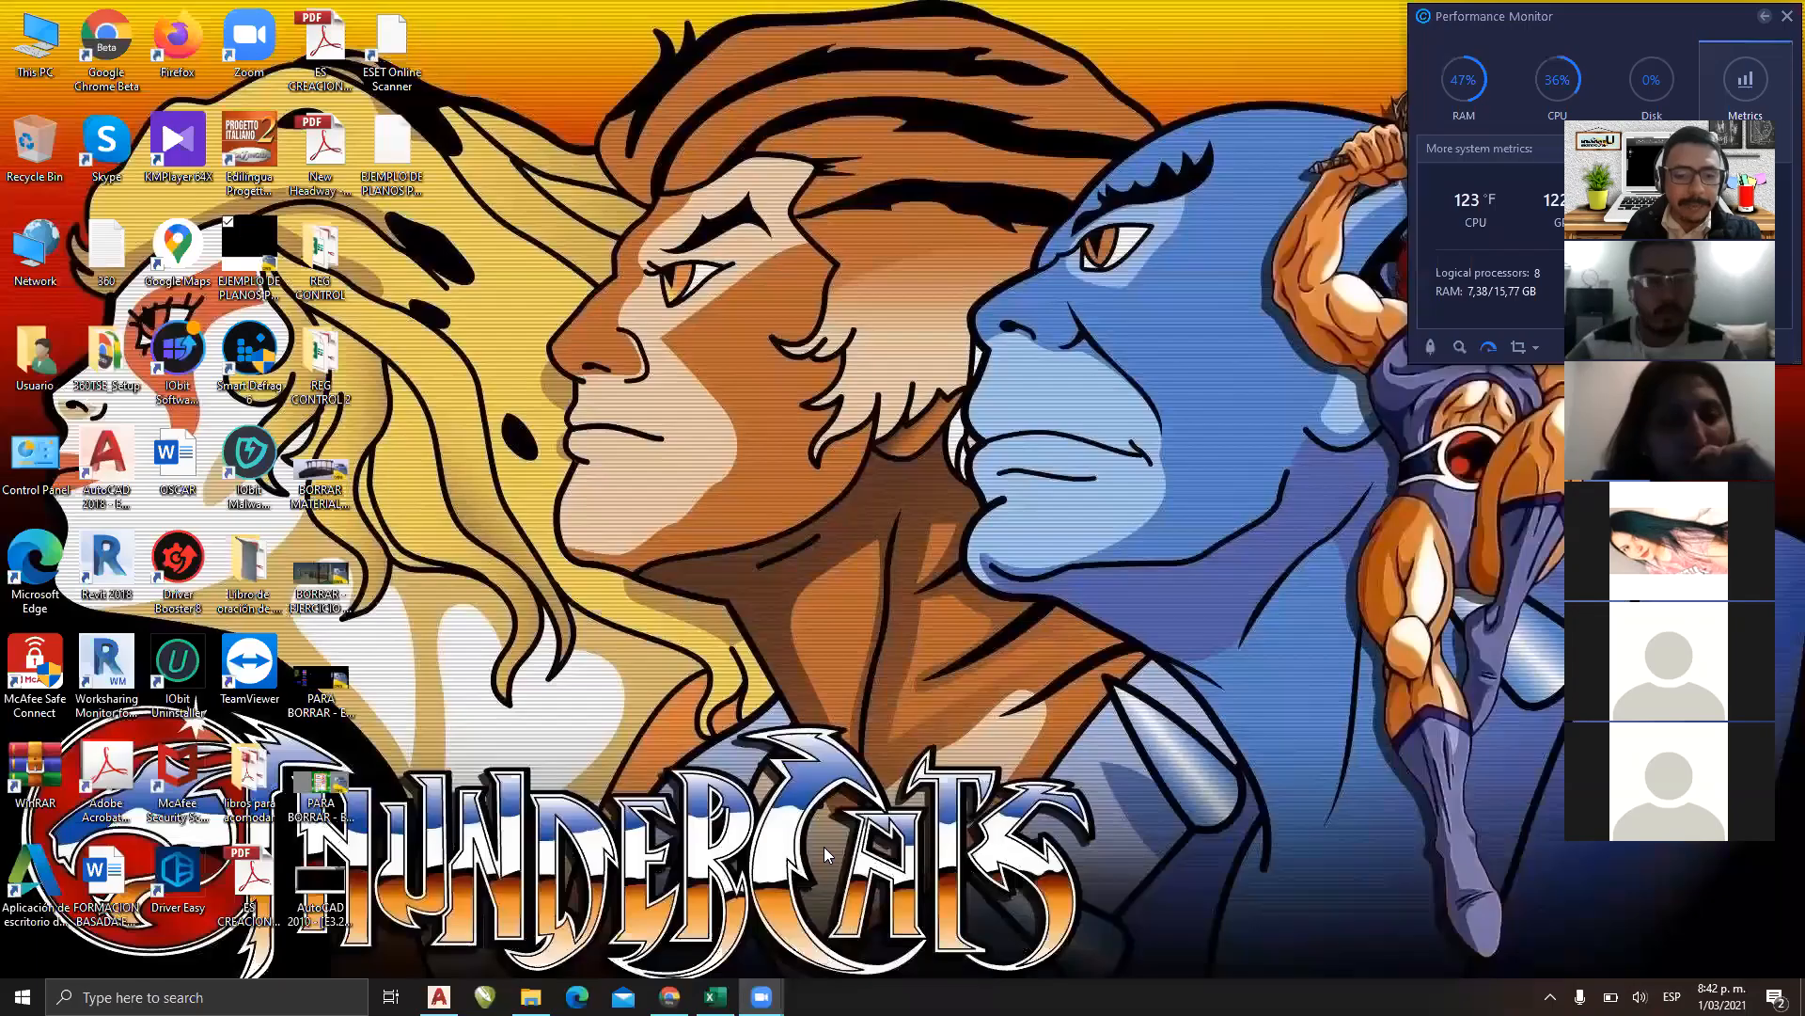
Switch to AutoCAD and erase the green cloud-shaped outline overlapping the toilet symbol and its tank.
click(438, 997)
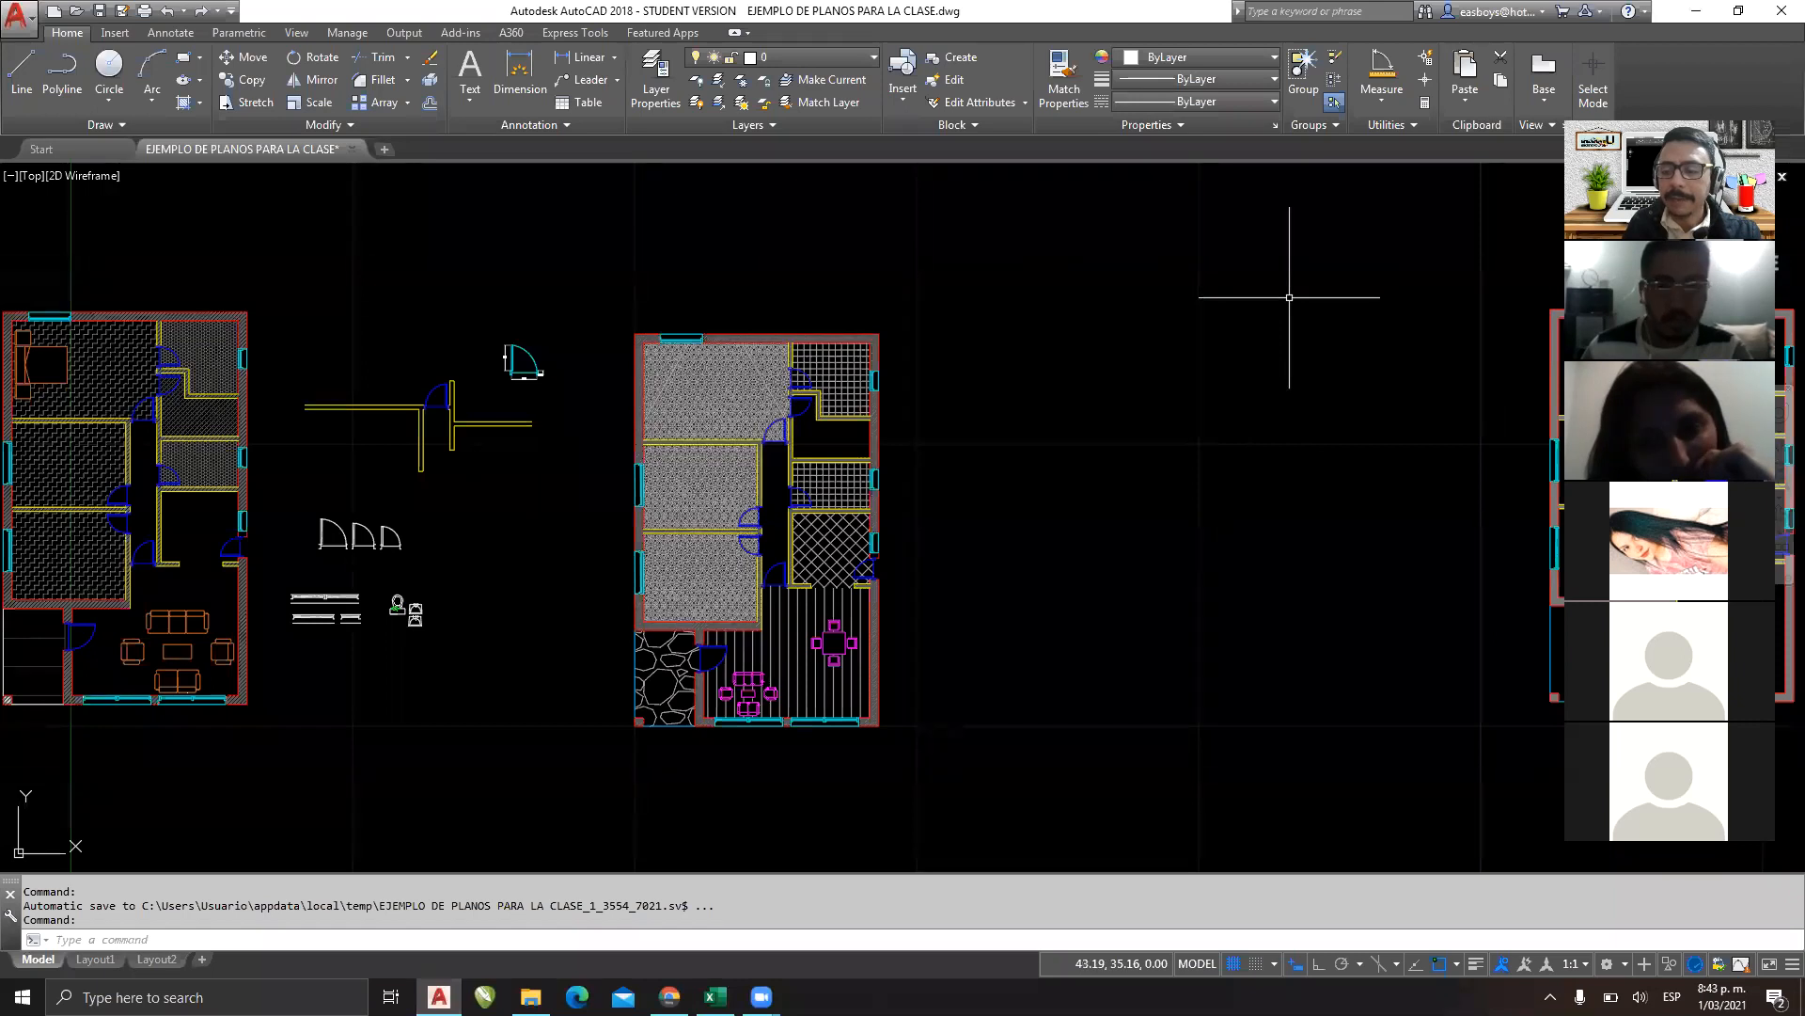
scroll(395, 616, up, 2)
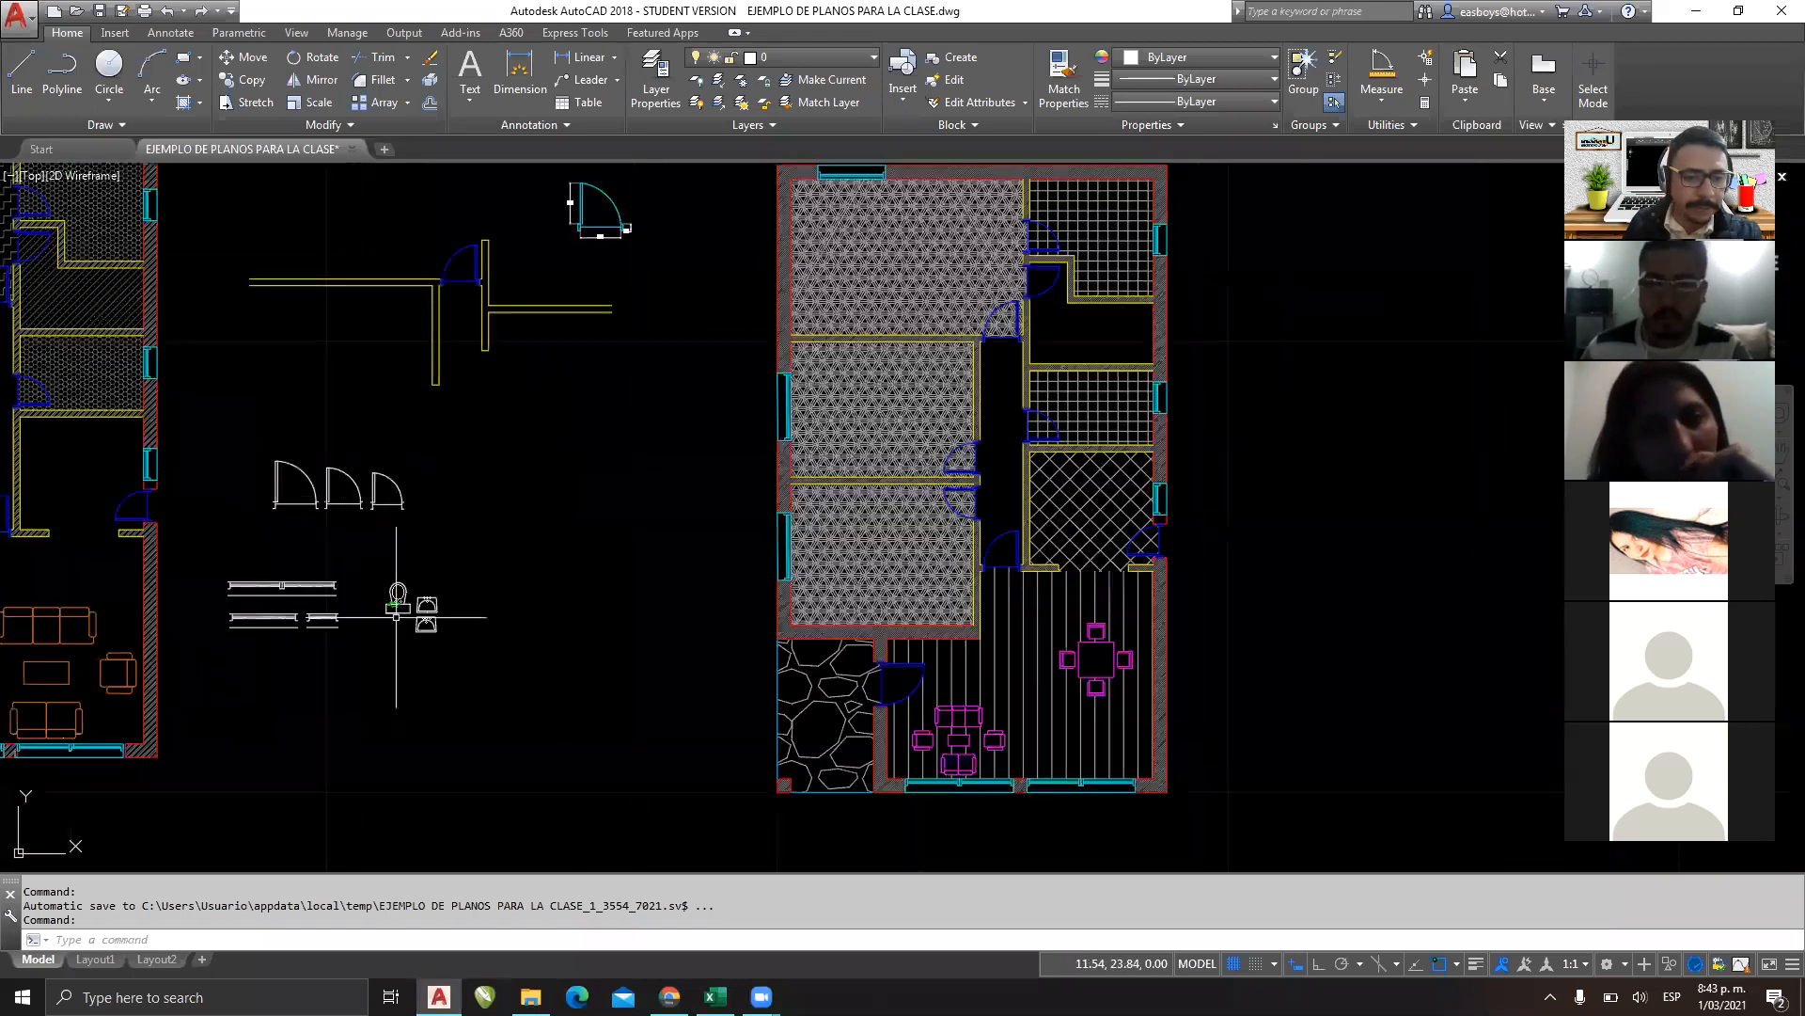
scroll(396, 617, up, 5)
scroll(395, 617, up, 4)
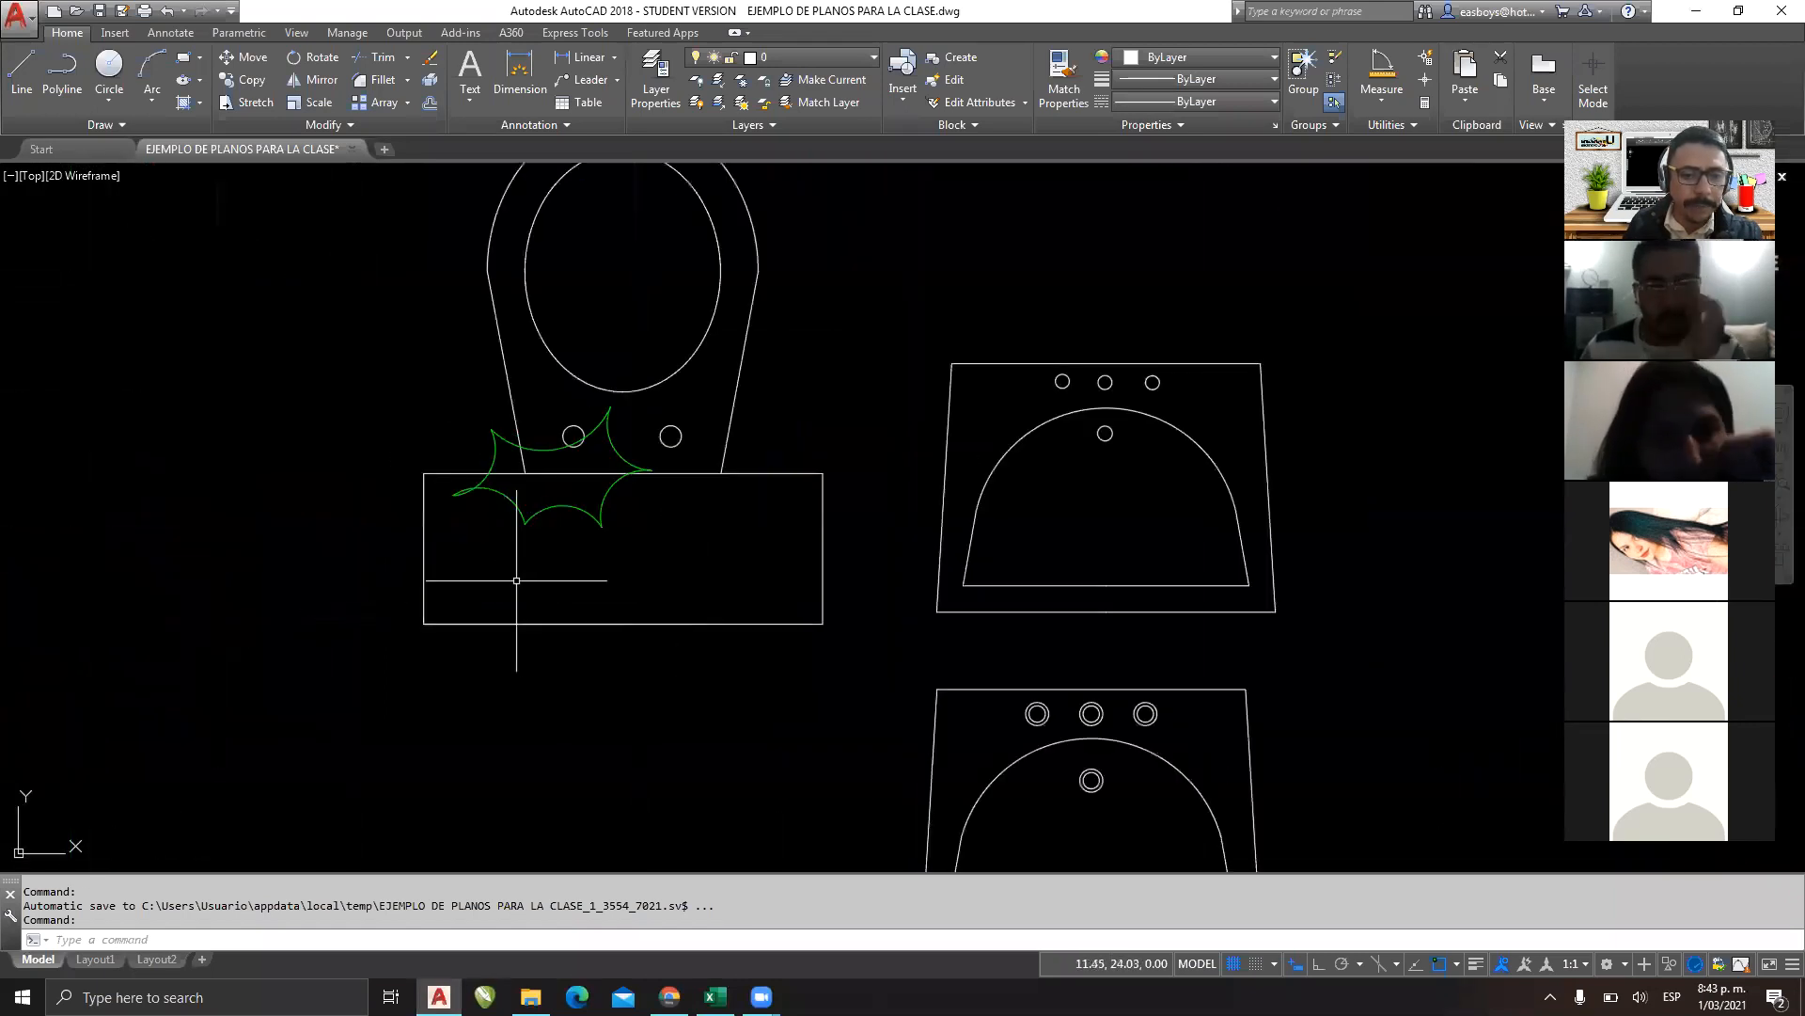
middle_drag(526, 567, 511, 664)
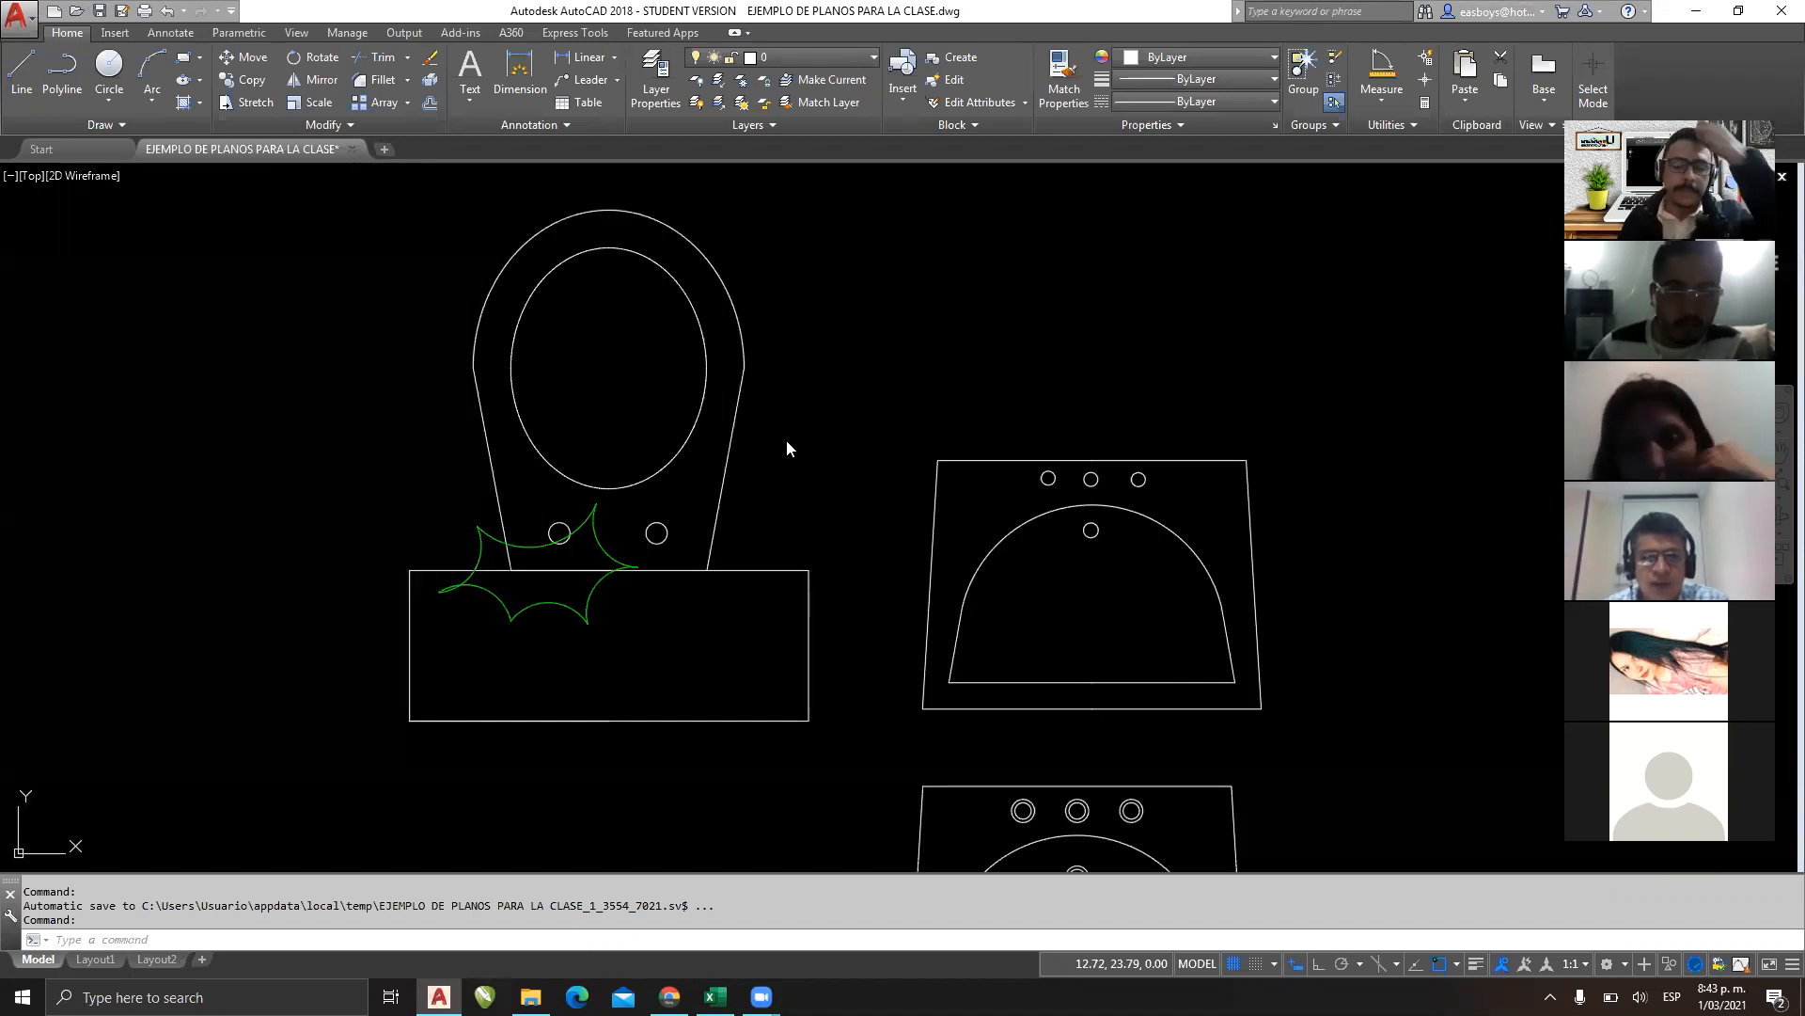
click(540, 583)
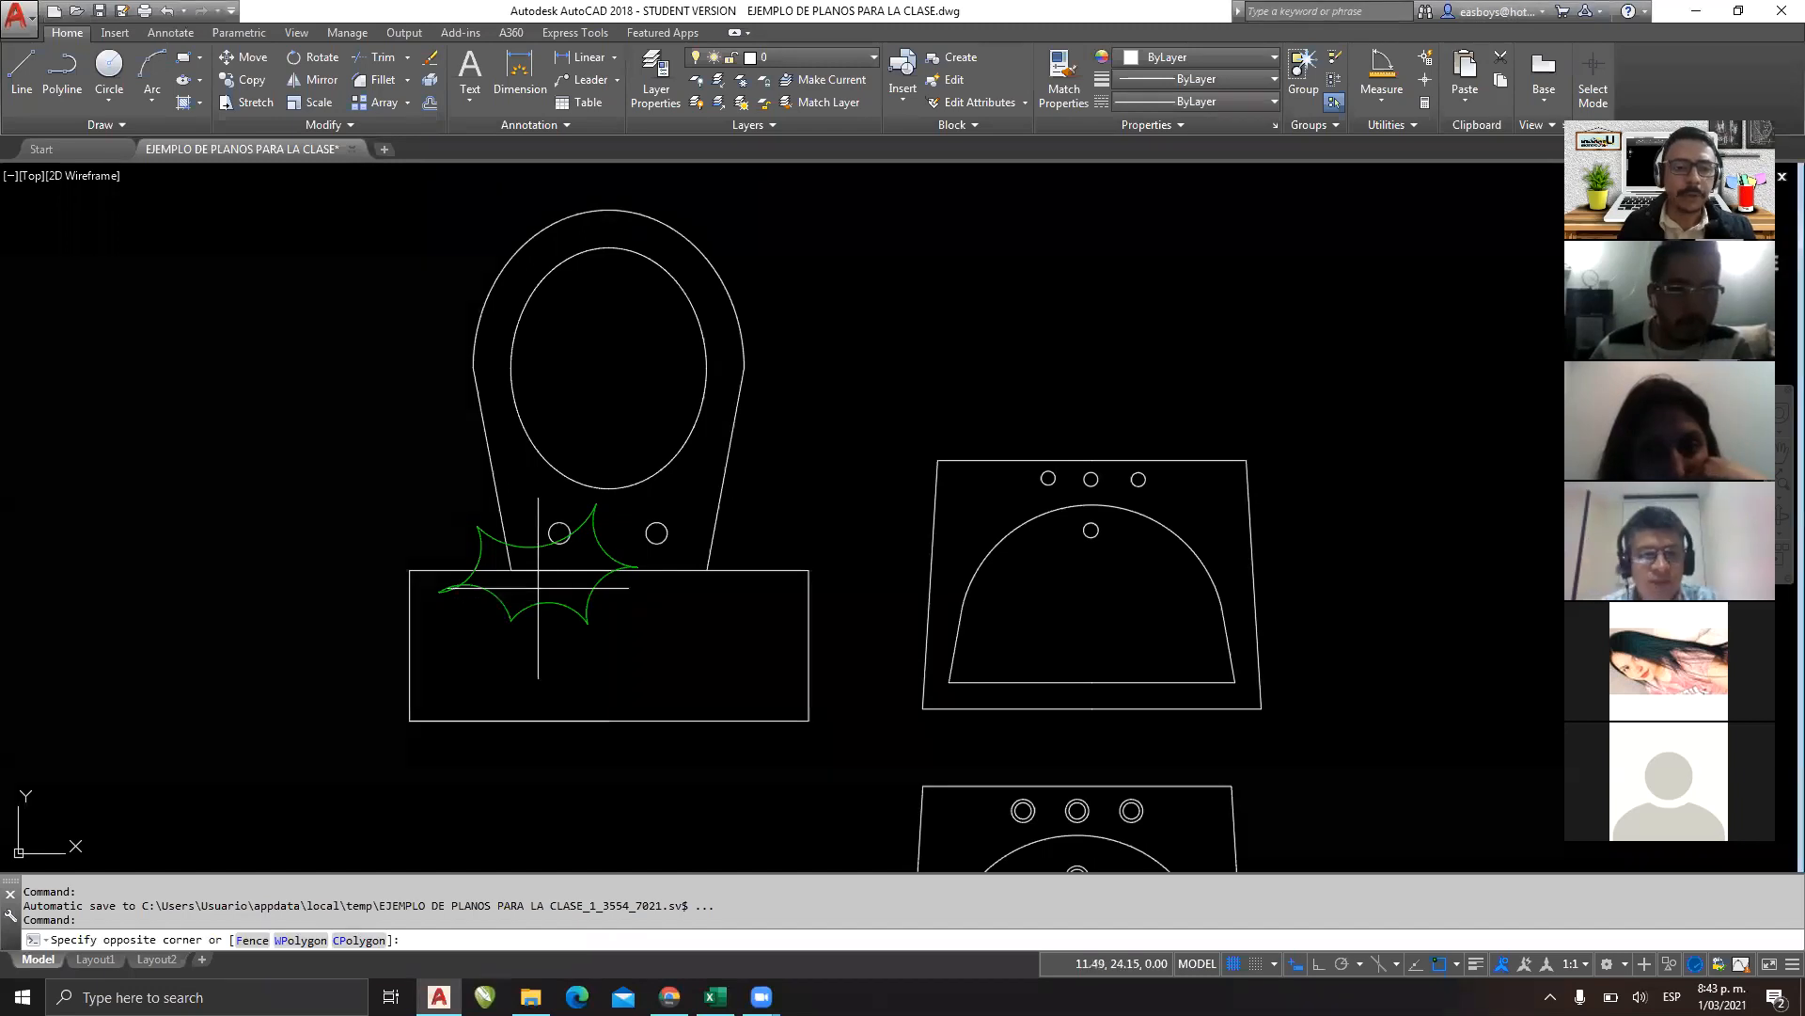
click(490, 656)
key(Delete)
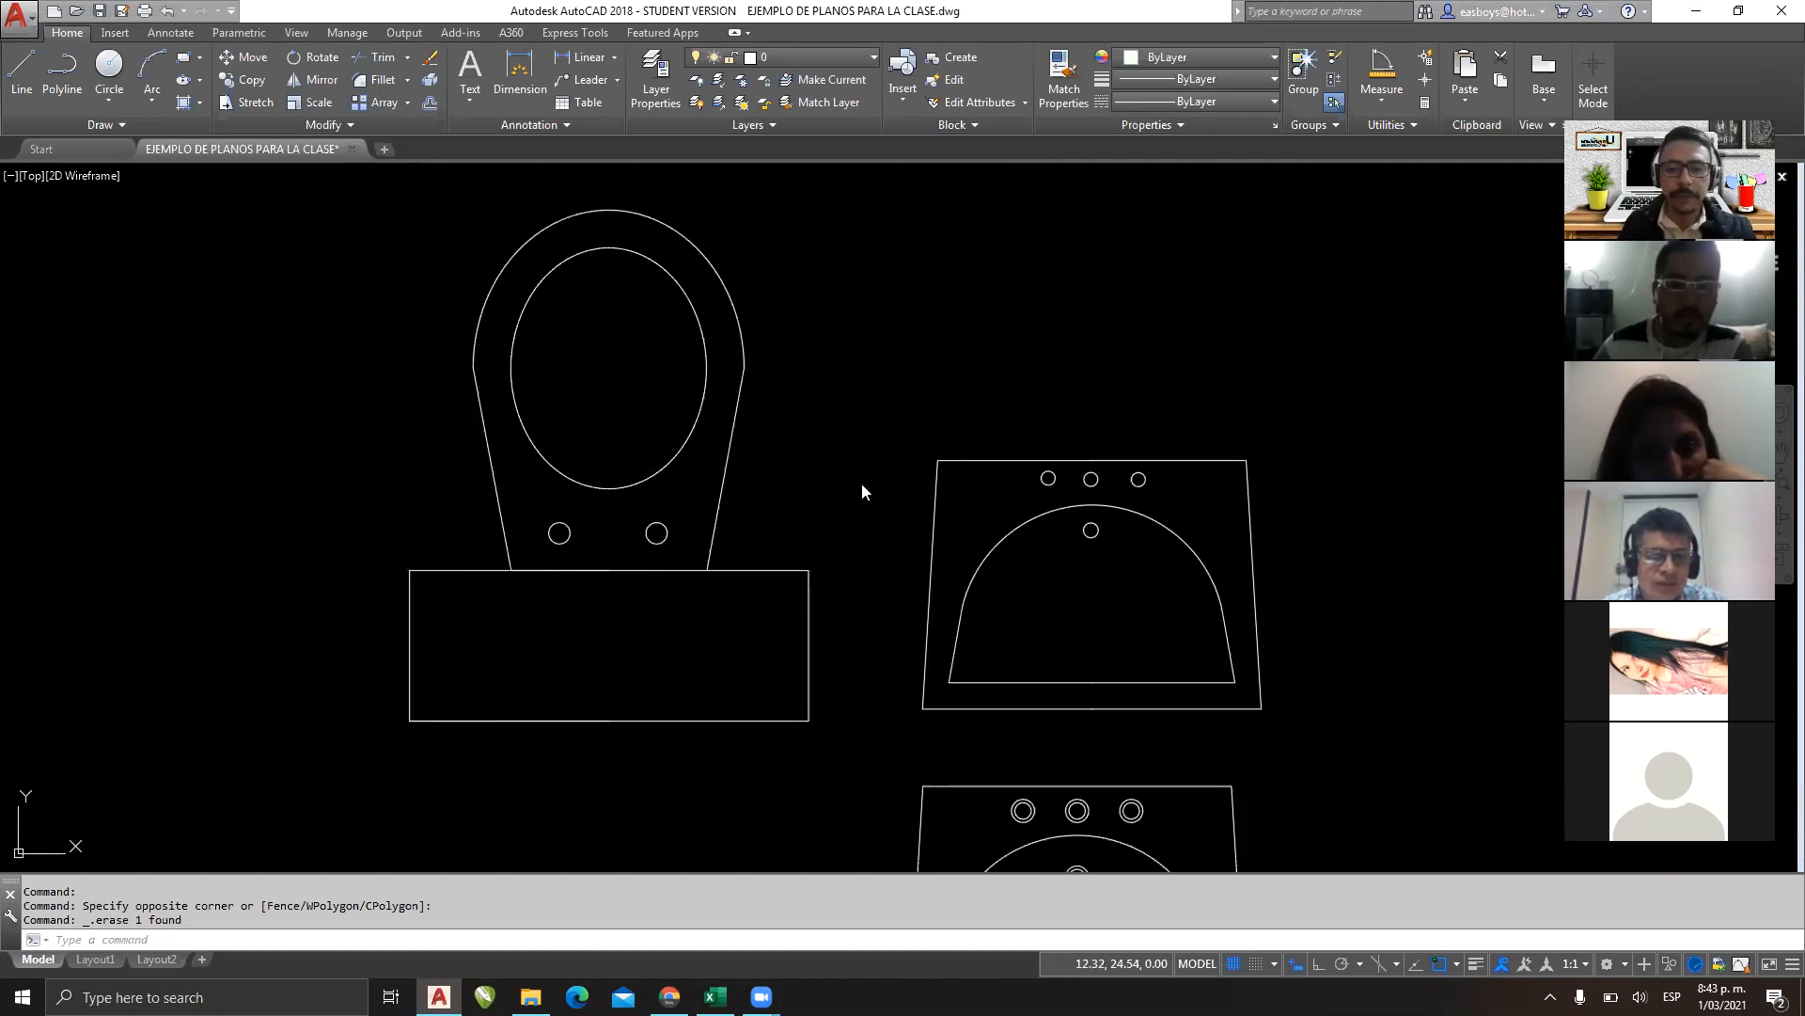
Copy the whole toilet symbol to the empty area below and between the floor plans.
click(895, 485)
scroll(896, 485, down, 4)
key(Escape)
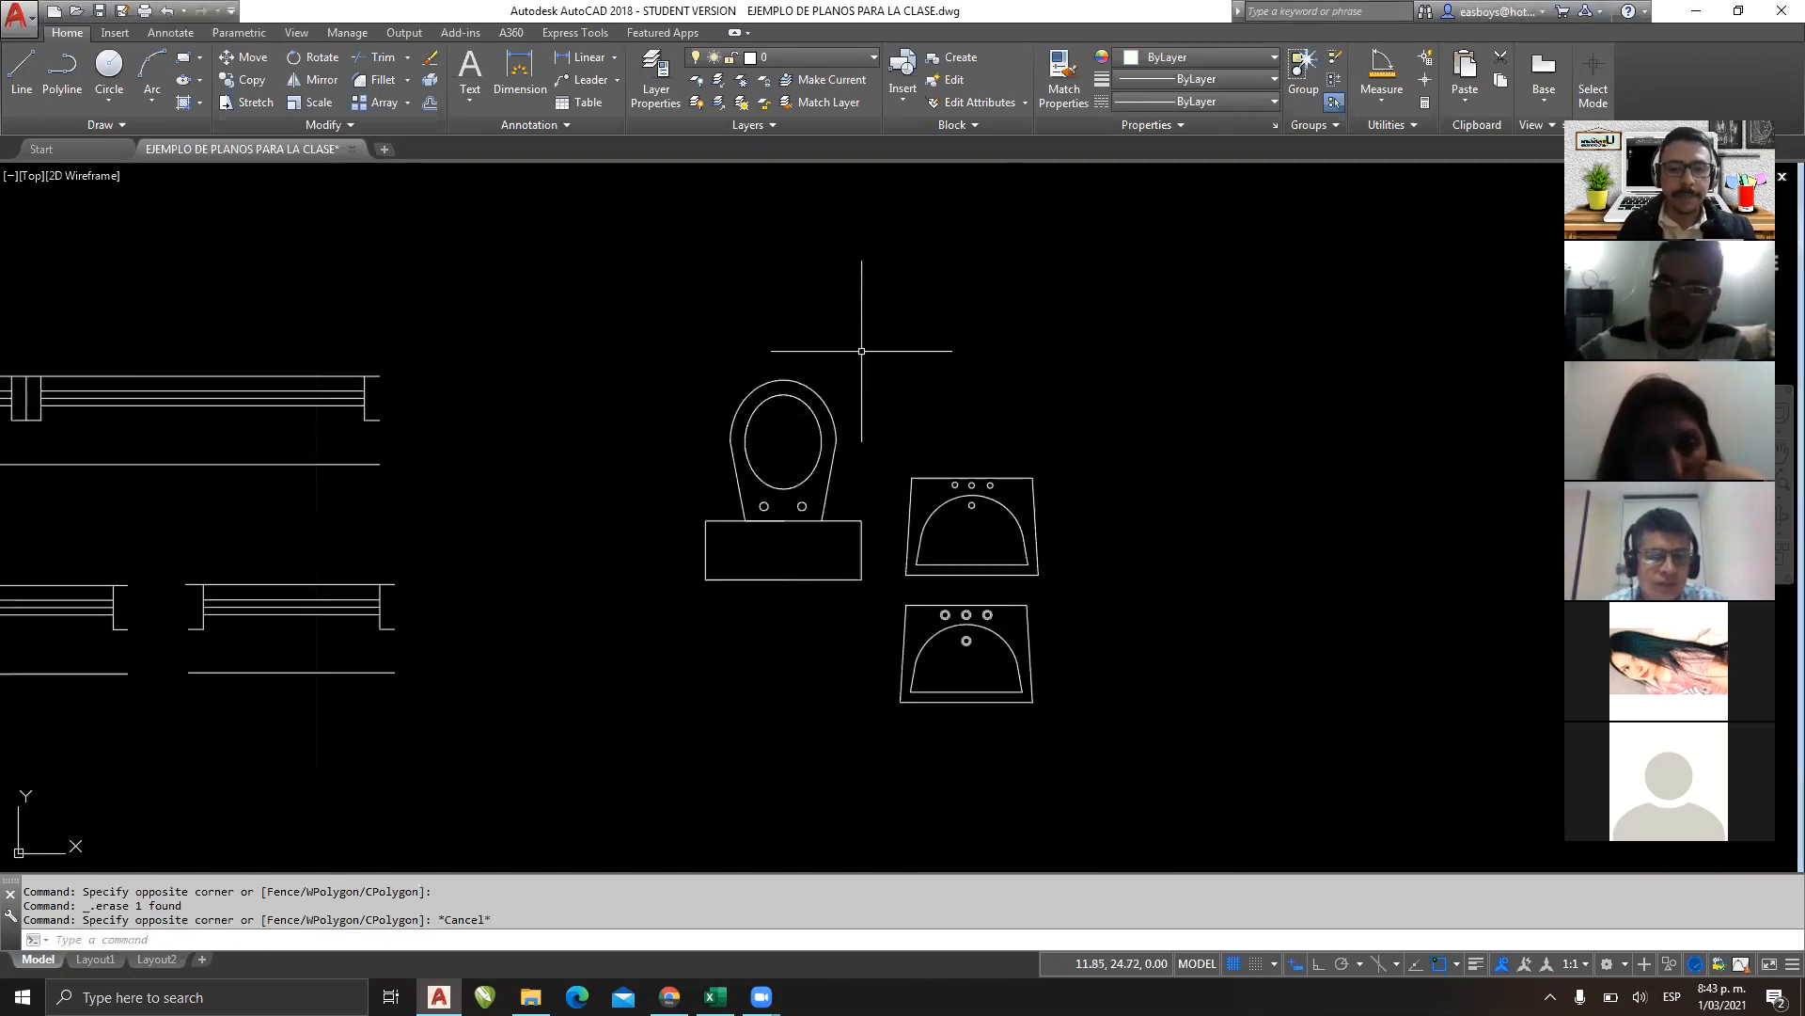
click(862, 350)
click(615, 670)
text(cp)
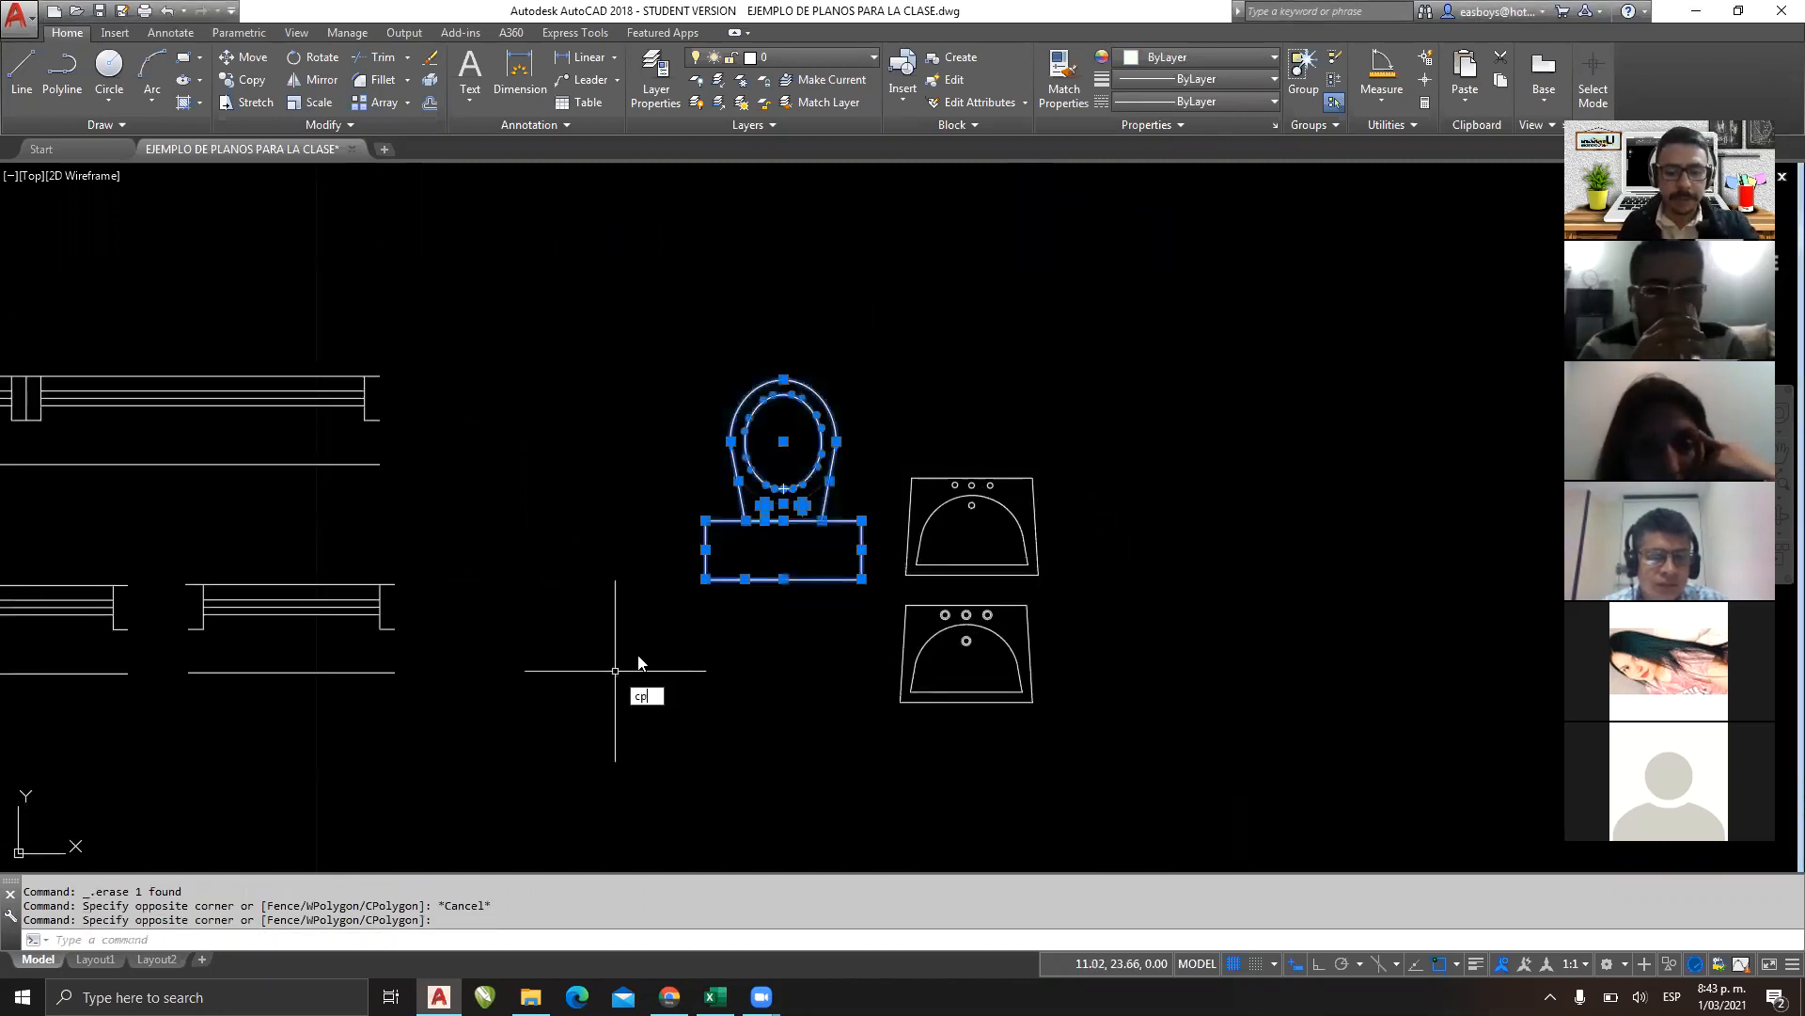
key(Return)
click(639, 663)
scroll(639, 663, down, 5)
scroll(748, 578, down, 2)
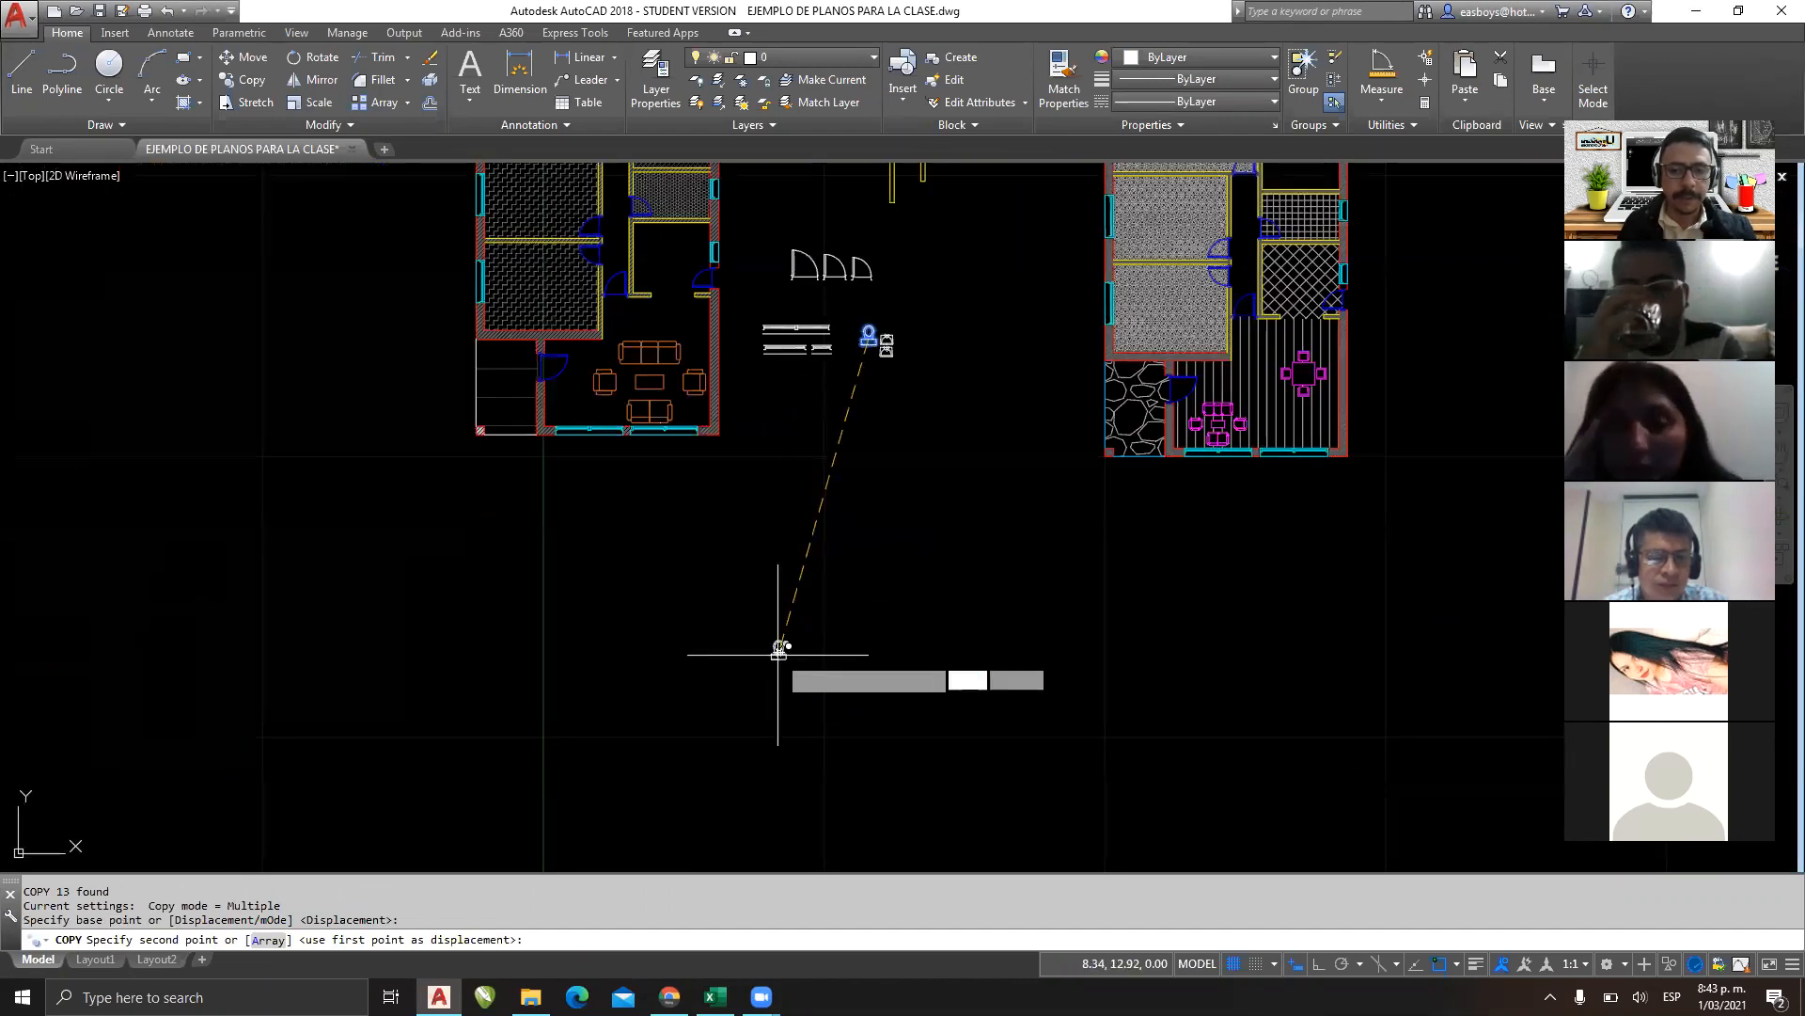
scroll(778, 647, up, 2)
click(779, 647)
key(Escape)
Erase the short line where the copied toilet's bowl meets its tank, and undo the erase.
scroll(778, 647, up, 10)
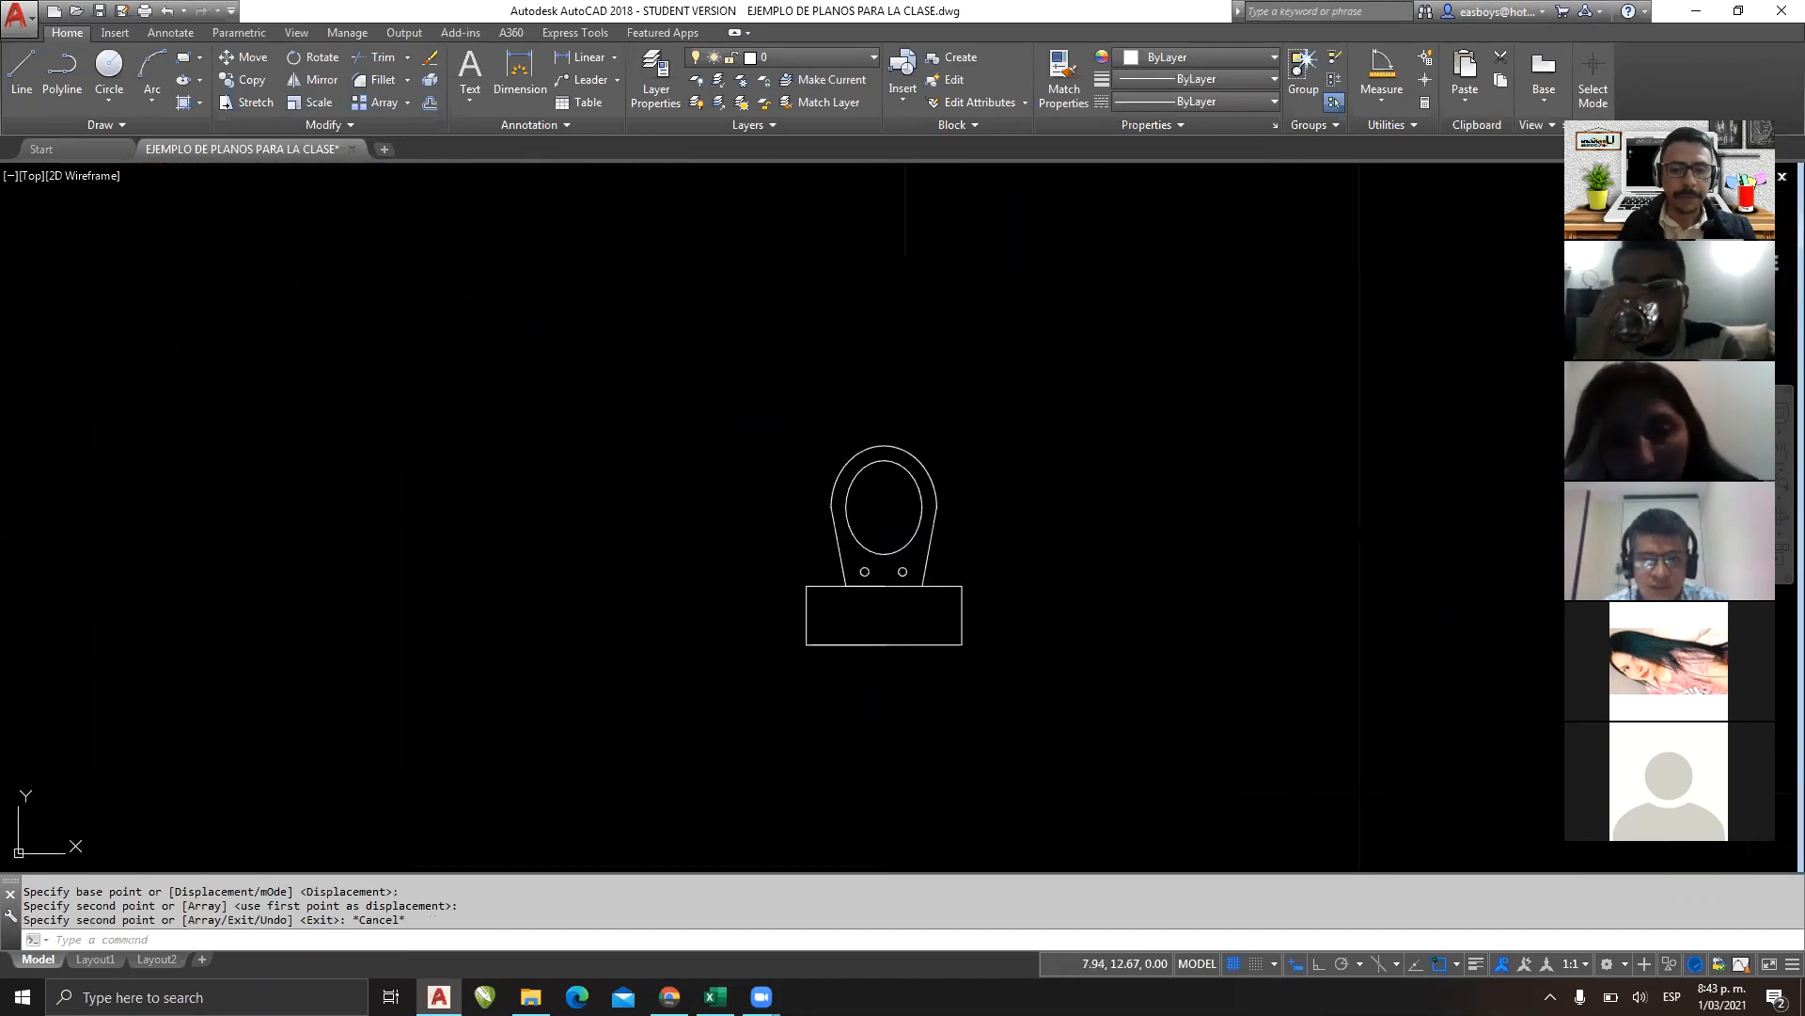
middle_drag(960, 564, 572, 685)
middle_drag(650, 623, 682, 685)
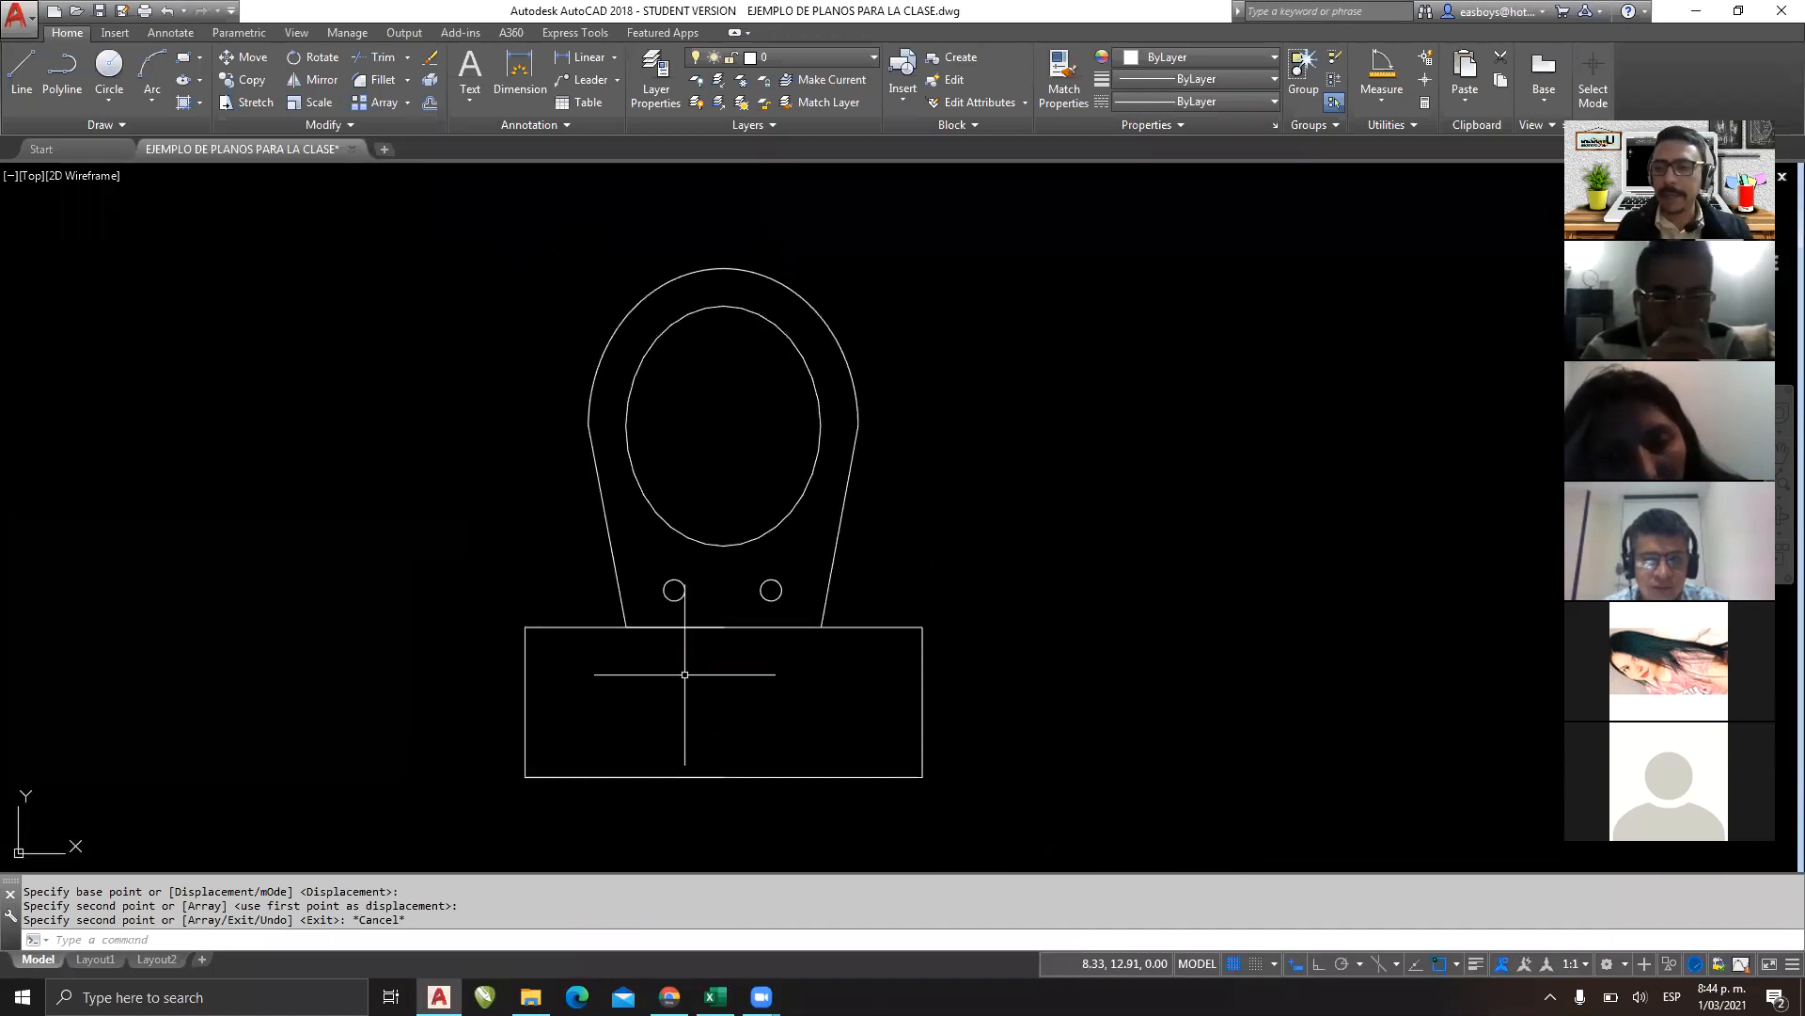
click(586, 672)
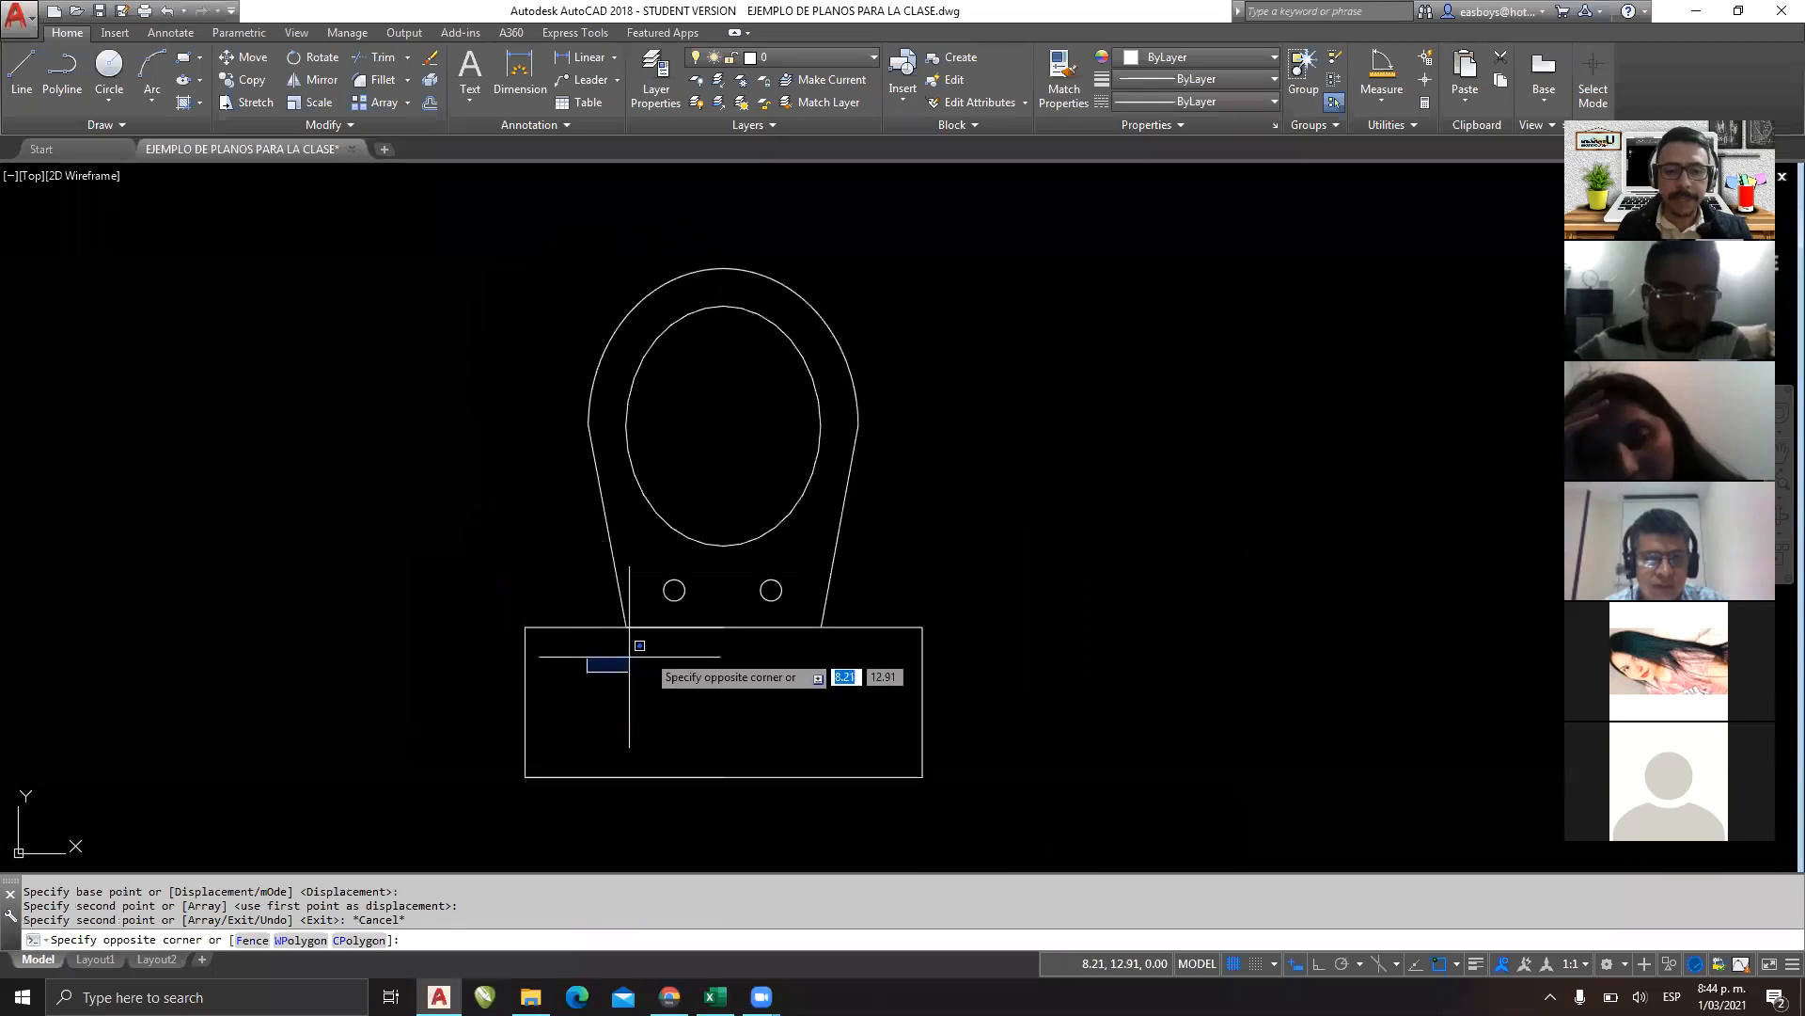
click(748, 613)
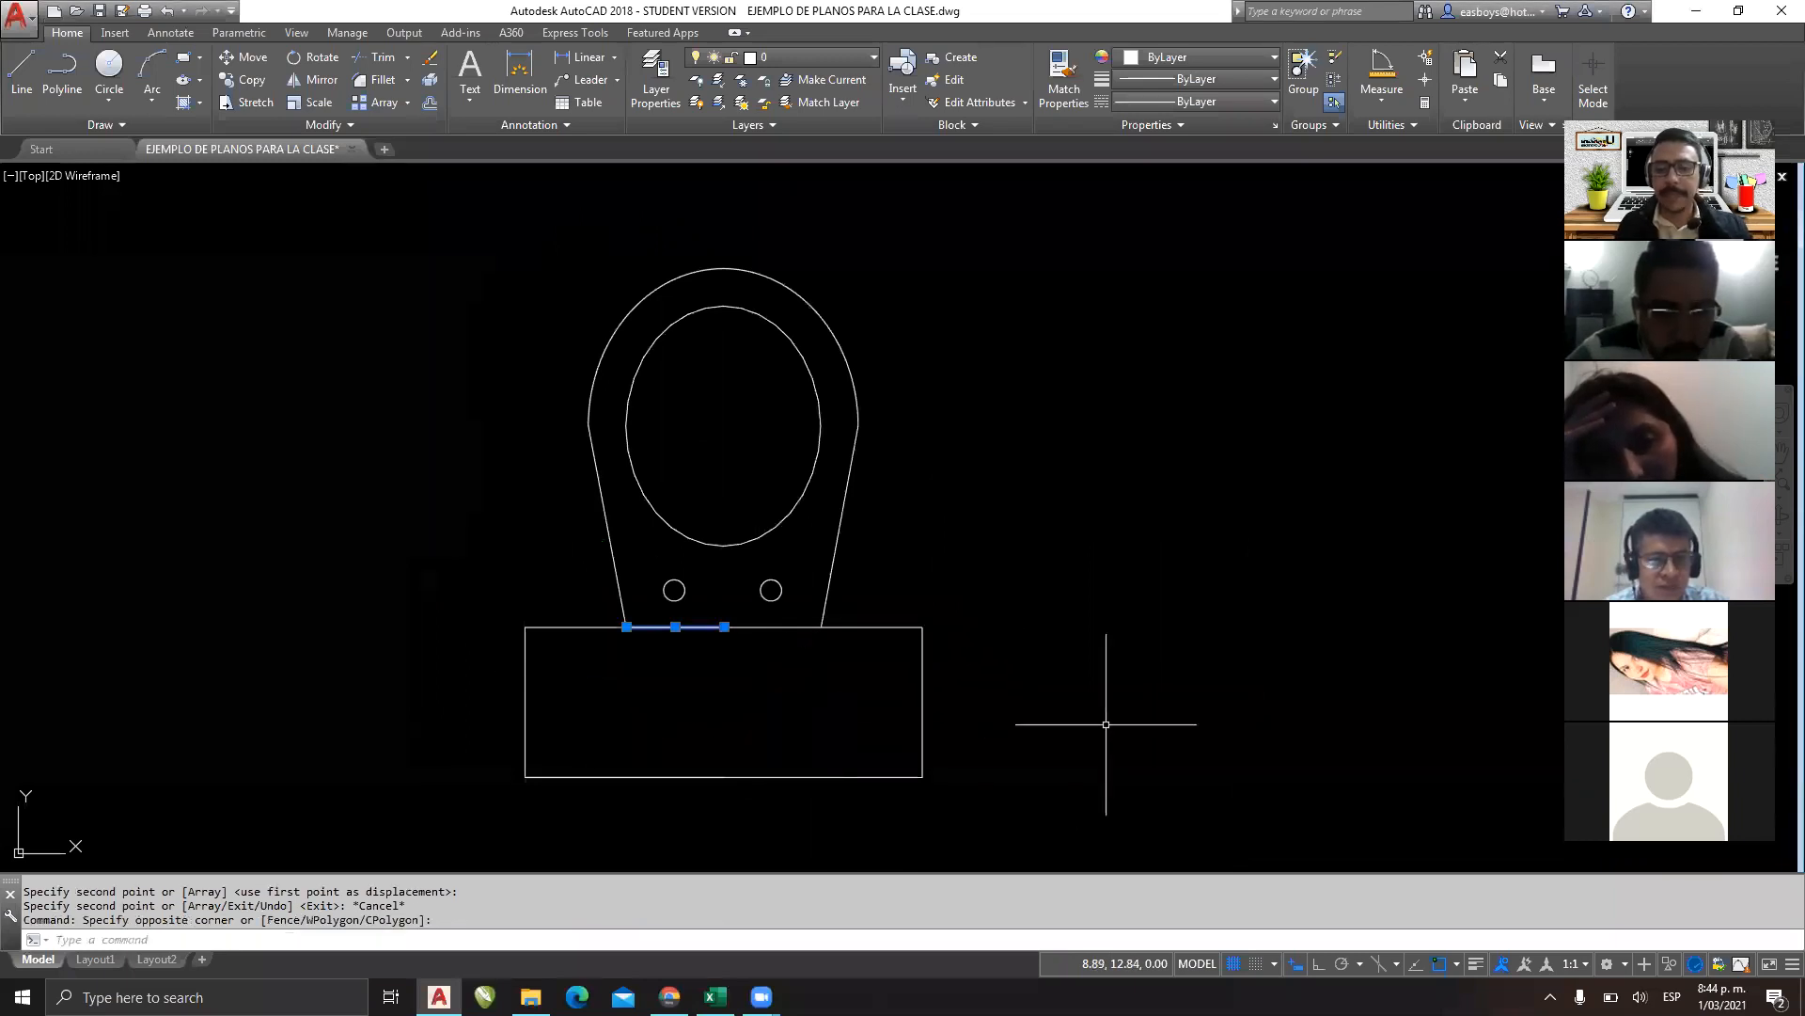
key(Delete)
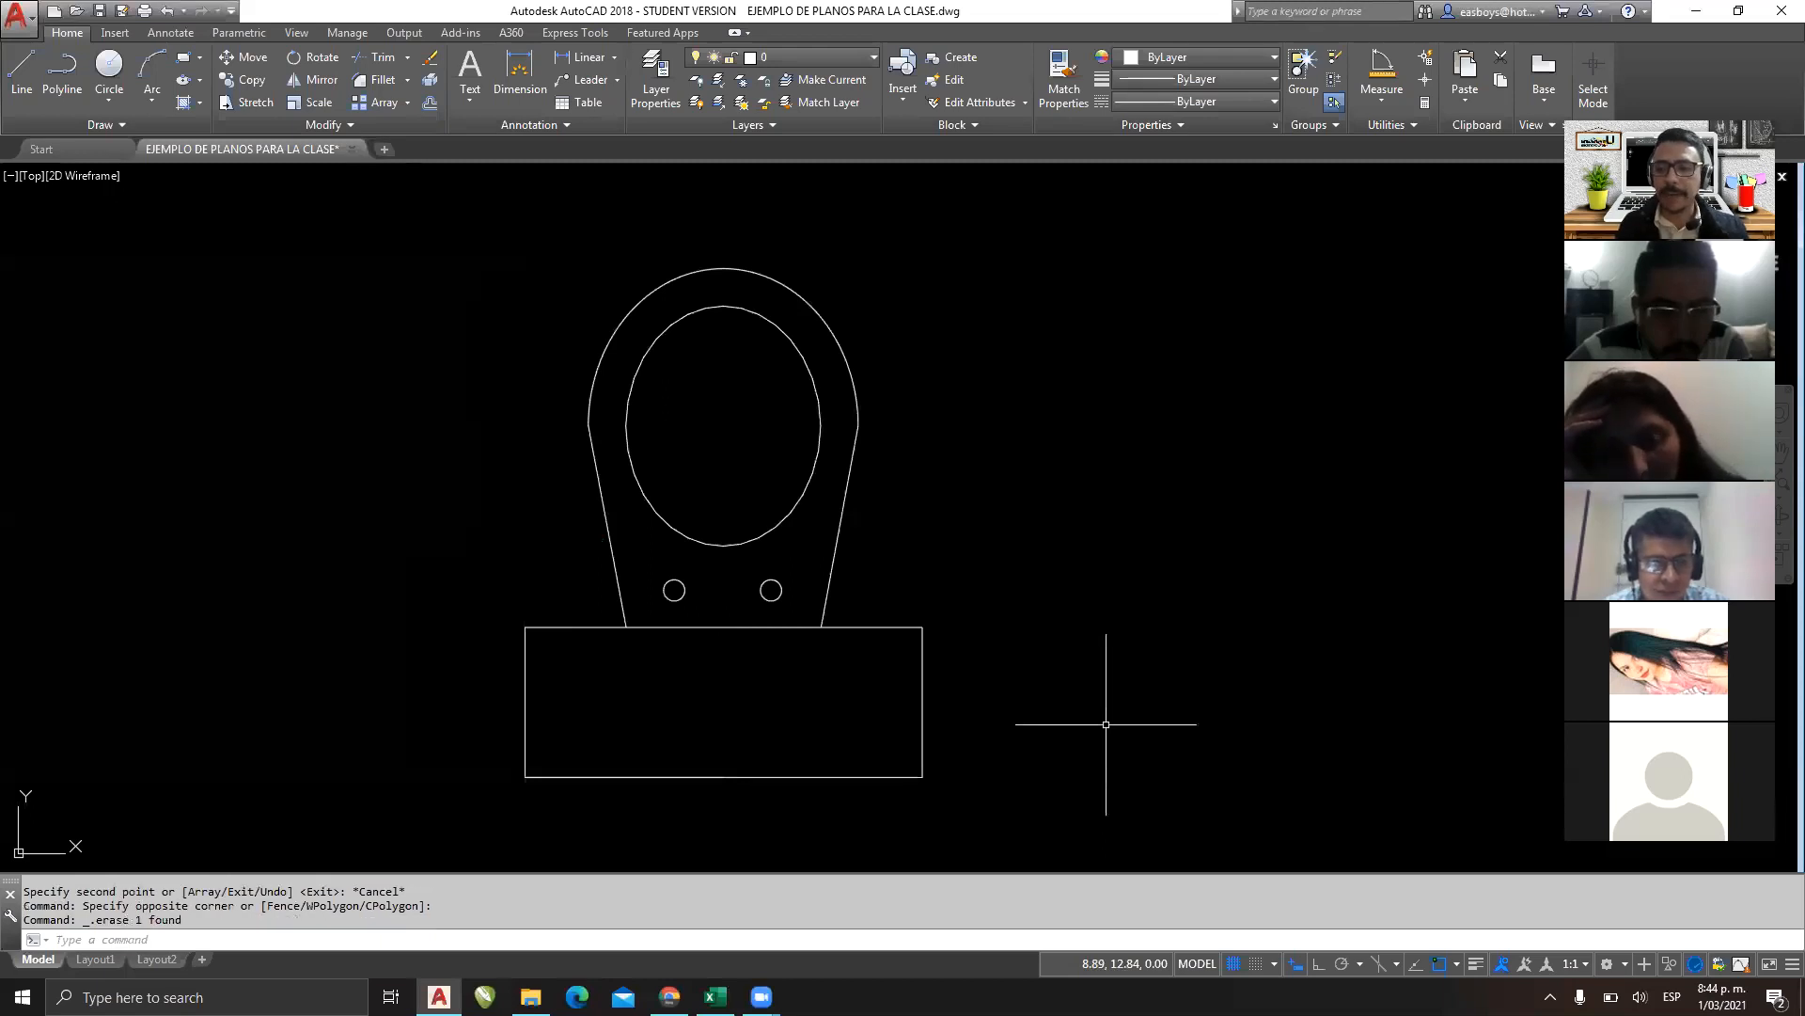
key(ctrl+z)
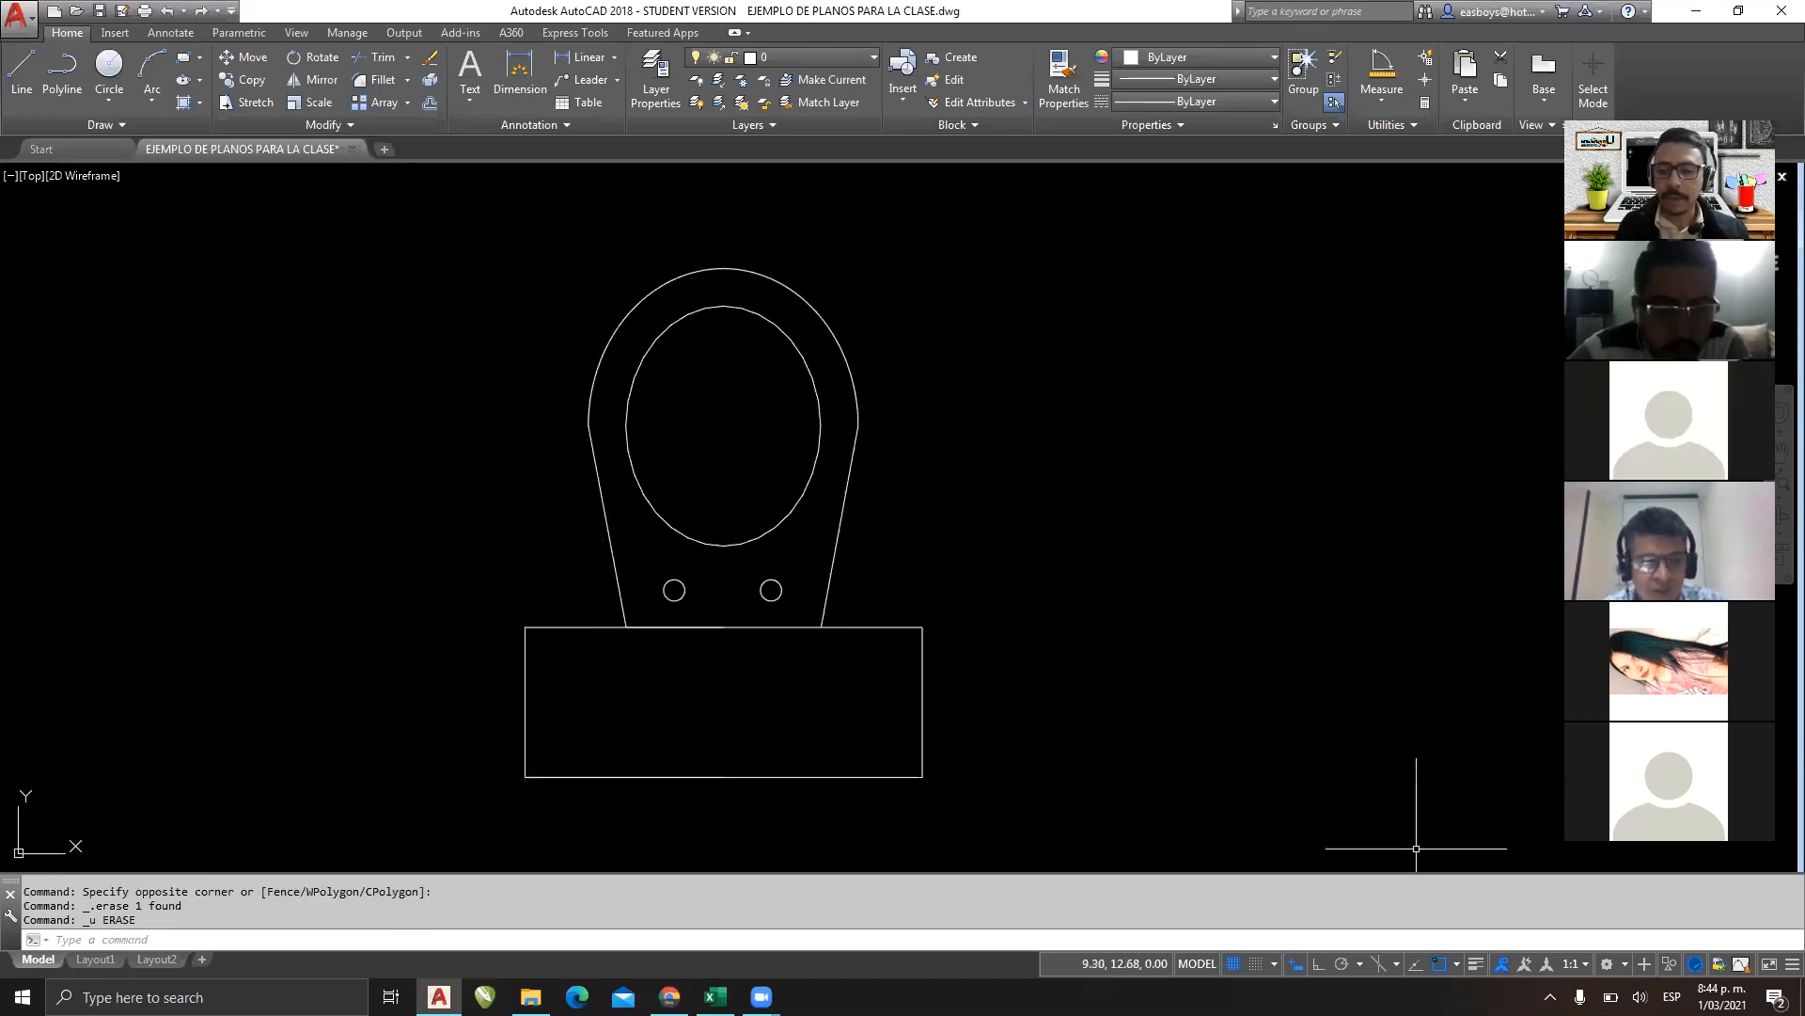
Save the shared toilet and sink picture to the Desktop, view it, and save a second shared file there as 11.
click(1515, 393)
click(1259, 385)
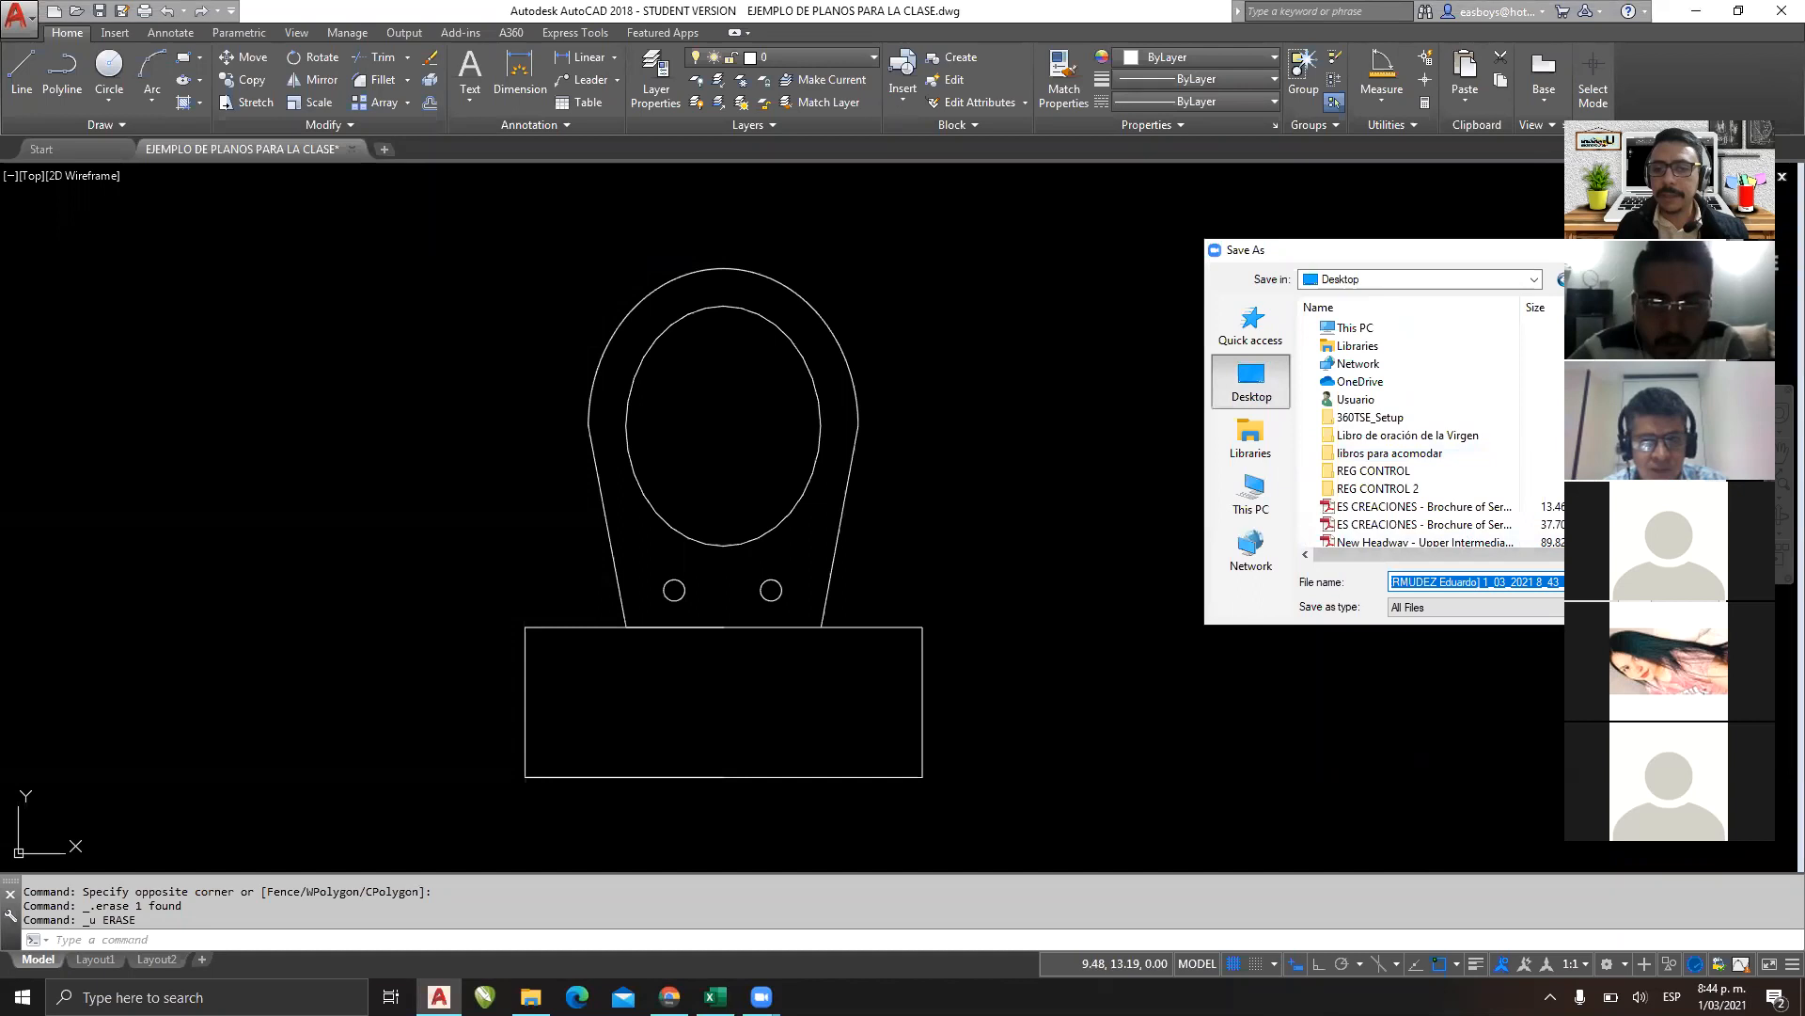
key(Return)
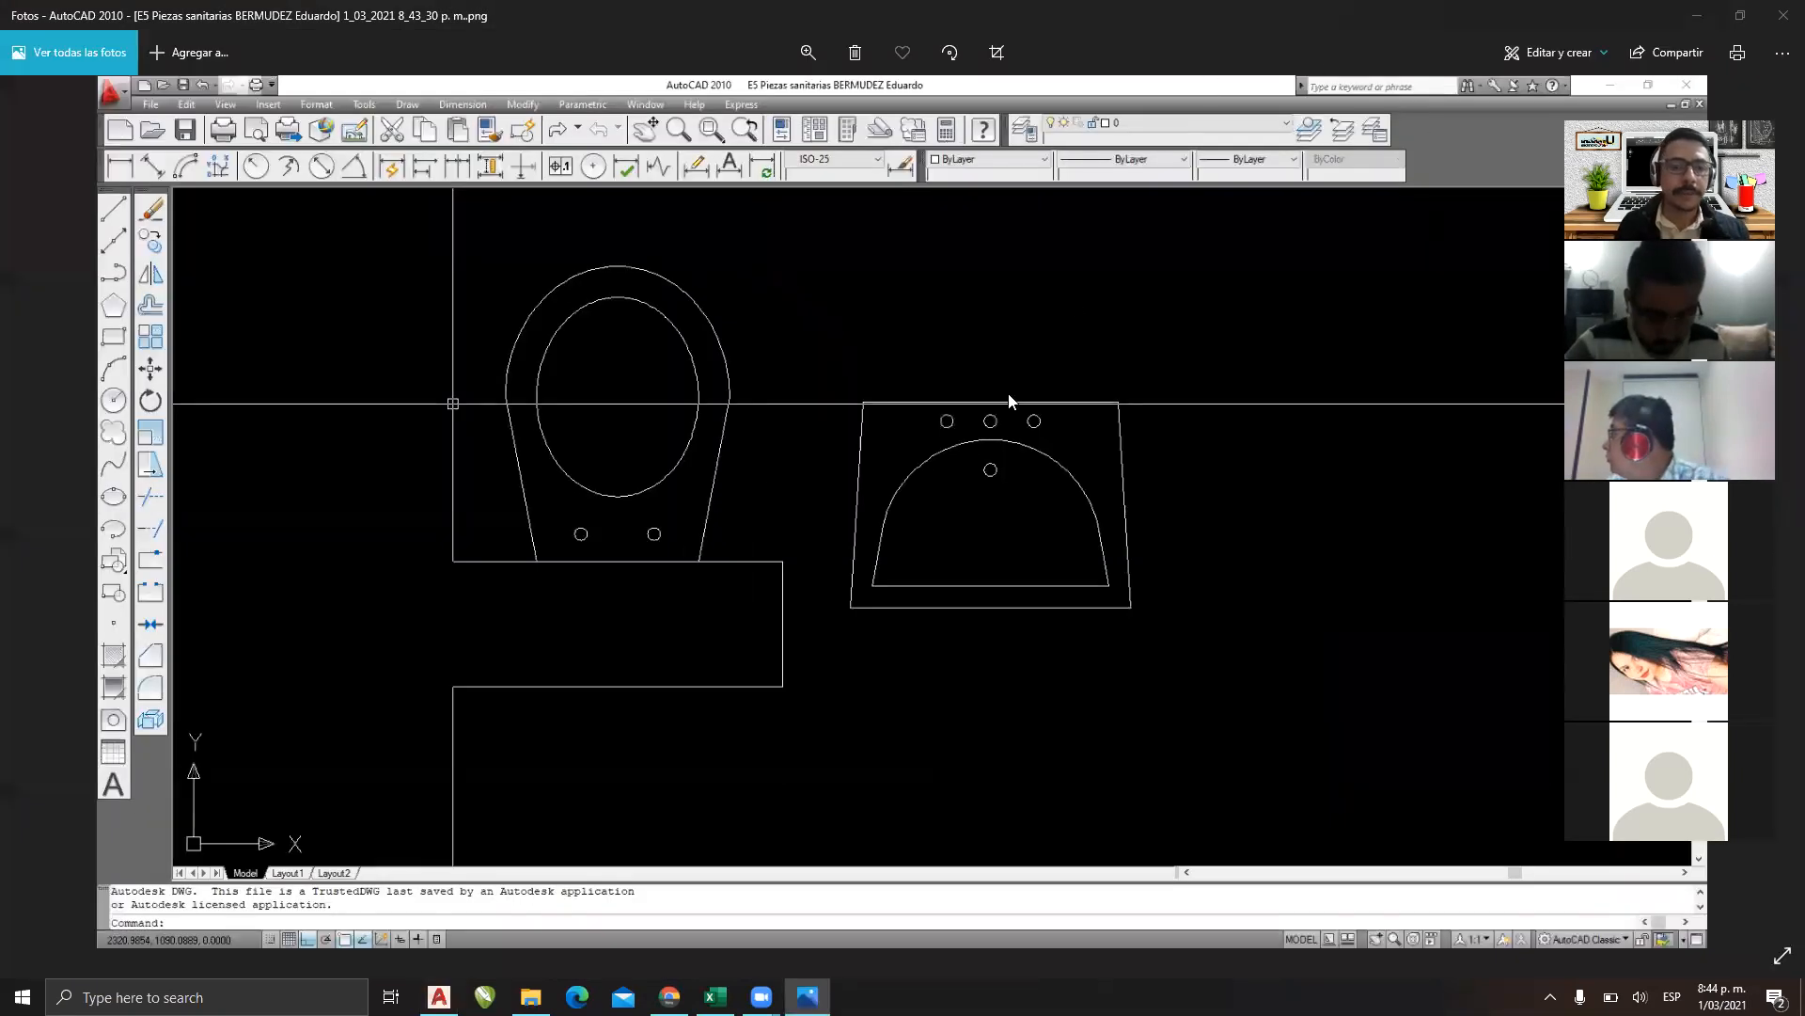
click(1698, 22)
middle_drag(676, 650, 490, 613)
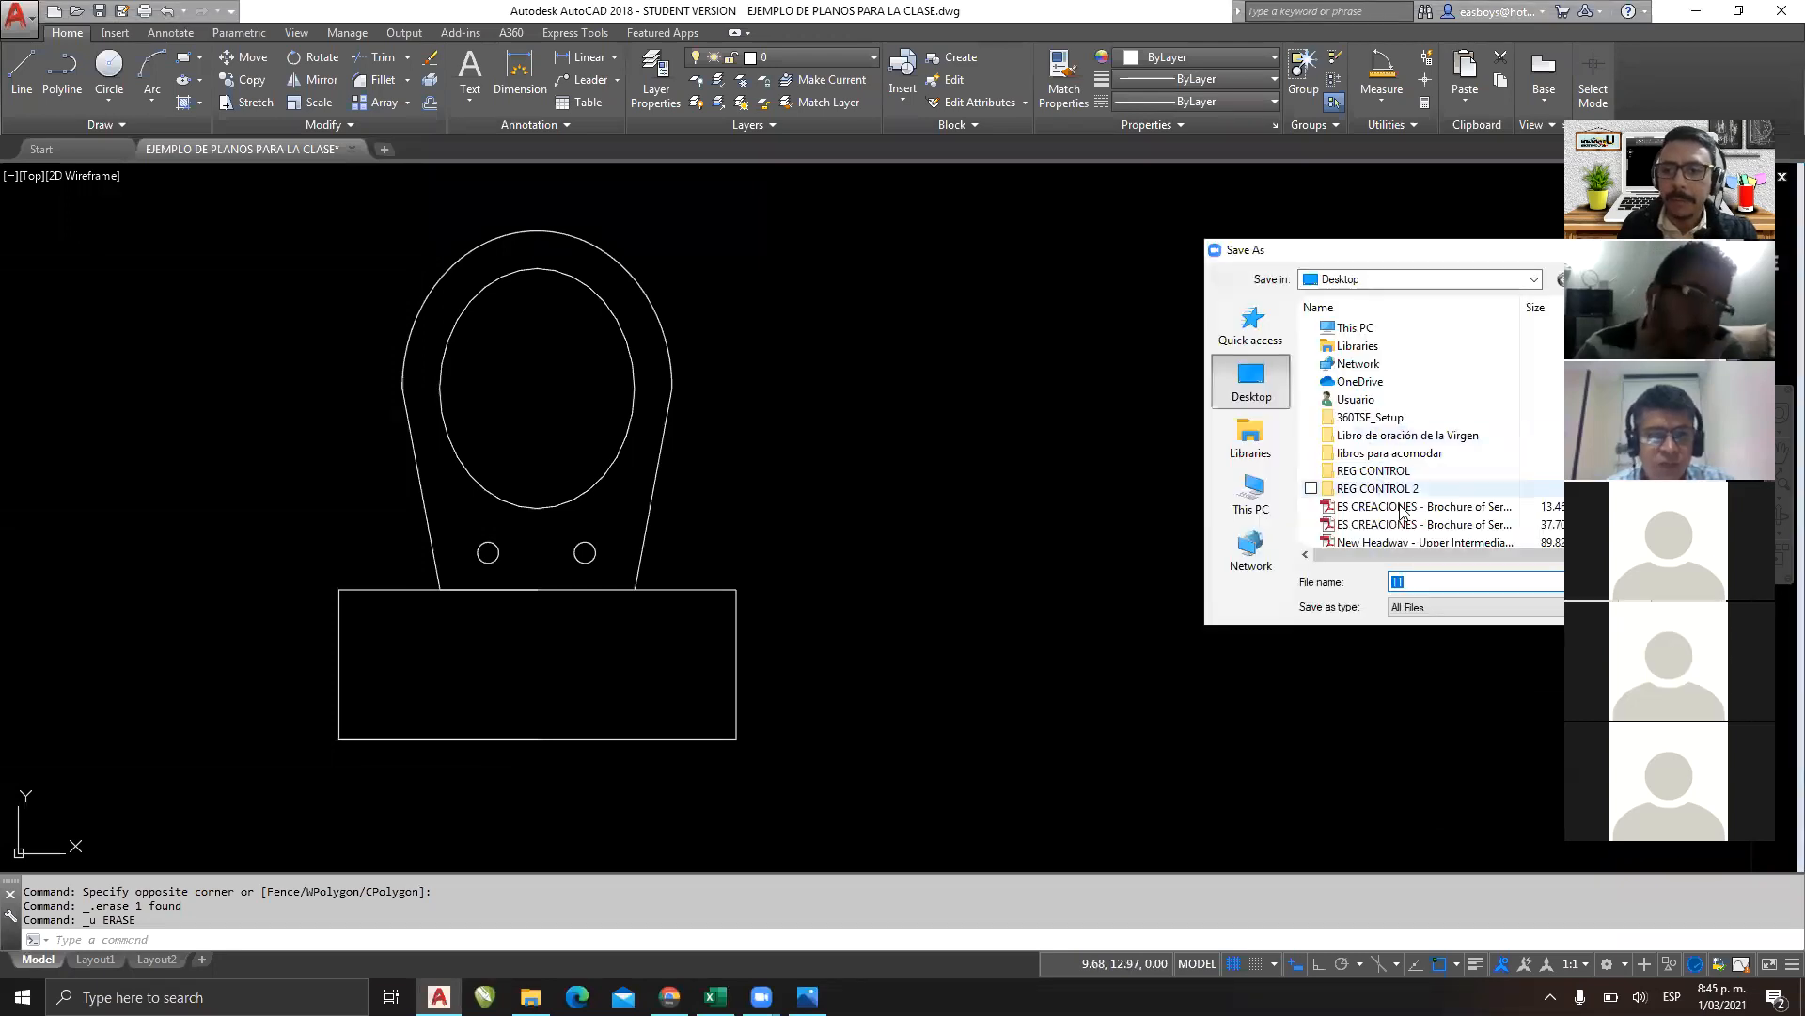
key(Return)
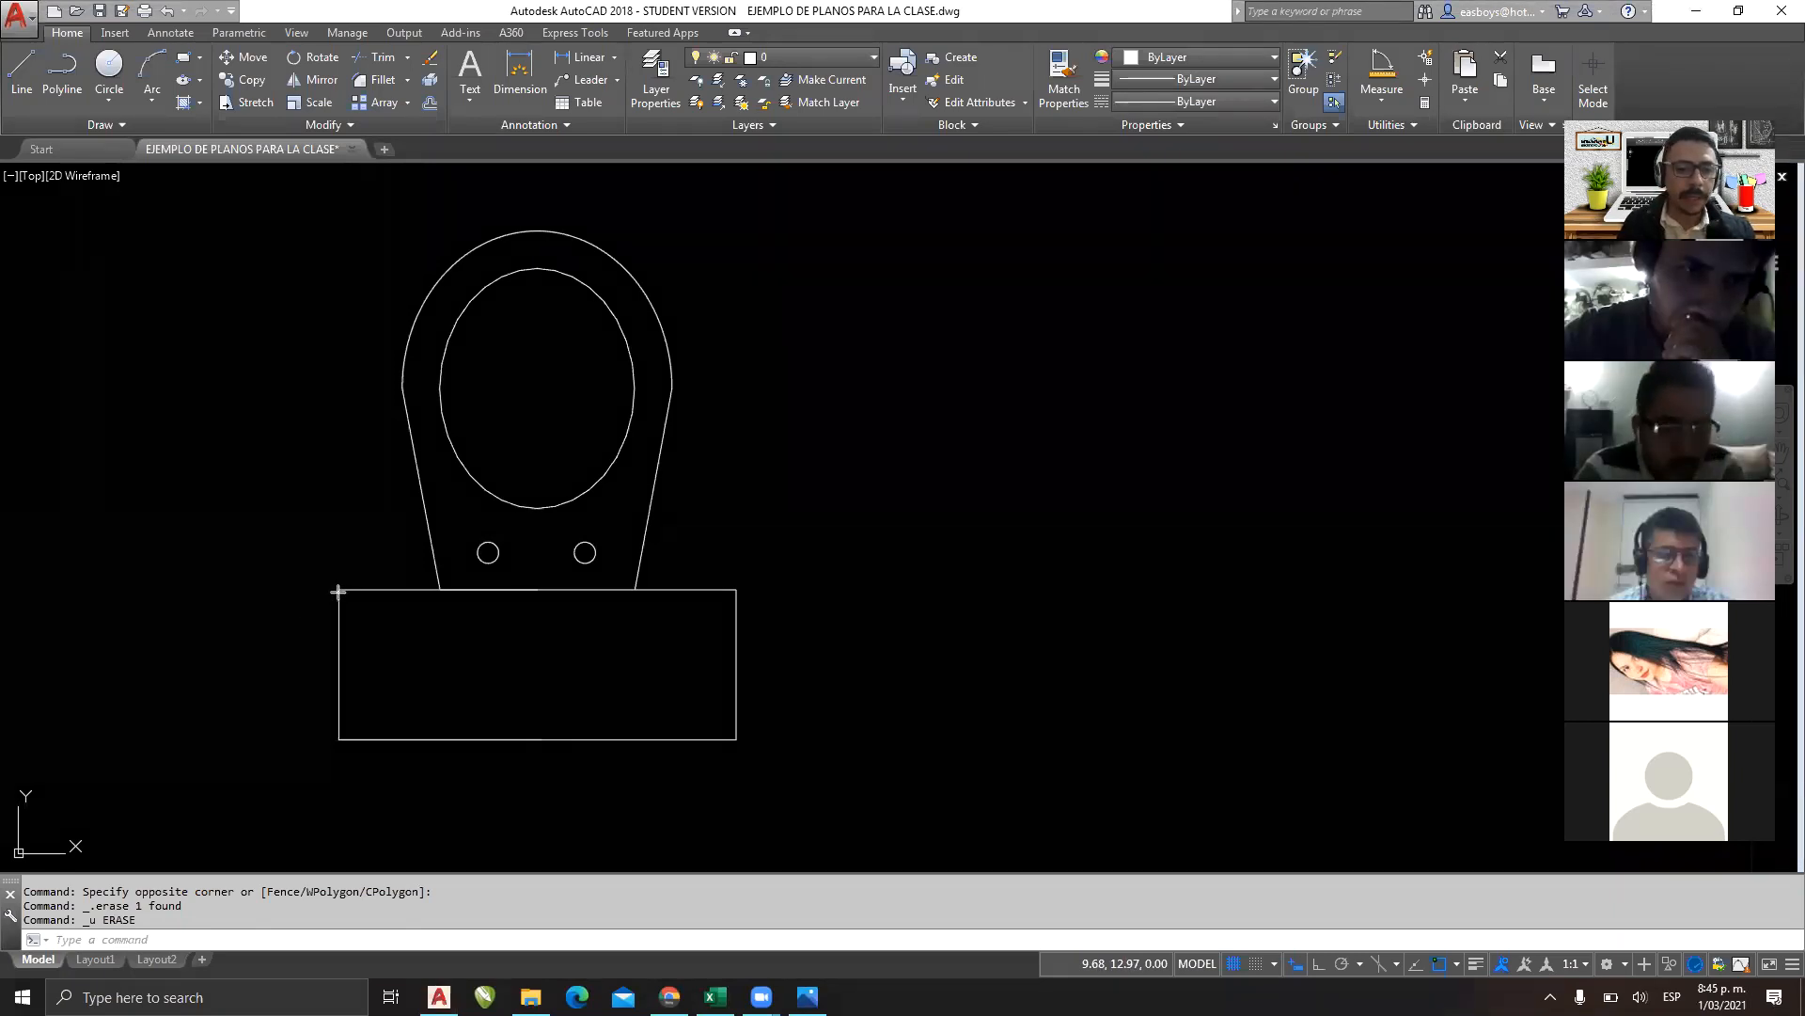
Annotate the toilet with a pink rectangle on the tank, two pink ellipses, two pink side lines and a yellow vertical centre line.
mouse_move(339, 592)
mouse_down()
mouse_move(745, 718)
mouse_move(735, 745)
mouse_up()
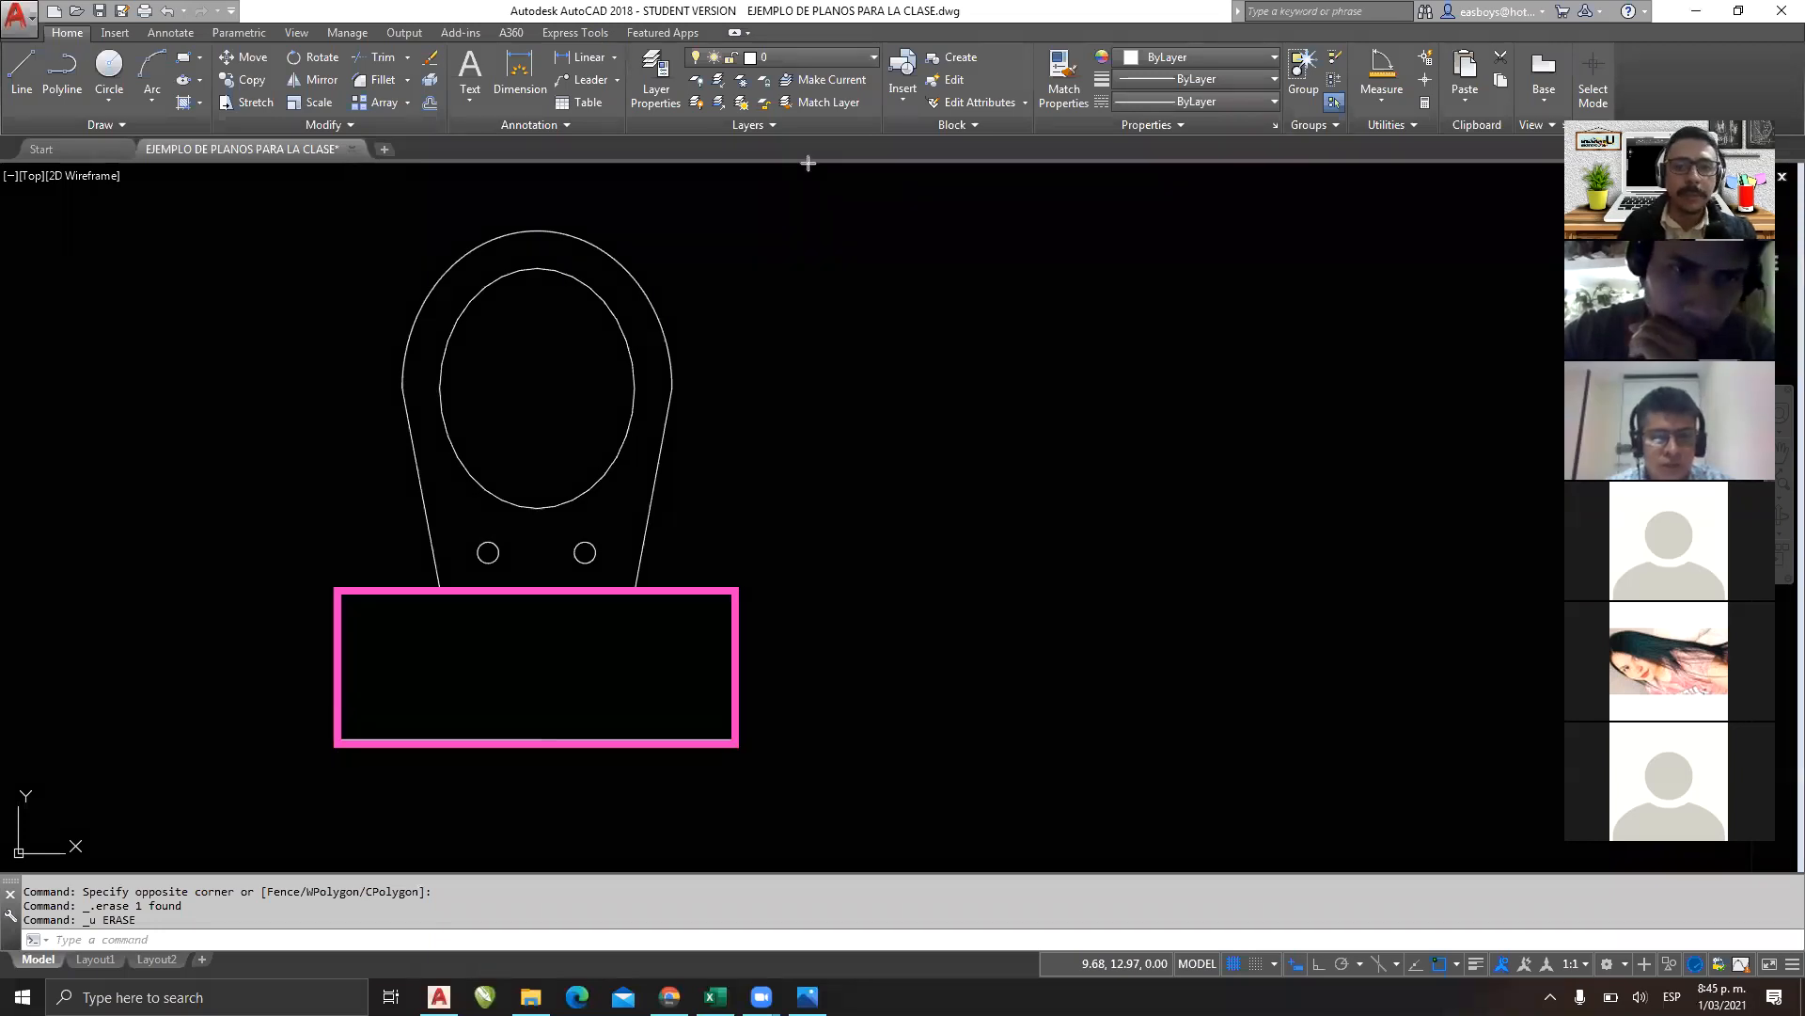
mouse_move(456, 264)
mouse_down()
mouse_move(586, 479)
mouse_move(619, 490)
mouse_up()
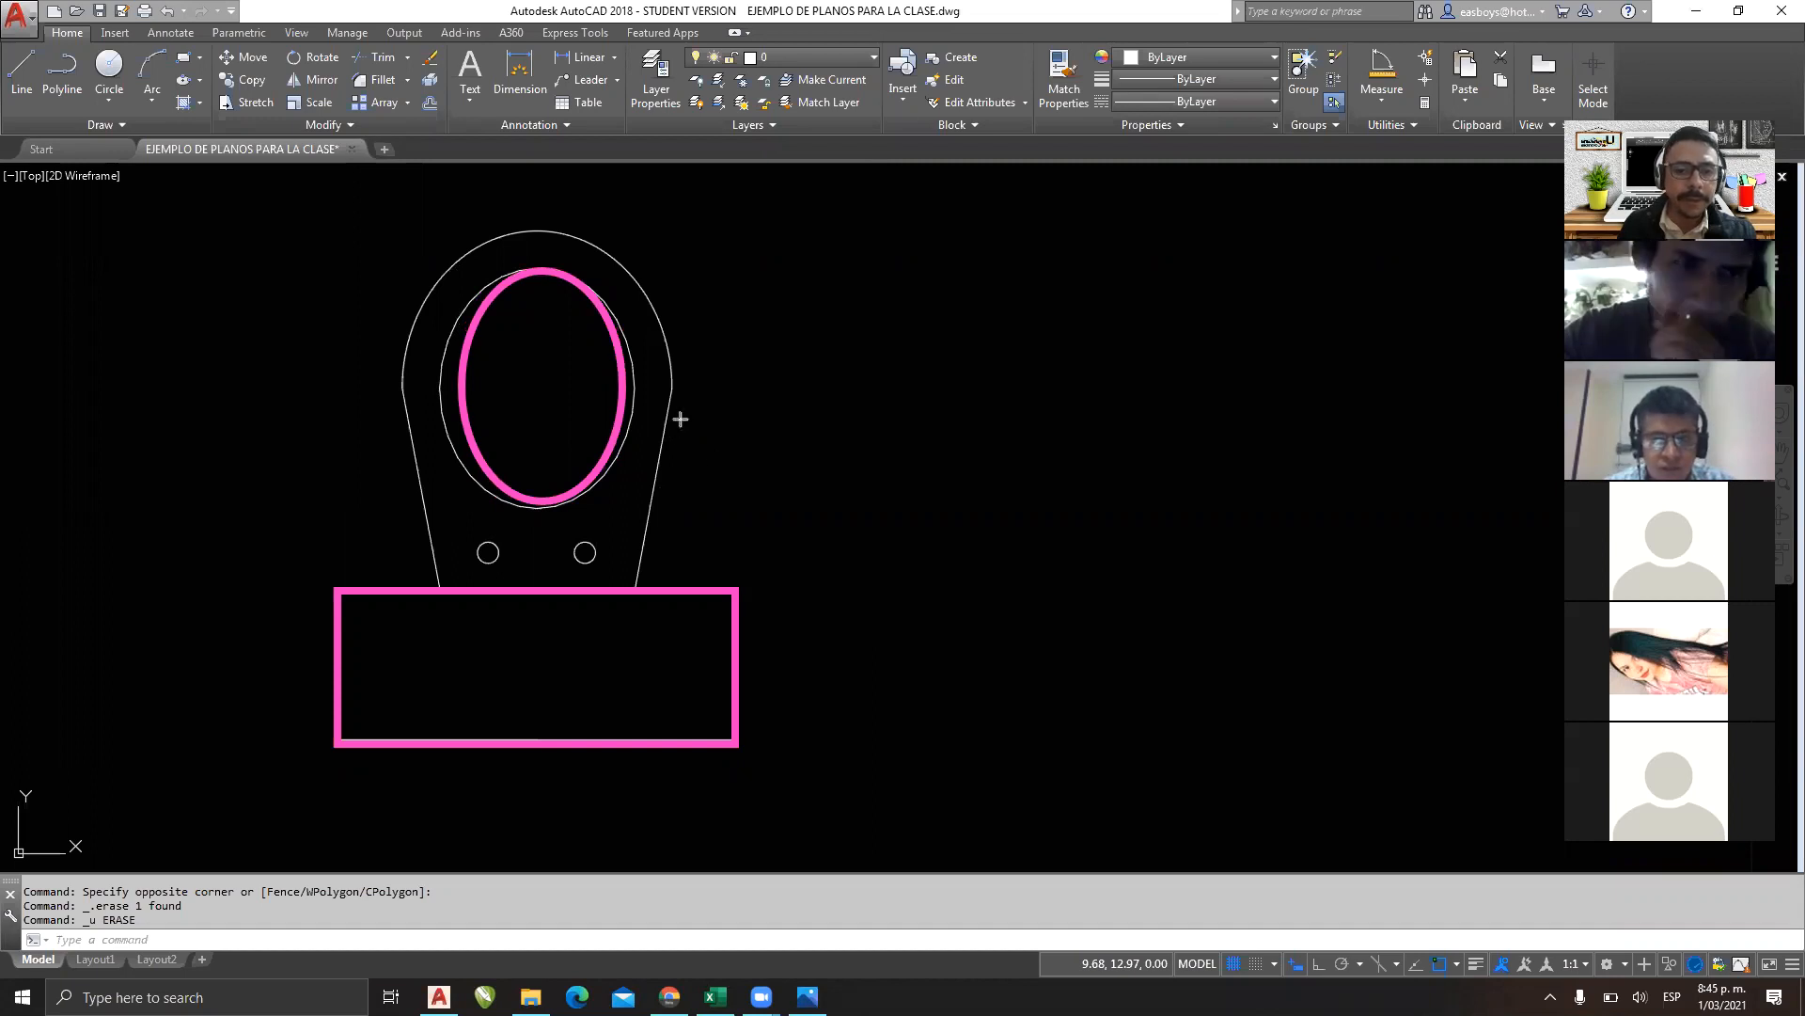
drag(673, 390, 633, 581)
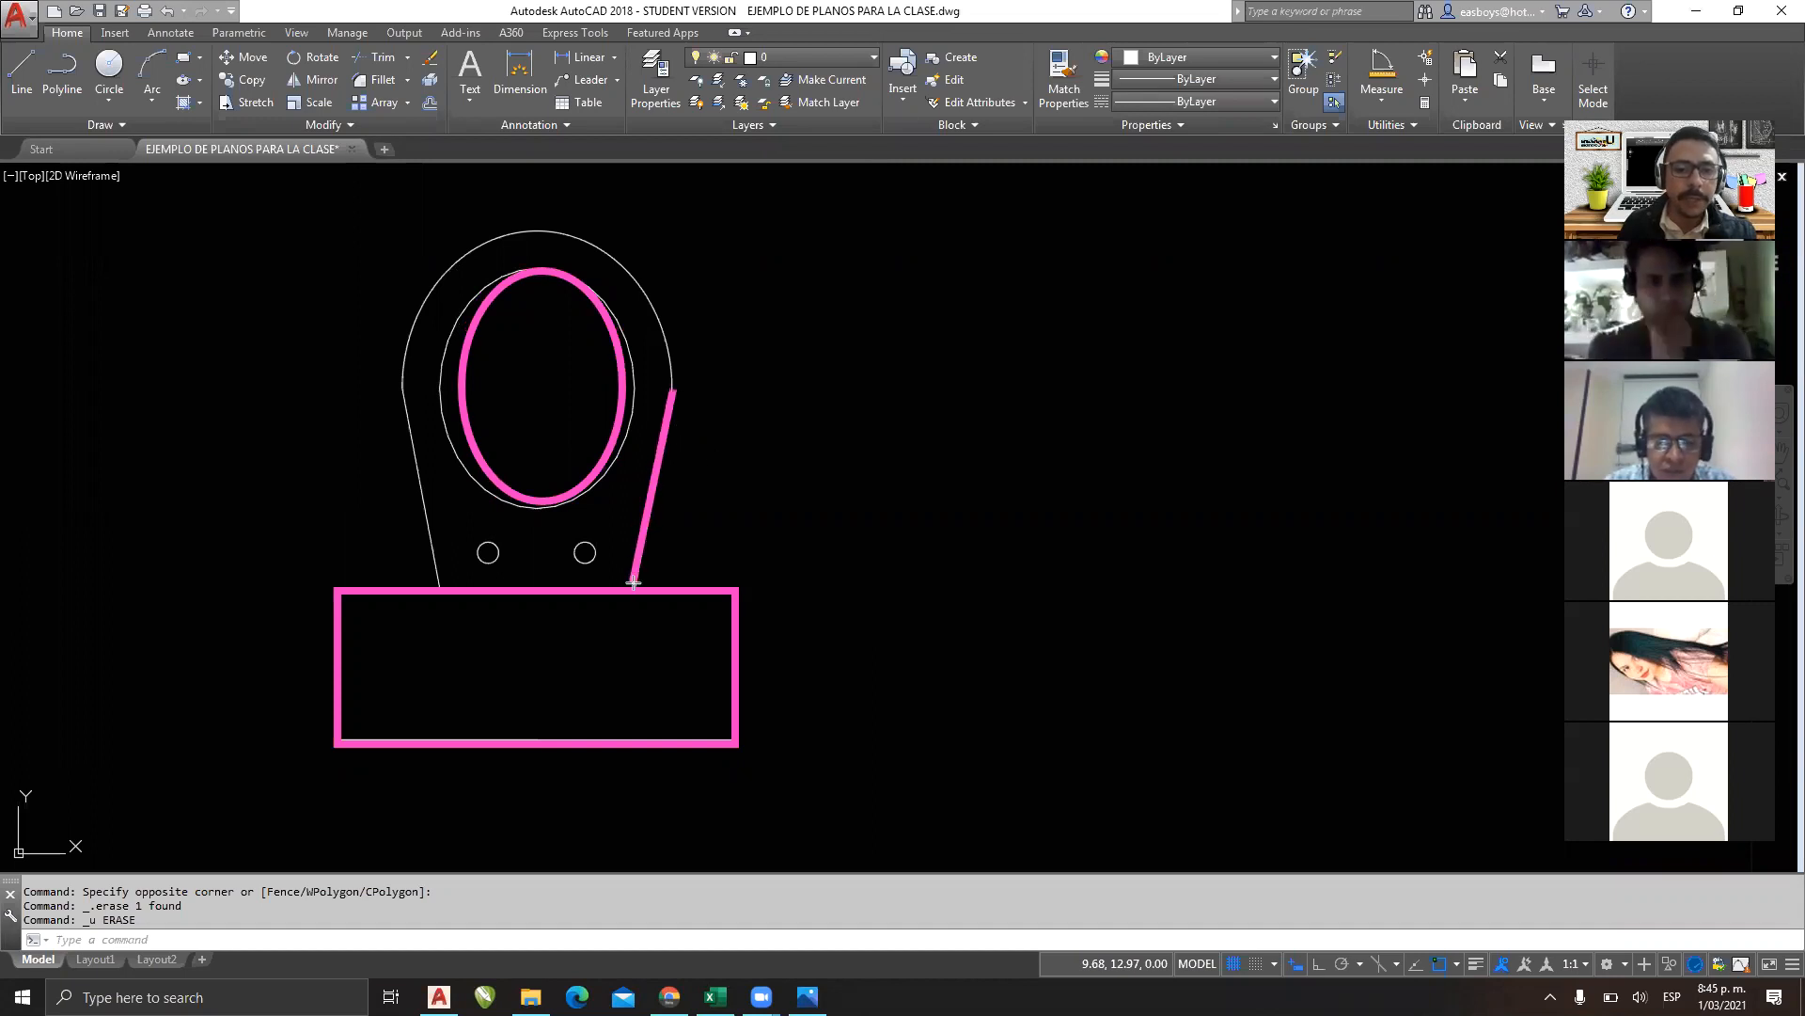
drag(398, 391, 438, 583)
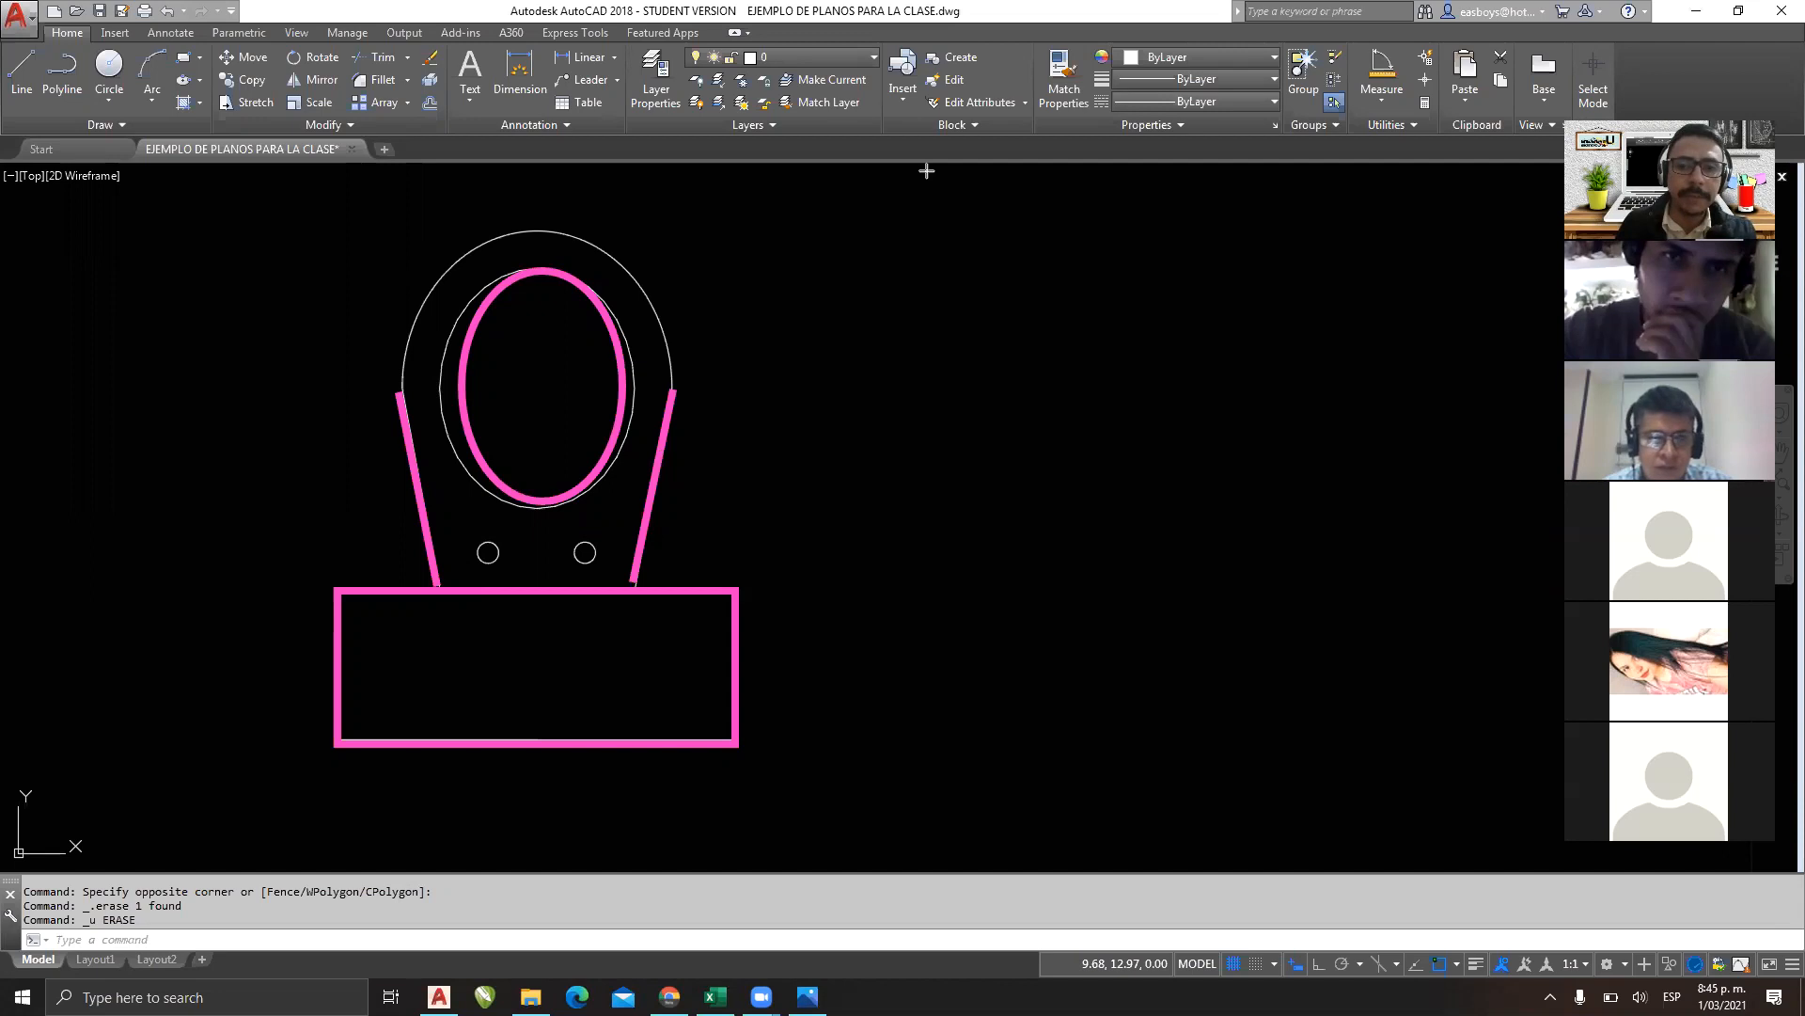
mouse_move(397, 232)
mouse_down()
mouse_move(560, 458)
mouse_move(657, 556)
mouse_move(667, 540)
mouse_up()
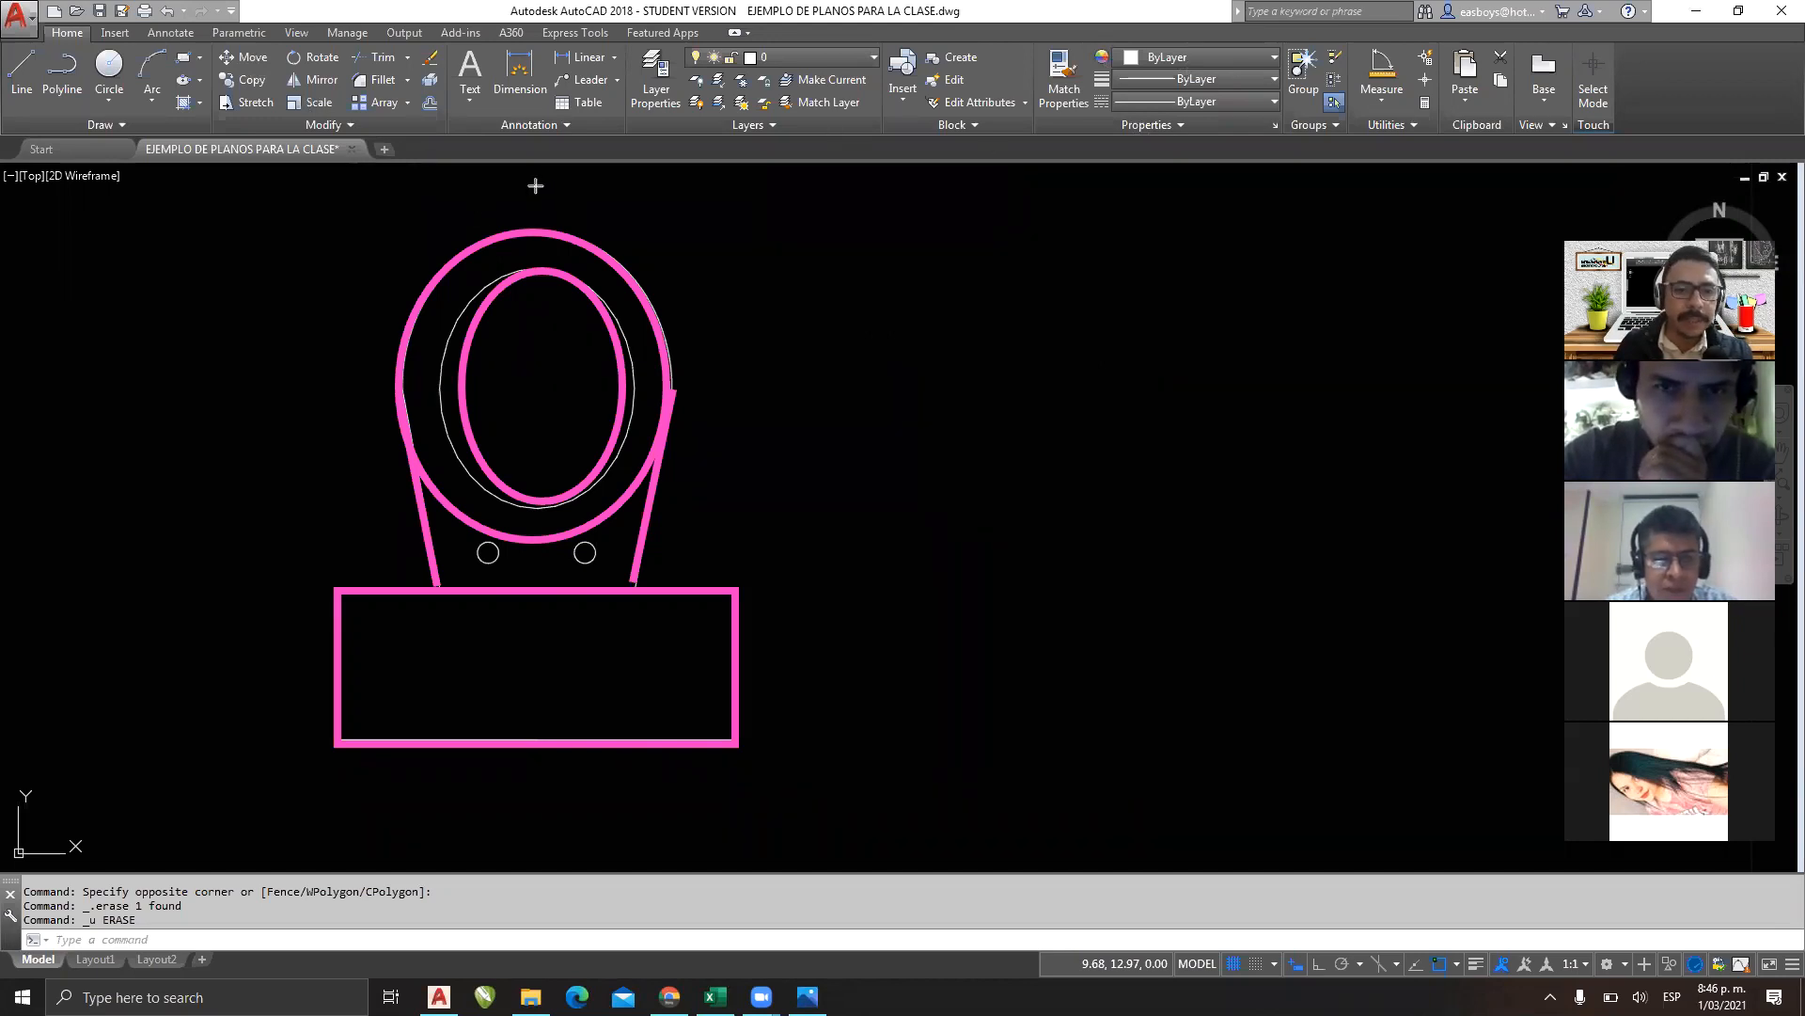
drag(536, 186, 538, 830)
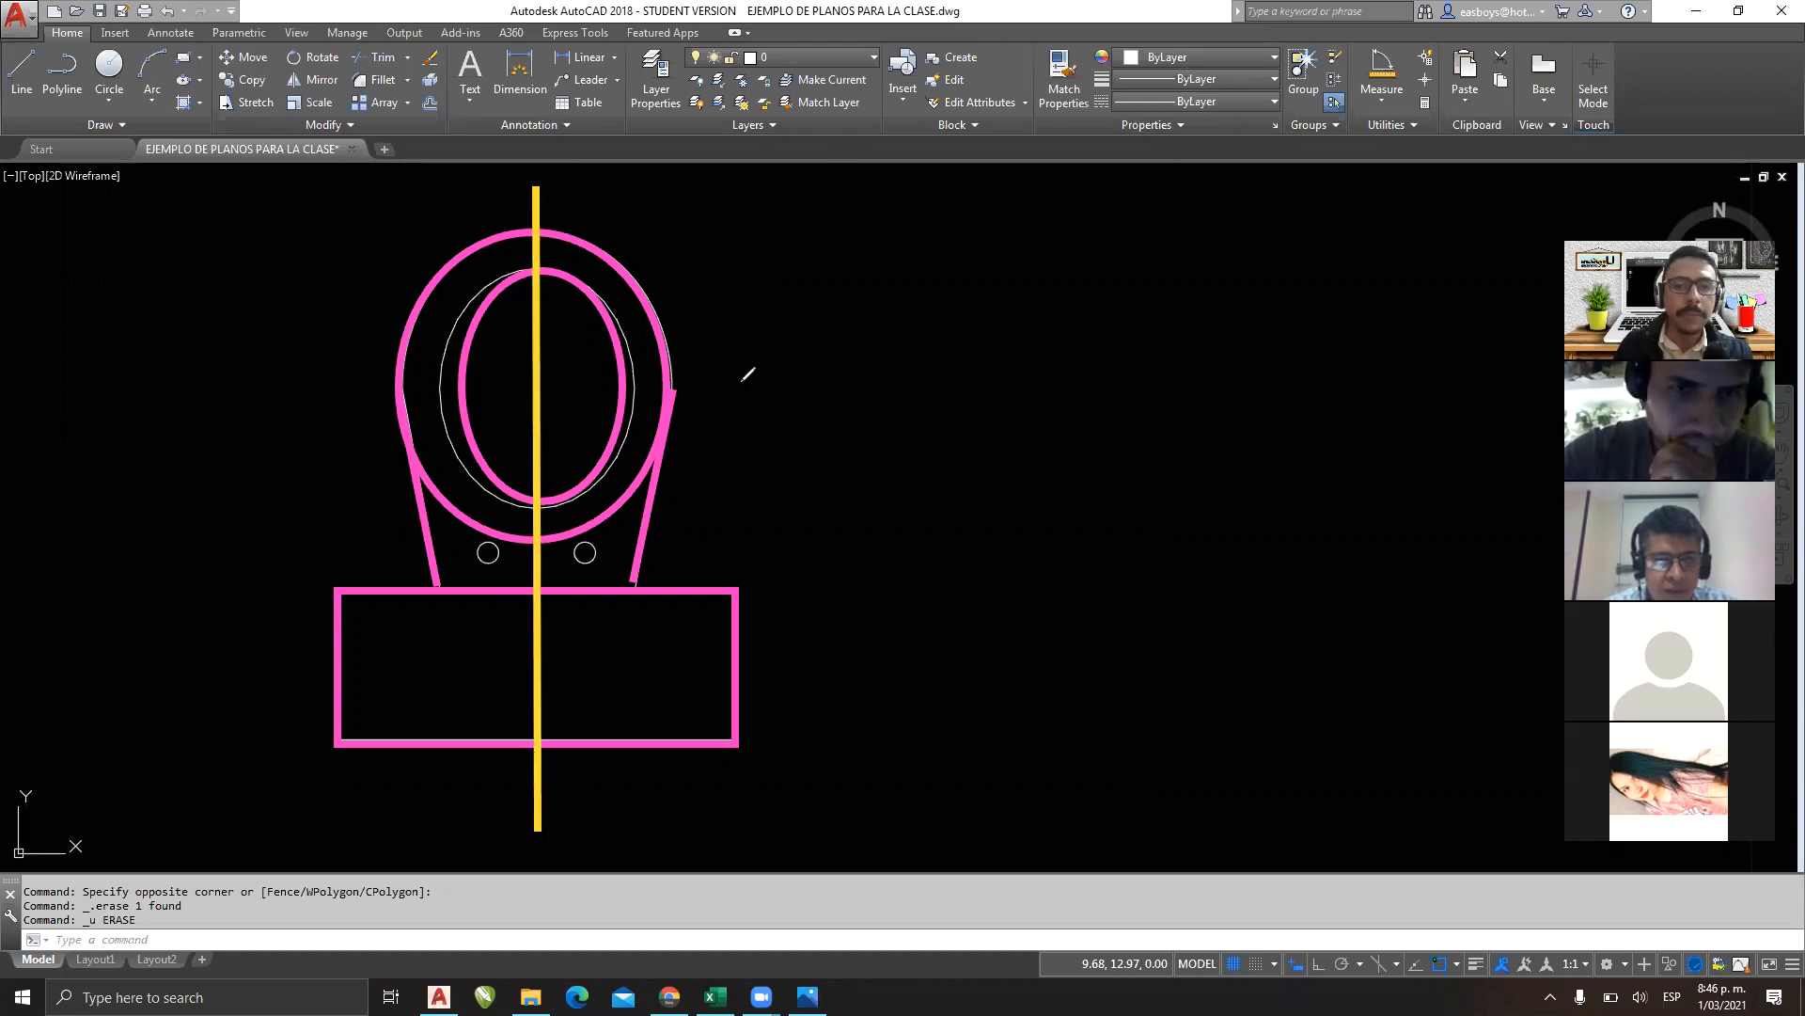
Sketch a curved yellow annotation stroke along each side of the toilet, and undo both strokes.
drag(665, 200, 756, 561)
drag(383, 200, 252, 560)
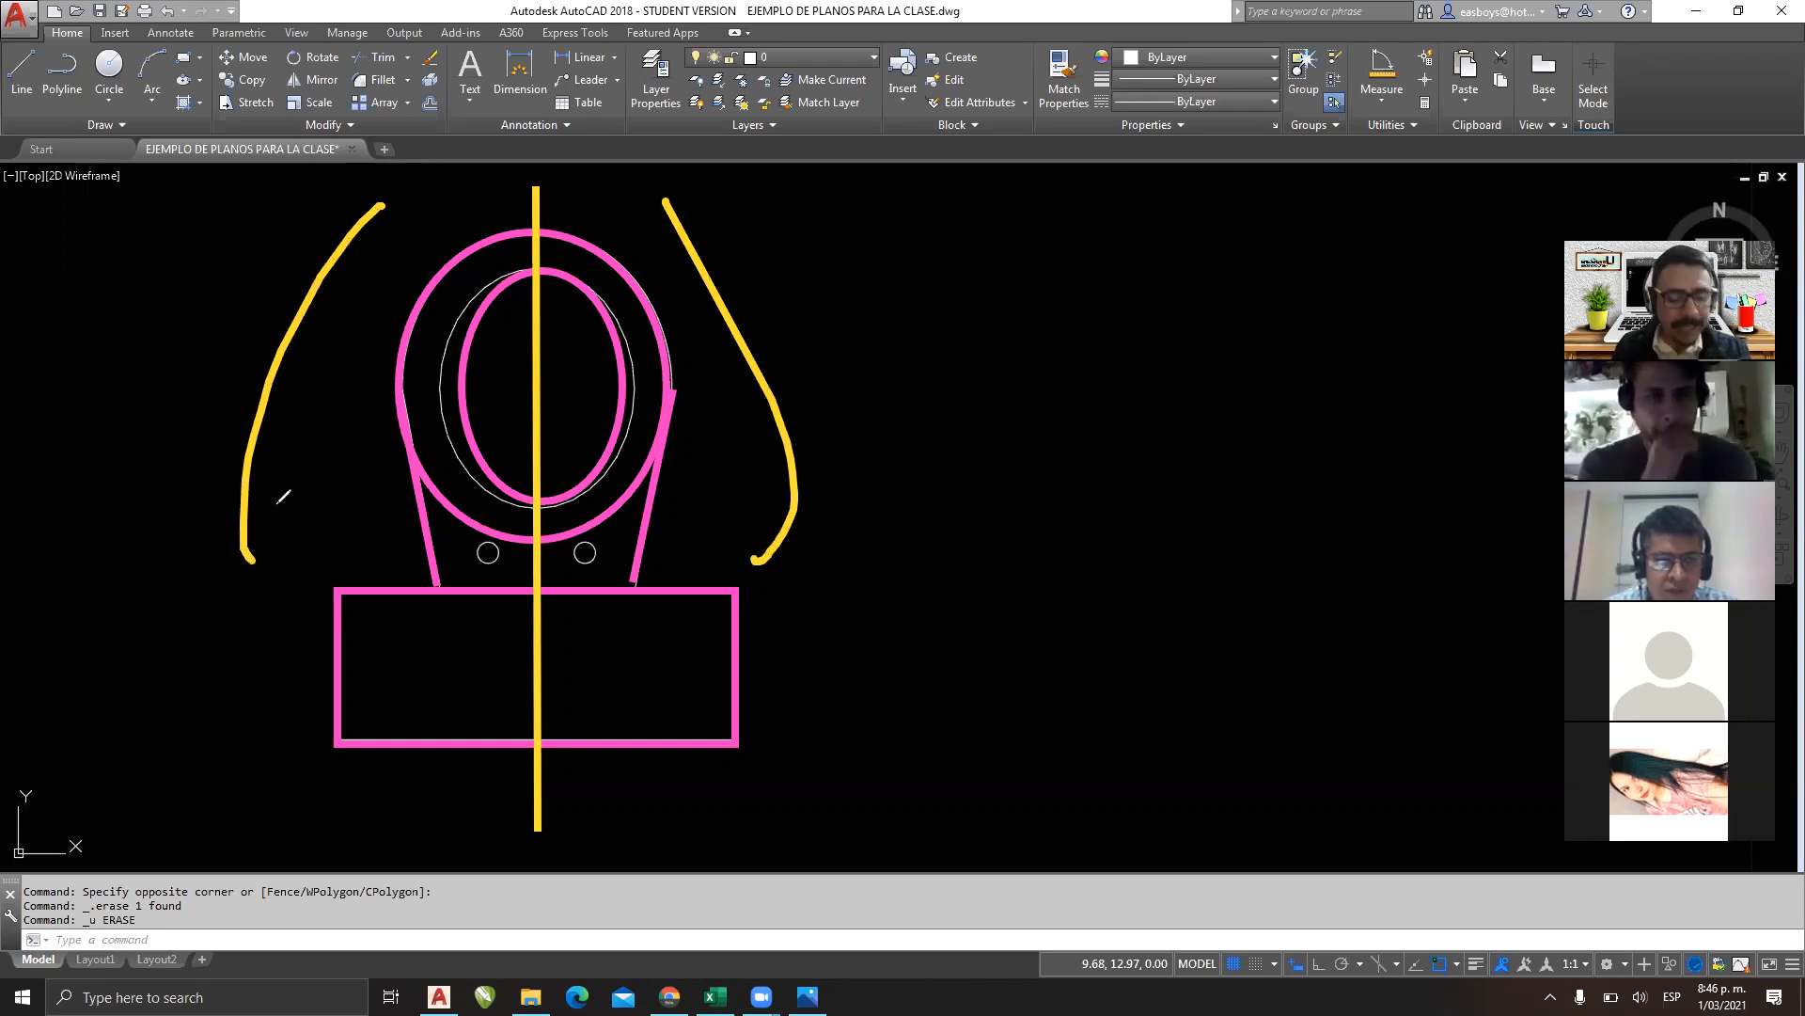
key(ctrl+z)
key(ctrl+z)
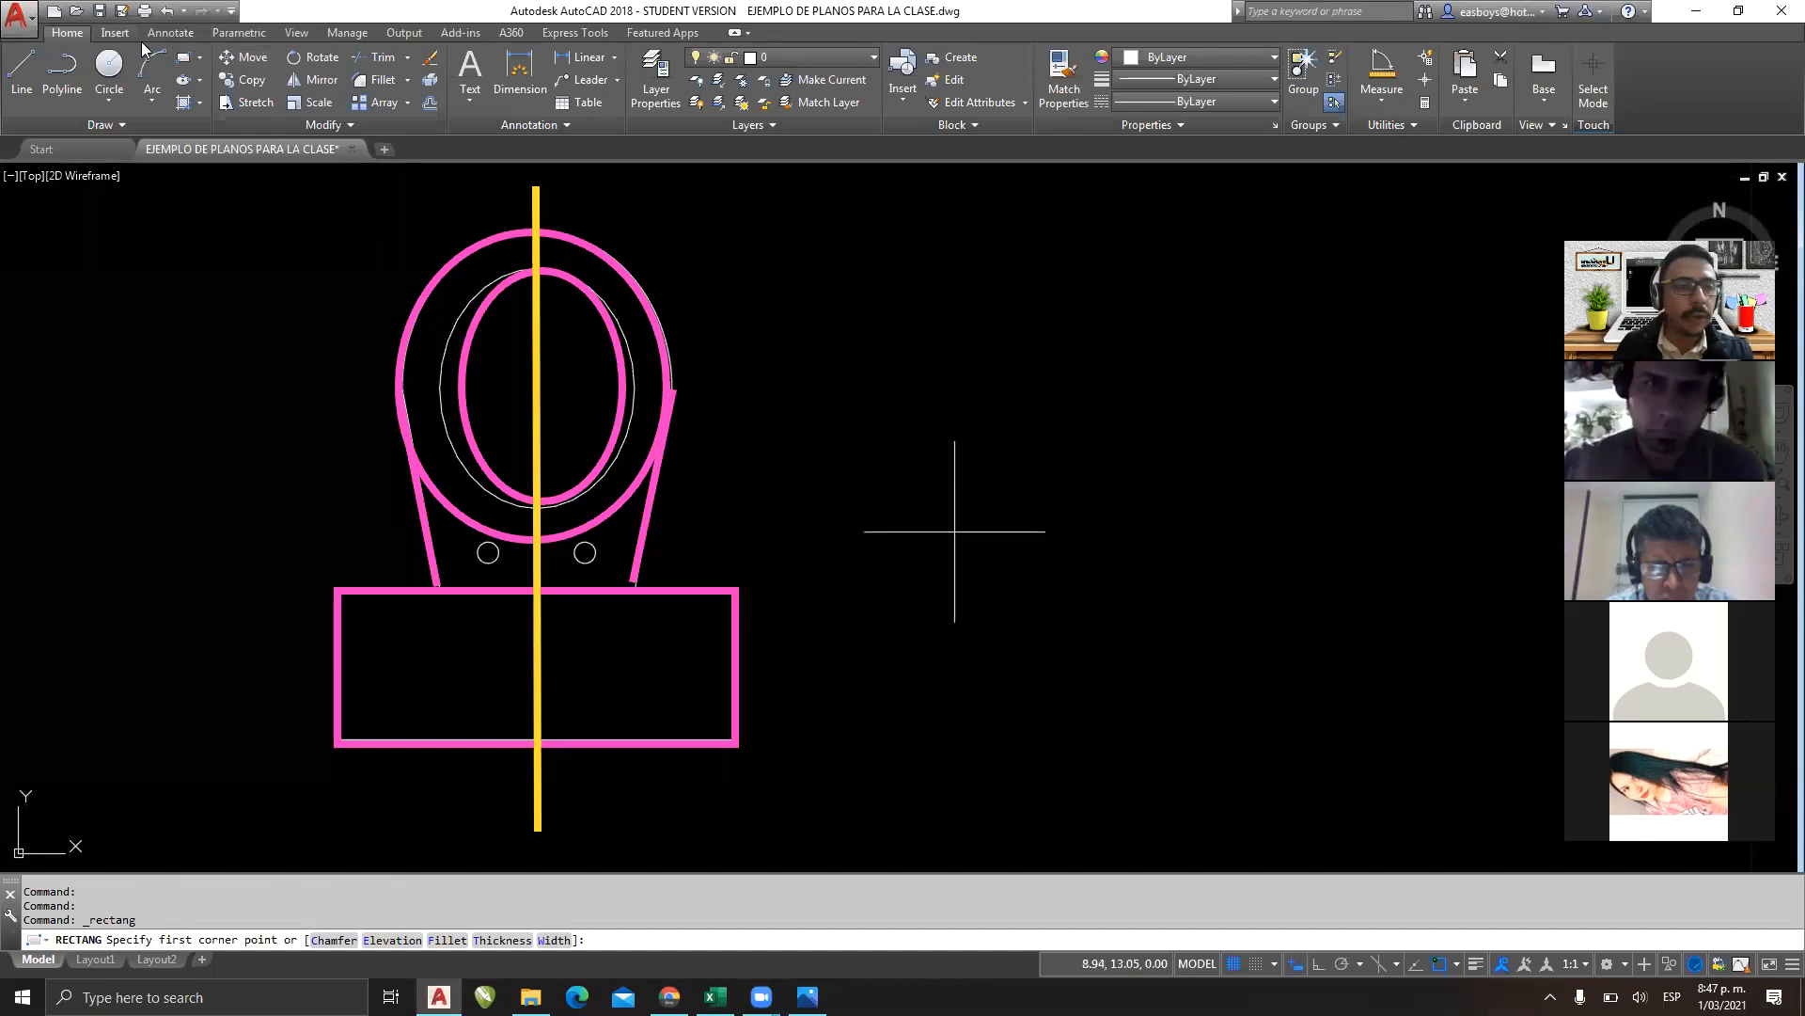
Cancel the Rectangle command, undock the command line so it floats over the drawing, and realign the toilet with its annotations.
click(183, 57)
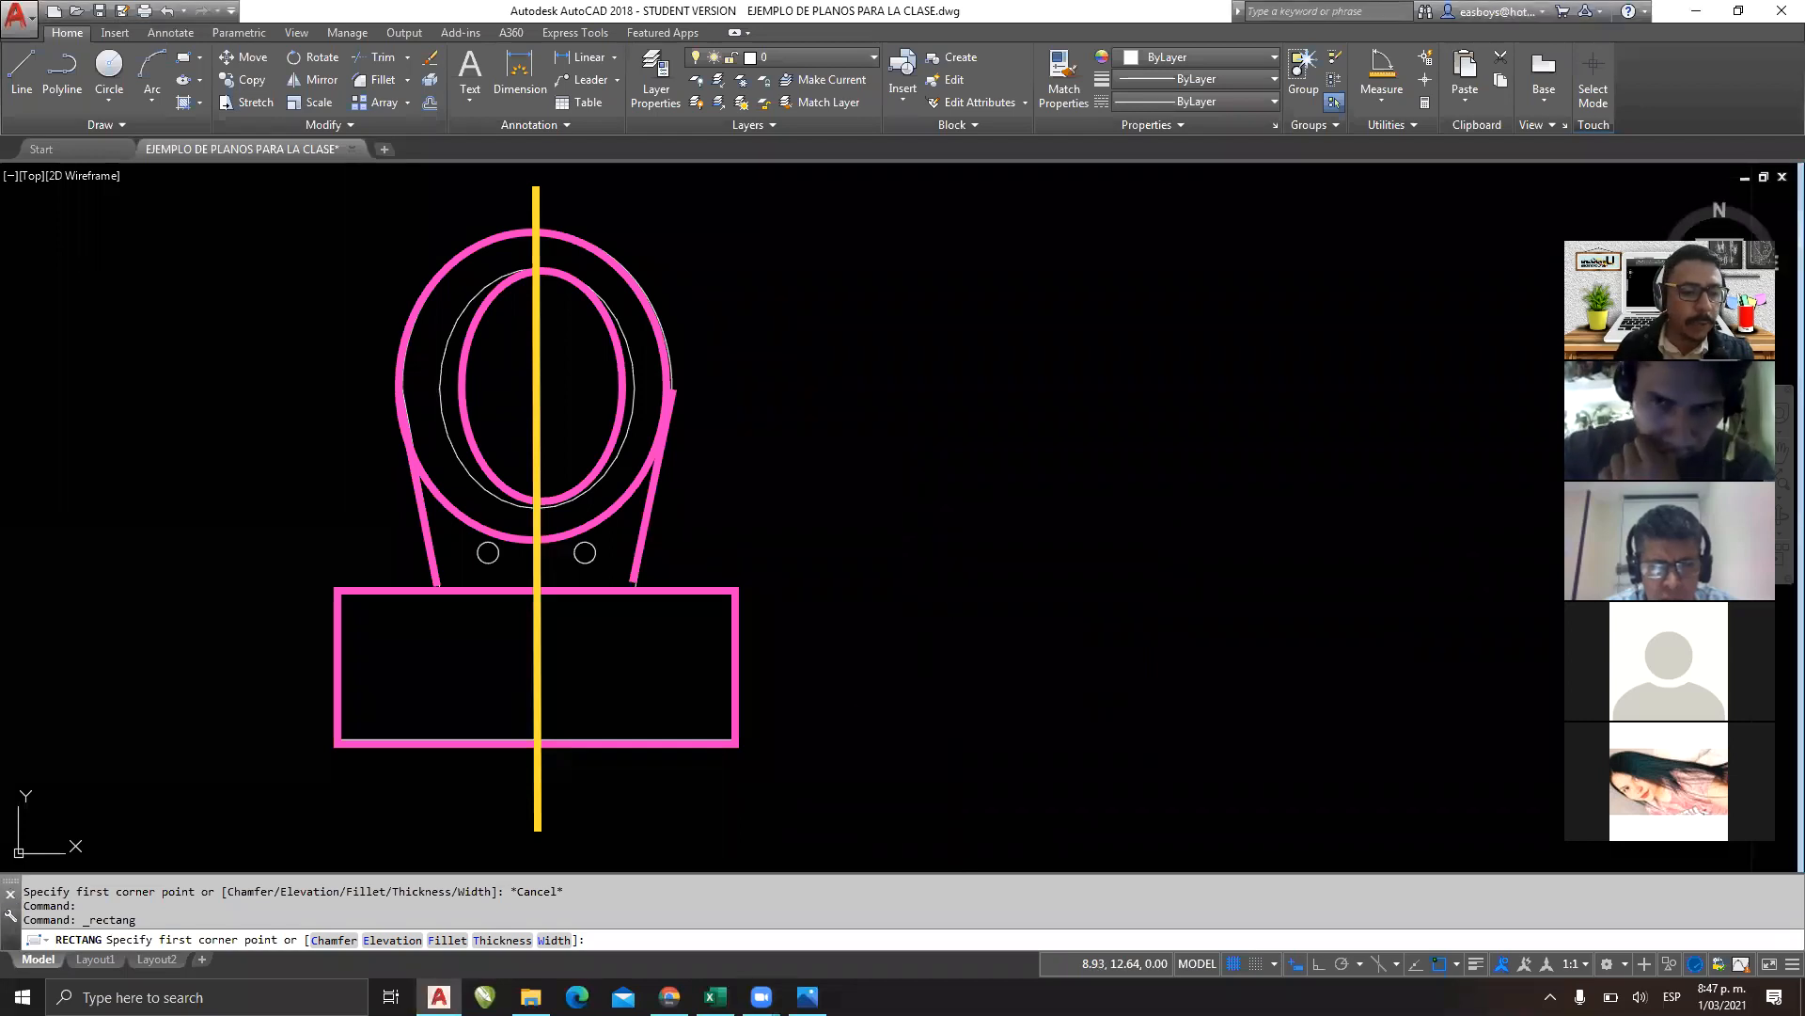
key(Escape)
key(Escape)
mouse_move(16, 891)
mouse_down()
mouse_move(45, 824)
mouse_move(116, 865)
mouse_up()
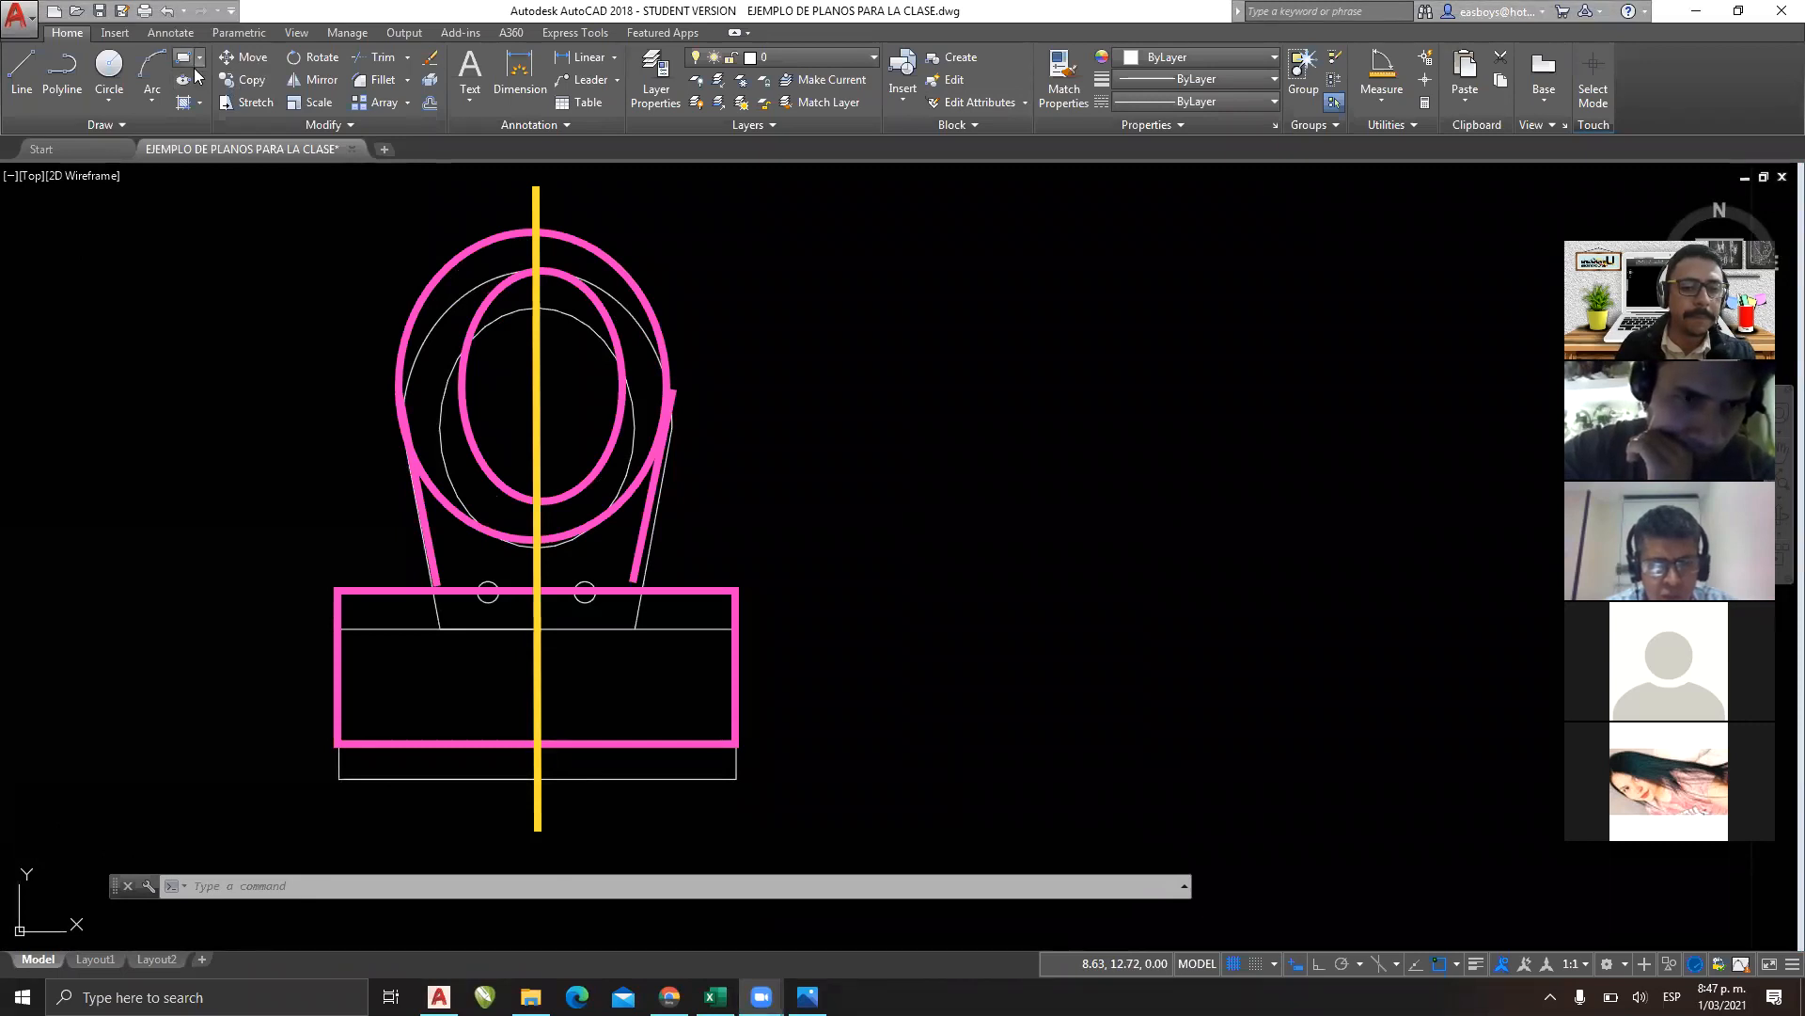
middle_drag(817, 539, 817, 500)
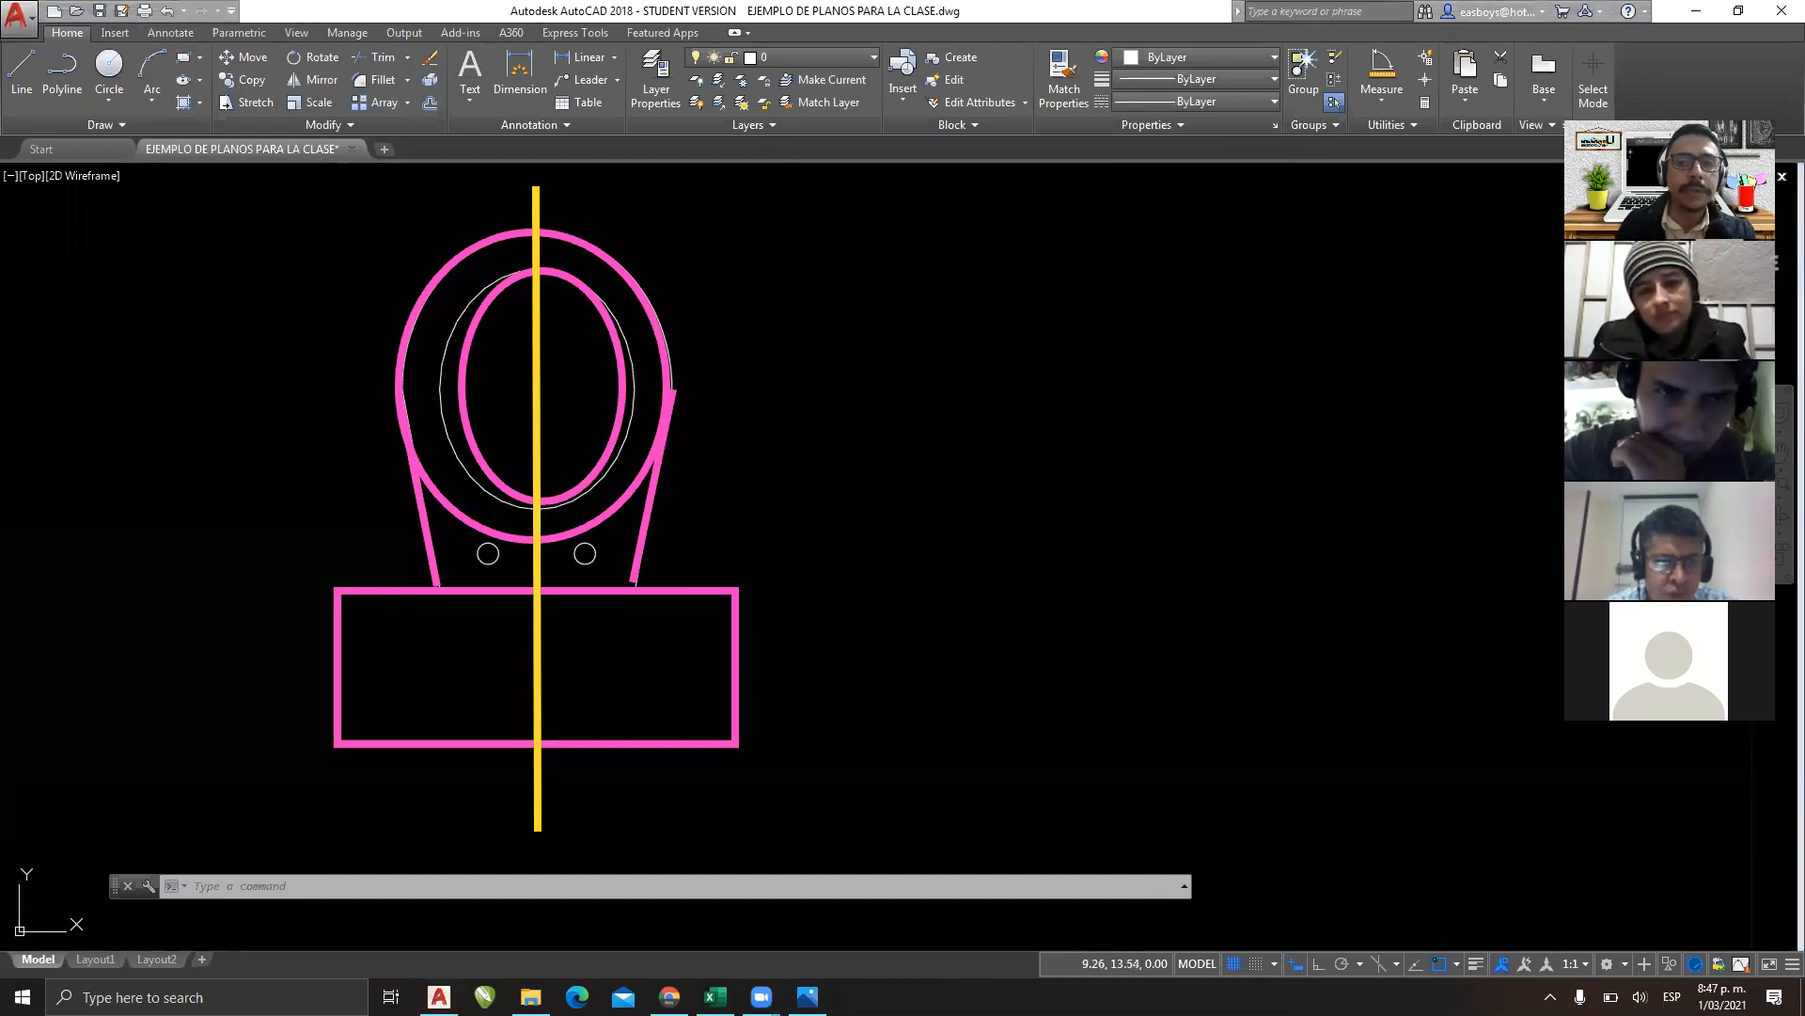
Draw a rectangle beside the toilet, entering 0.53 for its other corner, and annotate the Dimensions option with a yellow arrow.
click(185, 59)
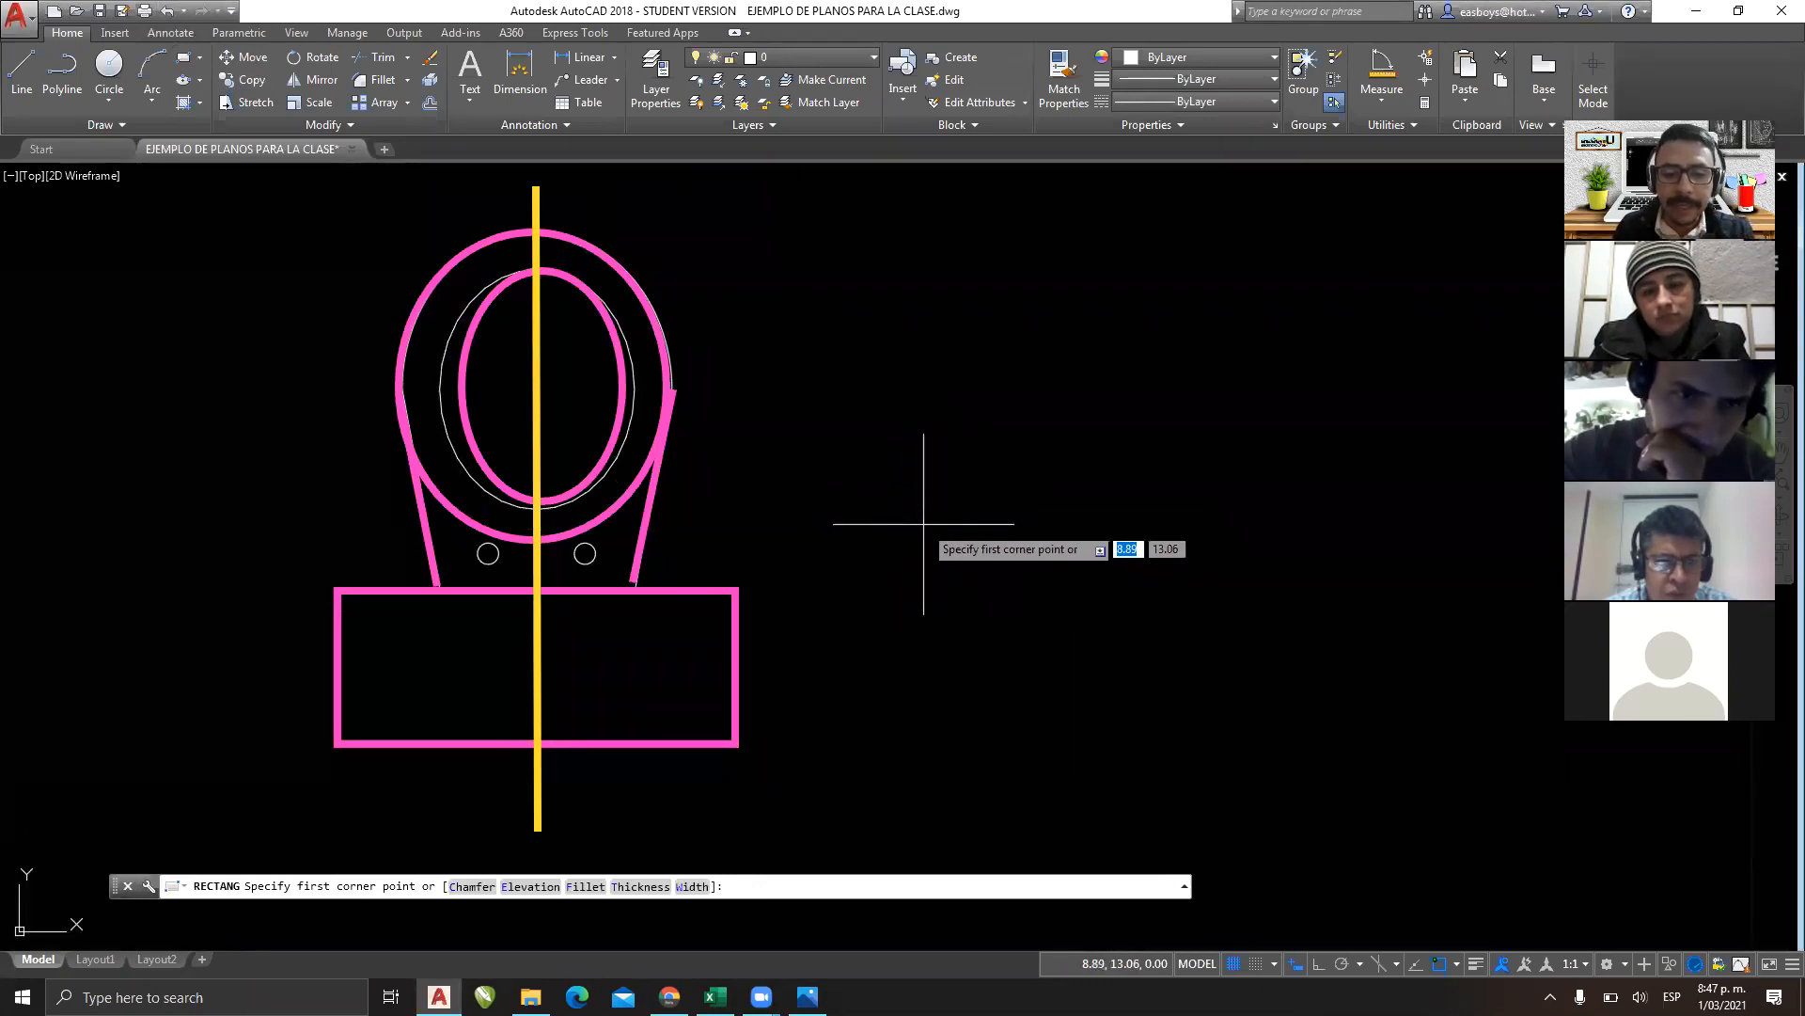
click(924, 523)
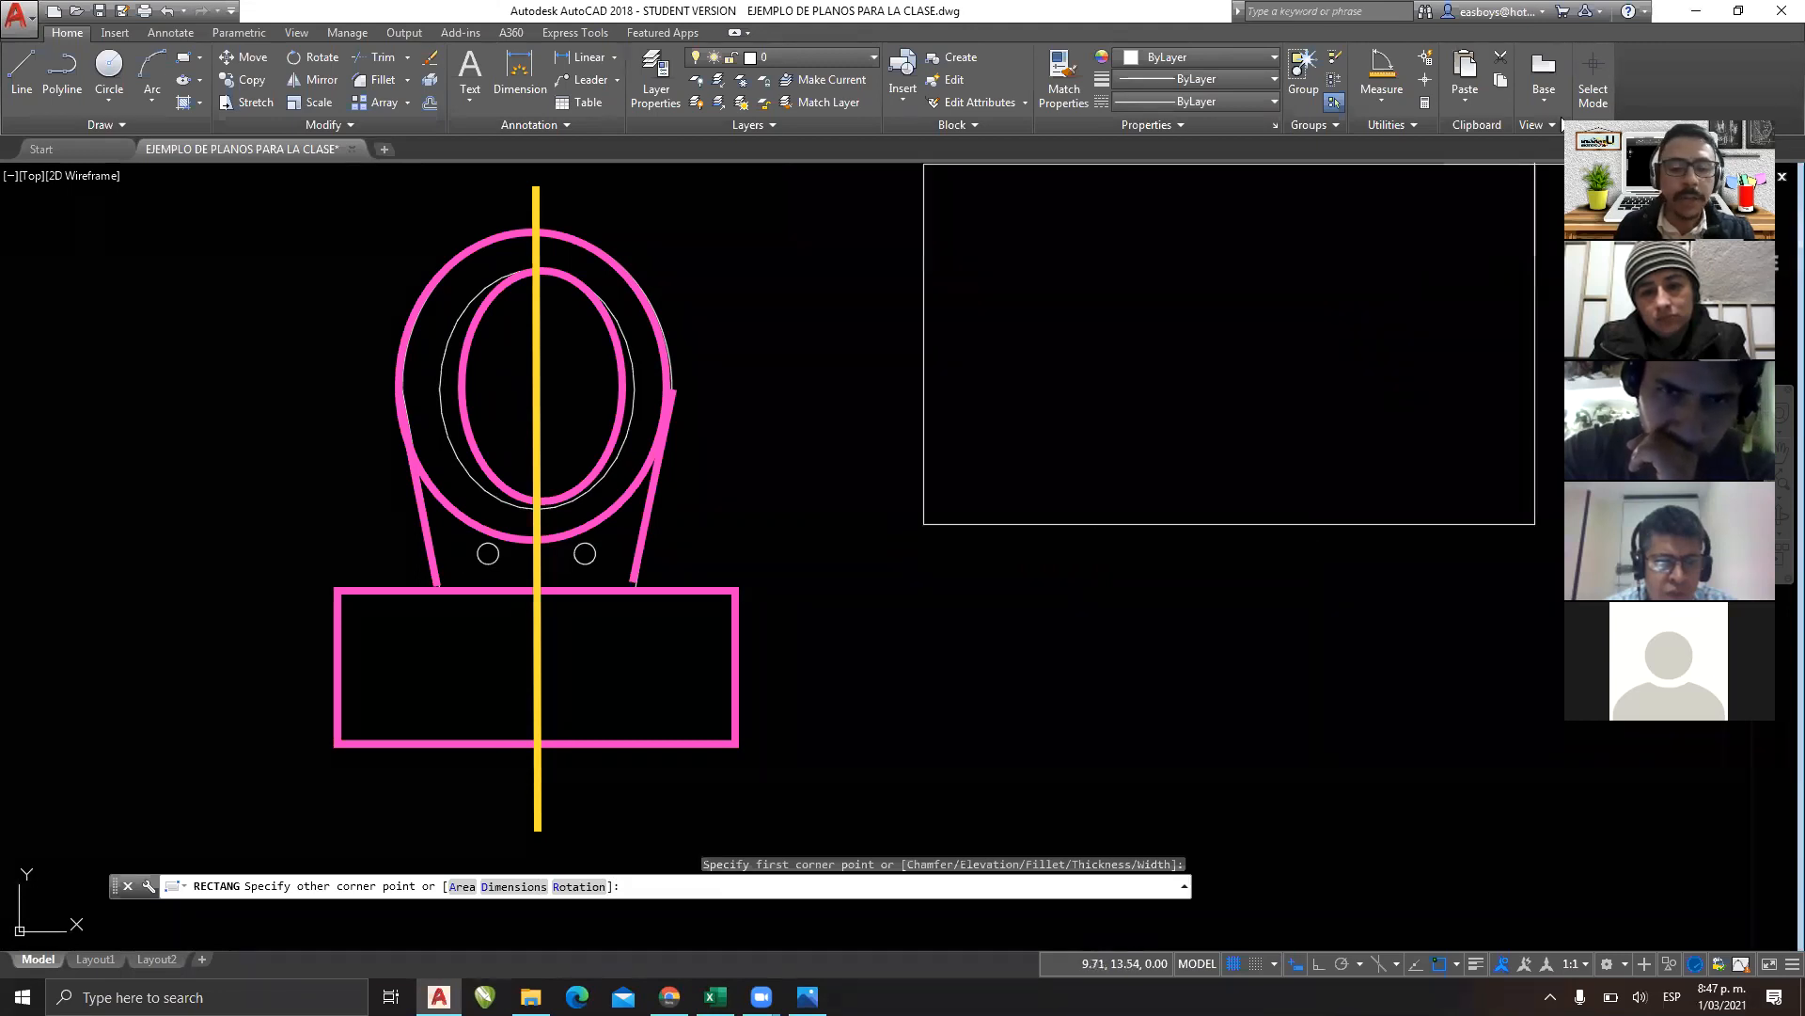
mouse_move(653, 798)
mouse_down()
mouse_move(564, 804)
mouse_move(512, 869)
mouse_move(564, 835)
mouse_up()
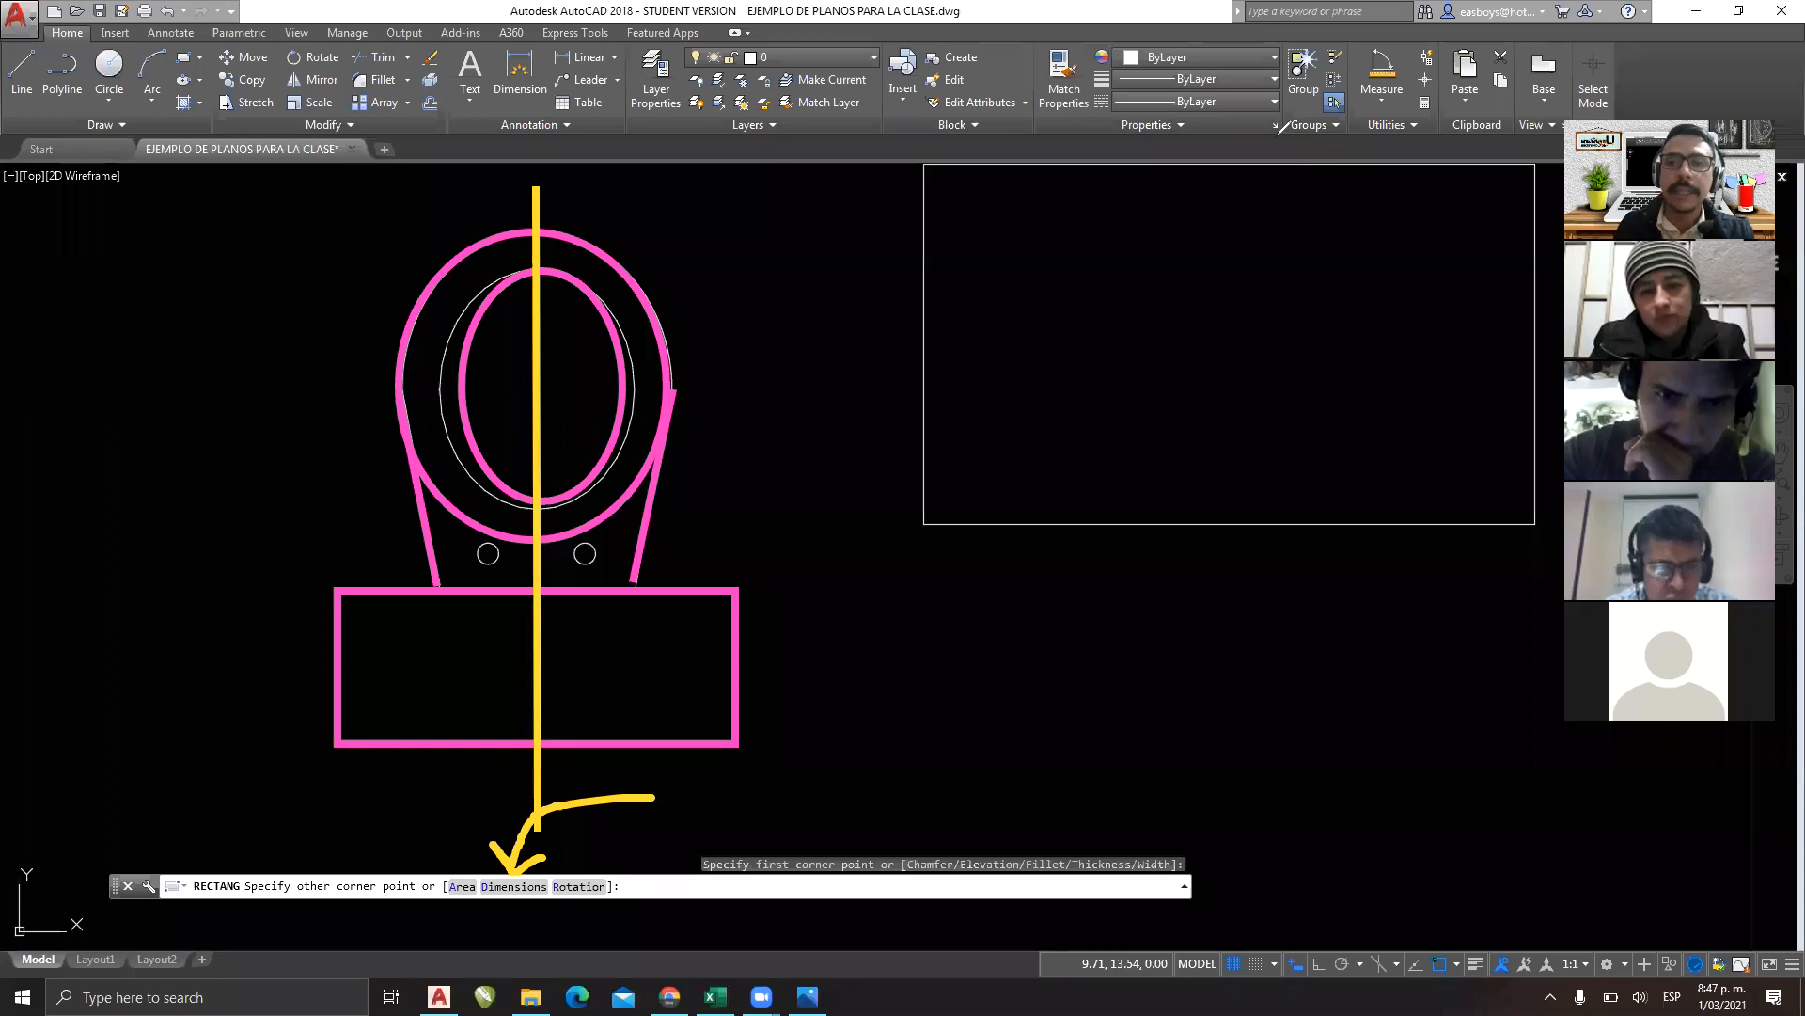
click(1281, 133)
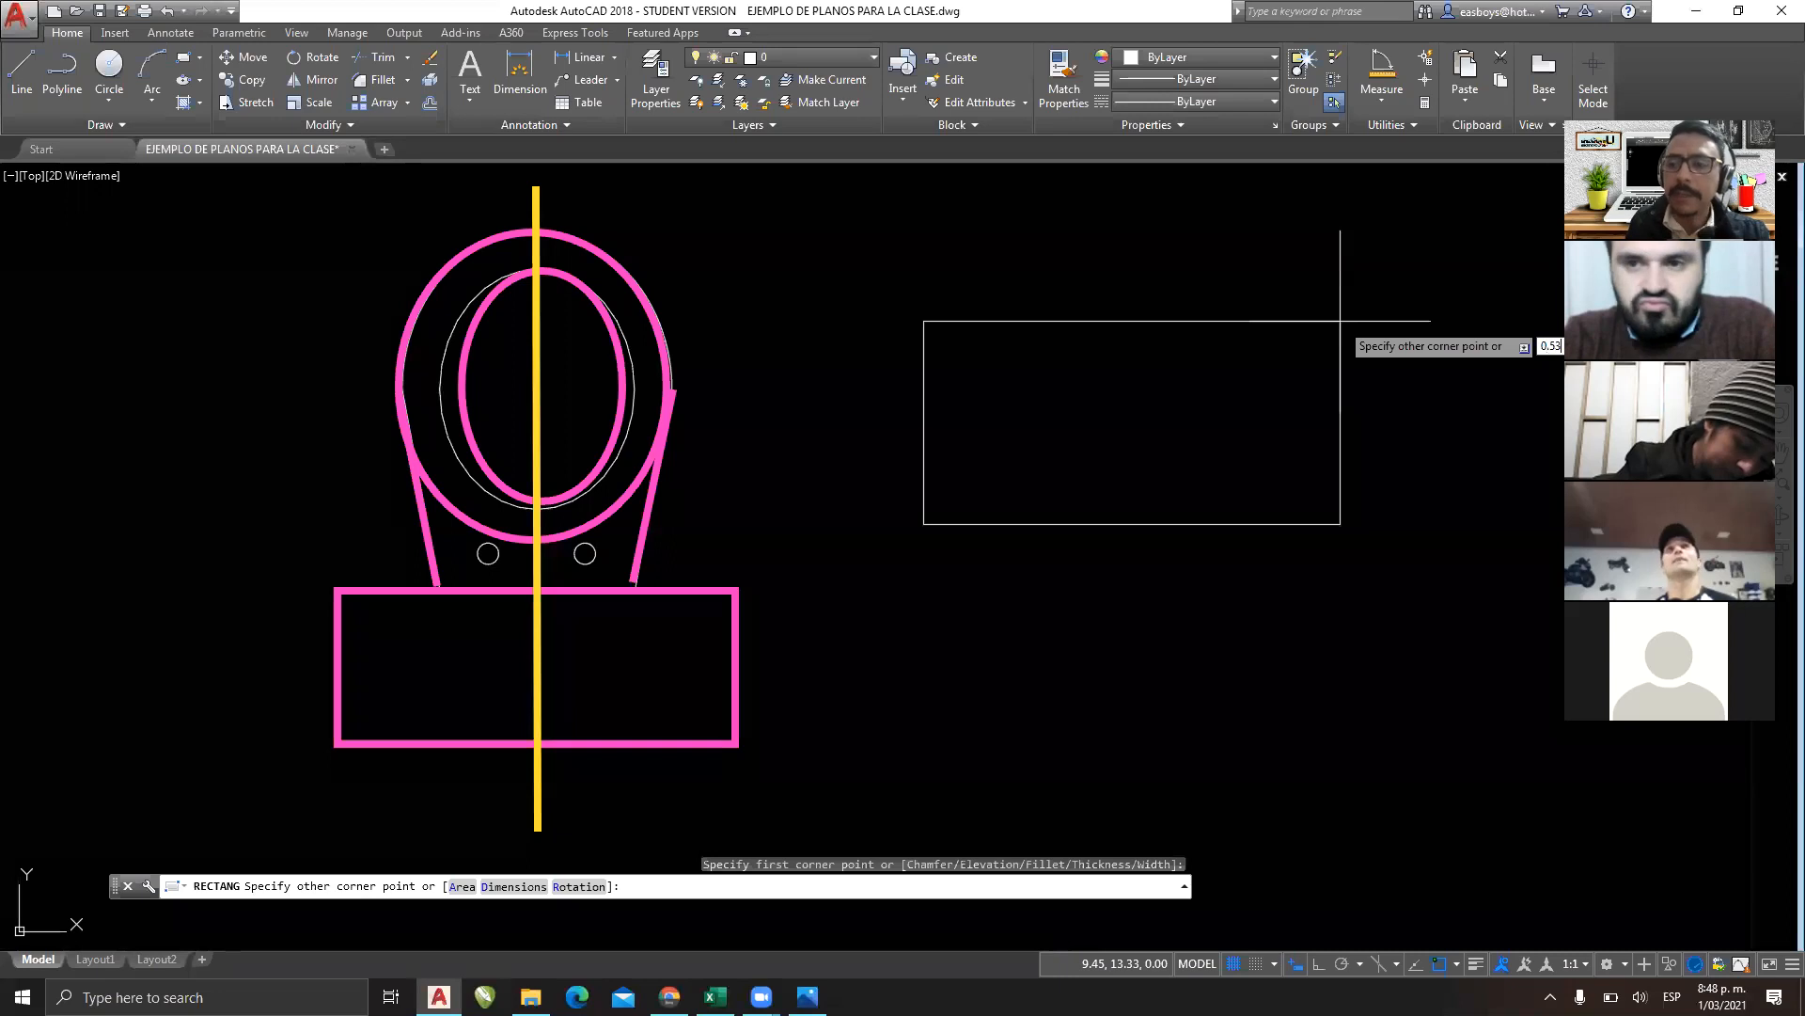
key(Return)
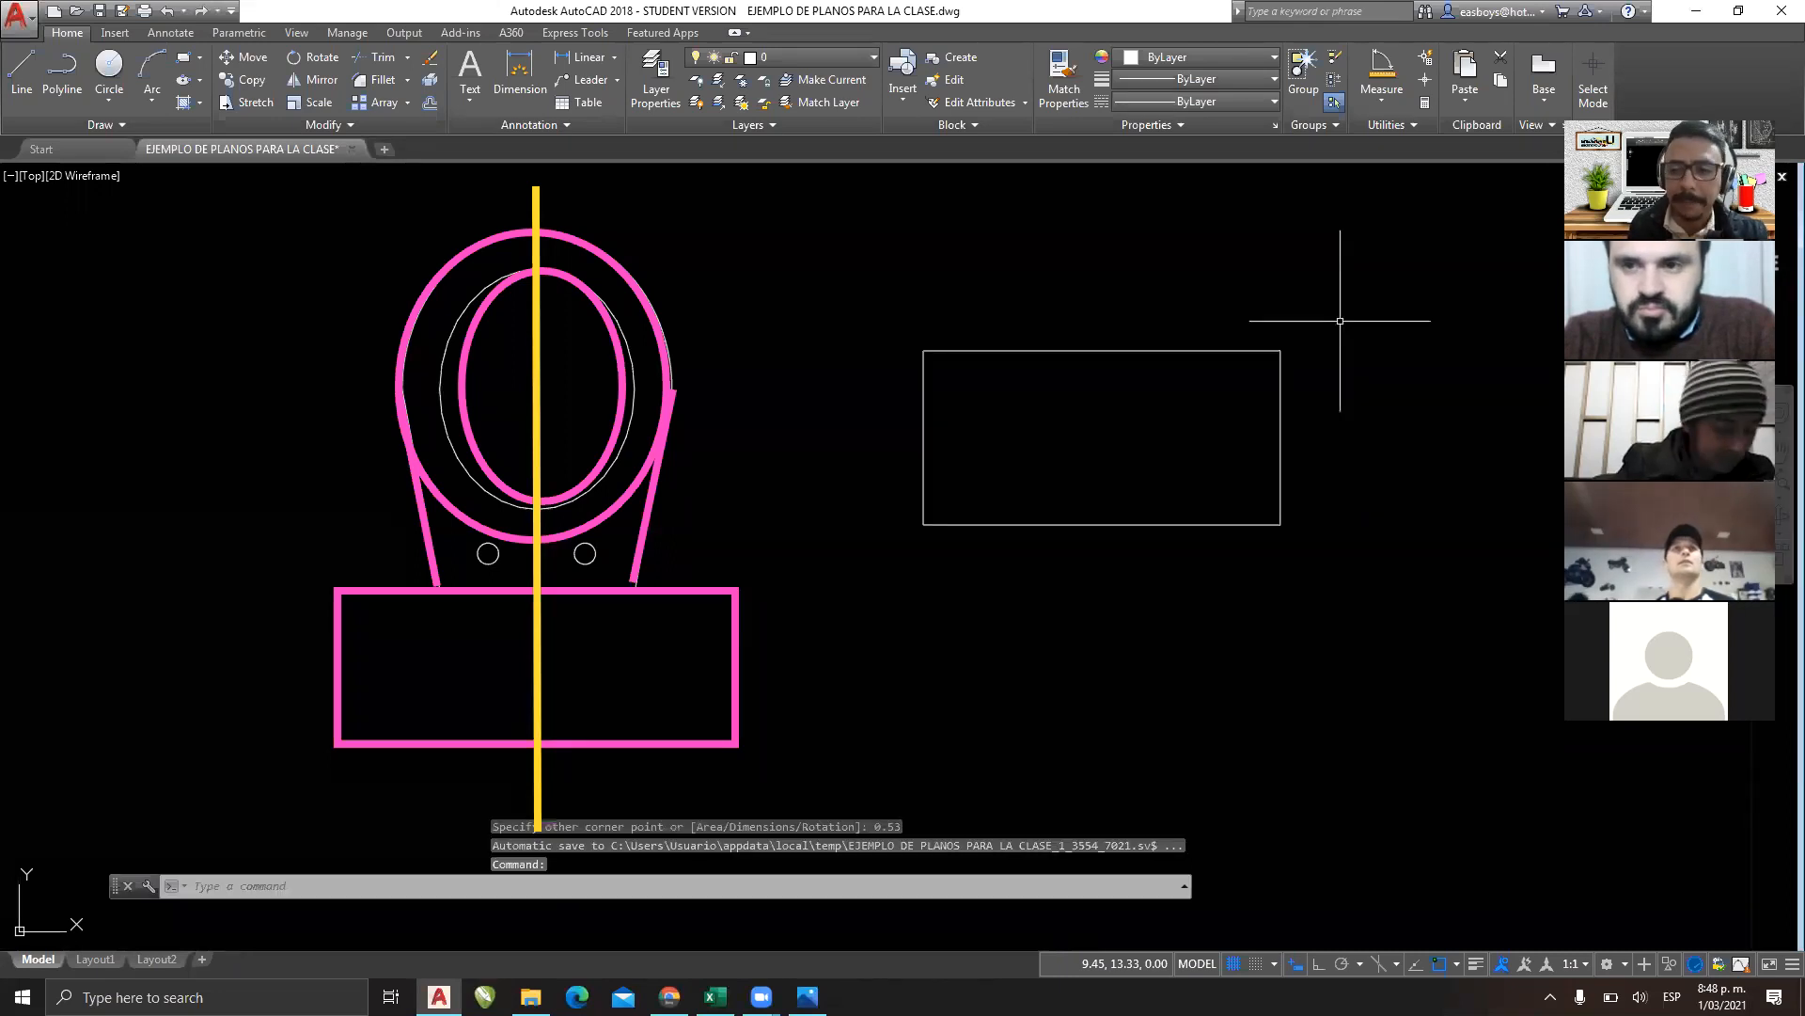
Erase the incorrectly sized rectangle beside the toilet.
click(1338, 274)
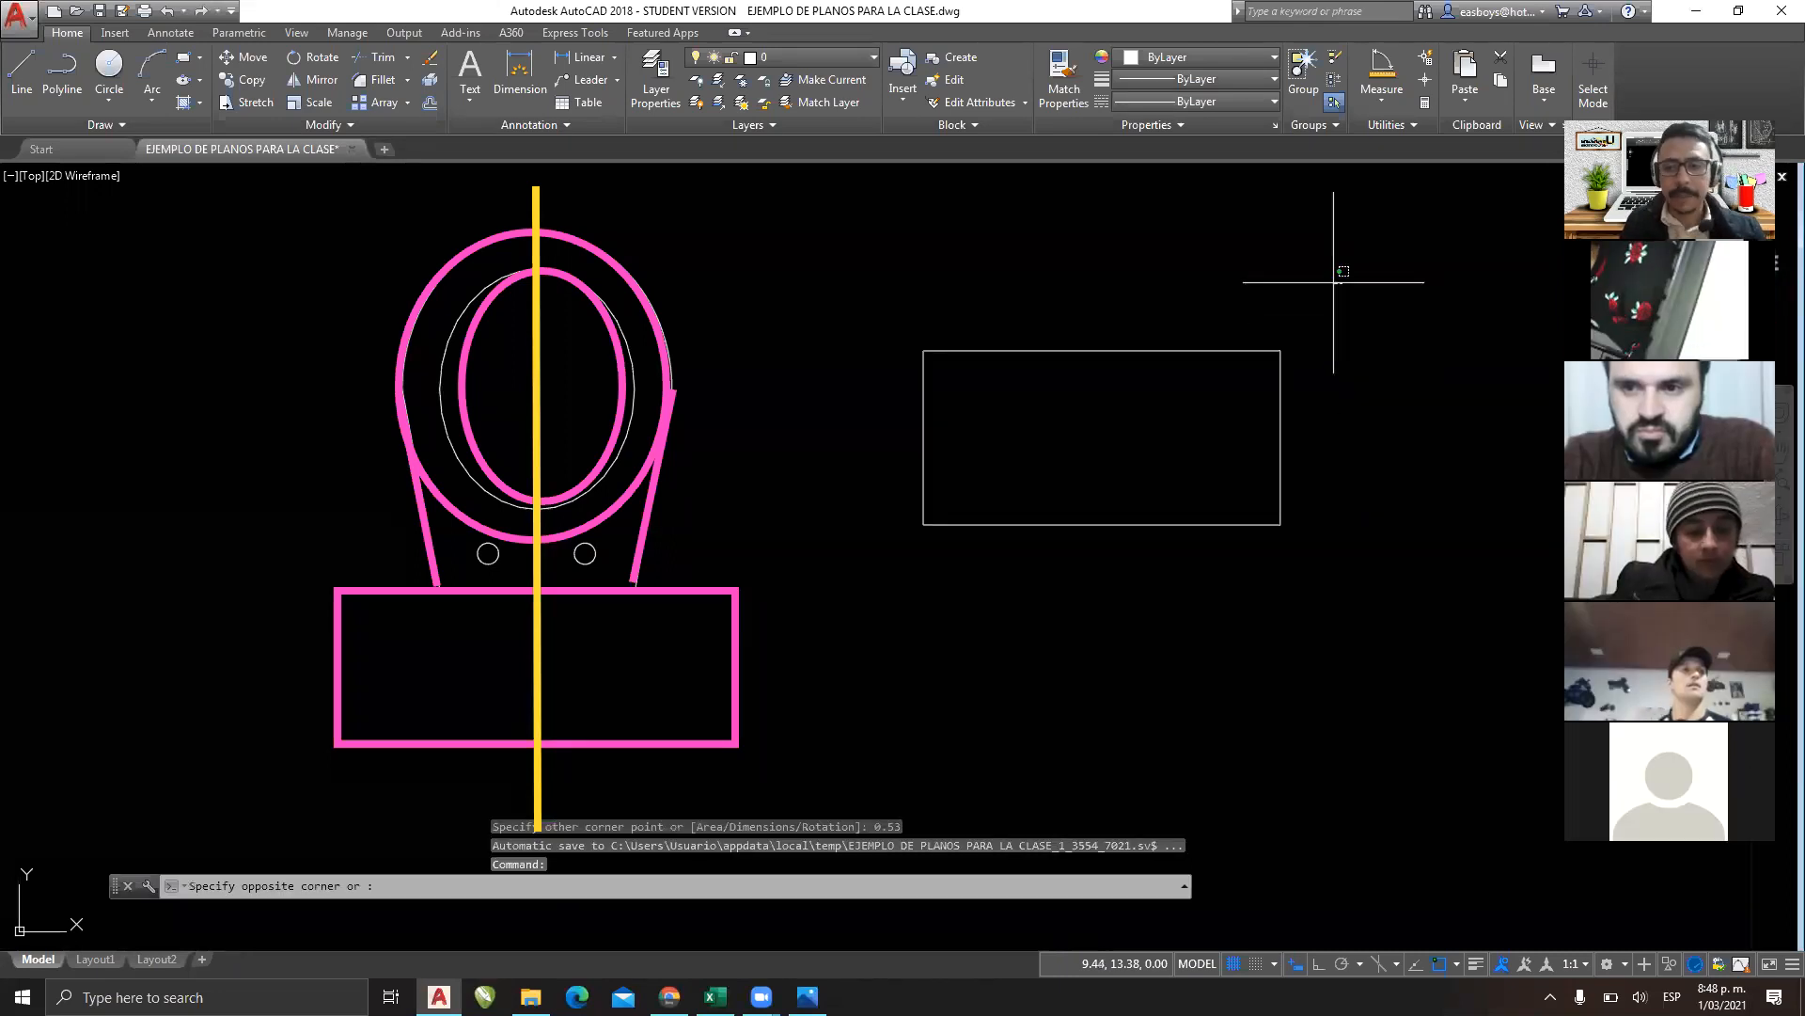
click(1056, 403)
key(Delete)
Draw a rectangle beside the toilet using the Dimensions option, with length .53 and width .2, extending upward from its first corner.
click(183, 56)
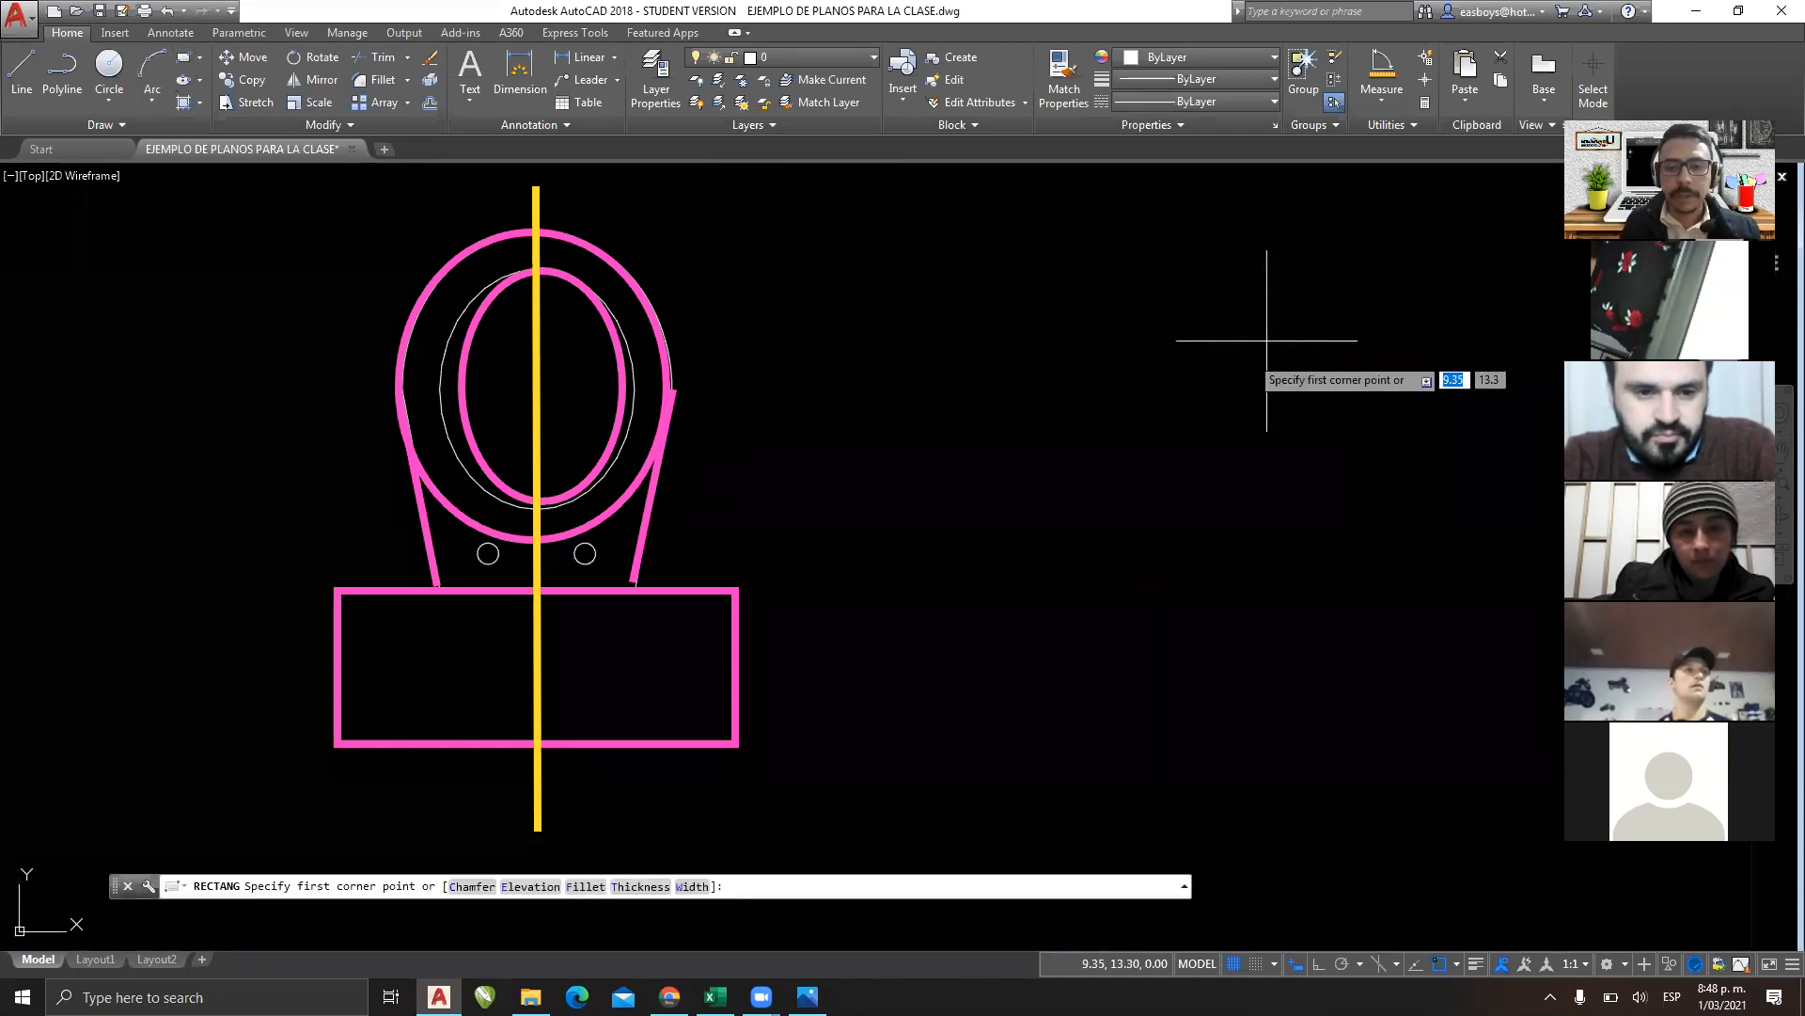
click(967, 525)
text(d)
key(Return)
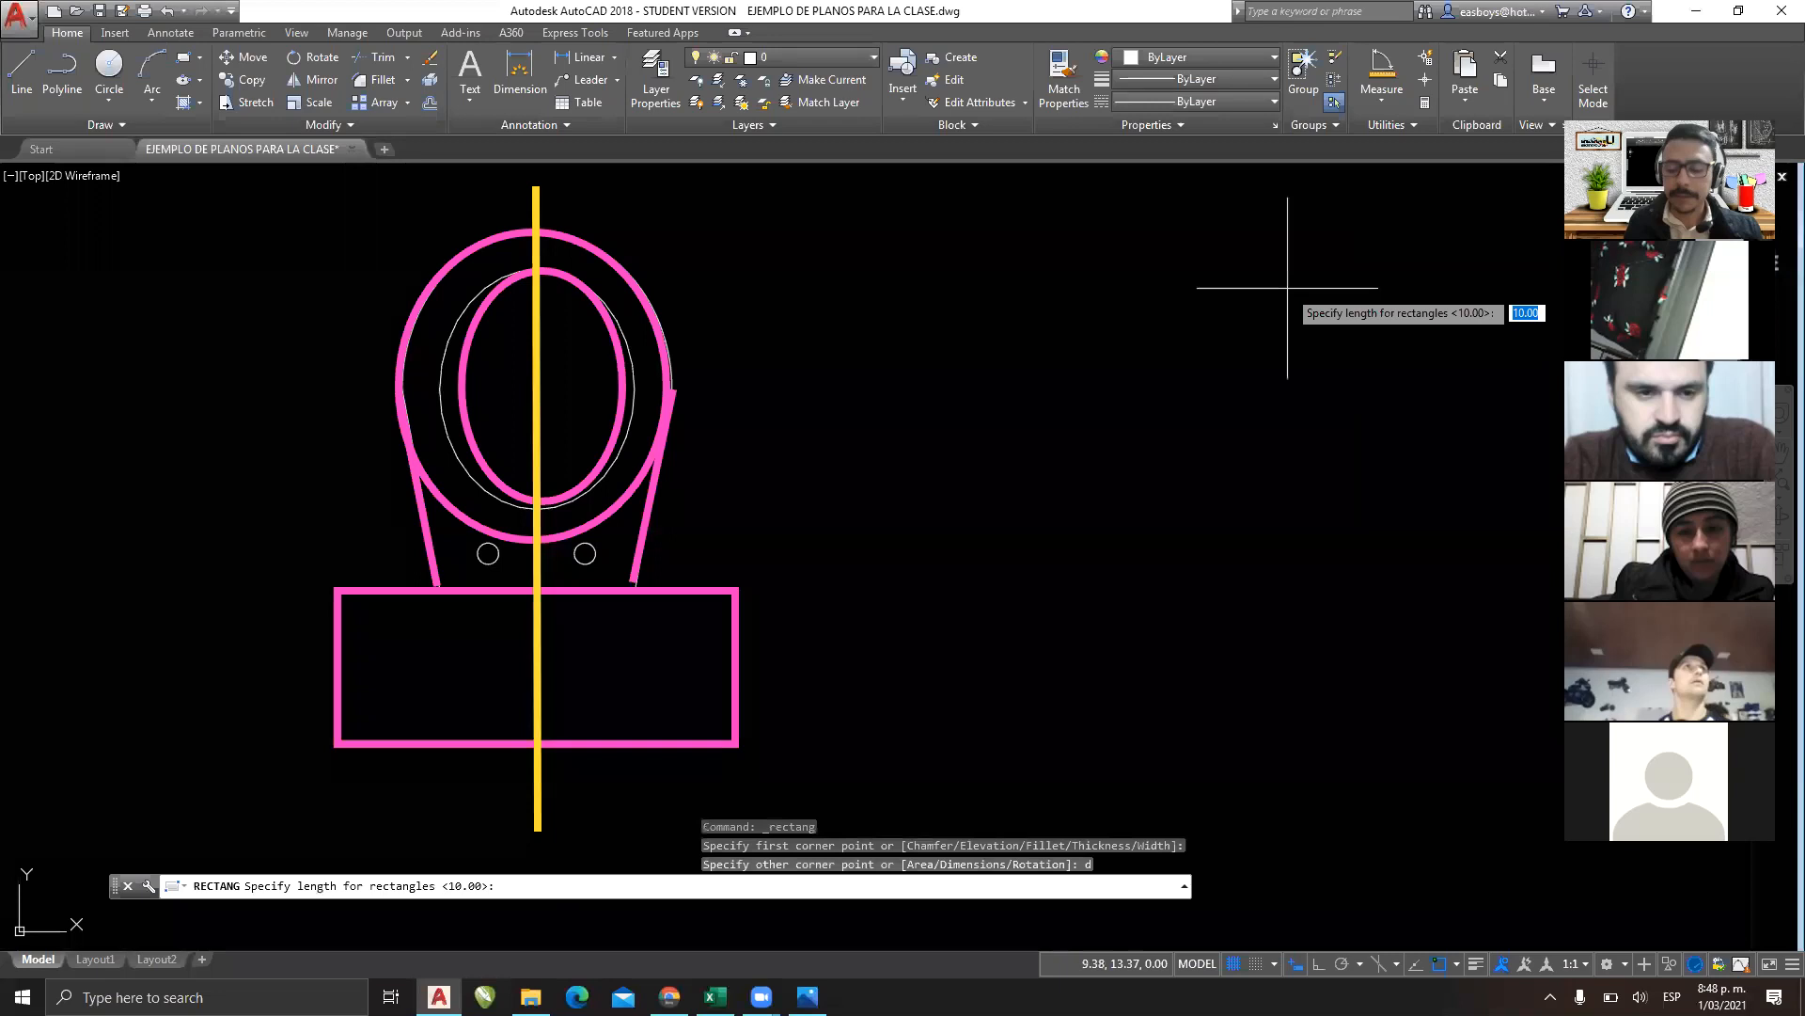
text(.53)
key(Return)
text(.2)
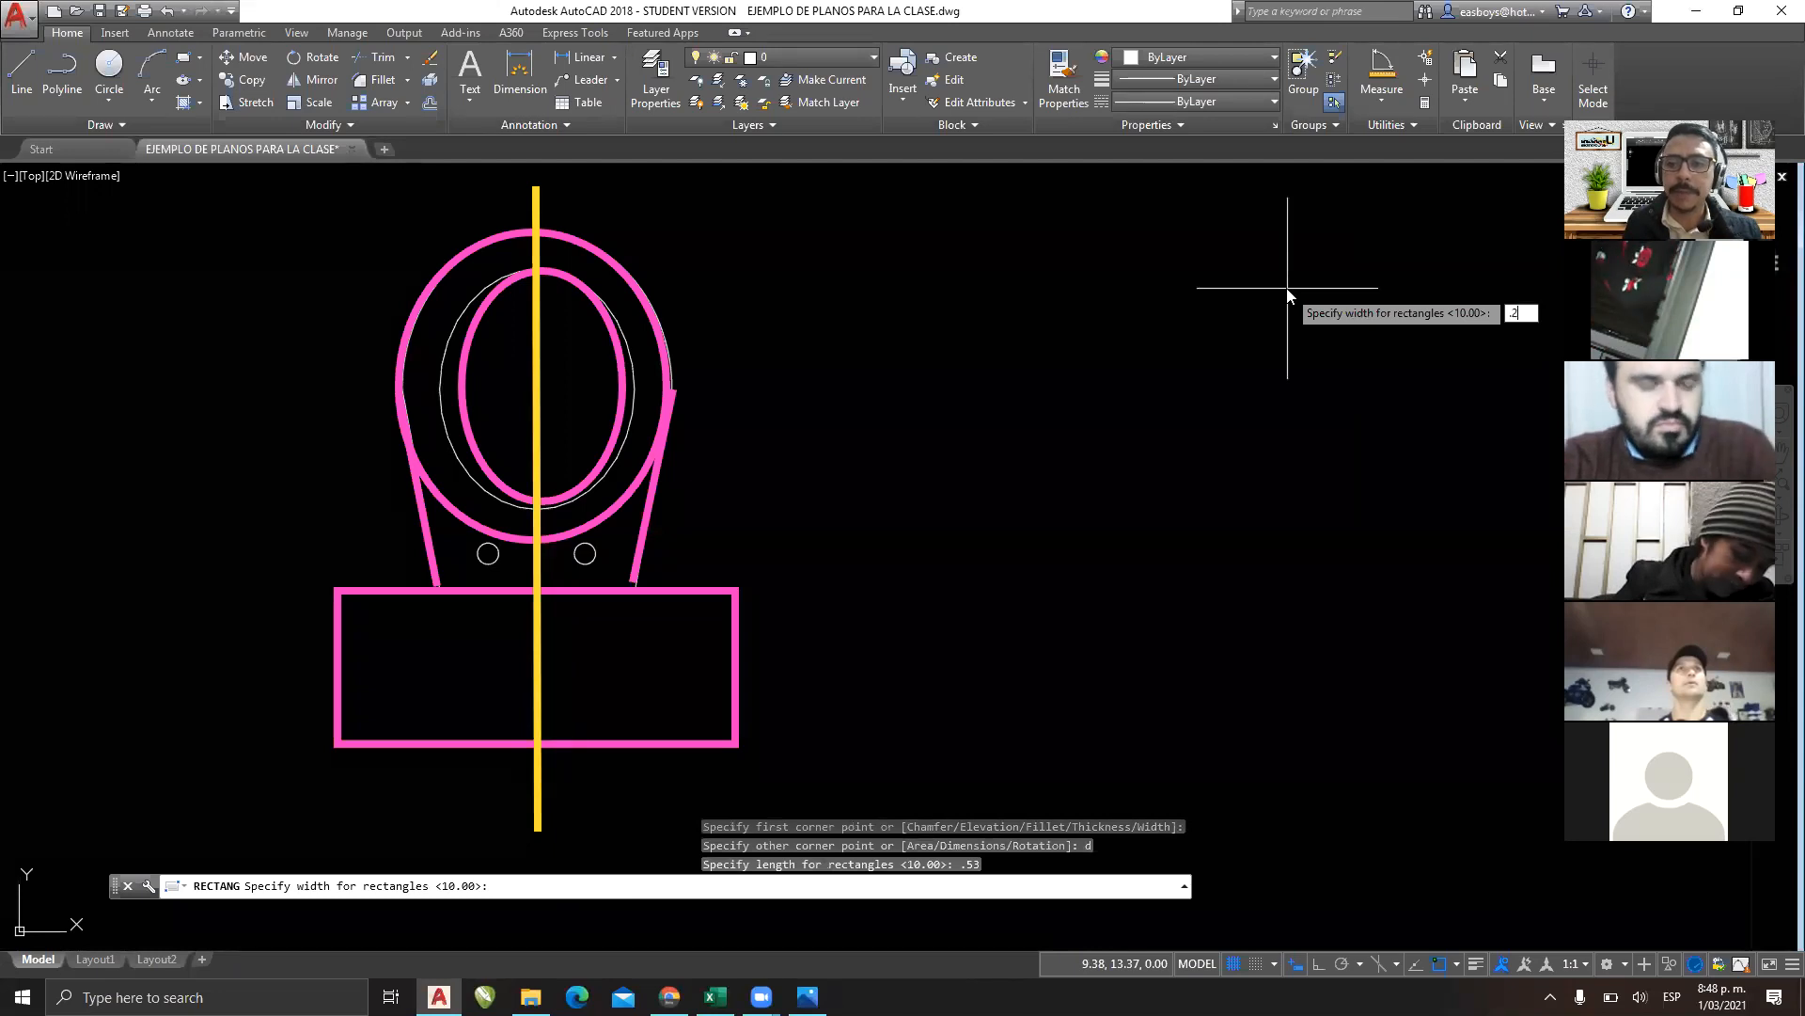
key(Return)
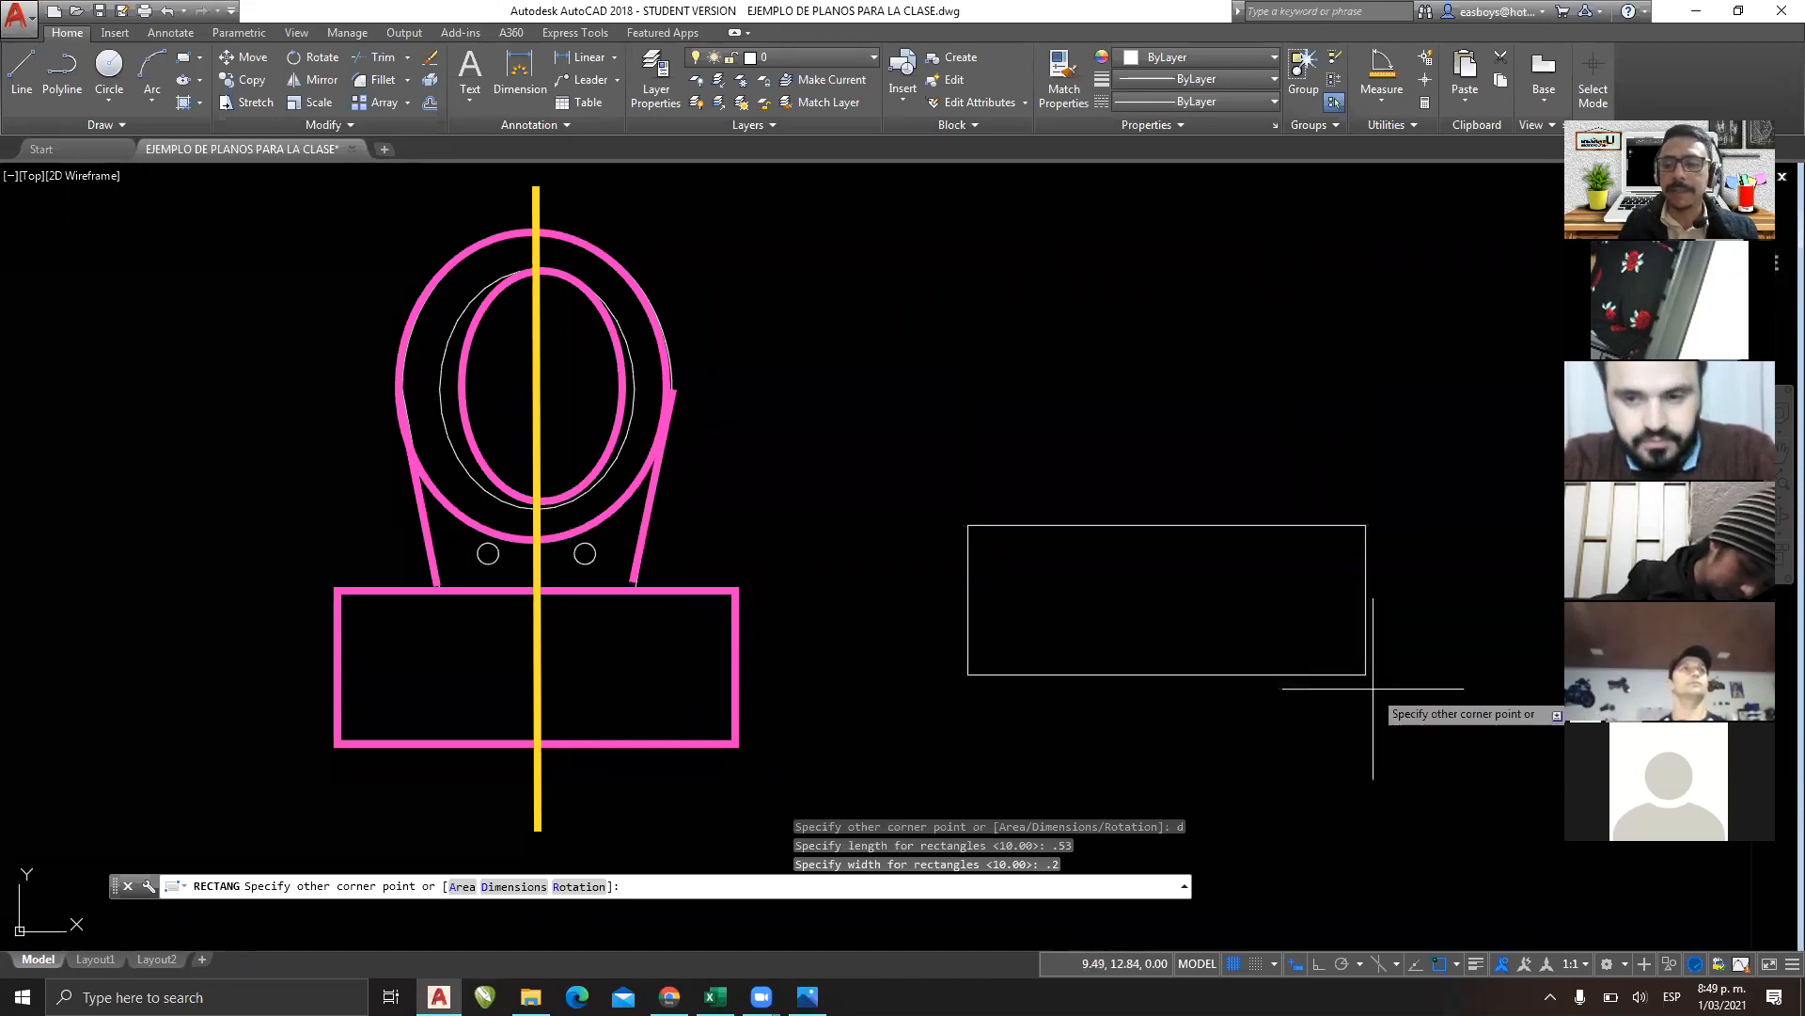
click(1402, 324)
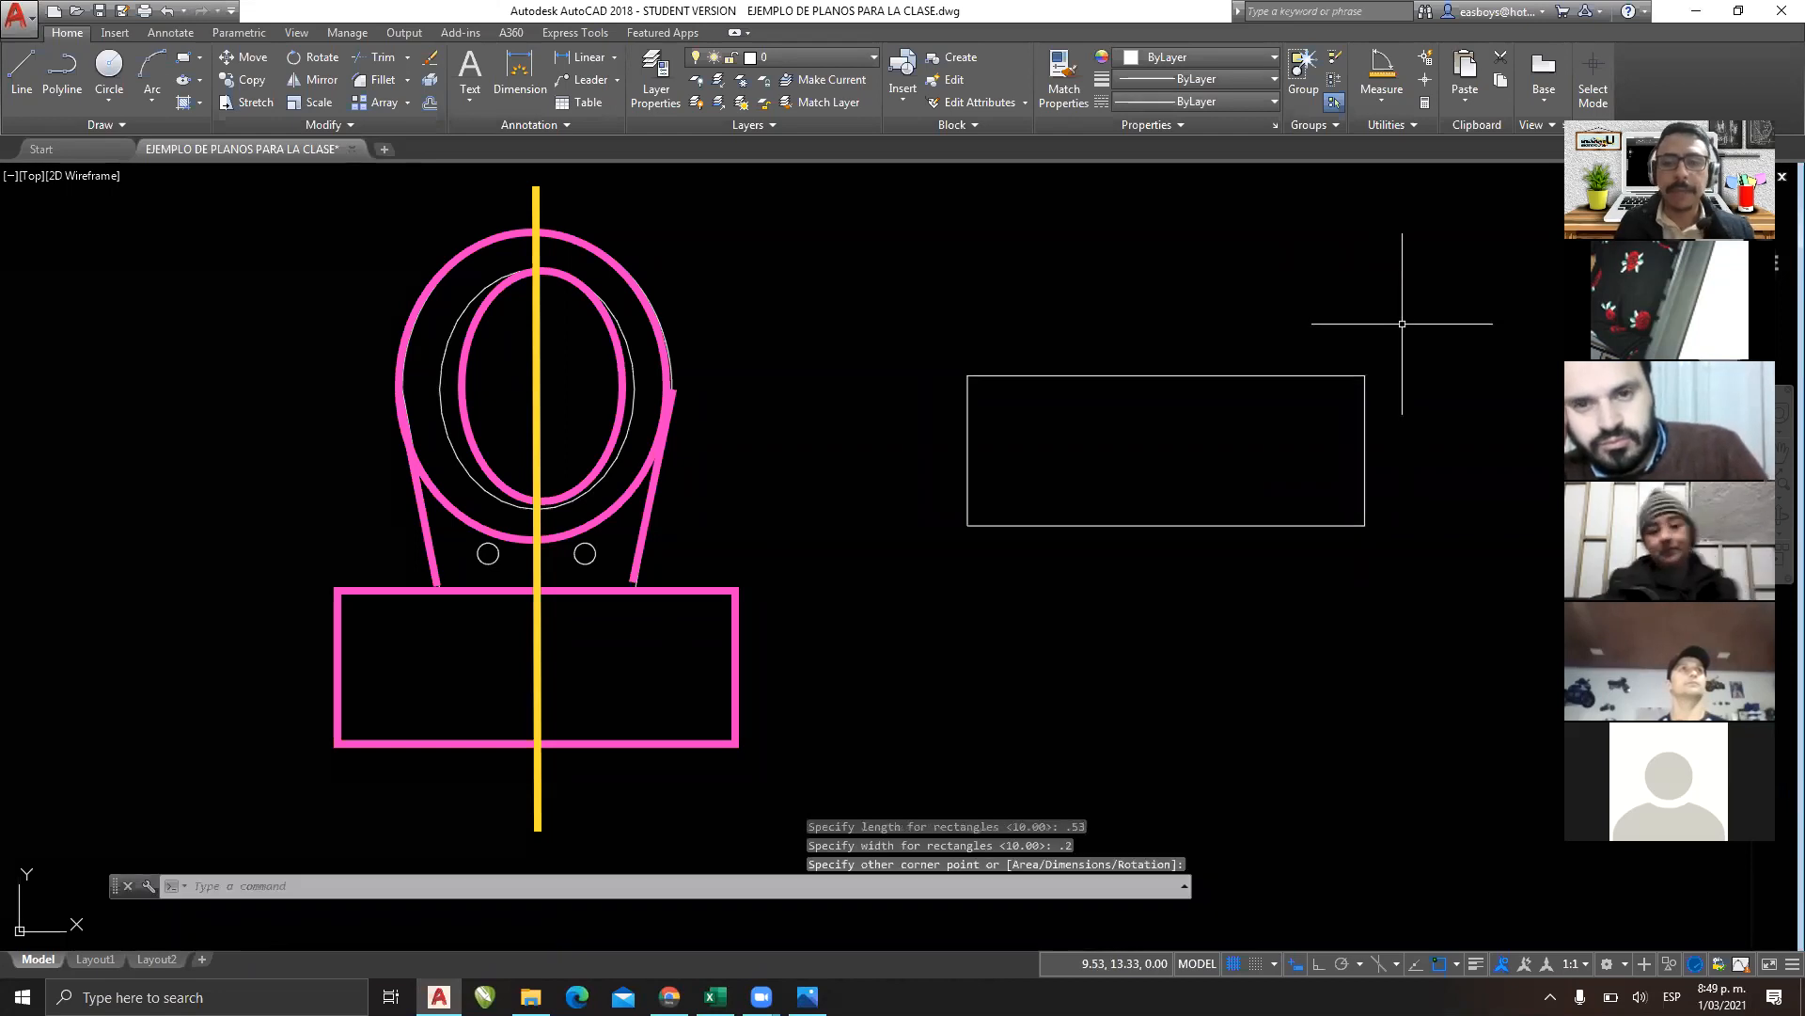
Clear the annotations and move the new rectangle down and to the right, away from the toilet.
click(1587, 3)
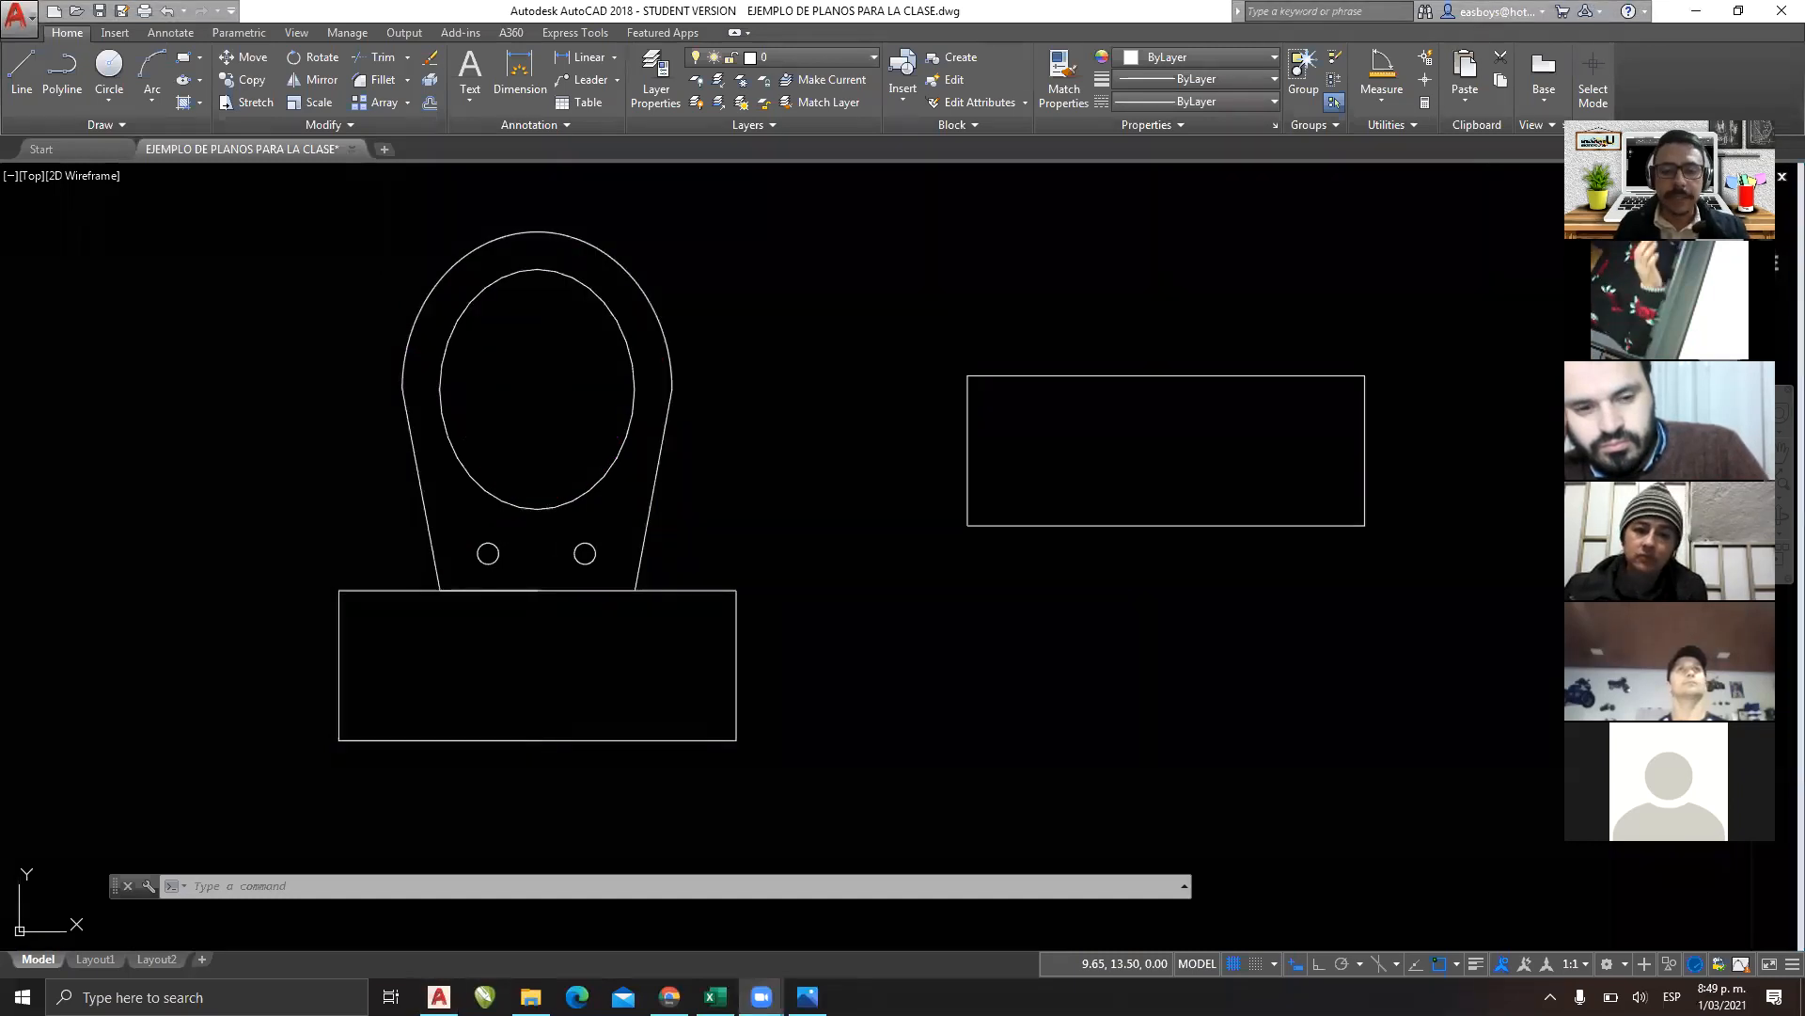
click(1132, 559)
middle_drag(995, 584, 716, 648)
click(997, 325)
click(905, 480)
text(m)
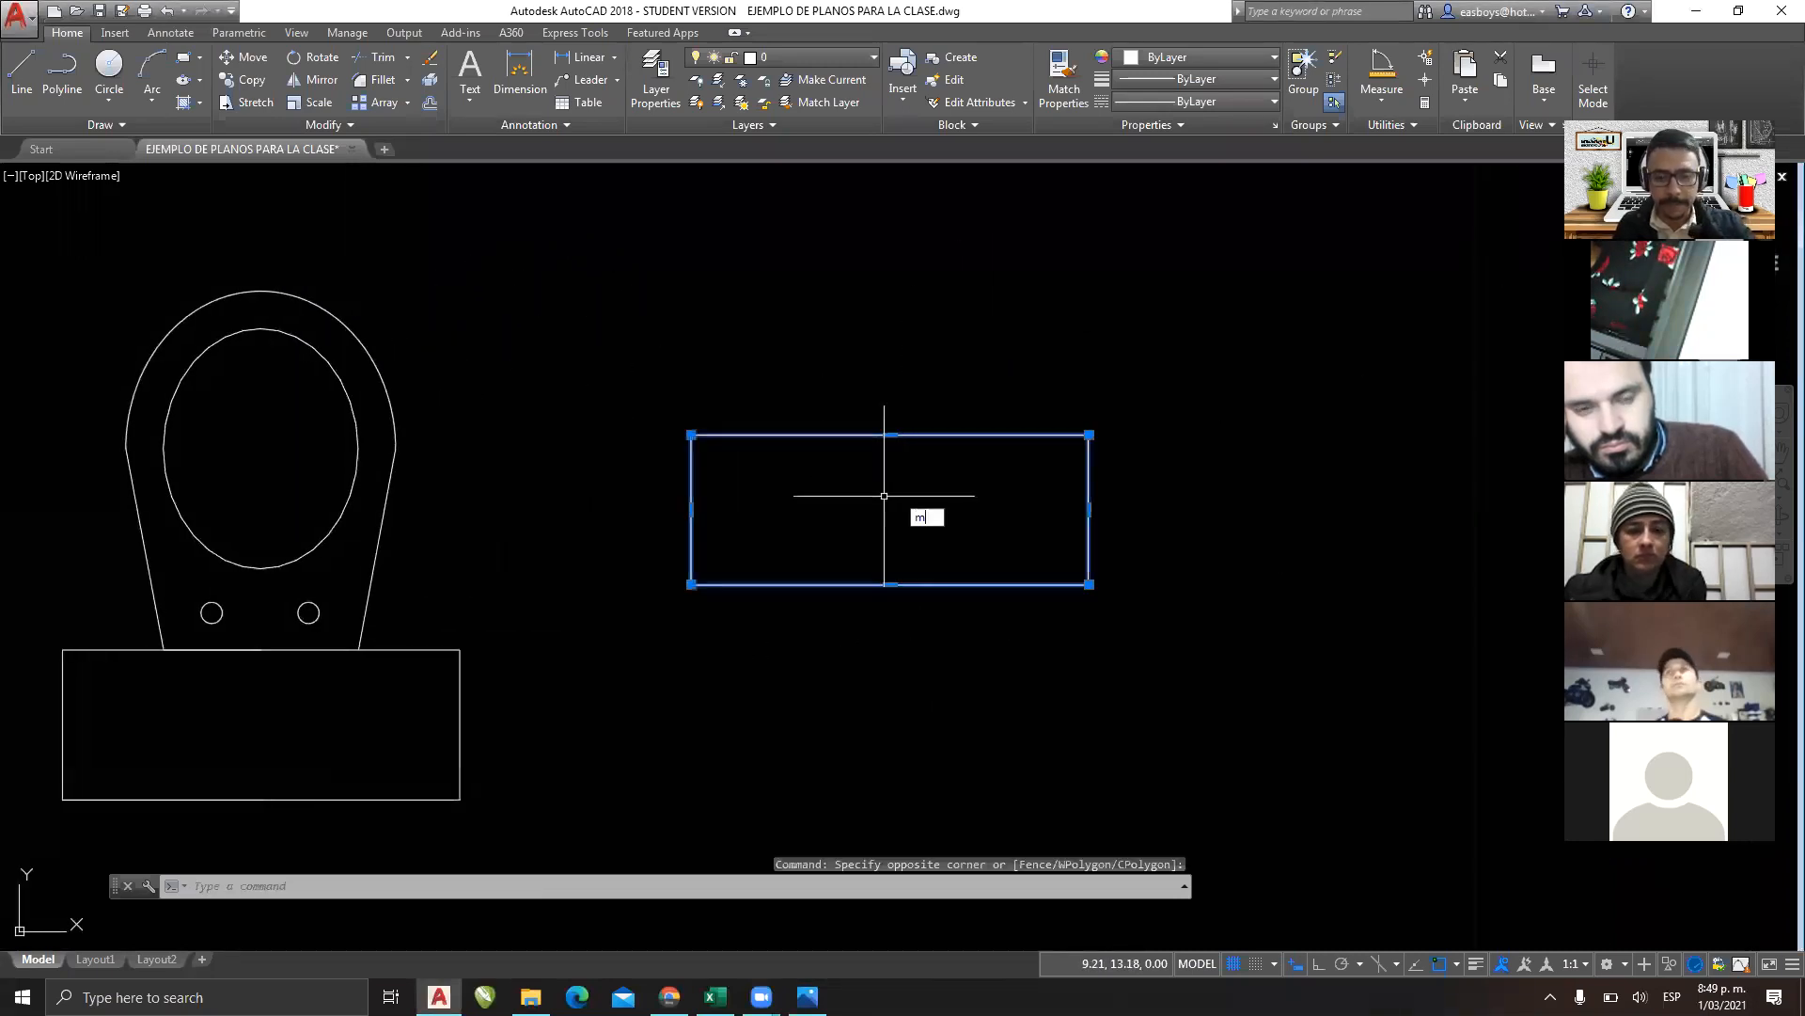
key(Return)
click(894, 646)
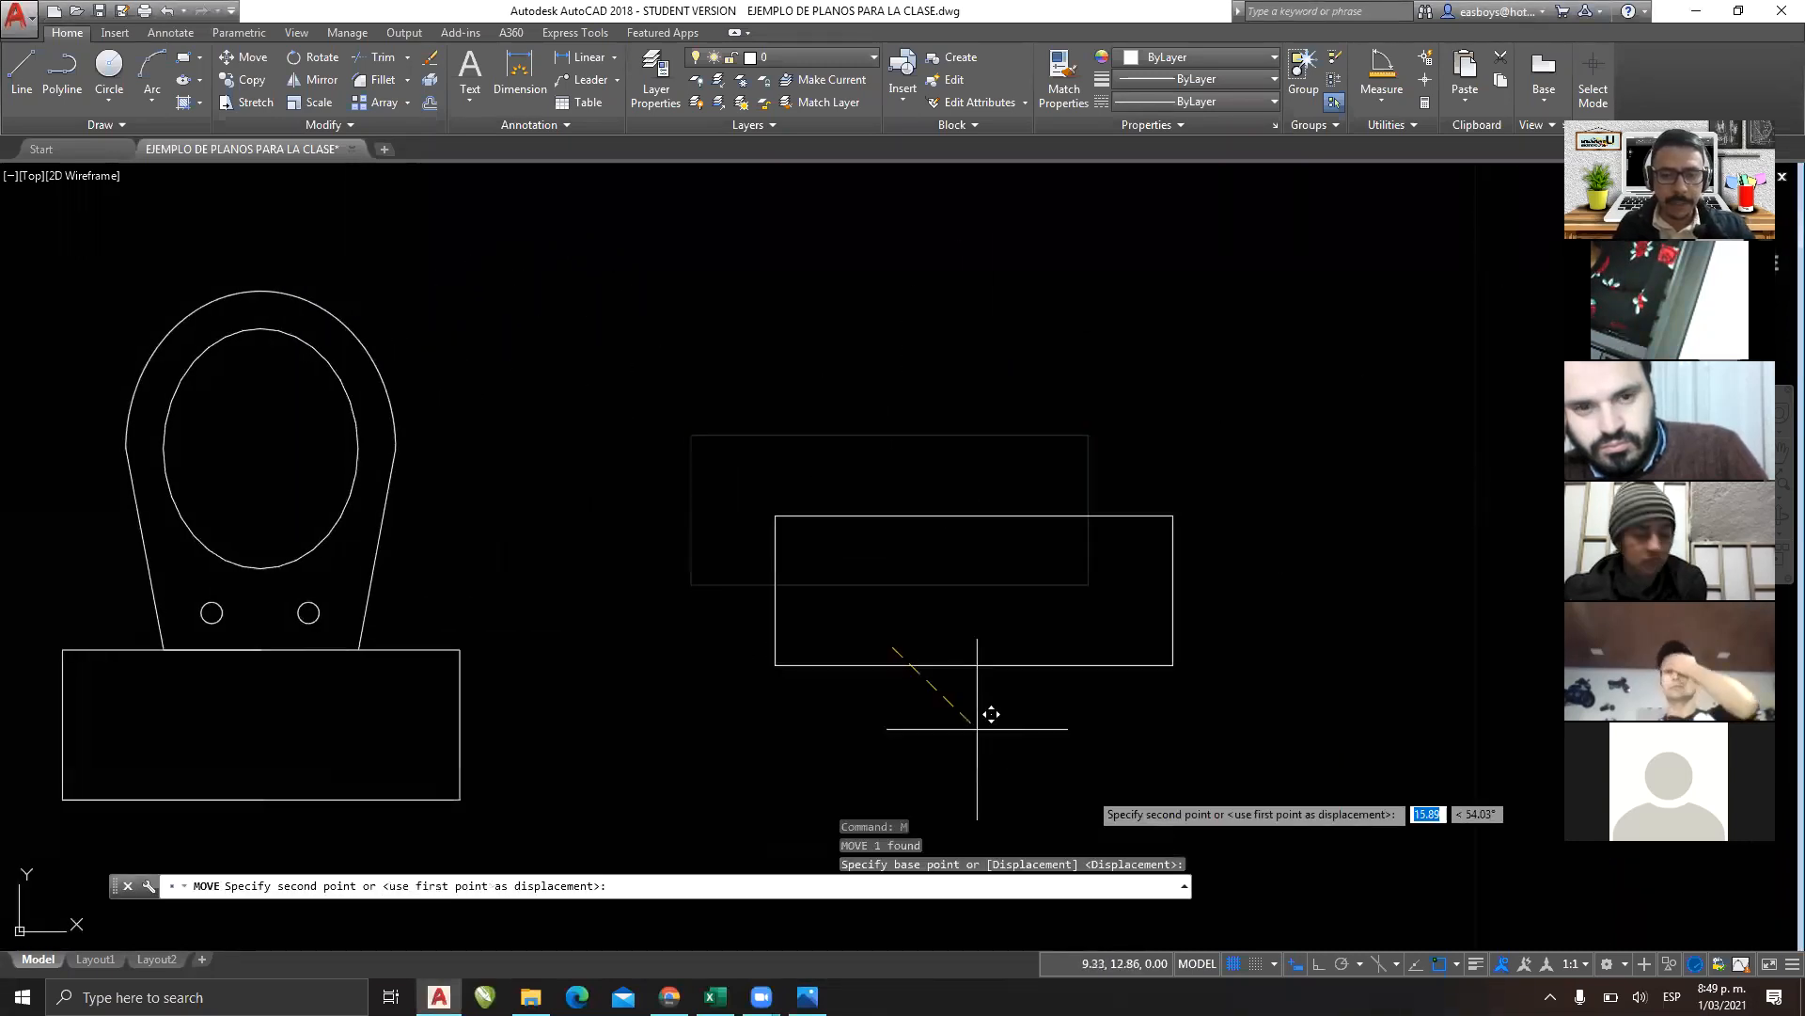
click(1048, 793)
key(Escape)
Move the rectangle back toward the toilet, placing it beside the original tank at nearly the same height.
middle_drag(1080, 451, 1059, 454)
click(1131, 482)
click(979, 645)
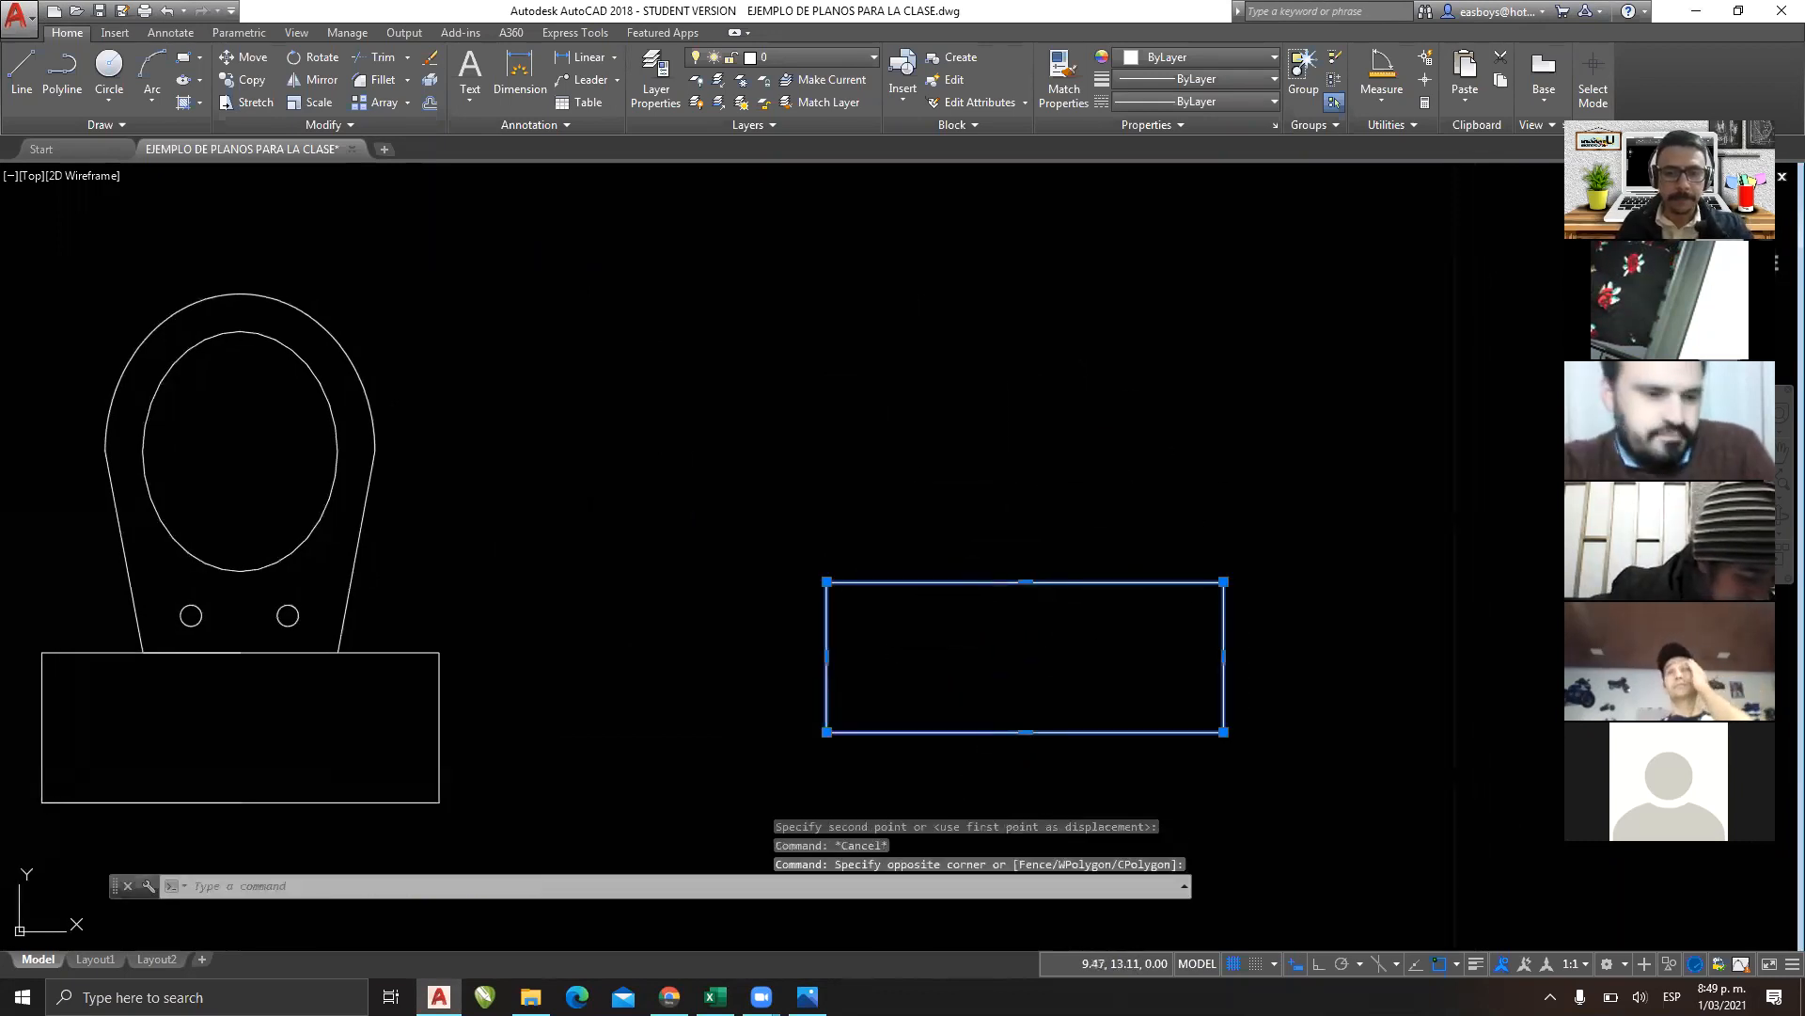
text(m)
key(Return)
click(1136, 432)
click(901, 461)
key(Escape)
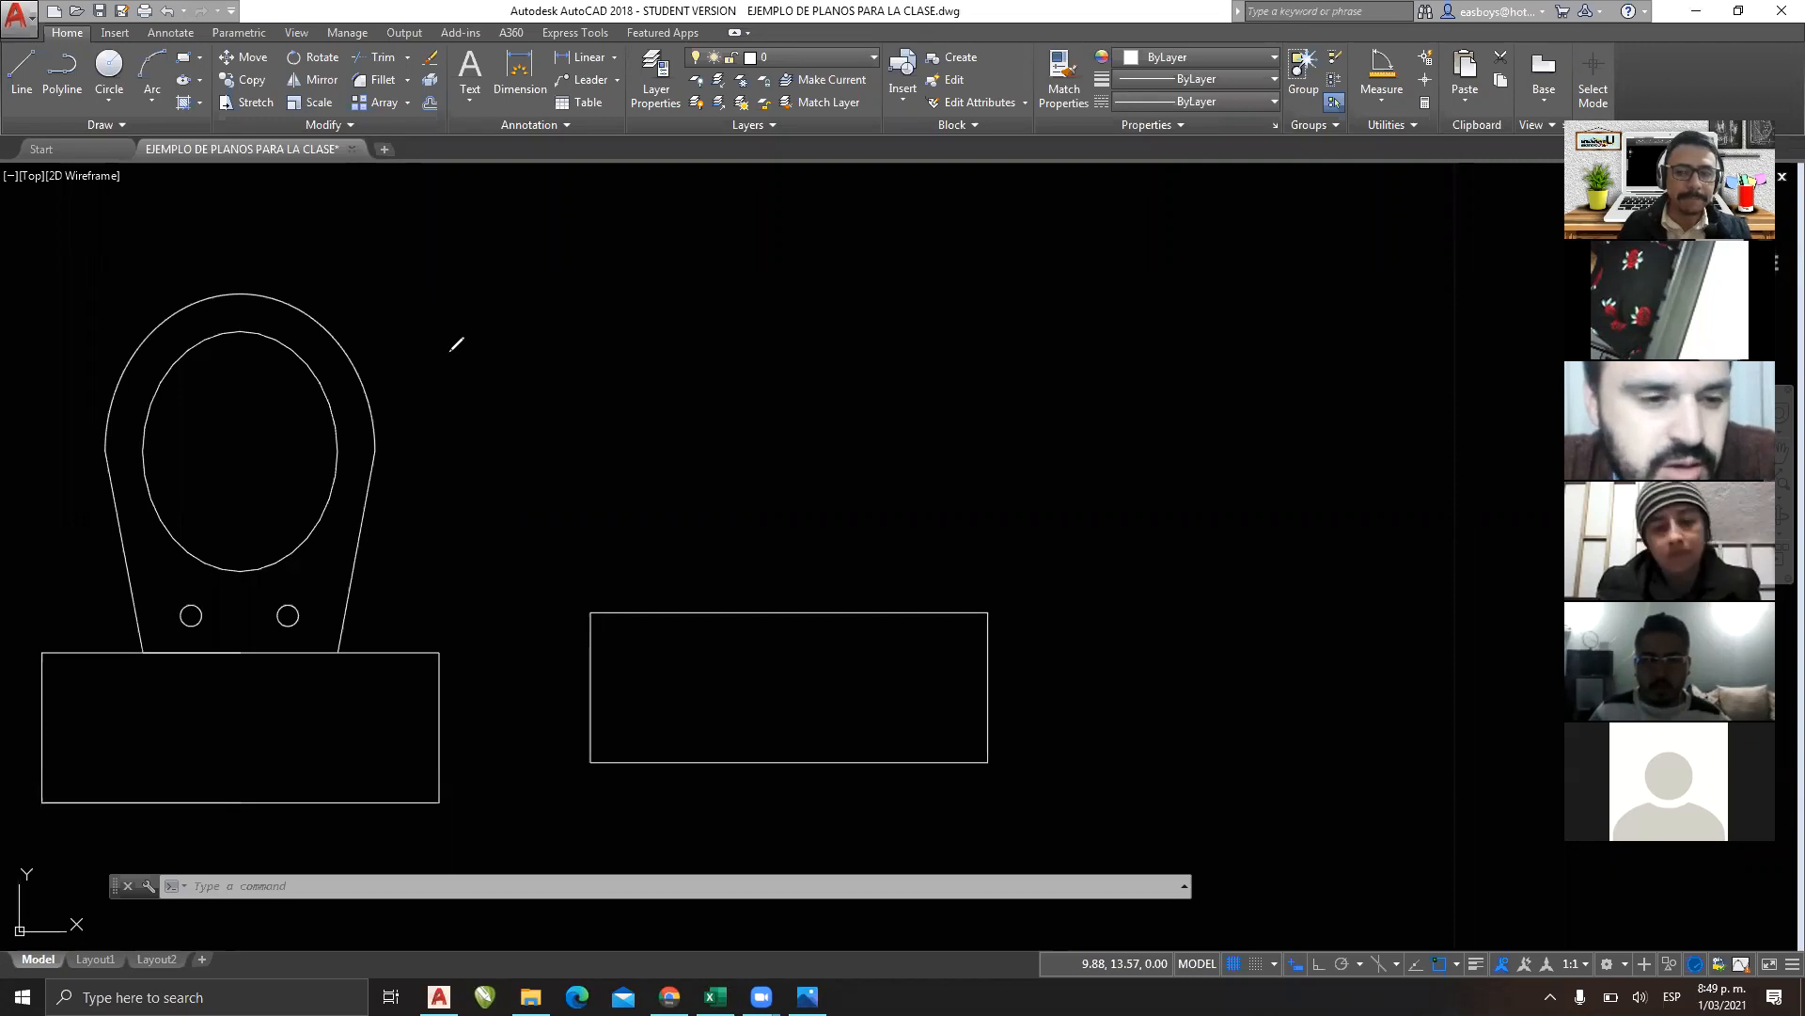
Highlight both slanted sides of the toilet with yellow annotation strokes, adding a short stroke at the bowl's right edge.
drag(373, 472, 329, 643)
drag(112, 478, 130, 636)
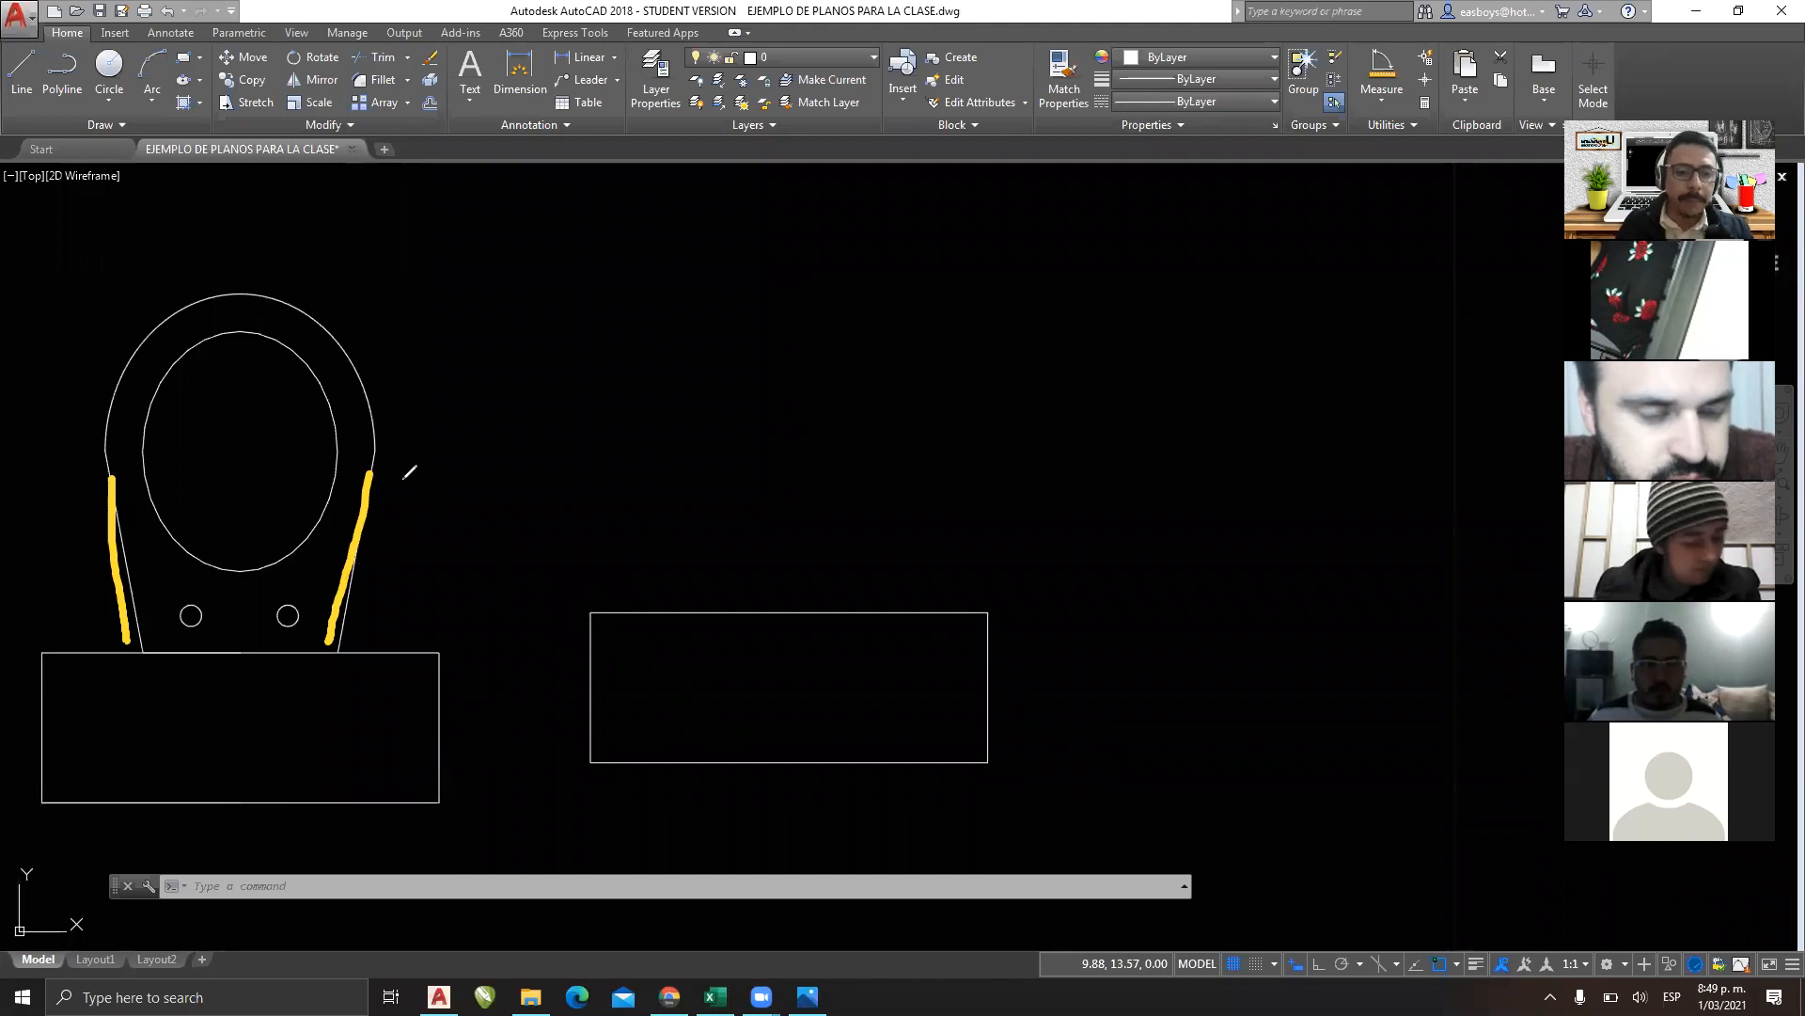
mouse_move(362, 431)
mouse_down()
mouse_move(305, 609)
mouse_move(474, 569)
mouse_move(405, 434)
mouse_up()
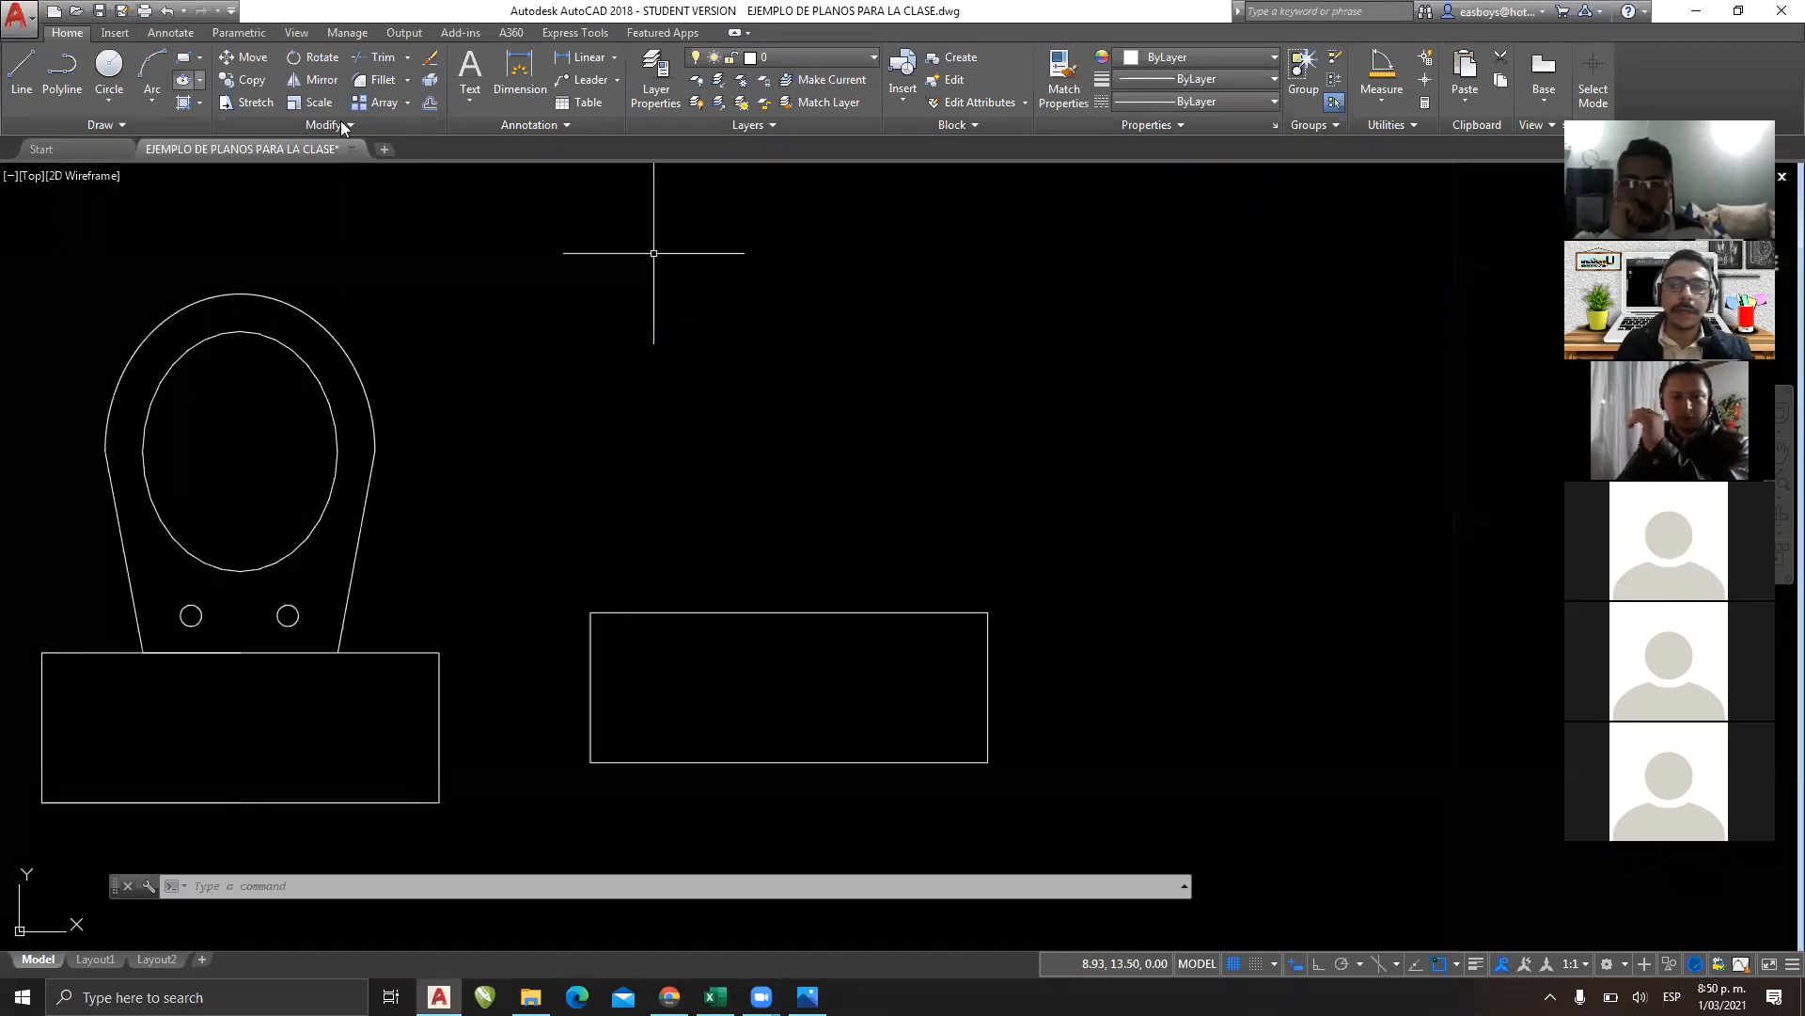
Draw a vertical line upward from the midpoint of the new rectangle's top edge.
click(21, 67)
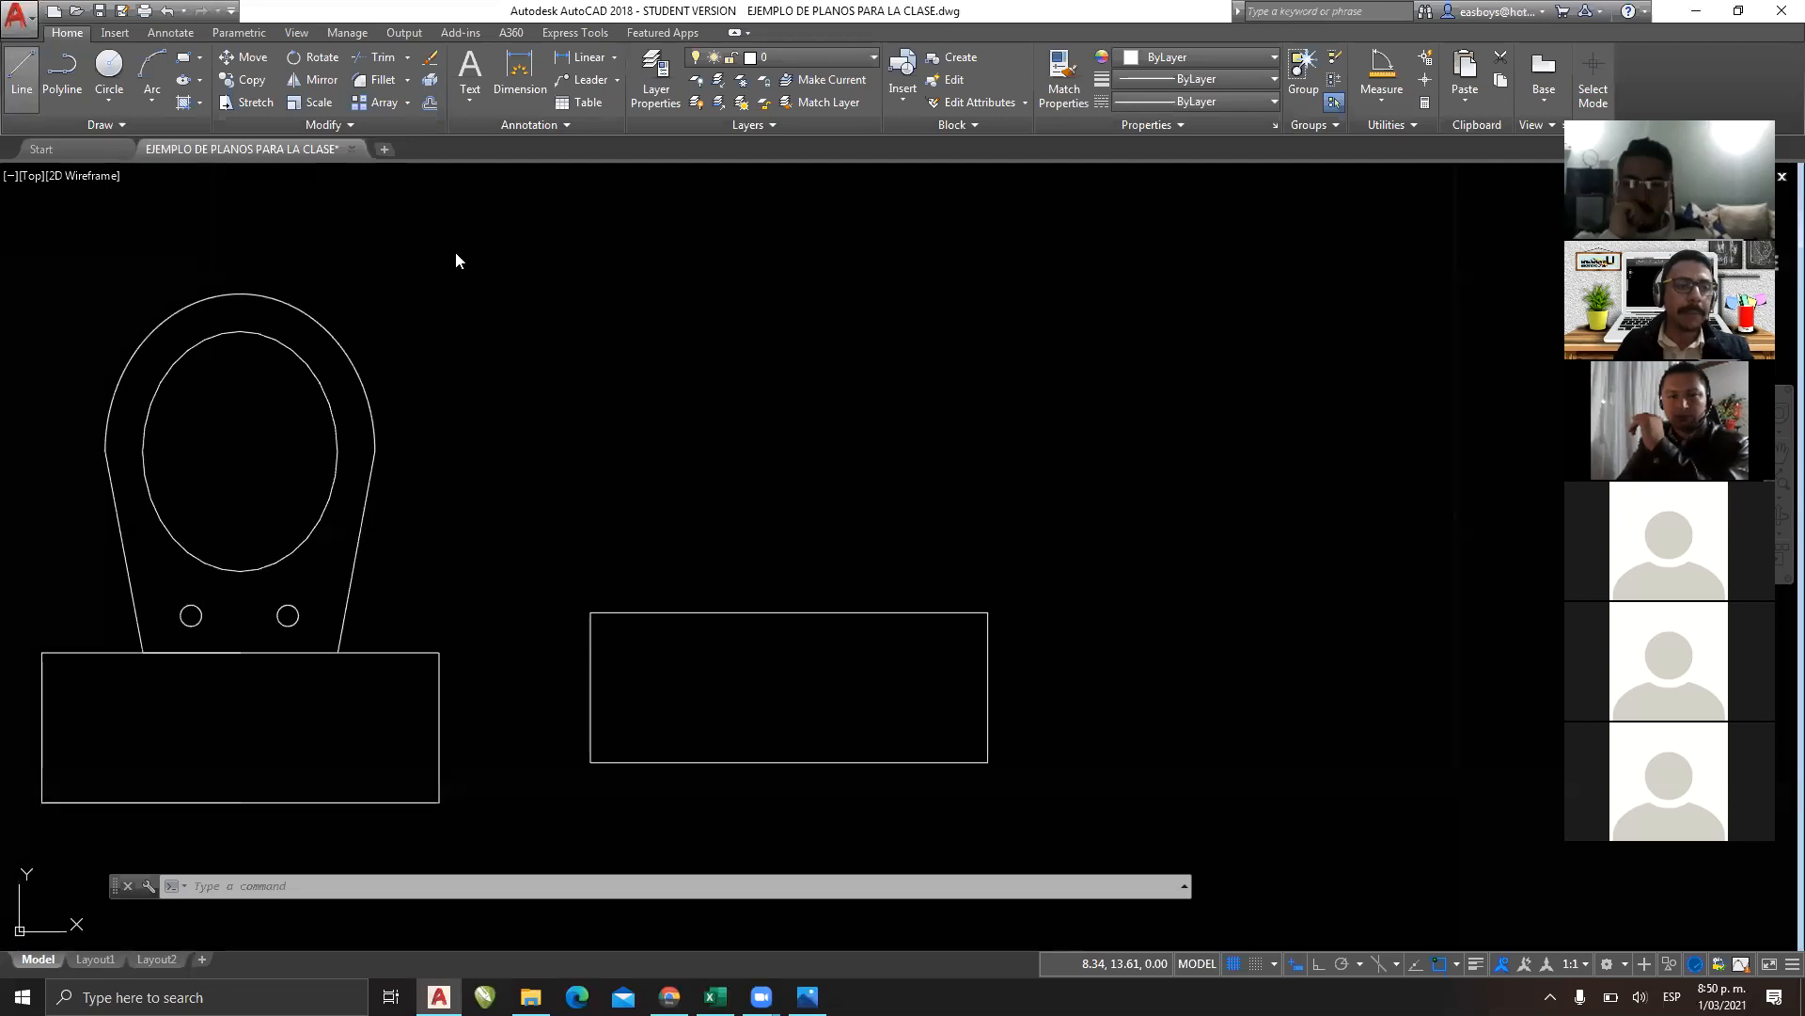
click(789, 612)
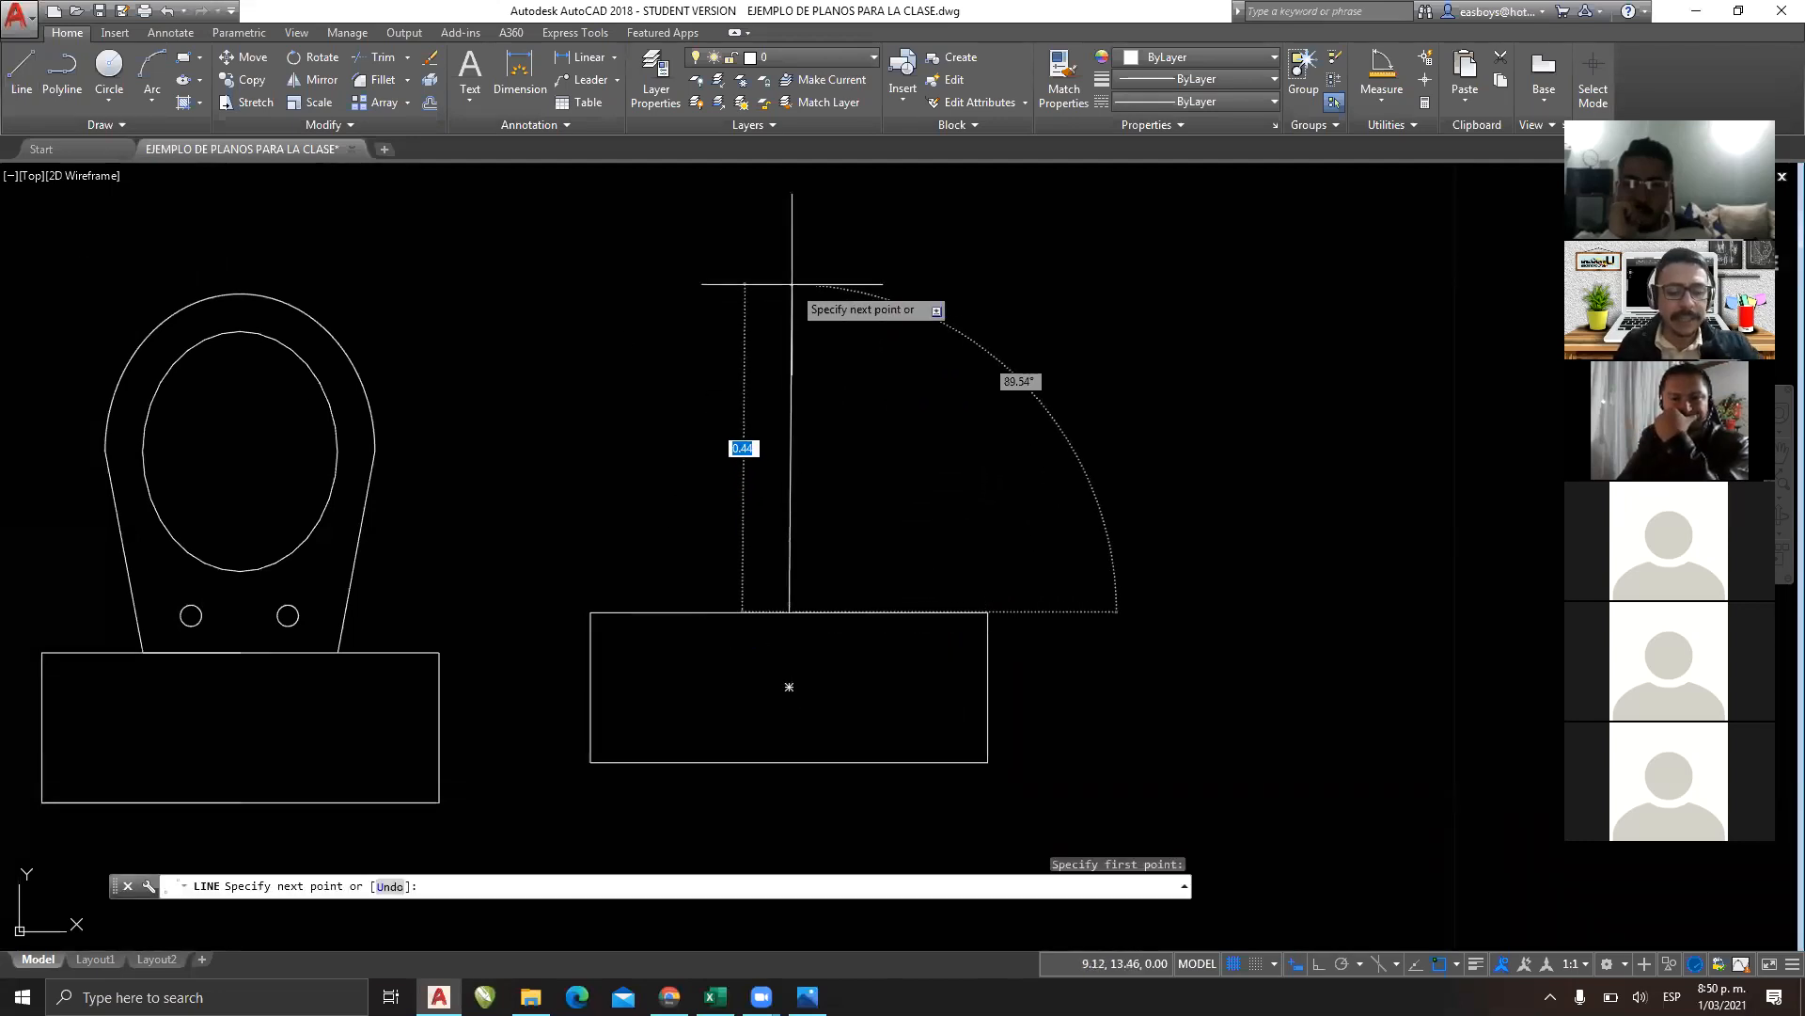
click(790, 175)
key(Escape)
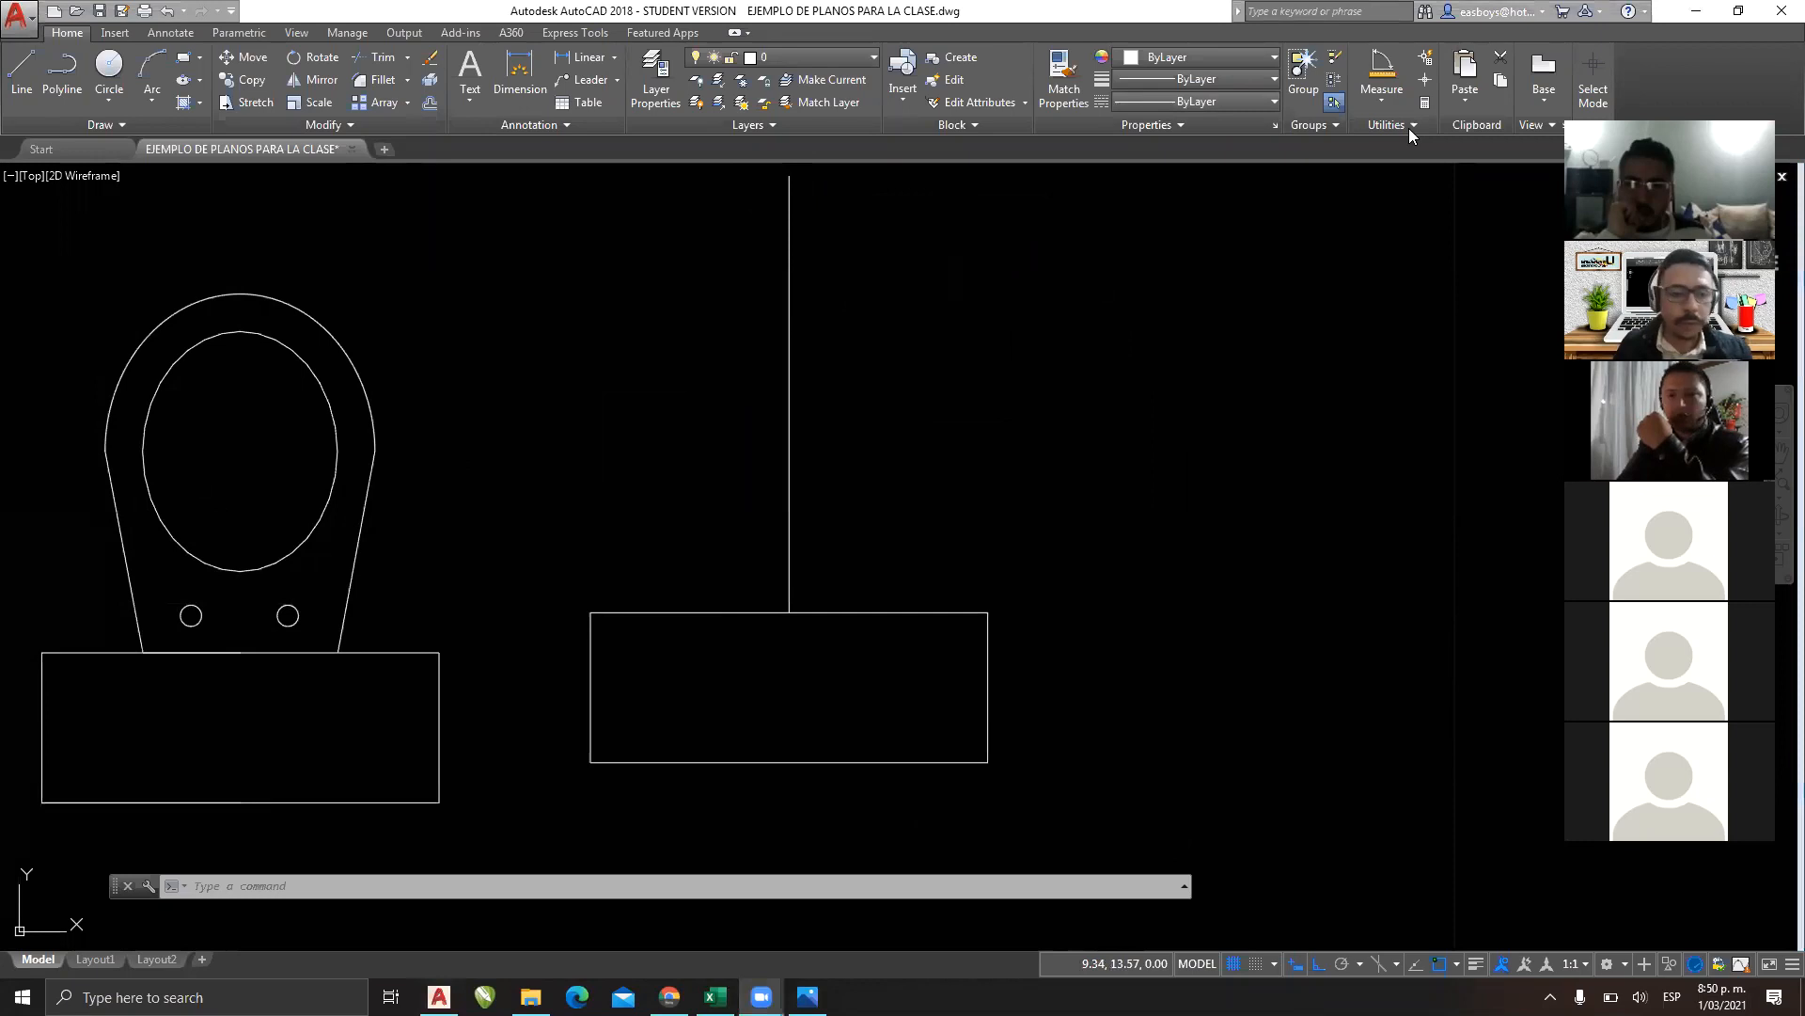
Annotate the toilet's right side angle, slanted side and the adjoining part of the tank's top edge with yellow strokes.
drag(348, 590, 393, 656)
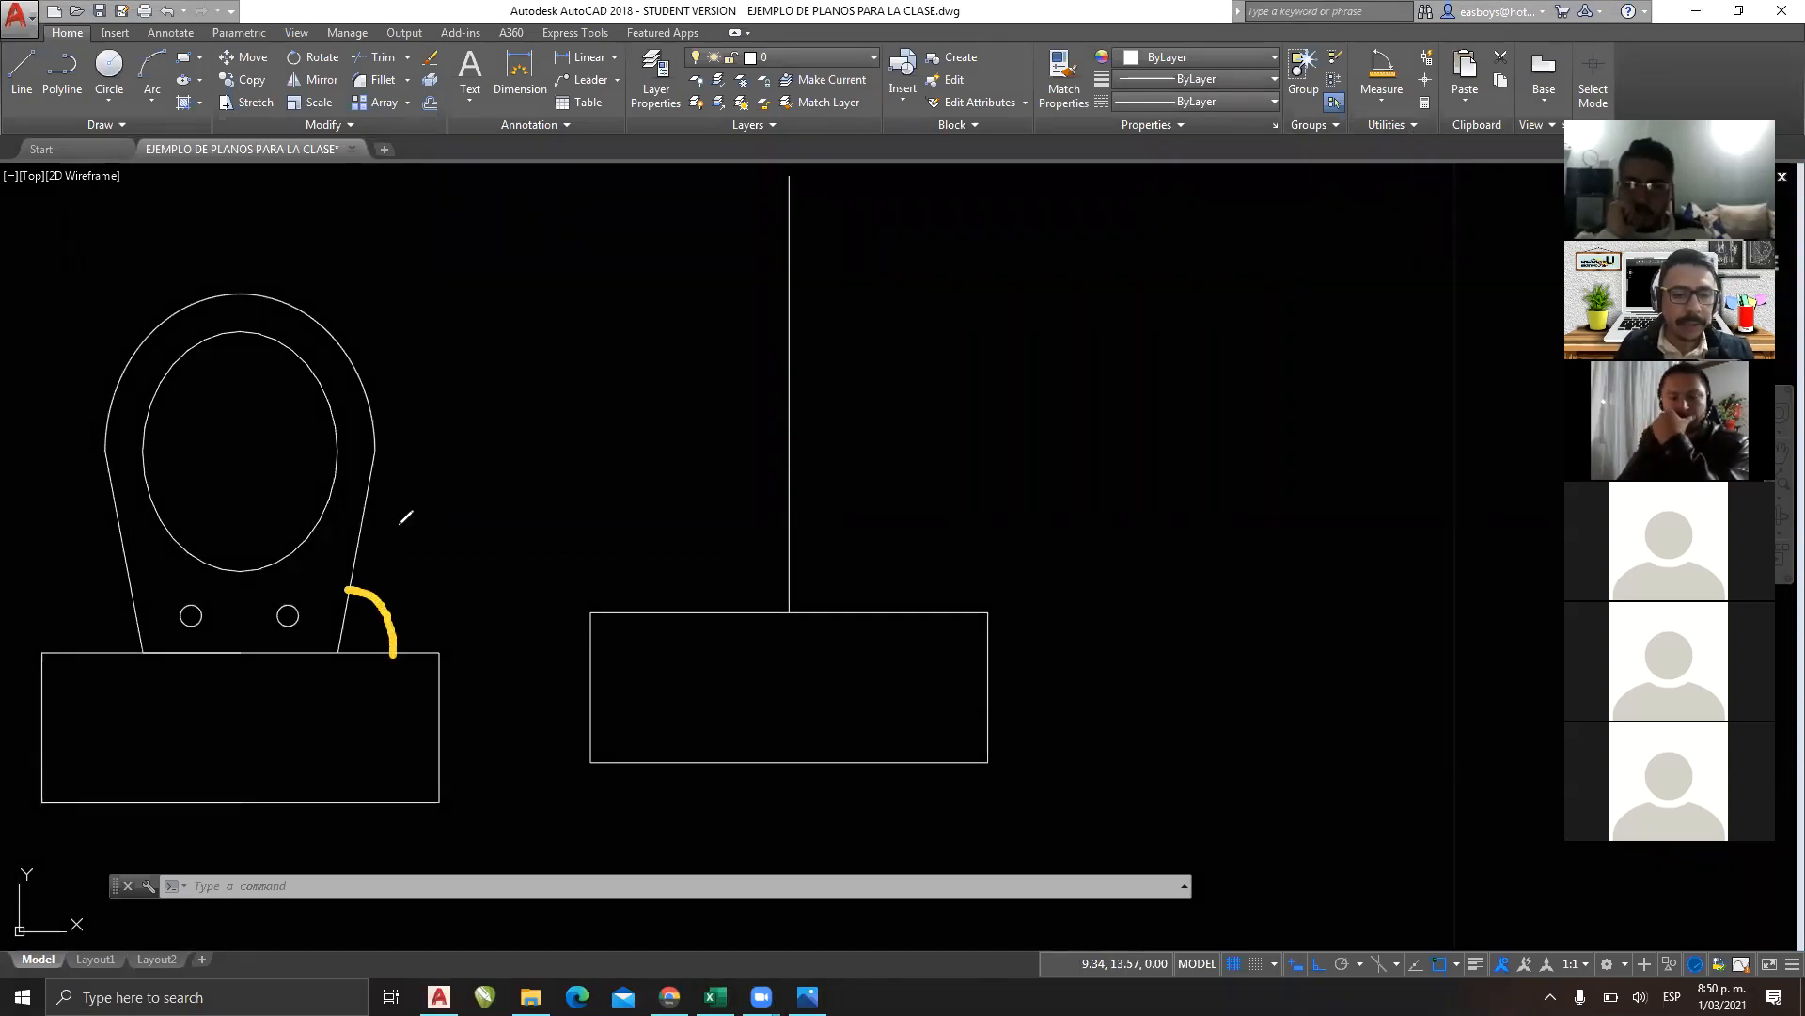
drag(373, 459, 334, 650)
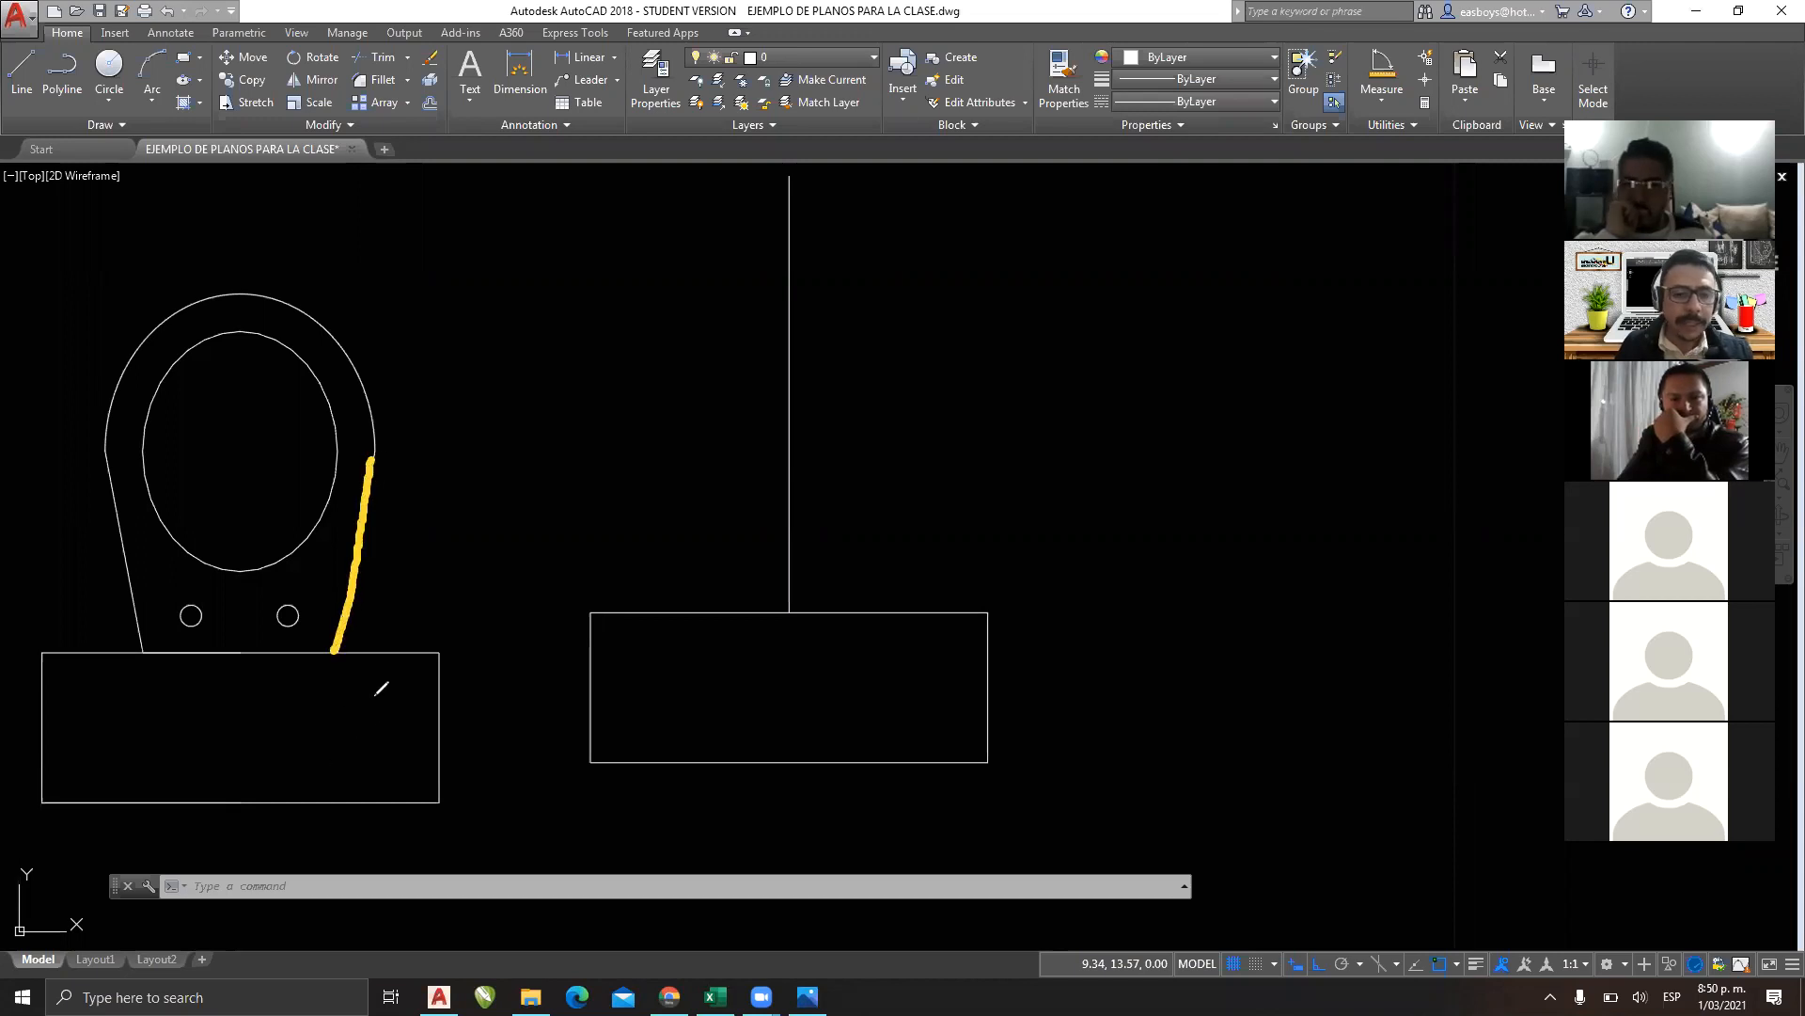
drag(340, 651, 441, 655)
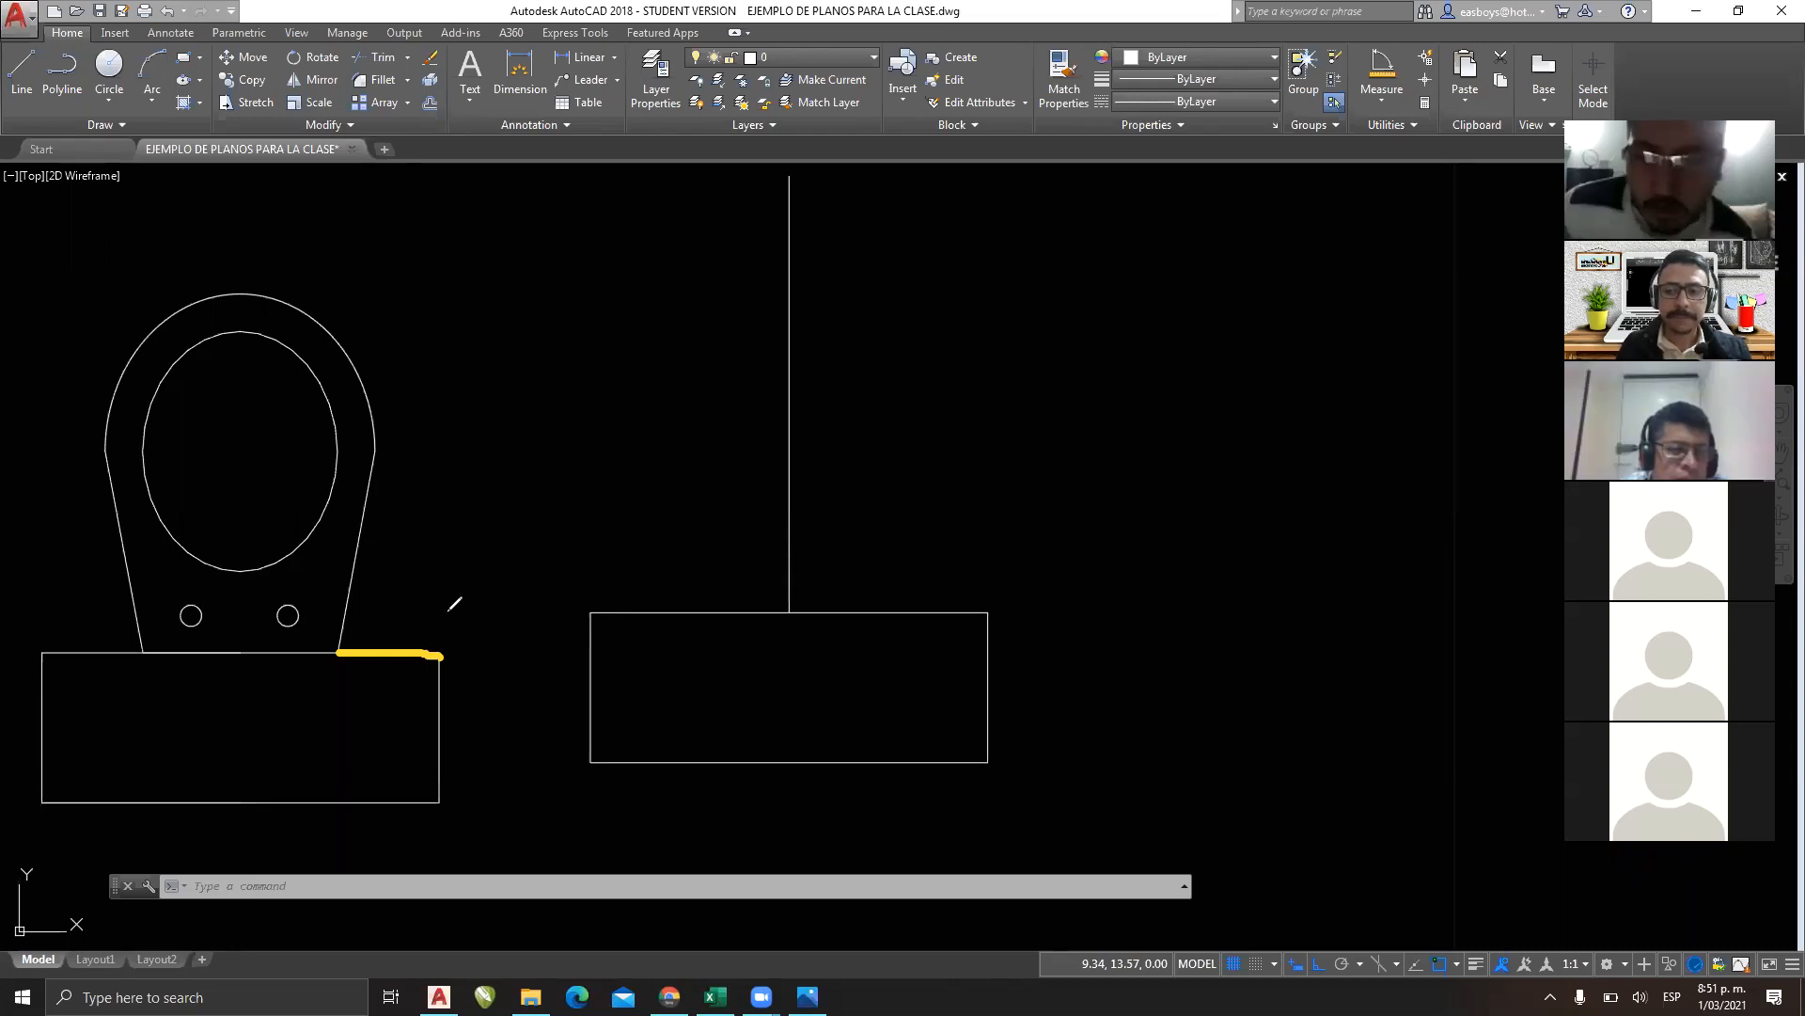
Sketch a yellow dimension labelled 0.26 inside the tank and an unlabelled overall width dimension below it.
drag(139, 686, 322, 739)
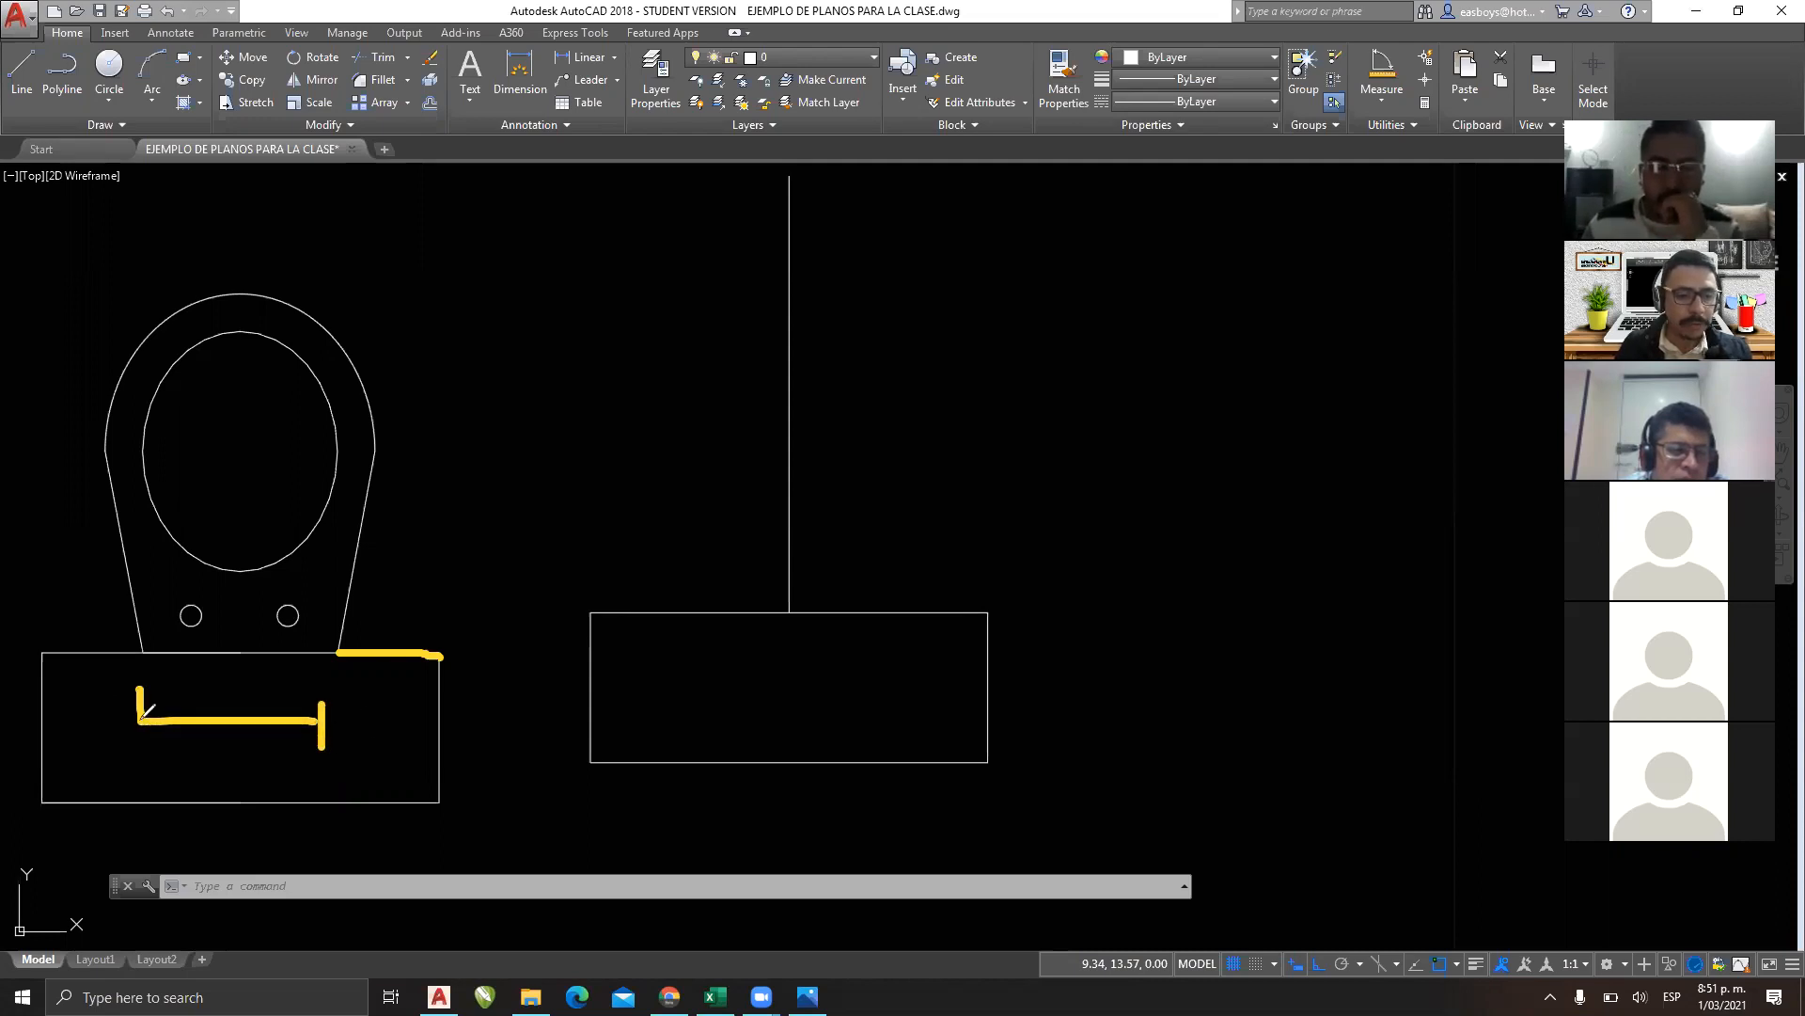
drag(140, 717, 140, 752)
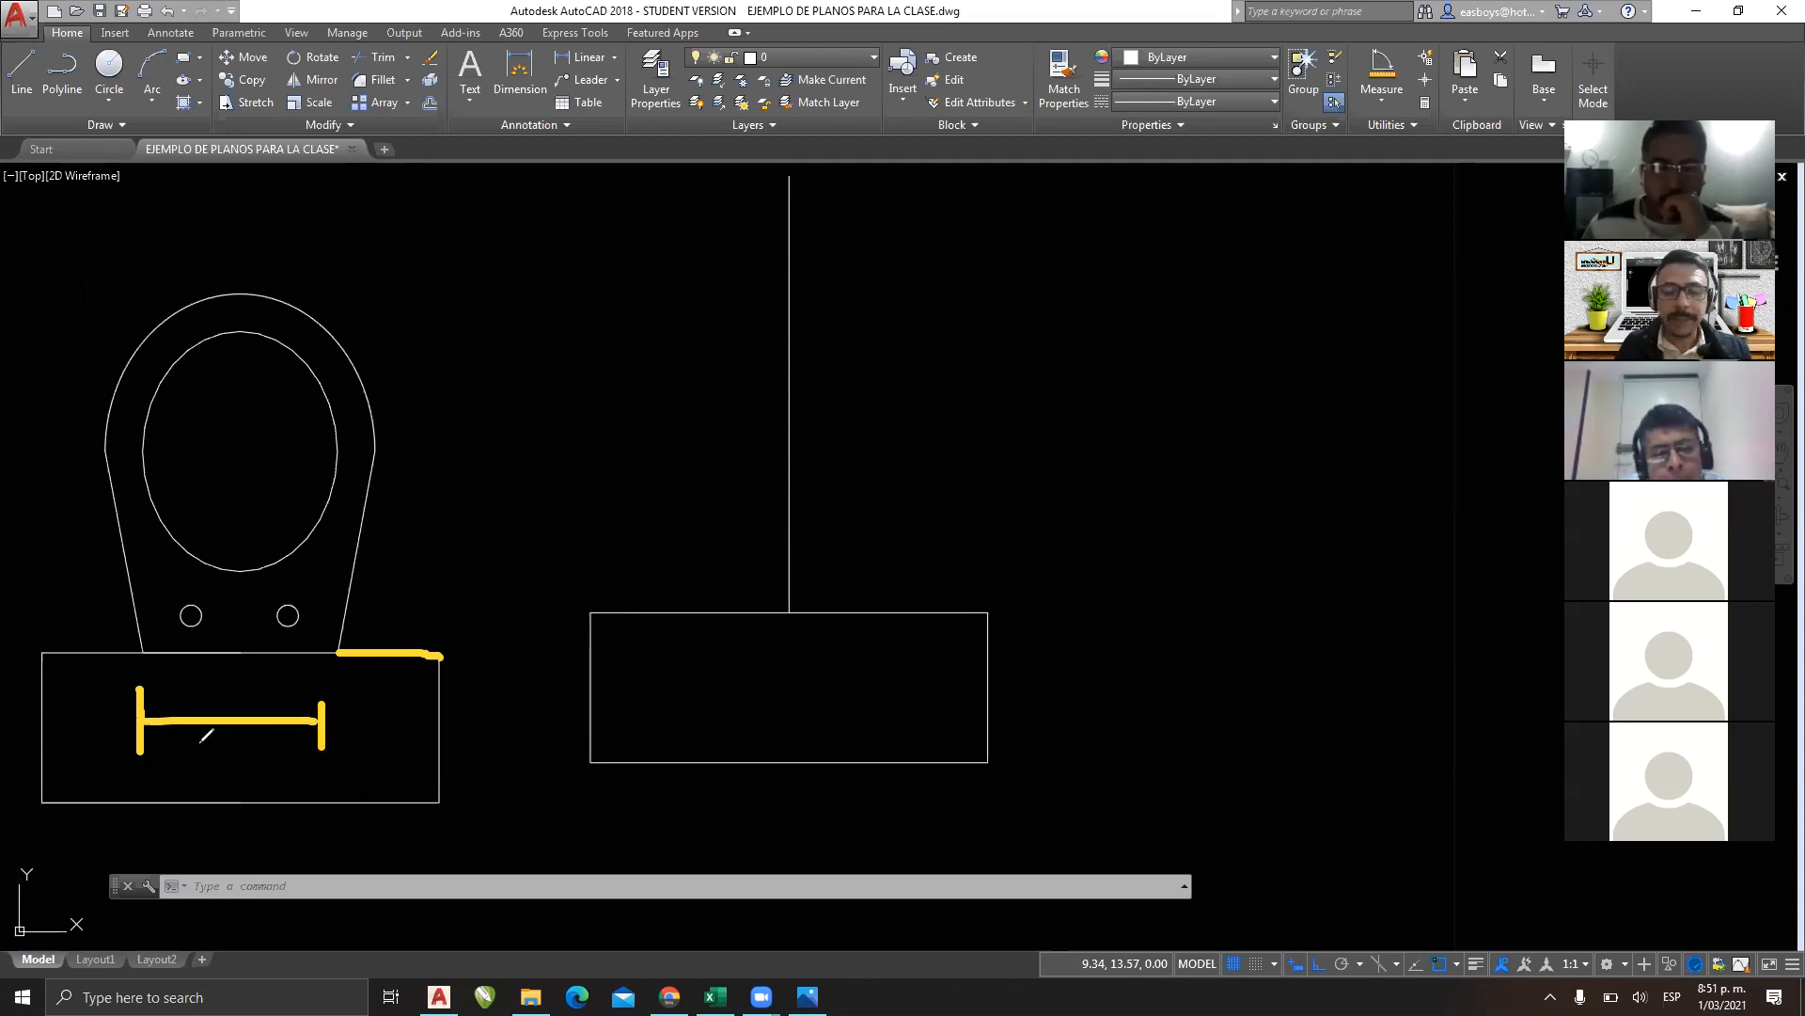
mouse_move(195, 736)
mouse_down()
mouse_move(238, 749)
mouse_move(256, 788)
mouse_move(282, 788)
mouse_move(287, 766)
mouse_move(292, 780)
mouse_up()
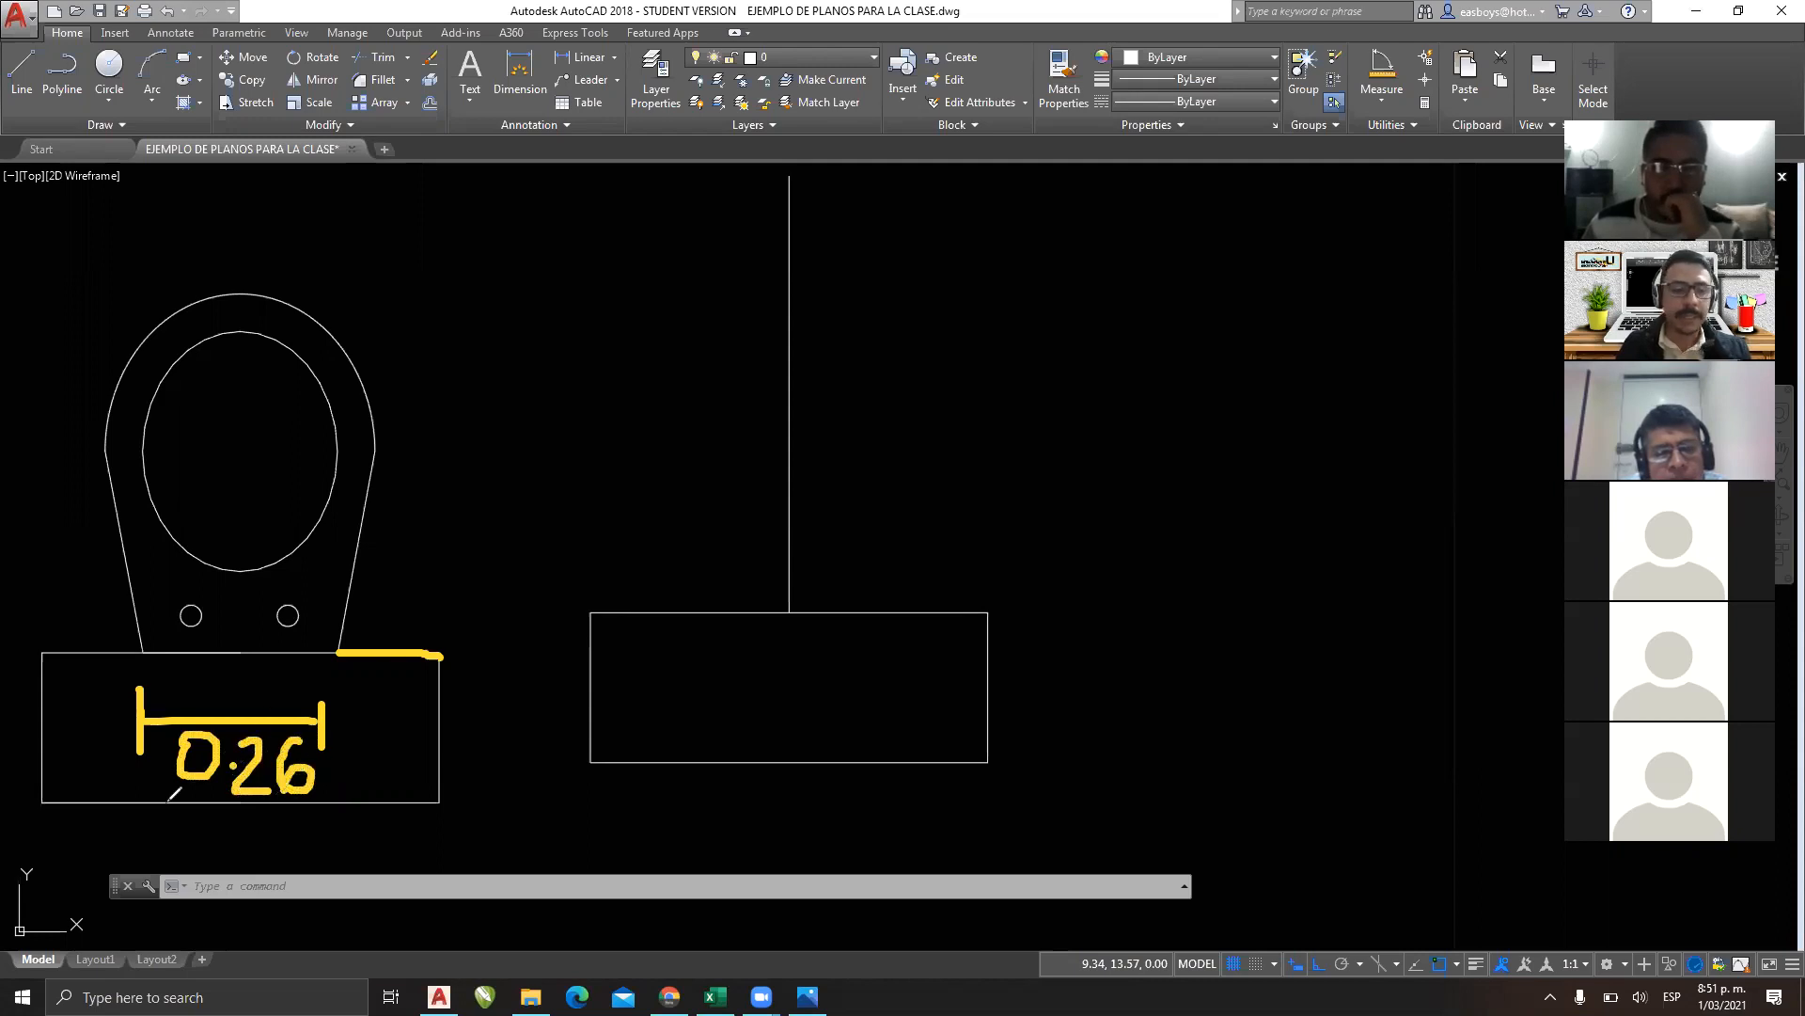
mouse_move(45, 818)
mouse_down()
mouse_move(45, 851)
mouse_move(470, 840)
mouse_move(438, 827)
mouse_move(438, 860)
mouse_up()
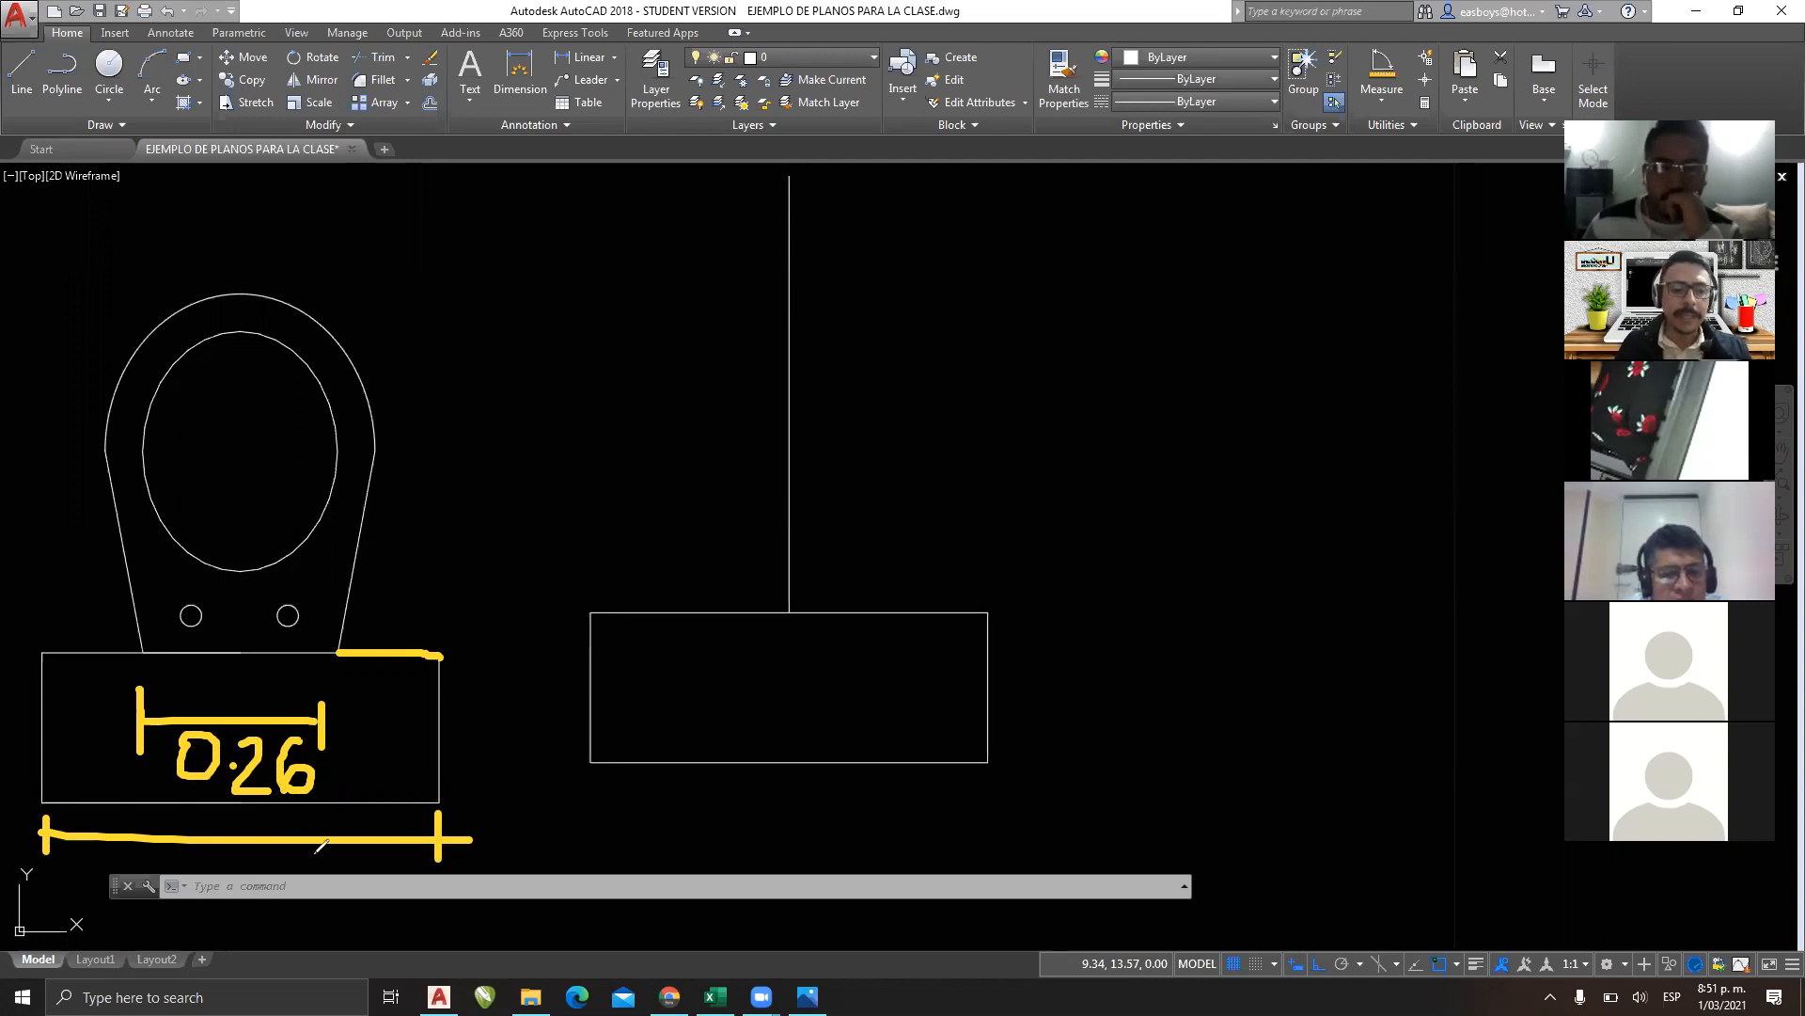
Mark a yellow X outside each slanted side of the toilet, and clear all annotations.
mouse_move(381, 592)
mouse_down()
mouse_move(433, 635)
mouse_move(360, 636)
mouse_up()
drag(106, 602, 75, 579)
drag(107, 552, 82, 608)
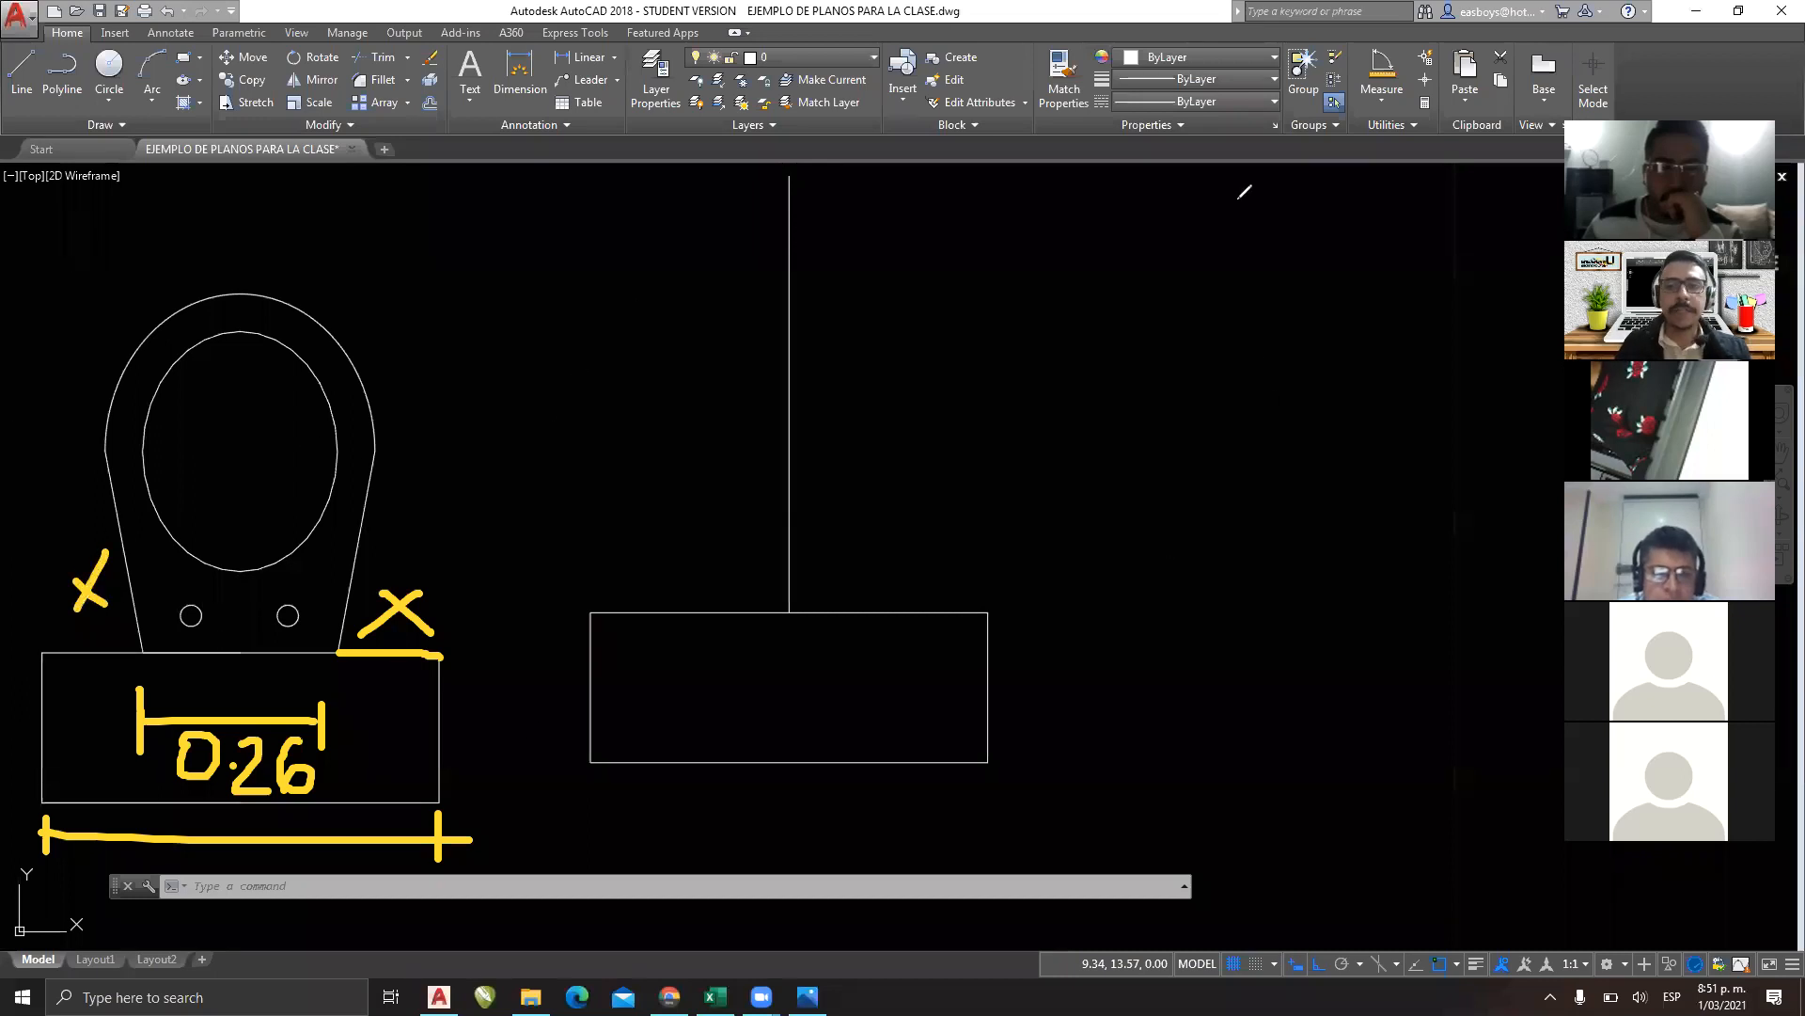
click(1071, 22)
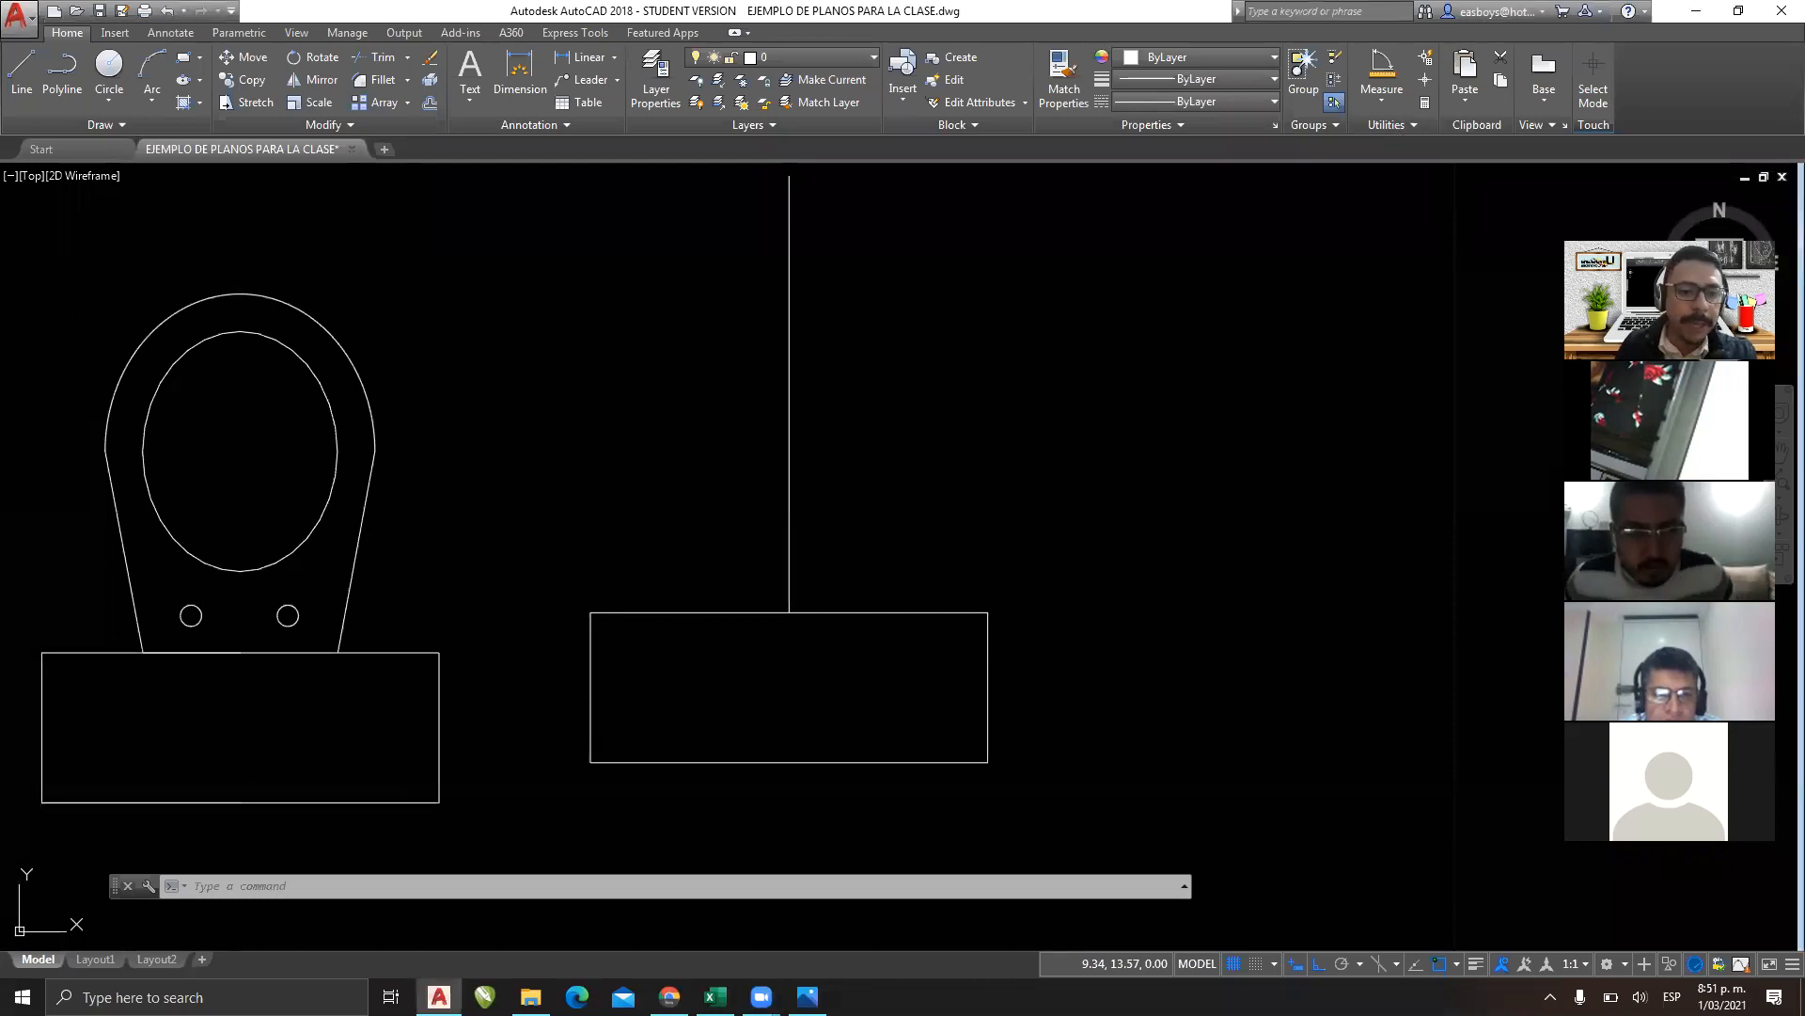
Trace the toilet's two slanted sides with yellow annotation lines, and clear them.
drag(380, 444, 331, 665)
drag(91, 453, 137, 647)
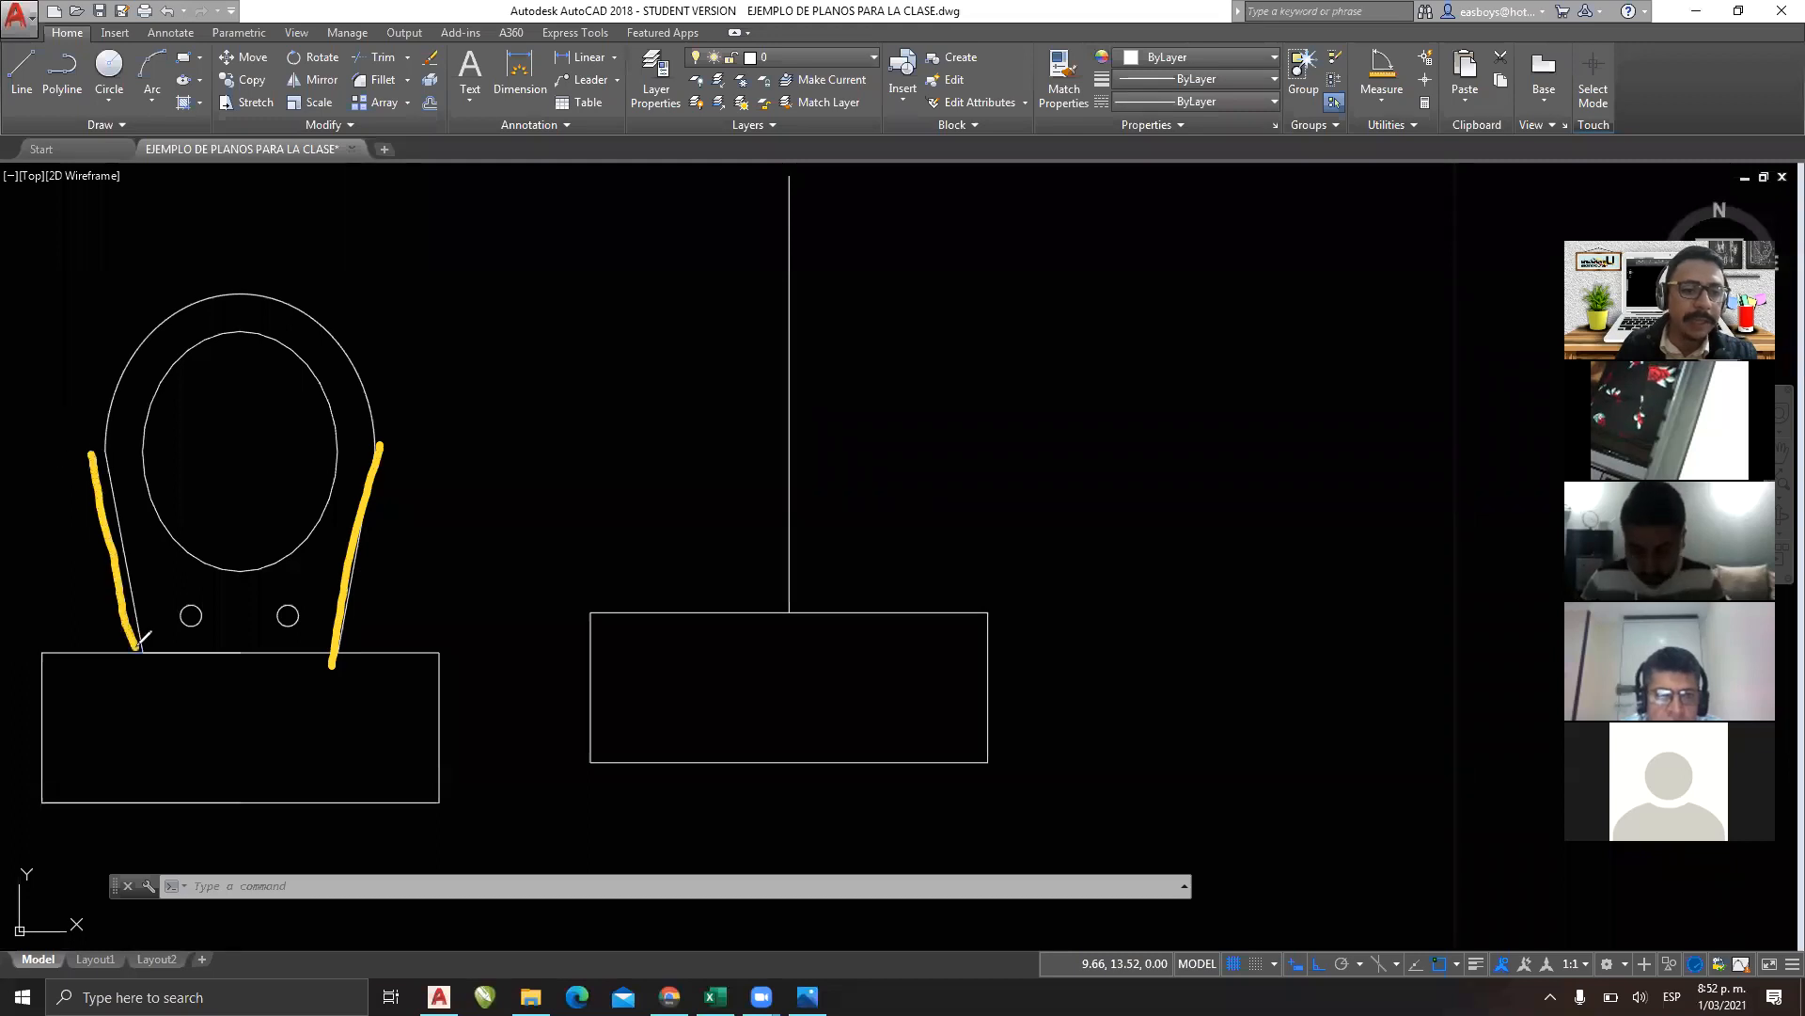
click(1482, 154)
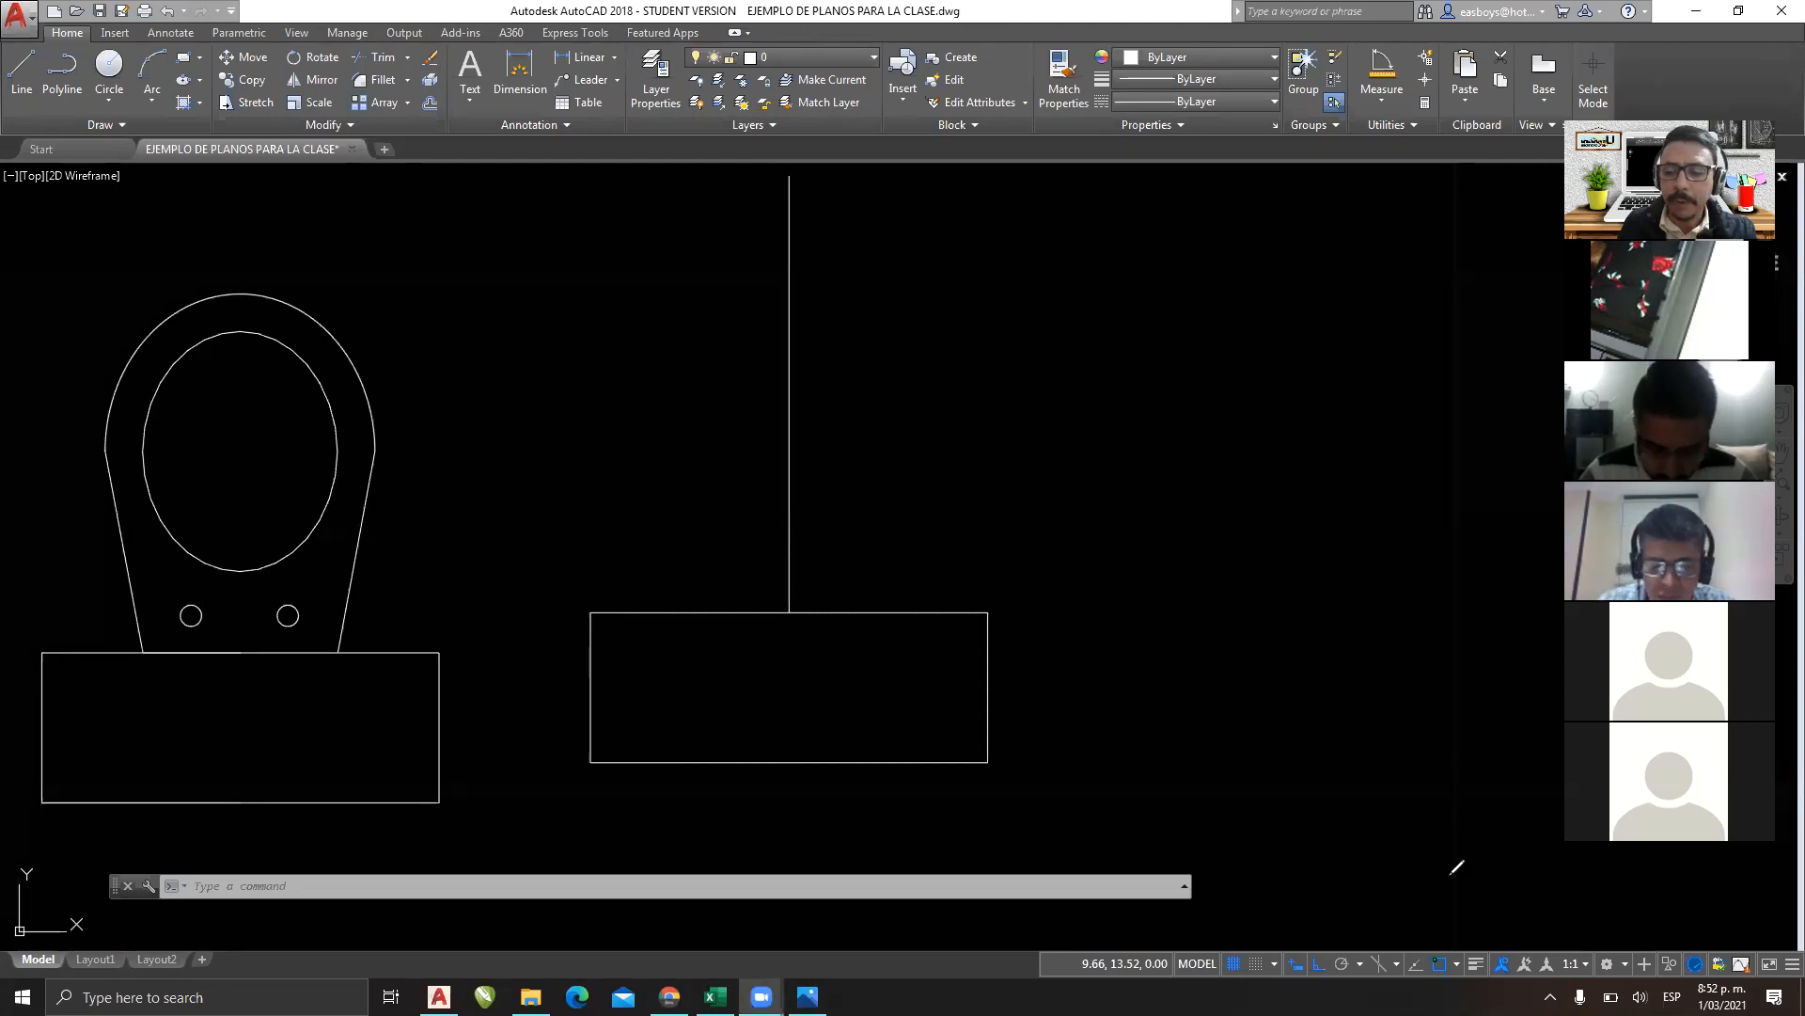
Point a yellow arrow at the object snap setting, sketch a square with one marked corner, and clear both annotations.
mouse_move(1442, 763)
mouse_down()
mouse_move(1436, 931)
mouse_move(1461, 902)
mouse_up()
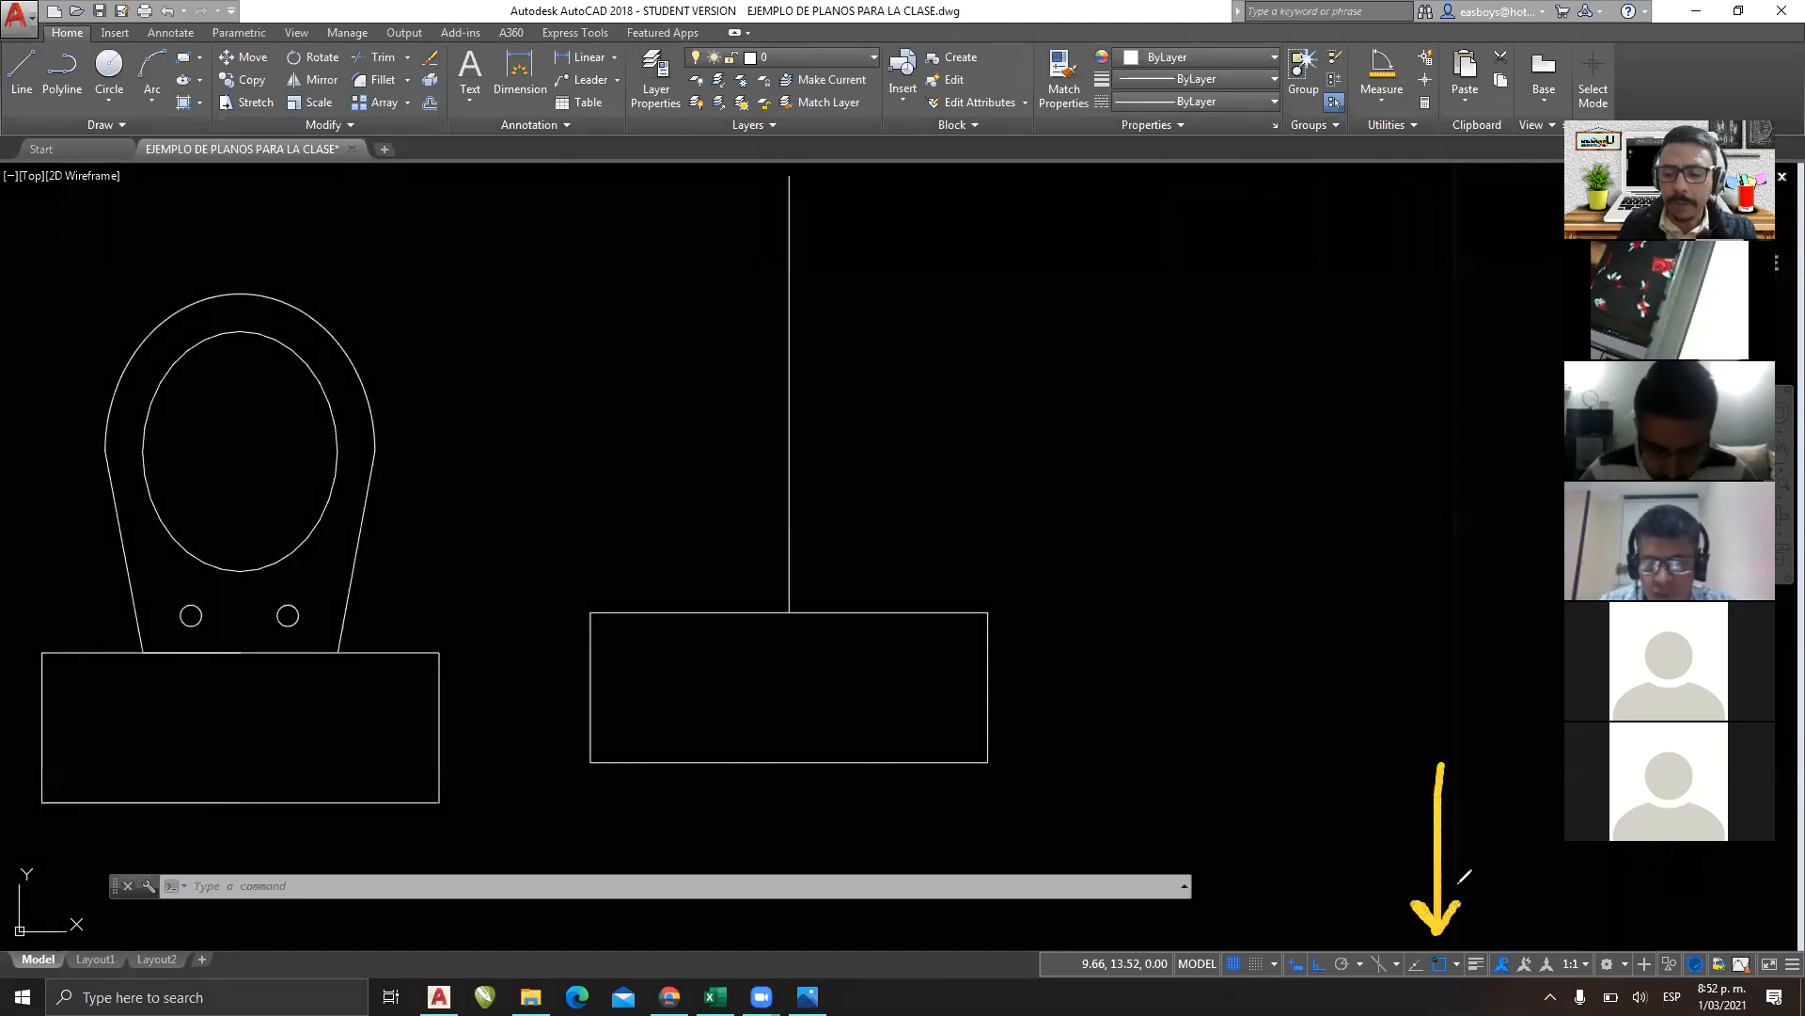
mouse_move(1276, 250)
mouse_down()
mouse_move(1467, 421)
mouse_move(1467, 229)
mouse_move(1289, 230)
mouse_move(1291, 247)
mouse_move(1298, 215)
mouse_move(1296, 260)
mouse_up()
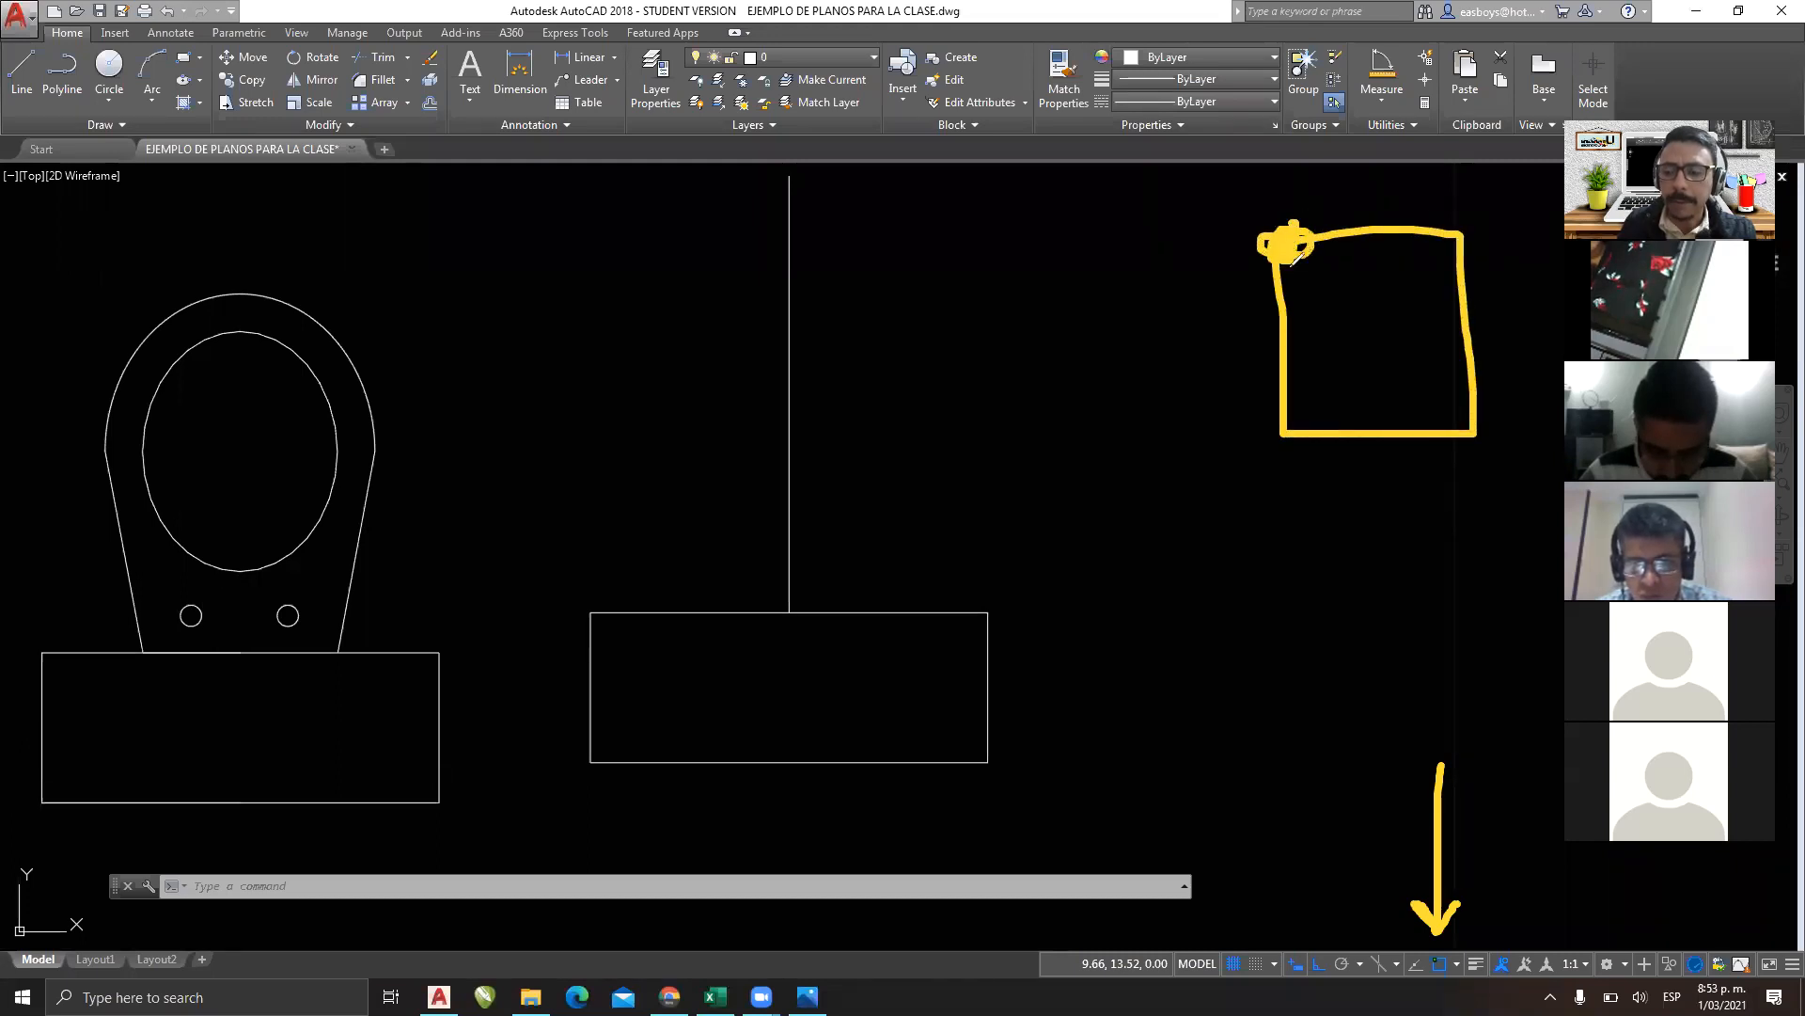
click(1209, 156)
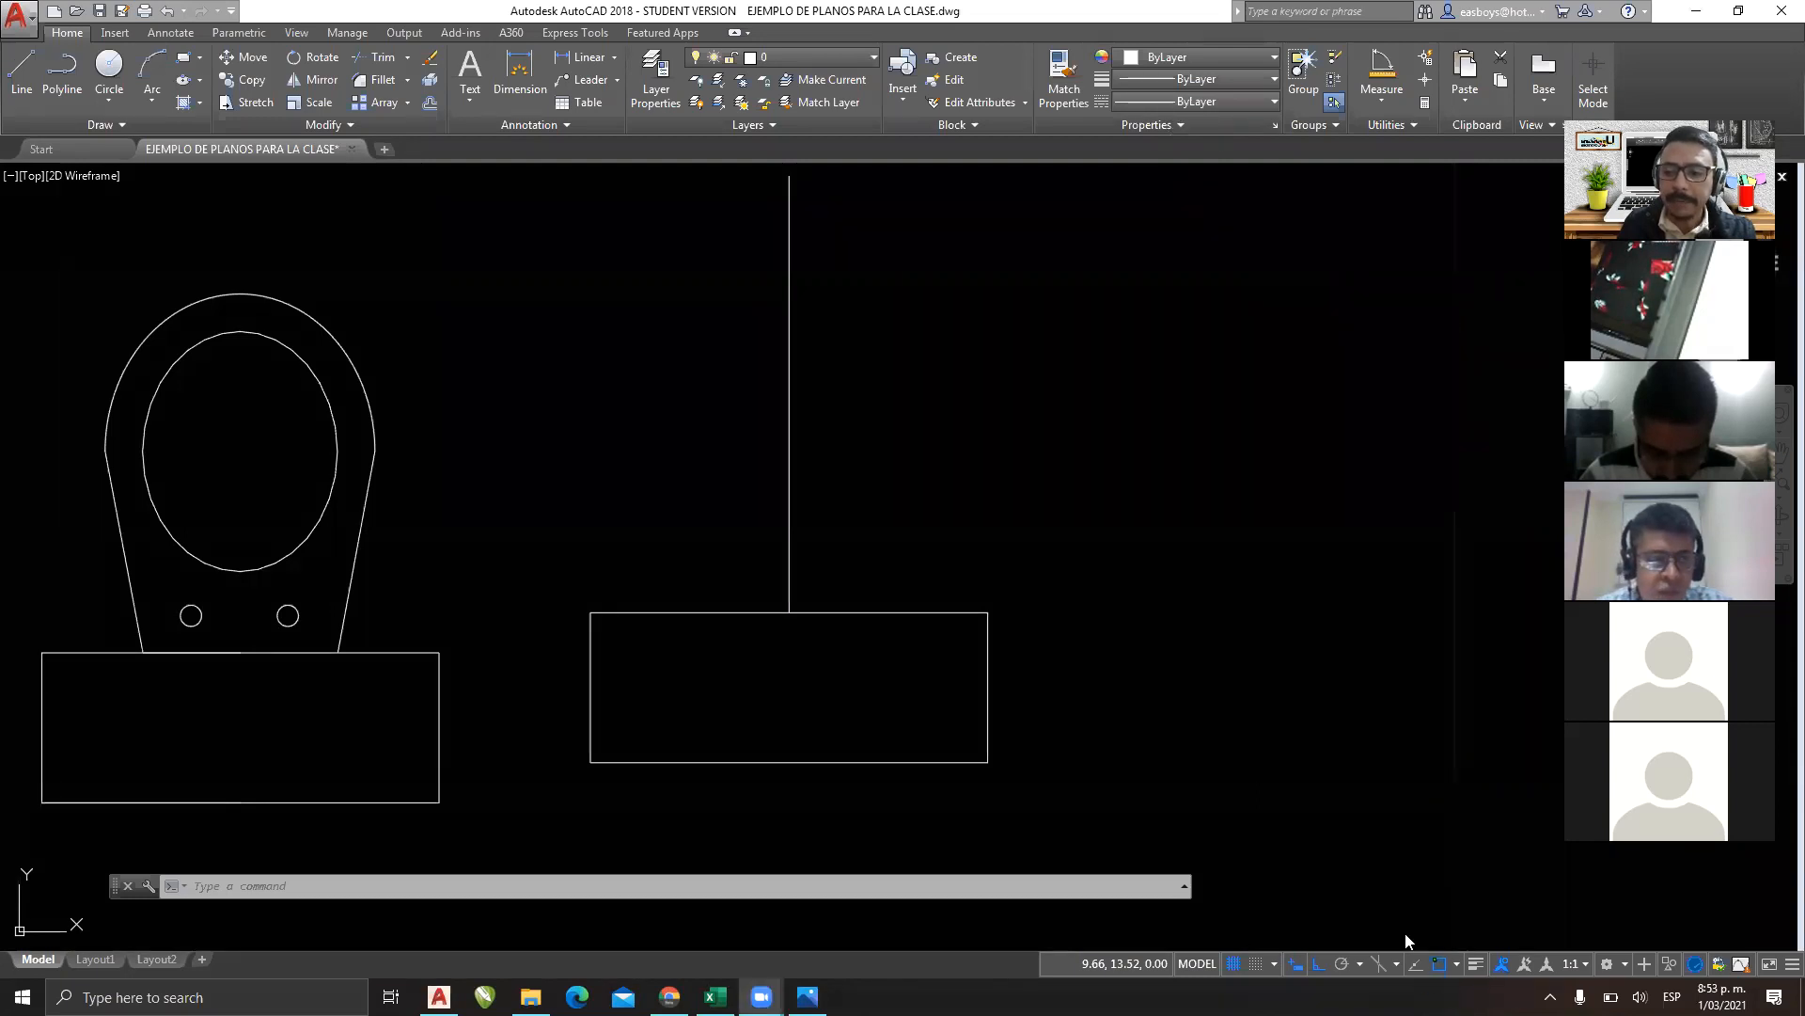
Examine the list of object snap modes, and close it.
click(1456, 962)
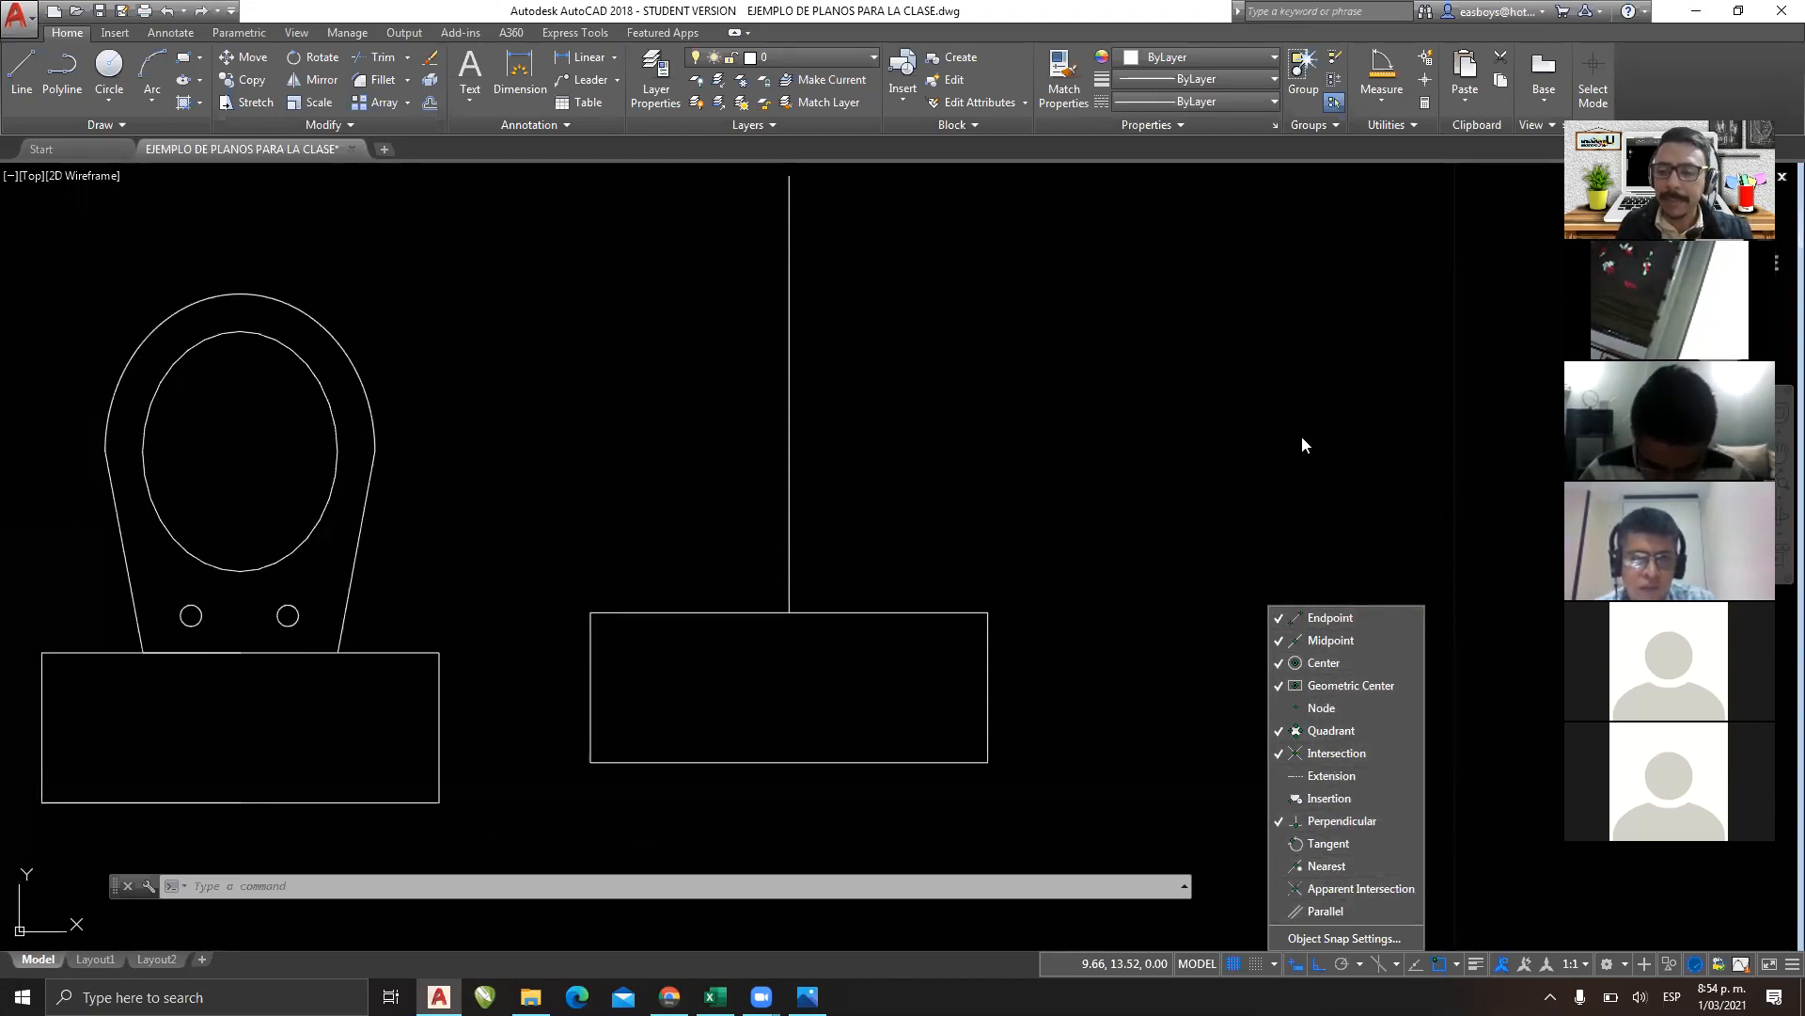
key(Escape)
key(Escape)
key(Escape)
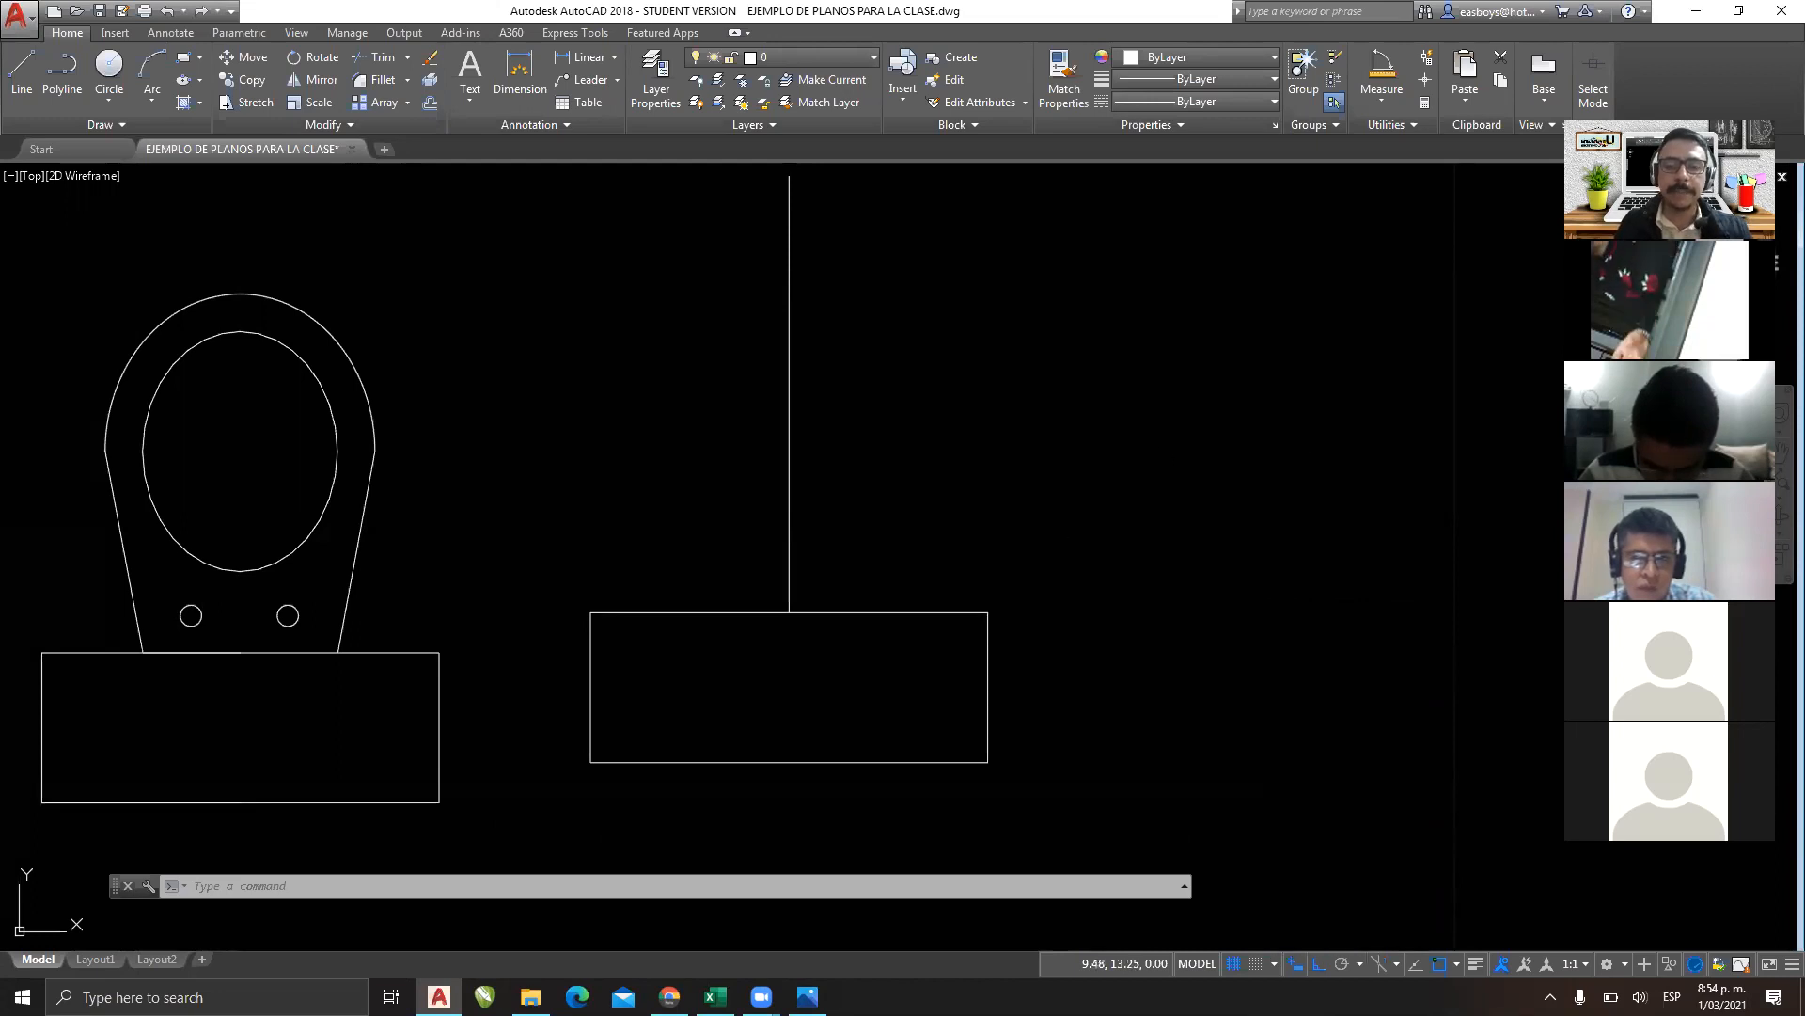
Erase the vertical line above the new rectangle.
click(883, 375)
click(668, 482)
key(Delete)
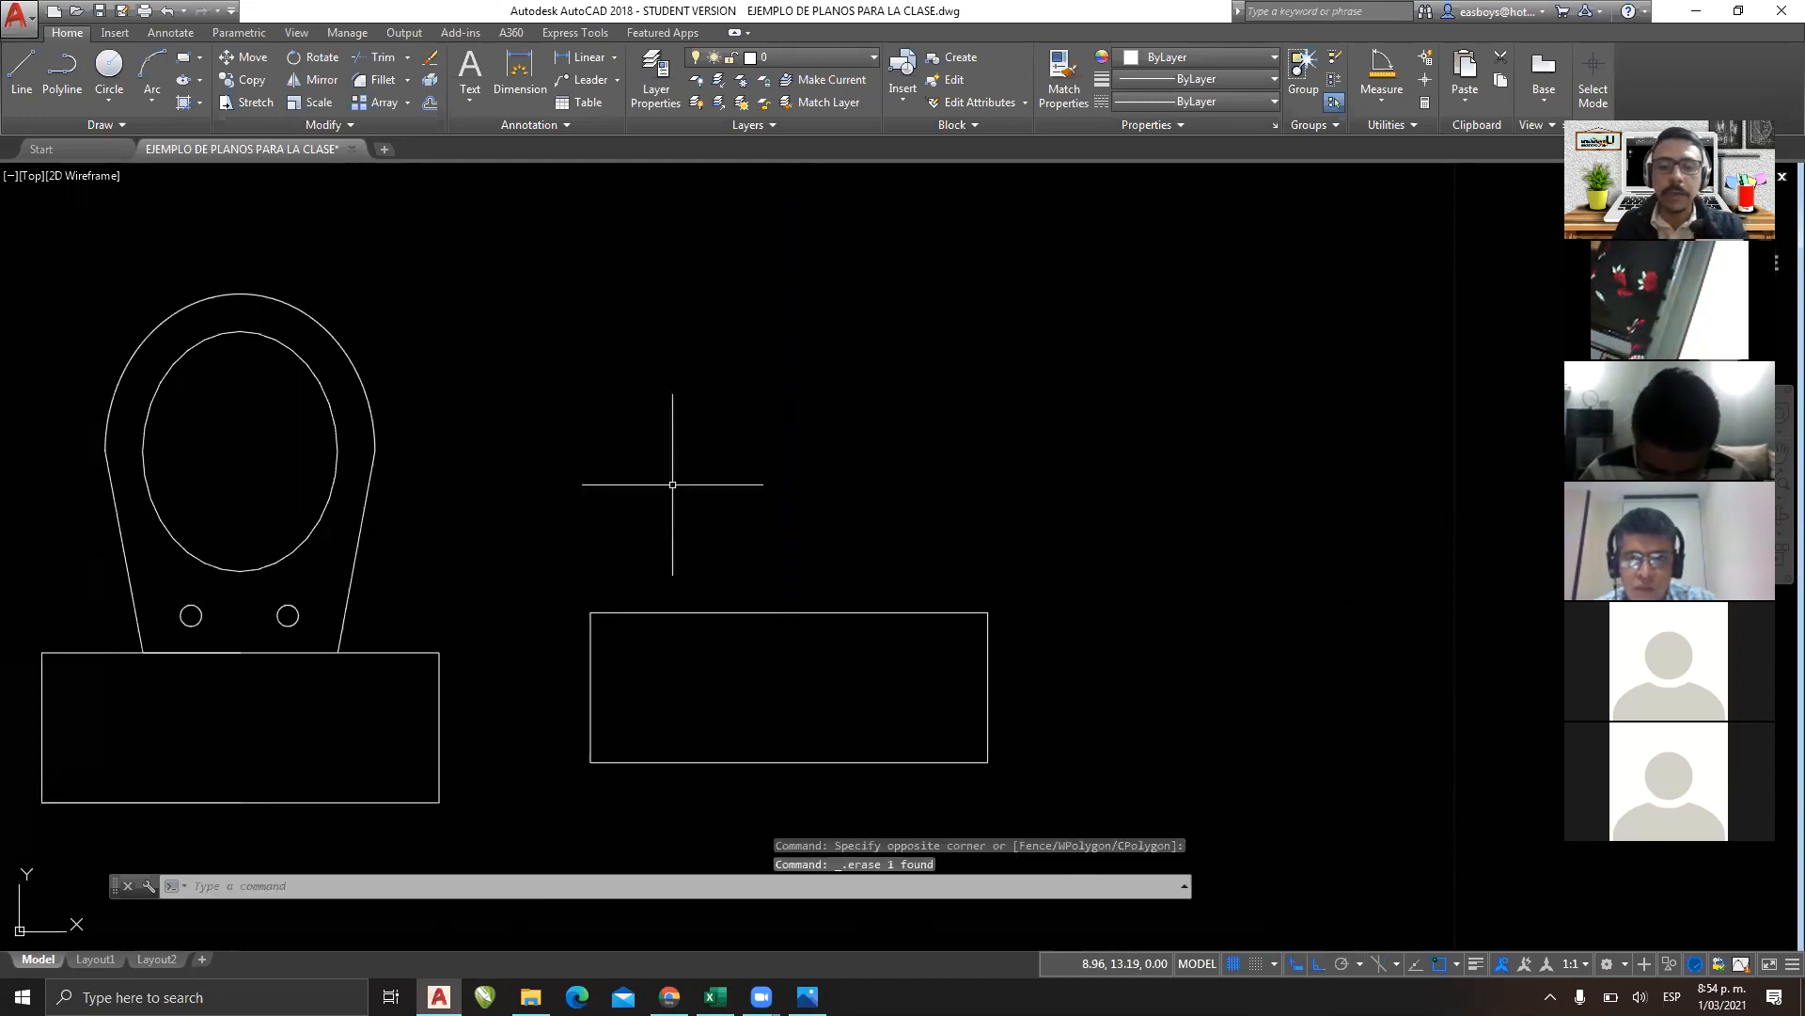
Draw a vertical line about 0.6 long upward from the midpoint of the new rectangle's upper edge.
click(22, 64)
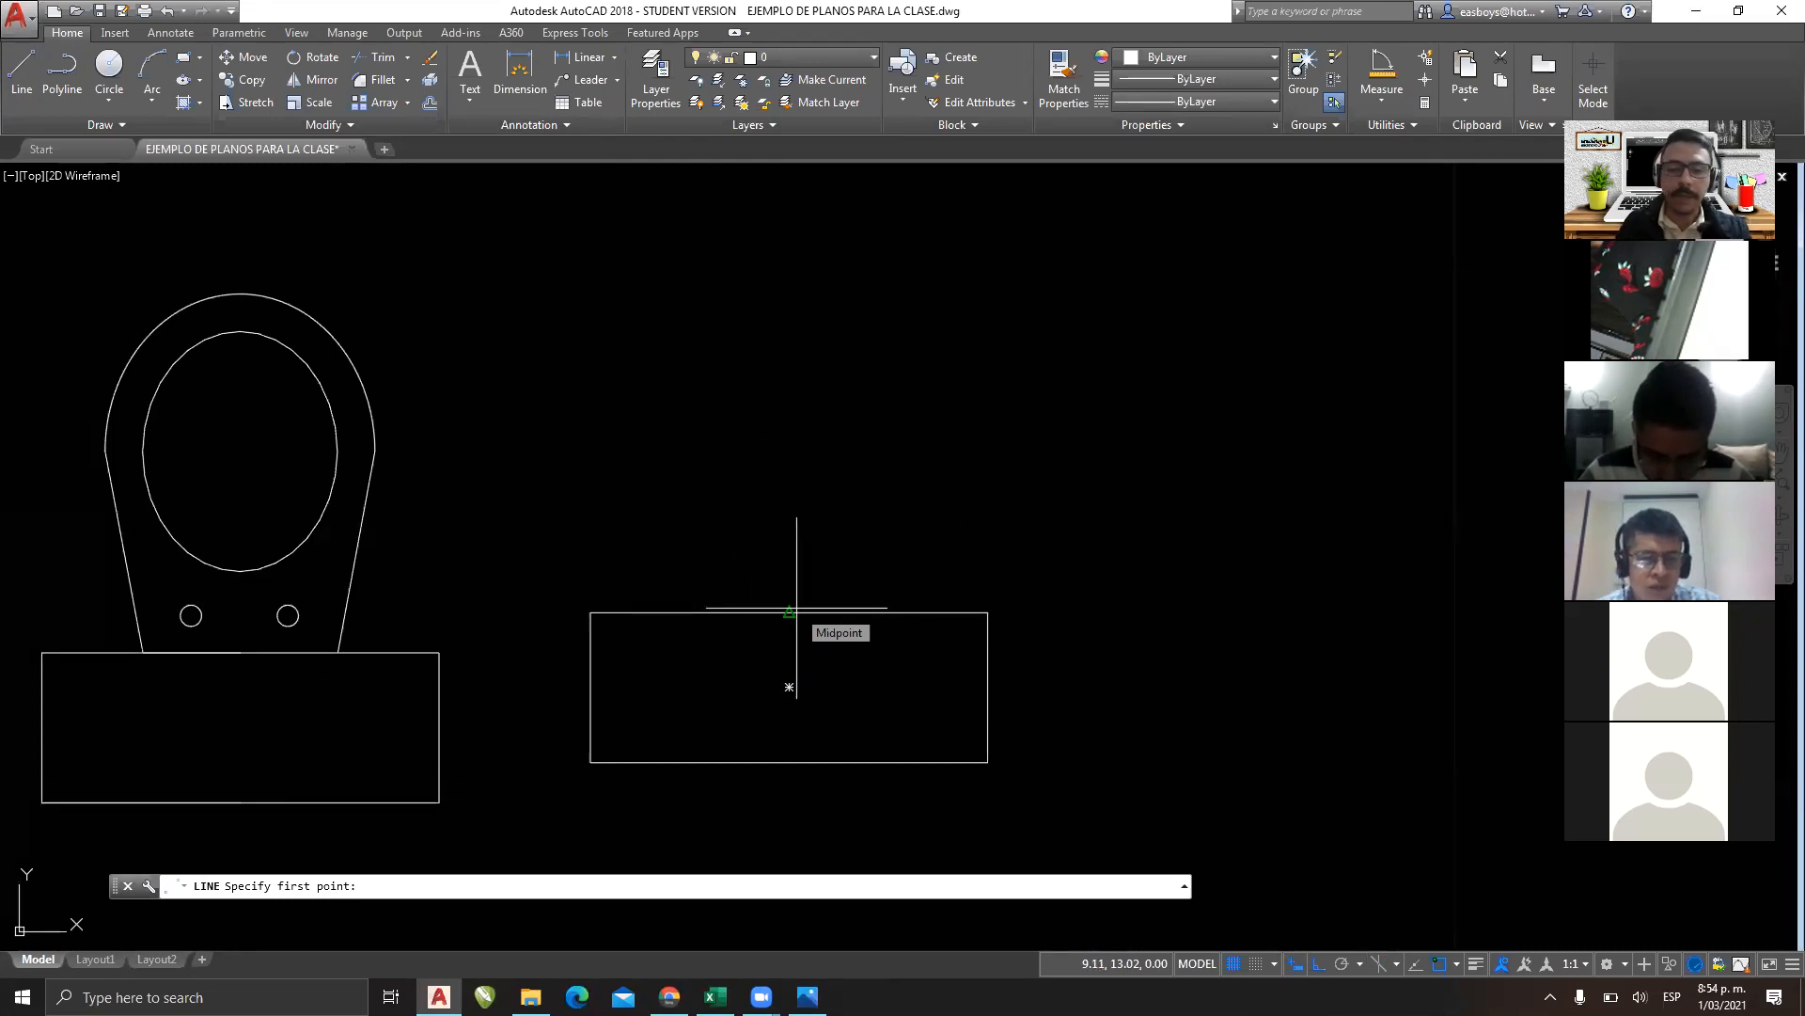
click(796, 608)
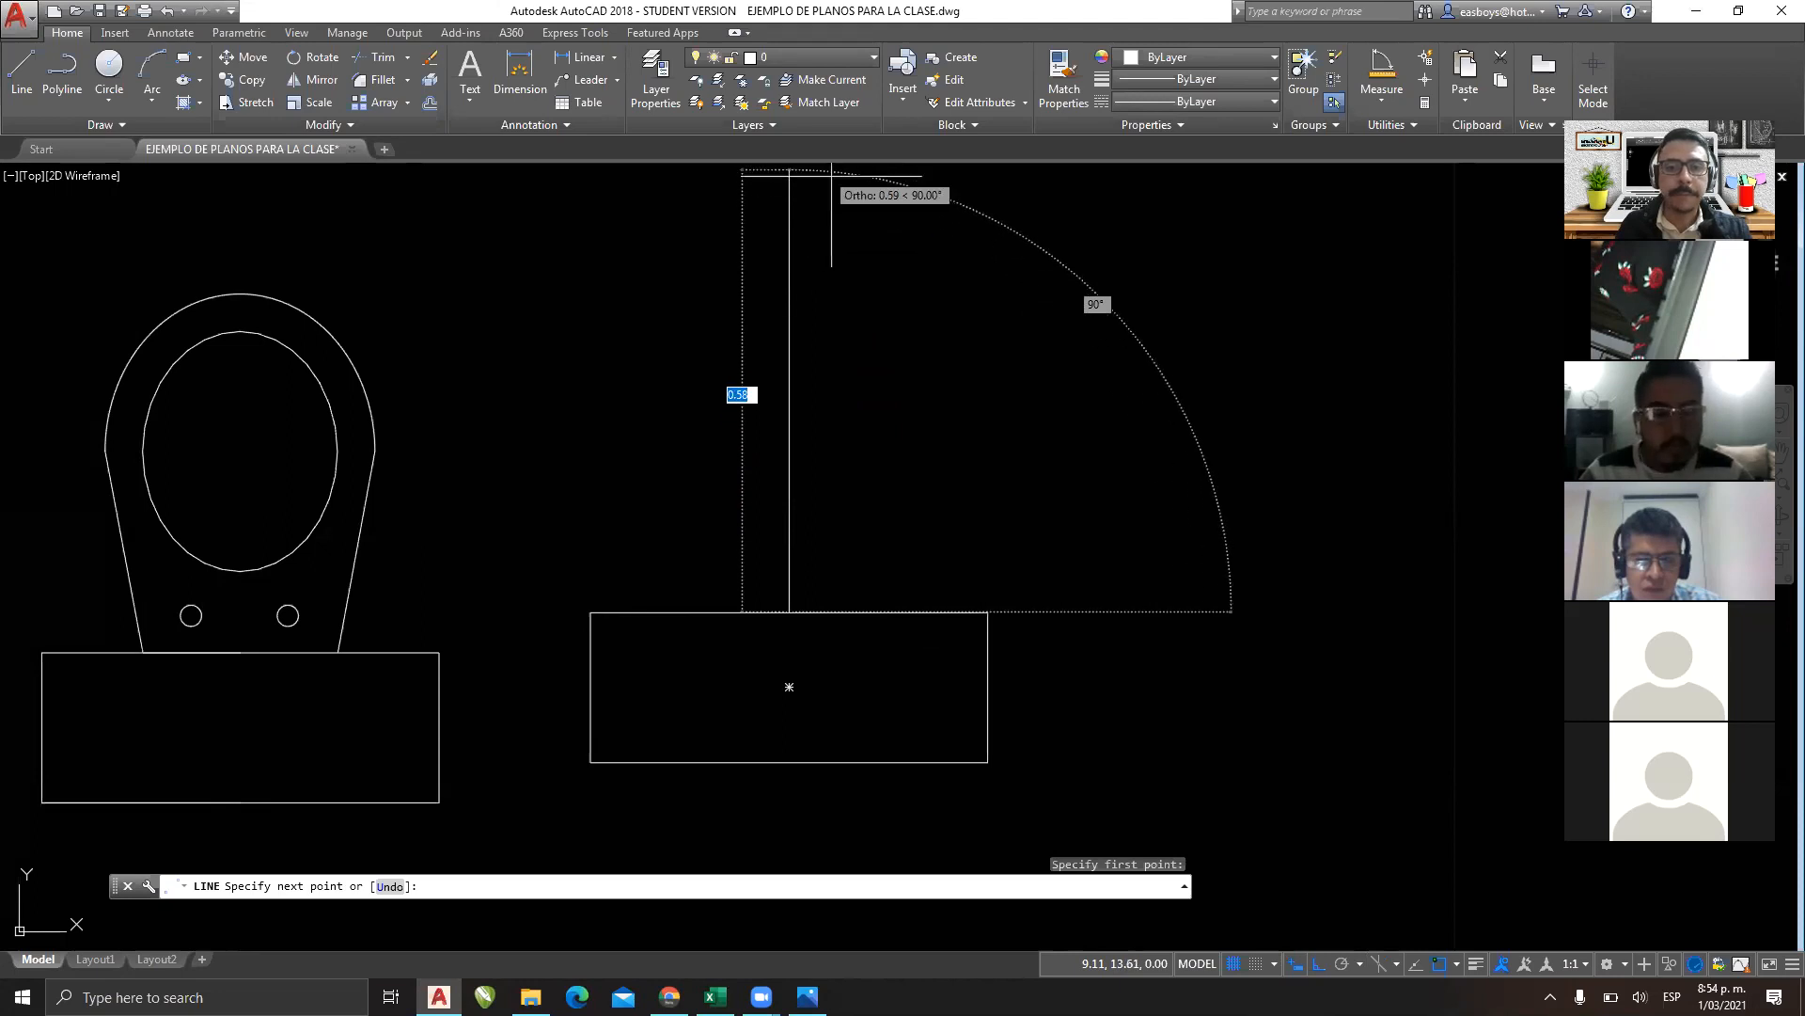
click(789, 179)
key(Escape)
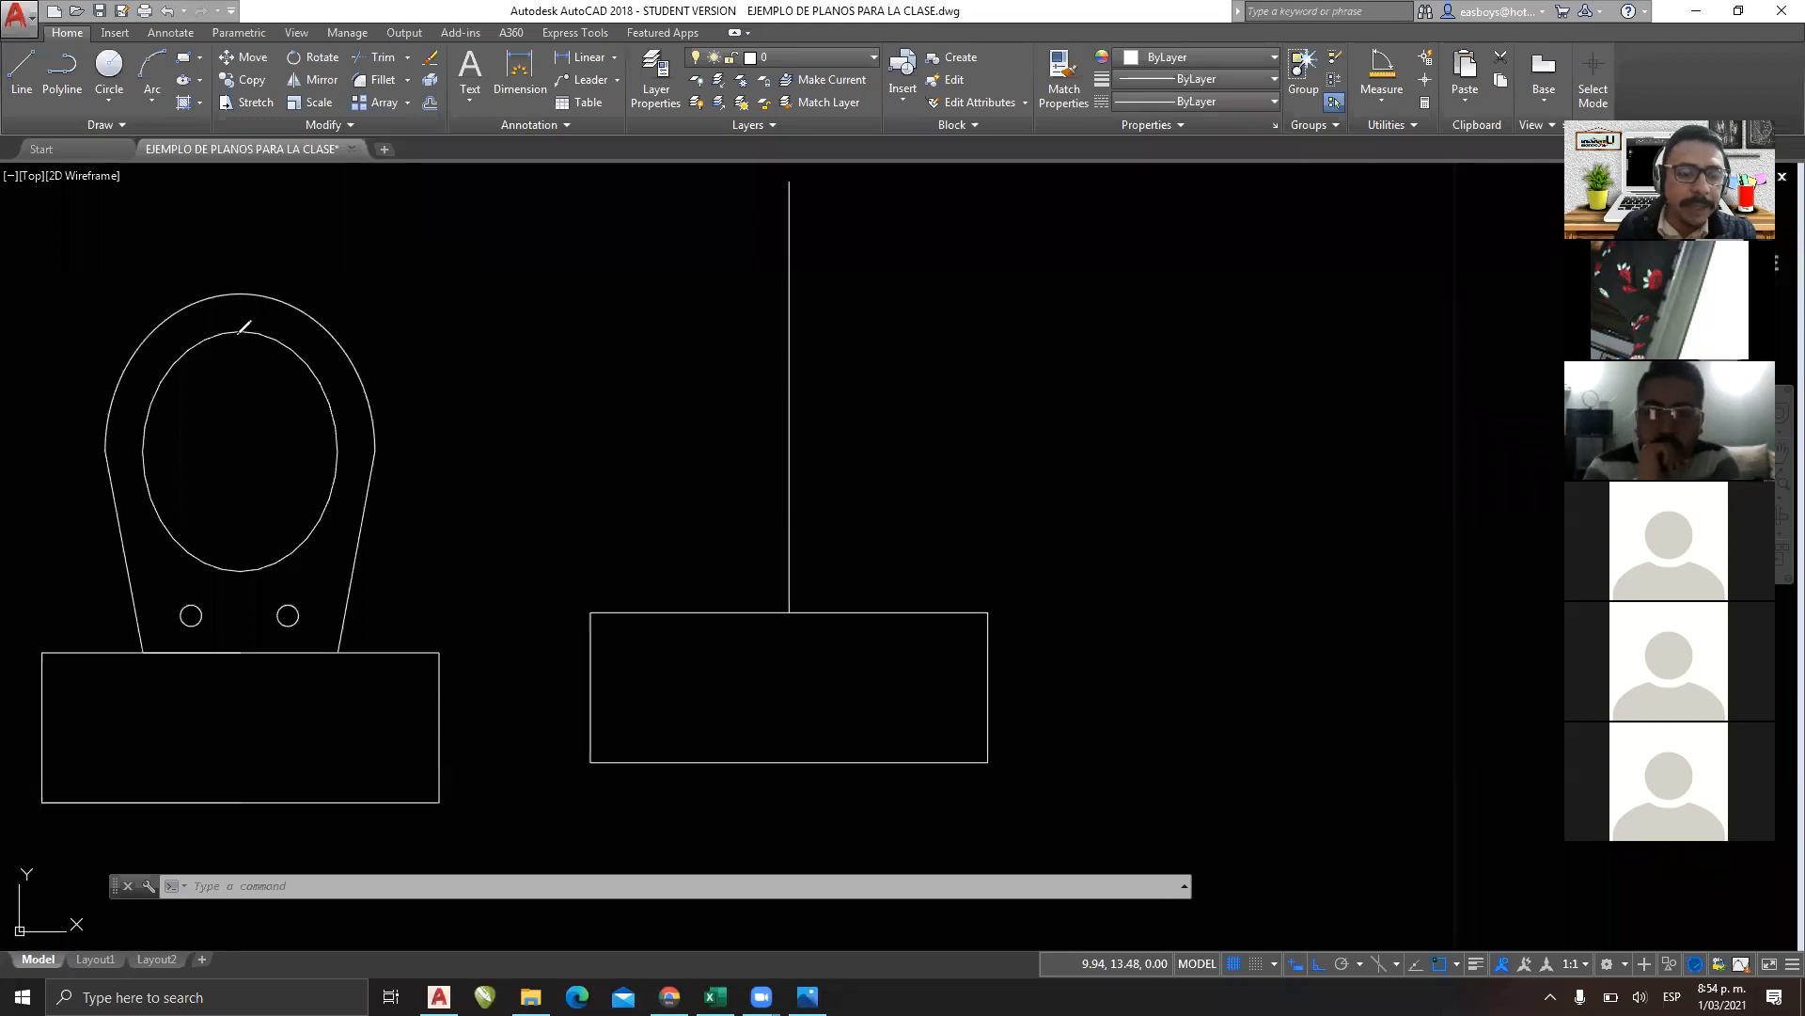
Sketch yellow double-headed arrows along the reference toilet bowl's height and width, and clear the annotations.
mouse_move(234, 330)
mouse_down()
mouse_move(235, 569)
mouse_move(271, 512)
mouse_move(213, 369)
mouse_move(249, 388)
mouse_up()
mouse_move(149, 453)
mouse_down()
mouse_move(343, 475)
mouse_move(300, 489)
mouse_move(160, 460)
mouse_move(179, 489)
mouse_up()
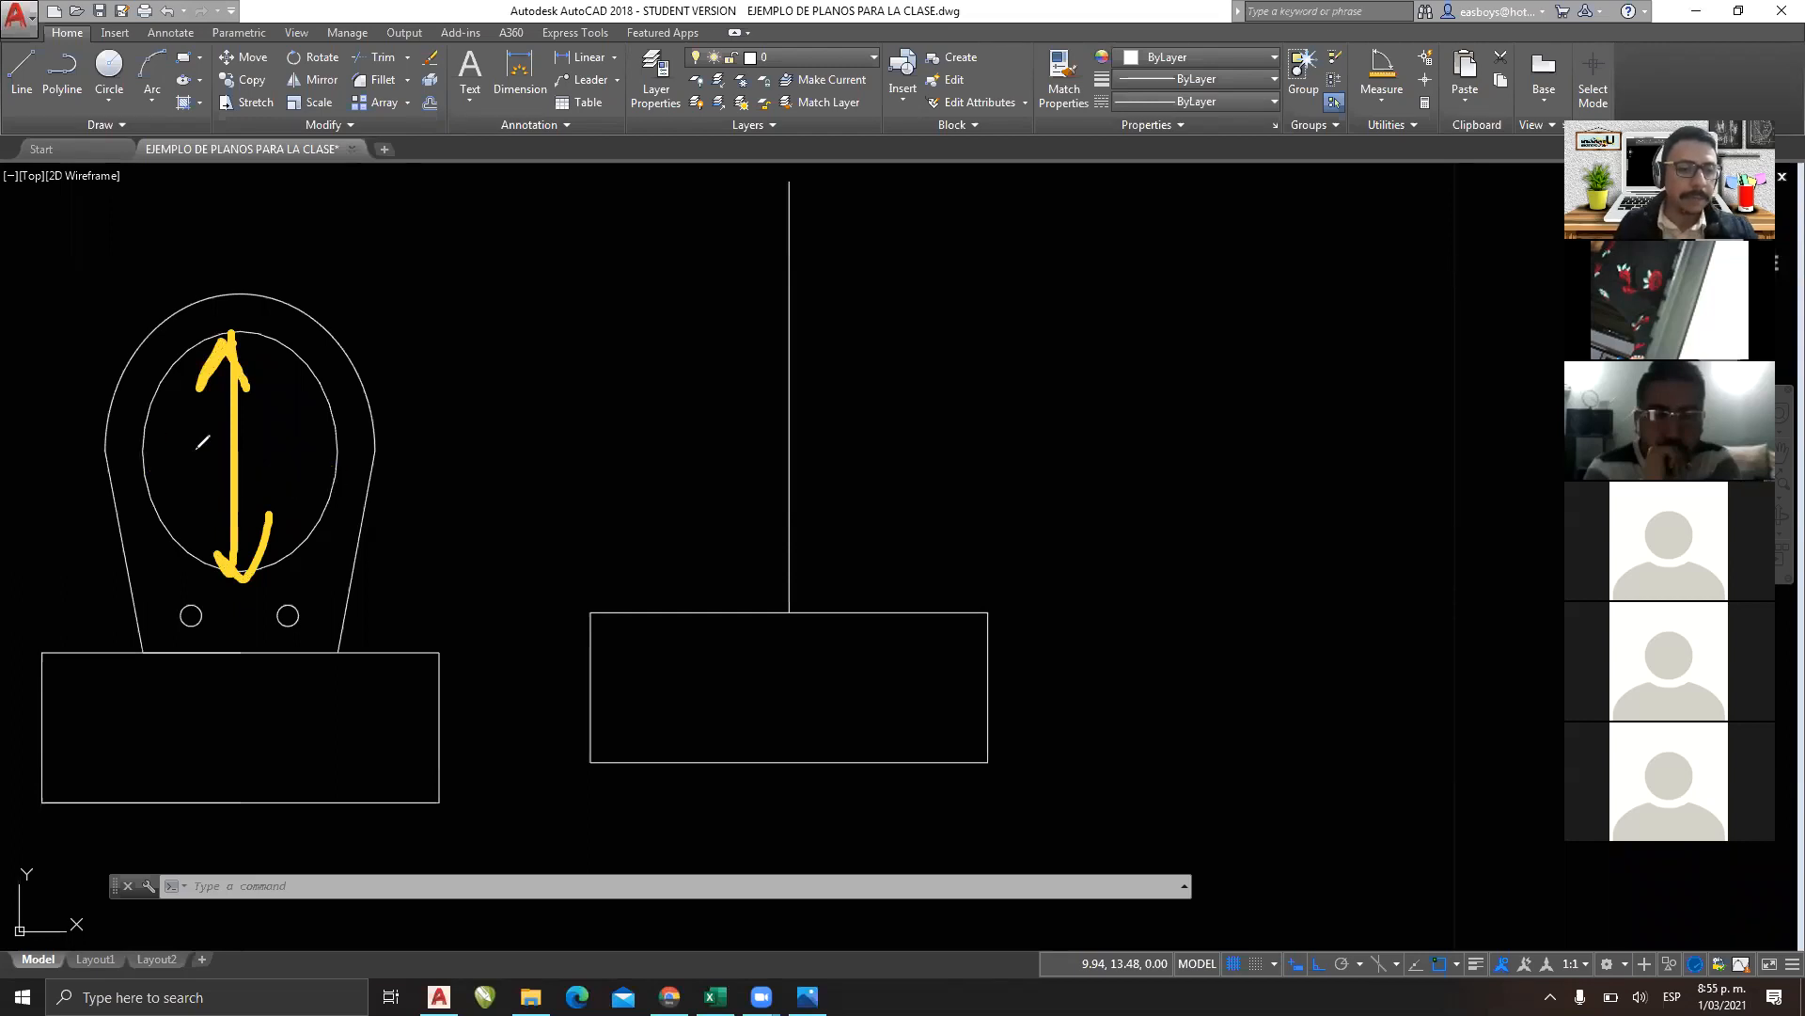
drag(241, 297, 231, 601)
drag(231, 601, 257, 578)
drag(101, 463, 386, 473)
drag(385, 476, 346, 508)
mouse_move(133, 438)
mouse_down()
mouse_move(104, 463)
mouse_move(123, 508)
mouse_up()
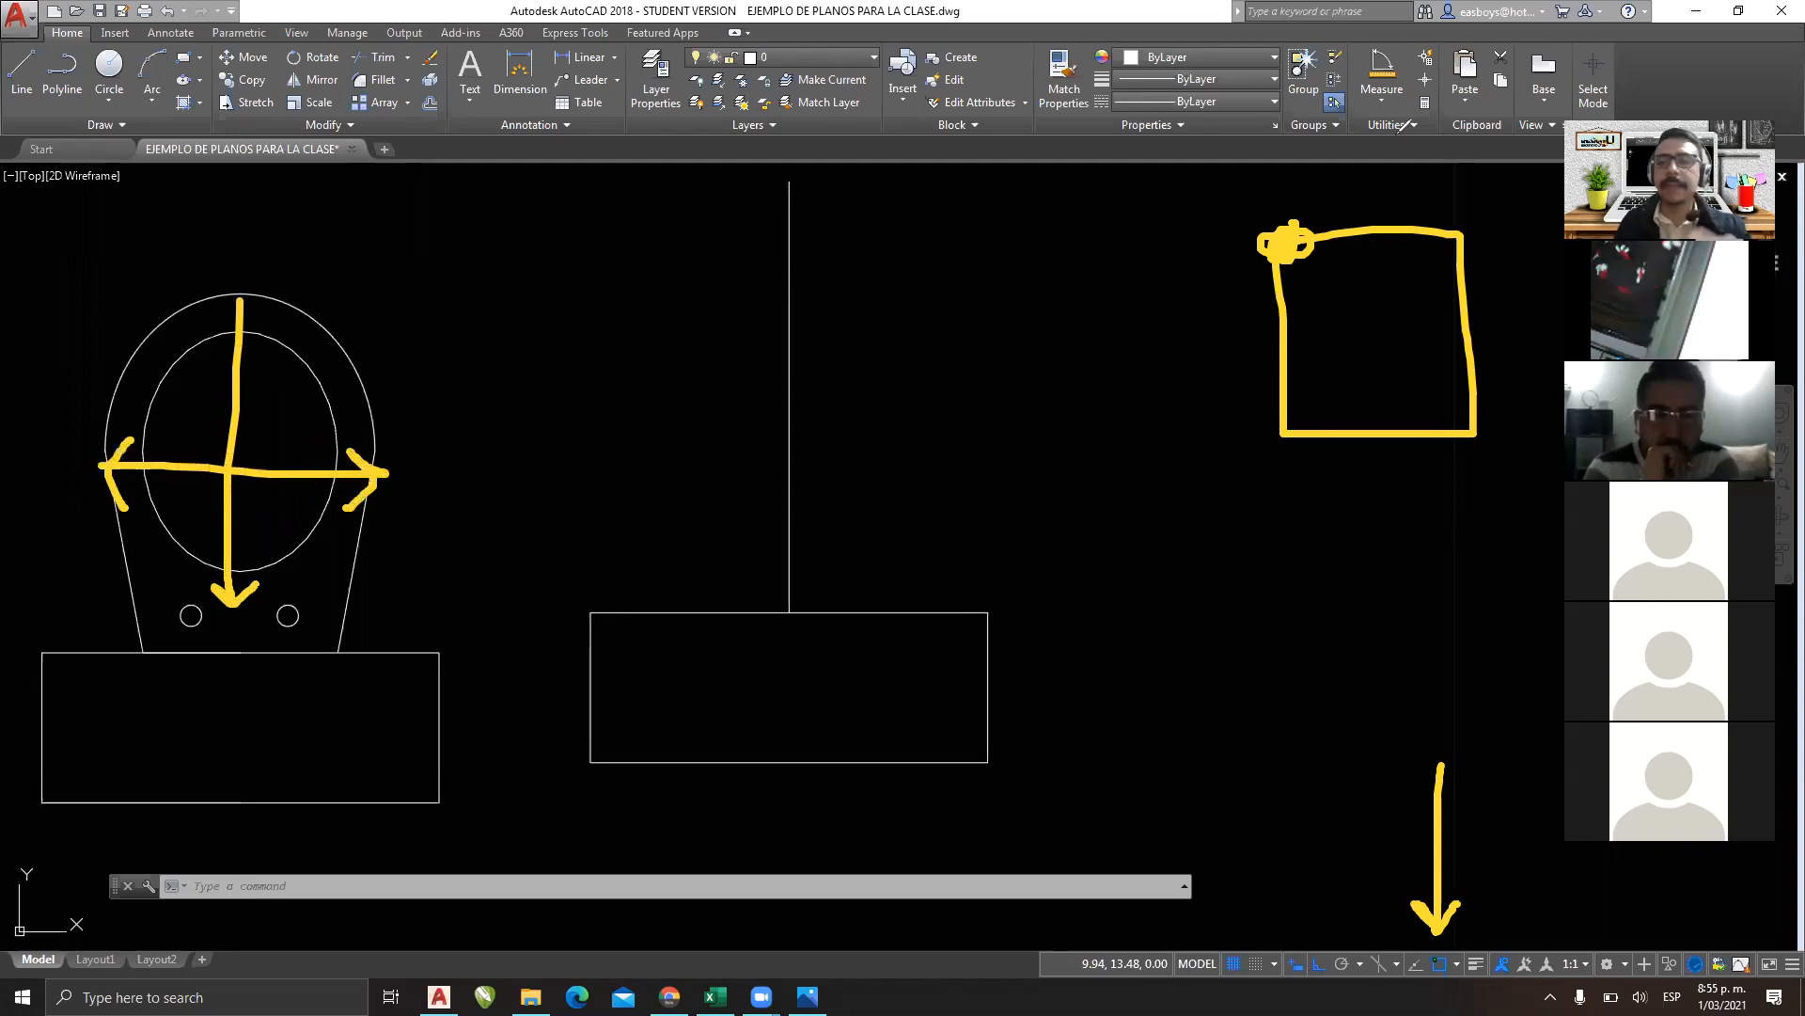
click(1399, 132)
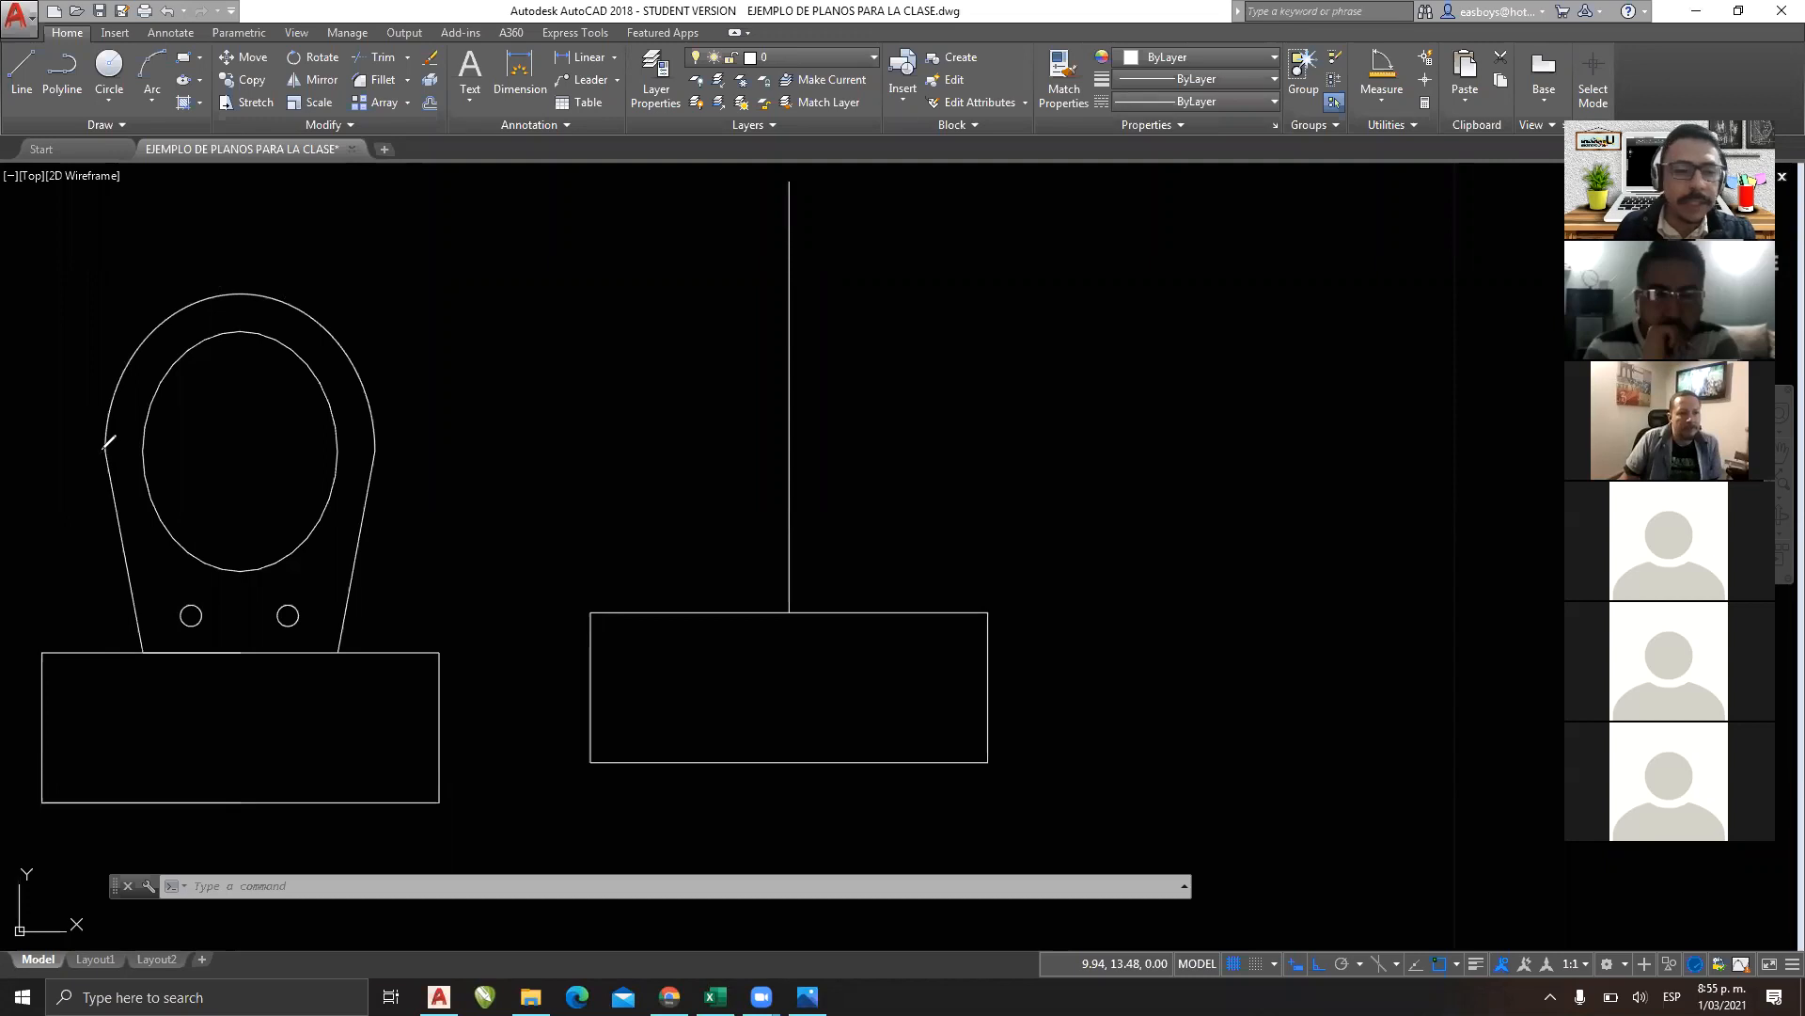
Sketch a dashed yellow curve completing the lower half of the reference bowl's outer ellipse.
mouse_move(100, 450)
mouse_down()
mouse_move(124, 547)
mouse_move(173, 593)
mouse_up()
mouse_move(194, 595)
mouse_down()
mouse_move(261, 602)
mouse_move(327, 559)
mouse_up()
drag(336, 540, 367, 499)
drag(372, 486, 377, 450)
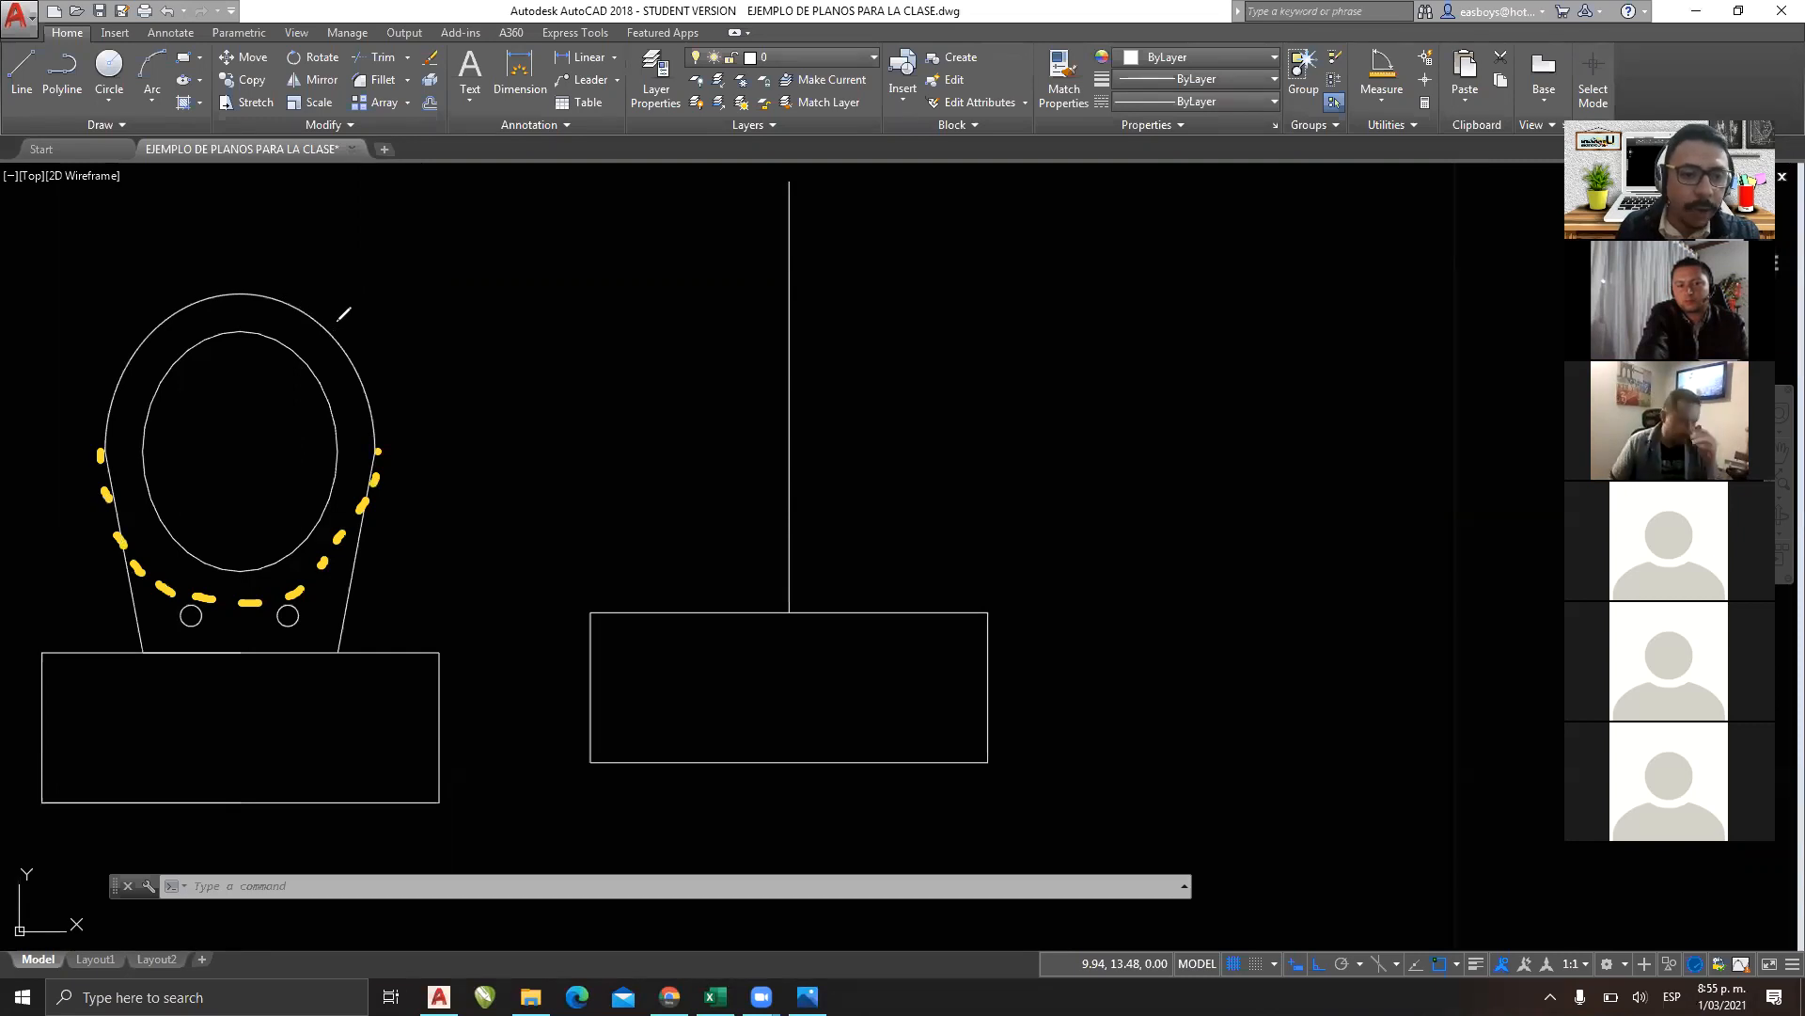
Mark the gap between the inner and outer ellipses in yellow, and label it 0.05 with an arrow.
drag(336, 322, 307, 379)
drag(328, 316, 332, 339)
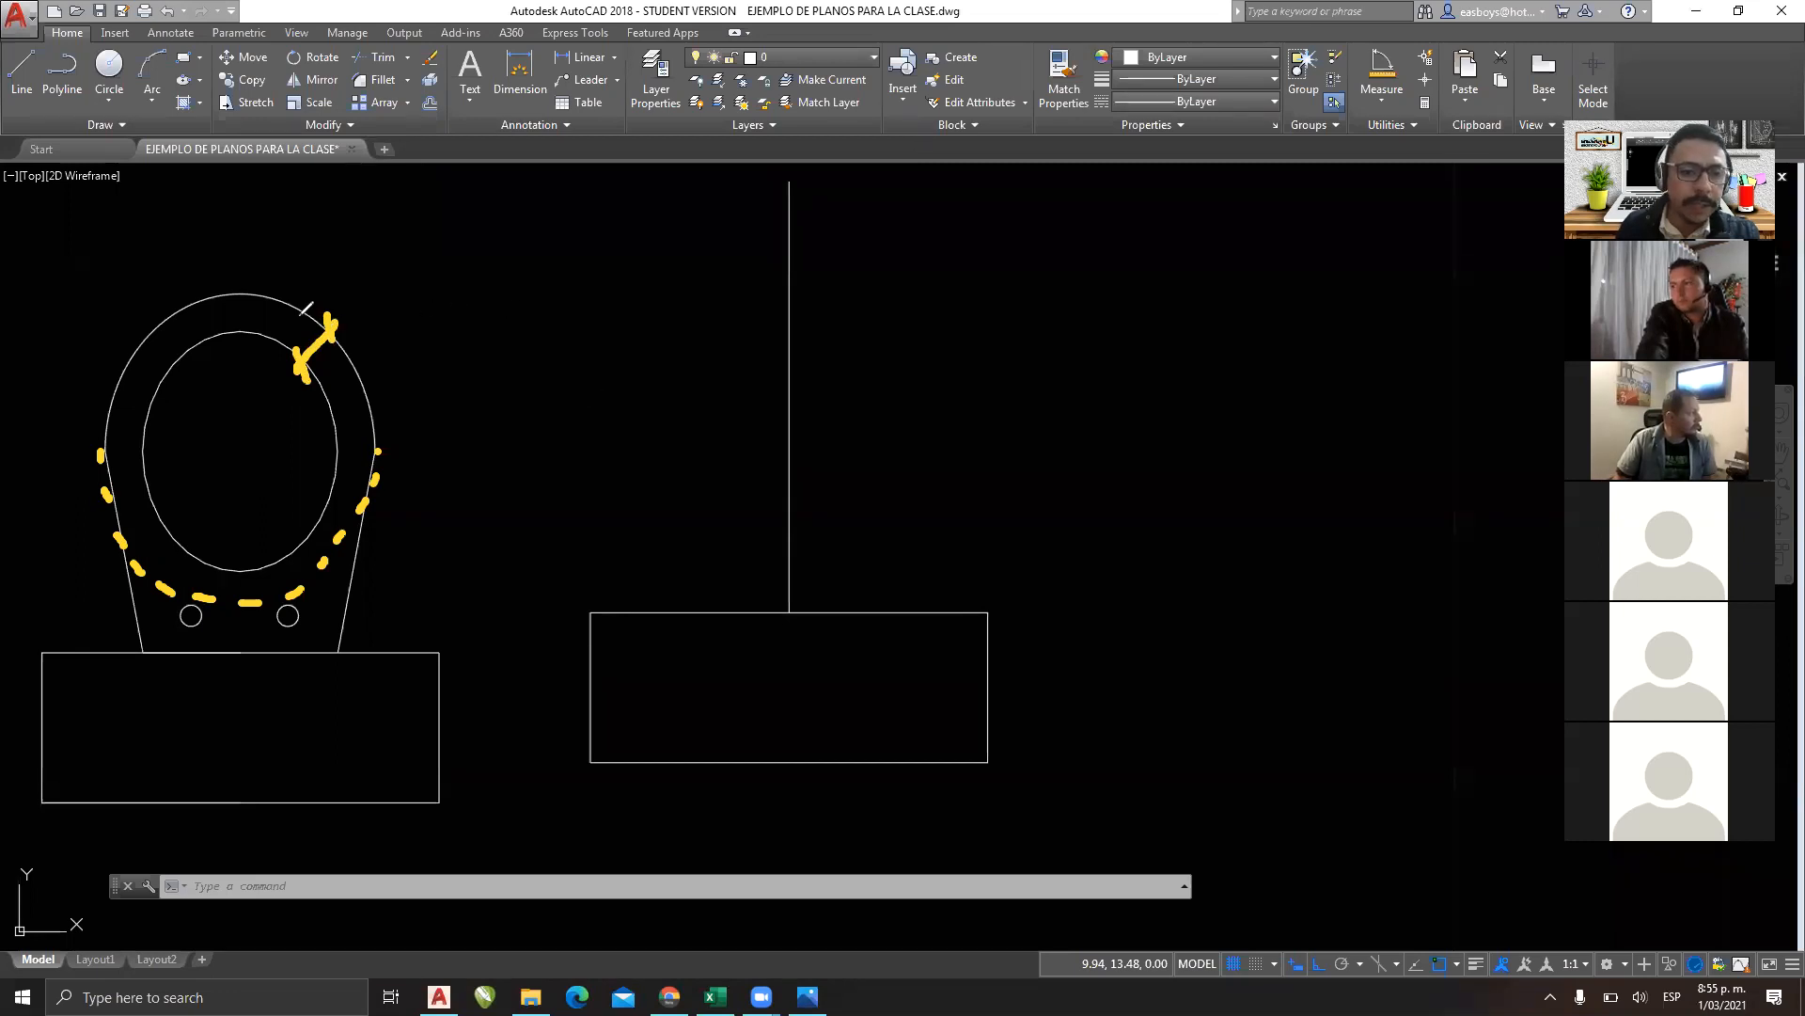
mouse_move(303, 326)
mouse_down()
mouse_move(364, 261)
mouse_move(364, 291)
mouse_up()
mouse_move(396, 235)
mouse_down()
mouse_move(412, 247)
mouse_move(394, 233)
mouse_move(452, 207)
mouse_move(443, 223)
mouse_up()
click(427, 234)
drag(488, 197, 491, 244)
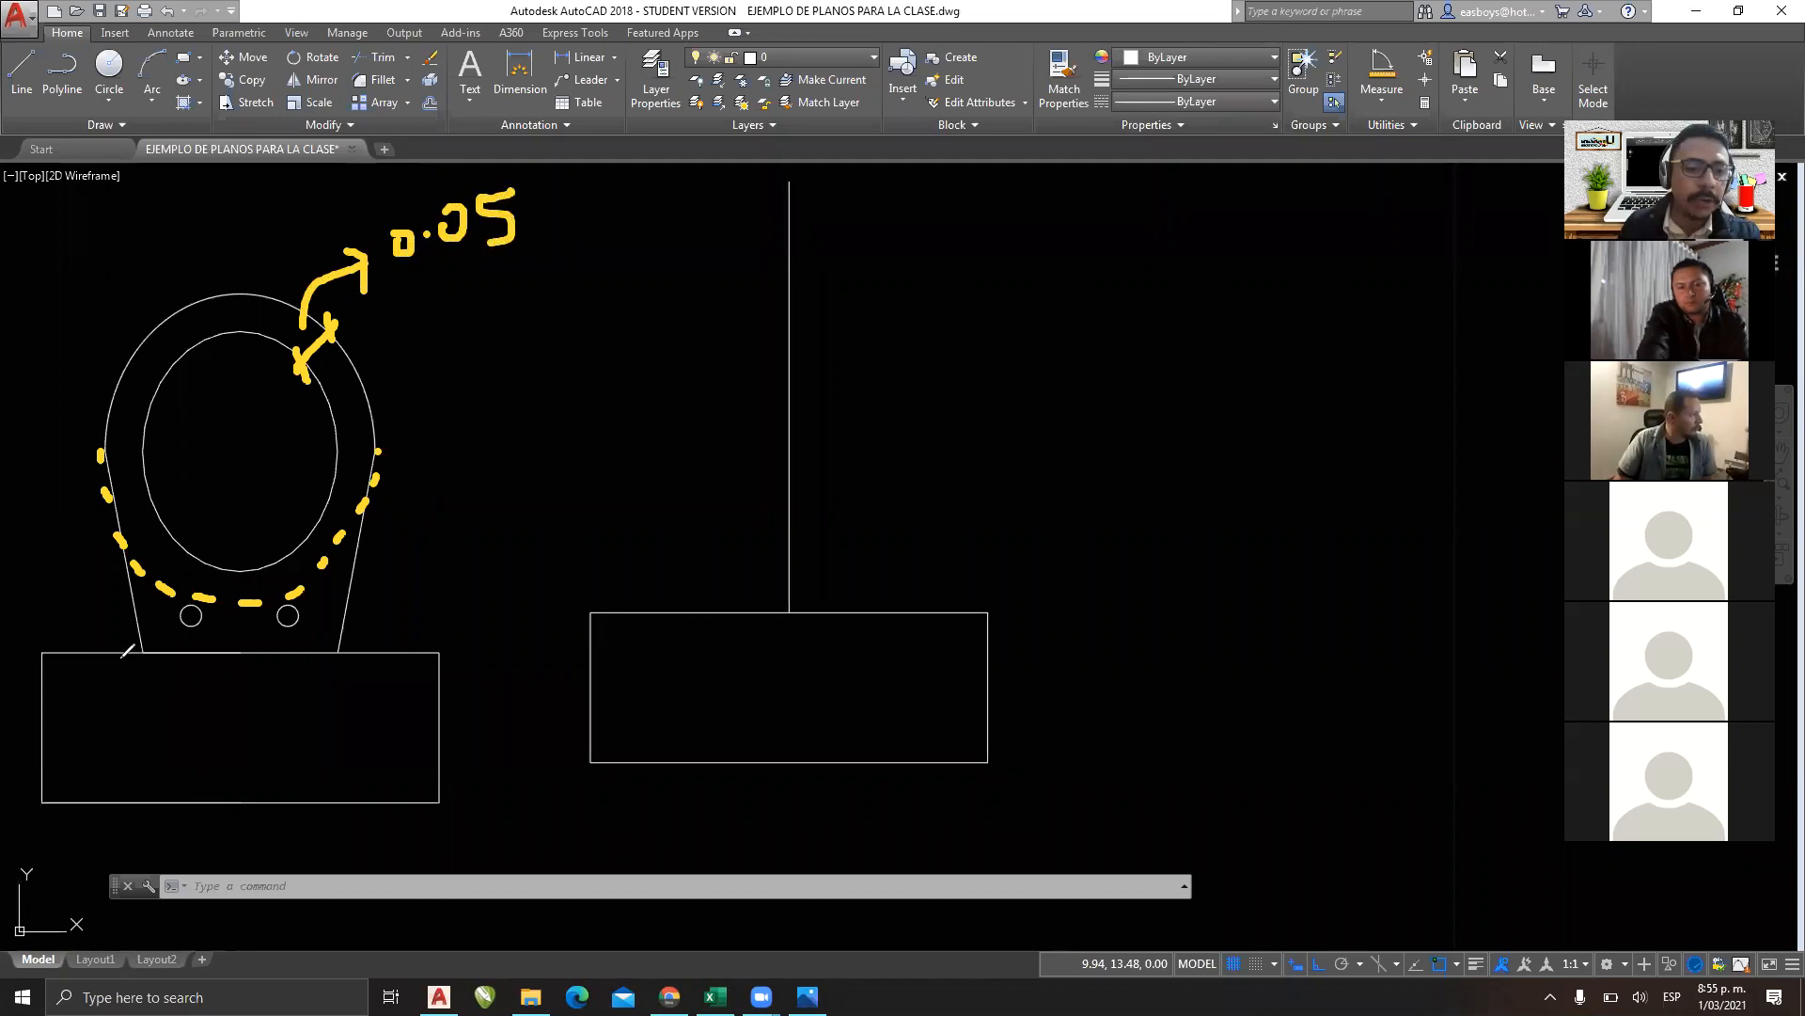
Sketch a yellow dimension line across the reference tank and label it 0.20.
mouse_move(80, 702)
mouse_down()
mouse_move(82, 742)
mouse_move(386, 724)
mouse_move(396, 758)
mouse_up()
drag(181, 743, 216, 795)
drag(226, 736, 219, 724)
mouse_move(106, 741)
mouse_down()
mouse_move(111, 791)
mouse_move(128, 741)
mouse_up()
click(146, 772)
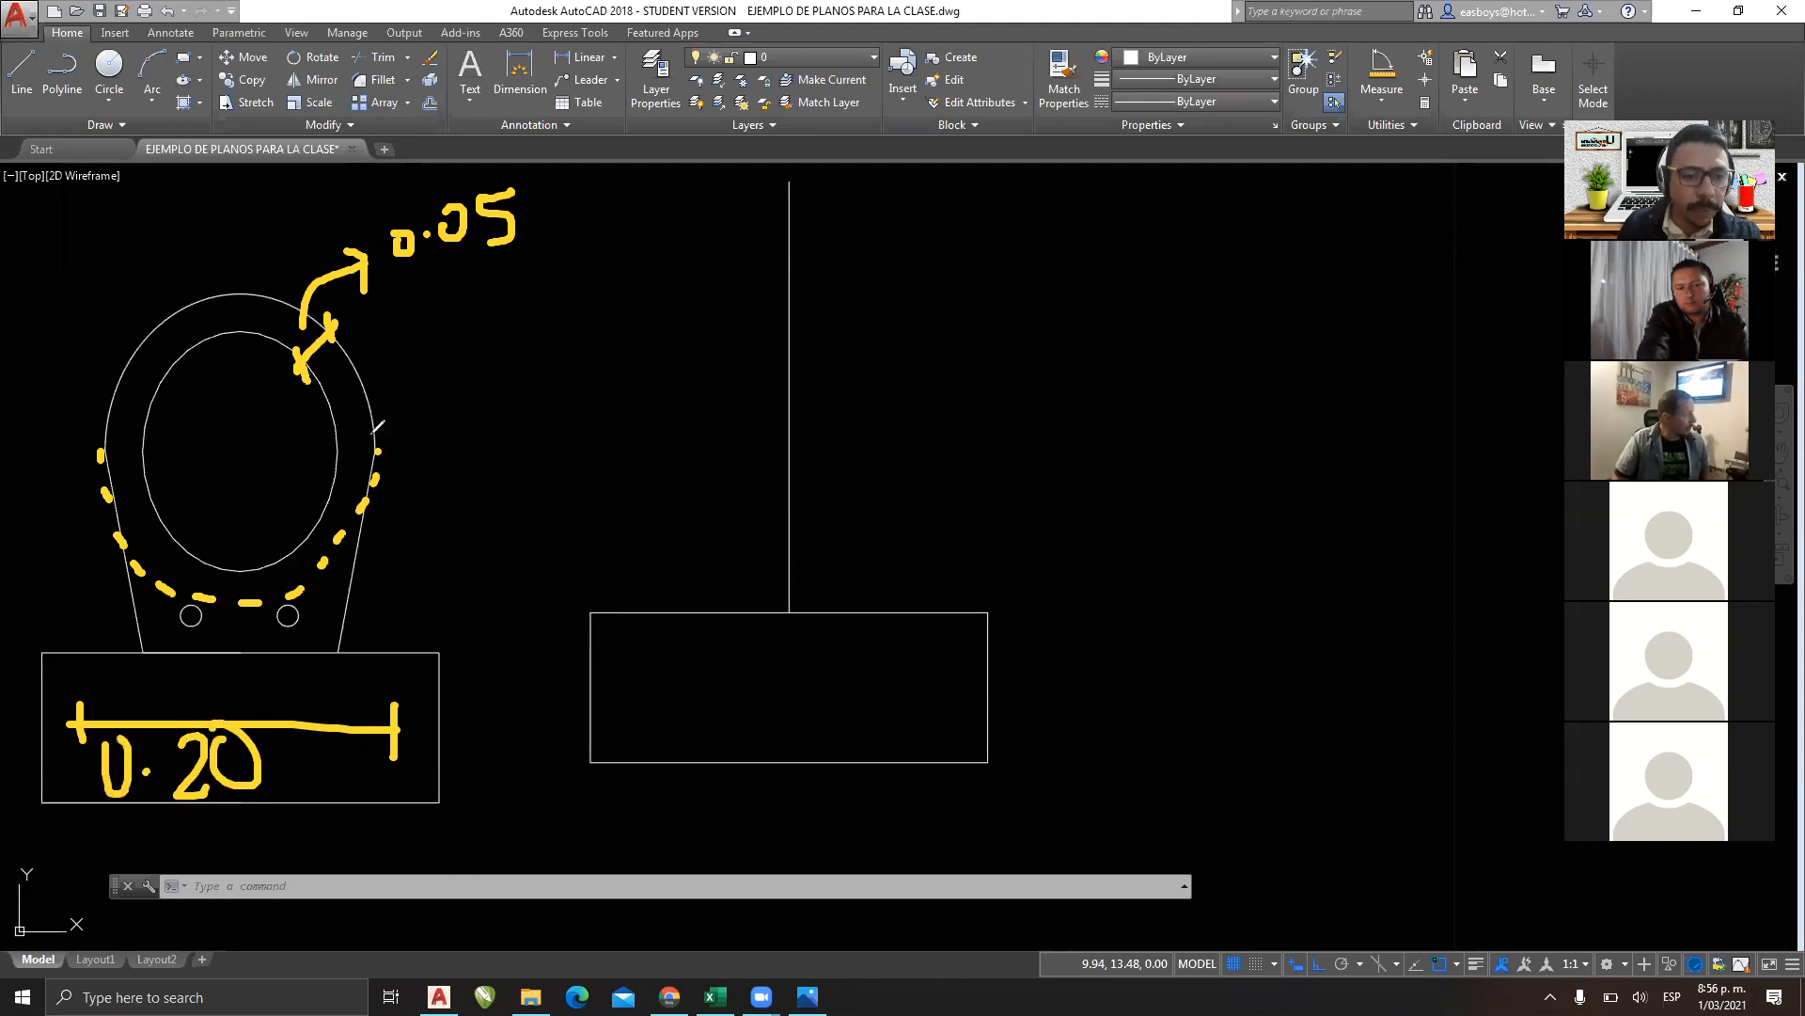
Mark the inner ellipse's width and height, the gaps around it and the outer height in yellow, and clear all annotations.
drag(336, 444, 368, 445)
mouse_move(99, 460)
mouse_down()
mouse_move(171, 479)
mouse_move(338, 460)
mouse_move(307, 484)
mouse_up()
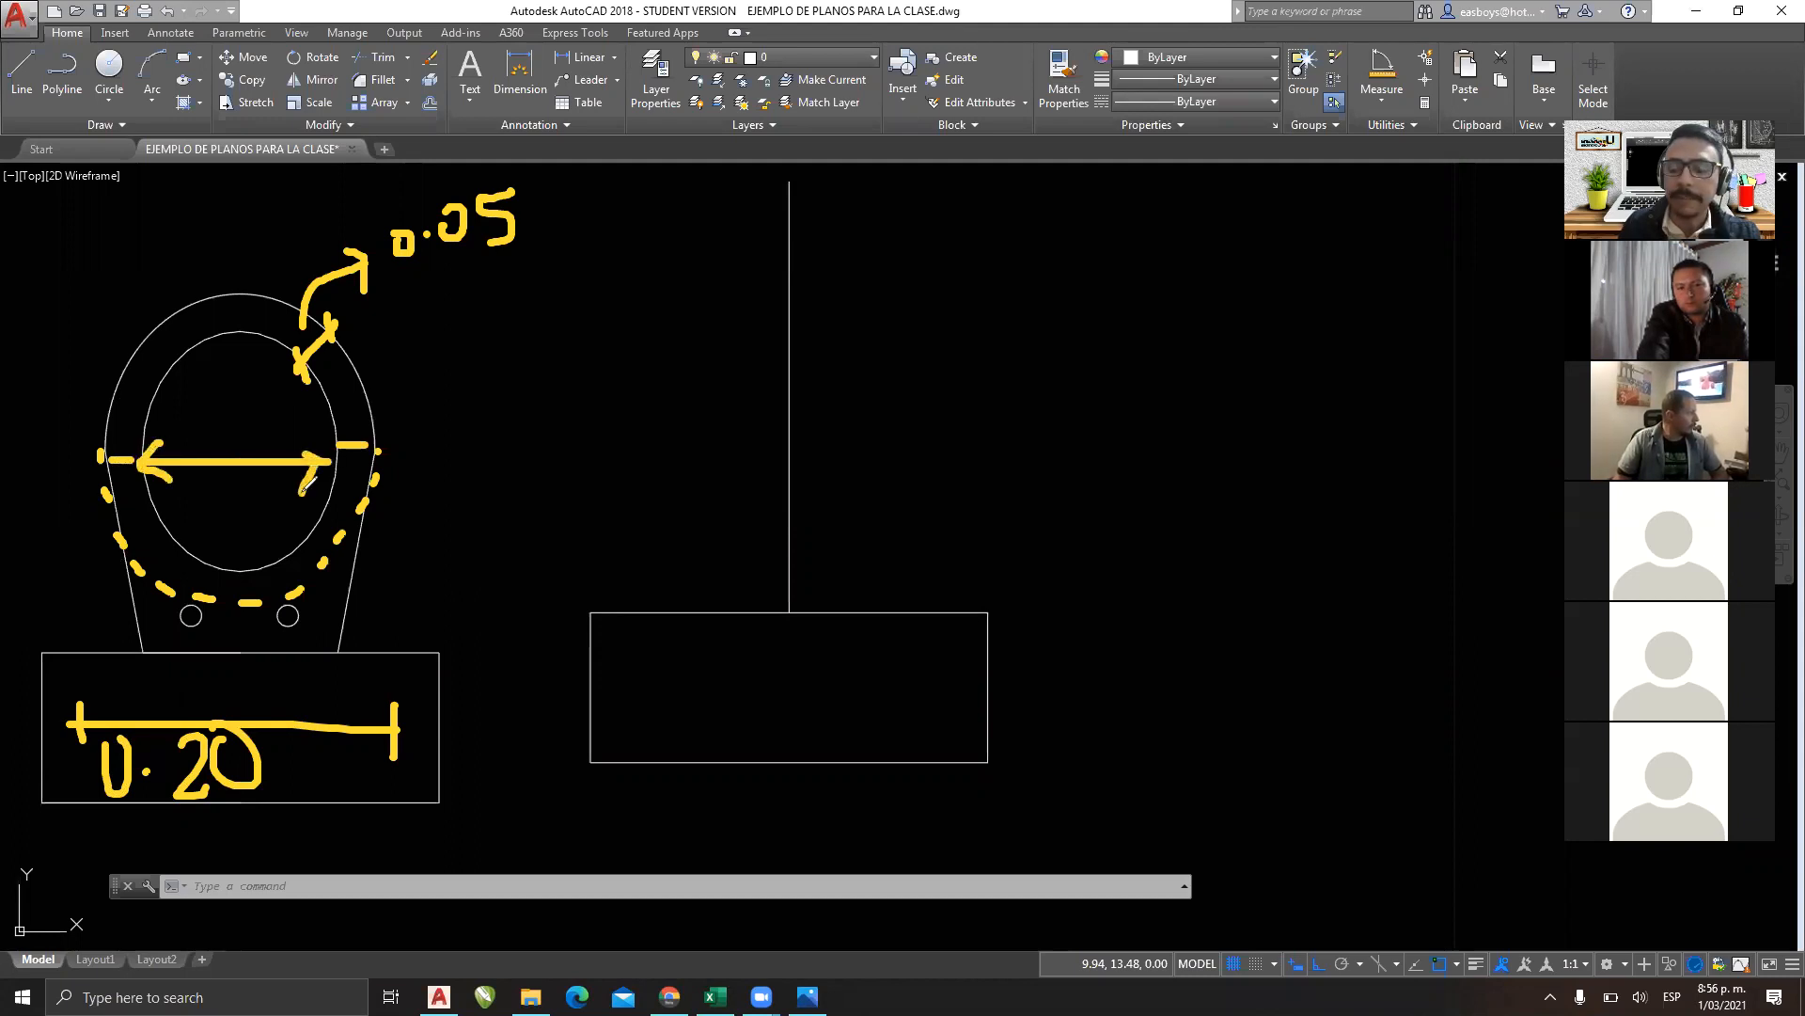
mouse_move(450, 277)
mouse_down()
mouse_move(520, 277)
mouse_move(467, 597)
mouse_move(489, 598)
mouse_up()
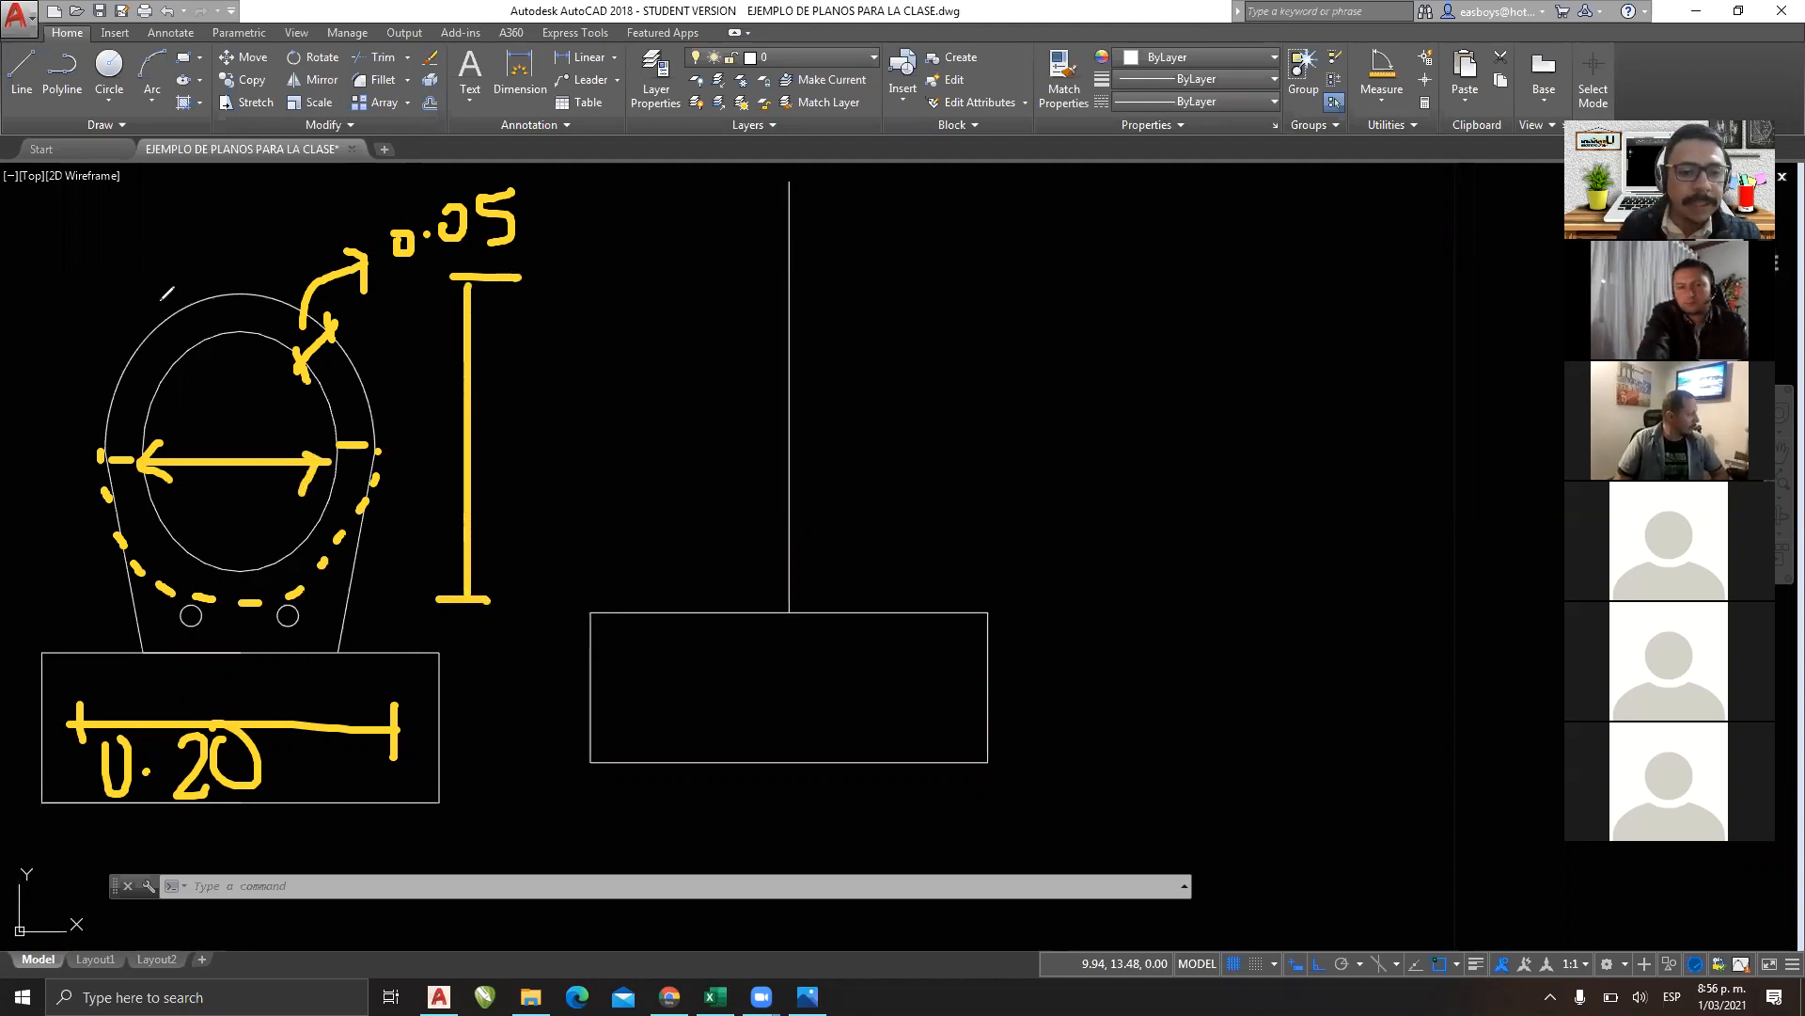
drag(237, 291, 237, 334)
drag(229, 580, 231, 603)
drag(221, 355, 247, 354)
mouse_move(228, 344)
mouse_down()
mouse_move(252, 567)
mouse_move(274, 532)
mouse_up()
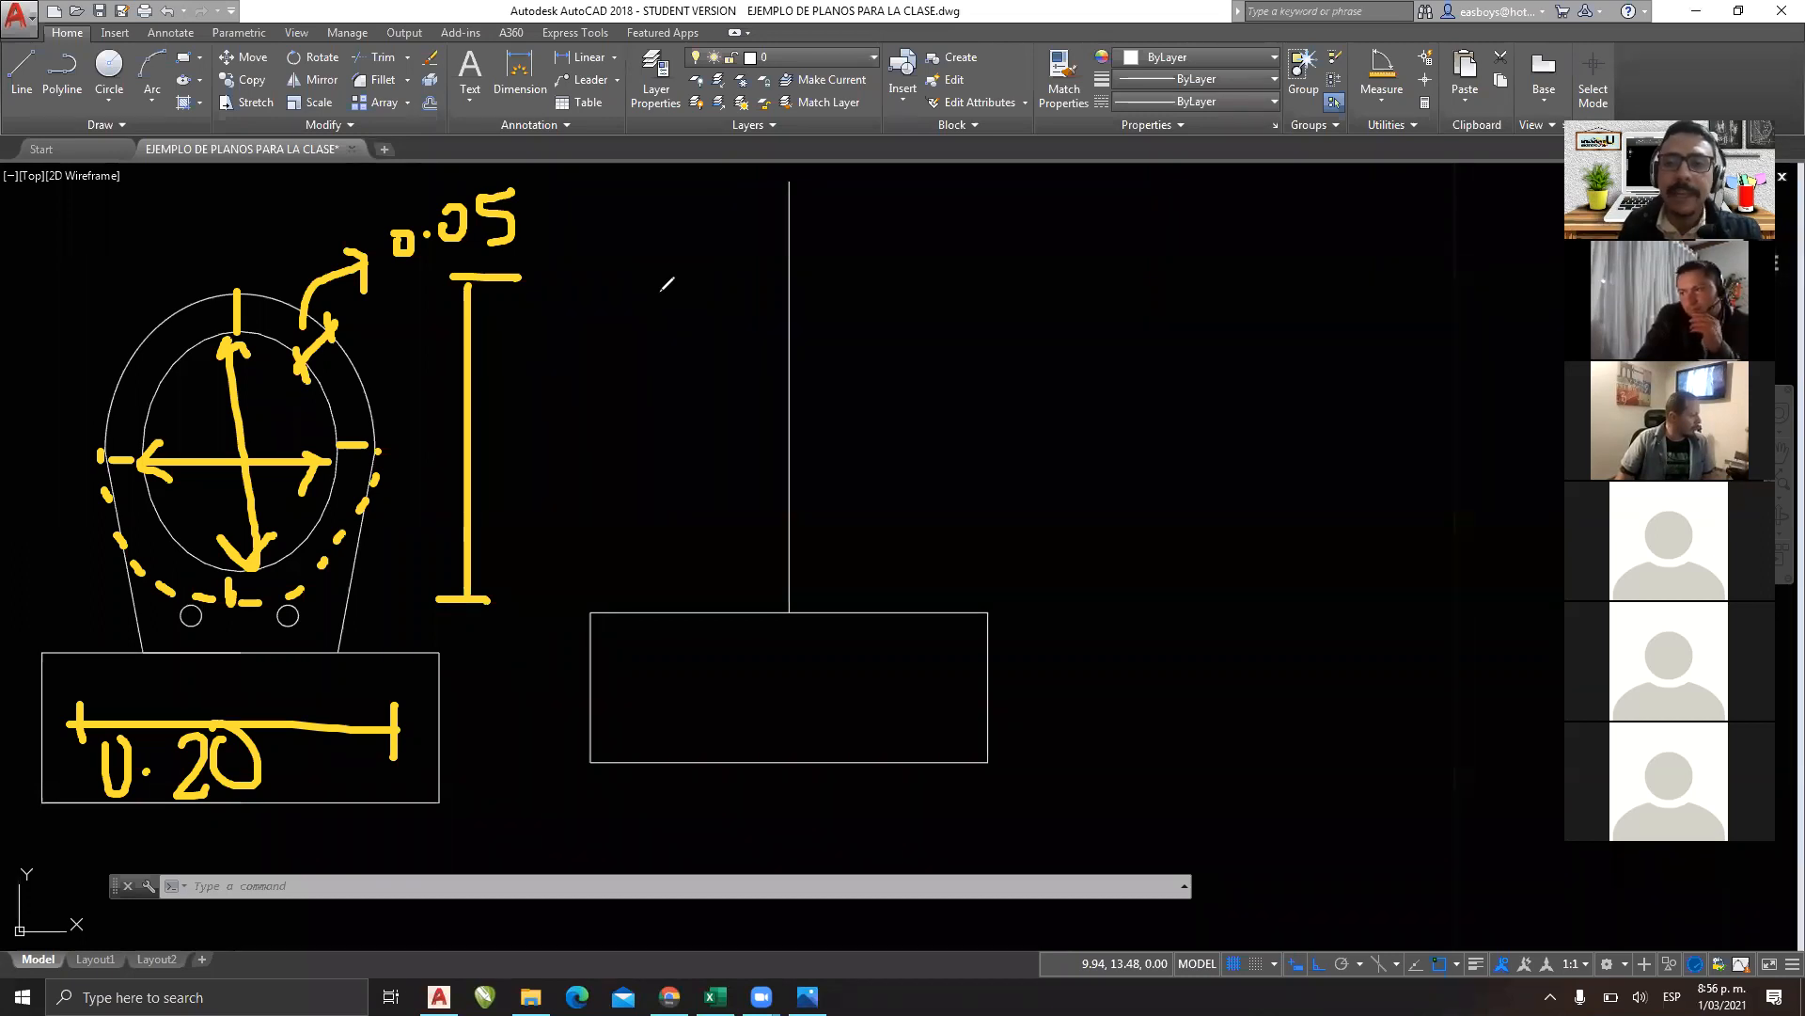
click(1200, 124)
Sketch yellow dimension lines for the outer ellipse's height and width, with dashes along its lower curve.
mouse_move(376, 282)
mouse_down()
mouse_move(431, 281)
mouse_move(415, 581)
mouse_move(439, 592)
mouse_up()
drag(213, 598, 271, 589)
click(282, 583)
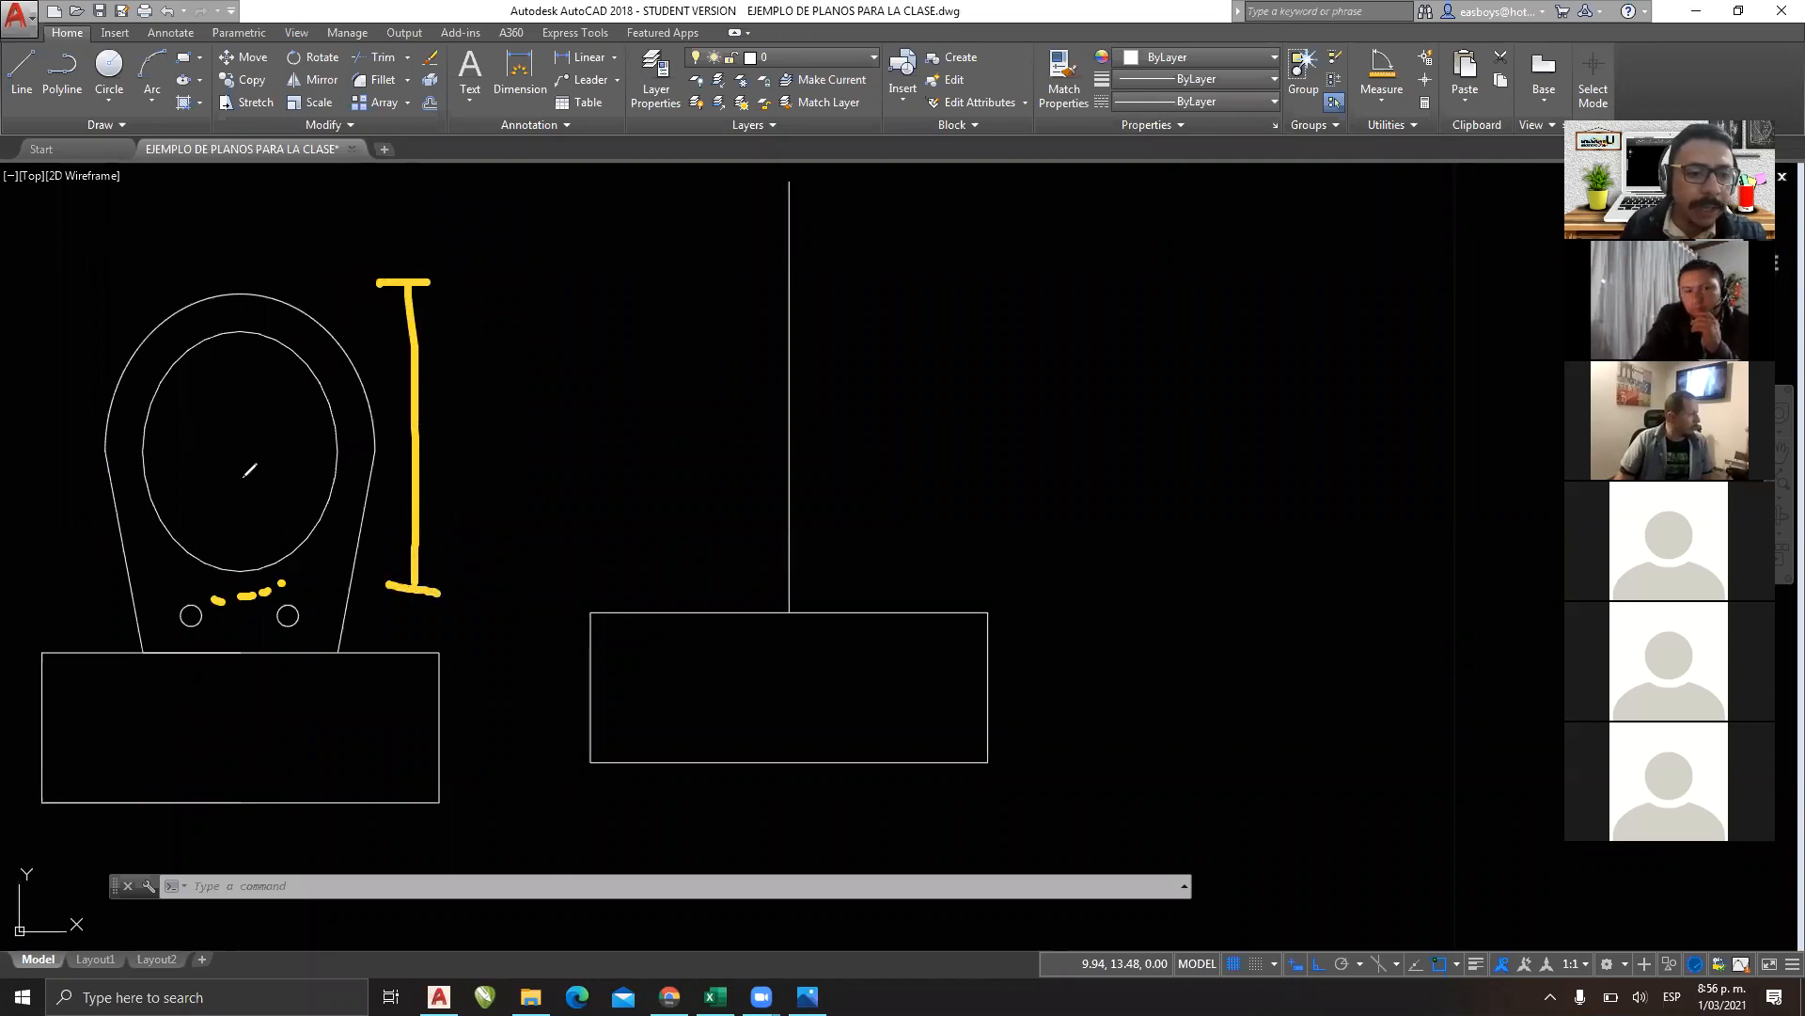
mouse_move(95, 256)
mouse_down()
mouse_move(96, 211)
mouse_move(358, 229)
mouse_move(363, 256)
mouse_up()
click(362, 203)
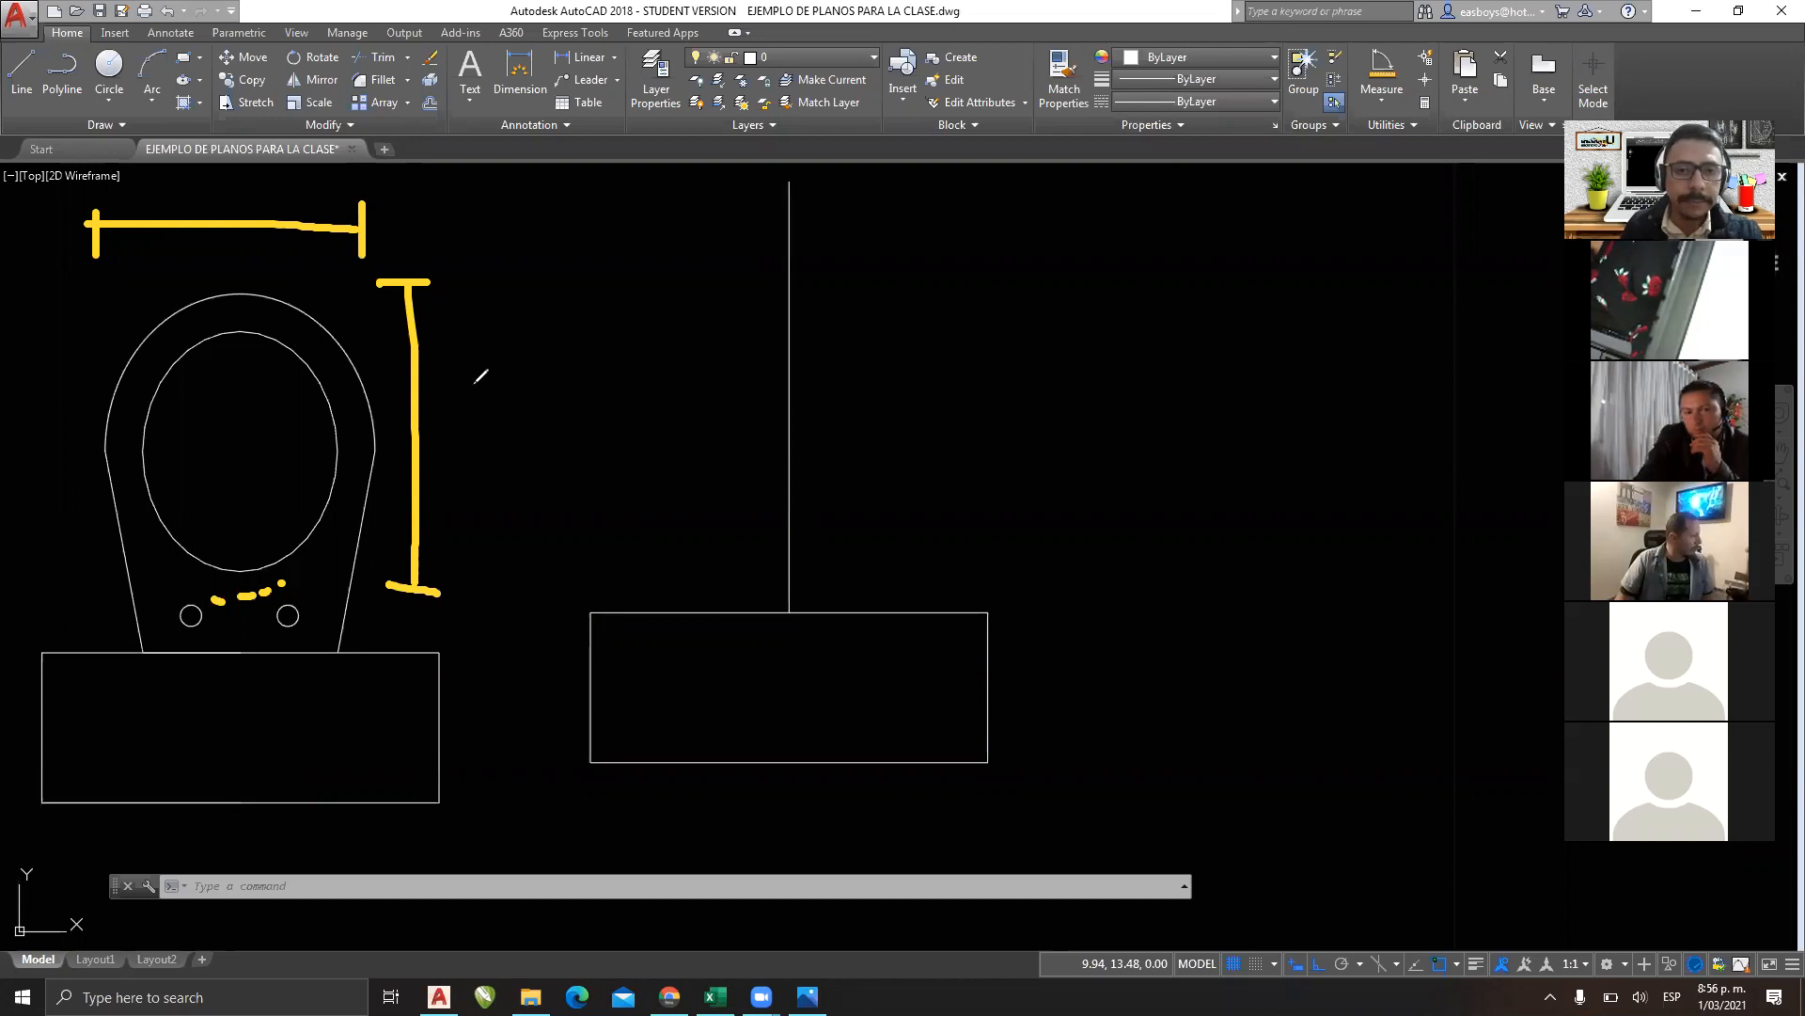
Label the outer ellipse's height 0.42 and its width 0.36 in yellow.
mouse_move(443, 402)
mouse_down()
mouse_move(435, 447)
mouse_move(442, 404)
mouse_move(523, 425)
mouse_move(528, 459)
mouse_up()
mouse_move(544, 389)
mouse_down()
mouse_move(553, 436)
mouse_move(592, 437)
mouse_up()
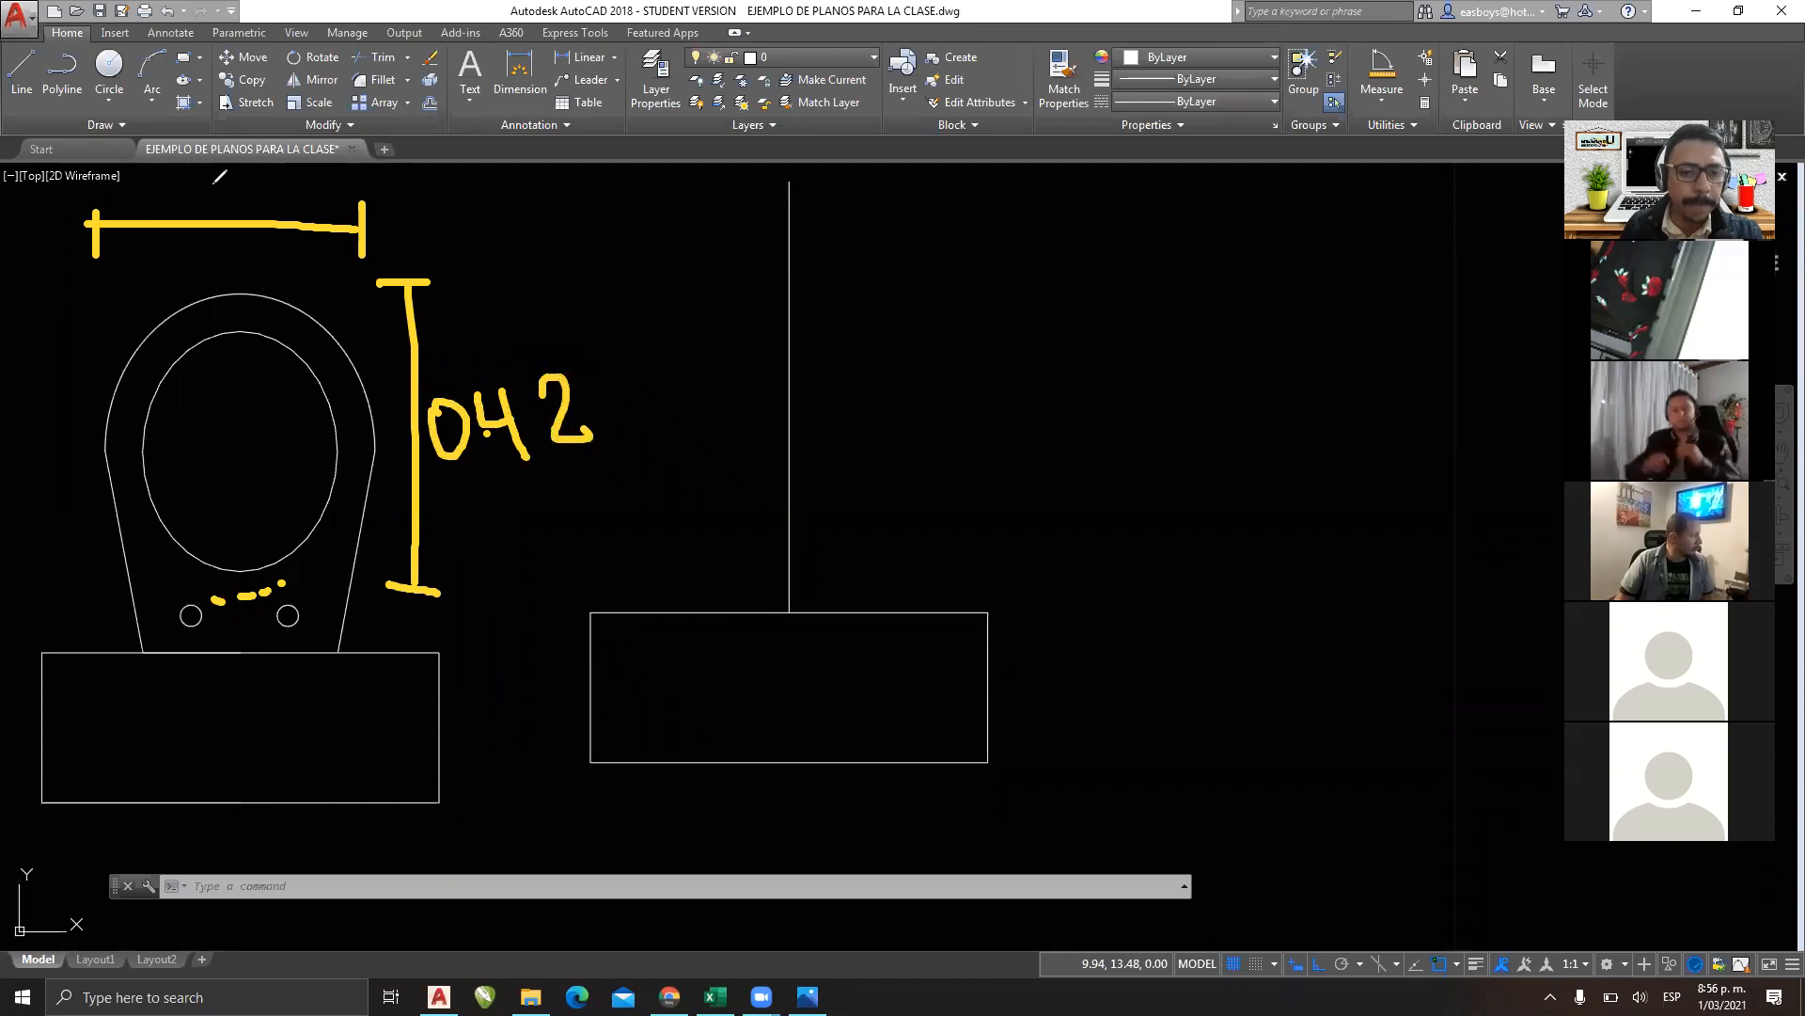
drag(202, 167, 235, 212)
mouse_move(310, 132)
mouse_down()
mouse_move(329, 218)
mouse_move(299, 188)
mouse_up()
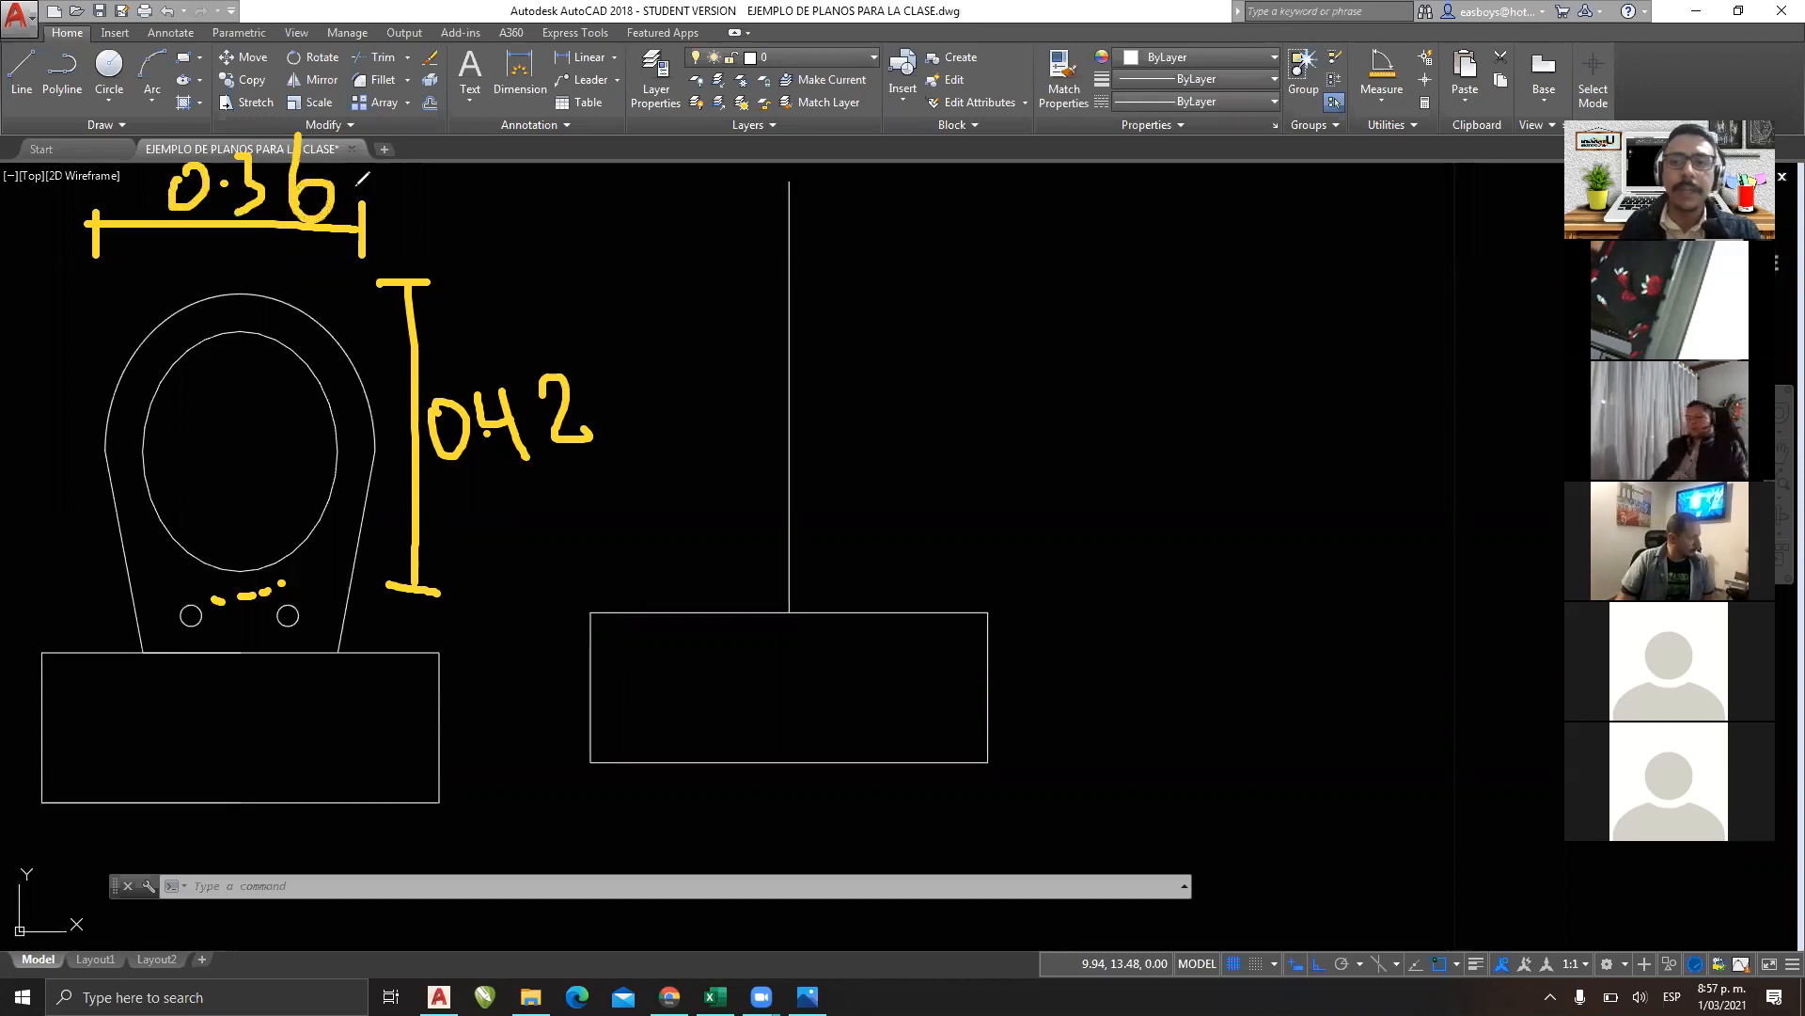
Draw an Axis, End ellipse beside the new toilet with a vertical axis of 0.42 and a half-width of 0.18.
click(204, 81)
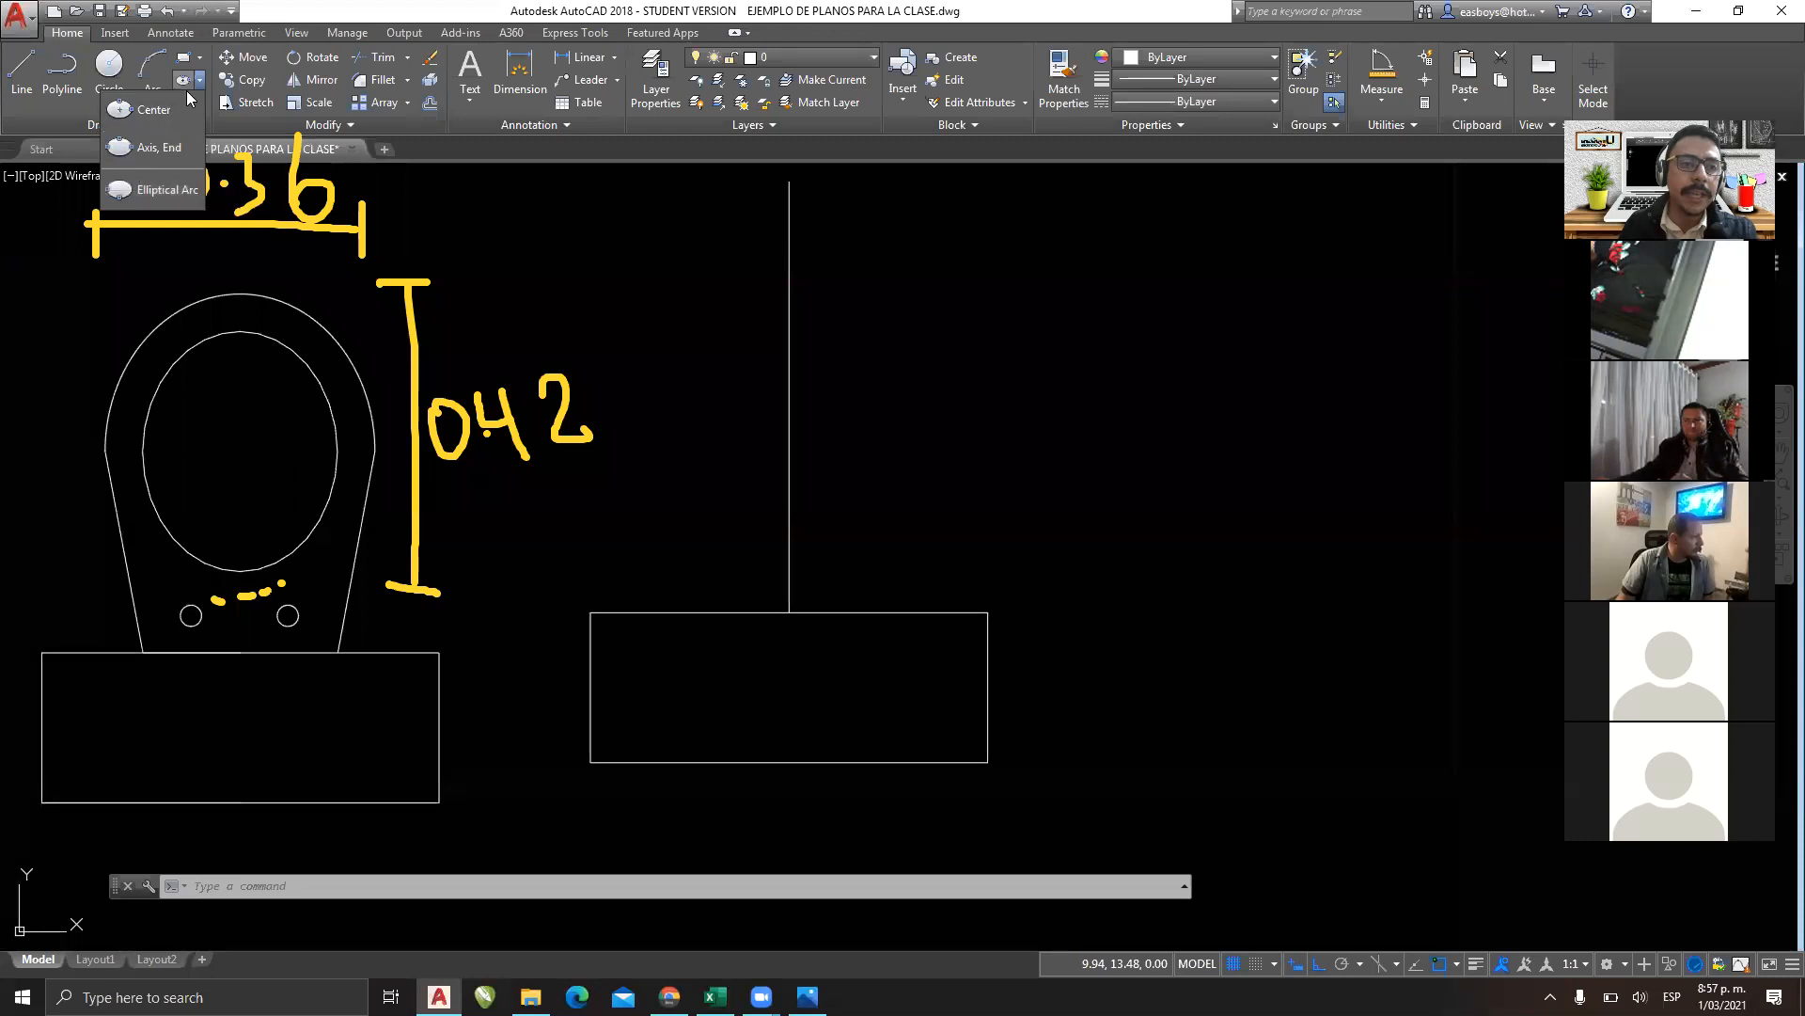
click(141, 149)
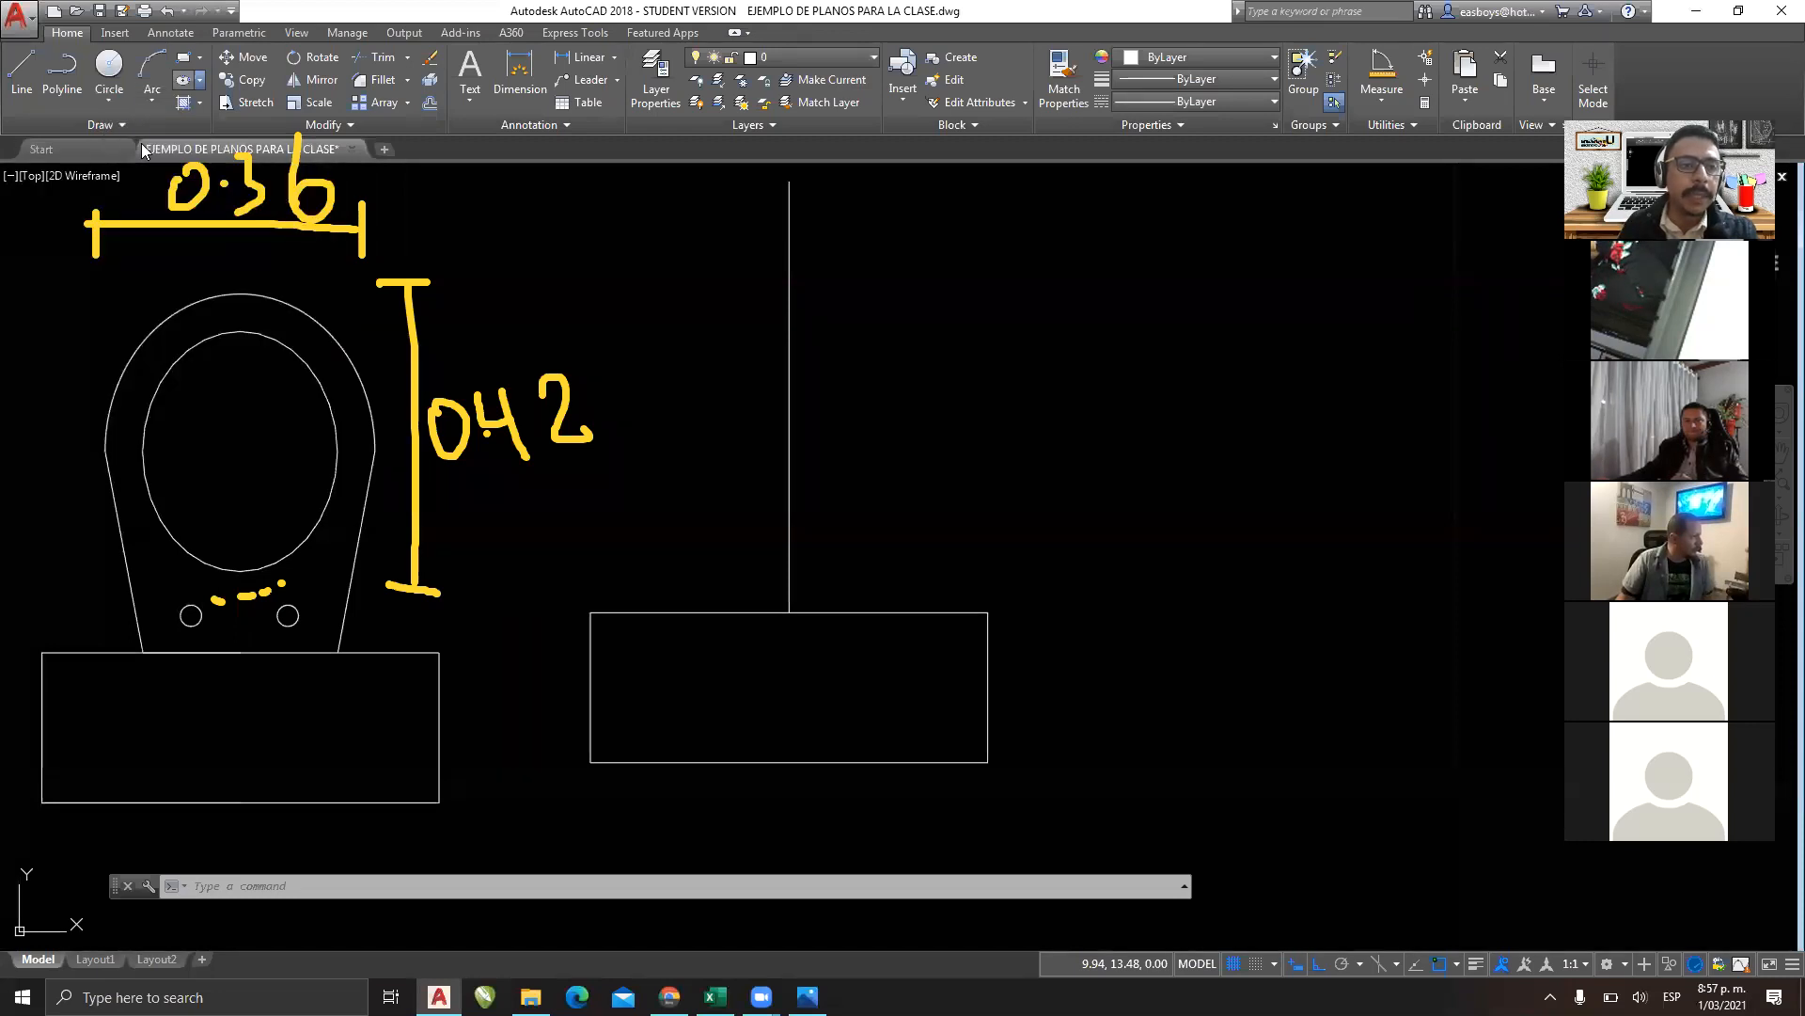
click(198, 83)
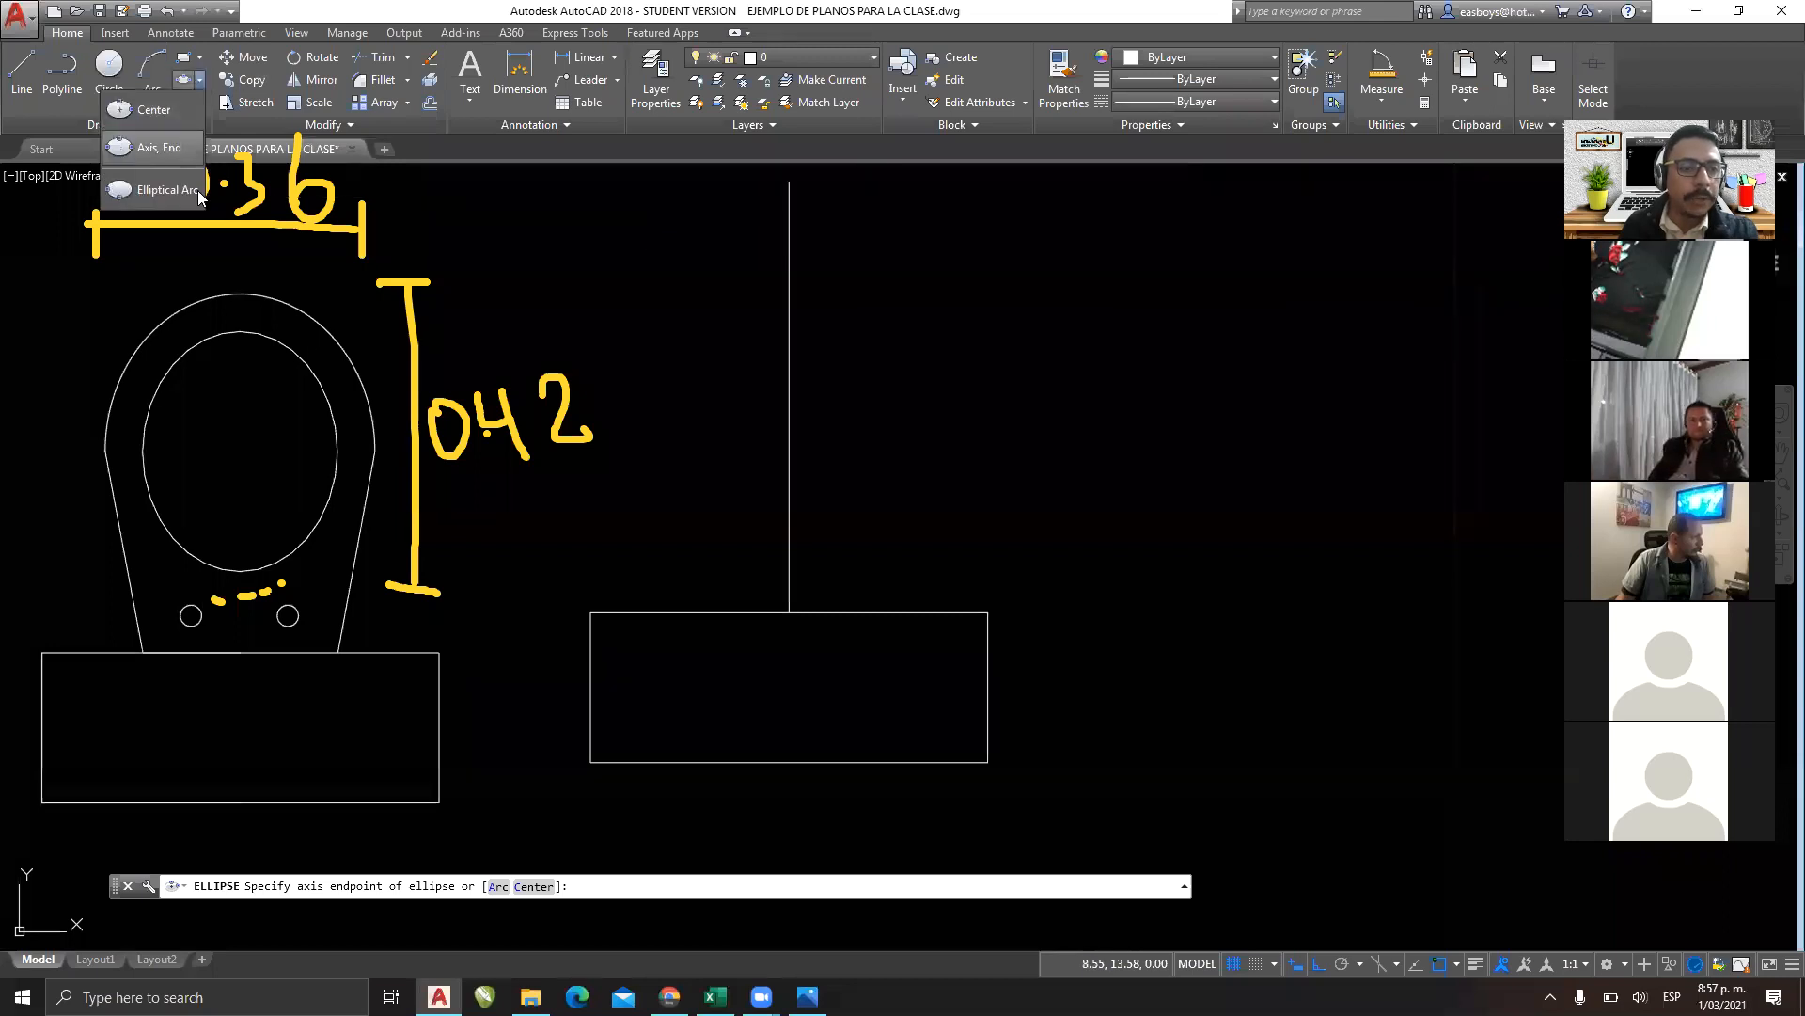
click(159, 150)
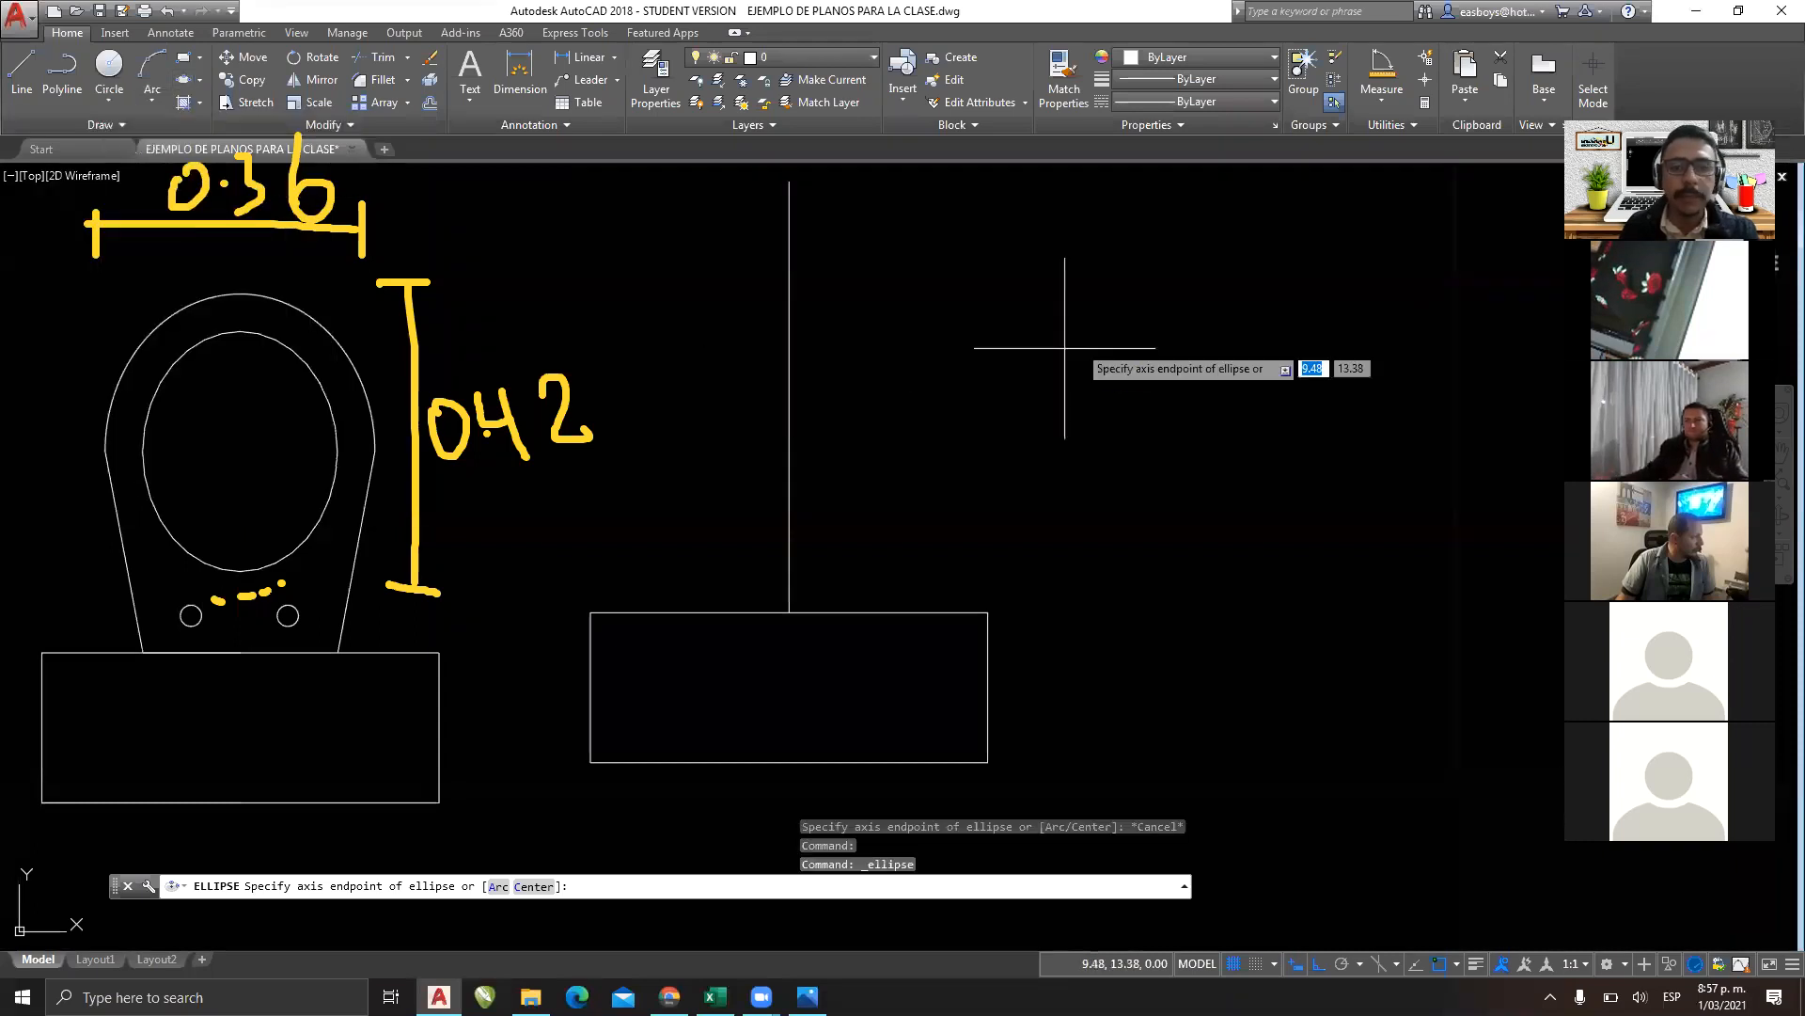
click(1244, 197)
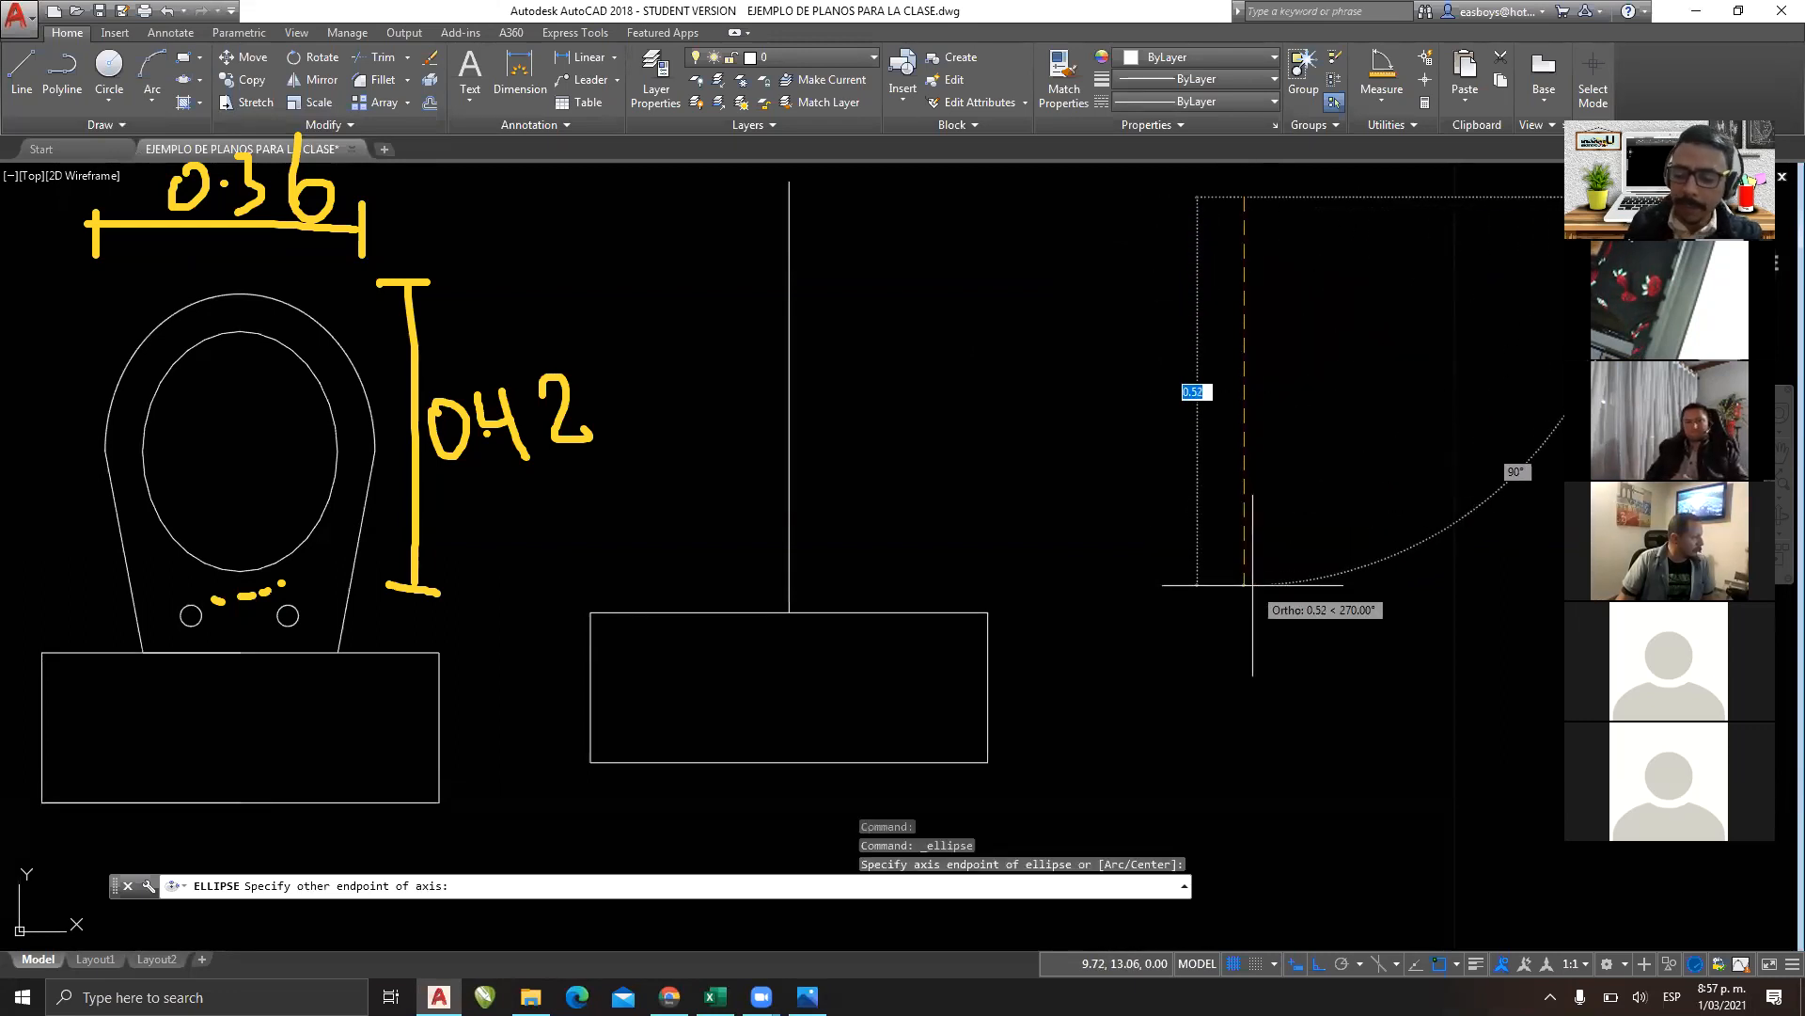
text(0.)
key(Return)
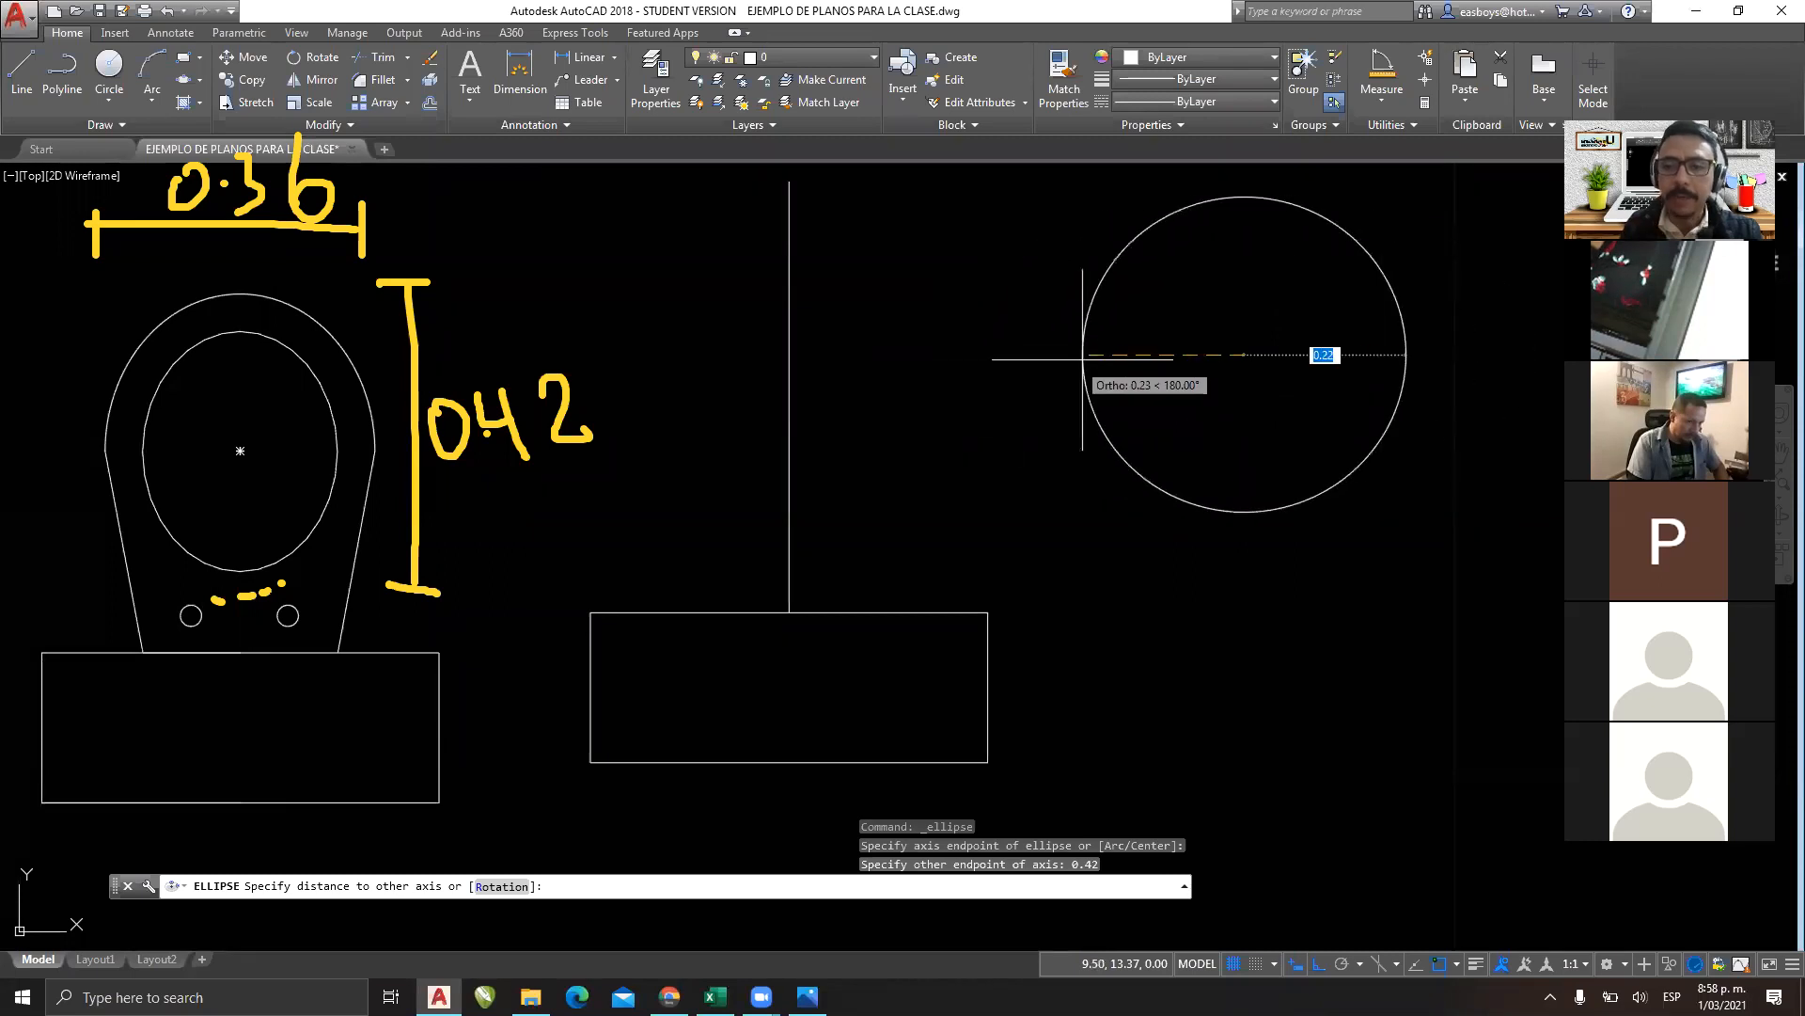
text(0.18)
key(Return)
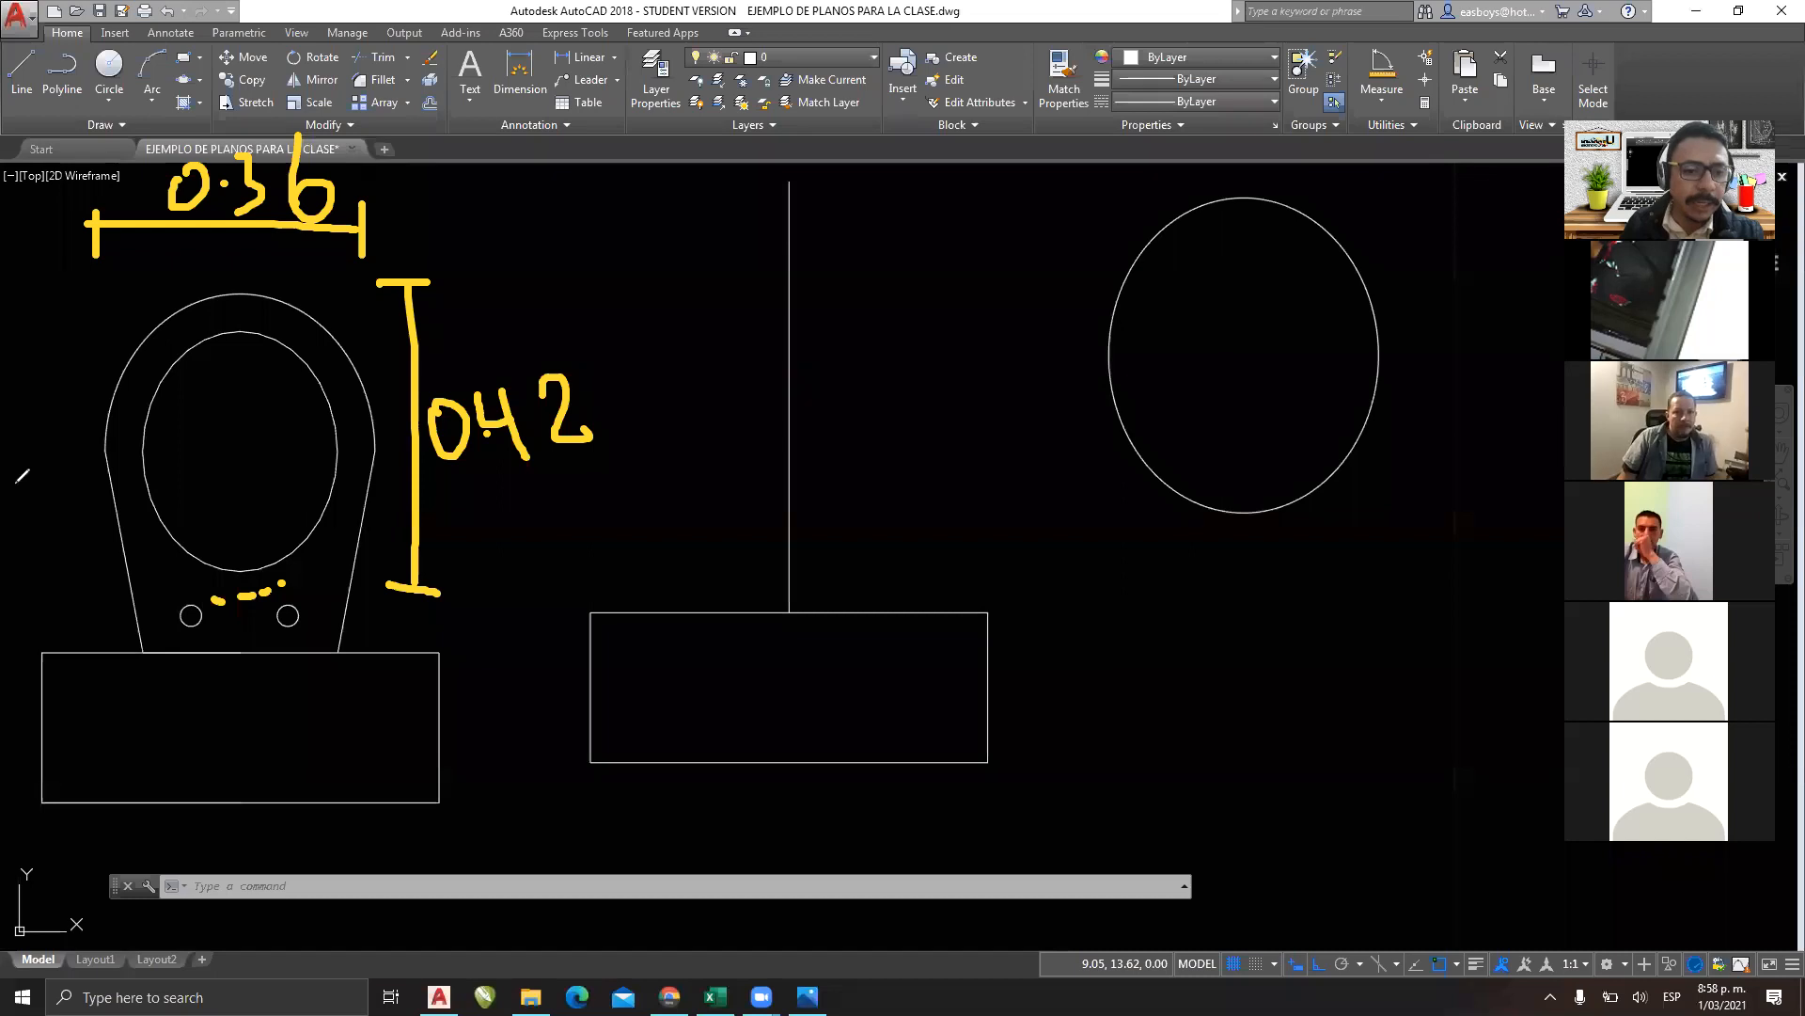
Mark the side gaps between the reference ellipses and dot the half-width from their centre in yellow.
drag(335, 448, 370, 449)
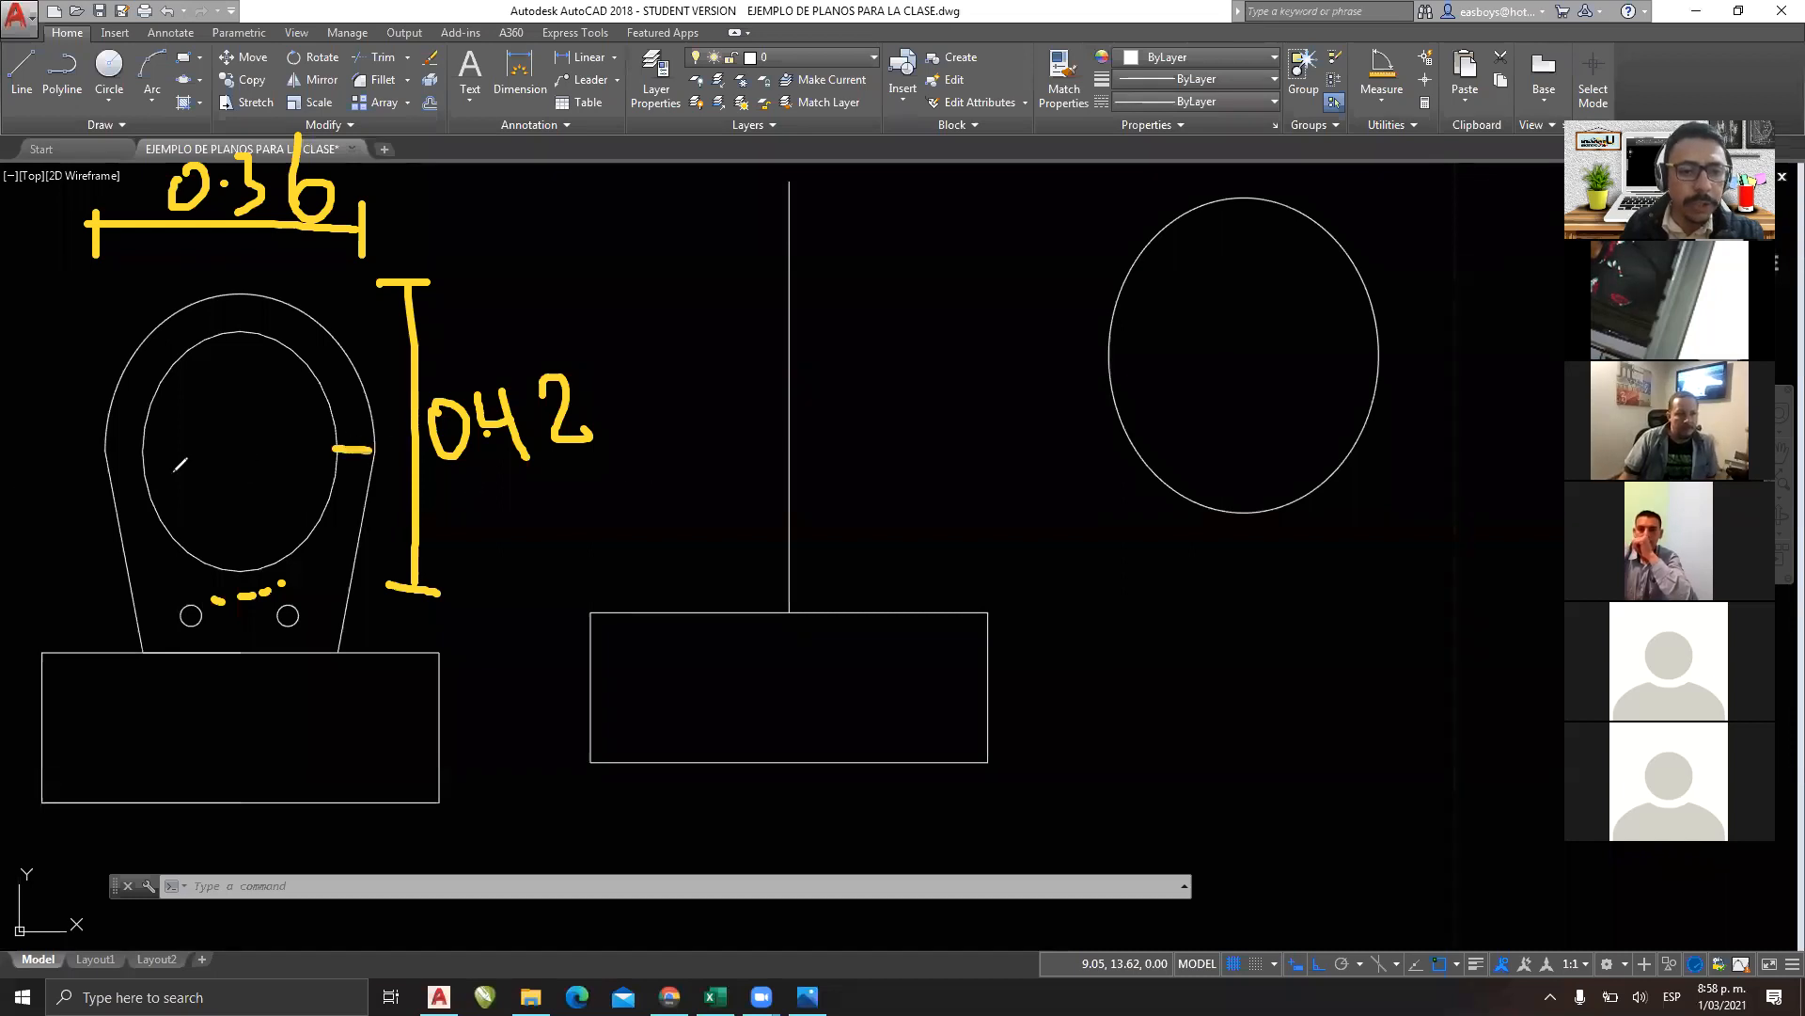
drag(106, 451, 141, 448)
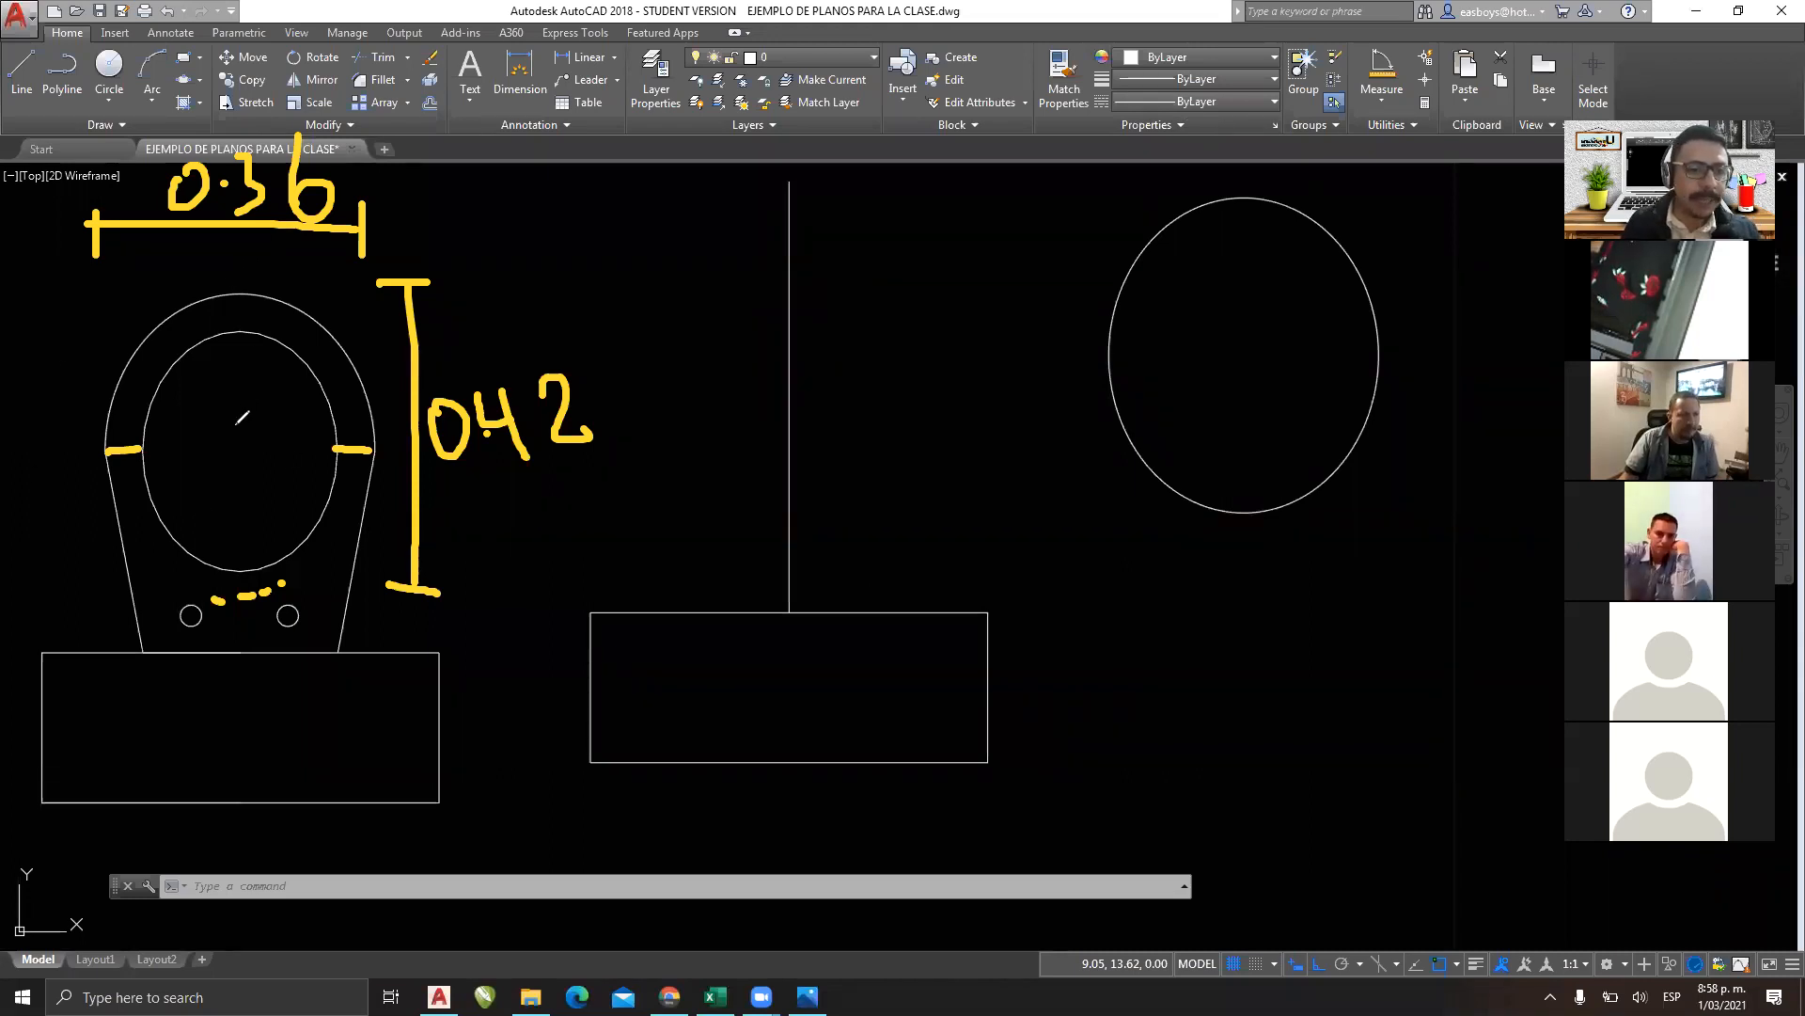
click(234, 452)
click(221, 453)
click(209, 452)
click(197, 452)
click(186, 451)
click(170, 453)
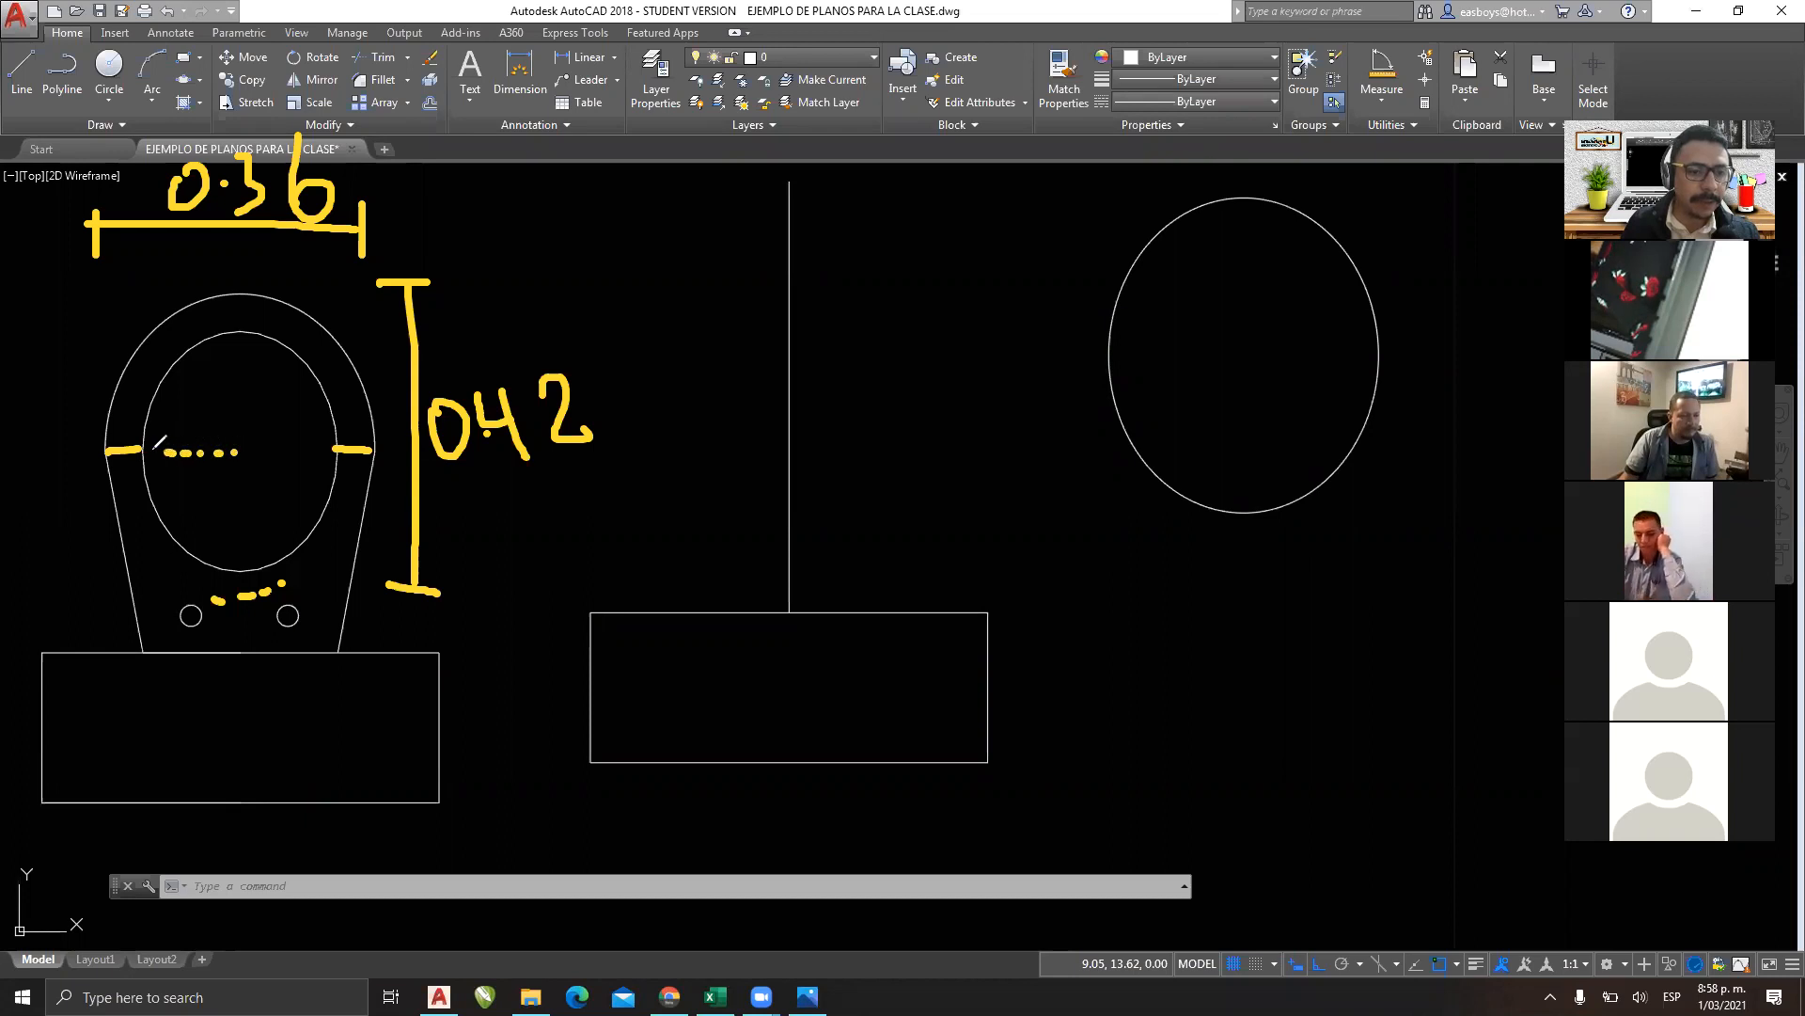
click(199, 80)
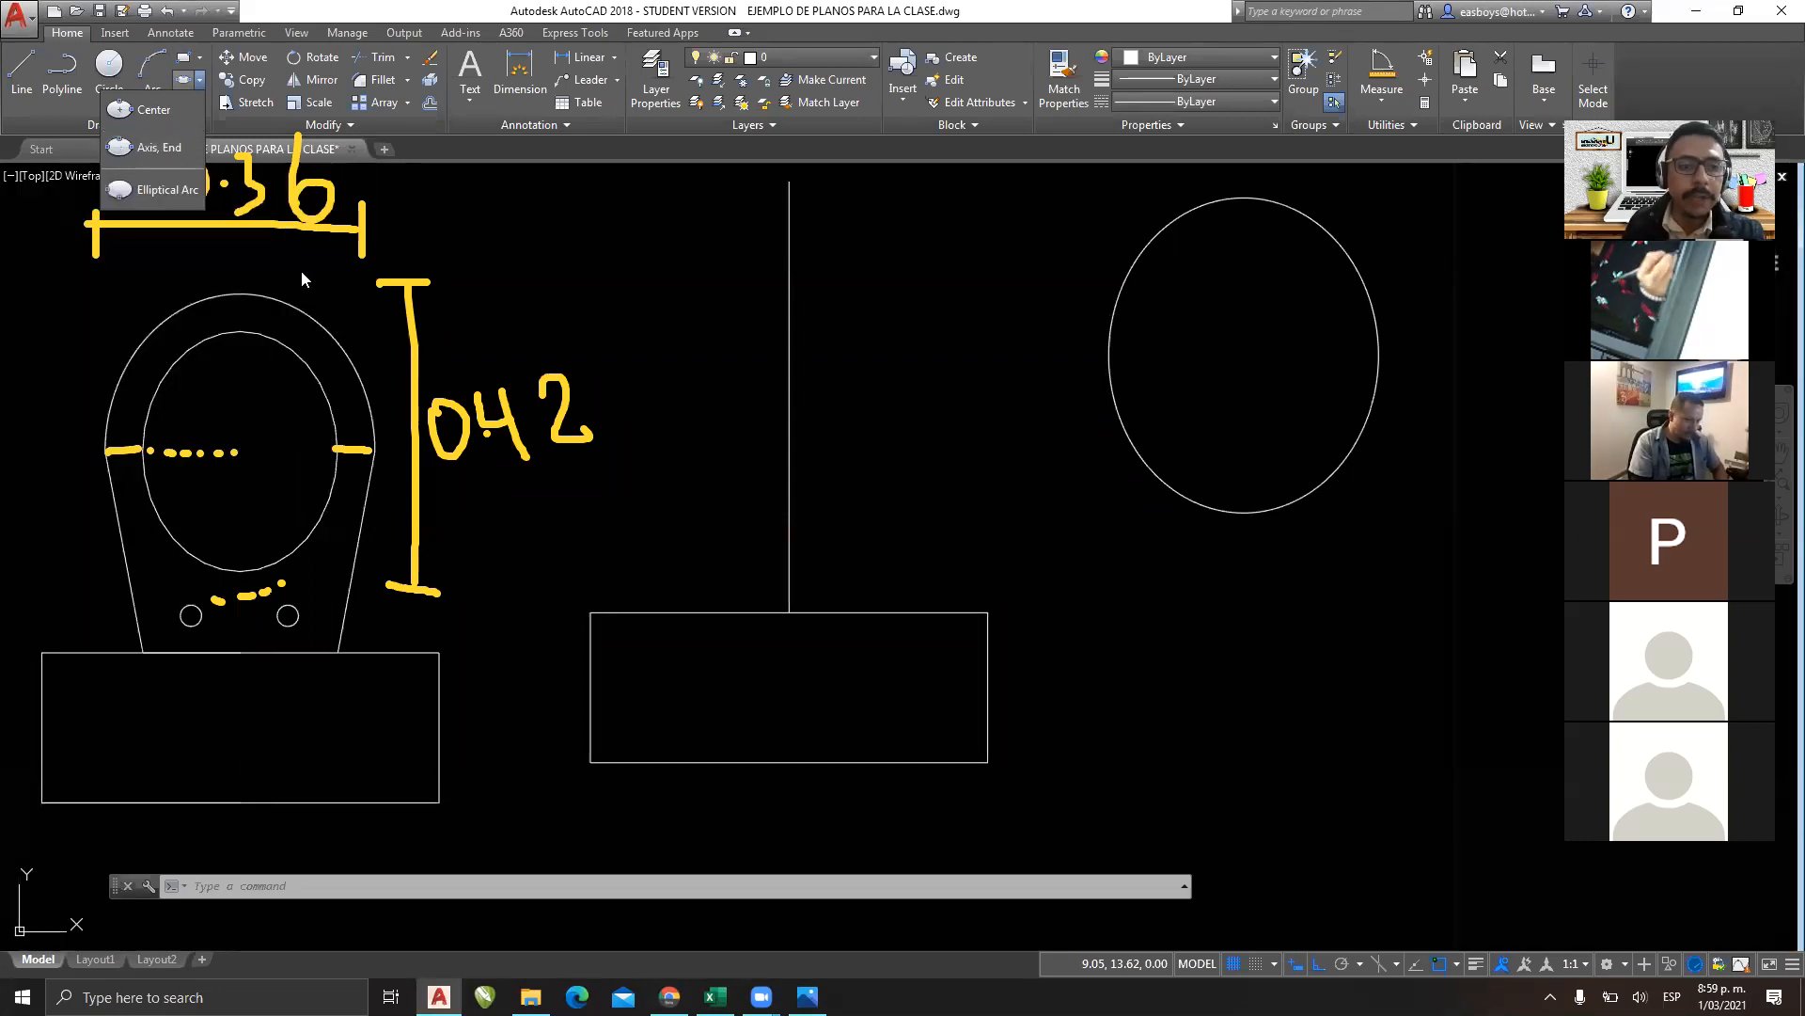
click(301, 279)
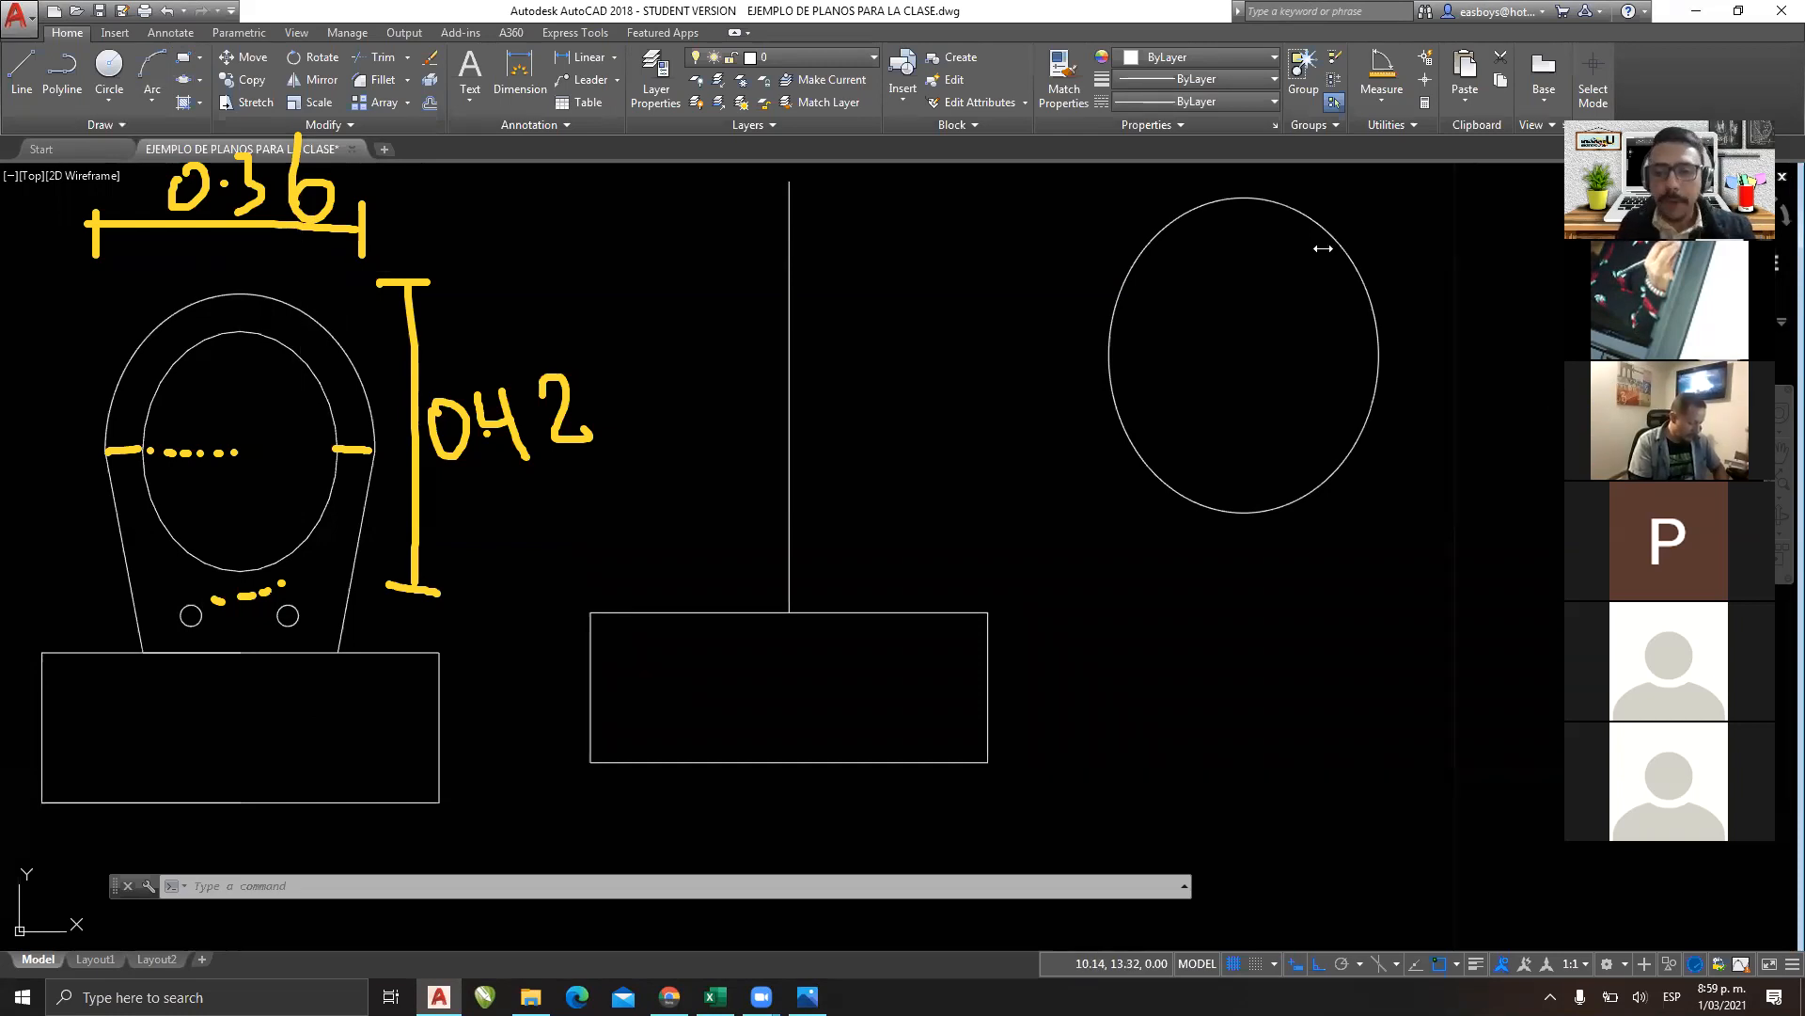
Sketch a yellow dimension line across the new ellipse's full width, and clear all annotations.
drag(1110, 339, 1108, 390)
drag(1378, 340, 1379, 405)
drag(1109, 369, 1359, 366)
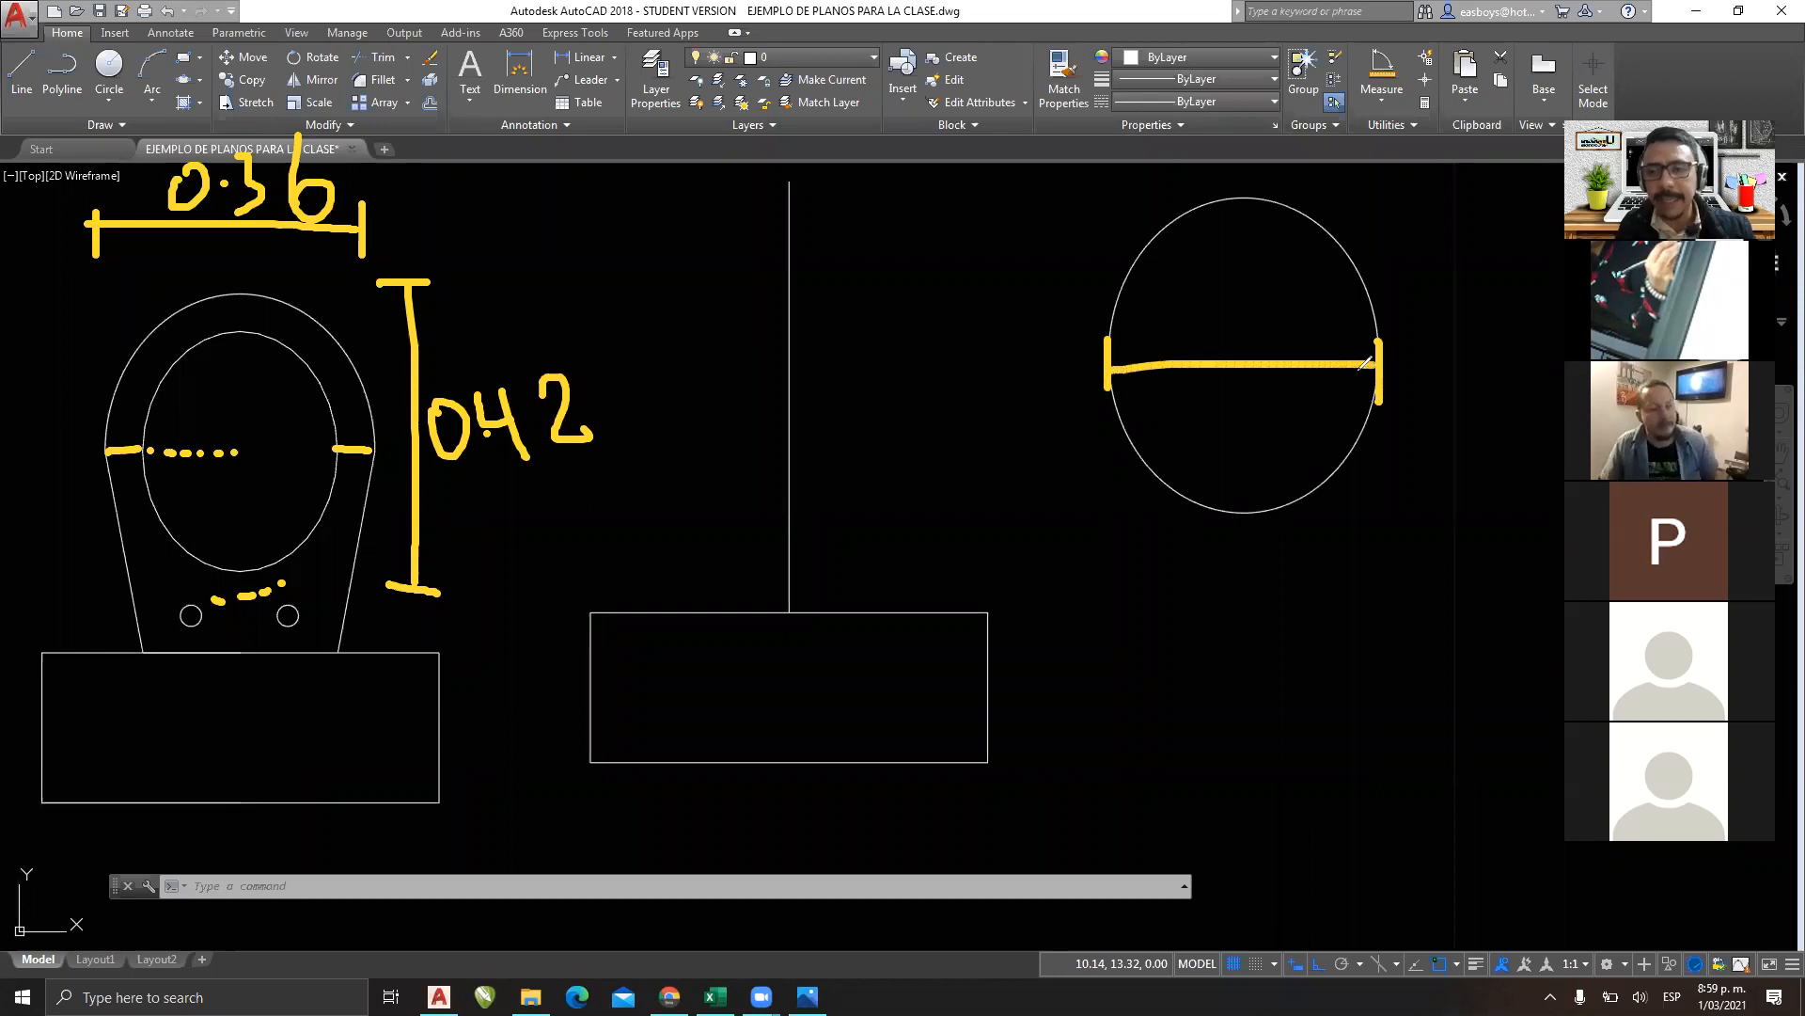
click(1141, 143)
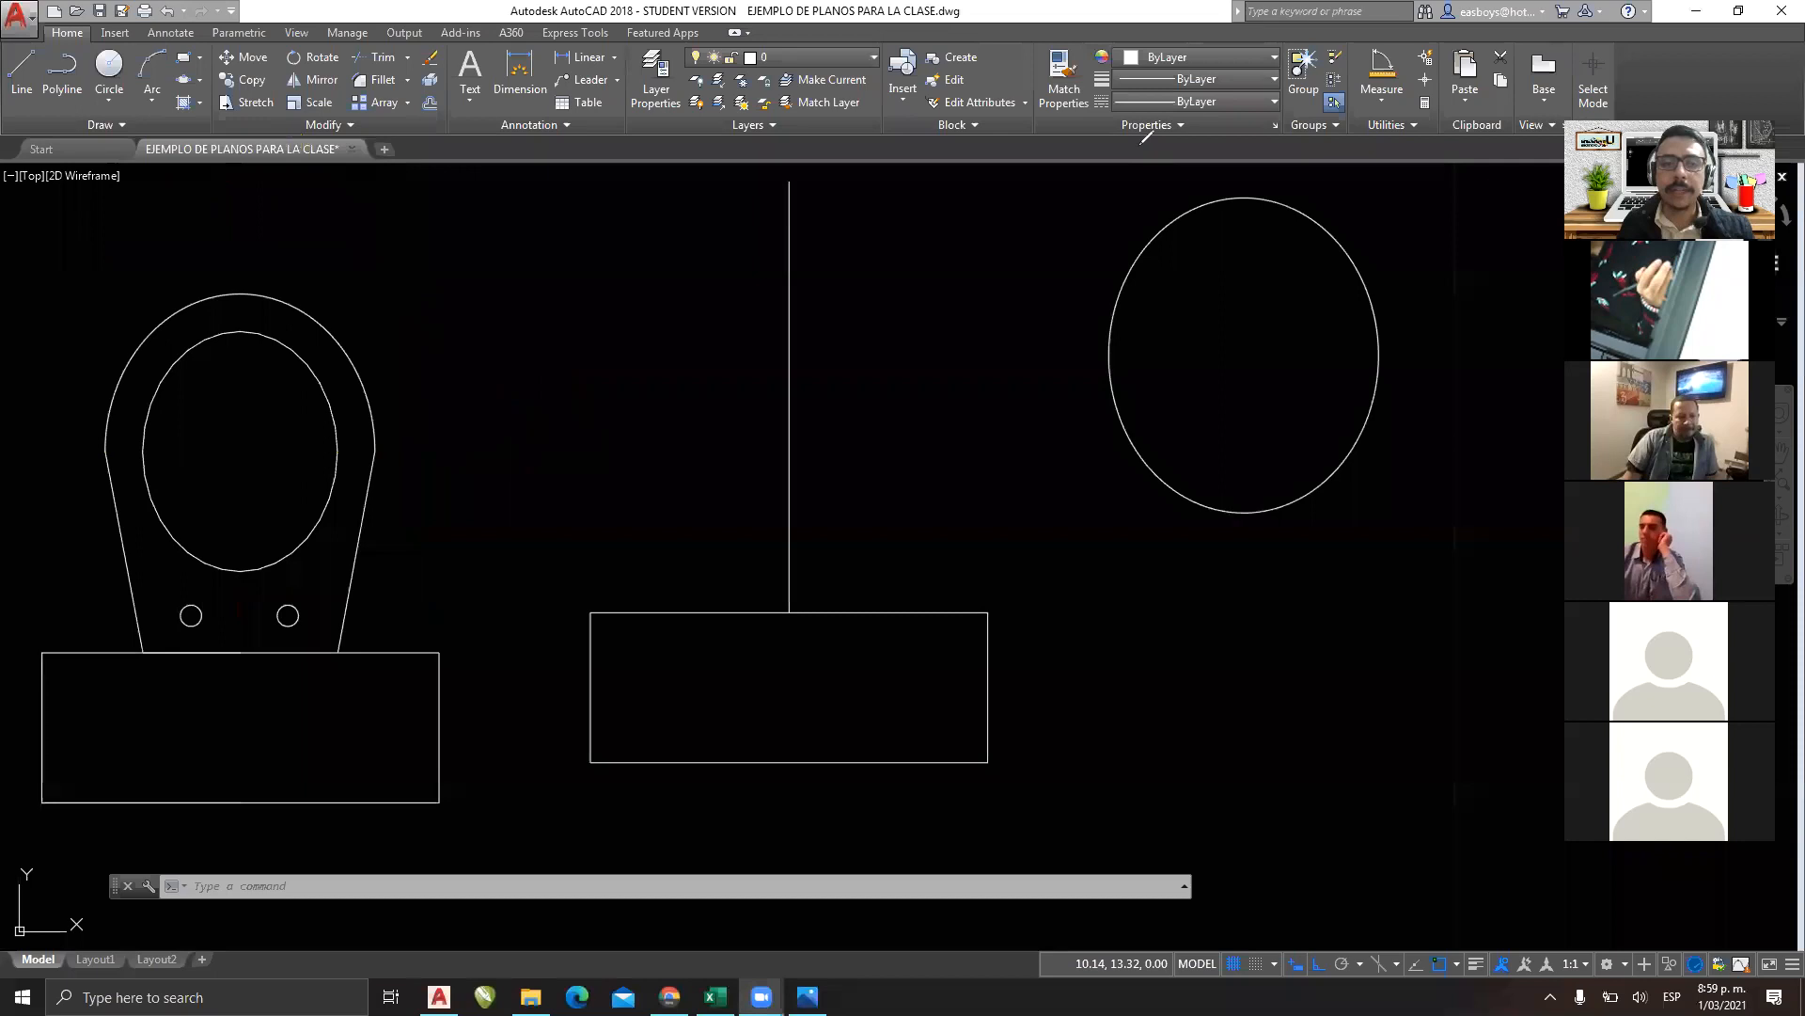
Draw an Axis, End ellipse beside the bowl ellipse with a vertical axis of 0.42 and a half-width of 0.36.
middle_drag(973, 397, 498, 418)
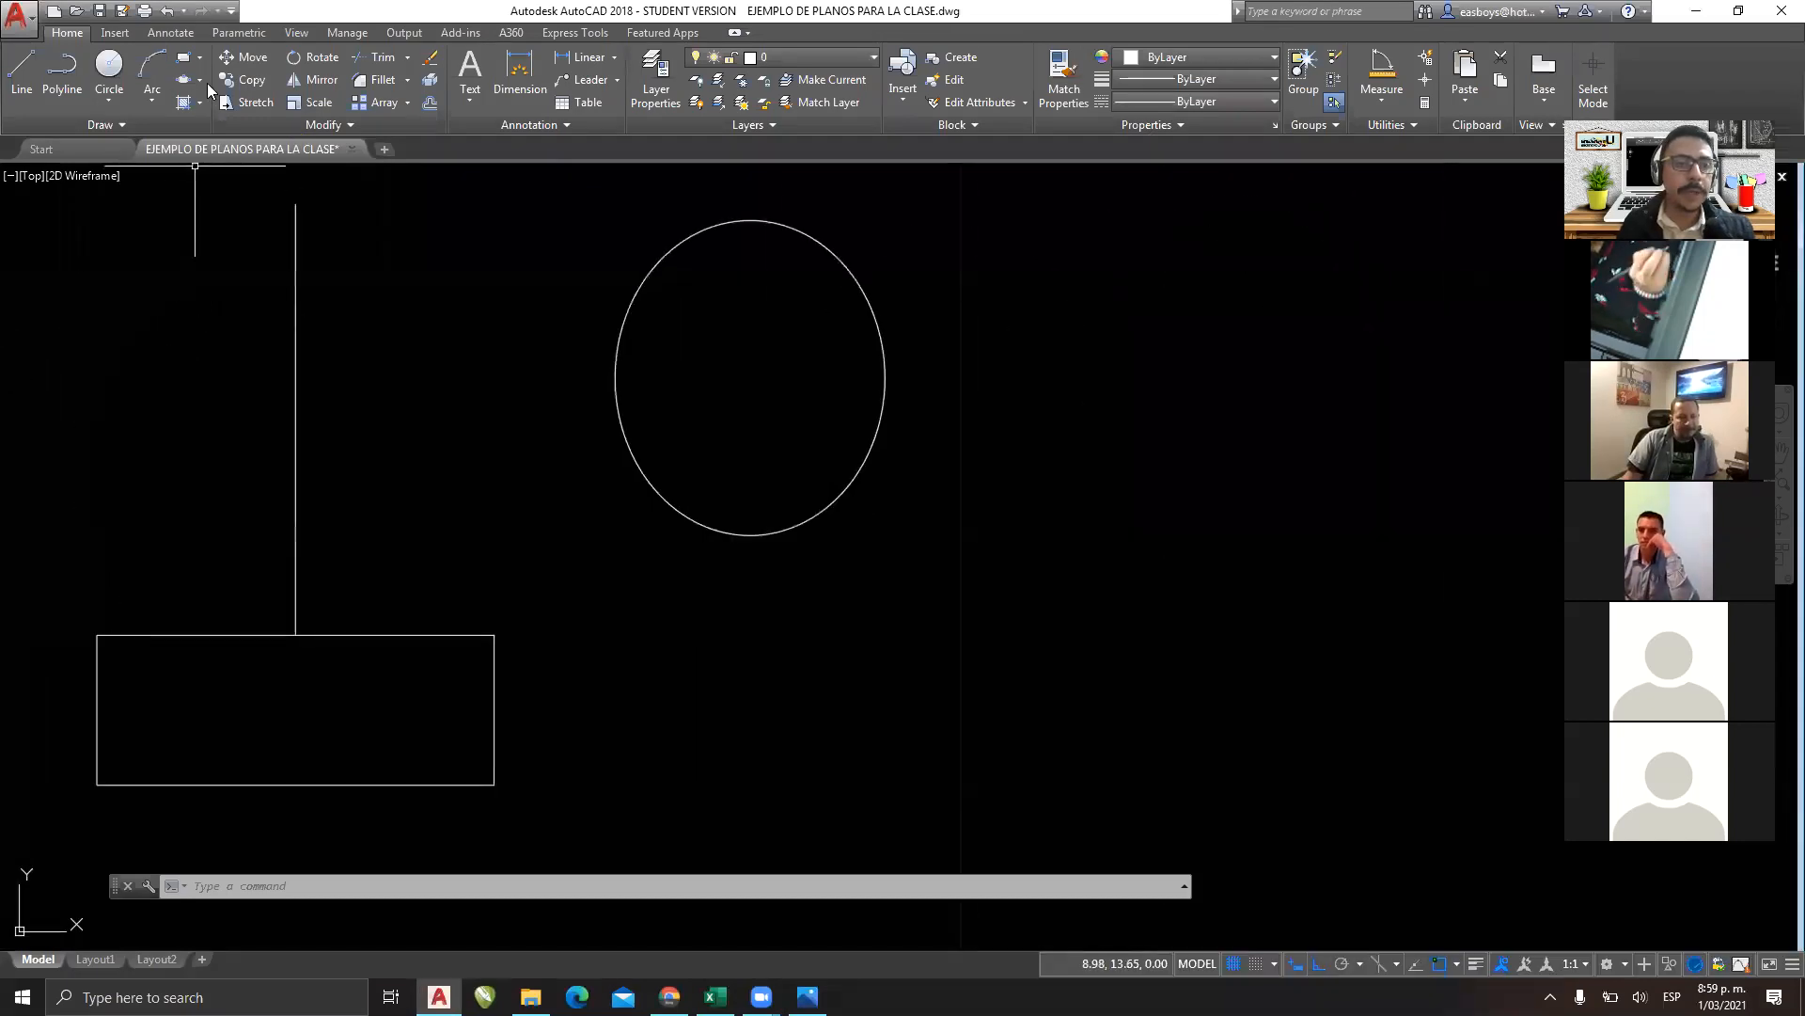
click(201, 79)
click(160, 152)
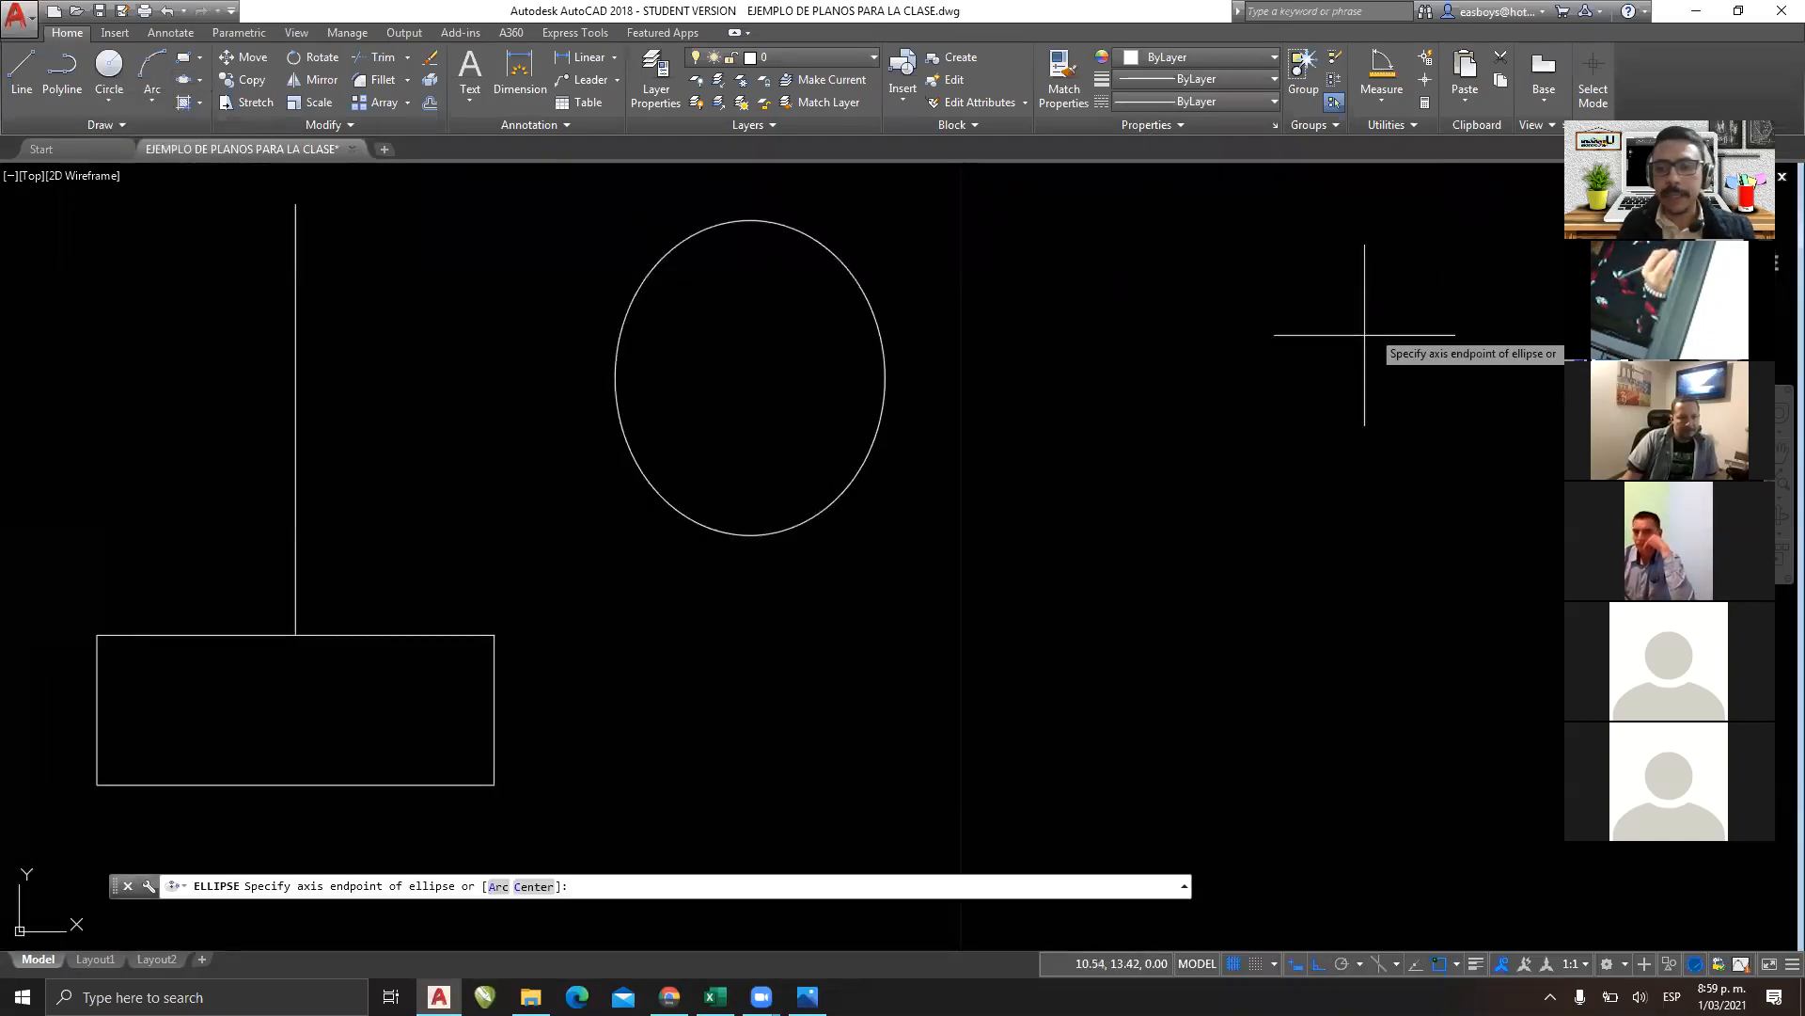
click(1232, 240)
text(0.42)
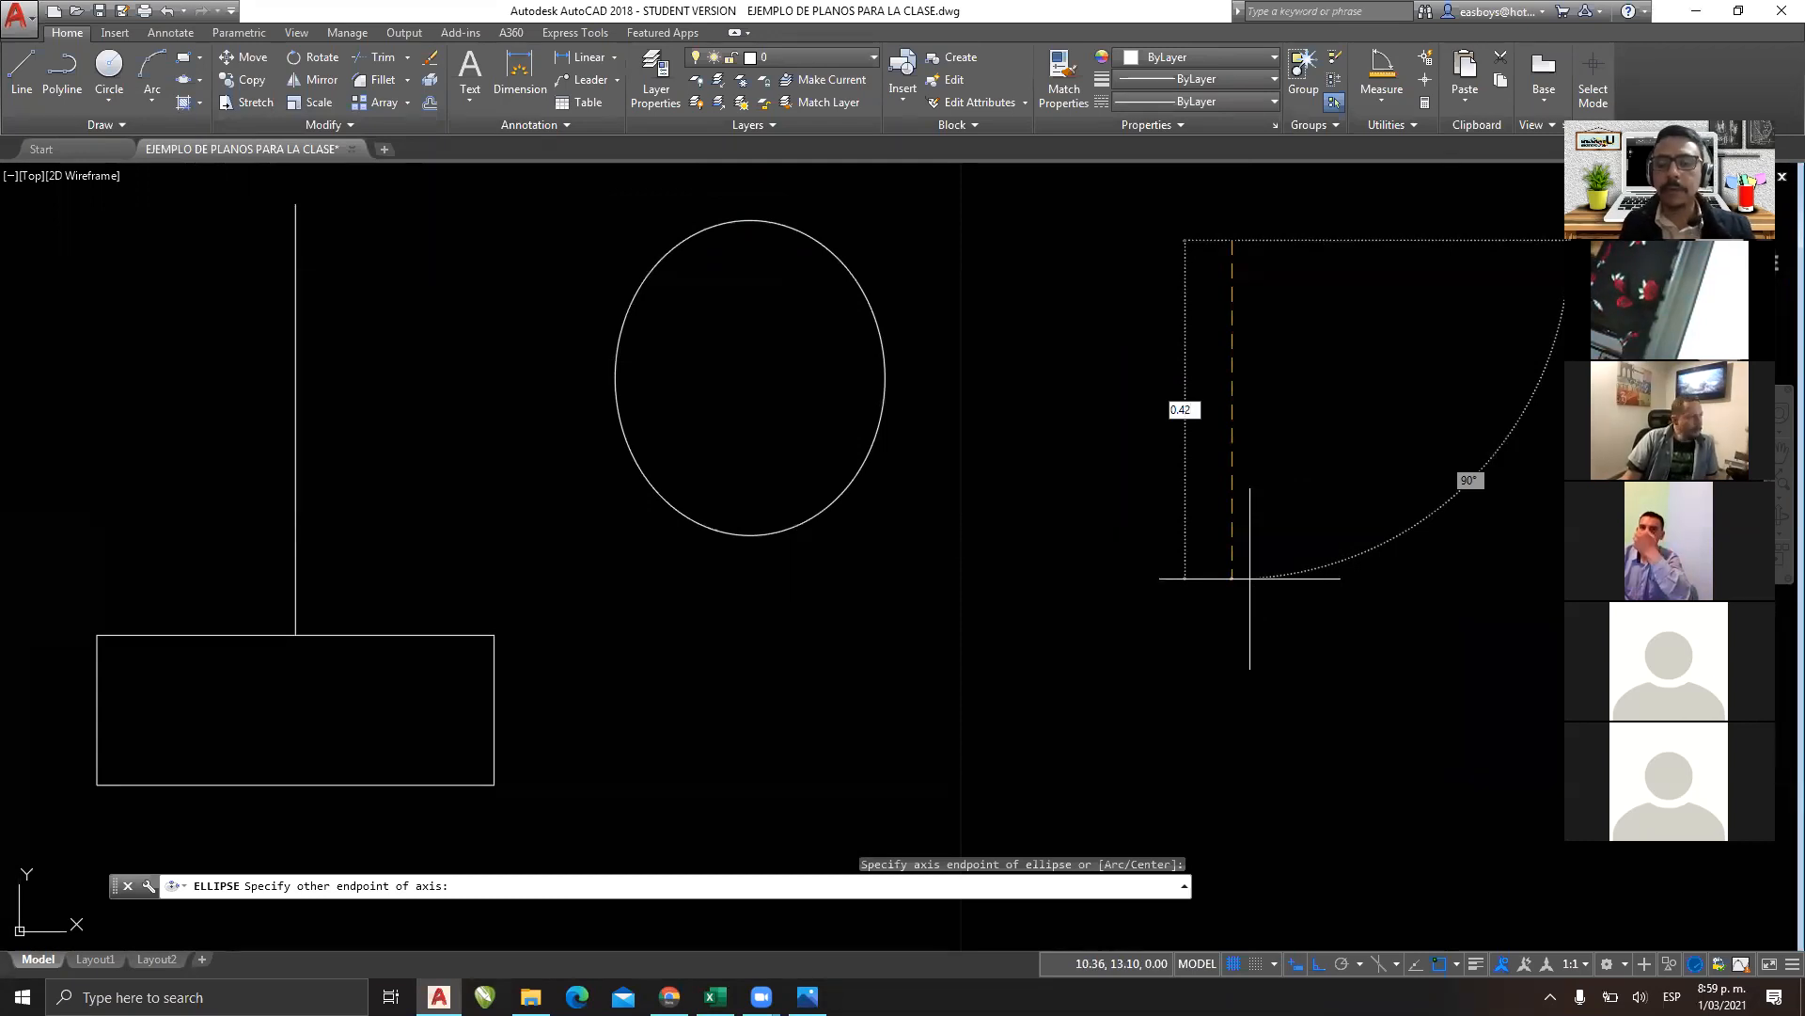
key(Return)
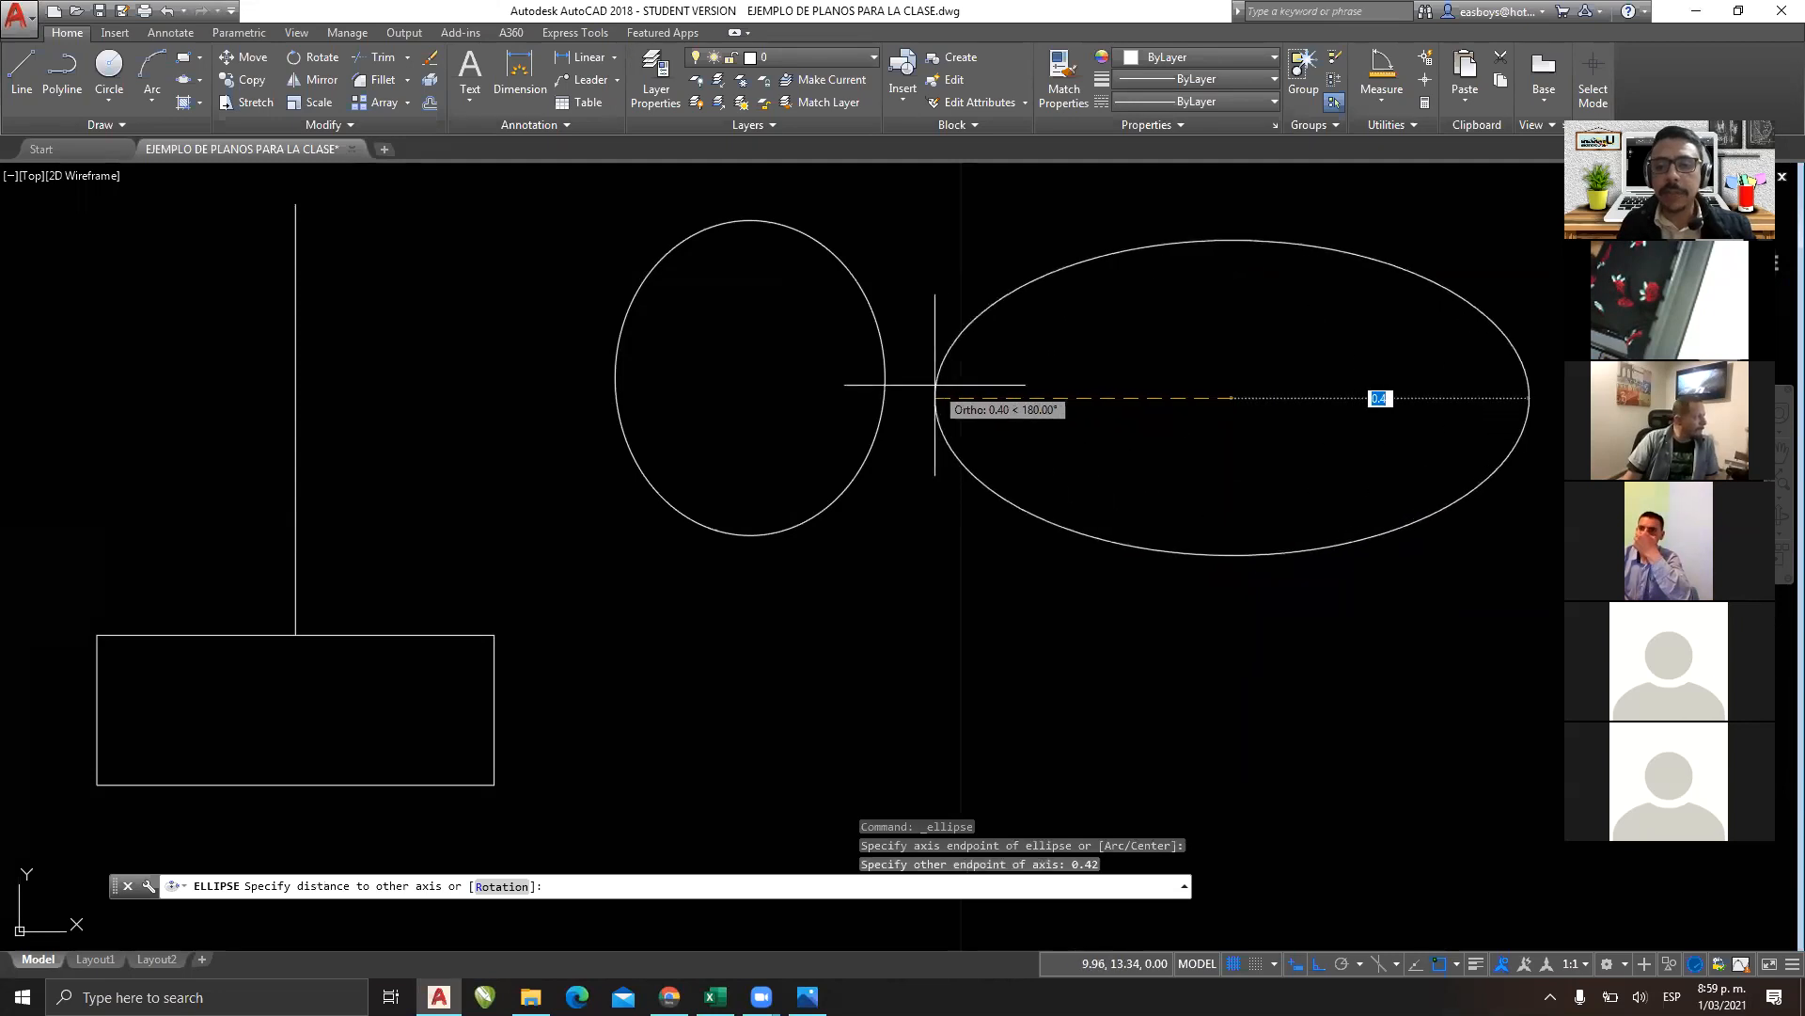
text(0.36)
key(Return)
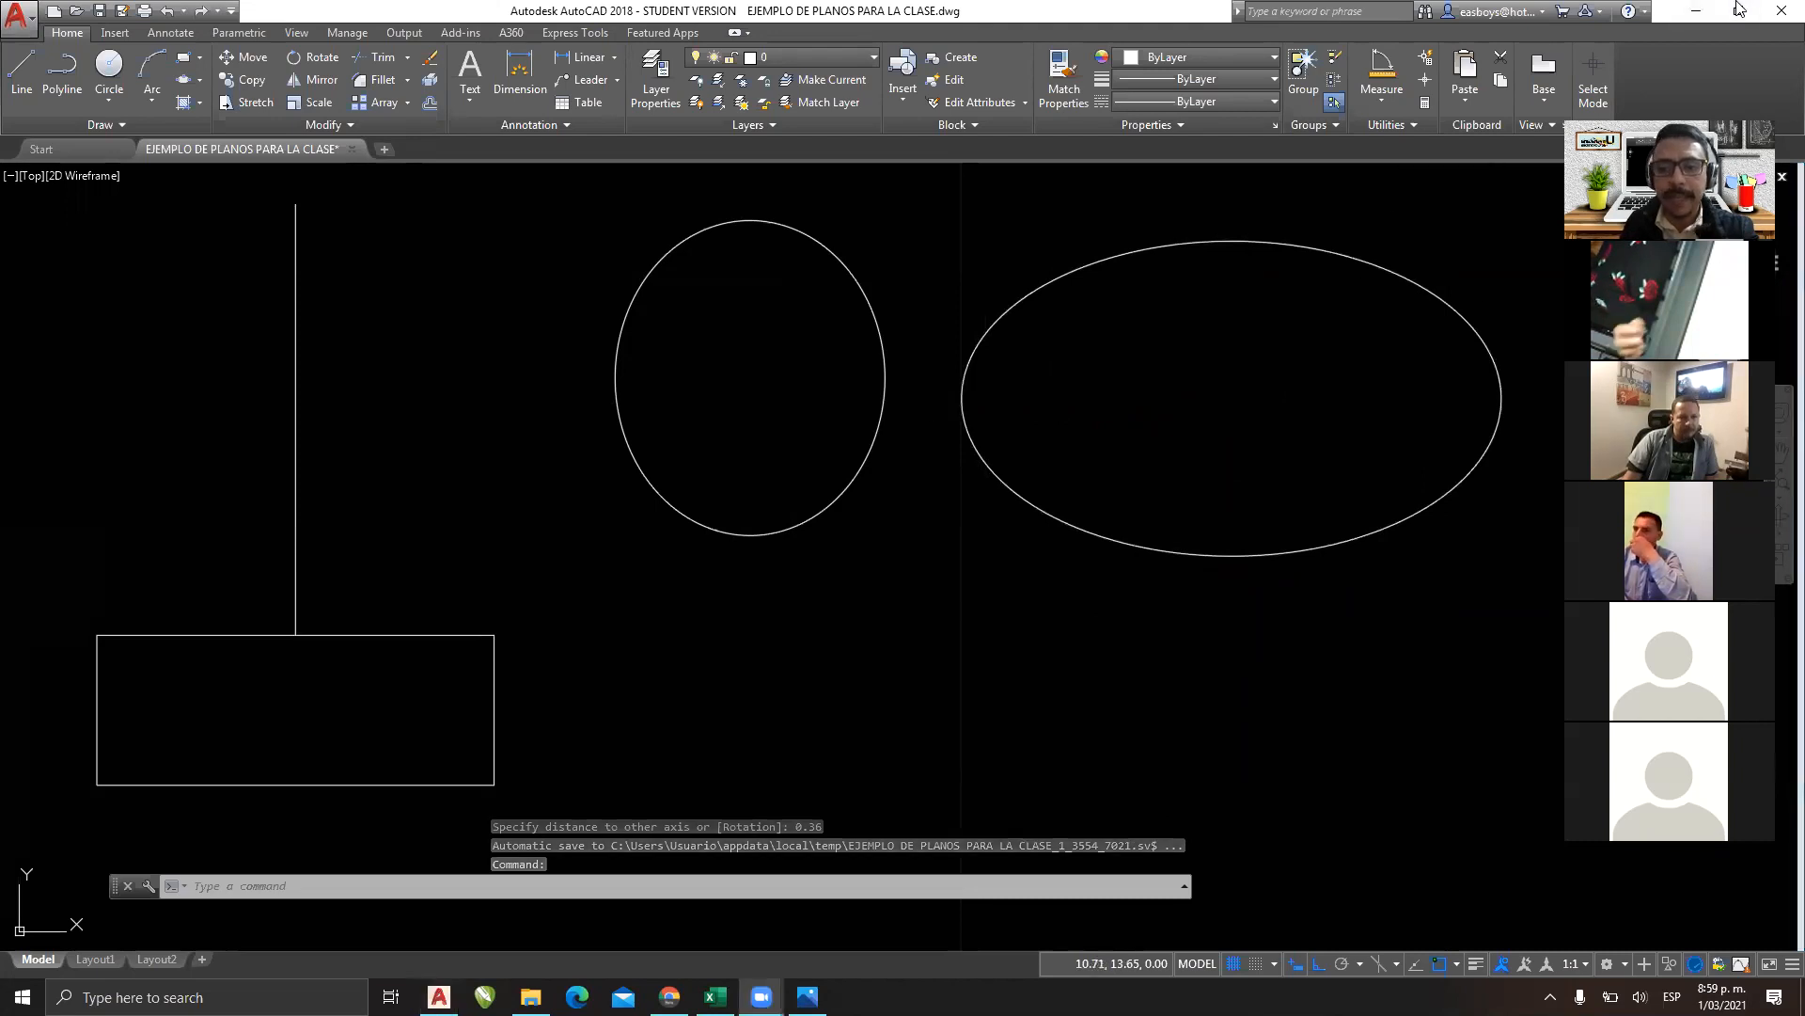
Mark the wide ellipse's full width and midpoint in yellow, and cross the ellipse out.
mouse_move(968, 382)
mouse_down()
mouse_move(959, 395)
mouse_move(1252, 389)
mouse_move(1228, 418)
mouse_move(1509, 386)
mouse_up()
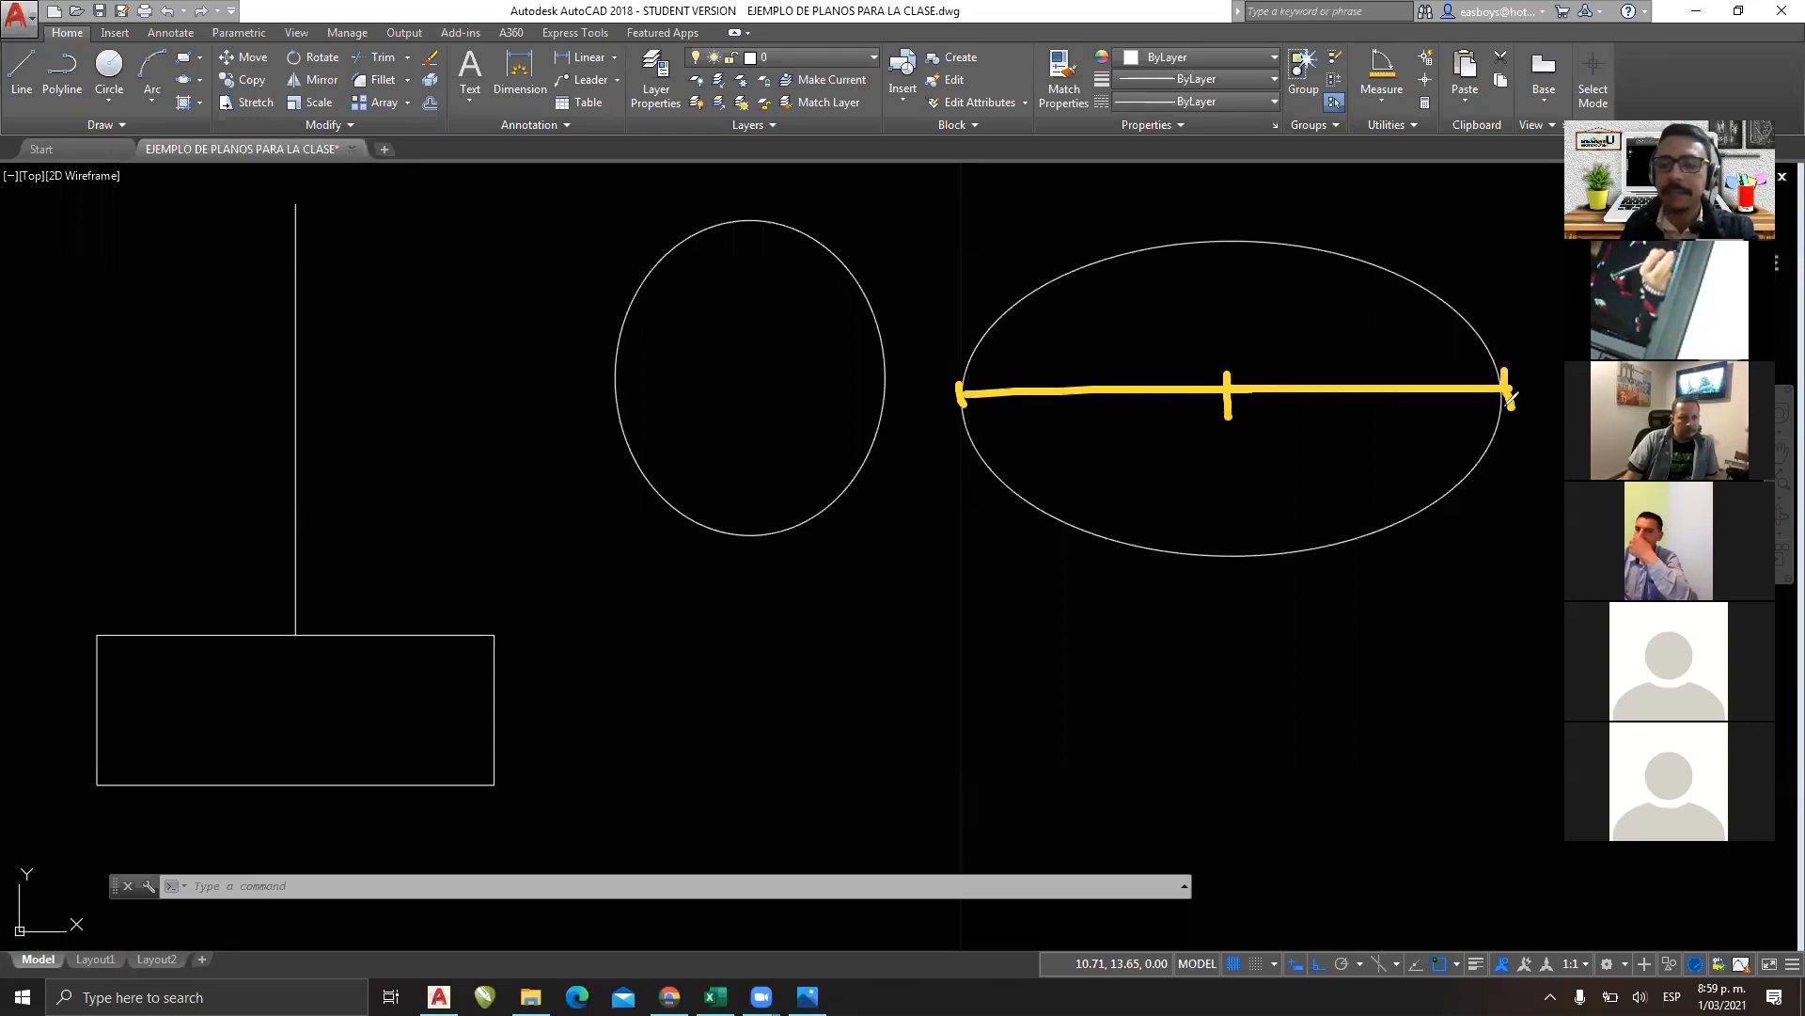
drag(1141, 279, 1401, 533)
drag(1351, 299, 1139, 571)
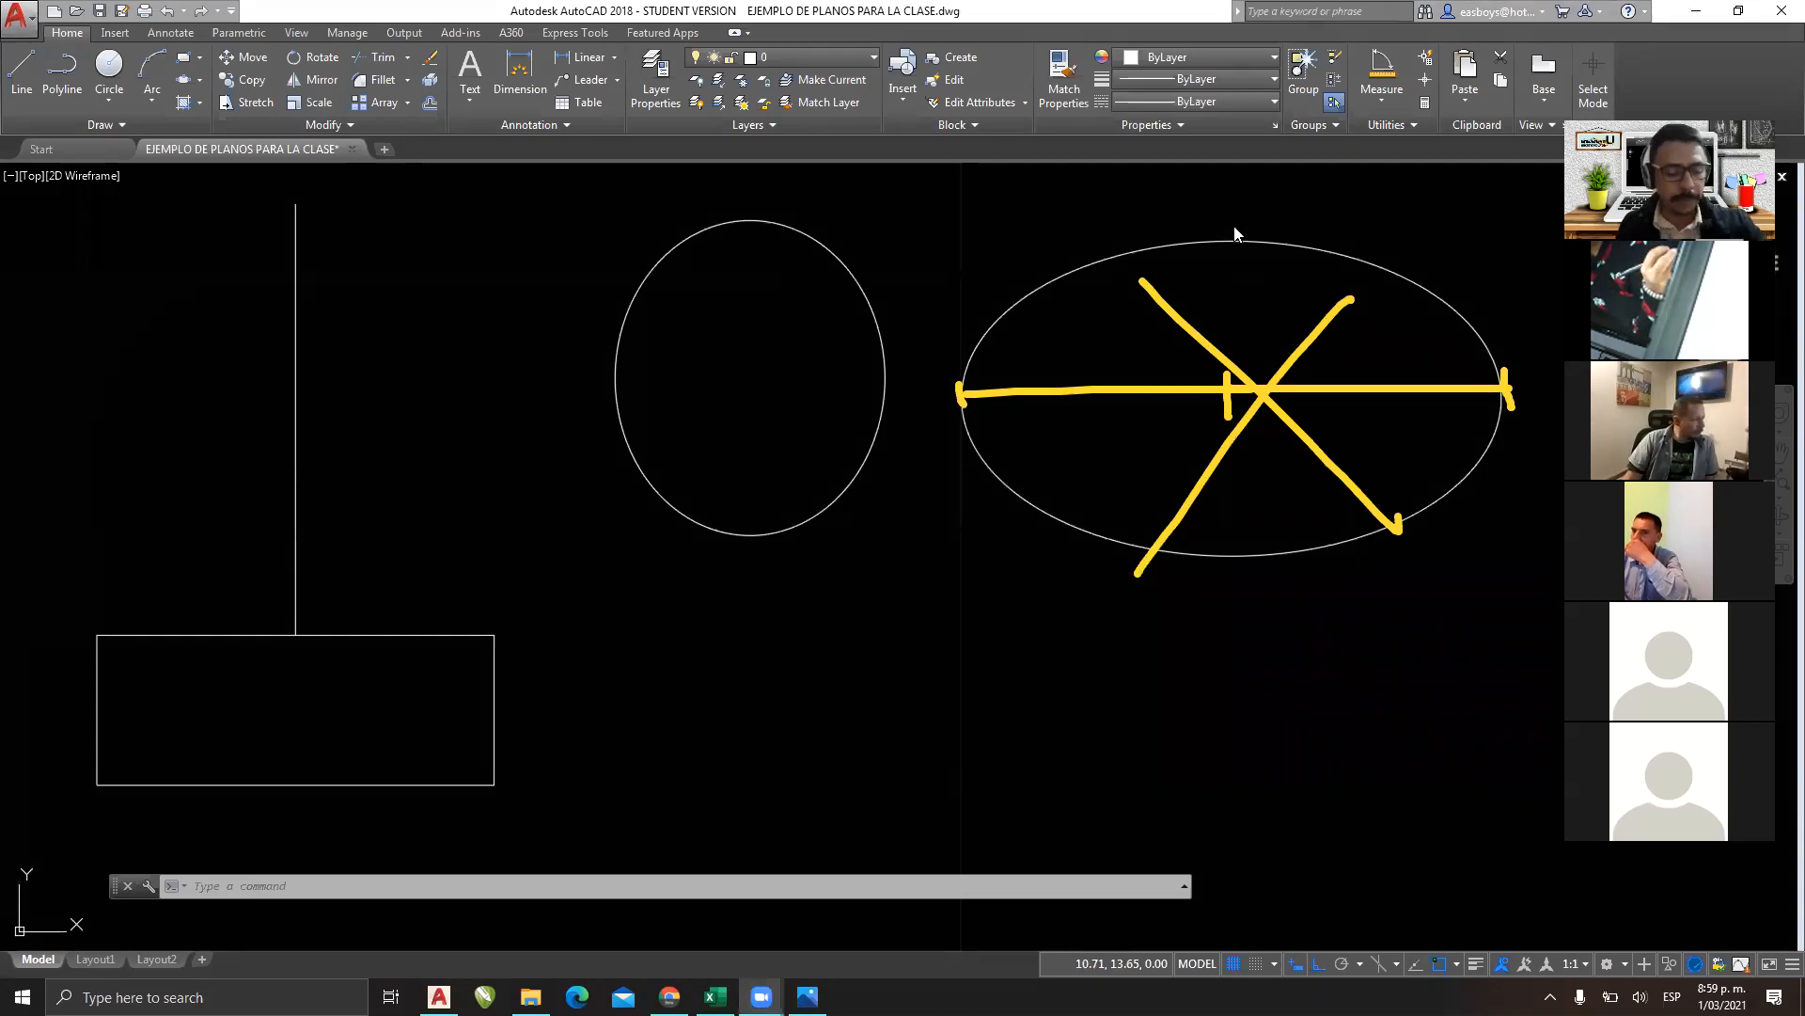
Erase the wide ellipse.
click(1302, 202)
click(1239, 318)
key(Delete)
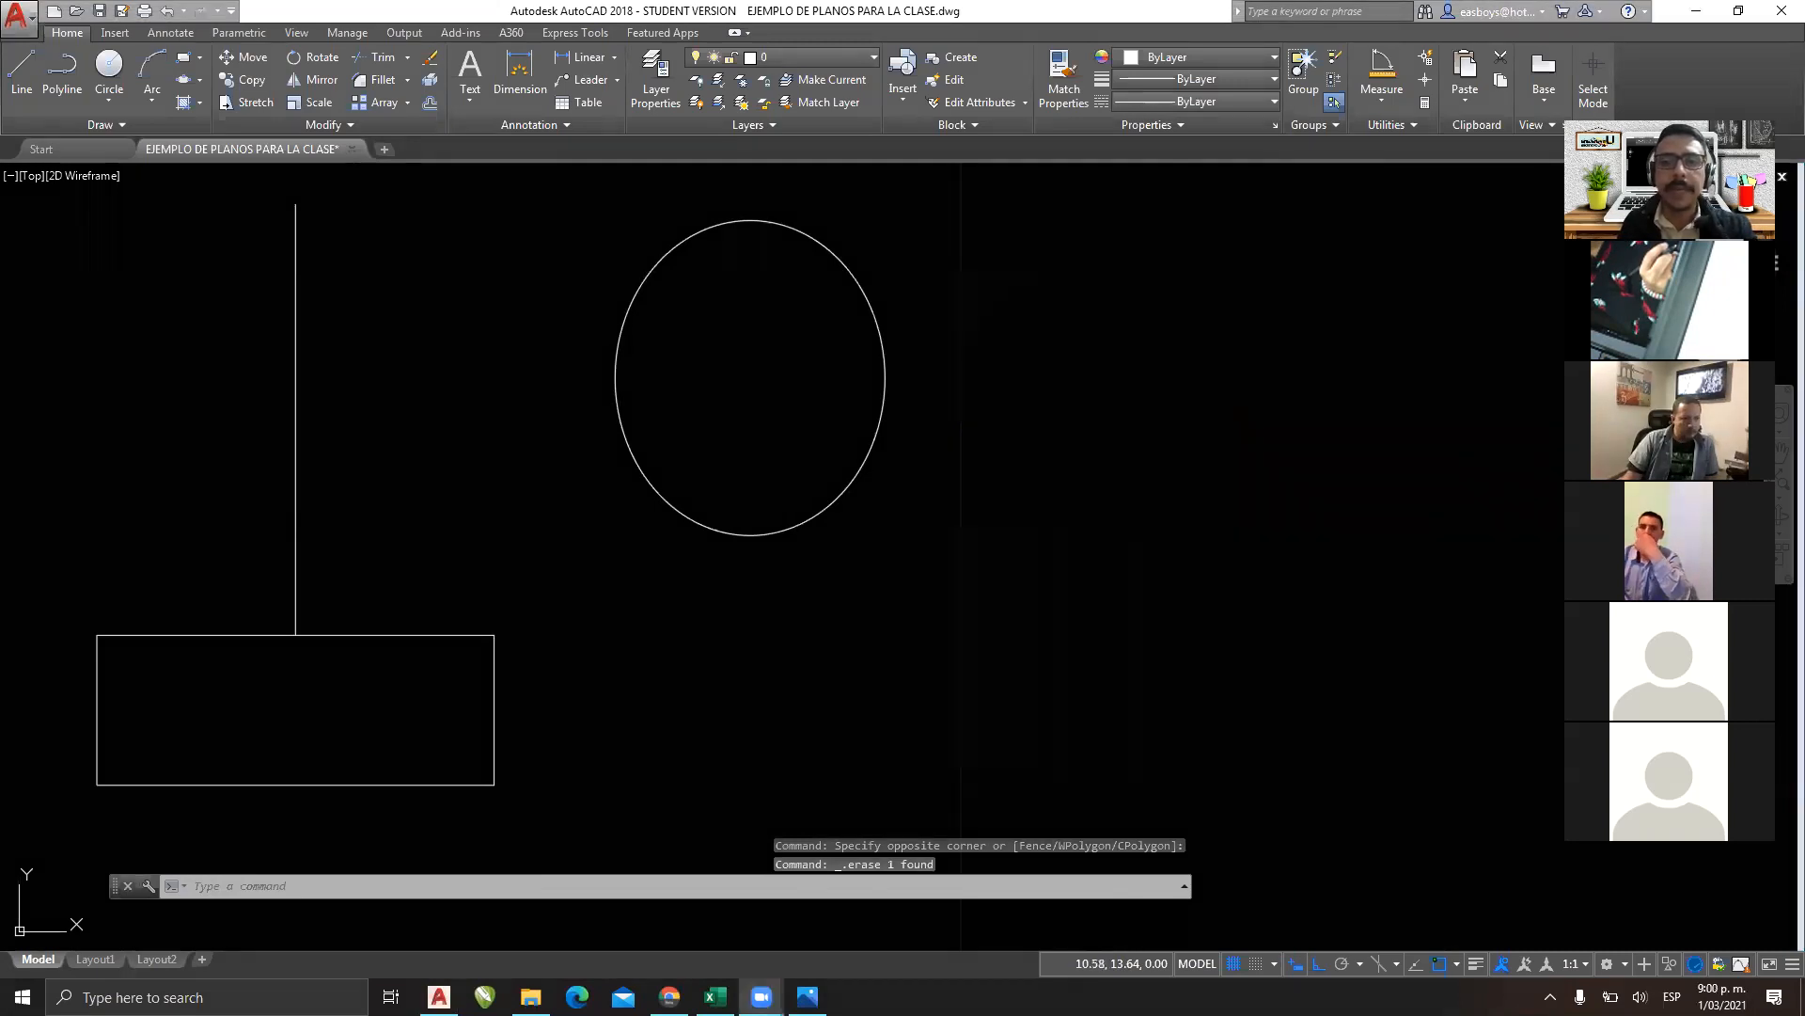
mouse_move(766, 492)
middle_down()
mouse_move(1419, 540)
mouse_move(1377, 453)
mouse_move(1306, 524)
mouse_move(1297, 503)
middle_up()
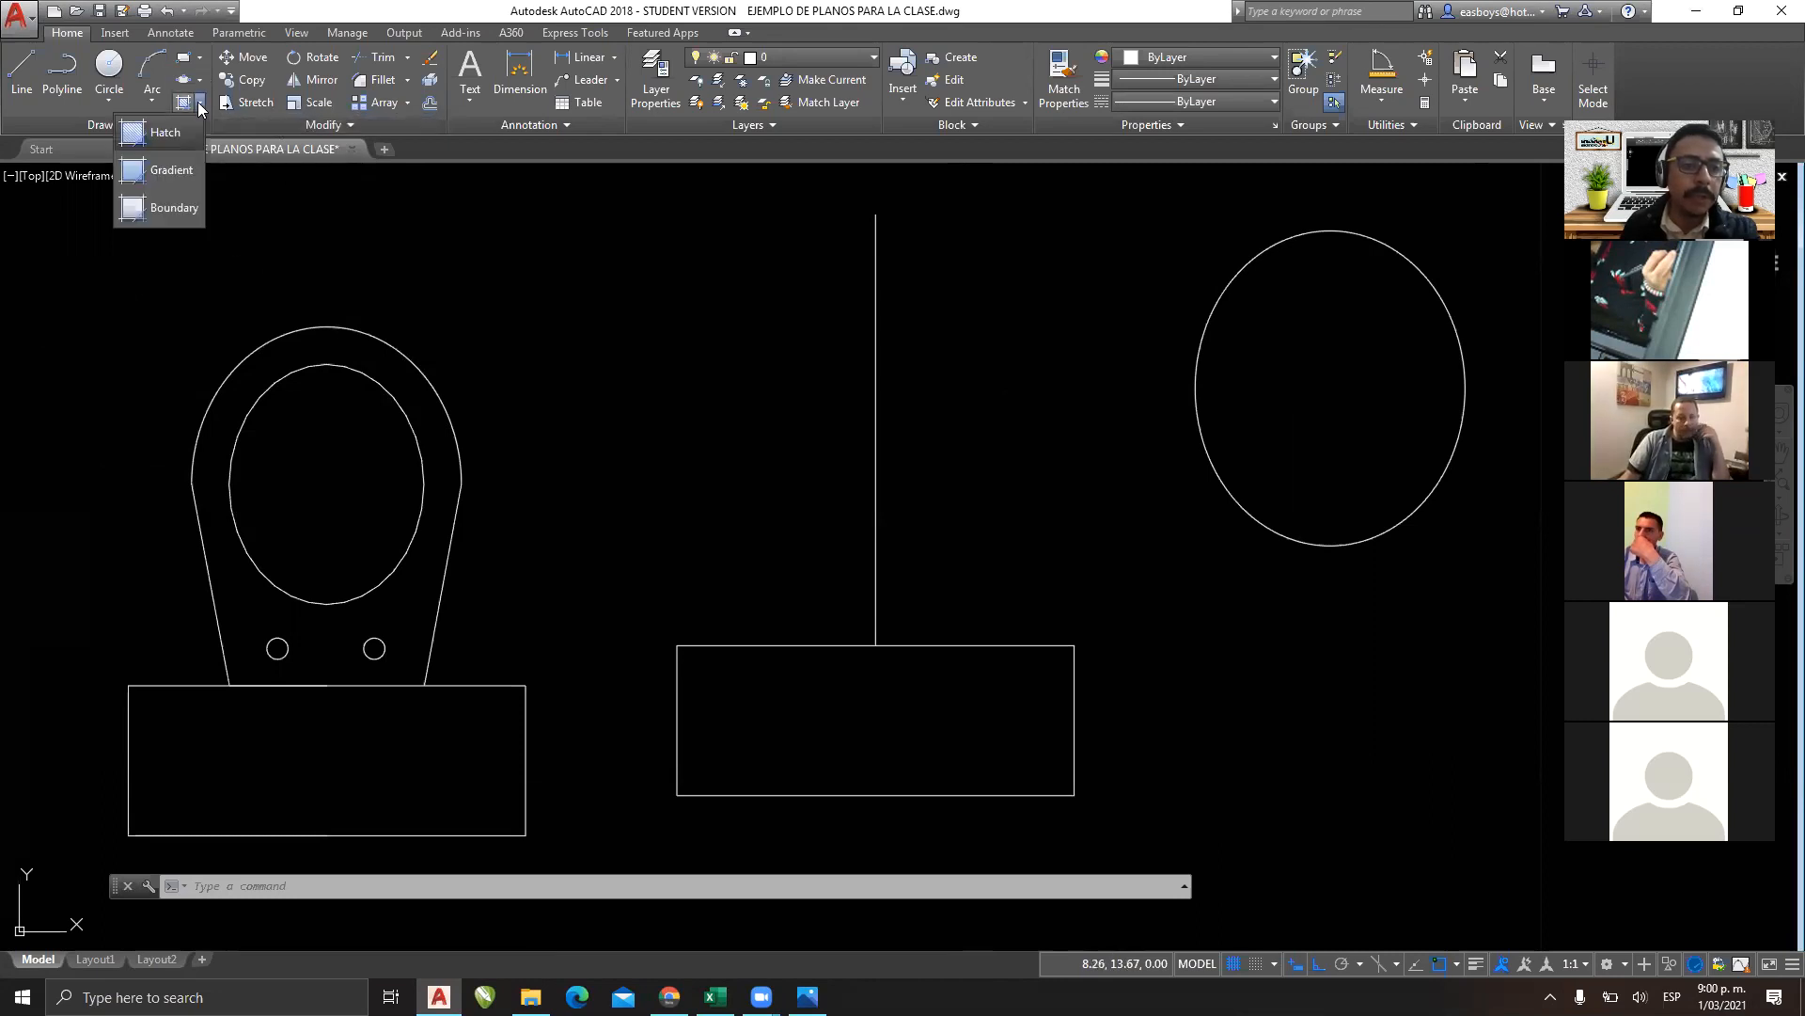
click(203, 81)
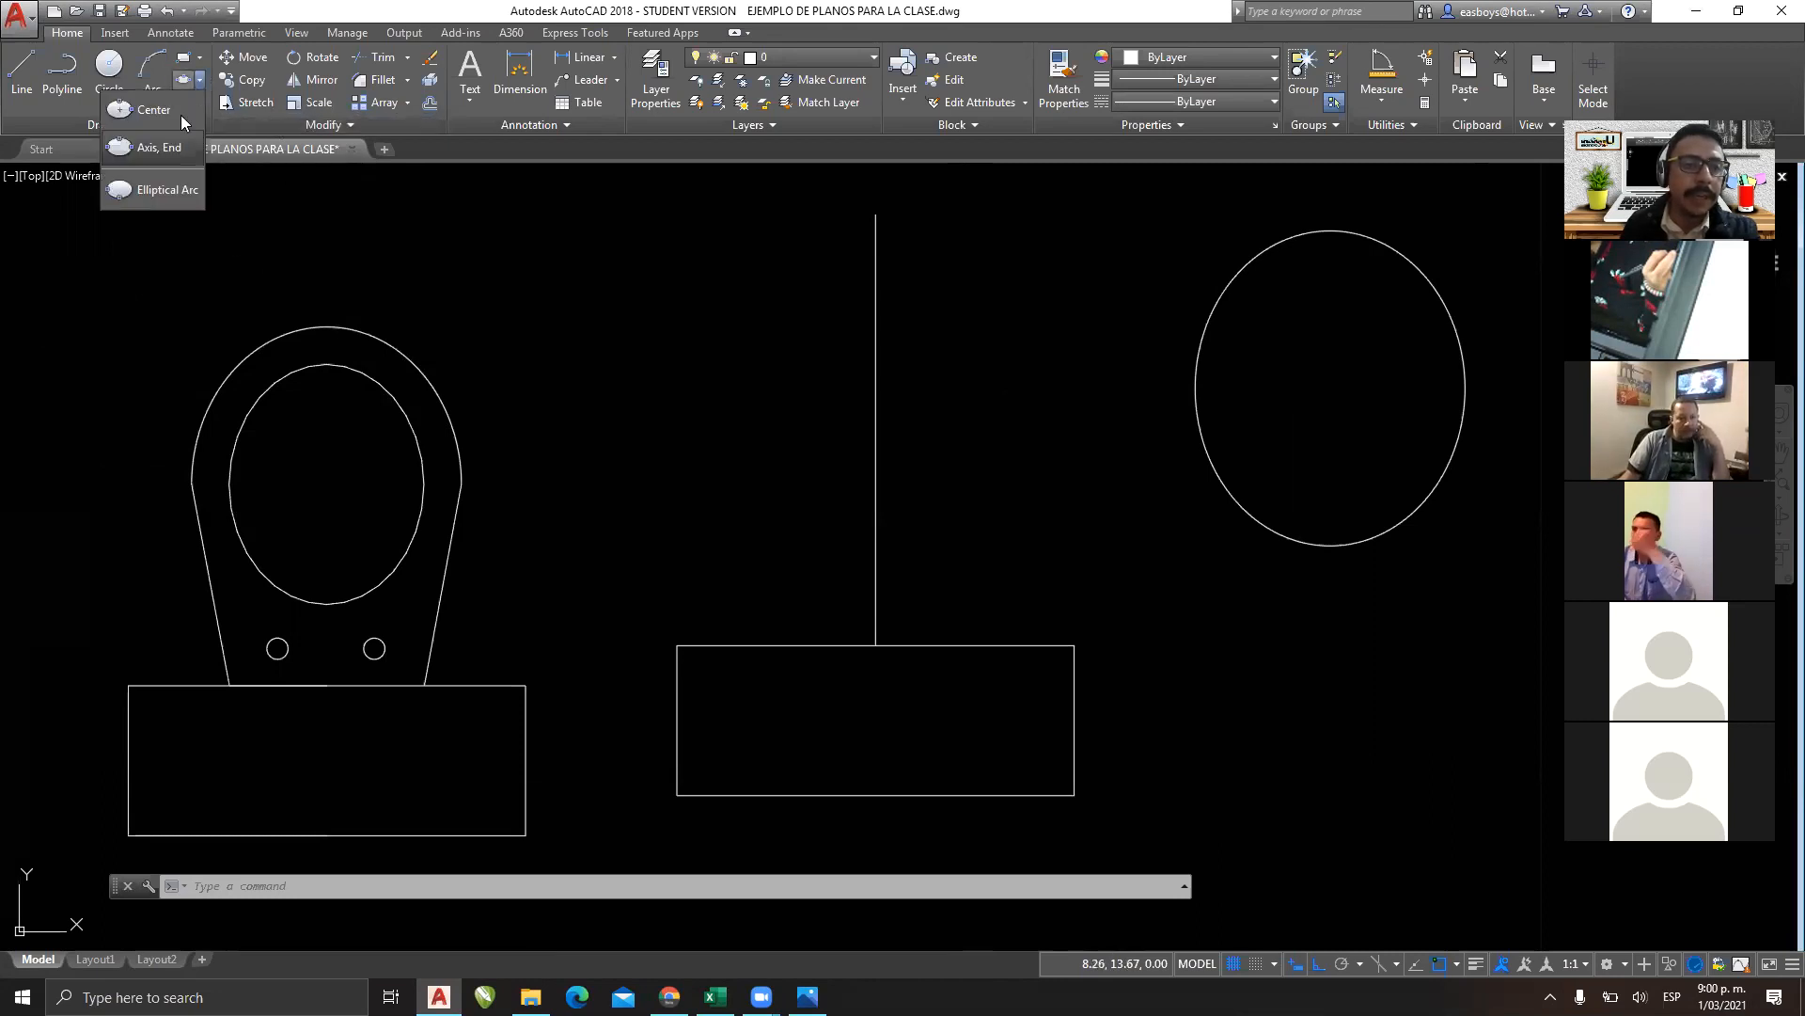
click(722, 301)
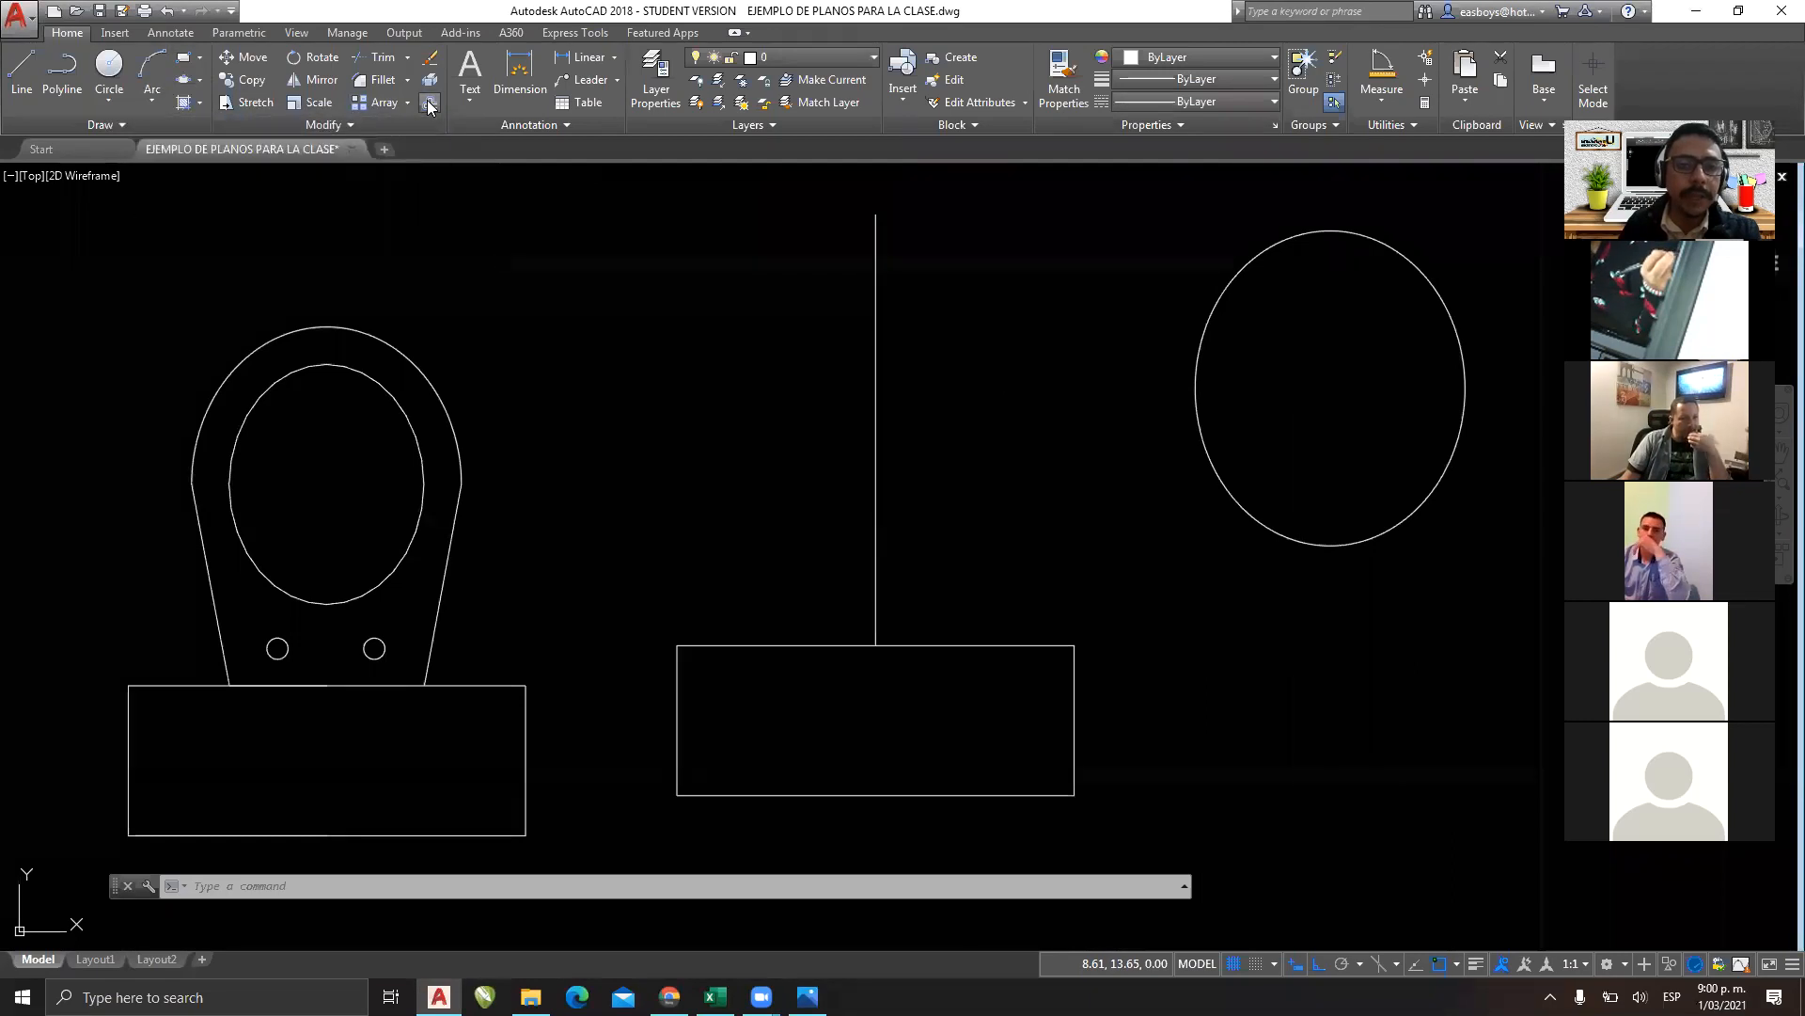
Start the Offset command, and mark the gap between the reference toilet's ellipses in yellow with the label 0.05.
click(429, 103)
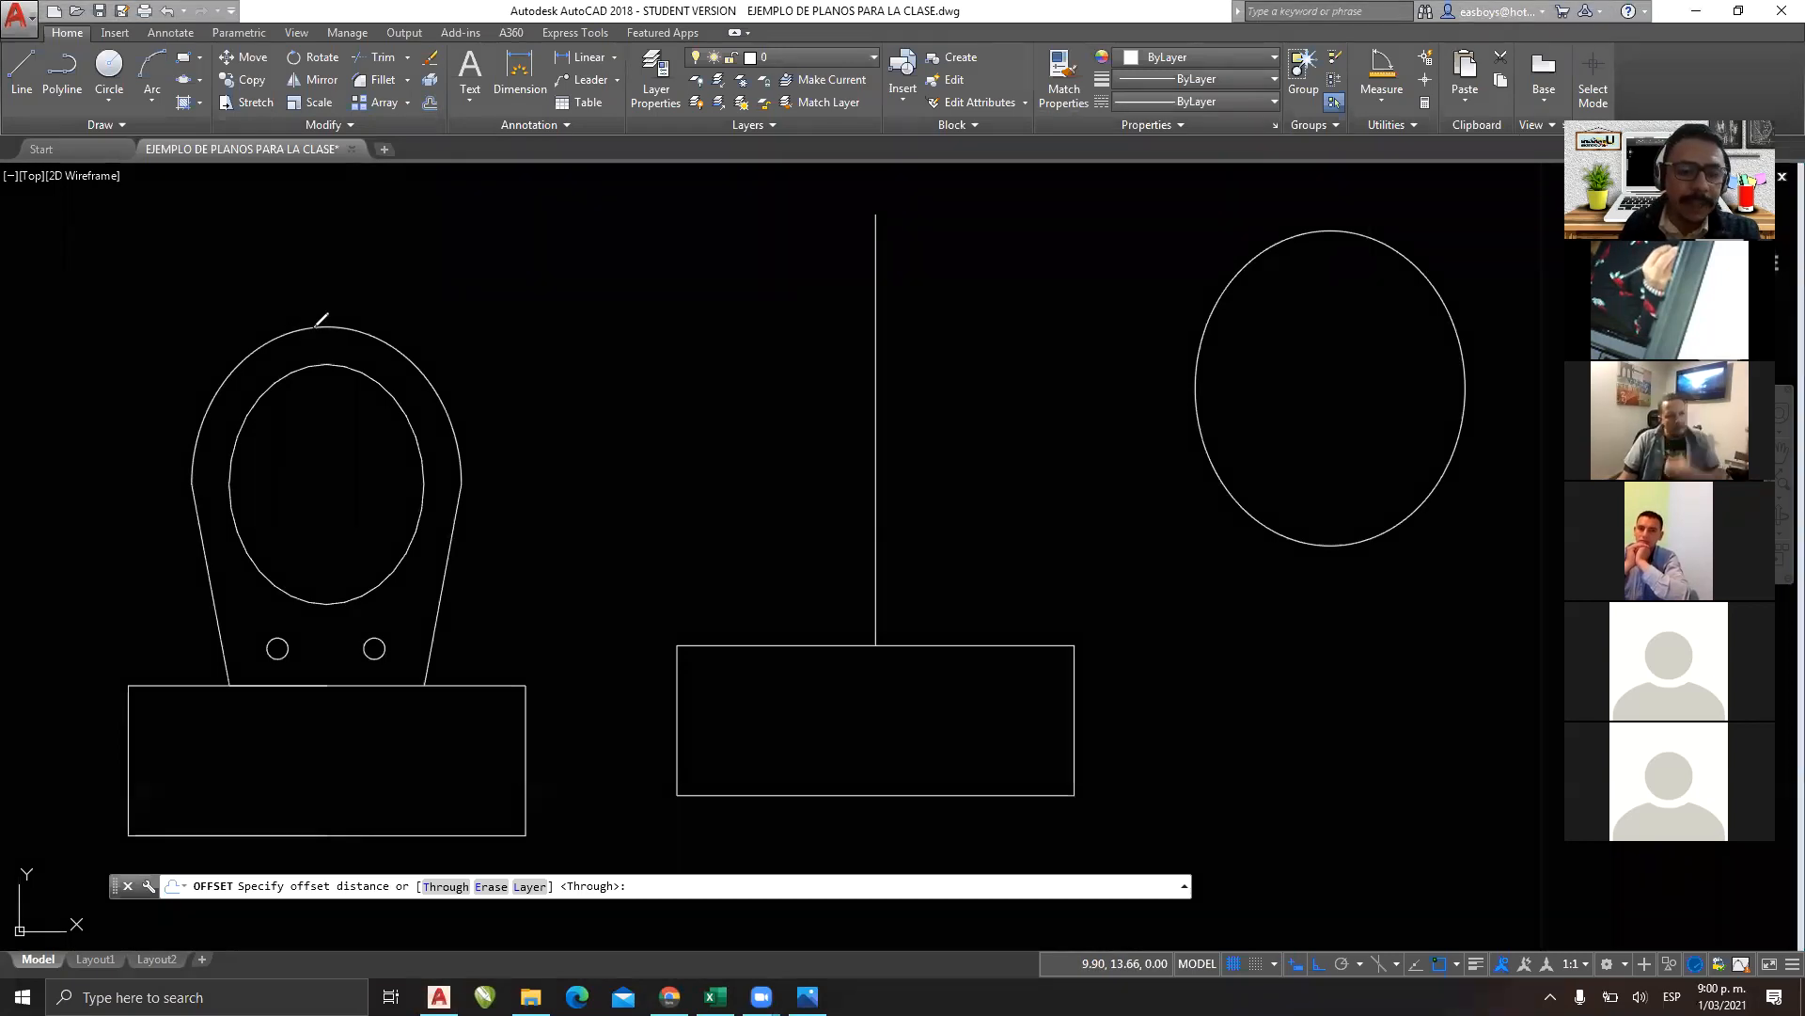
mouse_move(310, 326)
mouse_down()
mouse_move(348, 327)
mouse_move(322, 367)
mouse_move(343, 370)
mouse_move(407, 334)
mouse_move(456, 256)
mouse_move(470, 286)
mouse_up()
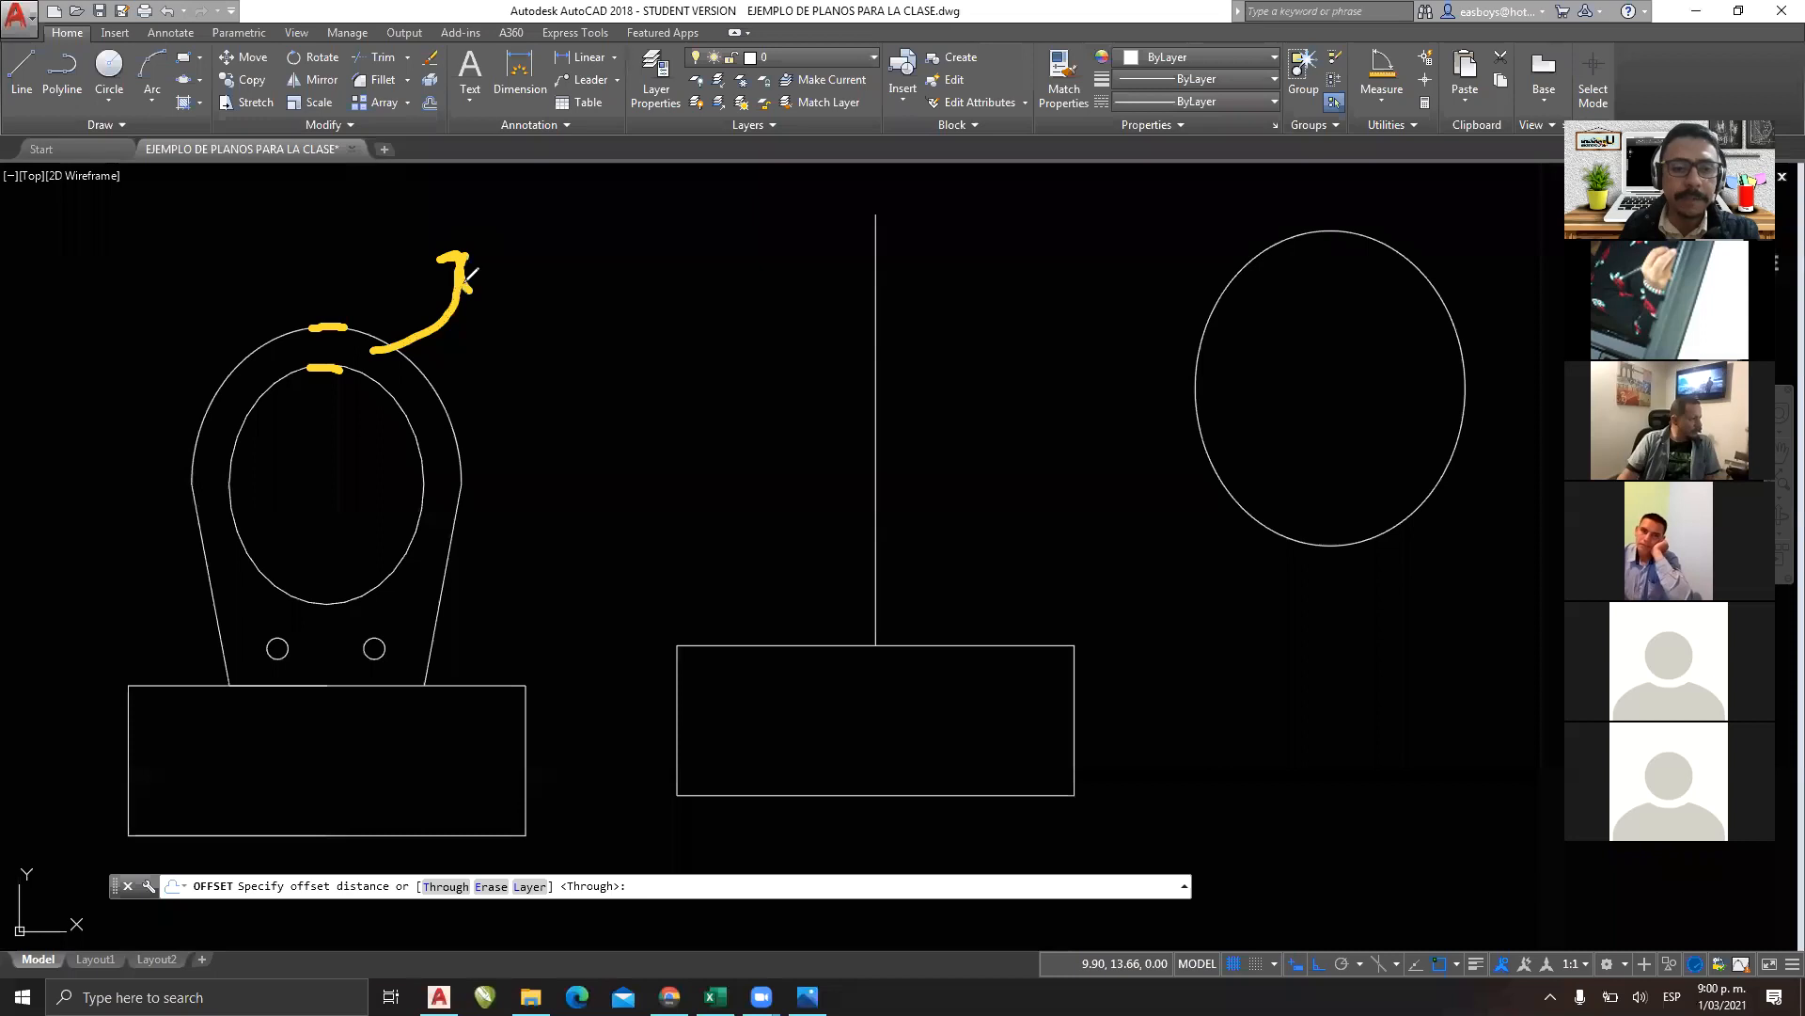
mouse_move(490, 226)
mouse_down()
mouse_move(606, 209)
mouse_move(649, 264)
mouse_move(617, 263)
mouse_up()
click(558, 237)
click(572, 220)
drag(632, 202, 669, 196)
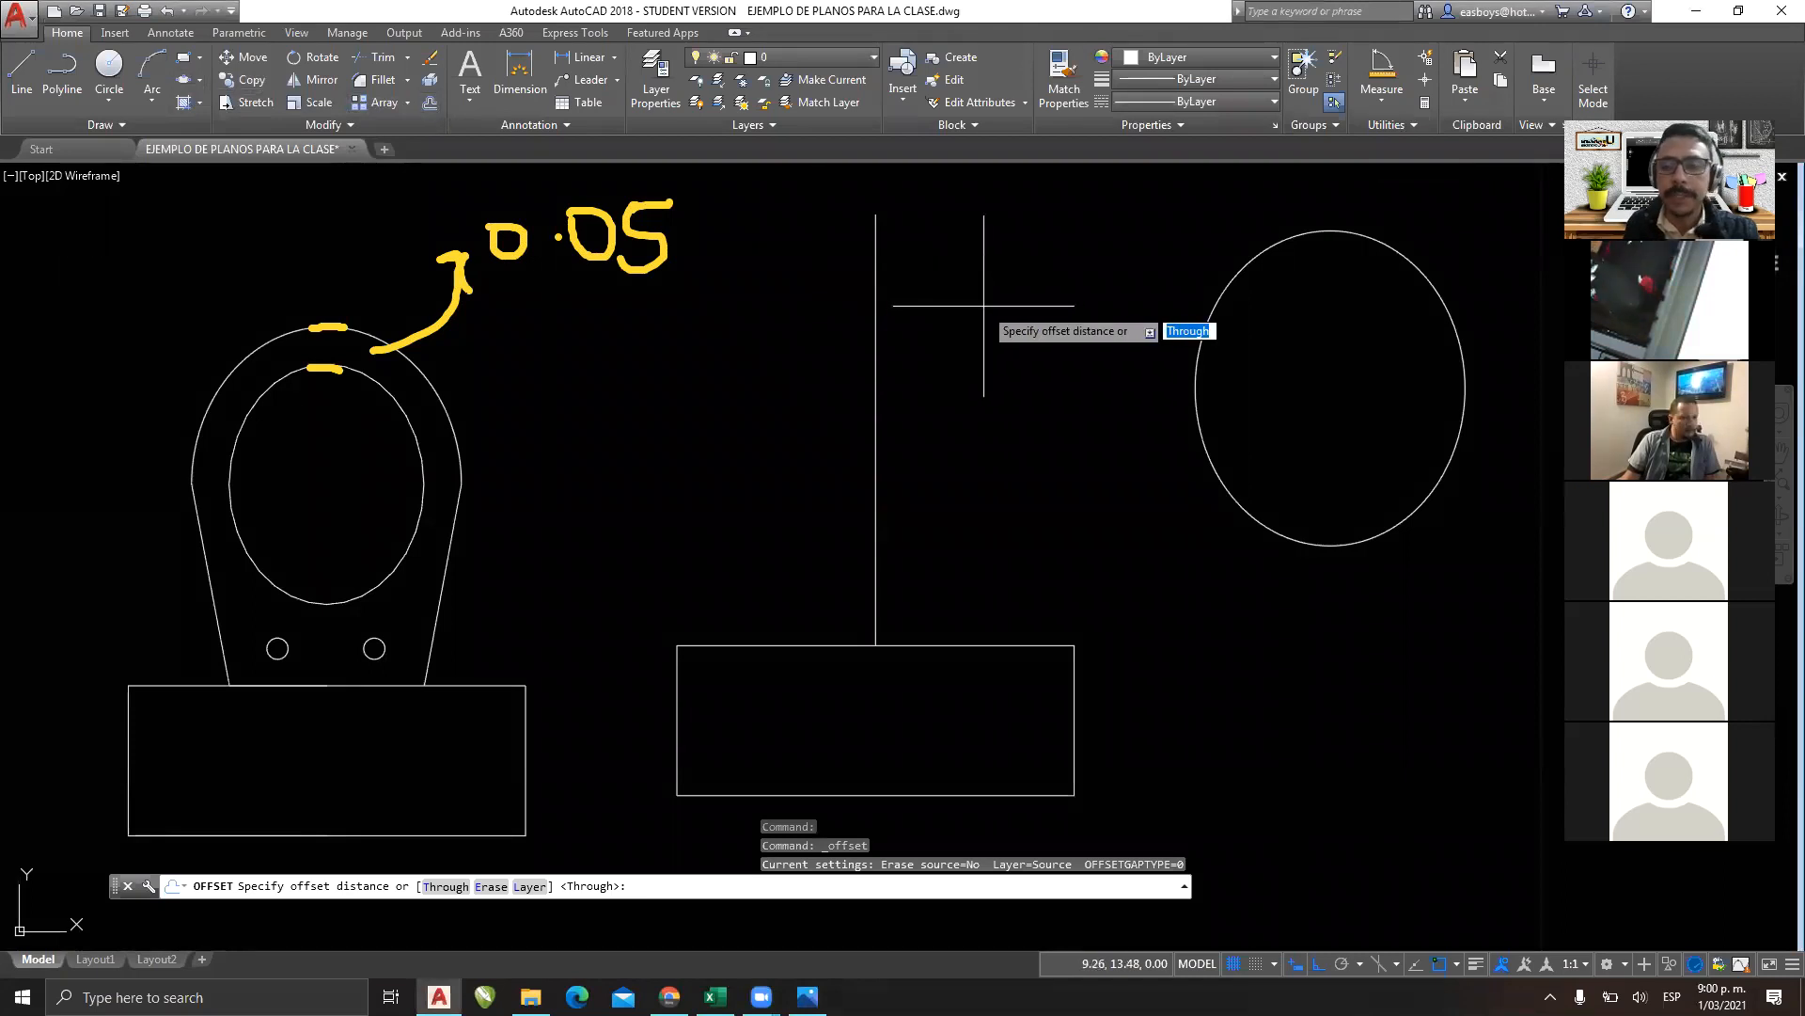
Offset the new bowl ellipse inward by 0.05.
text(0.0)
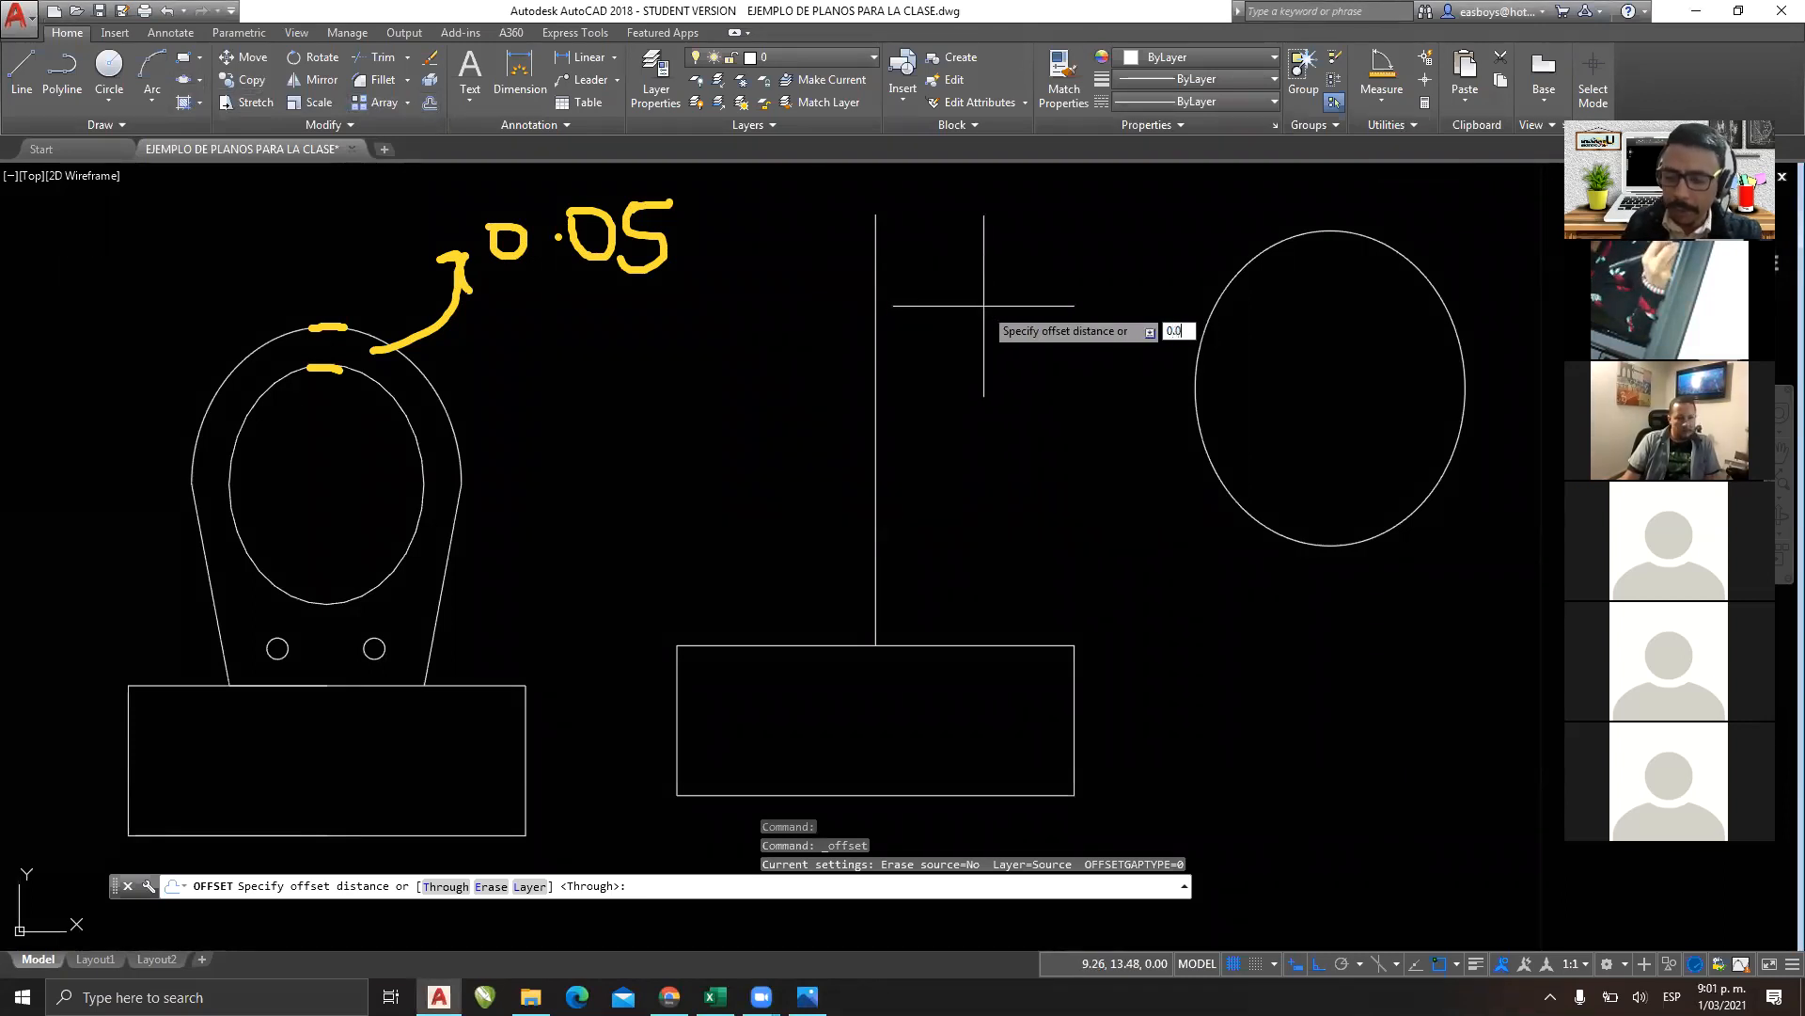
key(Return)
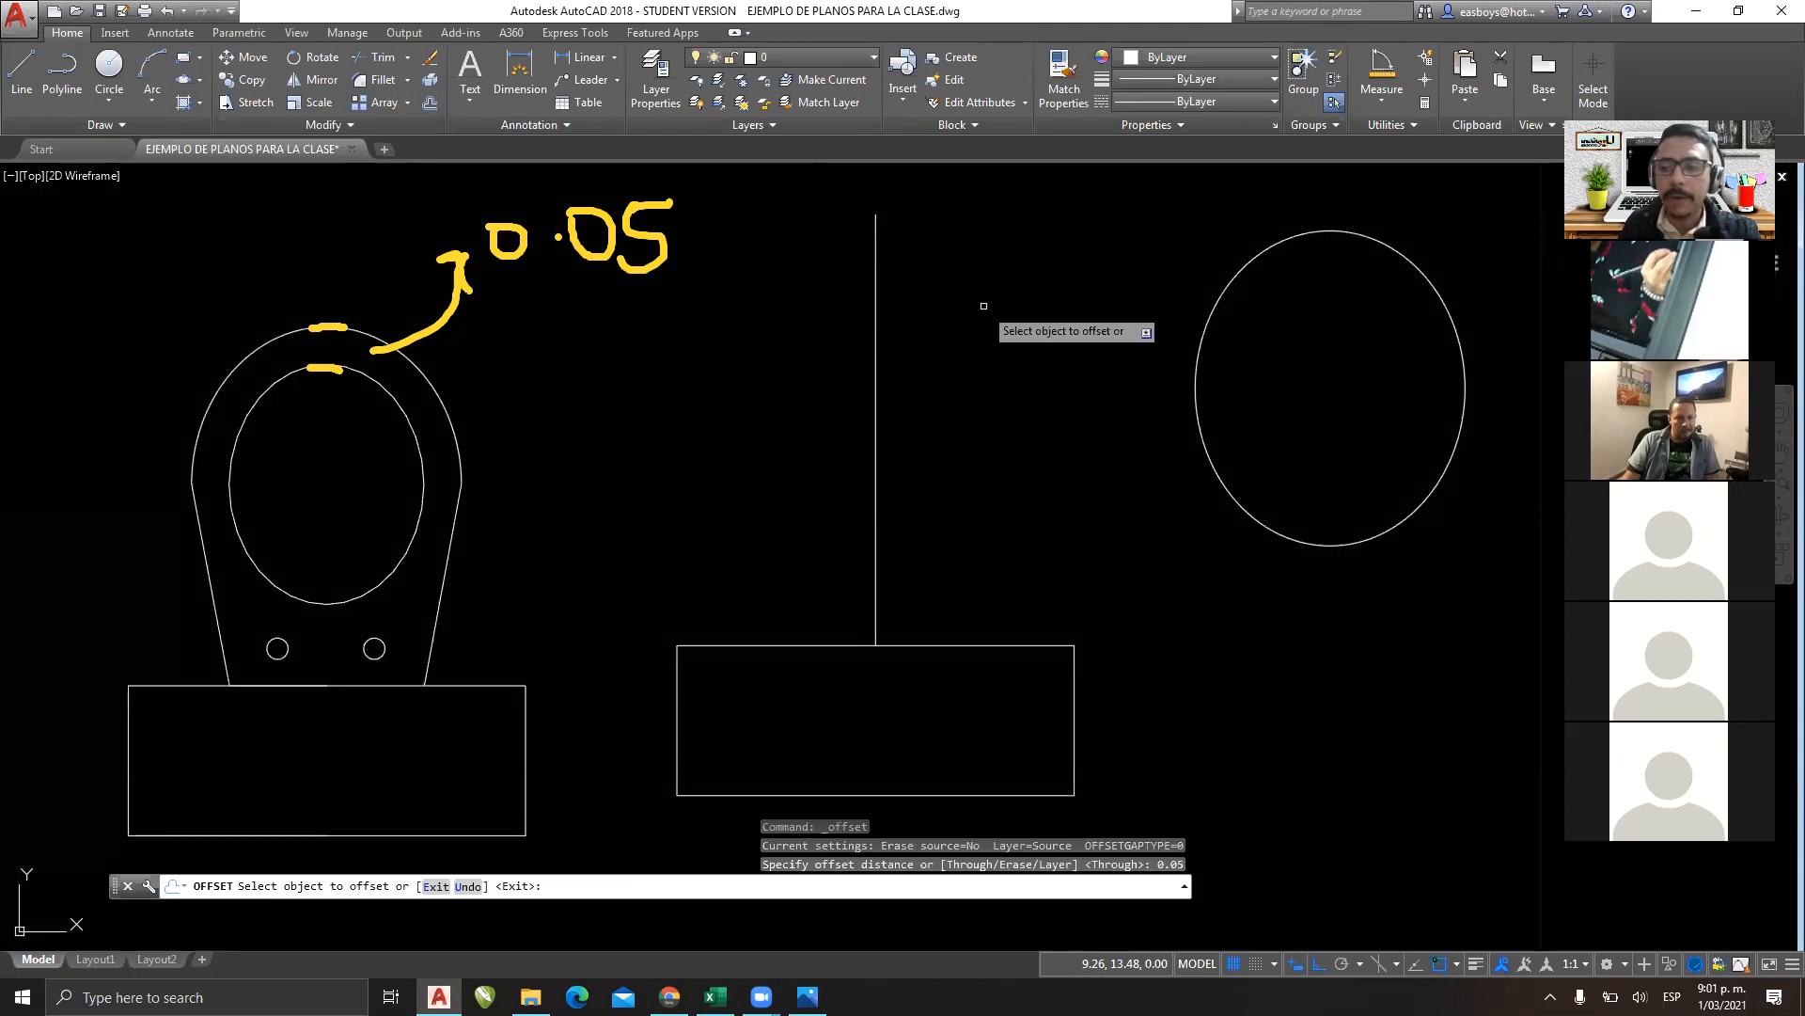
click(1298, 236)
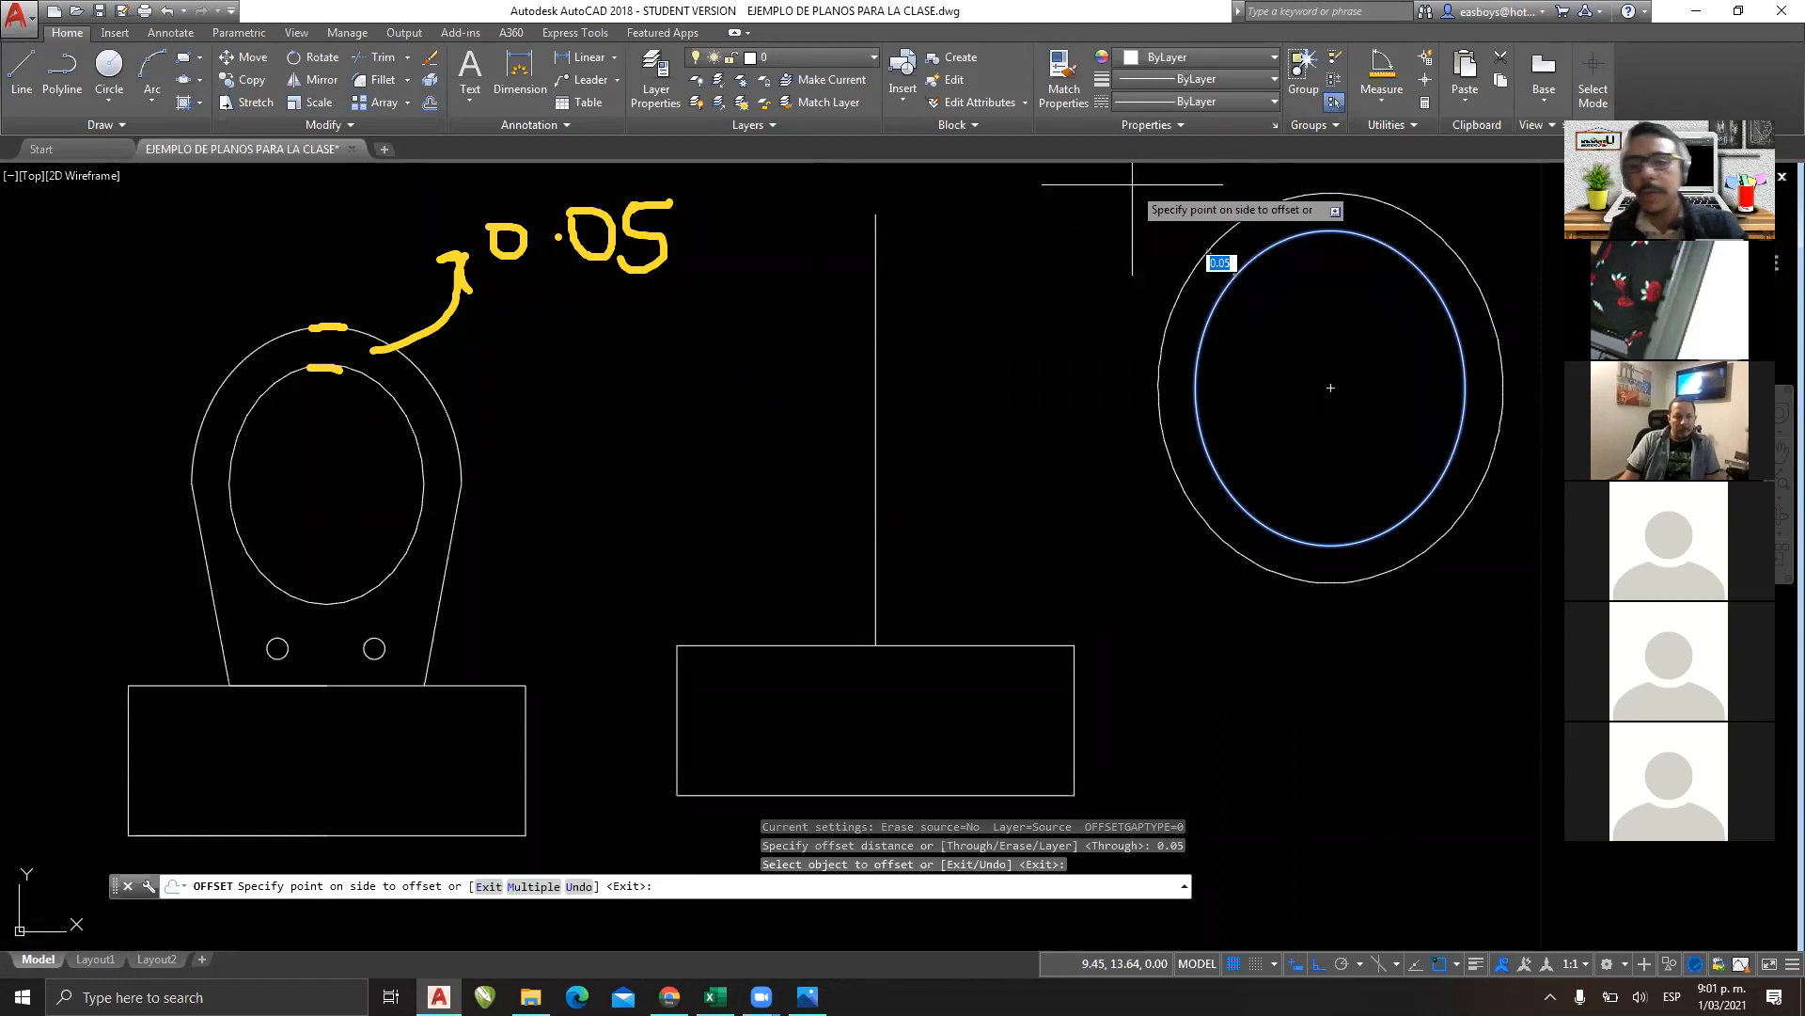
click(1256, 338)
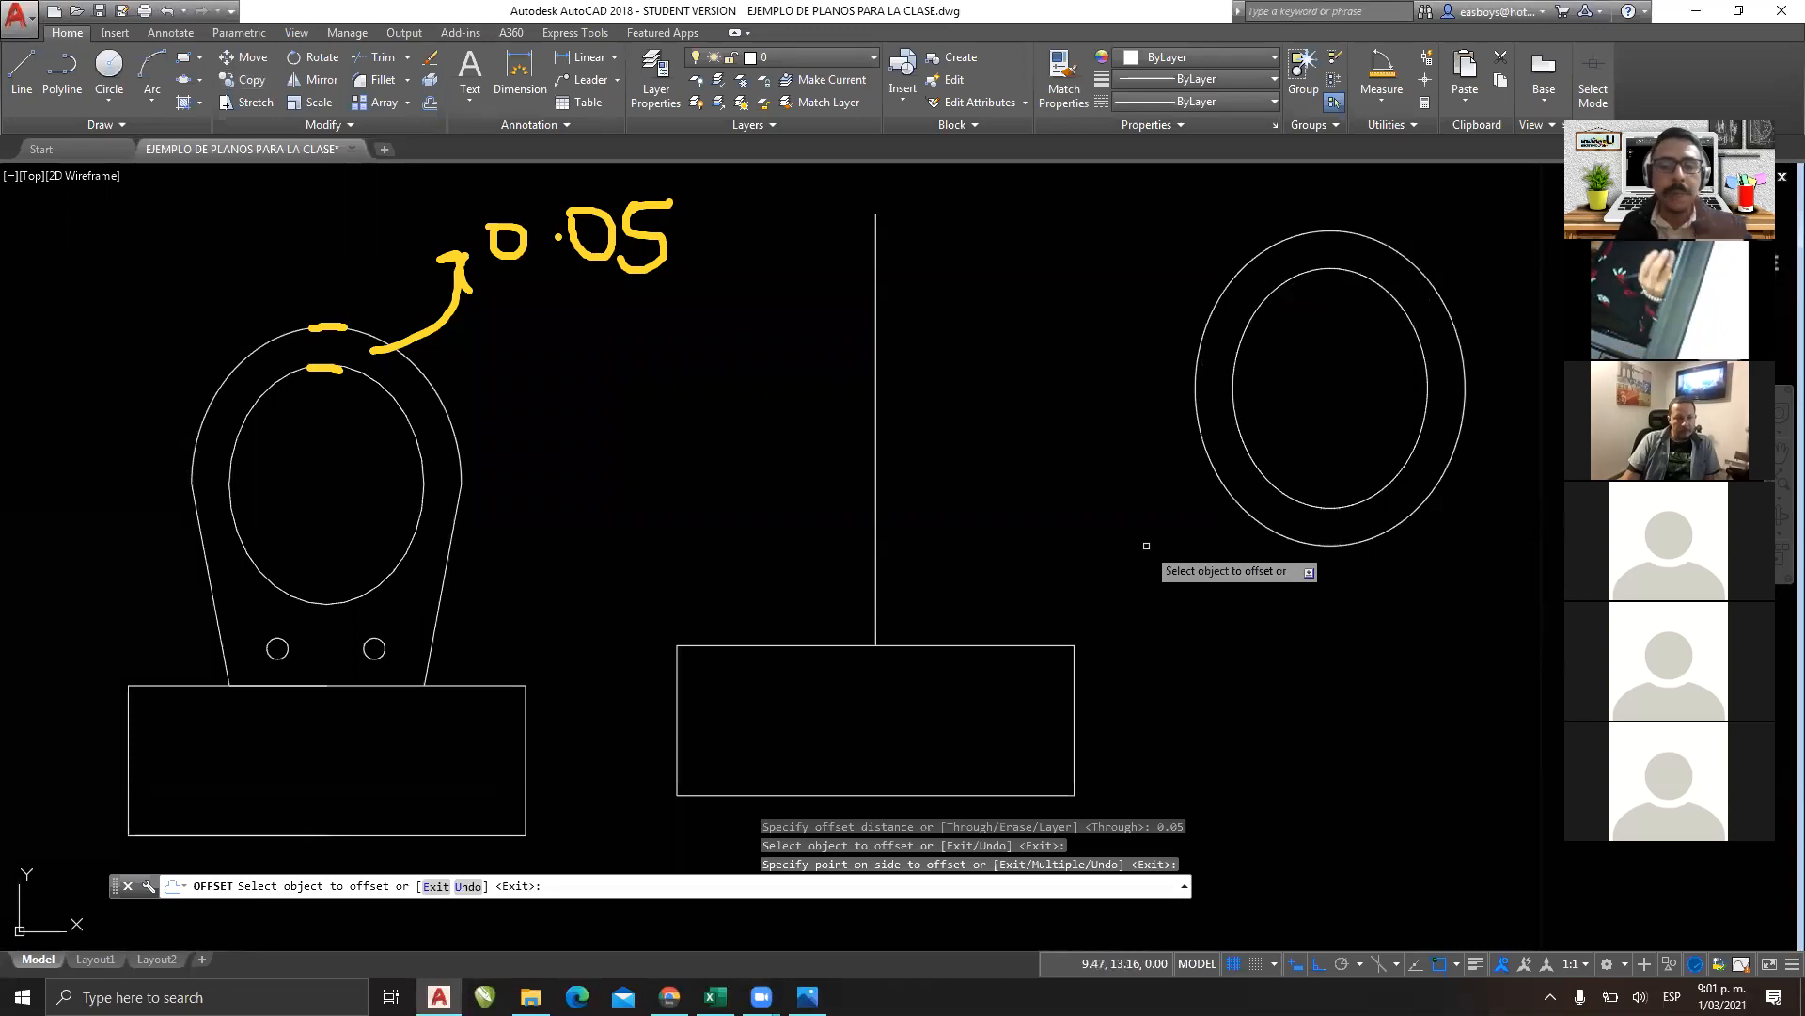
key(Escape)
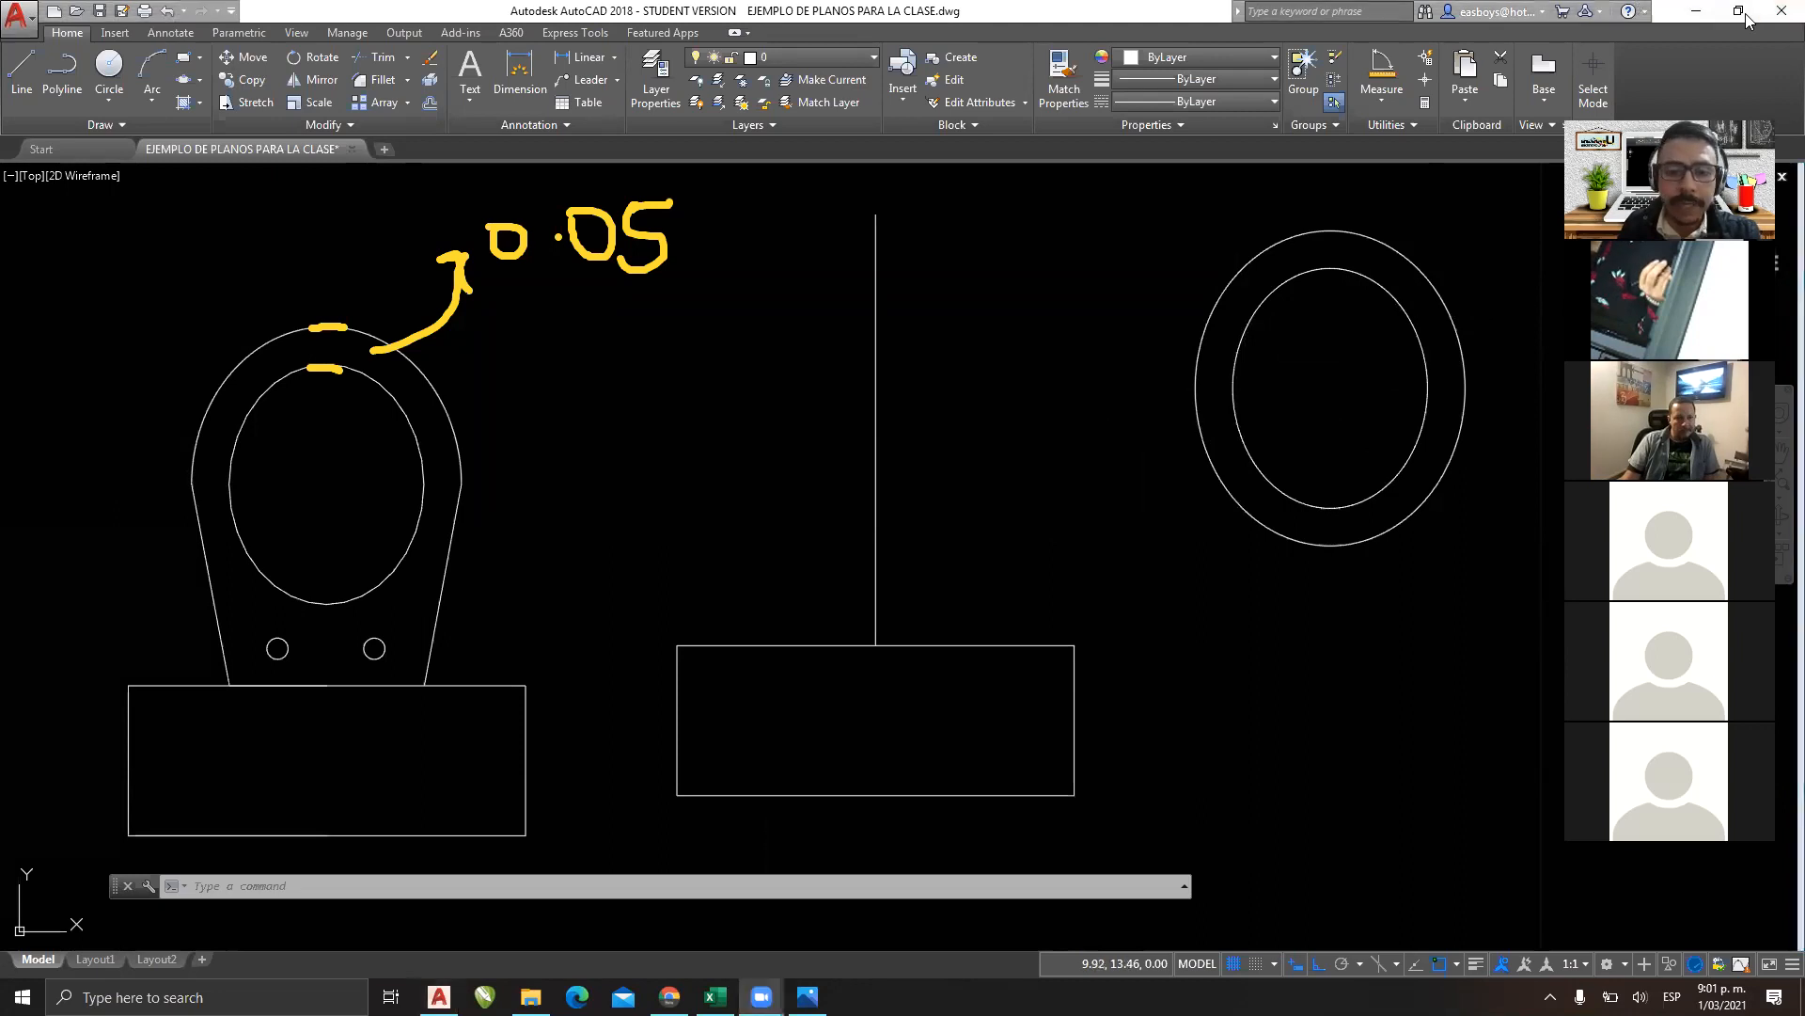
Outline the new tank temporarily in yellow and add a double-headed height arrow above it, labelled 0.475.
mouse_move(735, 636)
mouse_down()
mouse_move(686, 735)
mouse_move(965, 796)
mouse_move(1109, 799)
mouse_up()
mouse_move(1111, 723)
mouse_down()
mouse_move(872, 636)
mouse_move(735, 643)
mouse_up()
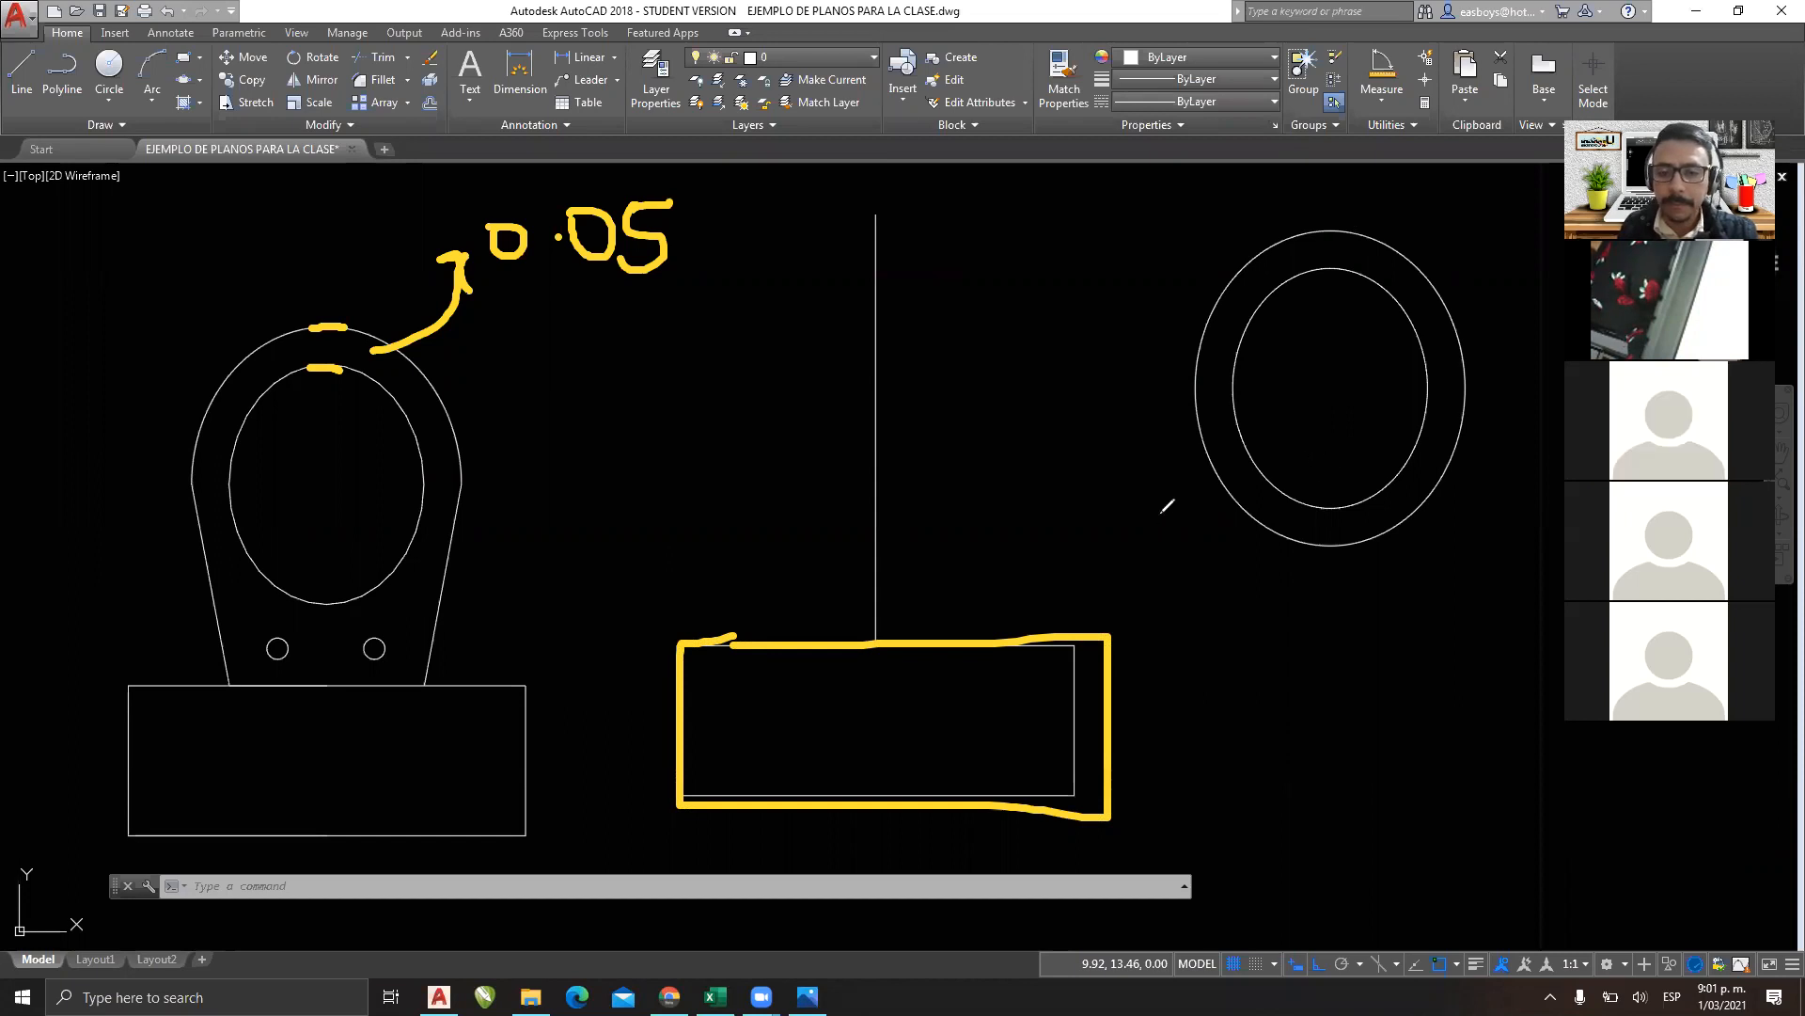
mouse_move(1126, 203)
mouse_down()
mouse_move(1164, 221)
mouse_move(1135, 316)
mouse_move(1131, 613)
mouse_move(1173, 579)
mouse_up()
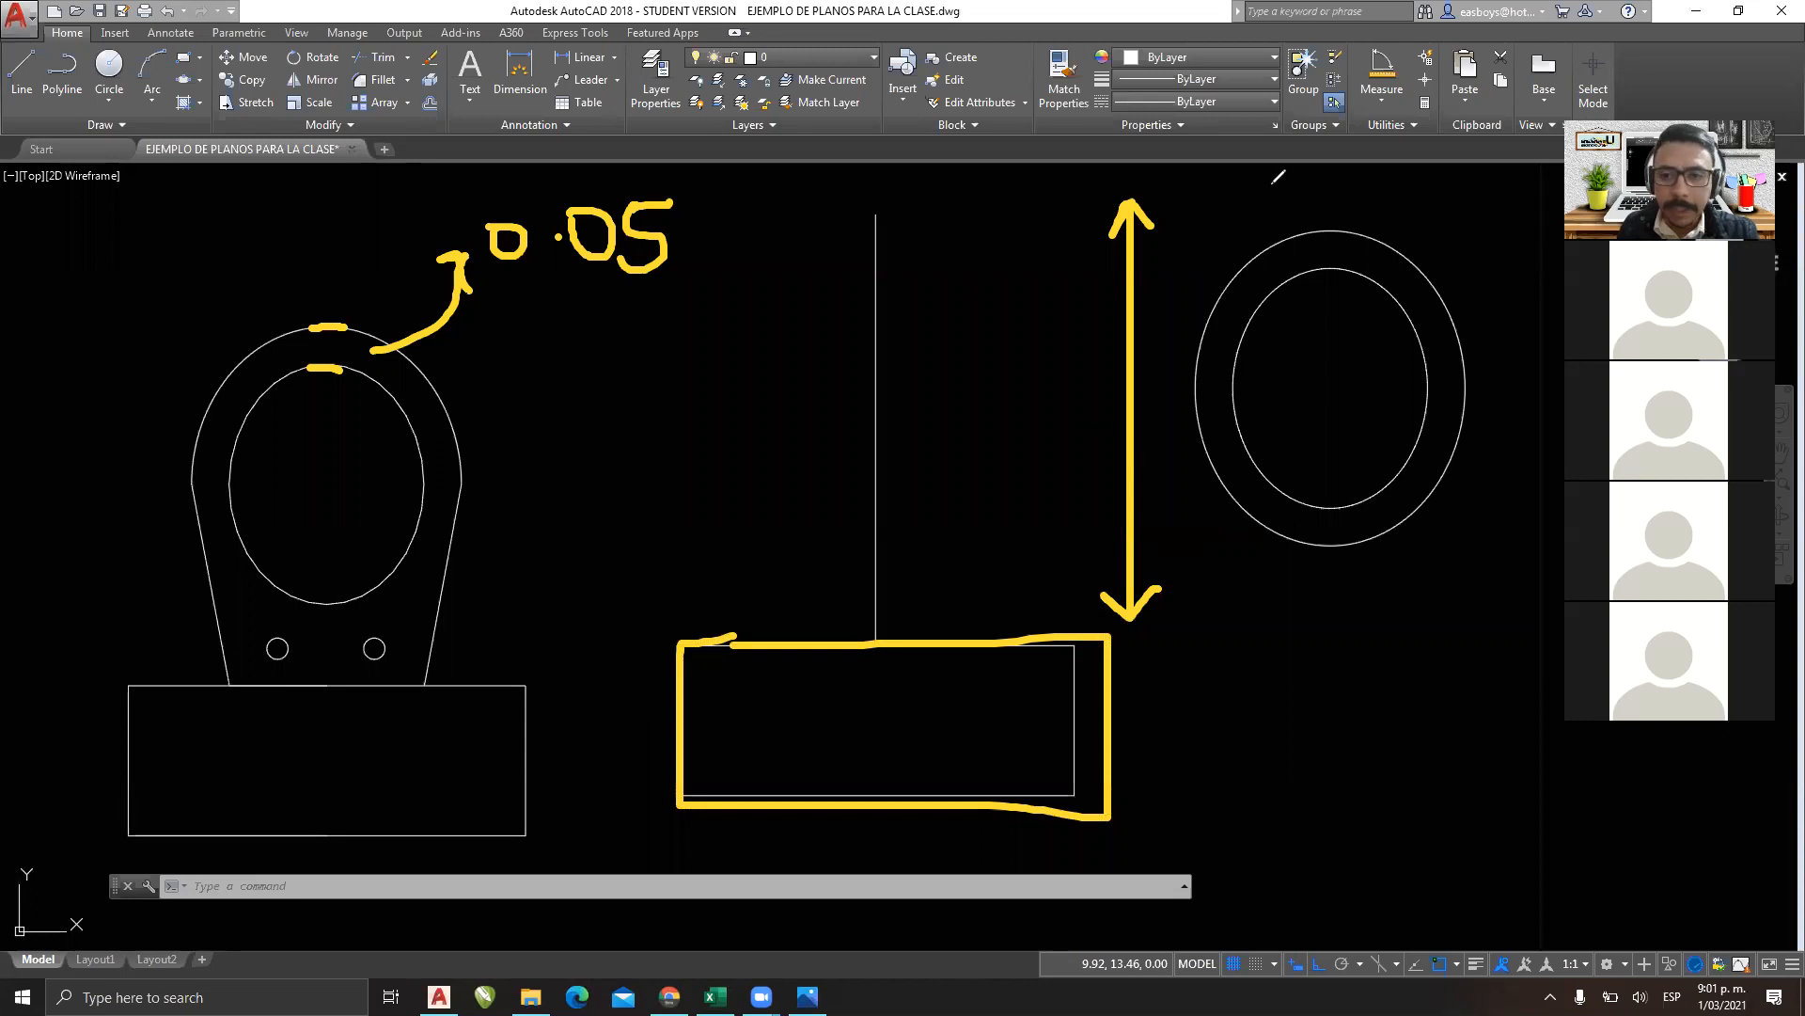
mouse_move(1272, 183)
mouse_down()
mouse_move(1262, 198)
mouse_move(1352, 175)
mouse_move(1355, 227)
mouse_up()
click(1309, 188)
mouse_move(1371, 192)
mouse_down()
mouse_move(1391, 226)
mouse_move(1429, 233)
mouse_move(1440, 169)
mouse_up()
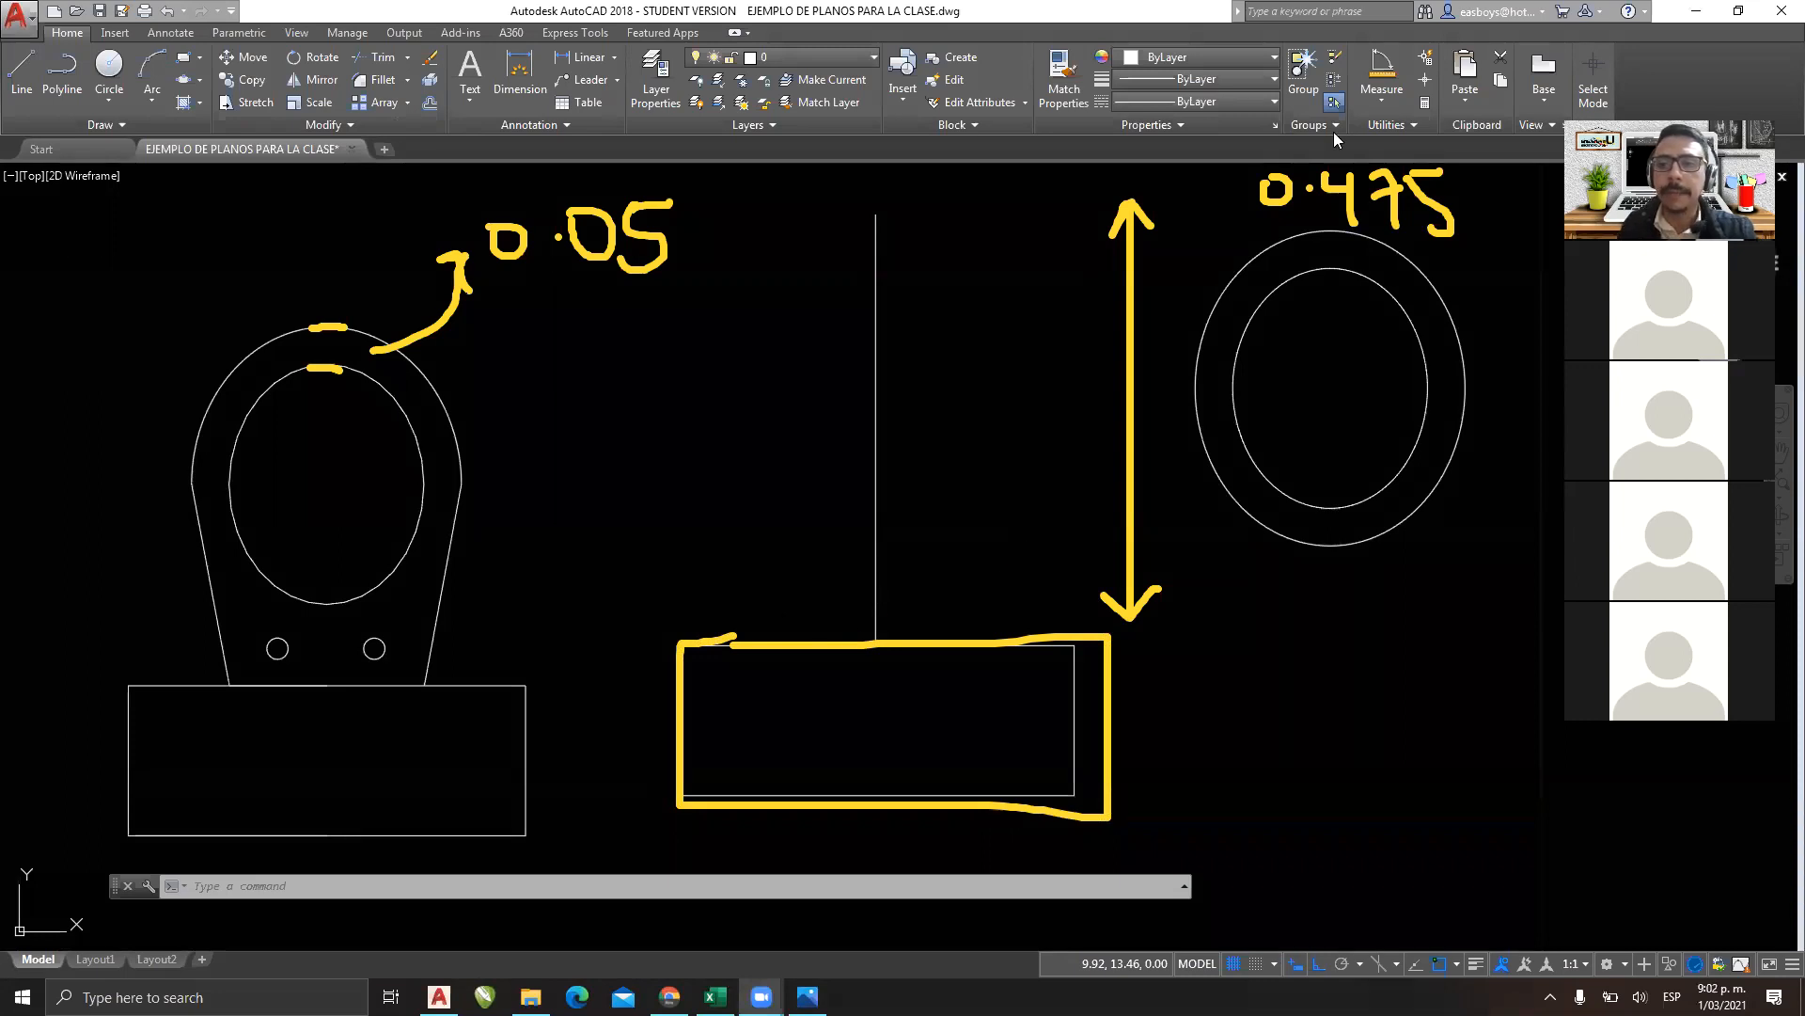
click(733, 712)
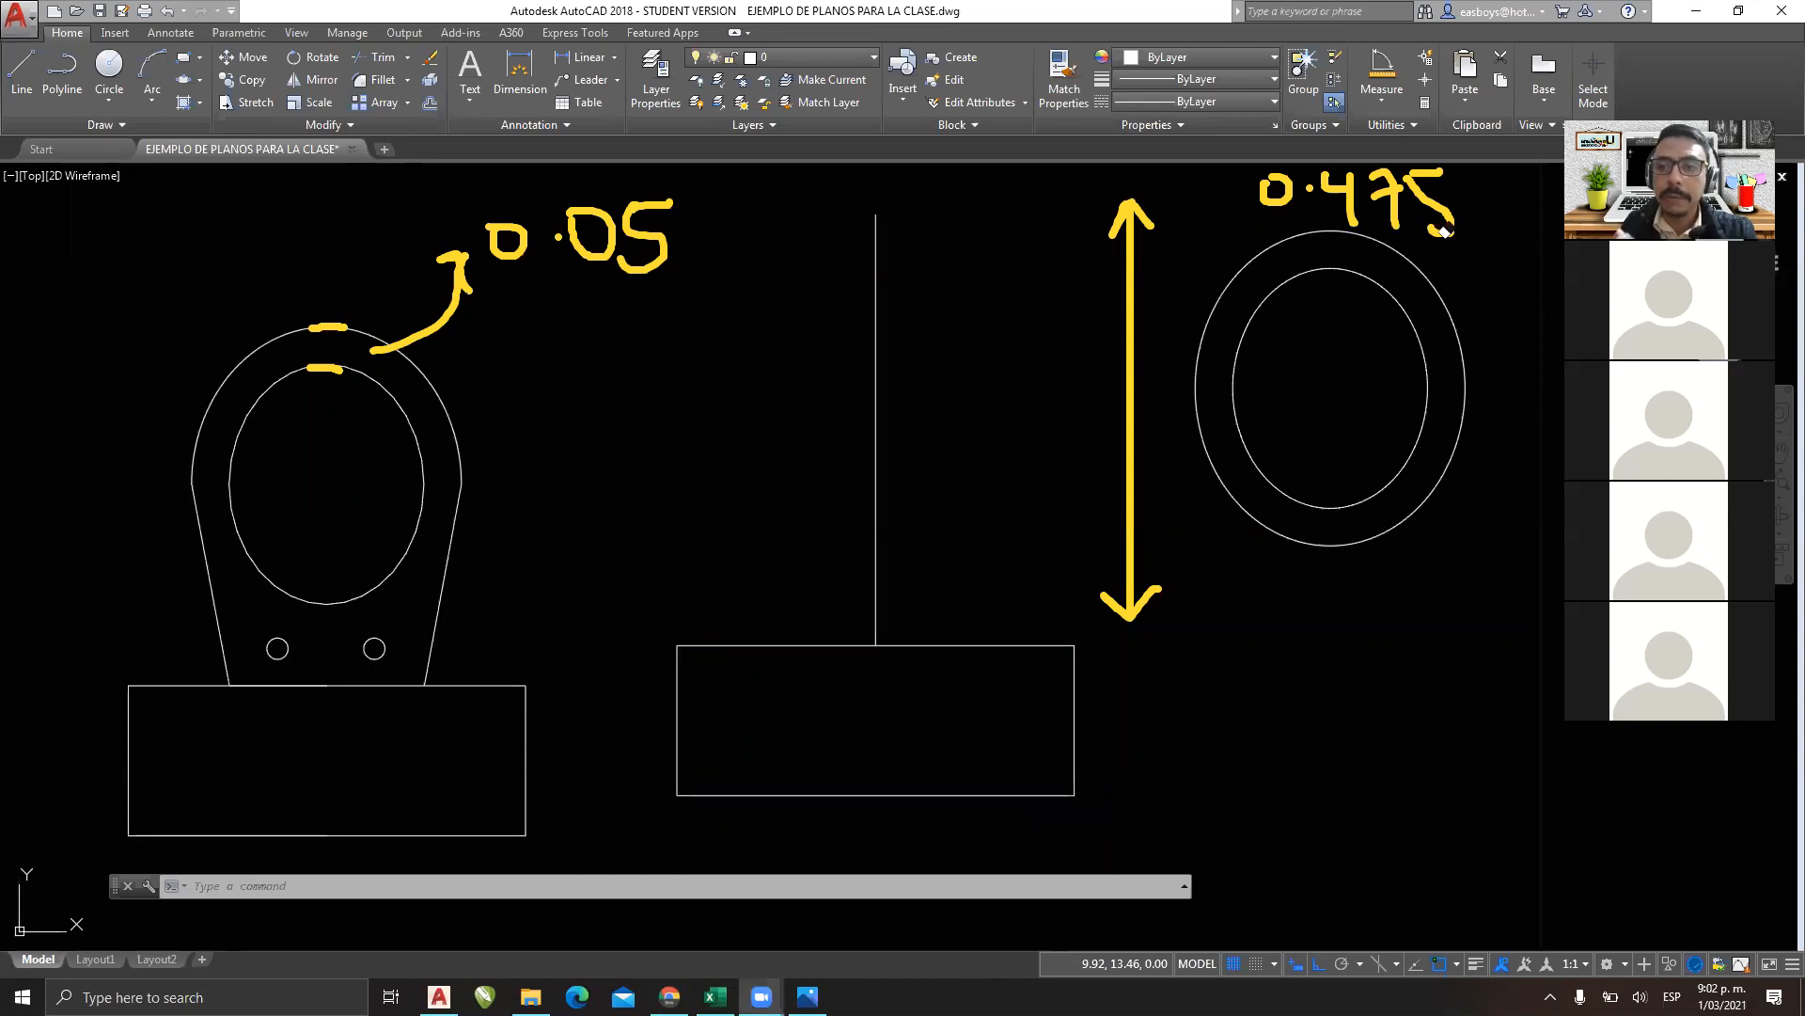
Draw a line 0.475 up from the new tank's upper left corner, continuing about 0.4 horizontally across the centre line.
click(17, 65)
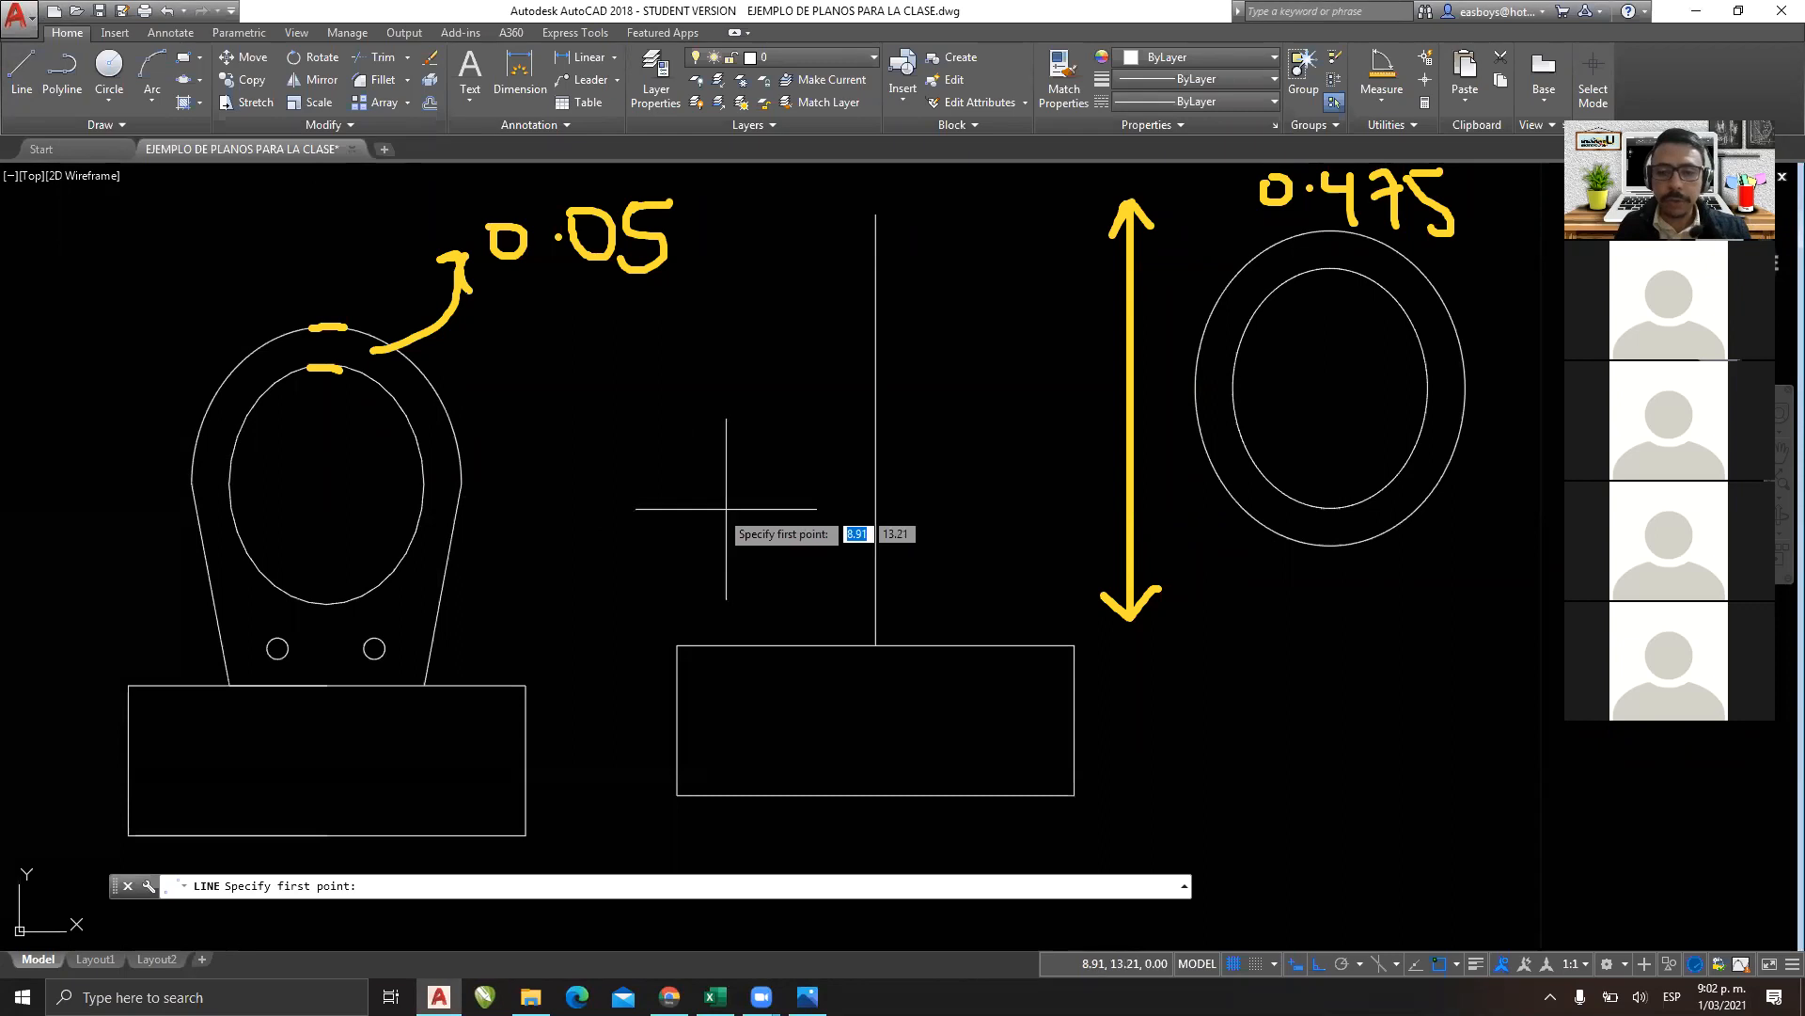
click(677, 645)
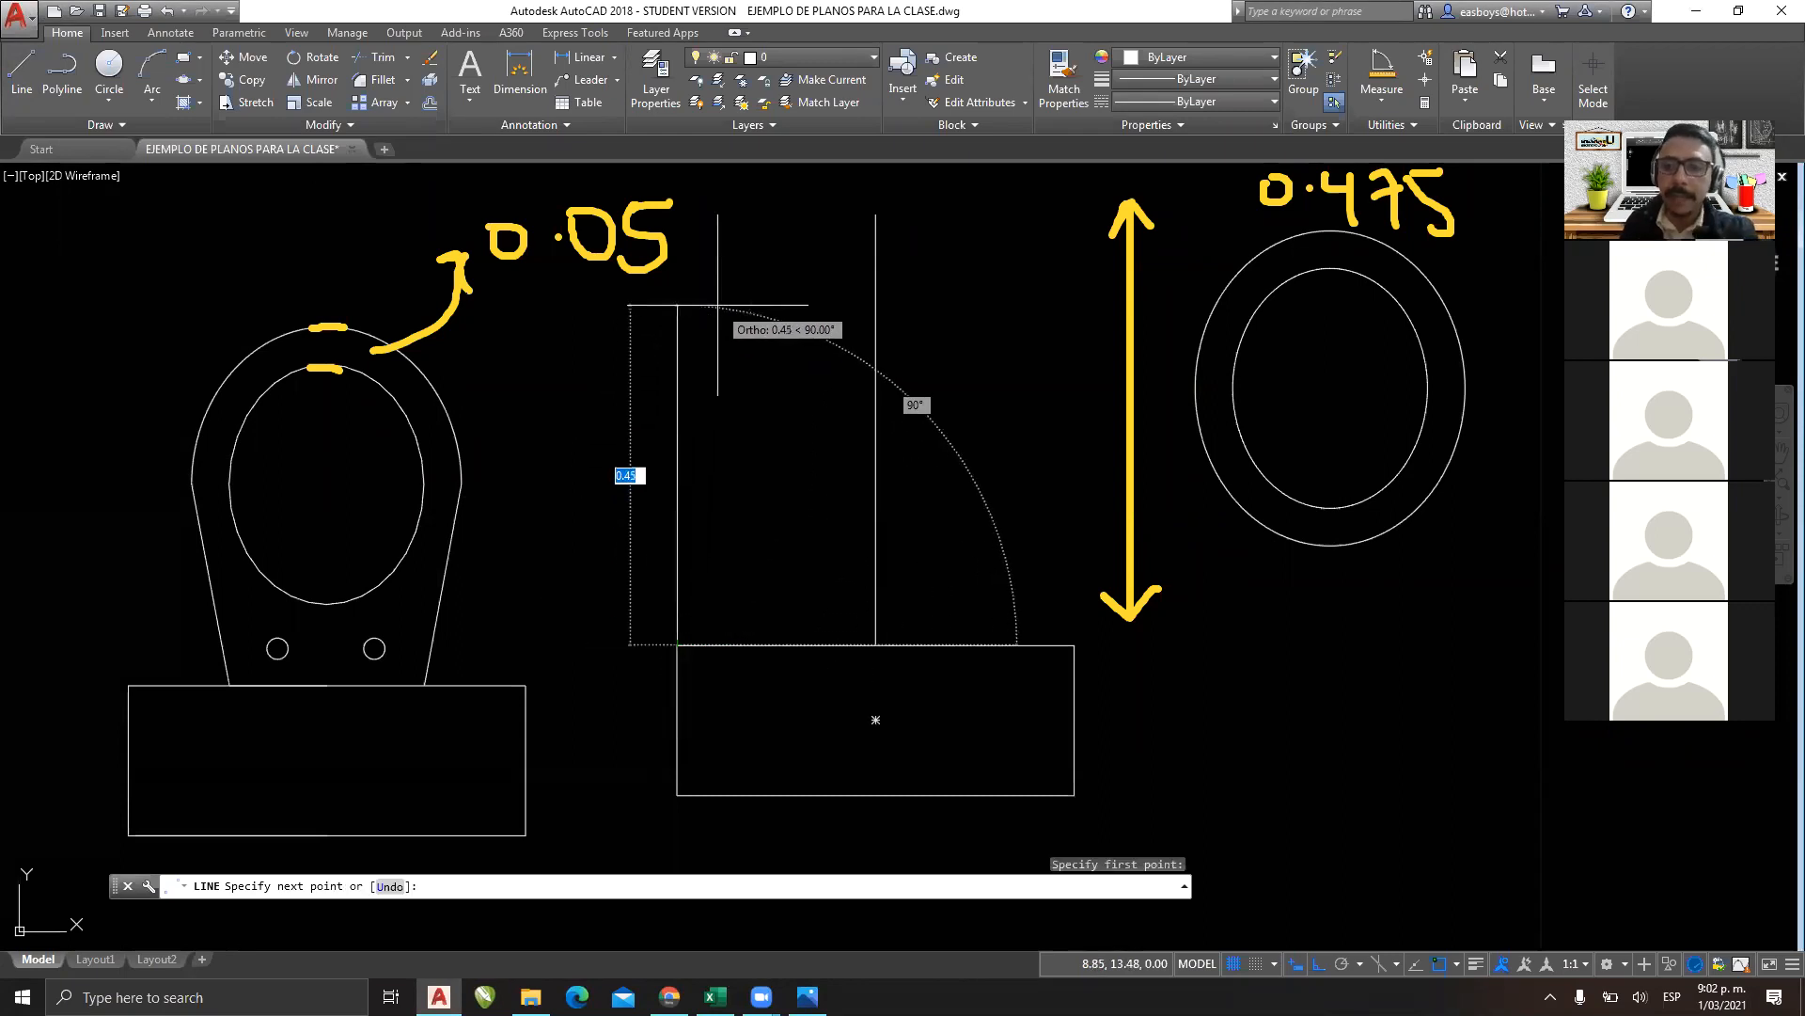
text(0.475)
key(Return)
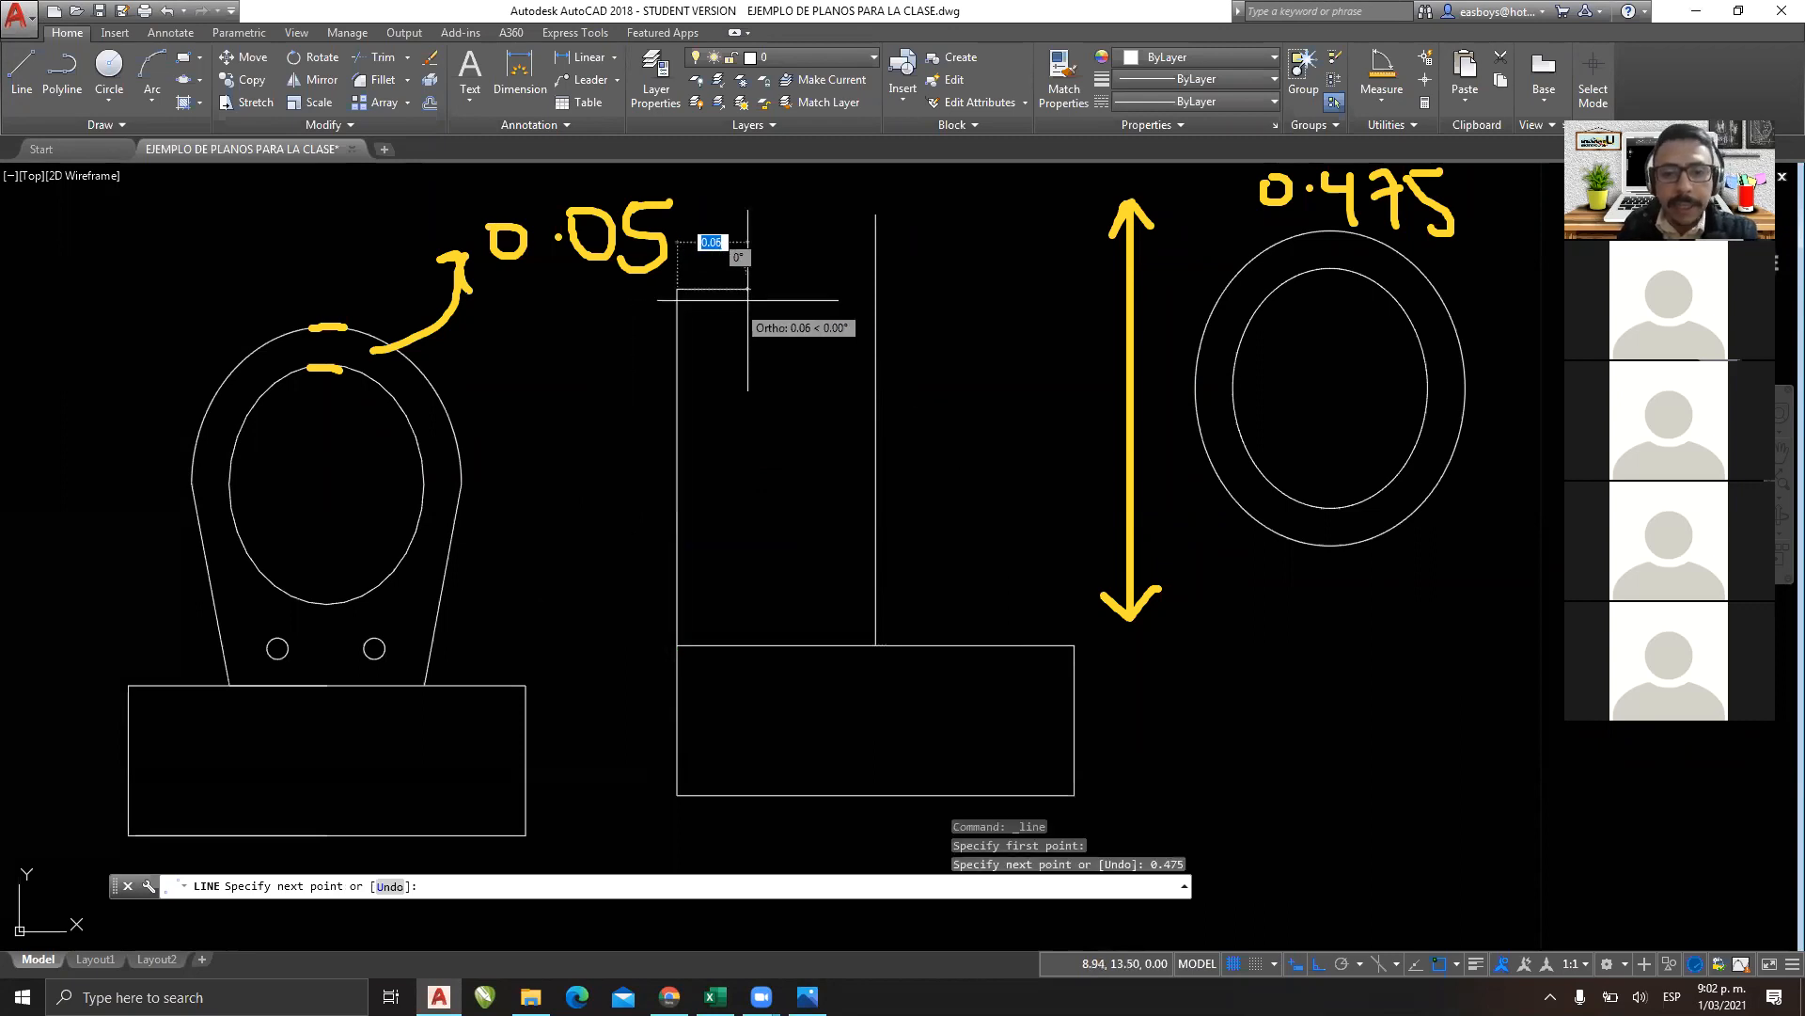
click(981, 288)
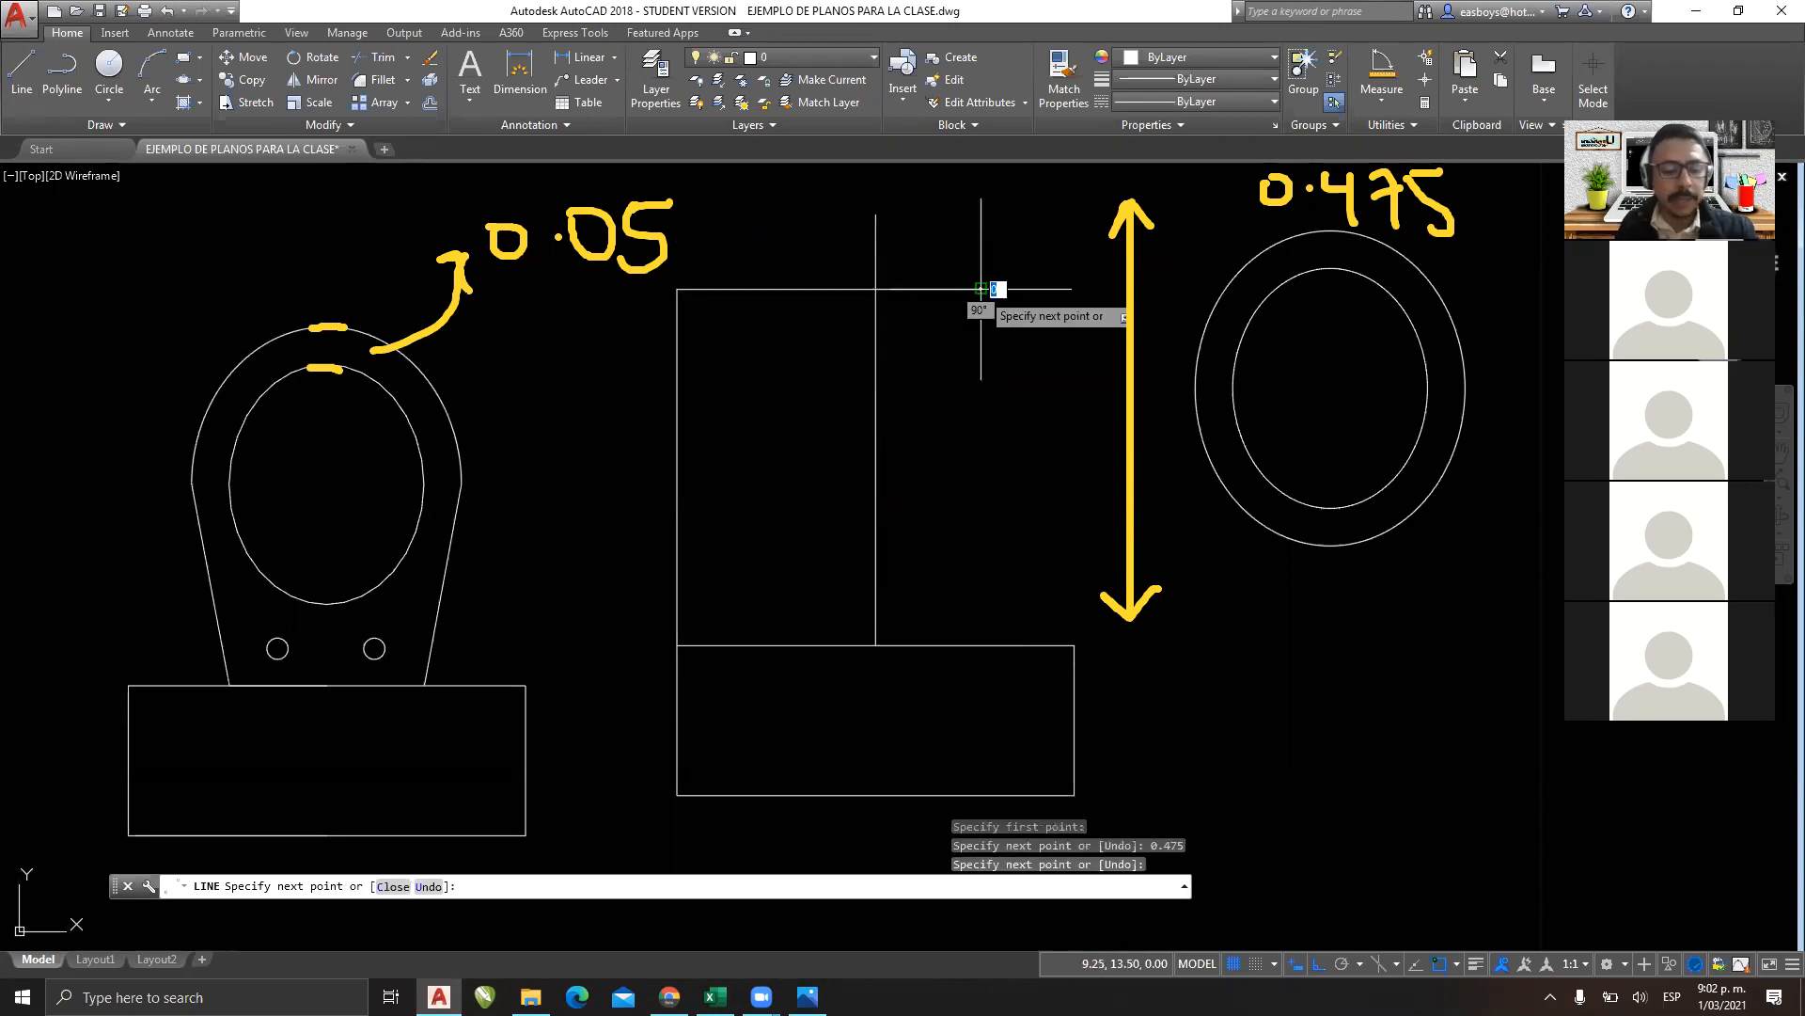
key(Escape)
key(Escape)
key(Escape)
key(Escape)
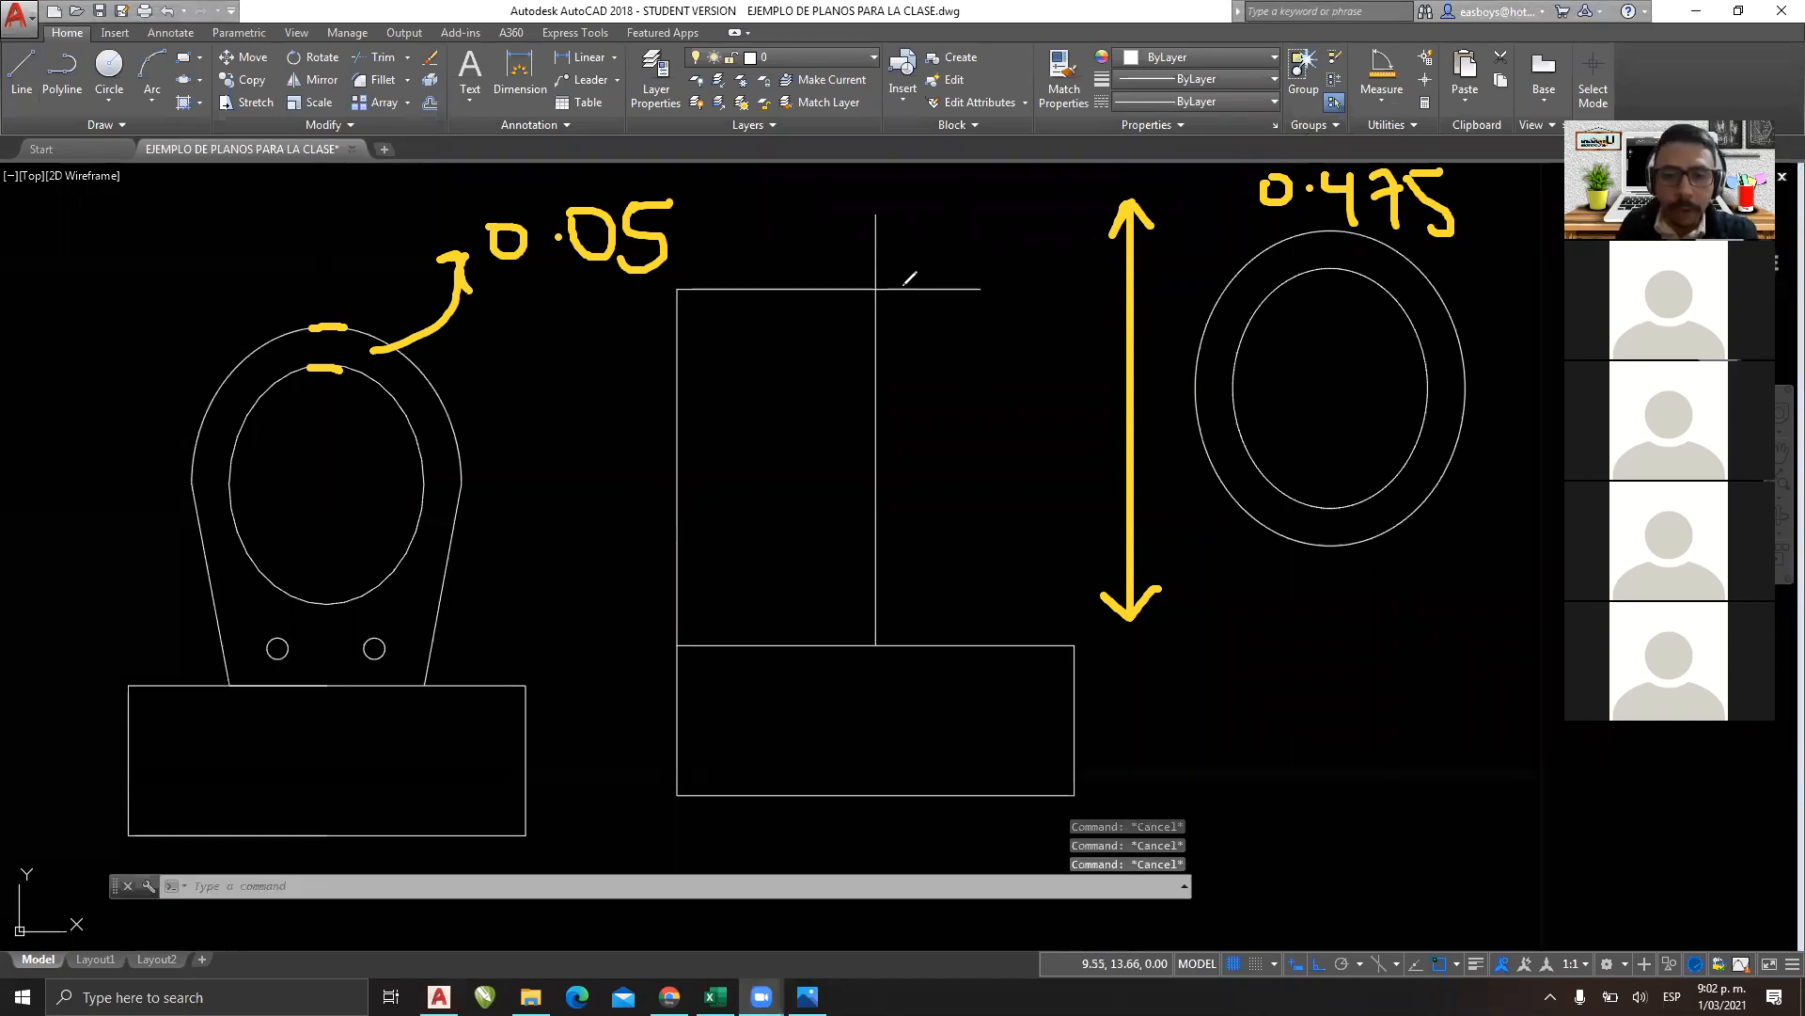
Circle the guide line's crossing with the centre line, link it to the ellipse's top in yellow, and erase both marks.
mouse_move(881, 273)
mouse_down()
mouse_move(865, 299)
mouse_move(905, 278)
mouse_up()
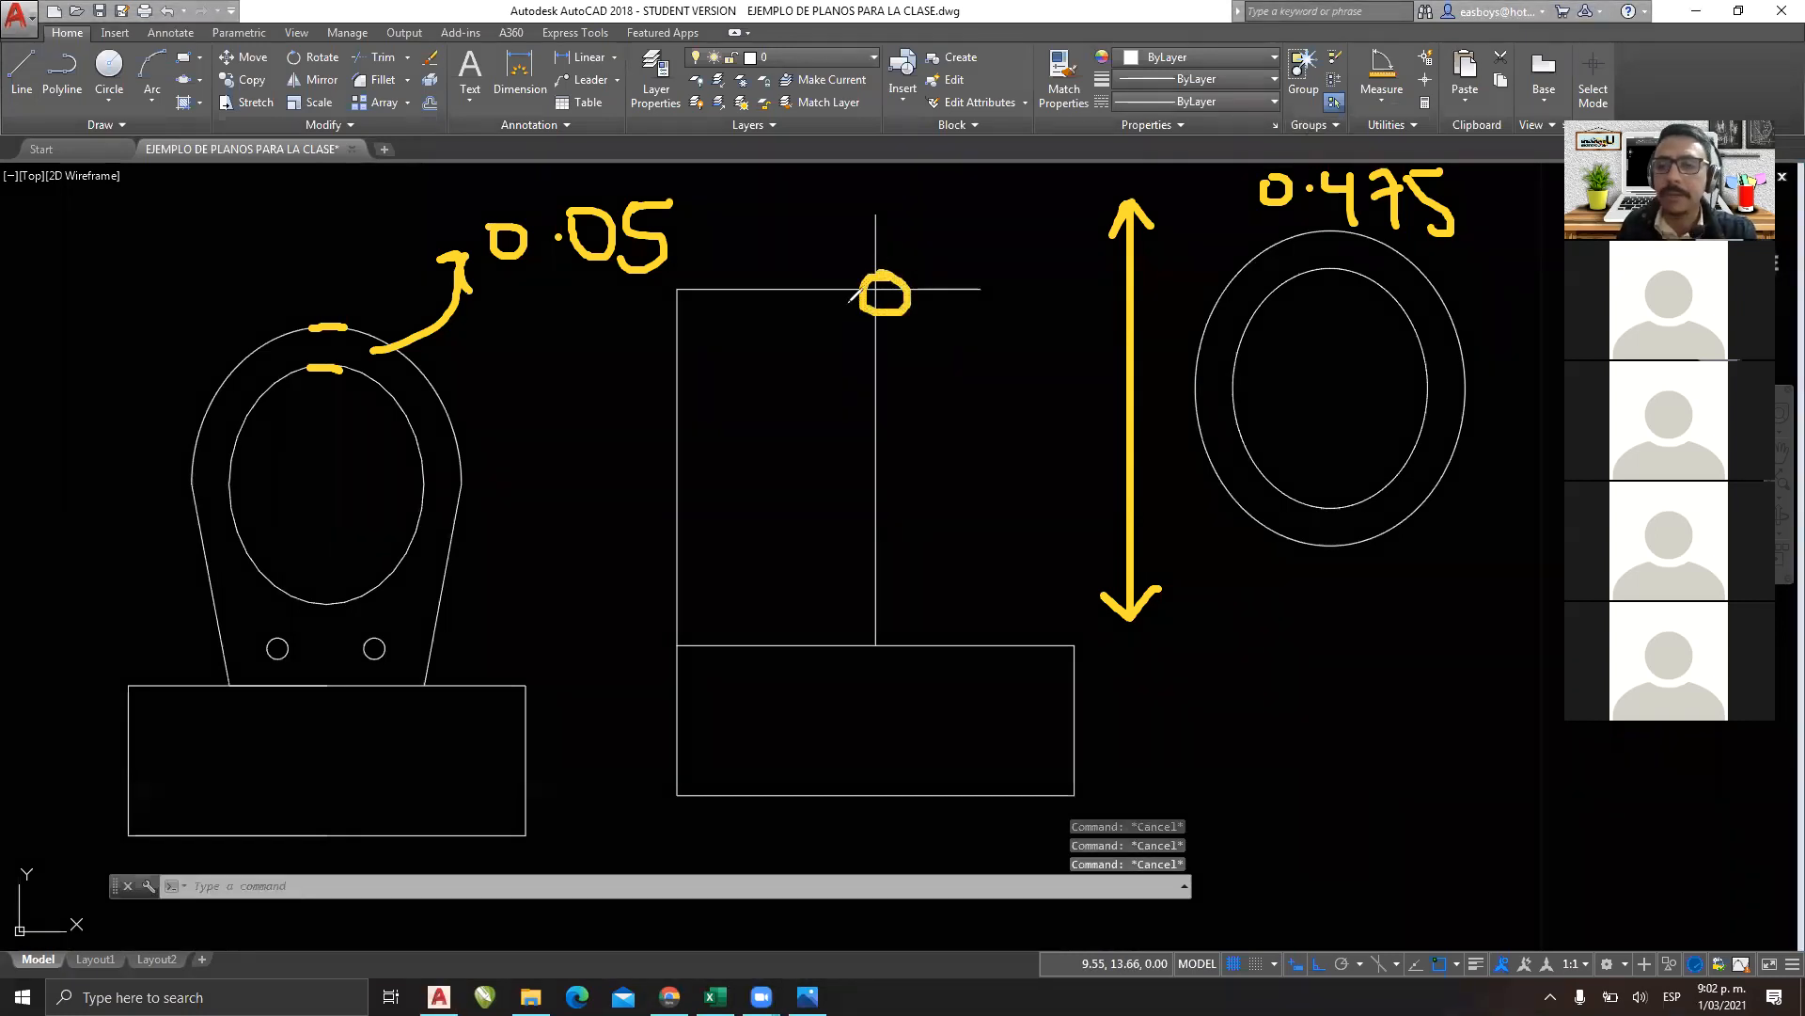
drag(898, 325, 981, 395)
mouse_move(1162, 414)
mouse_down()
mouse_move(1307, 376)
mouse_move(1326, 221)
mouse_move(1290, 252)
mouse_move(1354, 235)
mouse_move(1343, 246)
mouse_move(1317, 216)
mouse_move(1330, 226)
mouse_up()
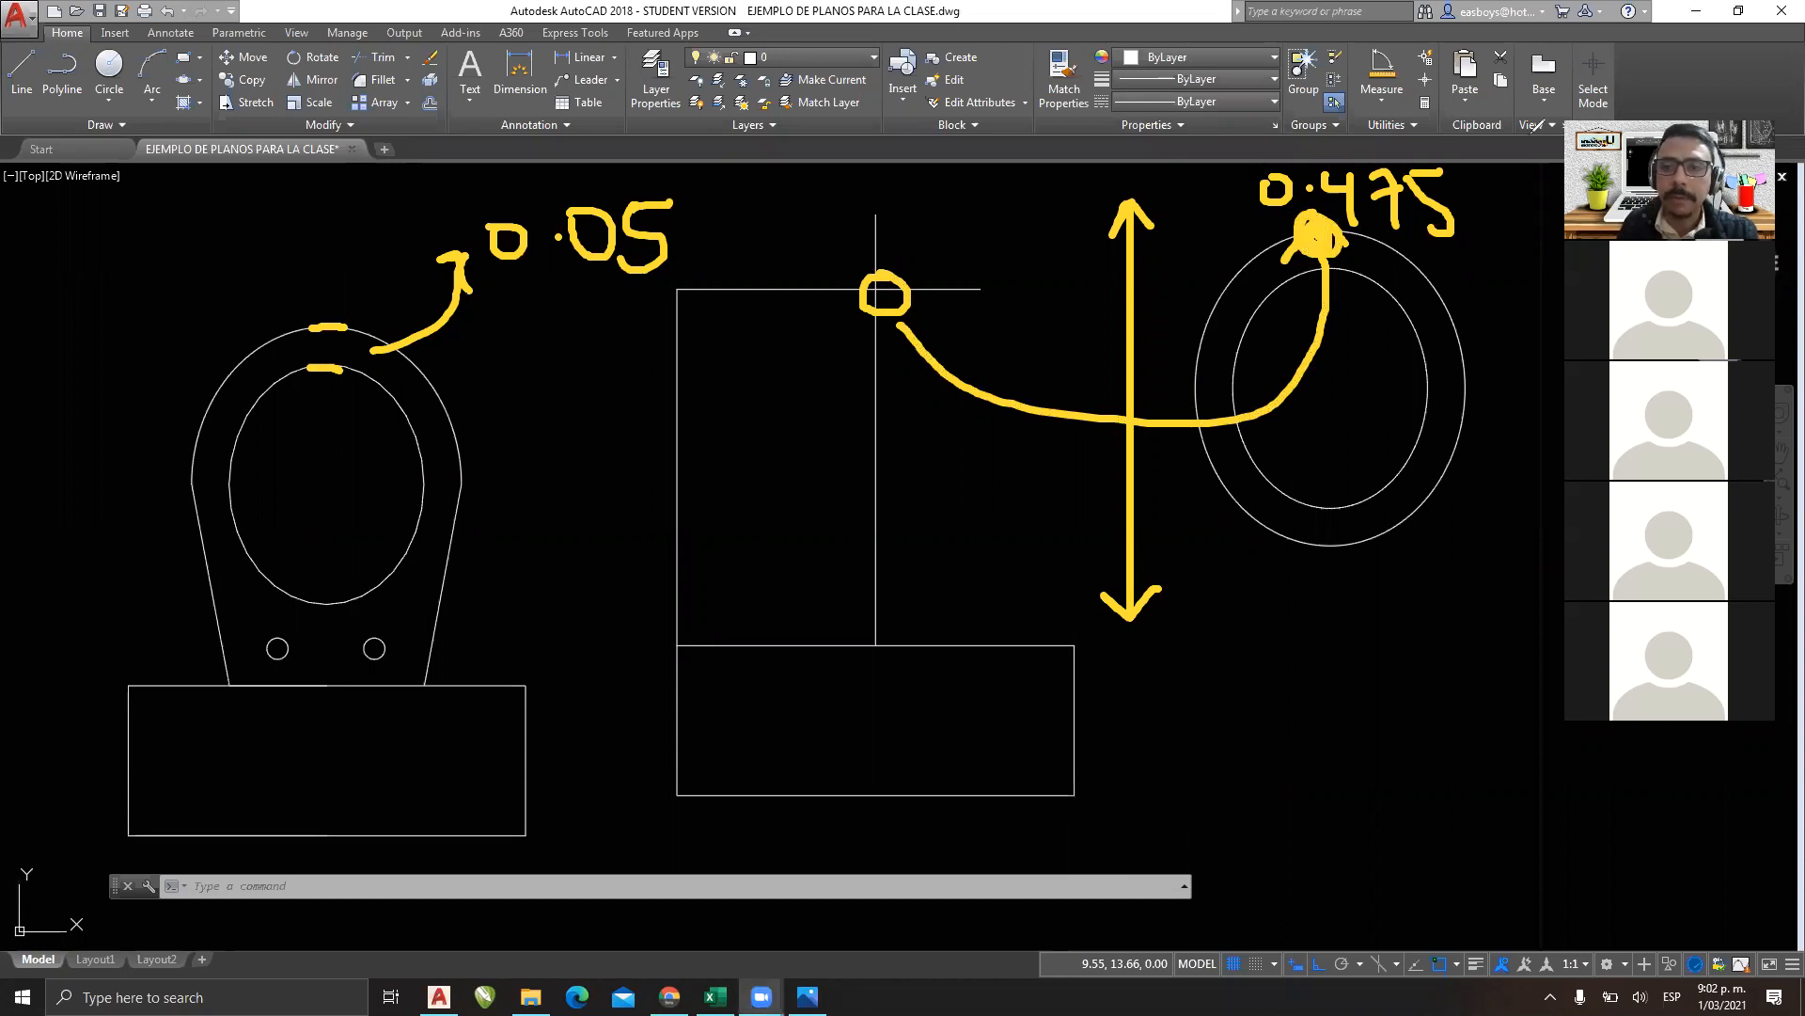
click(1012, 426)
click(1321, 230)
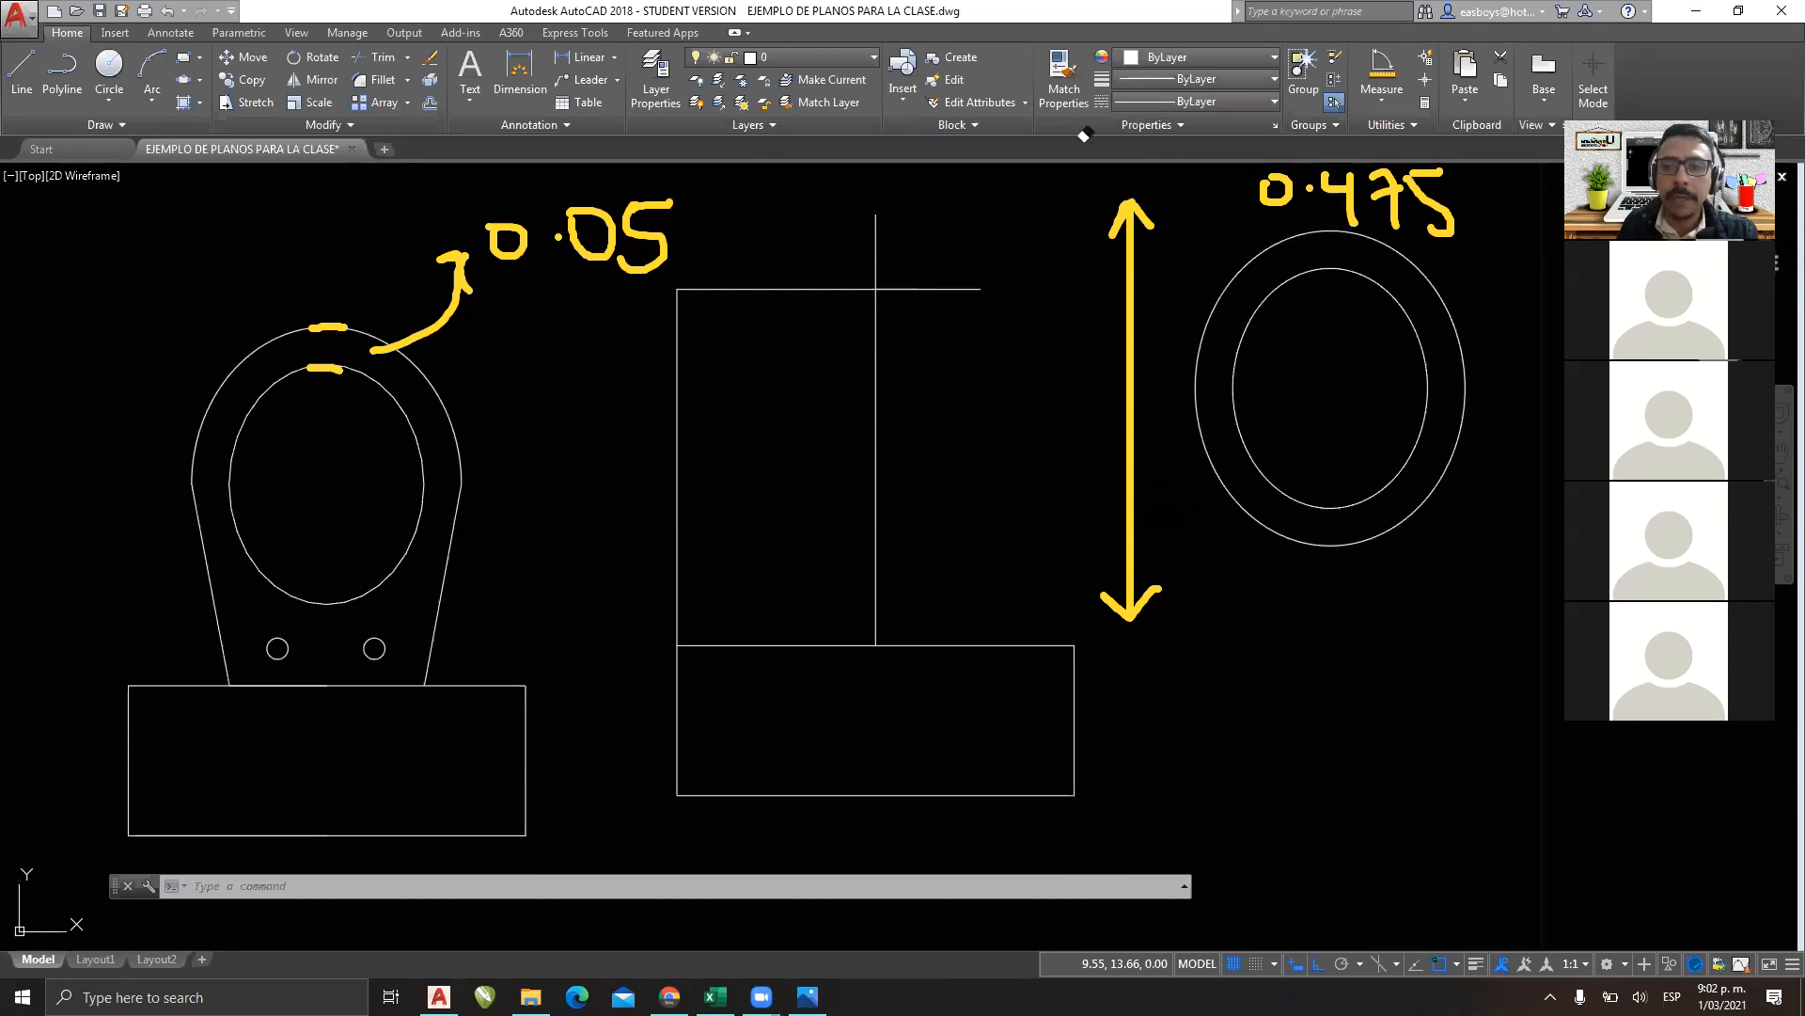
Try moving both ellipses so the outer one's top meets the guide line's crossing with the centre line, and undo the move.
click(246, 56)
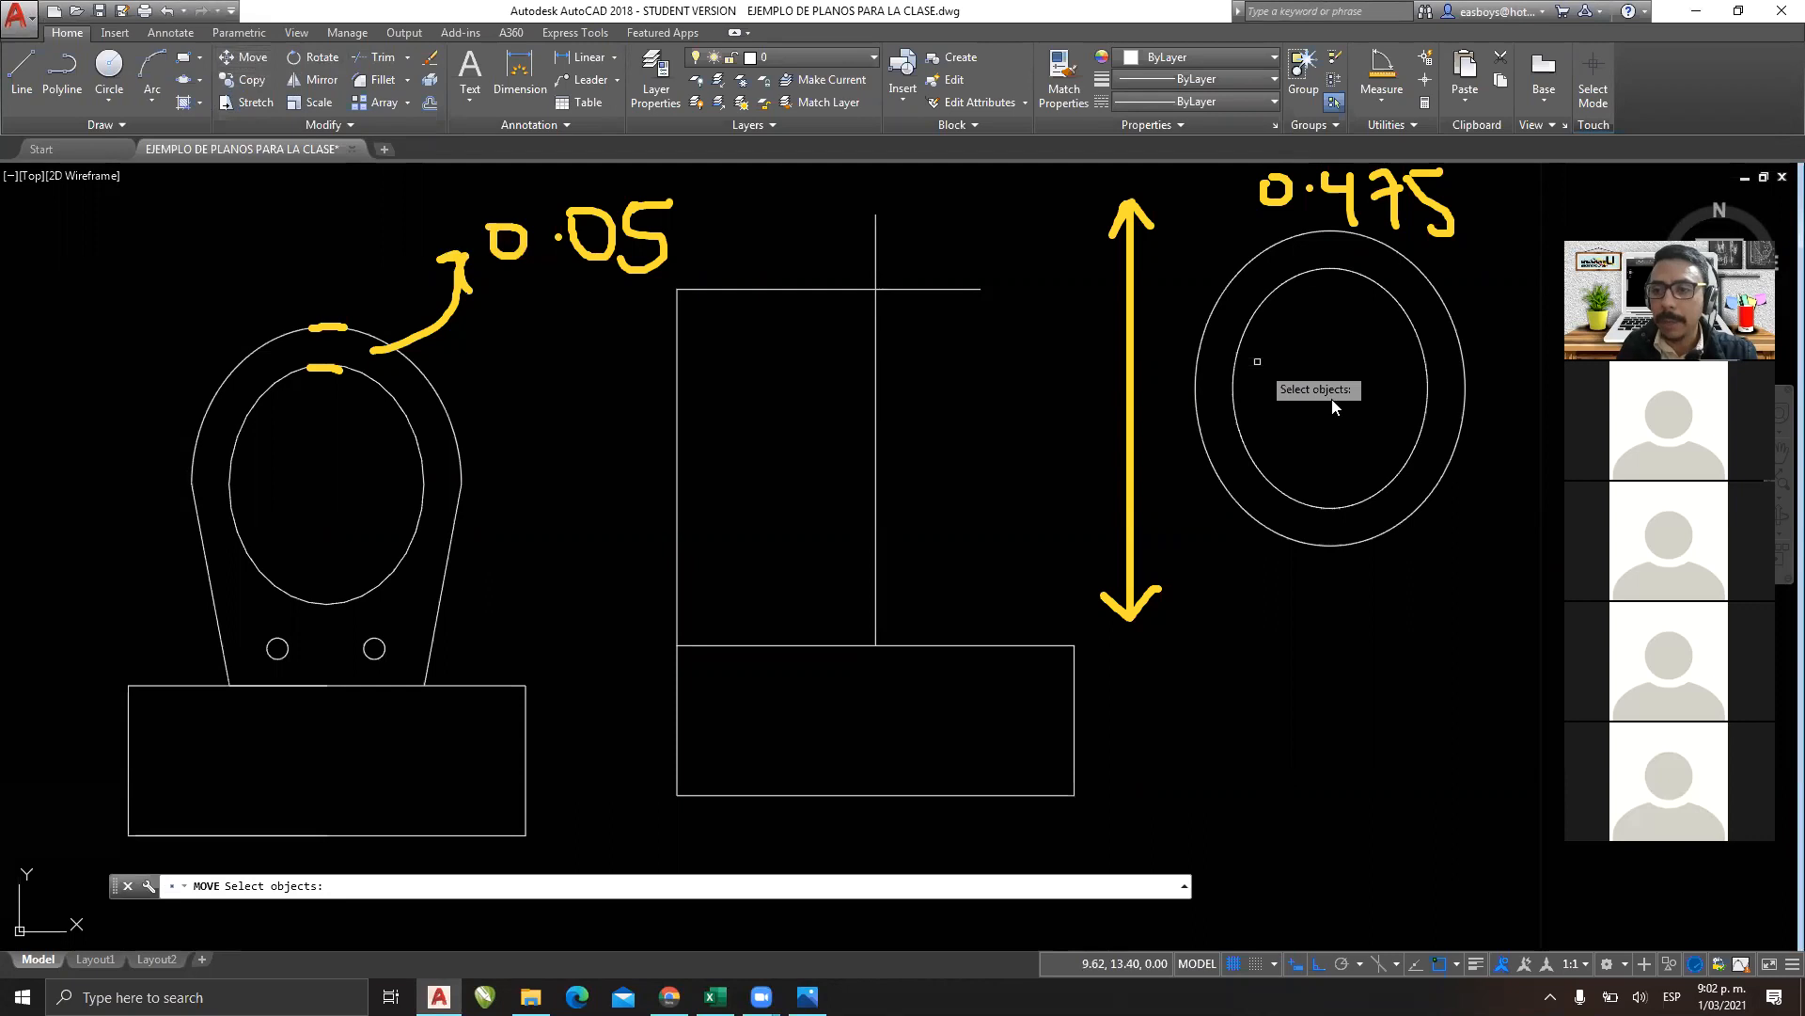
click(1351, 424)
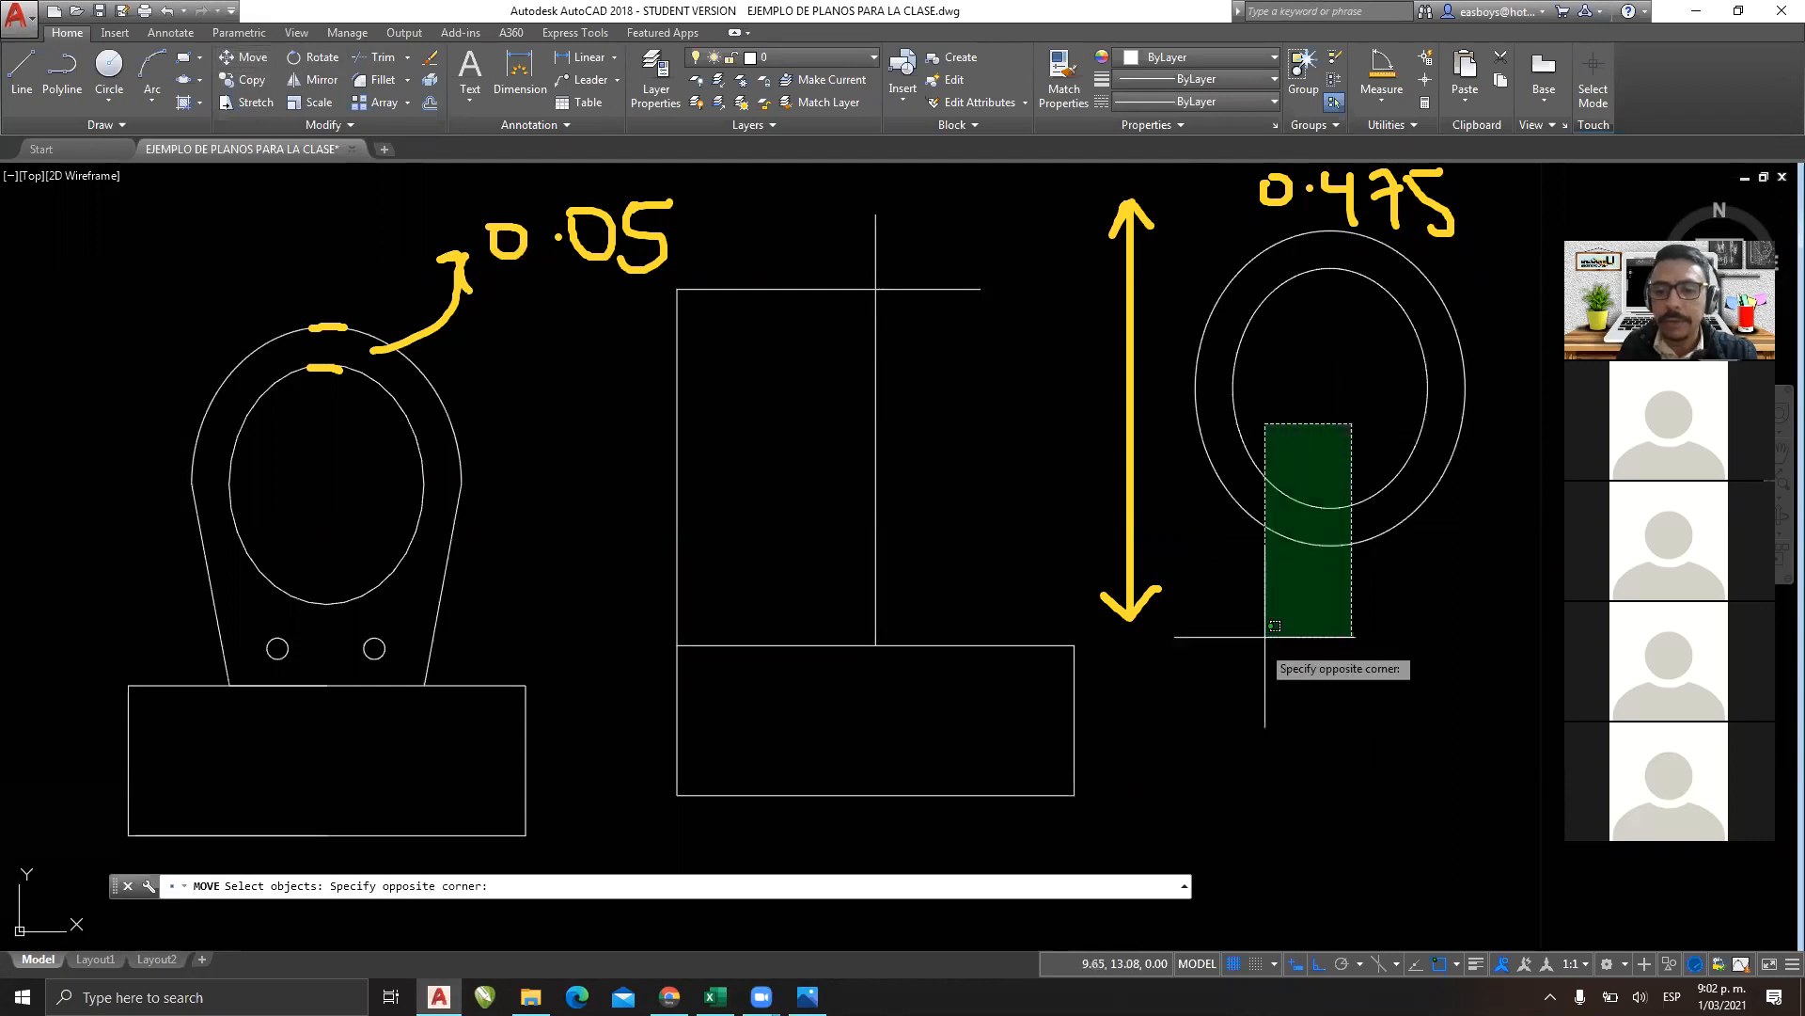
click(1246, 690)
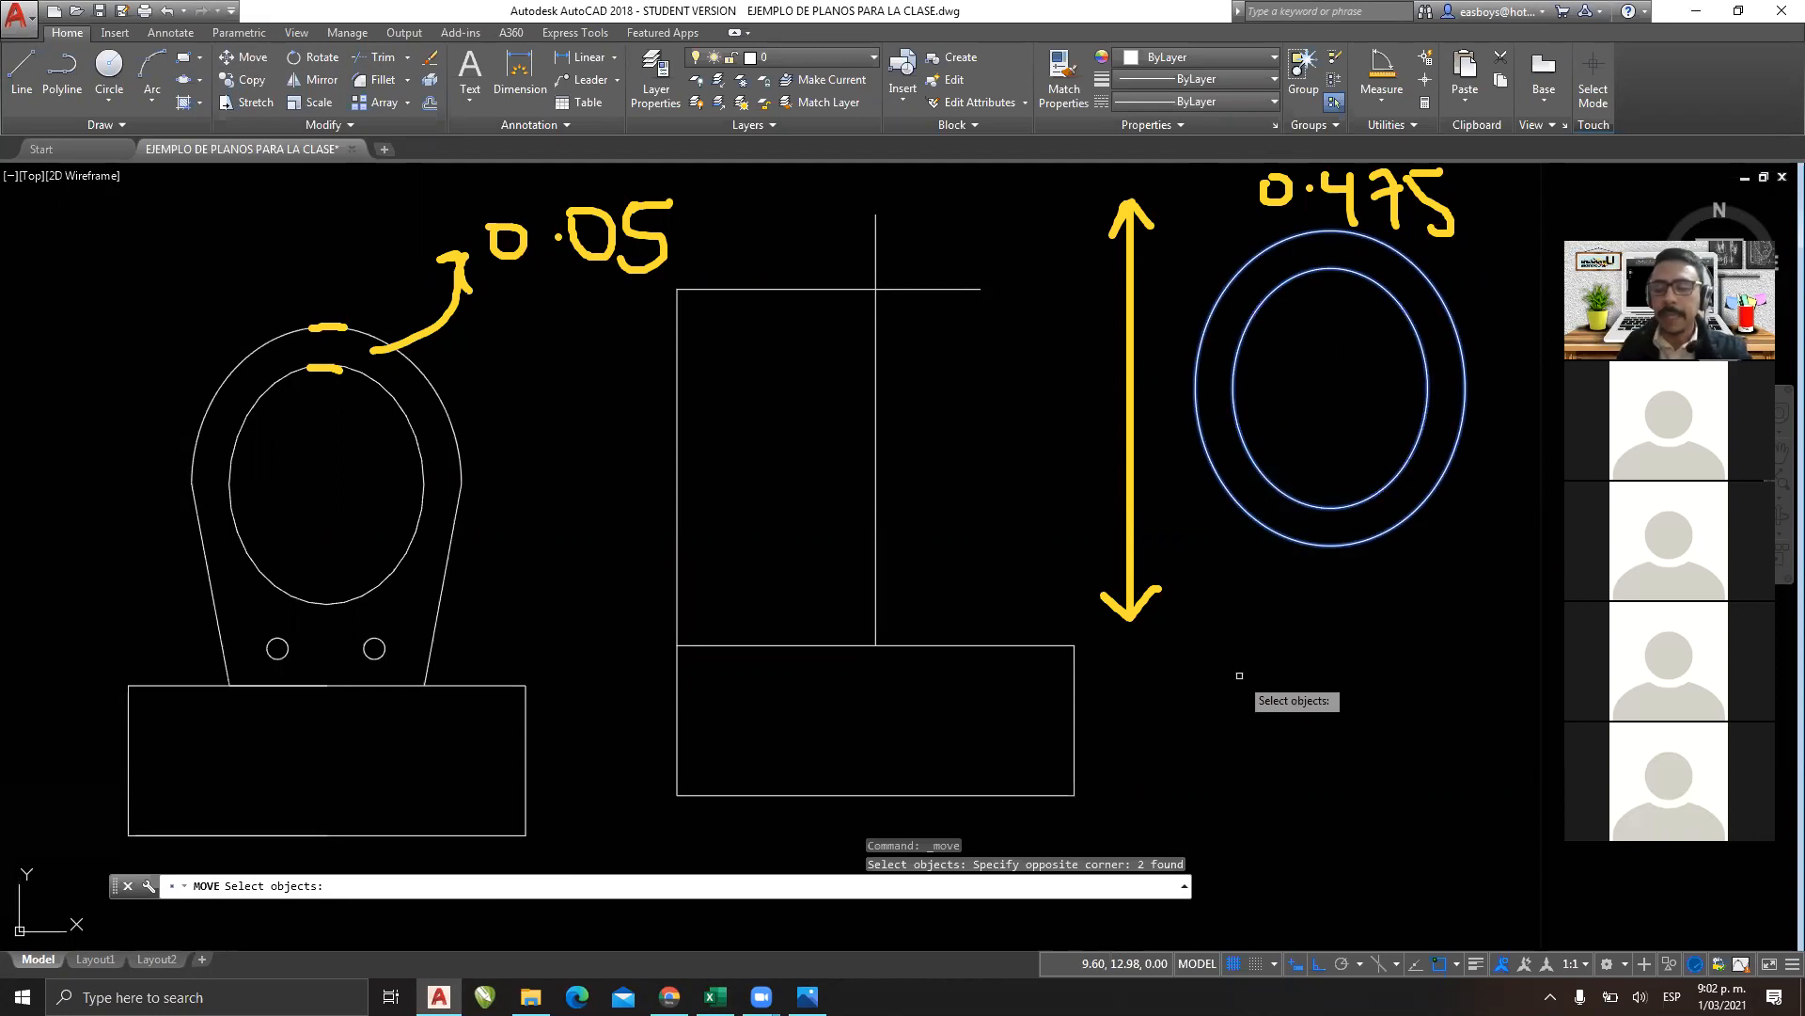
key(Return)
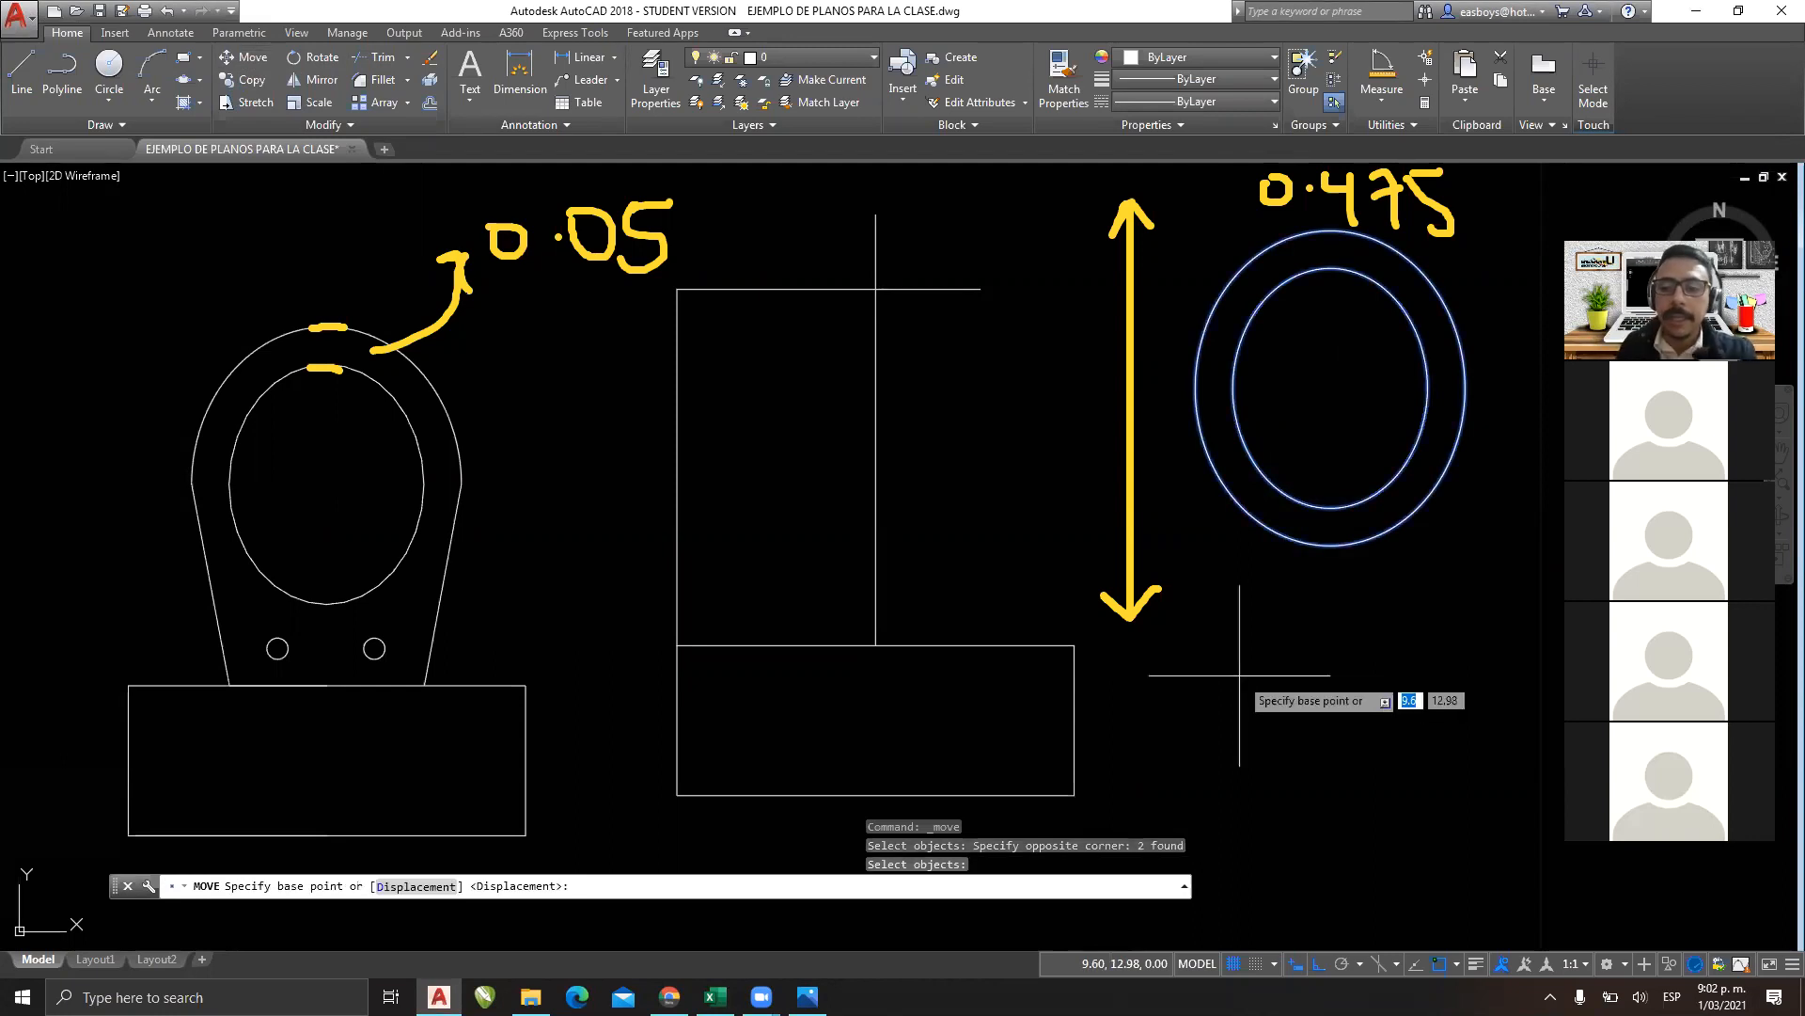
click(1455, 966)
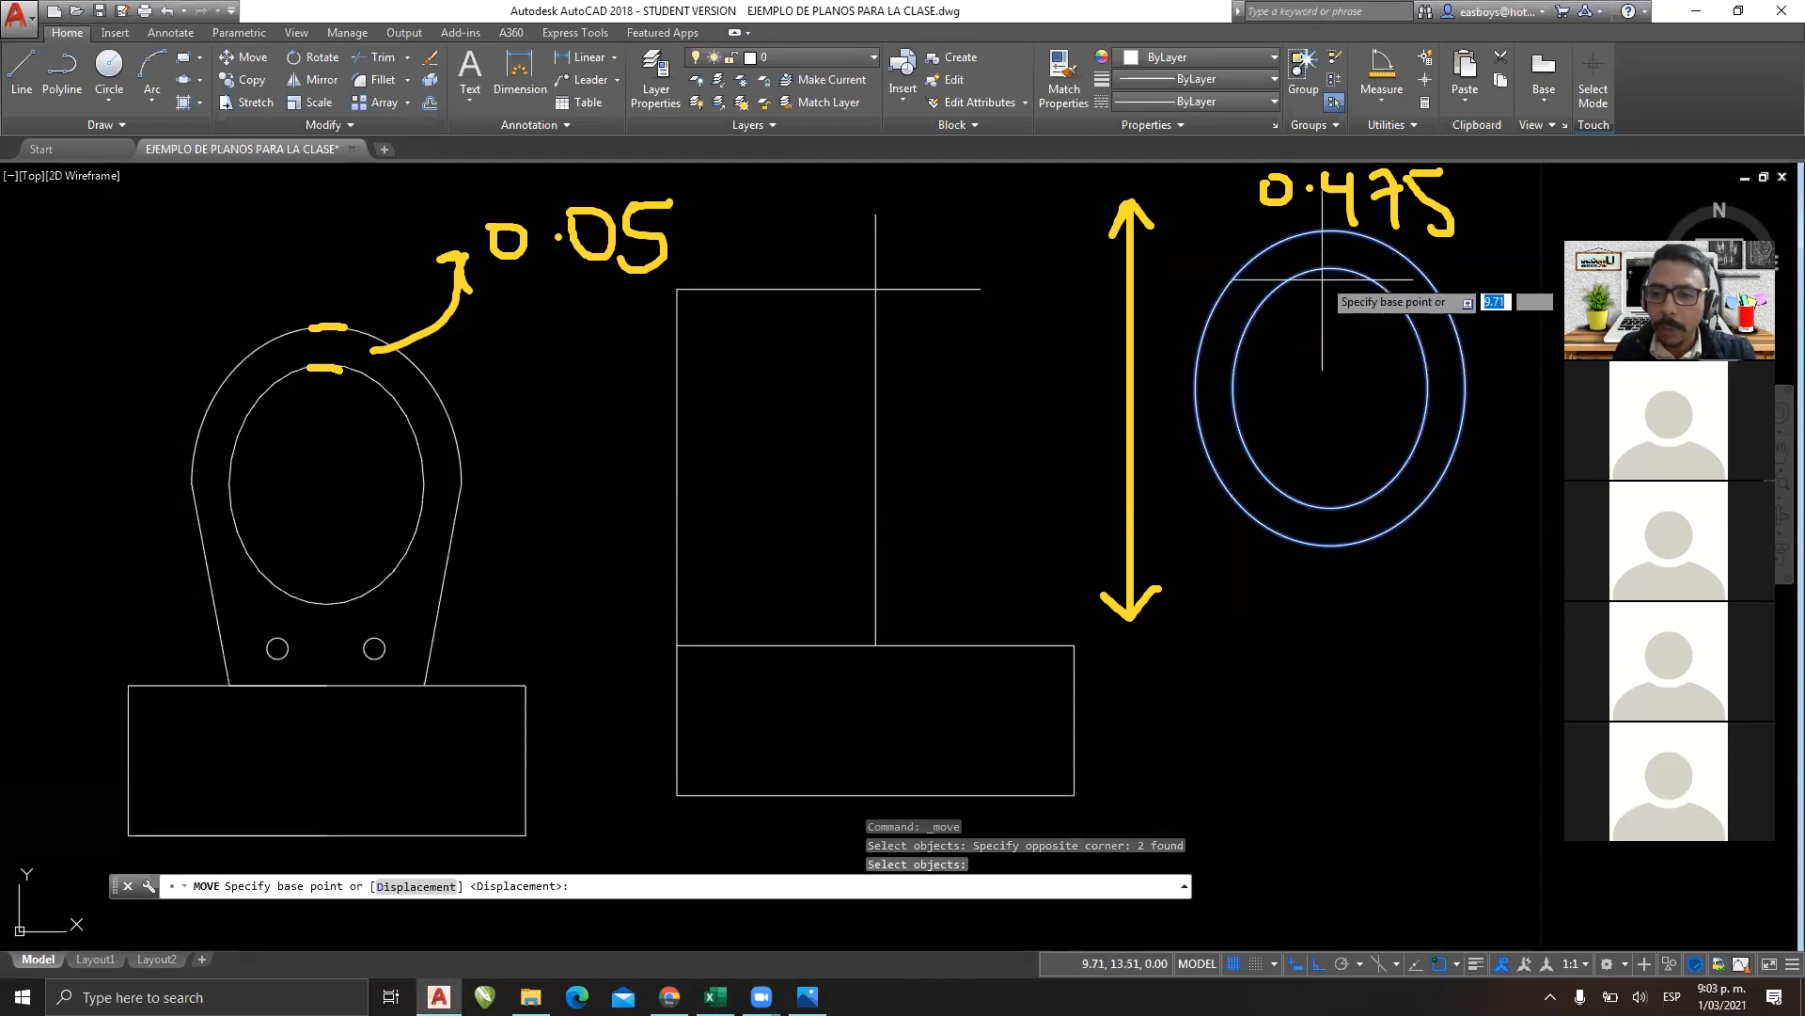
click(1330, 229)
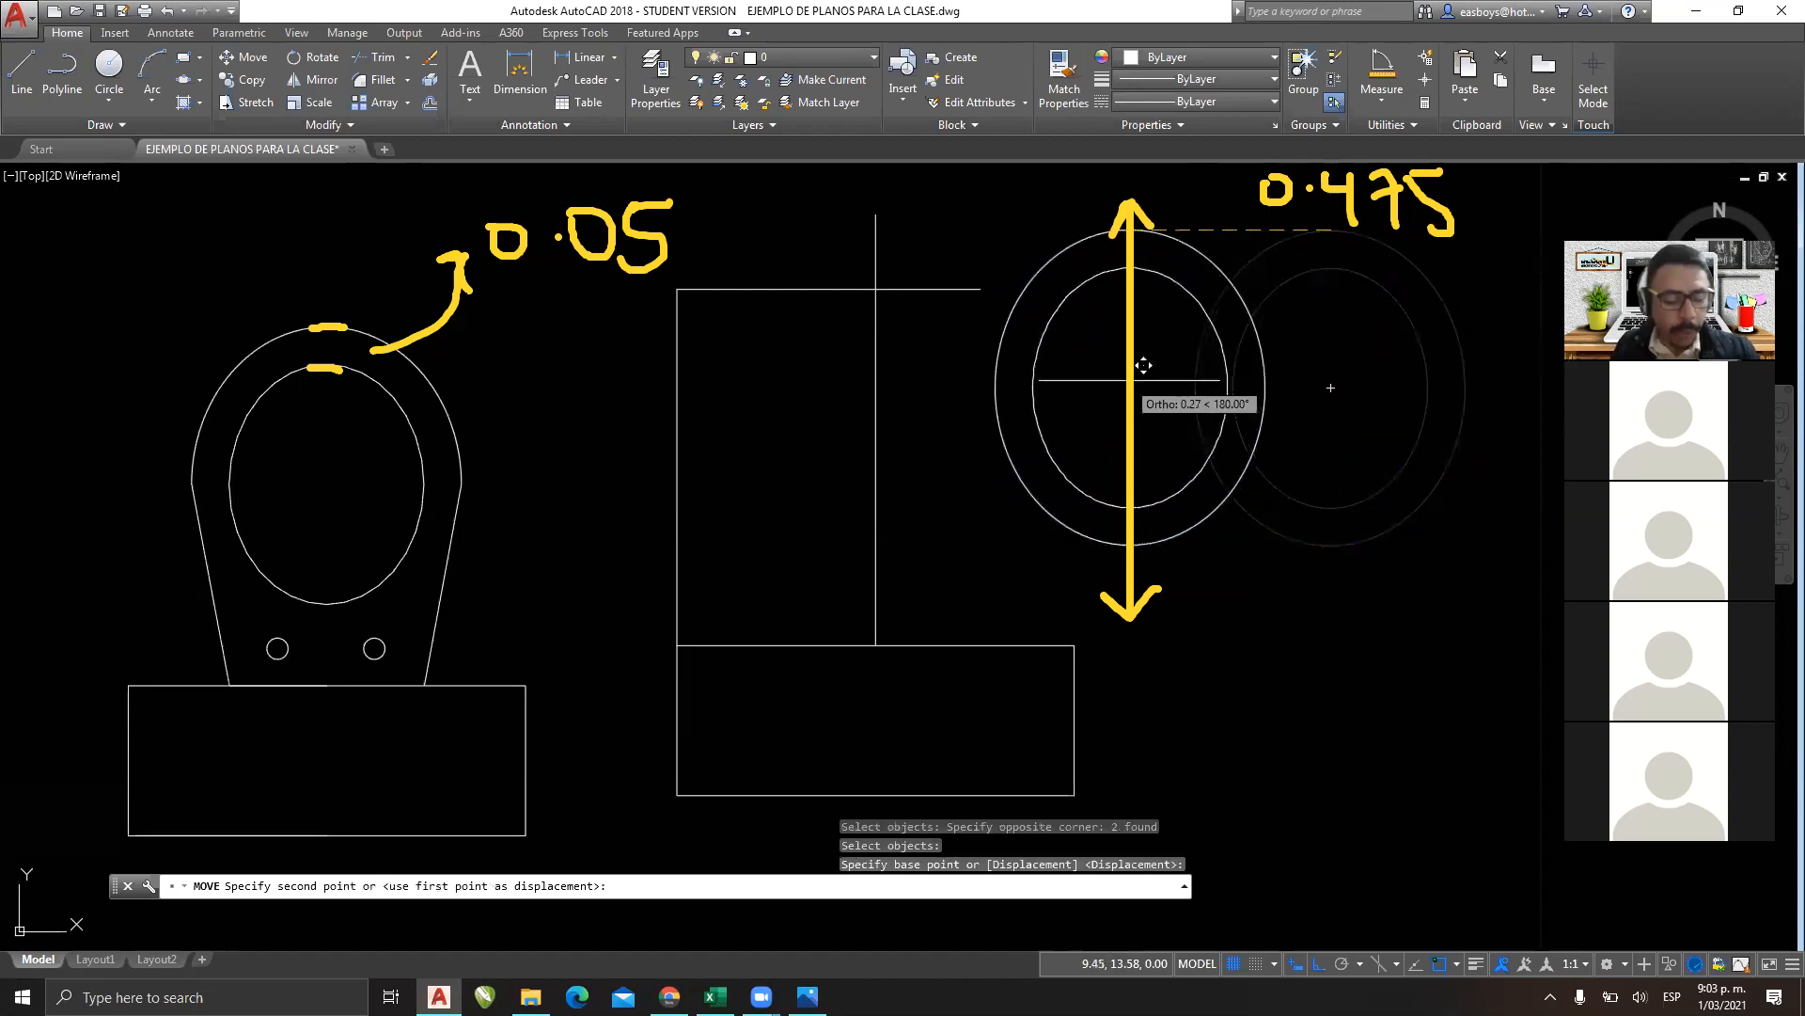
key(F8)
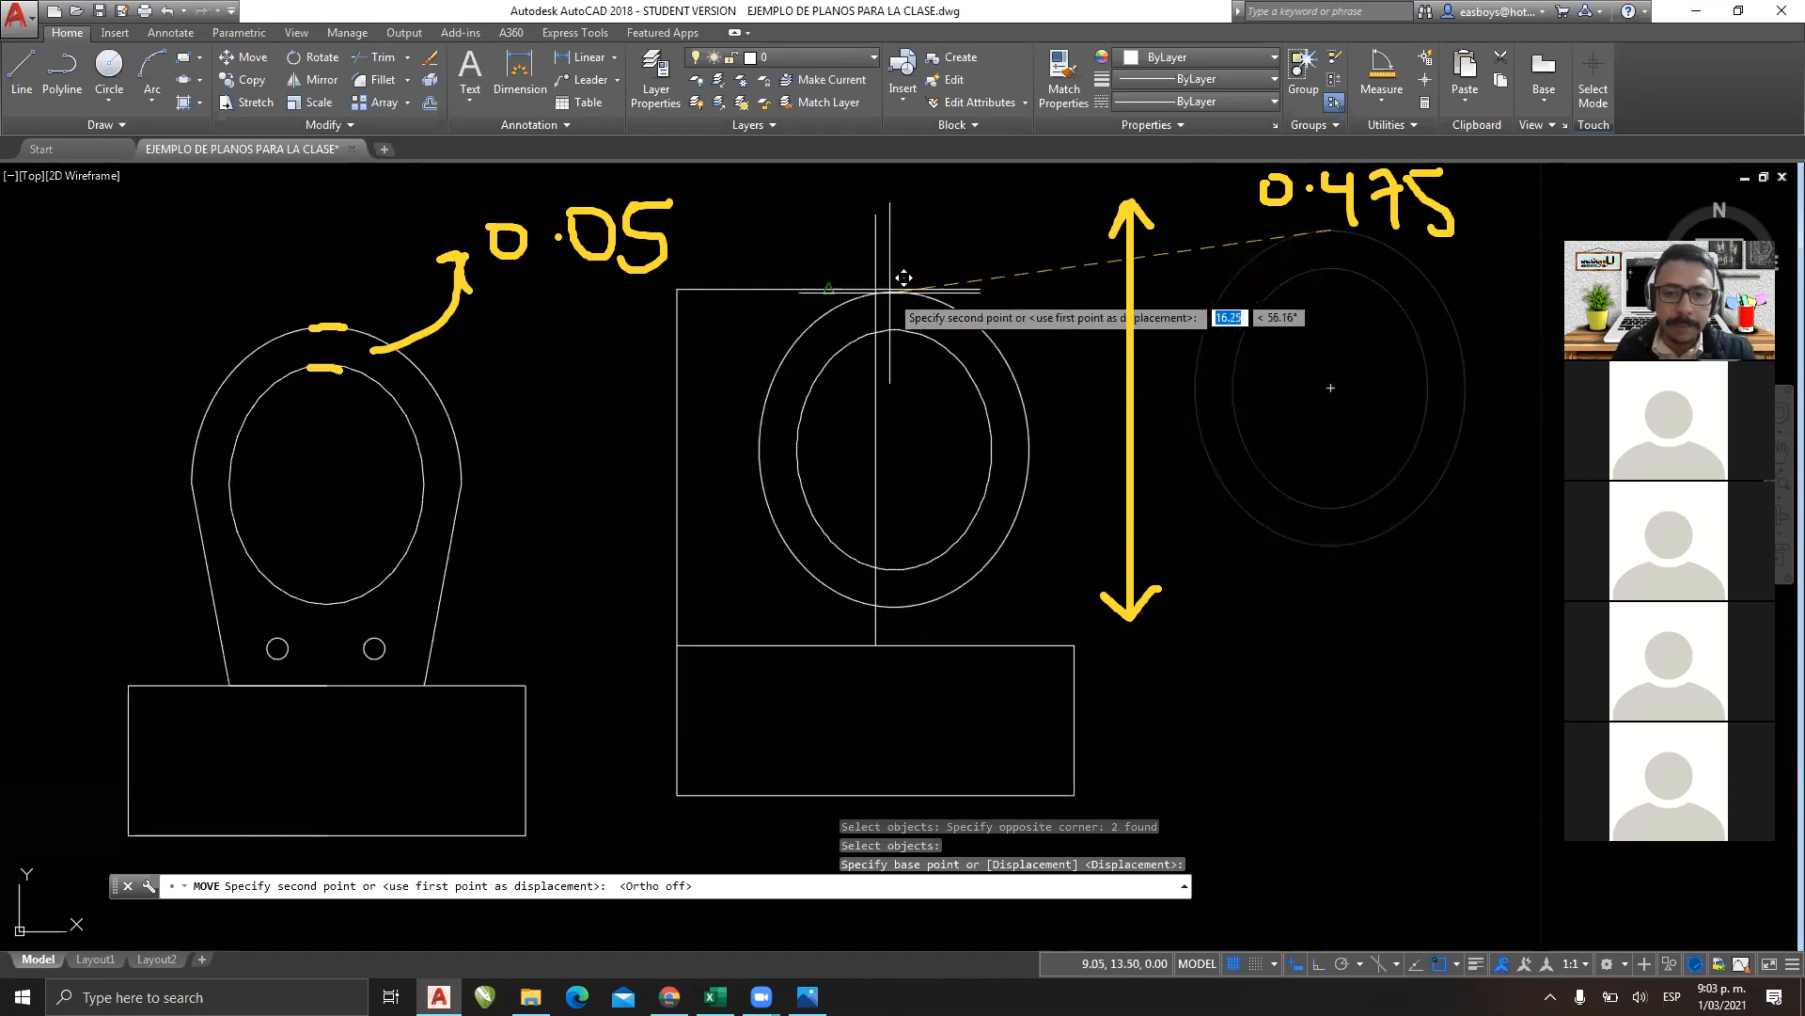
click(889, 275)
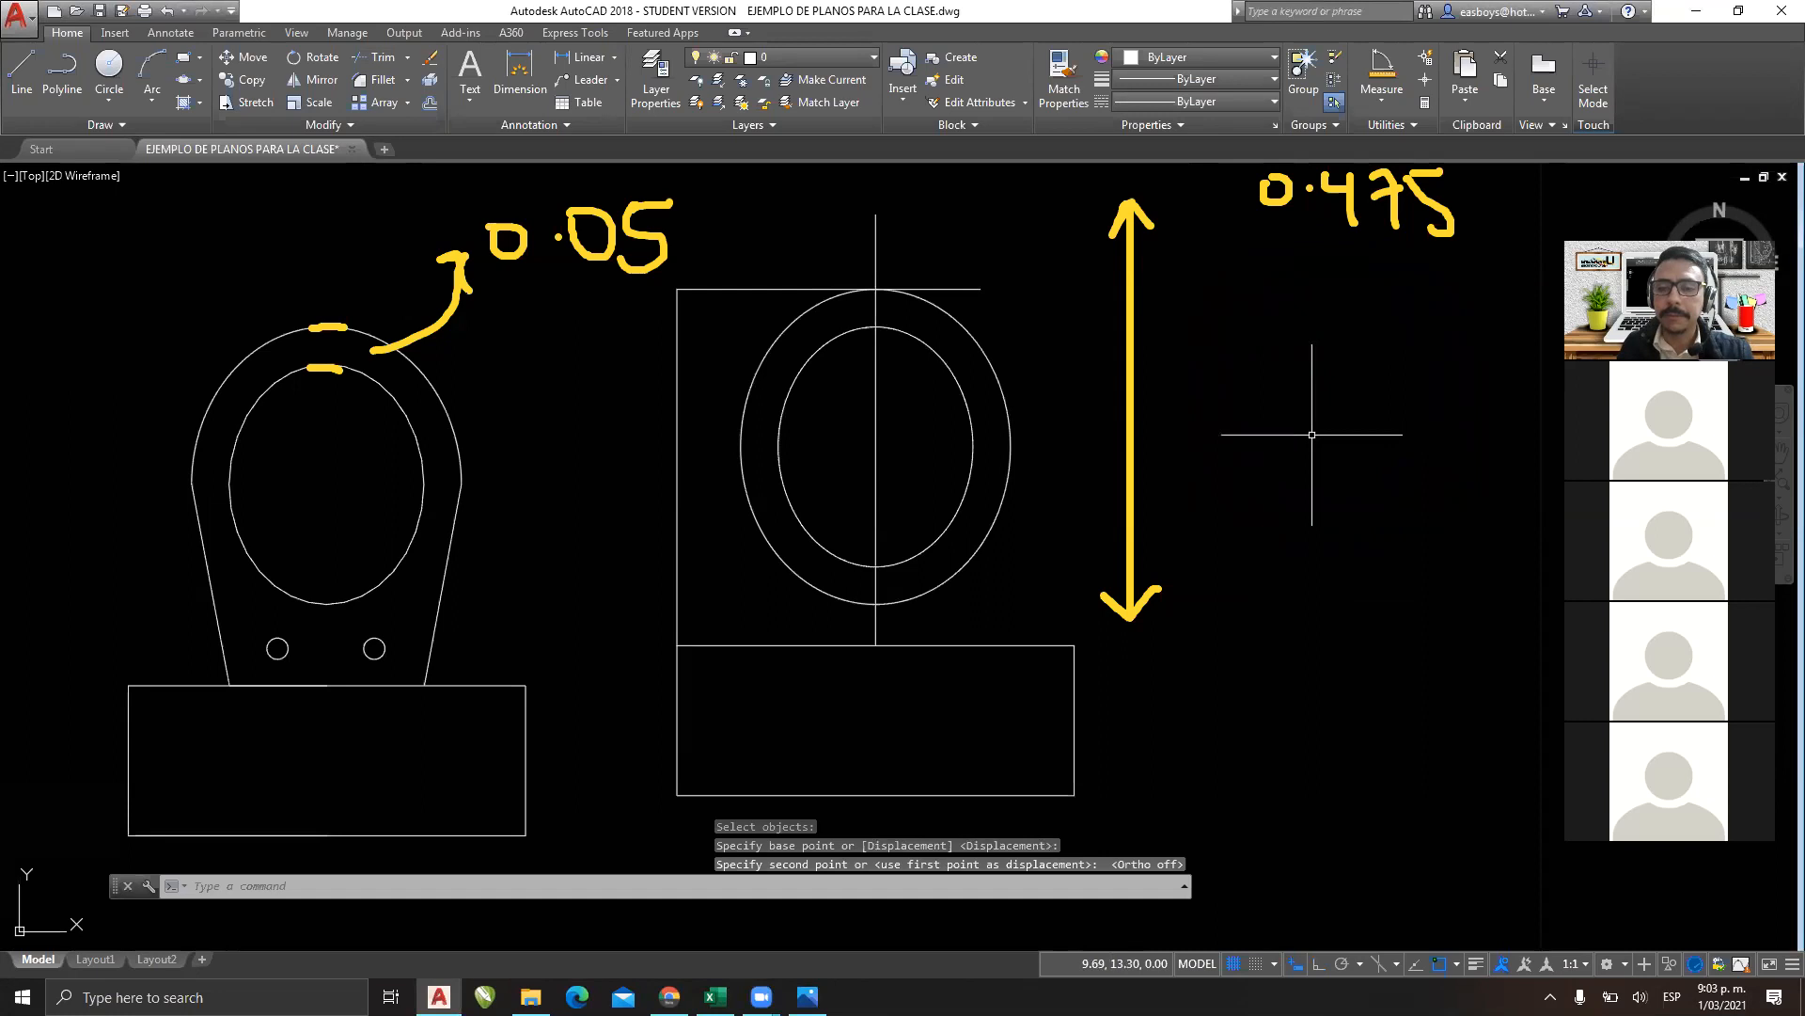
key(ctrl+z)
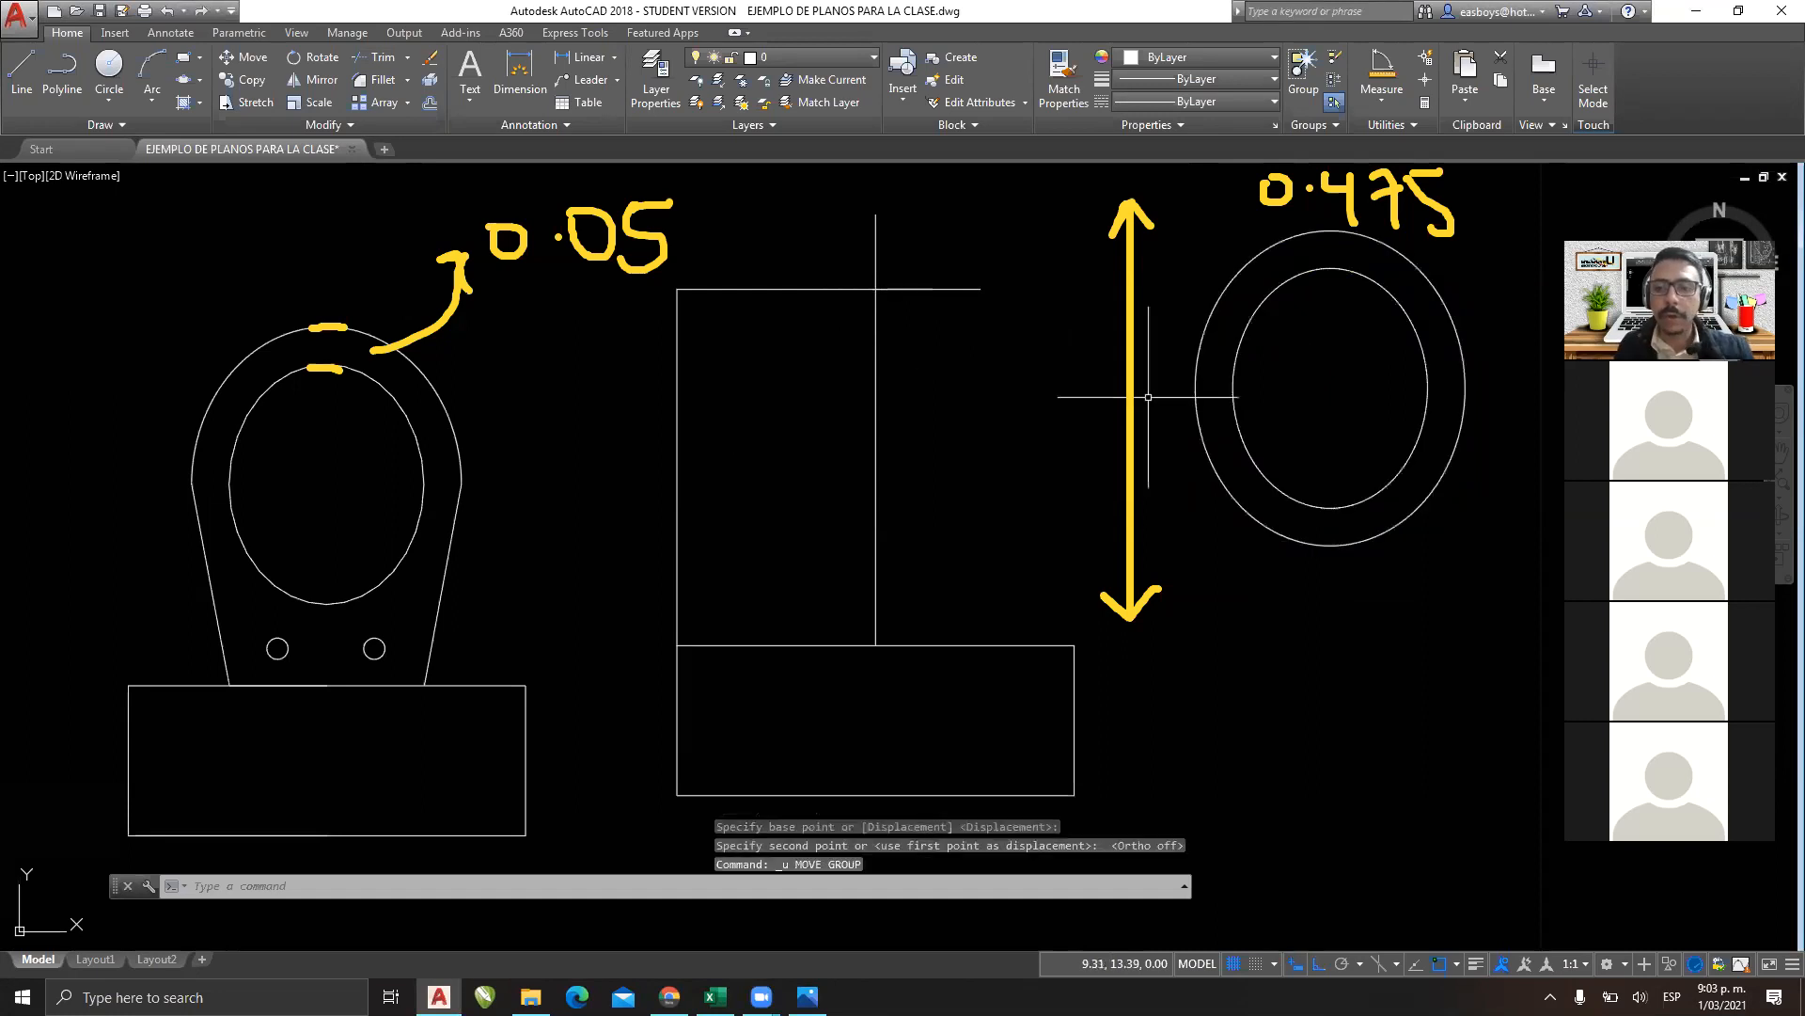
Move both ellipses by the outer one's top quadrant to the midpoint of the new tank's upper edge.
click(1317, 430)
click(1222, 646)
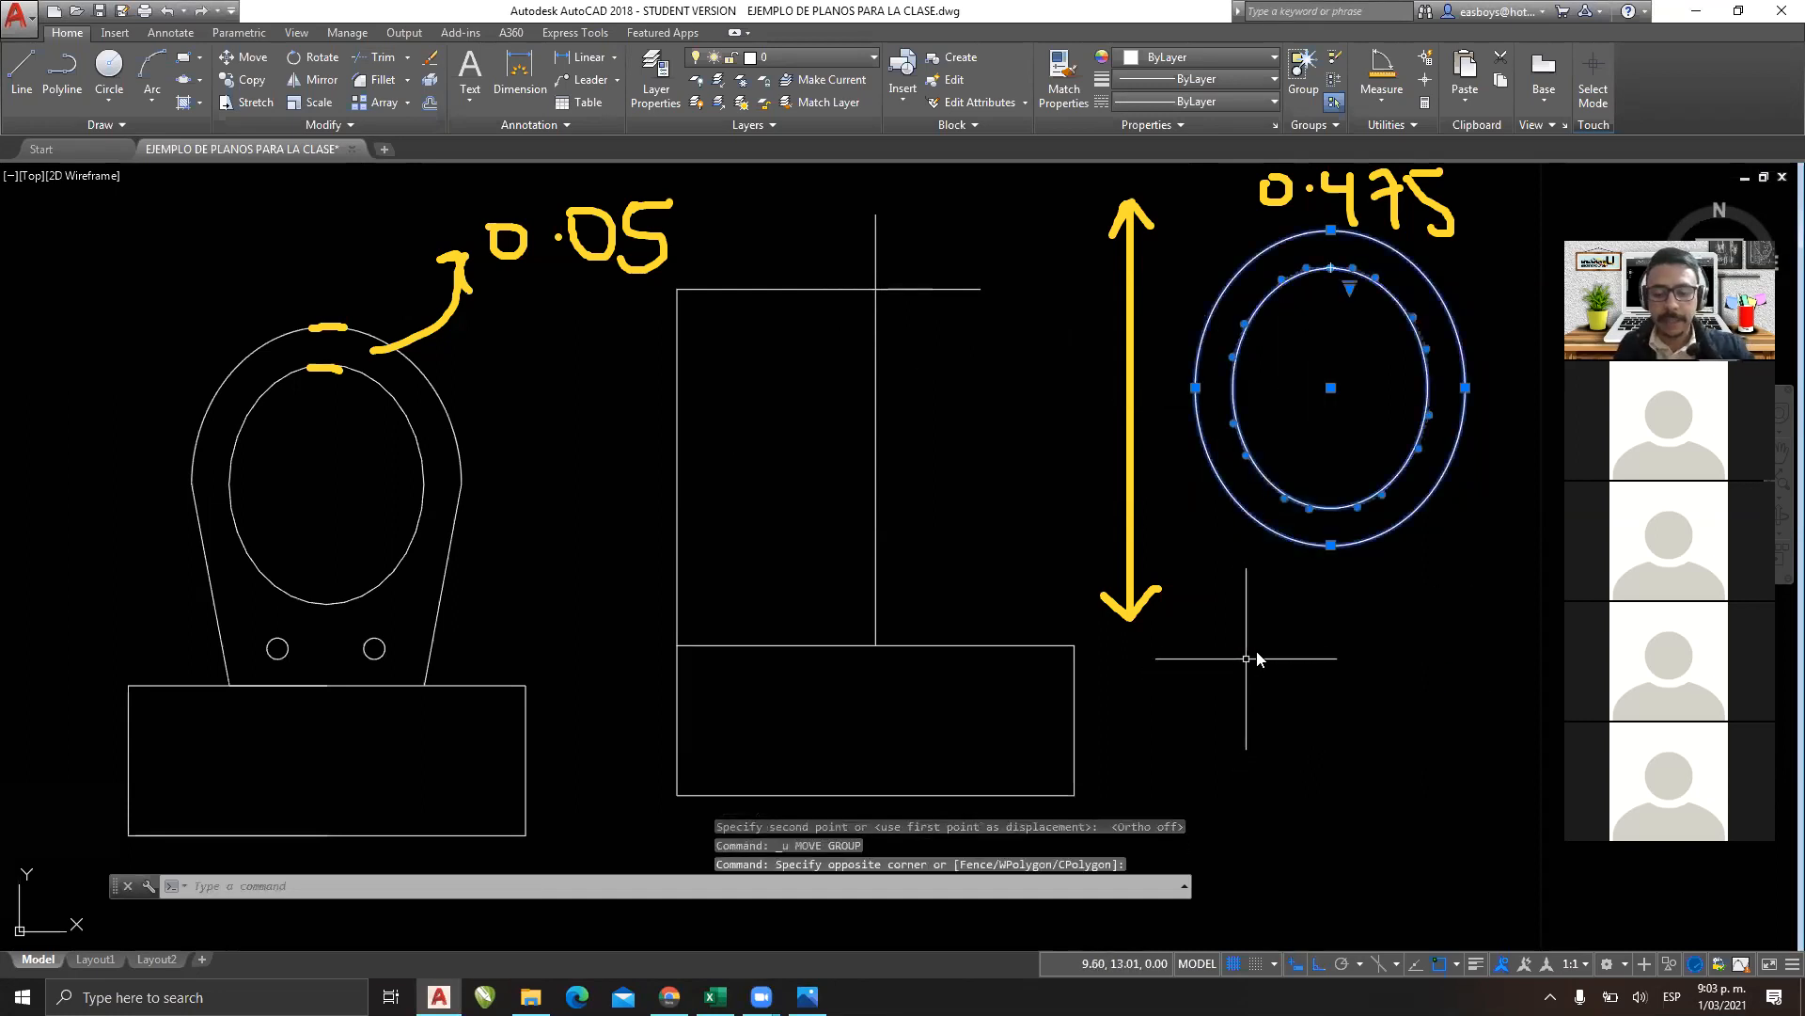
text(m)
key(Return)
click(1330, 229)
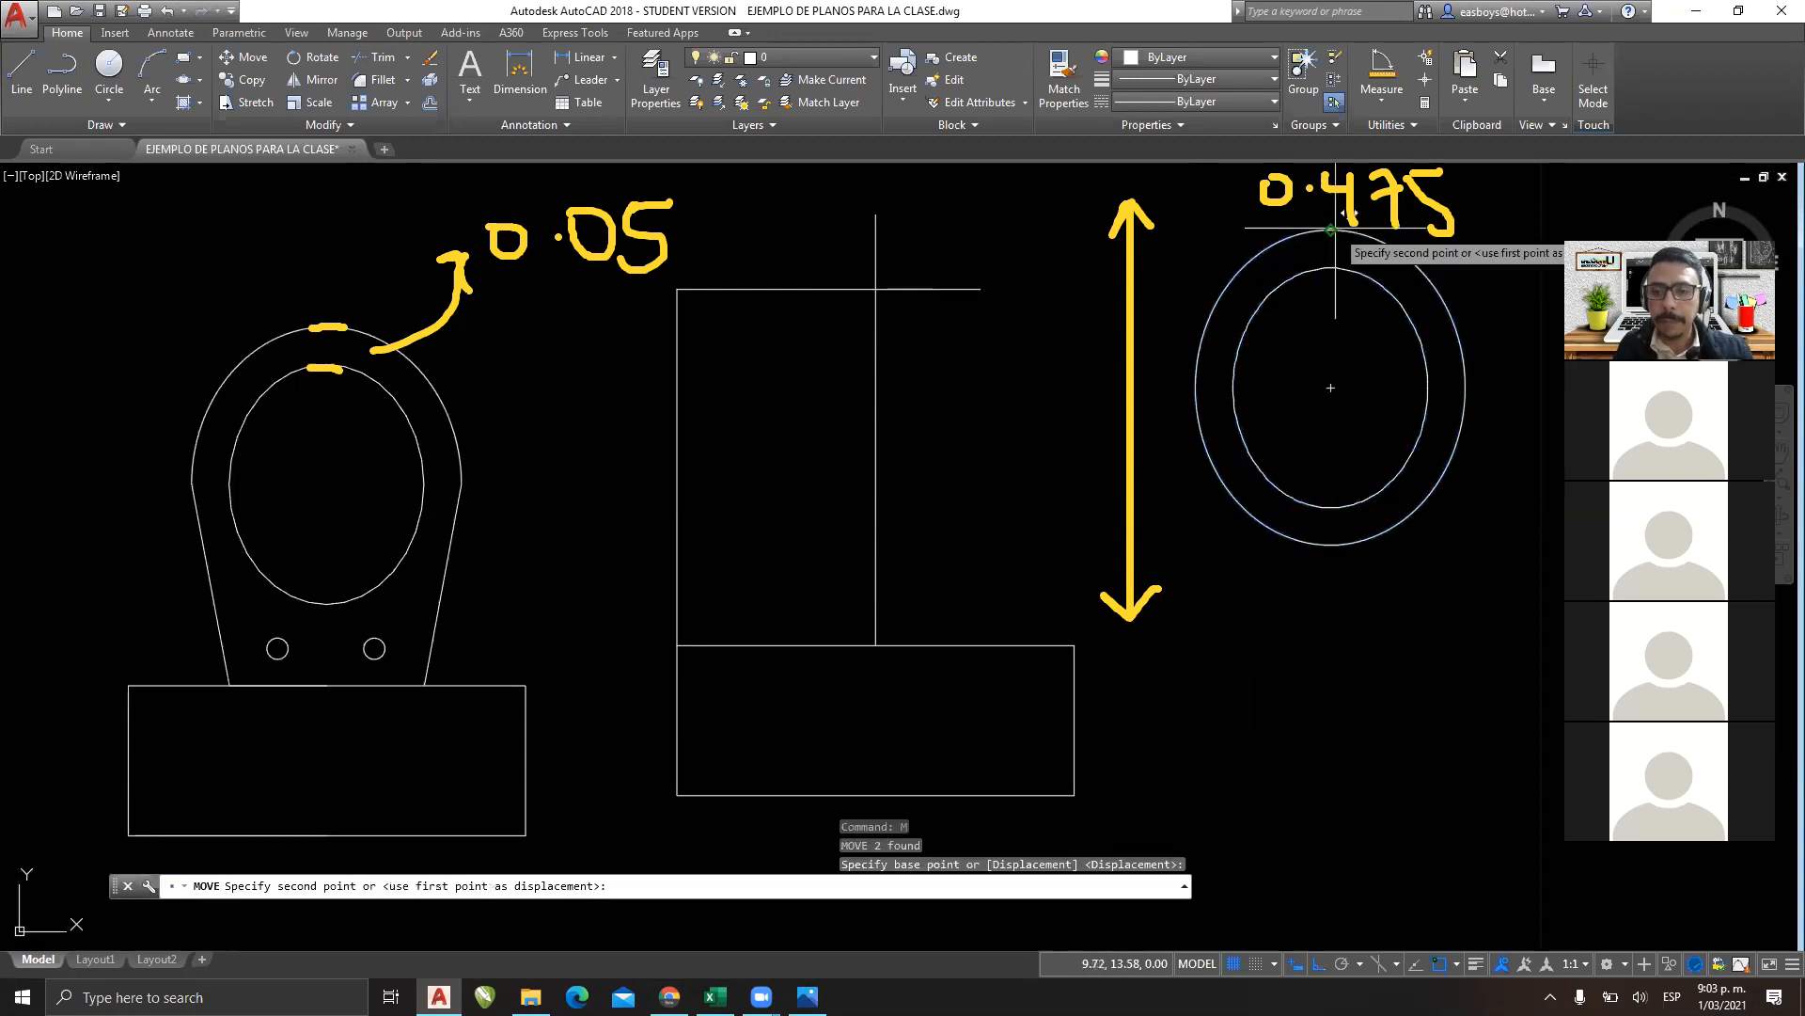
click(890, 629)
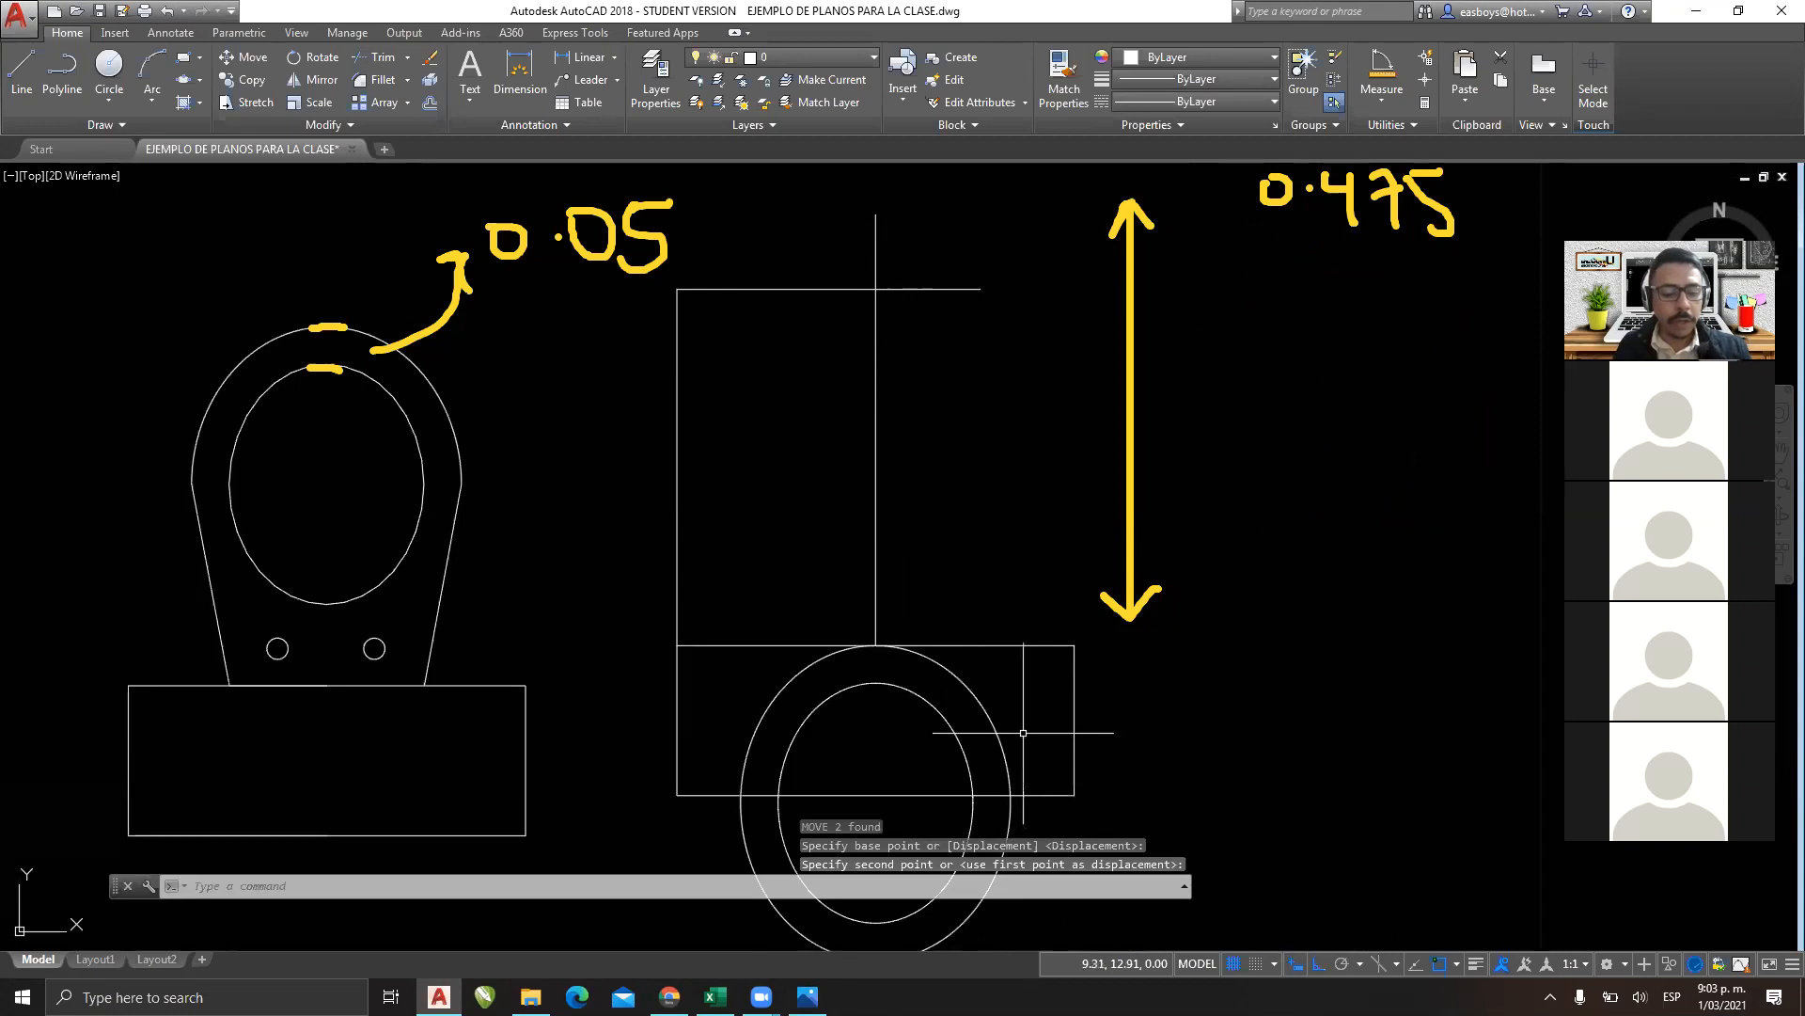
With Ortho on, move both ellipses straight up 0.475 from the midpoint of the tank's upper edge.
key(F8)
key(F8)
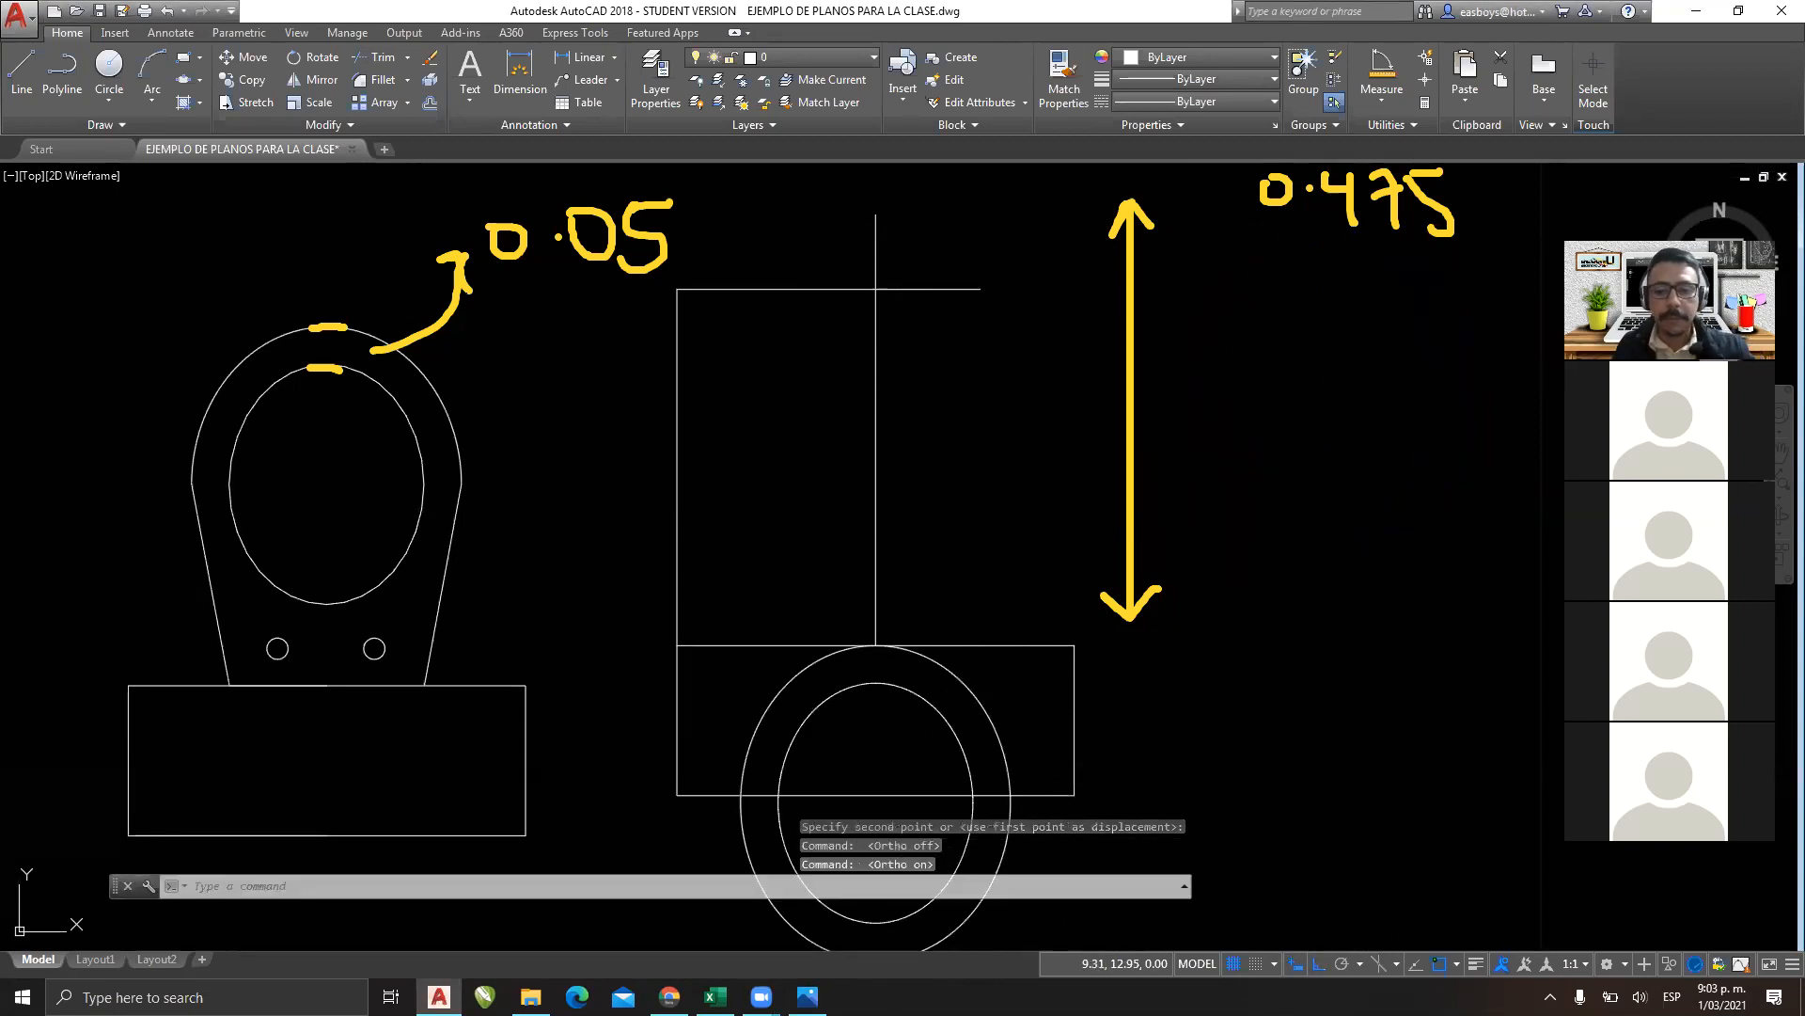
click(1023, 733)
click(875, 682)
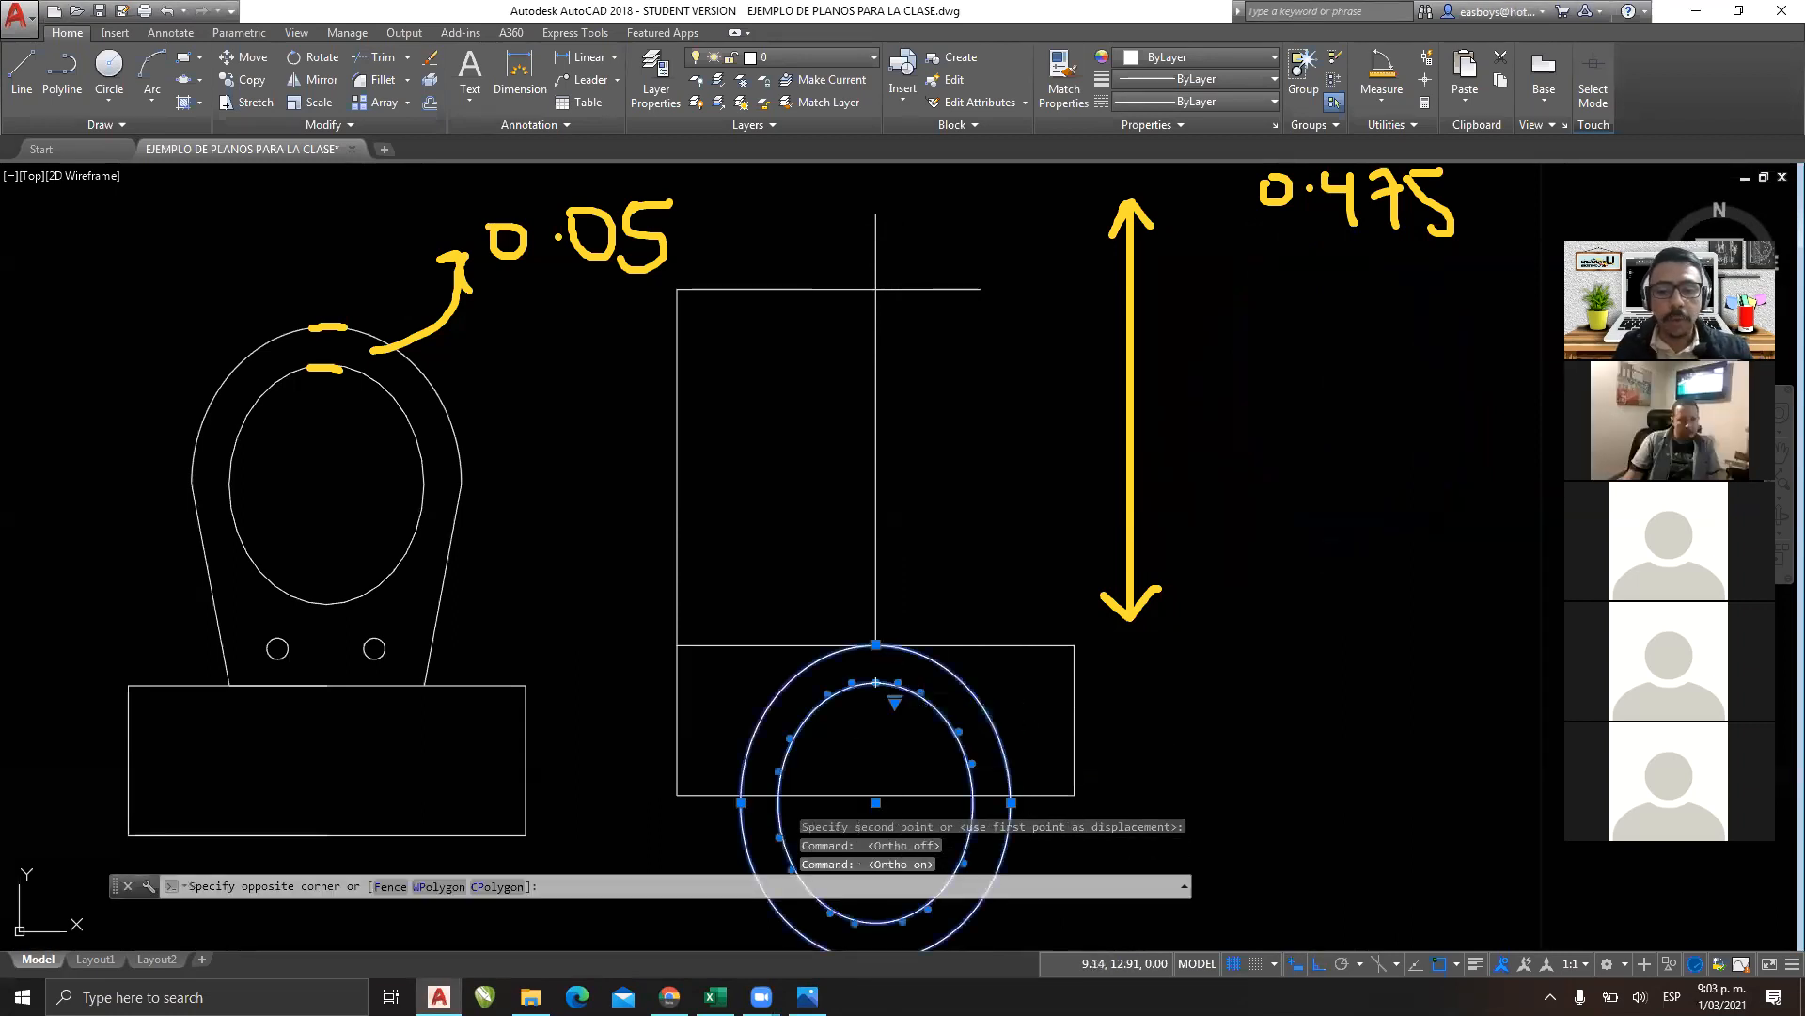
click(245, 58)
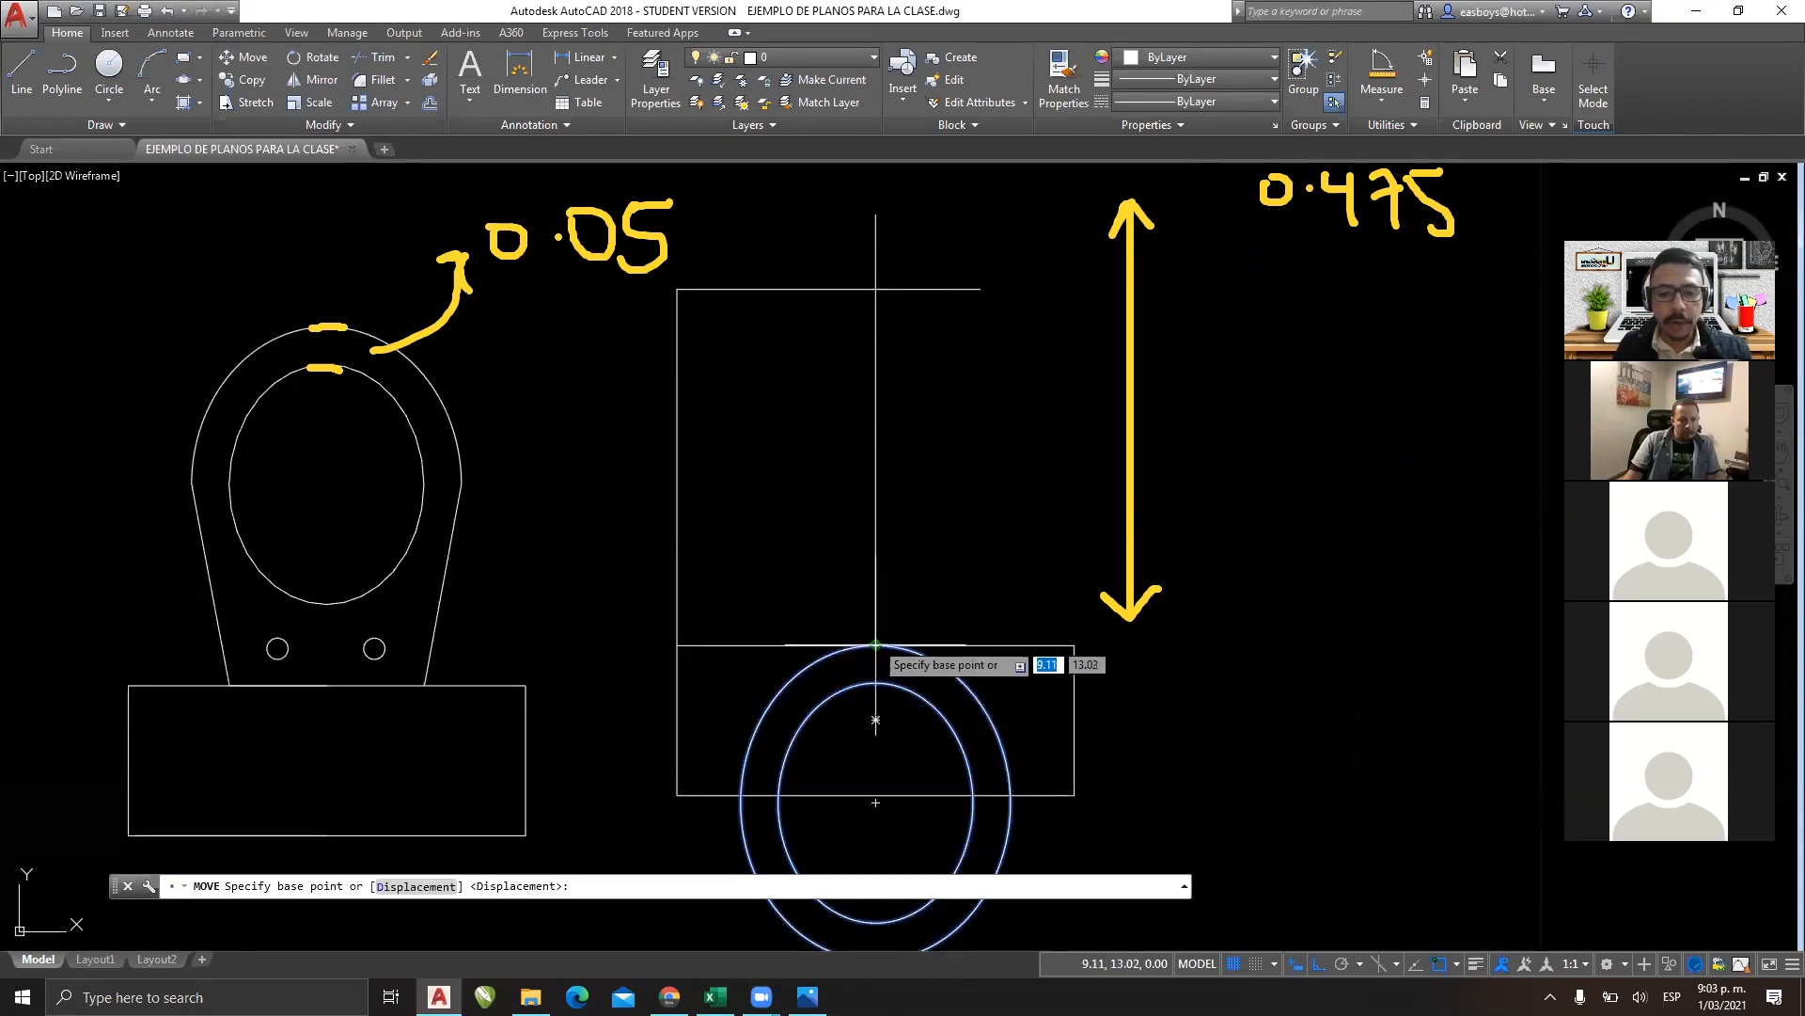
click(876, 645)
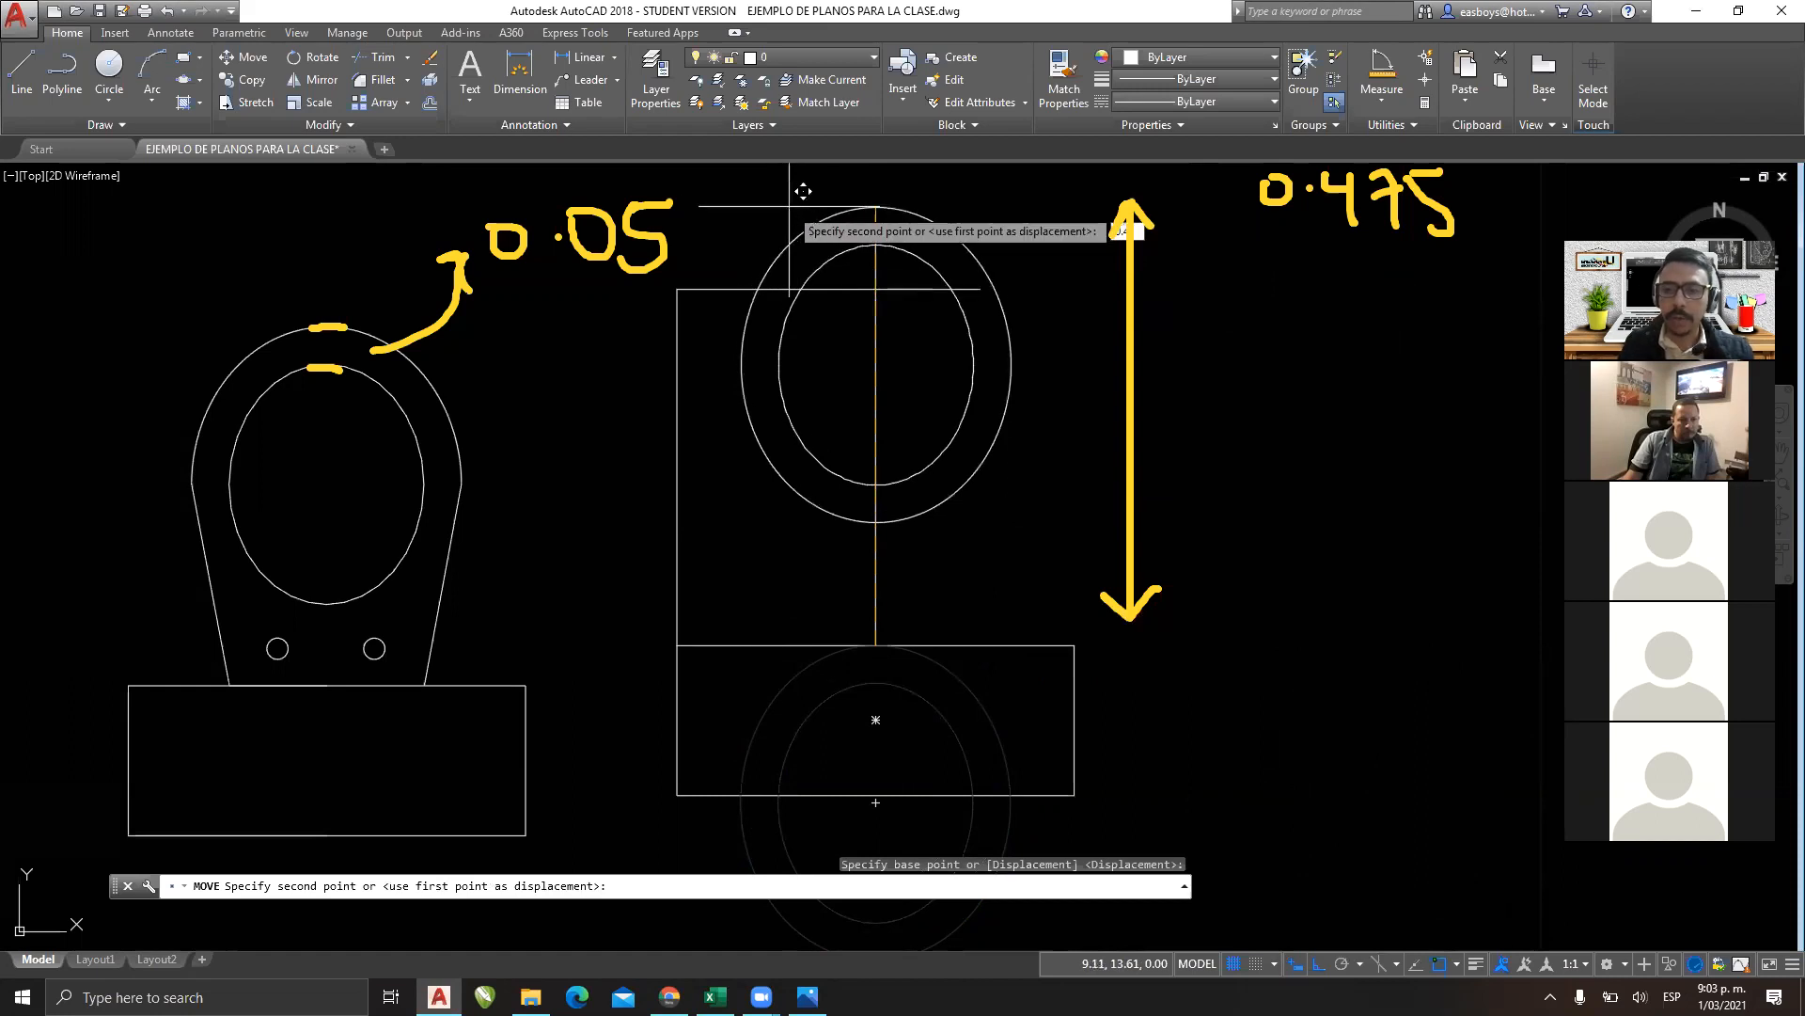
key(Return)
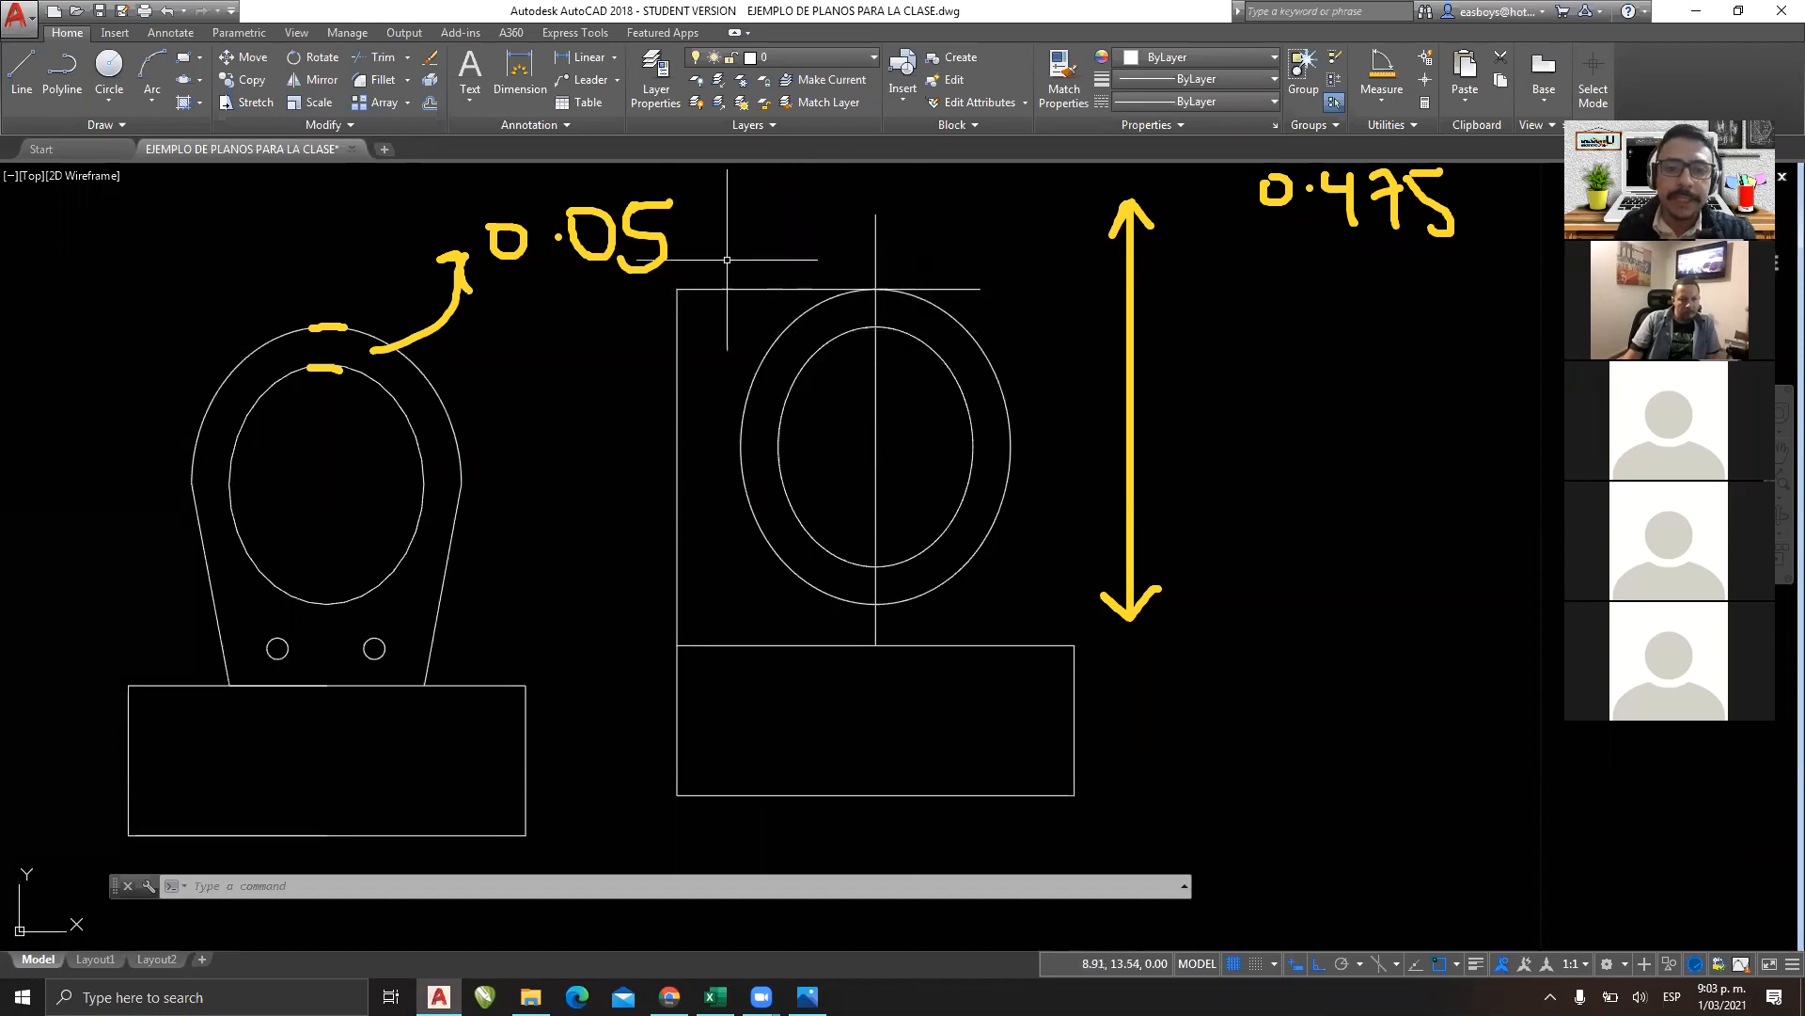
Erase the horizontal guide line, the vertical guide line at the tank's corner and the centre line through the ellipses.
click(684, 288)
click(691, 312)
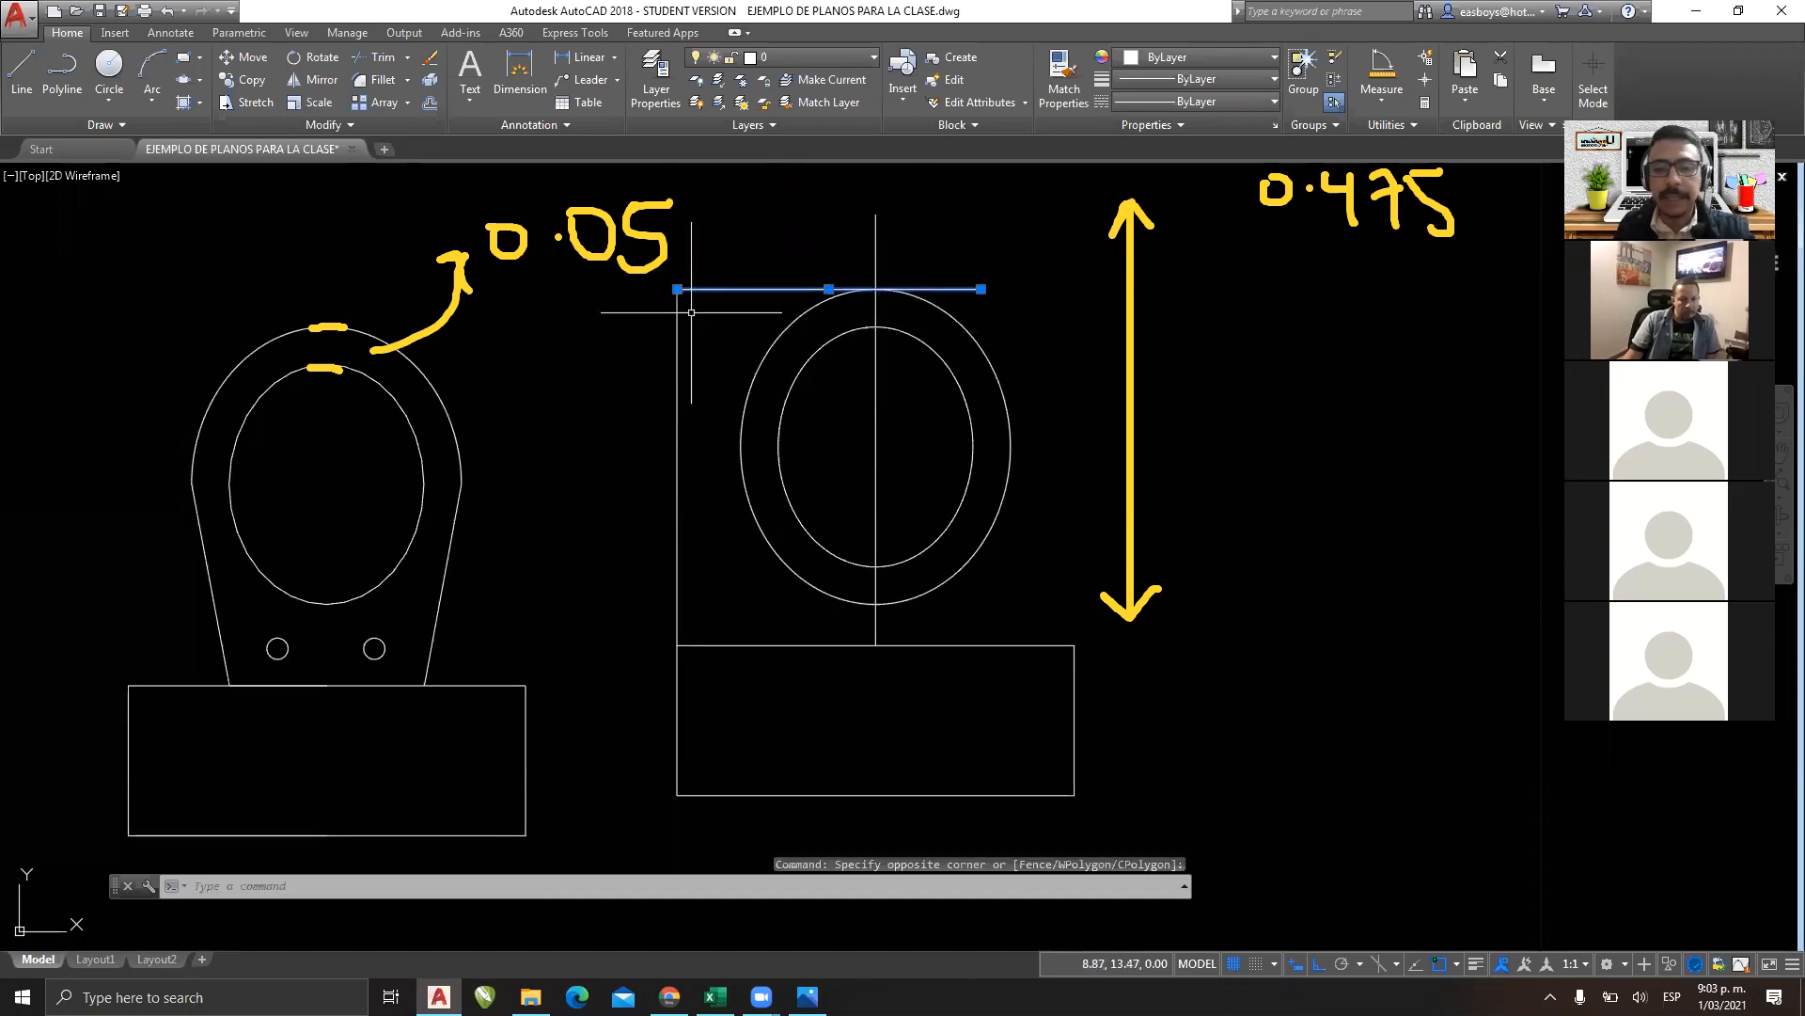
key(Delete)
click(707, 314)
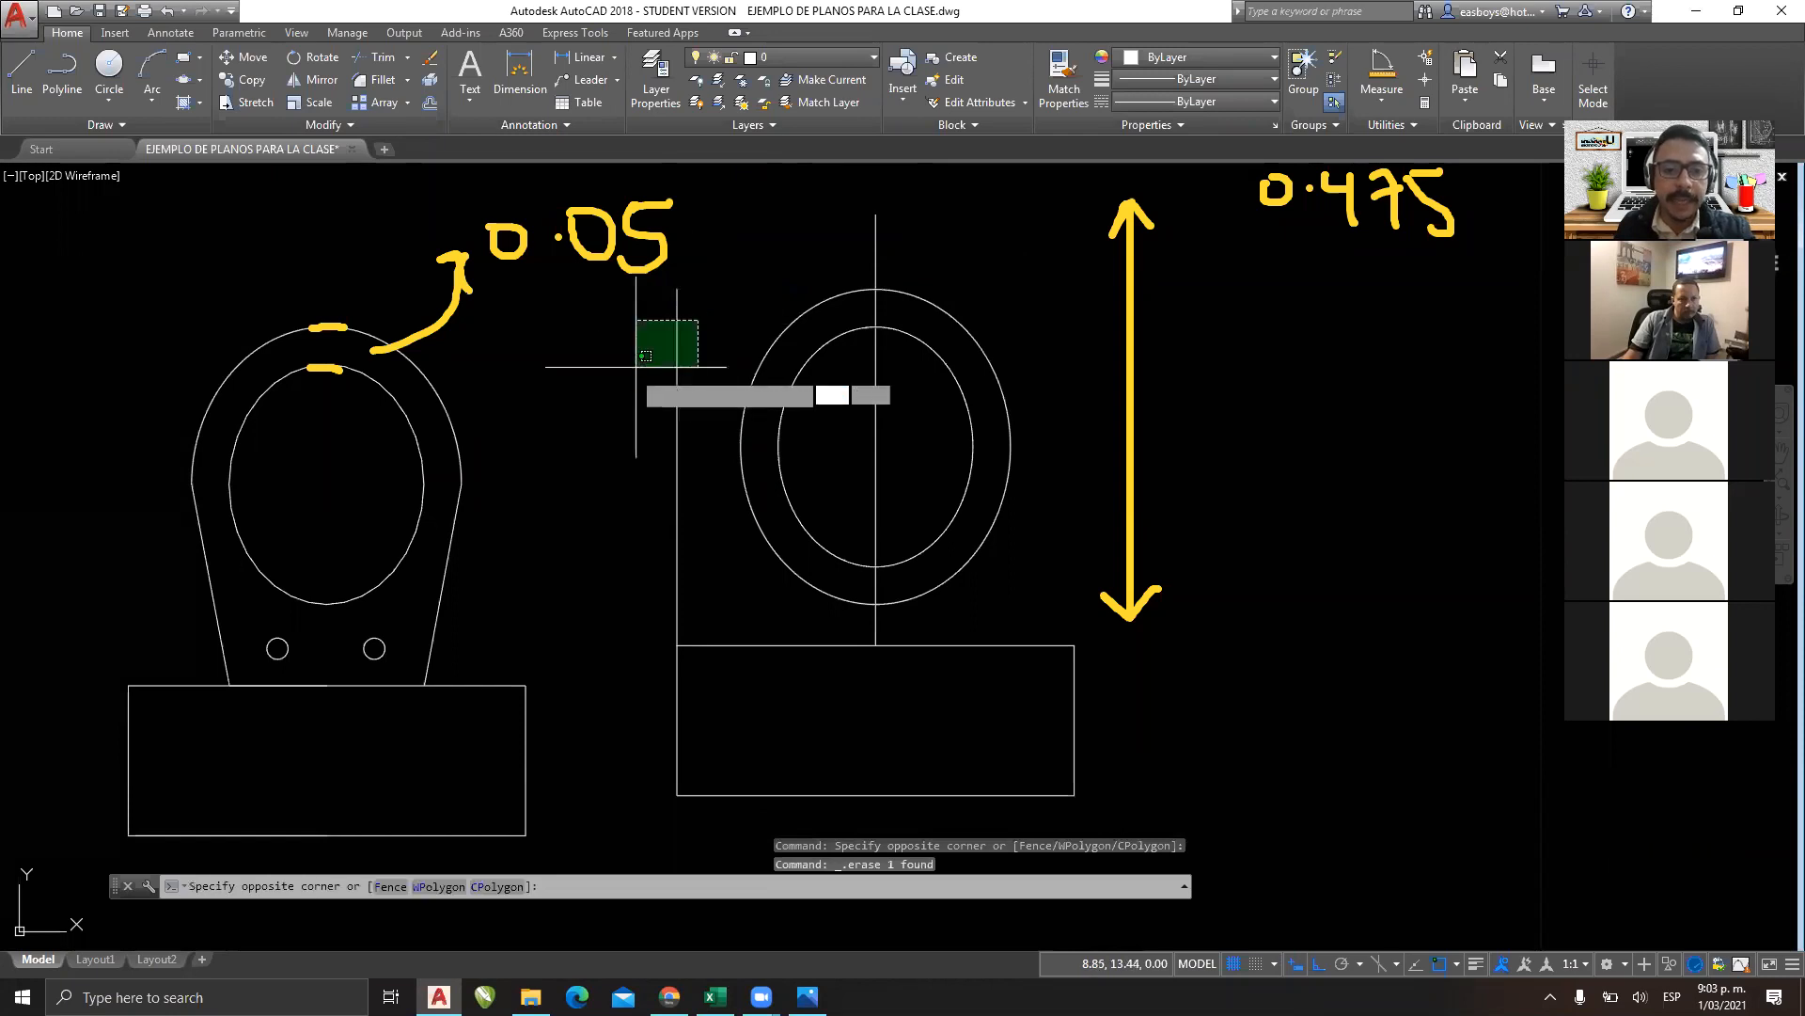
click(620, 387)
key(Delete)
click(912, 404)
click(832, 433)
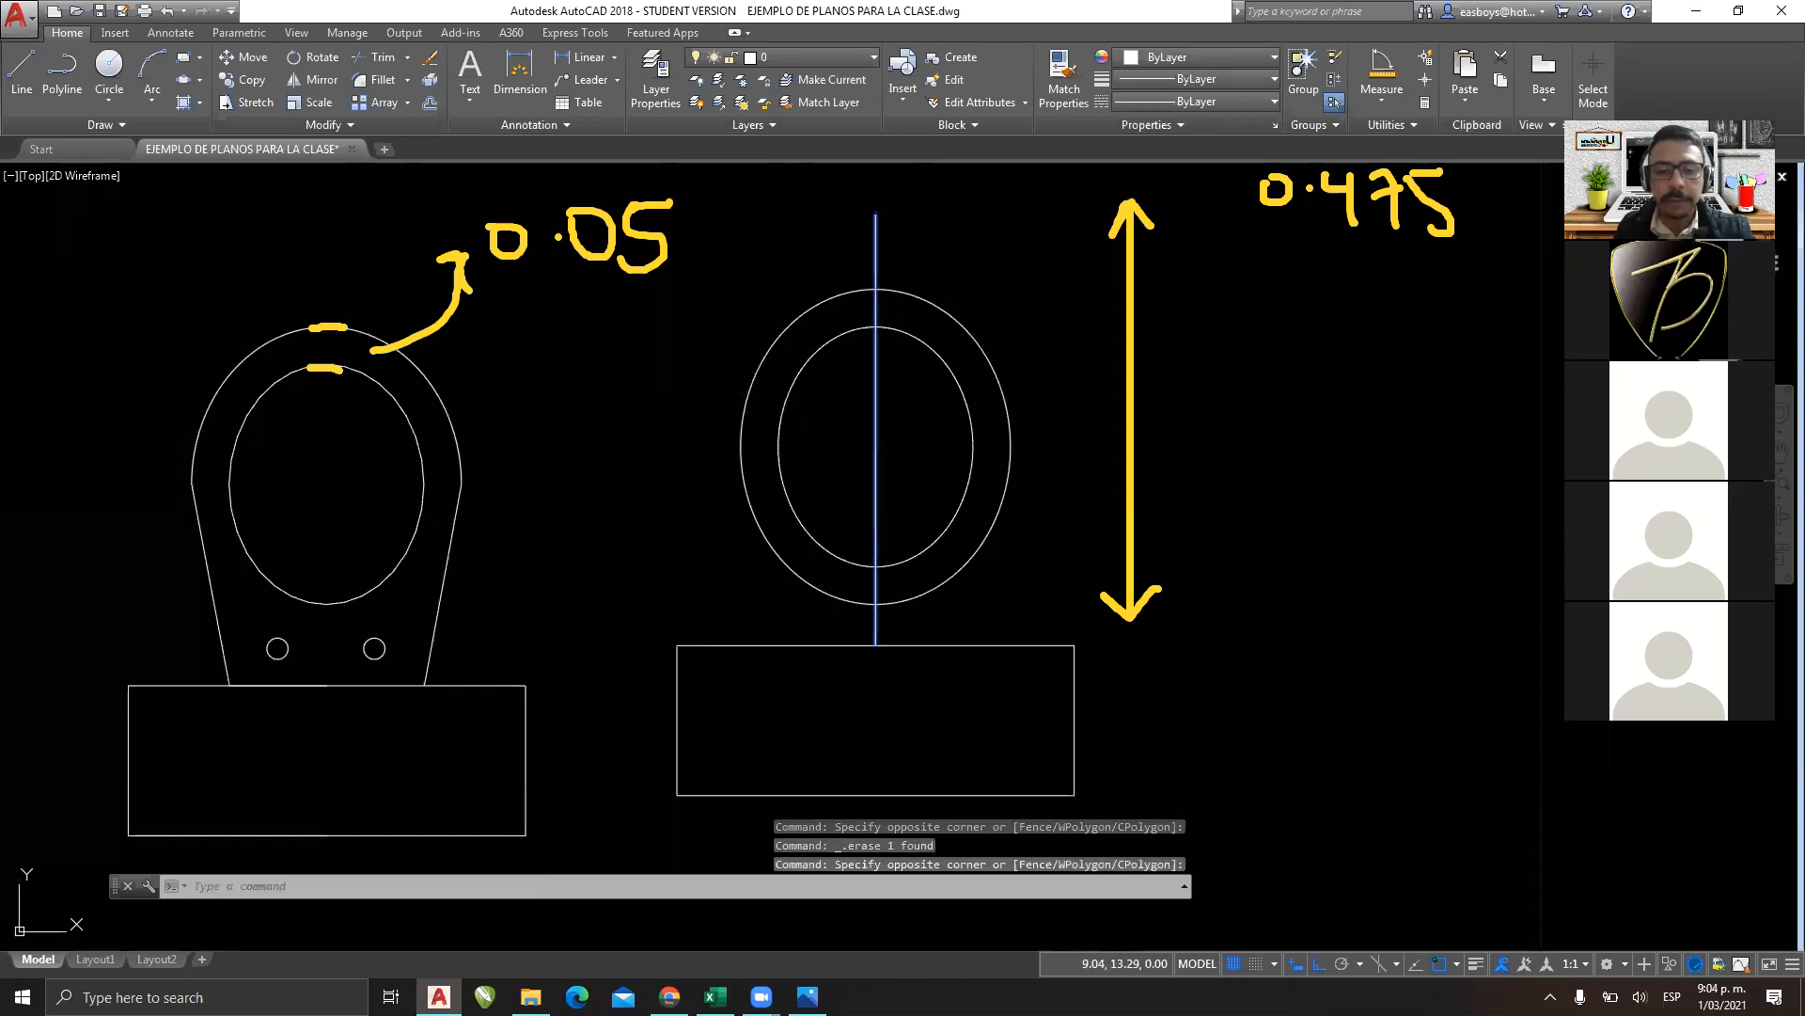
key(Delete)
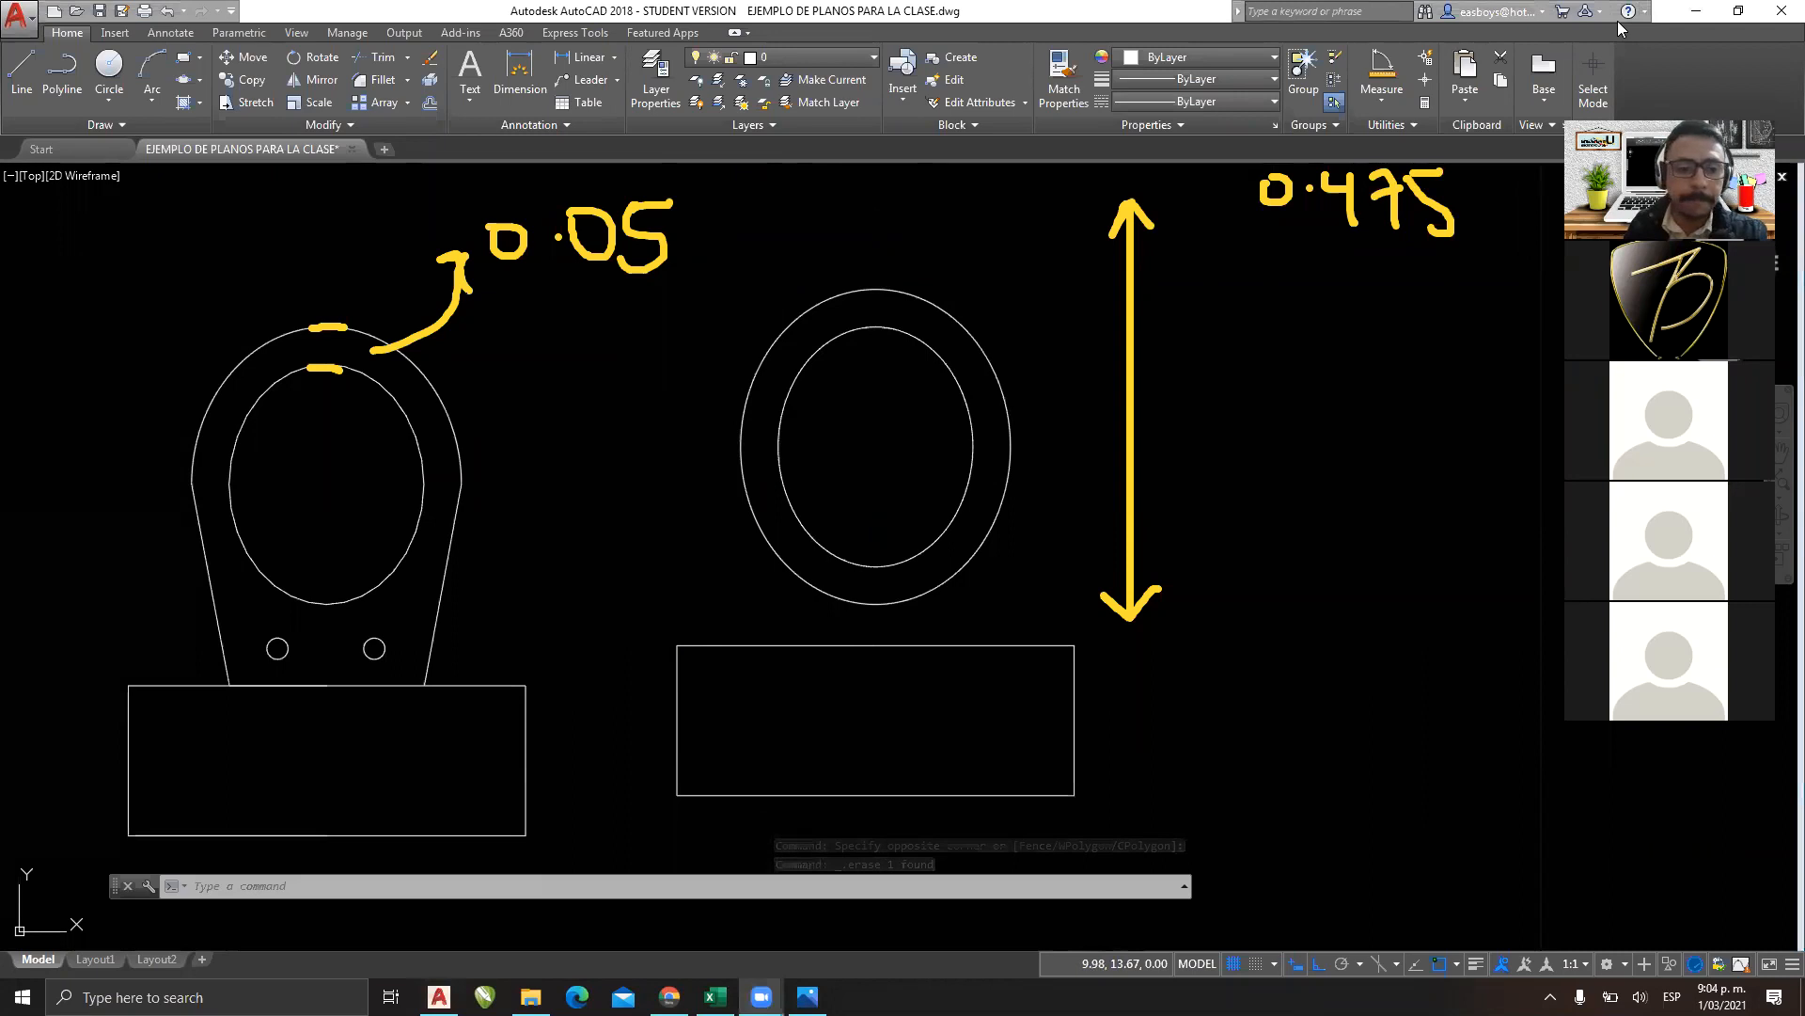
Mark the reference toilet's slanted sides, the width between their lower ends and the tank's remaining right-hand width in yellow.
drag(467, 475, 426, 721)
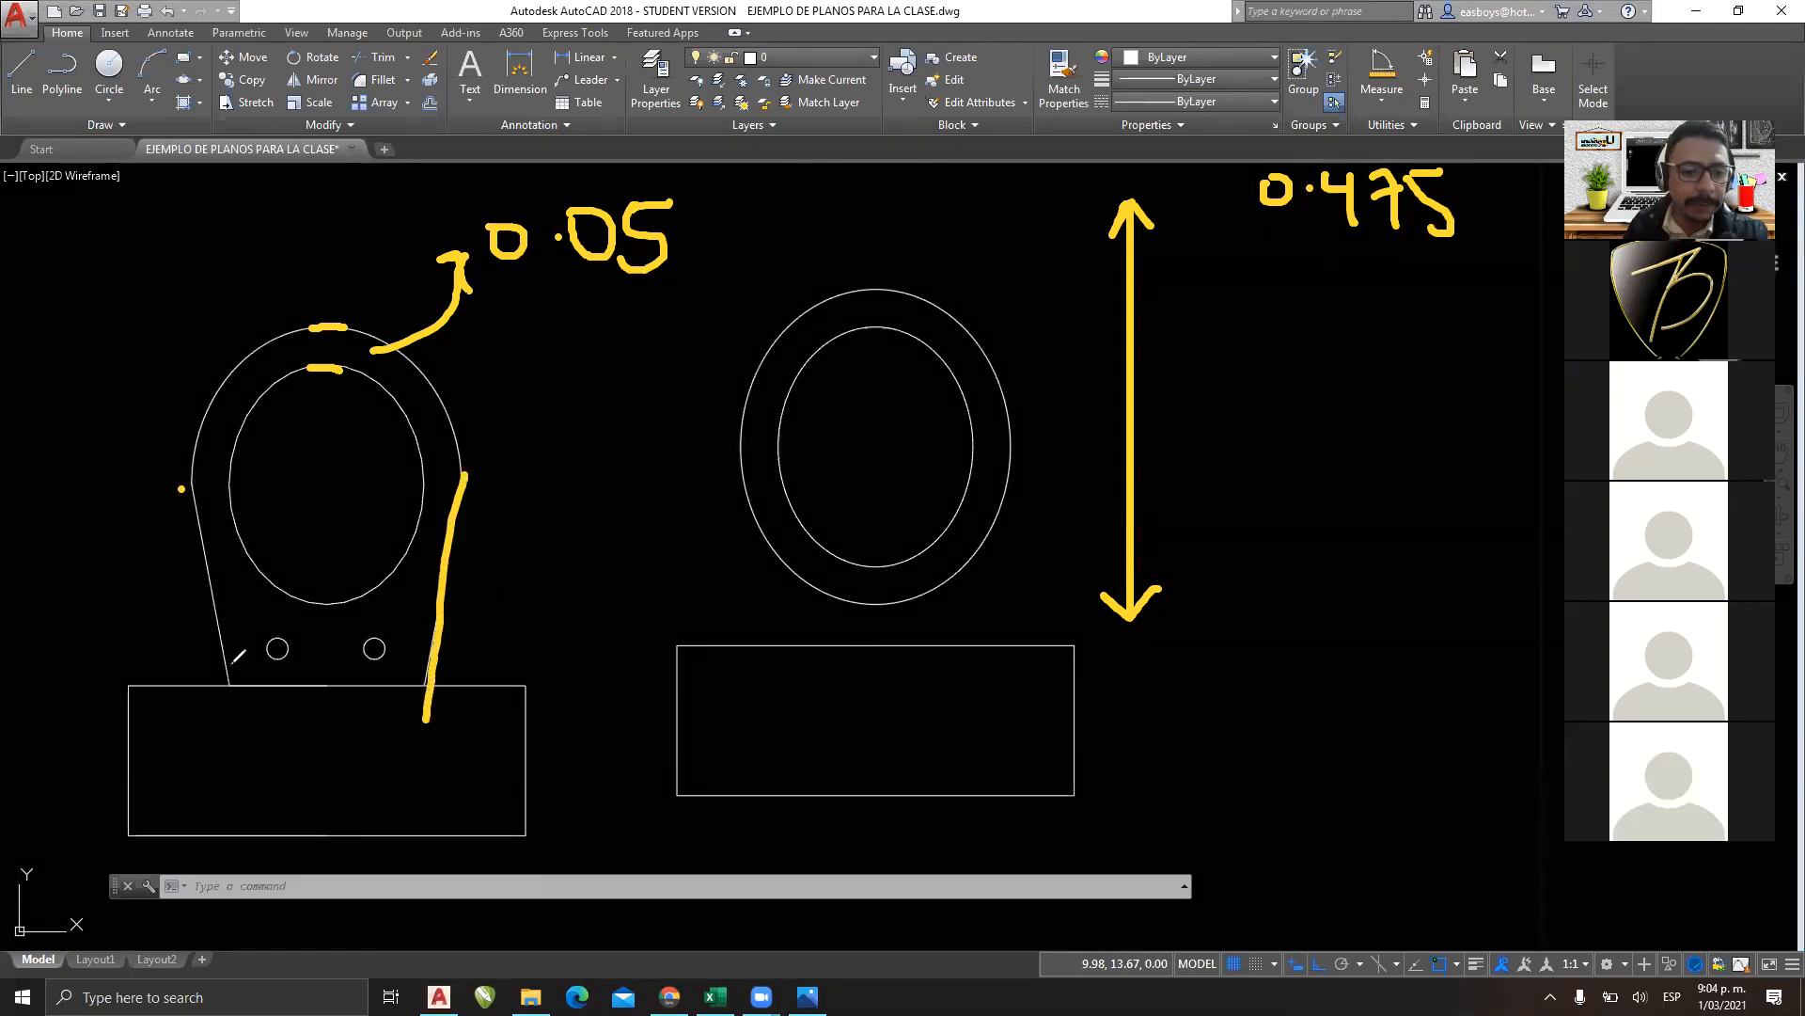
drag(182, 488, 235, 682)
drag(223, 743, 223, 790)
drag(216, 772, 432, 772)
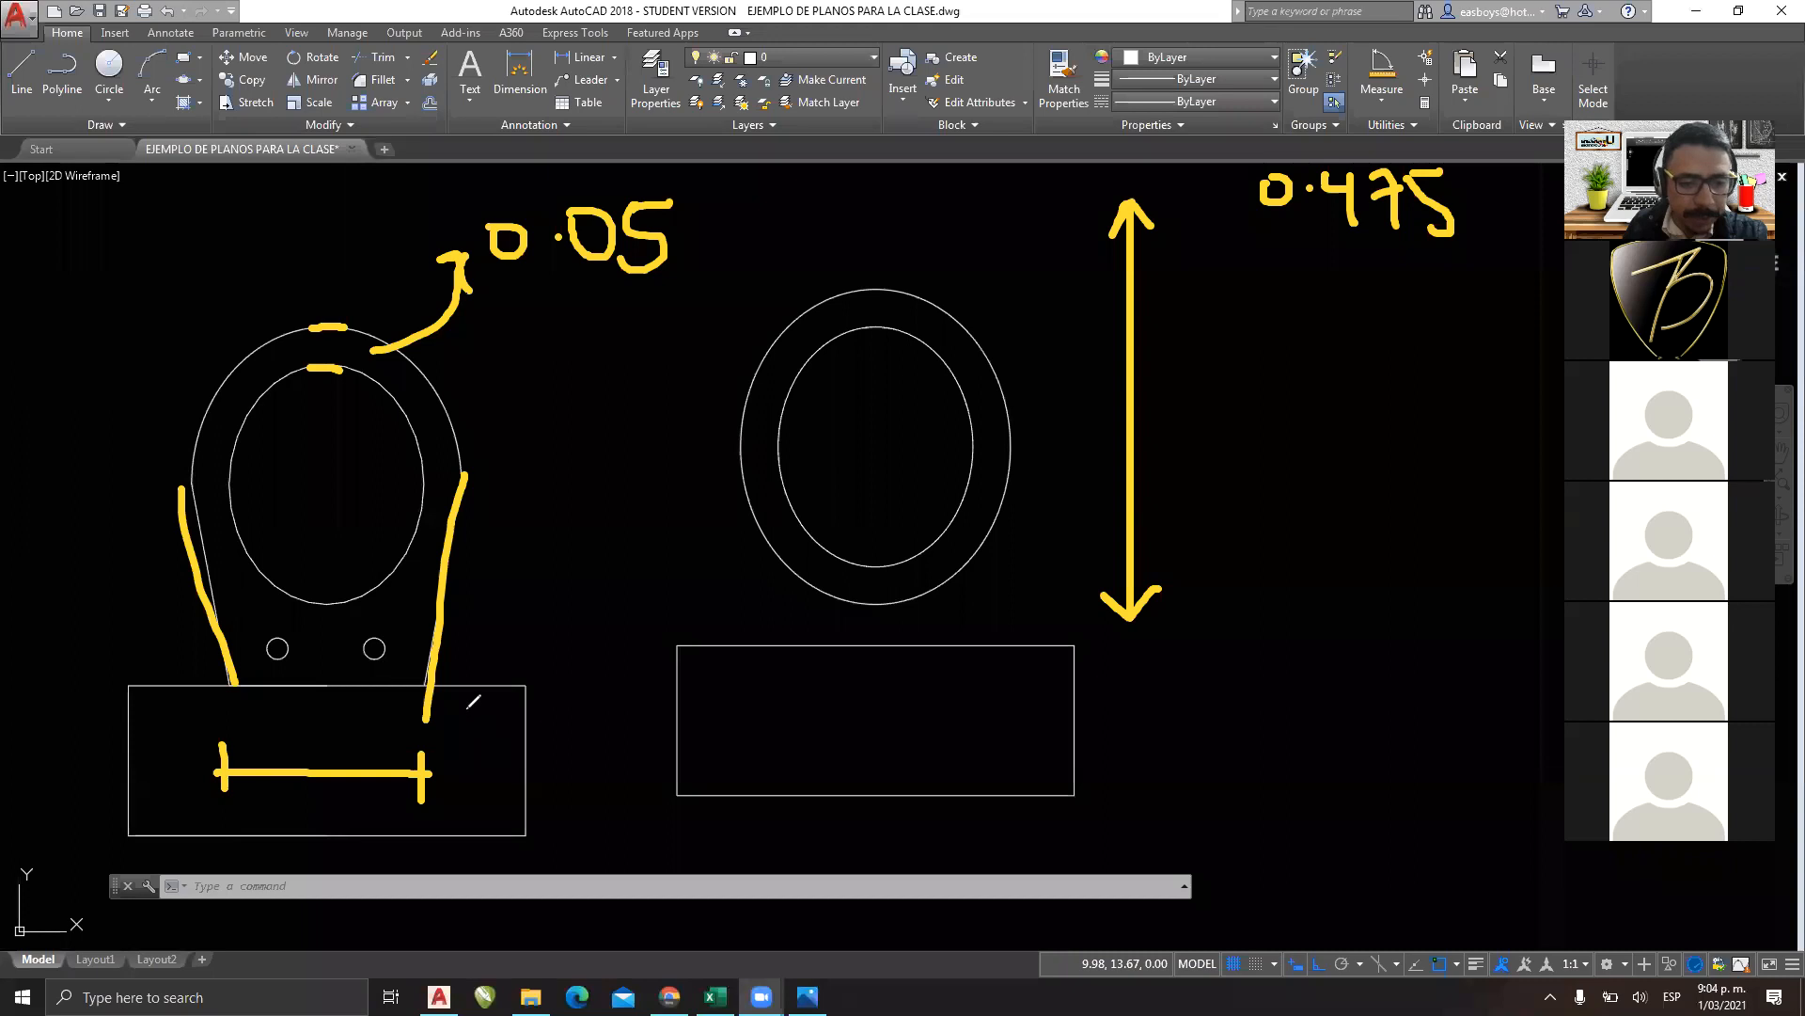
drag(444, 670, 508, 658)
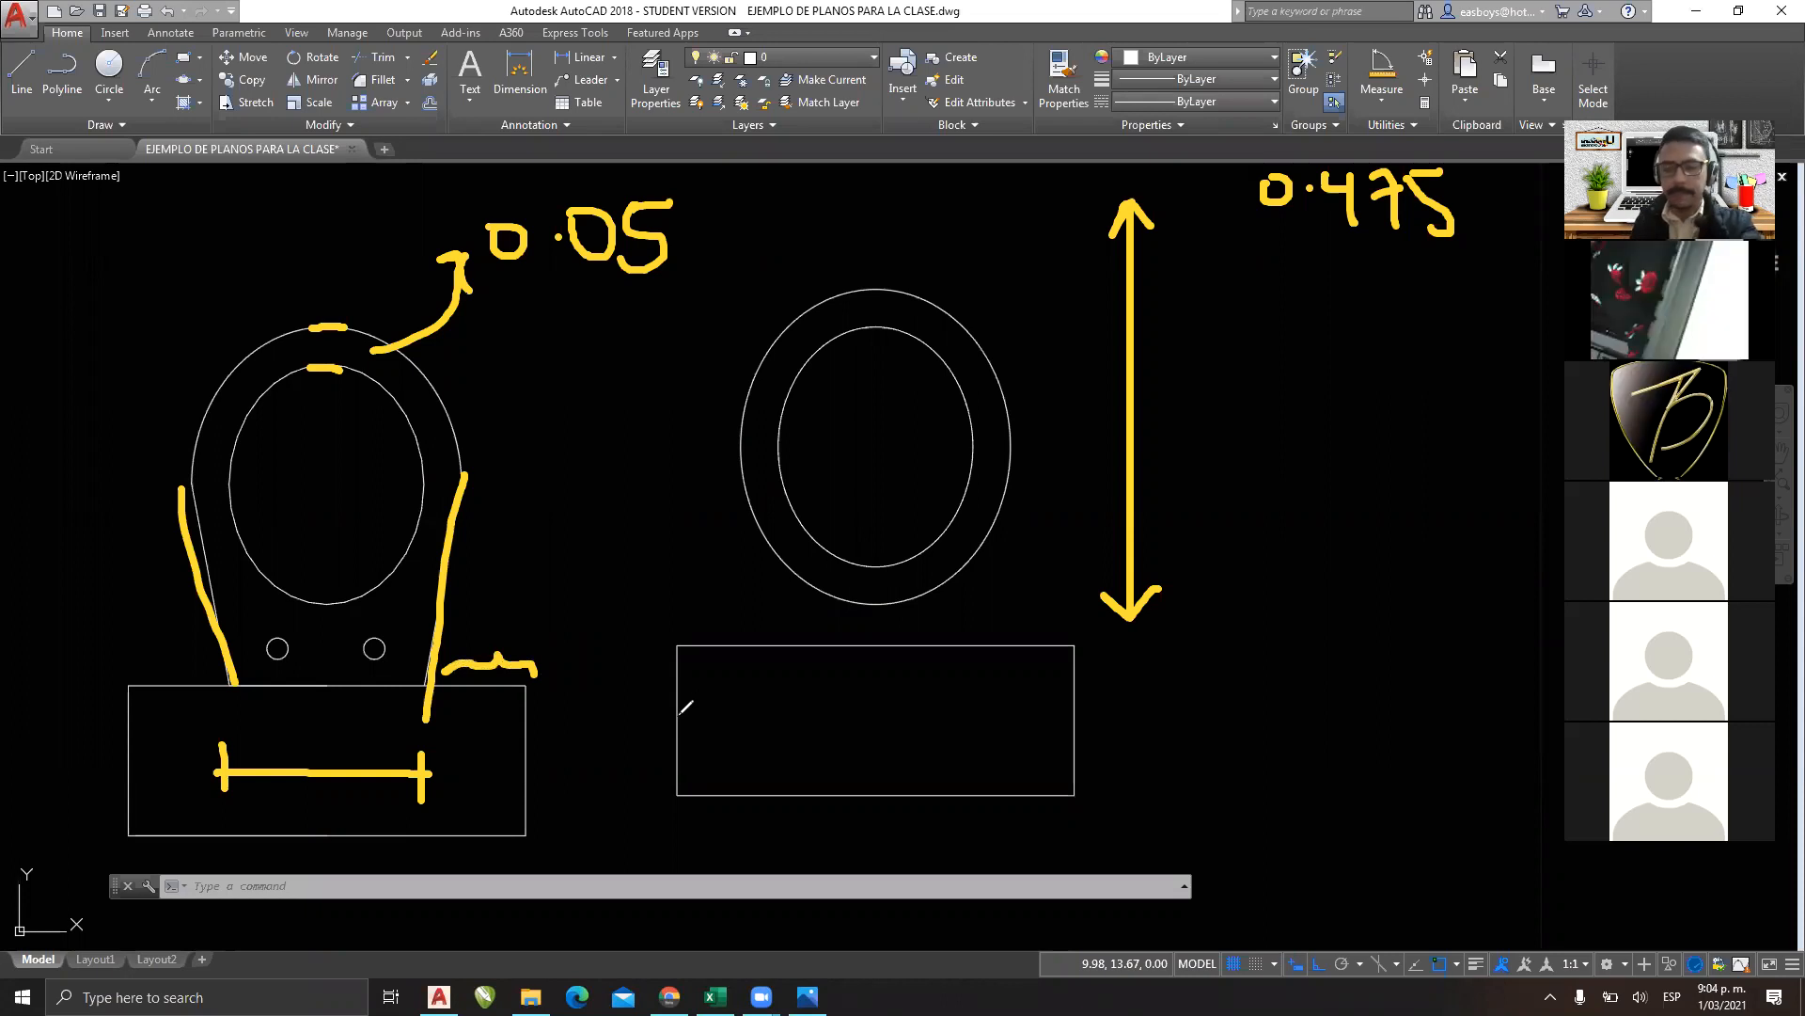
Write the subtraction 0.53 − 0.26 in yellow and label the bracketed width beside the reference toilet's base 0.135.
mouse_move(1280, 782)
mouse_down()
mouse_move(1272, 810)
mouse_move(1292, 784)
mouse_up()
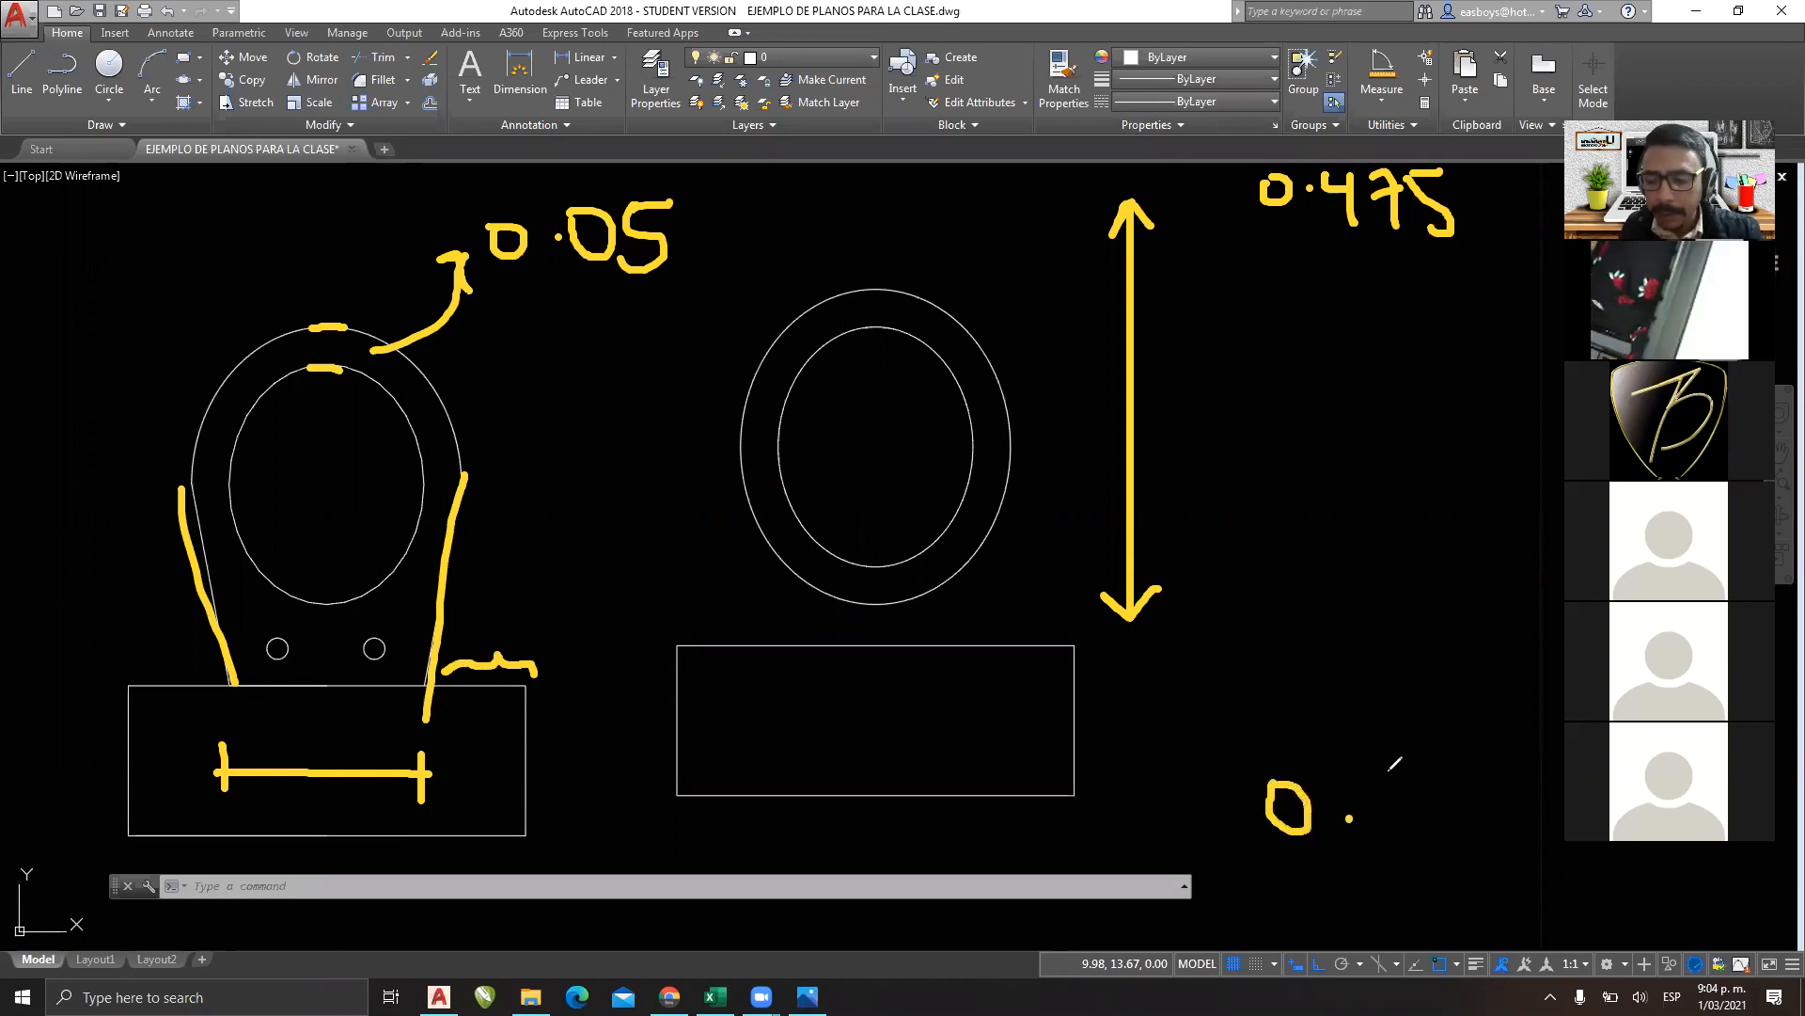
mouse_move(1376, 757)
mouse_down()
mouse_move(1369, 816)
mouse_move(1439, 794)
mouse_move(1439, 815)
mouse_up()
click(1479, 801)
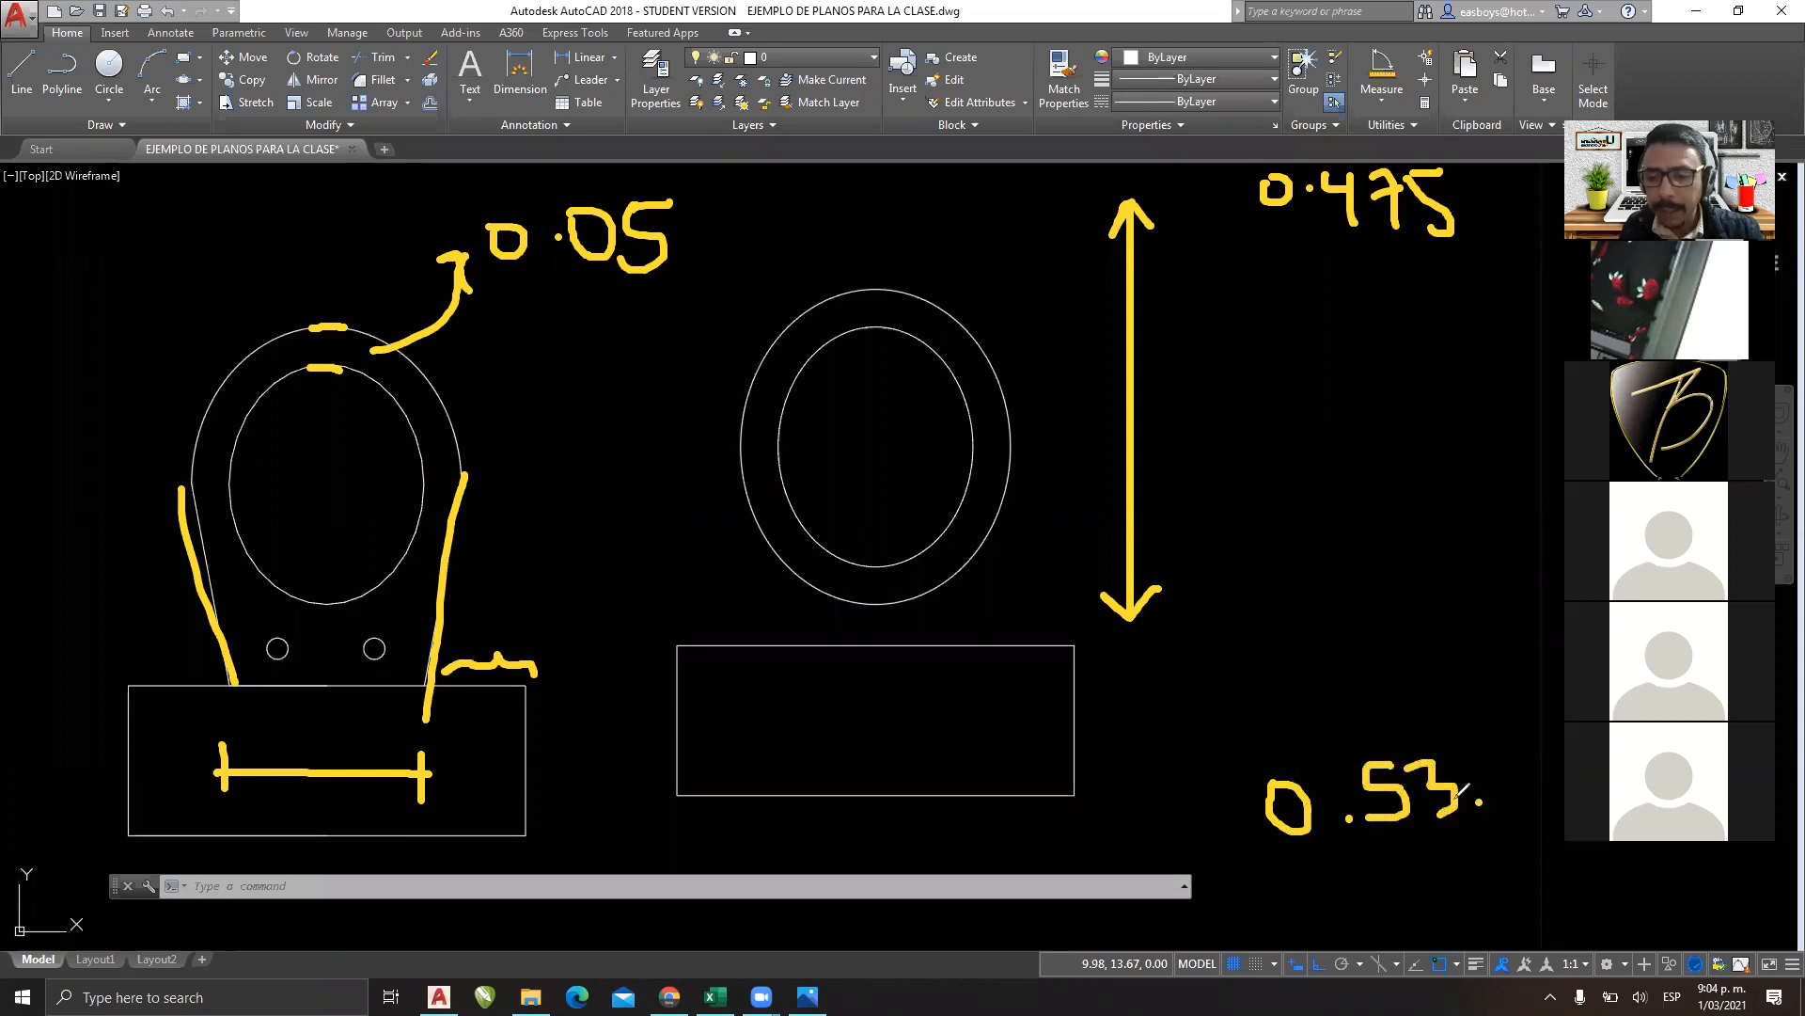
mouse_move(1300, 872)
mouse_down()
mouse_move(1309, 888)
mouse_move(1382, 874)
mouse_move(1422, 898)
mouse_up()
click(1338, 892)
drag(1474, 805, 1512, 799)
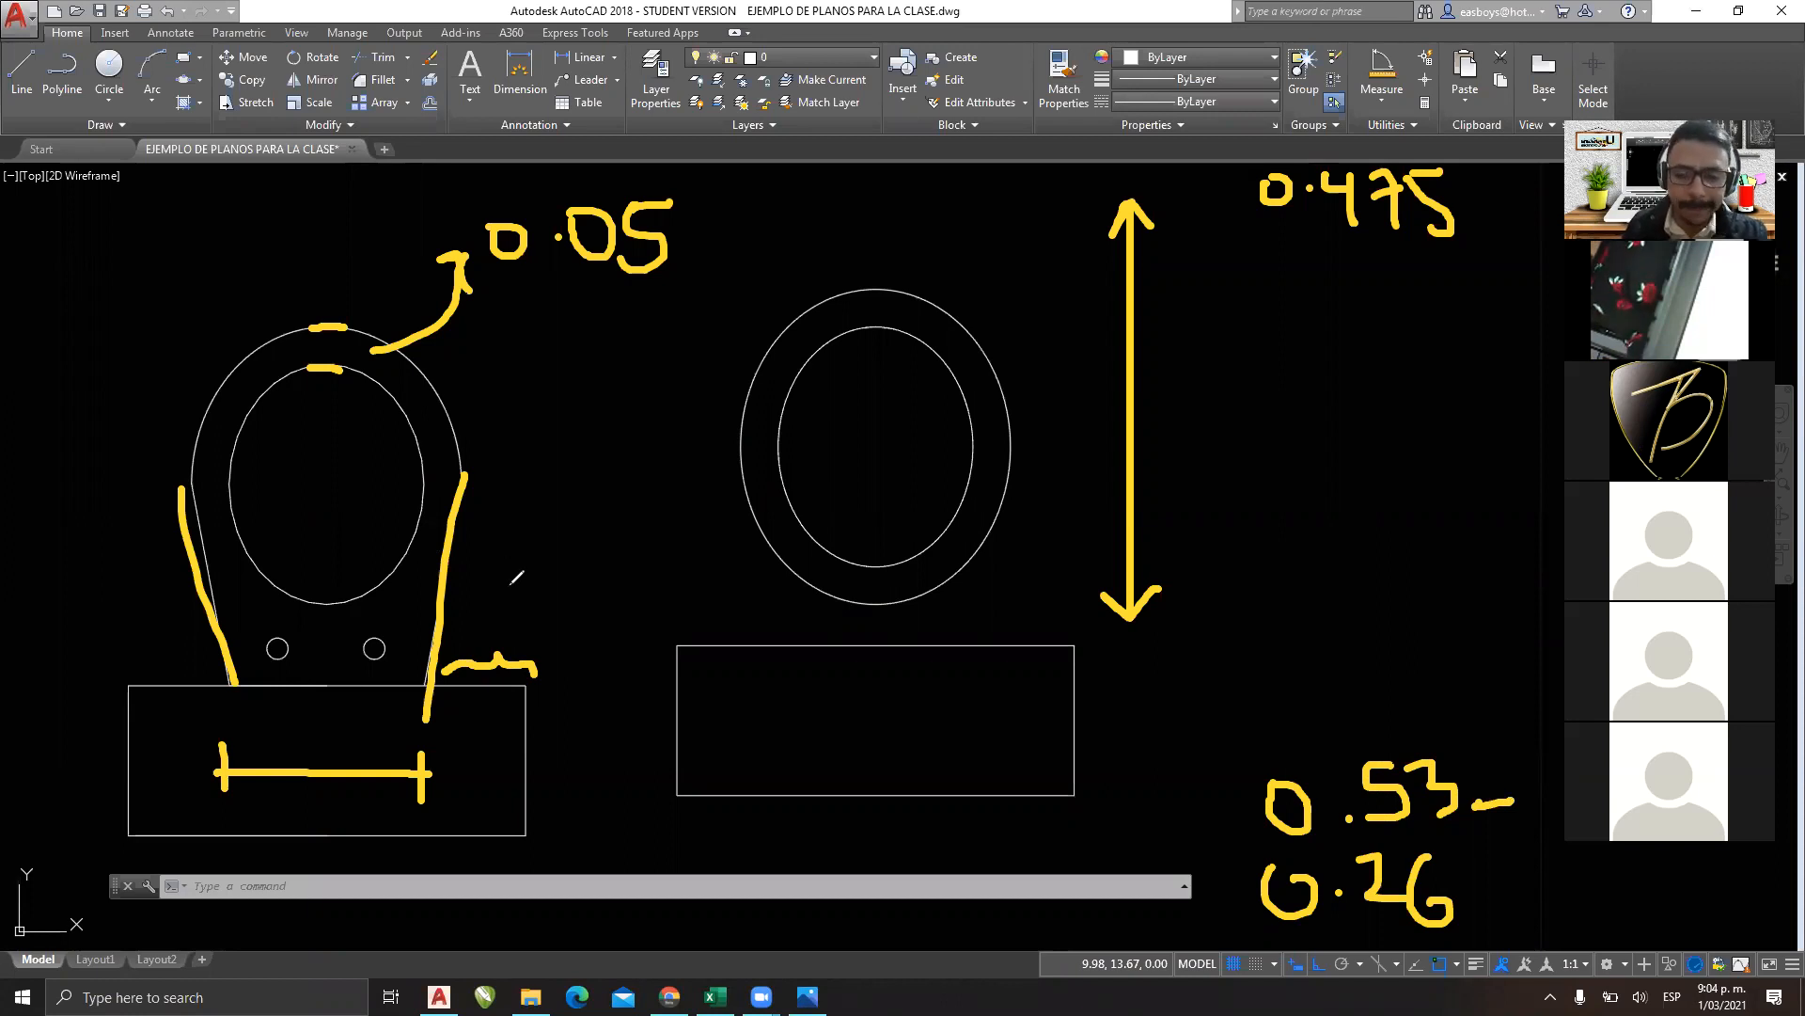
mouse_move(496, 585)
mouse_down()
mouse_move(487, 621)
mouse_move(498, 585)
mouse_move(601, 531)
mouse_move(583, 515)
mouse_up()
click(532, 595)
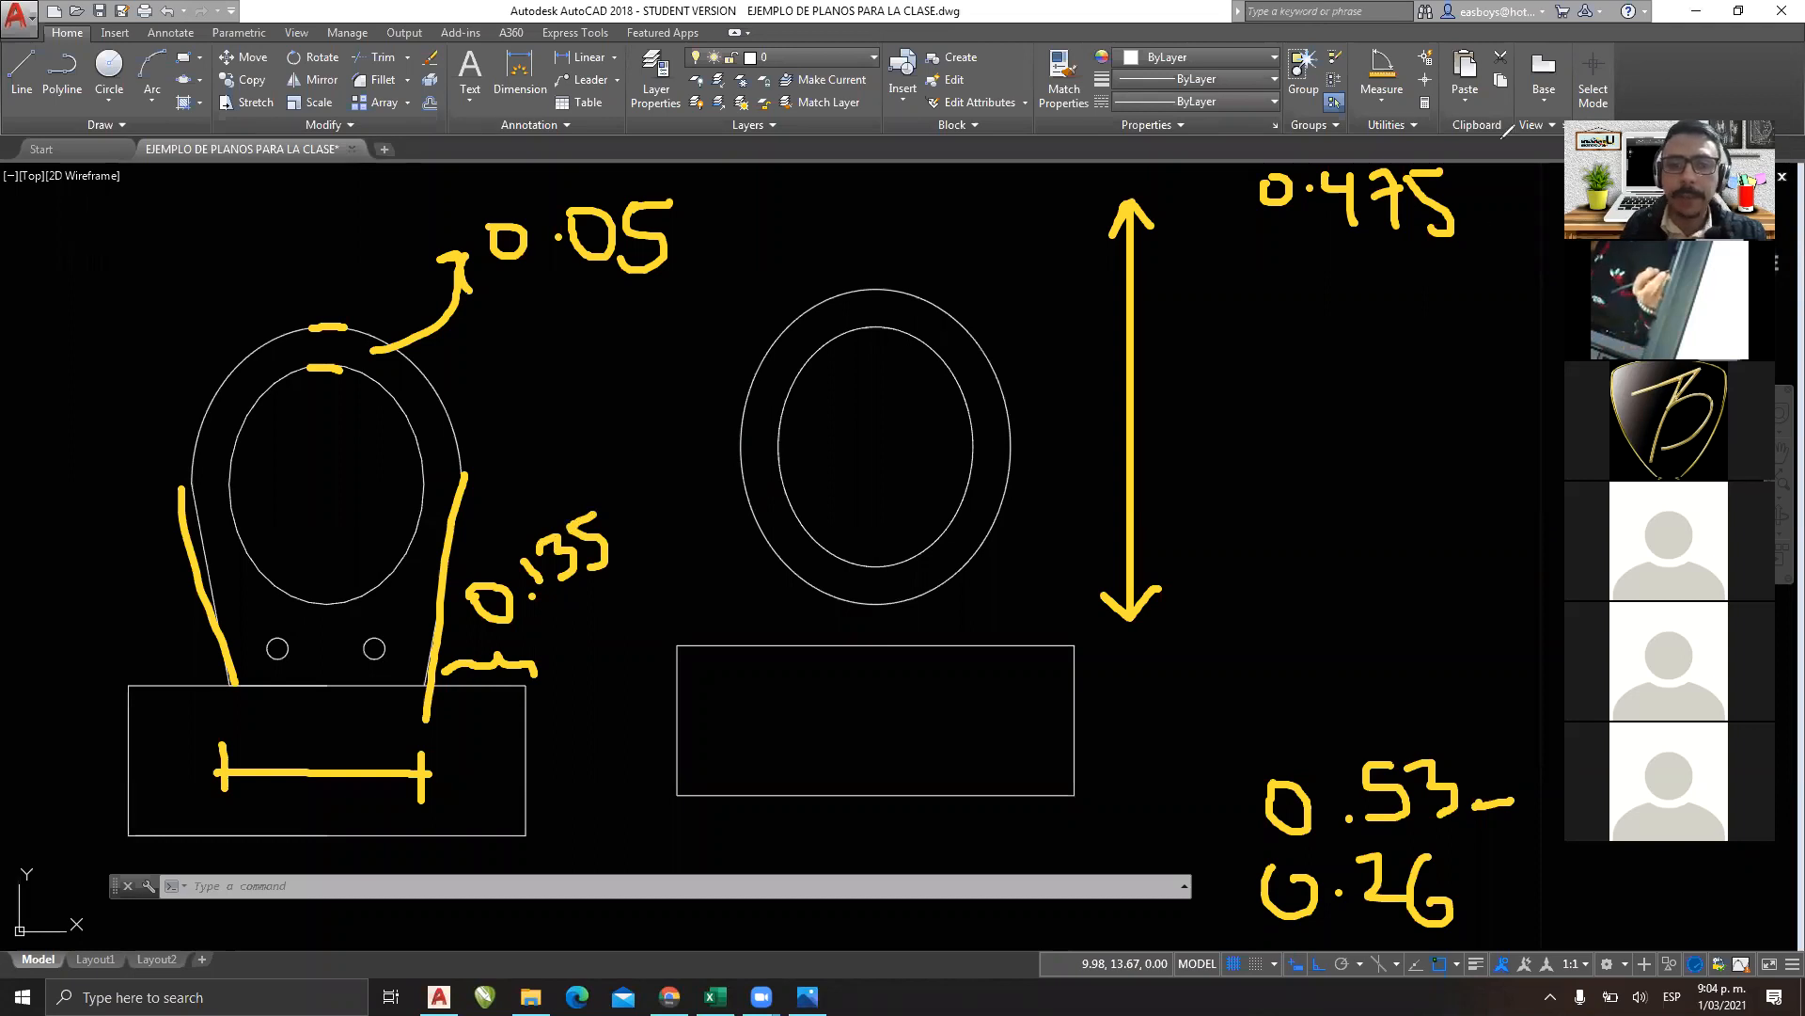
Draw a 0.135 line inward along the new tank's upper edge from its upper left corner.
click(21, 68)
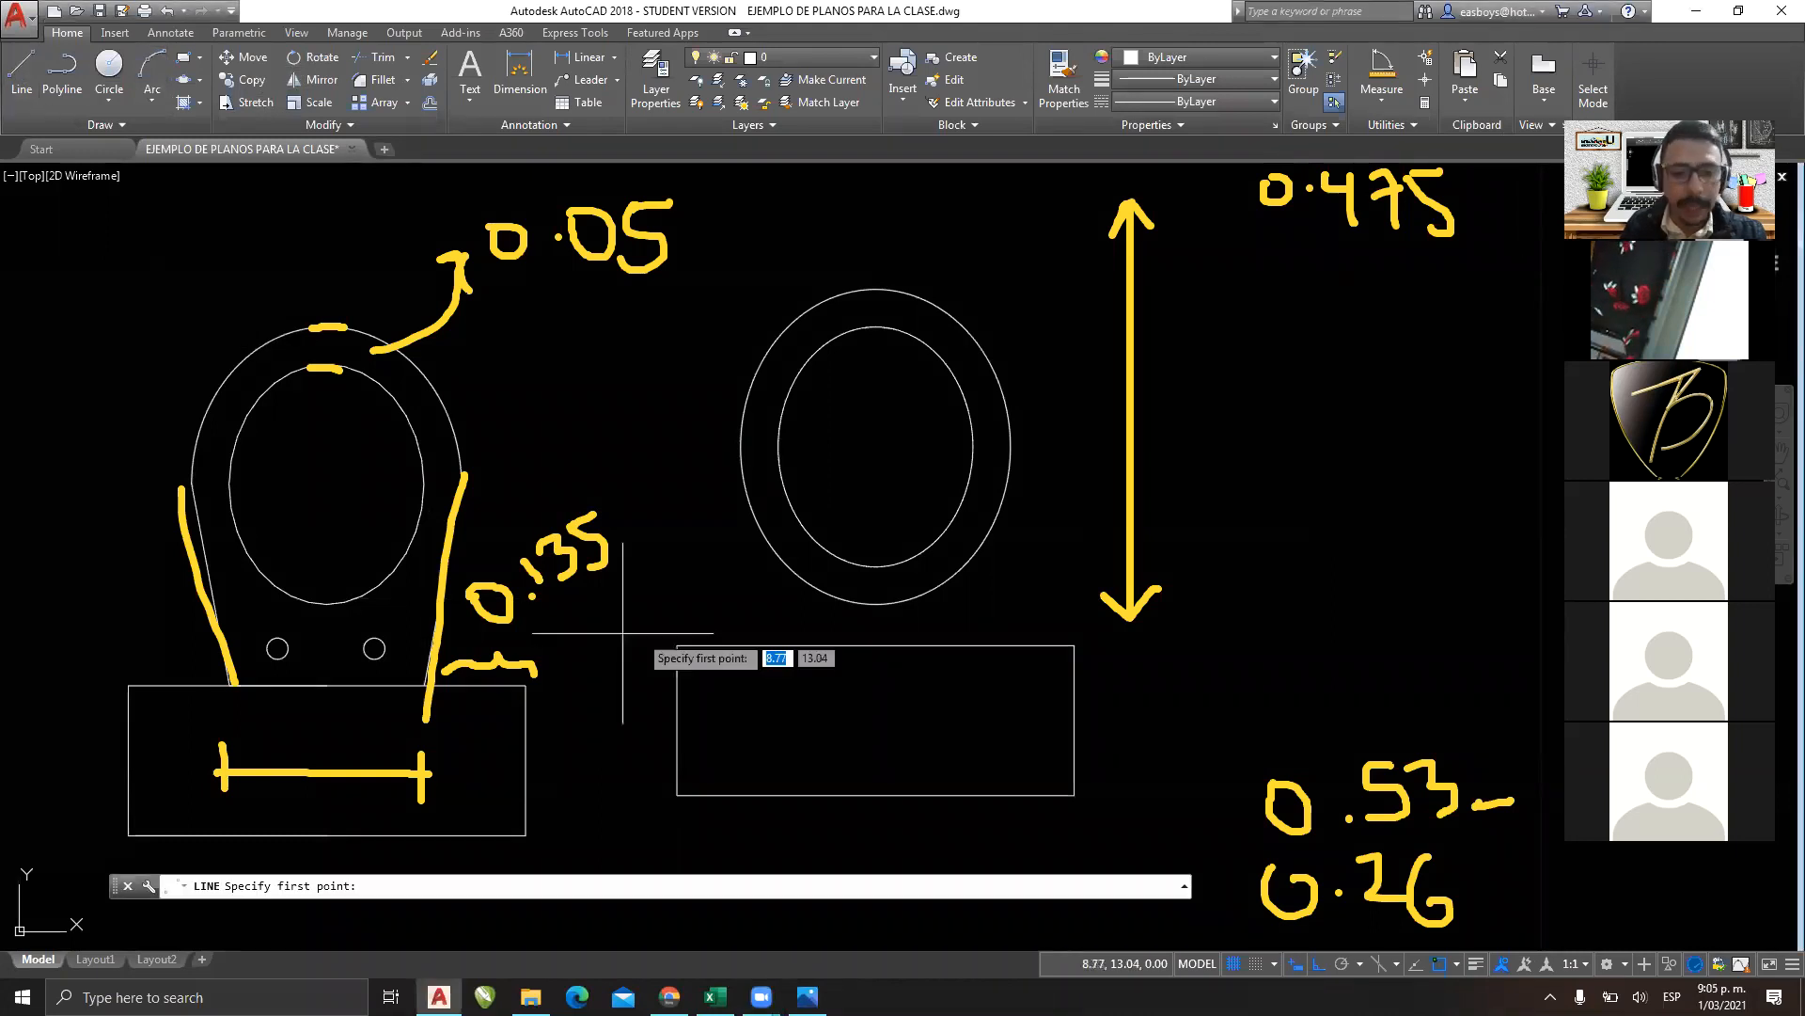
click(677, 645)
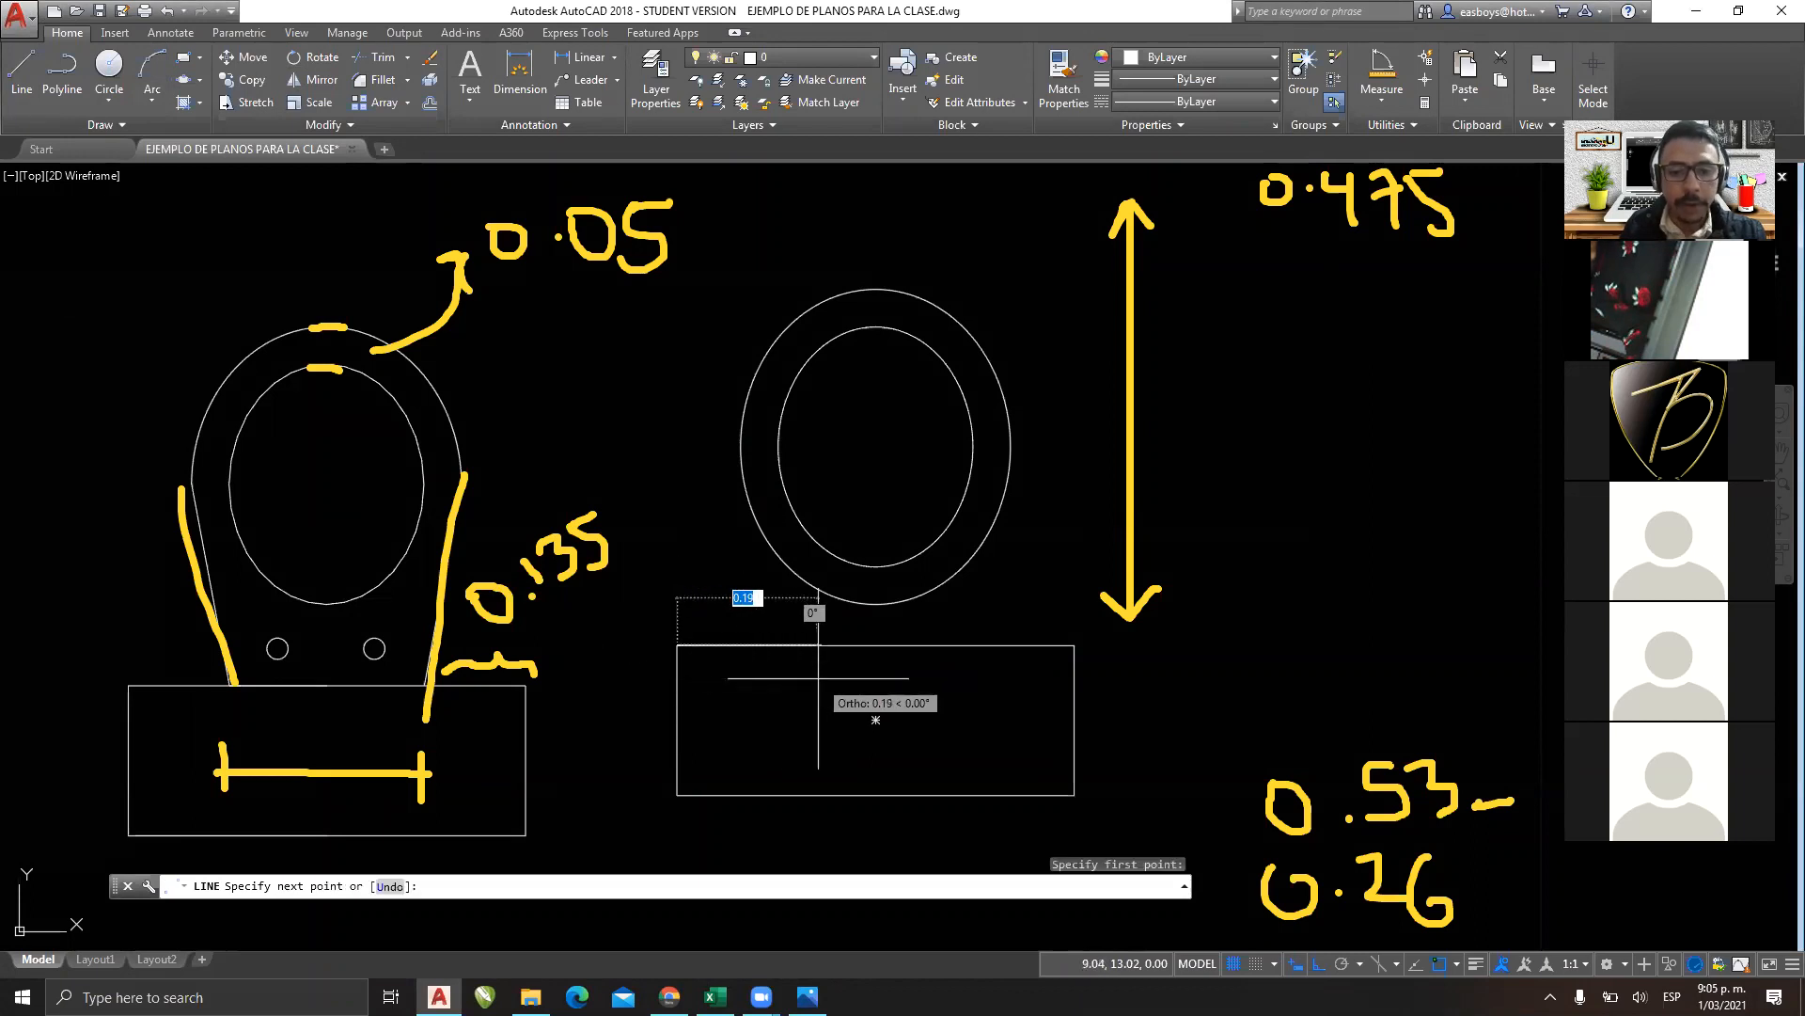
text(0.)
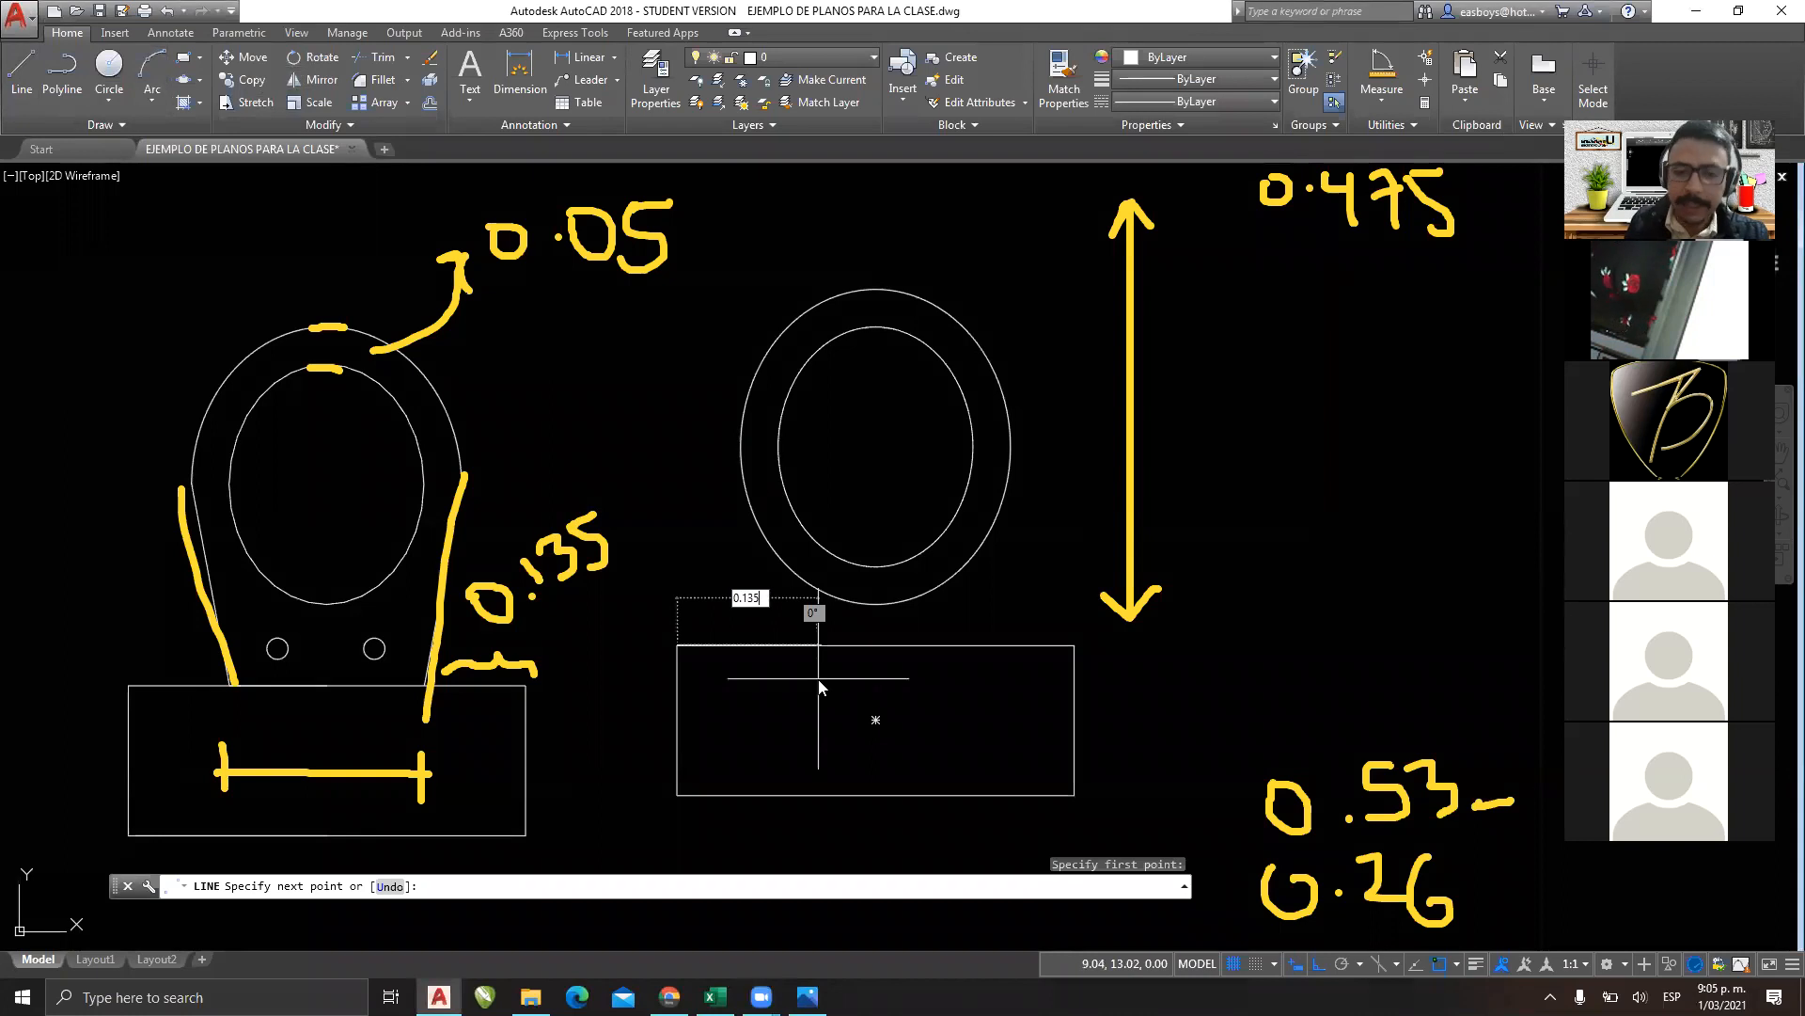
key(Return)
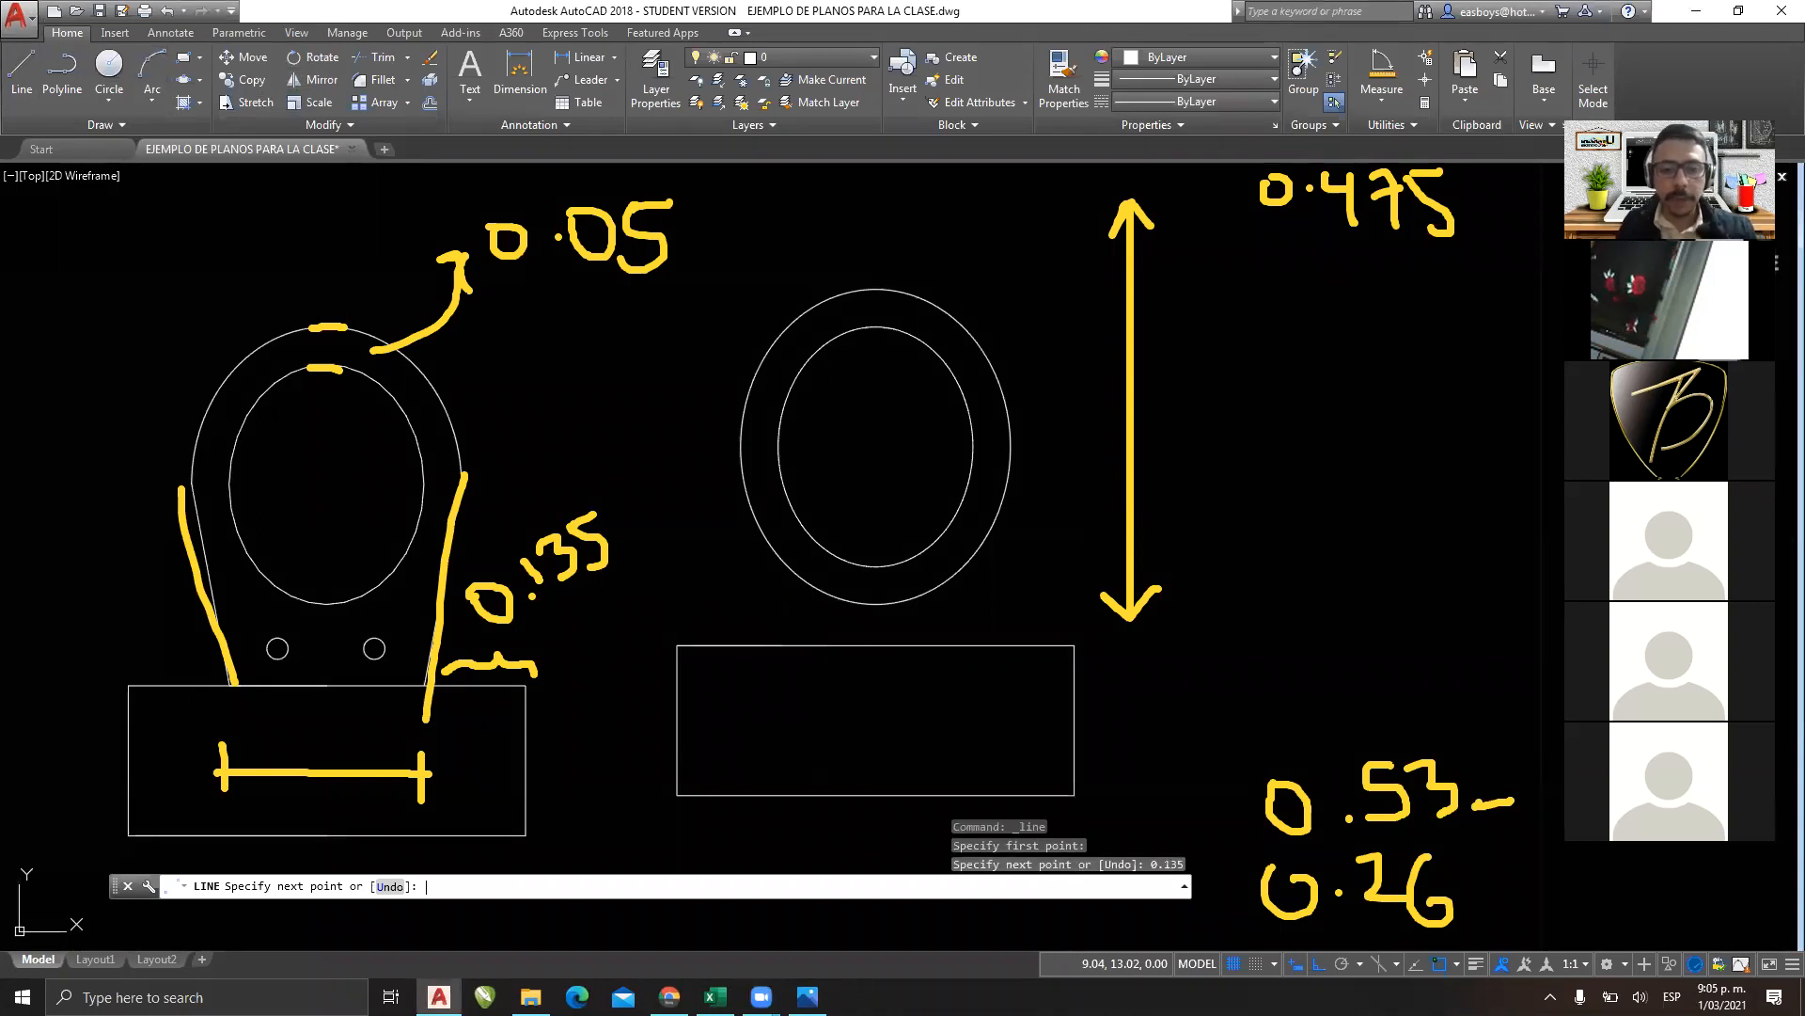
key(Return)
Draw a matching 0.135 line inward along the tank's upper edge from its upper right corner.
key(Return)
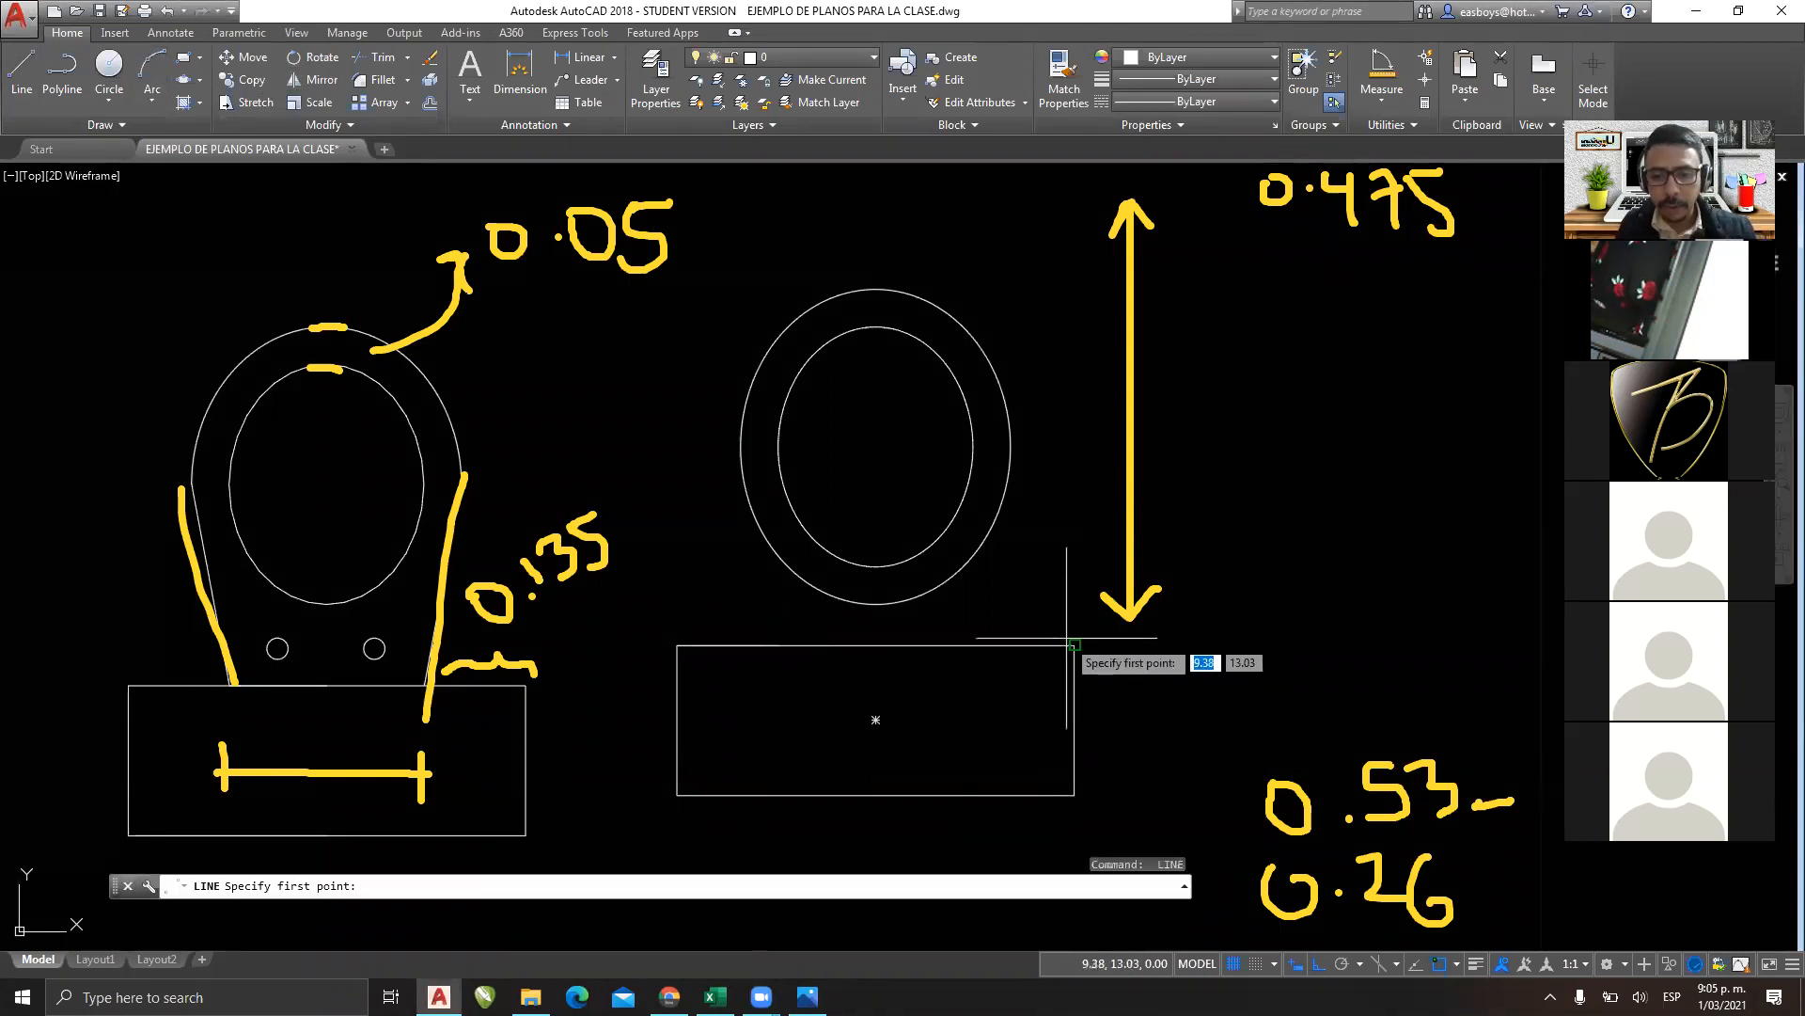
click(1071, 643)
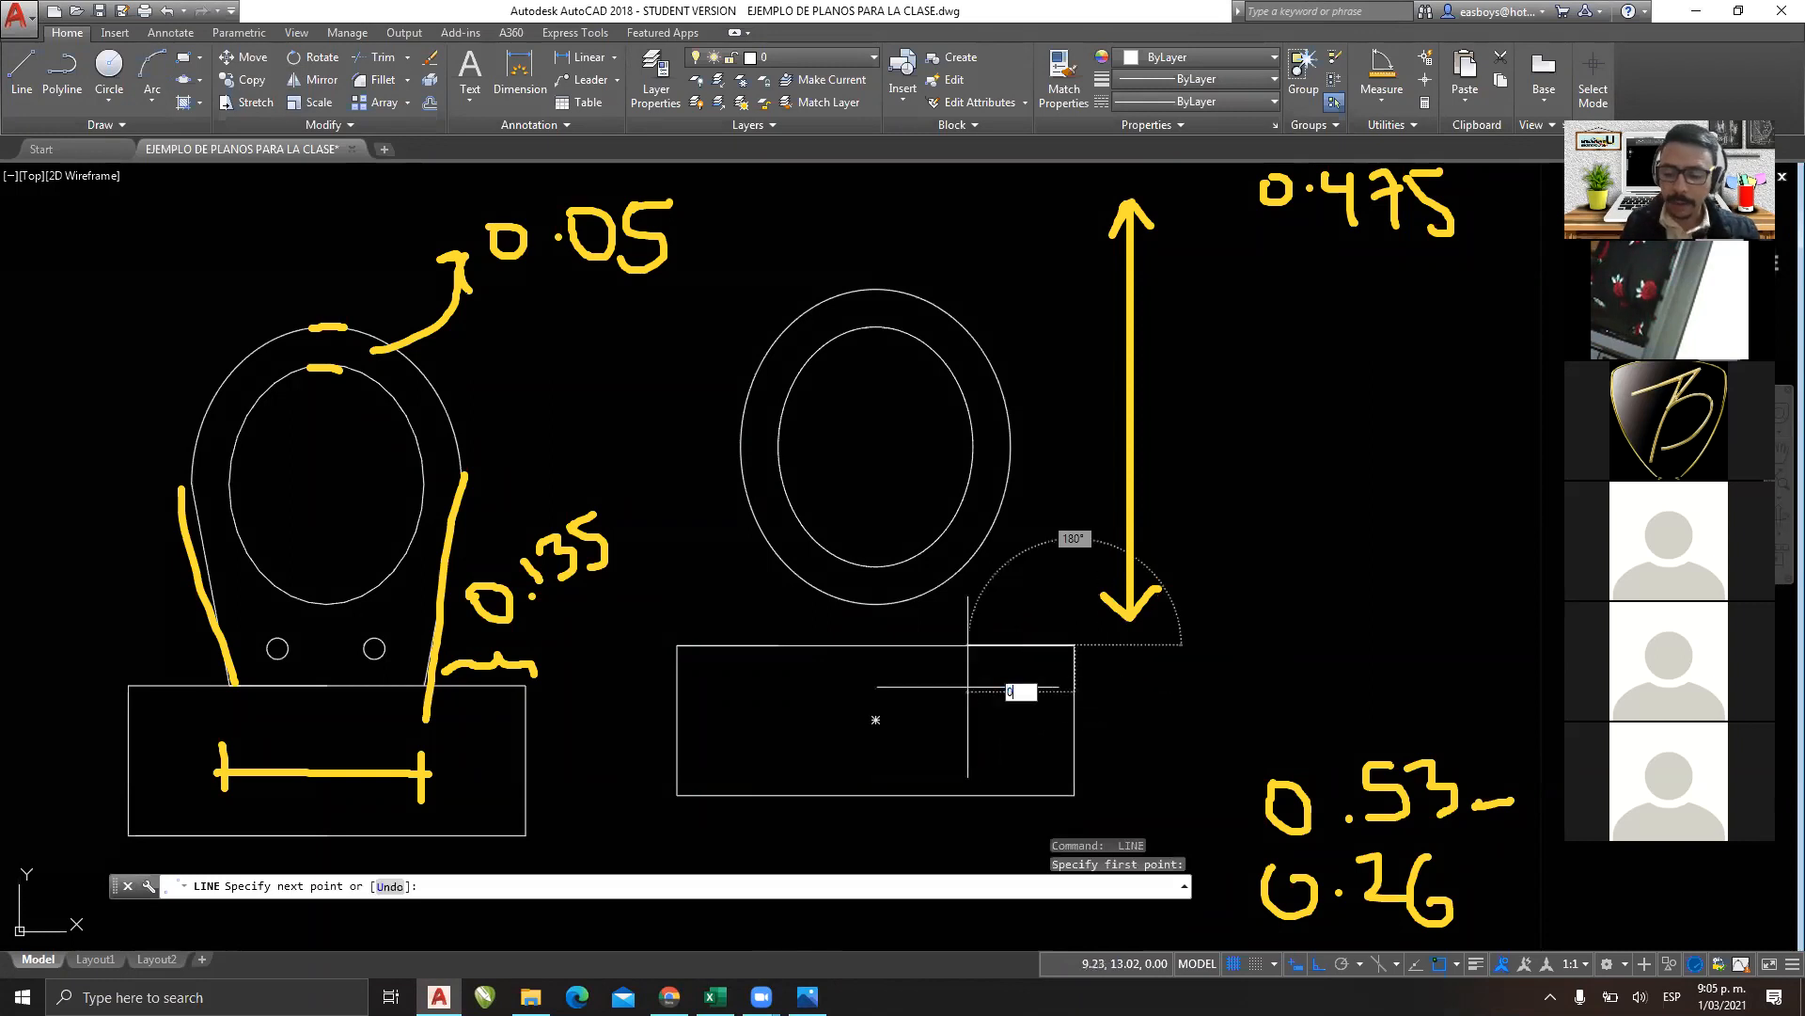
key(Return)
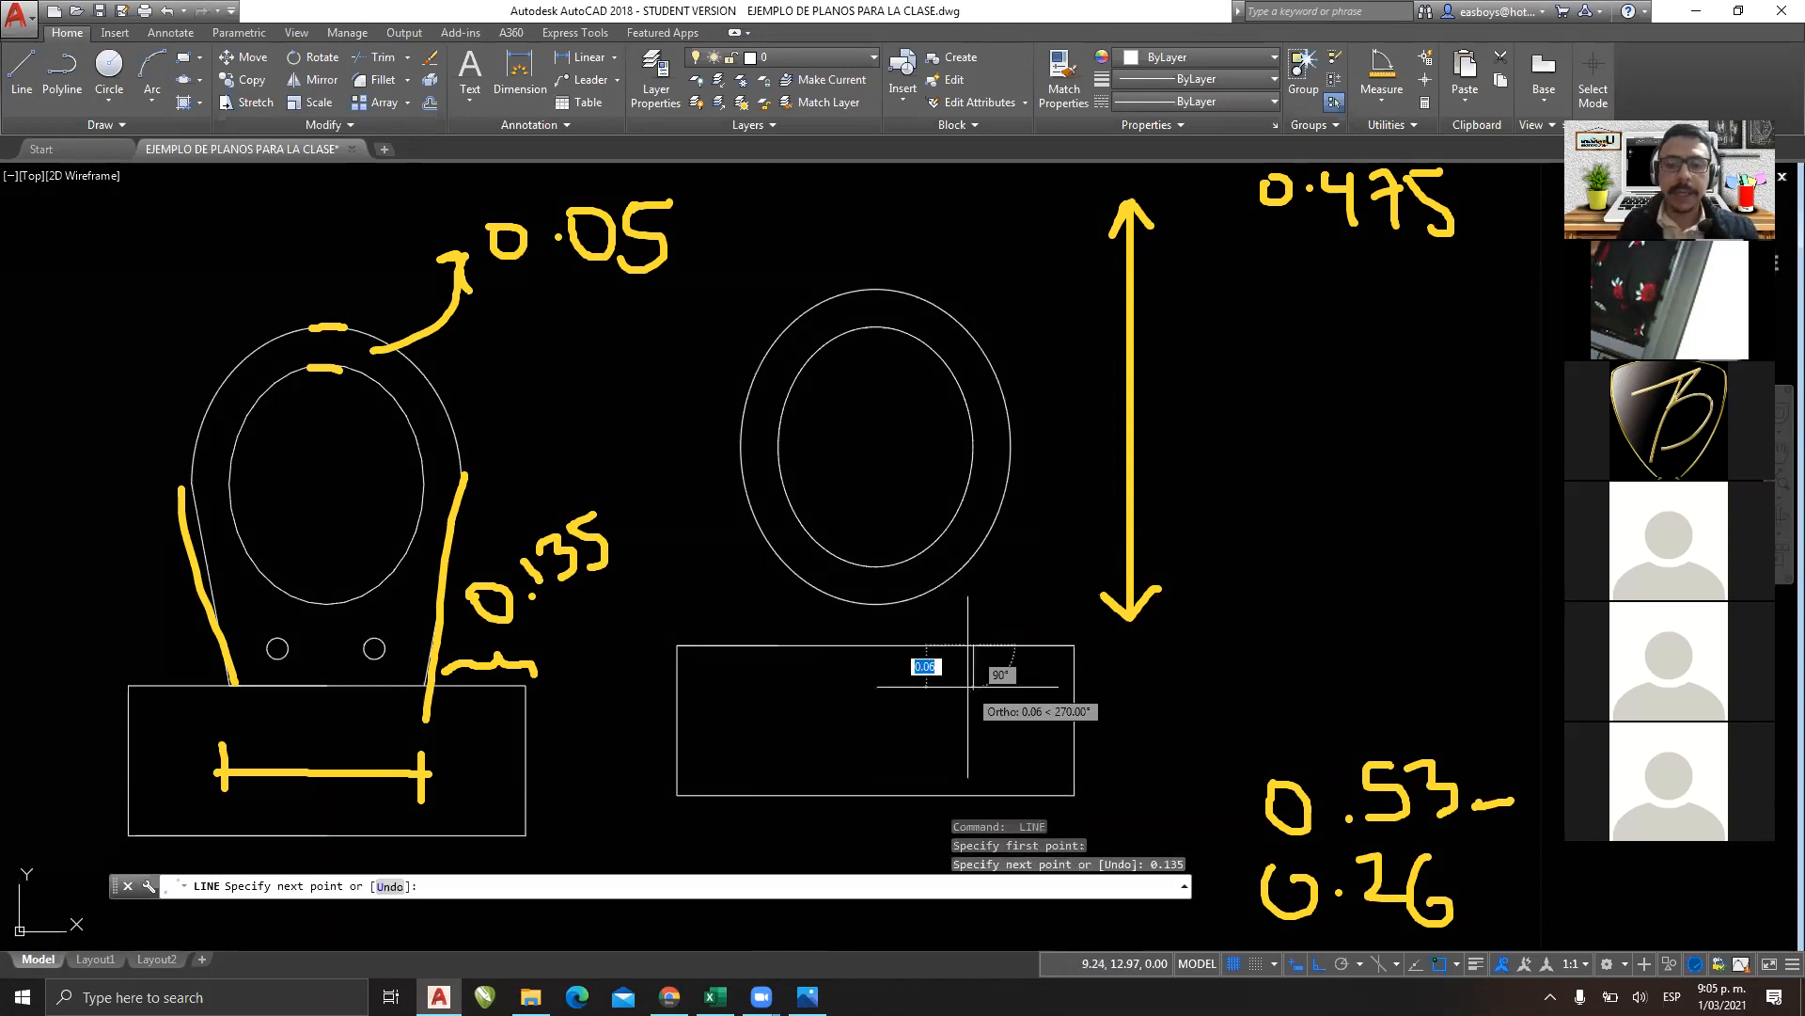
Highlight in turn the two 0.135 lines on the new tank's upper edge.
key(Escape)
click(649, 609)
click(897, 654)
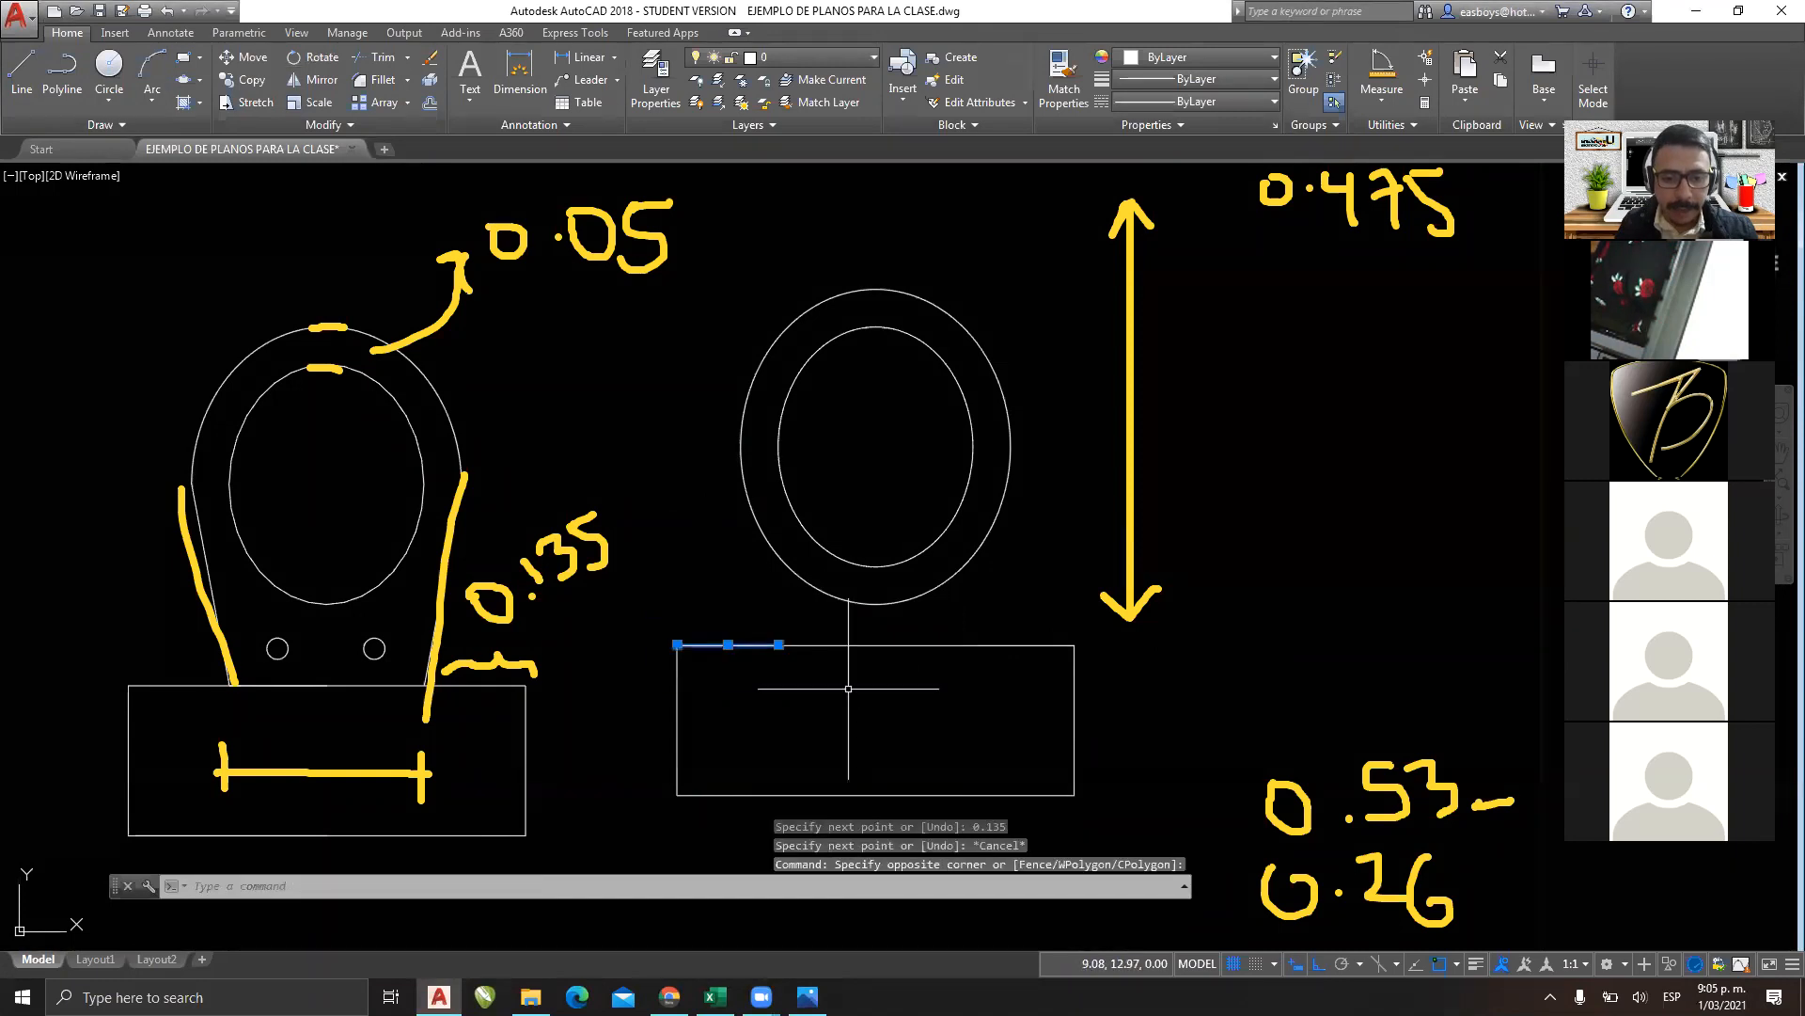
key(Escape)
click(965, 613)
click(1104, 692)
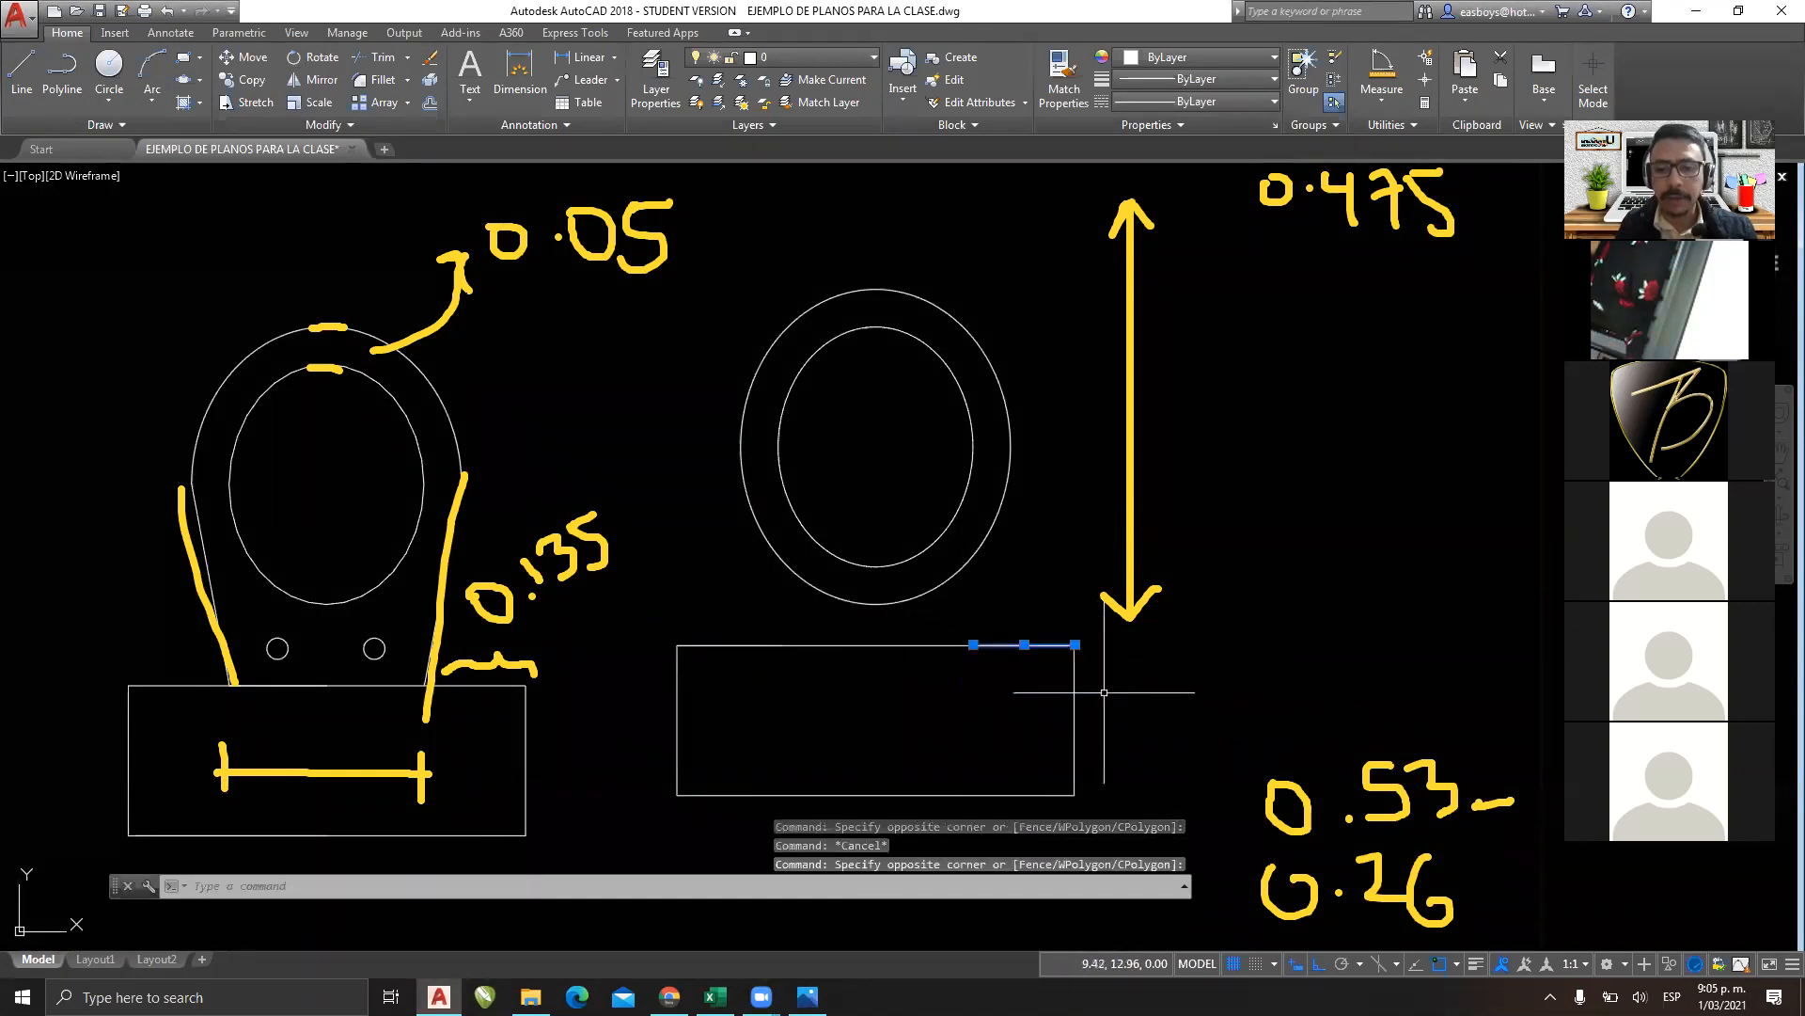
key(Escape)
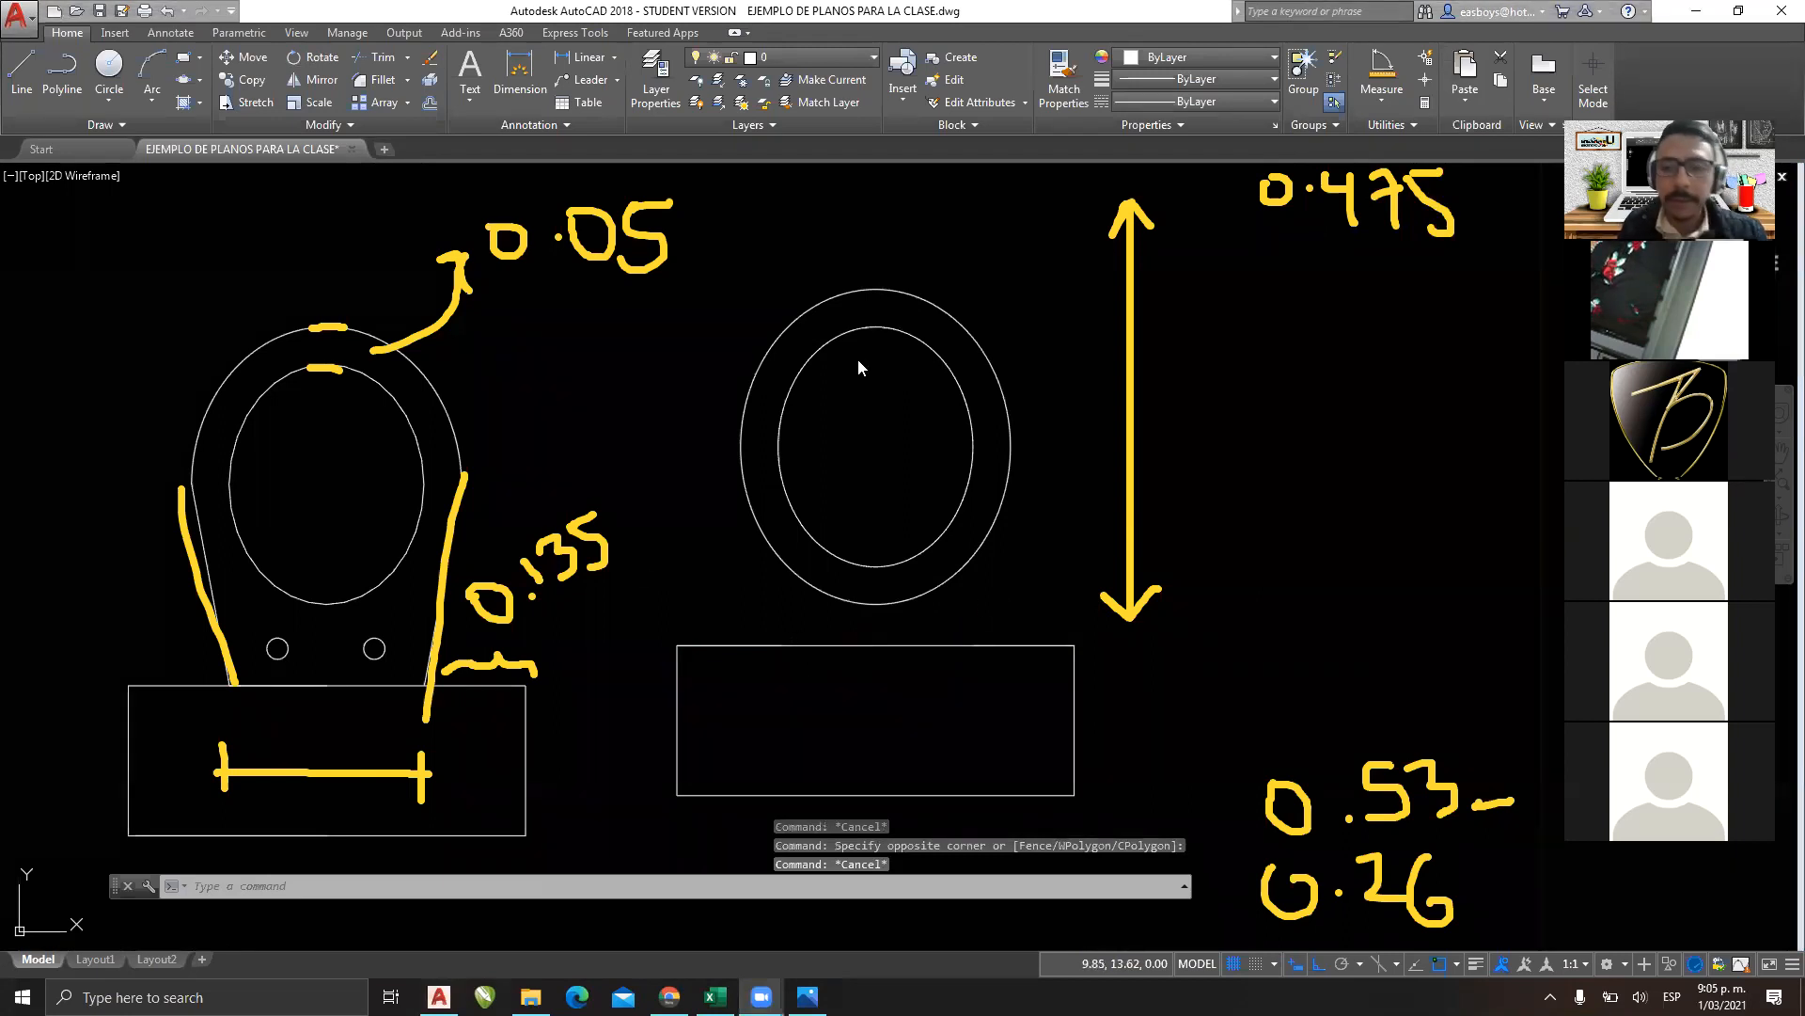
Colour both 0.135 lines on the tank's upper edge magenta and mark their inner ends in yellow.
click(643, 615)
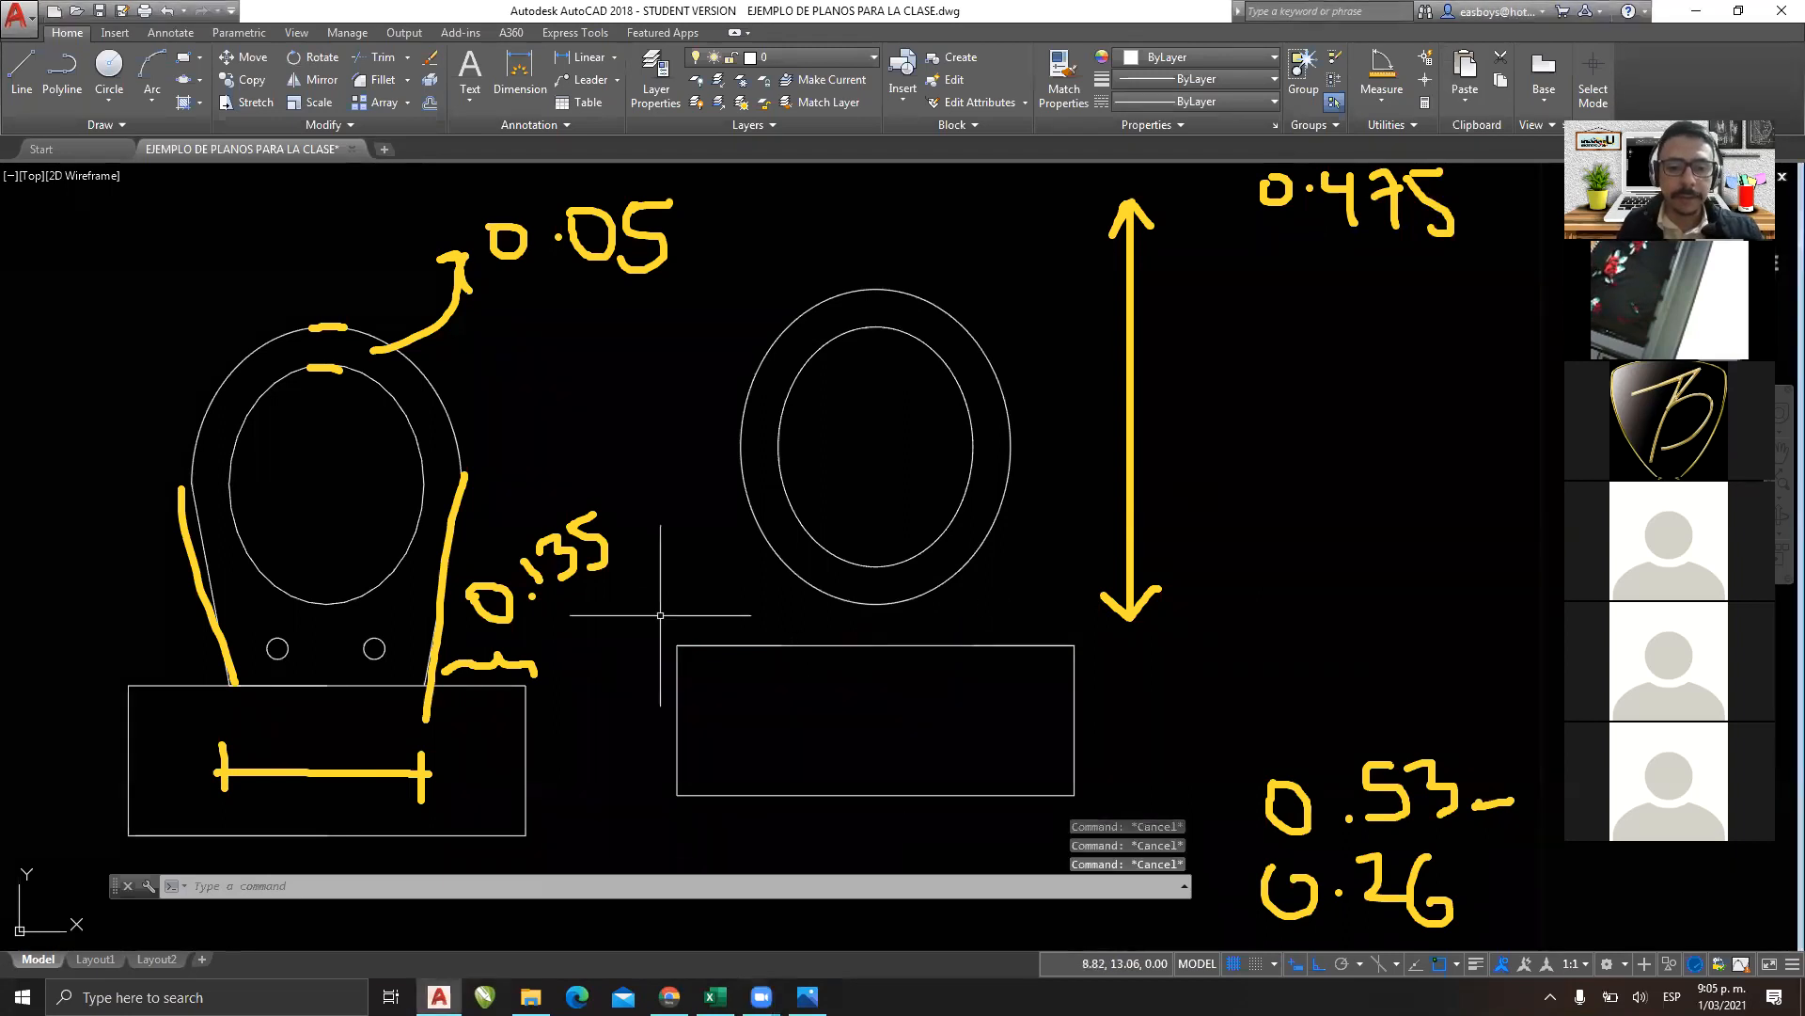
click(1075, 672)
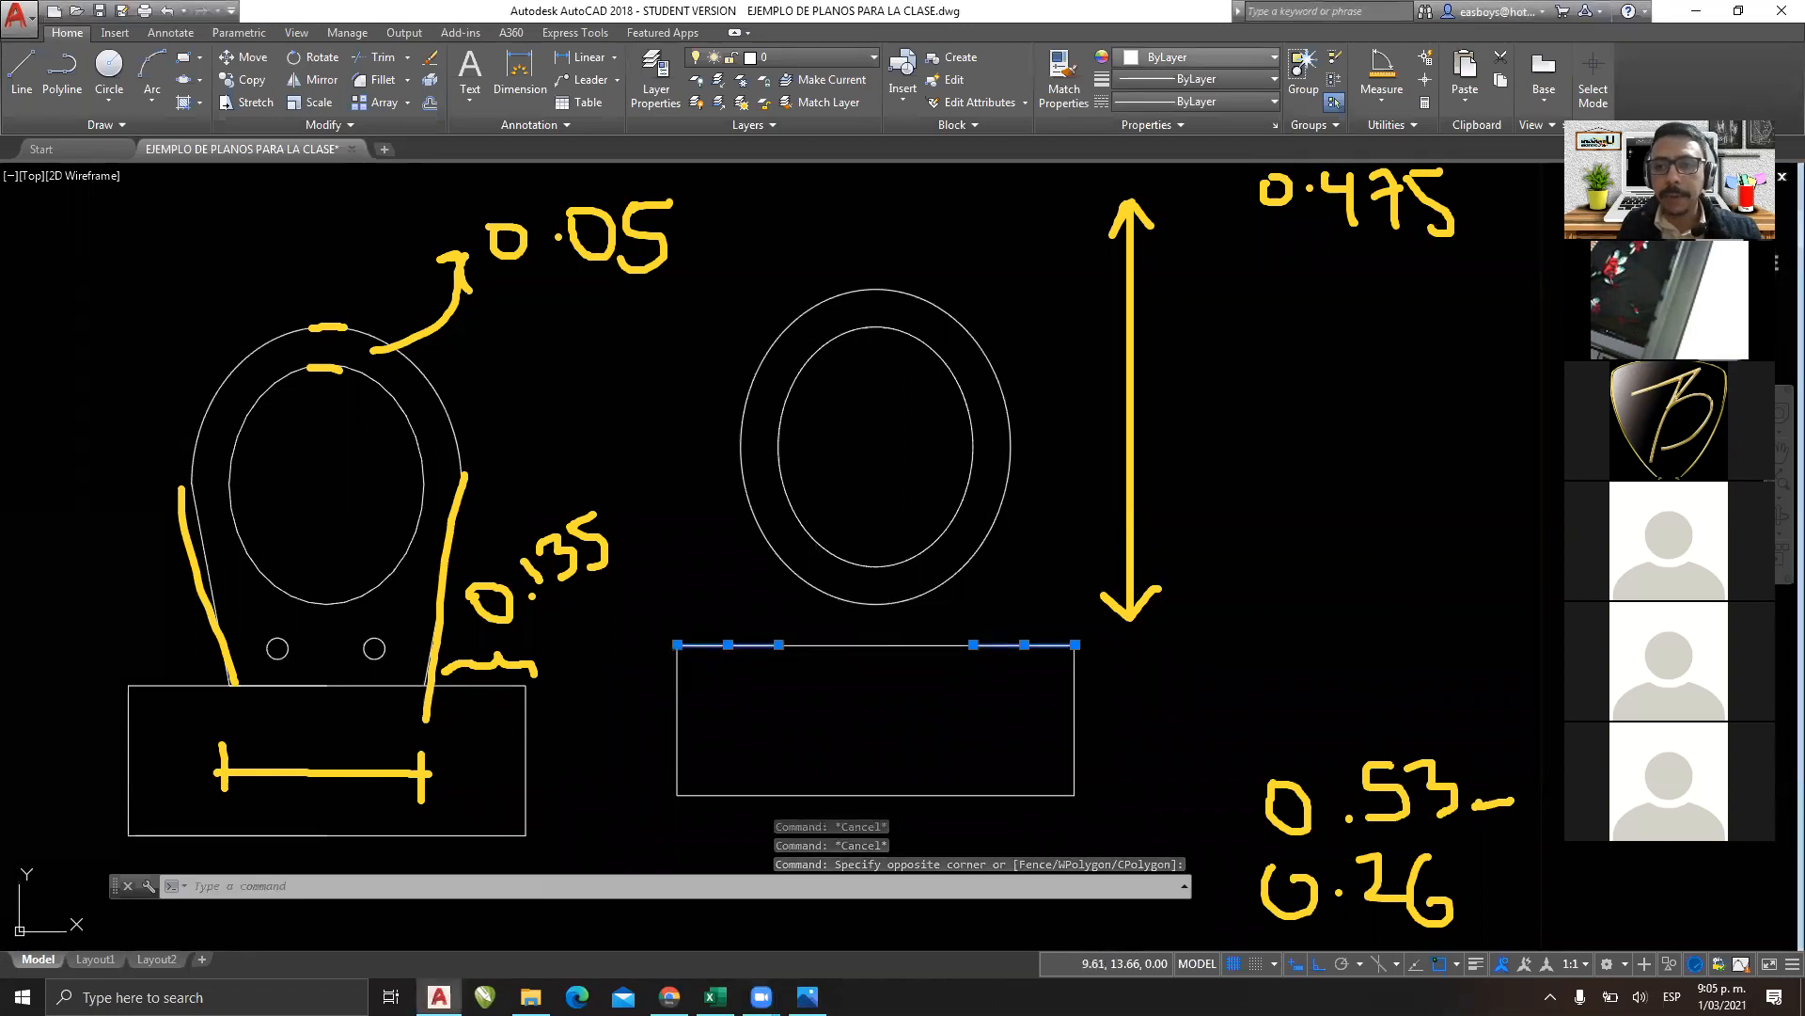
click(1194, 57)
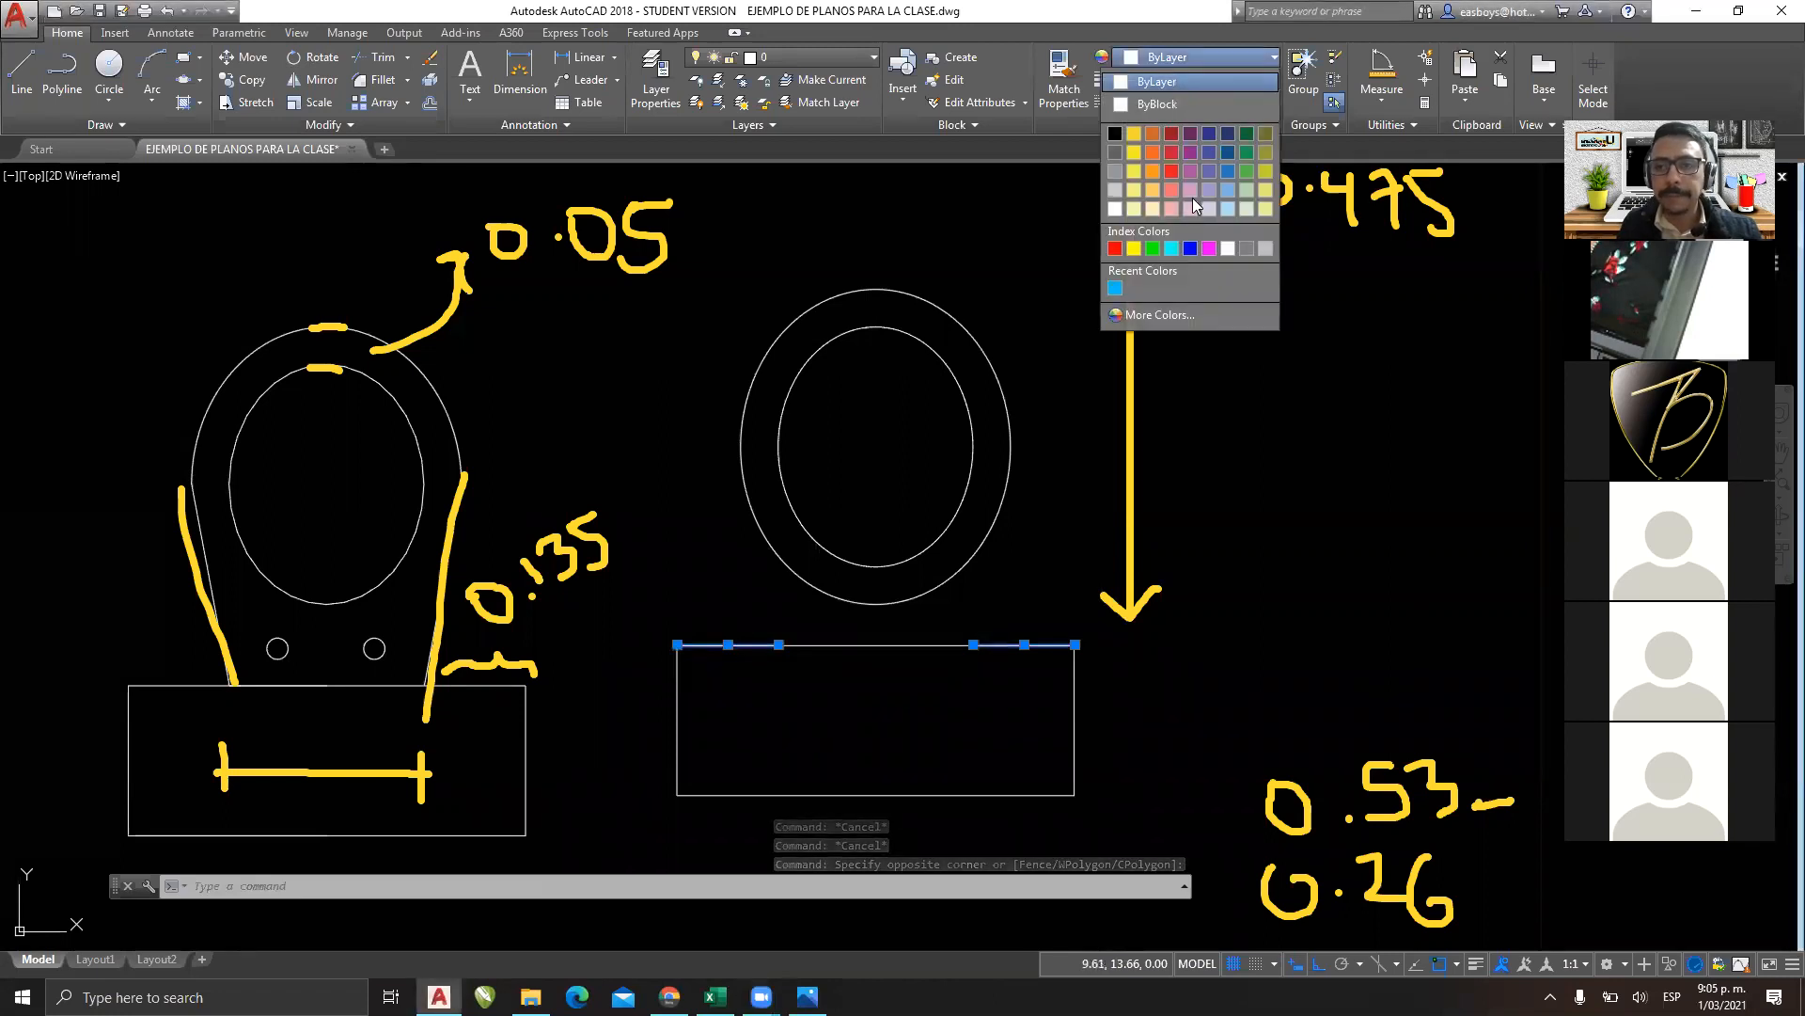
click(1170, 248)
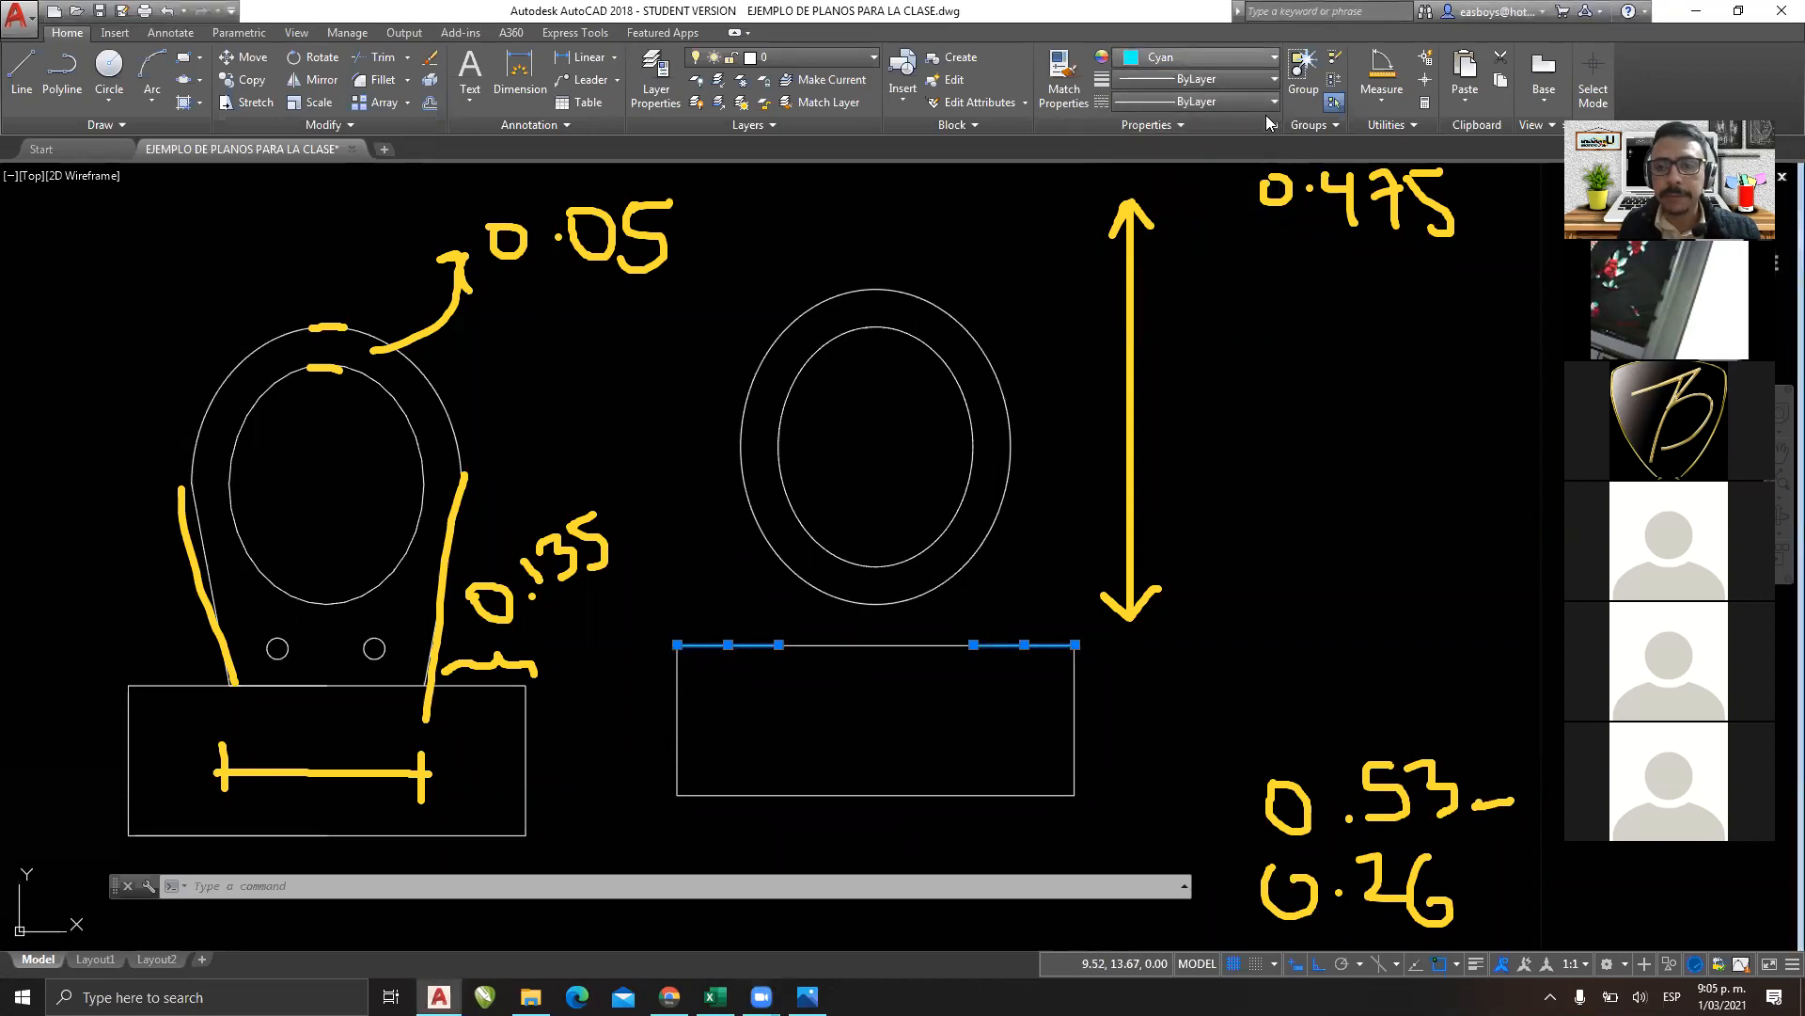
click(1273, 59)
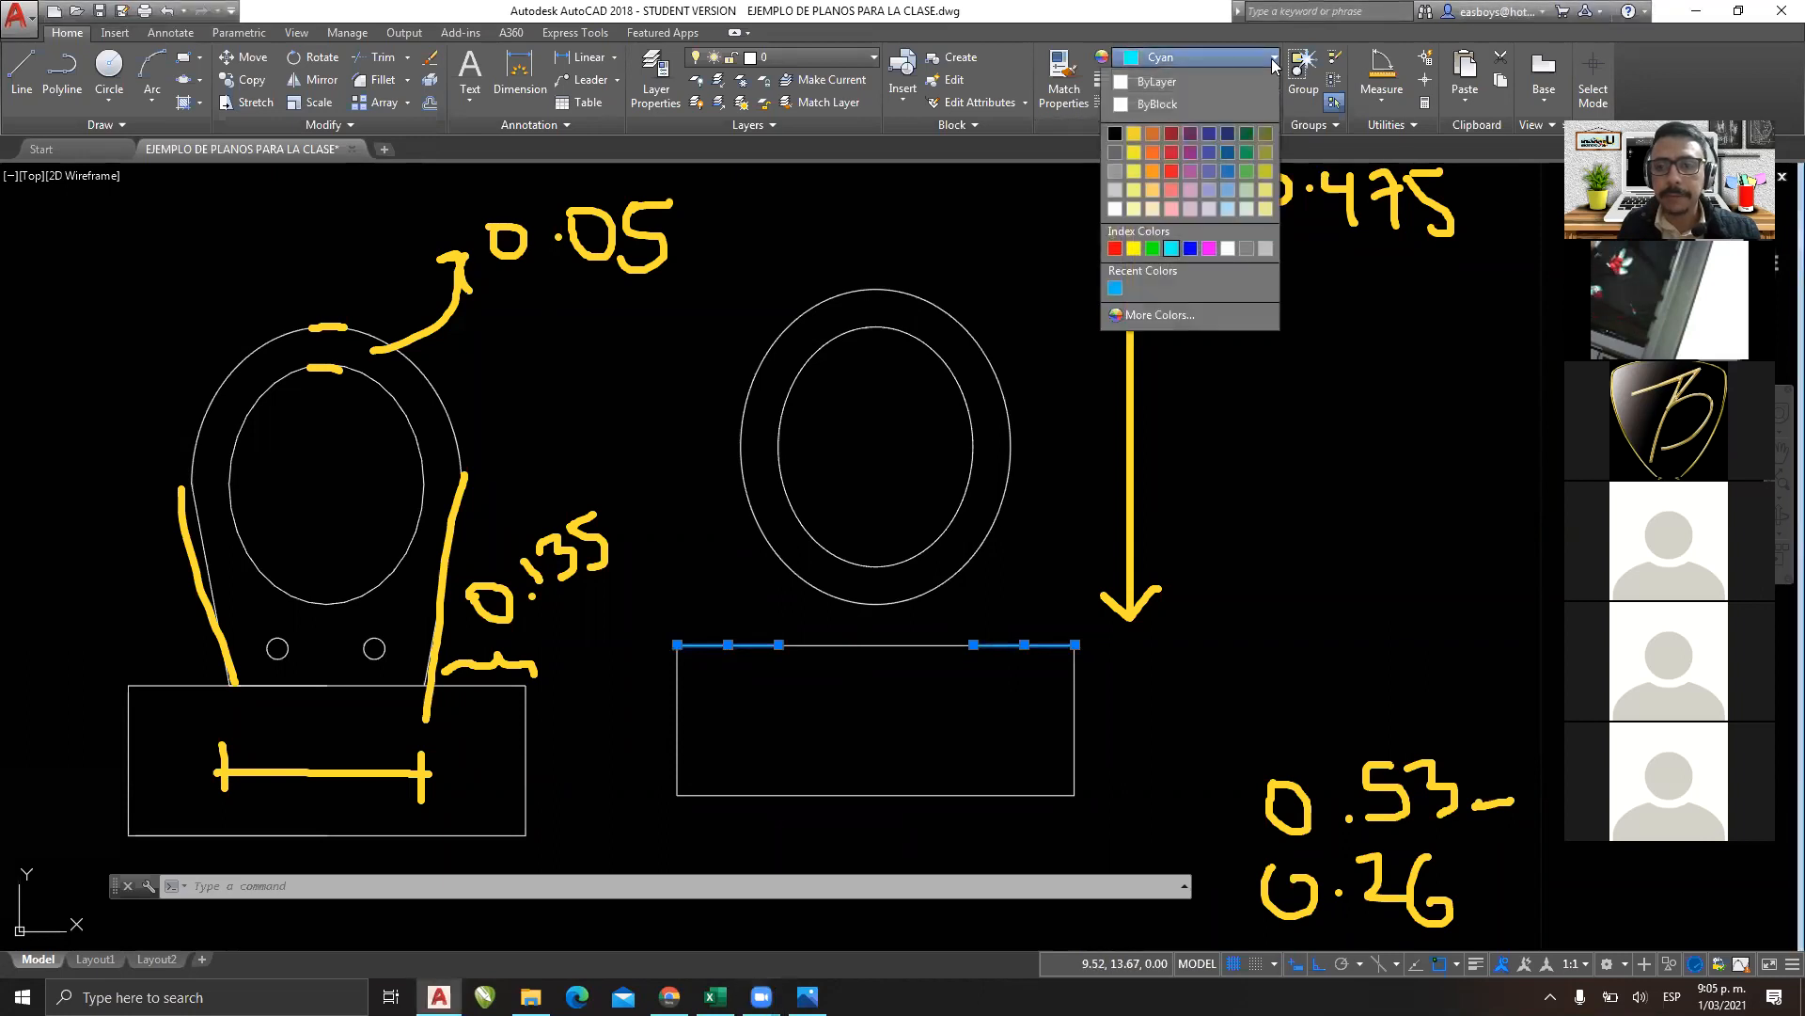
click(1209, 248)
key(Escape)
key(Escape)
key(Escape)
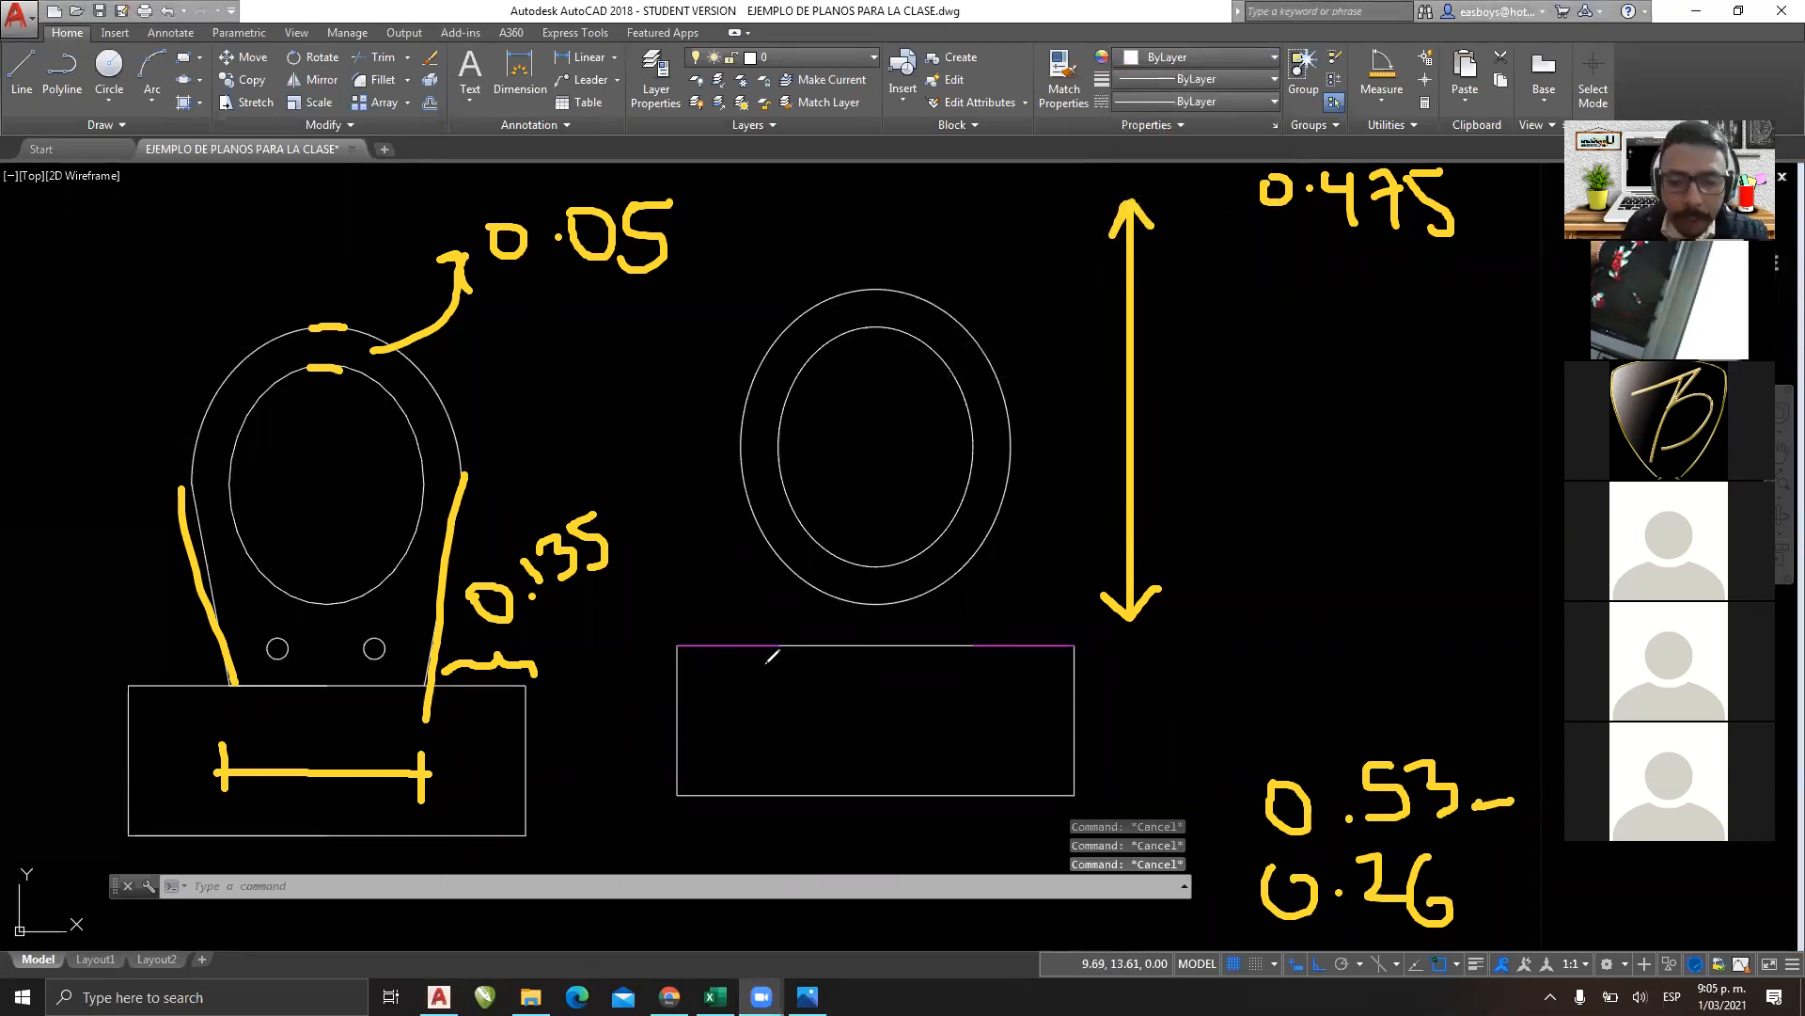
drag(776, 639, 778, 656)
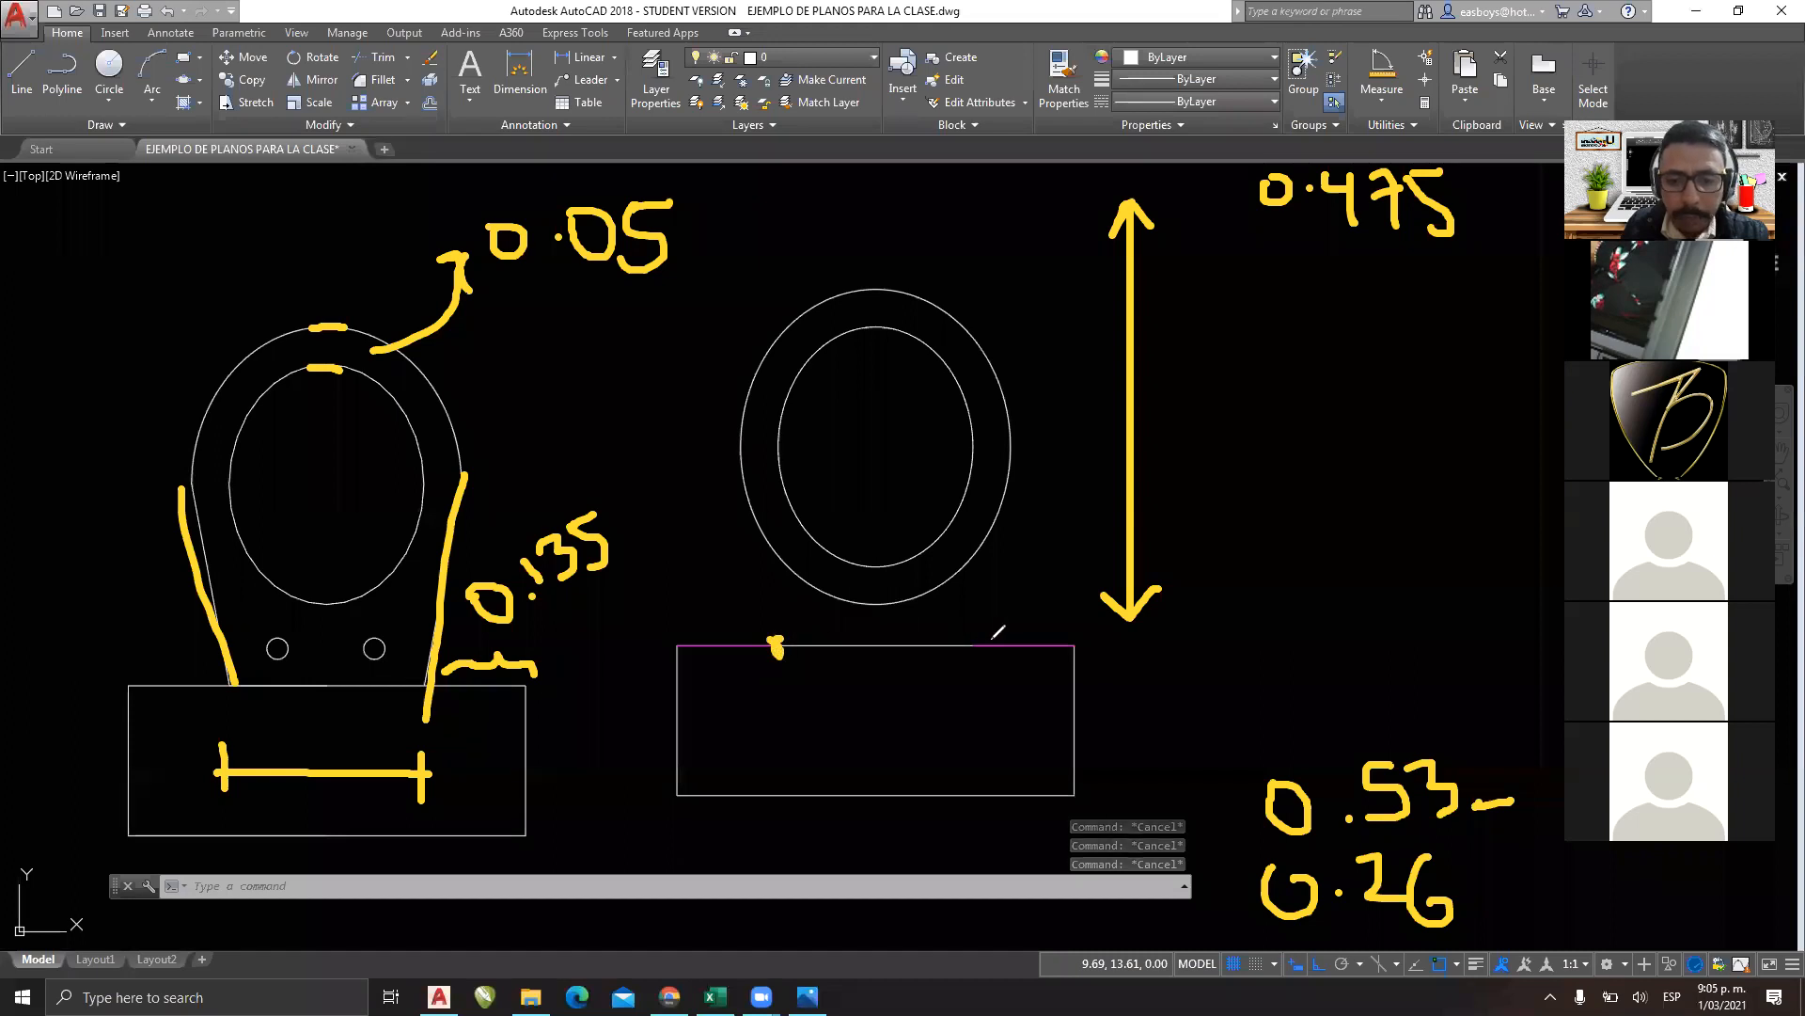
drag(965, 641, 983, 647)
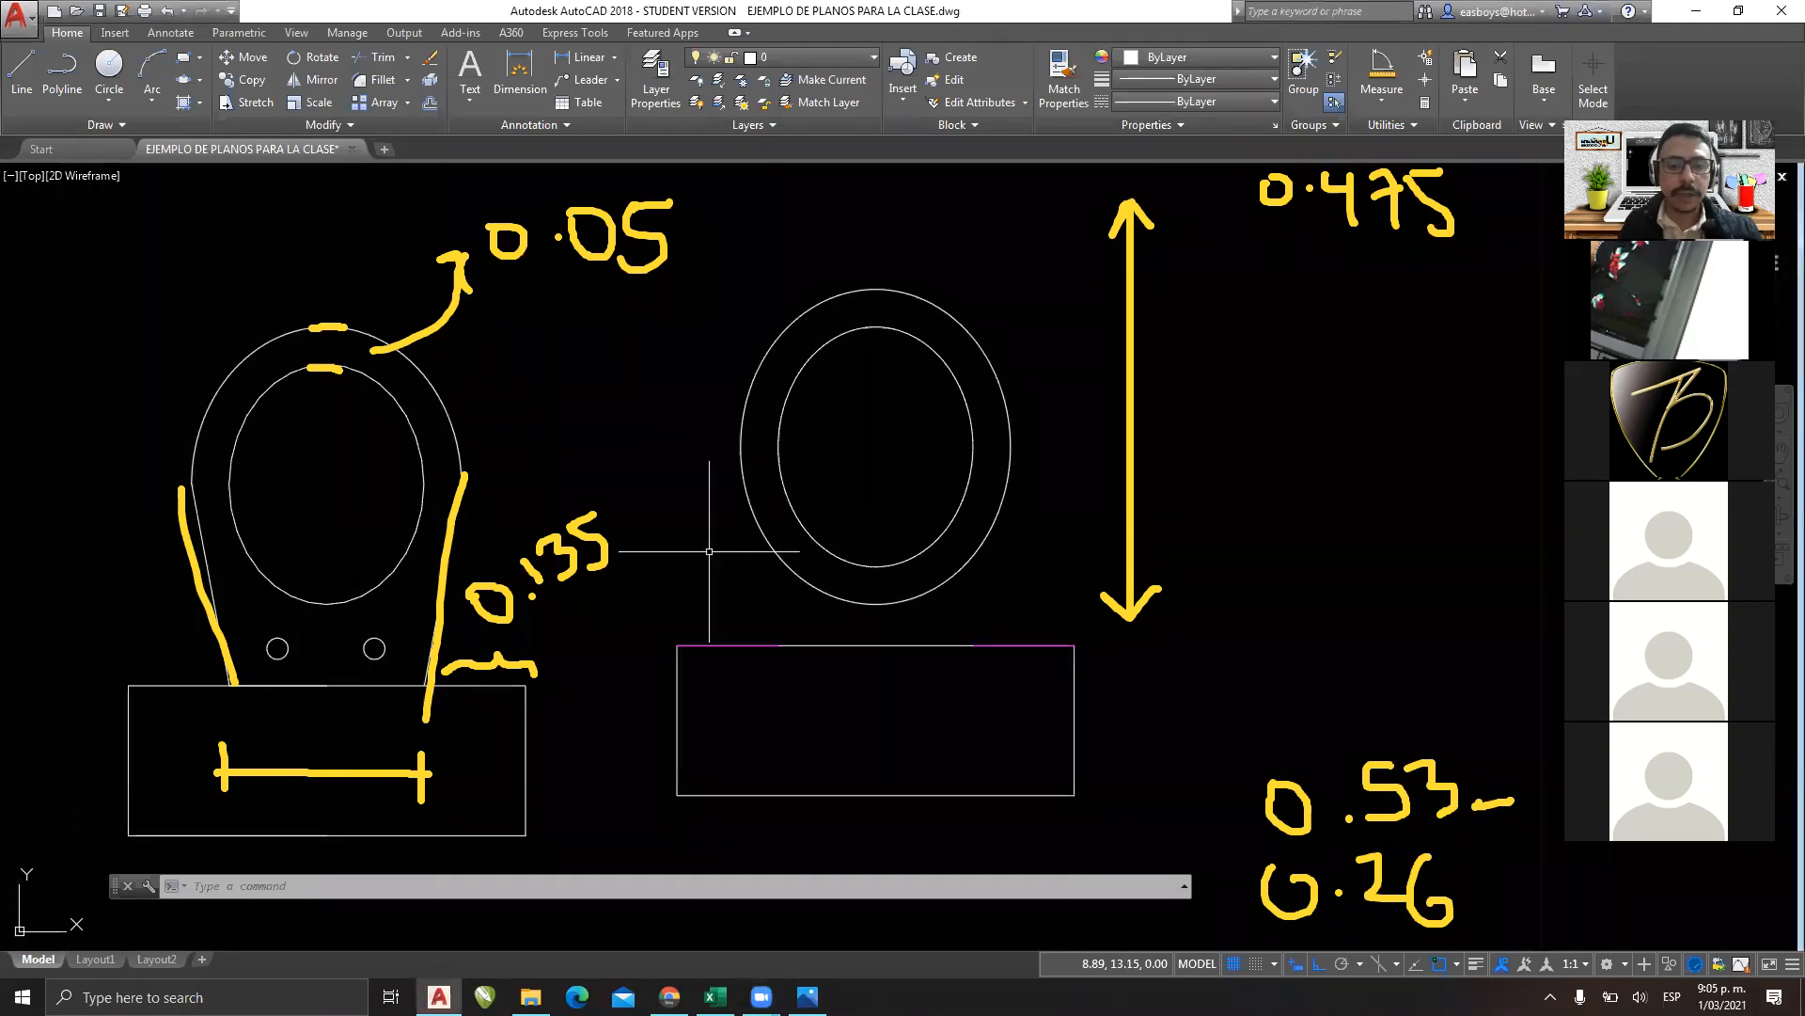
Undo the colour changes and delete both 0.135 lines from the tank's upper edge.
key(ctrl+z)
key(ctrl+z)
key(ctrl+z)
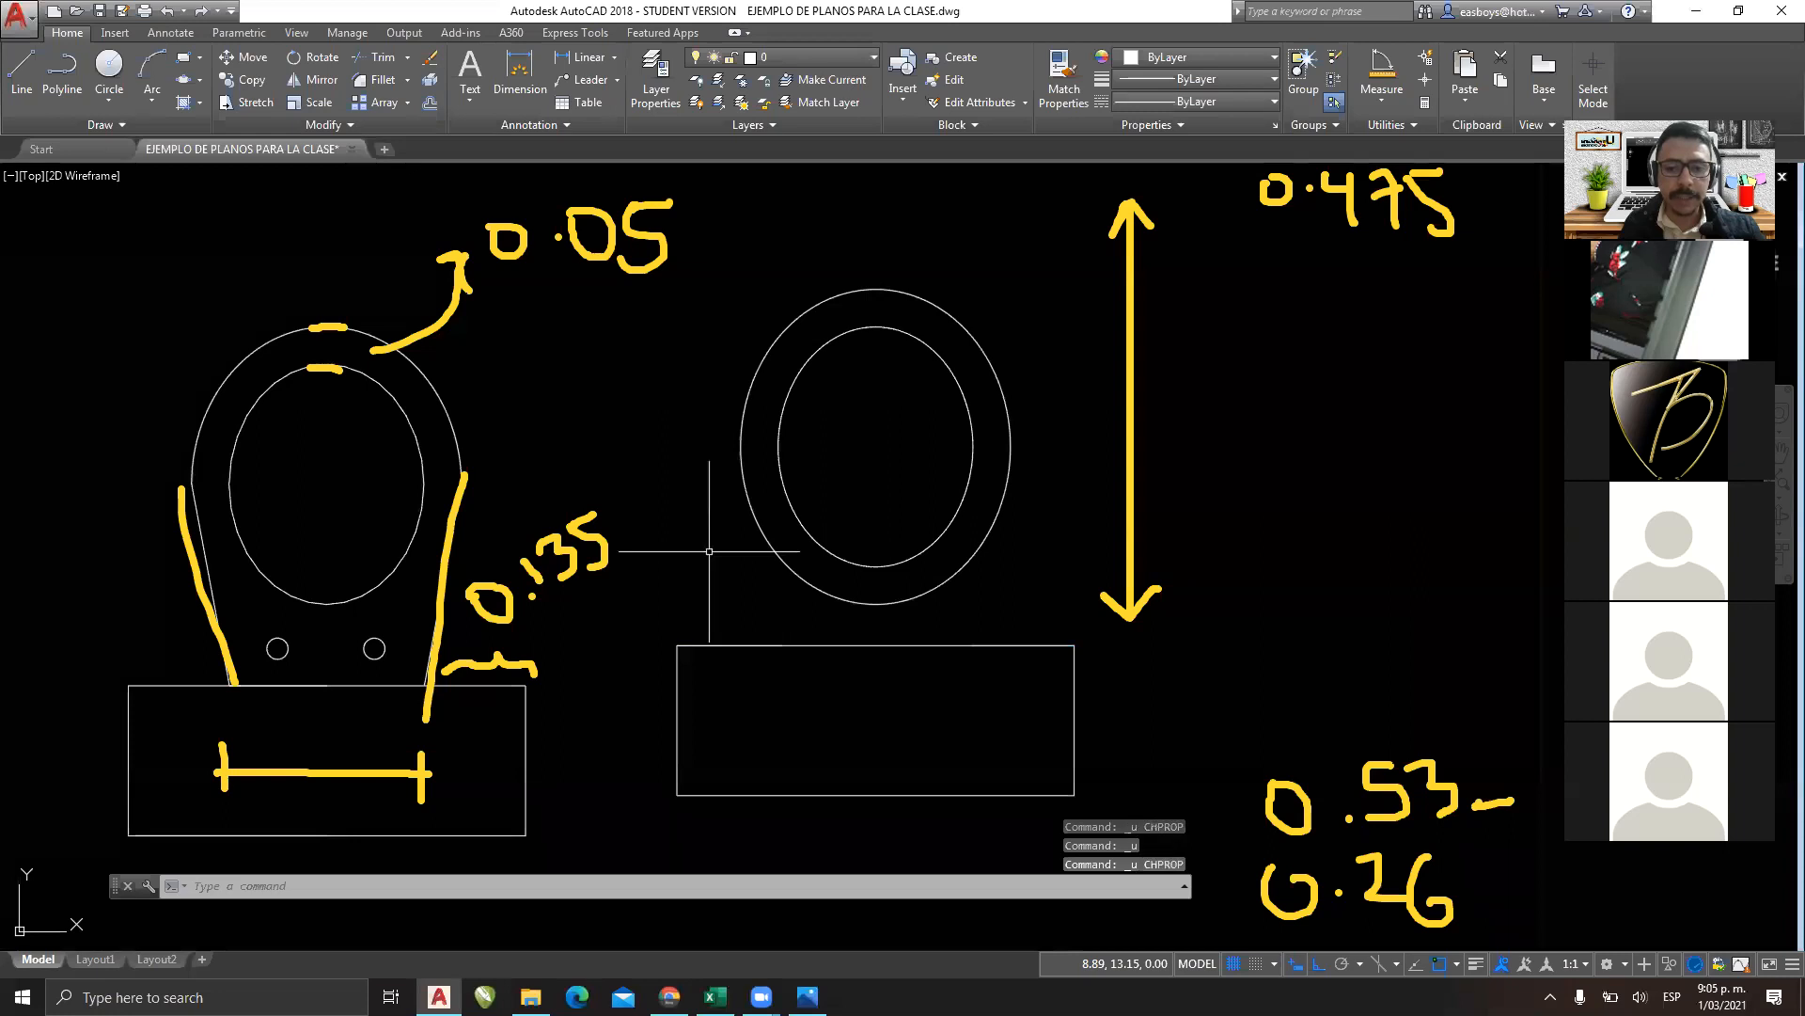
click(658, 605)
click(1093, 656)
key(Delete)
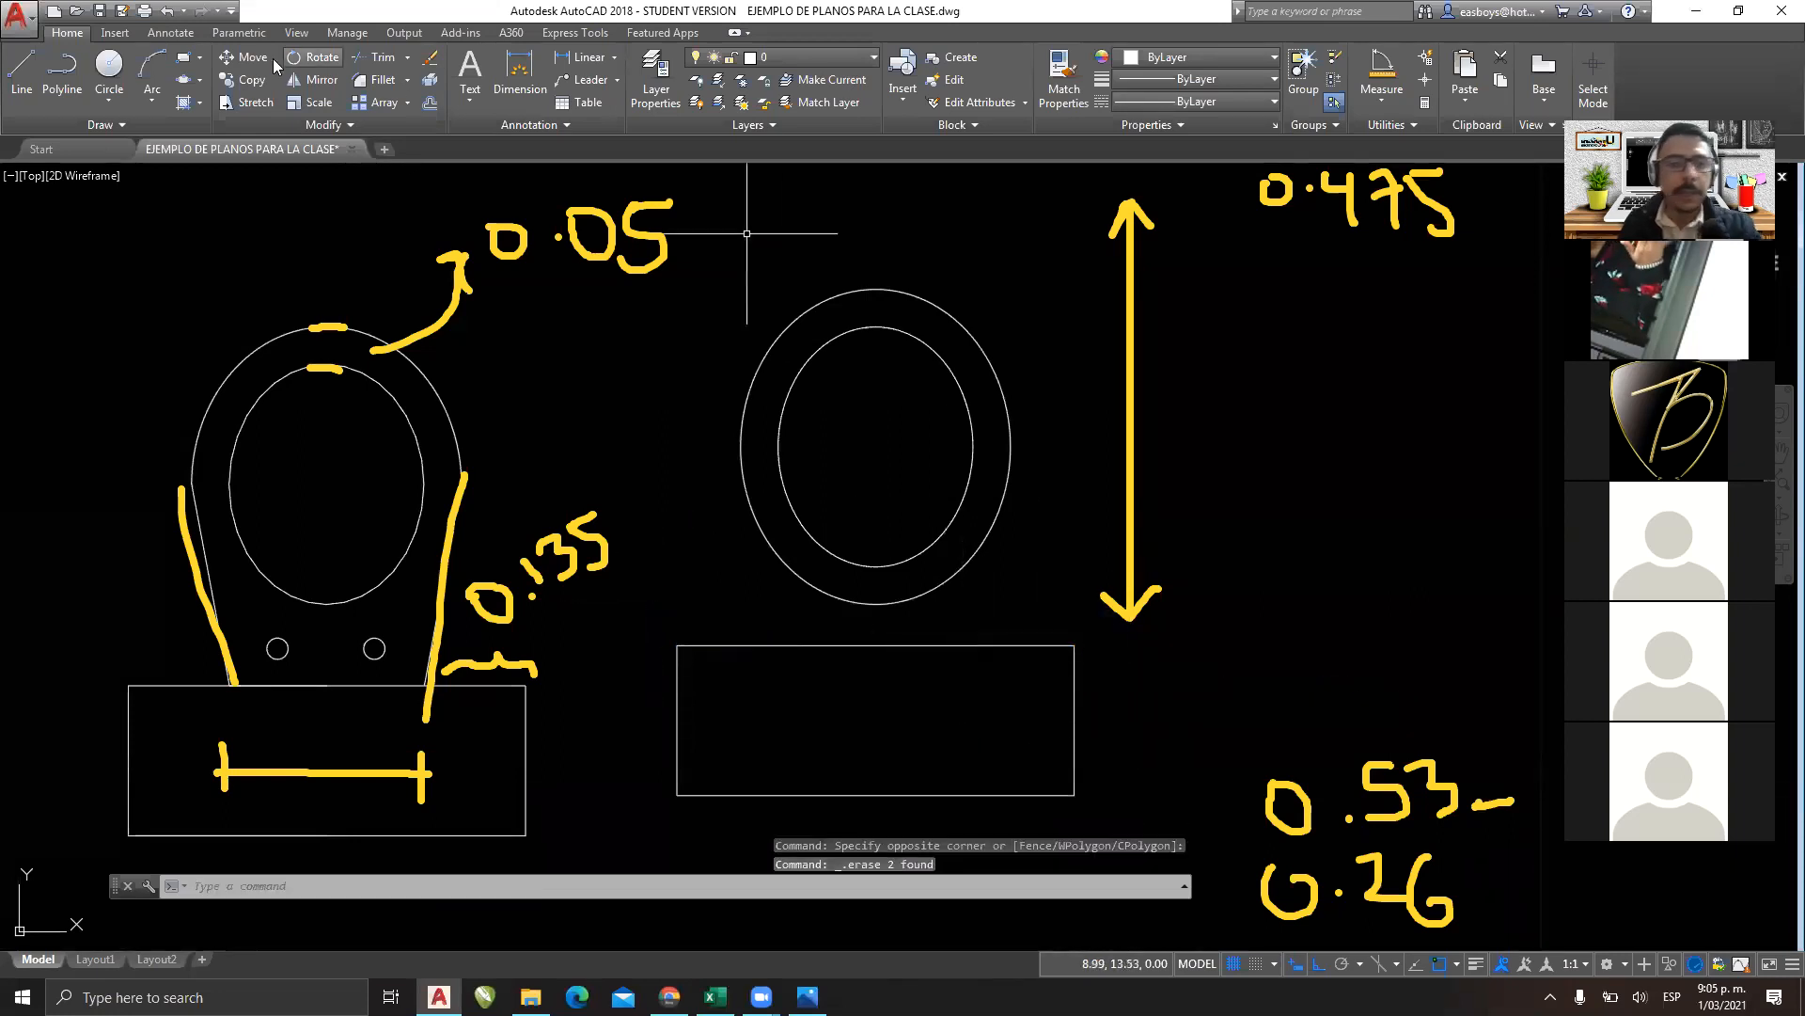
Draw a 0.26 horizontal line in the empty area to the right of the new toilet and colour it blue.
click(21, 71)
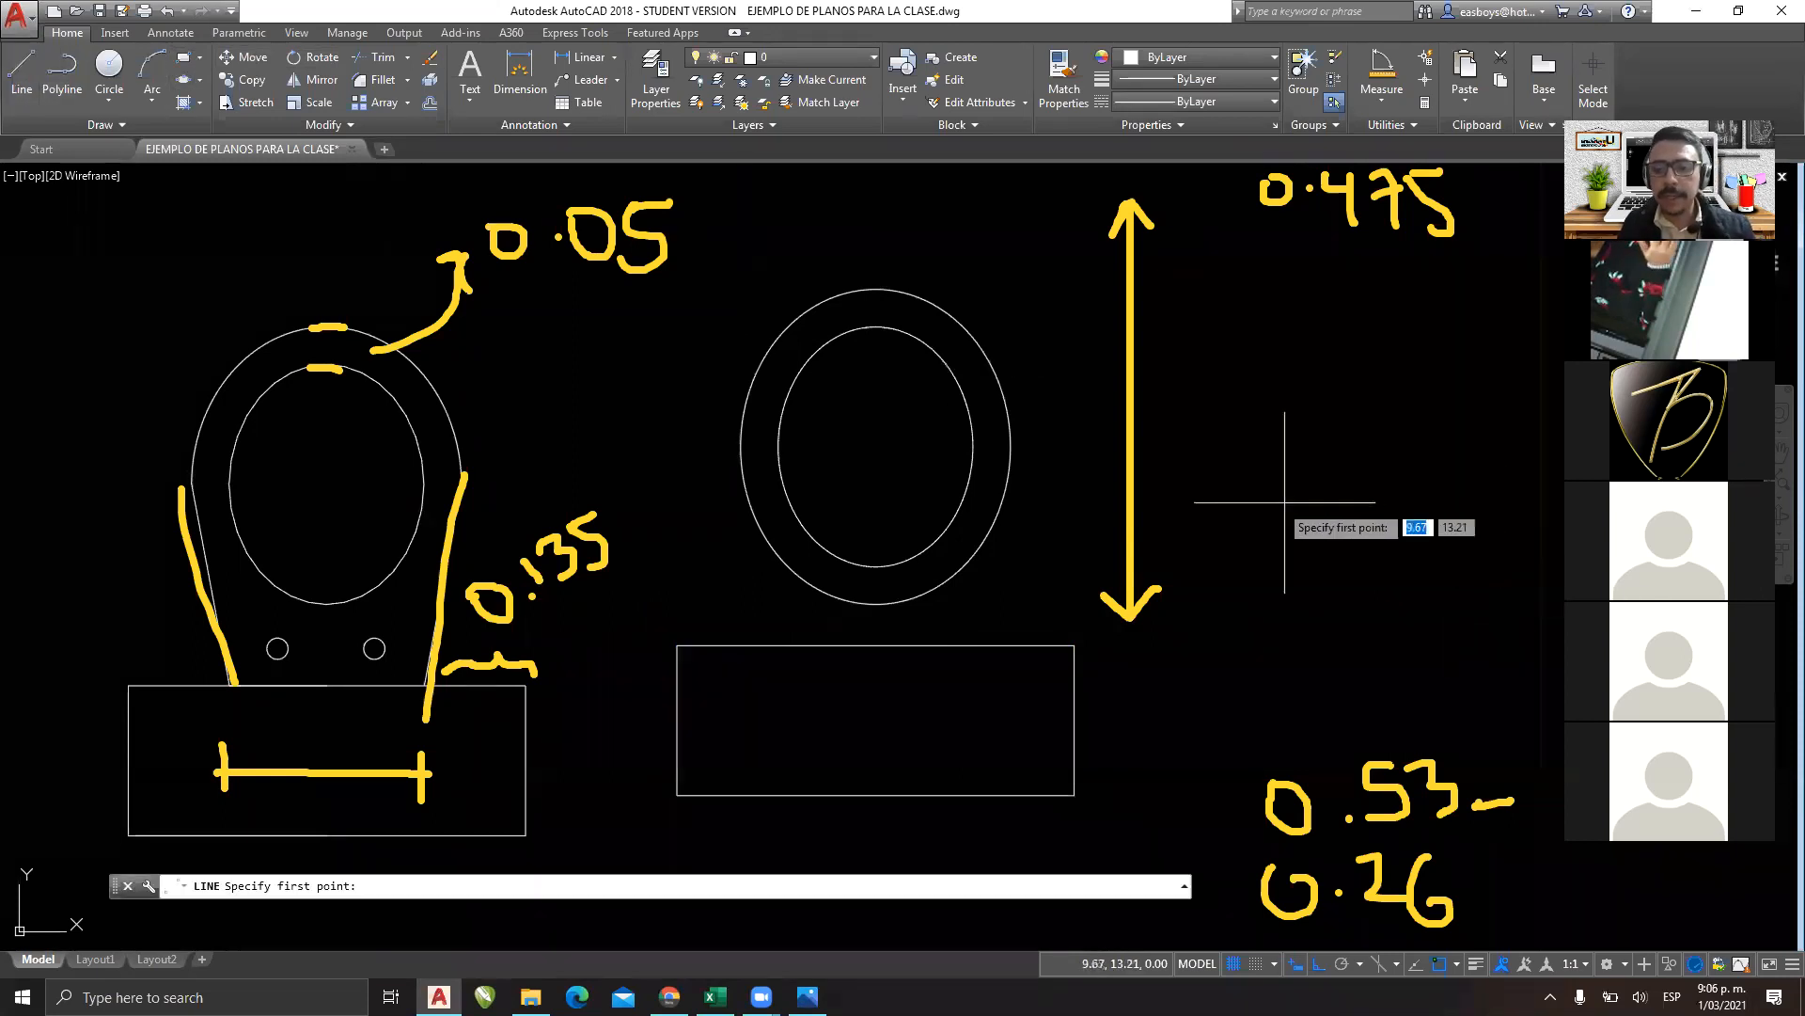
click(1213, 519)
text(0)
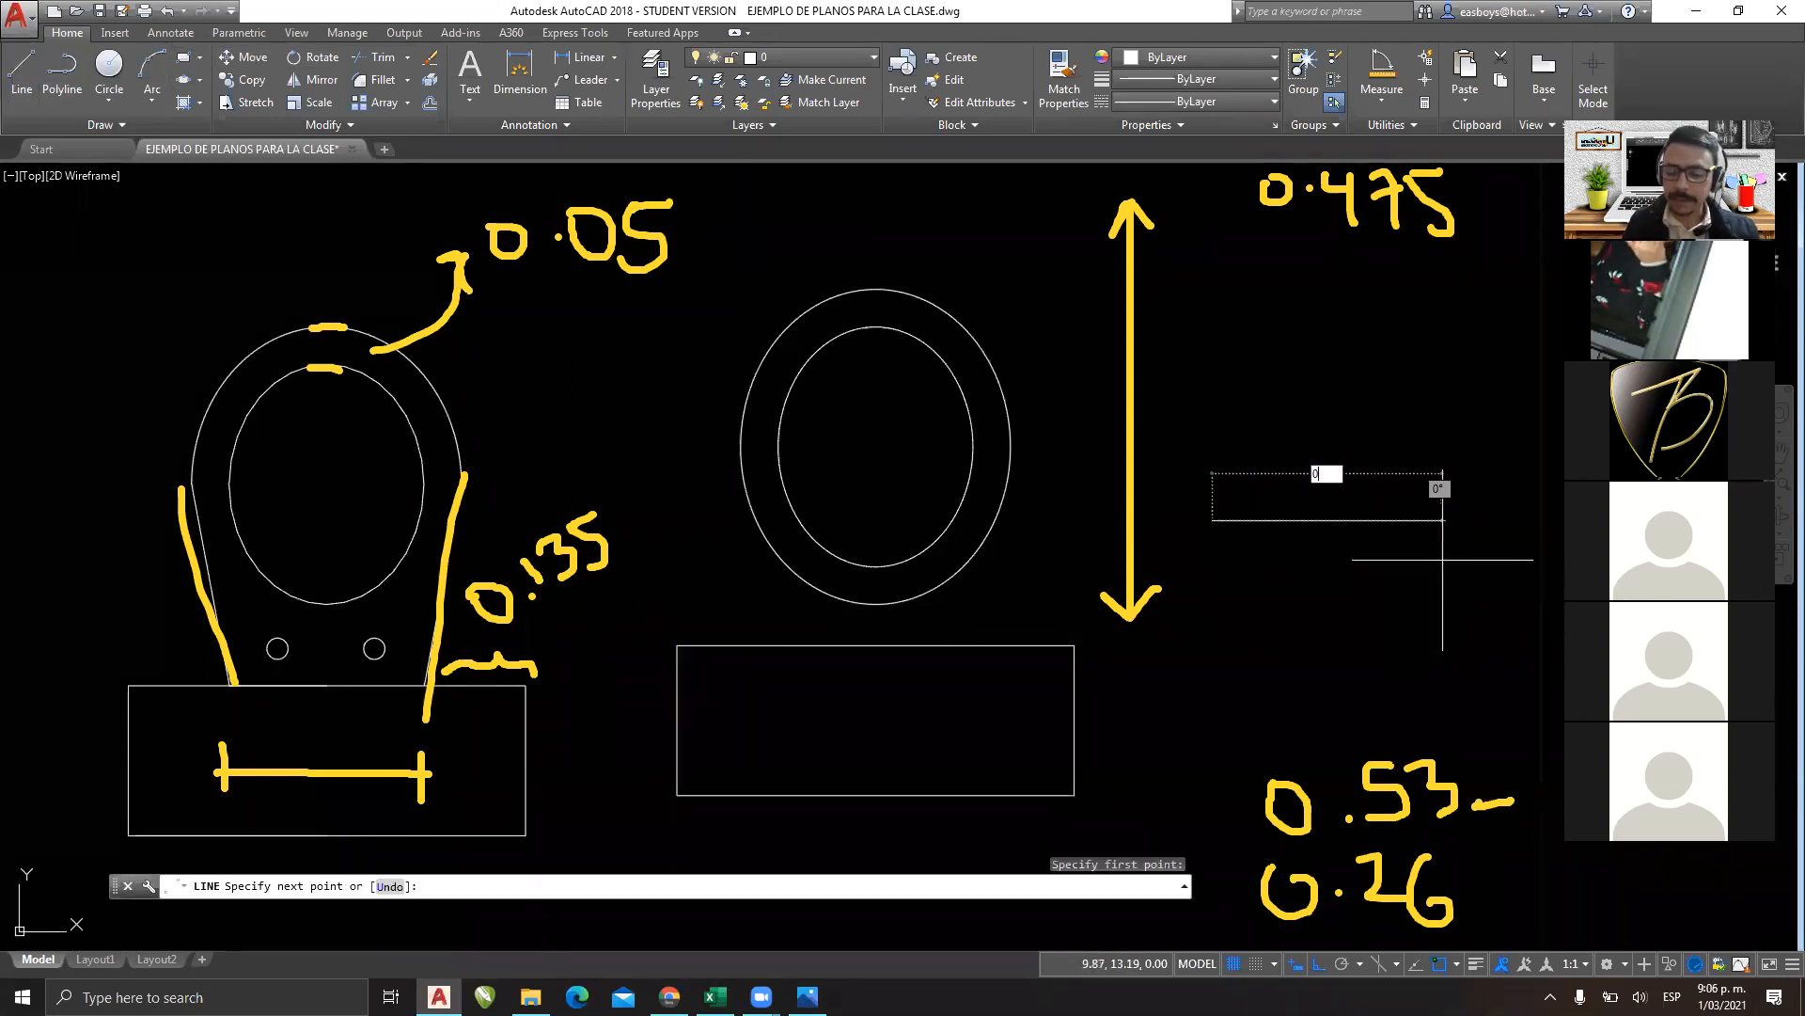
key(Return)
key(Return)
click(1347, 422)
click(1323, 532)
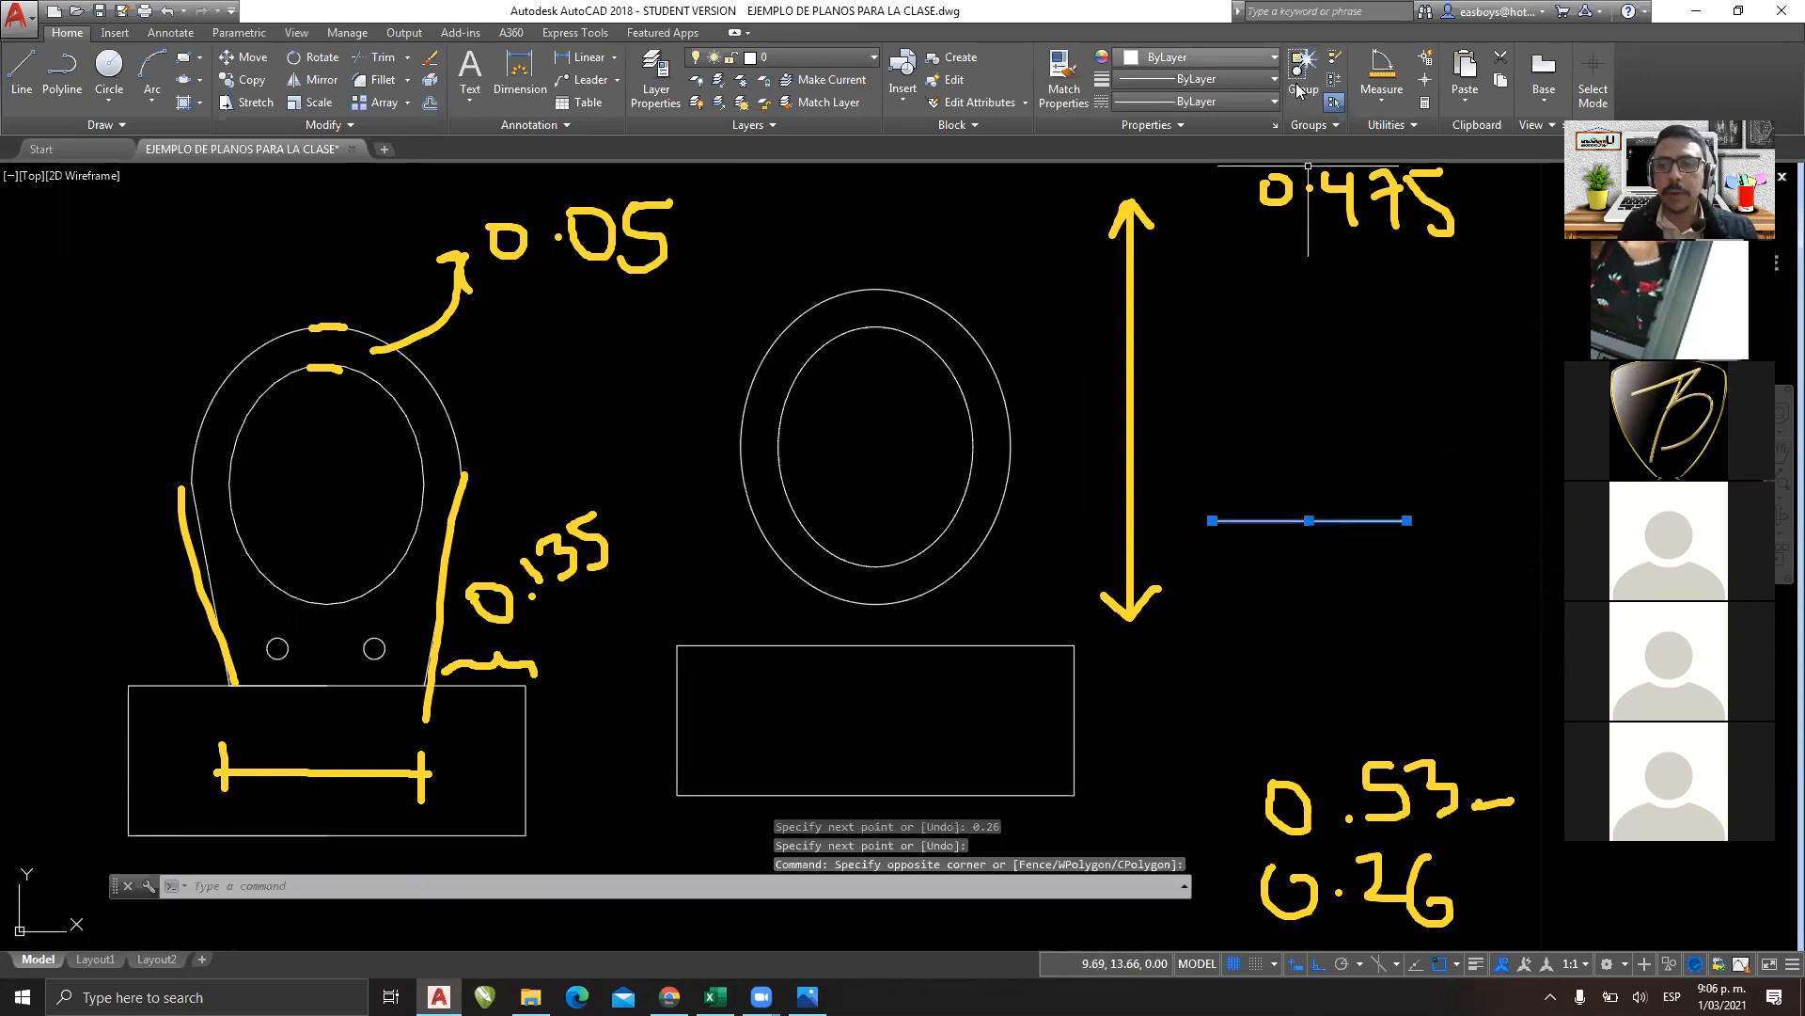
click(1260, 58)
click(1190, 247)
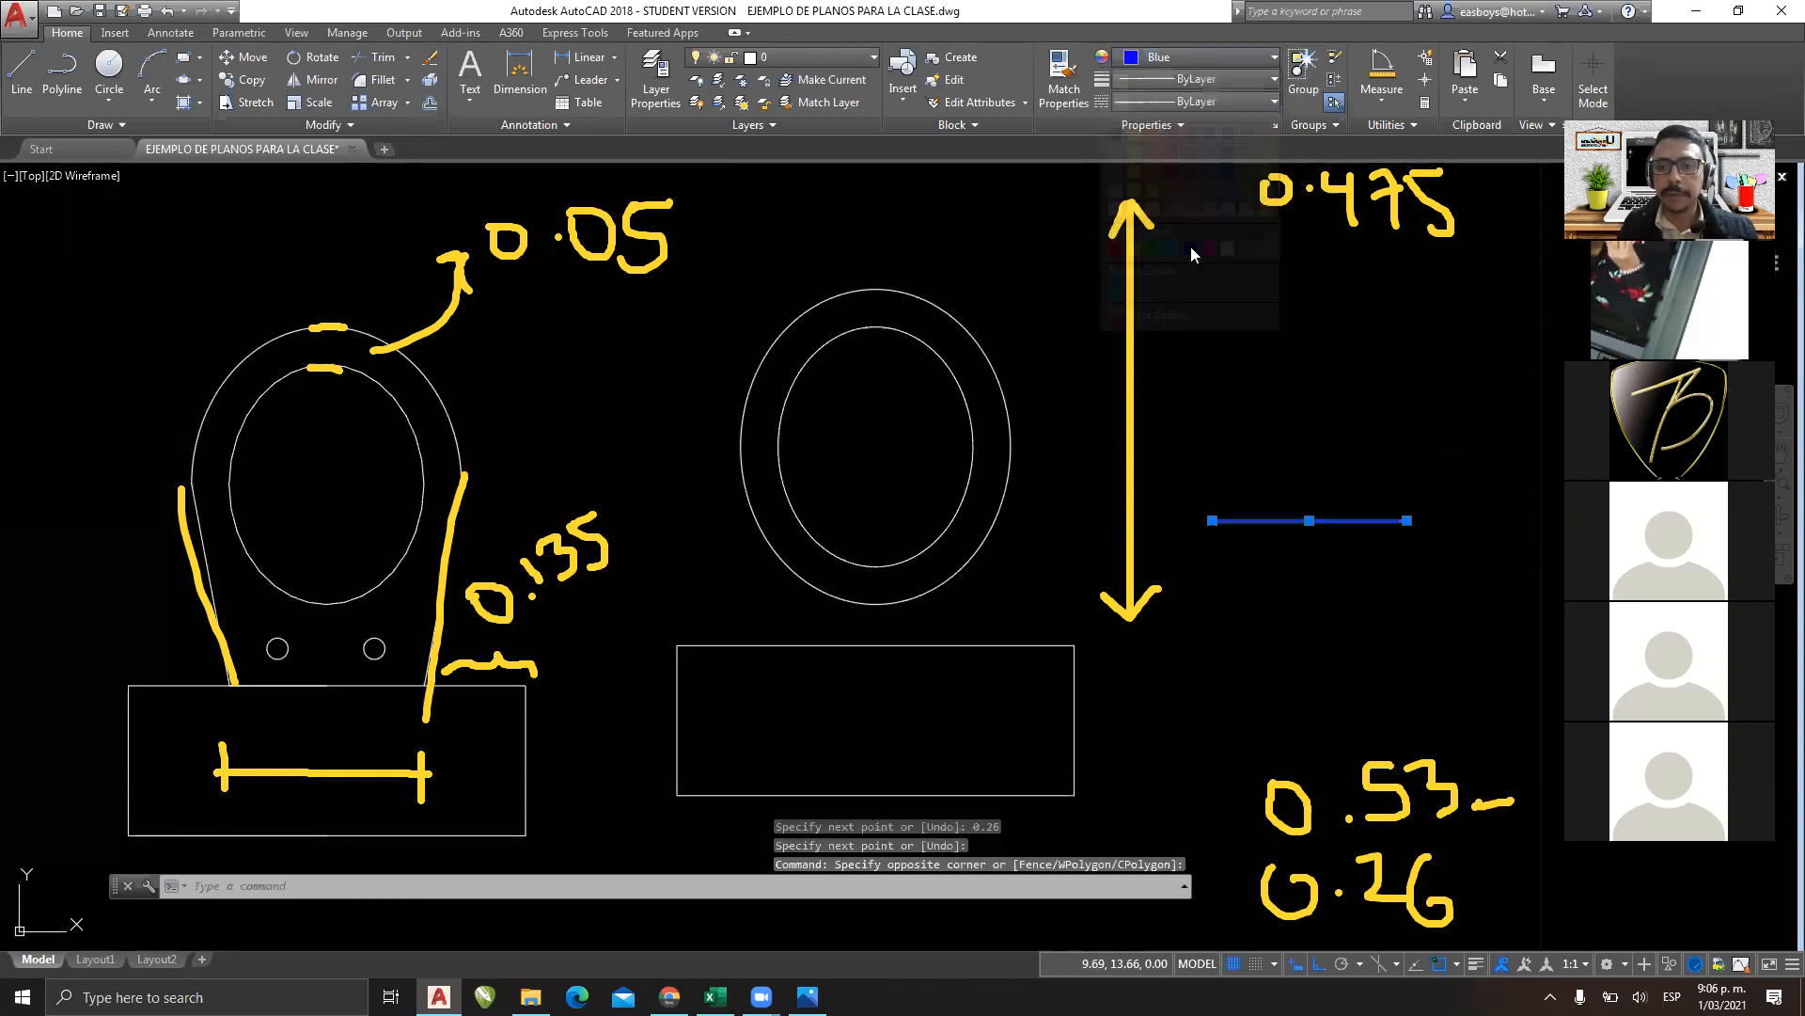
Move the blue line by its midpoint to the midpoint of the tank's upper edge and circle its ends in yellow.
text(m)
key(Return)
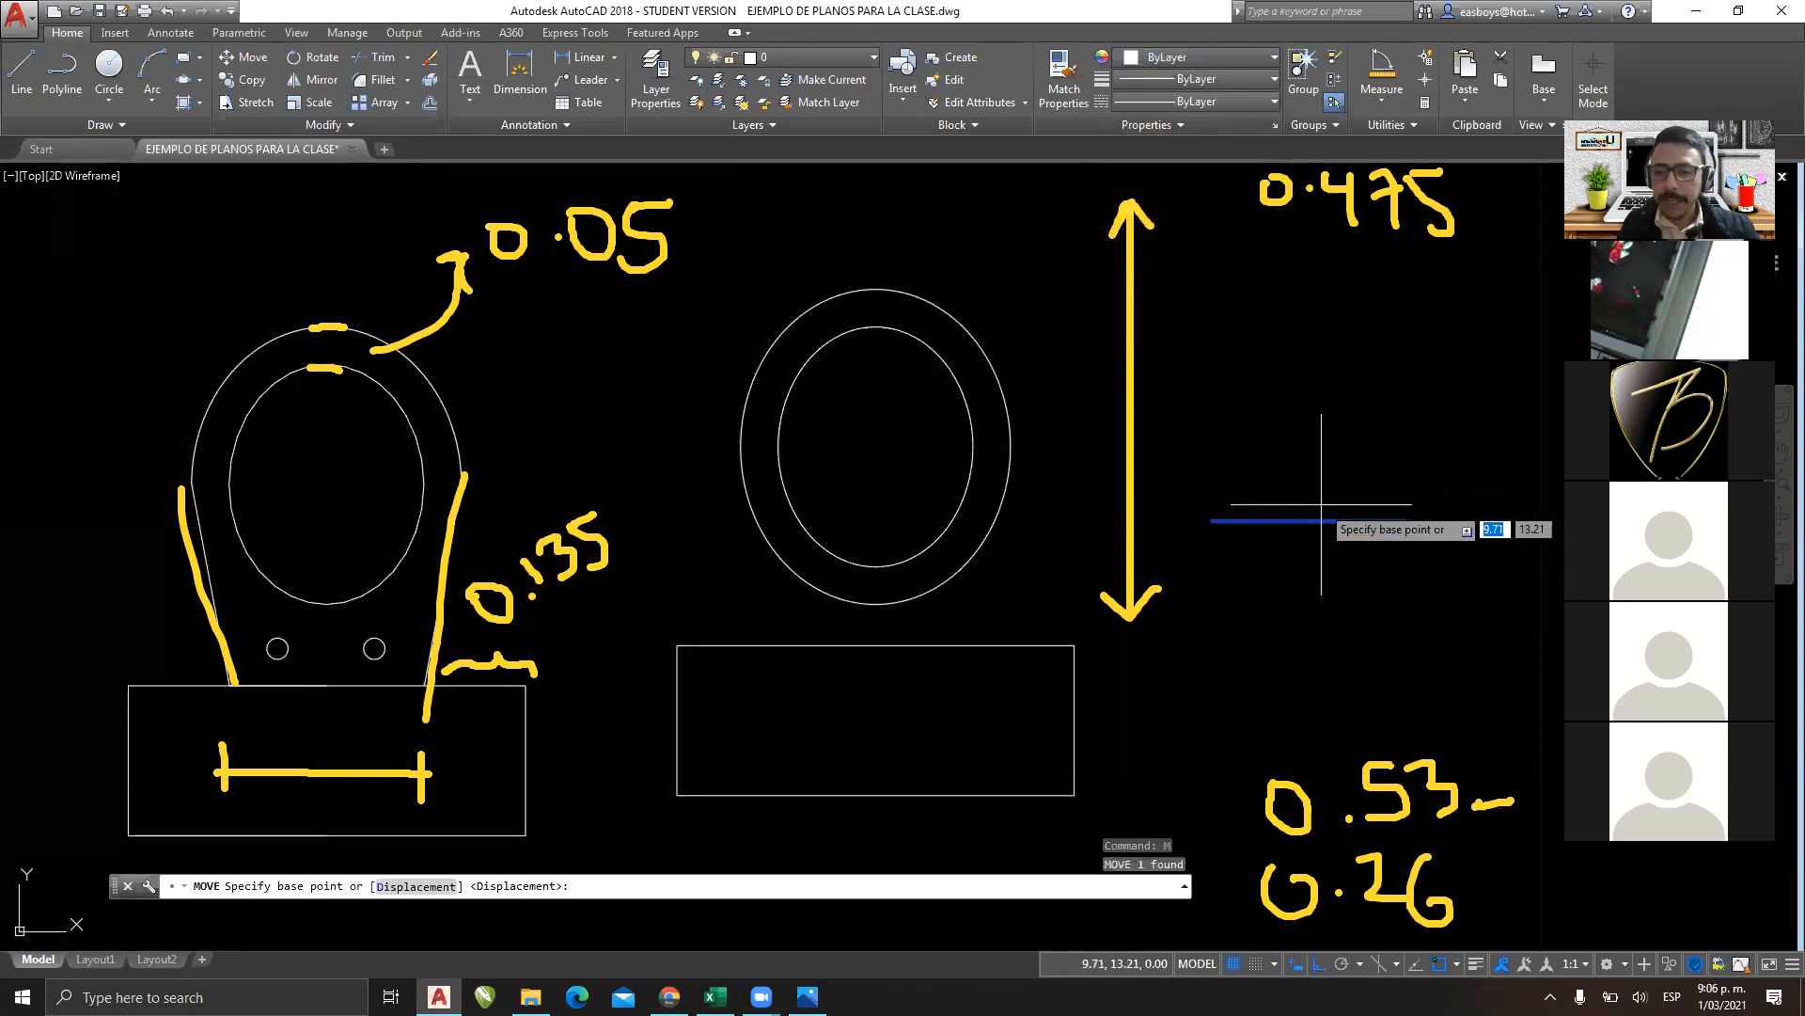
click(1310, 520)
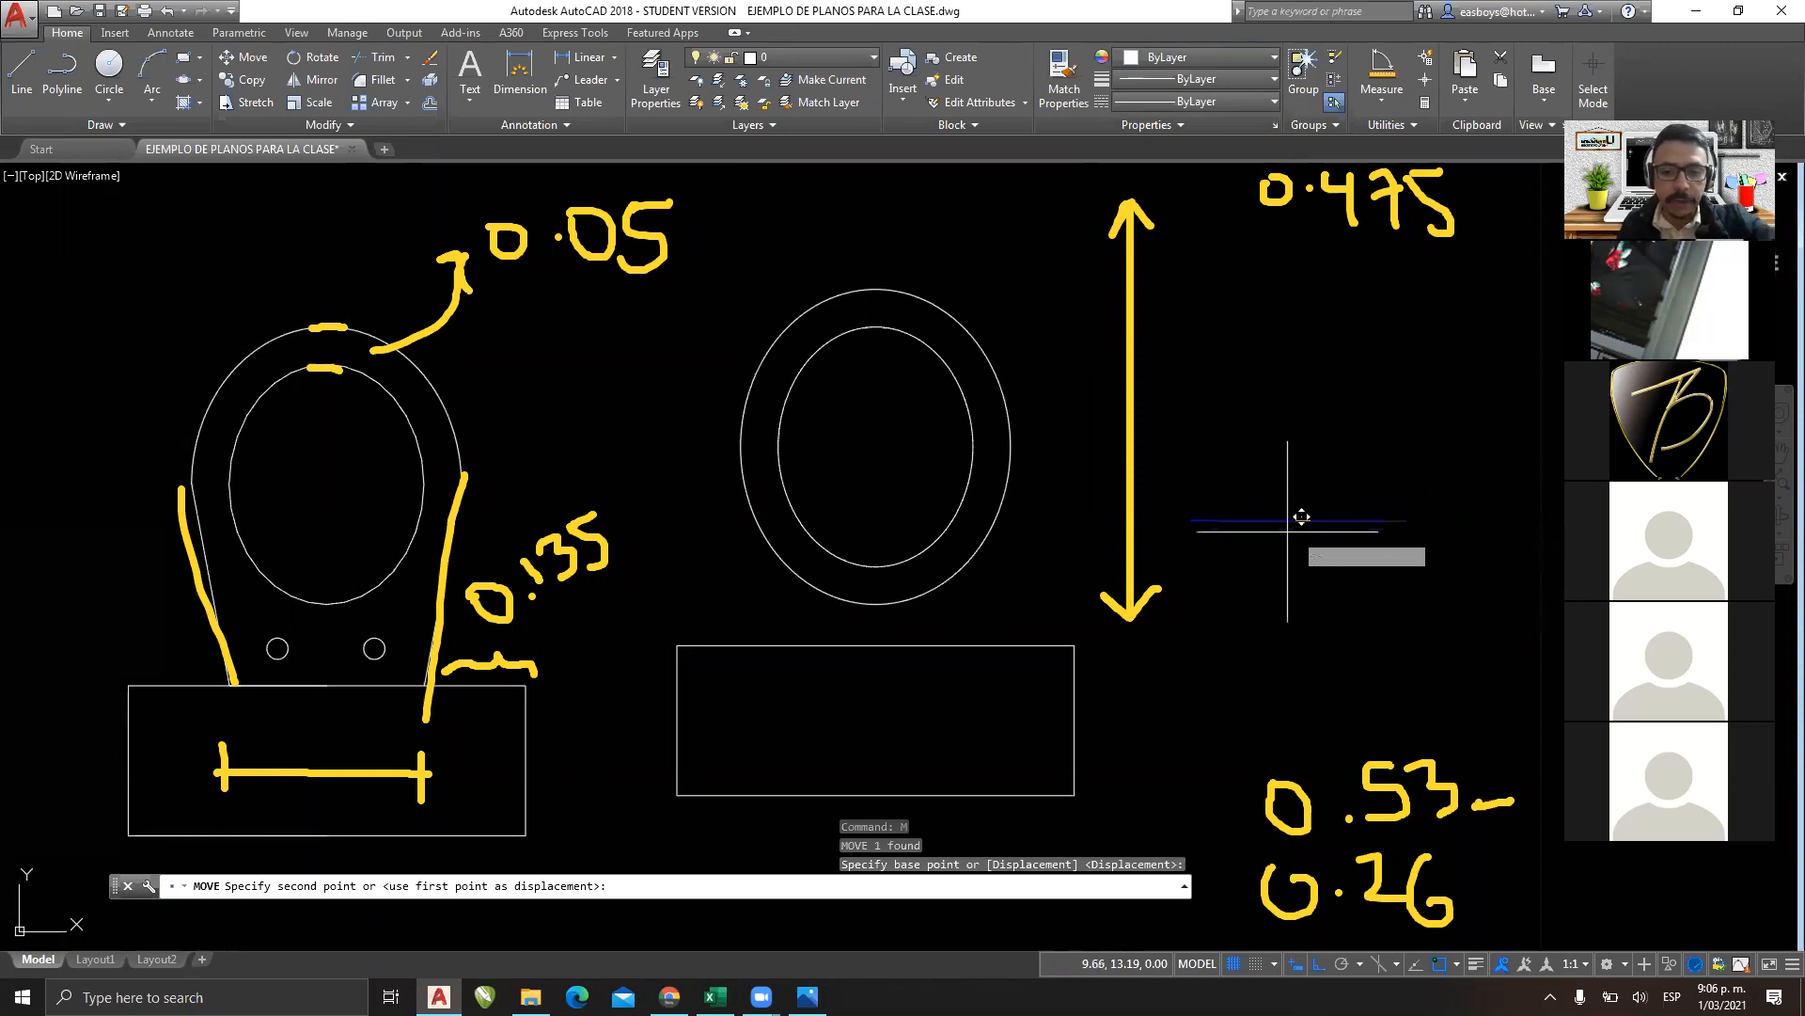
key(F8)
click(884, 641)
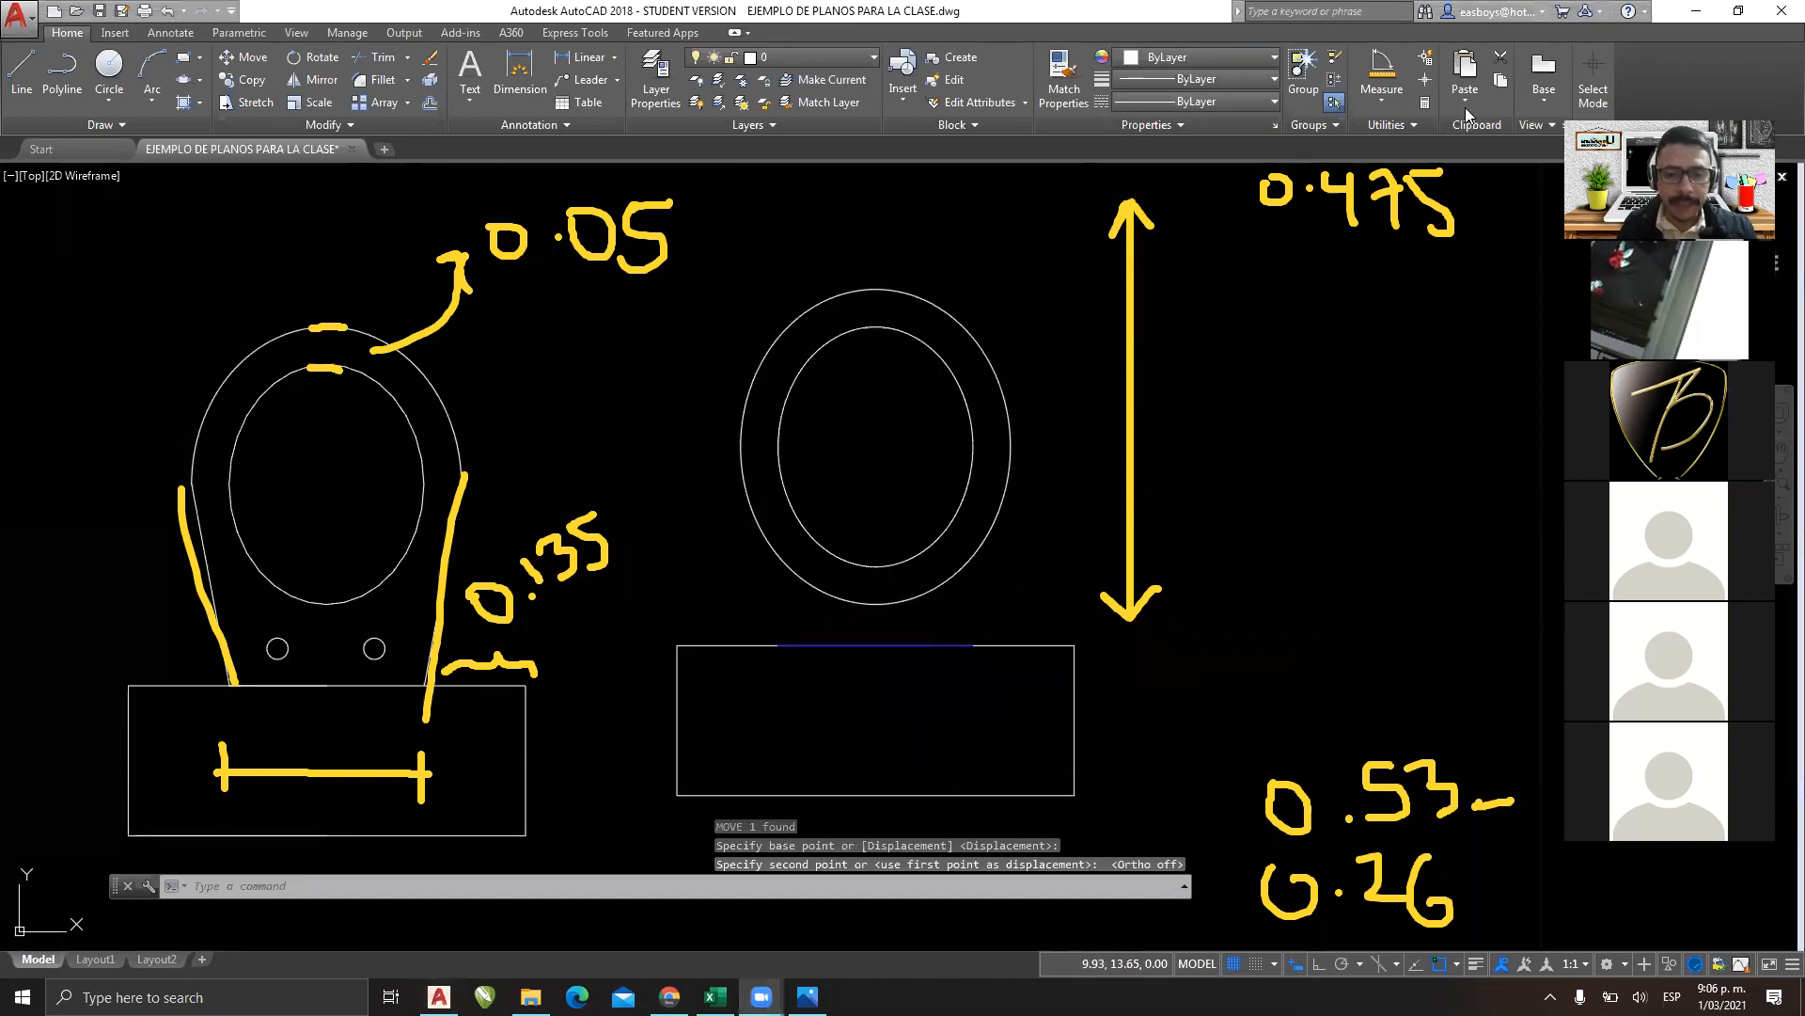
mouse_move(766, 654)
mouse_down()
mouse_move(799, 633)
mouse_move(781, 627)
mouse_up()
mouse_move(985, 629)
mouse_down()
mouse_move(964, 651)
mouse_move(983, 627)
mouse_up()
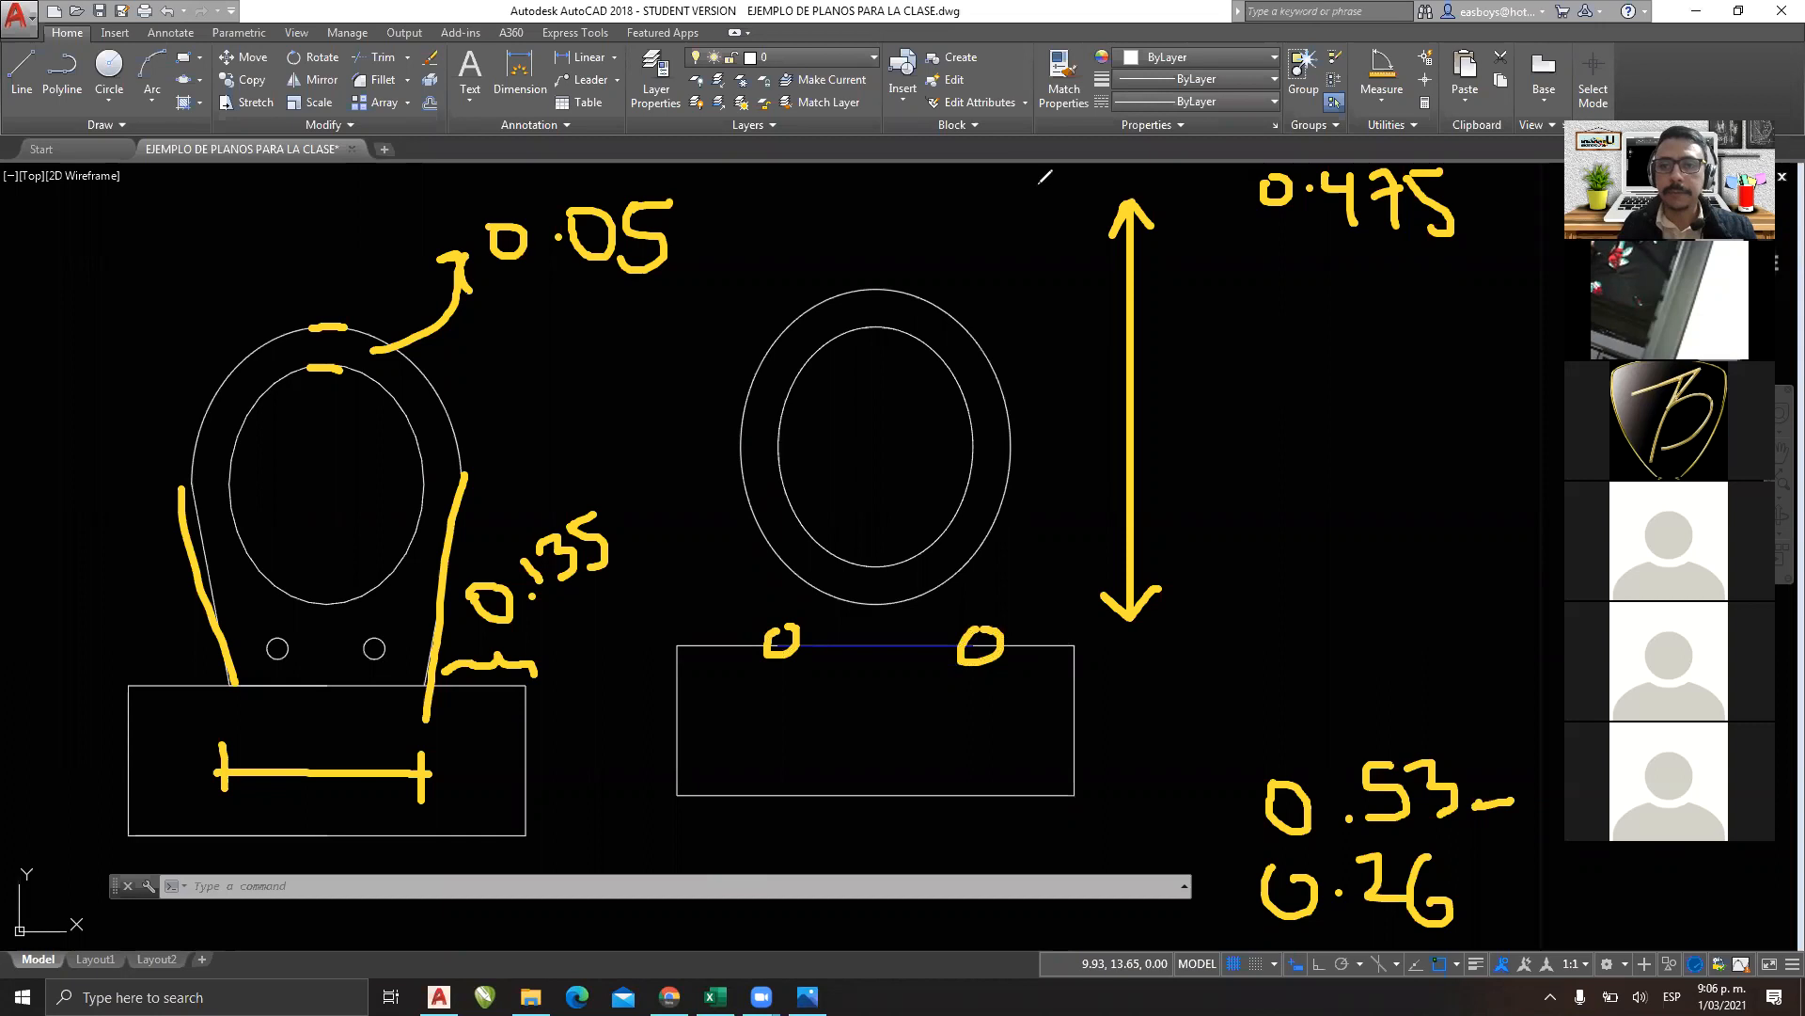
Undo the yellow circles and delete the blue line from the tank's upper edge.
key(ctrl+z)
key(ctrl+z)
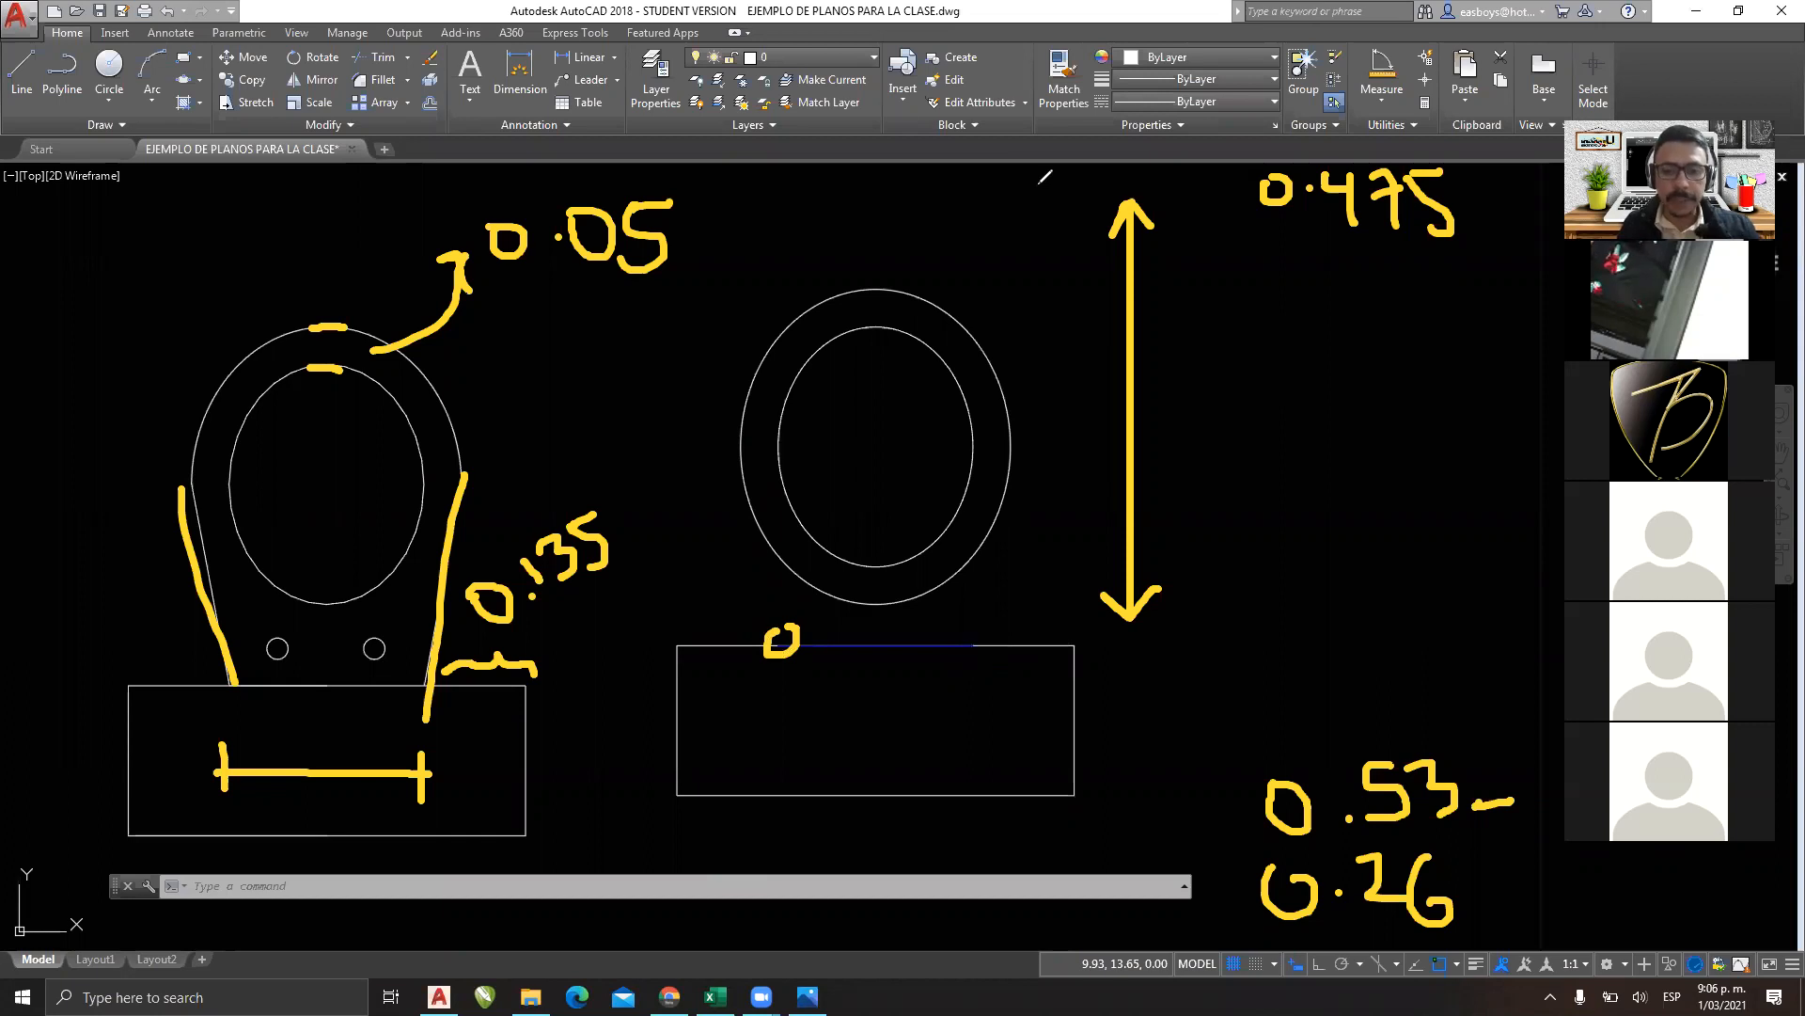
click(734, 617)
click(1066, 684)
key(Delete)
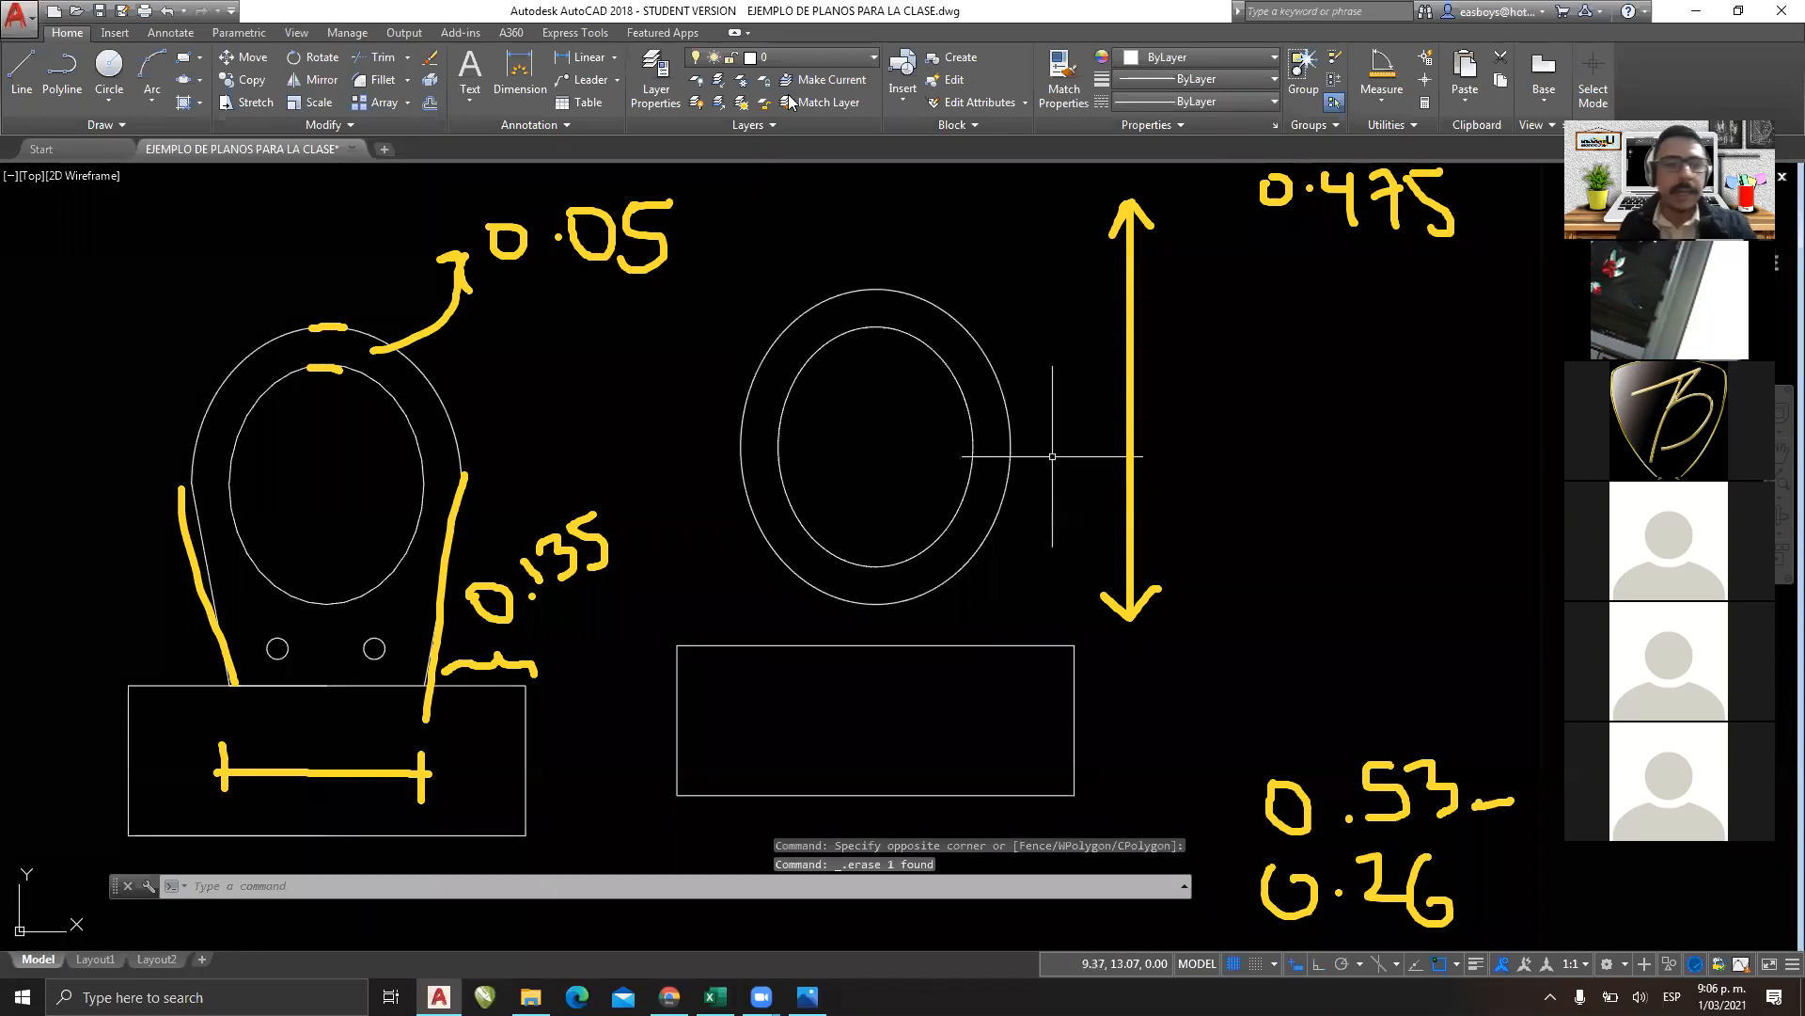
Draw a circle of diameter 0.26 centred on the midpoint of the new tank's upper edge.
click(103, 100)
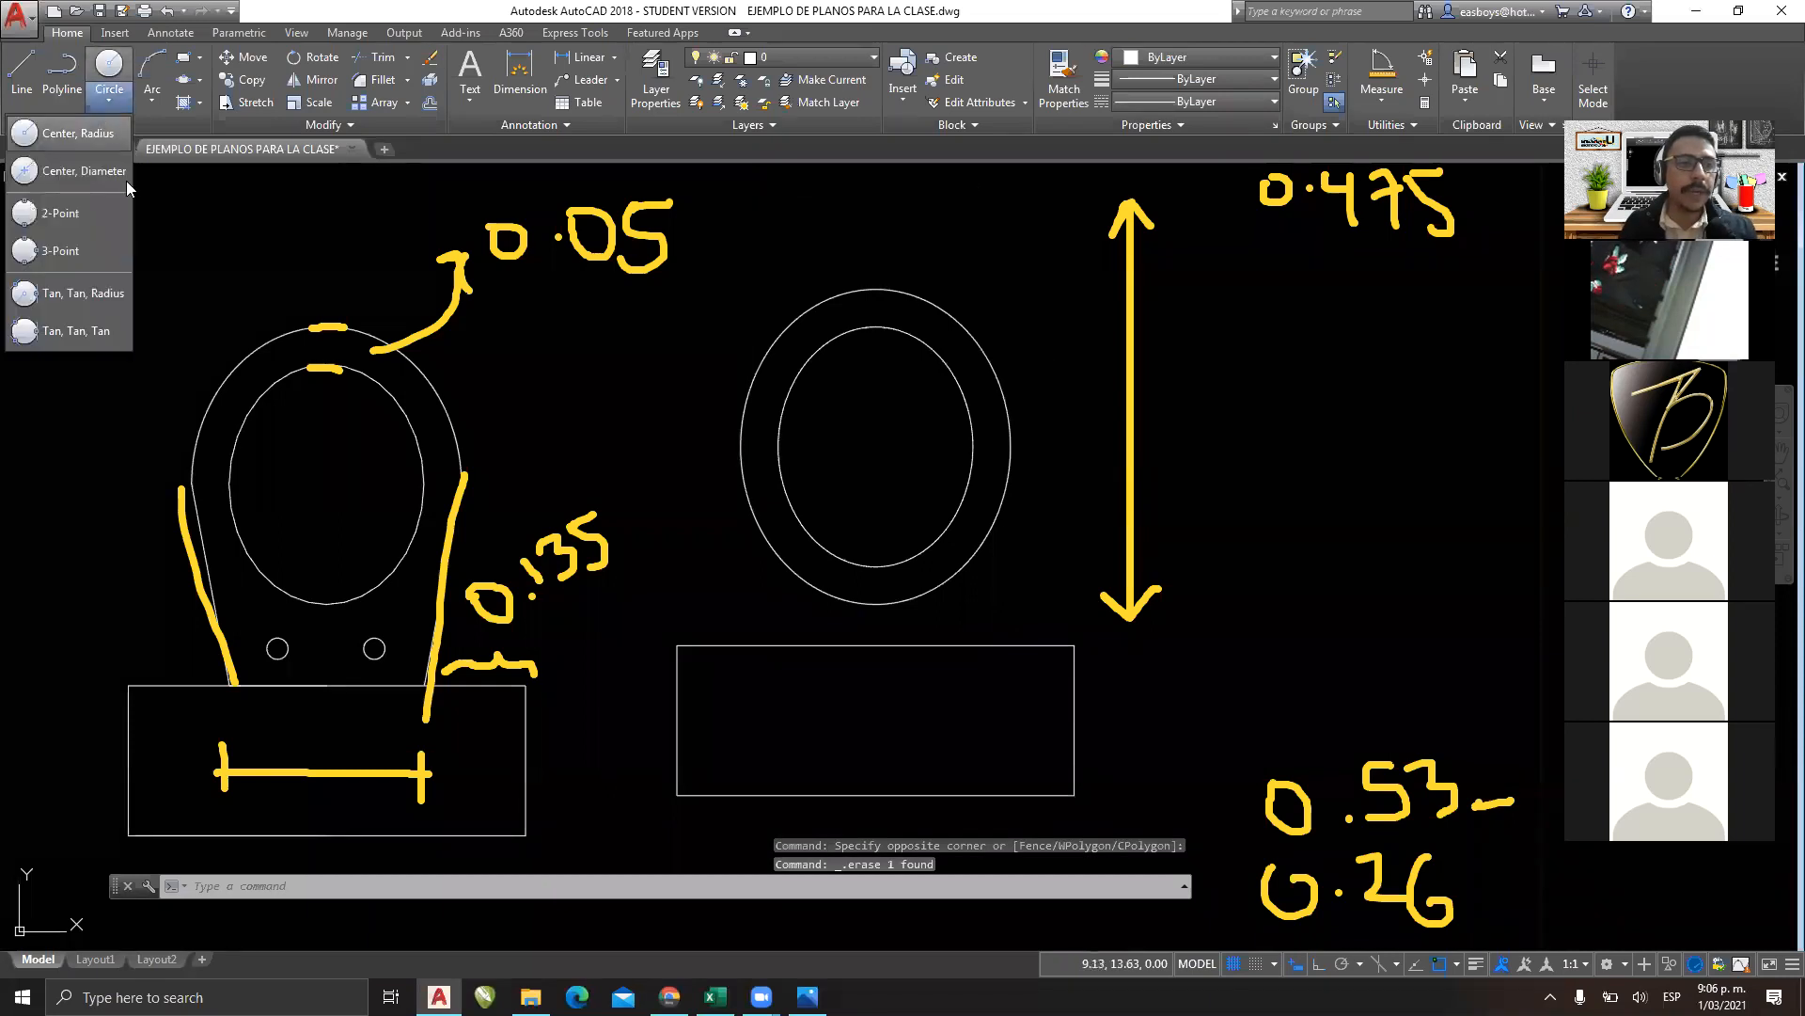
click(77, 173)
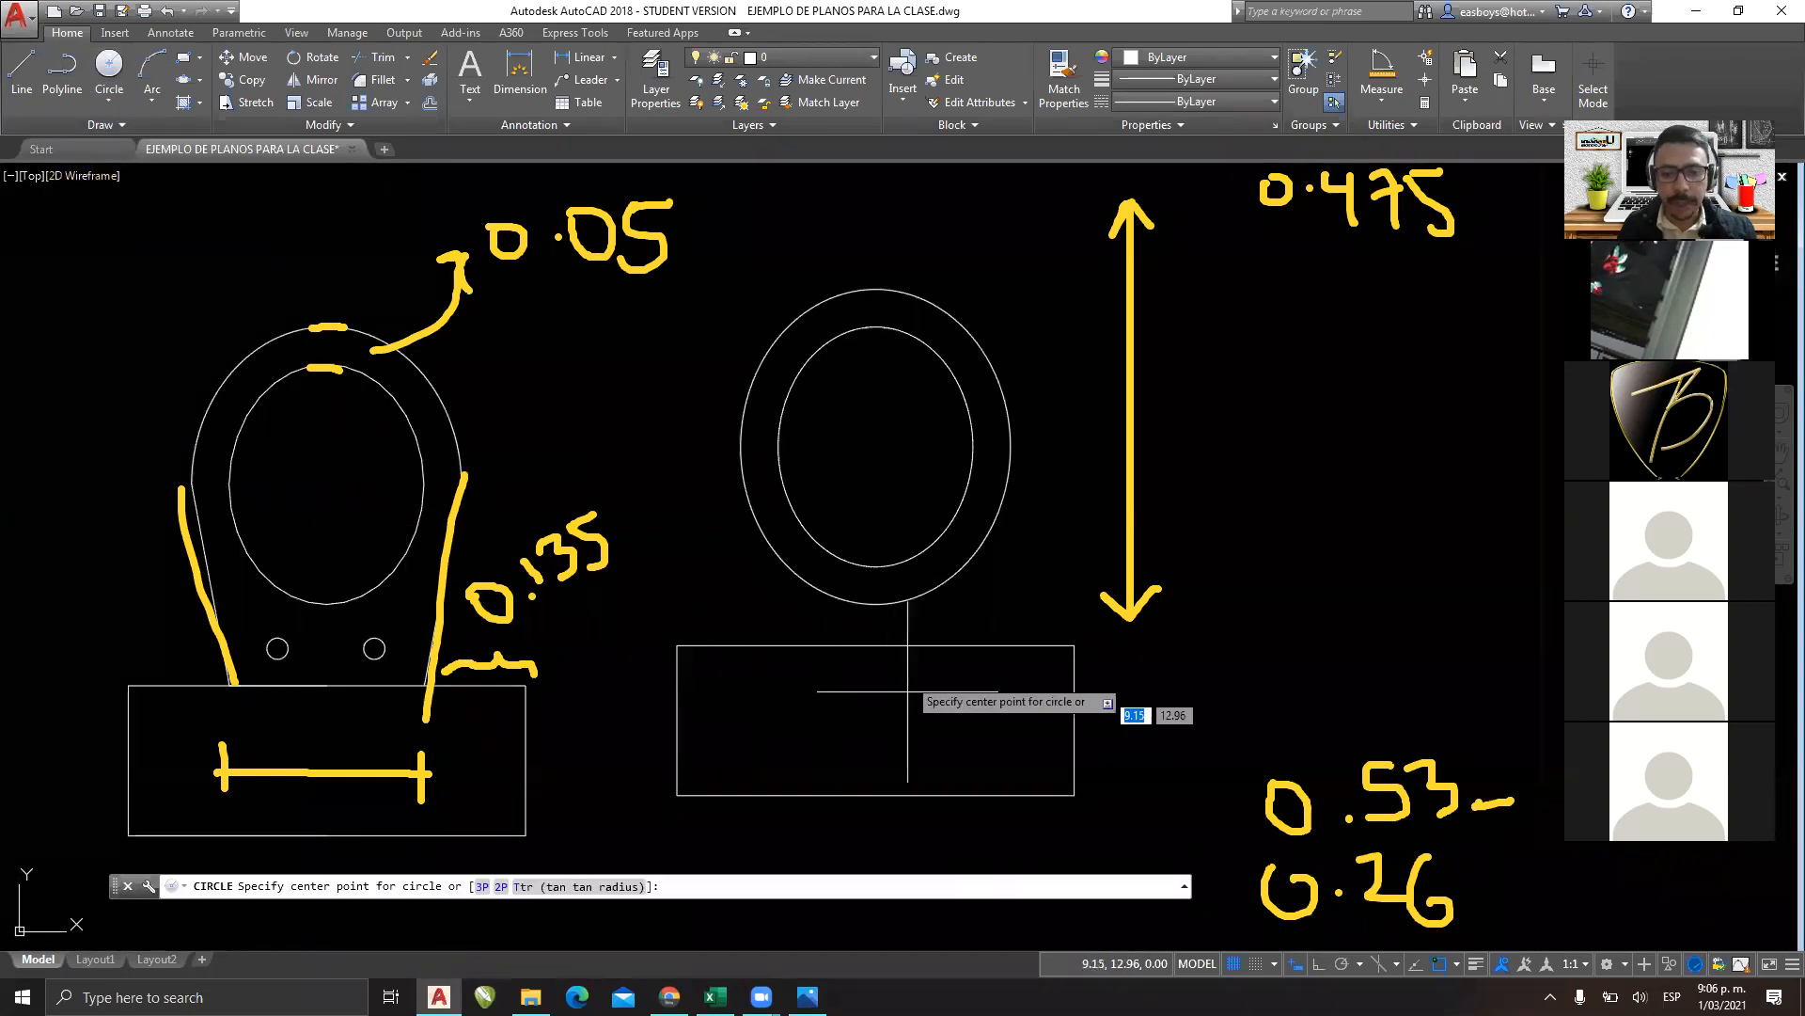
click(876, 645)
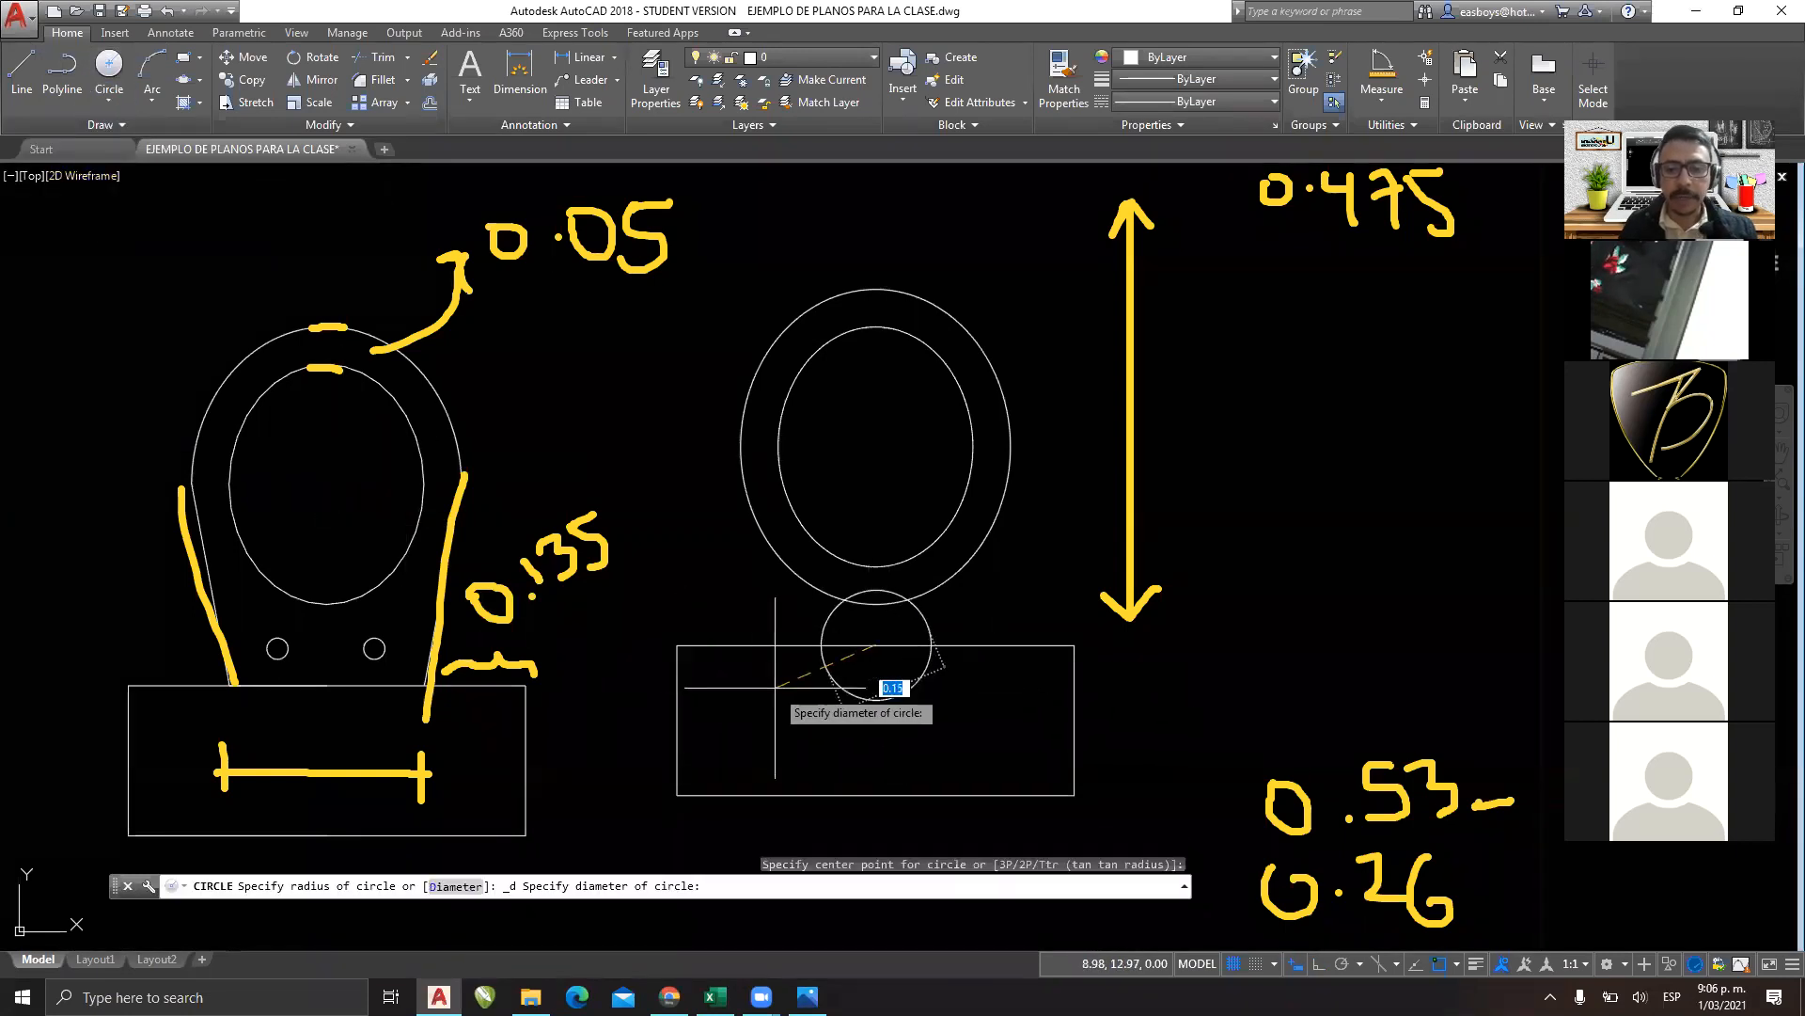
text(0.26)
key(Return)
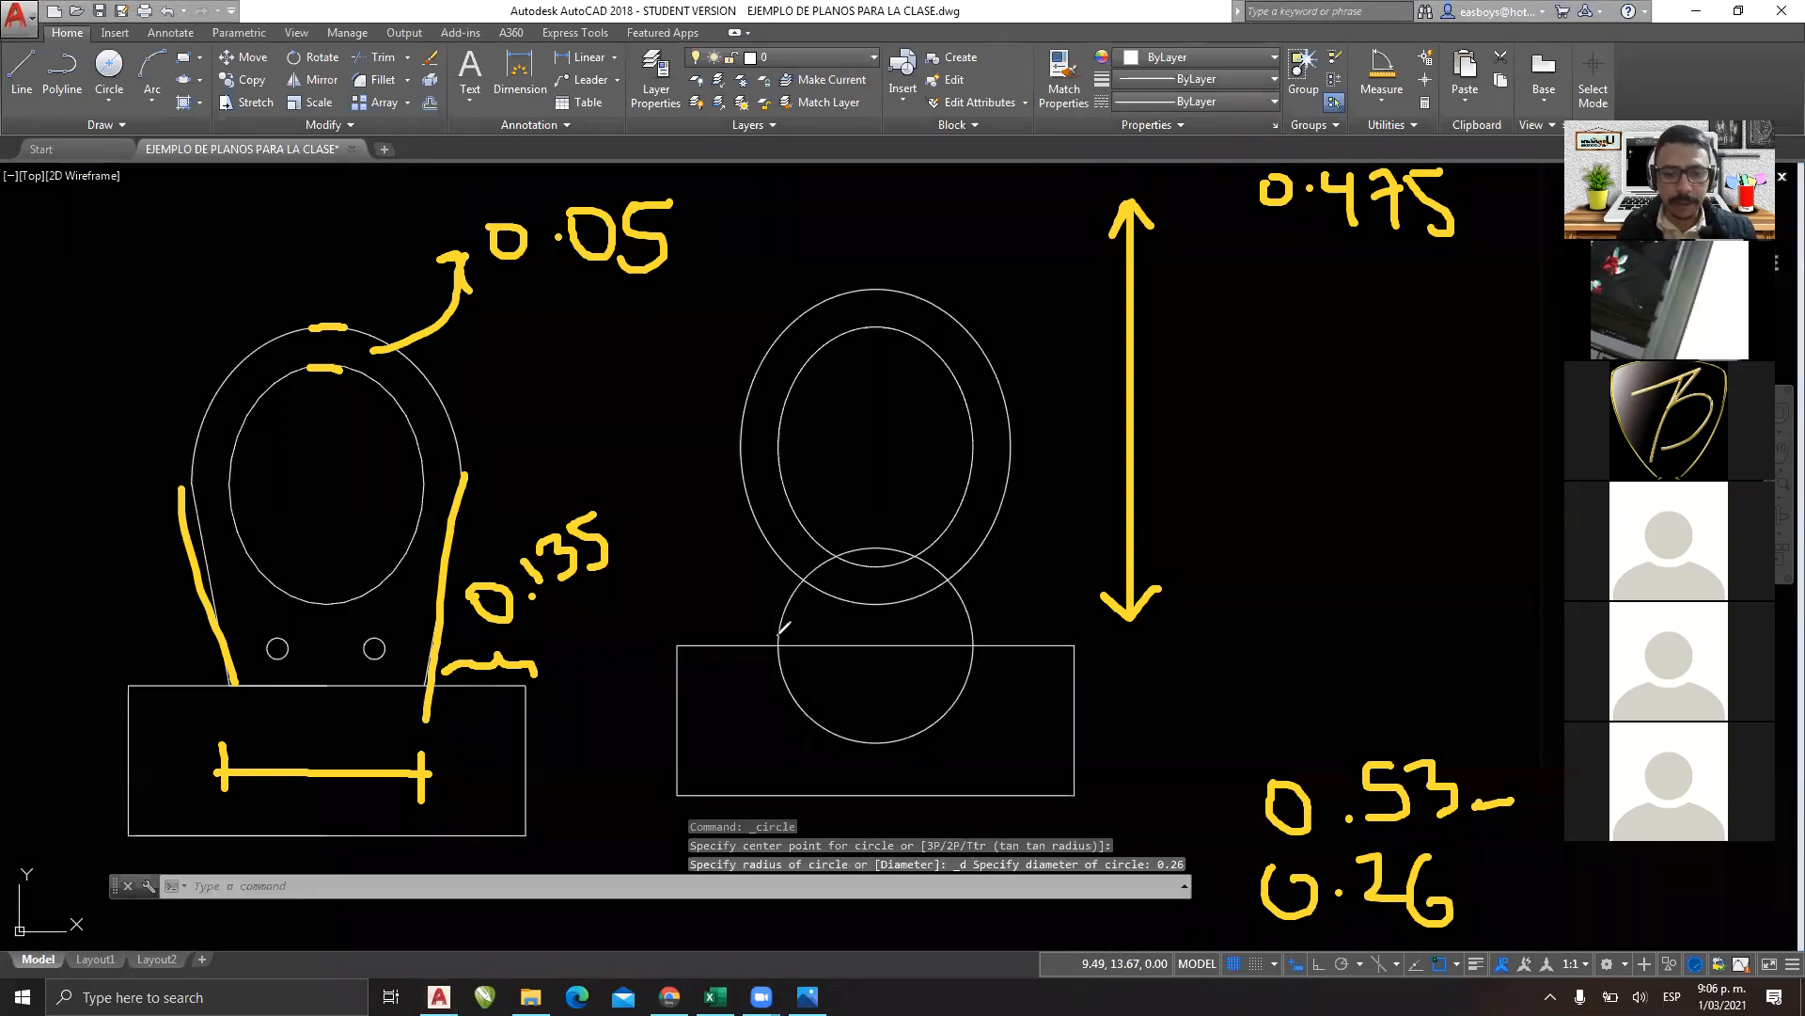
Mark the new toilet's slanted sides in yellow from the circle's crossings with the tank edge, and clear all yellow annotations.
drag(794, 644, 788, 641)
drag(975, 640, 977, 643)
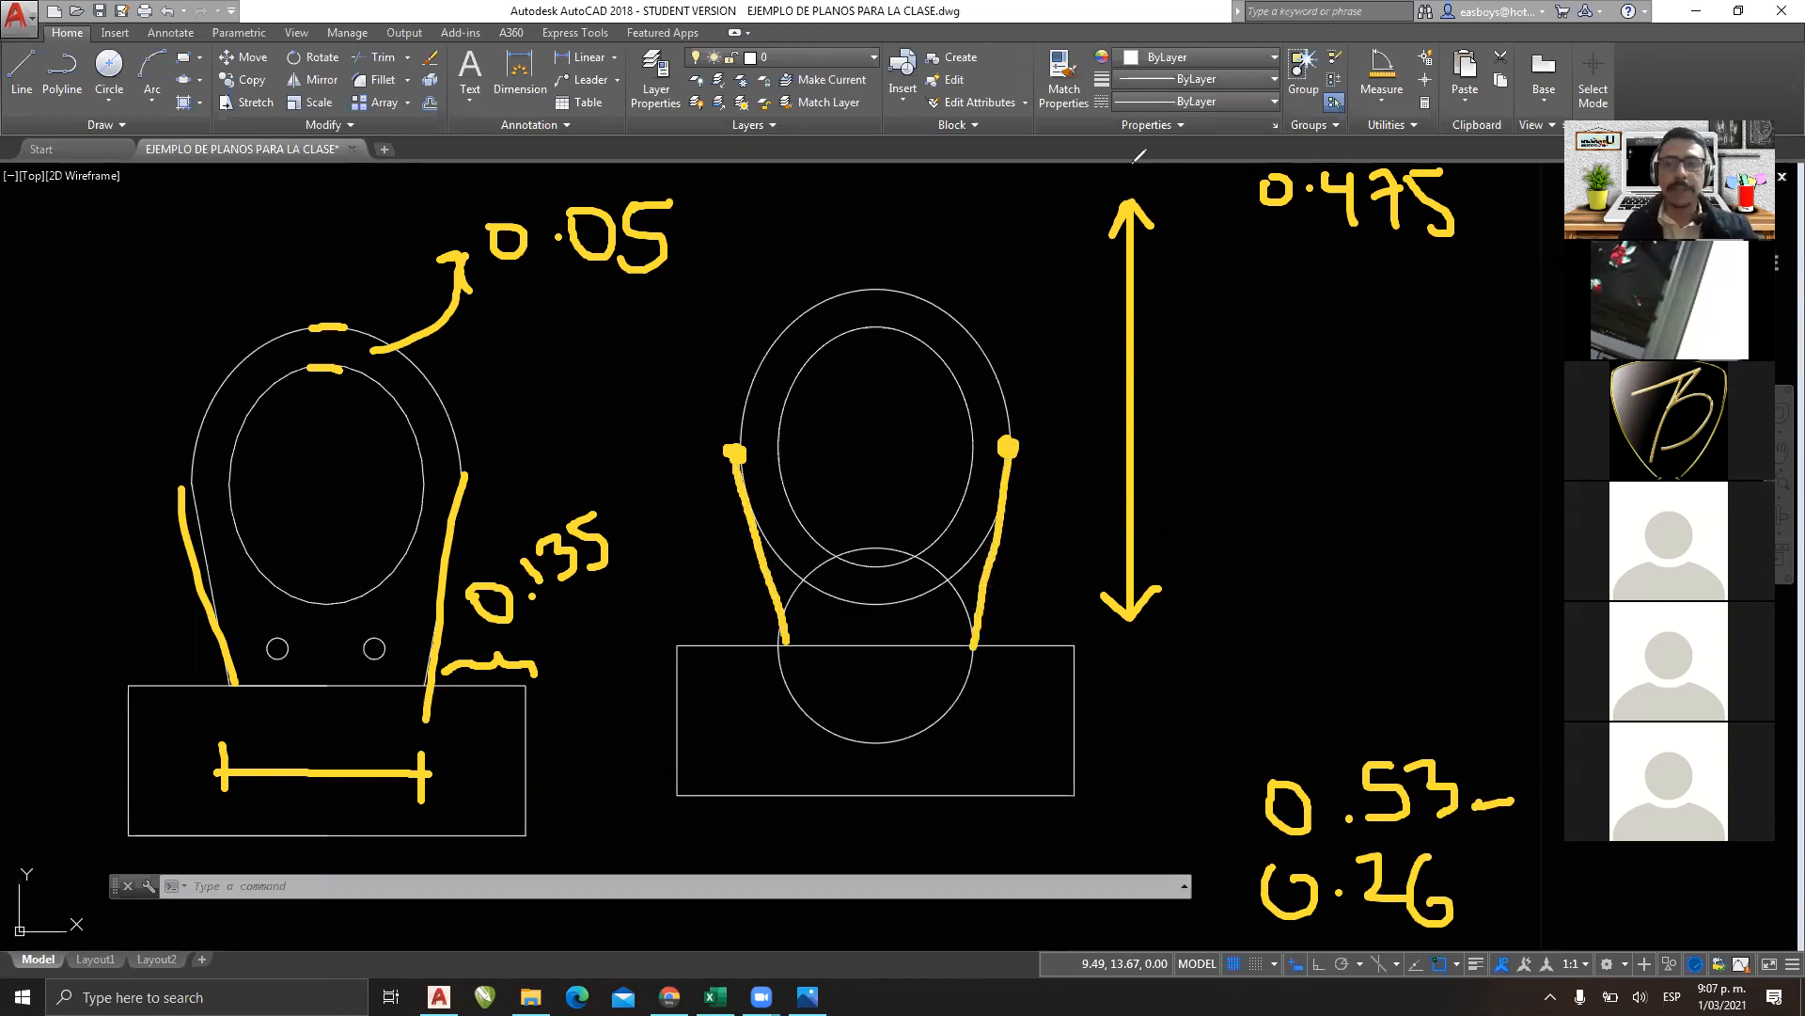
key(e)
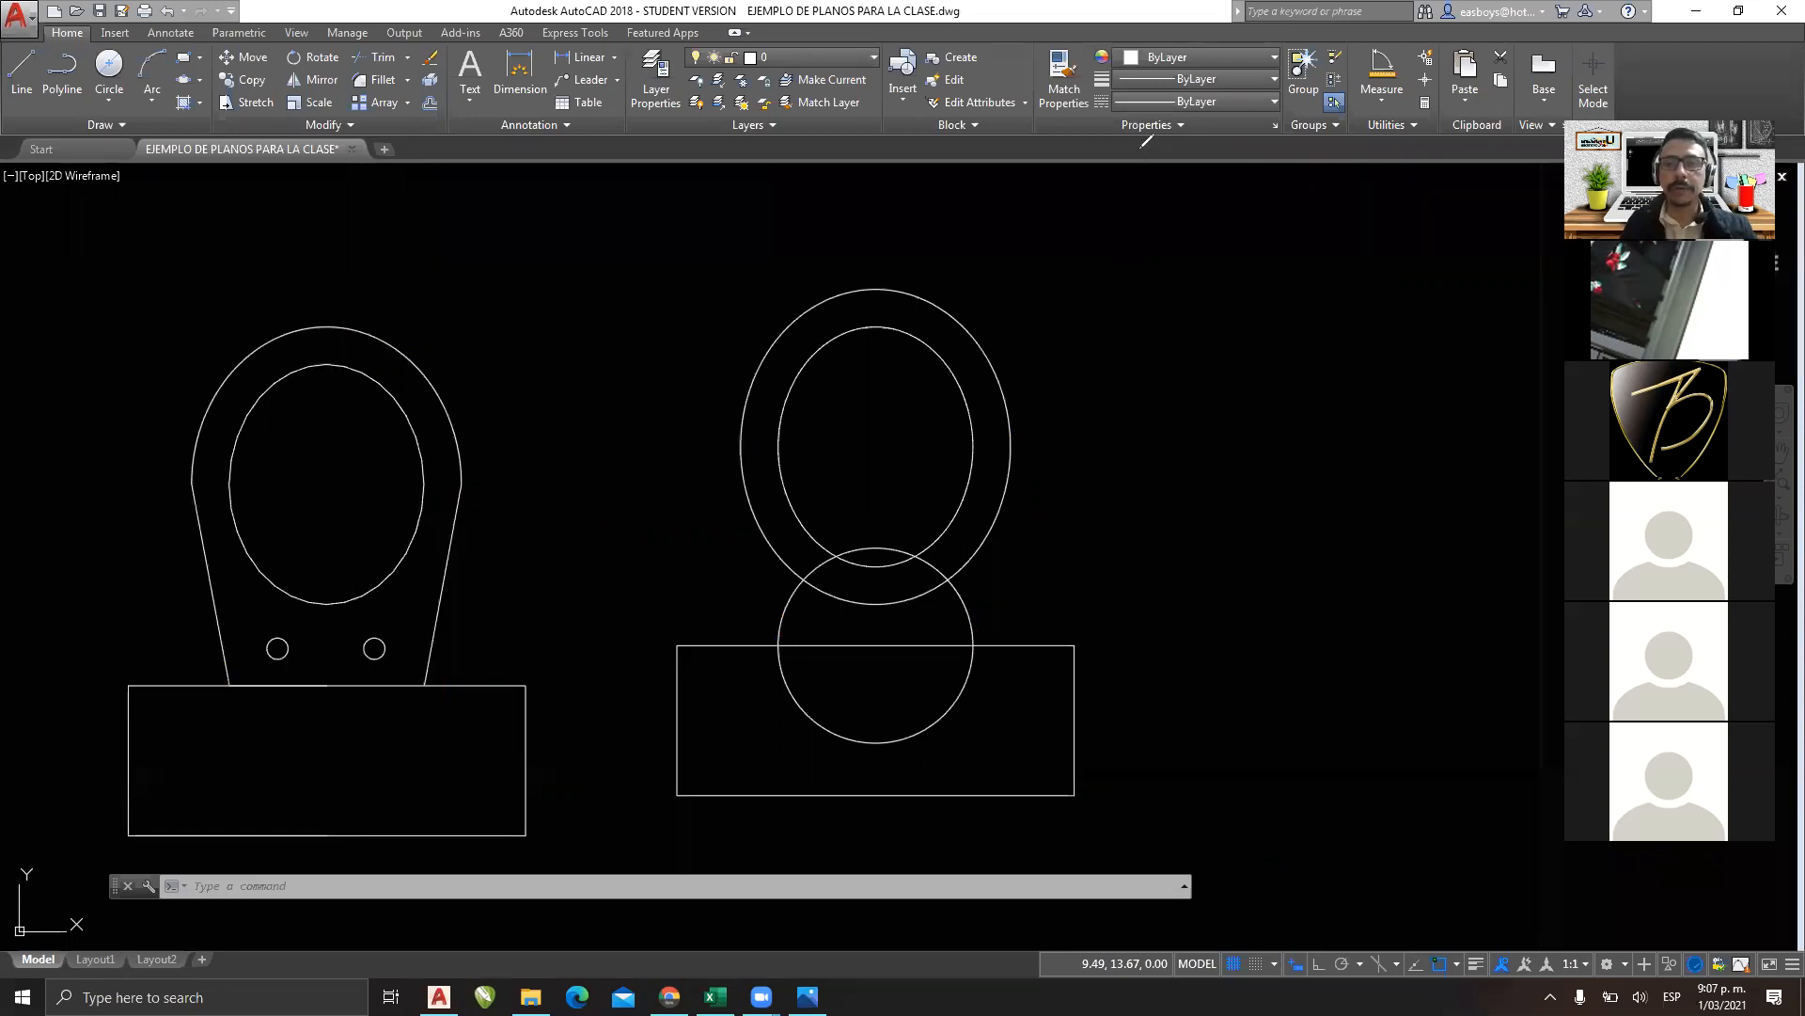
key(Escape)
key(Escape)
key(Escape)
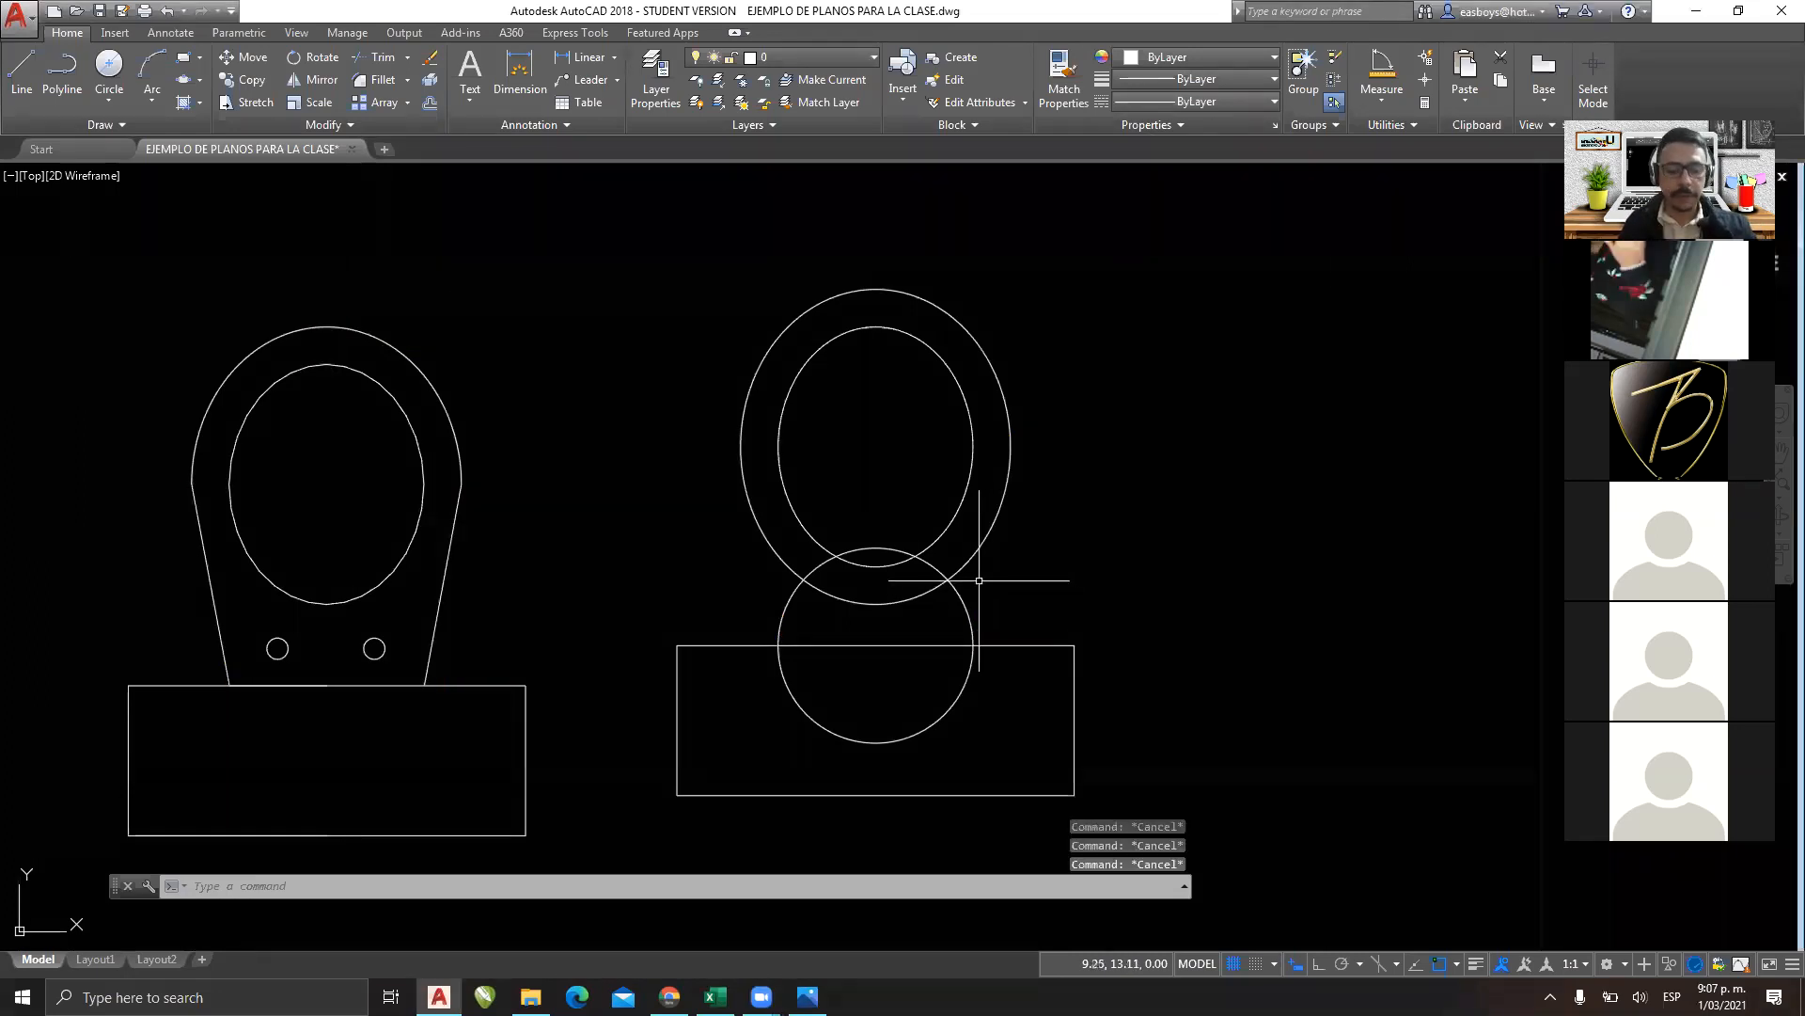
Draw the right slanted side from the circle's right crossing with the tank's upper edge to the outer ellipse's rightmost point.
text(z)
key(Return)
click(1074, 688)
click(670, 350)
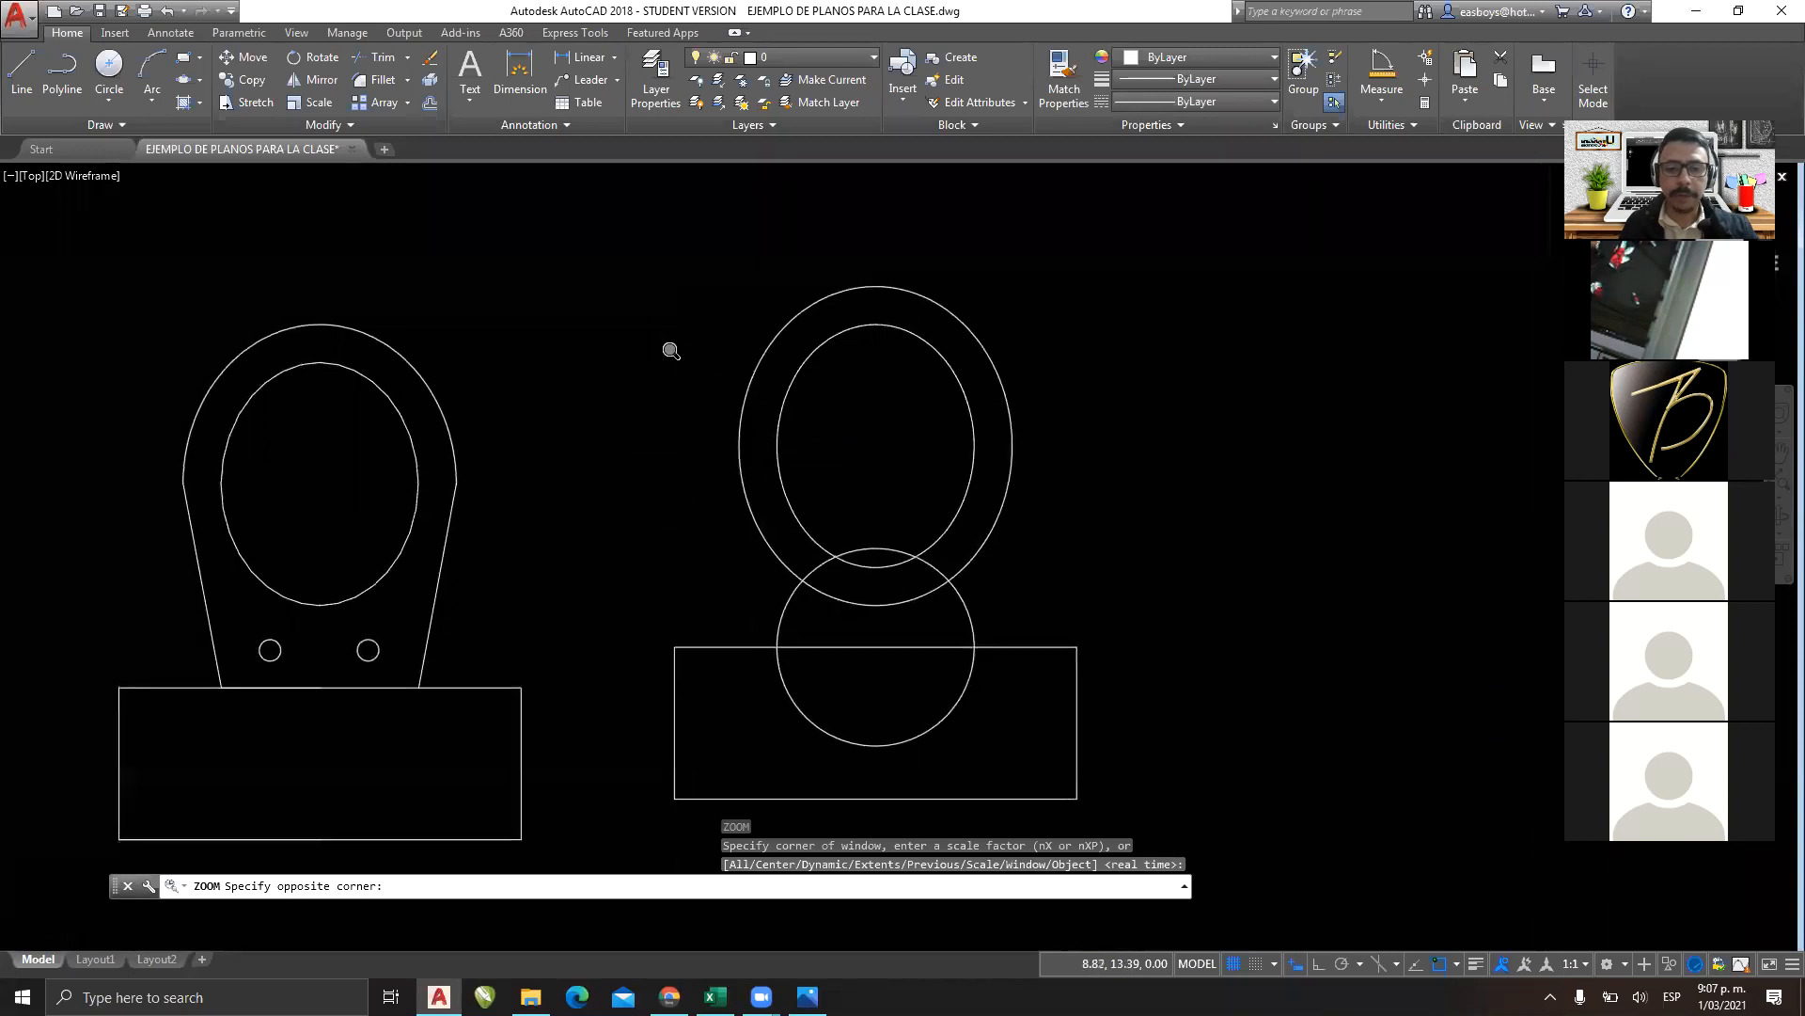
middle_drag(745, 487, 740, 427)
key(Escape)
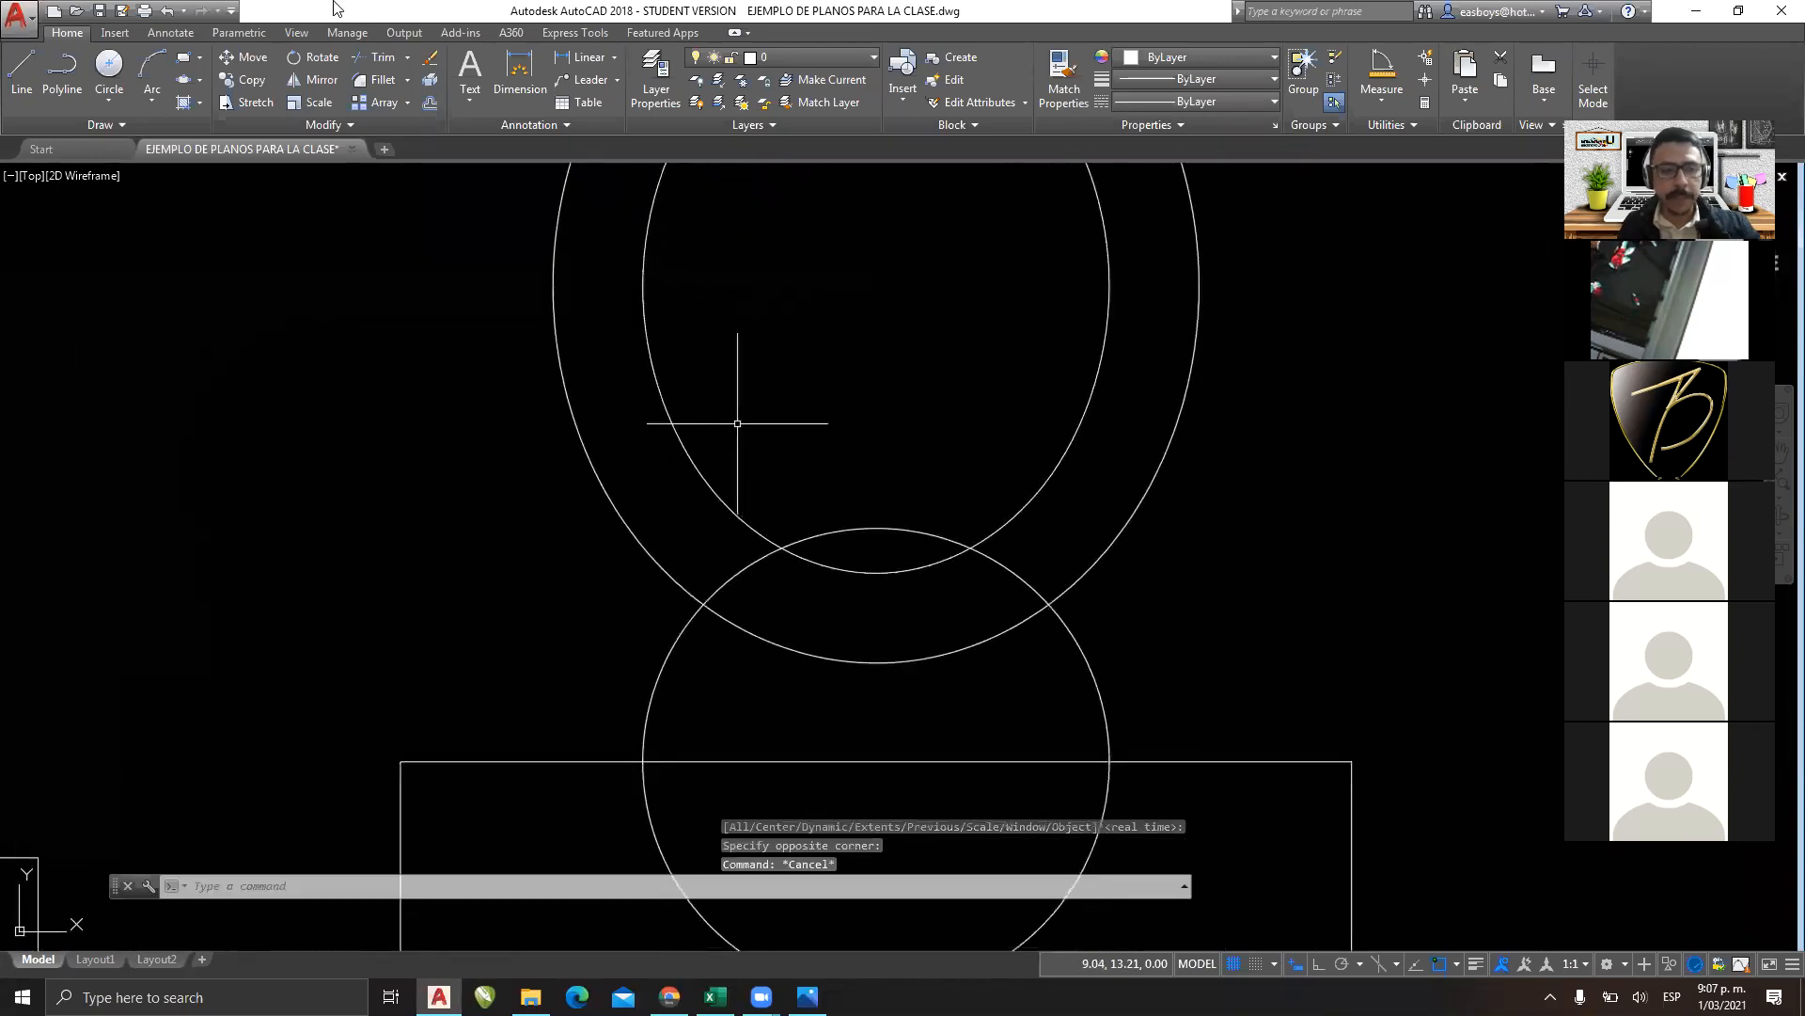
click(31, 86)
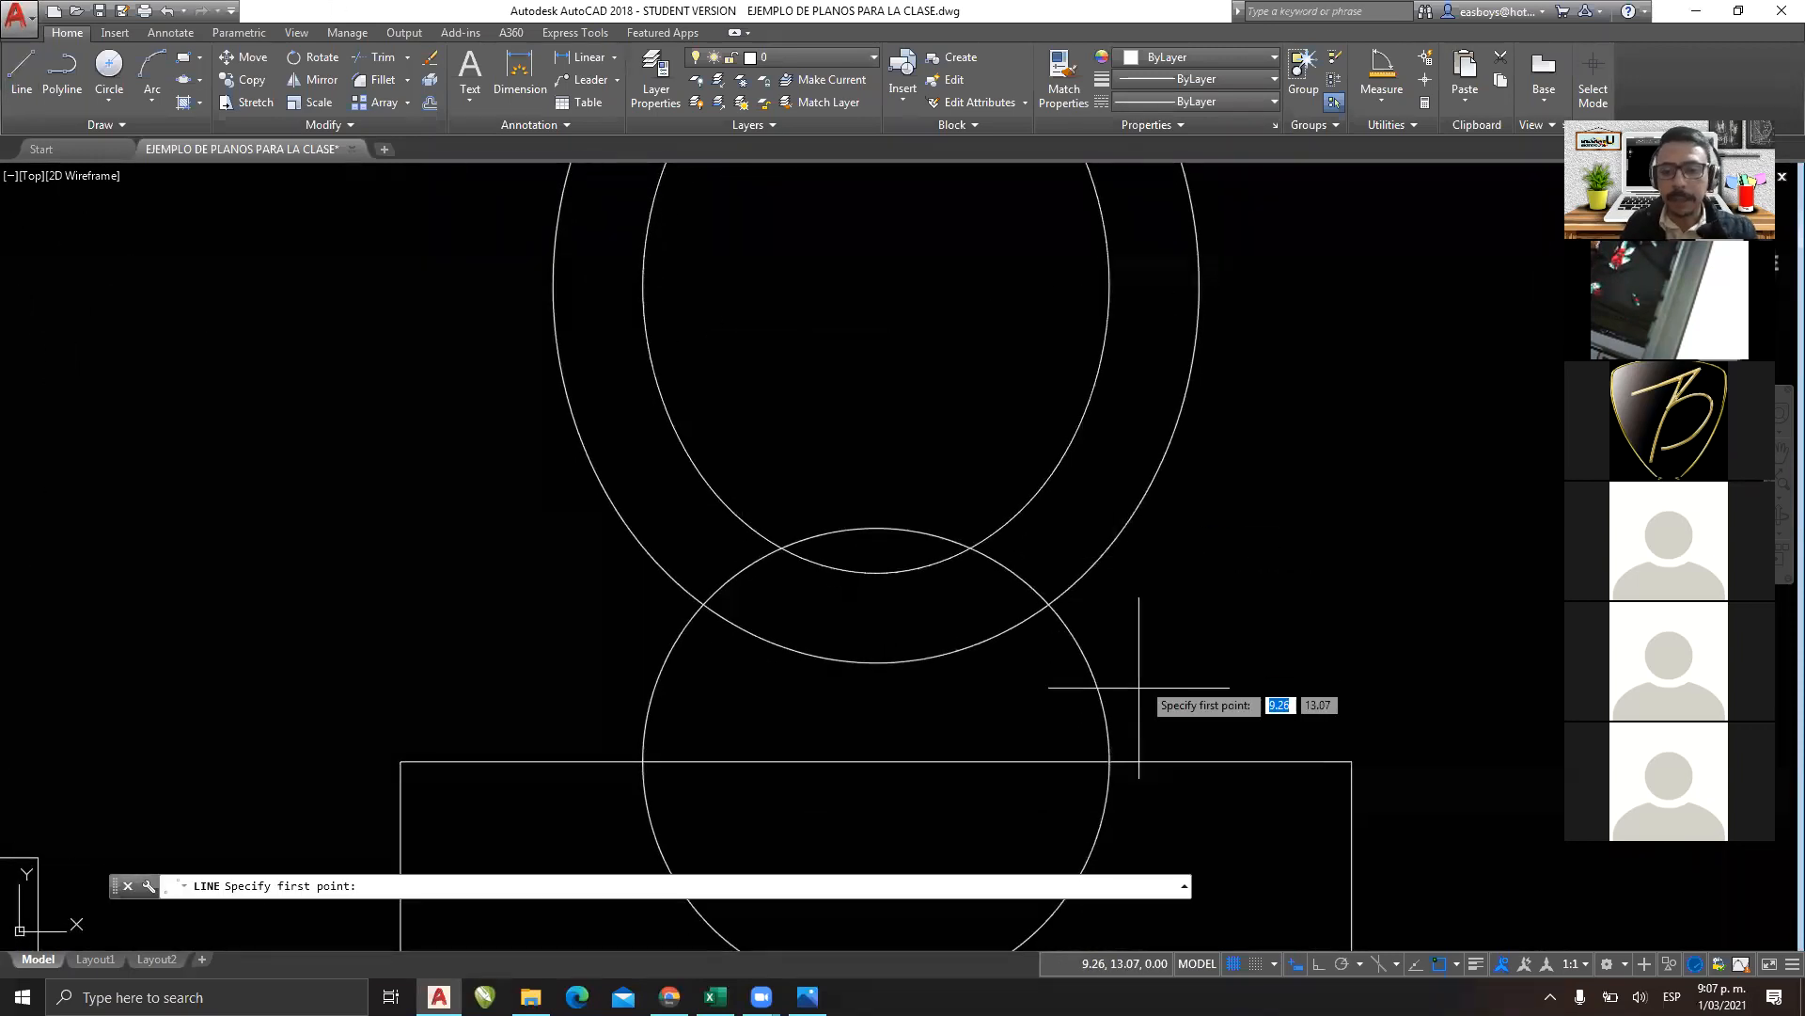
click(1110, 760)
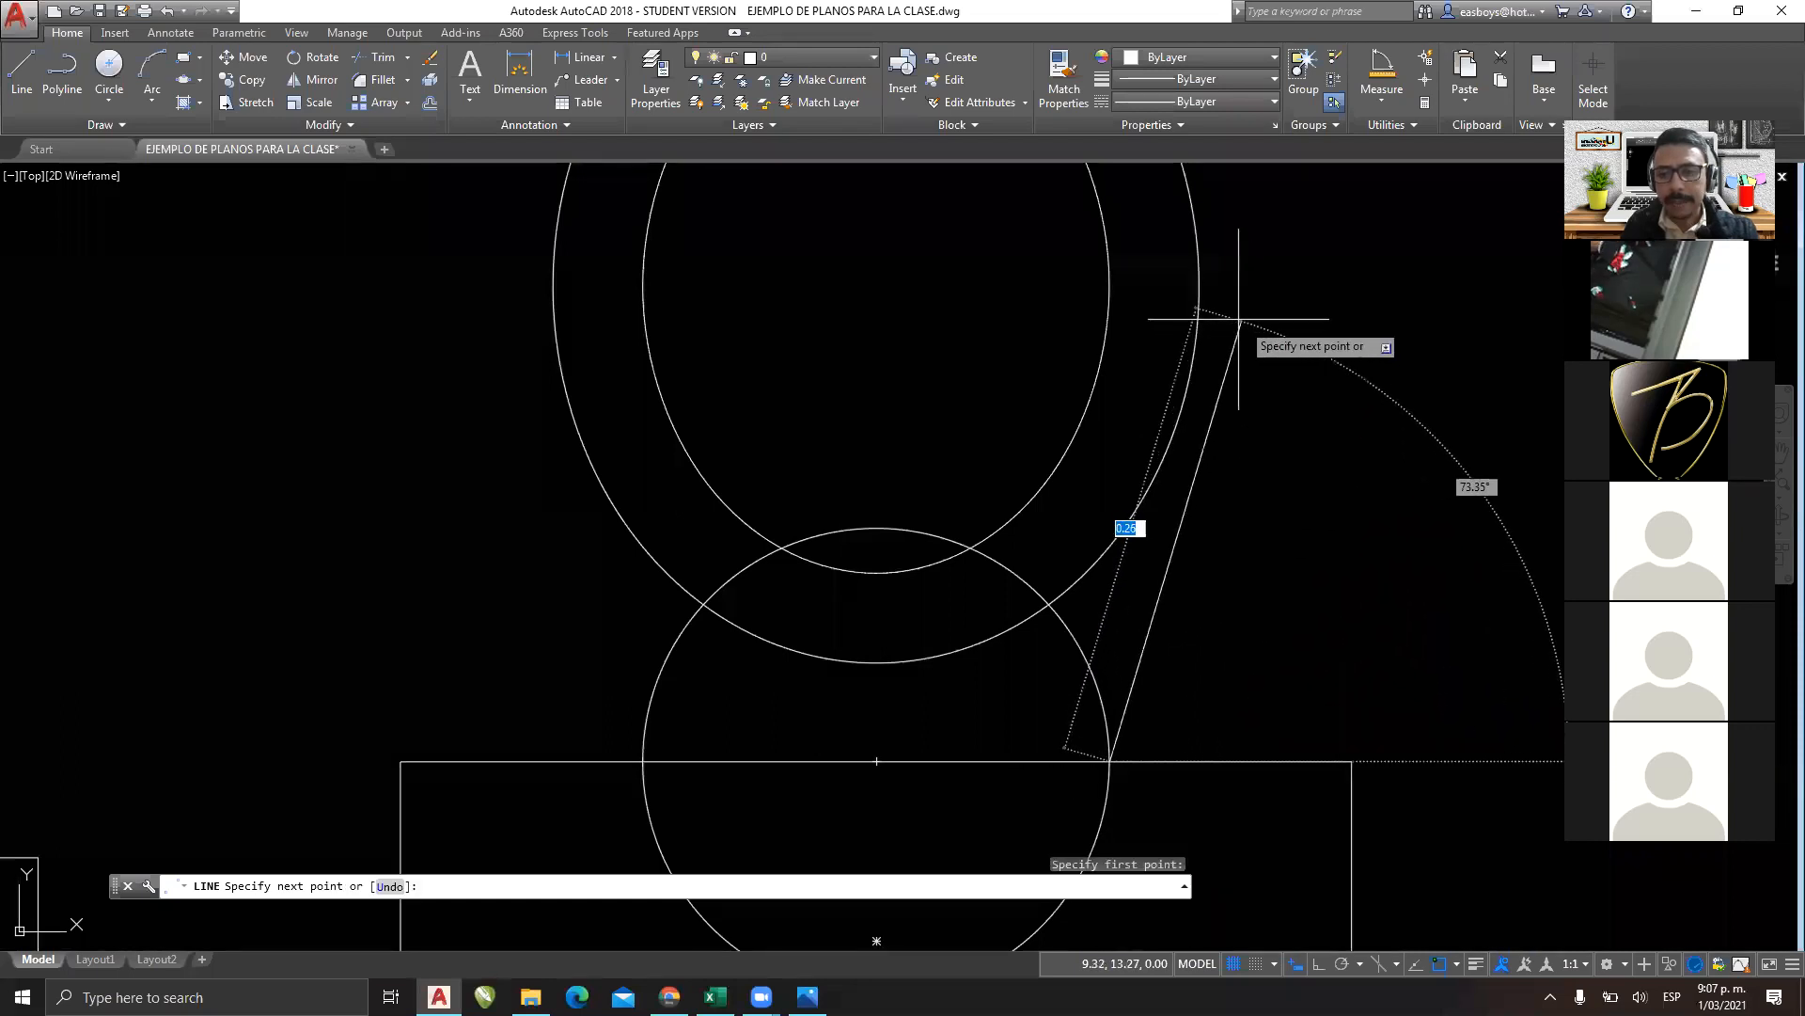
click(1199, 284)
key(Escape)
Draw the left slanted side from the circle's left crossing with the tank's upper edge to the outer ellipse's leftmost point.
key(space)
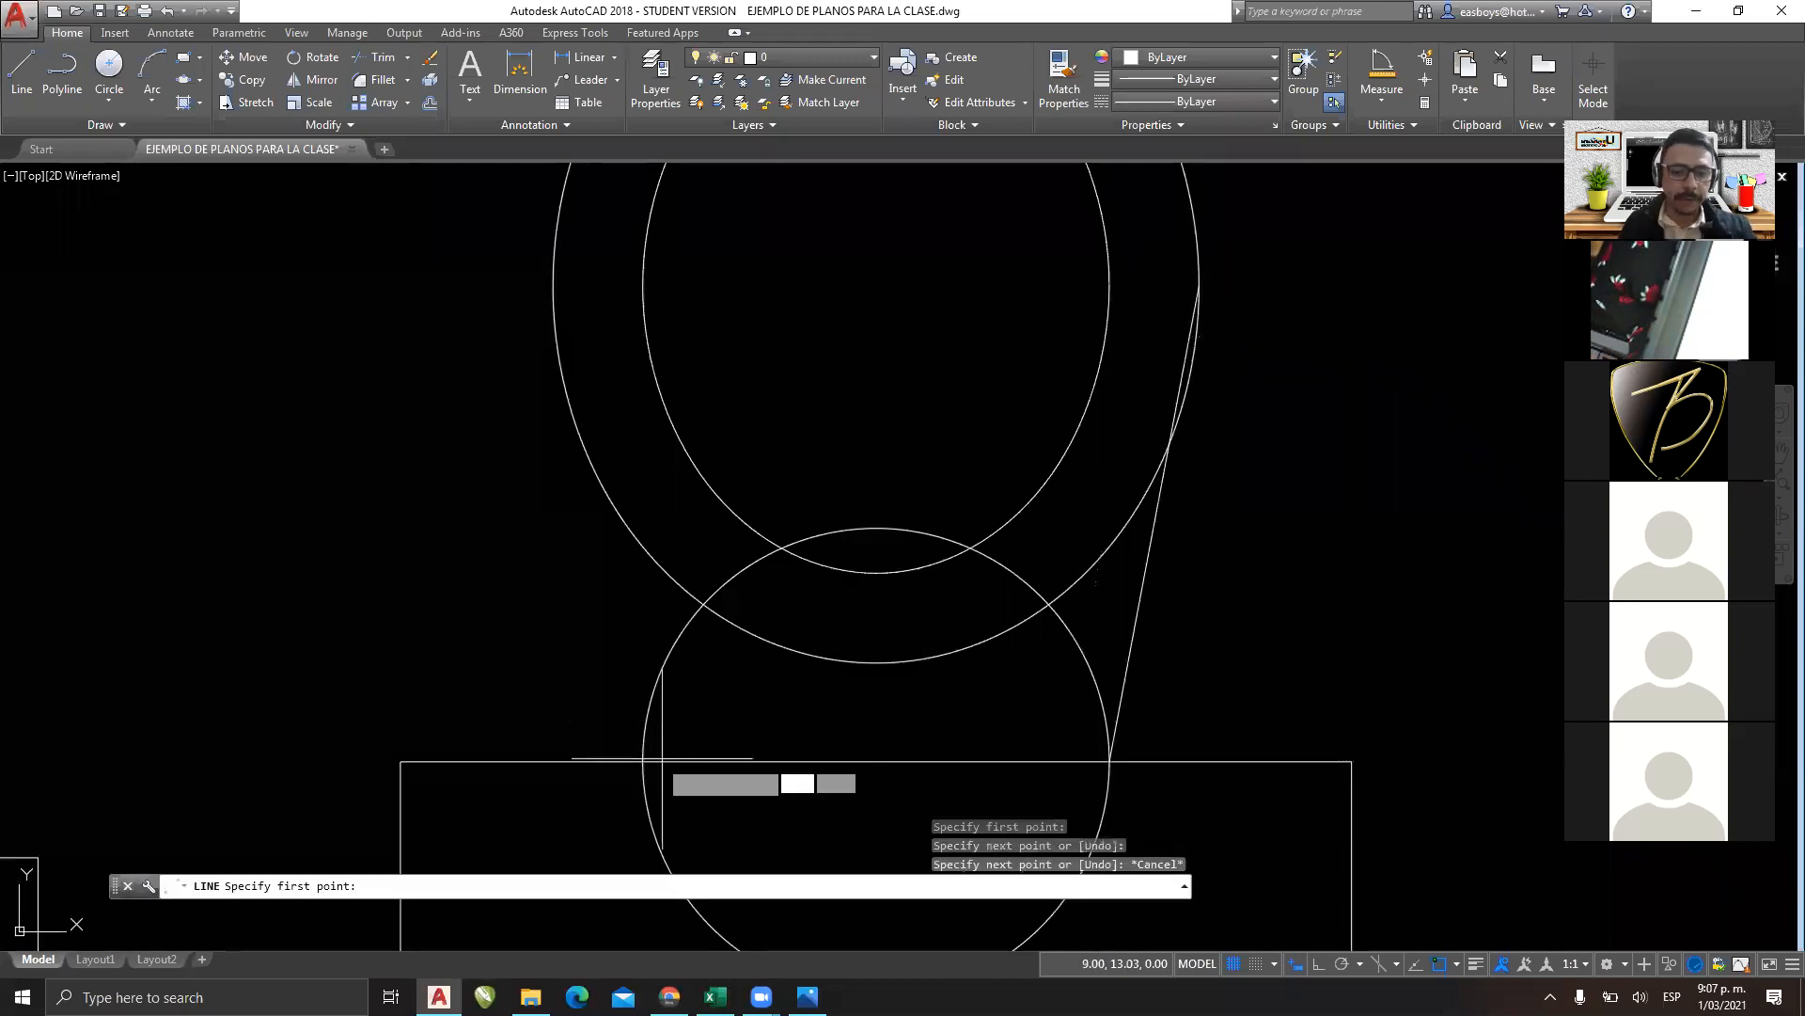
click(642, 760)
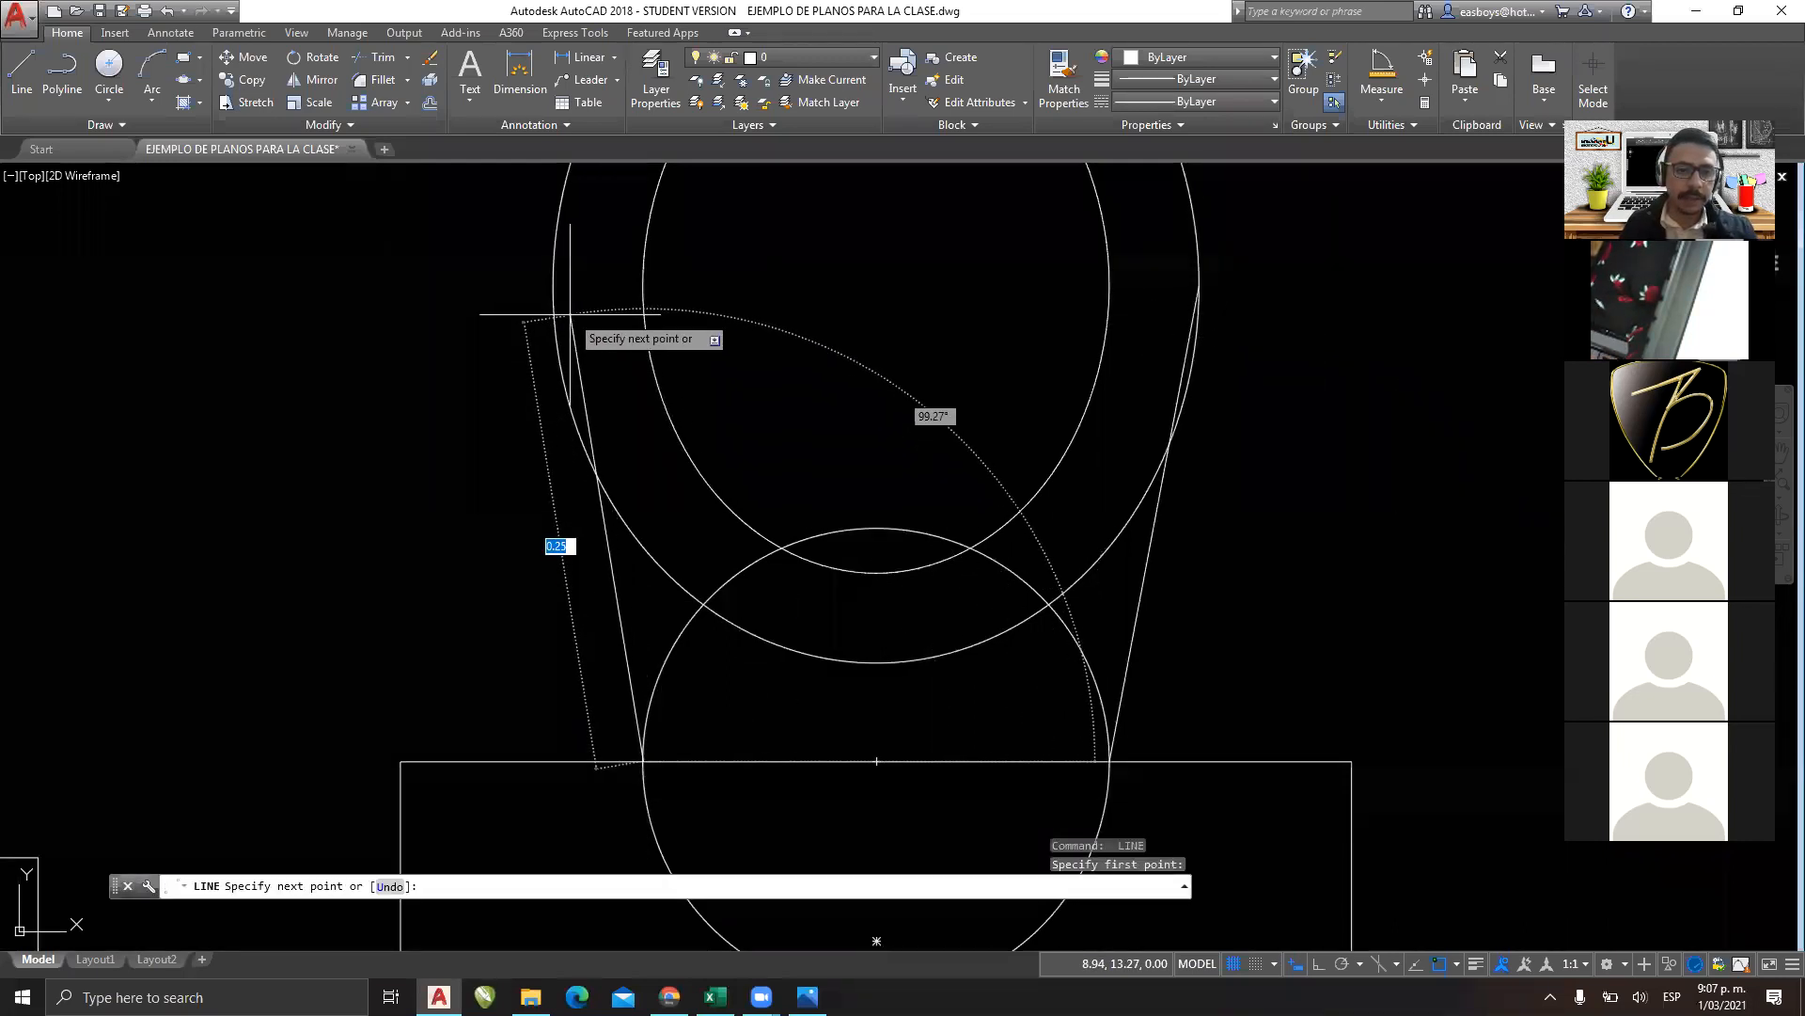
key(Escape)
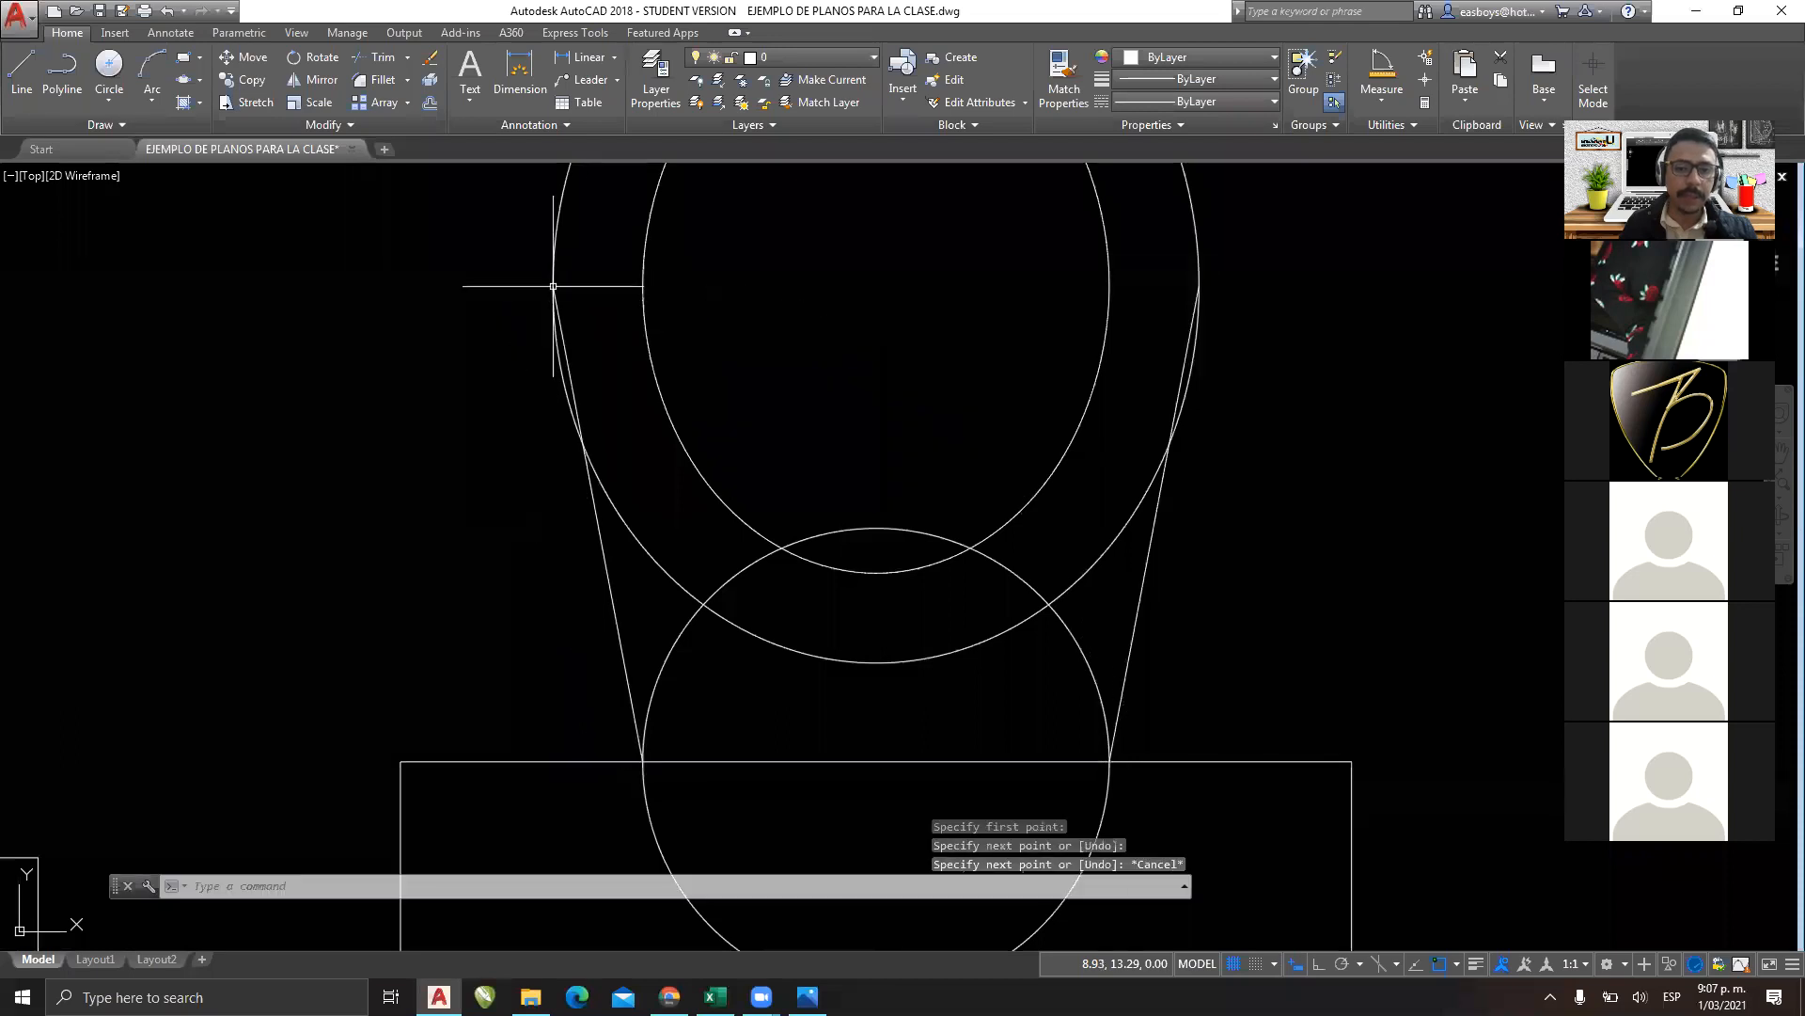
Delete the construction circle centred on the tank's upper edge.
click(674, 658)
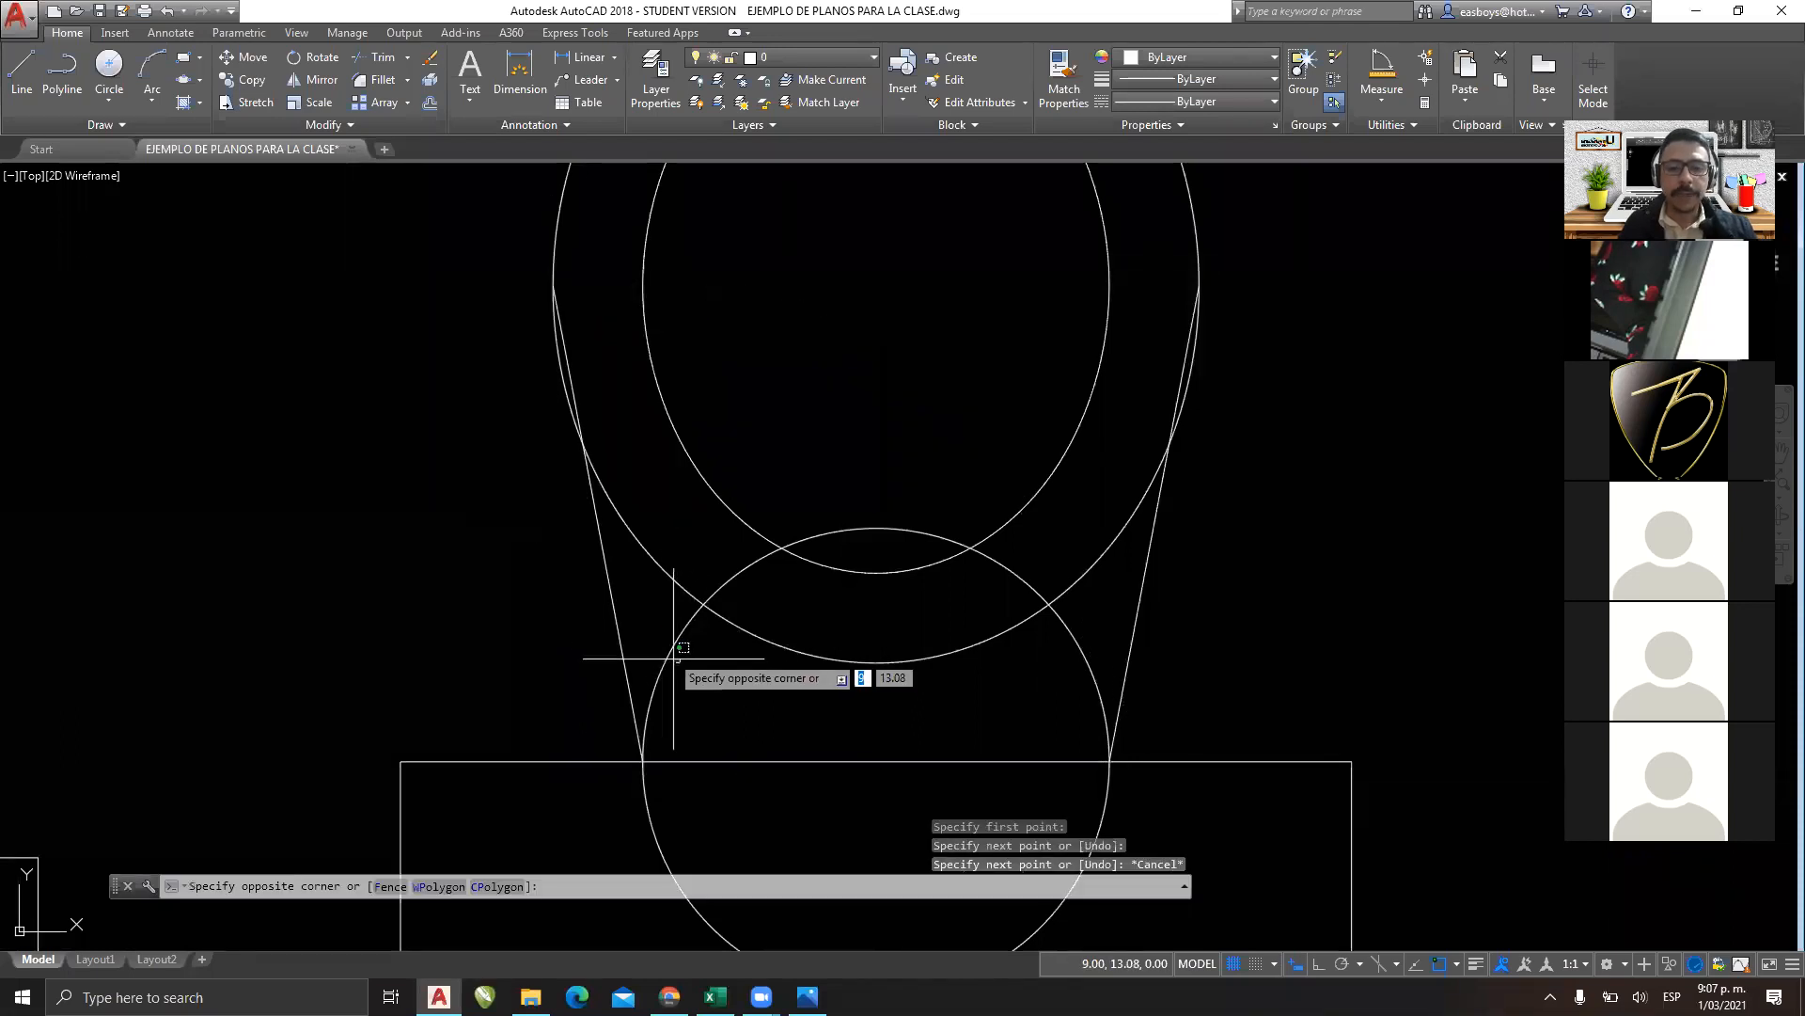
click(664, 634)
key(Delete)
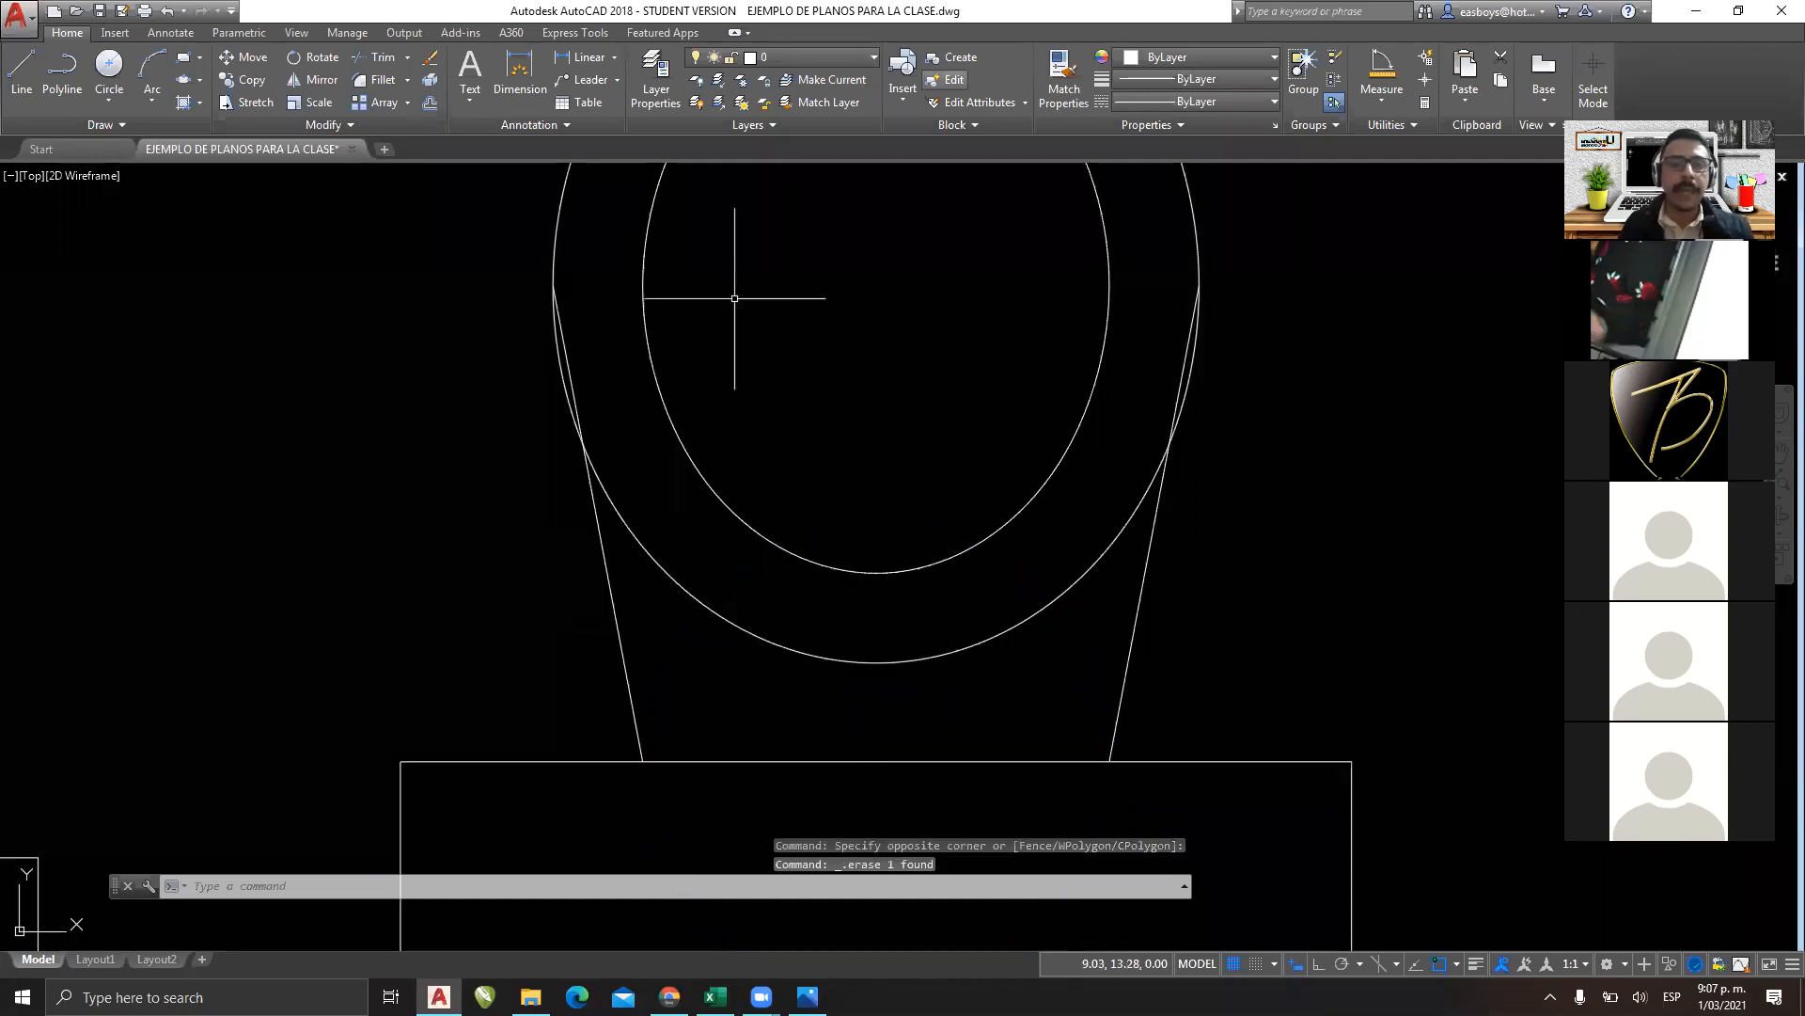
Mark in yellow the sliver between the left slanted side and the outer ellipse's arc, and clear the annotations.
scroll(624, 290, up, 5)
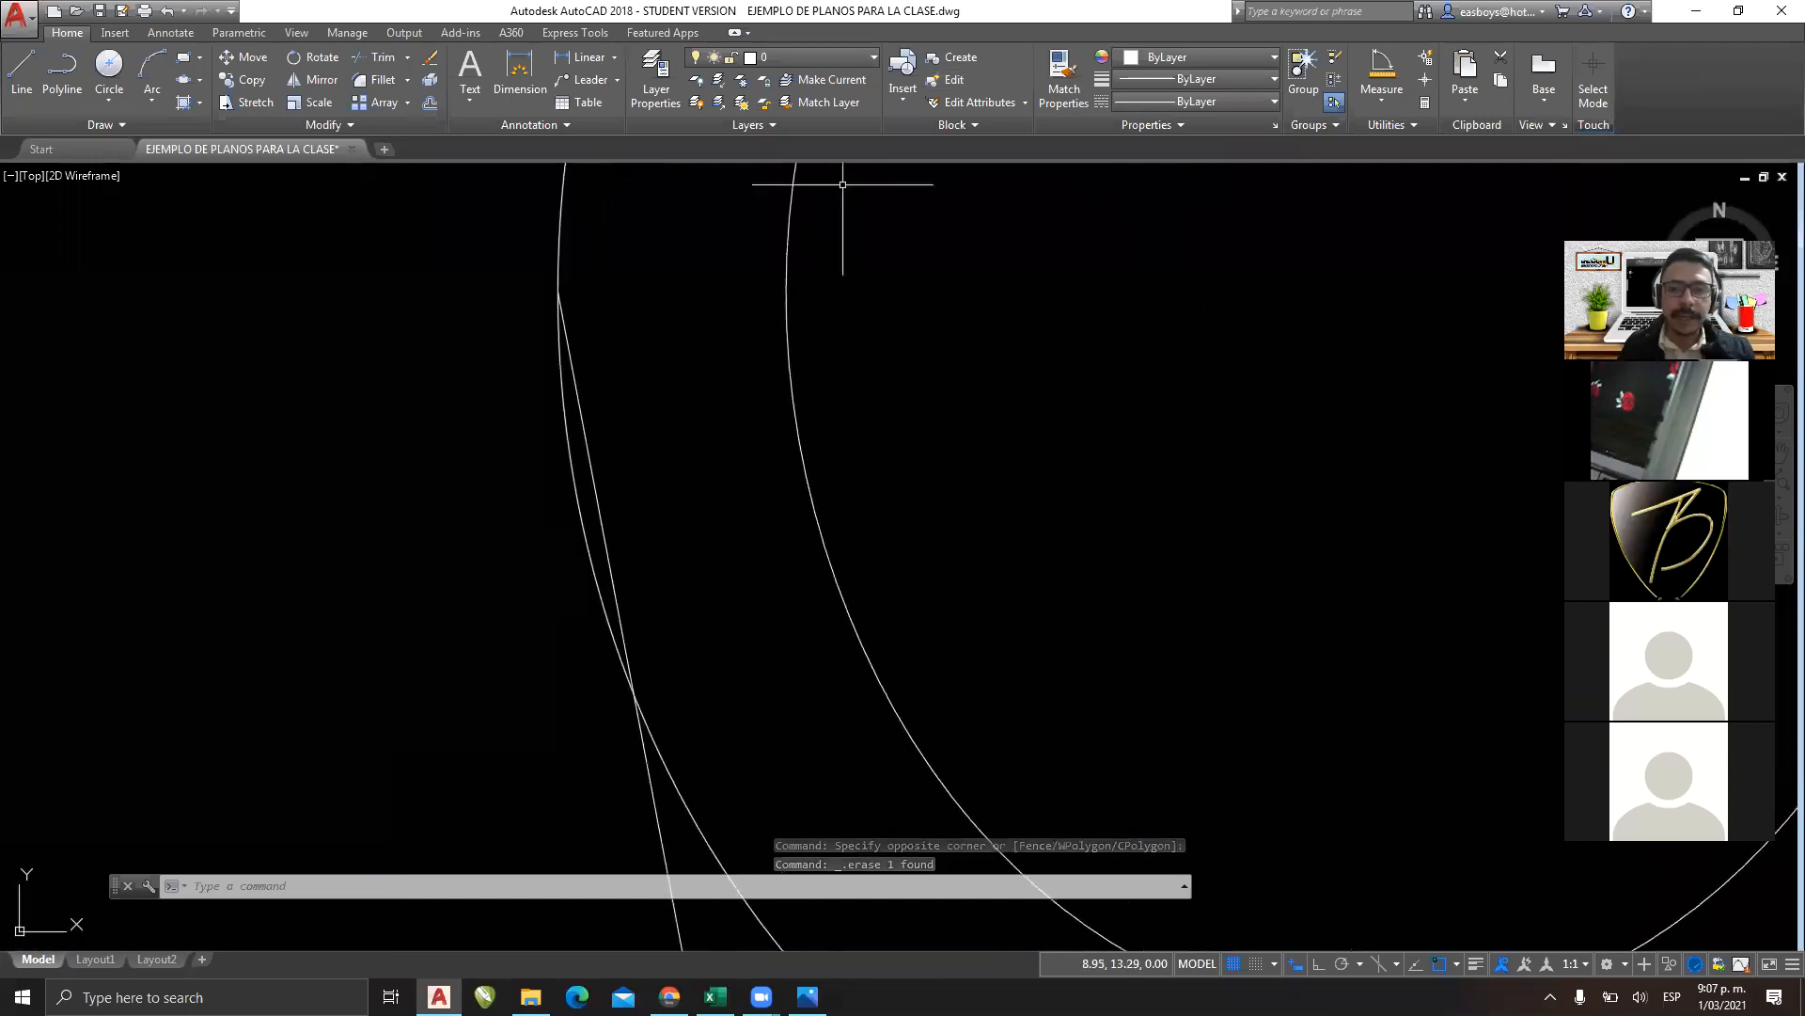
mouse_move(567, 242)
mouse_down()
mouse_move(523, 665)
mouse_move(708, 334)
mouse_move(576, 228)
mouse_up()
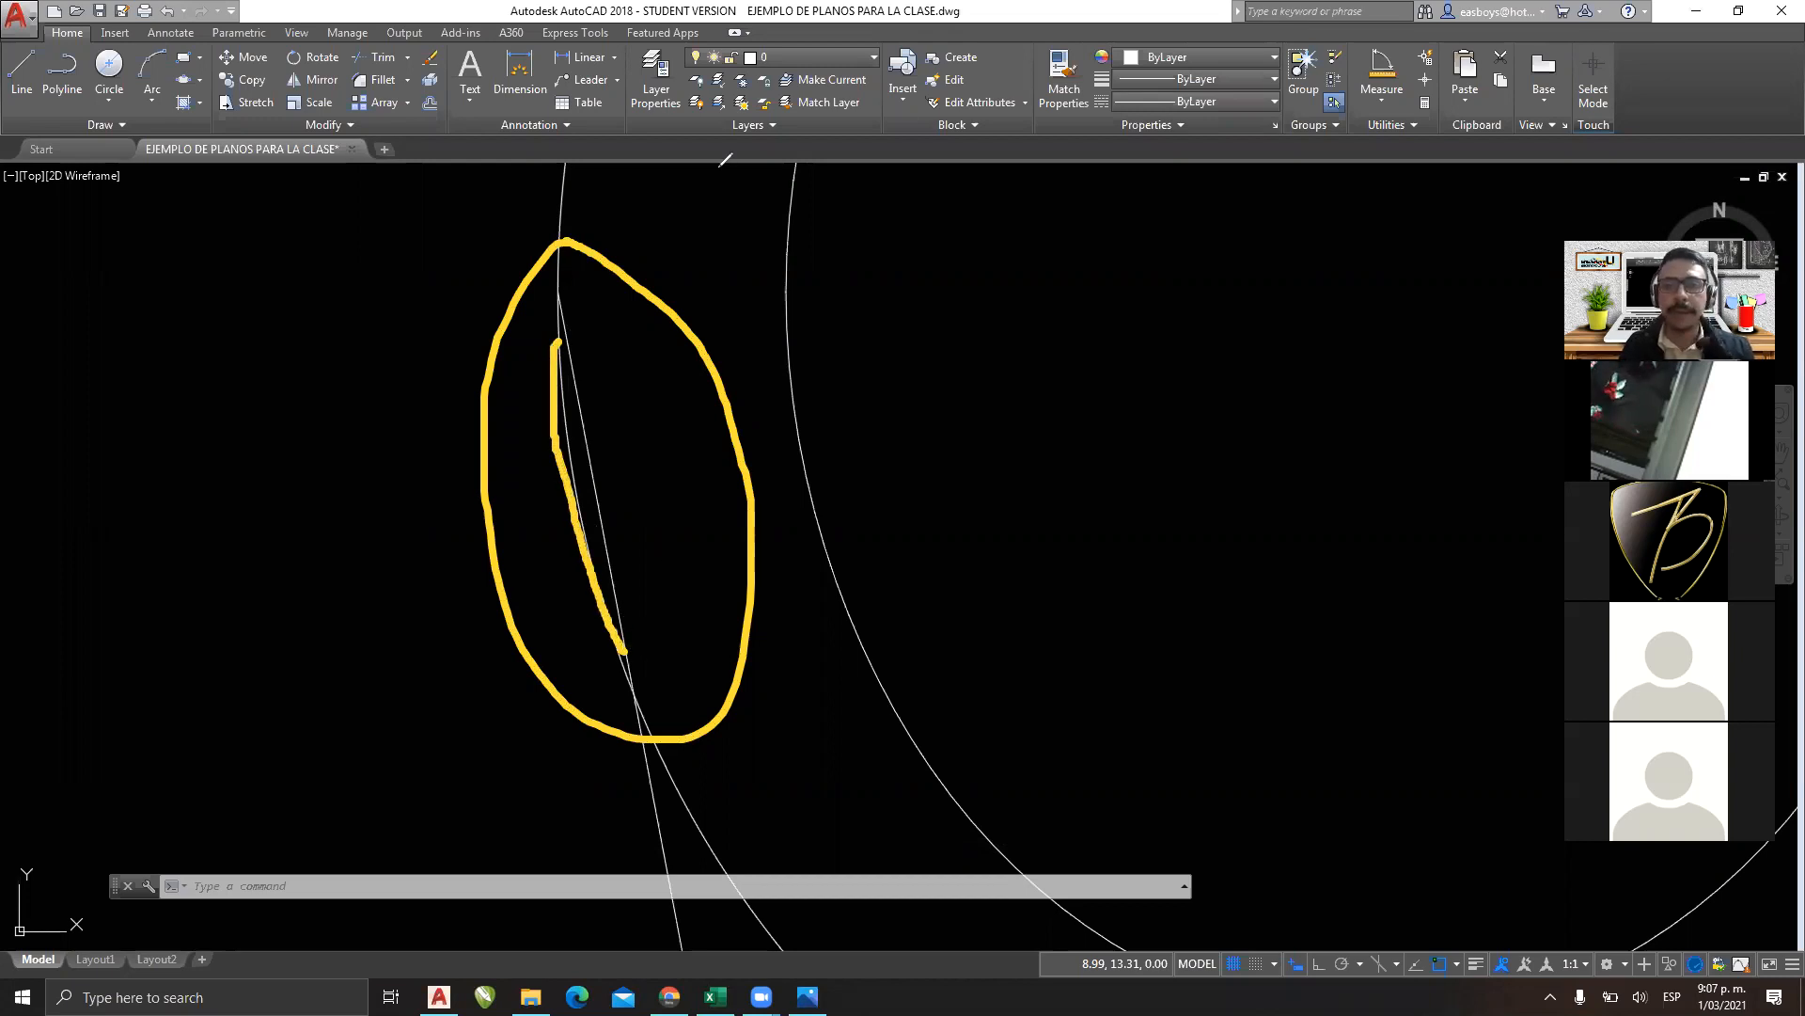
click(1131, 134)
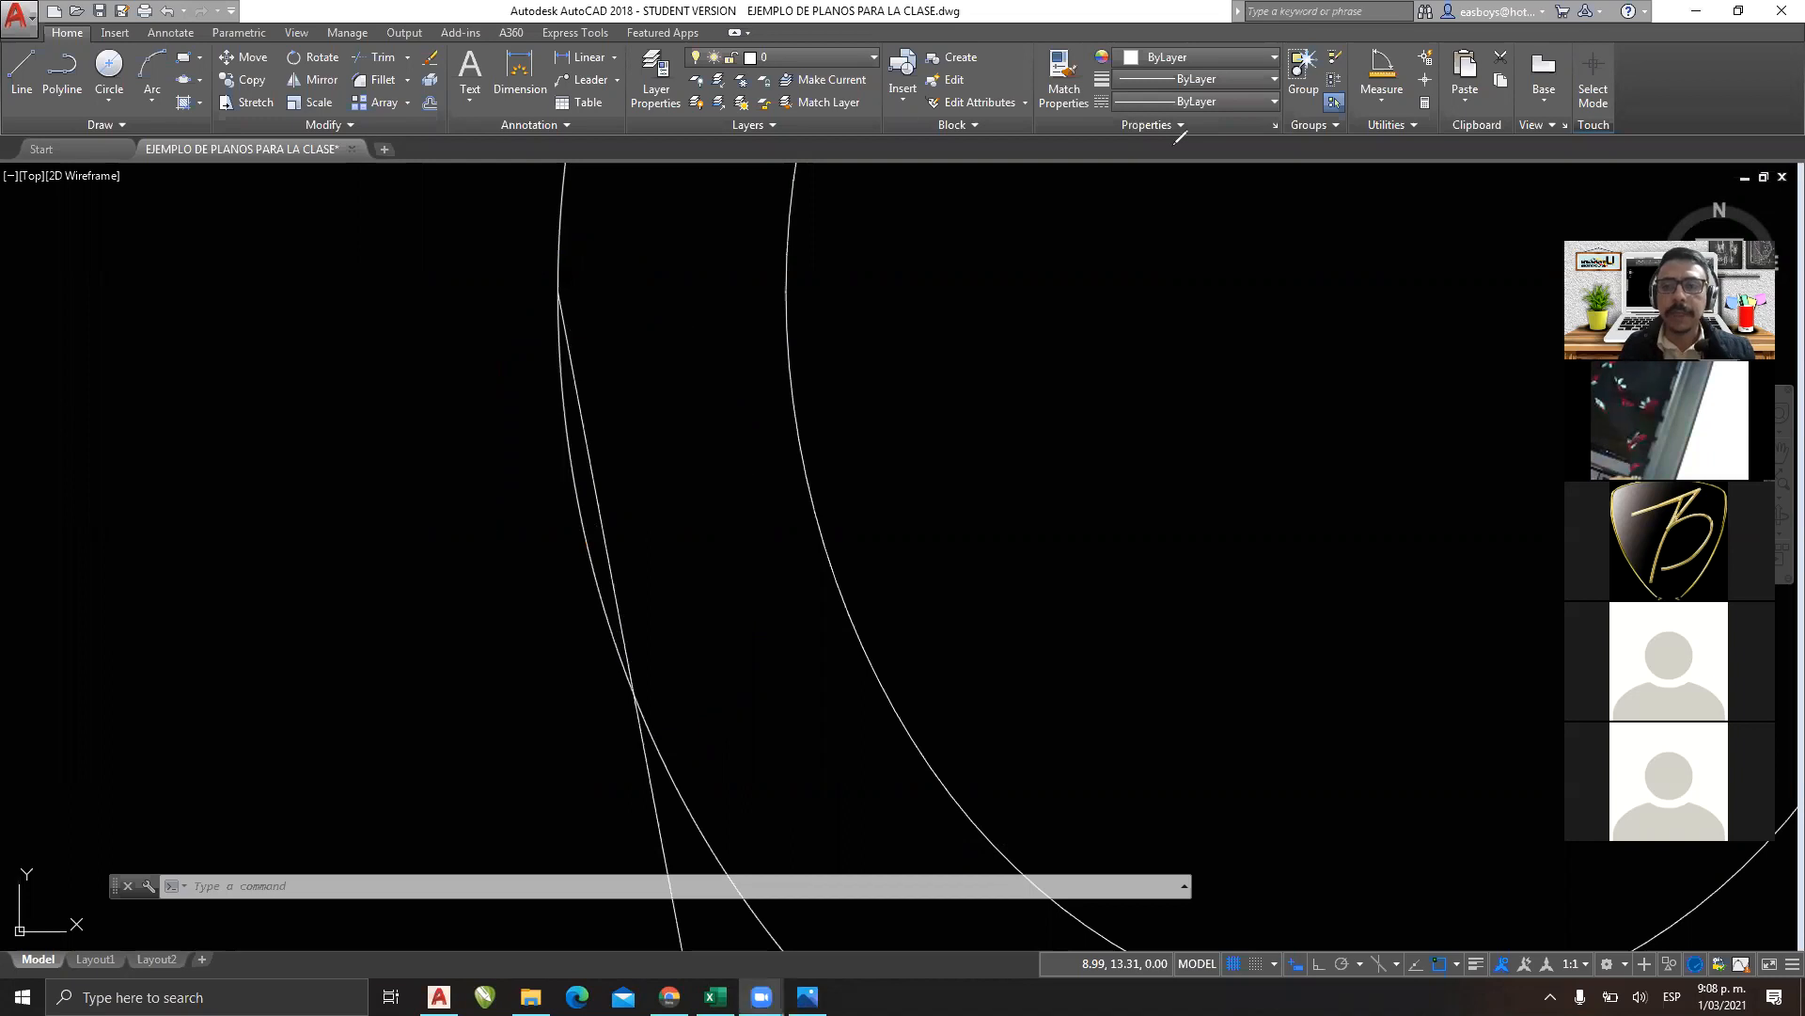
Trim the outer ellipse's two short arcs lying outside the slanted sides, using both sides as cutting edges.
scroll(974, 438, down, 5)
scroll(1091, 438, up, 3)
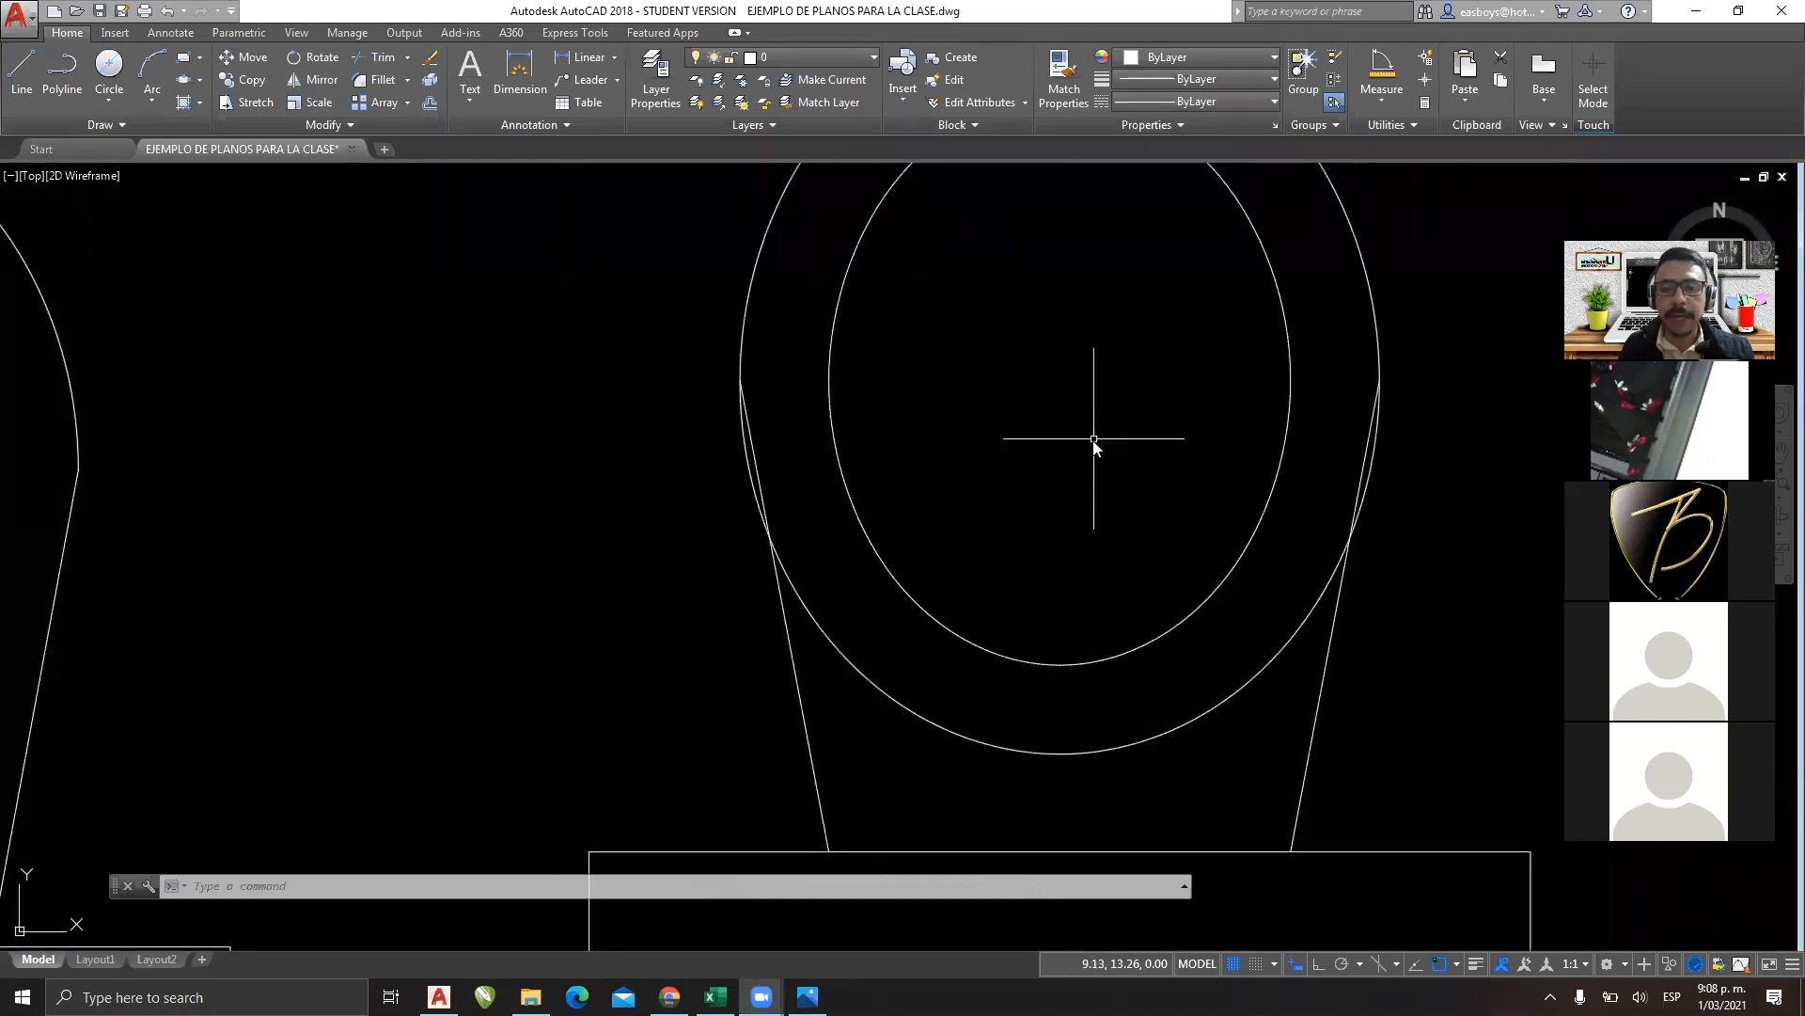
middle_drag(884, 445, 722, 449)
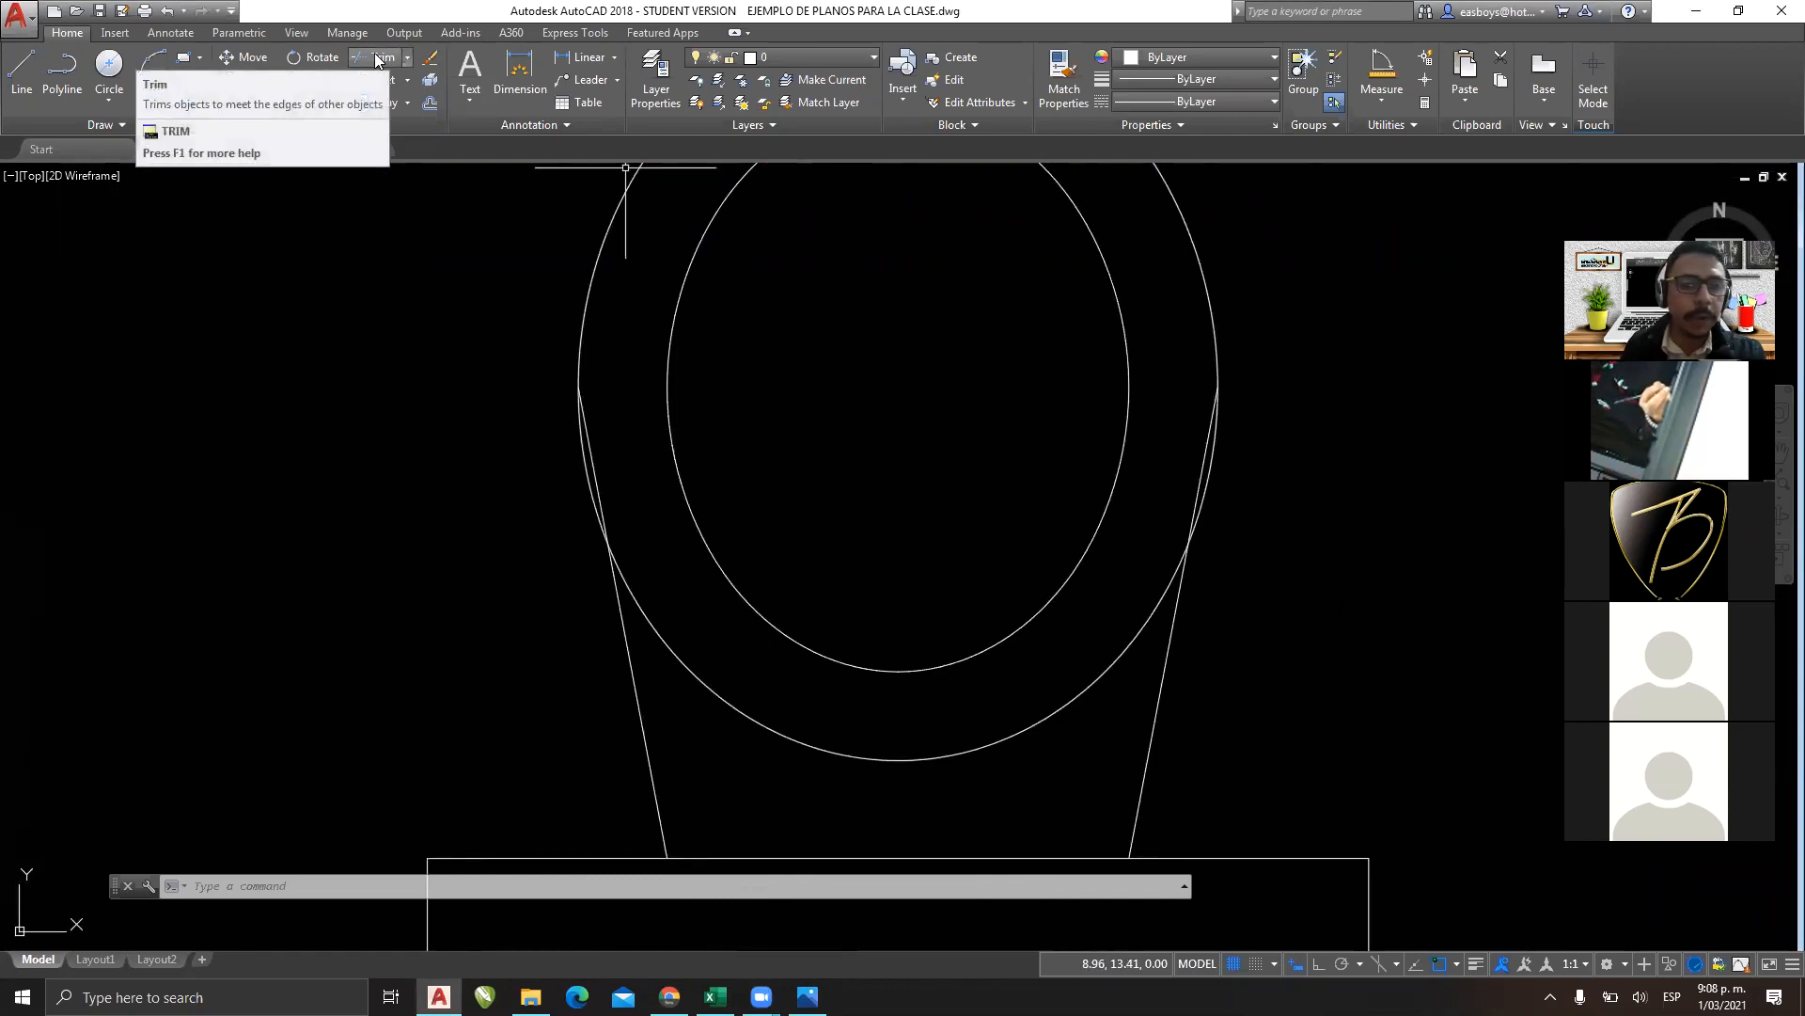
click(376, 59)
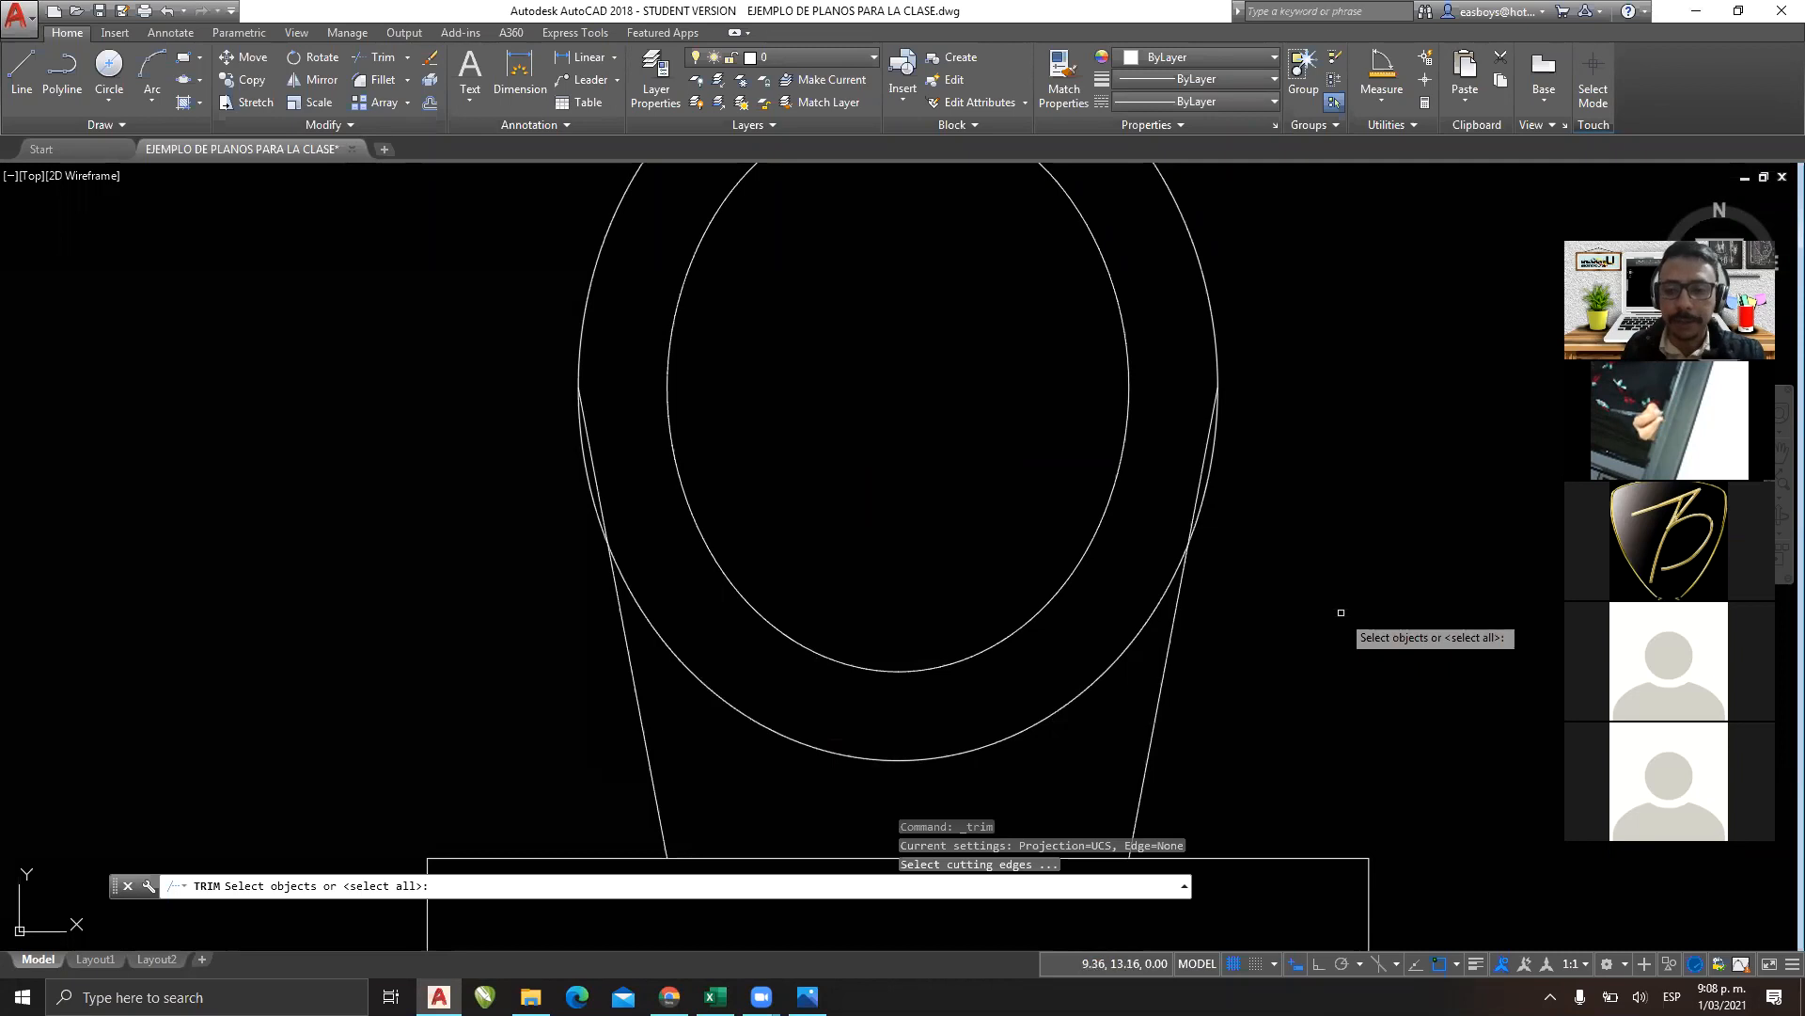
click(1171, 750)
click(1063, 732)
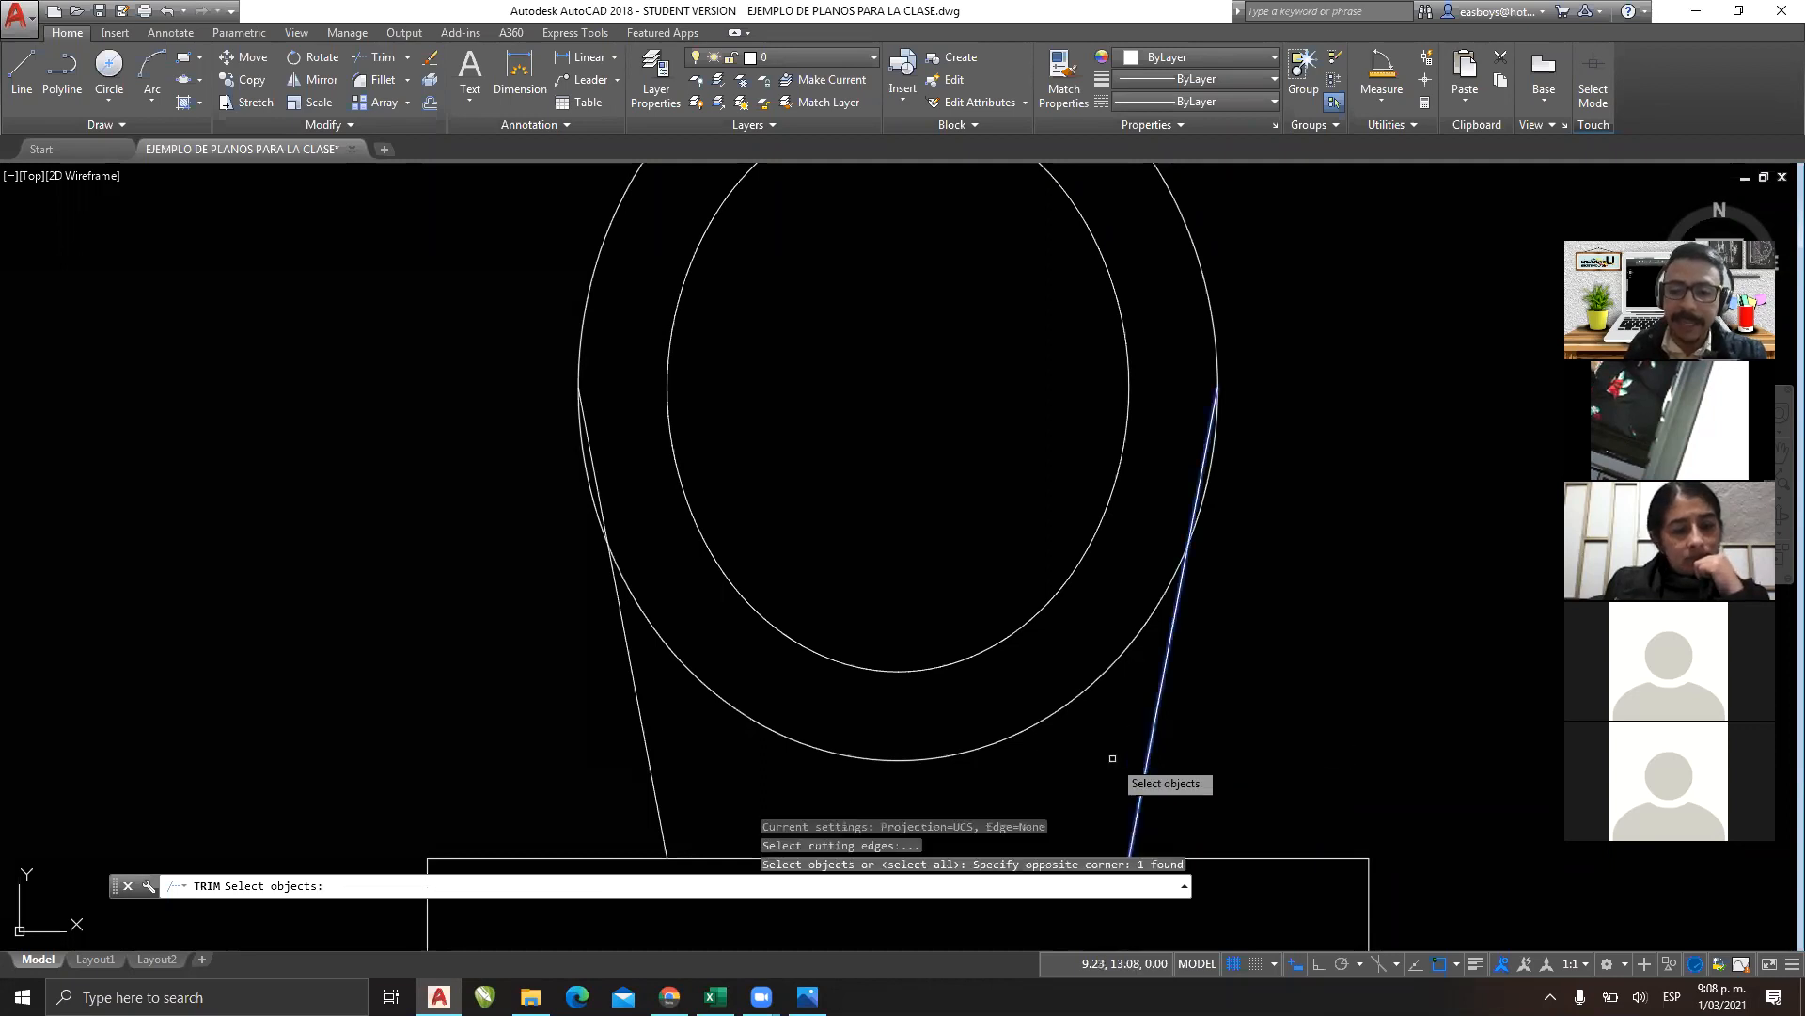
click(662, 763)
click(532, 781)
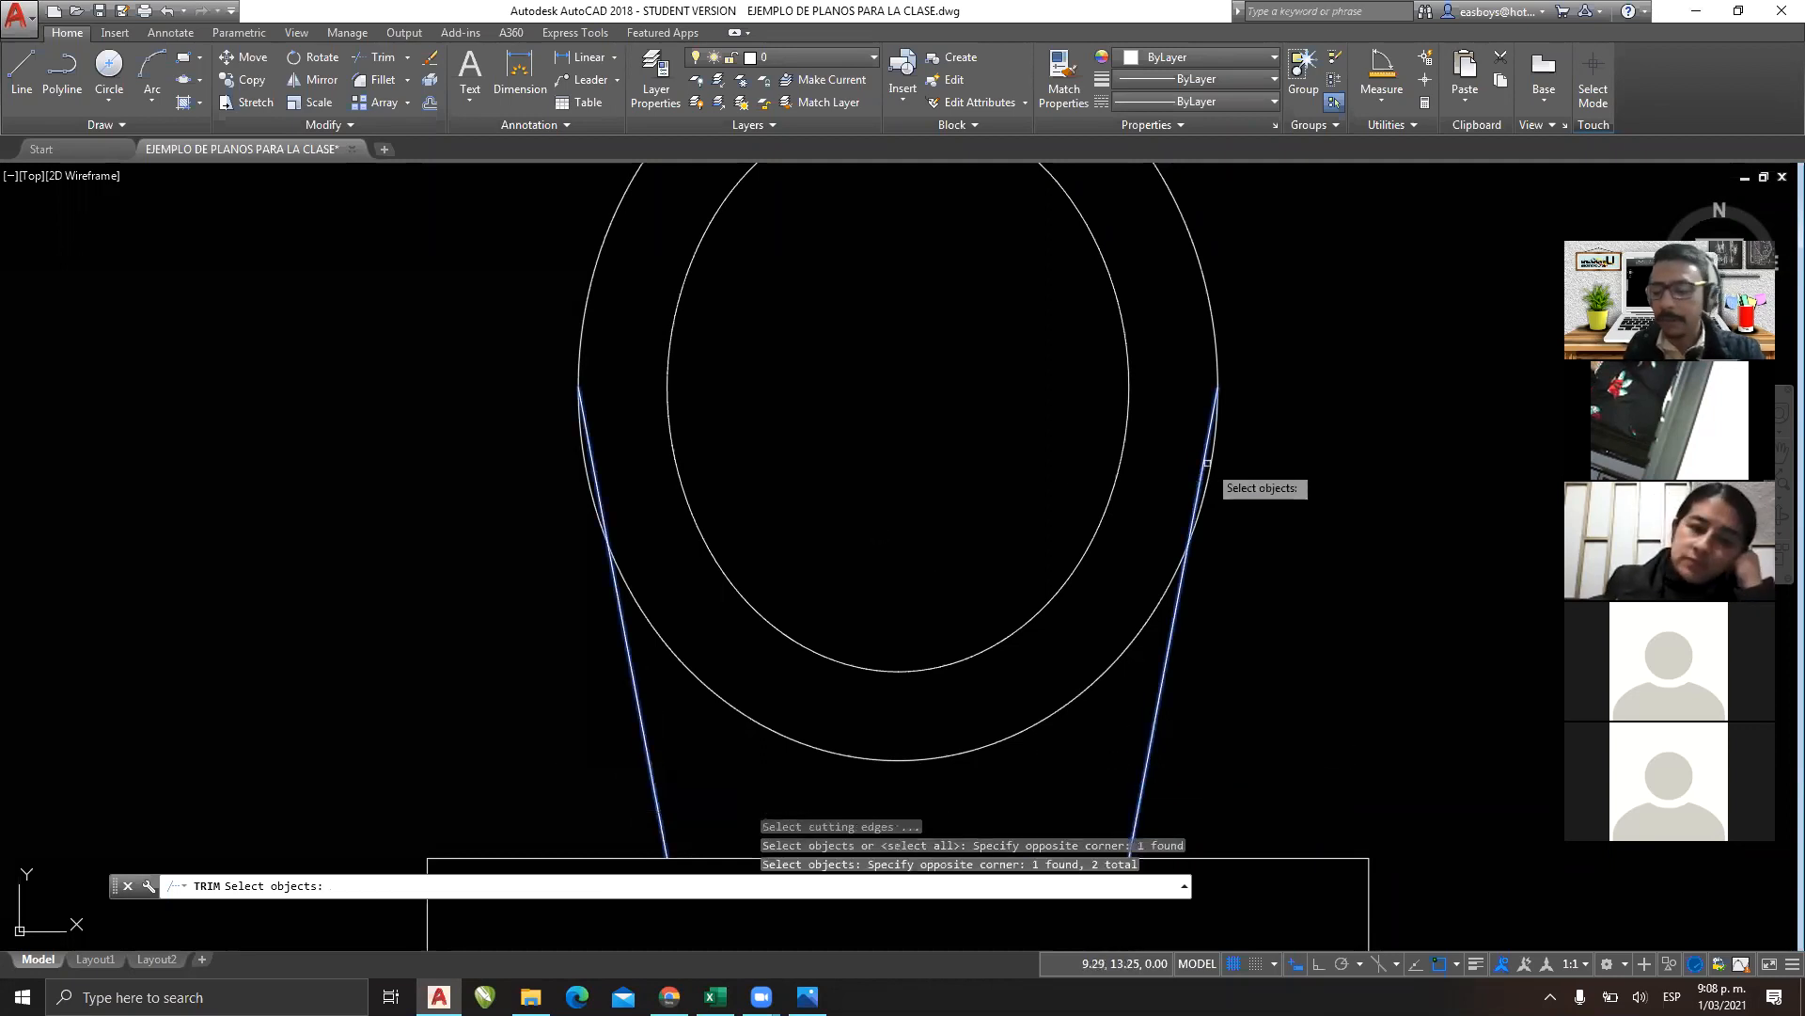
key(Return)
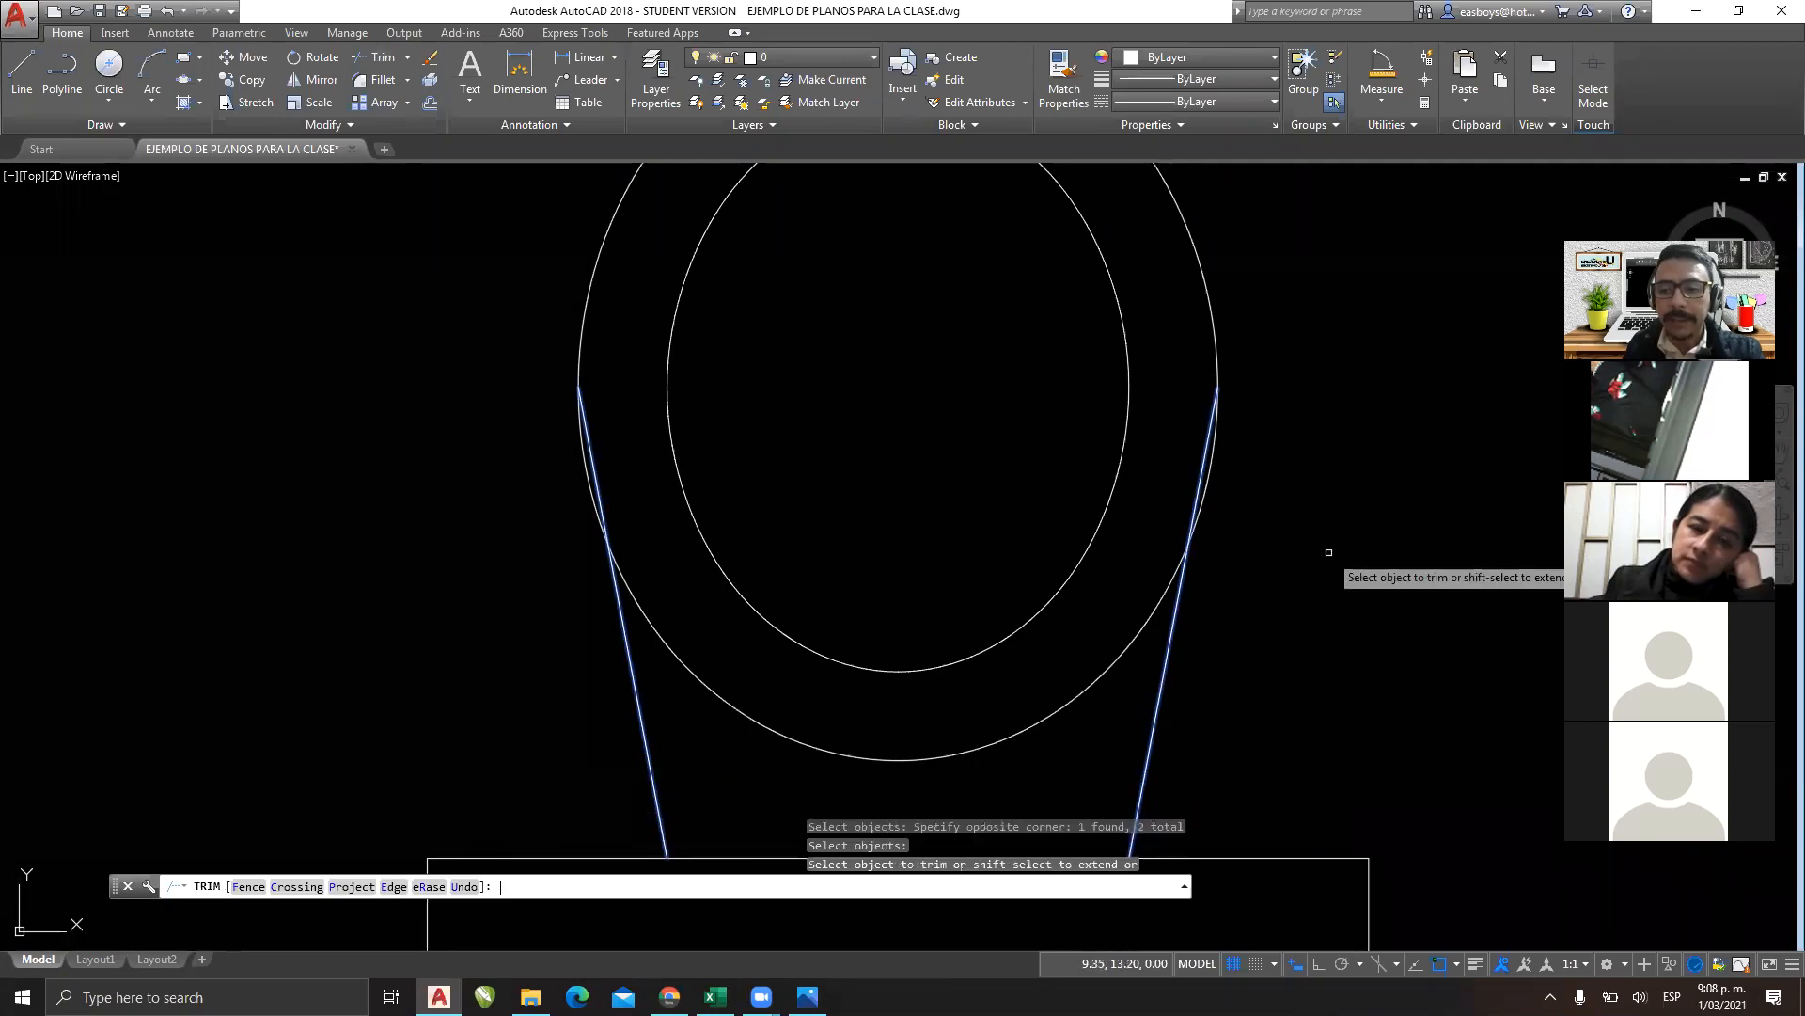
scroll(1328, 552, up, 2)
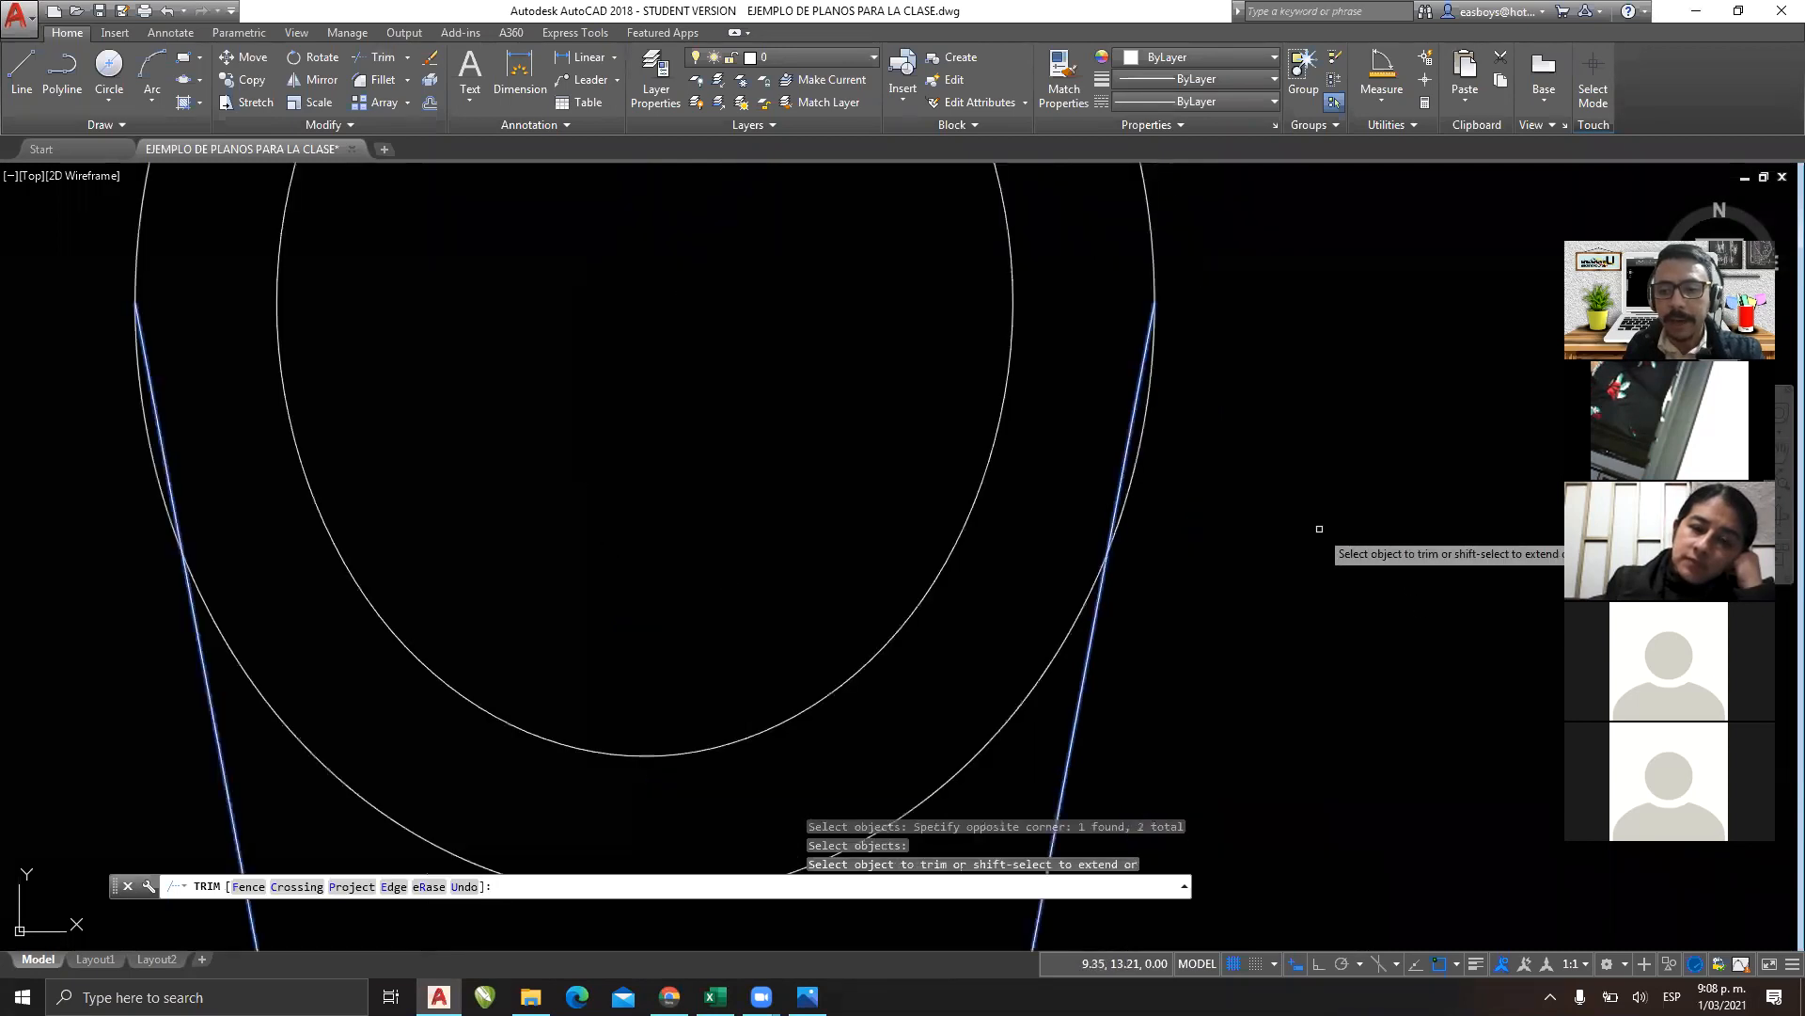
click(1143, 433)
middle_drag(818, 491, 1044, 435)
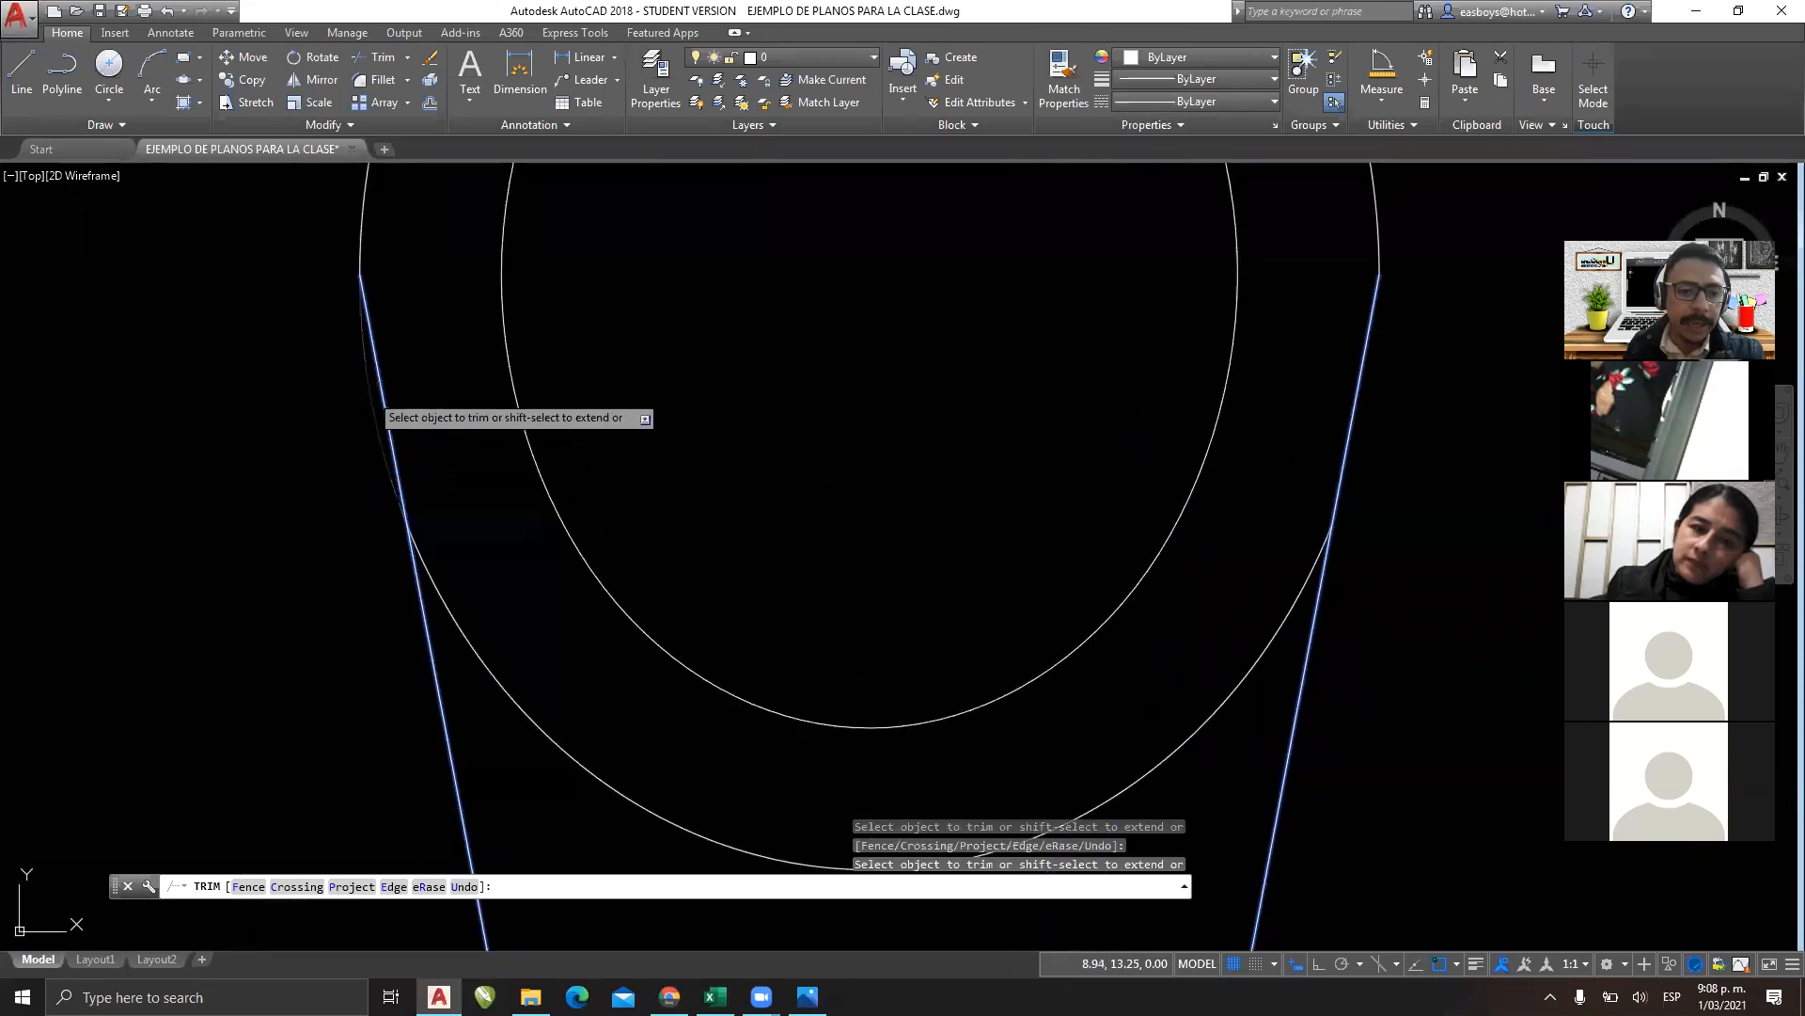
click(369, 393)
scroll(330, 450, down, 4)
middle_drag(438, 499, 622, 500)
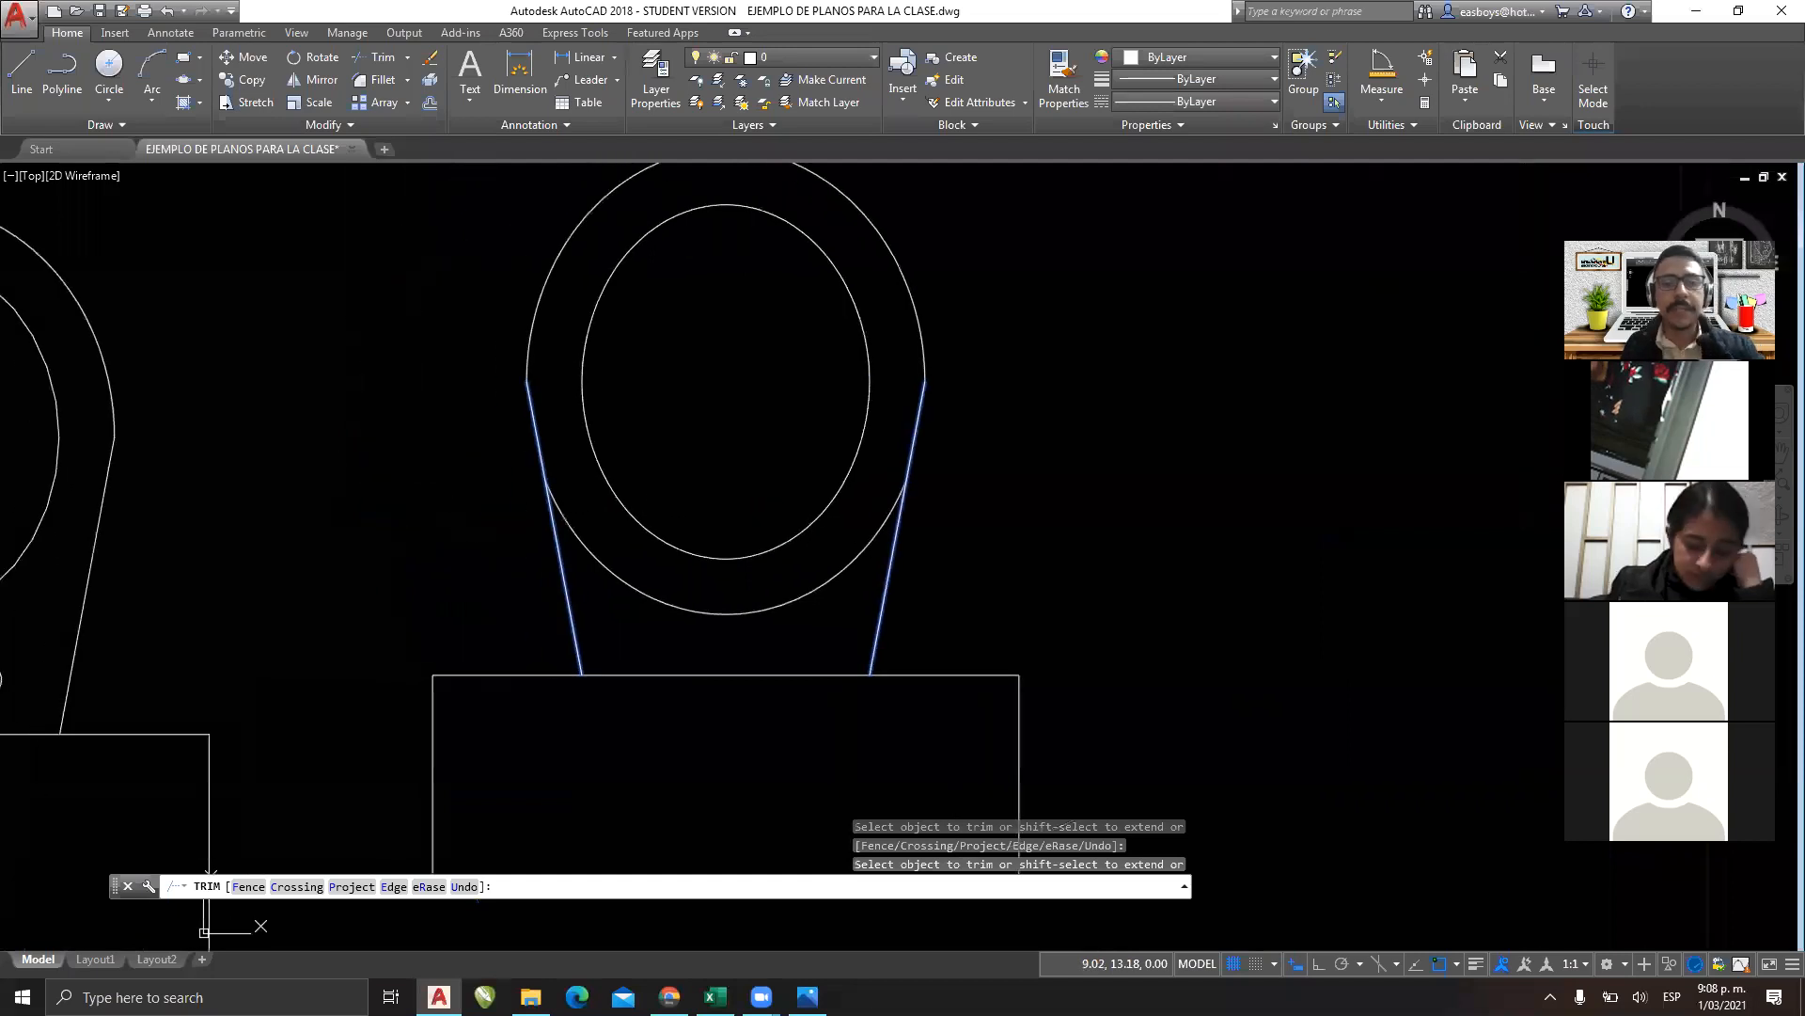
key(Escape)
Delete the outer ellipse's leftover lower arc between the two slanted sides.
middle_drag(806, 573, 989, 596)
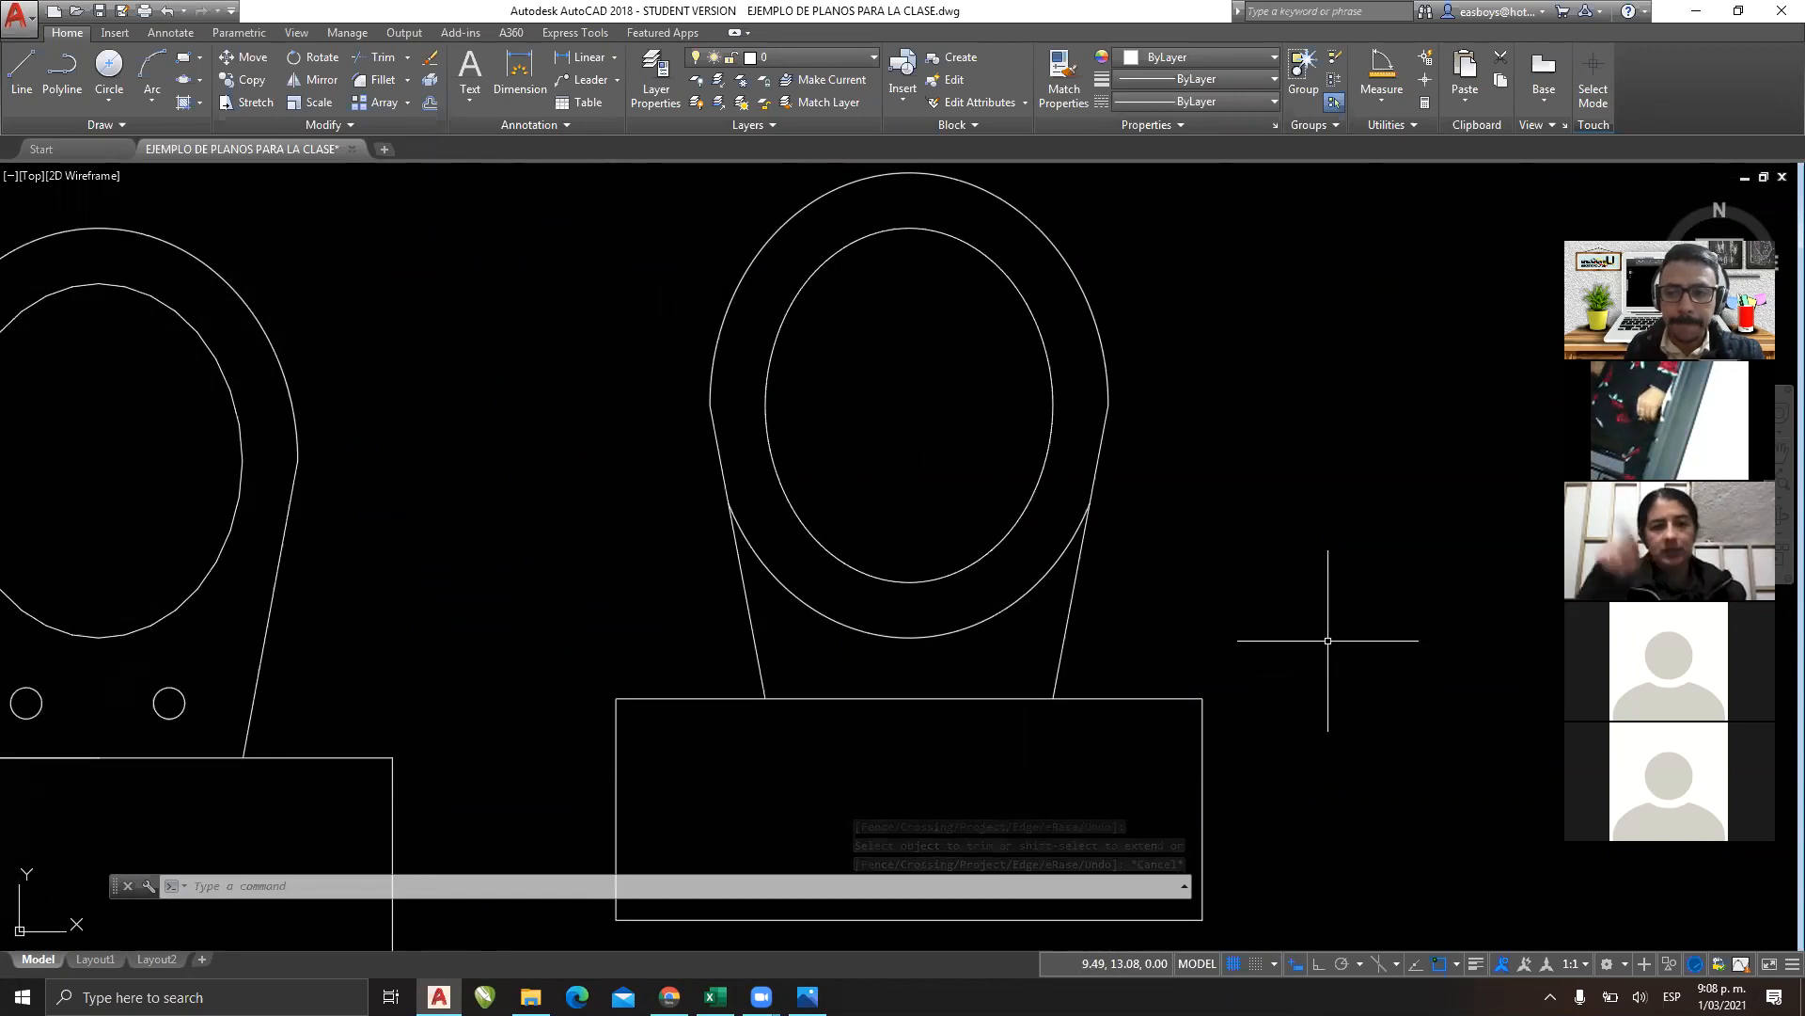
click(925, 648)
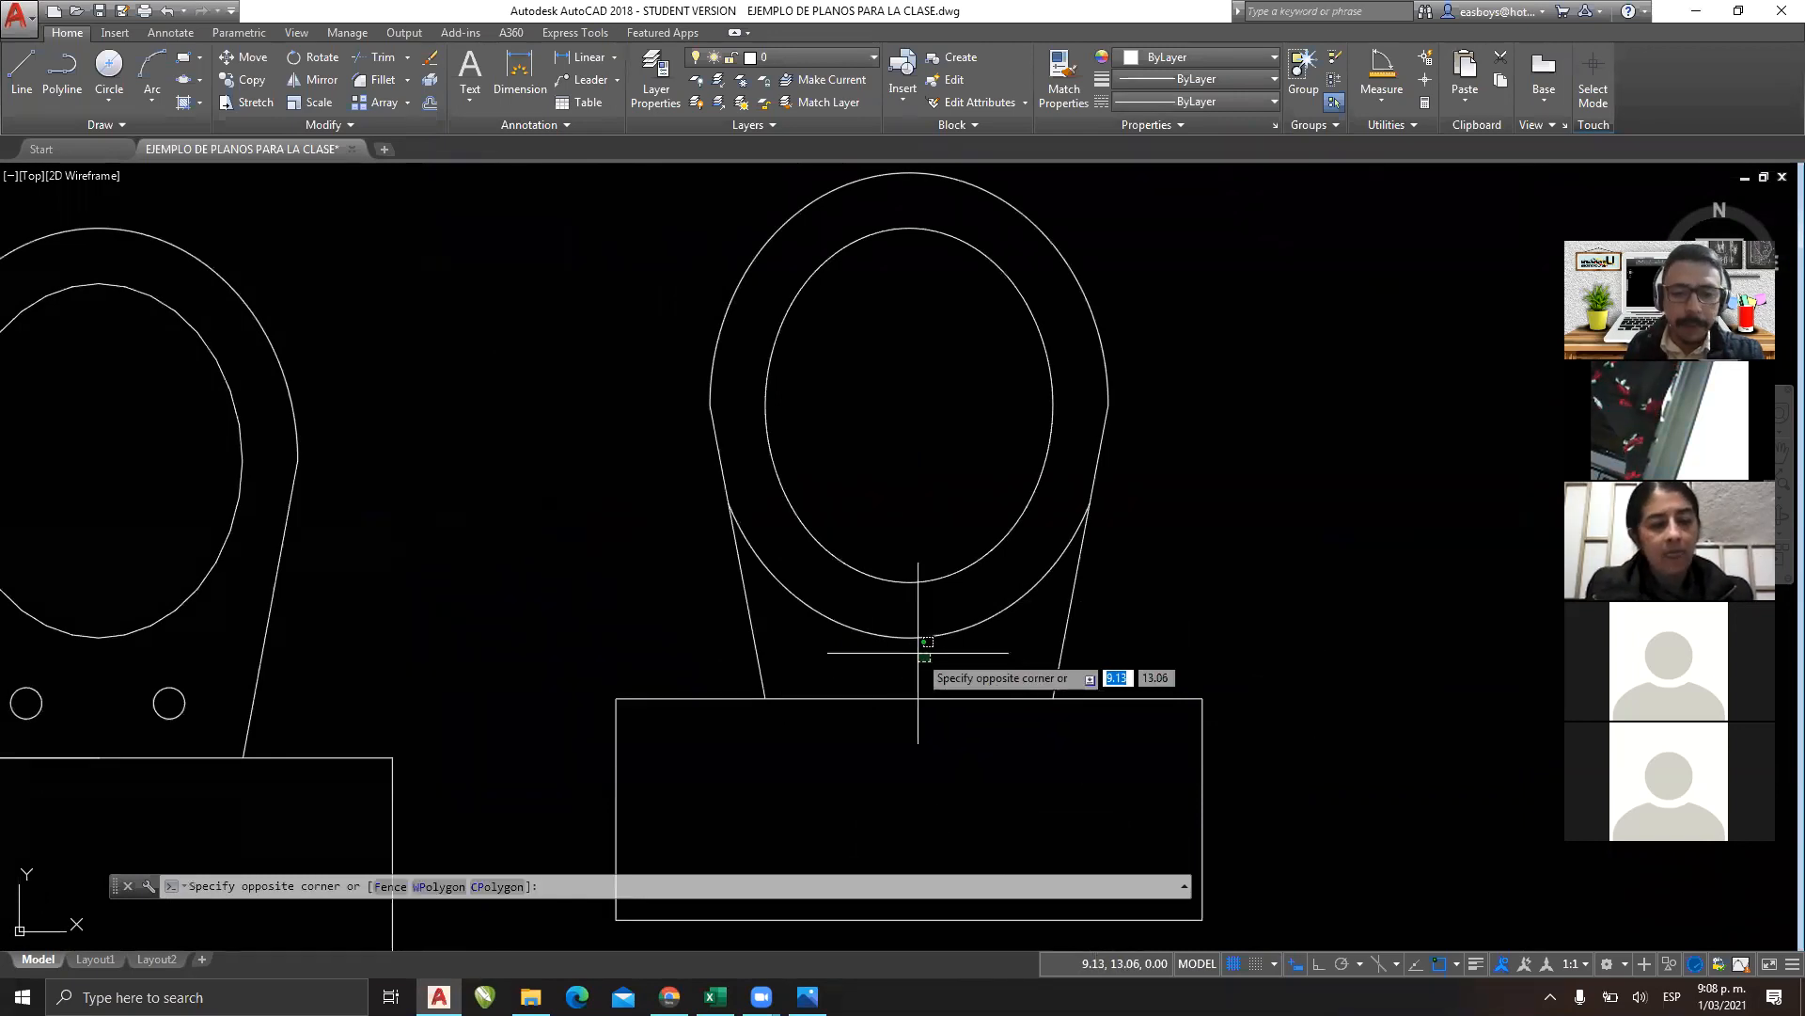
click(889, 621)
key(Delete)
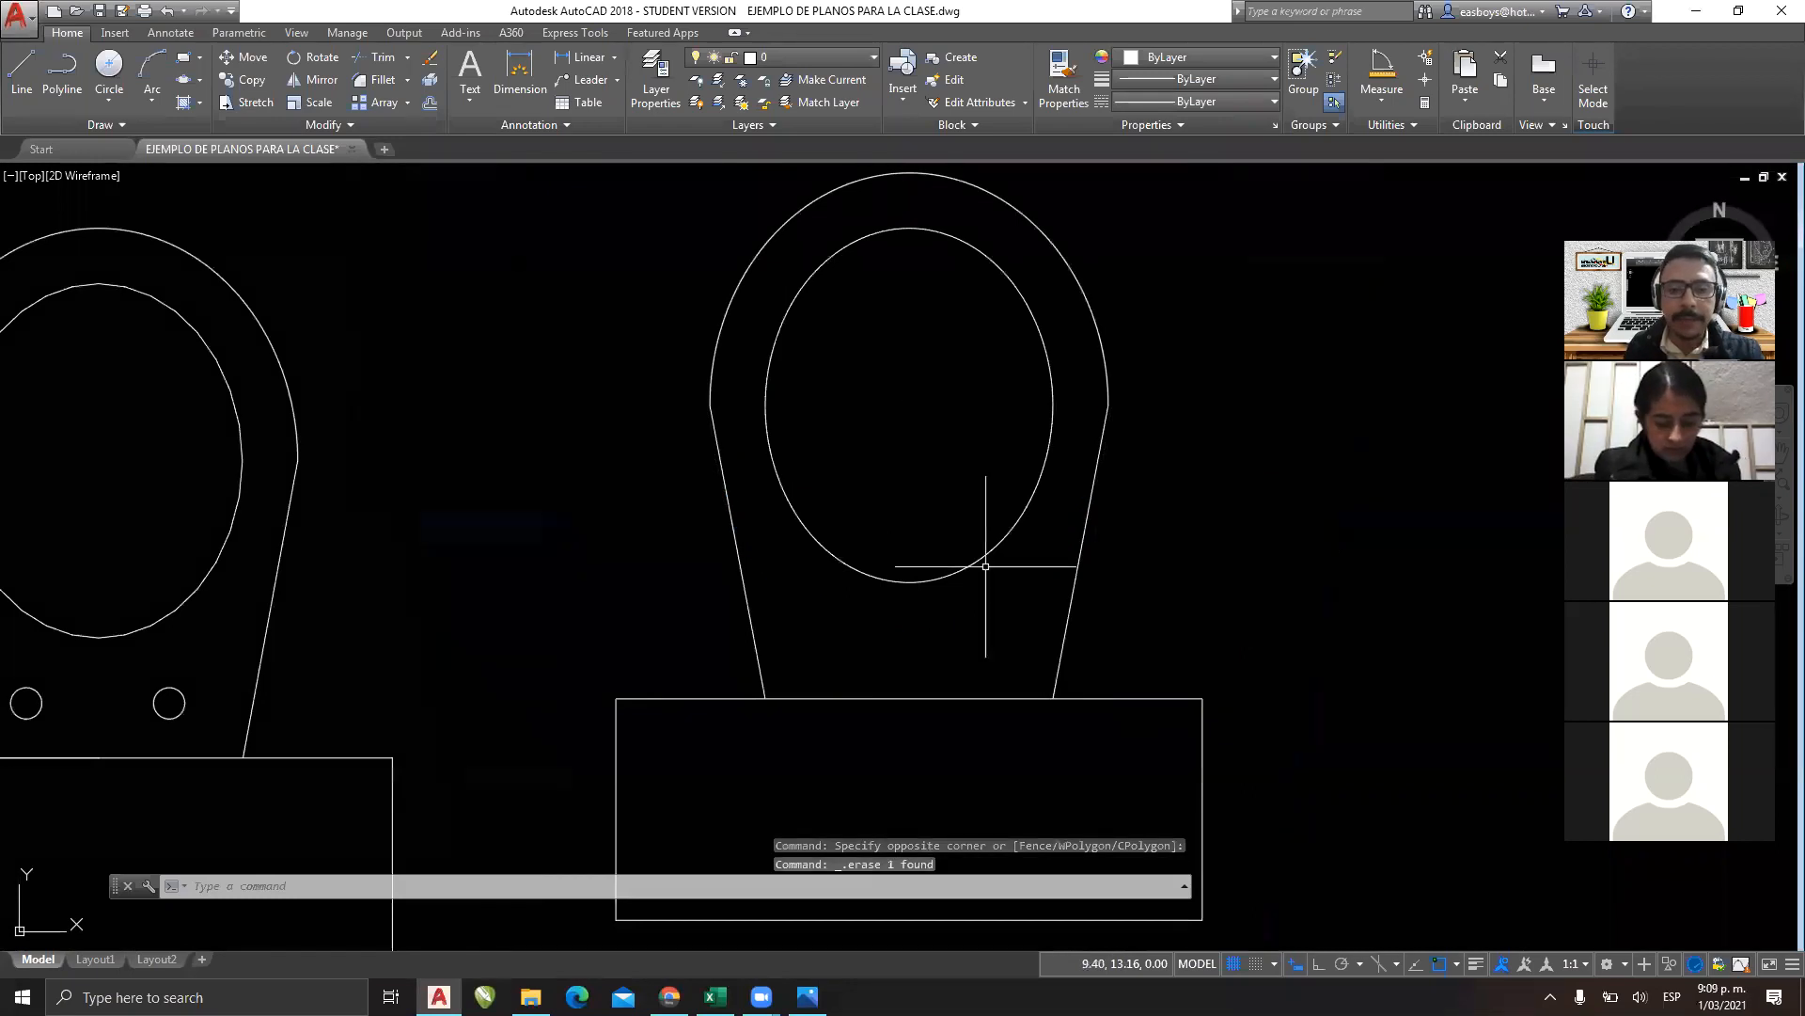
Draw a small circle between the inner ellipse and the tank, near the left slanted side's lower end.
click(110, 66)
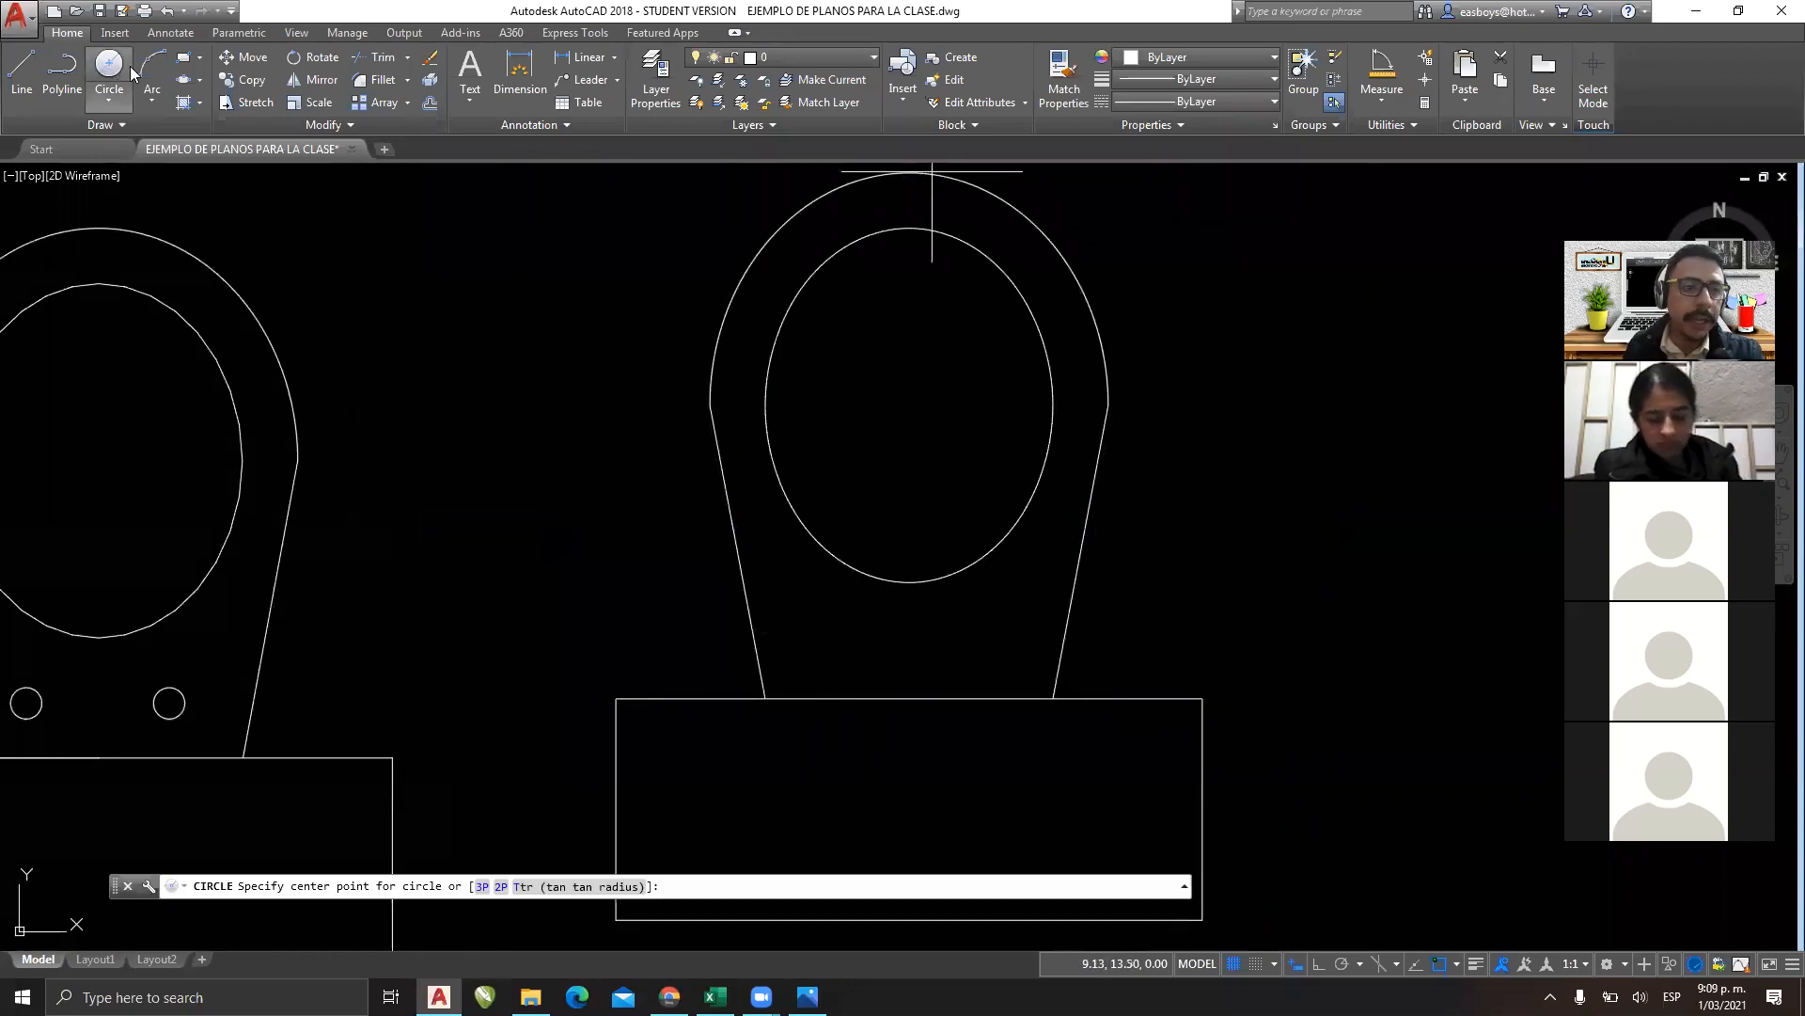
click(821, 658)
key(Return)
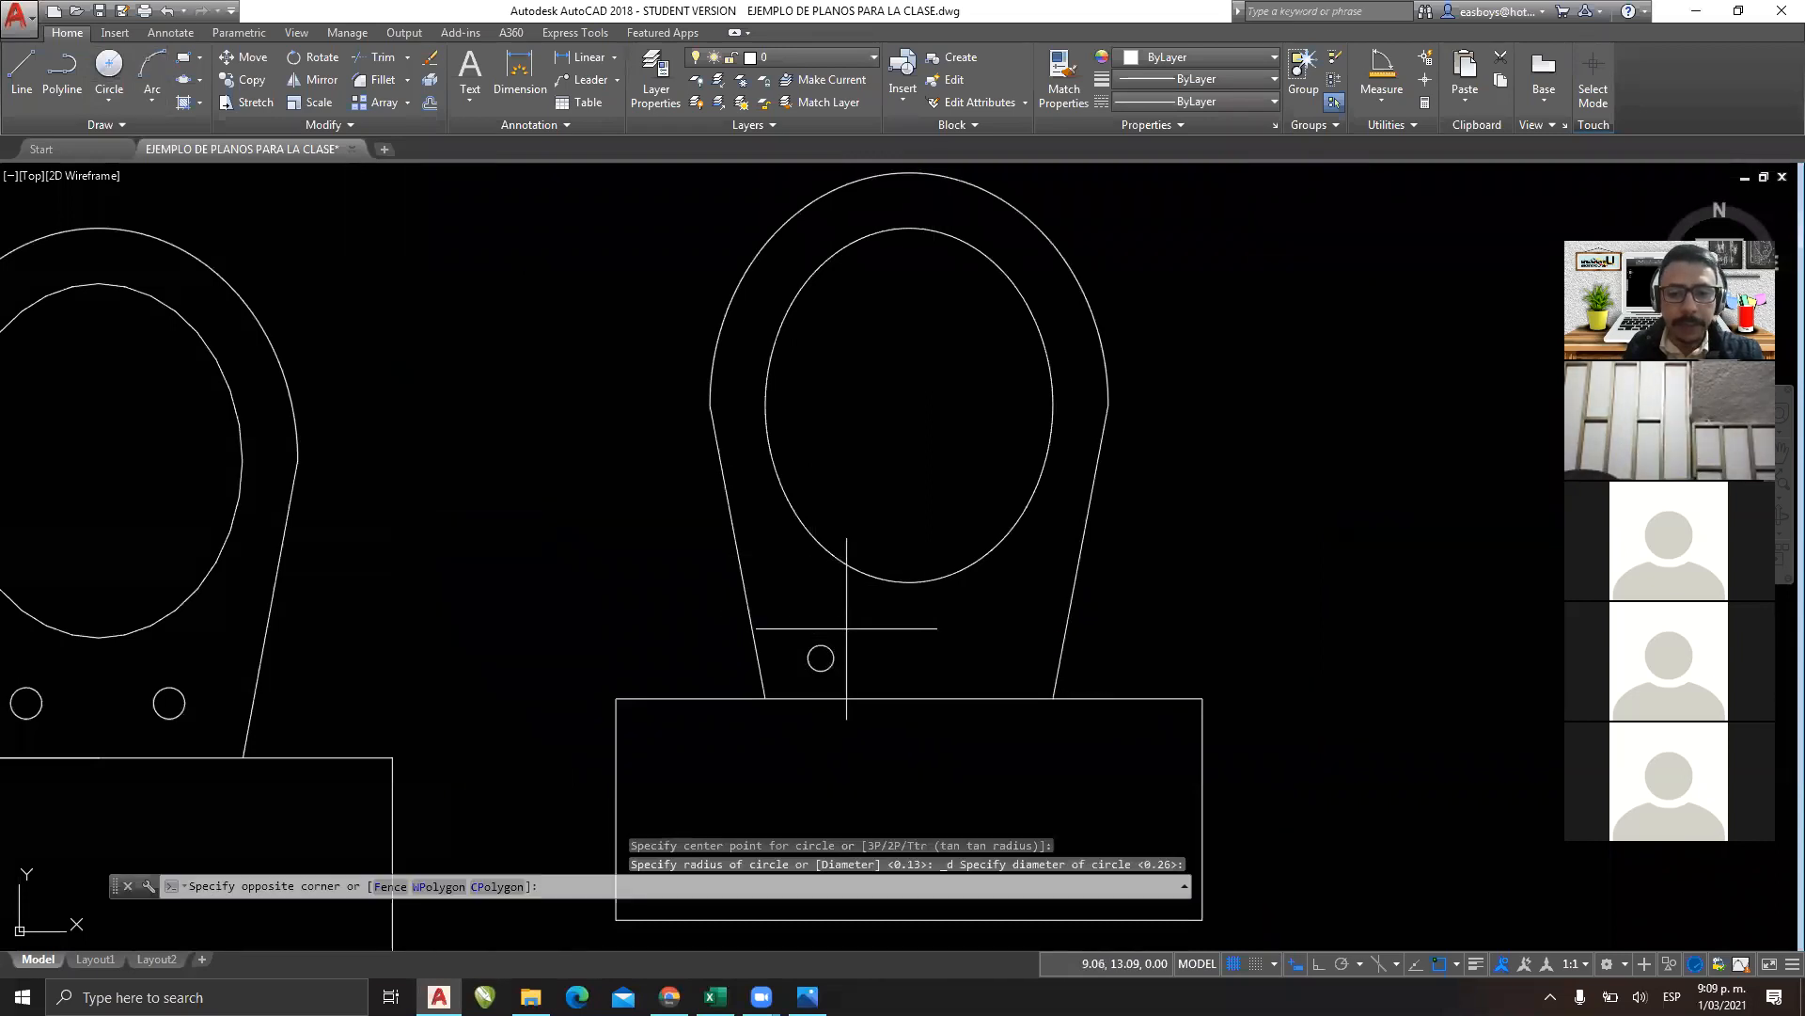
Copy the small circle about 0.15 horizontally to the right with Ortho on, near the right slanted side's lower end.
click(820, 659)
text(co)
key(Return)
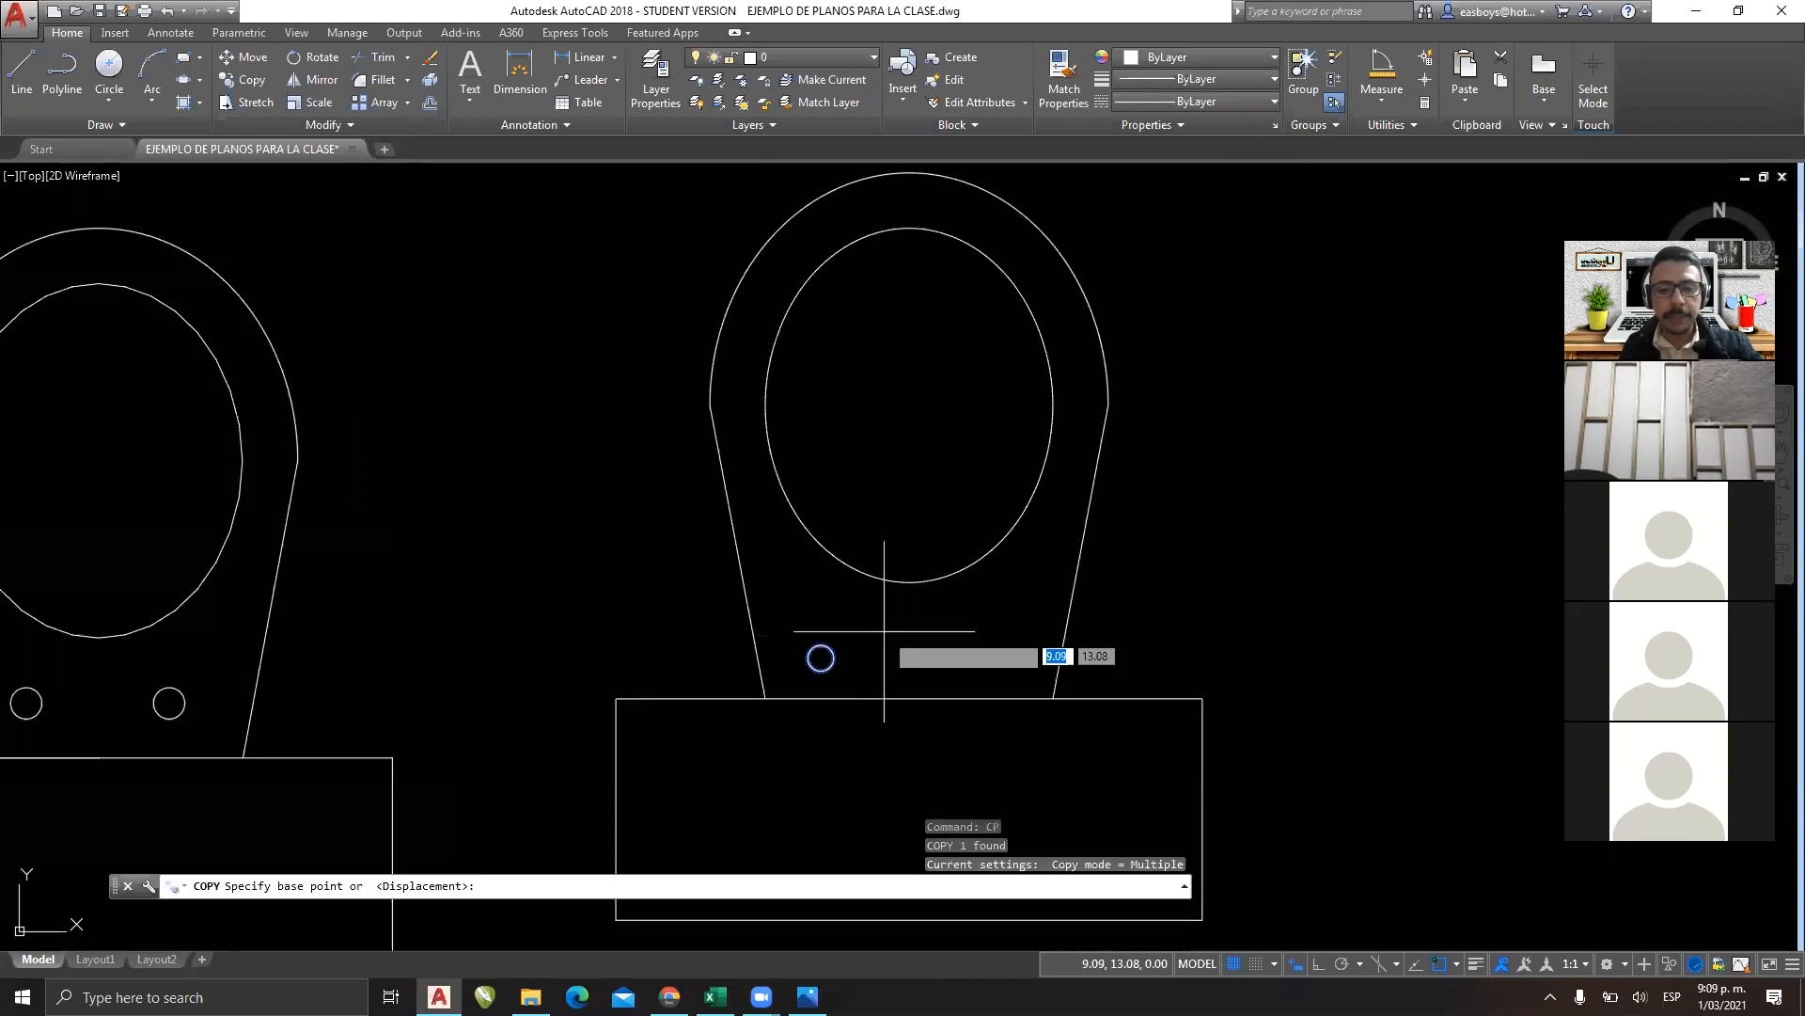
click(874, 631)
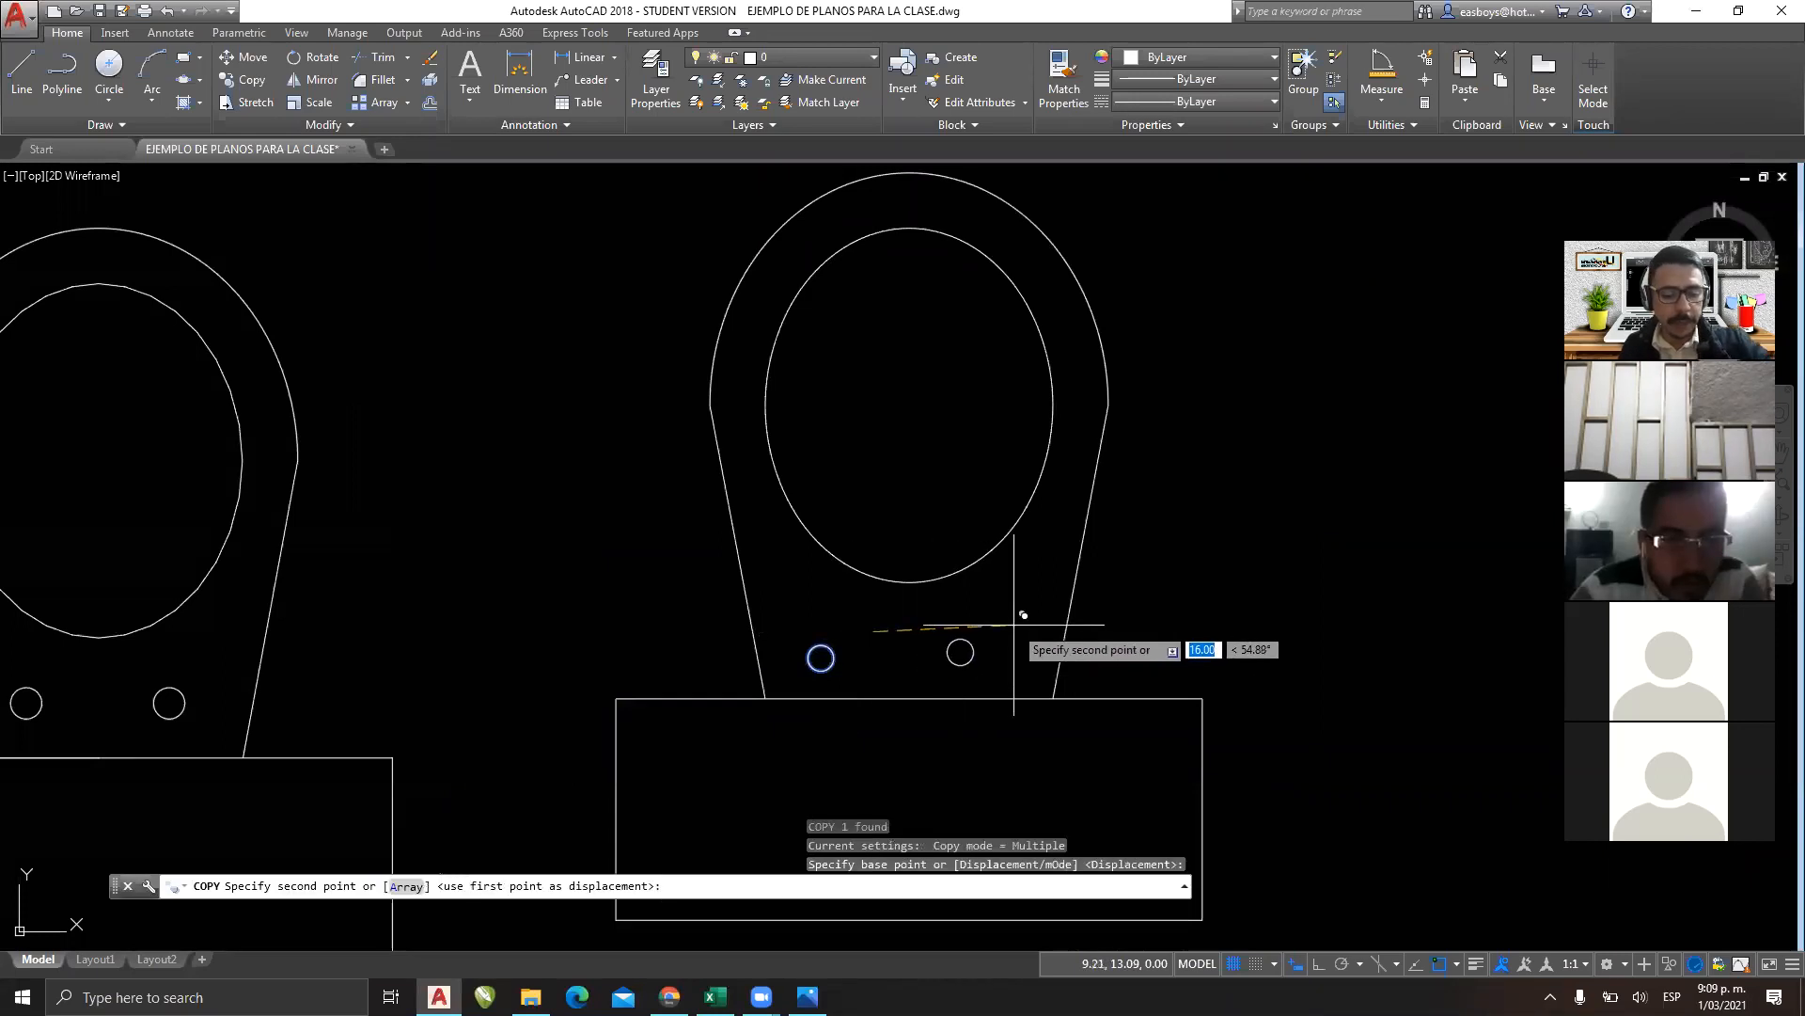
key(F8)
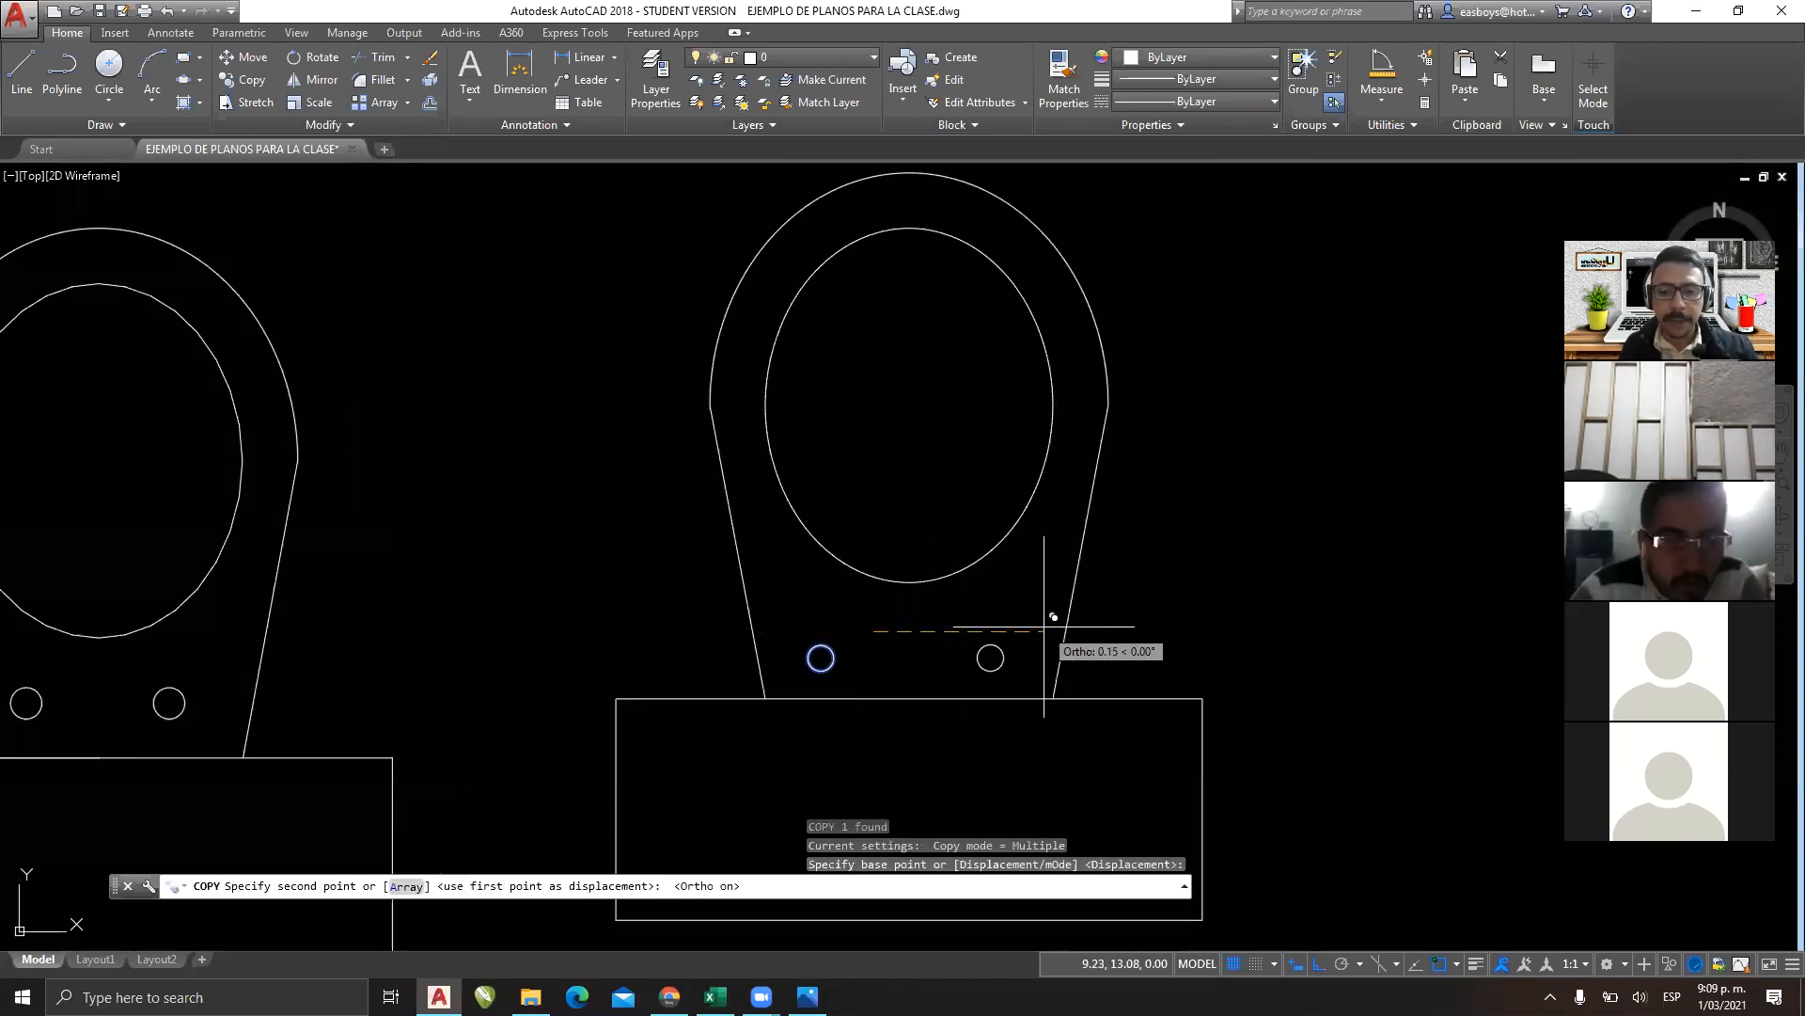
click(1049, 626)
key(Escape)
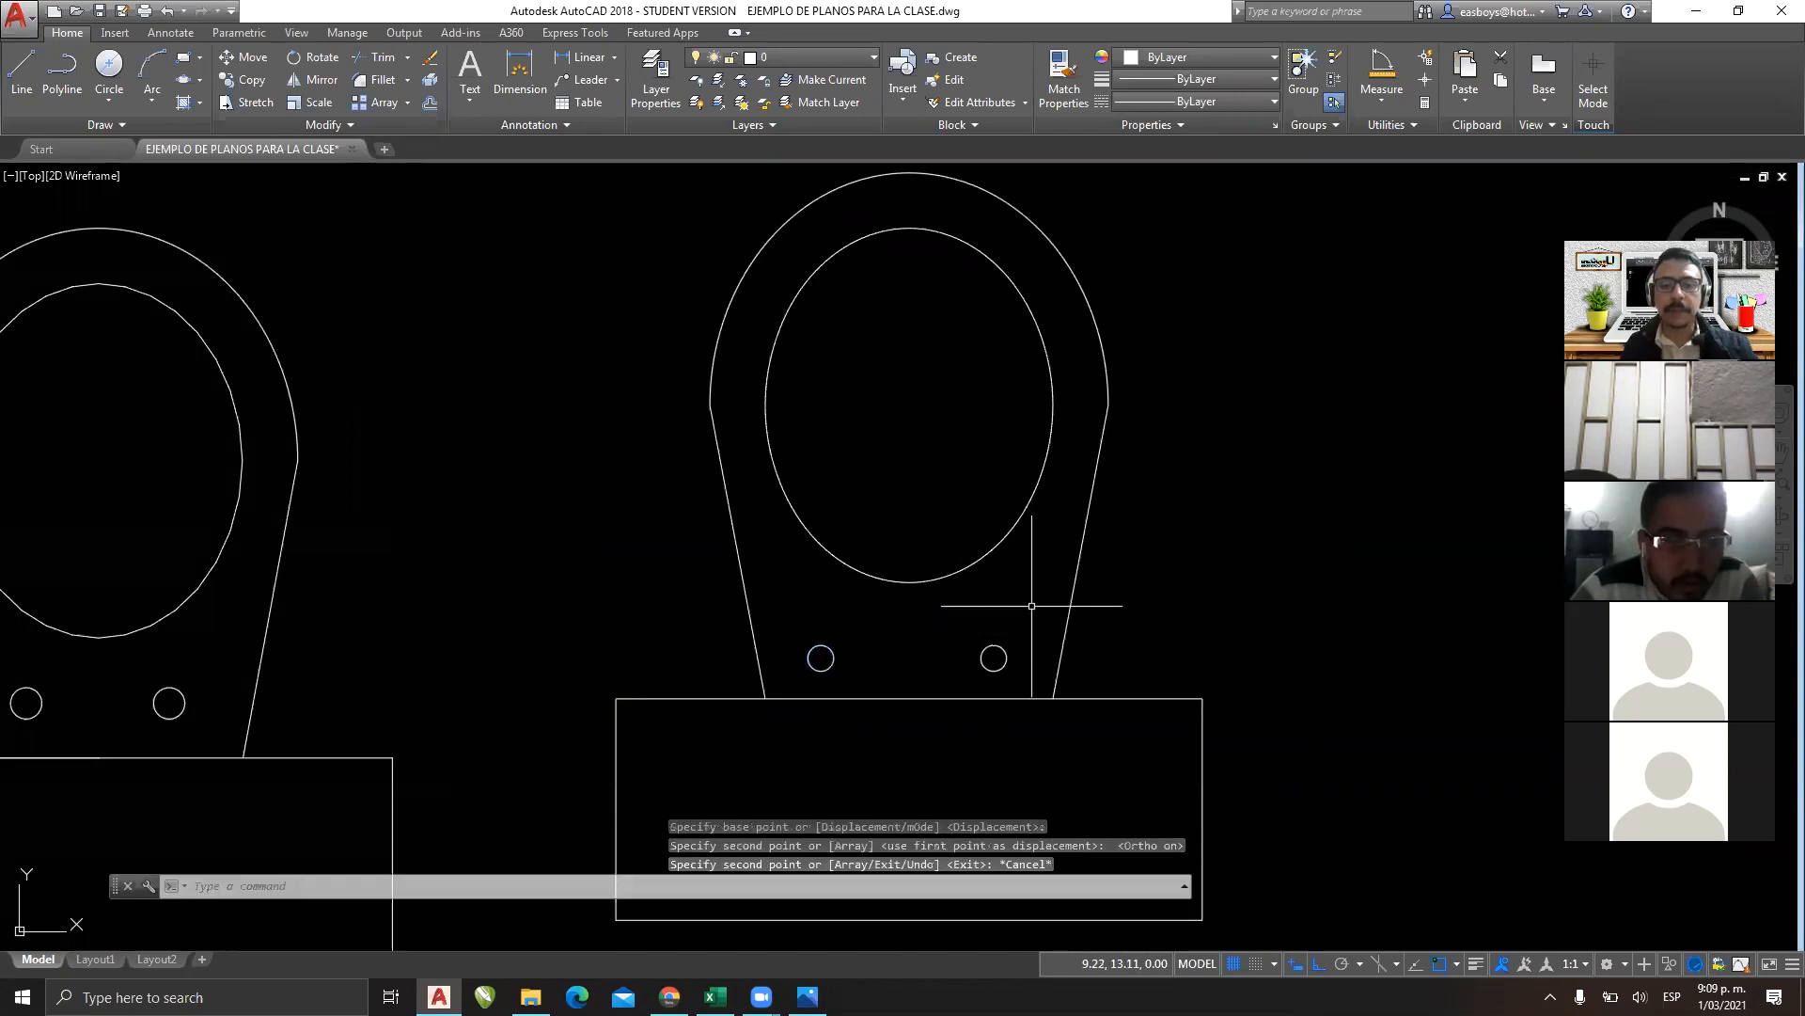
scroll(1029, 598, down, 2)
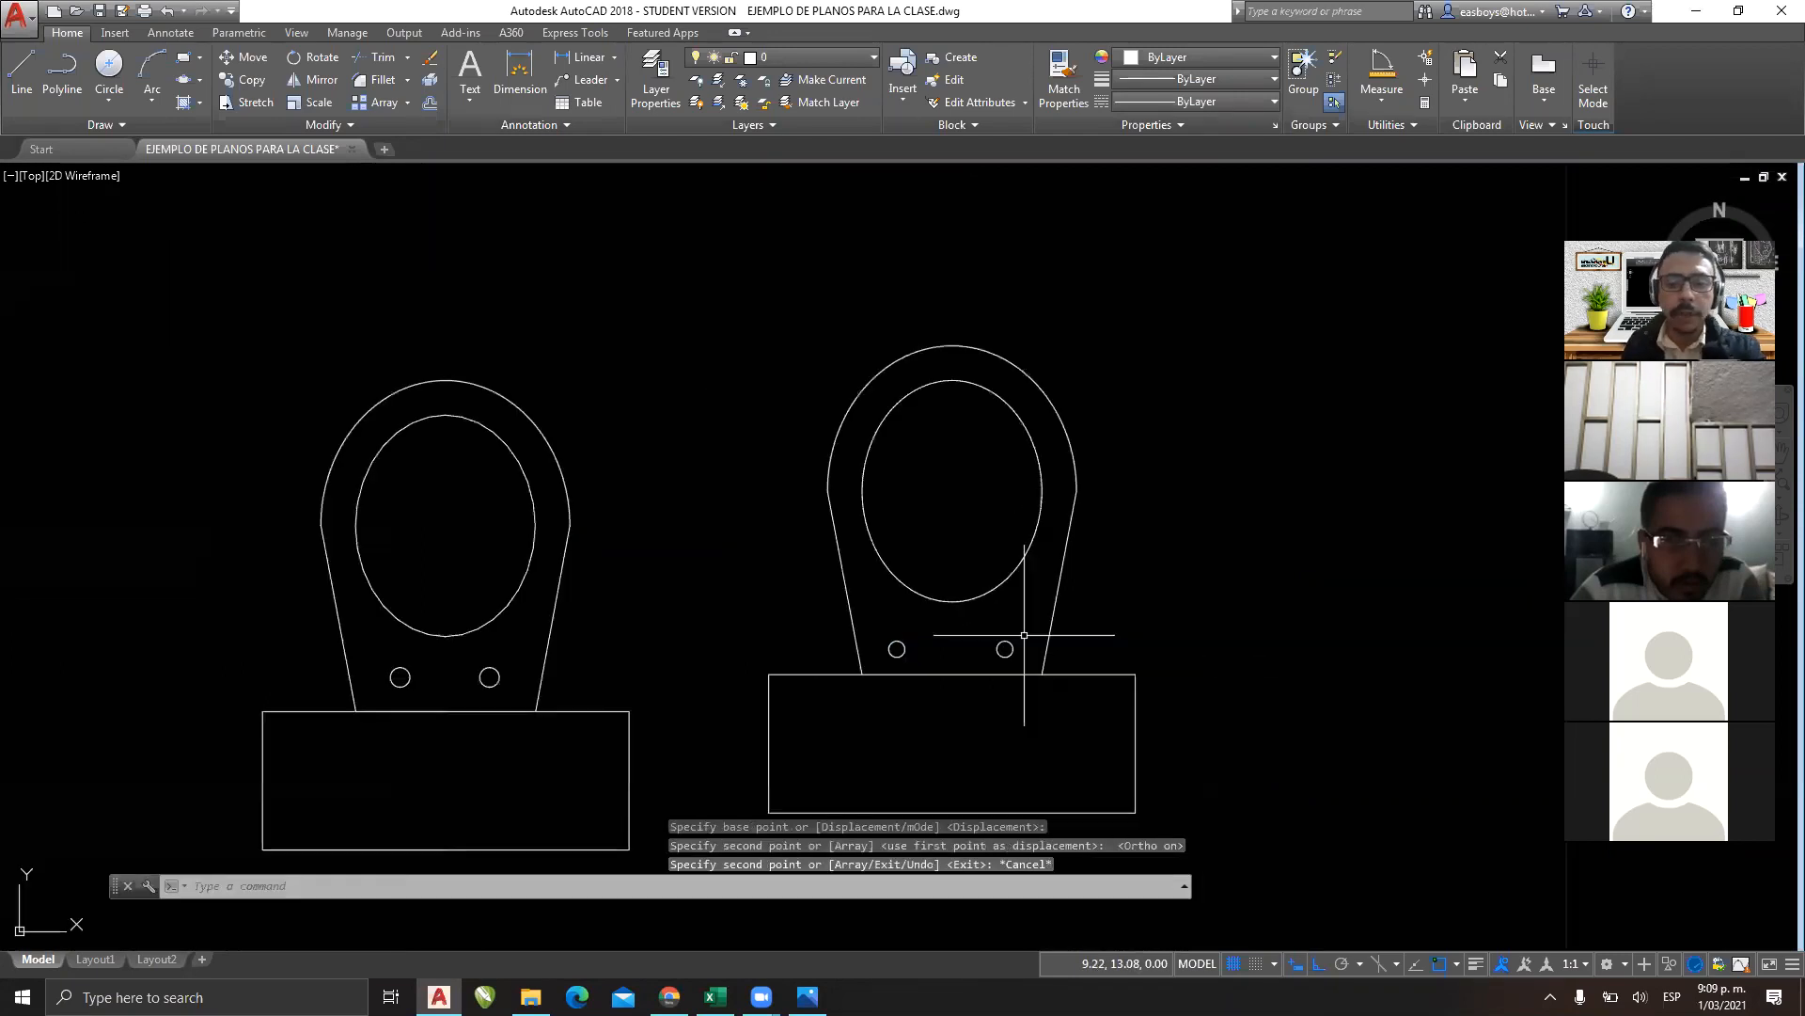
middle_drag(1028, 645, 1028, 544)
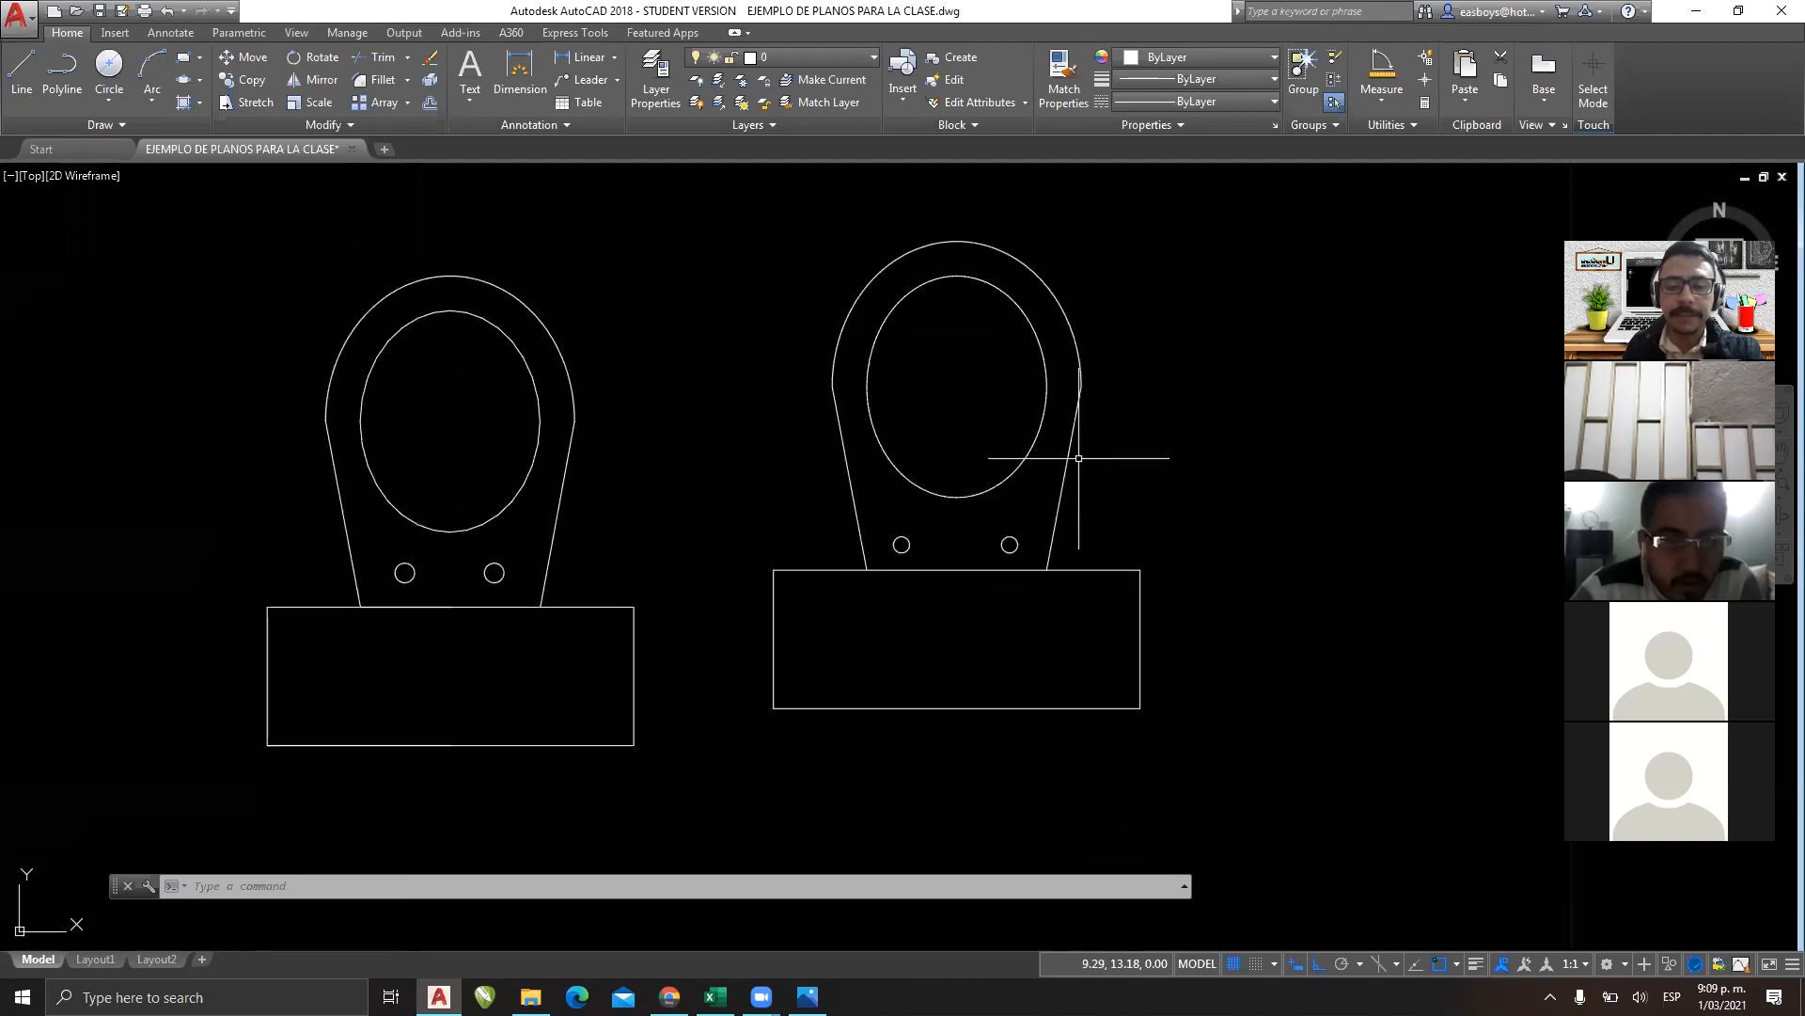
scroll(1055, 527, up, 2)
middle_drag(1055, 527, 1072, 569)
scroll(1080, 573, down, 2)
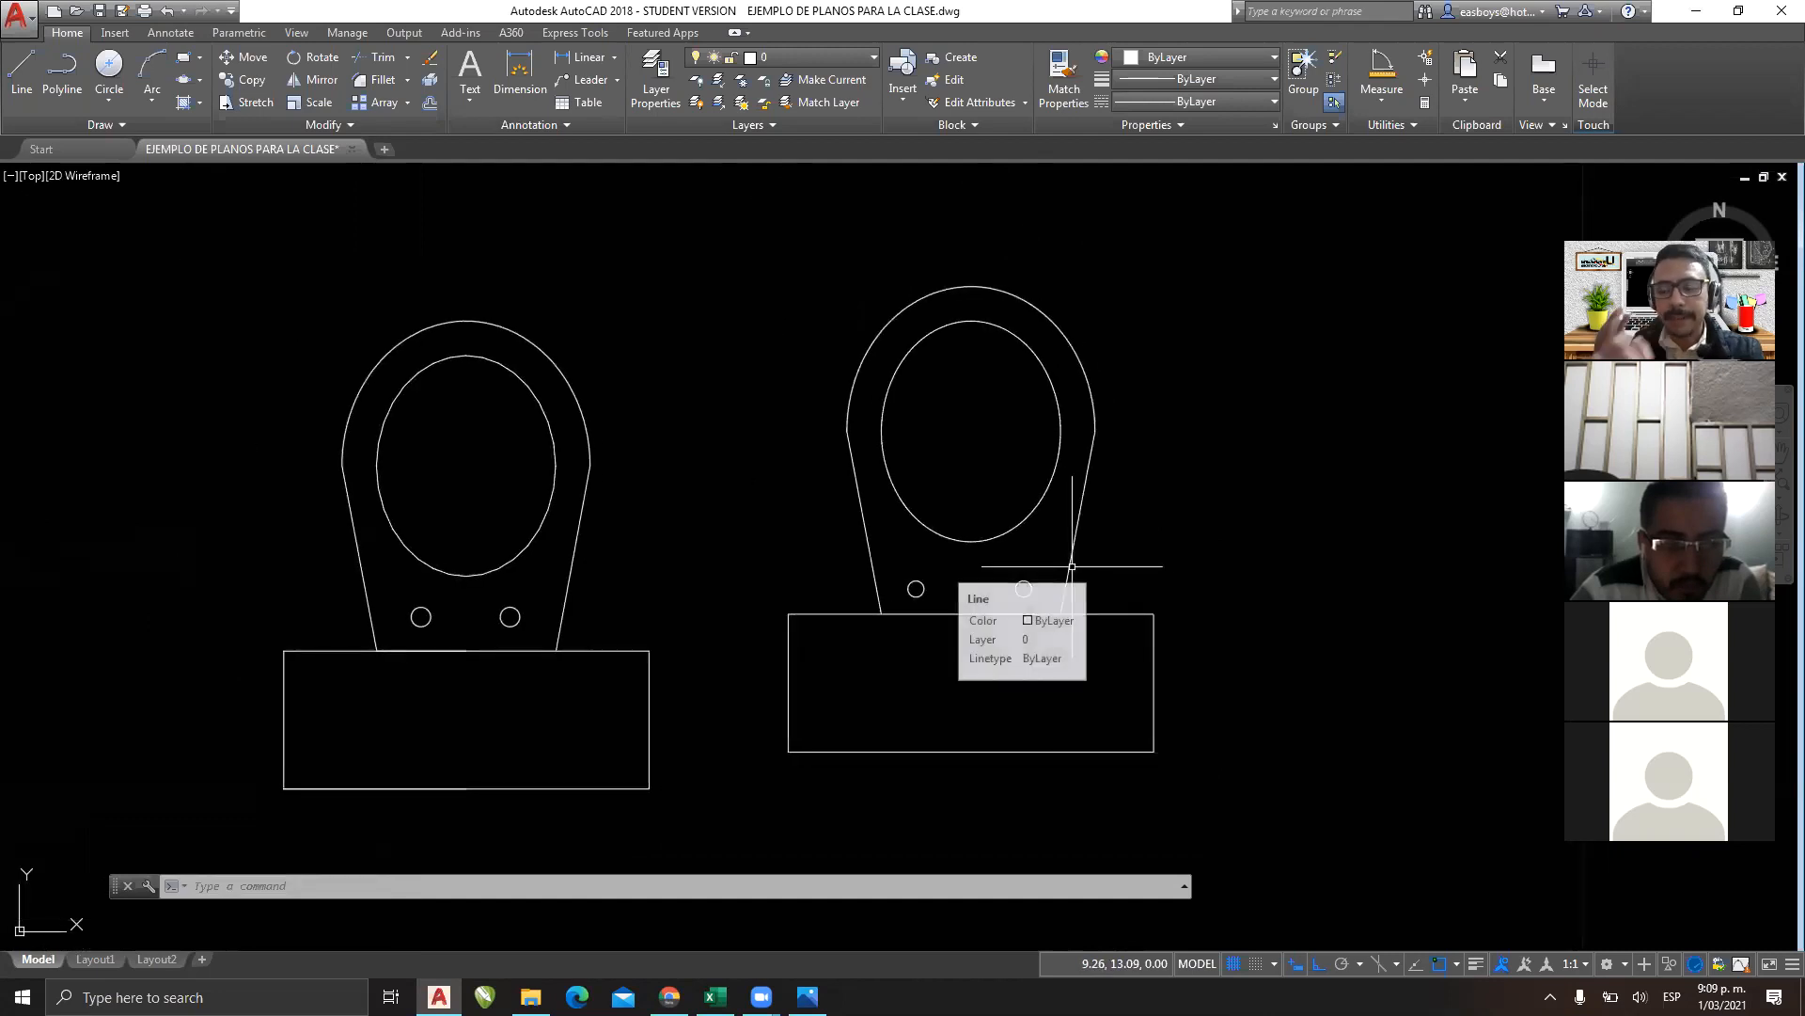
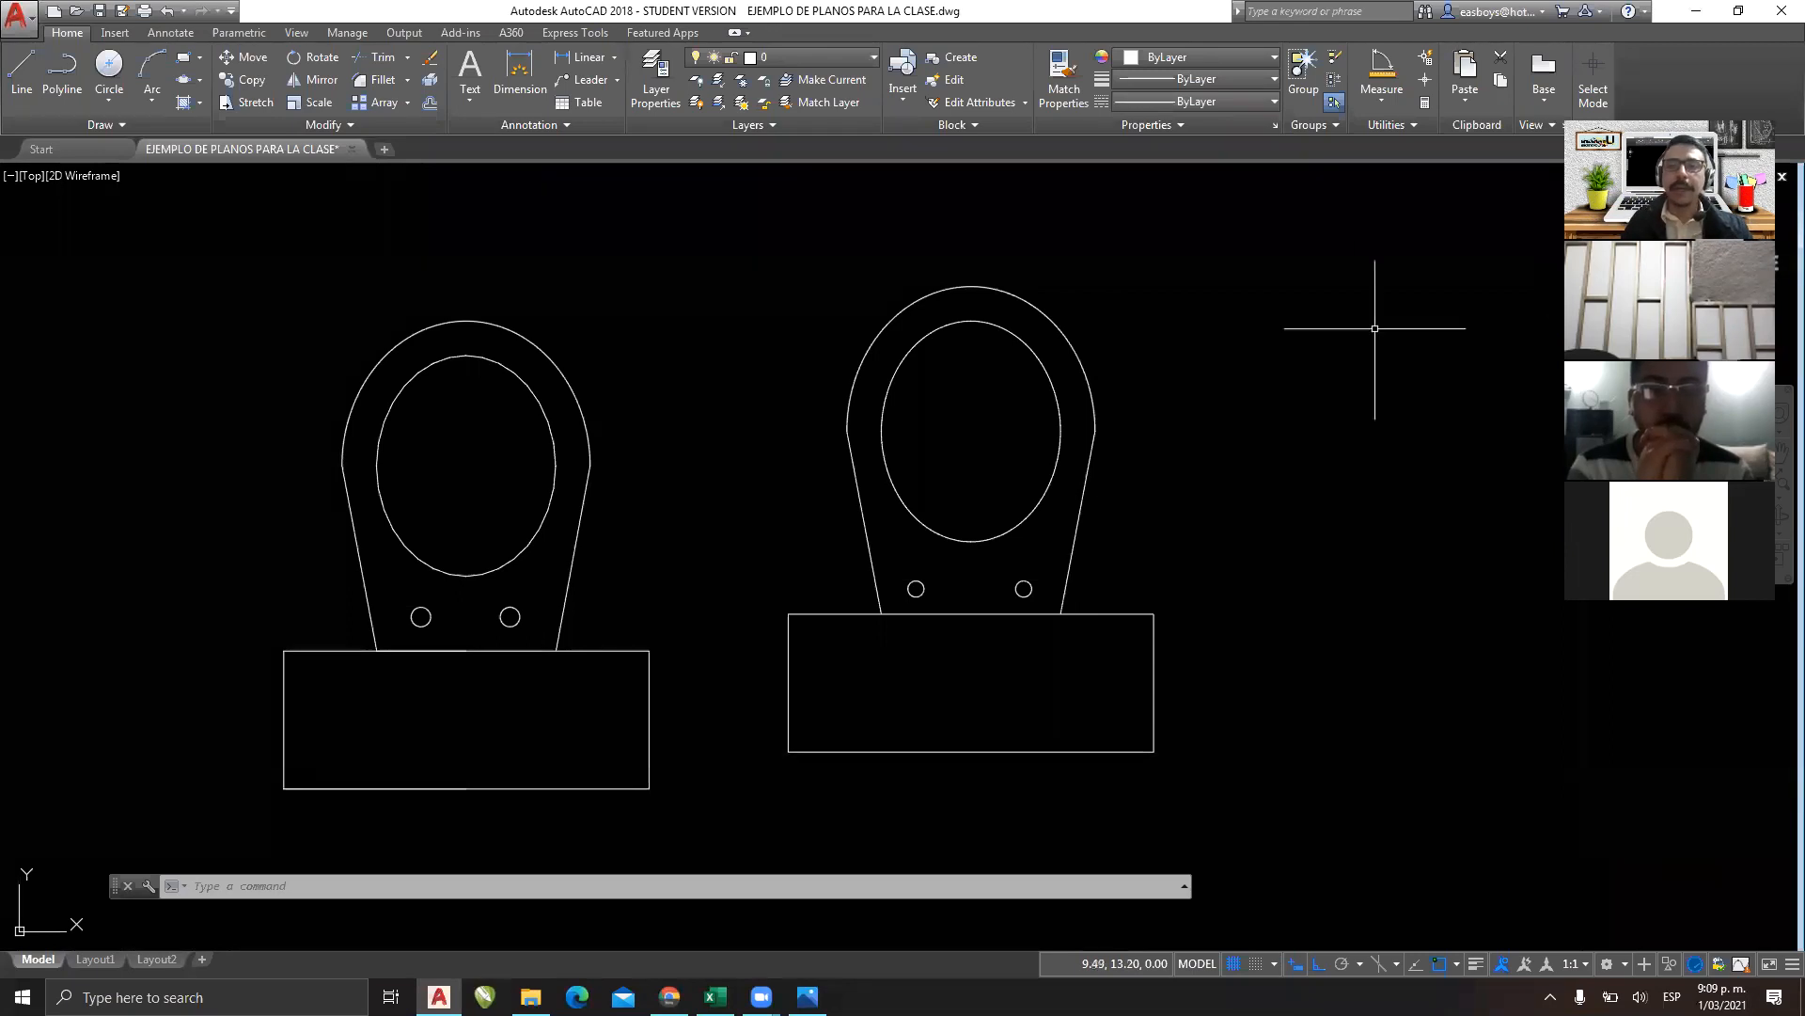
Mark in yellow the spacing between the slanted sides' lower ends and two more inclined alternative sides, and clear the annotations.
mouse_move(877, 646)
mouse_down()
mouse_move(877, 681)
mouse_move(1057, 662)
mouse_move(1058, 690)
mouse_up()
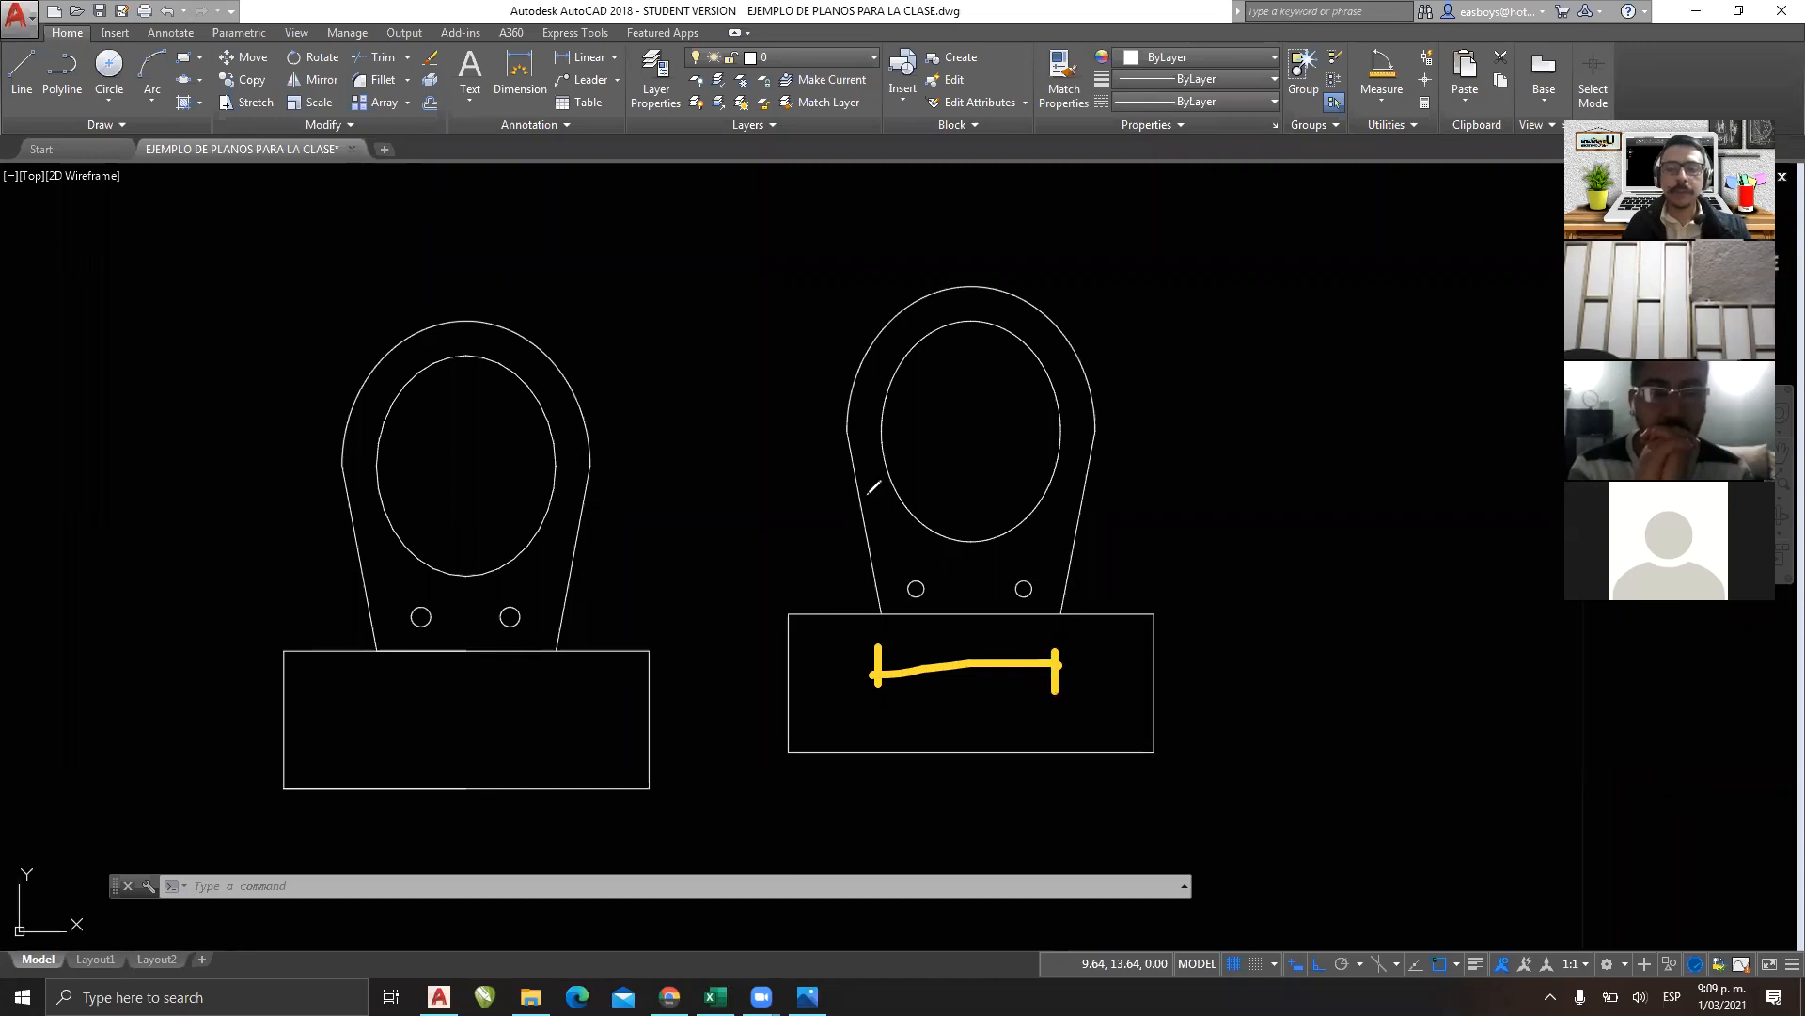
drag(844, 430, 933, 609)
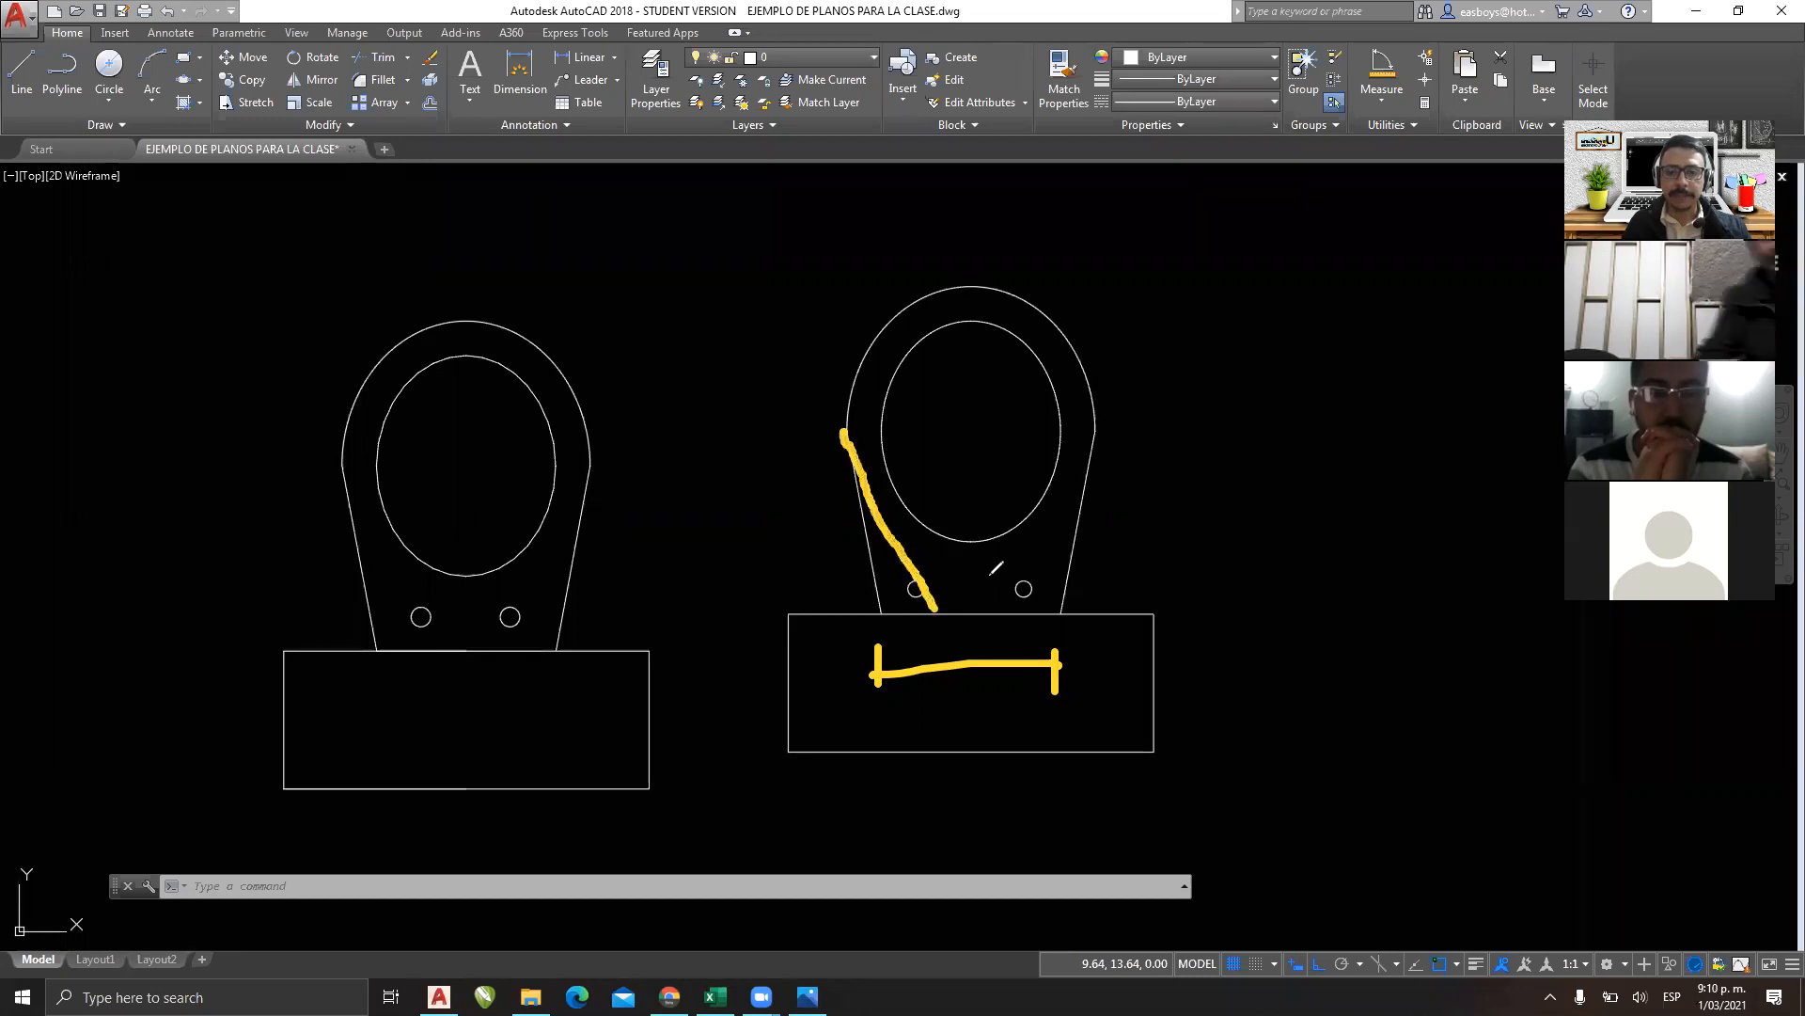
drag(1095, 438, 1008, 612)
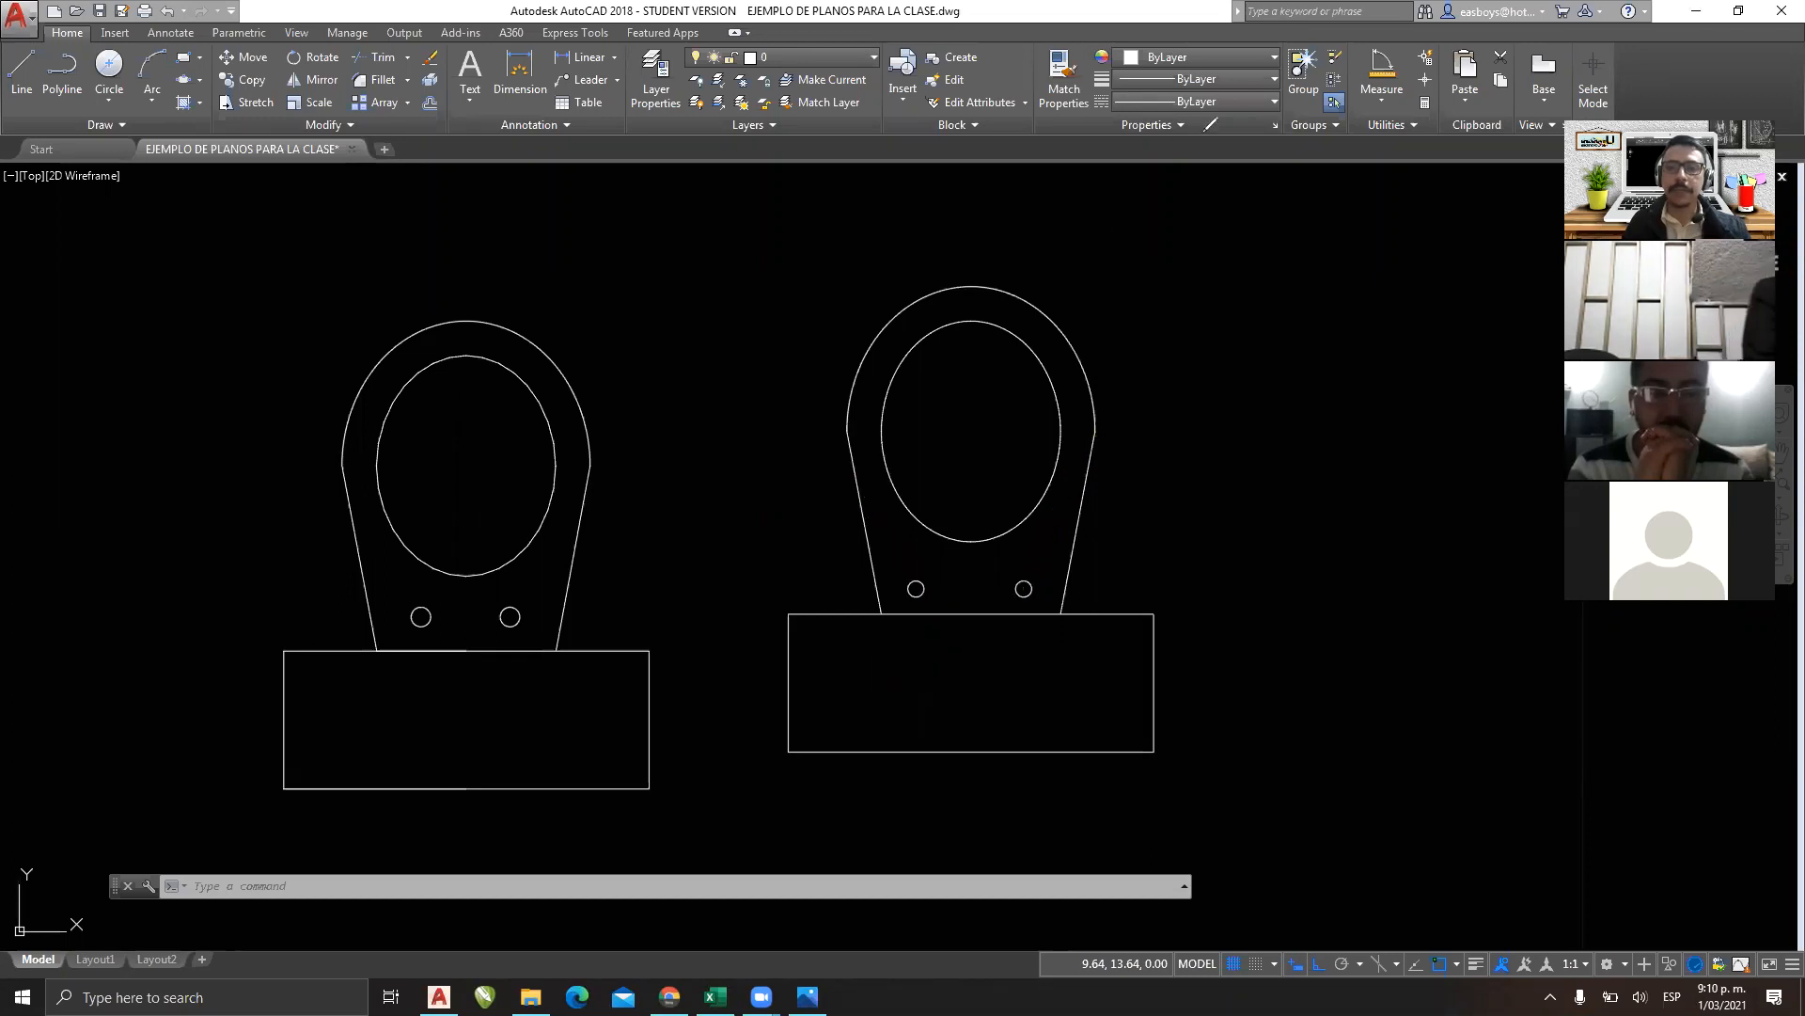
scroll(1136, 555, down, 12)
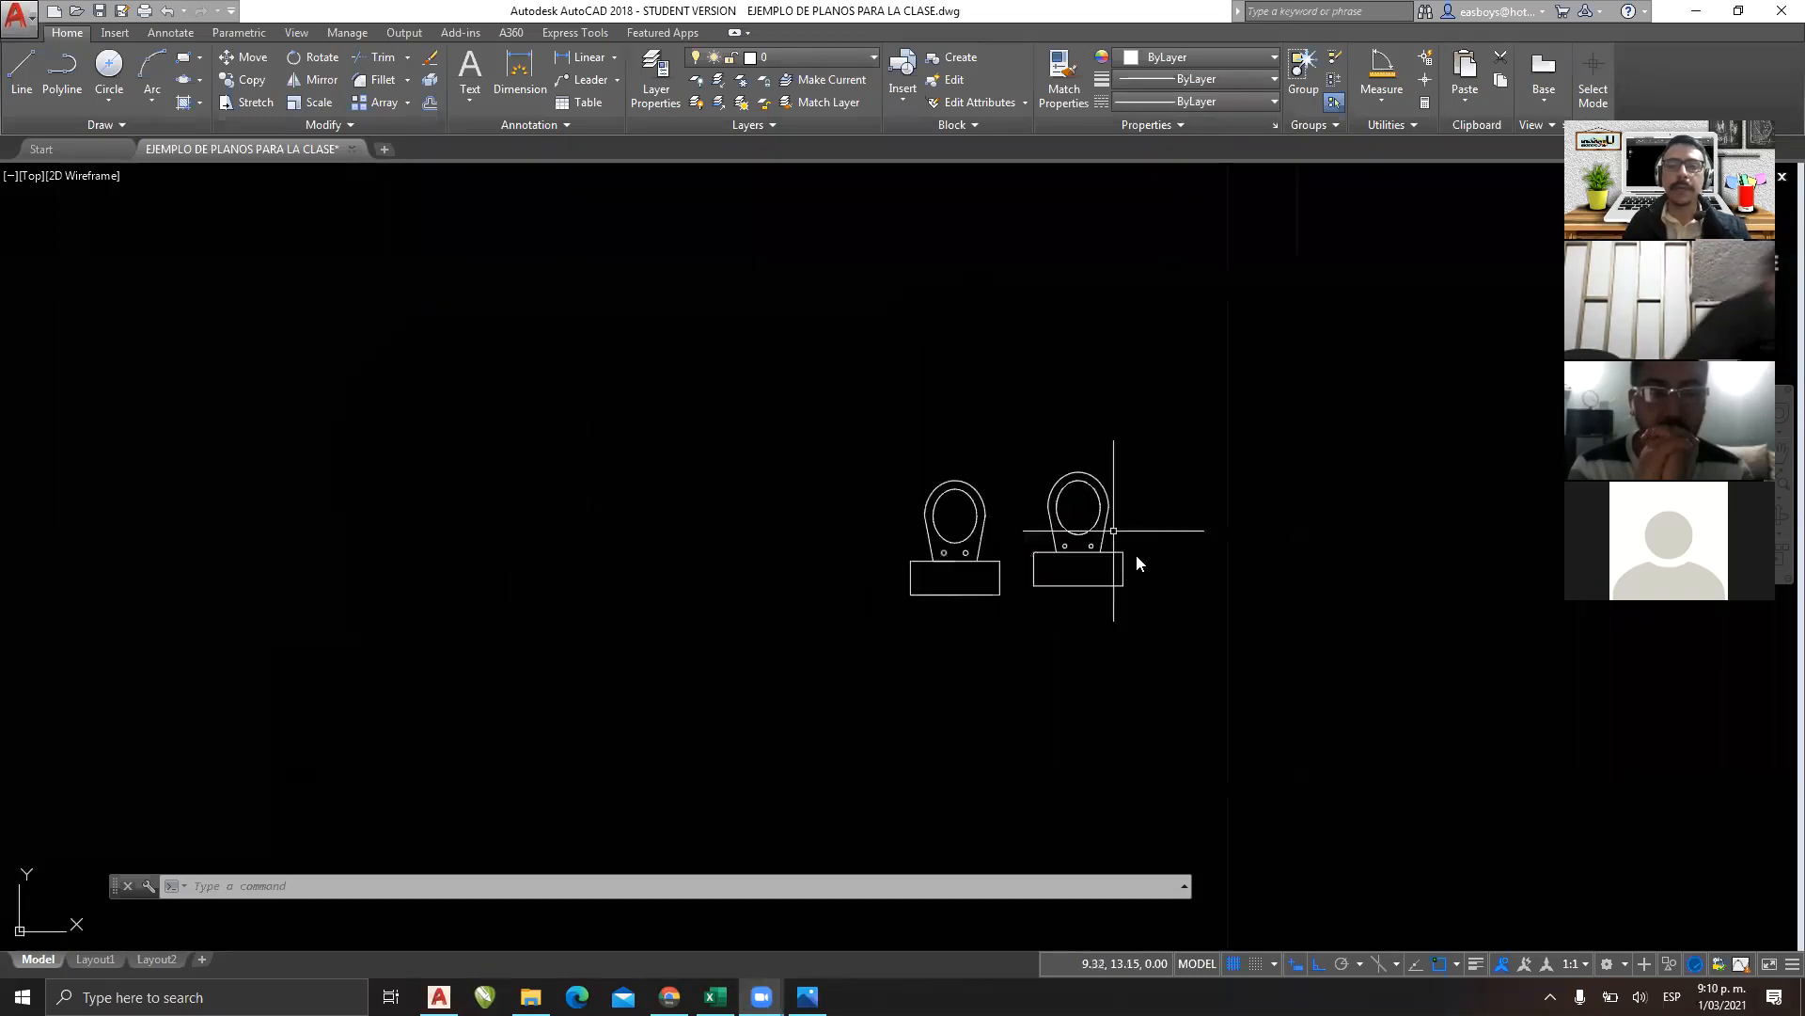
scroll(1145, 562, up, 12)
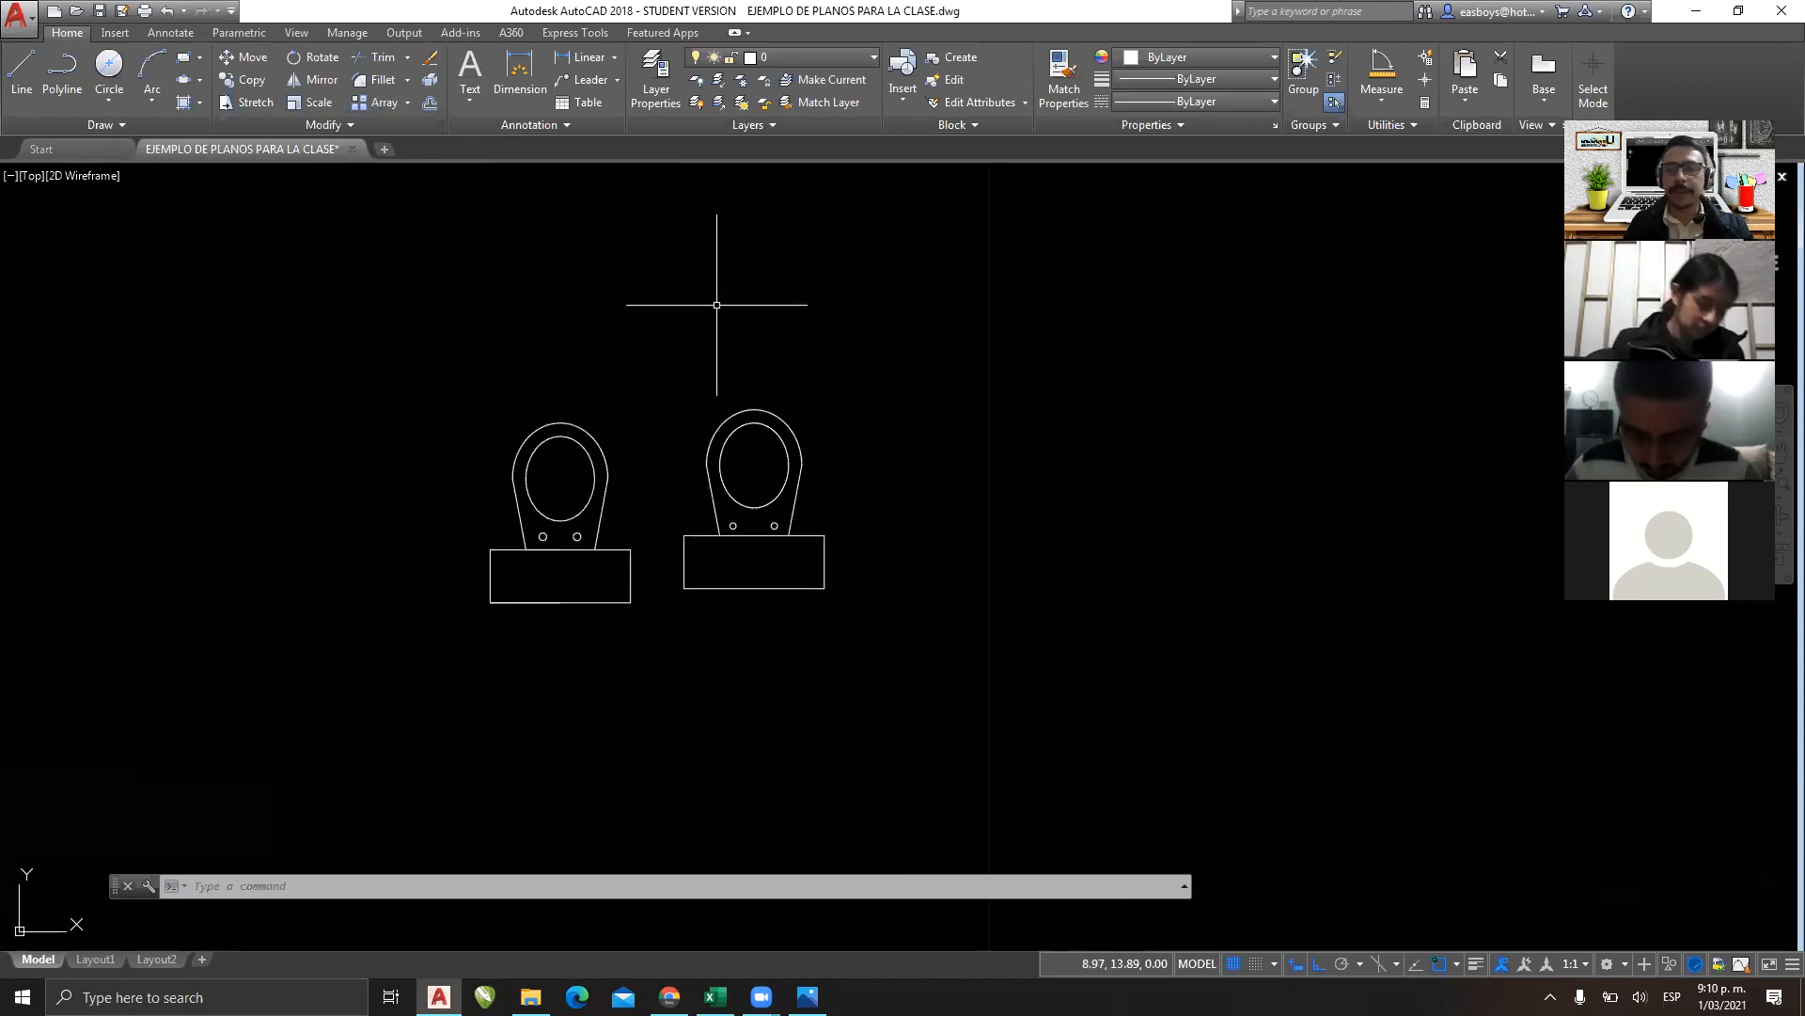
Draw a 0.2 by 0.2 rectangle in the empty area far to the left of the toilet symbols.
scroll(806, 504, down, 5)
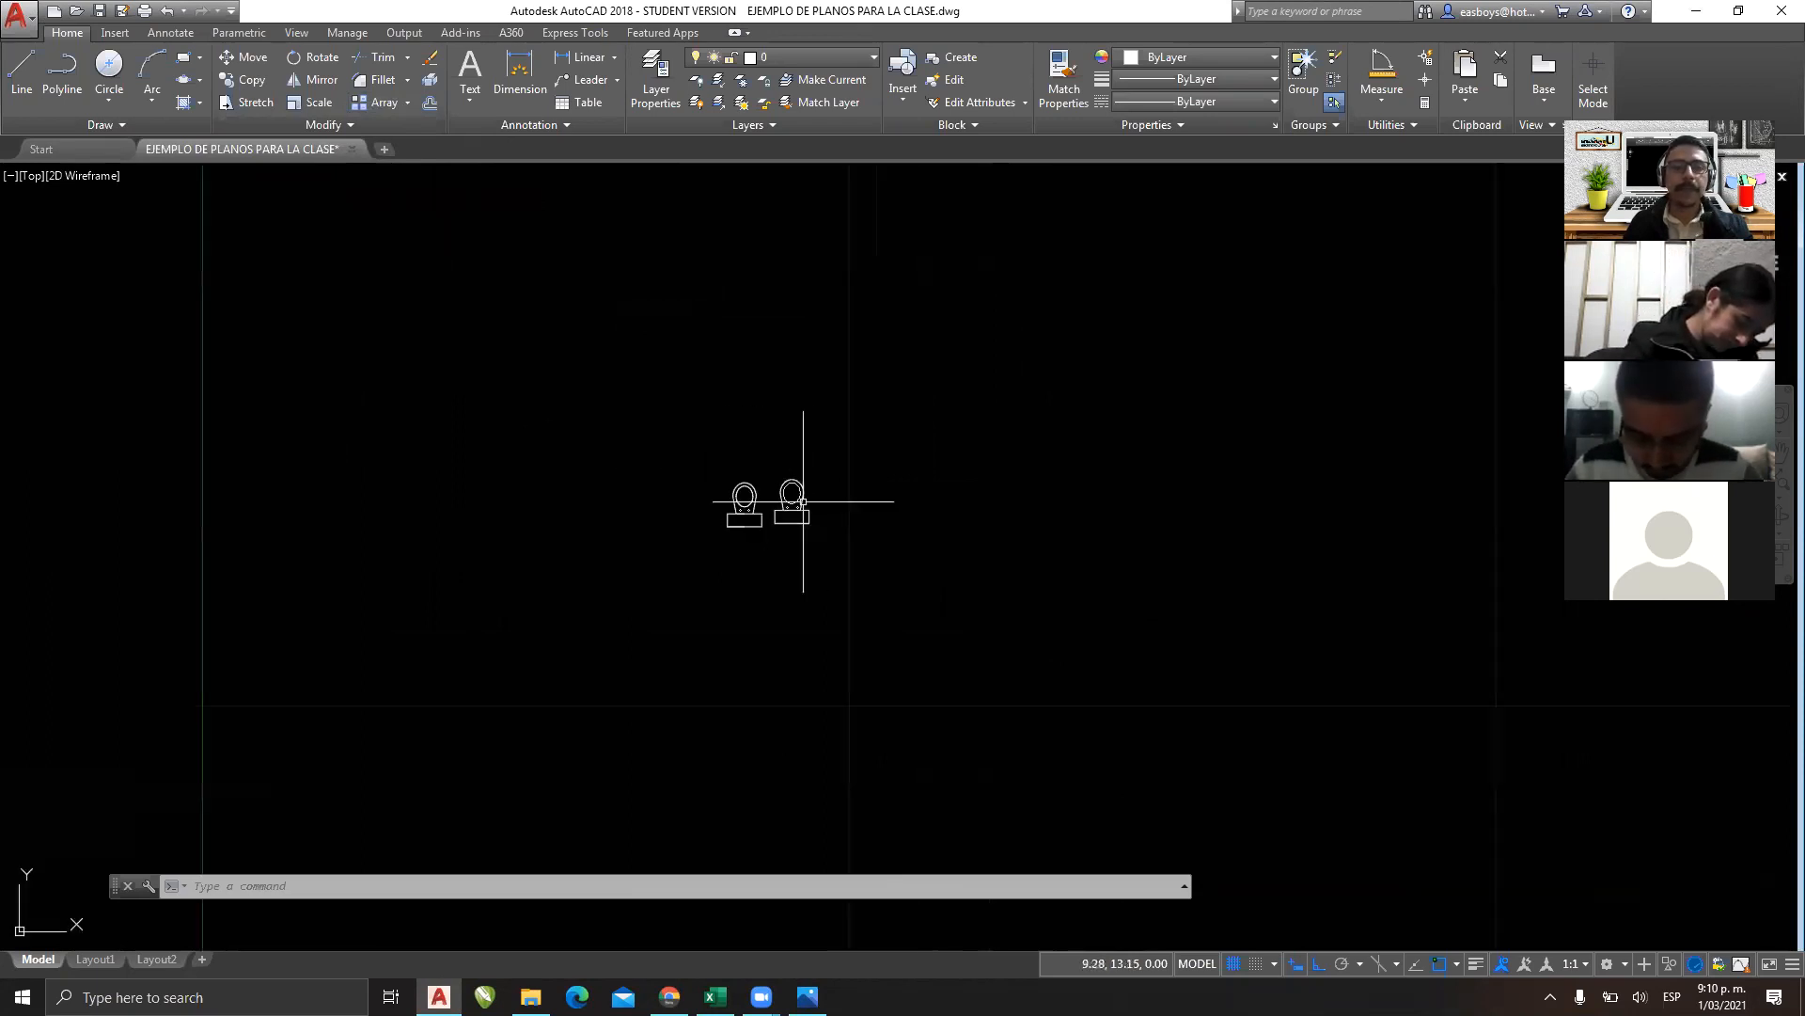
middle_drag(395, 492, 753, 496)
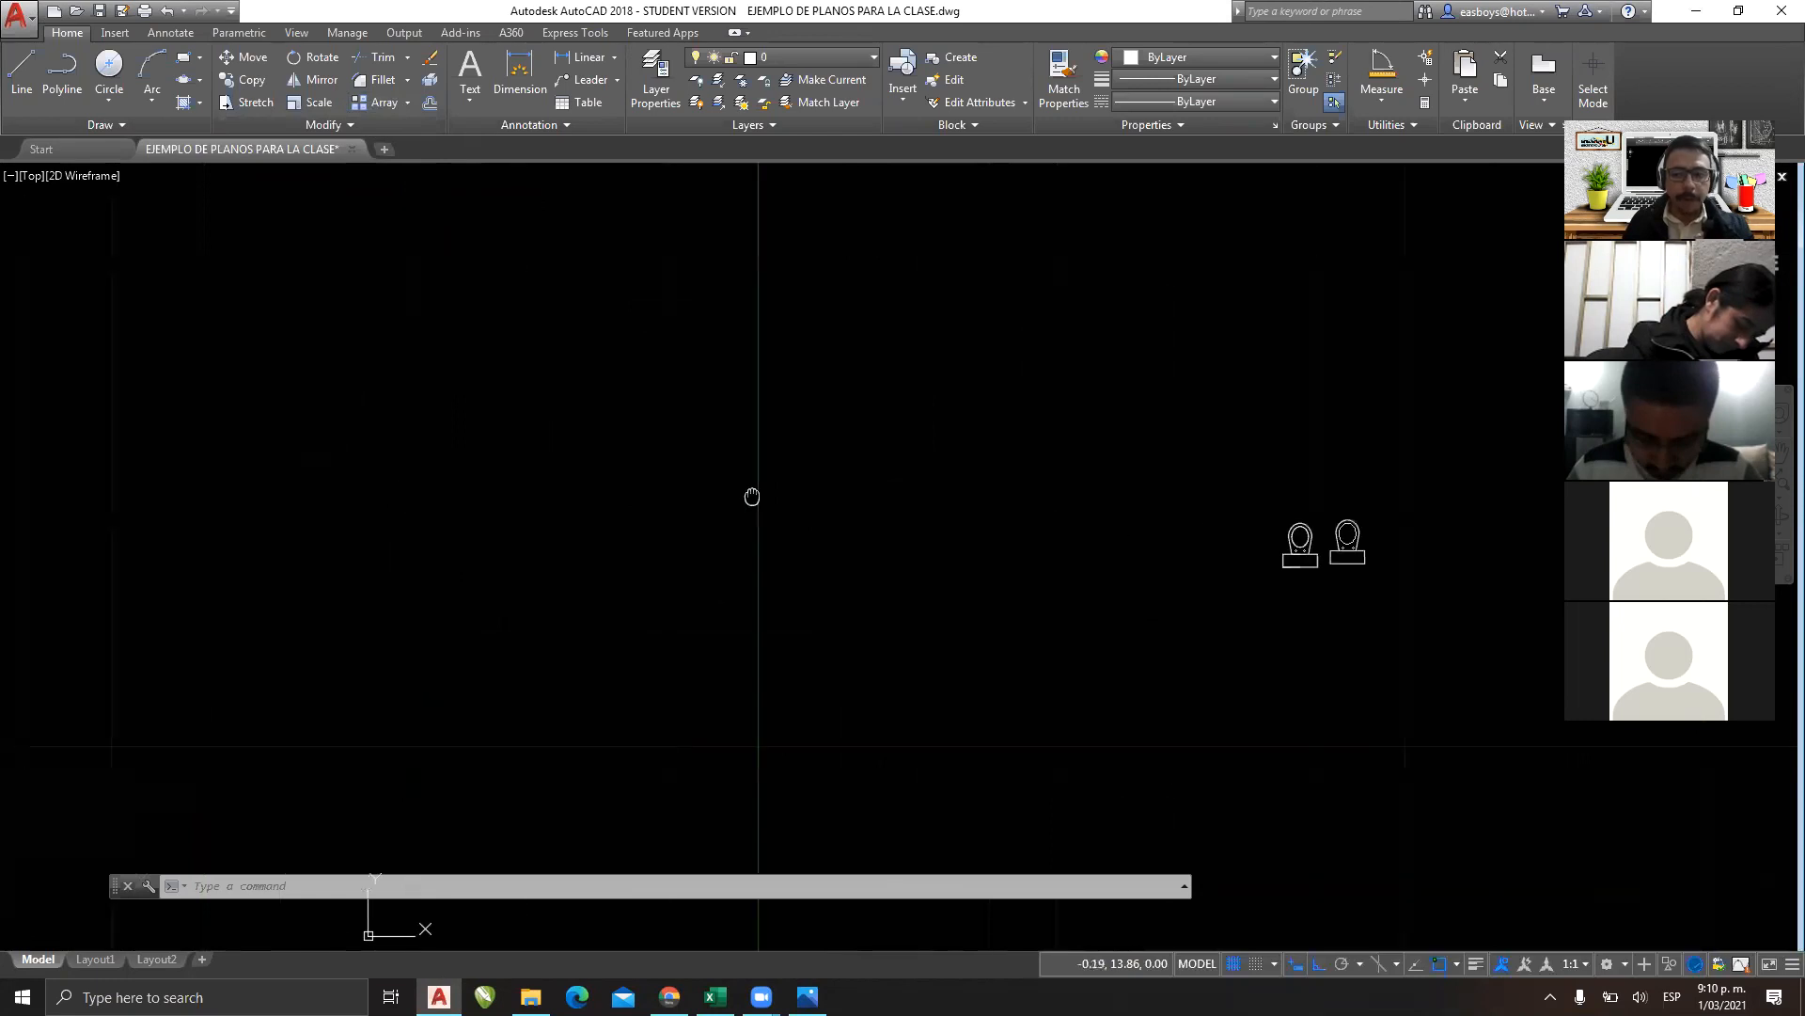
scroll(622, 499, down, 4)
scroll(622, 499, up, 5)
text(rec)
key(Return)
click(301, 638)
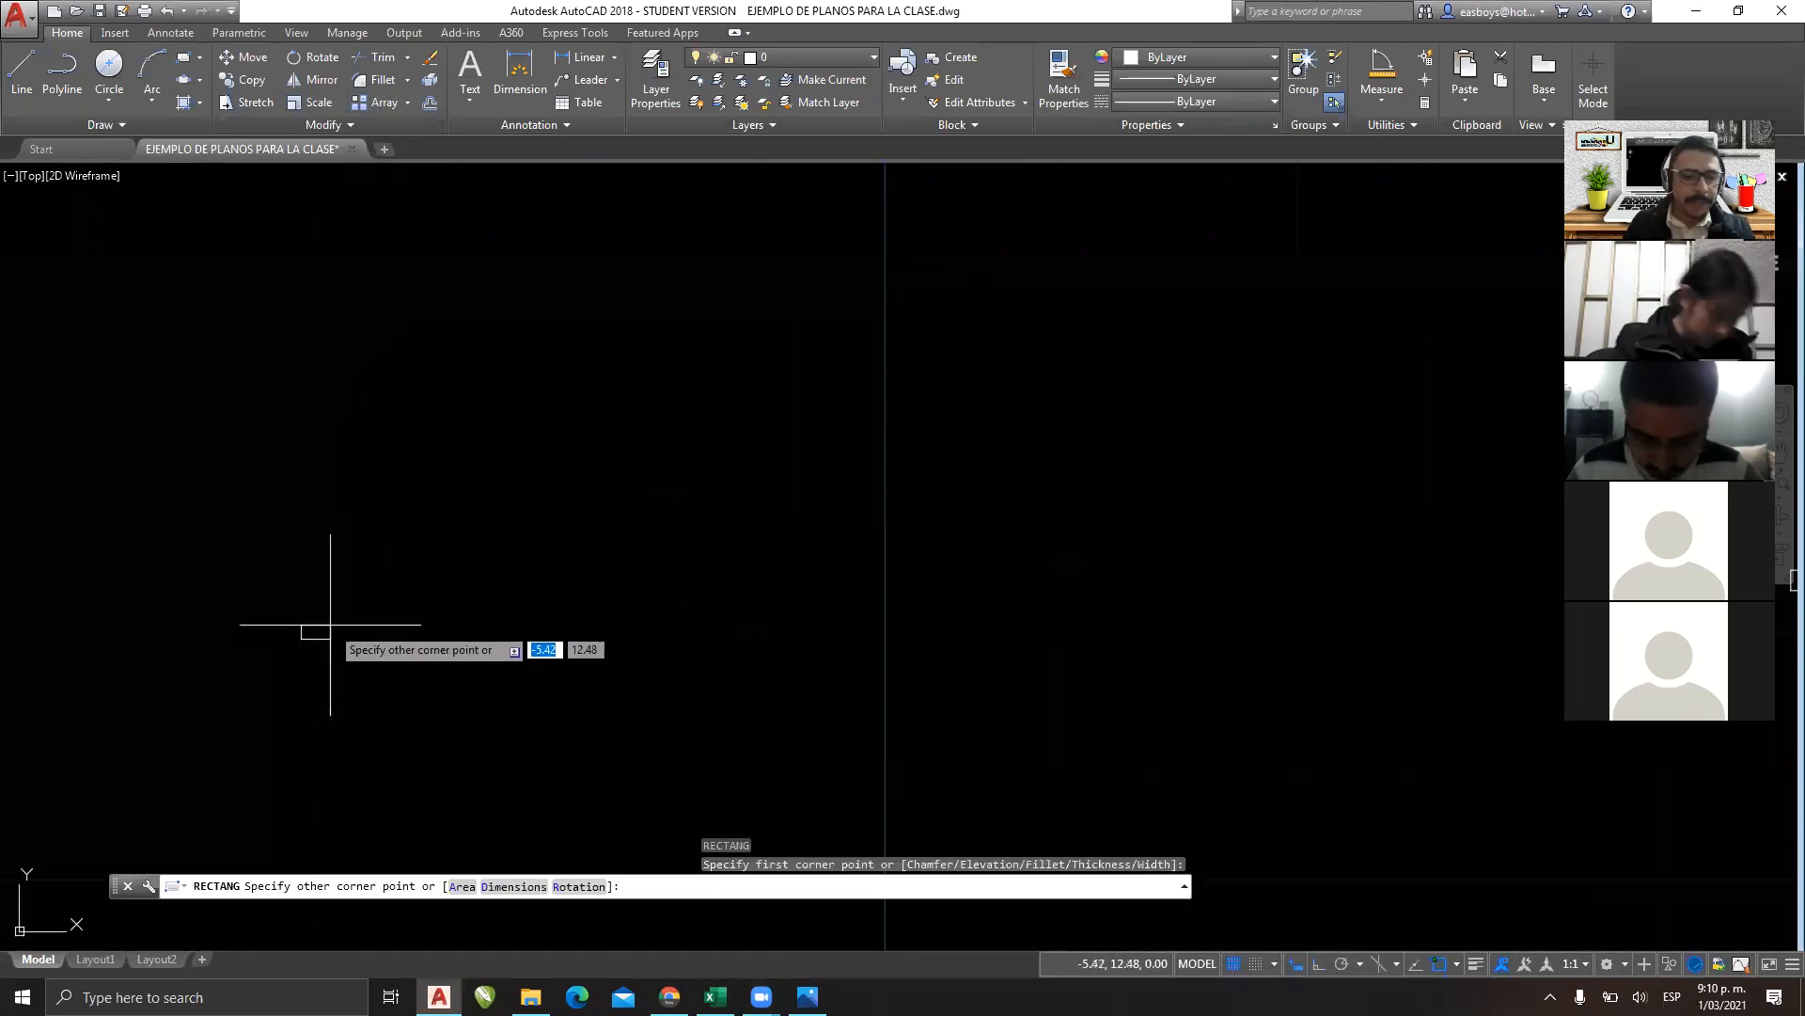
text(d)
key(Return)
text(0.2)
key(Return)
text(0.2)
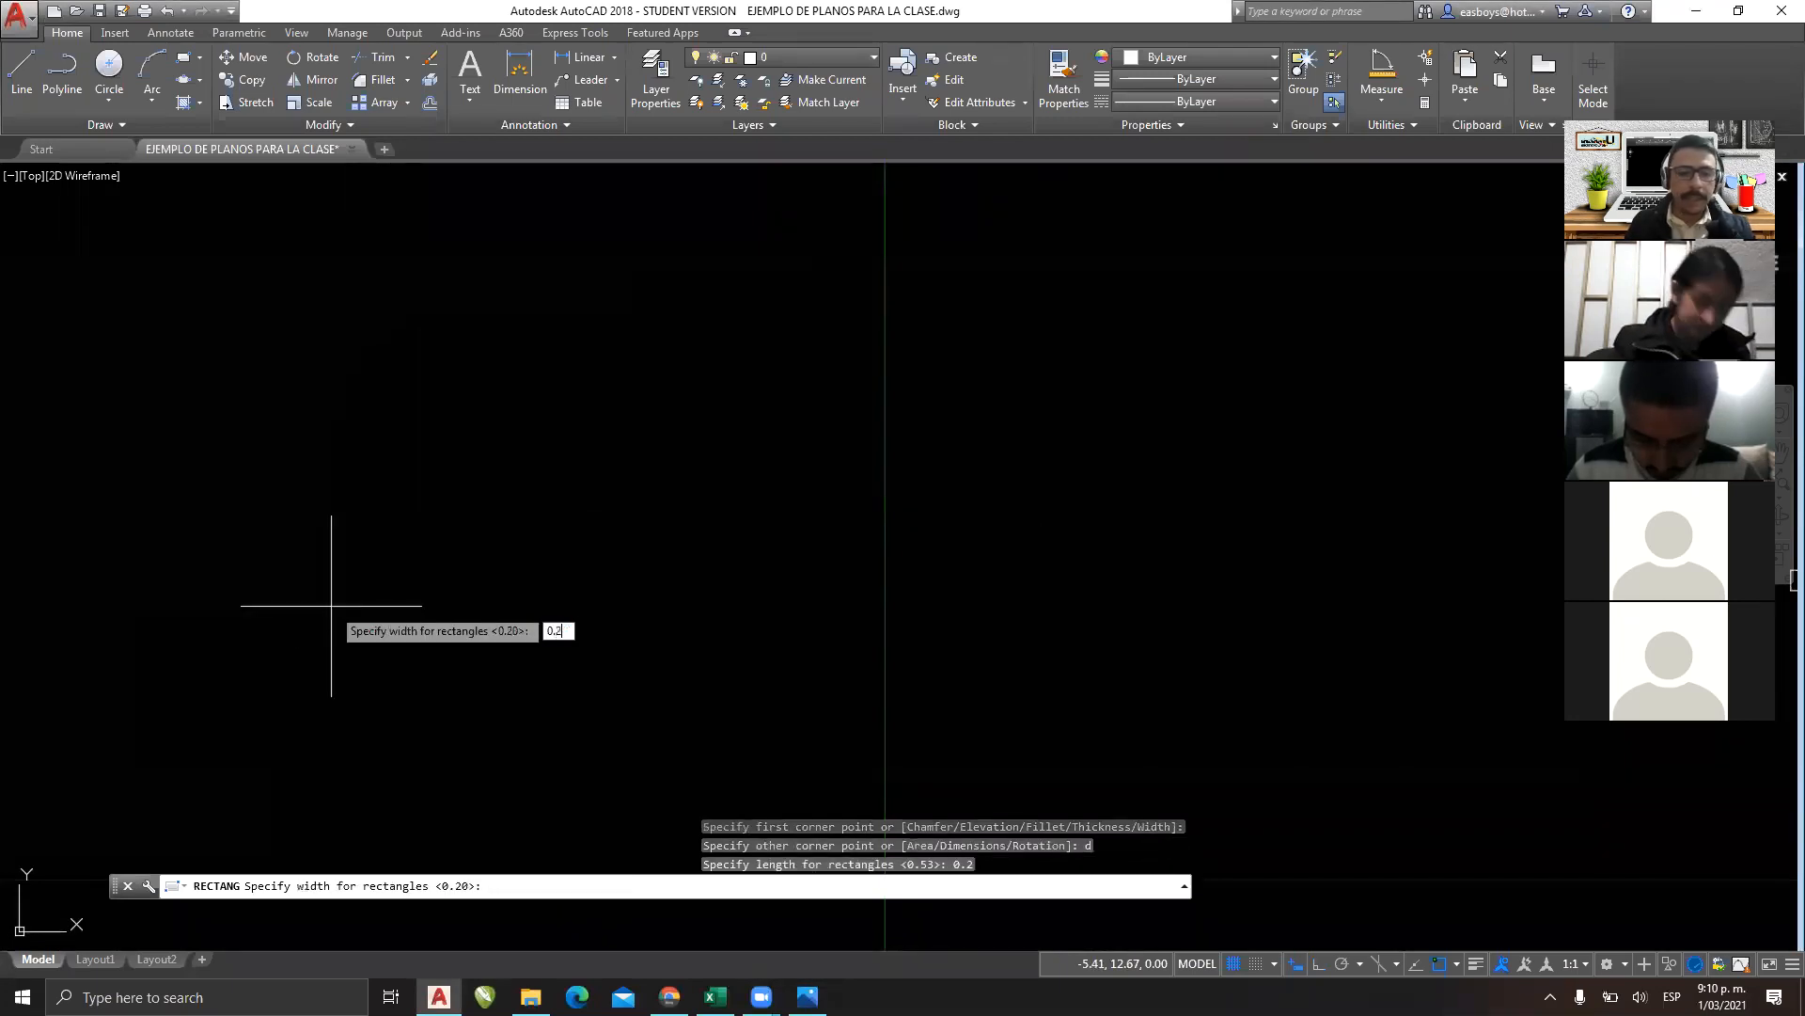
key(Return)
click(331, 605)
scroll(320, 616, up, 10)
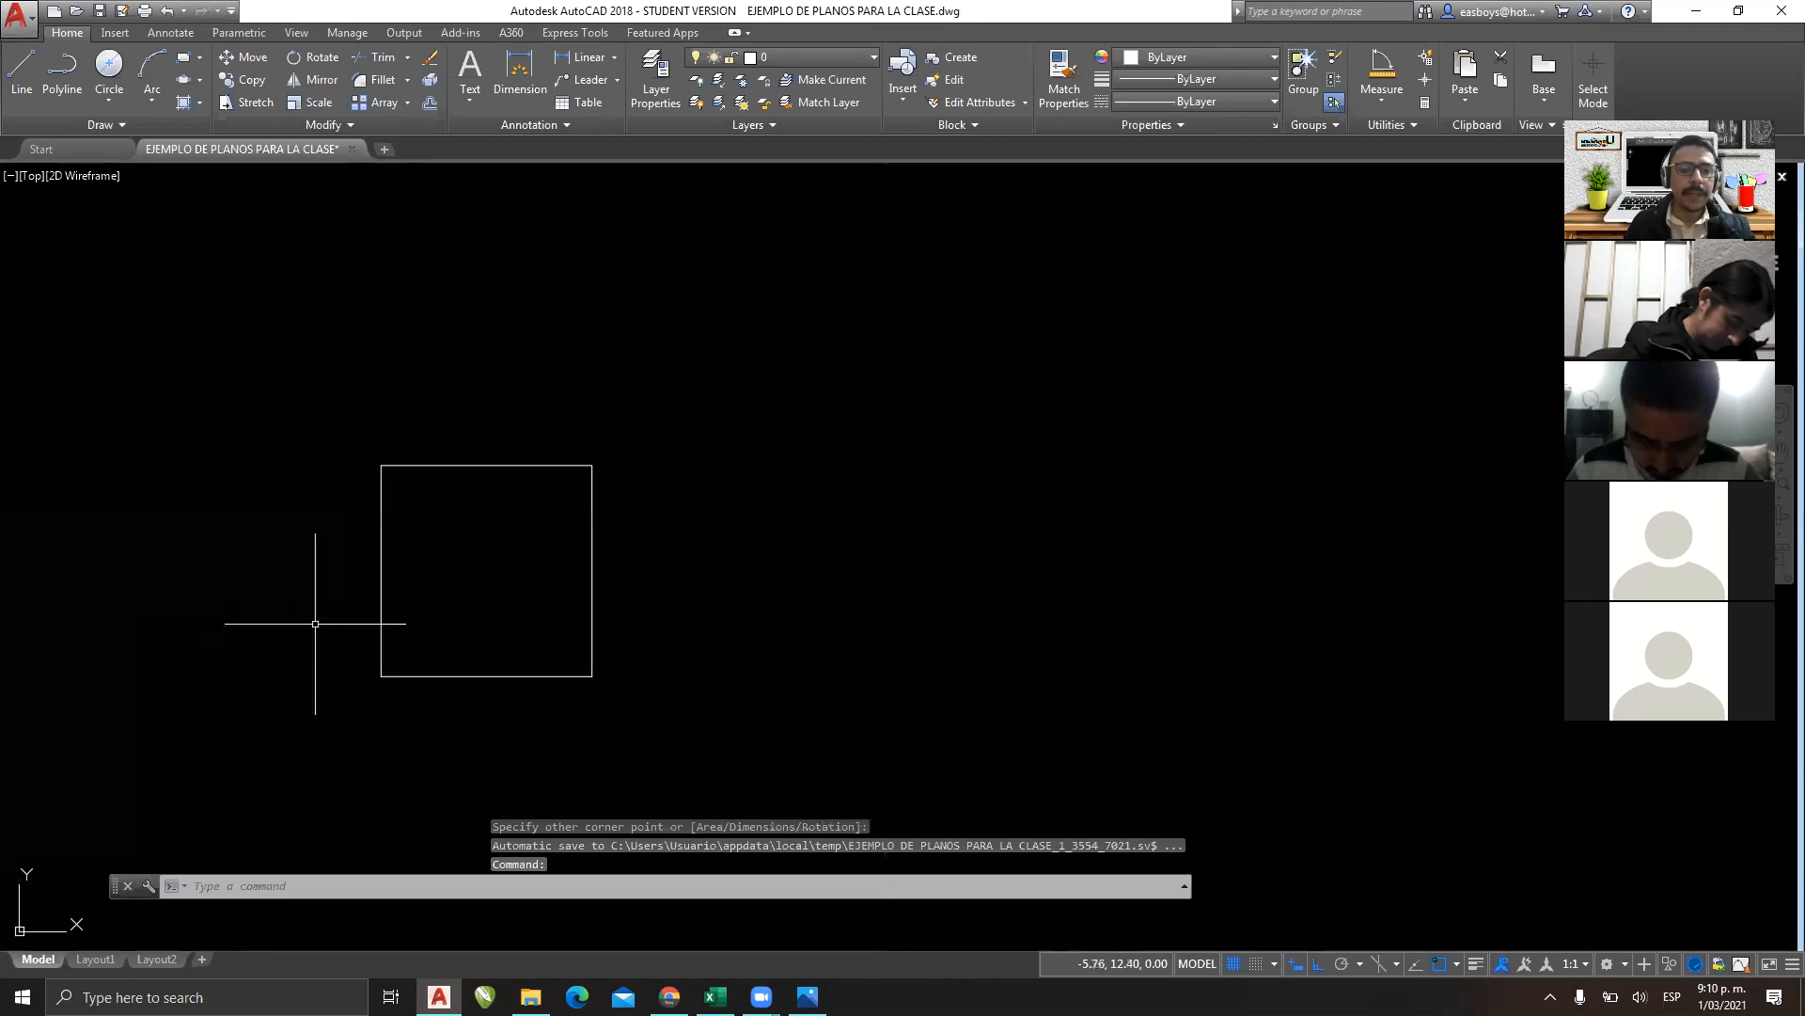
Draw a vertical and a horizontal line joining the midpoints of the square's opposite sides.
text(l)
key(Return)
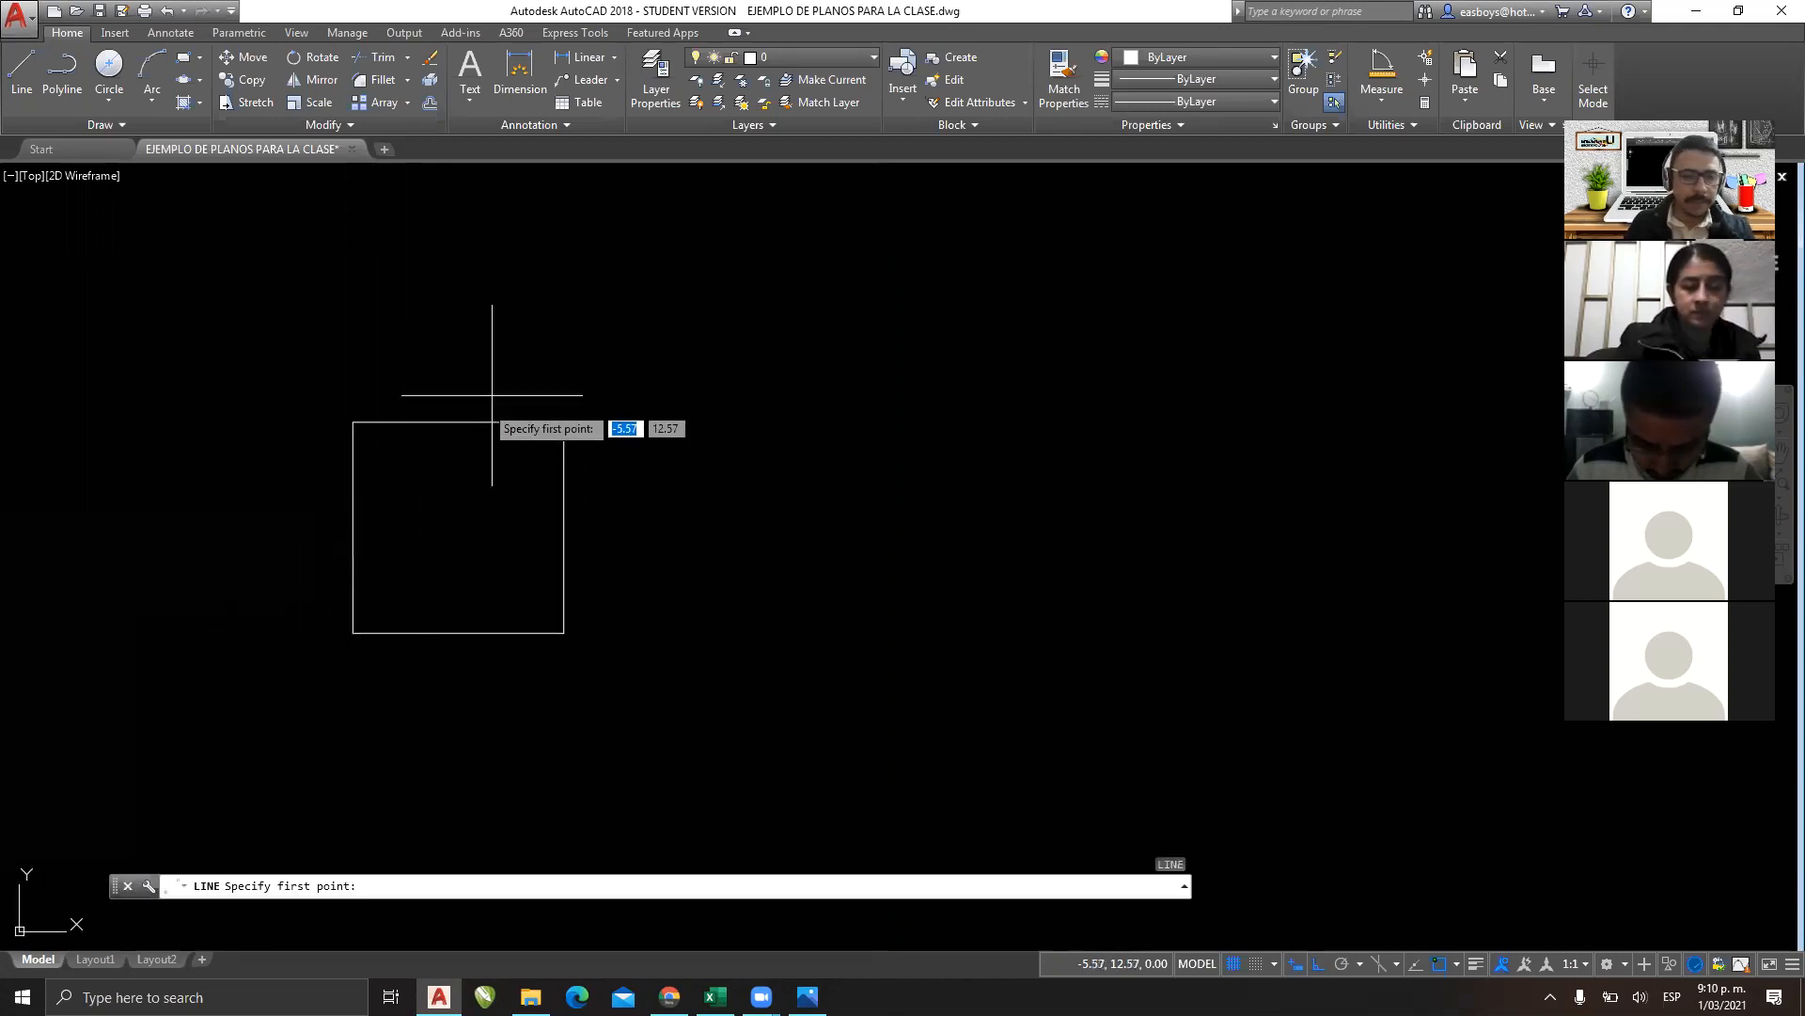
click(459, 421)
click(458, 632)
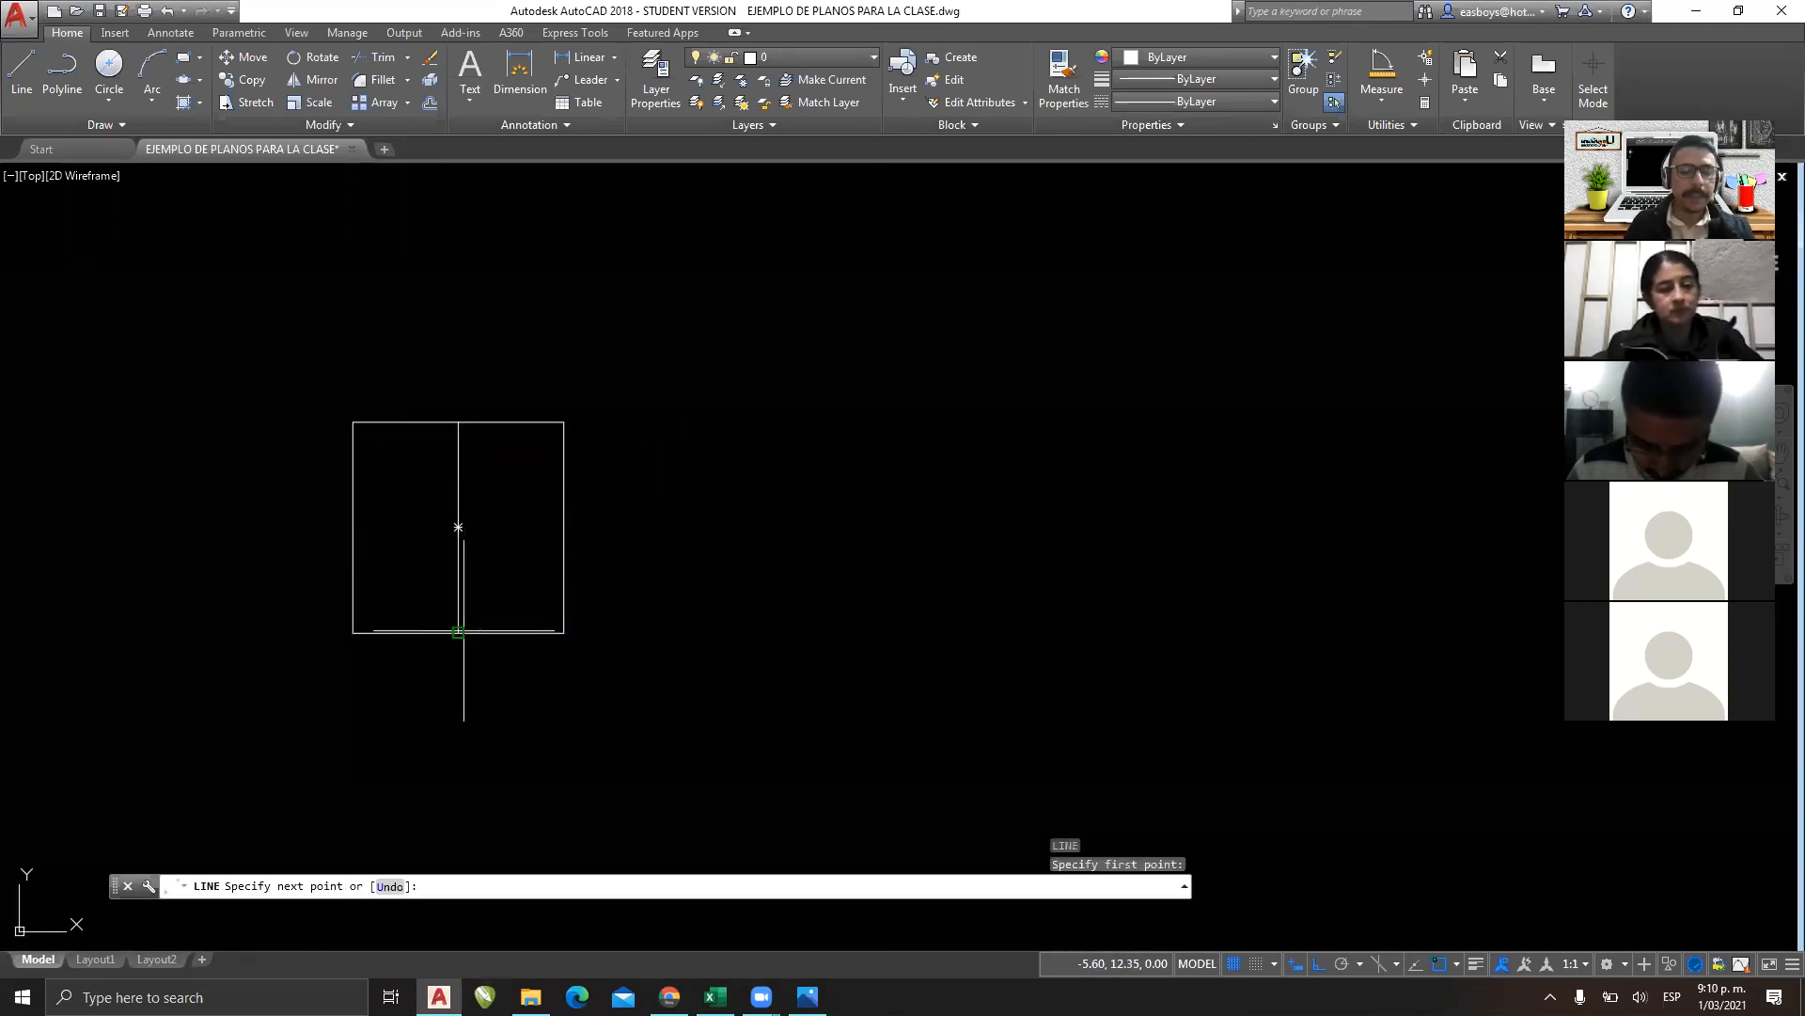
key(Return)
key(Return)
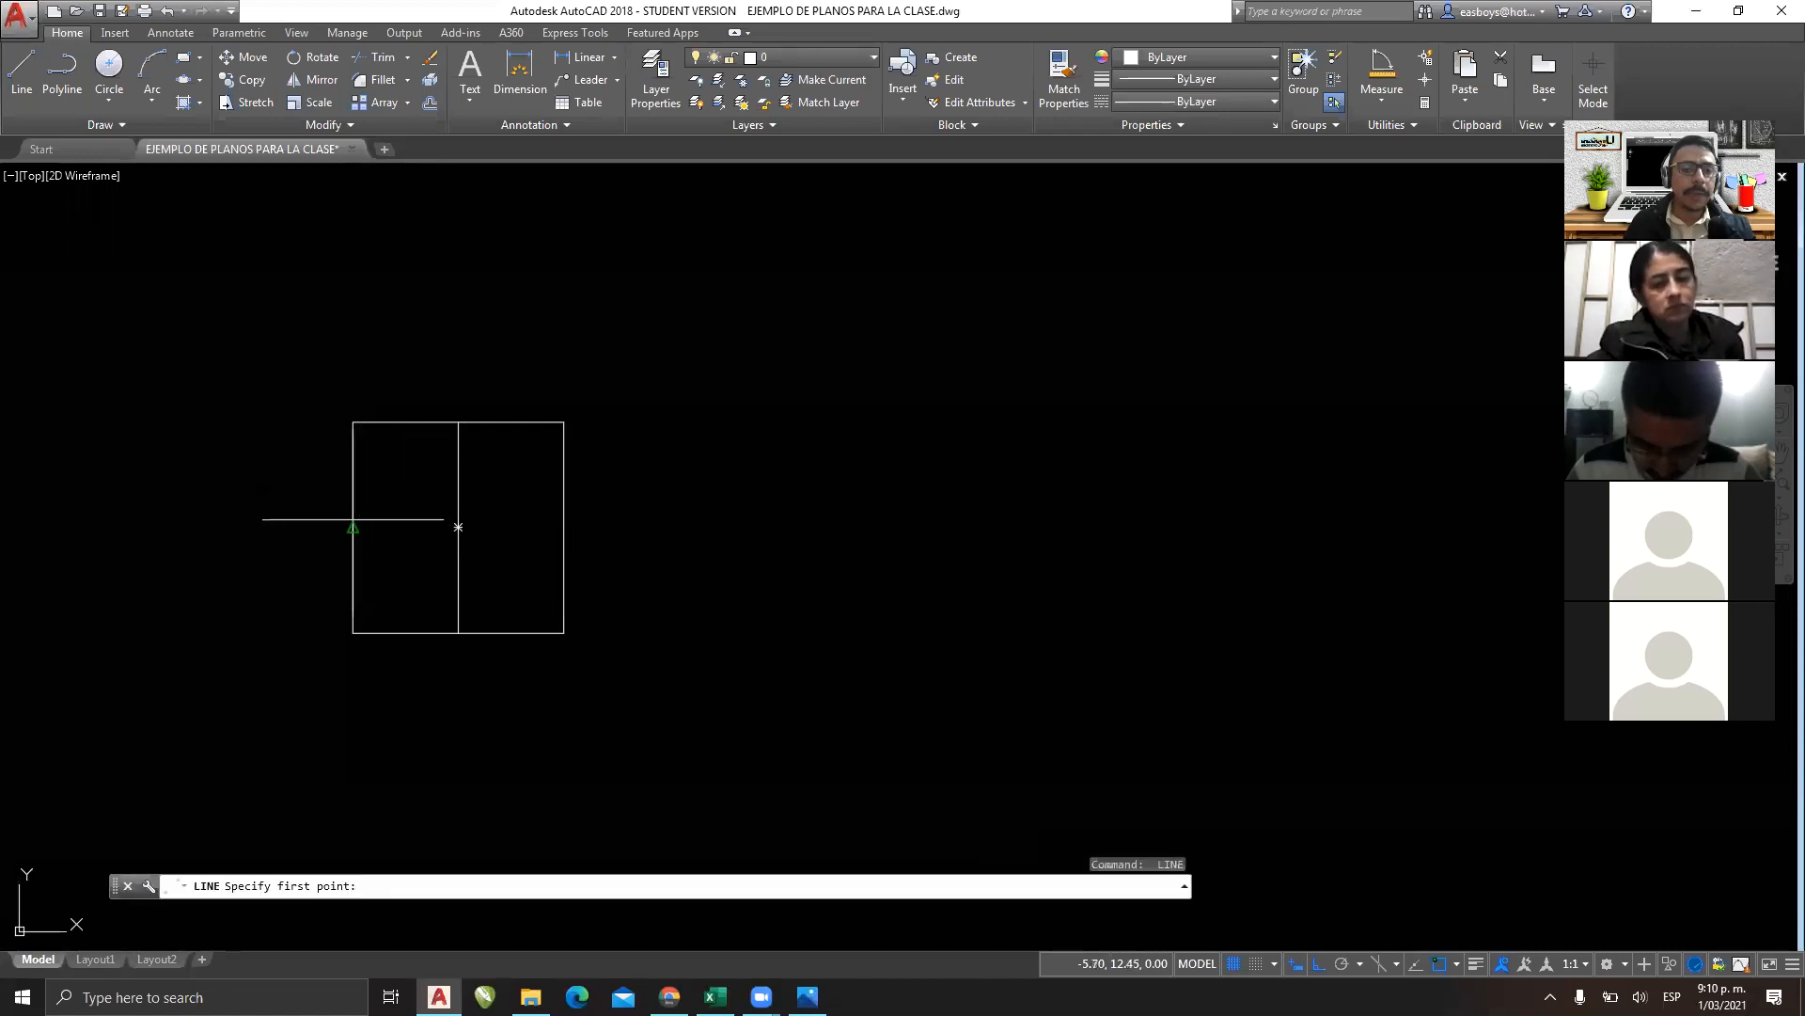
click(354, 527)
click(564, 526)
key(Return)
Scale the two crossing lines by a factor of 3 about their intersection.
click(541, 475)
click(424, 581)
text(sc)
key(Return)
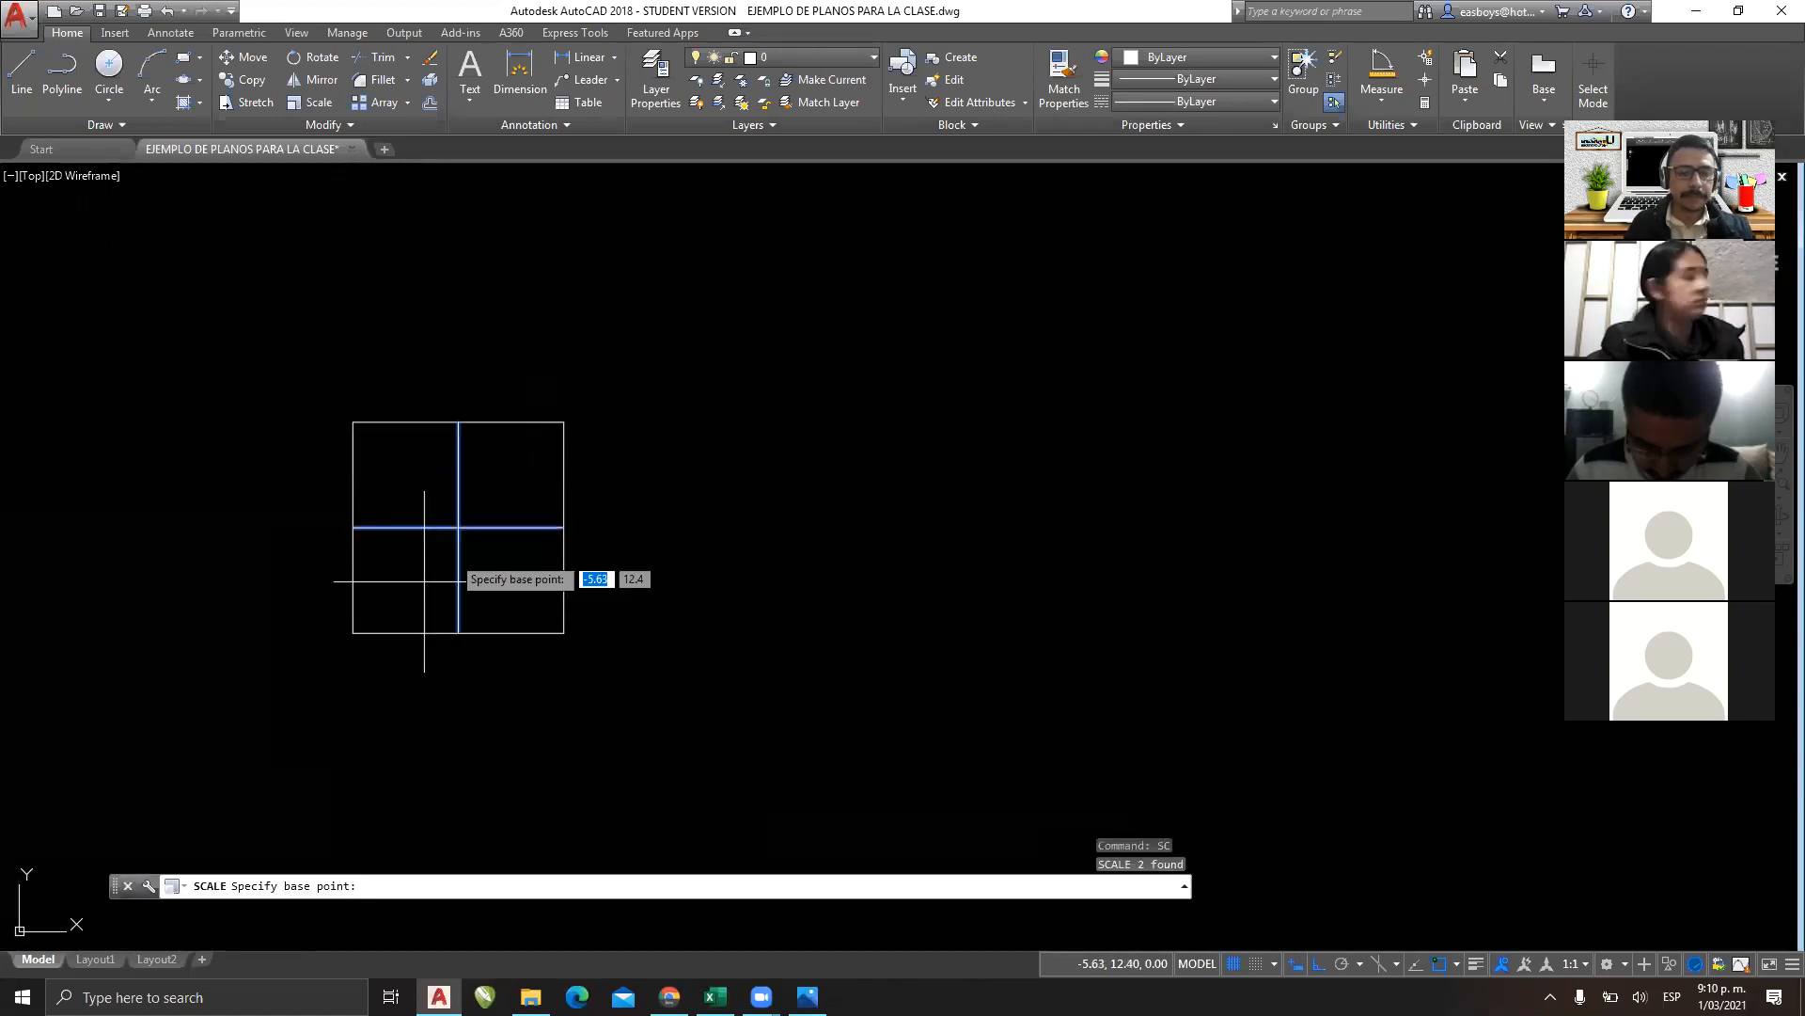
click(458, 527)
text(3)
key(Return)
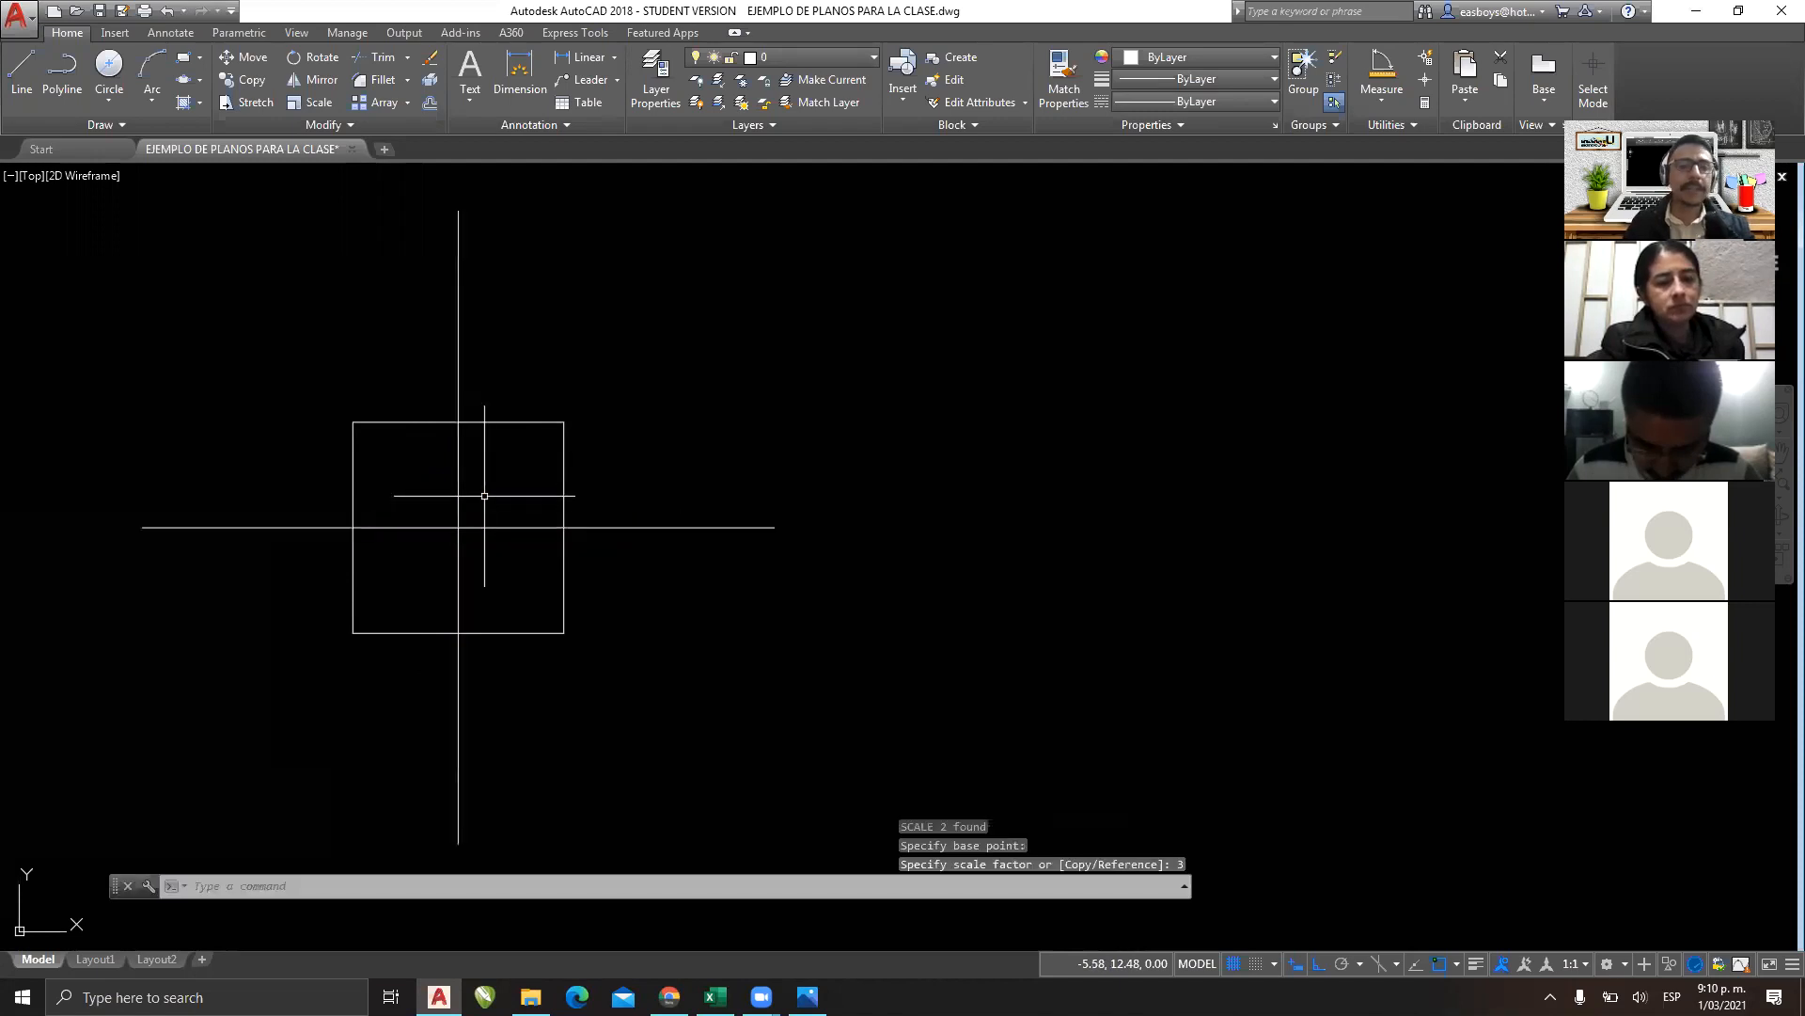
Examine the available array types and the description of Rectangular Array.
click(407, 104)
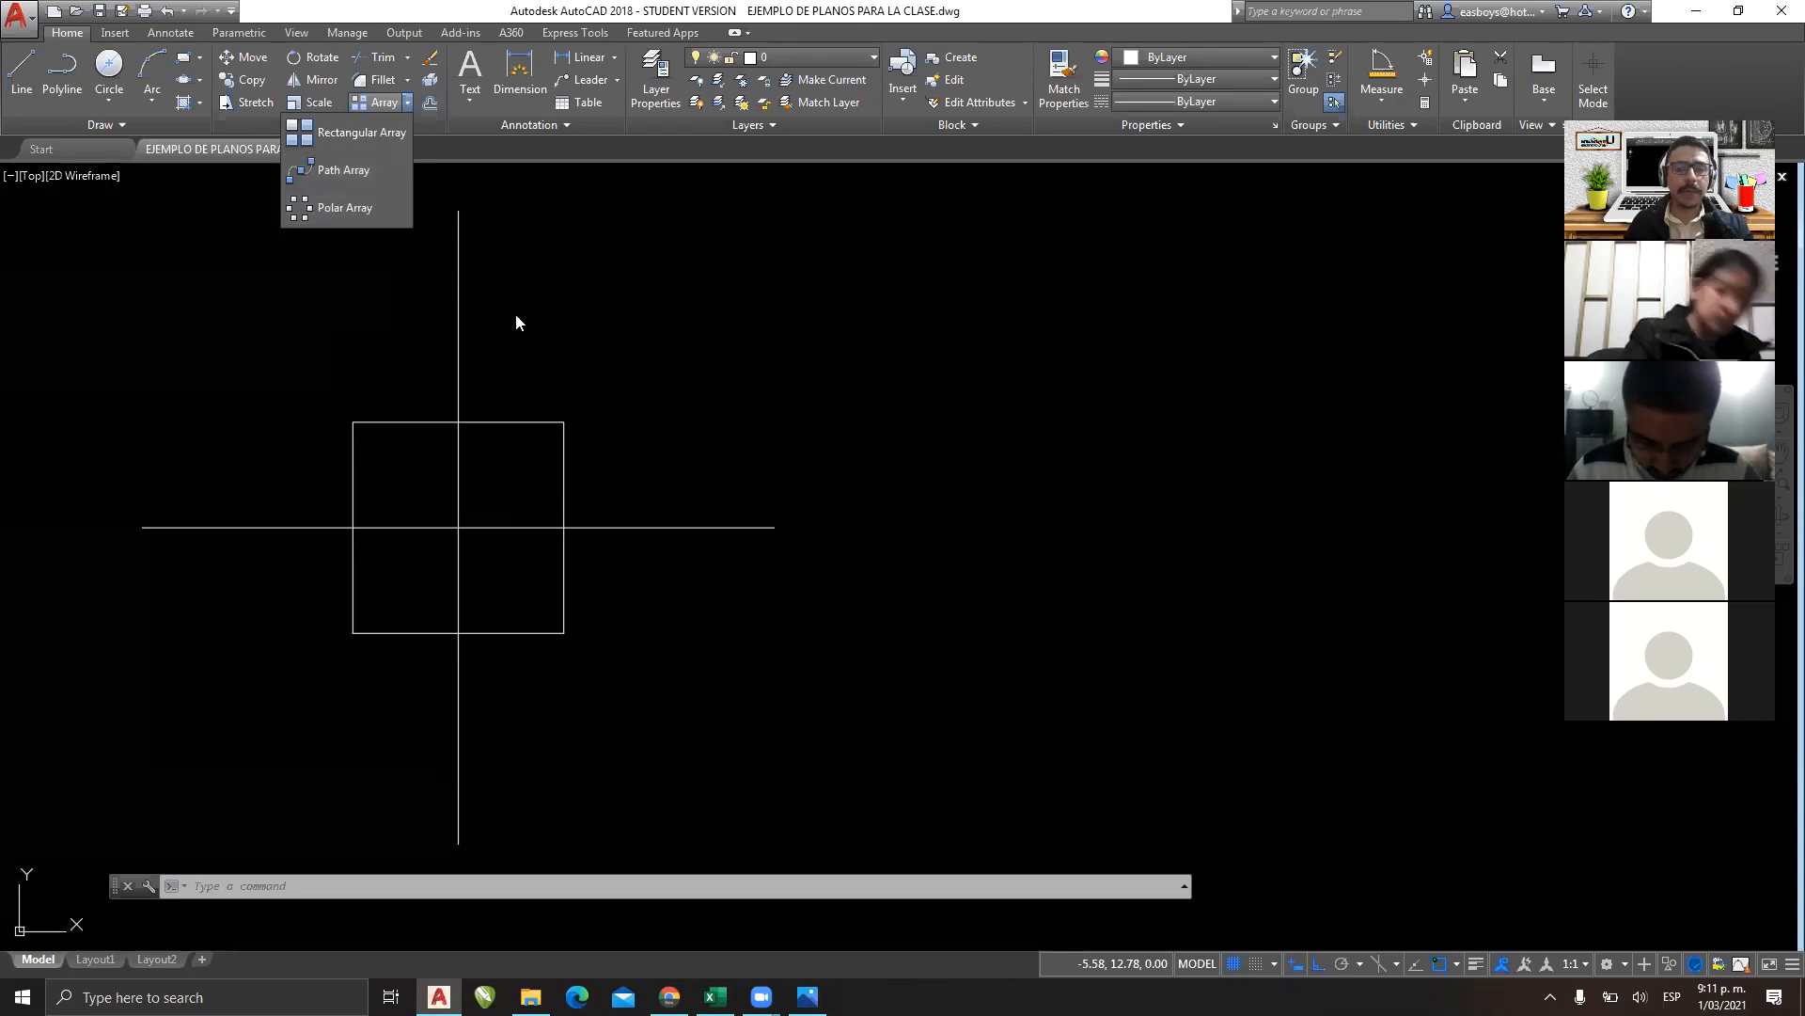
click(700, 102)
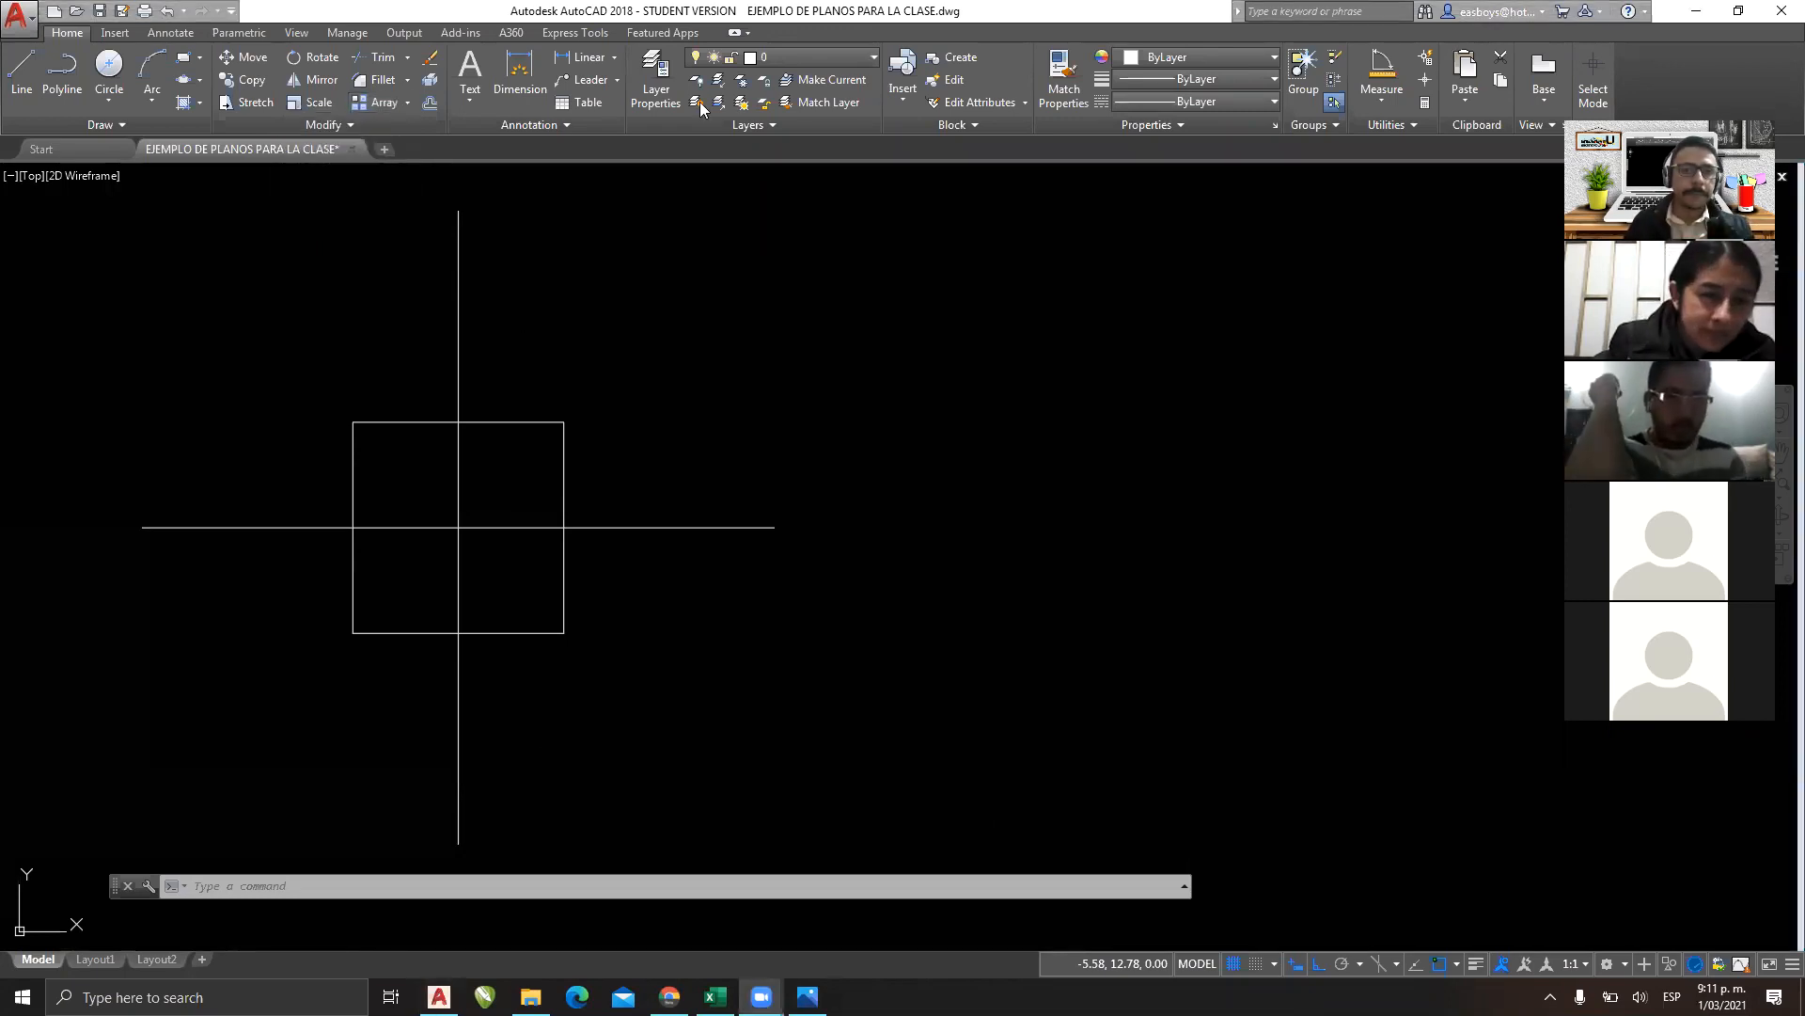
click(608, 447)
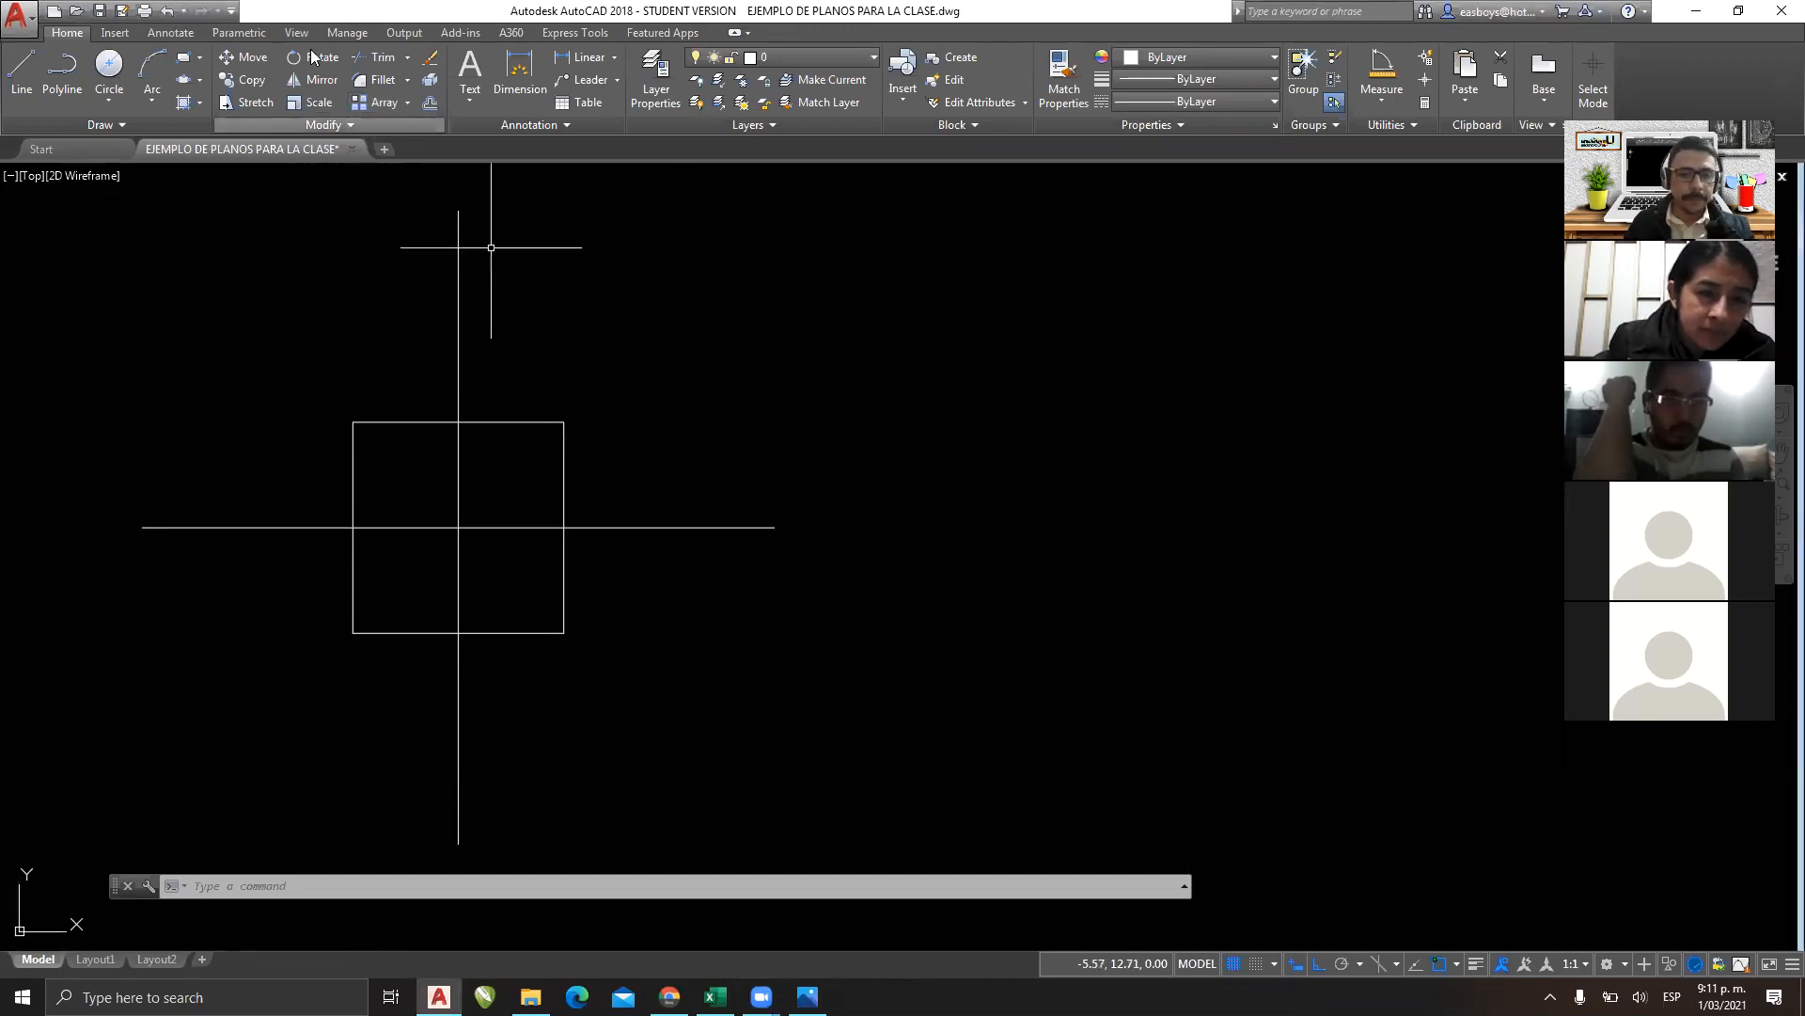
key(Escape)
click(408, 101)
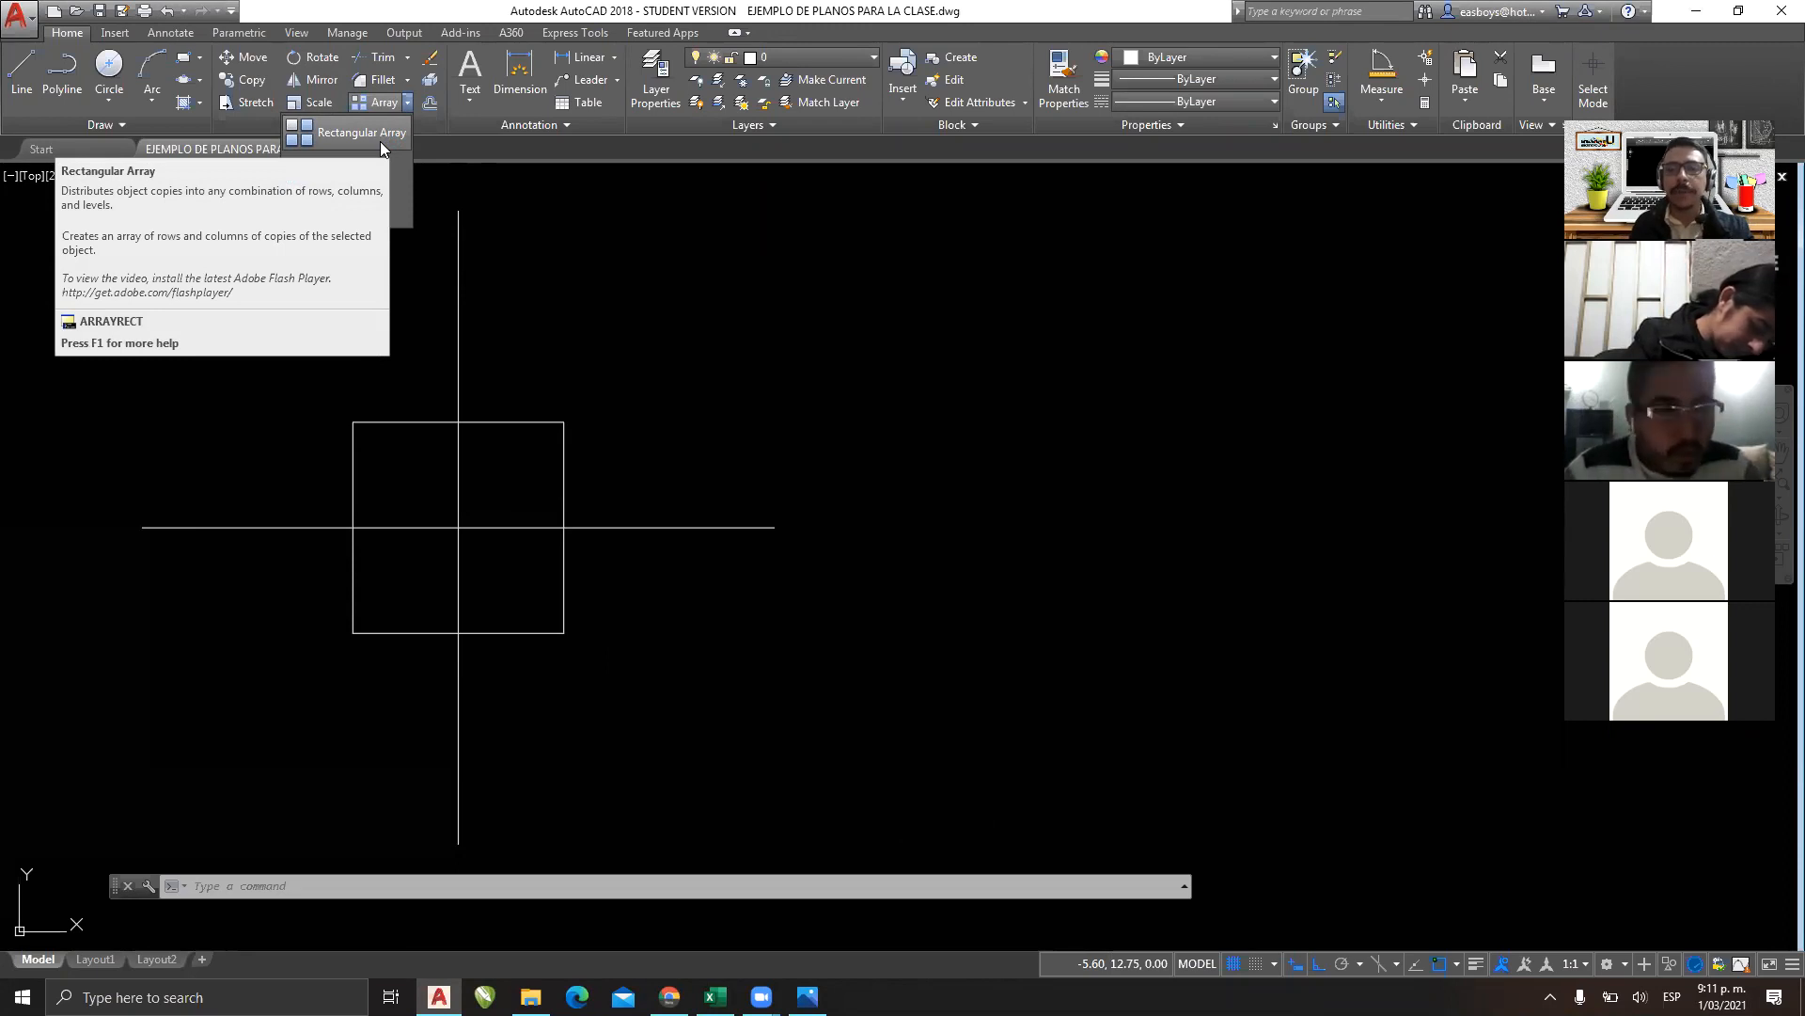
scroll(710, 498, down, 5)
scroll(707, 501, down, 2)
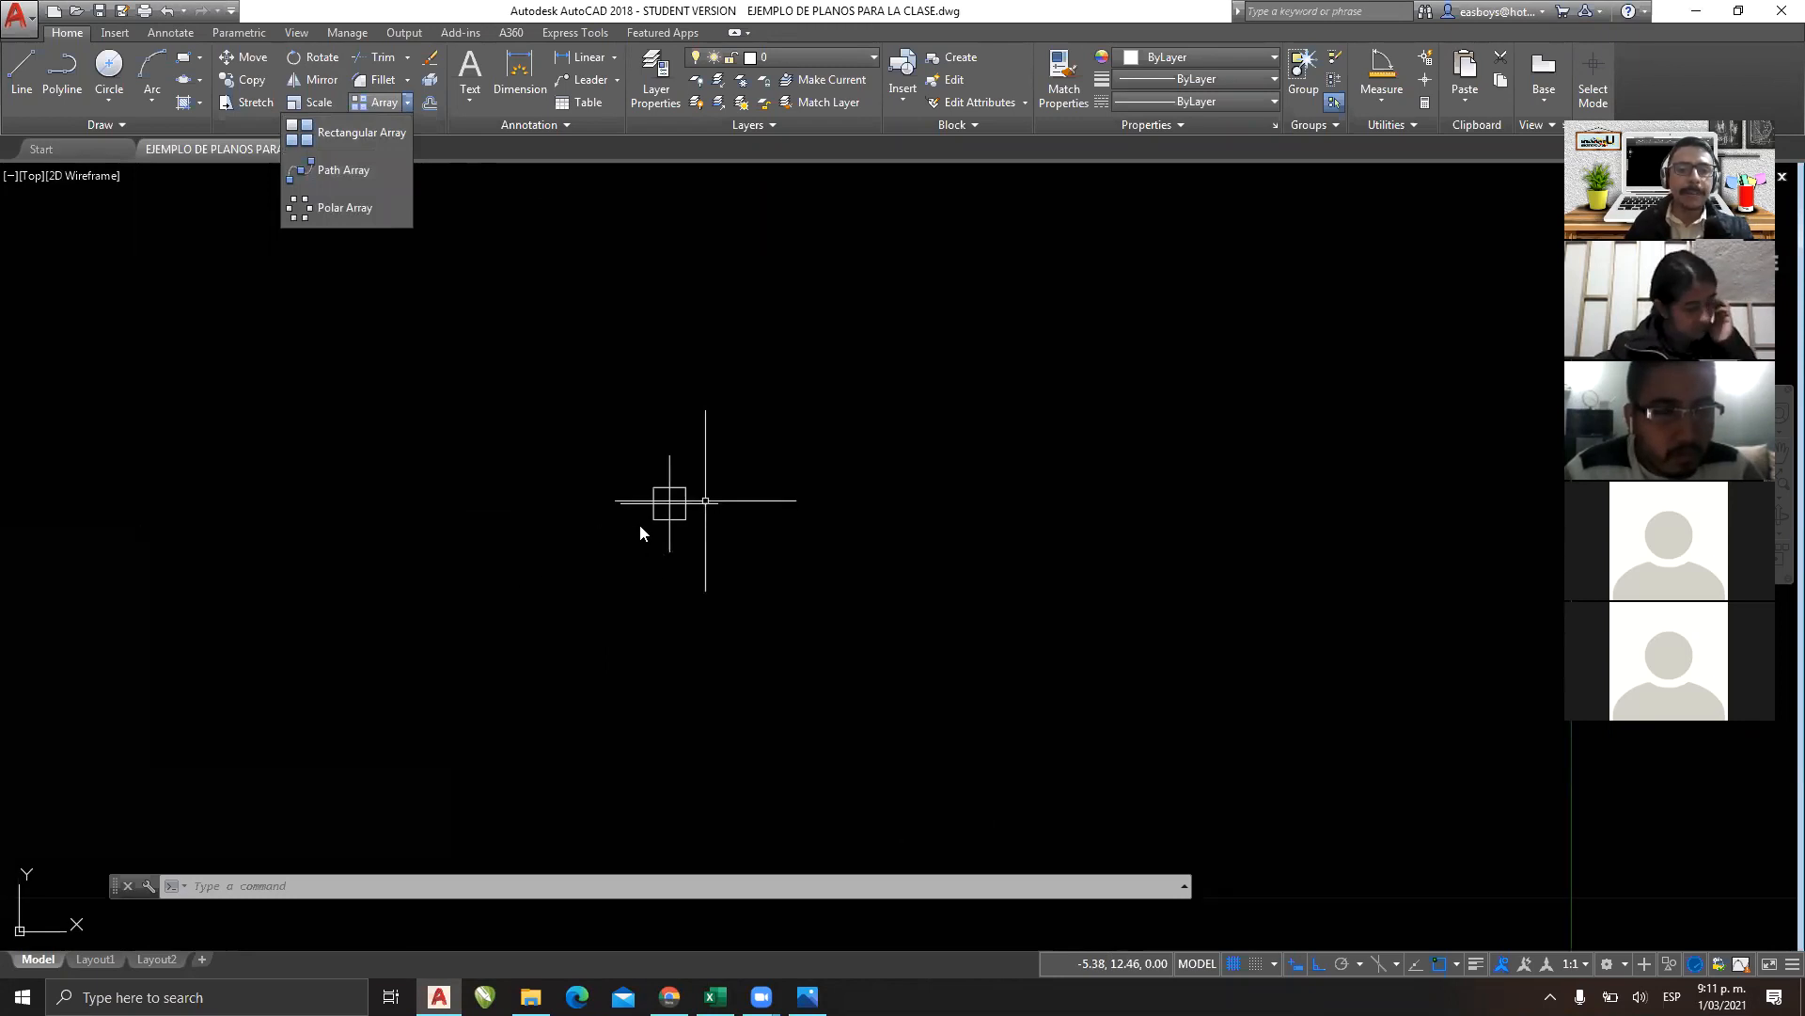
key(Escape)
key(Escape)
Sketch a yellow annotation grid of four vertical and three horizontal lines starting at the crossed square.
middle_drag(637, 612, 403, 744)
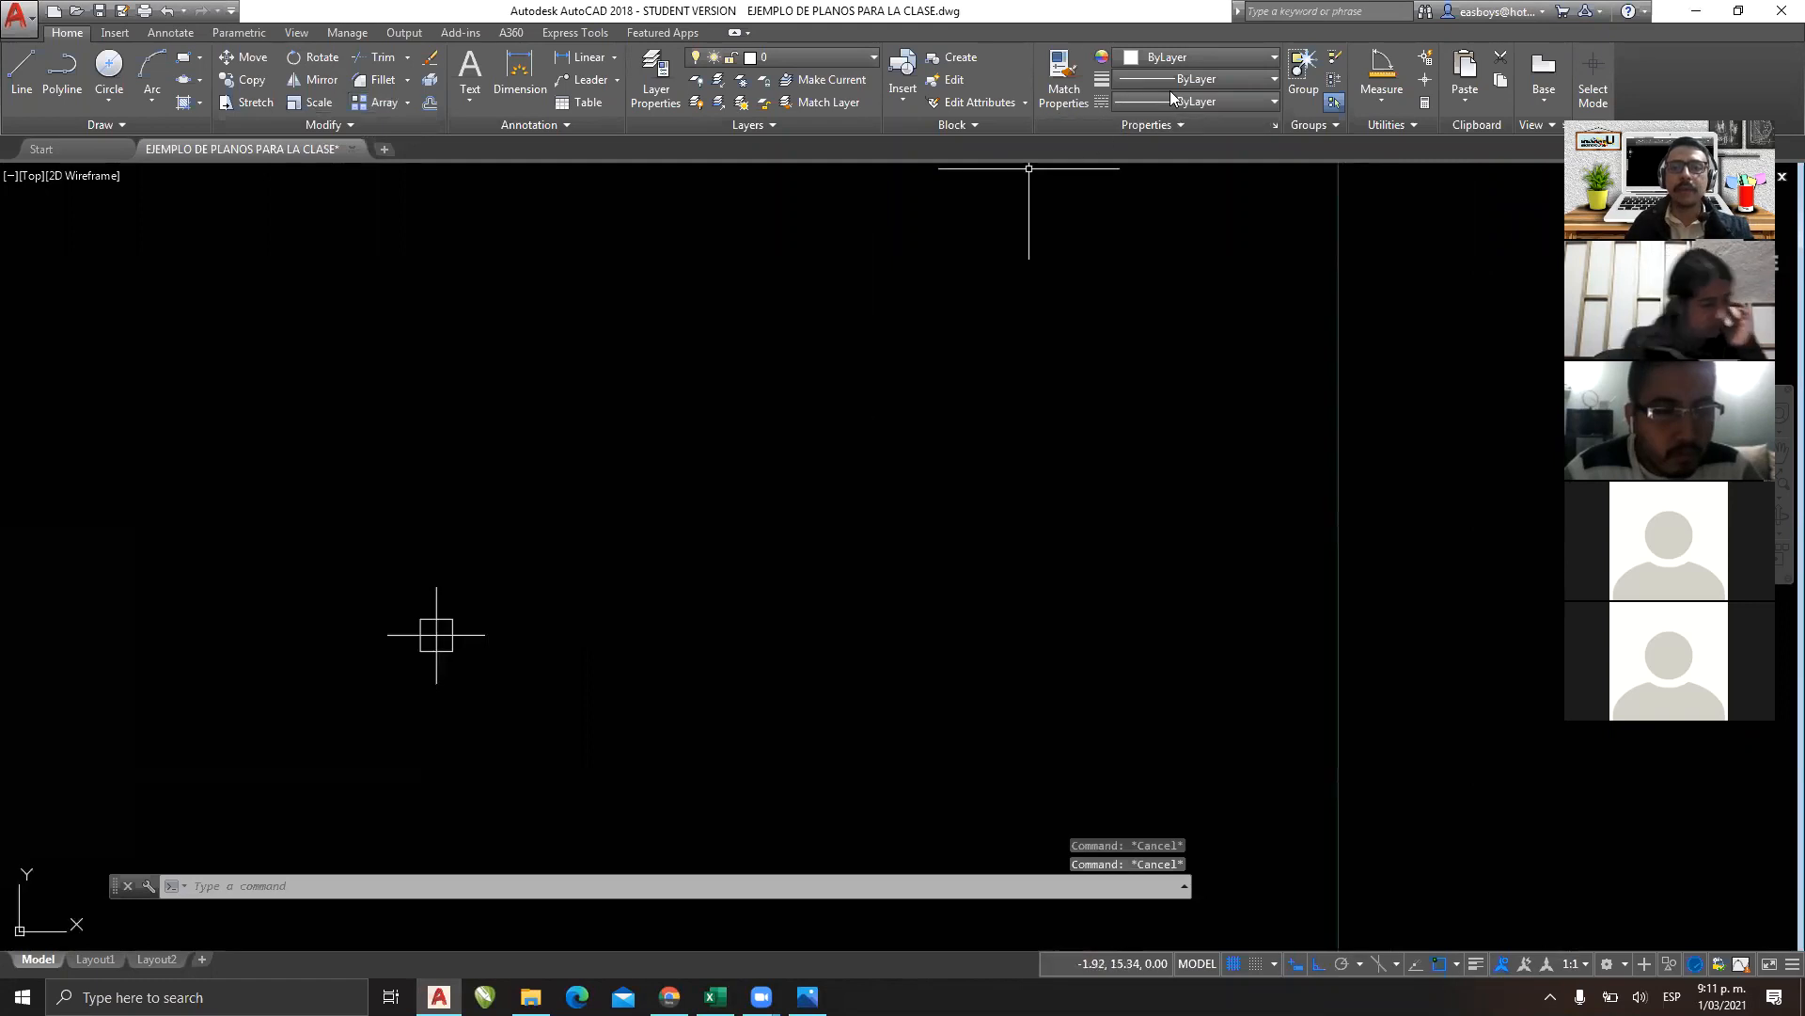
click(1107, 109)
drag(474, 275, 457, 700)
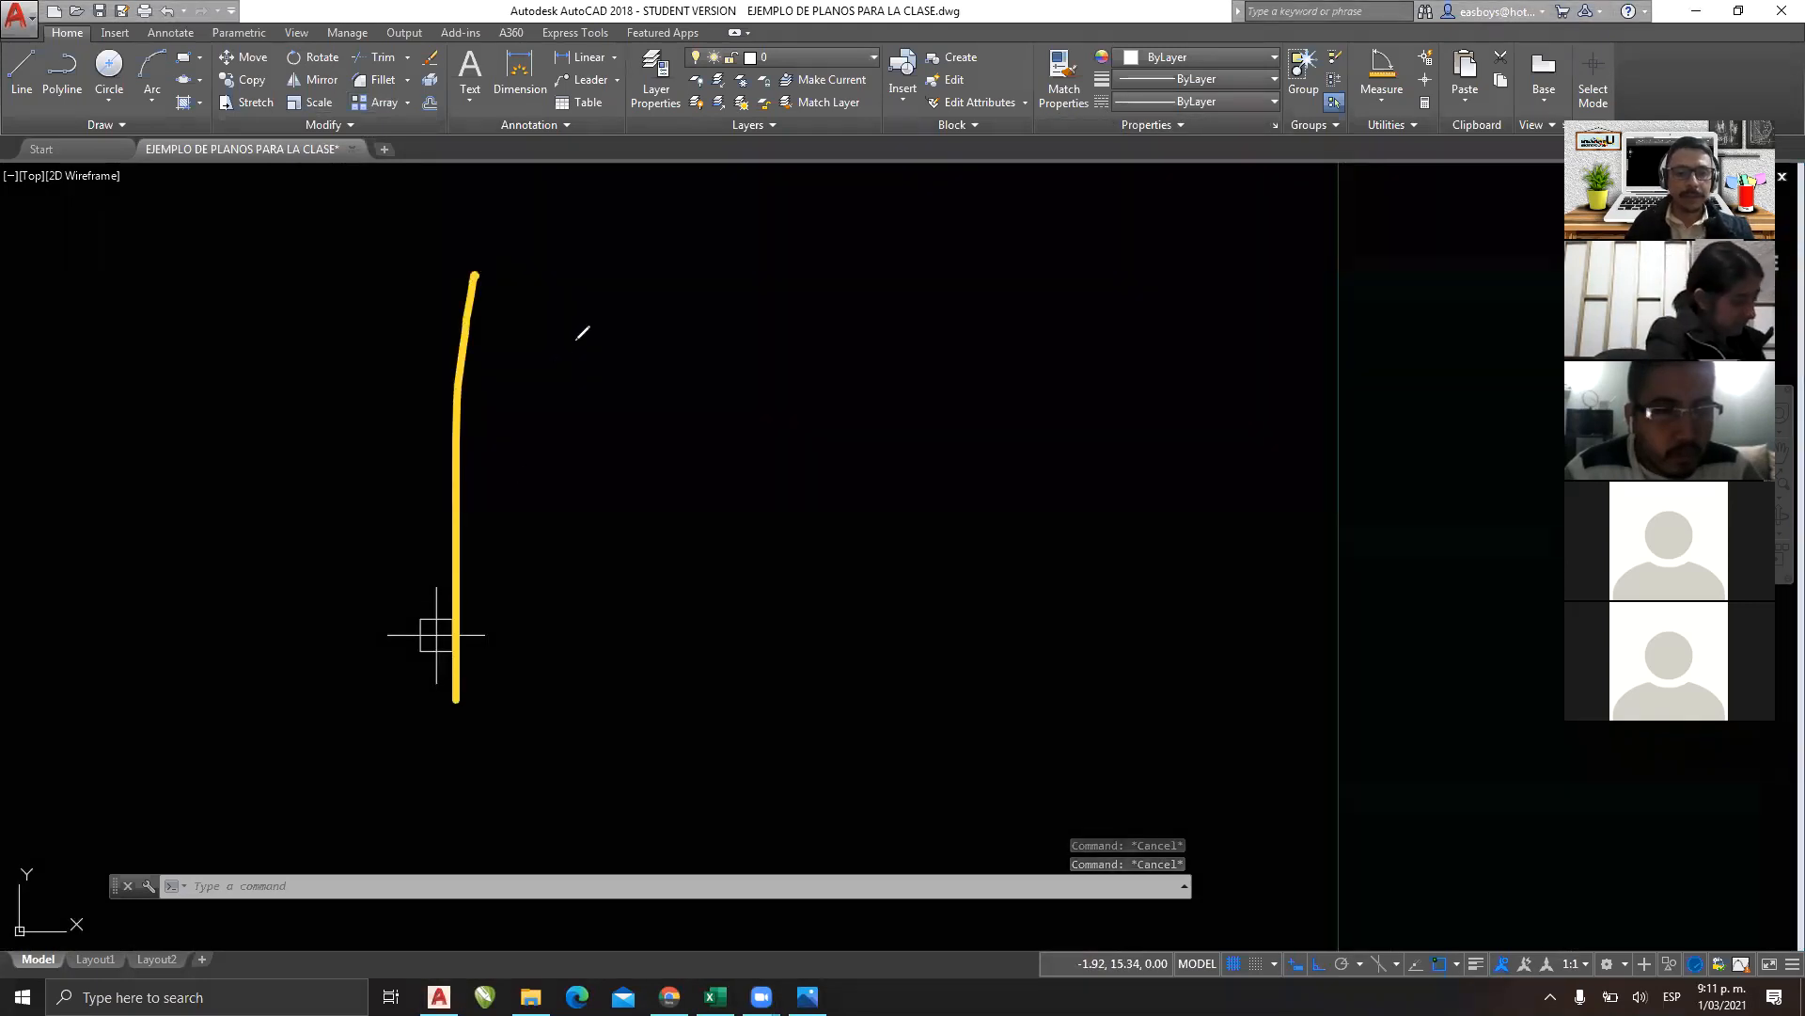
drag(574, 341, 586, 719)
drag(748, 323, 793, 665)
drag(919, 253, 1000, 726)
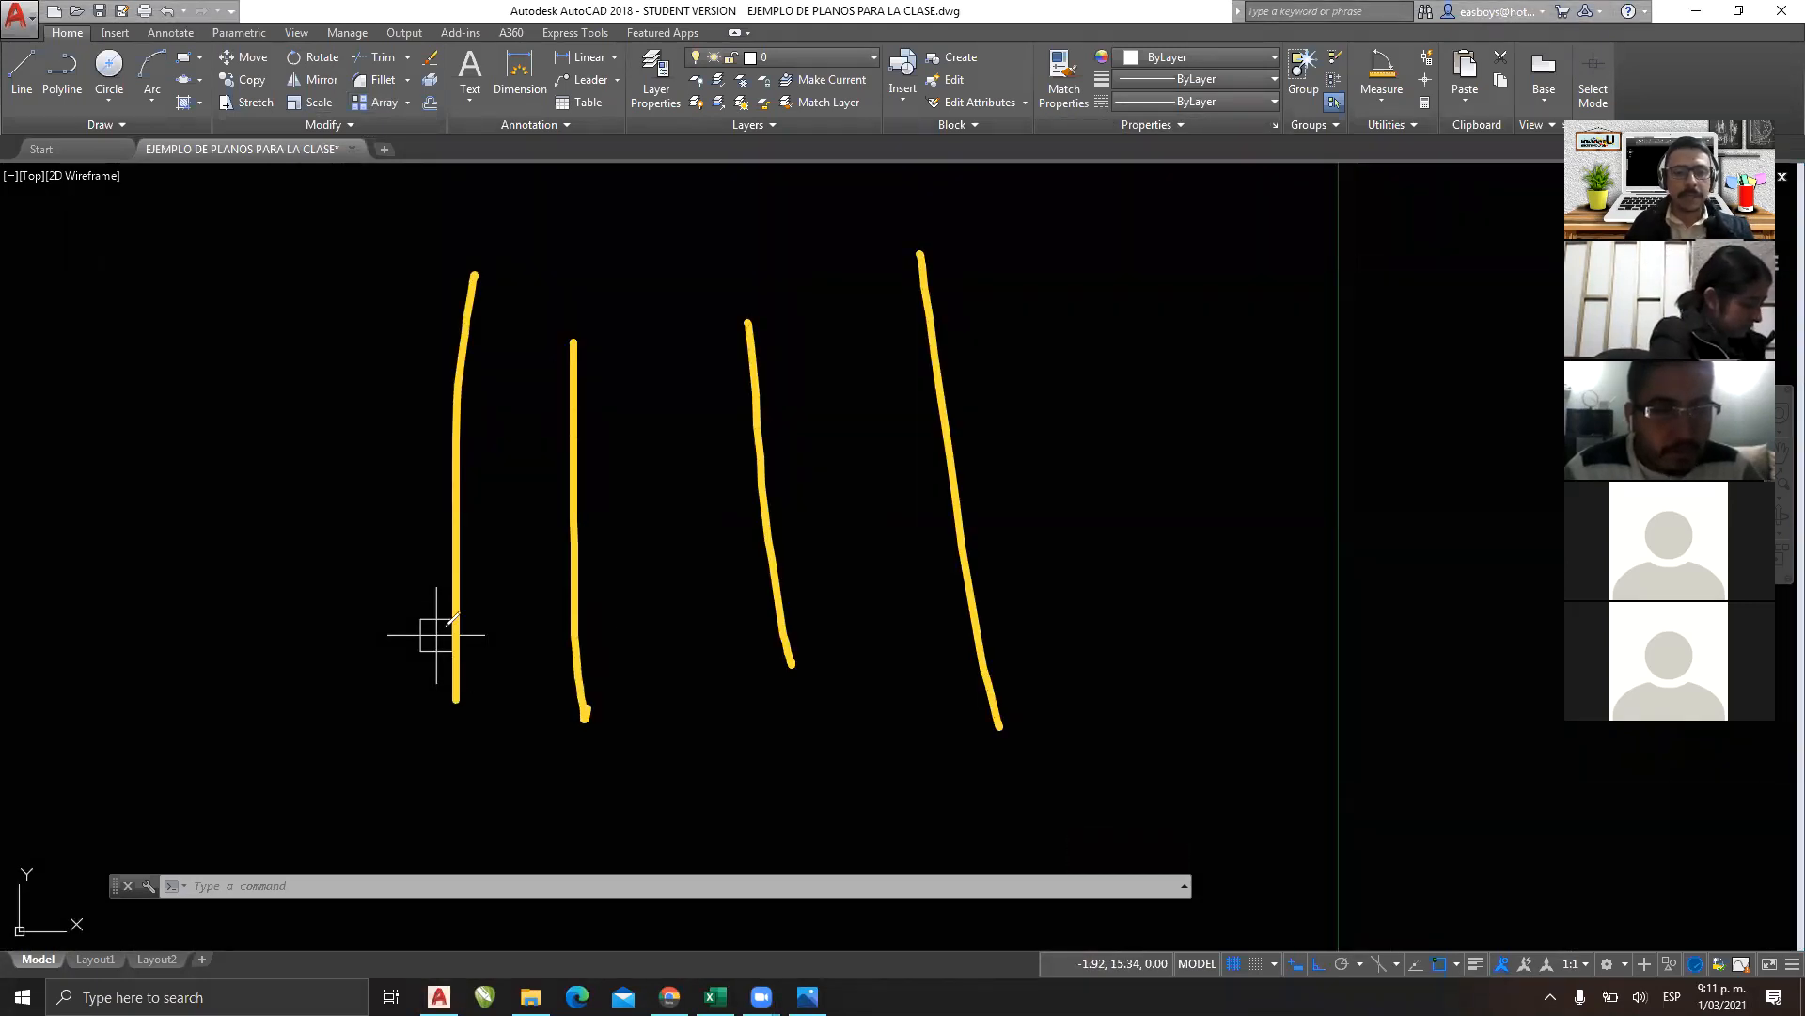
drag(428, 628, 1039, 587)
drag(432, 487, 997, 406)
drag(503, 281, 942, 277)
Circle the grid's intersections in yellow as column positions and clear the annotations.
mouse_move(564, 607)
mouse_down()
mouse_move(536, 649)
mouse_move(594, 592)
mouse_up()
drag(781, 589, 824, 567)
mouse_move(999, 575)
mouse_down()
mouse_move(973, 626)
mouse_move(968, 550)
mouse_up()
drag(945, 381, 940, 388)
mouse_move(739, 440)
mouse_down()
mouse_move(743, 417)
mouse_move(743, 442)
mouse_up()
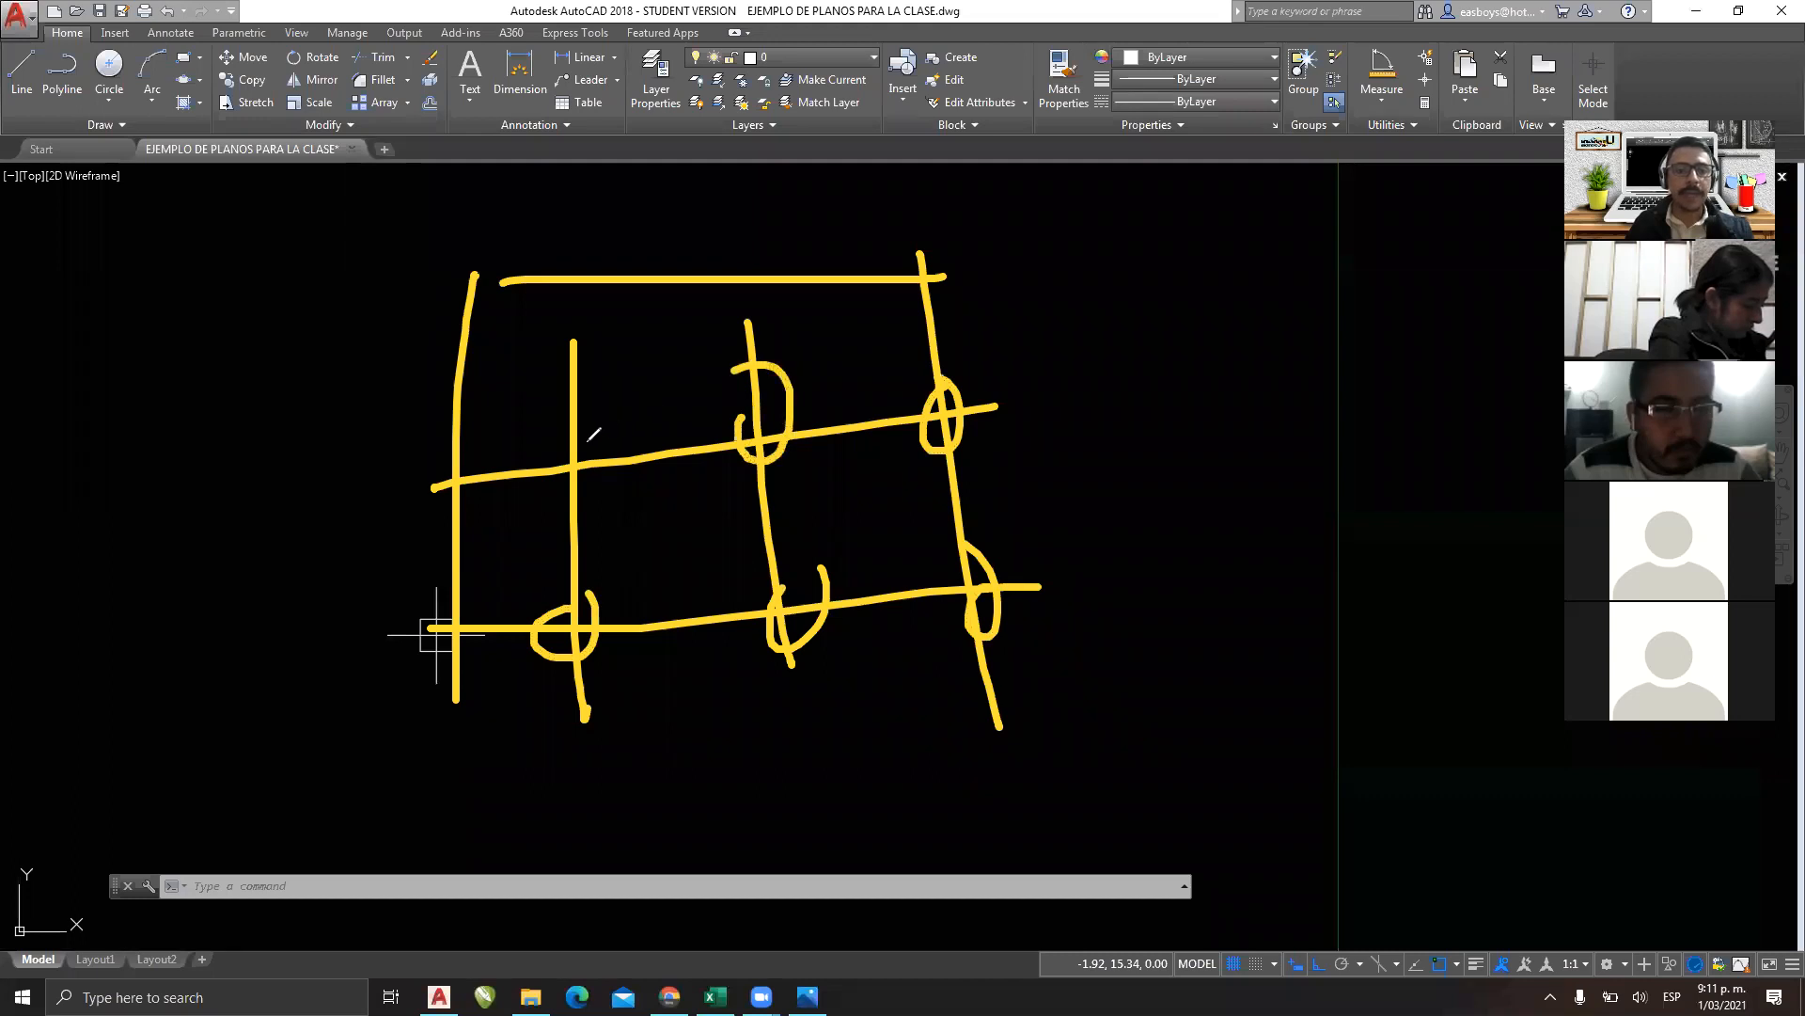
drag(561, 400, 587, 485)
drag(463, 435, 451, 475)
mouse_move(460, 229)
mouse_down()
mouse_move(487, 297)
mouse_move(508, 303)
mouse_up()
drag(578, 251, 613, 252)
drag(735, 249, 748, 262)
drag(947, 249, 925, 254)
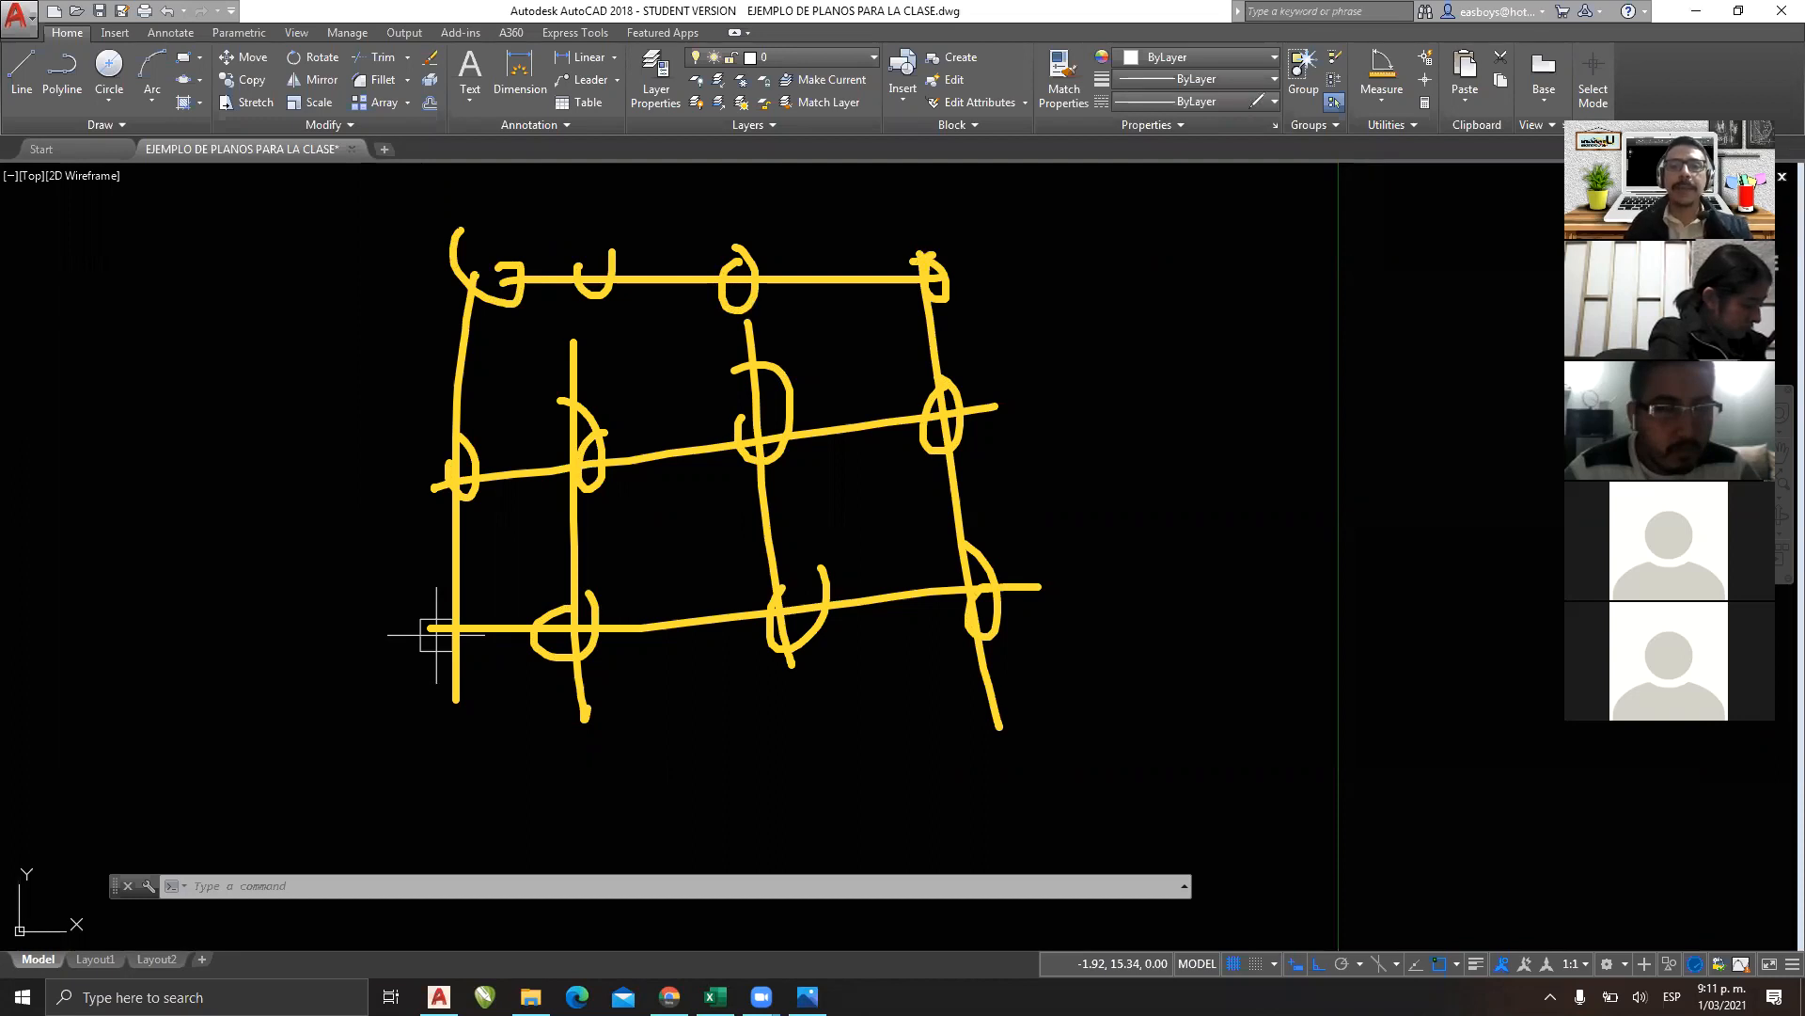
click(1249, 106)
Mark in yellow four vertical strokes below the crossed square for columns and four horizontal strokes beside it for rows.
drag(429, 723, 434, 818)
drag(589, 693, 589, 799)
drag(745, 692, 776, 790)
drag(902, 696, 927, 777)
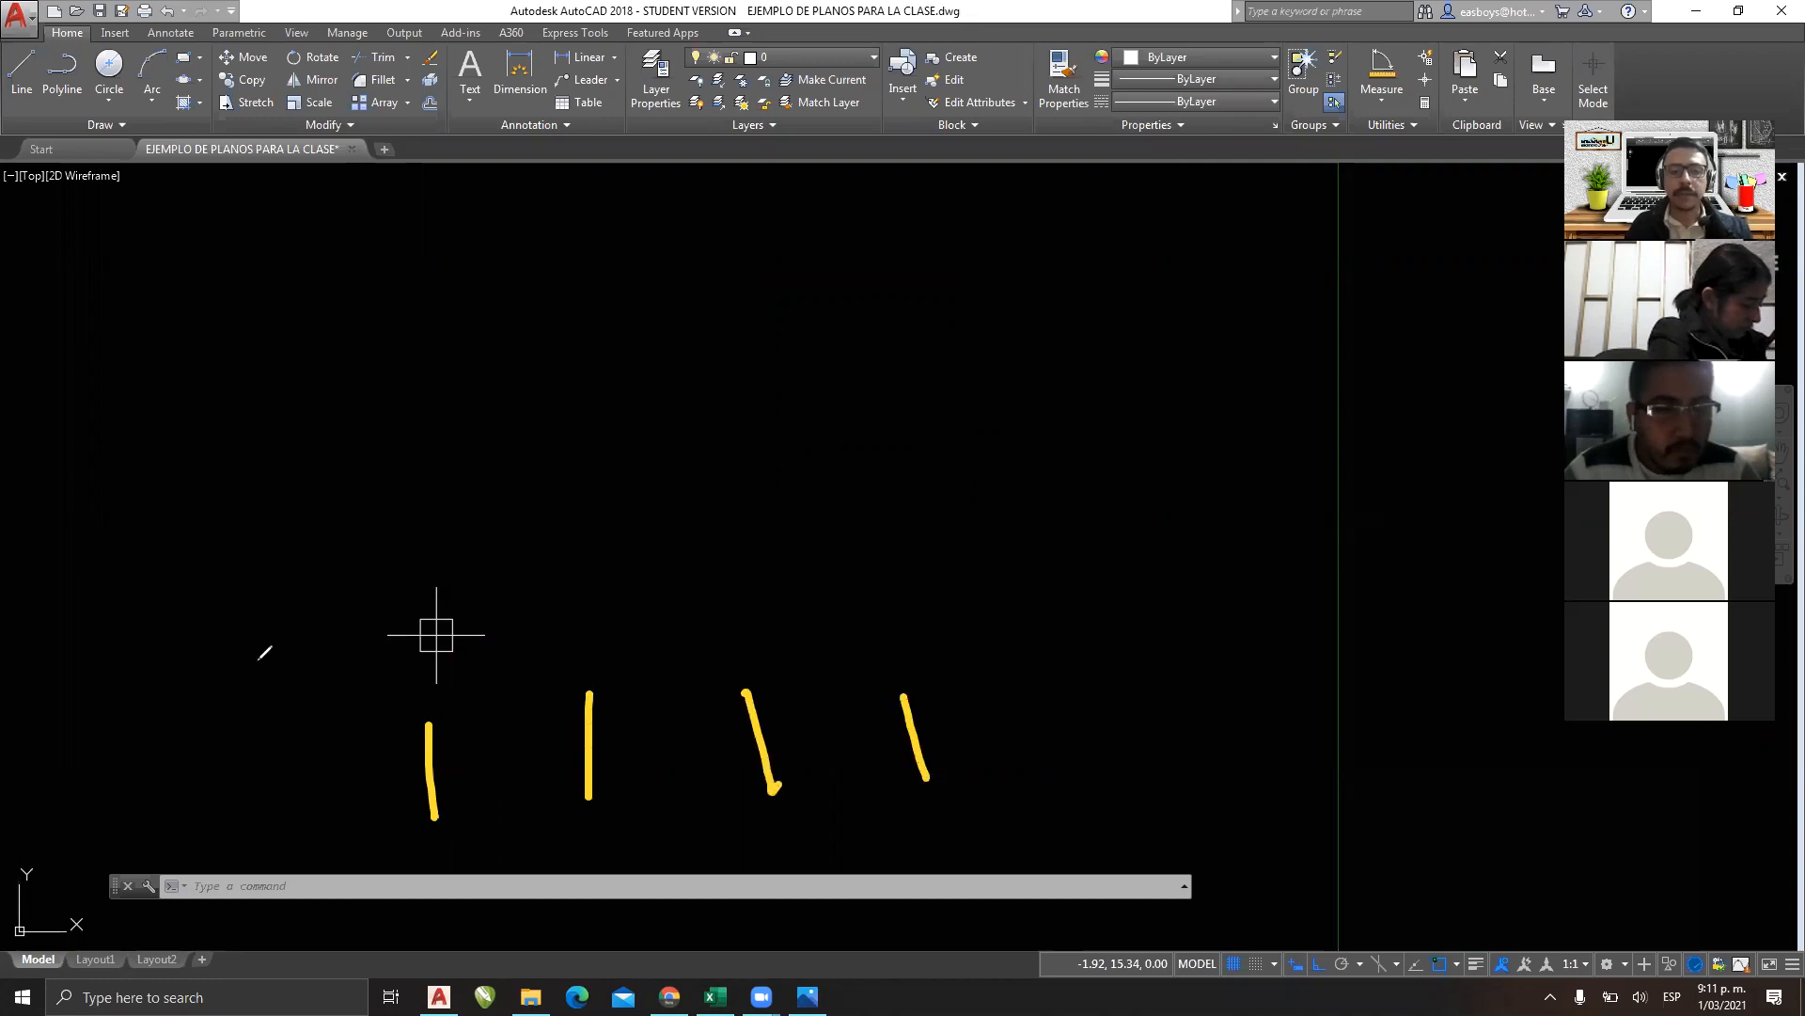
drag(254, 643, 384, 638)
drag(273, 461, 382, 447)
click(306, 266)
drag(305, 266, 409, 250)
drag(308, 103, 438, 99)
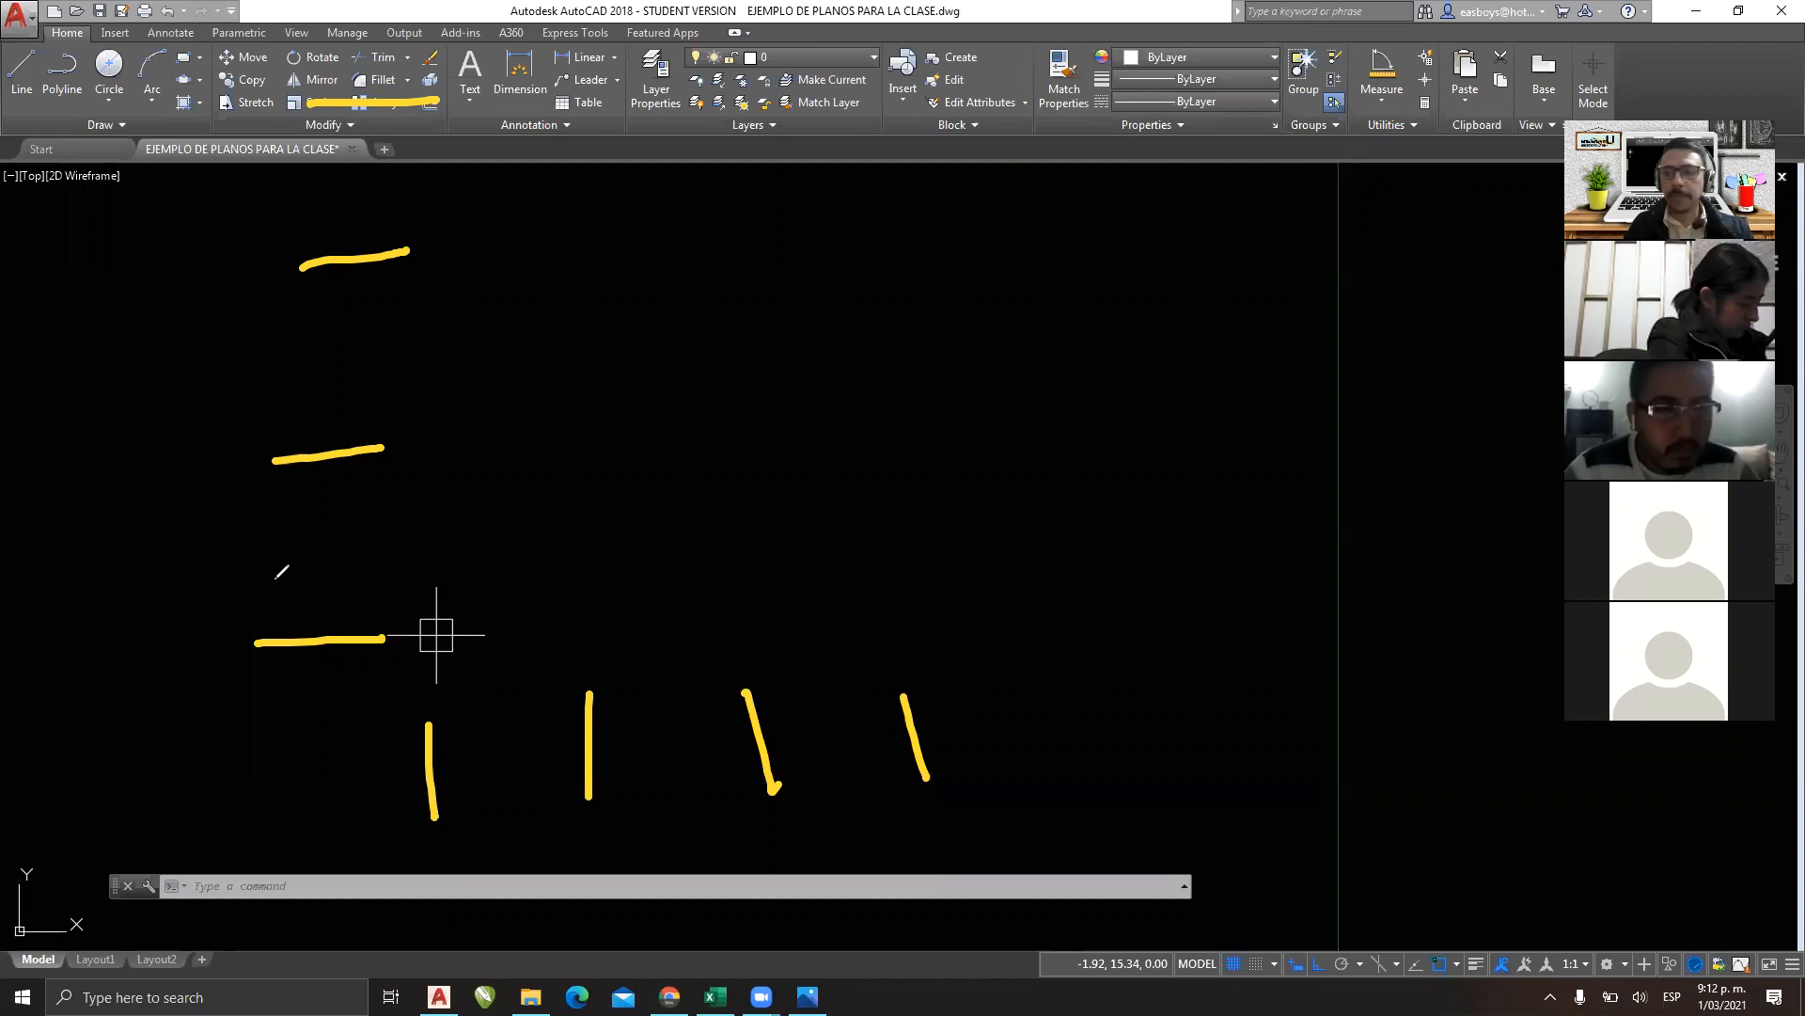
Sketch a pink vertical dimension line beside the row marks with the unequal spacings 5, 3 and 2.5.
mouse_move(151, 465)
mouse_down()
mouse_move(190, 465)
mouse_move(173, 651)
mouse_up()
mouse_move(74, 516)
mouse_down()
mouse_move(55, 562)
mouse_move(65, 610)
mouse_up()
mouse_move(118, 280)
mouse_down()
mouse_move(183, 275)
mouse_move(172, 465)
mouse_up()
mouse_move(58, 355)
mouse_down()
mouse_move(114, 384)
mouse_move(75, 408)
mouse_up()
mouse_move(106, 80)
mouse_down()
mouse_move(154, 81)
mouse_move(151, 273)
mouse_up()
mouse_move(35, 178)
mouse_down()
mouse_move(52, 246)
mouse_move(79, 244)
mouse_up()
click(94, 226)
mouse_move(111, 131)
mouse_down()
mouse_move(109, 201)
mouse_move(144, 119)
mouse_up()
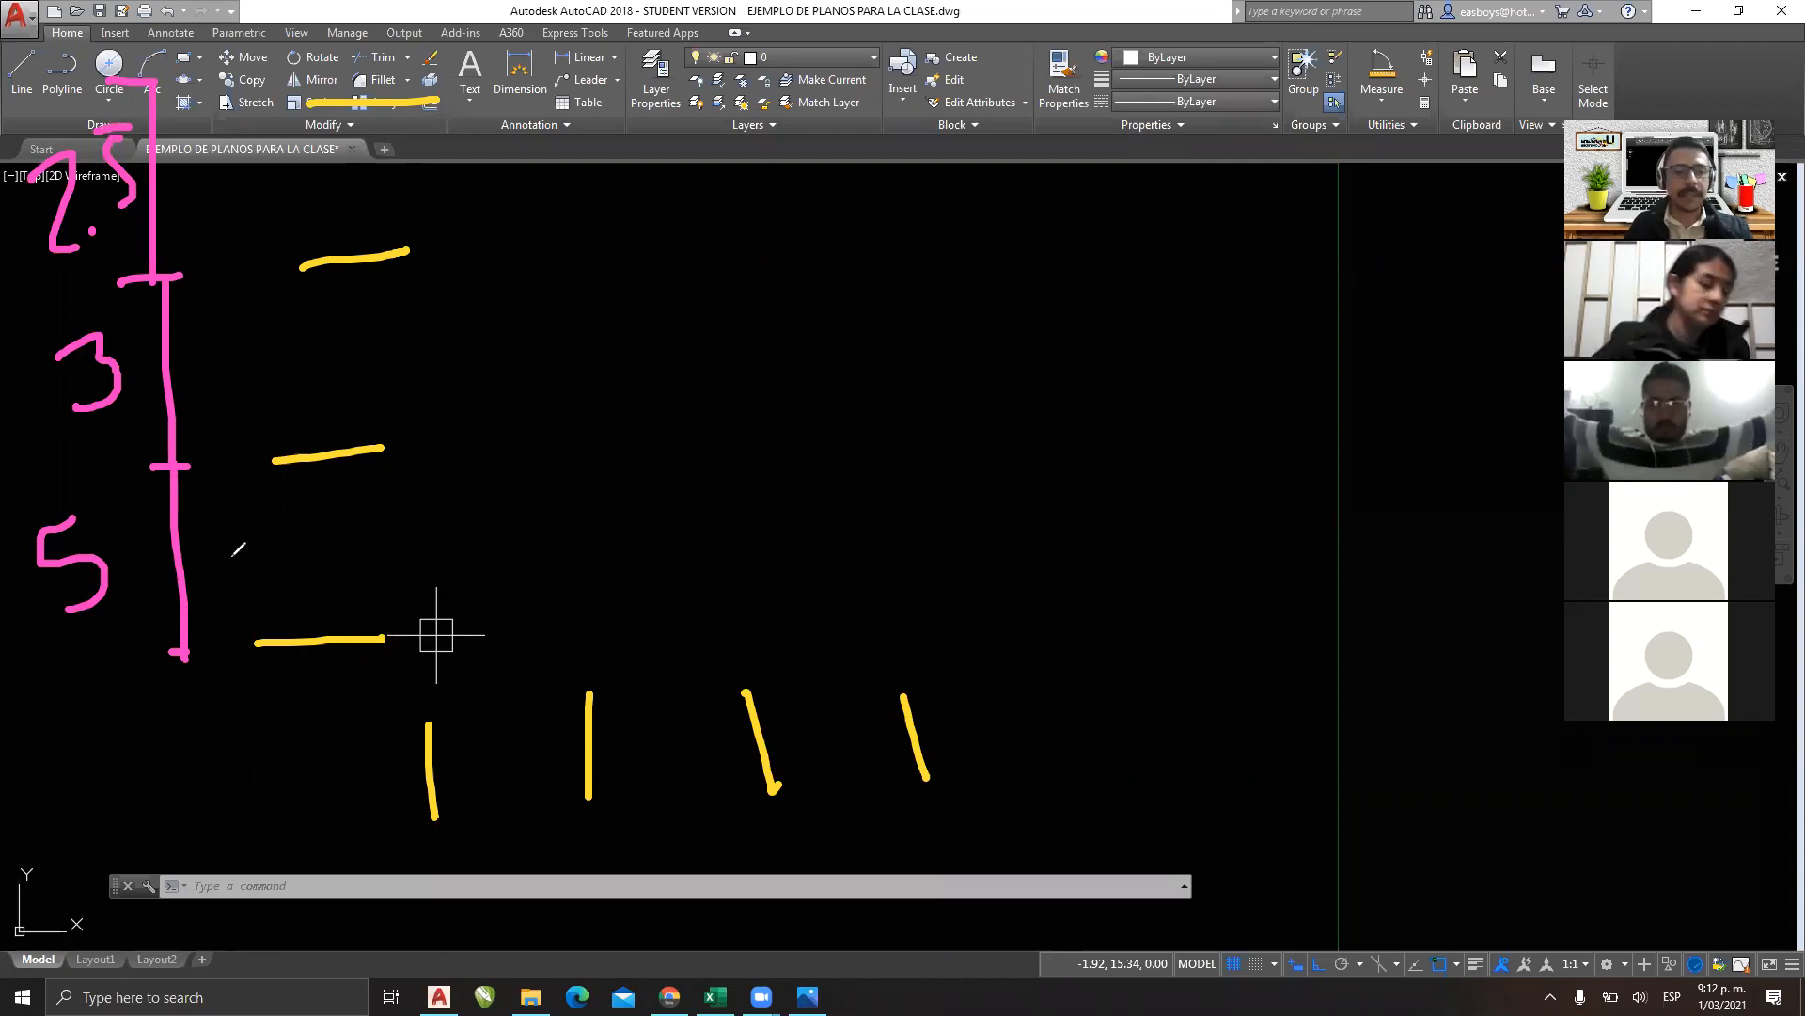
Write an equal spacing of 3 beside each of the three row intervals in pink and clear all annotations.
mouse_move(208, 520)
mouse_down()
mouse_move(246, 564)
mouse_move(222, 585)
mouse_up()
mouse_move(201, 357)
mouse_down()
mouse_move(240, 346)
mouse_move(215, 407)
mouse_up()
mouse_move(193, 118)
mouse_down()
mouse_move(235, 141)
mouse_move(225, 200)
mouse_up()
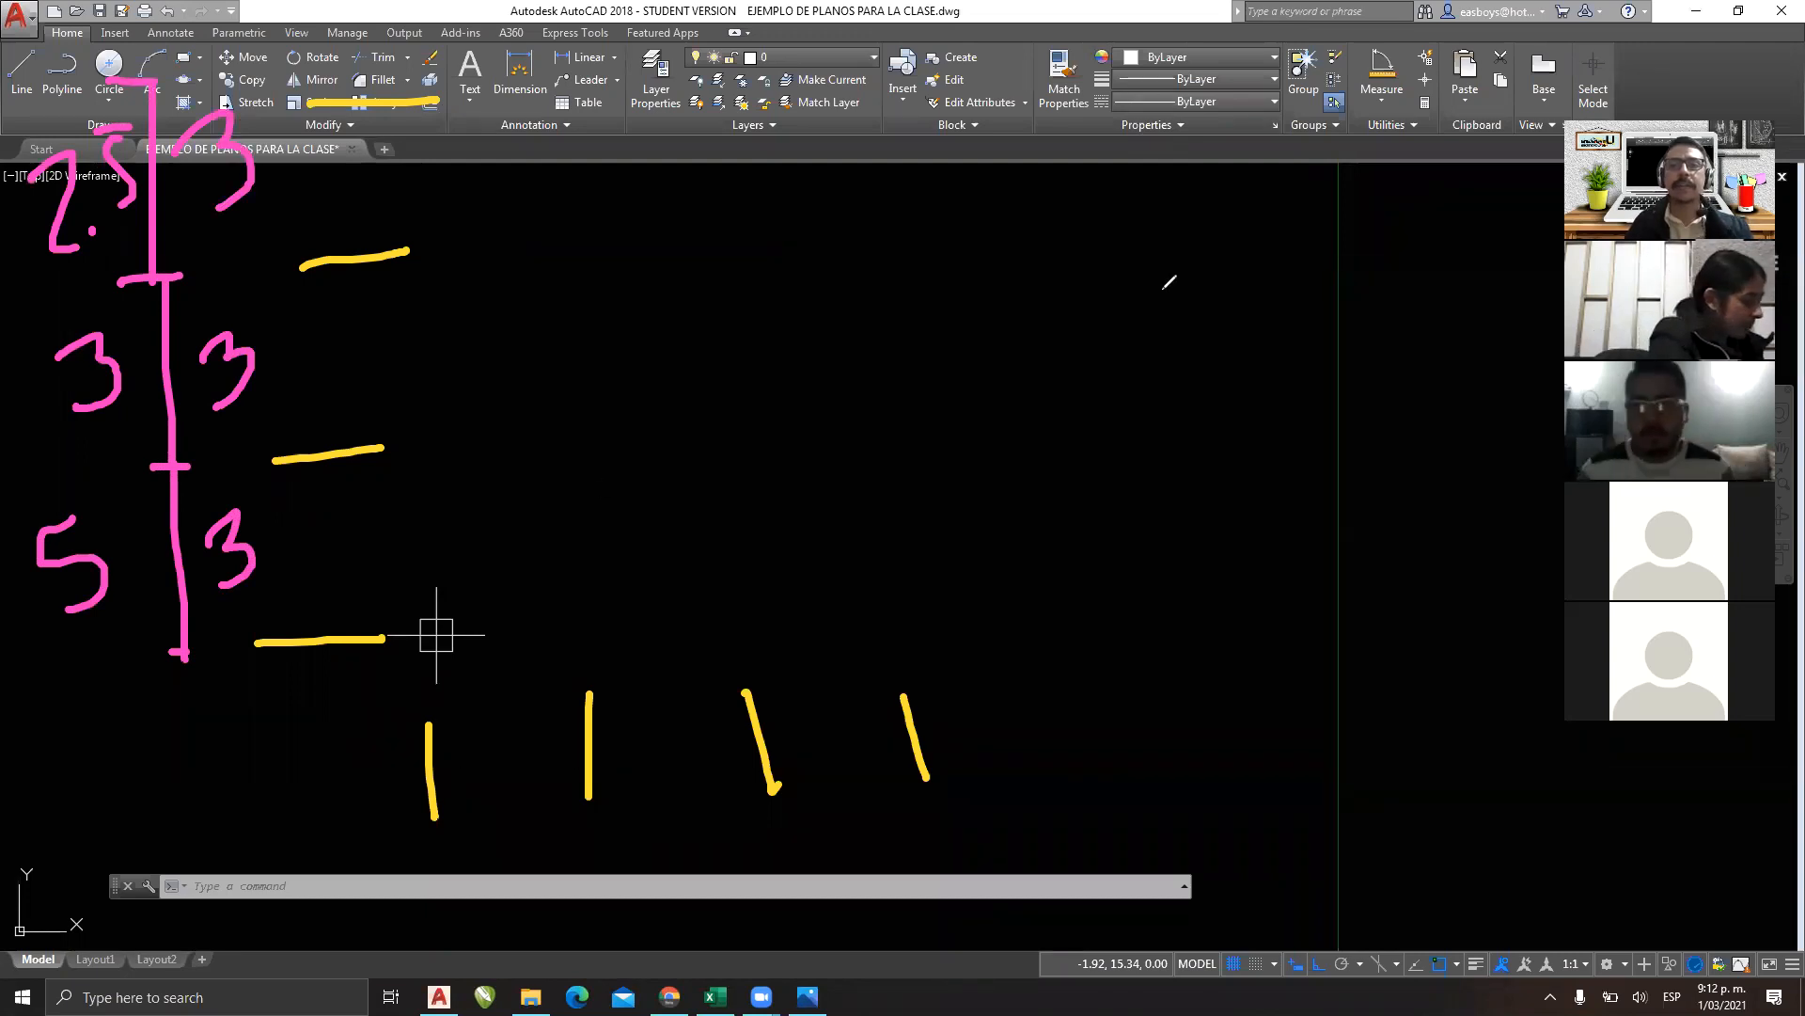
click(1164, 288)
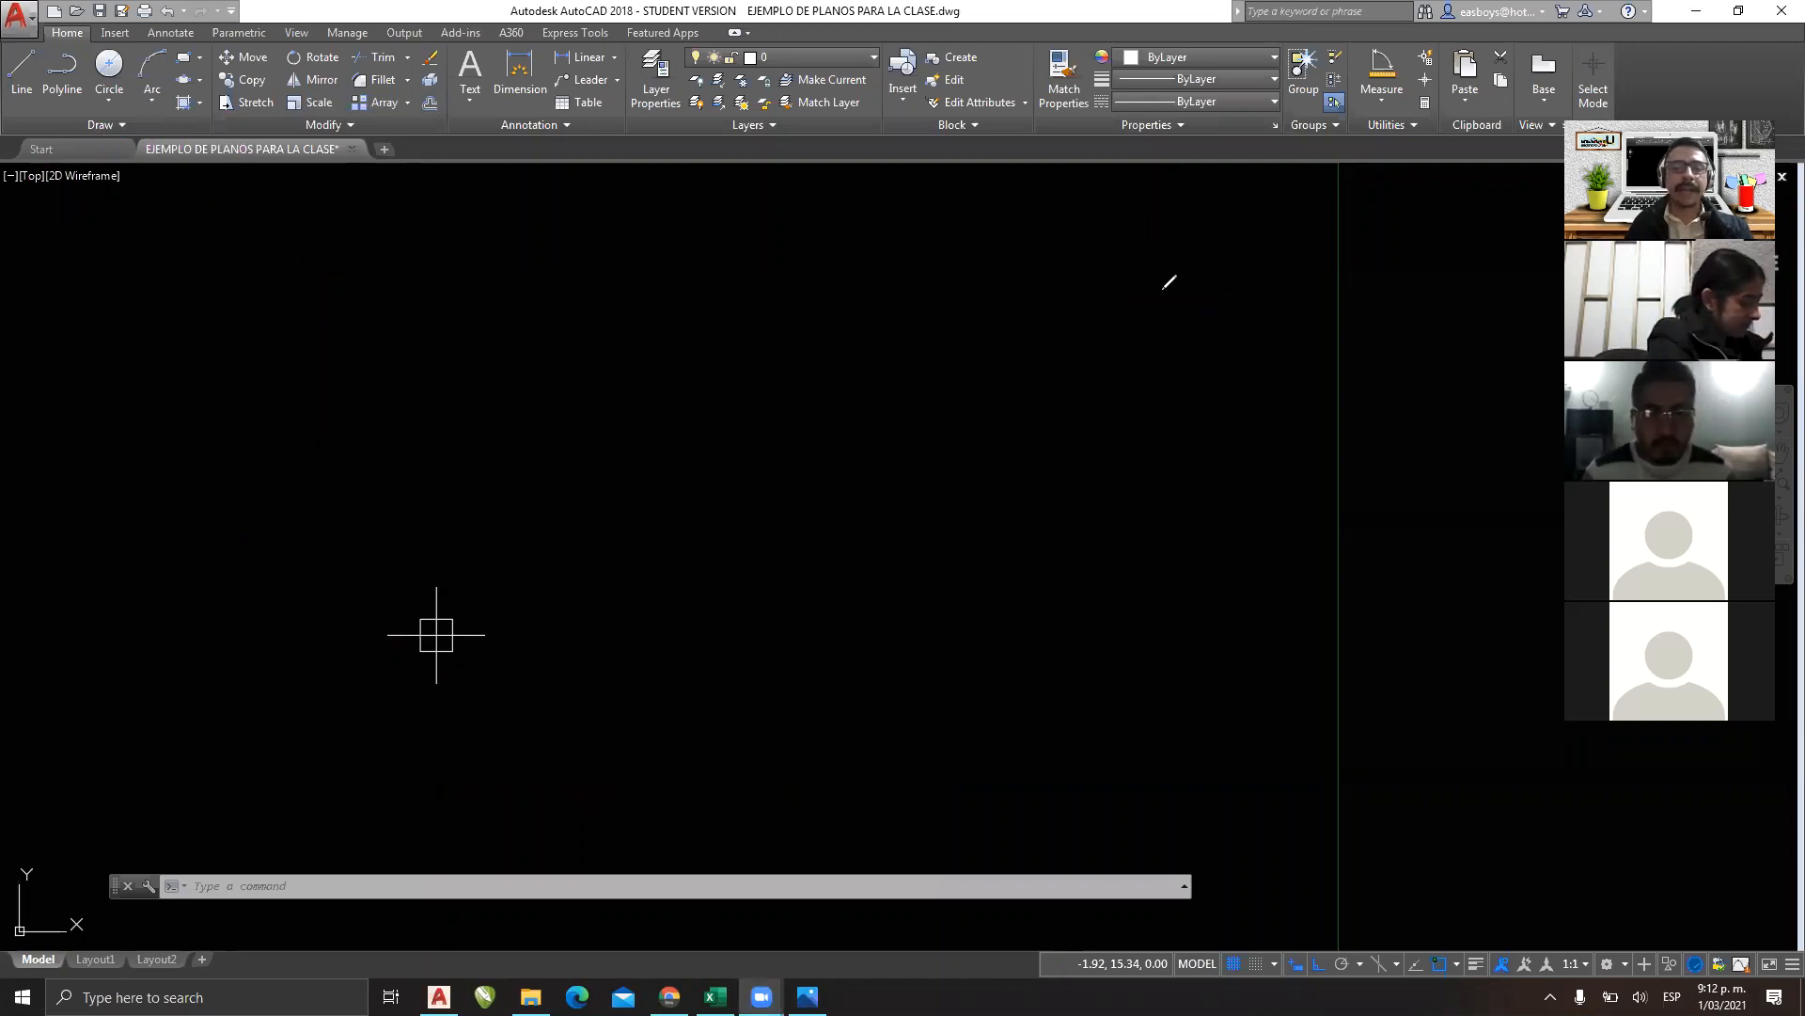
Apply a Rectangular Array to the square and its two crossing lines, with 4 columns and 3 rows spaced 0.9.
click(410, 96)
click(370, 127)
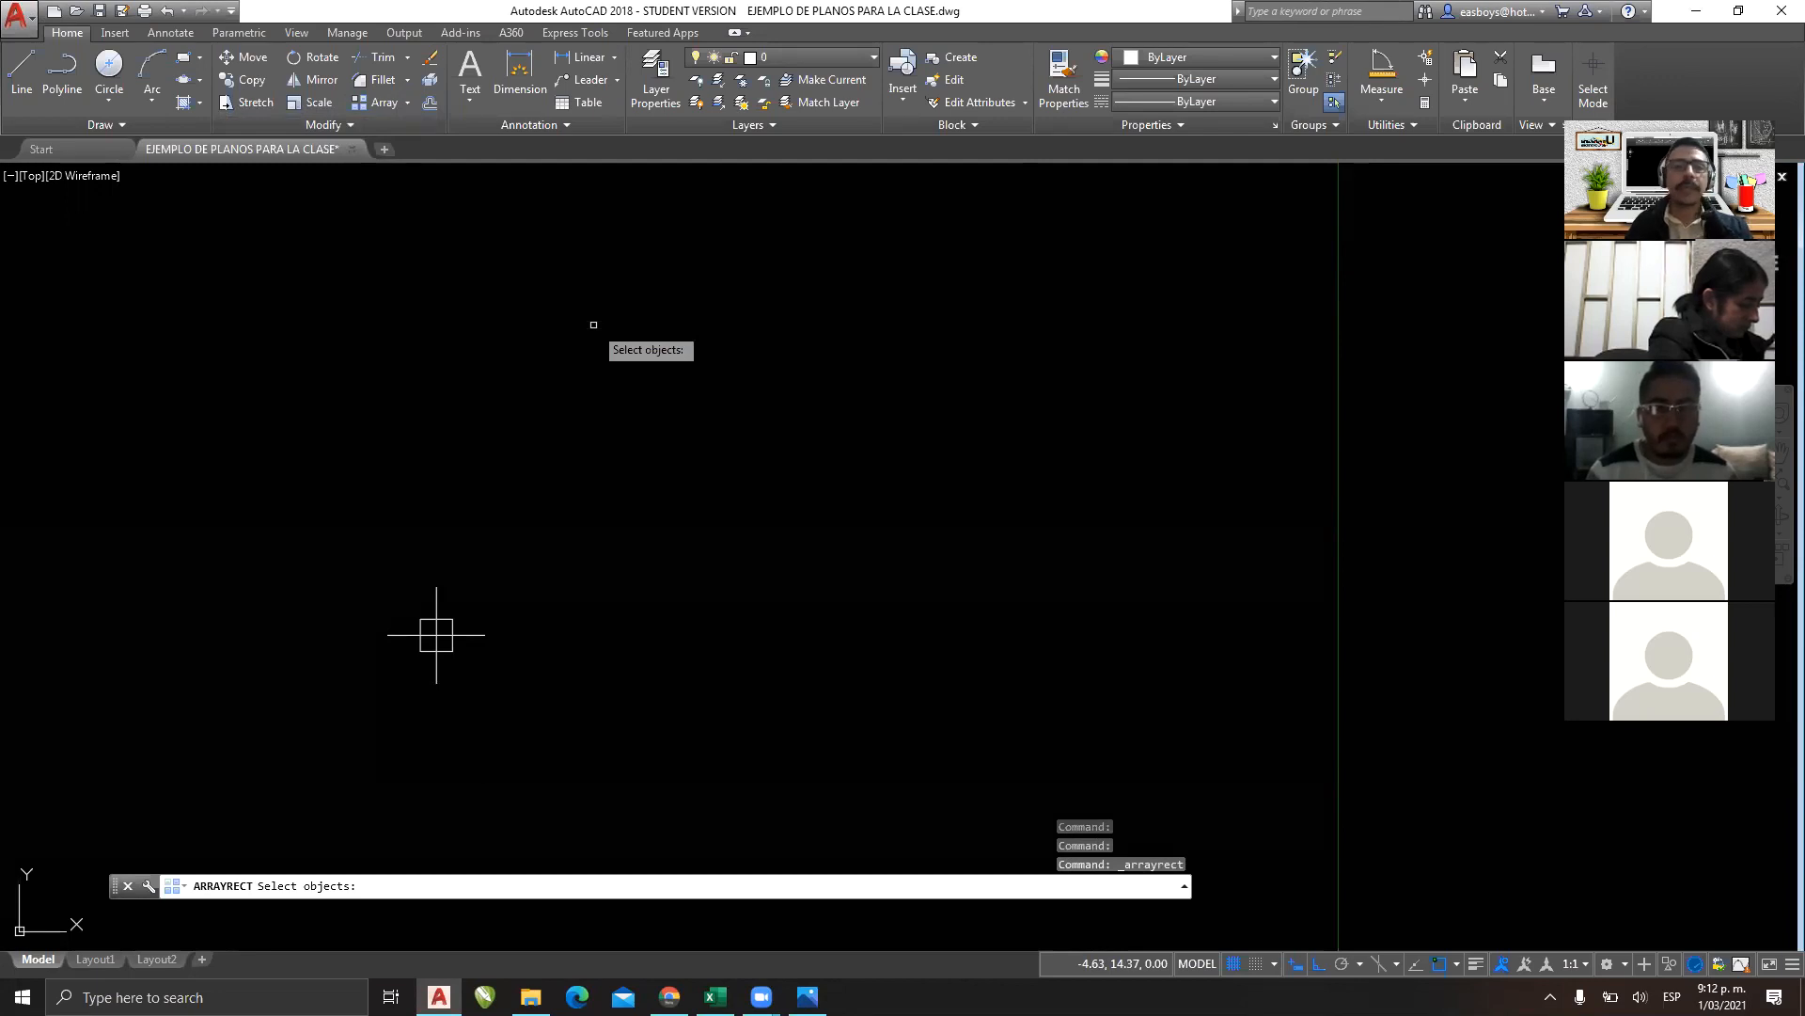
click(537, 508)
click(279, 792)
key(Return)
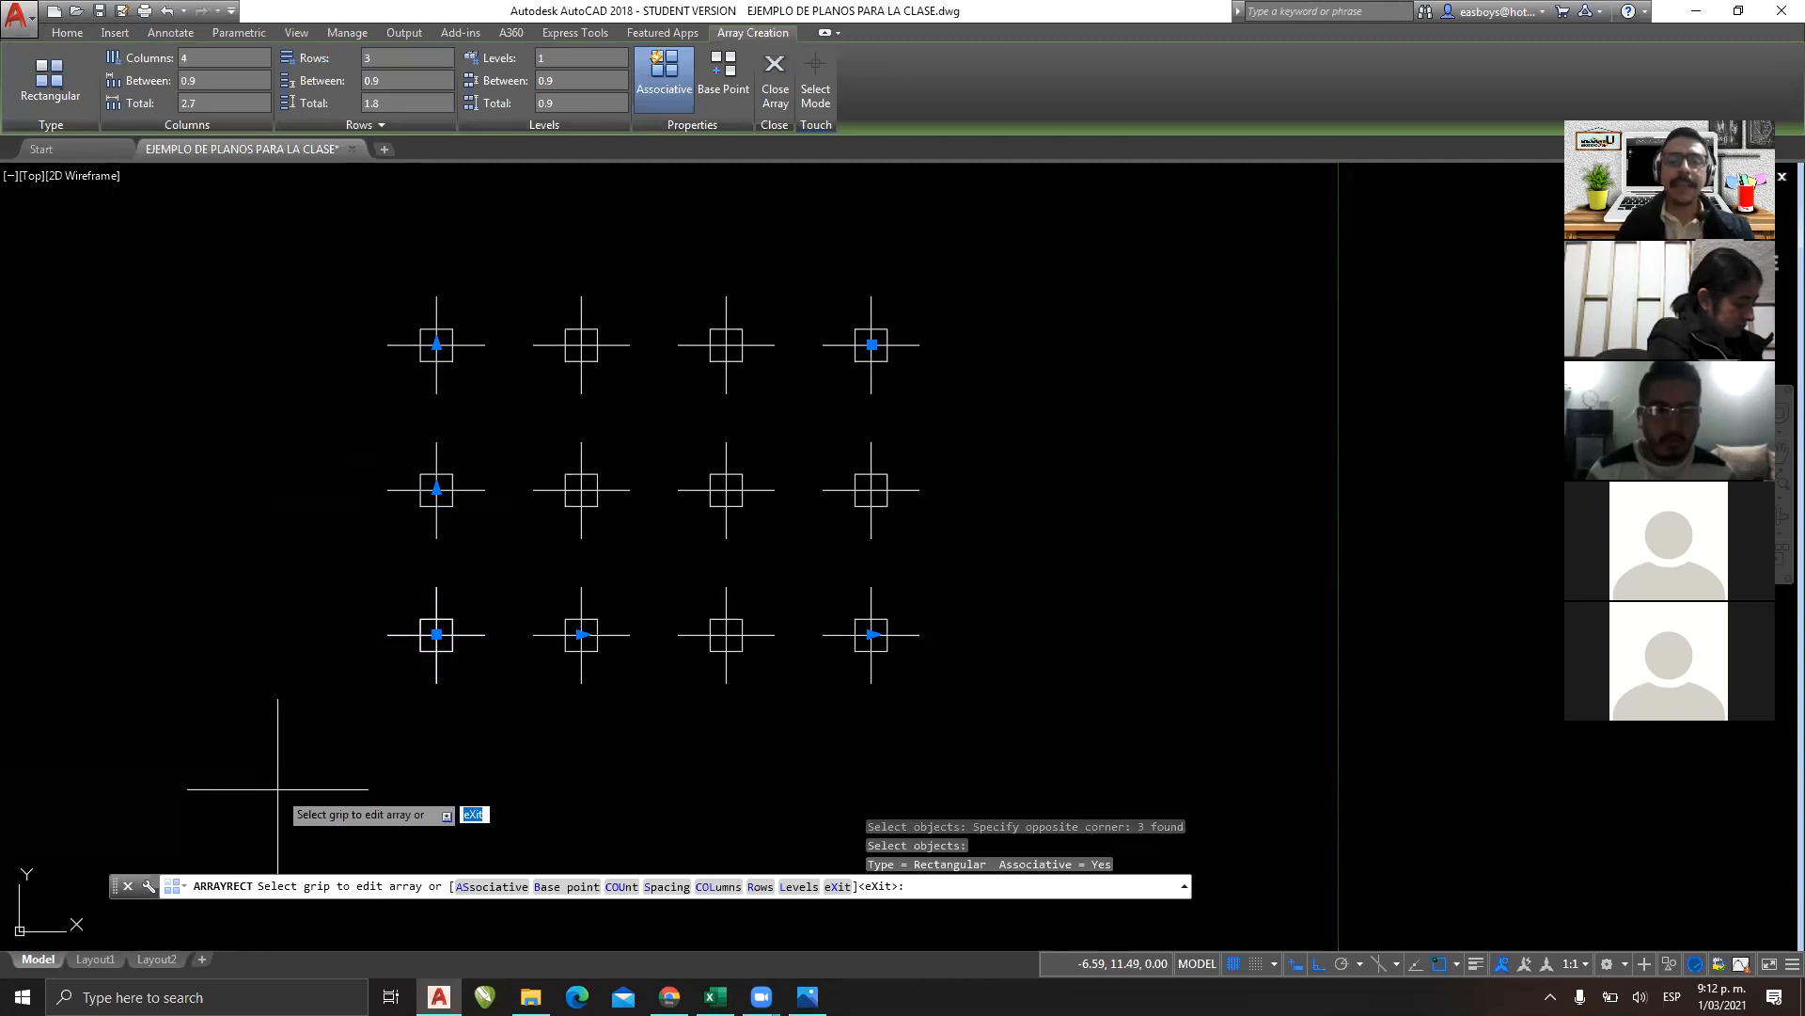
Outline the array settings in pink, mark off the columns and rows groups, and clear the annotations.
mouse_move(398, 176)
mouse_down()
mouse_move(783, 19)
mouse_move(4, 91)
mouse_up()
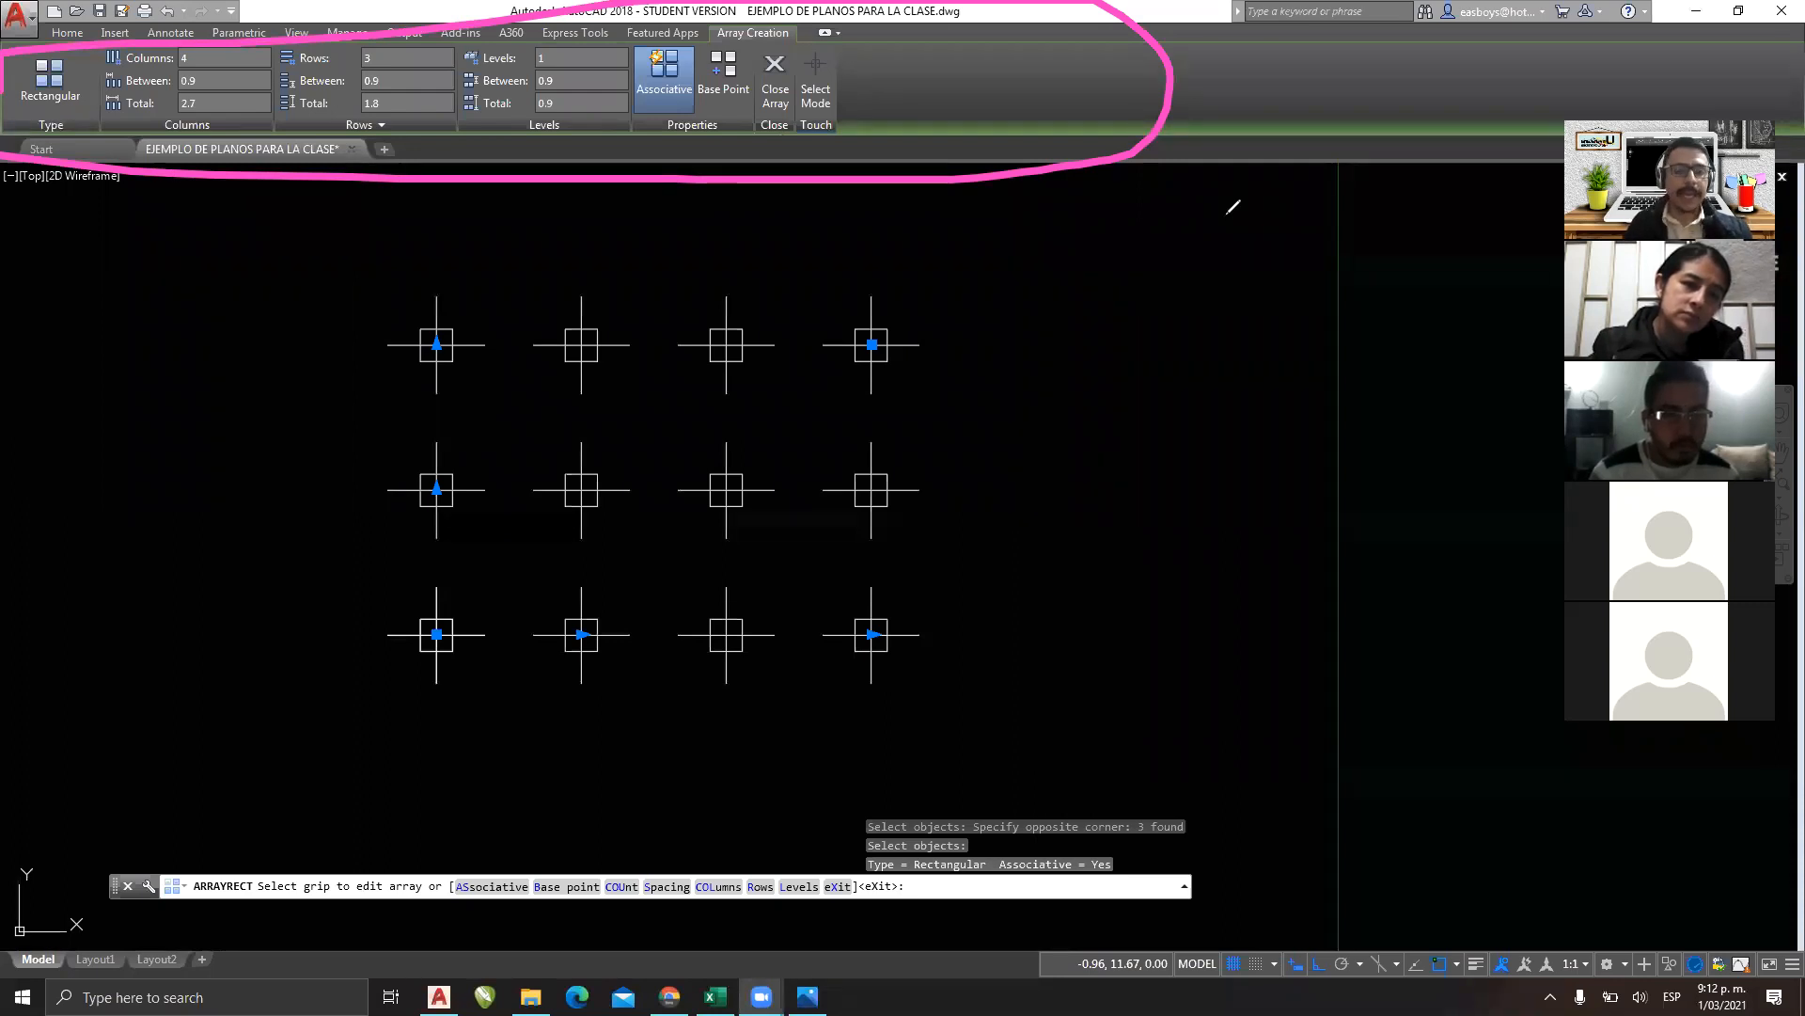
key(ctrl+z)
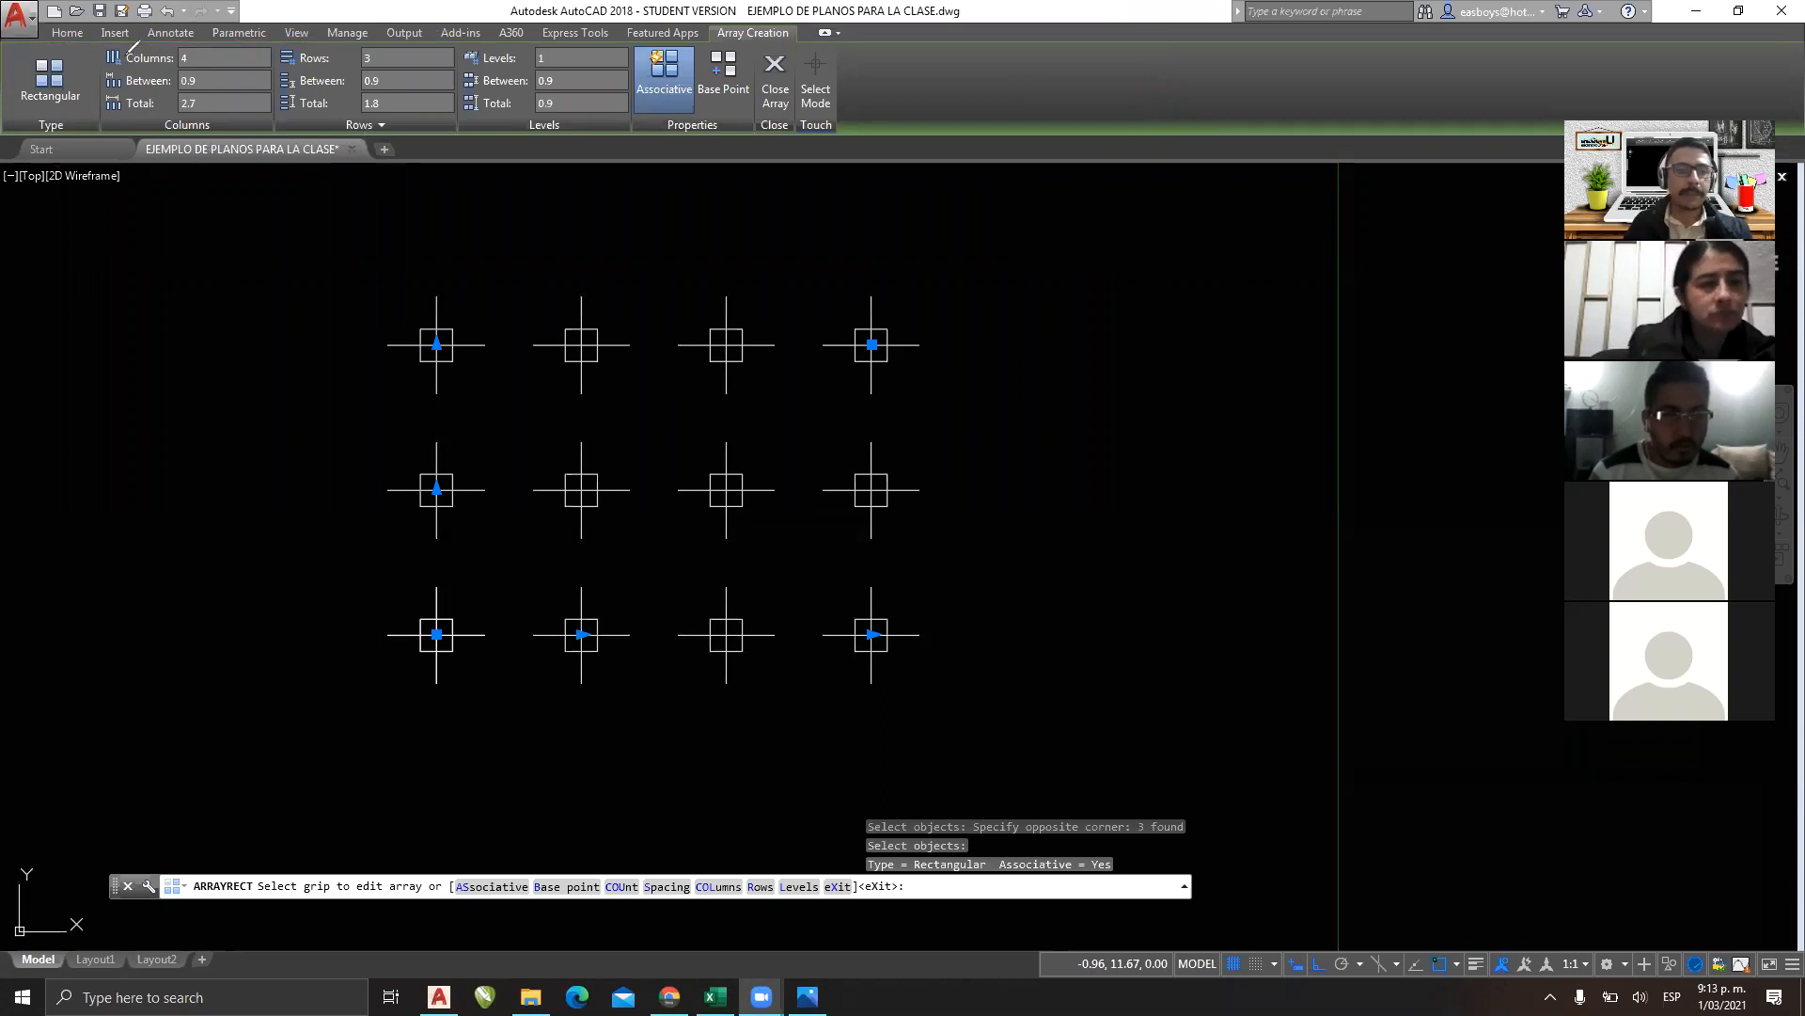
mouse_move(92, 33)
mouse_down()
mouse_move(87, 133)
mouse_move(235, 143)
mouse_move(282, 49)
mouse_move(84, 40)
mouse_up()
mouse_move(279, 31)
mouse_down()
mouse_move(440, 29)
mouse_move(465, 146)
mouse_move(287, 134)
mouse_up()
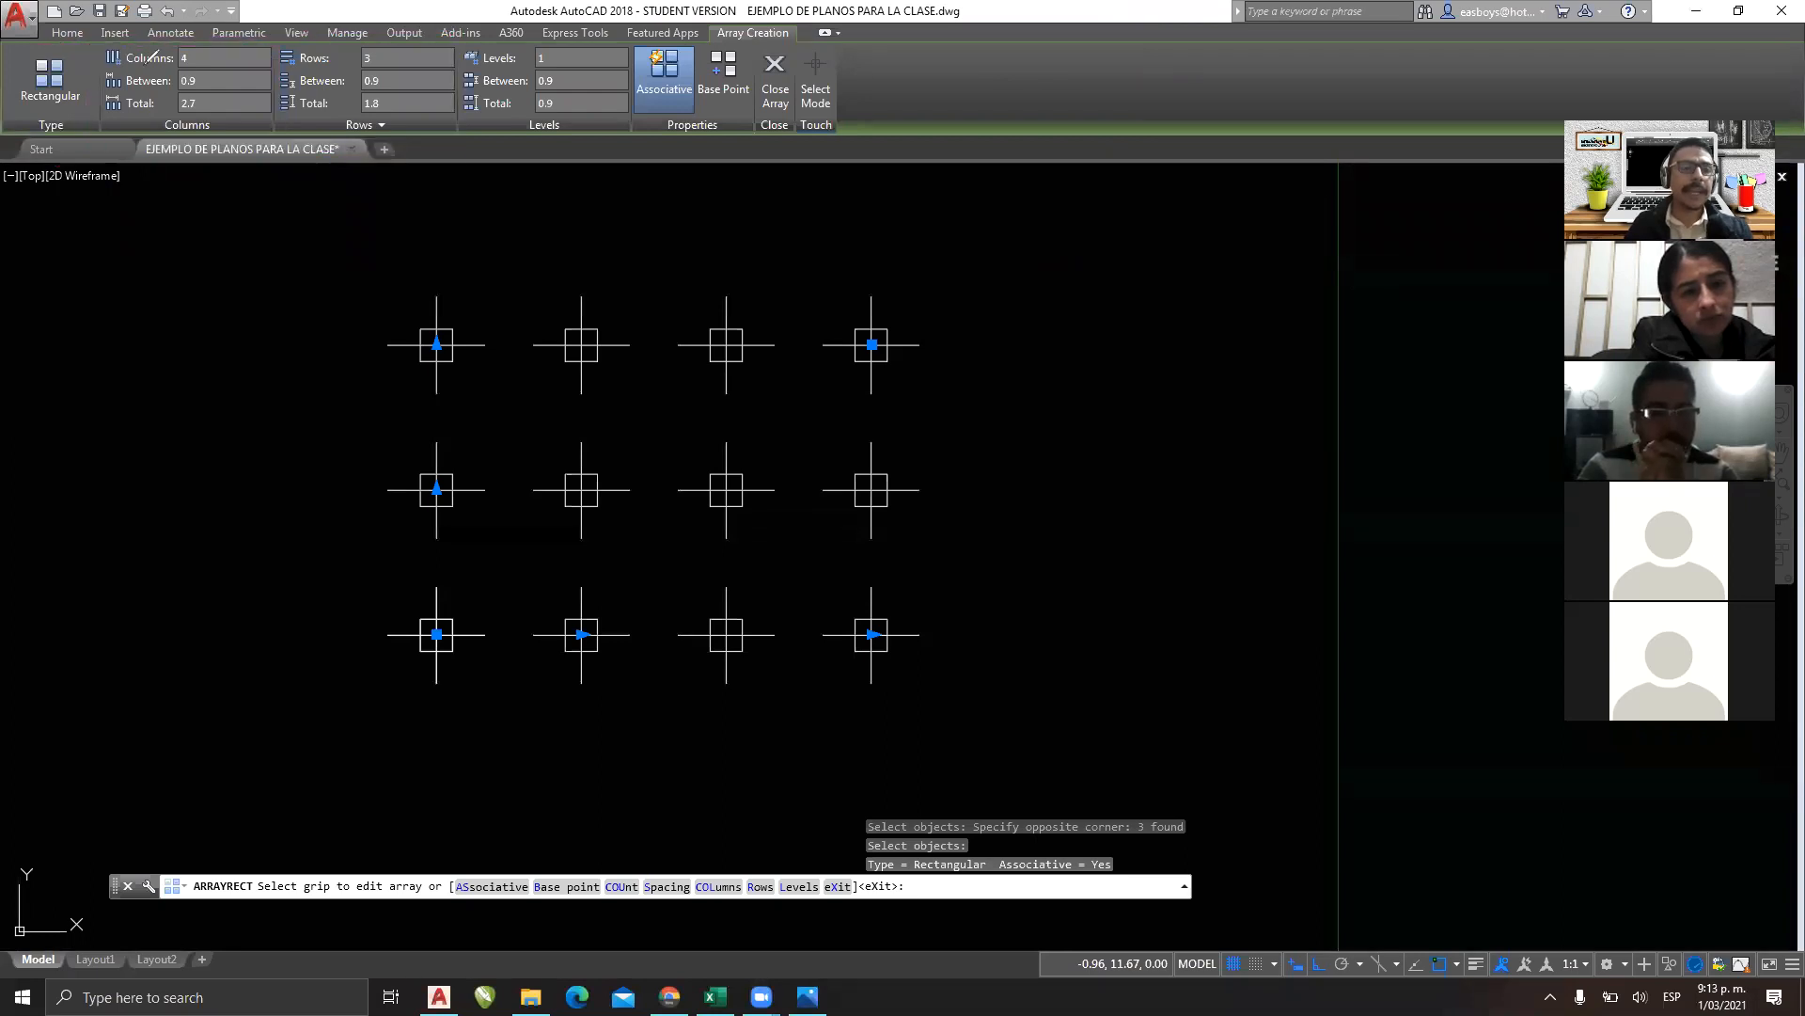
Mark the array's column count setting and draw a yellow stroke below each of the four columns.
drag(70, 57, 101, 57)
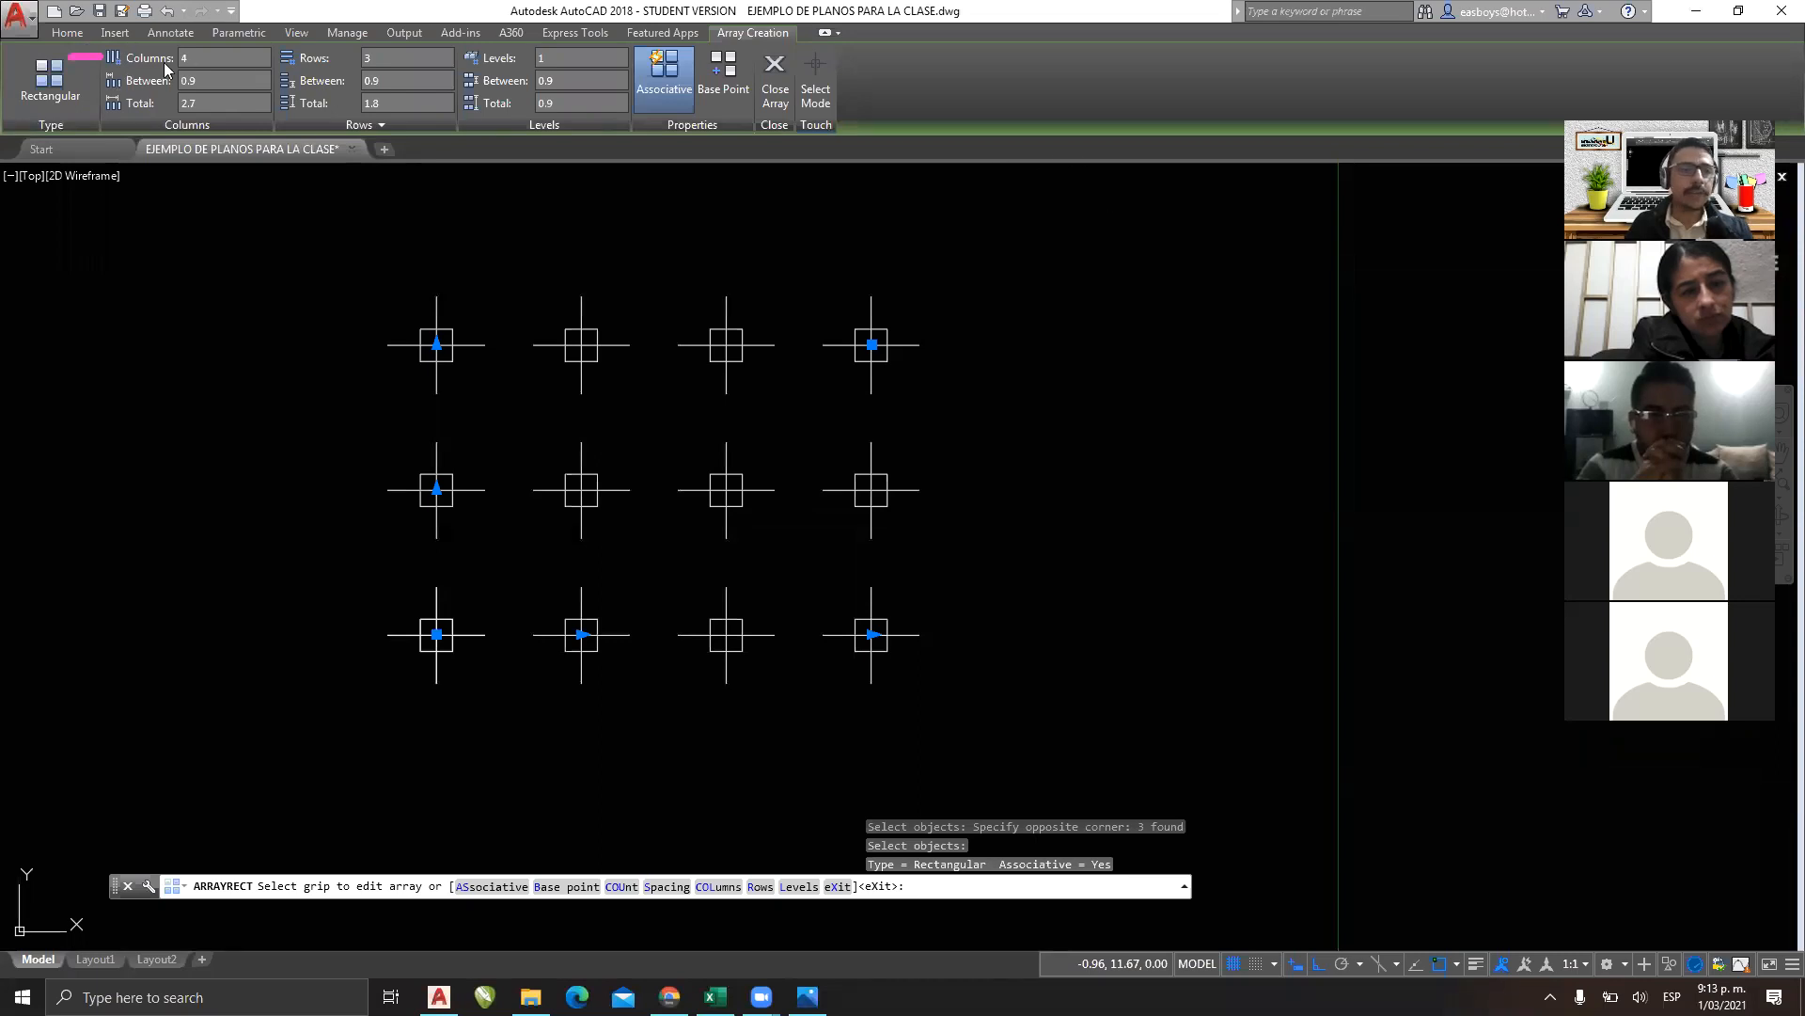
drag(195, 57, 219, 56)
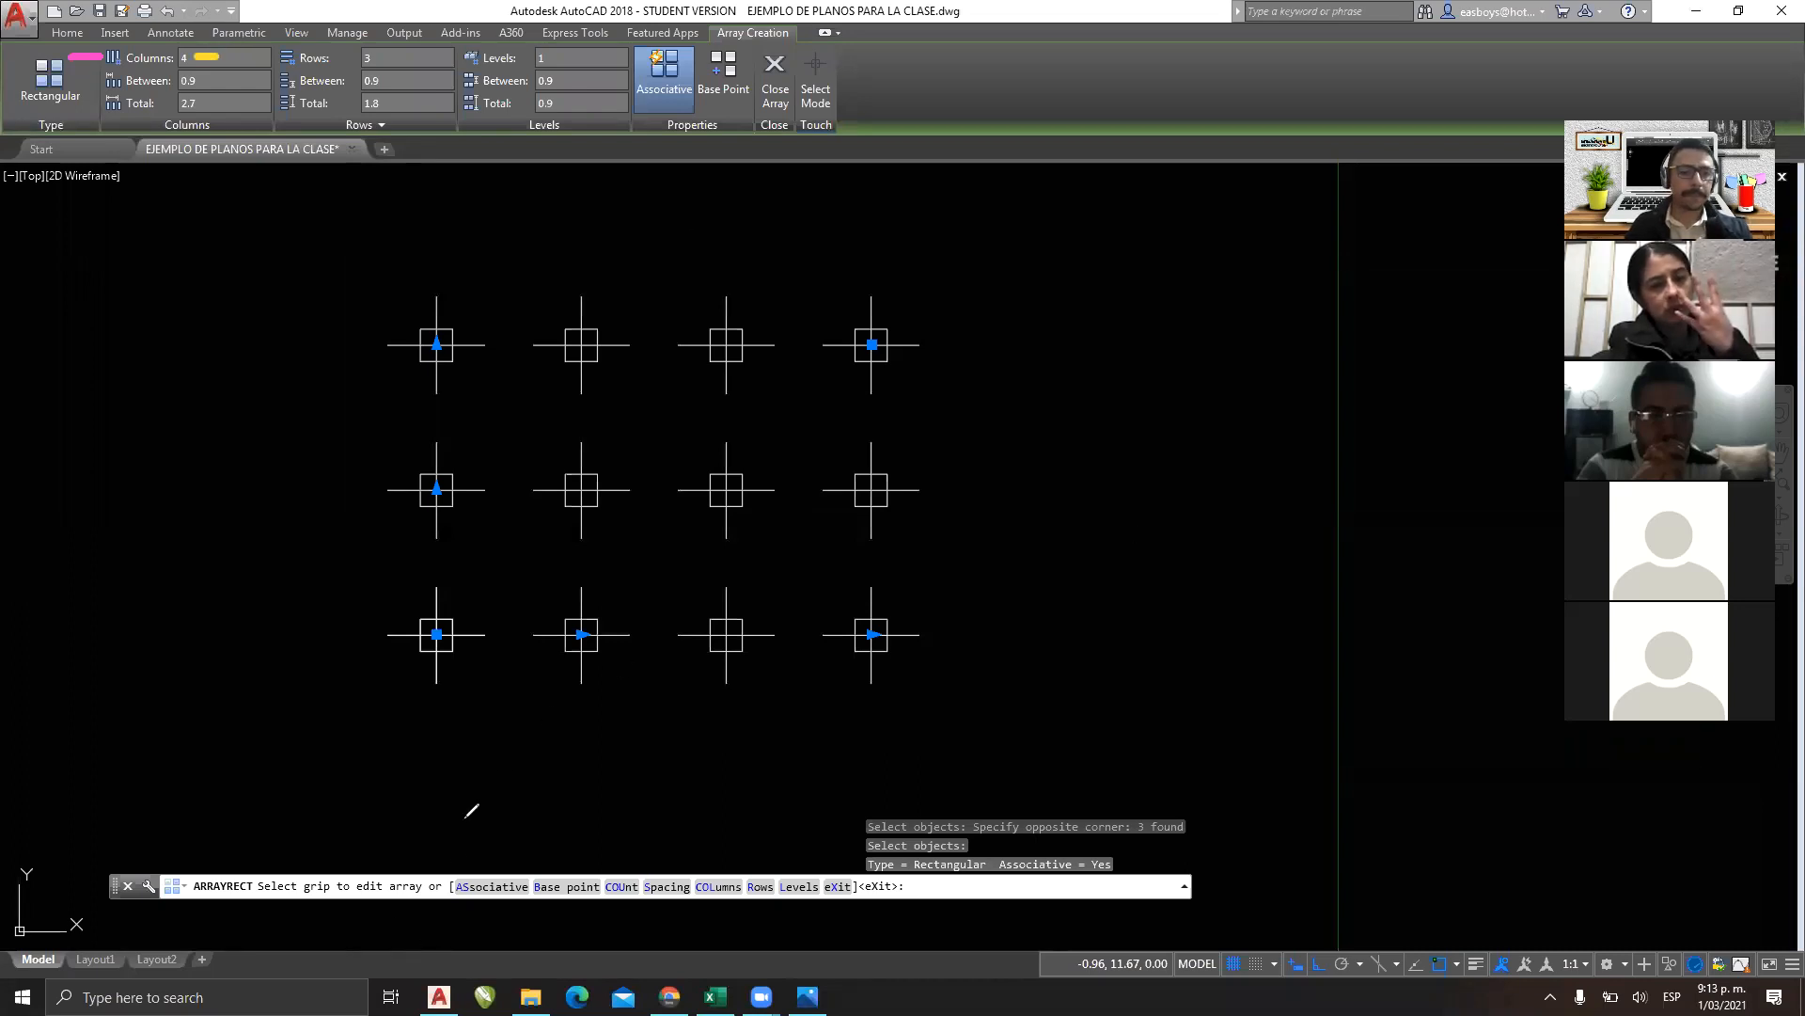
drag(437, 694, 437, 766)
drag(590, 698, 590, 763)
drag(725, 694, 734, 757)
drag(881, 675, 889, 738)
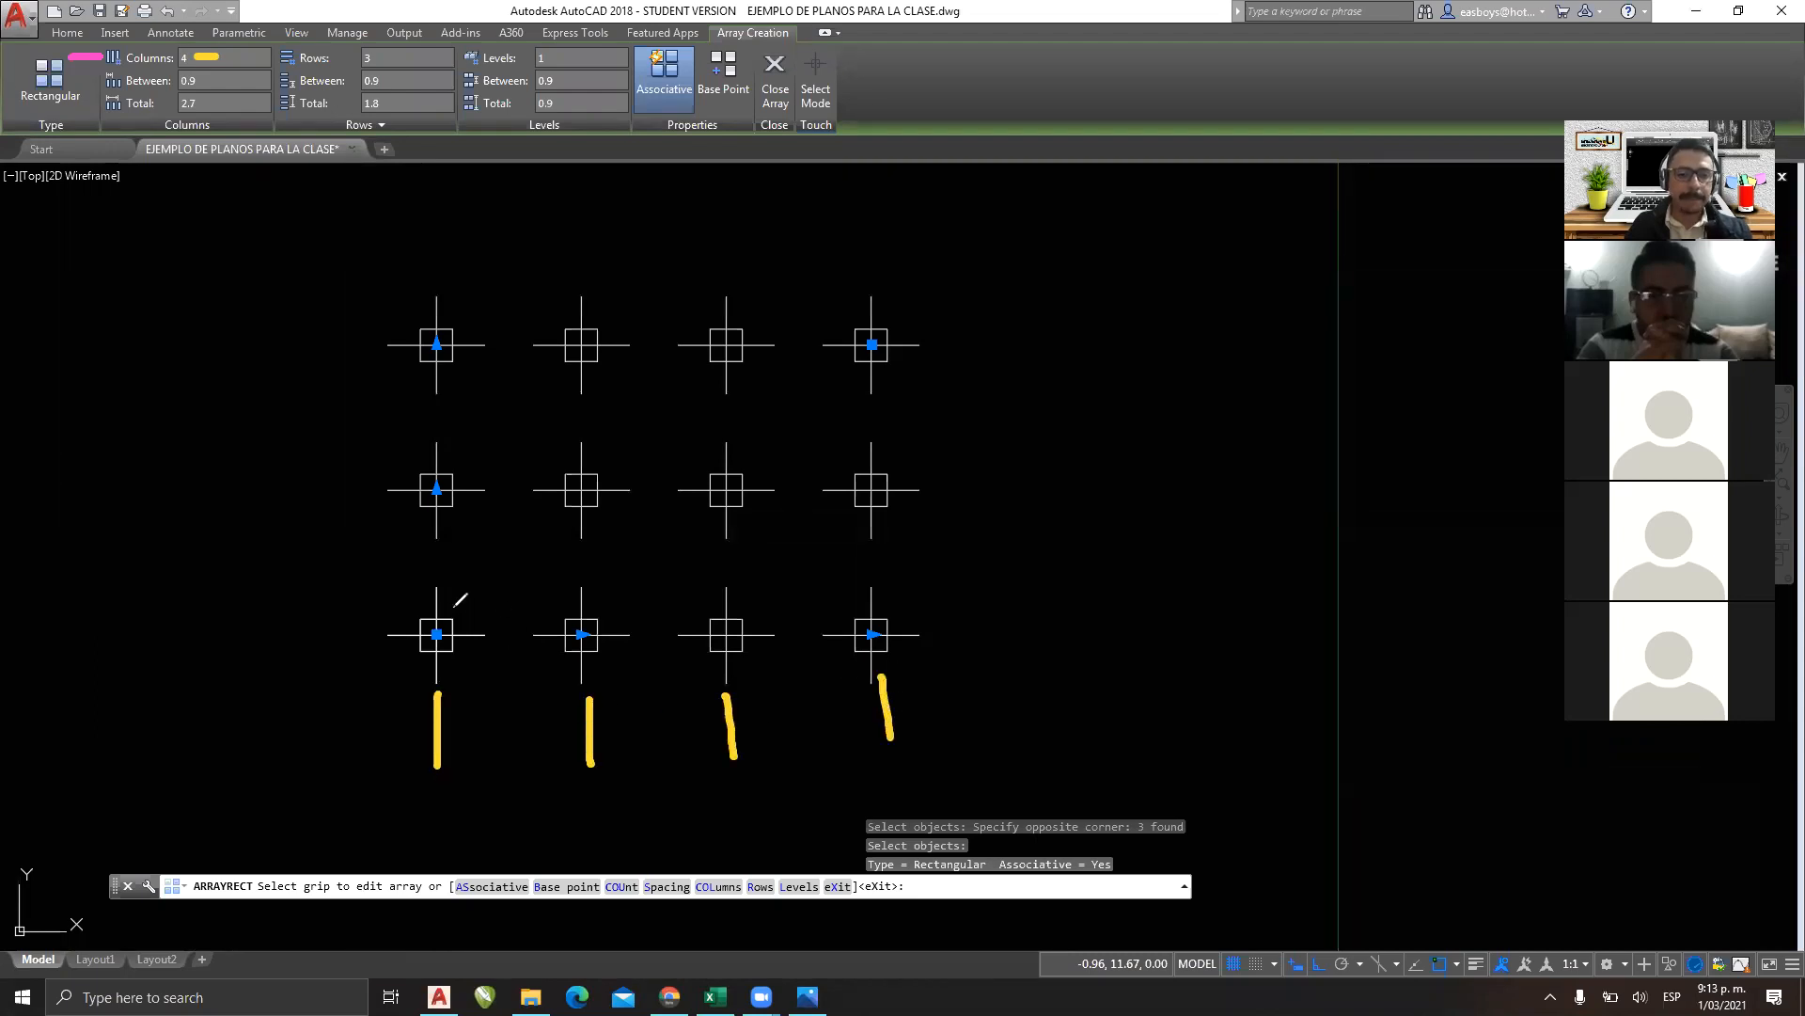
mouse_move(436, 602)
mouse_down()
mouse_move(404, 632)
mouse_move(459, 660)
mouse_move(408, 642)
mouse_up()
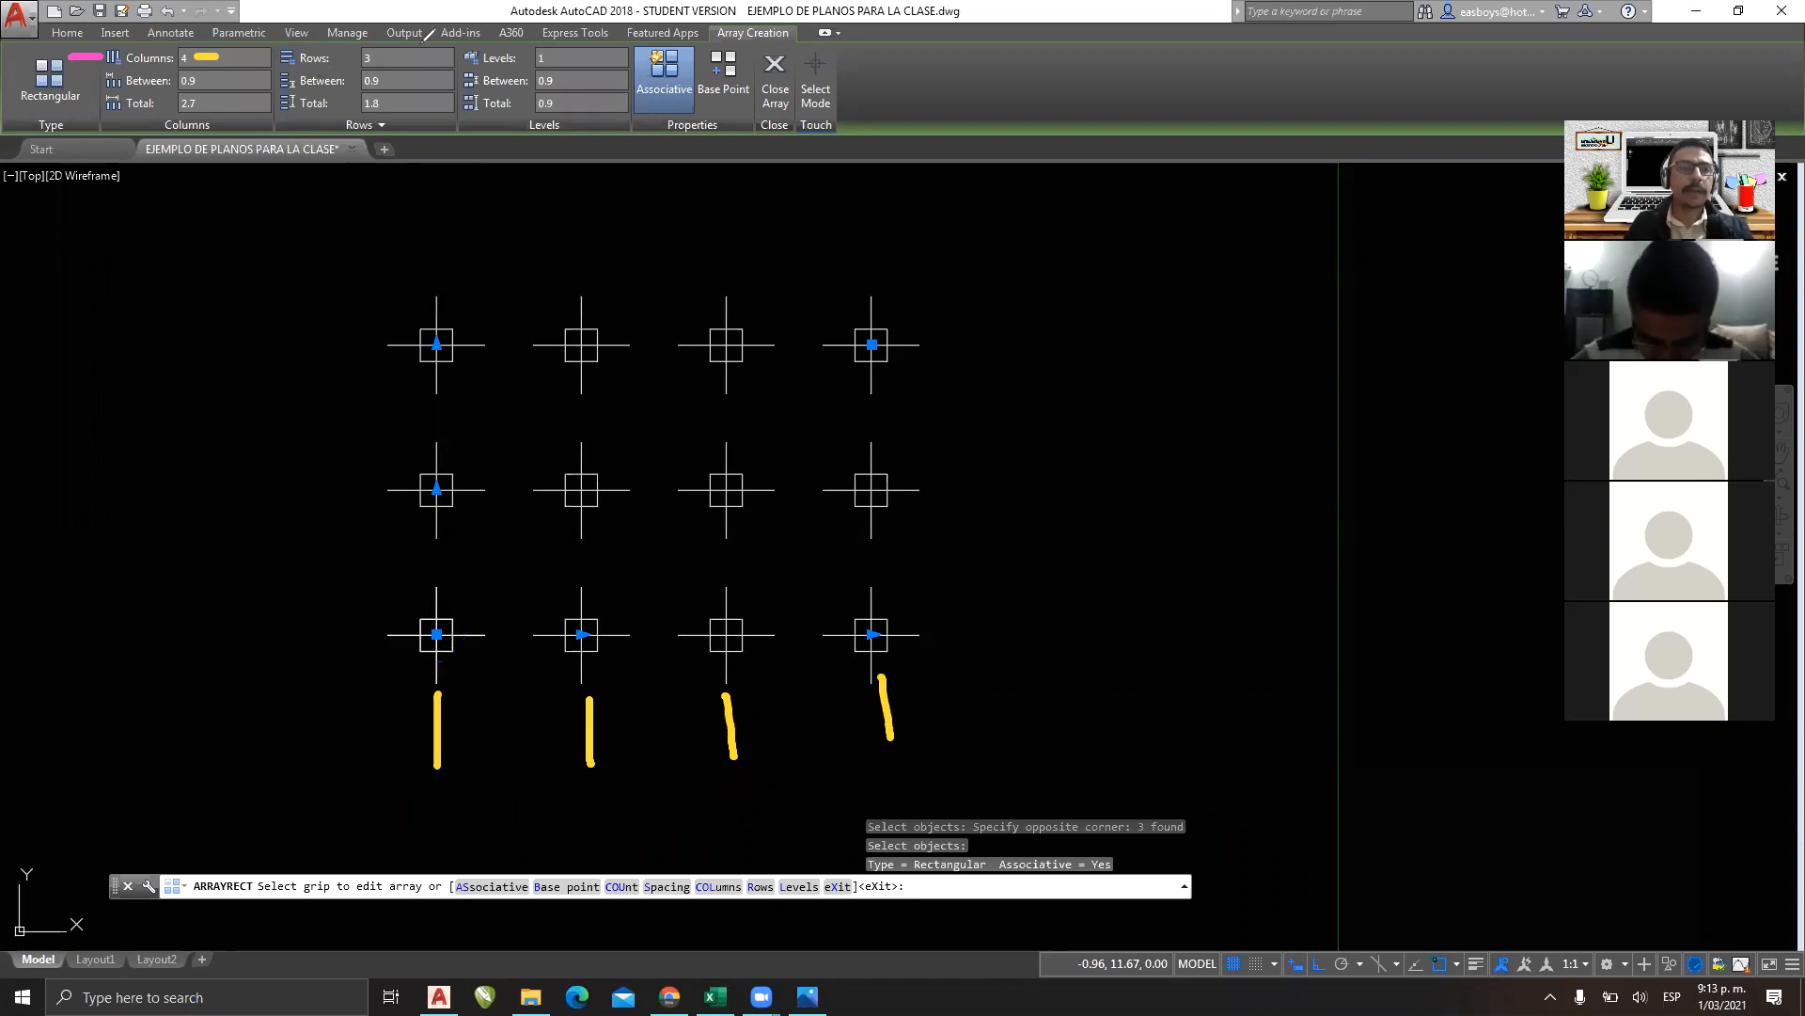
Mark the array's row count setting and draw a yellow stroke beside each of the three rows.
drag(378, 58, 423, 58)
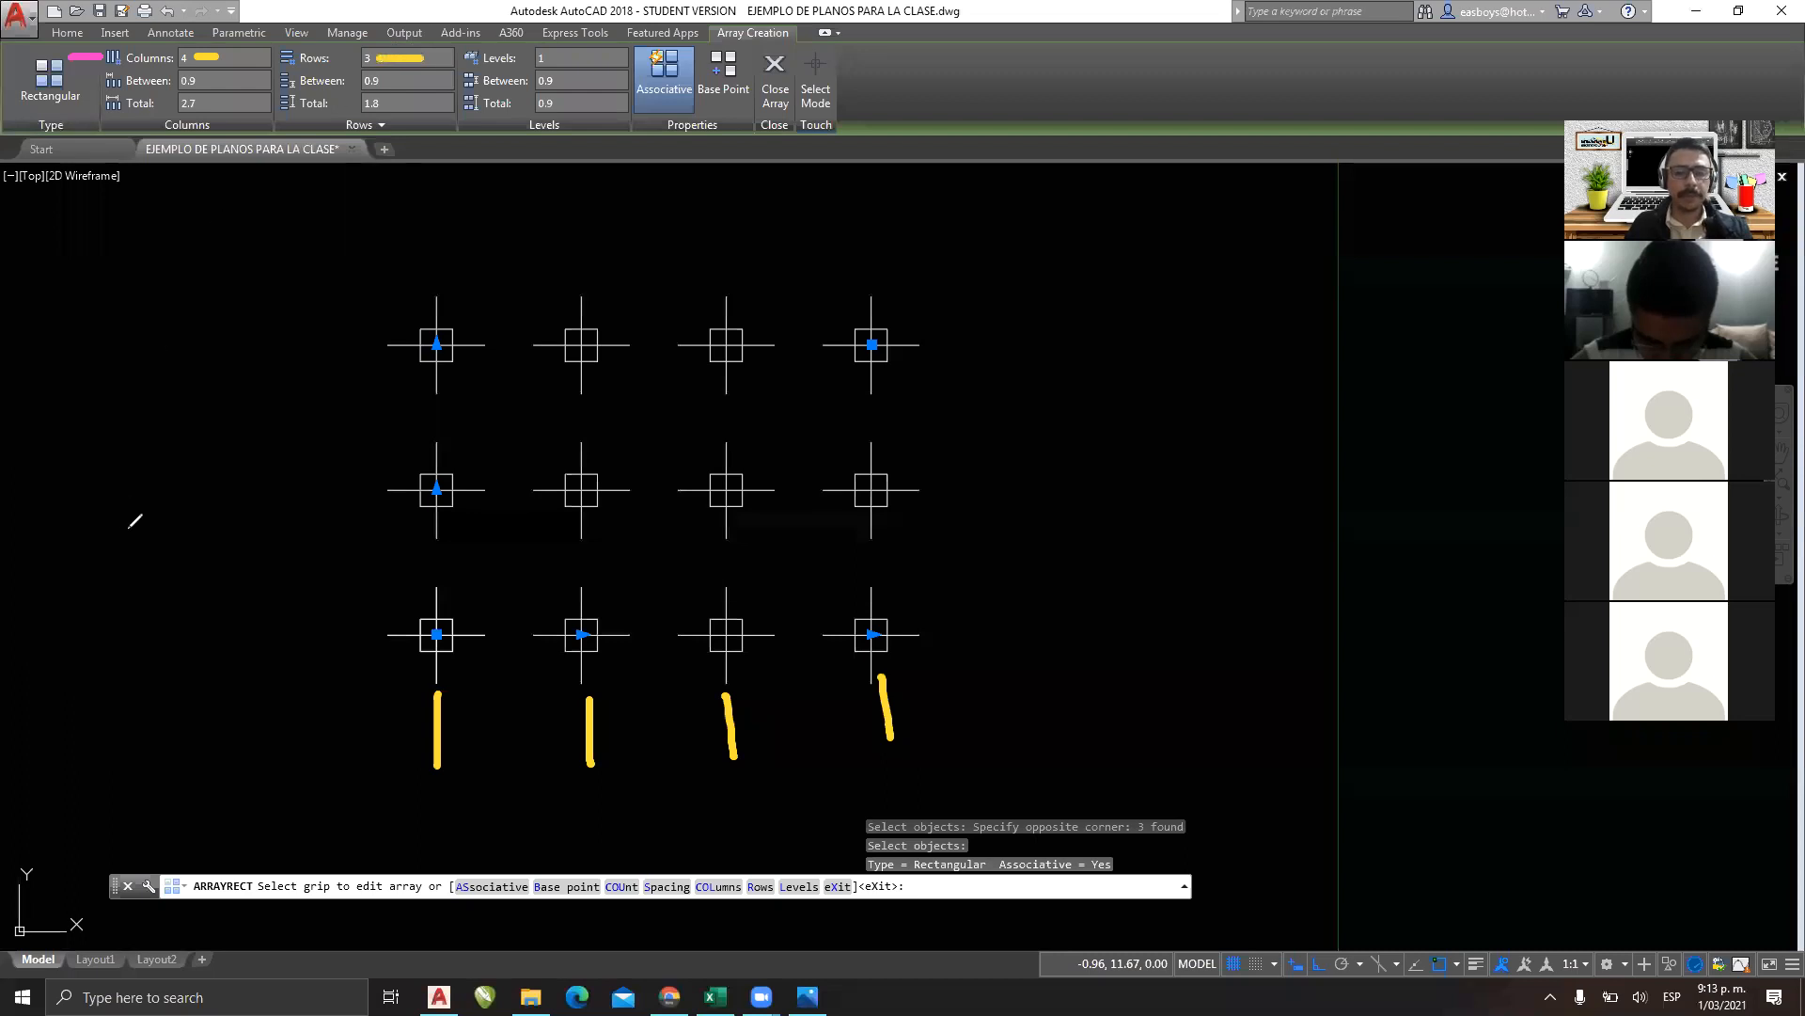
drag(241, 651, 339, 643)
drag(272, 509, 308, 497)
drag(252, 310, 325, 310)
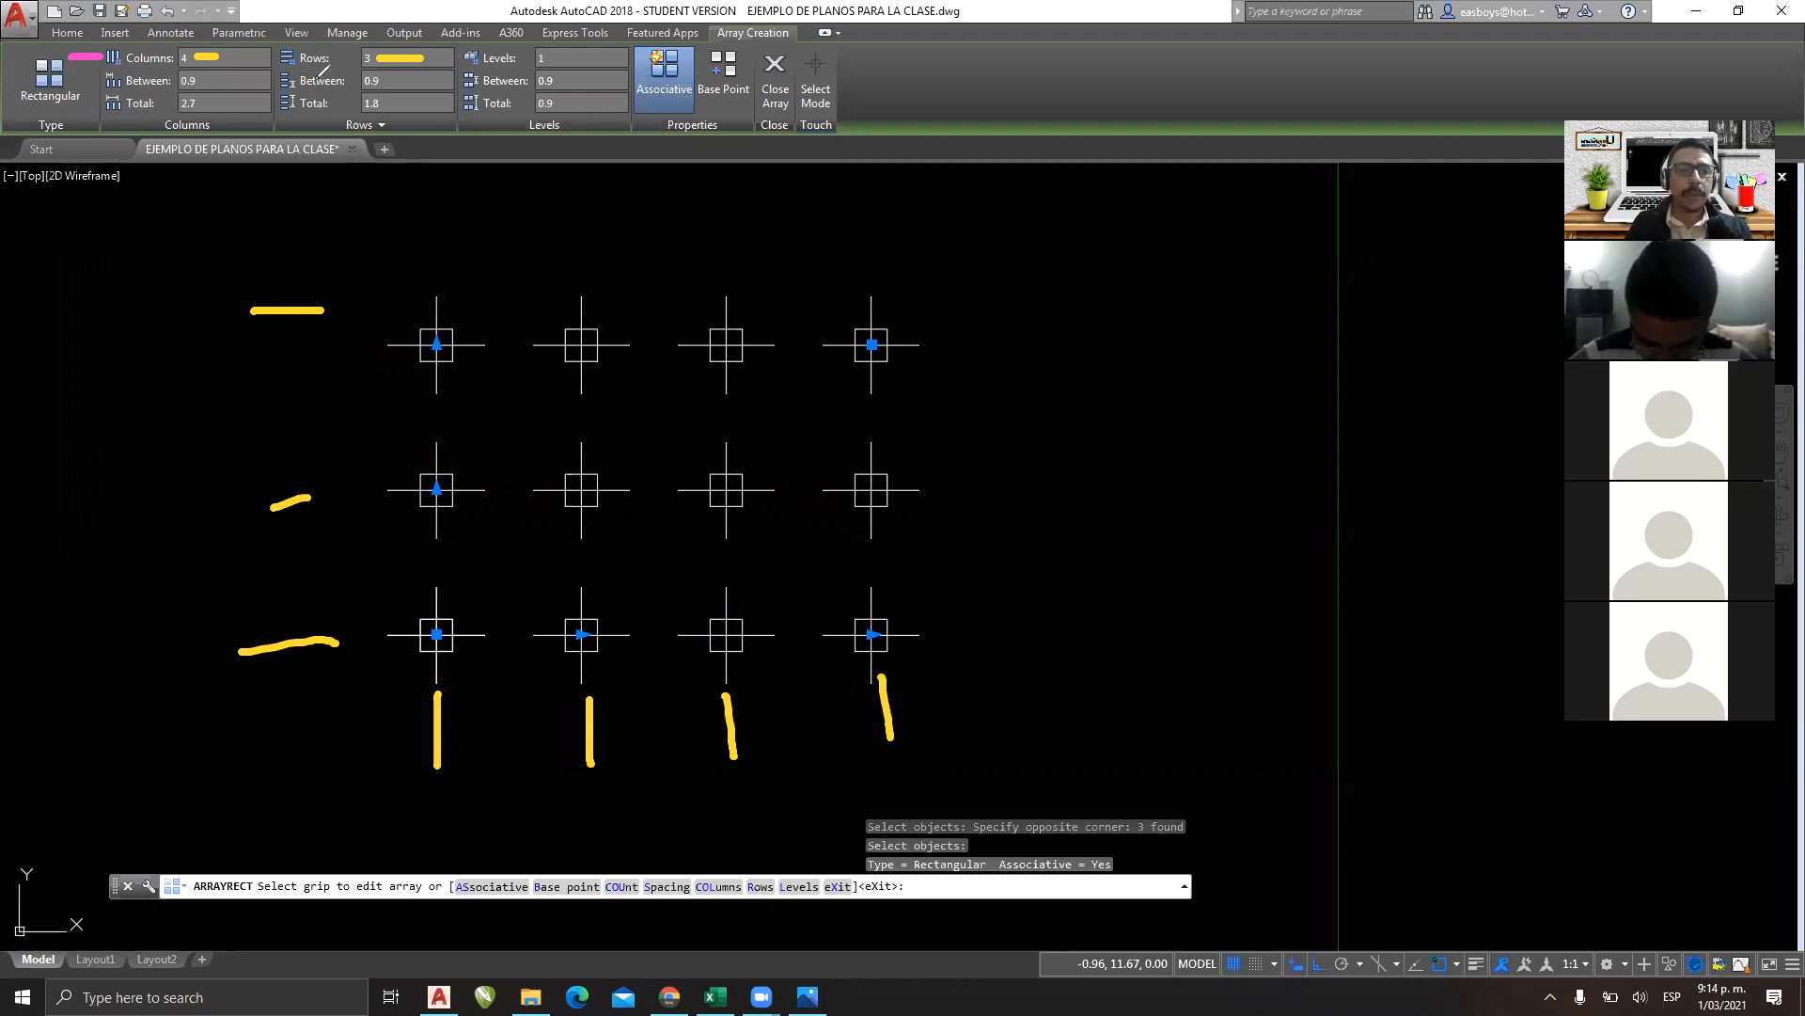
Underline the rows setting, trace the upper row and the first column in yellow, and clear all annotations.
drag(282, 71, 343, 70)
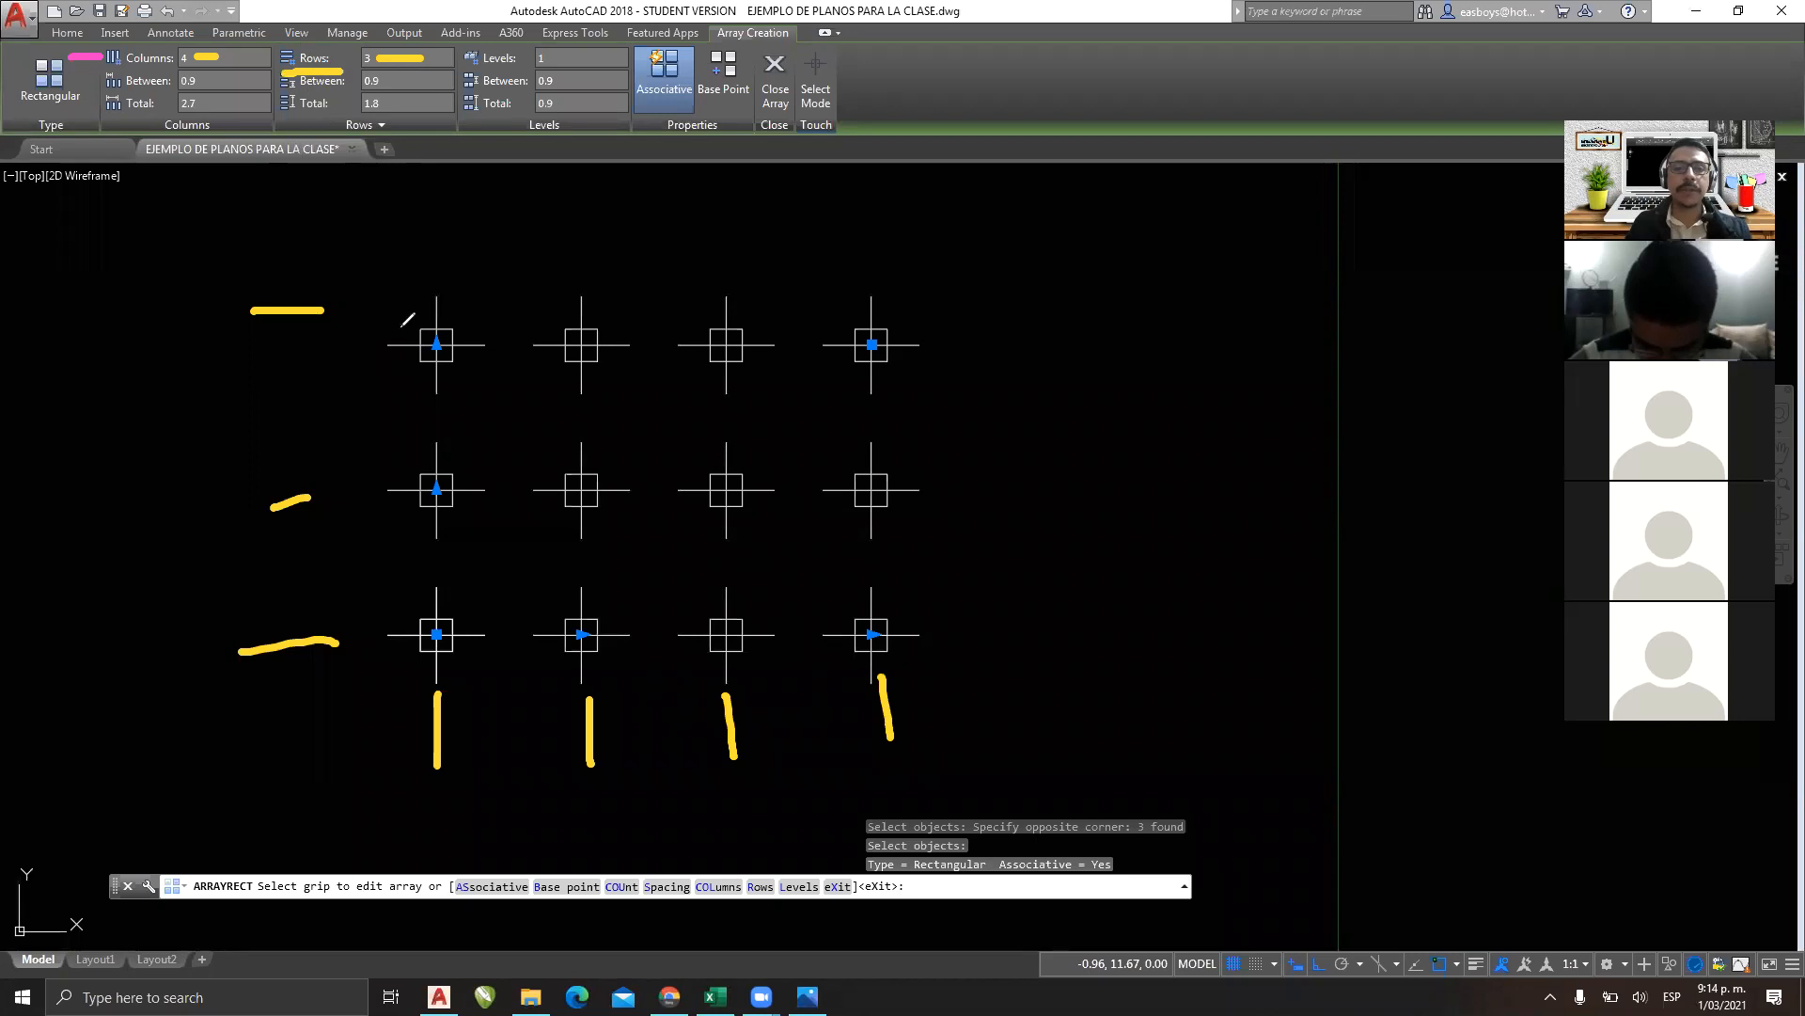
drag(391, 345, 1032, 336)
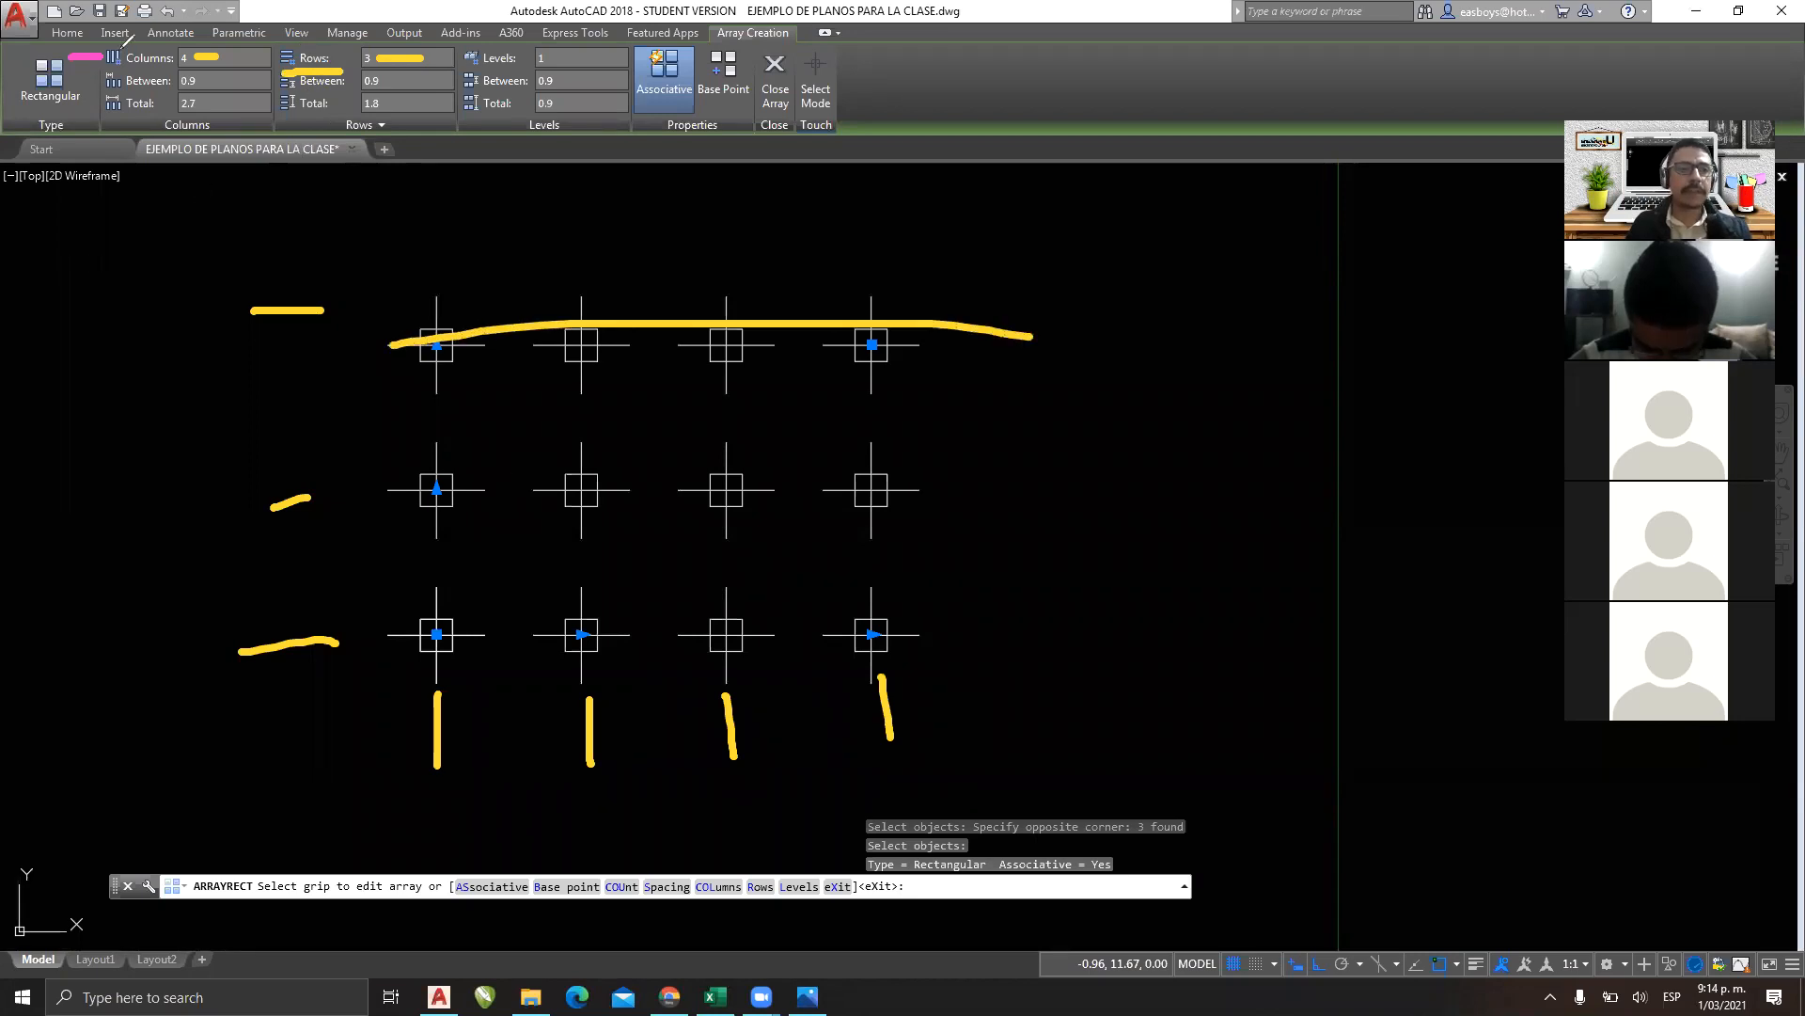
click(446, 289)
drag(445, 292, 441, 663)
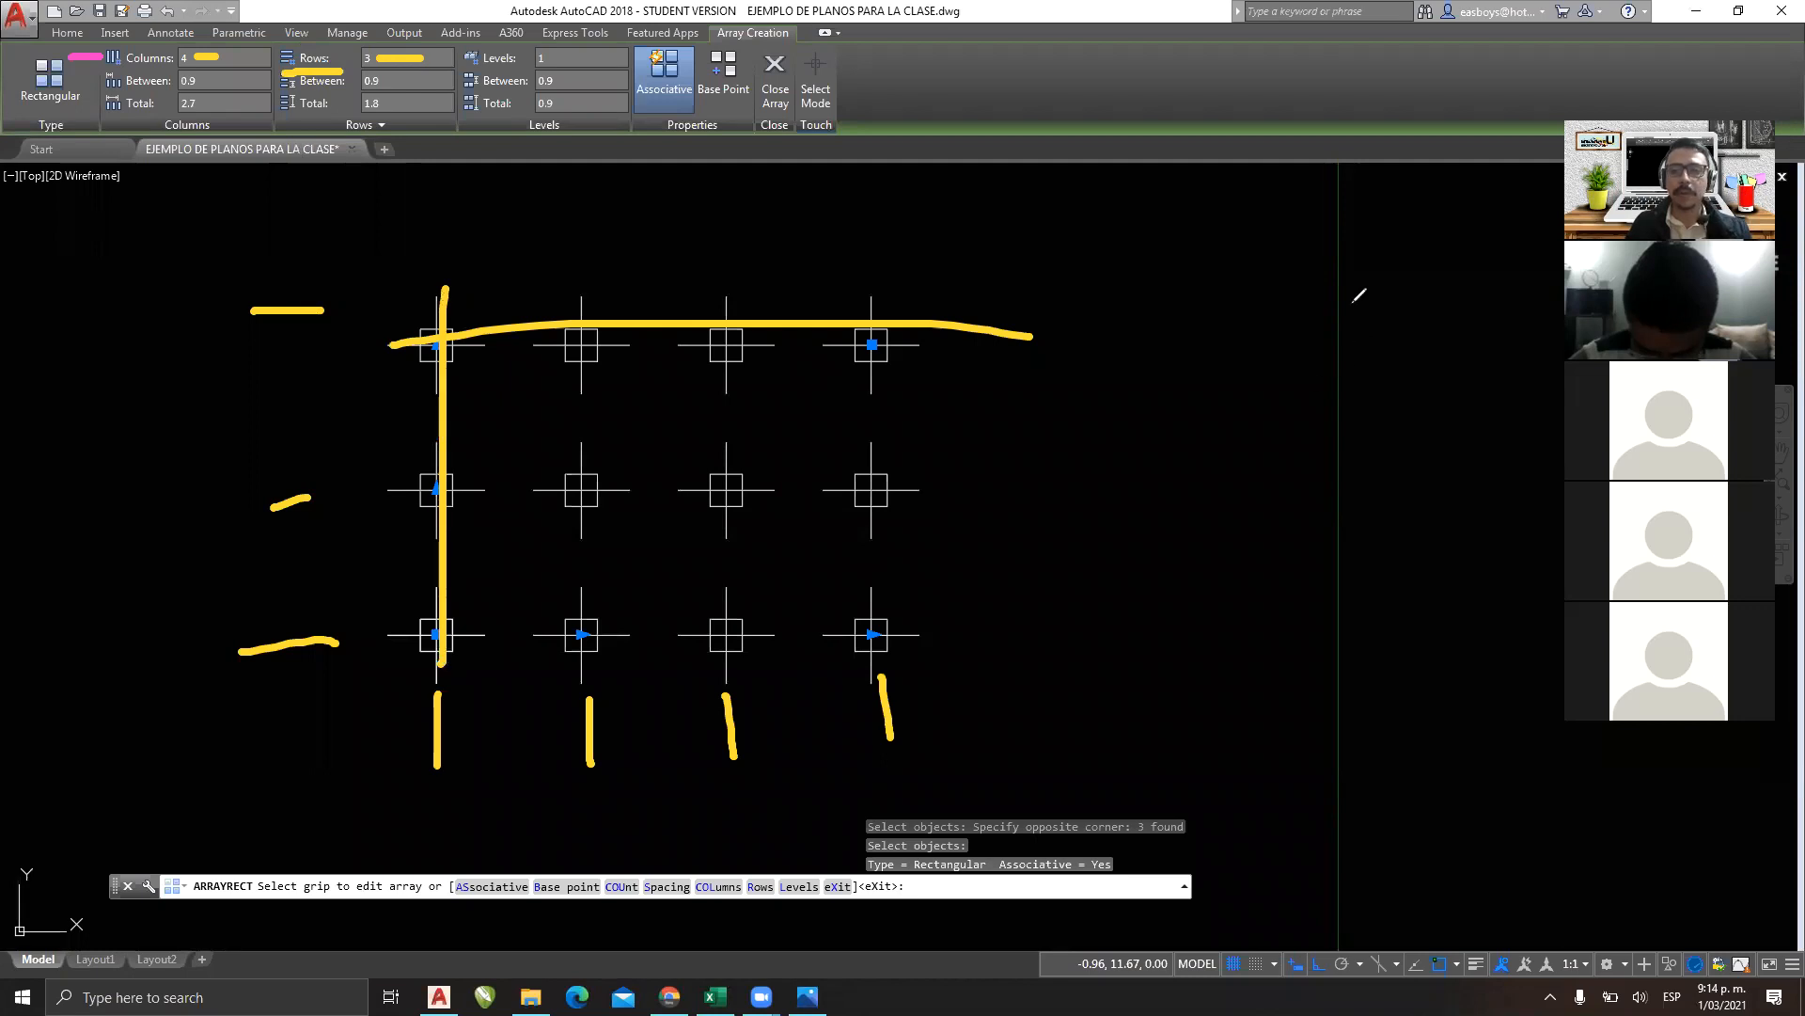
click(1353, 302)
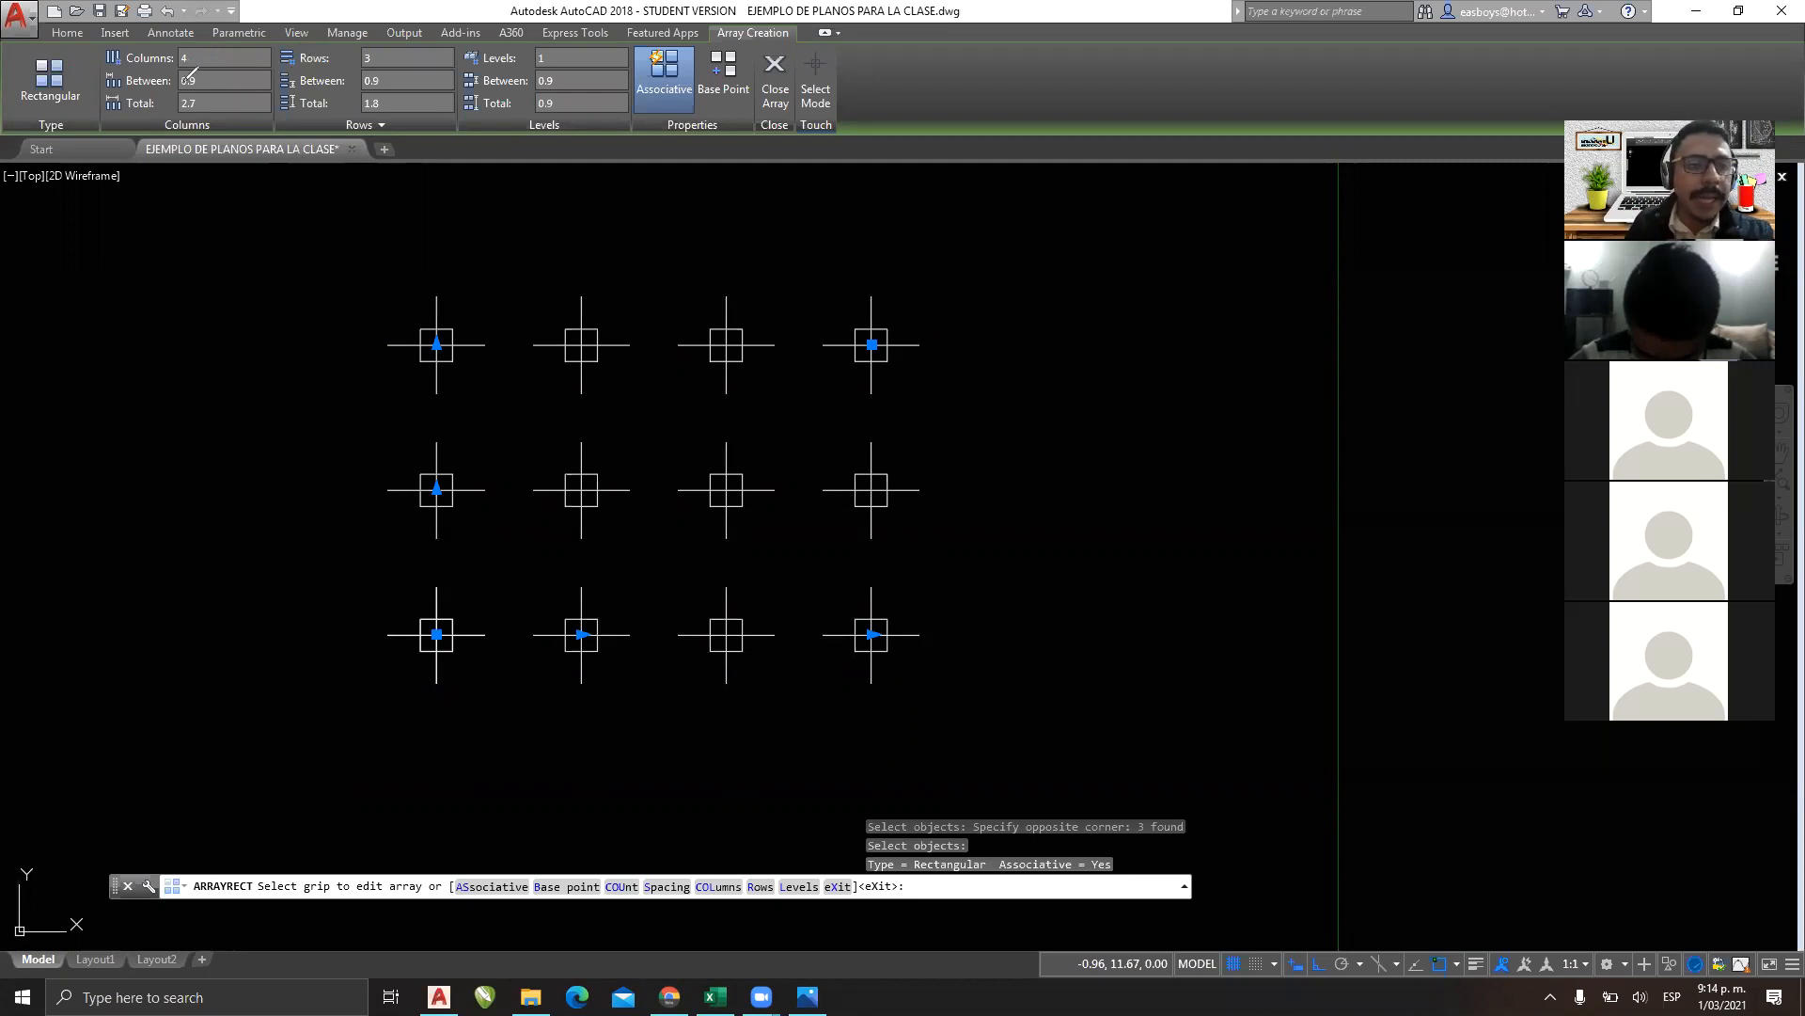
Mark the column spacing setting and sketch a yellow 0.9 dimension below the first two columns.
drag(171, 91, 201, 91)
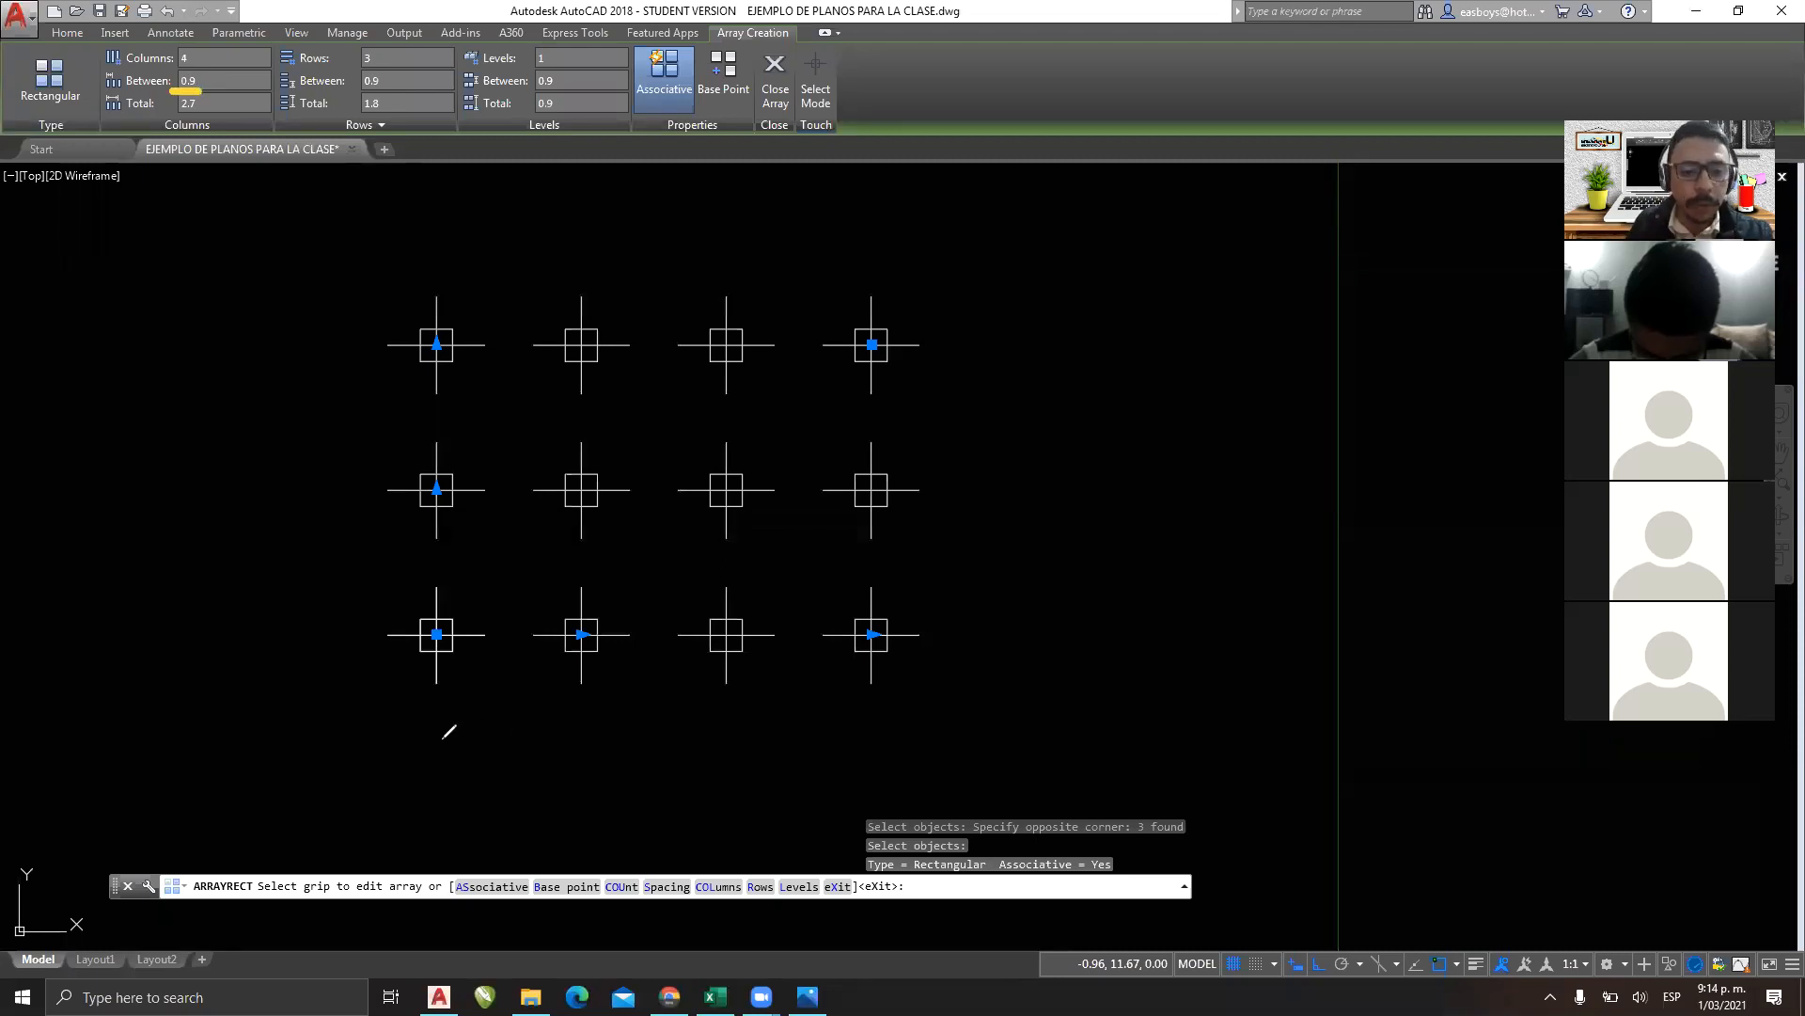
drag(431, 725, 432, 777)
drag(591, 724, 590, 777)
mouse_move(434, 756)
mouse_down()
mouse_move(593, 756)
mouse_move(556, 782)
mouse_move(411, 786)
mouse_move(461, 810)
mouse_move(482, 795)
mouse_move(565, 840)
mouse_up()
click(520, 810)
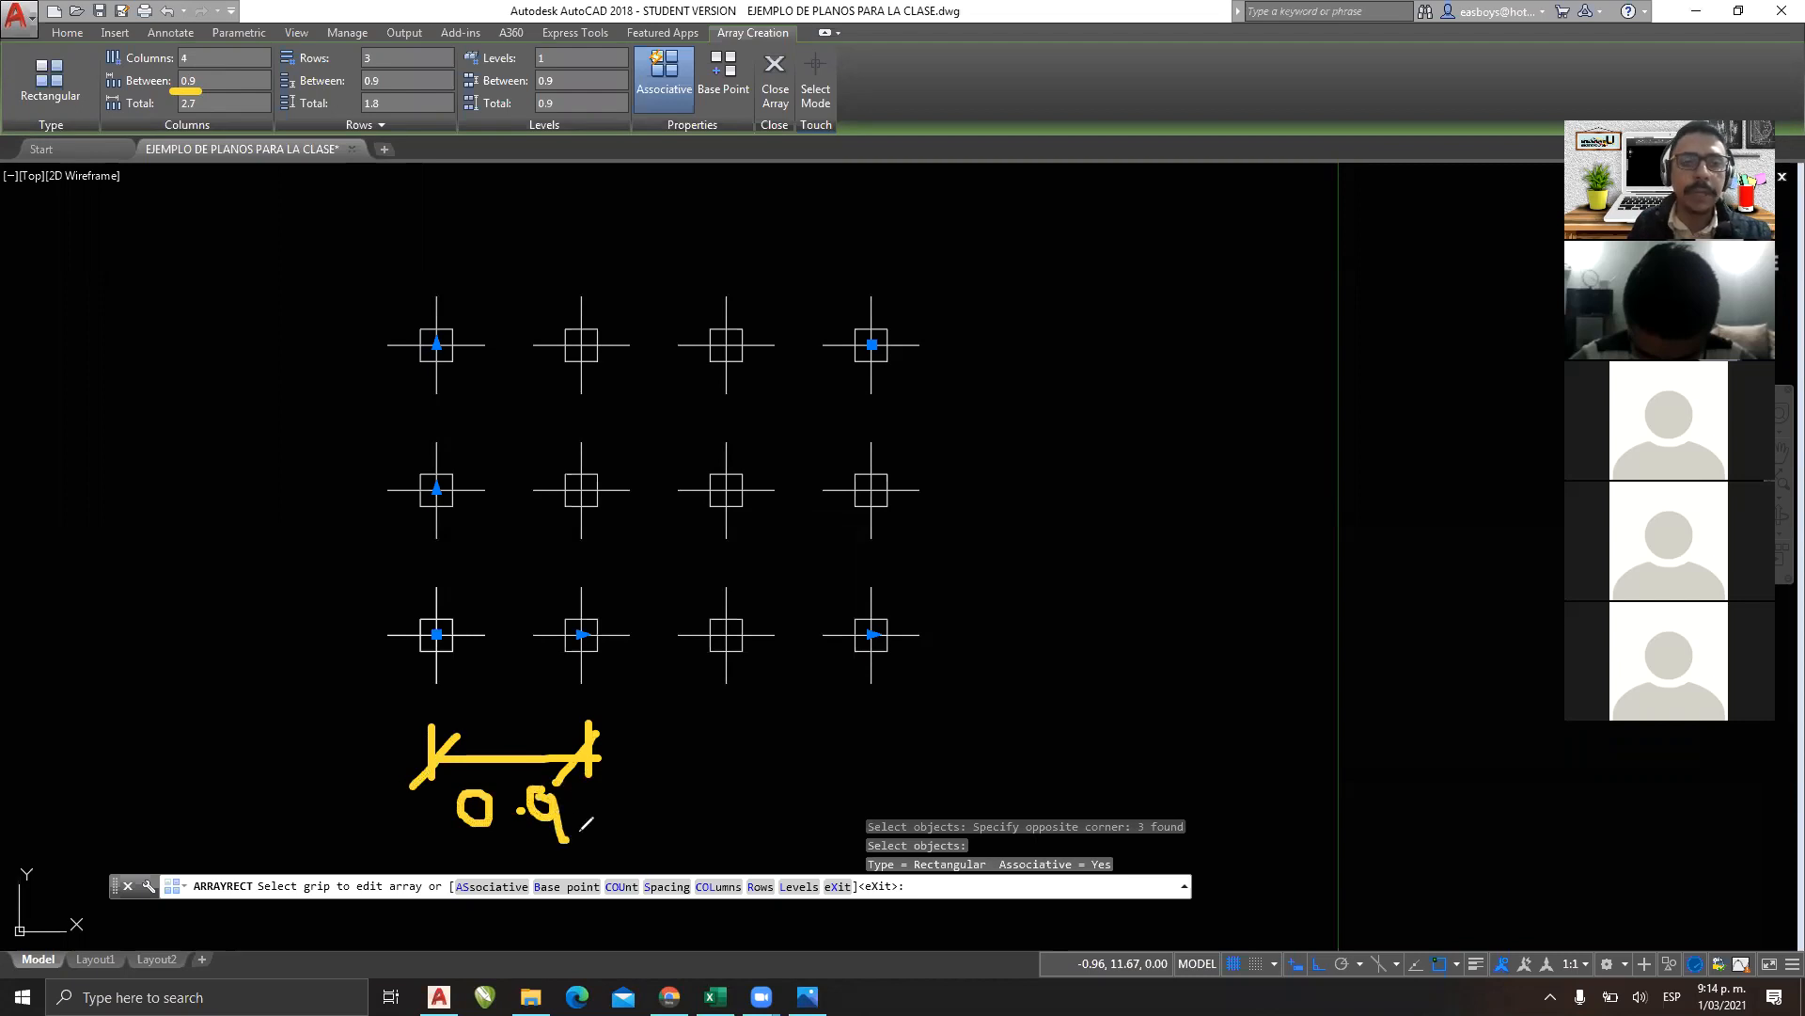
Mark the row spacing setting and sketch a yellow 0.9 dimension beside the two lower rows.
drag(384, 80, 408, 79)
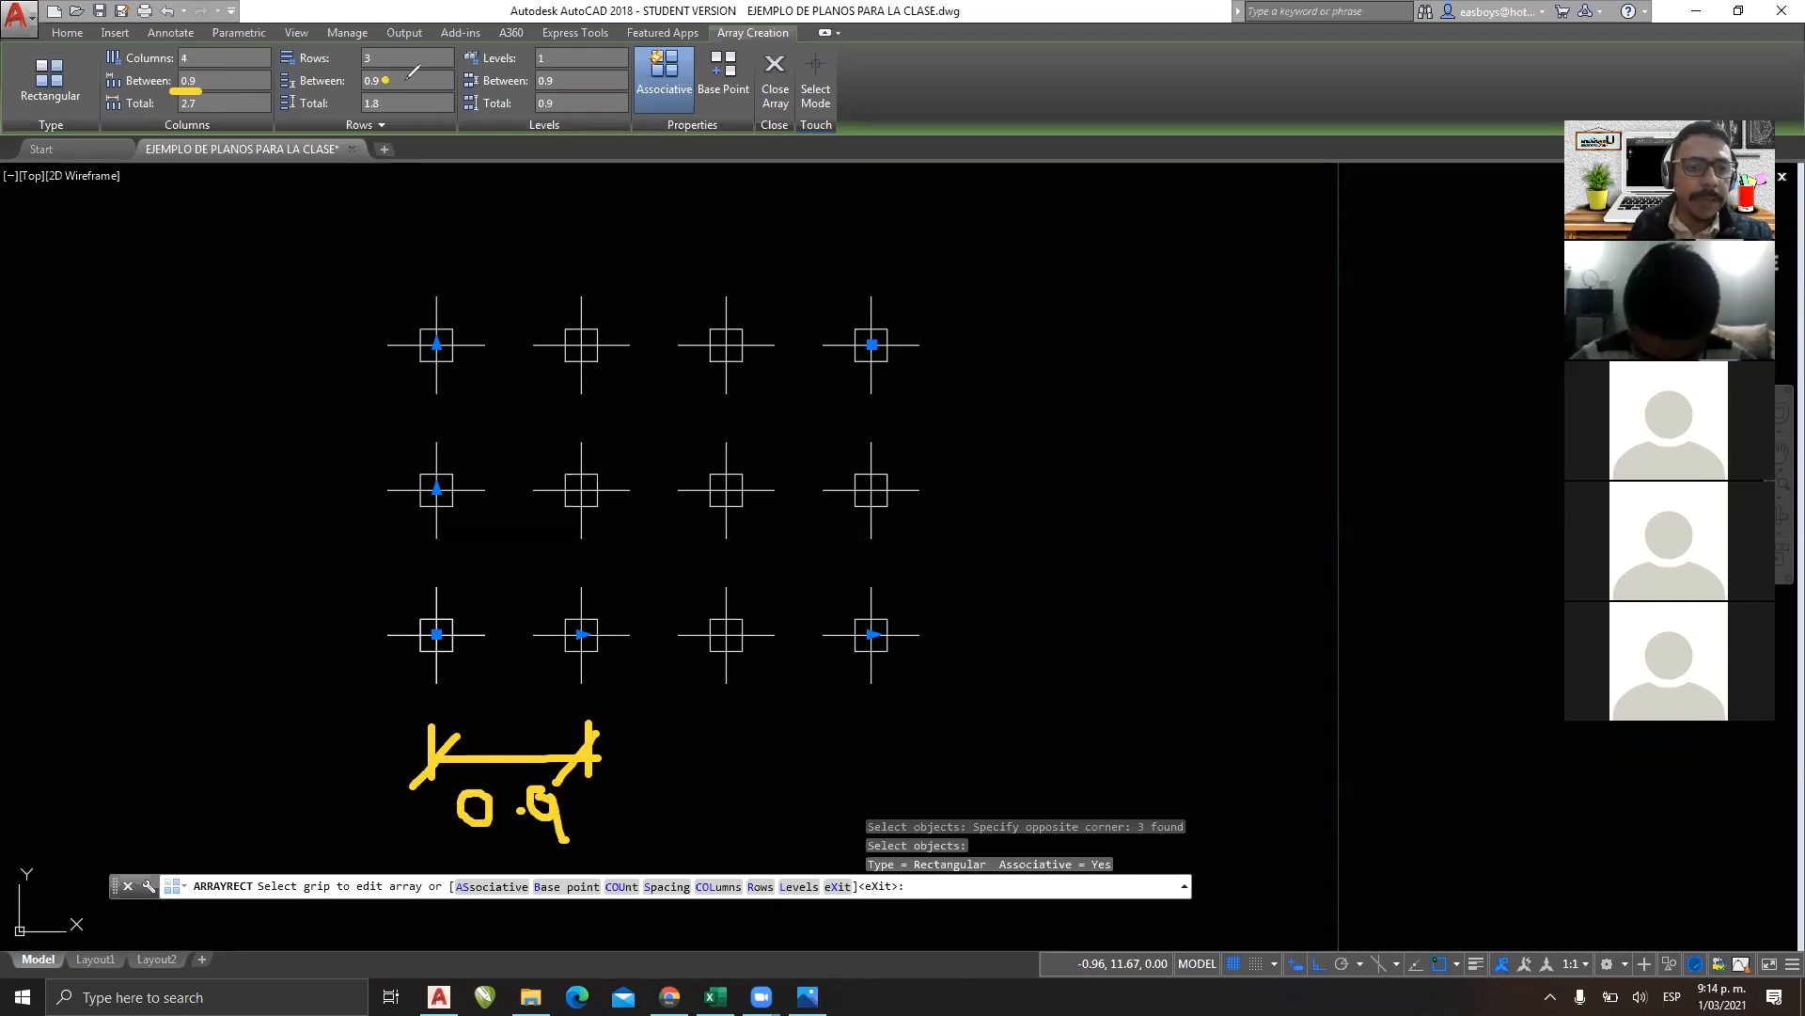
drag(301, 641, 353, 639)
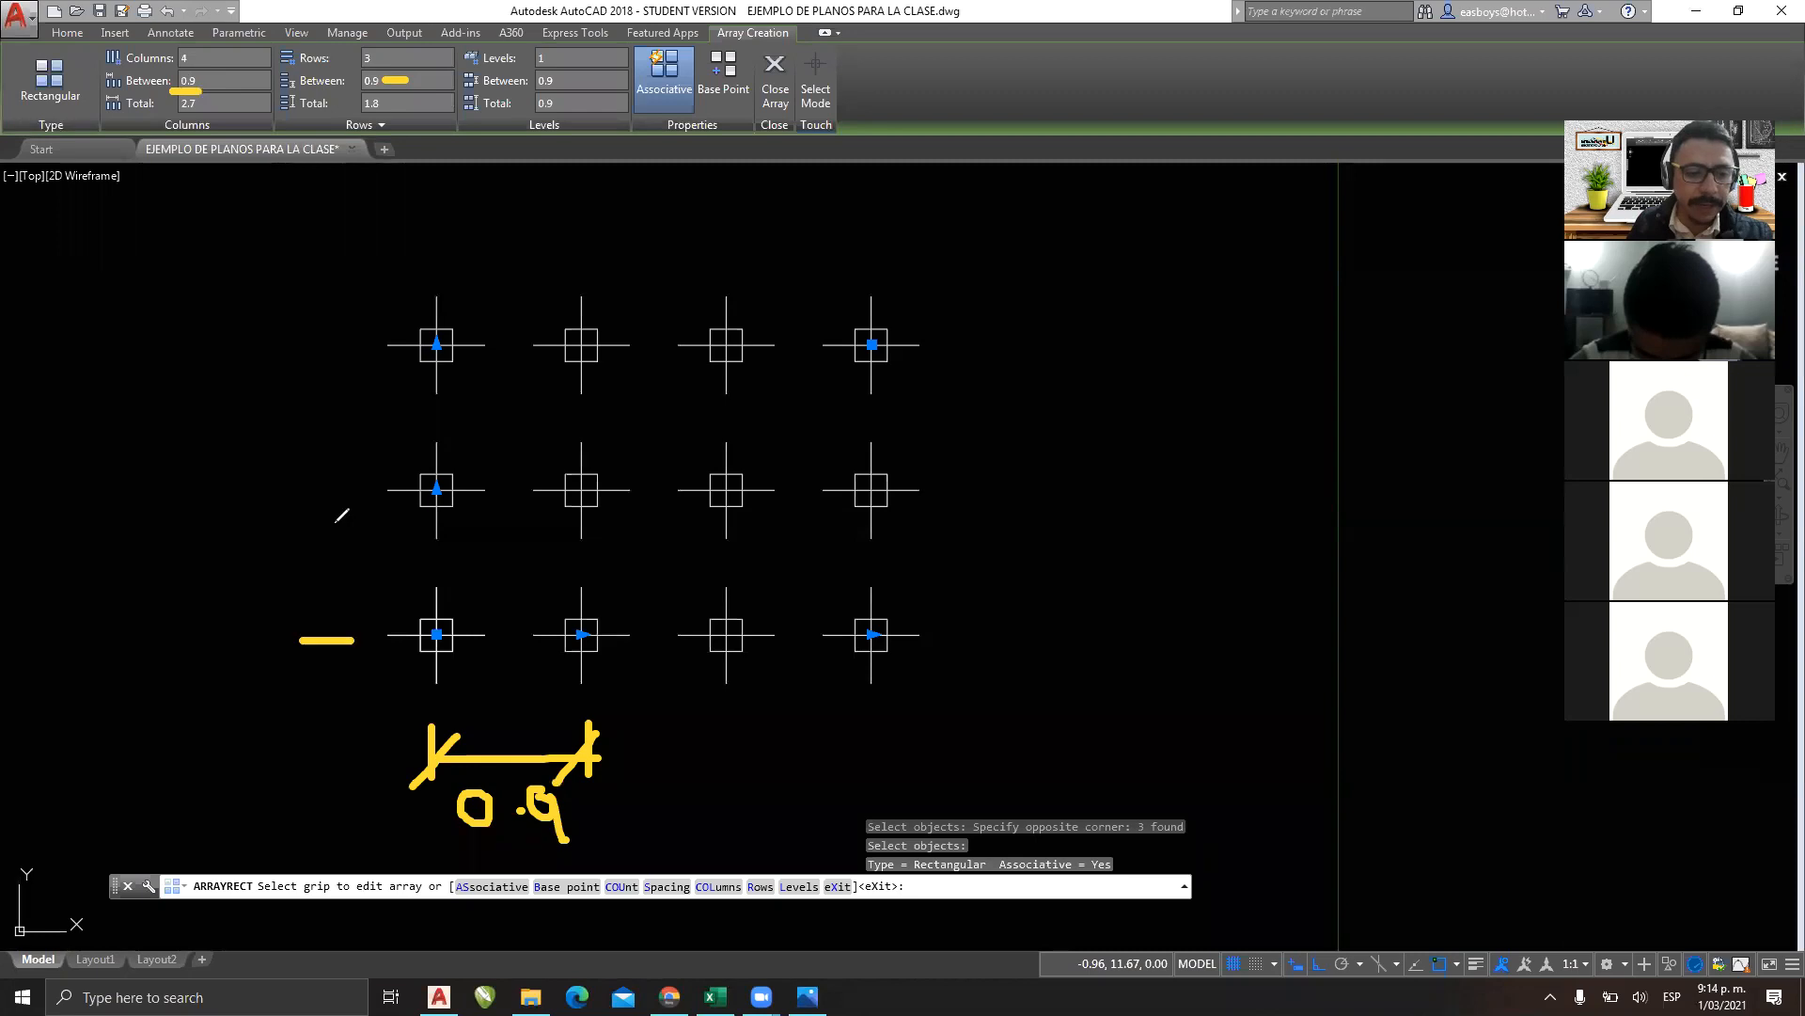
mouse_move(298, 484)
mouse_down()
mouse_move(343, 483)
mouse_move(329, 665)
mouse_move(302, 662)
mouse_move(337, 464)
mouse_up()
mouse_move(153, 557)
mouse_down()
mouse_move(243, 577)
mouse_move(270, 559)
mouse_move(283, 607)
mouse_up()
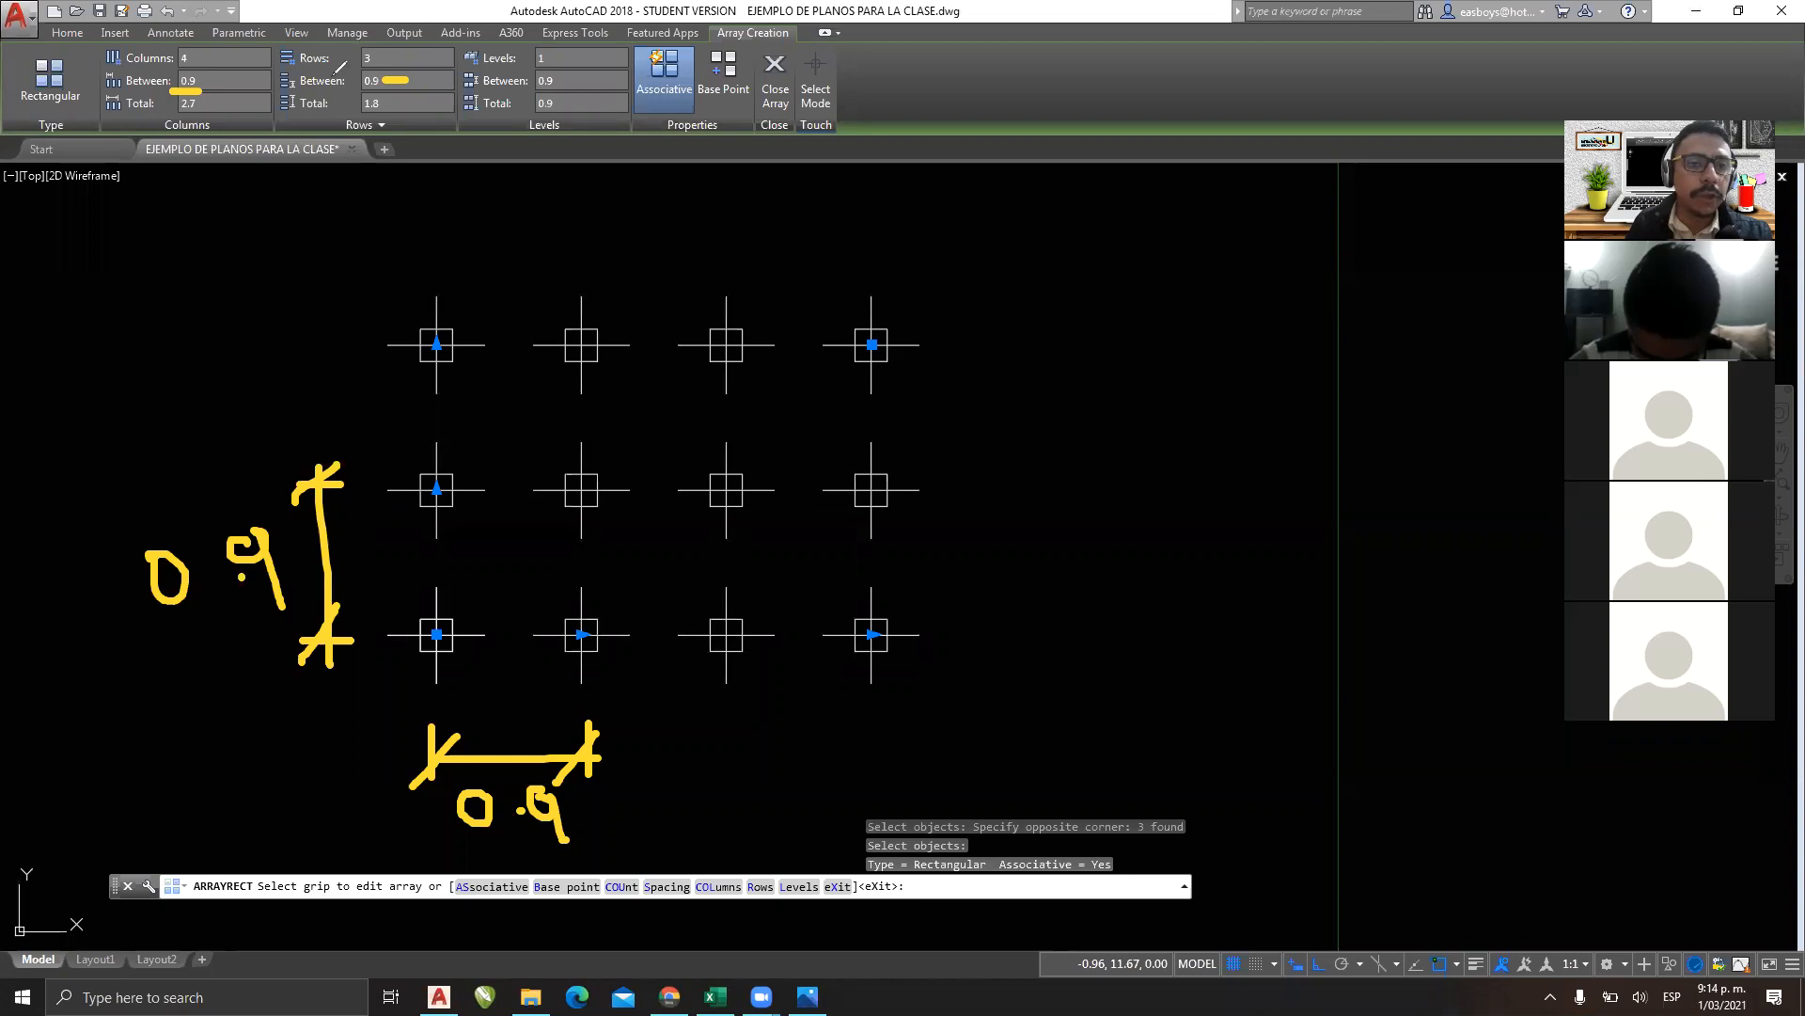
Sketch a yellow overall vertical dimension beside the array's rows and label it 1.8.
mouse_move(47, 292)
mouse_down()
mouse_move(97, 288)
mouse_move(83, 390)
mouse_move(118, 761)
mouse_move(87, 764)
mouse_up()
drag(87, 764, 148, 758)
drag(47, 325, 75, 259)
drag(102, 346, 110, 381)
click(137, 378)
mouse_move(140, 310)
mouse_down()
mouse_move(192, 374)
mouse_move(134, 289)
mouse_up()
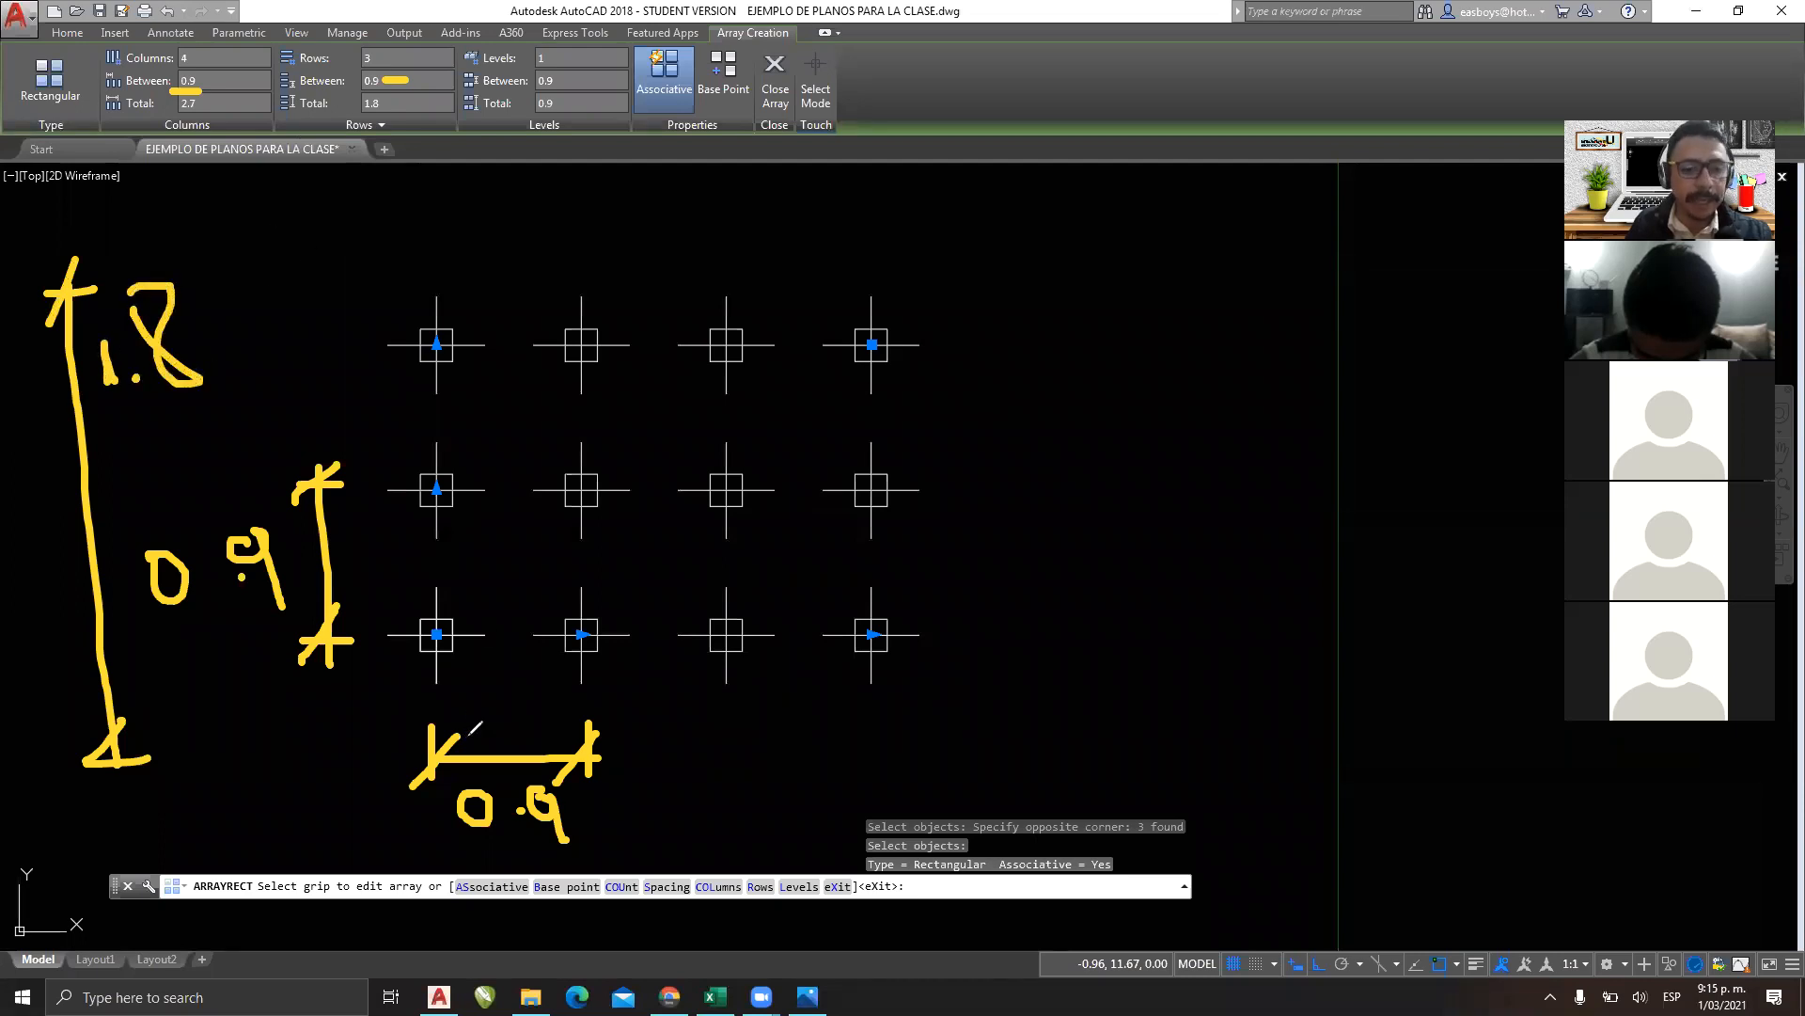
Sketch a yellow overall horizontal dimension labelled 2.7 below the array's columns and clear all annotations.
mouse_move(414, 831)
mouse_down()
mouse_move(415, 864)
mouse_move(943, 866)
mouse_move(926, 901)
mouse_up()
drag(943, 852, 844, 900)
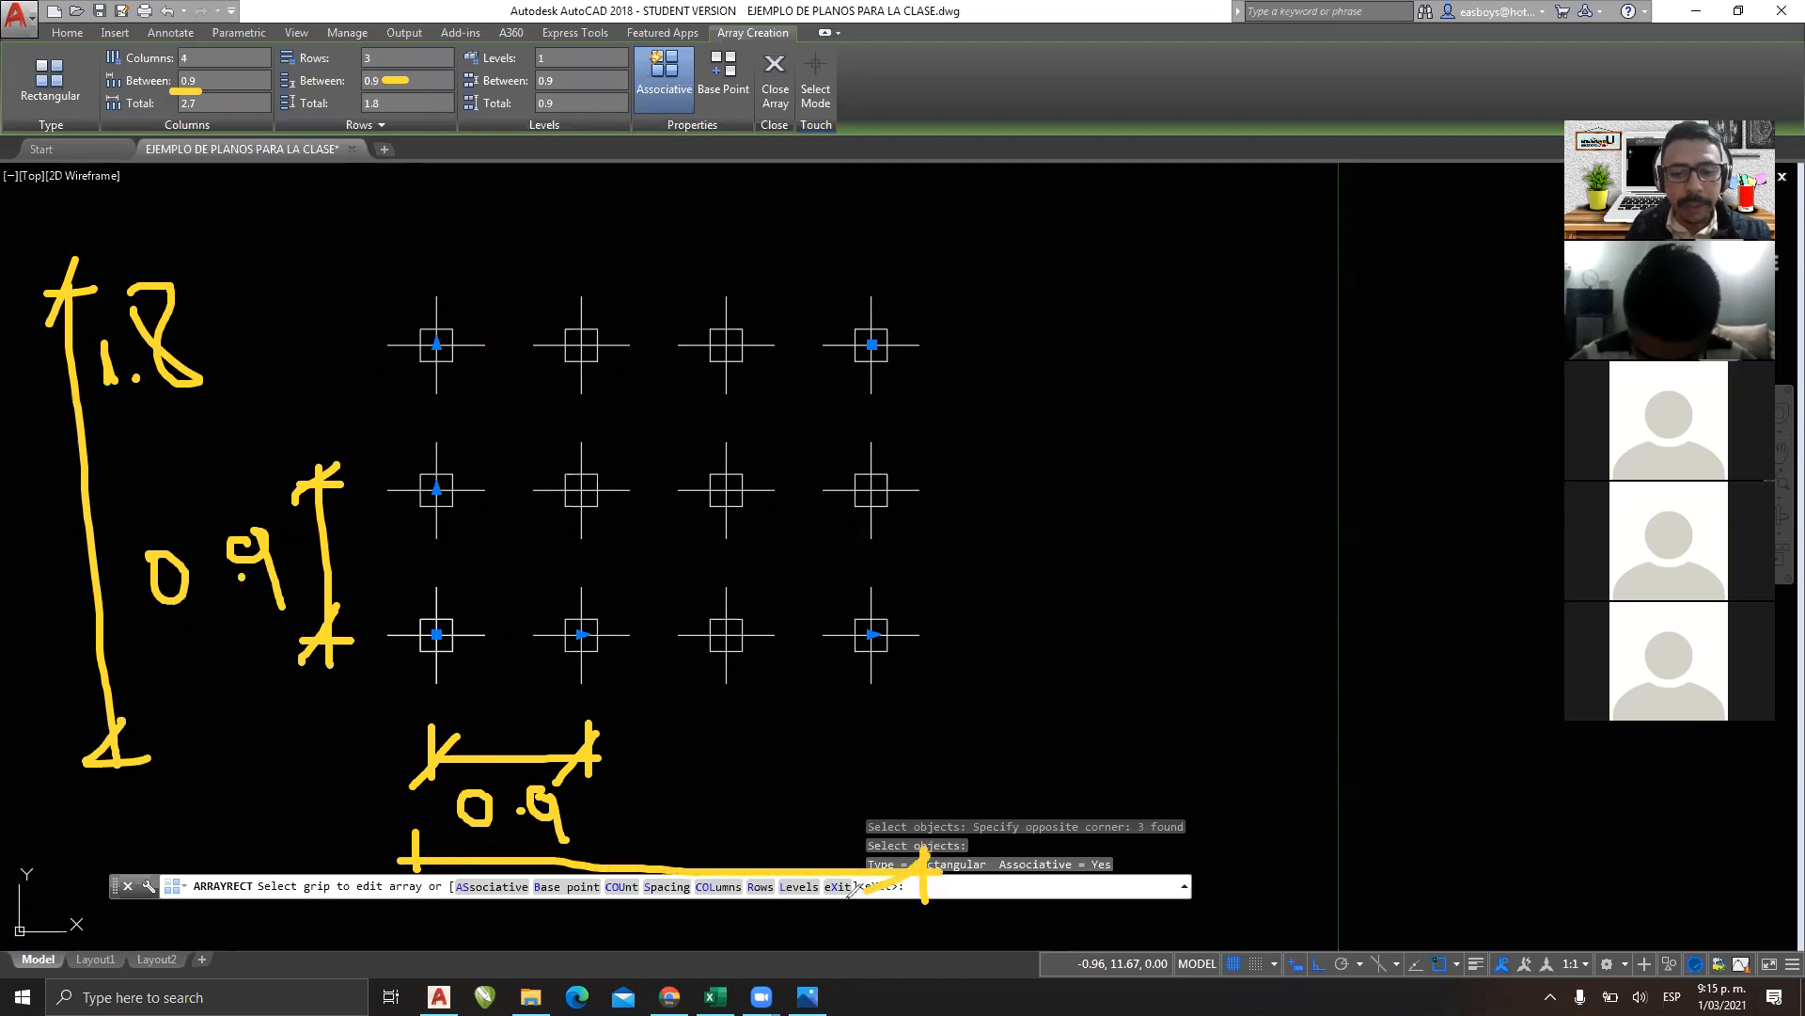
drag(438, 840, 403, 884)
mouse_move(643, 817)
mouse_down()
mouse_move(679, 844)
mouse_move(710, 802)
mouse_move(715, 841)
mouse_up()
click(688, 834)
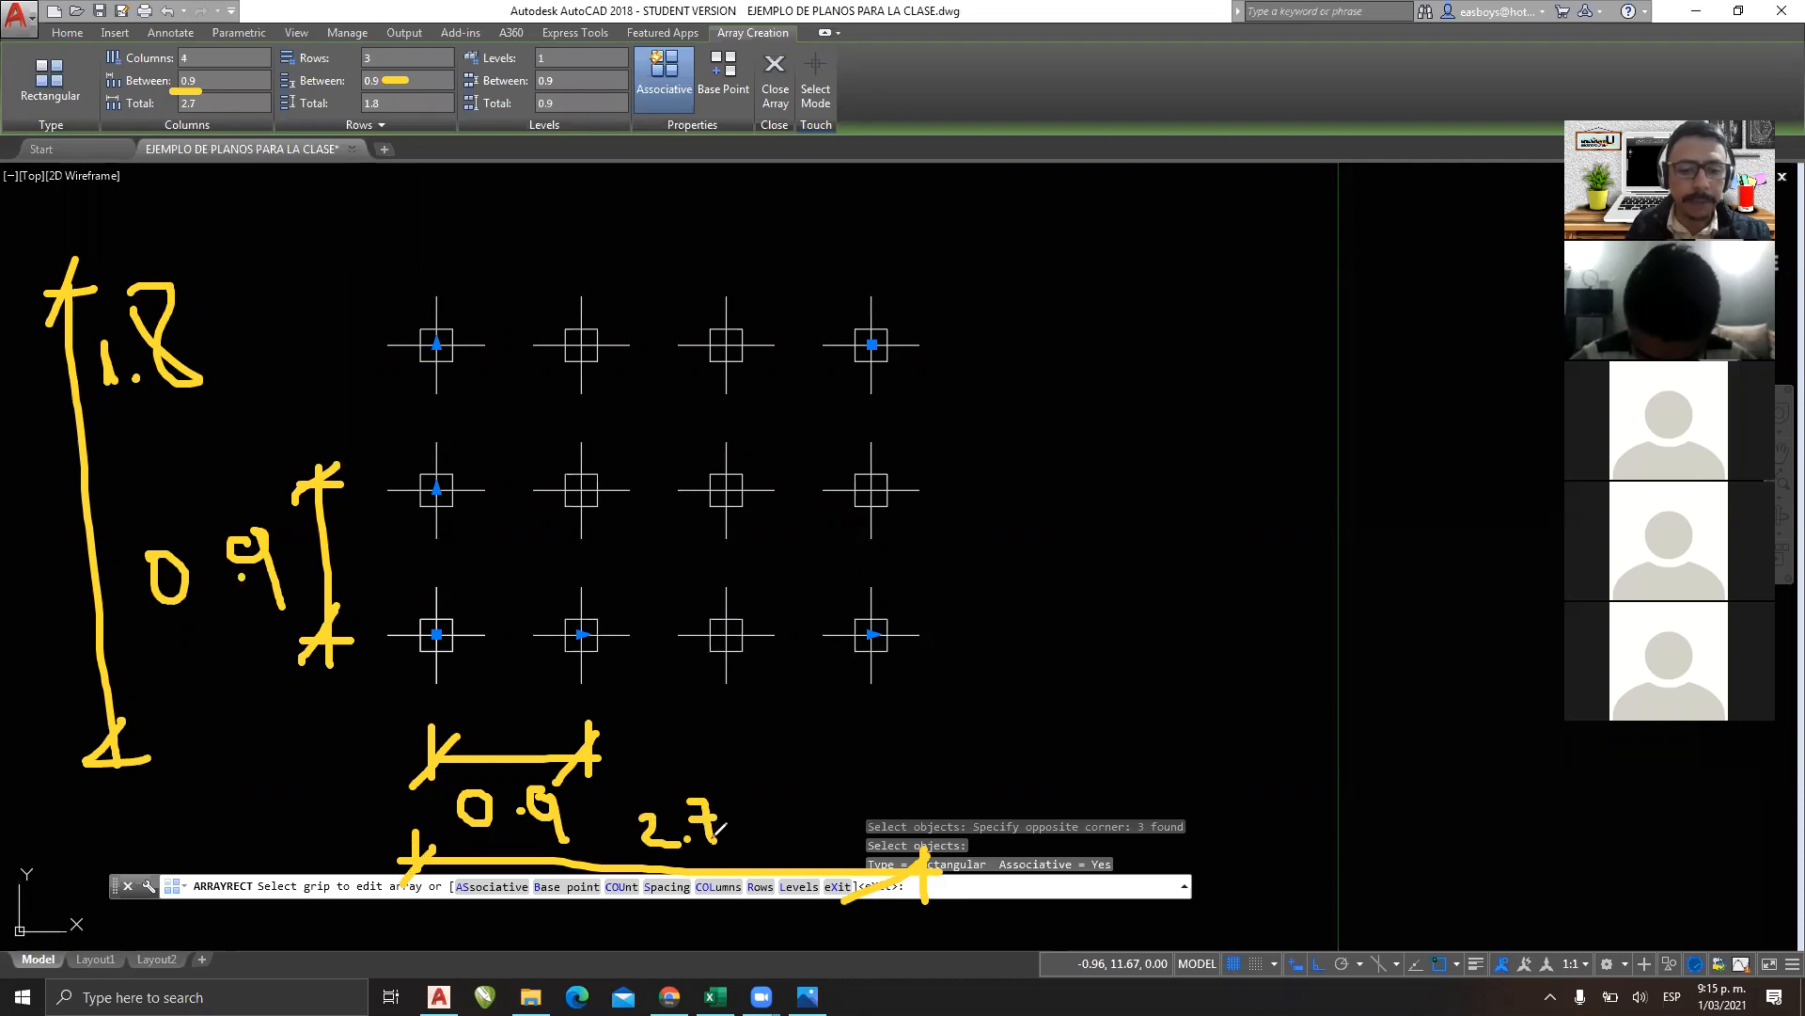
click(1343, 286)
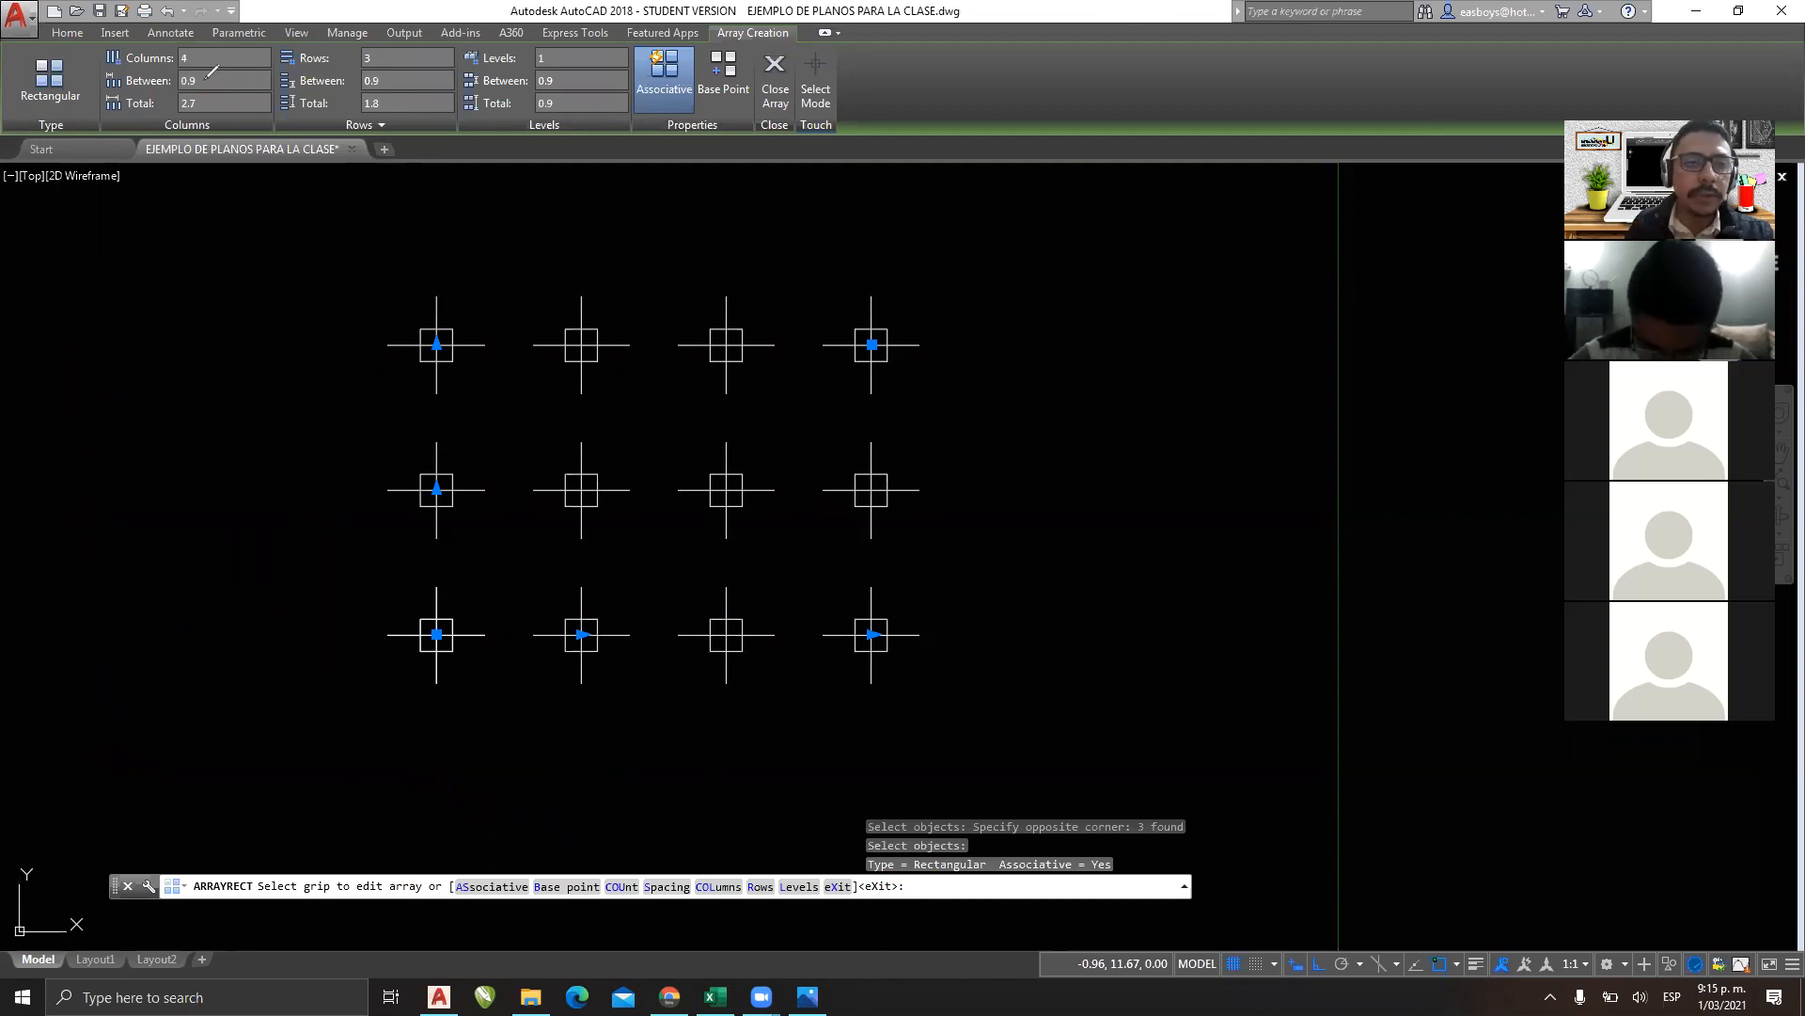
Mark the array's column spacing and column total settings in yellow.
drag(204, 80, 235, 79)
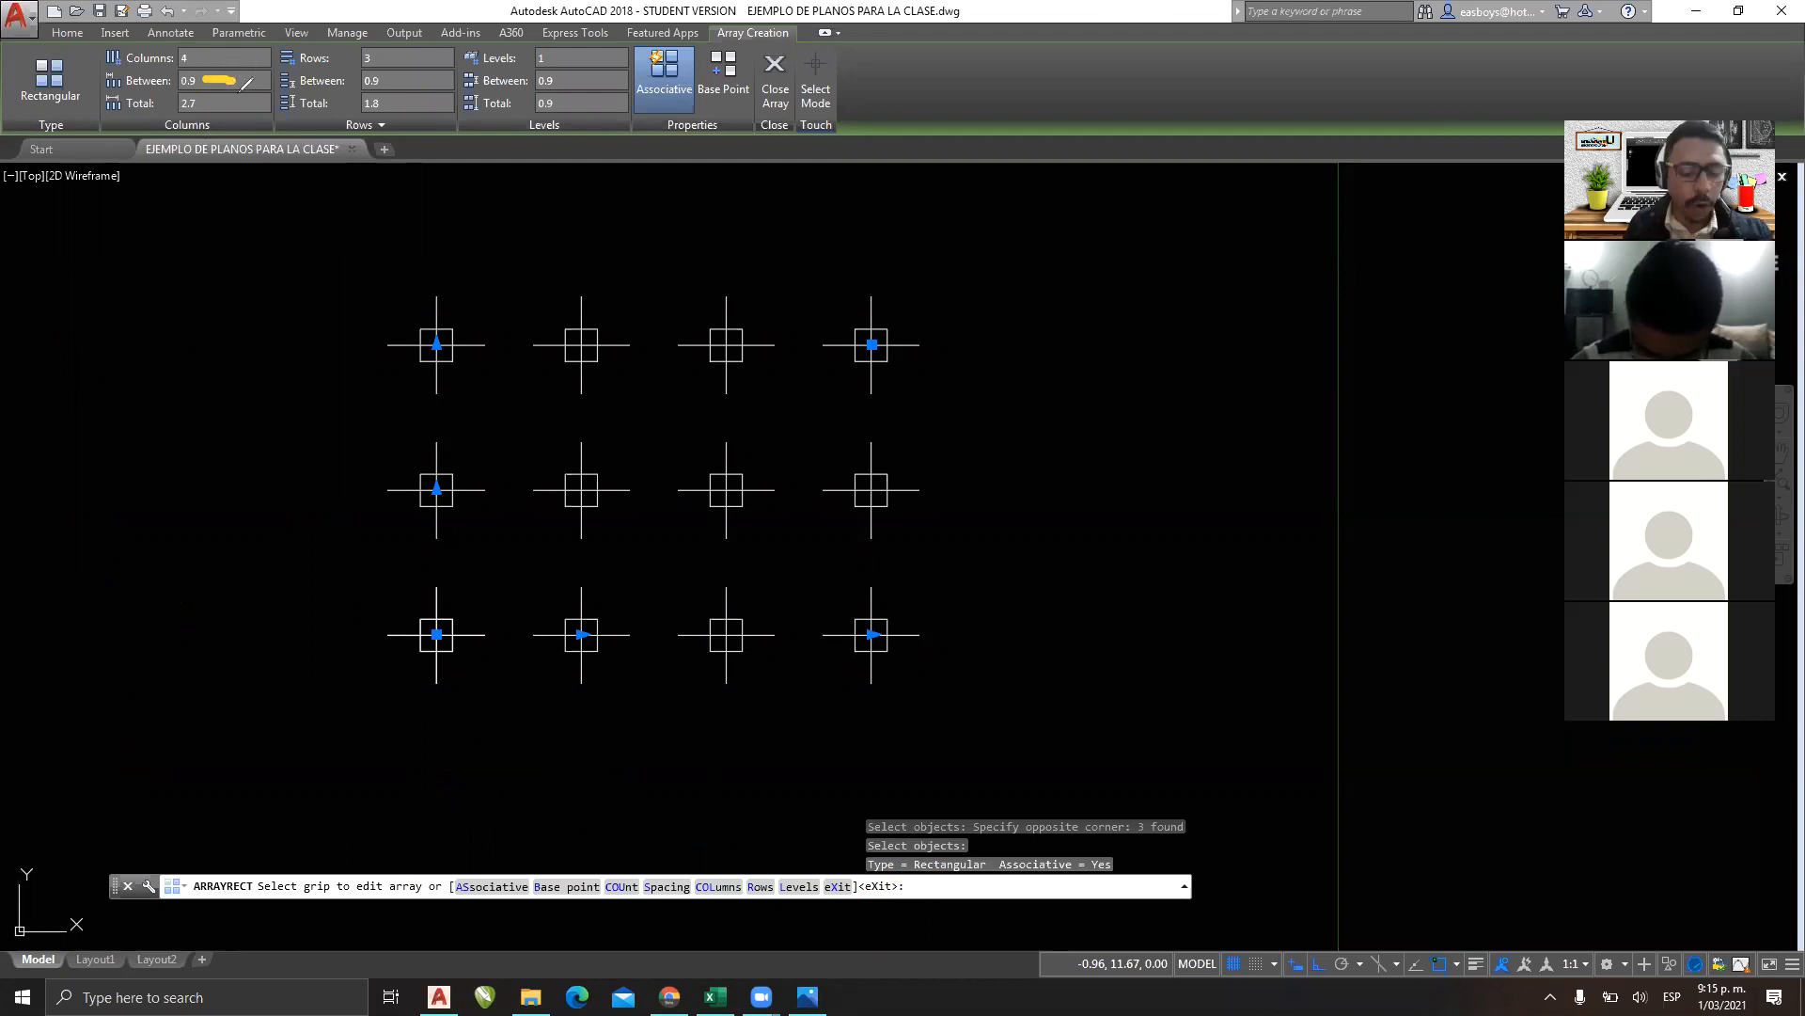
drag(200, 101, 233, 97)
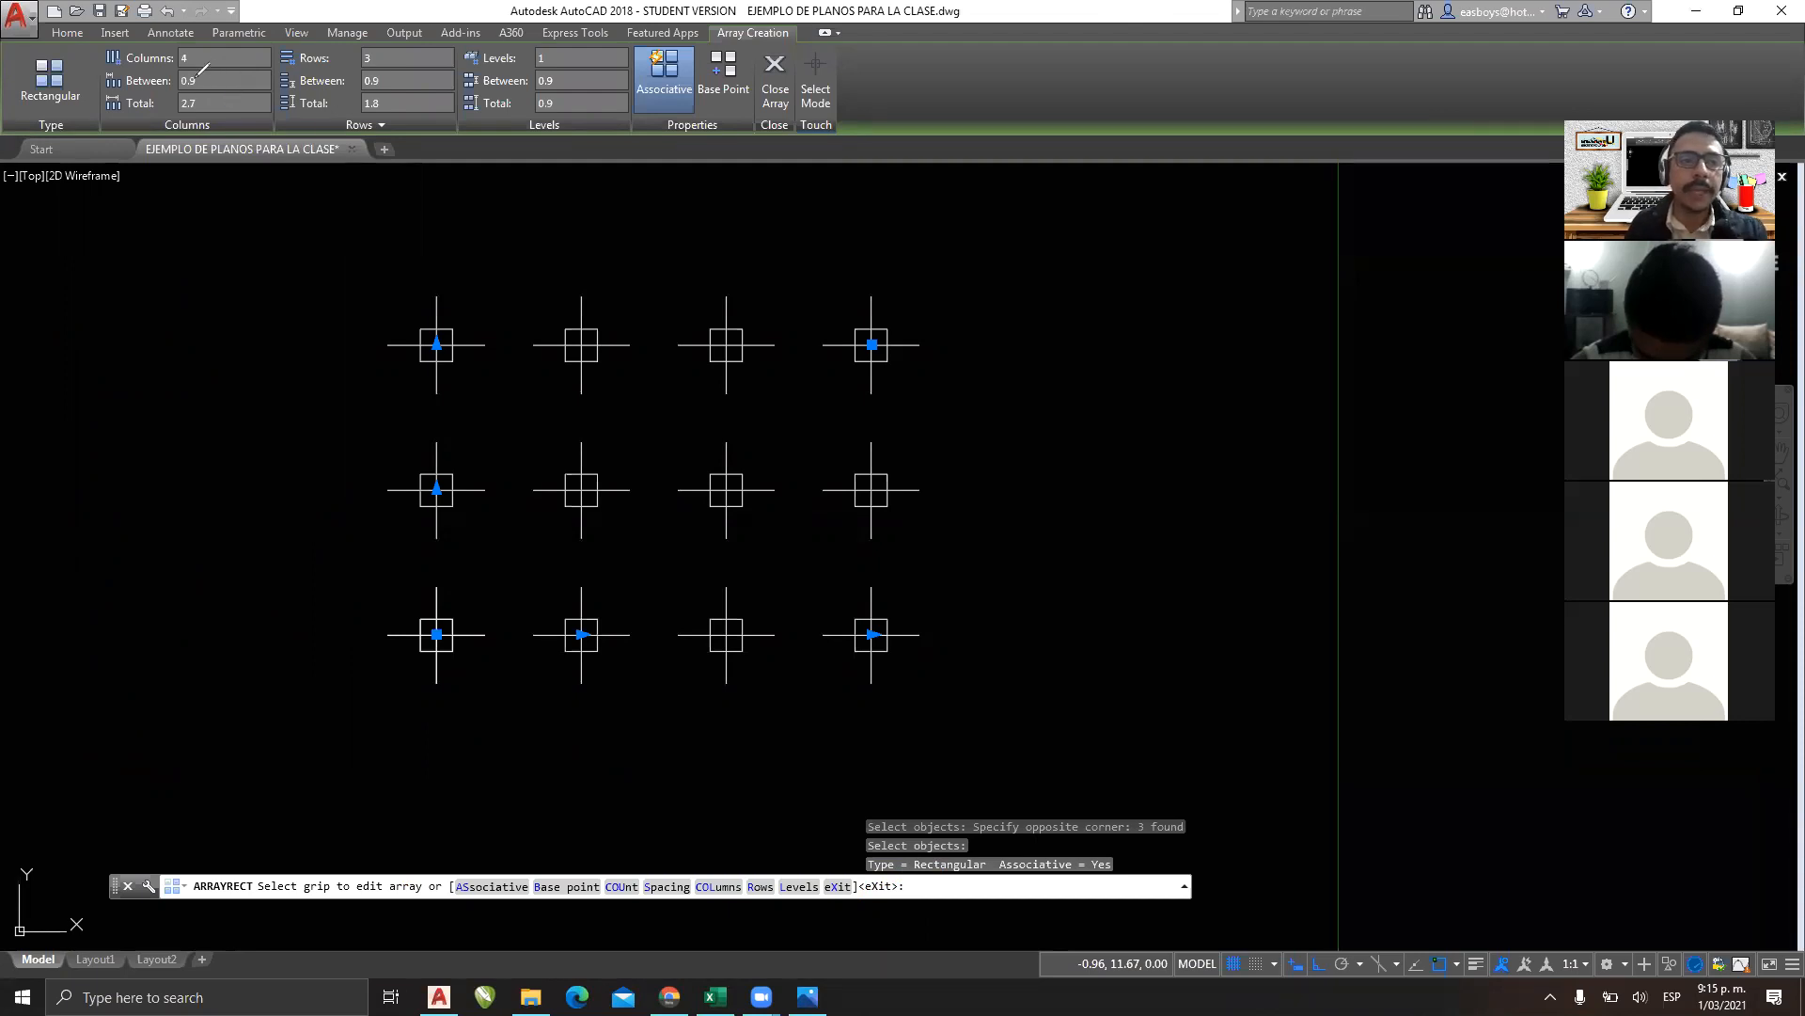
drag(176, 70, 171, 110)
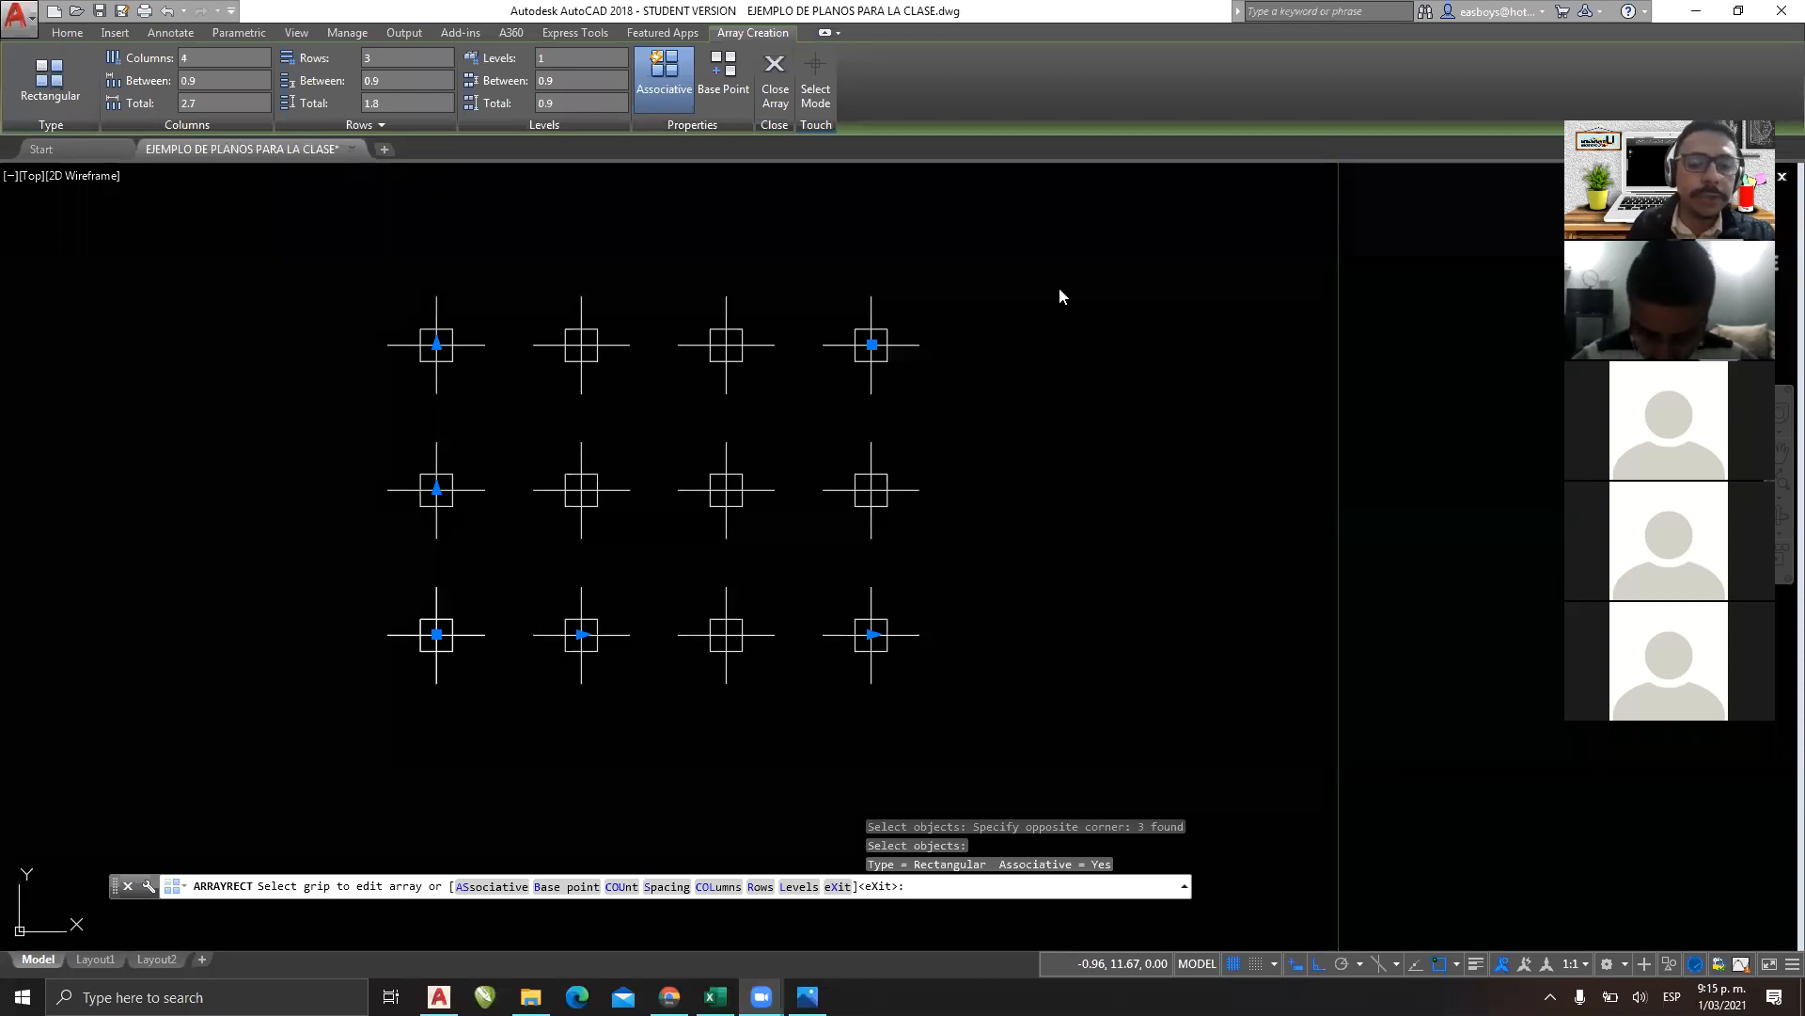
Set the array's column spacing to 2.5.
click(230, 79)
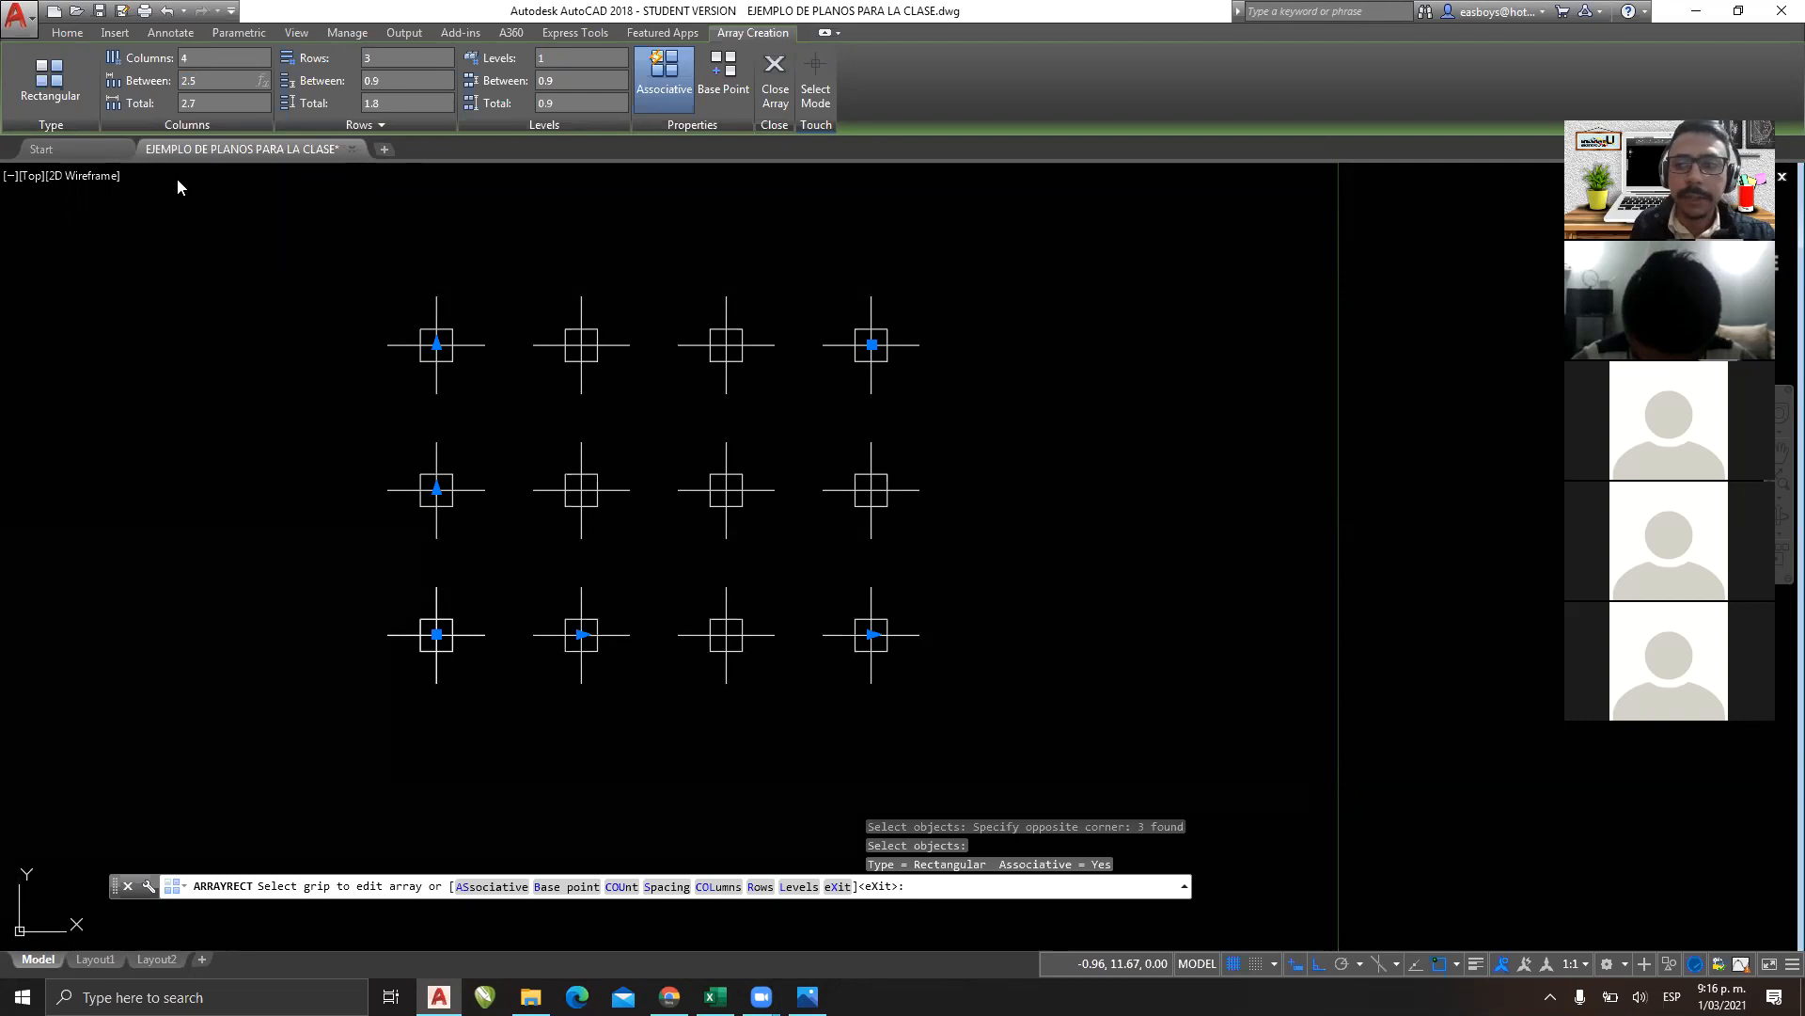
key(Return)
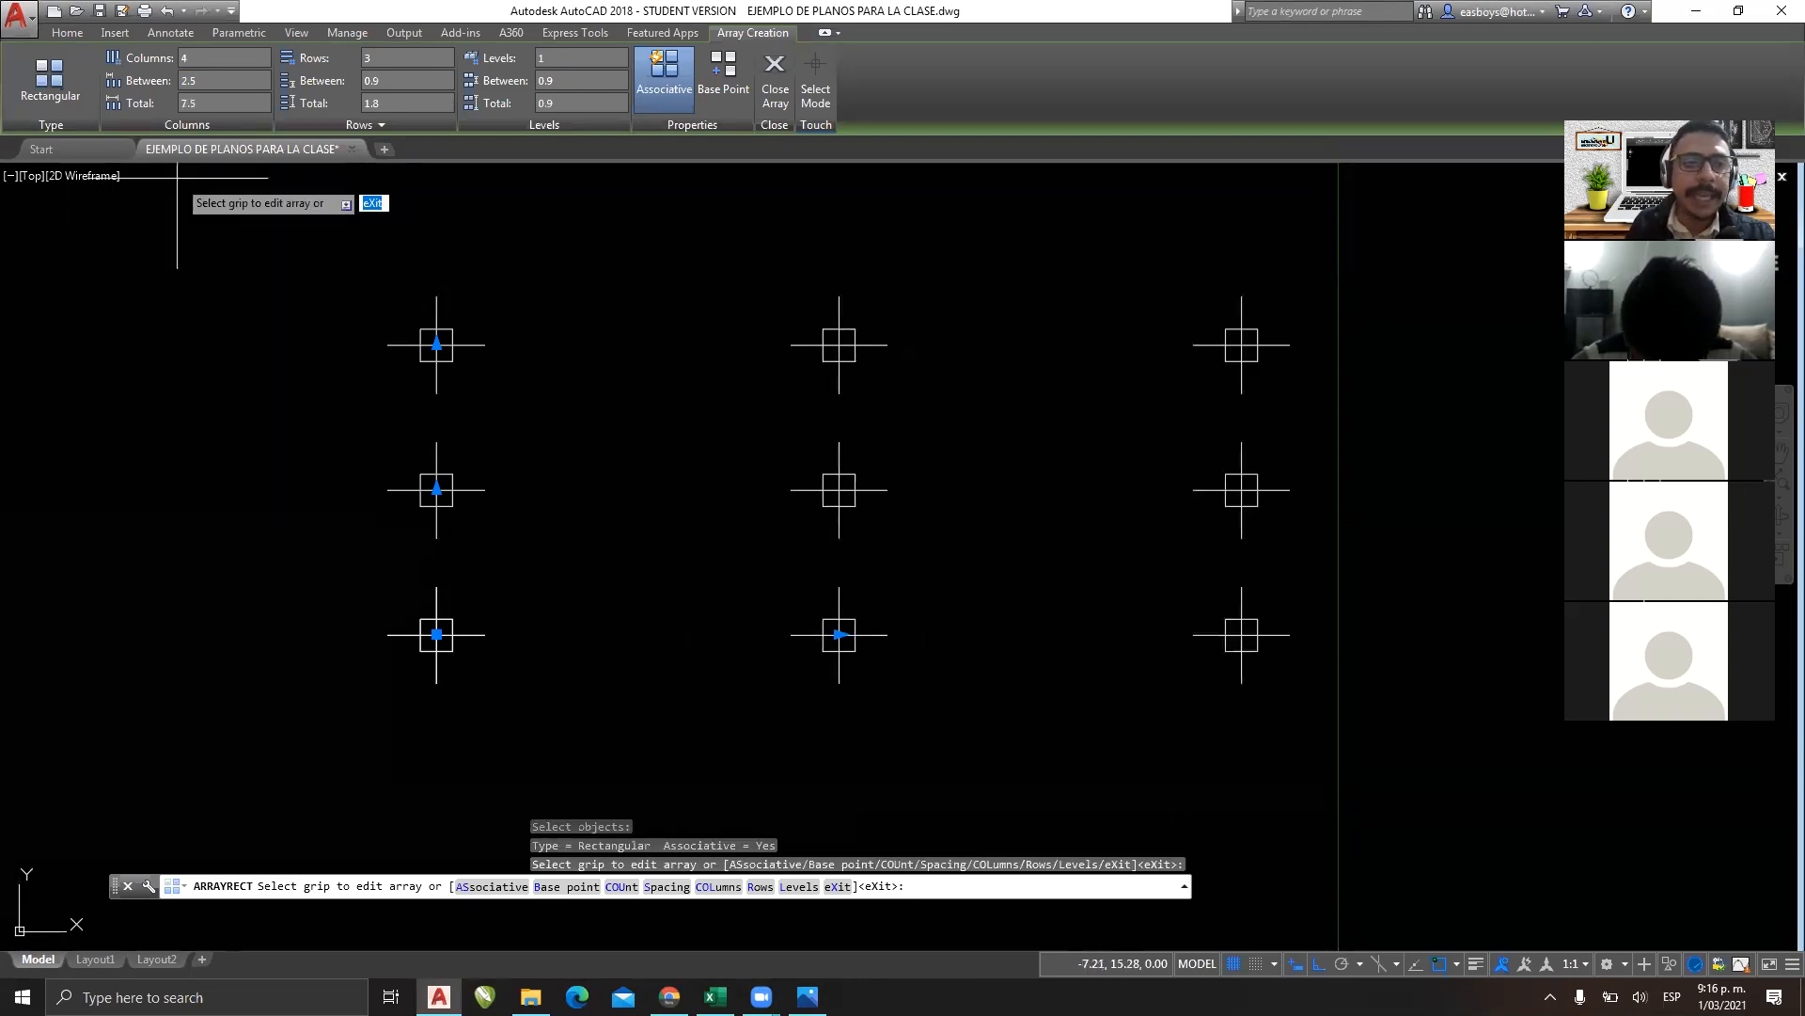
scroll(322, 380, down, 2)
mouse_move(322, 381)
middle_down()
mouse_move(273, 387)
mouse_move(229, 484)
middle_up()
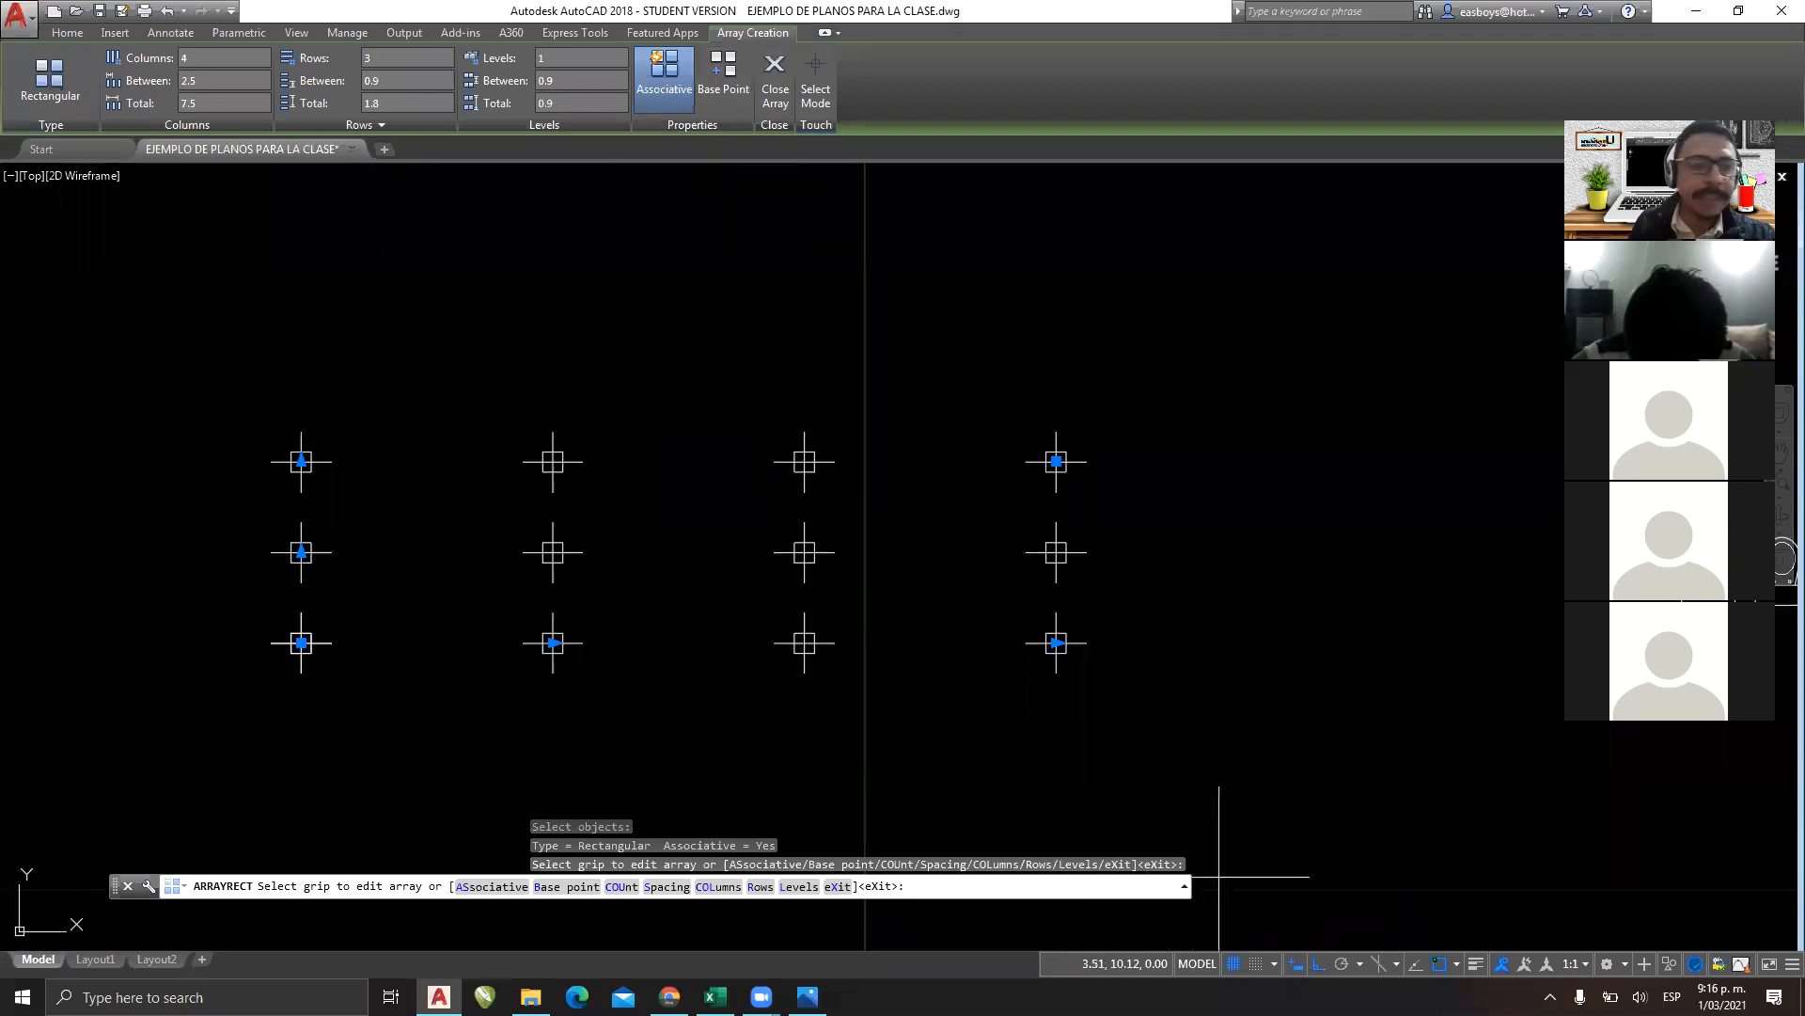
Bracket the three column intervals in yellow and mark the array's column spacing and total settings.
mouse_move(296, 705)
mouse_down()
mouse_move(406, 718)
mouse_move(1092, 686)
mouse_move(1089, 719)
mouse_up()
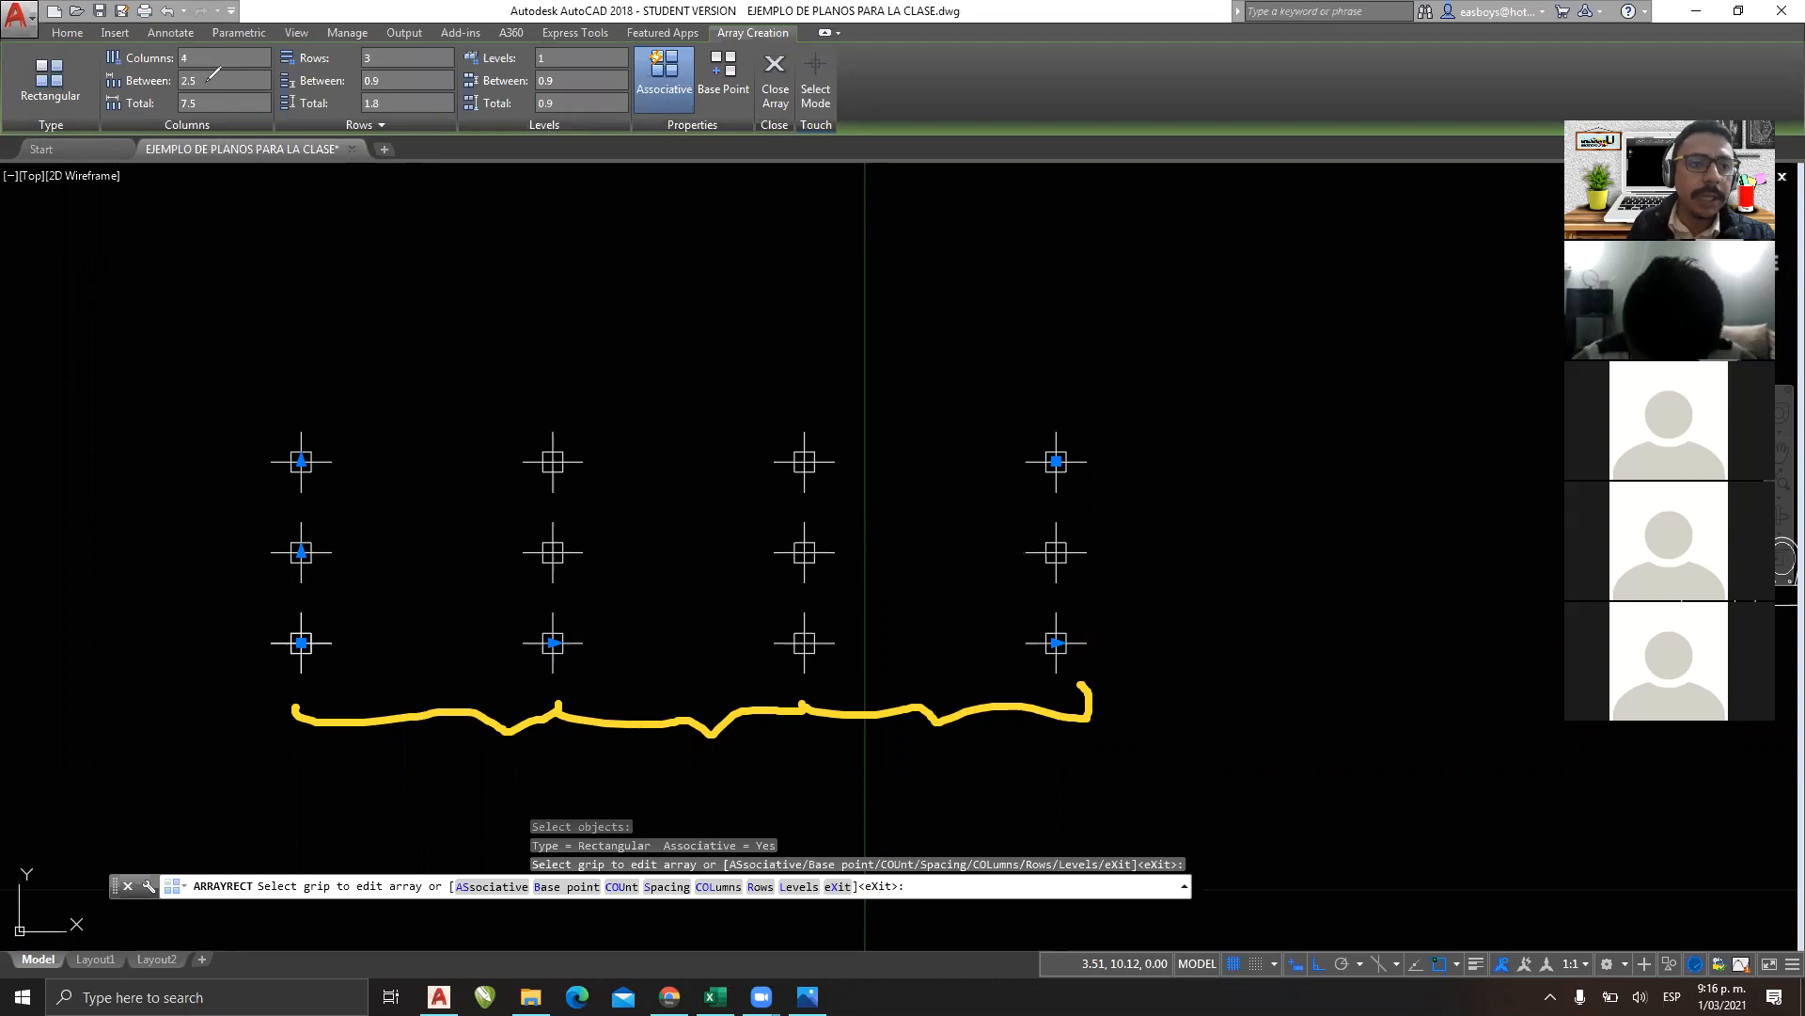
drag(203, 80, 223, 77)
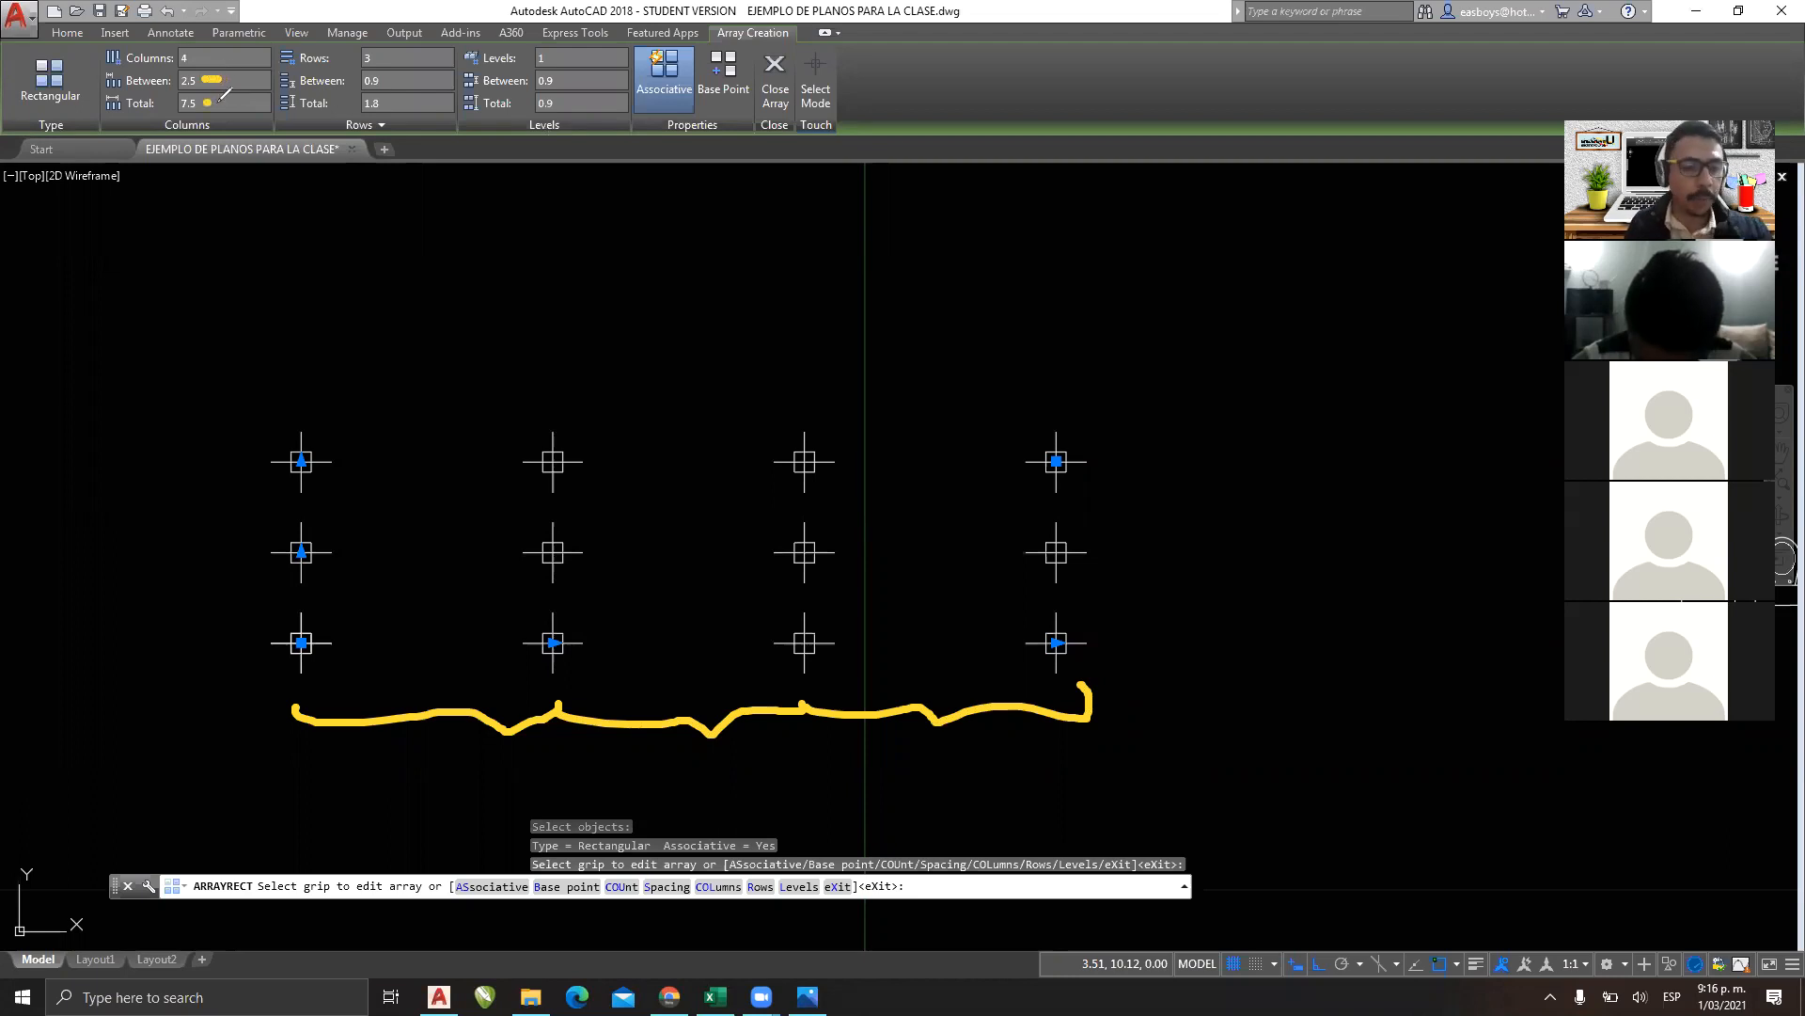
key(ctrl+z)
drag(219, 98, 209, 101)
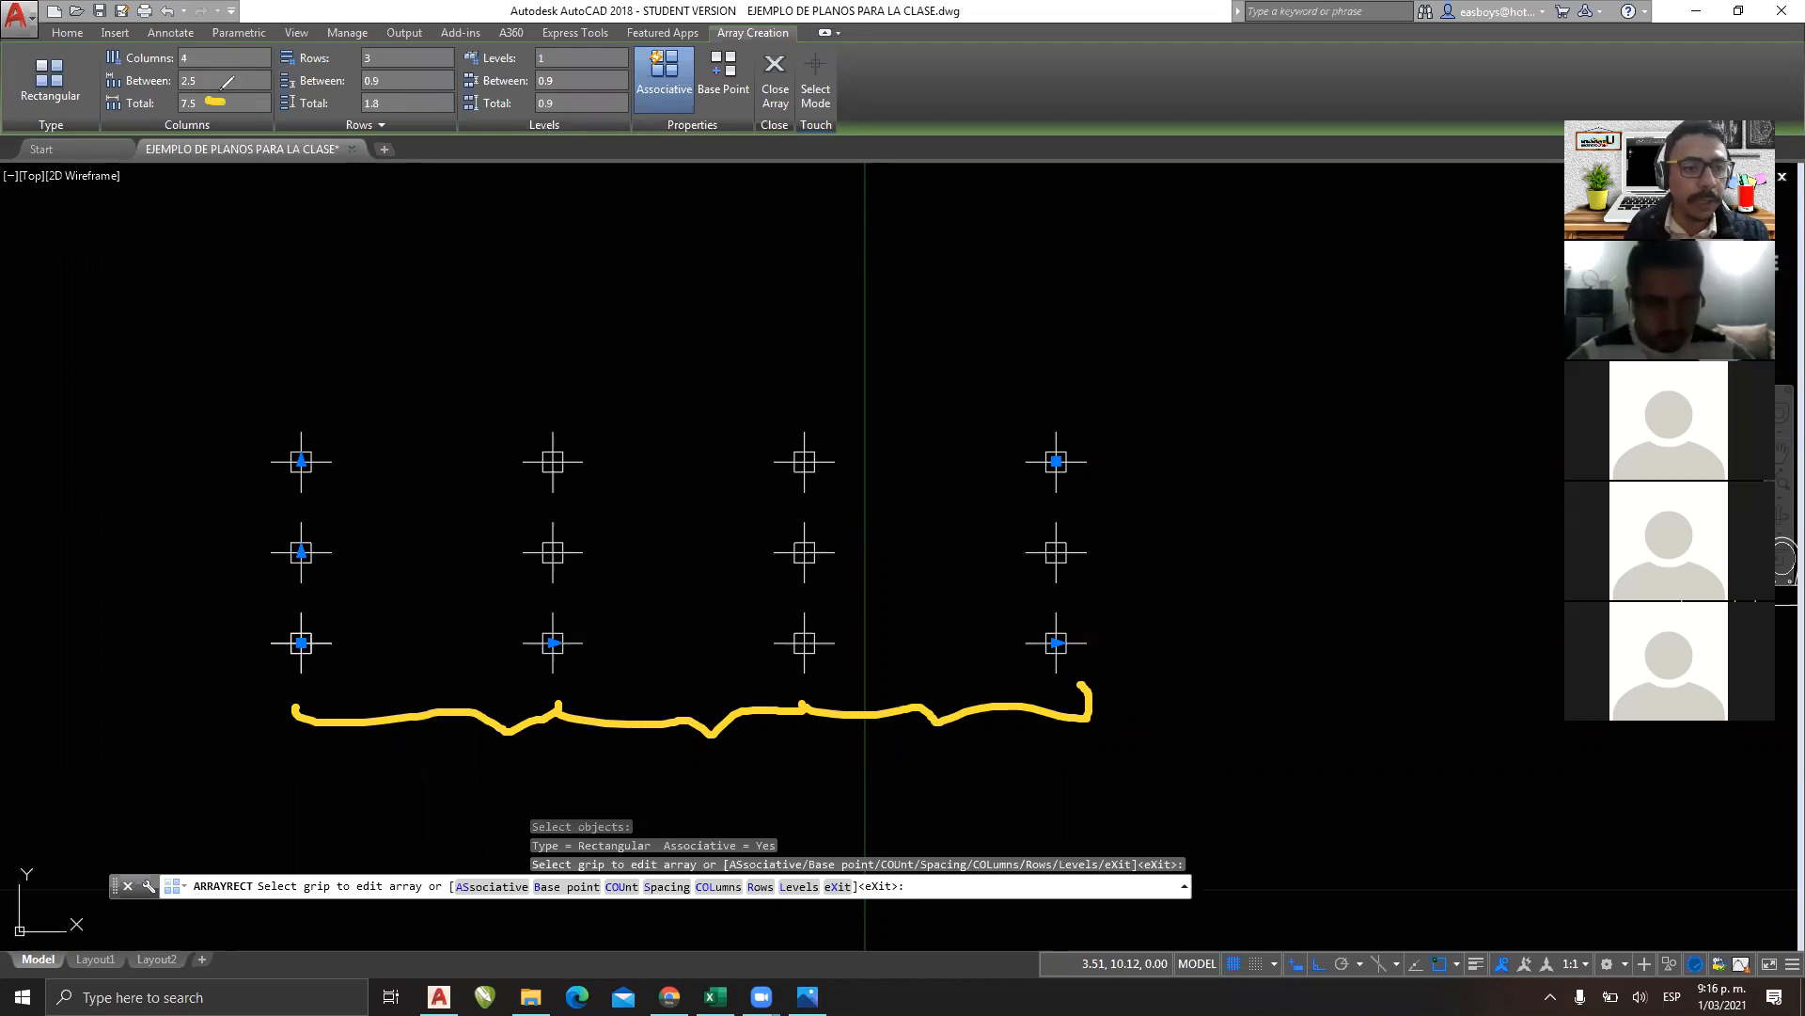
click(205, 80)
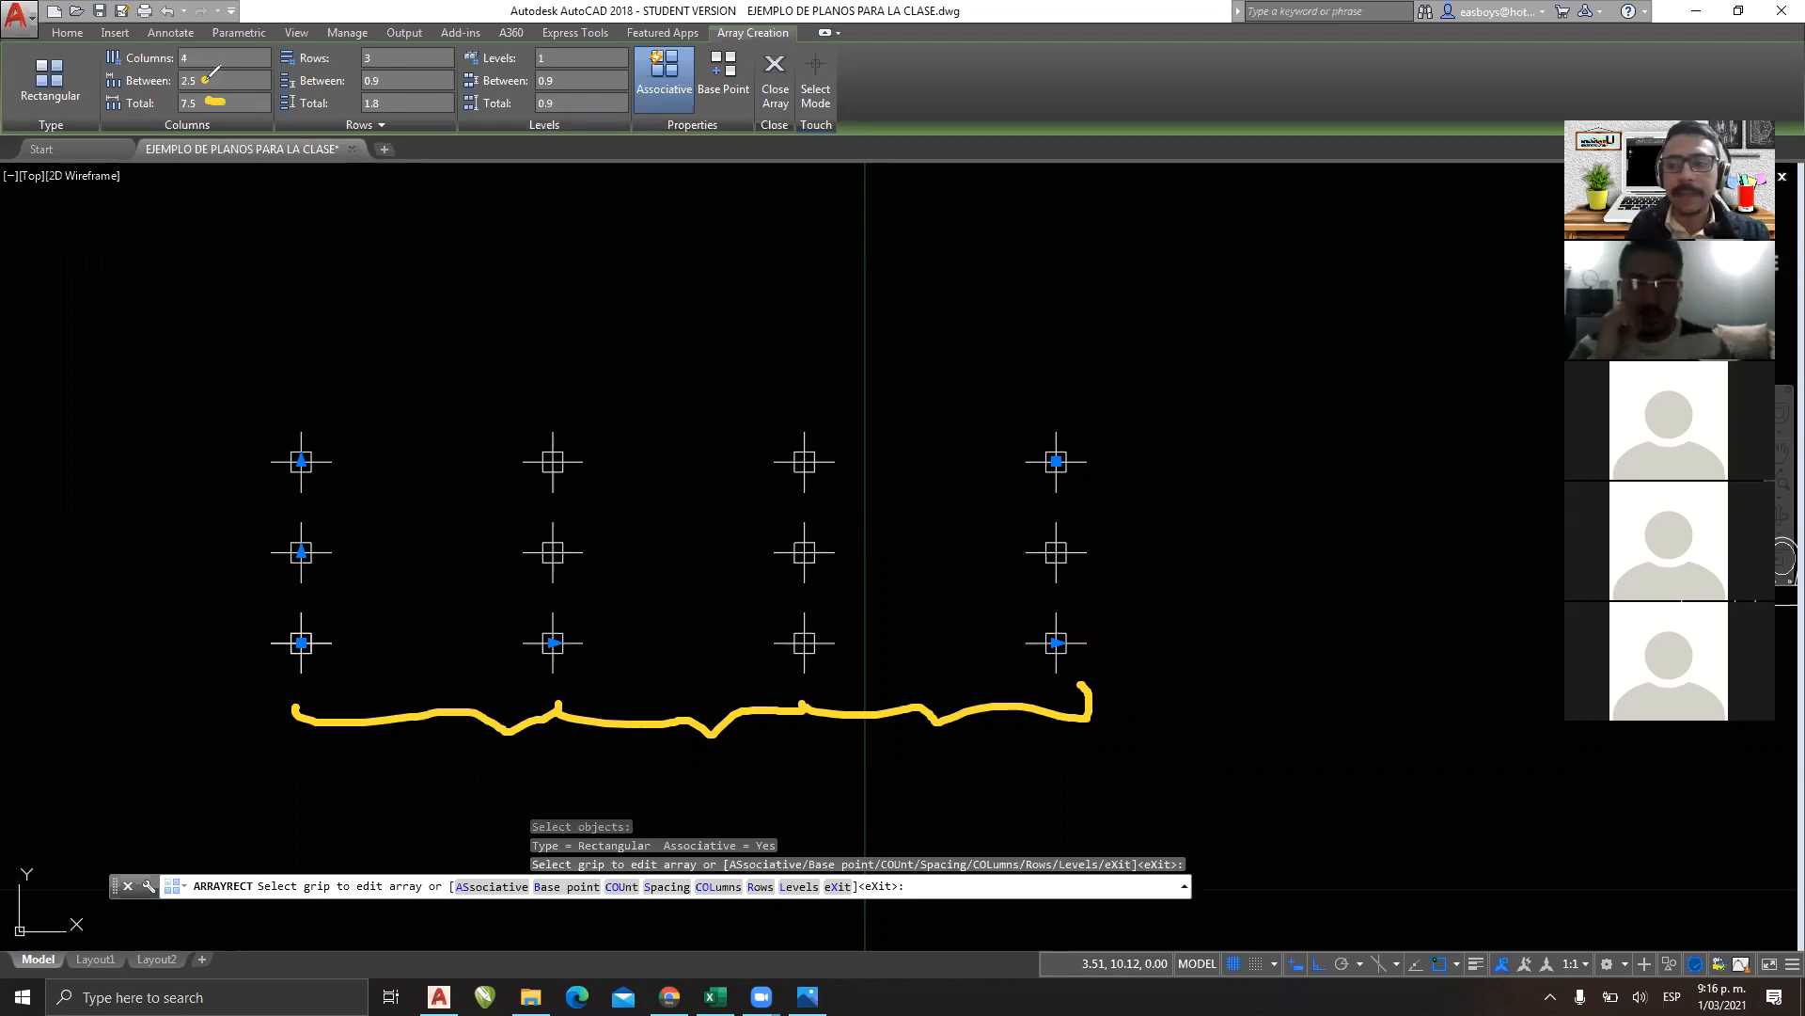
Undo the yellow marks on the column settings and the brackets below the array.
key(ctrl+z)
key(ctrl+z)
key(ctrl+z)
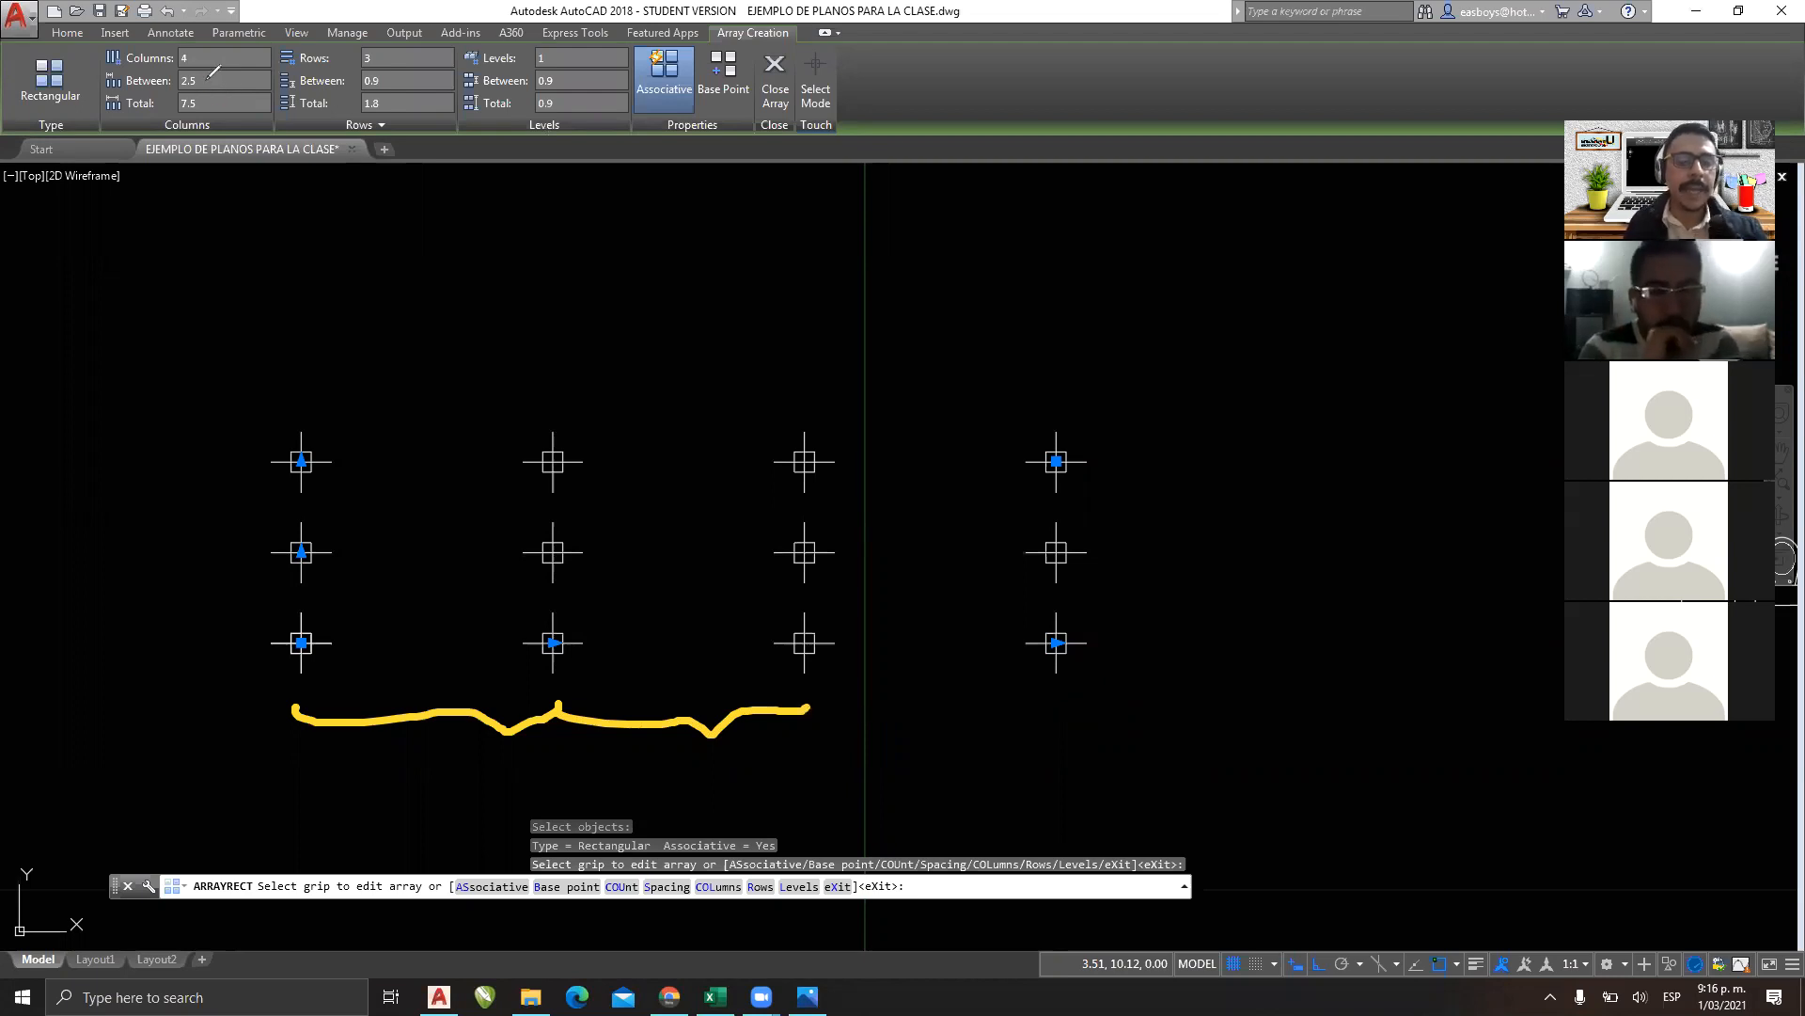
key(ctrl+z)
key(ctrl+z)
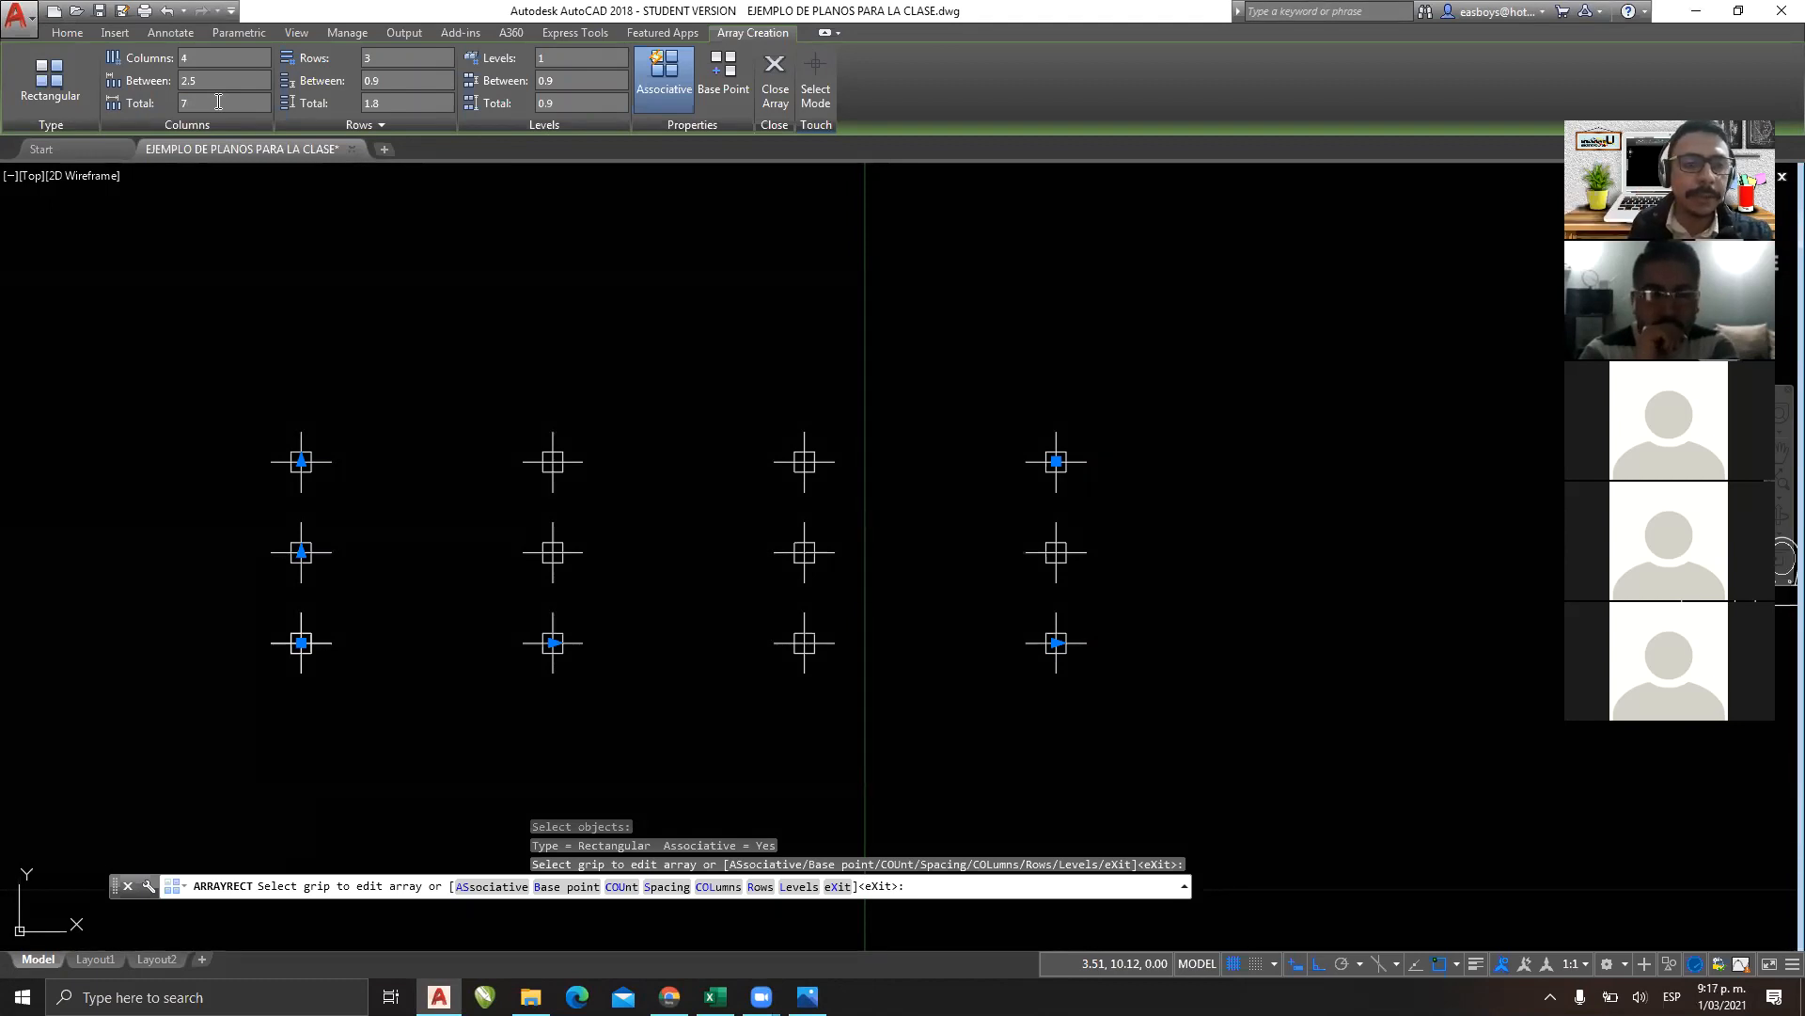
Set the total column distance to 7 and outline the first interval and the overall width in yellow.
key(Return)
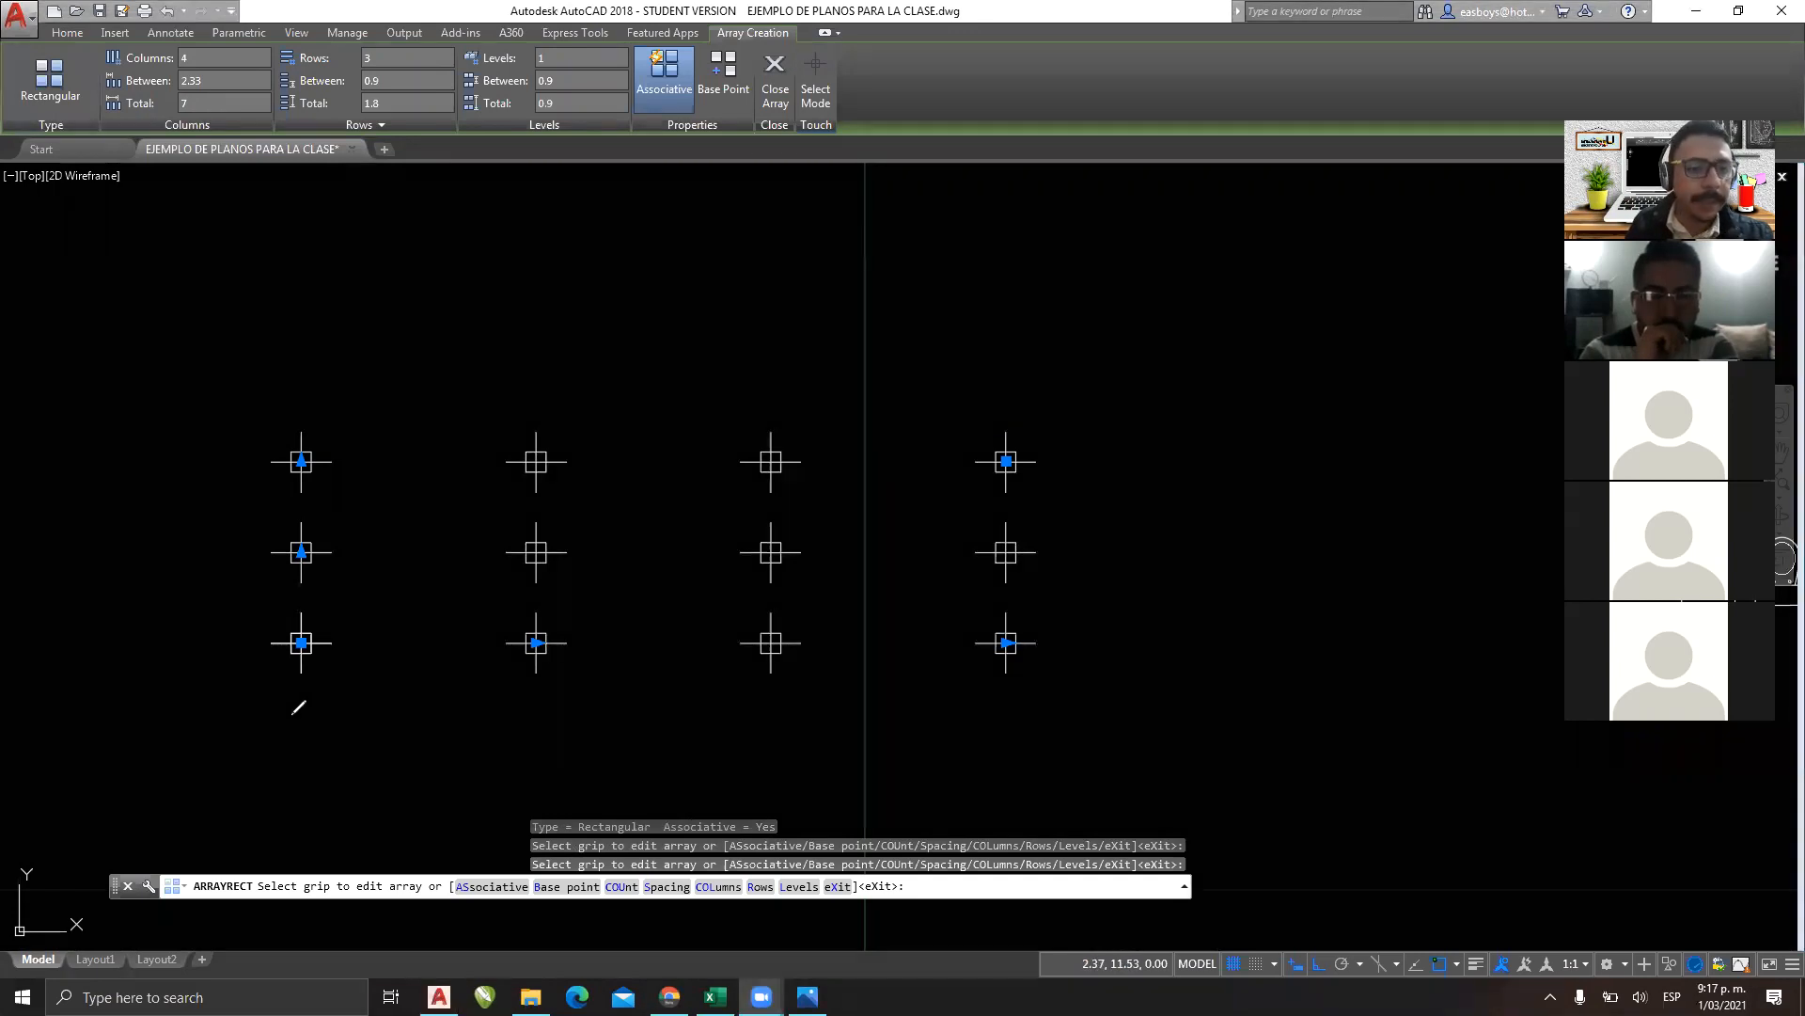
mouse_move(297, 704)
mouse_down()
mouse_move(517, 710)
mouse_move(537, 685)
mouse_up()
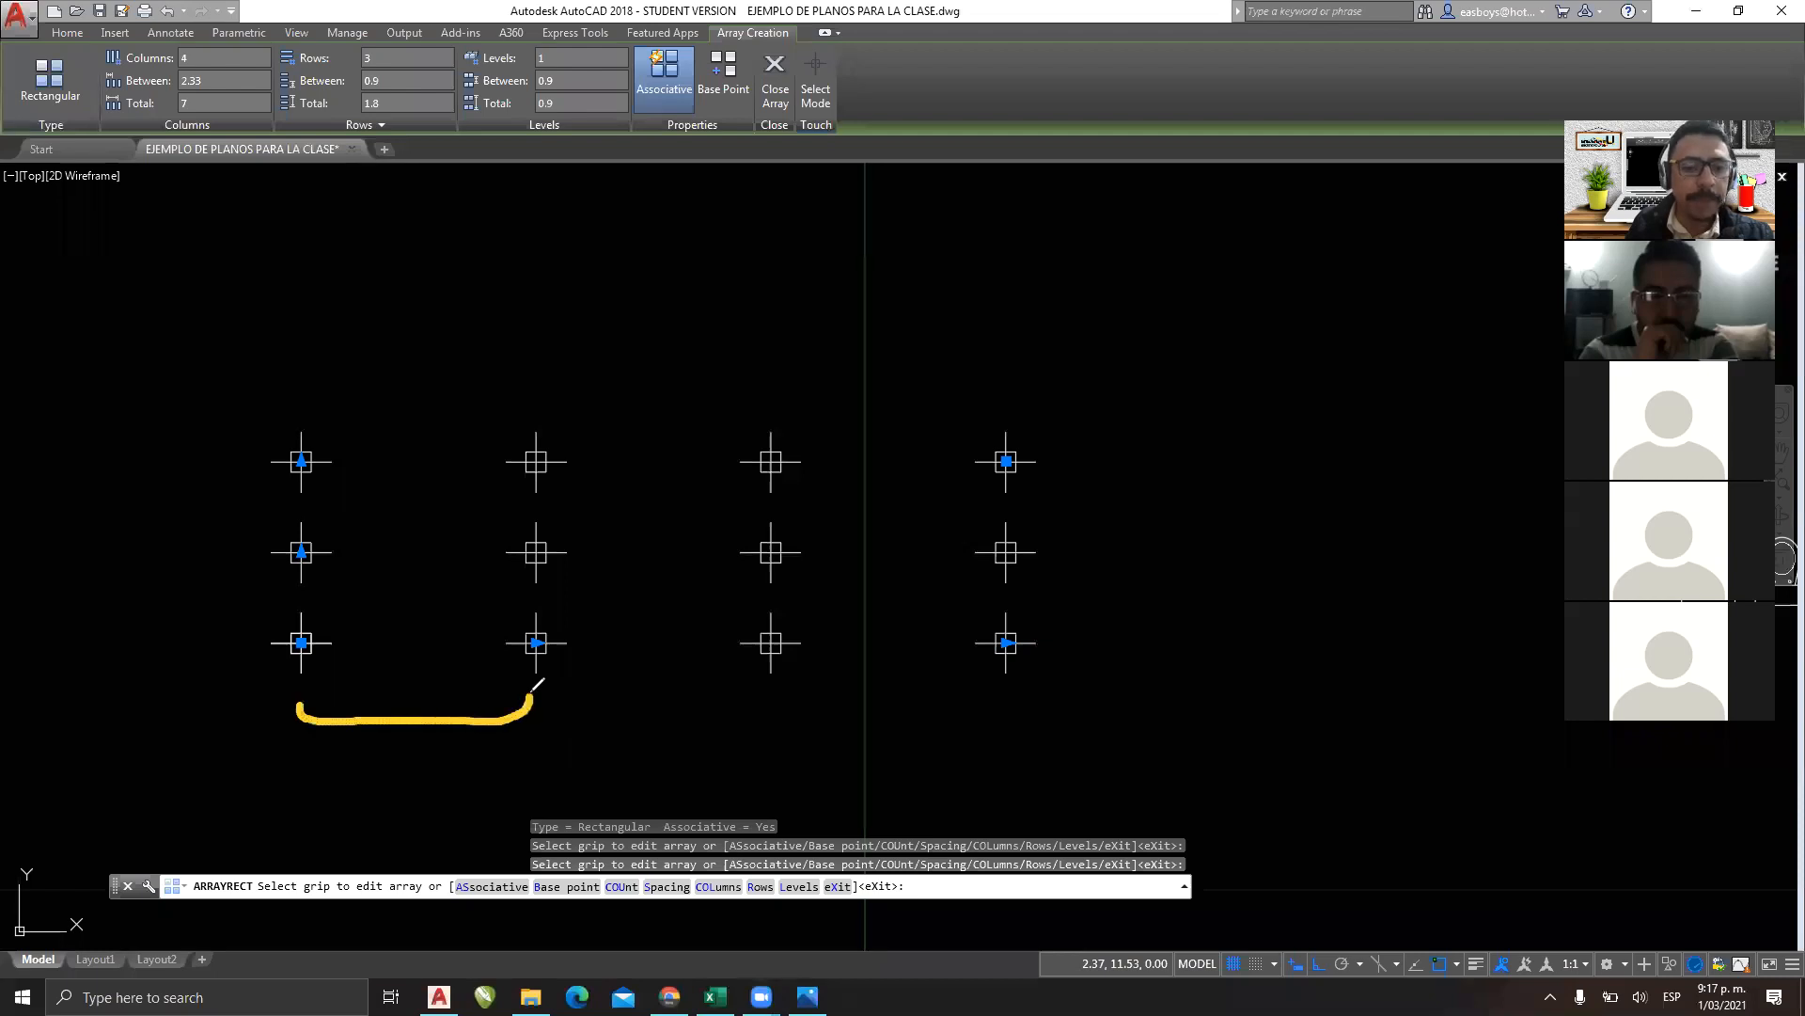
mouse_move(299, 745)
mouse_down()
mouse_move(299, 790)
mouse_move(1078, 769)
mouse_move(1015, 788)
mouse_up()
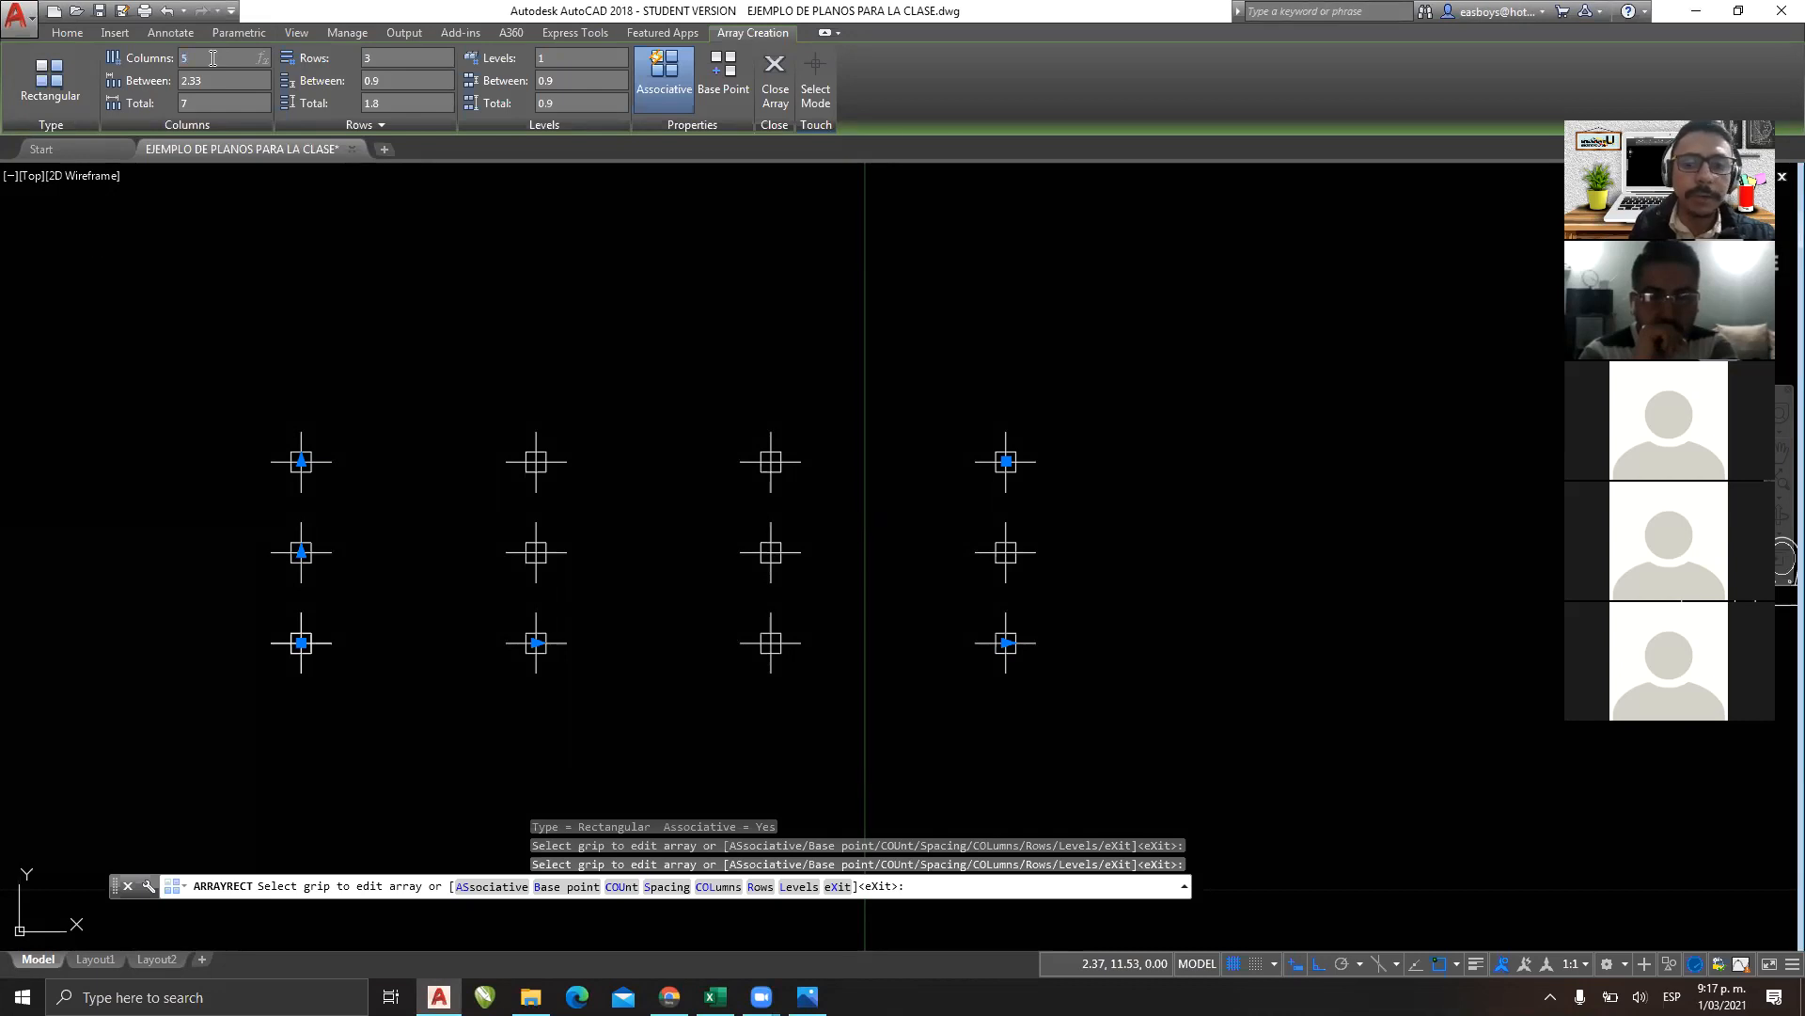
Set the array to 5 columns and 4 rows with a row spacing of 1.5.
key(Return)
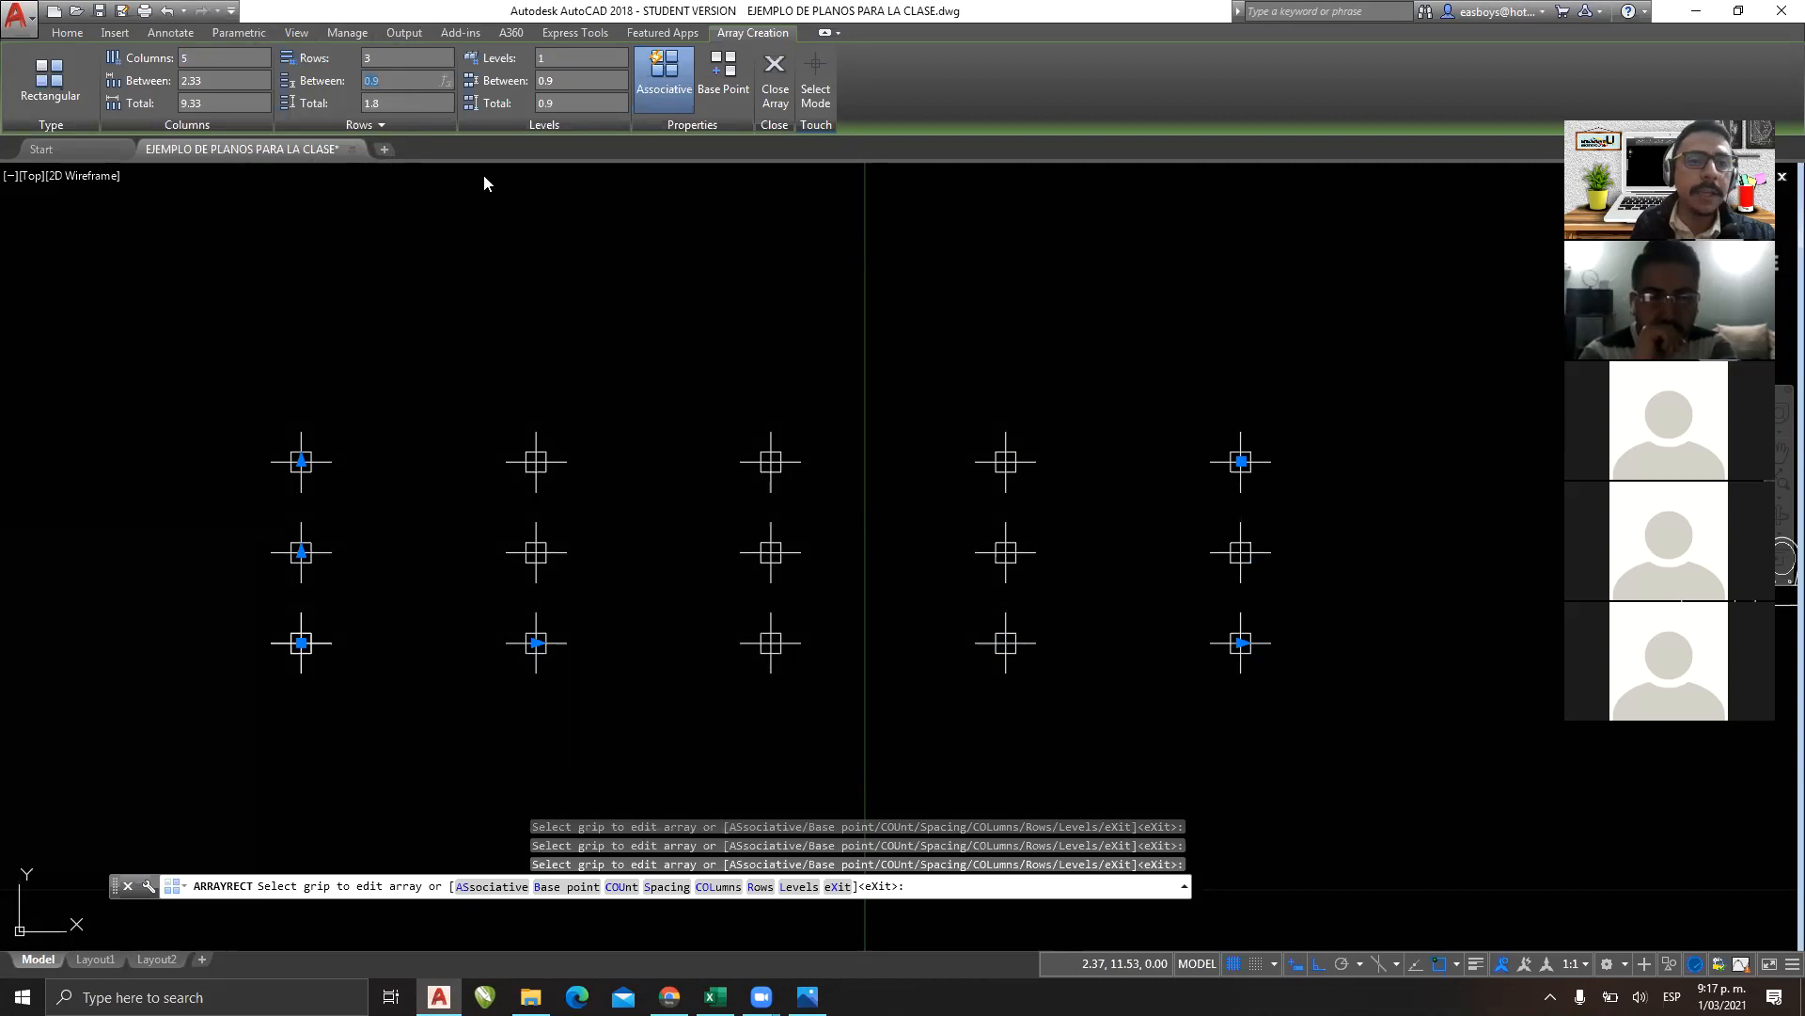
text(1.5)
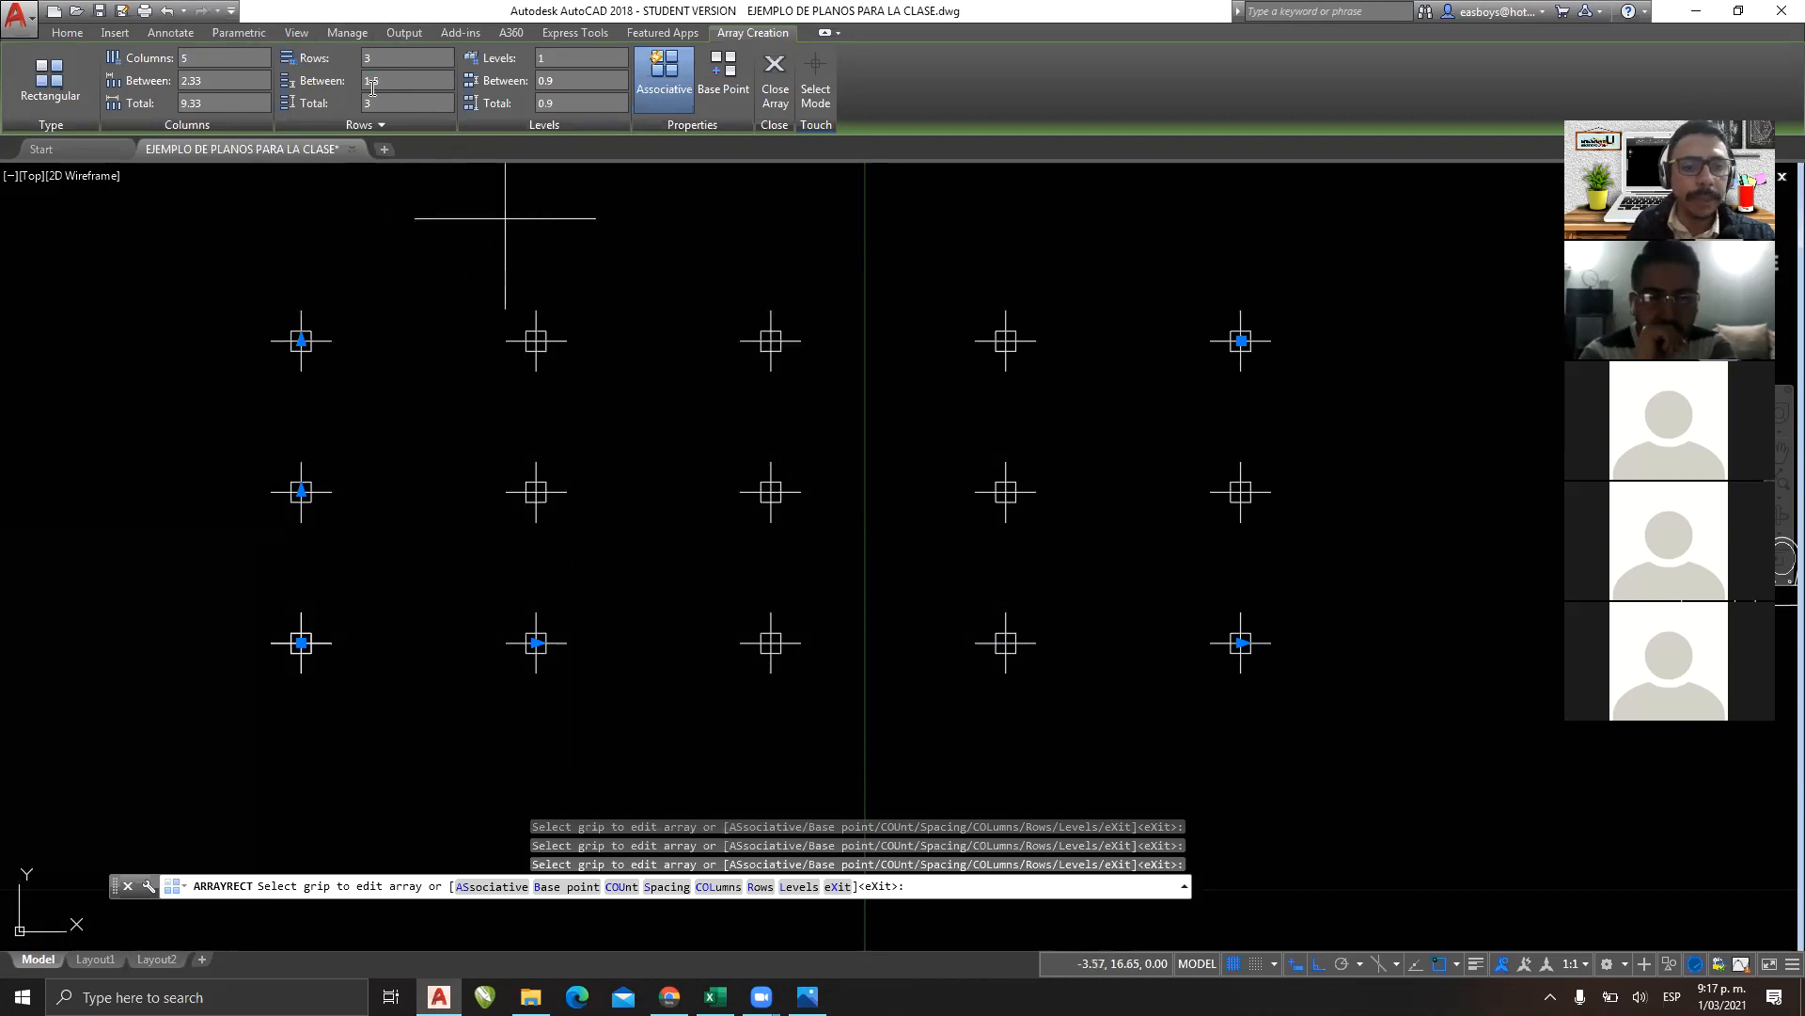
mouse_move(624, 645)
middle_down()
mouse_move(556, 742)
mouse_move(566, 730)
middle_up()
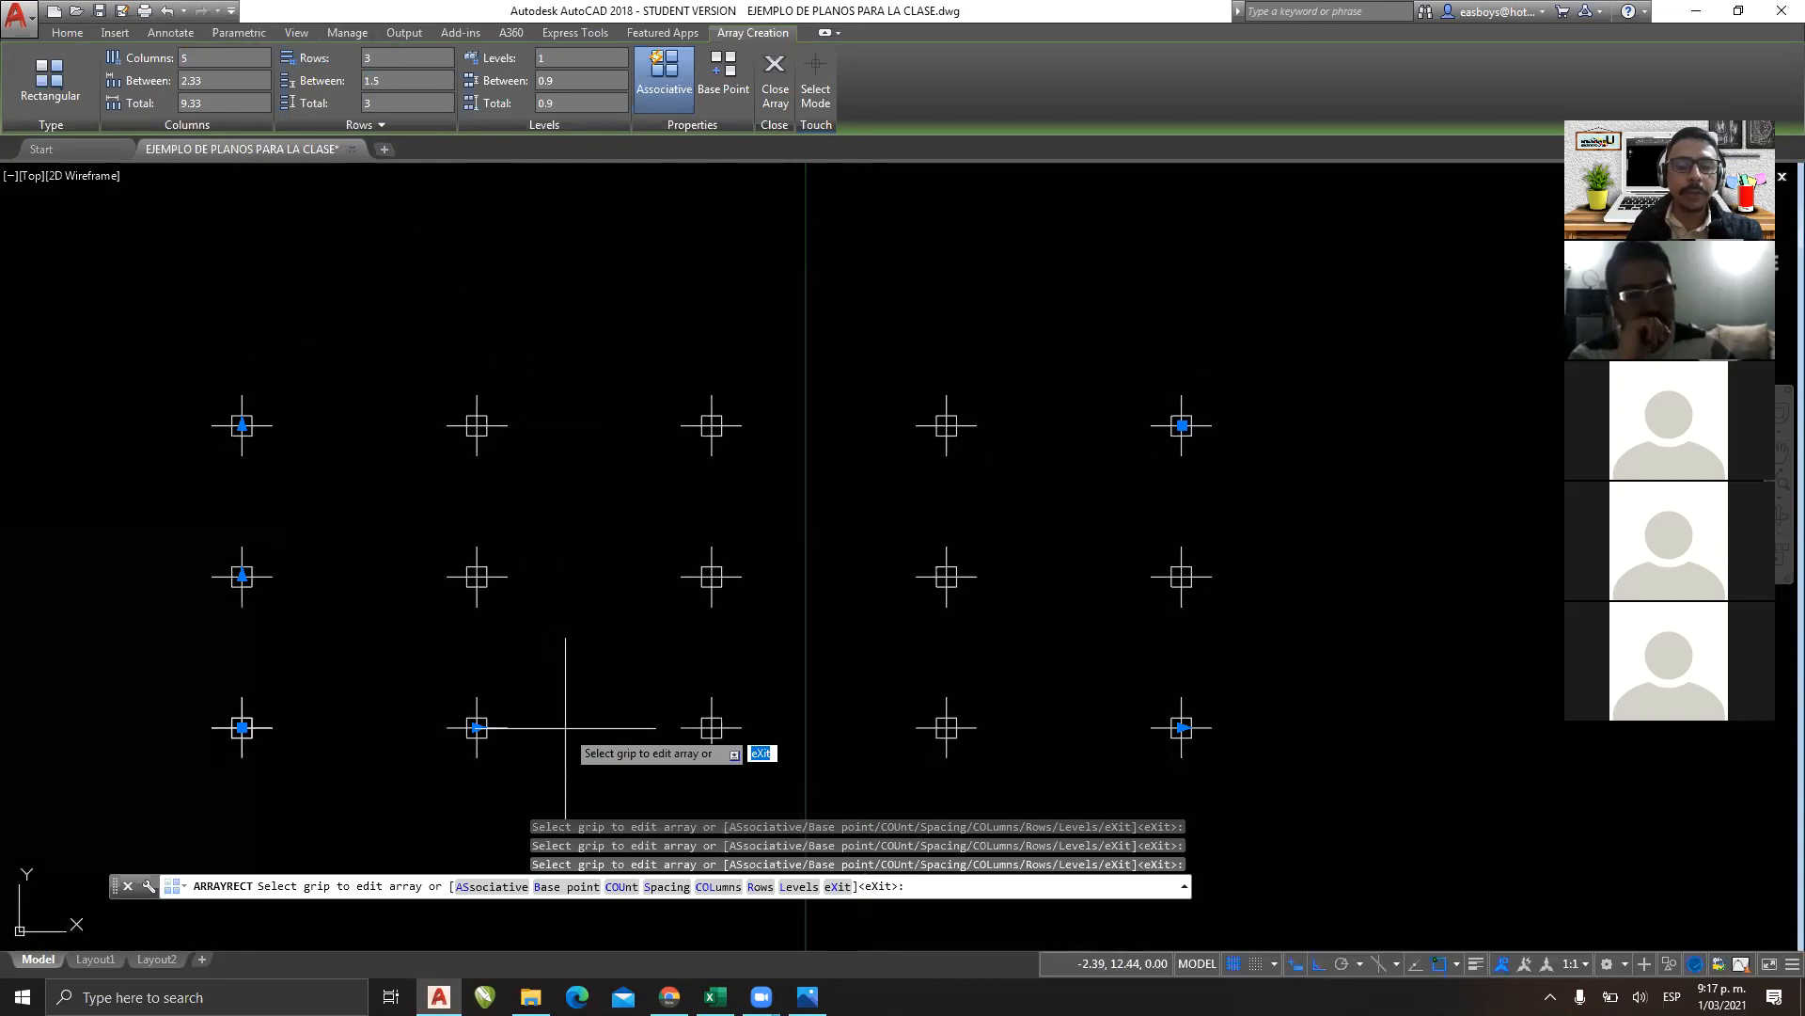
click(391, 58)
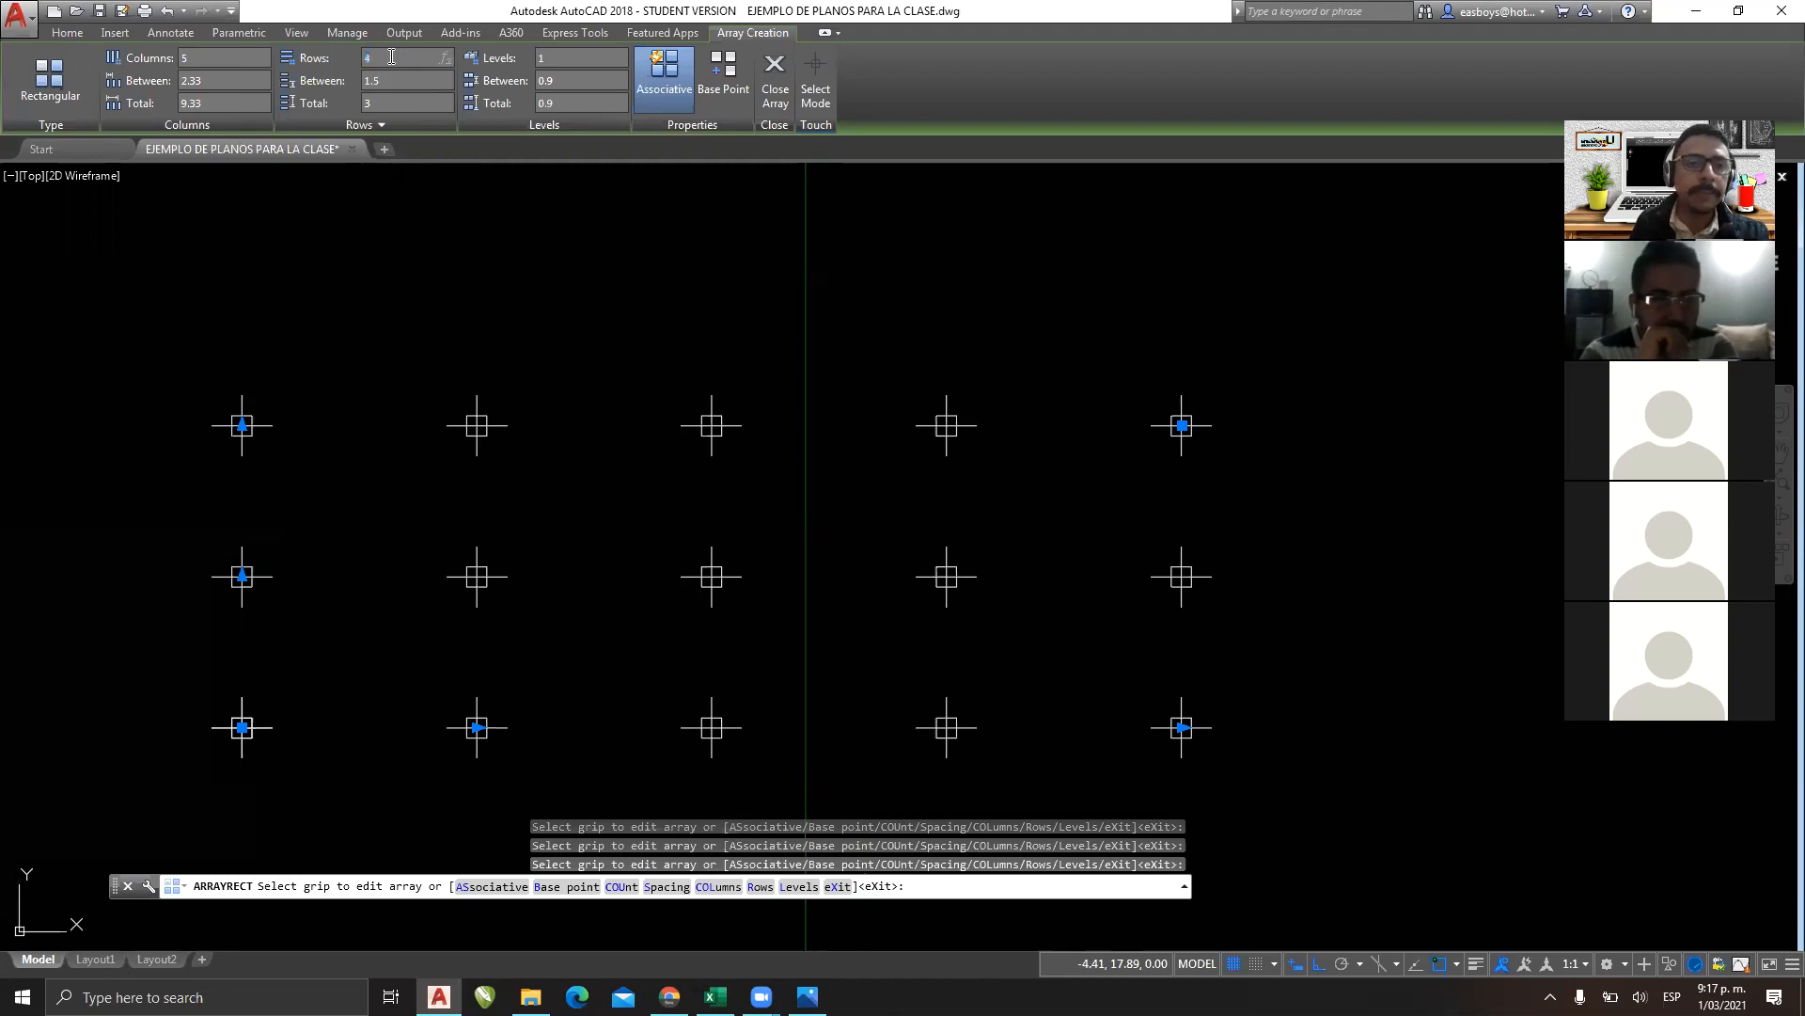
key(Return)
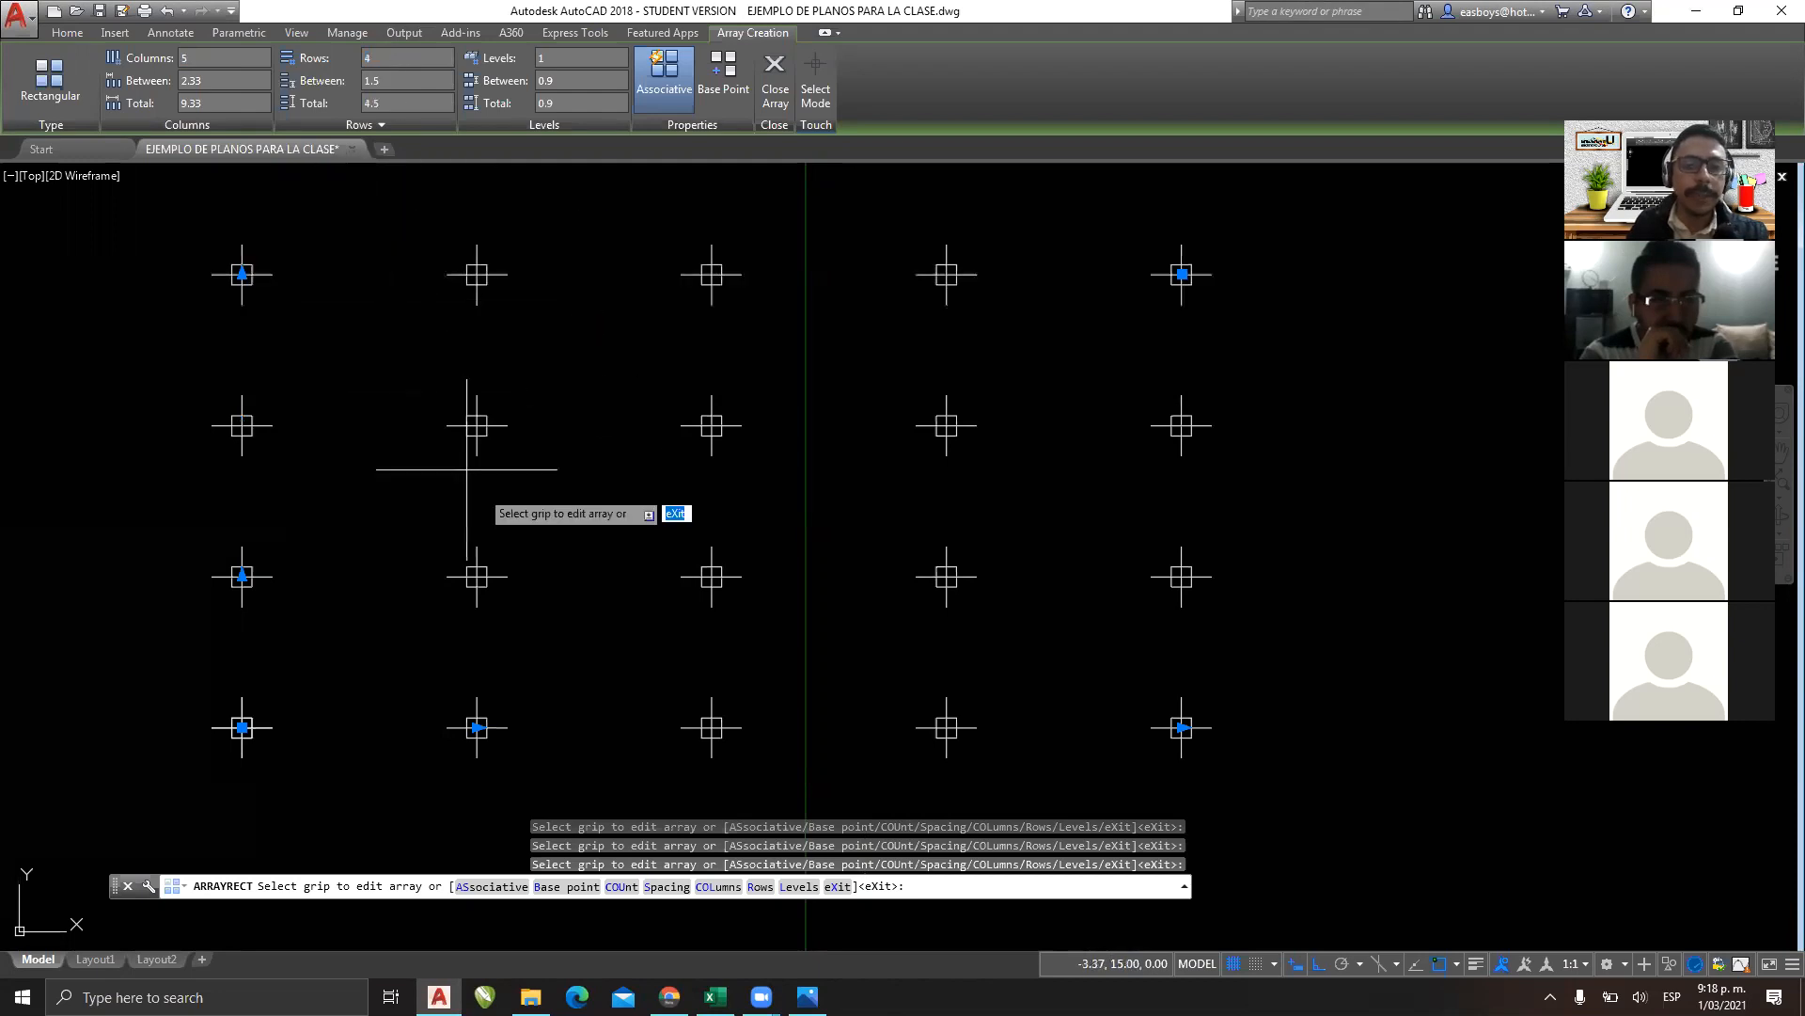
Finish creating the rectangular array and select it for editing.
middle_drag(999, 546, 1012, 529)
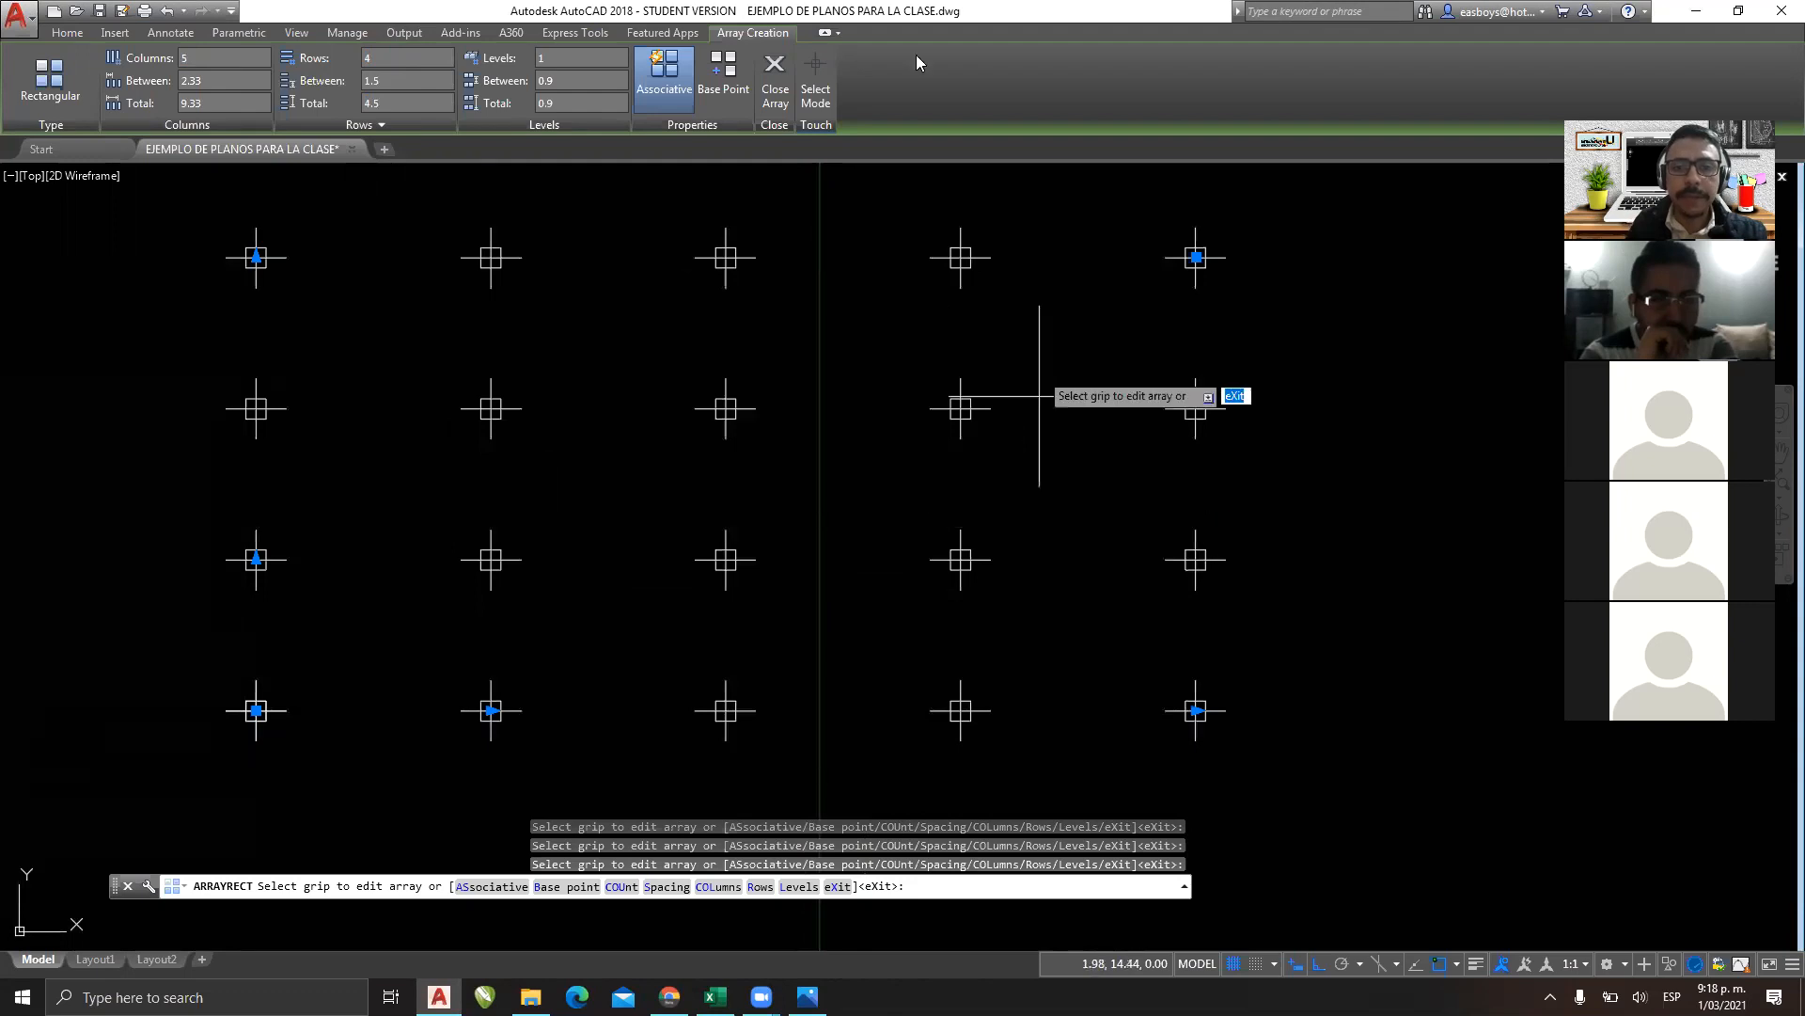
click(773, 75)
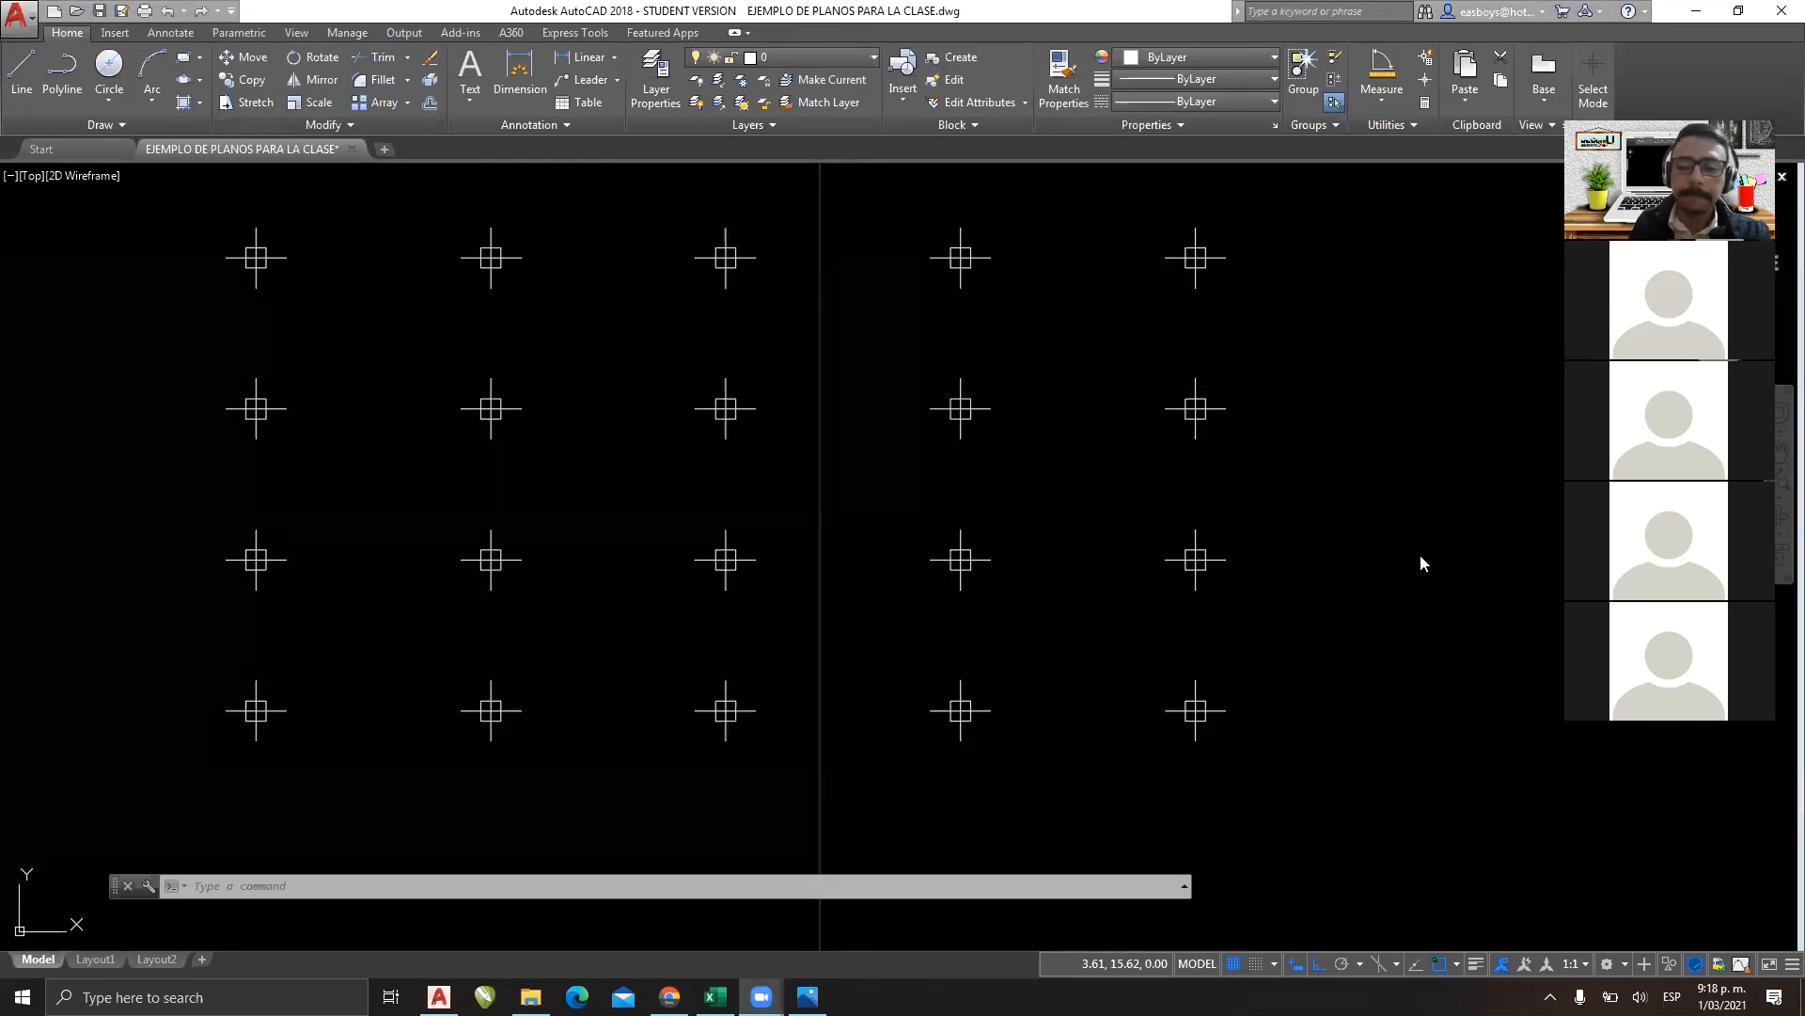
click(959, 406)
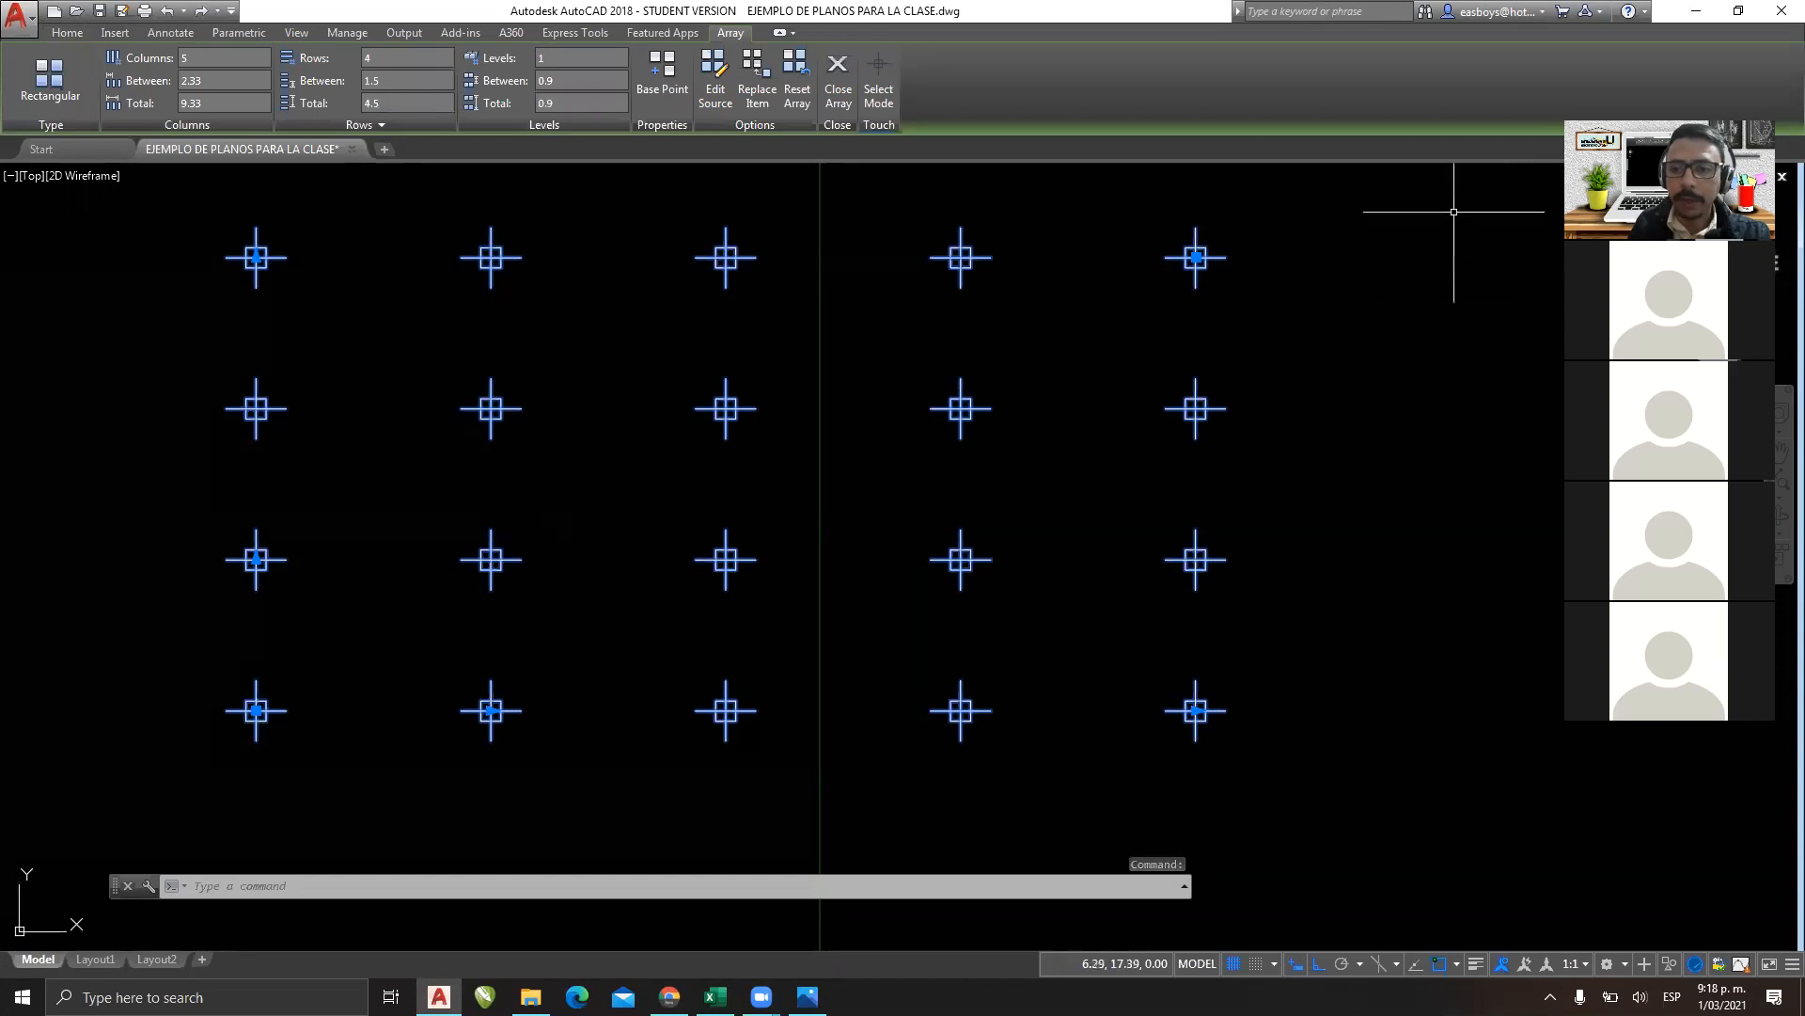
Circle in yellow the array's six grips: the four corner grips and the row and column spacing grips.
drag(276, 230, 252, 246)
mouse_move(267, 538)
mouse_down()
mouse_move(231, 569)
mouse_move(272, 594)
mouse_move(256, 554)
mouse_up()
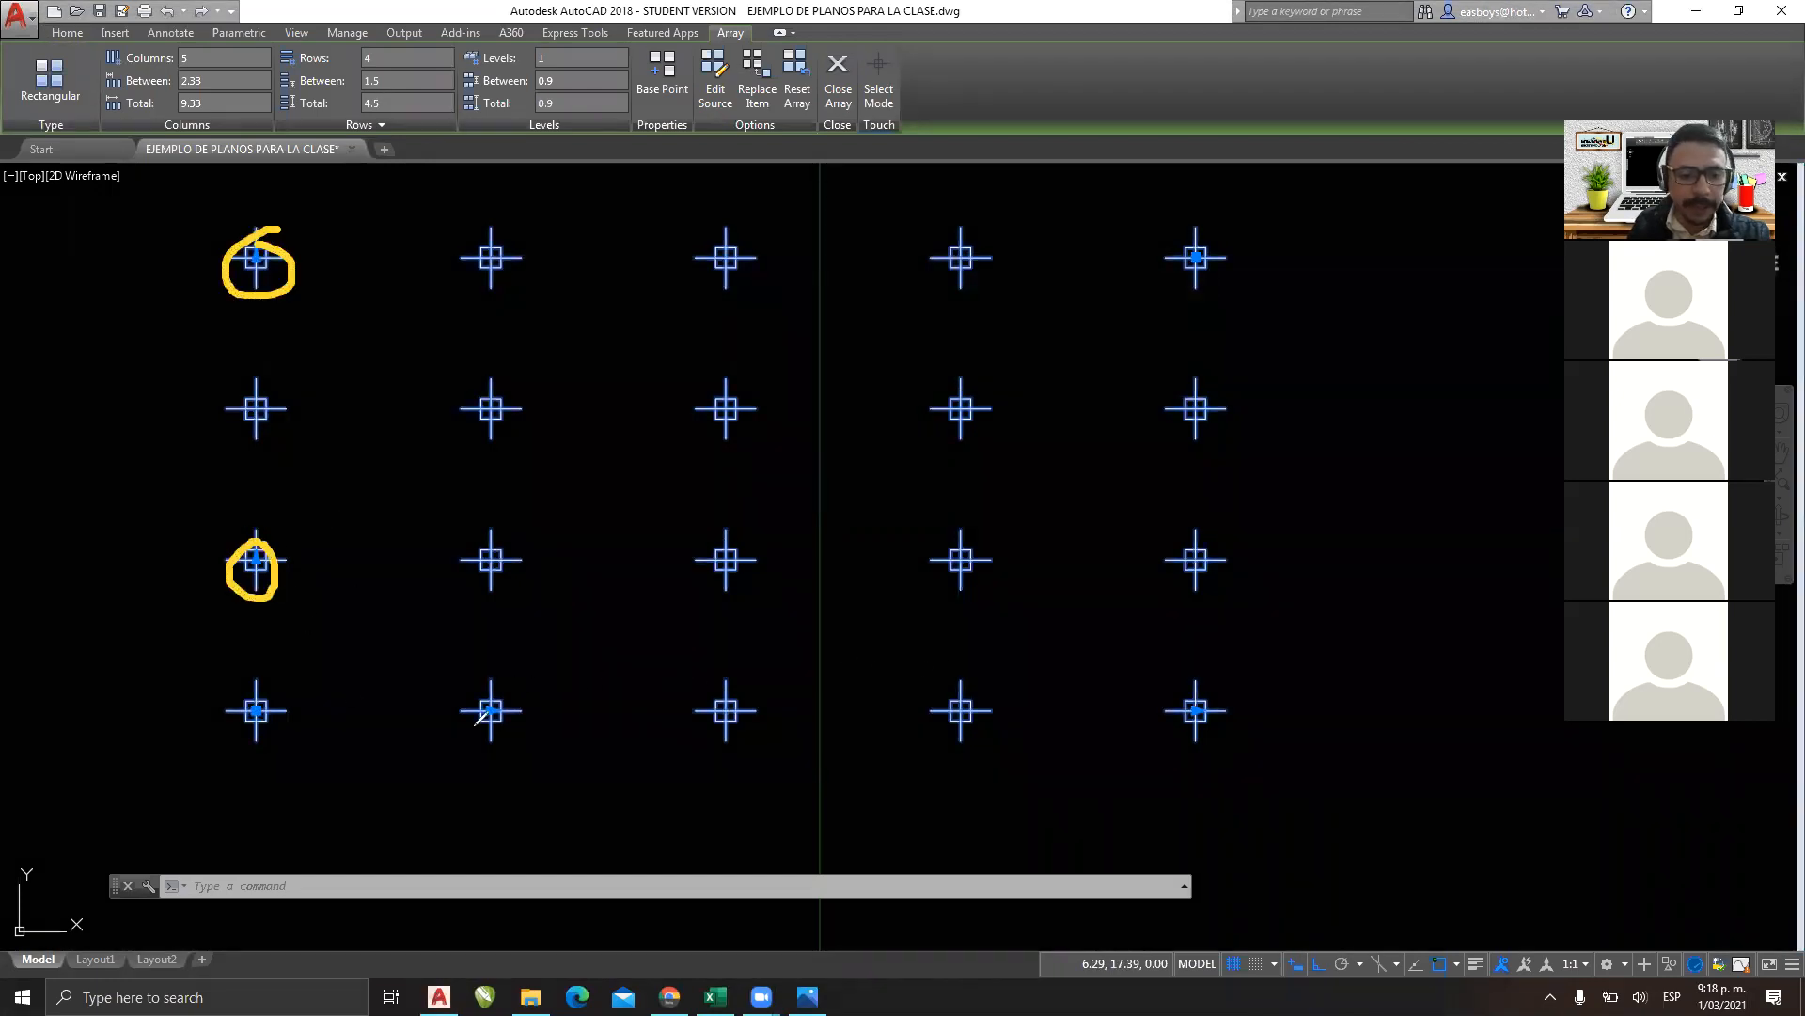
drag(479, 695, 522, 694)
drag(1209, 704, 1243, 729)
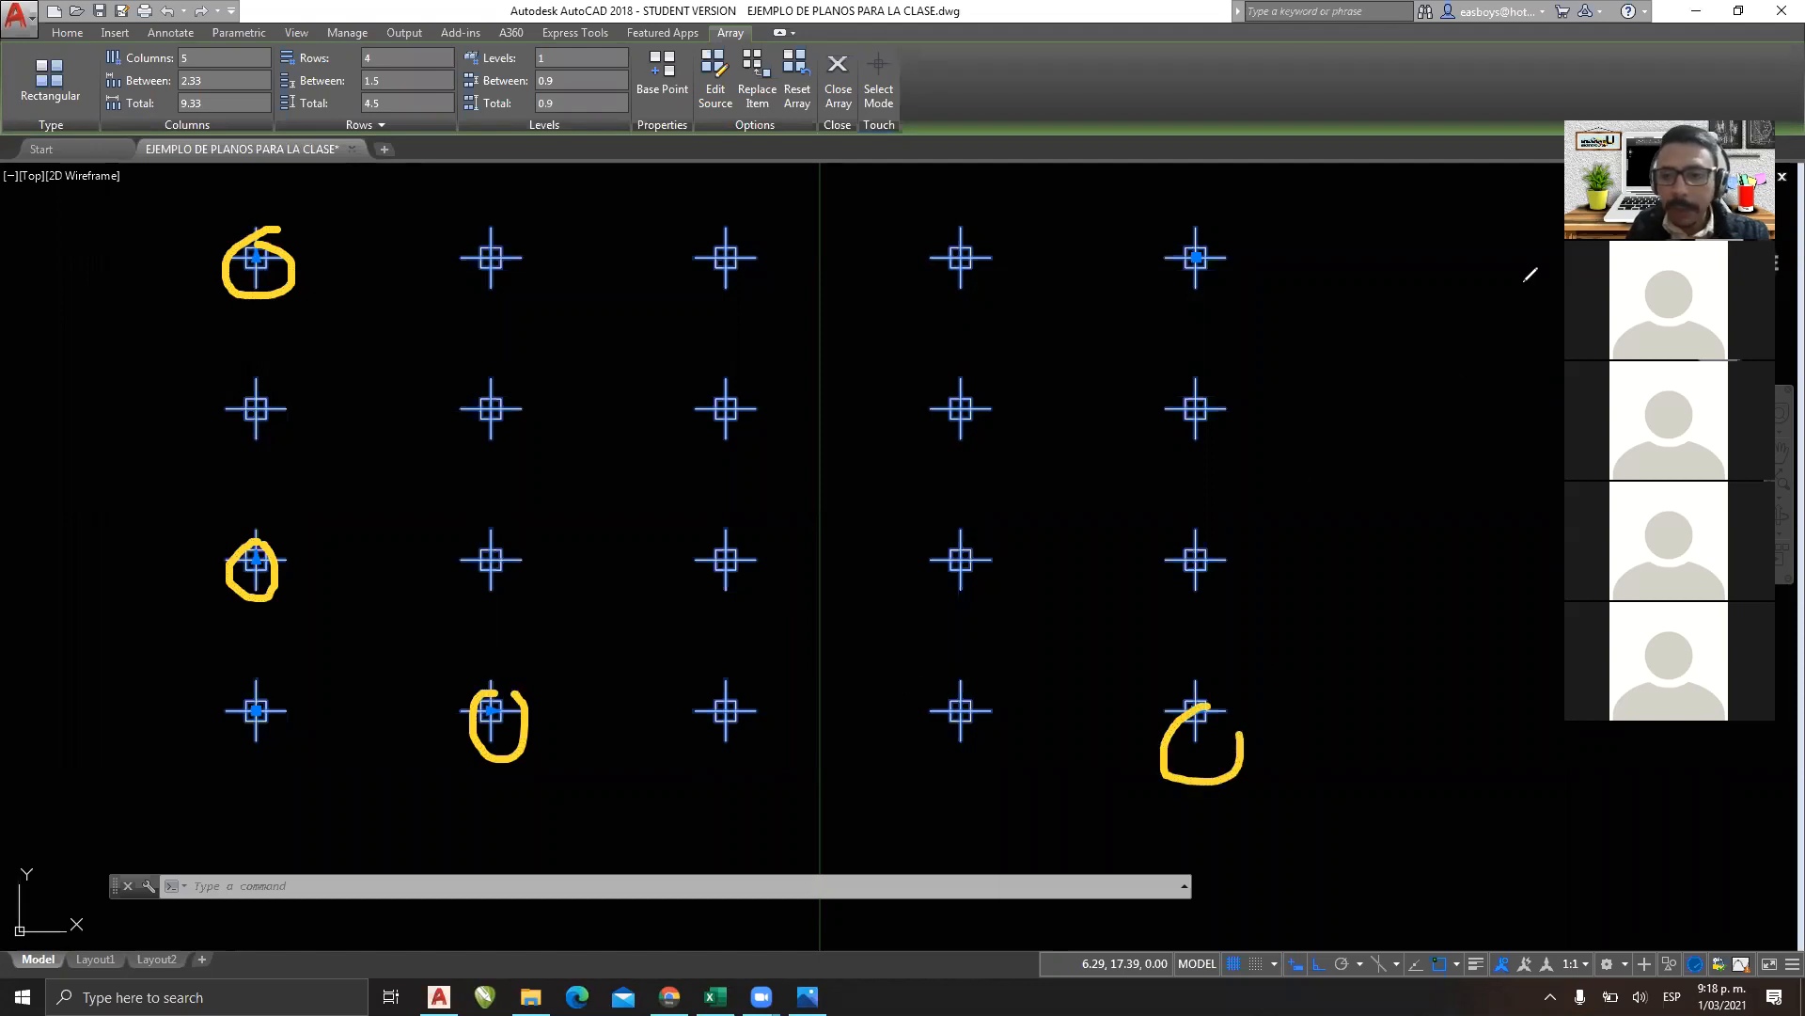
drag(1208, 237, 1212, 261)
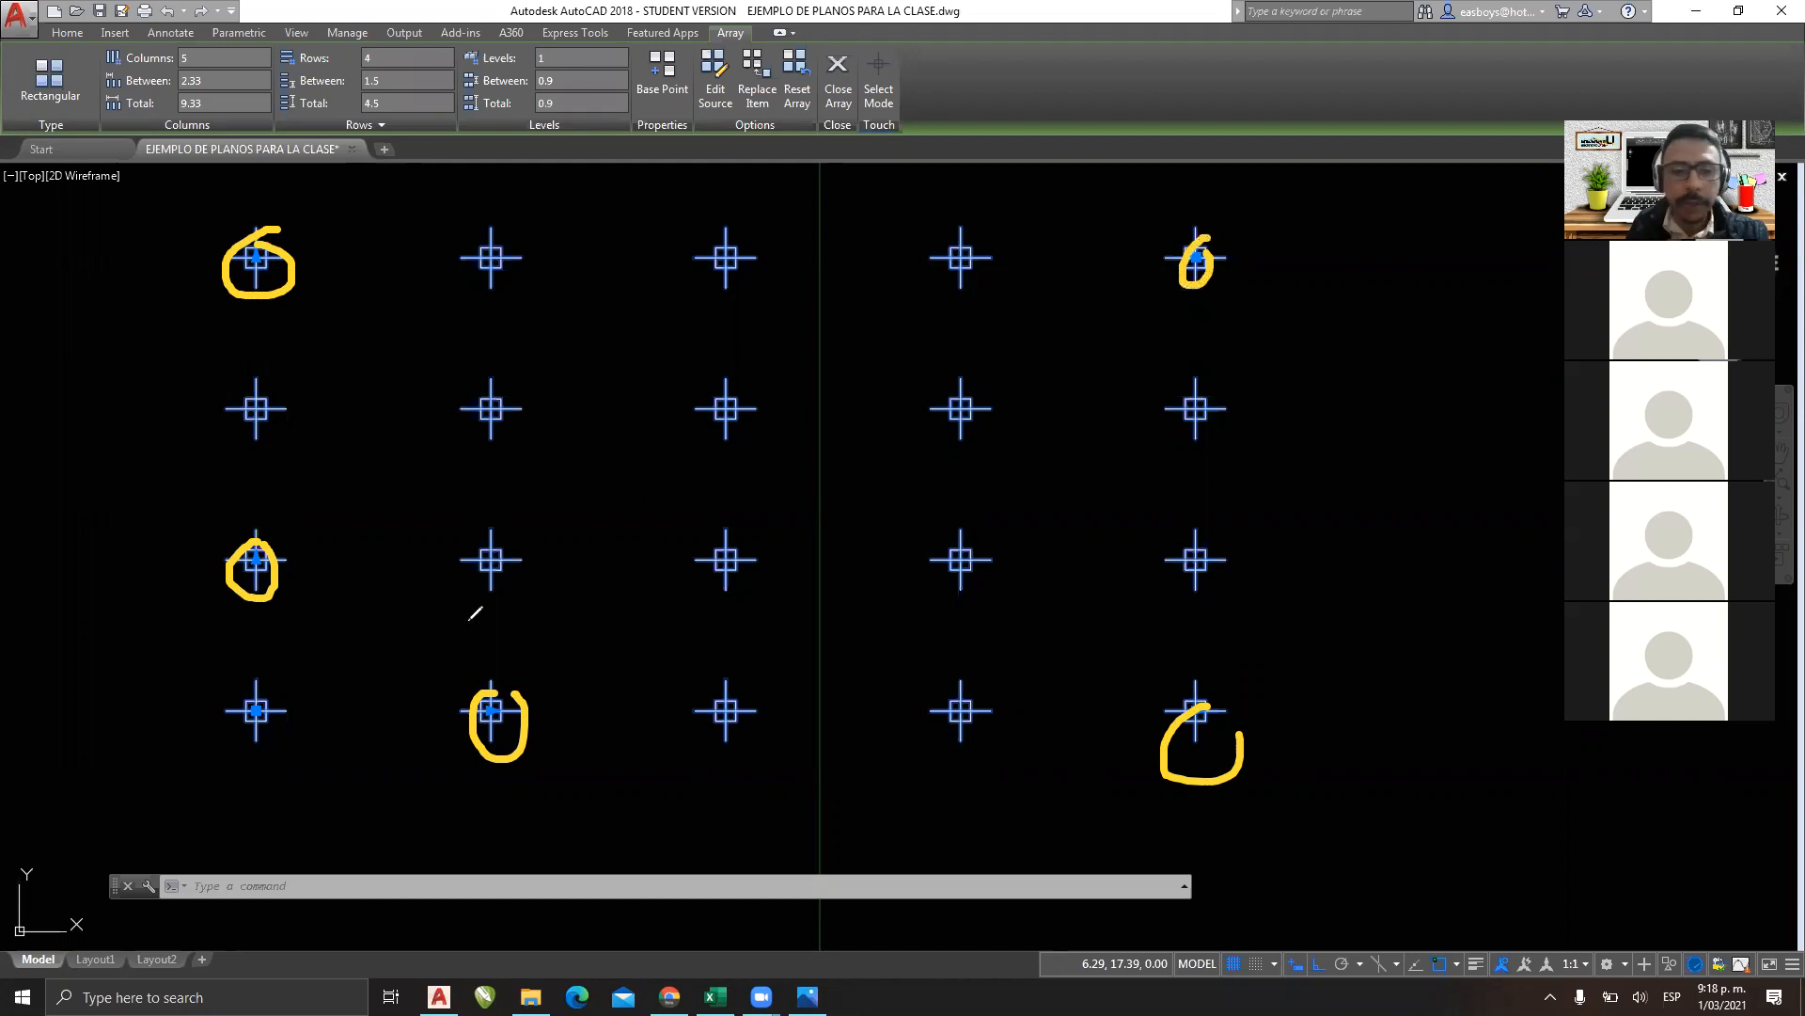
drag(267, 692, 256, 688)
Undo all the yellow circles around the array's grips.
key(ctrl+z)
key(ctrl+z)
key(ctrl+z)
key(ctrl+z)
key(ctrl+z)
key(ctrl+z)
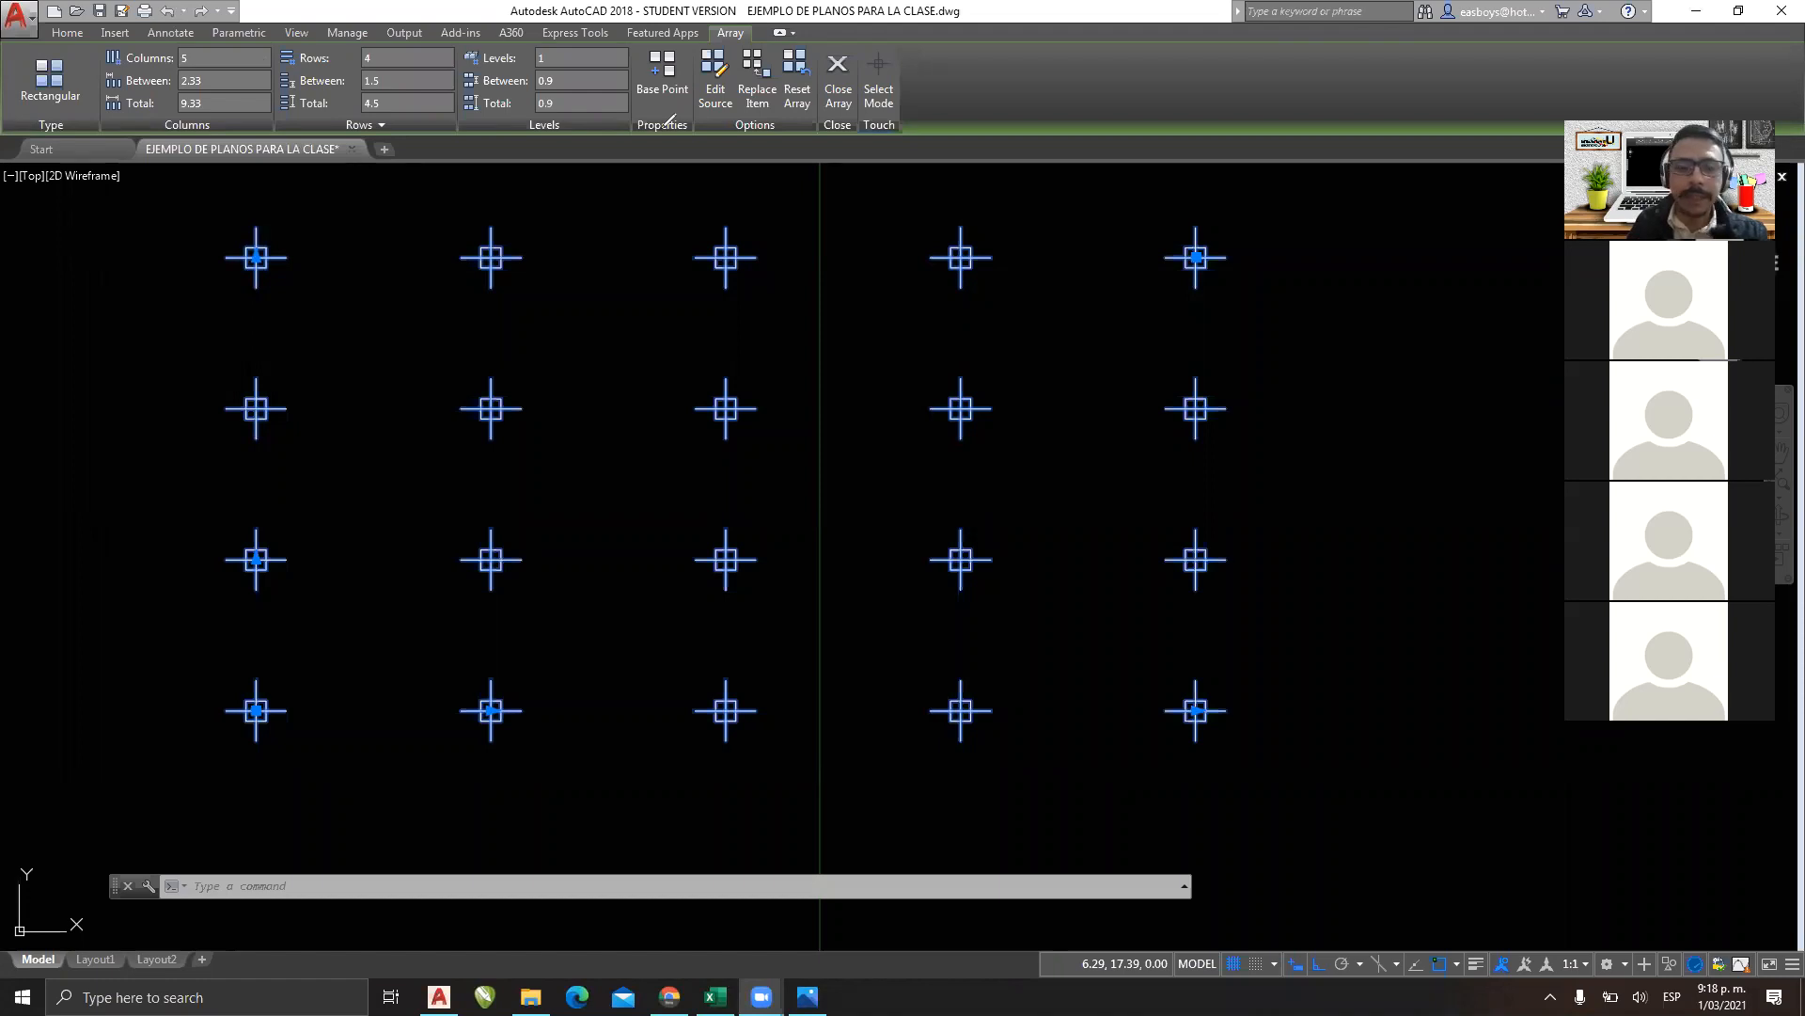
Stretch the array's column spacing to about 3.17 using its column spacing grip.
click(491, 710)
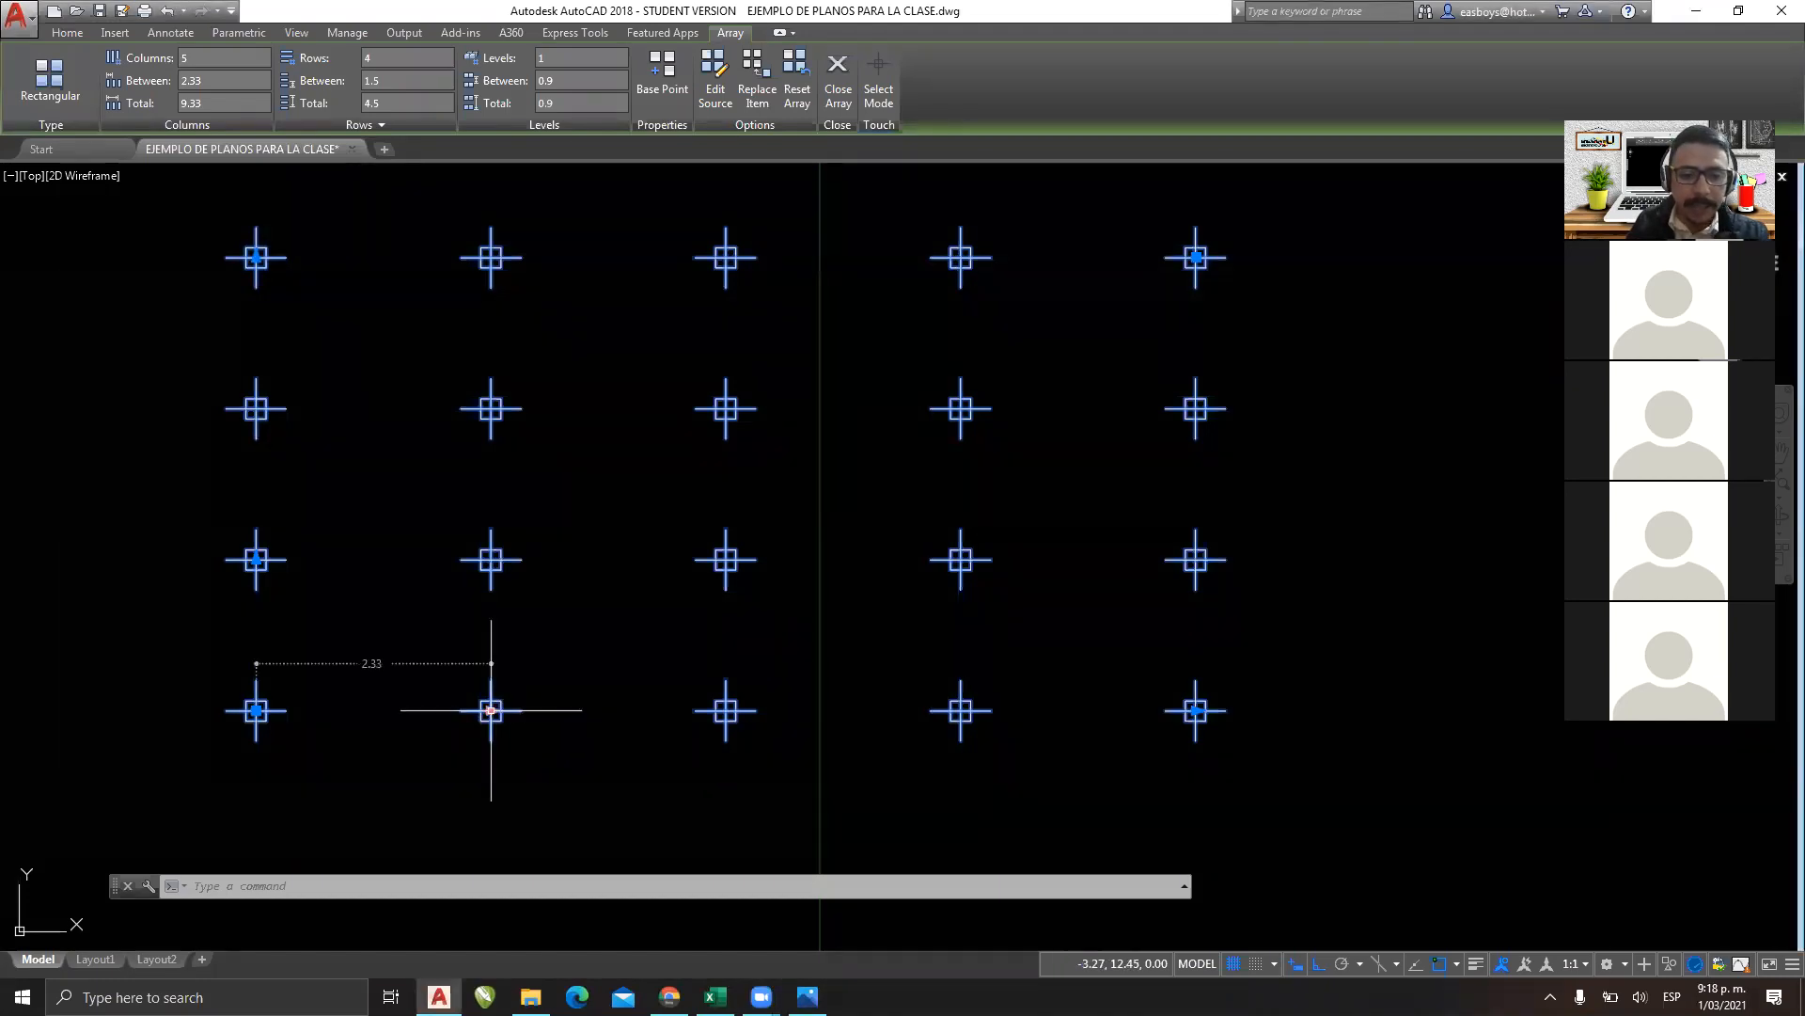
click(491, 710)
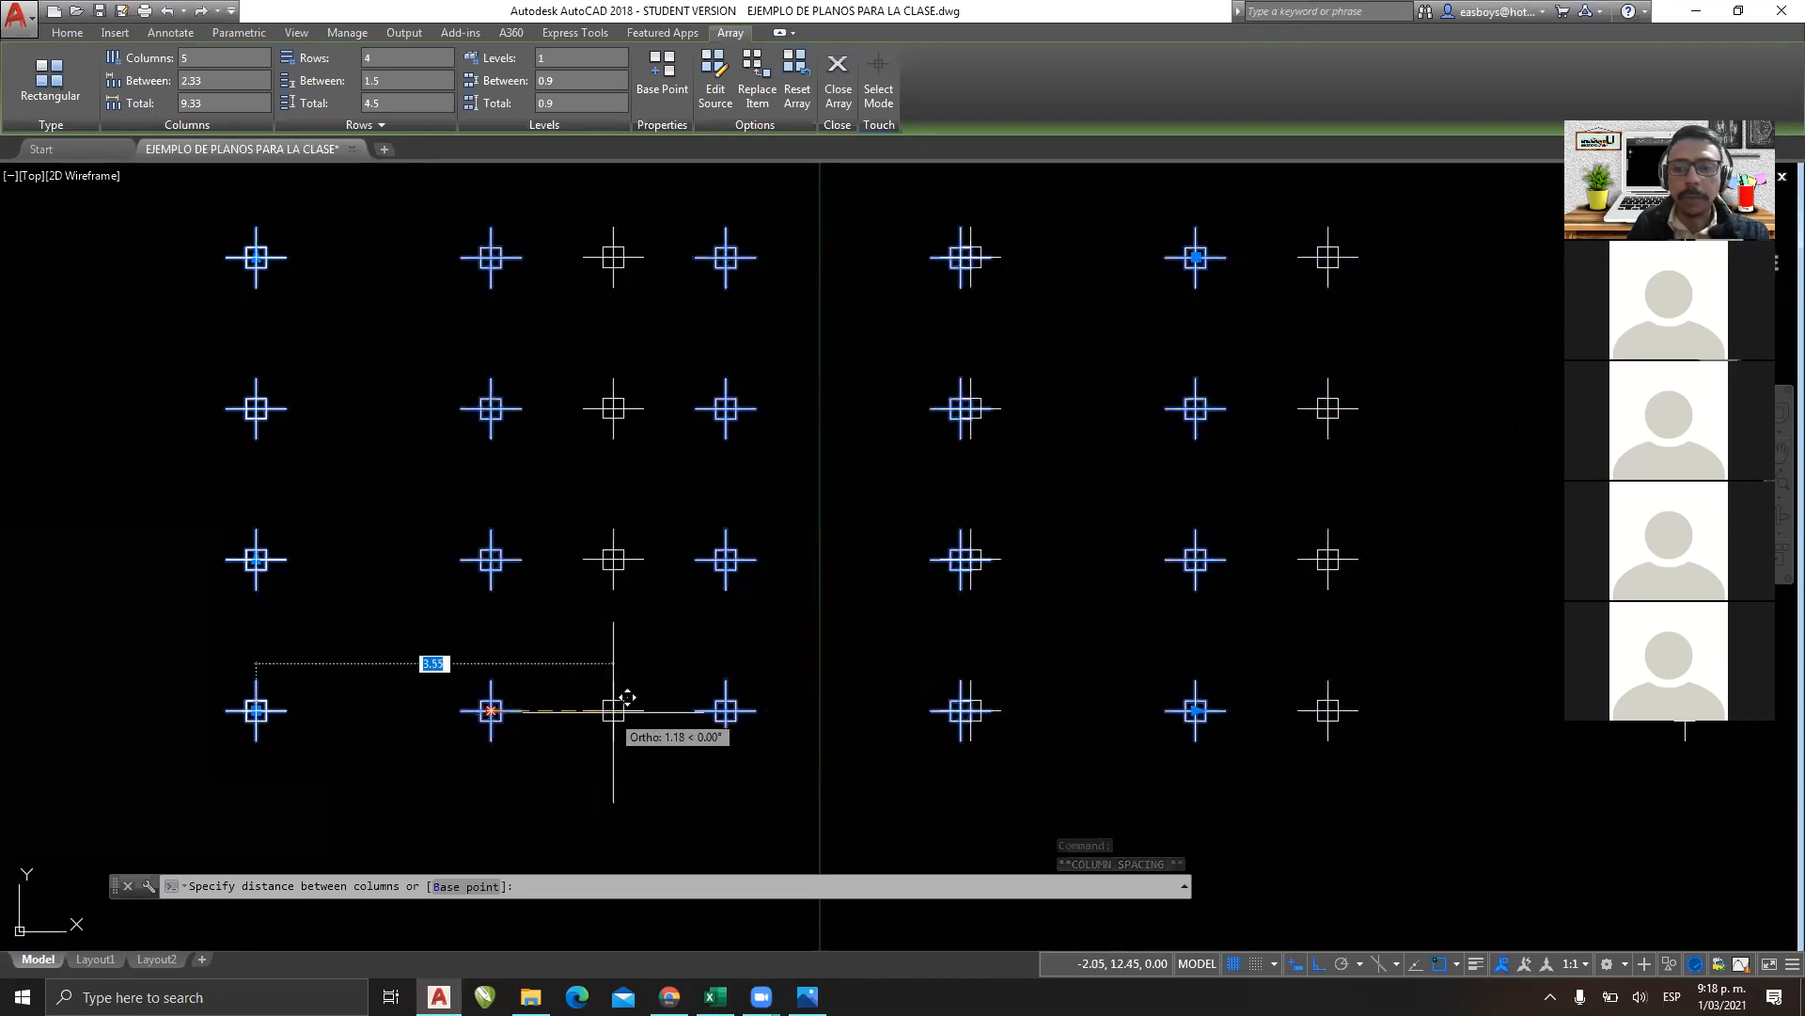
click(575, 710)
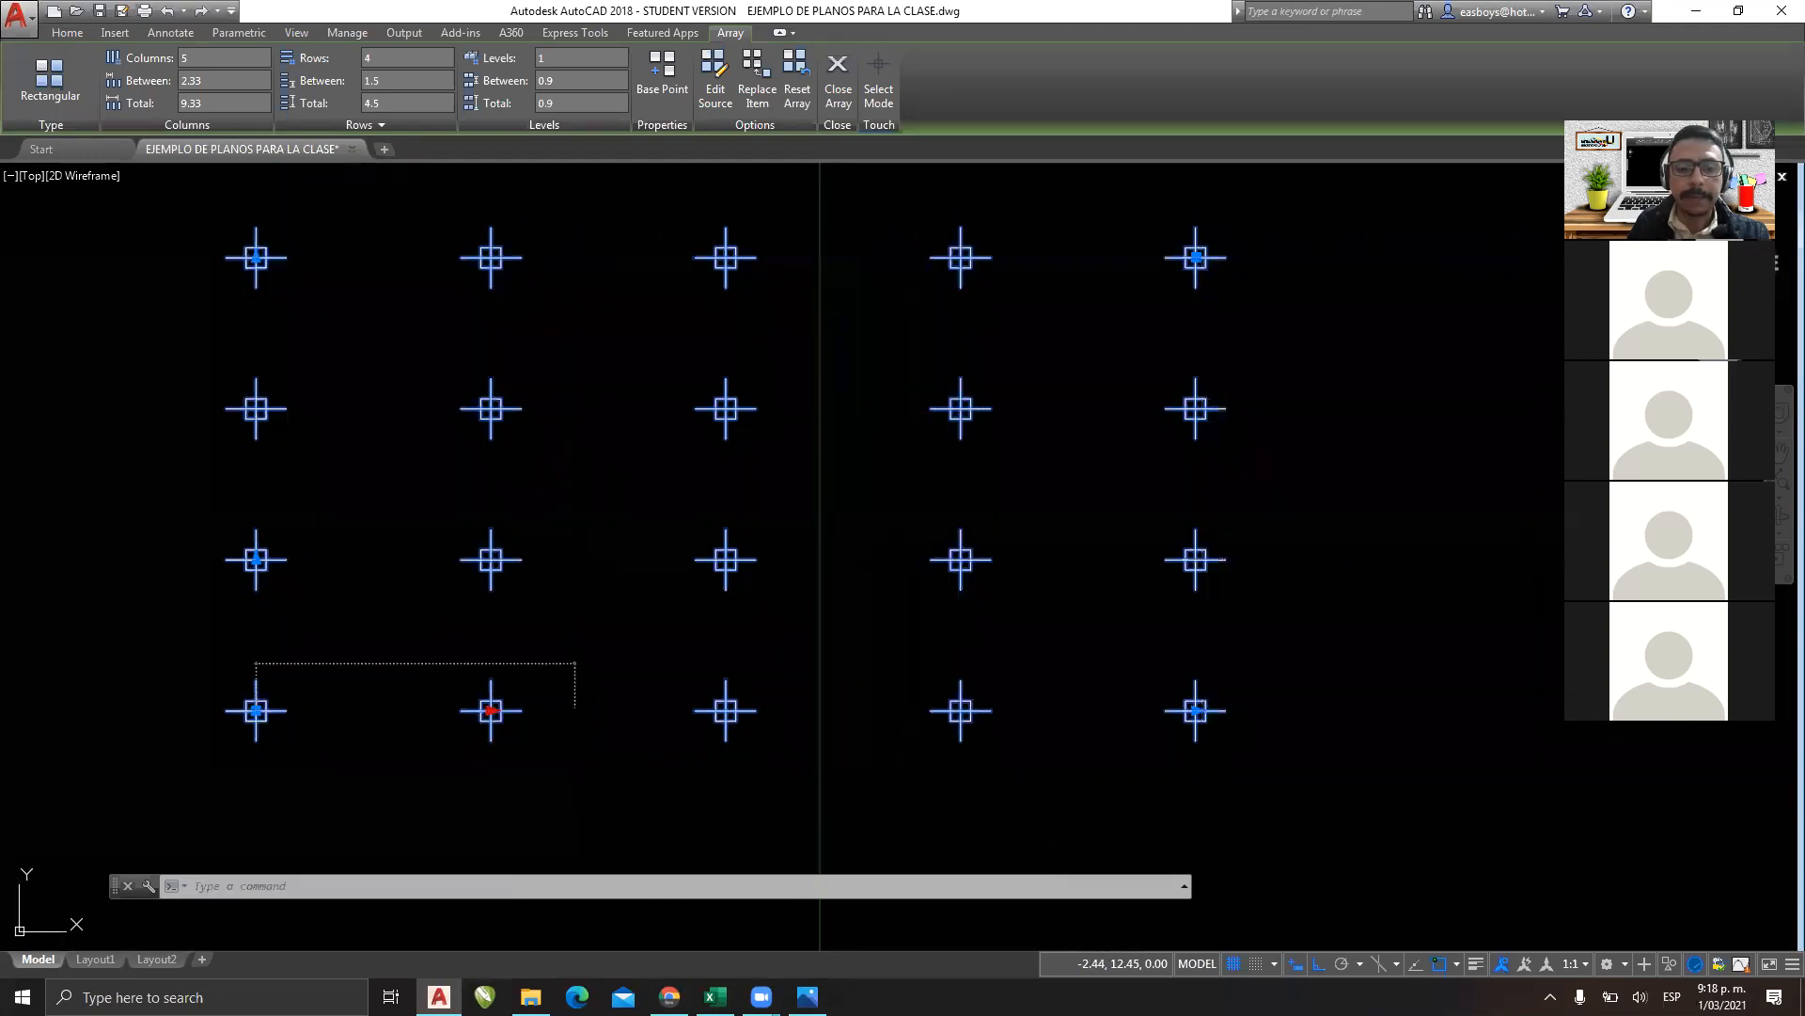
Set the array's row spacing to 2.5 using its row spacing grip.
click(255, 558)
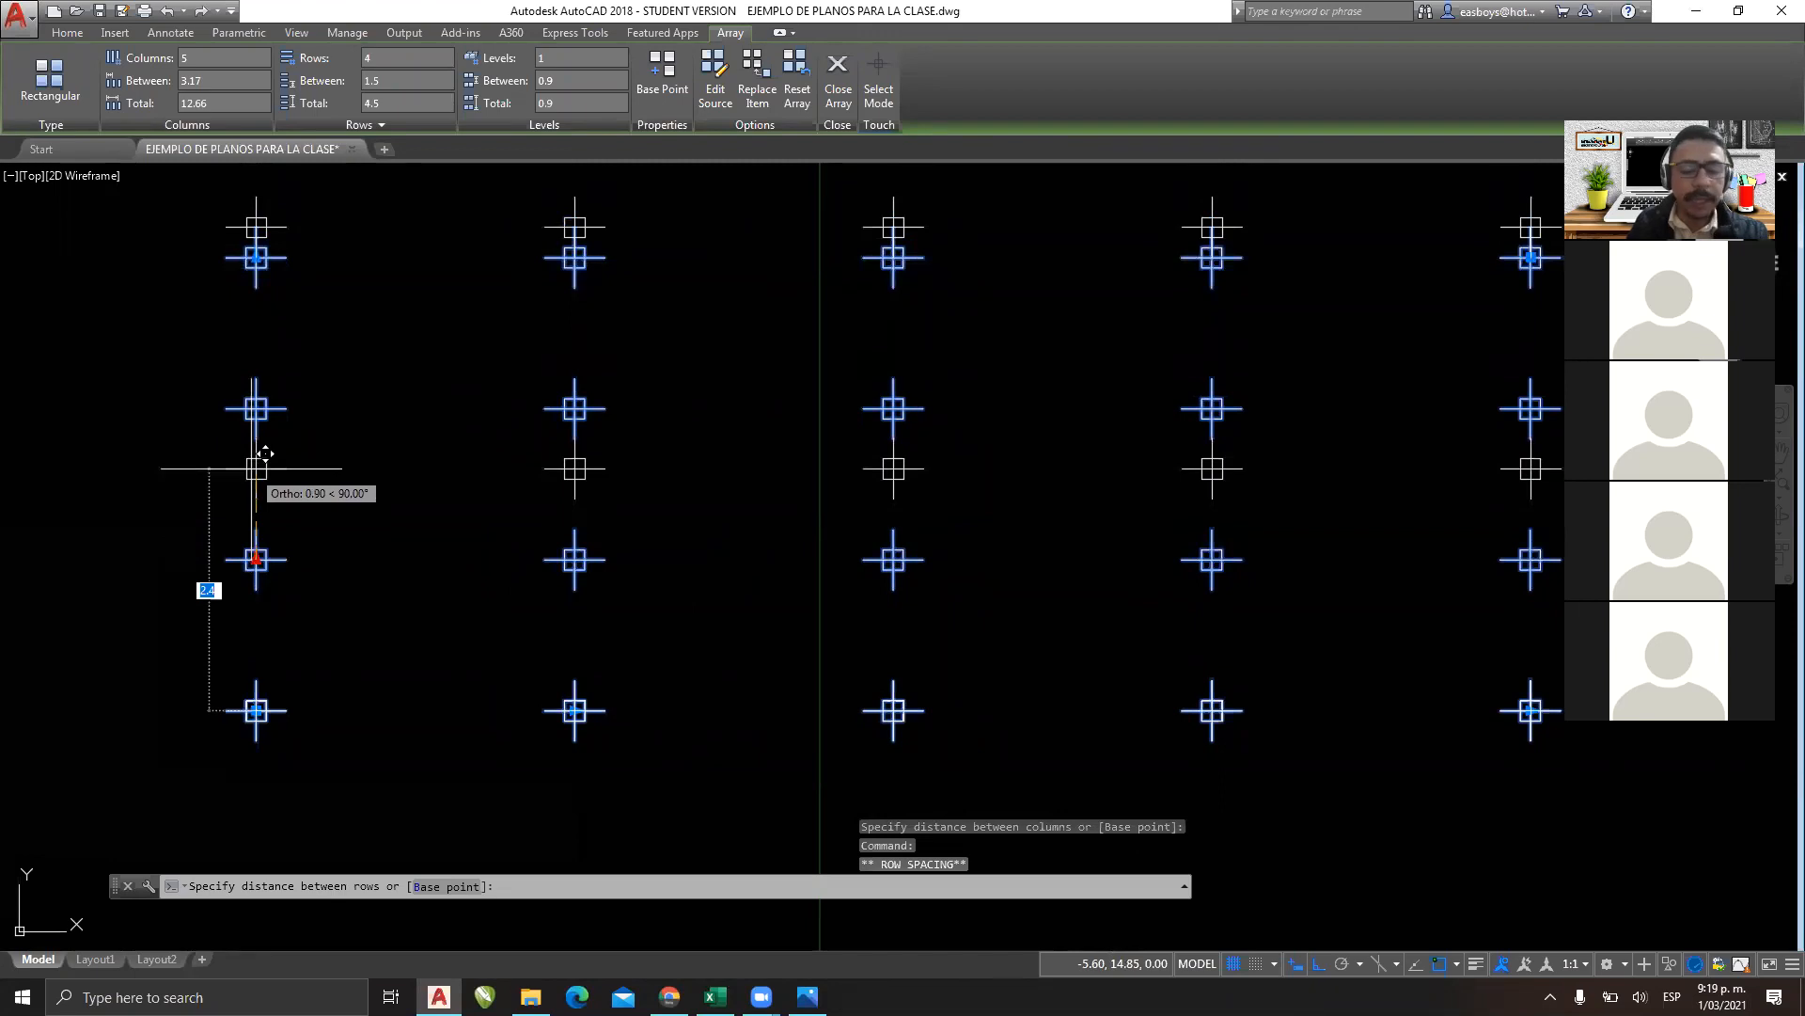
text(2.)
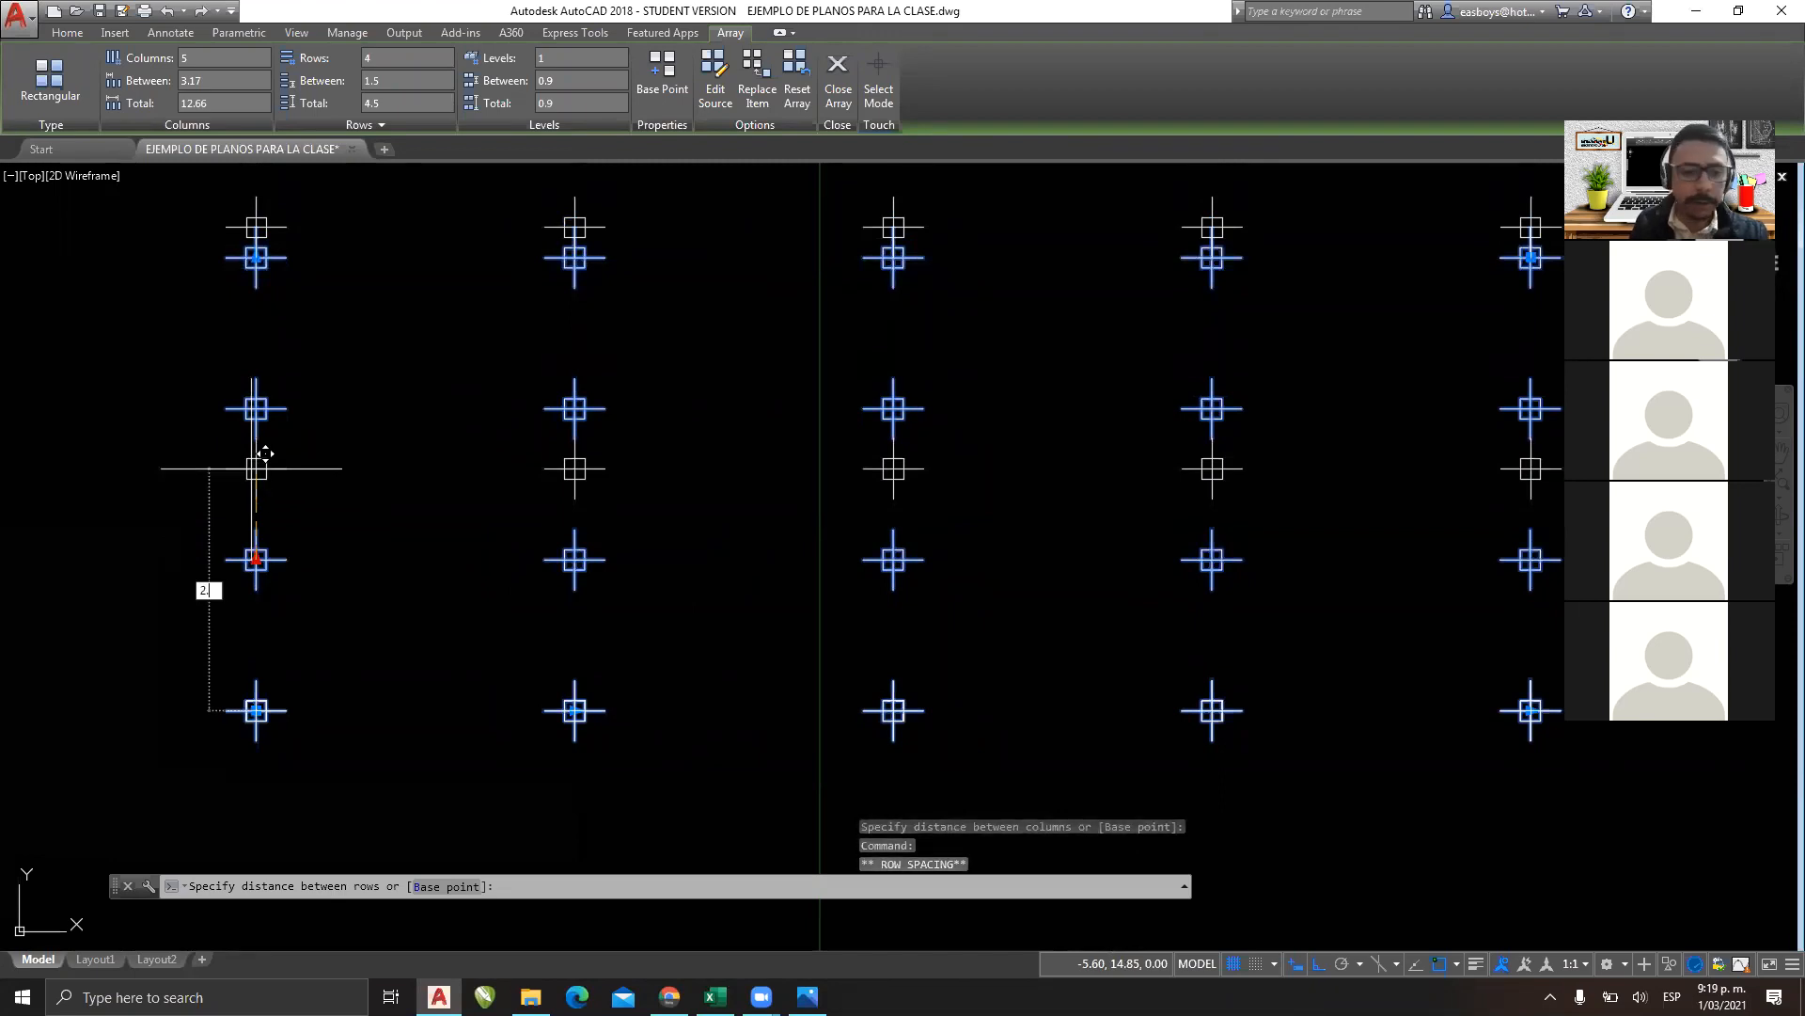
text(5)
key(Return)
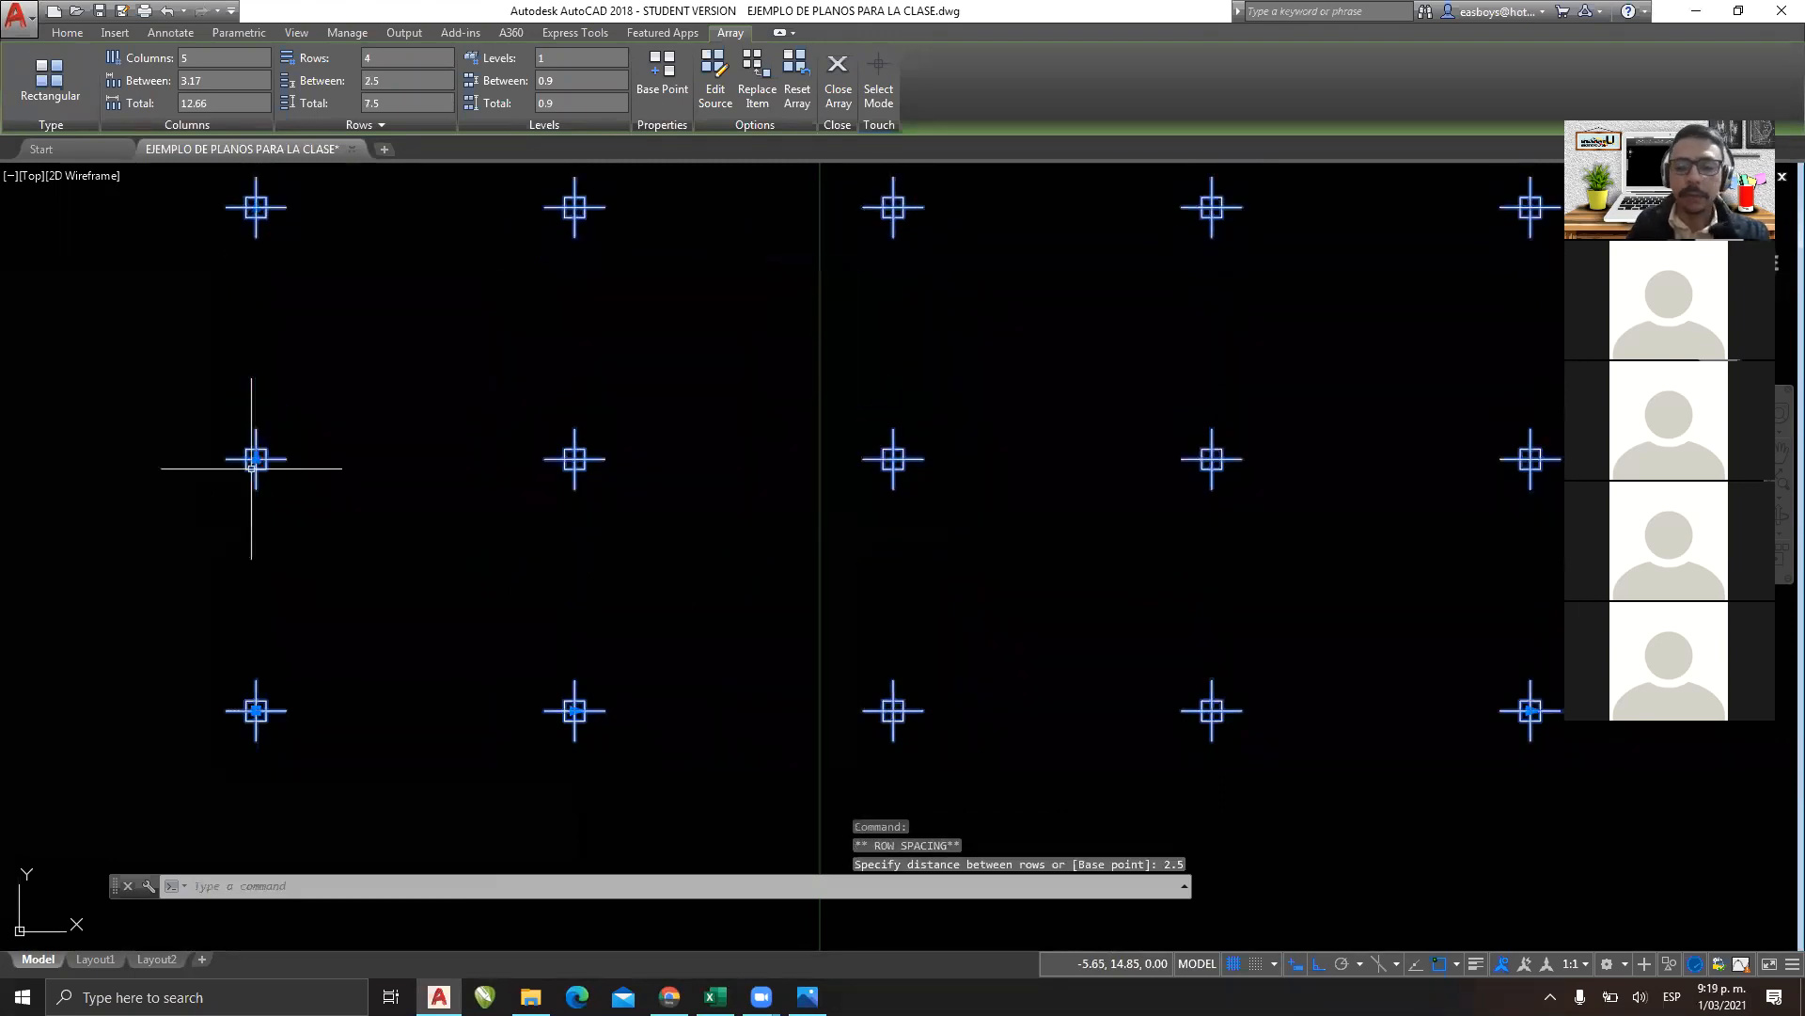
Reduce the array to 3 rows with its row count grip and extend it back to 4 rows.
scroll(269, 633, down, 2)
middle_drag(299, 595, 301, 659)
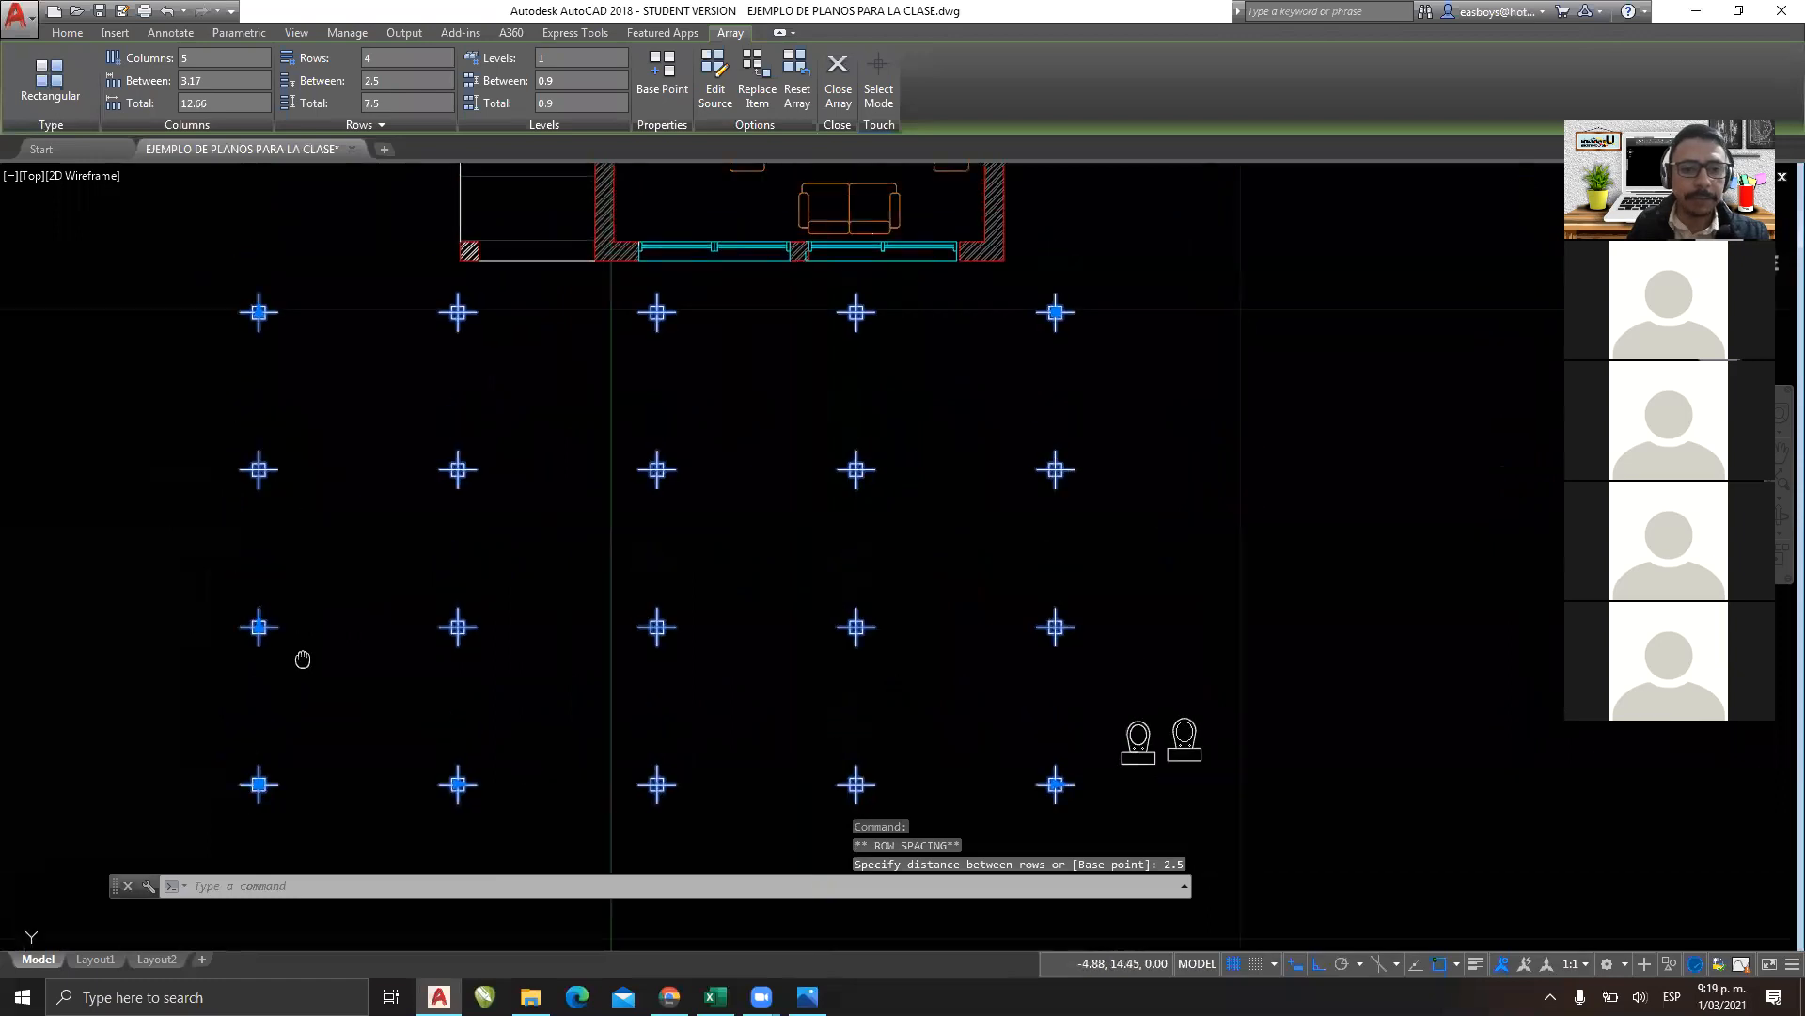
click(258, 313)
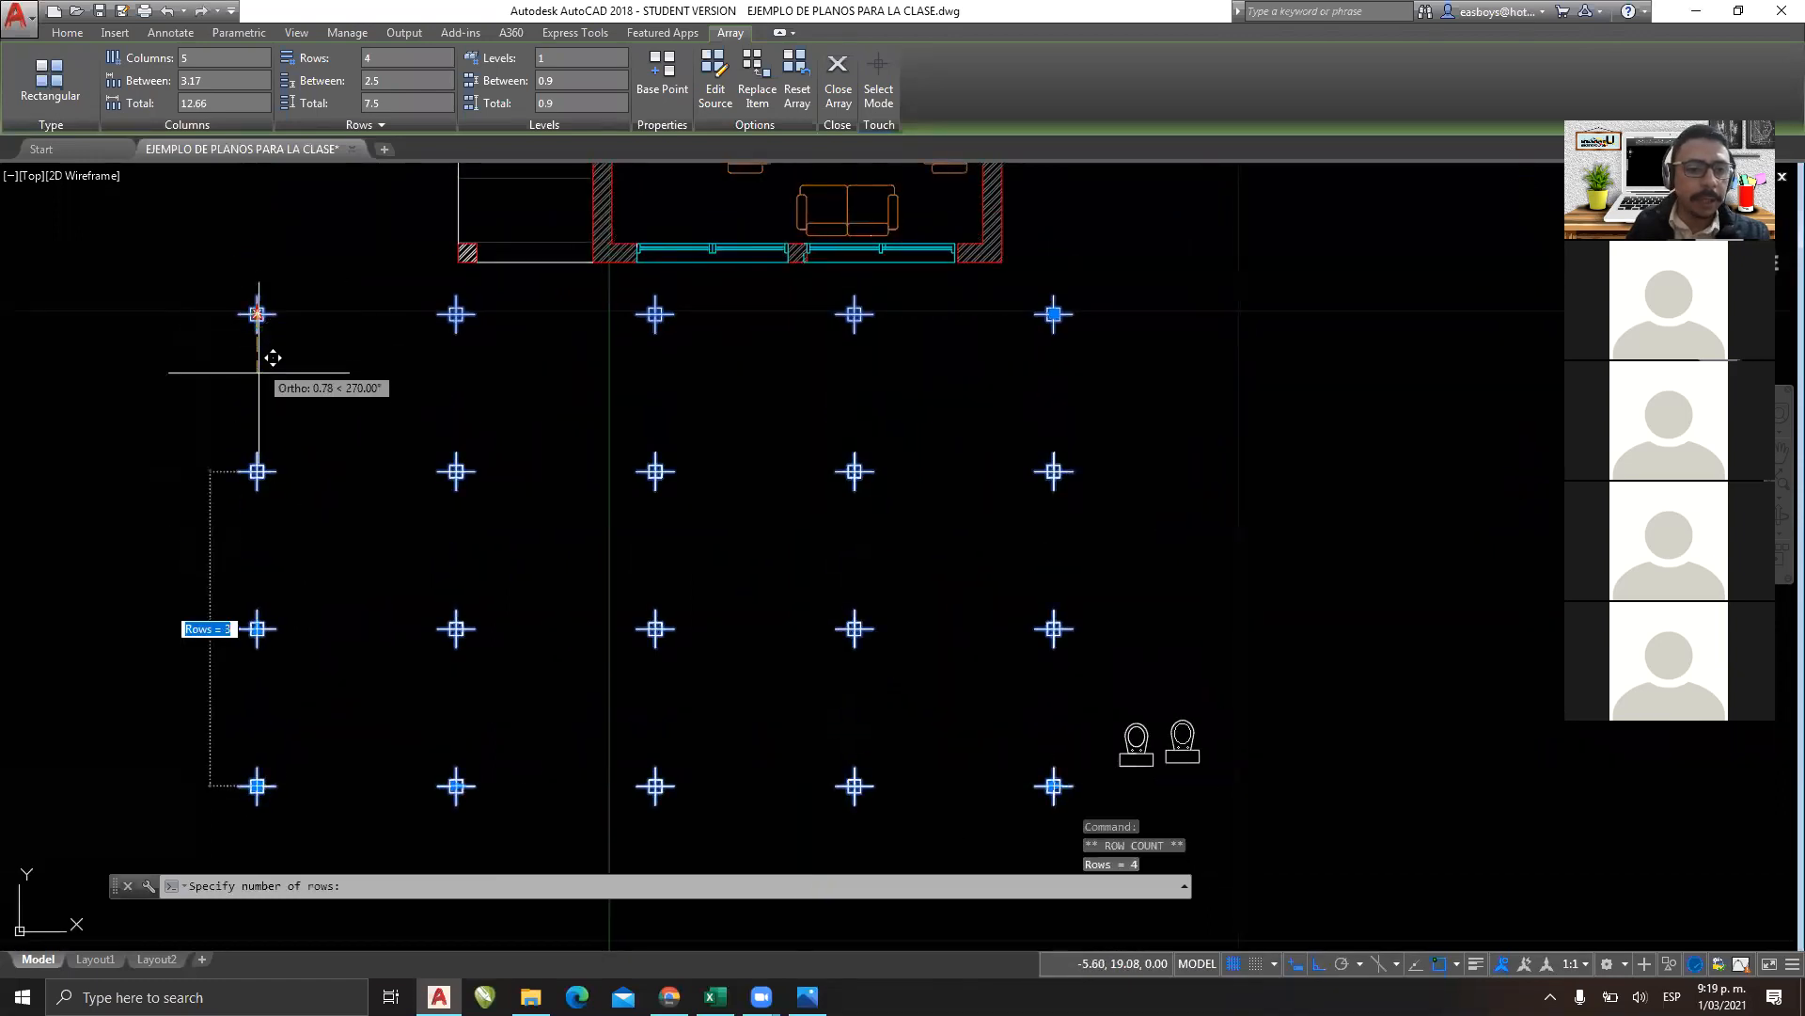
click(257, 472)
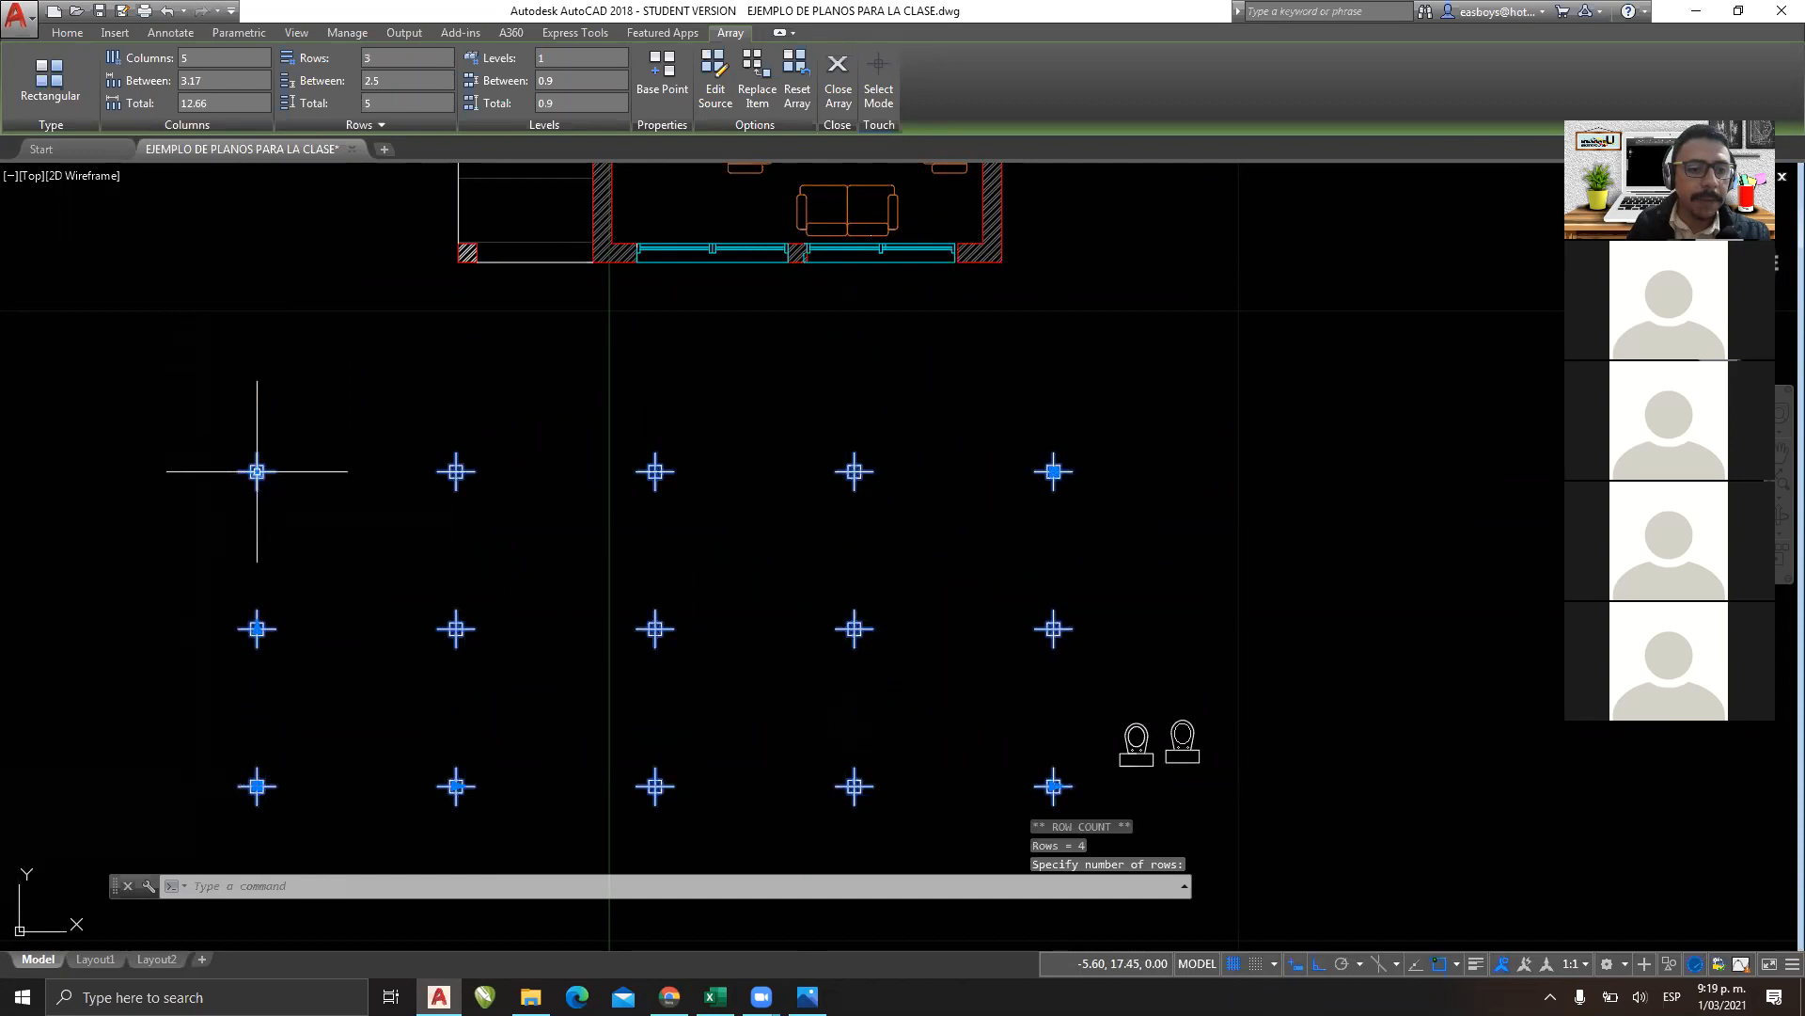
click(256, 471)
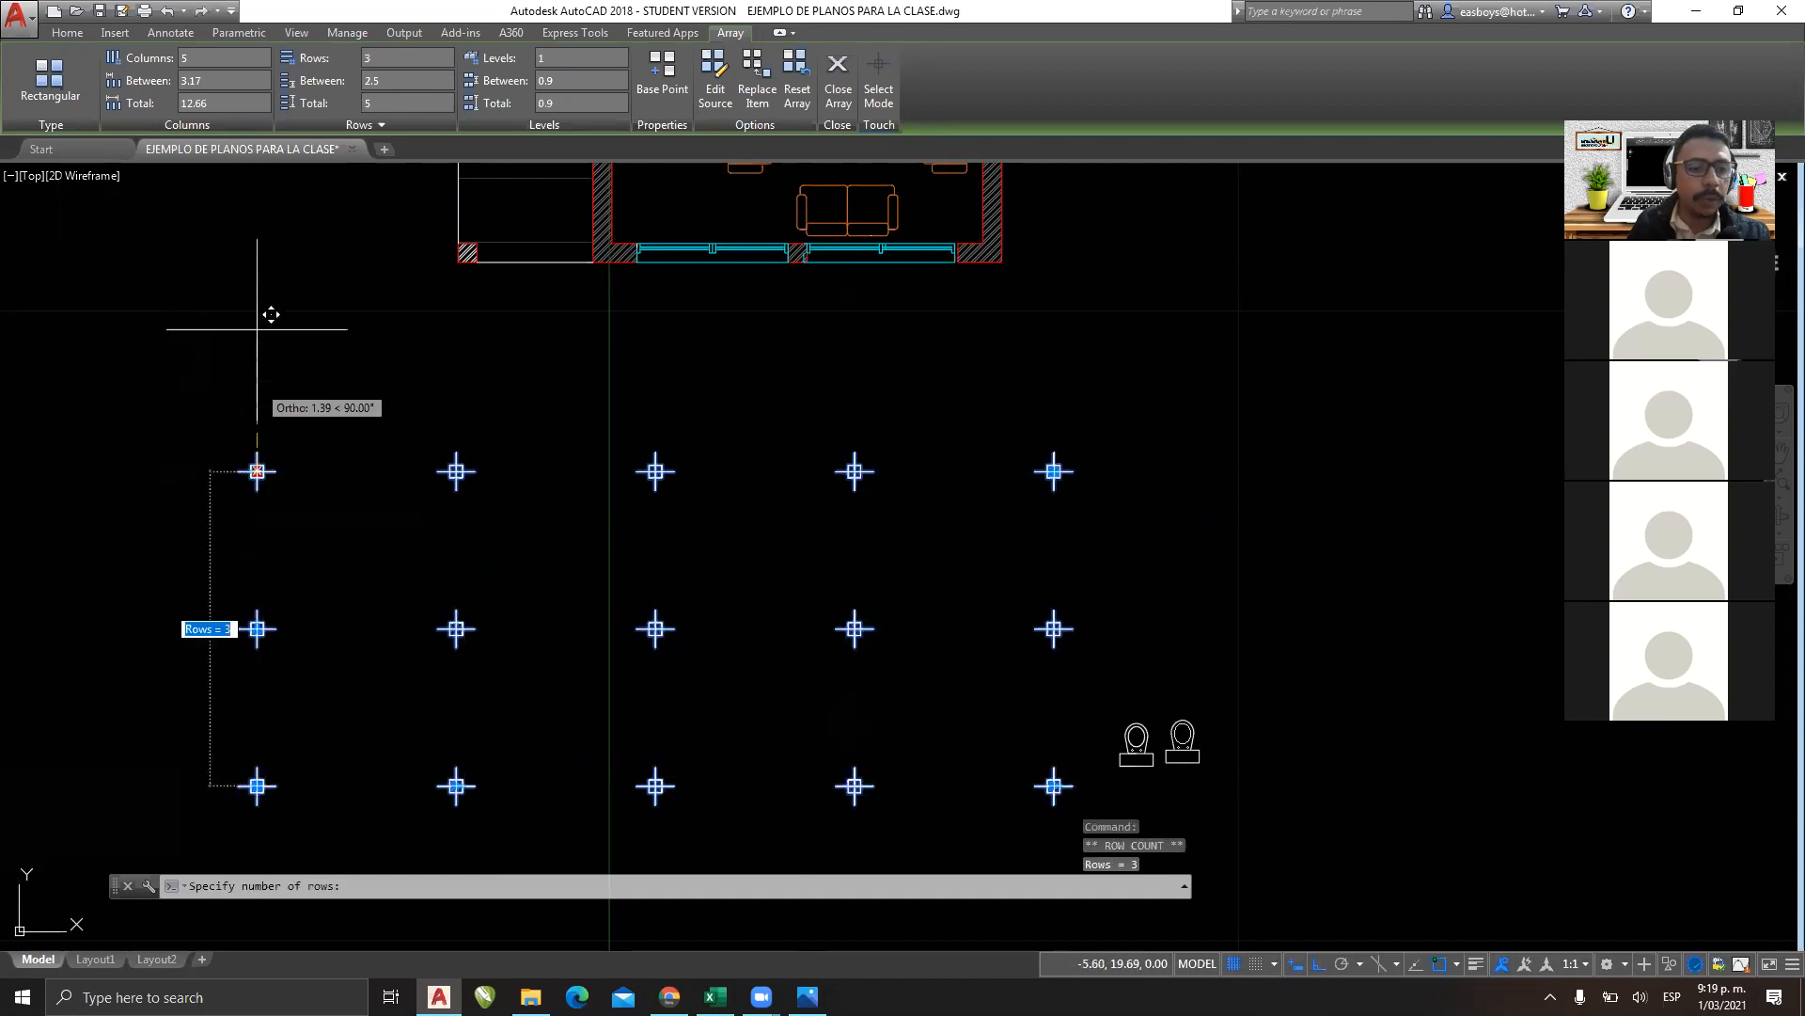
click(257, 310)
middle_drag(257, 310, 259, 496)
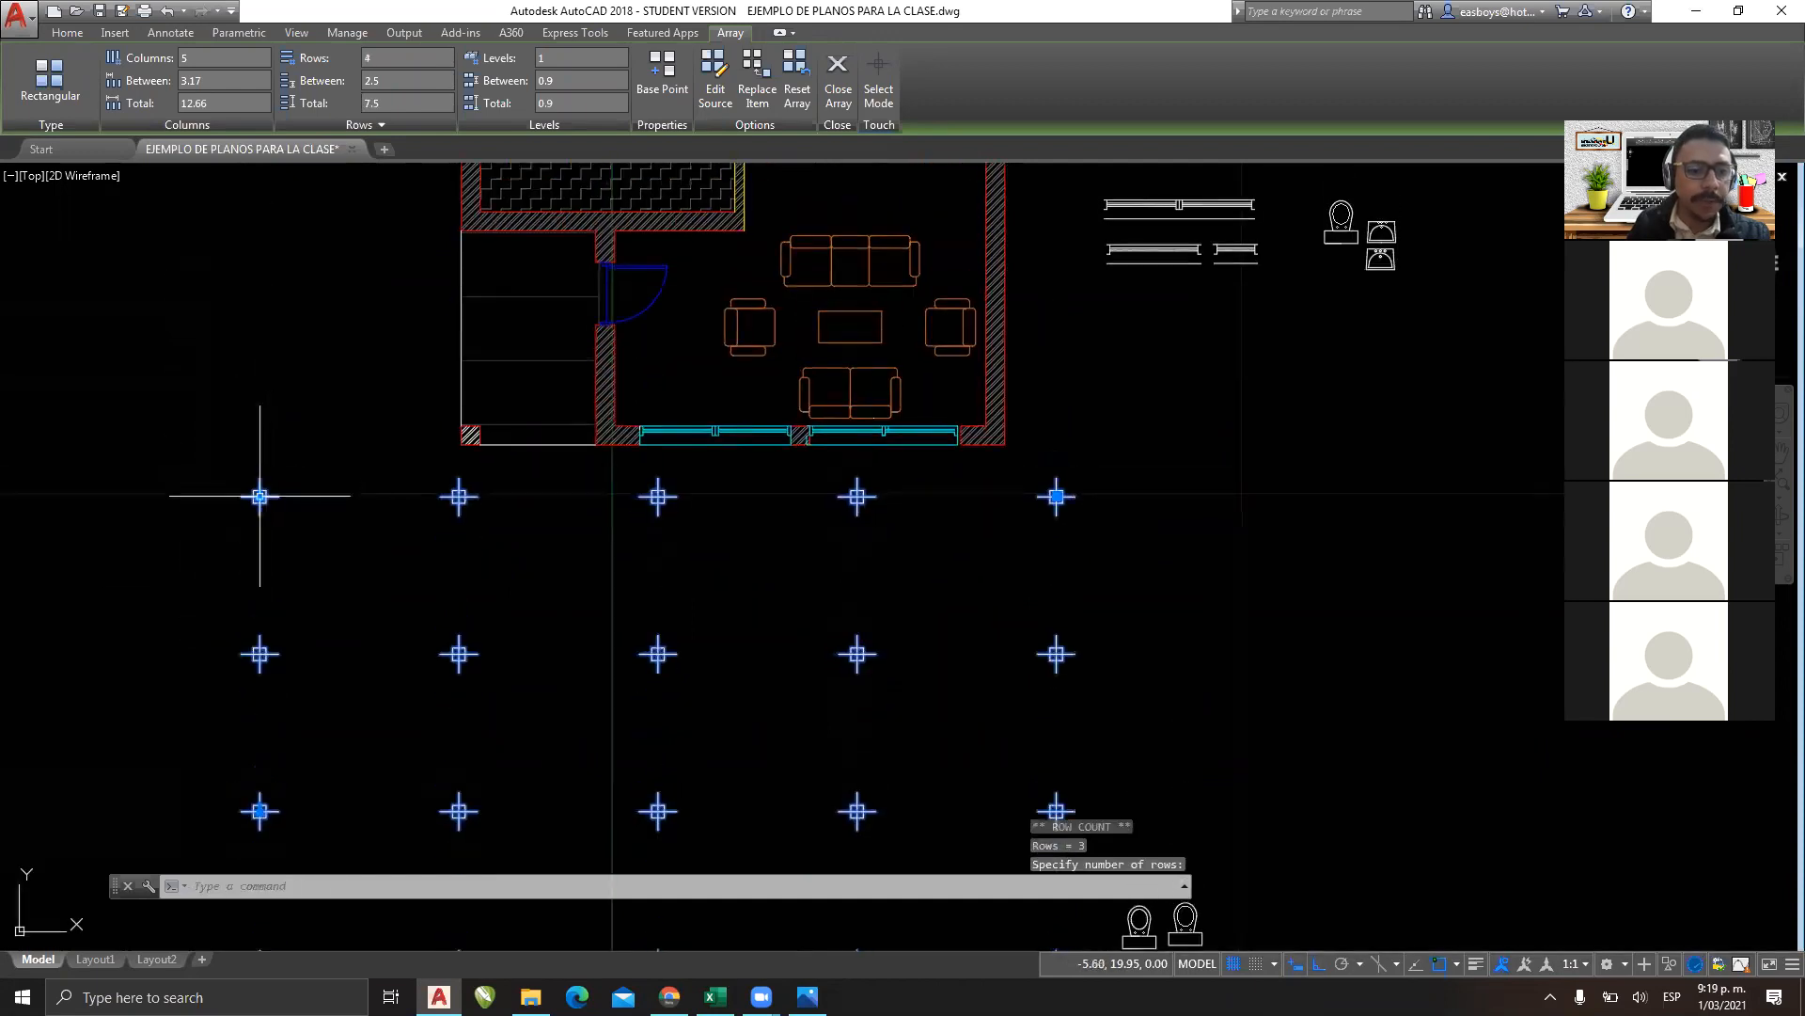
Extend the array upward to 5 rows using its row count grip.
click(259, 495)
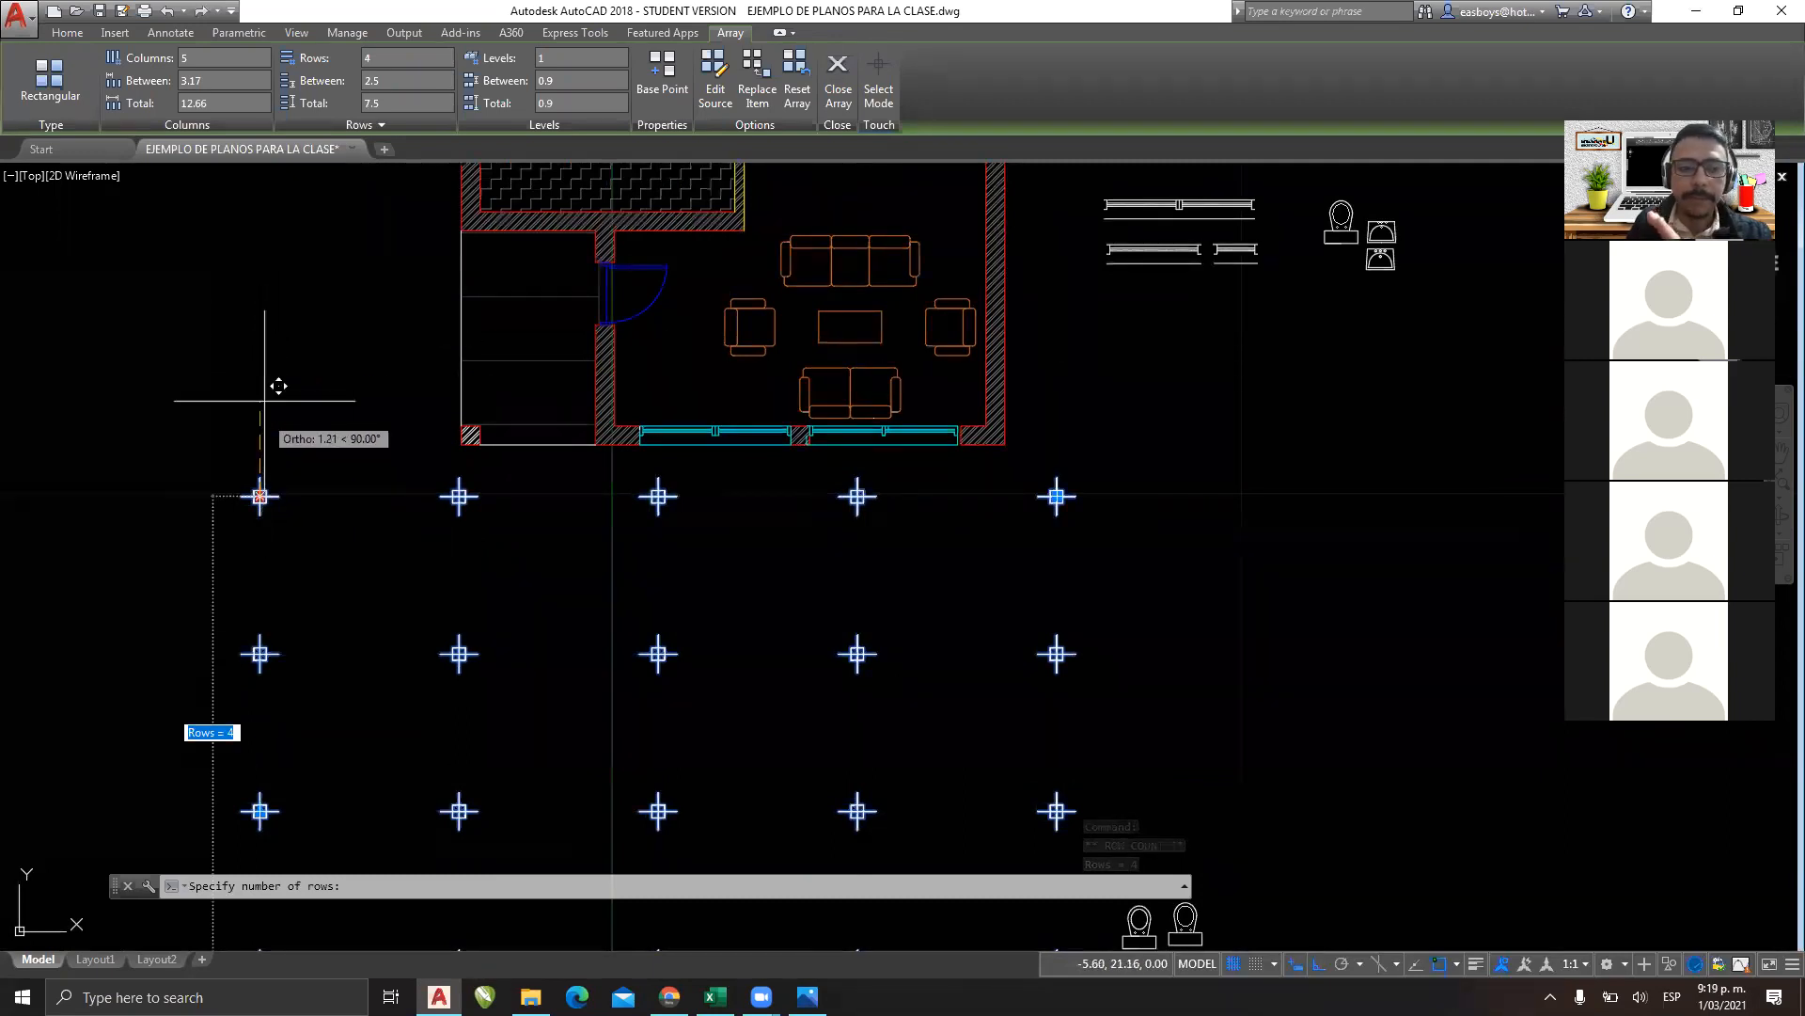
key(Escape)
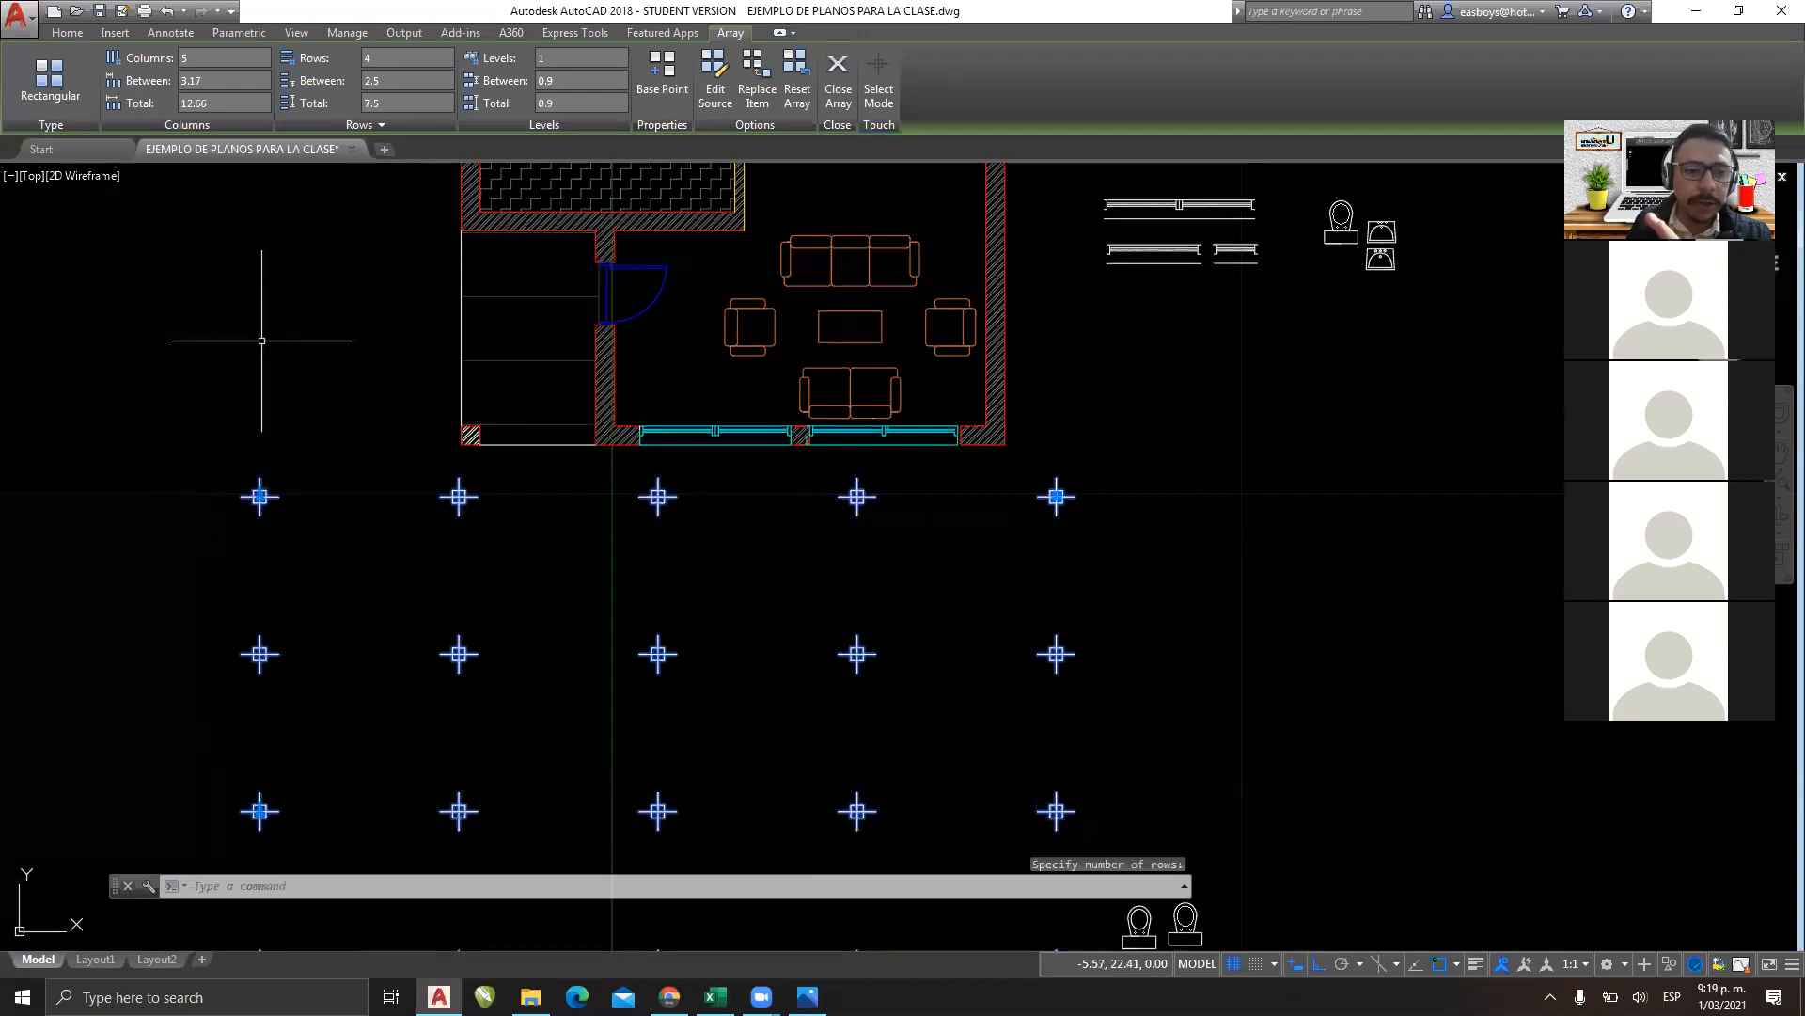
click(260, 495)
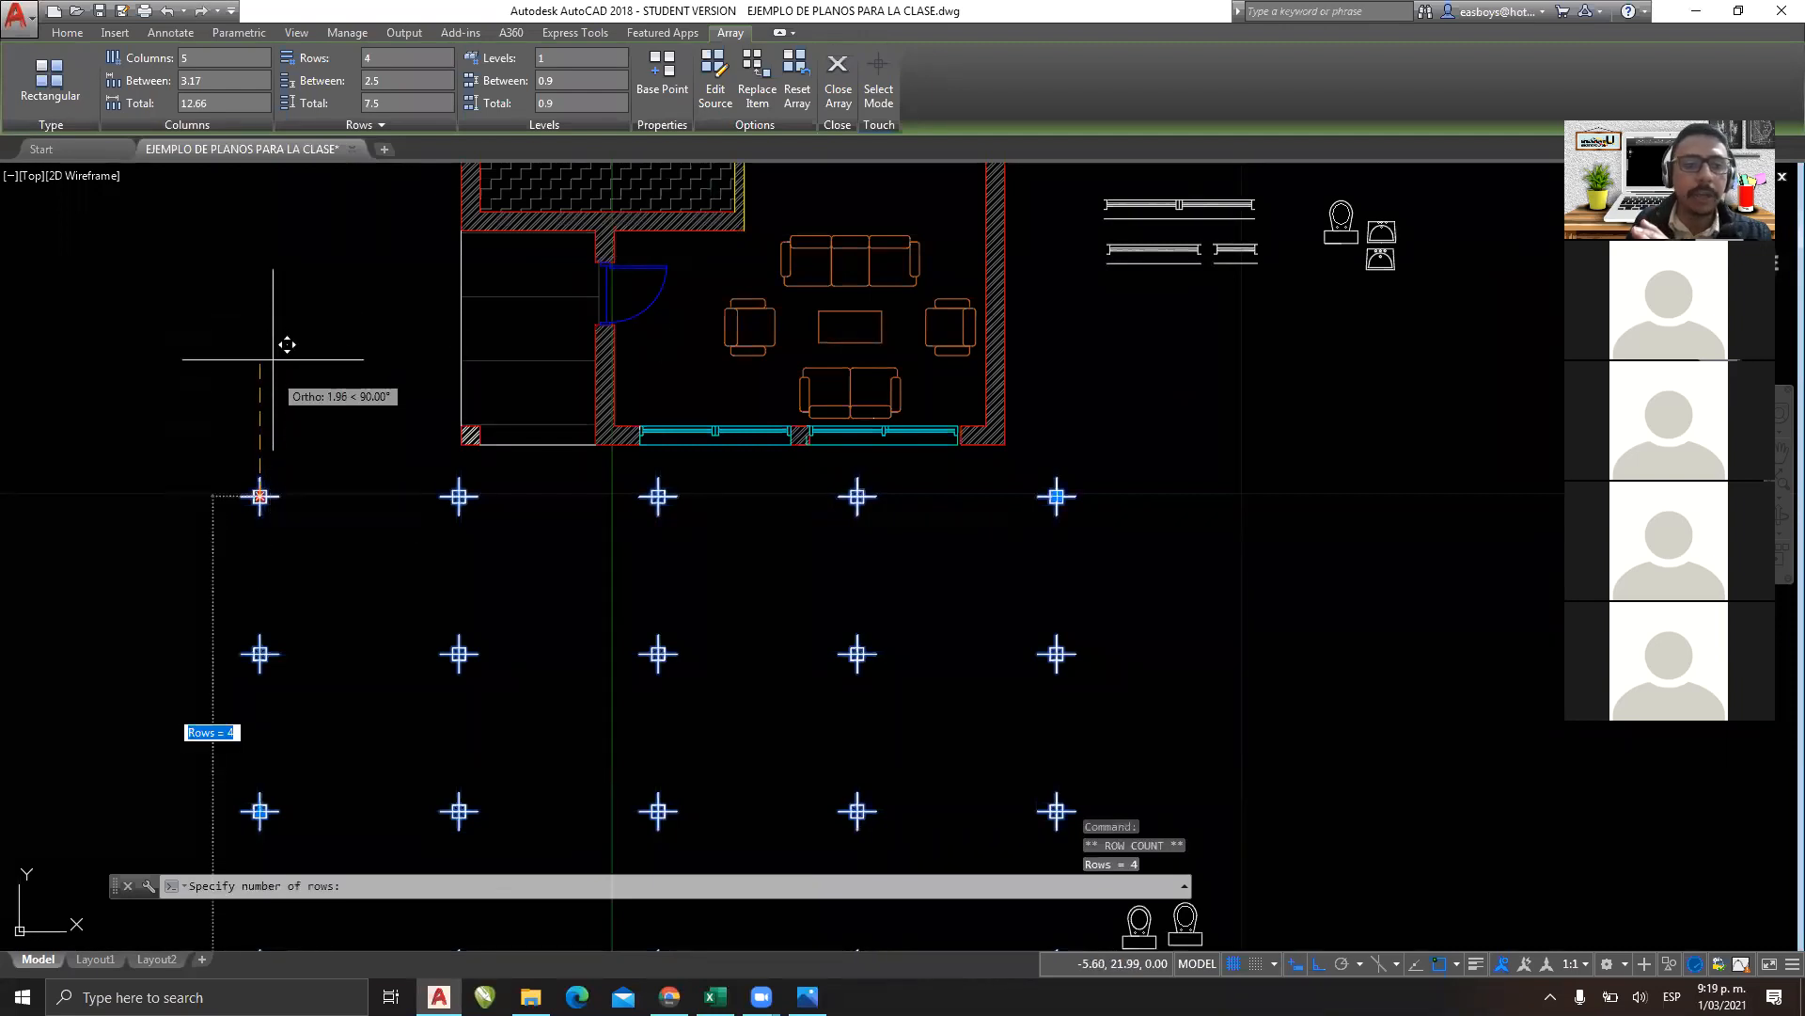
Reduce the array's number of columns using its column count grip.
middle_drag(815, 548, 828, 188)
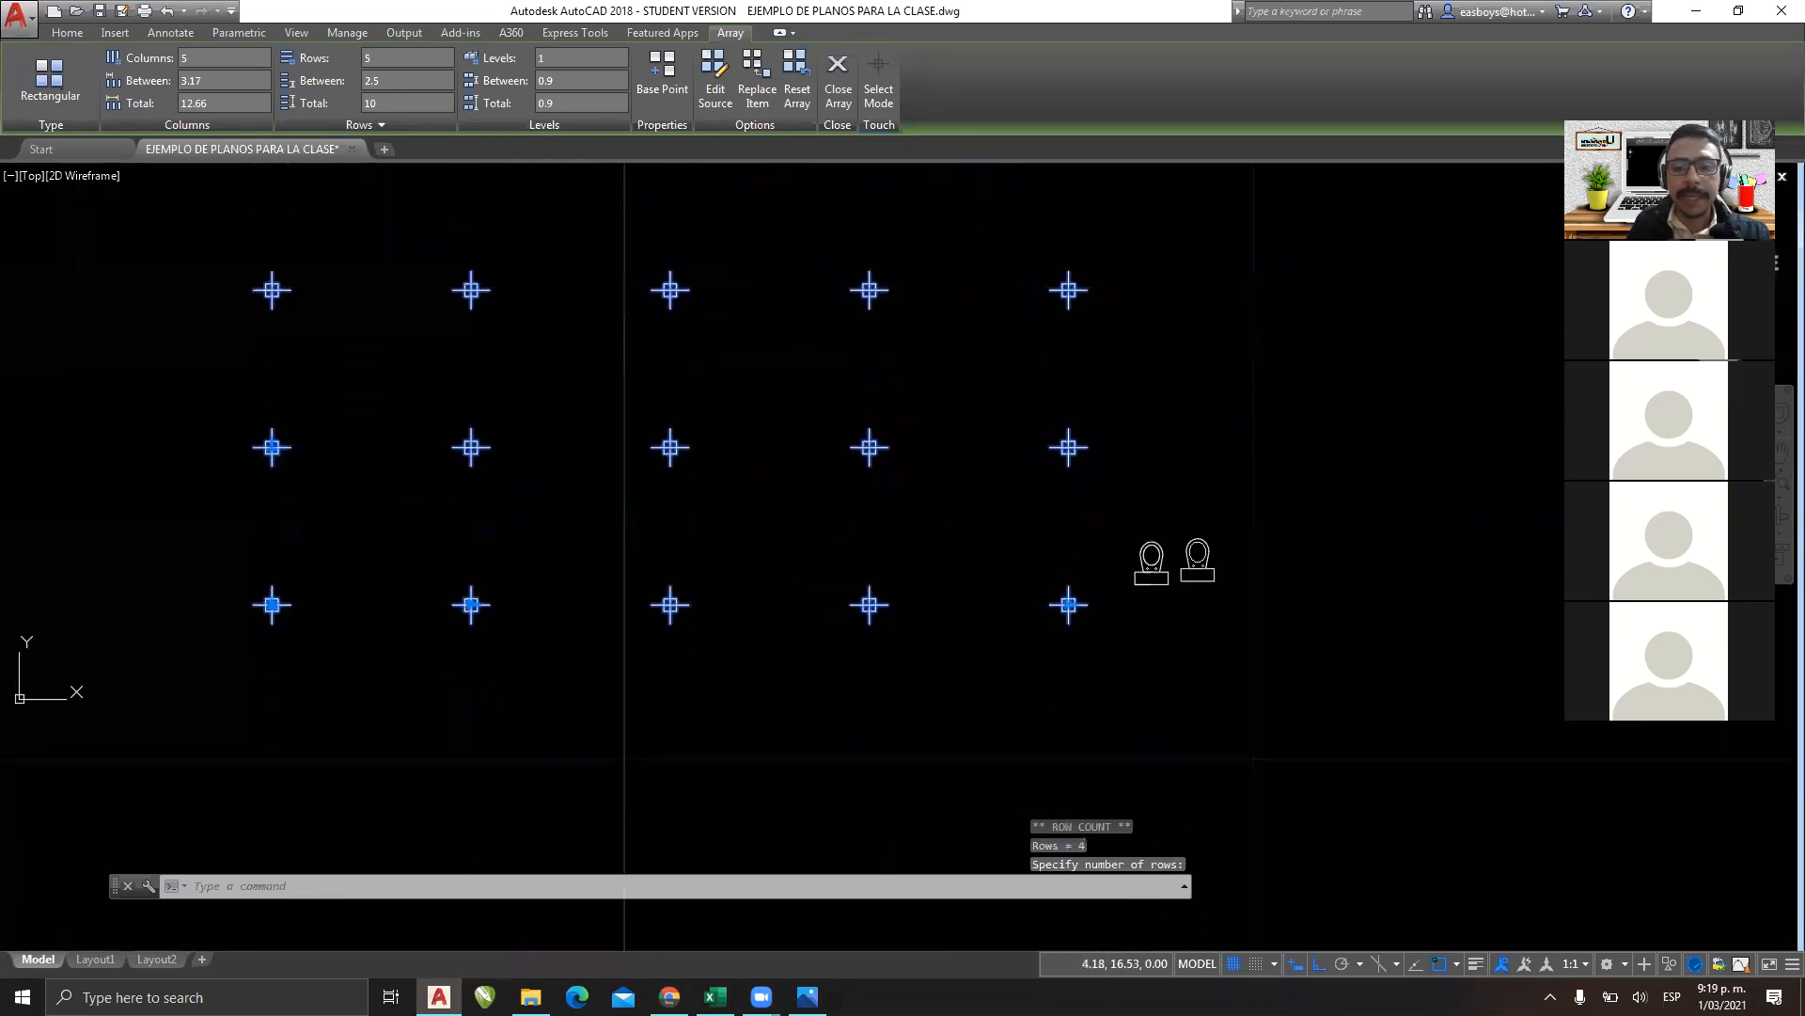
click(1068, 604)
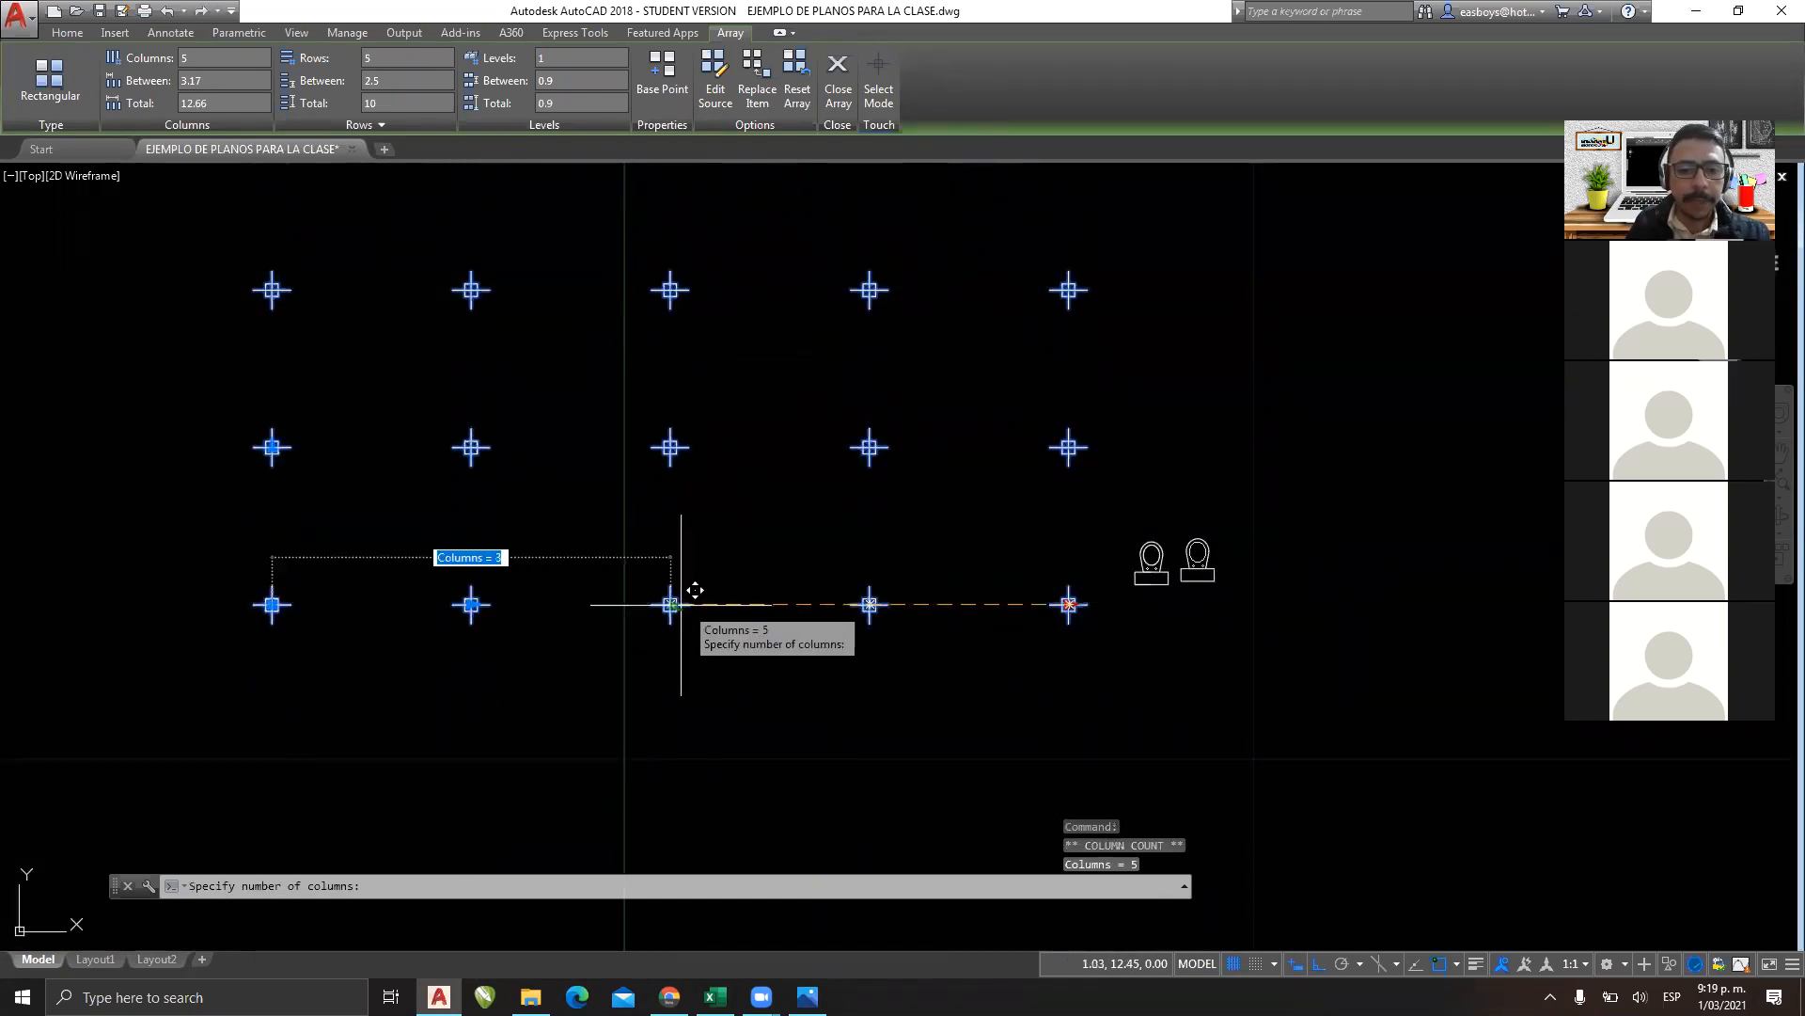
Reduce the rectangular array of crossed-square symbols to 3 columns and close the array editing.
click(672, 606)
mouse_move(672, 609)
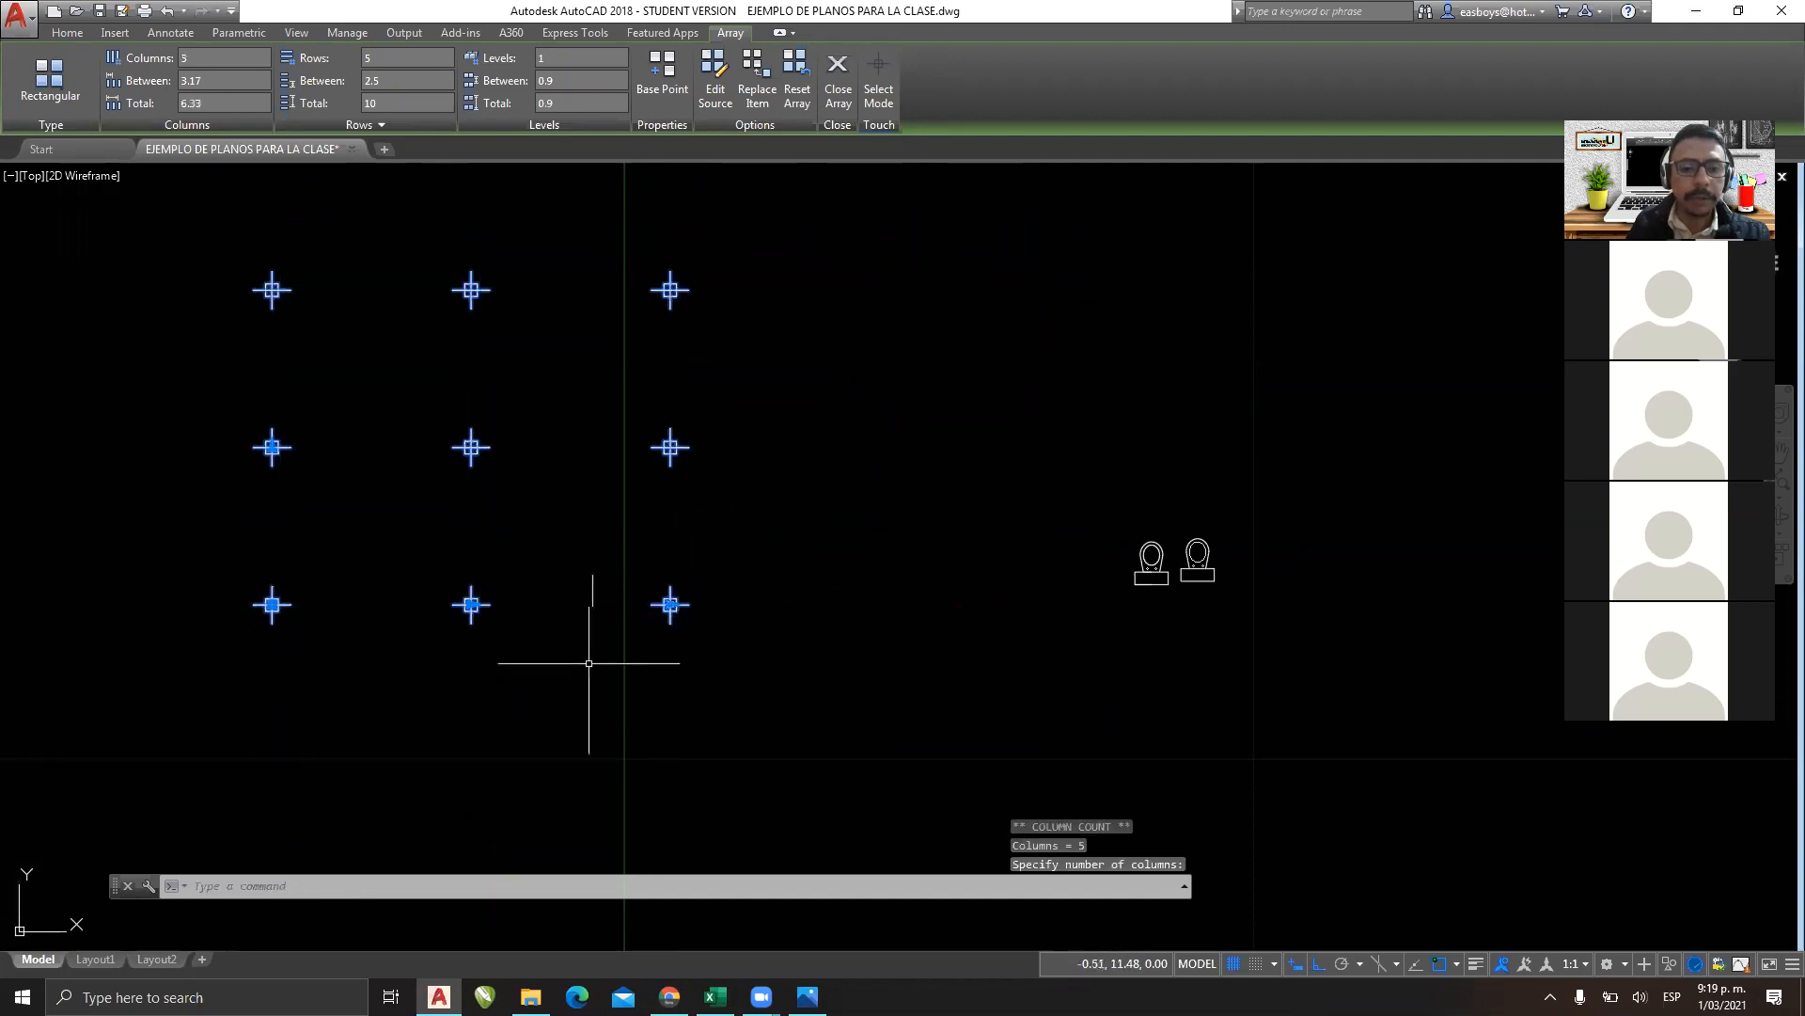
middle_drag(592, 653, 597, 854)
scroll(690, 705, down, 2)
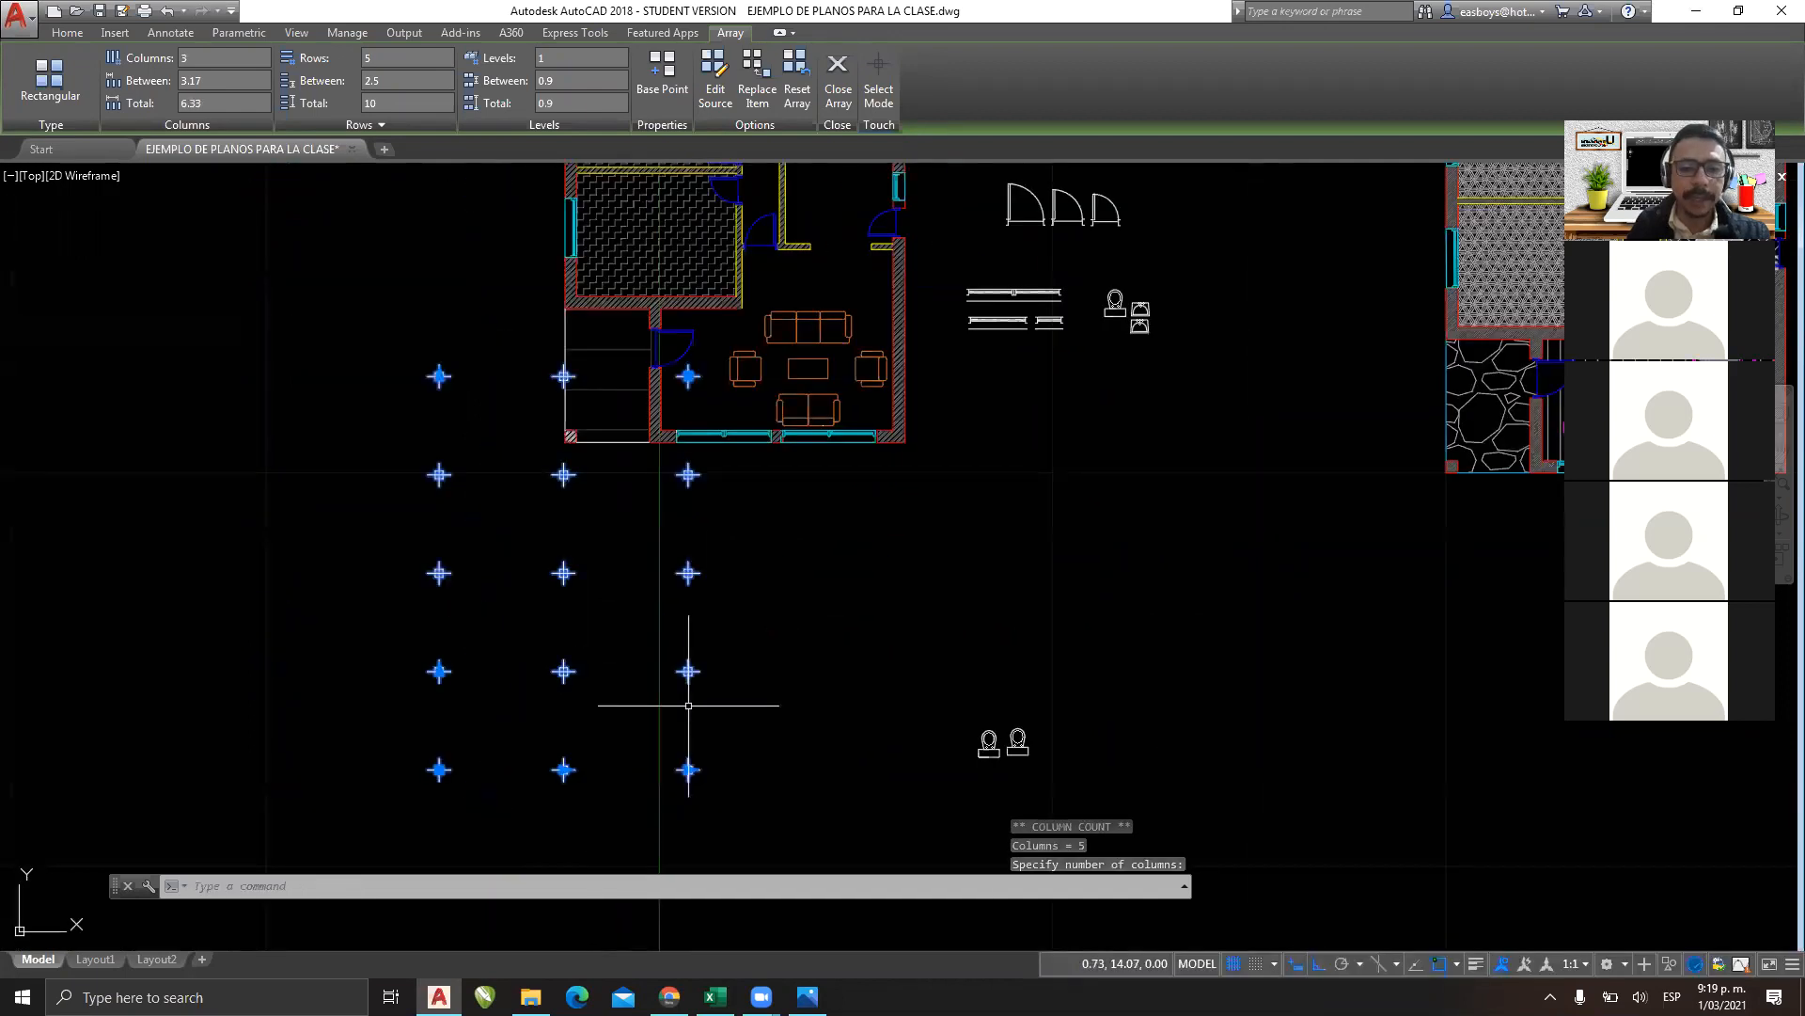
click(838, 75)
Move the whole symbol array horizontally to the left until it is clear of the house floor plan.
click(777, 643)
click(645, 697)
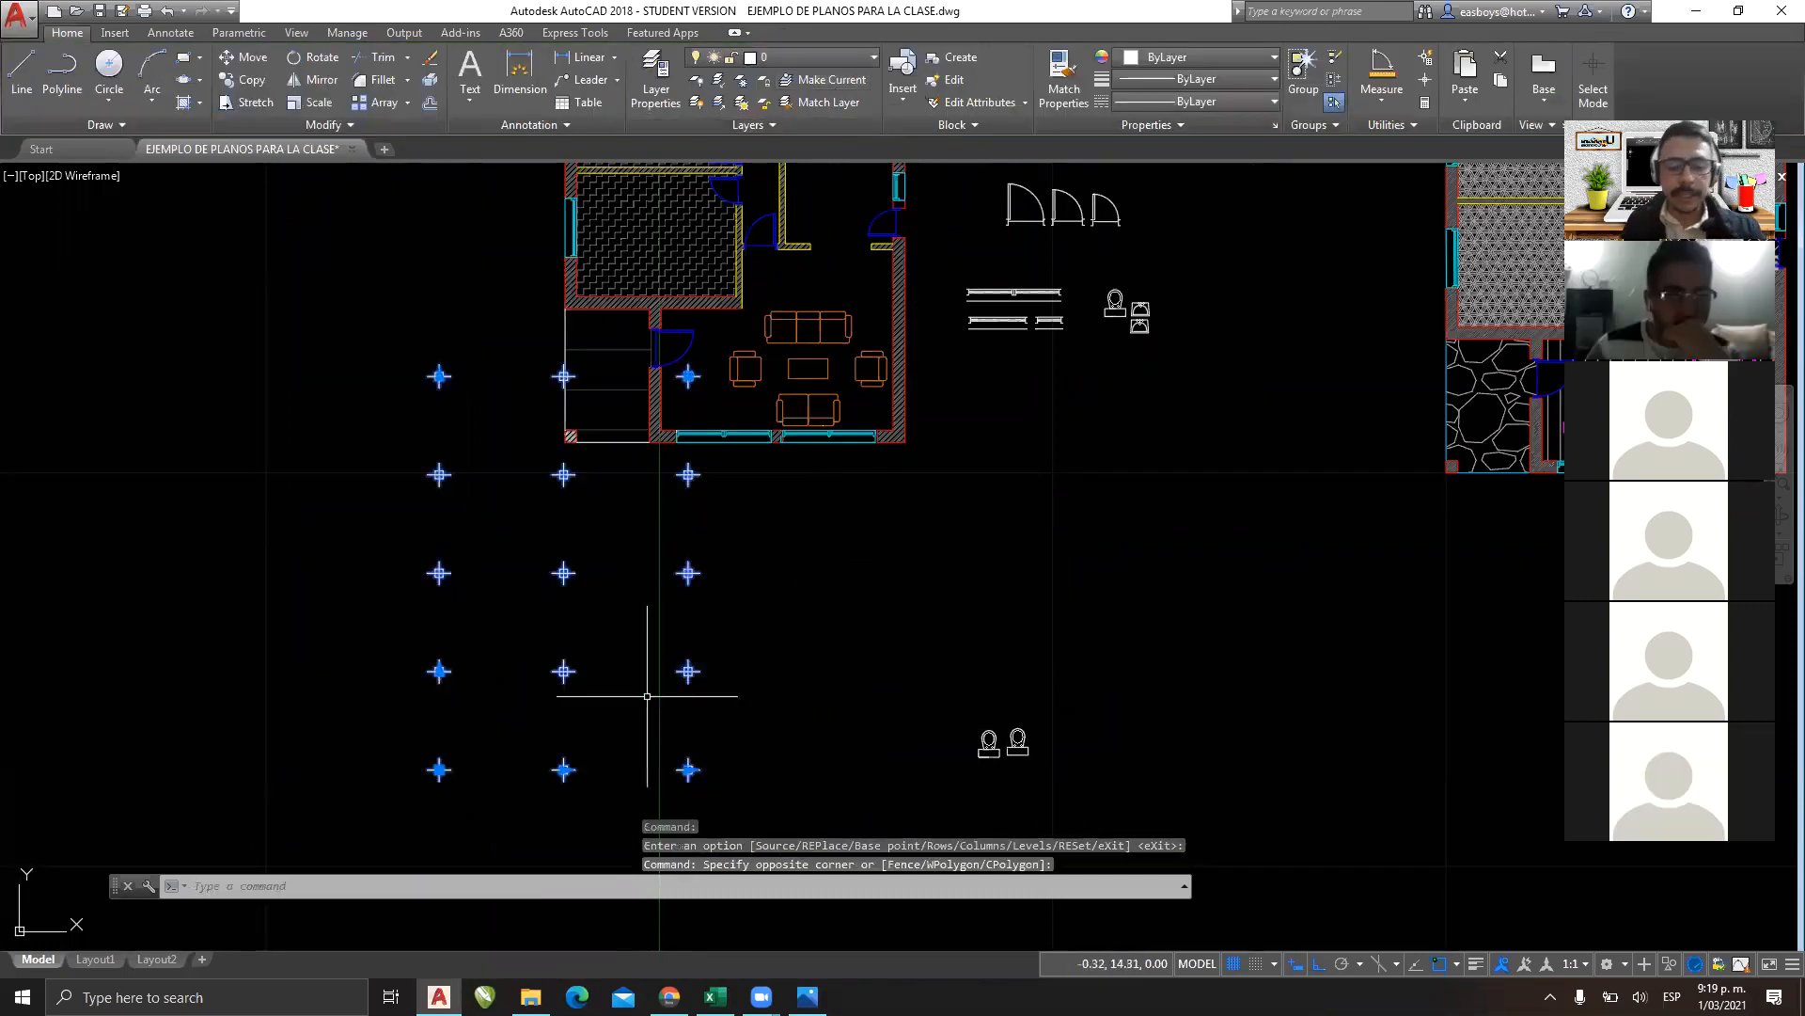
text(m)
key(Return)
click(852, 642)
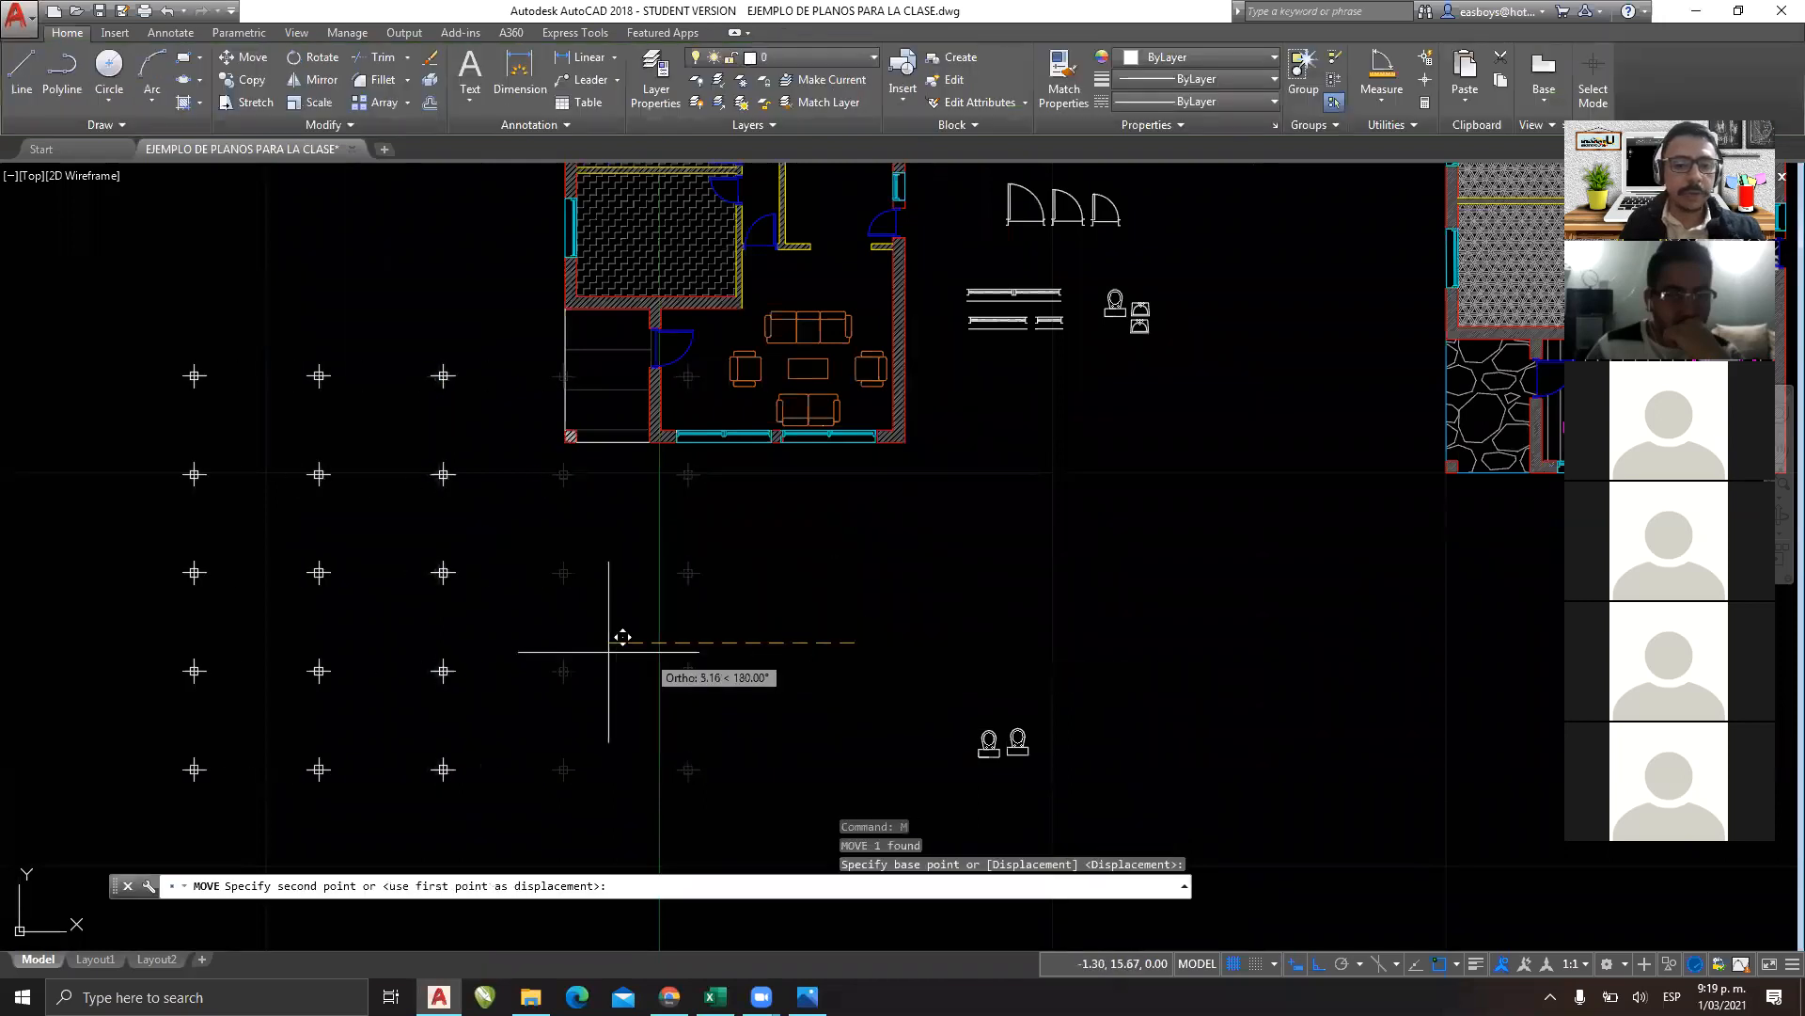
click(509, 596)
key(Escape)
middle_drag(425, 636, 813, 564)
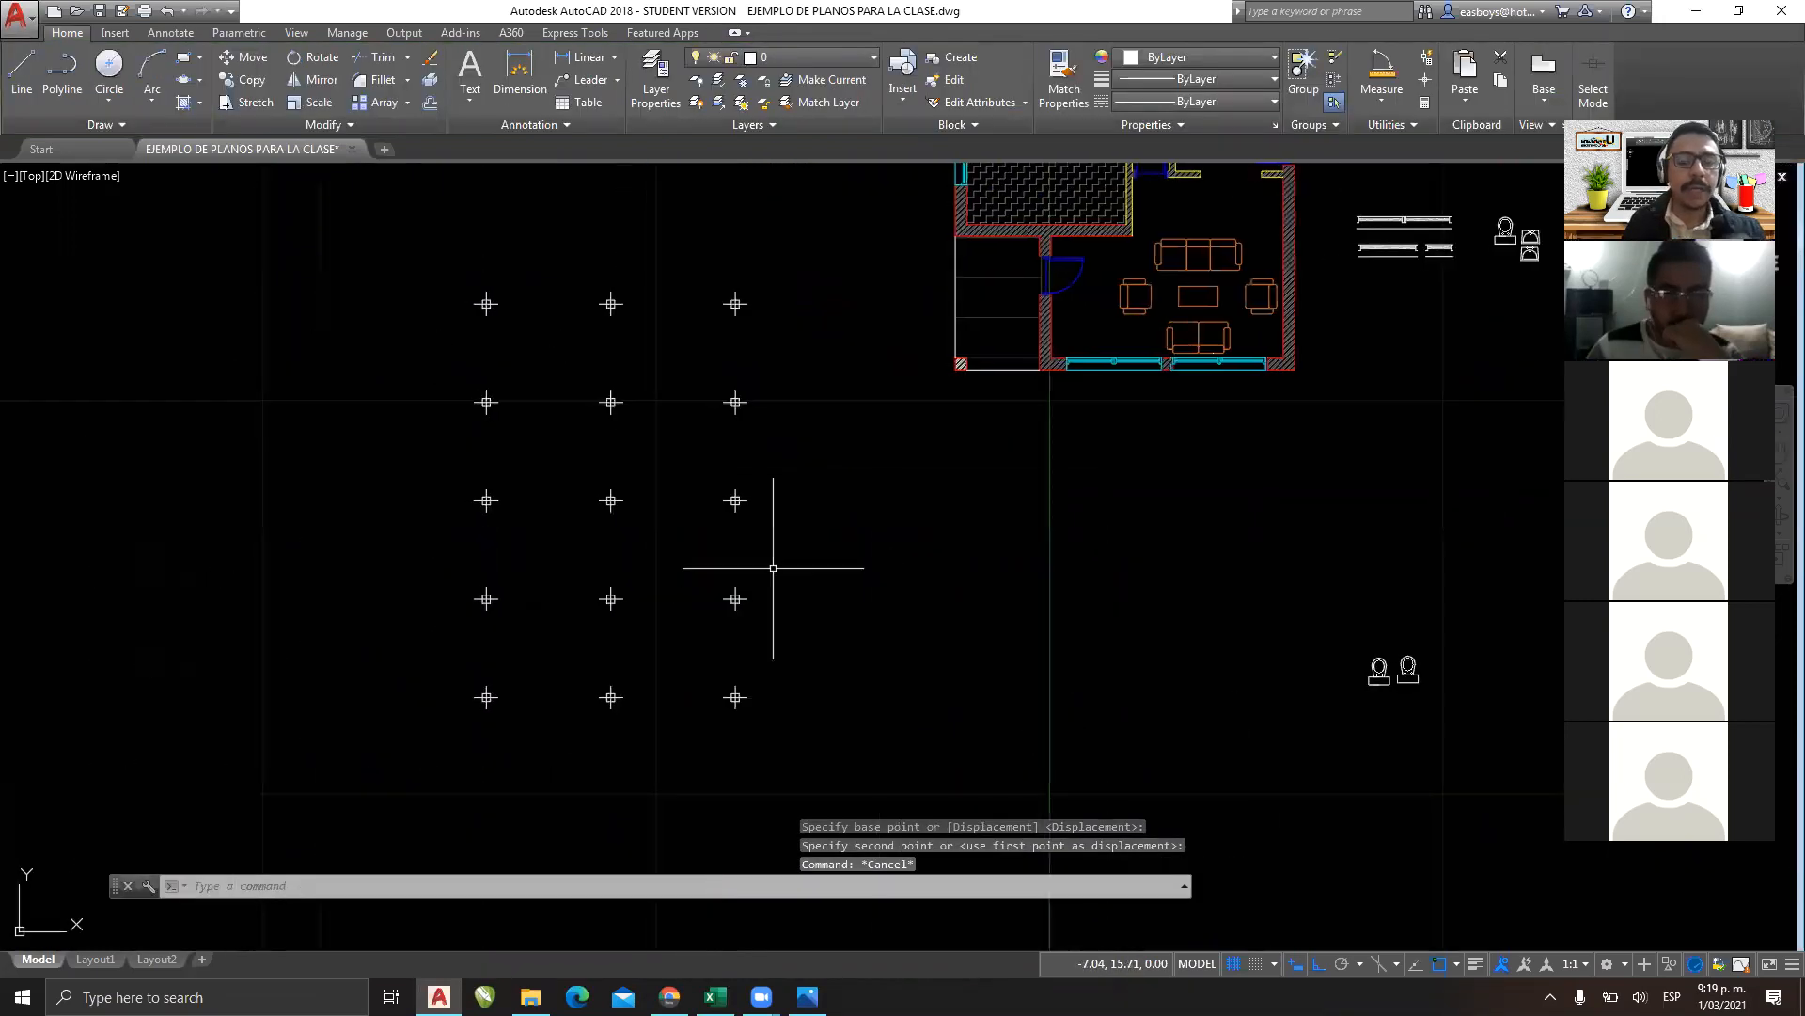
Select the moved symbol array to view its array settings, and leave the array editing.
click(645, 483)
click(573, 575)
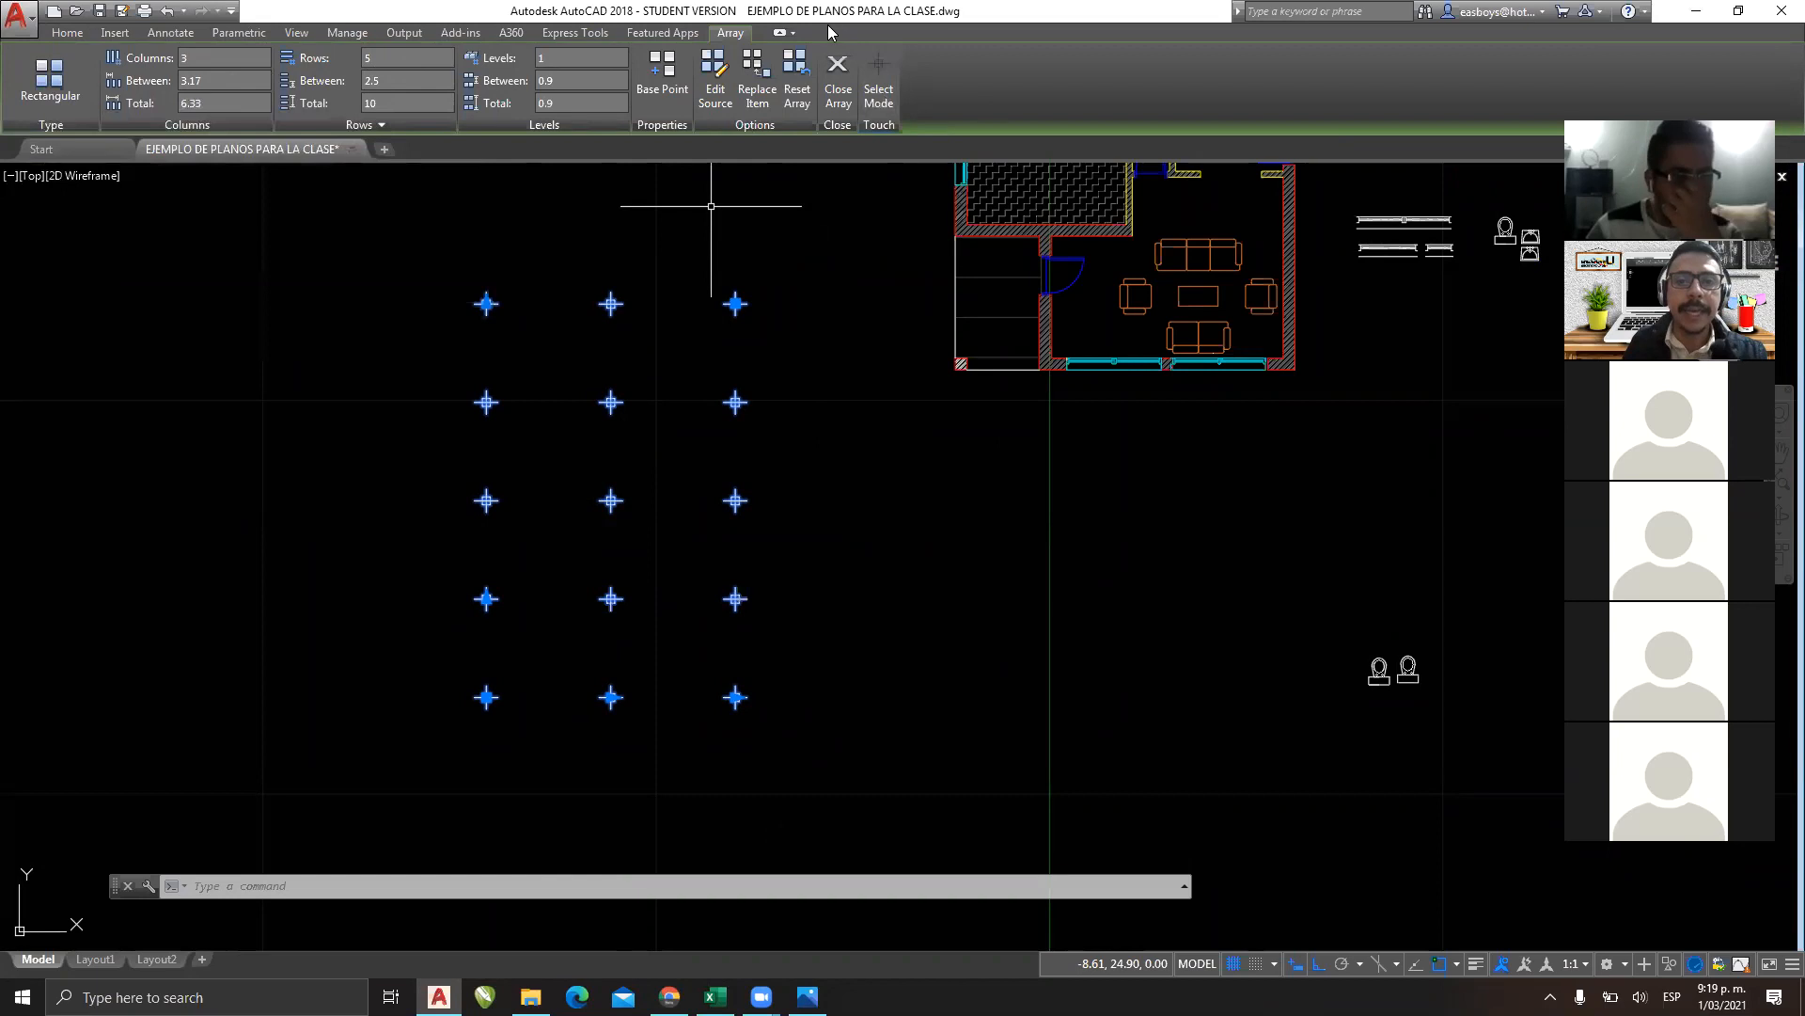
click(843, 91)
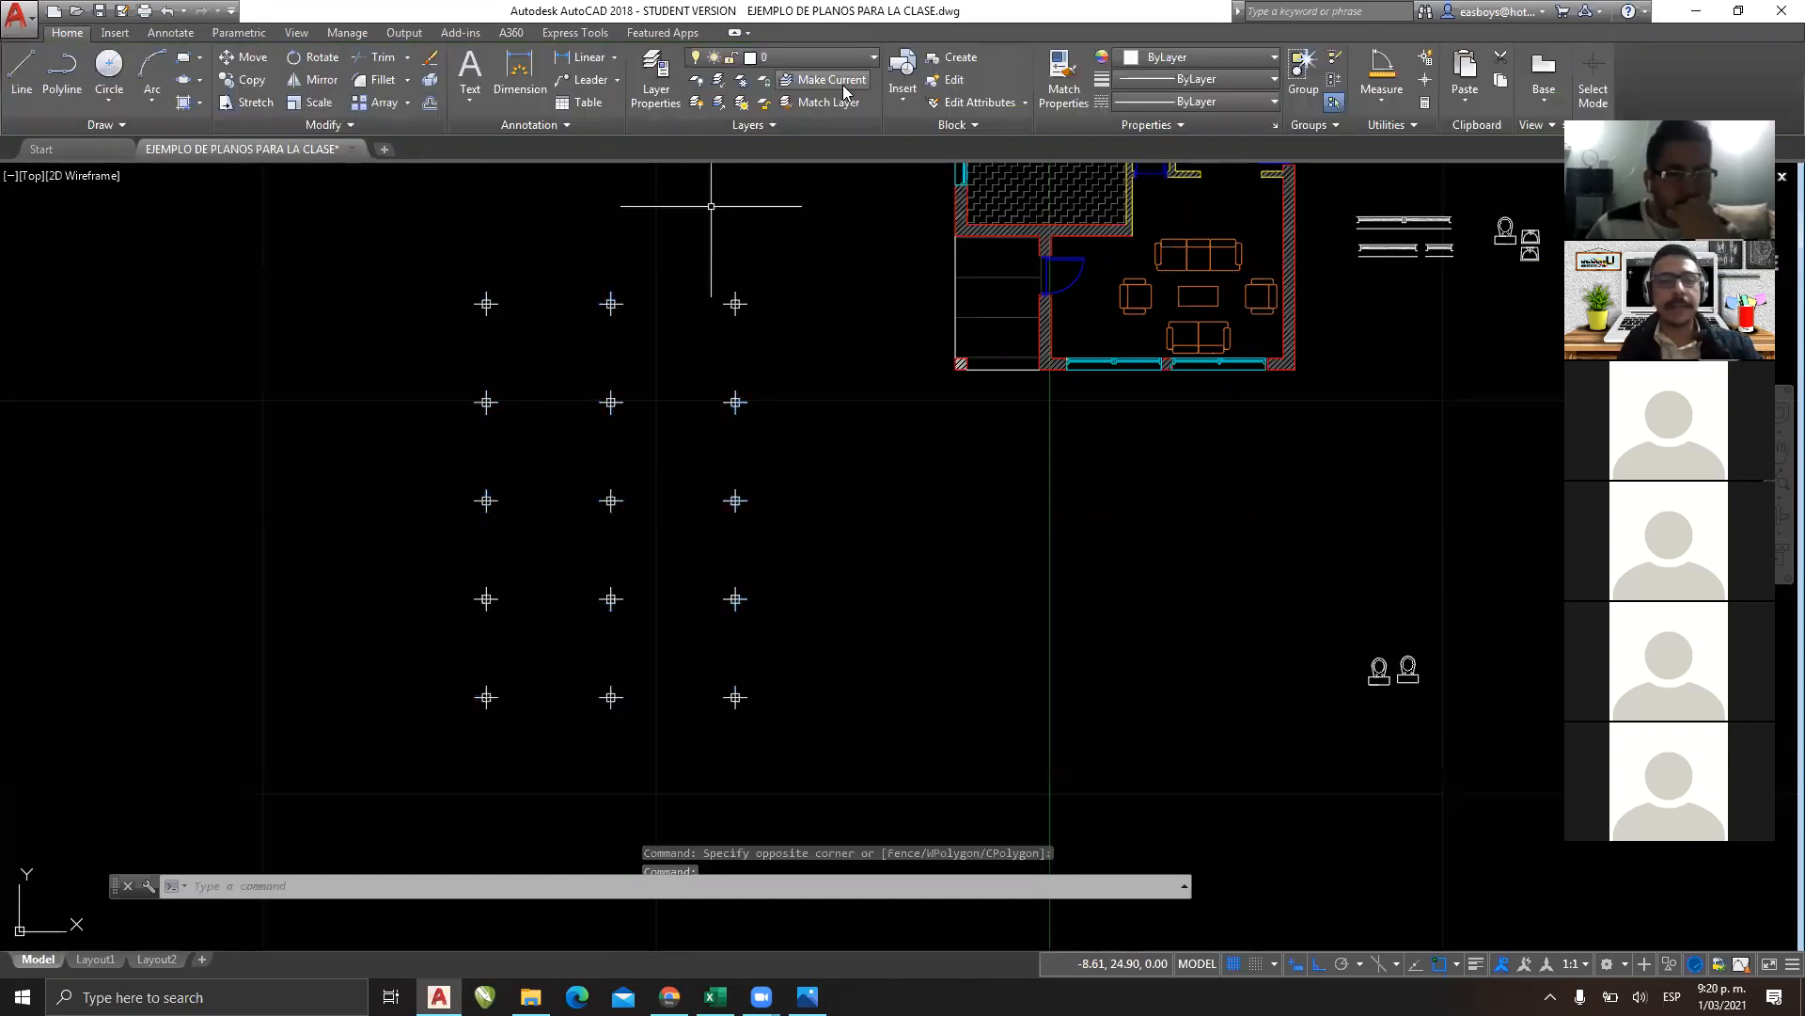
key(Escape)
key(Escape)
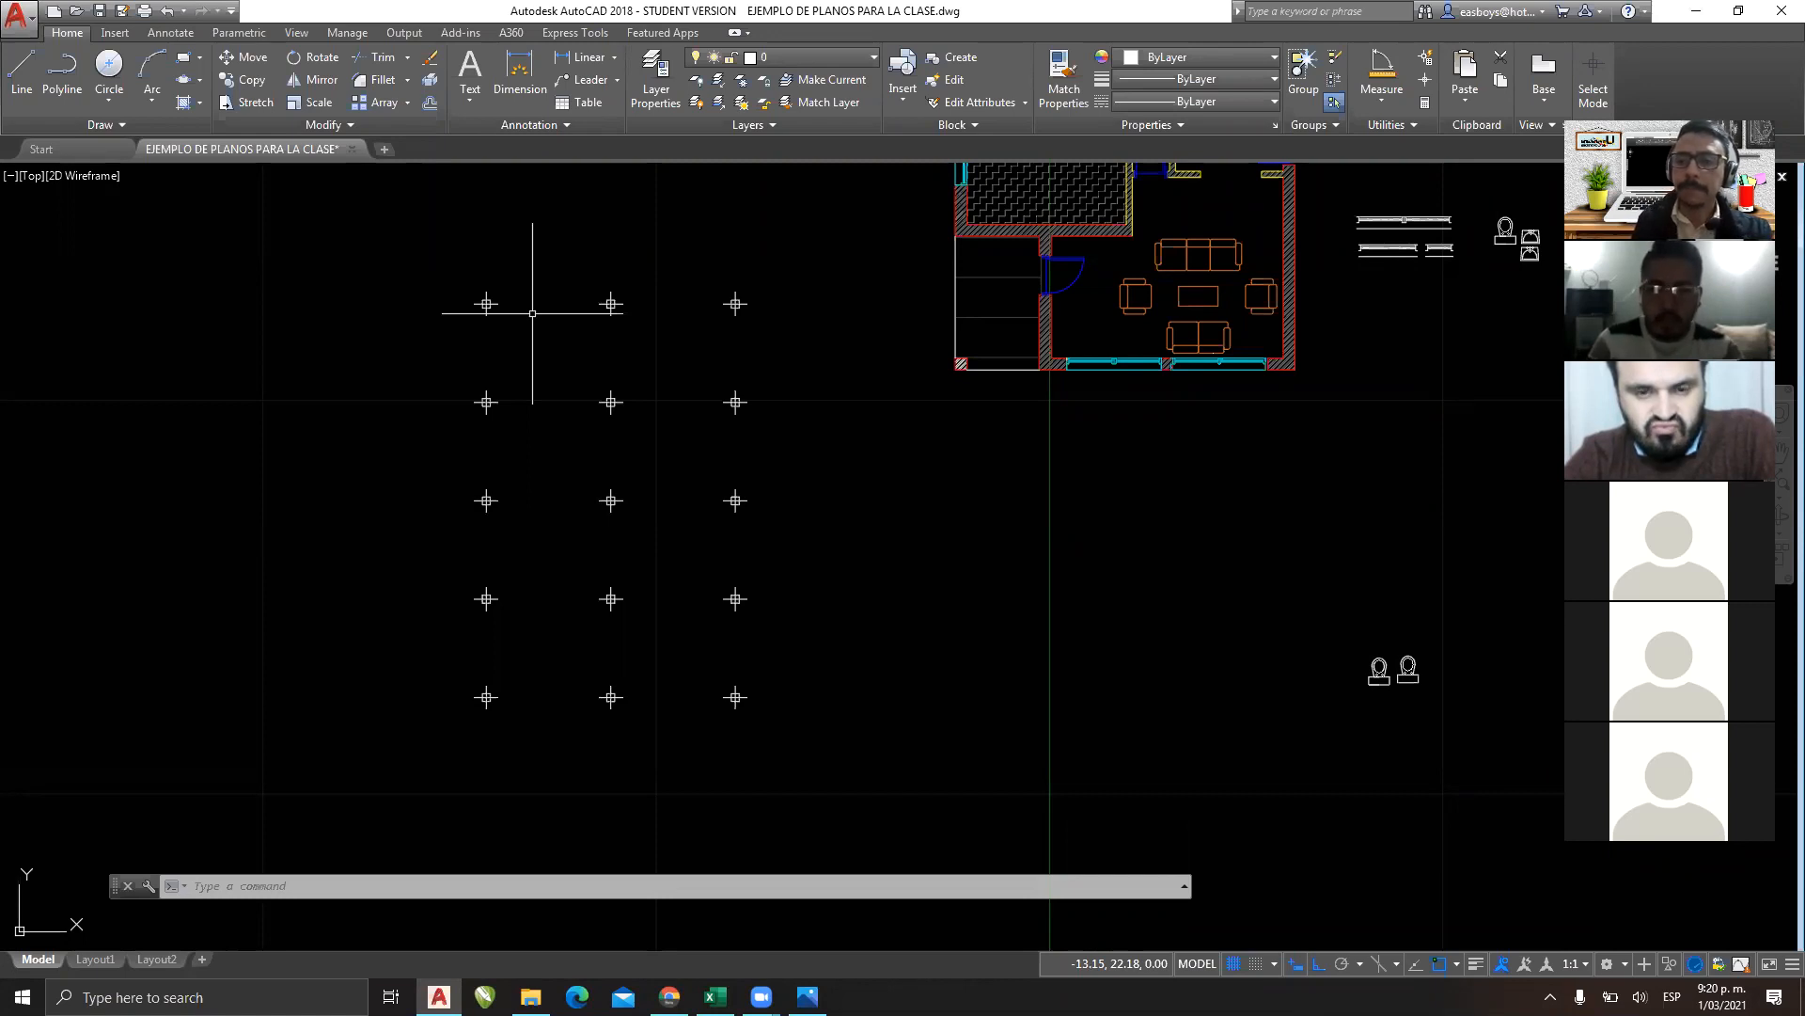
Reselect the symbol array and reduce it to 2 rows with its row-count grip.
click(552, 229)
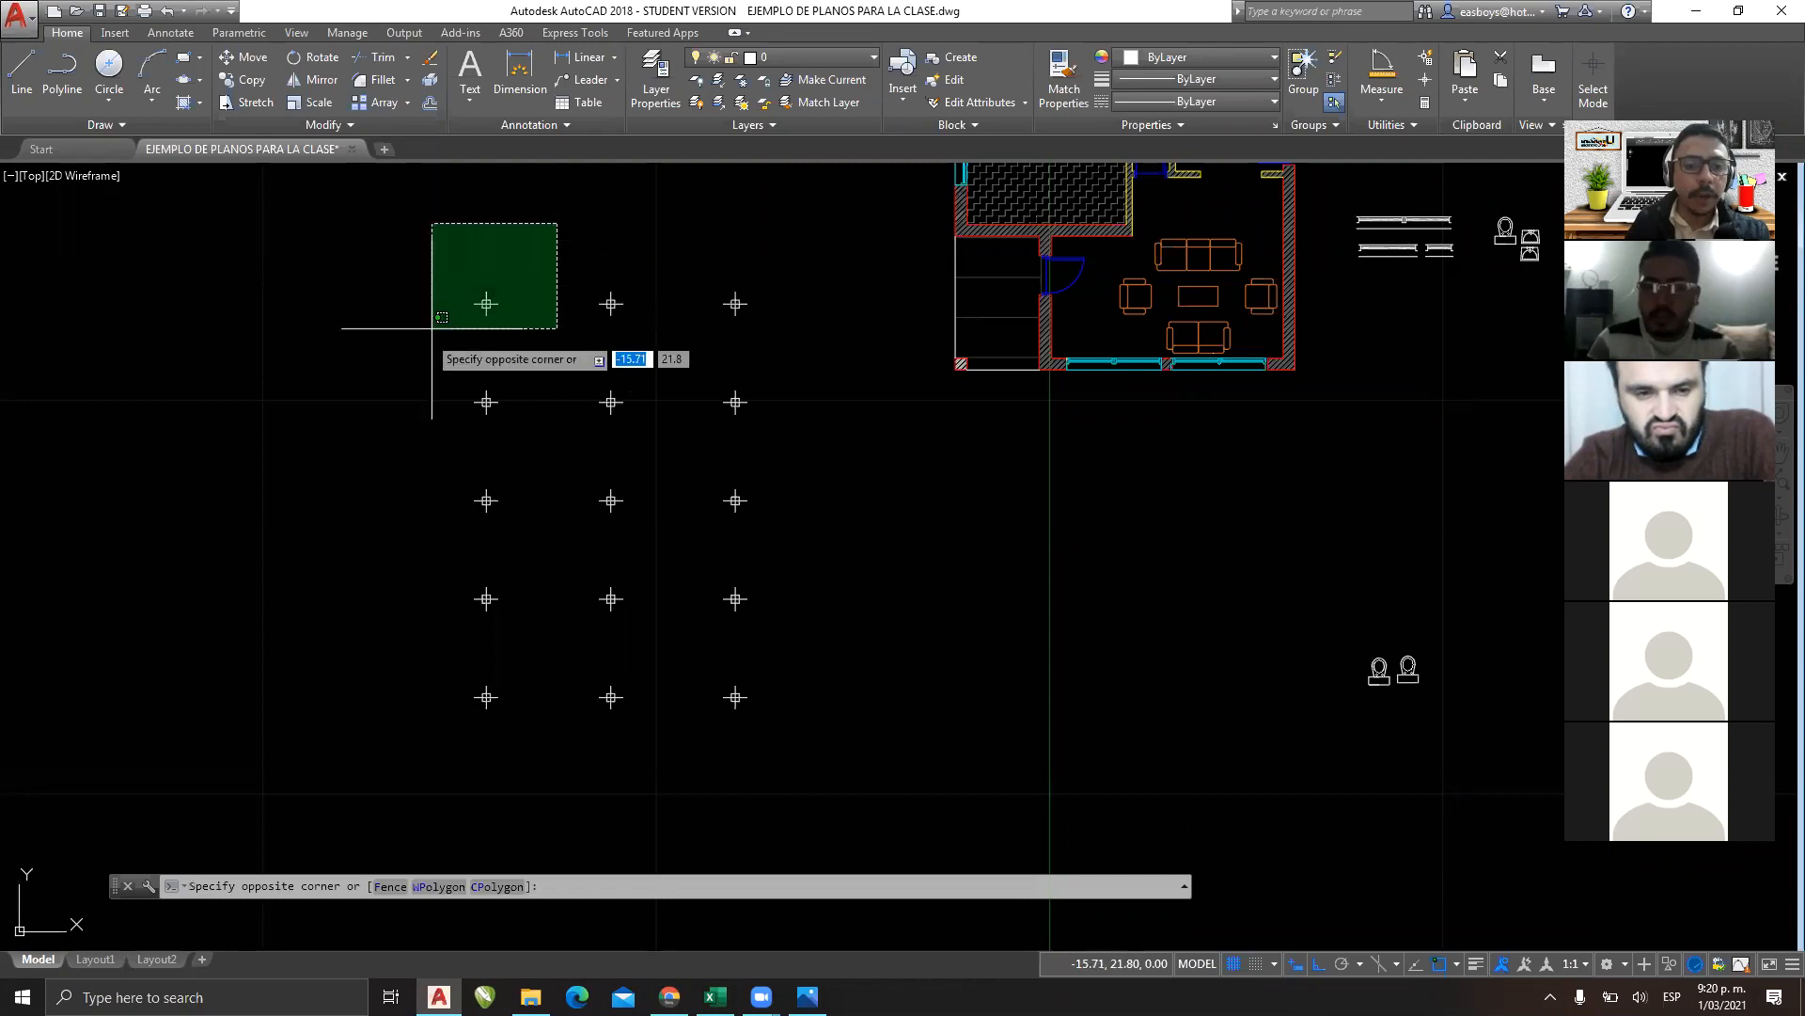
click(435, 344)
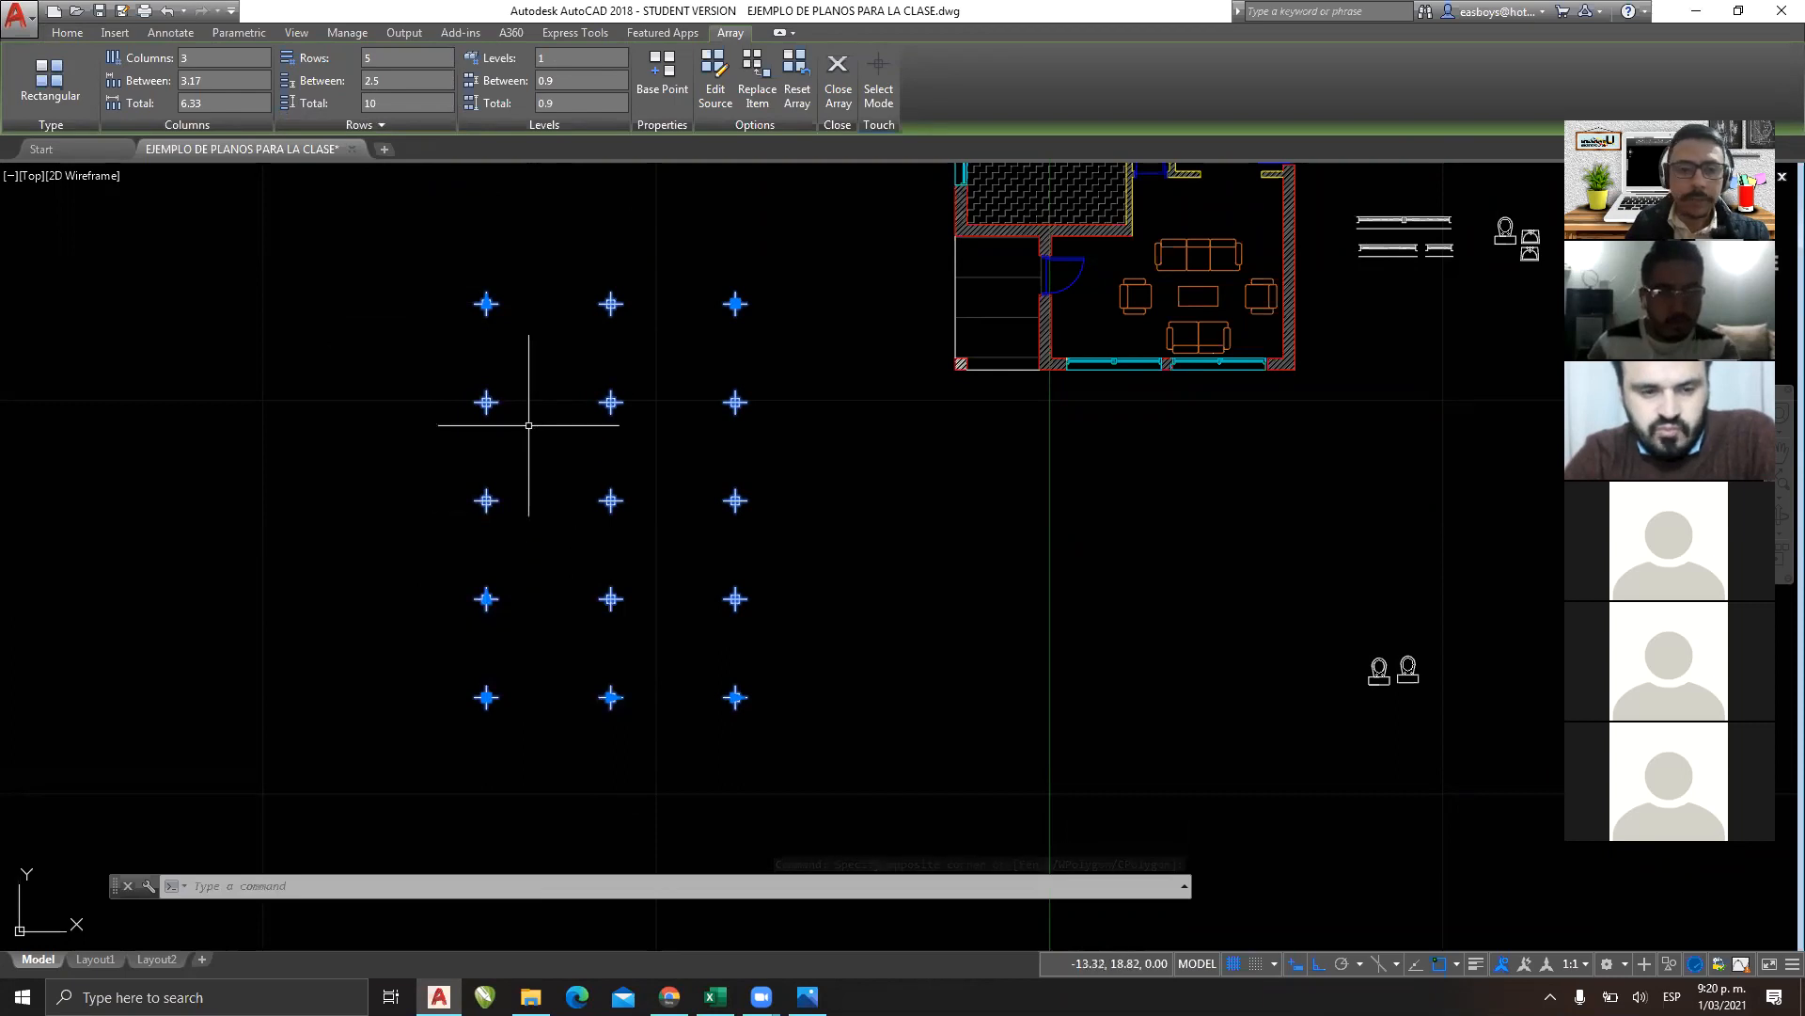
click(486, 303)
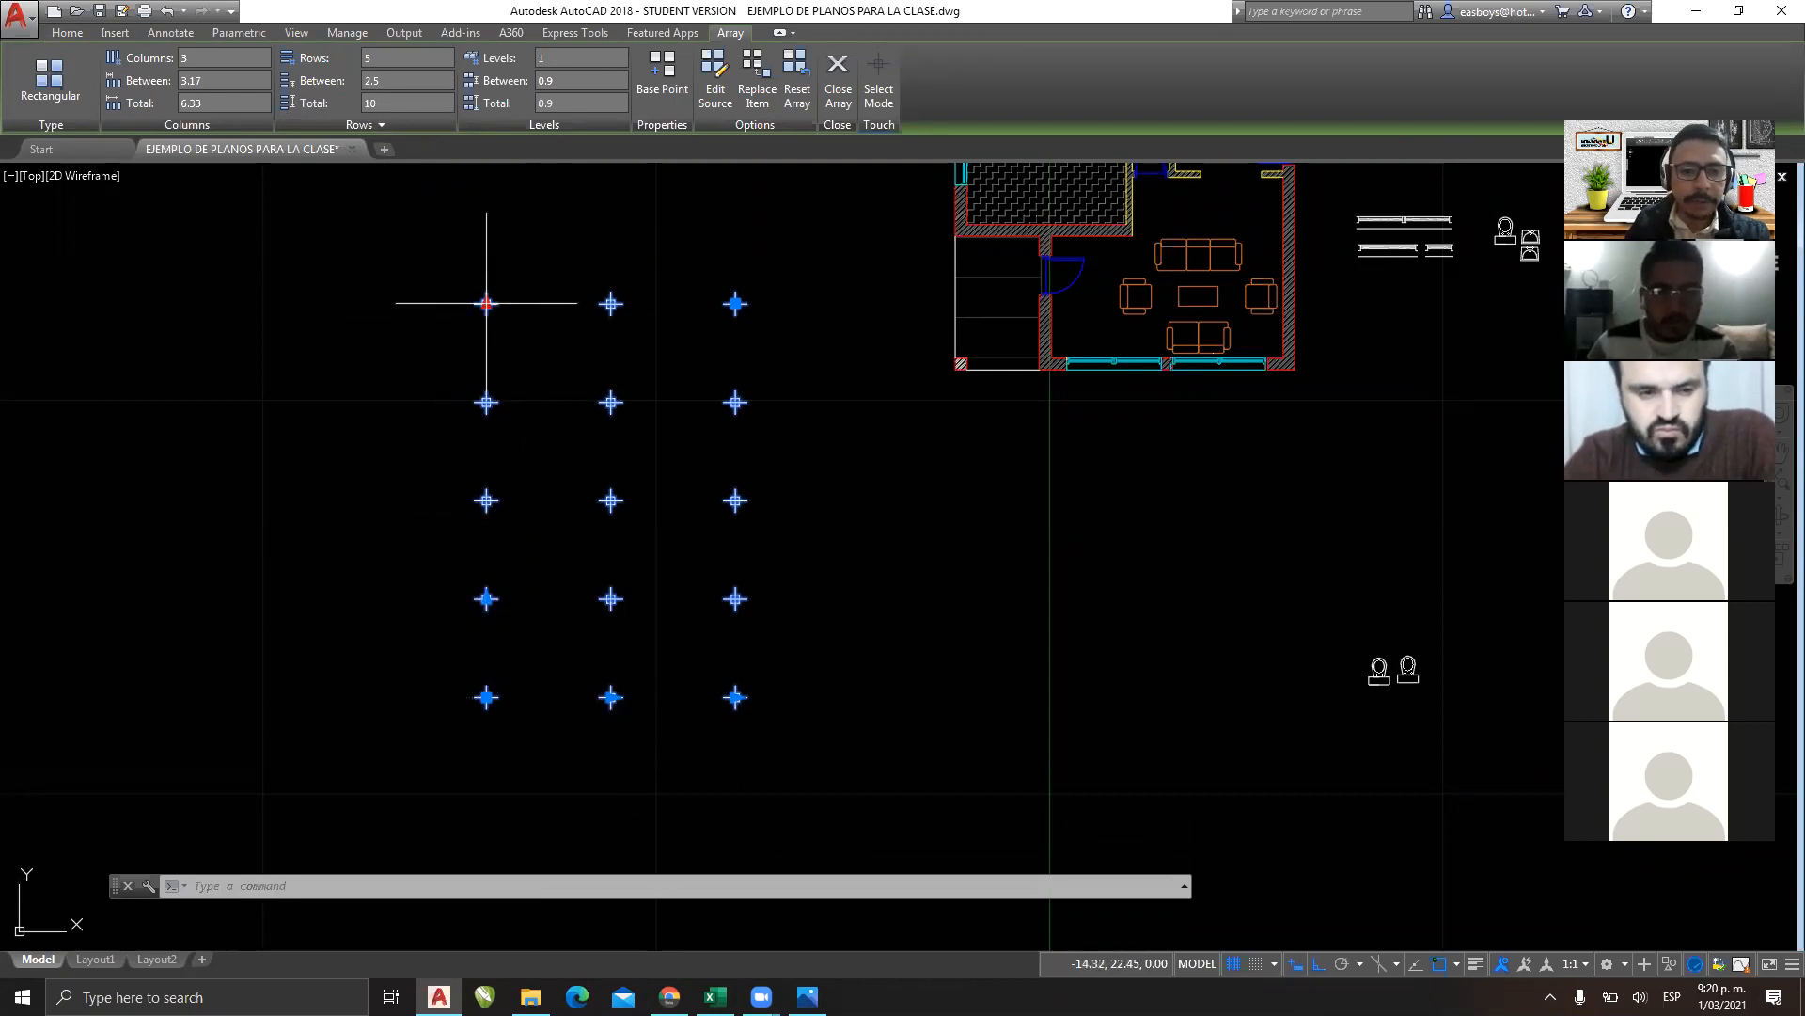
click(486, 303)
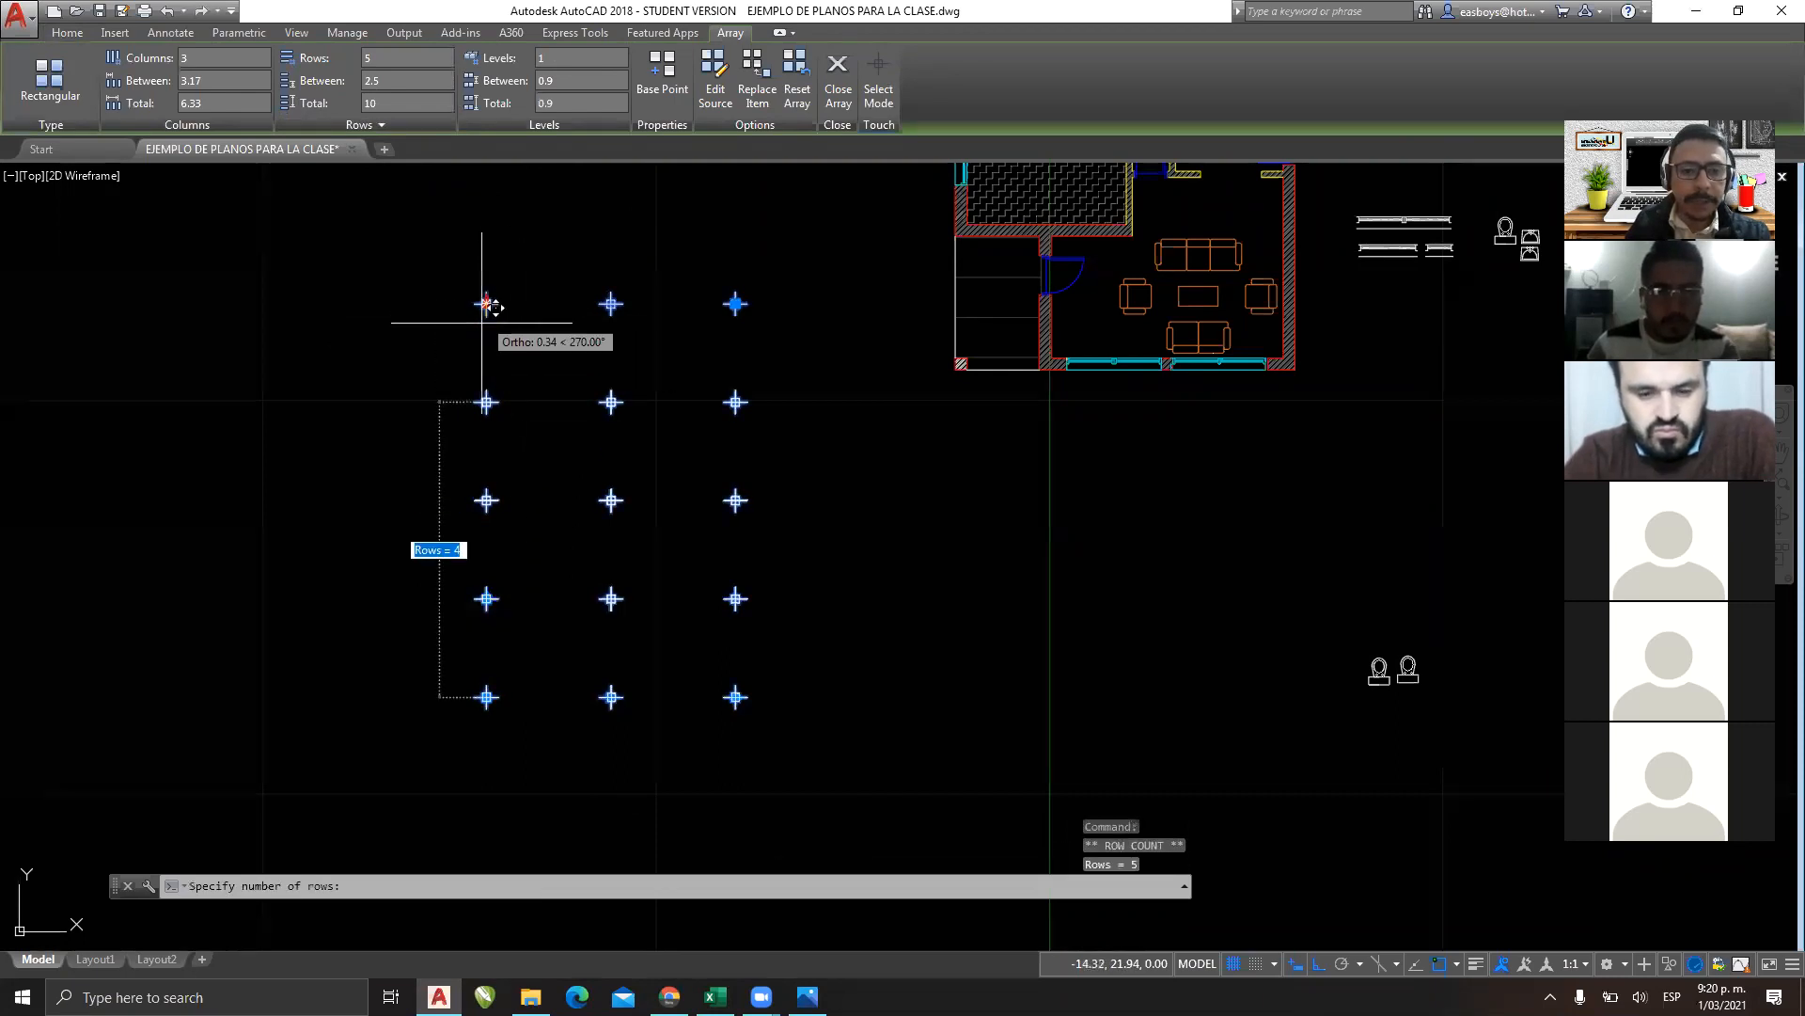
click(483, 505)
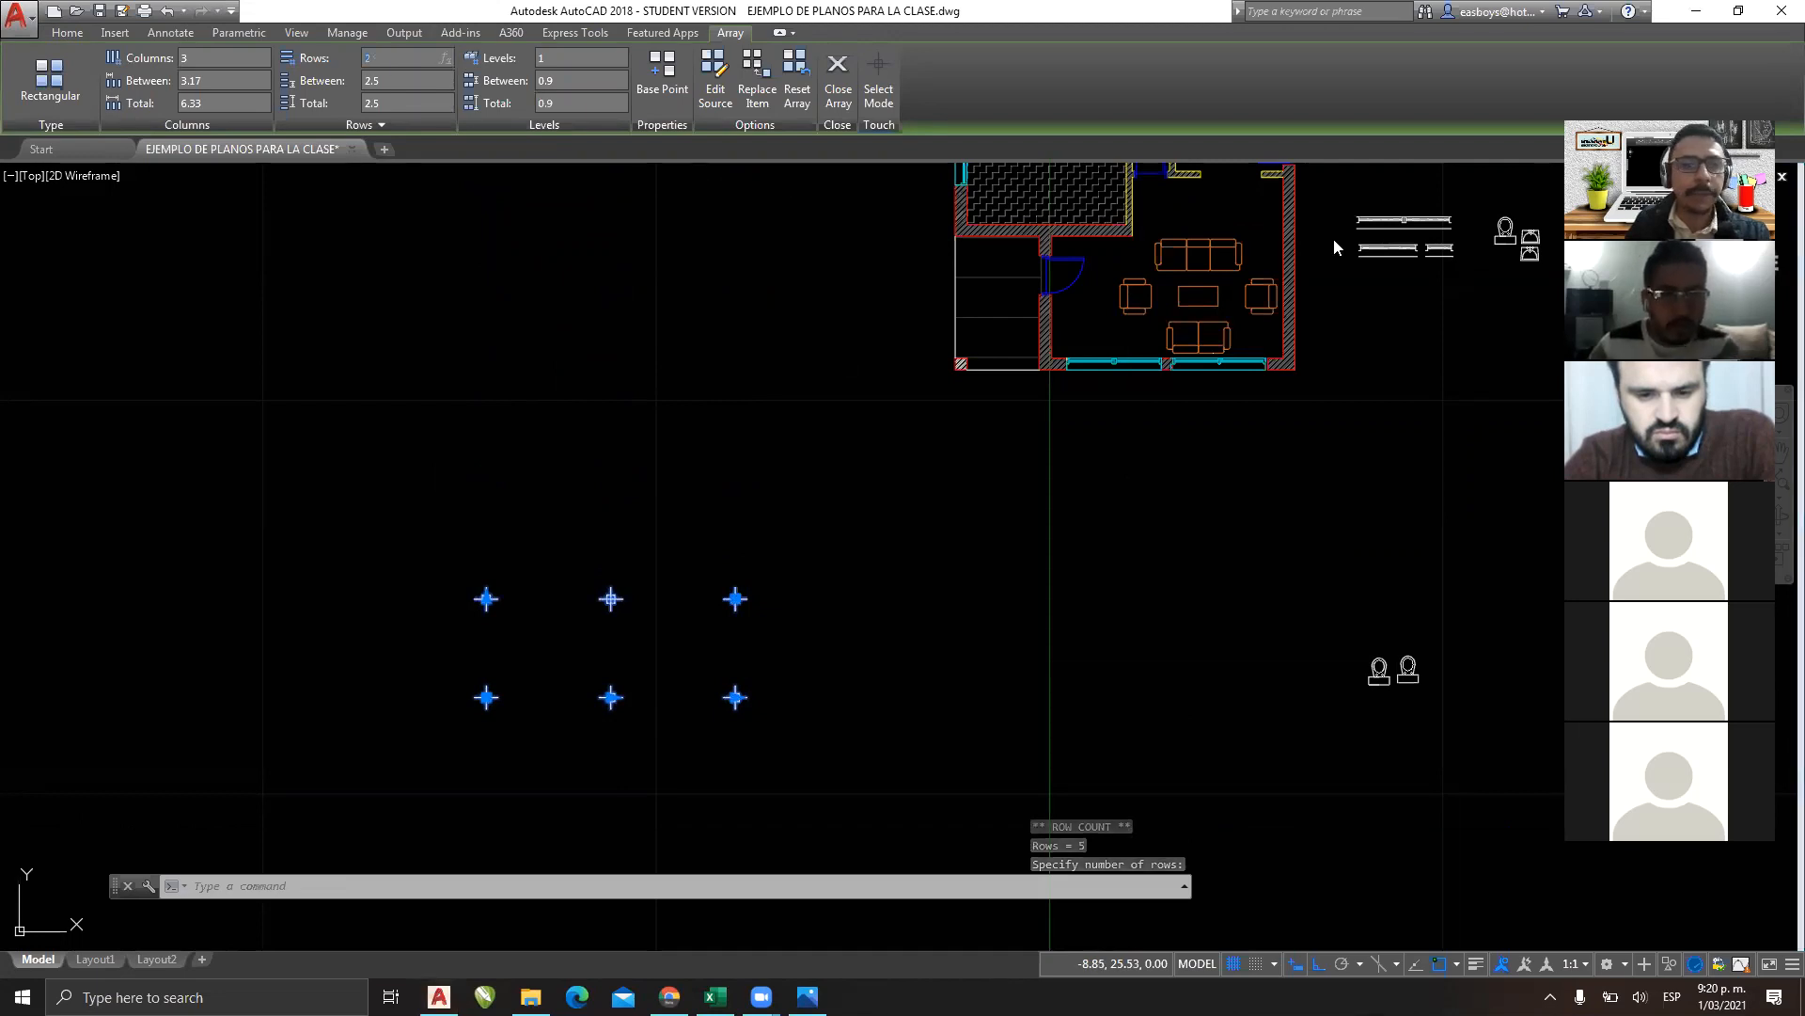
mouse_move(377, 34)
mouse_down()
mouse_move(362, 55)
mouse_move(402, 39)
mouse_up()
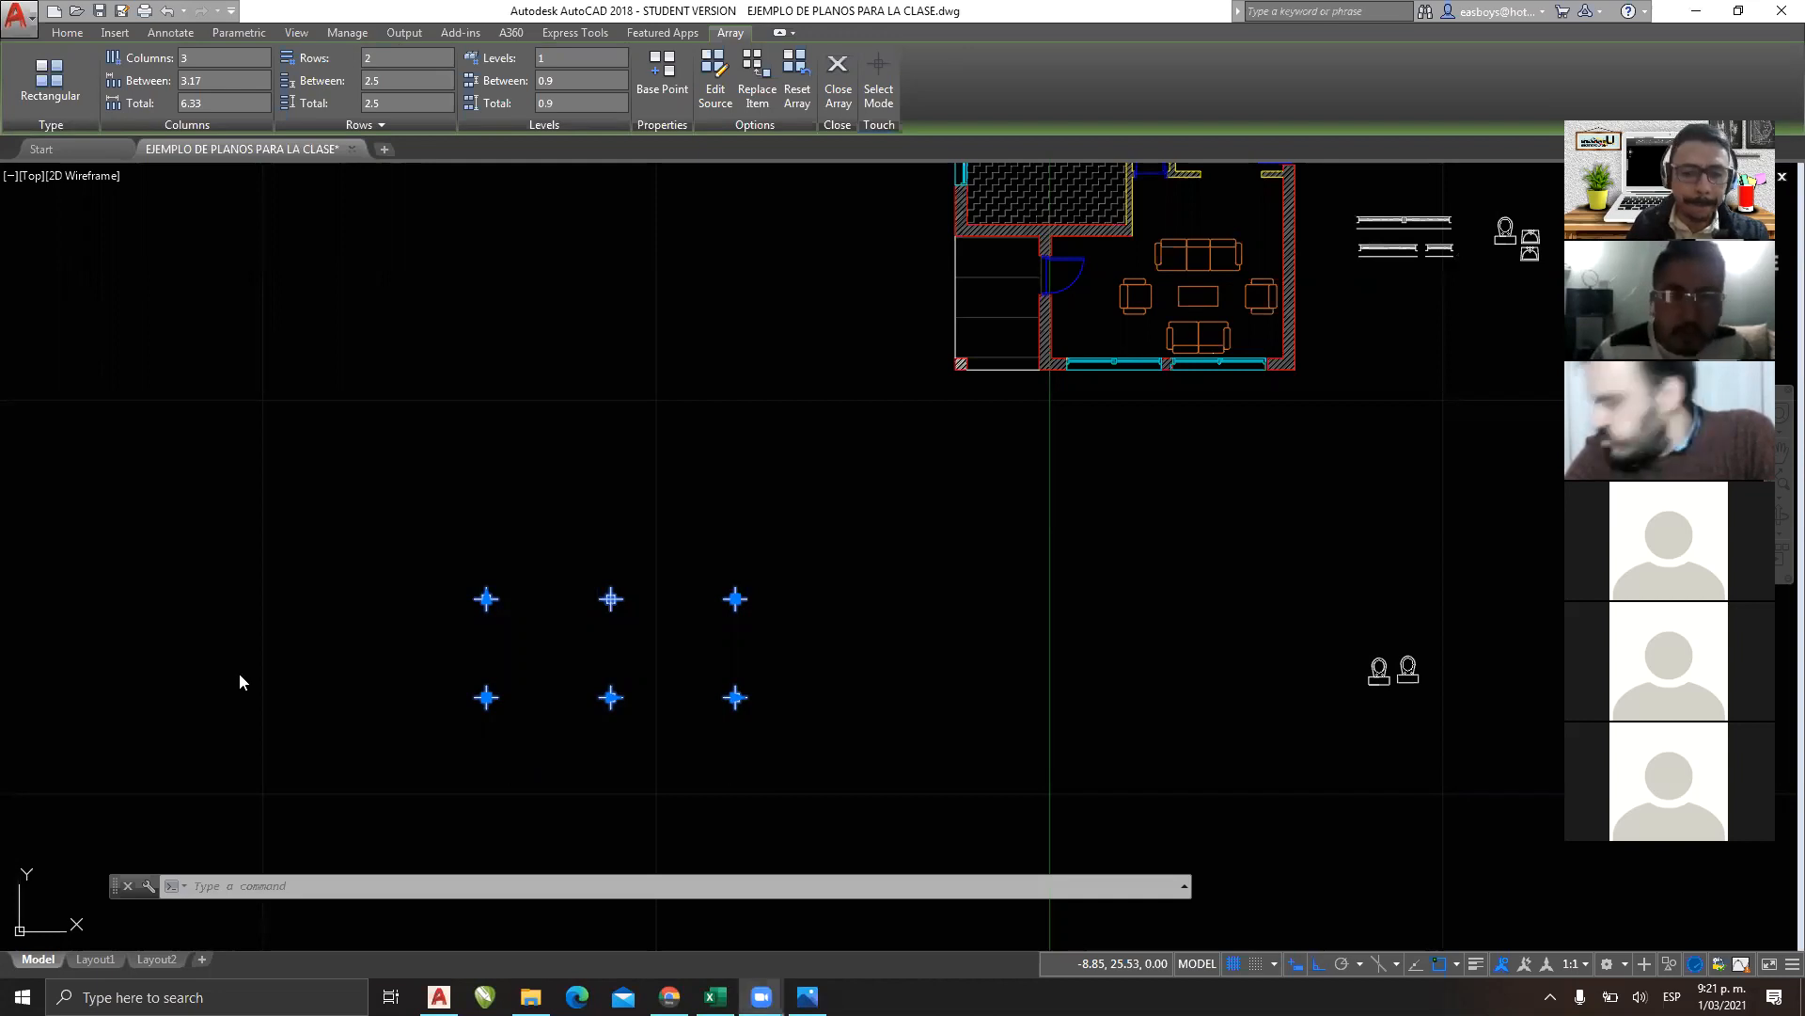
Extend the symbol array to 4 rows and reduce the spacing between rows to about 1.56.
click(486, 598)
click(495, 305)
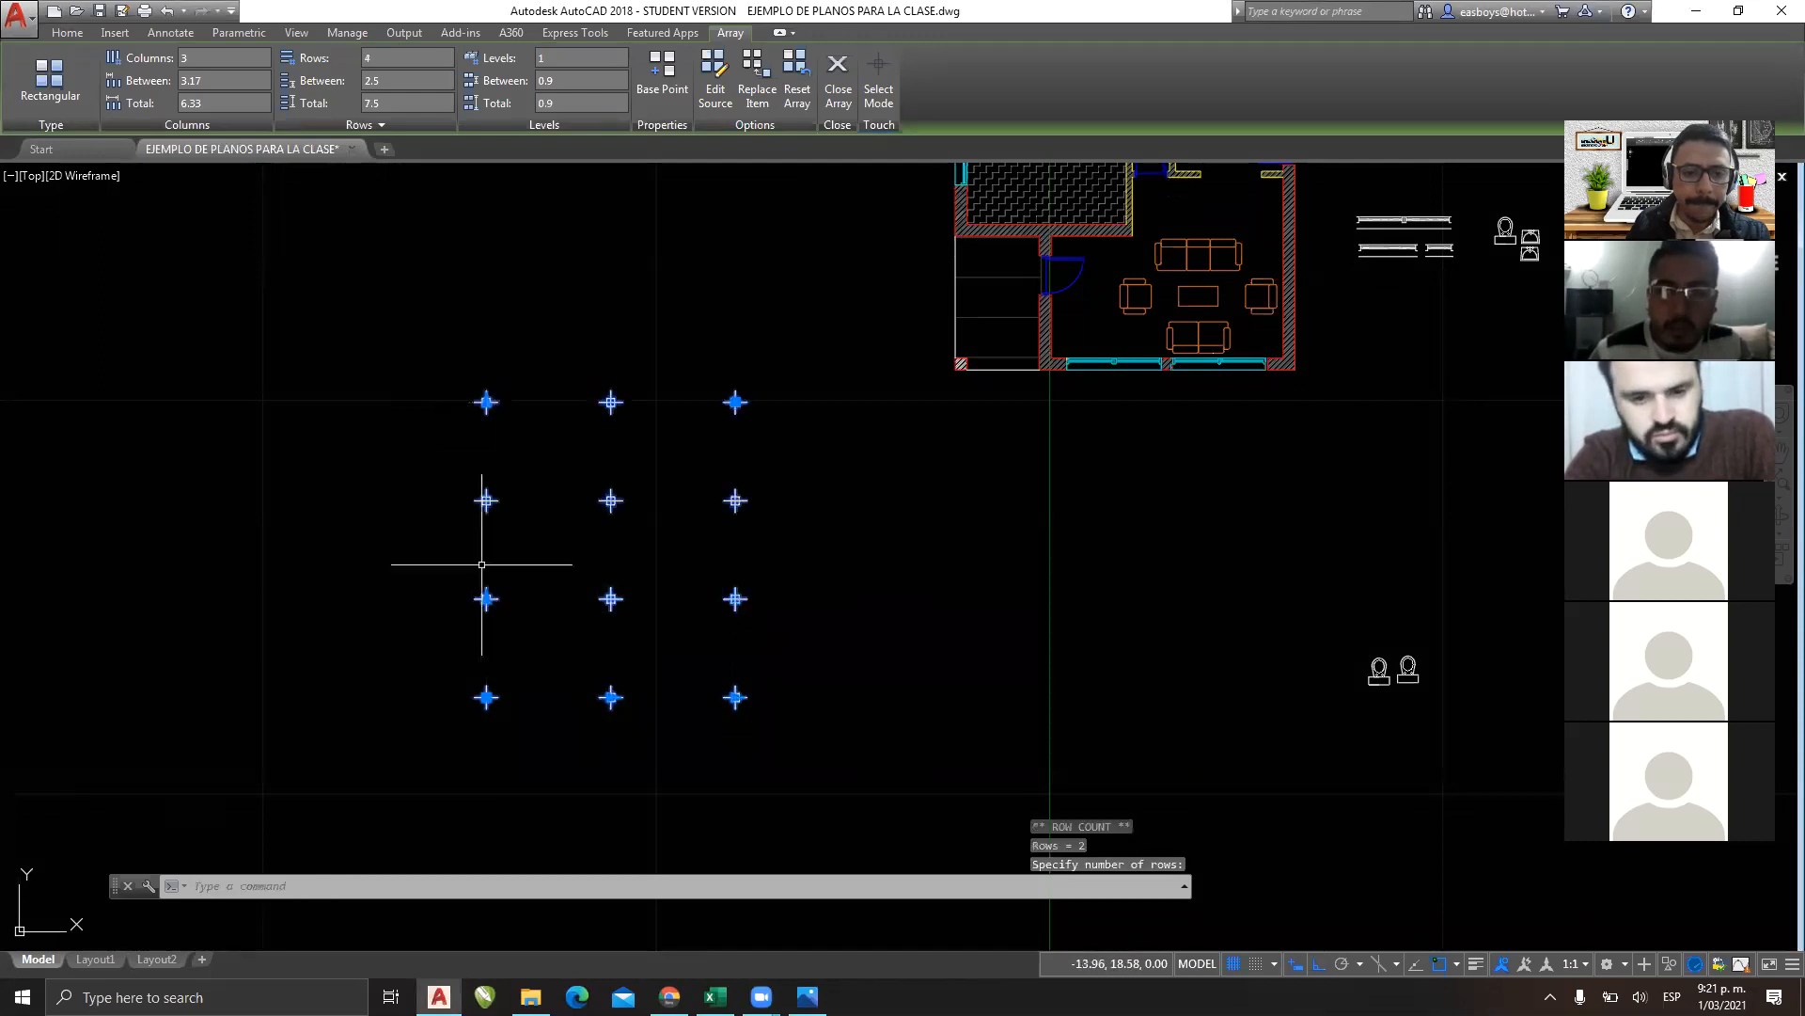
scroll(473, 616, up, 2)
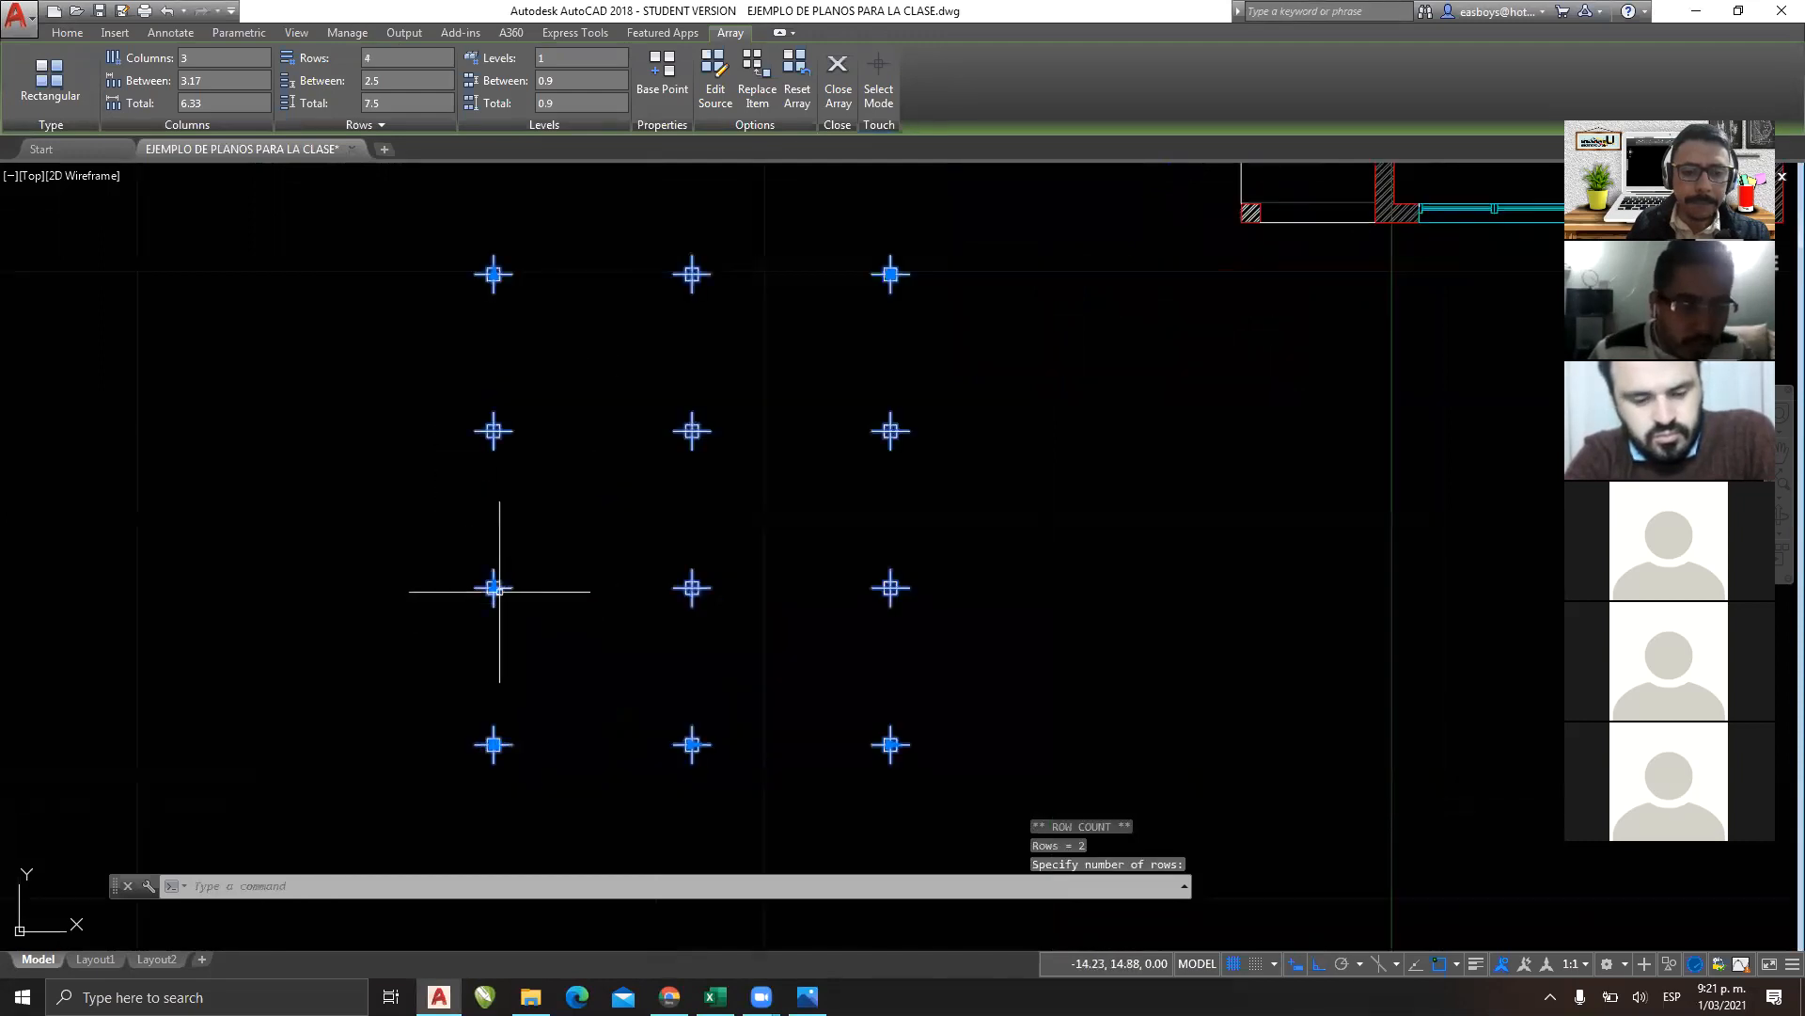
click(494, 588)
click(493, 593)
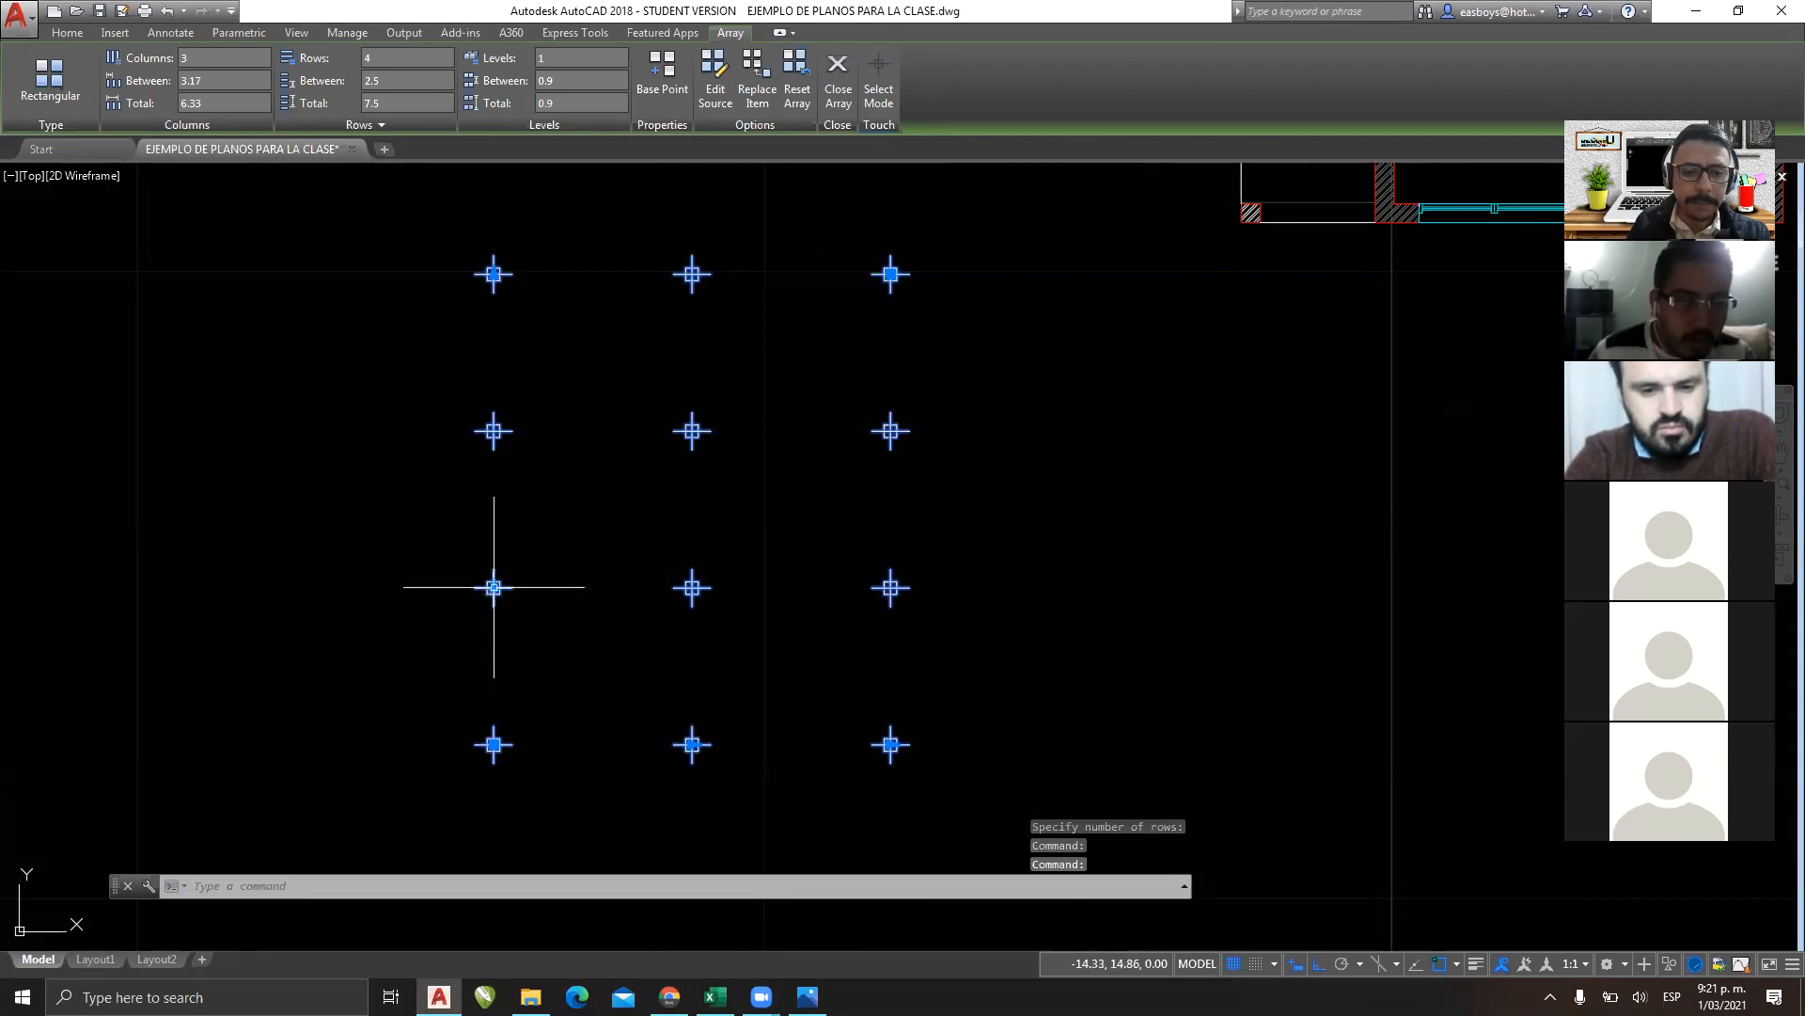
click(494, 587)
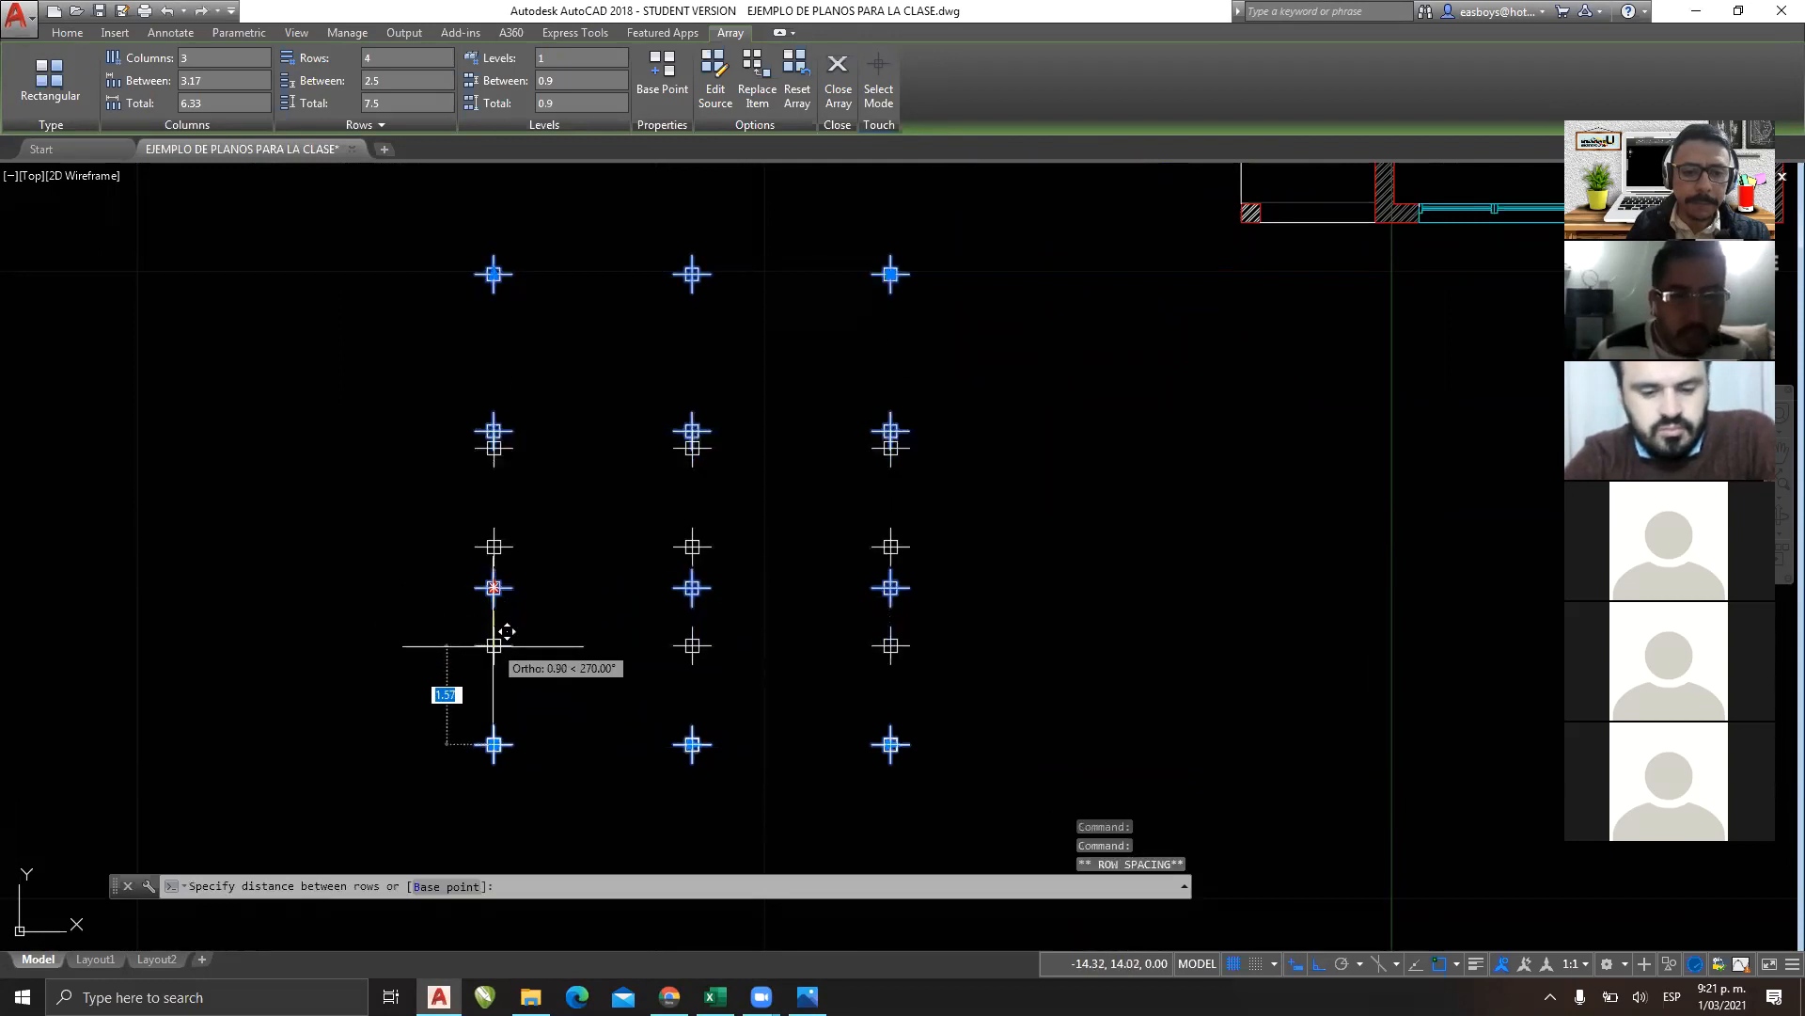
click(493, 646)
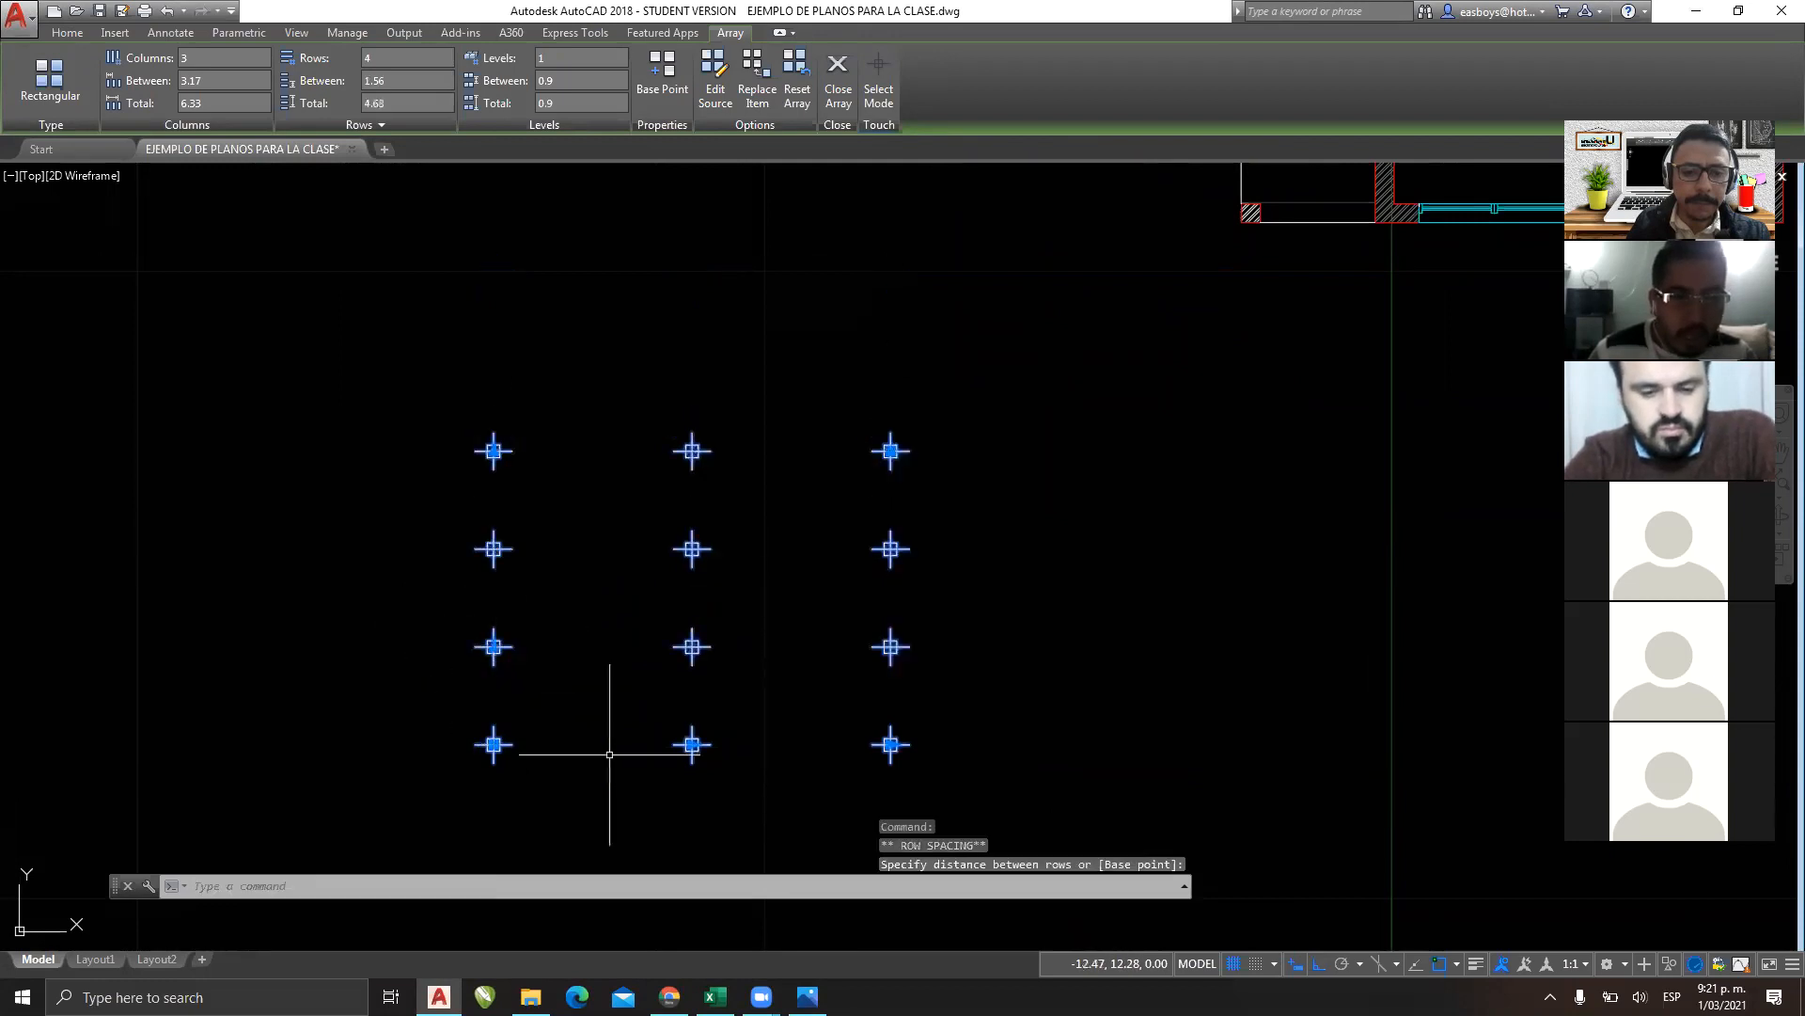
Reduce the spacing between the array's columns to about 2.43.
click(692, 743)
click(646, 744)
scroll(646, 743, up, 2)
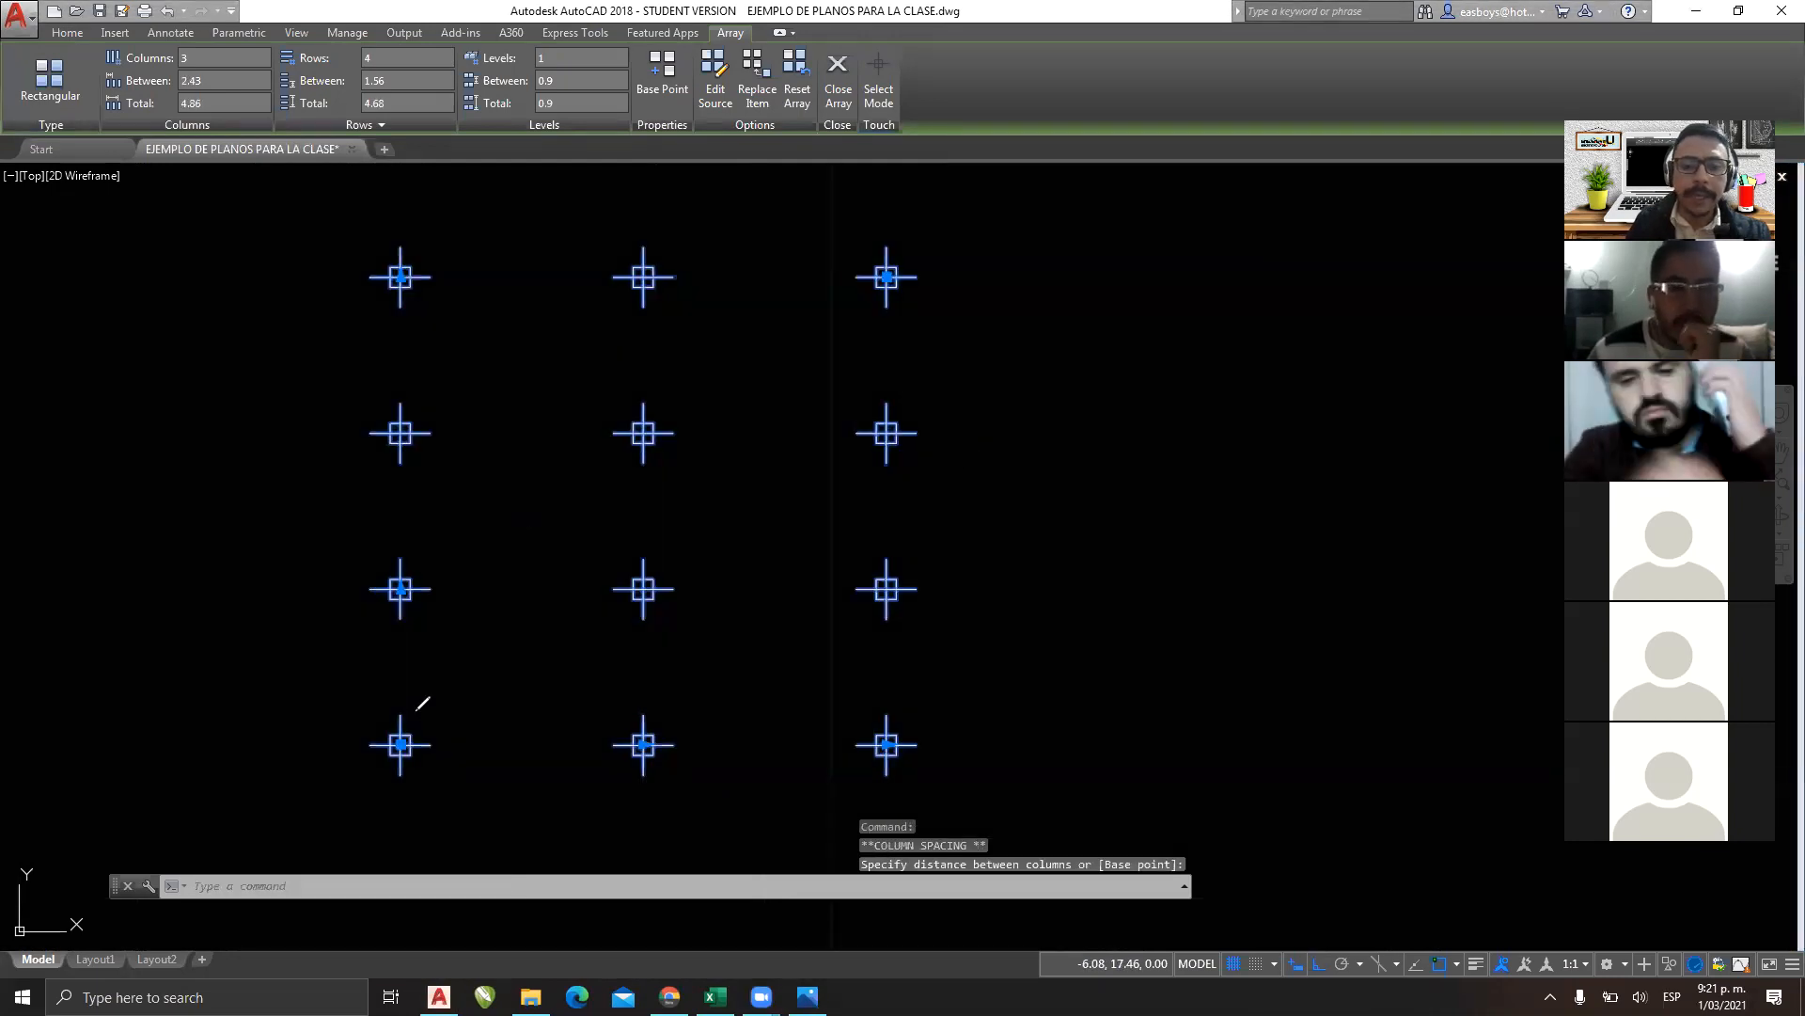
mouse_move(414, 570)
mouse_down()
mouse_move(393, 585)
mouse_move(406, 574)
mouse_up()
drag(401, 252, 407, 267)
mouse_move(647, 707)
mouse_down()
mouse_move(602, 773)
mouse_move(662, 729)
mouse_up()
drag(884, 722, 882, 742)
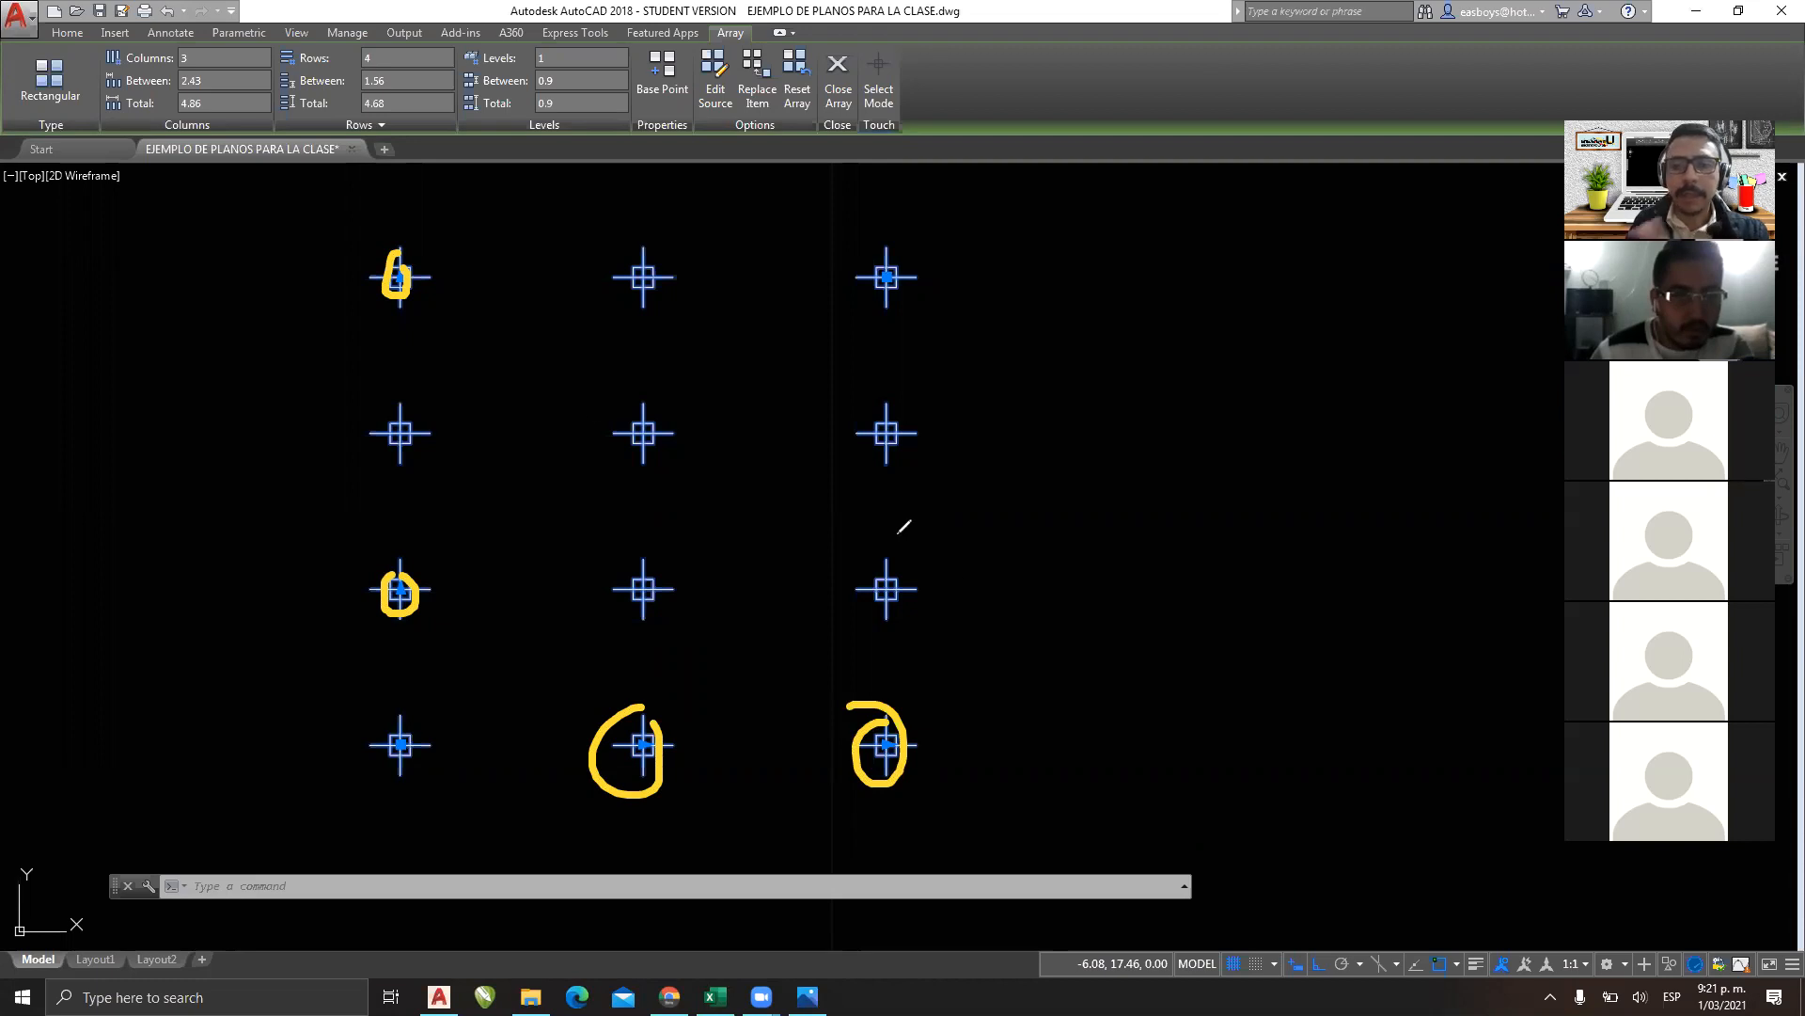
mouse_move(898, 254)
mouse_down()
mouse_move(853, 252)
mouse_move(929, 331)
mouse_move(912, 226)
mouse_up()
mouse_move(340, 715)
mouse_down()
mouse_move(414, 769)
mouse_move(416, 719)
mouse_up()
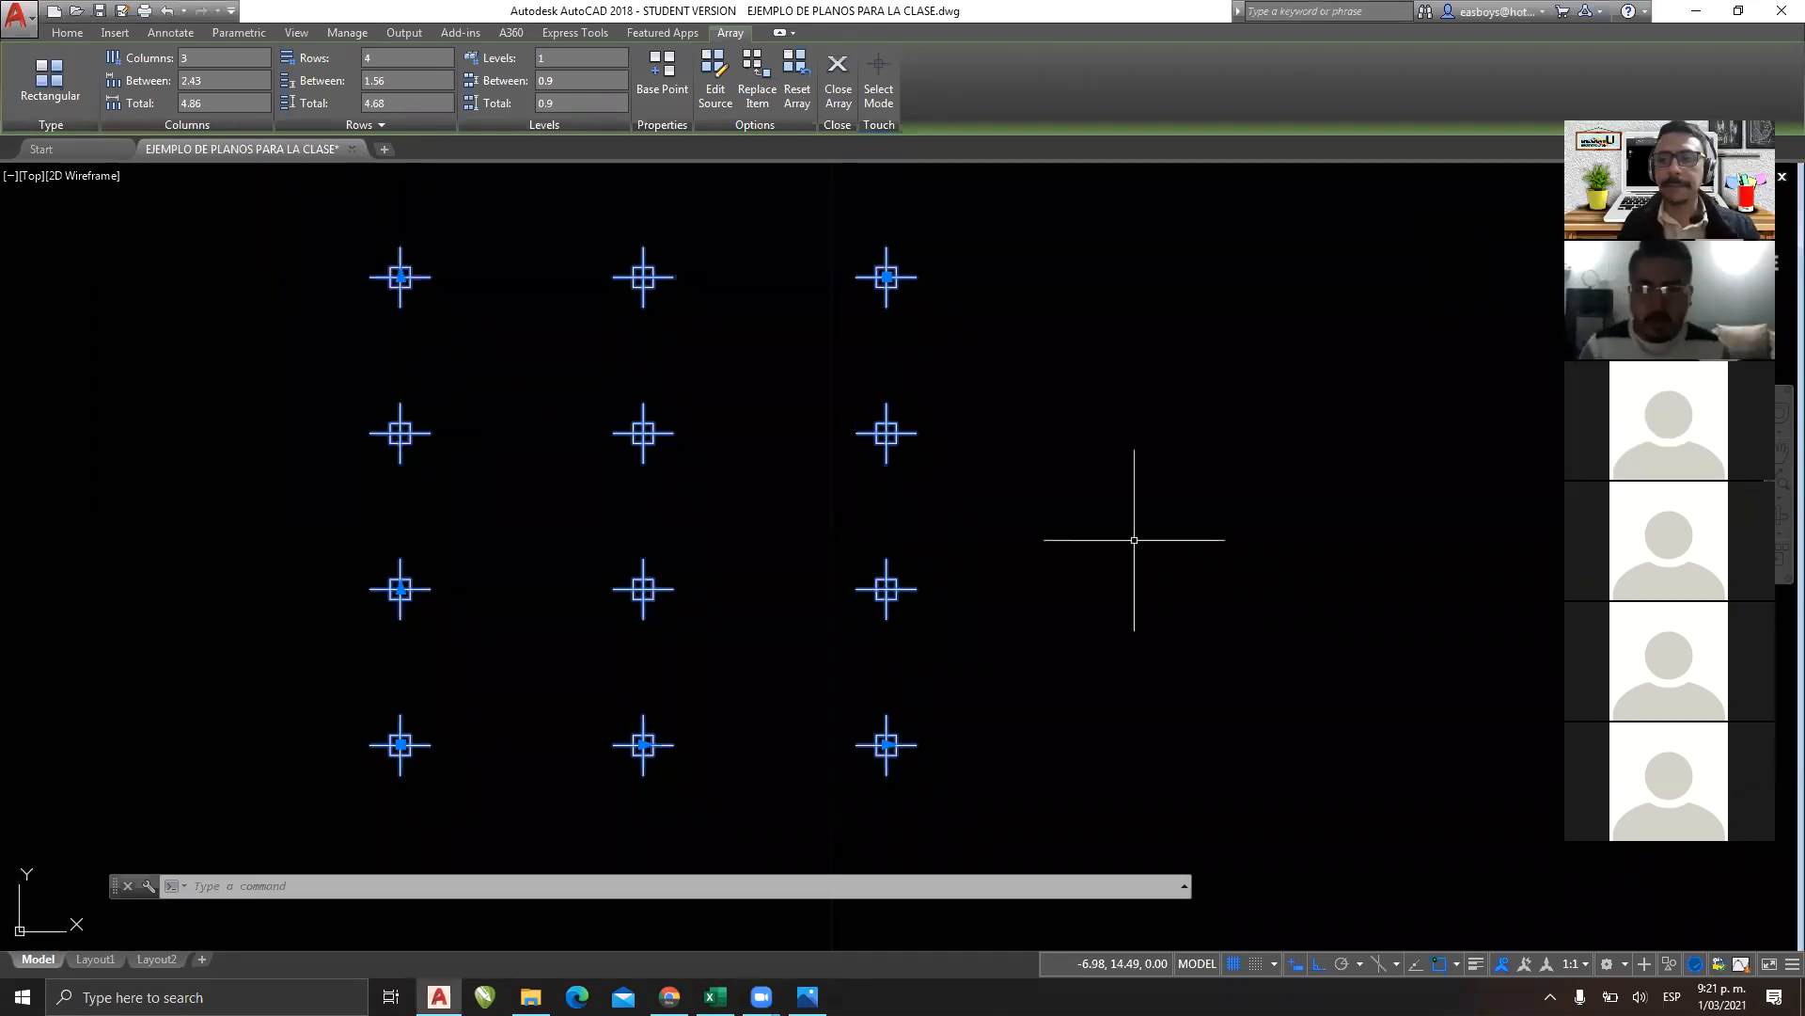
scroll(1133, 538, down, 2)
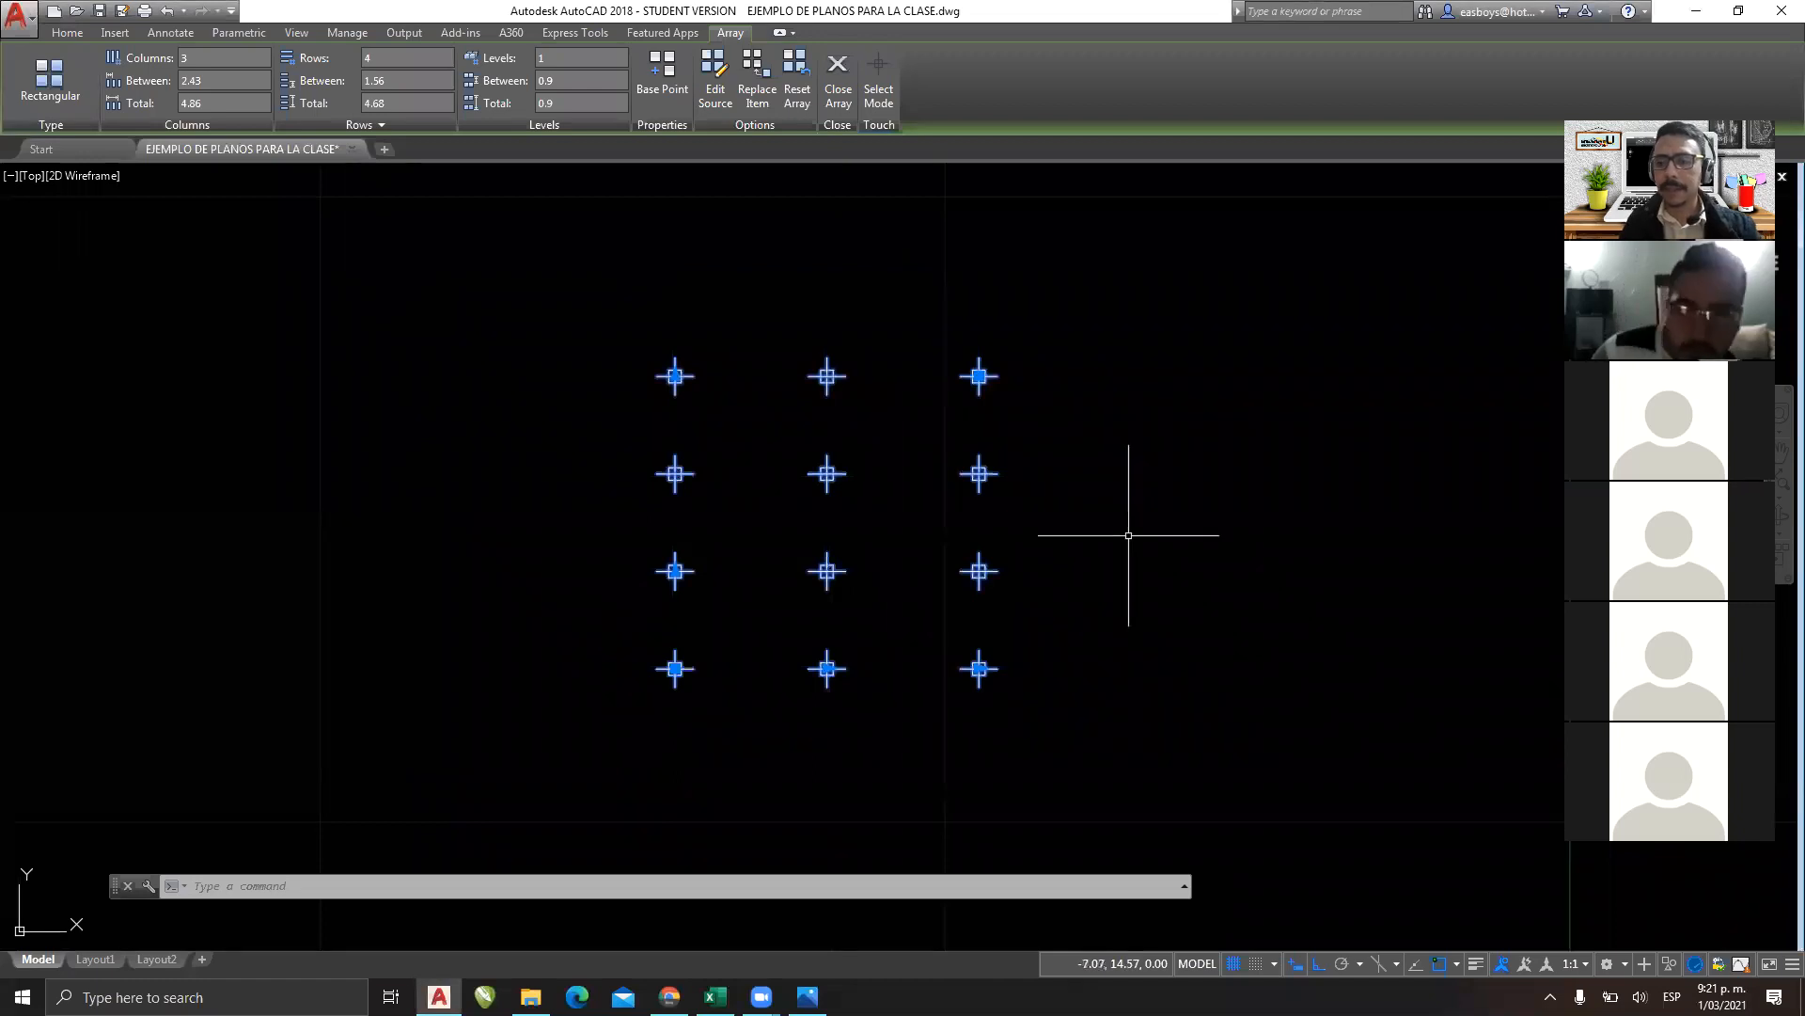
middle_drag(1124, 544, 1025, 602)
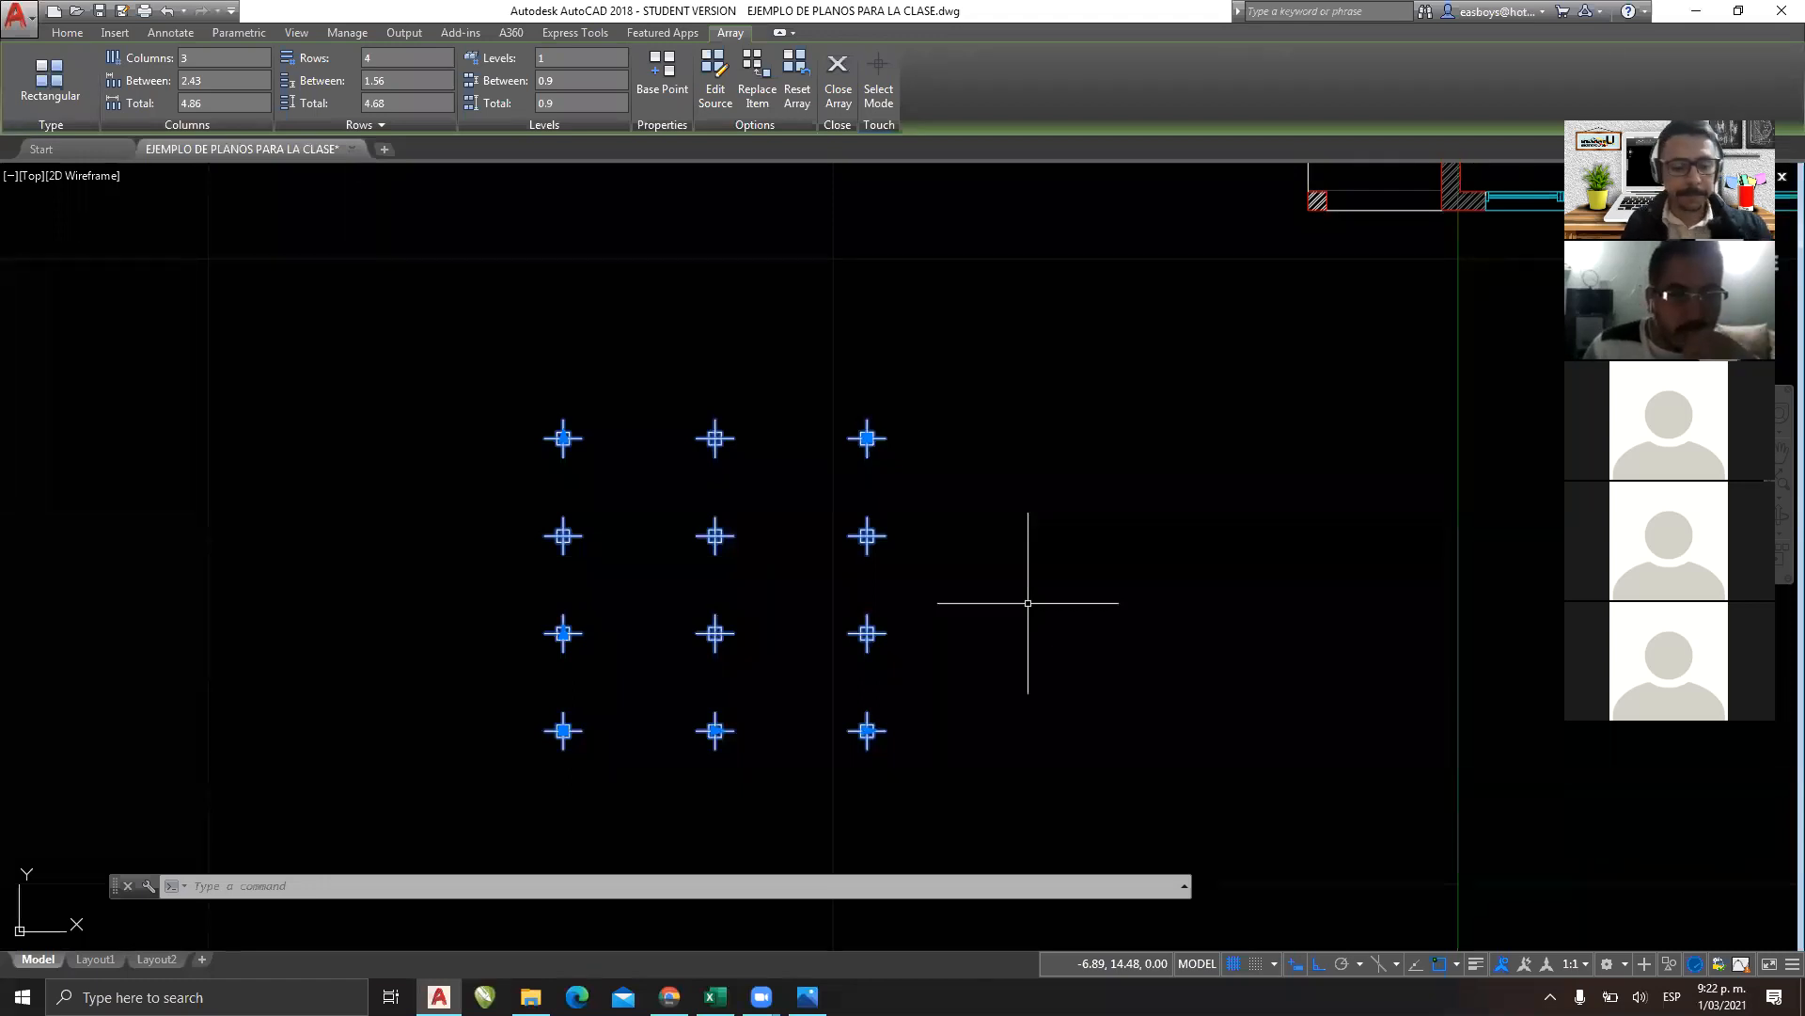
Finish editing the symbol array, deselect it and bring the empty area beside it into view.
key(Escape)
key(Escape)
key(Escape)
middle_drag(709, 536, 1063, 511)
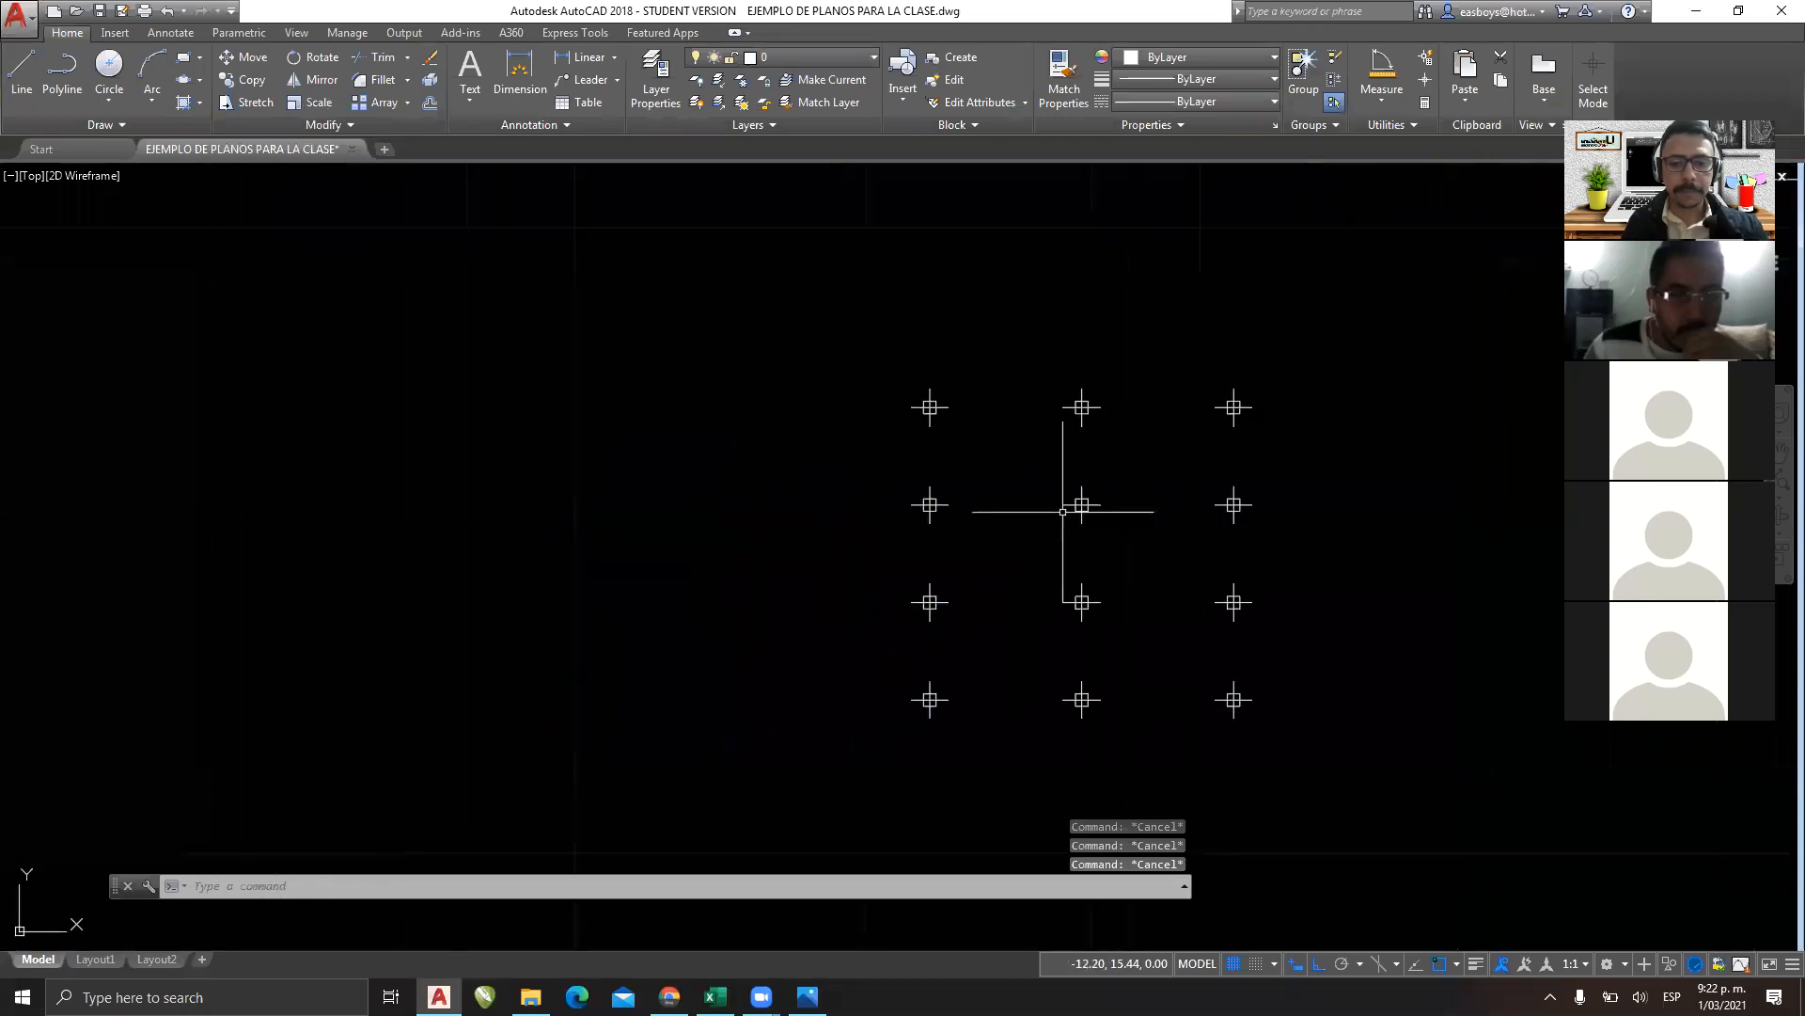
middle_drag(724, 516, 906, 524)
text(z)
key(Return)
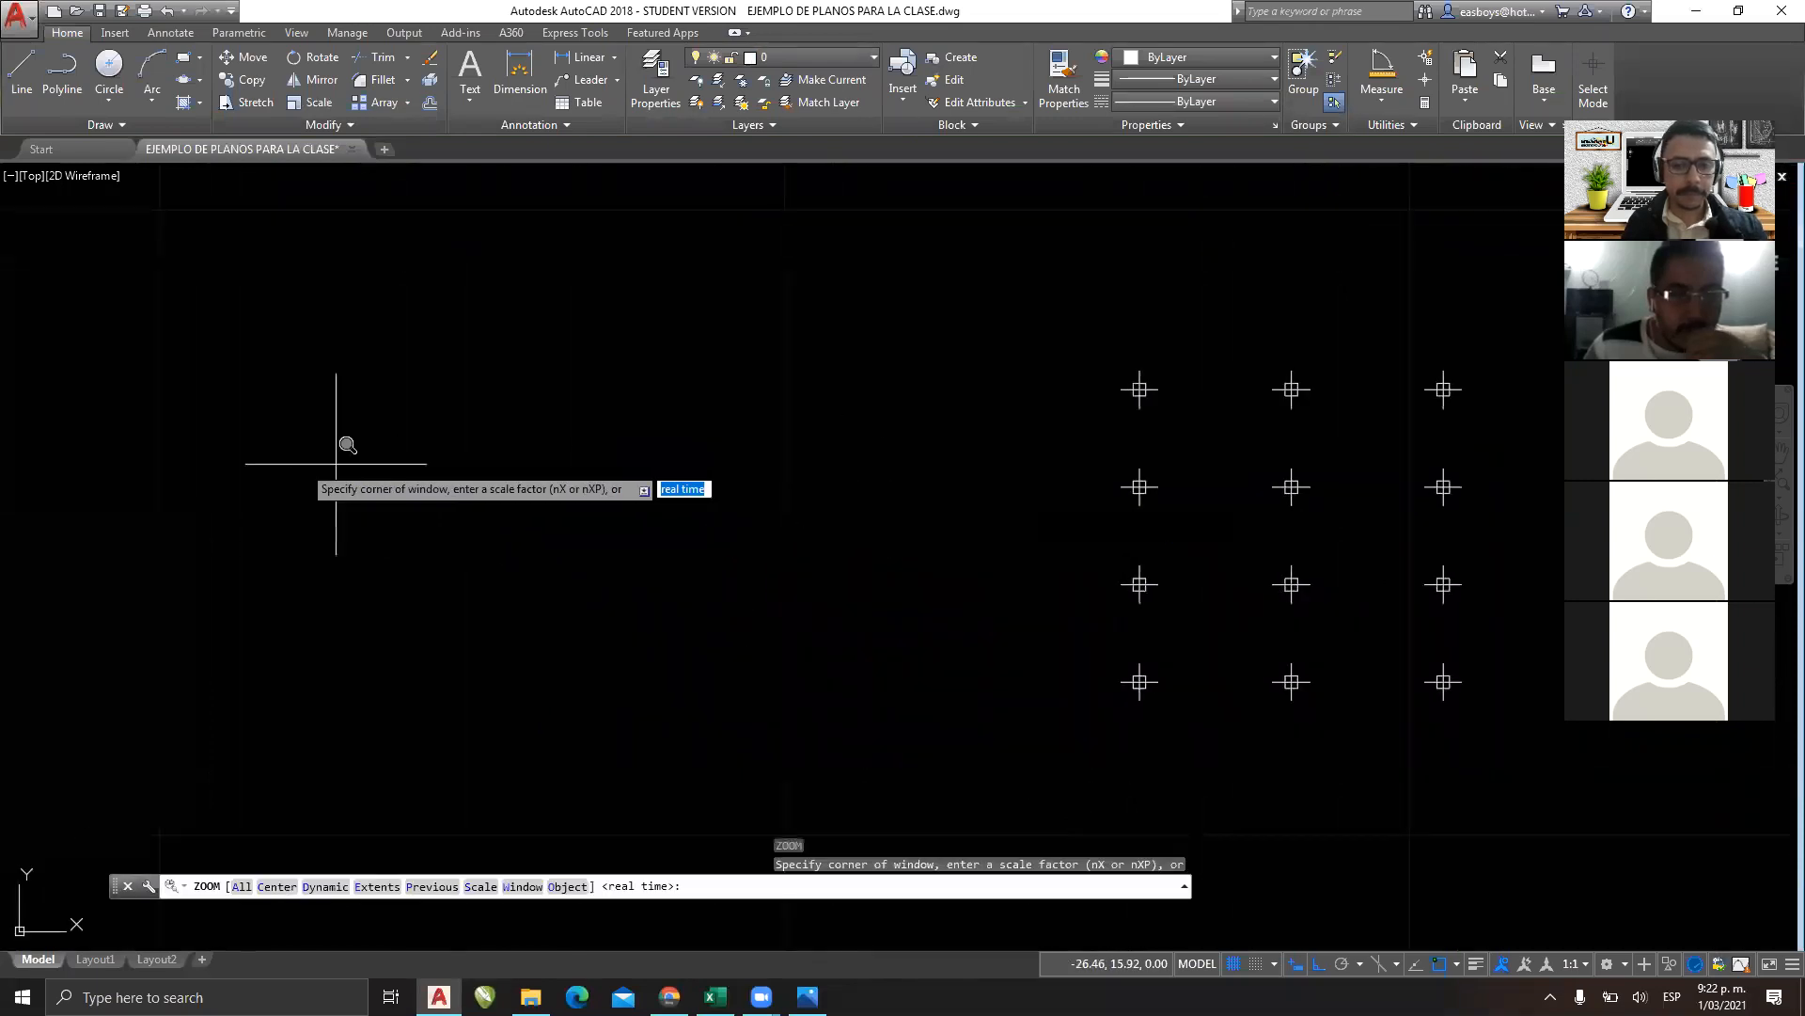
click(273, 469)
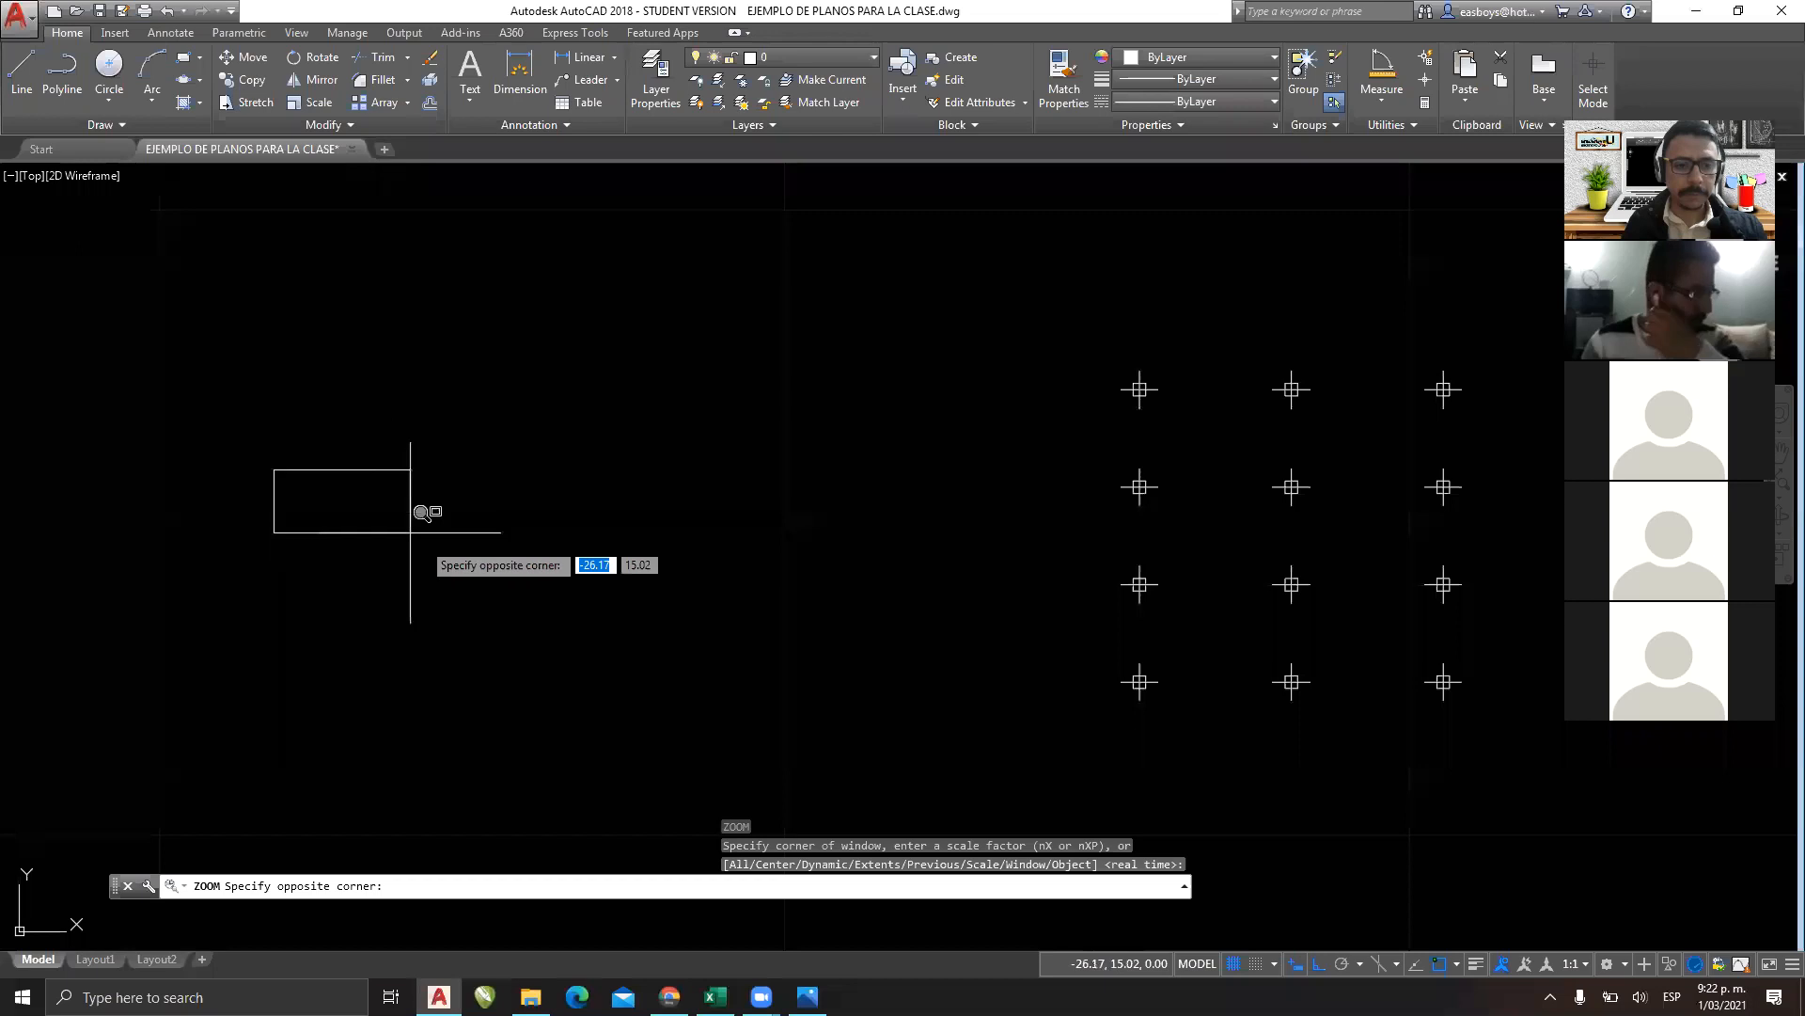
key(Escape)
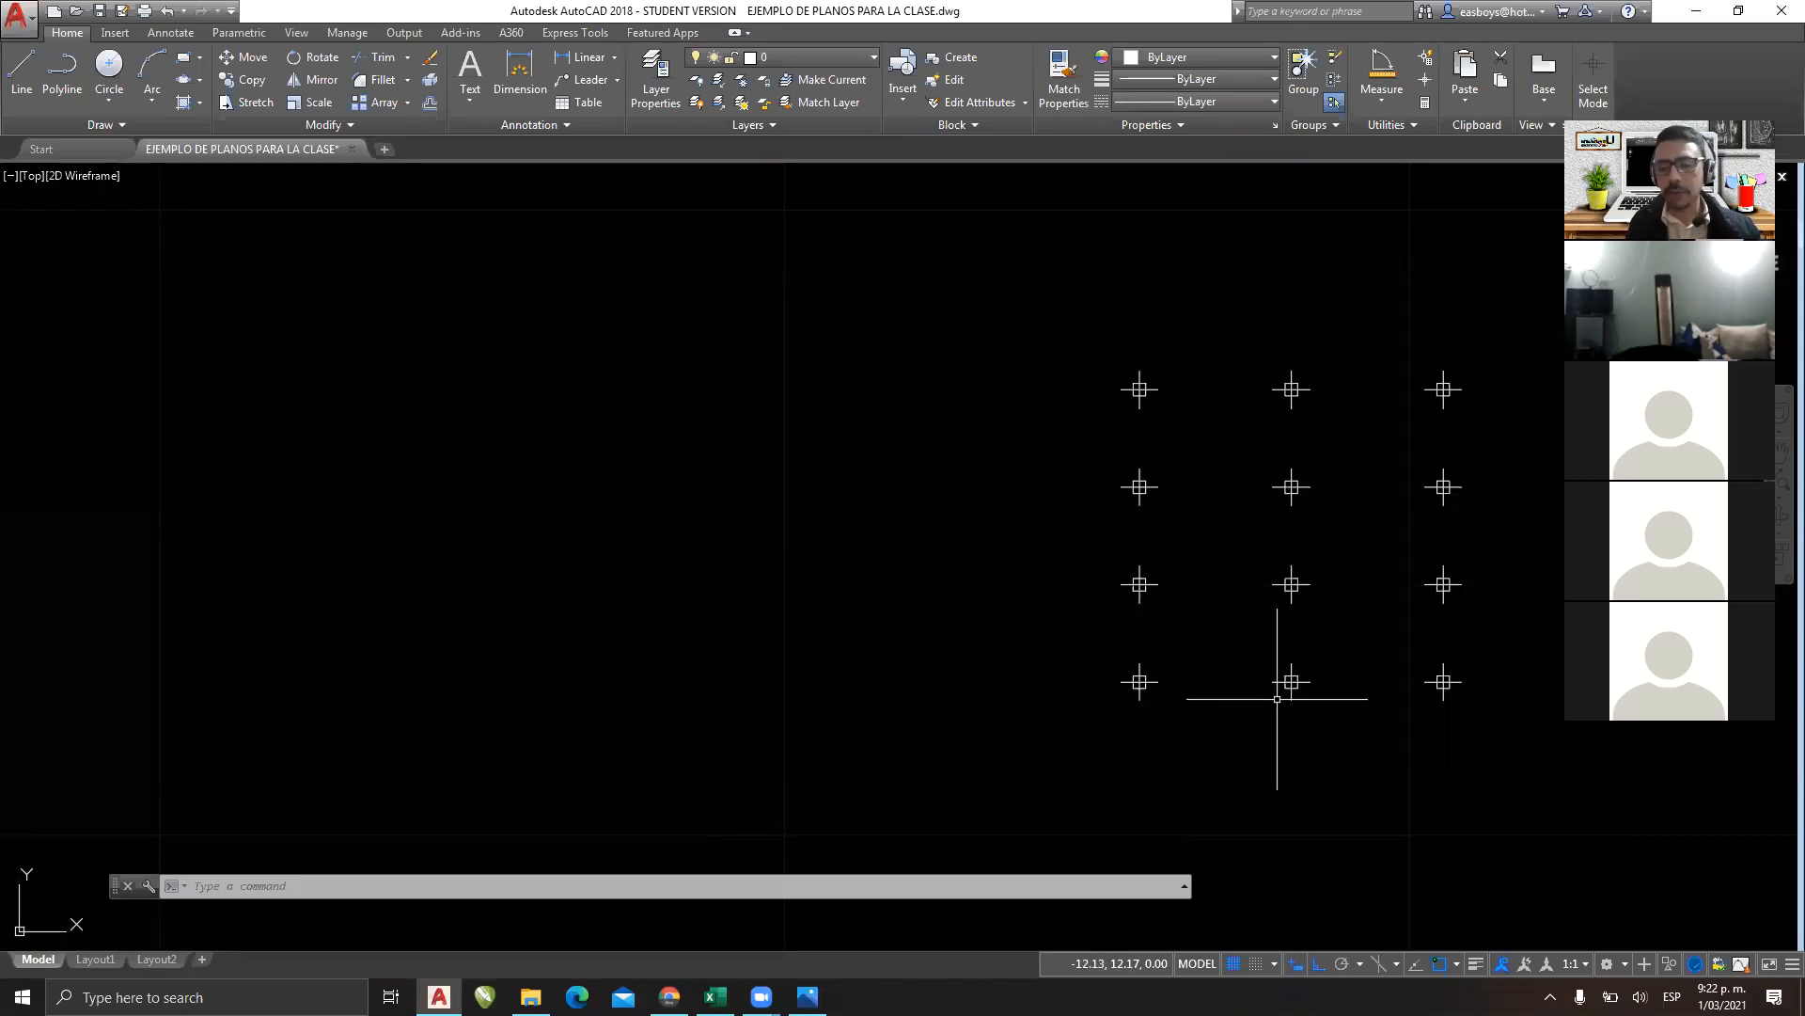
click(109, 63)
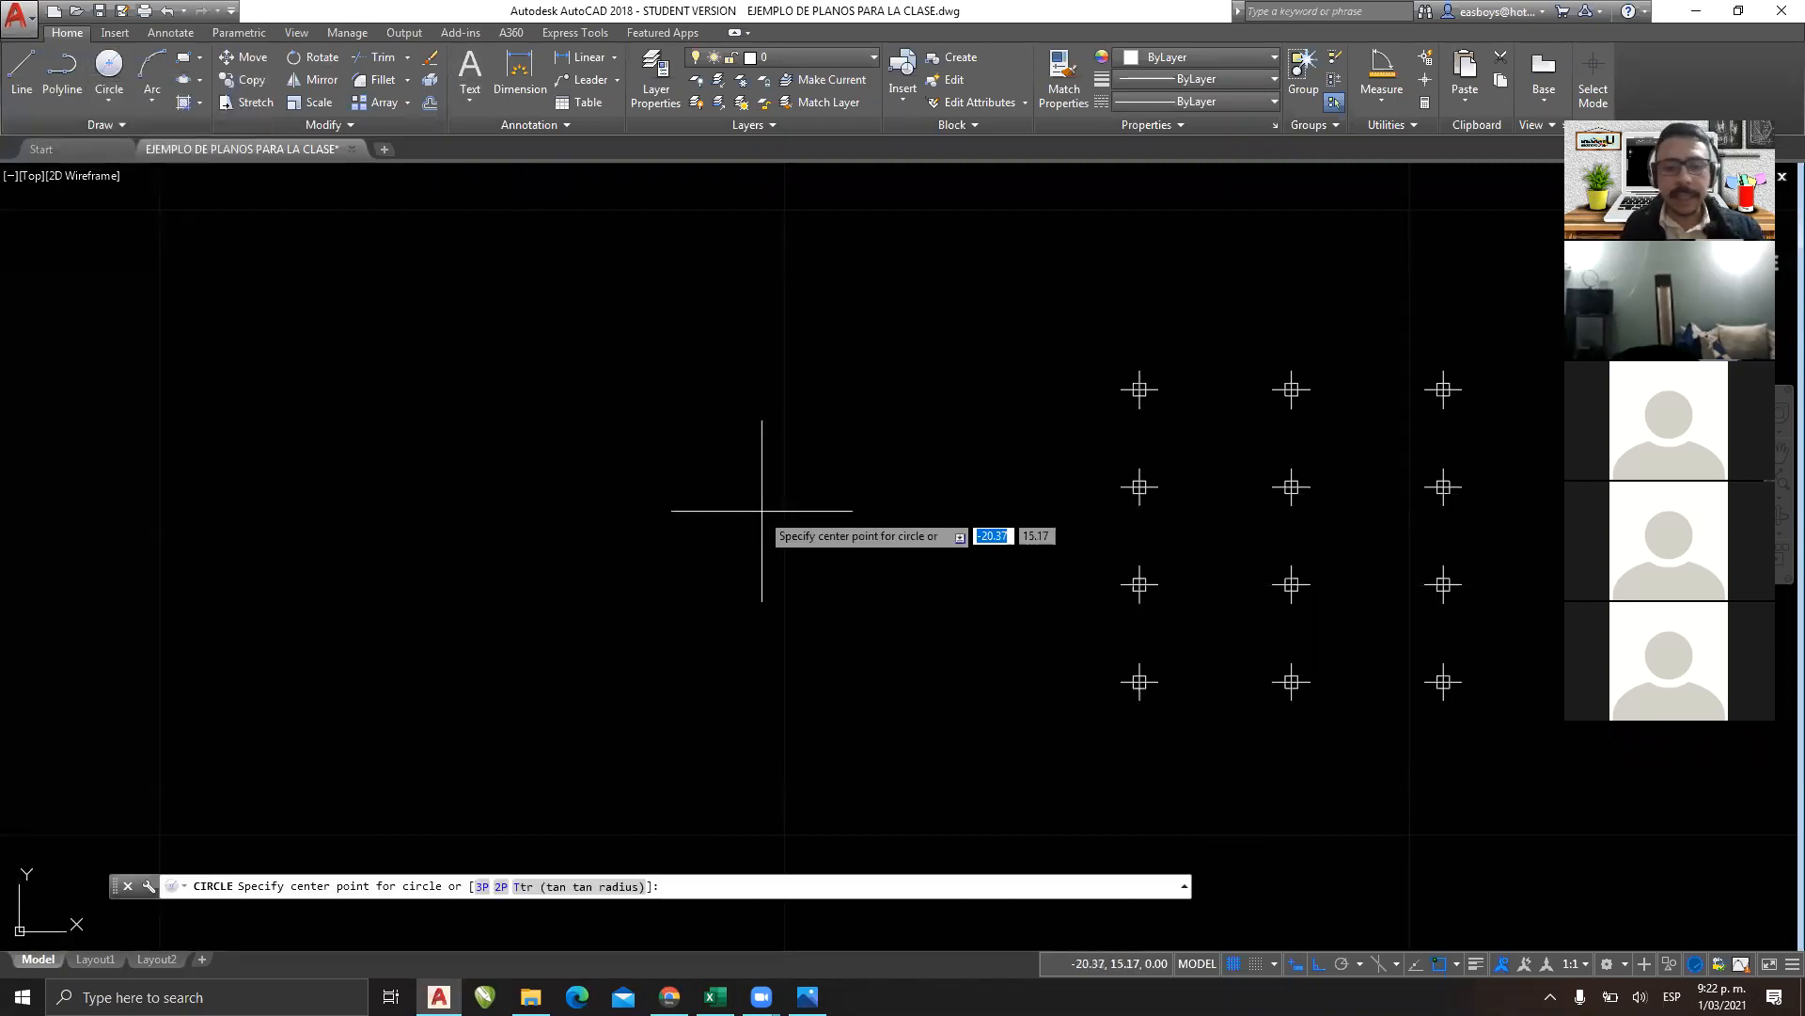
click(409, 556)
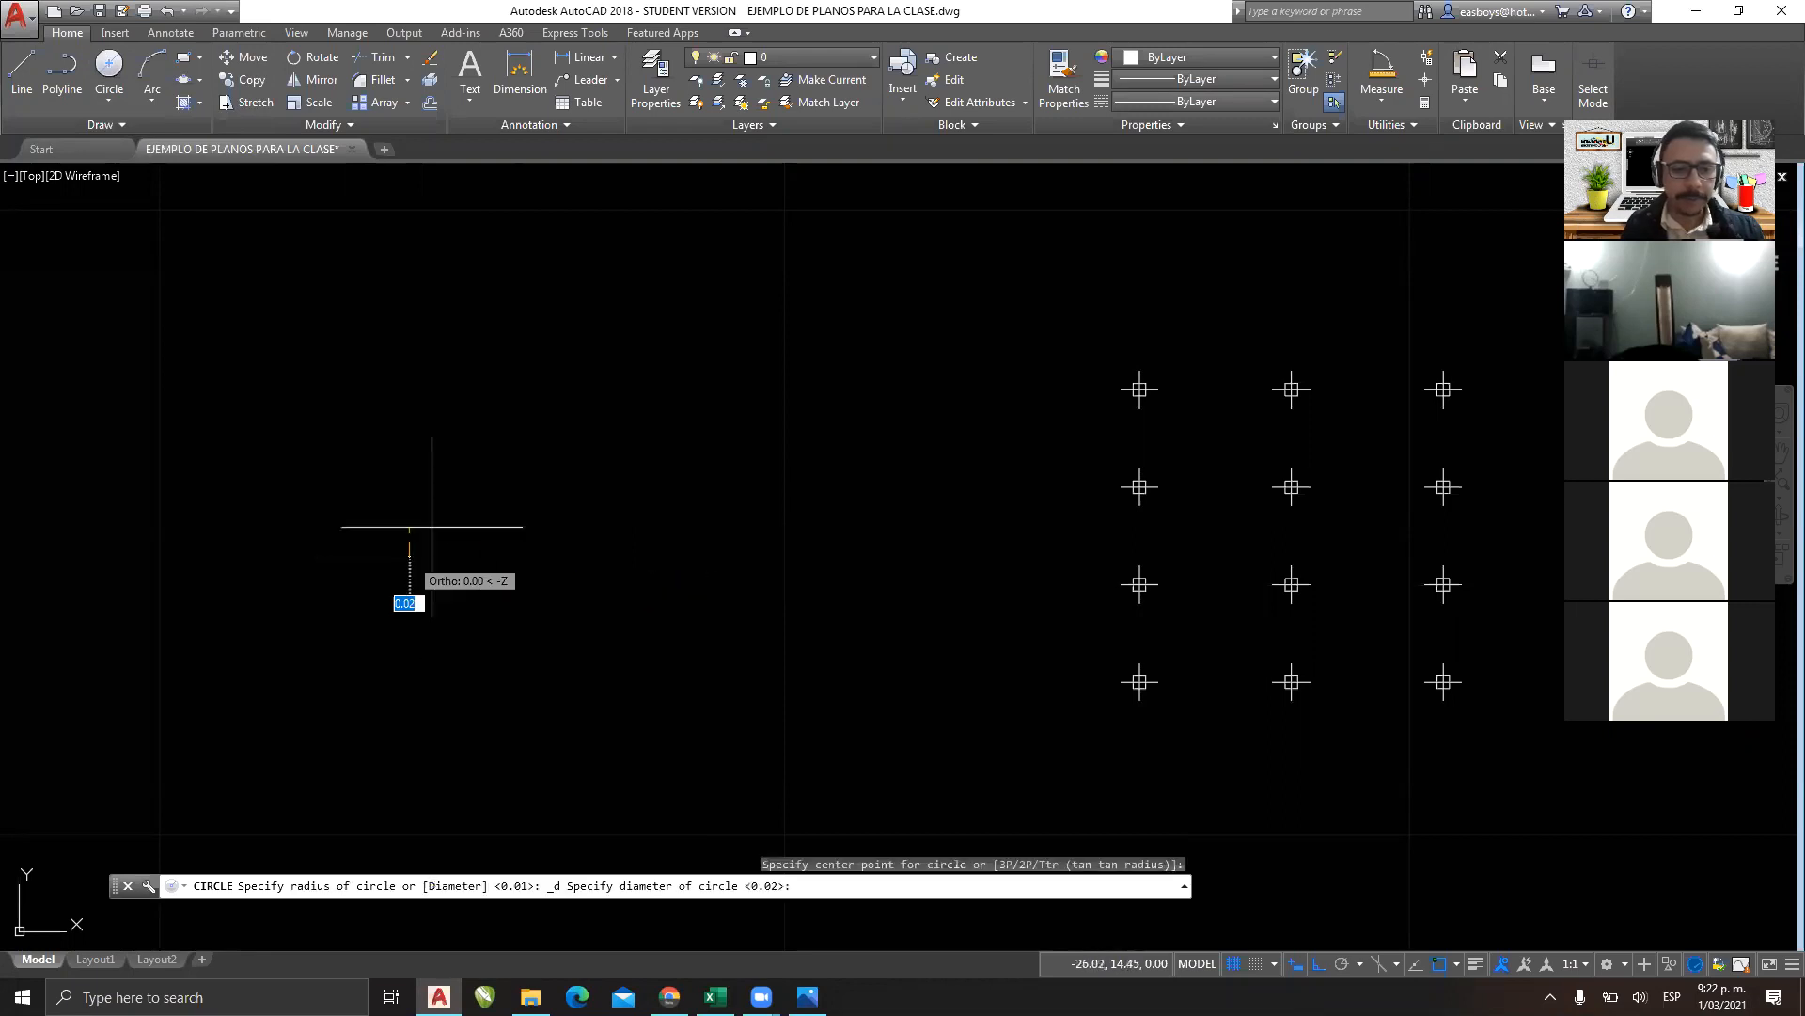
text(d)
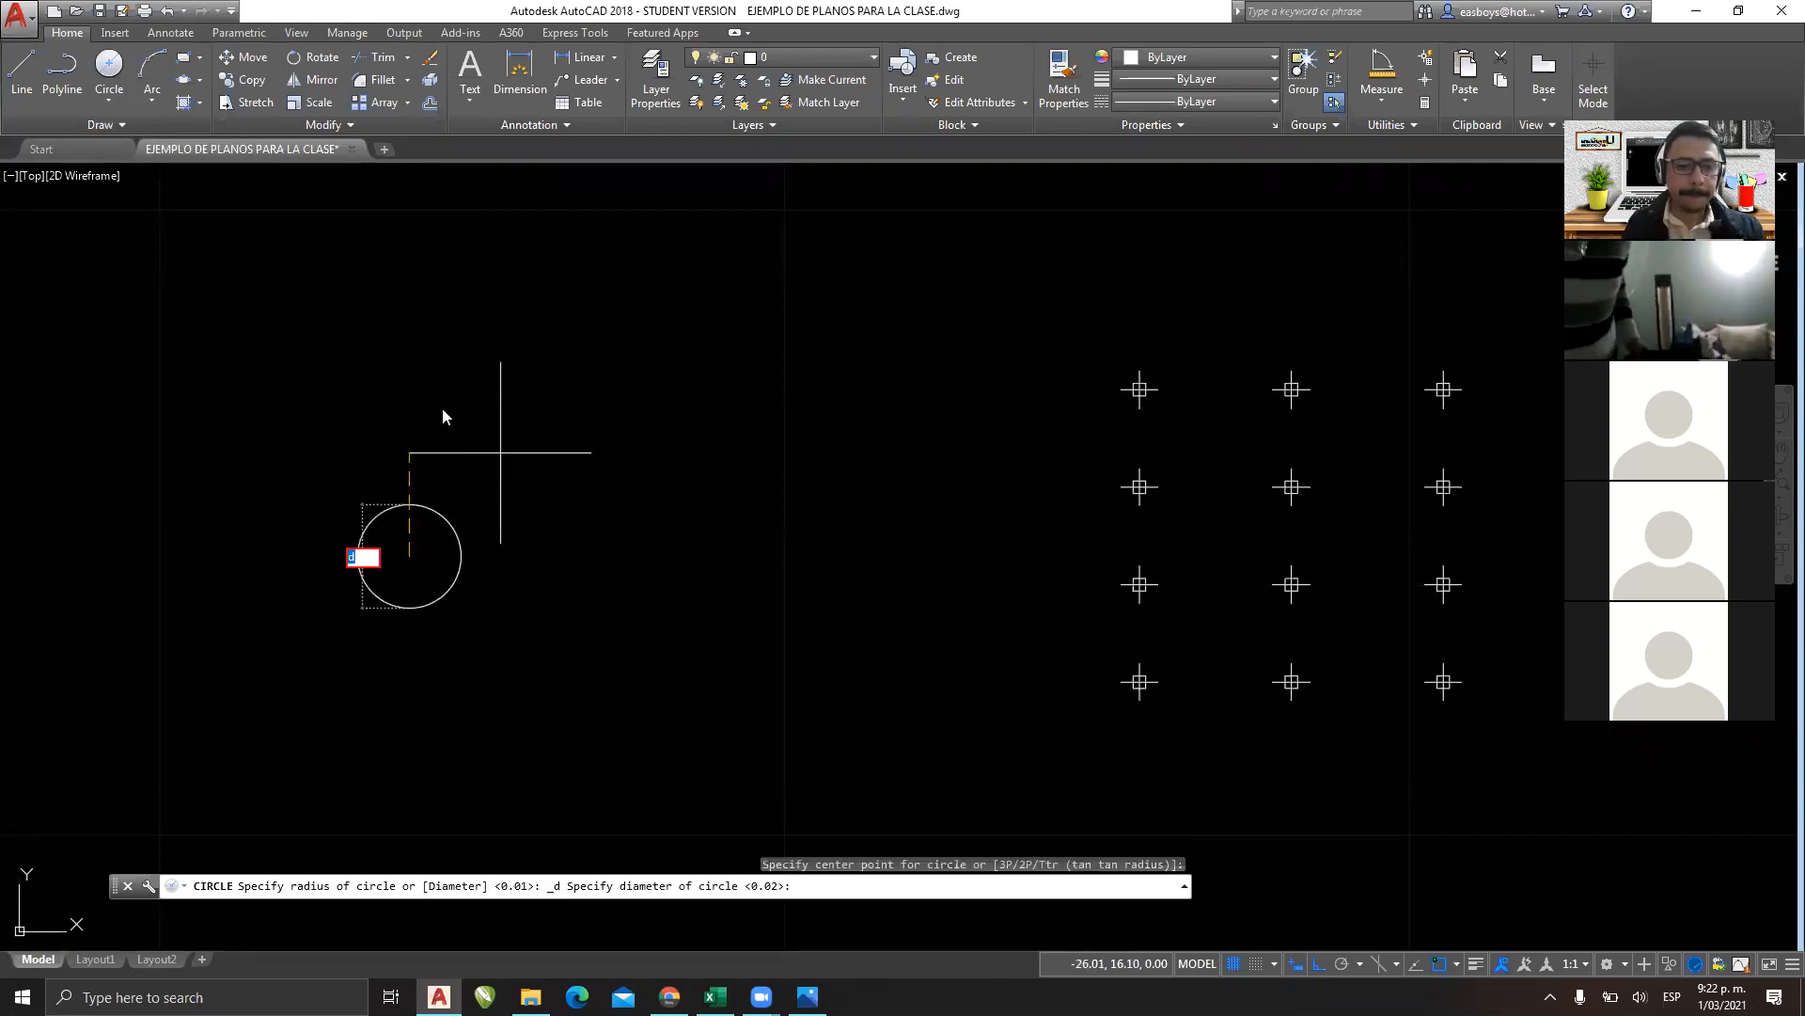
key(Escape)
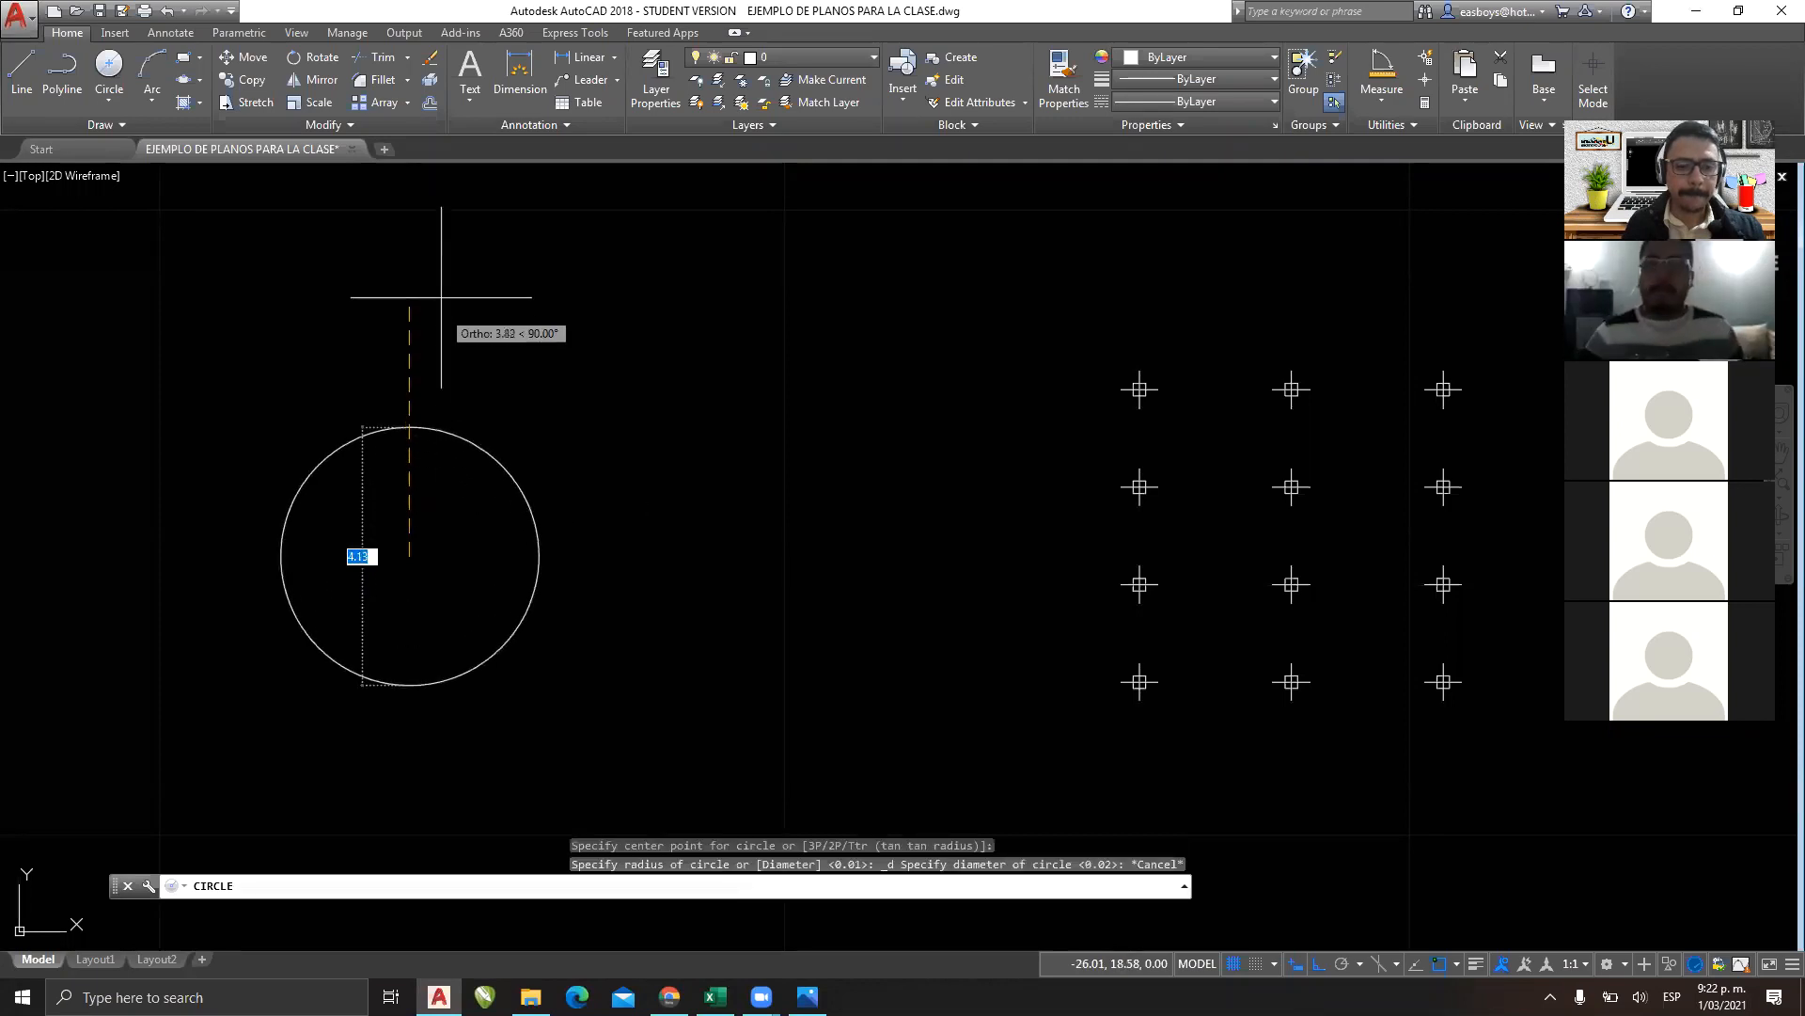
key(Escape)
key(Return)
click(329, 623)
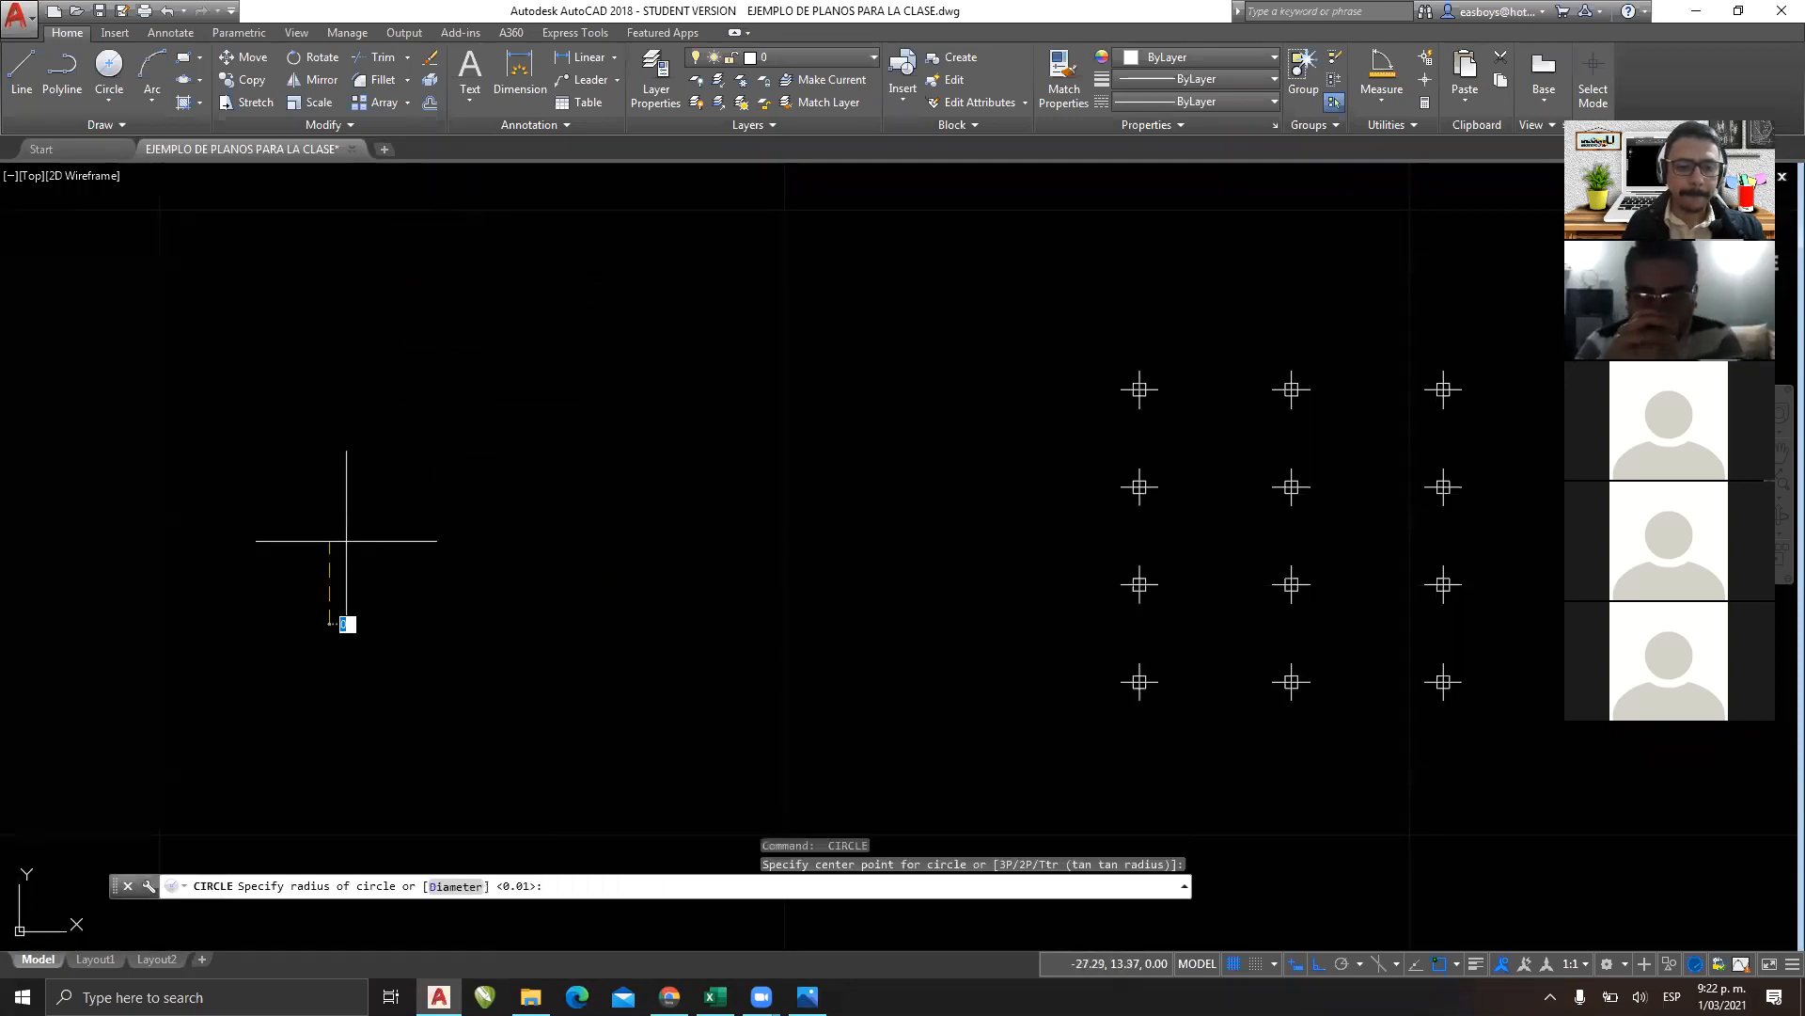
scroll(414, 438, down, 3)
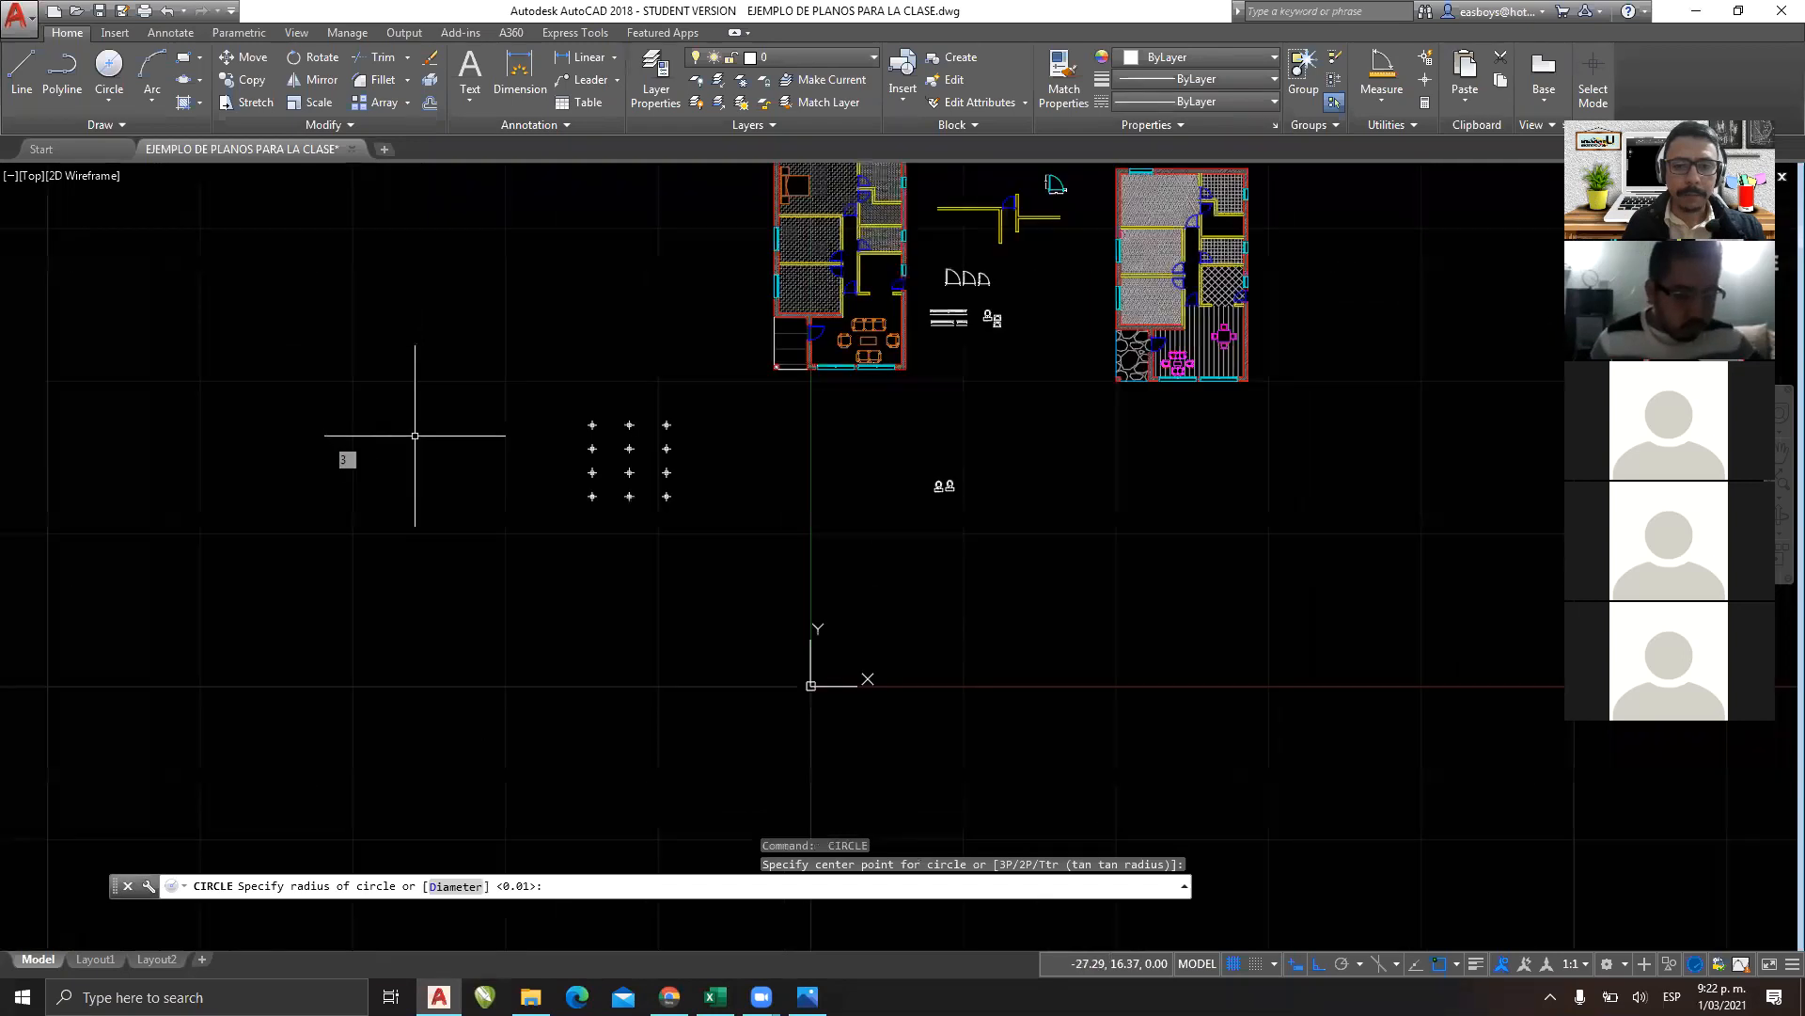
key(Escape)
scroll(809, 283, up, 4)
middle_drag(810, 283, 716, 445)
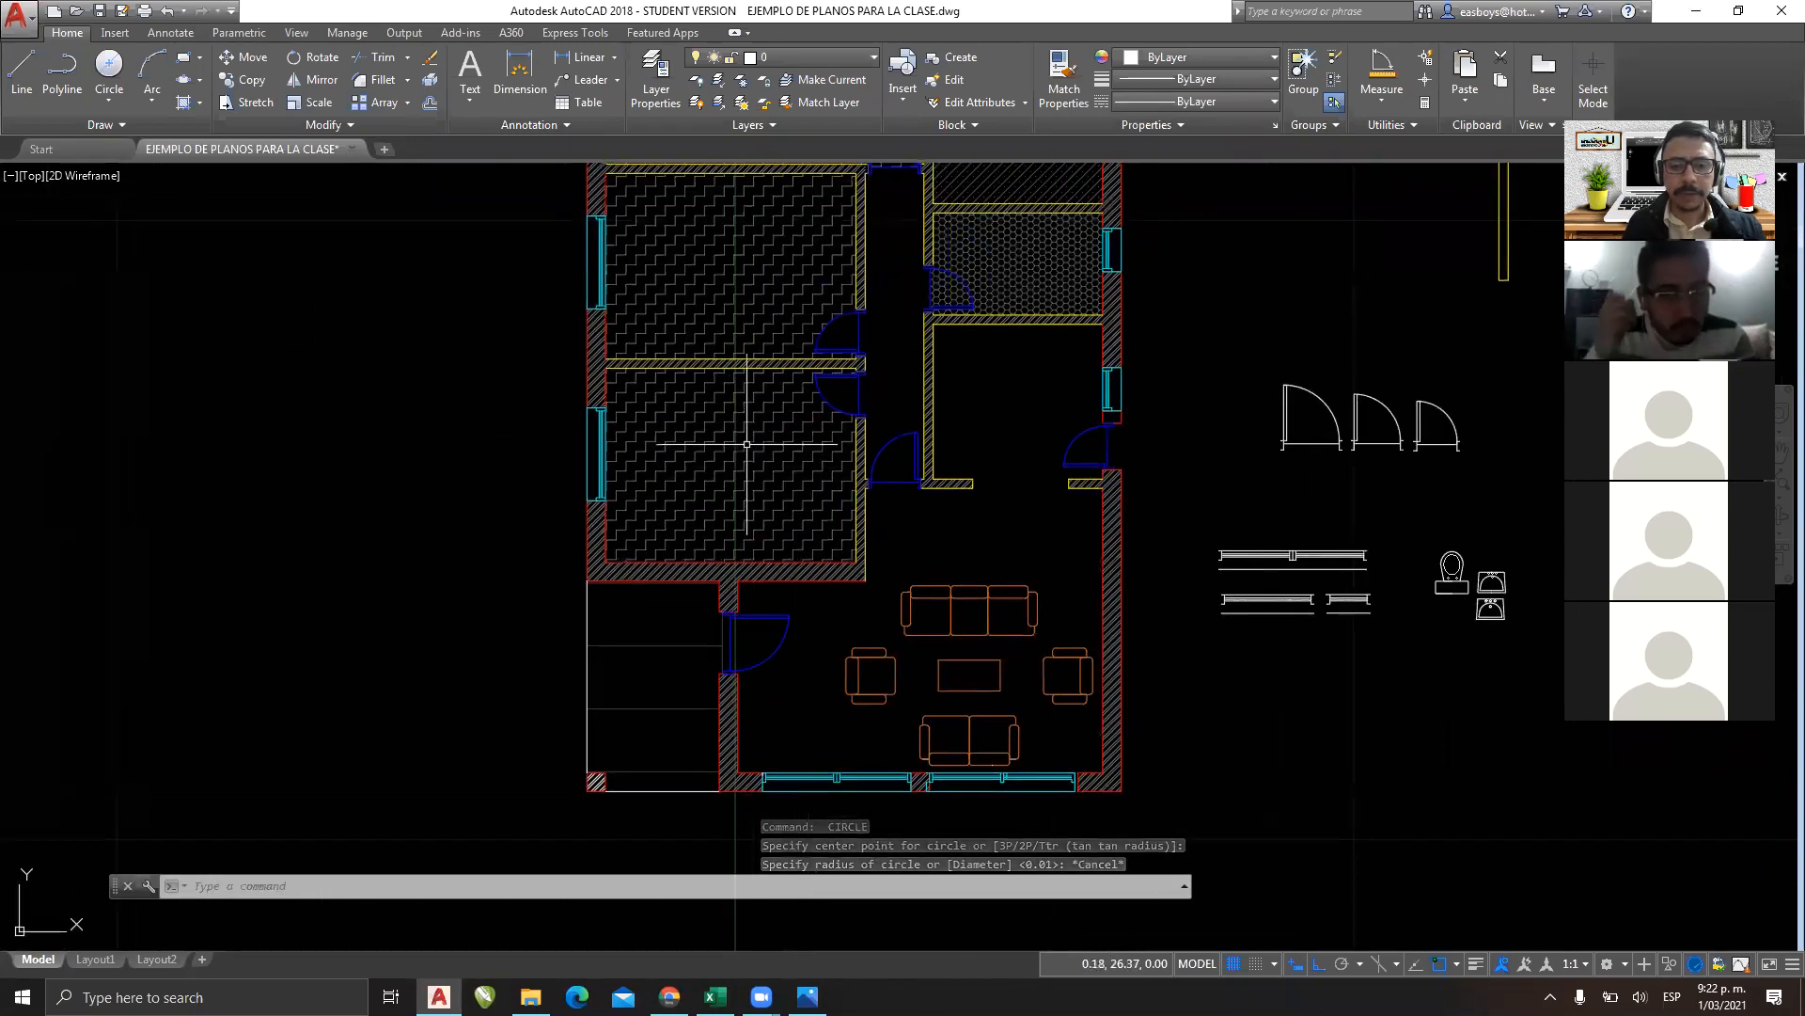
Examine the two floor plans and the hatch patterns in their rooms.
scroll(717, 445, down, 4)
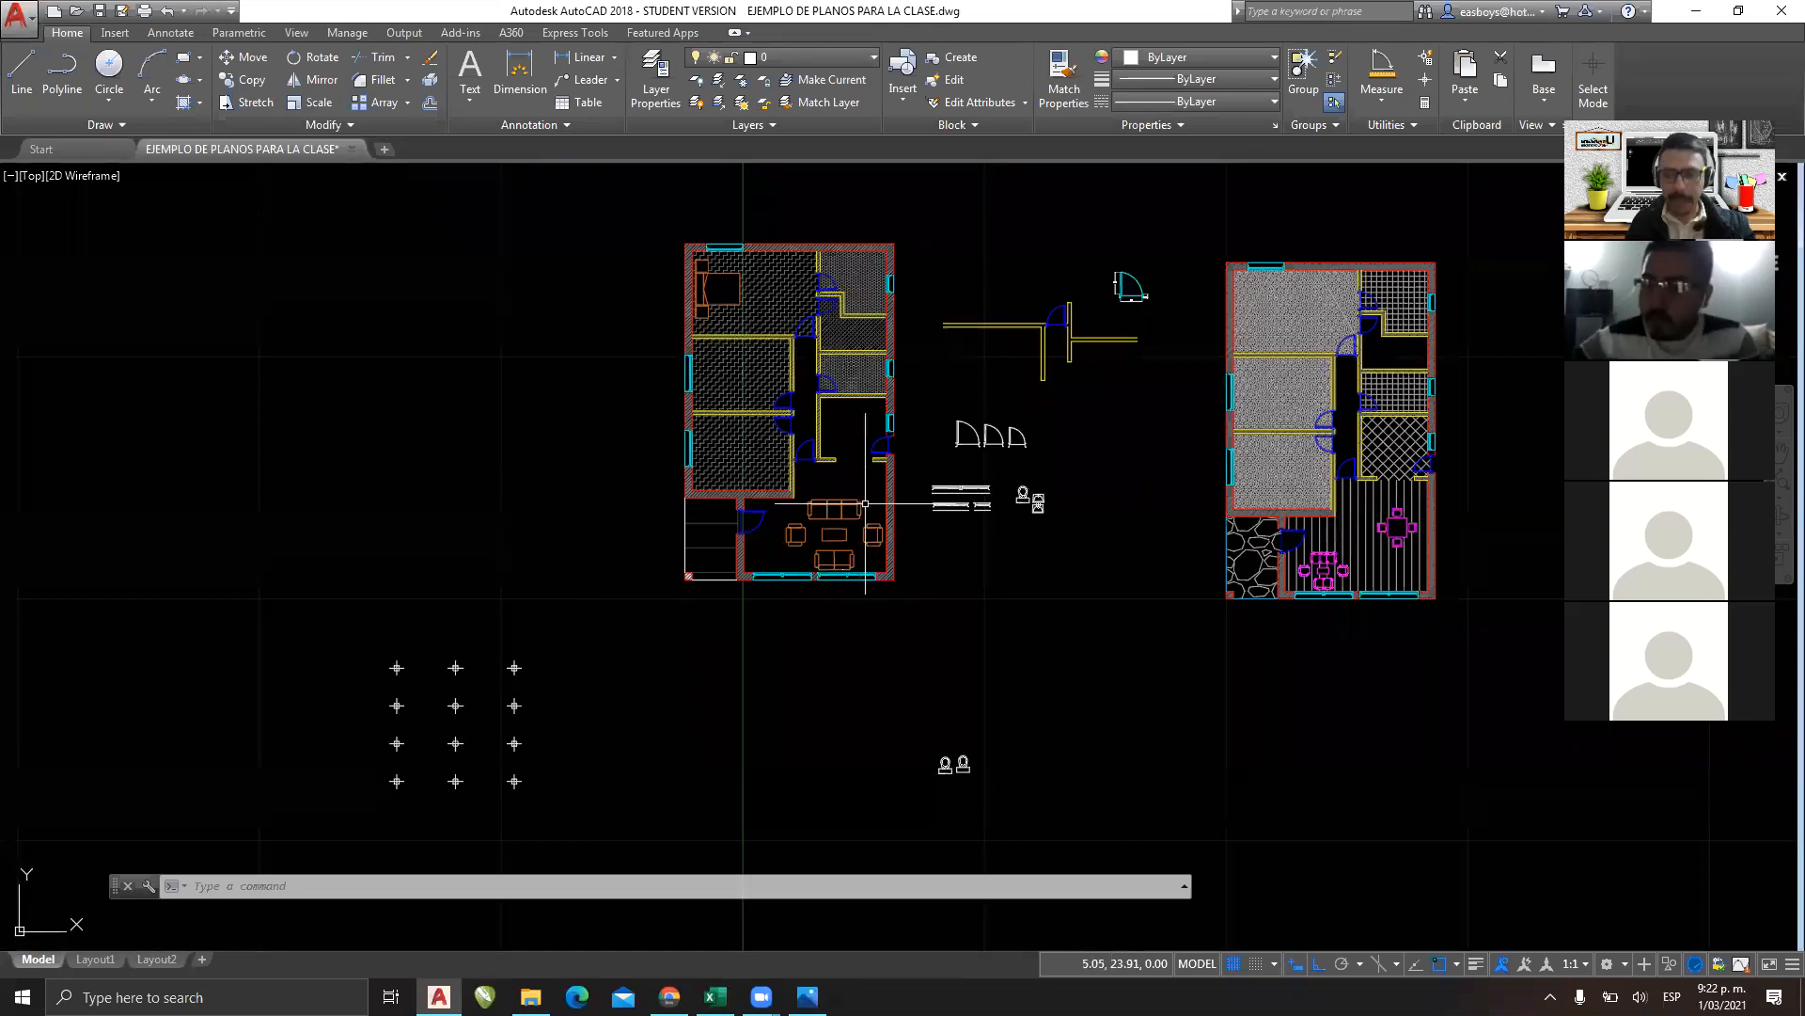
mouse_move(536, 667)
middle_down()
mouse_move(906, 596)
mouse_move(676, 758)
middle_up()
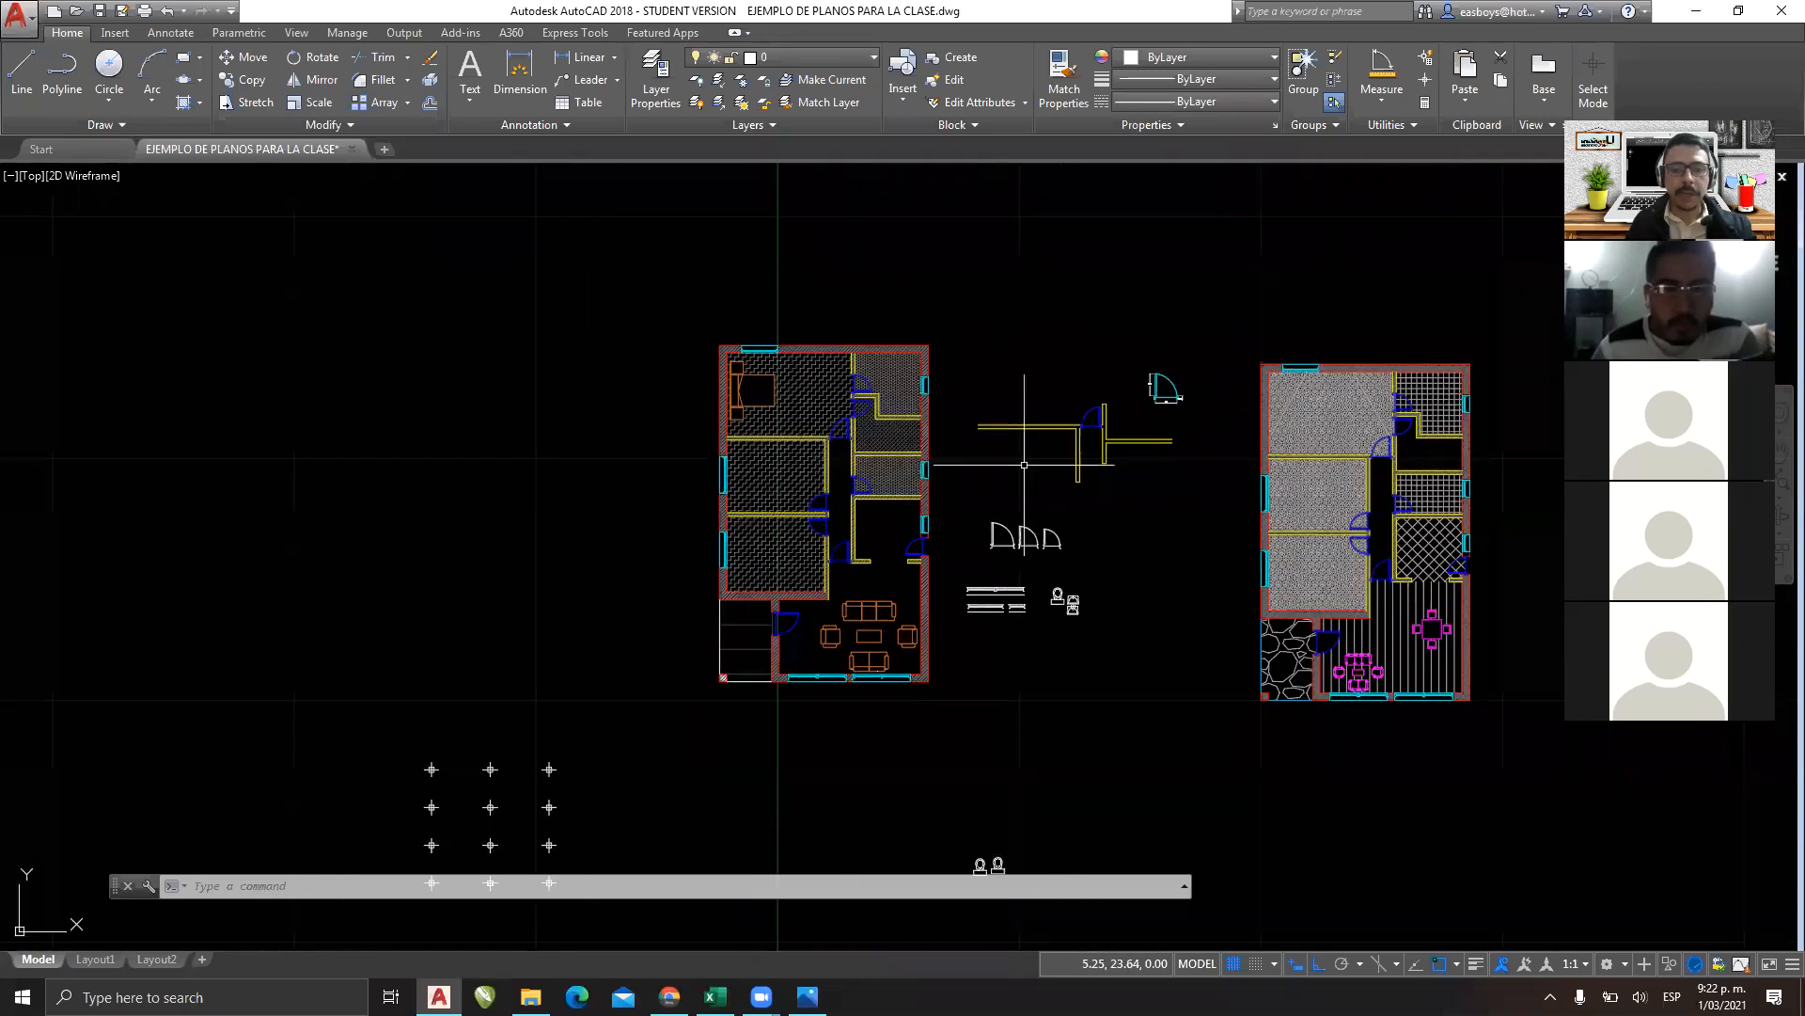
scroll(1305, 472, up, 2)
middle_drag(1282, 520, 987, 543)
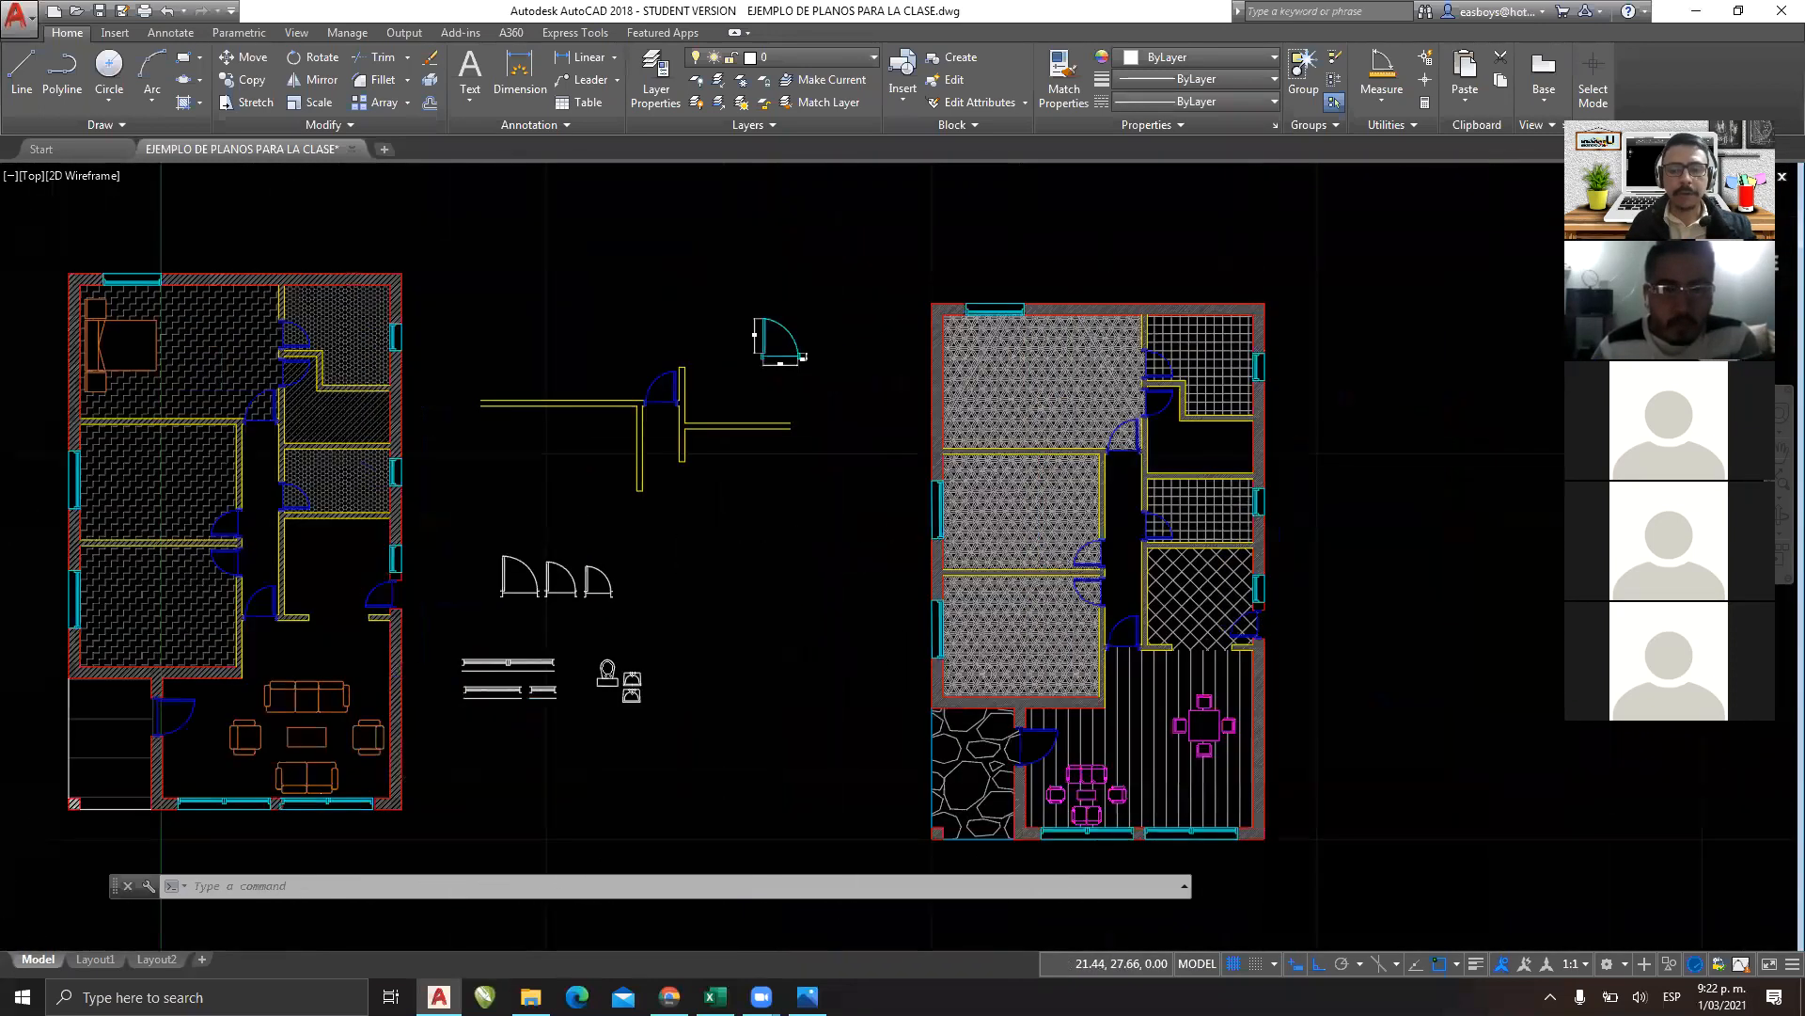
scroll(1052, 376, up, 6)
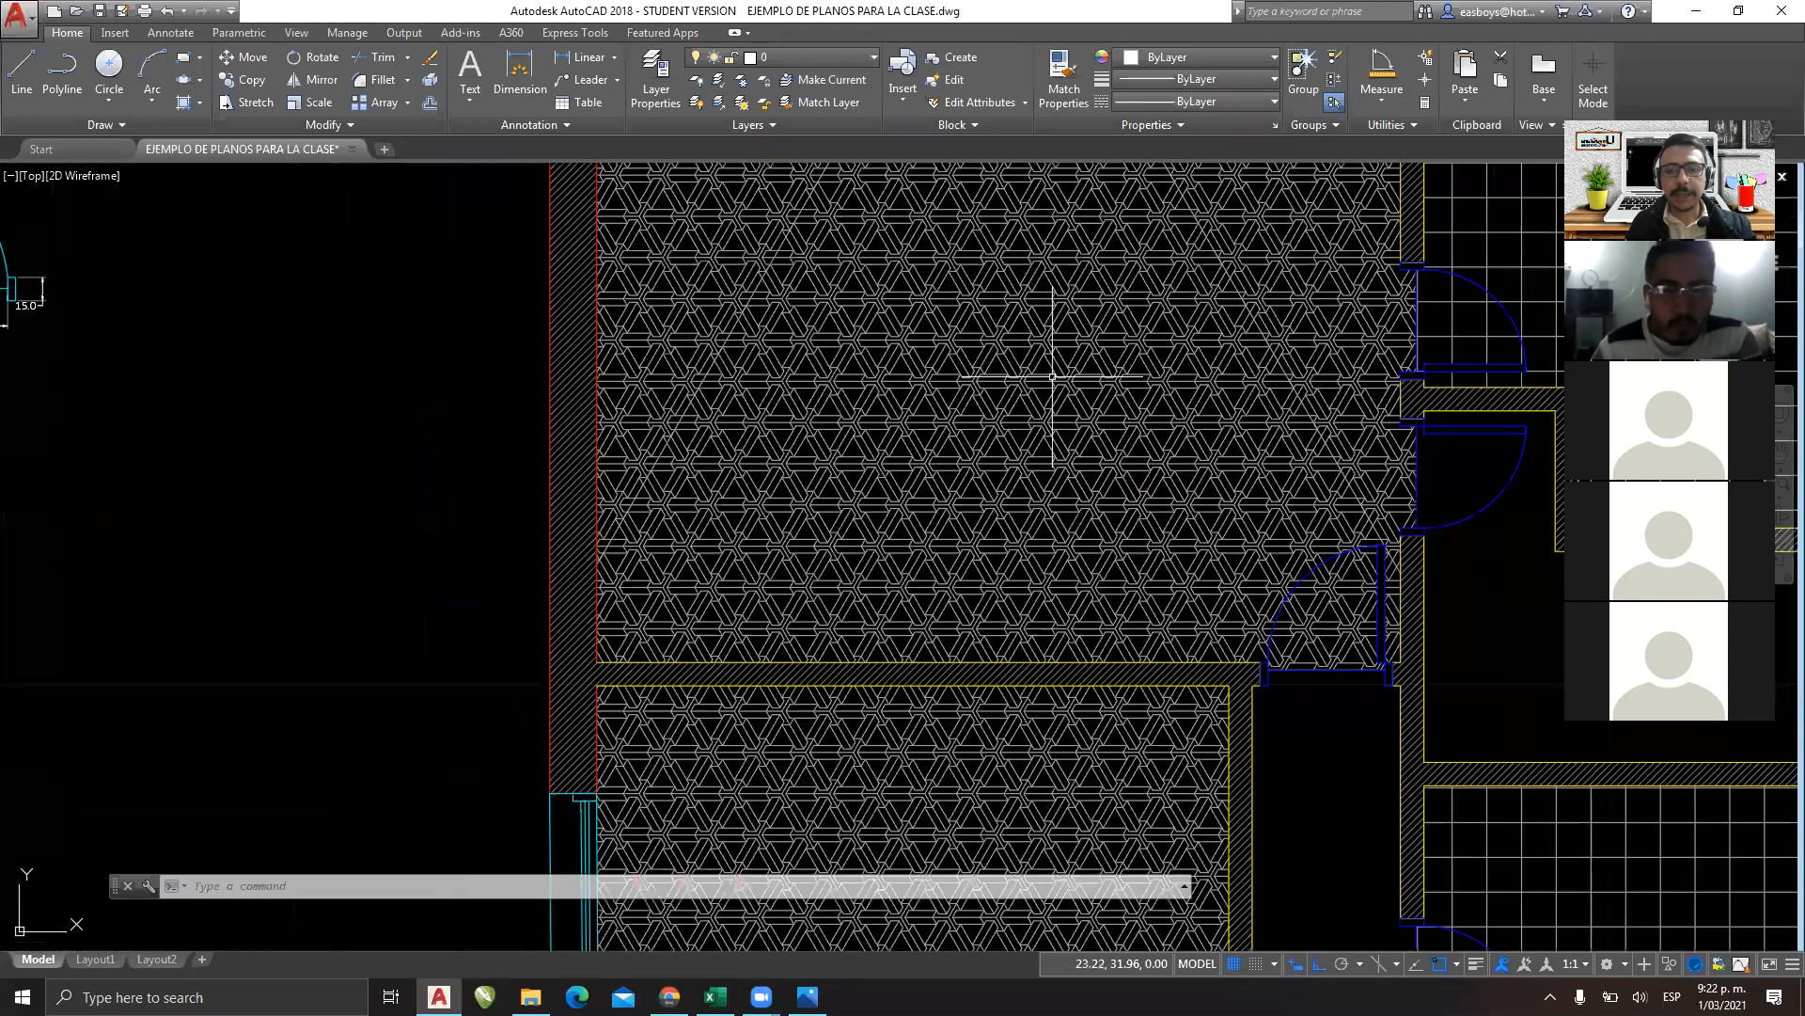
scroll(1052, 376, down, 4)
middle_drag(971, 437, 1303, 329)
scroll(1197, 391, down, 2)
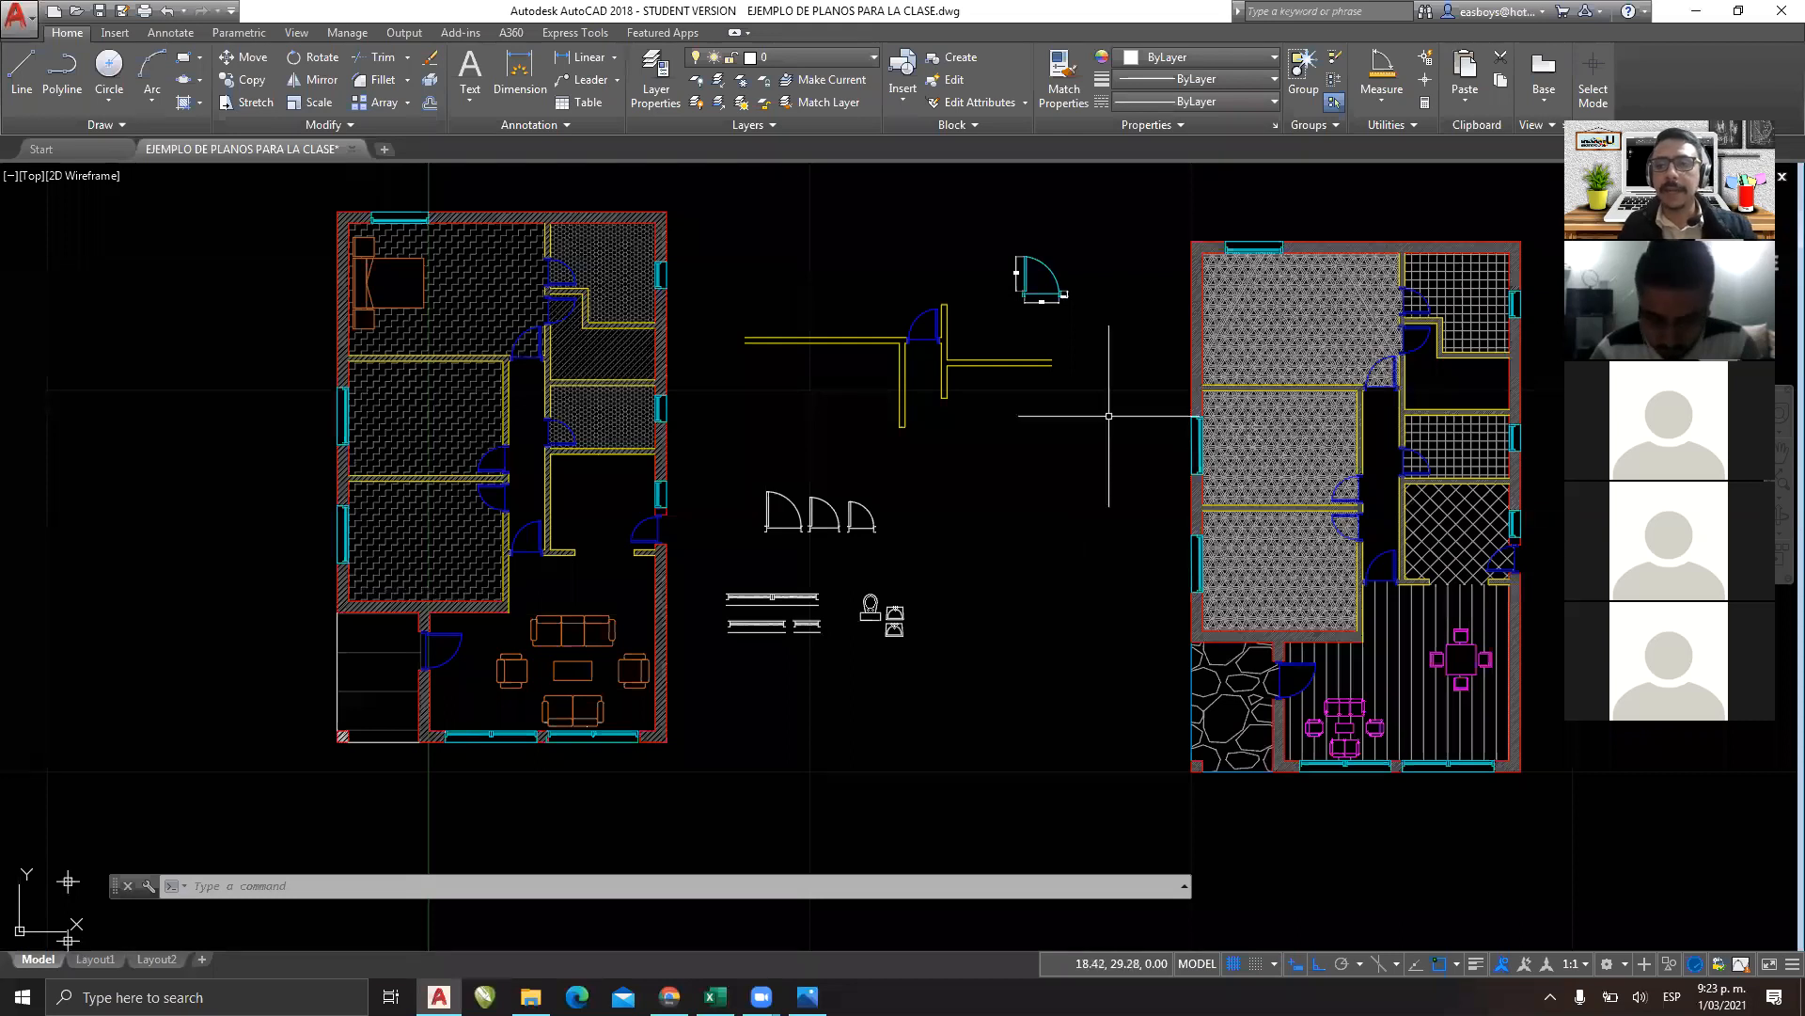
Draw a circle with a radius of 1 in the empty area beside the symbol array.
key(Escape)
scroll(785, 480, down, 2)
middle_drag(641, 571, 1210, 311)
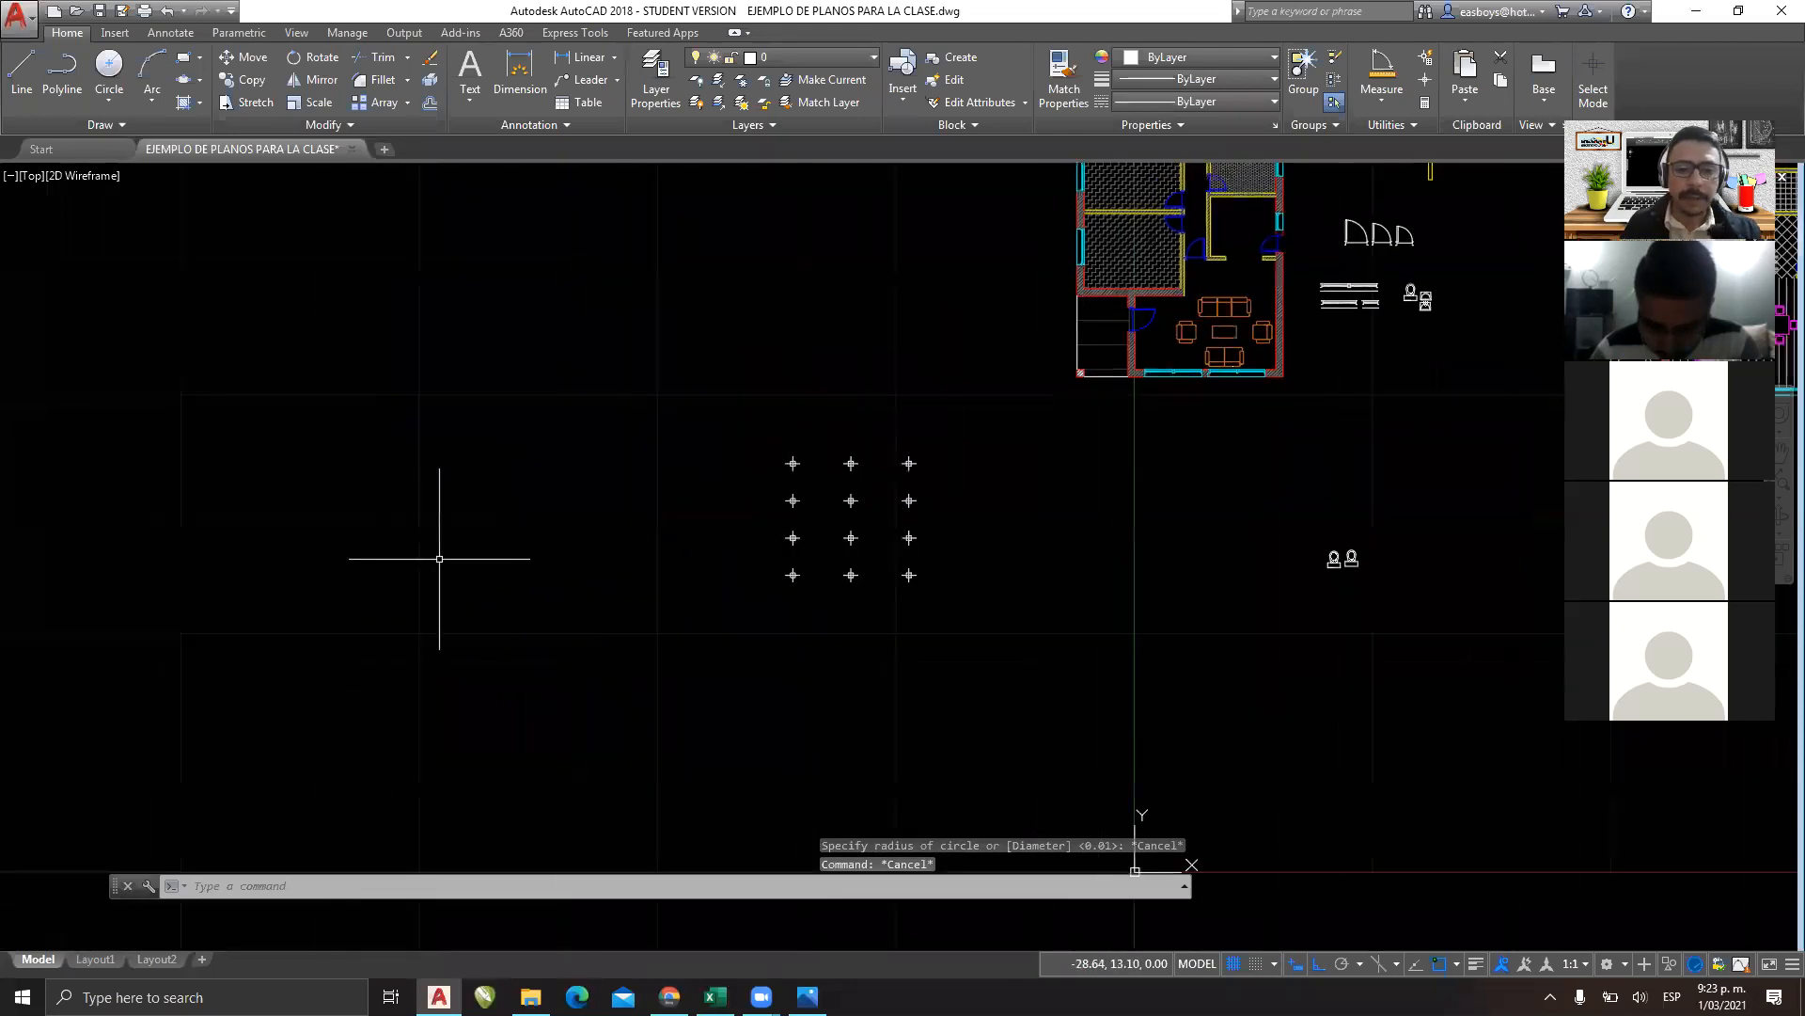
scroll(464, 551, up, 4)
middle_drag(516, 511, 523, 590)
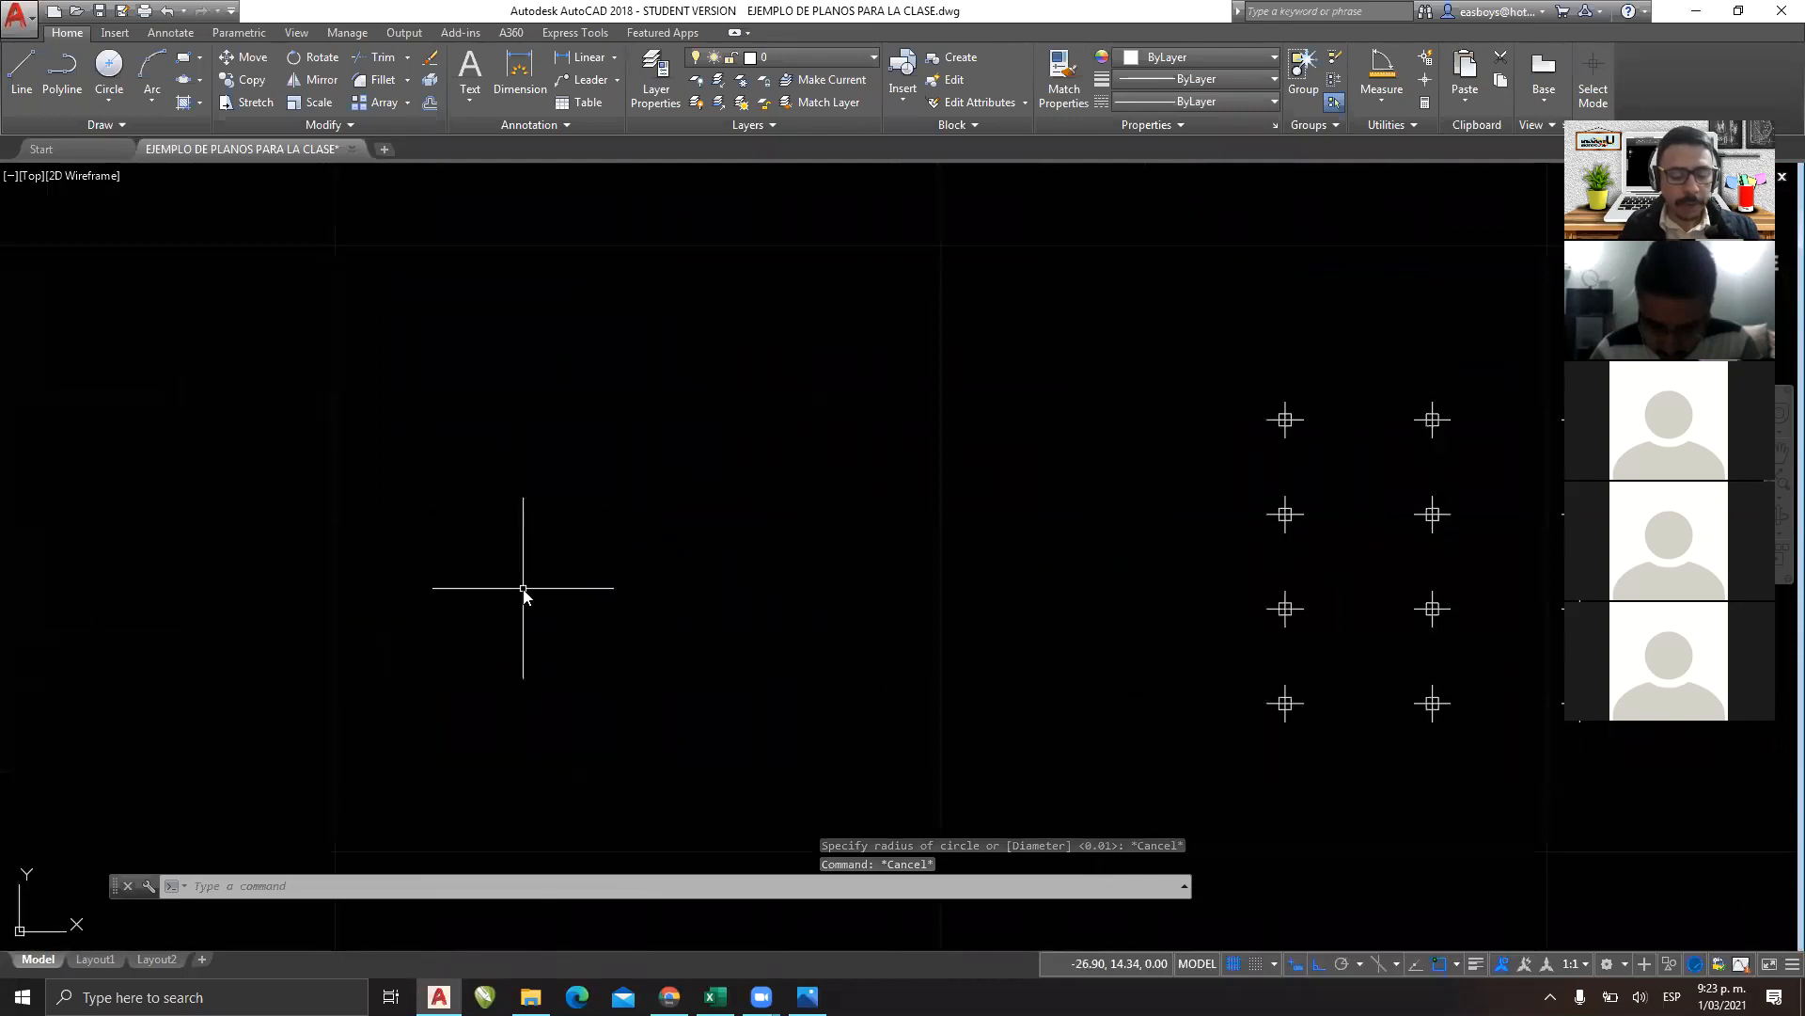
text(c)
key(Return)
click(523, 483)
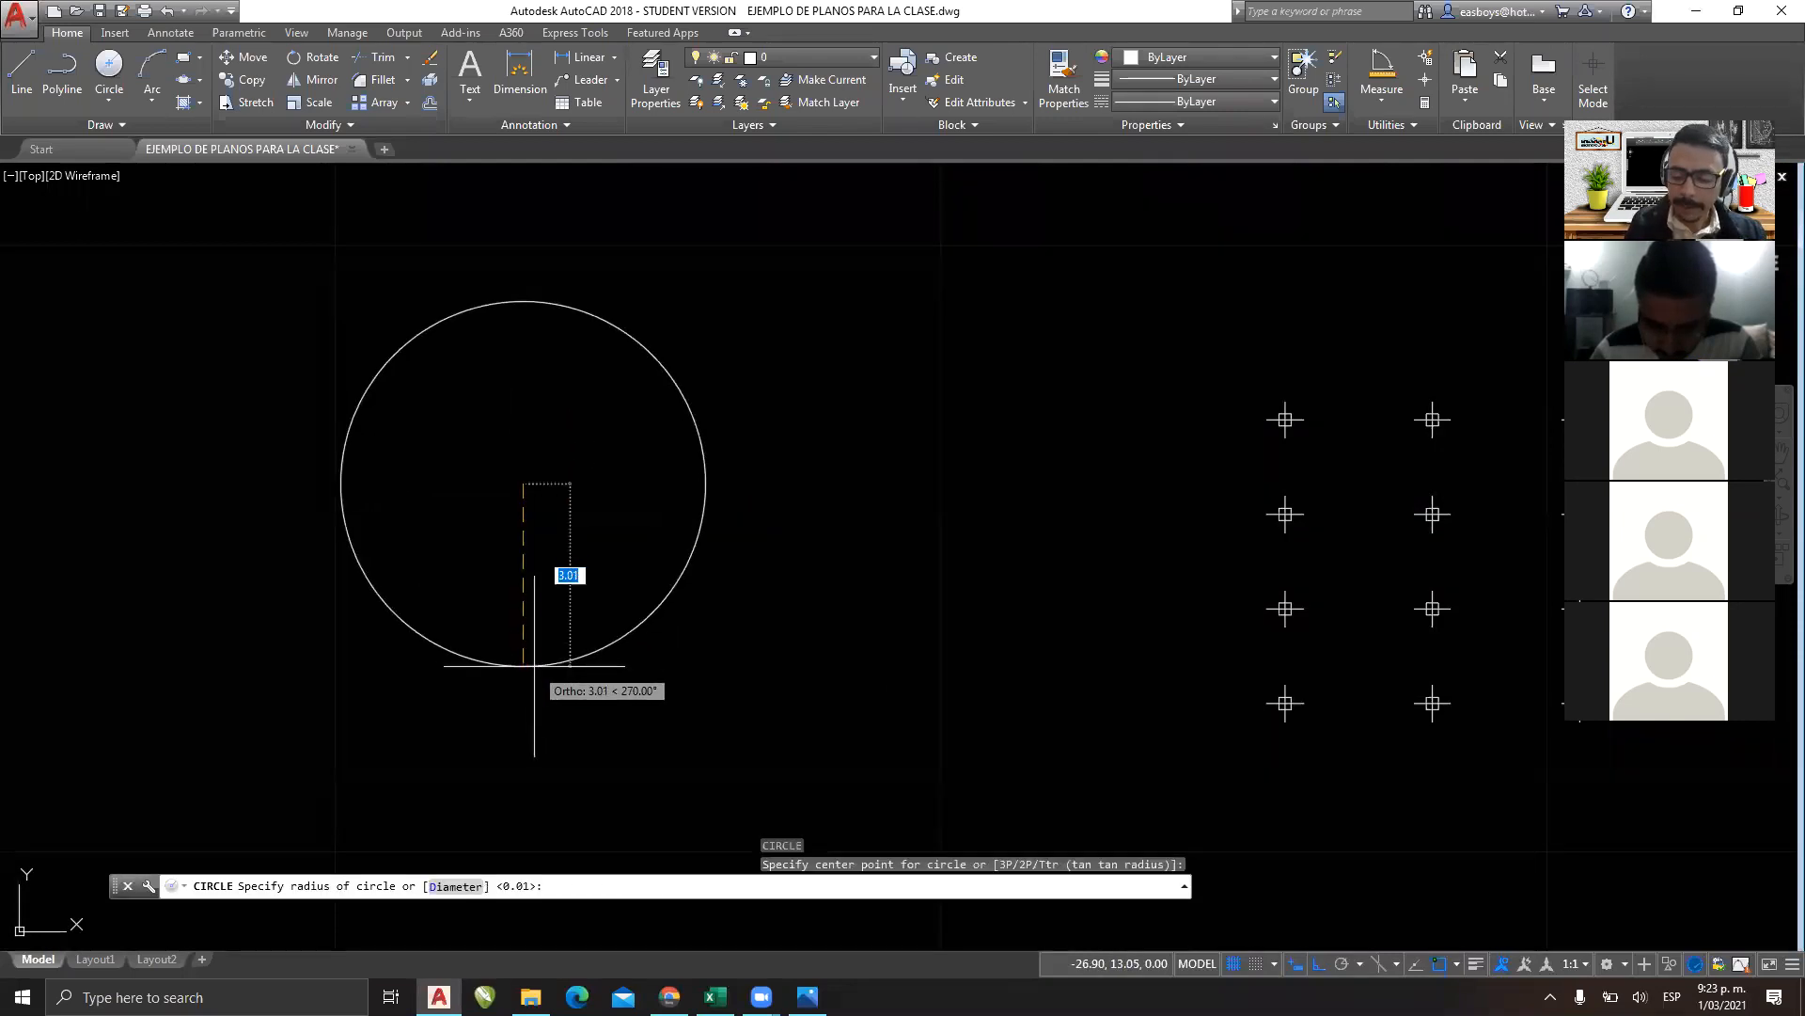
text(1)
key(Return)
key(Escape)
text(z)
key(Return)
click(609, 388)
click(431, 570)
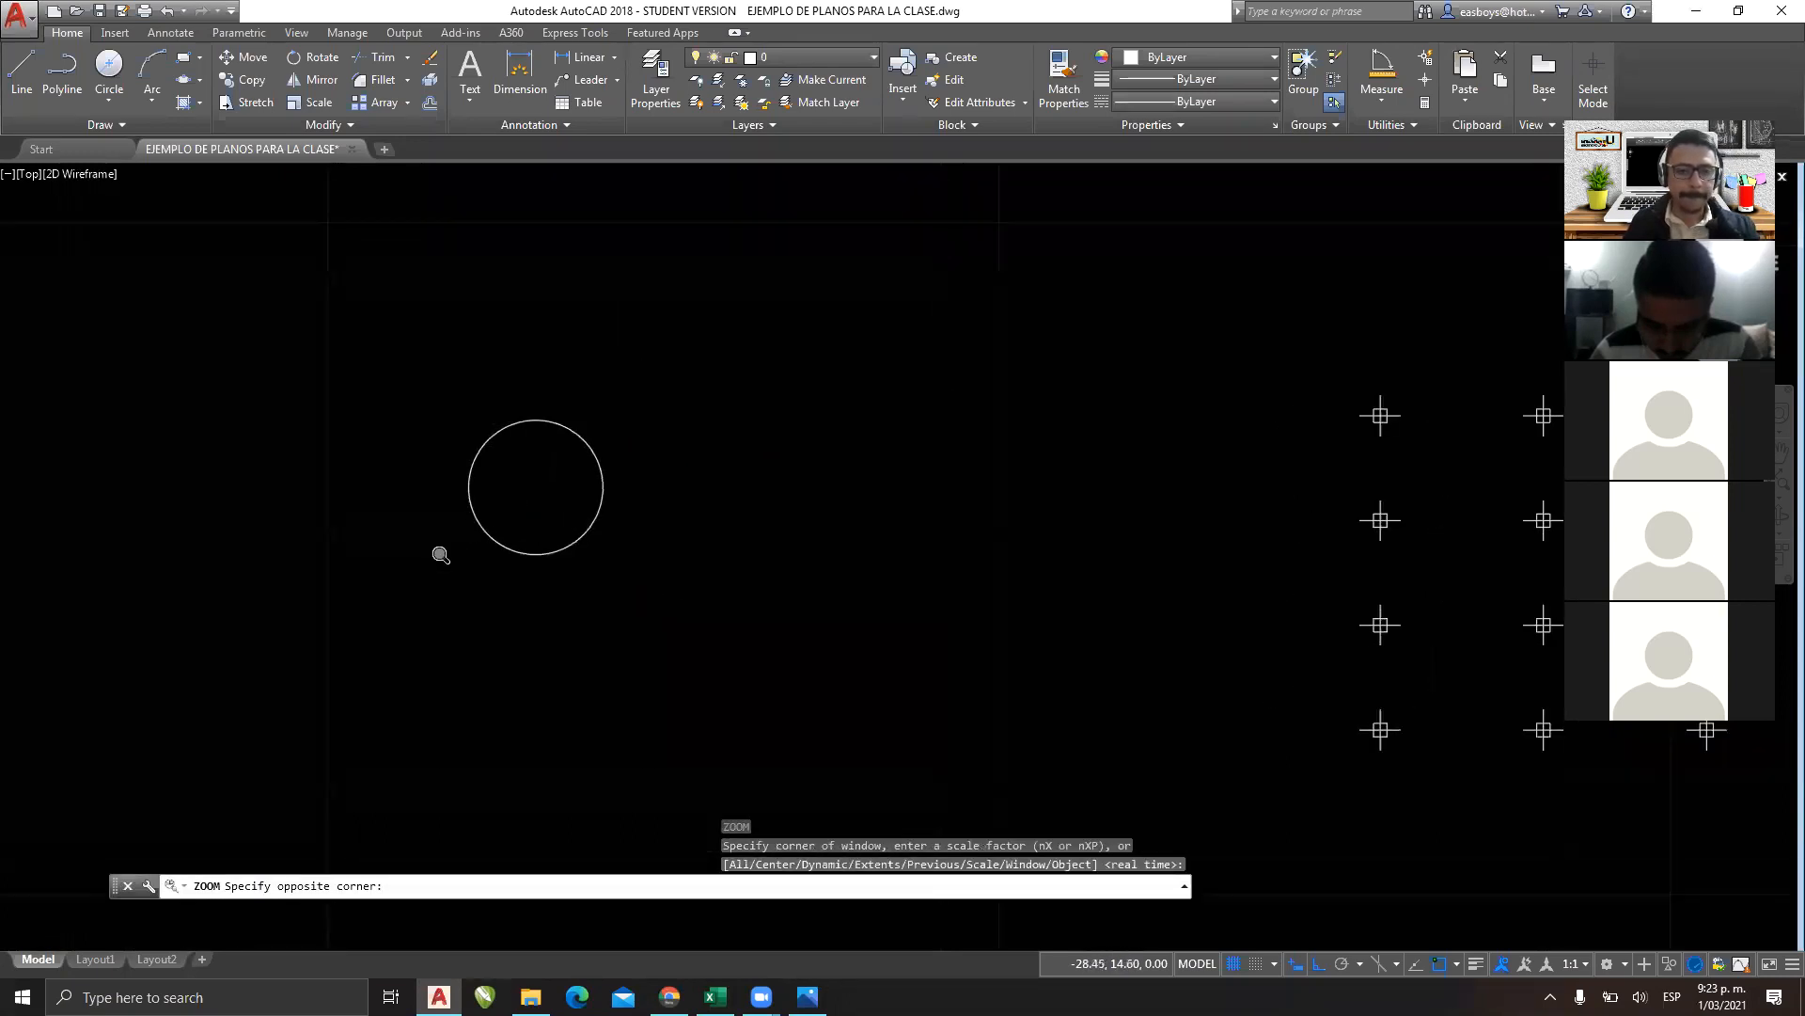
mouse_move(976, 396)
middle_down()
mouse_move(753, 396)
mouse_move(511, 471)
middle_up()
scroll(753, 395, down, 6)
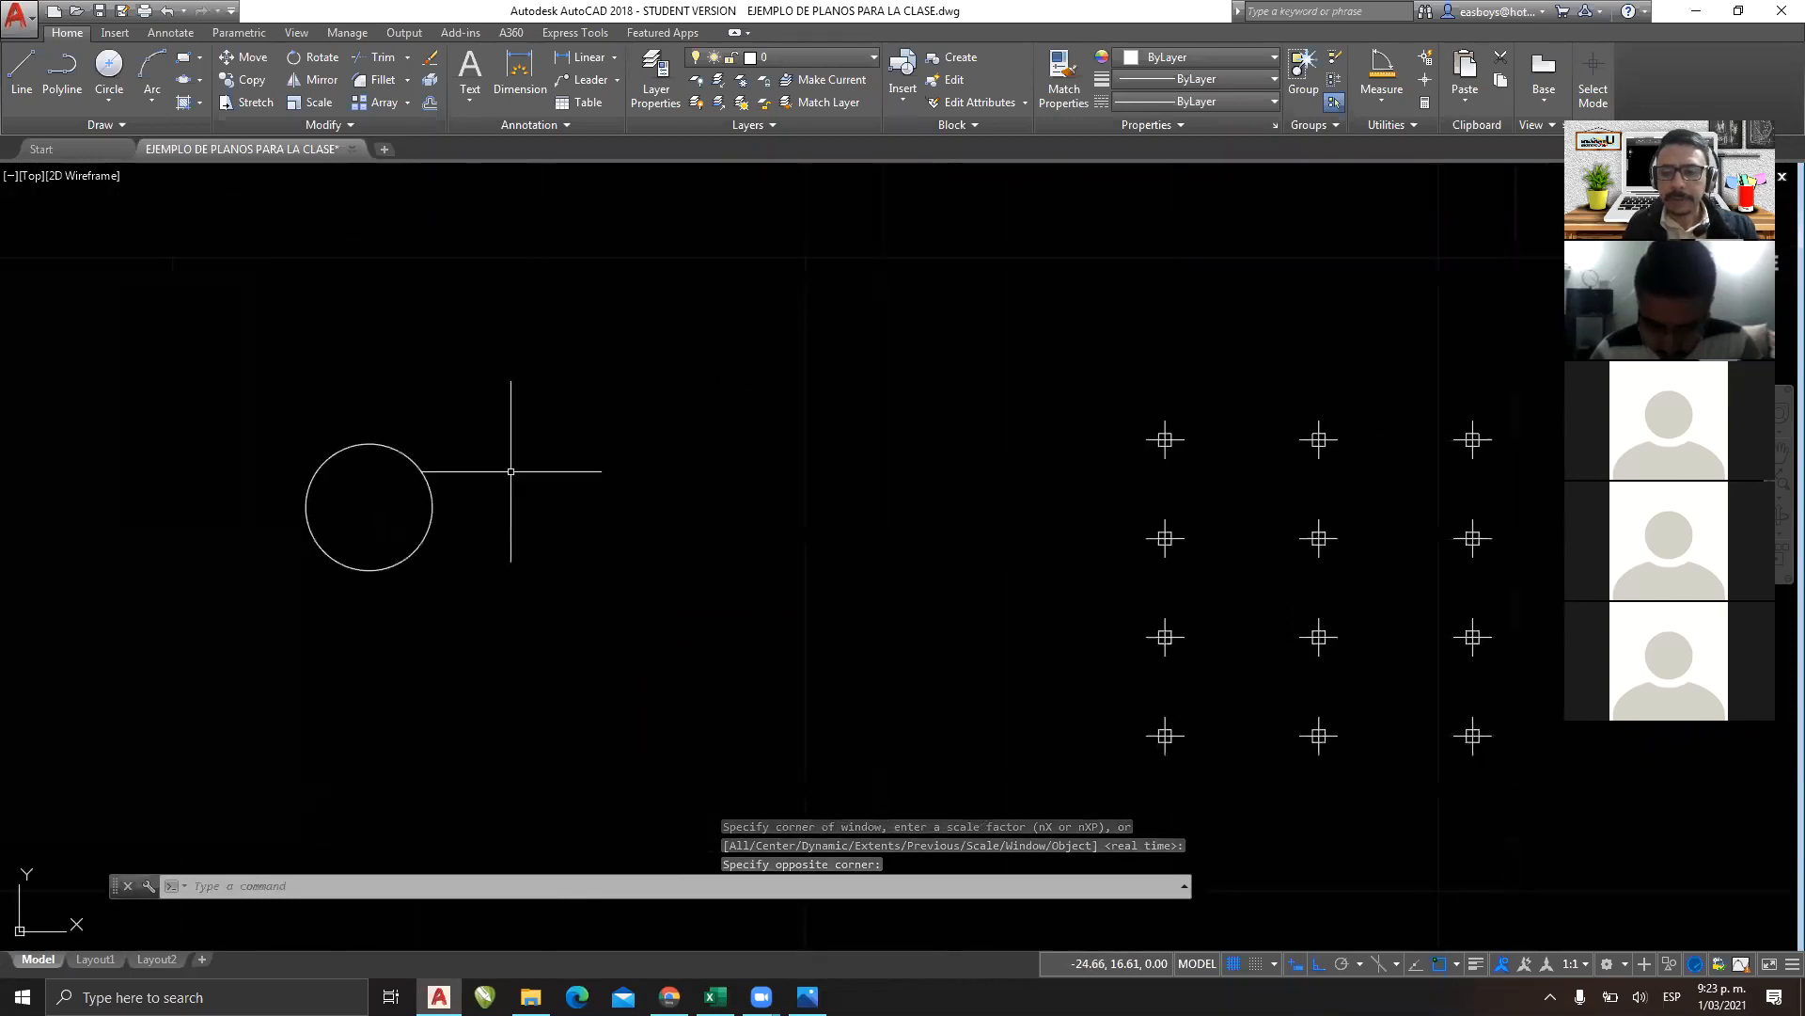
click(1199, 515)
click(1123, 564)
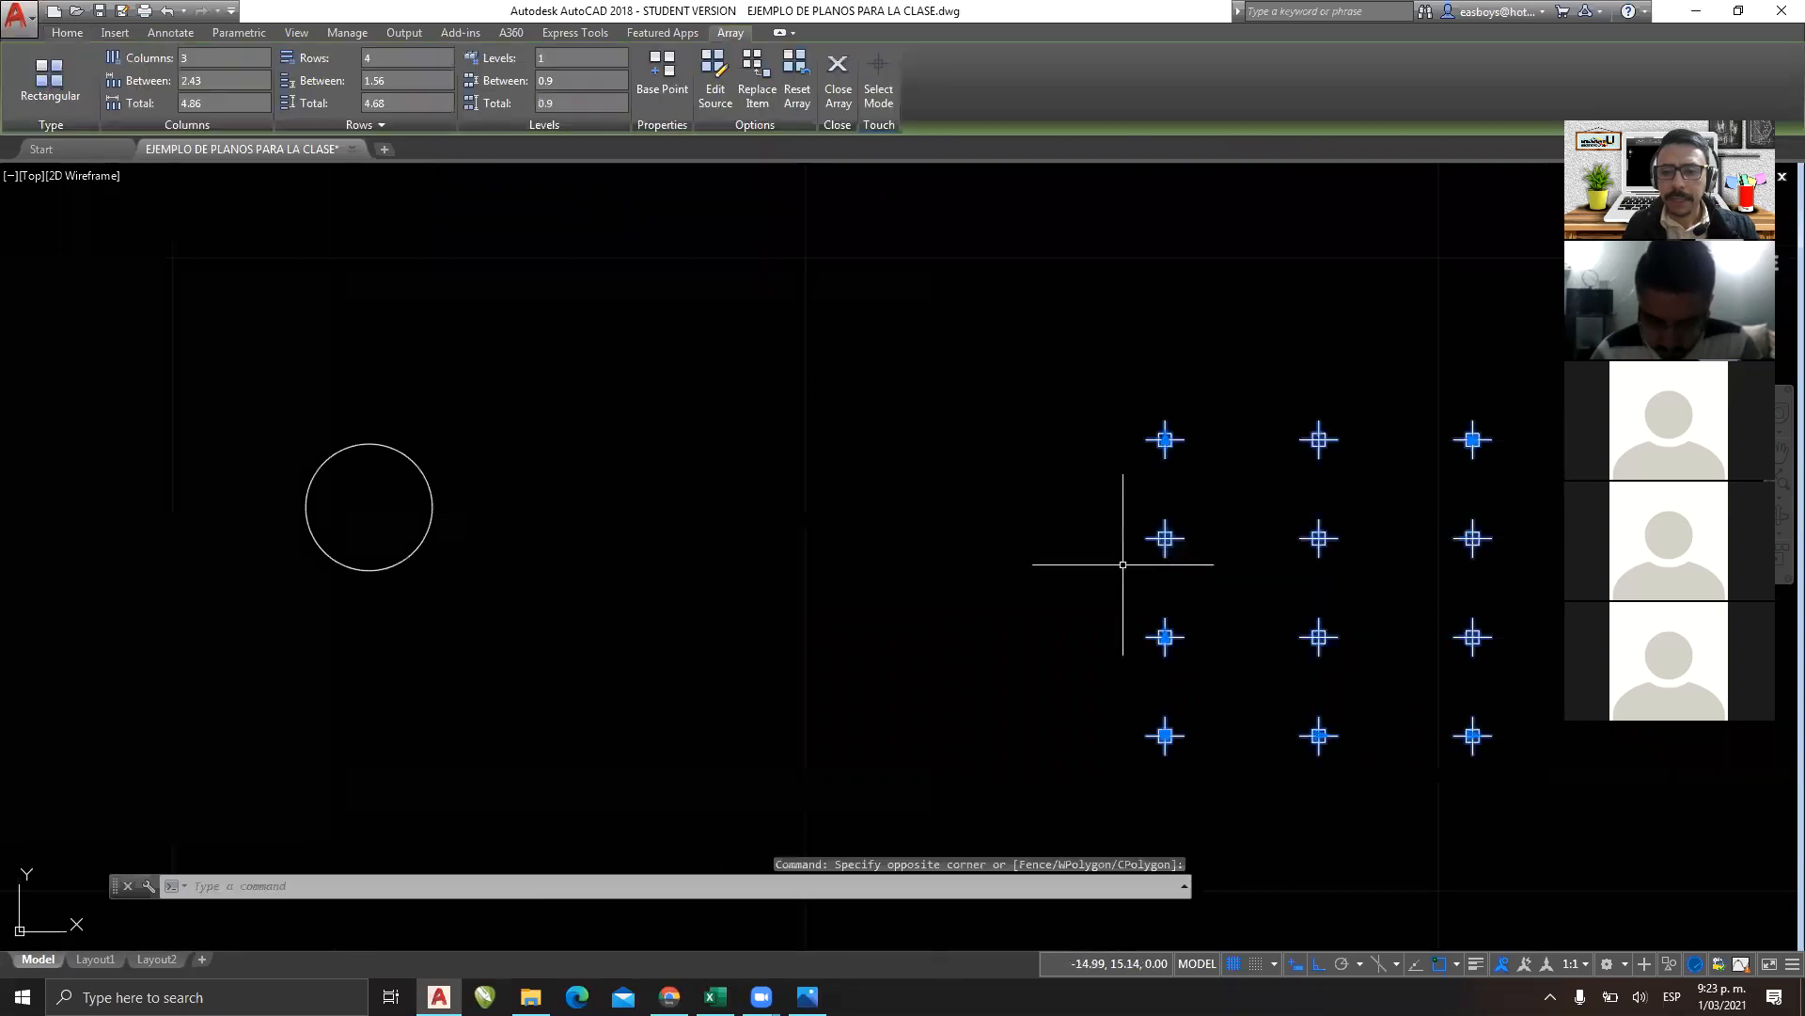
key(Escape)
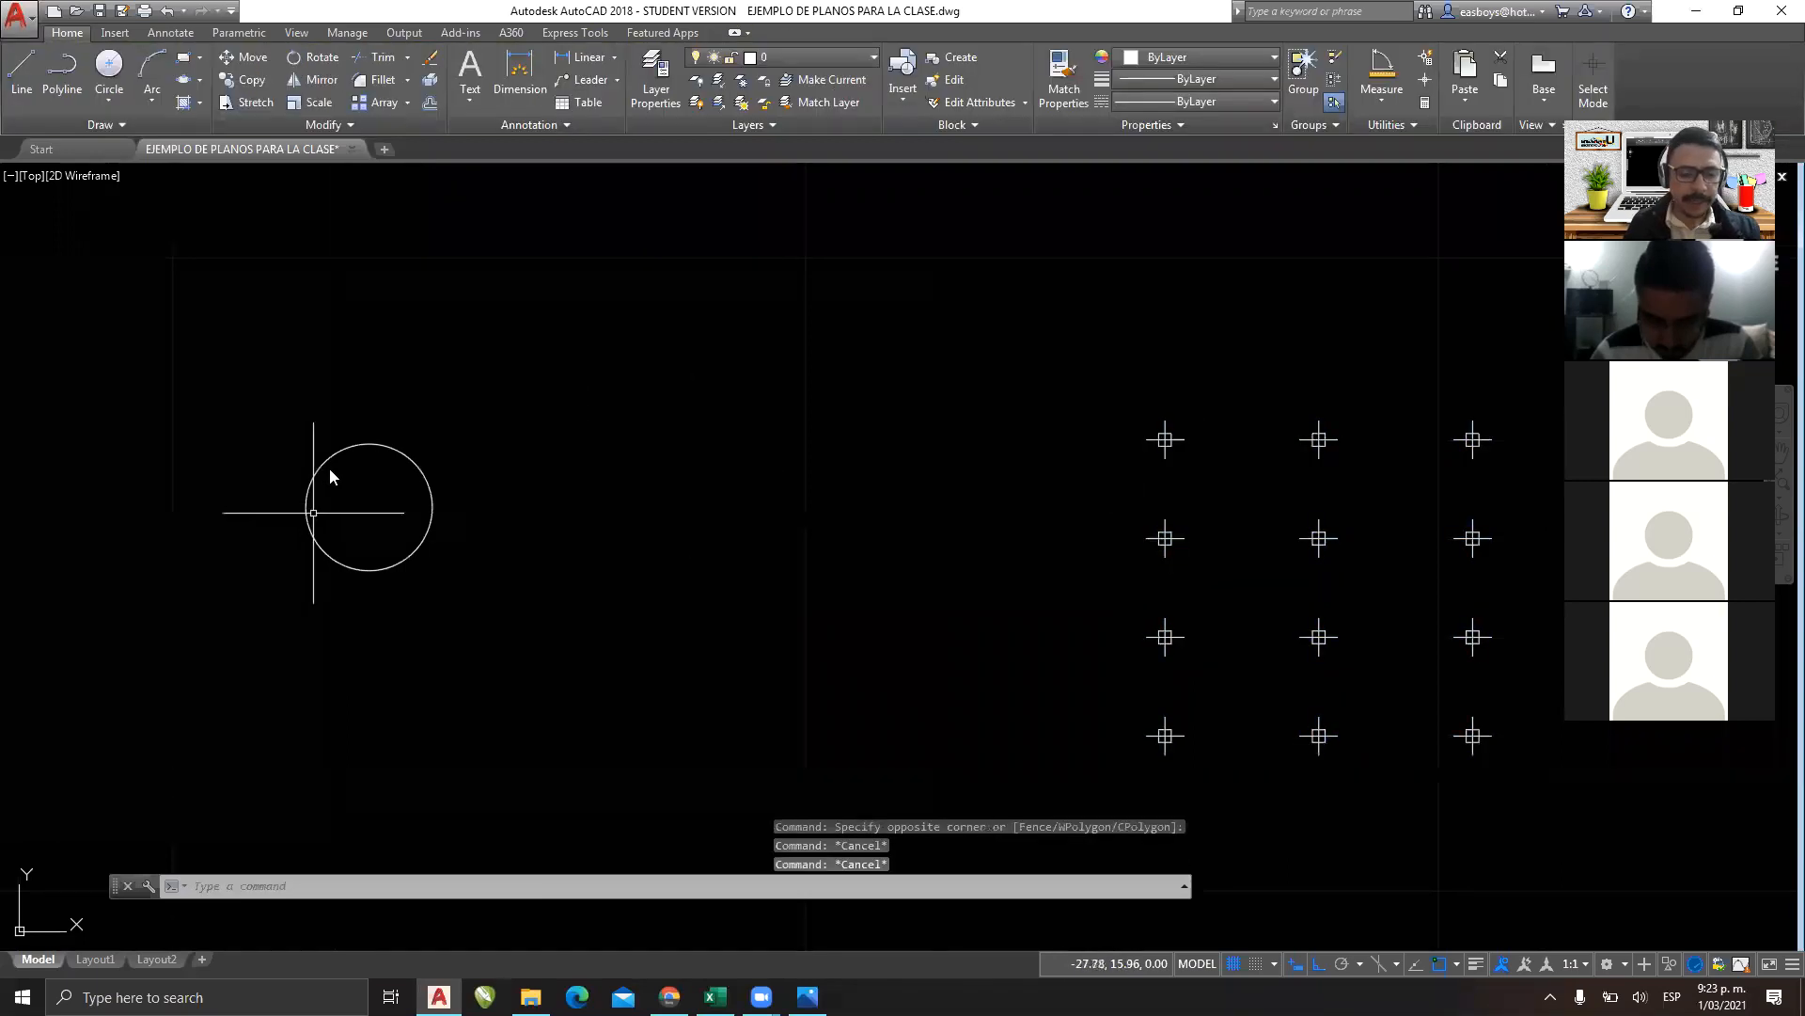
Draw a circle with a diameter of 0.4 centred on the top quadrant of the large circle.
text(c)
key(Return)
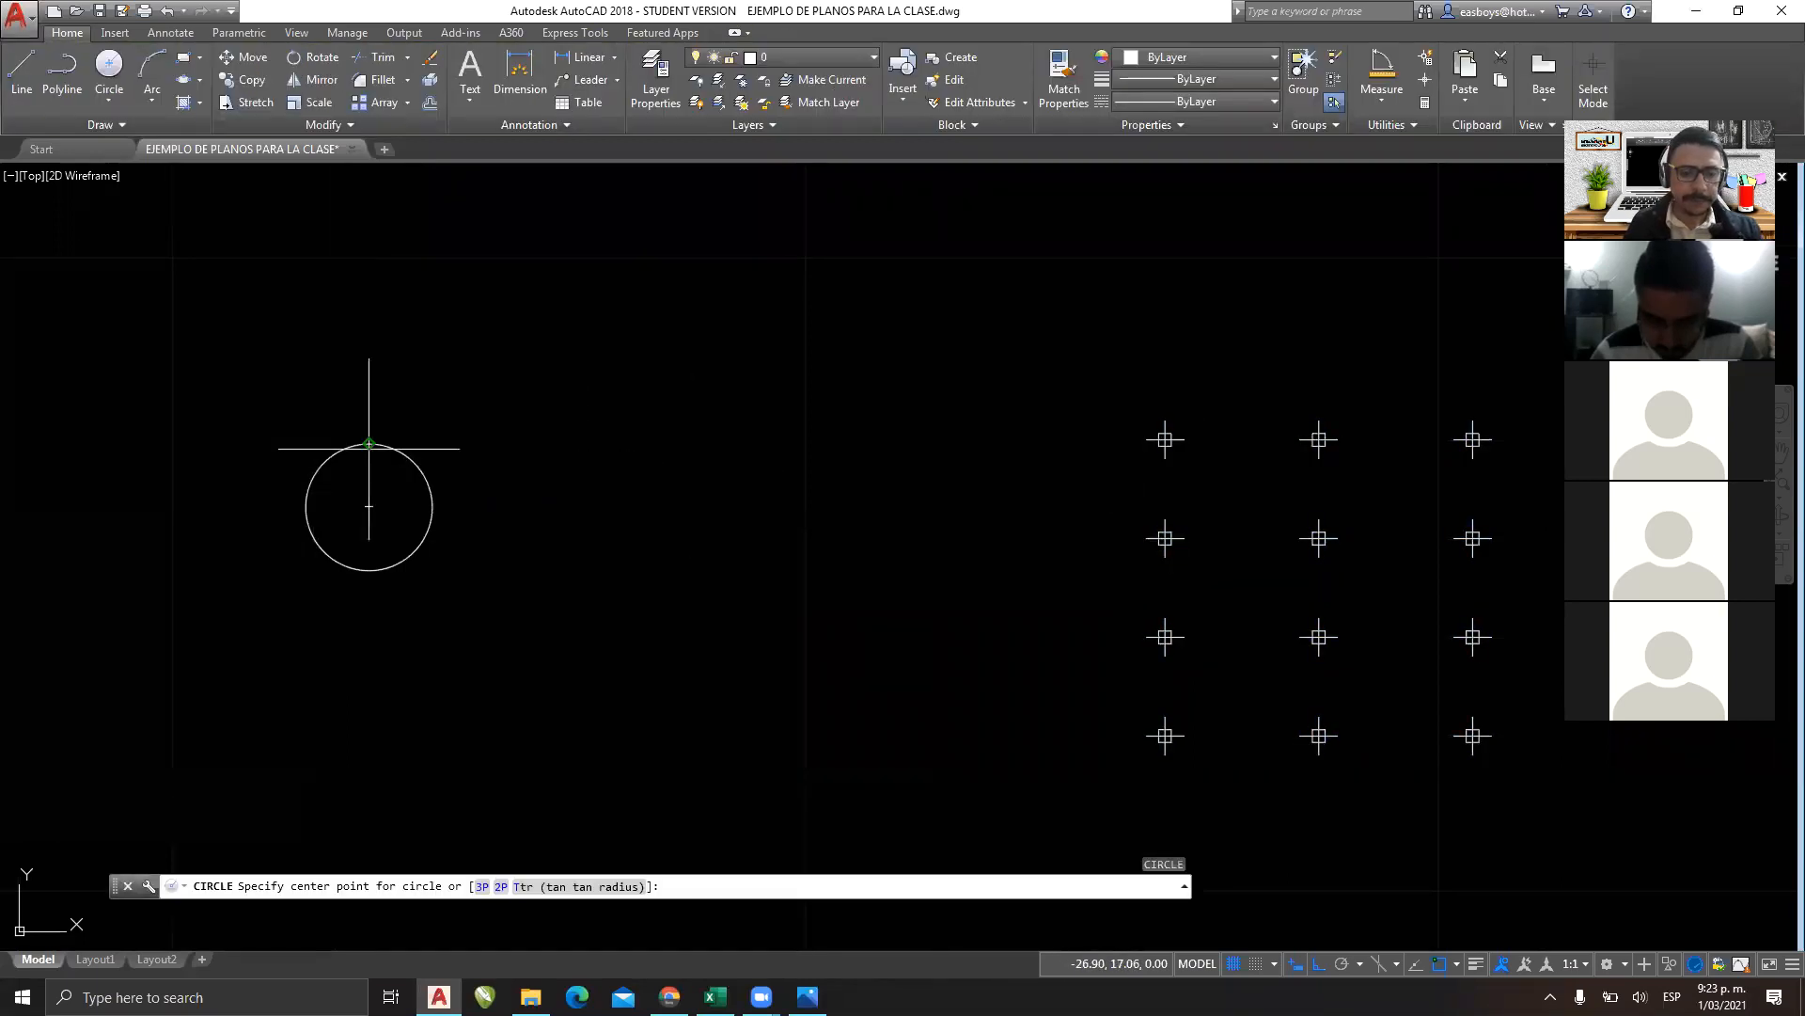
click(368, 445)
text(d)
key(Return)
text(0.4)
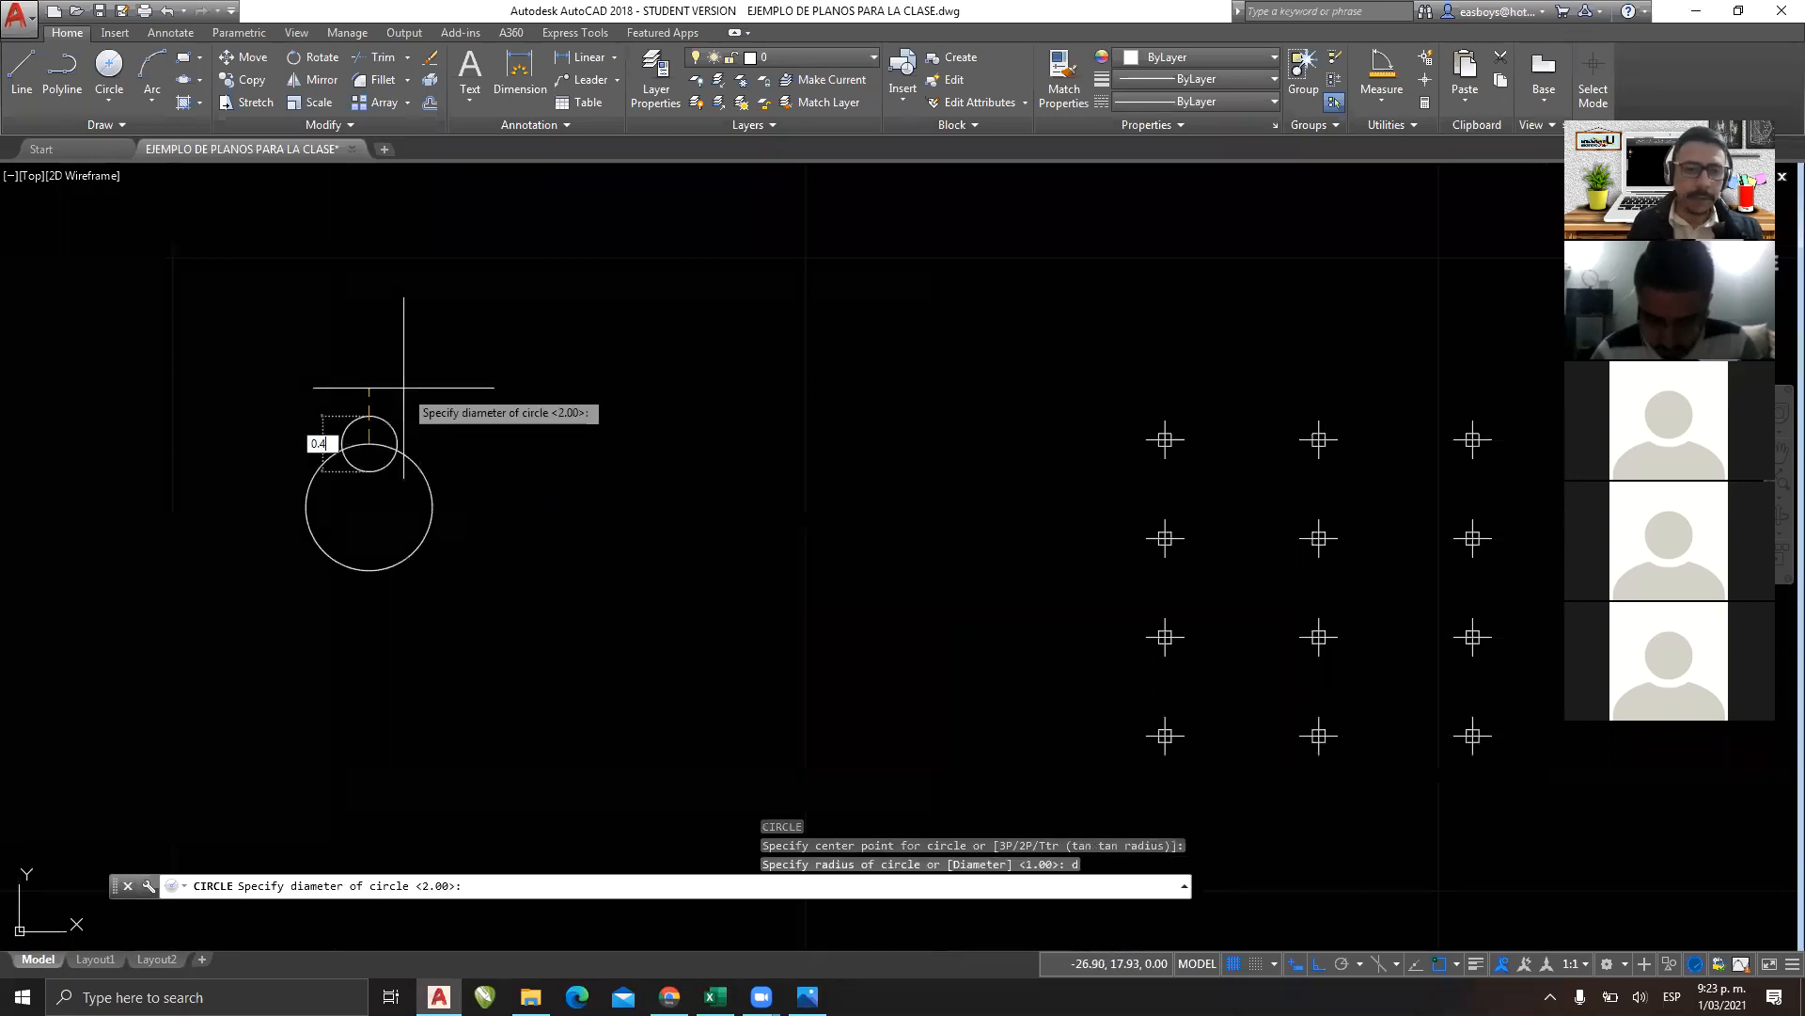
key(Return)
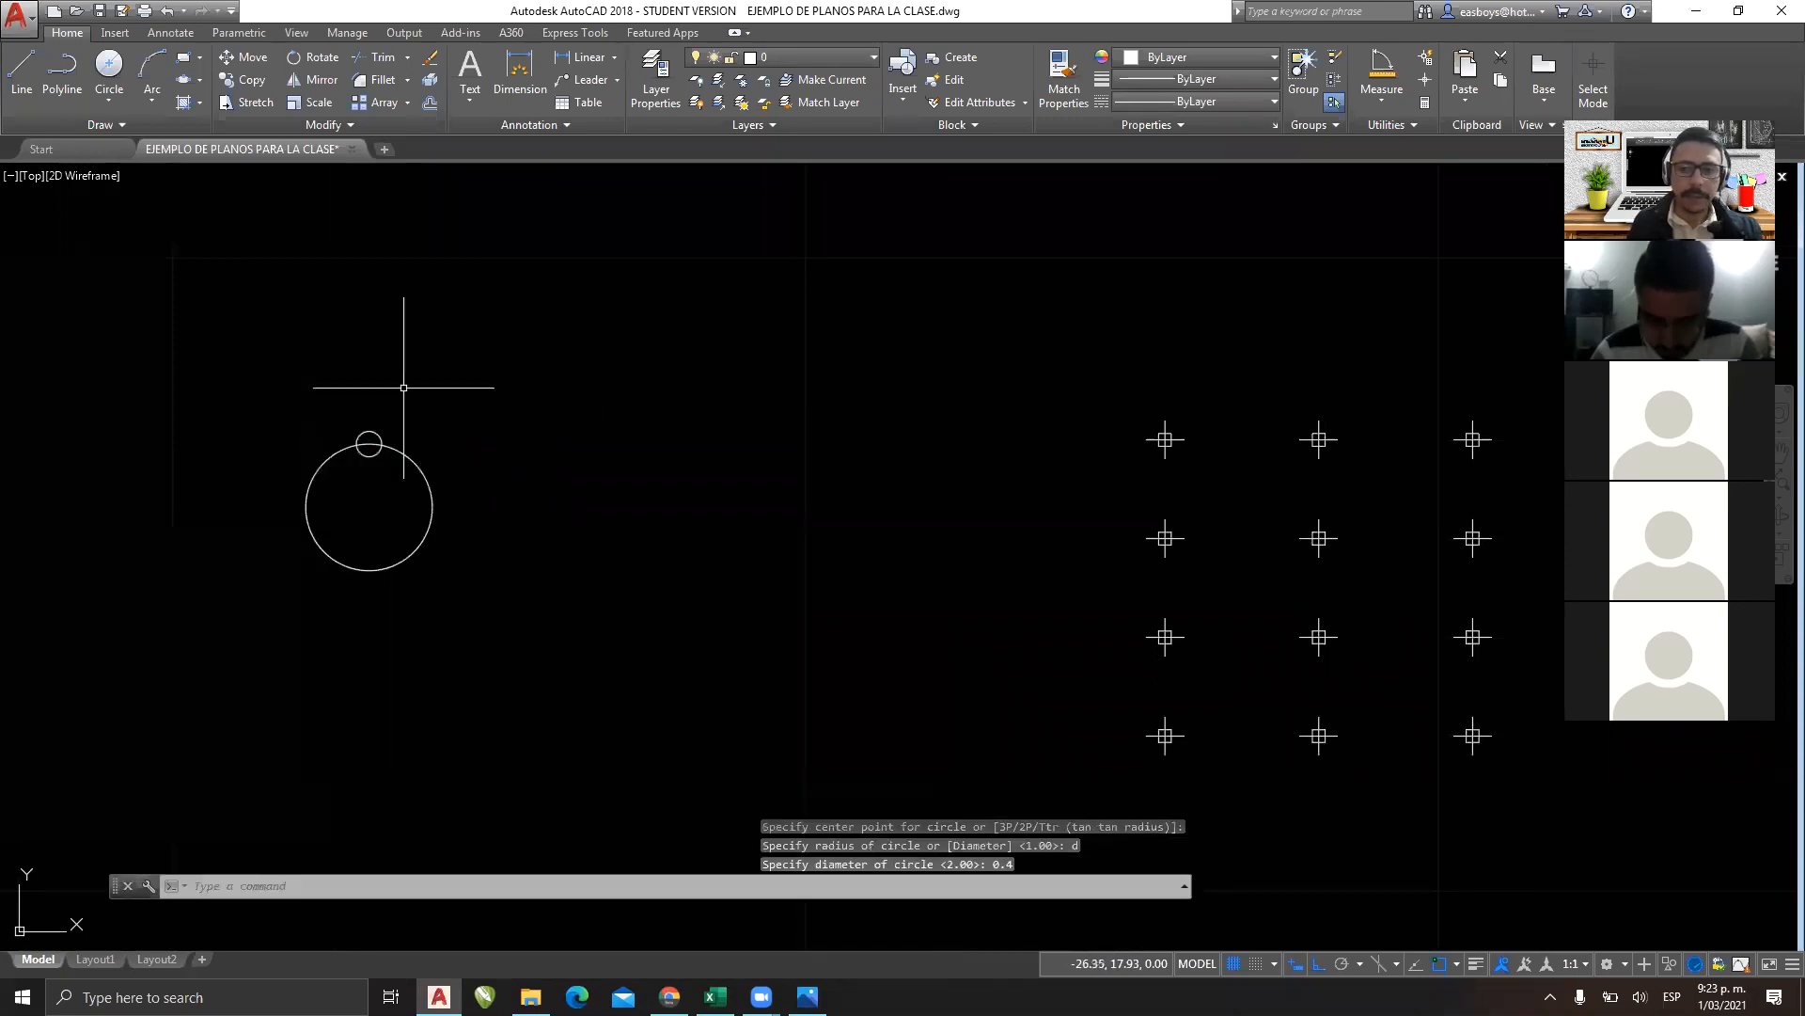
Move the small circle straight up by about 0.4 so it sits clear of the large circle.
drag(365, 424, 375, 455)
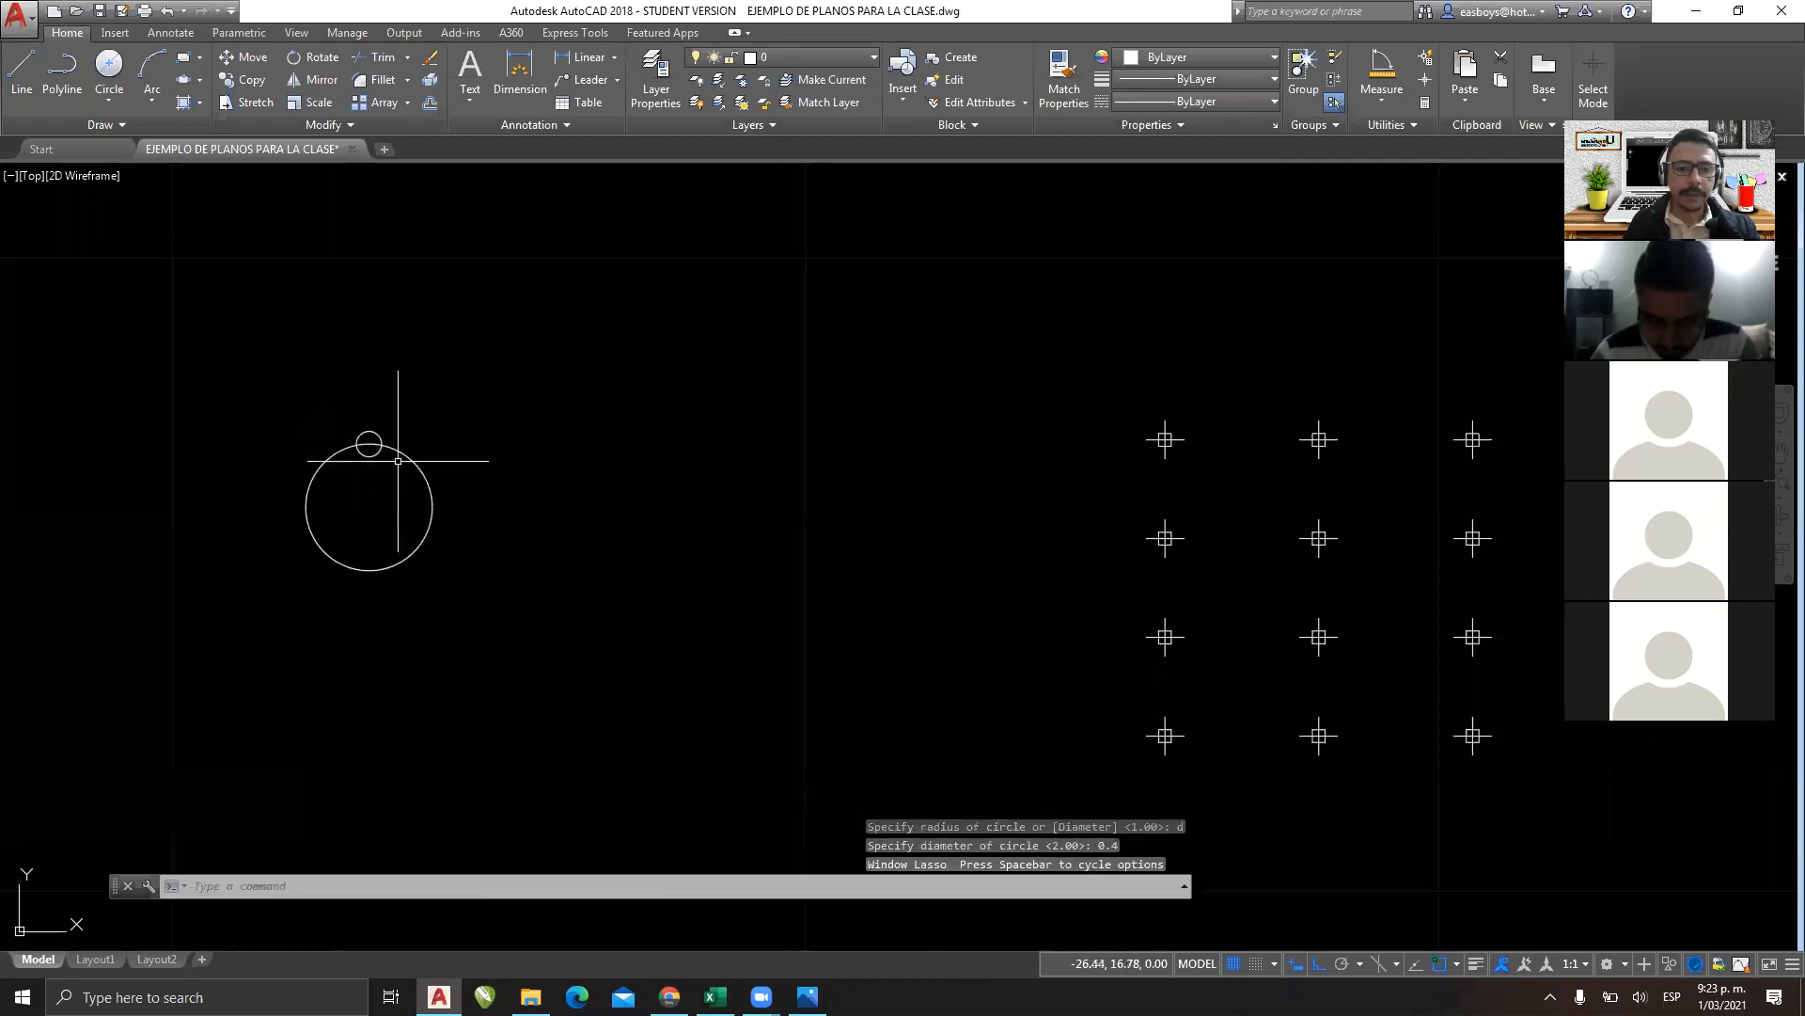
click(369, 433)
text(M)
key(Return)
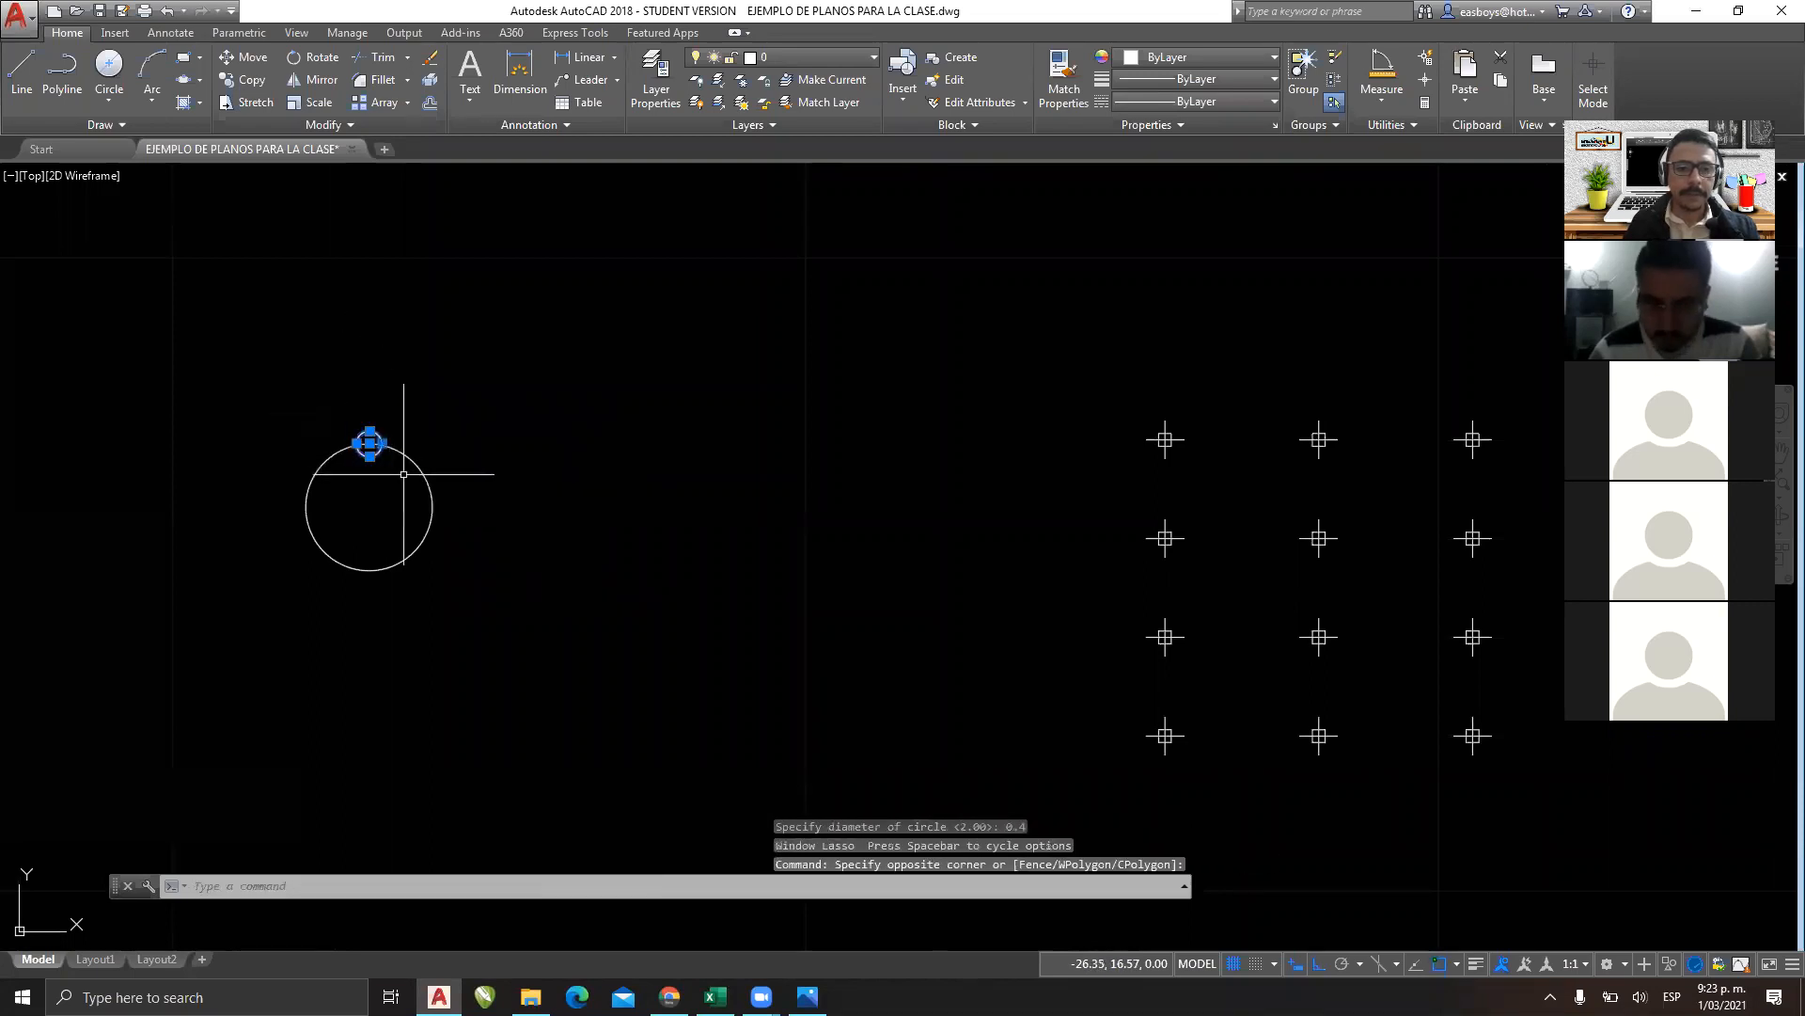
click(443, 401)
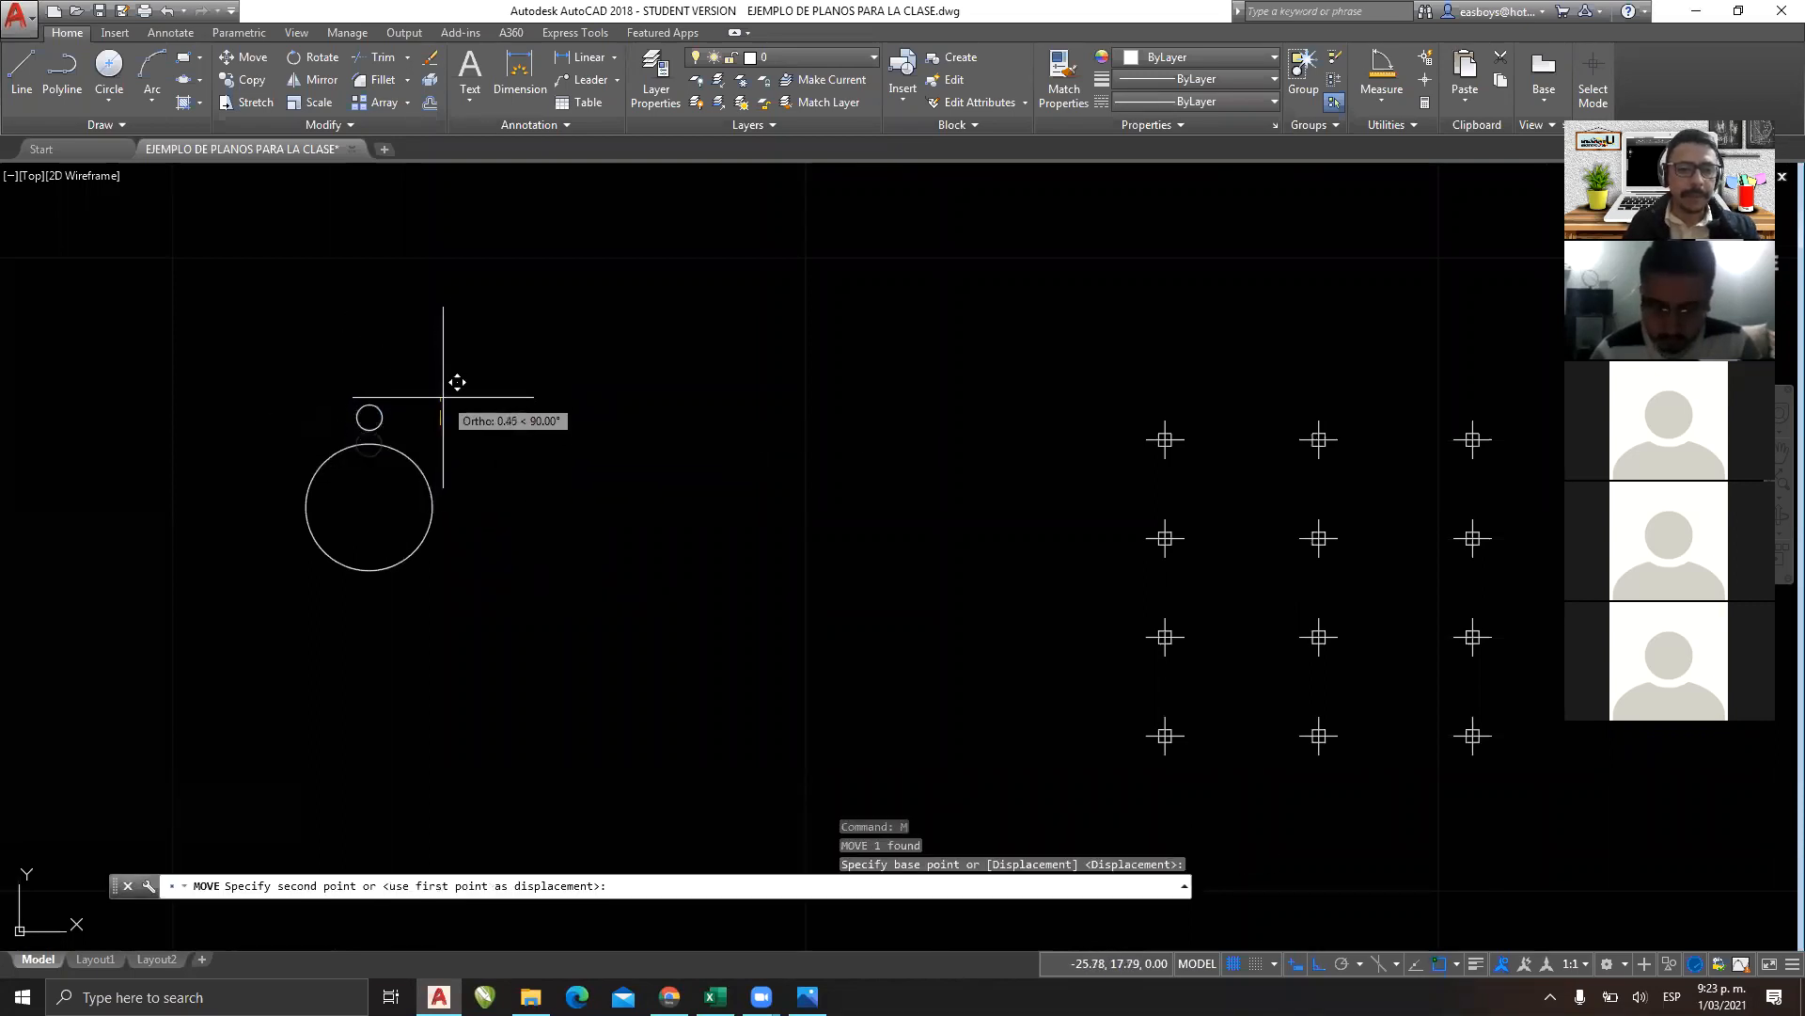
click(443, 402)
Explode the symbol array into separate objects.
click(1209, 408)
click(1101, 489)
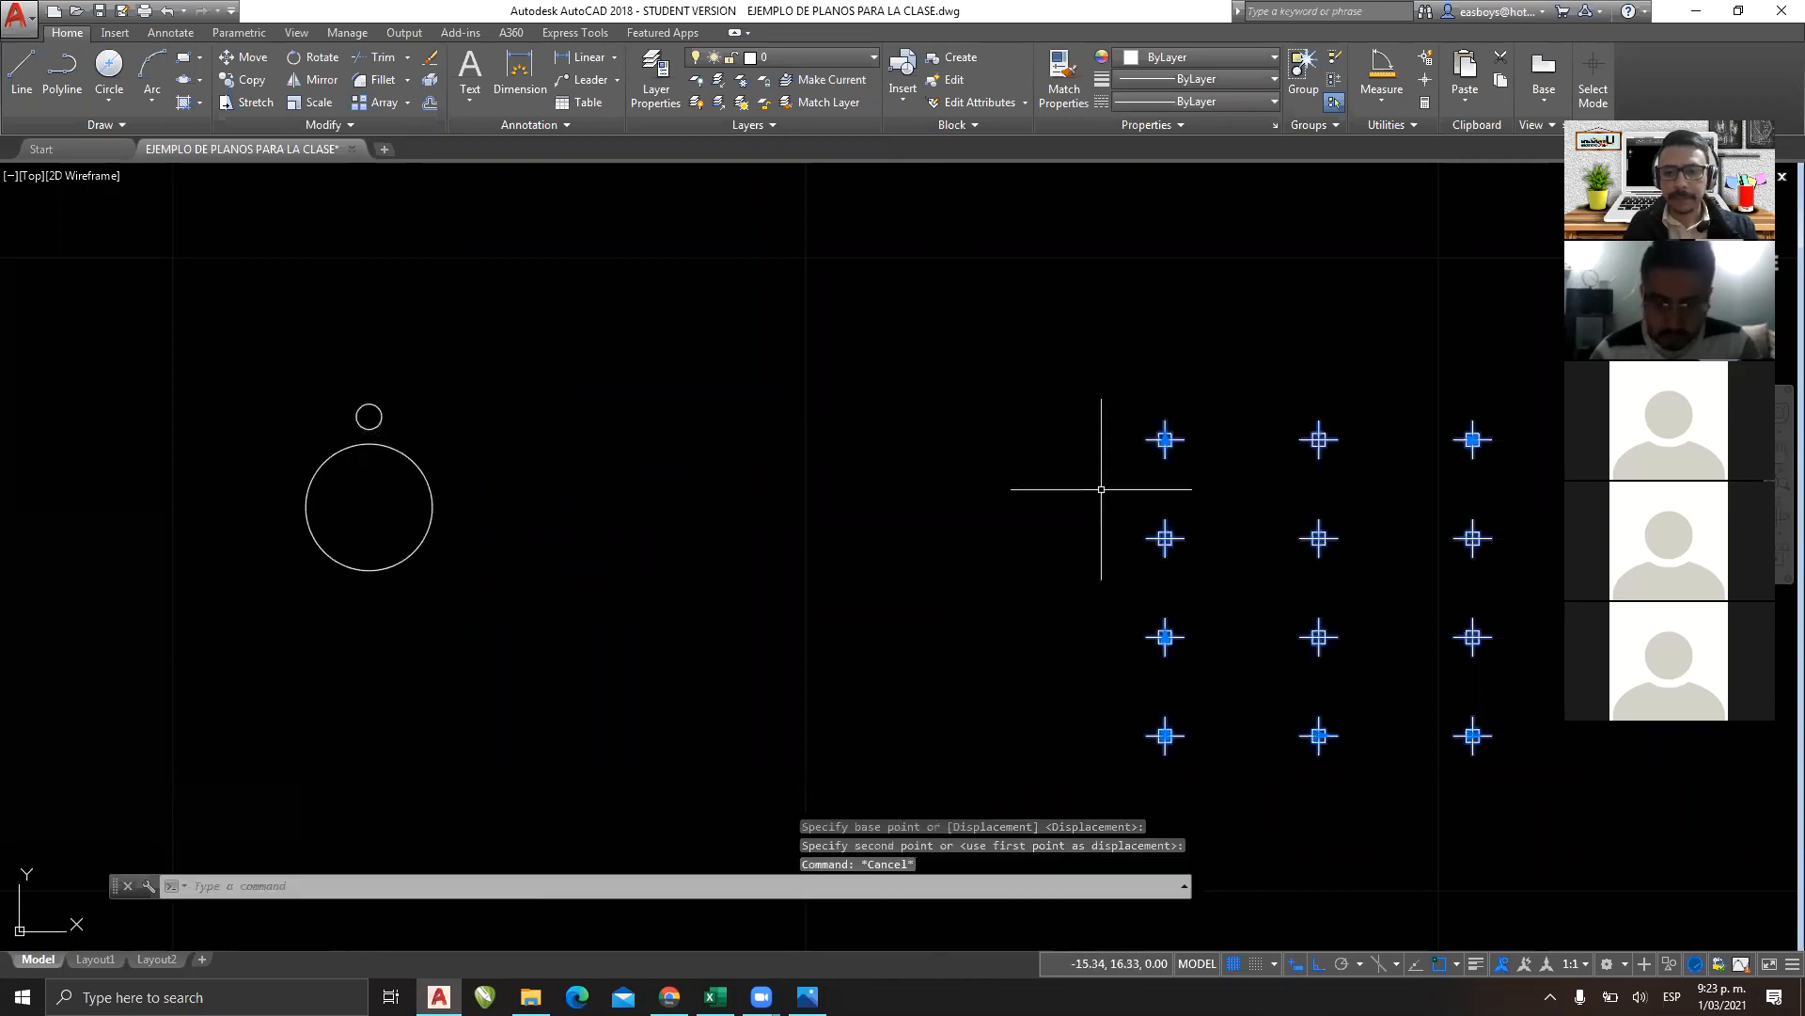
text(x)
key(Return)
key(Escape)
click(1188, 415)
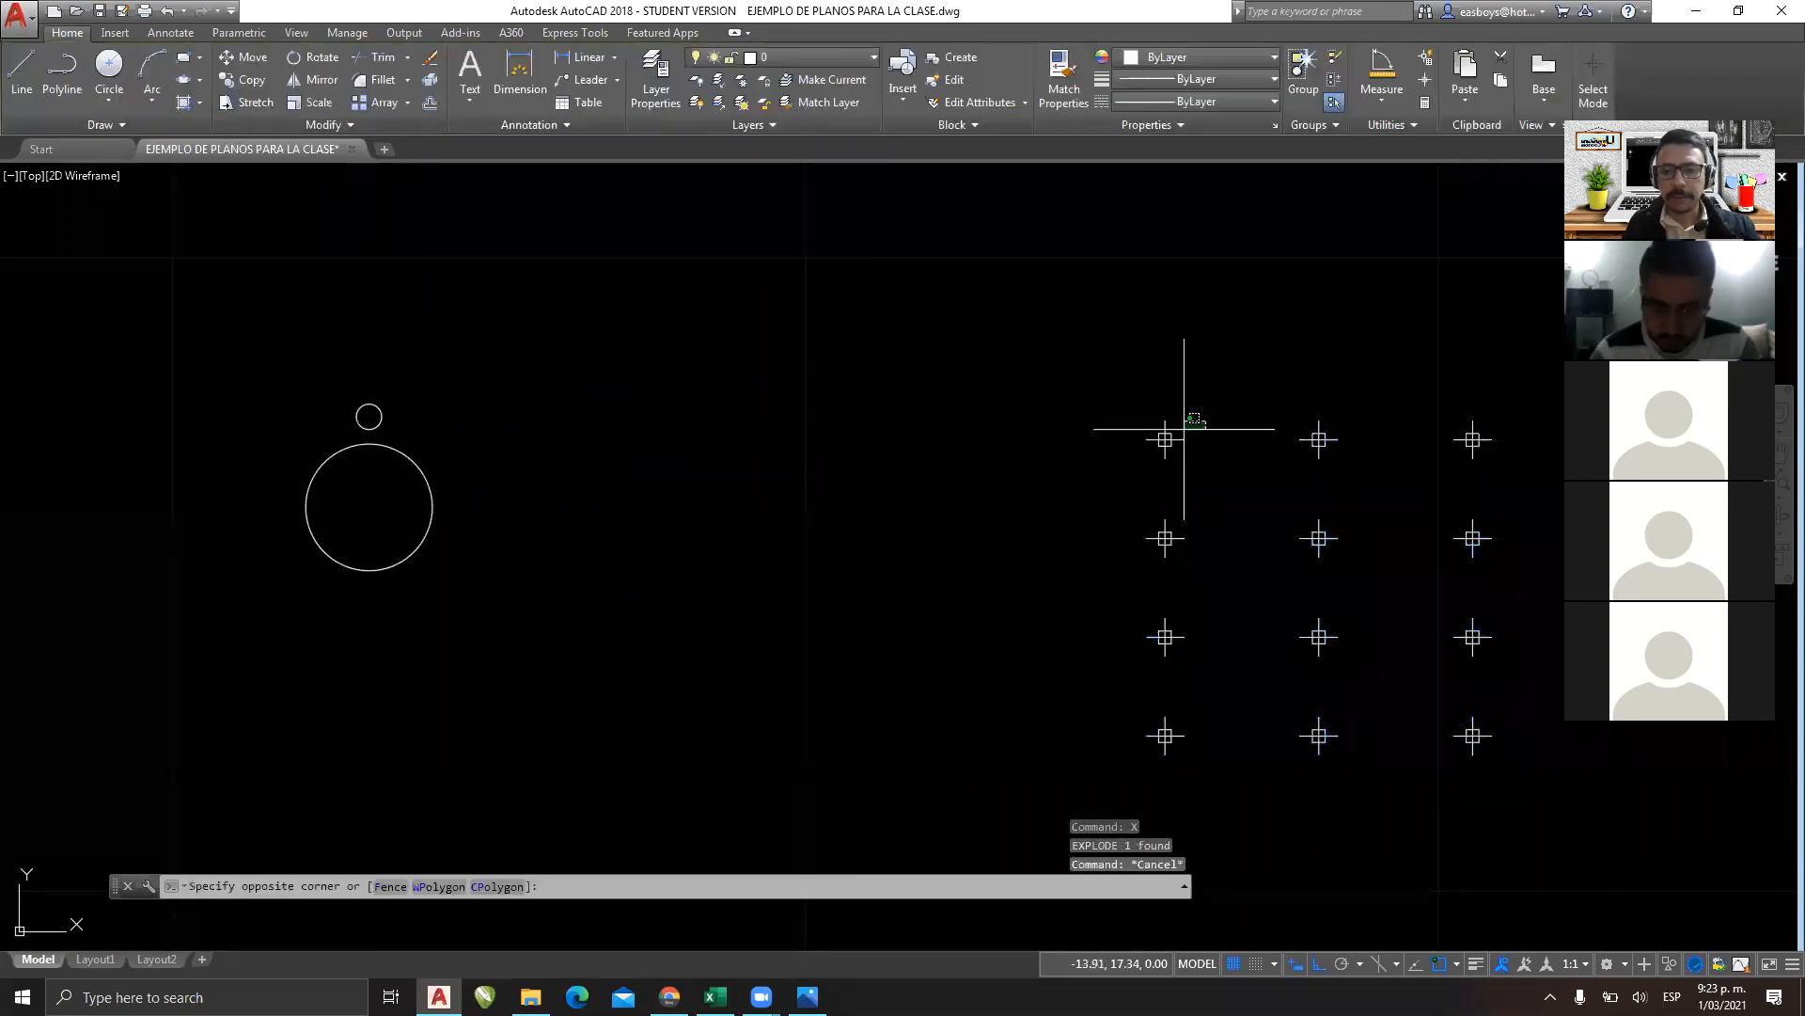
click(1098, 498)
text(c)
key(Return)
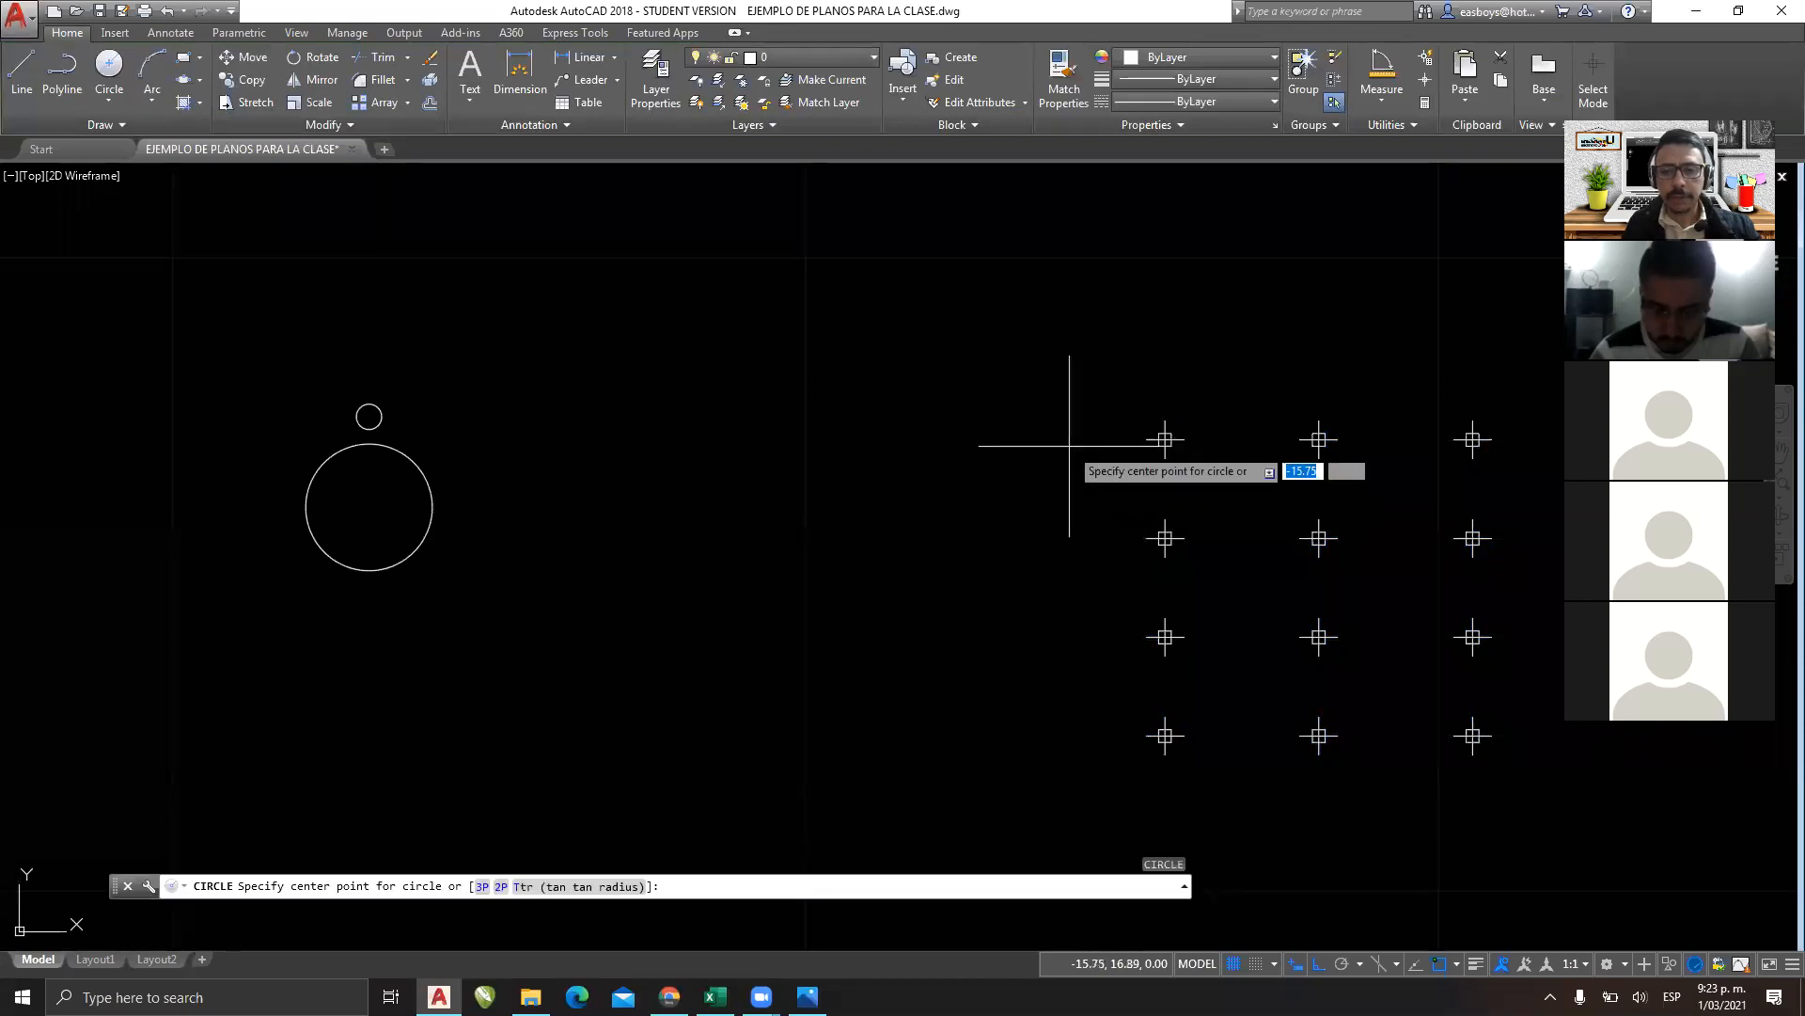
key(Escape)
Copy the exploded array's upper-left symbol horizontally into the empty space between the circles and the symbols.
click(1188, 415)
click(1096, 492)
text(cp)
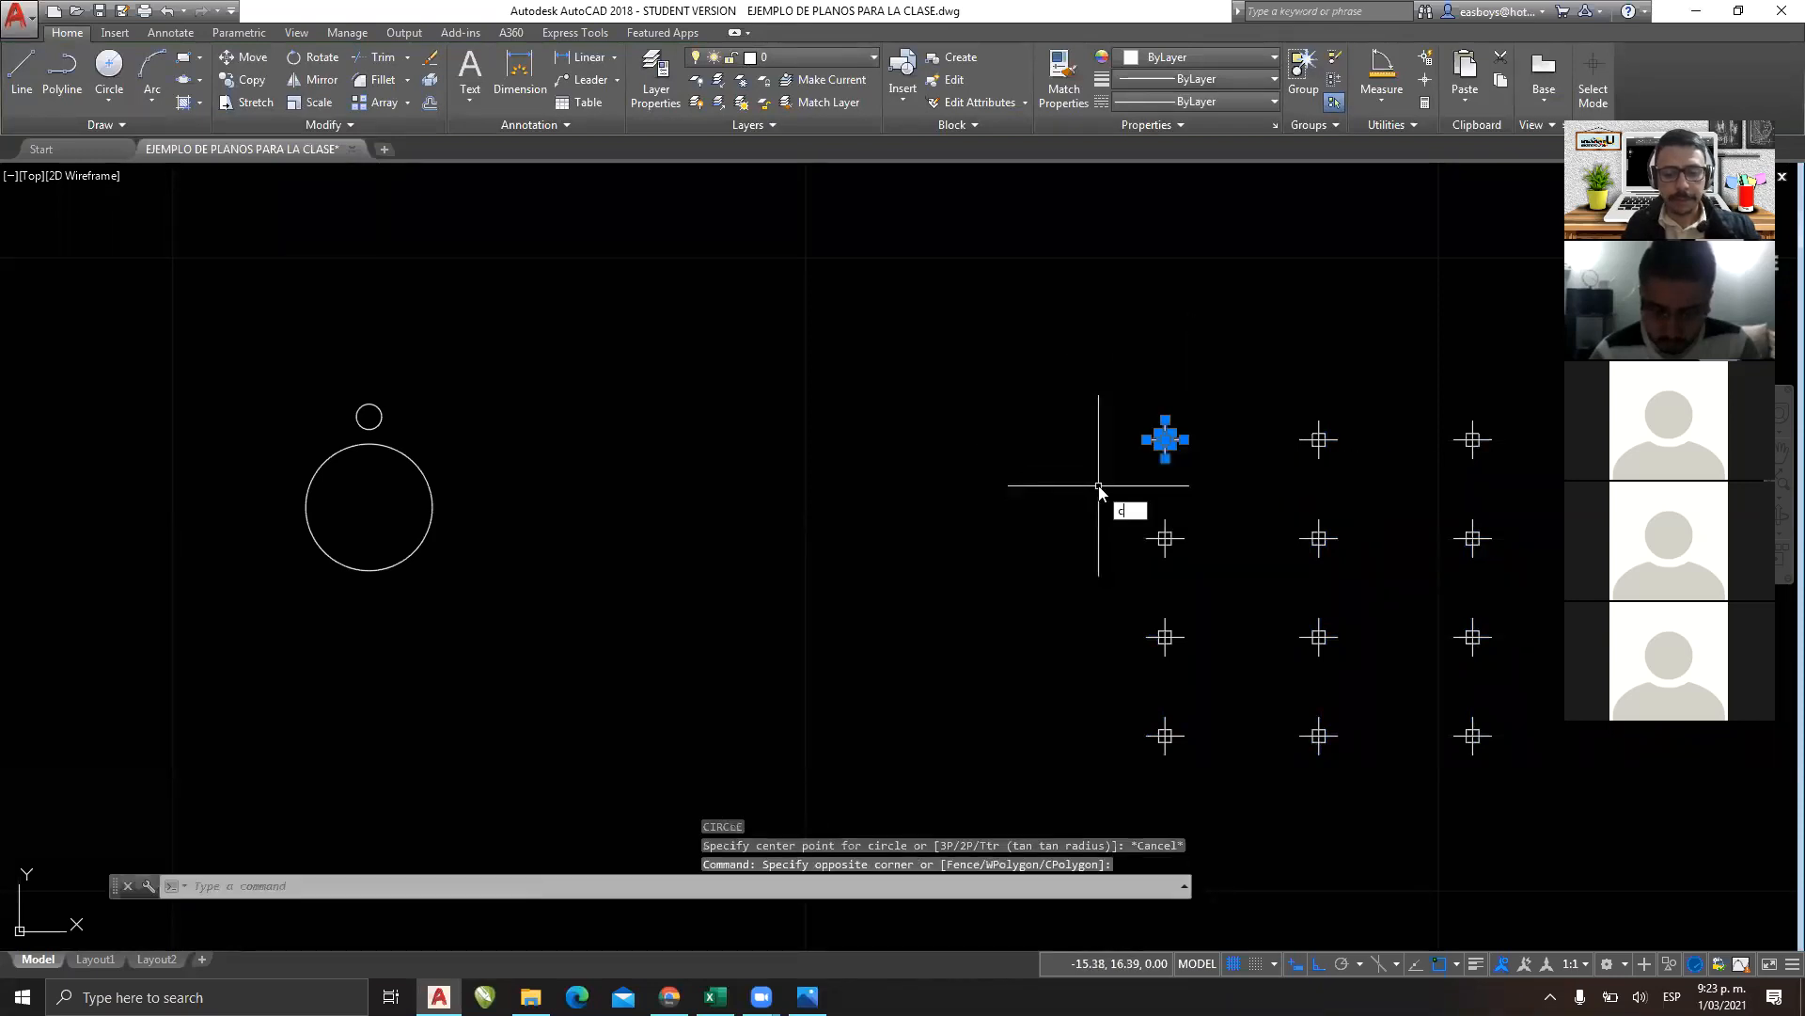
key(Return)
click(1165, 440)
click(718, 439)
key(Escape)
Create an associative rectangular array of the copied symbol with 4 columns and 3 rows spaced 0.9 apart.
click(838, 387)
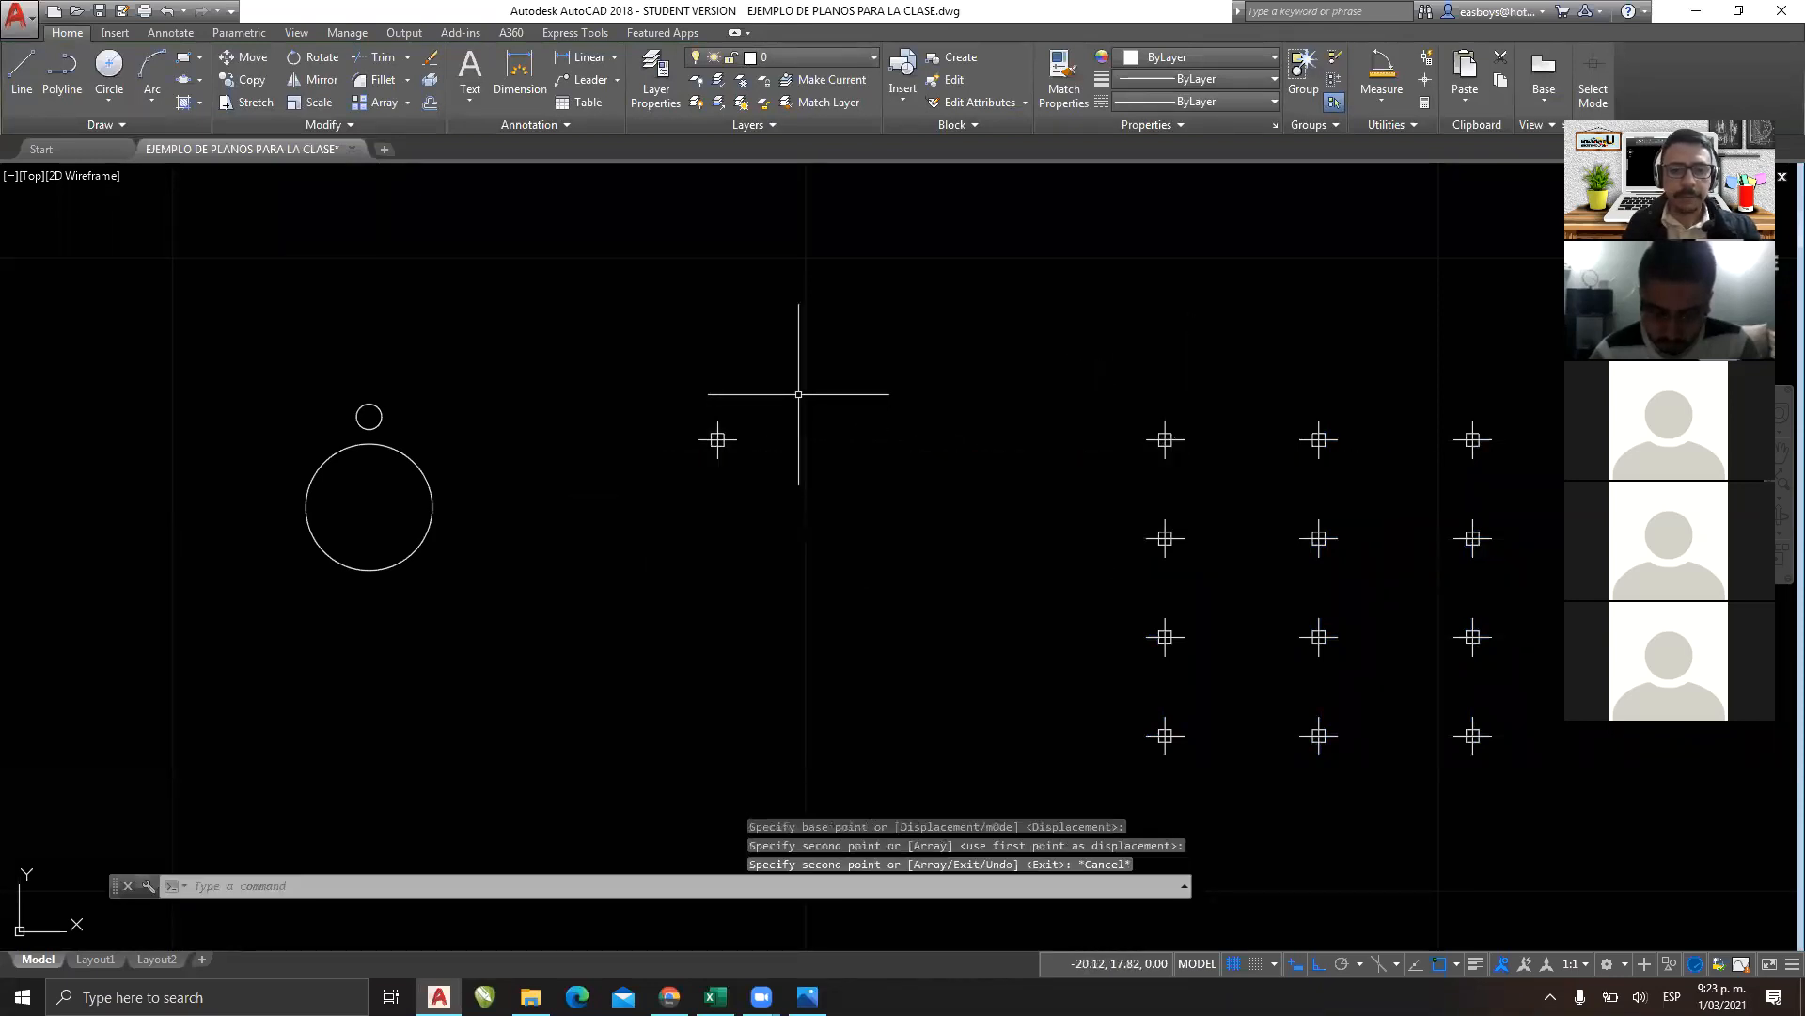
click(376, 101)
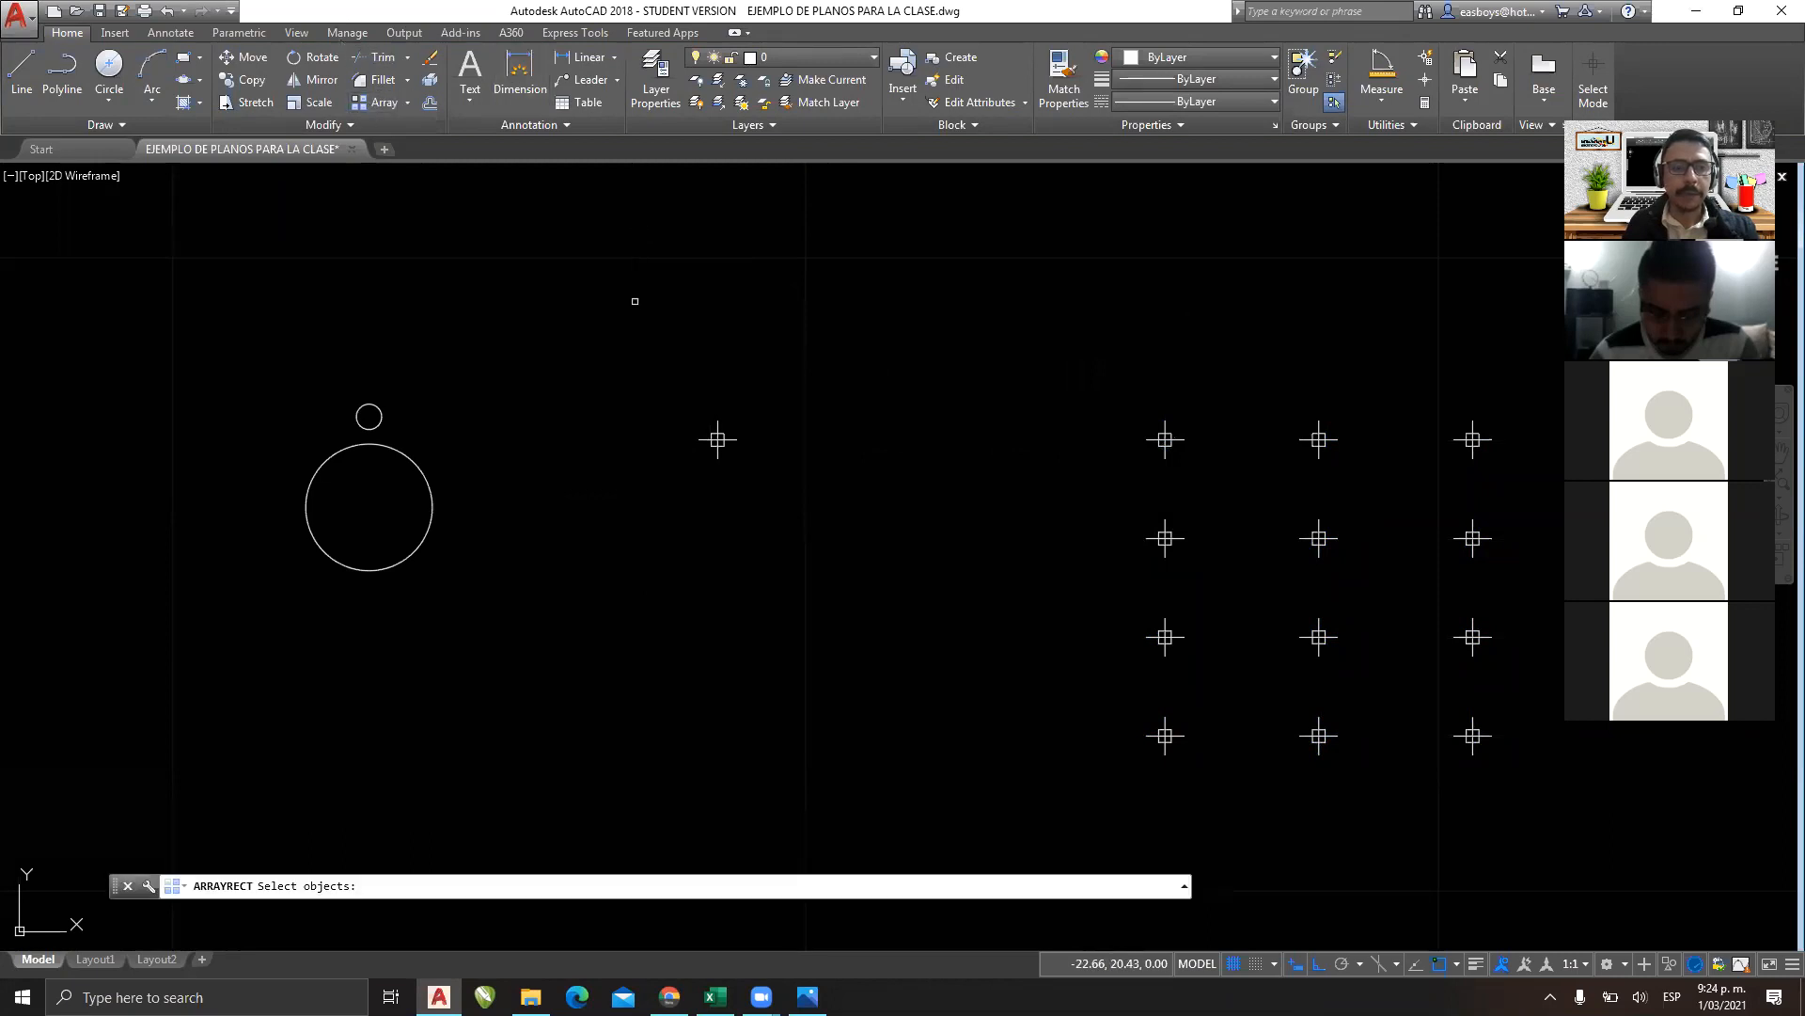
click(803, 394)
click(653, 527)
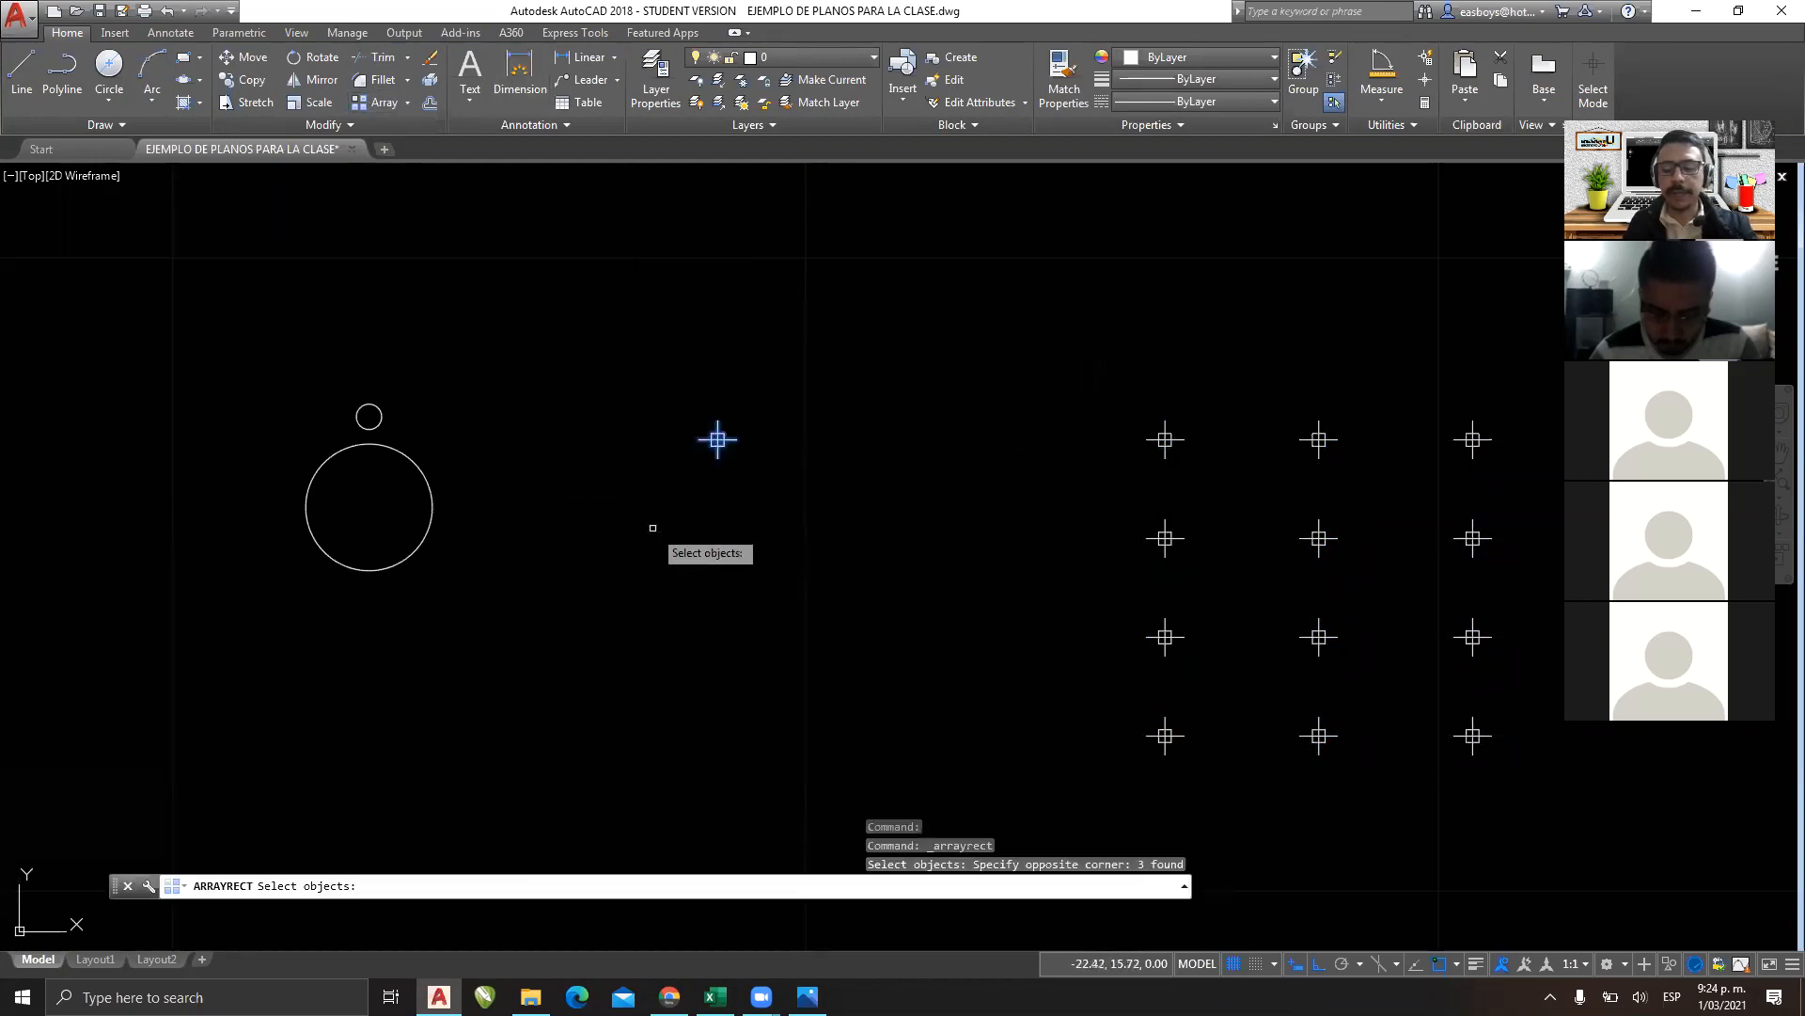
key(Return)
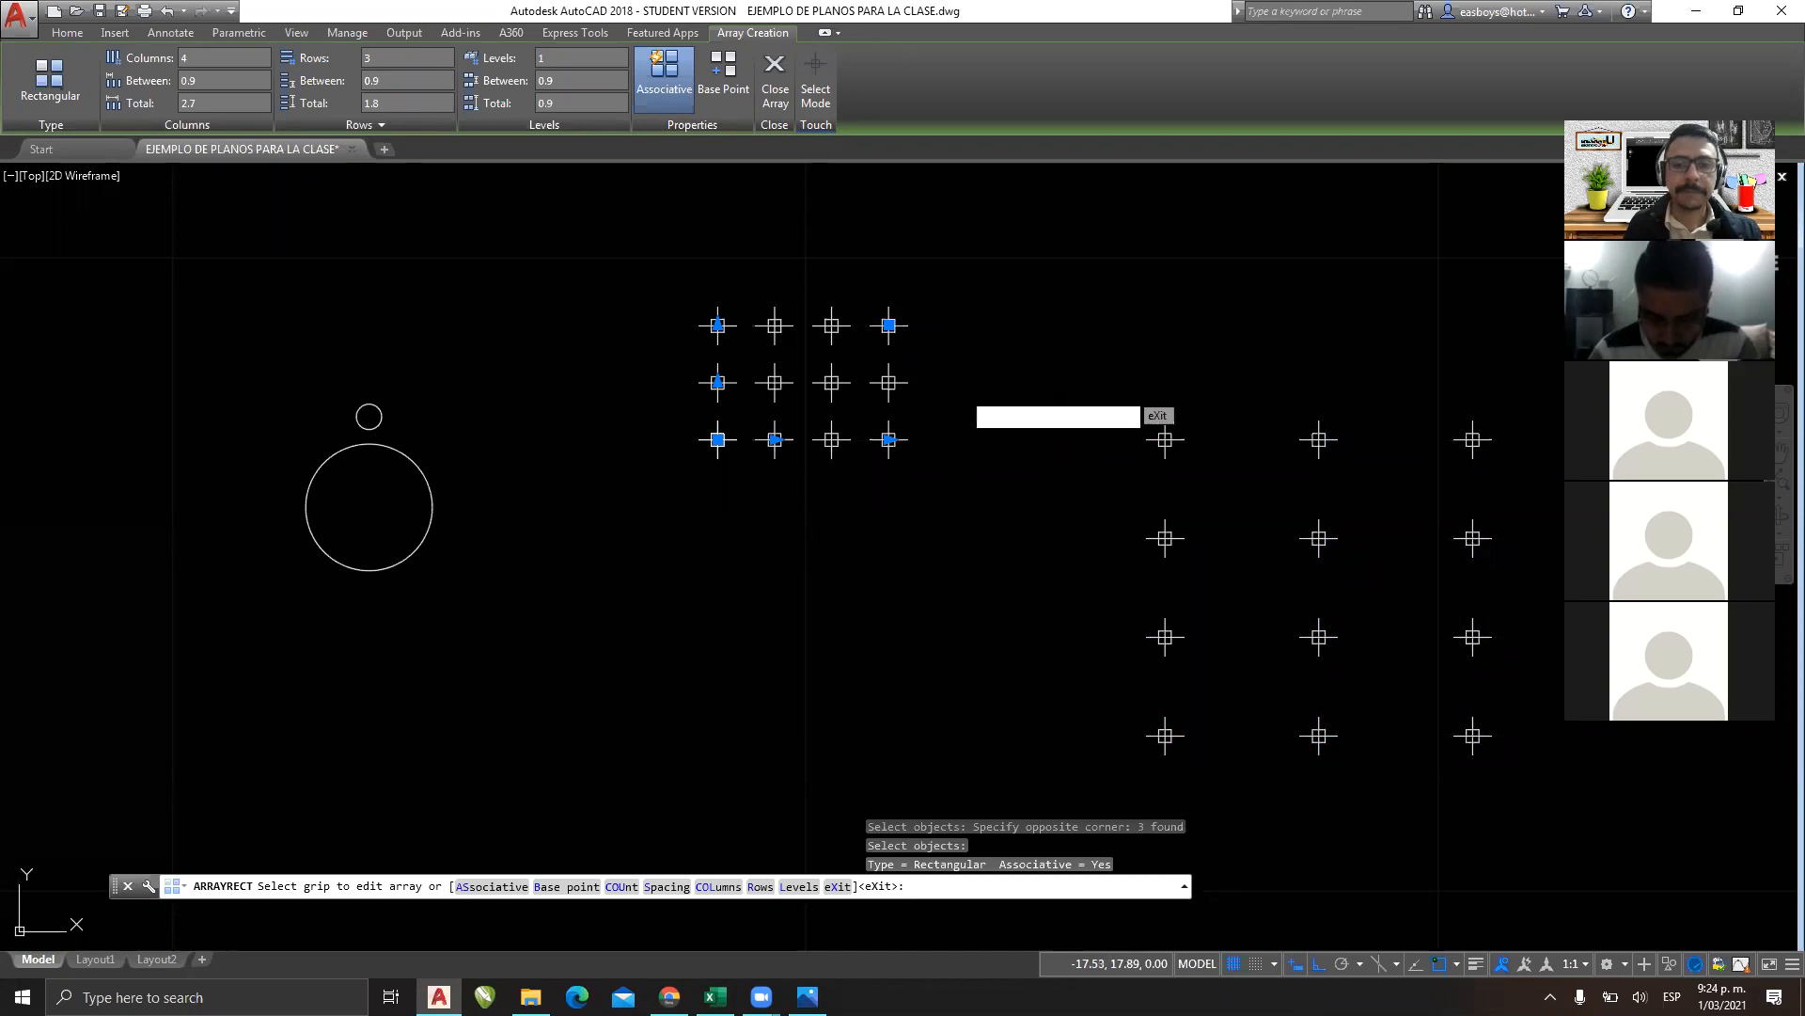
key(Escape)
key(Escape)
key(Escape)
Delete the small circle above the large circle.
scroll(362, 406, up, 2)
middle_drag(491, 428, 714, 384)
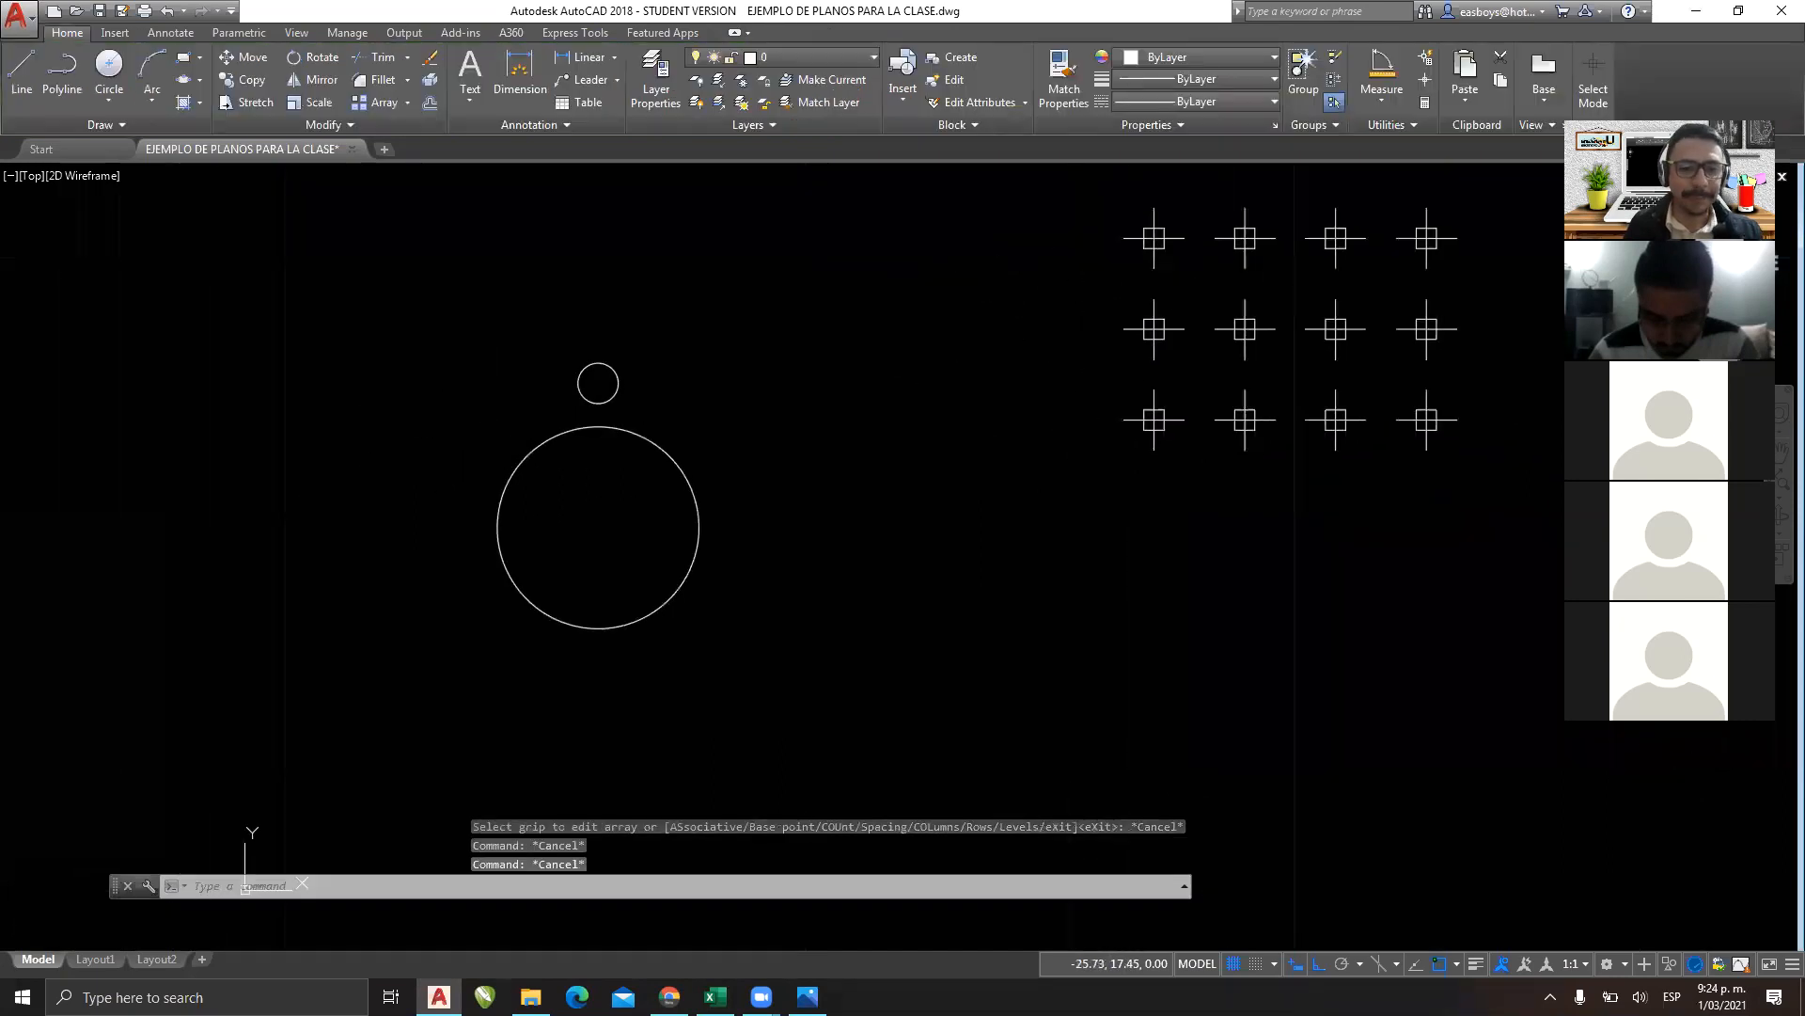
click(668, 311)
click(523, 409)
key(Delete)
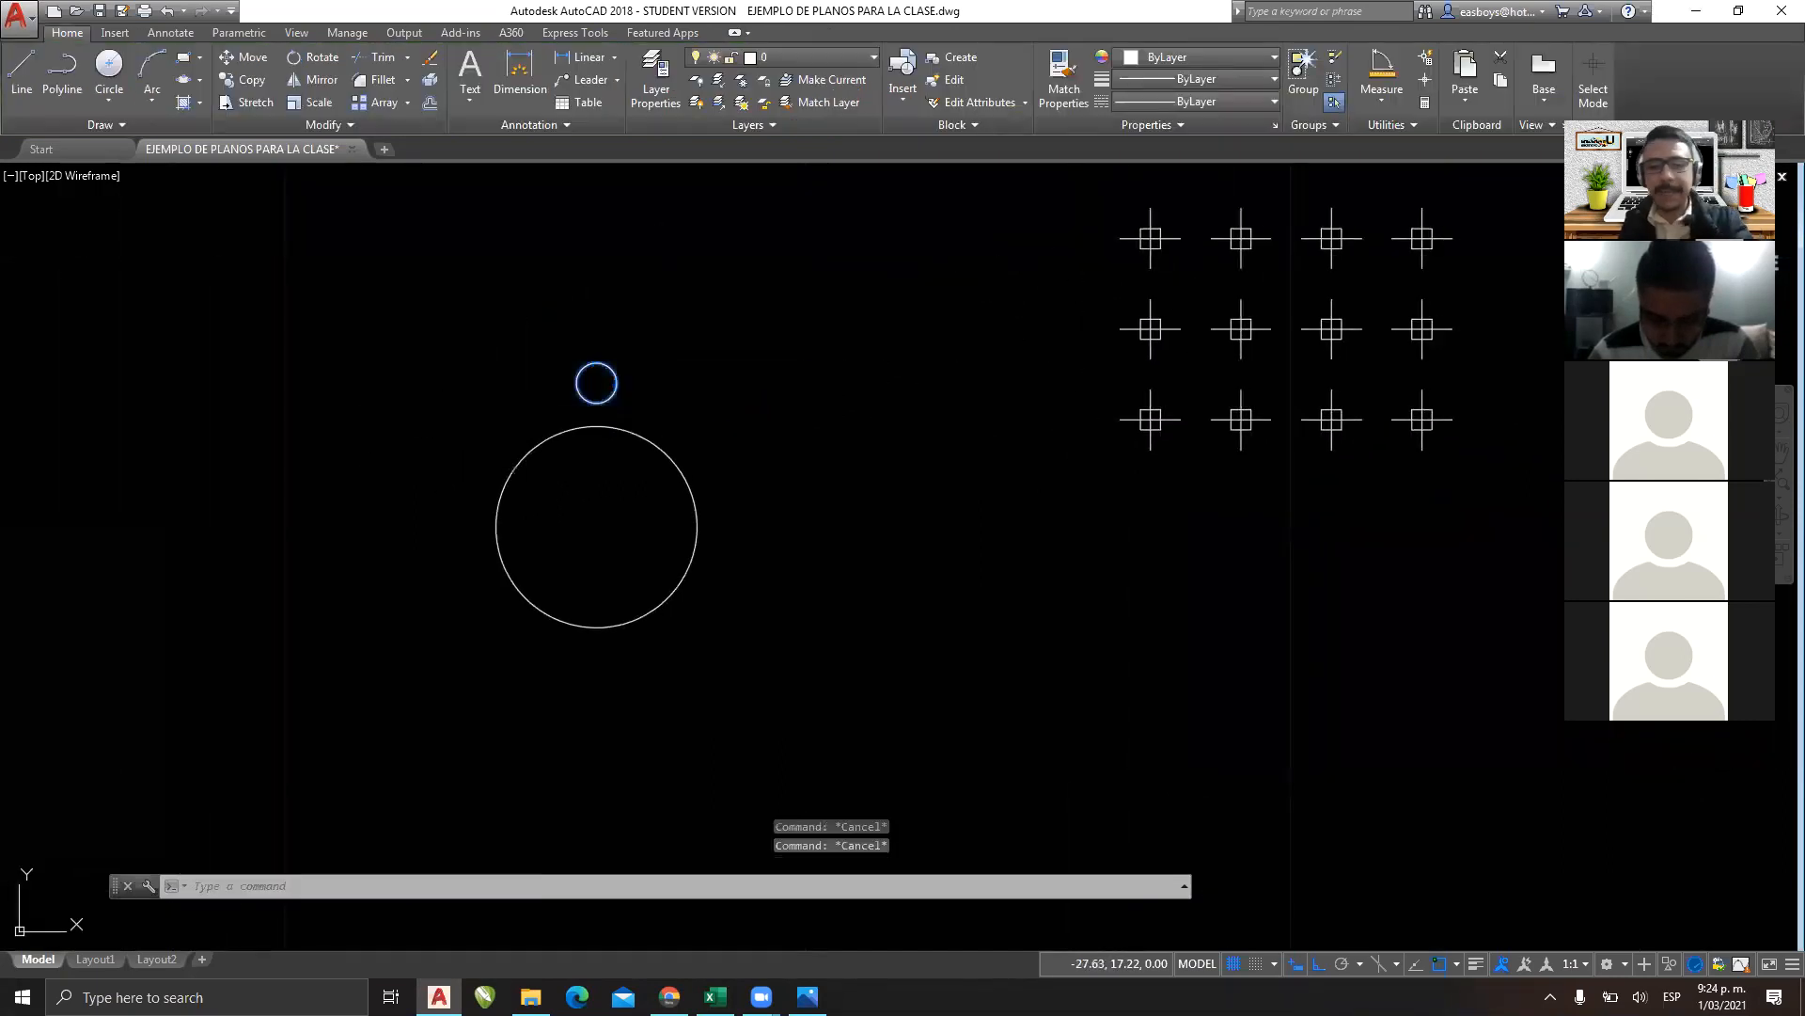
Draw a circle with a diameter of 0.55 centred on the top quadrant of the large circle.
text(c)
key(Return)
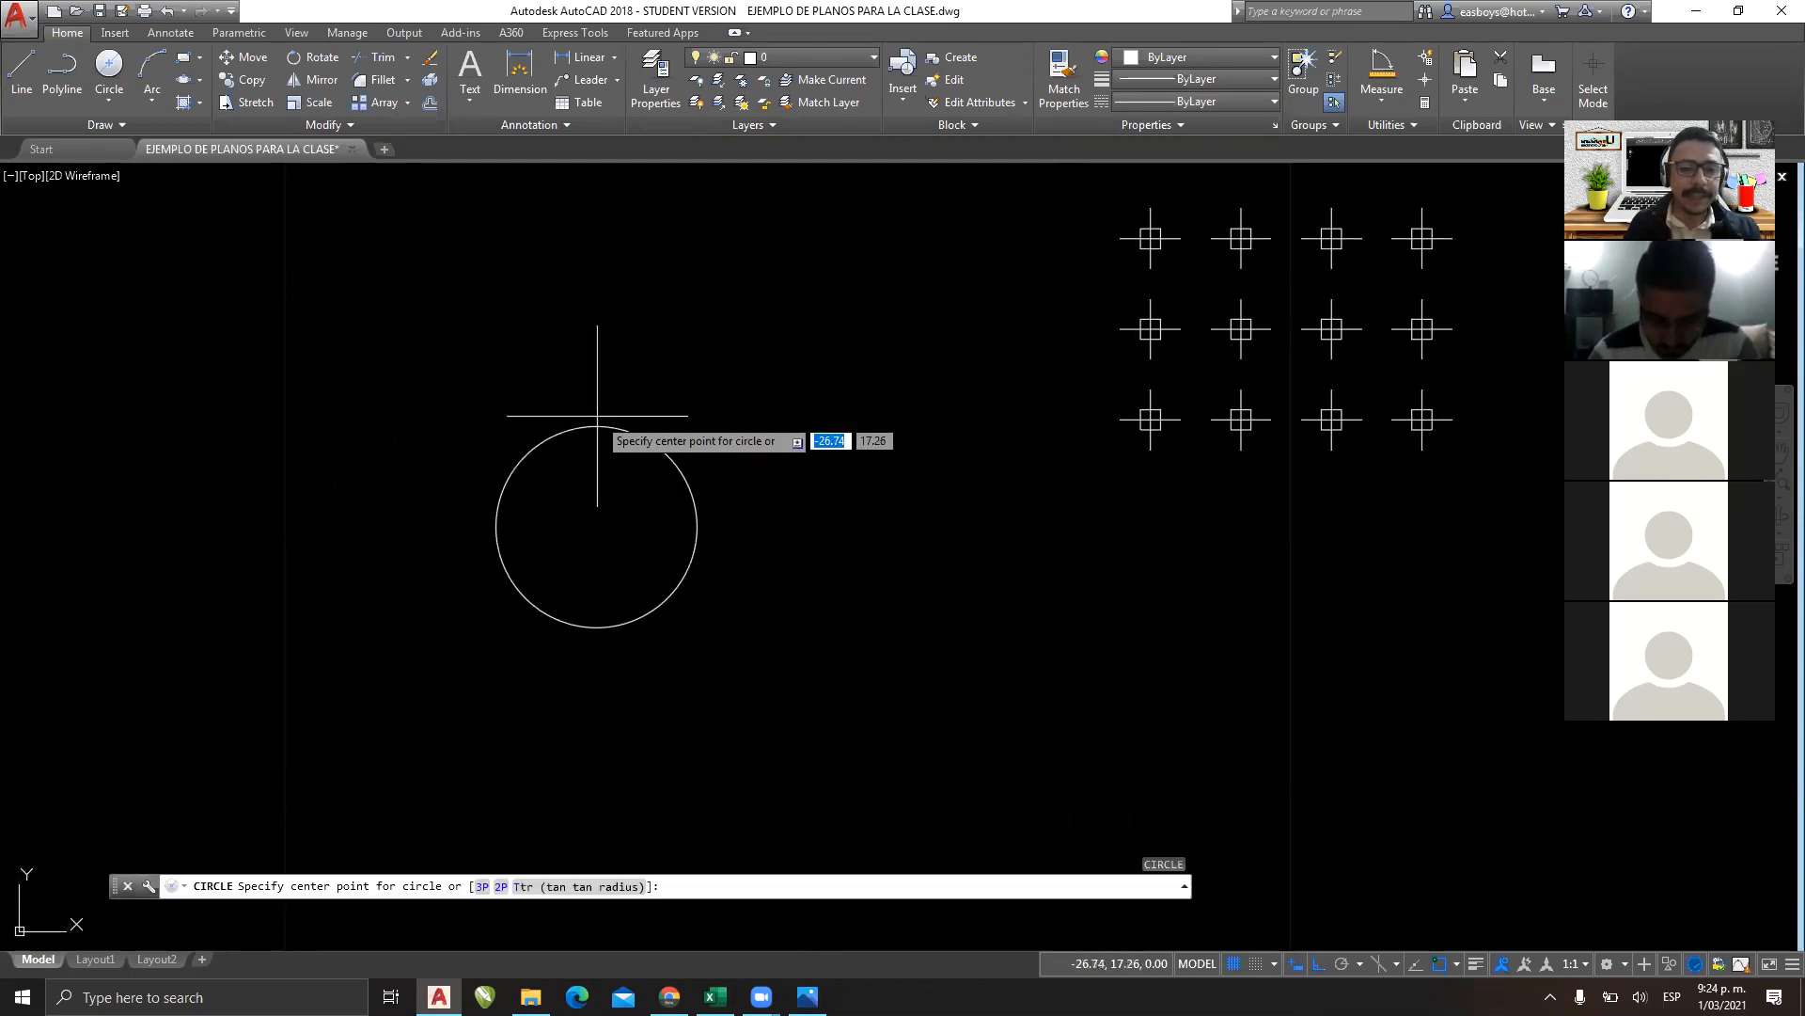
click(596, 426)
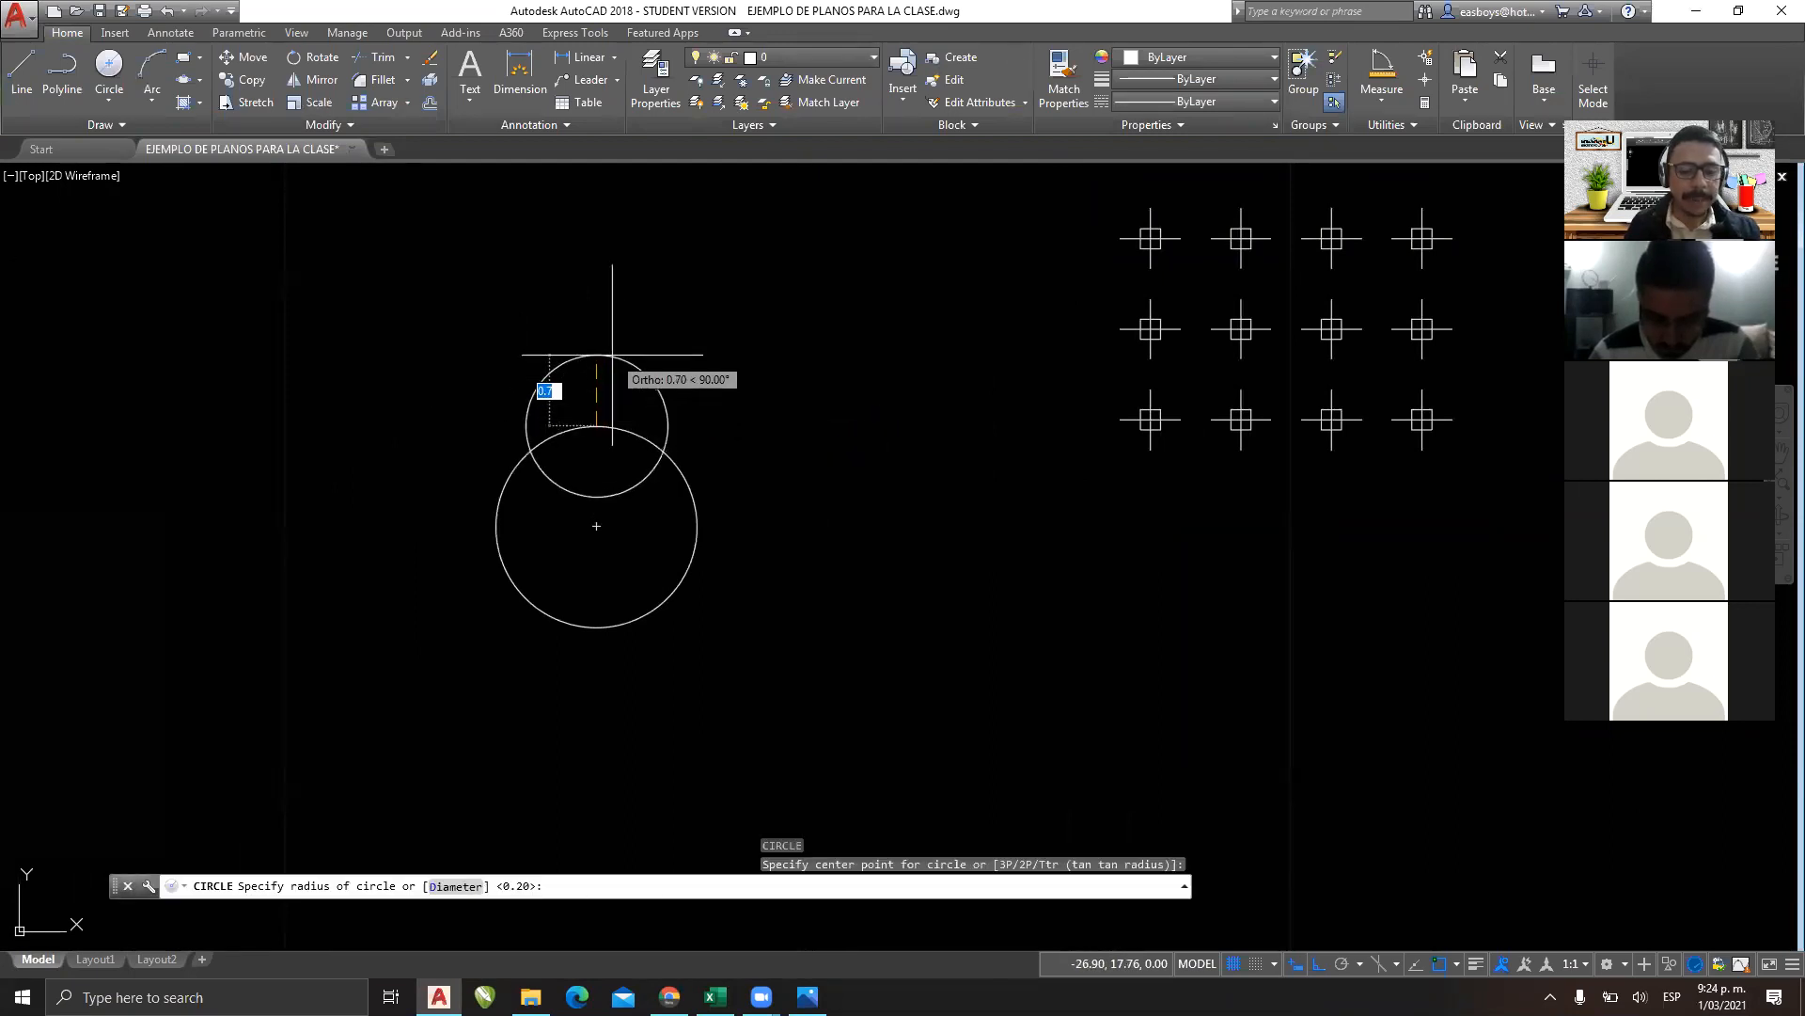
text(d)
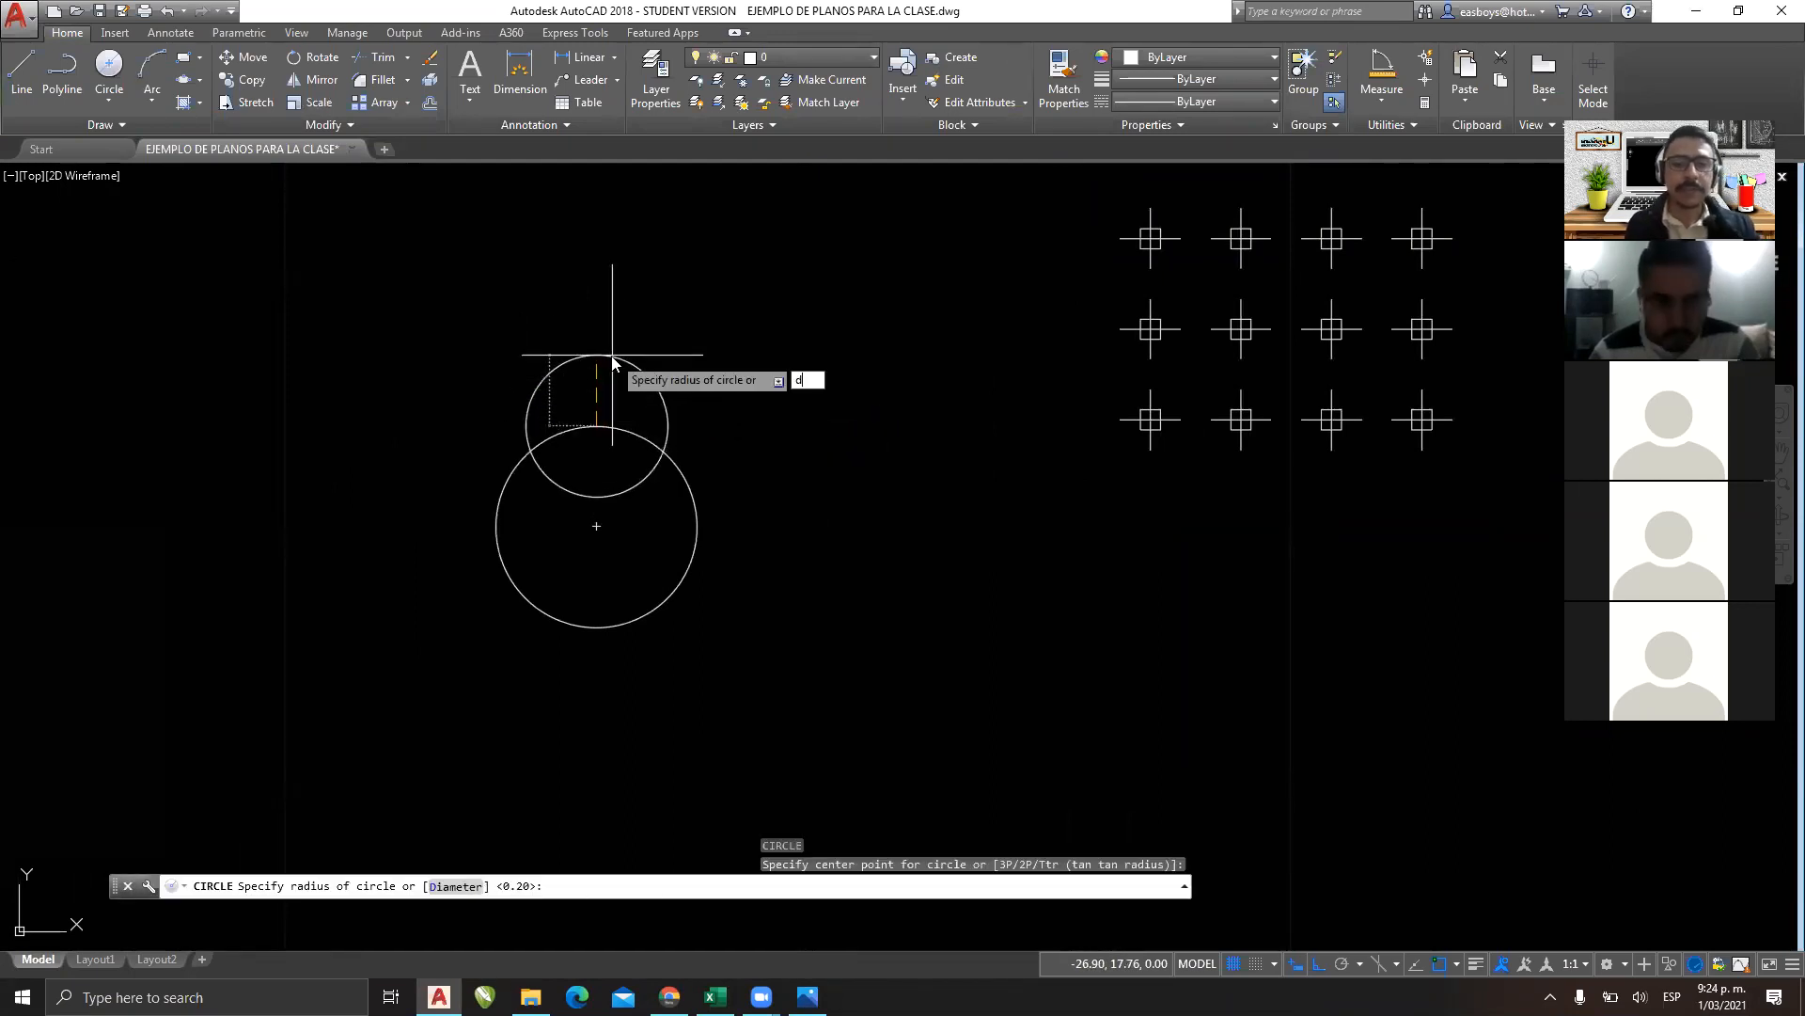
key(Return)
text(.55)
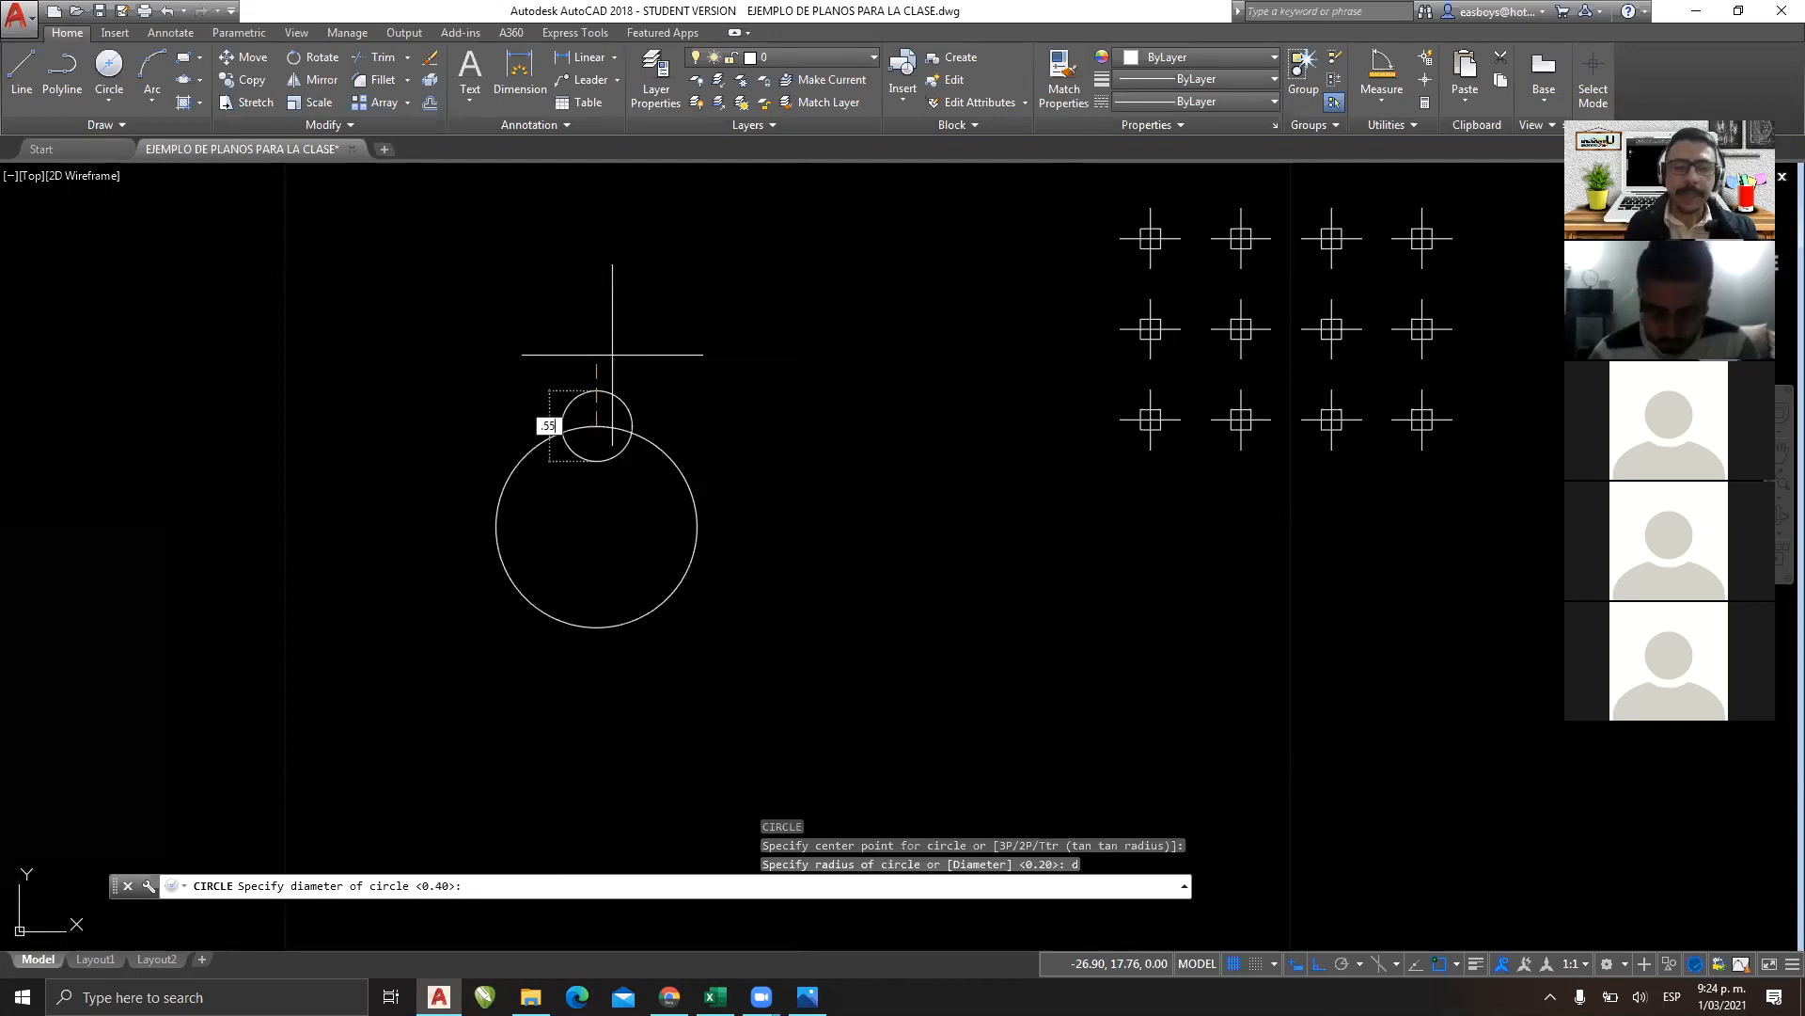
key(Return)
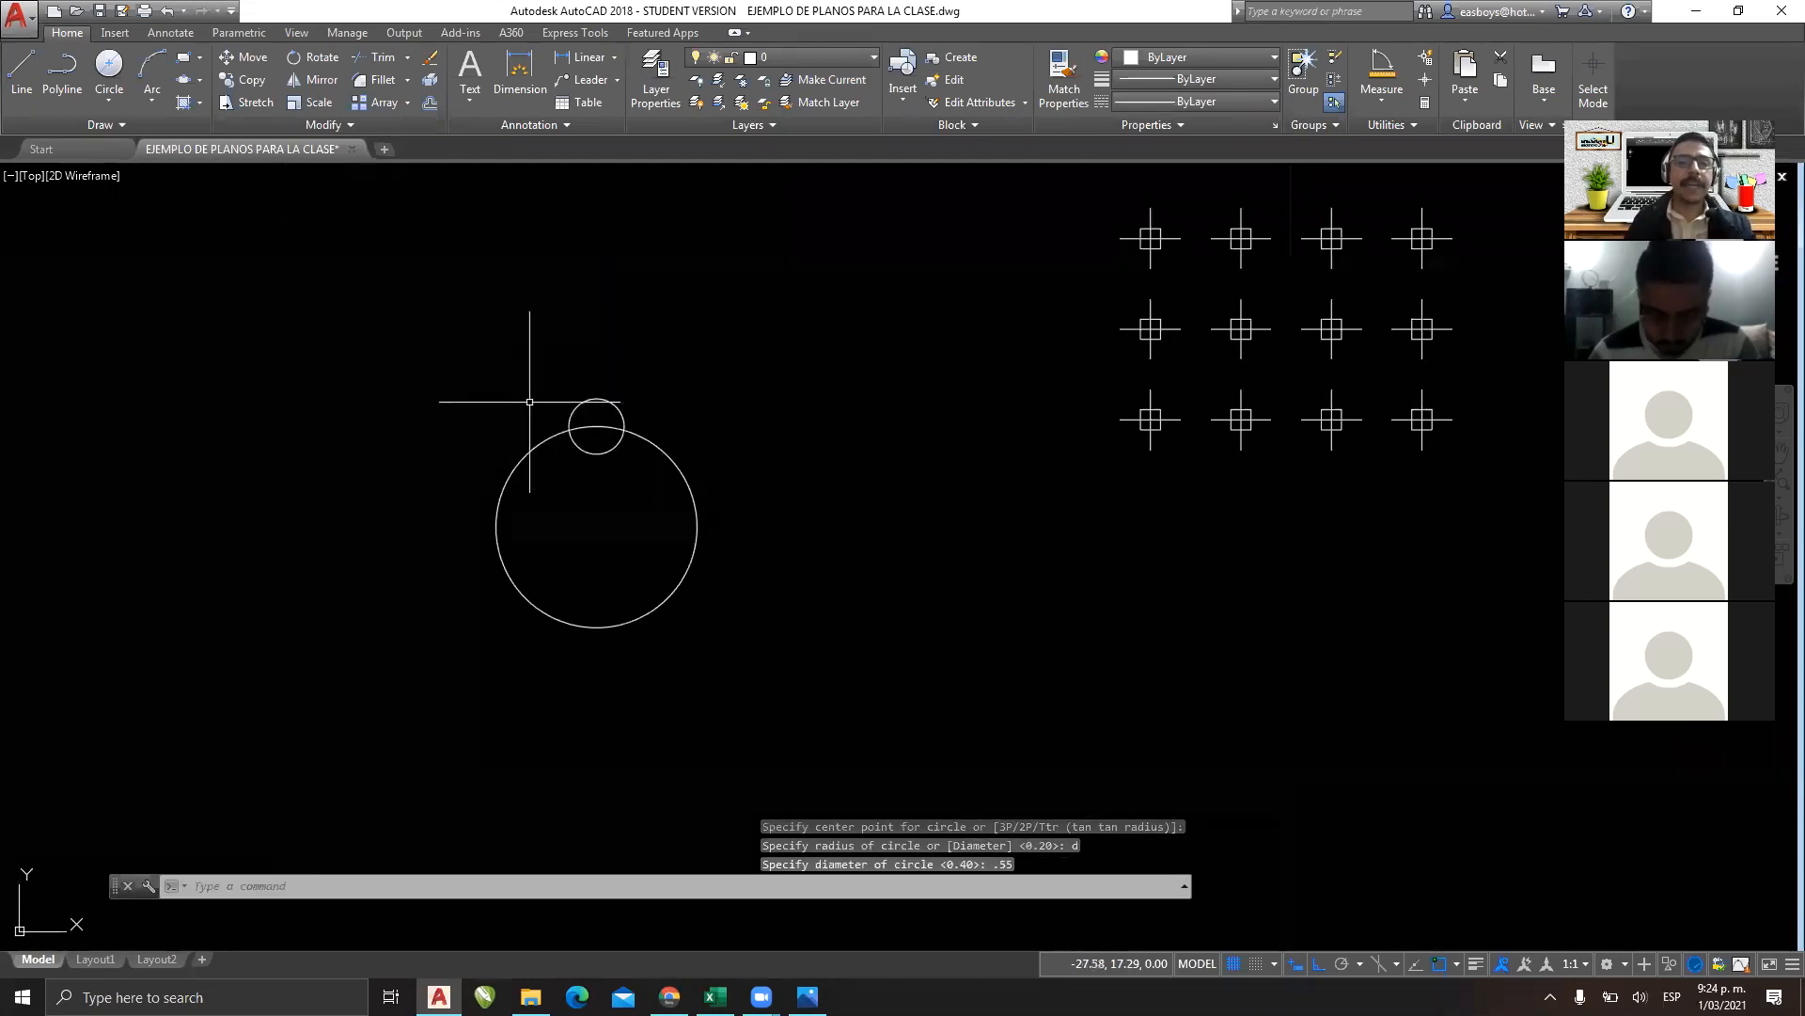
Move the small circle straight up by about 0.4 so it sits just above the large circle.
scroll(541, 400, up, 4)
click(743, 346)
click(619, 413)
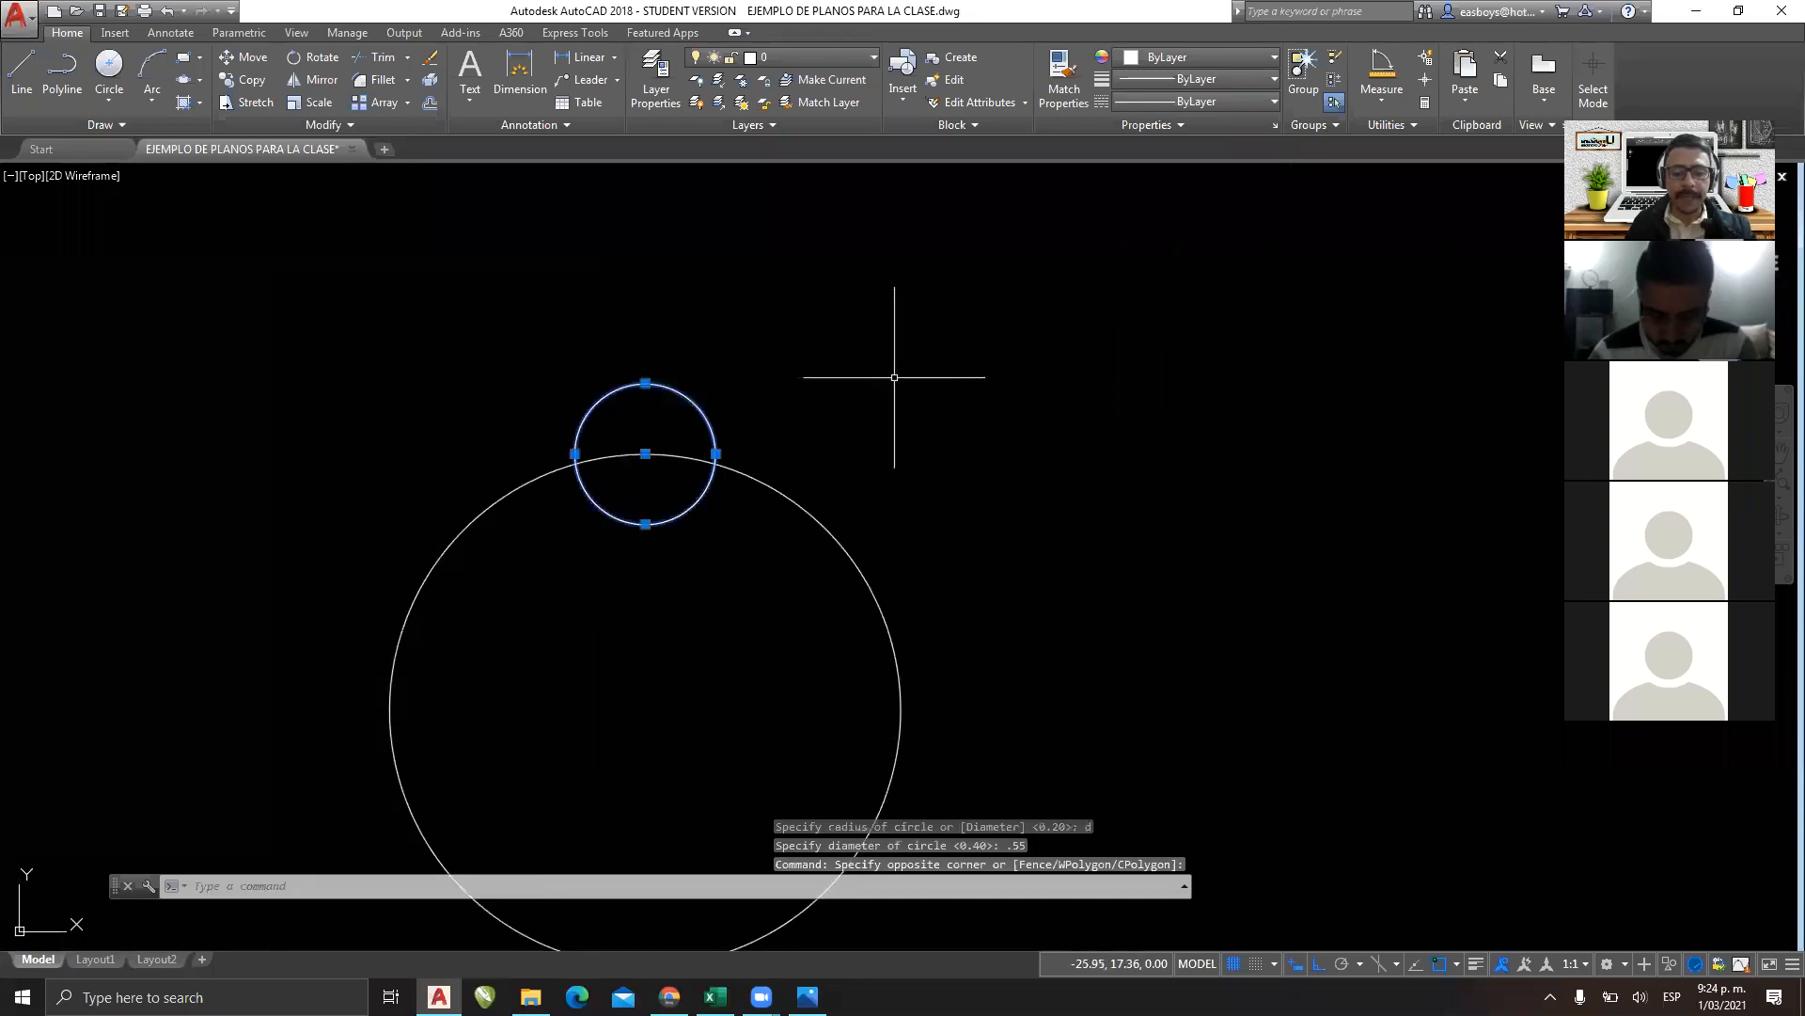
text(M)
key(Return)
click(851, 428)
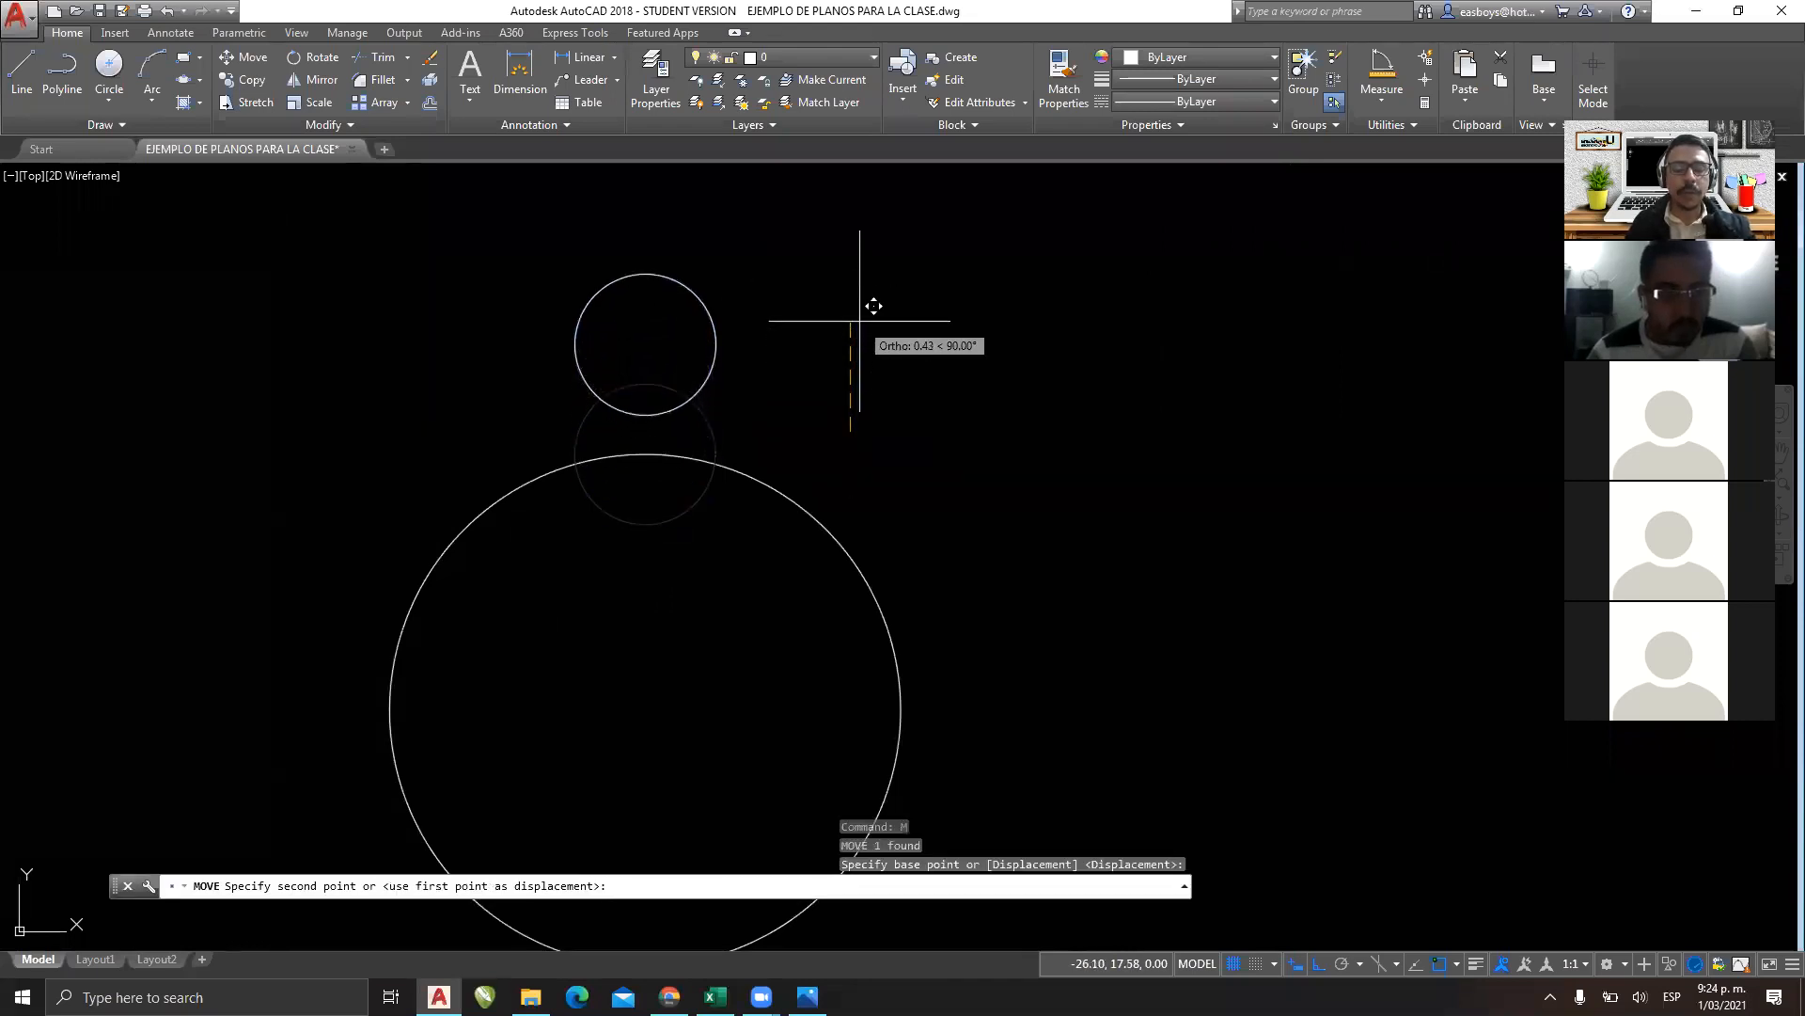
click(859, 333)
scroll(847, 342, down, 2)
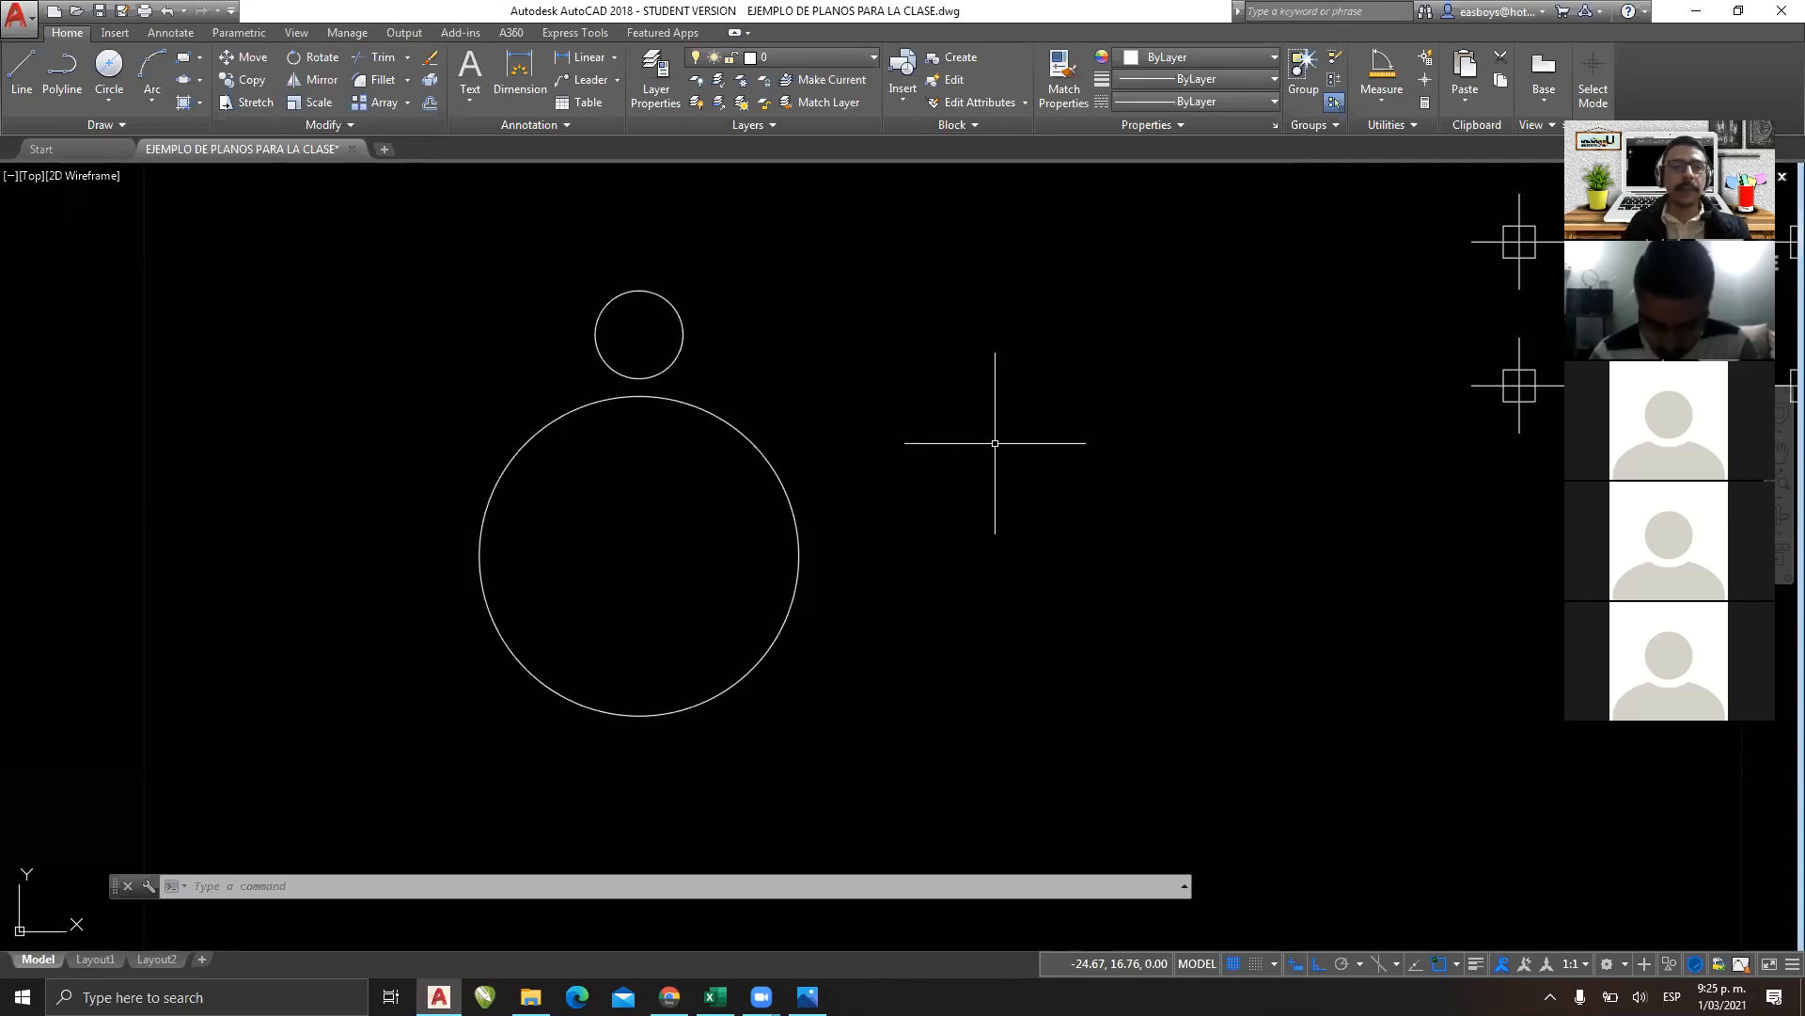
Start a polar array with the small circle above the large circle as its source object.
click(408, 101)
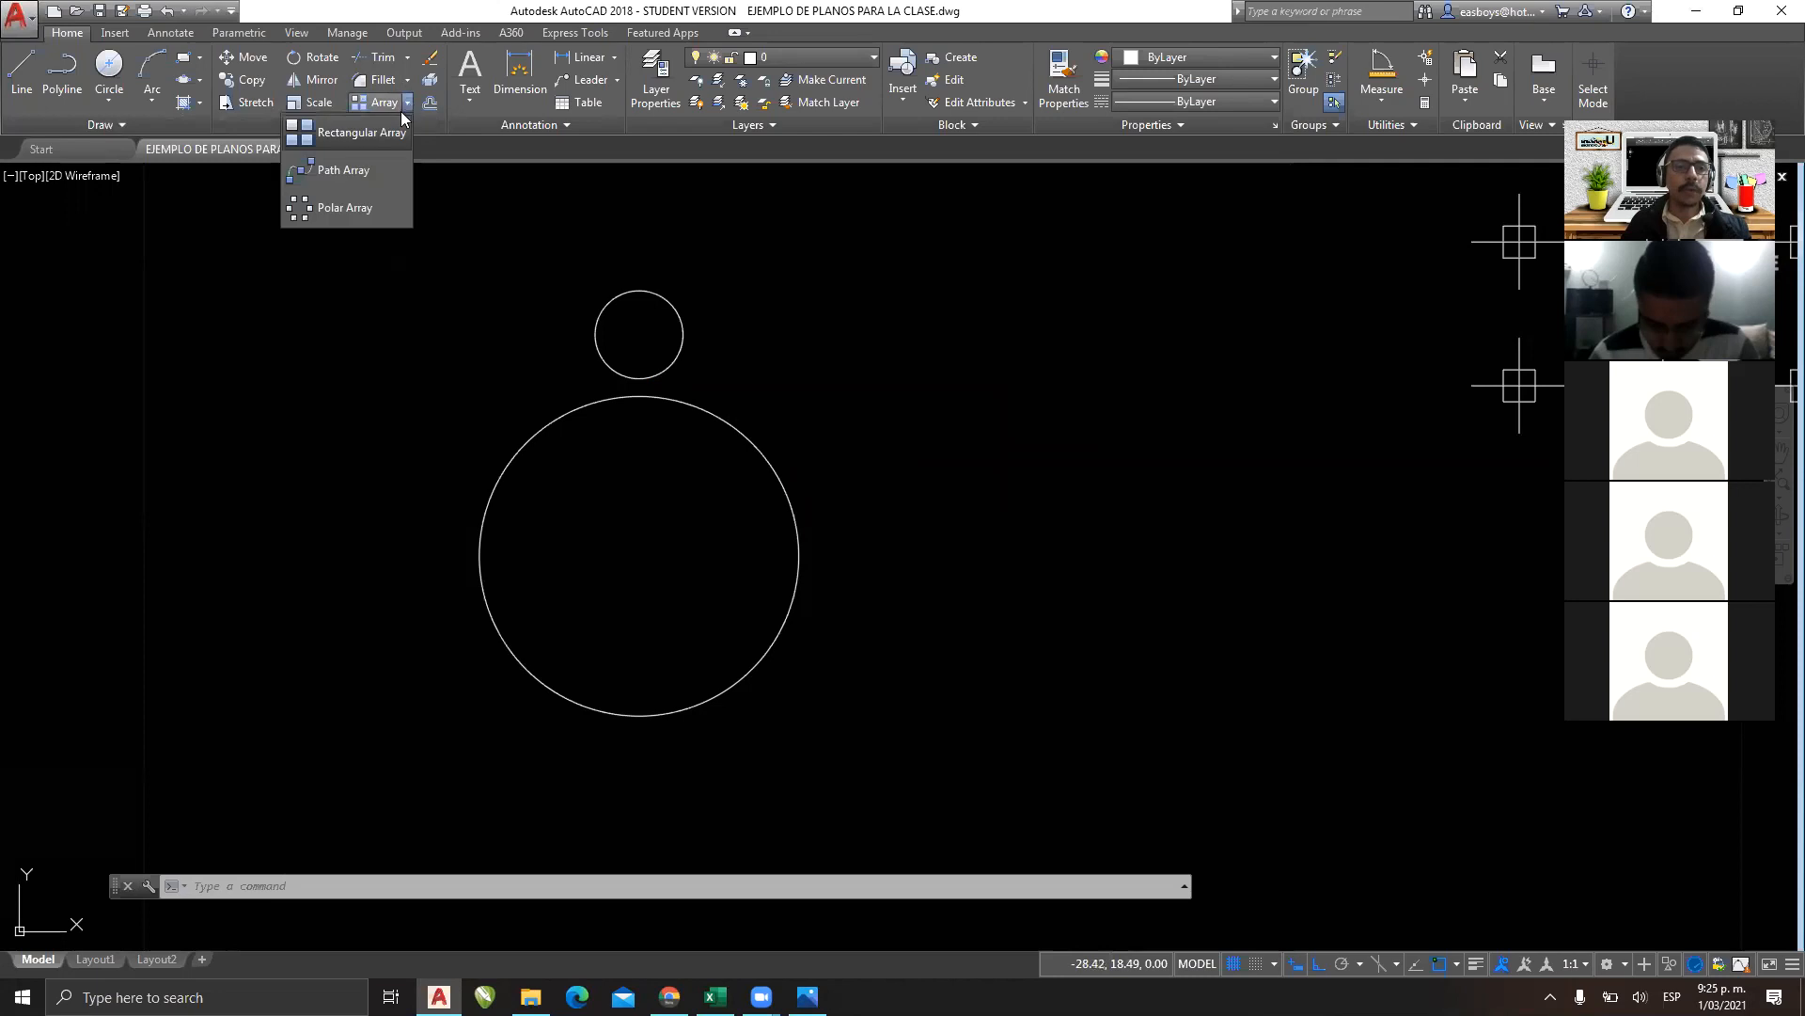
click(367, 202)
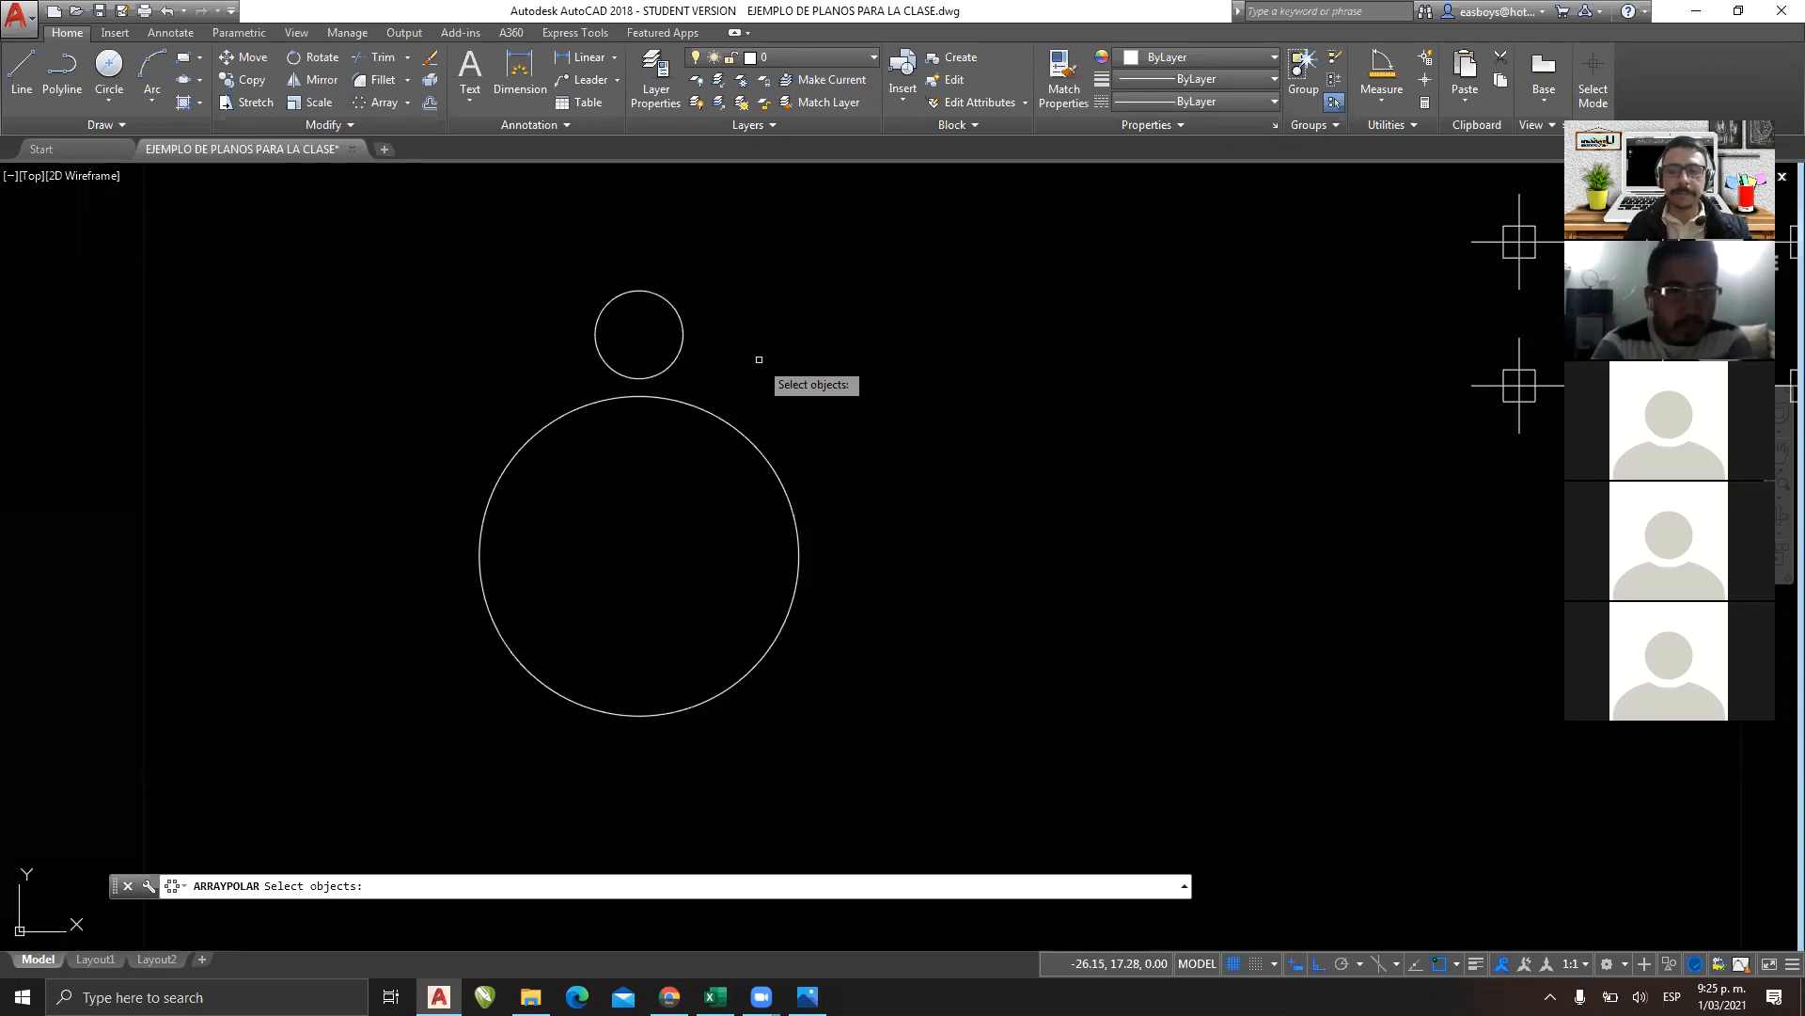
click(710, 282)
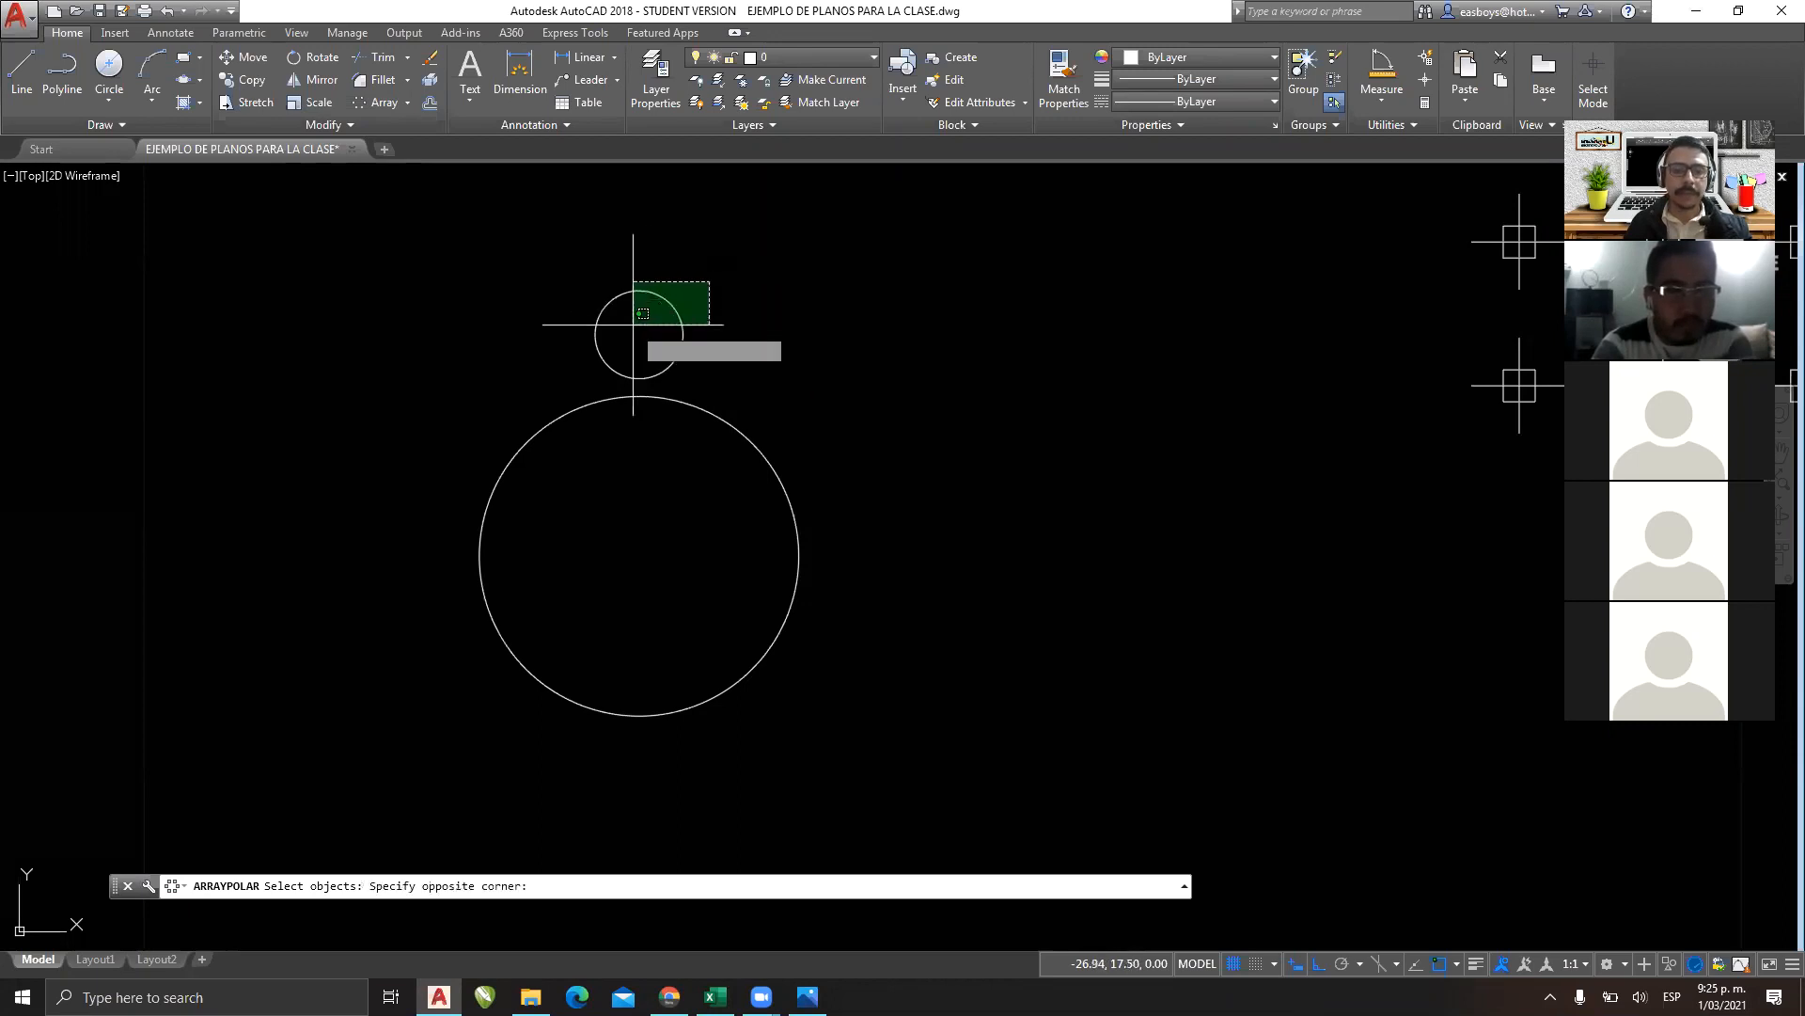
click(643, 313)
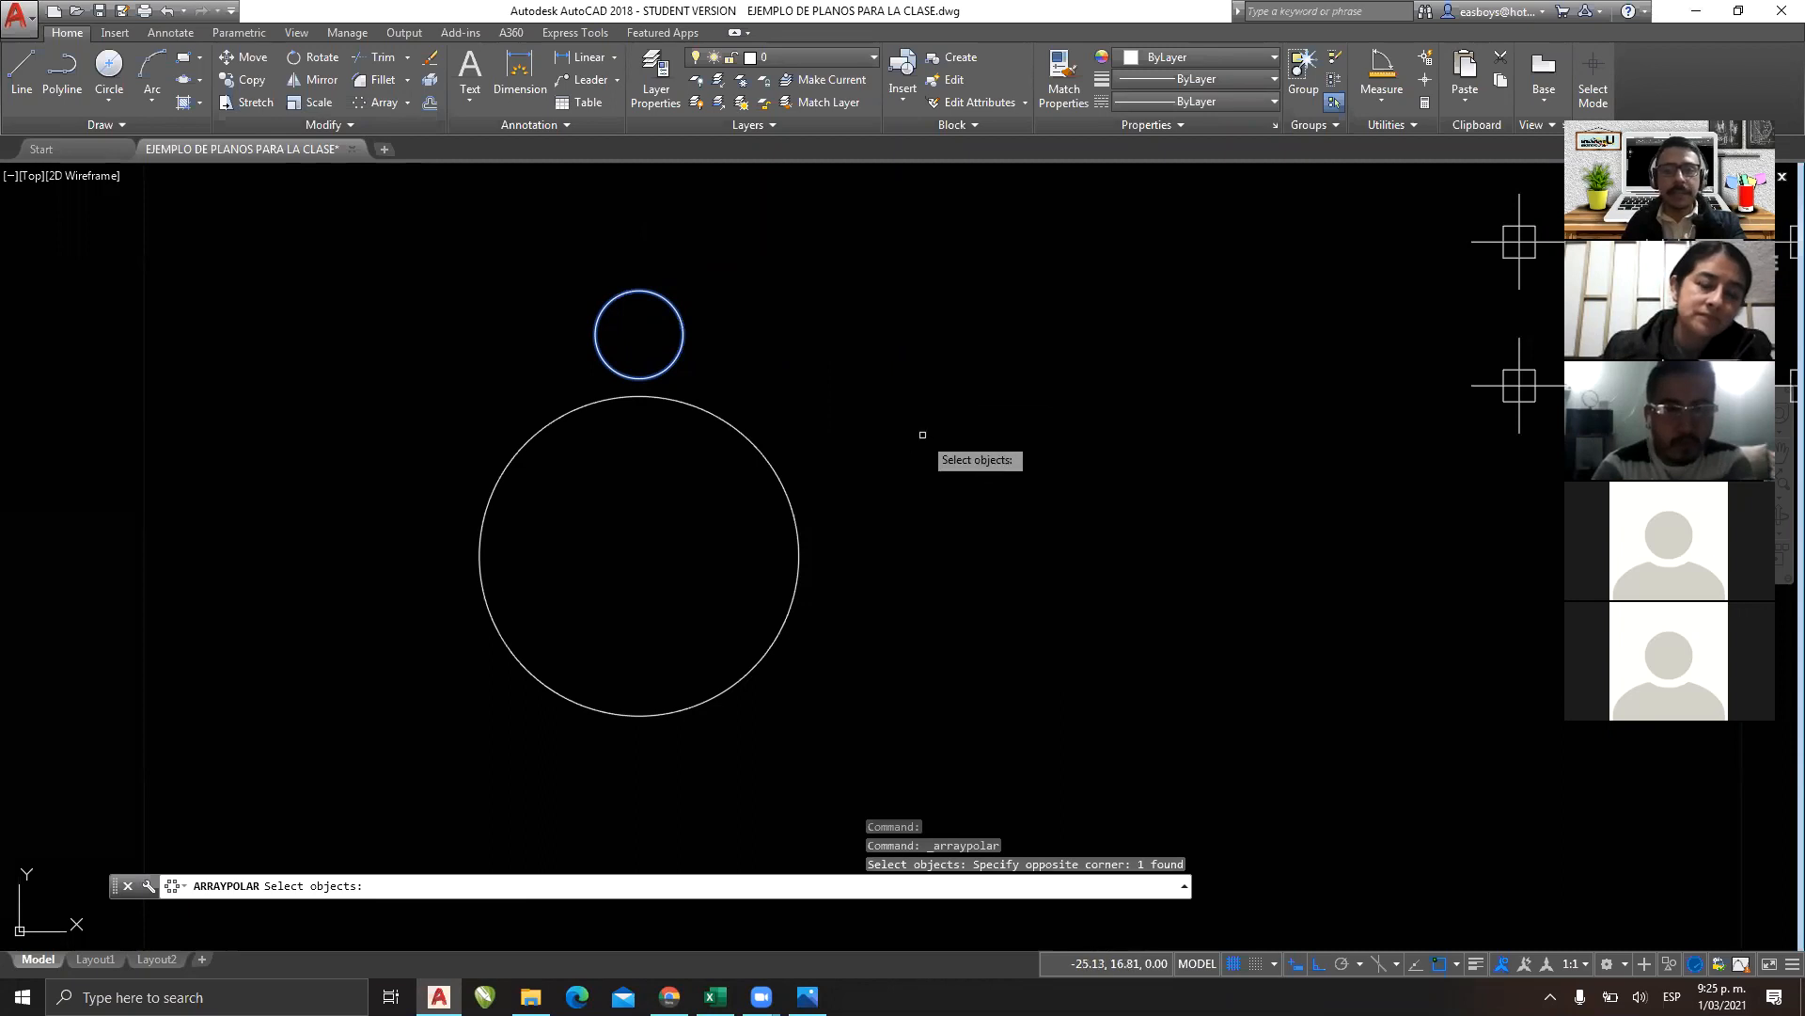
key(Return)
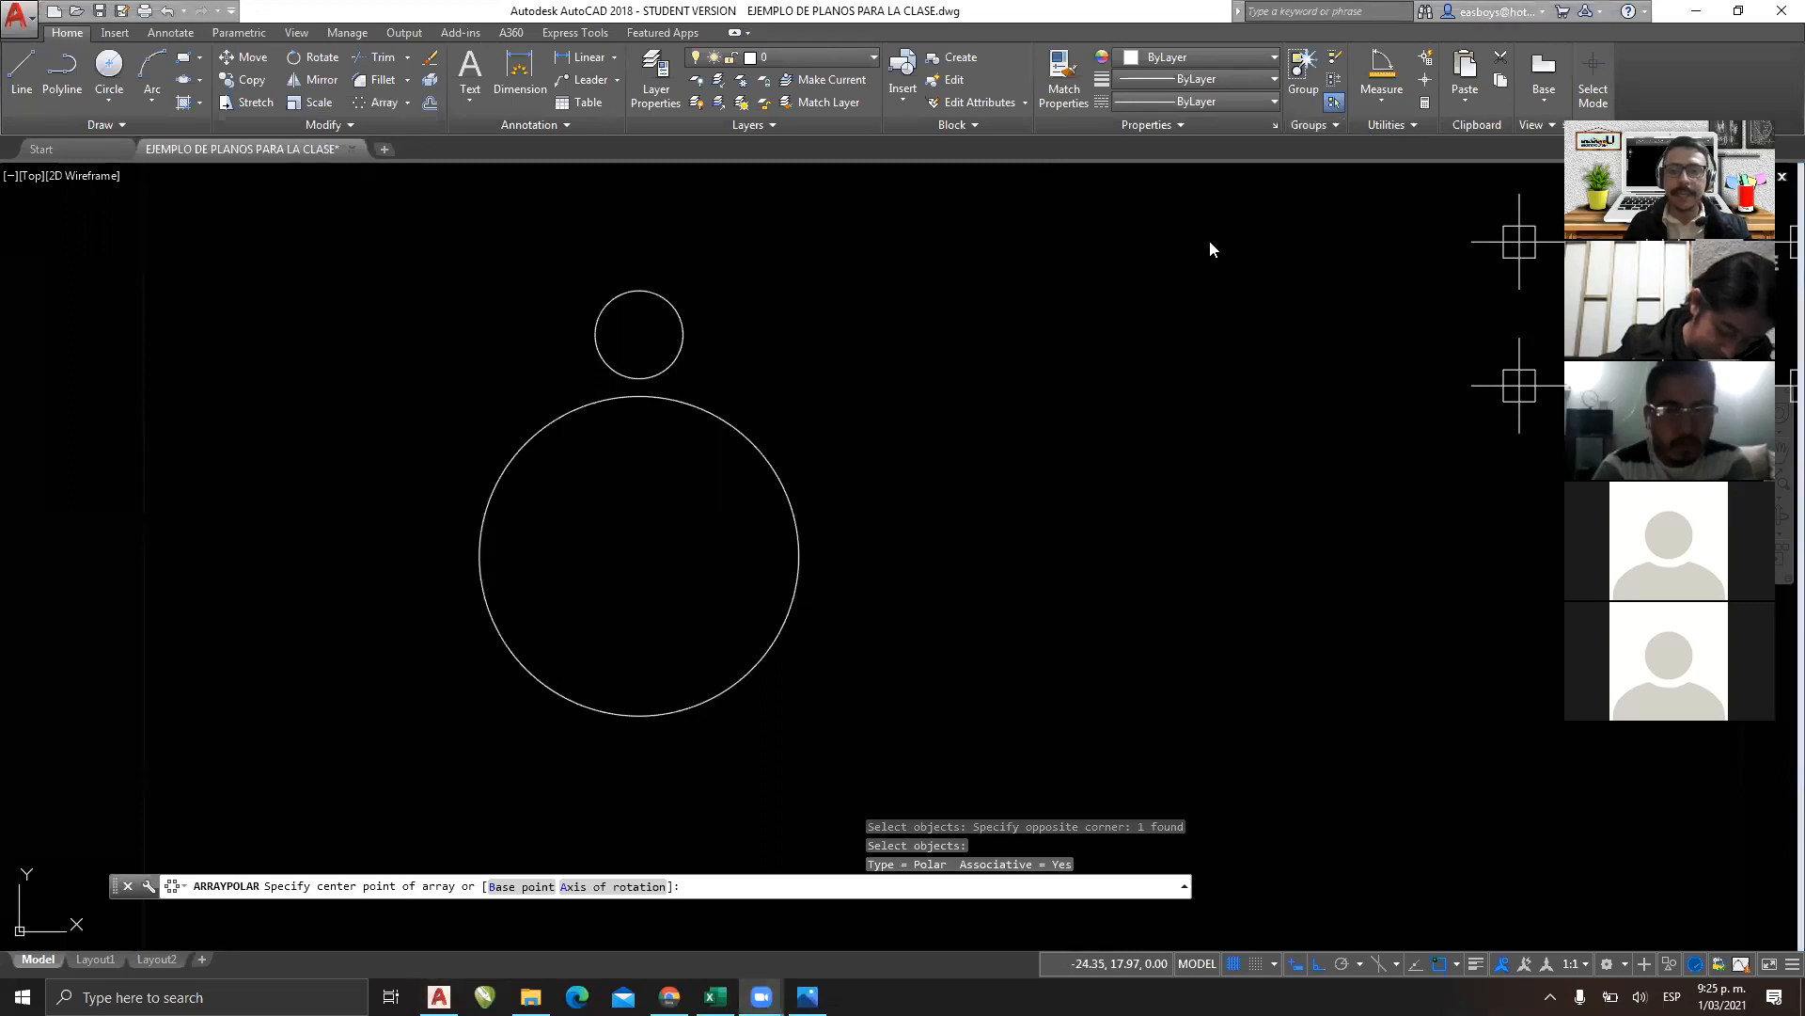
drag(265, 538, 359, 858)
mouse_move(254, 808)
mouse_down()
mouse_move(359, 853)
mouse_move(362, 788)
mouse_up()
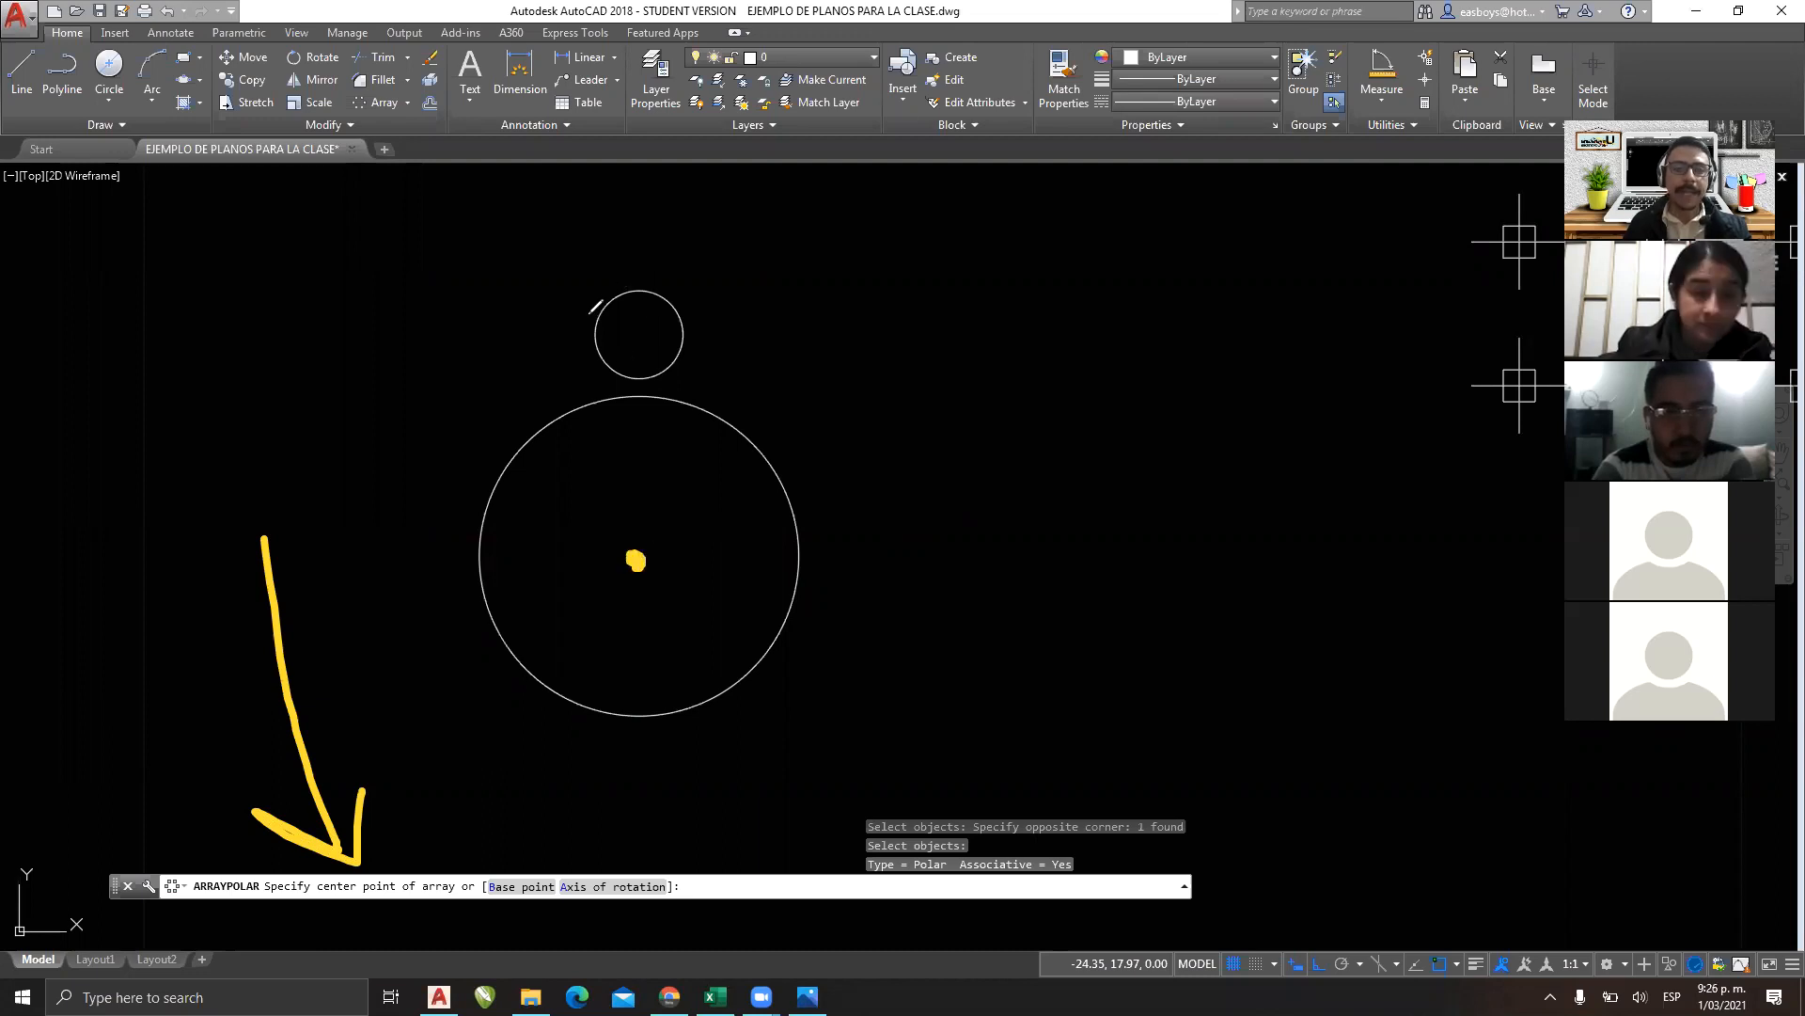
drag(488, 369, 515, 317)
drag(451, 435, 430, 436)
mouse_move(425, 546)
mouse_down()
mouse_move(443, 551)
mouse_move(414, 546)
mouse_up()
mouse_move(463, 669)
mouse_down()
mouse_move(474, 713)
mouse_move(463, 670)
mouse_up()
drag(534, 724, 686, 747)
drag(782, 696, 794, 753)
drag(888, 602, 902, 625)
drag(847, 522, 870, 475)
drag(766, 362, 790, 374)
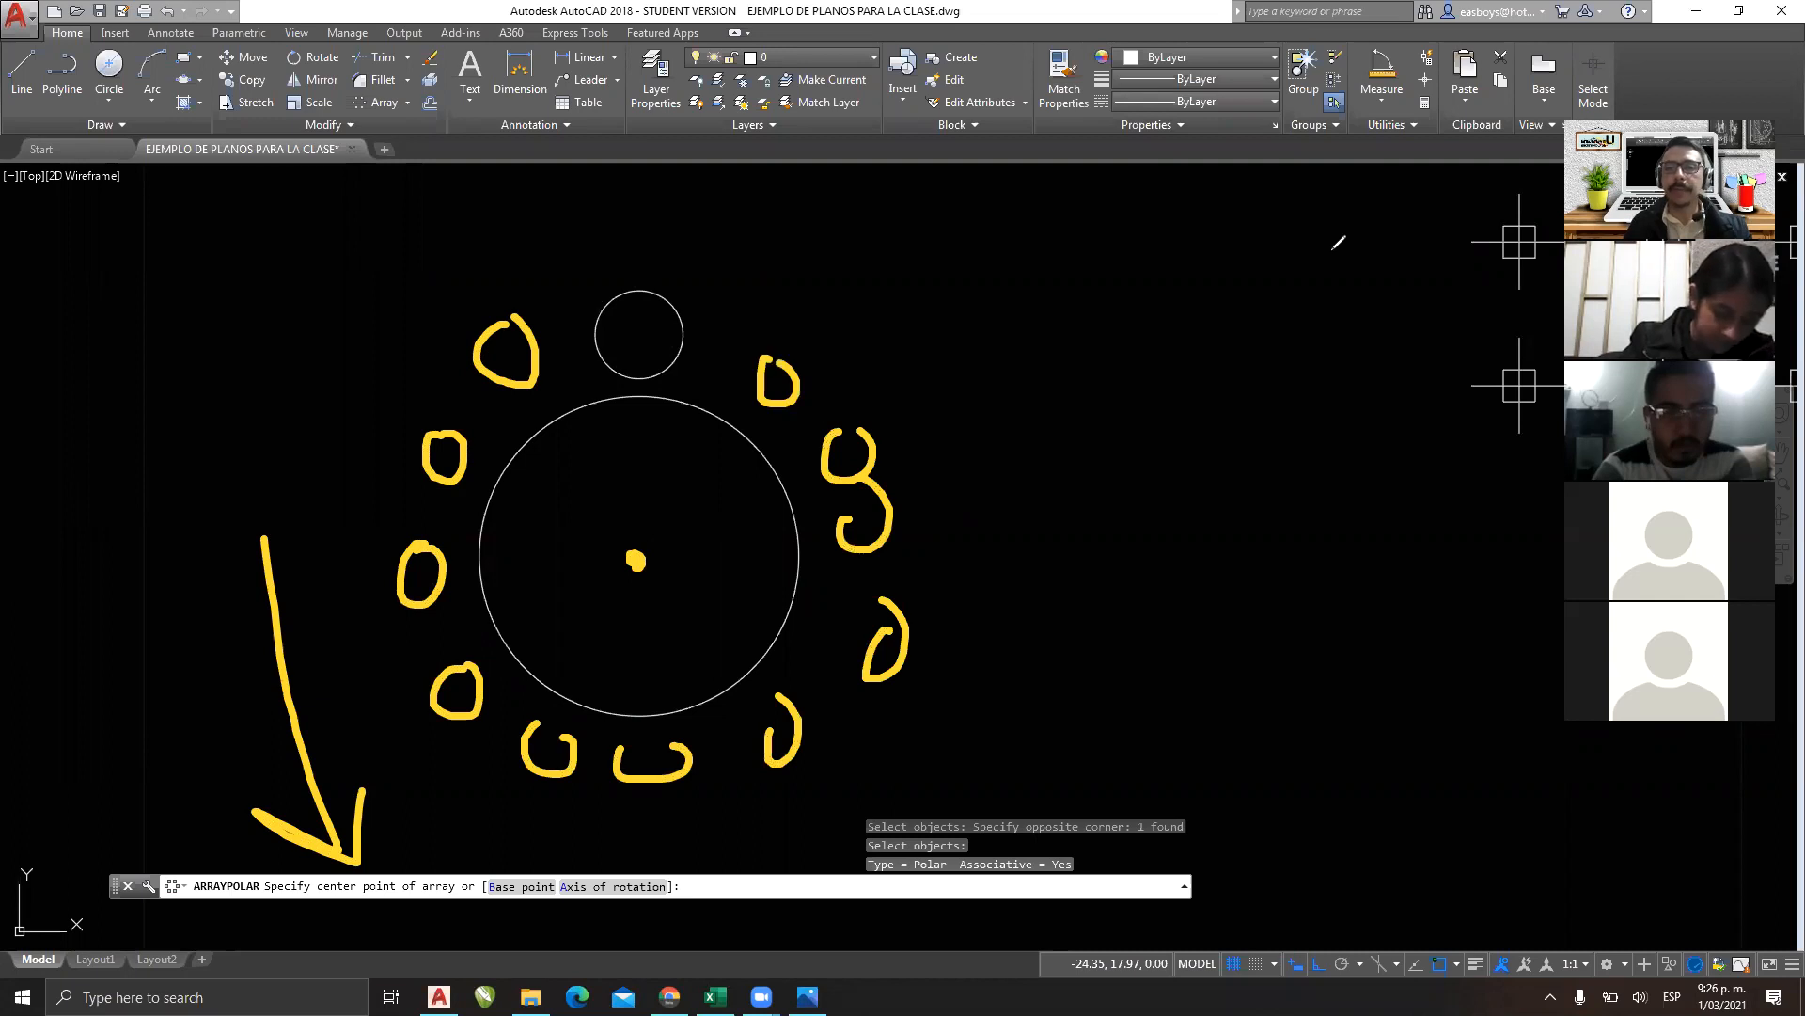
click(1476, 120)
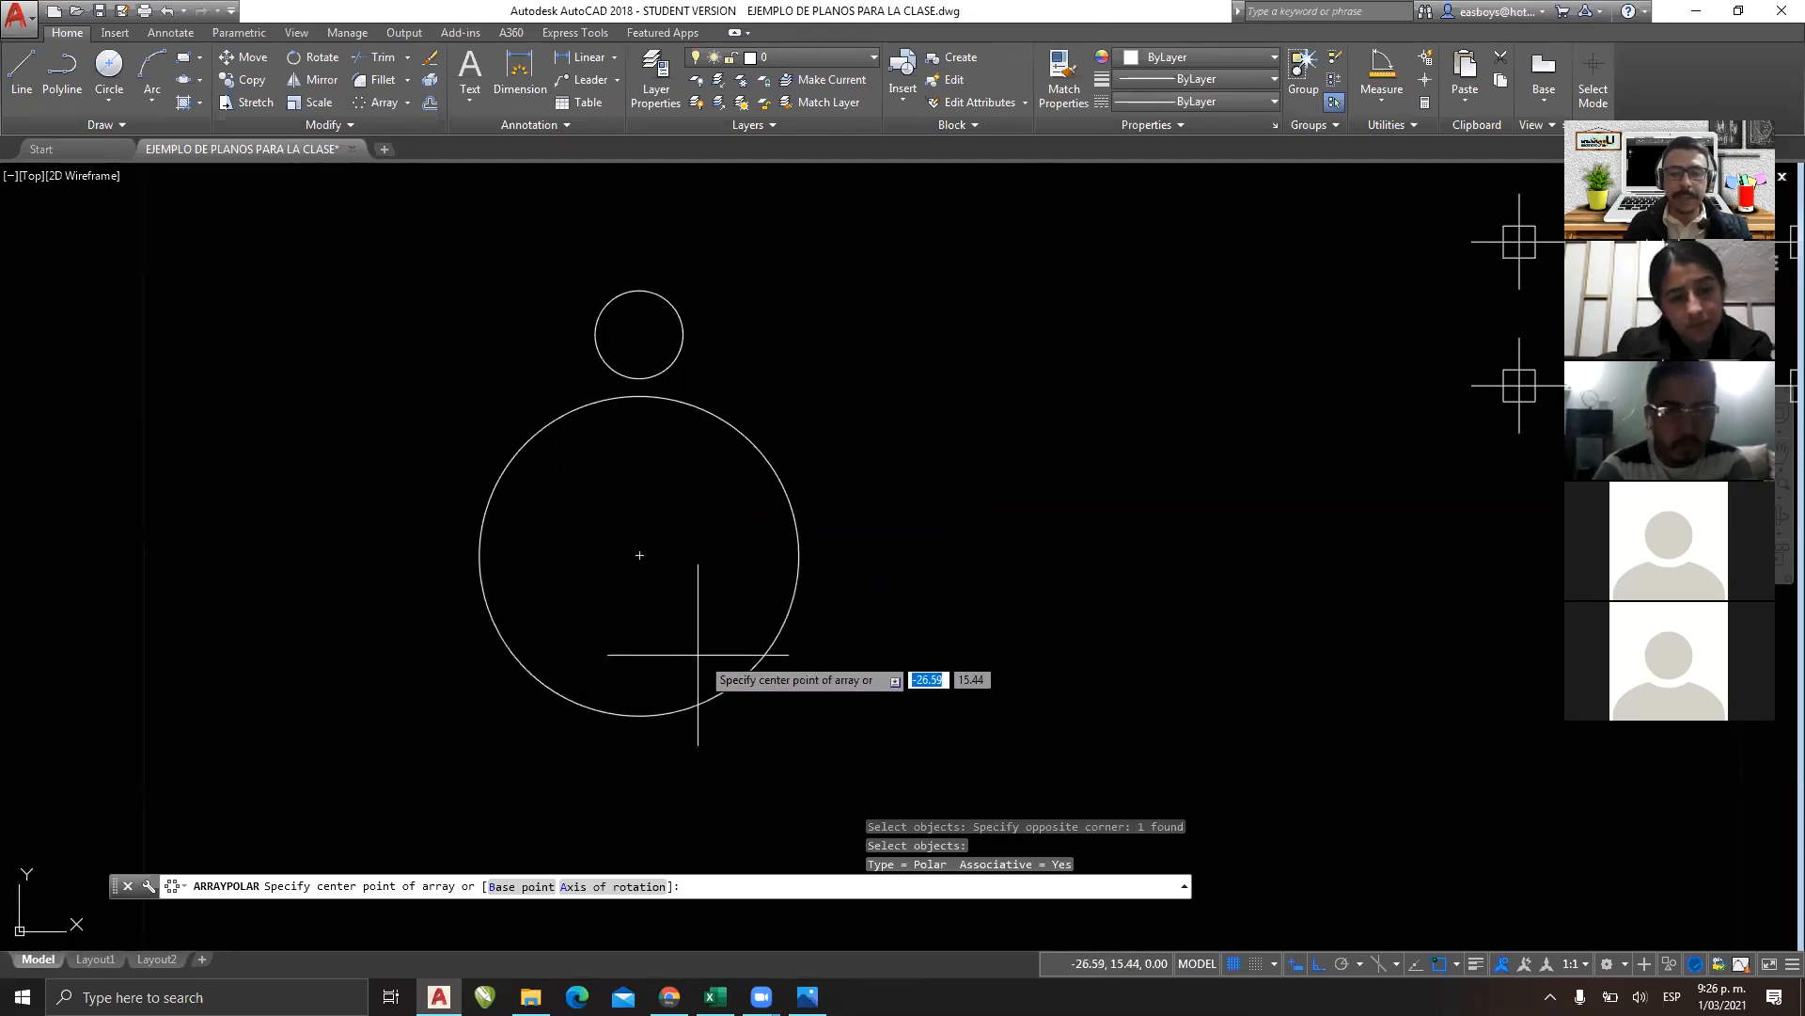
Set the centre of the large circle as the polar array's centre point.
click(639, 555)
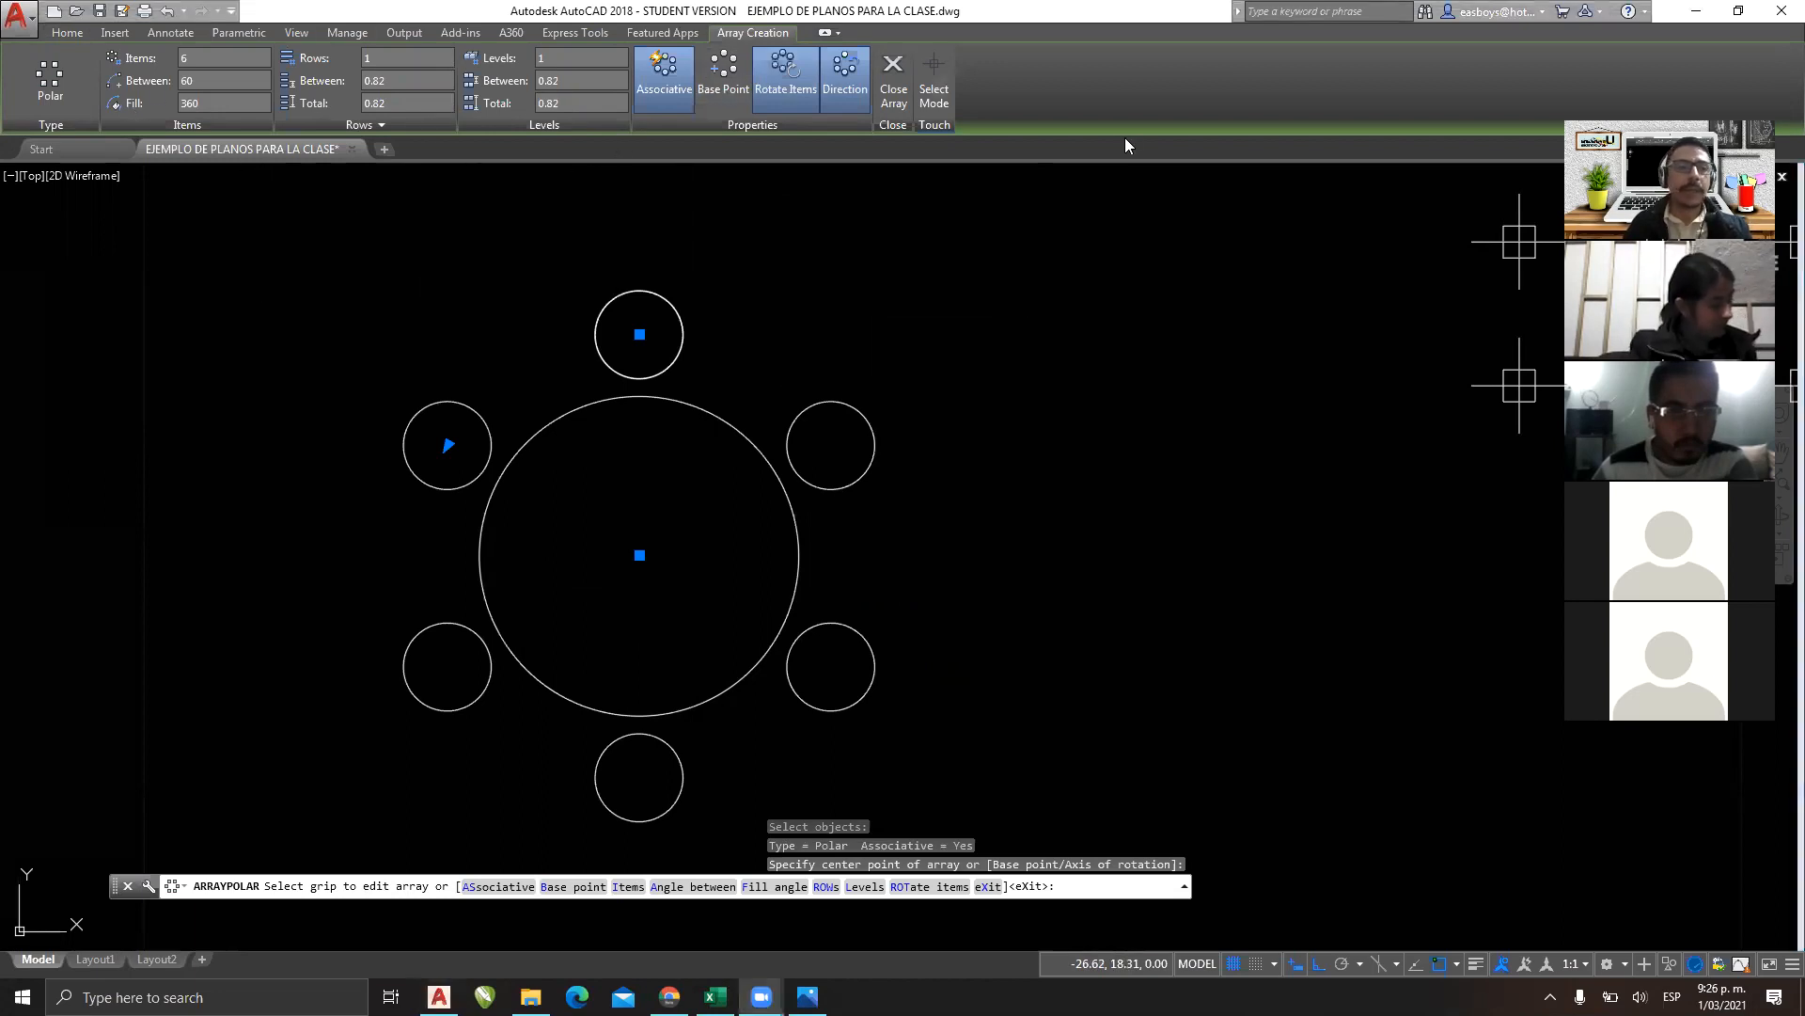
mouse_move(94, 144)
mouse_down()
mouse_move(282, 138)
mouse_move(275, 26)
mouse_move(85, 28)
mouse_move(89, 141)
mouse_up()
mouse_move(157, 343)
mouse_down()
mouse_move(158, 180)
mouse_move(125, 223)
mouse_up()
drag(222, 252, 195, 211)
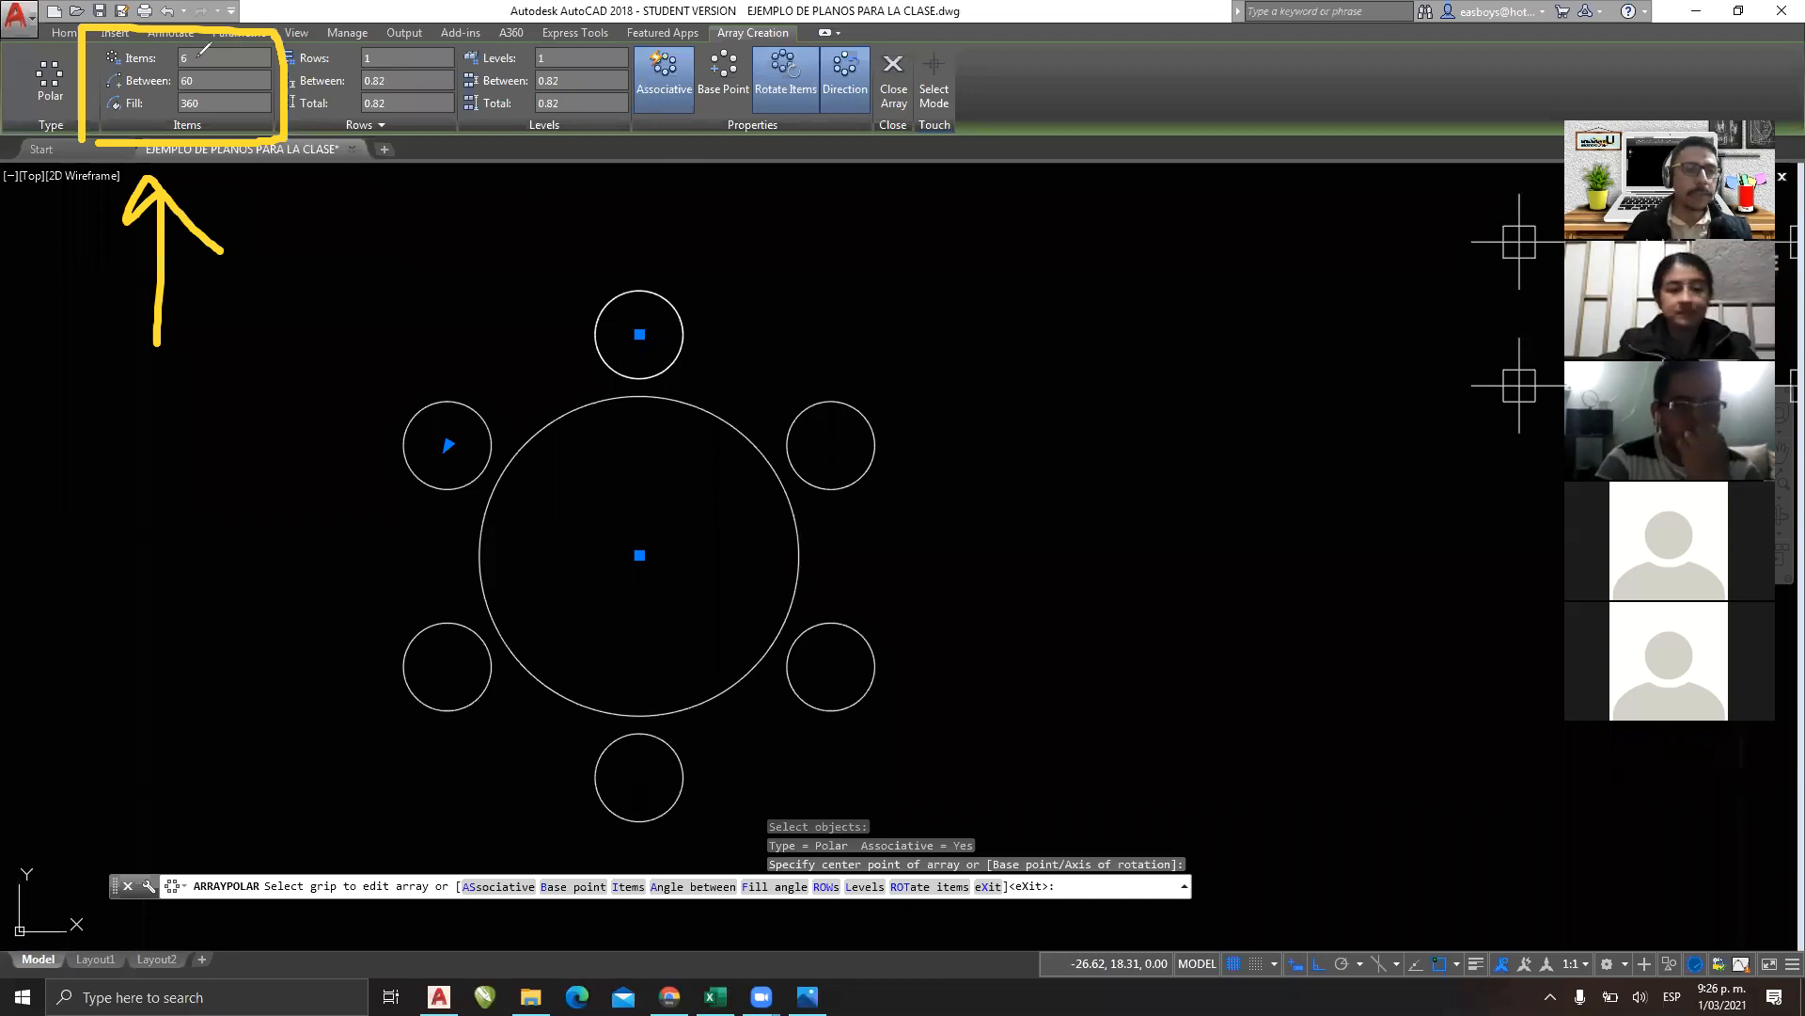
drag(194, 59, 214, 58)
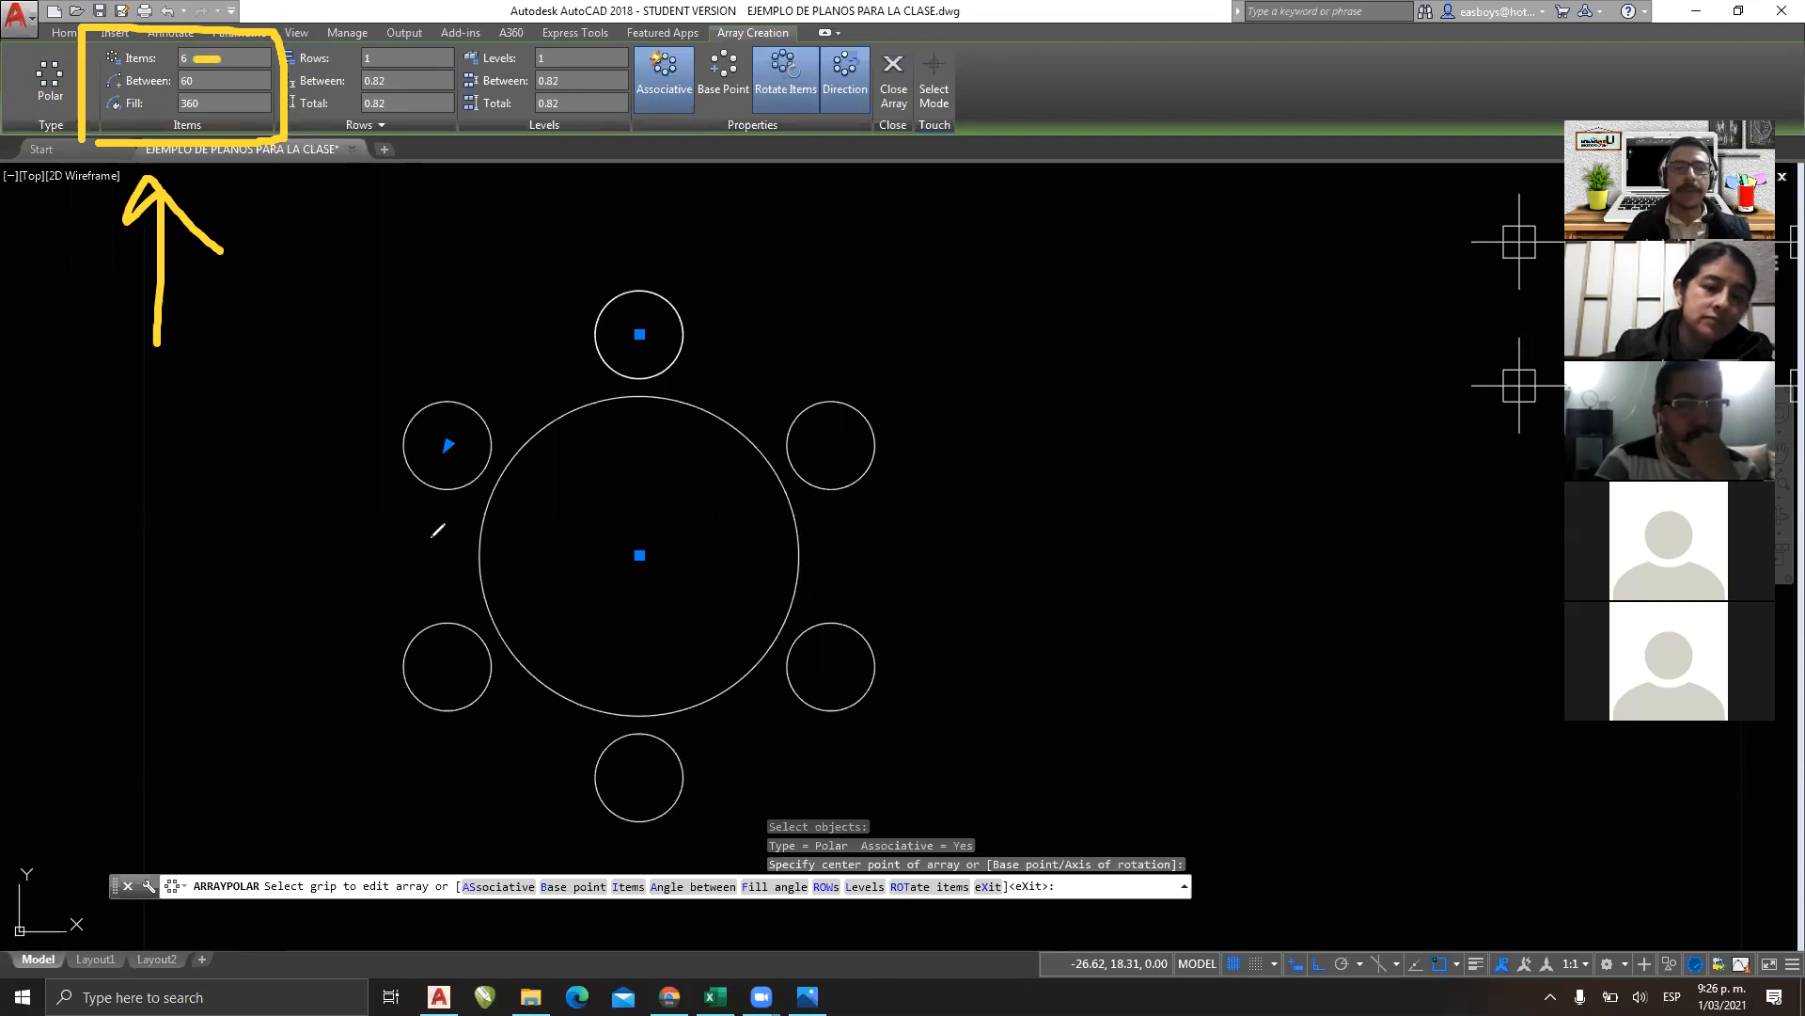
key(ctrl+z)
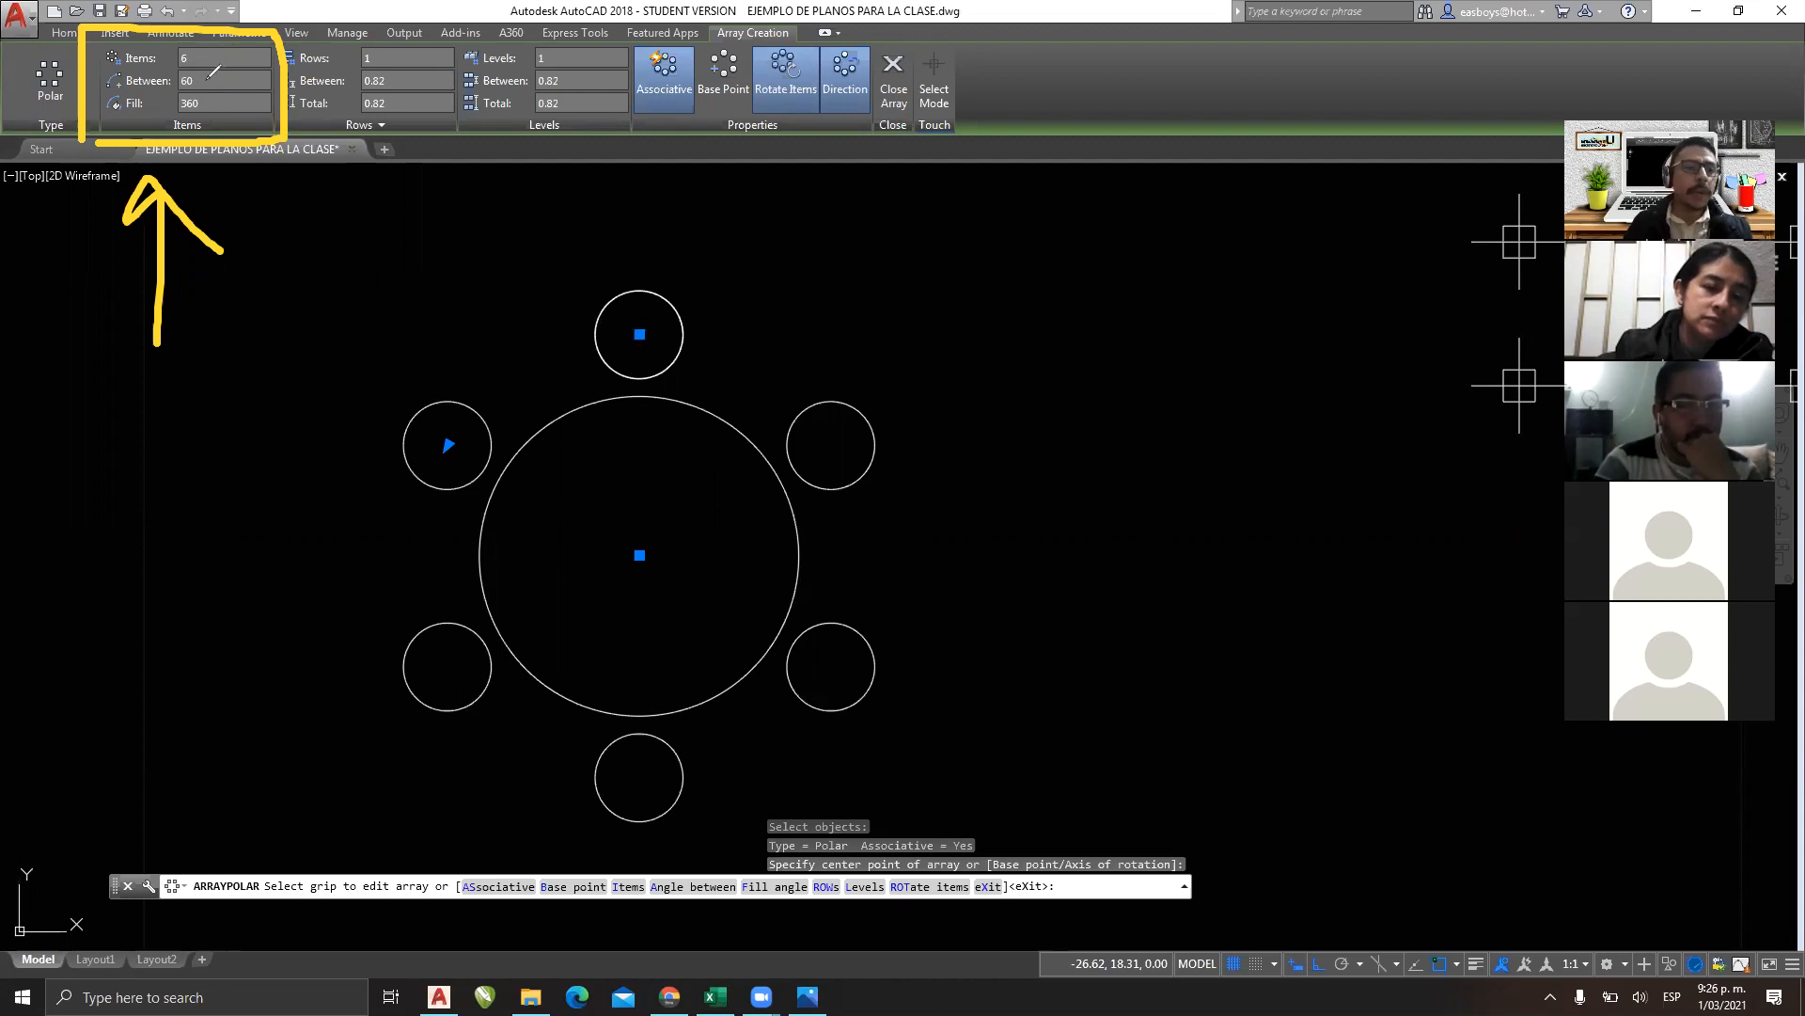
drag(203, 81, 228, 83)
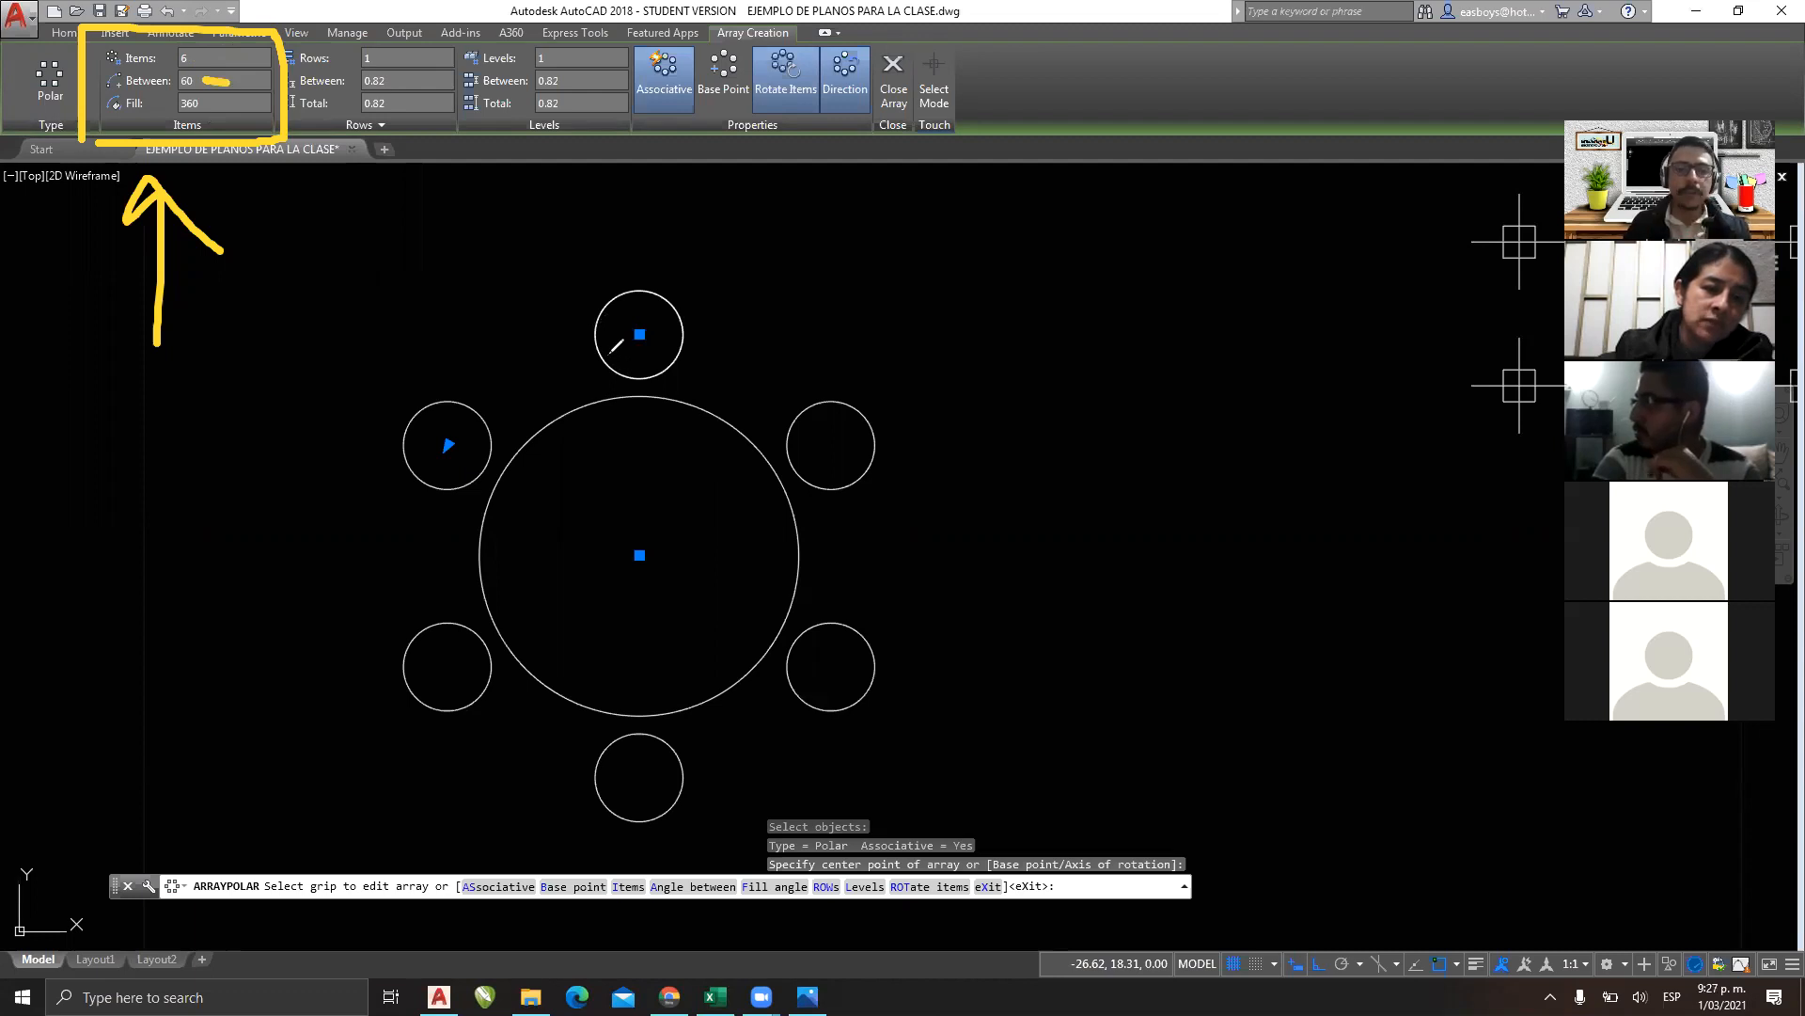
drag(639, 332, 639, 555)
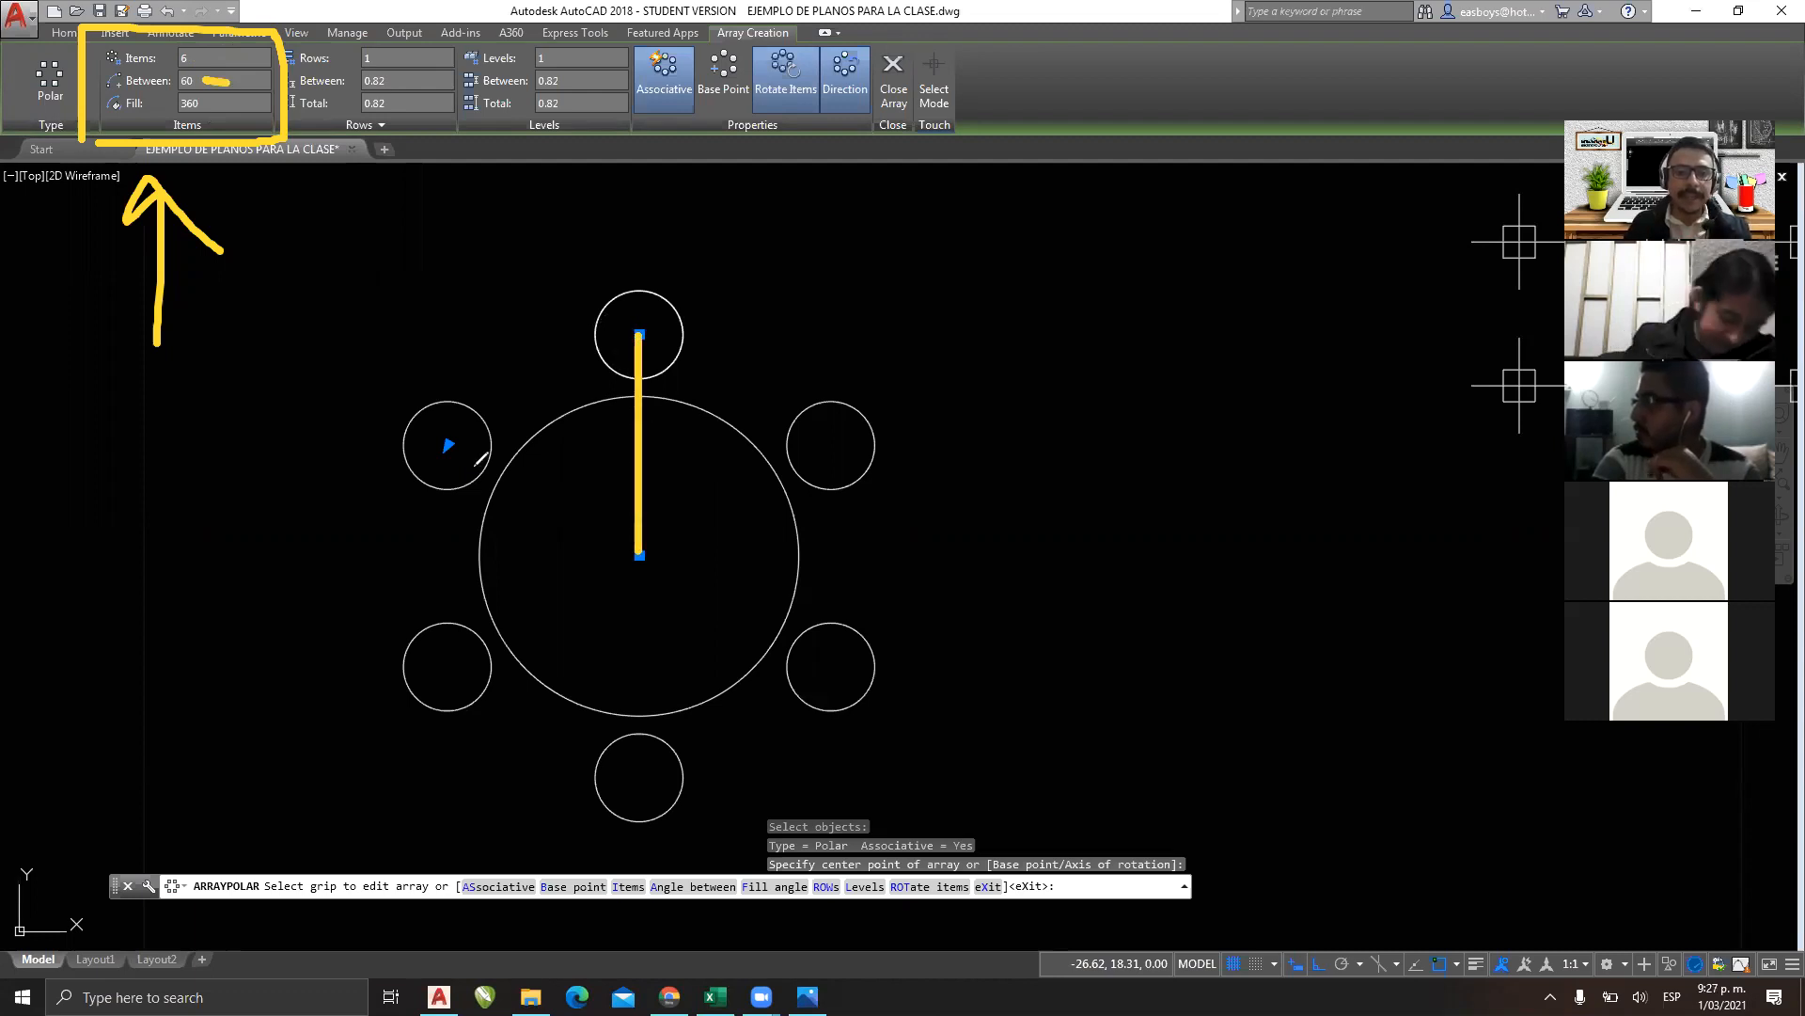
mouse_move(448, 446)
mouse_down()
mouse_move(640, 555)
mouse_move(641, 482)
mouse_up()
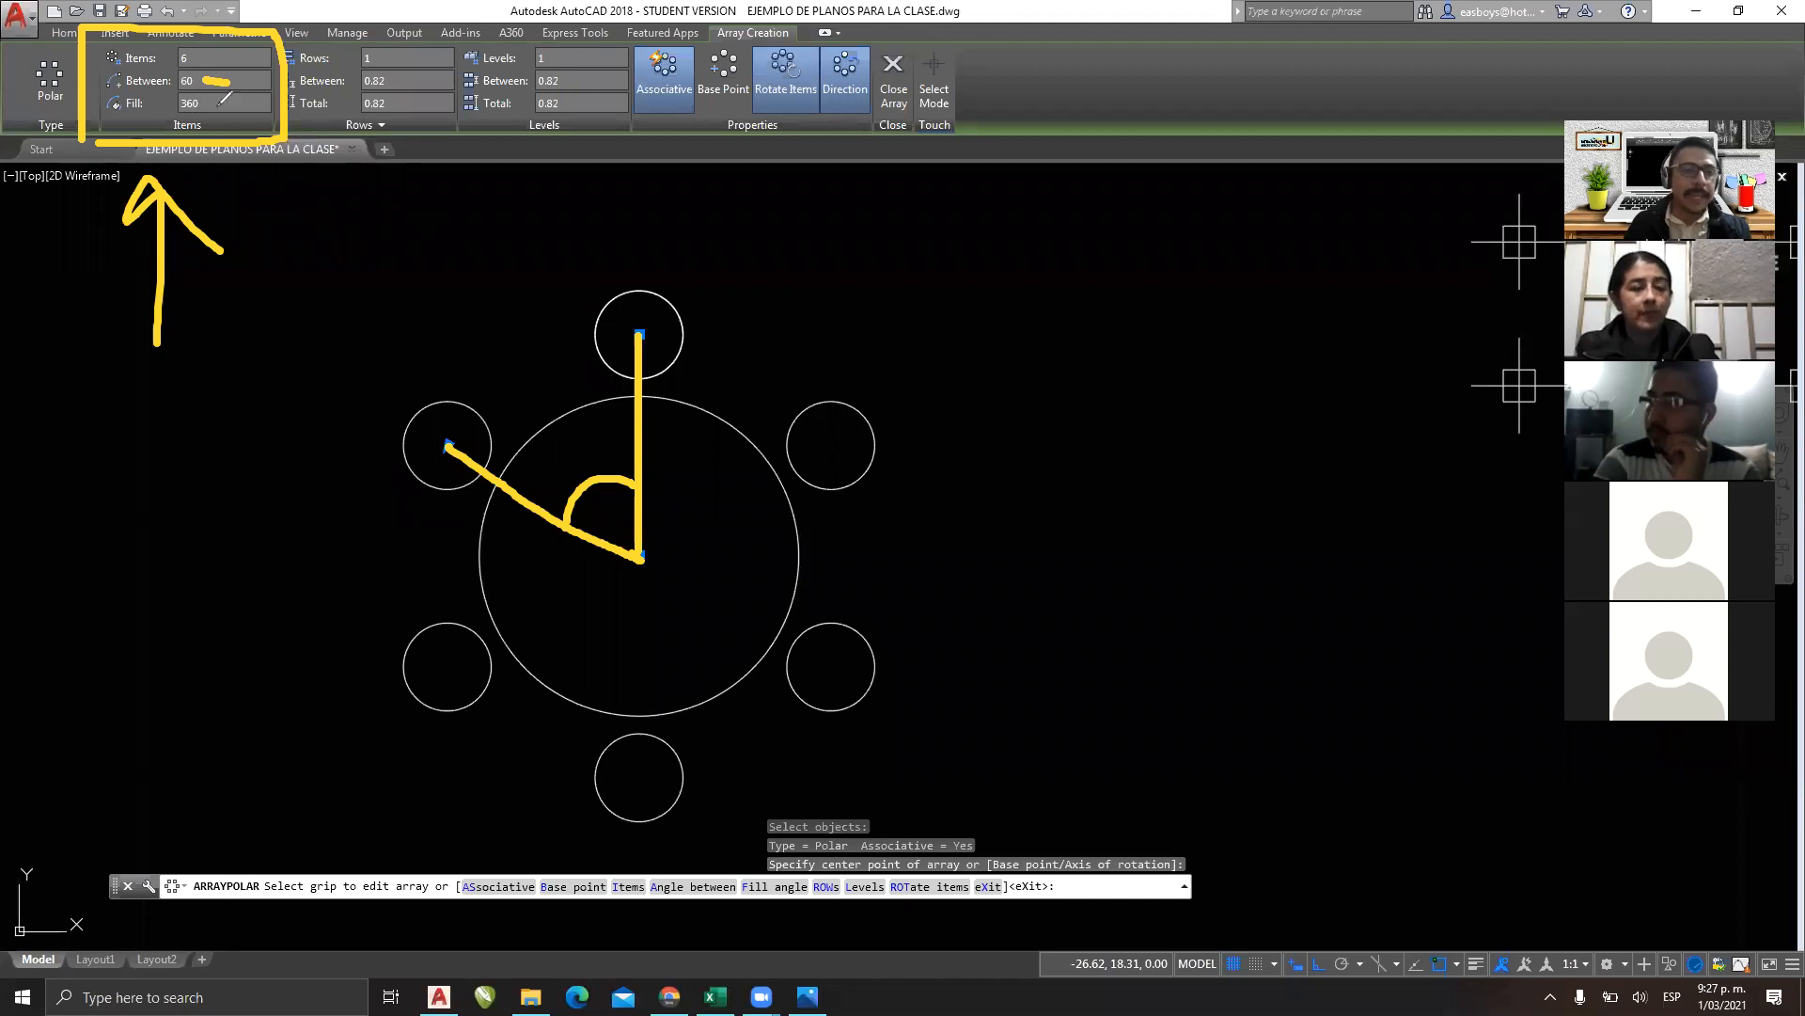
drag(206, 103, 234, 100)
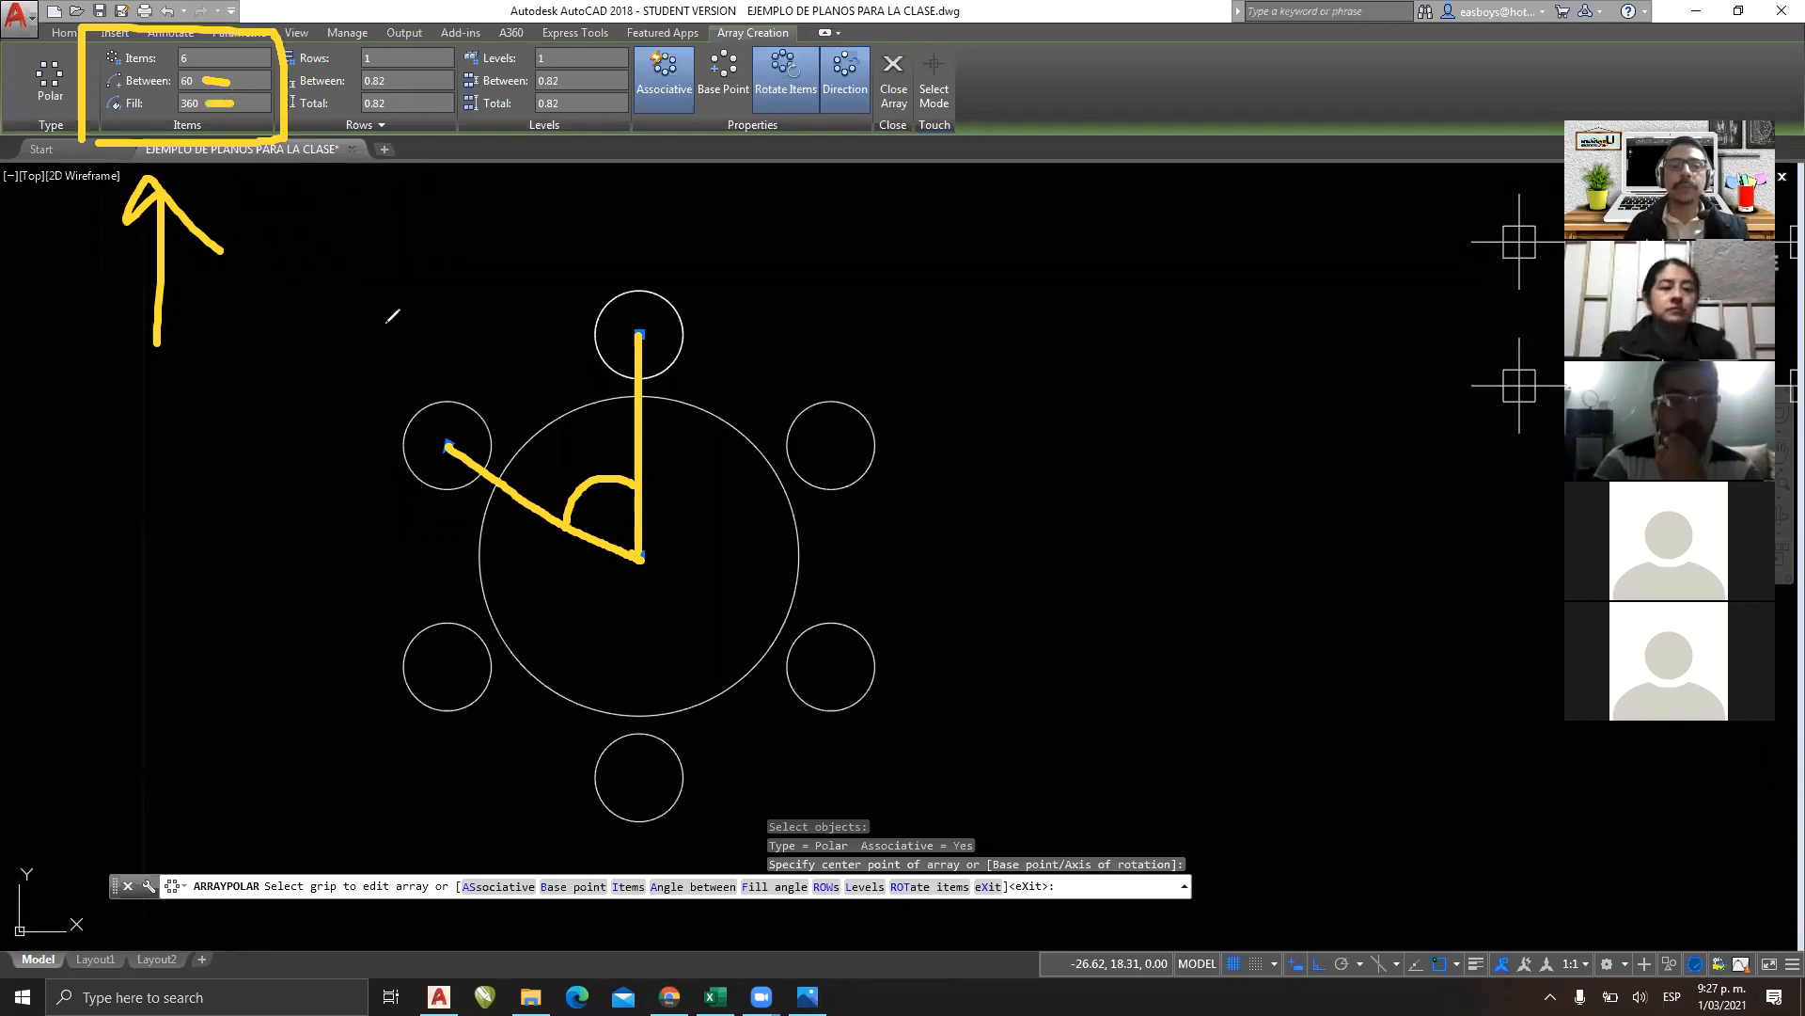
mouse_move(596, 267)
mouse_down()
mouse_move(356, 538)
mouse_move(411, 760)
mouse_up()
mouse_move(509, 848)
mouse_down()
mouse_move(1024, 665)
mouse_move(765, 258)
mouse_move(693, 297)
mouse_up()
drag(707, 216, 651, 242)
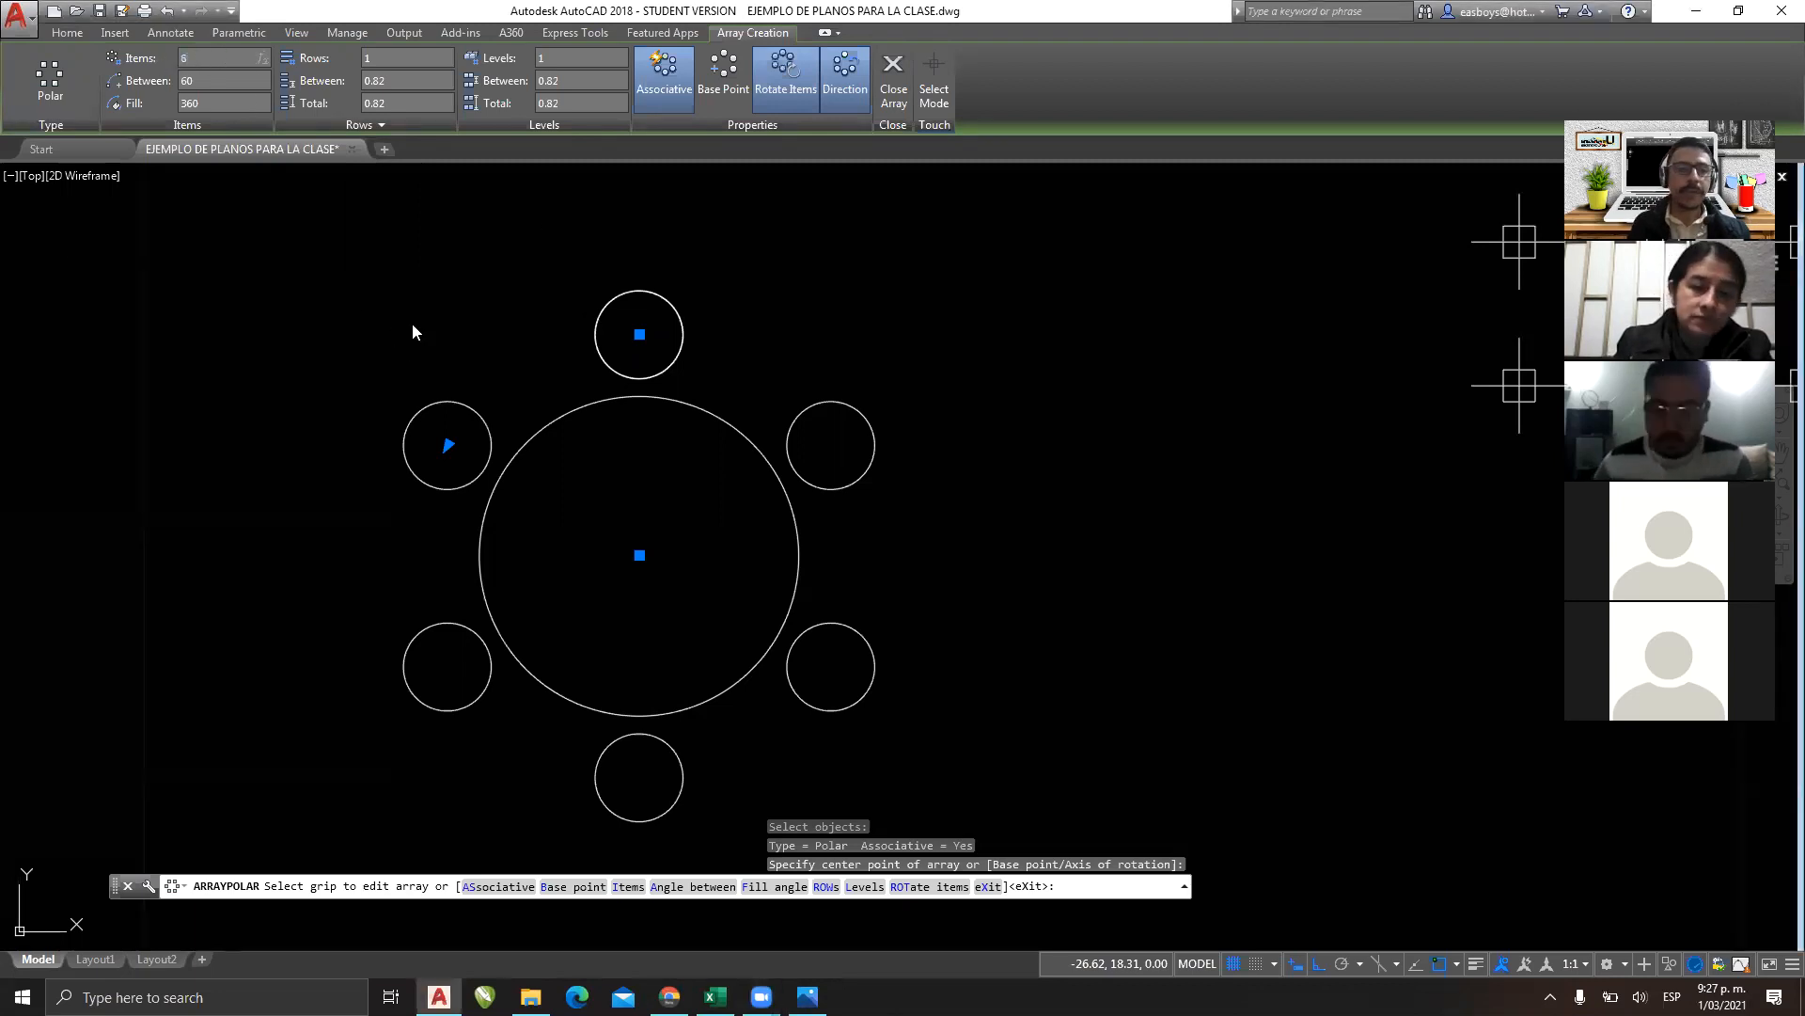
Try item counts of 8 and 10 for the polar array of small circles.
text(8)
key(Return)
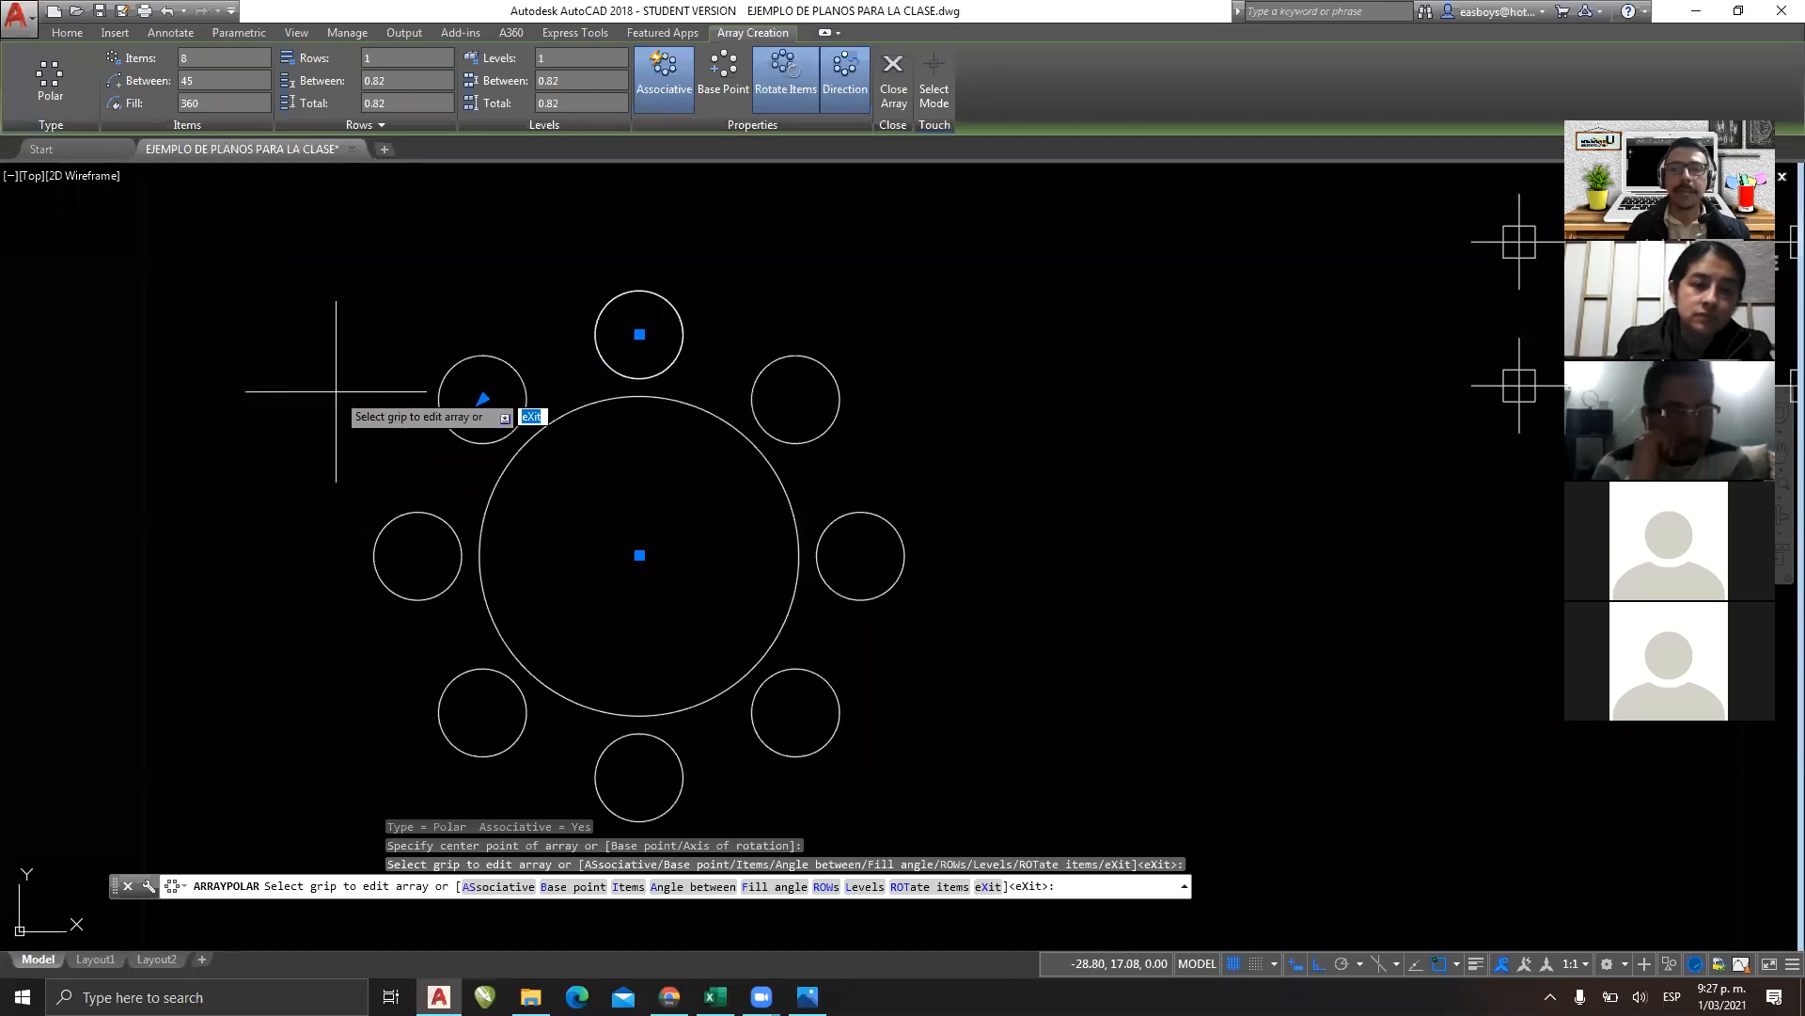
click(212, 53)
text(10)
key(Return)
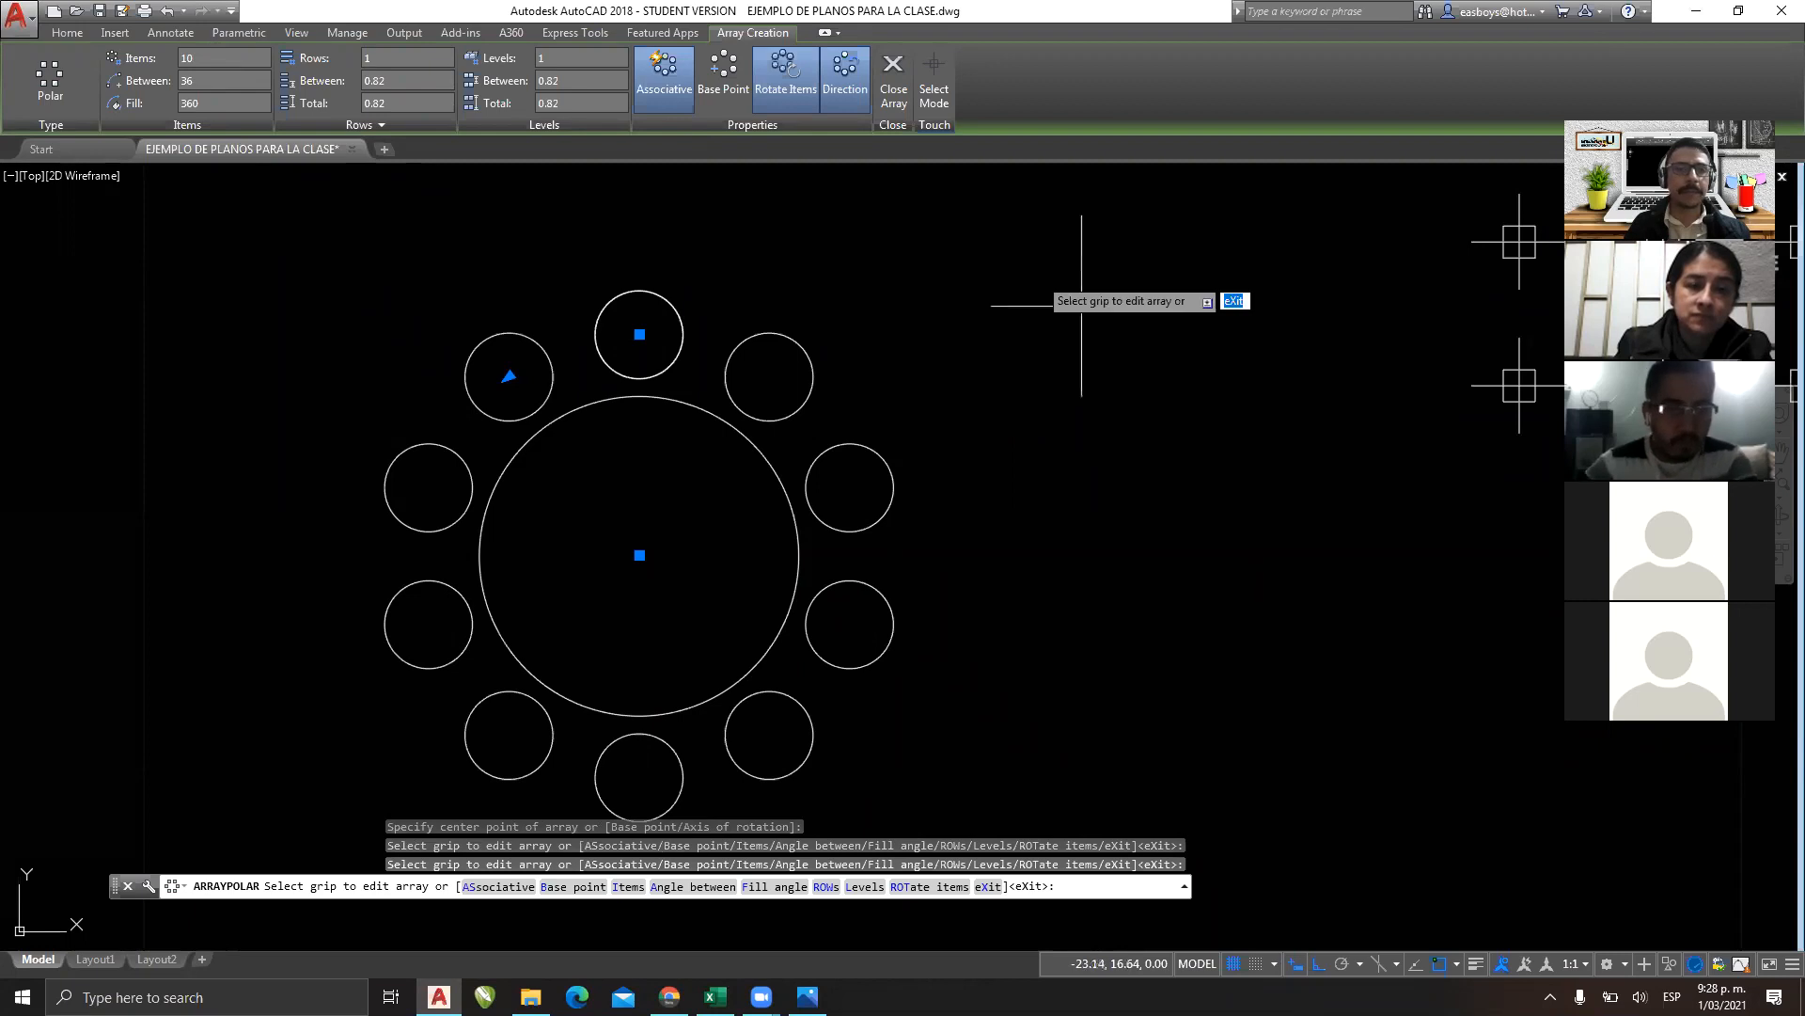
Set the polar array to 12 items over the full 360 degrees and finish the array.
double_click(213, 59)
text(12)
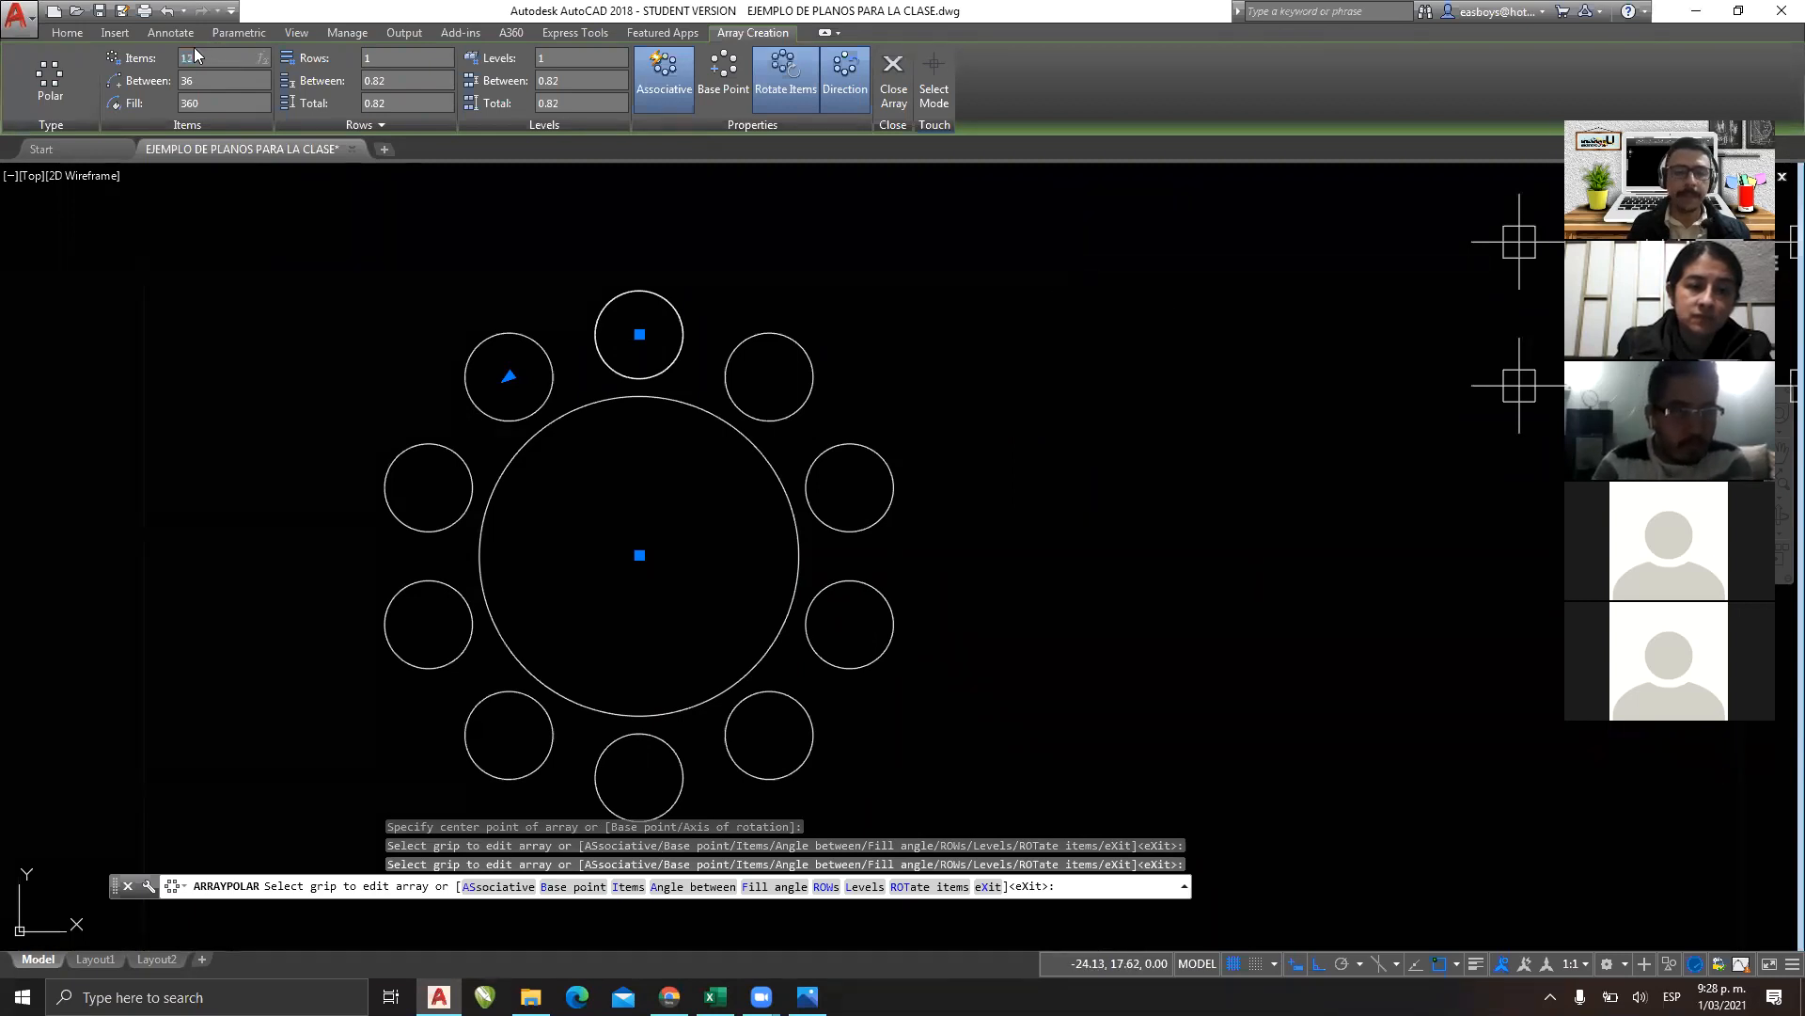
key(Return)
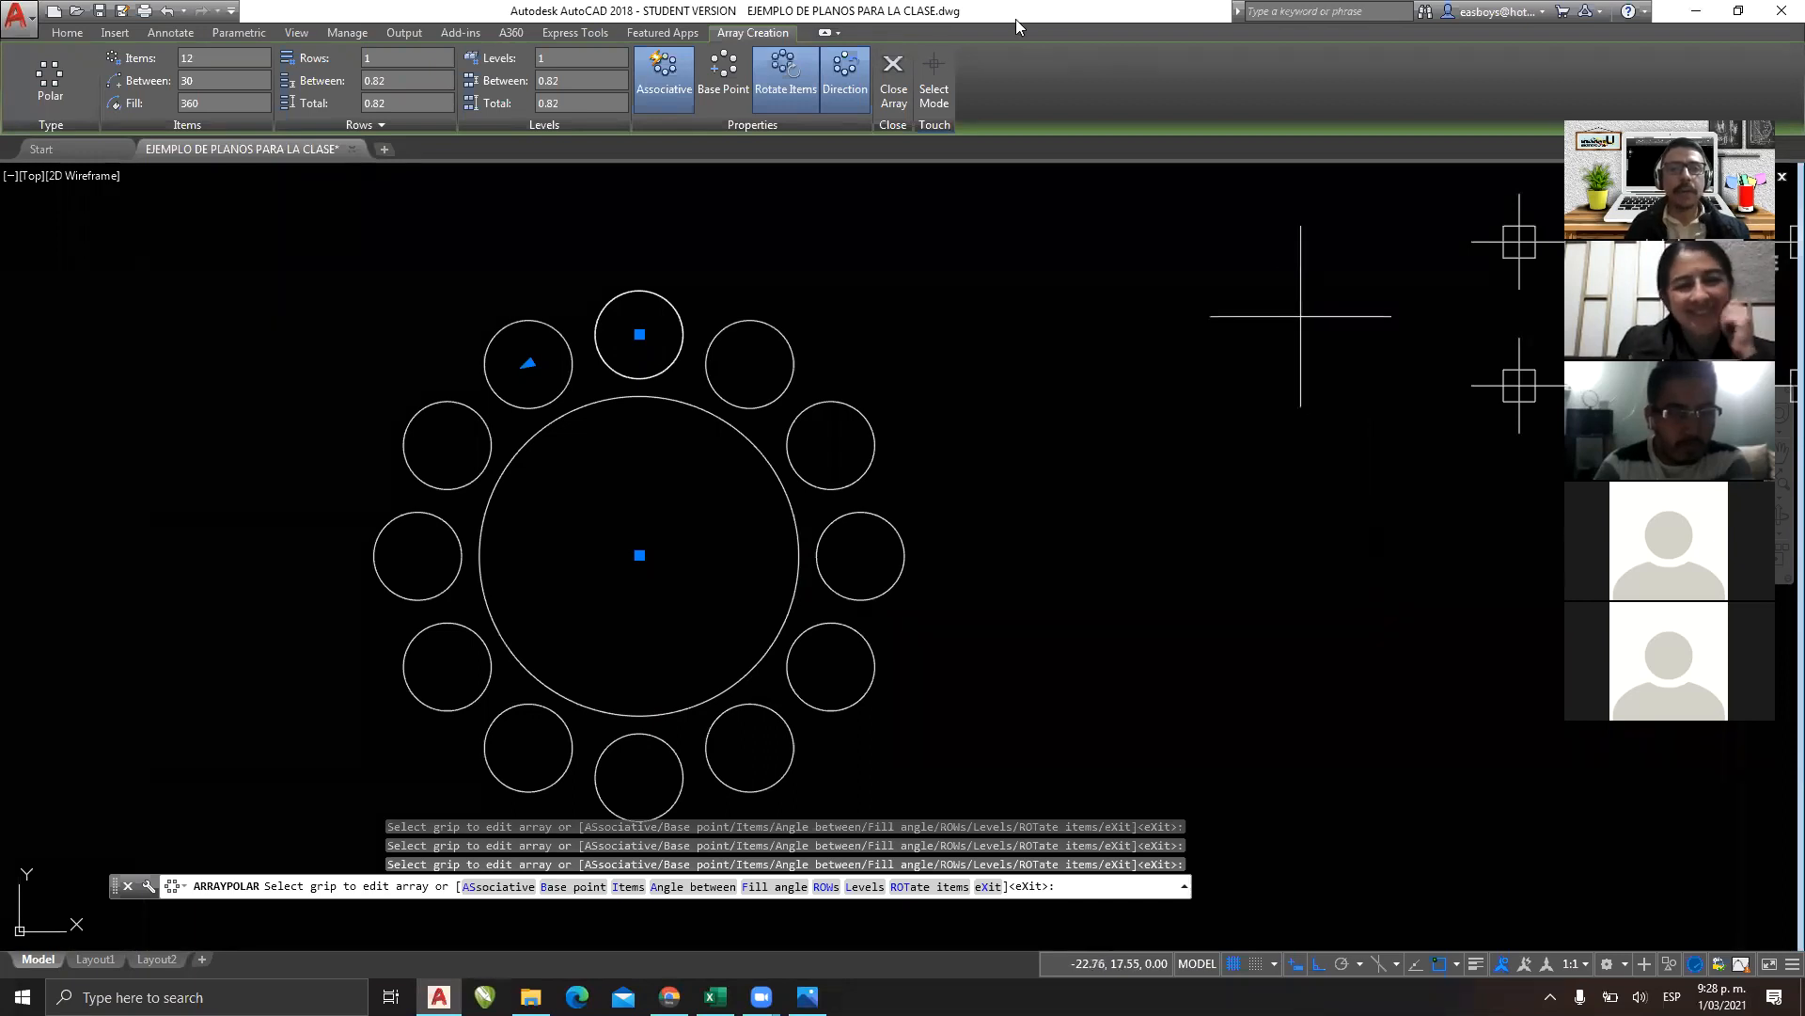
key(Return)
middle_drag(626, 512, 388, 460)
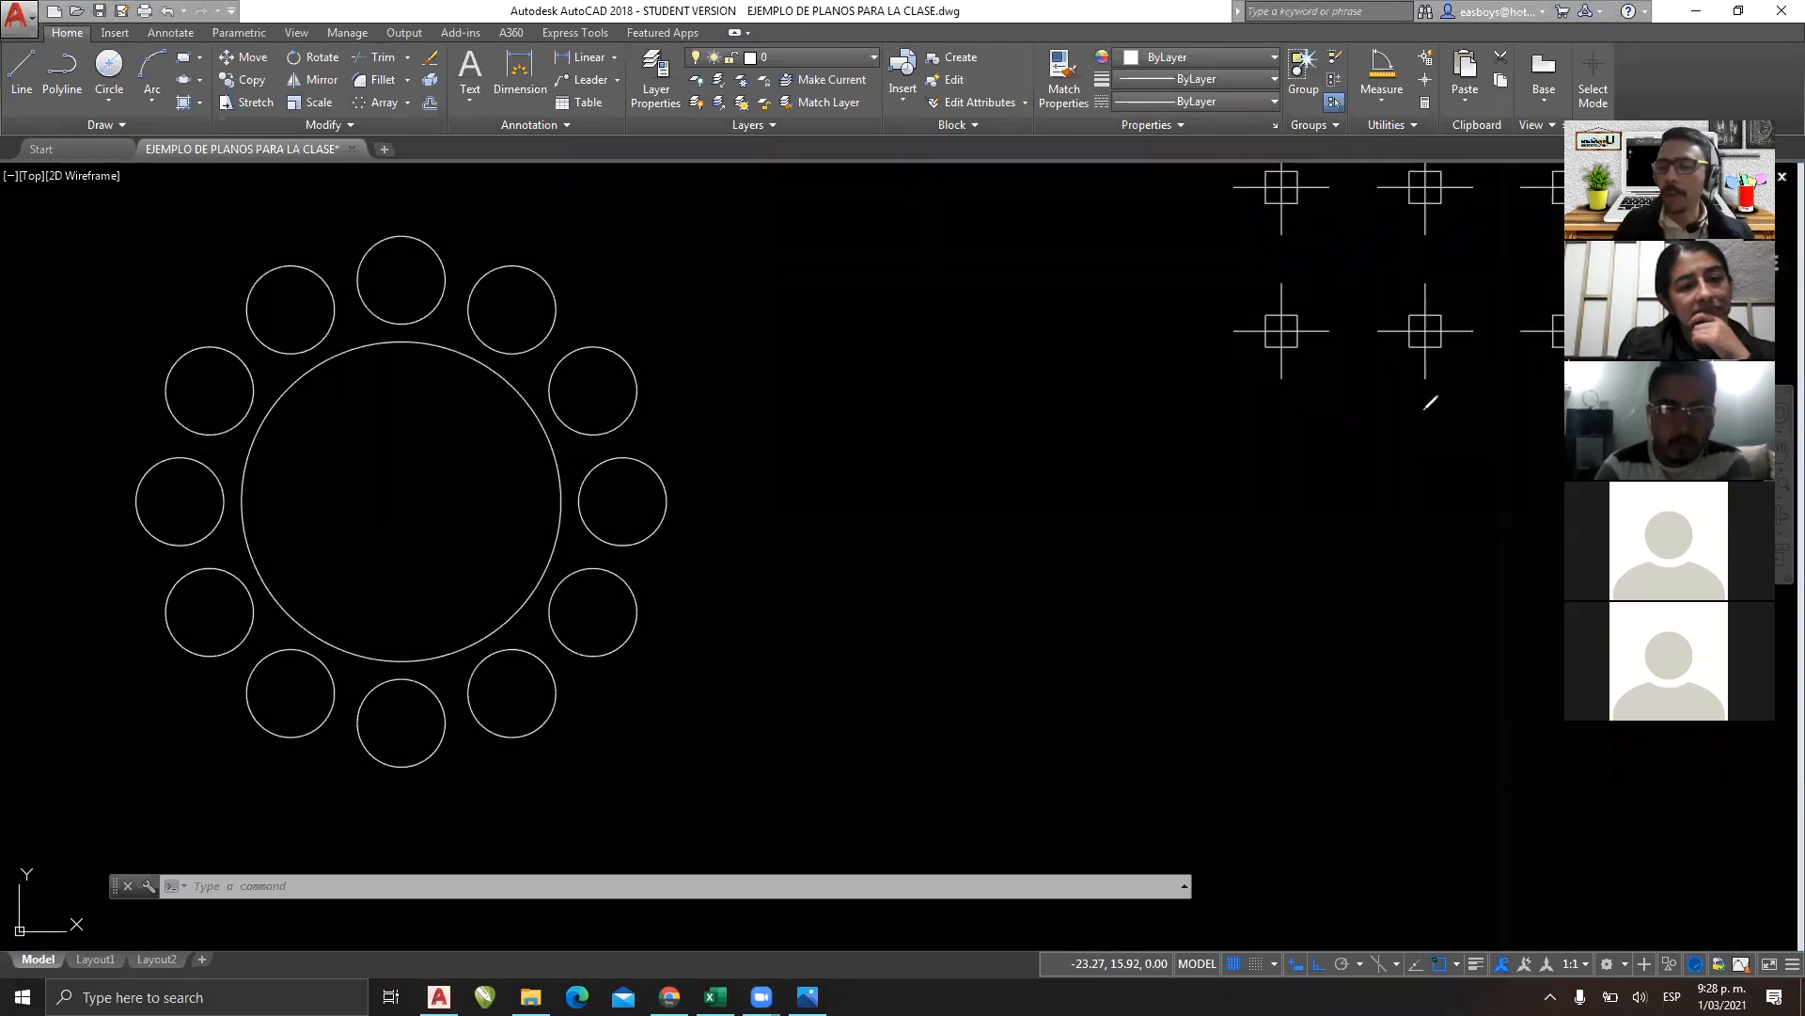
mouse_move(1485, 275)
mouse_down()
mouse_move(1405, 266)
mouse_move(1382, 726)
mouse_move(1406, 846)
mouse_move(1589, 719)
mouse_move(1507, 268)
mouse_move(1492, 275)
mouse_up()
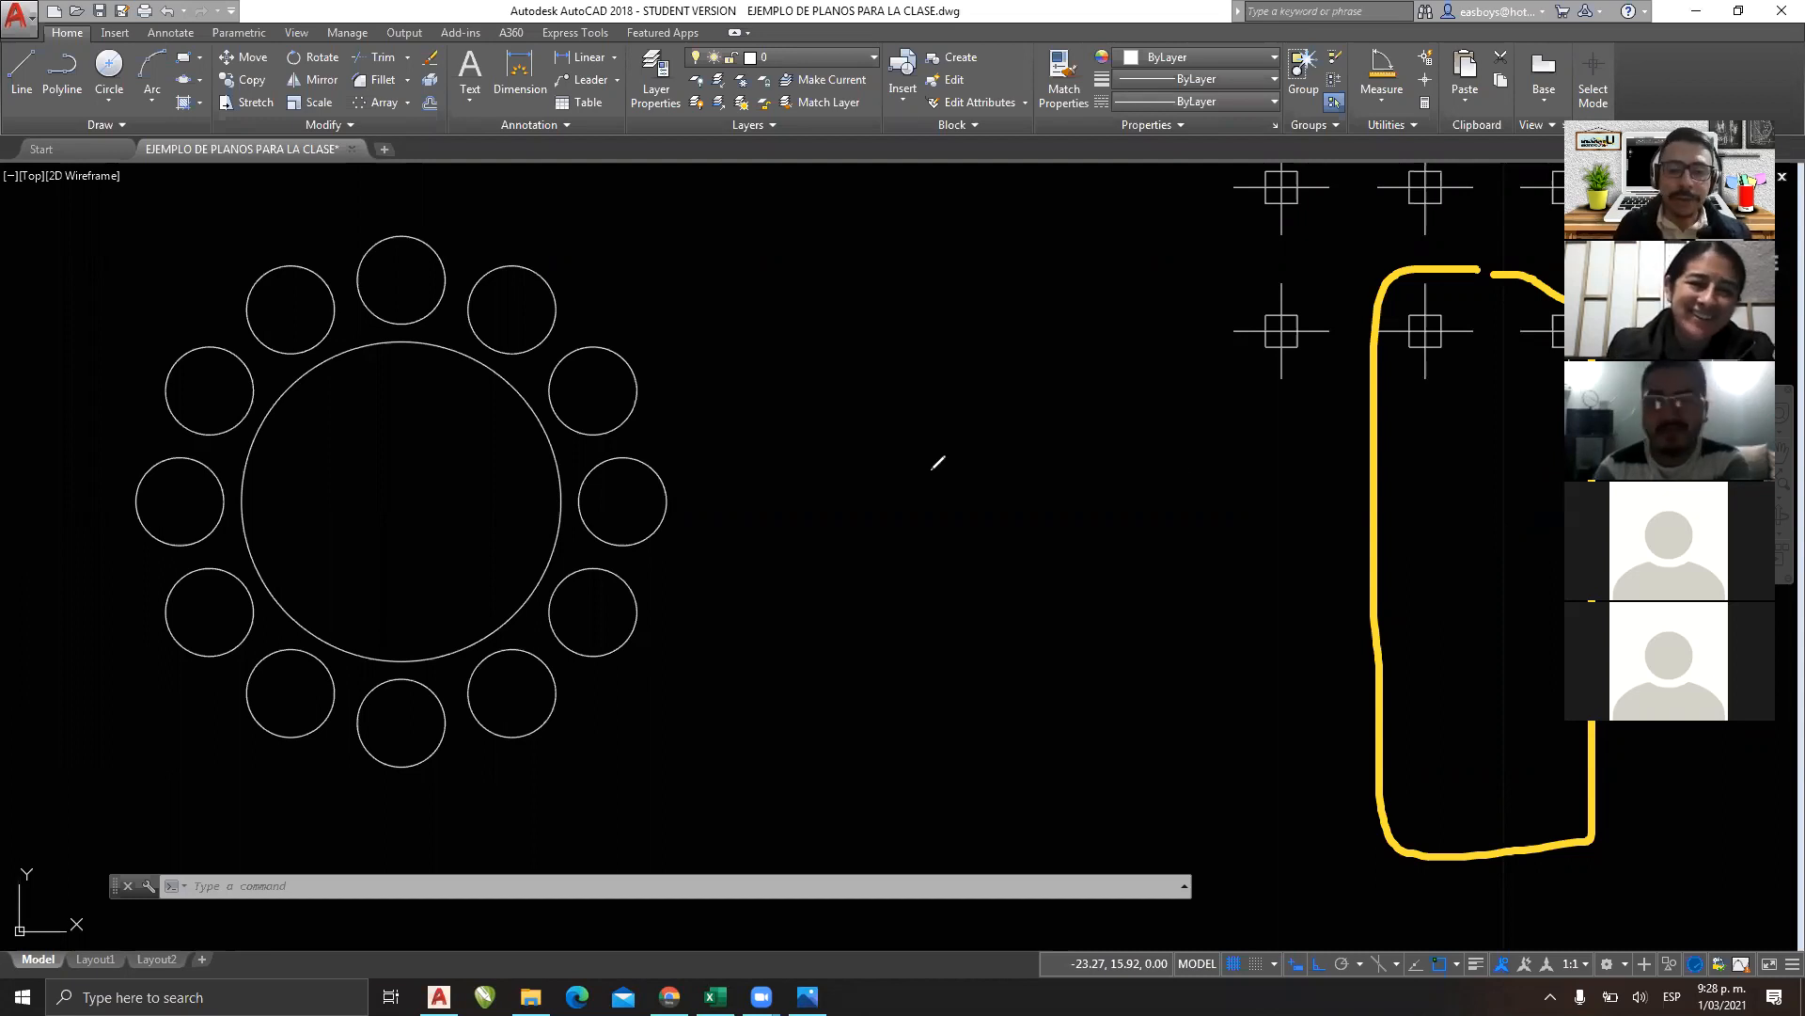
mouse_move(509, 303)
mouse_down()
mouse_move(568, 361)
mouse_move(600, 501)
mouse_up()
drag(594, 588, 469, 713)
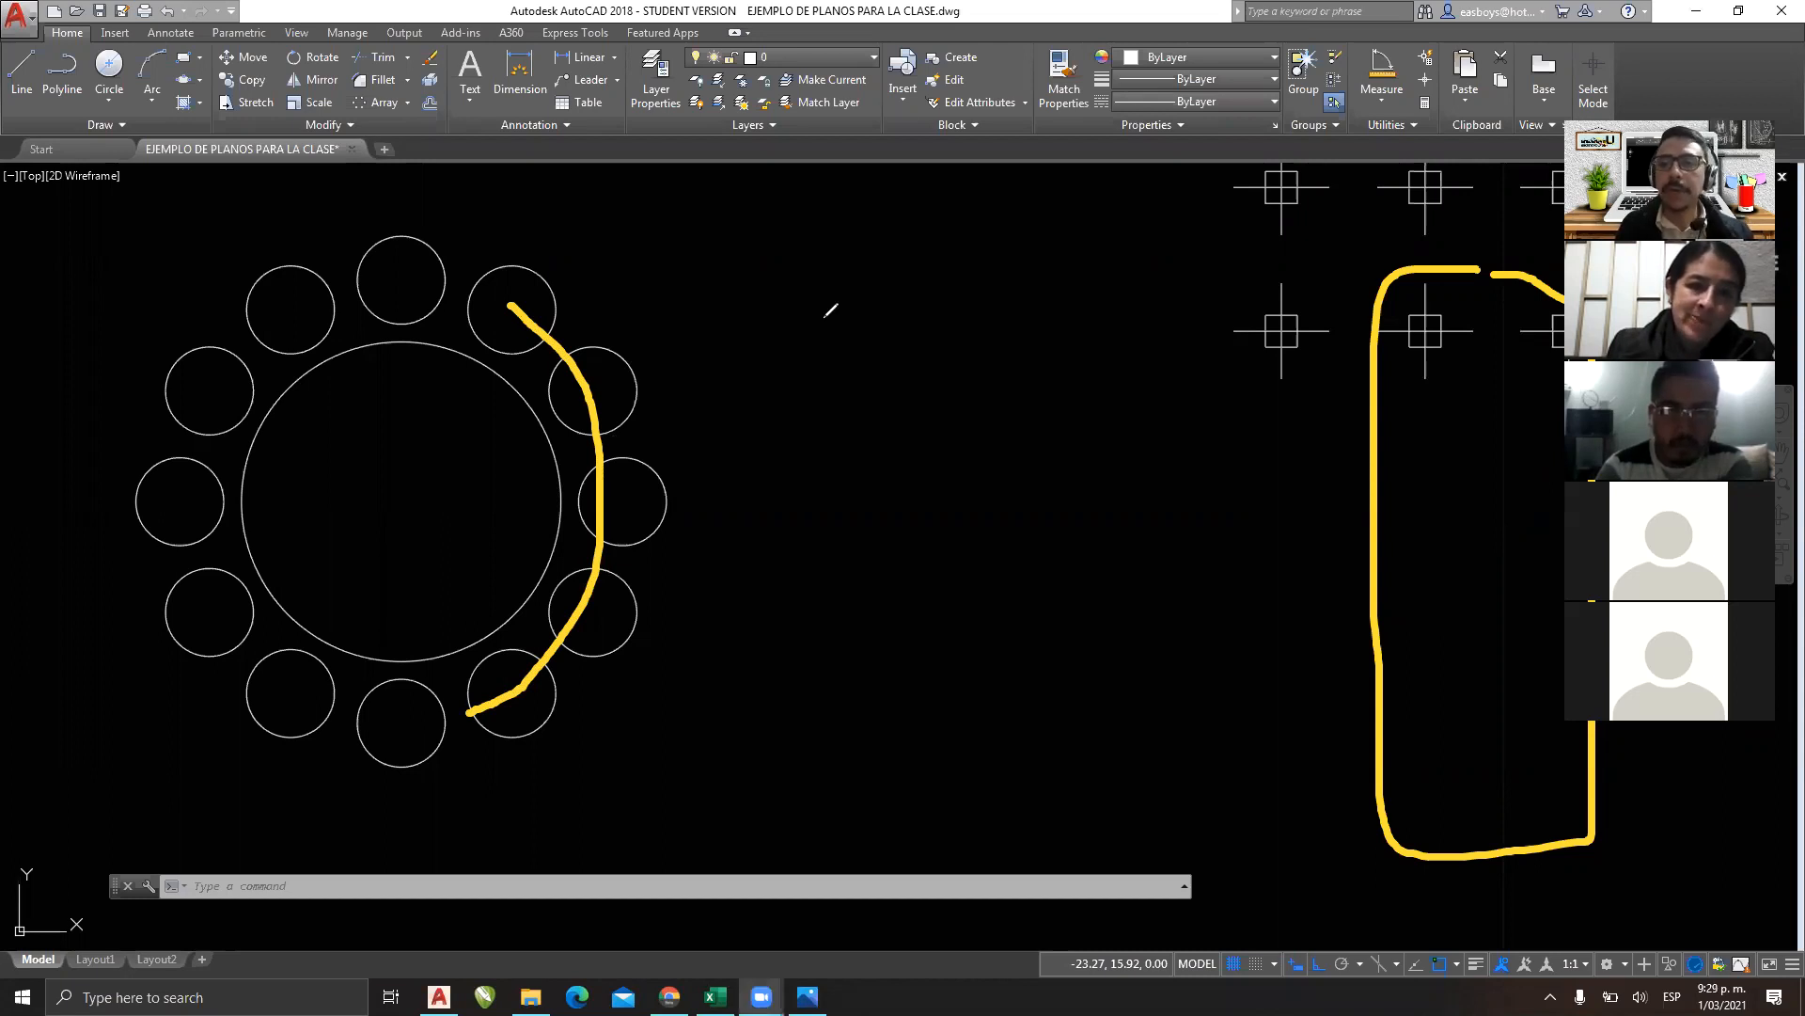
click(824, 317)
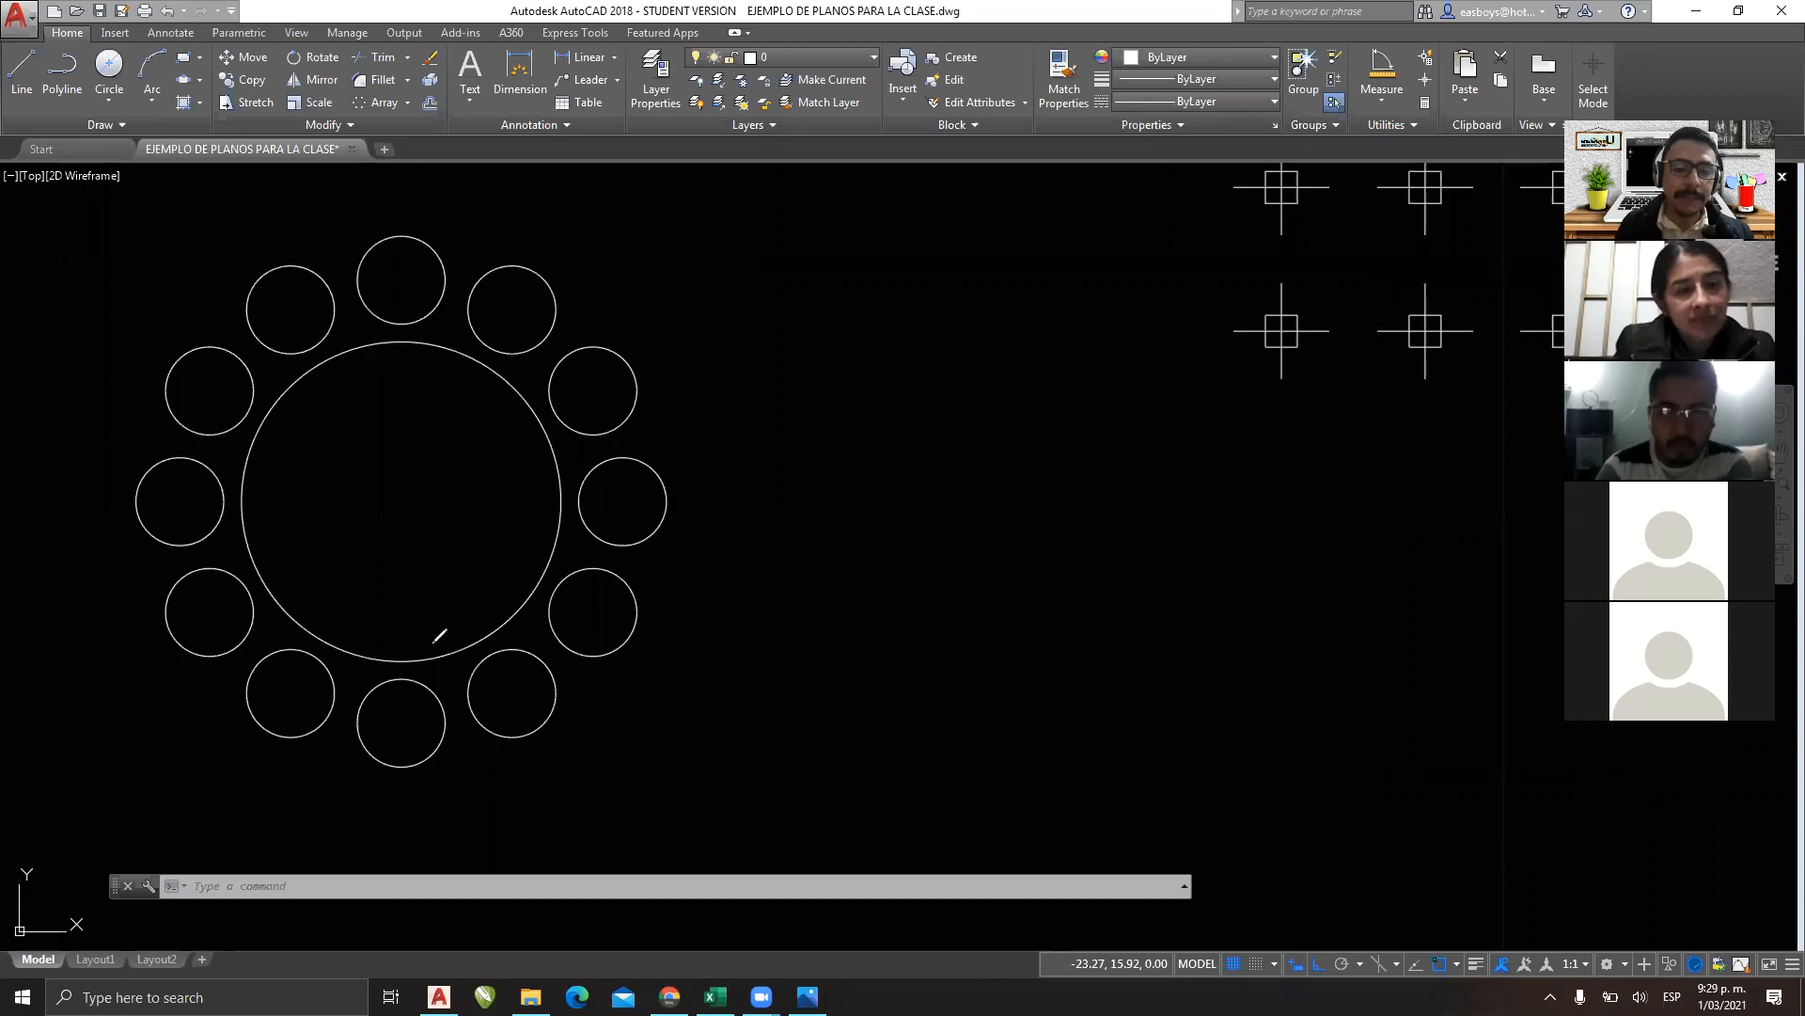
mouse_move(502, 306)
mouse_down()
mouse_move(609, 476)
mouse_move(505, 726)
mouse_up()
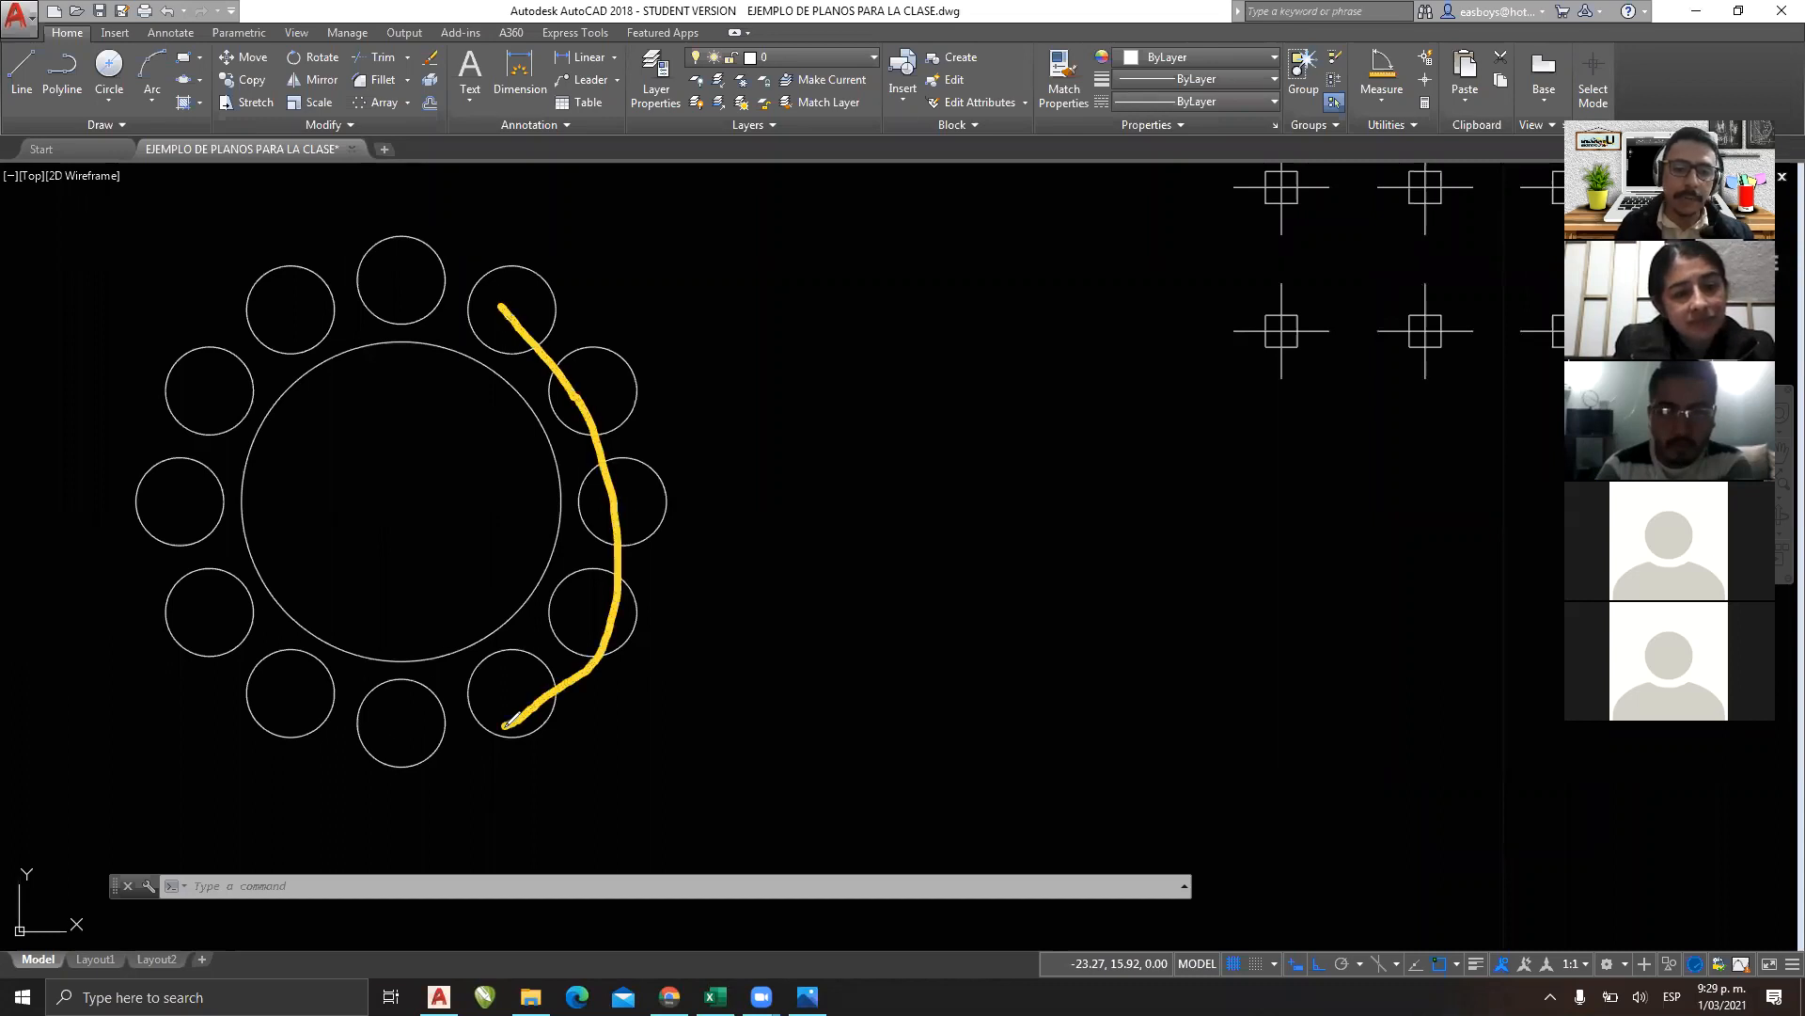
drag(406, 301, 533, 284)
drag(260, 346, 359, 340)
drag(217, 406, 306, 422)
drag(162, 503, 293, 511)
drag(210, 588, 360, 599)
drag(413, 692, 278, 693)
drag(390, 718, 482, 719)
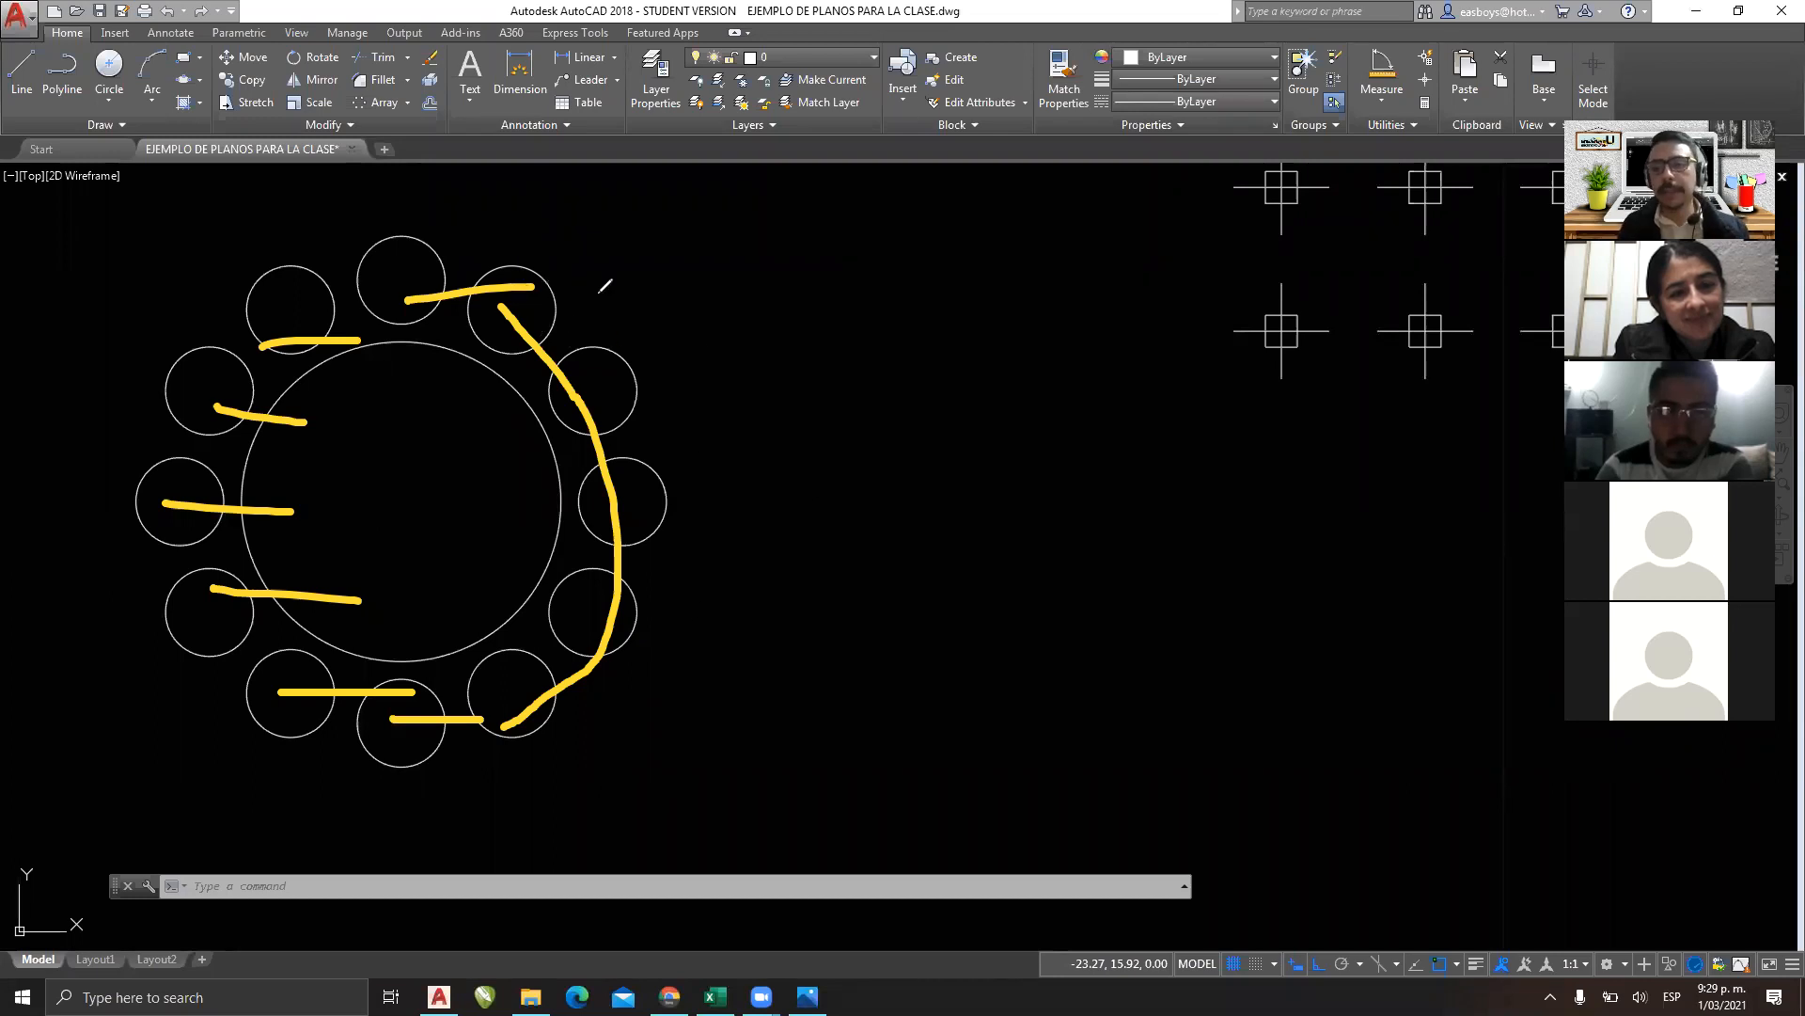
click(631, 230)
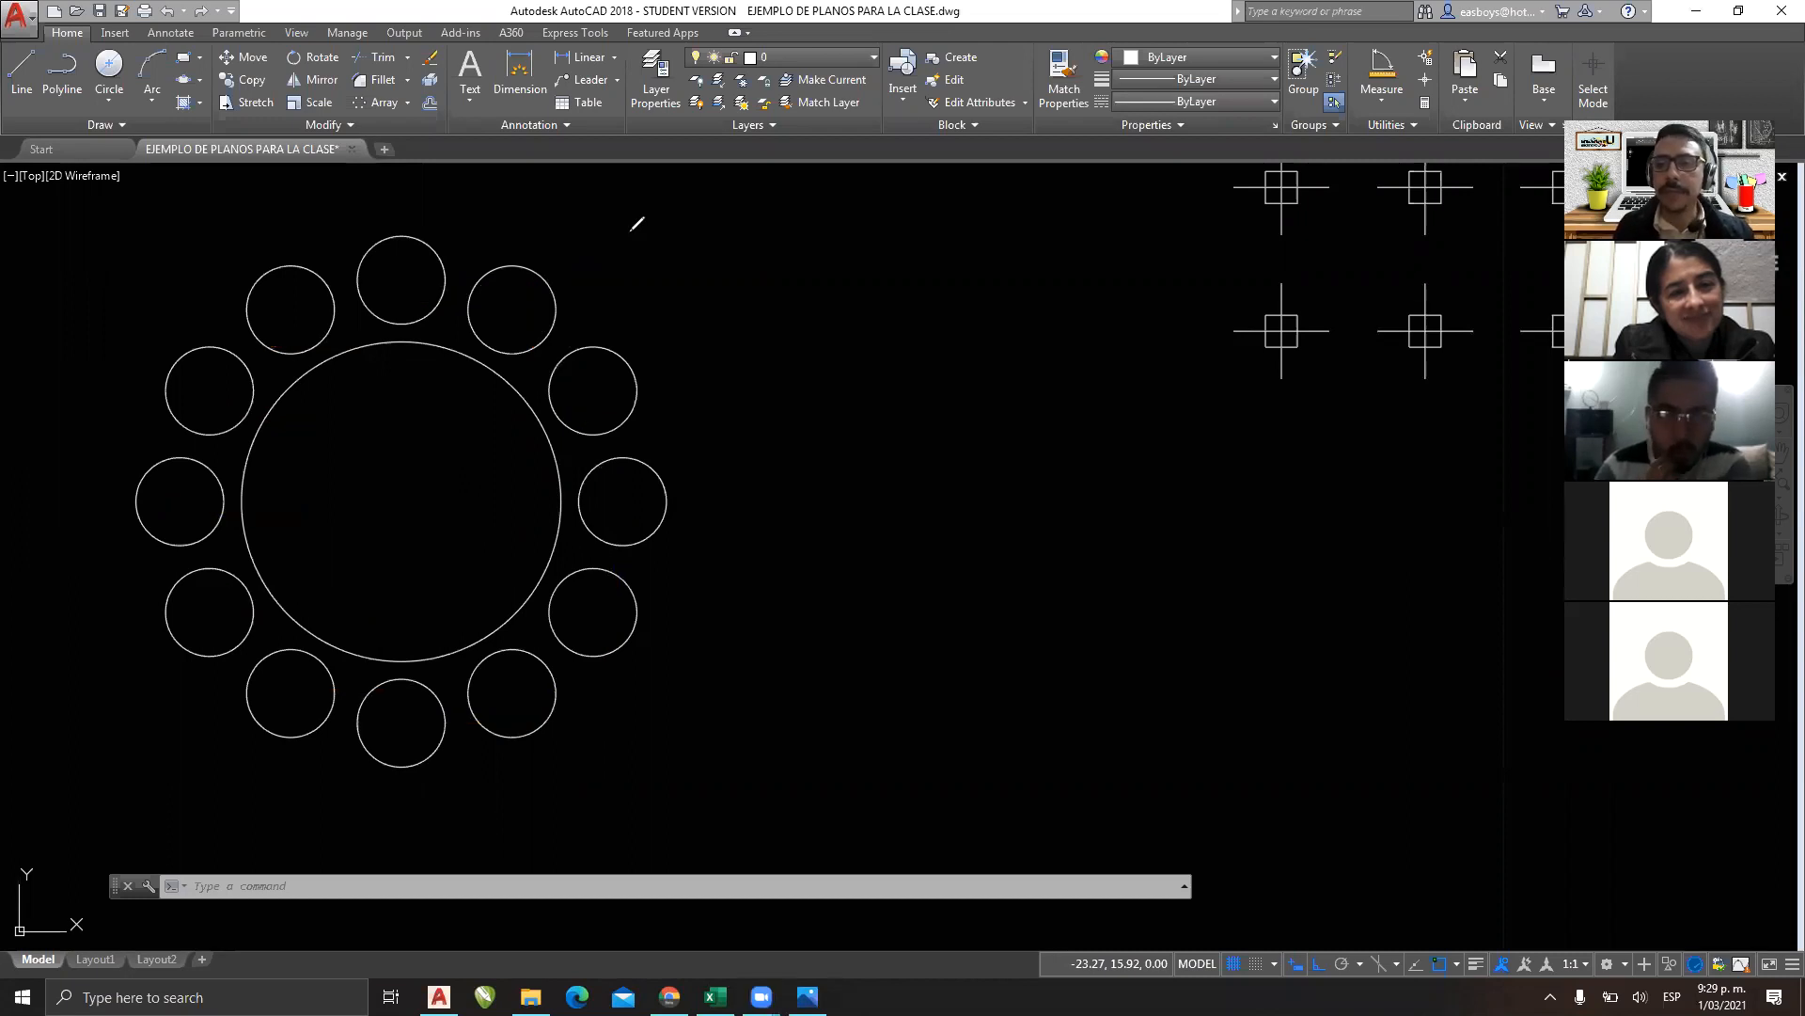
Change the fill angle of the polar array around the large circle to 180 degrees.
drag(400, 265, 294, 301)
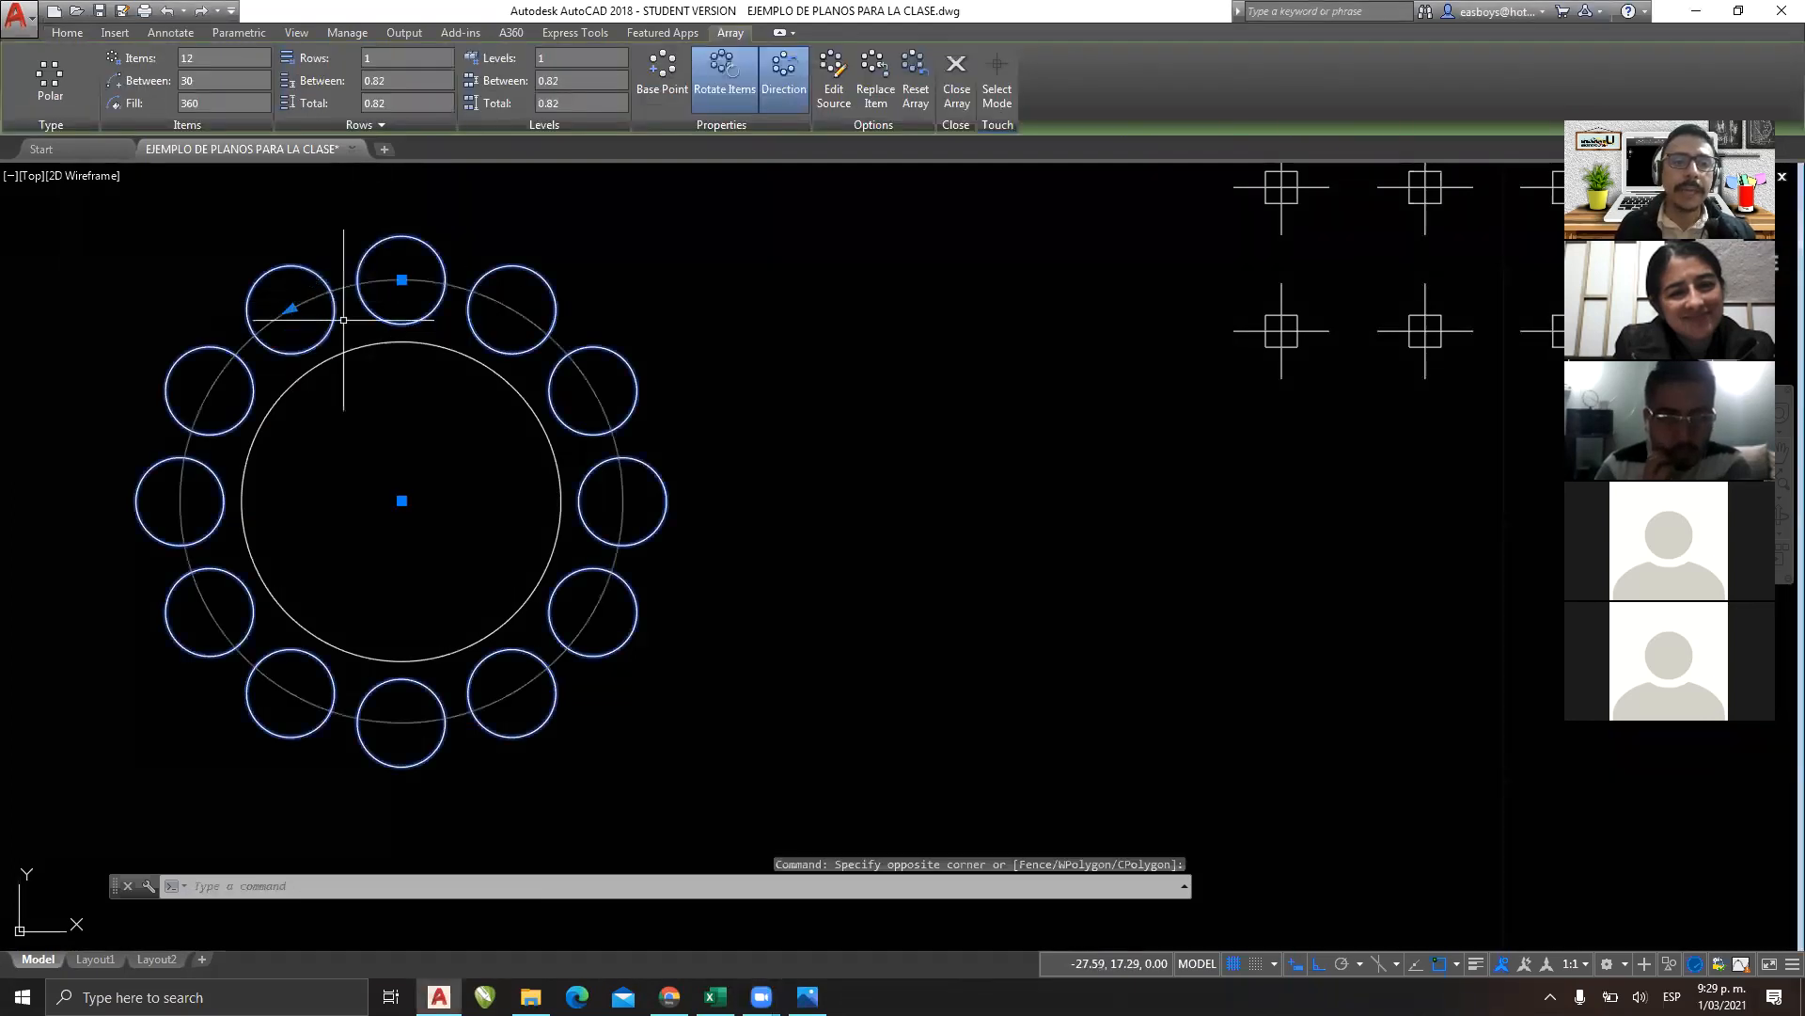
click(208, 99)
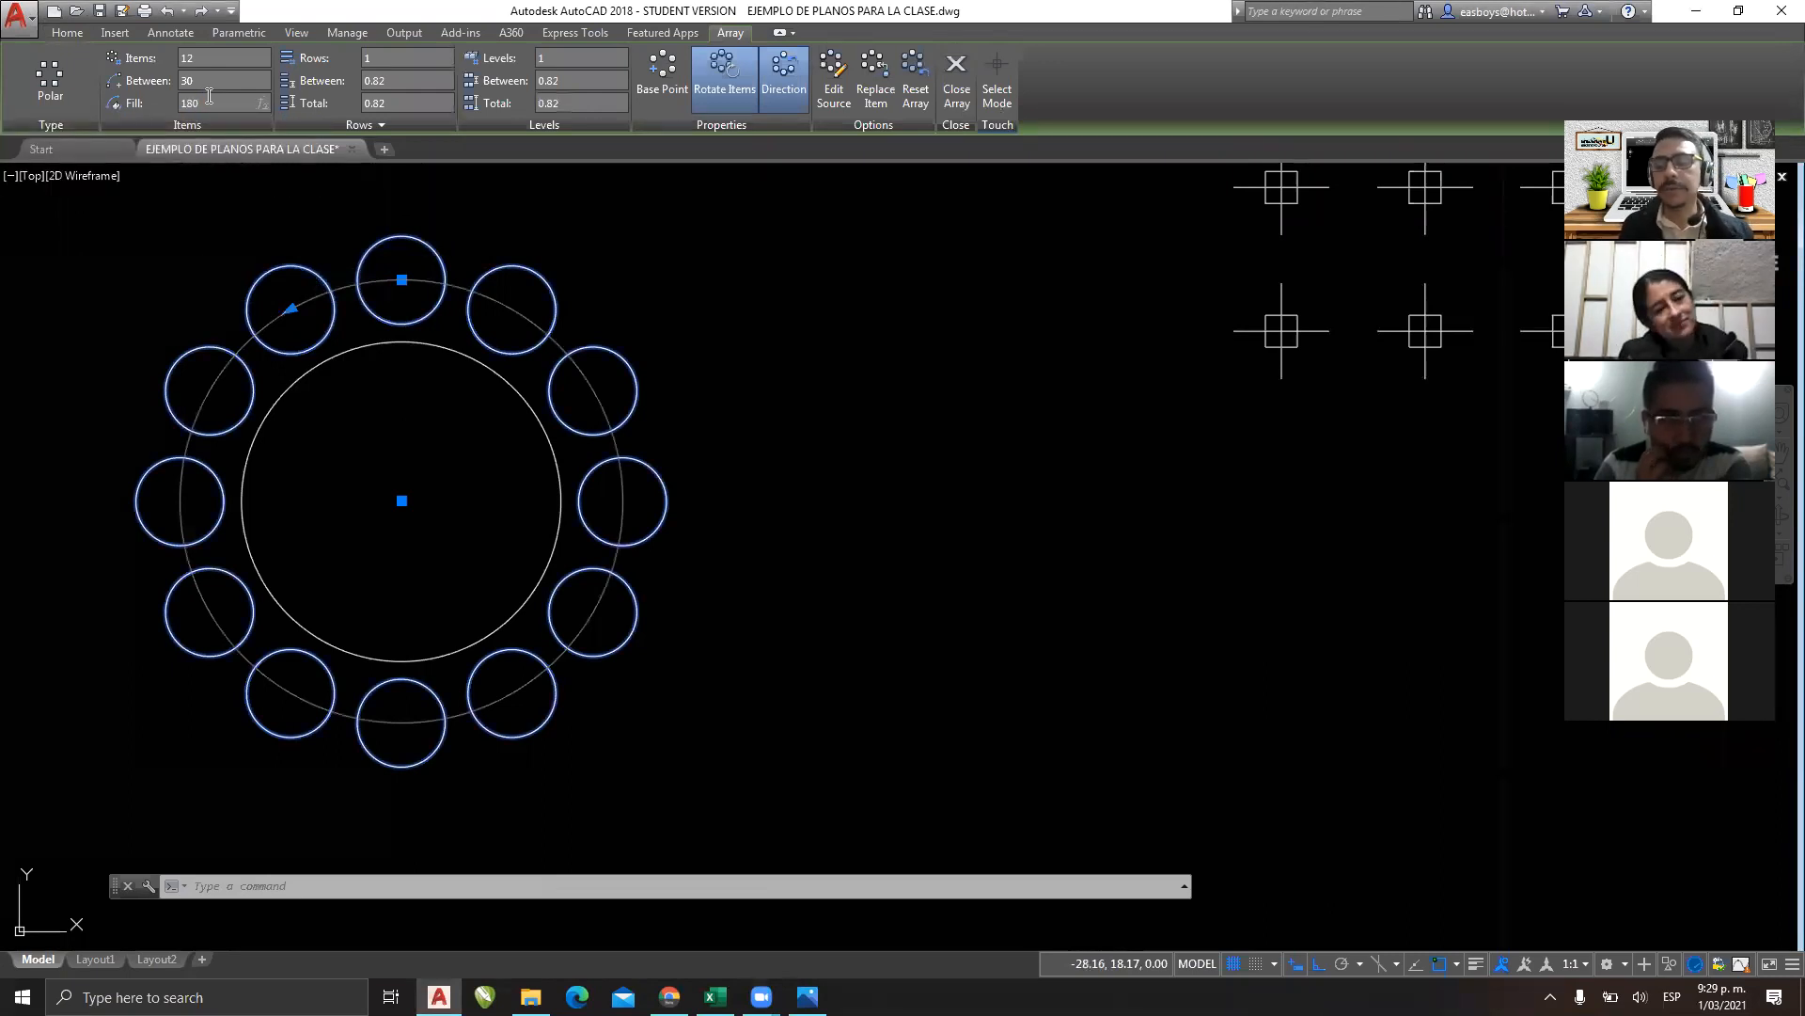
key(Return)
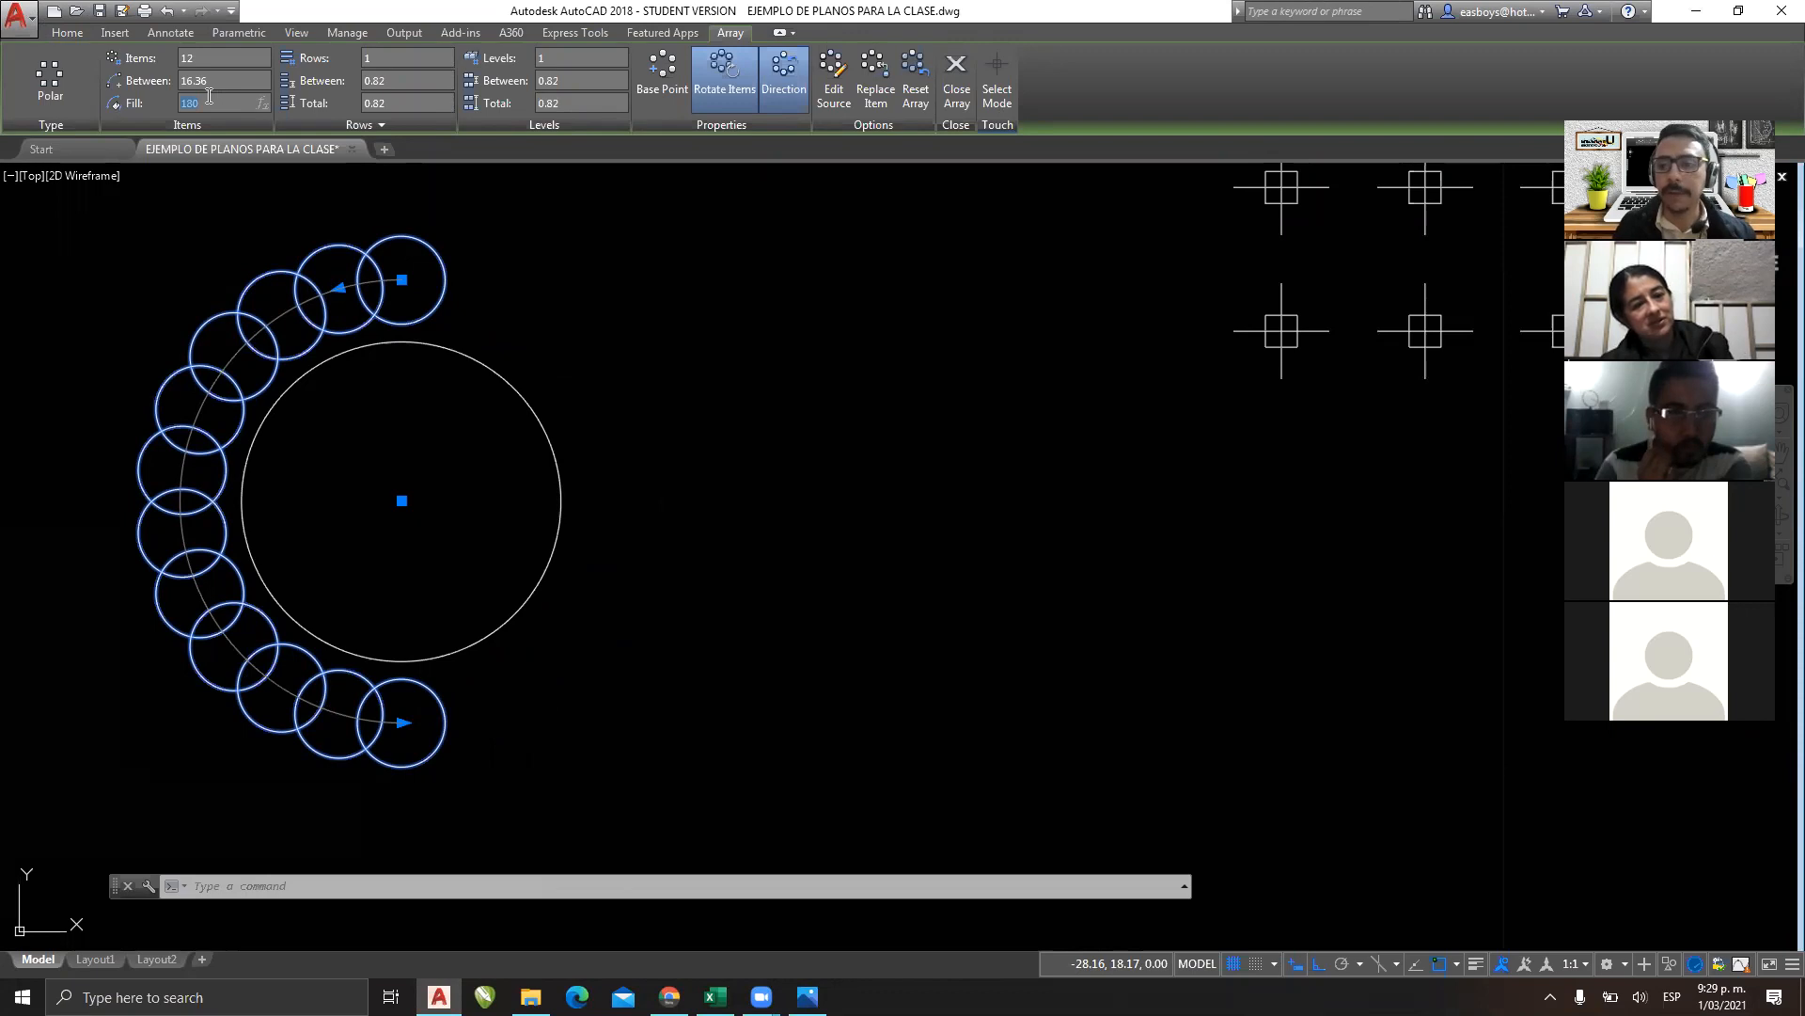
Try item counts of 10 and 8 for the half-circle polar array of small circles.
click(231, 79)
click(214, 59)
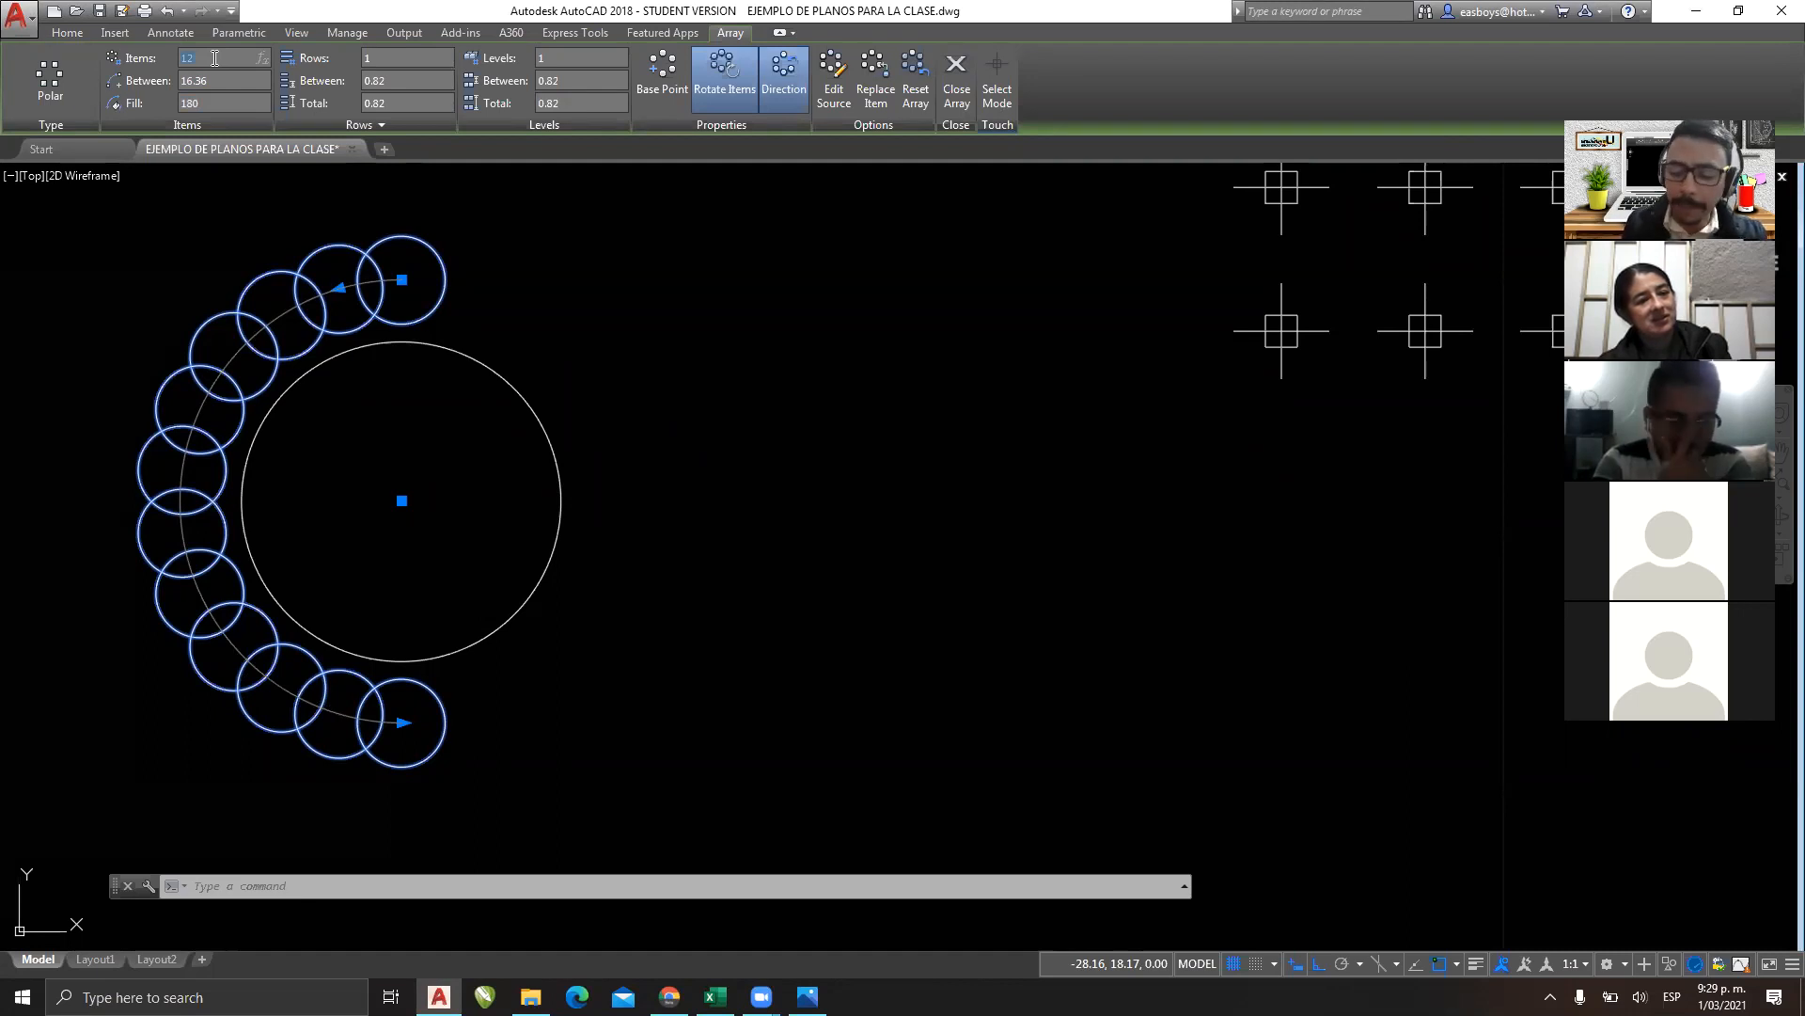
text(10)
key(Return)
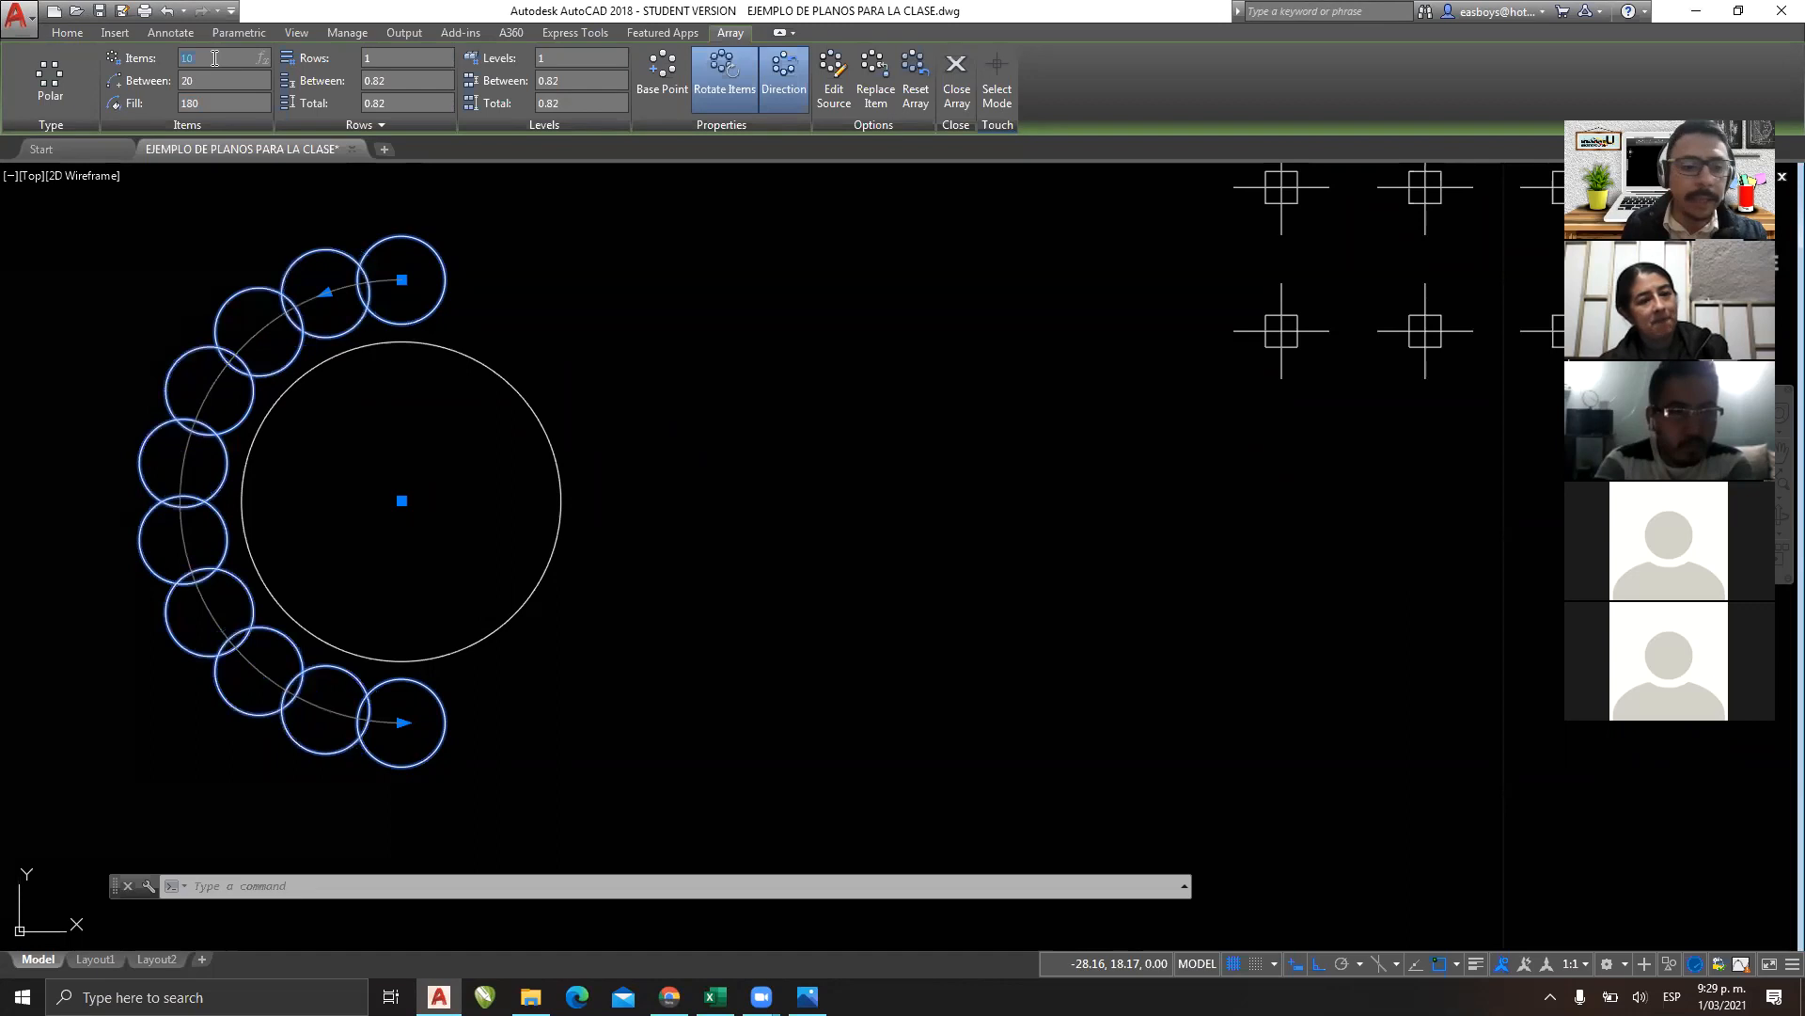
click(211, 58)
key(BackSpace)
key(BackSpace)
text(8)
key(Return)
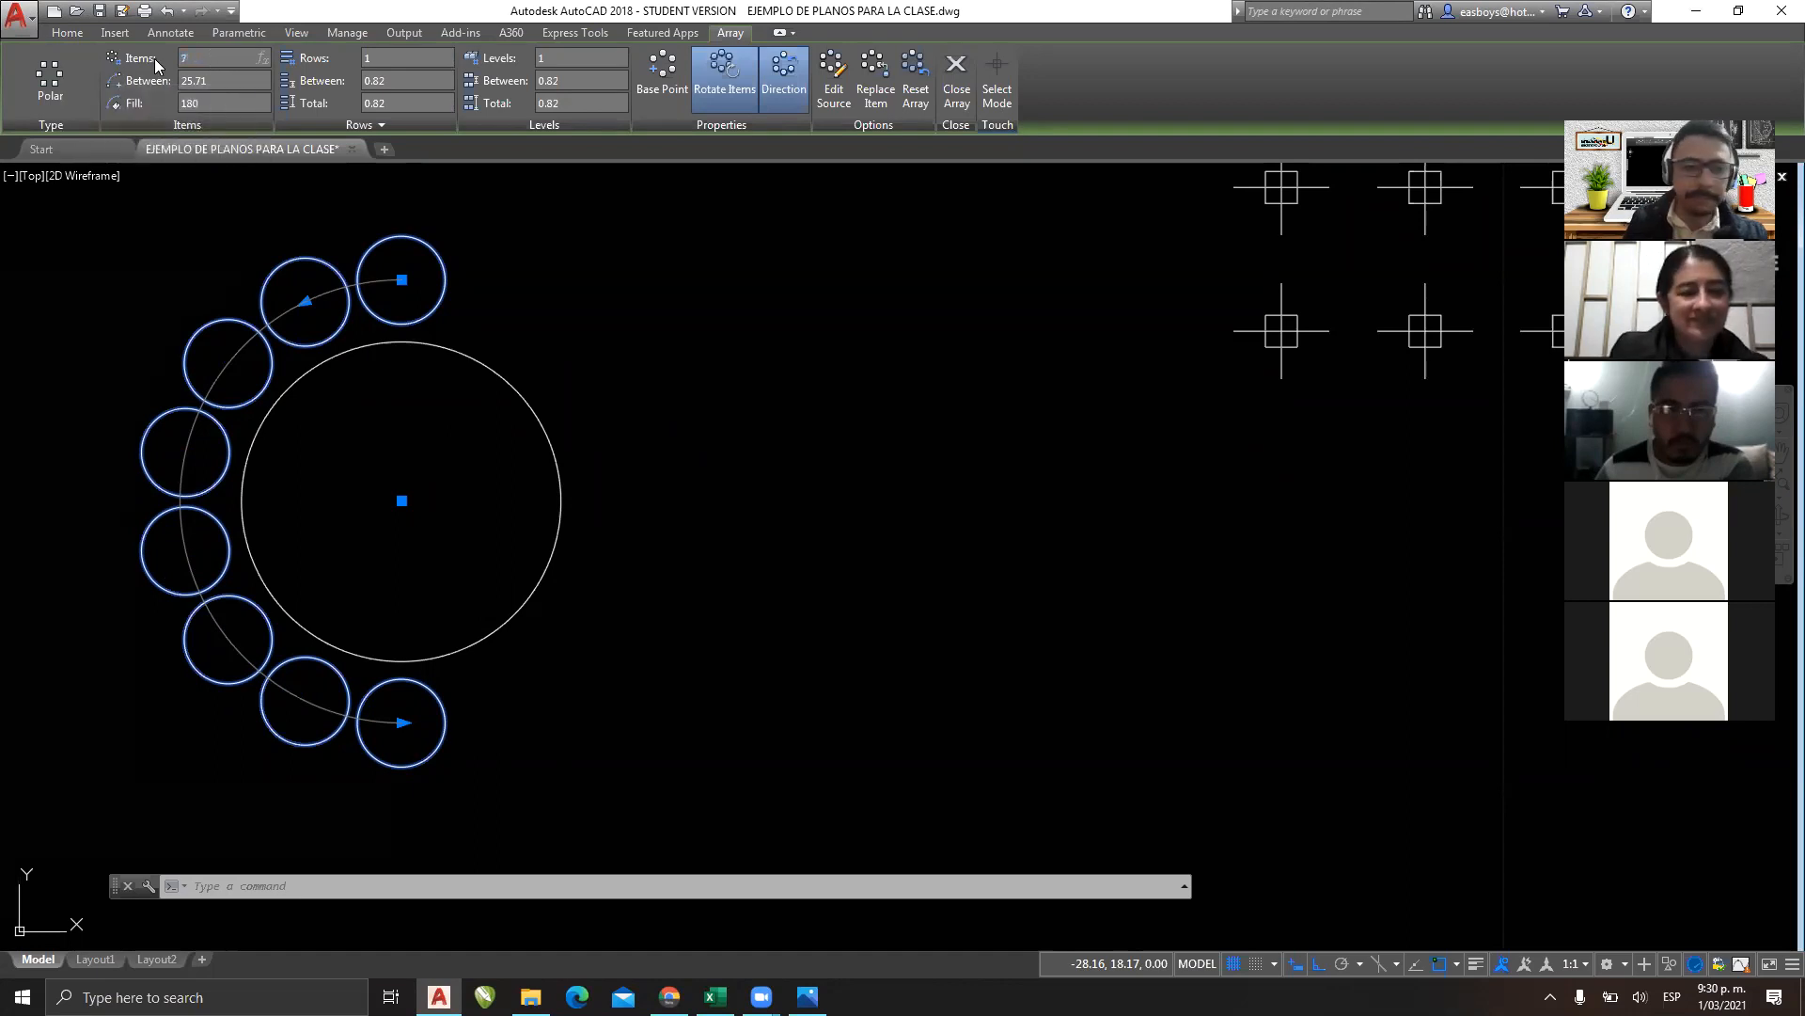
Set the polar array to 7 items over its 180-degree fill and finish editing the array.
key(Return)
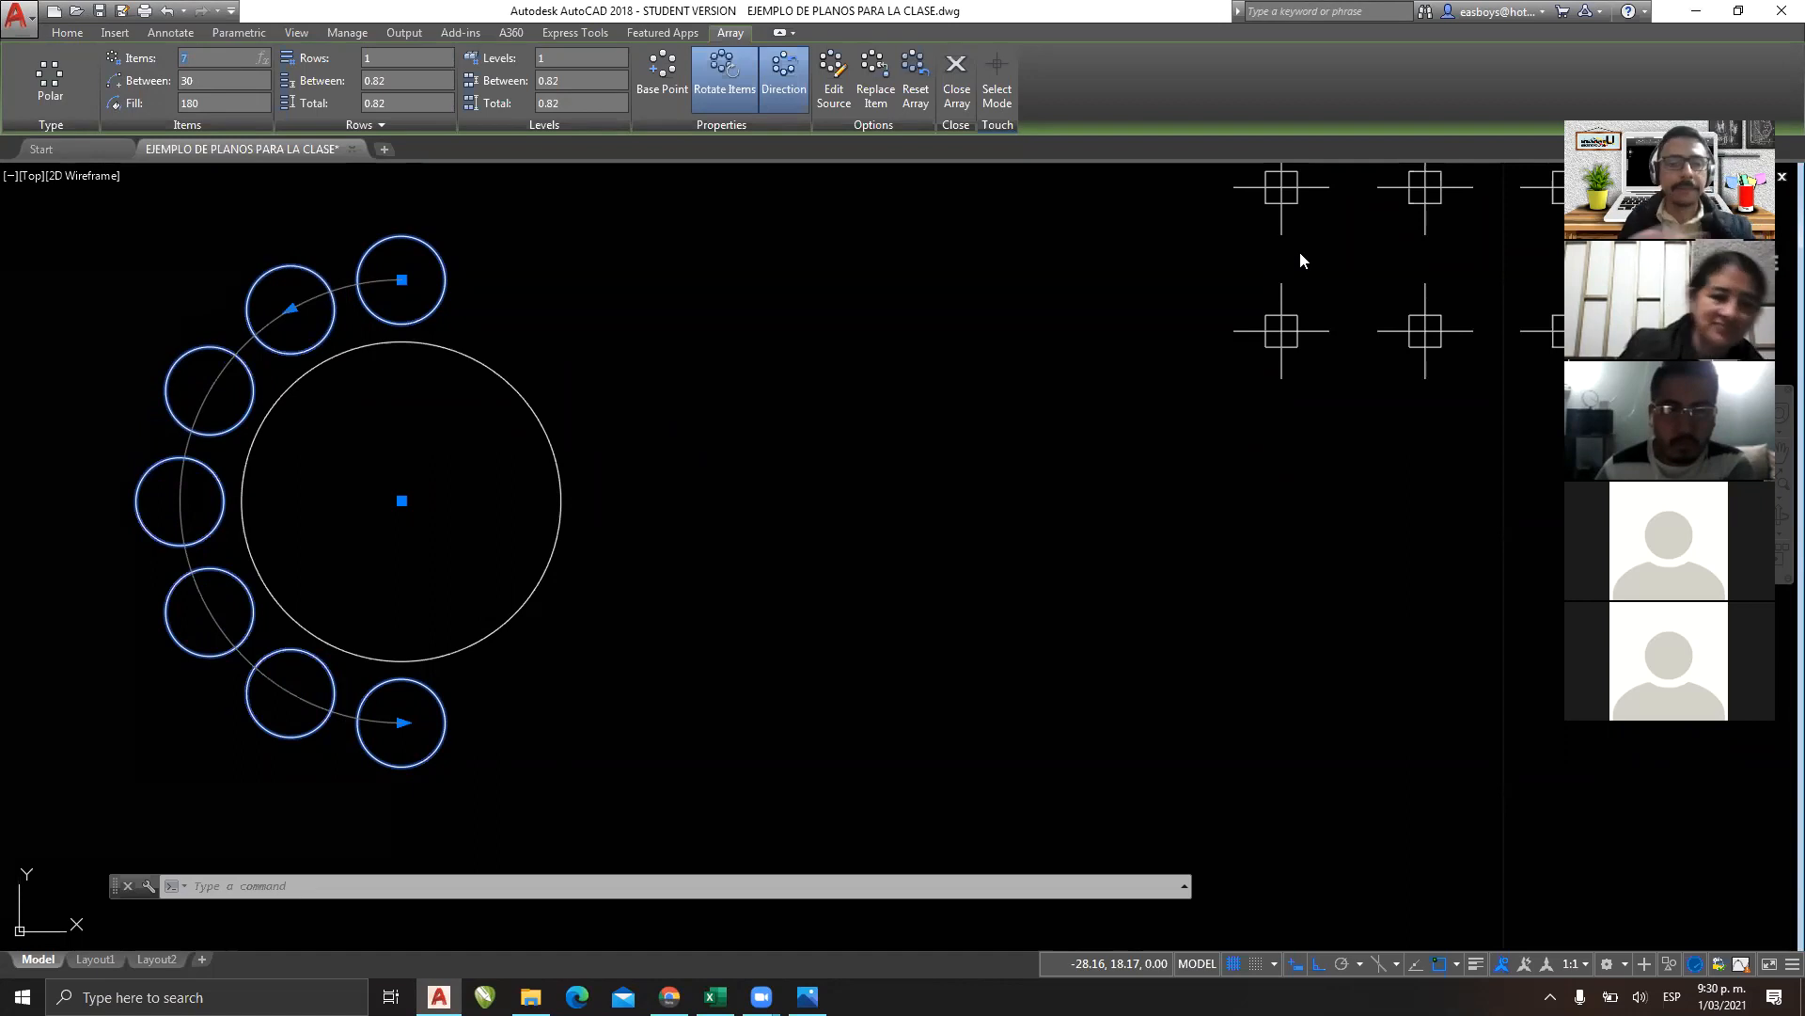
click(852, 649)
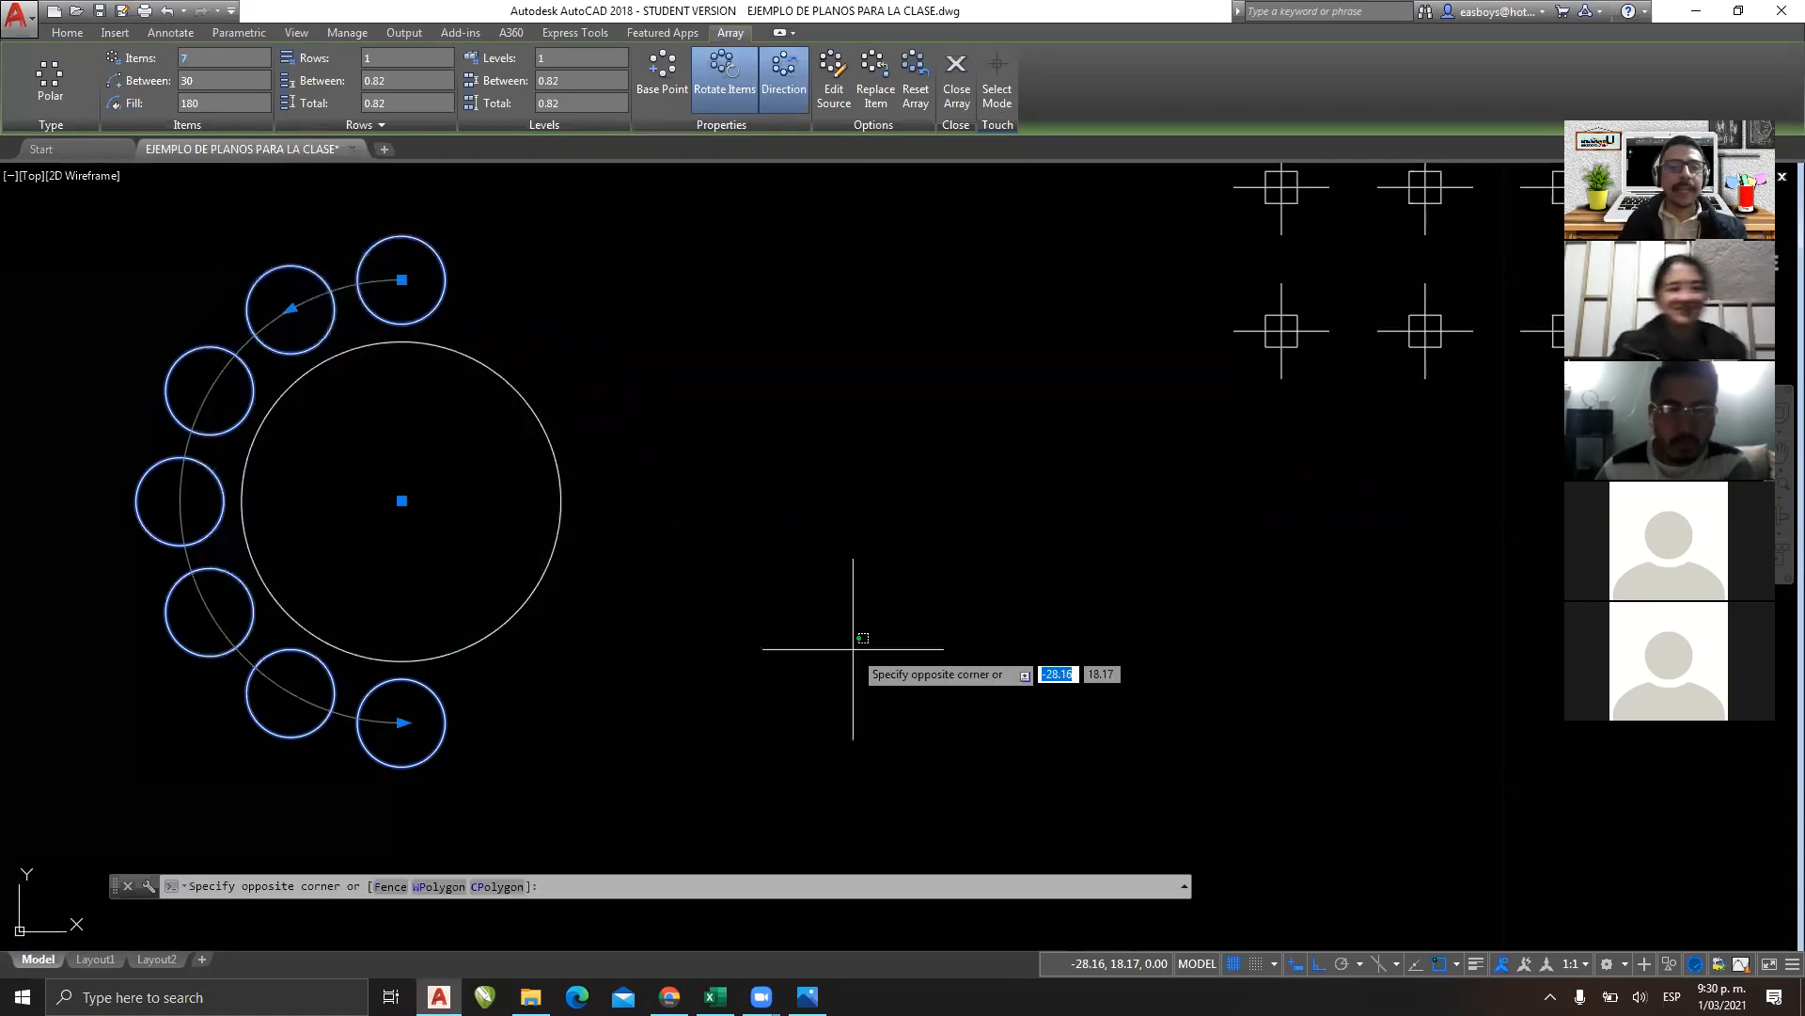
key(Escape)
key(Escape)
key(Escape)
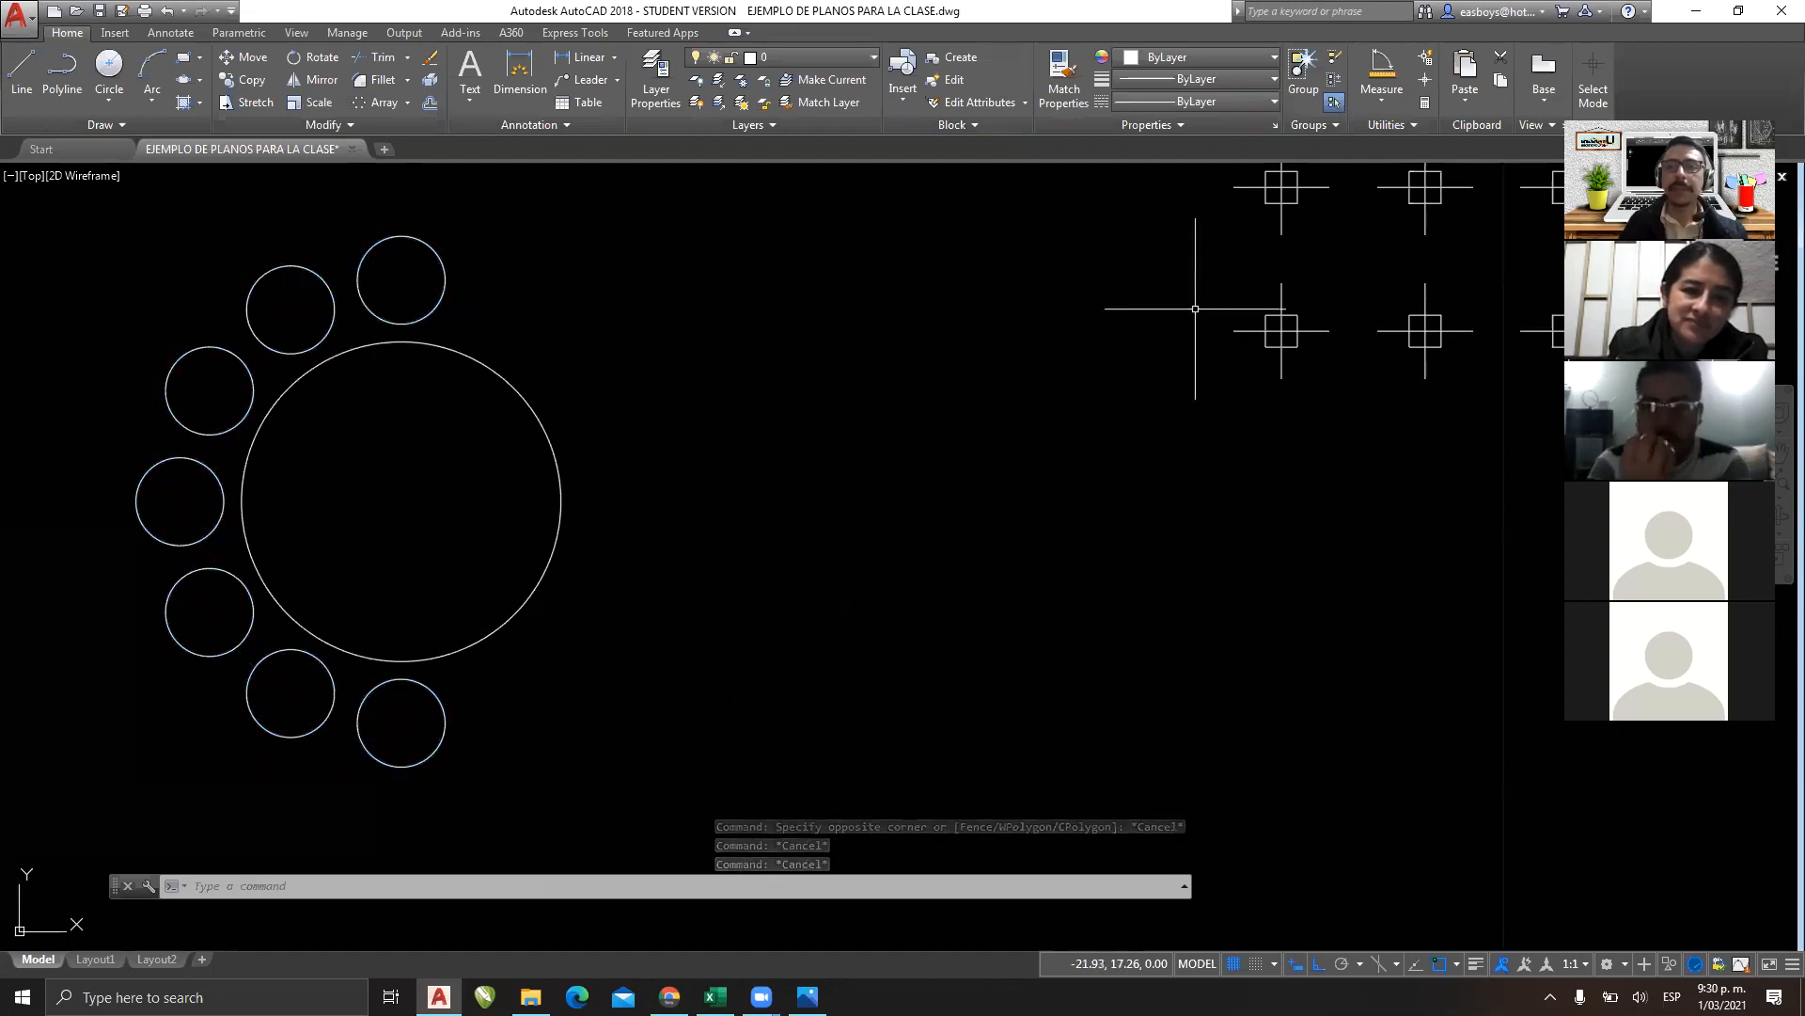
drag(496, 287, 515, 693)
drag(419, 293, 666, 284)
drag(291, 348, 438, 356)
drag(264, 501, 342, 501)
mouse_move(242, 616)
mouse_down()
mouse_move(666, 620)
mouse_move(648, 583)
mouse_up()
drag(683, 688, 707, 621)
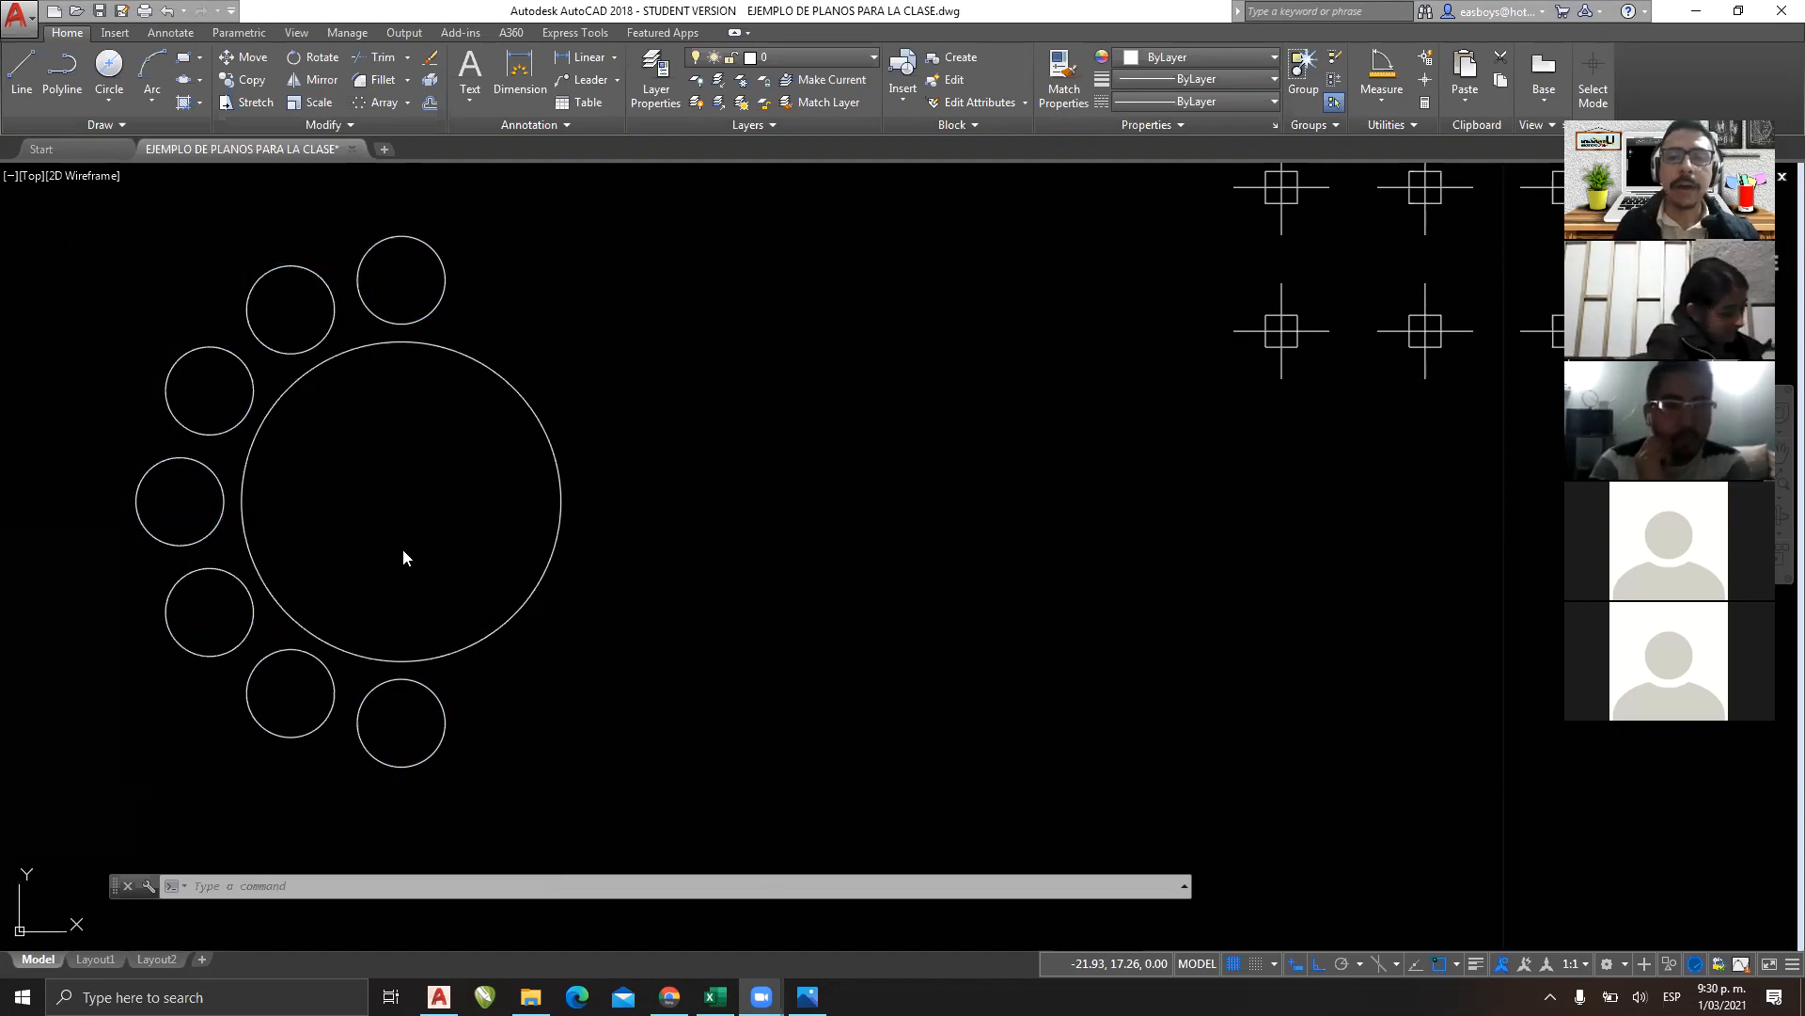
Select the polar array and the rectangular array in turn to check whether each behaves as a single object.
click(392, 269)
click(328, 301)
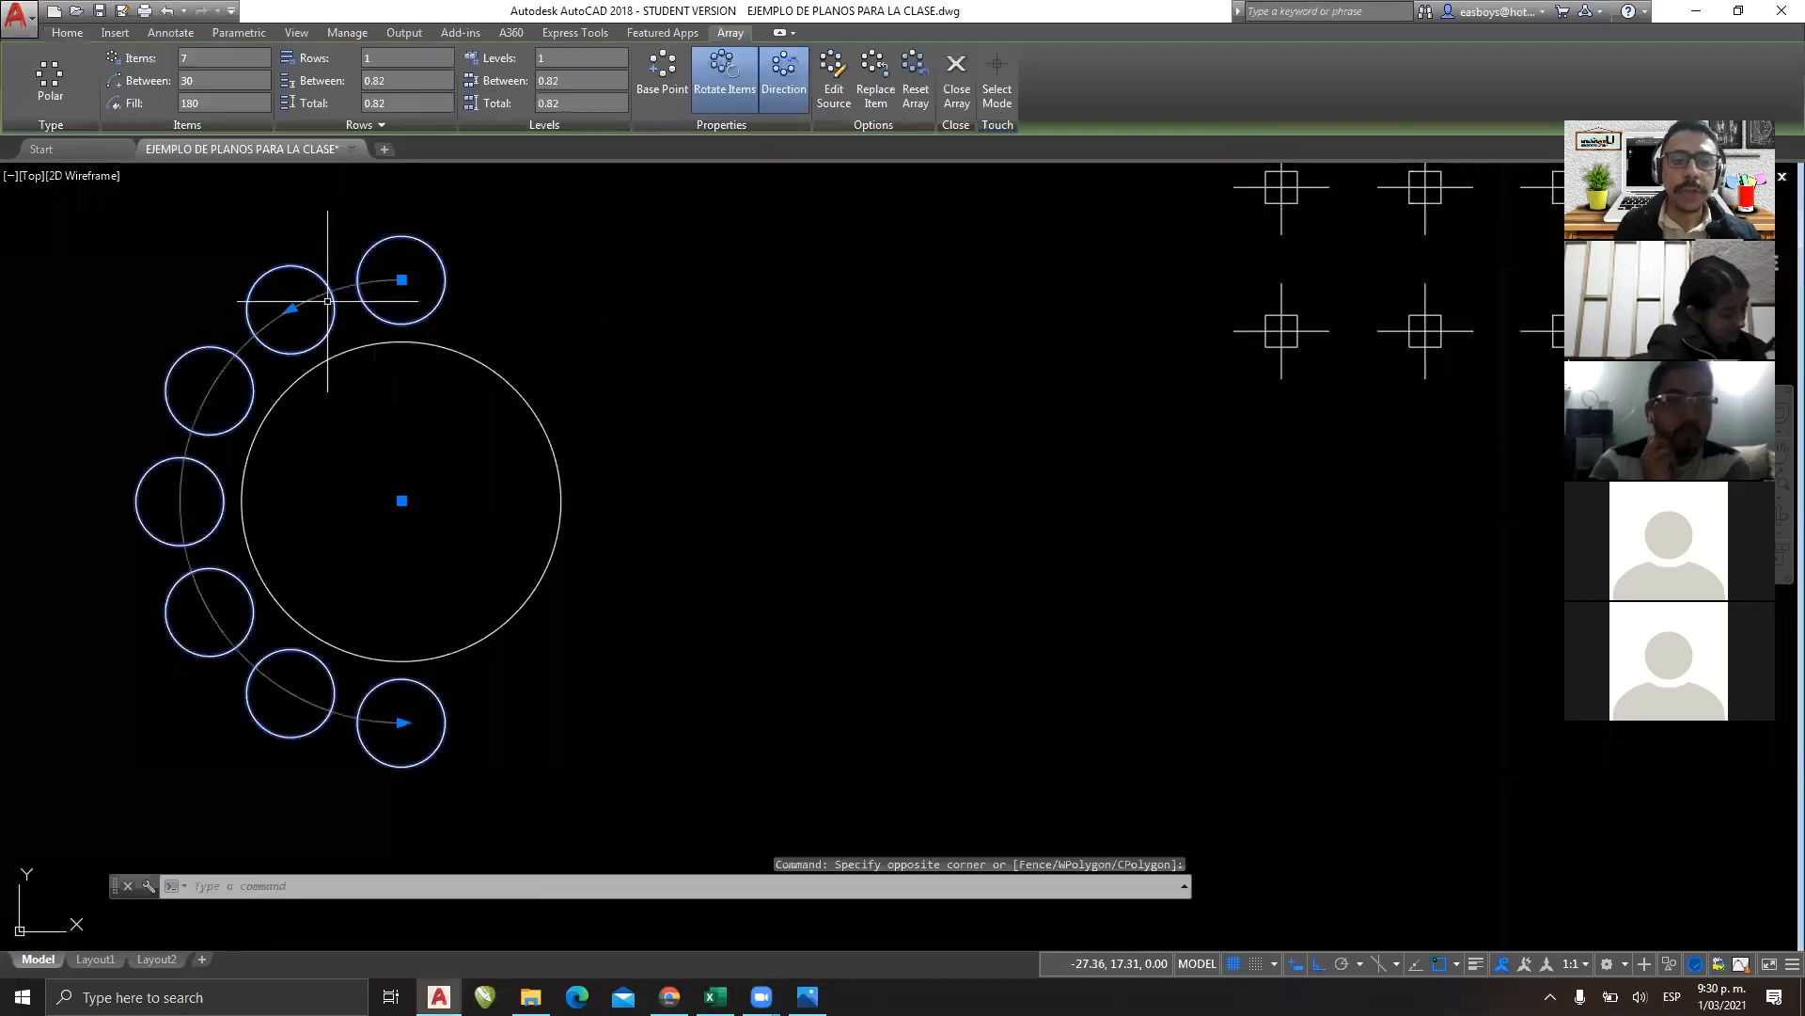
key(Escape)
click(1333, 294)
click(1220, 393)
scroll(1172, 596, down, 3)
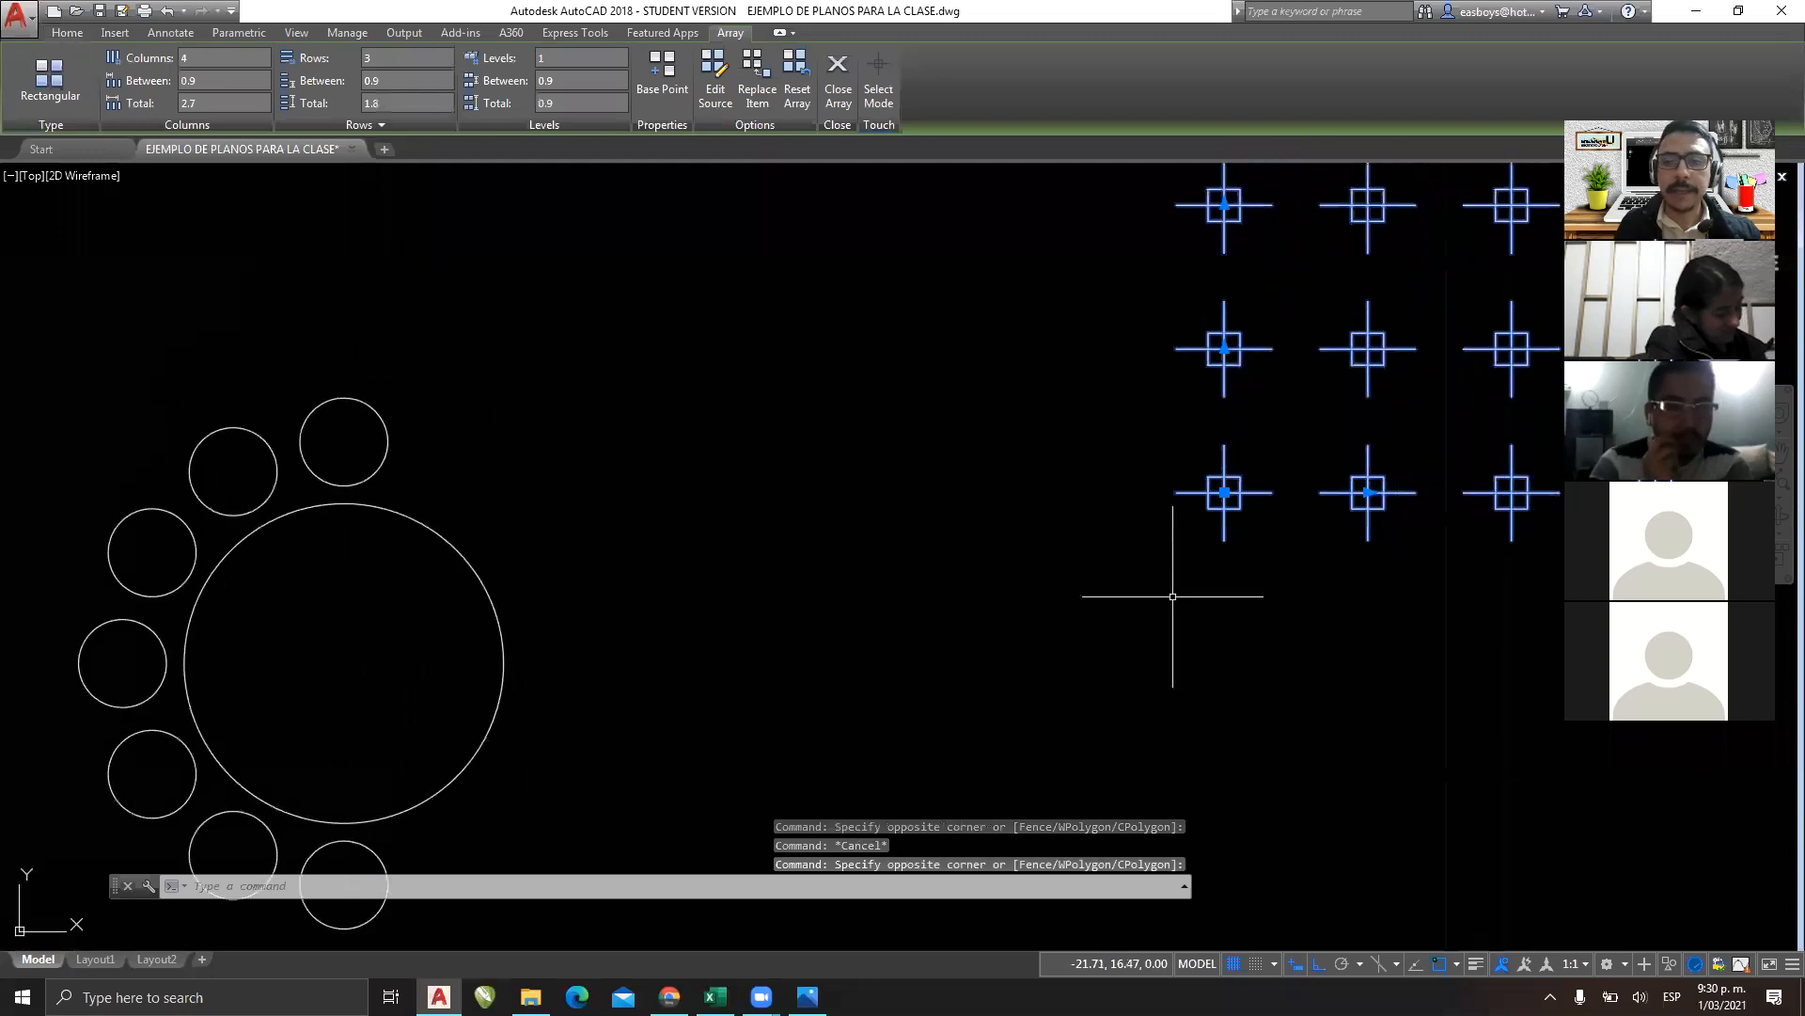
key(Escape)
click(906, 484)
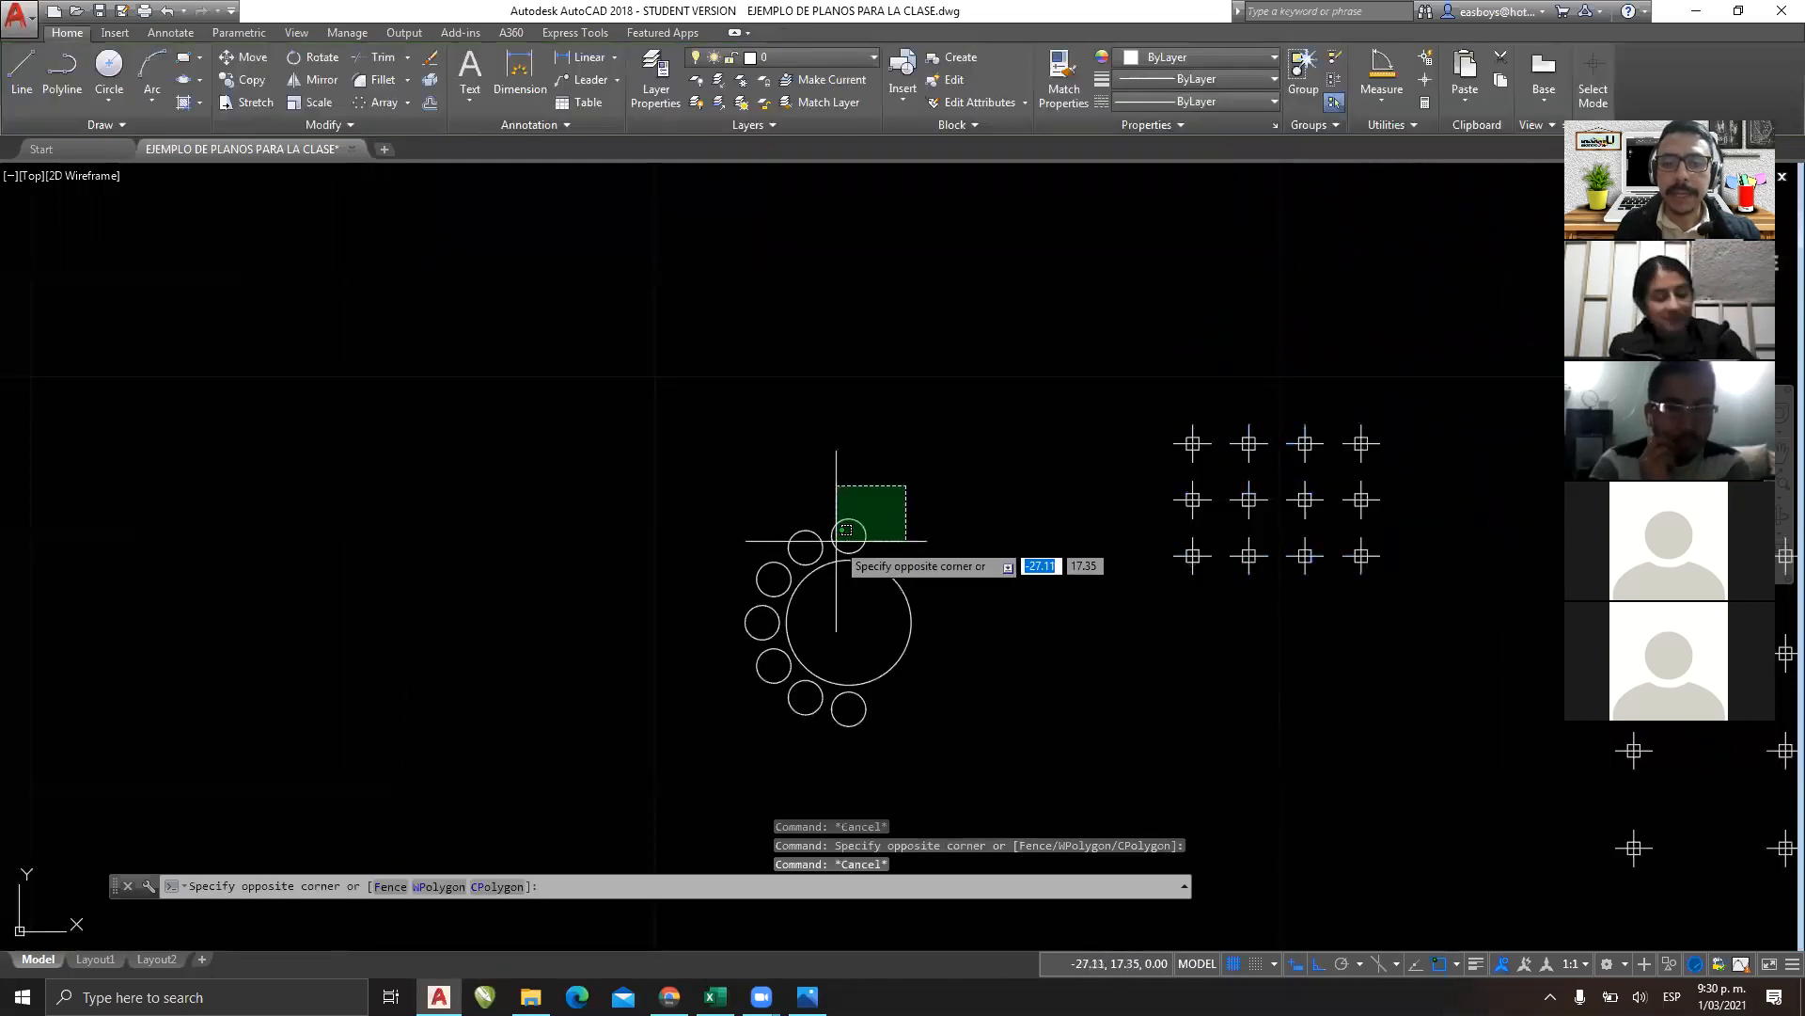
click(834, 543)
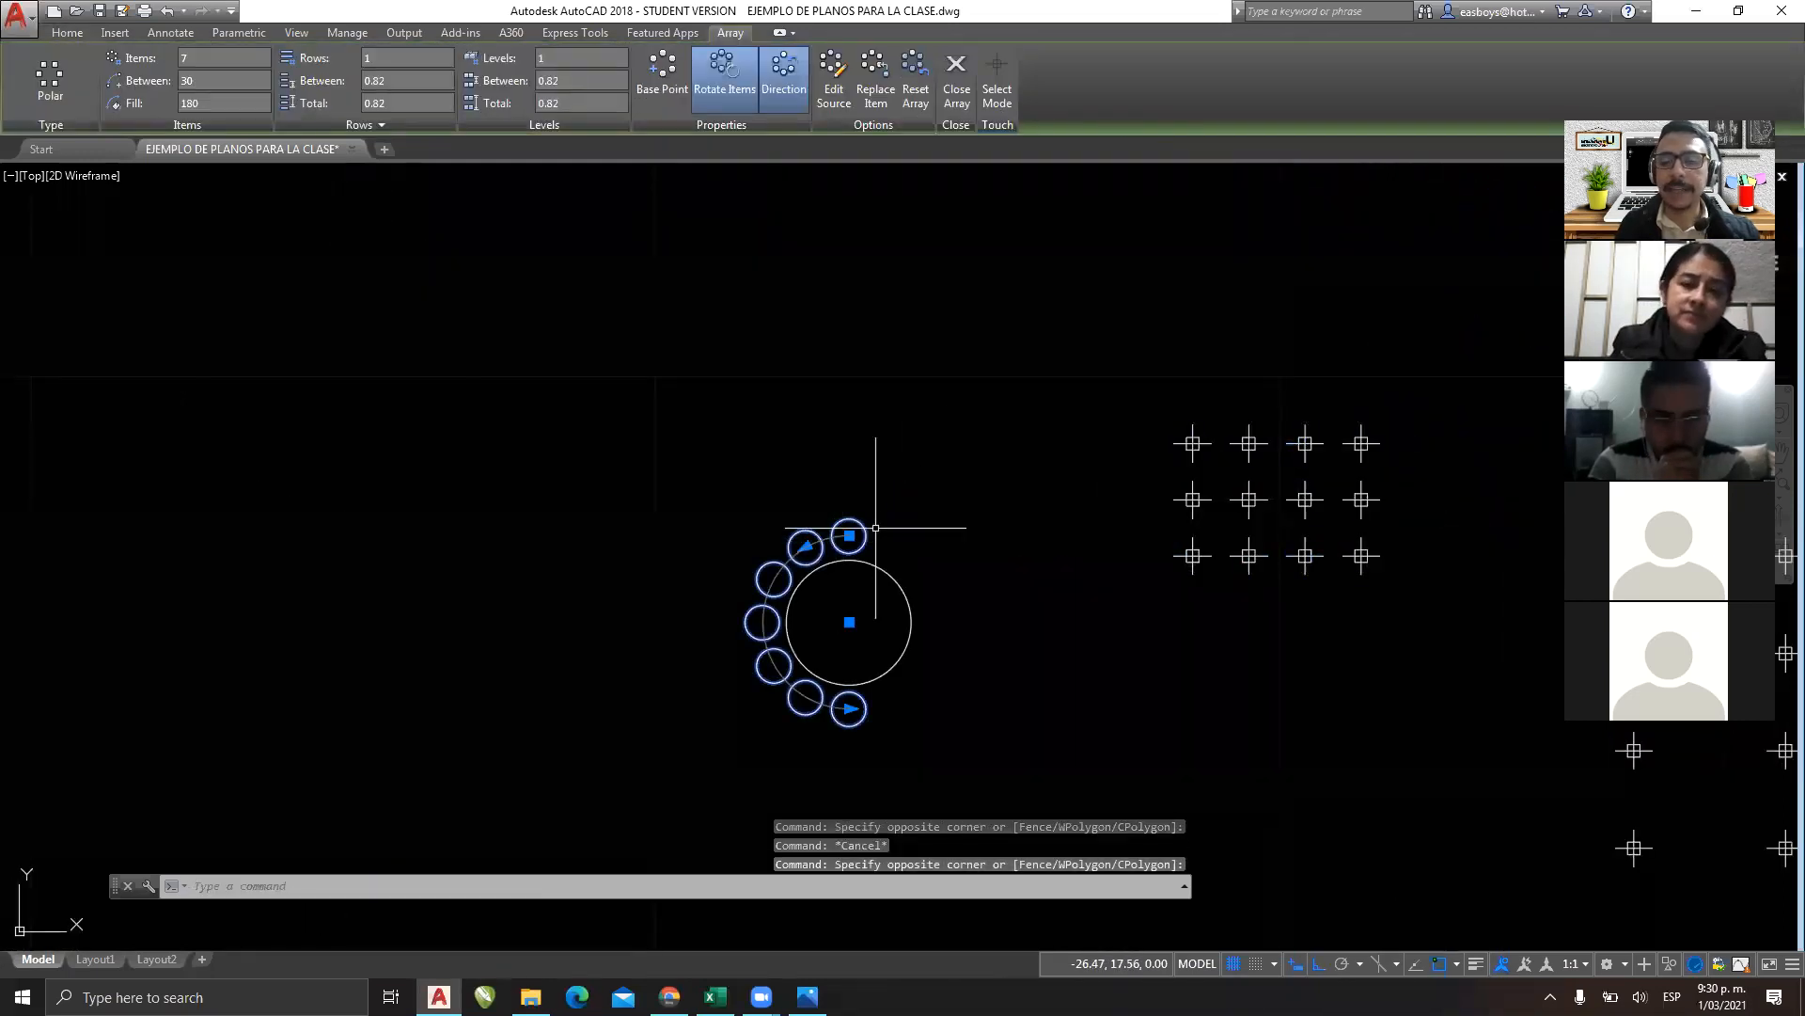
key(Escape)
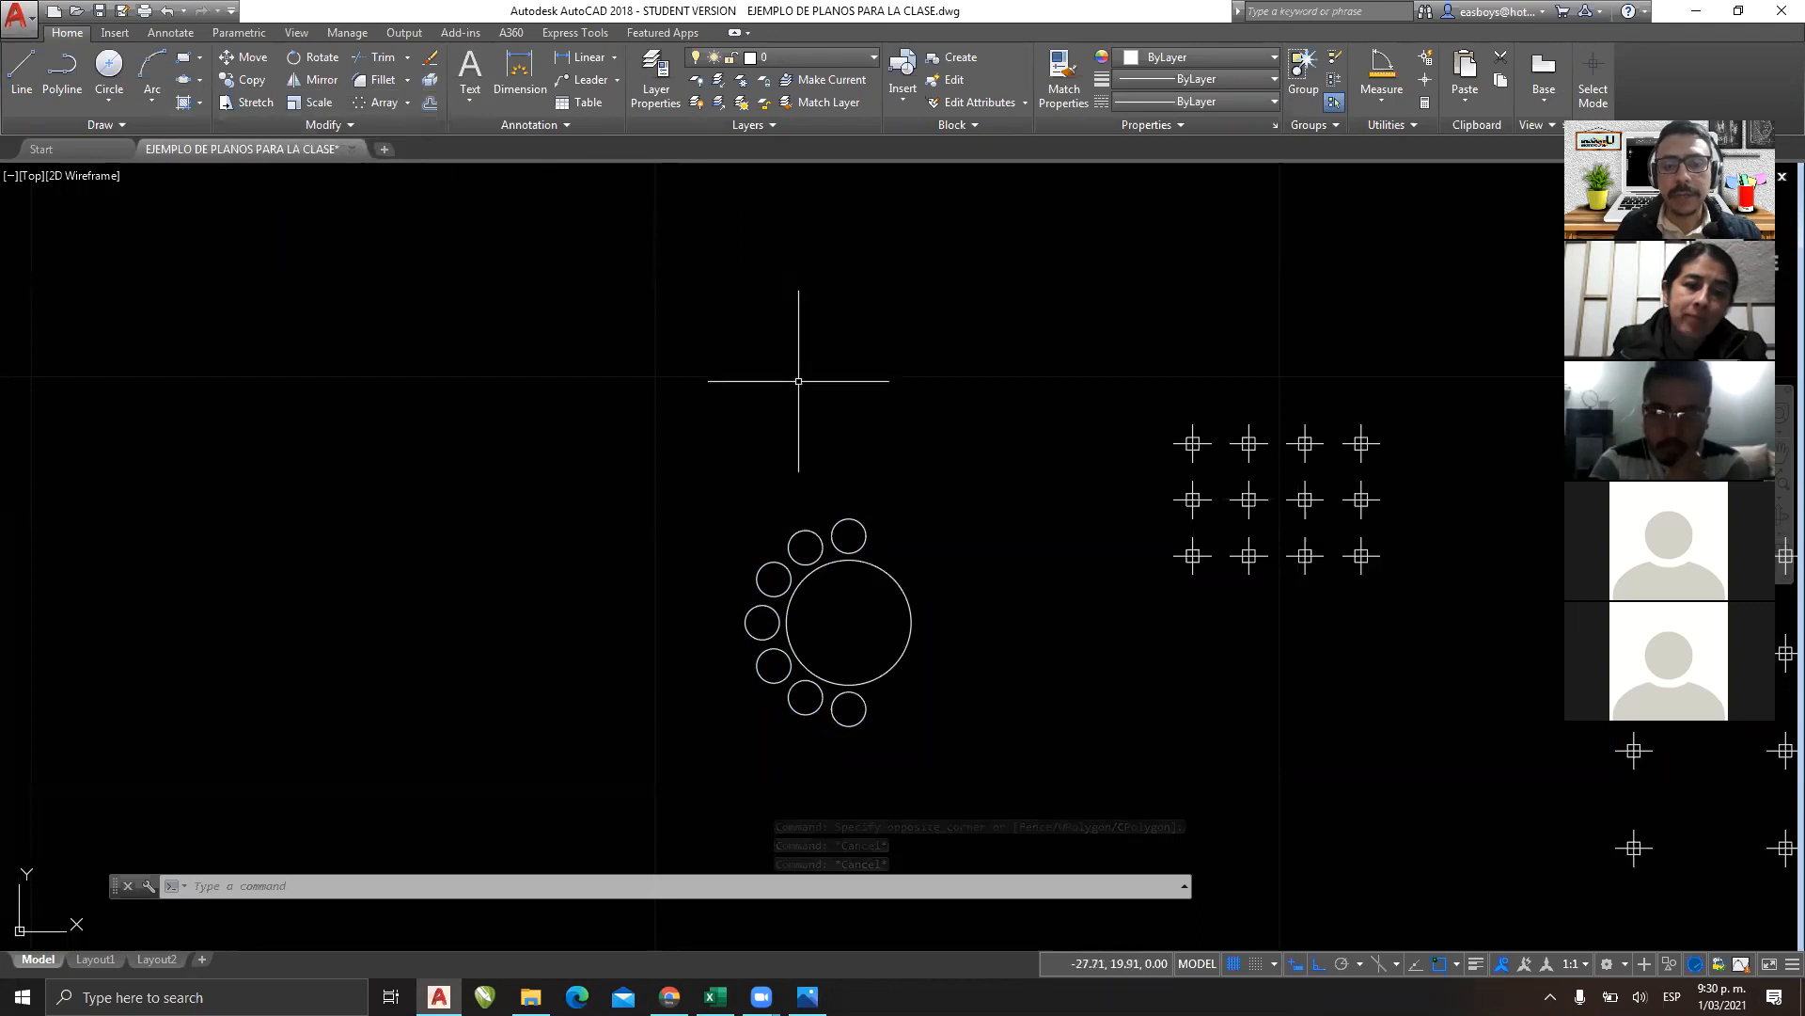
Explode the polar array of small circles around the large circle into separate circles.
click(901, 523)
click(788, 498)
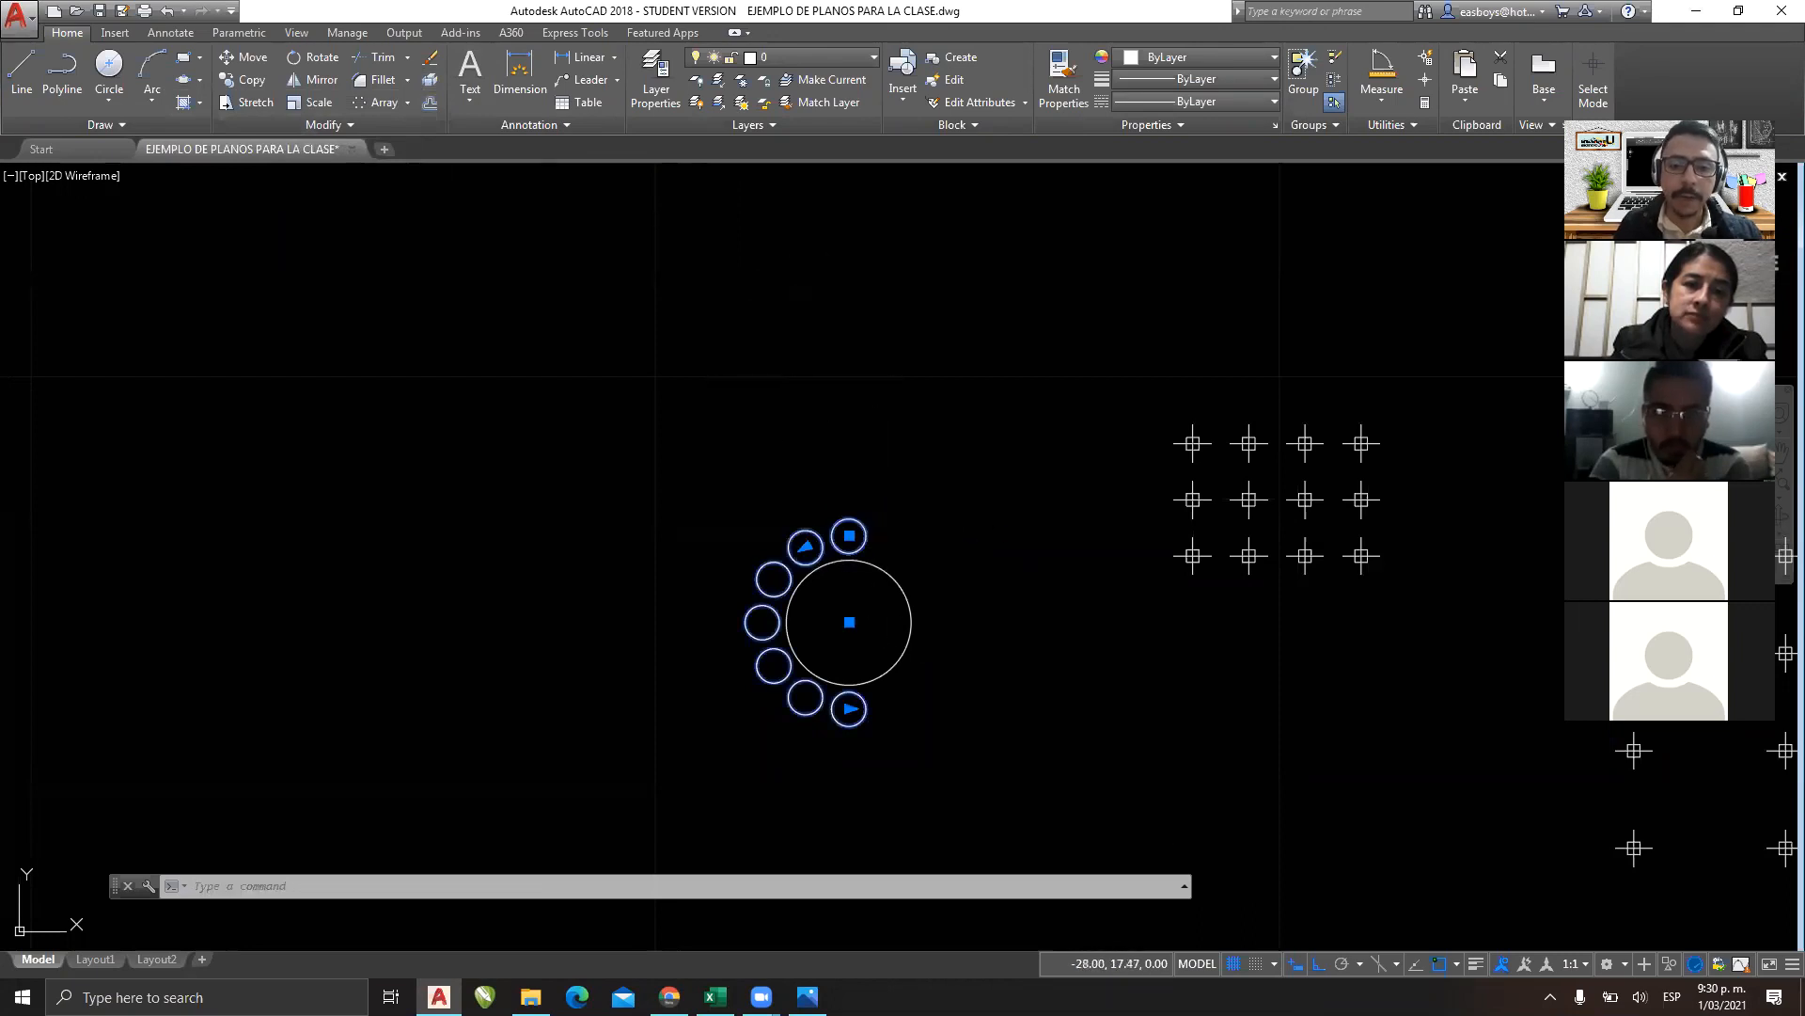
click(66, 32)
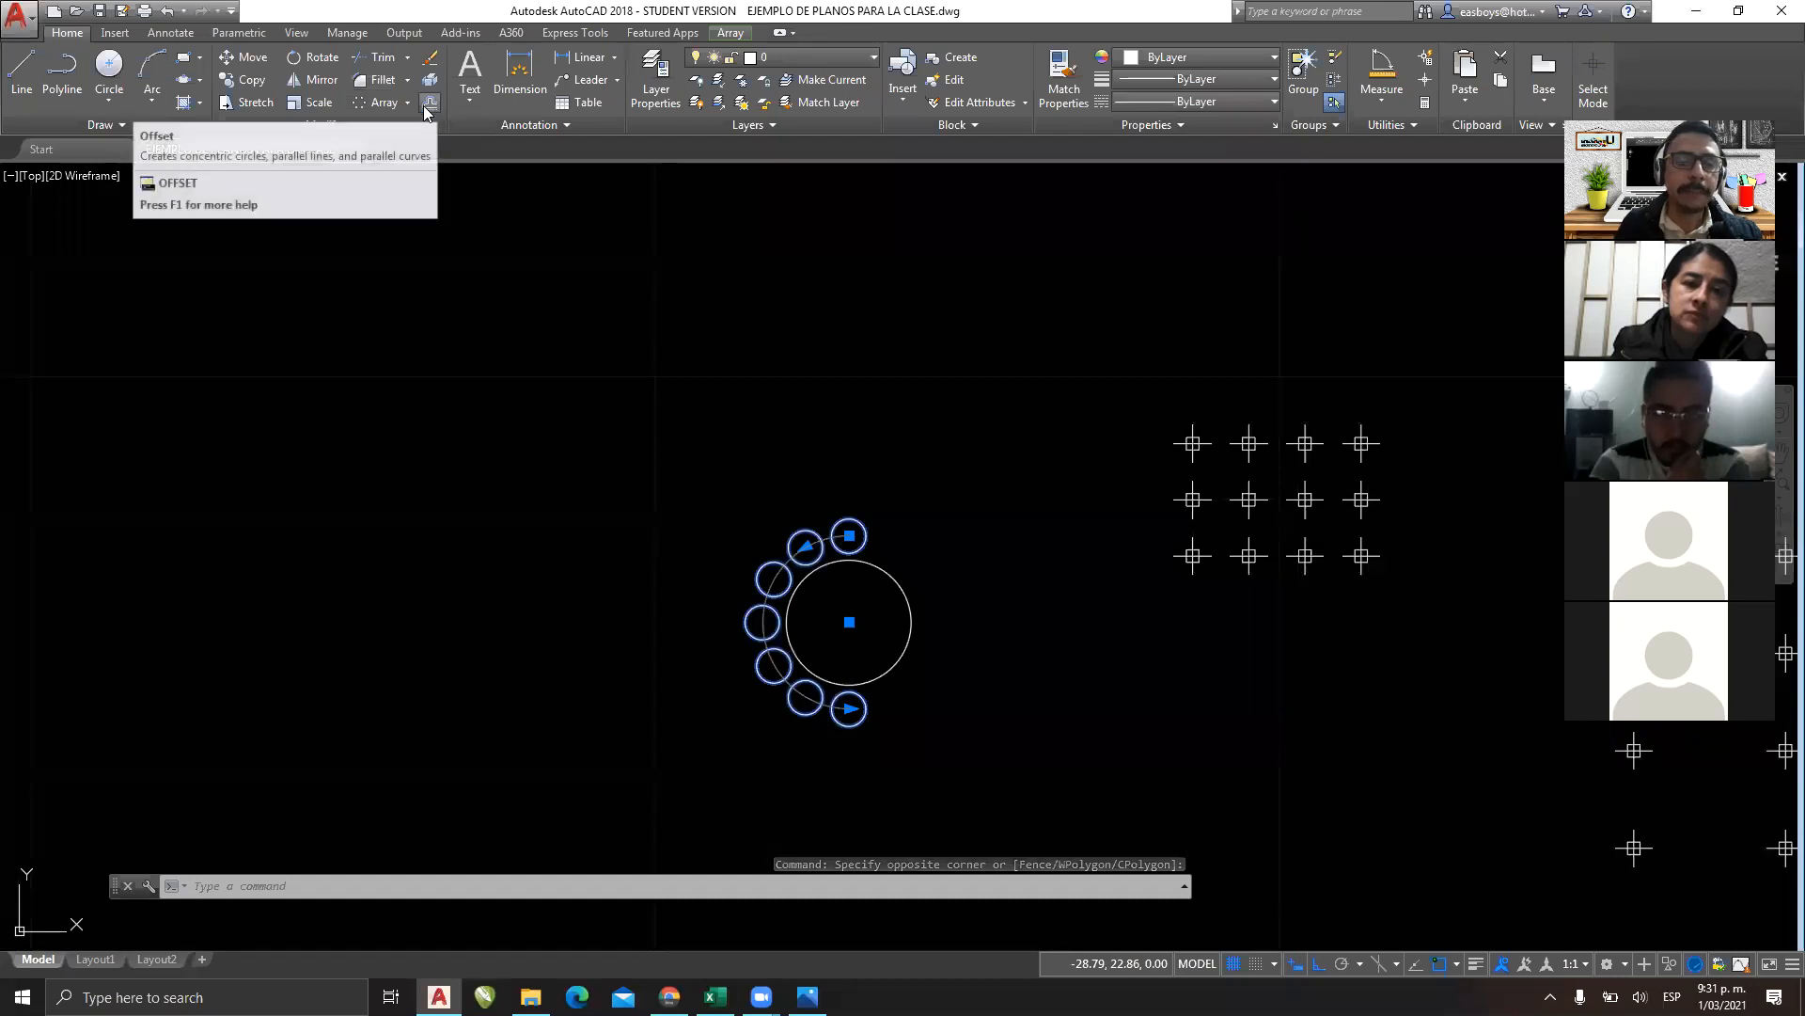
click(430, 79)
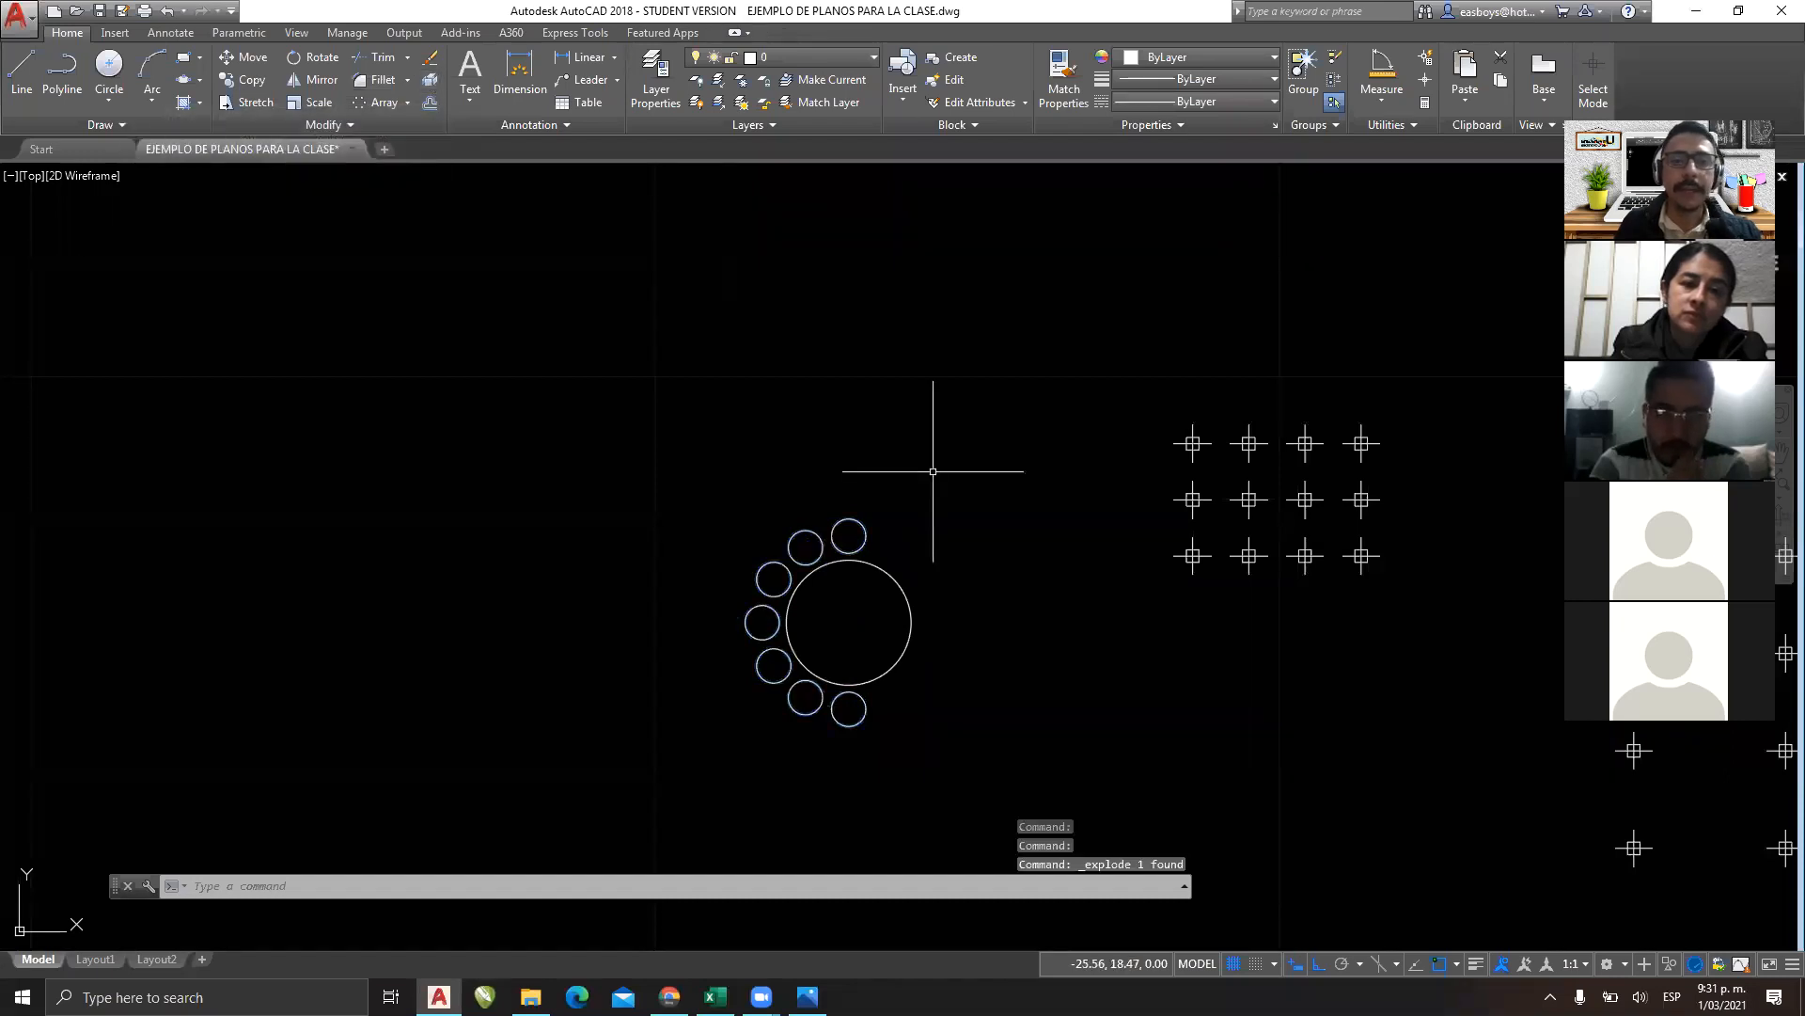
Select several of the small circles around the large circle to check that they are independent objects.
click(907, 515)
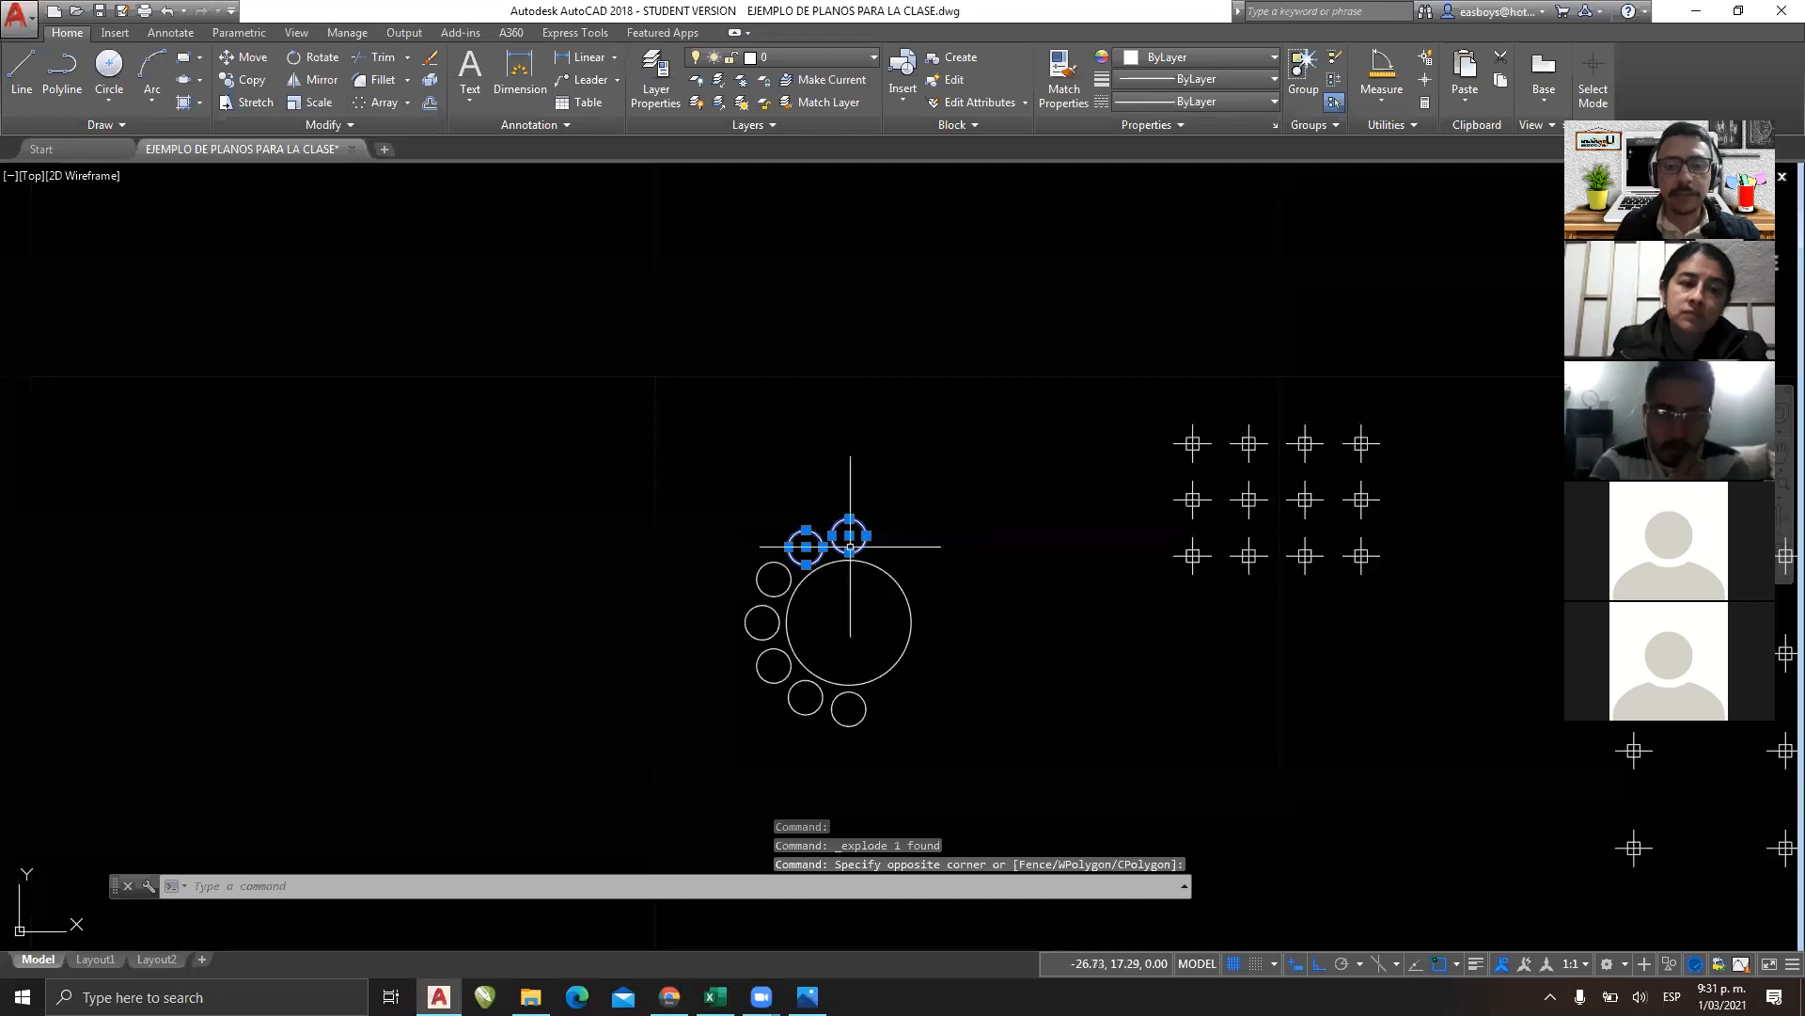
key(Escape)
click(768, 582)
click(745, 585)
key(Escape)
click(763, 632)
click(713, 655)
key(Escape)
key(Escape)
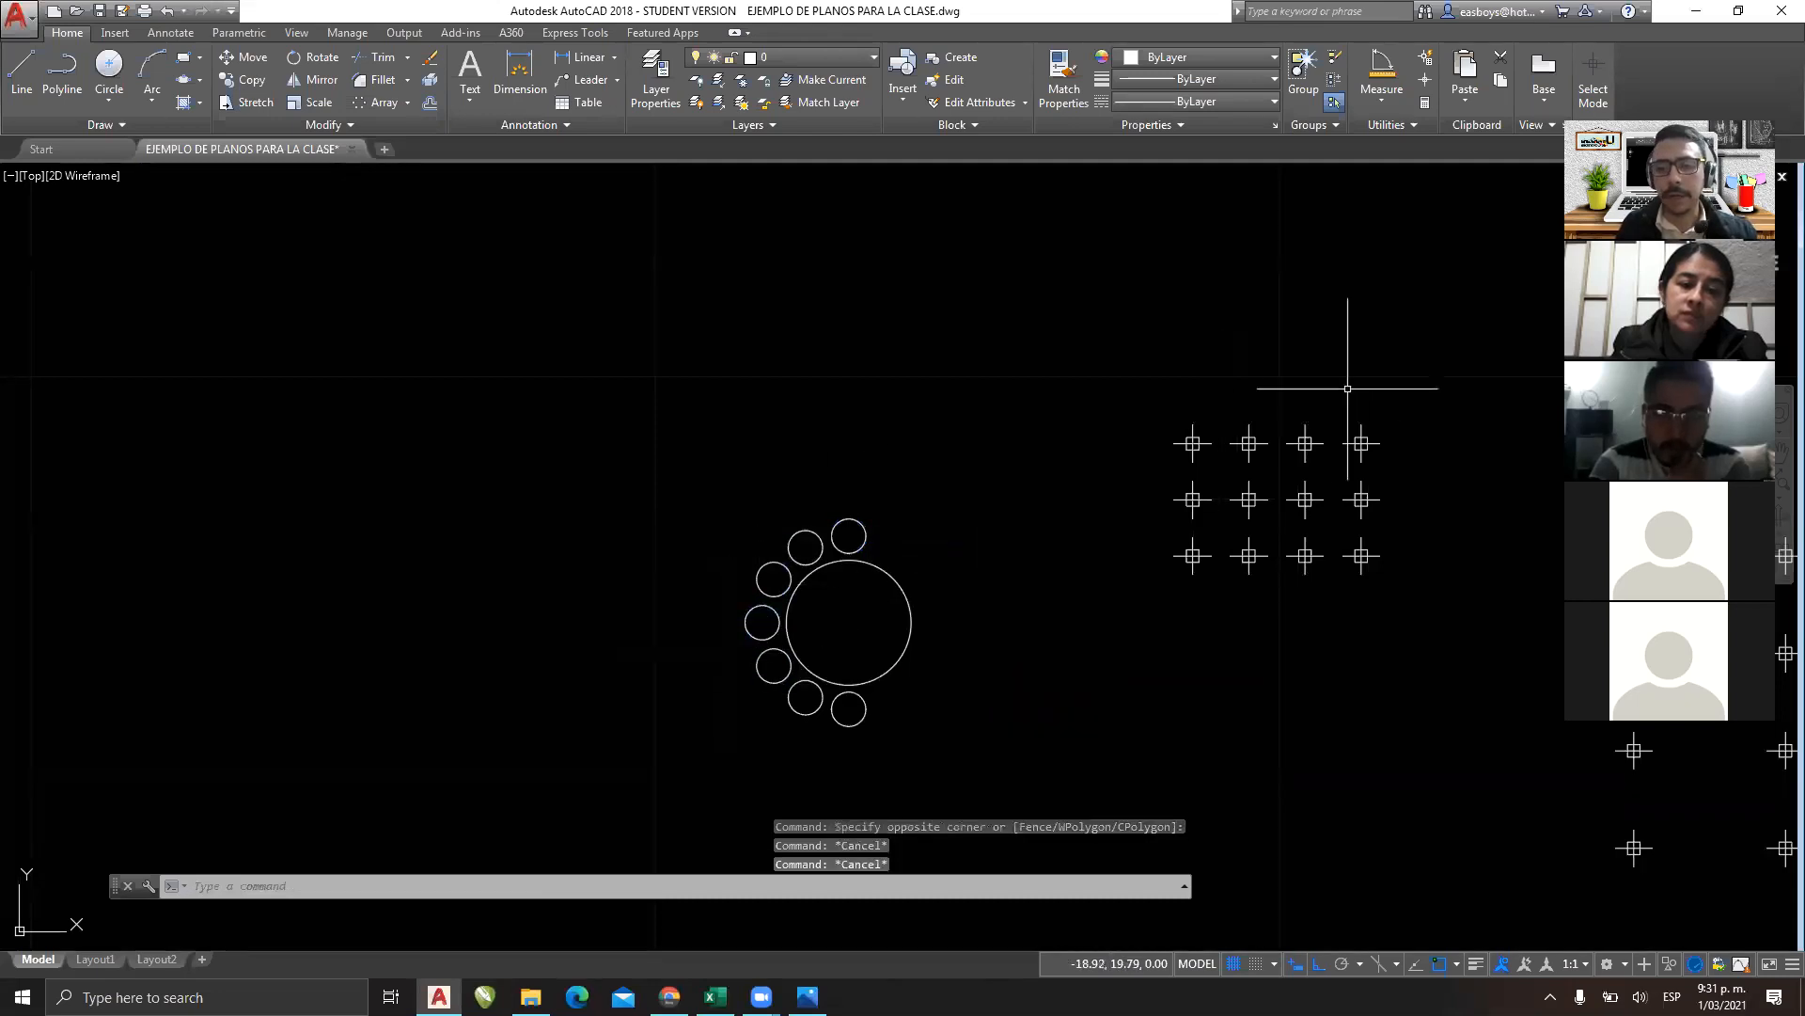
Explode the rectangular array of four columns and three rows of crossed-square symbols.
click(1350, 390)
click(1260, 478)
text(x)
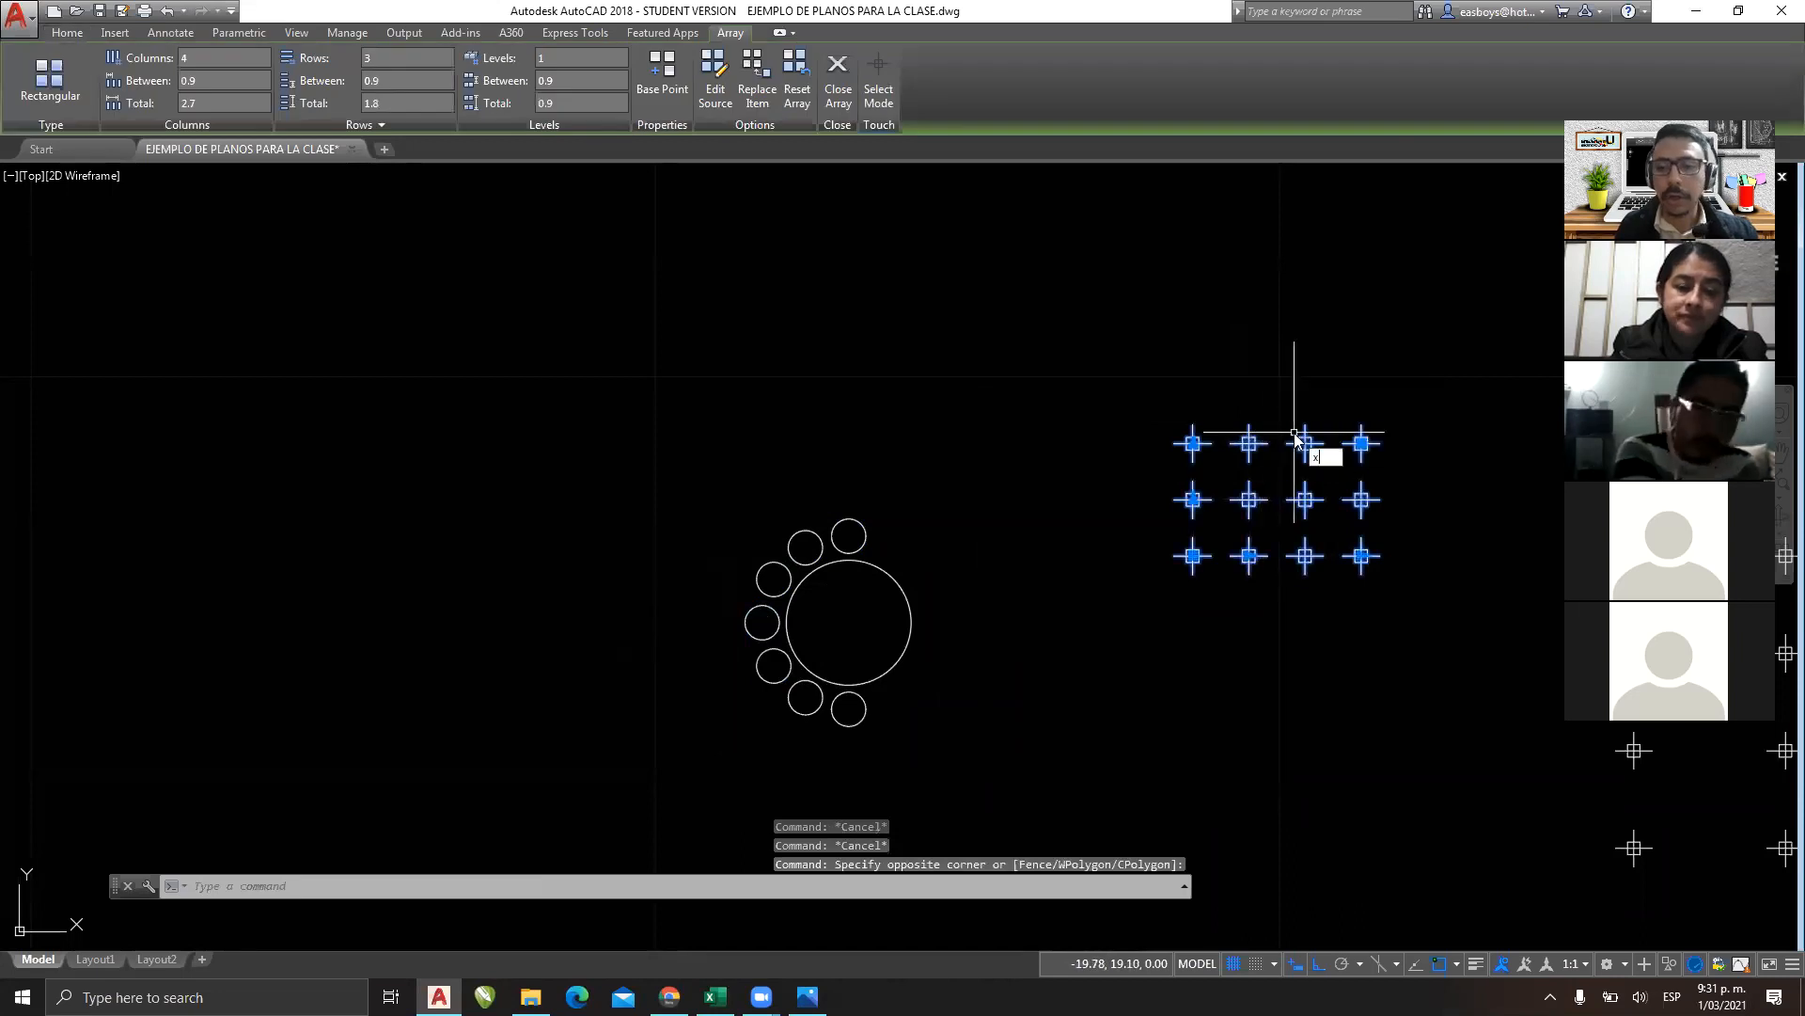
key(Return)
Select individual symbols in the exploded four-by-three grid to check that they are separate objects.
click(1270, 421)
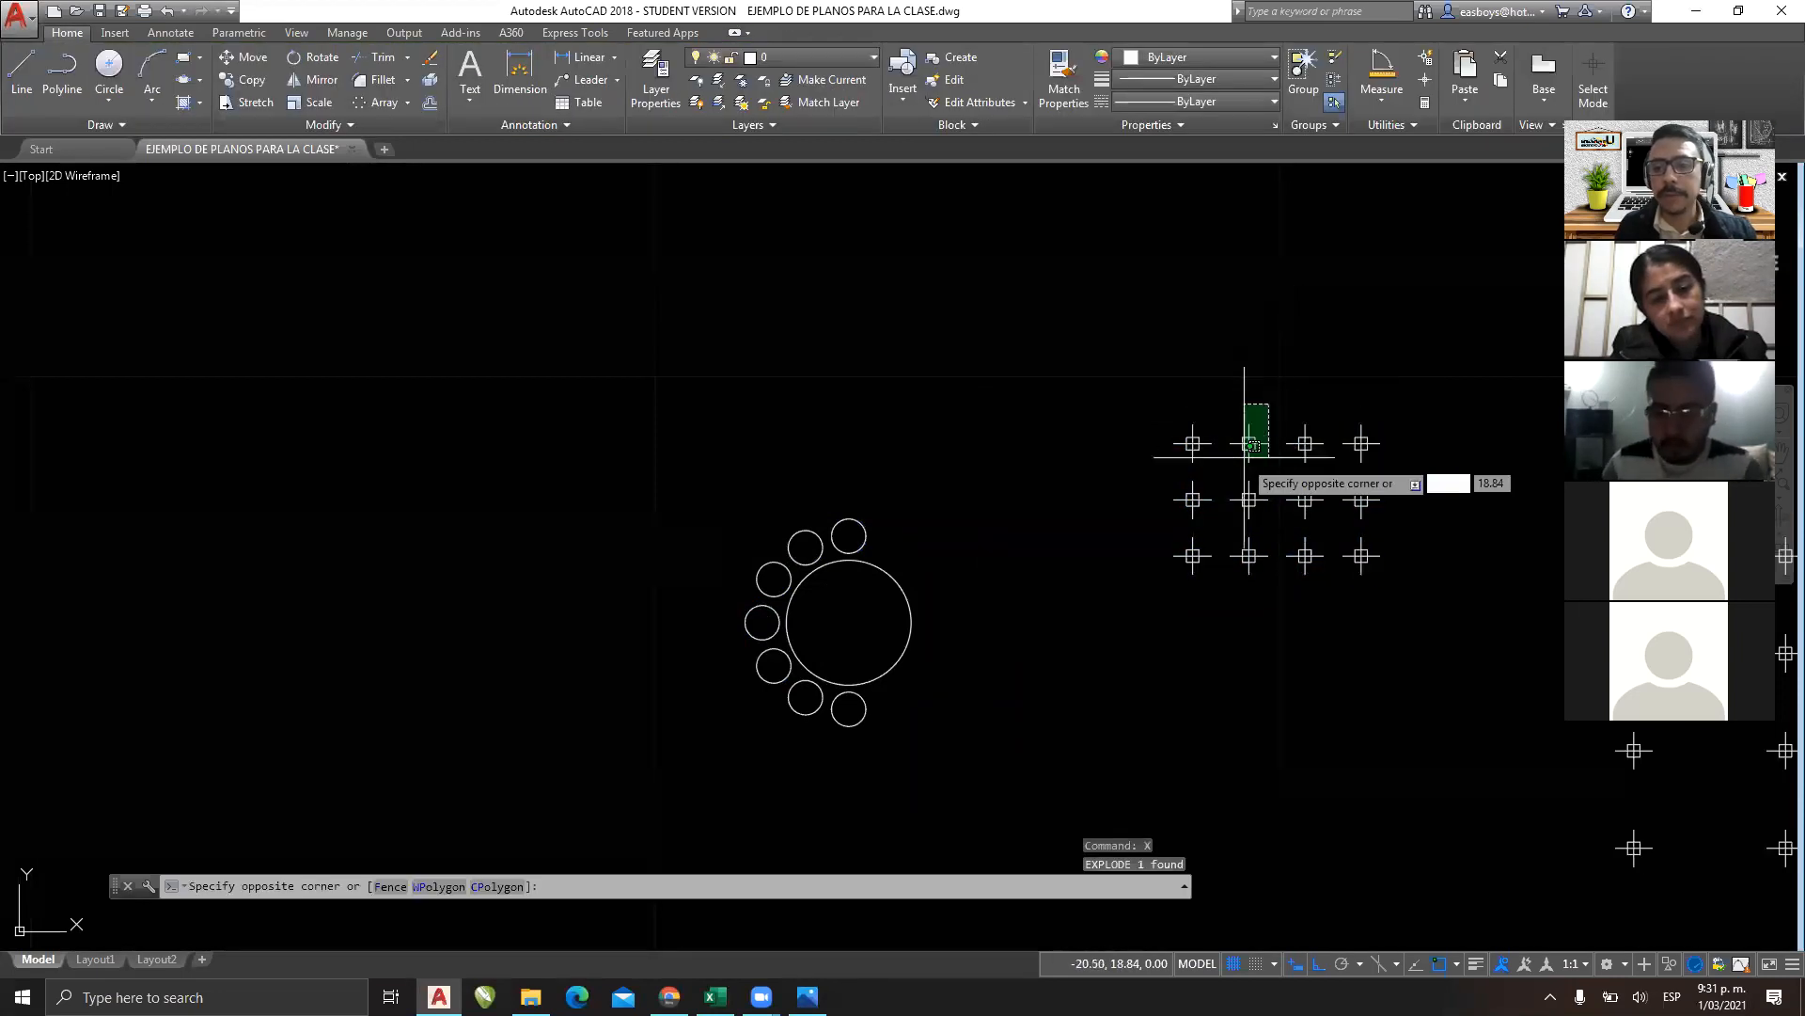
click(1241, 466)
key(Escape)
click(1270, 475)
click(1239, 510)
key(Escape)
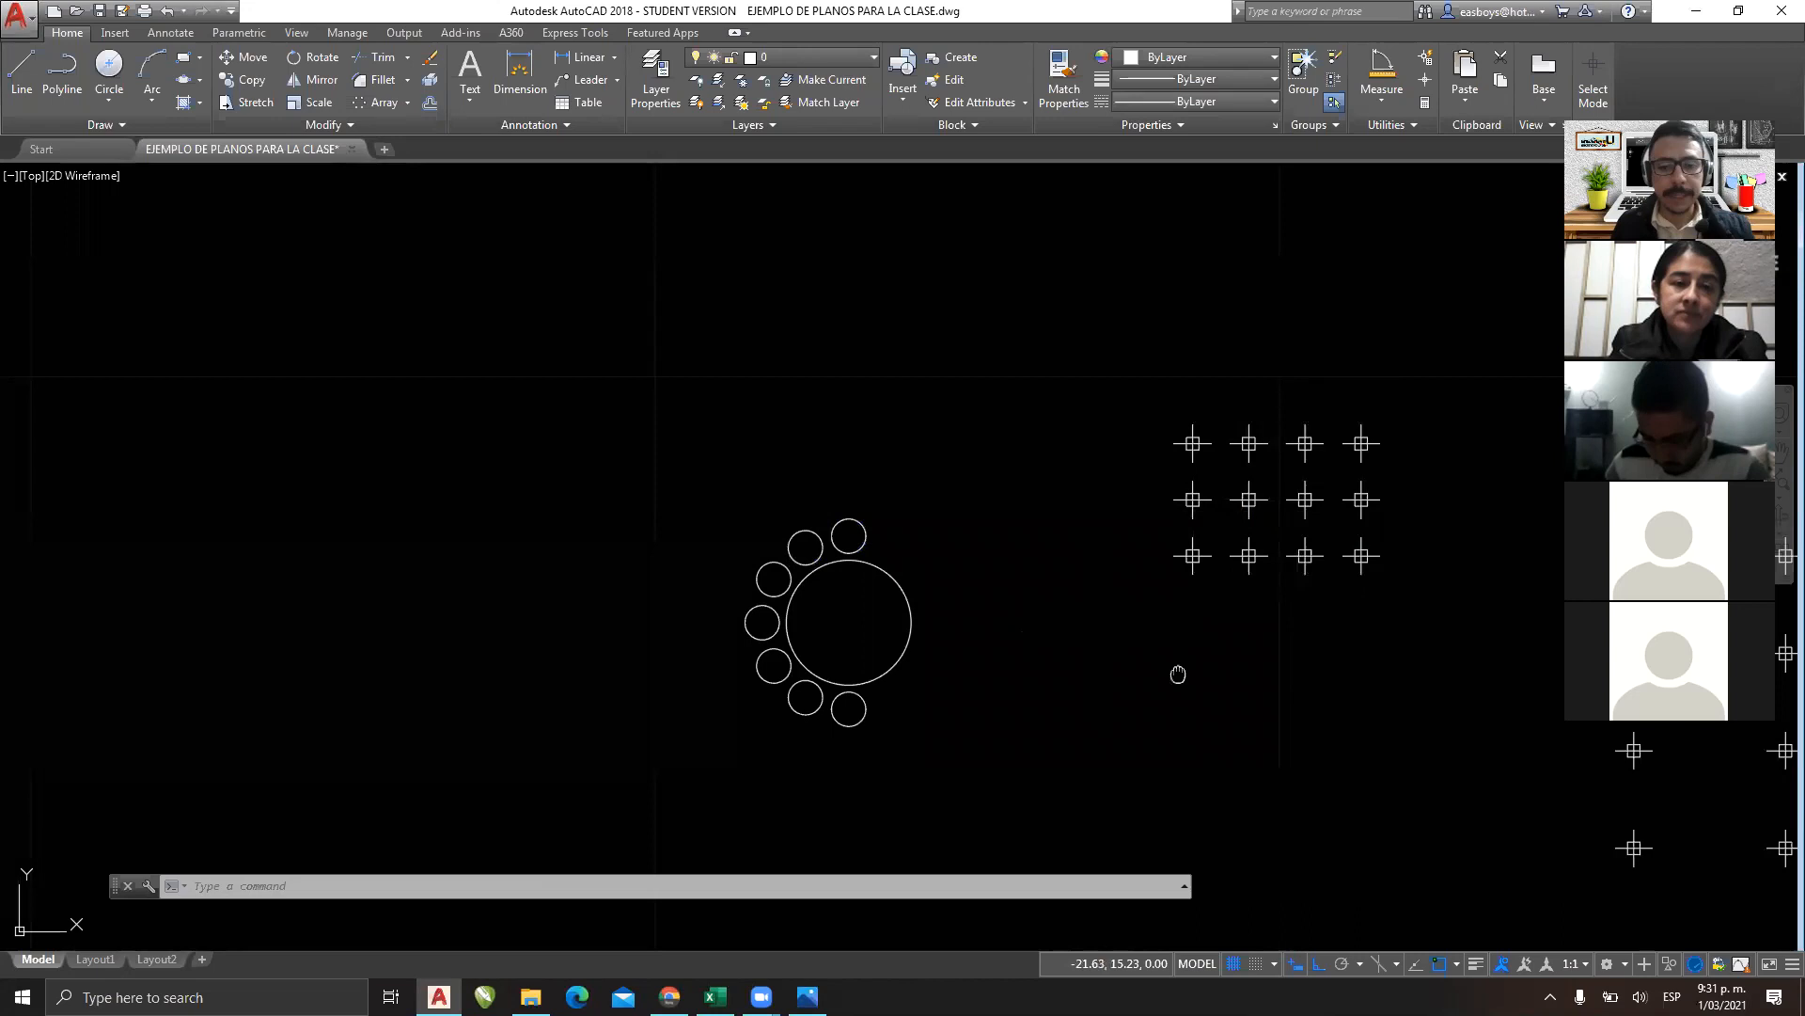
middle_drag(1177, 673, 1010, 644)
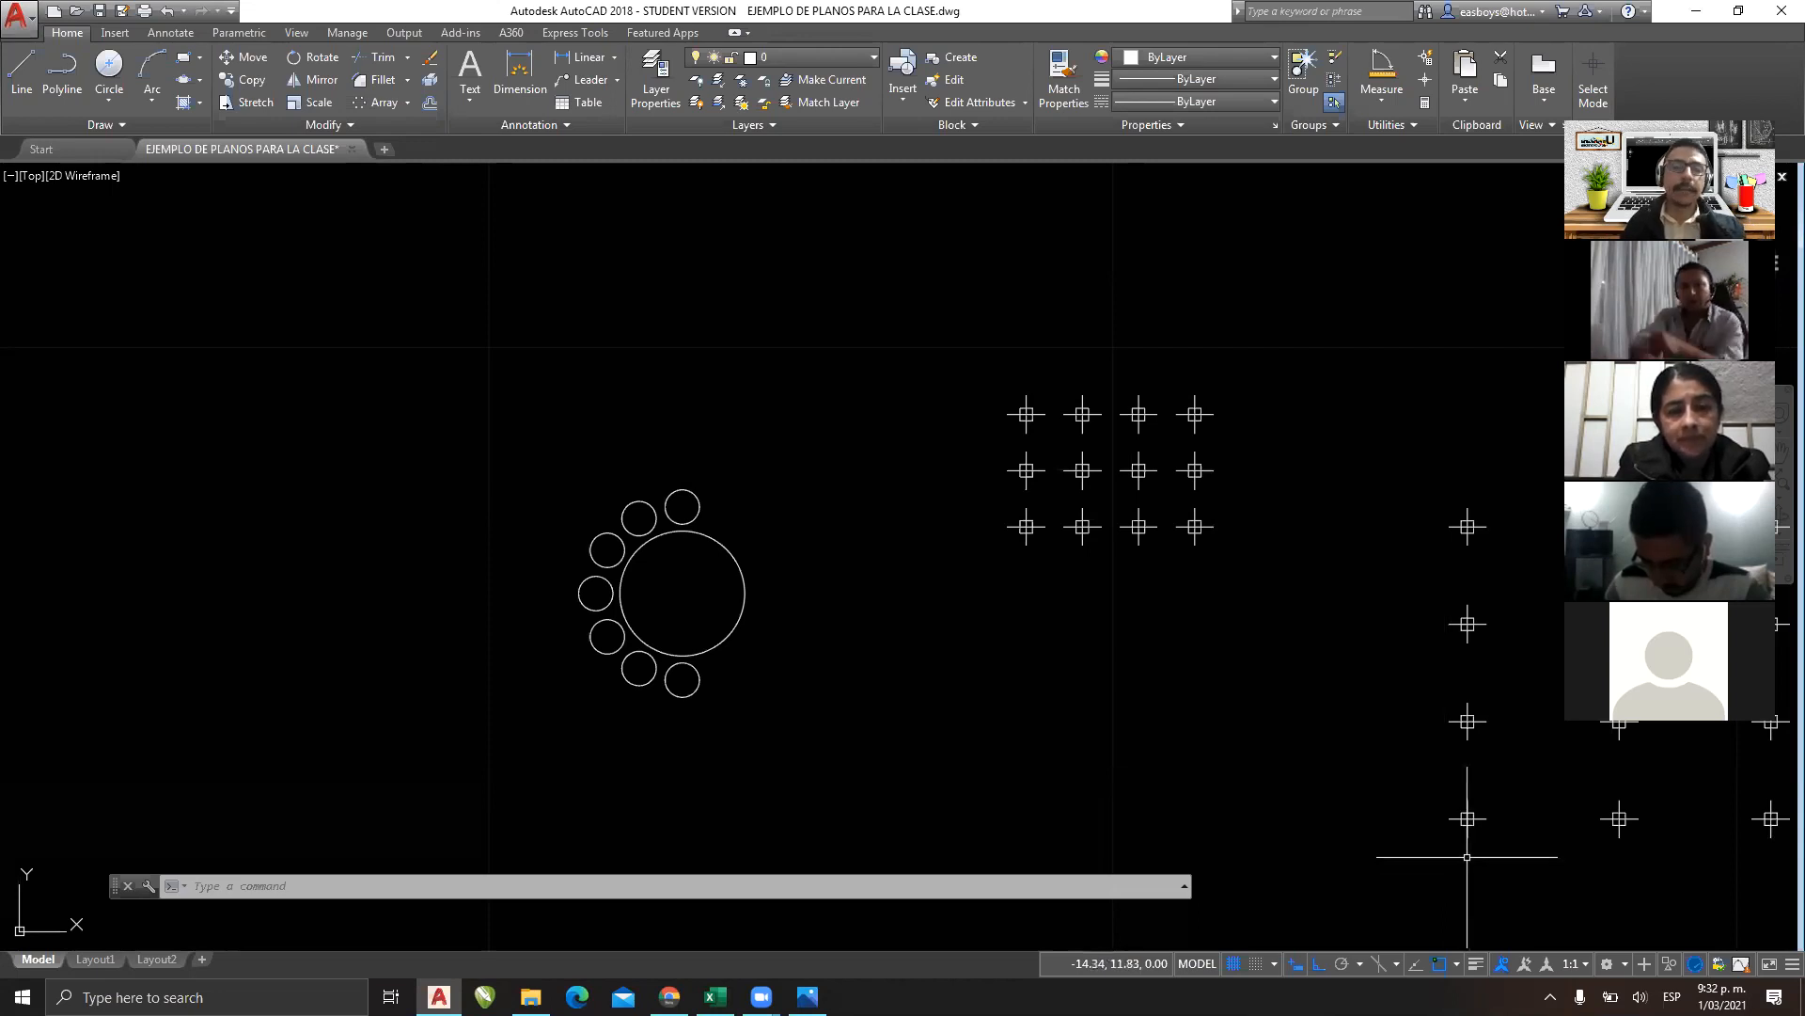
click(407, 101)
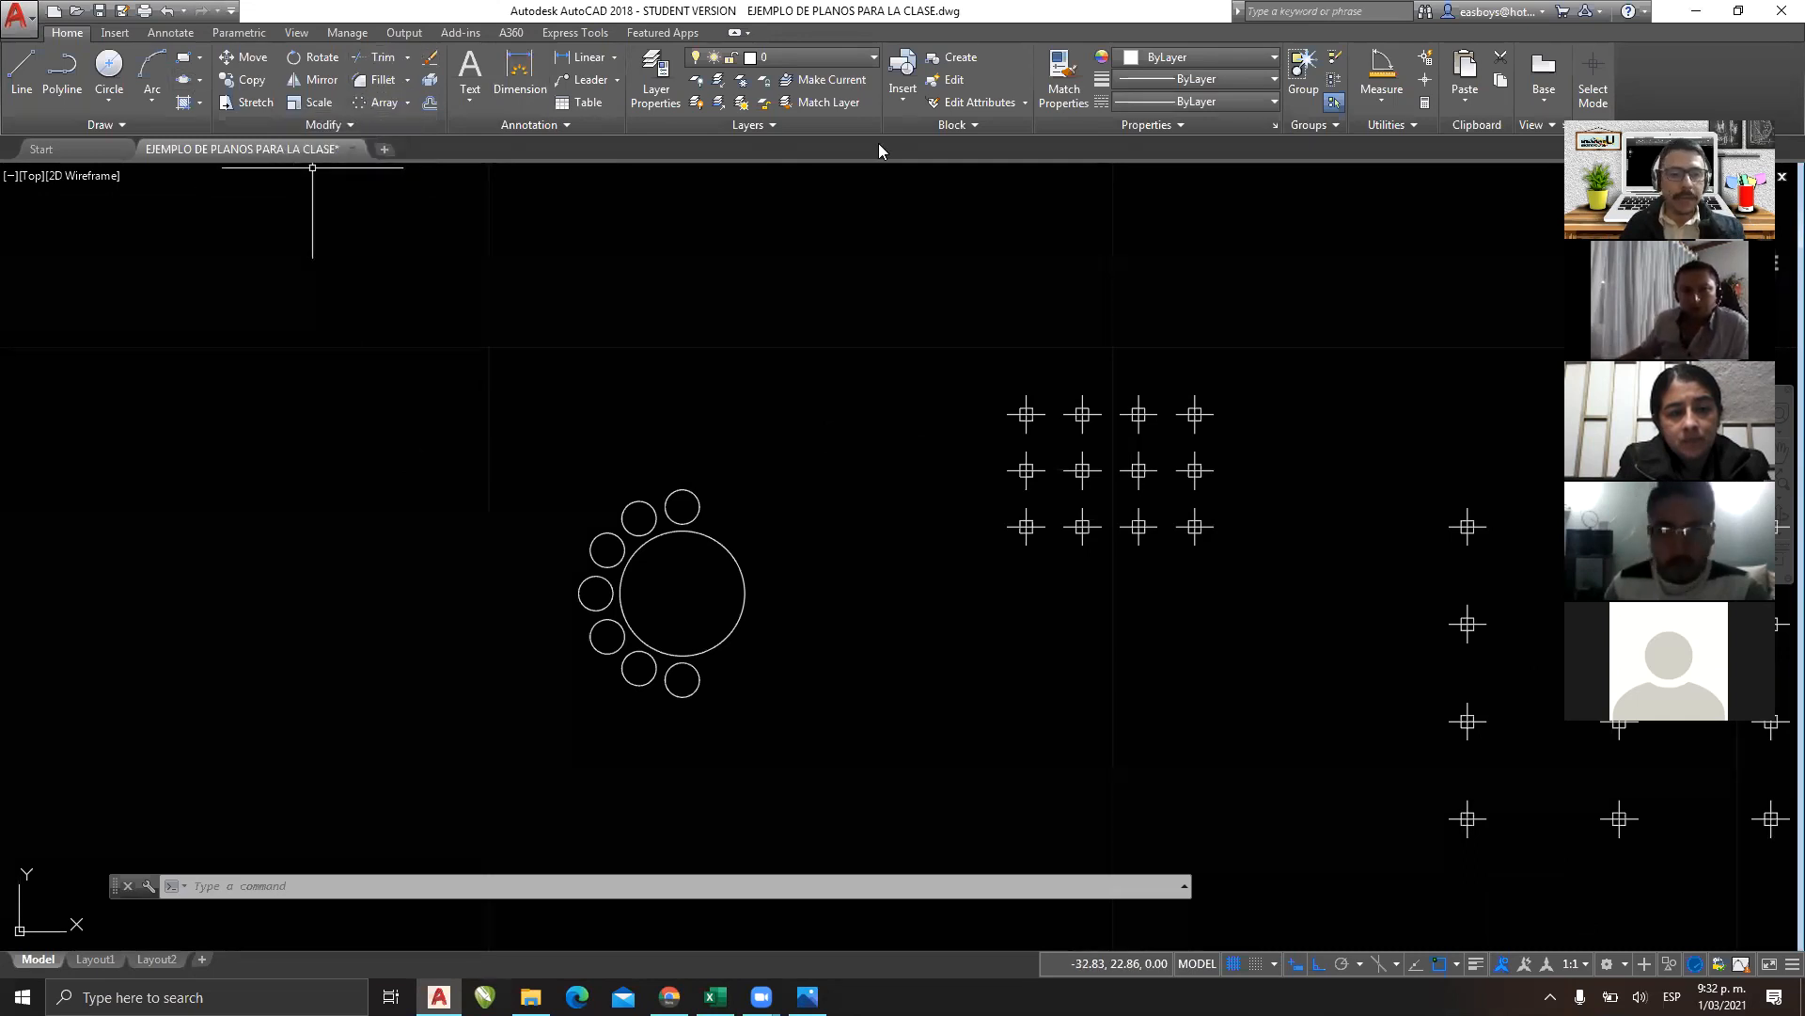
mouse_move(528, 321)
mouse_down()
mouse_move(383, 367)
mouse_move(355, 568)
mouse_move(395, 717)
mouse_move(527, 770)
mouse_move(539, 730)
mouse_up()
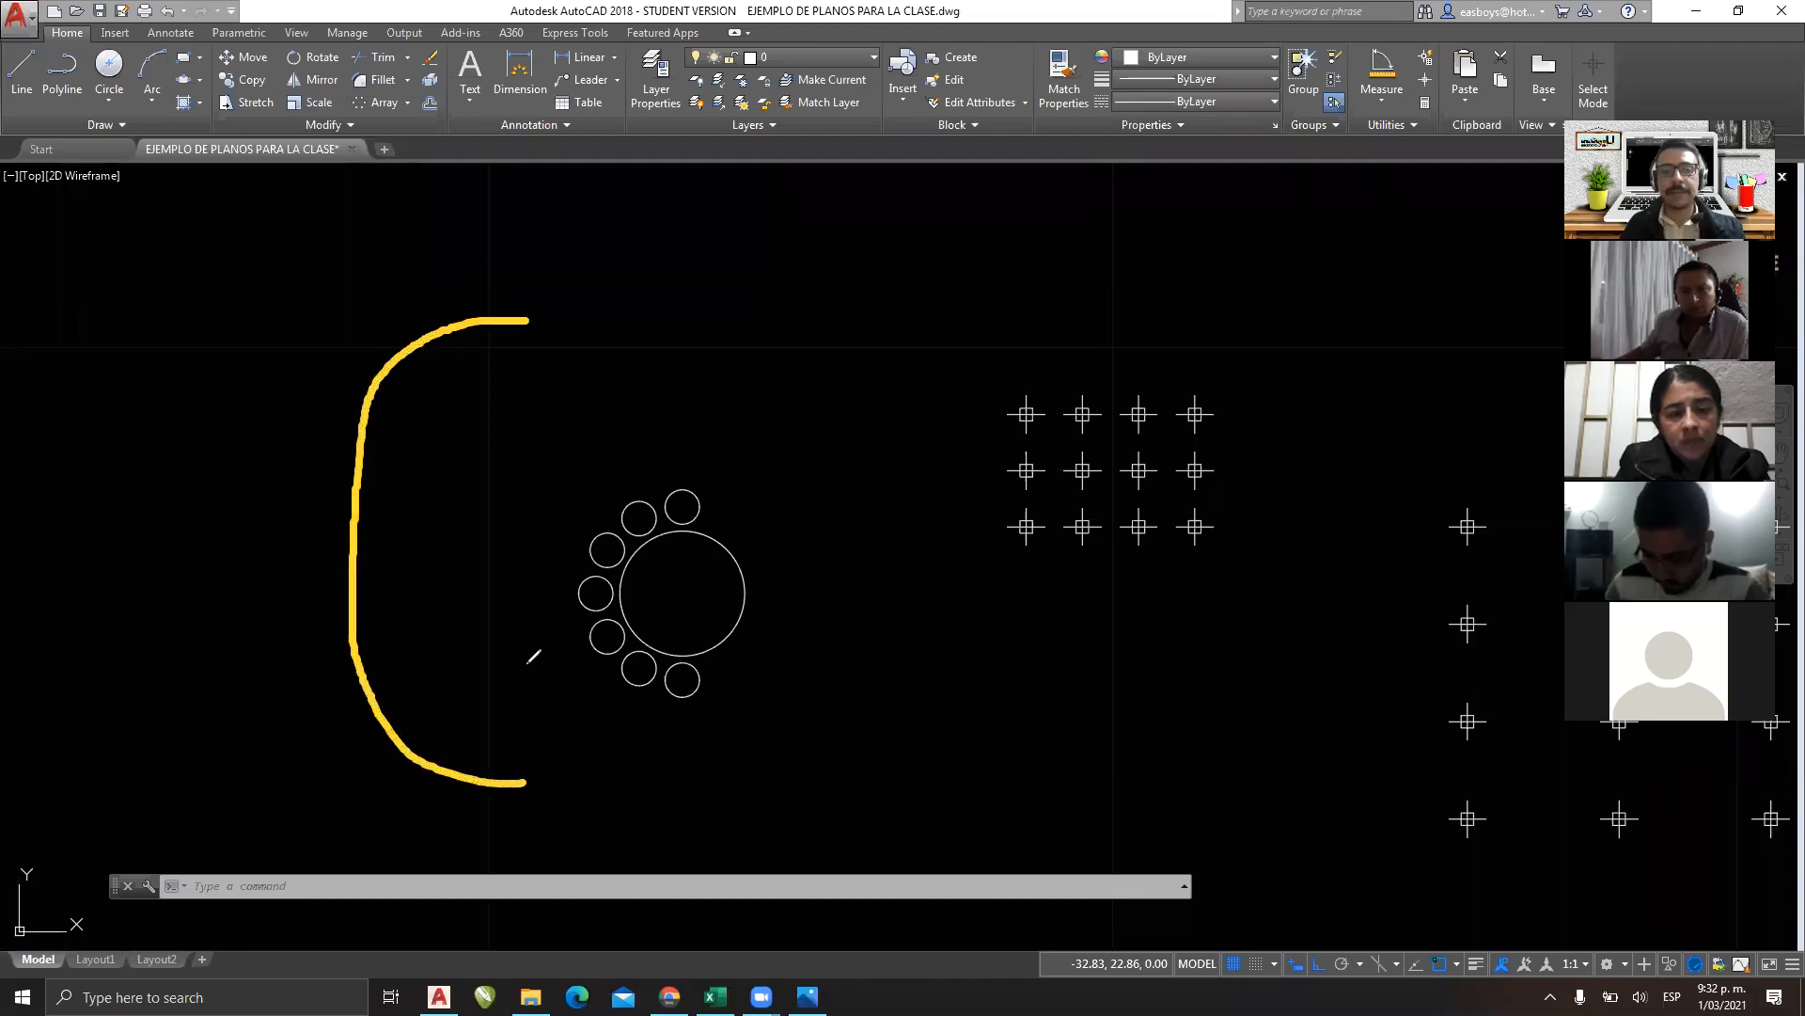
drag(539, 291, 526, 318)
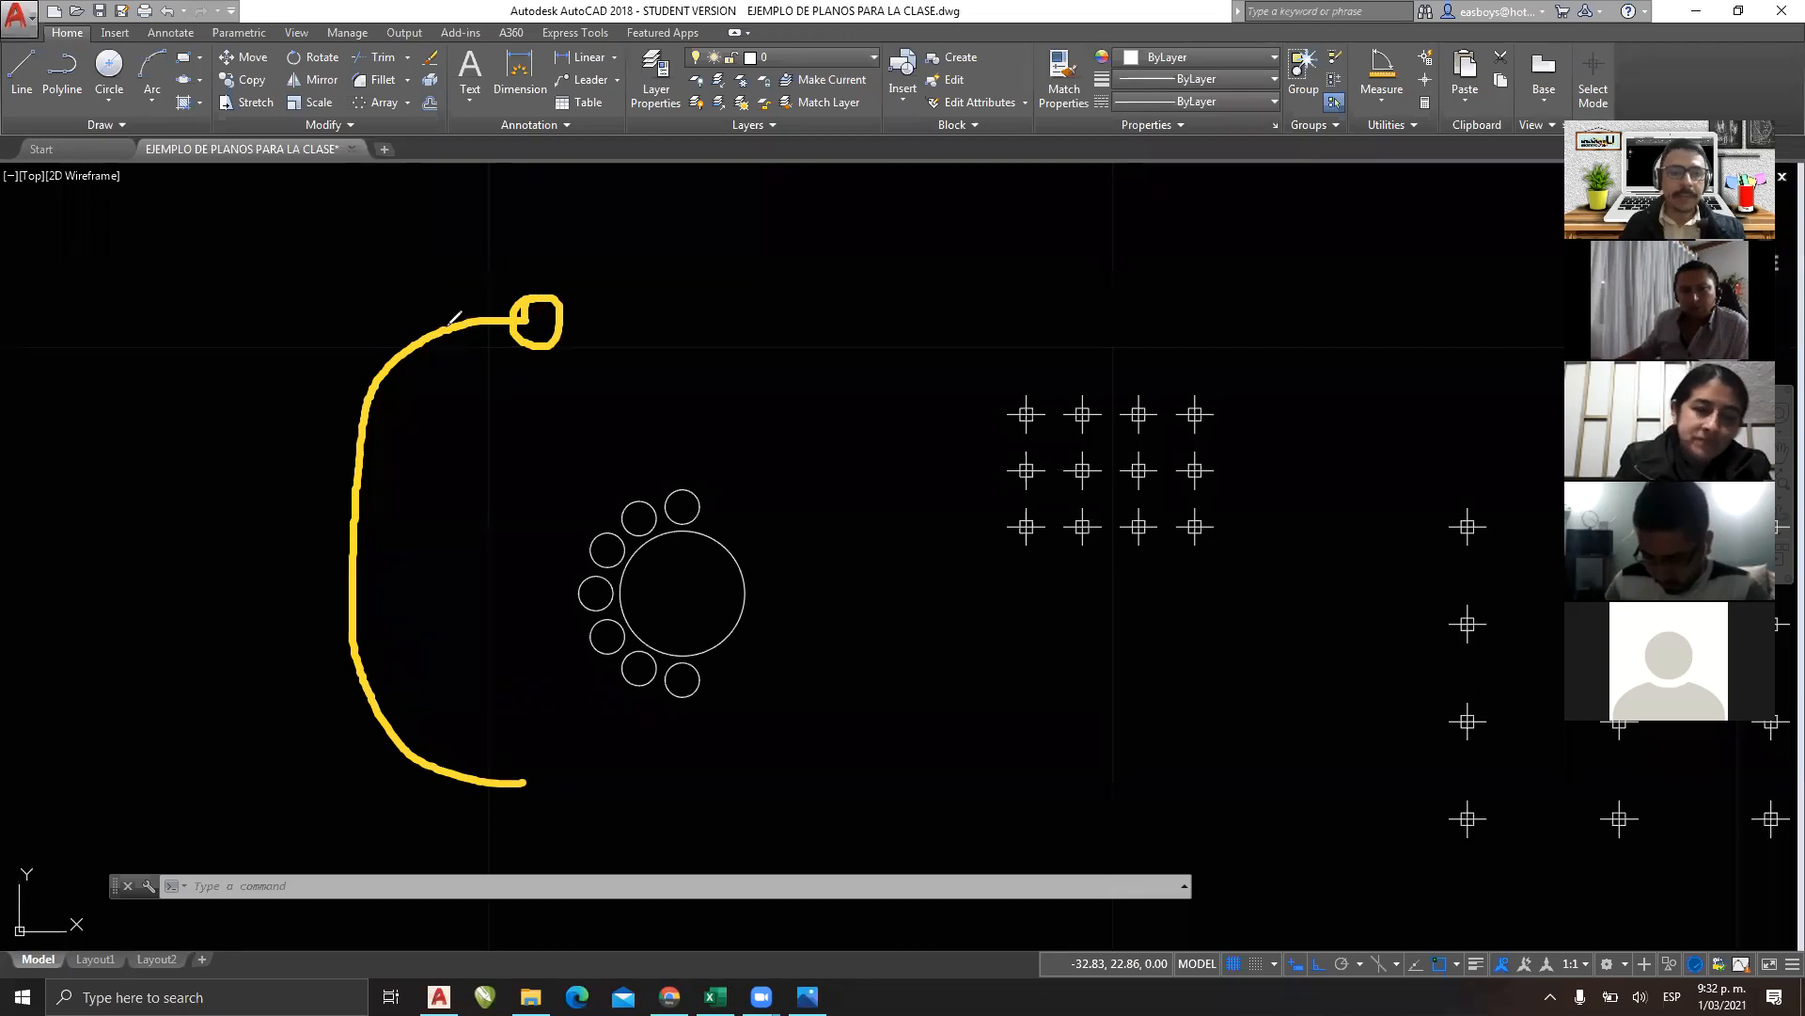
mouse_move(457, 314)
mouse_down()
mouse_move(372, 438)
mouse_move(365, 658)
mouse_move(522, 777)
mouse_up()
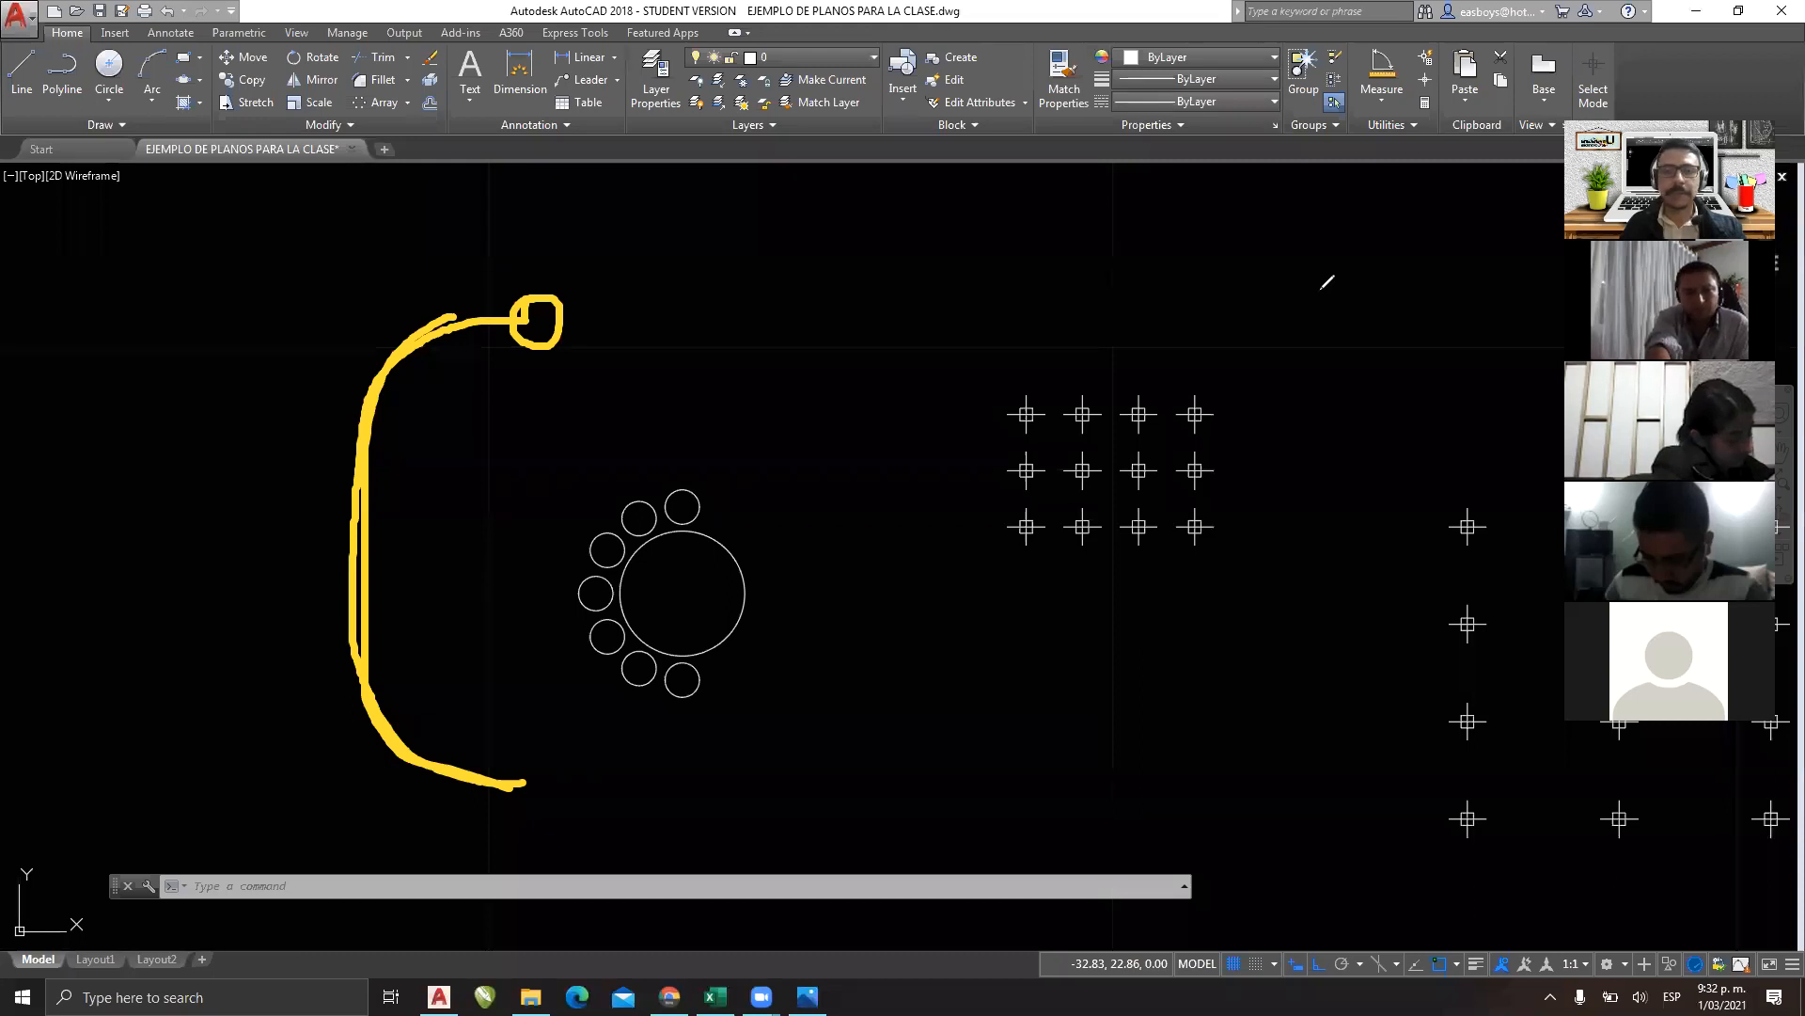
click(1471, 129)
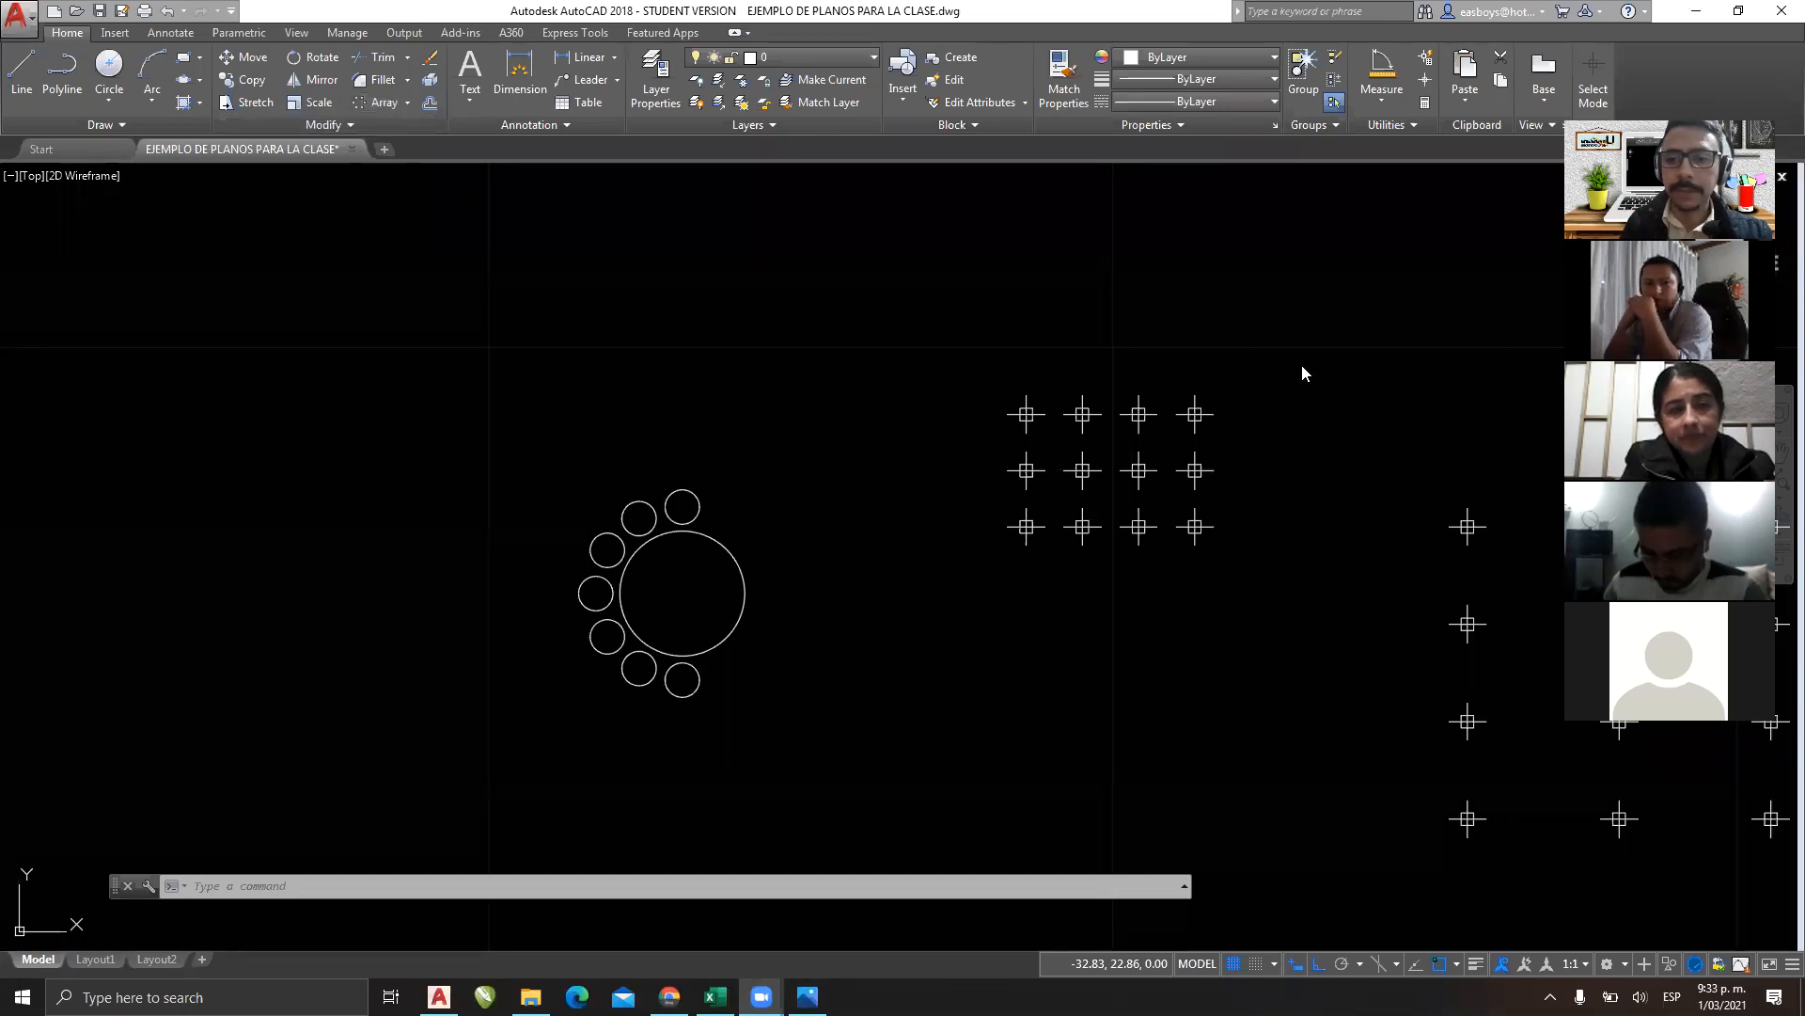
Move the four-by-three grid of crossed-square symbols closer to the circles, with Ortho turned off.
click(1345, 350)
click(967, 624)
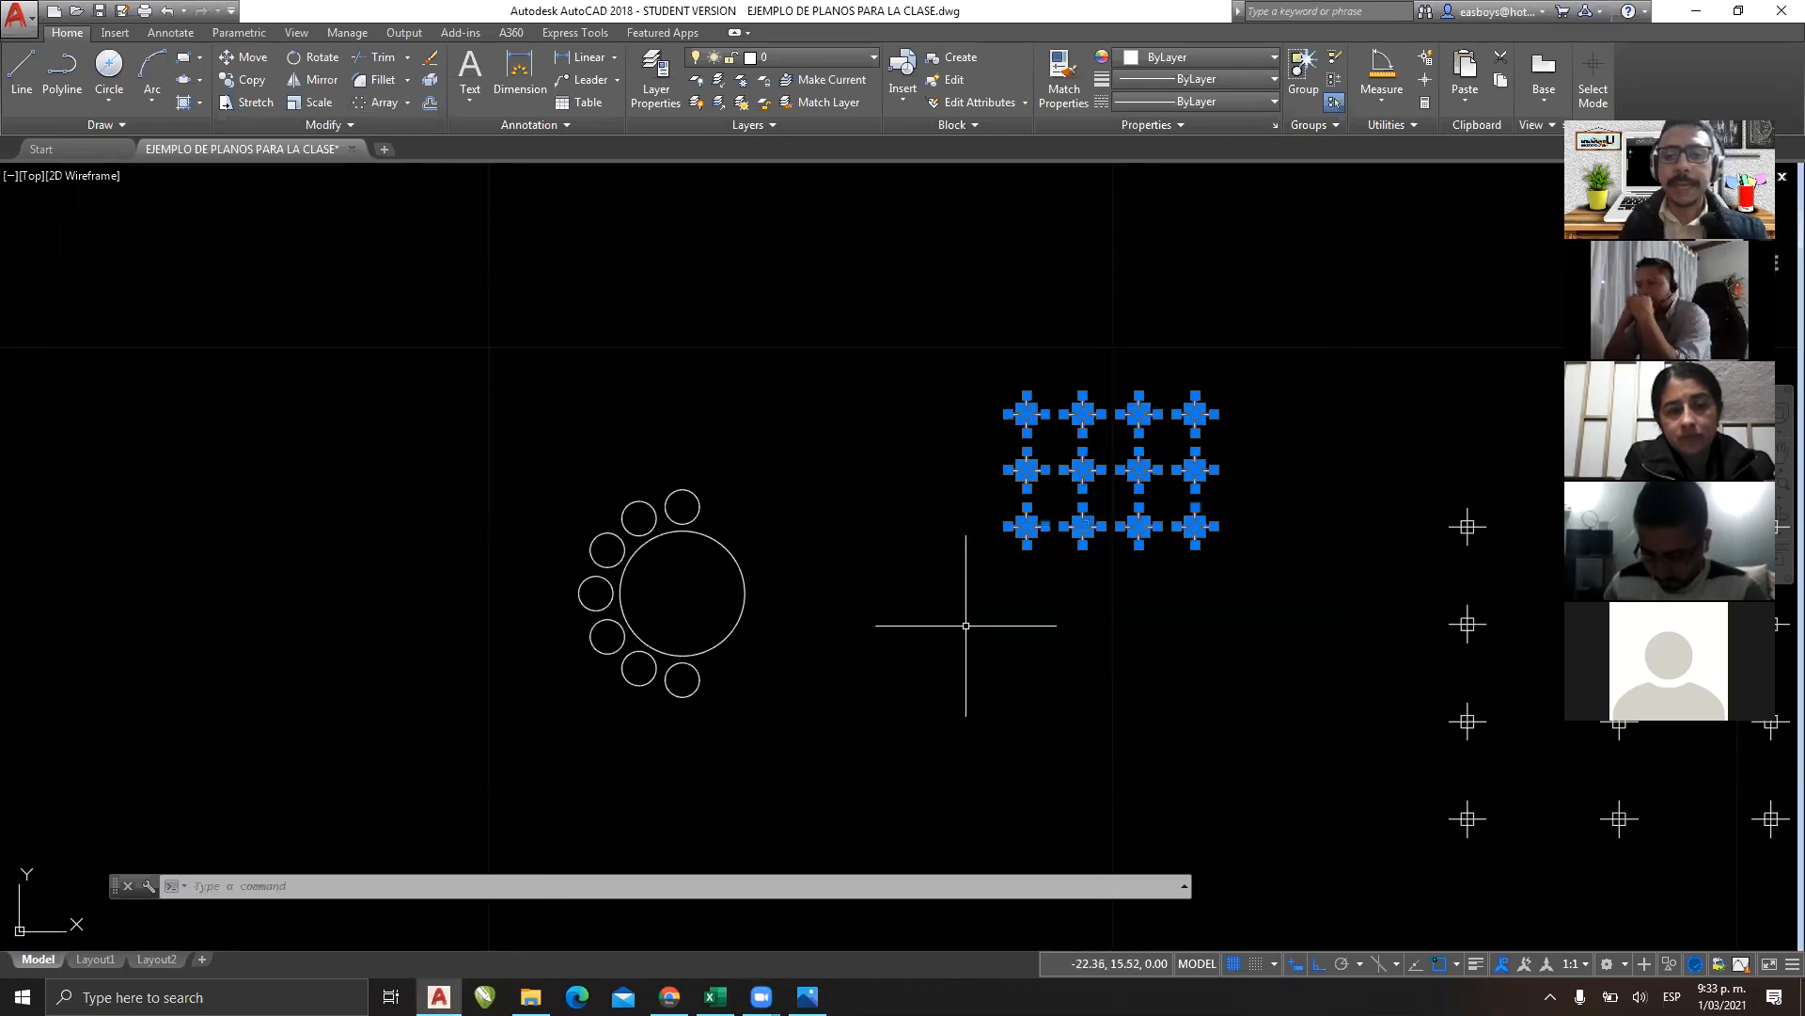
text(m)
key(Return)
click(1113, 625)
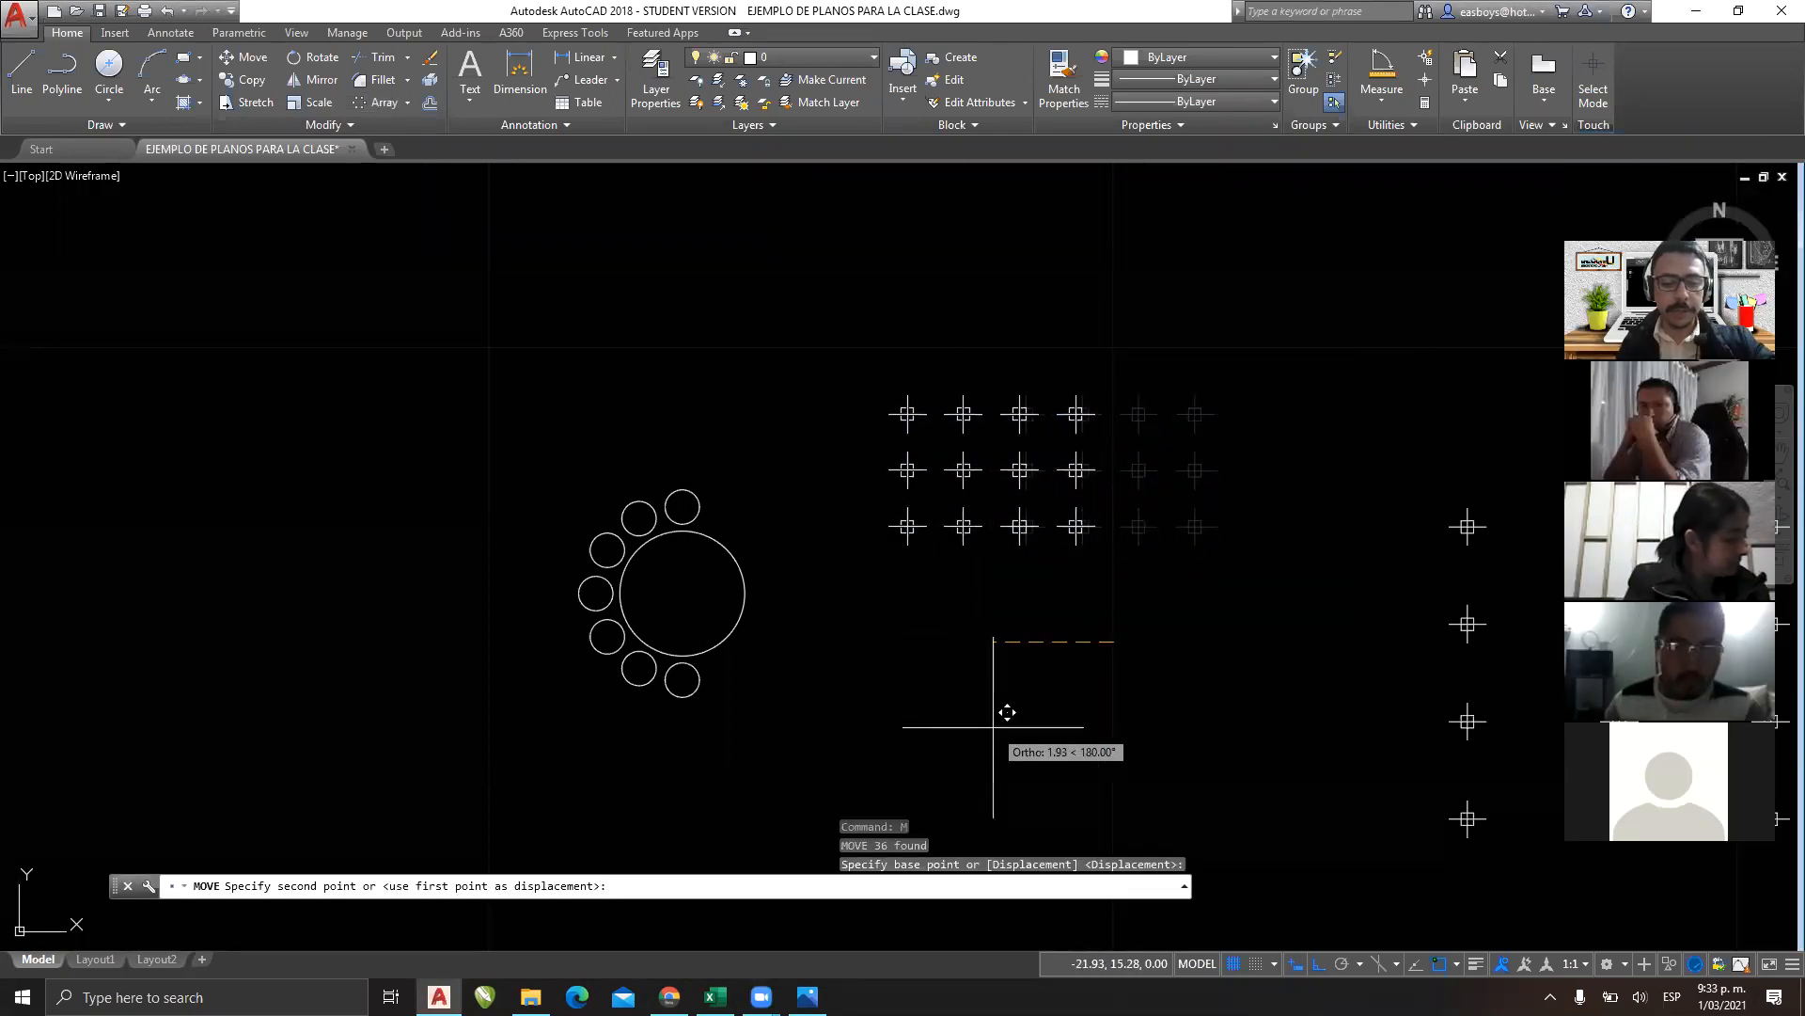
key(F8)
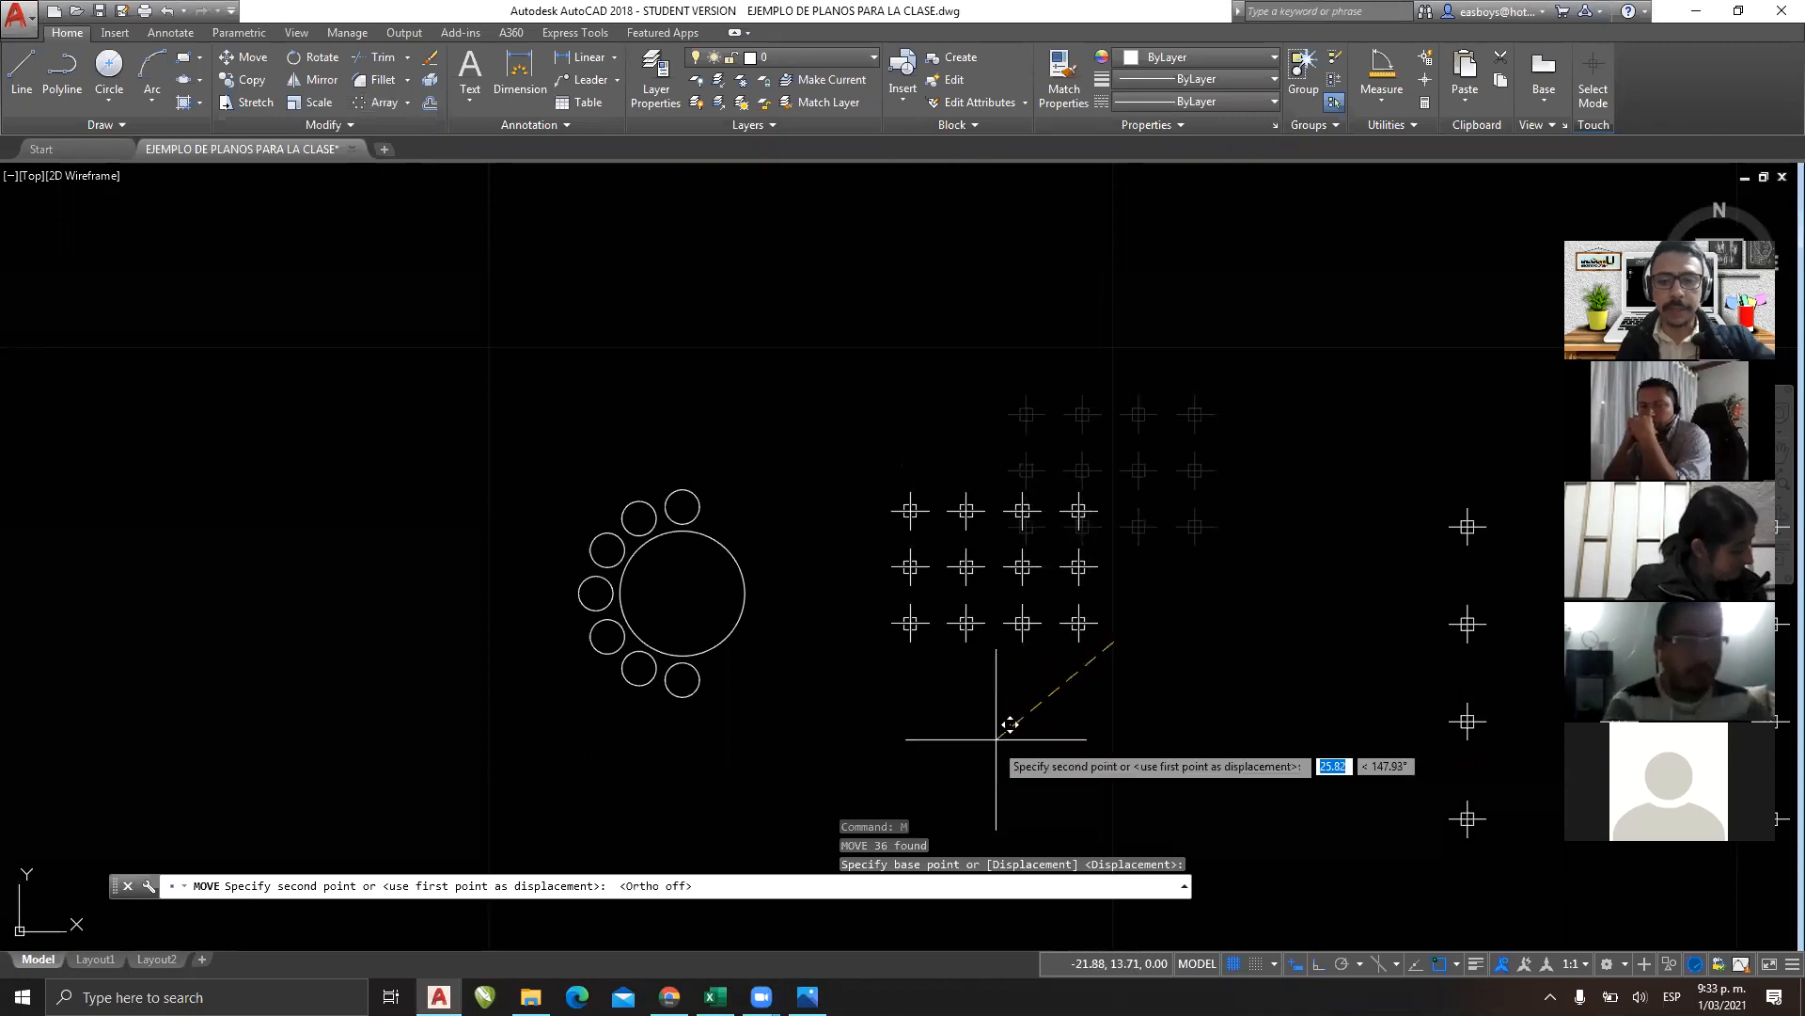
click(931, 742)
key(Escape)
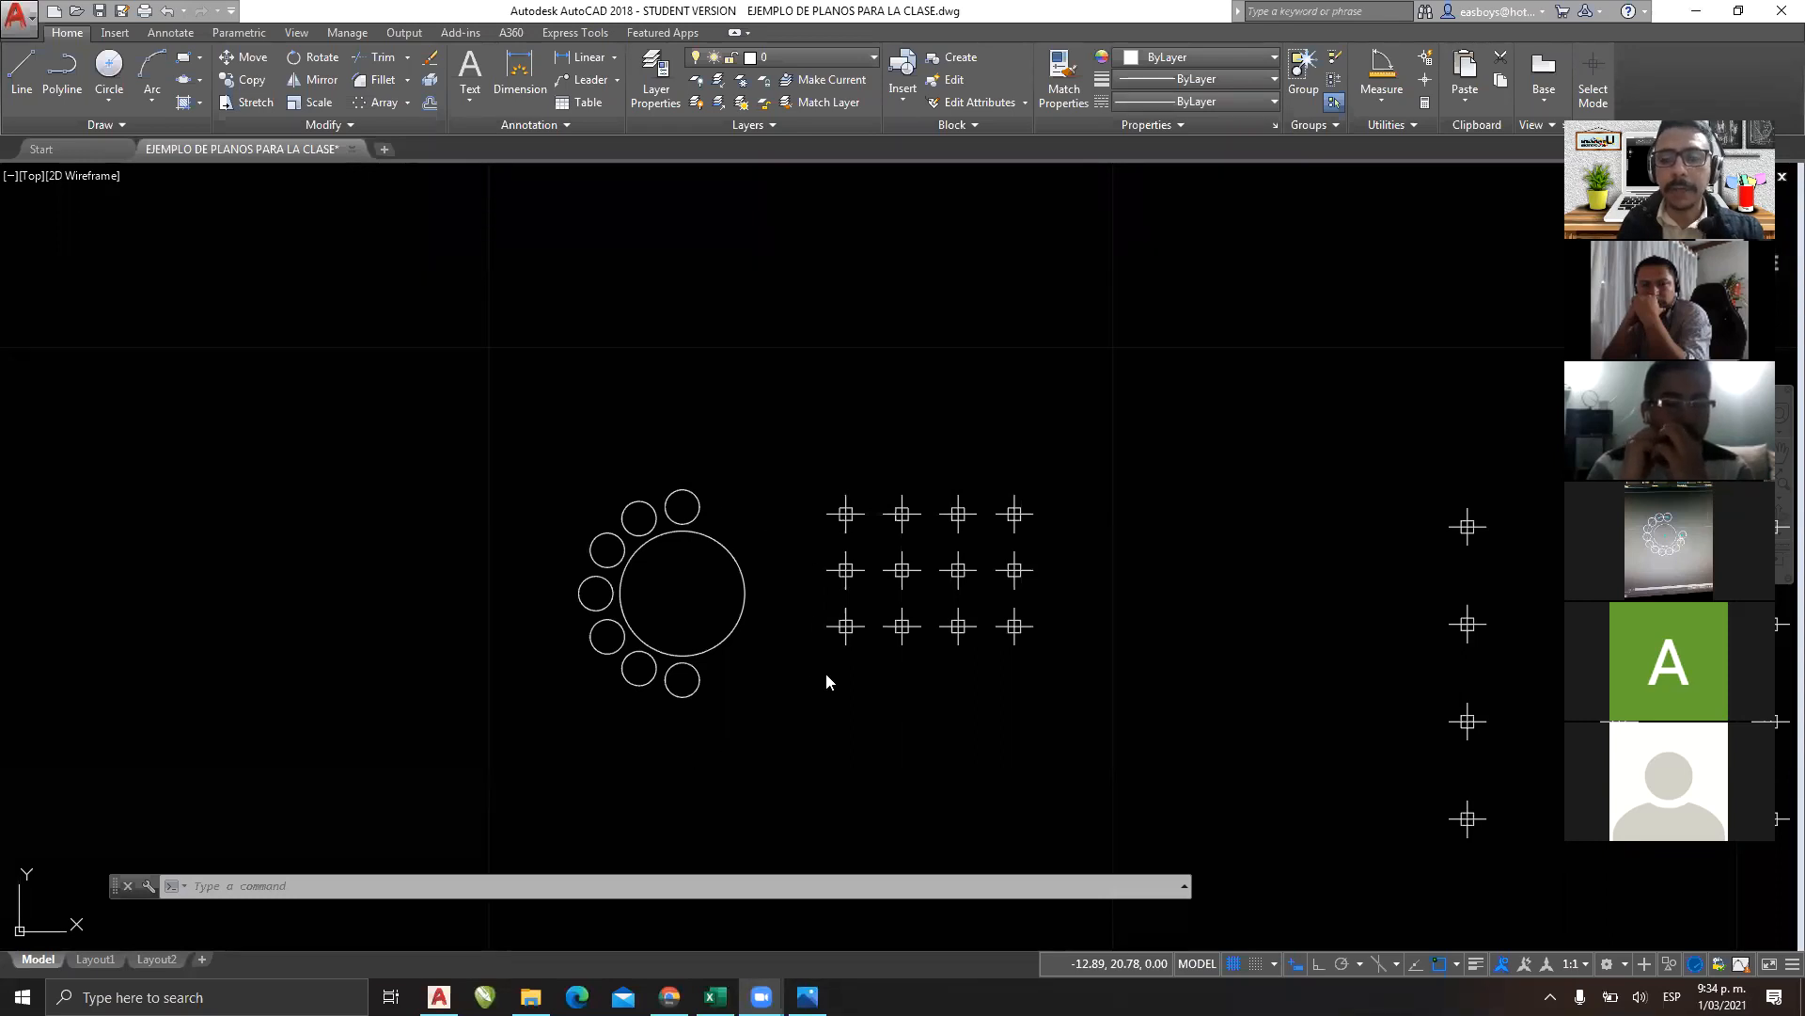
Rotate the large circle and its seven small circles by 180 degrees about a point near the large circle's centre.
click(758, 443)
click(567, 790)
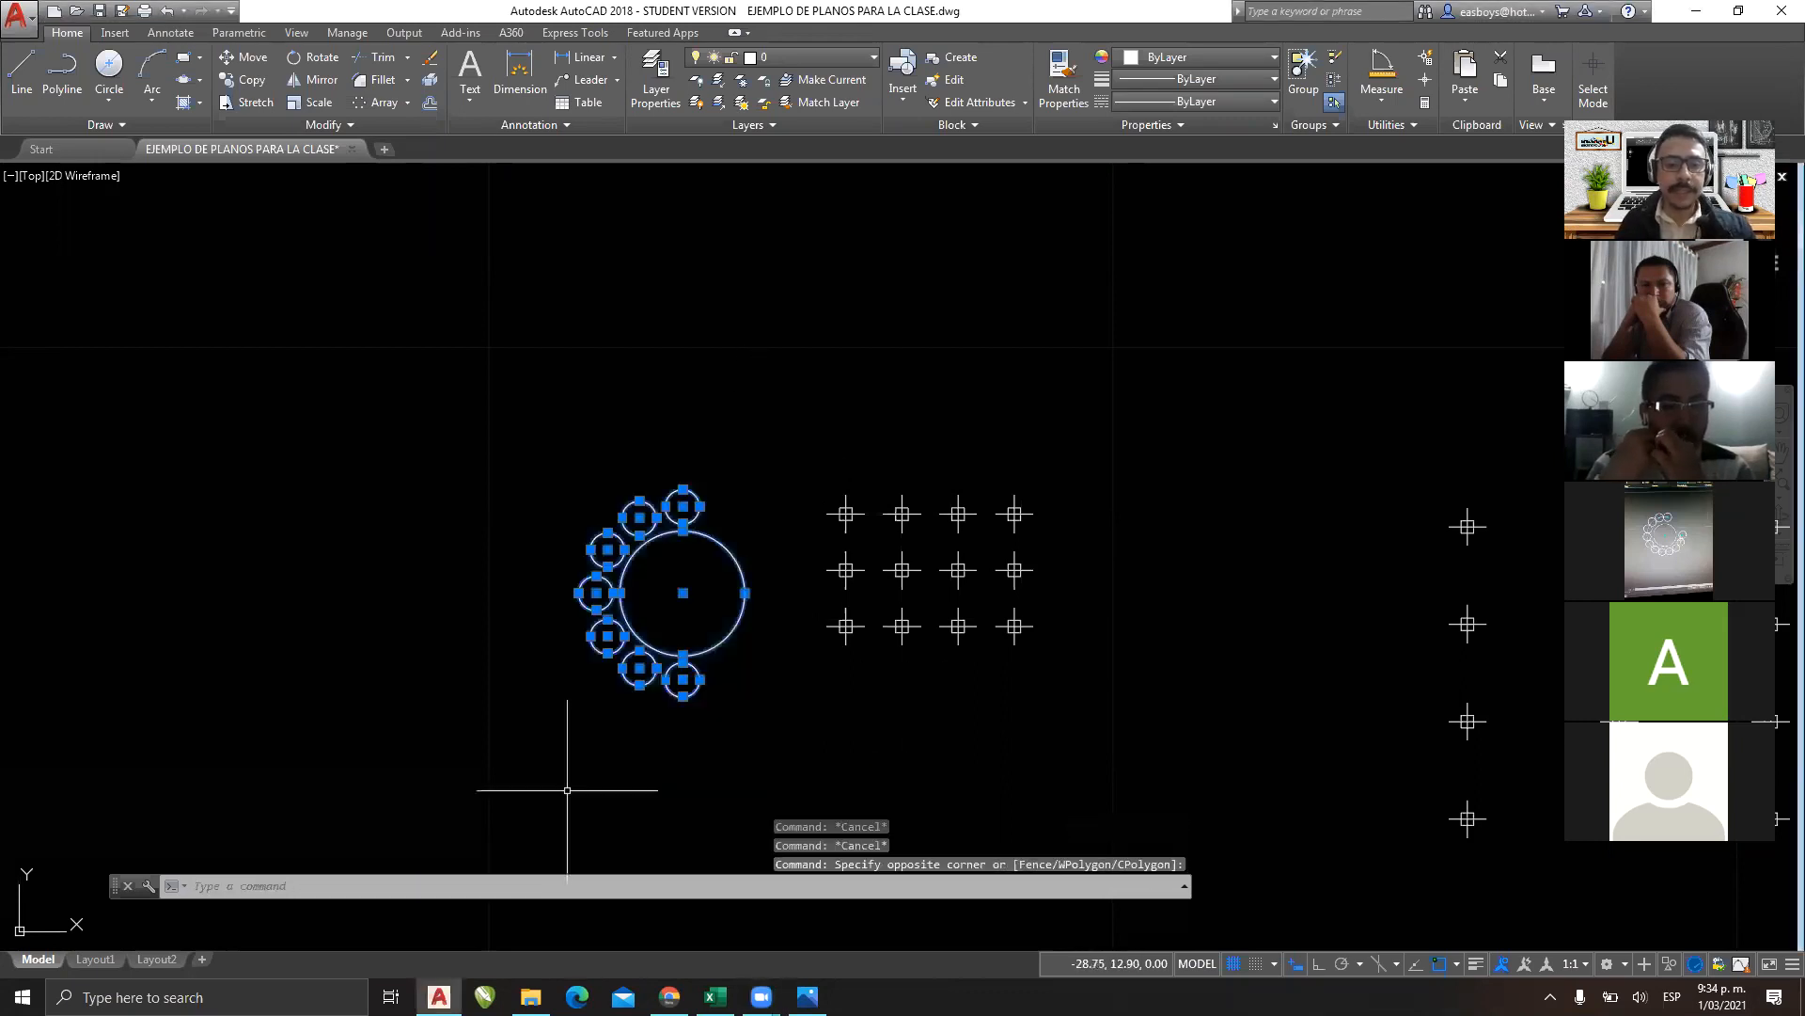
text(ro)
key(Return)
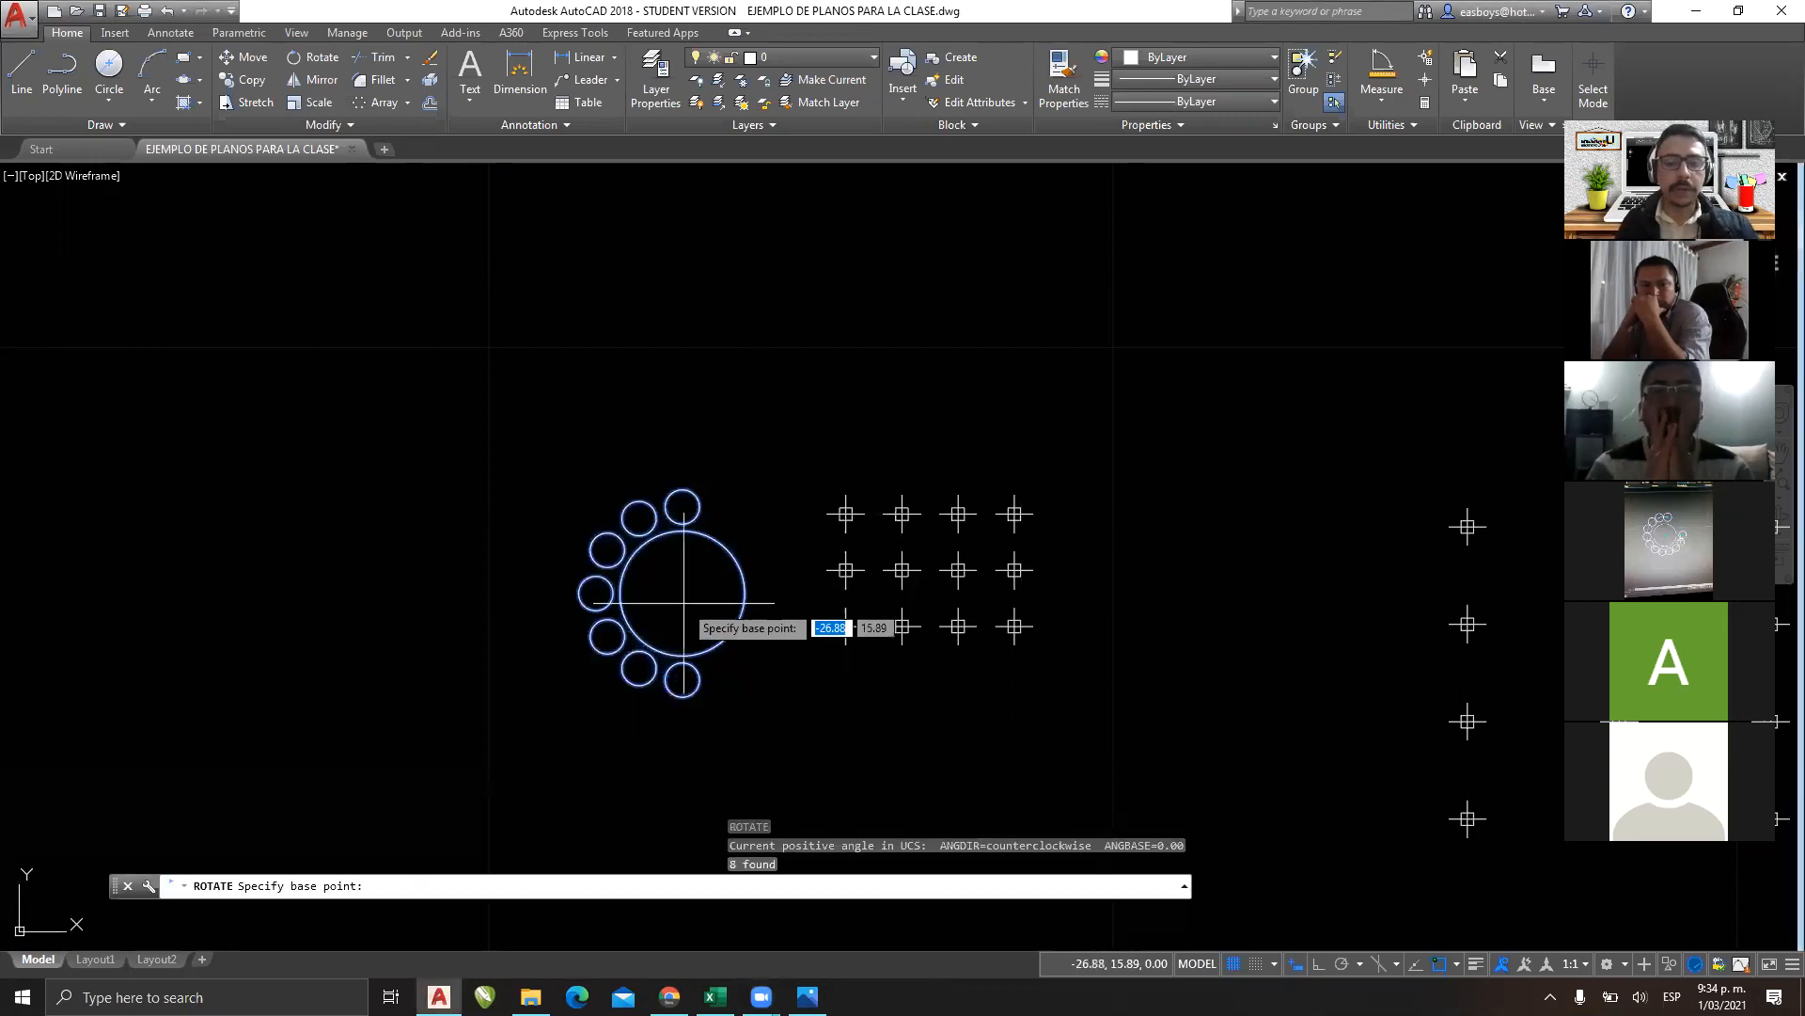
click(683, 603)
text(180)
key(Return)
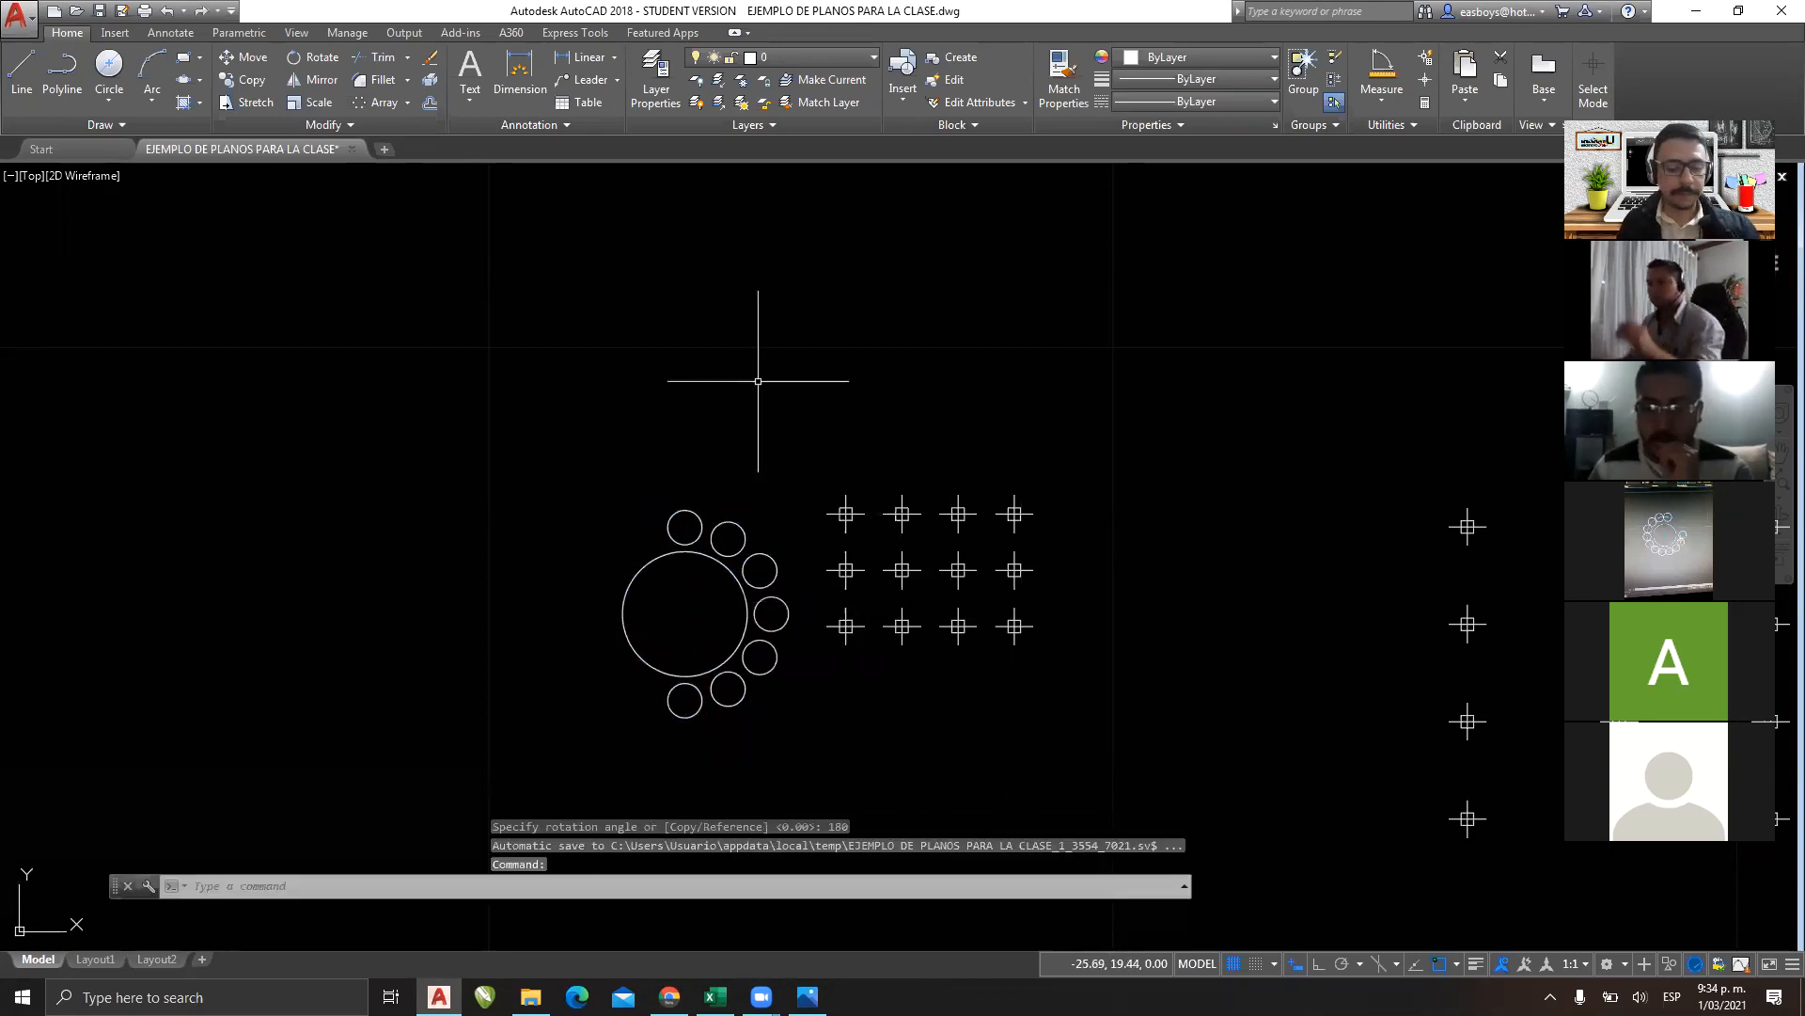
Undo the rotation of the circles and the move of the symbol grid.
key(ctrl+z)
key(ctrl+z)
key(Escape)
key(Escape)
key(Escape)
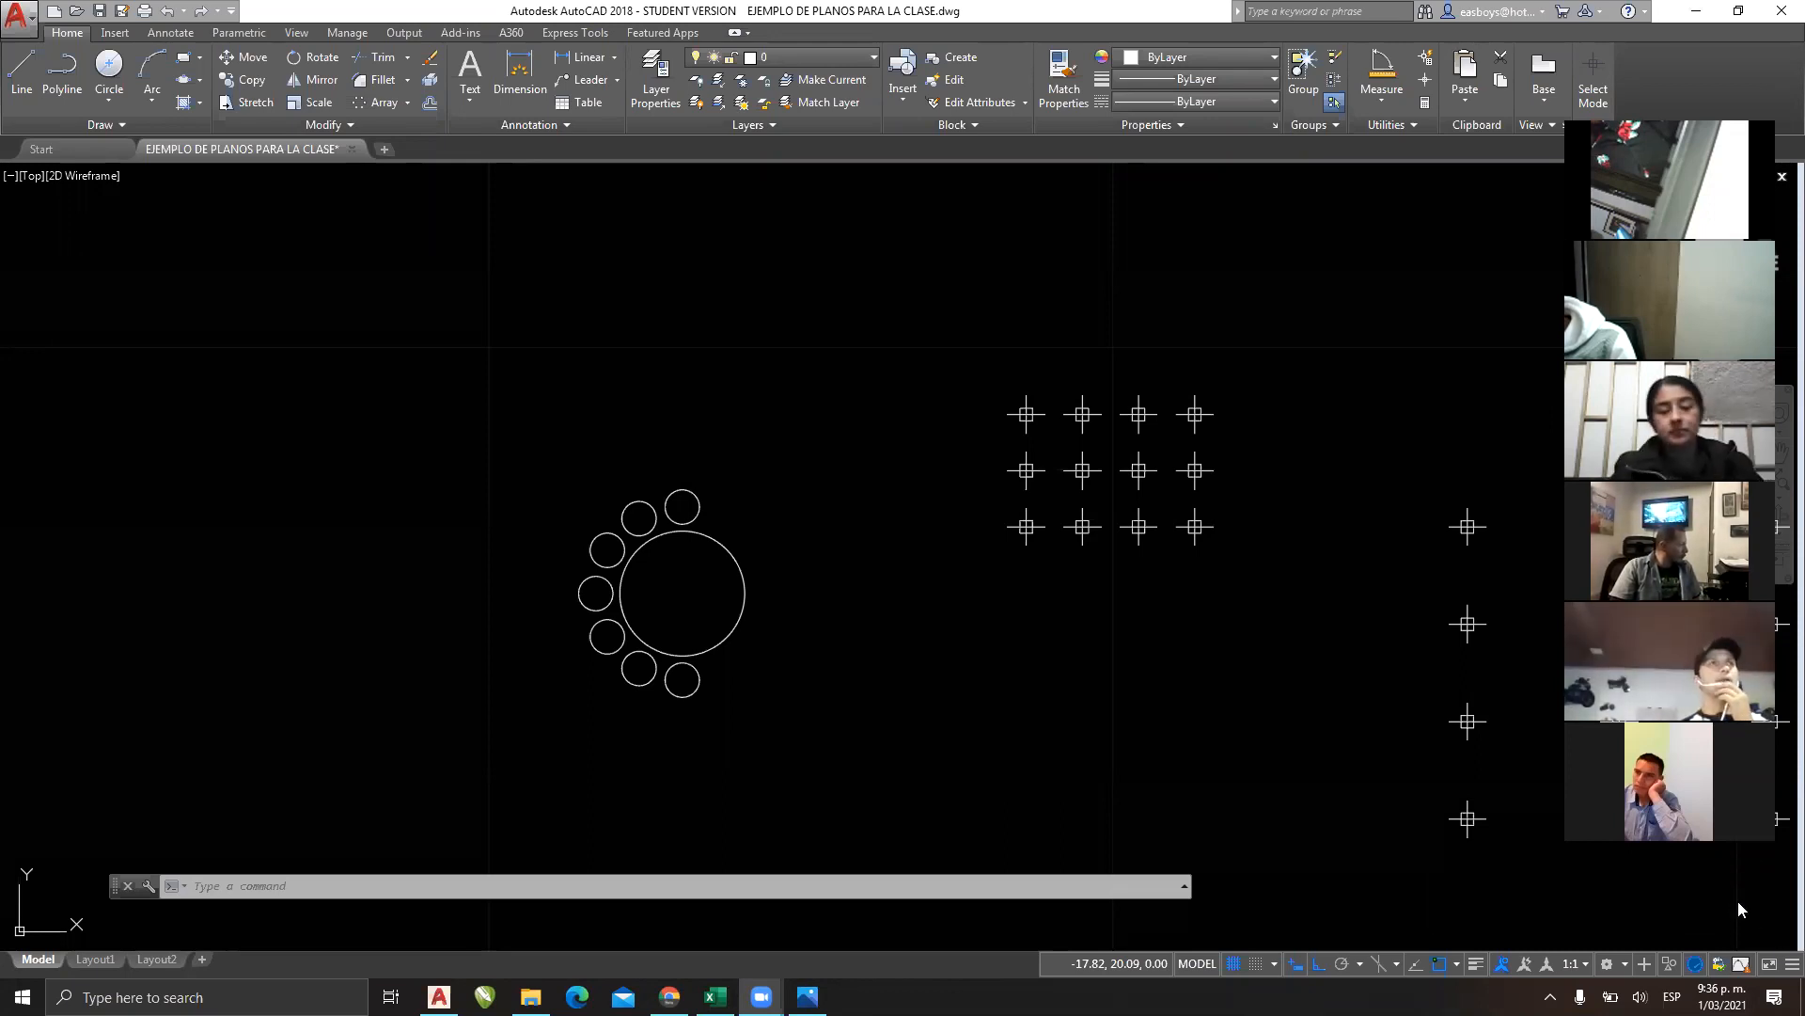
key(XF86AudioRaiseVolume)
key(XF86AudioRaiseVolume)
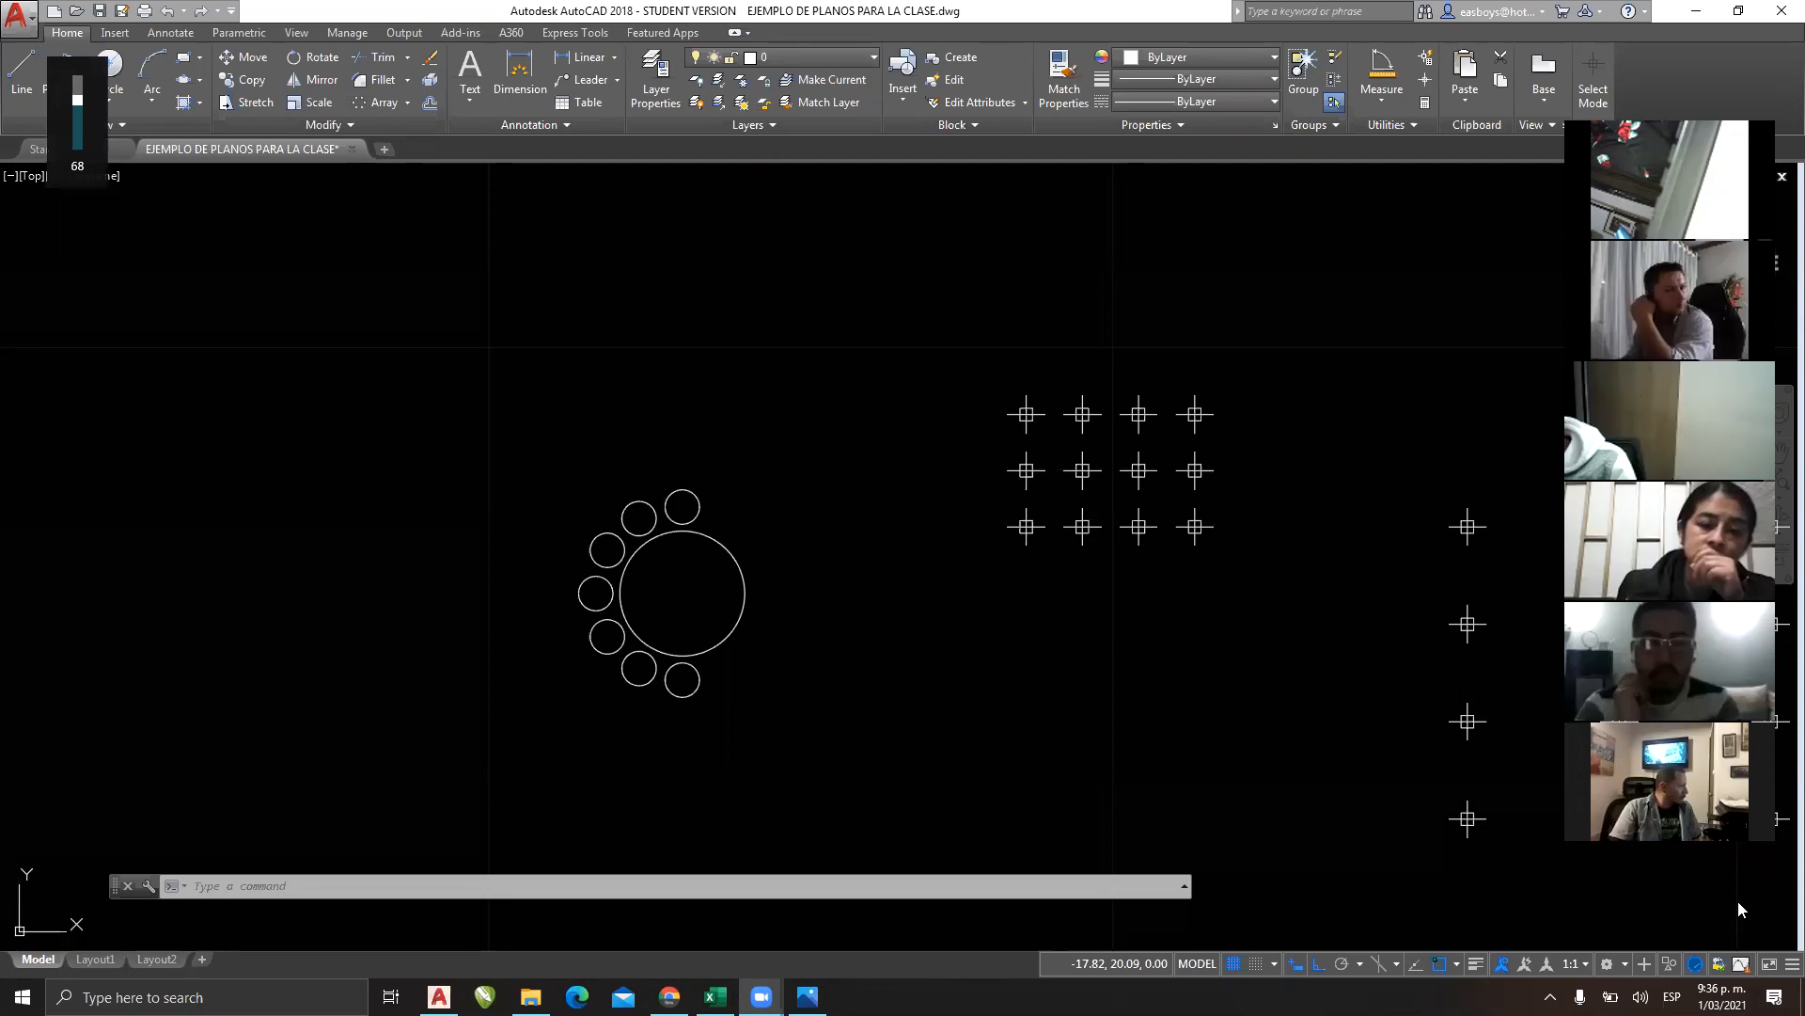
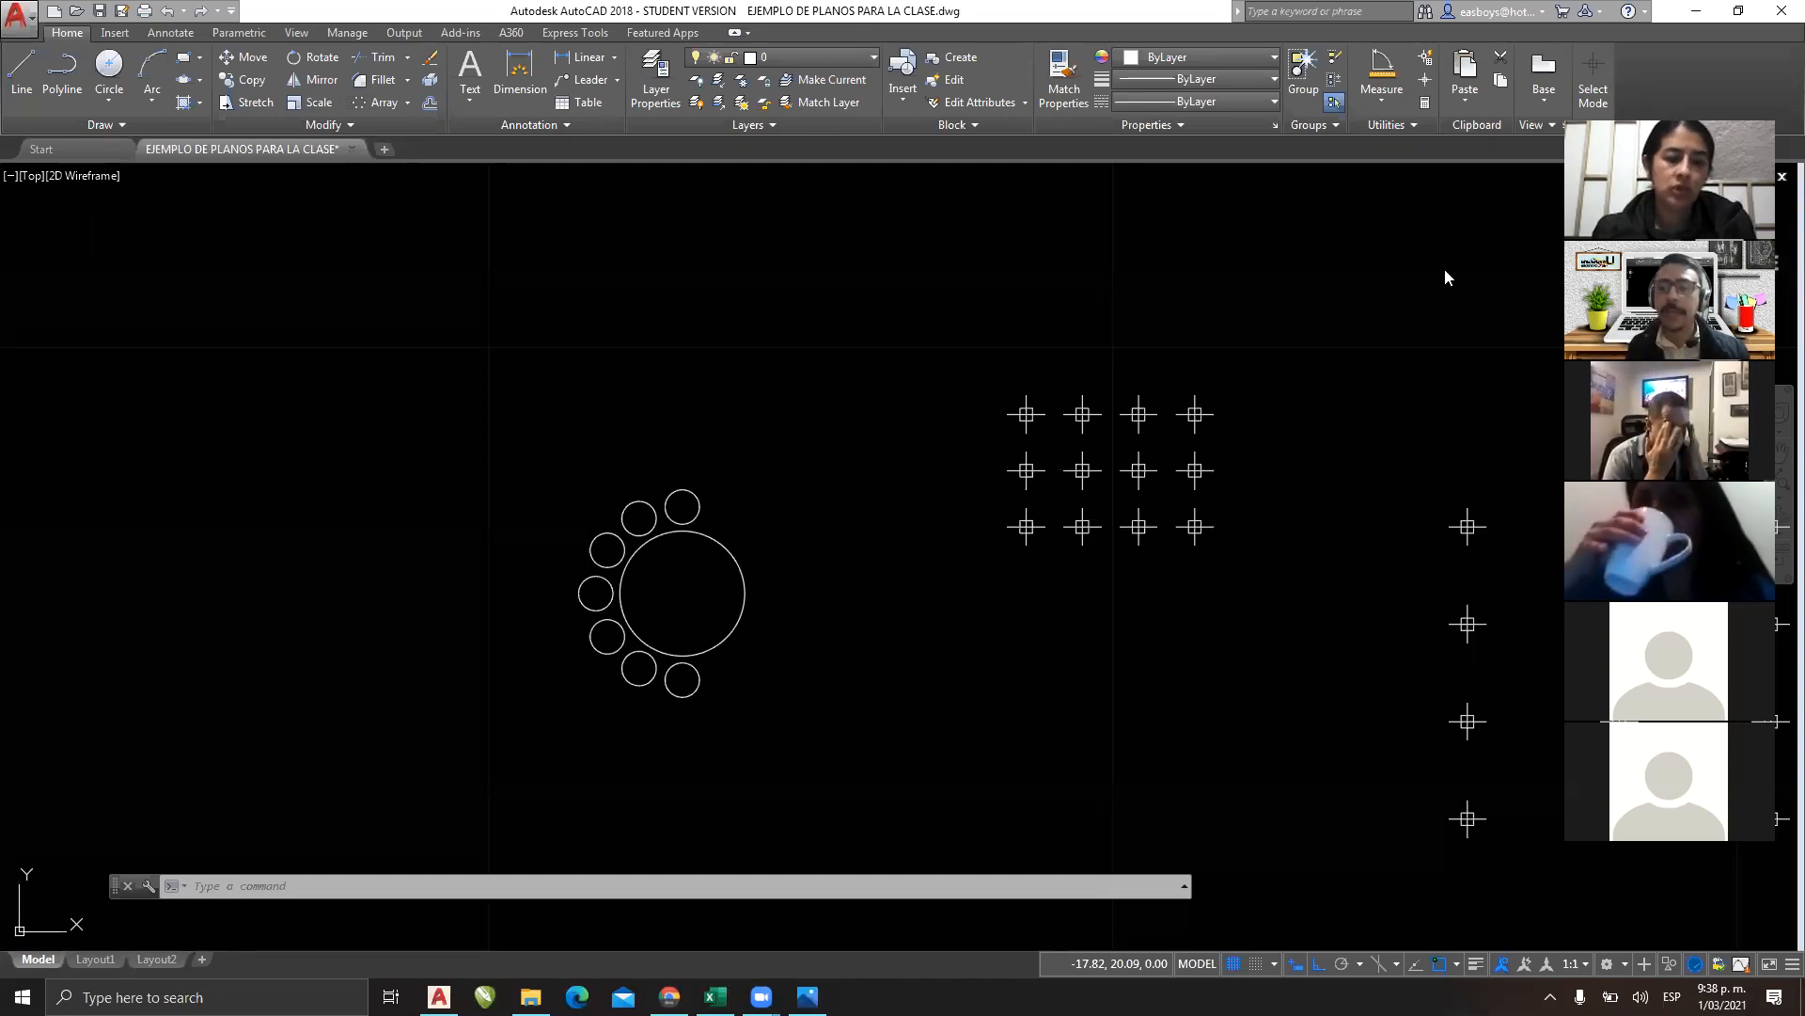
Examine the circle and symbol arrays, the three floor plans and the loose door, window and fixture symbols between them.
scroll(1382, 418, up, 5)
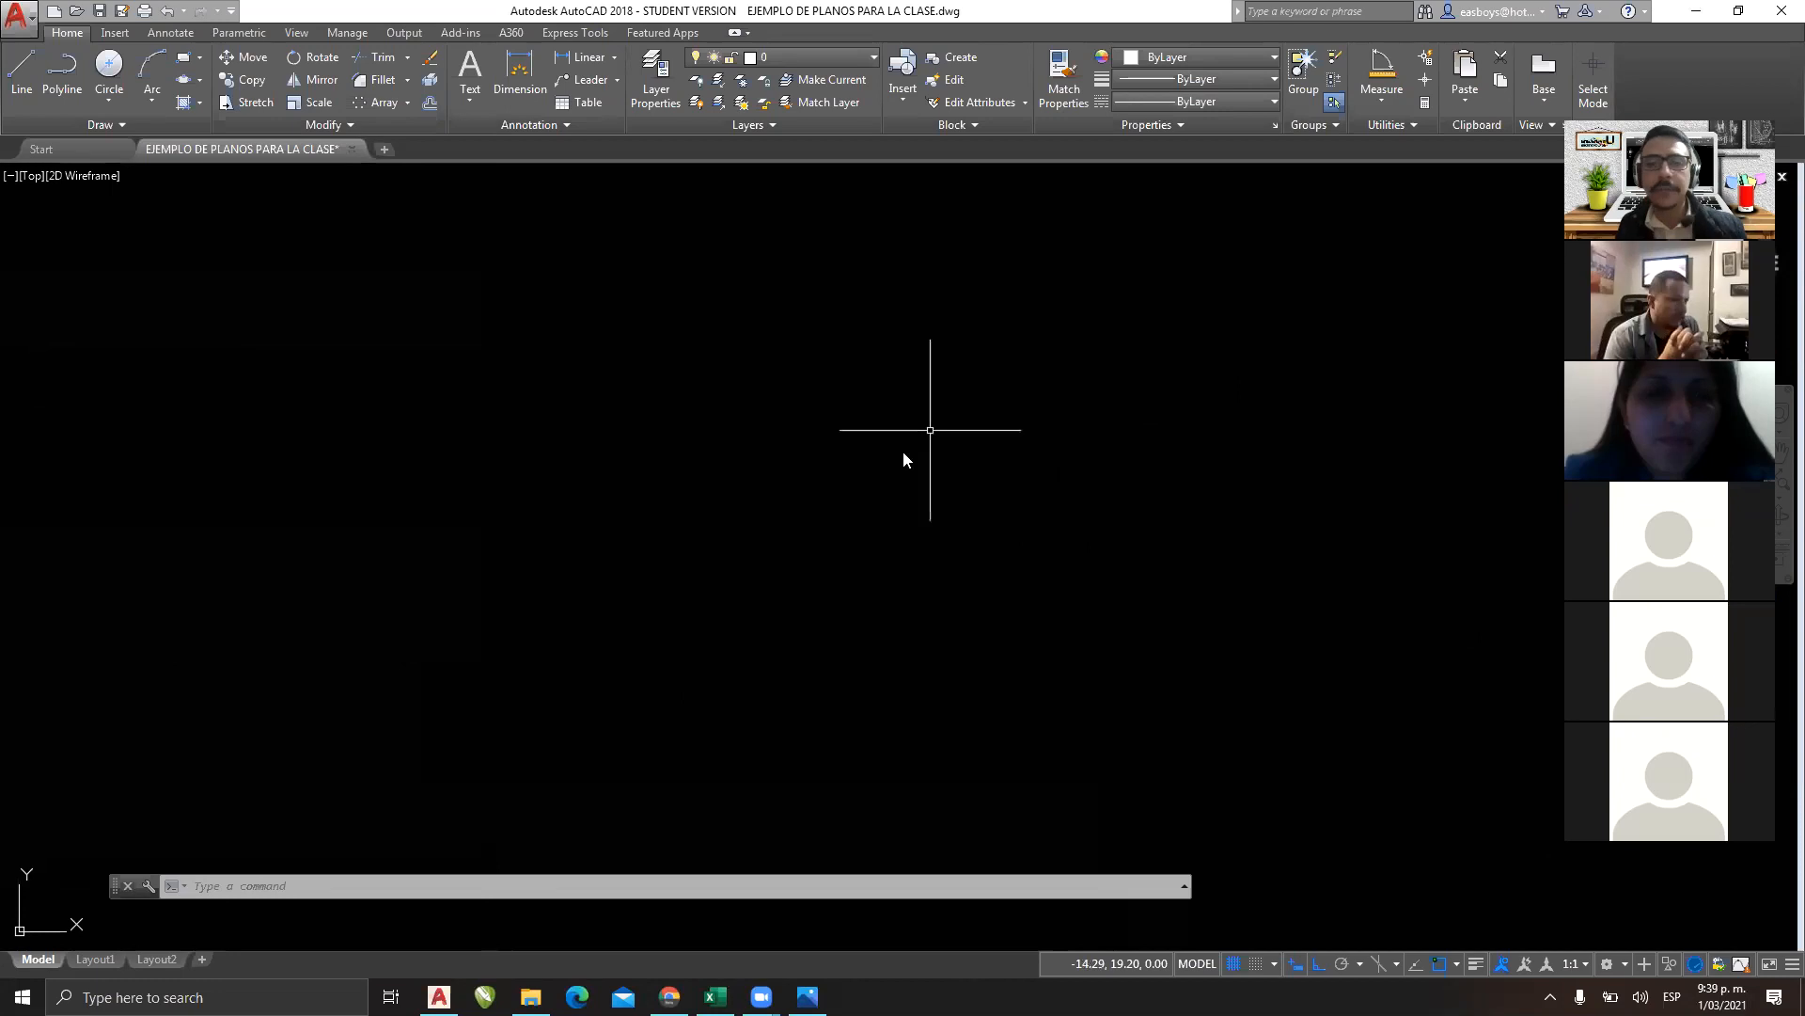
scroll(894, 461, down, 3)
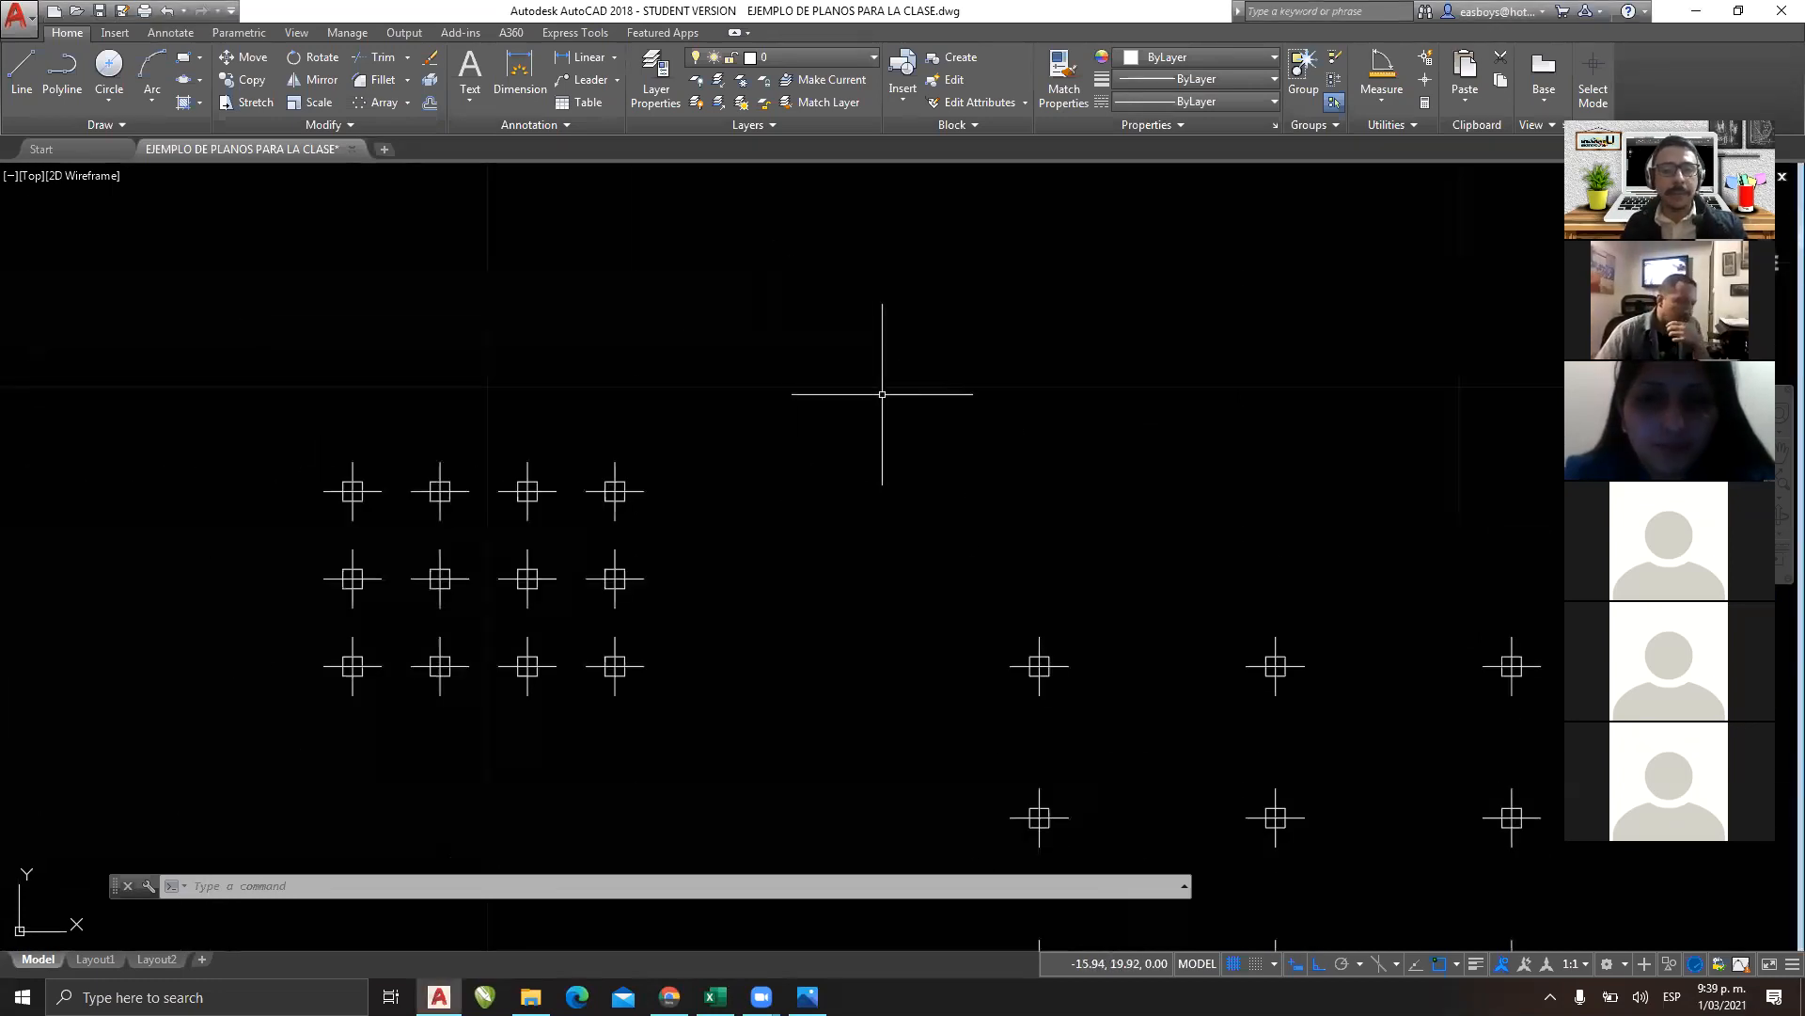
scroll(878, 391, down, 2)
scroll(866, 484, up, 2)
mouse_move(866, 484)
middle_down()
mouse_move(822, 499)
mouse_move(818, 484)
middle_up()
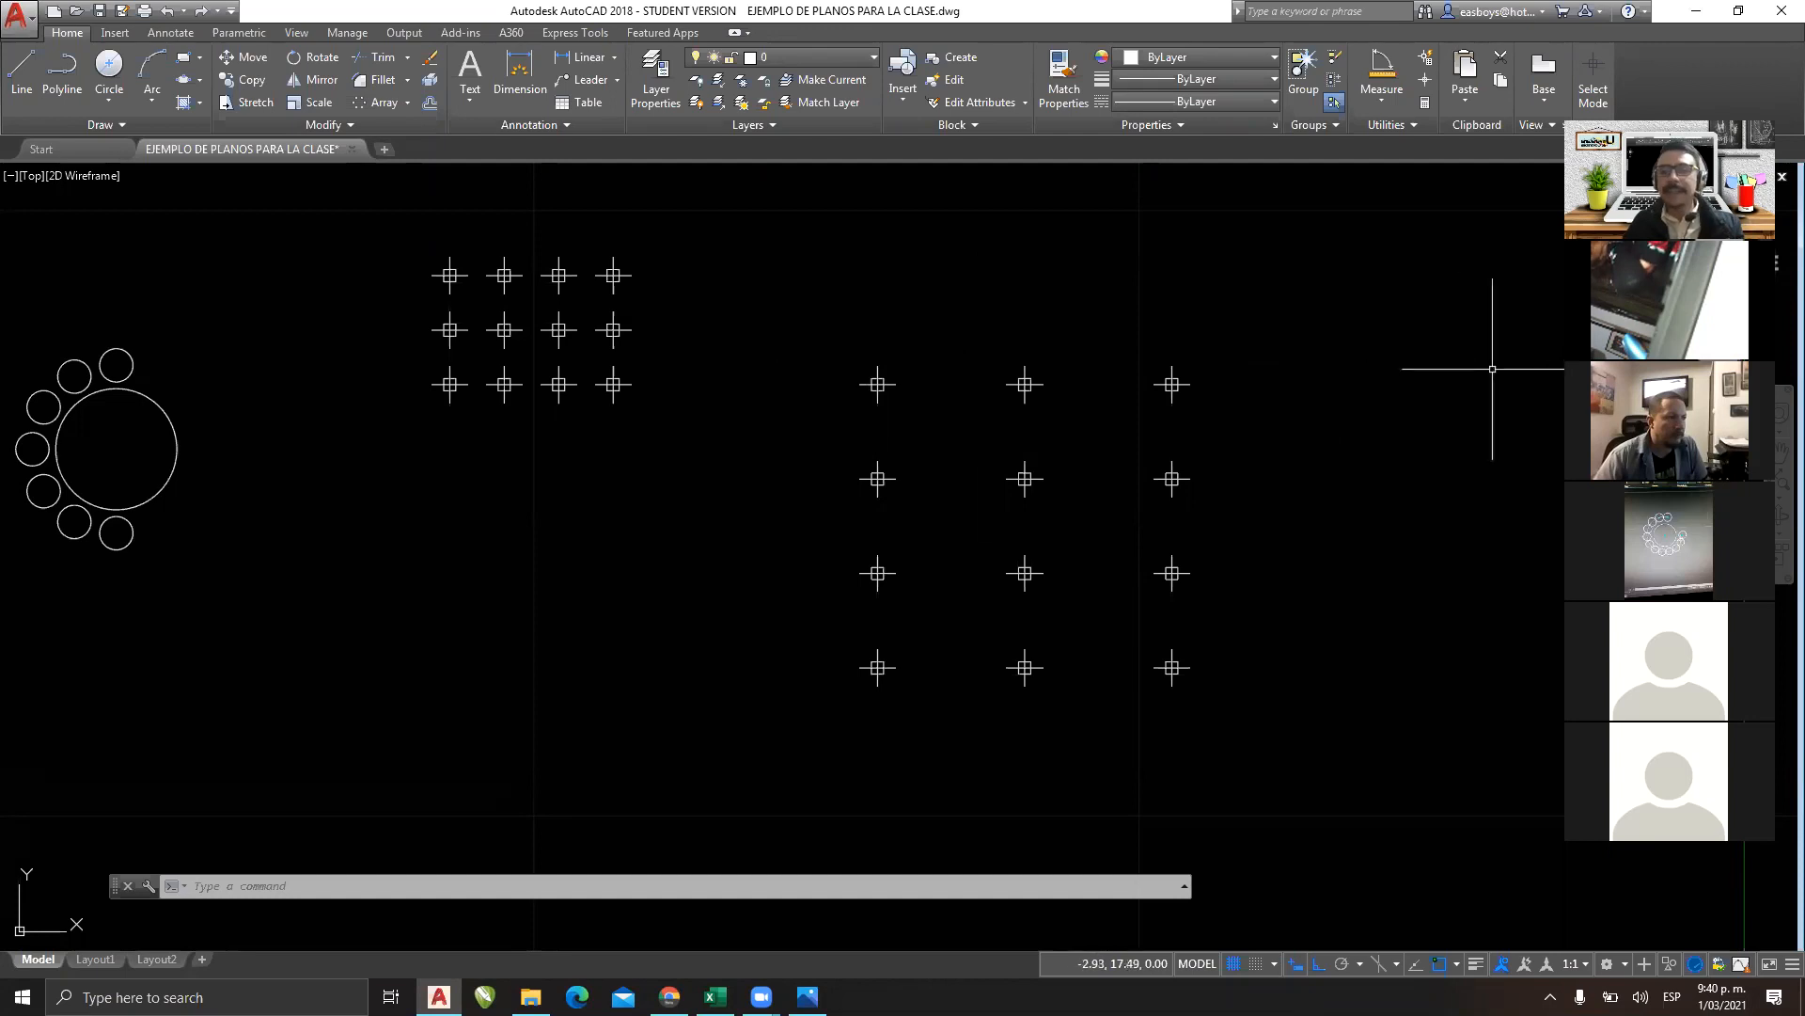
scroll(997, 470, down, 6)
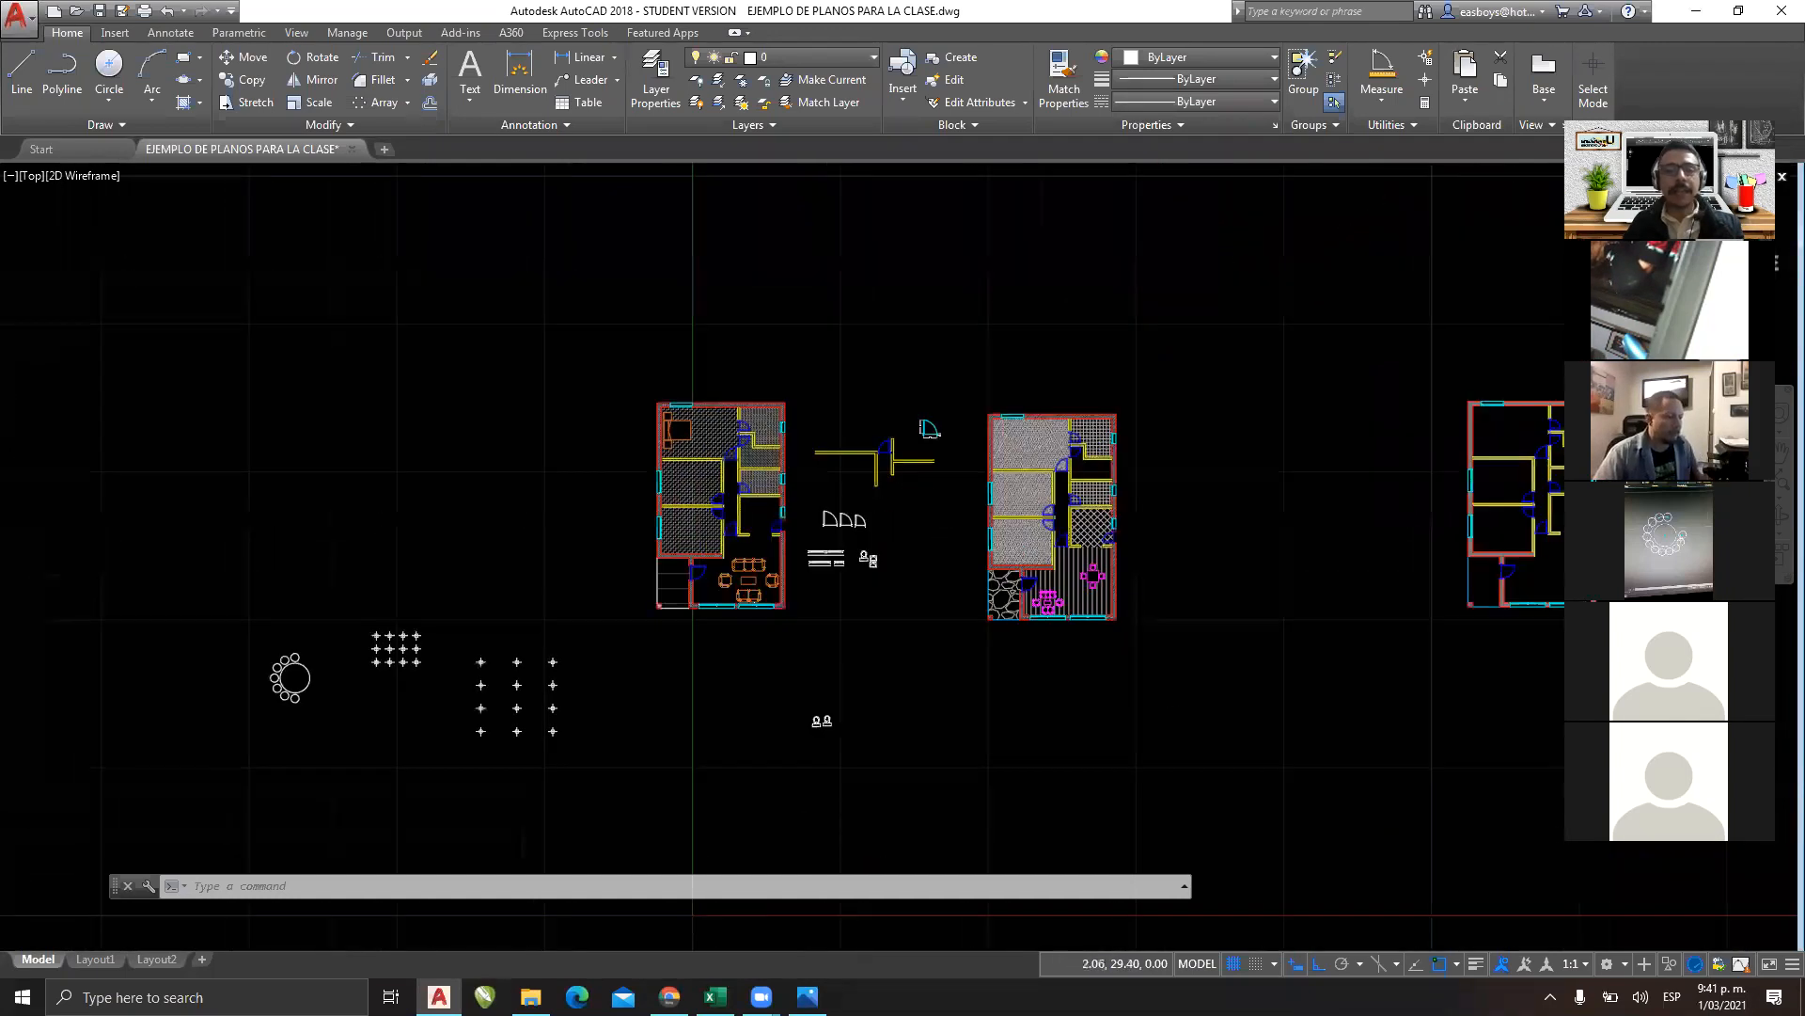
scroll(724, 475, up, 6)
middle_drag(771, 489, 555, 315)
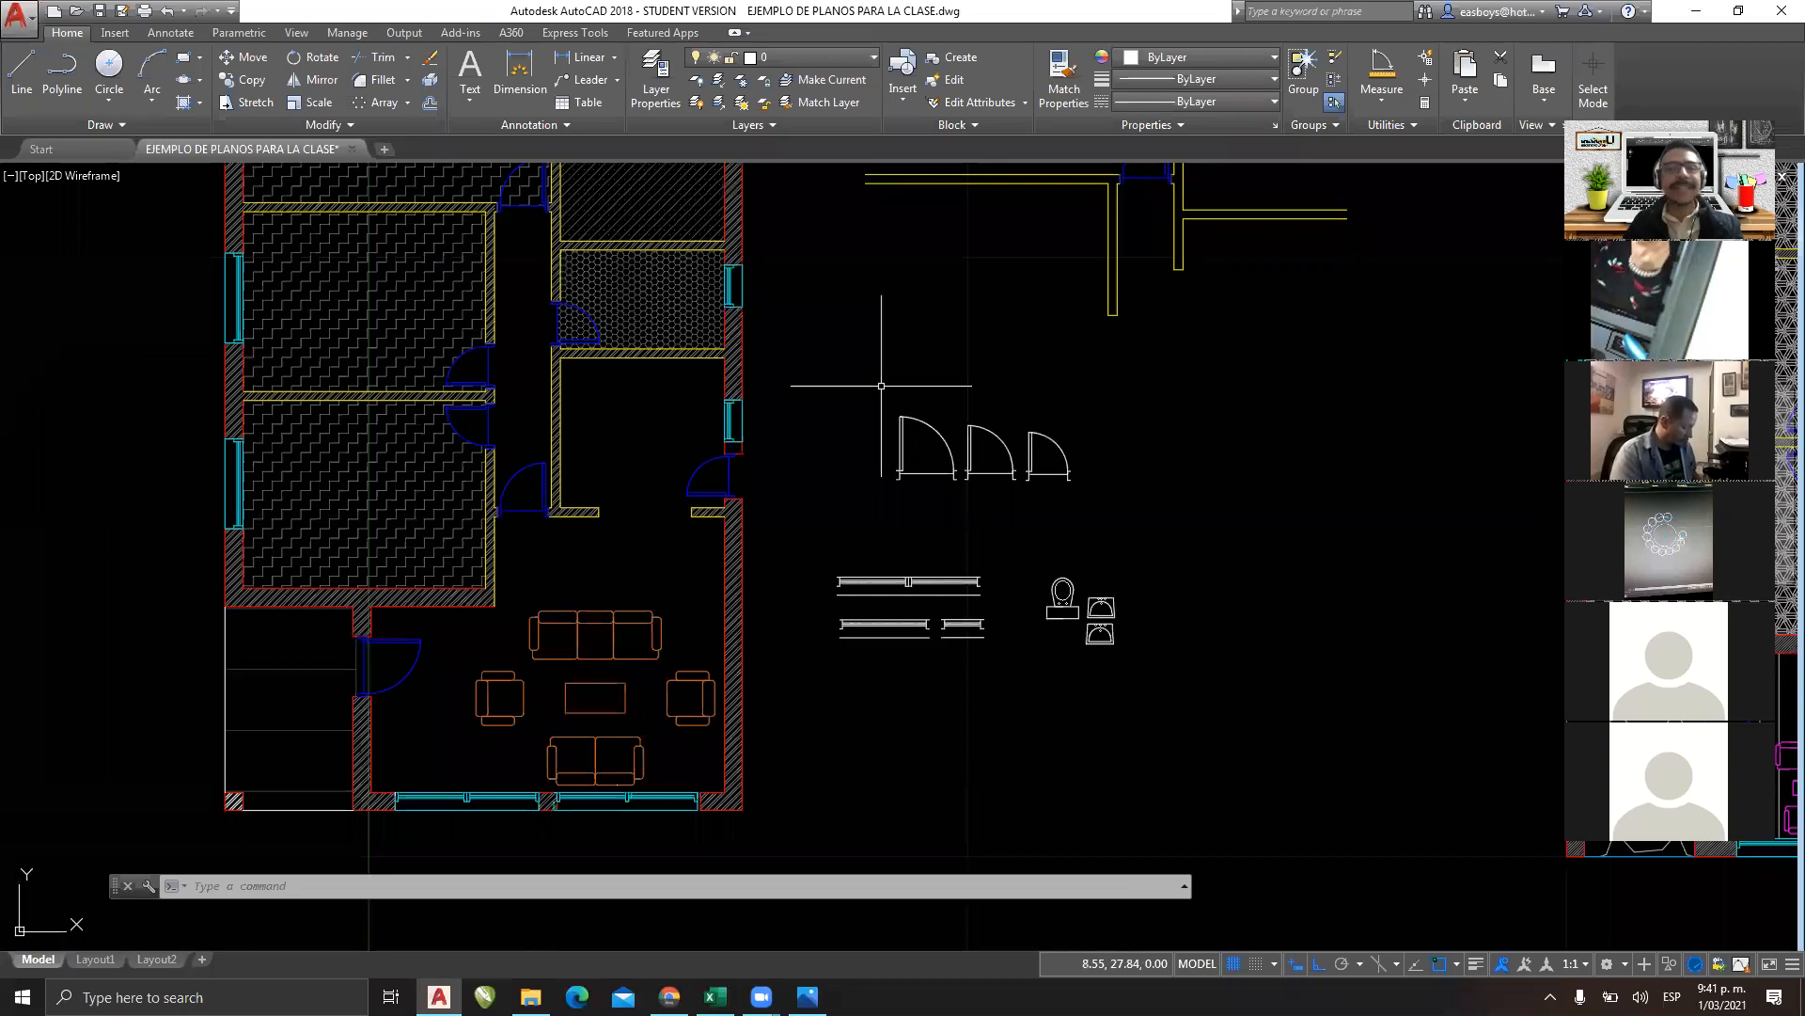
scroll(997, 423, down, 8)
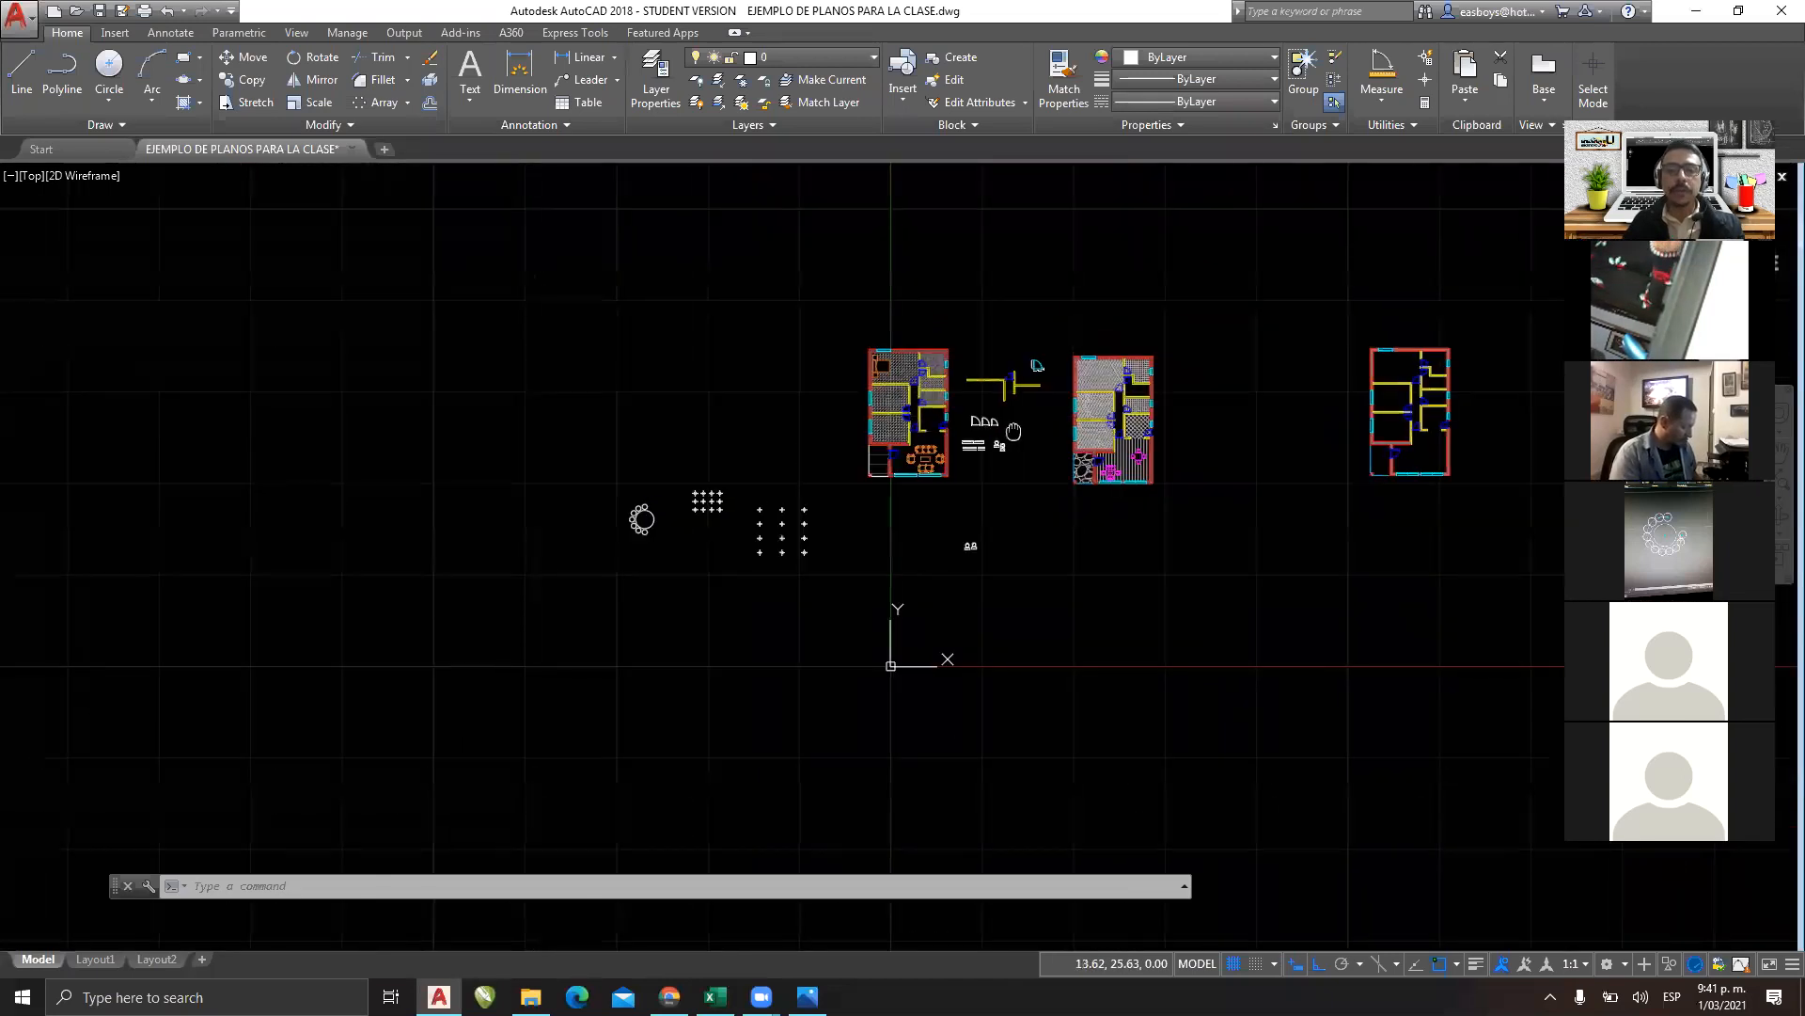
middle_drag(1023, 425, 809, 422)
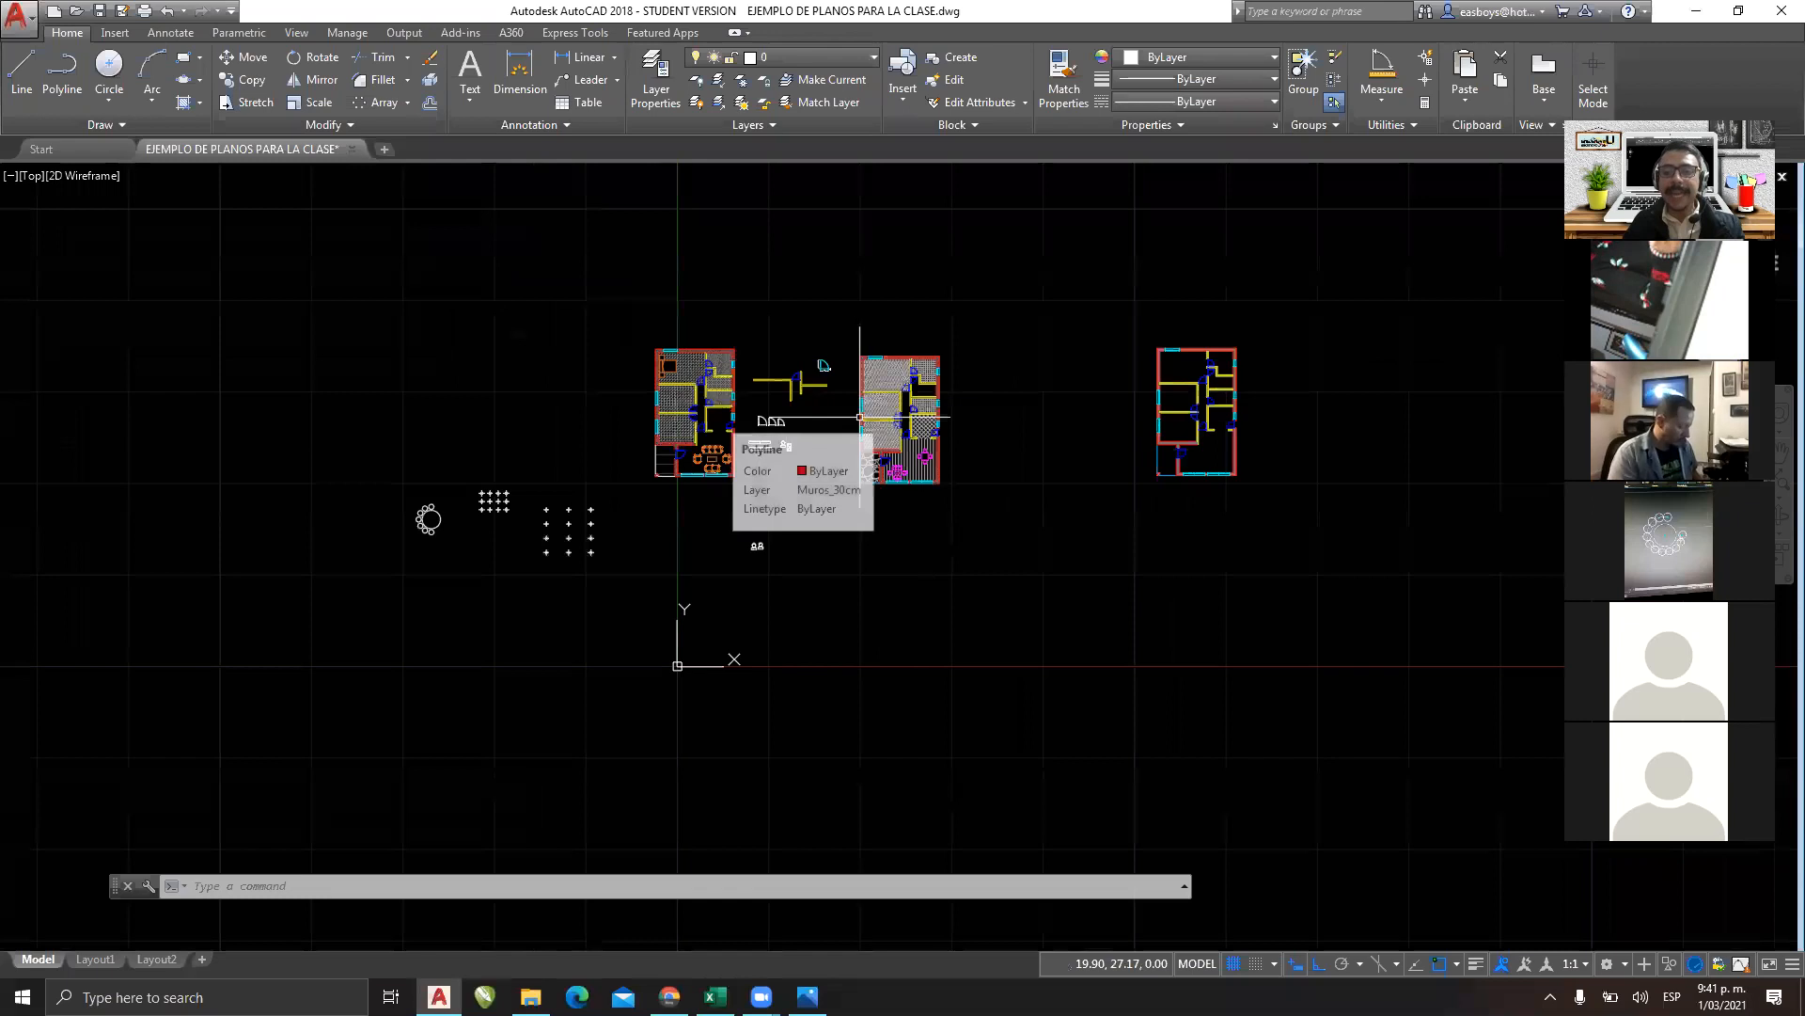
Dock the floating command window below the drawing area.
drag(117, 891, 112, 956)
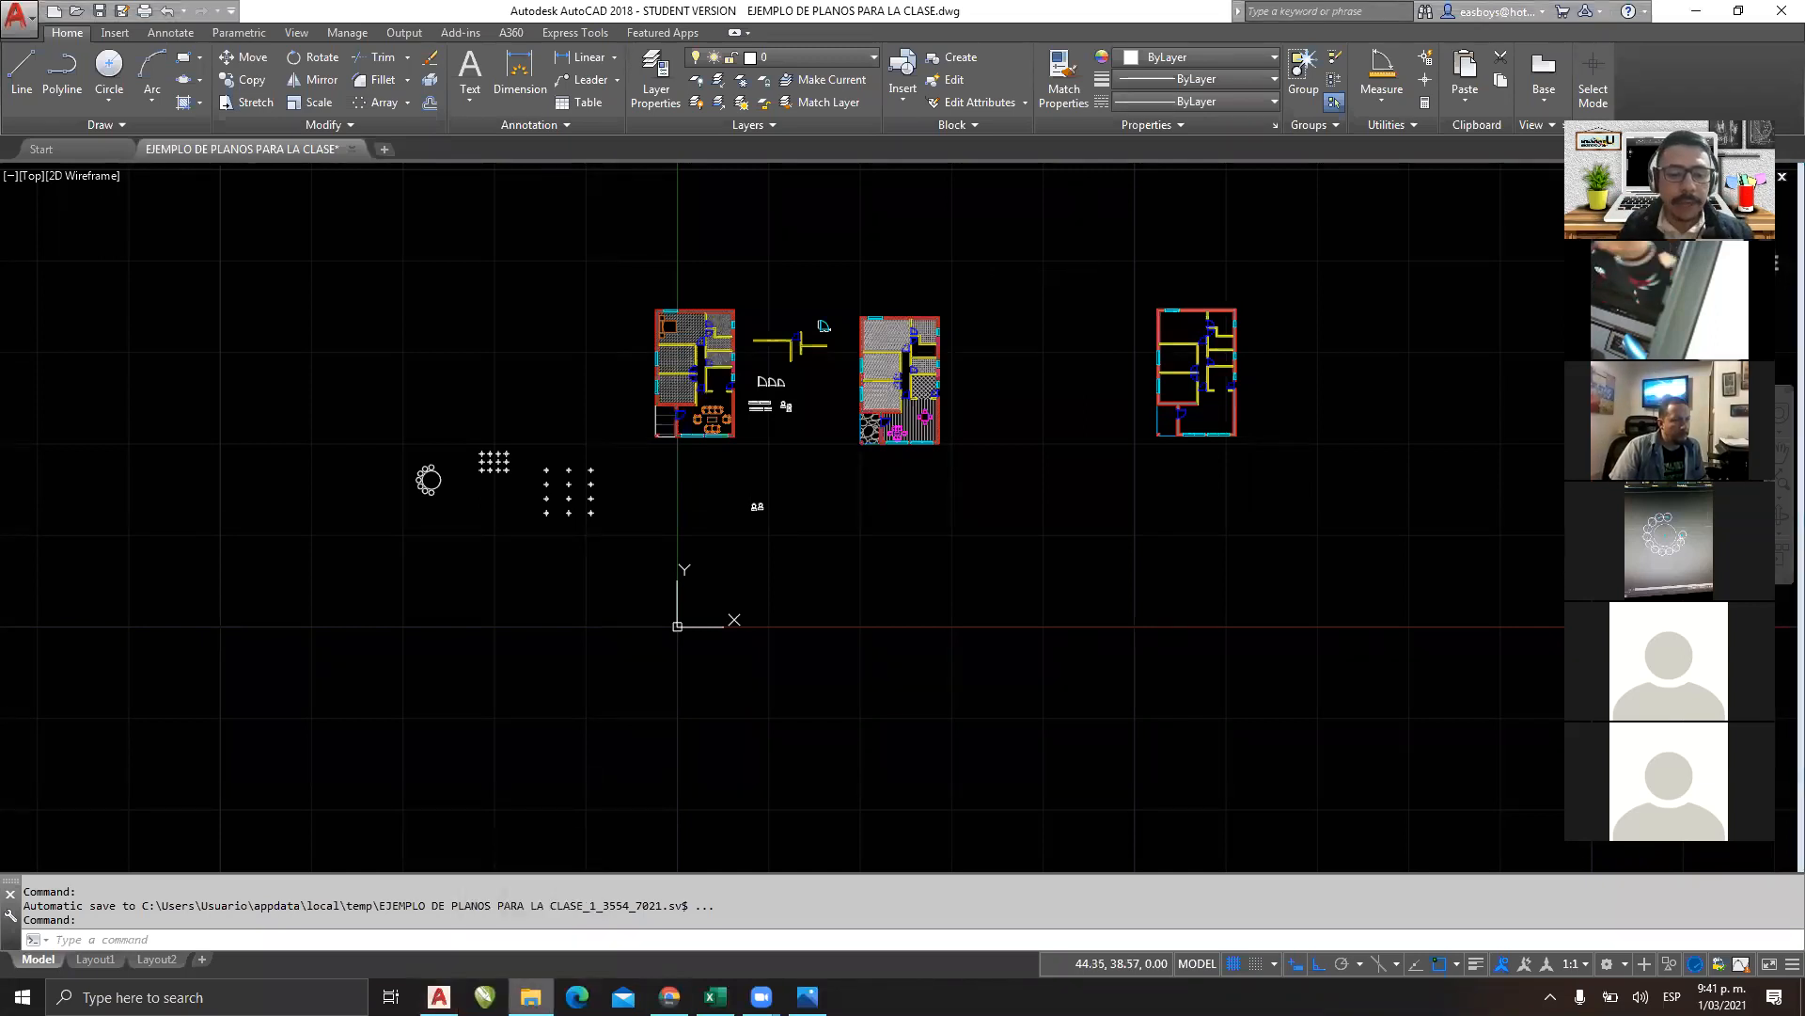
Open the PDF "GUÍA DE ESTUDIO X - Capas" from the Guías de Estudio folder and fit one full page in view.
click(531, 997)
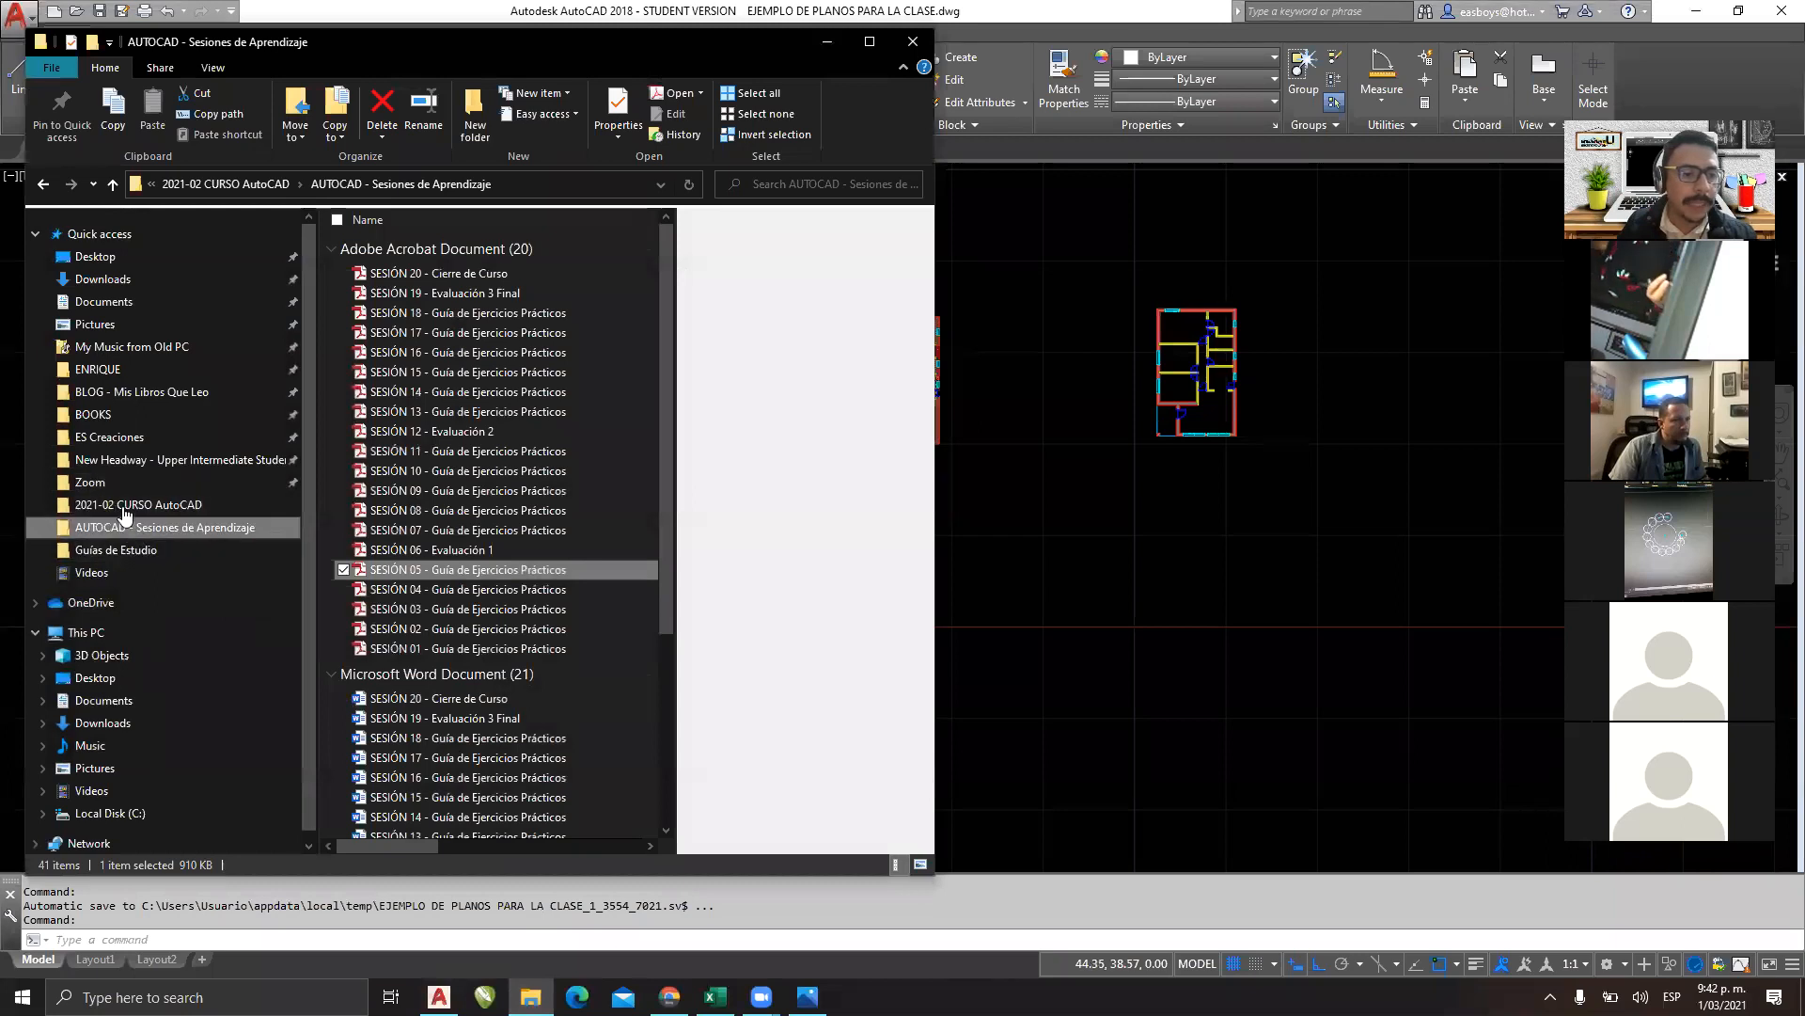
click(135, 552)
click(502, 463)
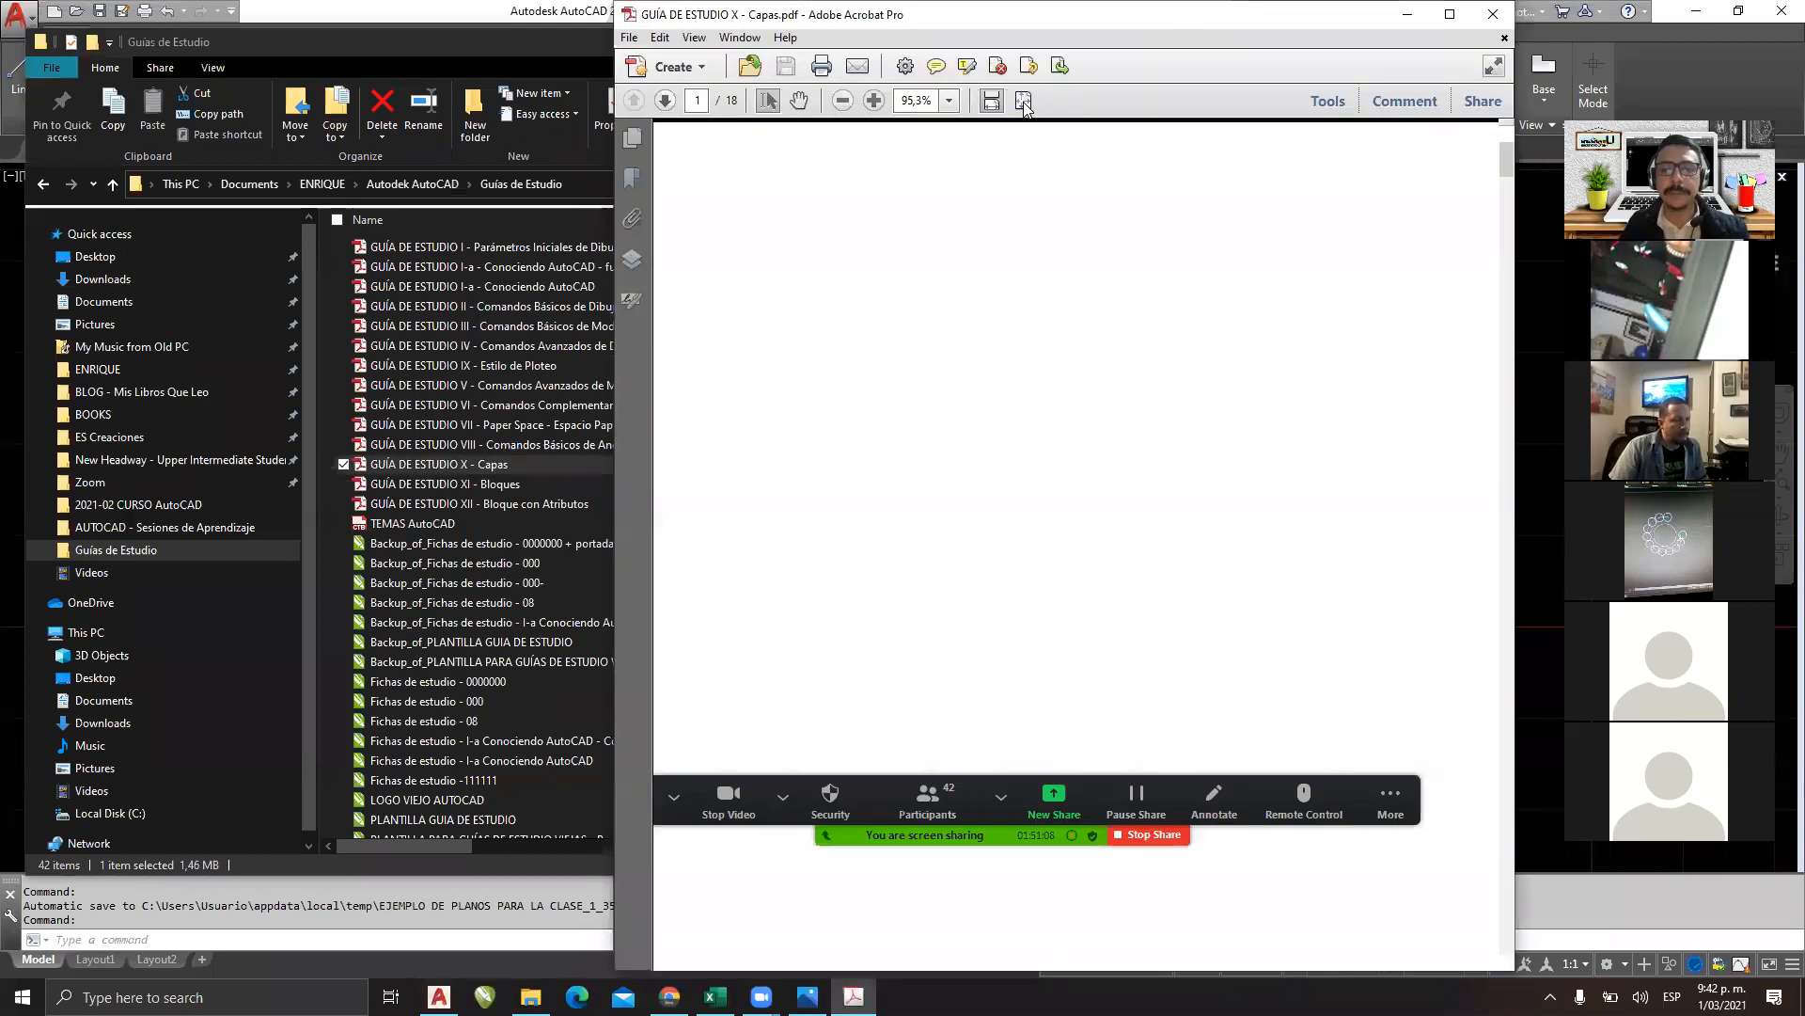
click(1025, 101)
Read the explanation and stacked-sheets diagram on the study guide's LAYERS (II) page, with the window maximized and the text enlarged.
scroll(1094, 247, down, 4)
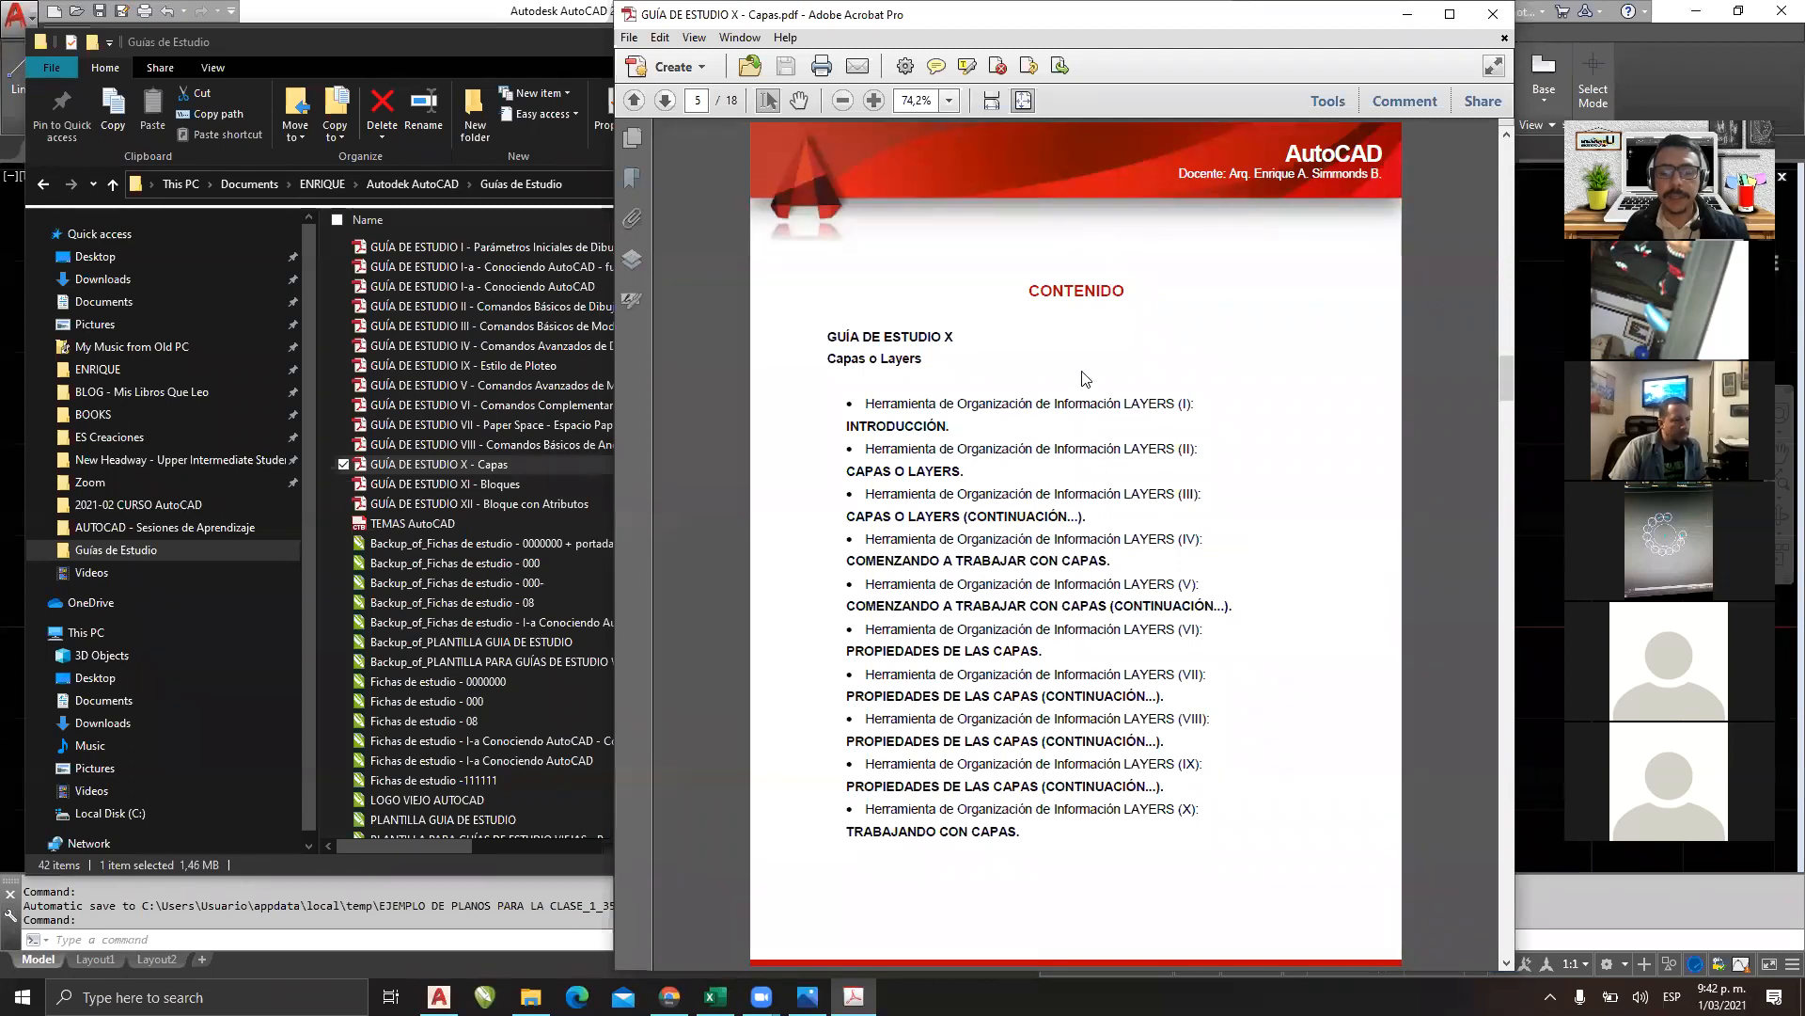
scroll(1086, 378, down, 2)
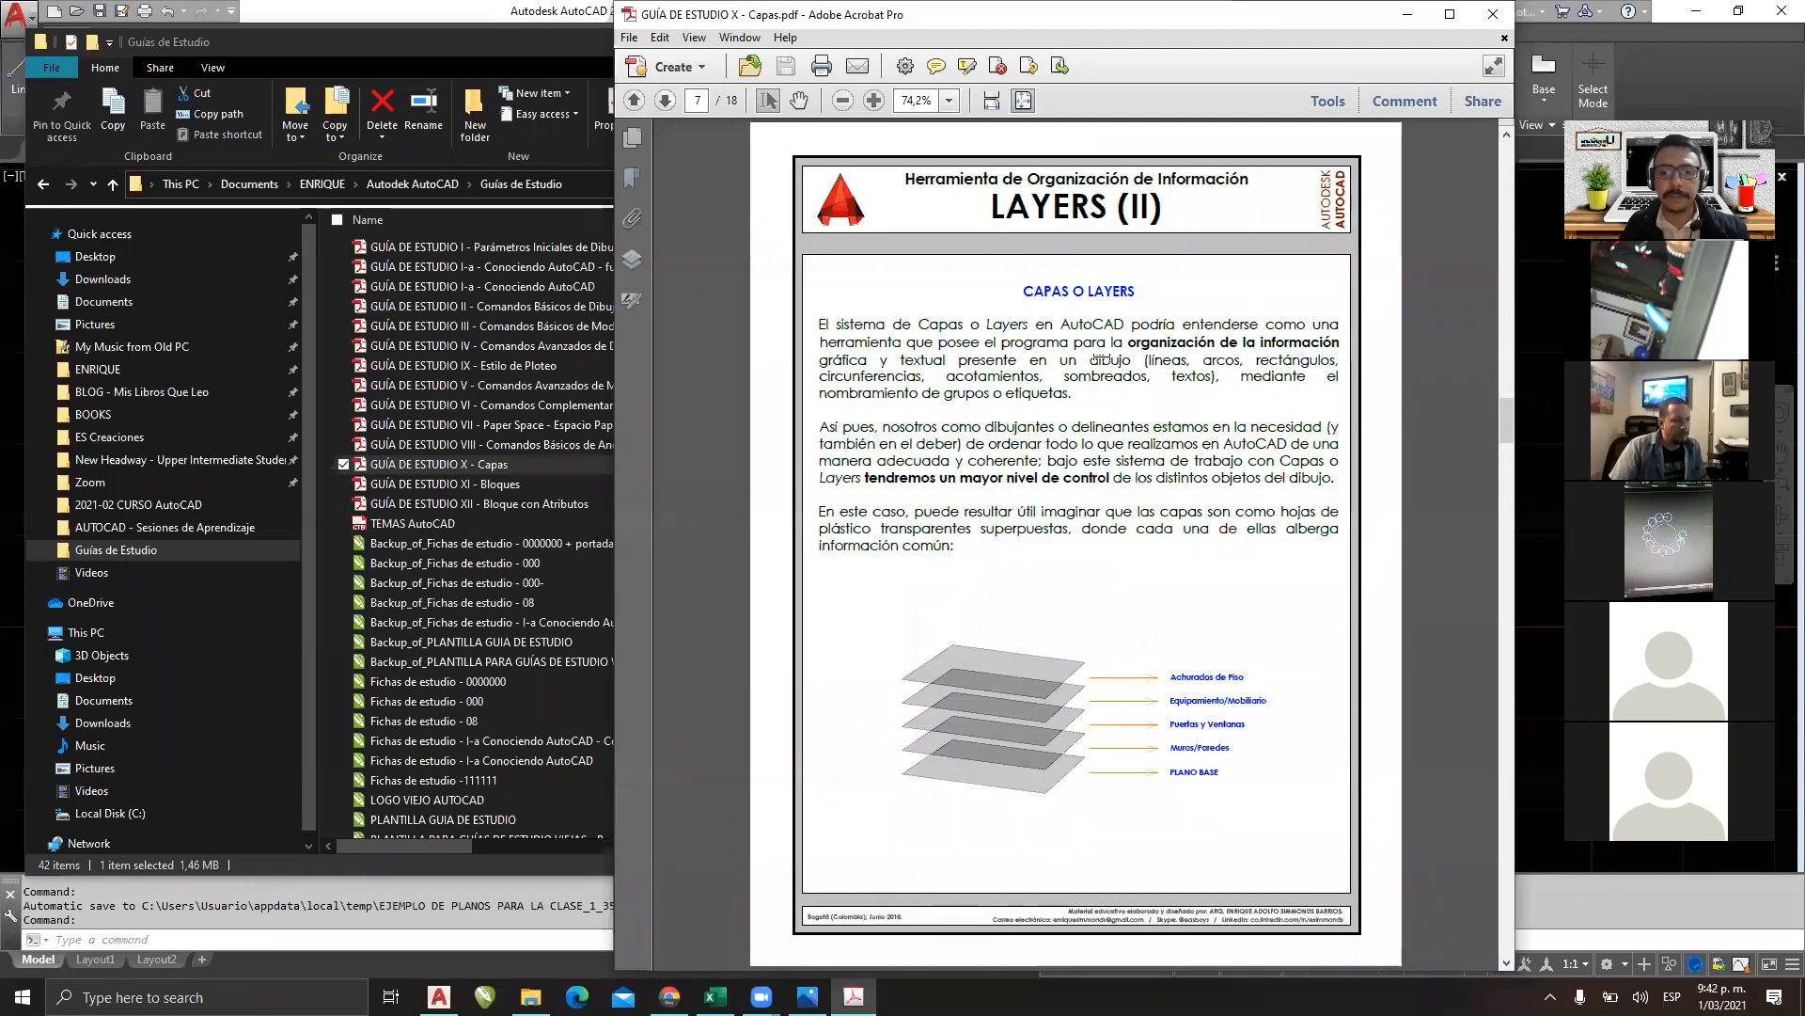
click(1455, 14)
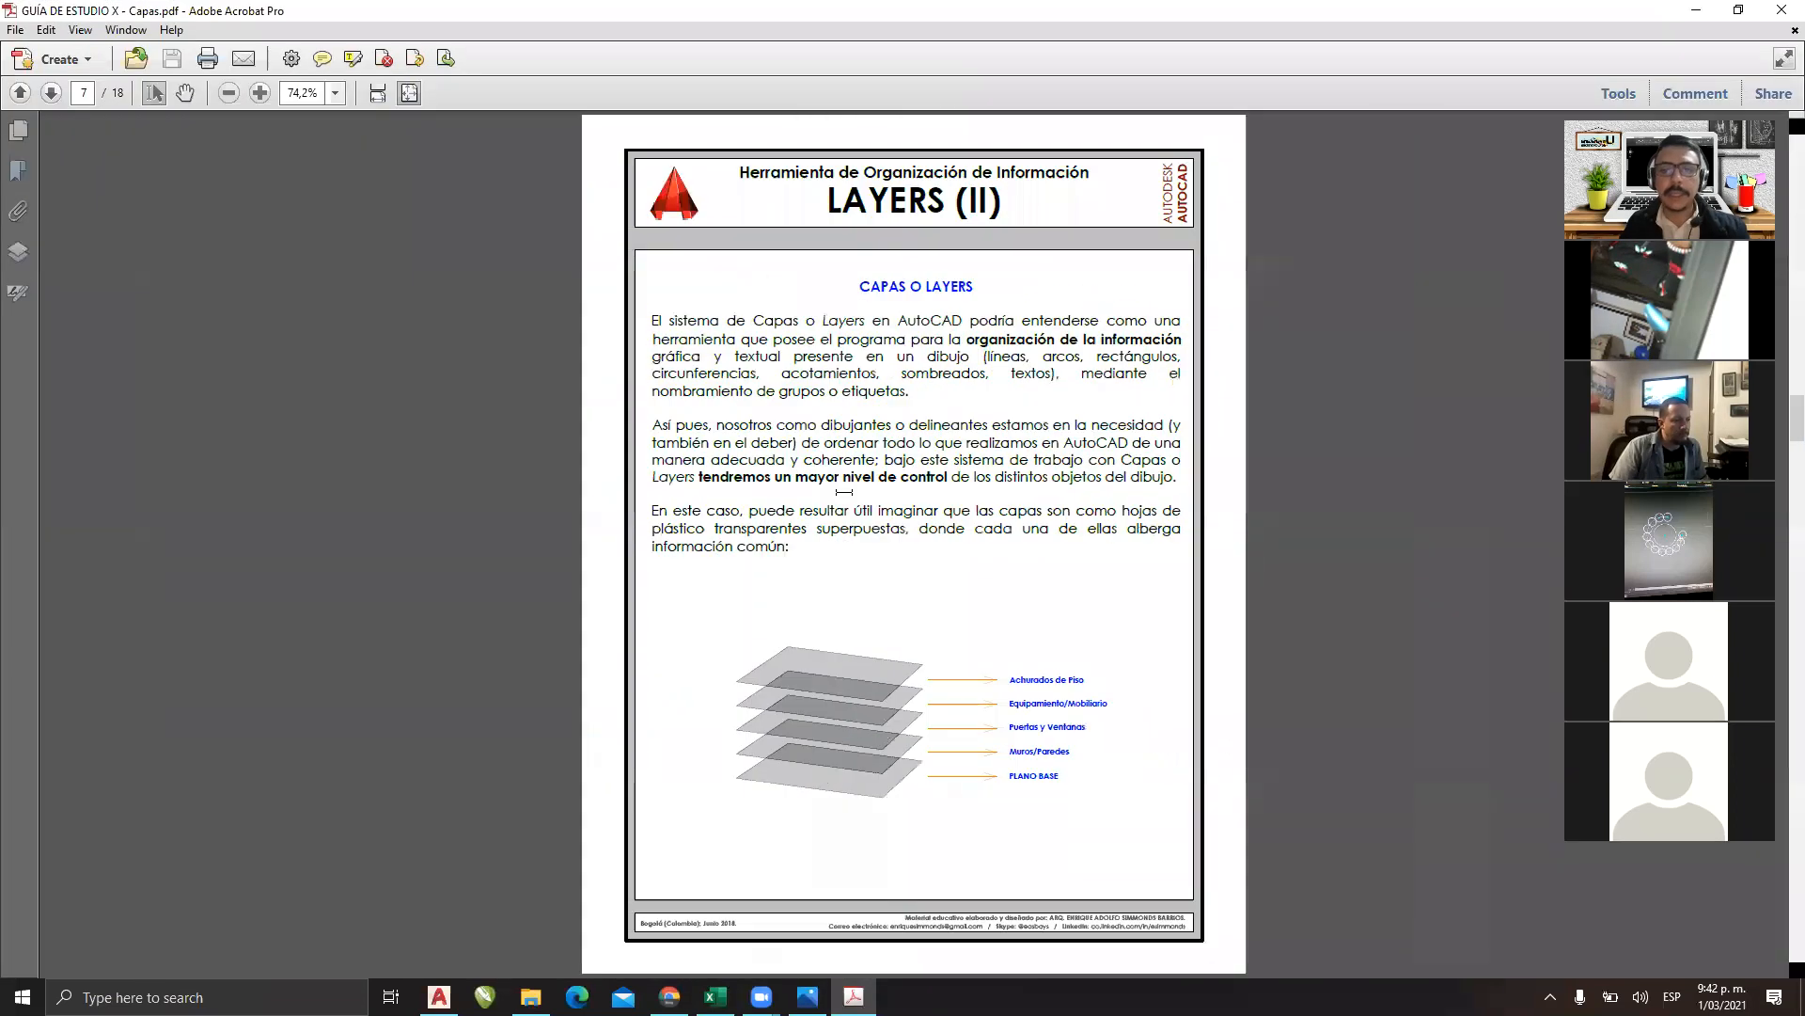
ctrl+scroll(853, 553, up, 2)
ctrl+scroll(854, 554, up, 3)
scroll(850, 561, down, 4)
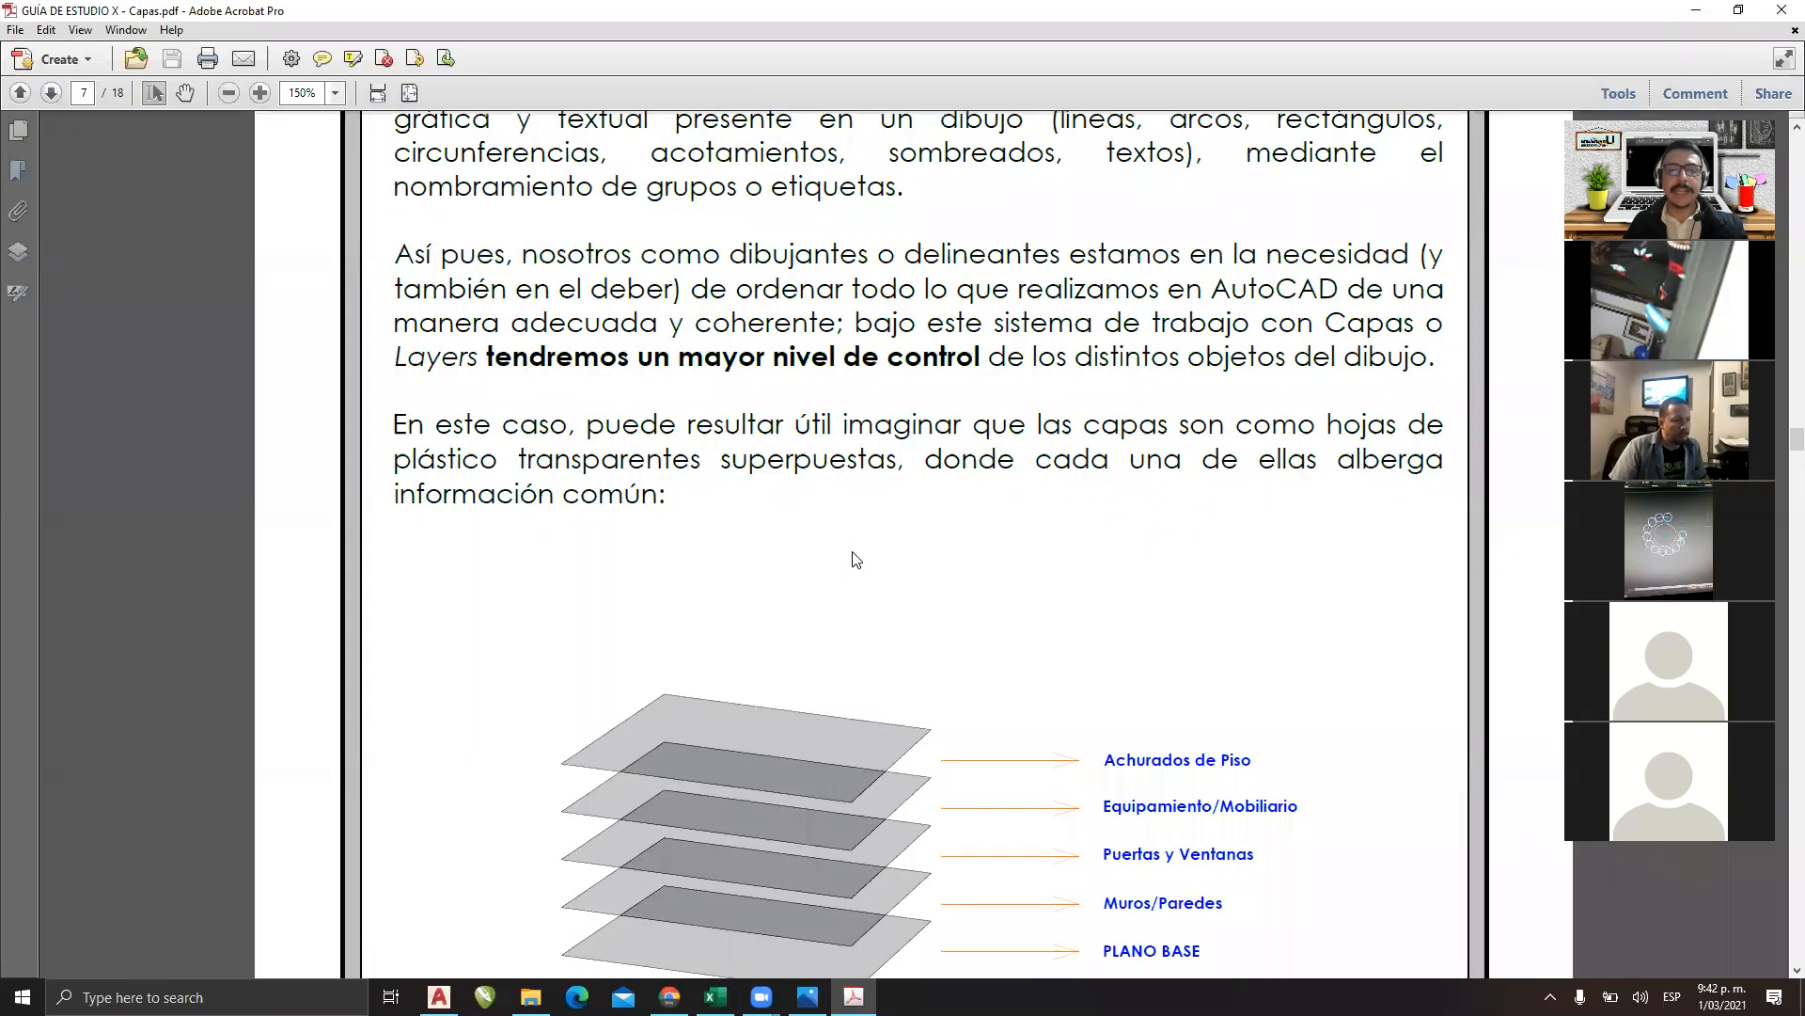
click(374, 88)
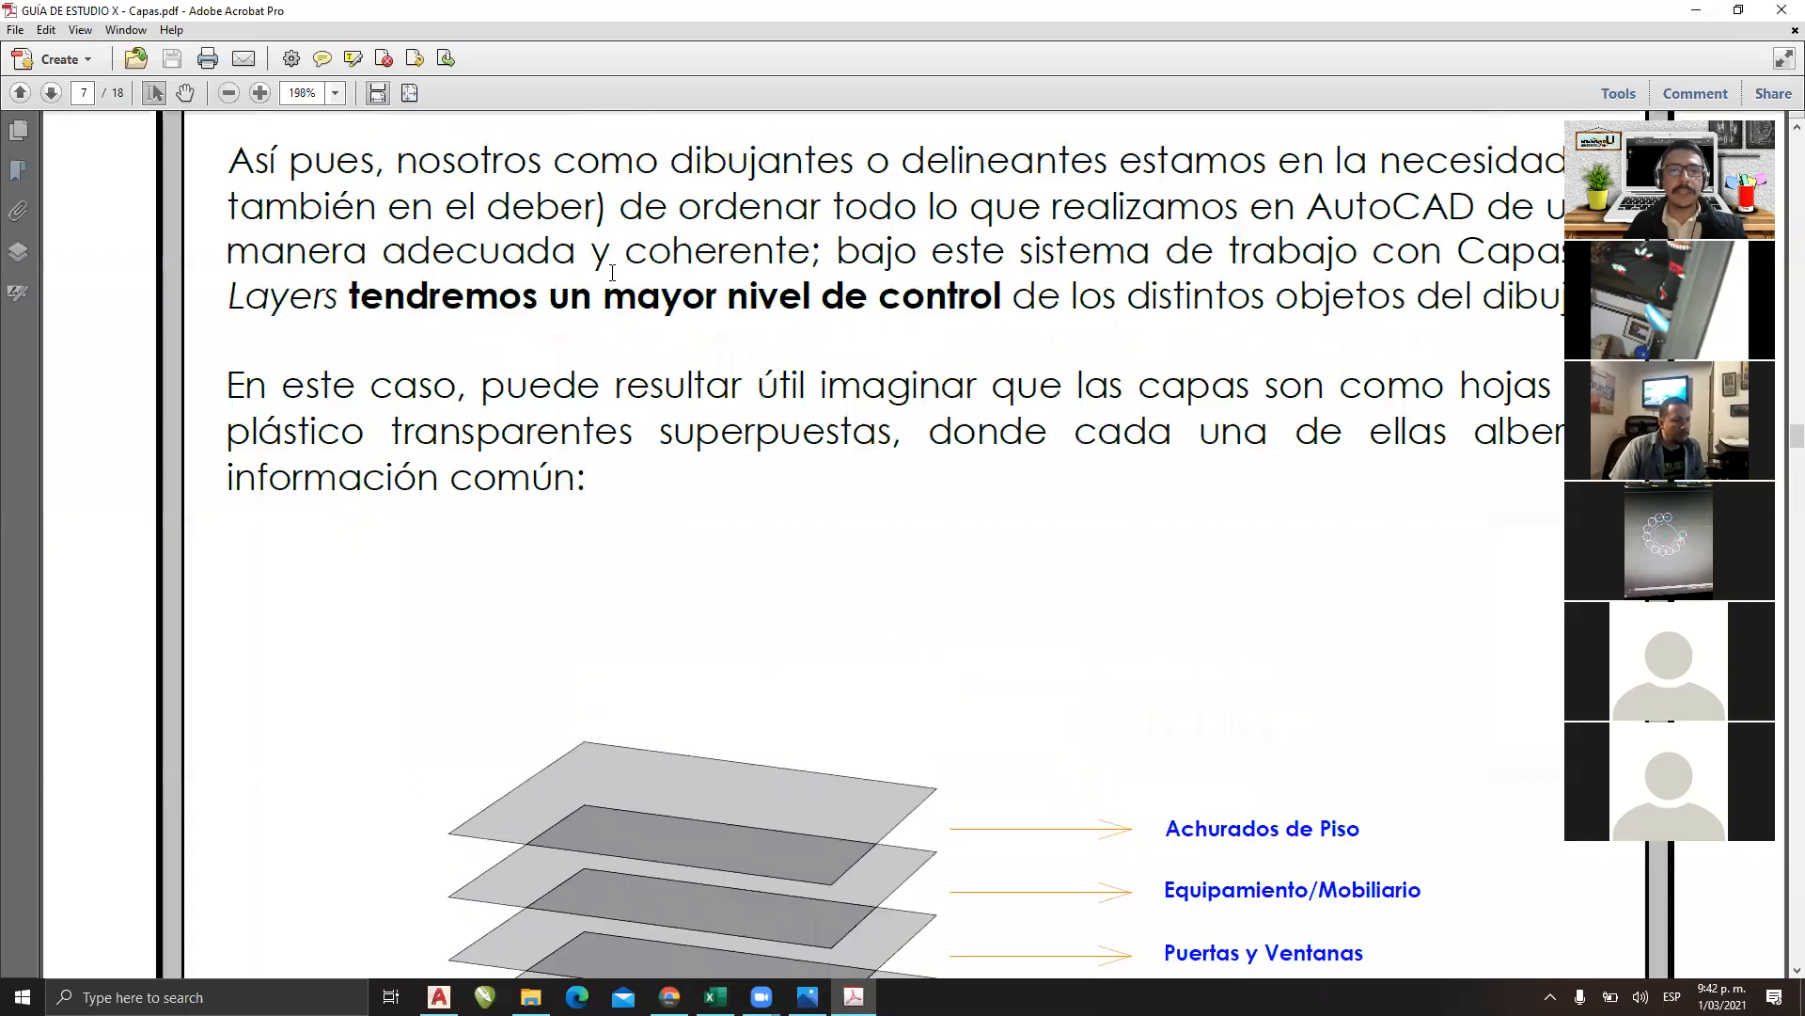
ctrl+scroll(608, 267, down, 2)
scroll(611, 274, down, 5)
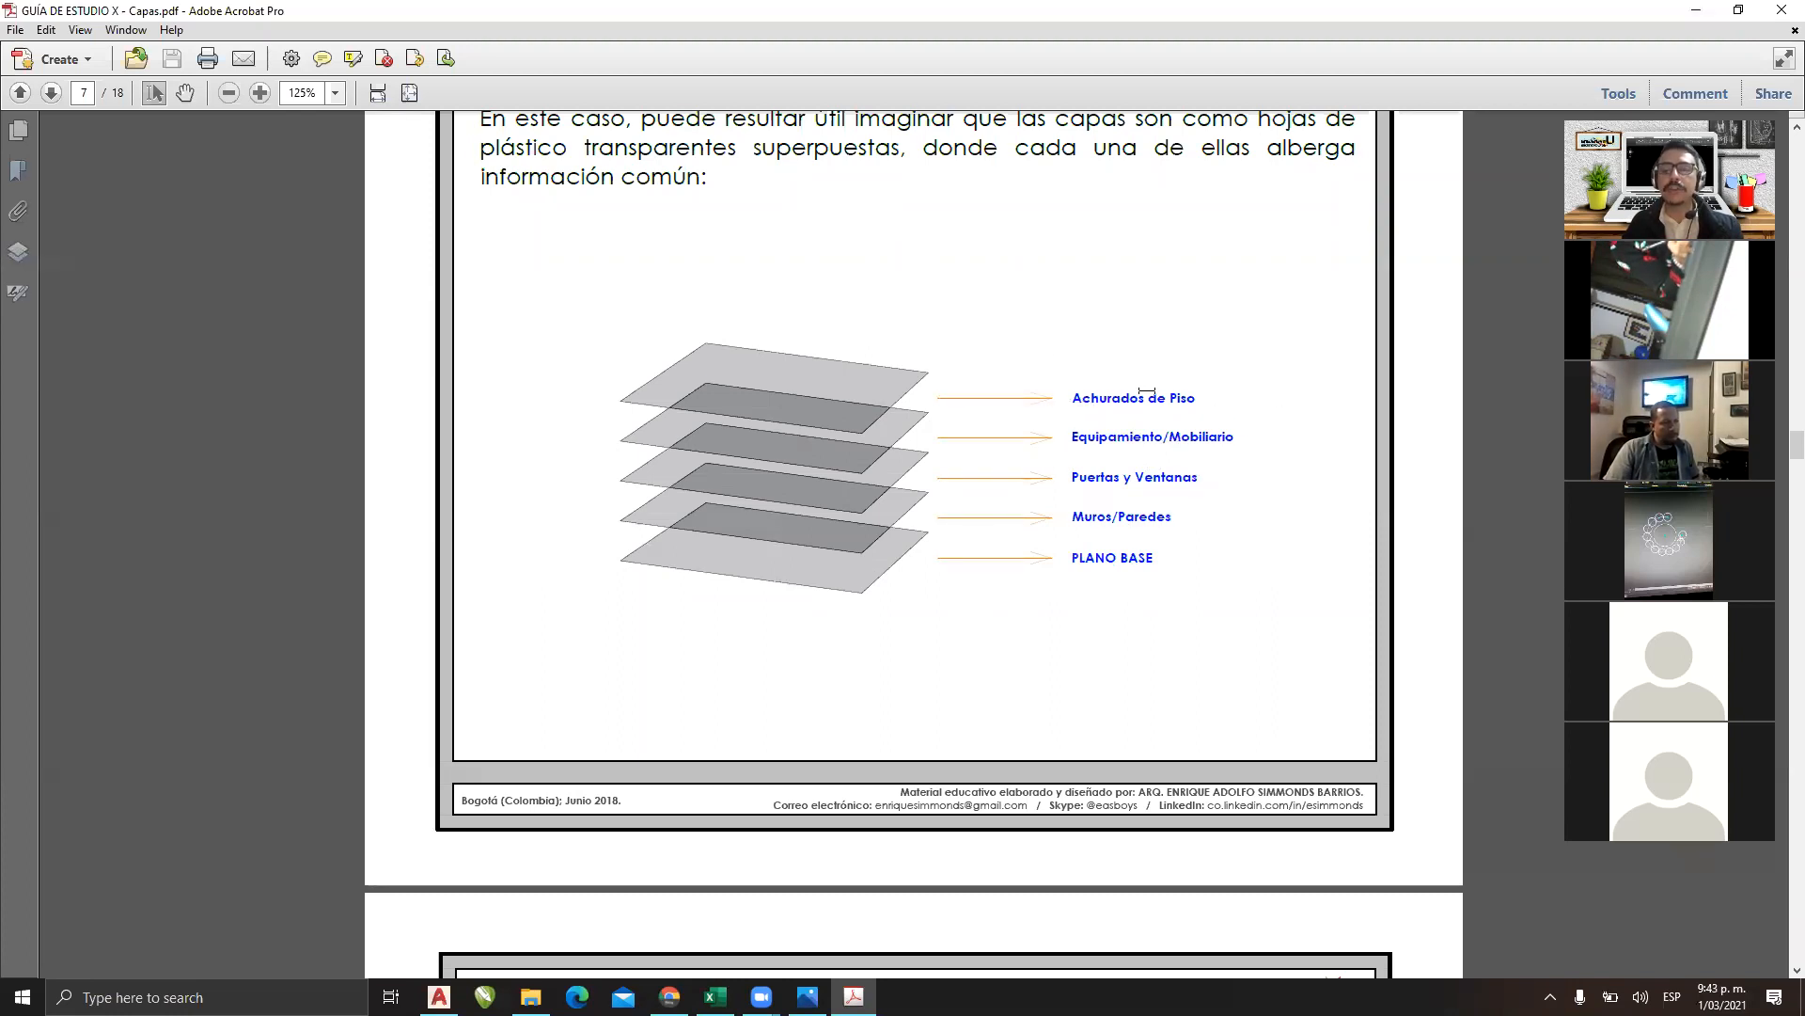
Show the example plans on the LAYERS (III) page and underline and circle the Muros/Paredes label with freehand annotations.
scroll(1146, 391, down, 10)
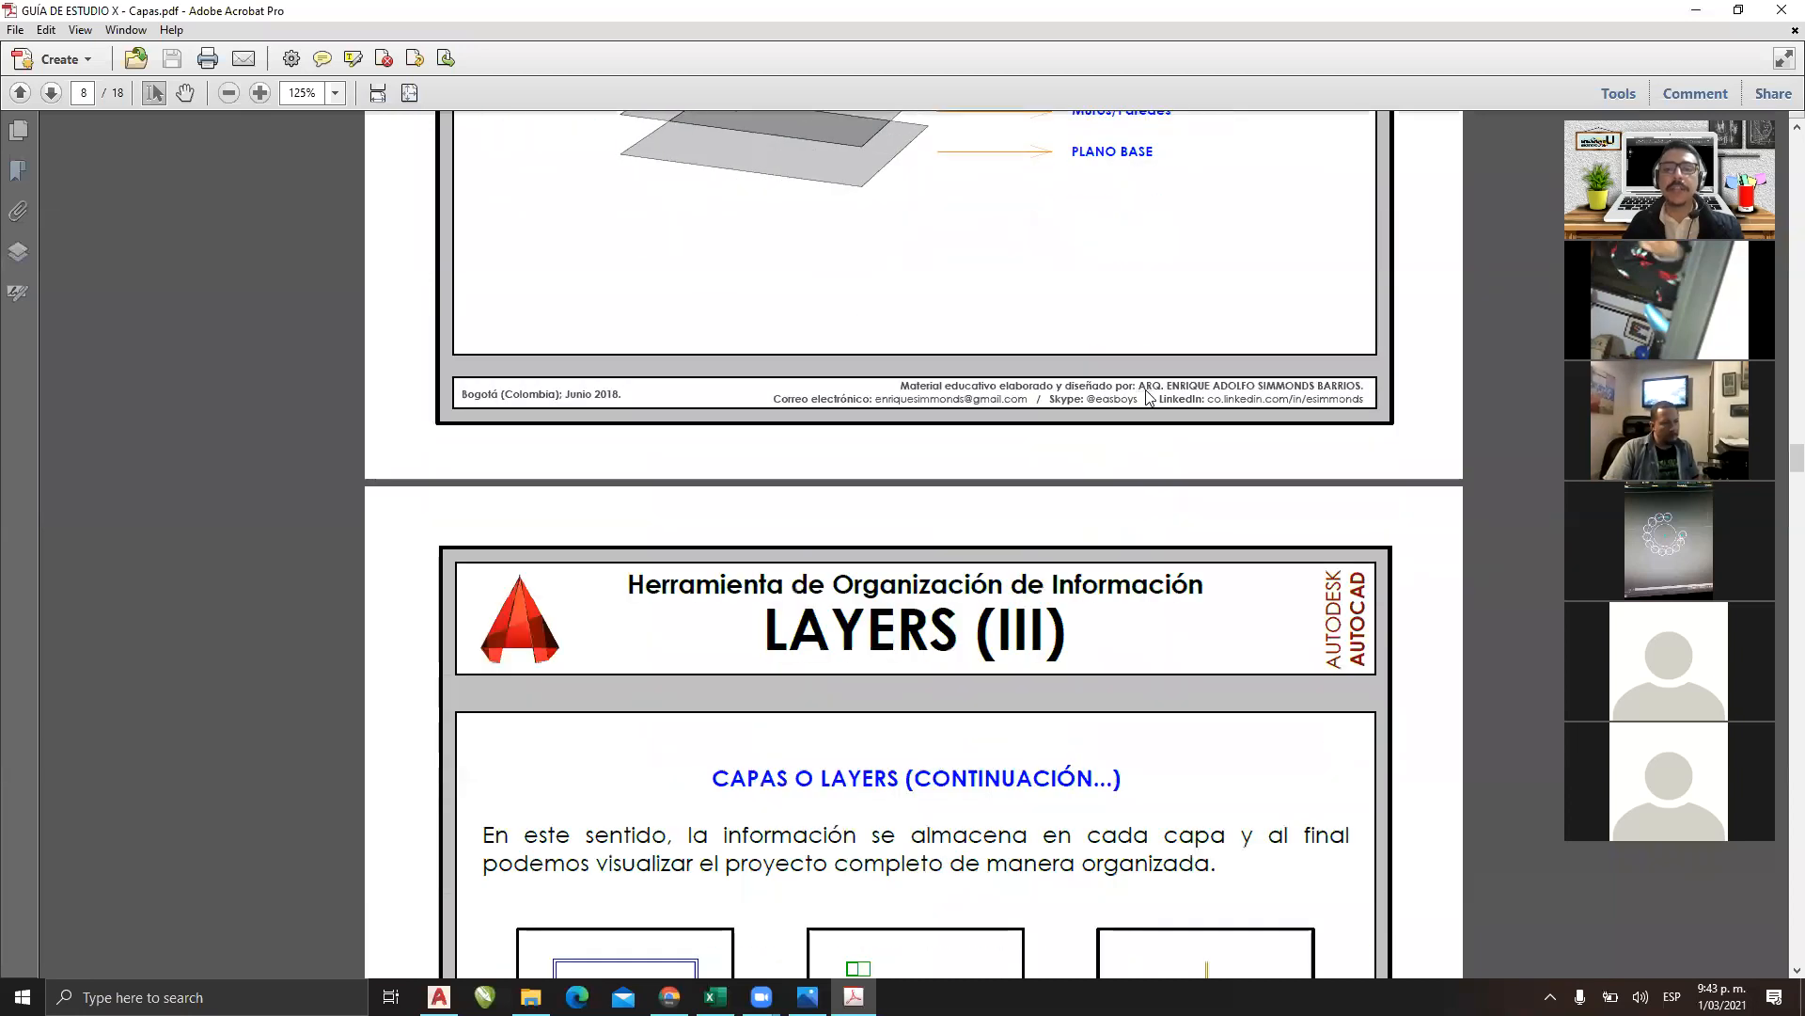
ctrl+scroll(831, 429, up, 2)
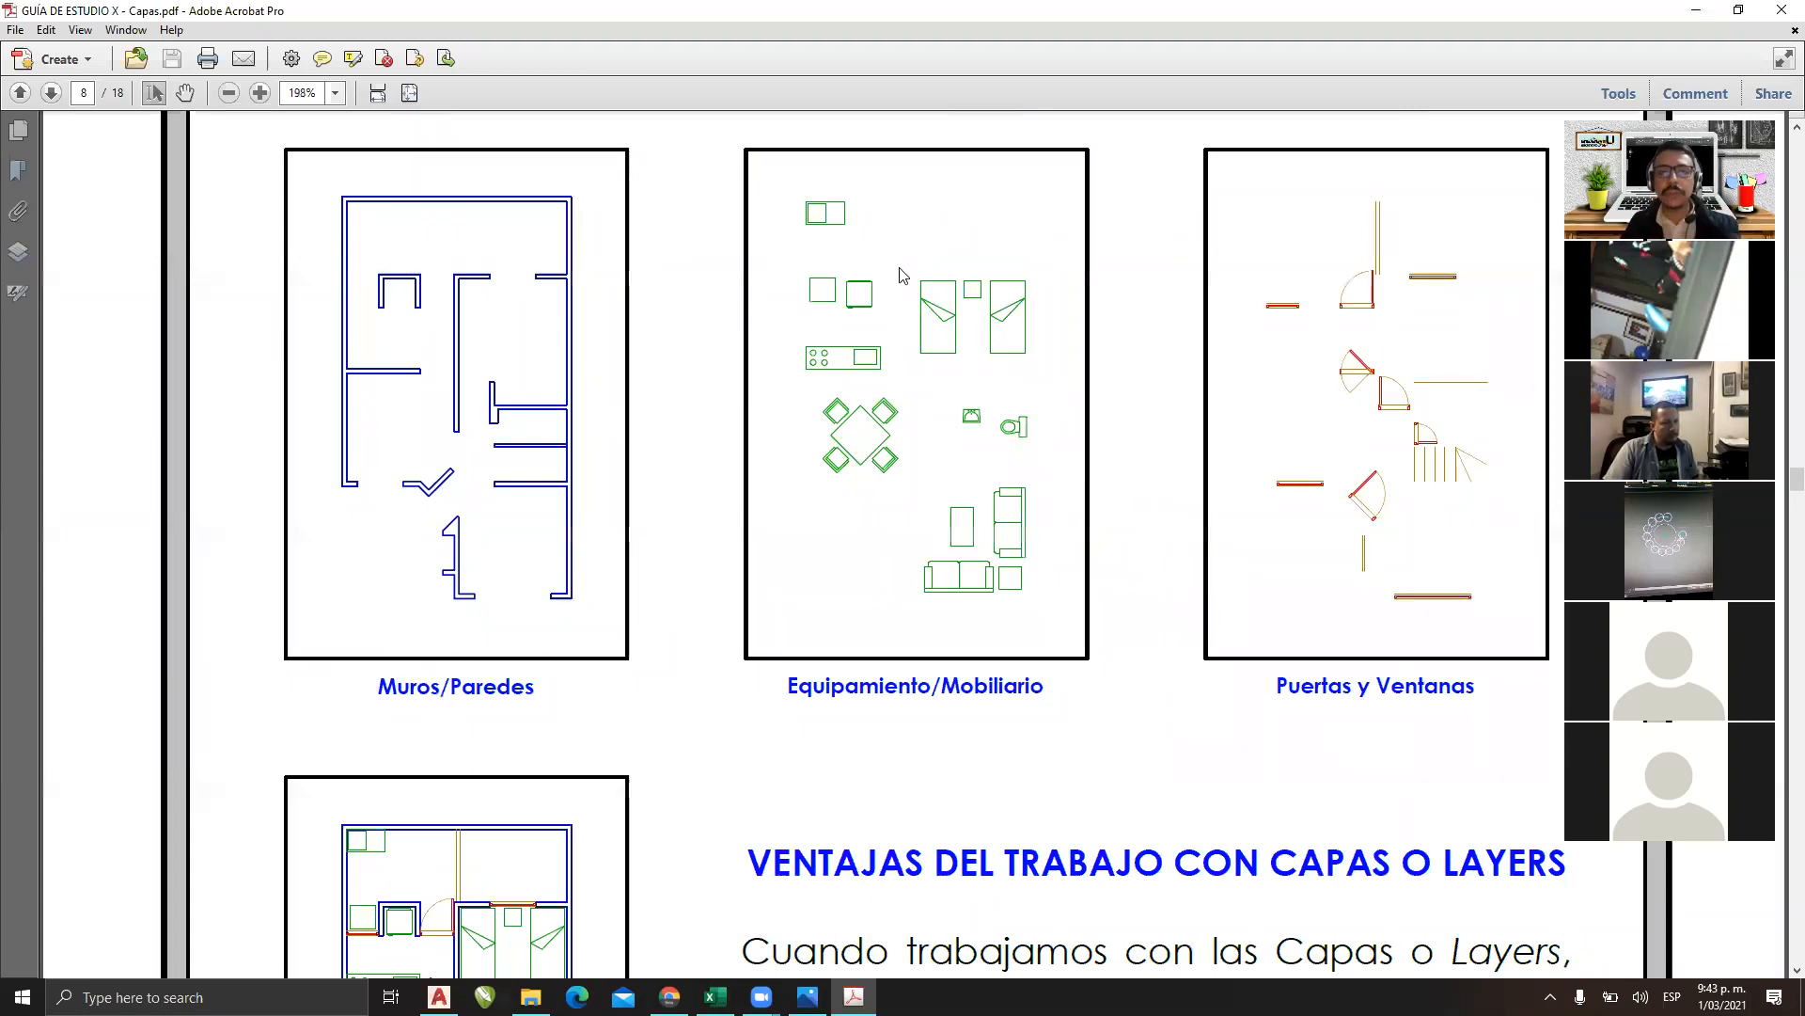
drag(369, 717, 543, 712)
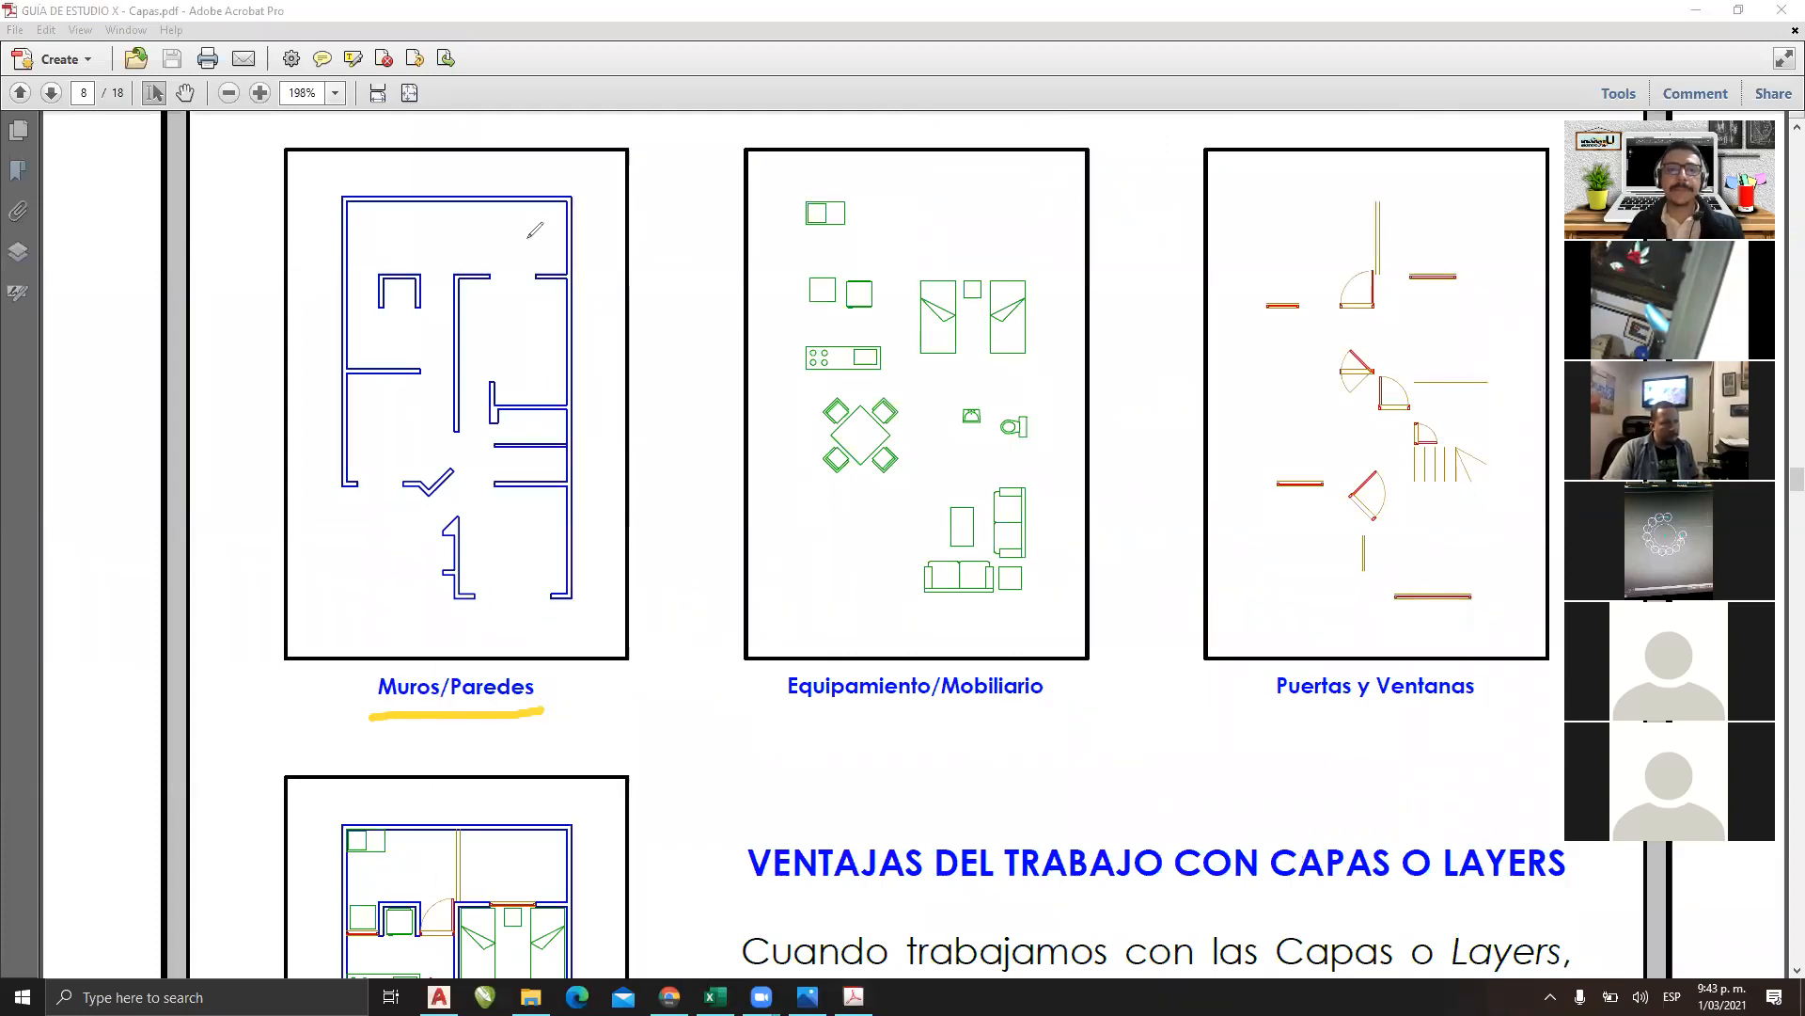
mouse_move(416, 626)
mouse_down()
mouse_move(424, 740)
mouse_move(561, 665)
mouse_move(372, 675)
mouse_up()
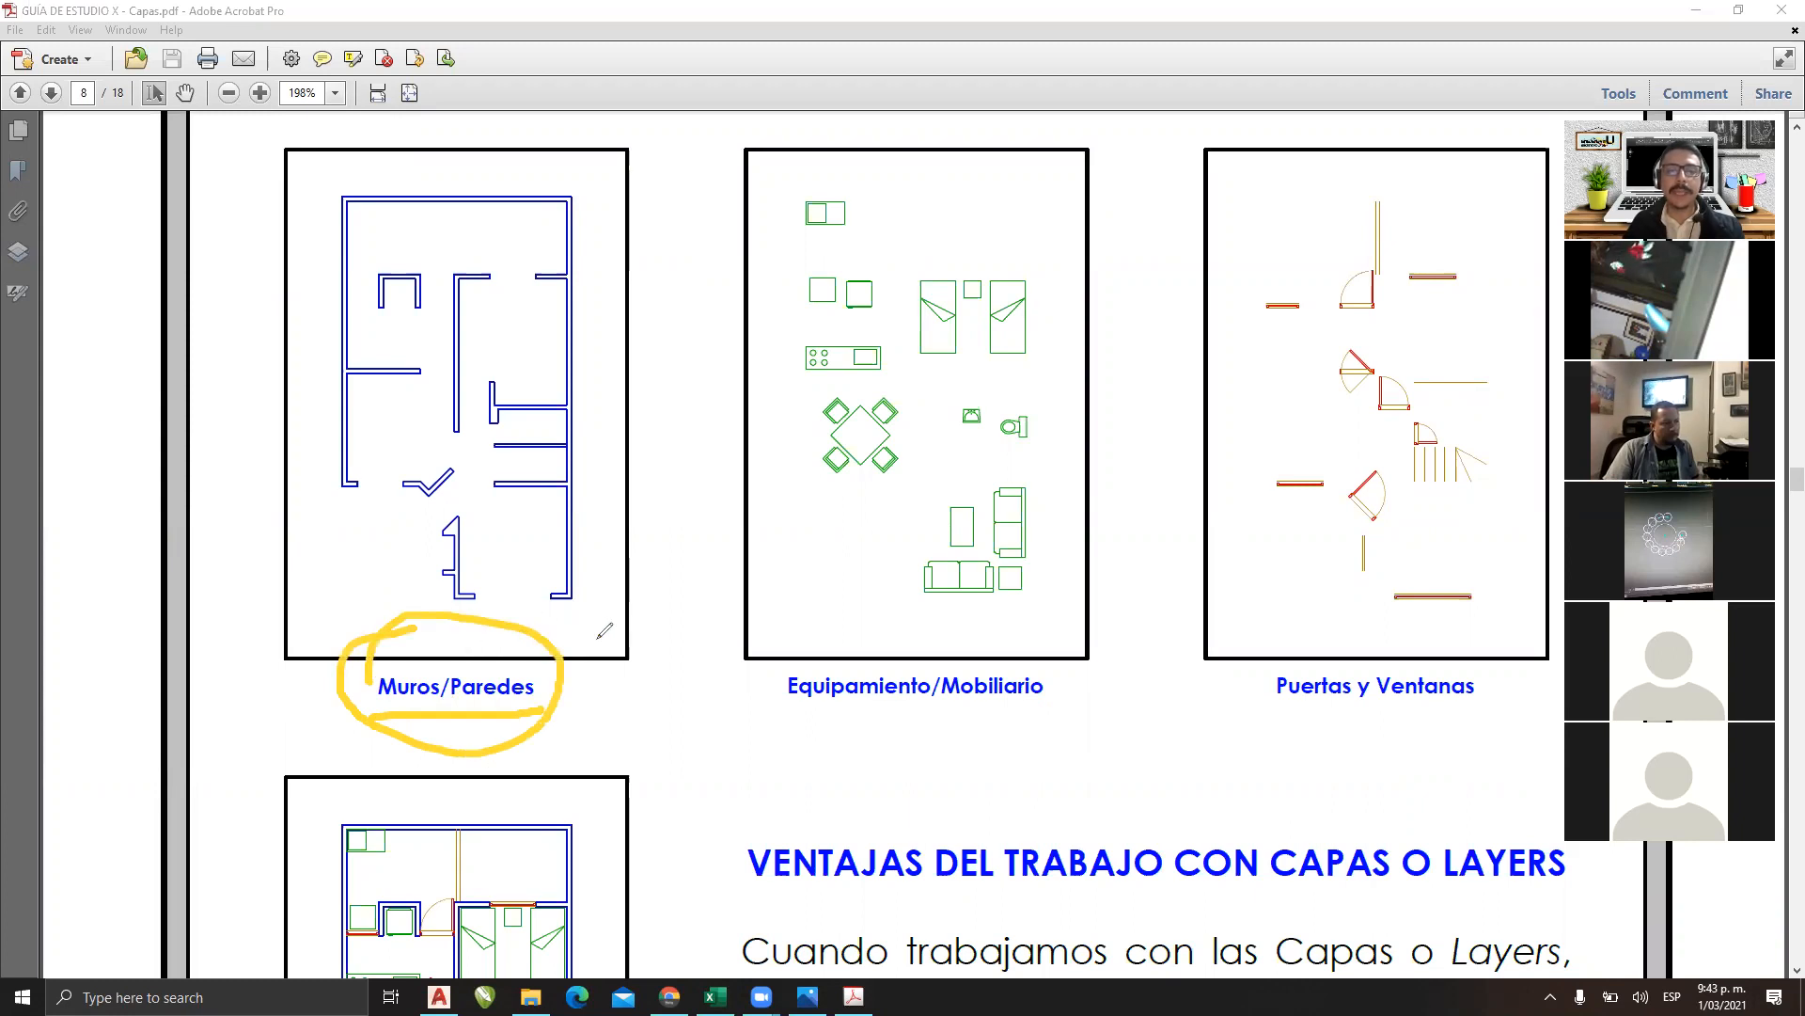
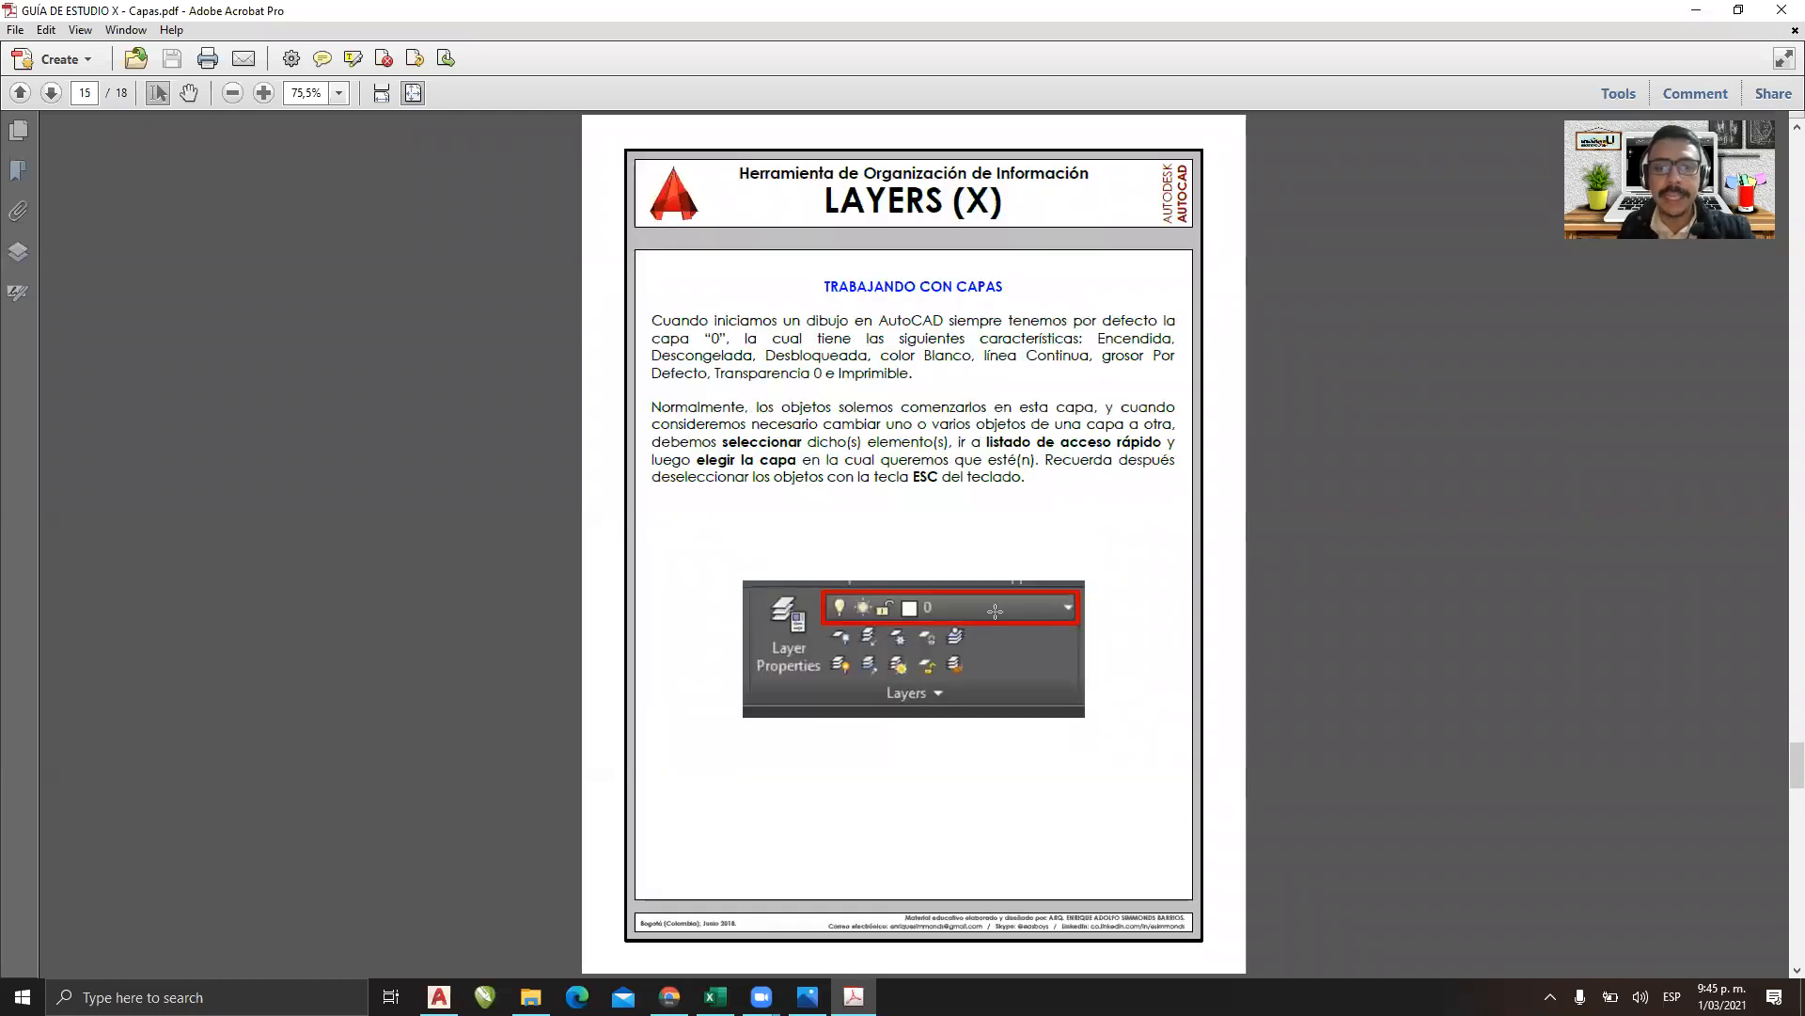
Return the layers study guide to its cover page and switch back to the AutoCAD floor plan drawing.
click(1696, 9)
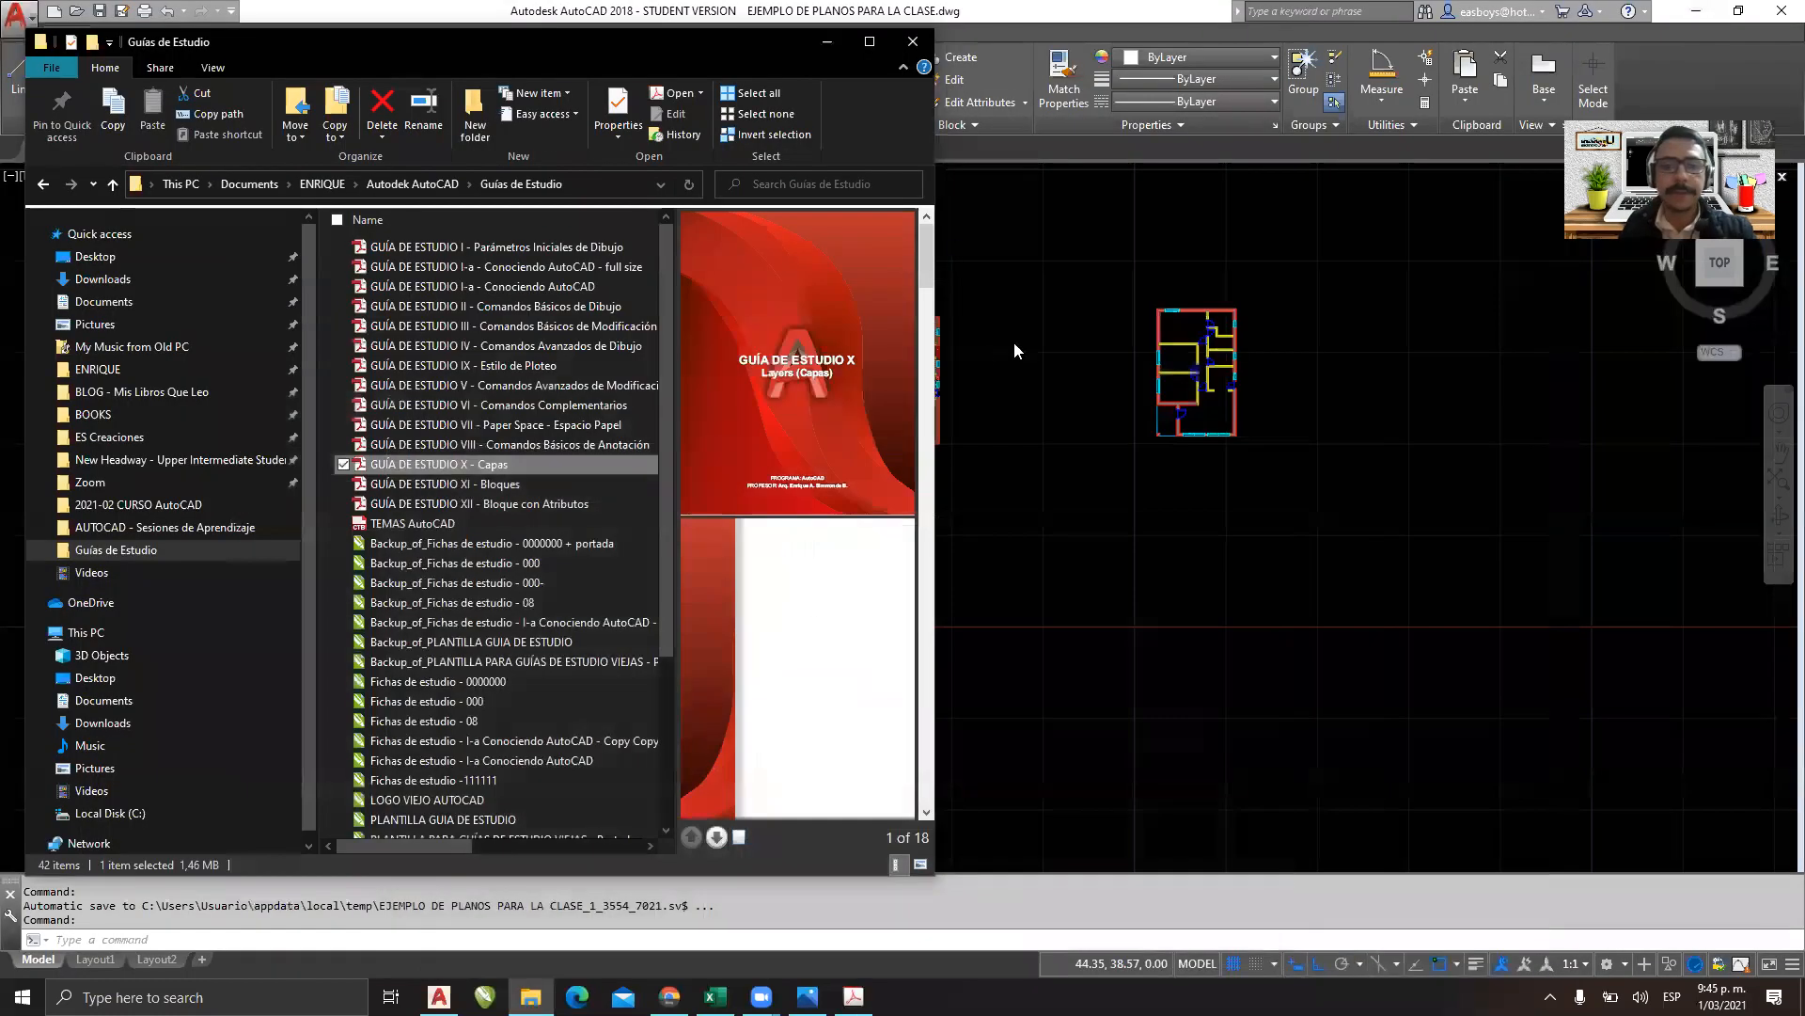
click(827, 43)
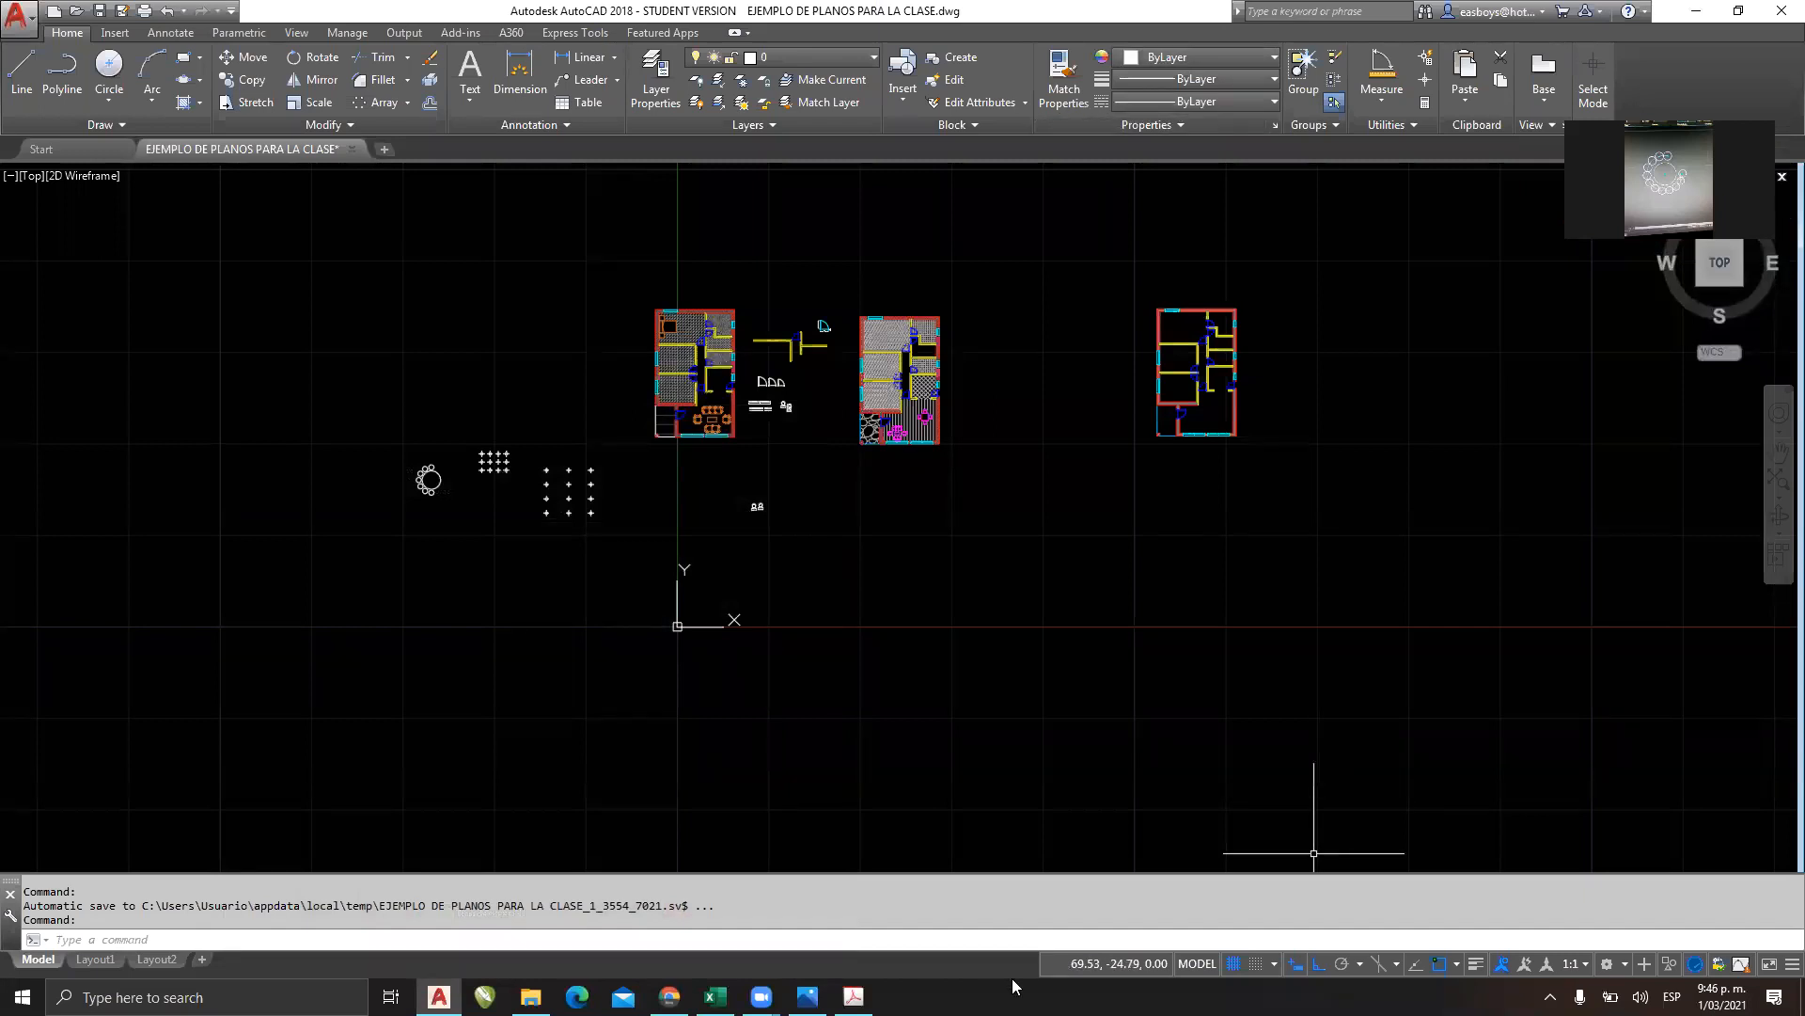
mouse_move(854, 996)
click(866, 951)
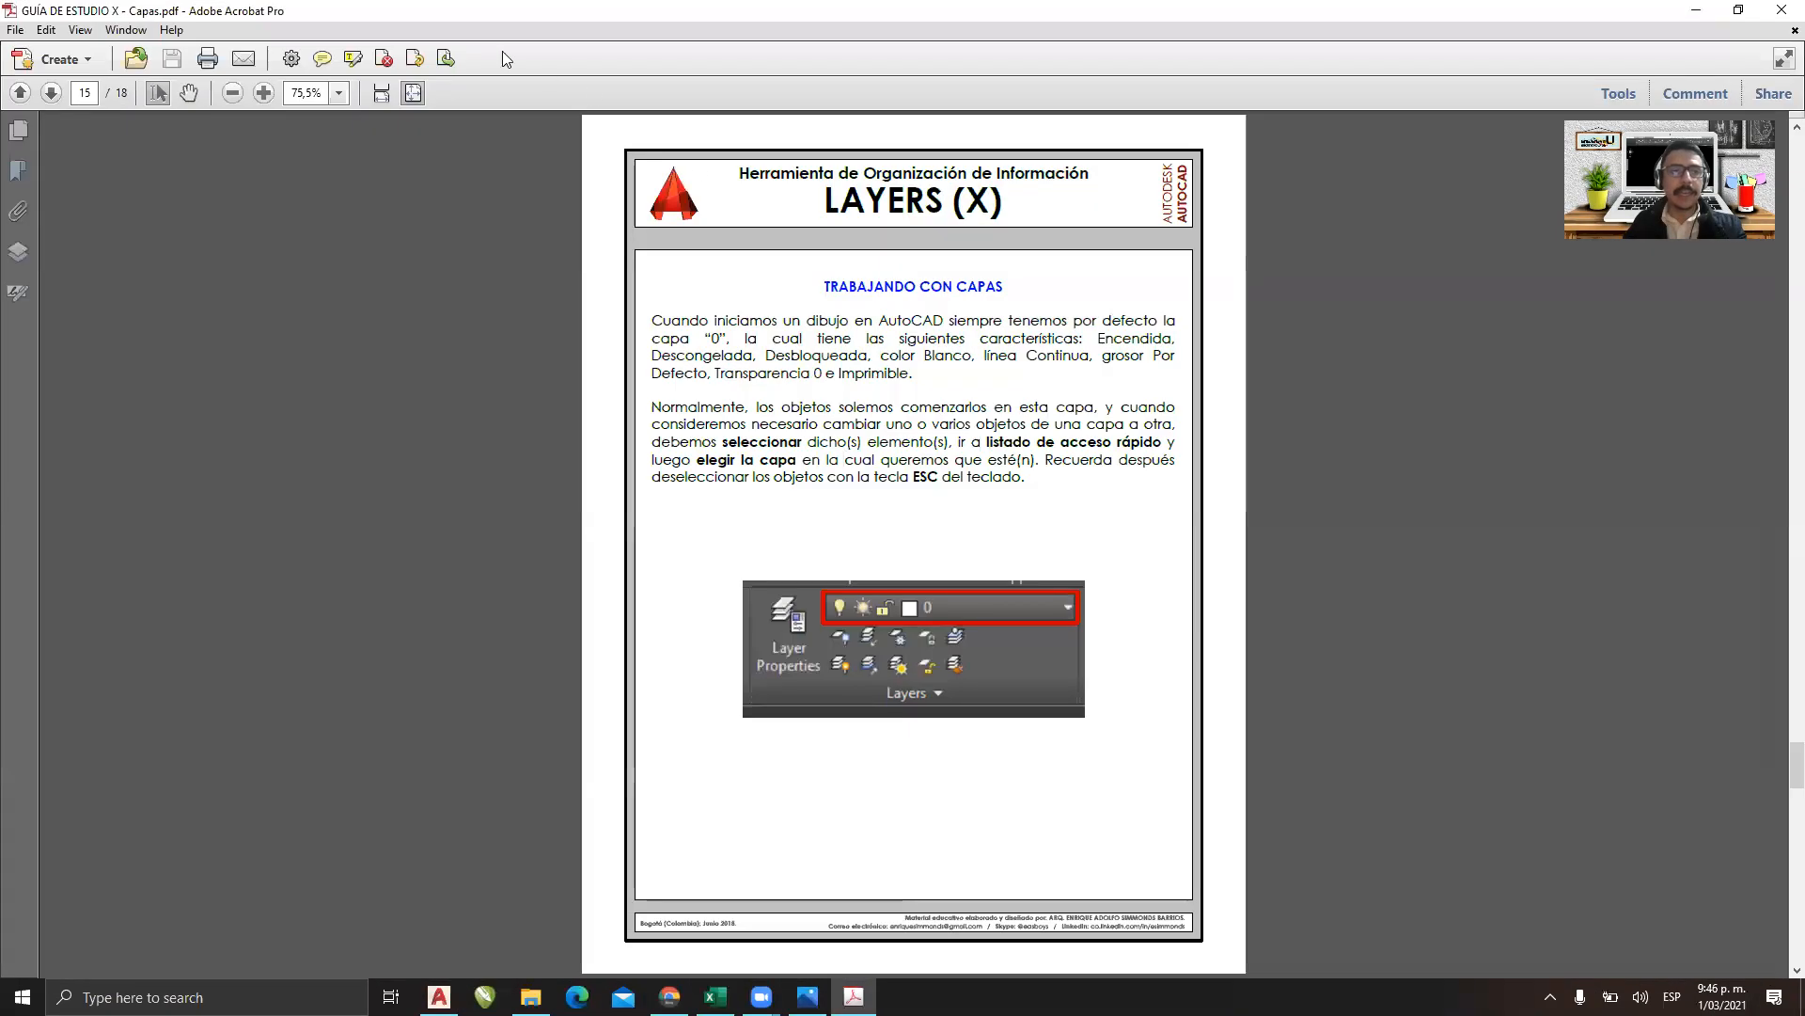
key(Home)
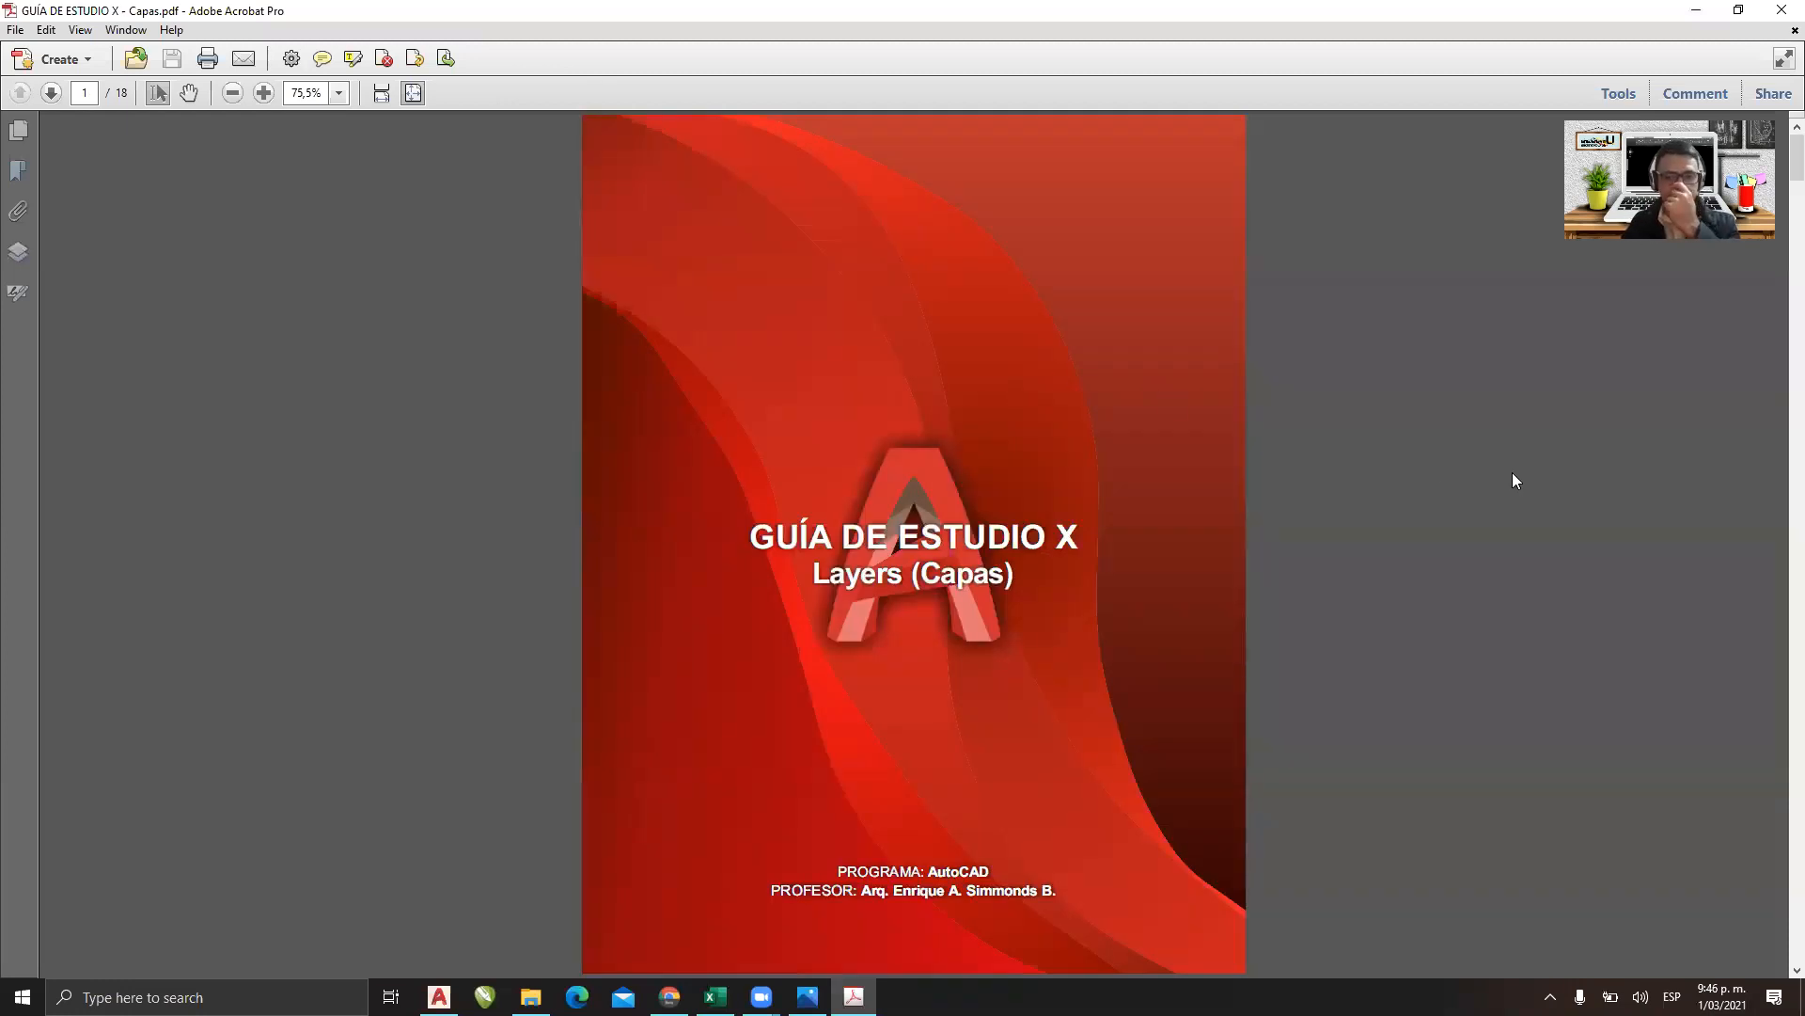
click(1692, 17)
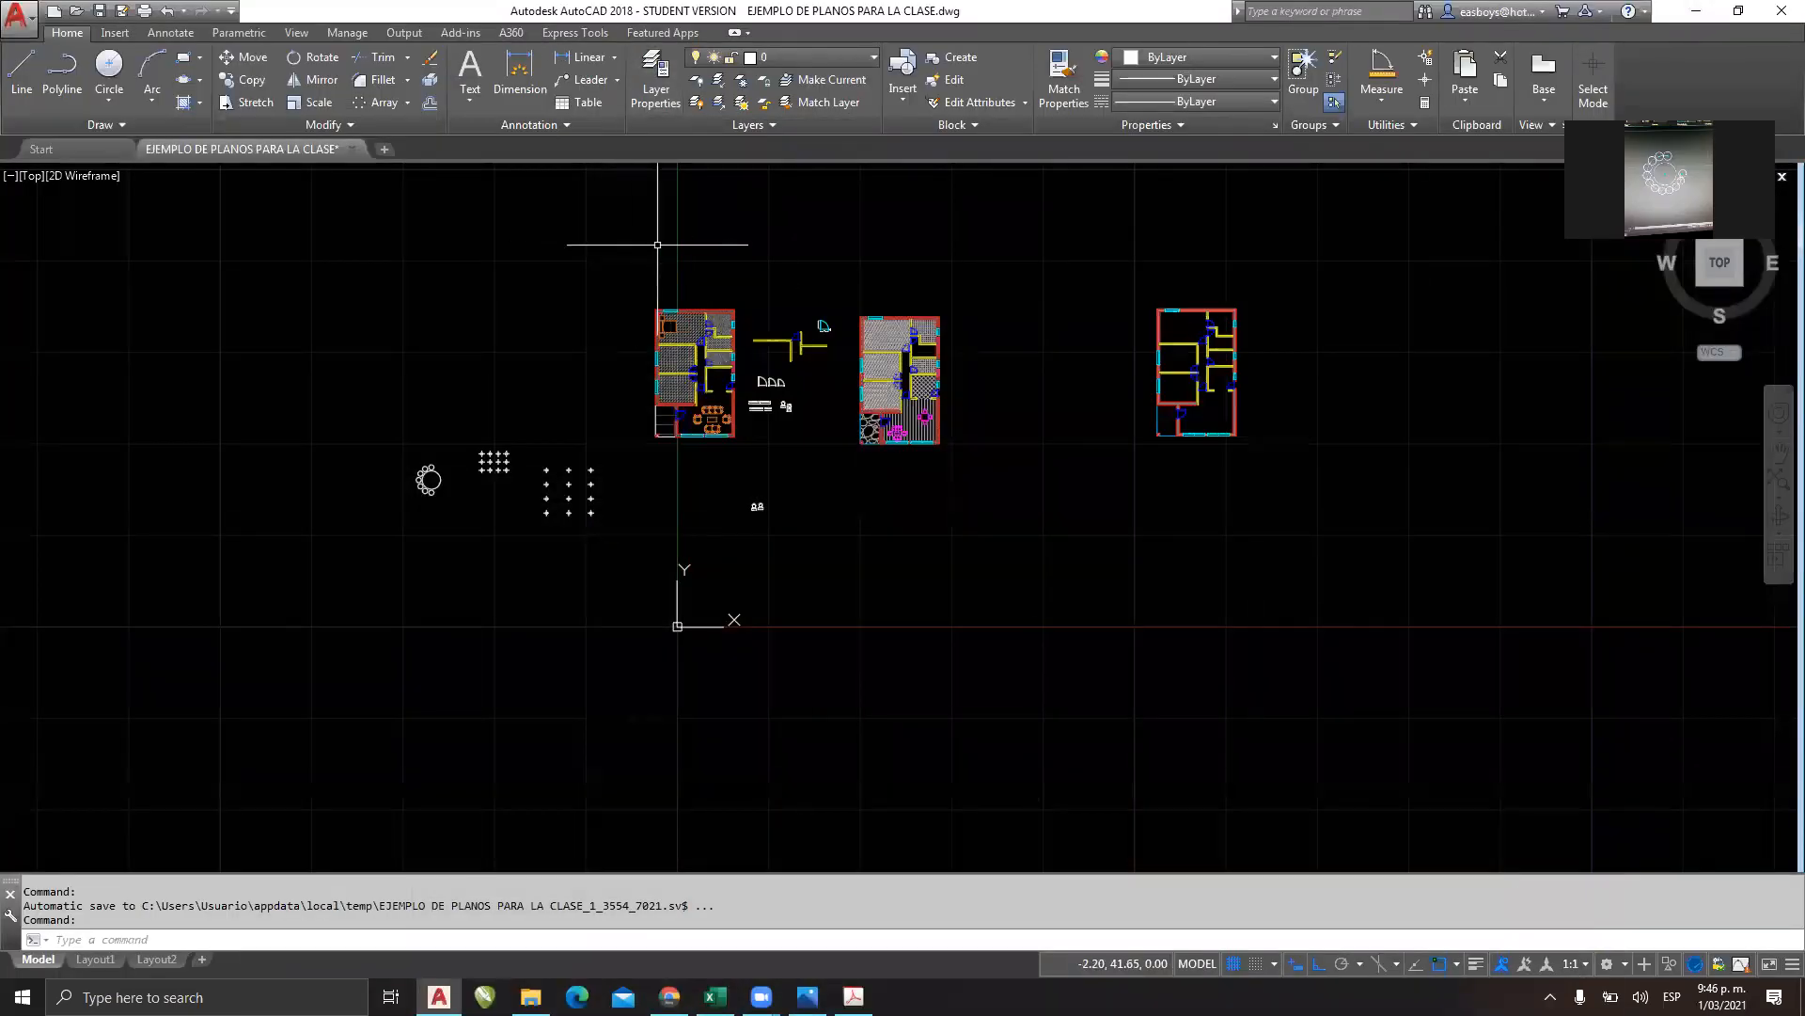
Switch to Chrome and view the general information section of the AutoCAD Nocturno course page in a maximized window.
mouse_move(716, 996)
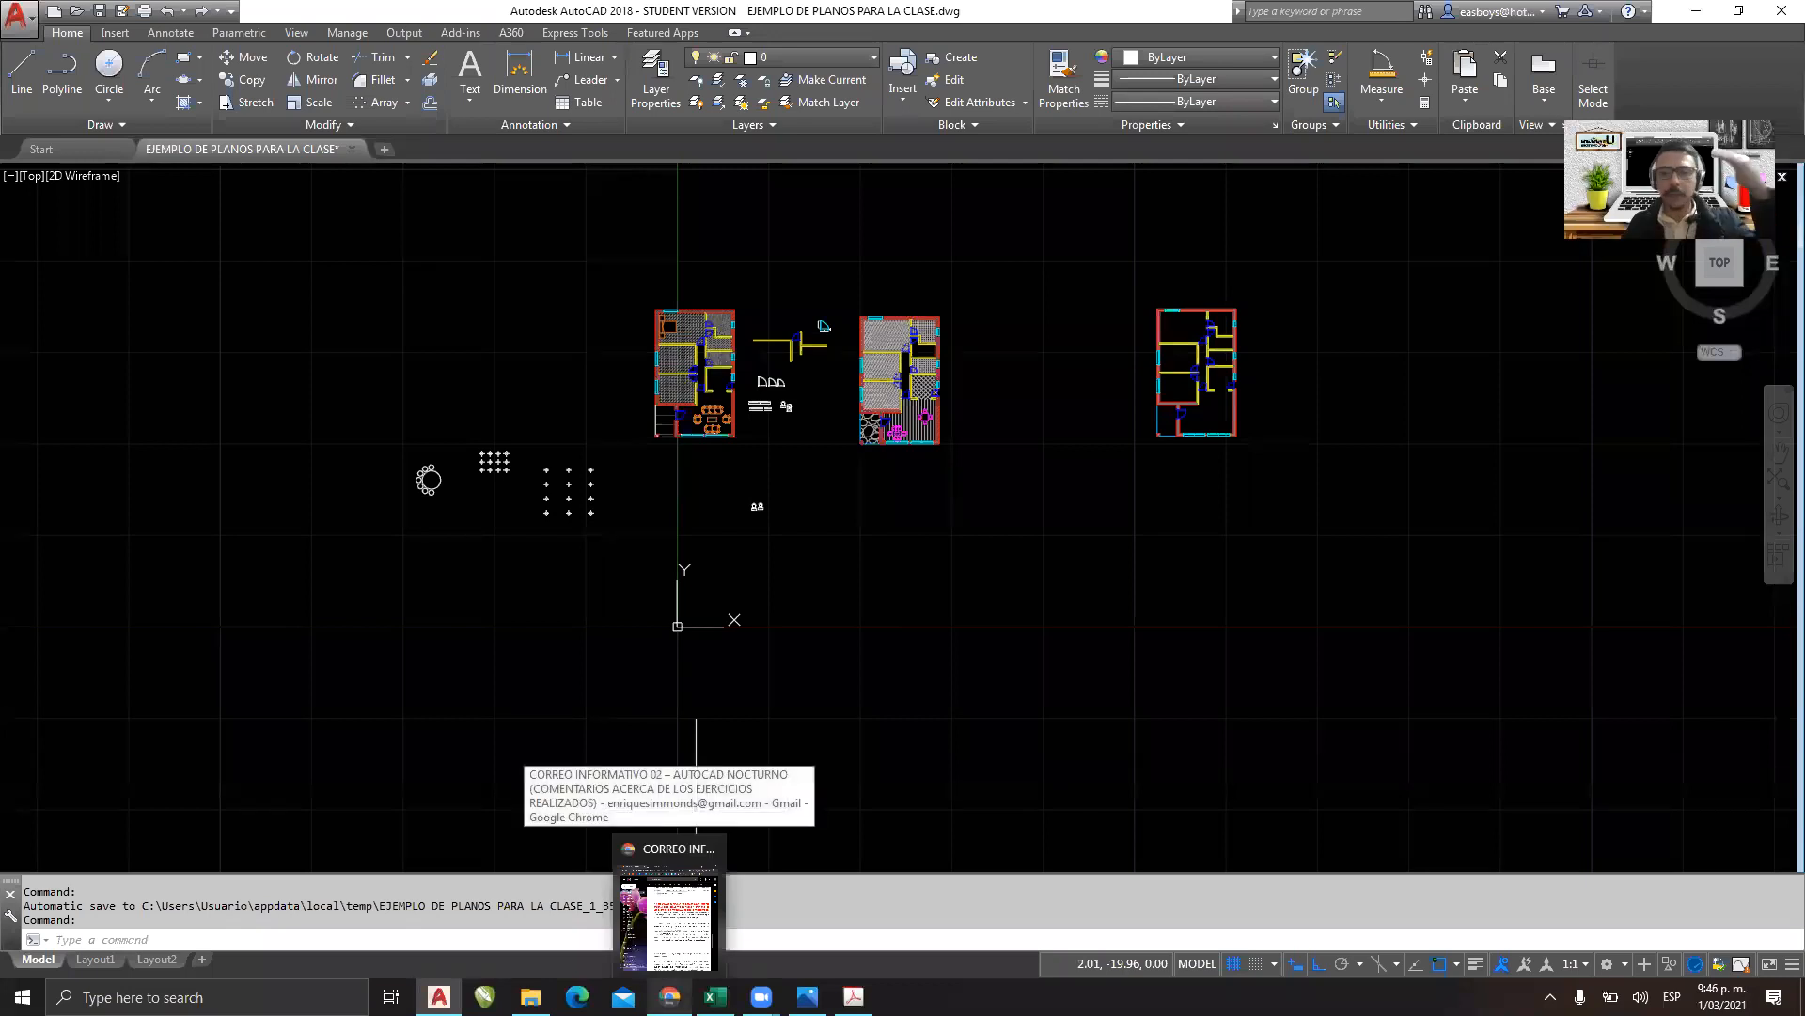
click(669, 917)
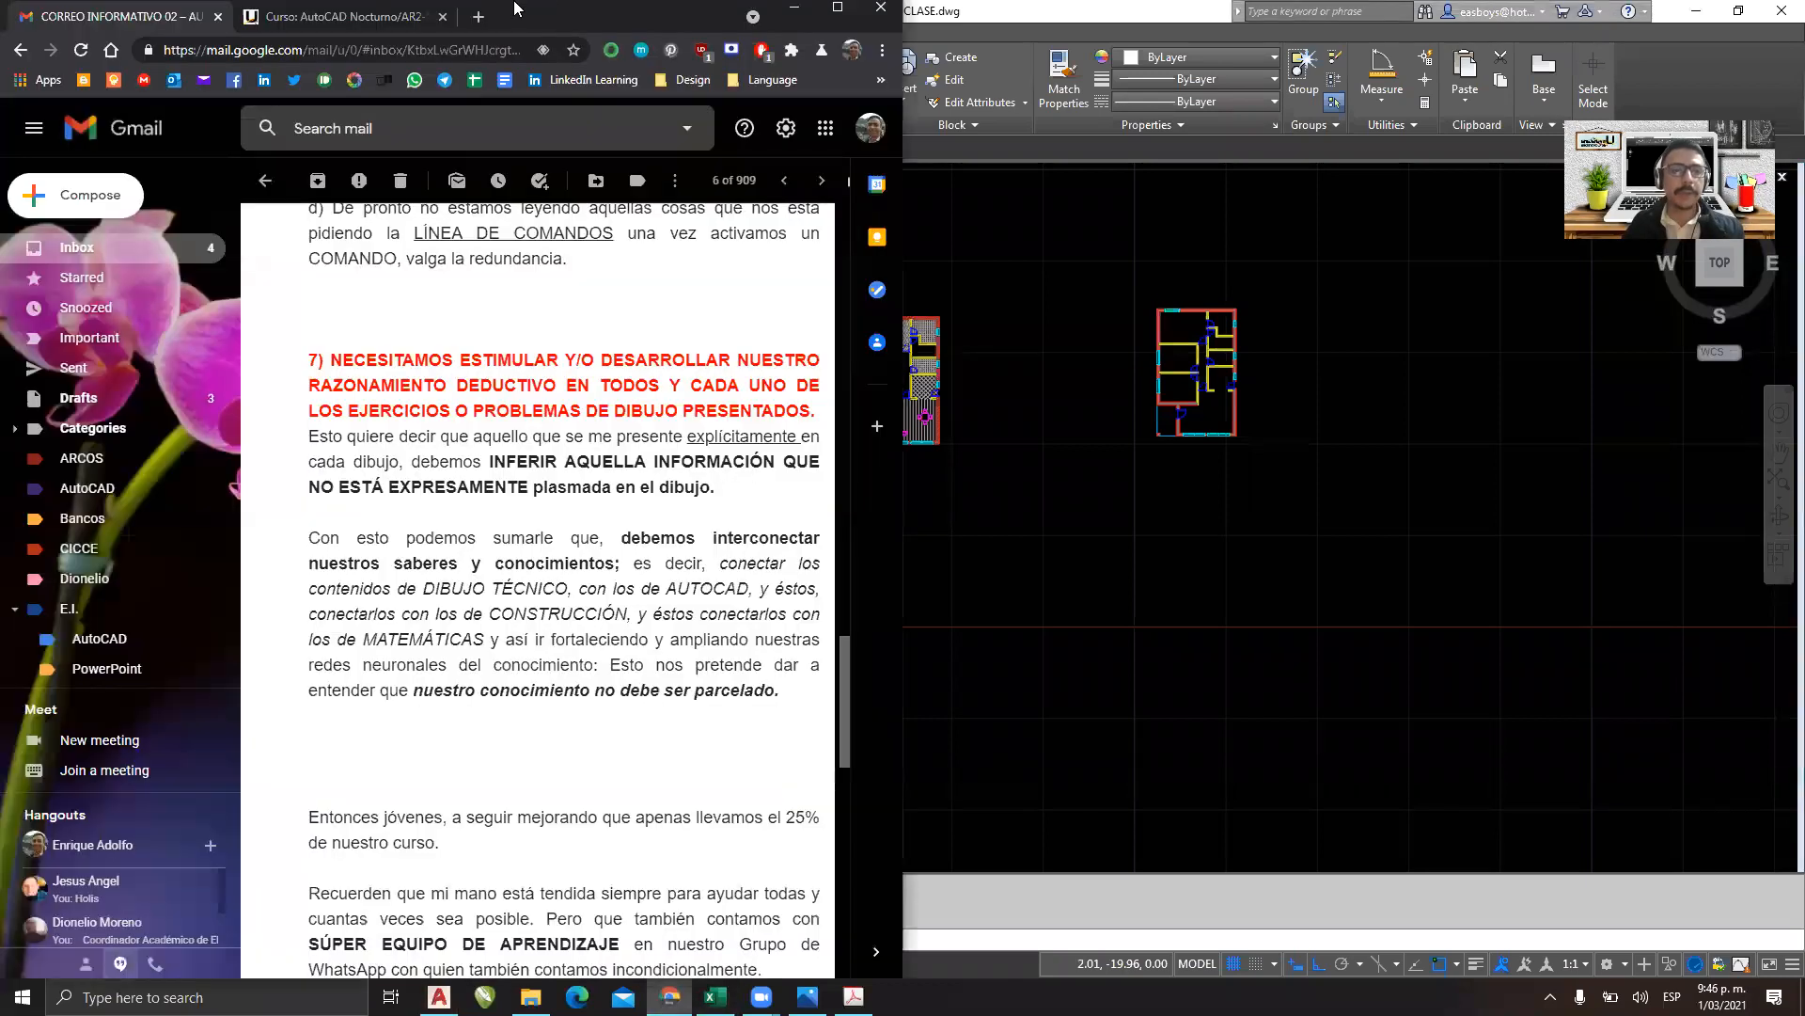
click(381, 16)
click(836, 13)
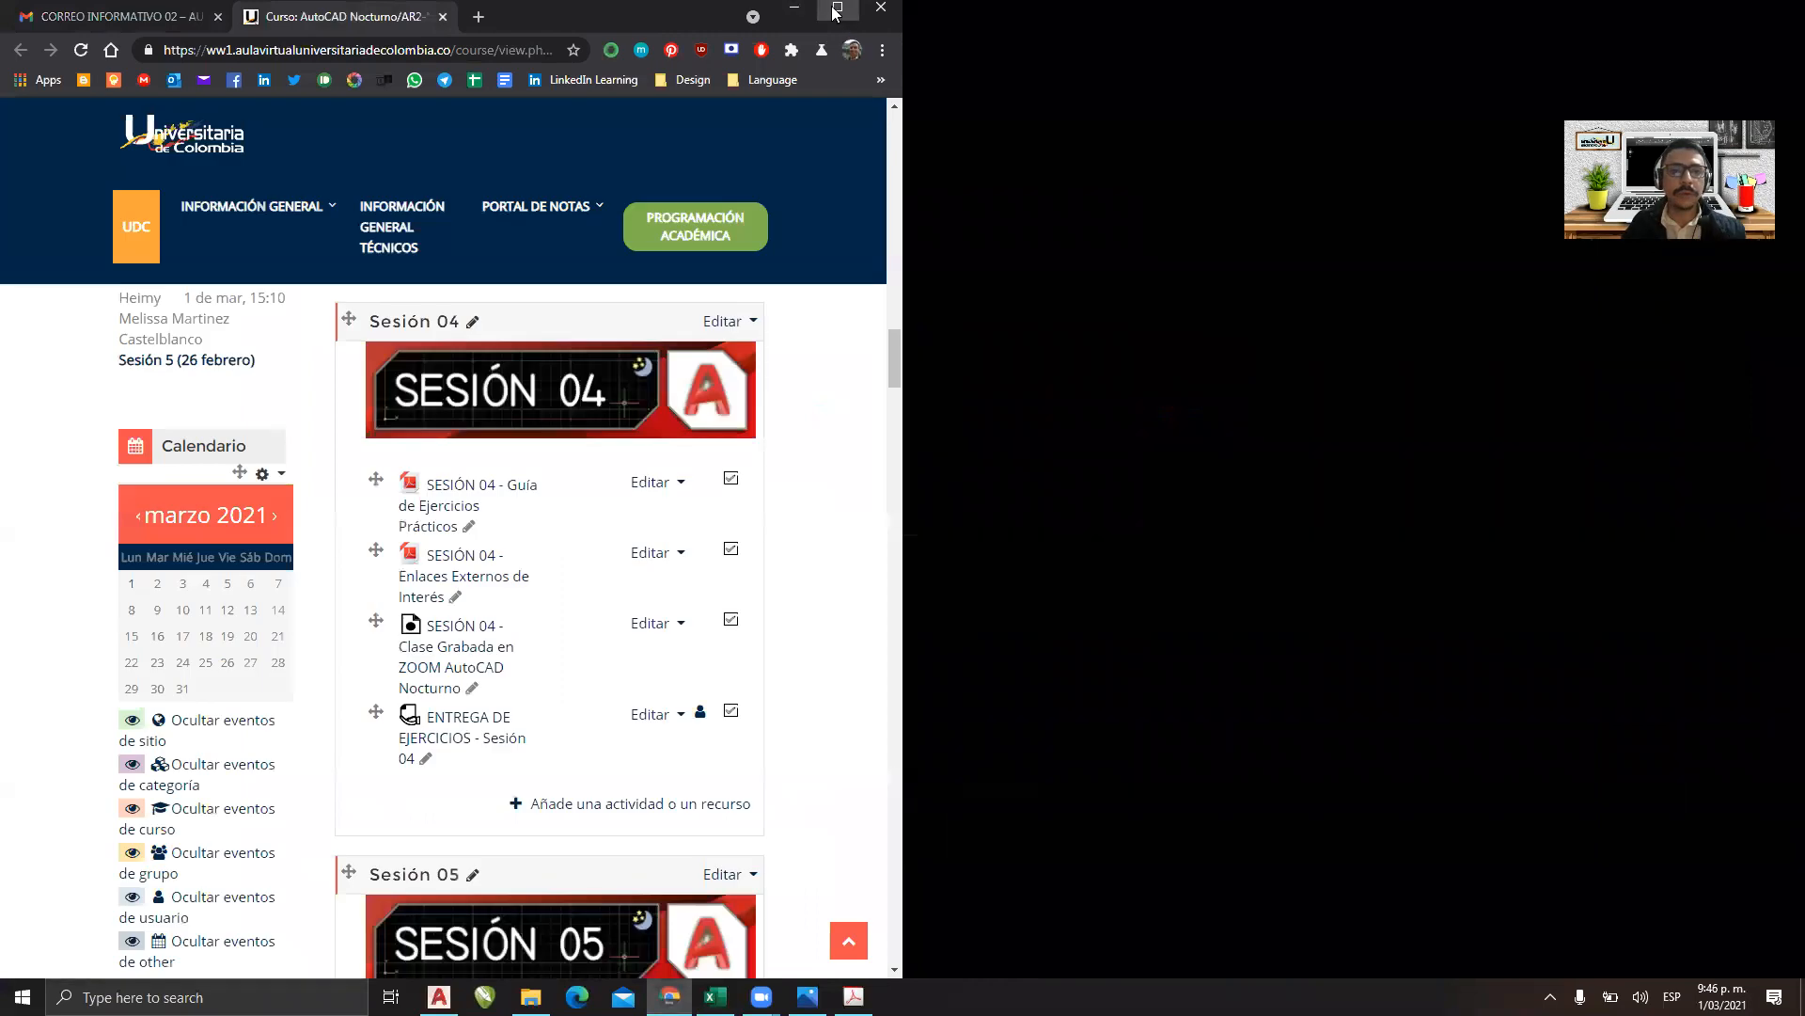
scroll(1517, 544, up, 20)
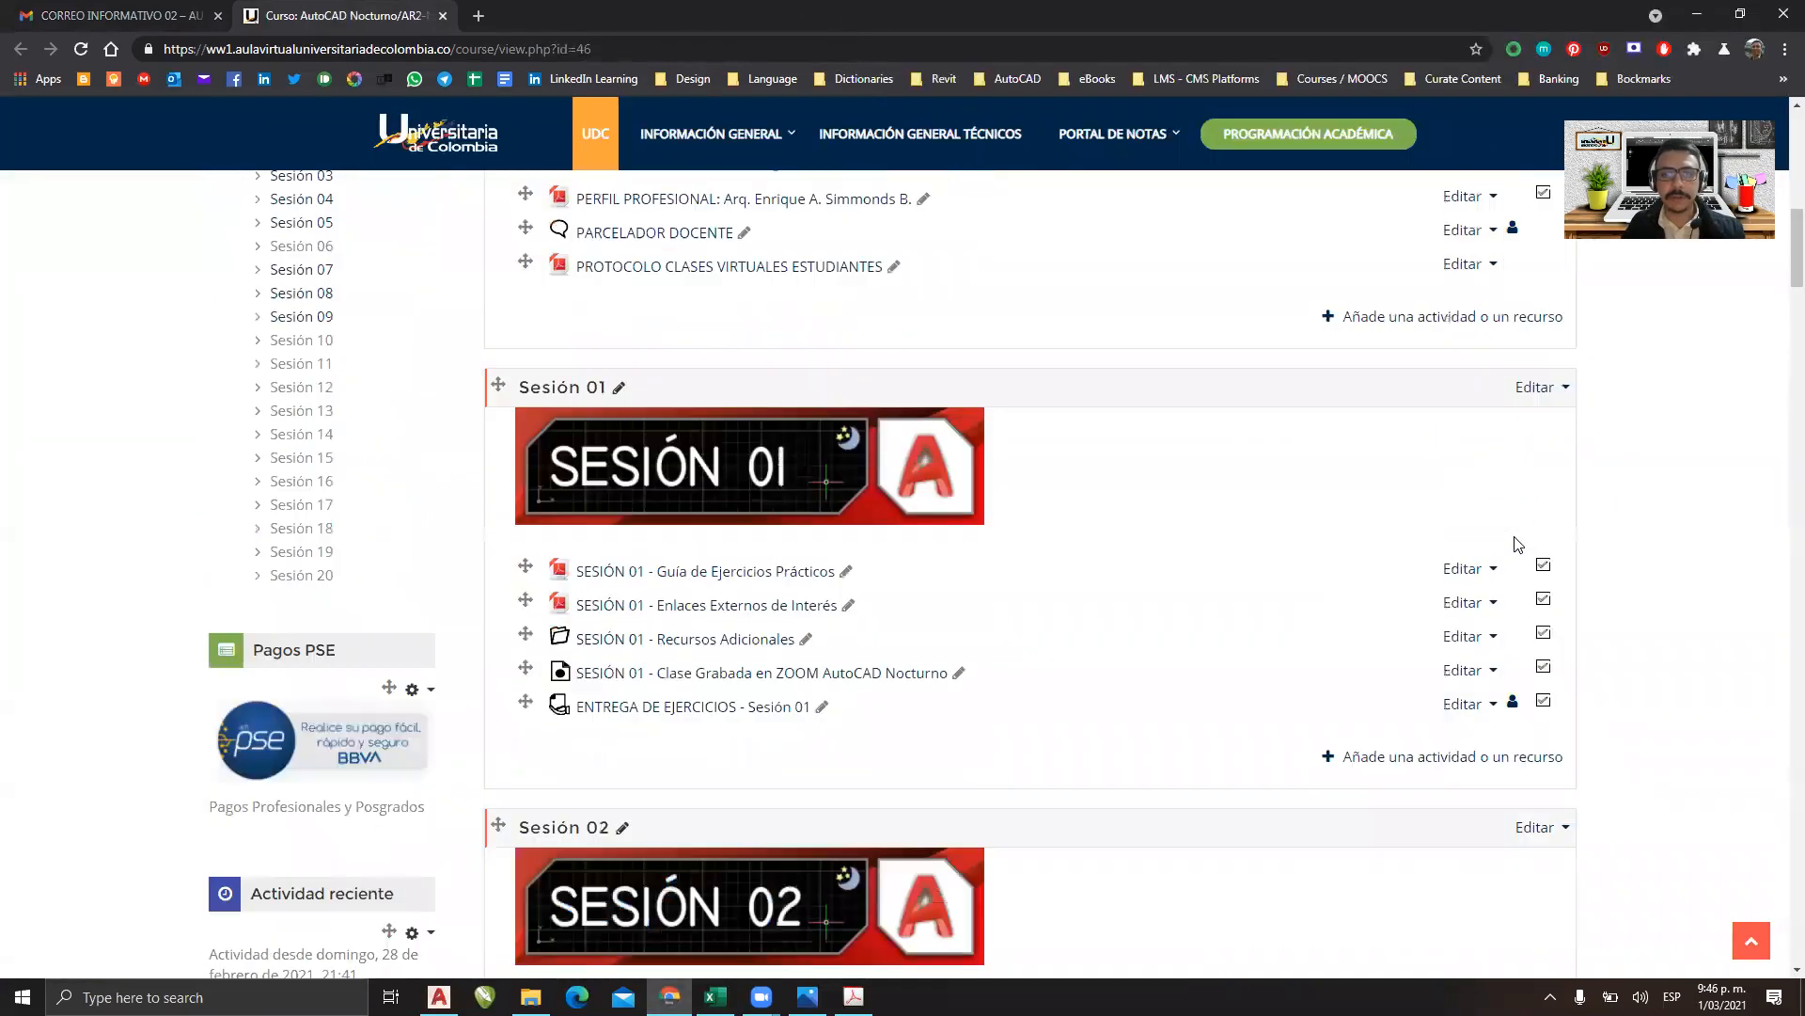
scroll(1436, 512, down, 2)
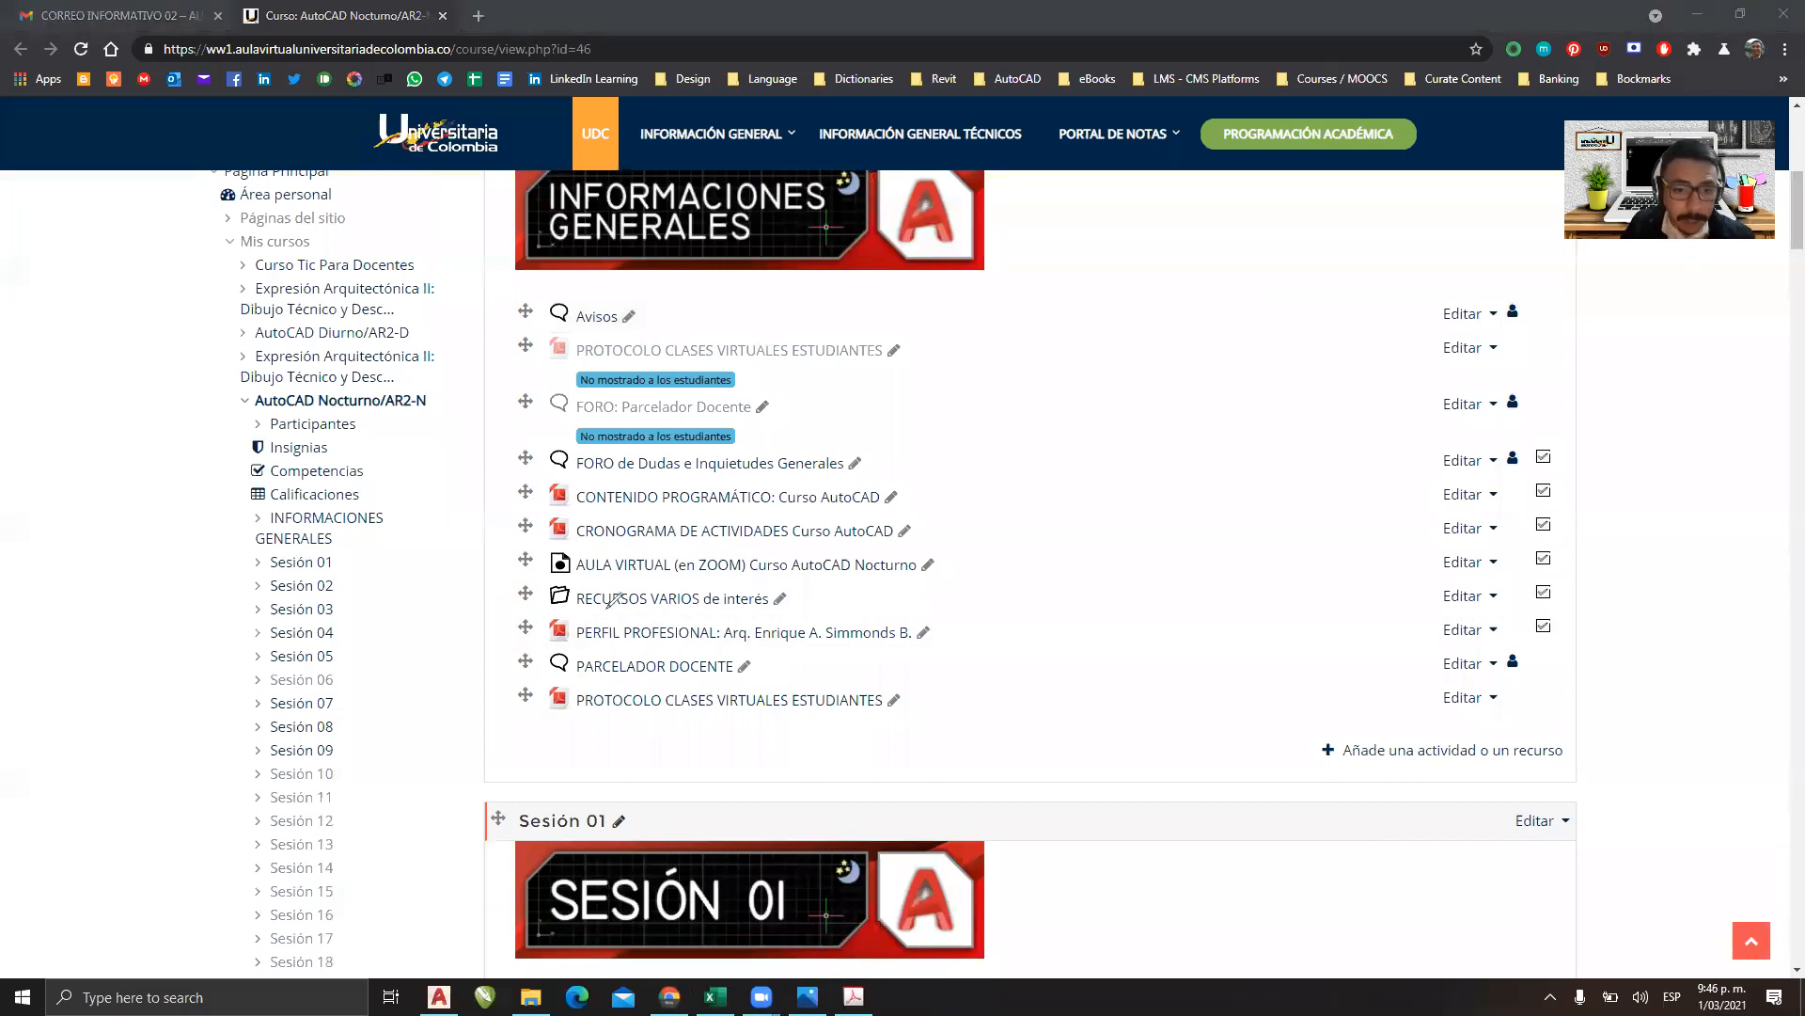
Mark the "RECURSOS VARIOS de interés" folder in the course's general information list with freehand annotations.
mouse_move(543, 611)
mouse_down()
mouse_move(809, 611)
mouse_move(598, 540)
mouse_move(517, 581)
mouse_move(566, 624)
mouse_up()
mouse_move(1066, 406)
mouse_down()
mouse_move(816, 591)
mouse_move(865, 589)
mouse_up()
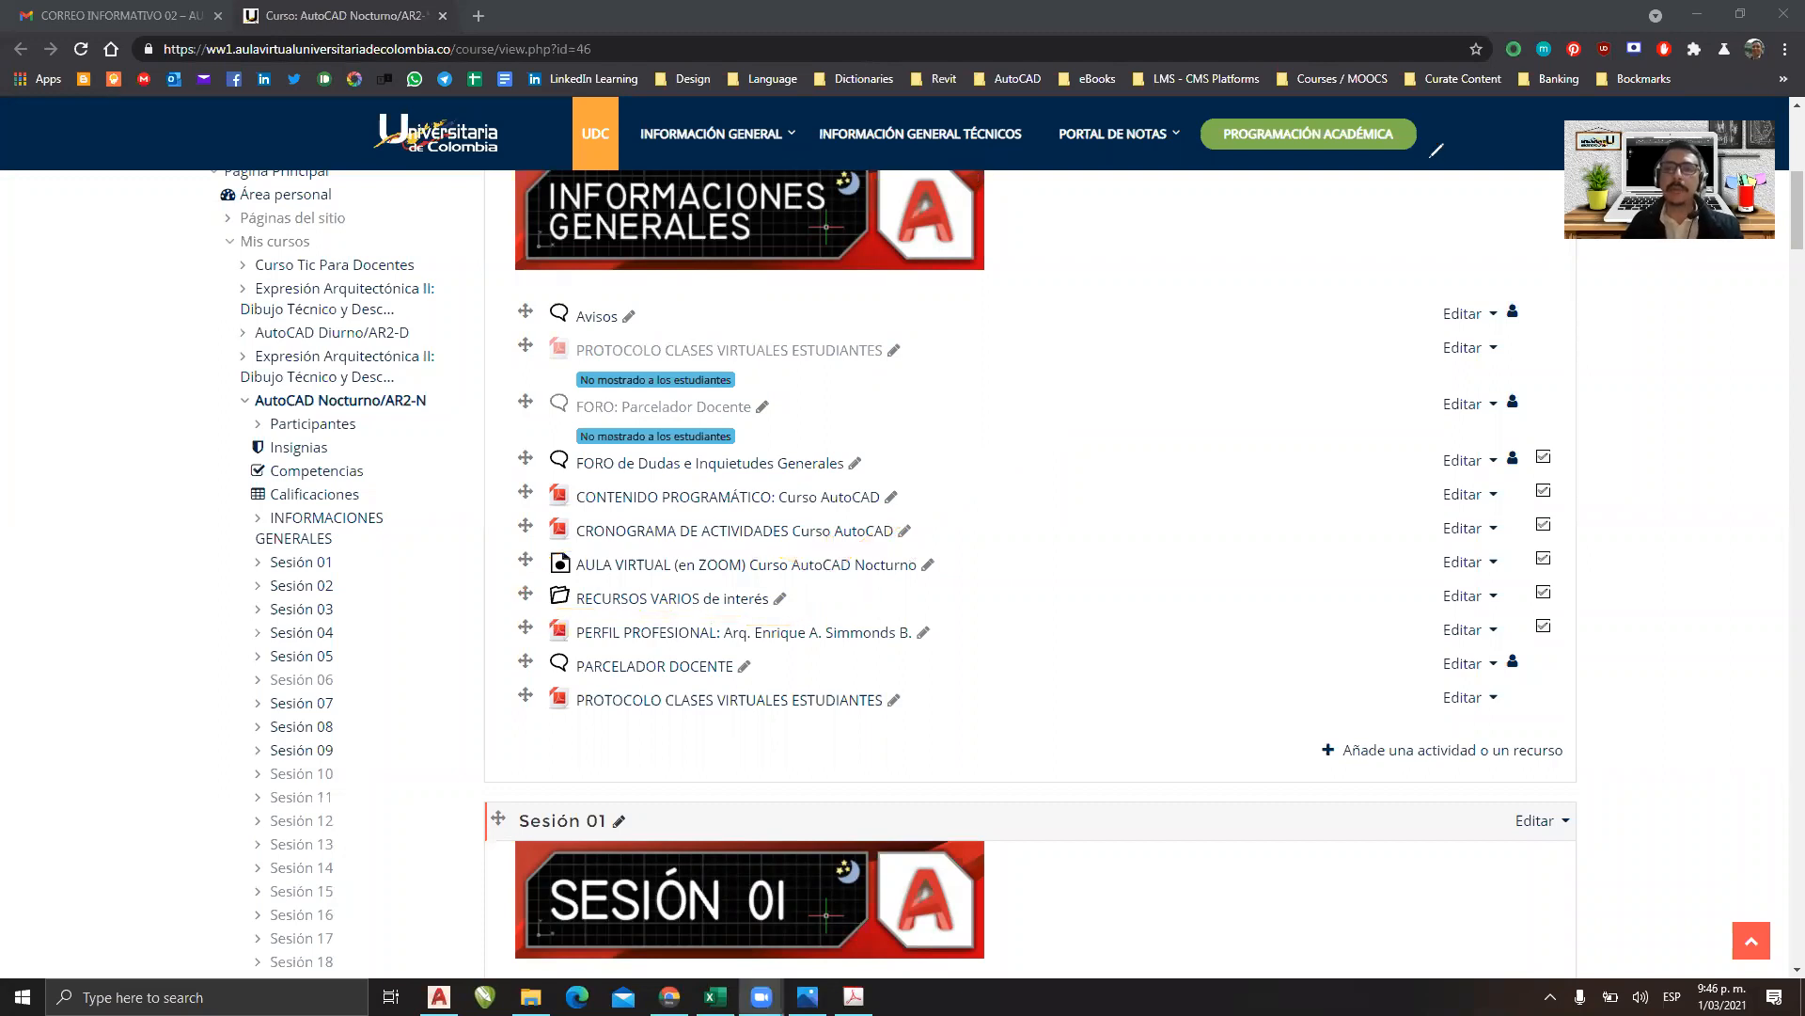
Switch back to the AutoCAD drawing and outline the whole ribbon with a yellow freehand annotation.
key(alt+Tab)
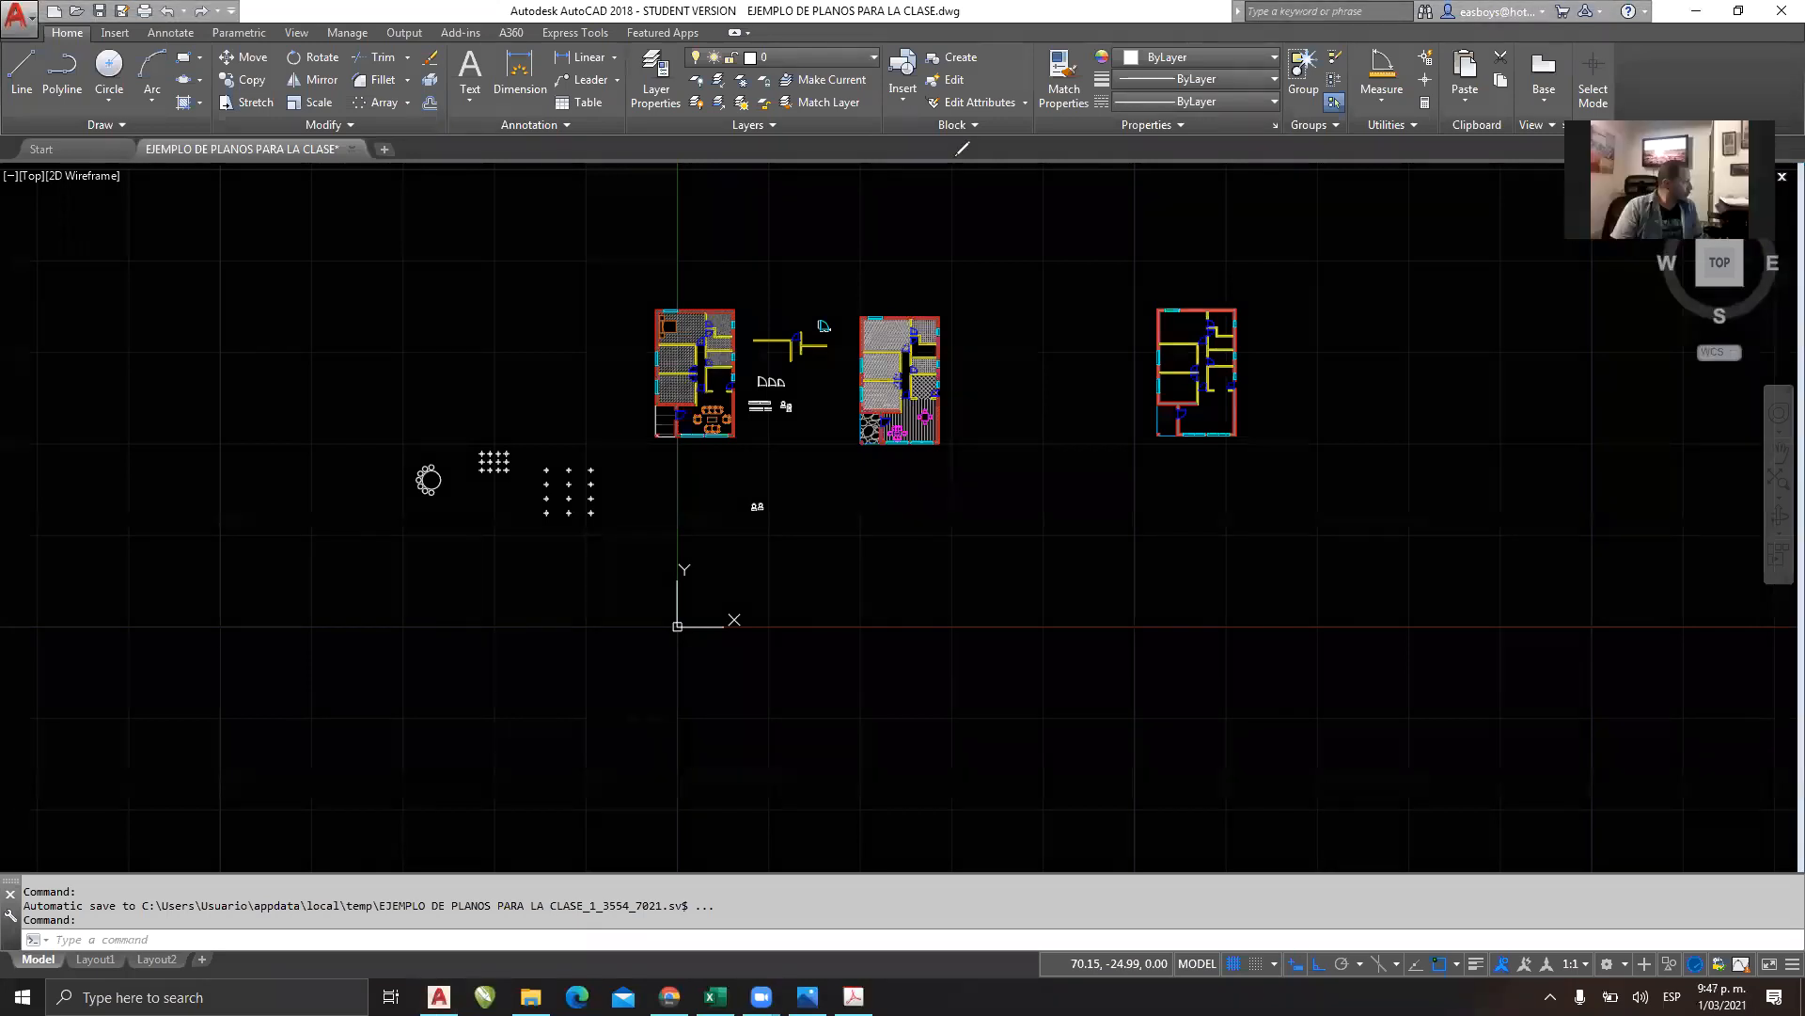
mouse_move(81, 177)
mouse_down()
mouse_move(1545, 160)
mouse_move(432, 4)
mouse_move(5, 37)
mouse_move(11, 161)
mouse_up()
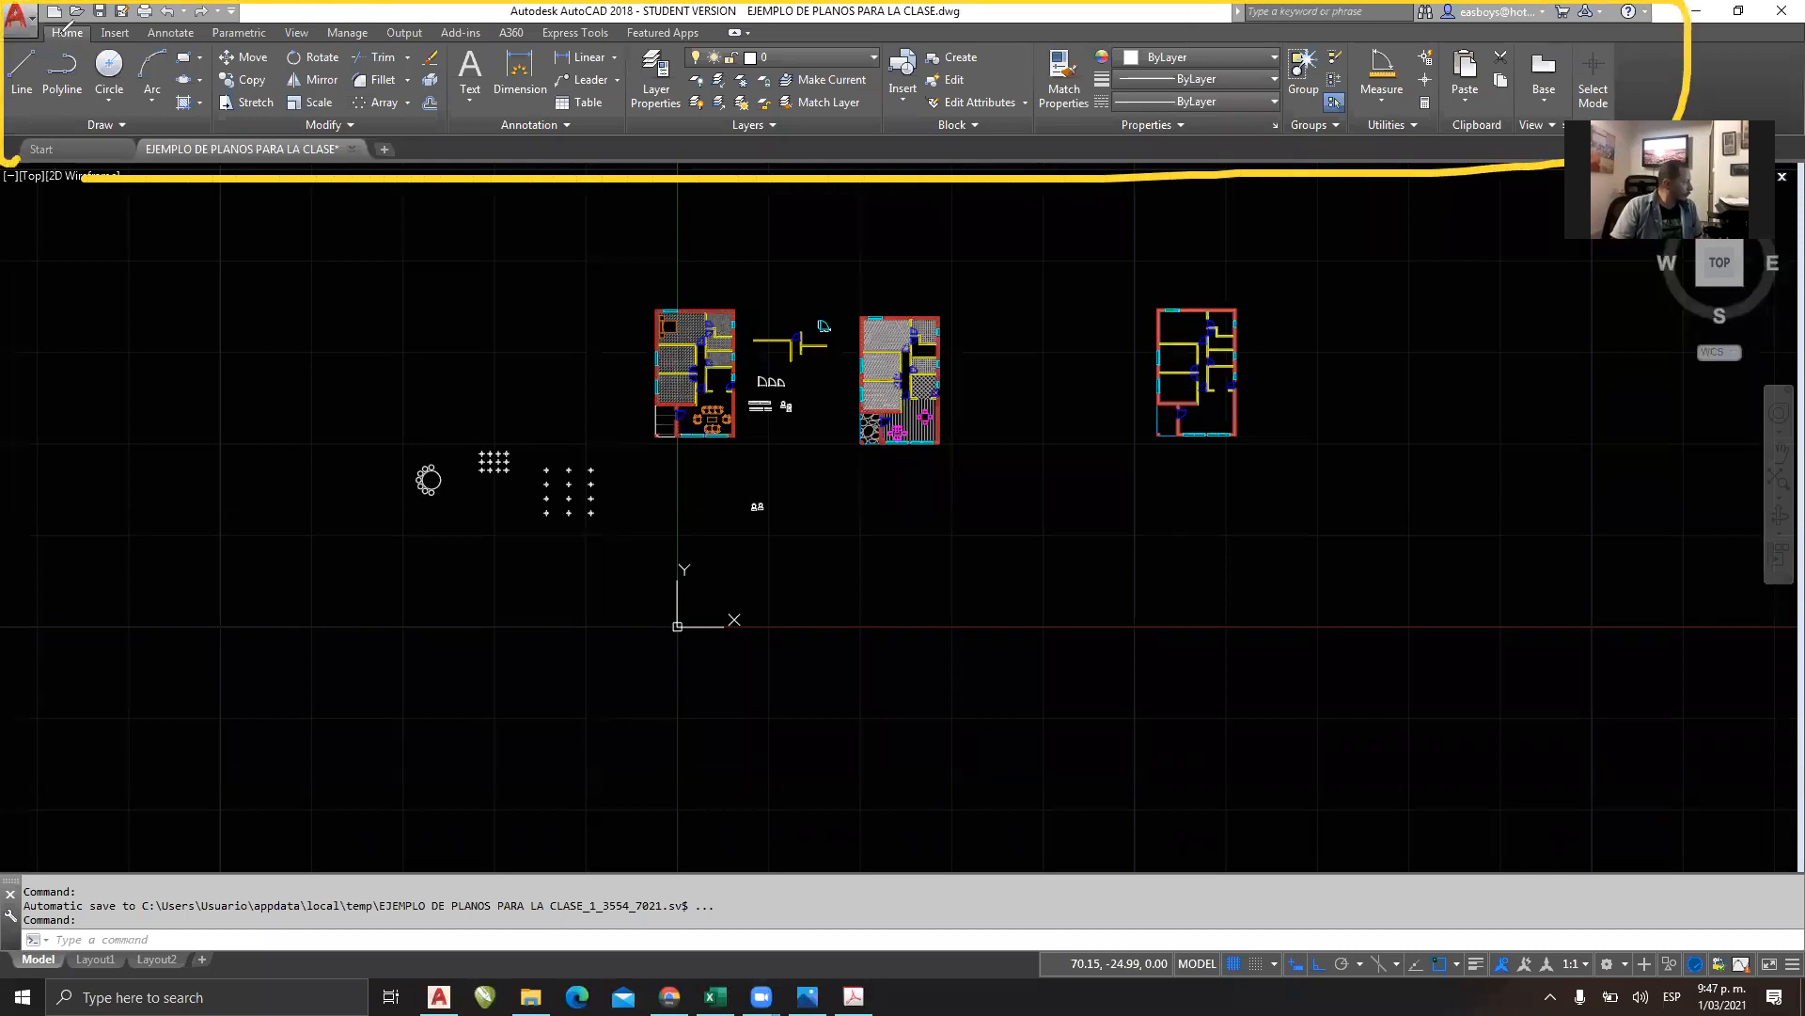
Circle the Home heading and the Layers group of the ribbon with yellow freehand annotations, and clear all markings.
mouse_move(90, 49)
mouse_down()
mouse_move(33, 9)
mouse_move(73, 58)
mouse_up()
mouse_move(616, 12)
mouse_down()
mouse_move(714, 161)
mouse_move(912, 158)
mouse_move(794, 11)
mouse_move(613, 24)
mouse_up()
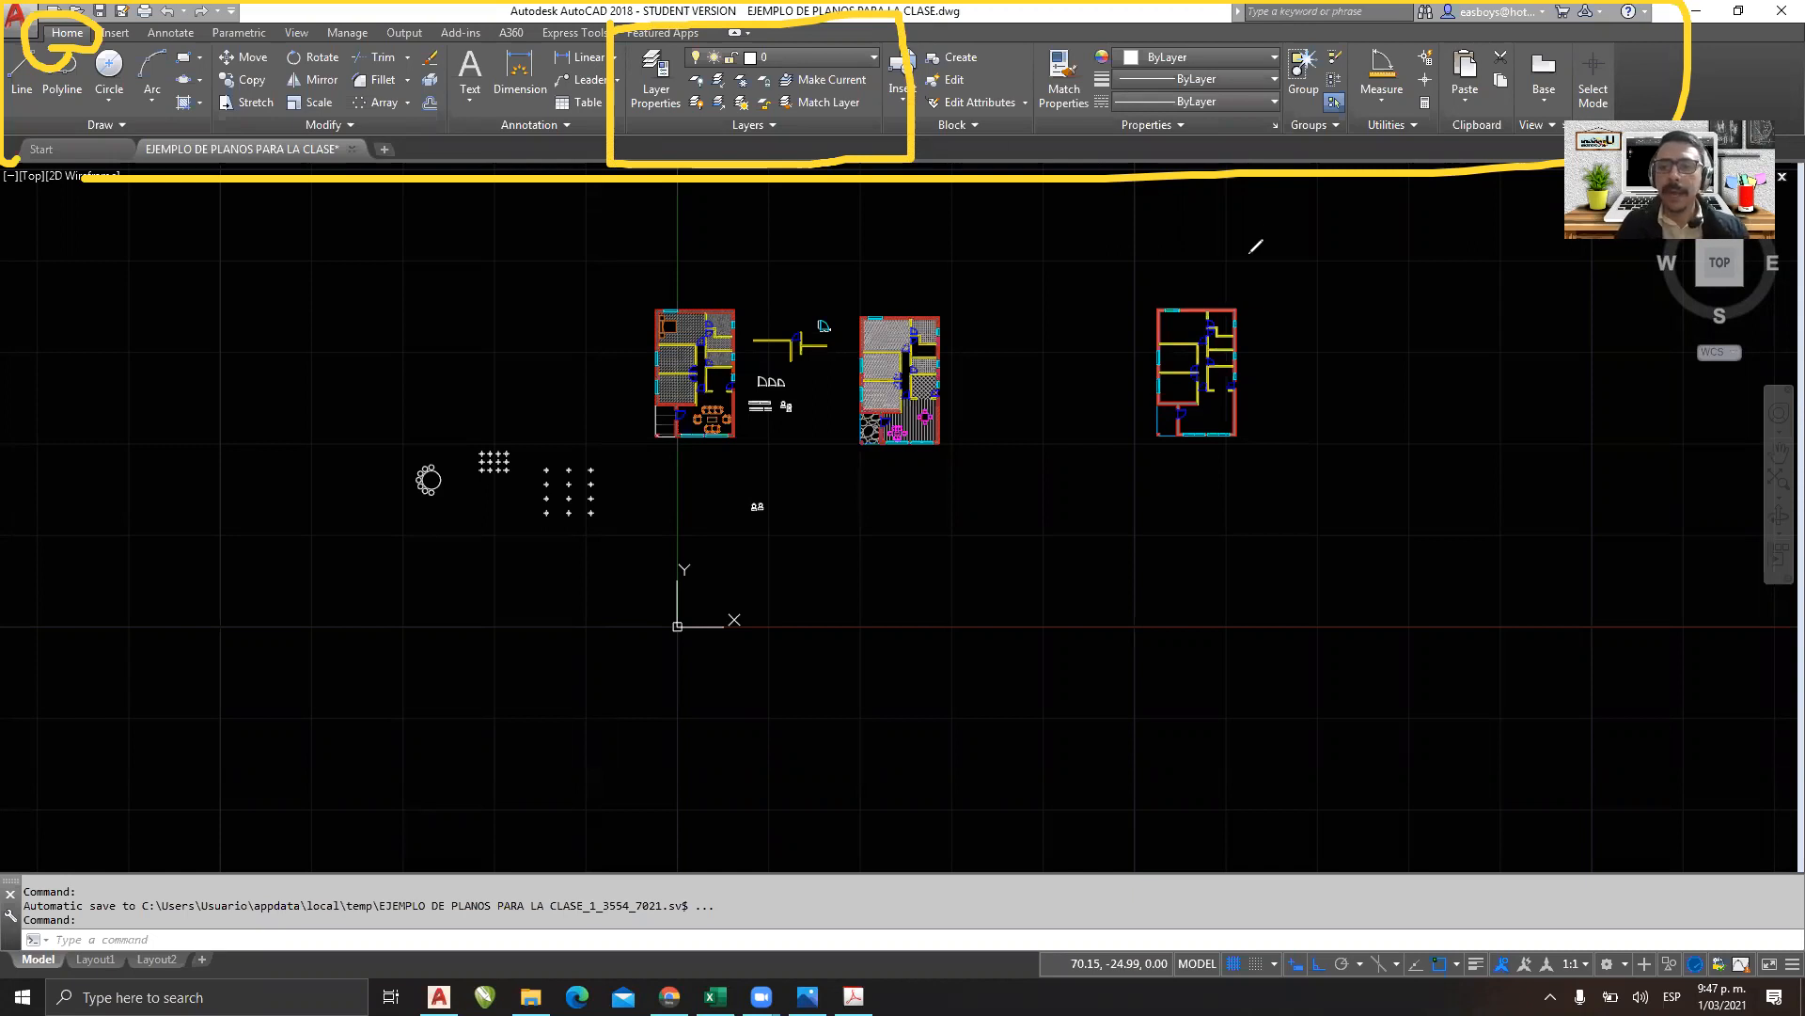
click(1398, 236)
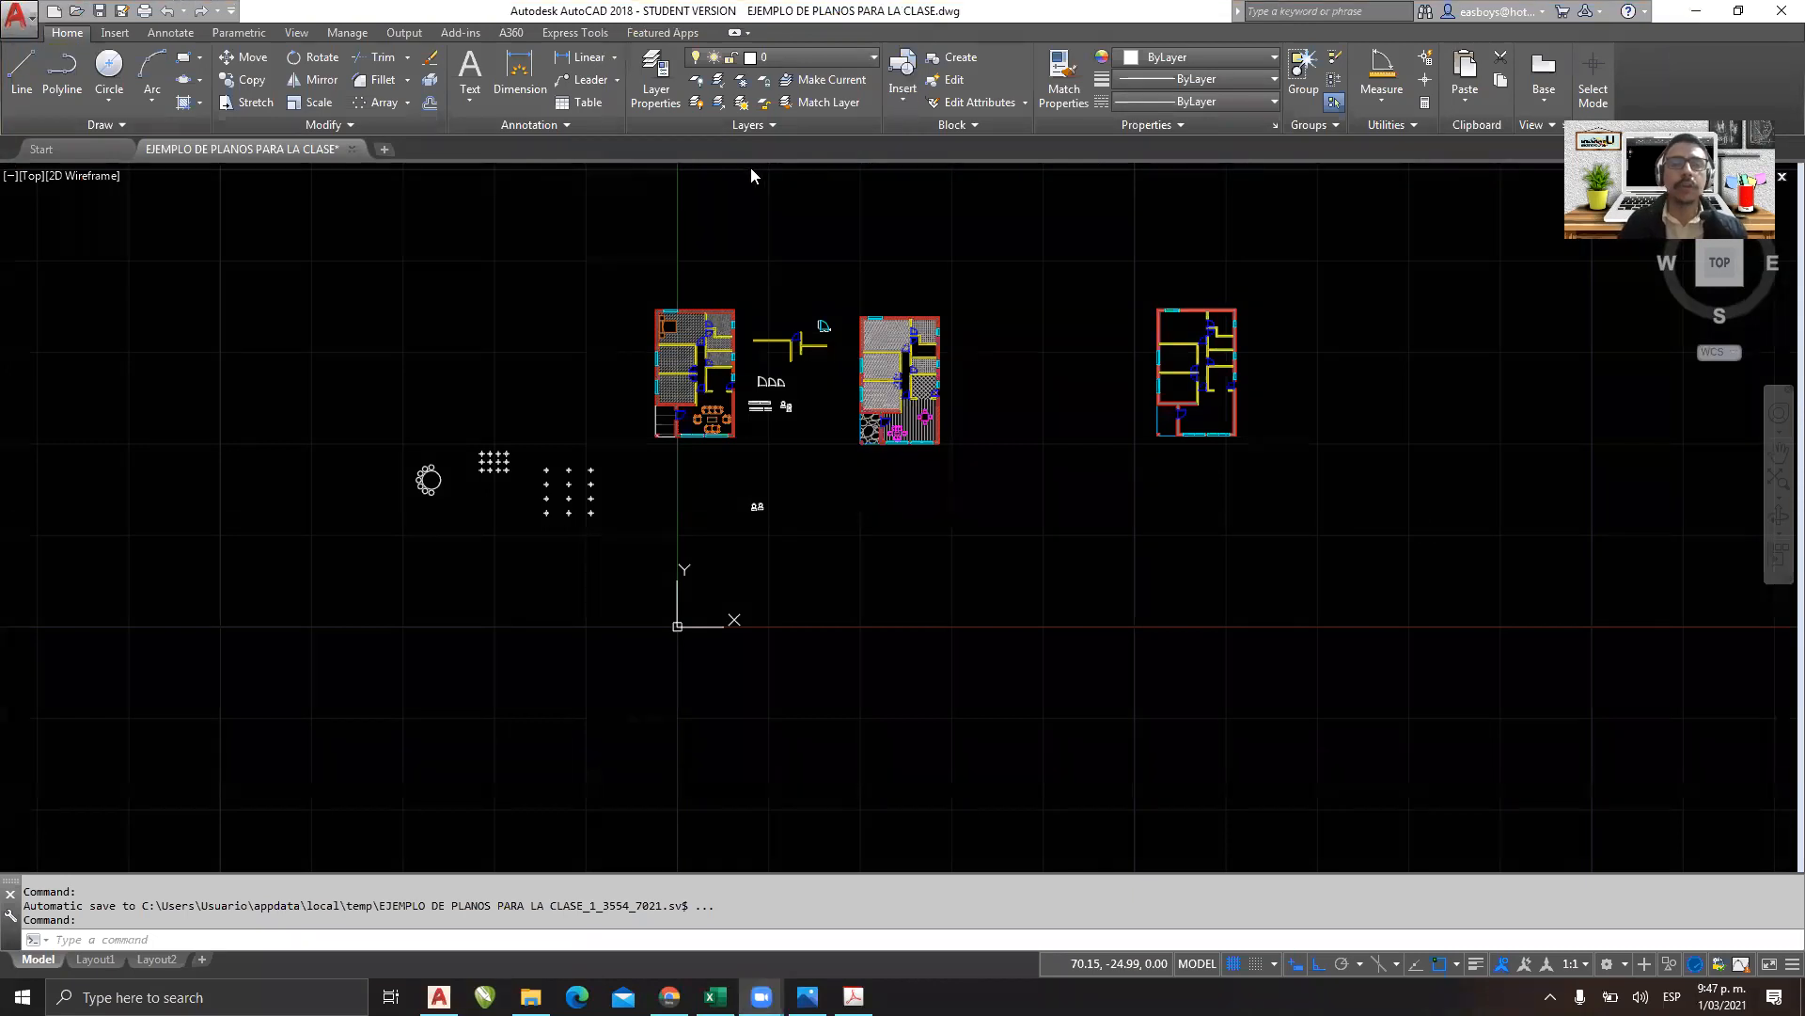
Create a new blank drawing, set it to the top view and bring the origin into the drawing area.
click(382, 148)
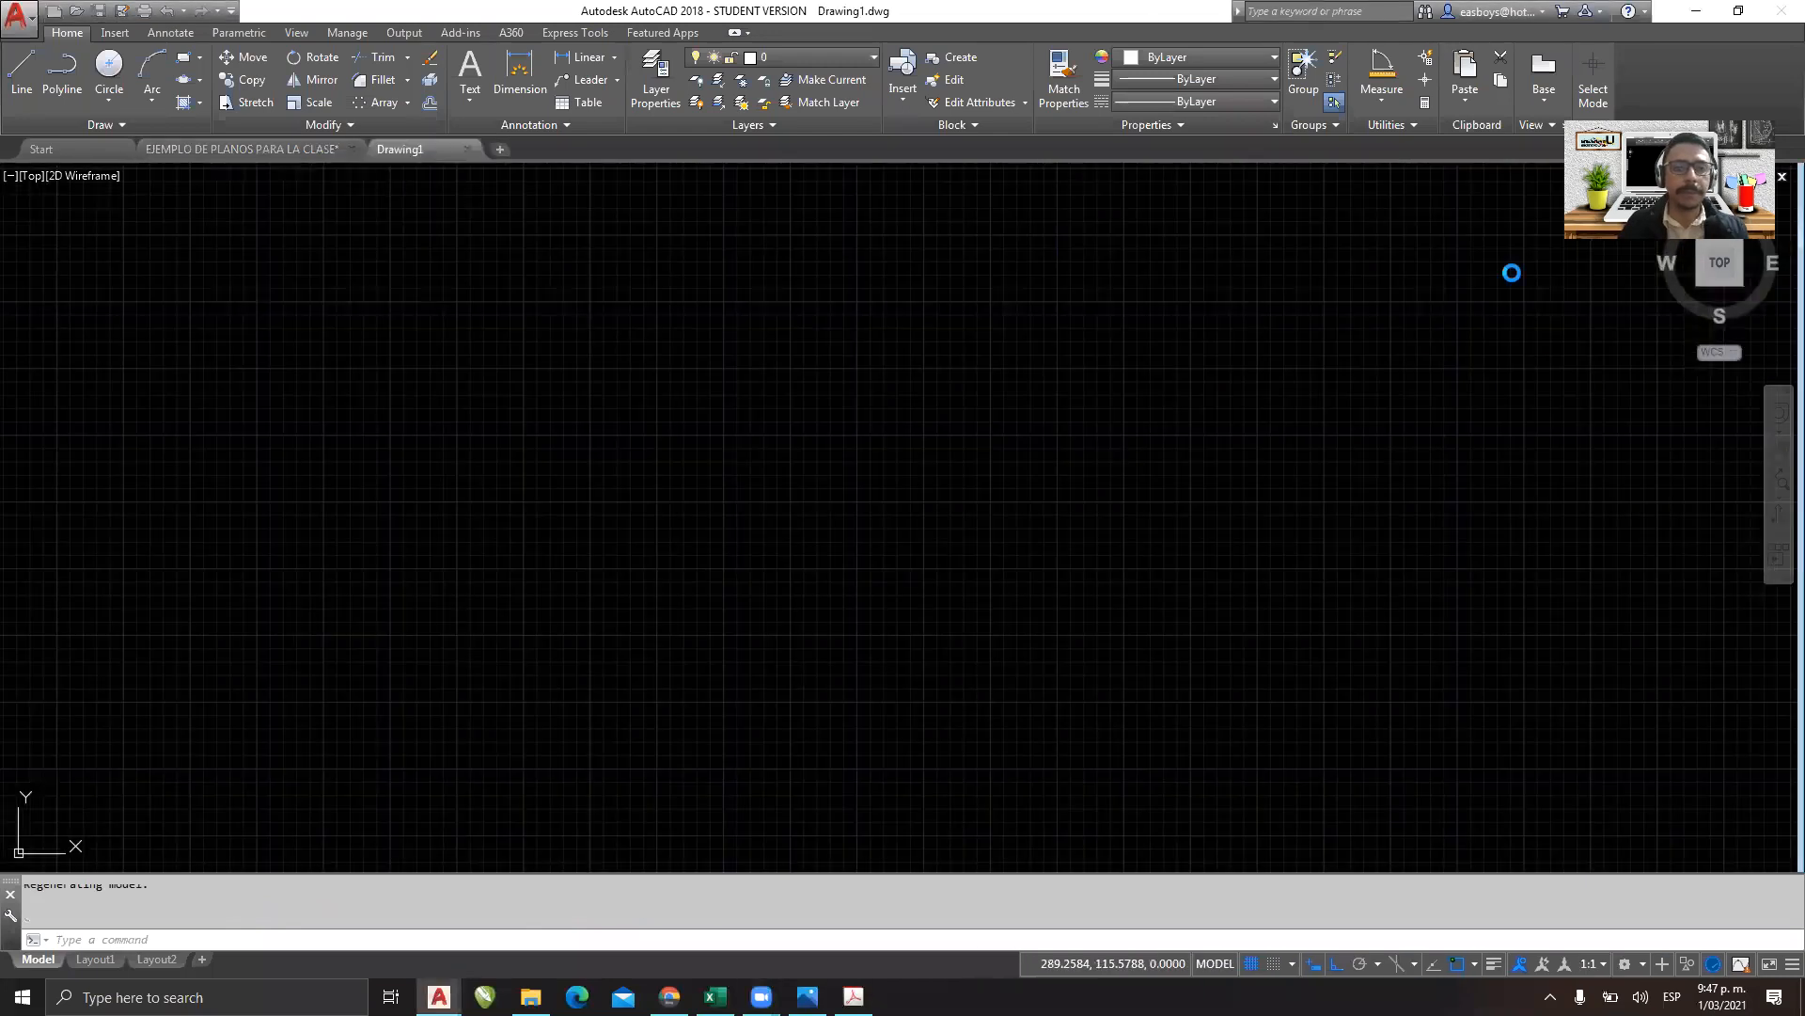
click(1720, 272)
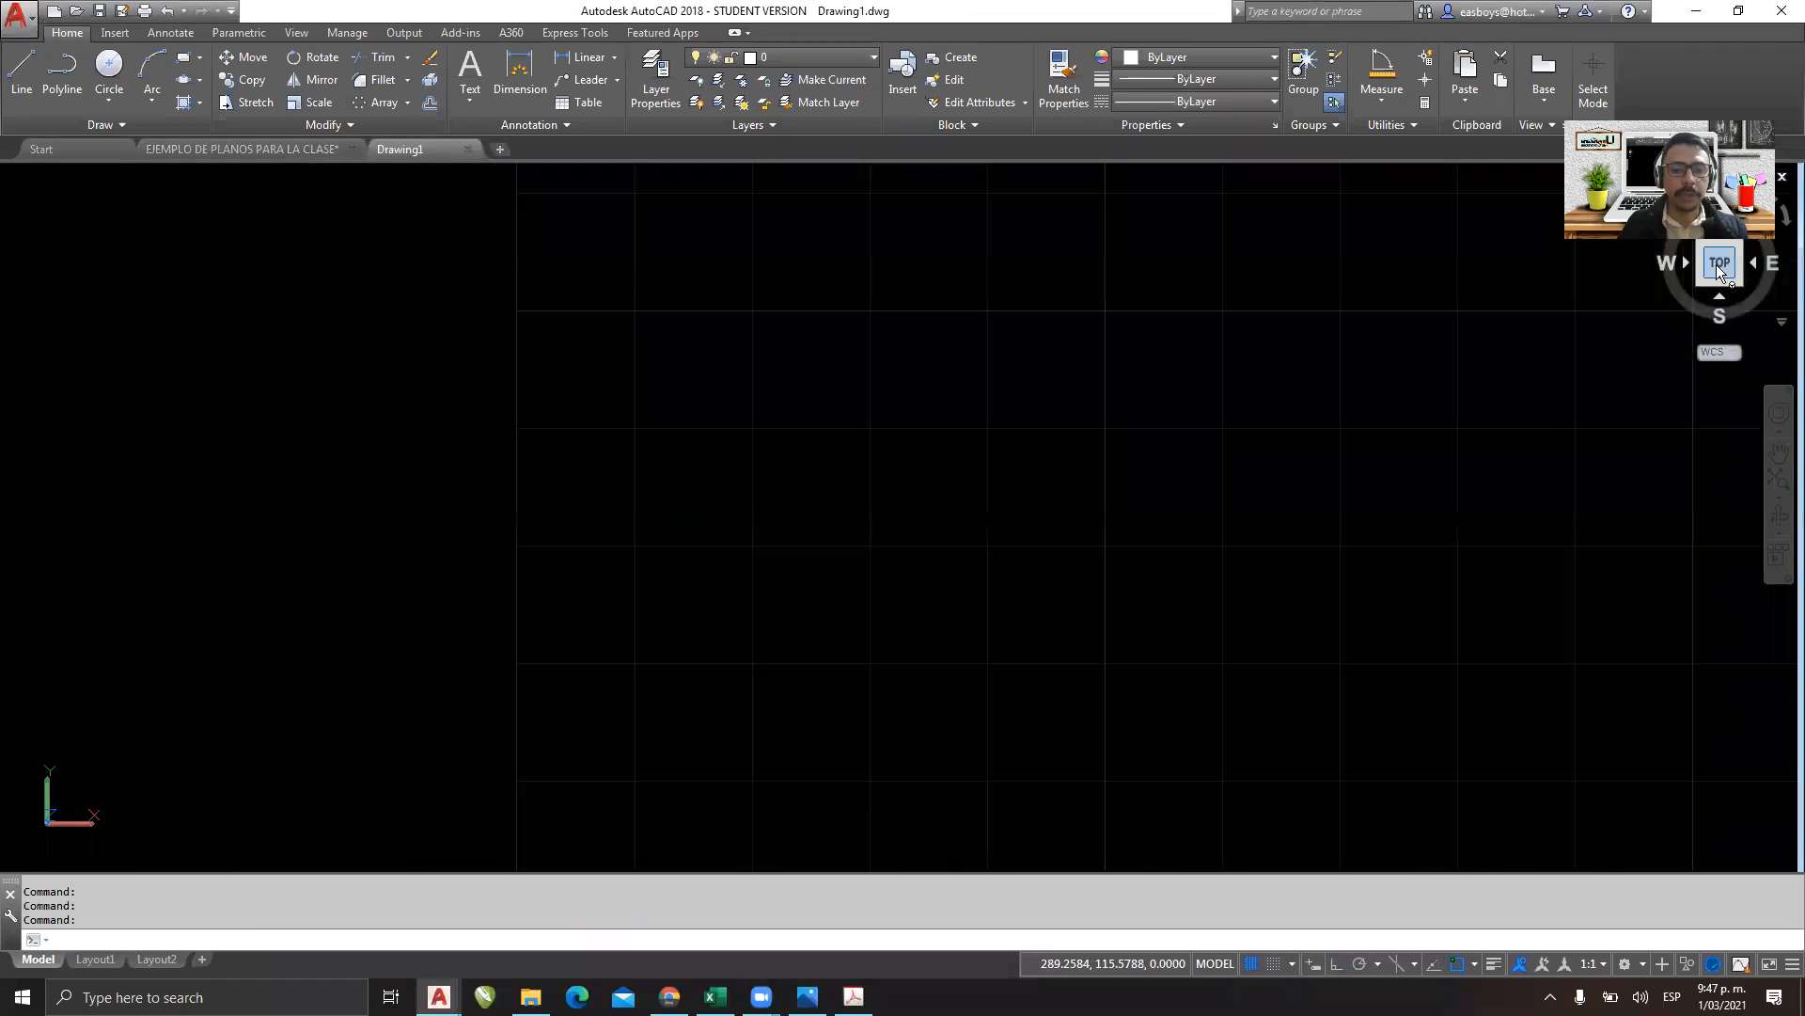
middle_drag(952, 457, 610, 686)
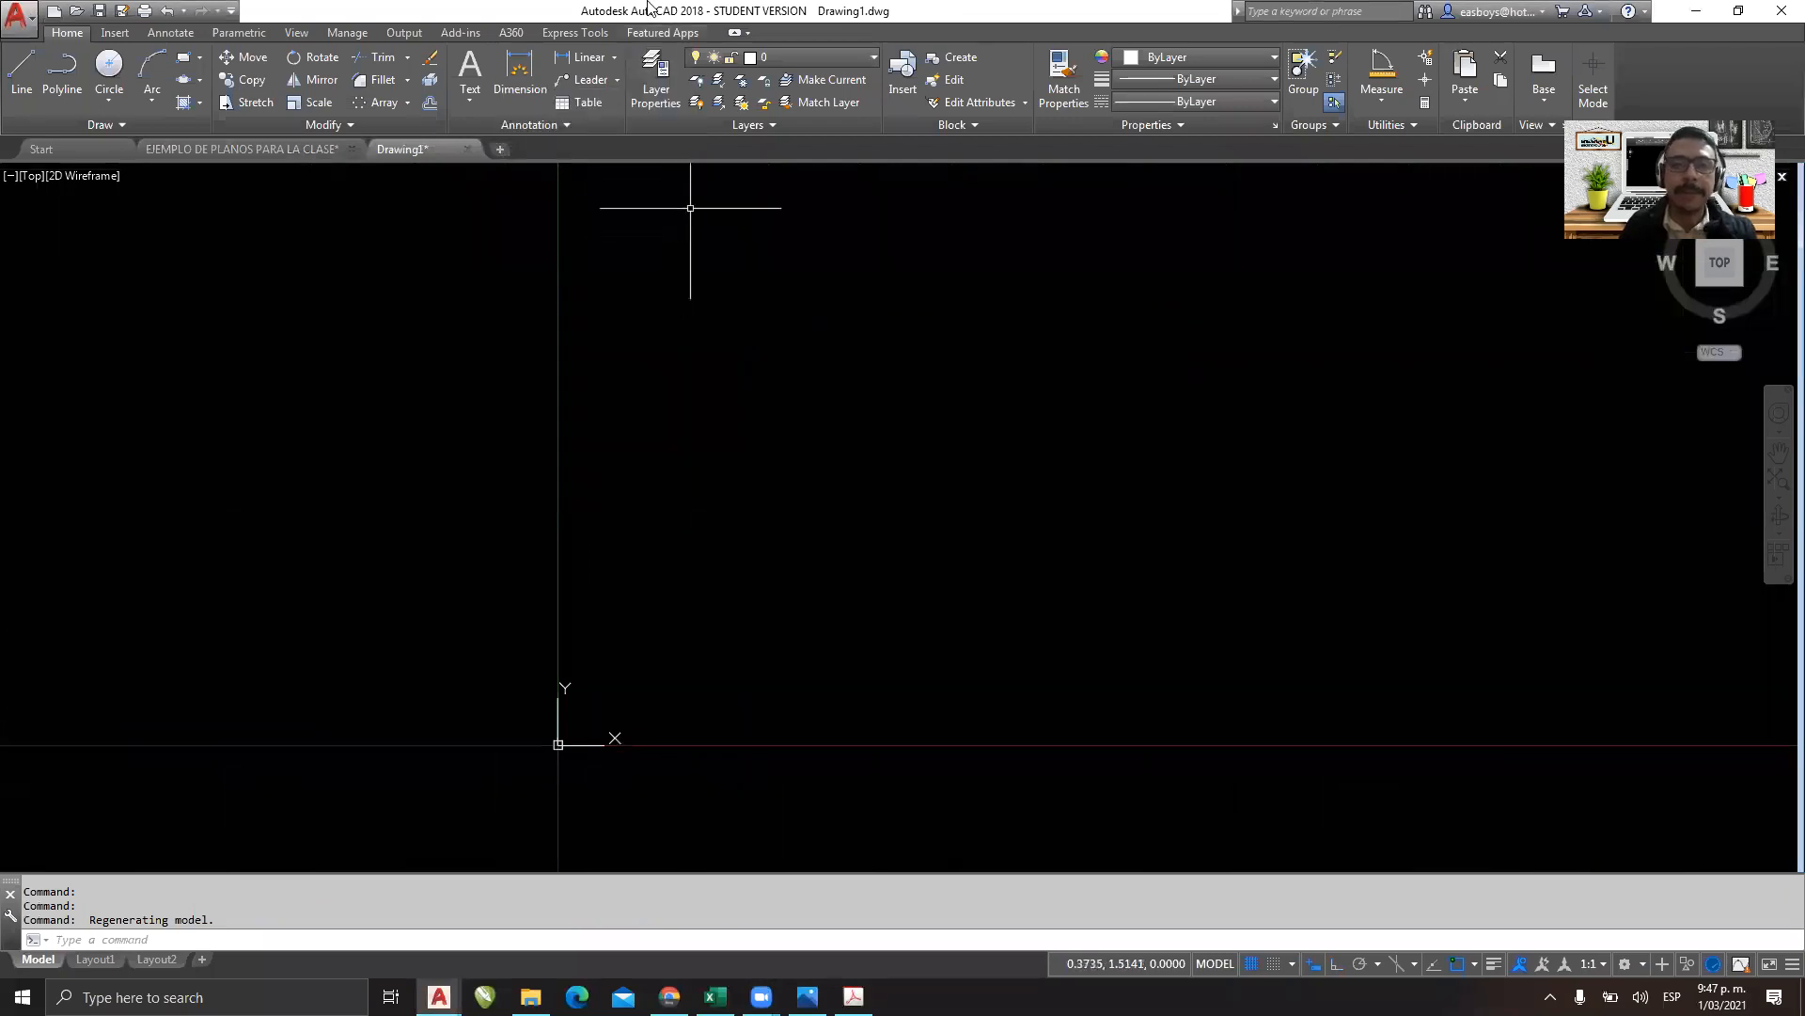
Show the Layer Properties Manager, move the palette up and away from the window edge, and close it.
click(662, 73)
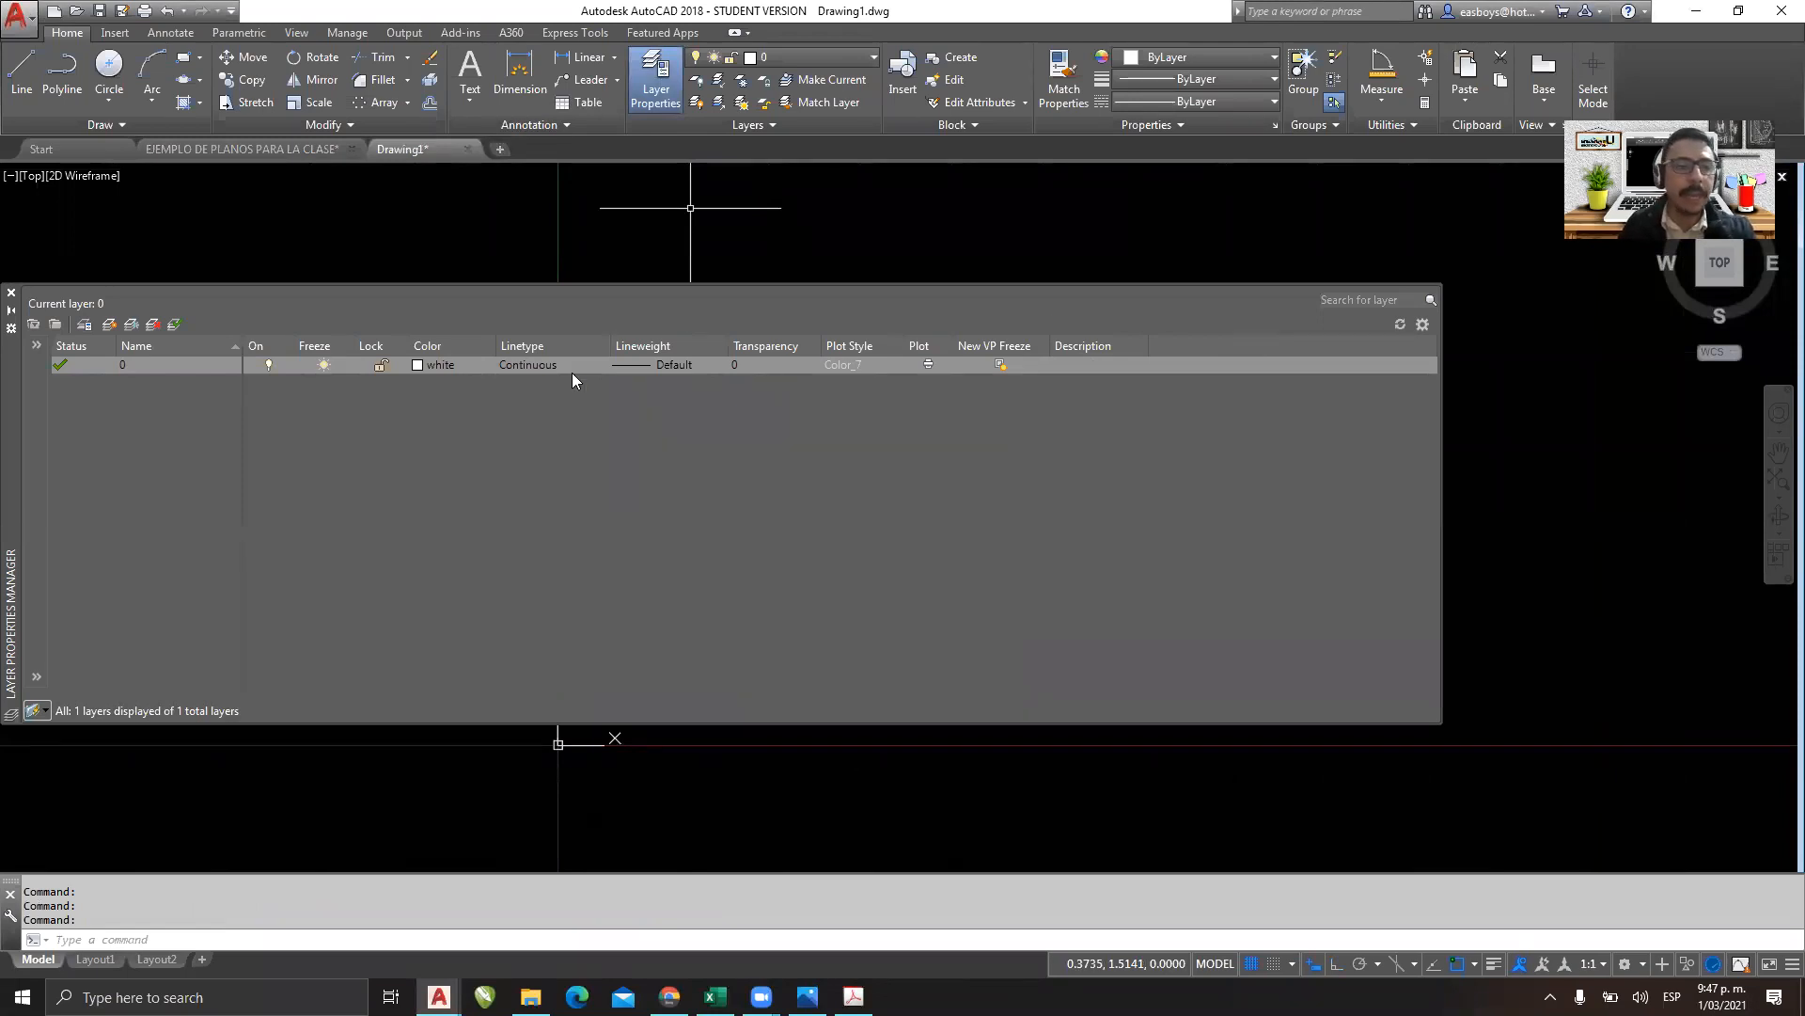
drag(9, 442, 121, 382)
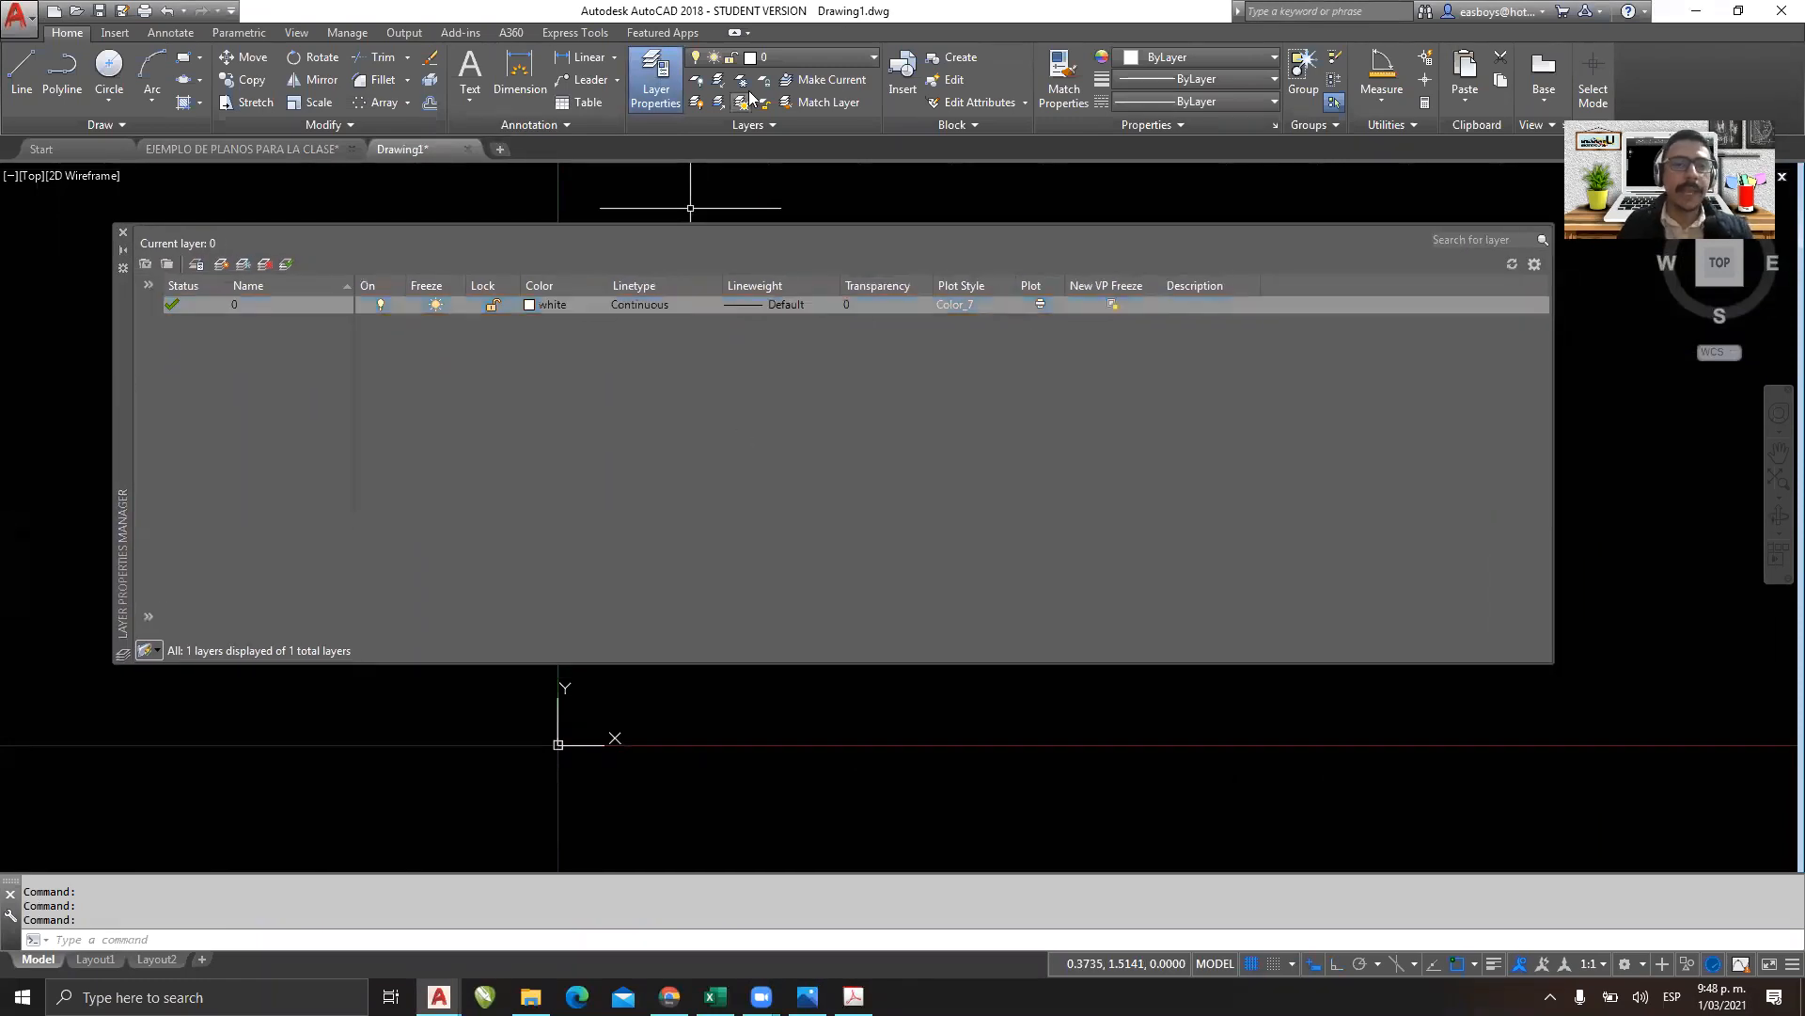
click(655, 80)
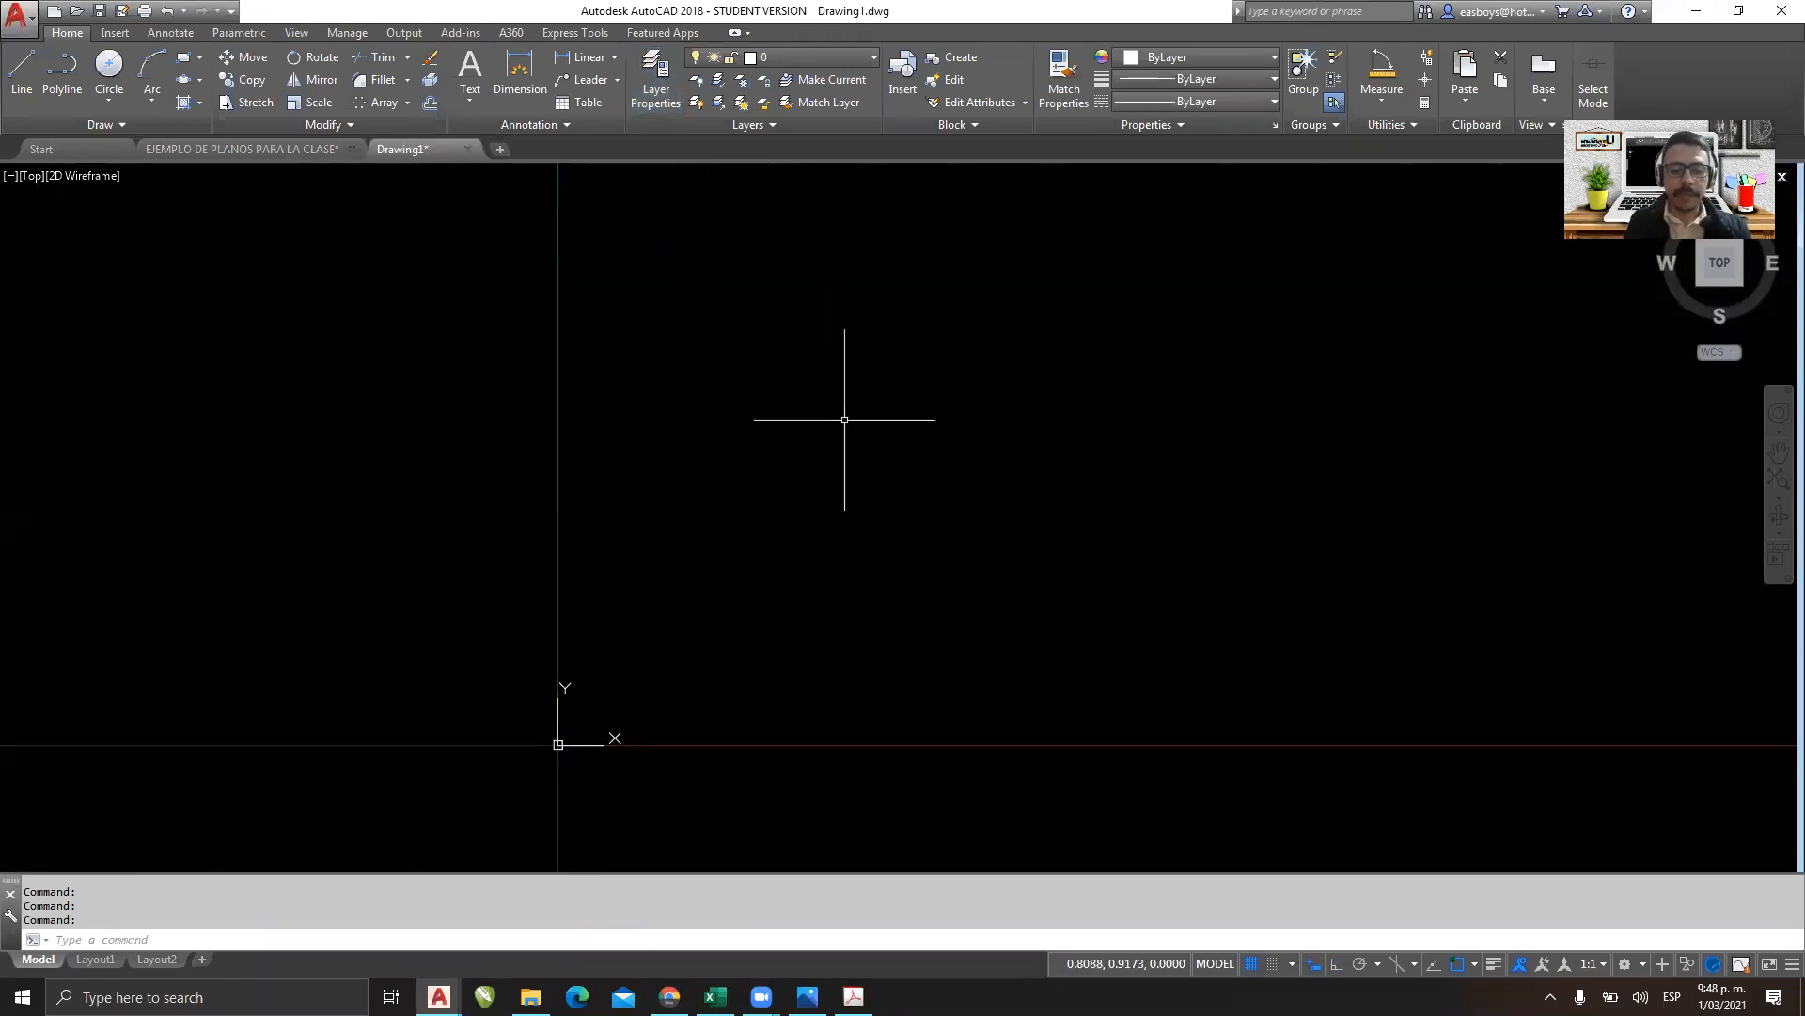
text(LA)
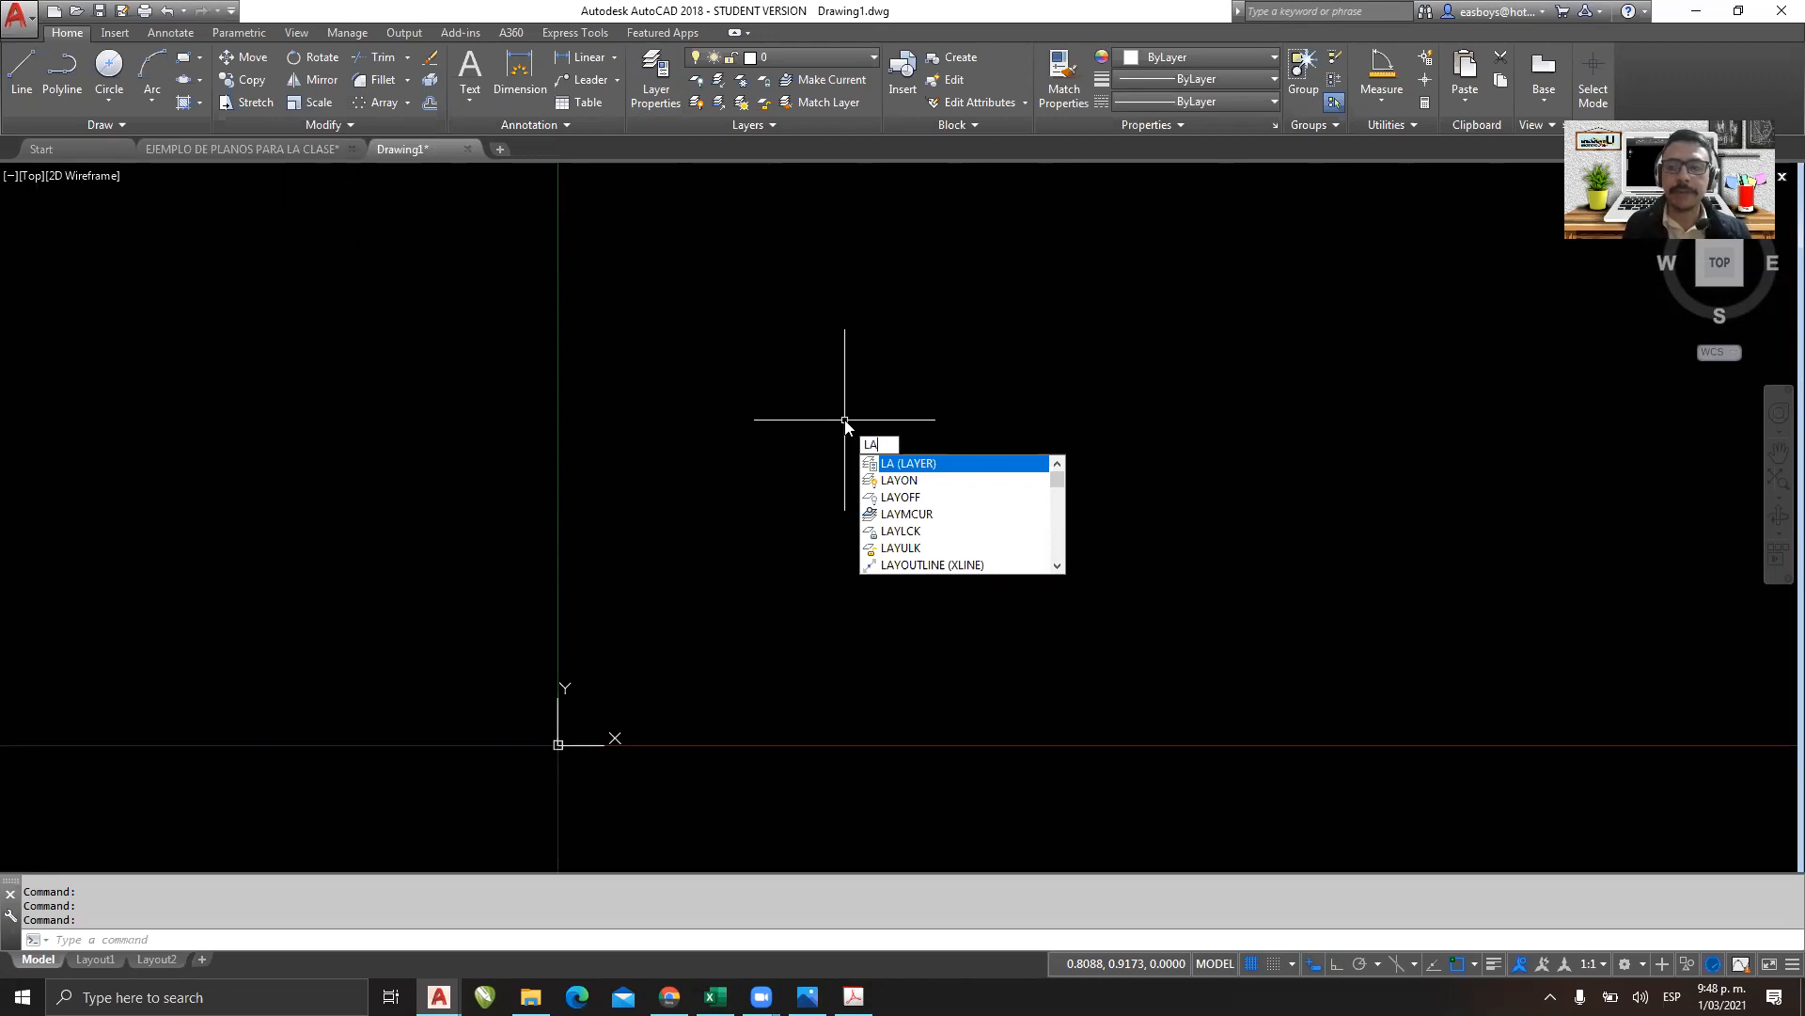
key(BackSpace)
key(BackSpace)
text(ca)
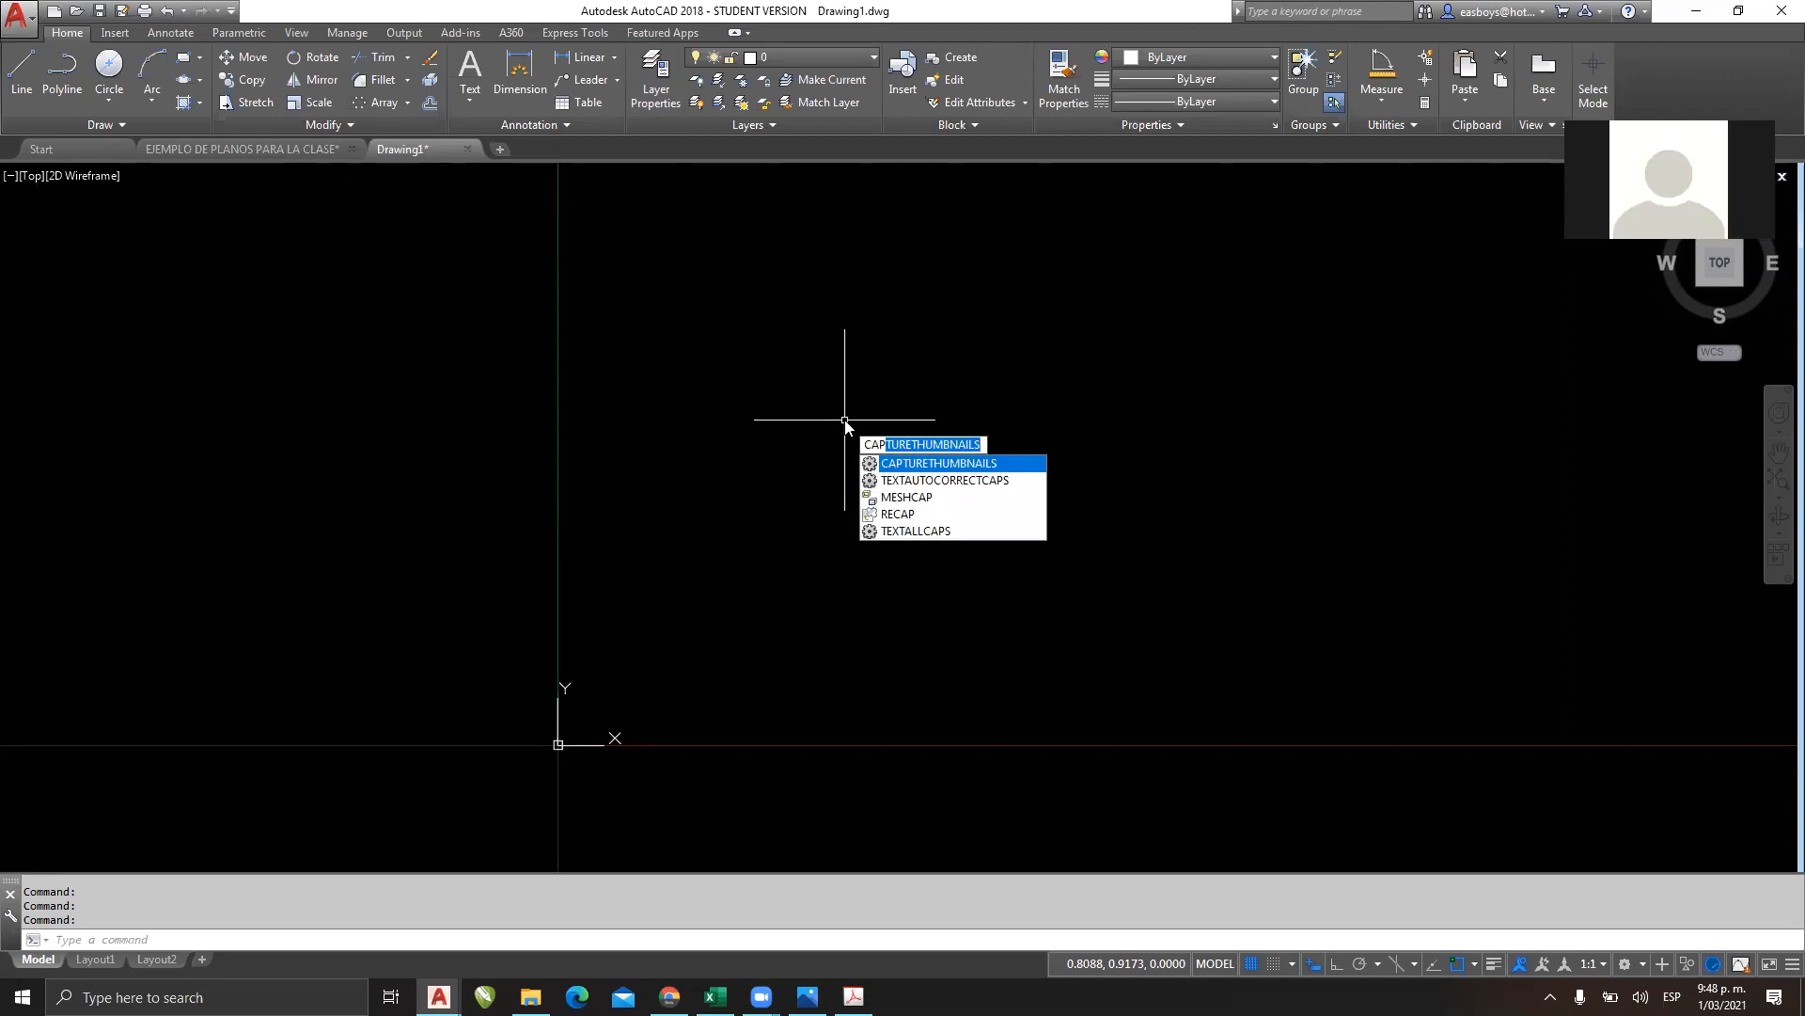
key(Escape)
key(Escape)
key(Escape)
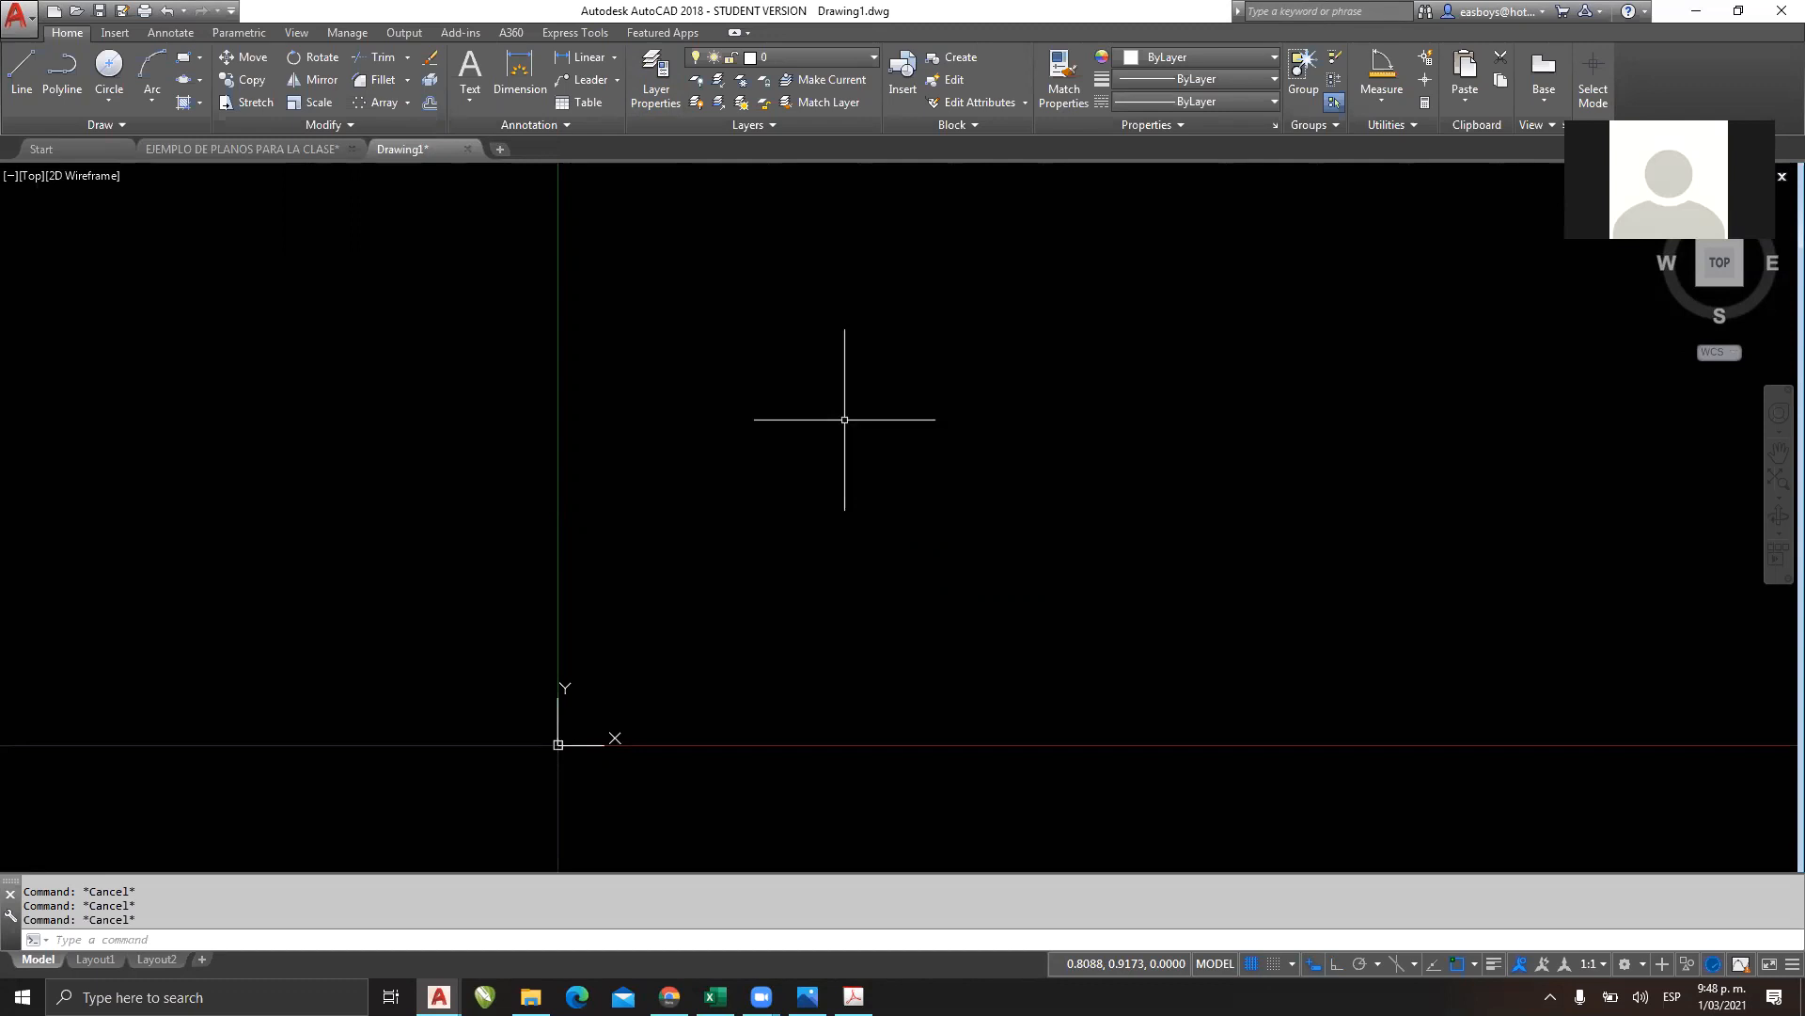
Reopen the Layer Properties Manager, circle its layer creation and management buttons with freehand annotations, and clear the markings.
click(661, 90)
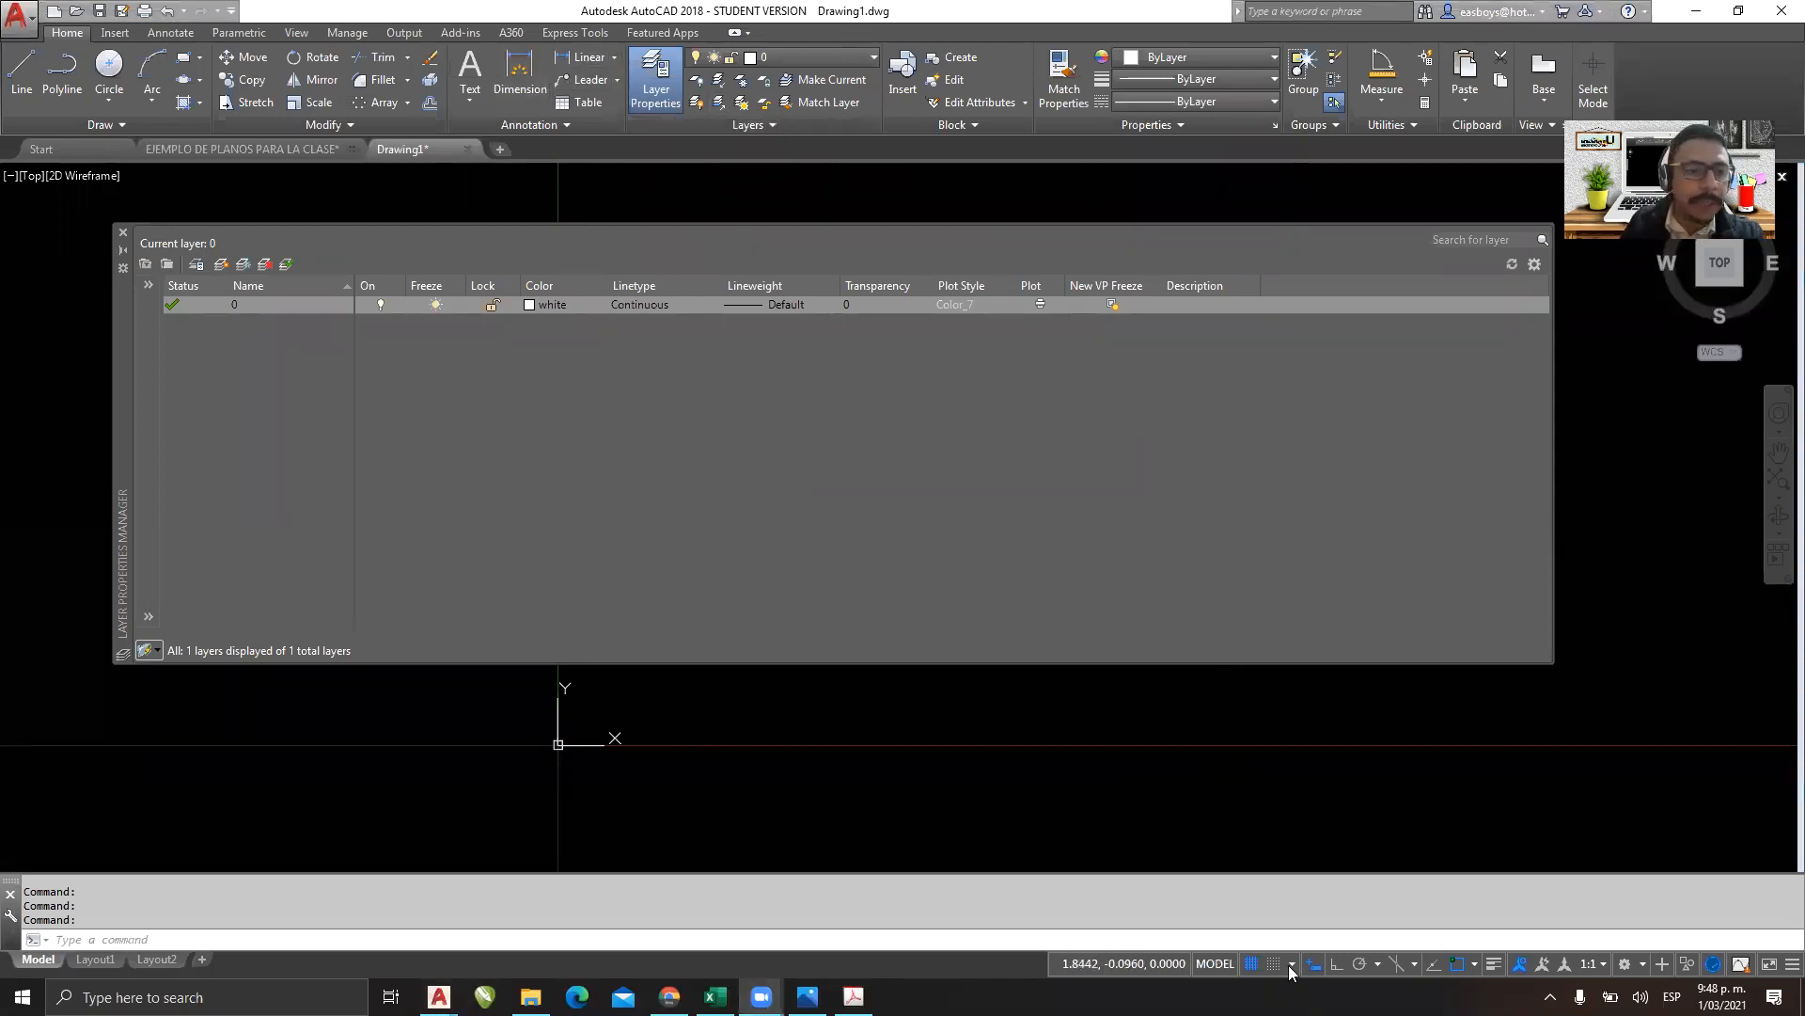
mouse_move(188, 290)
mouse_down()
mouse_move(282, 243)
mouse_move(178, 279)
mouse_up()
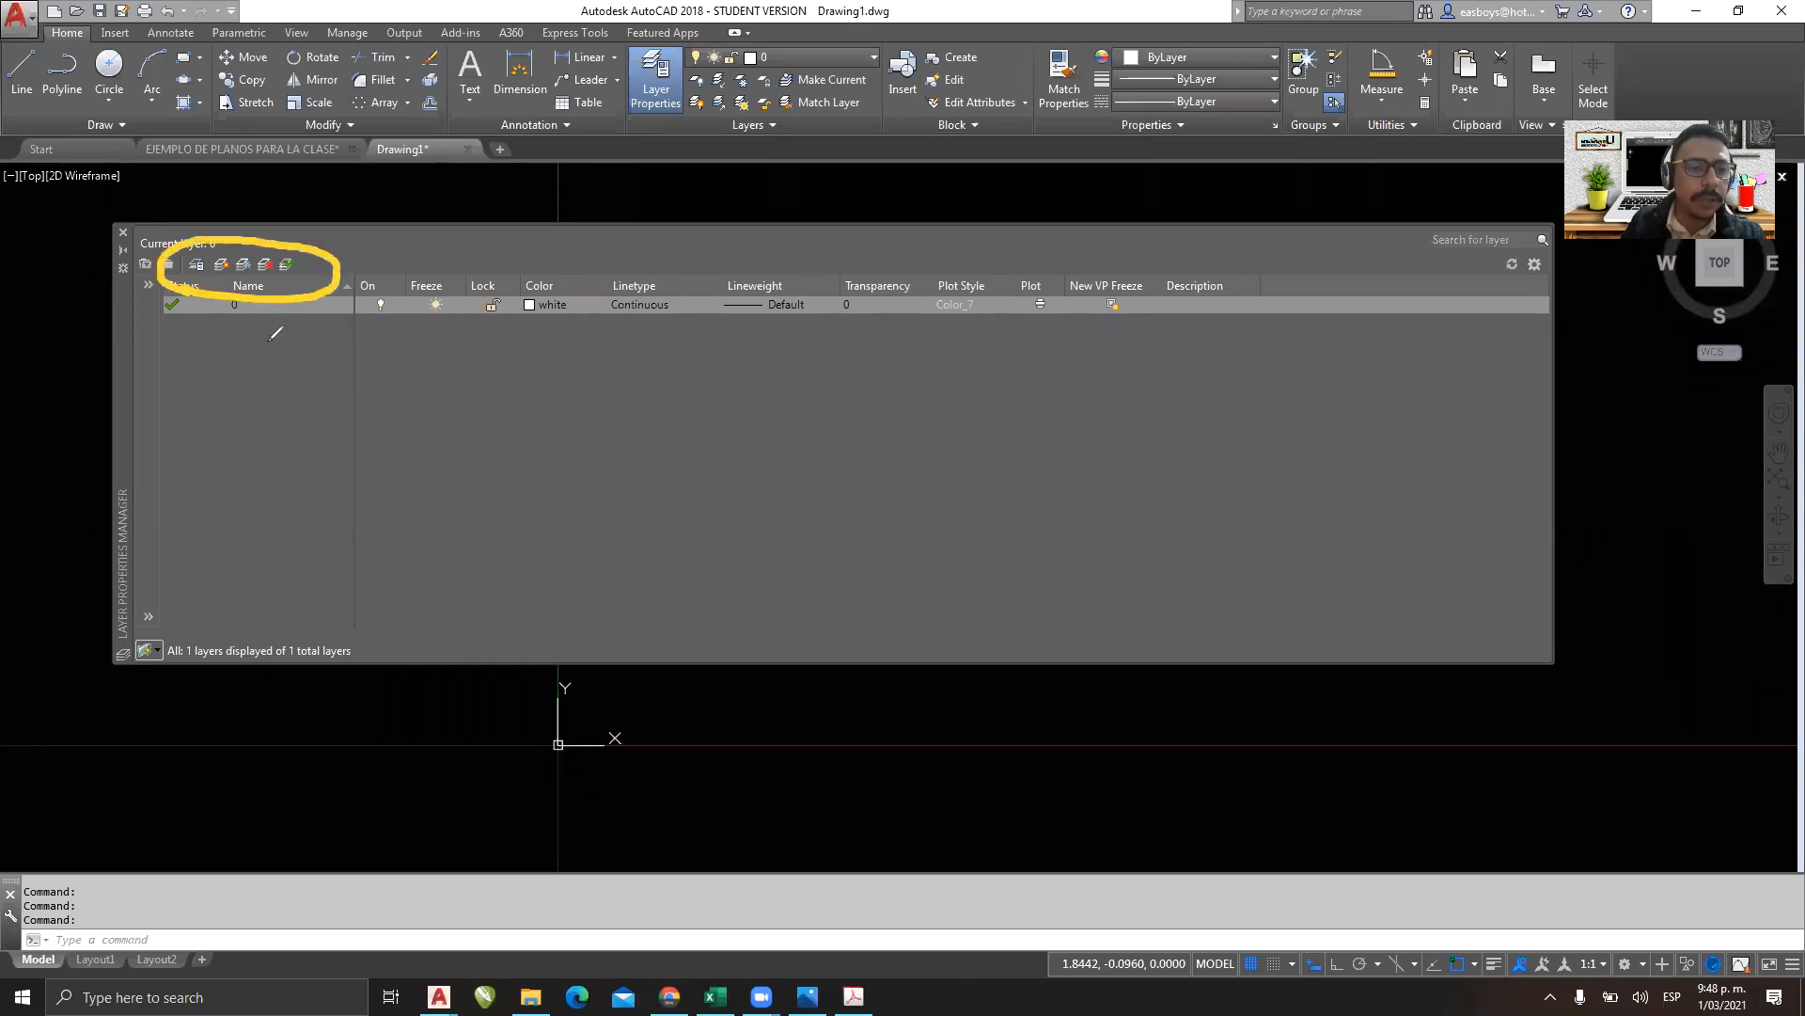
drag(191, 254, 191, 270)
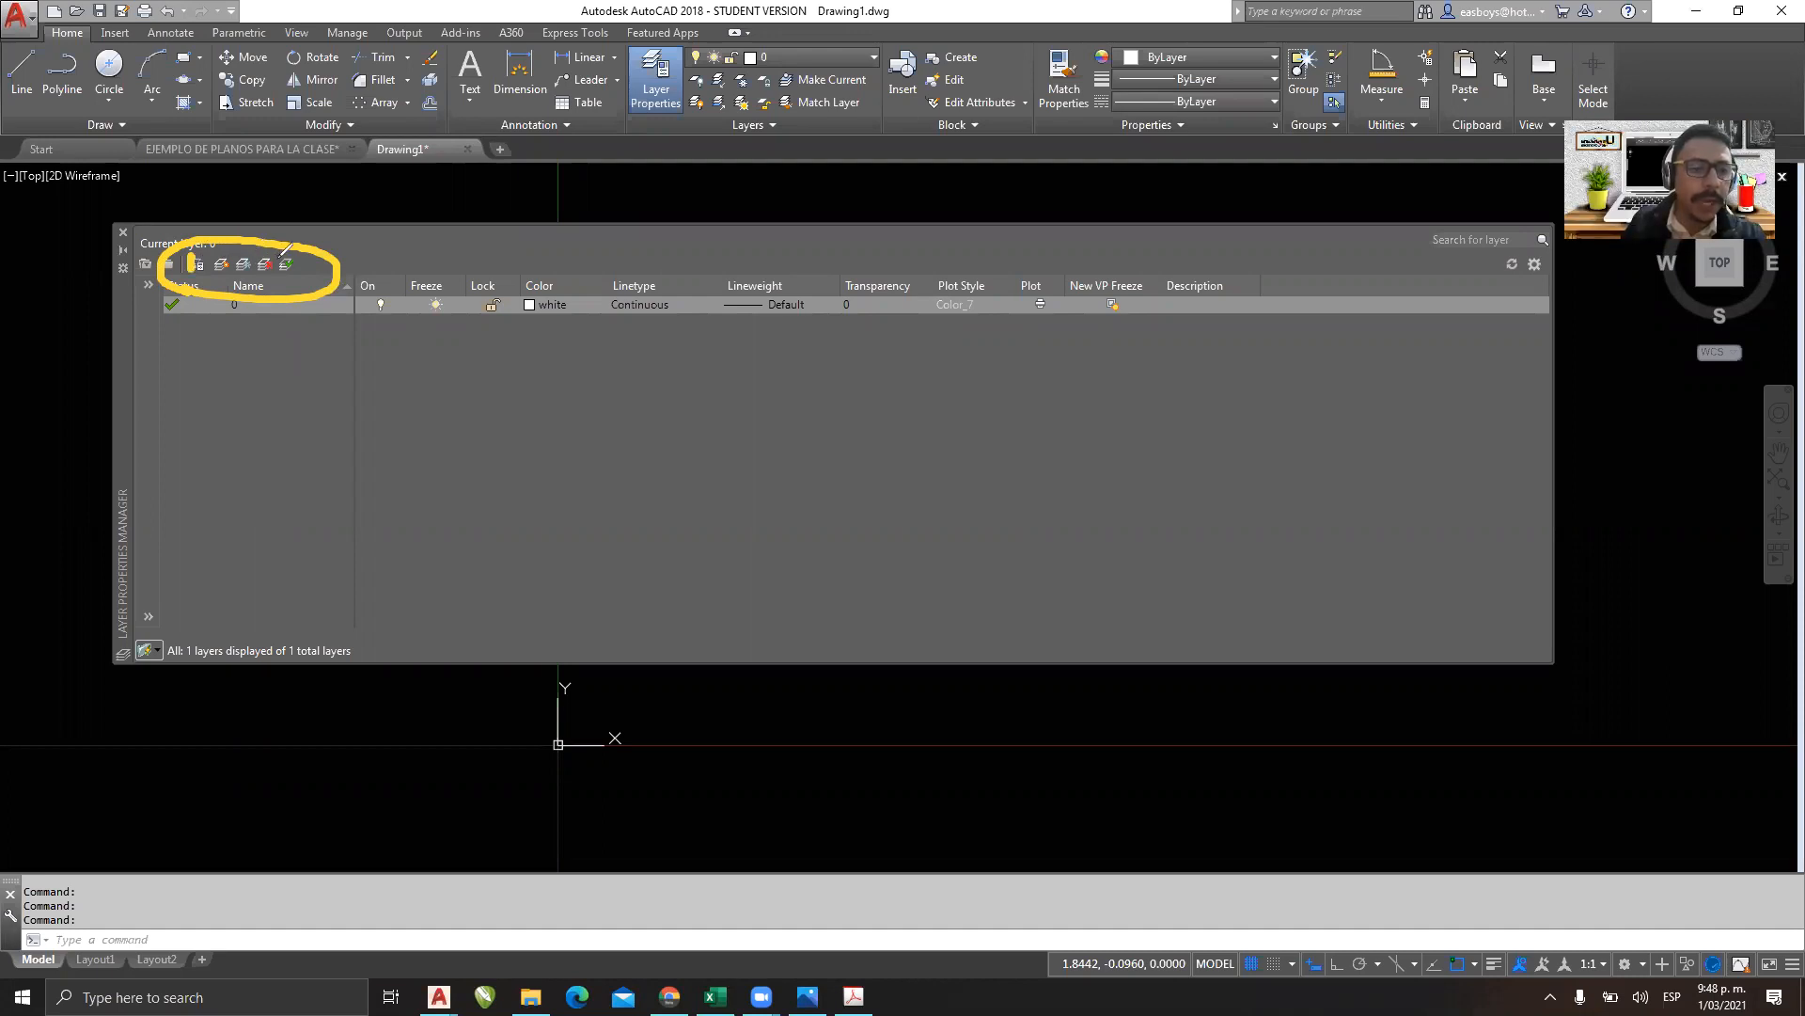
click(668, 229)
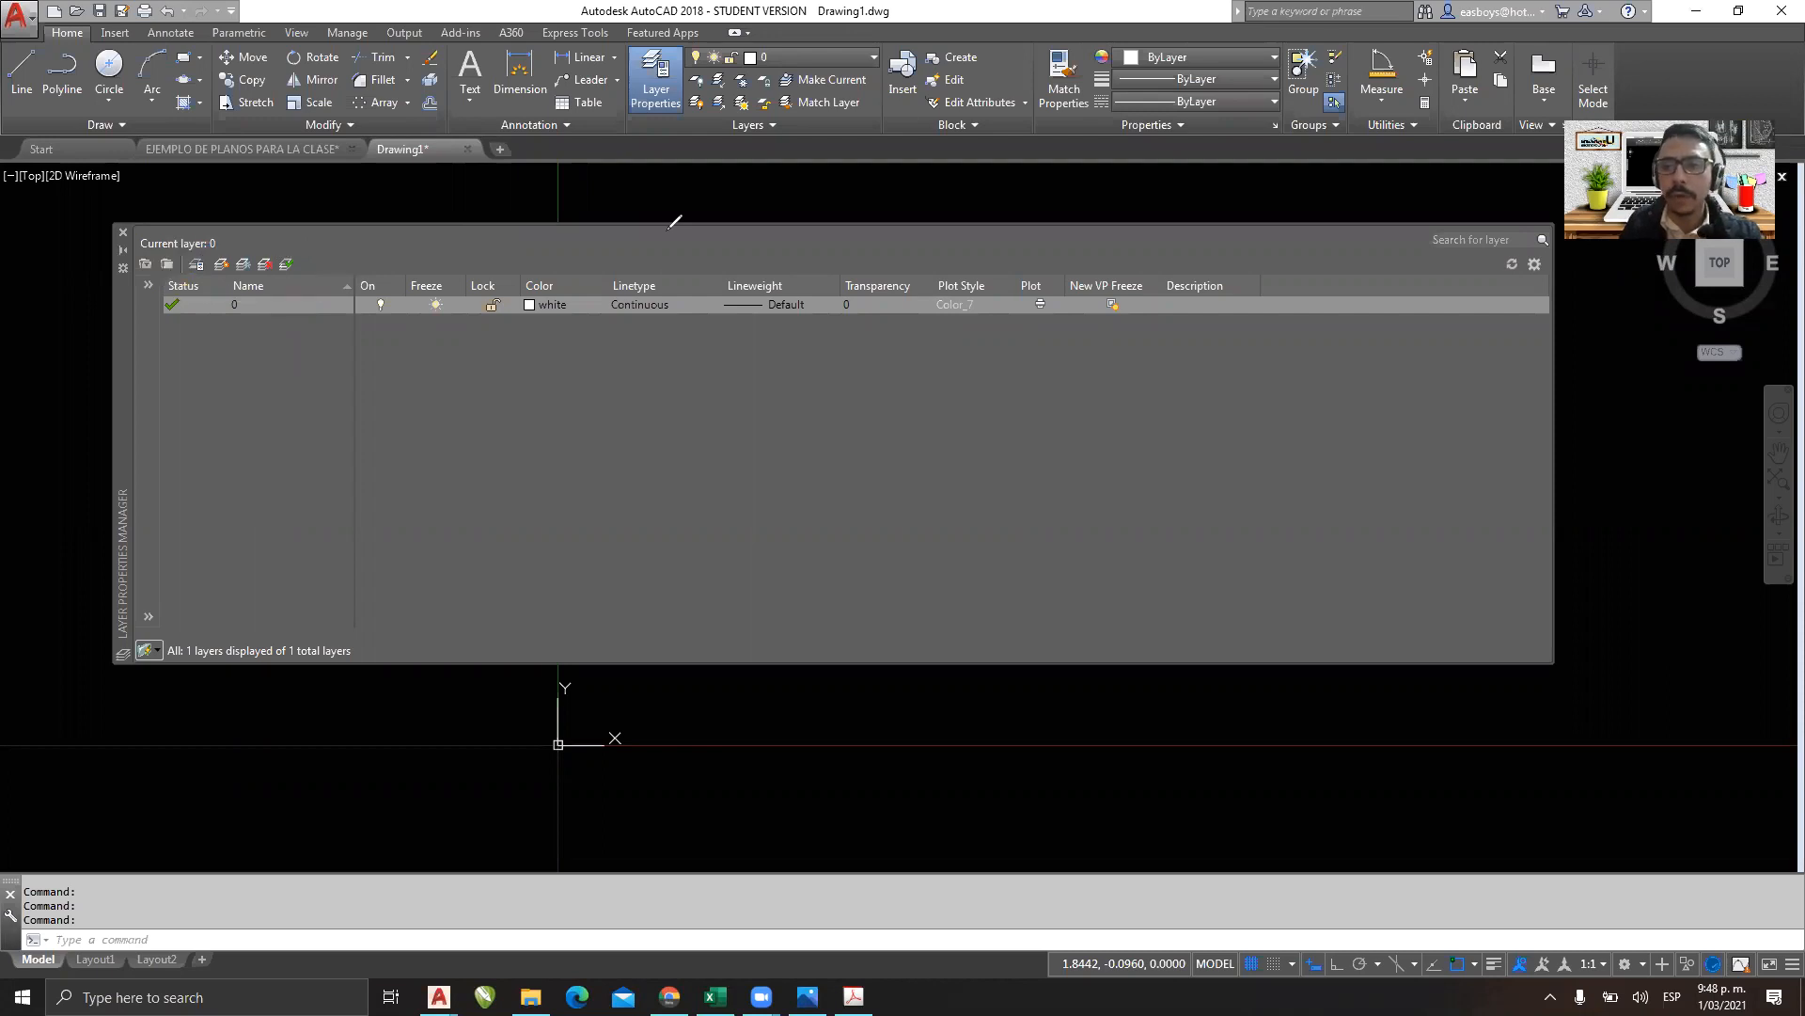
Switch to the layers study guide in Adobe Acrobat and enlarge page 10 on the layer manager's four buttons.
click(854, 997)
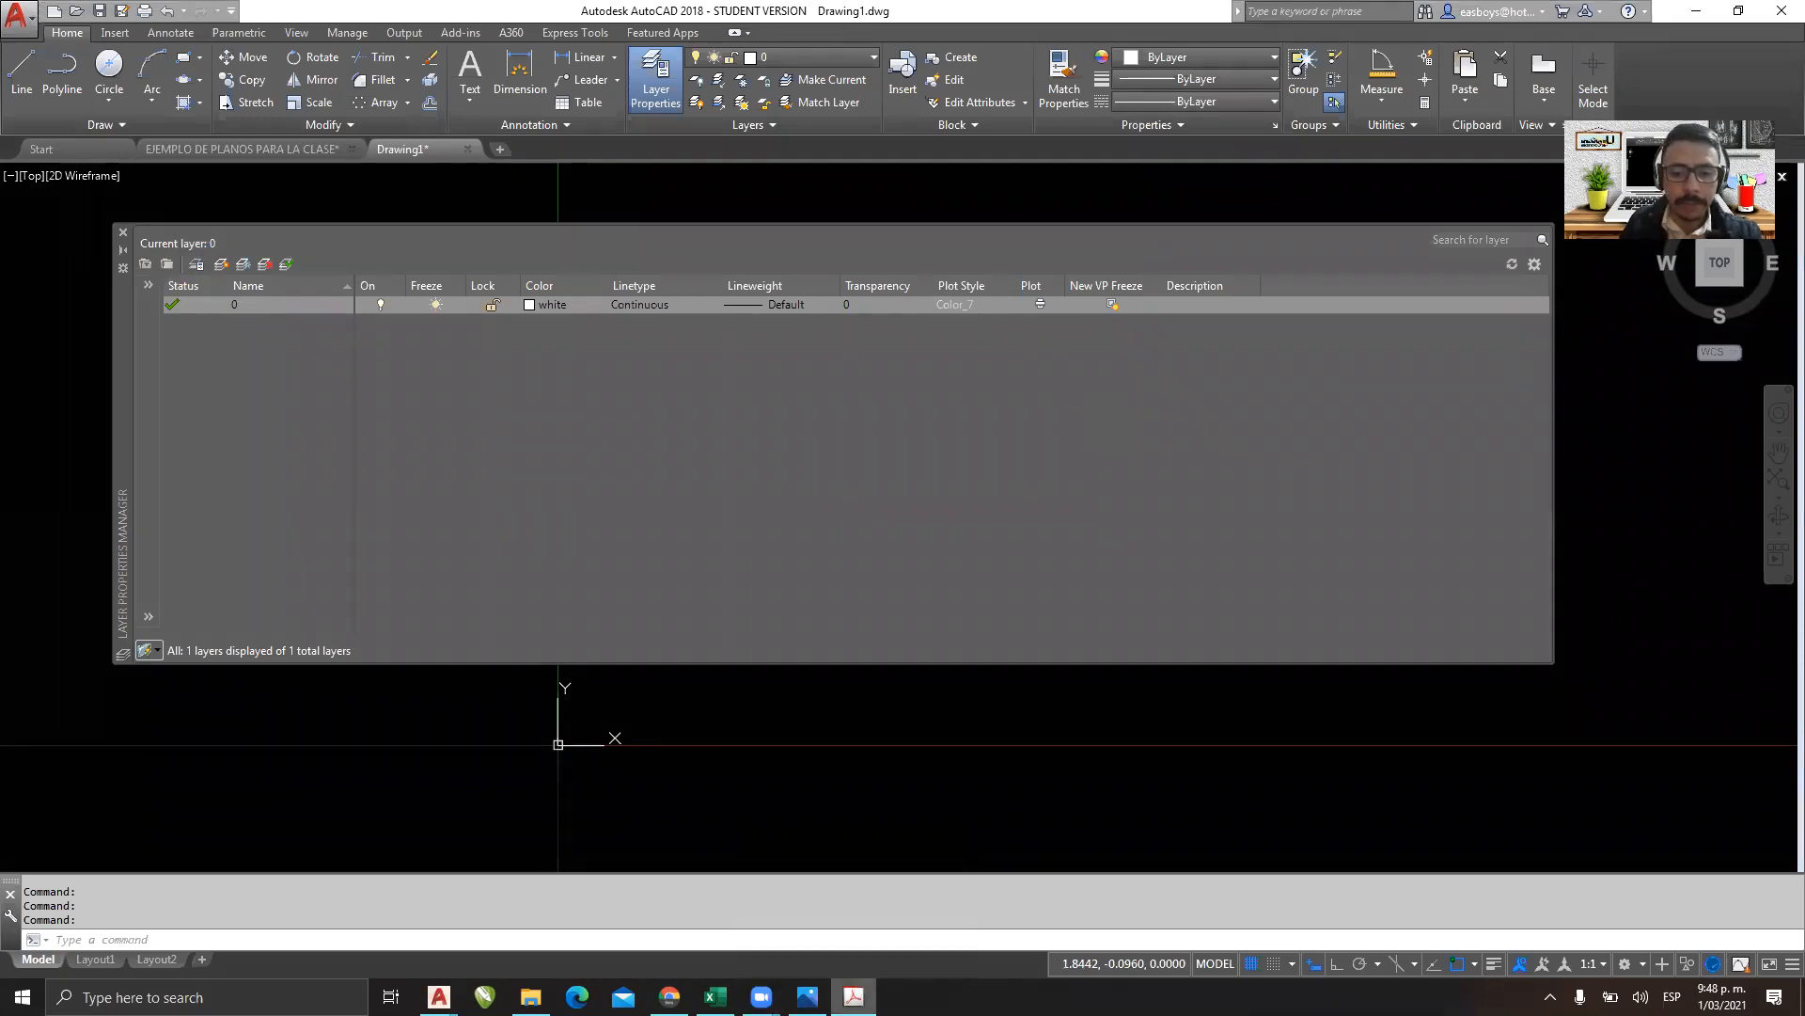
scroll(539, 344, down, 3)
scroll(539, 344, down, 6)
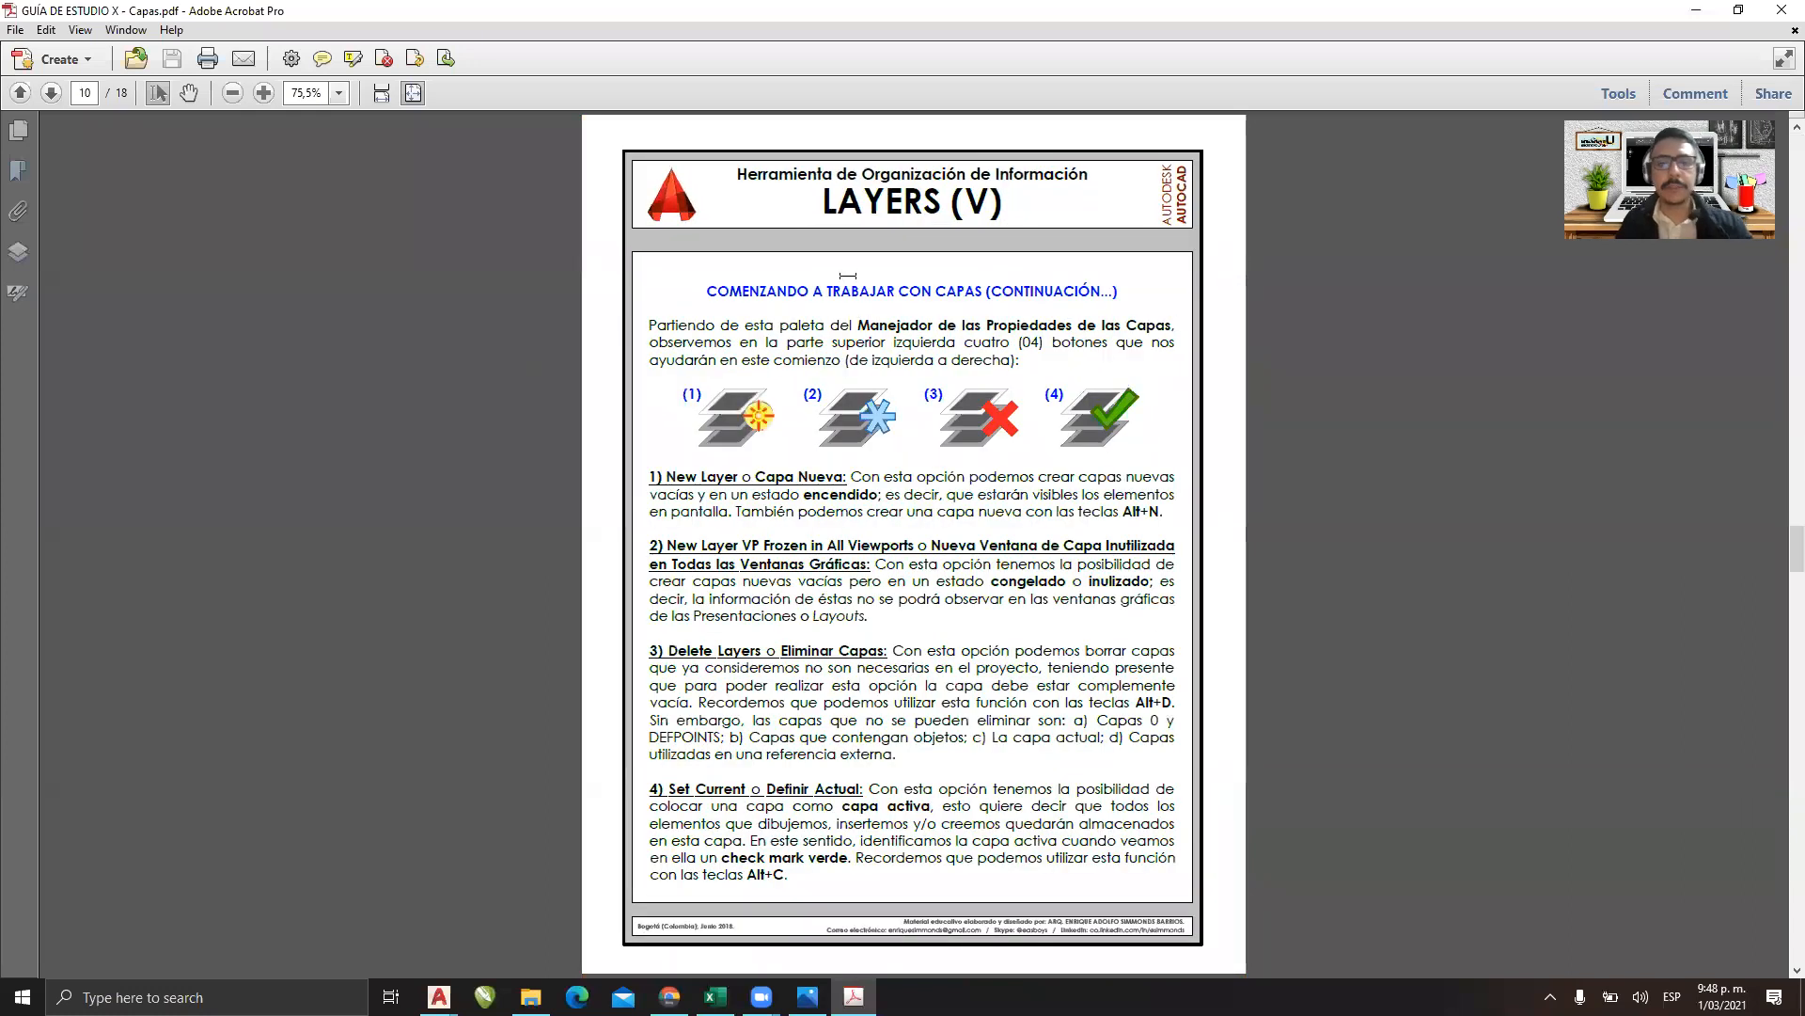
ctrl+scroll(1040, 424, up, 3)
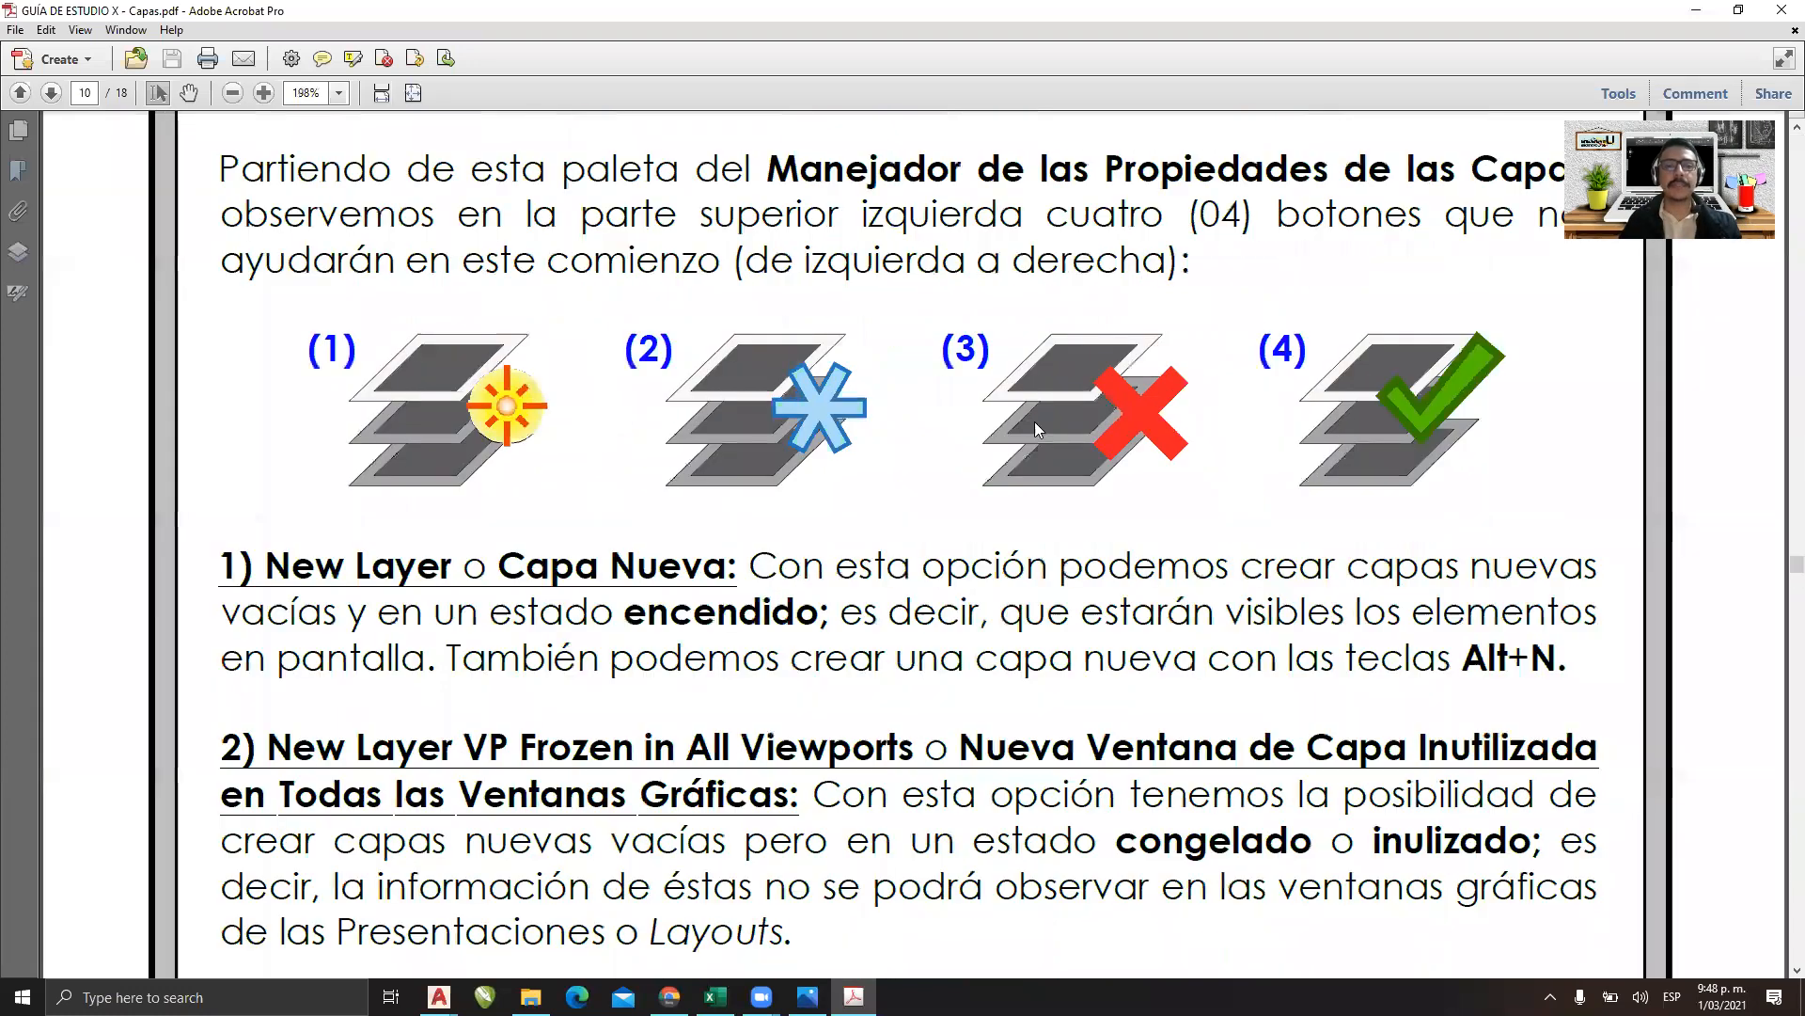
ctrl+scroll(1035, 421, down, 1)
scroll(1030, 420, down, 2)
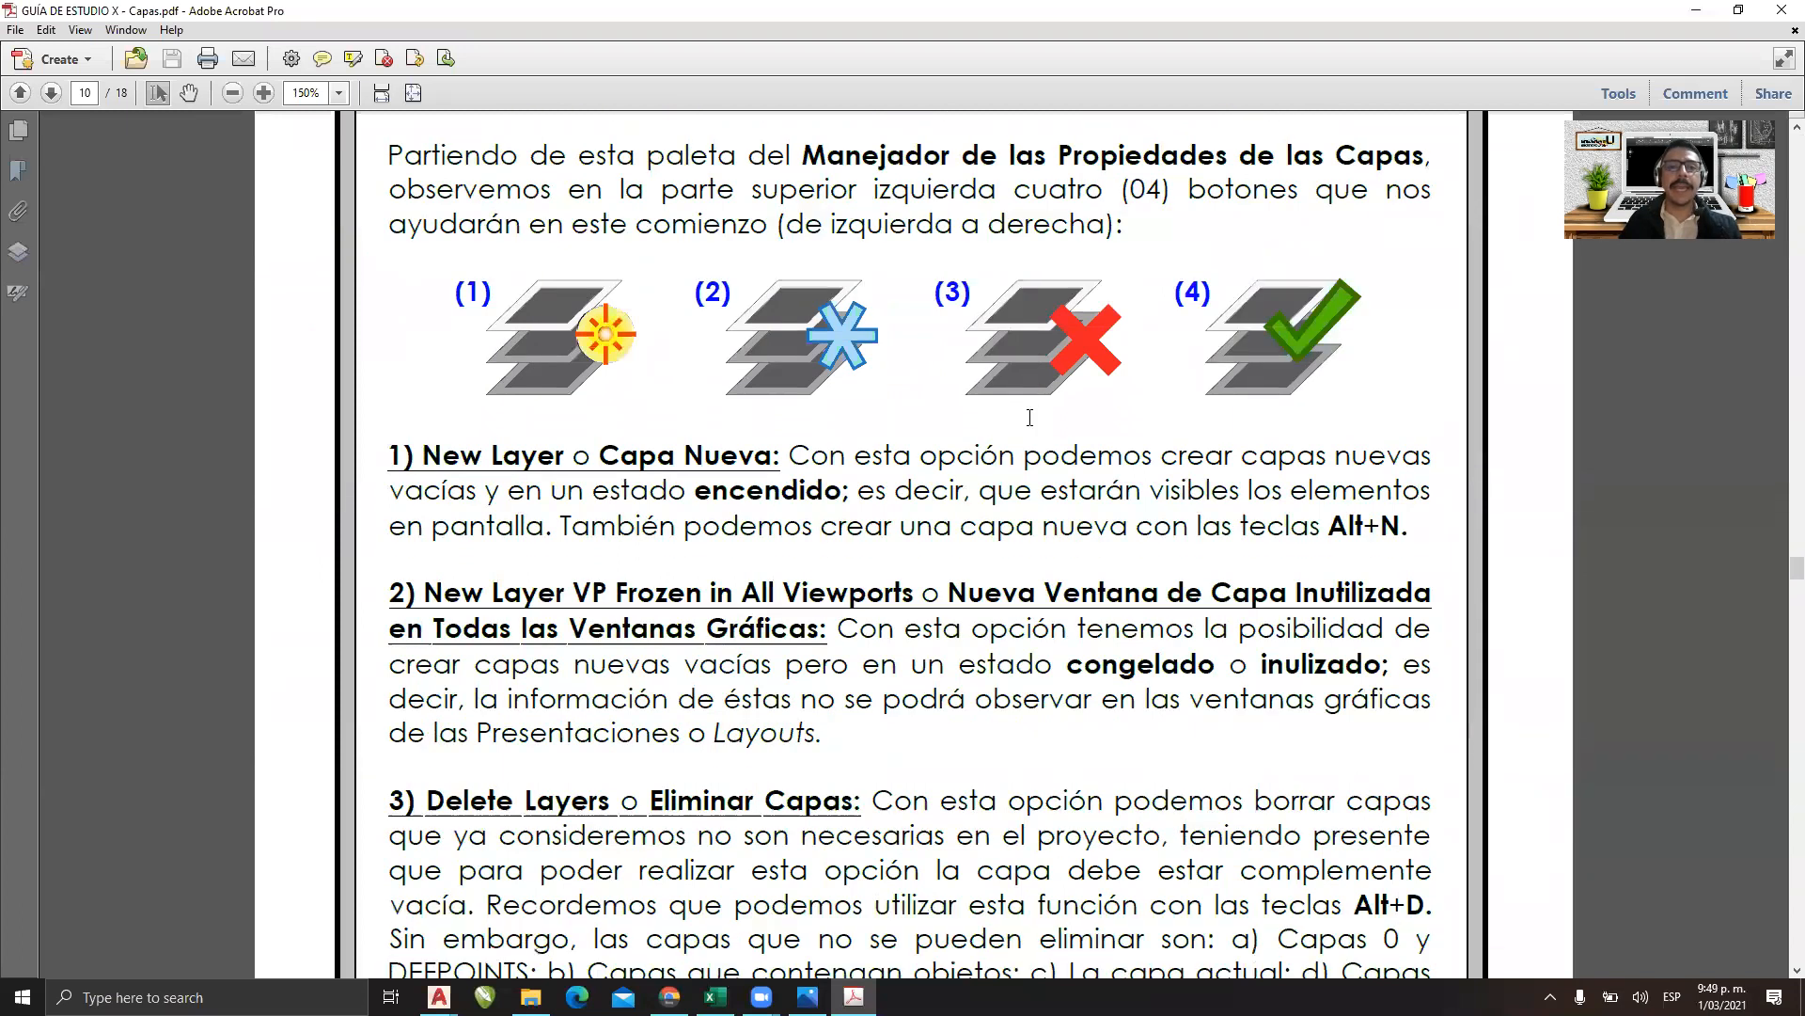
Examine the study guide's descriptions of New Layer, New Layer VP Frozen, Delete Layers and Set Current, and return to AutoCAD.
scroll(1031, 419, down, 1)
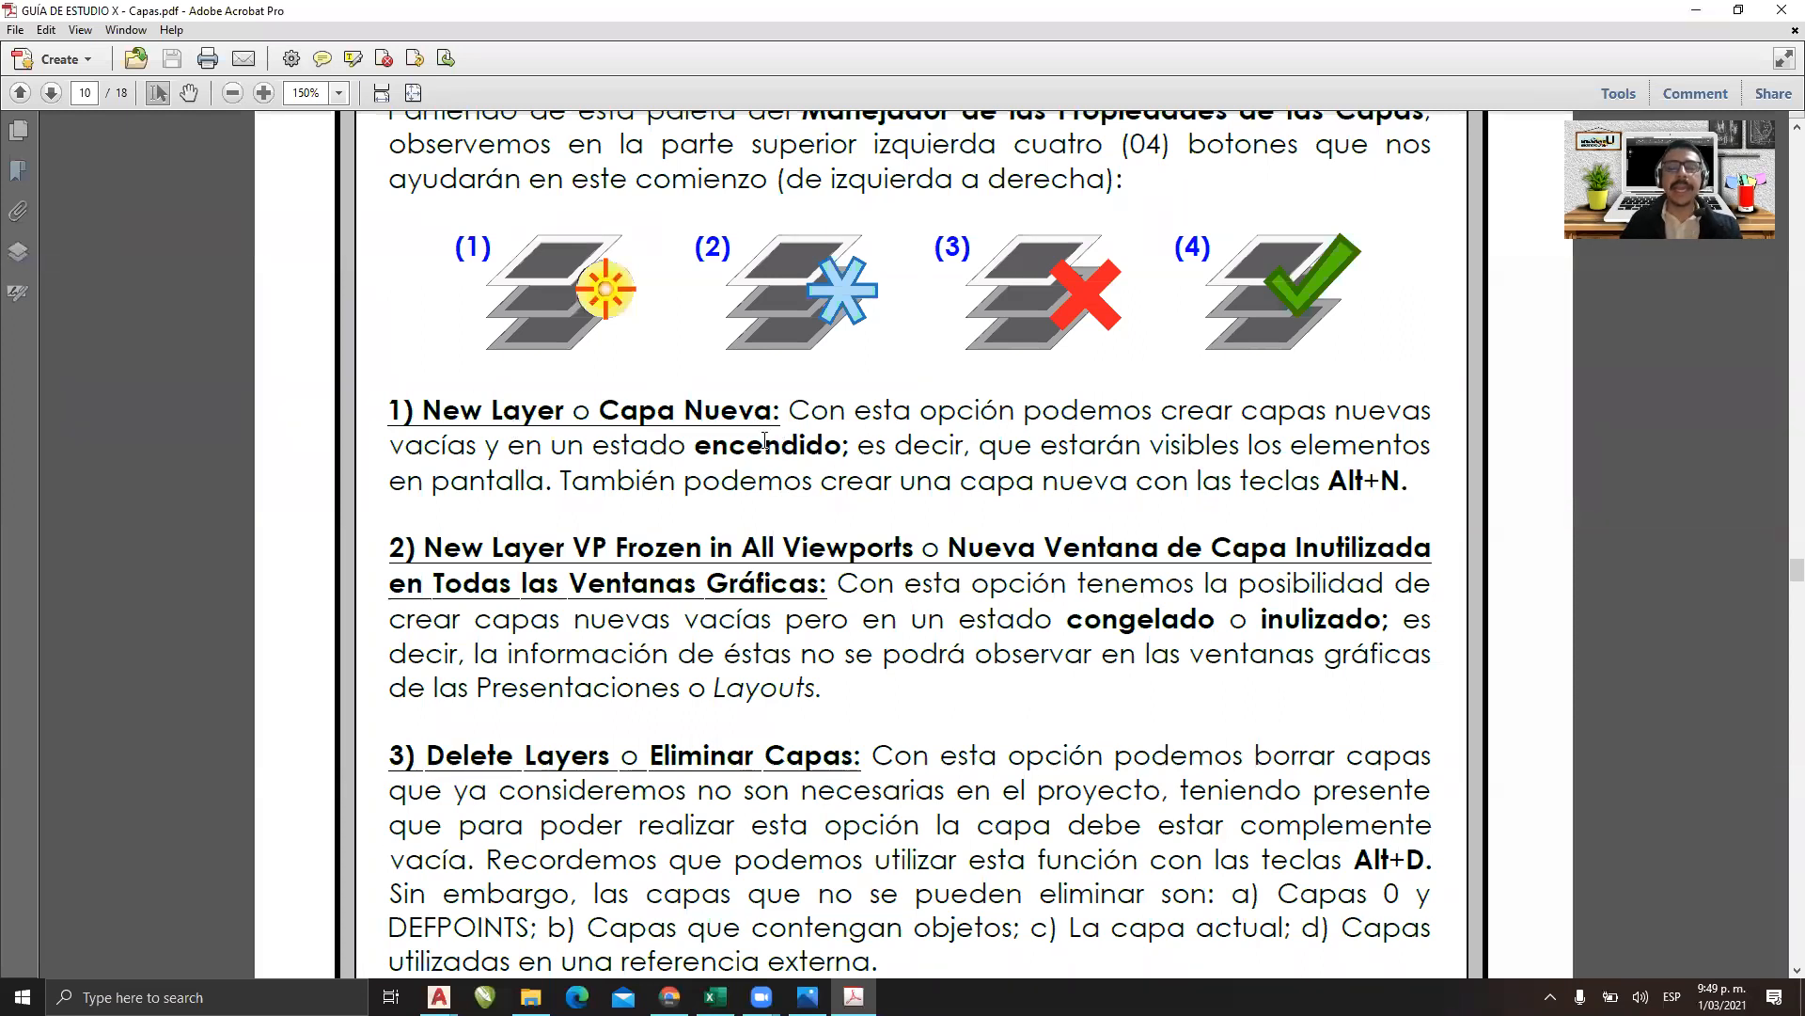
scroll(796, 431, down, 1)
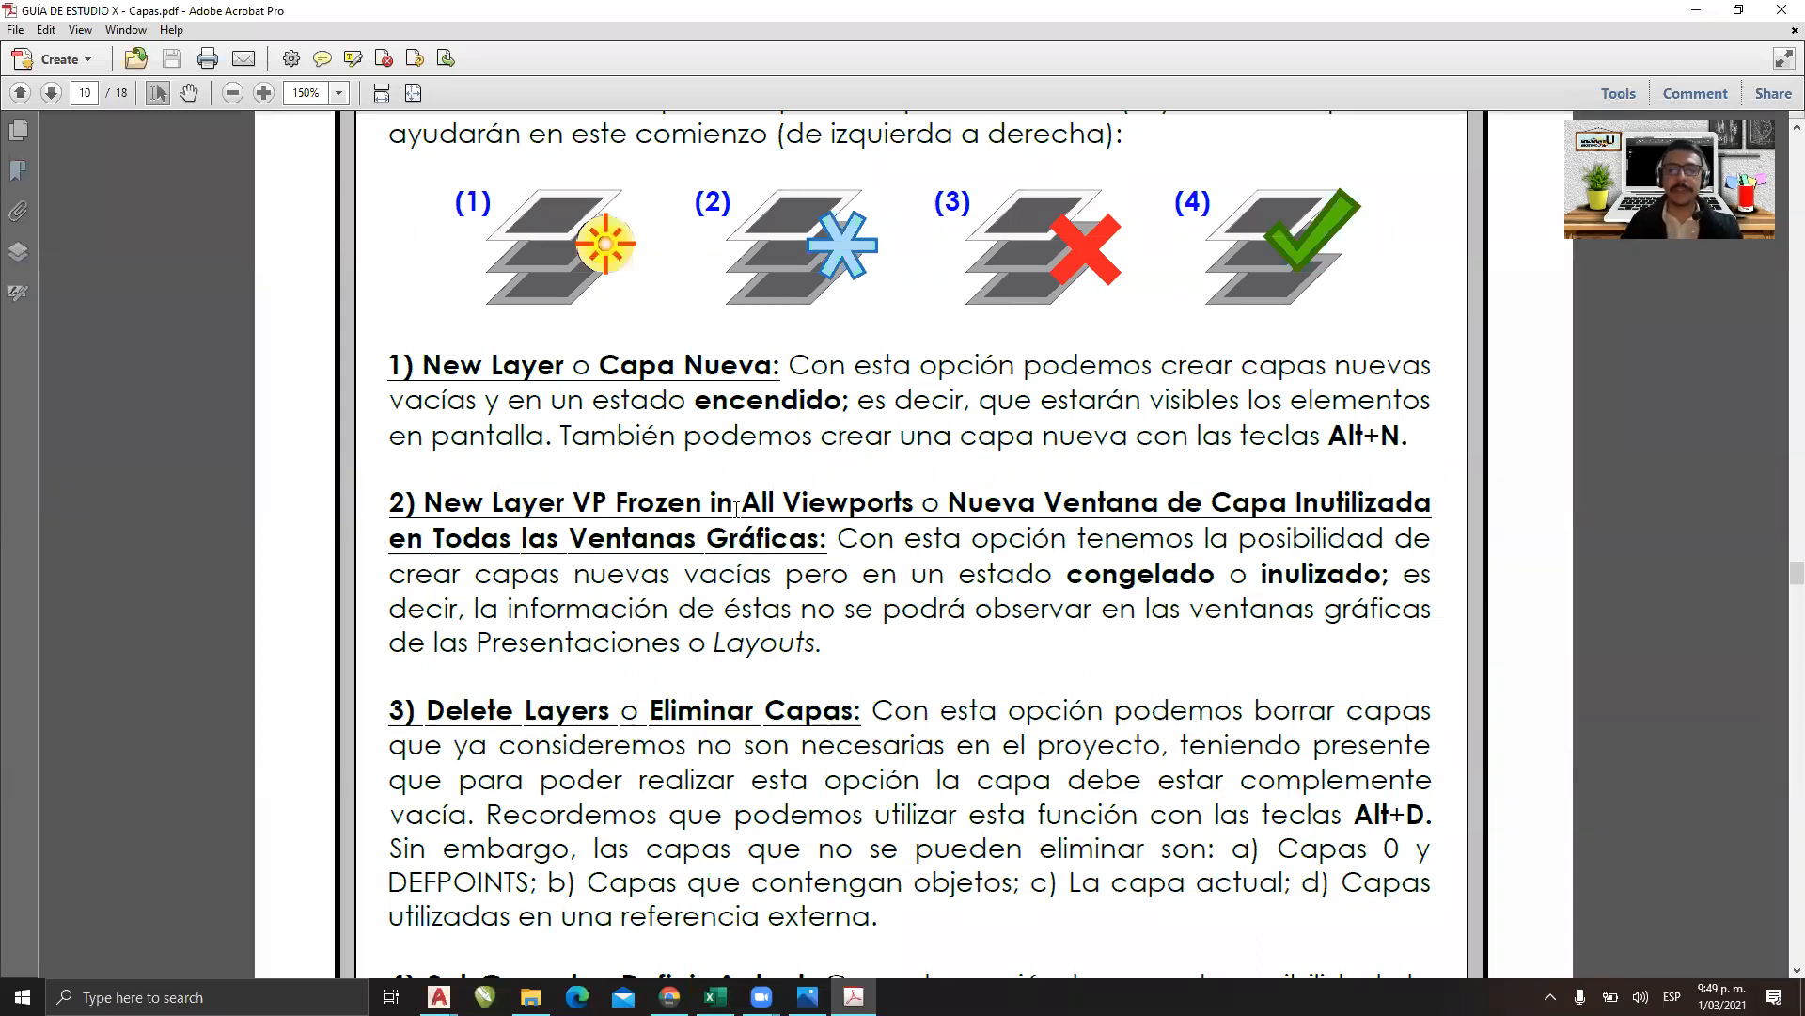
scroll(1006, 478, down, 1)
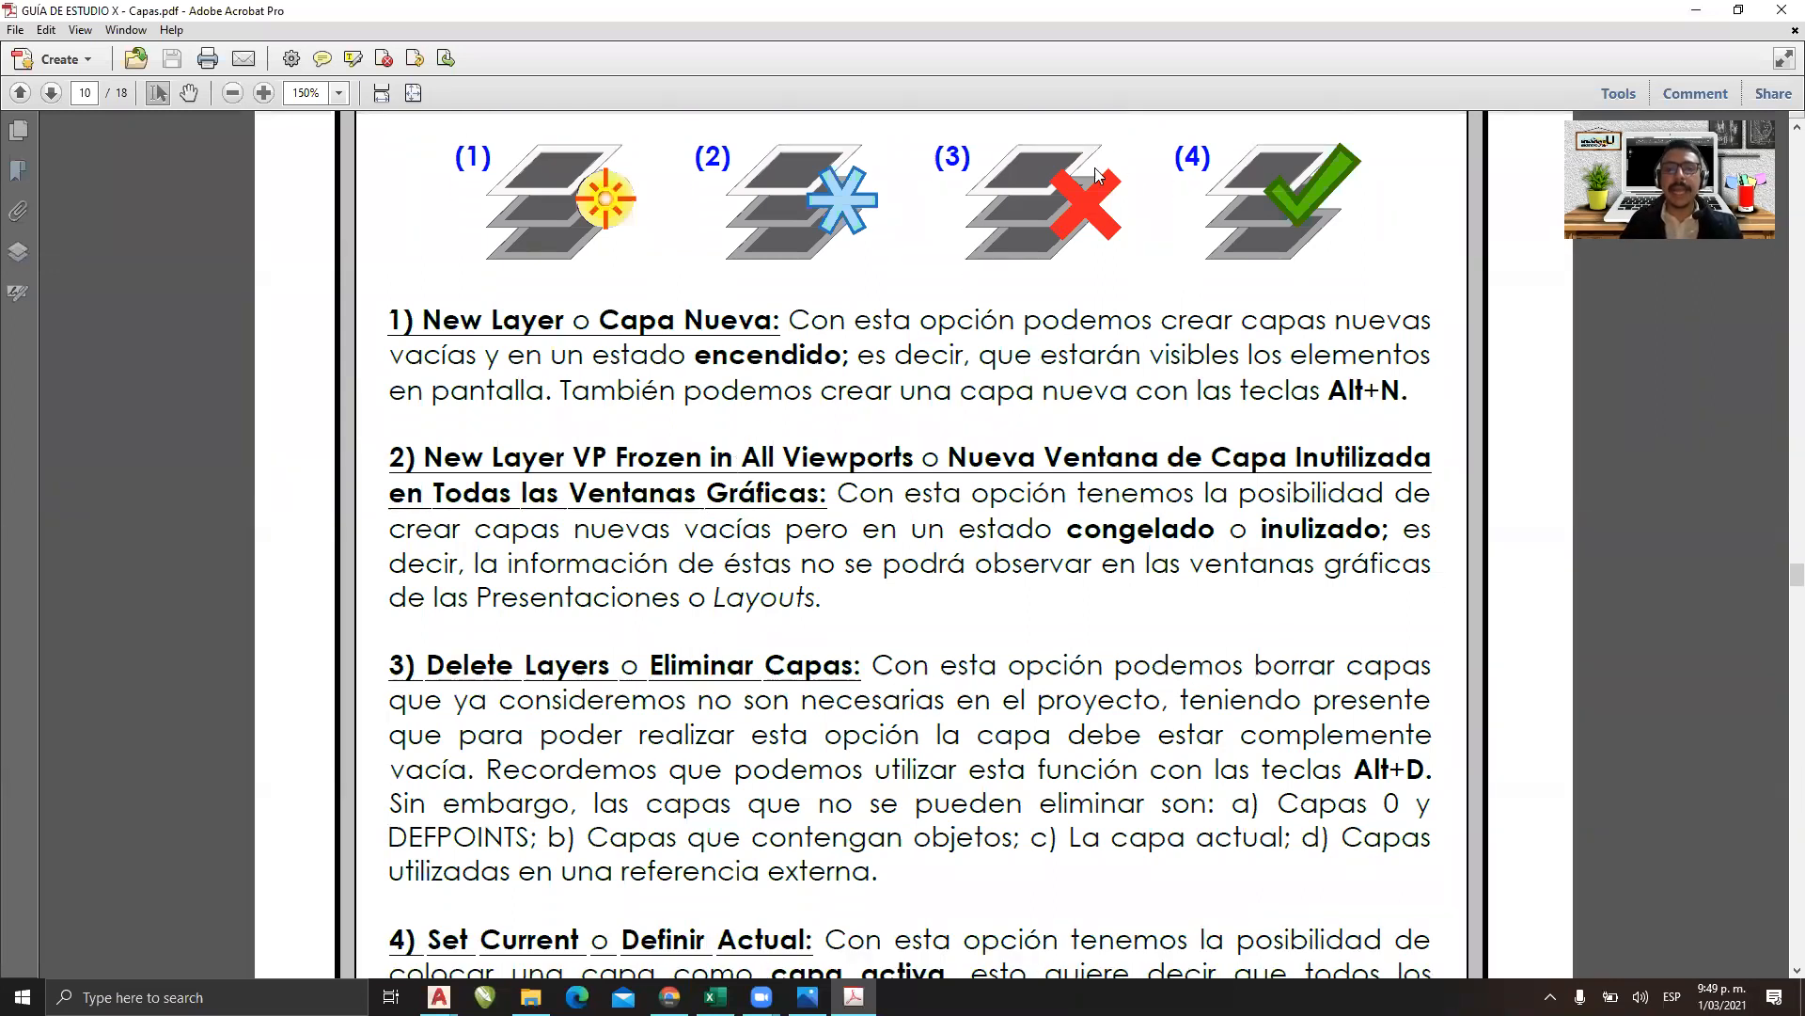
ctrl+scroll(1086, 227, down, 1)
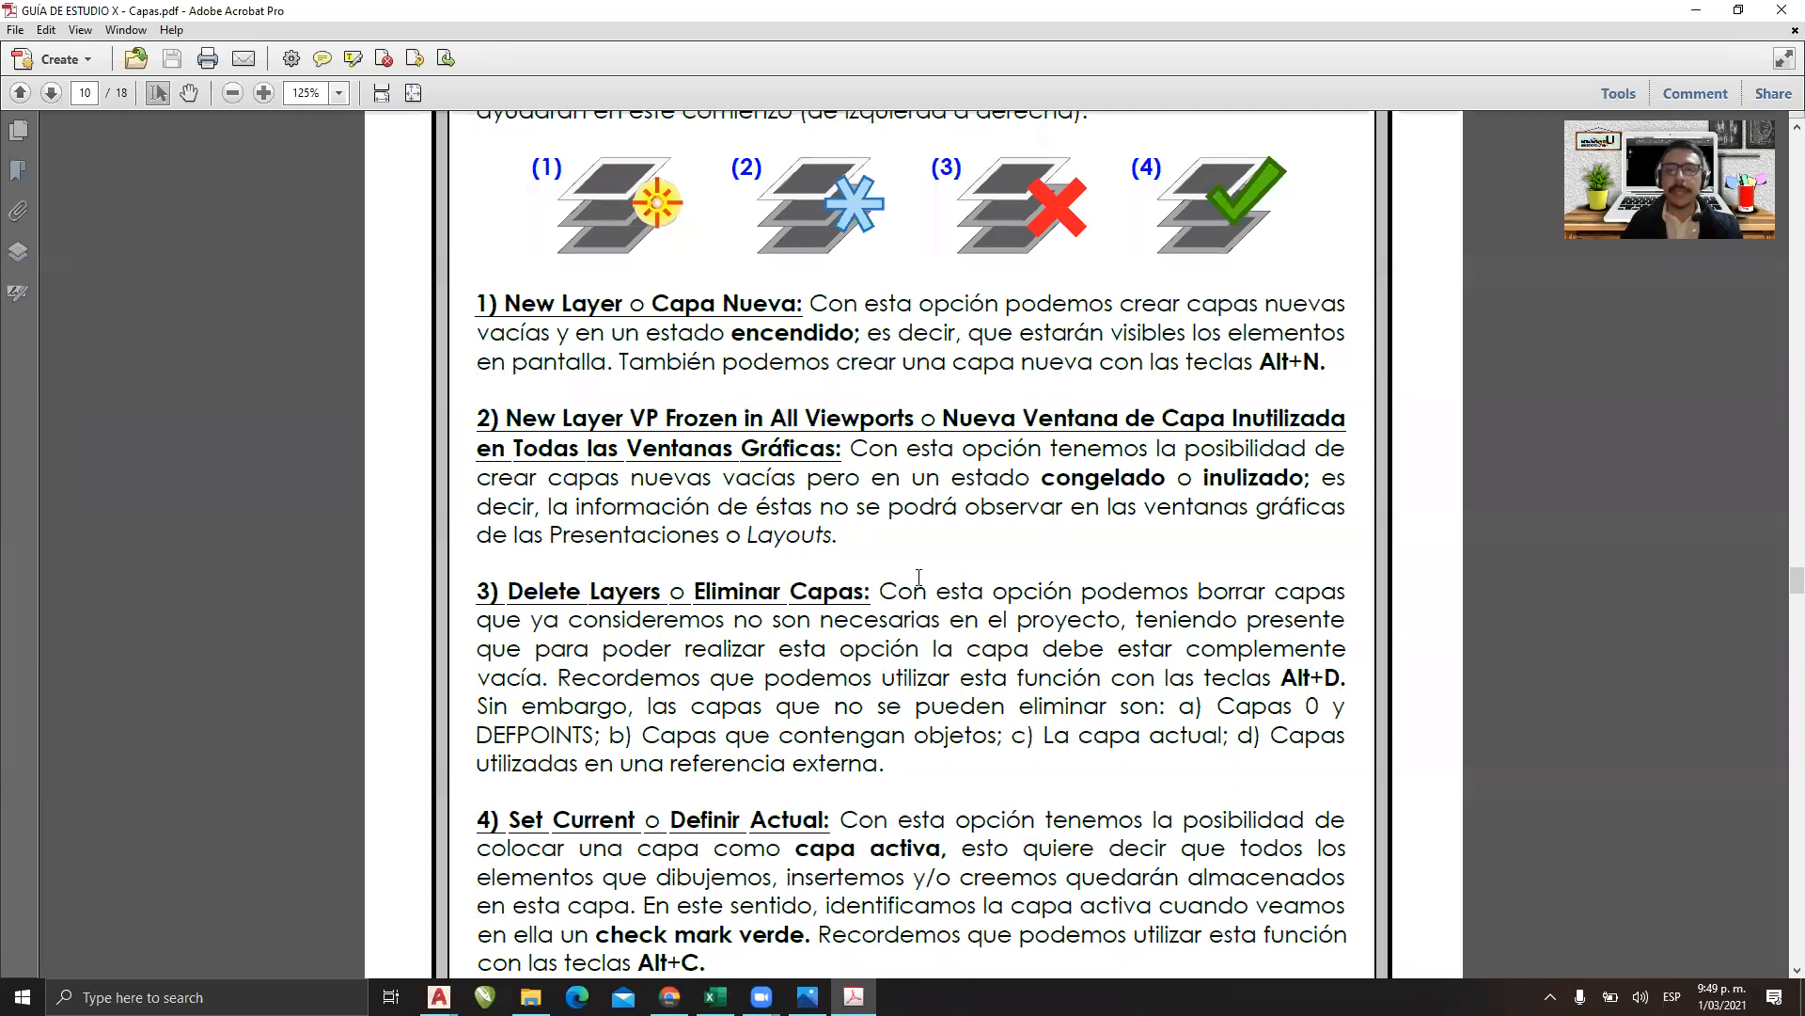
scroll(918, 577, down, 1)
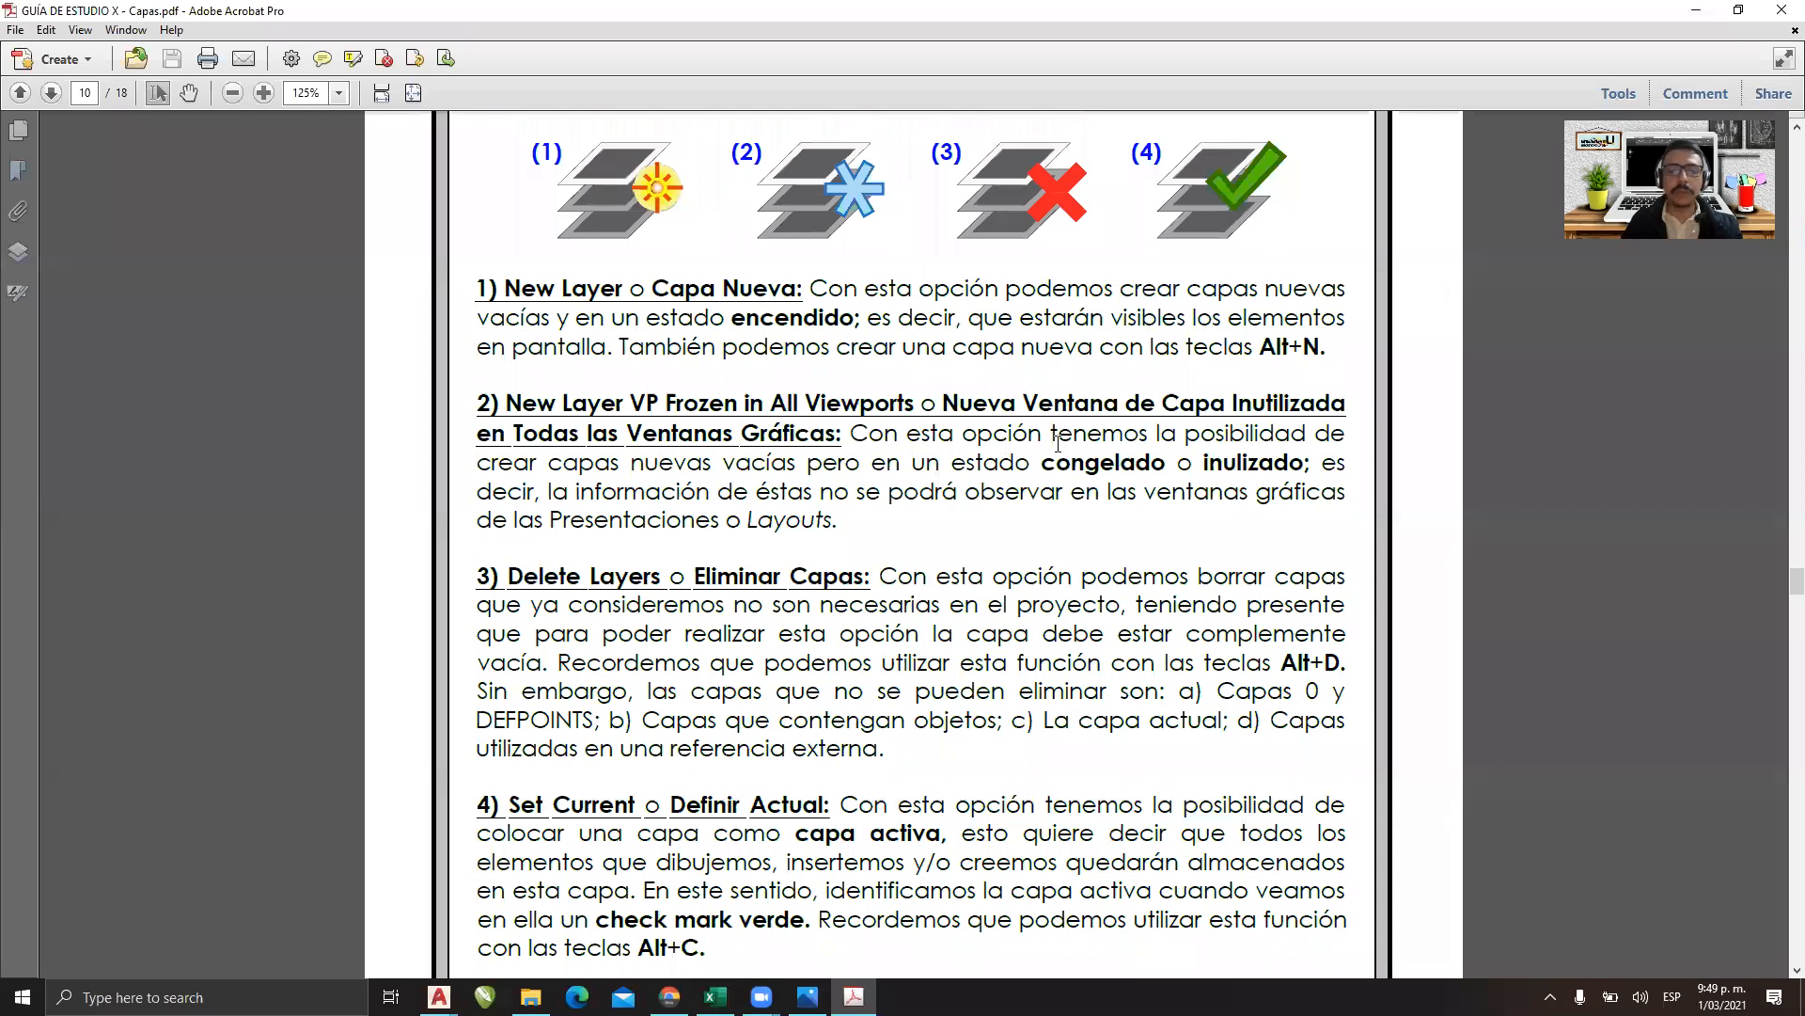
scroll(1003, 604, down, 2)
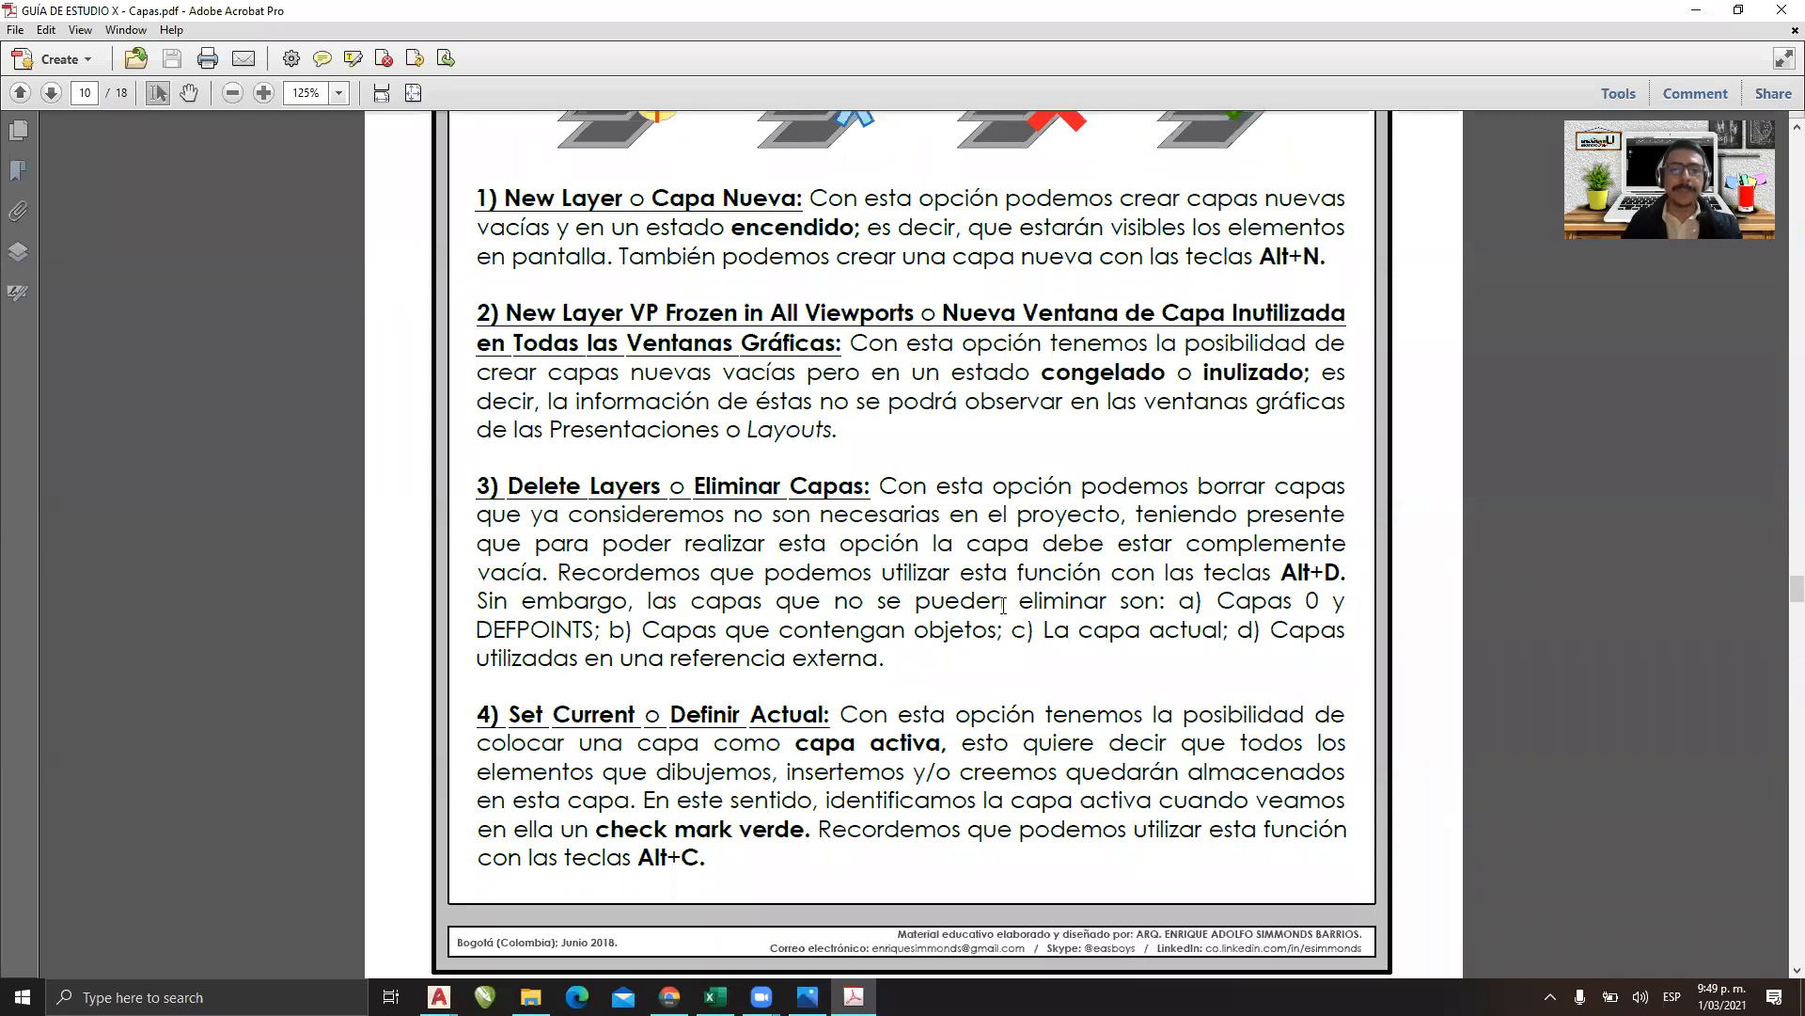
scroll(1003, 604, down, 1)
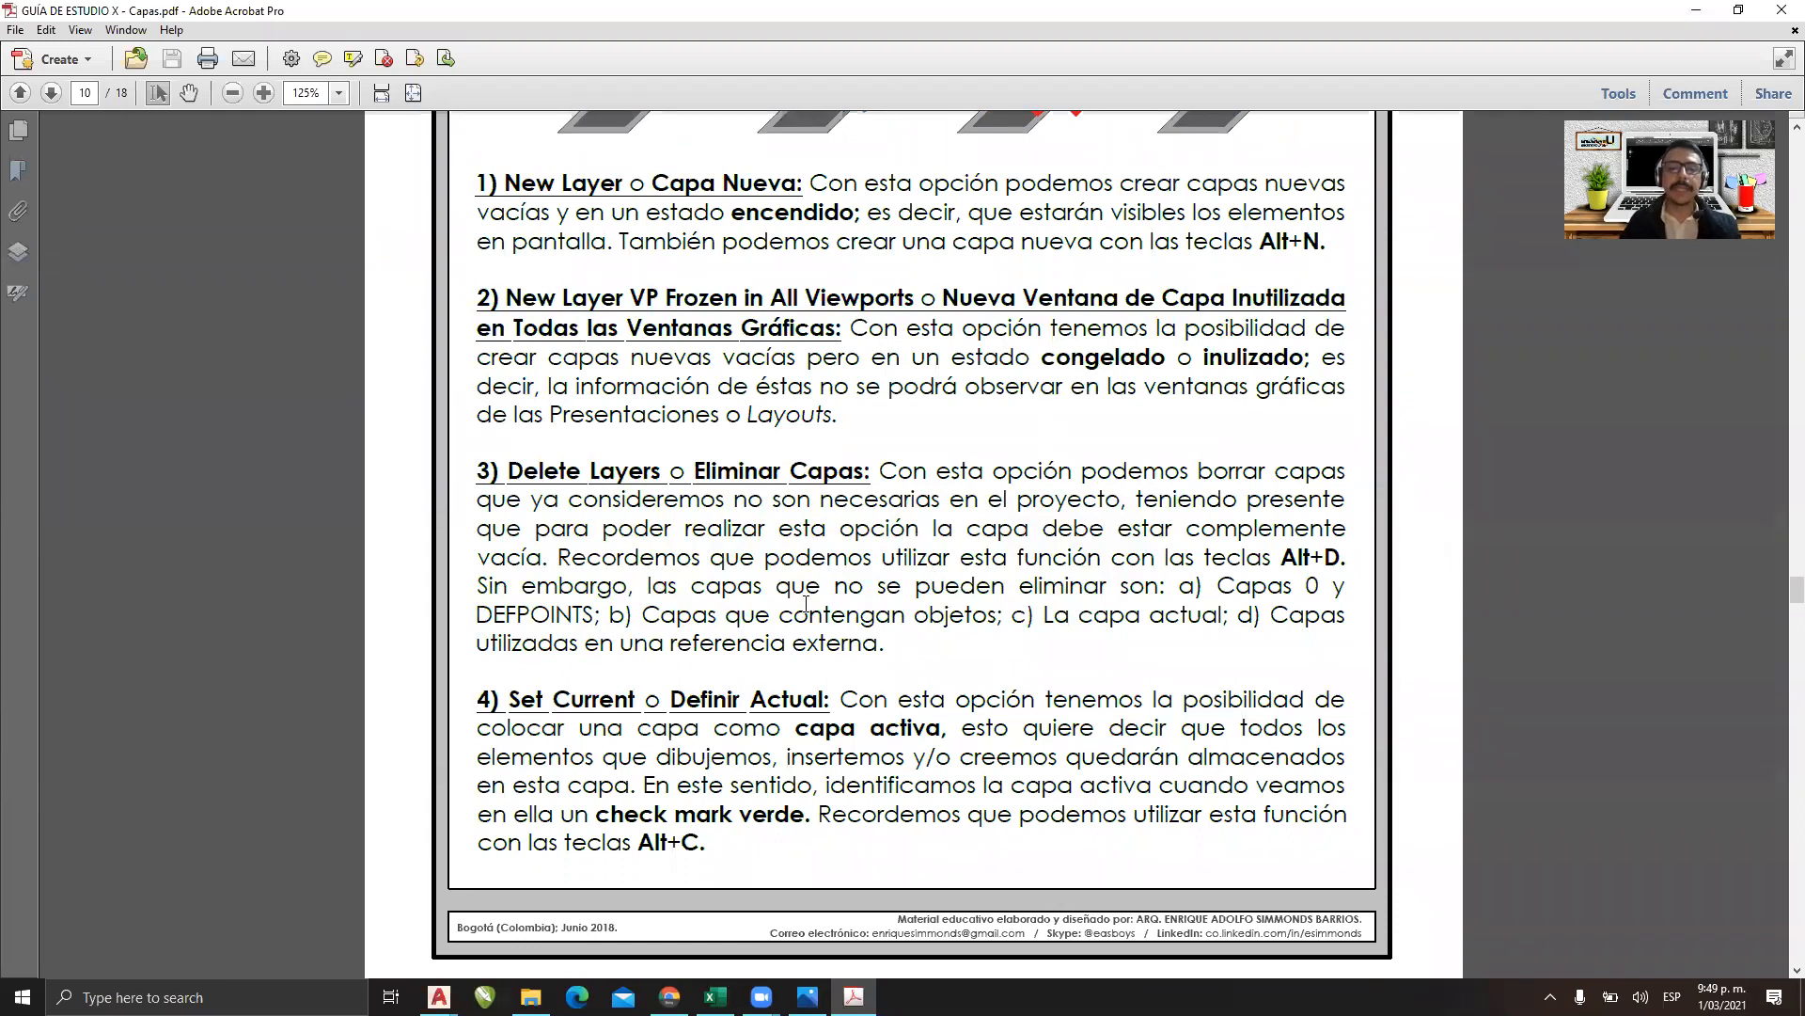
scroll(1126, 439, up, 3)
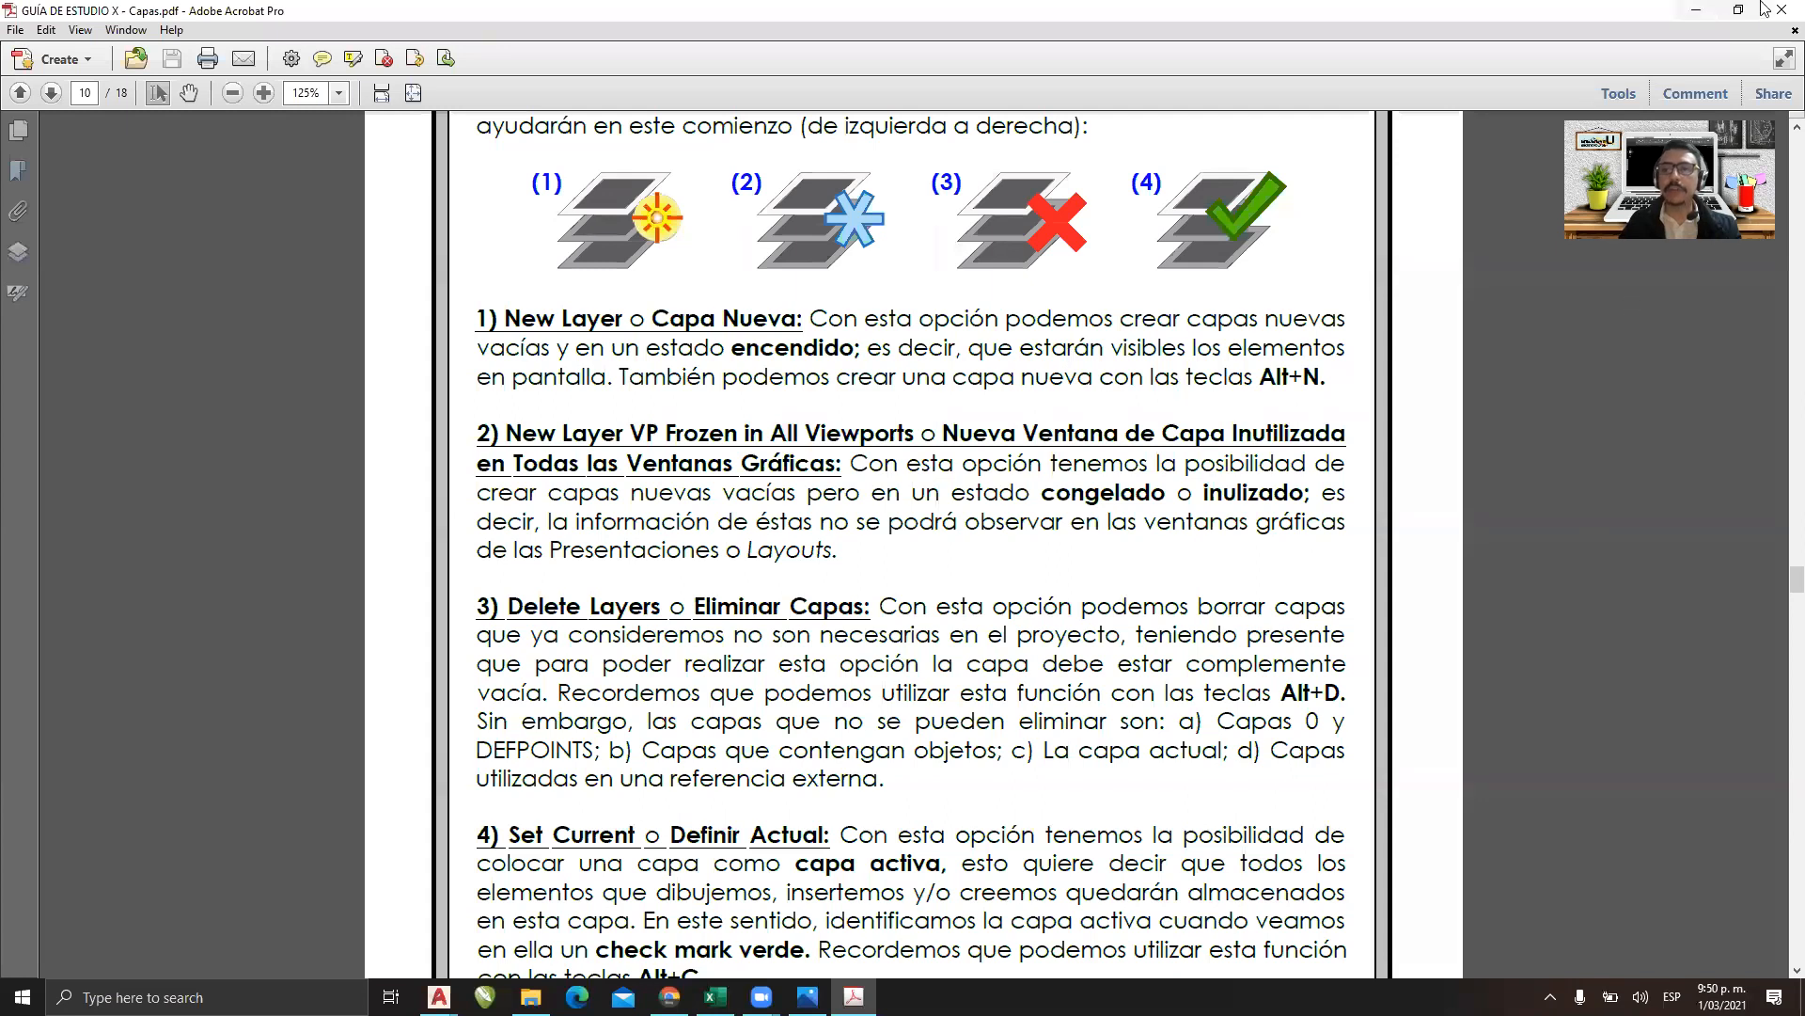
click(1696, 10)
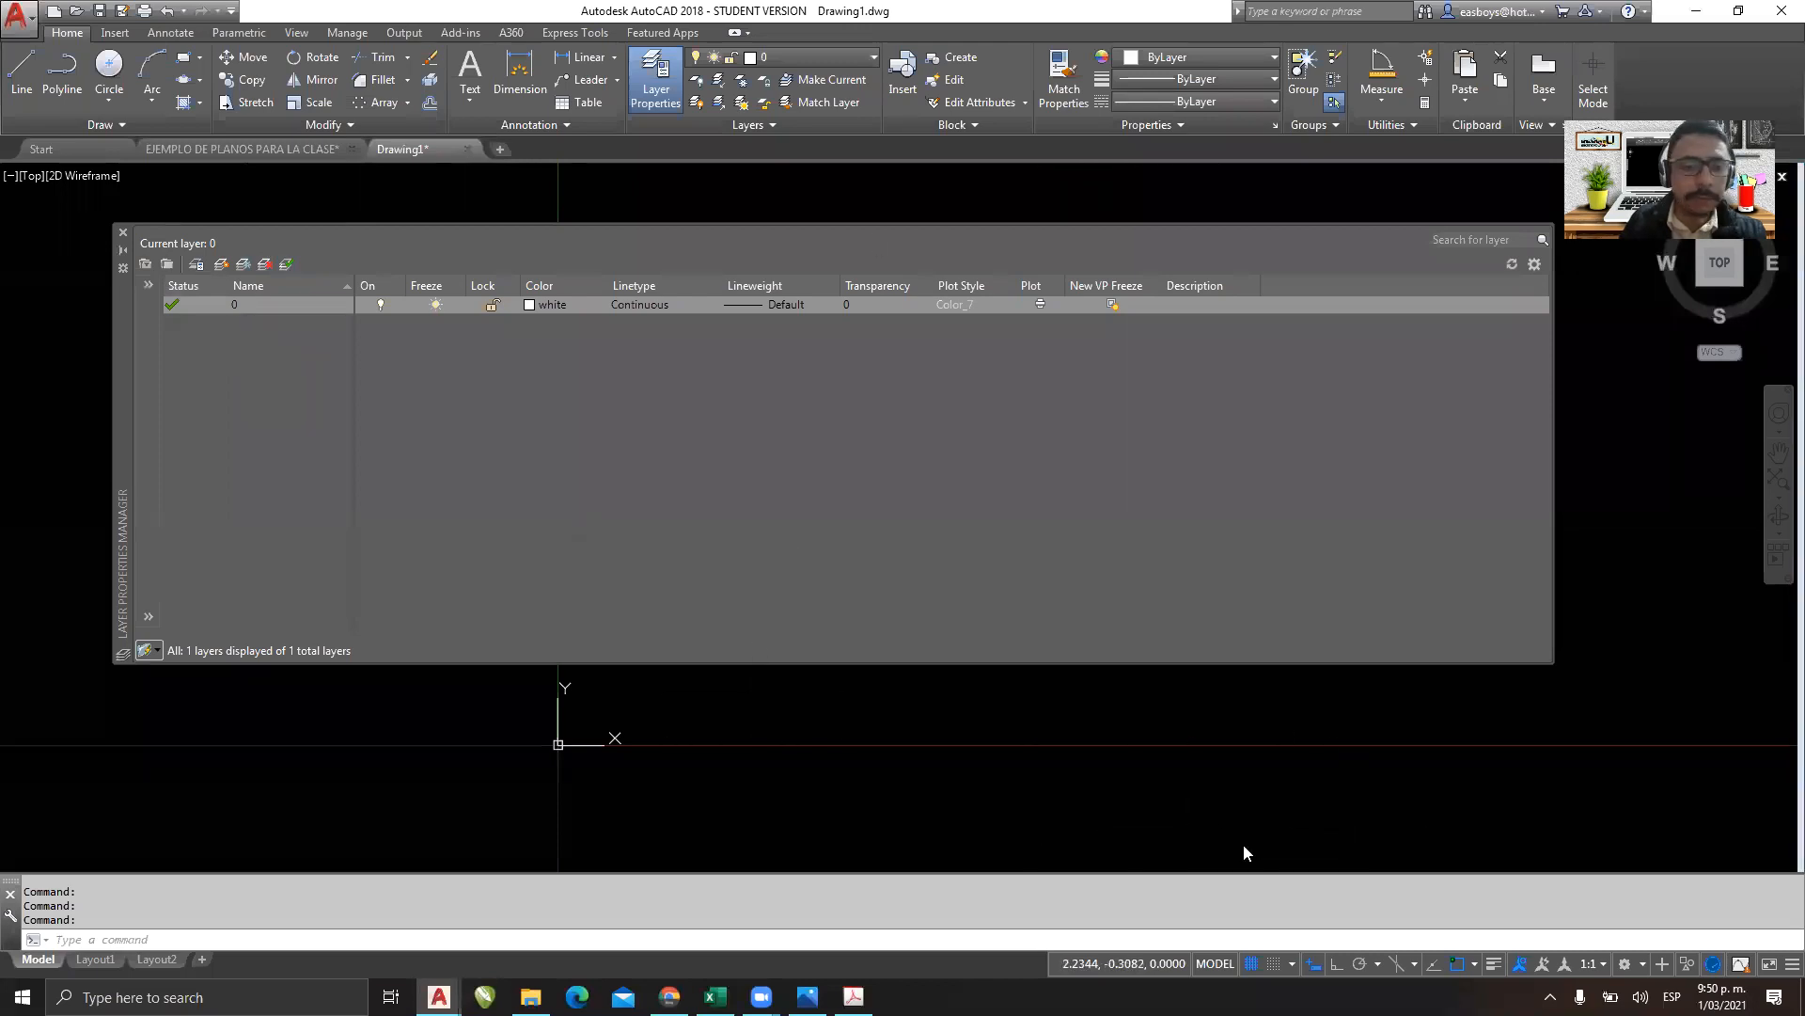
Outline the column headings and the layer 0 row in the Layer Properties Manager with a yellow annotation, and clear it.
mouse_move(205, 266)
mouse_down()
mouse_move(141, 357)
mouse_move(919, 396)
mouse_up()
mouse_move(1052, 392)
mouse_down()
mouse_move(1260, 240)
mouse_move(208, 269)
mouse_up()
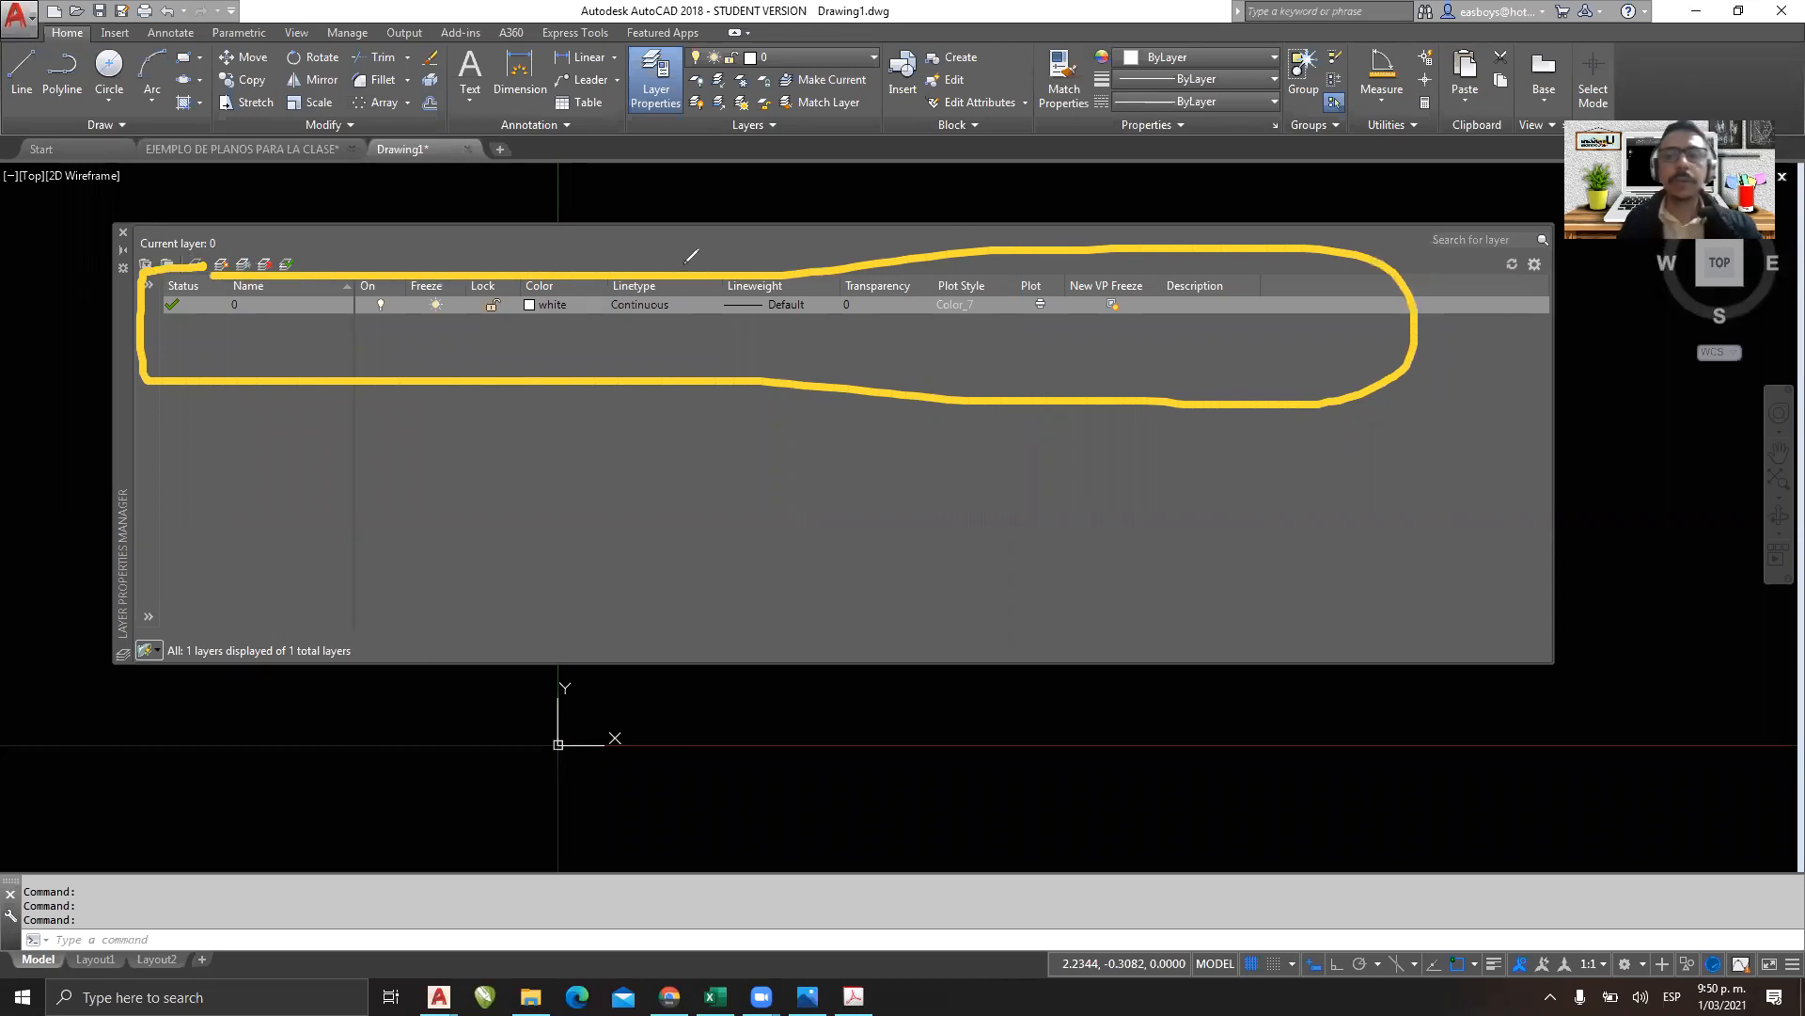
key(Escape)
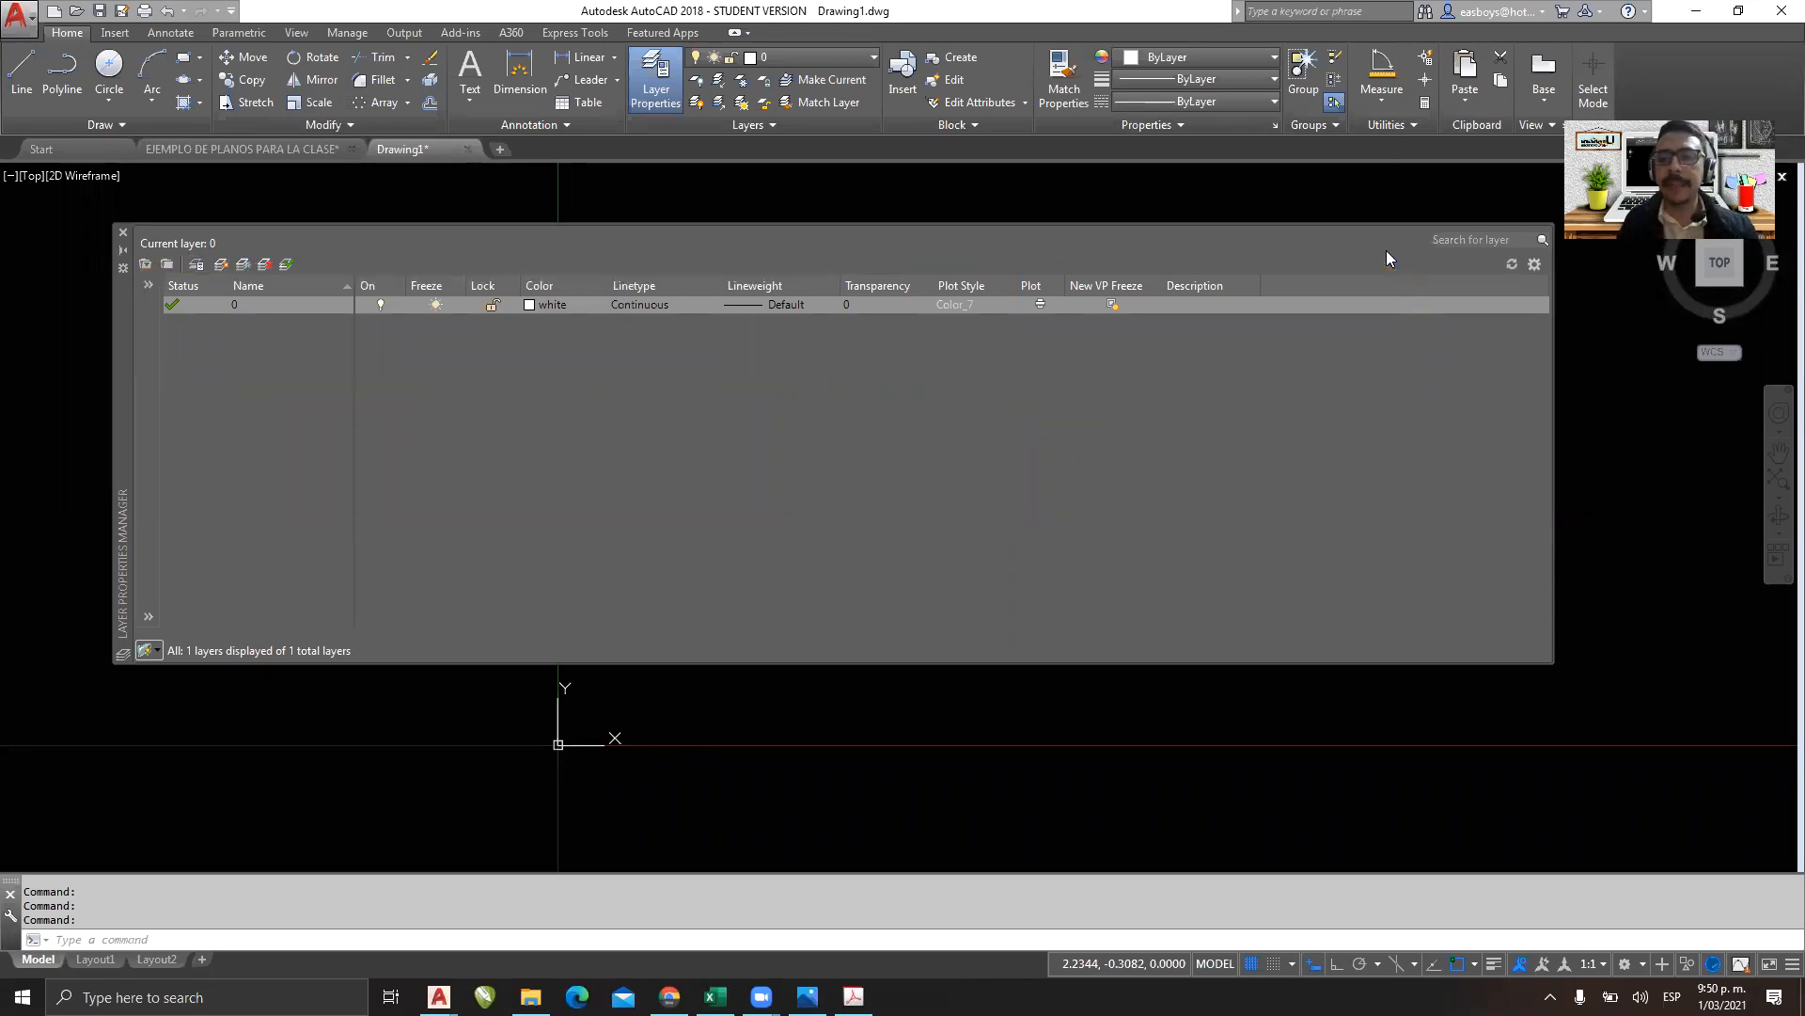
Mark Status and Name with arrows, underline the On, Freeze, Color, Linetype, Lineweight and Transparency columns, and clear the annotations.
mouse_move(184, 229)
mouse_down()
mouse_move(185, 285)
mouse_move(201, 256)
mouse_up()
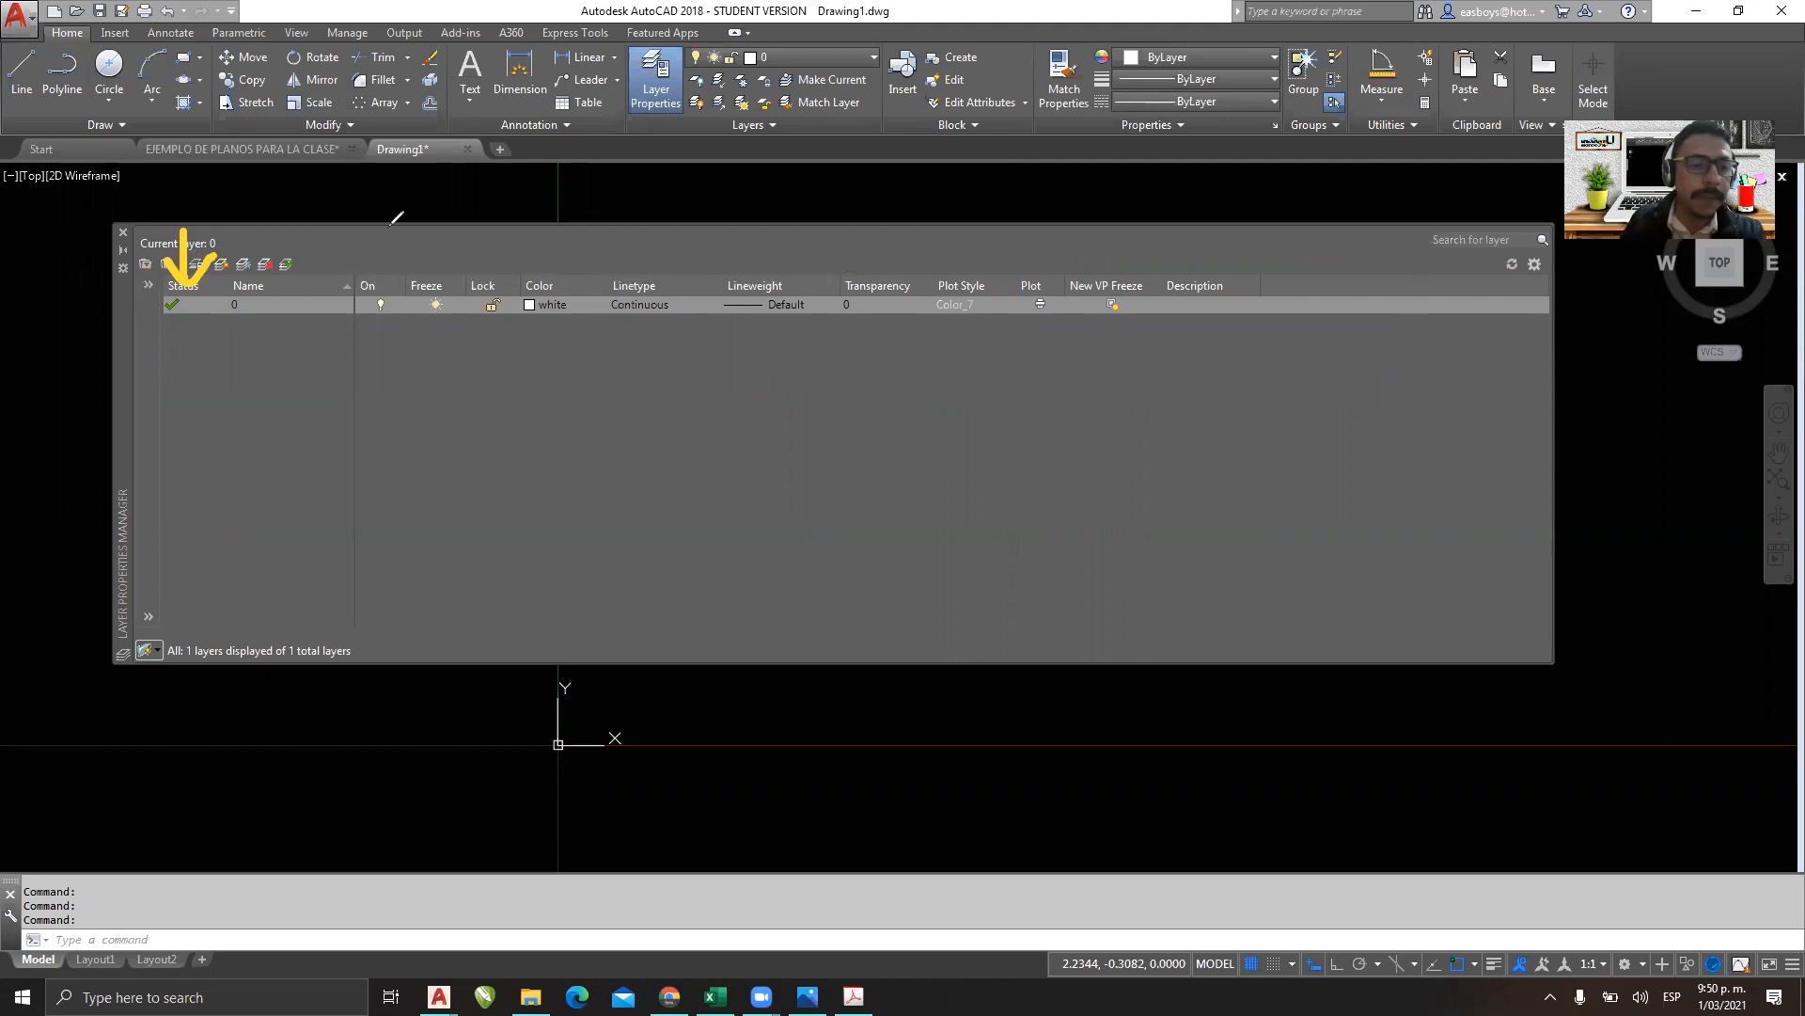
mouse_move(252, 228)
mouse_down()
mouse_move(252, 278)
mouse_move(274, 256)
mouse_up()
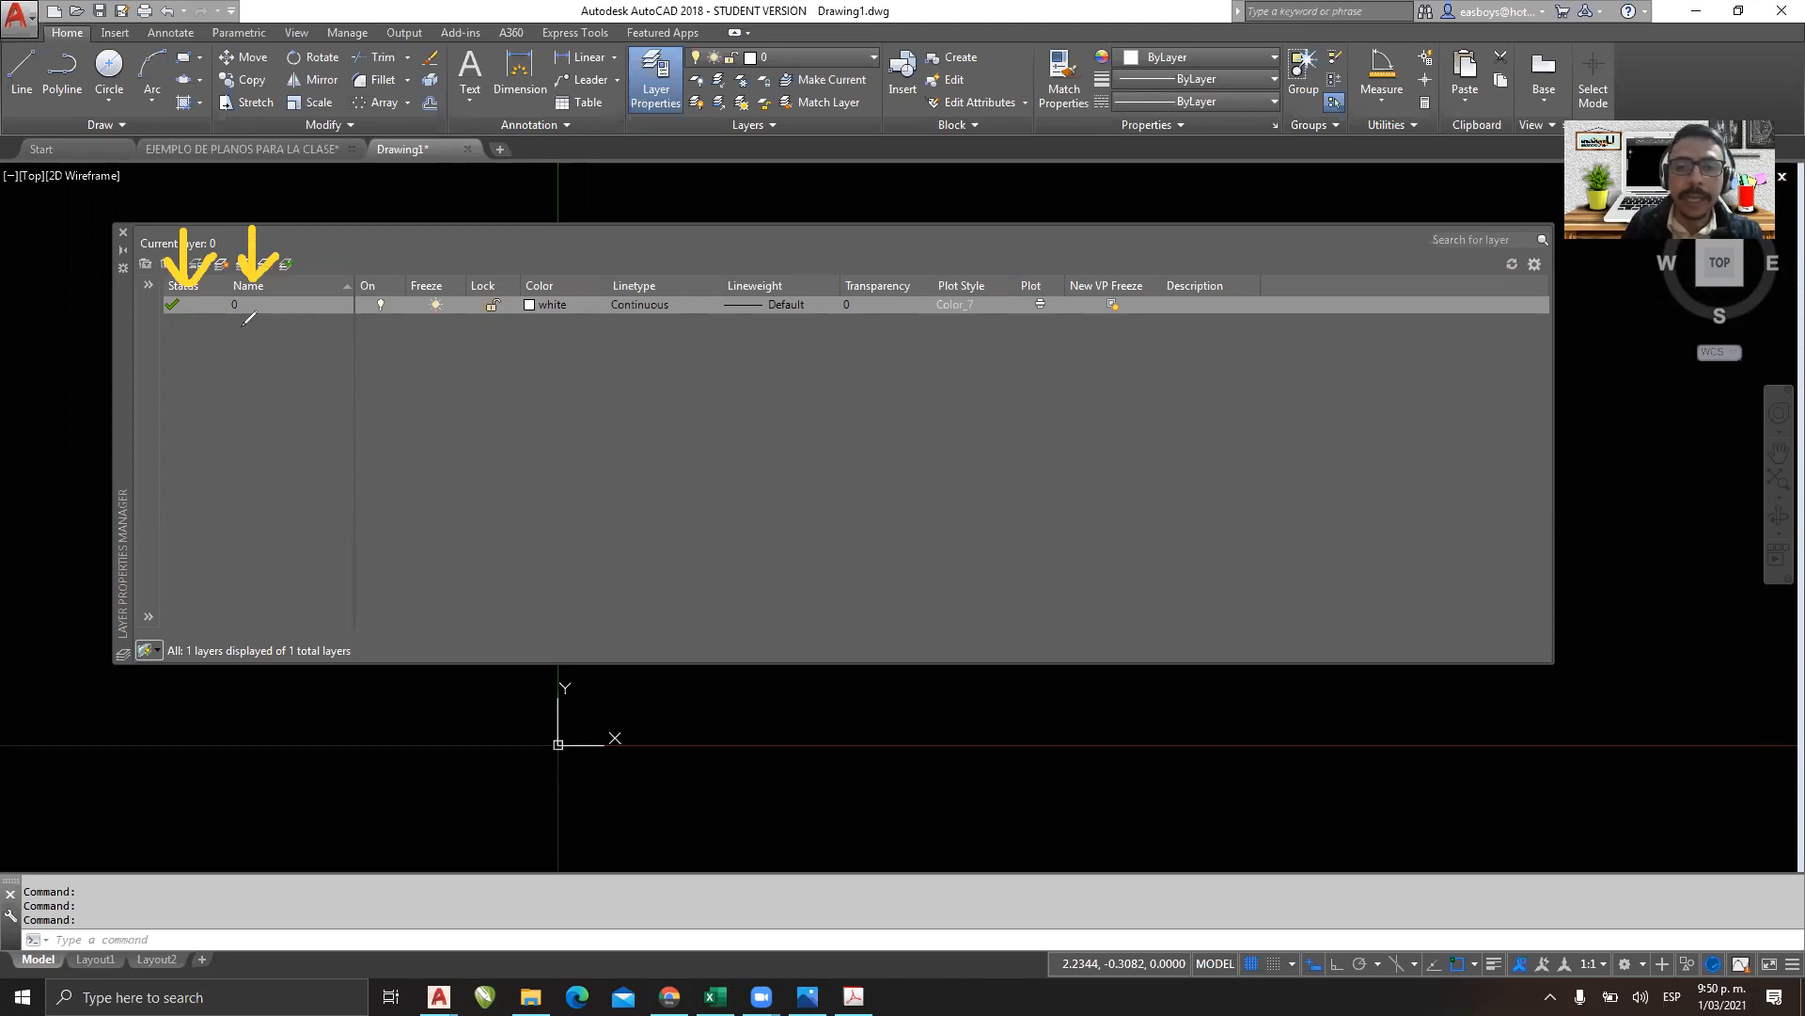
drag(519, 324, 861, 321)
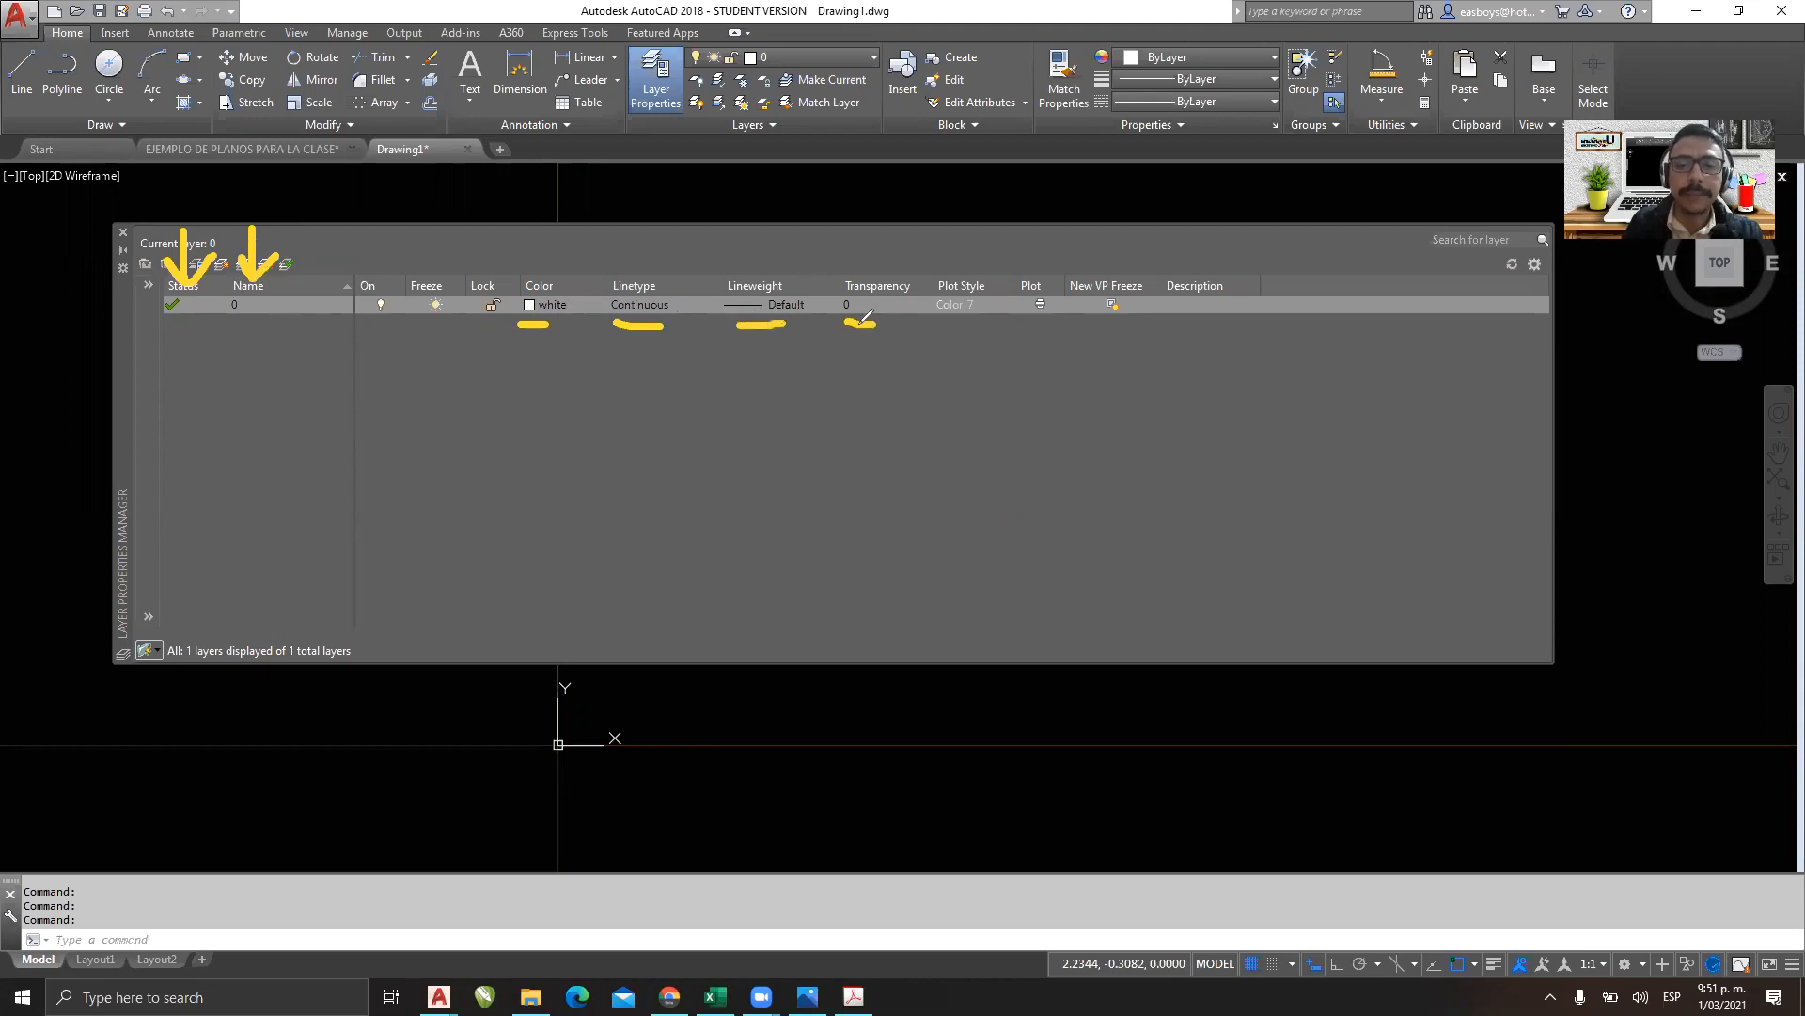
drag(365, 323, 444, 323)
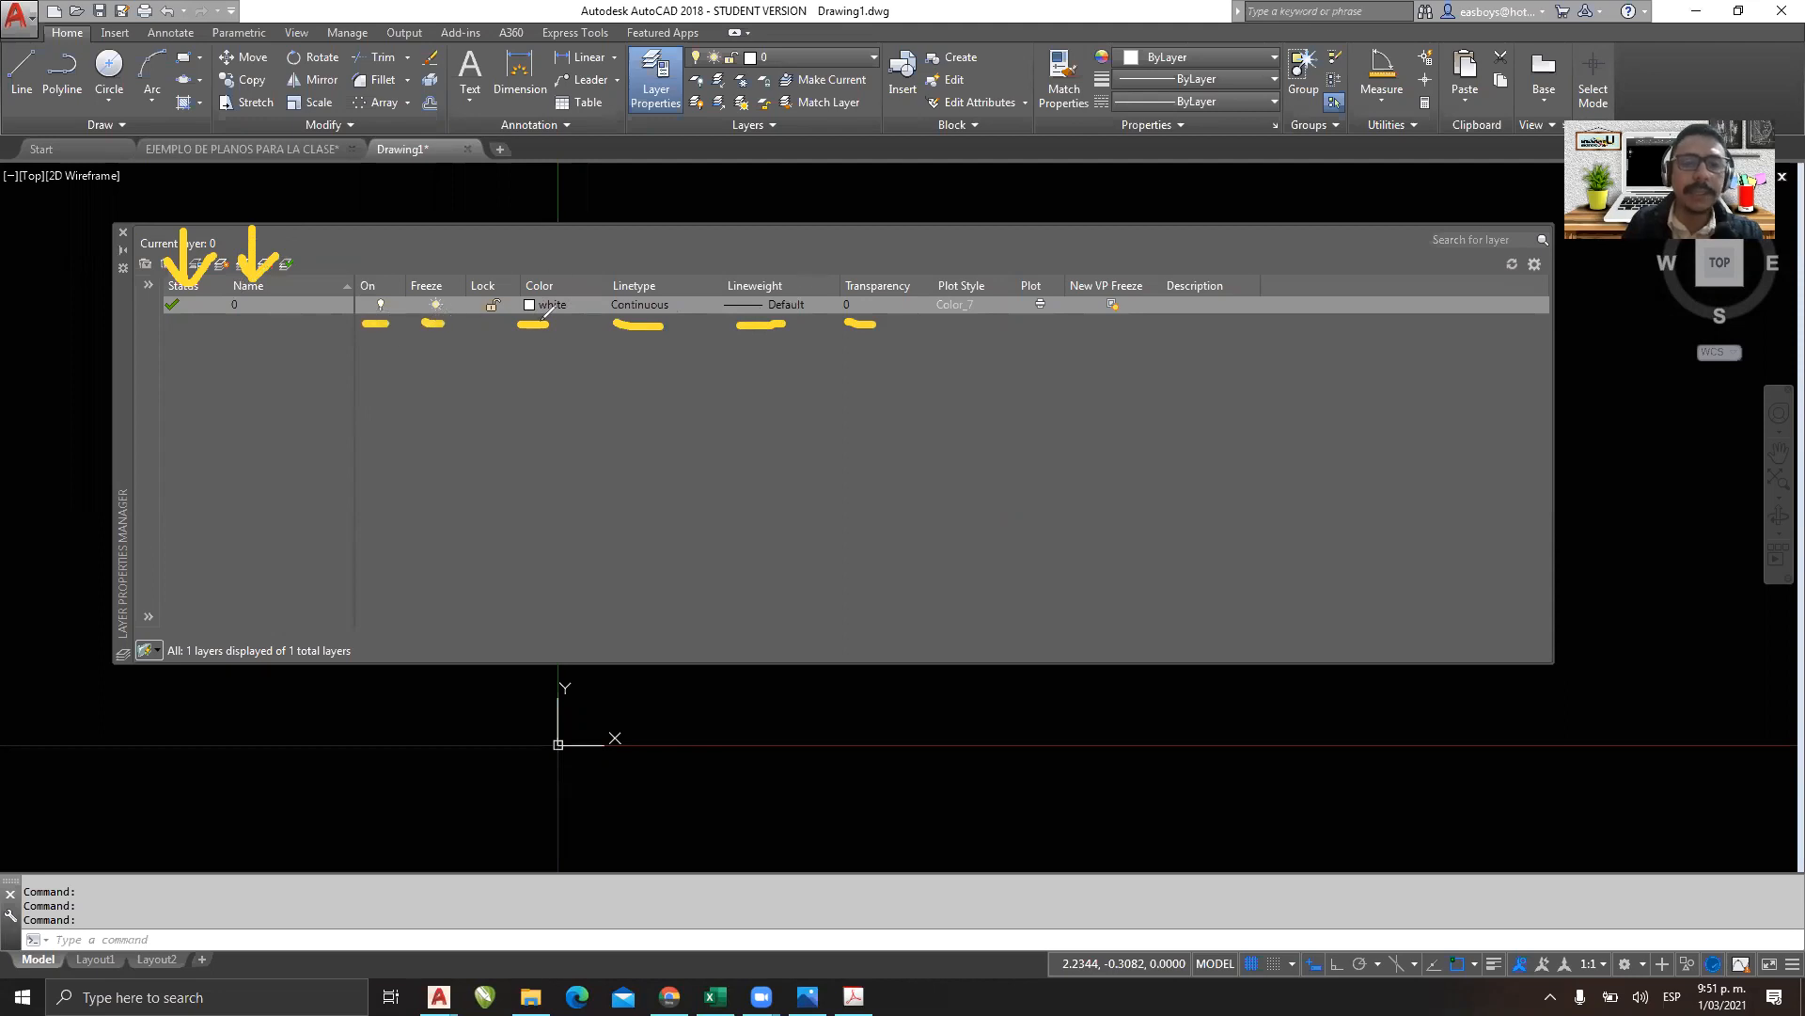
click(1324, 237)
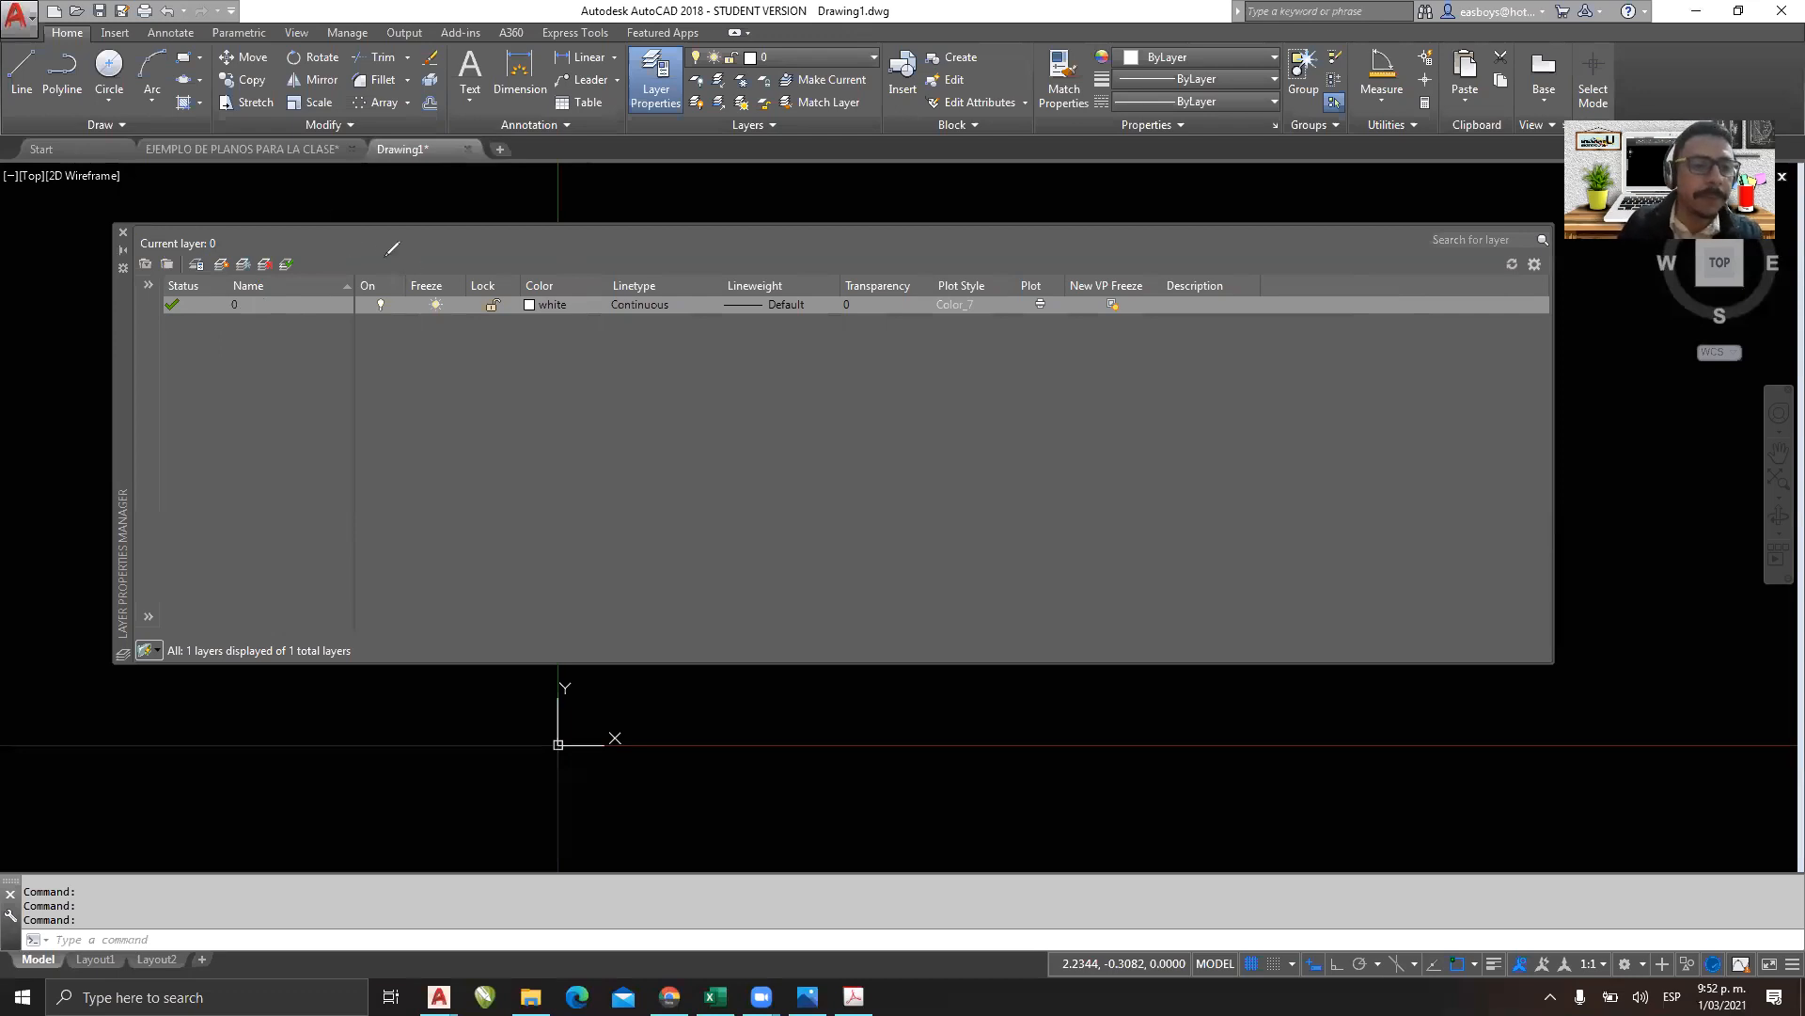
Mark the On and Freeze columns of the Layer Properties Manager with yellow arrows, and clear the annotations.
mouse_move(373, 235)
mouse_down()
mouse_move(373, 273)
mouse_move(396, 252)
mouse_up()
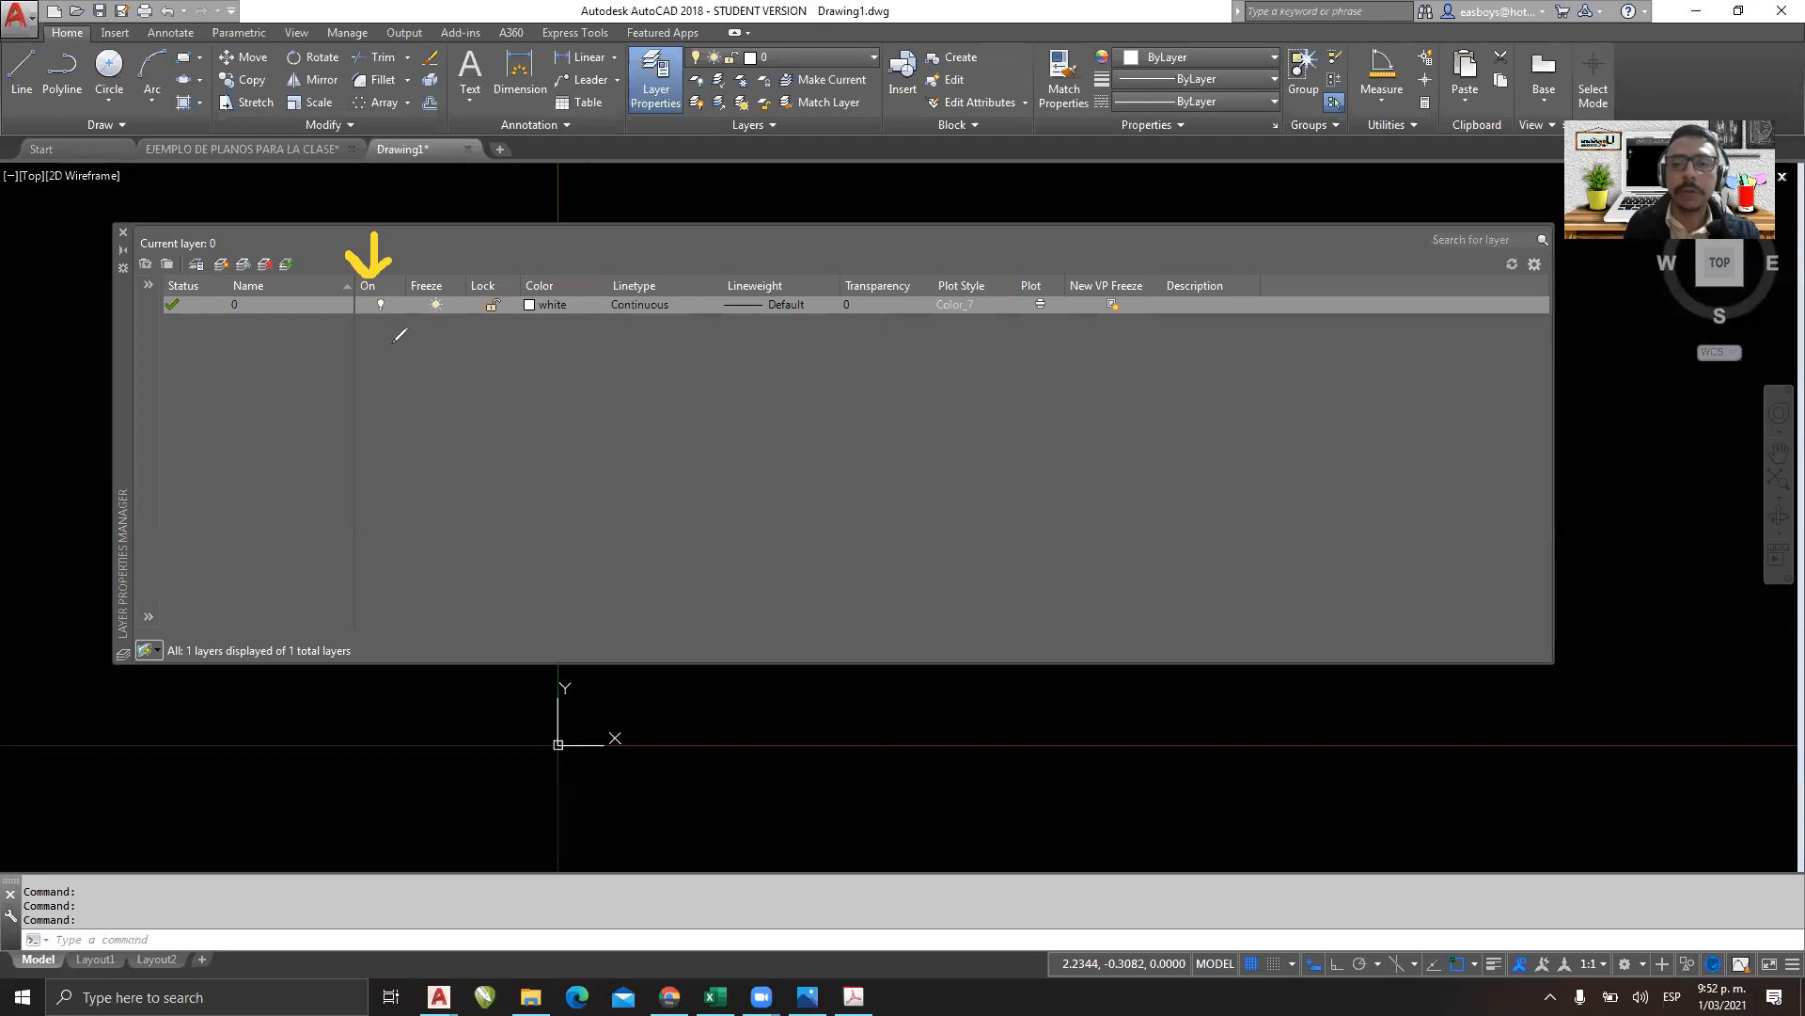
drag(435, 229, 436, 272)
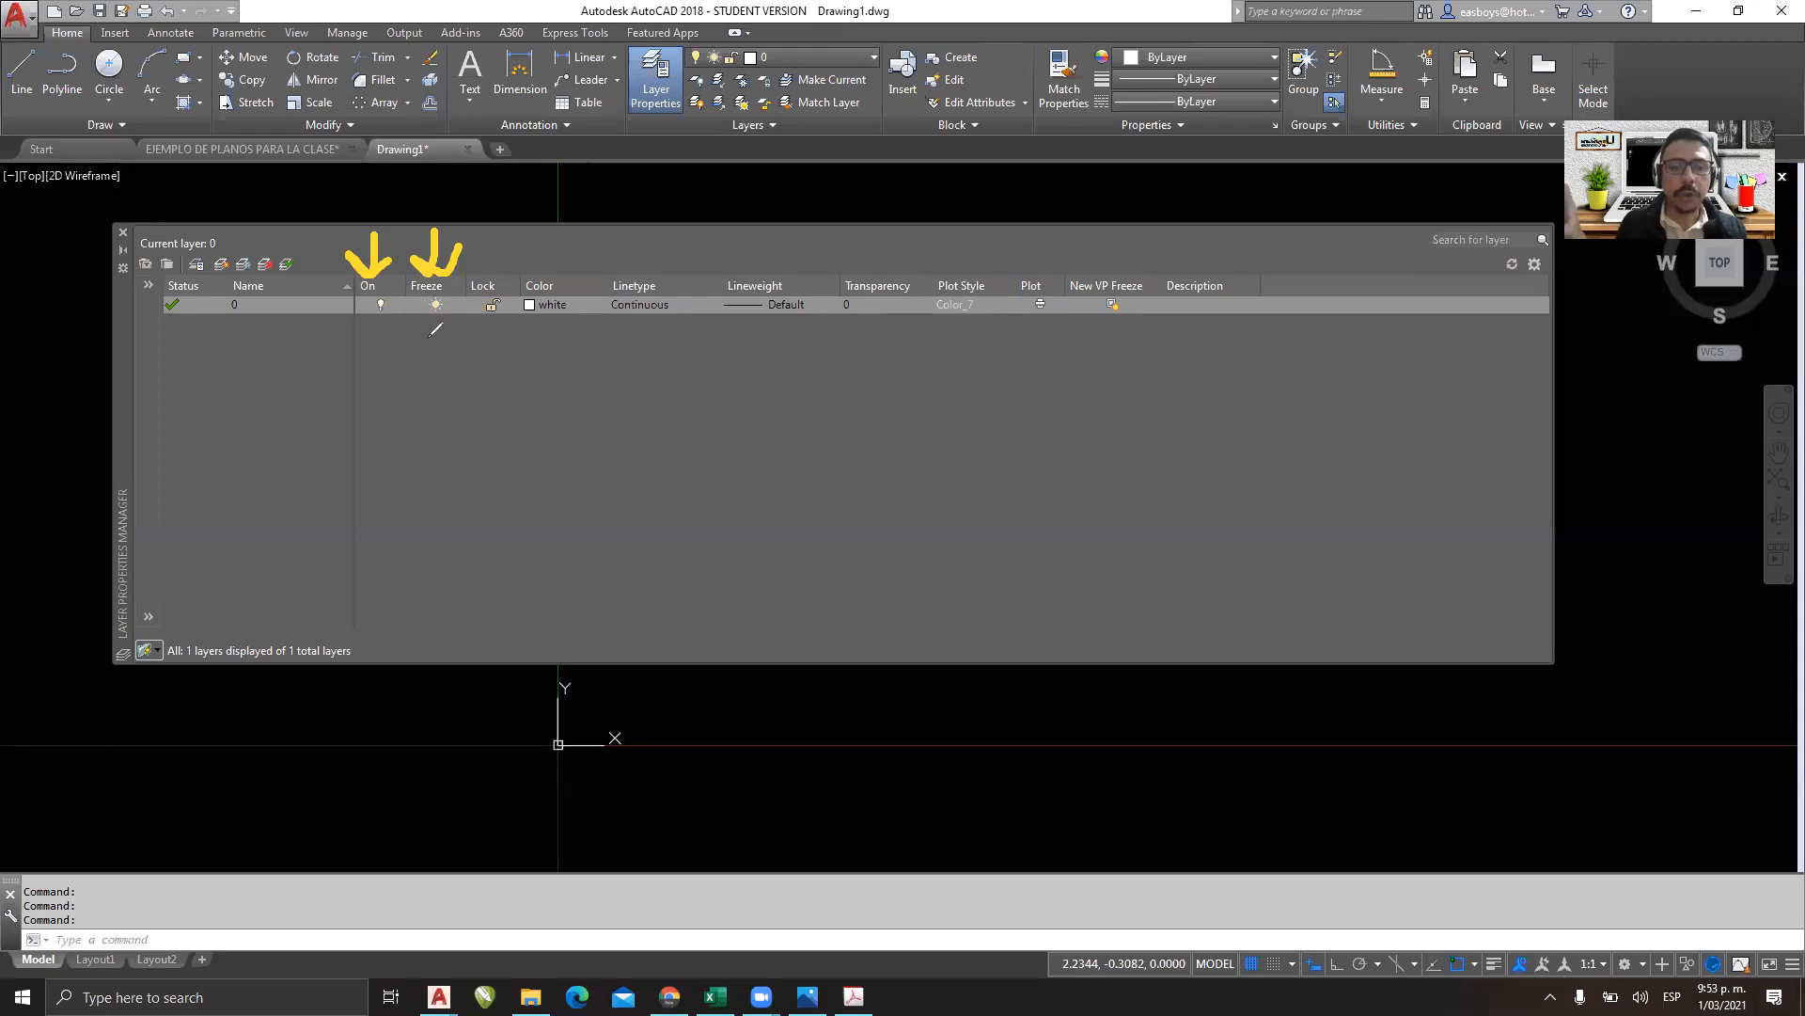
key(ctrl+z)
key(ctrl+z)
Mark the Lock column with a yellow arrow and add strokes beside the Move, Copy, Rotate, Mirror and Fillet commands.
mouse_move(489, 221)
mouse_down()
mouse_move(490, 263)
mouse_move(509, 239)
mouse_up()
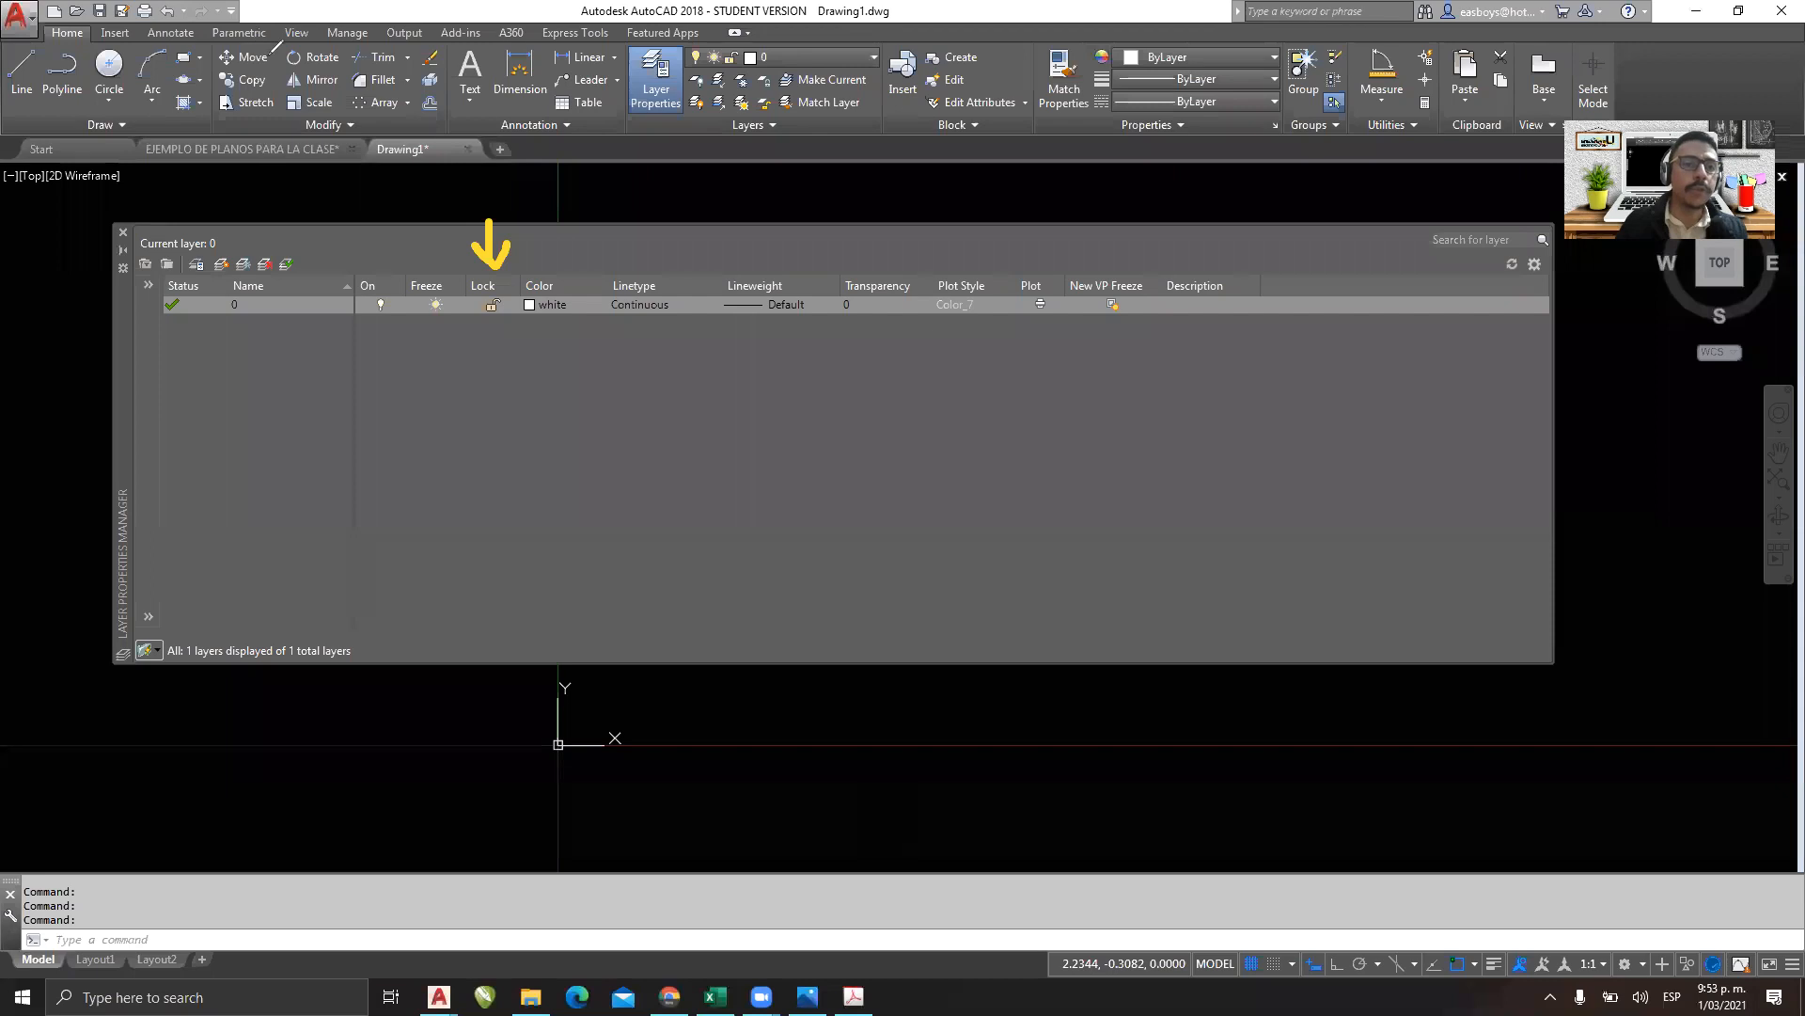
drag(276, 26, 261, 76)
drag(369, 34, 331, 65)
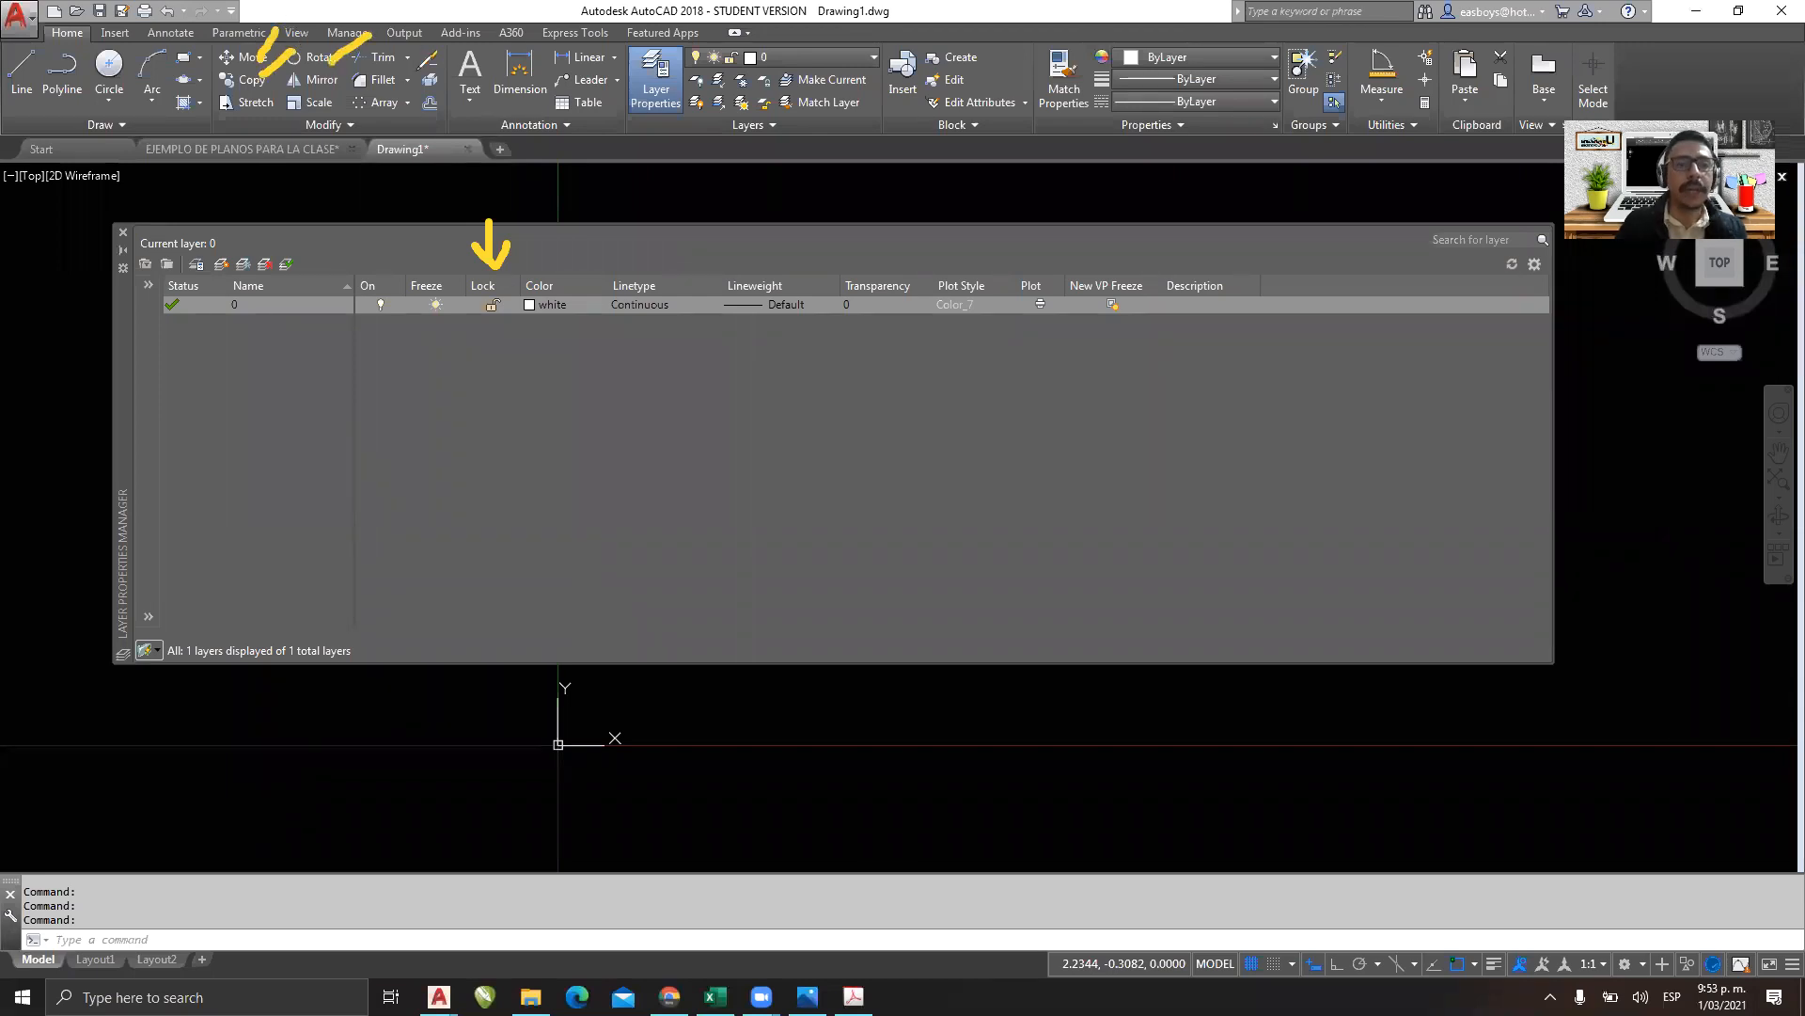
drag(451, 73, 430, 86)
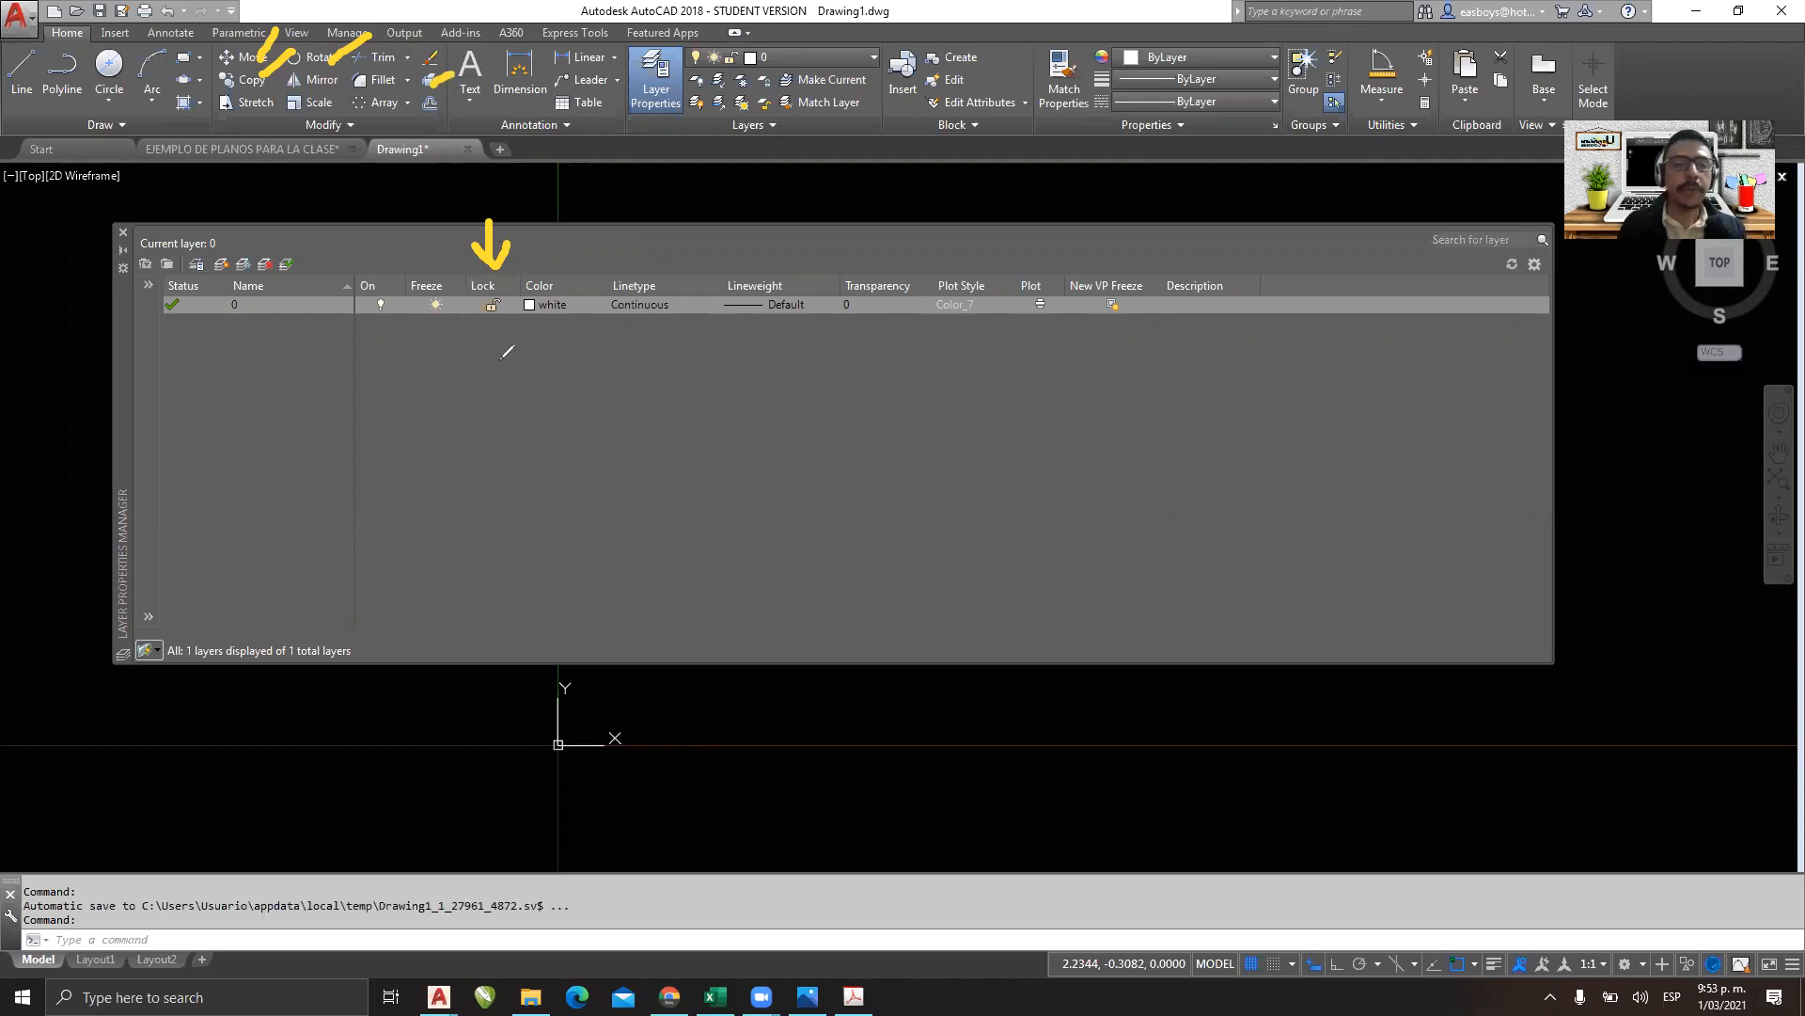
Replace the annotations with a yellow arrow at the Color column, followed by one at the Linetype column.
drag(538, 202, 555, 244)
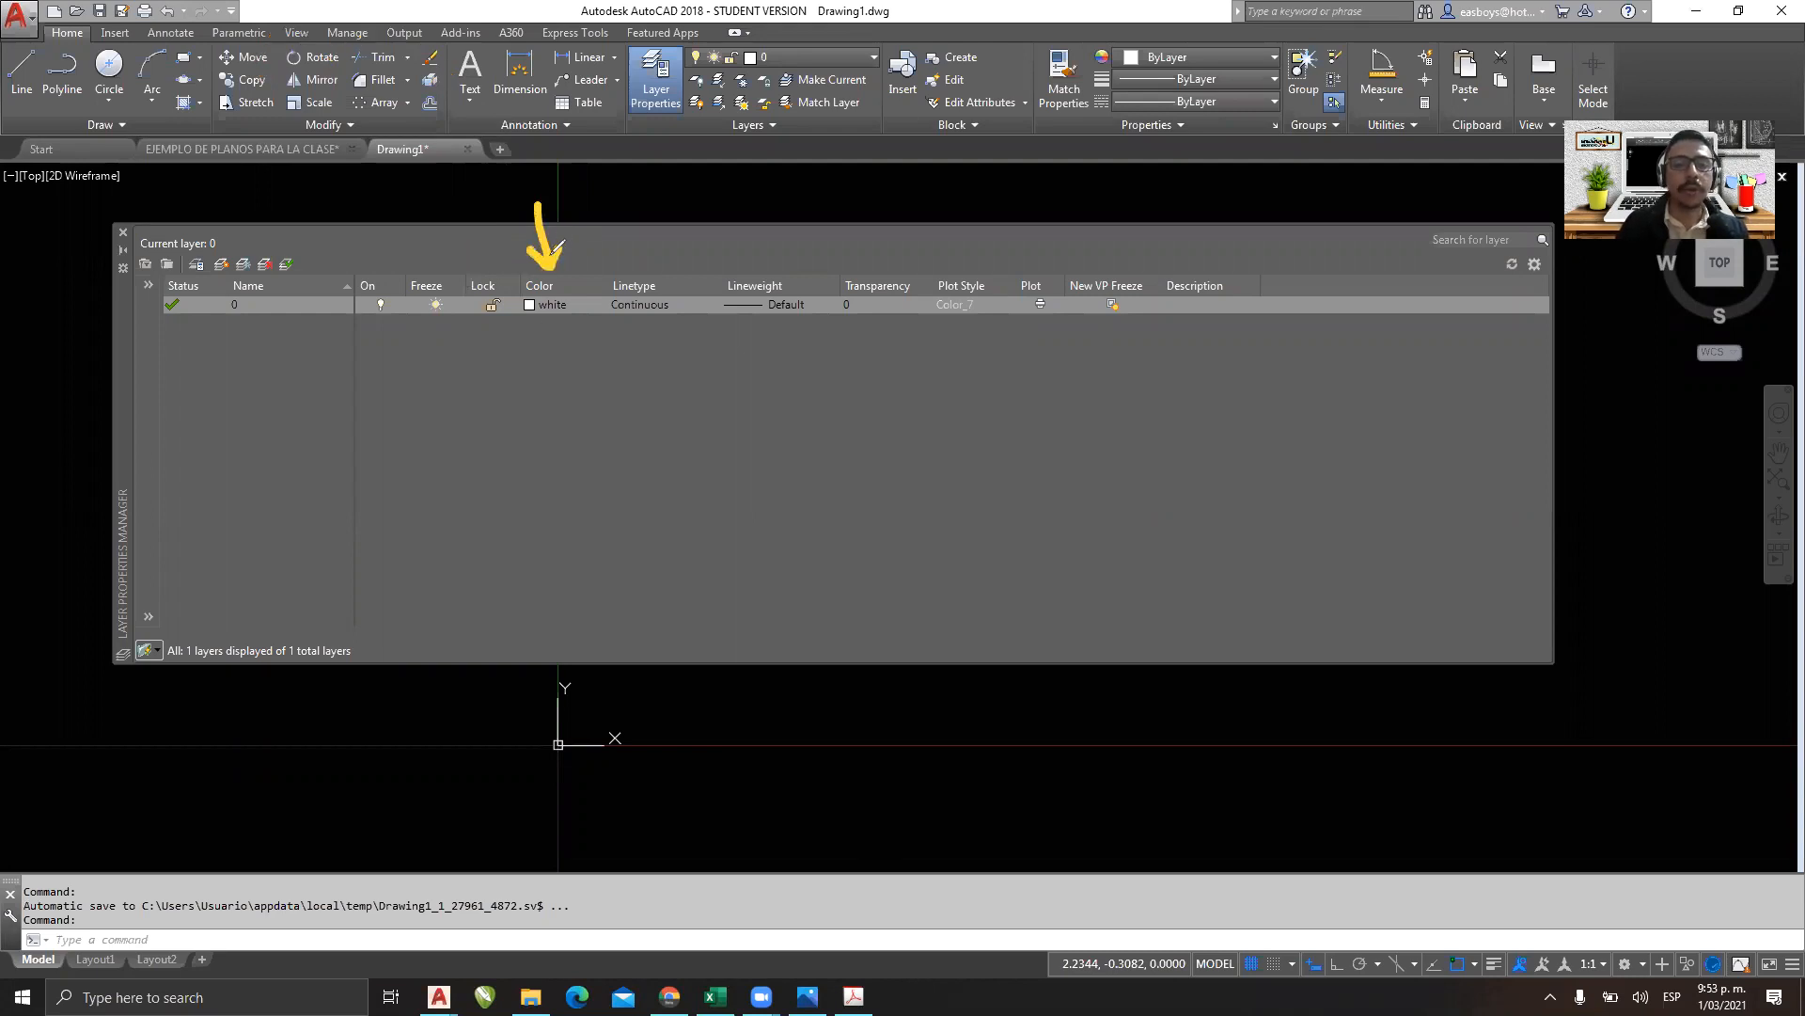
drag(649, 209, 649, 279)
drag(623, 253, 648, 279)
drag(648, 280, 670, 254)
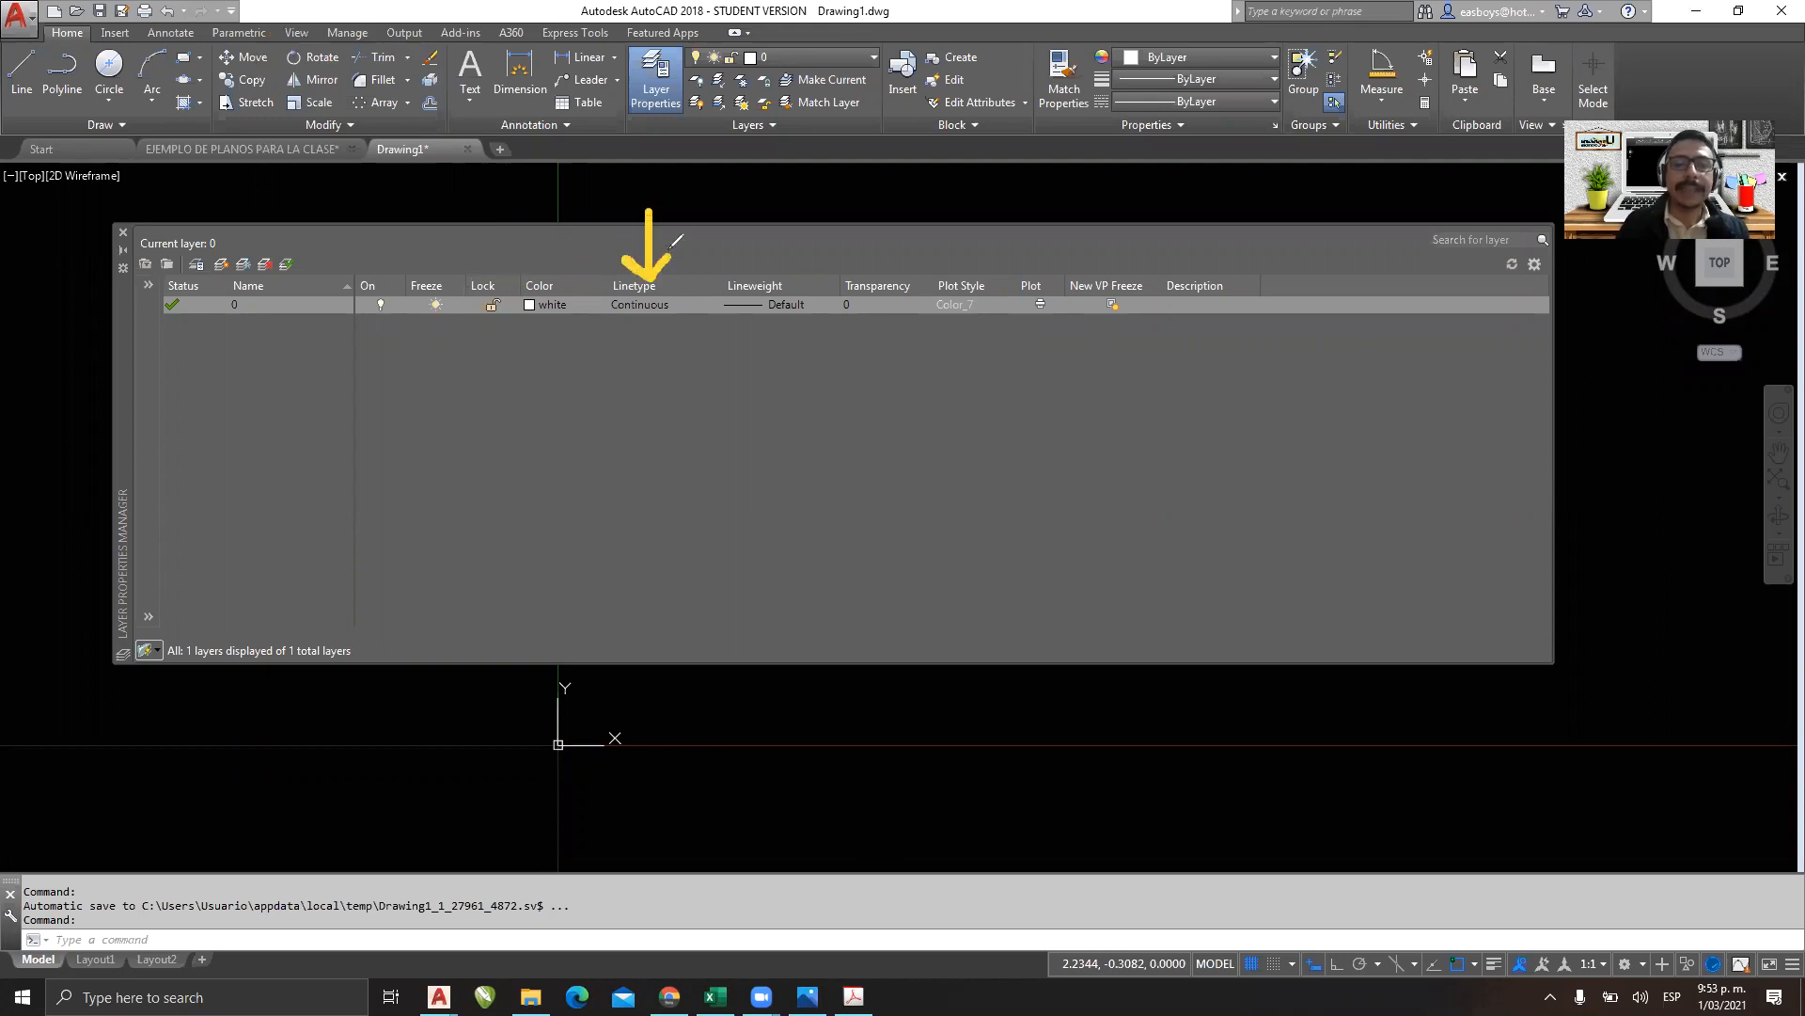
Sketch sample continuous, dashed, dotted, long-dash and zigzag lines in yellow below the Linetype column.
drag(613, 358, 701, 356)
drag(609, 391, 688, 394)
drag(698, 389, 746, 386)
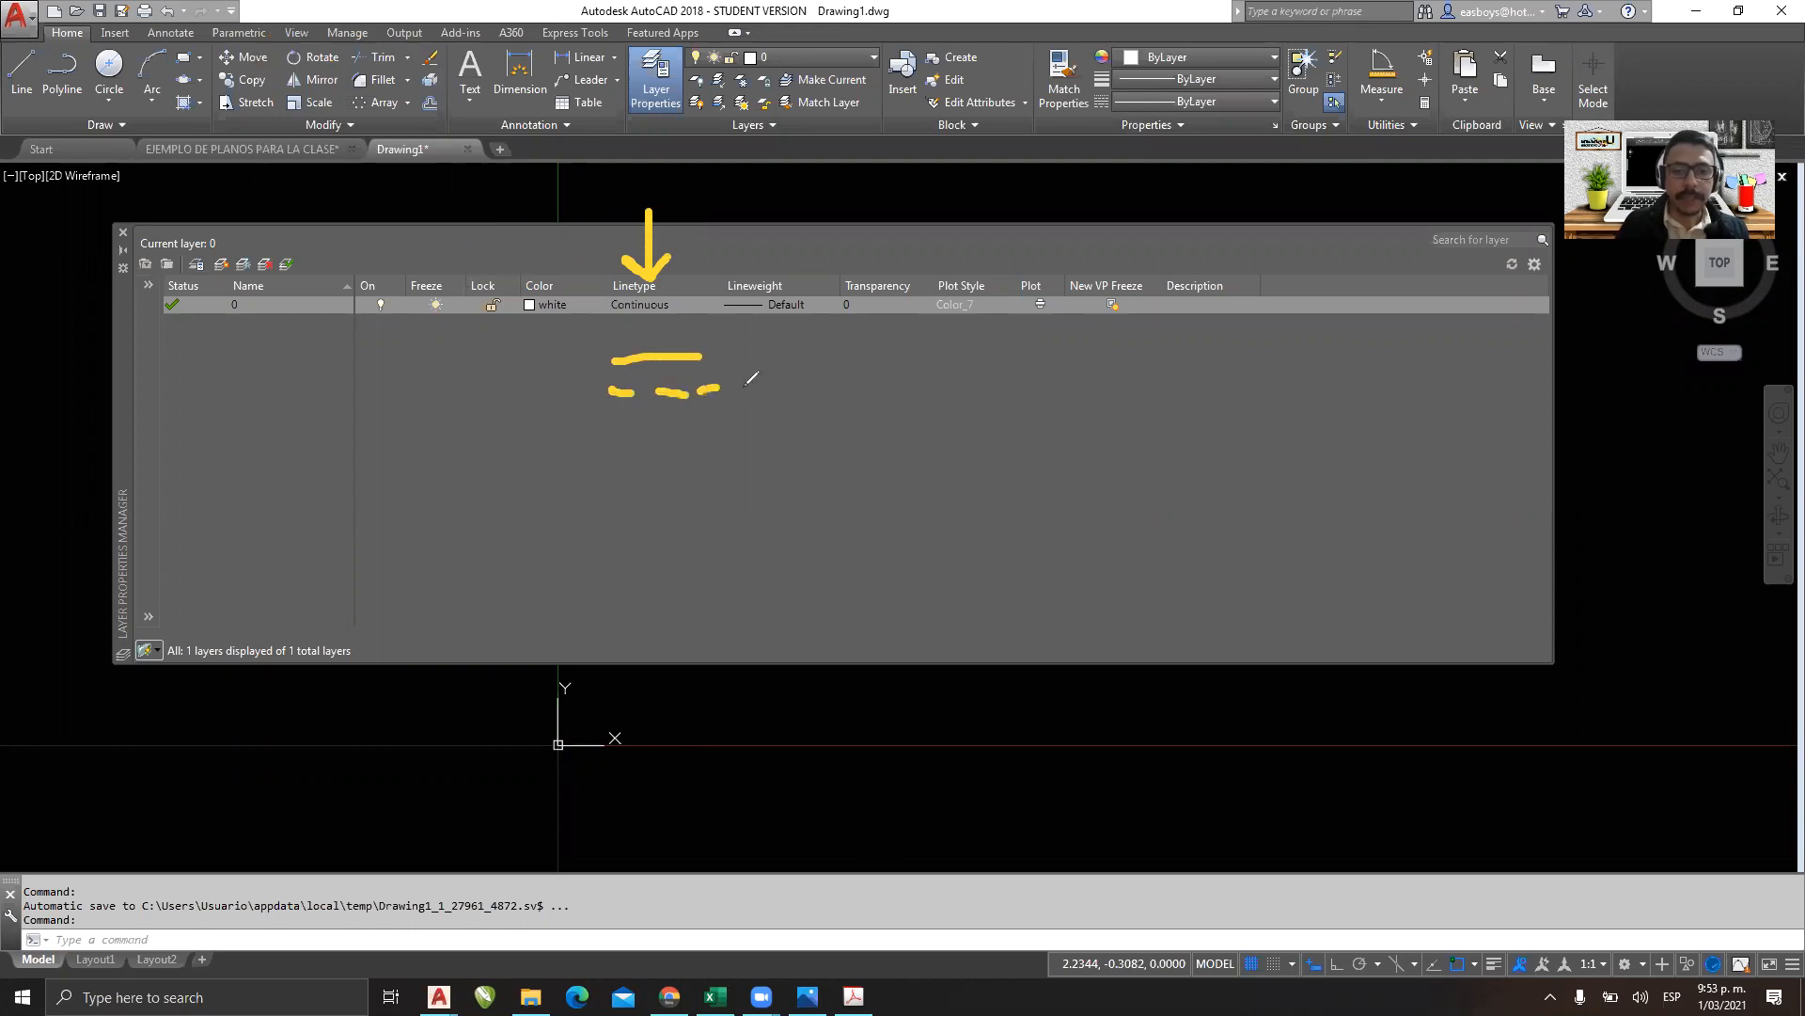
click(618, 426)
click(637, 426)
drag(653, 428, 683, 431)
click(708, 433)
drag(605, 476, 686, 476)
drag(691, 477, 860, 478)
mouse_move(602, 543)
mouse_down()
mouse_move(626, 527)
mouse_move(782, 544)
mouse_up()
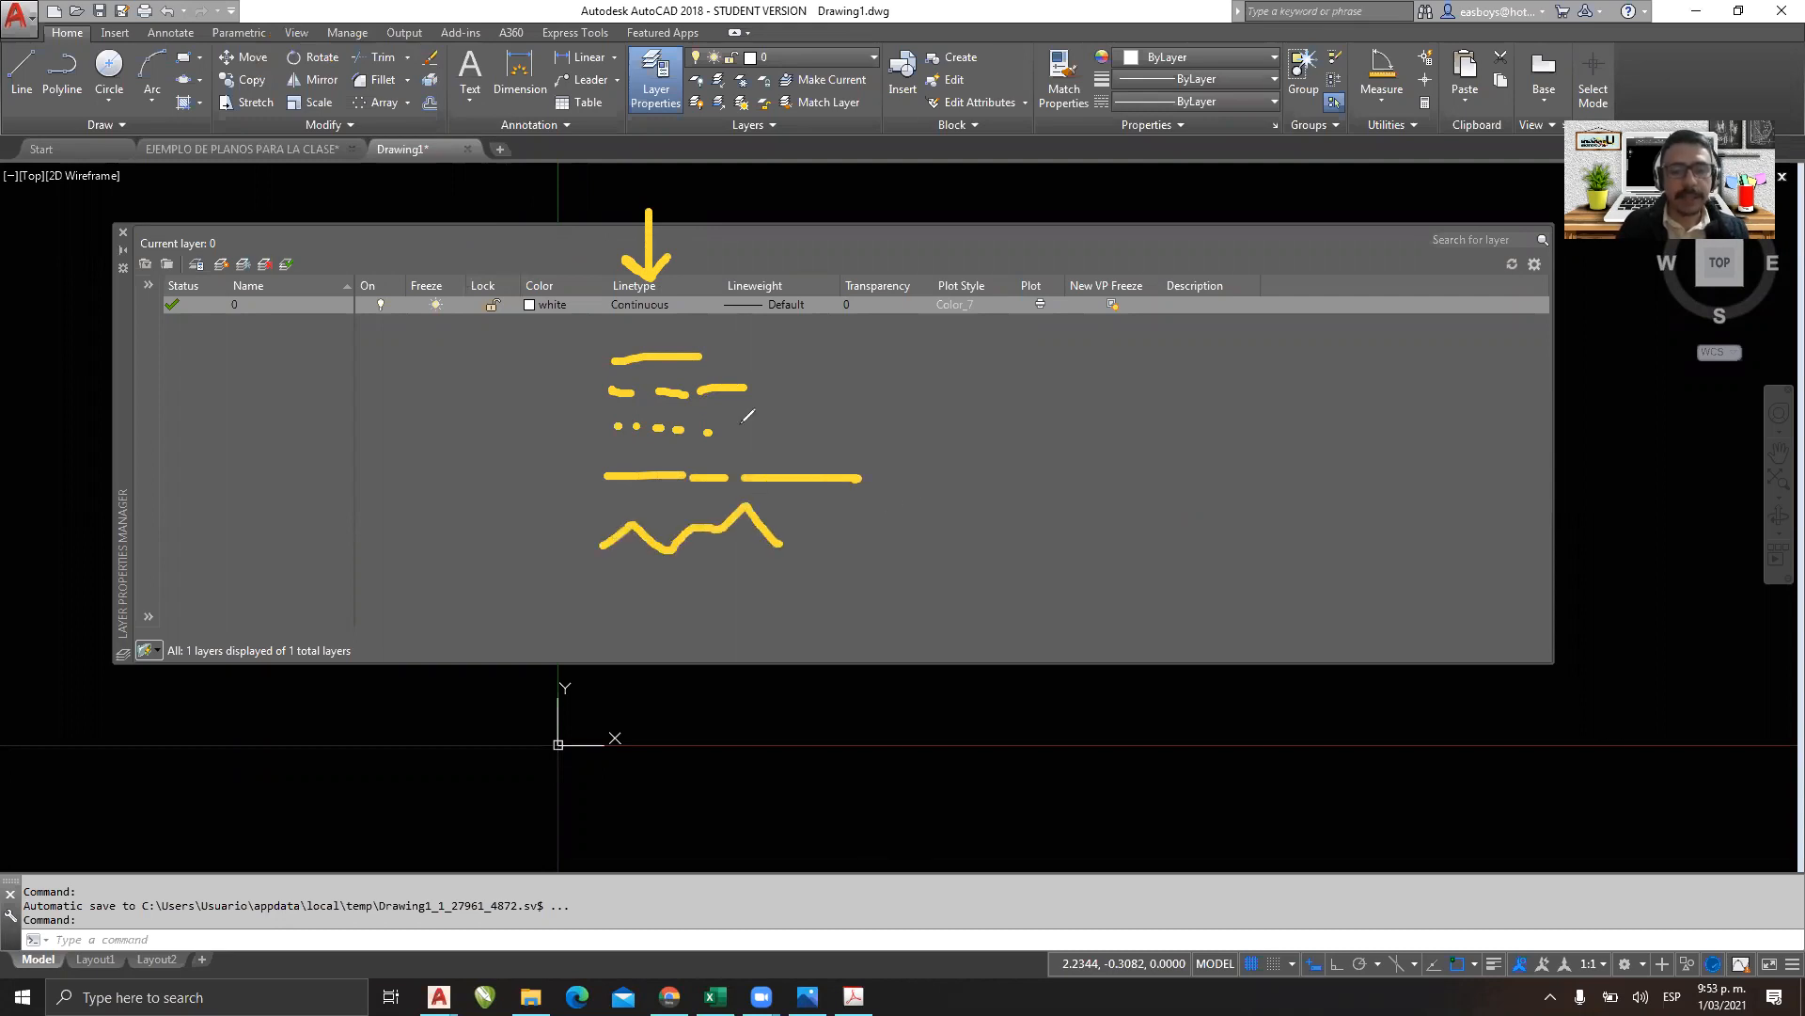
Undo all the sketched line samples and the arrow at the Linetype column.
key(ctrl+z)
key(ctrl+z)
key(ctrl+z)
key(ctrl+z)
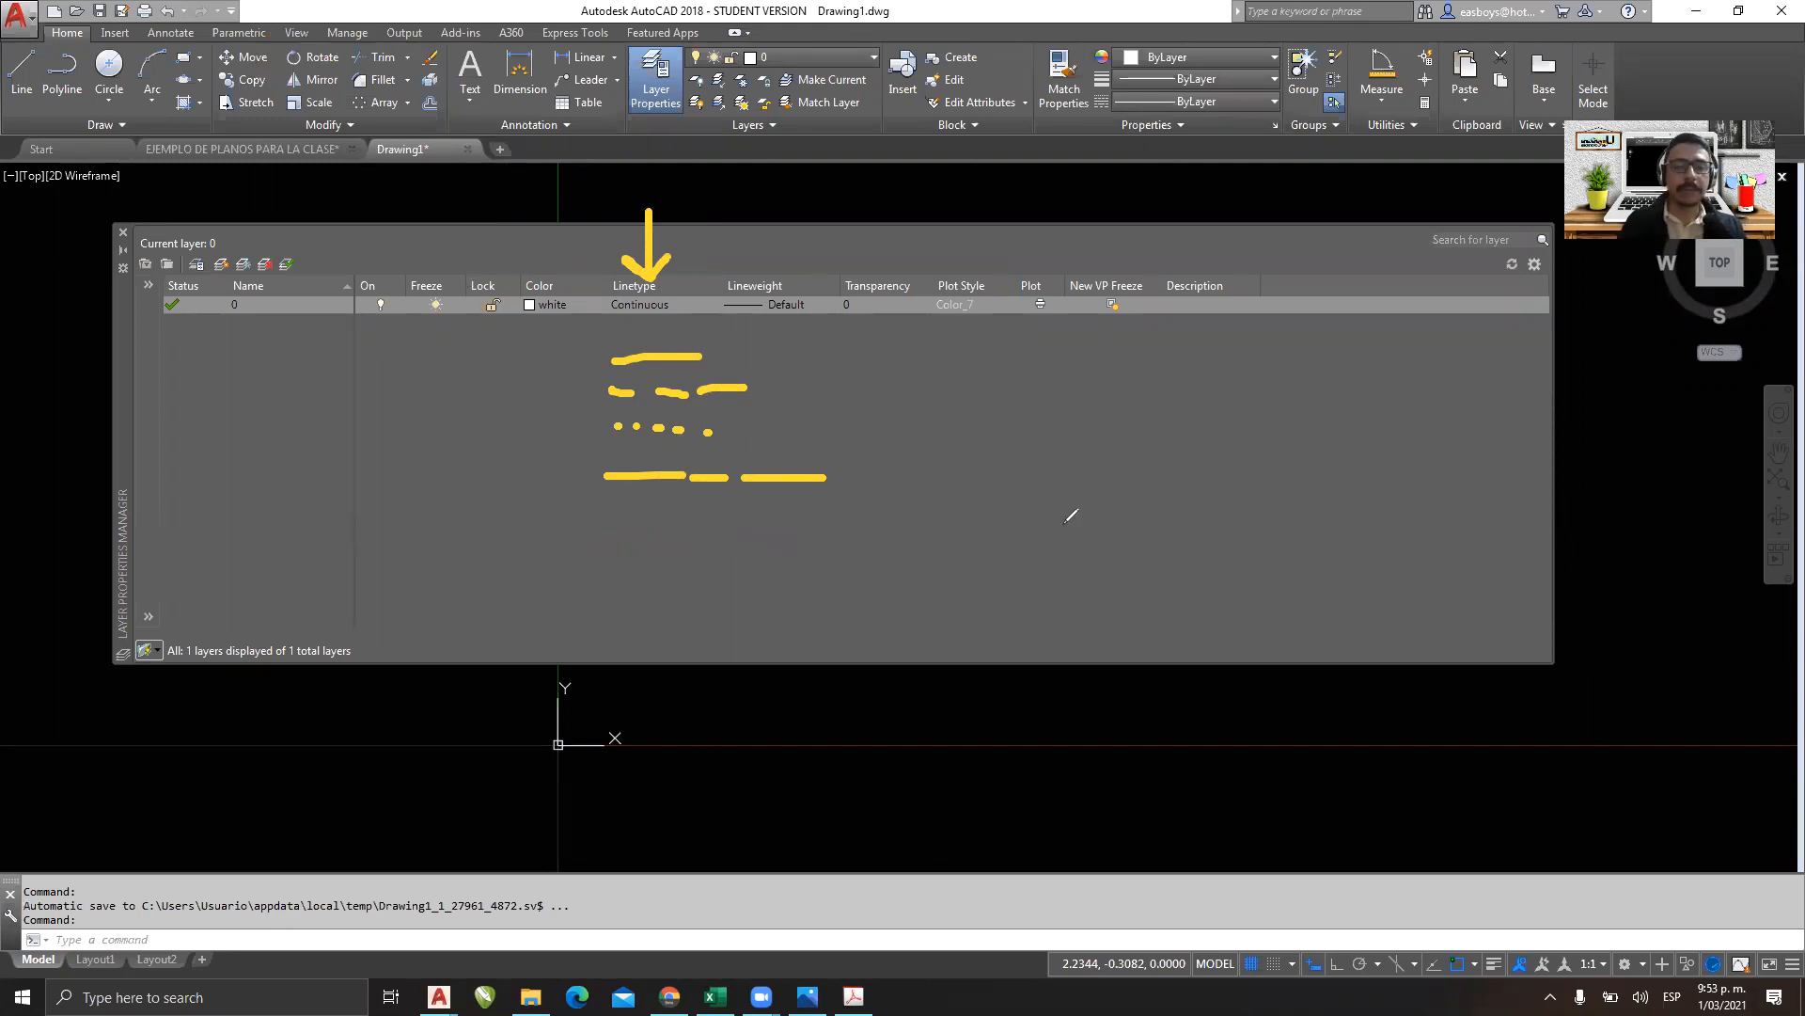
key(ctrl+z)
key(ctrl+z)
key(ctrl+z)
key(ctrl+z)
key(ctrl+z)
key(ctrl+z)
key(ctrl+z)
key(ctrl+z)
key(ctrl+z)
key(ctrl+z)
key(ctrl+z)
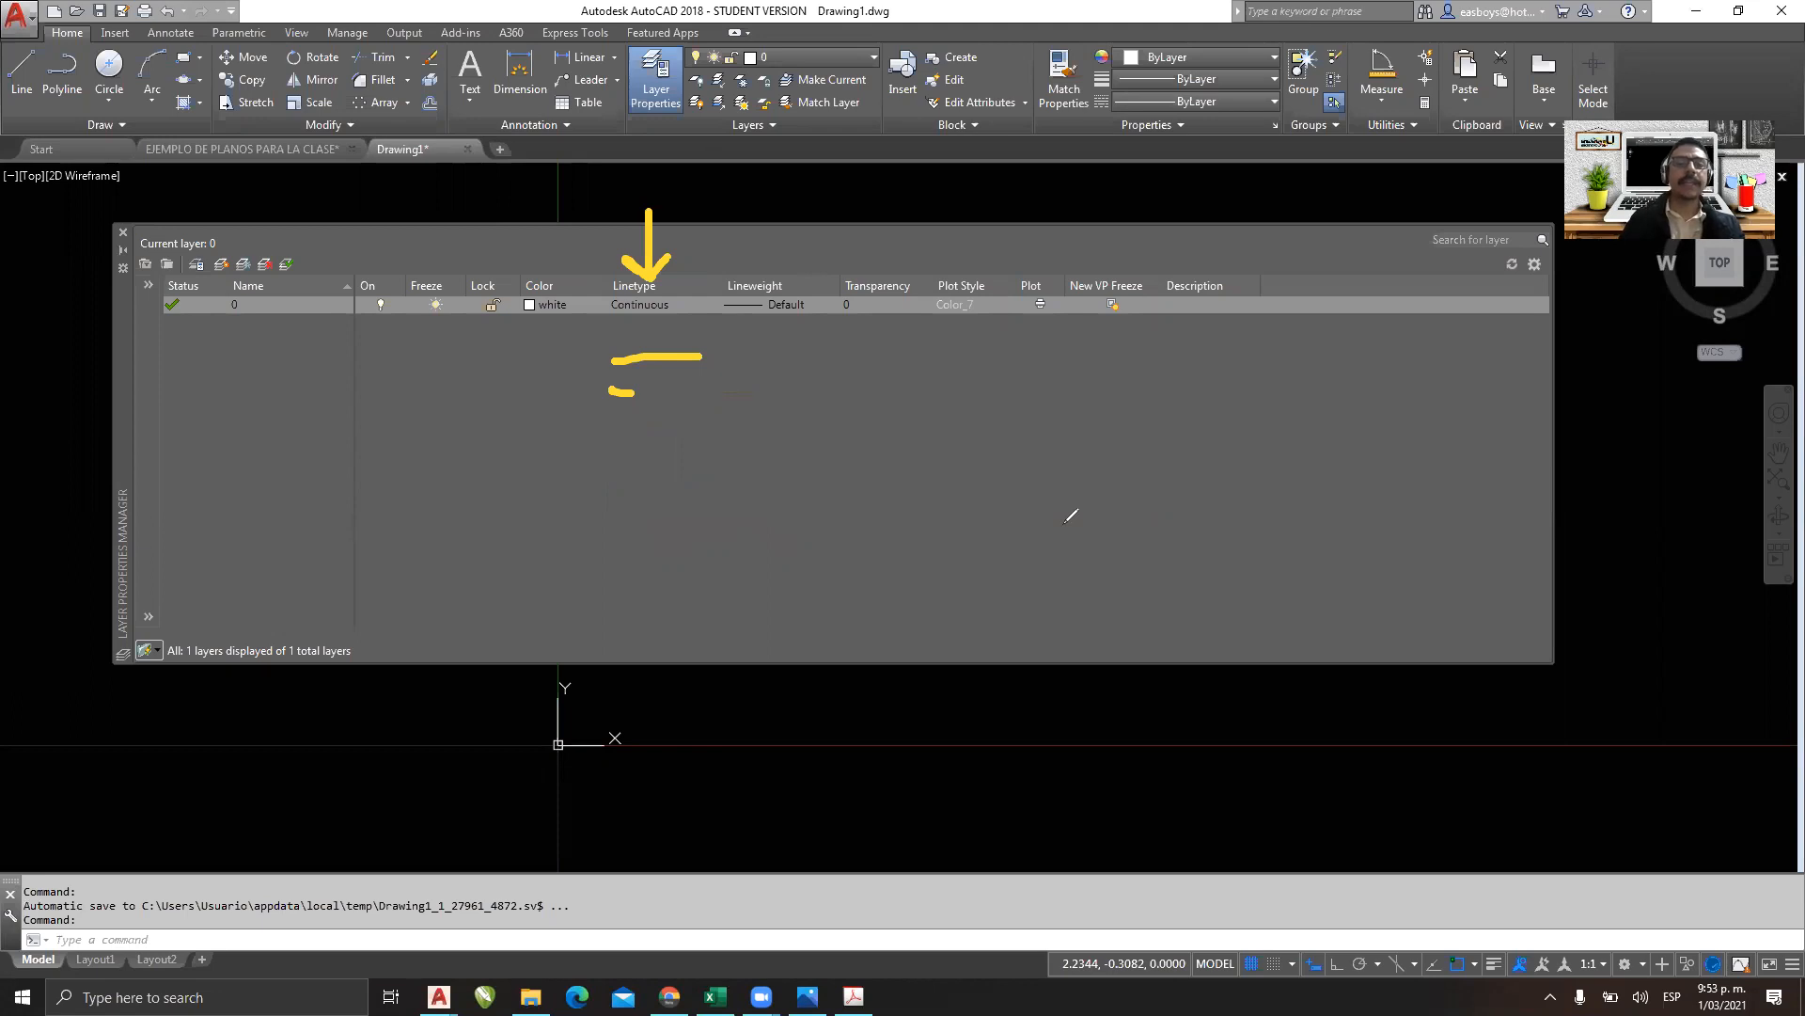
key(ctrl+z)
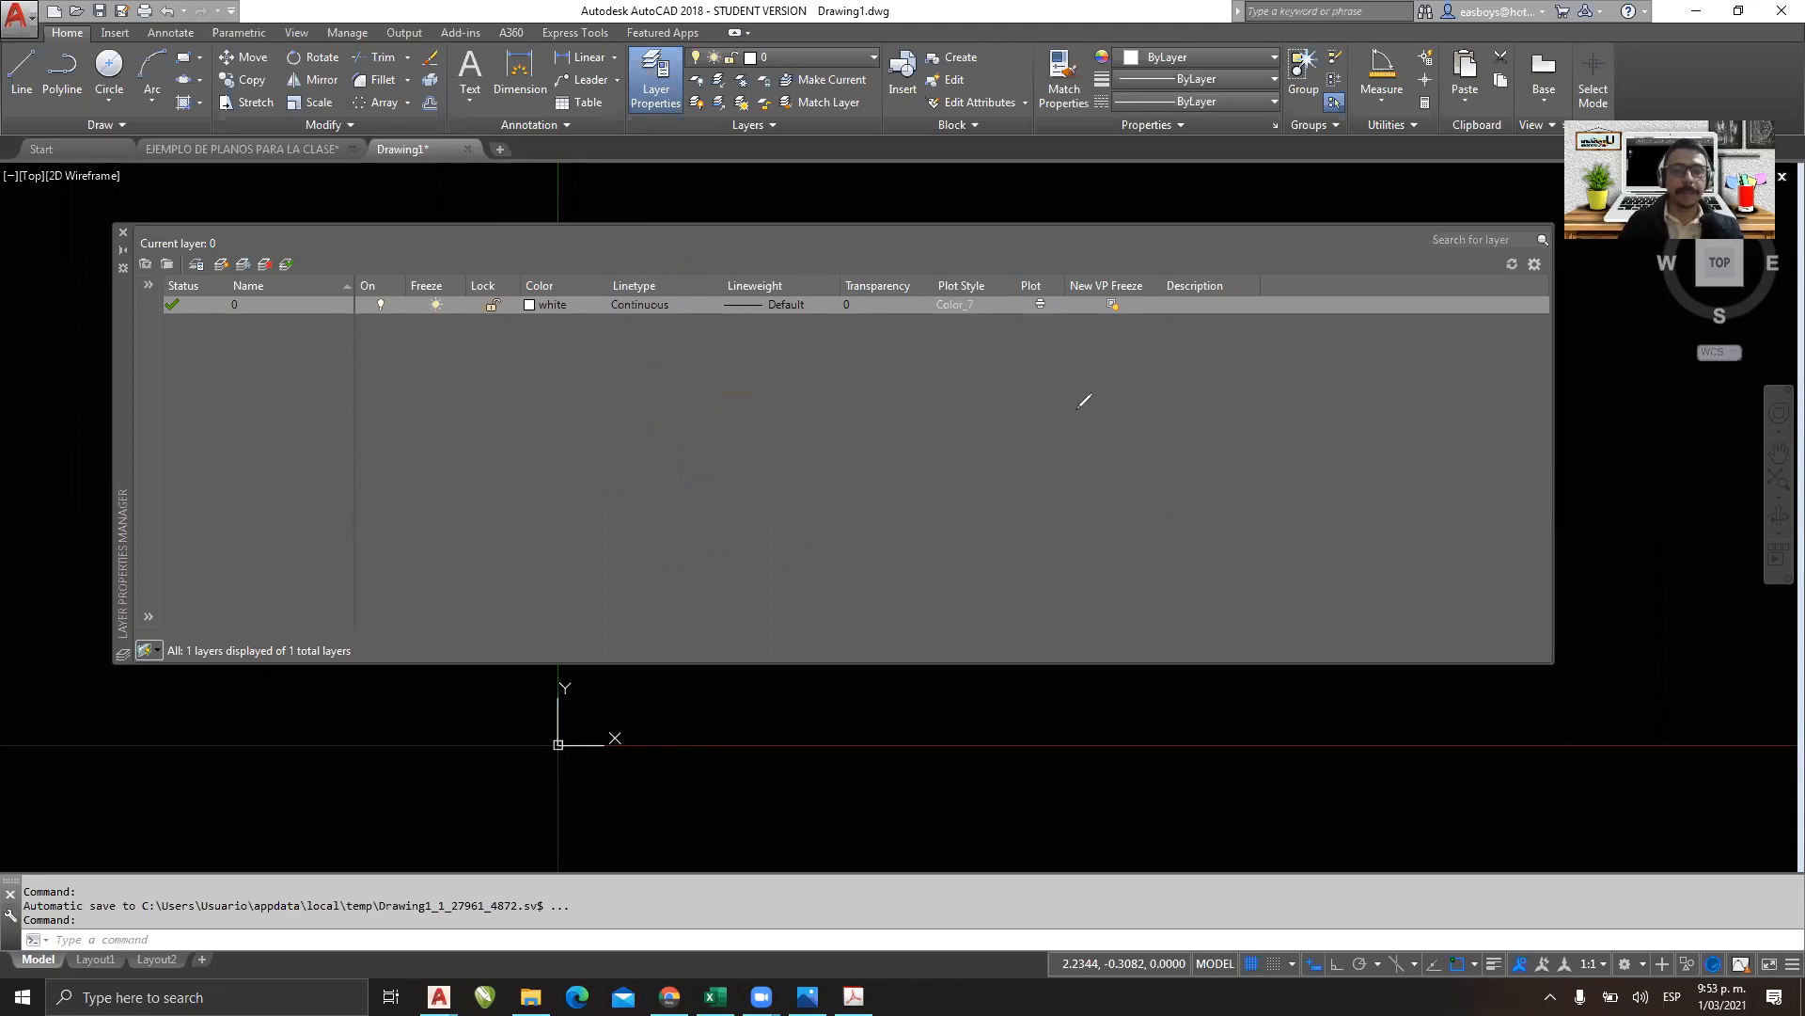
Mark the Lineweight, Transparency and Plot columns with yellow arrows, and clear the annotations.
mouse_move(751, 217)
mouse_down()
mouse_move(752, 273)
mouse_move(782, 268)
mouse_up()
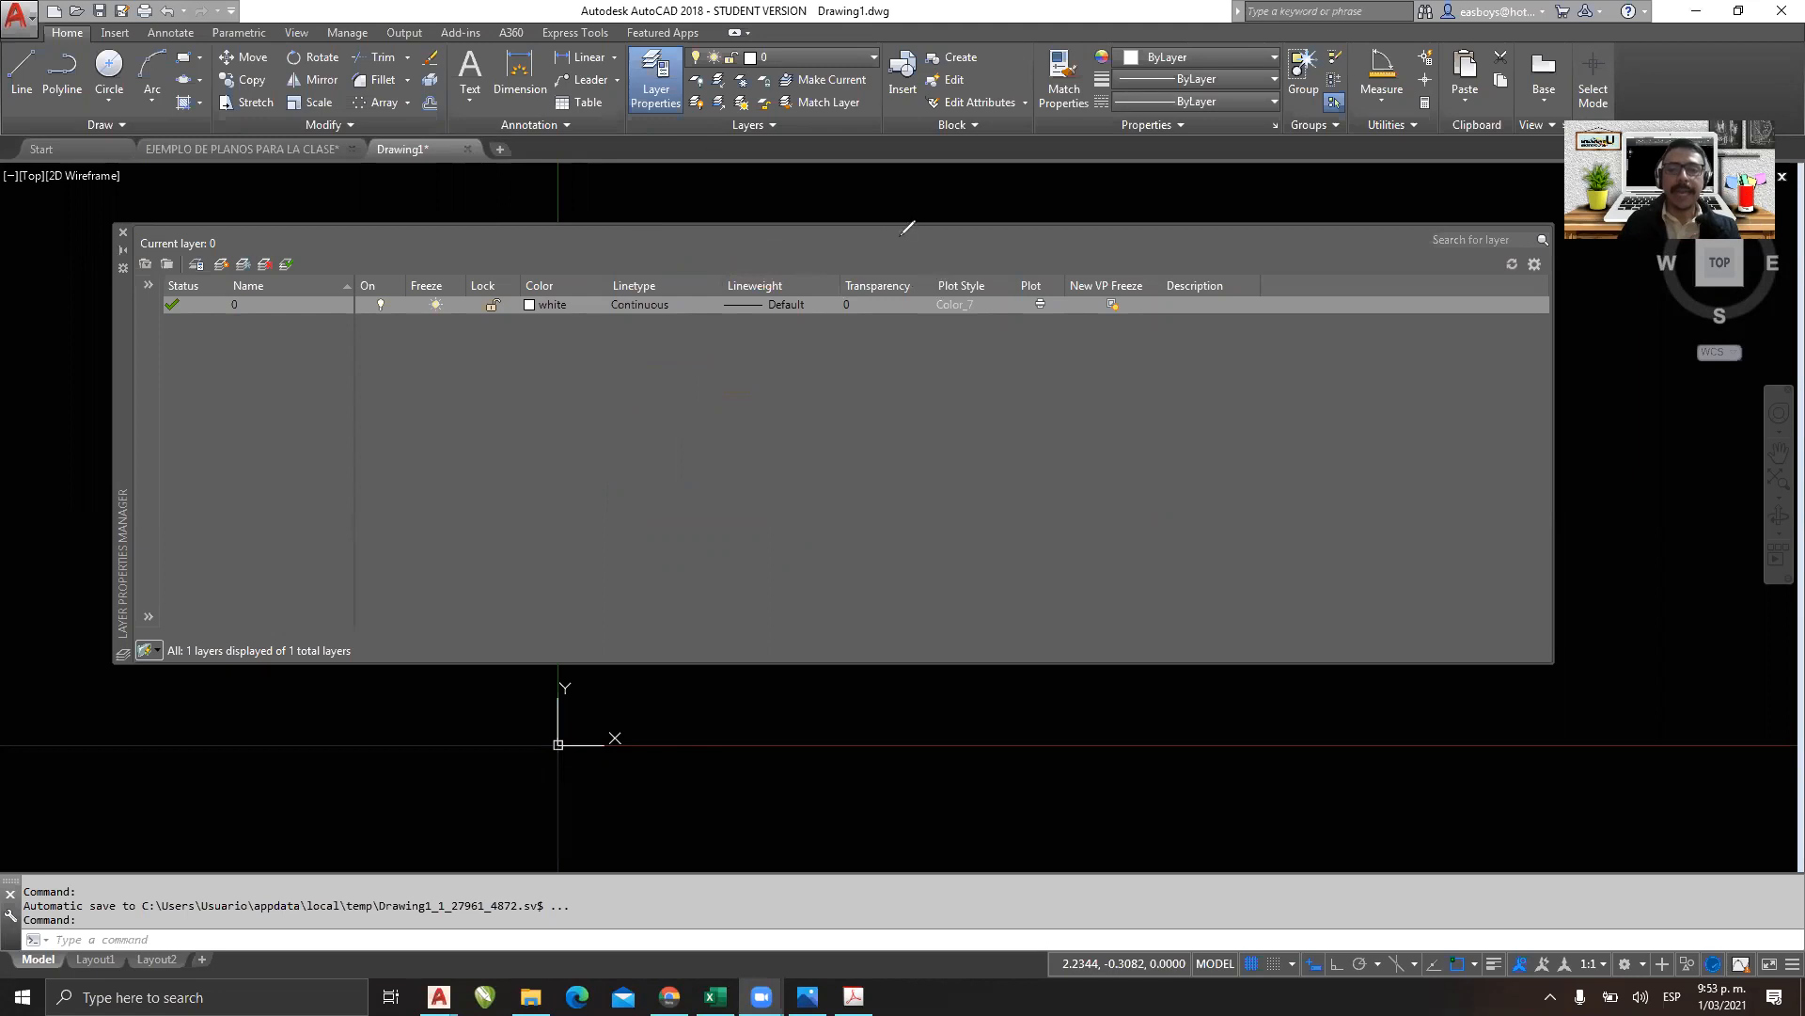
drag(875, 205, 885, 272)
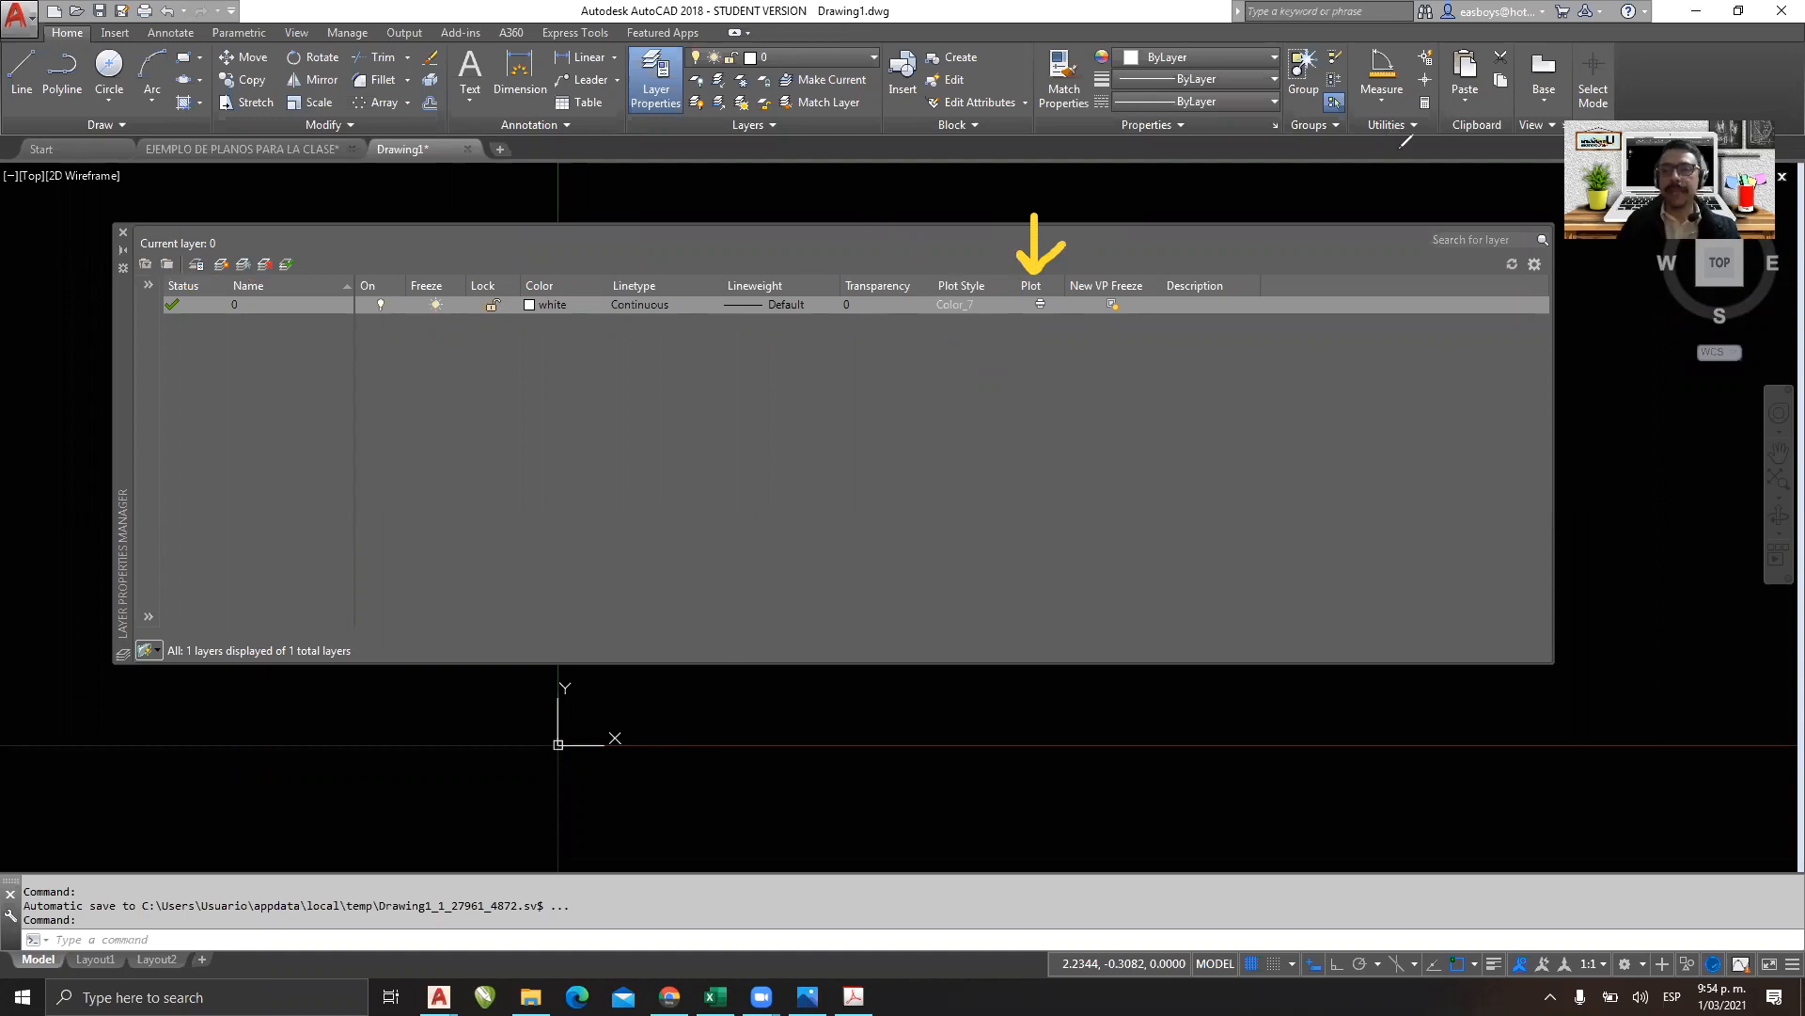
click(1040, 305)
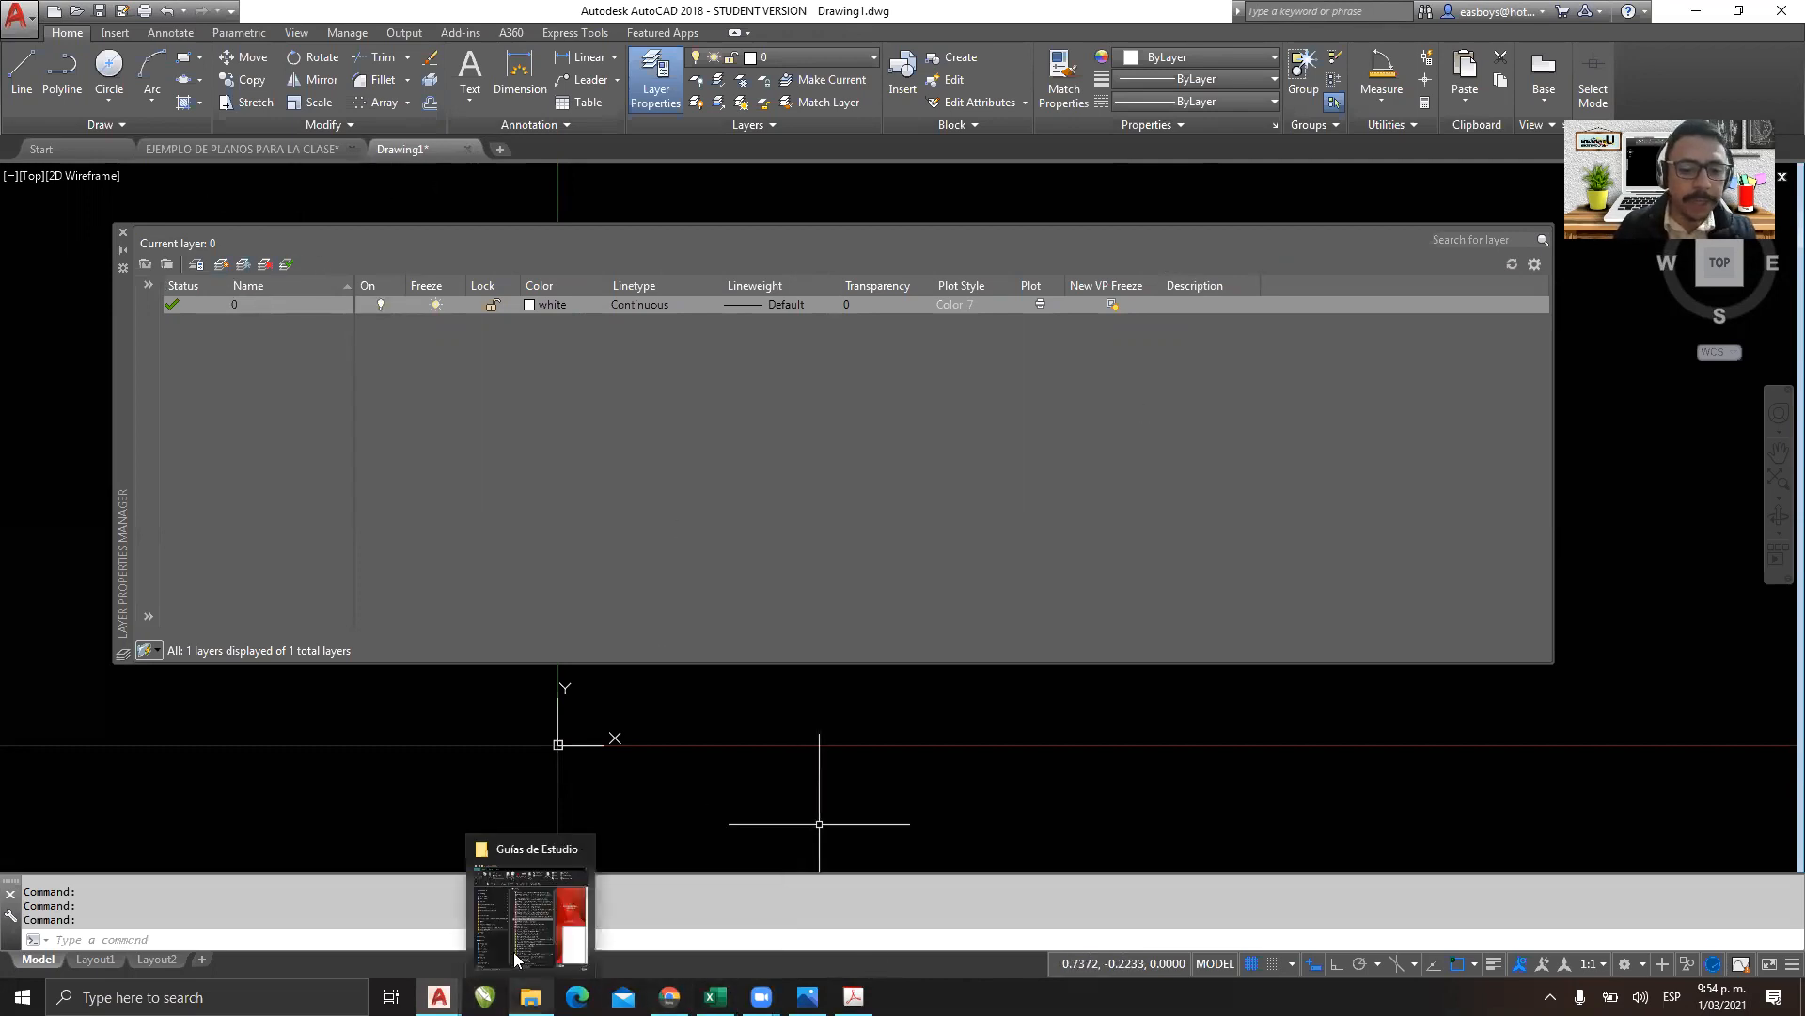
Open the PDF SESIÓN 03 - Guía de Ejercicios Prácticos from the AUTOCAD - Sesiones de Aprendizaje folder in Adobe Acrobat.
click(531, 997)
click(193, 529)
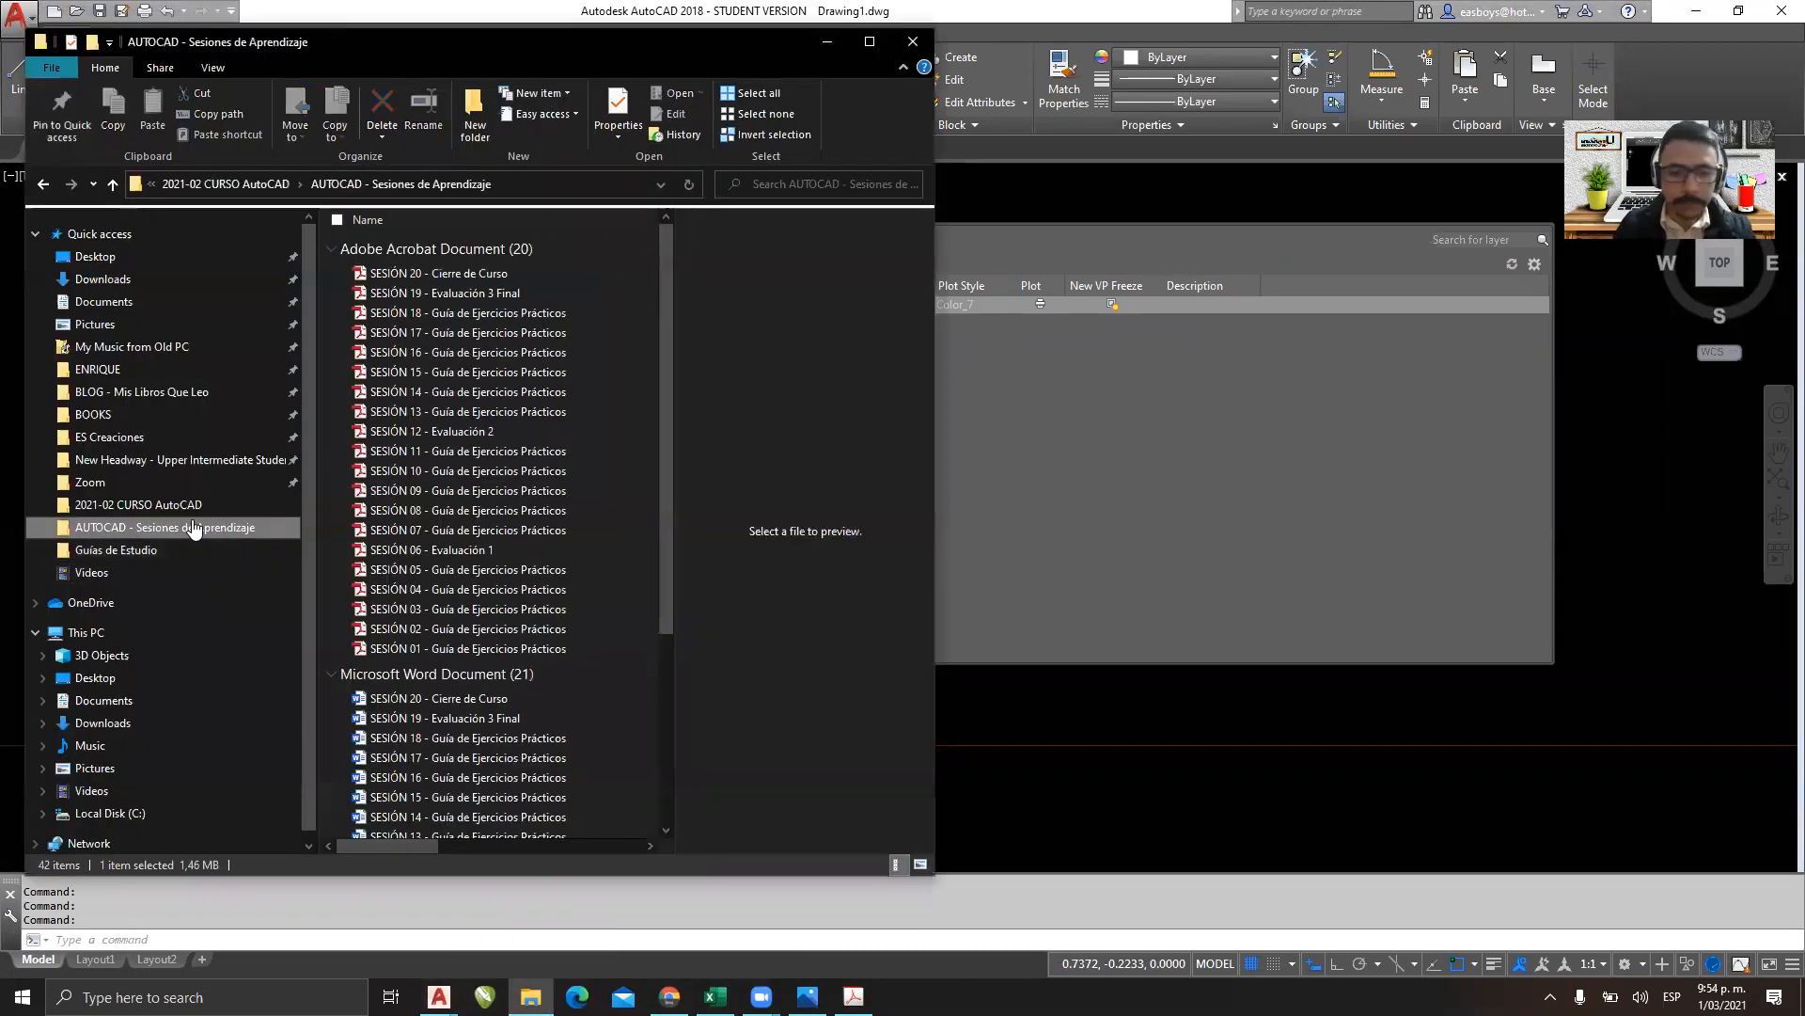
click(450, 611)
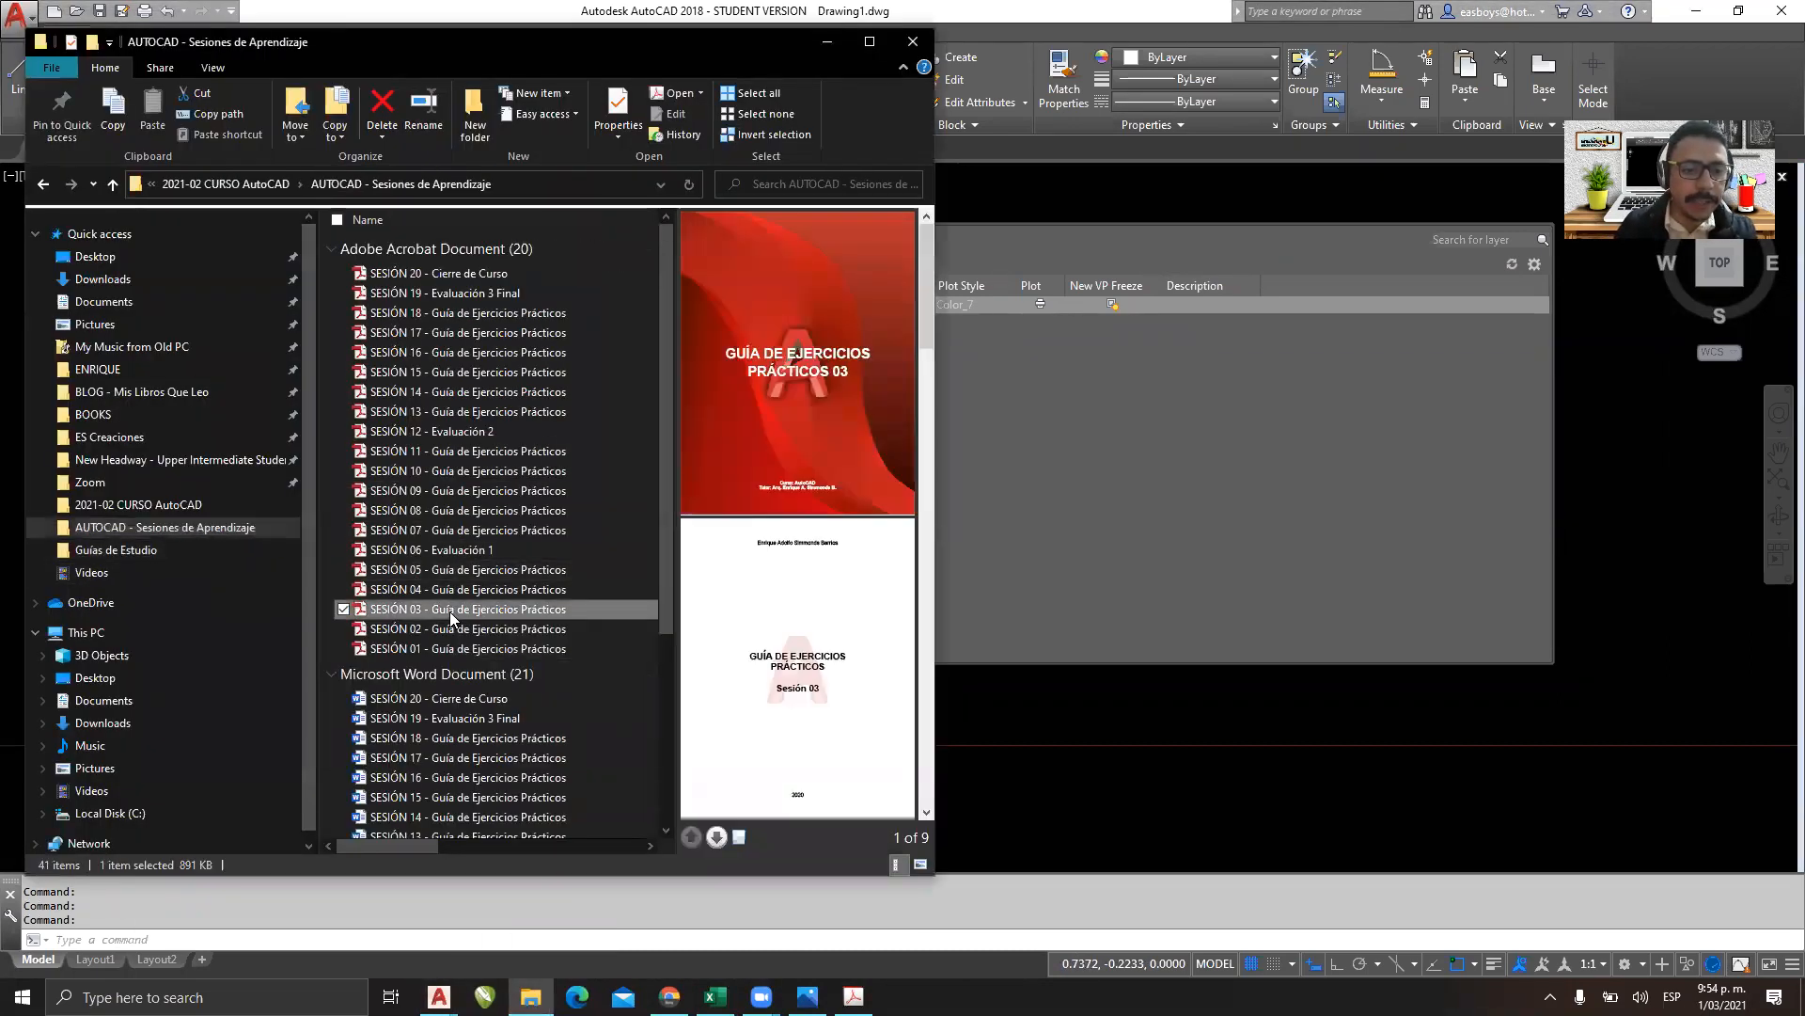
double_click(450, 611)
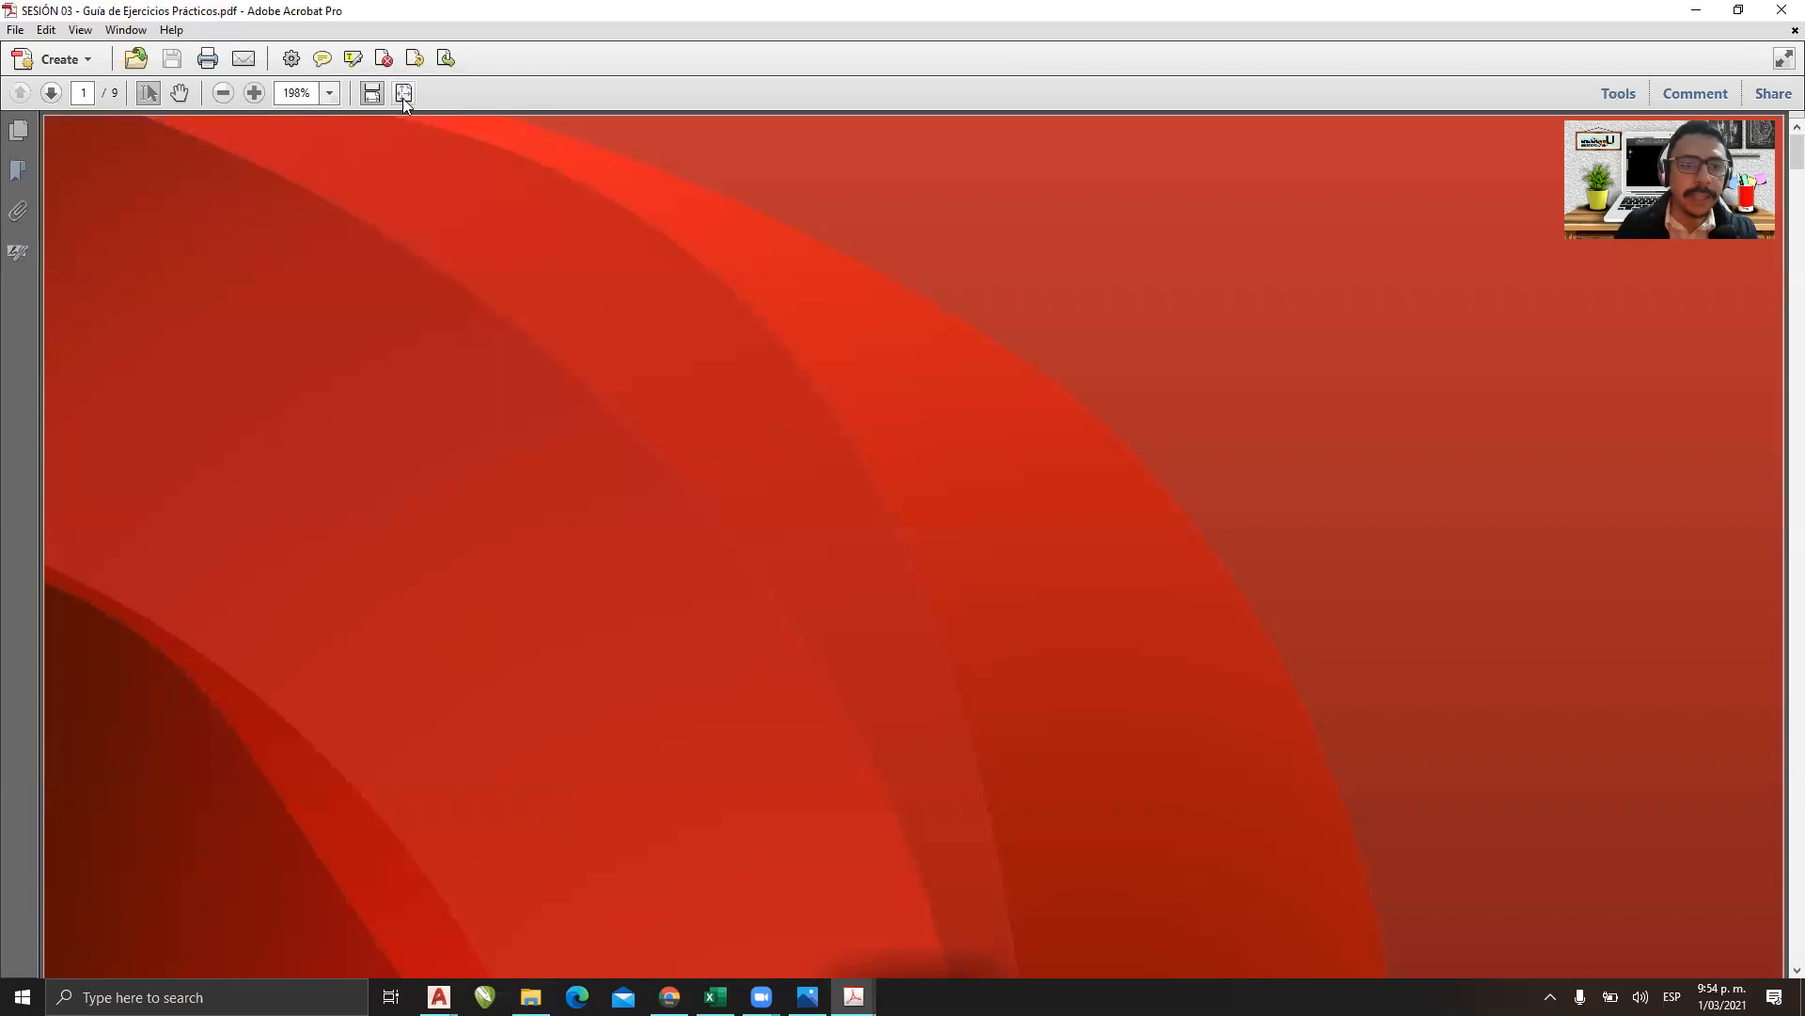
Fit whole pages in the view and go to page 6 with the layer table of exercise 3.1.
click(410, 100)
scroll(845, 446, down, 3)
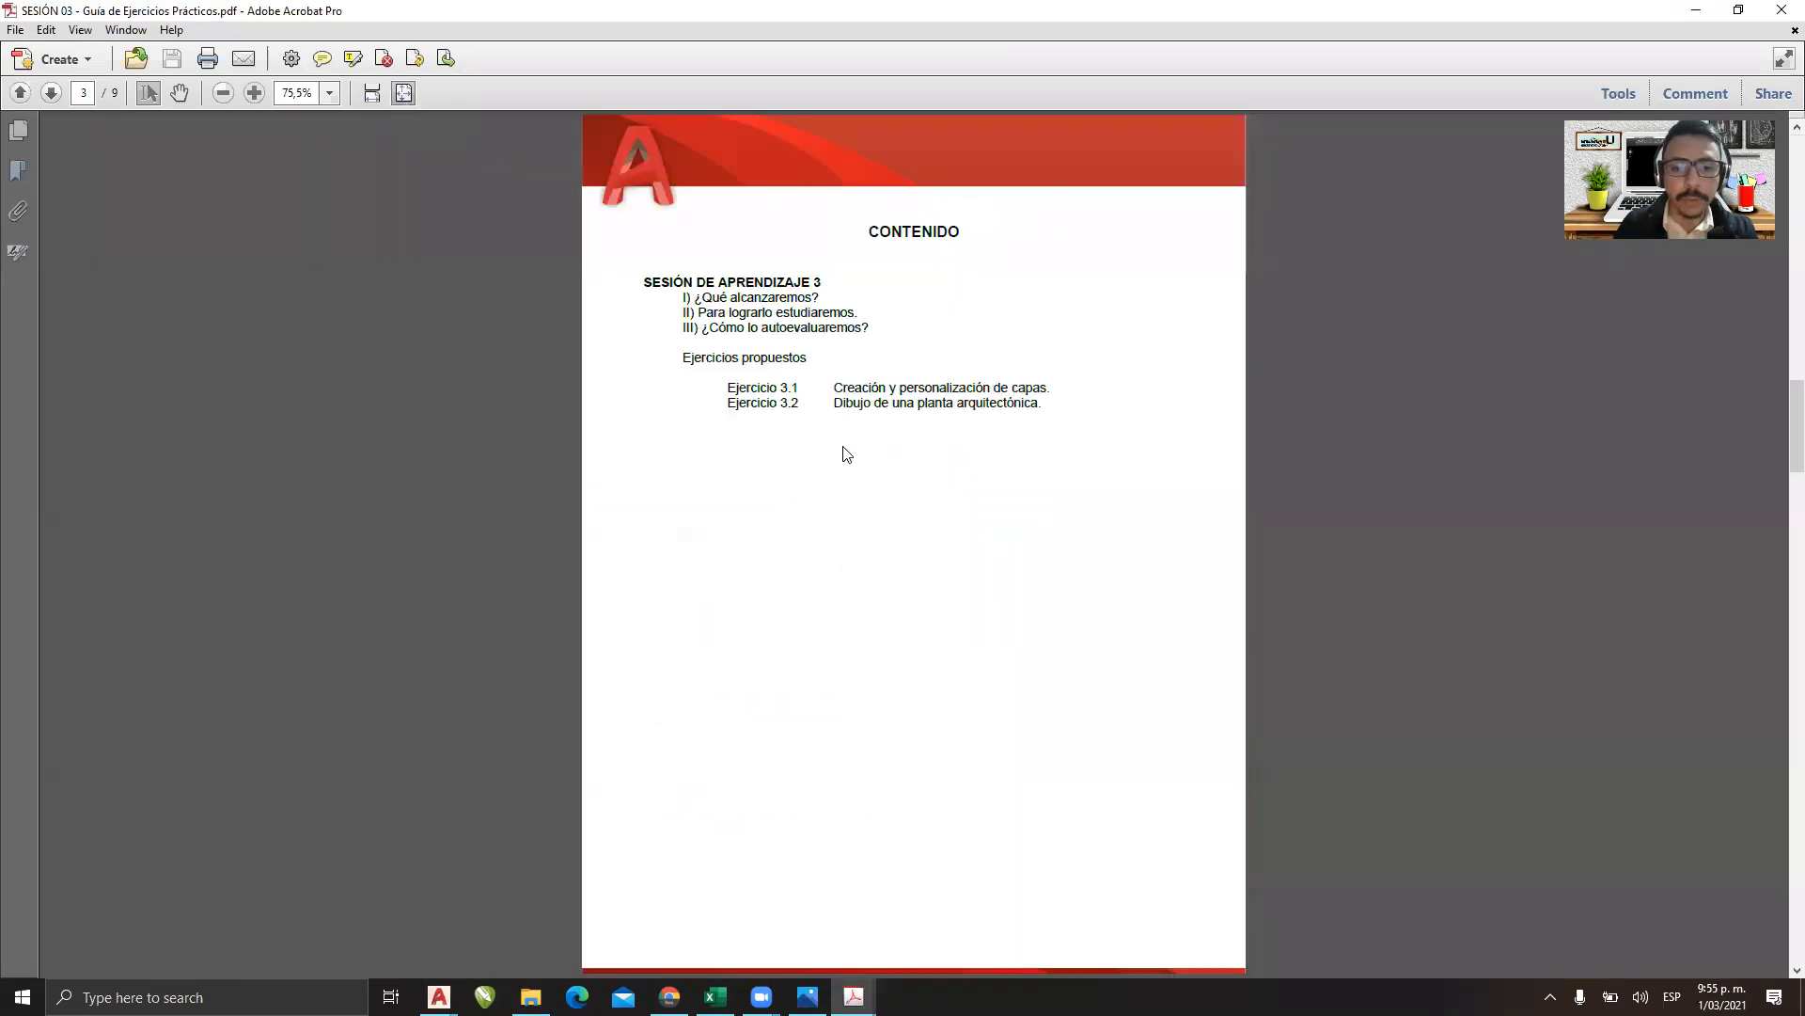
scroll(842, 446, down, 2)
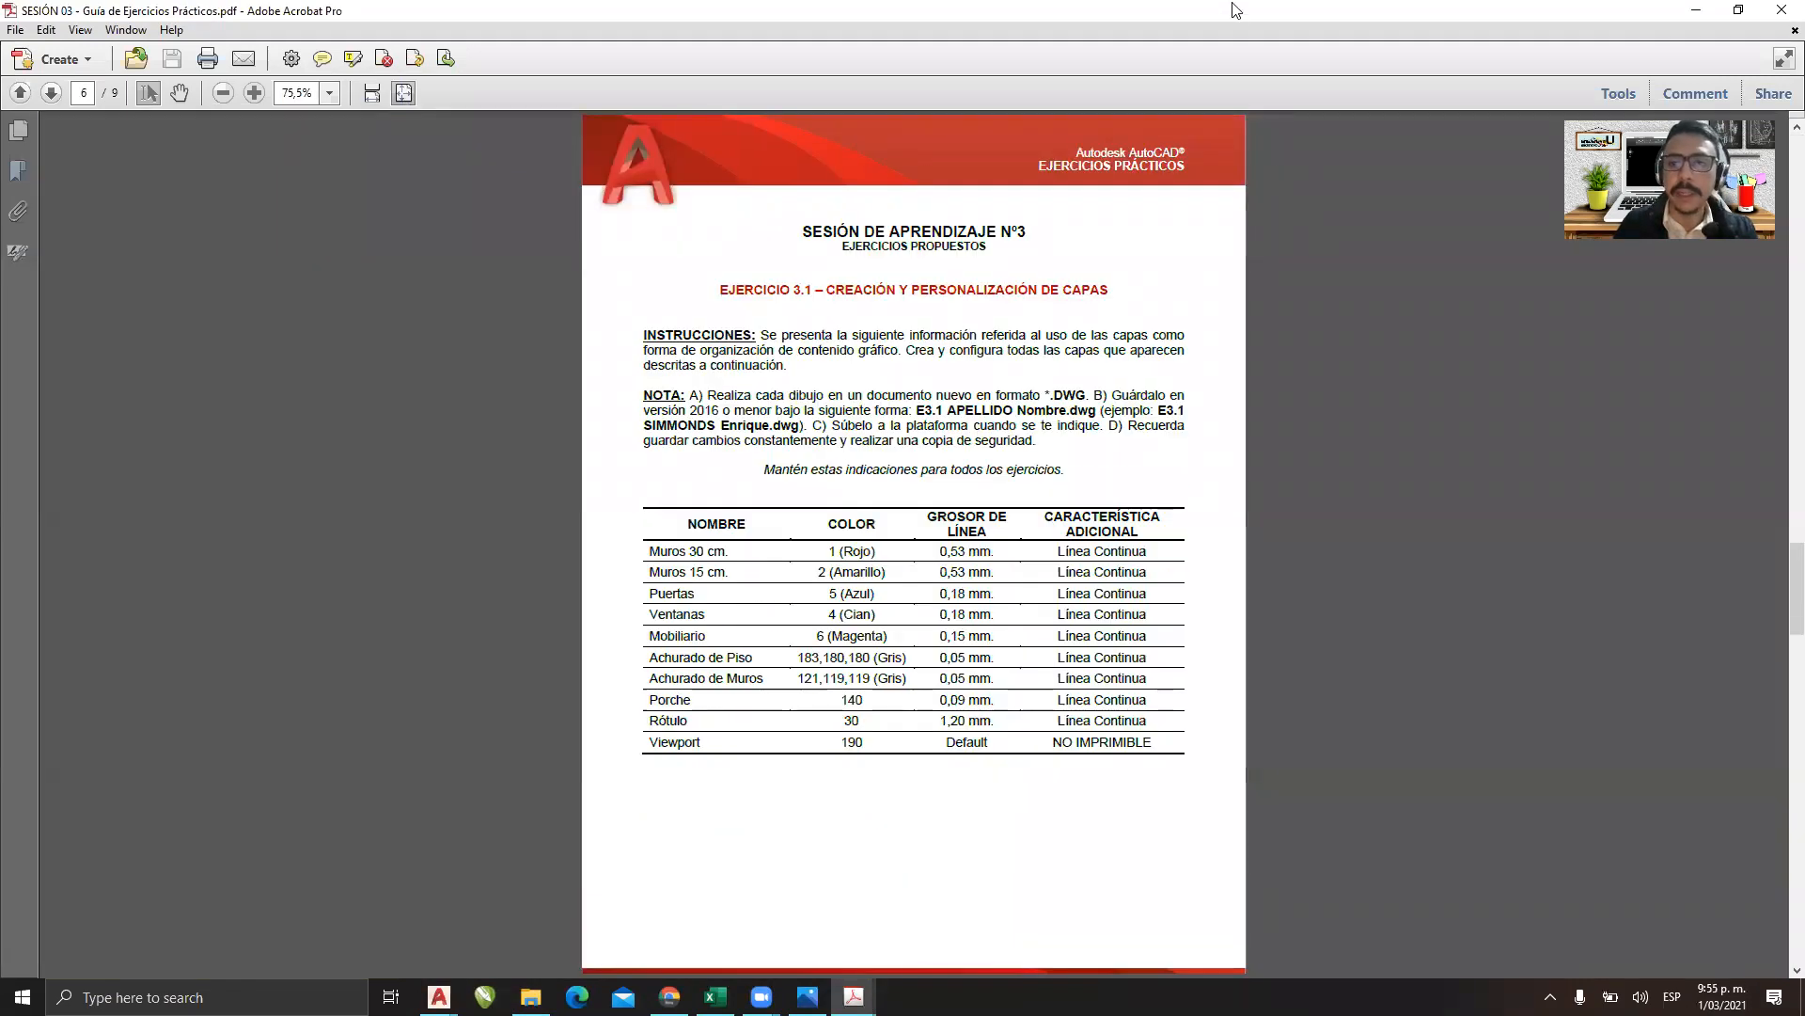
Arrange the exercise guide and AutoCAD's Drawing1 side by side, closing the Layer Properties Manager.
drag(1295, 28, 1800, 141)
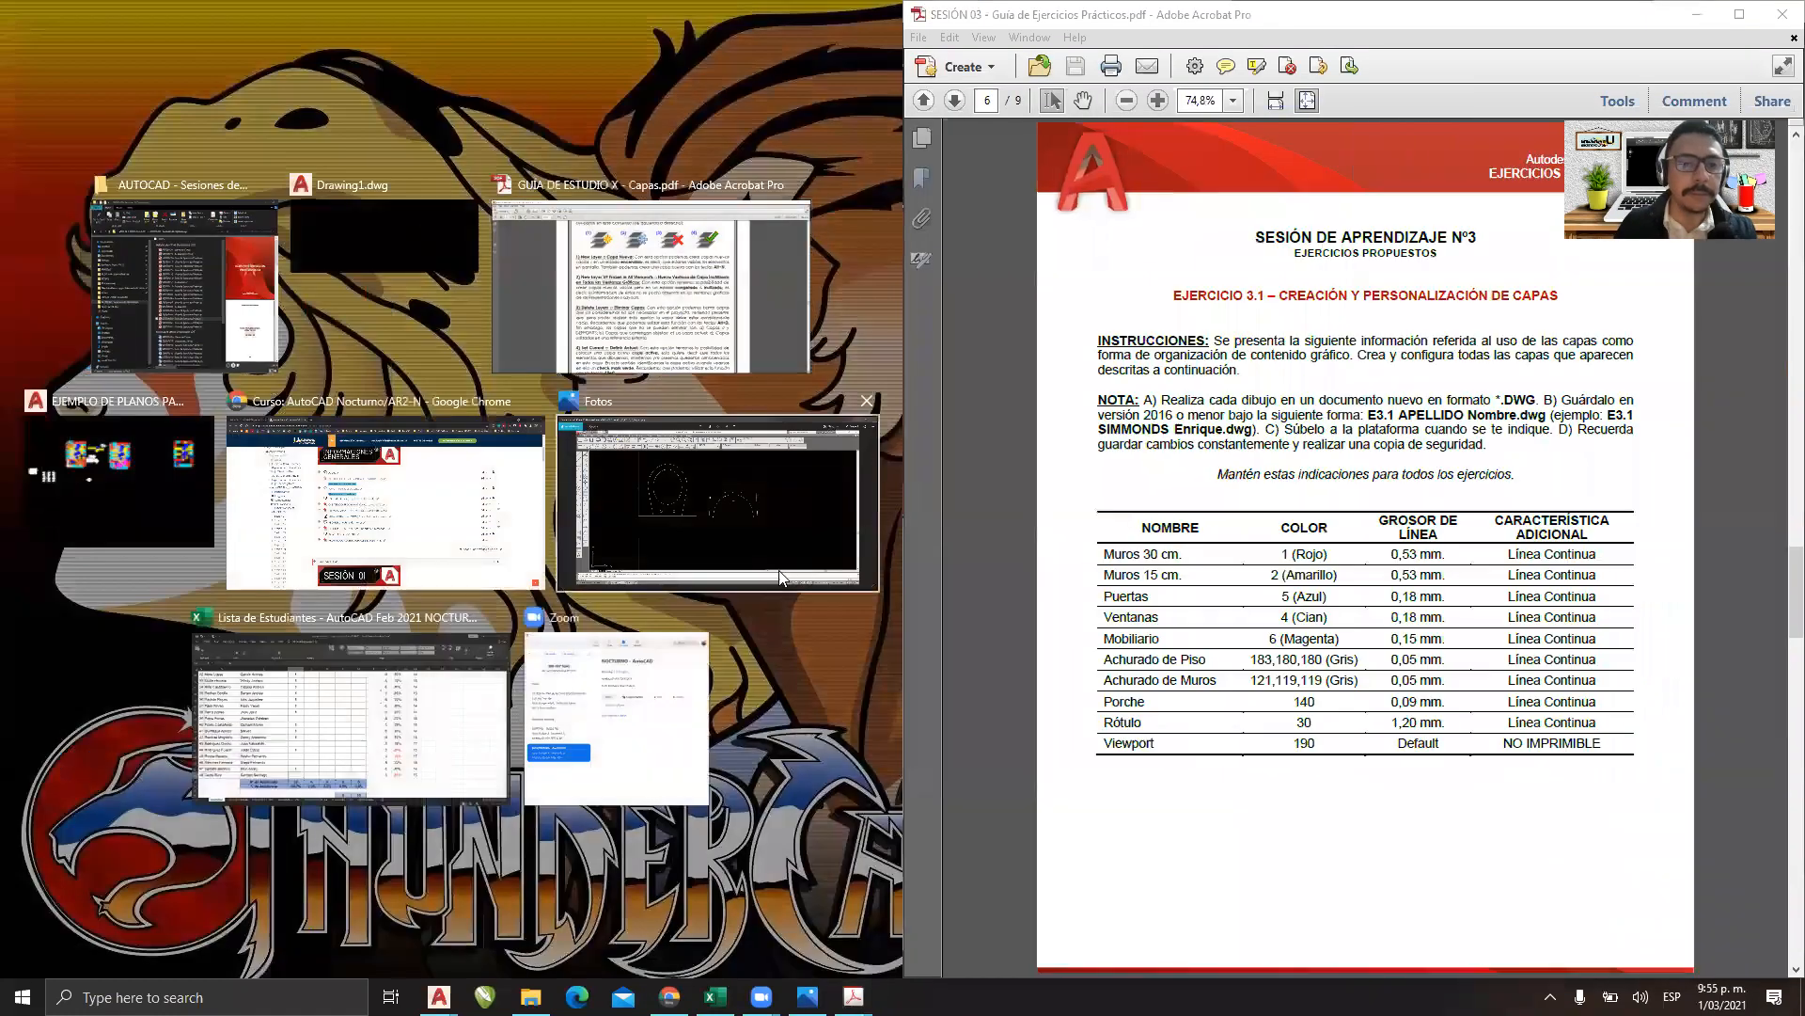
click(337, 237)
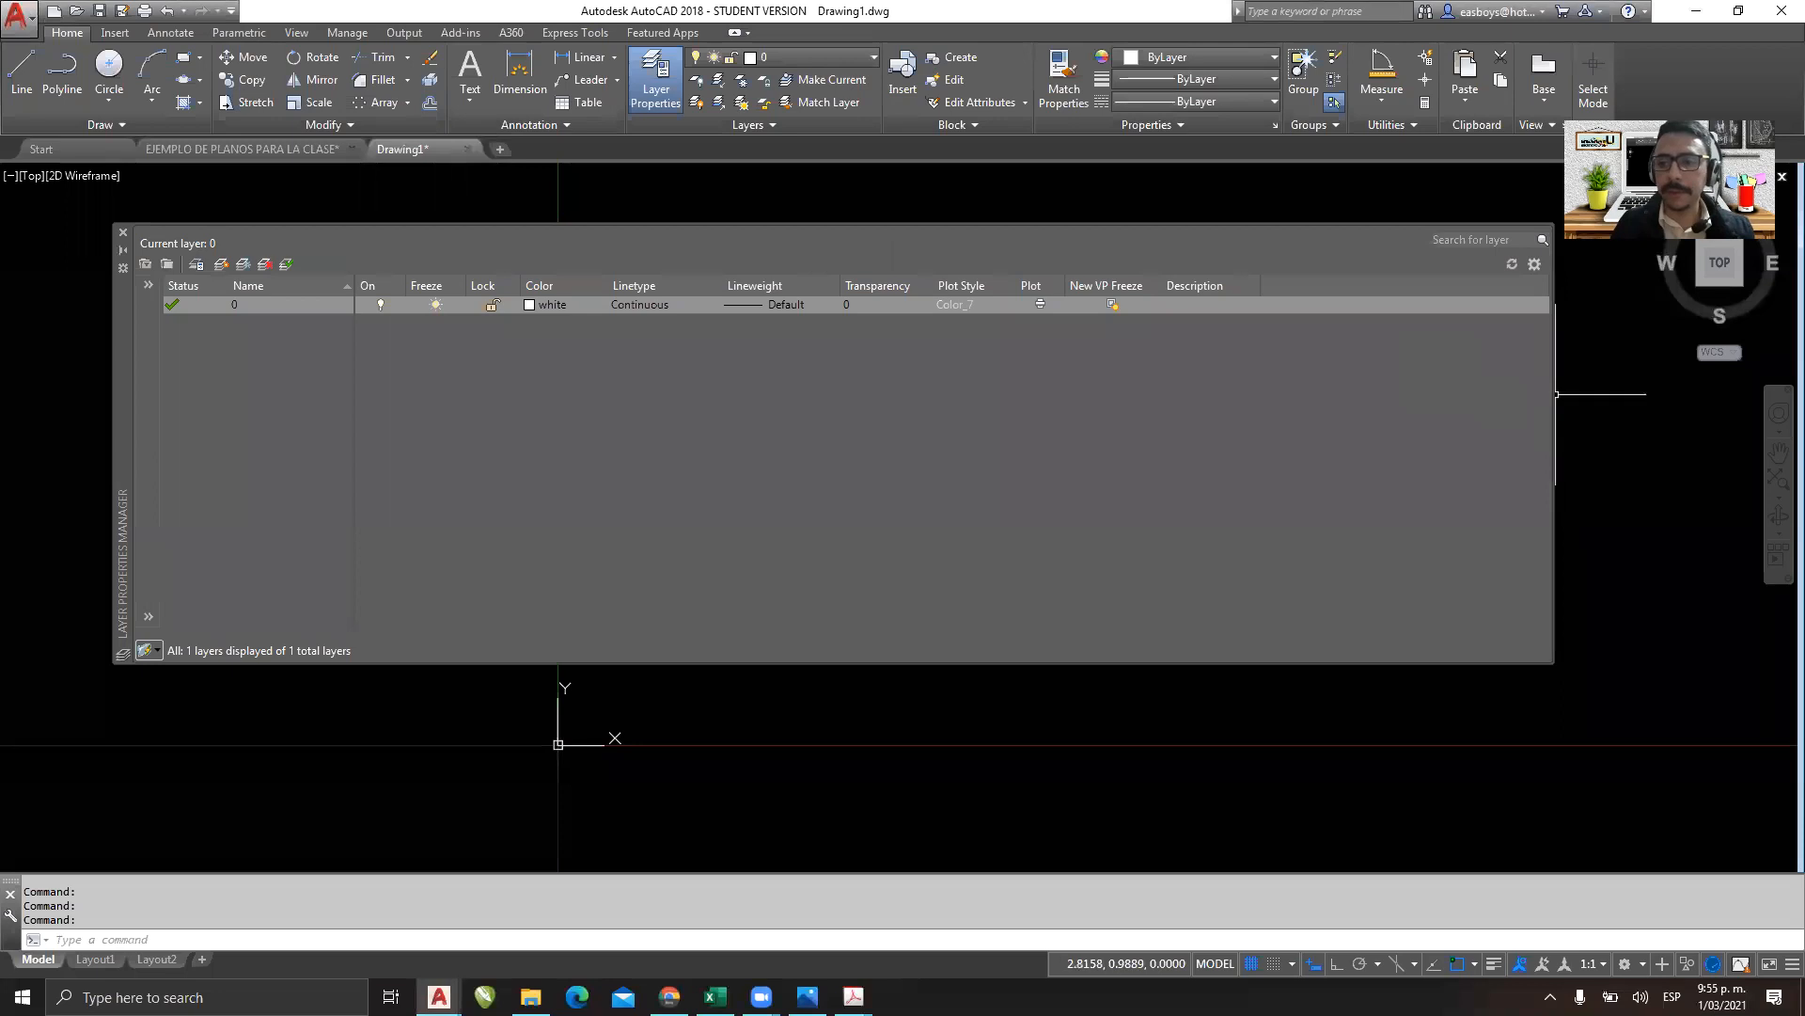
click(122, 233)
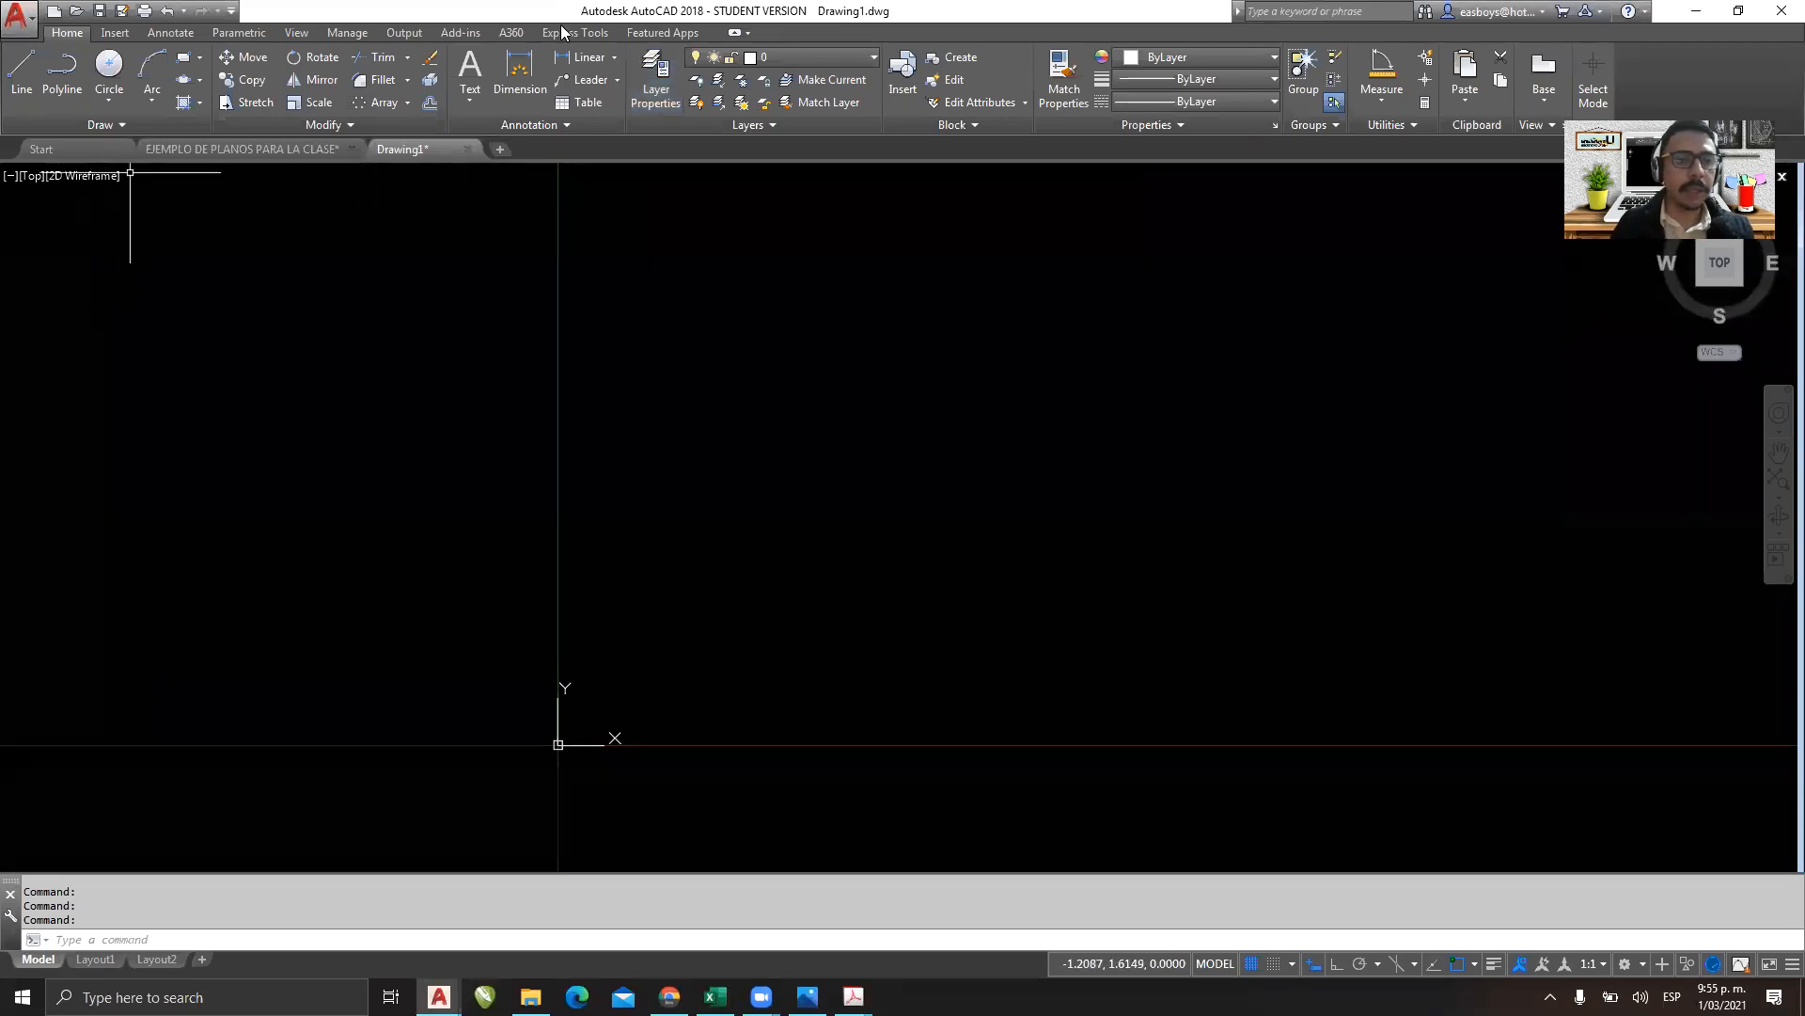
drag(563, 12, 2, 246)
click(1232, 13)
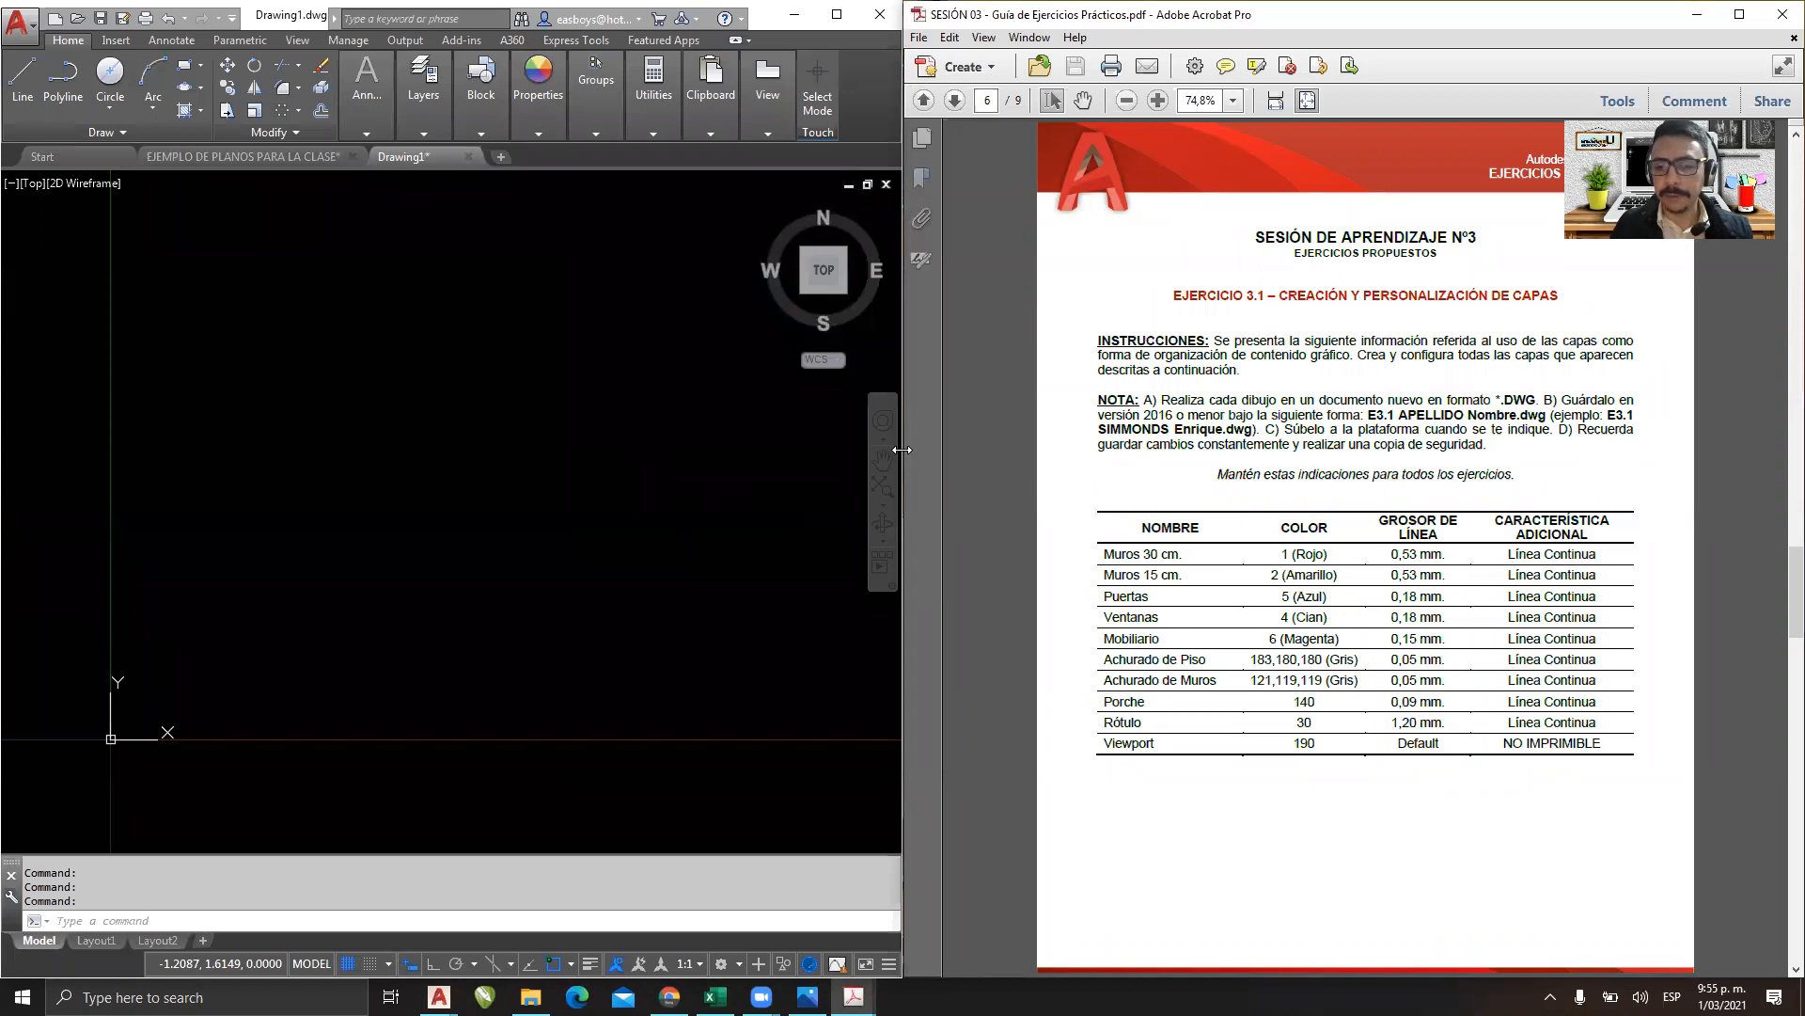
Widen the AutoCAD window up to the narrowed exercise guide, and enlarge the guide to 75%.
drag(901, 449, 1140, 450)
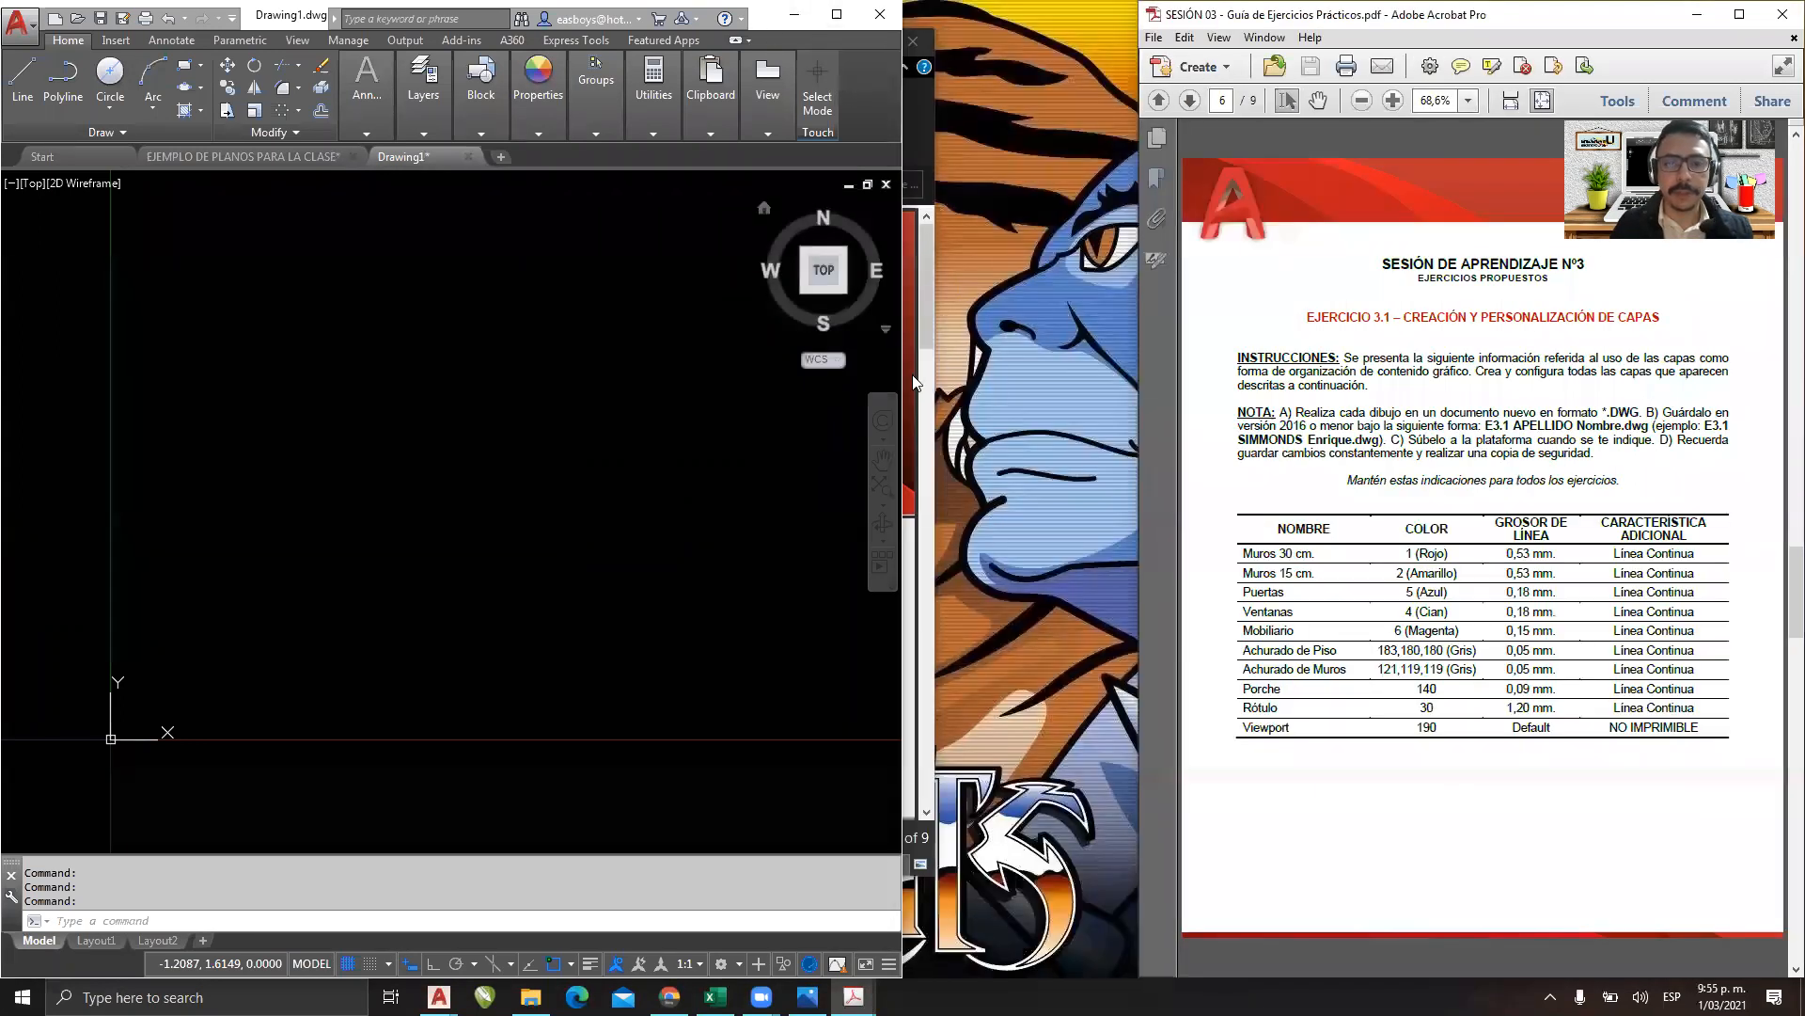
click(805, 434)
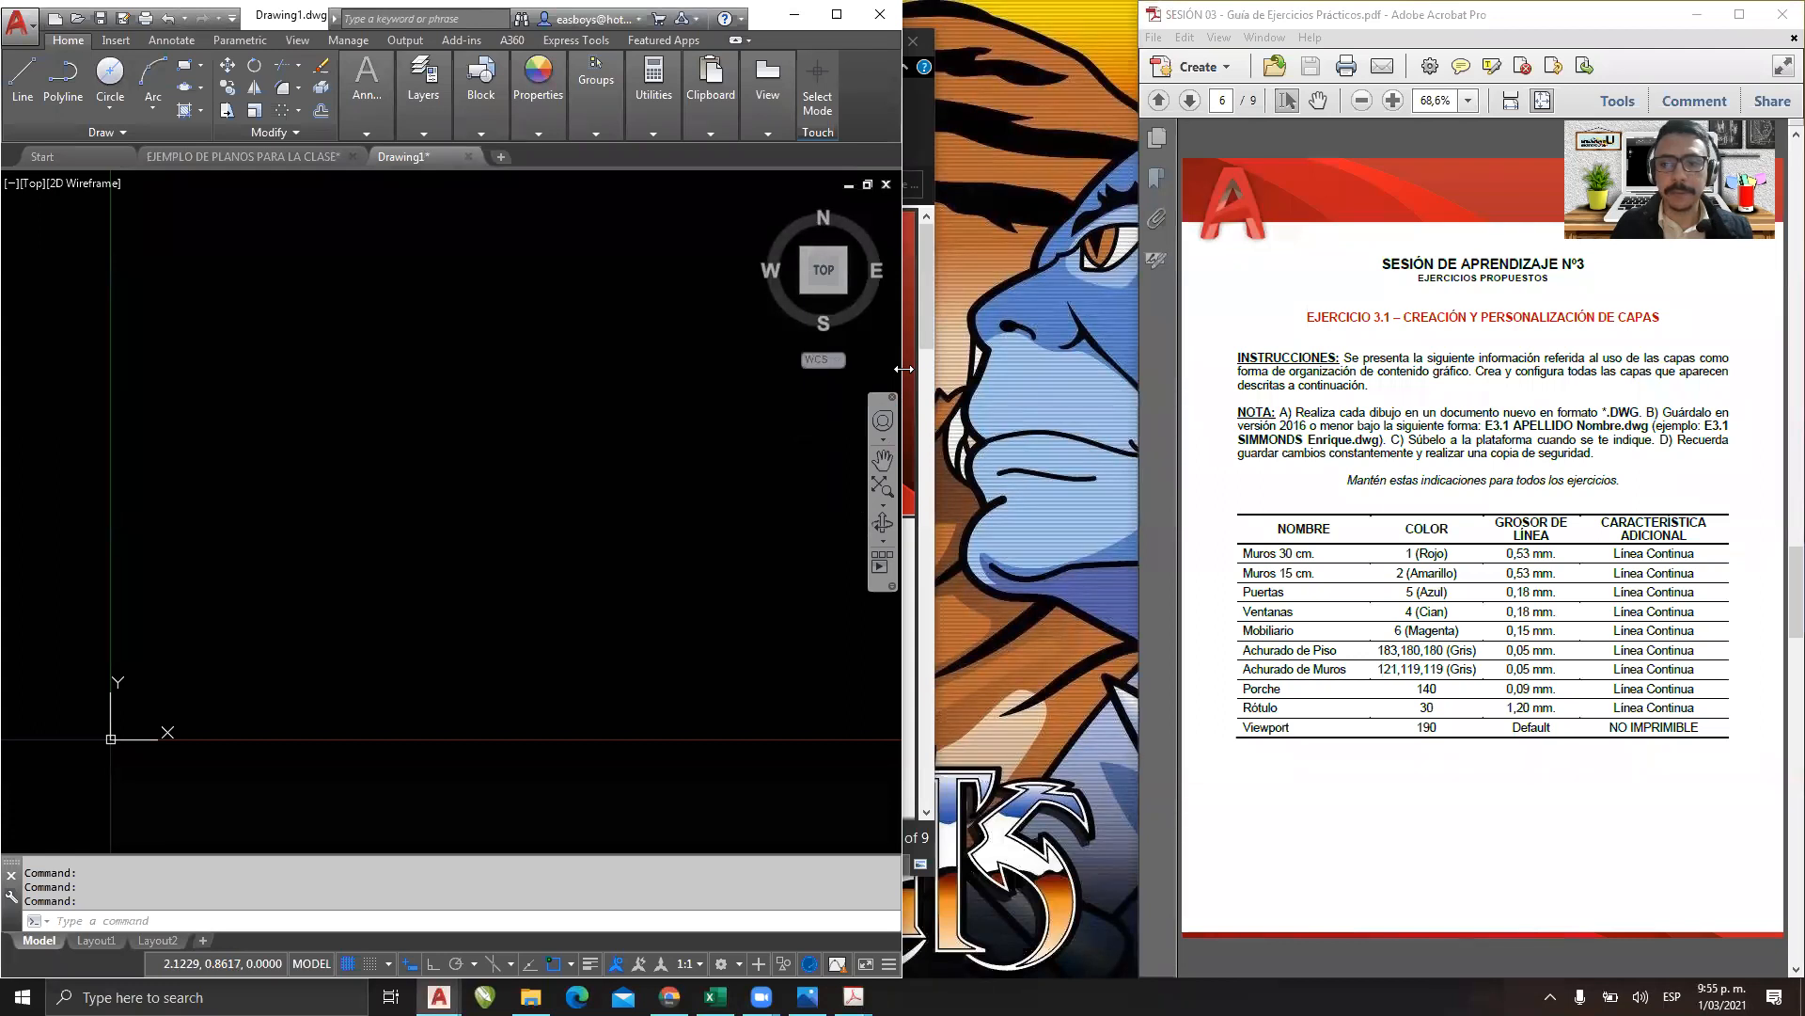
drag(904, 369, 1134, 369)
click(1484, 467)
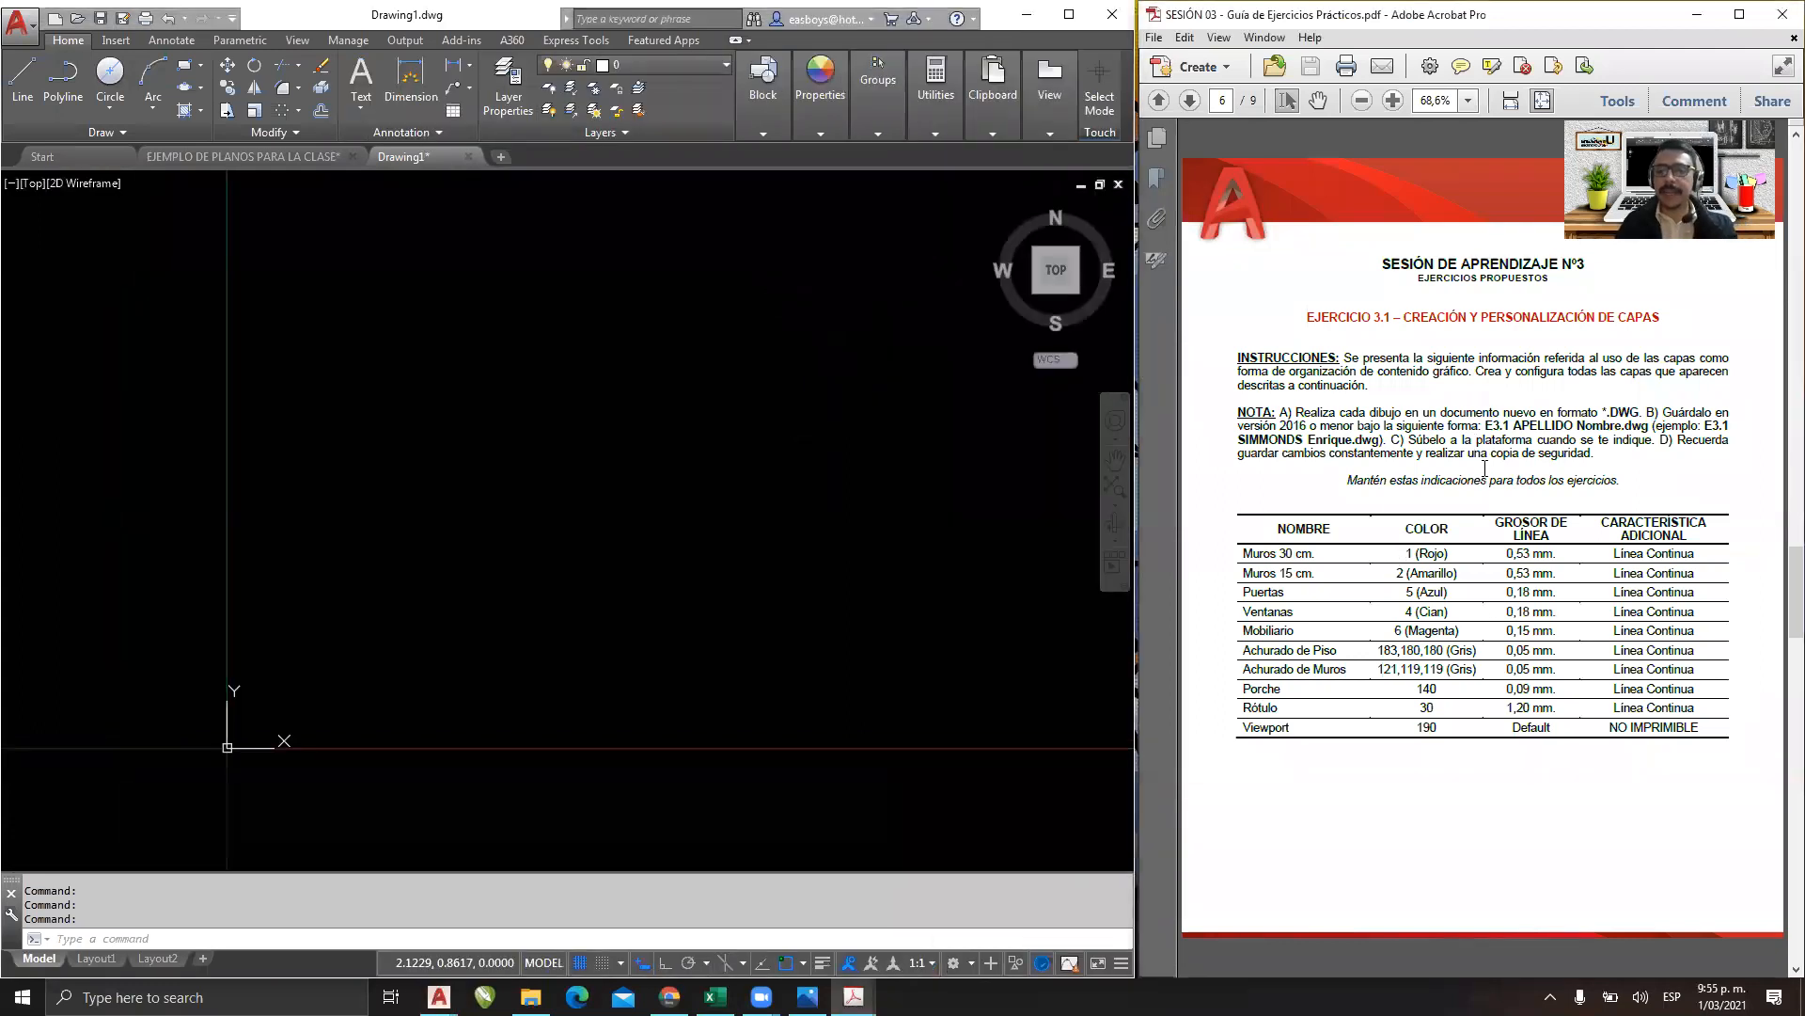
ctrl+scroll(1501, 488, up, 1)
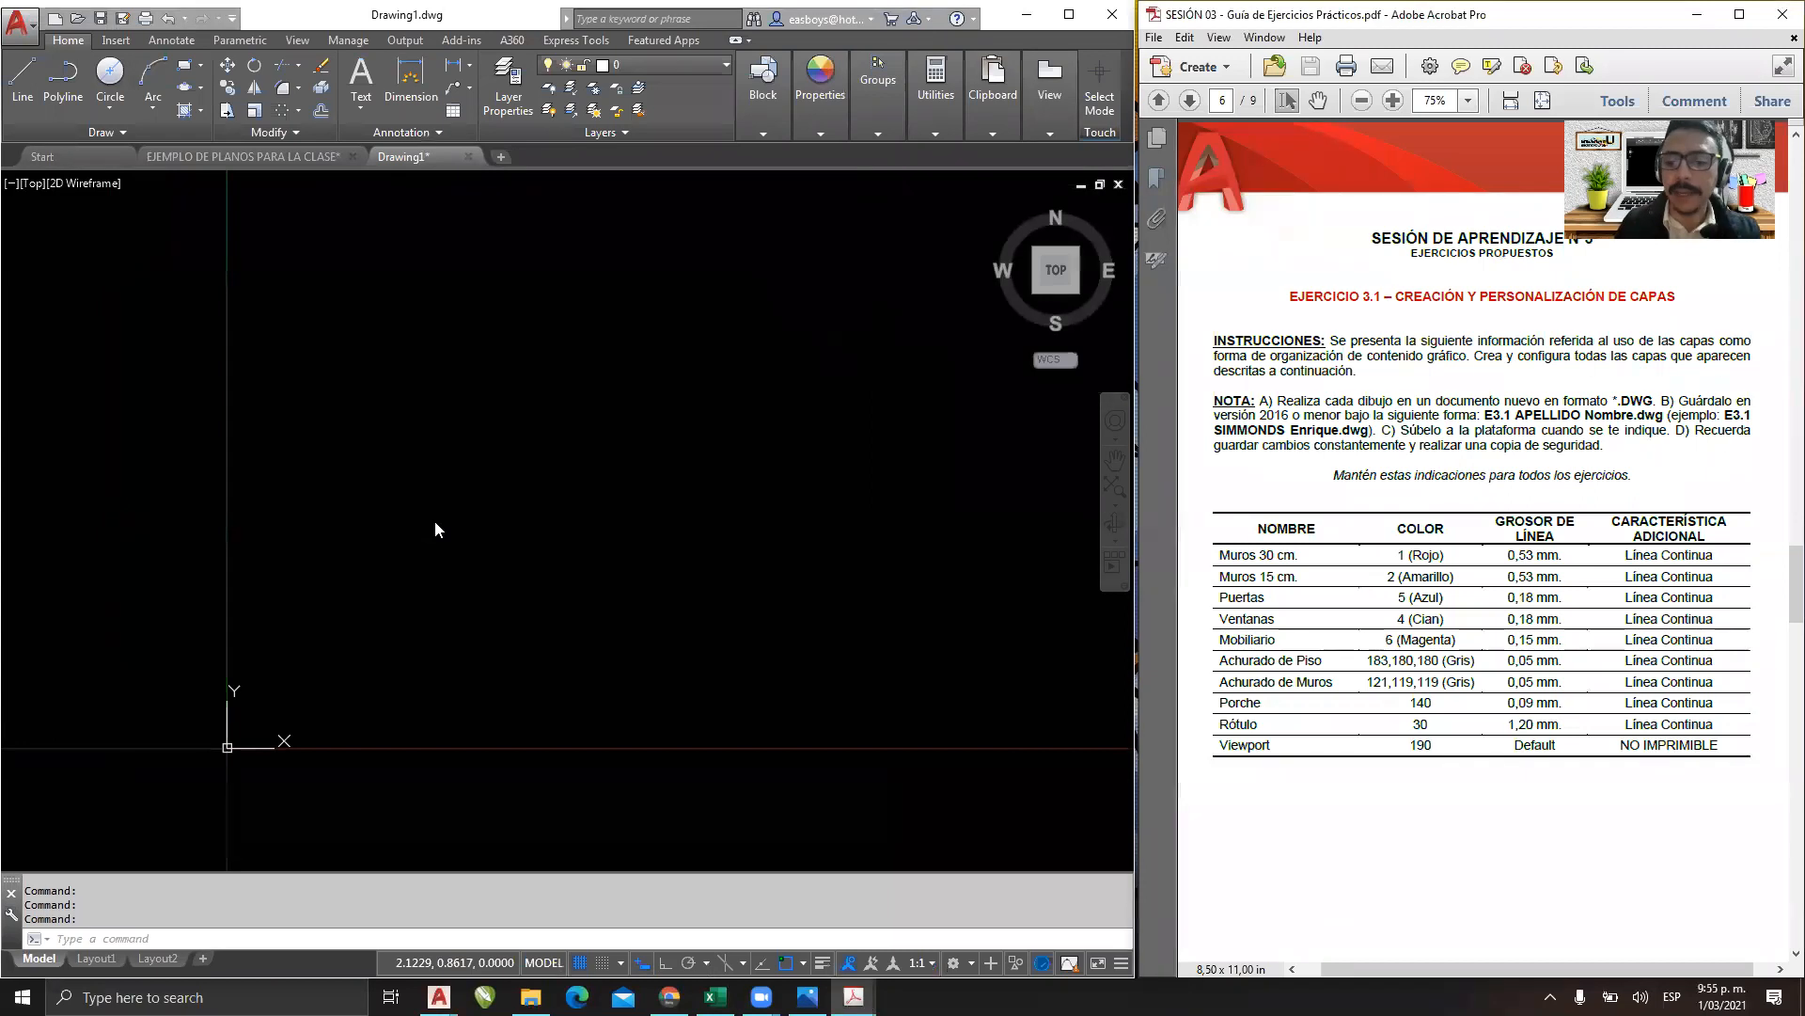
Reopen the Layer Properties Manager in AutoCAD, and move and narrow it to leave the exercise guide uncovered.
click(515, 92)
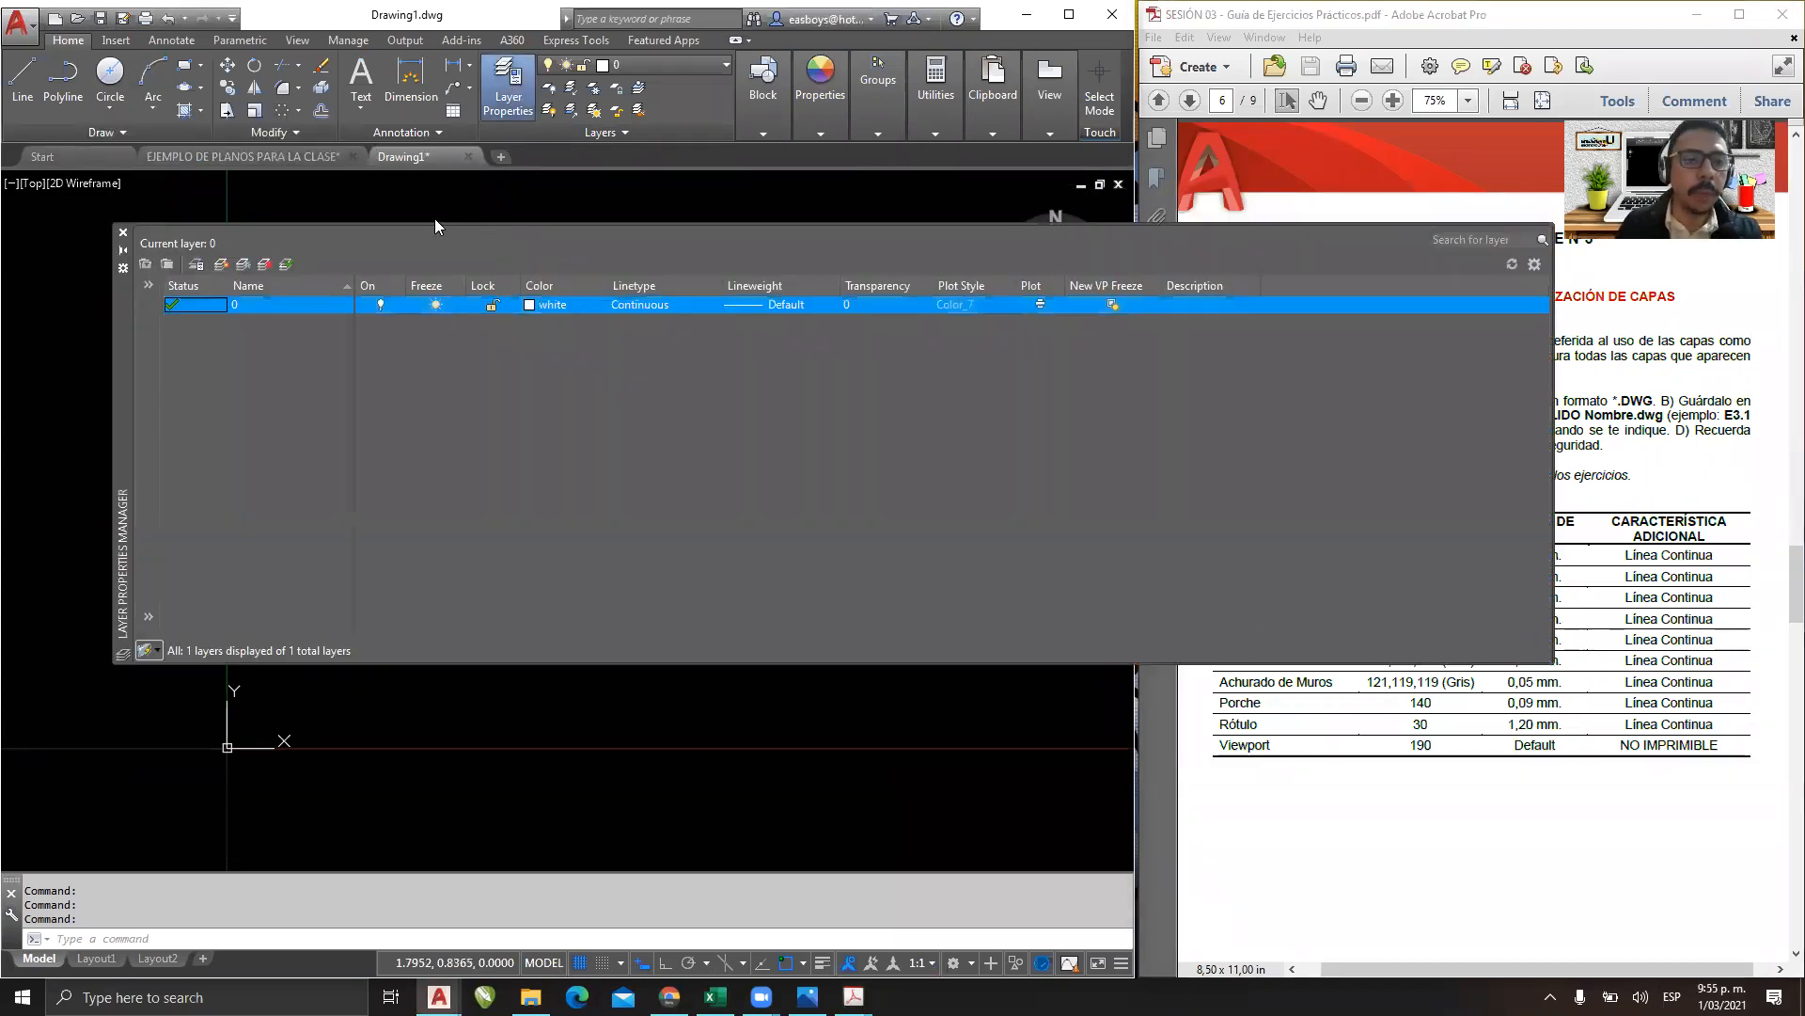
drag(126, 356, 56, 344)
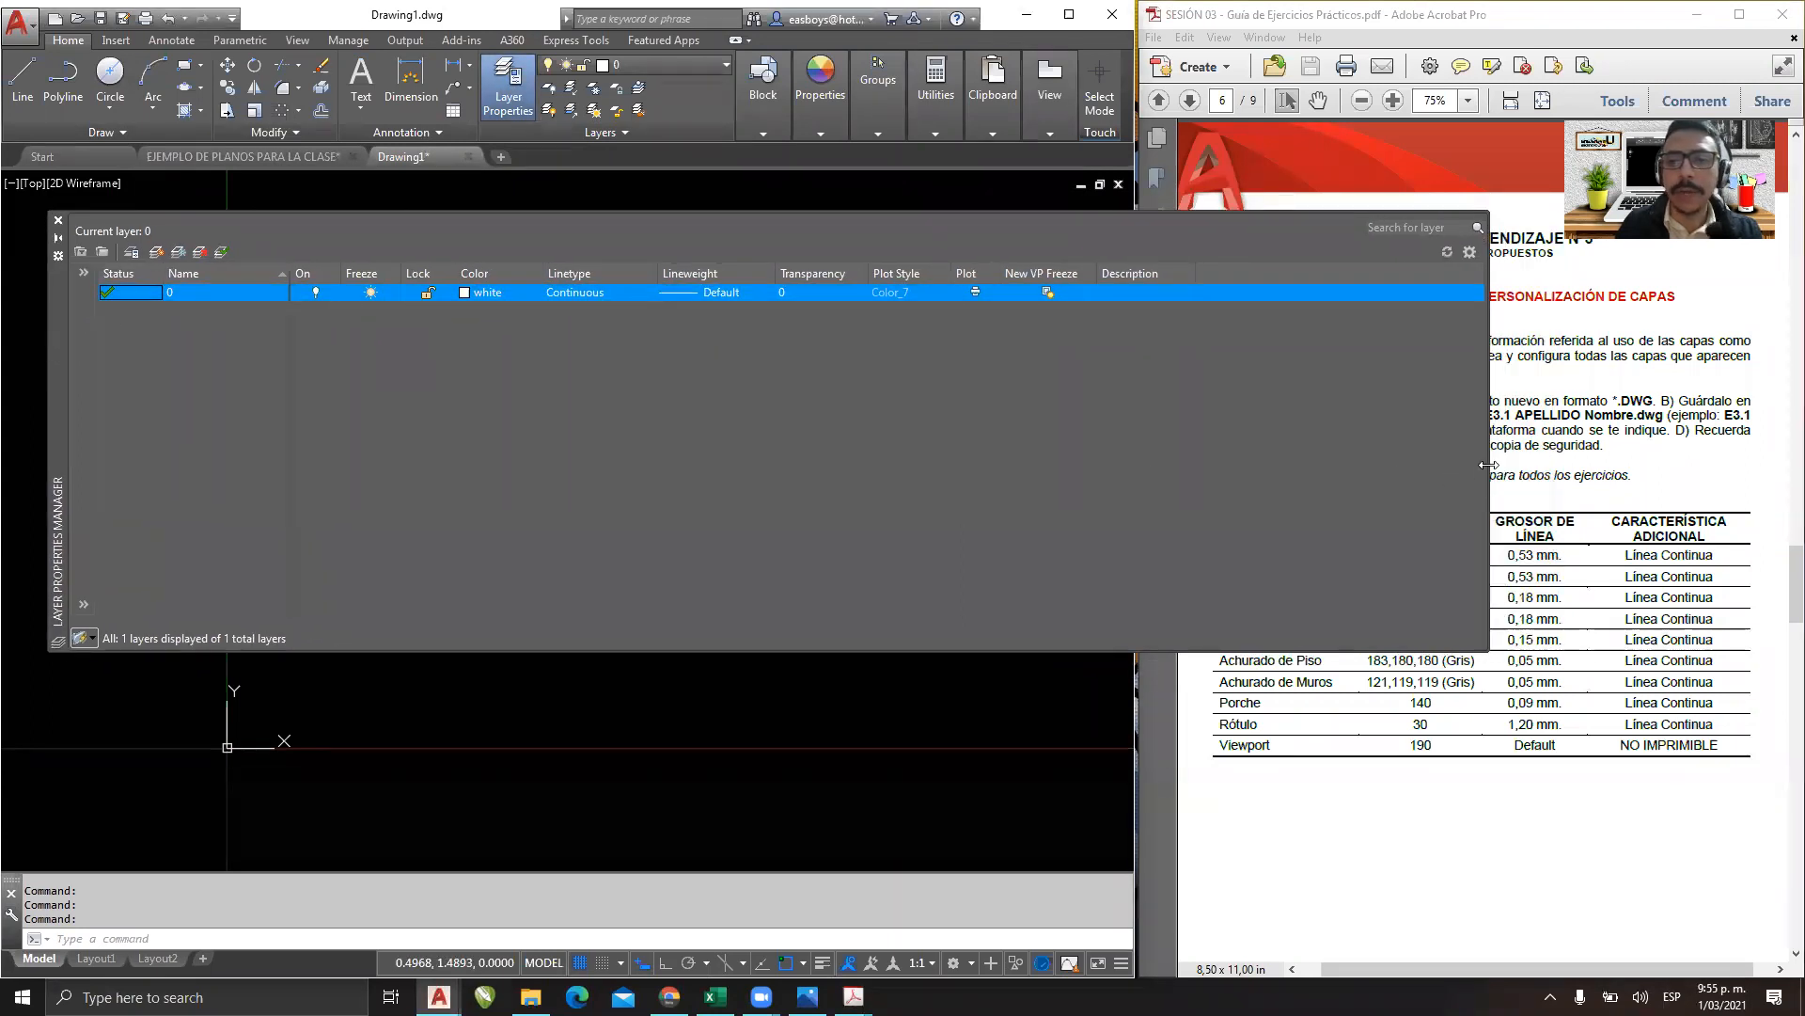
drag(1488, 465, 1117, 464)
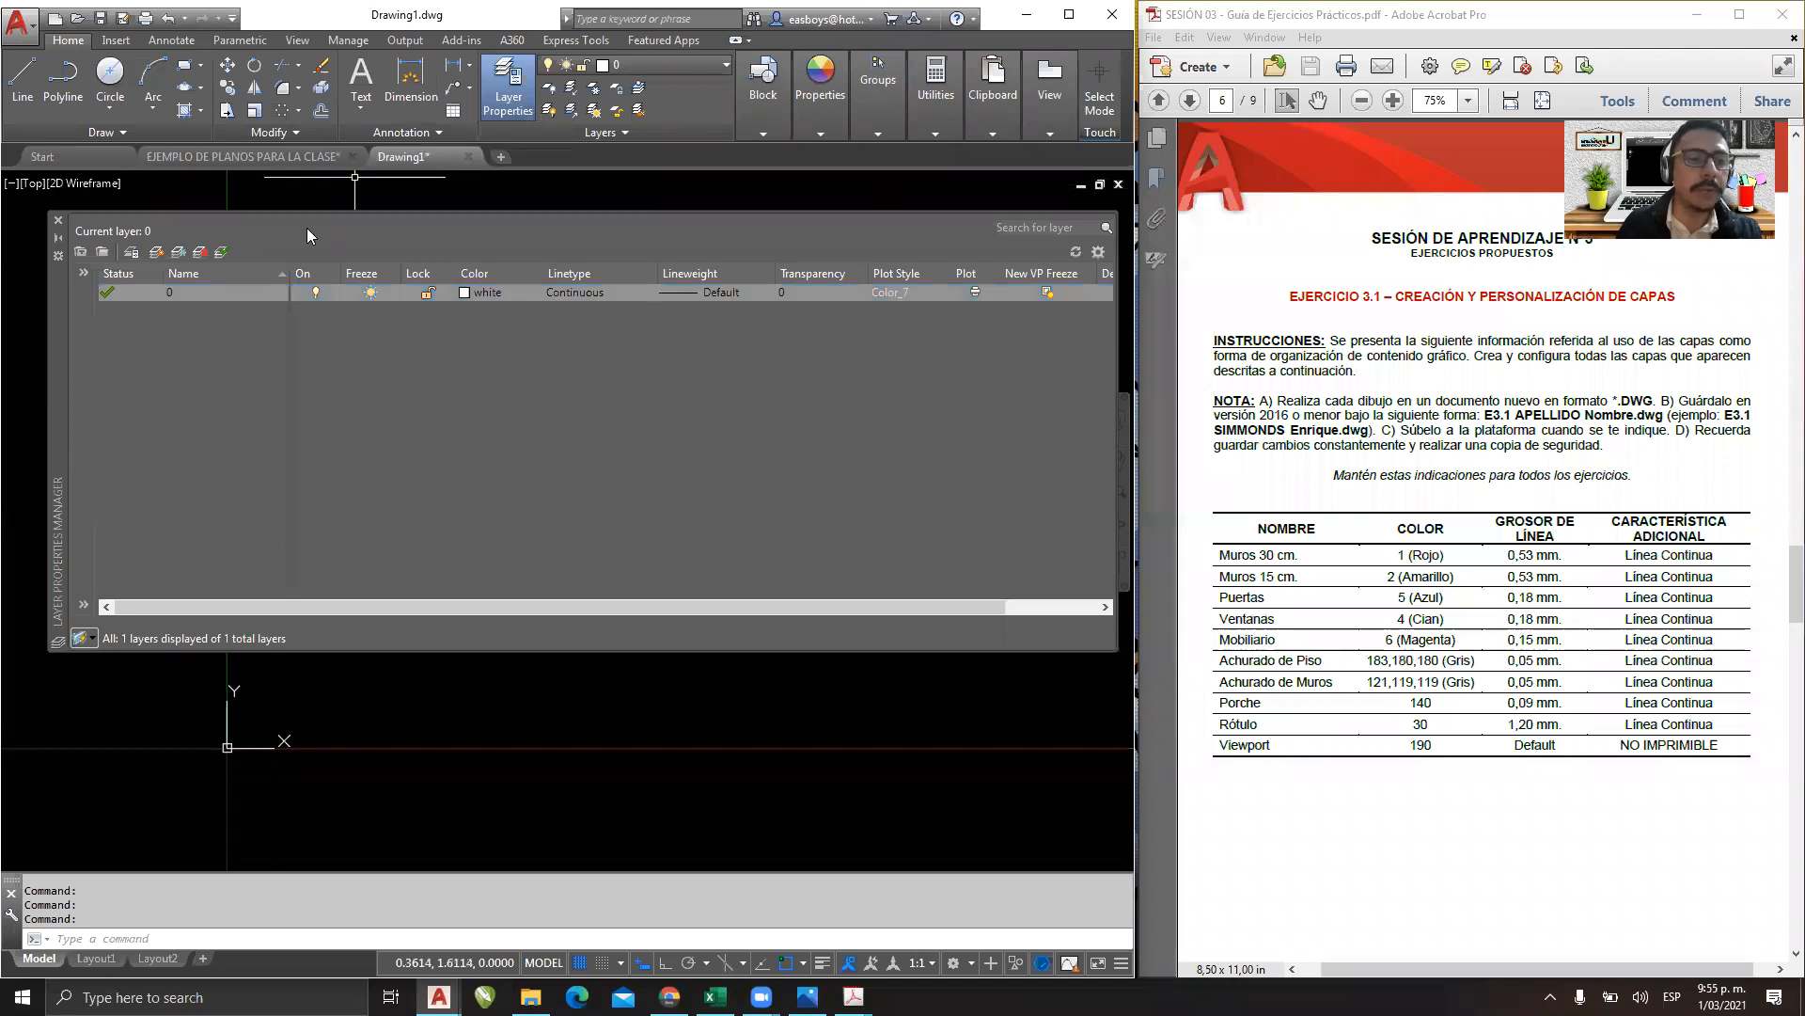
Create a new layer named Muros 30 cm.
click(156, 252)
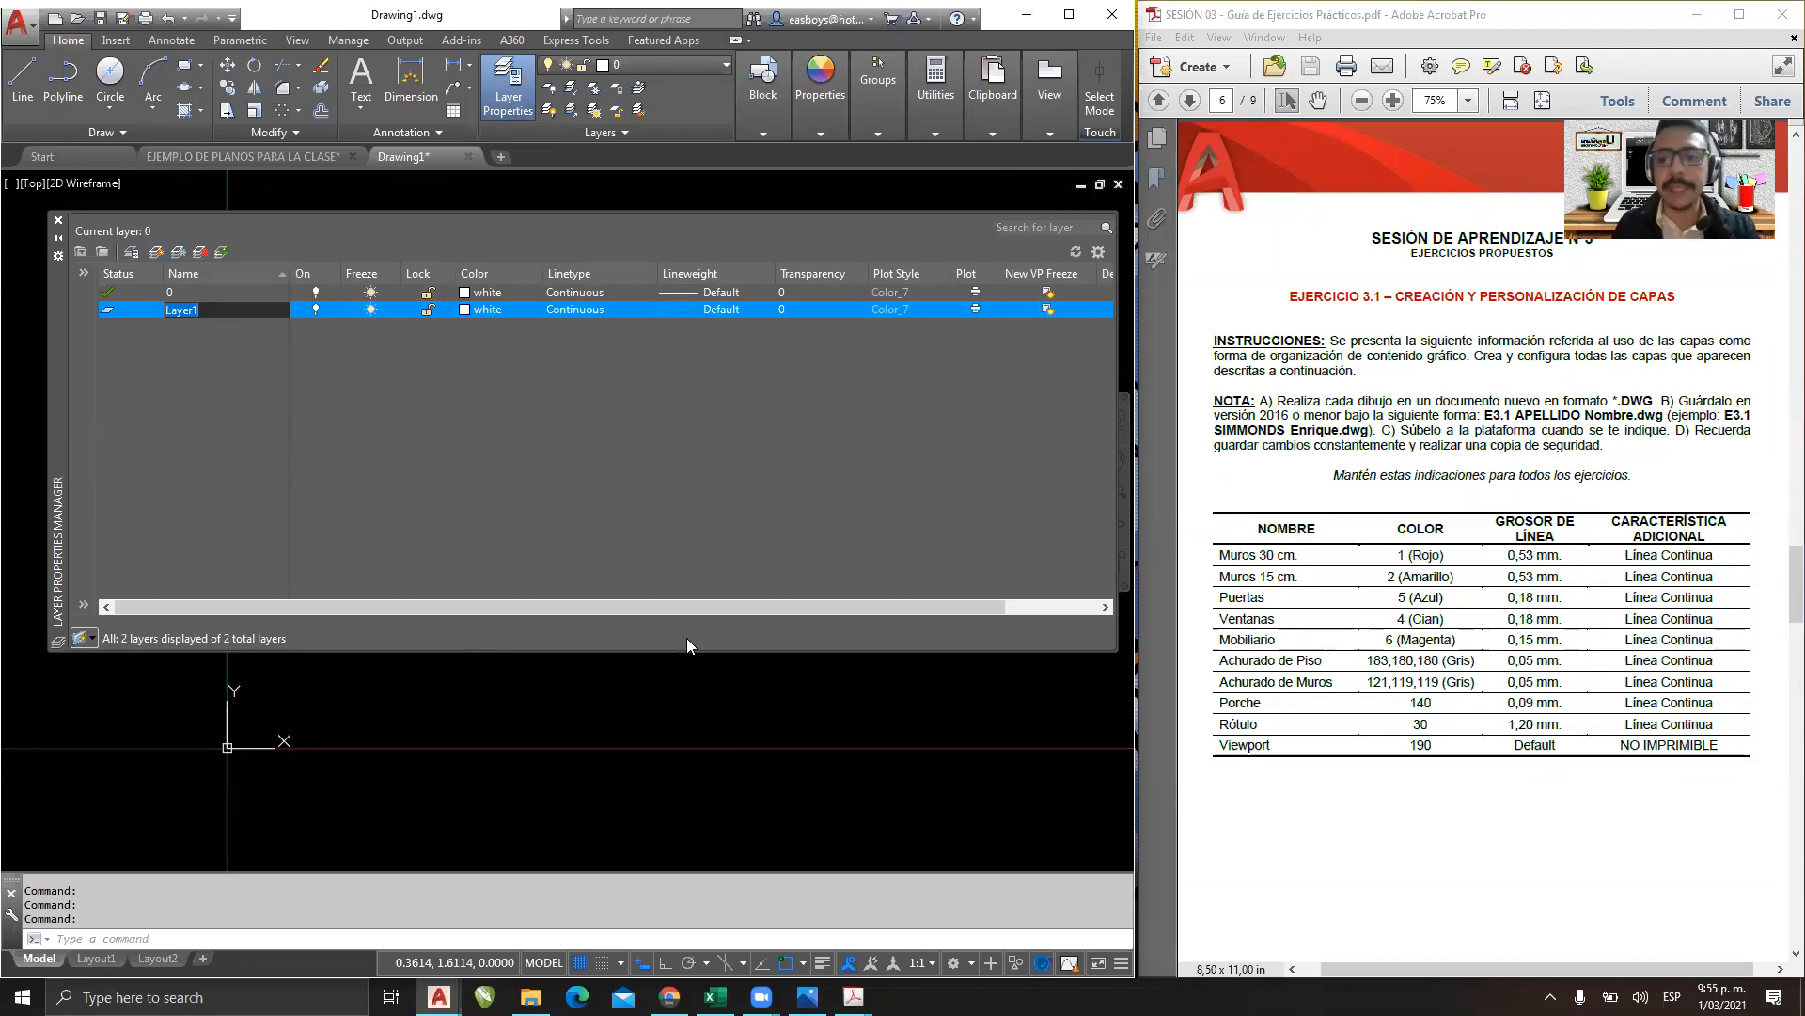
text(Muros 30 cm.)
key(Return)
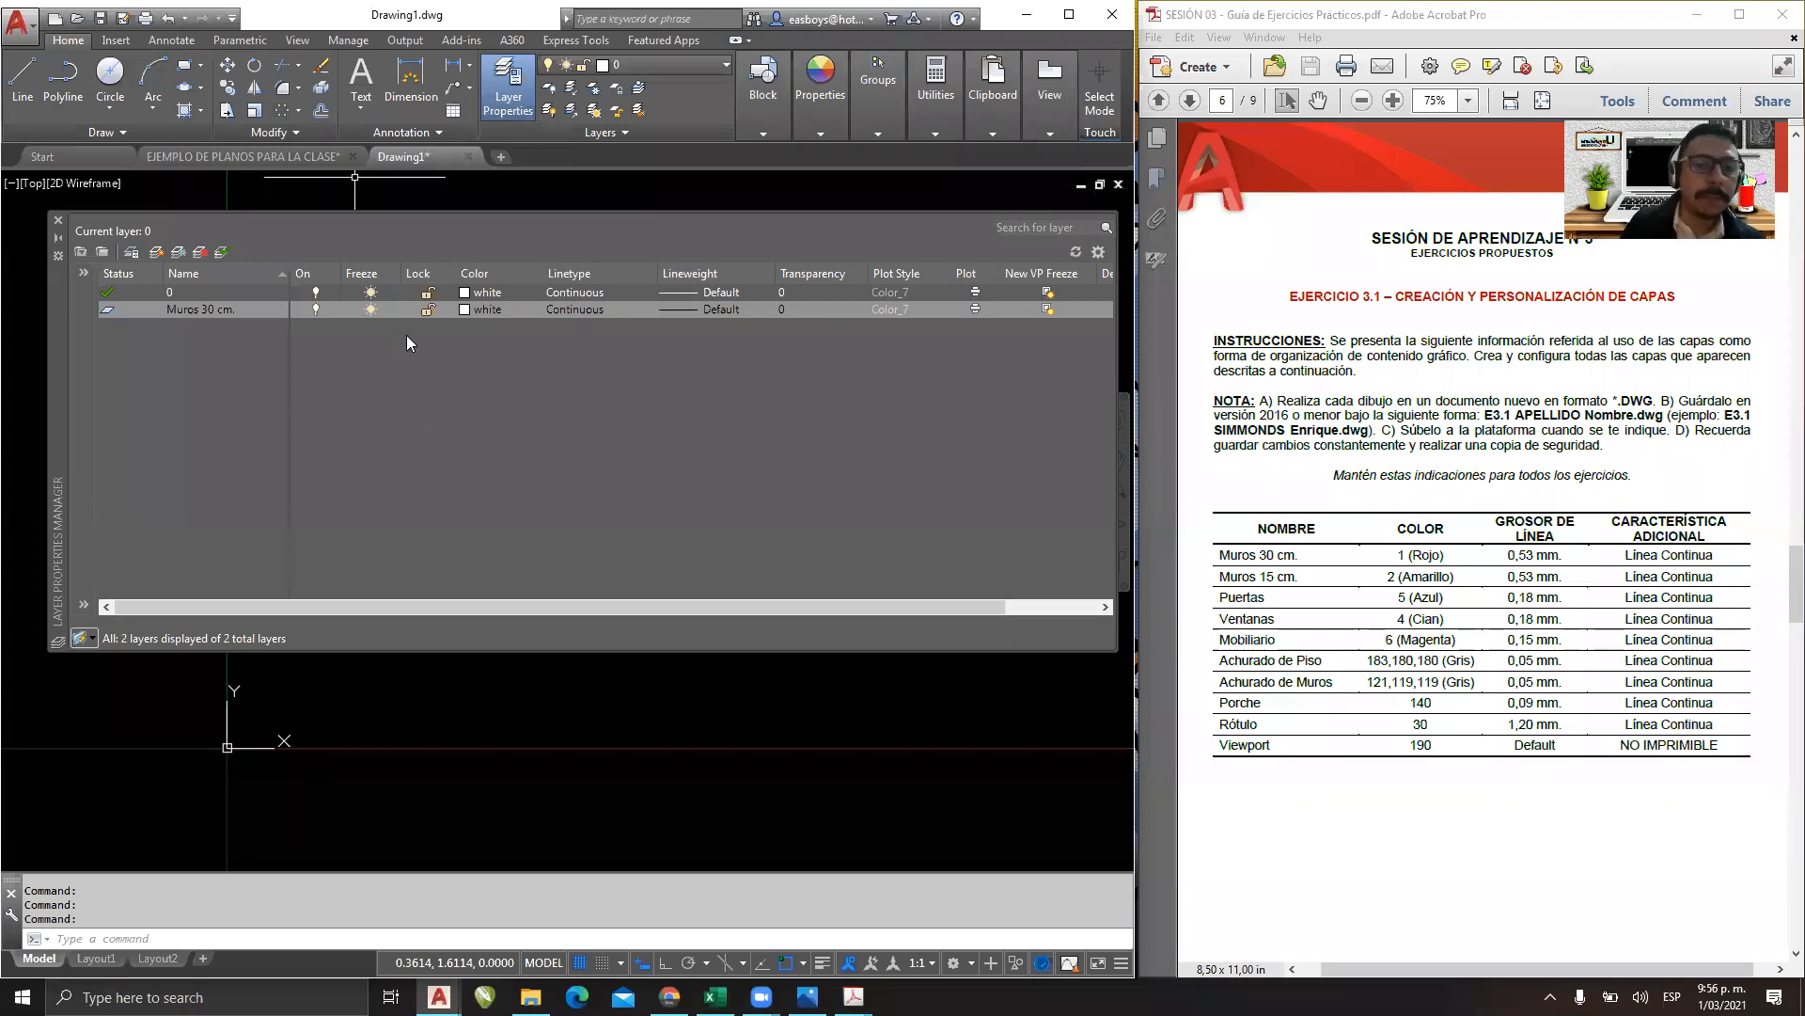
Open the colour selection for the Muros 30 cm. layer and handwrite 255 beside it with the yellow annotation pen.
click(466, 311)
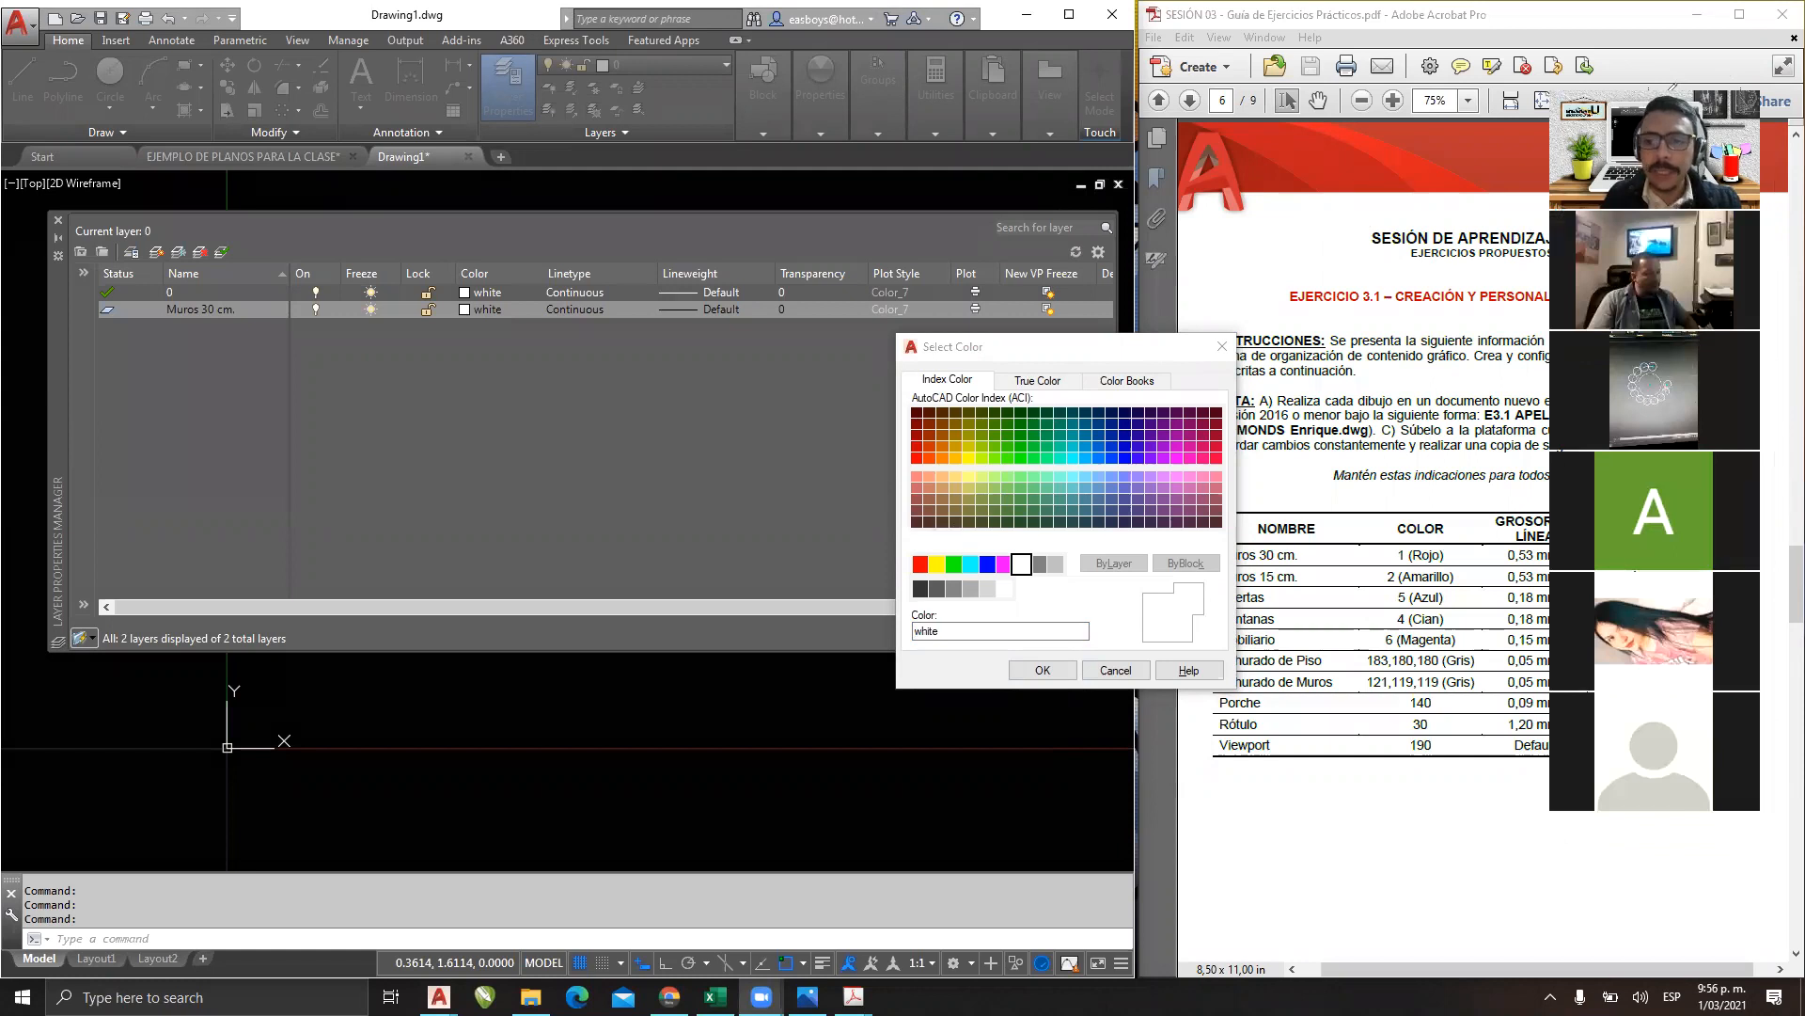
mouse_move(564, 460)
mouse_down()
mouse_move(640, 442)
mouse_move(700, 488)
mouse_up()
mouse_move(694, 403)
mouse_down()
mouse_move(752, 471)
mouse_move(710, 490)
mouse_up()
mouse_move(794, 393)
mouse_down()
mouse_move(835, 383)
mouse_move(780, 484)
mouse_up()
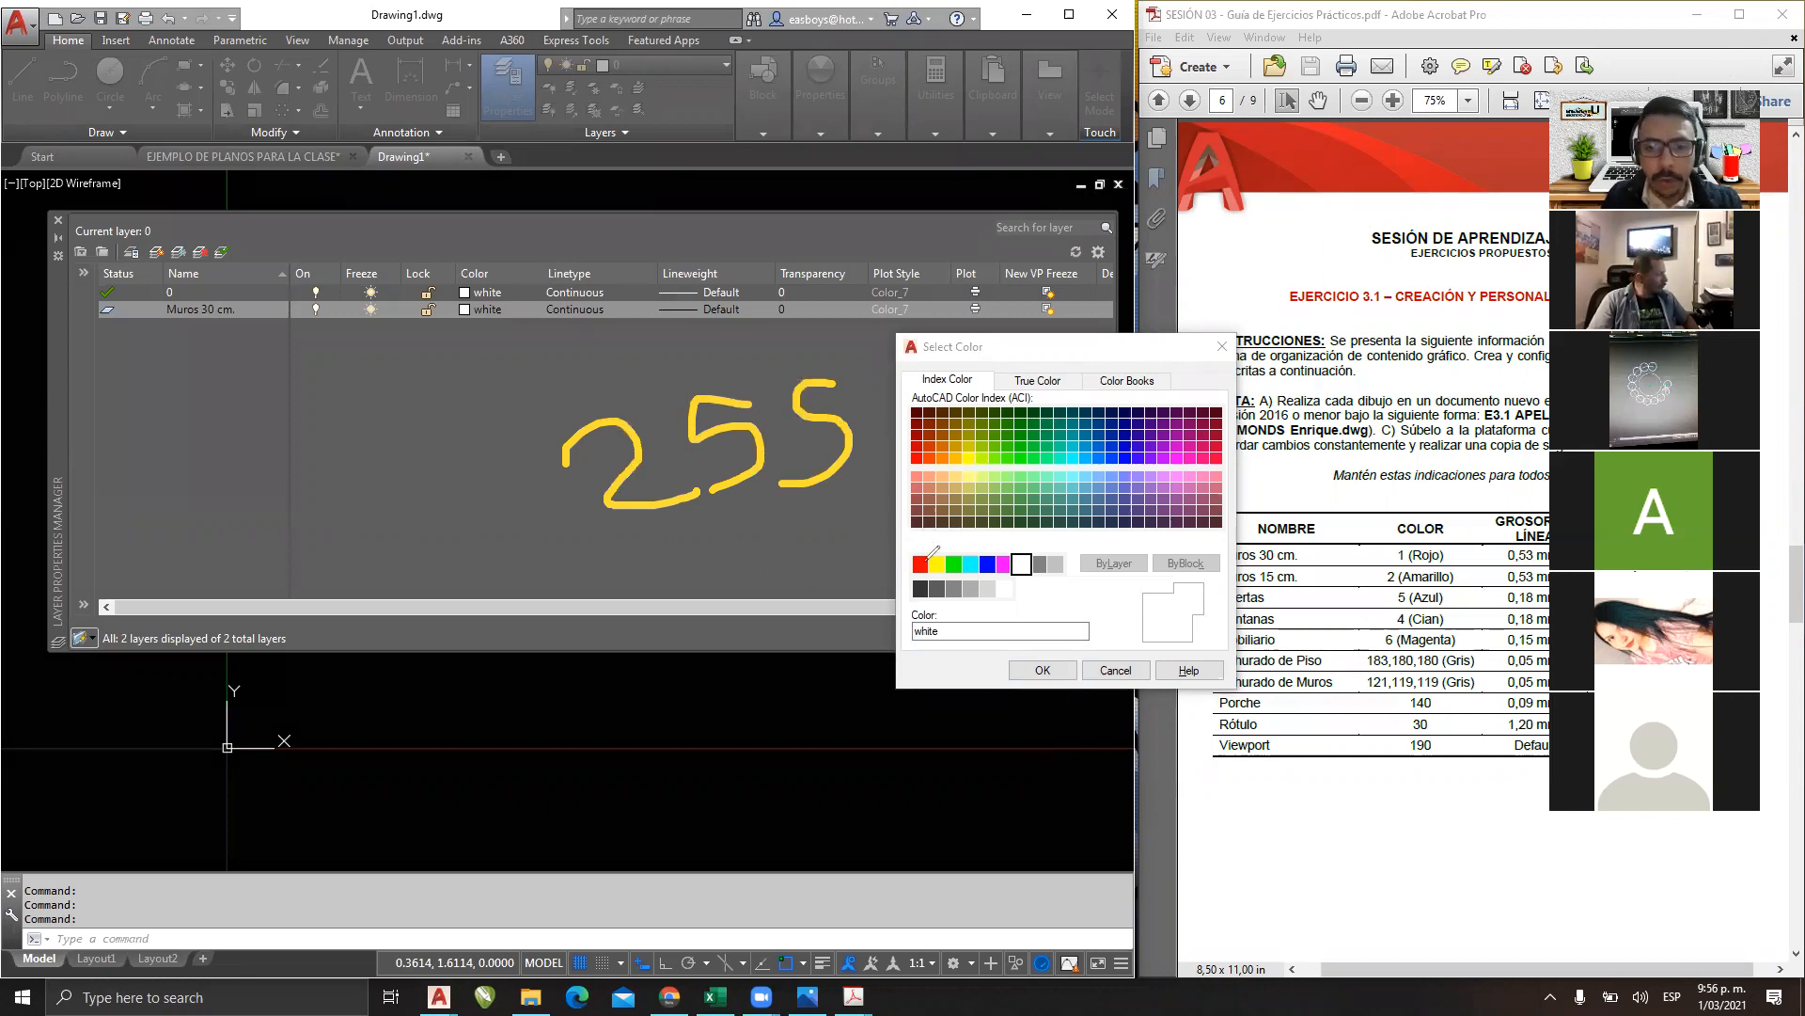
Mark each of the nine standard index colour swatches from red to light grey with the pink annotation pen.
drag(920, 534, 920, 548)
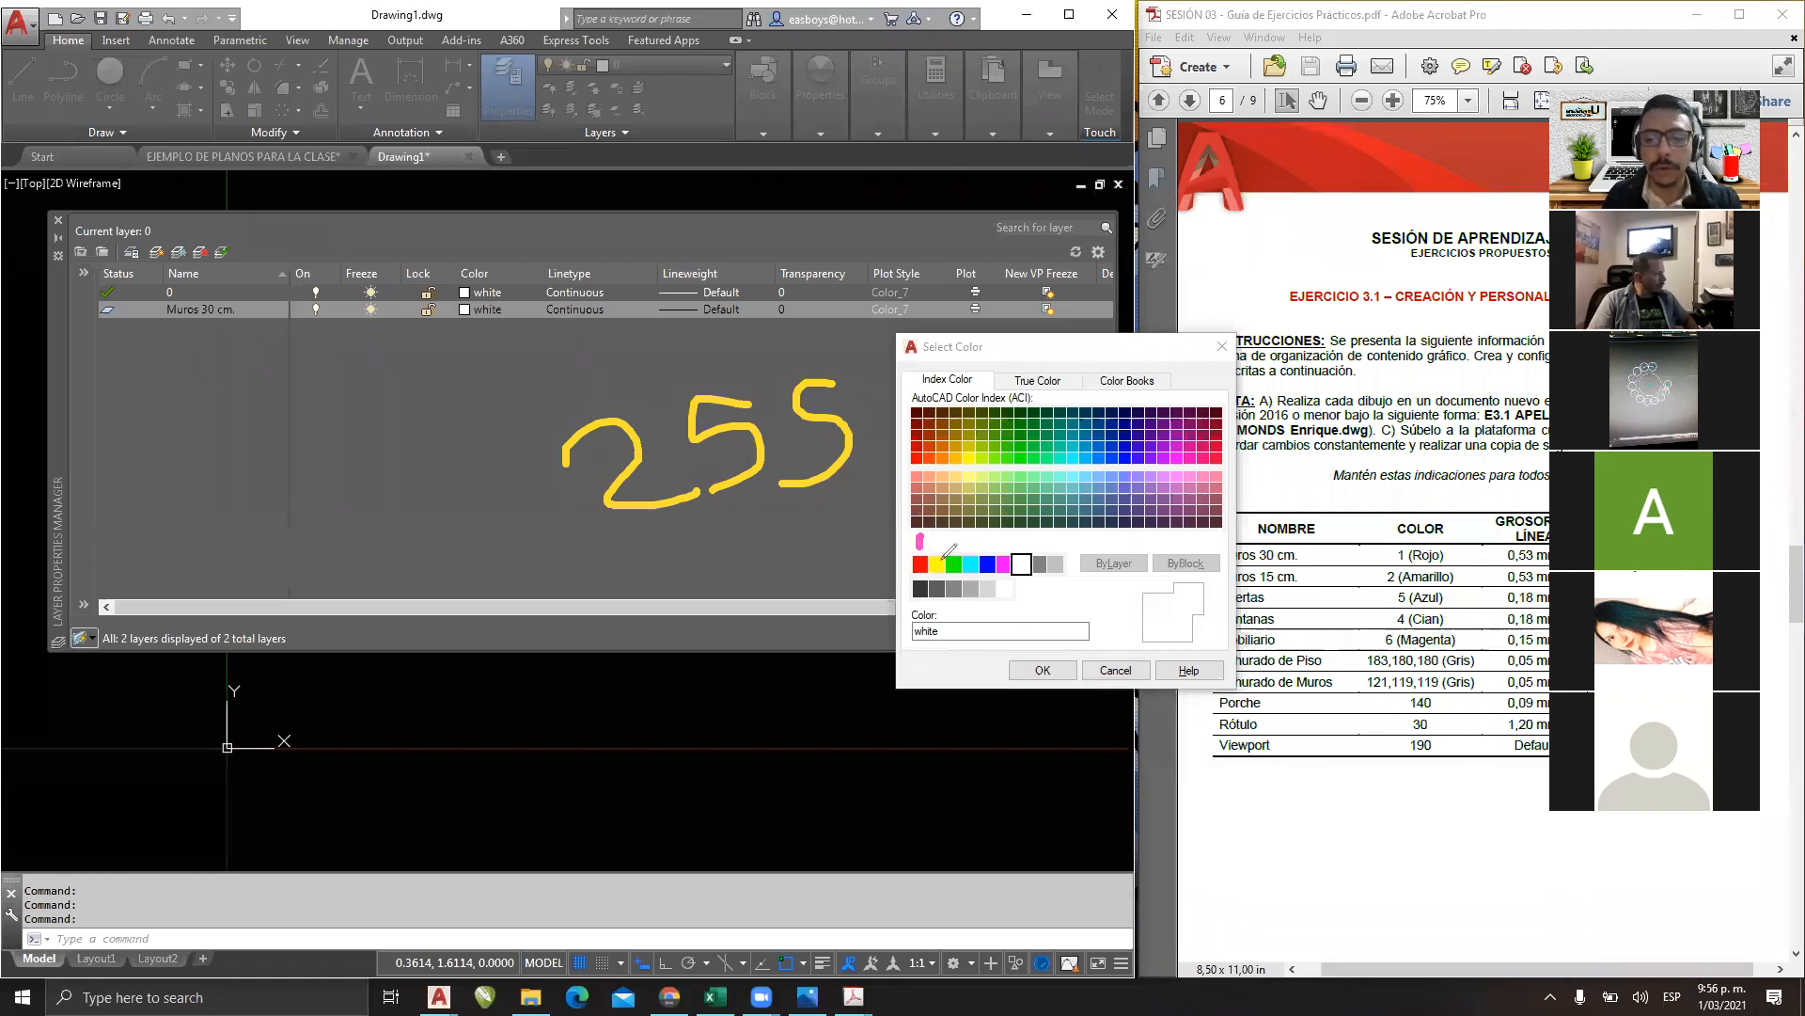
click(934, 541)
click(954, 543)
click(970, 543)
click(986, 544)
click(1002, 542)
click(1023, 540)
click(1036, 540)
click(1052, 542)
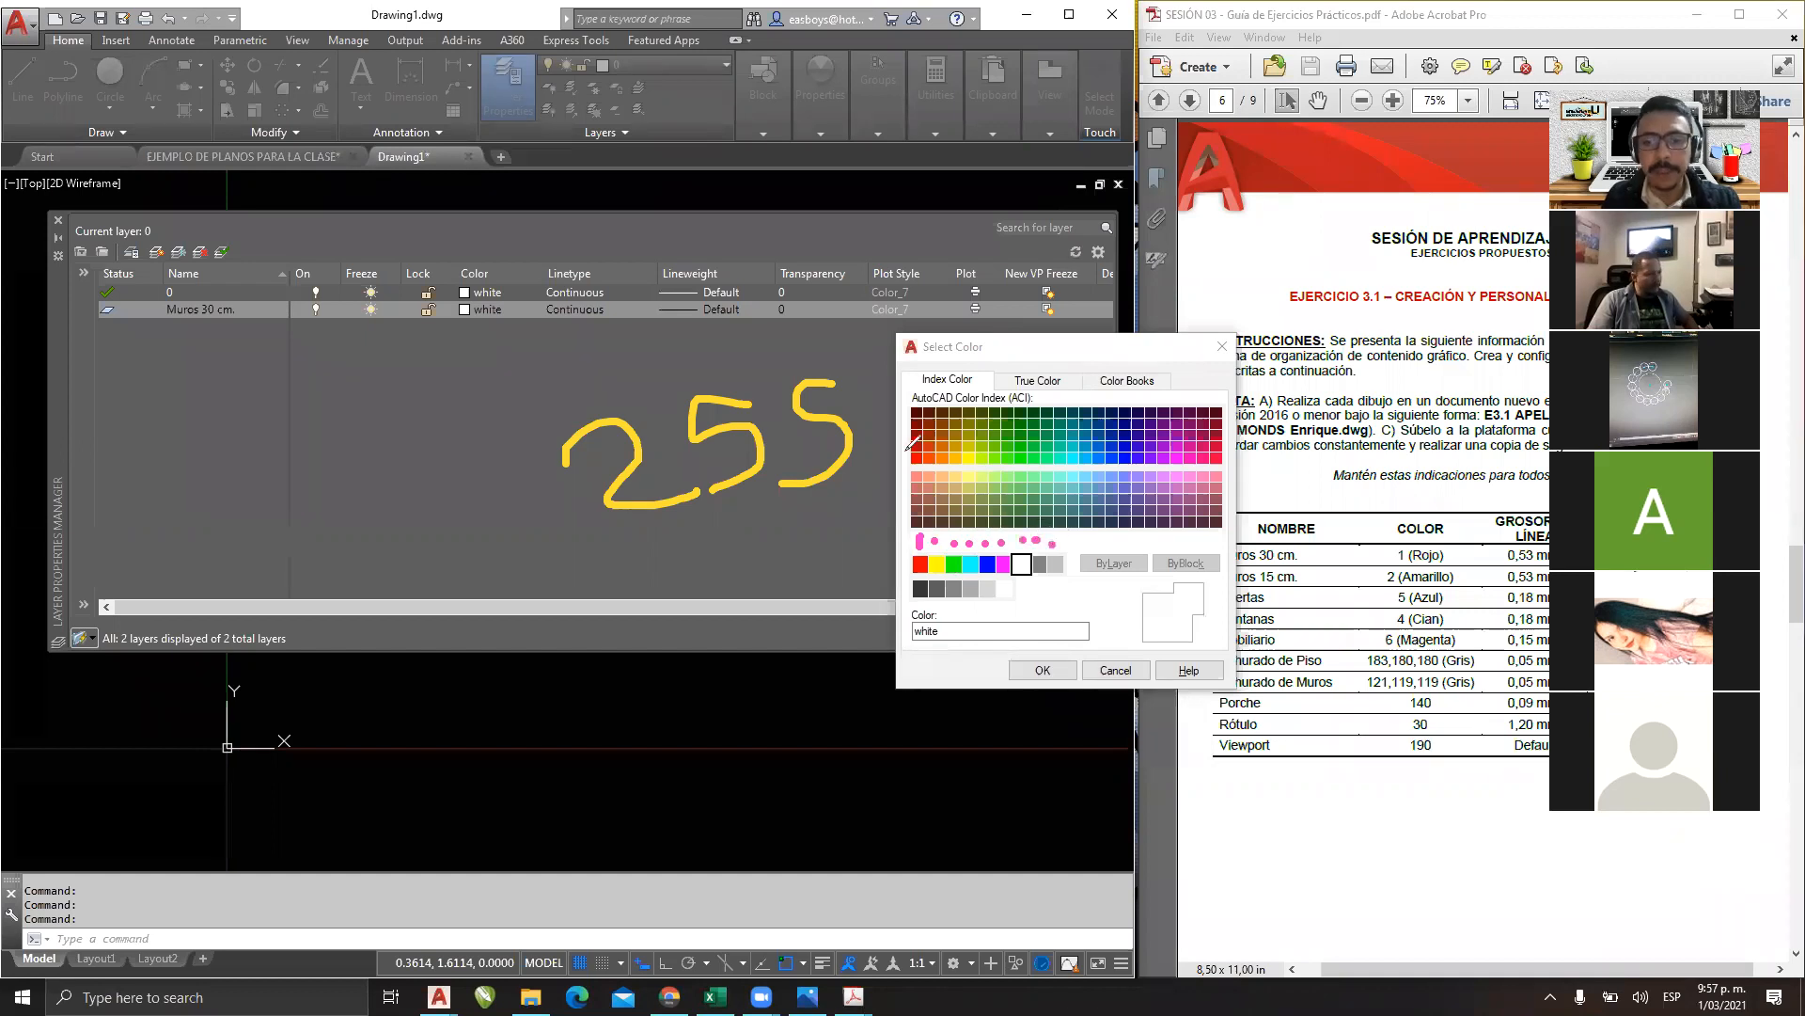
Mark the rows and bracket the two halves of the index palette in pink, and undo the long arrow to the greys.
mouse_move(909, 457)
mouse_down()
mouse_move(890, 475)
mouse_move(893, 446)
mouse_move(890, 495)
mouse_up()
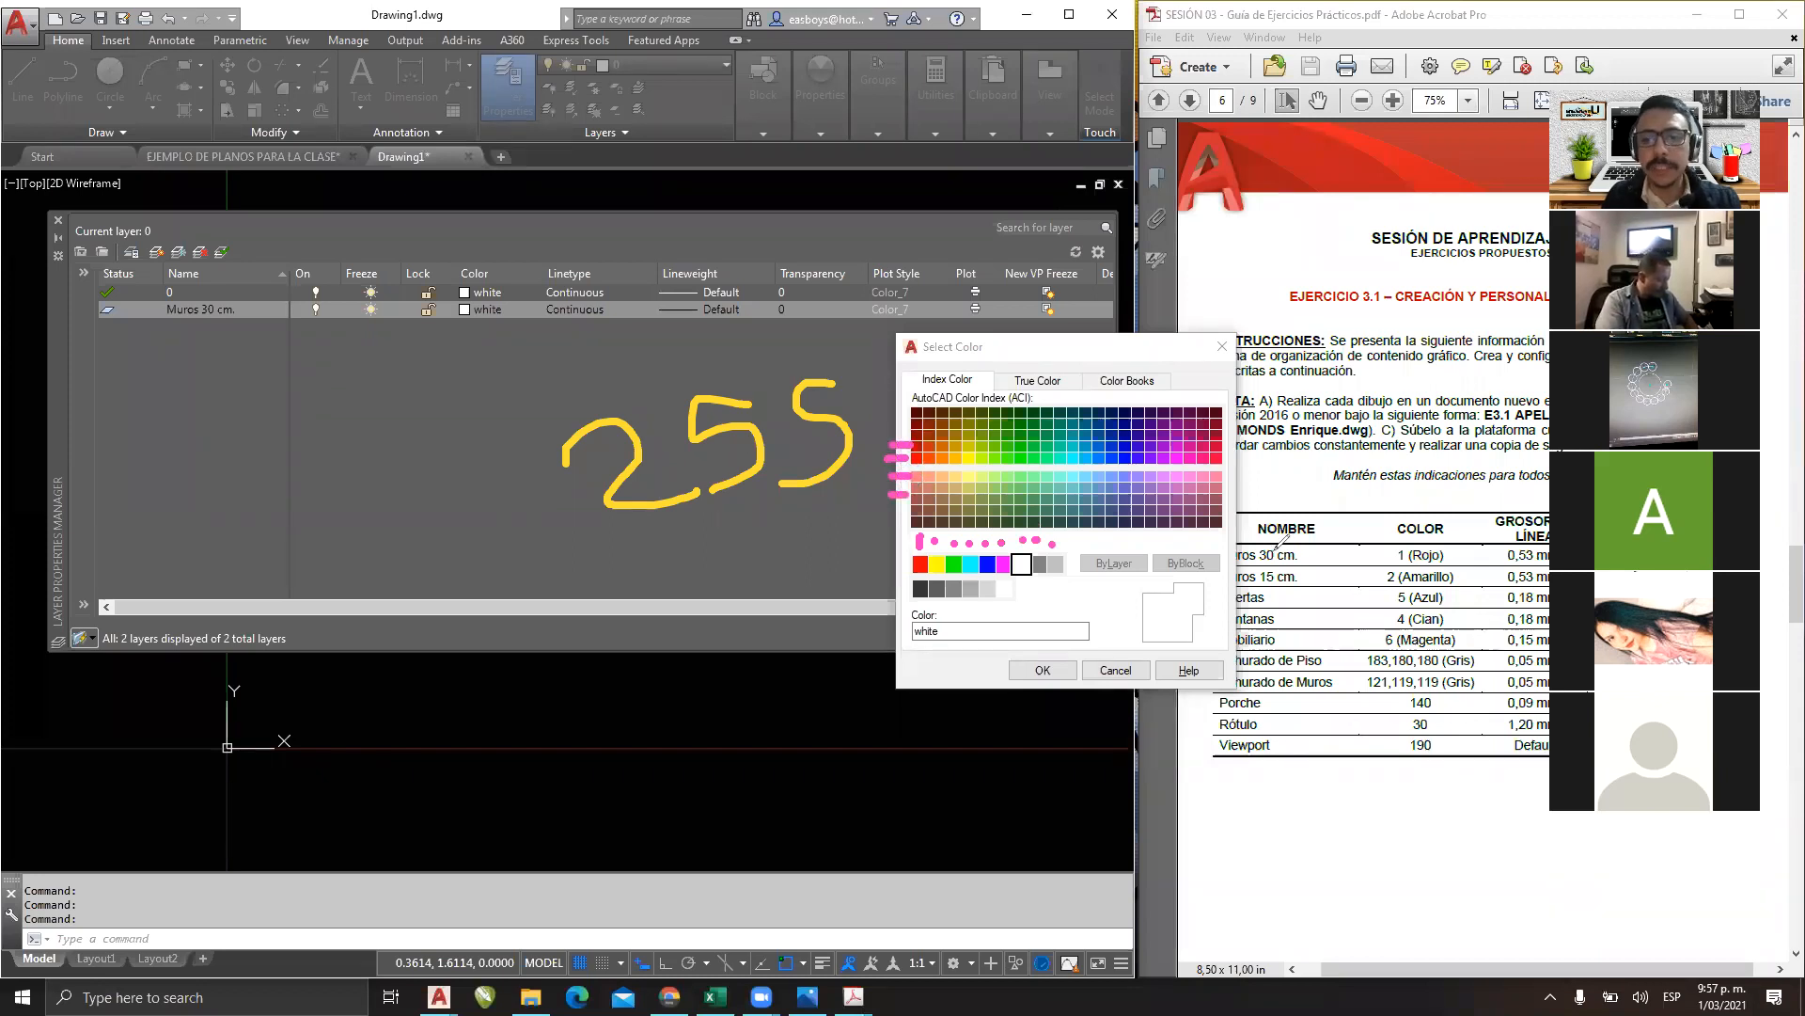
mouse_move(1227, 464)
mouse_down()
mouse_move(1250, 461)
mouse_move(1244, 391)
mouse_up()
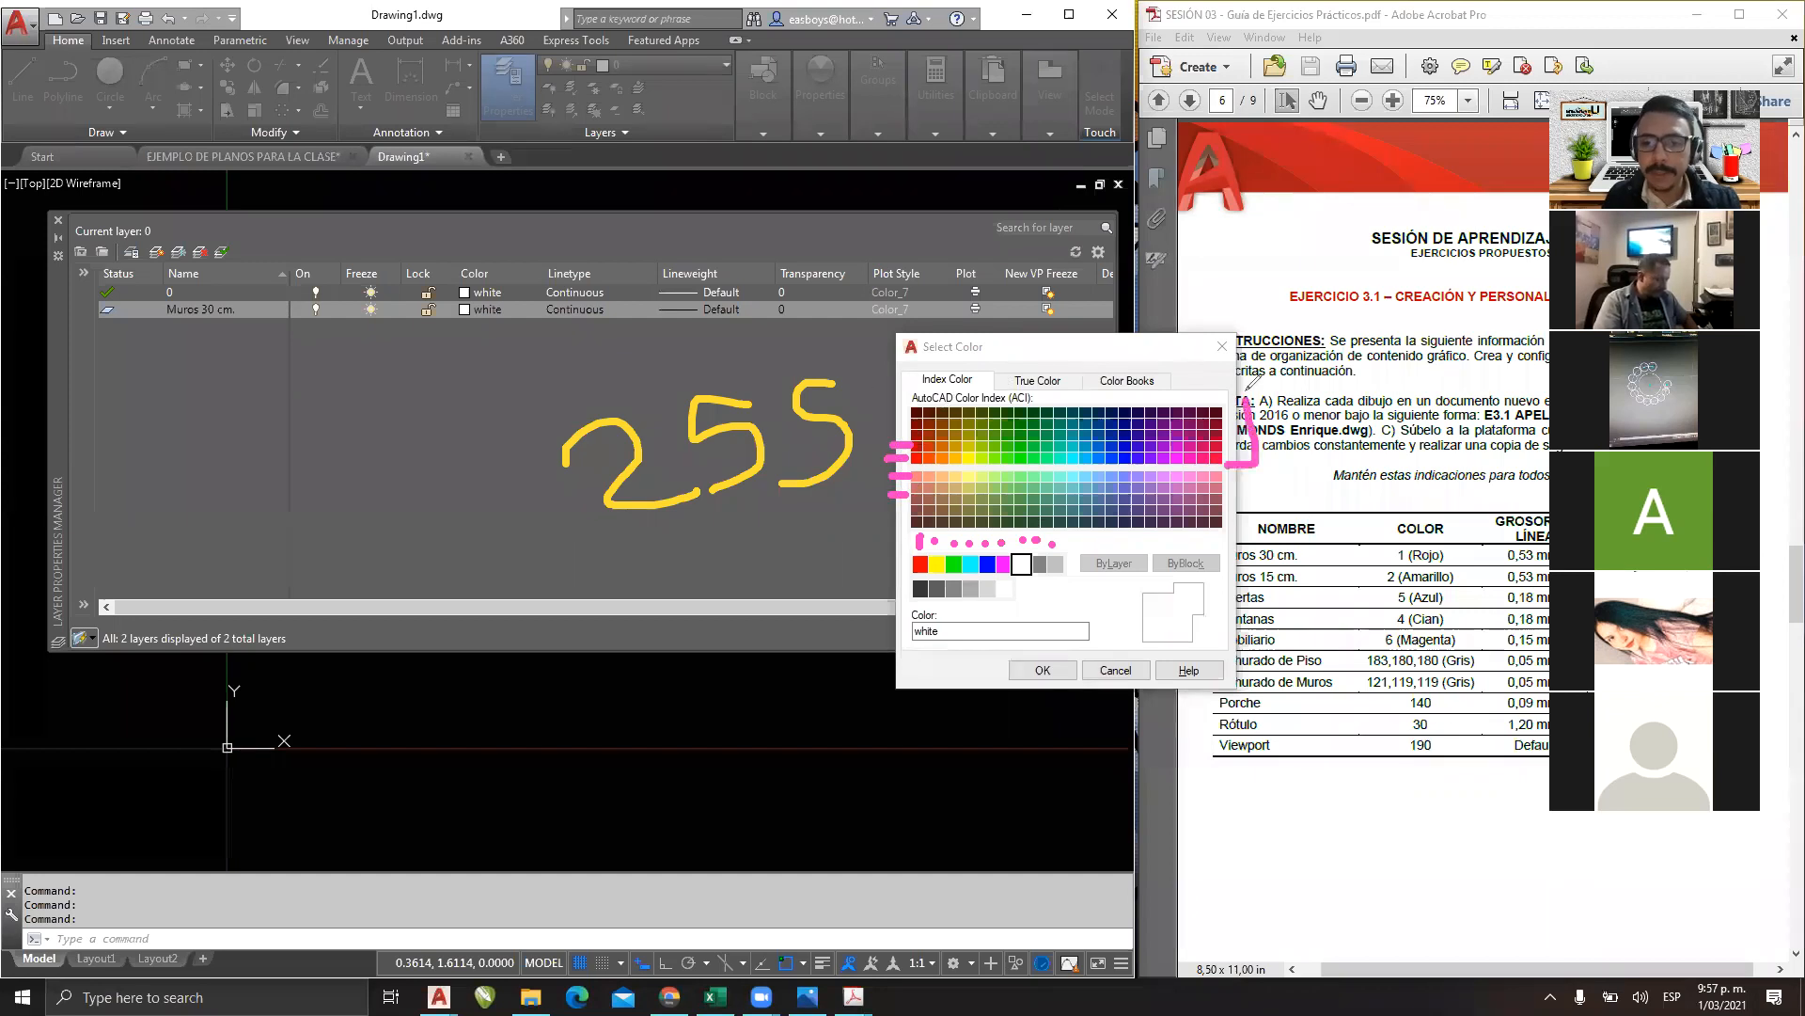
mouse_move(1242, 476)
mouse_down()
mouse_move(1293, 476)
mouse_move(1297, 537)
mouse_move(795, 687)
mouse_move(876, 587)
mouse_move(916, 588)
mouse_move(892, 617)
mouse_up()
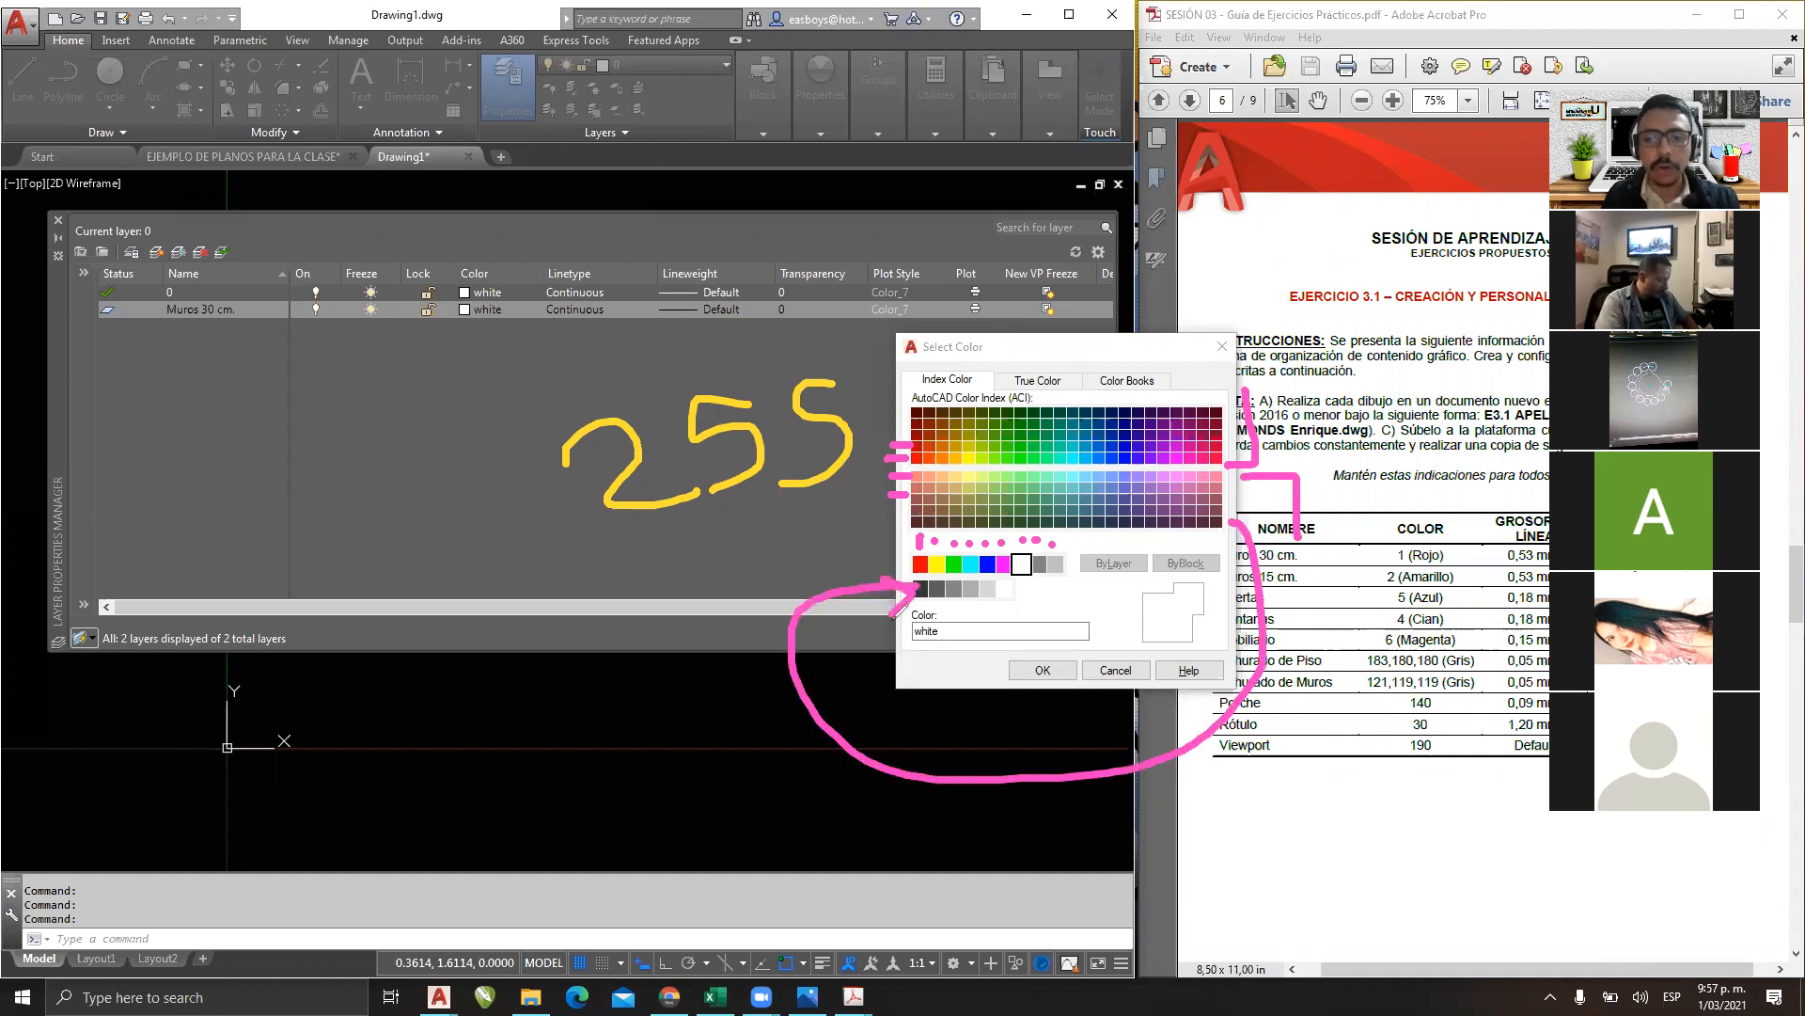
key(ctrl+z)
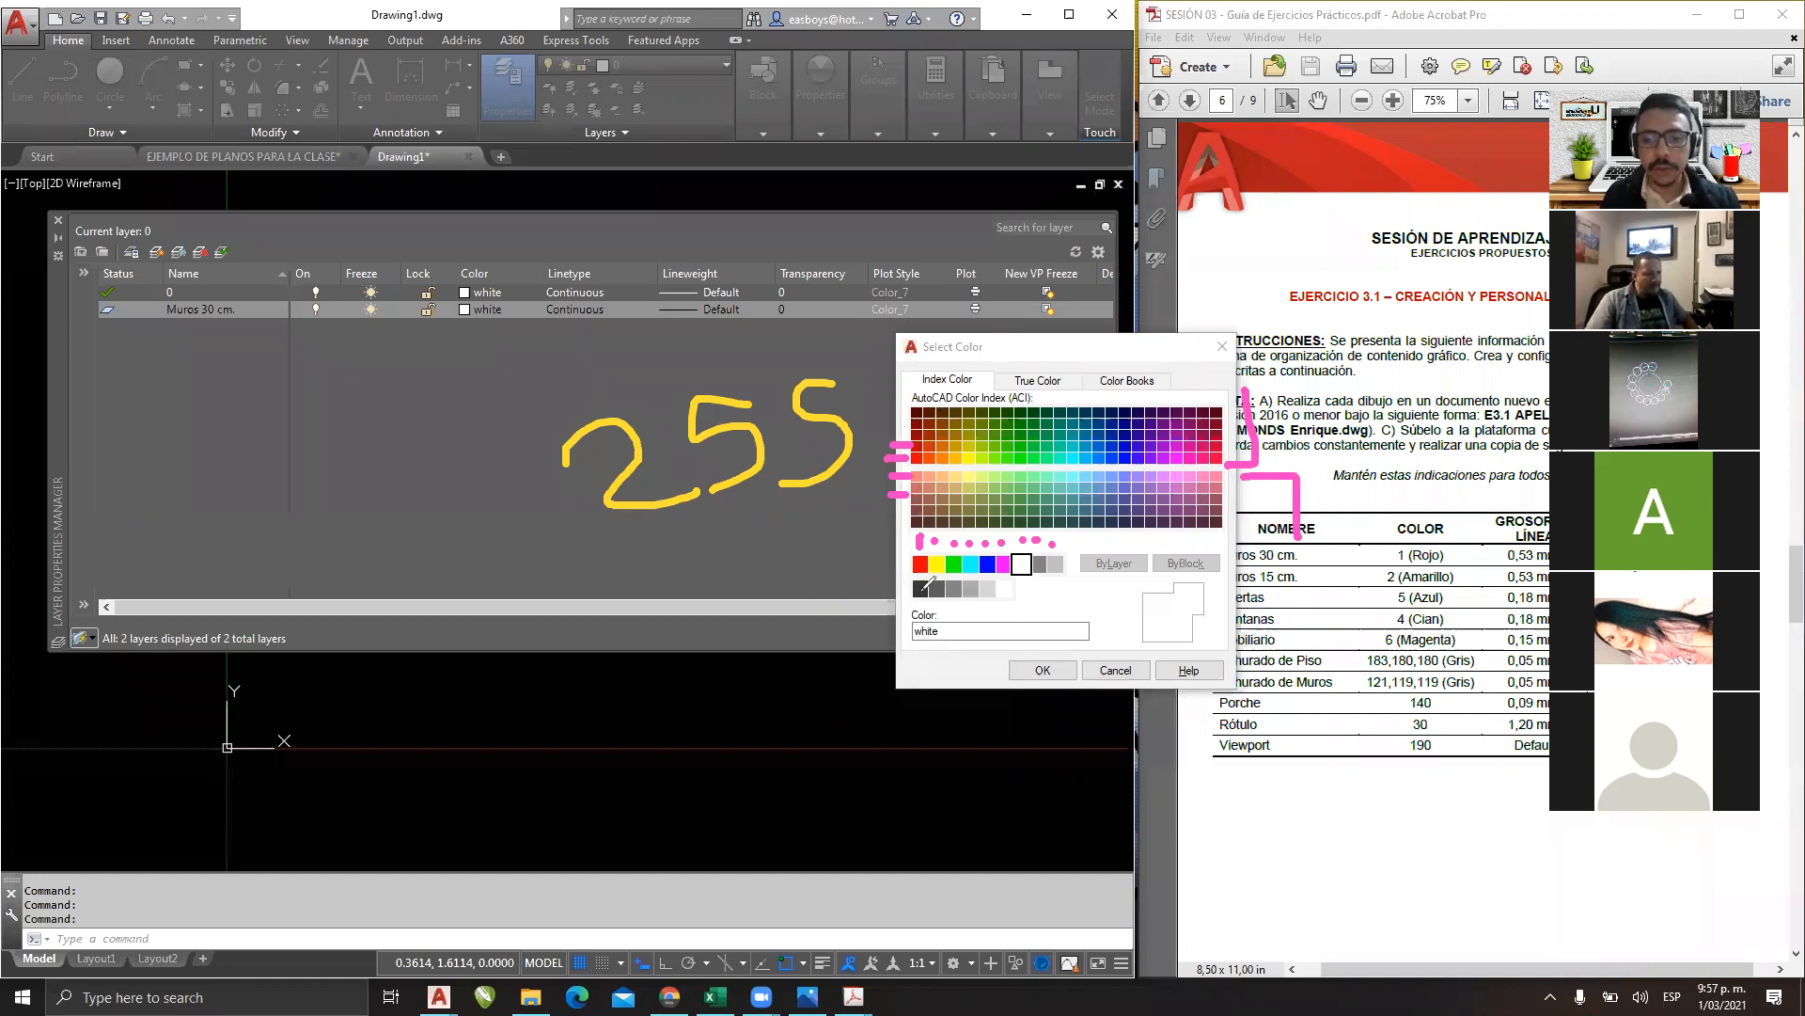
Dot the row of grey swatches with the annotation pen and clear all the annotations from the screen.
click(937, 590)
click(954, 590)
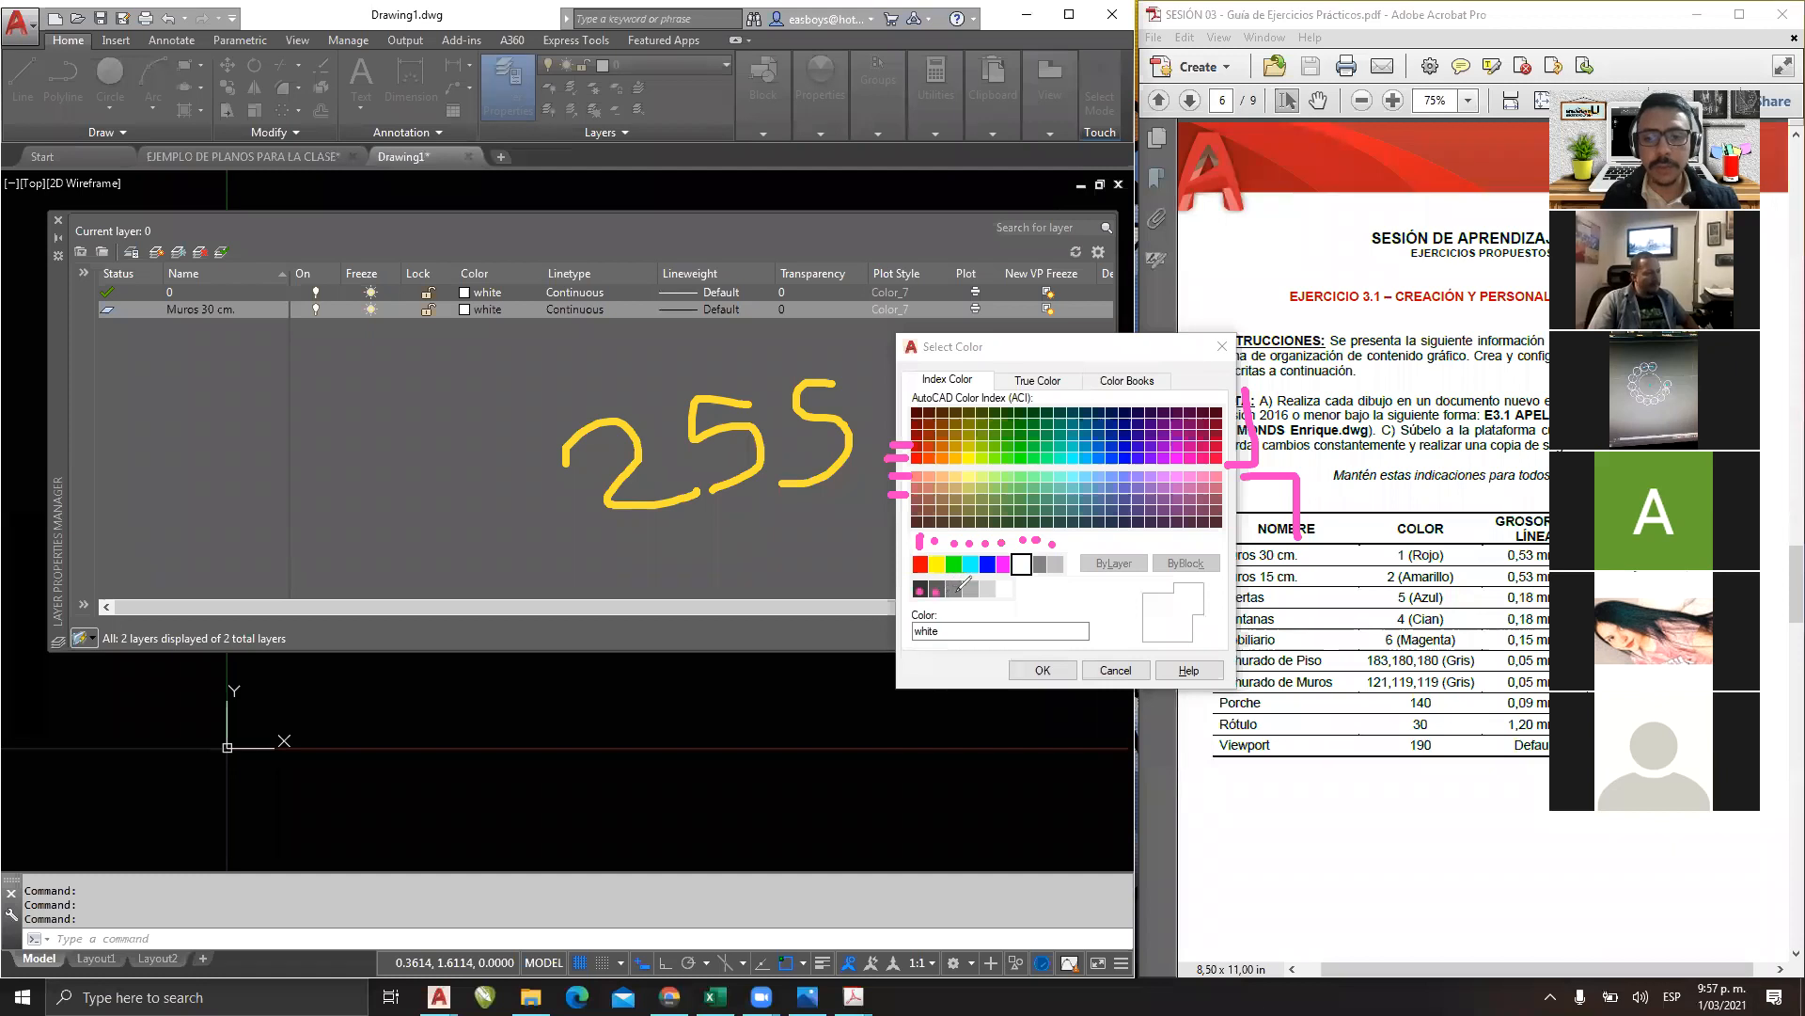
click(971, 590)
click(987, 591)
click(1005, 594)
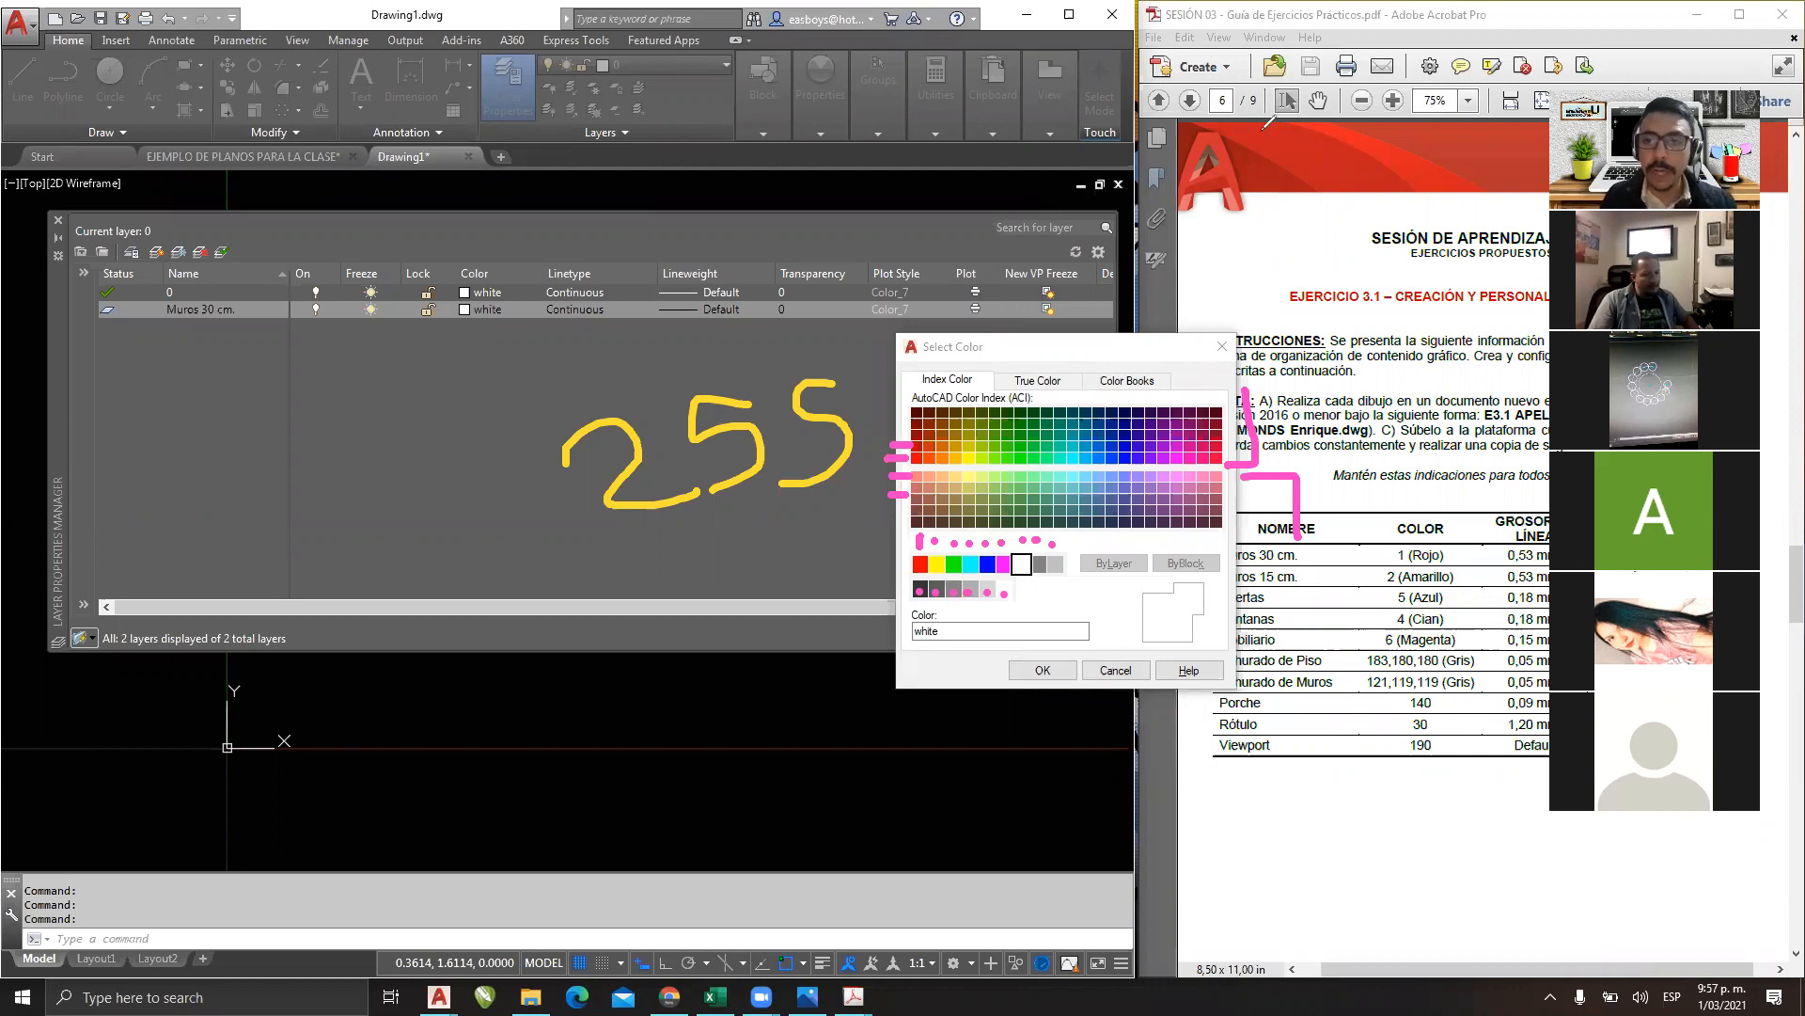
click(1264, 127)
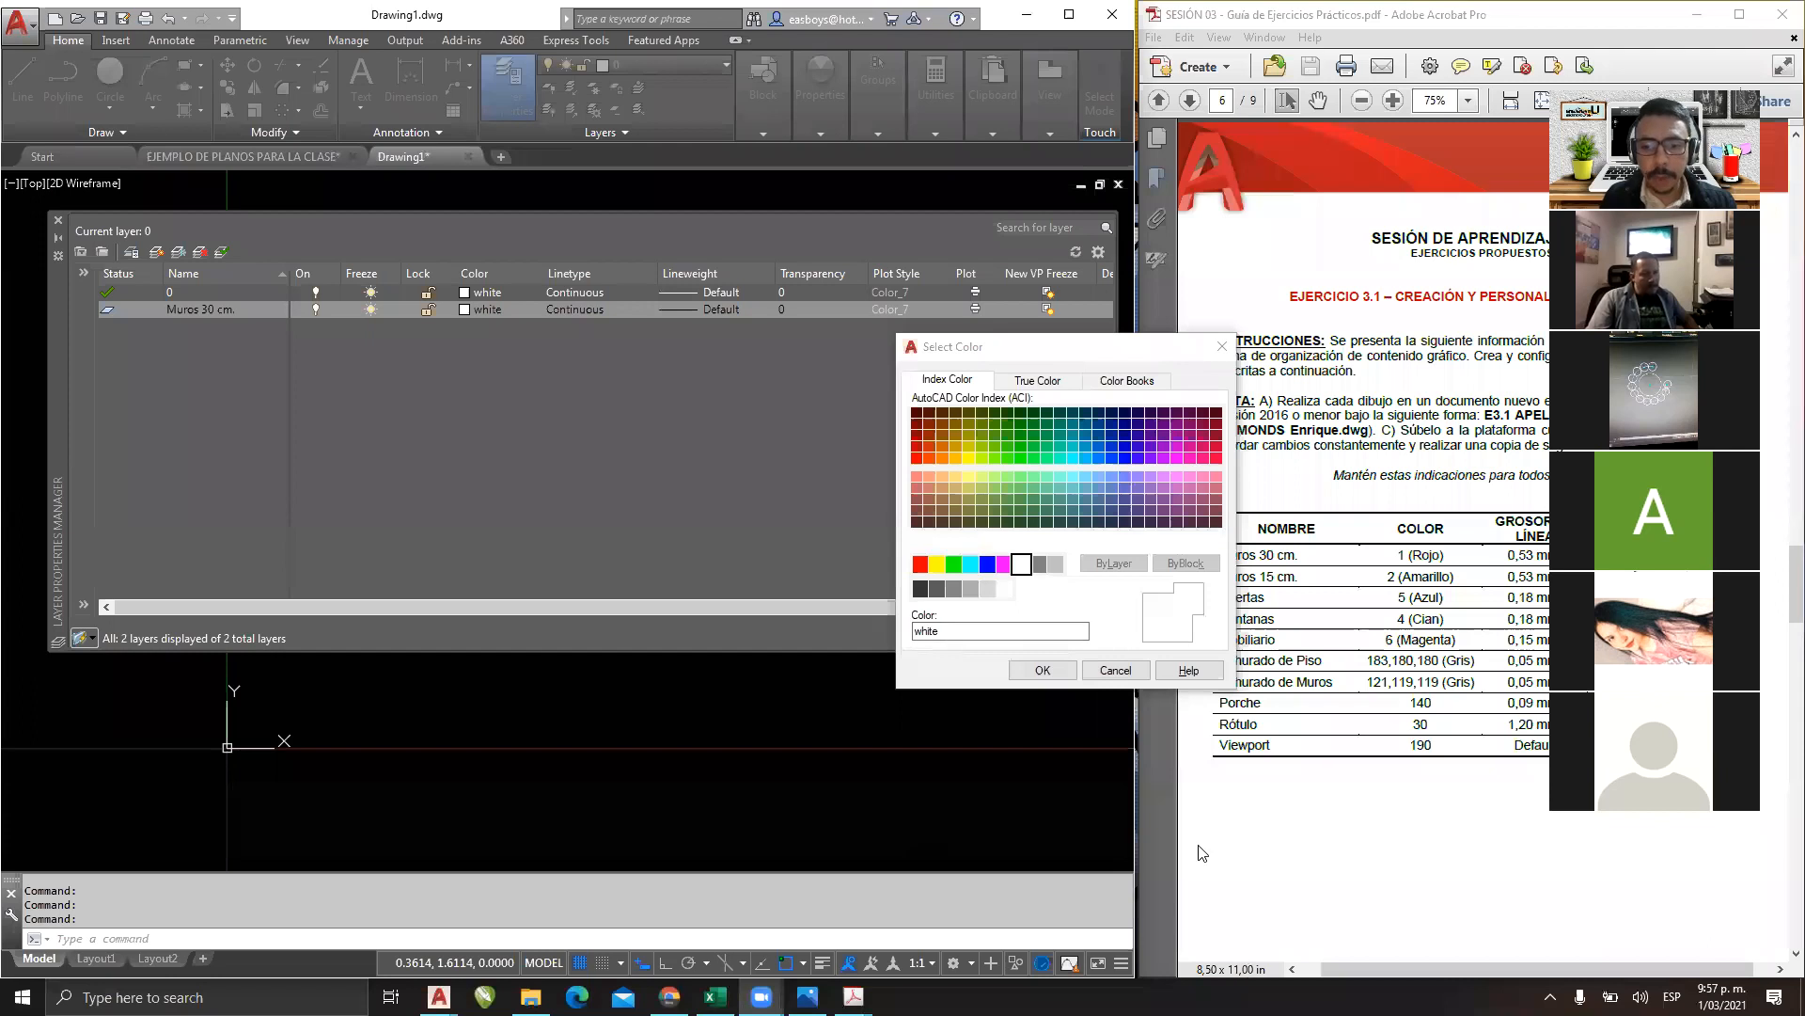
Circle the colour value in pink and try sample palette colours, including index 22, 92, 165 and 234.
mouse_move(901, 607)
mouse_down()
mouse_move(969, 616)
mouse_move(917, 598)
mouse_up()
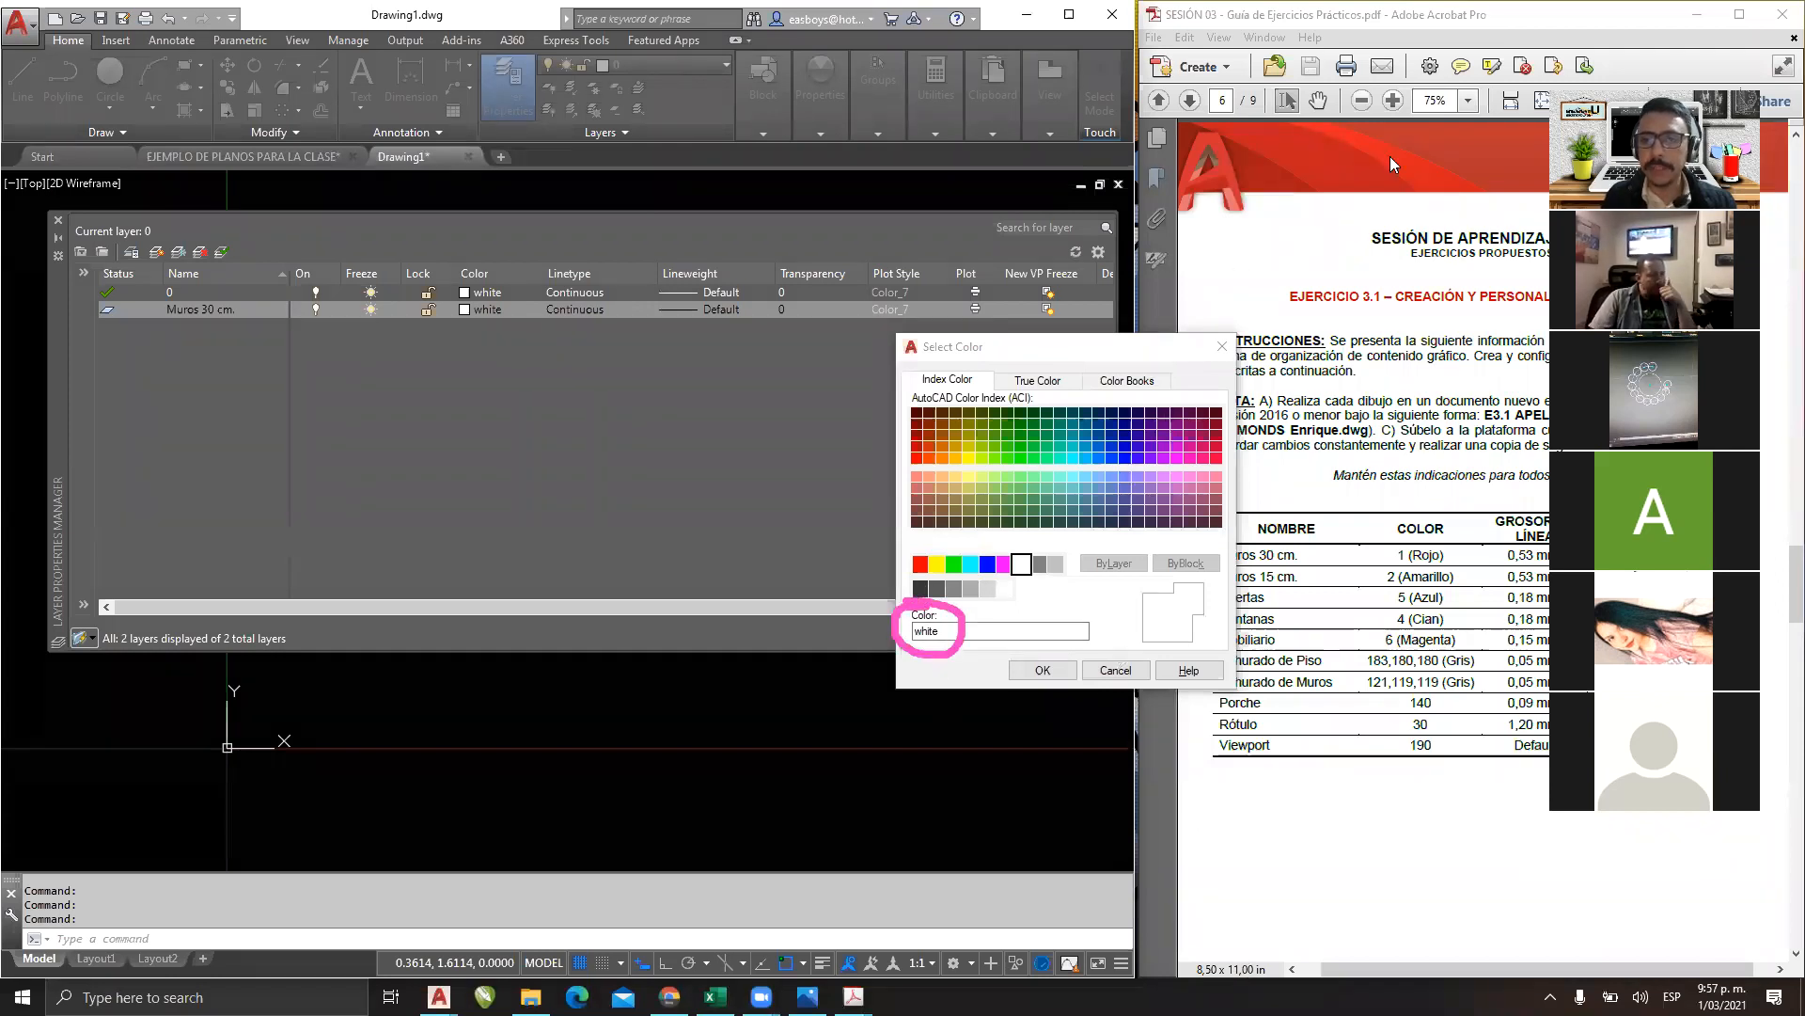
click(929, 446)
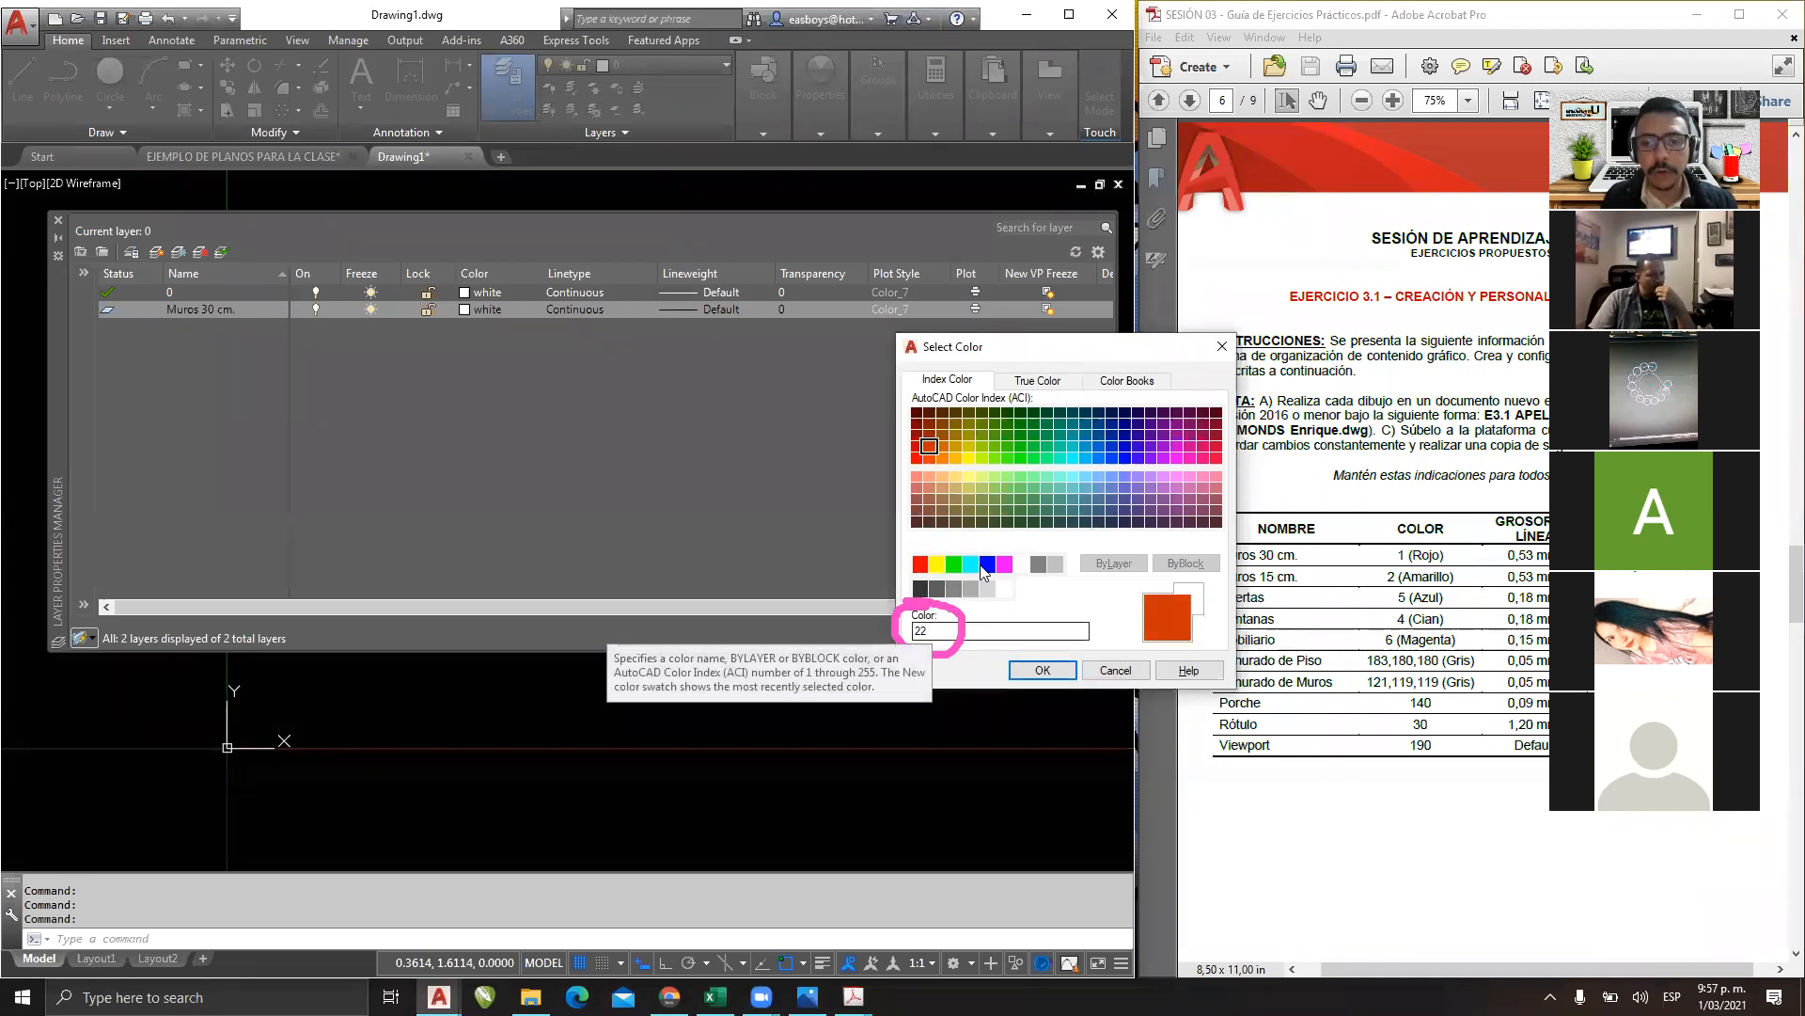
click(1025, 450)
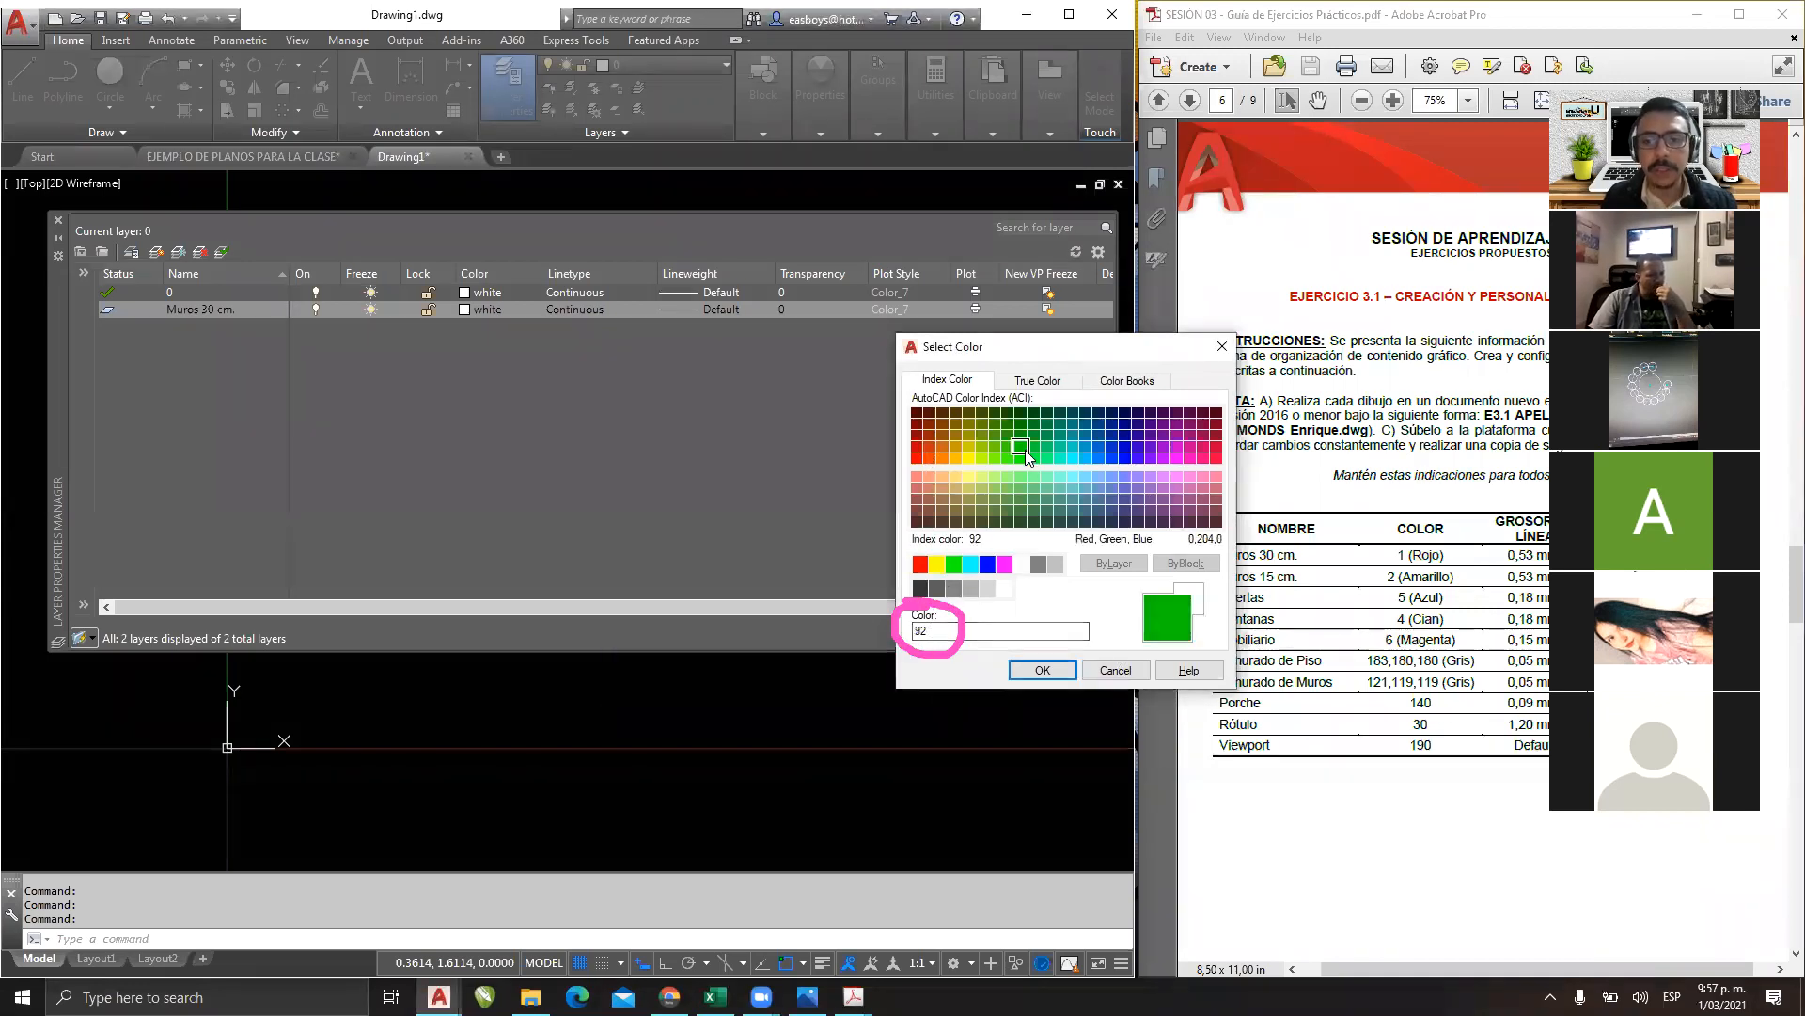
click(984, 498)
click(1112, 498)
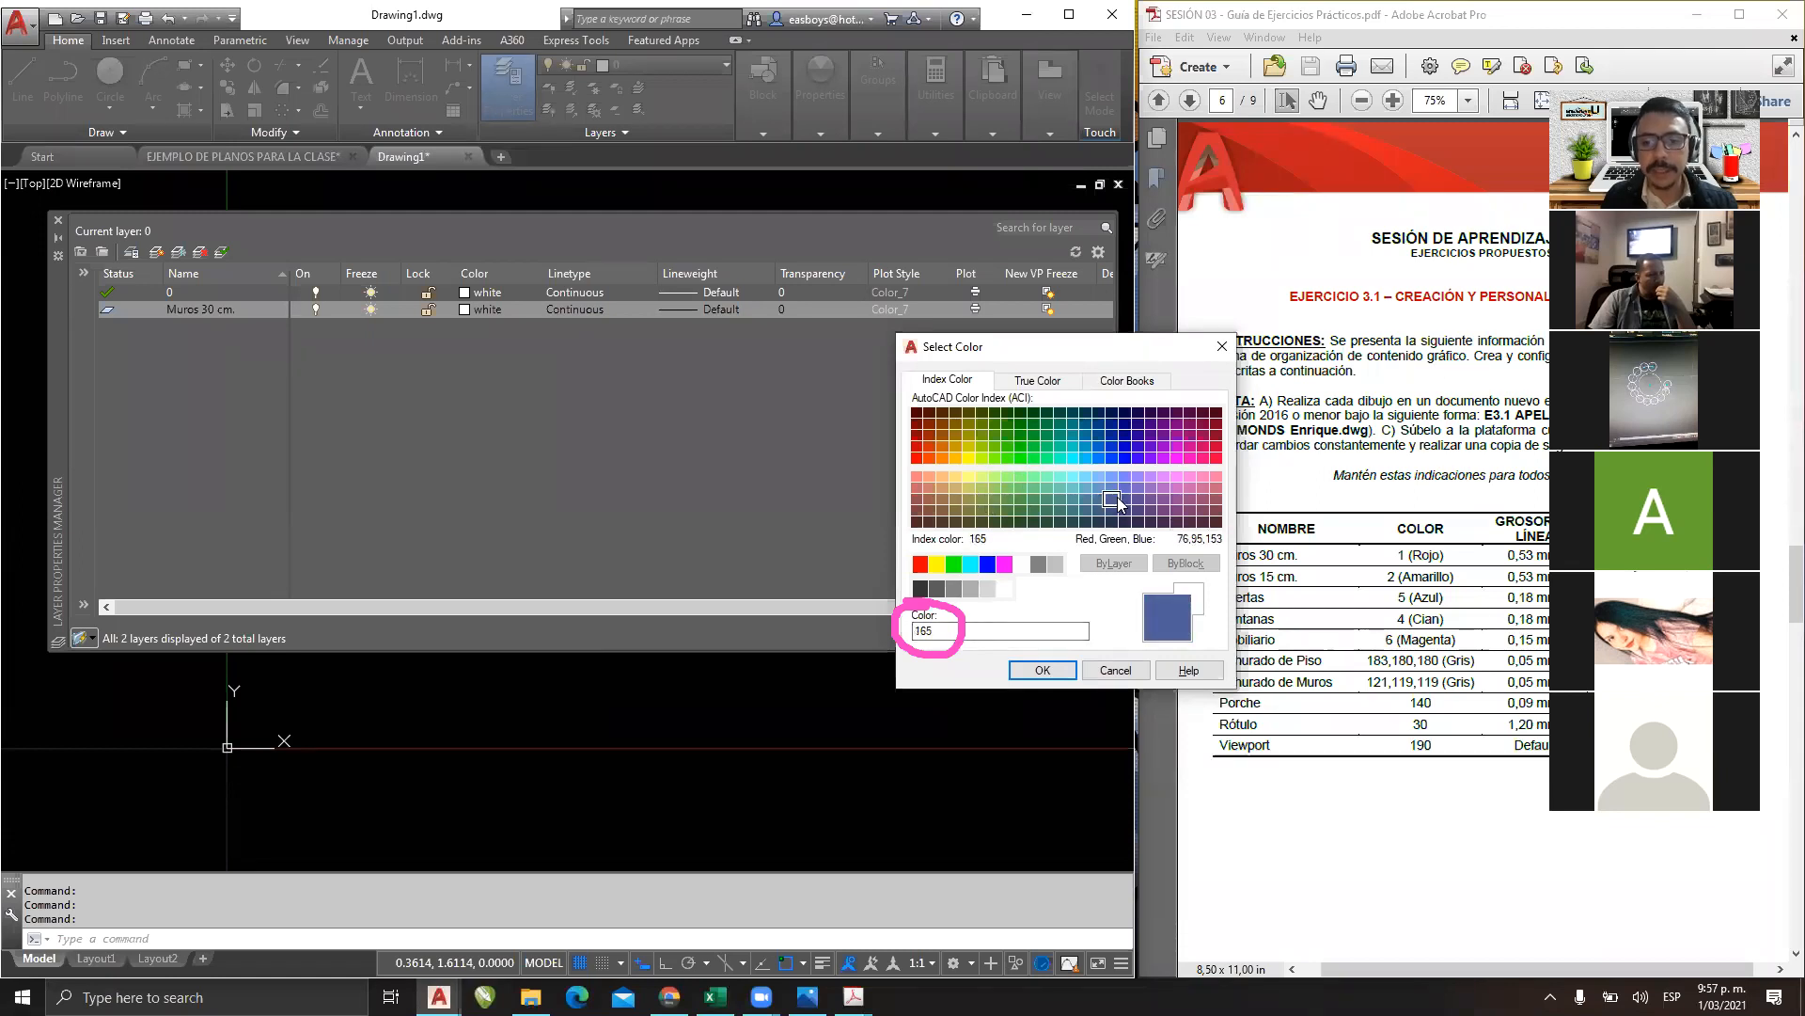
click(1203, 436)
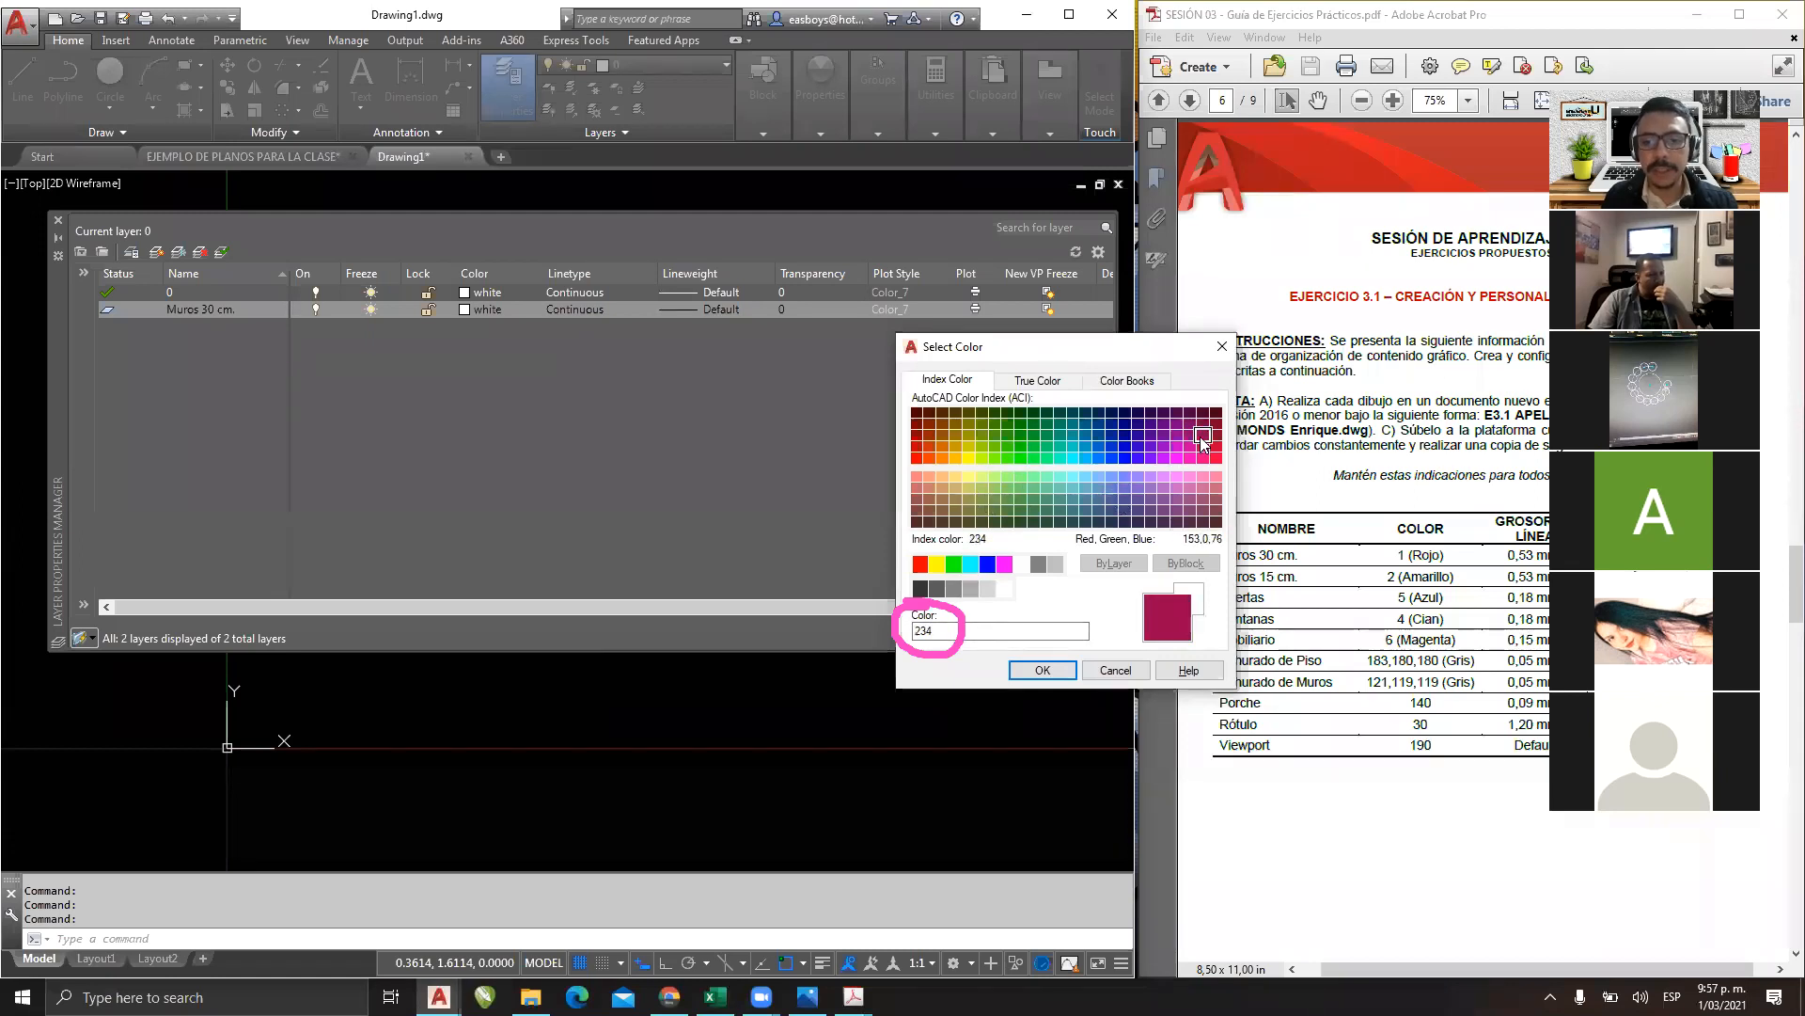
Try more index colours as examples, including blue, grey 252 and the dark greens 119 and 129.
click(921, 564)
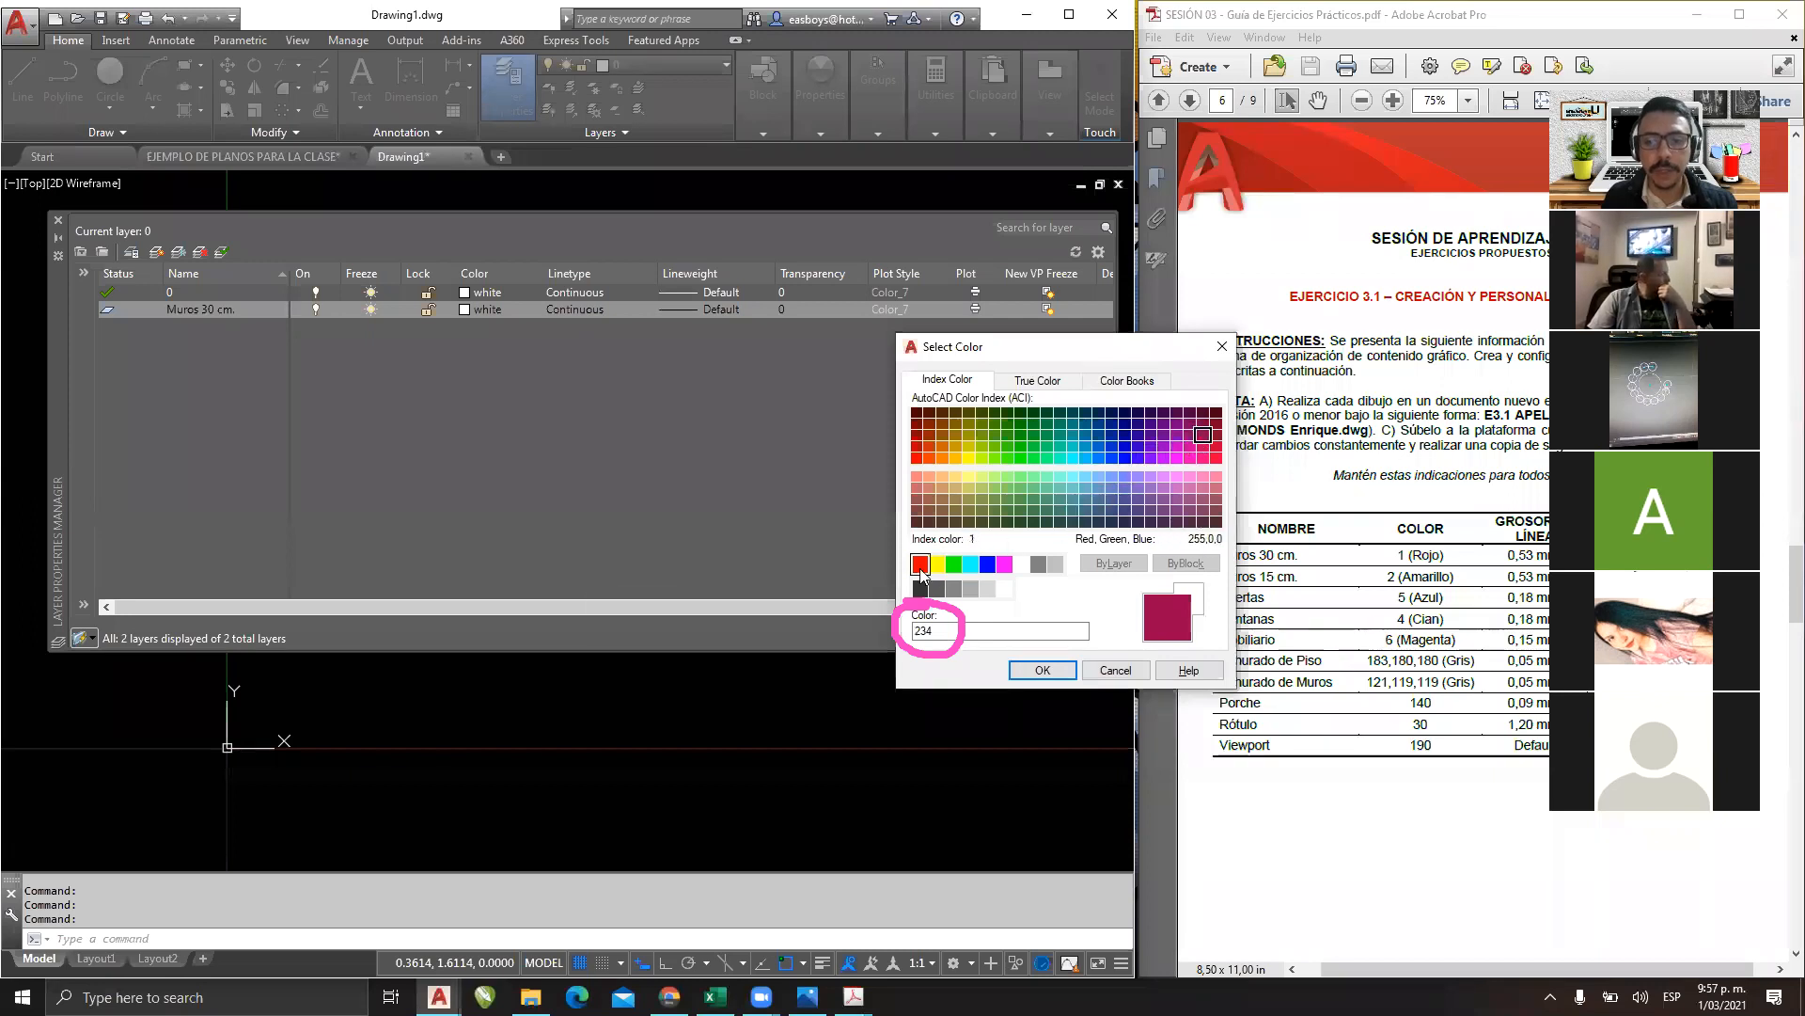
click(987, 564)
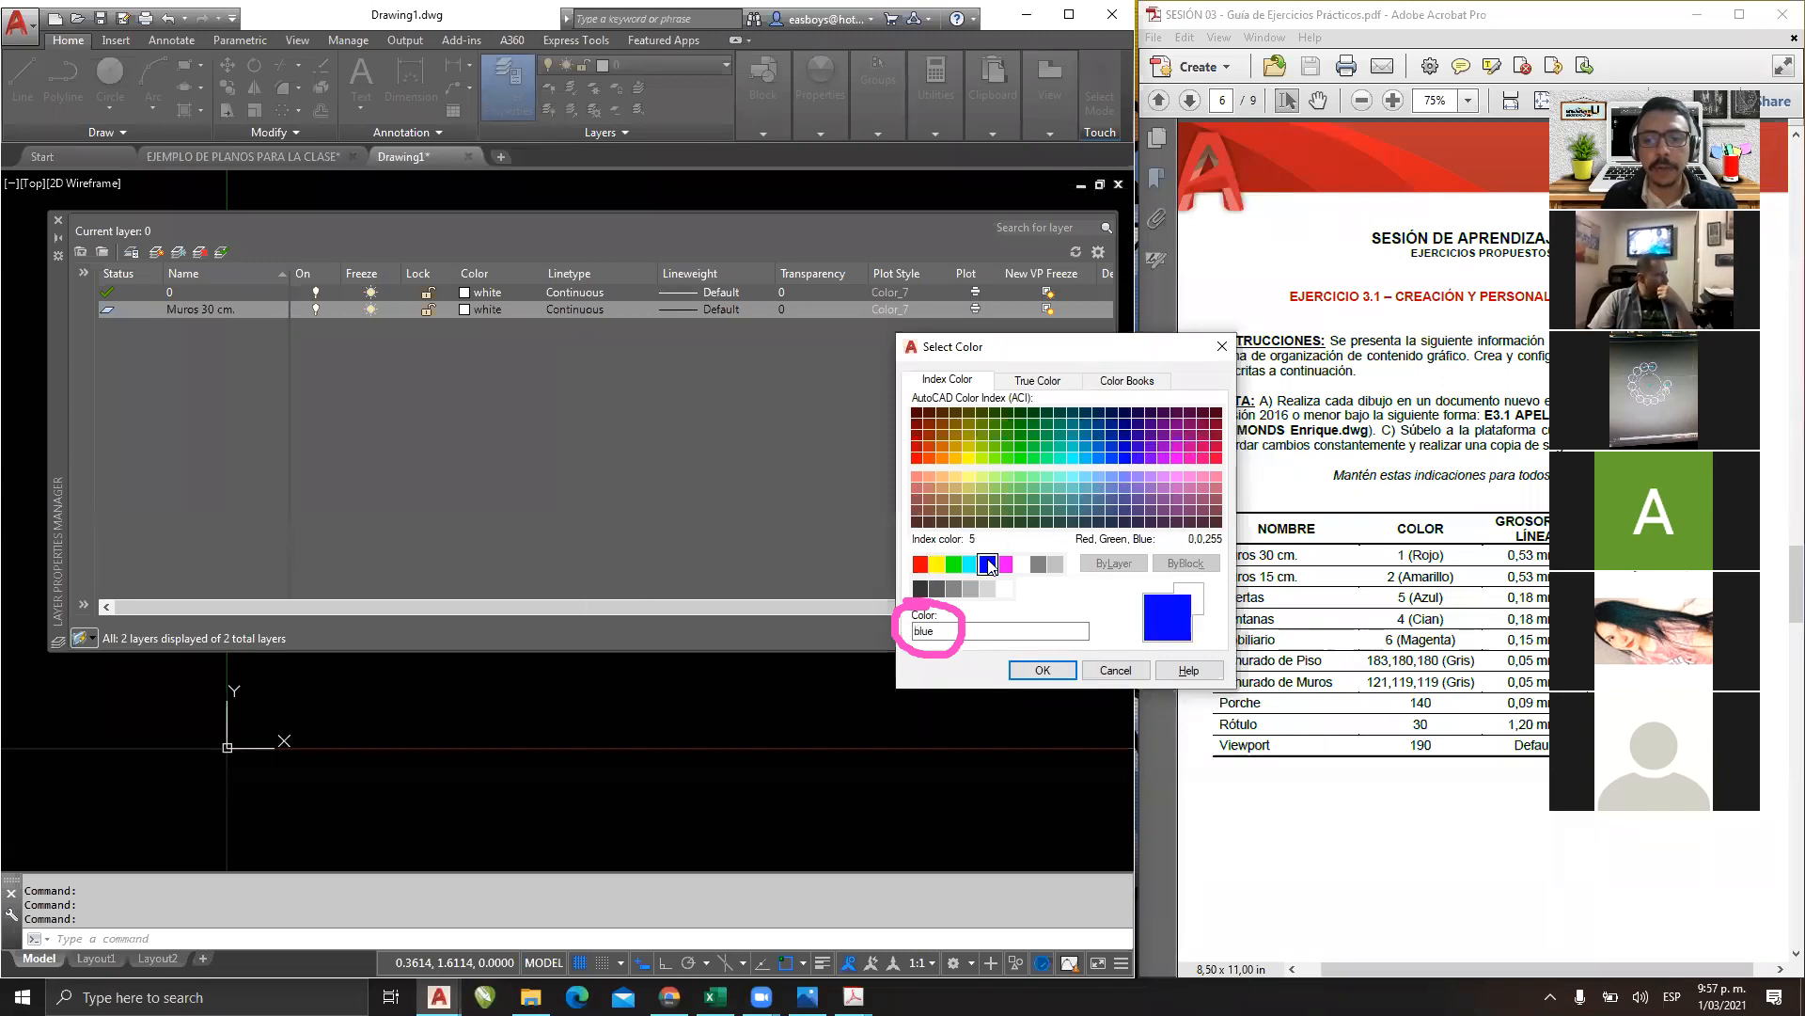
click(954, 589)
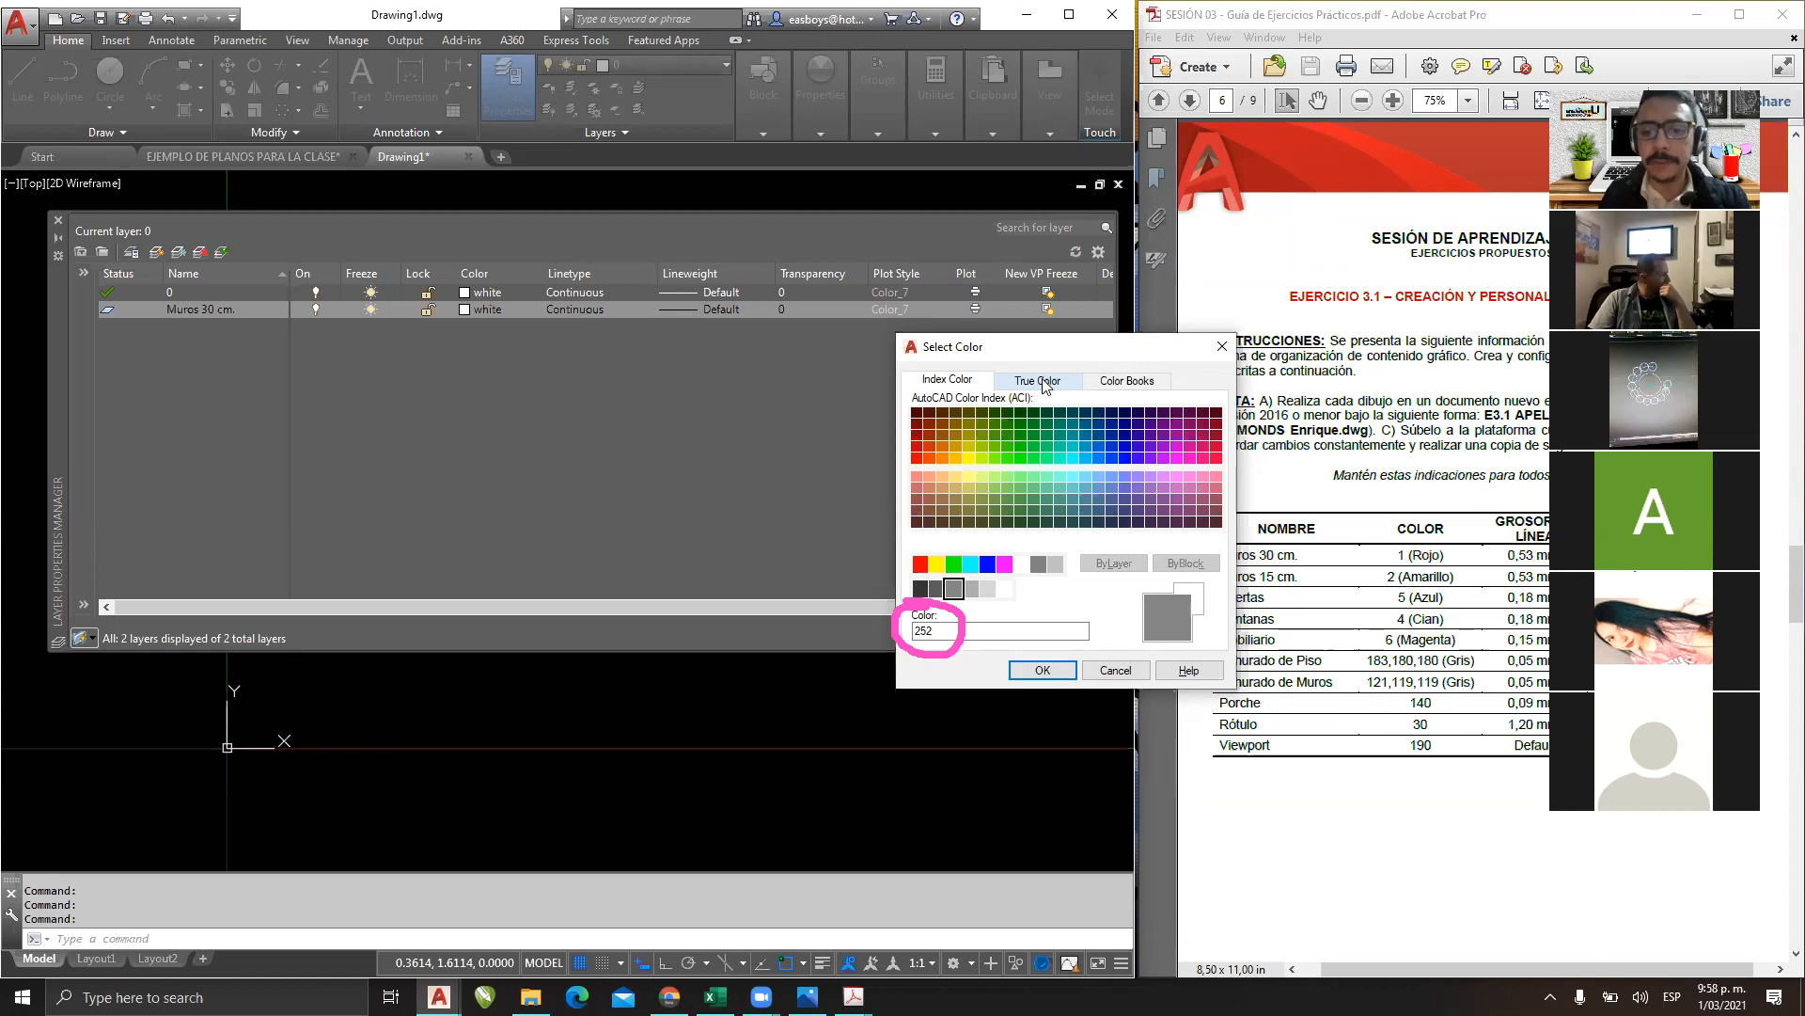
click(1048, 522)
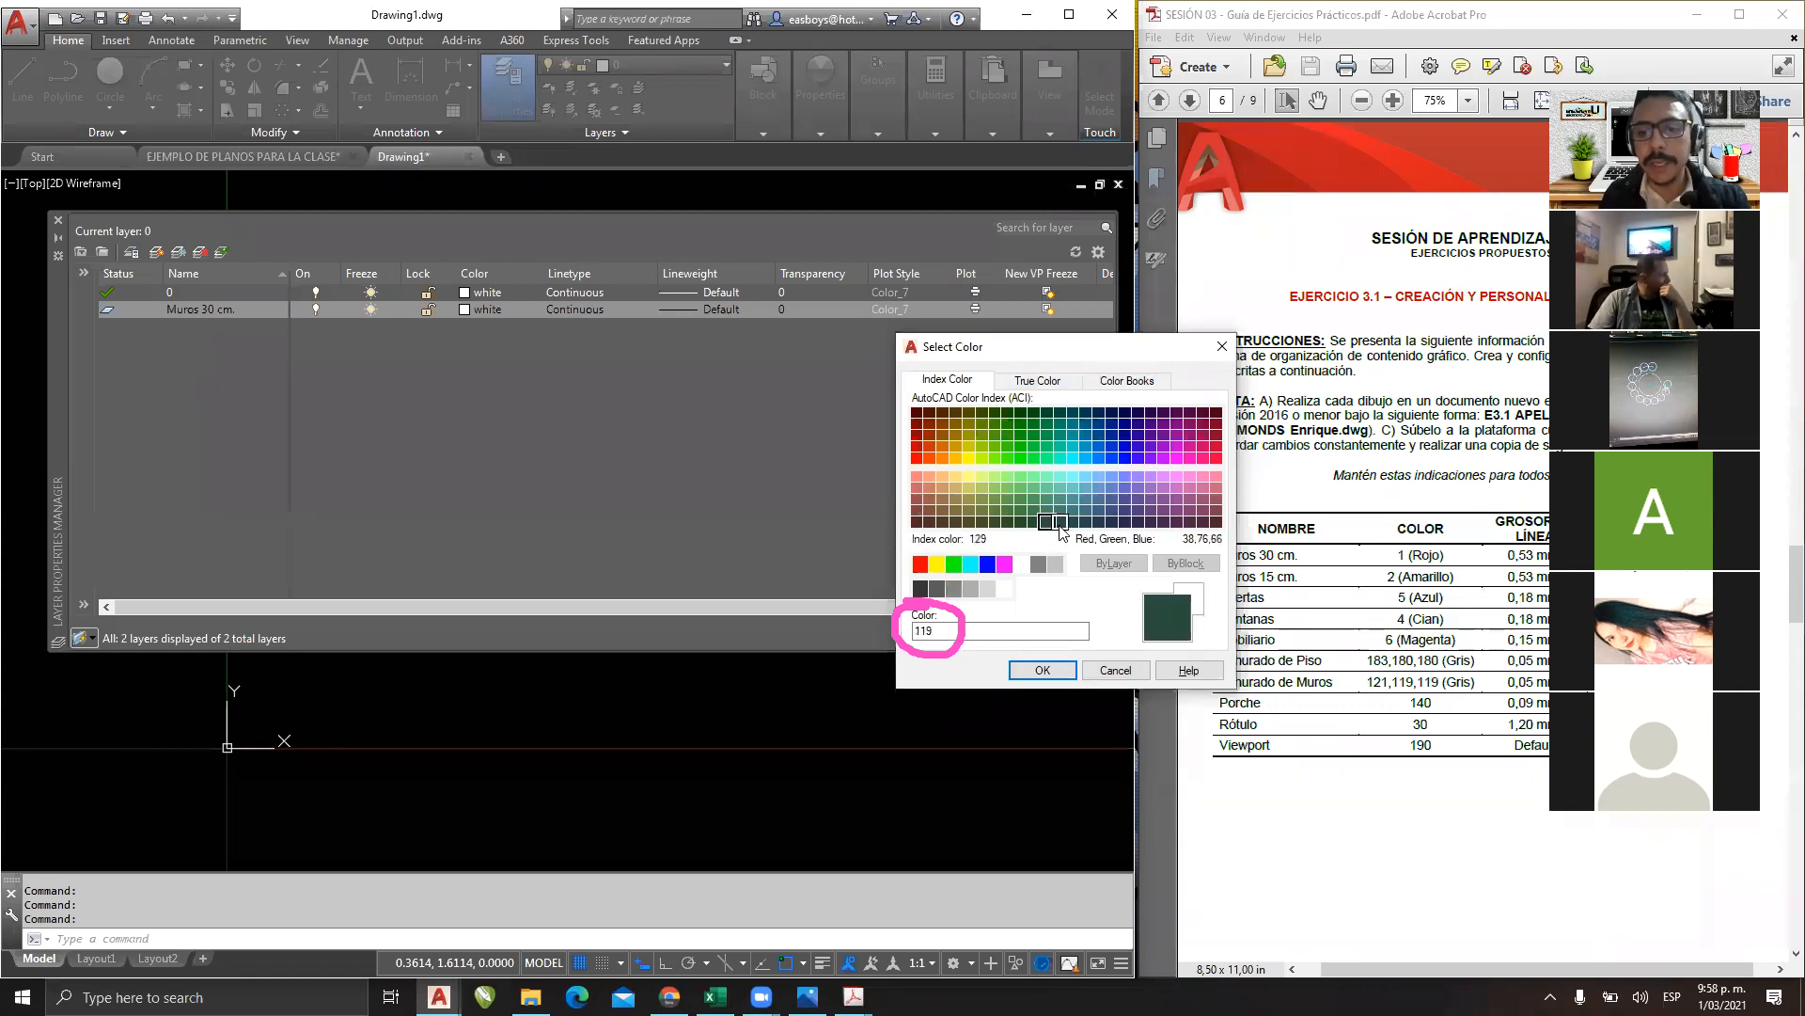
click(1060, 522)
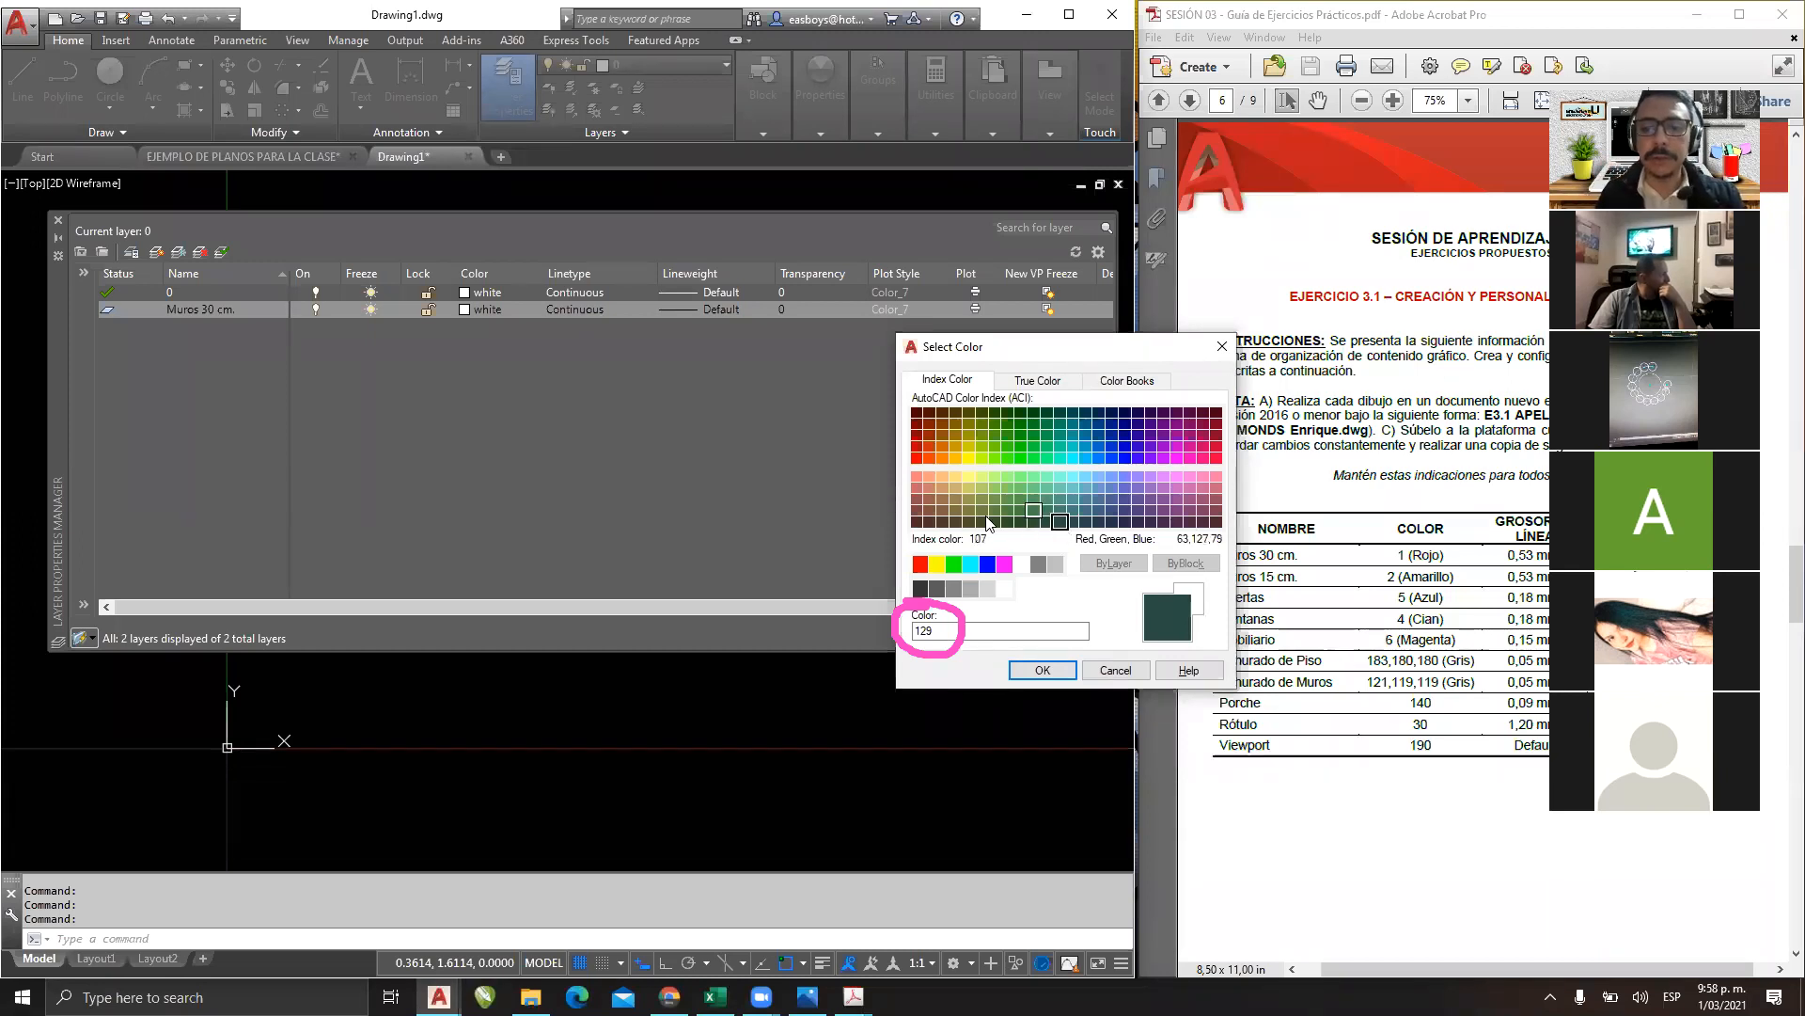
Show the true colour options, clear the pen marks and try several spectrum colours, ending at RGB 7,105,30.
click(1033, 385)
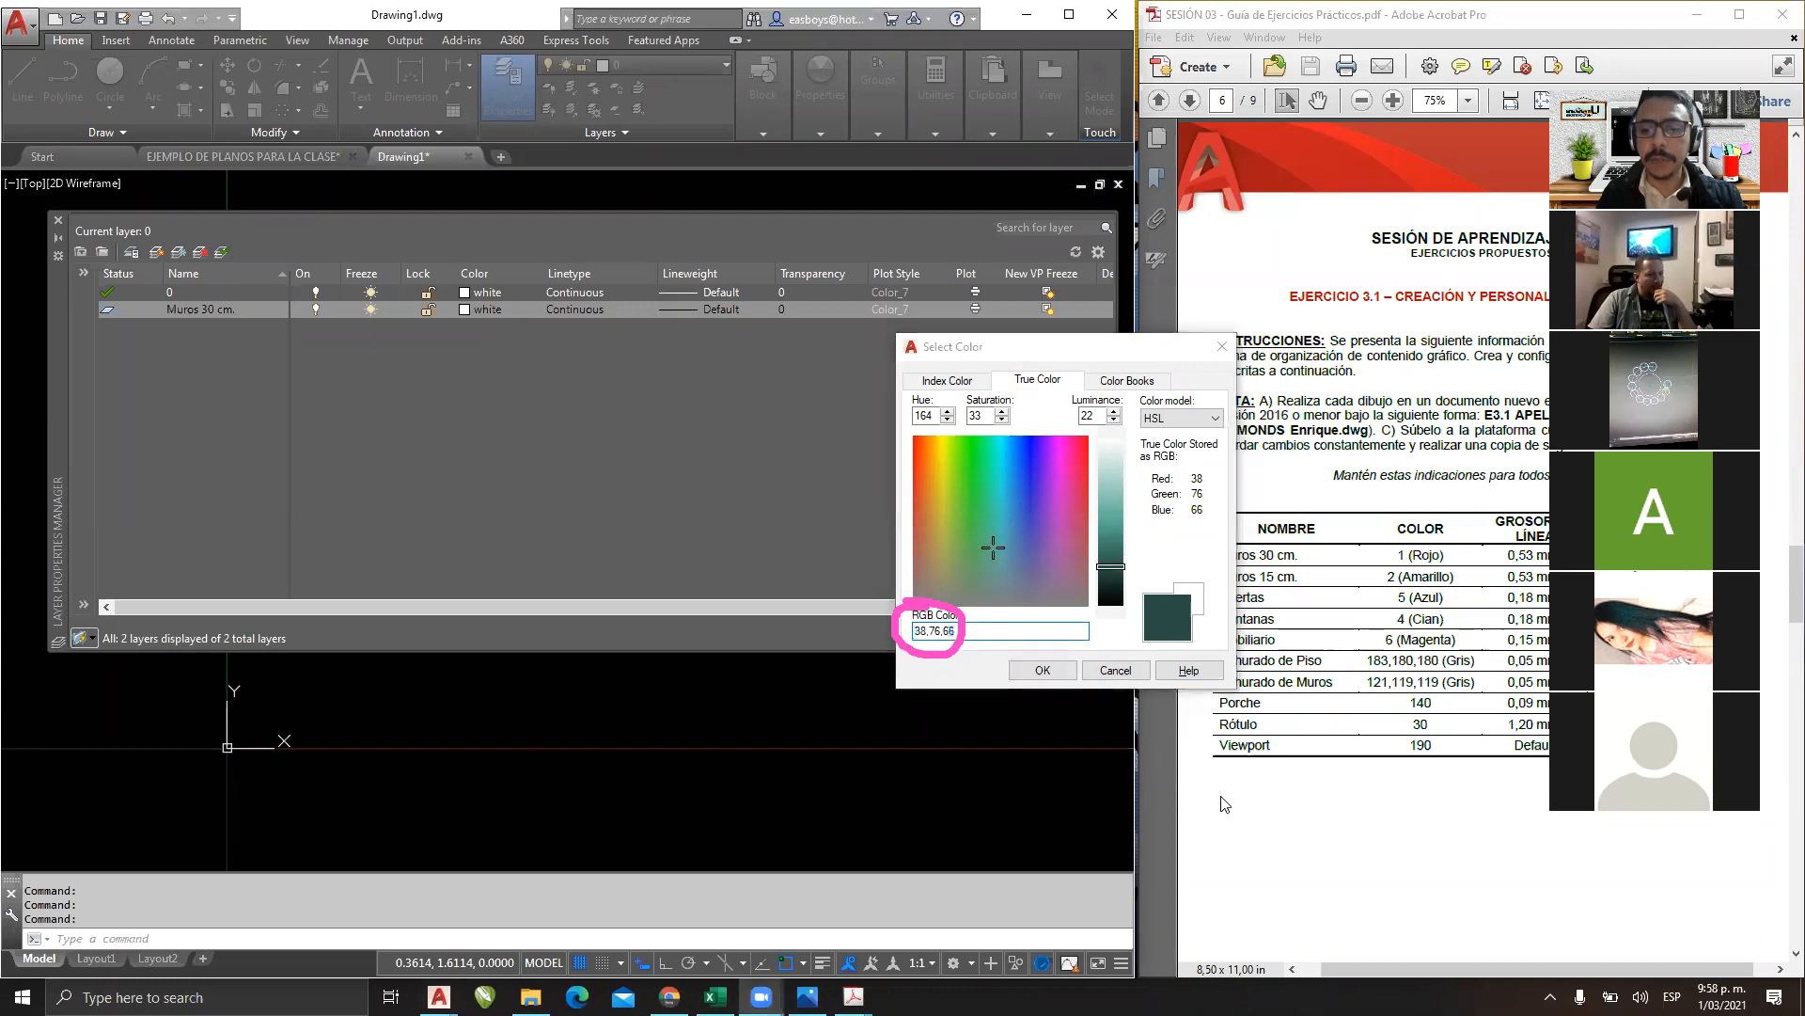
drag(1144, 468, 1197, 462)
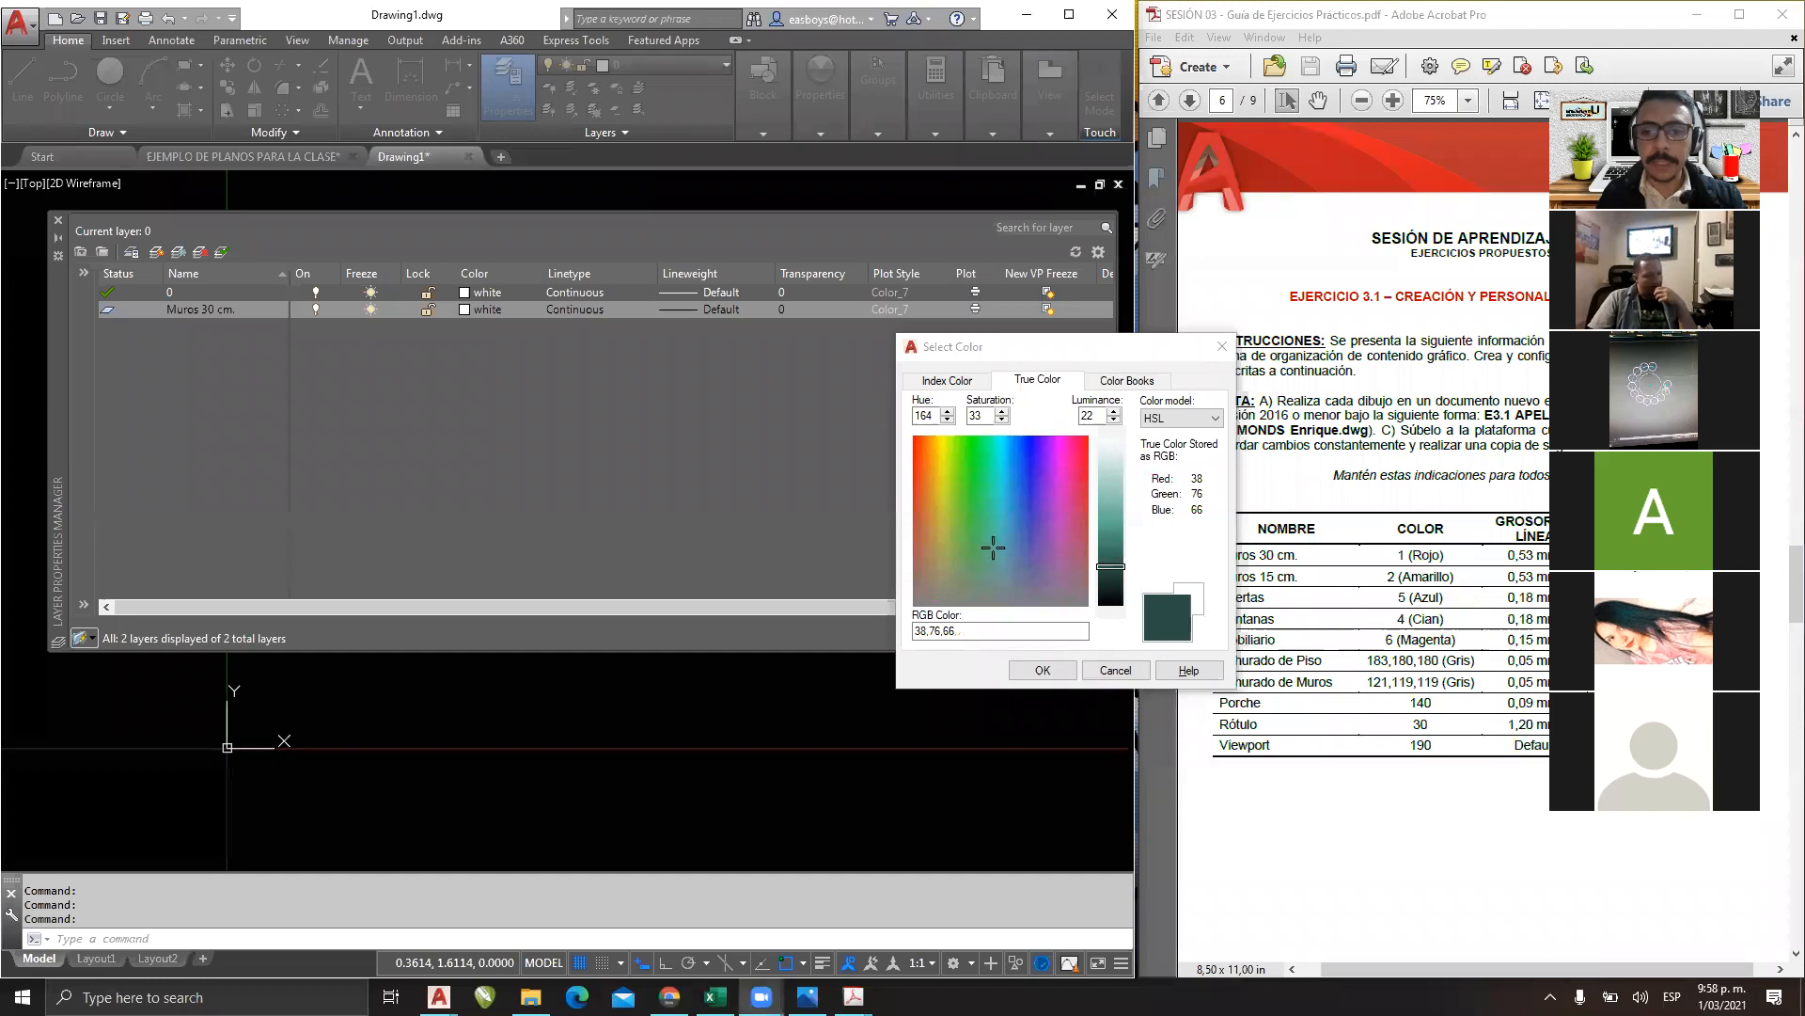
click(988, 473)
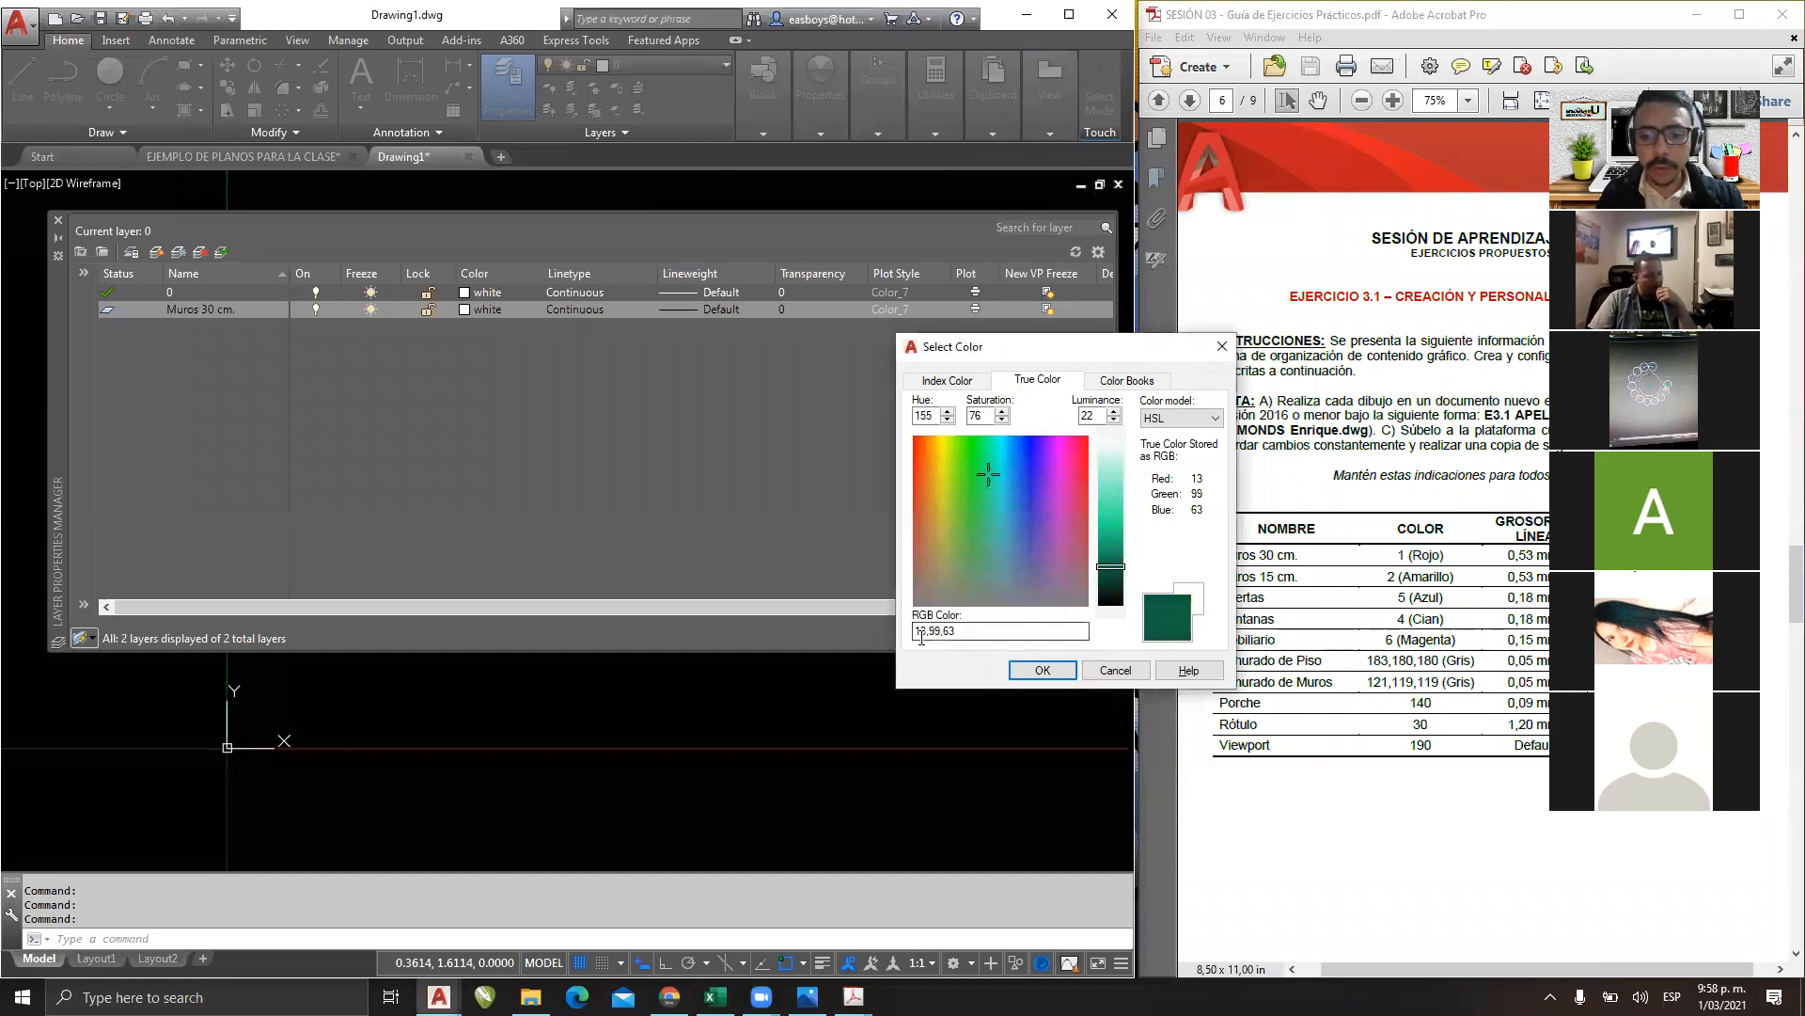
click(994, 467)
click(1016, 491)
click(1009, 469)
click(978, 455)
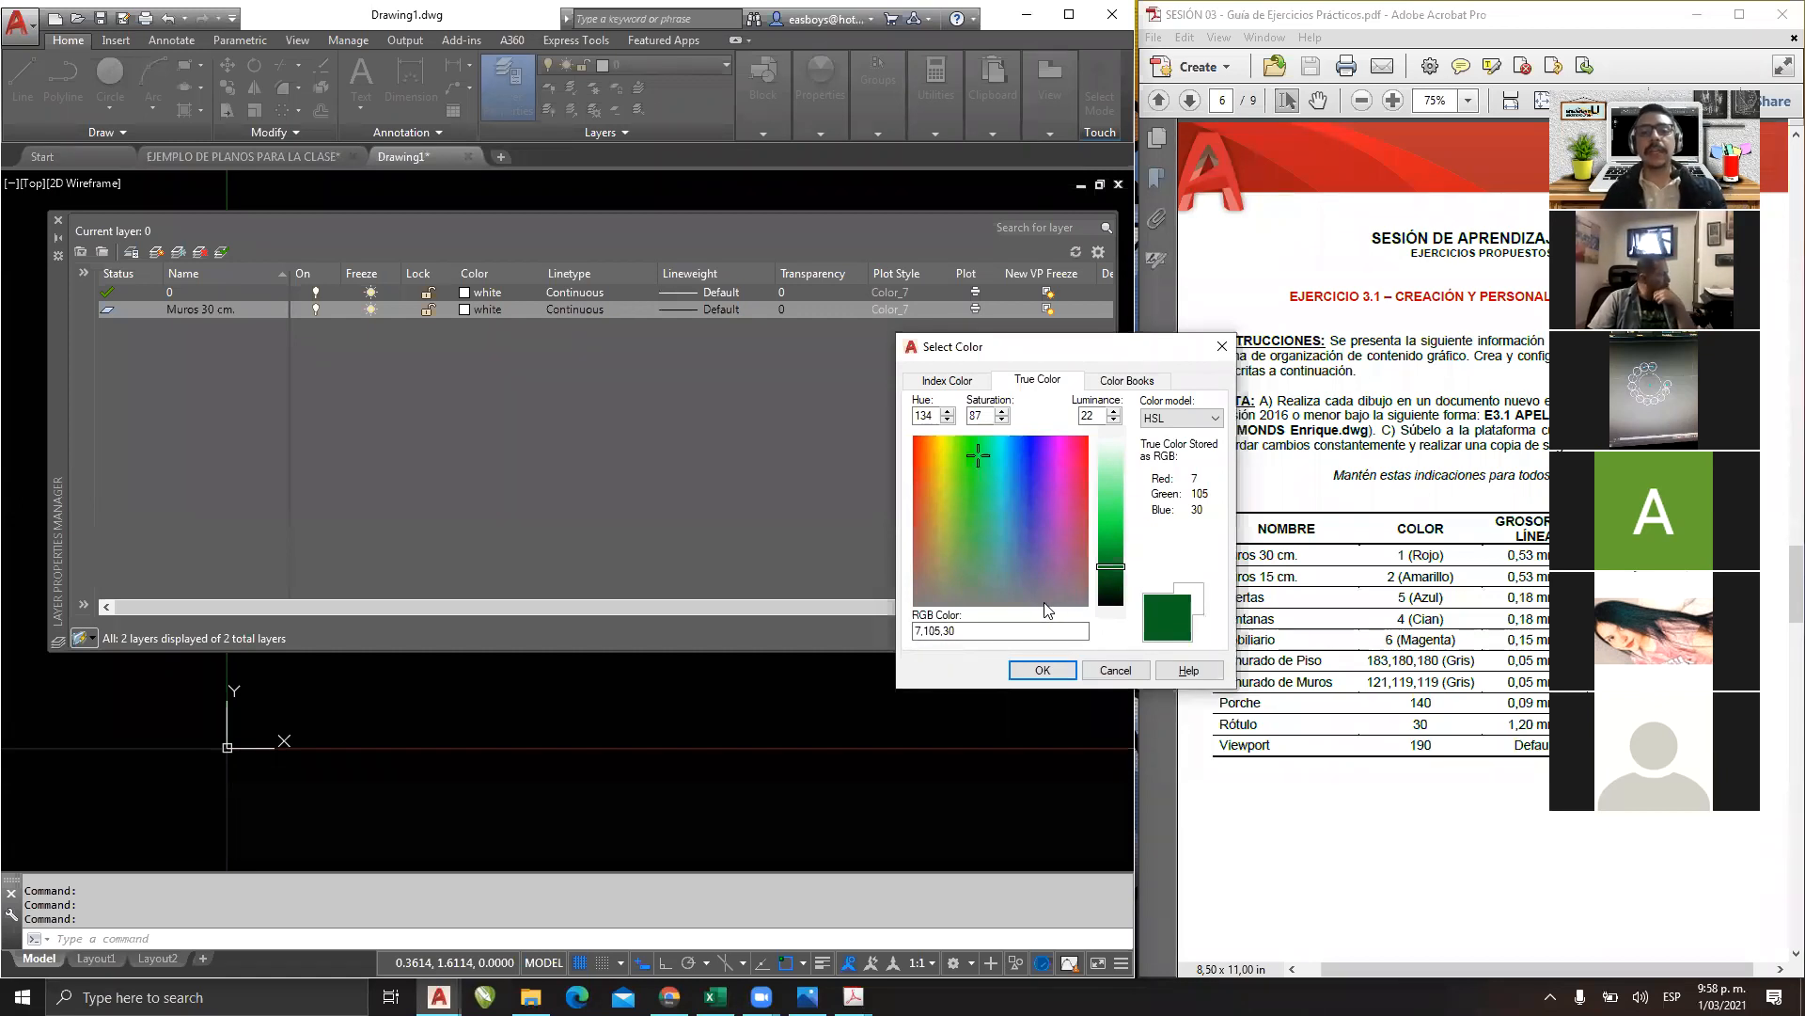
Examine the available colour books and compare them with the index and true colour options.
click(1131, 386)
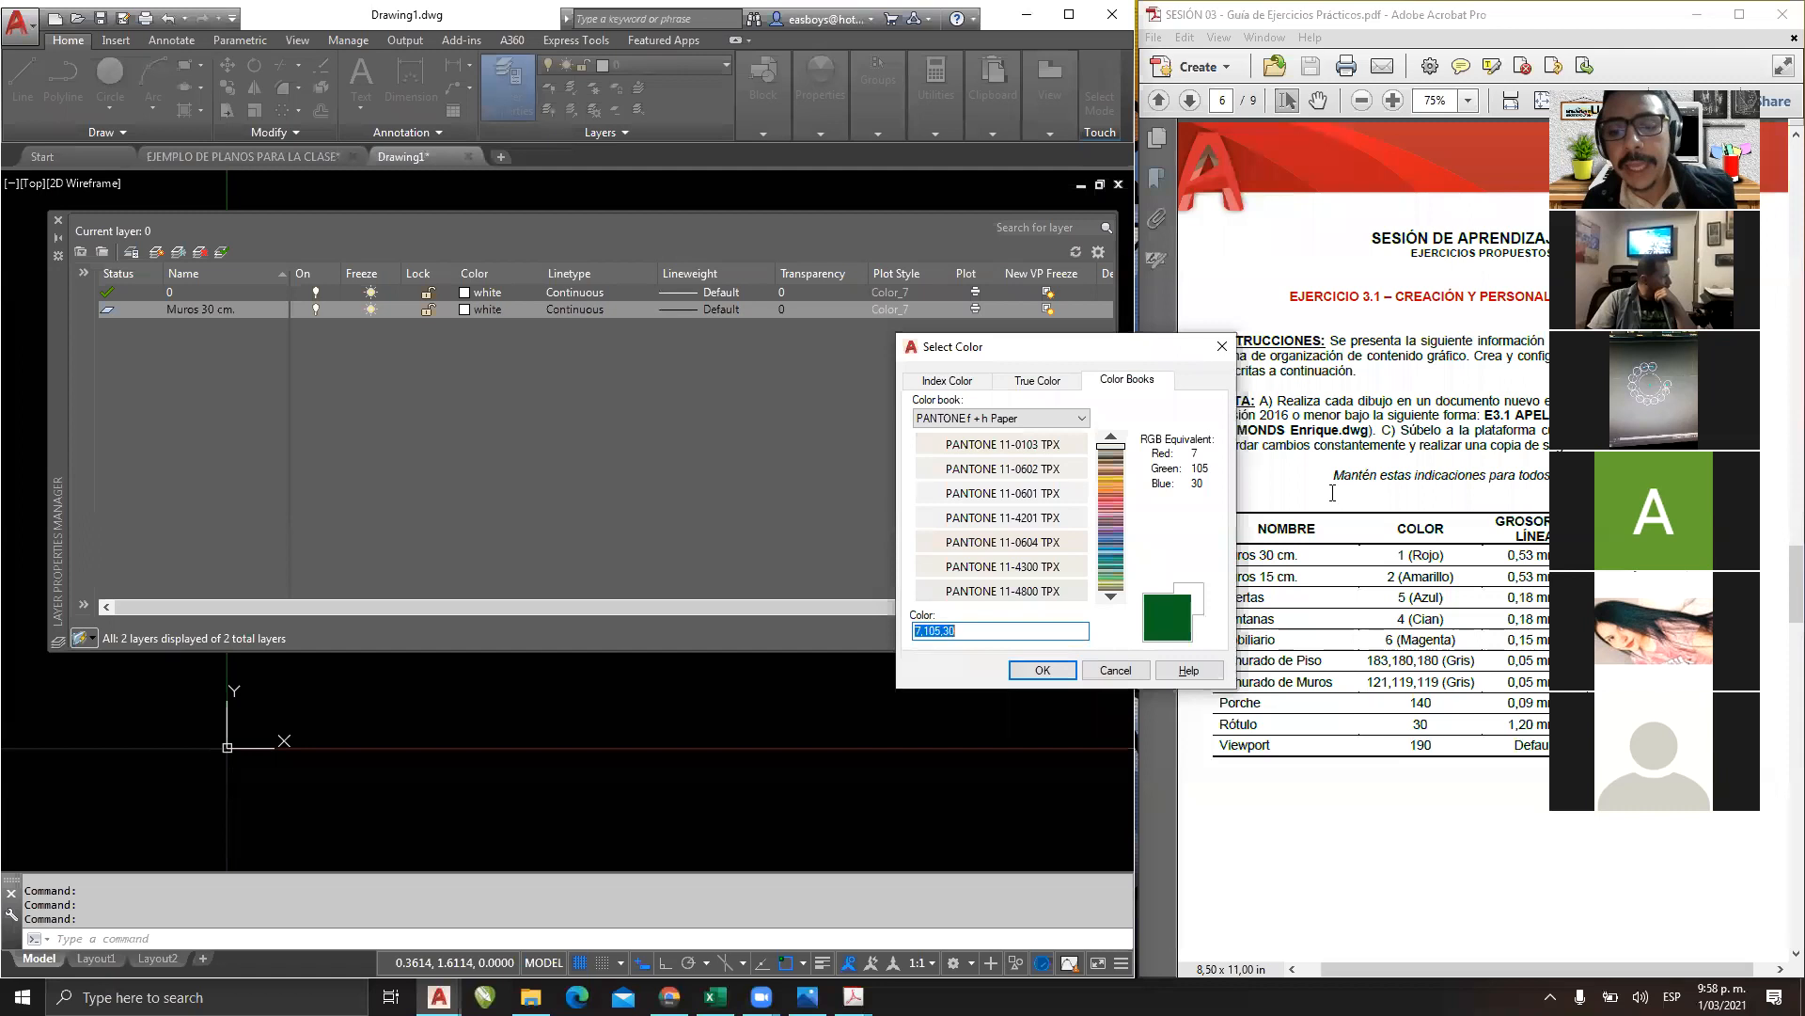
click(1060, 422)
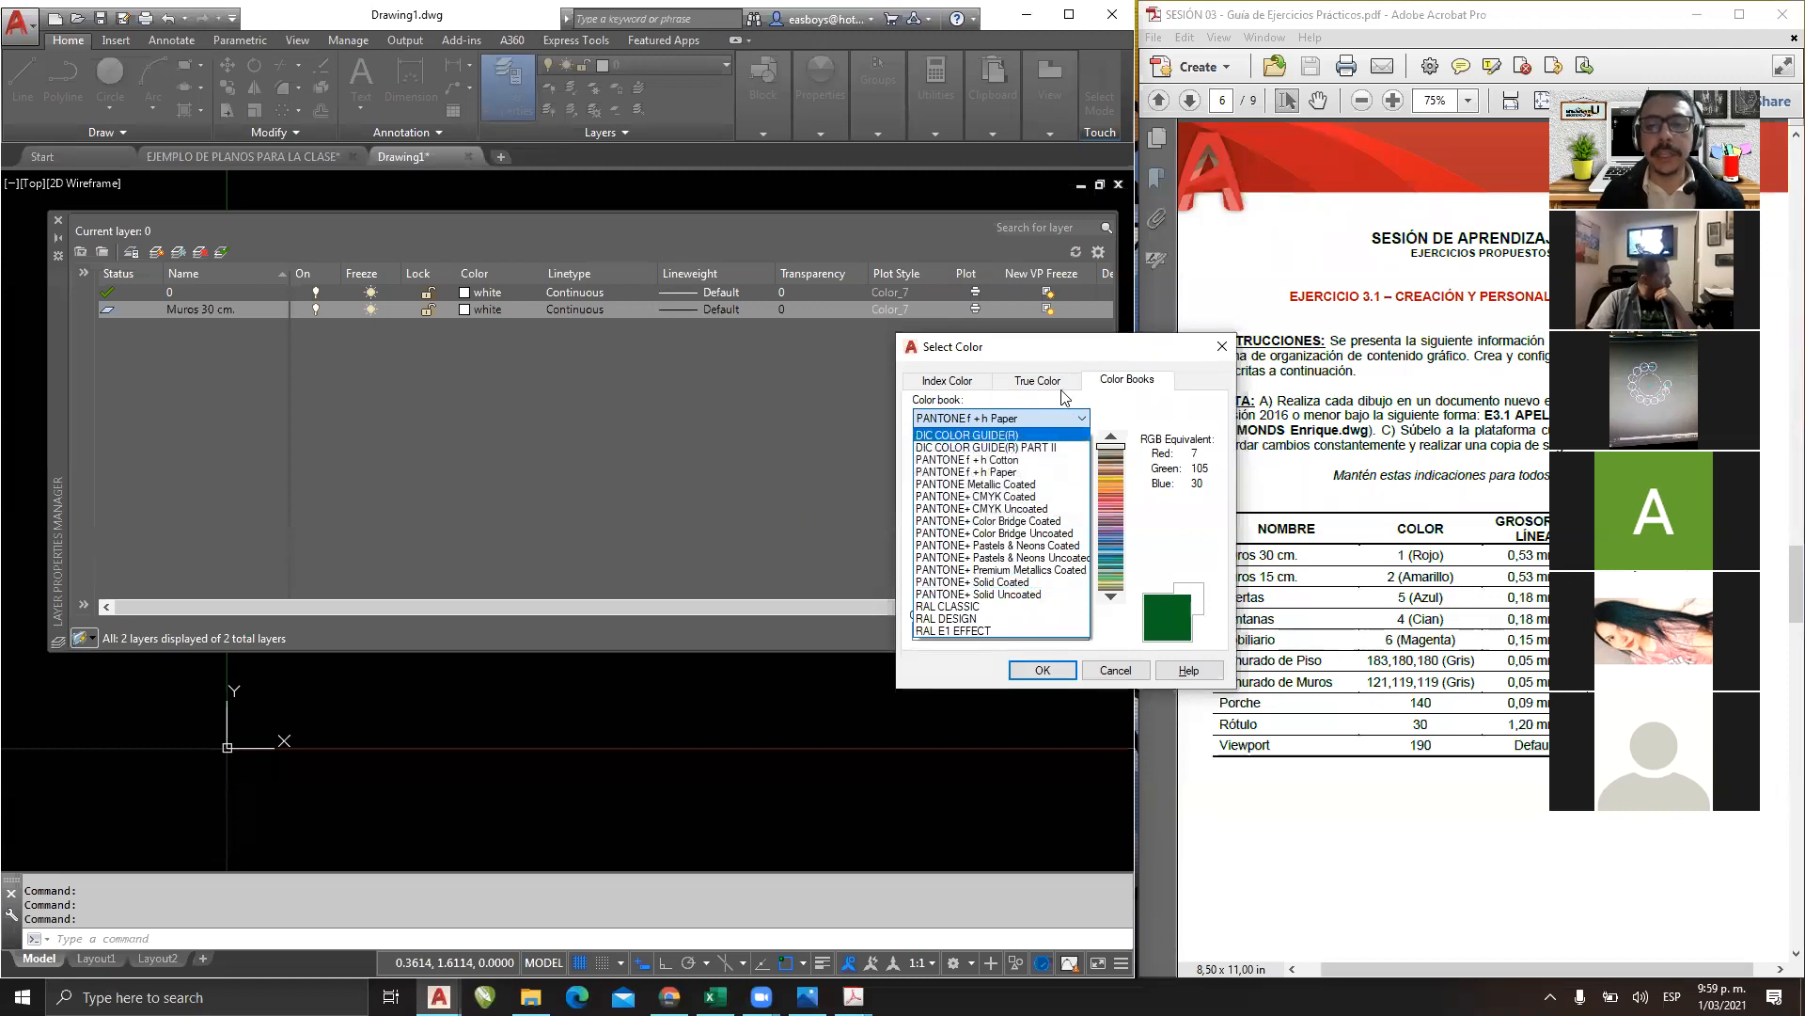
click(934, 386)
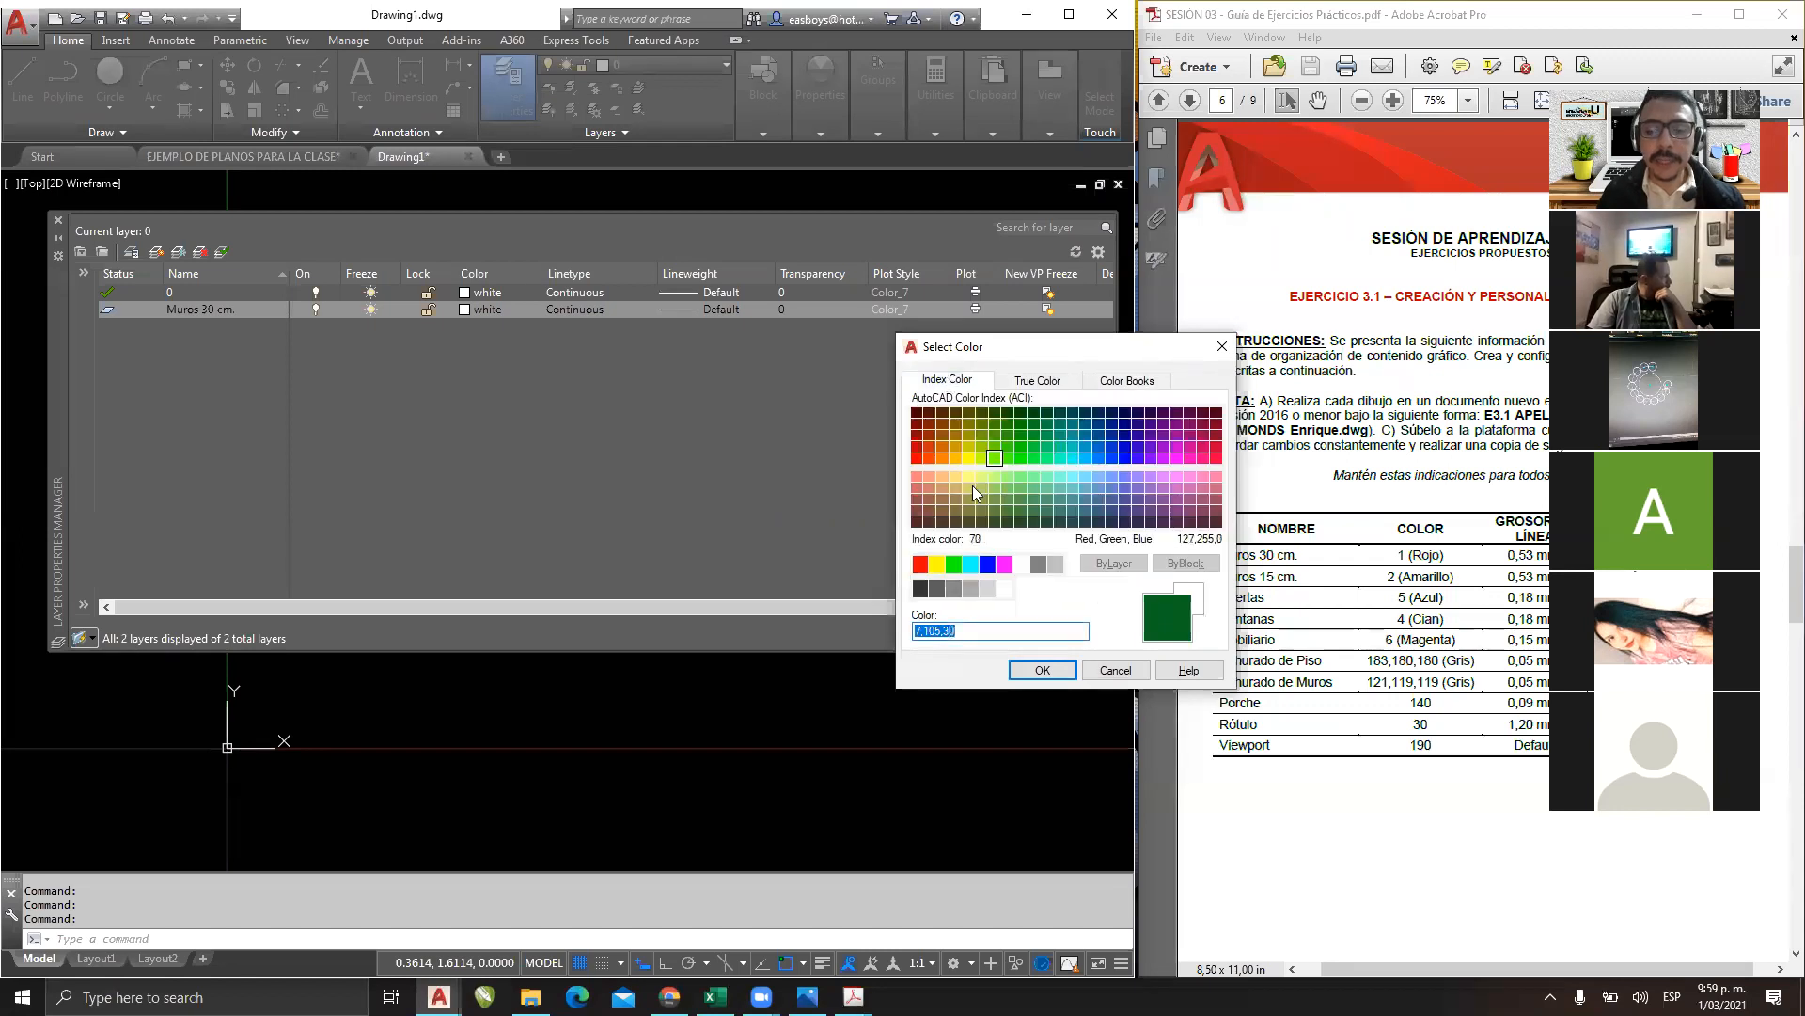
click(1042, 382)
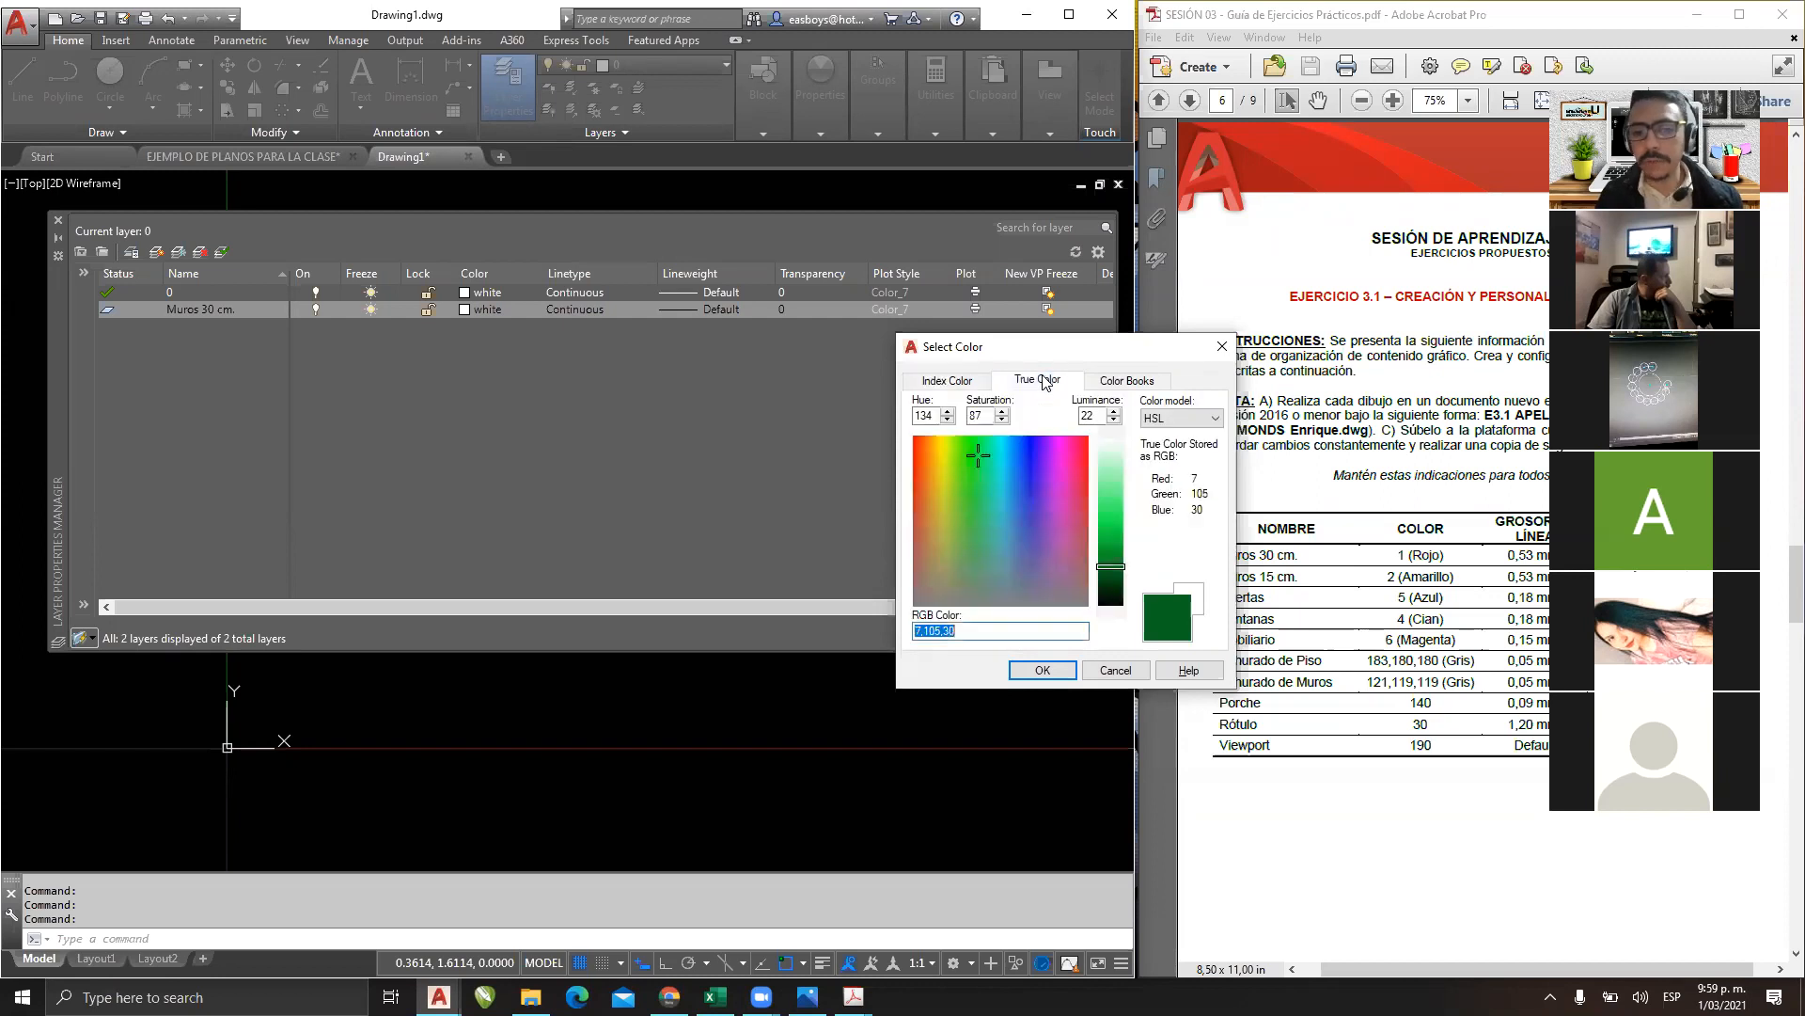
Set the Muros 30 cm. layer's colour to red, index colour 1.
click(947, 385)
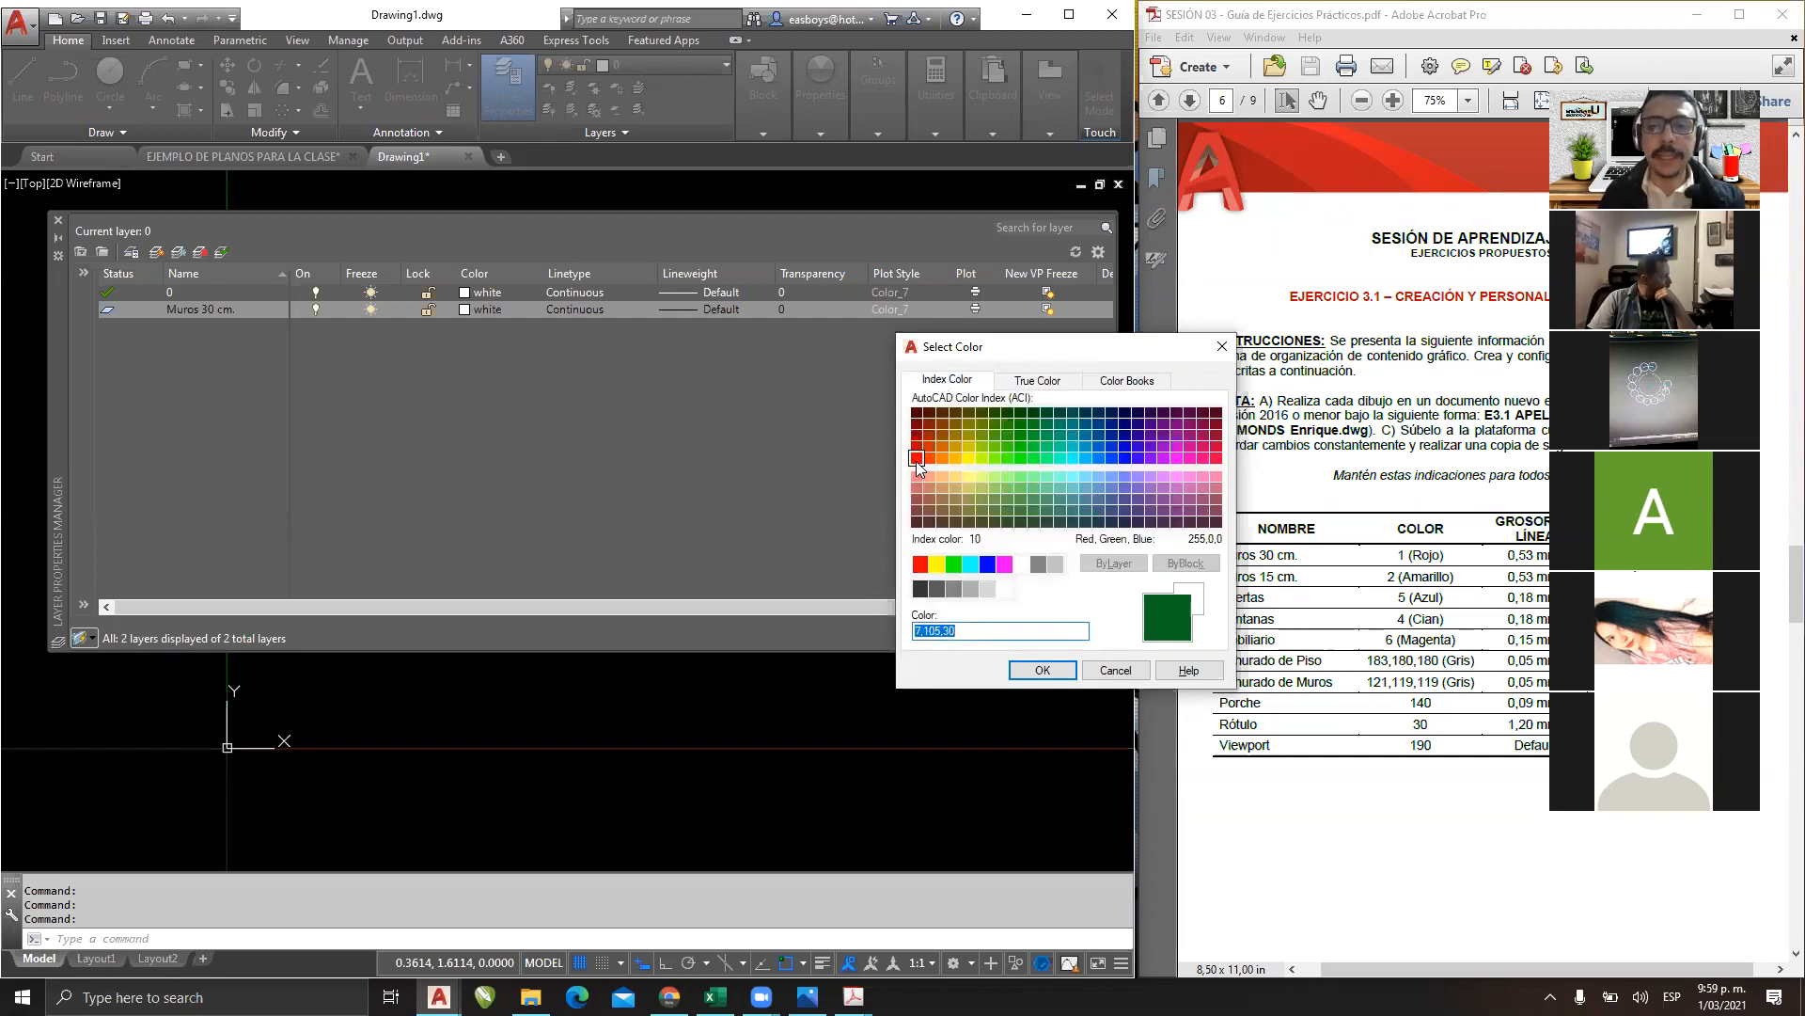
click(921, 564)
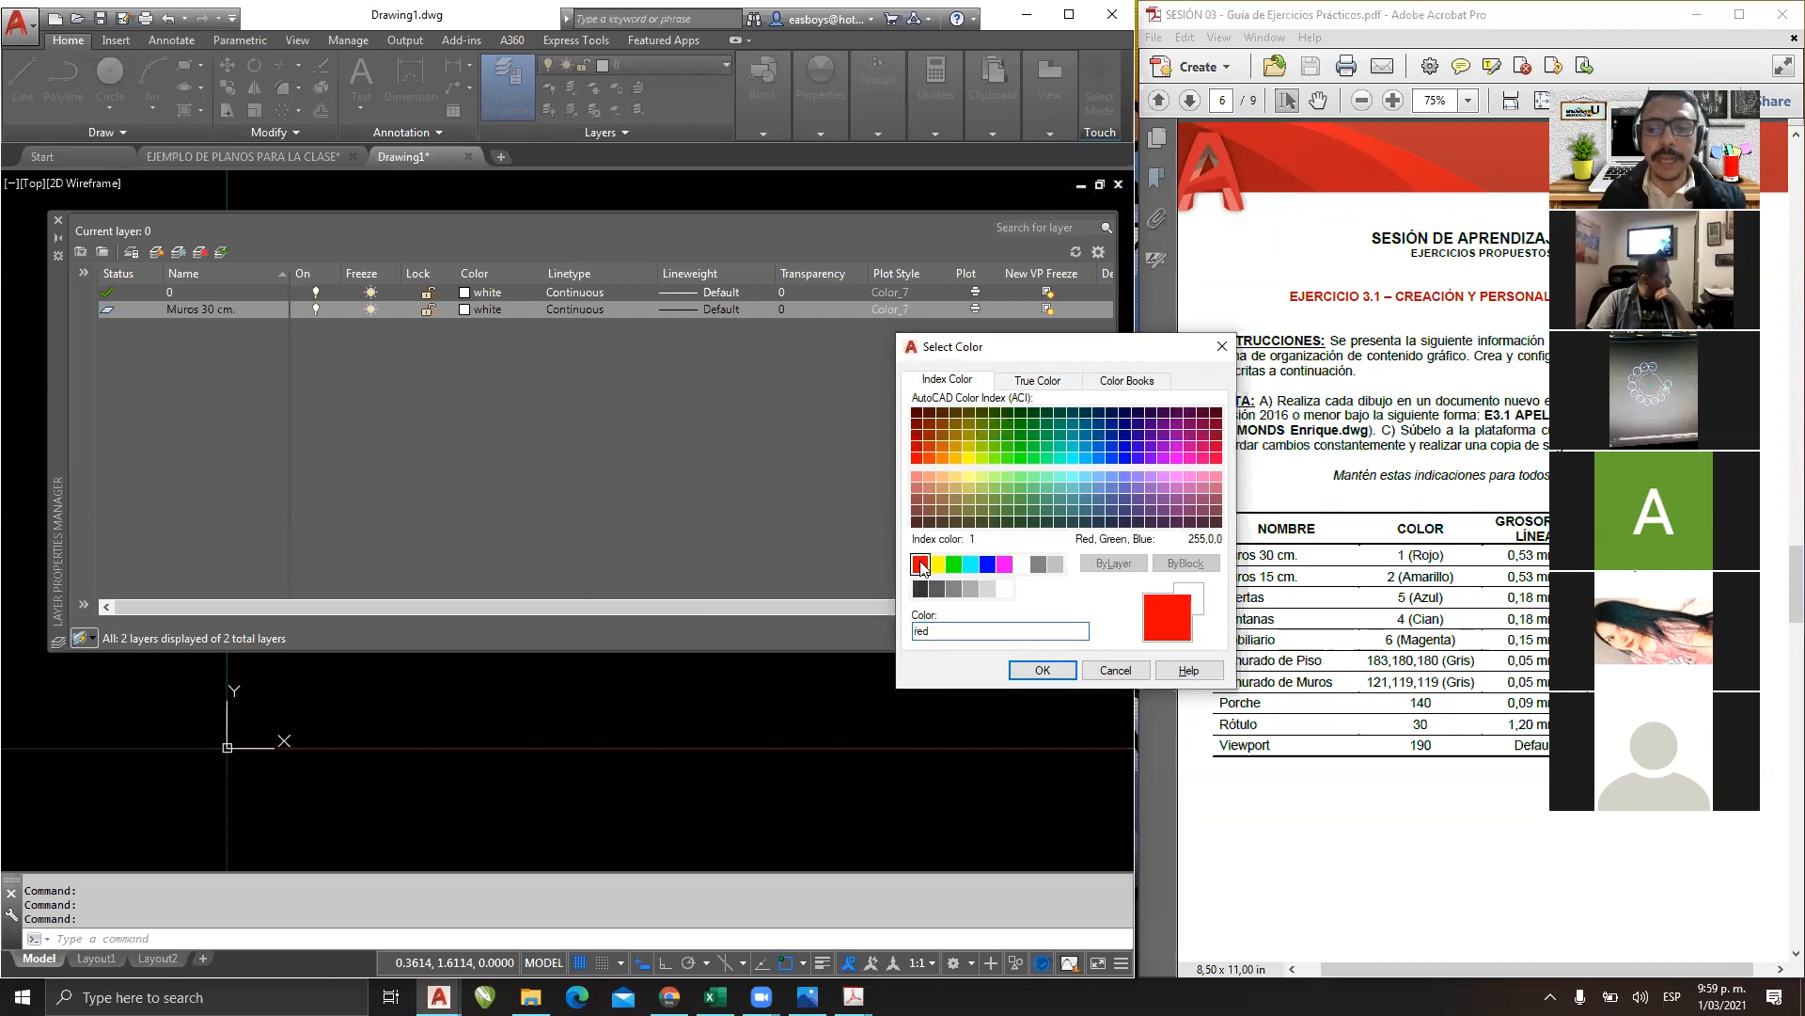
click(1042, 670)
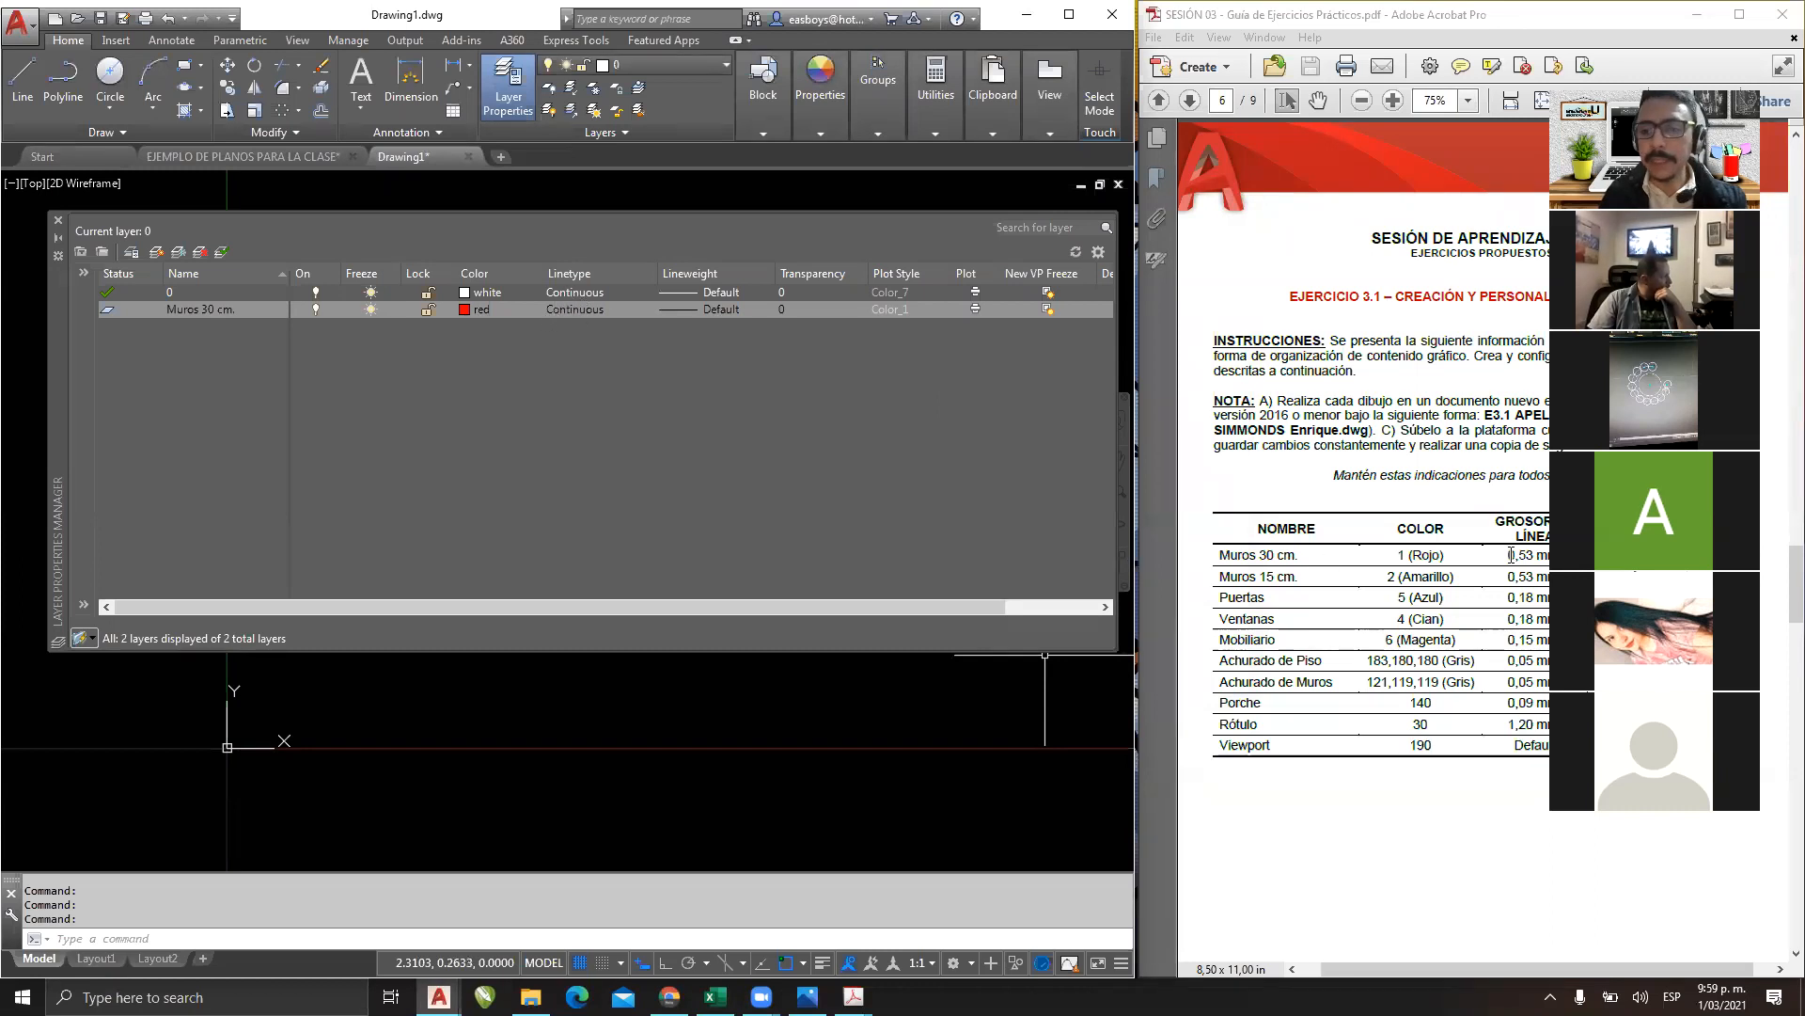
Load the ACAD_ISO02W100 ISO dash linetype and assign it to the Muros 30 cm. layer.
click(568, 308)
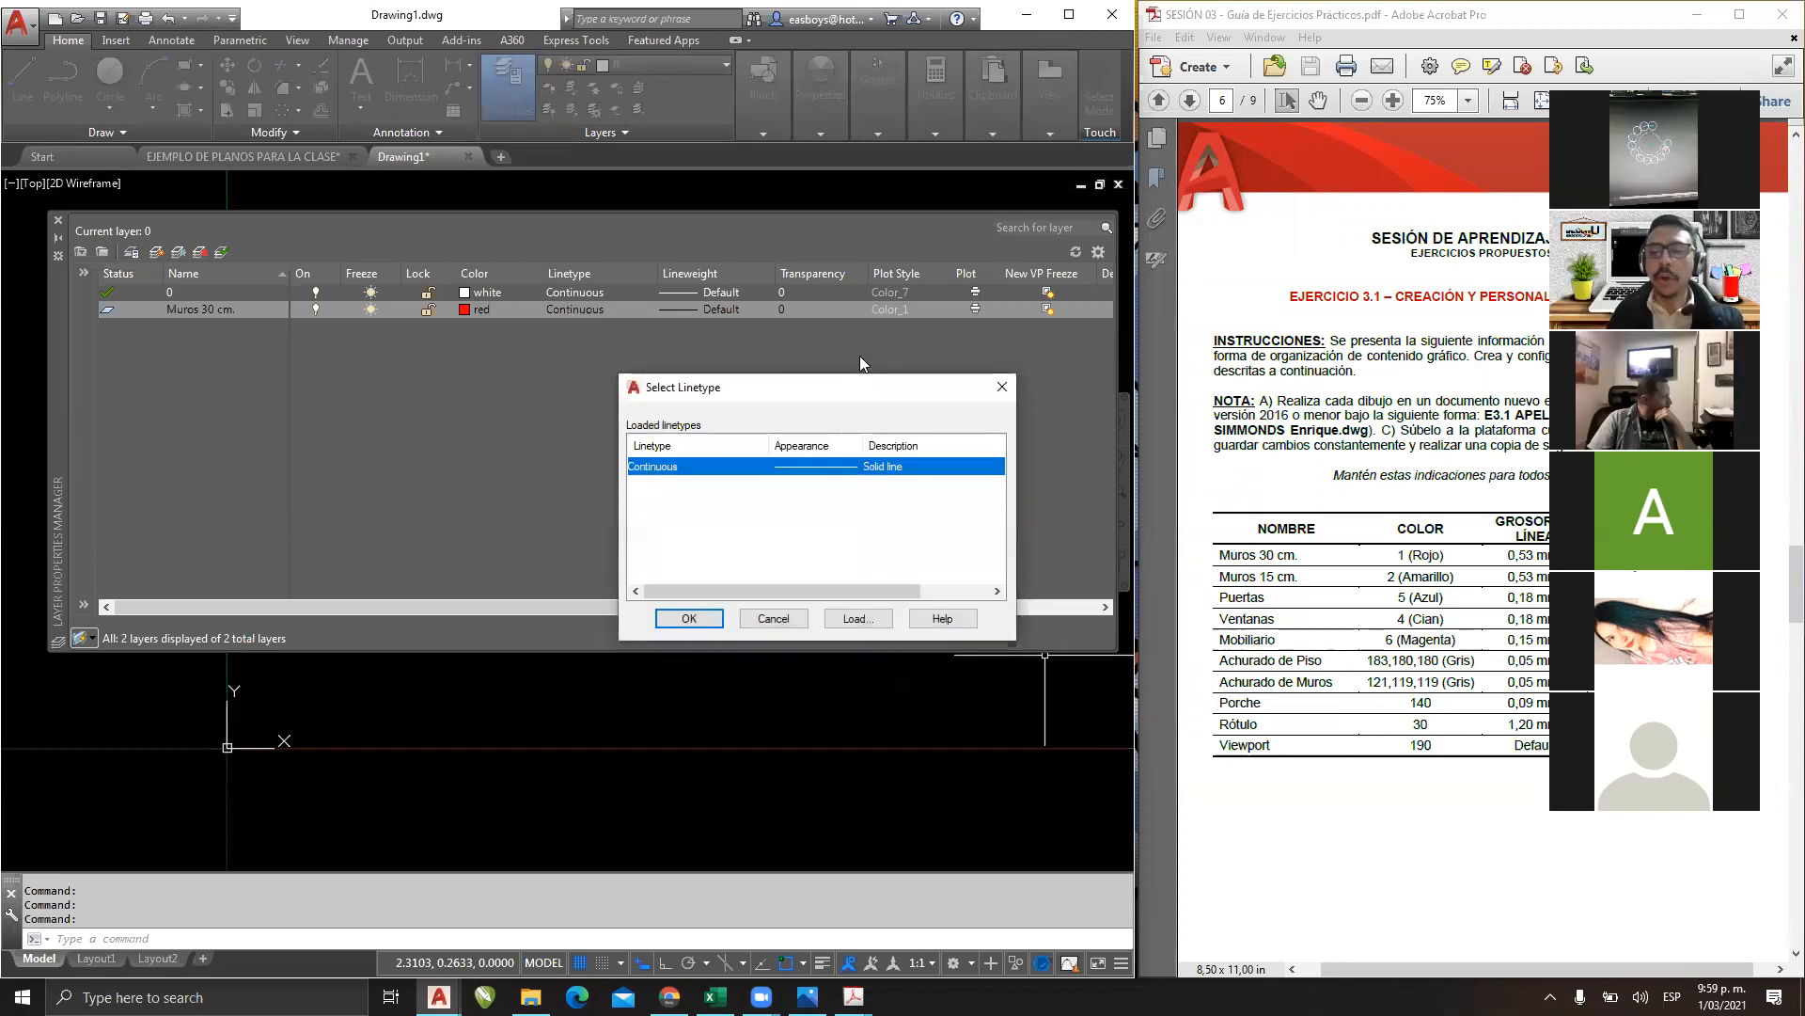
click(856, 622)
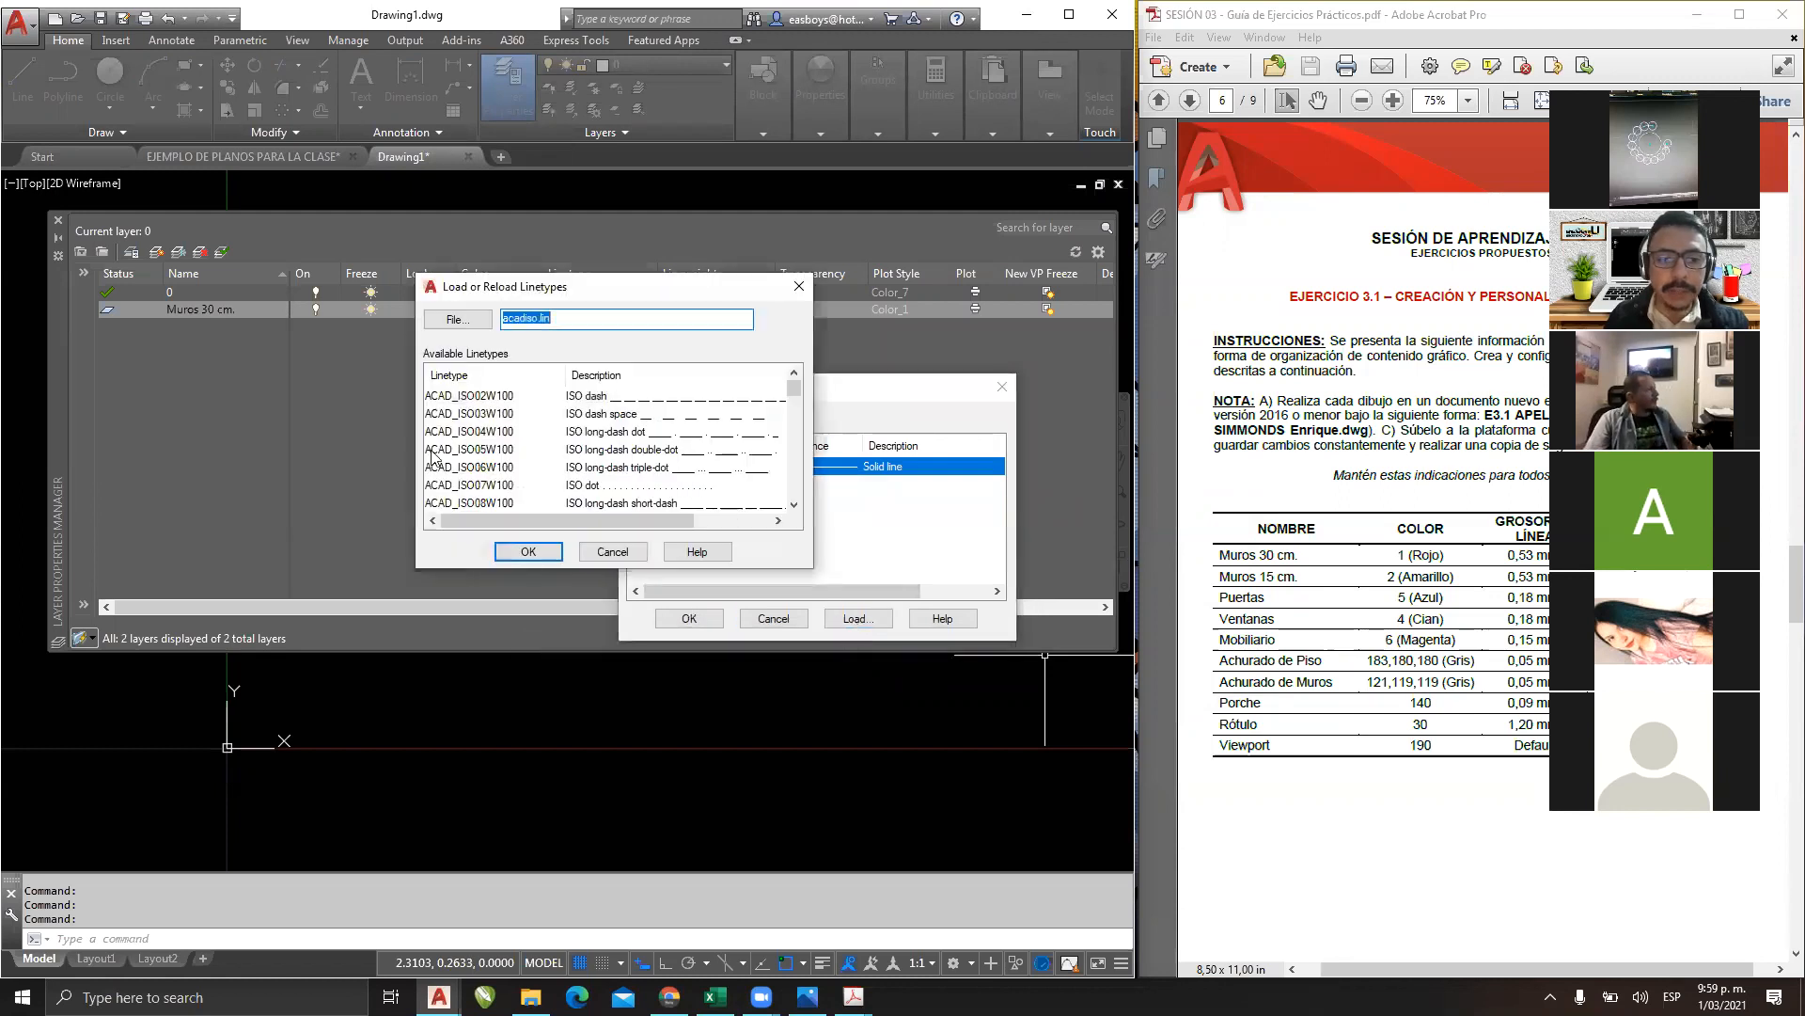
click(481, 397)
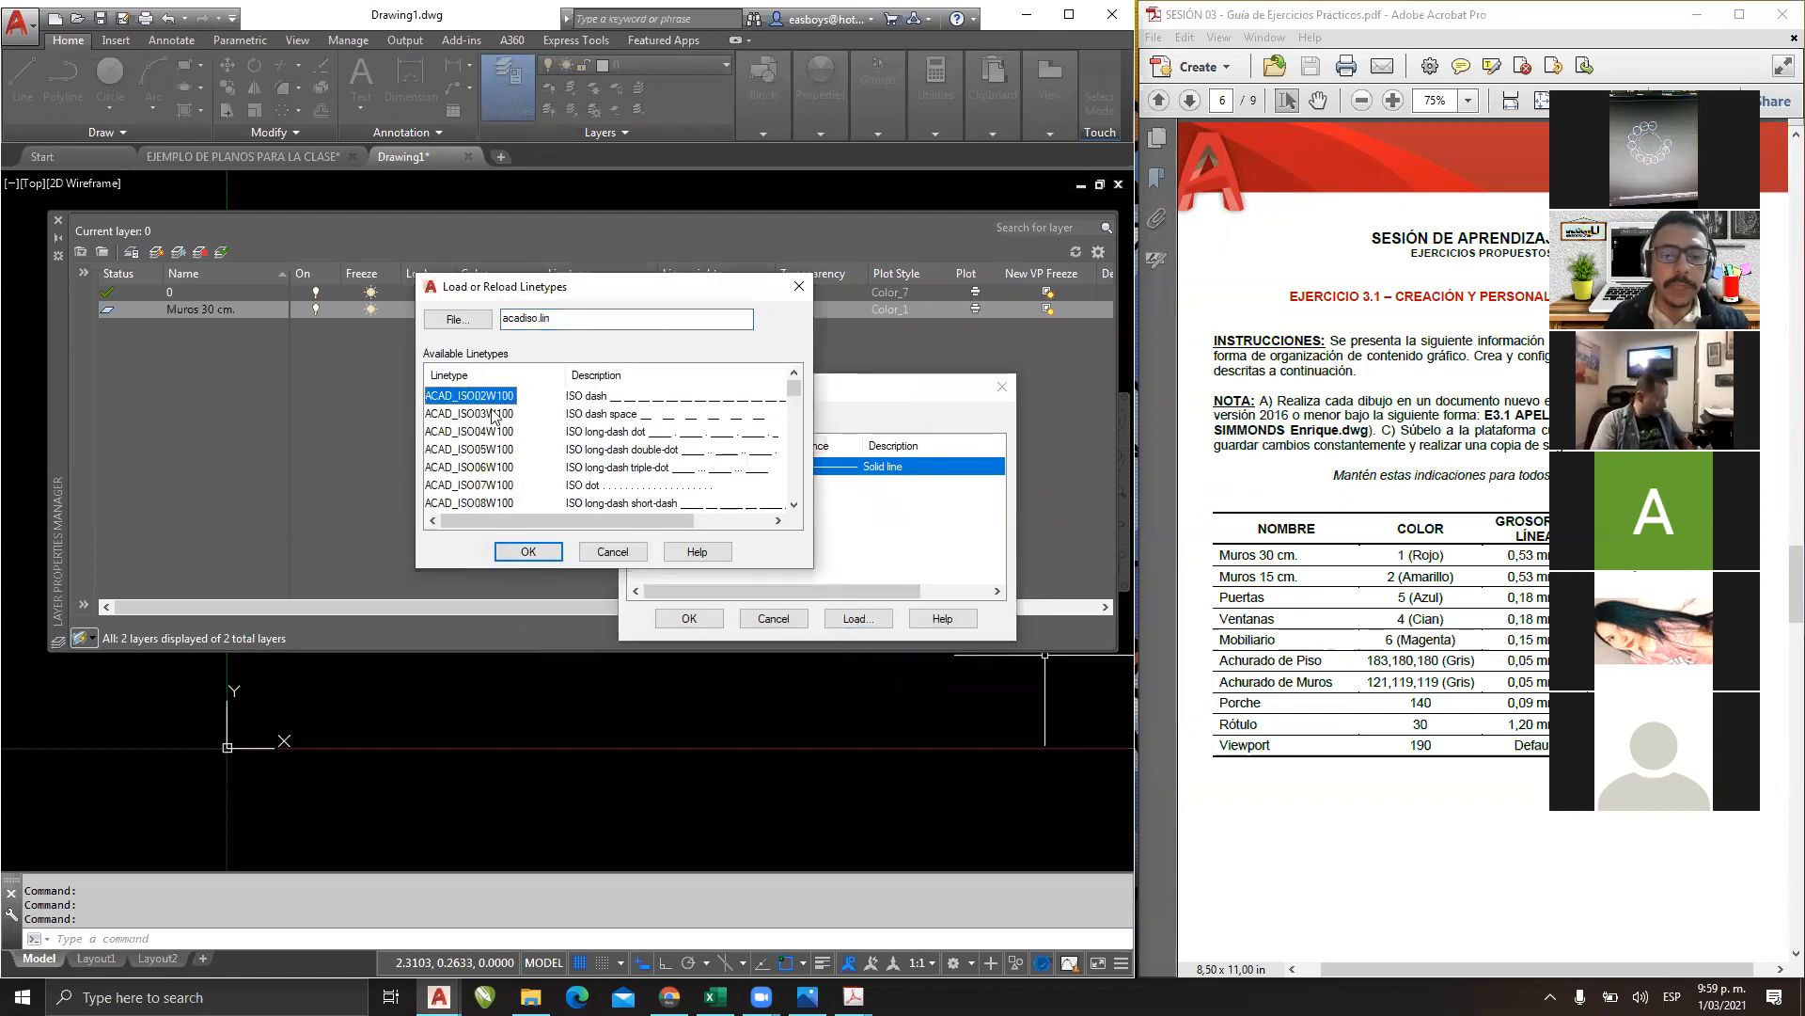
click(528, 553)
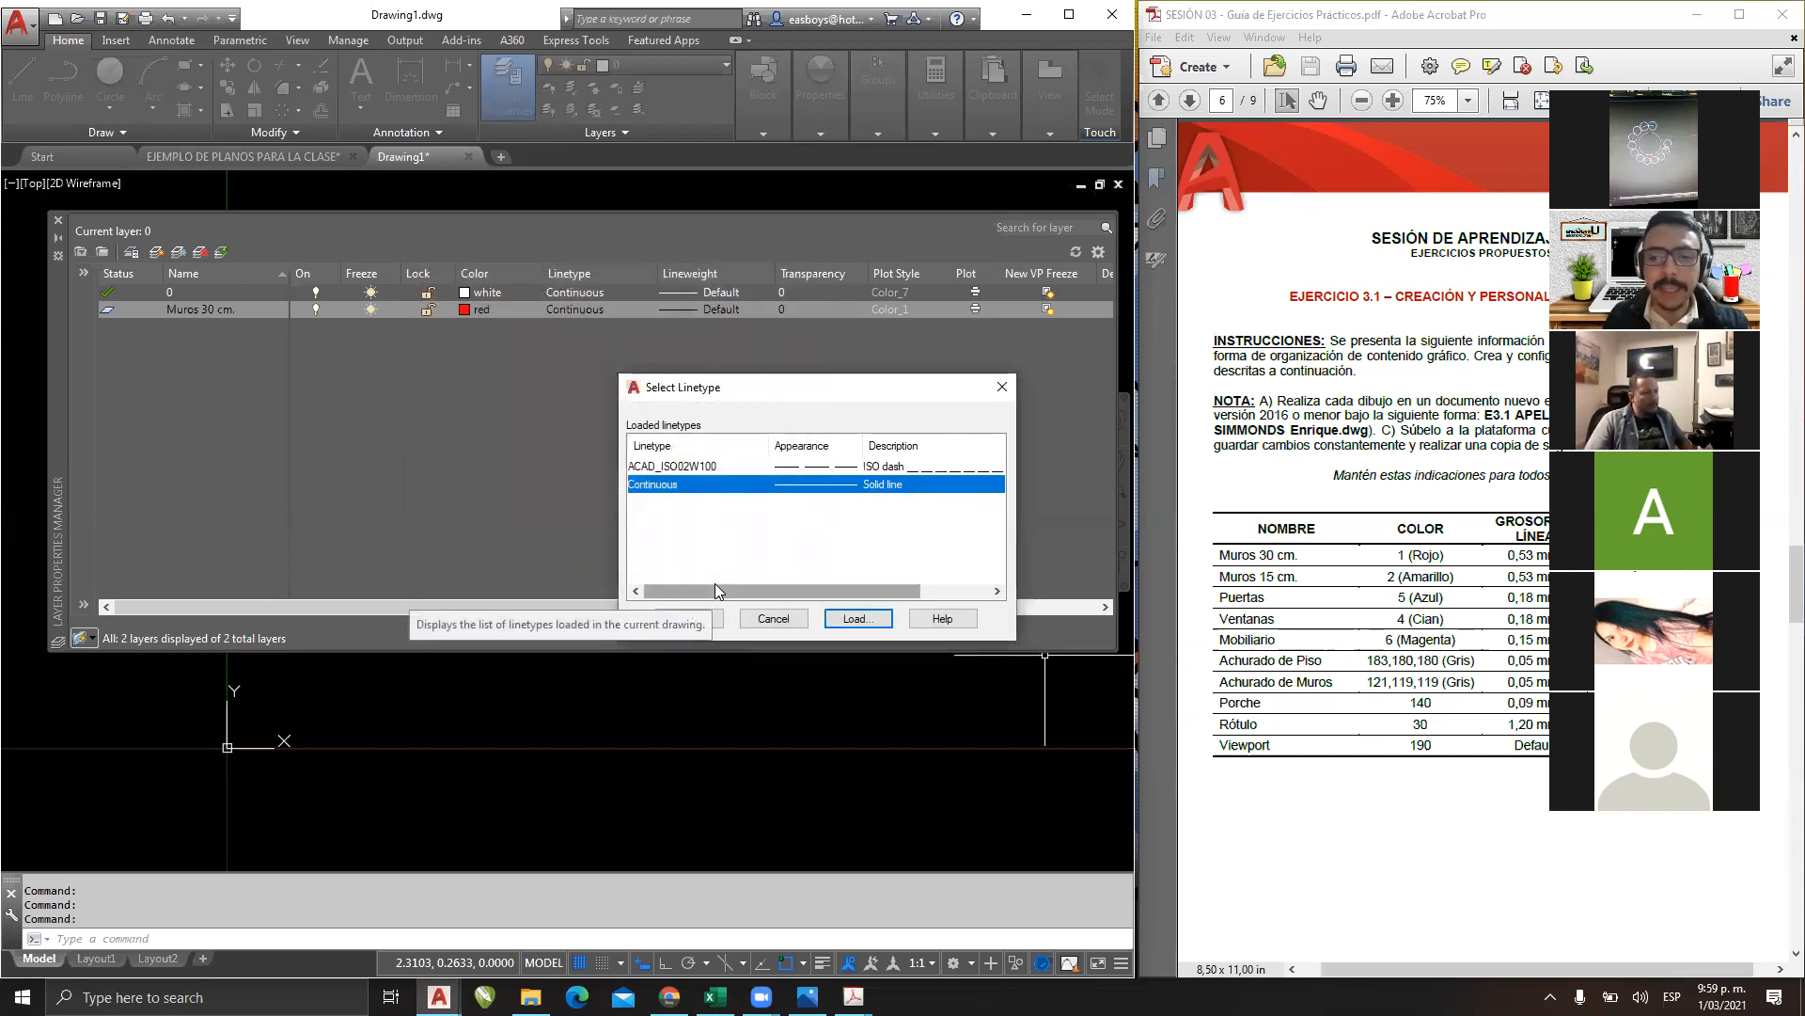
click(650, 468)
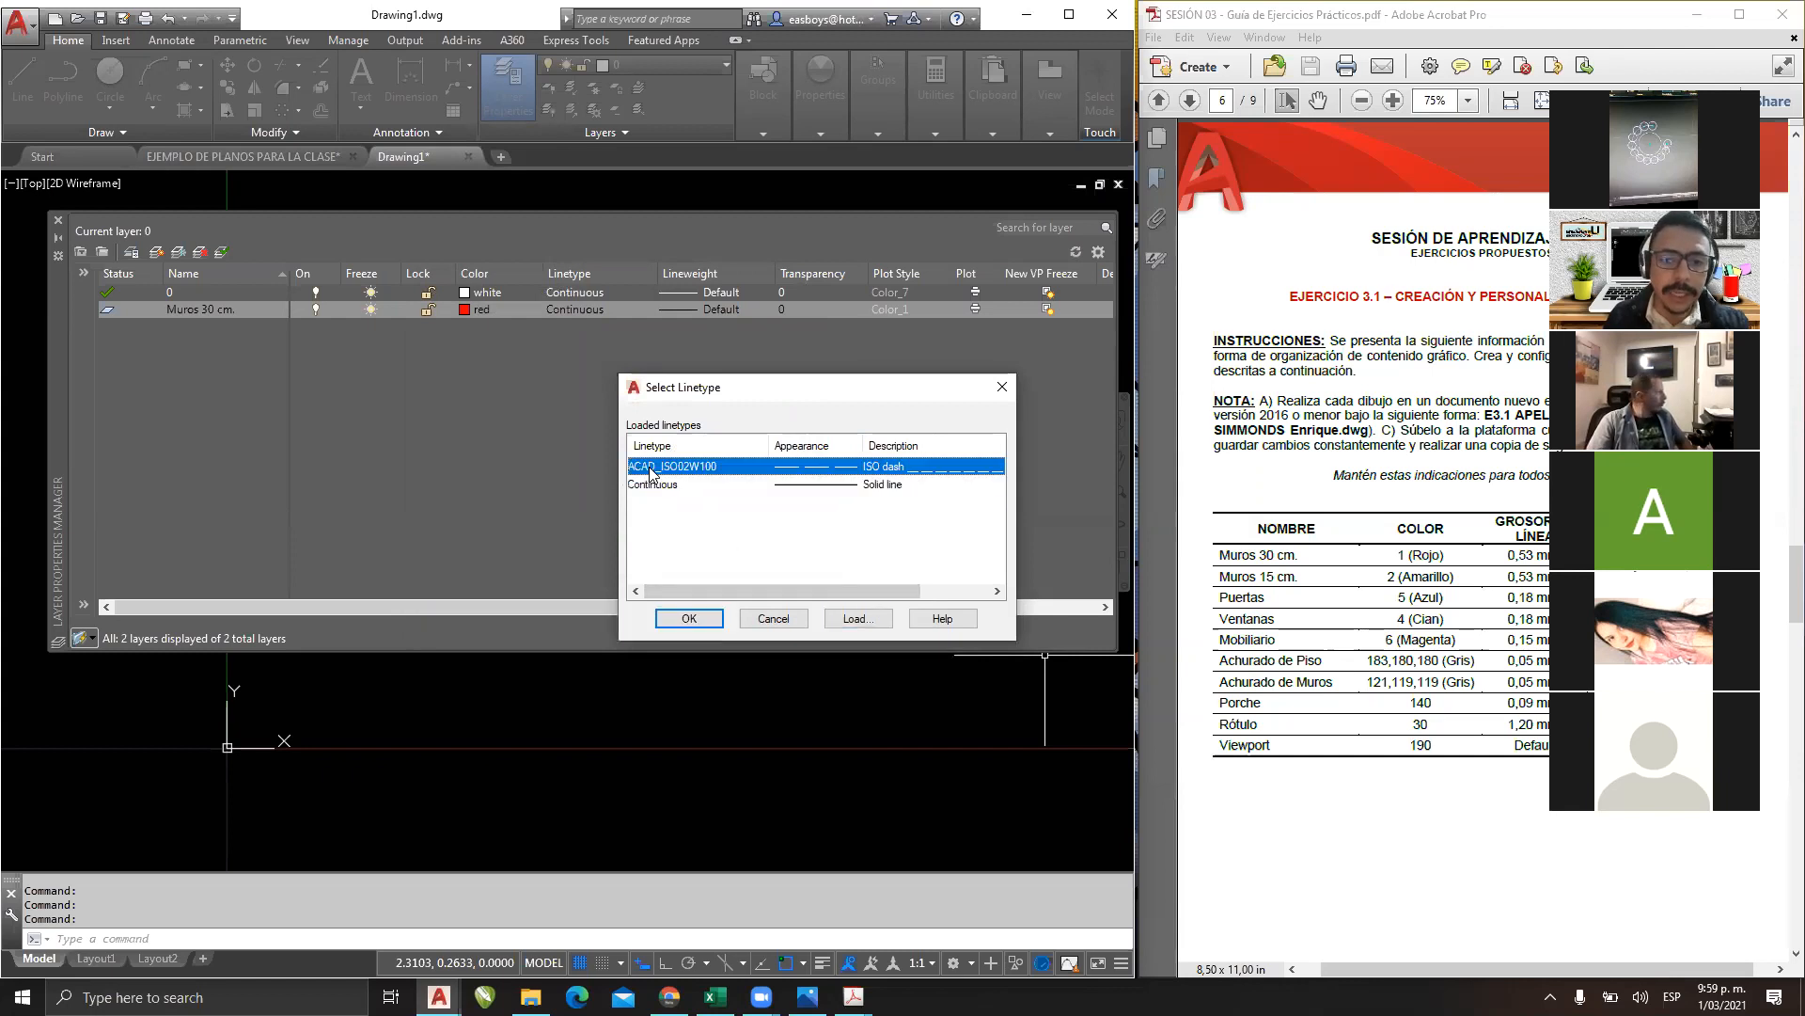
click(691, 617)
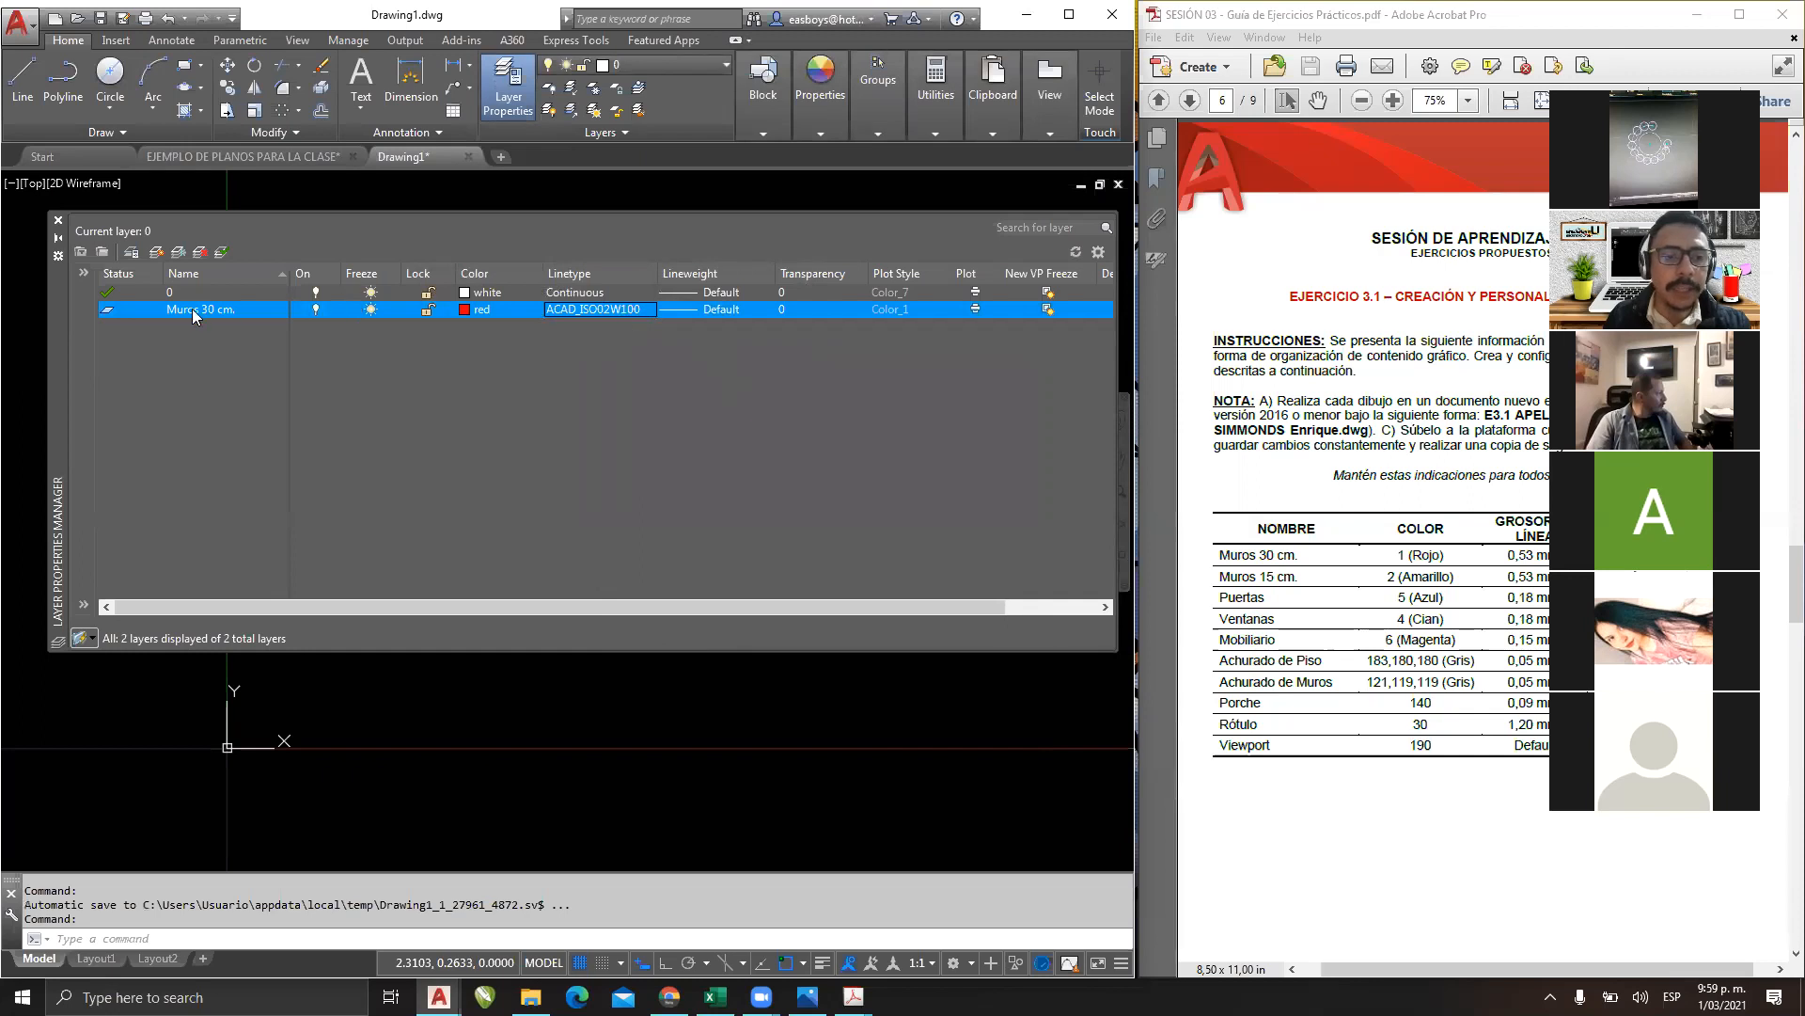
Set the Muros 30 cm. layer's linetype back to Continuous.
click(570, 310)
click(654, 484)
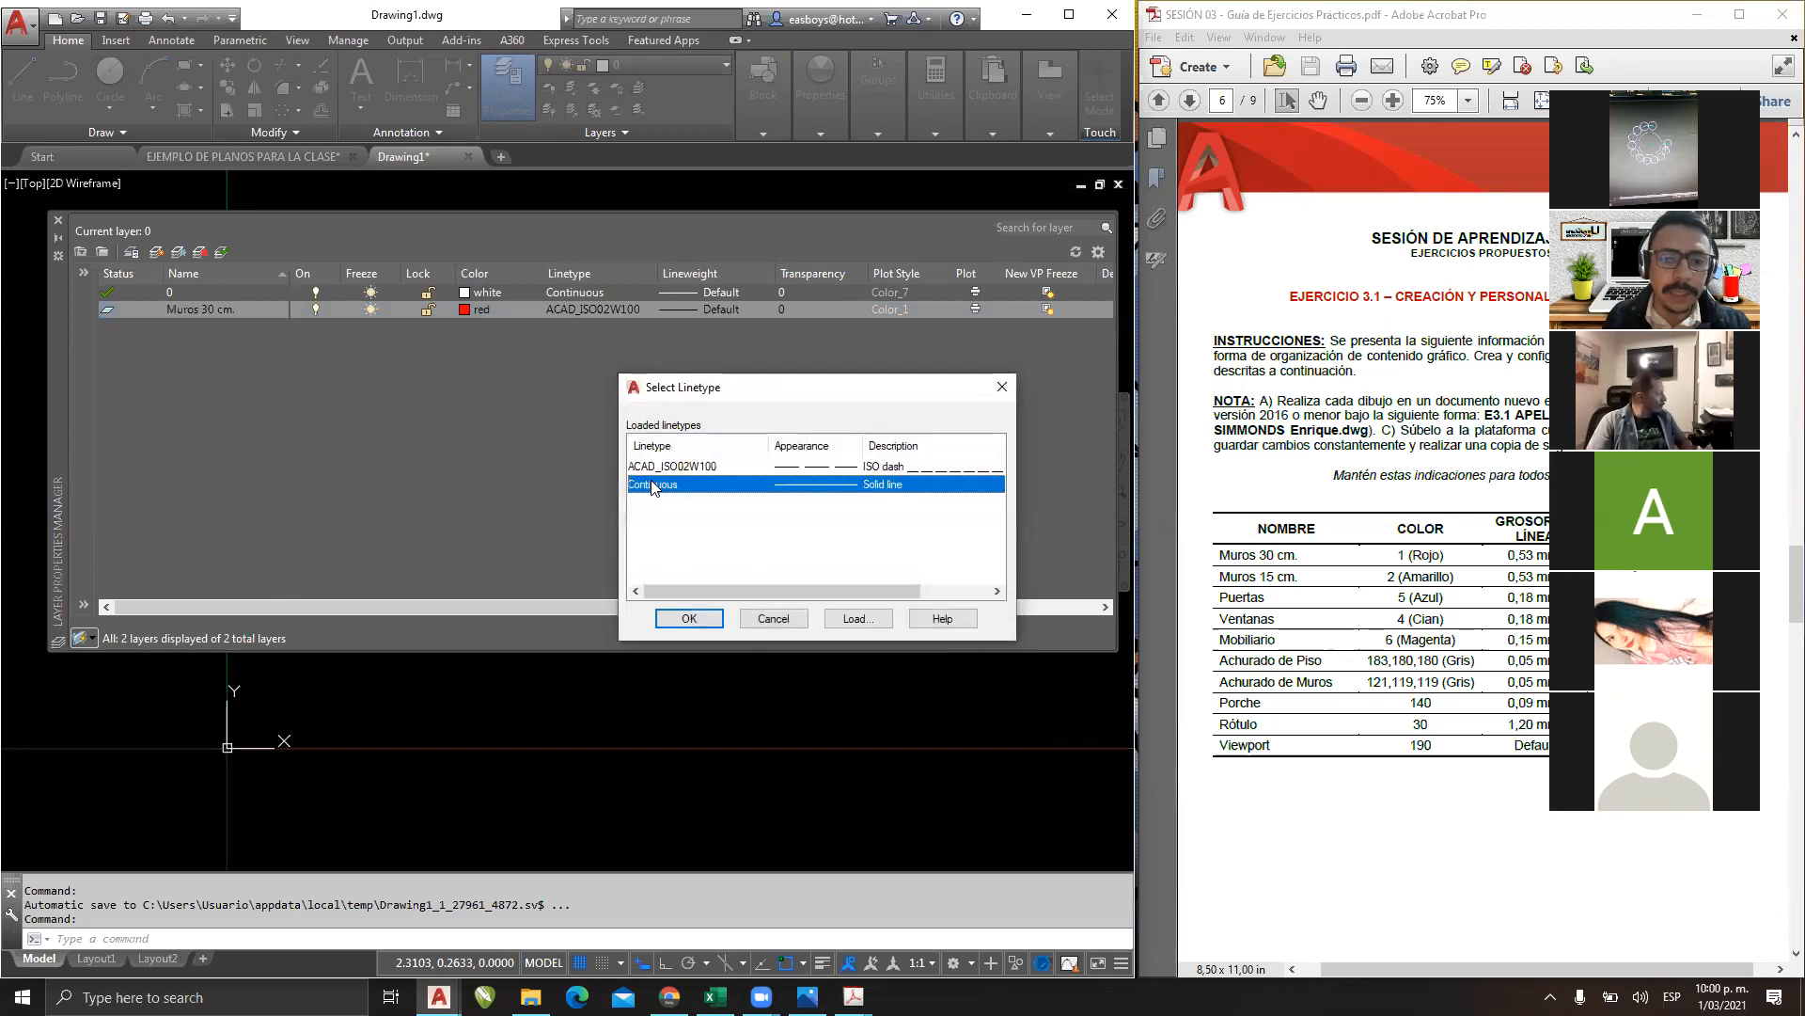
click(673, 620)
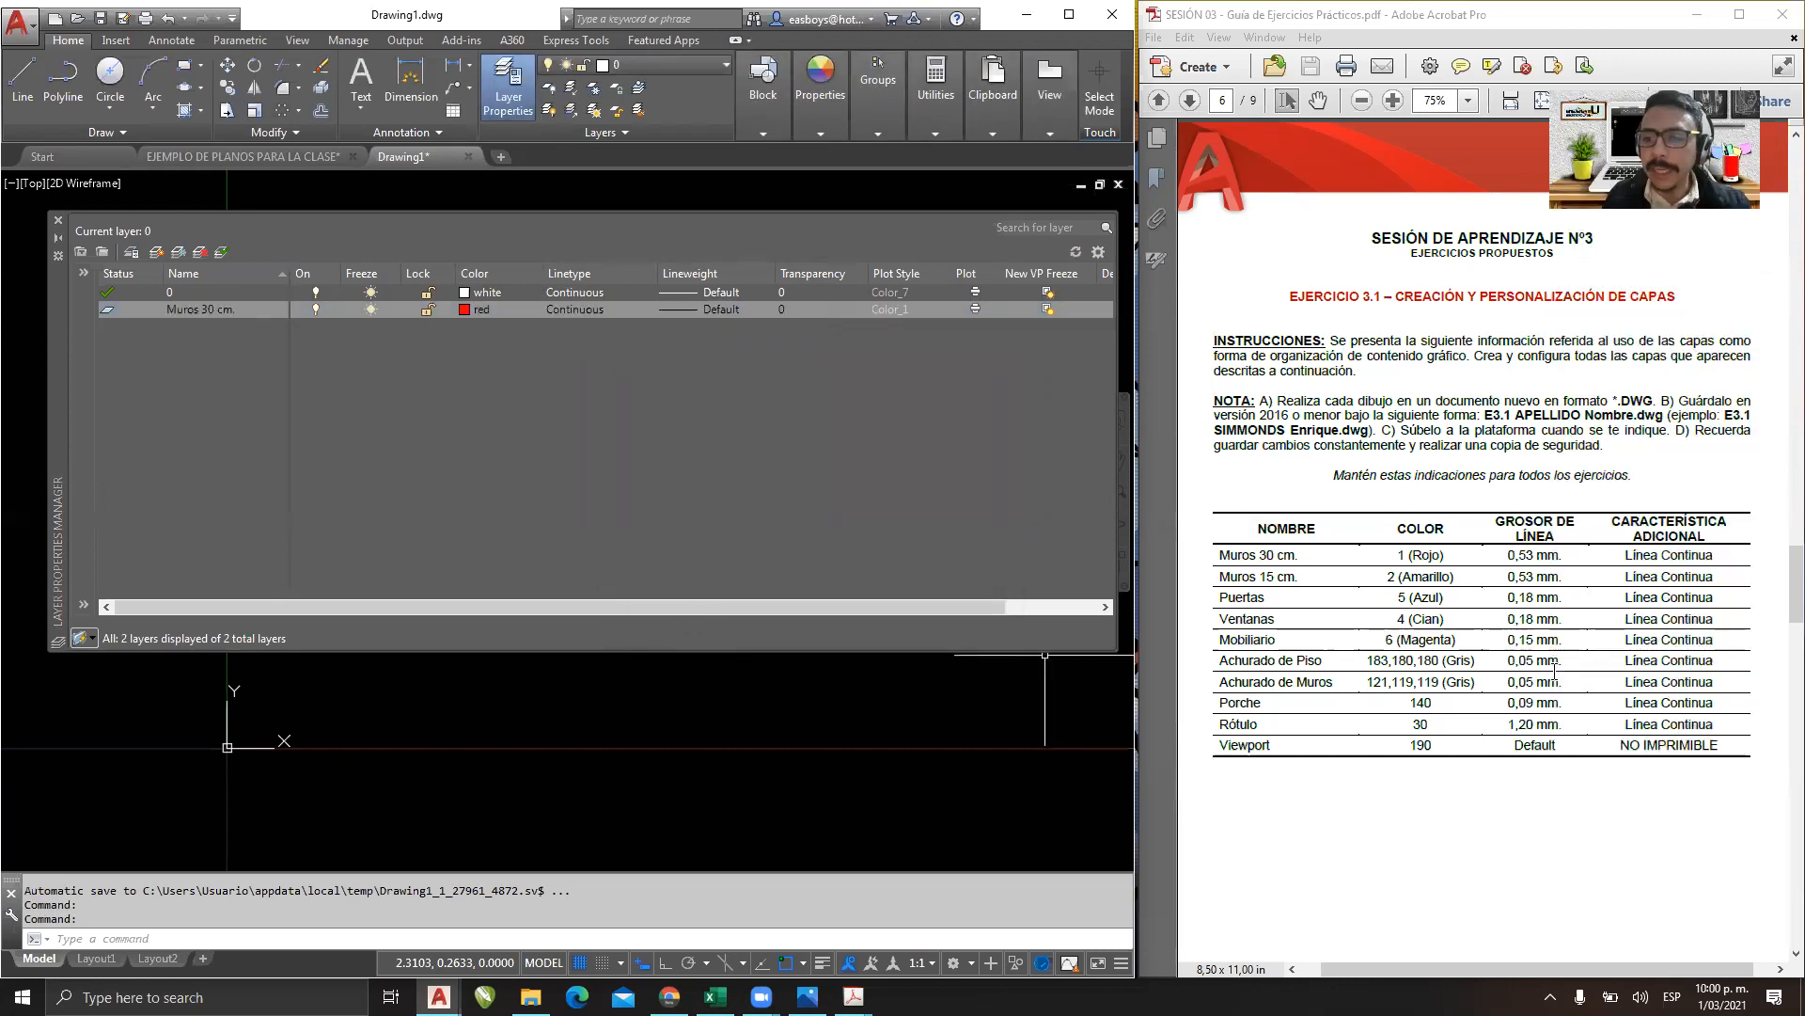
Set the Muros 30 cm. layer's lineweight to 0.53 mm and close the layer manager.
click(690, 309)
scroll(922, 508, down, 3)
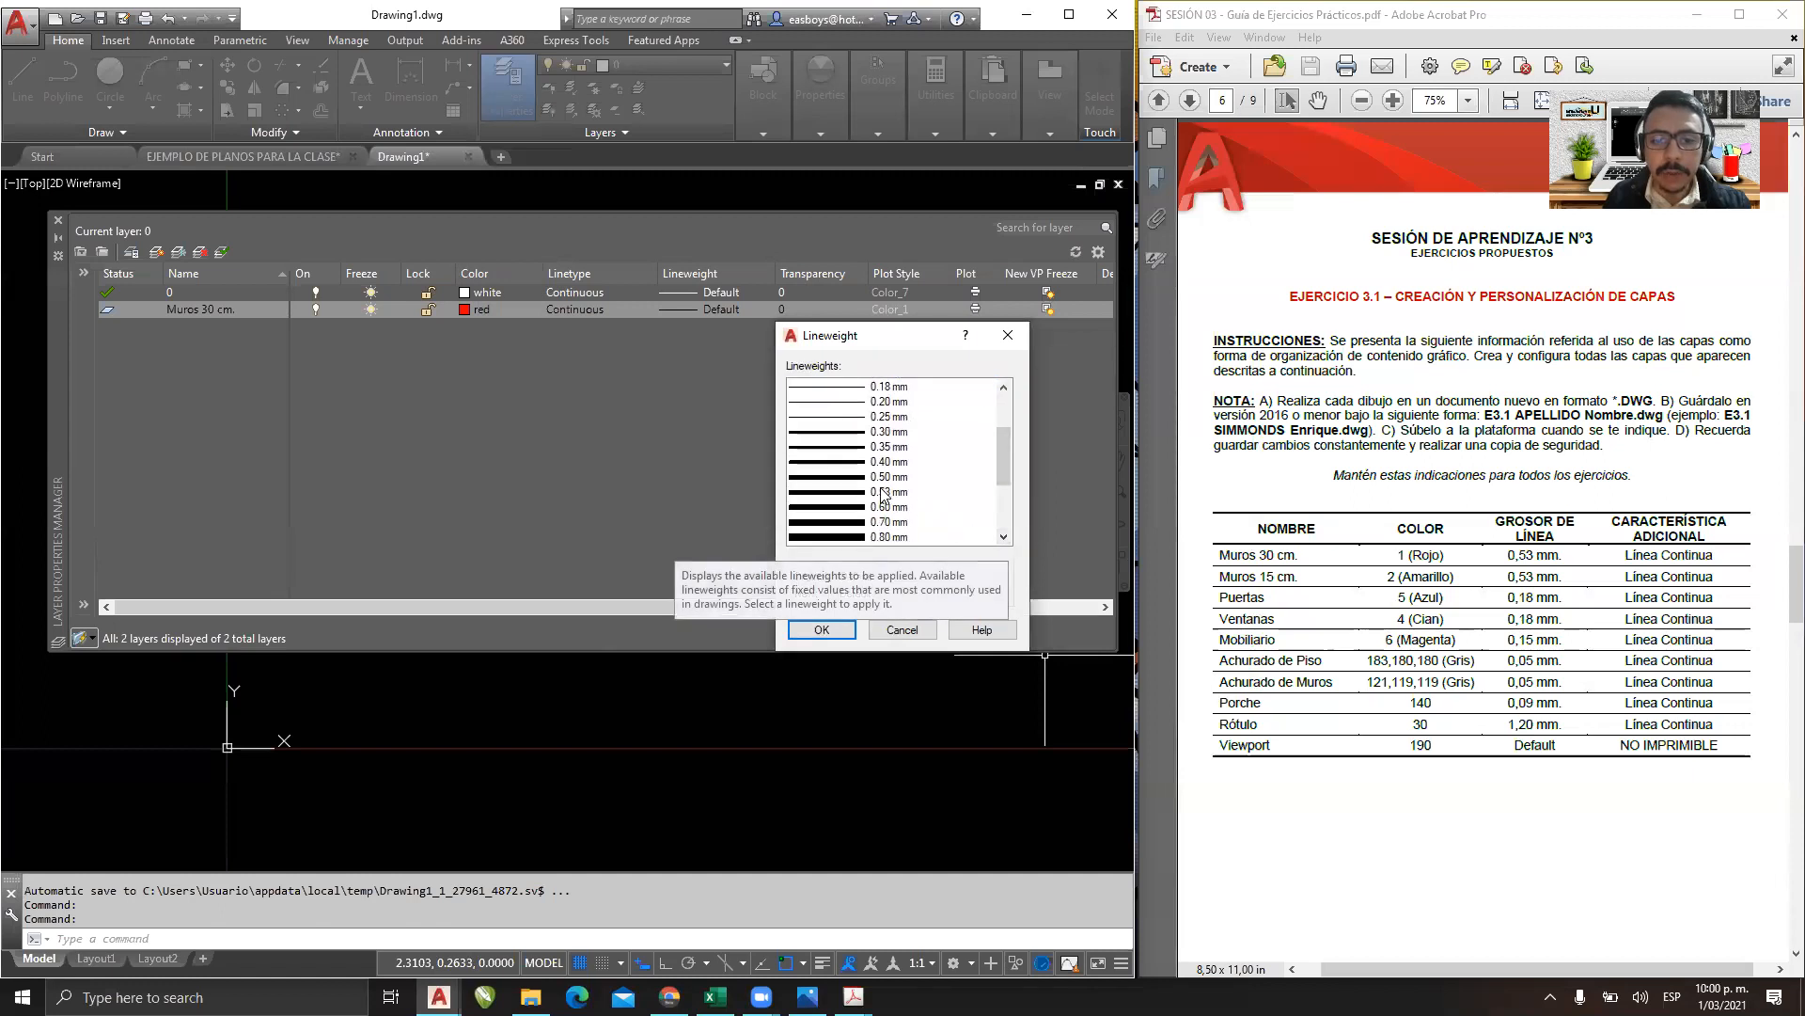
click(926, 495)
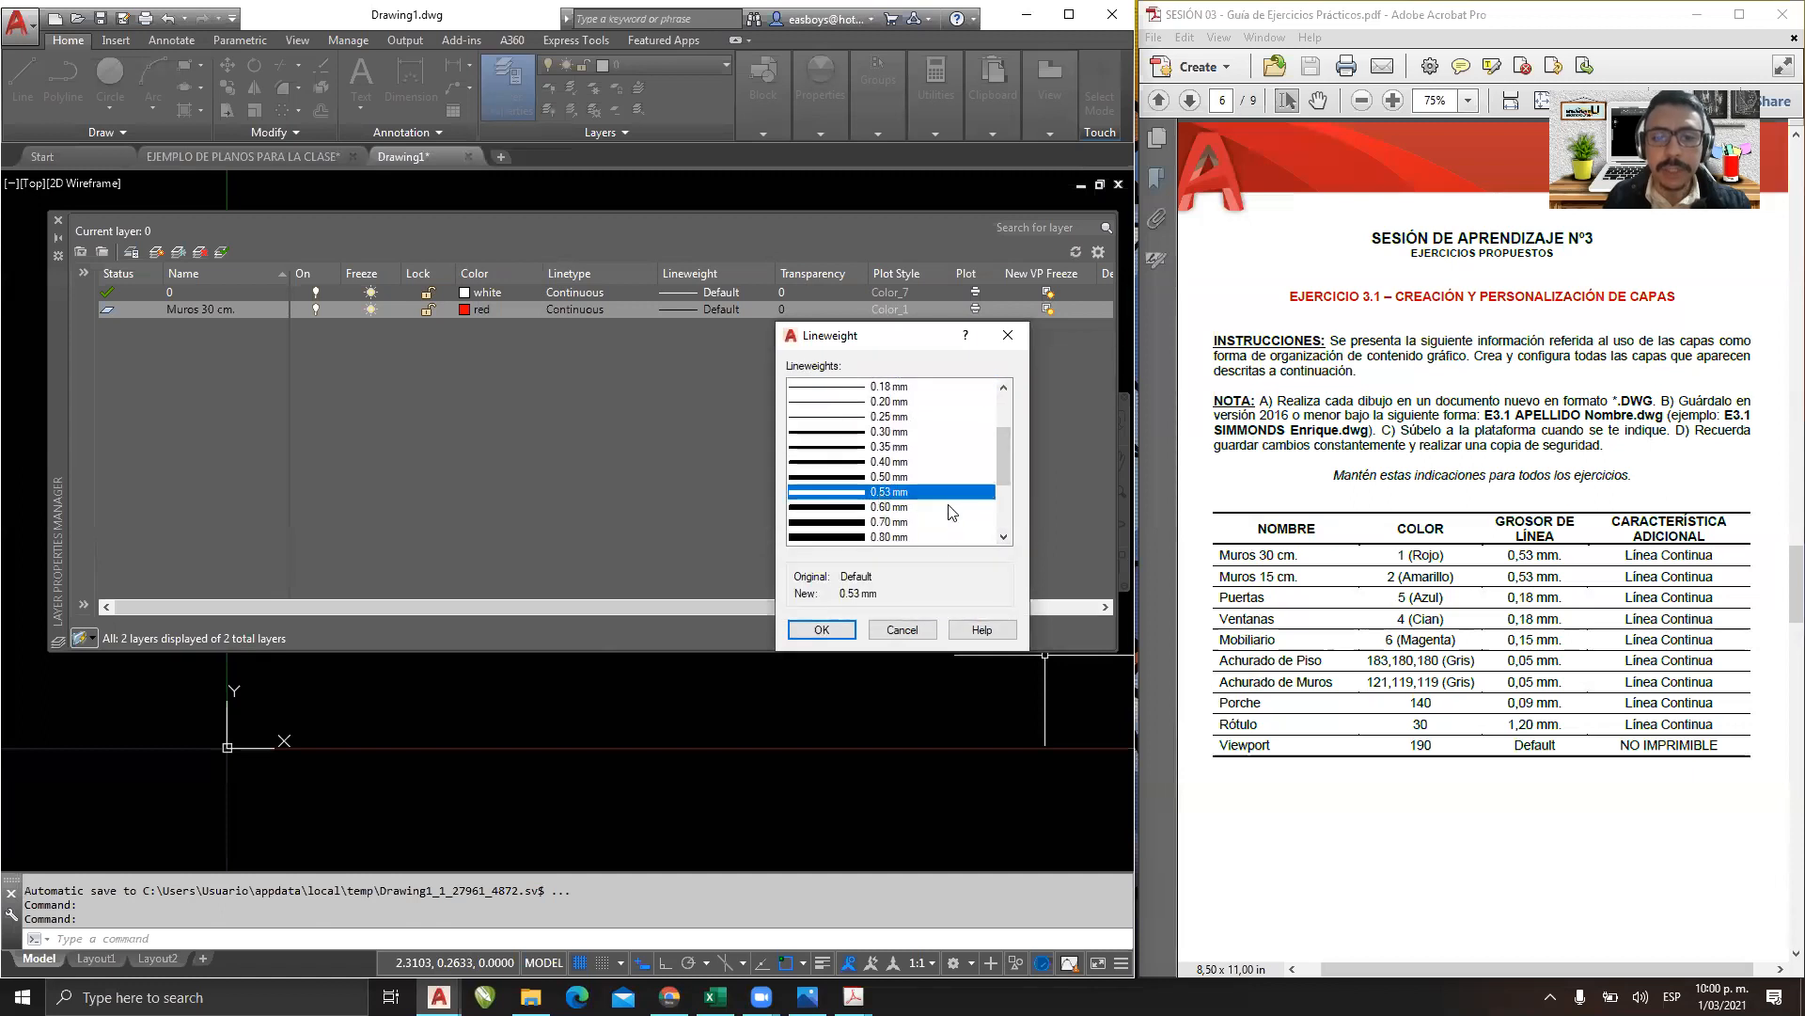
click(841, 631)
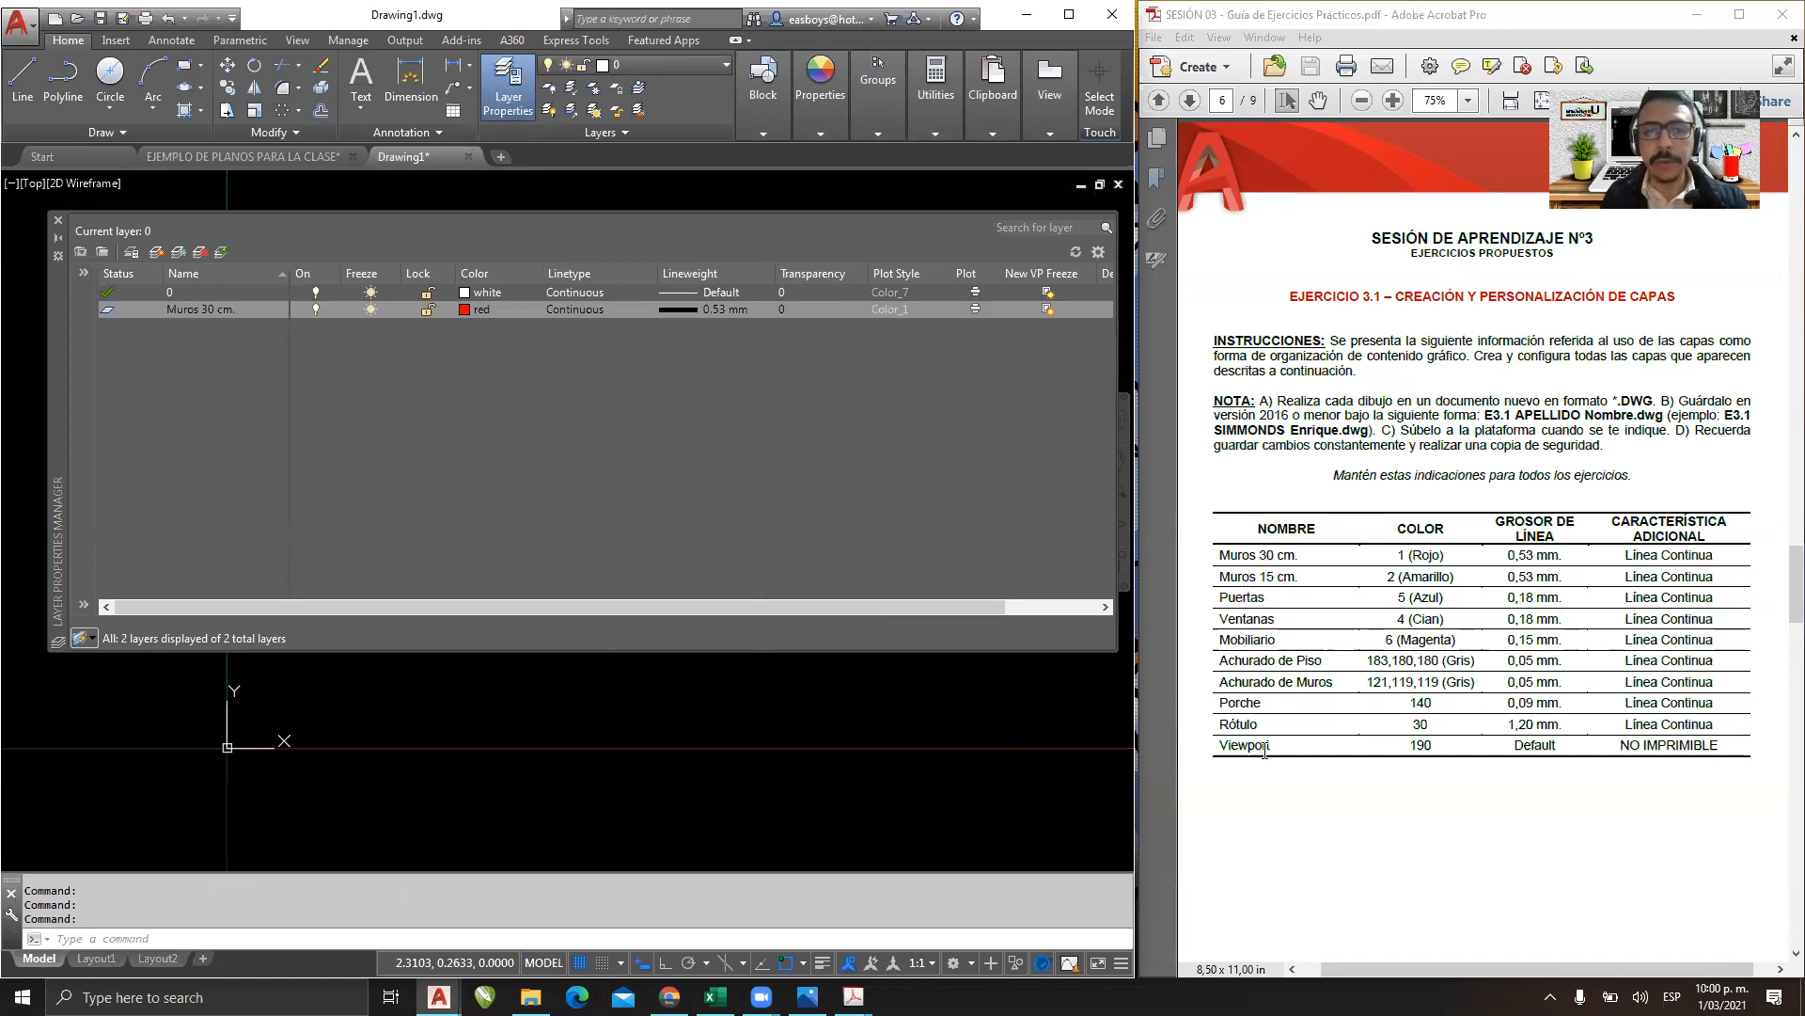
click(57, 221)
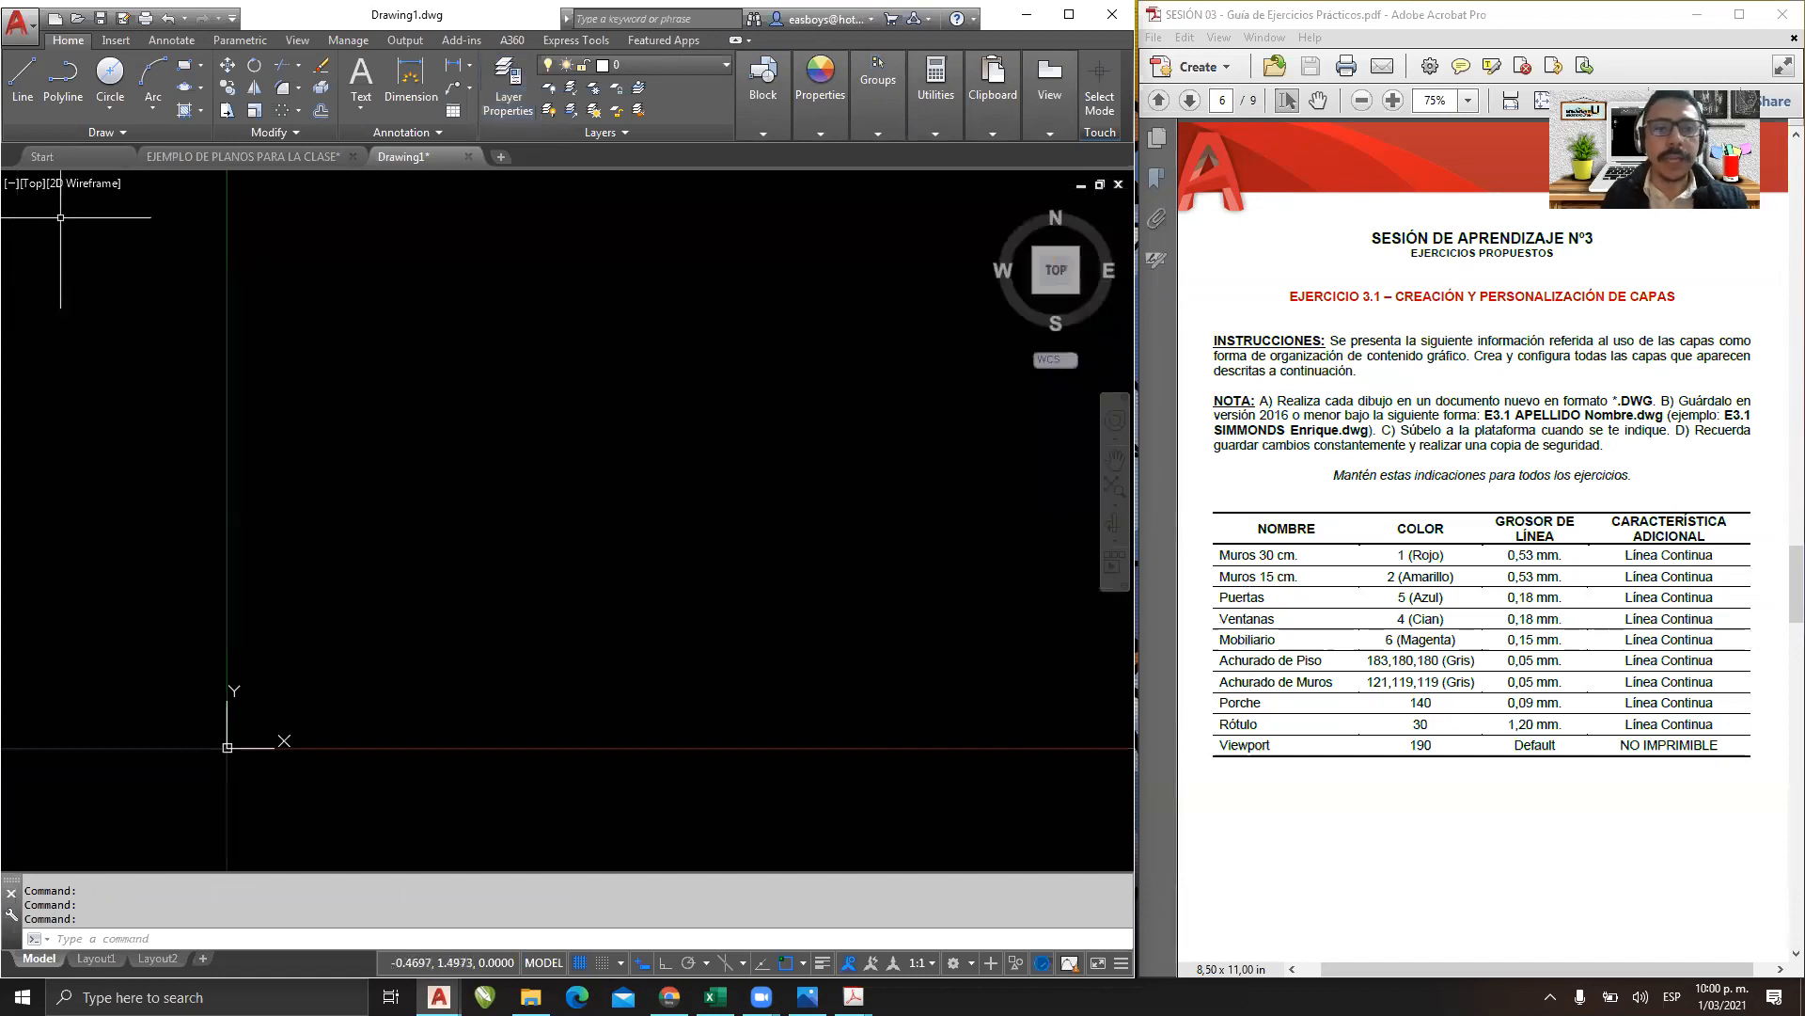
Switch to the maximized EJEMPLO DE PLANOS PARA LA CLASE drawing and move the whole rightmost floor plan to layer 0.
click(1069, 14)
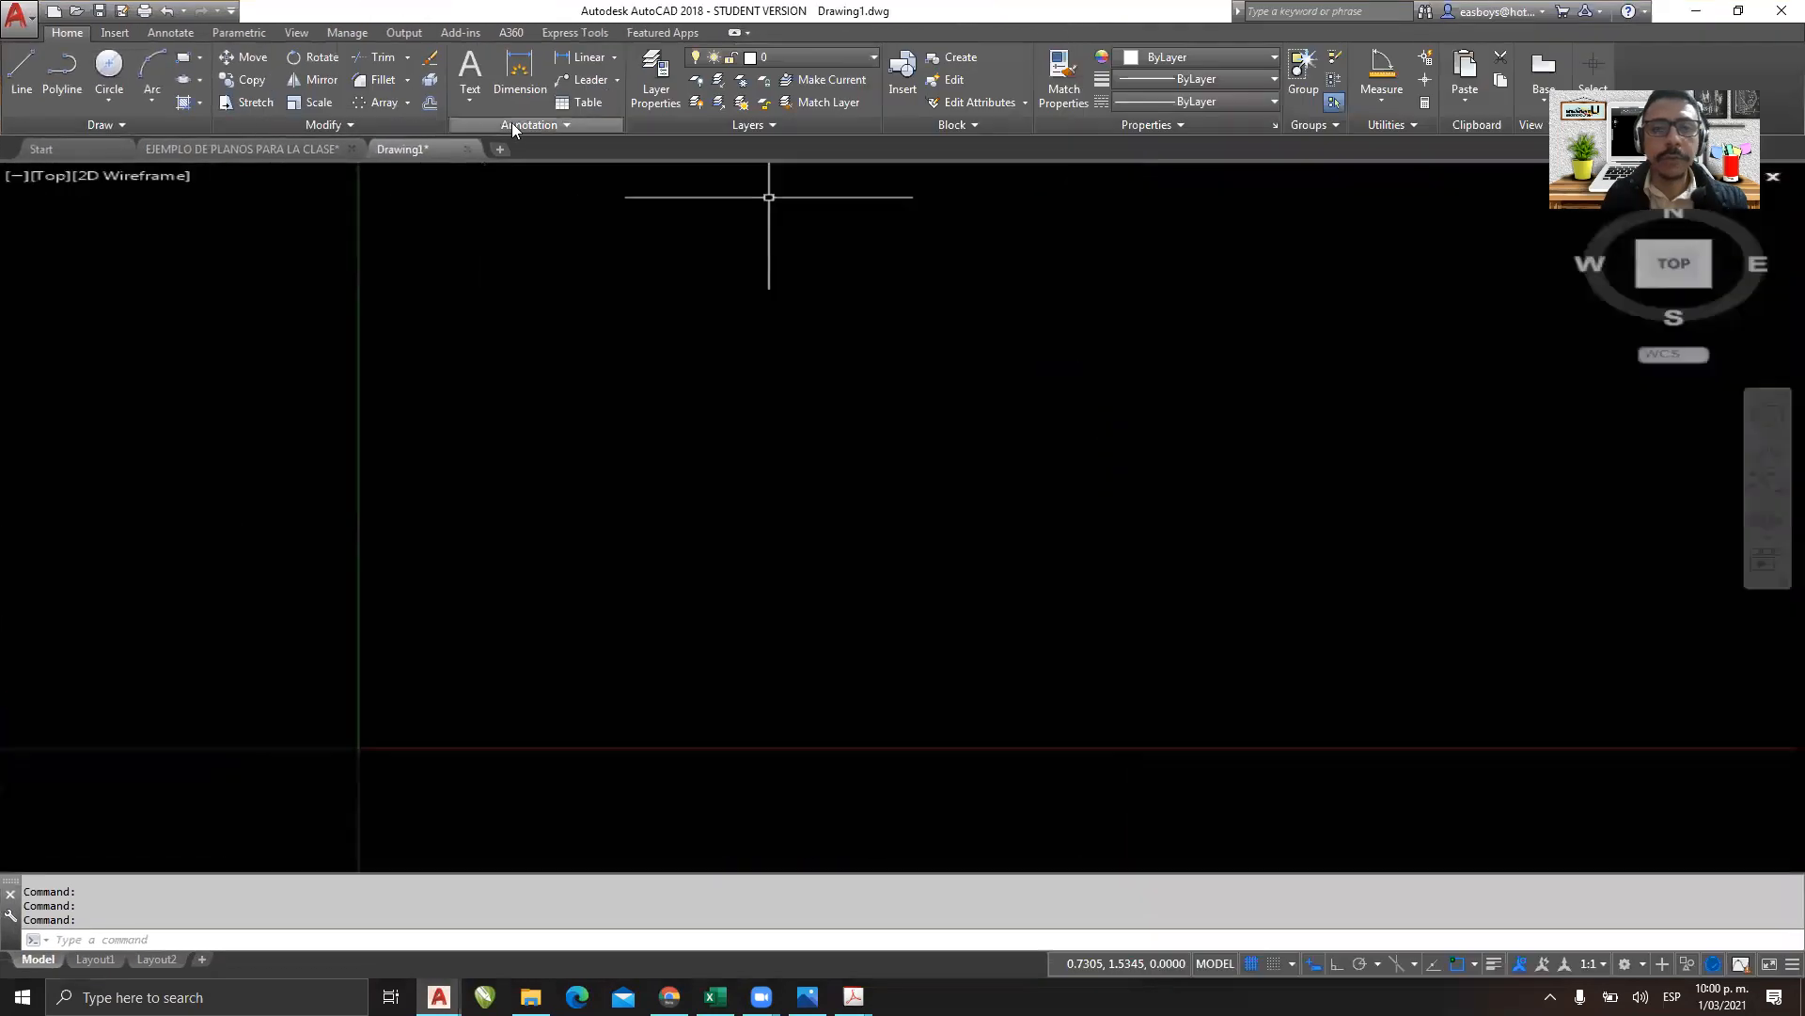
click(242, 146)
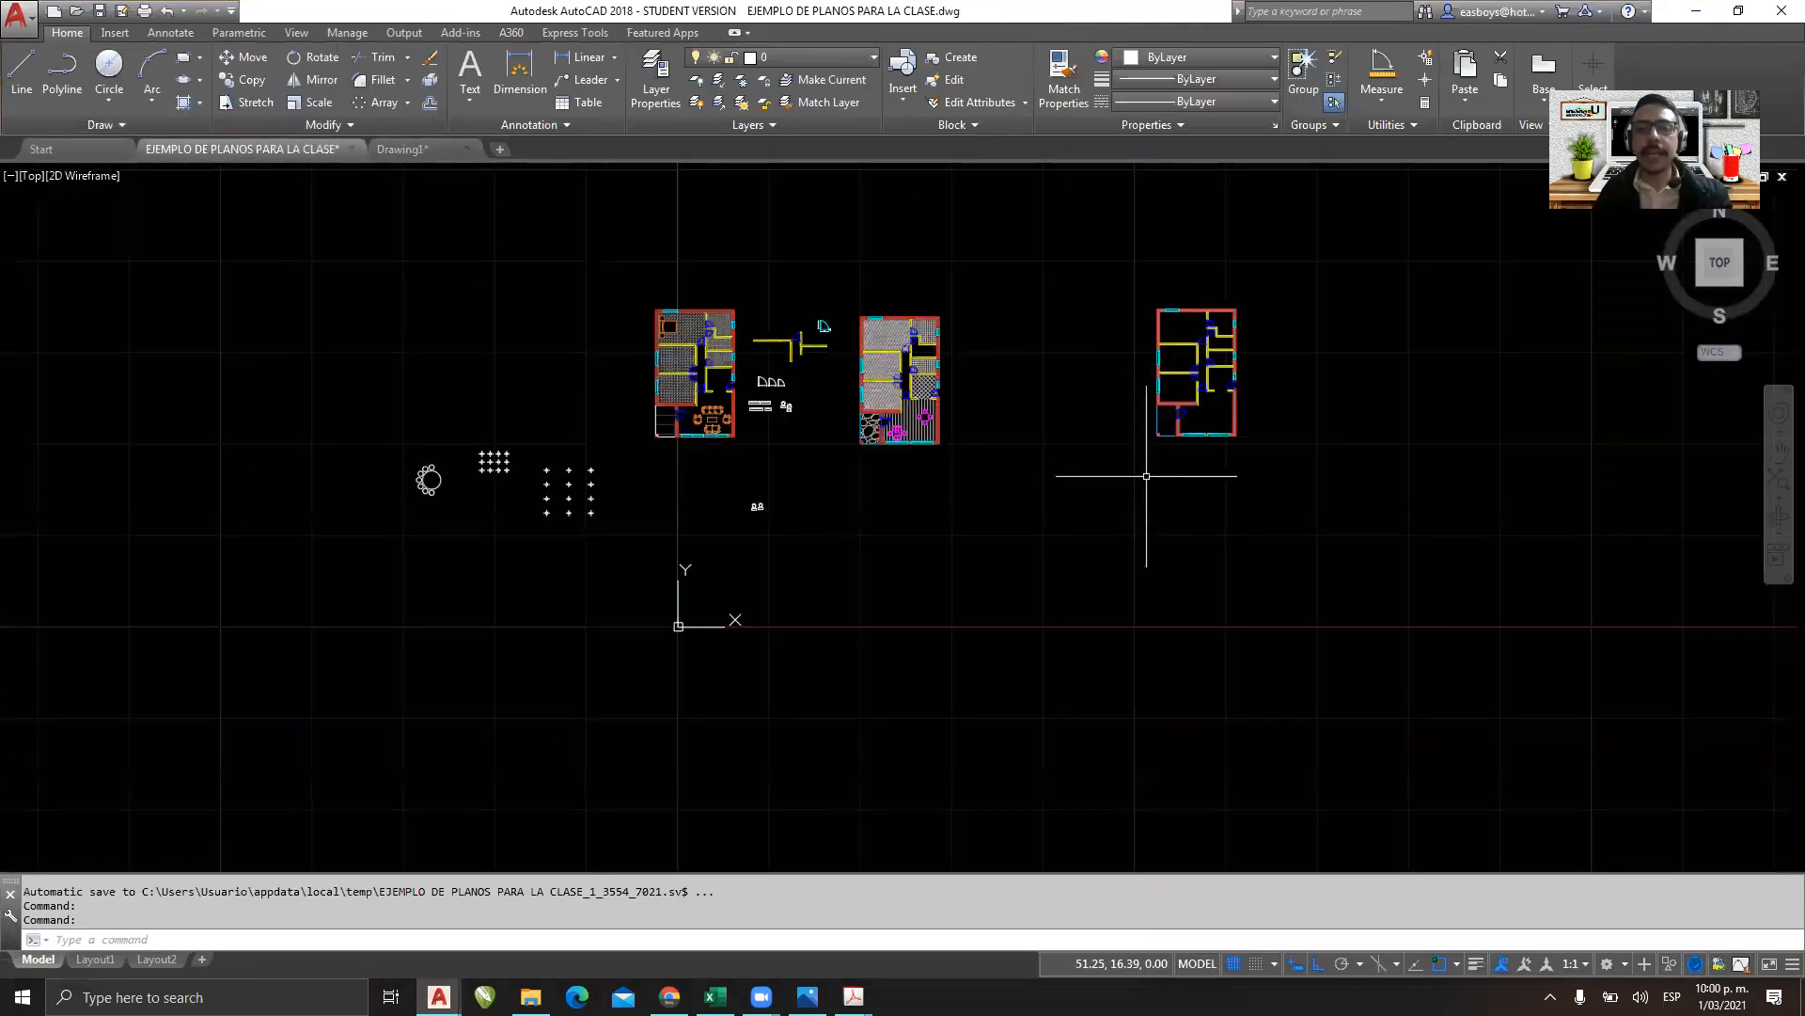
click(1111, 274)
click(1279, 461)
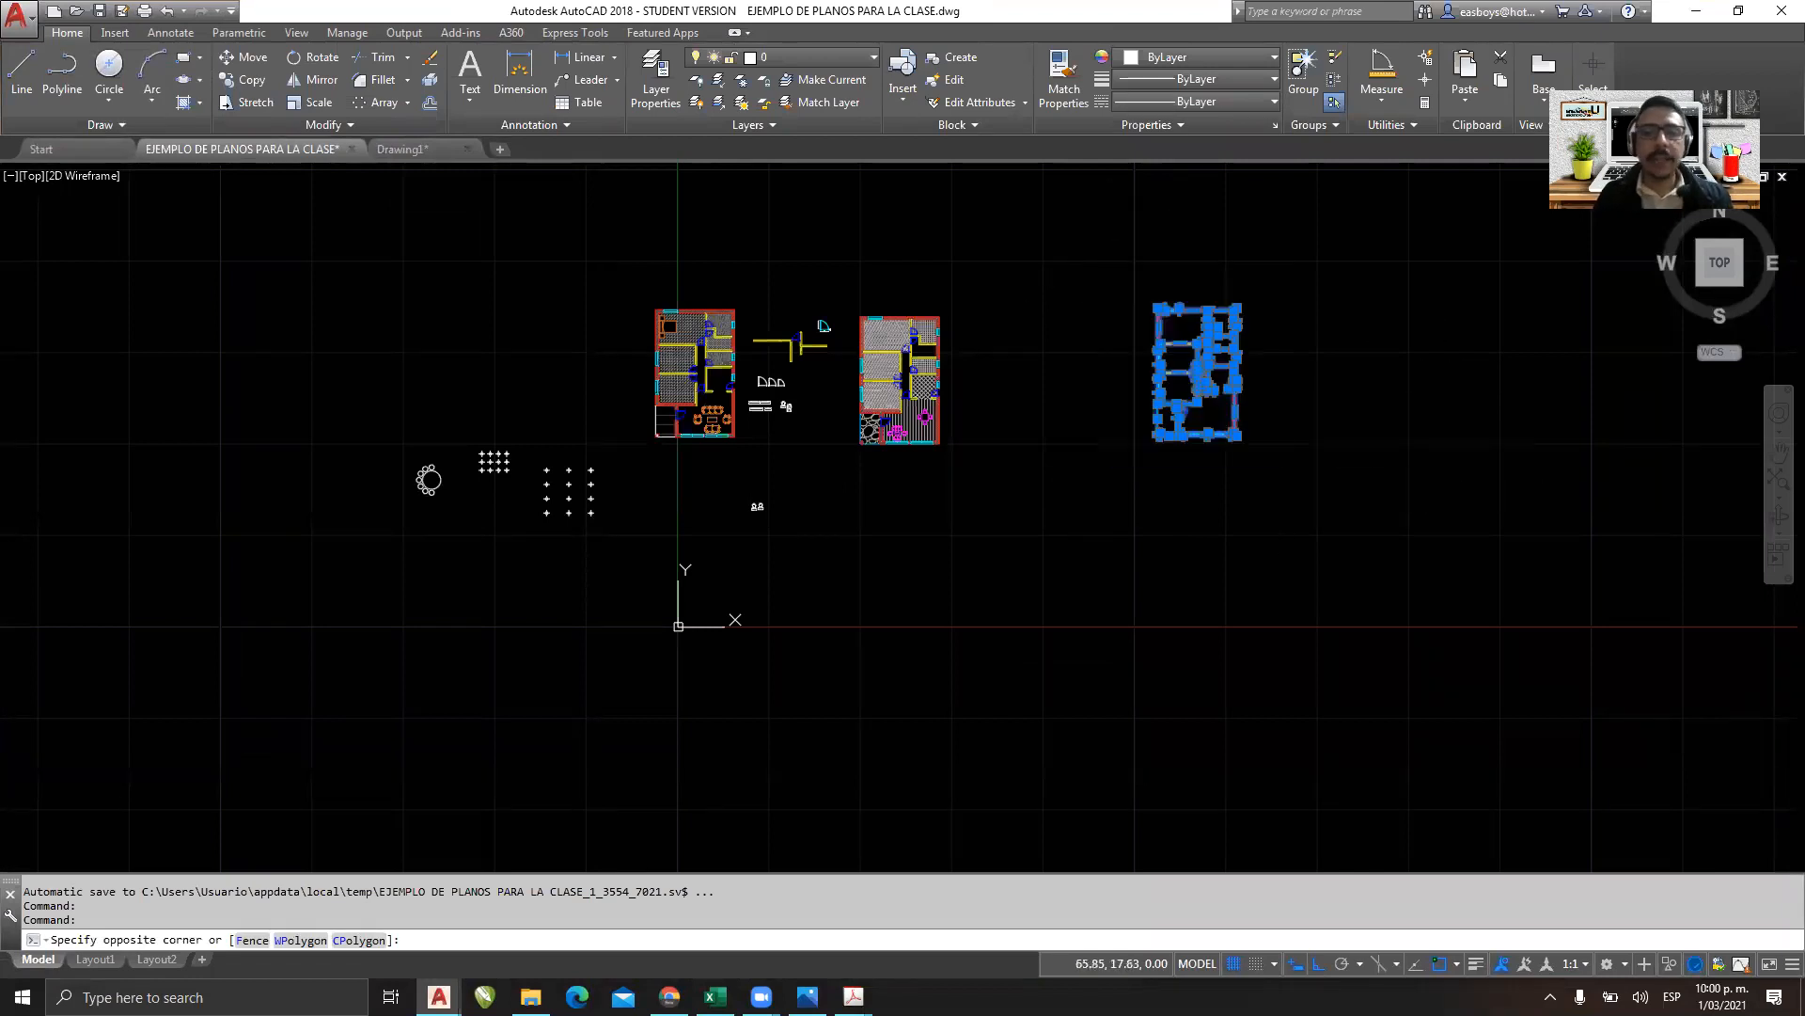
click(825, 60)
click(773, 81)
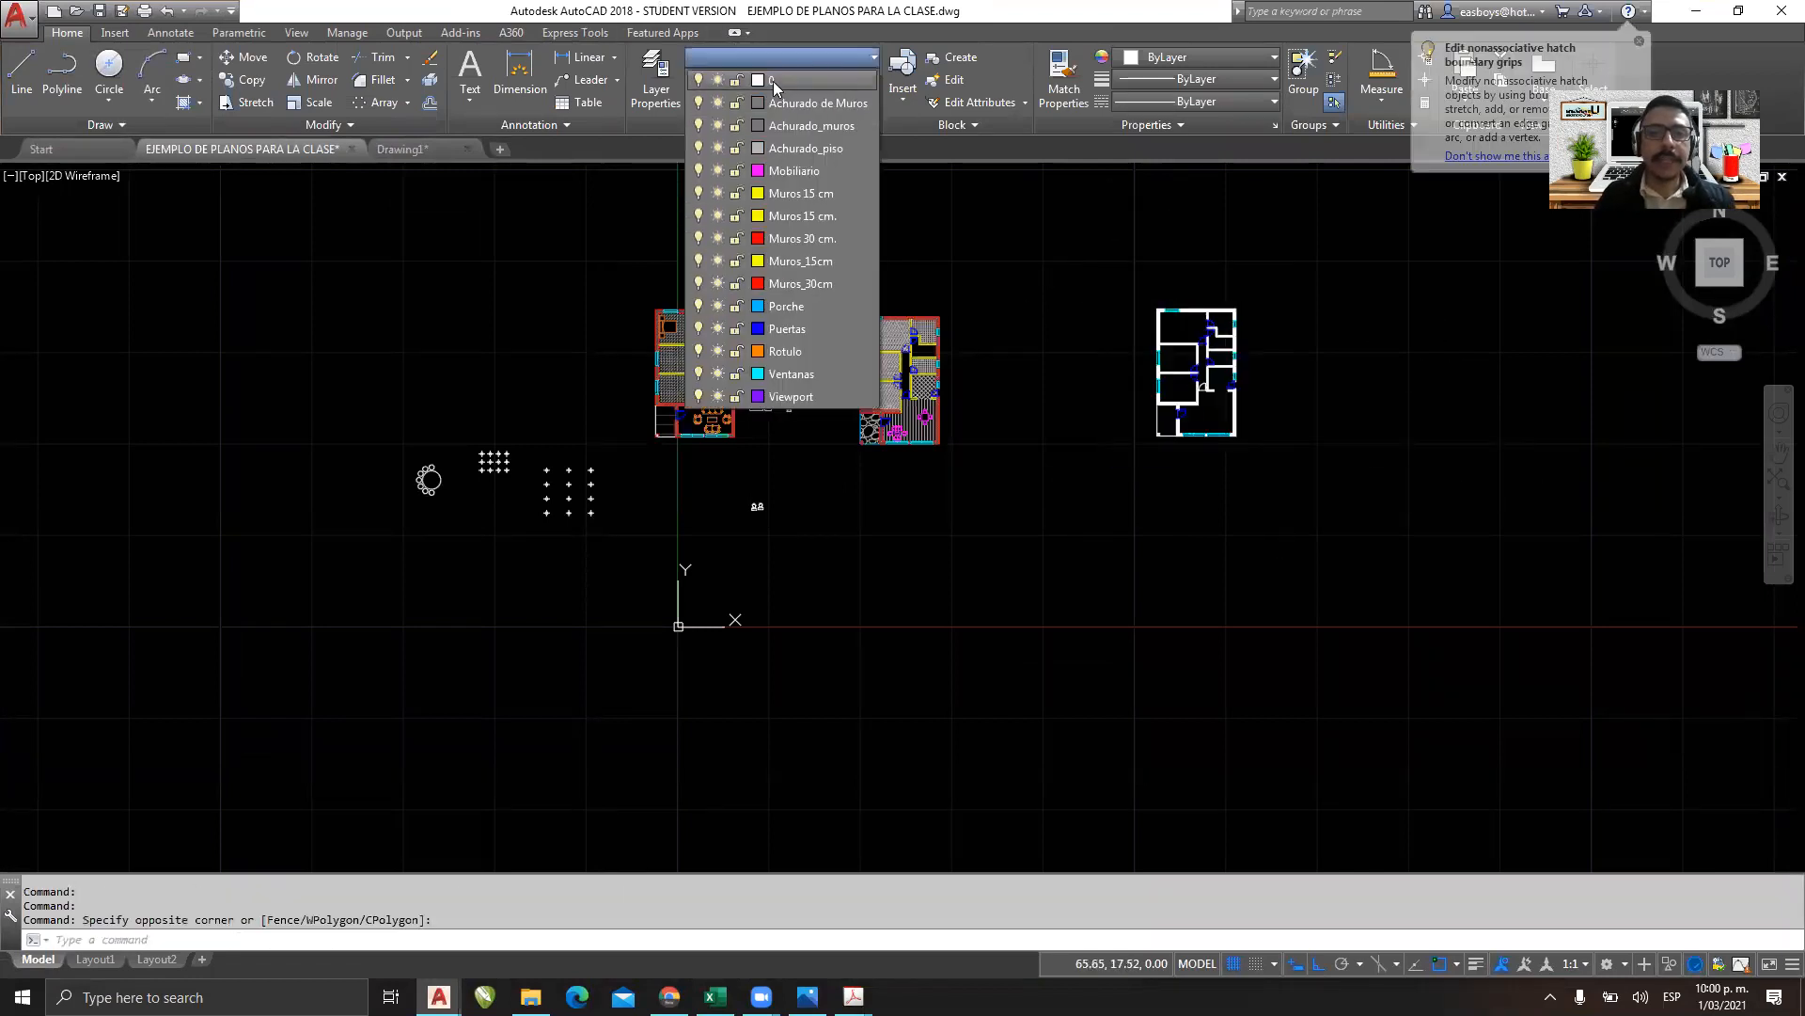
key(Escape)
key(Escape)
key(Escape)
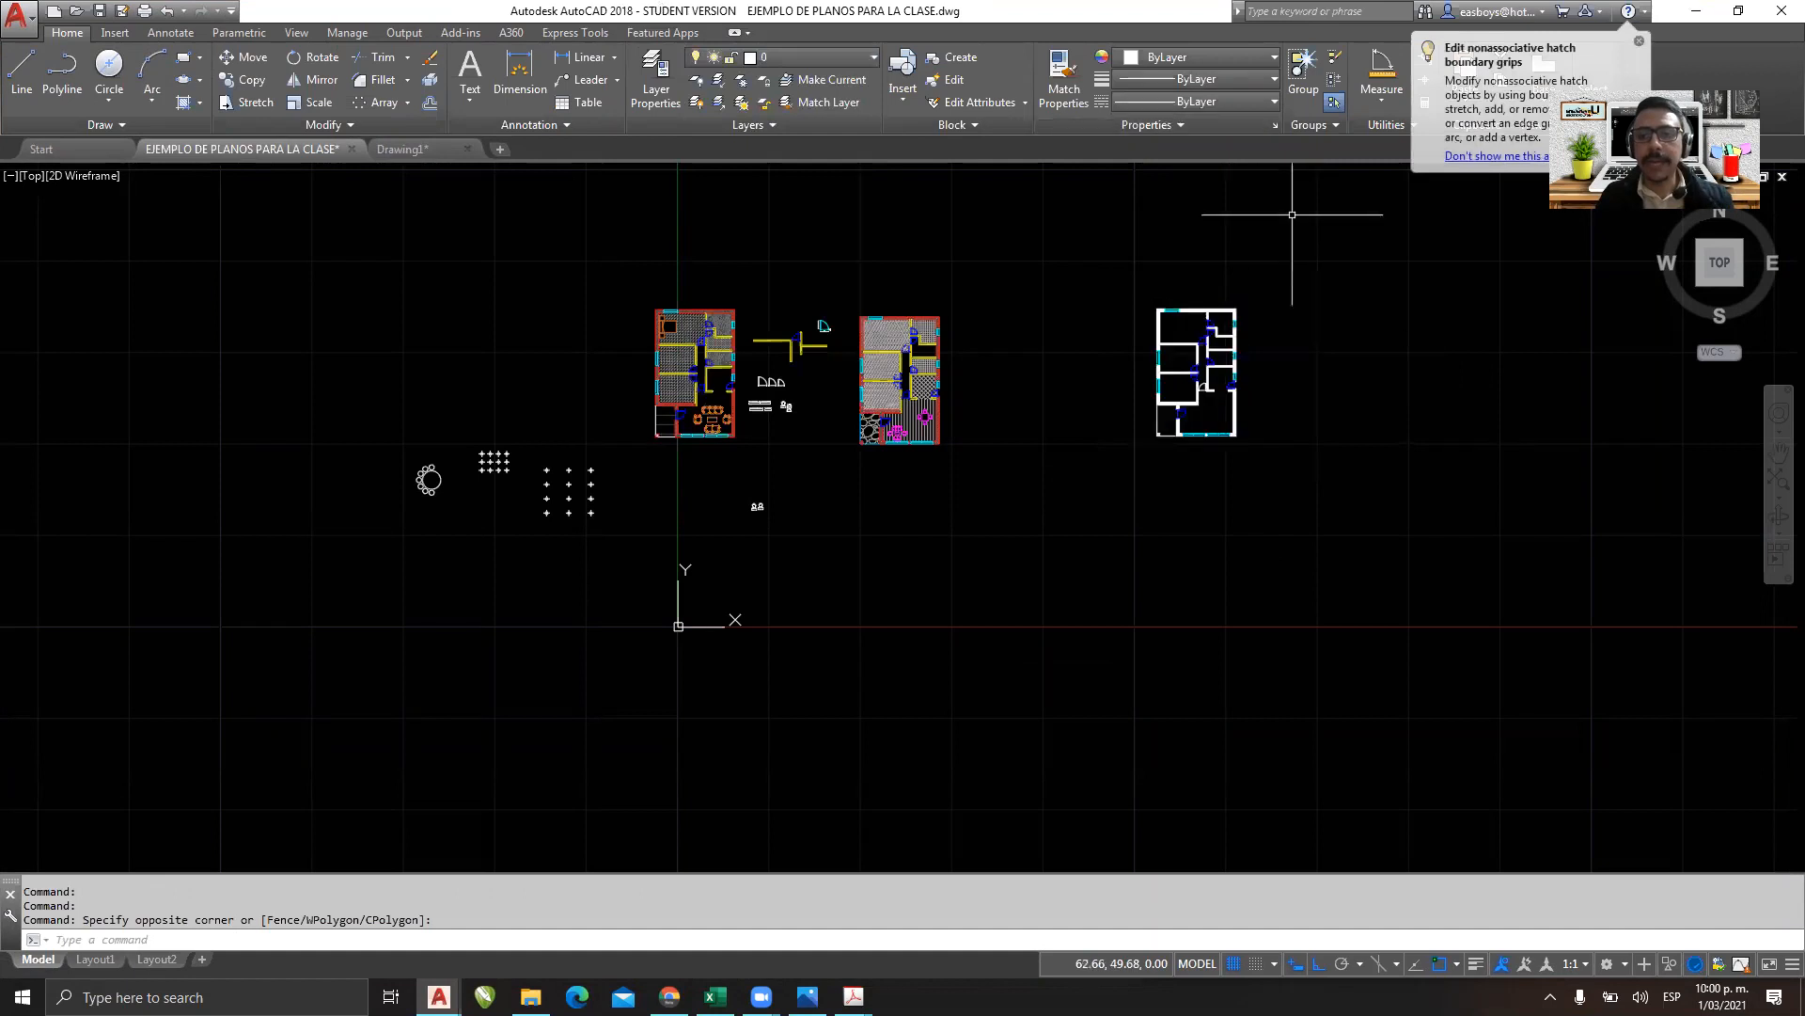
Delete the solid wall hatch from the rightmost floor plan, leaving only the wall outlines.
click(1138, 270)
key(Escape)
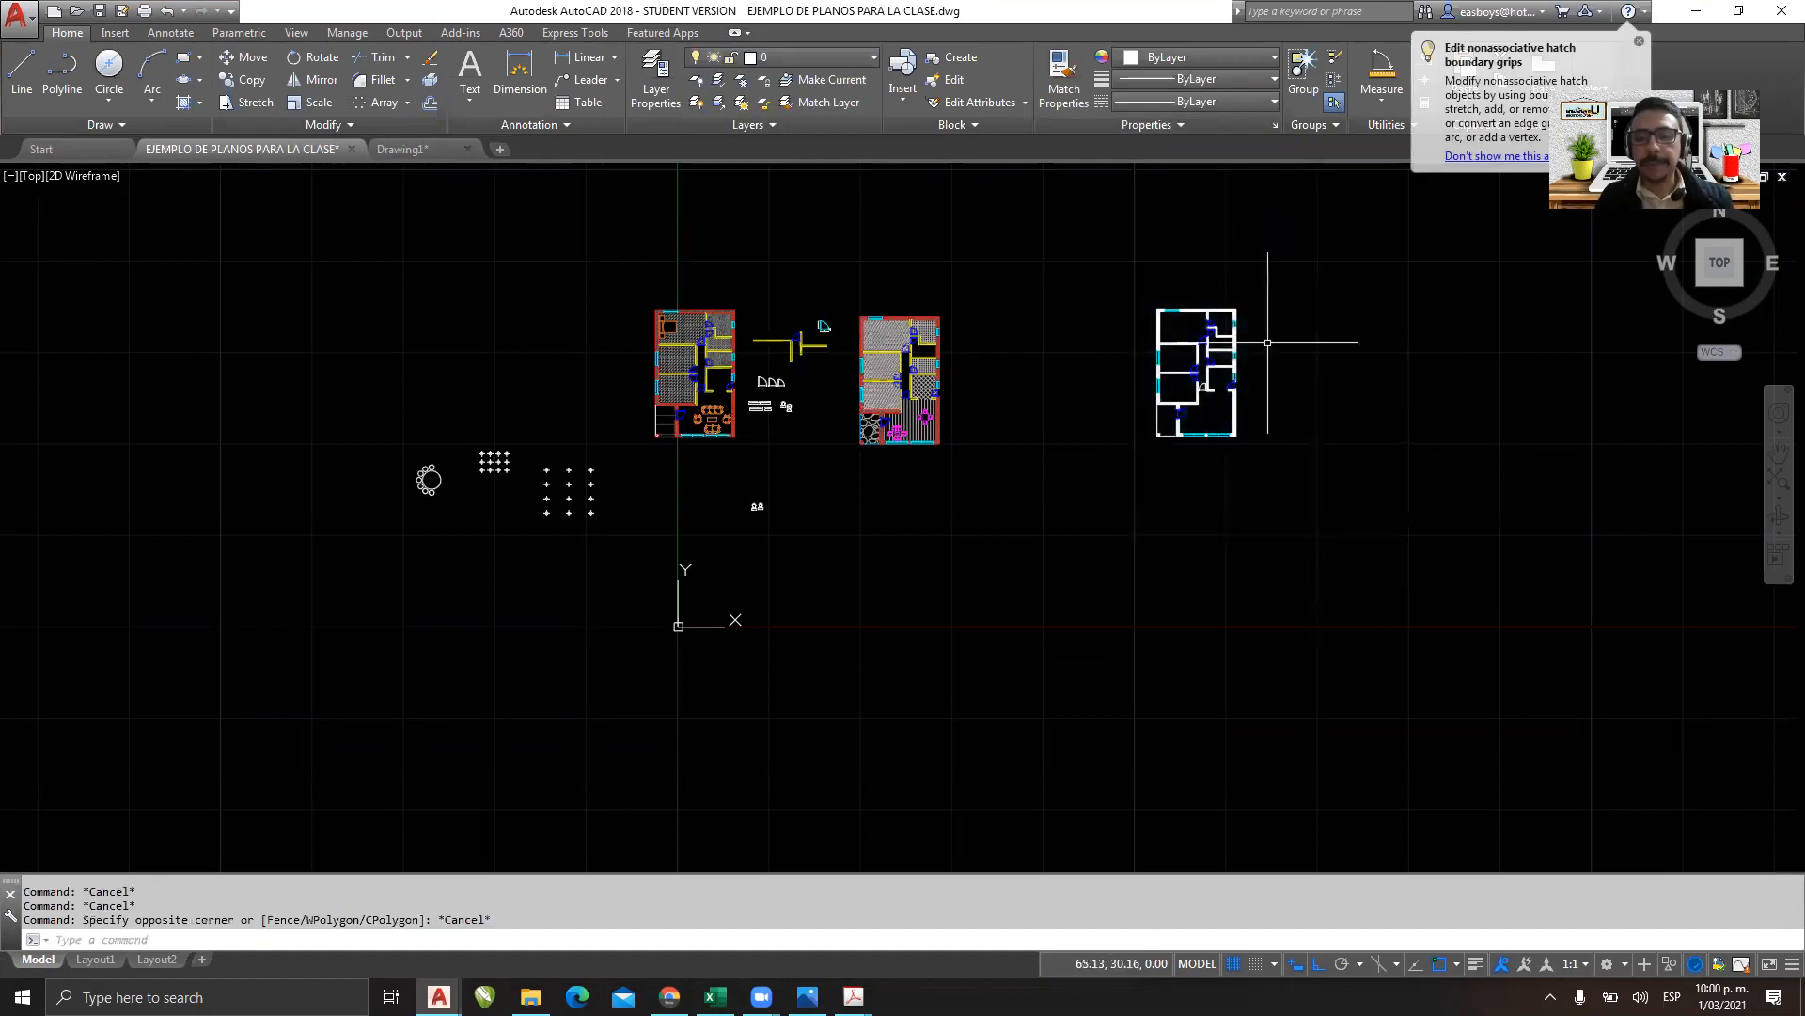
scroll(1221, 283, up, 6)
middle_drag(1081, 235, 1073, 346)
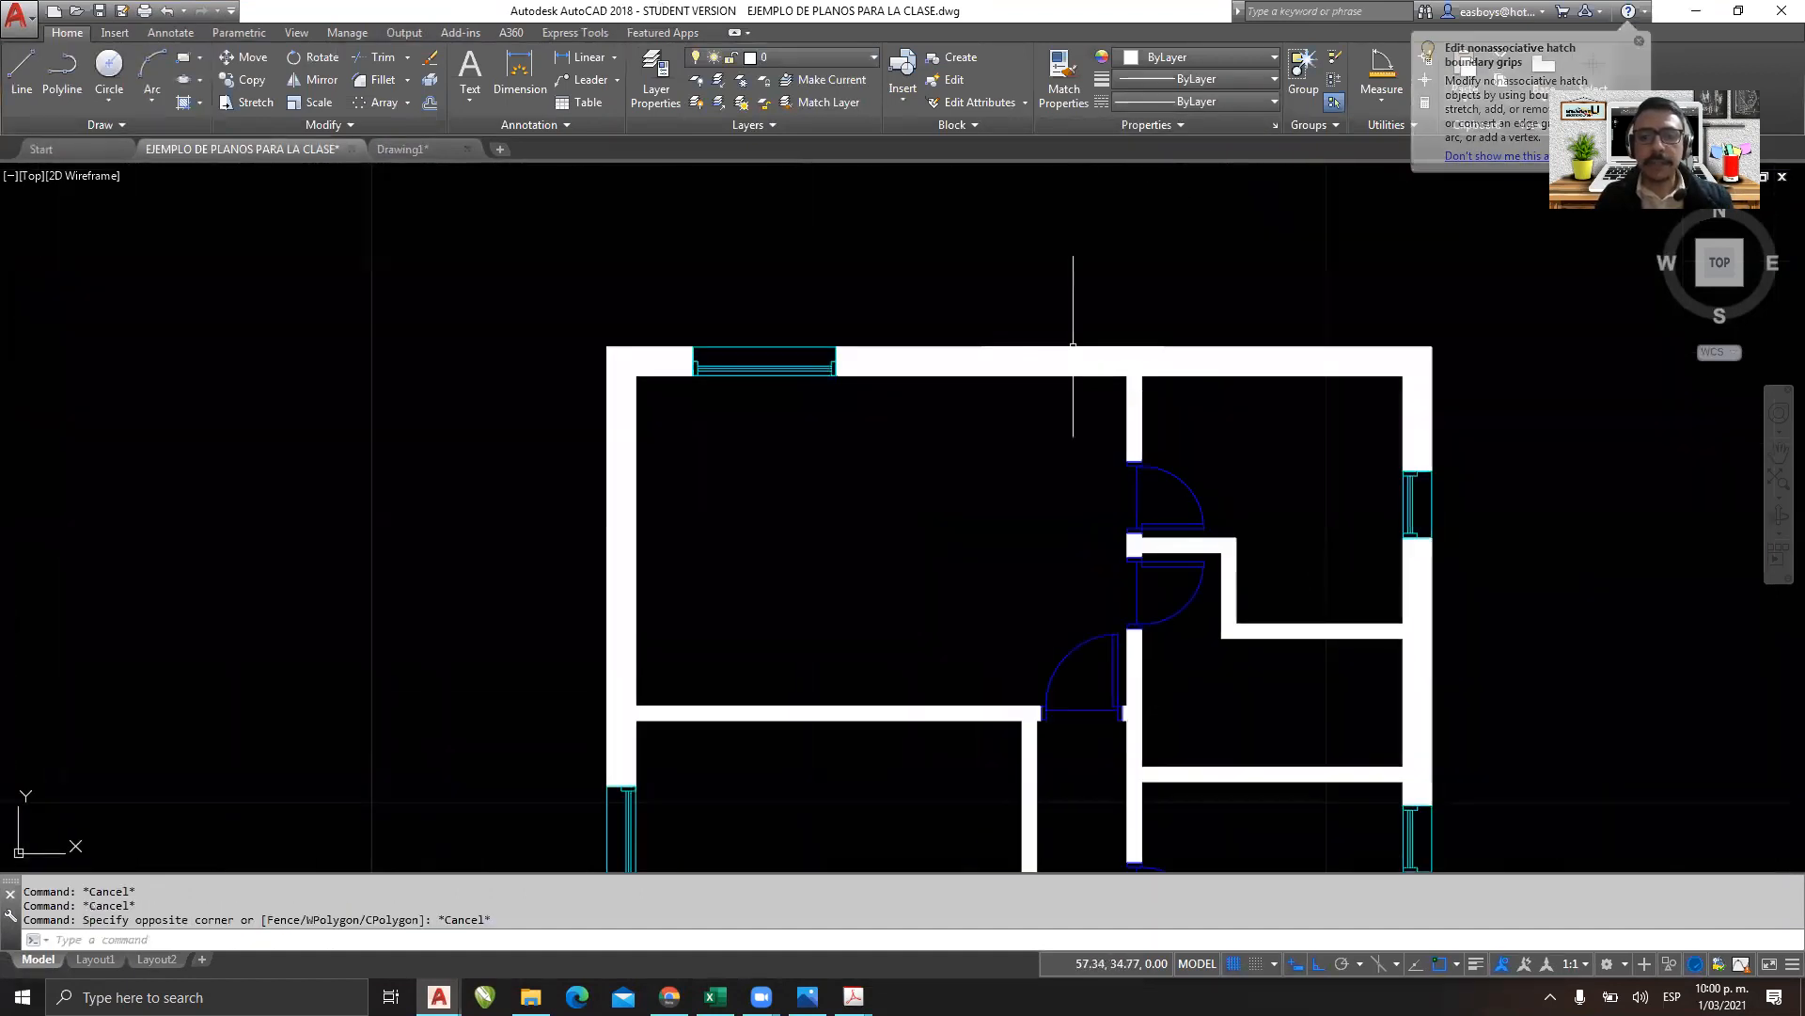
click(1016, 351)
key(Delete)
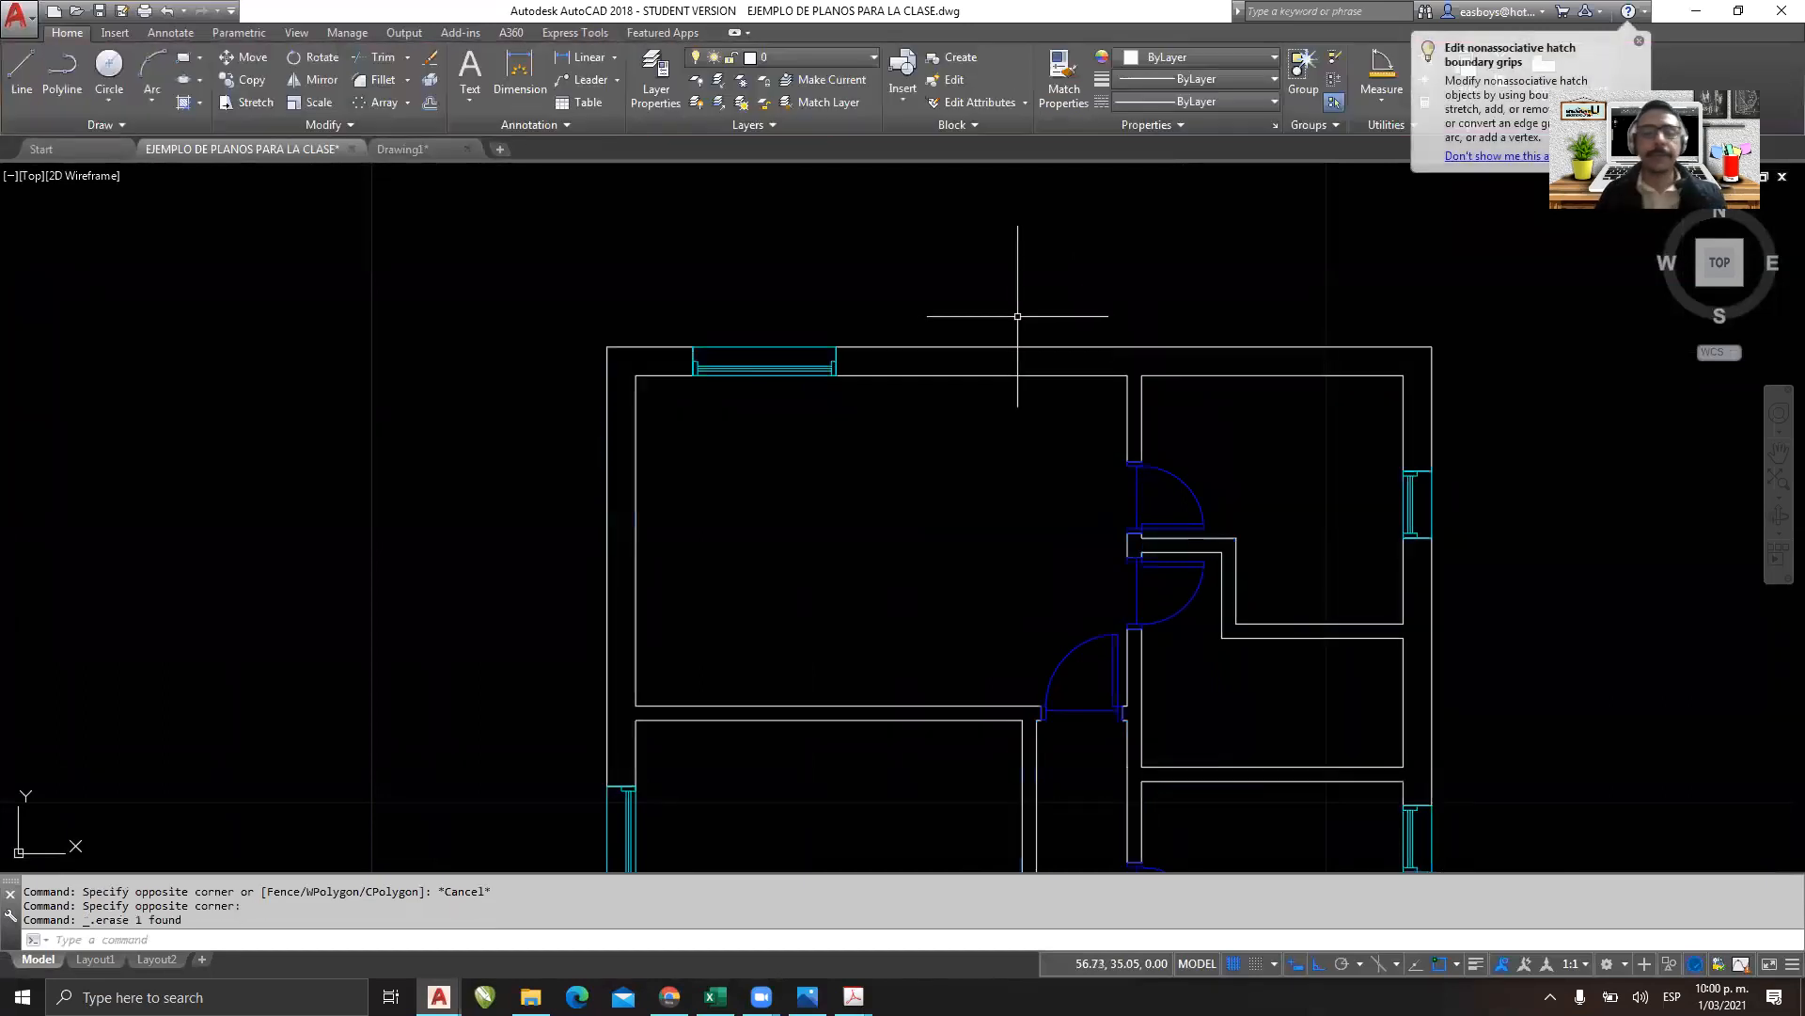
Assign the outer wall lines along the plan's upper edge and upper right corner to the Muros_30cm layer.
click(1046, 304)
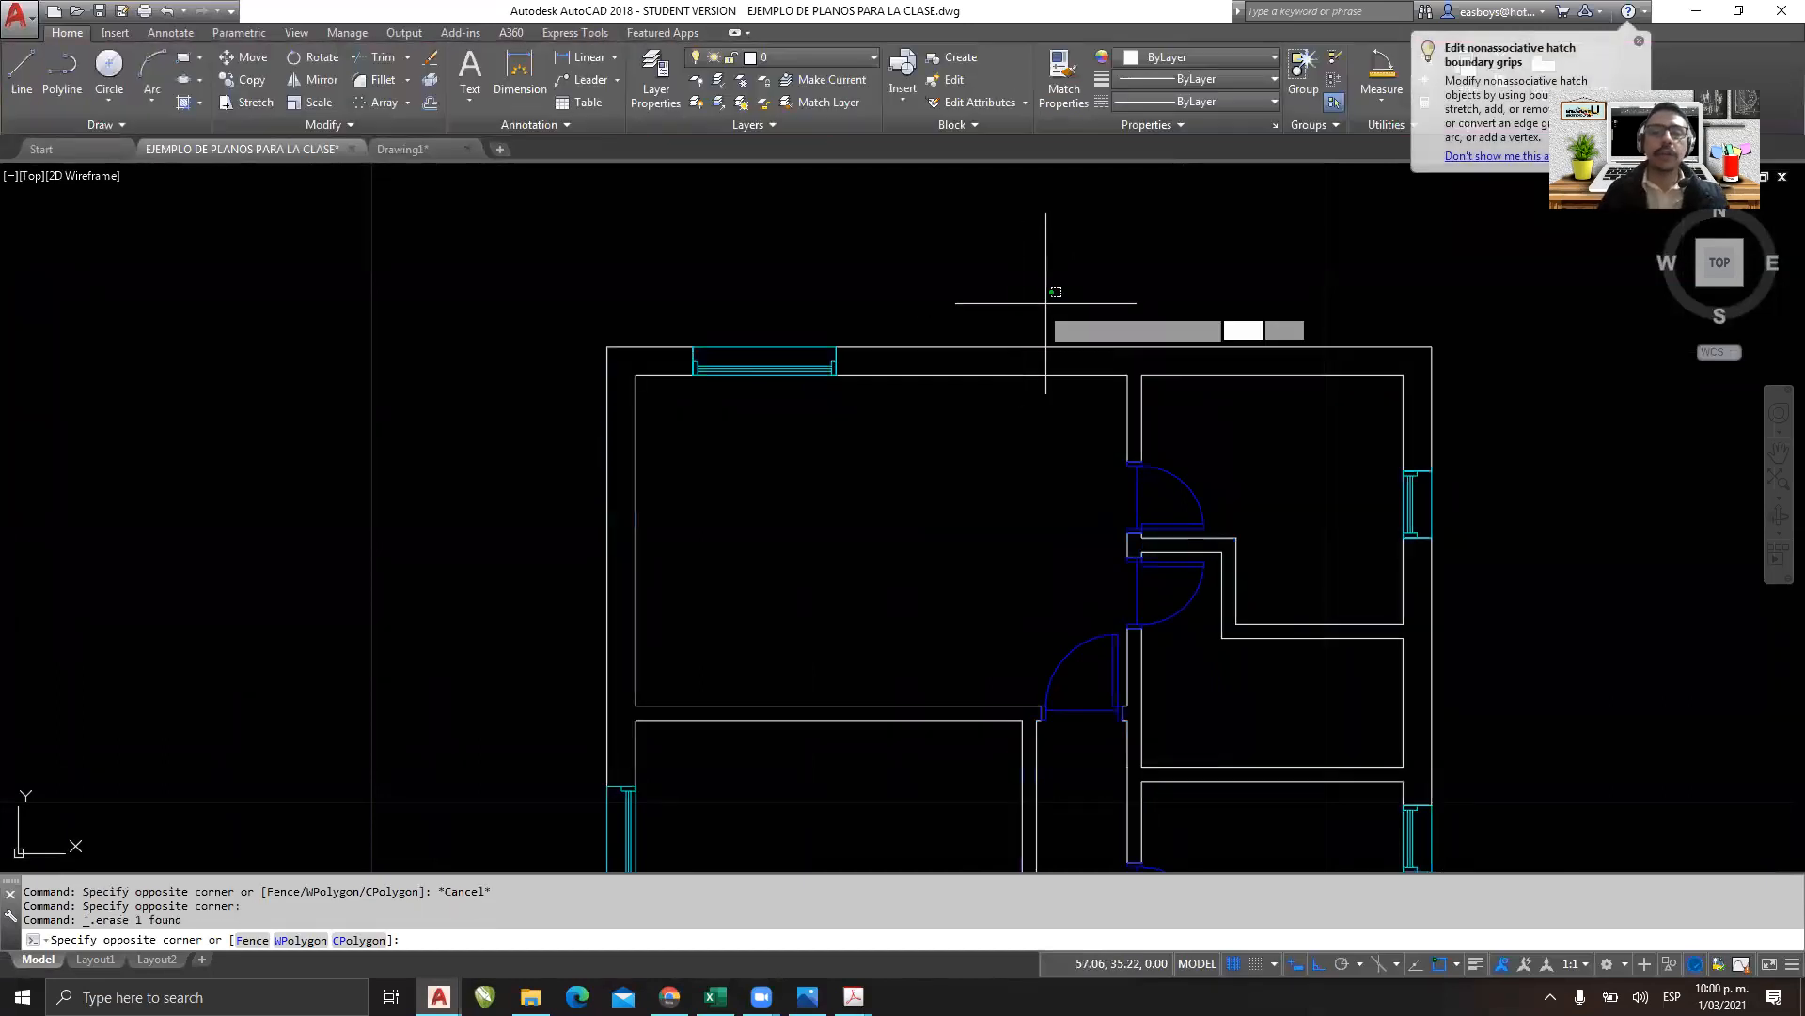
click(965, 430)
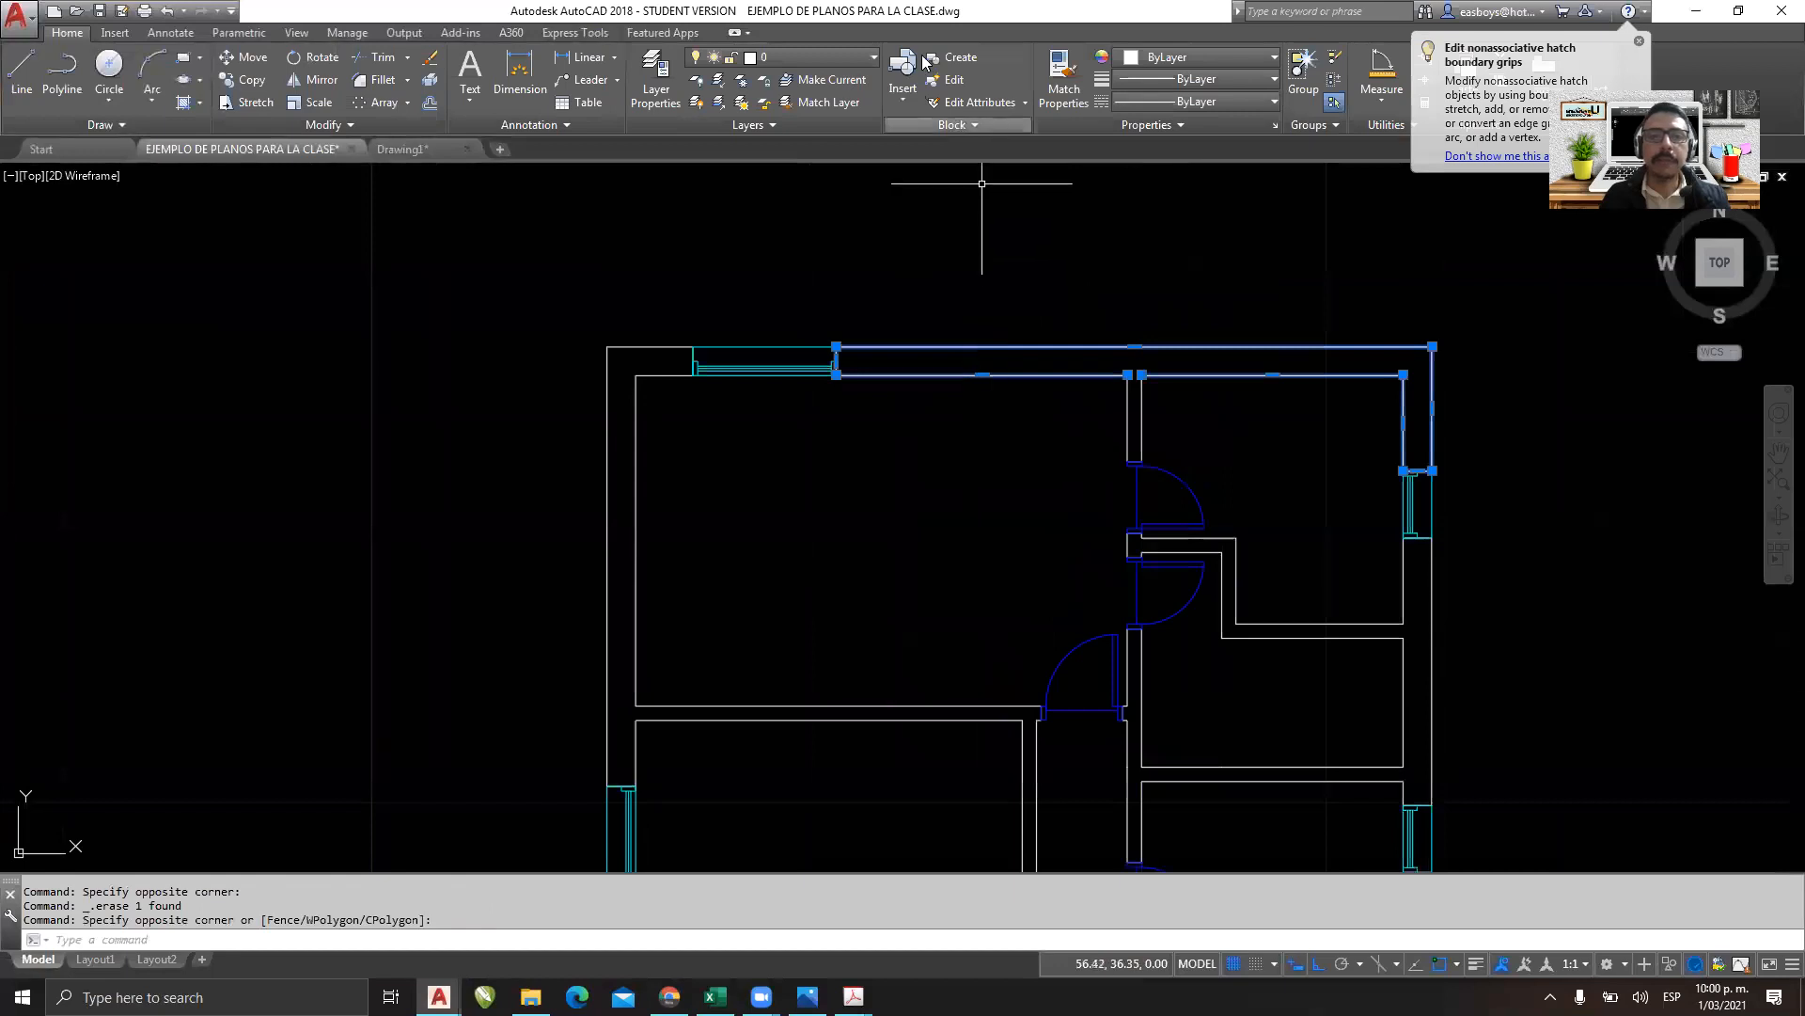
click(814, 61)
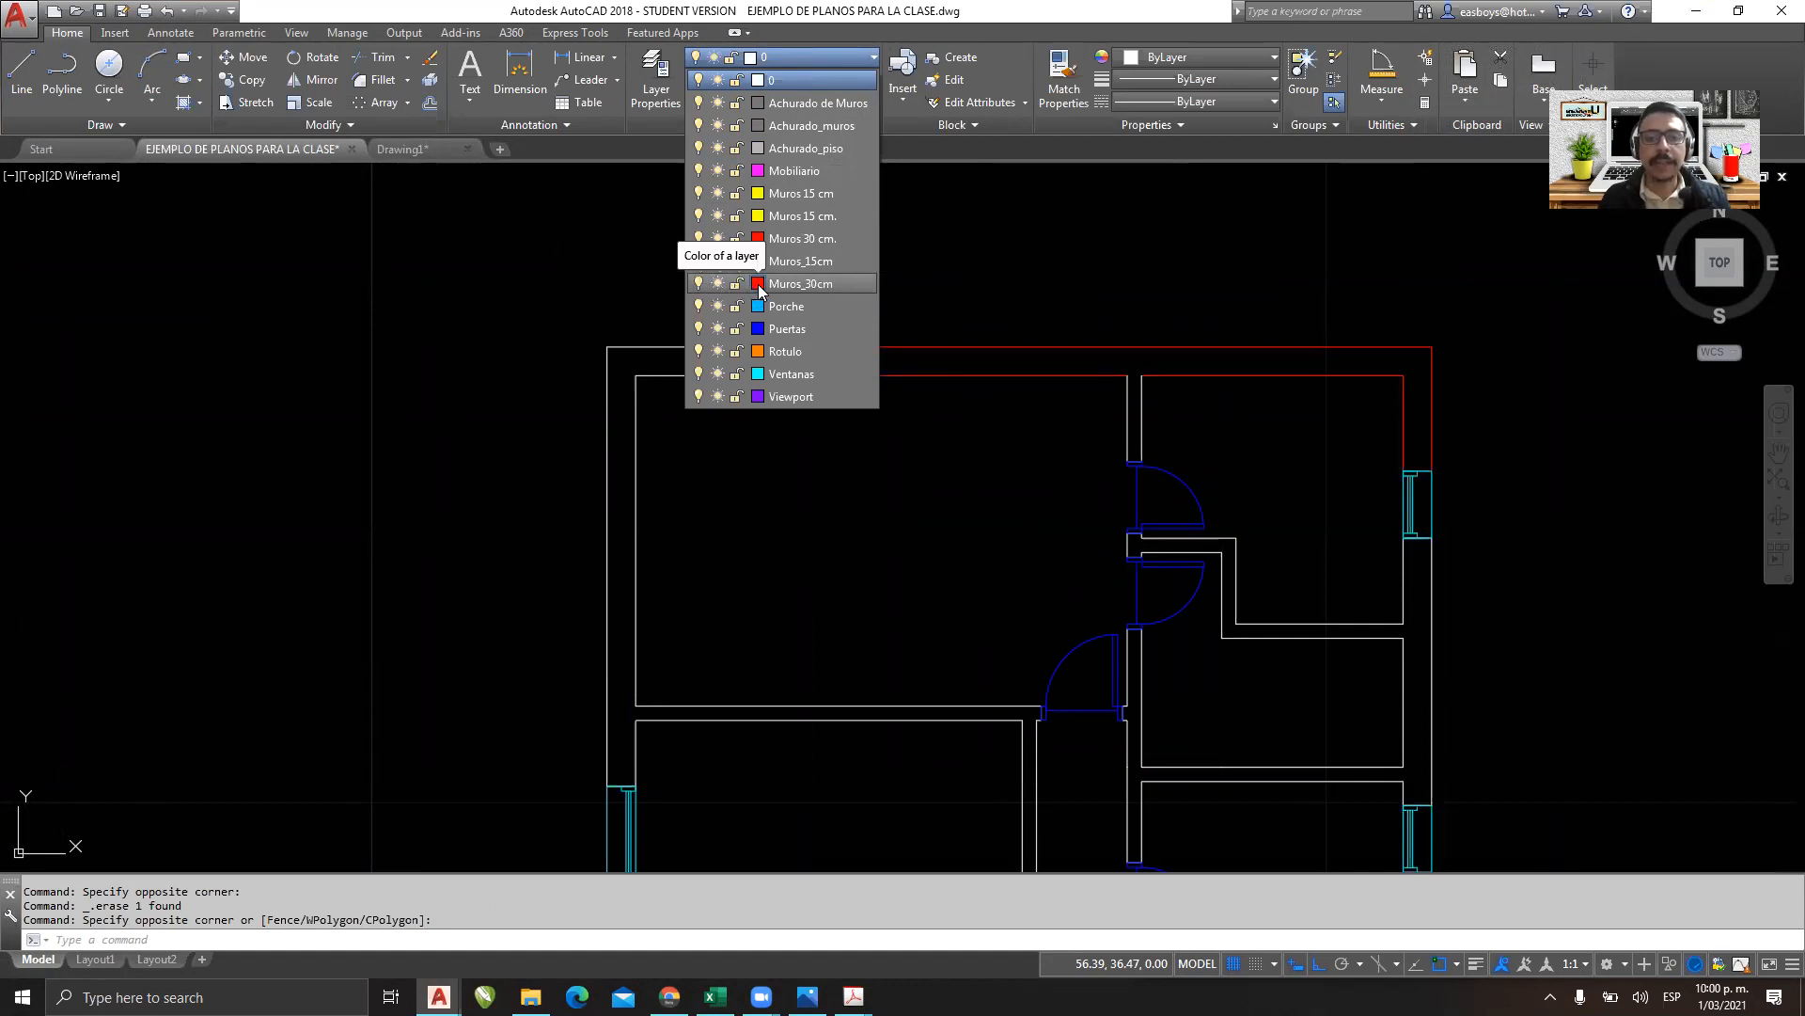
click(806, 283)
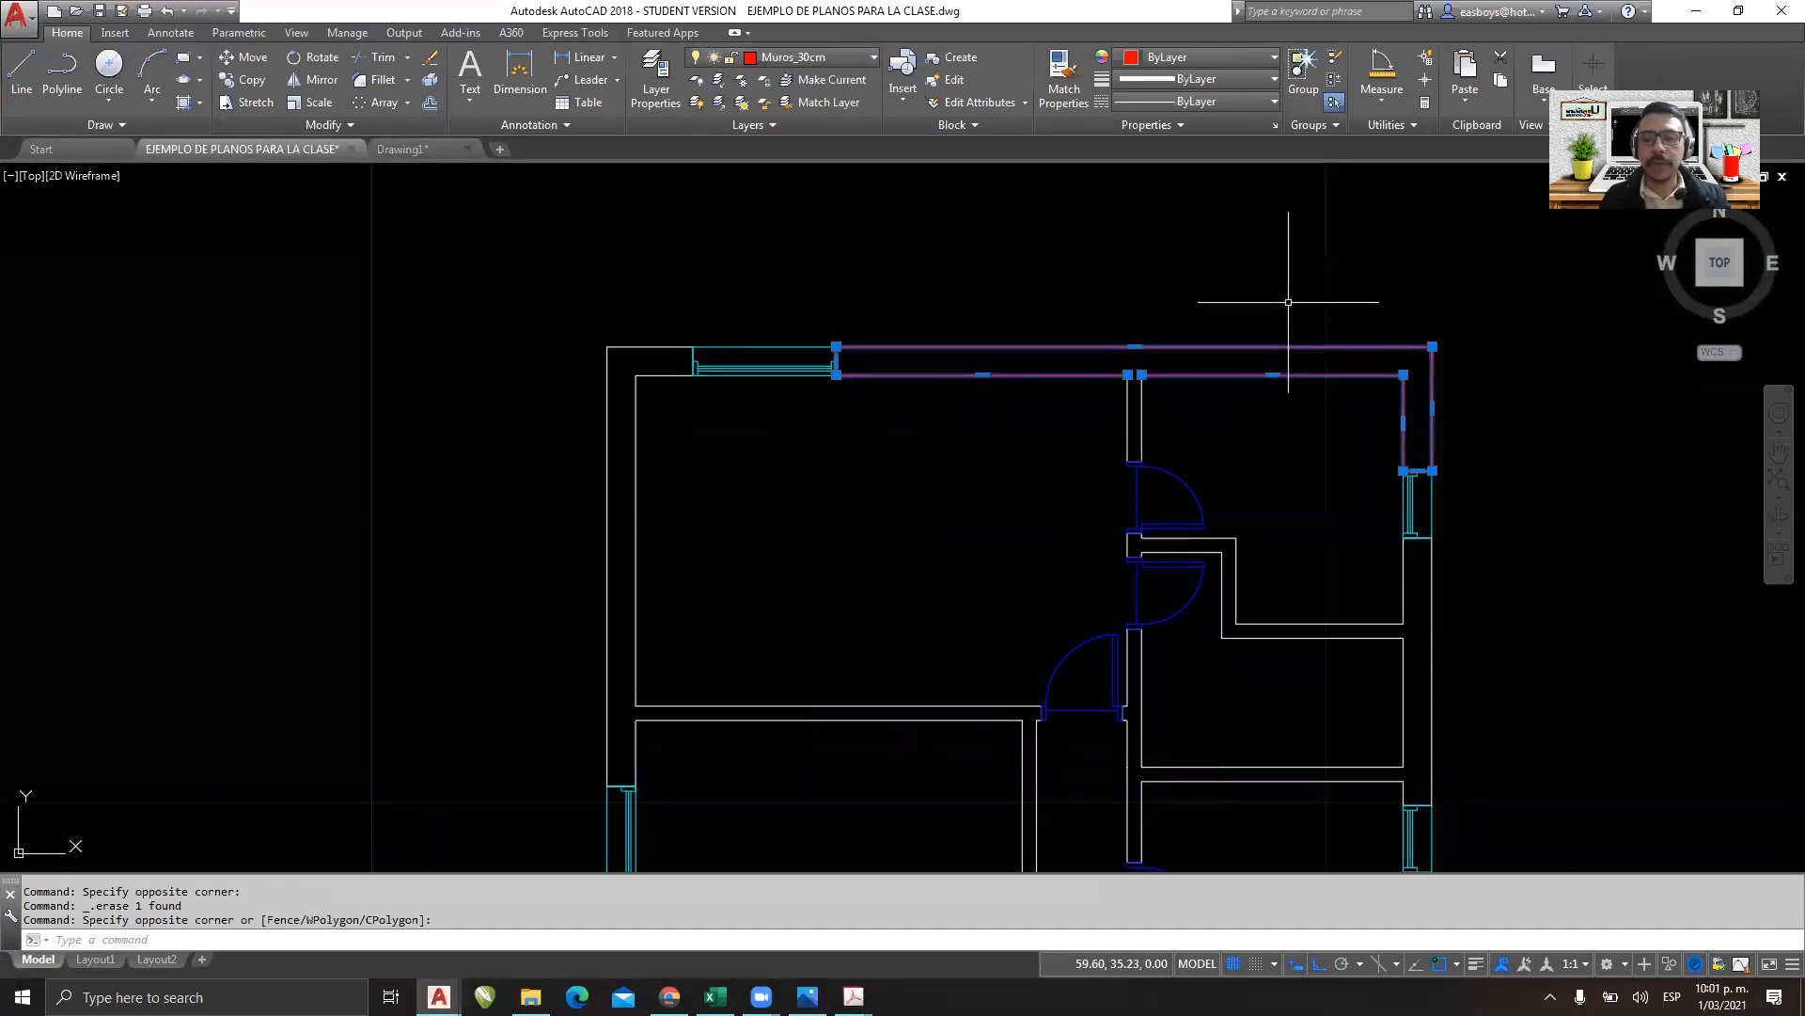
key(Escape)
key(Escape)
key(Escape)
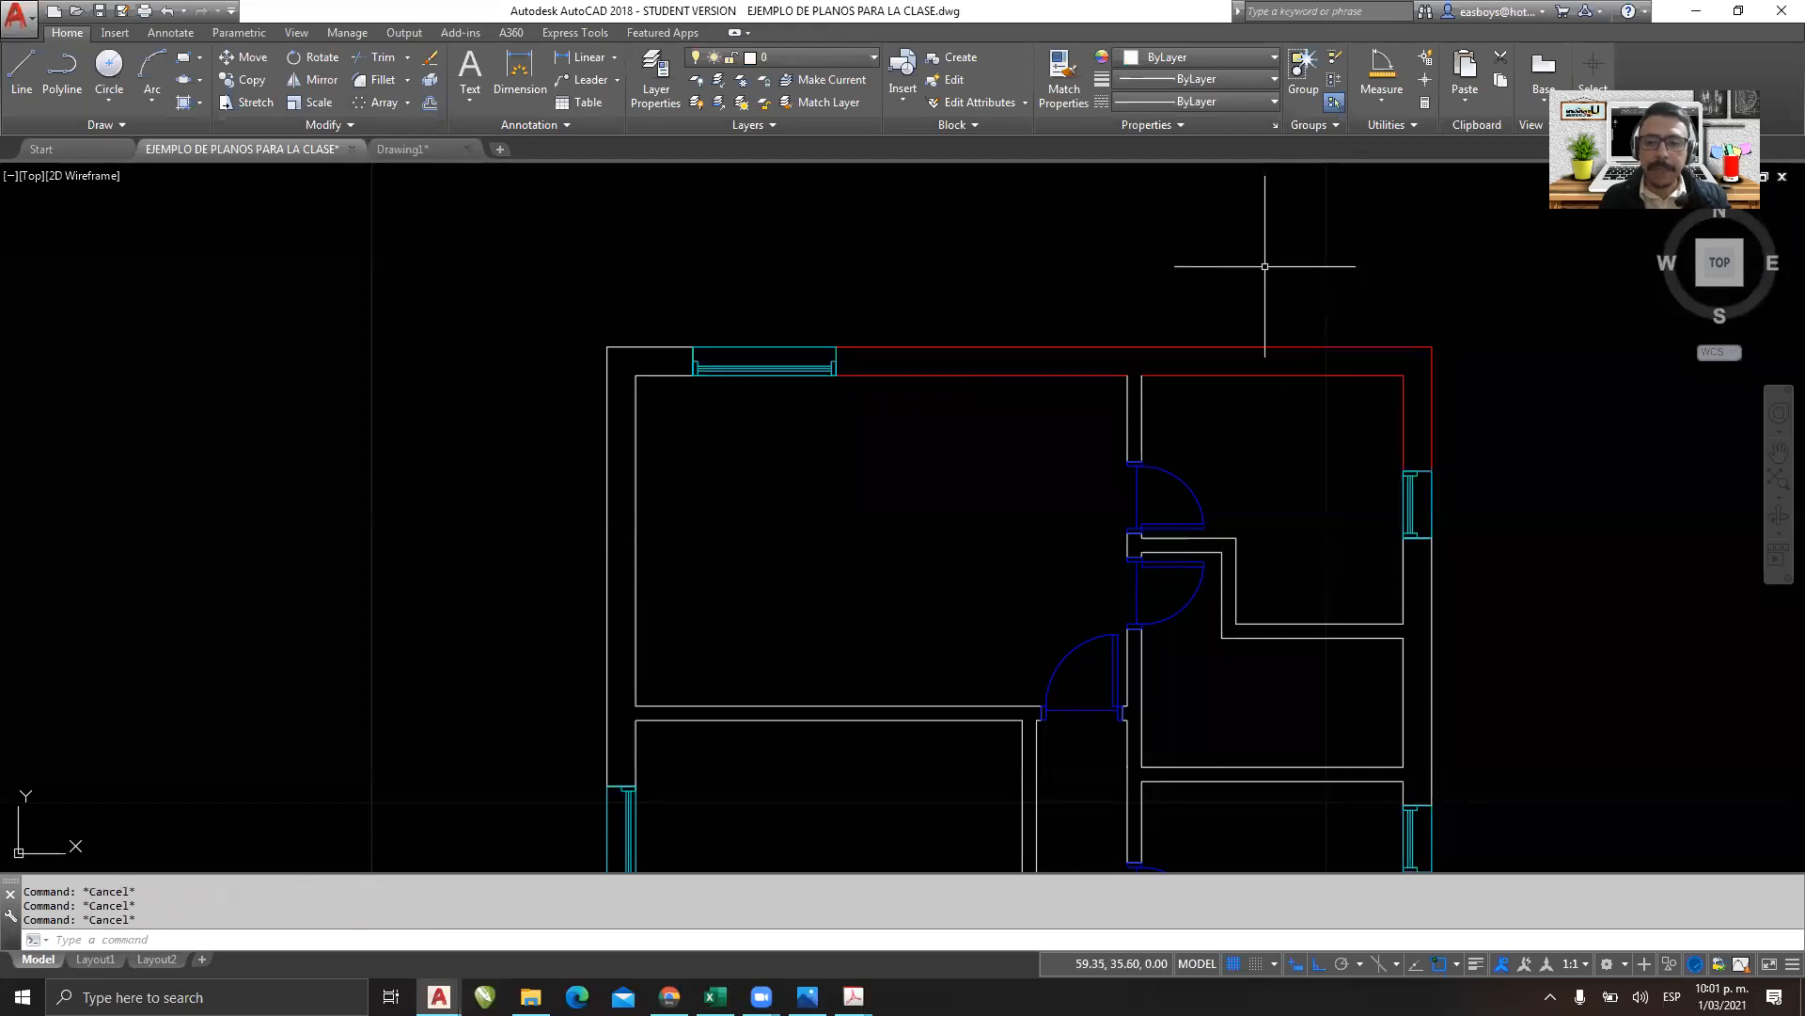
Assign the short interior wall descending from the plan's upper edge to the Muros 15 cm. layer.
click(1164, 404)
click(1058, 416)
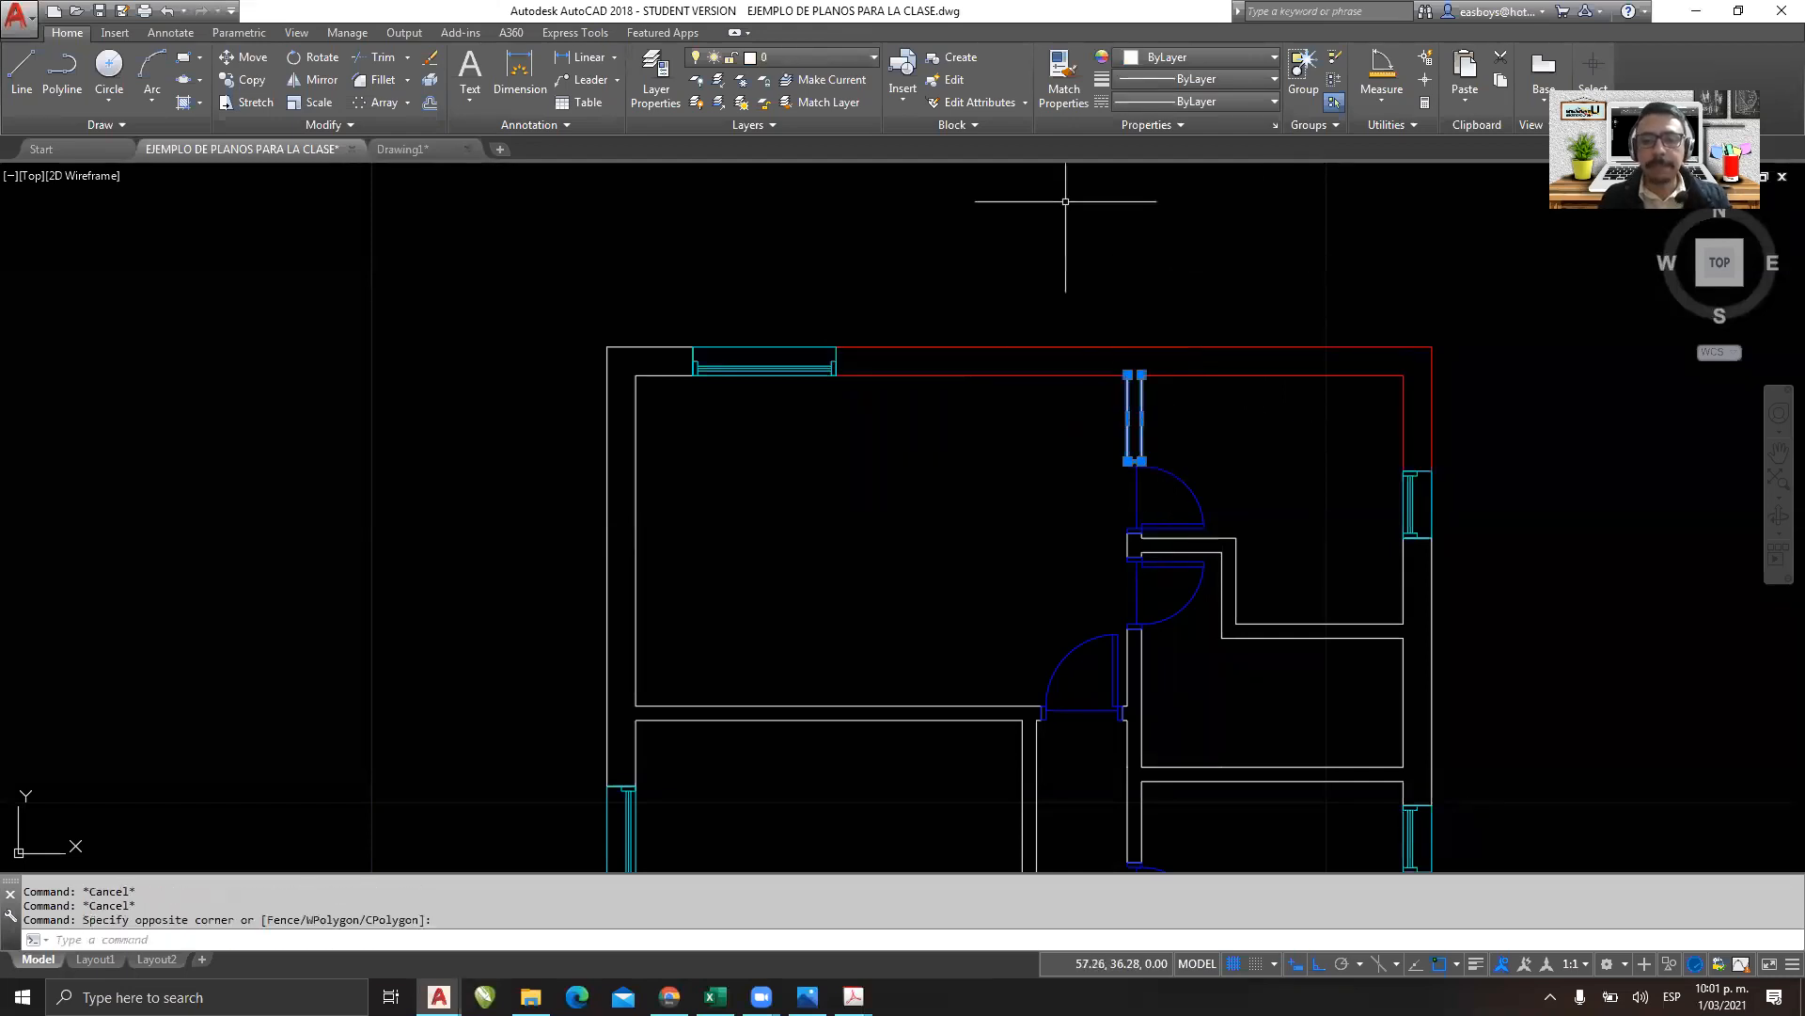
click(817, 64)
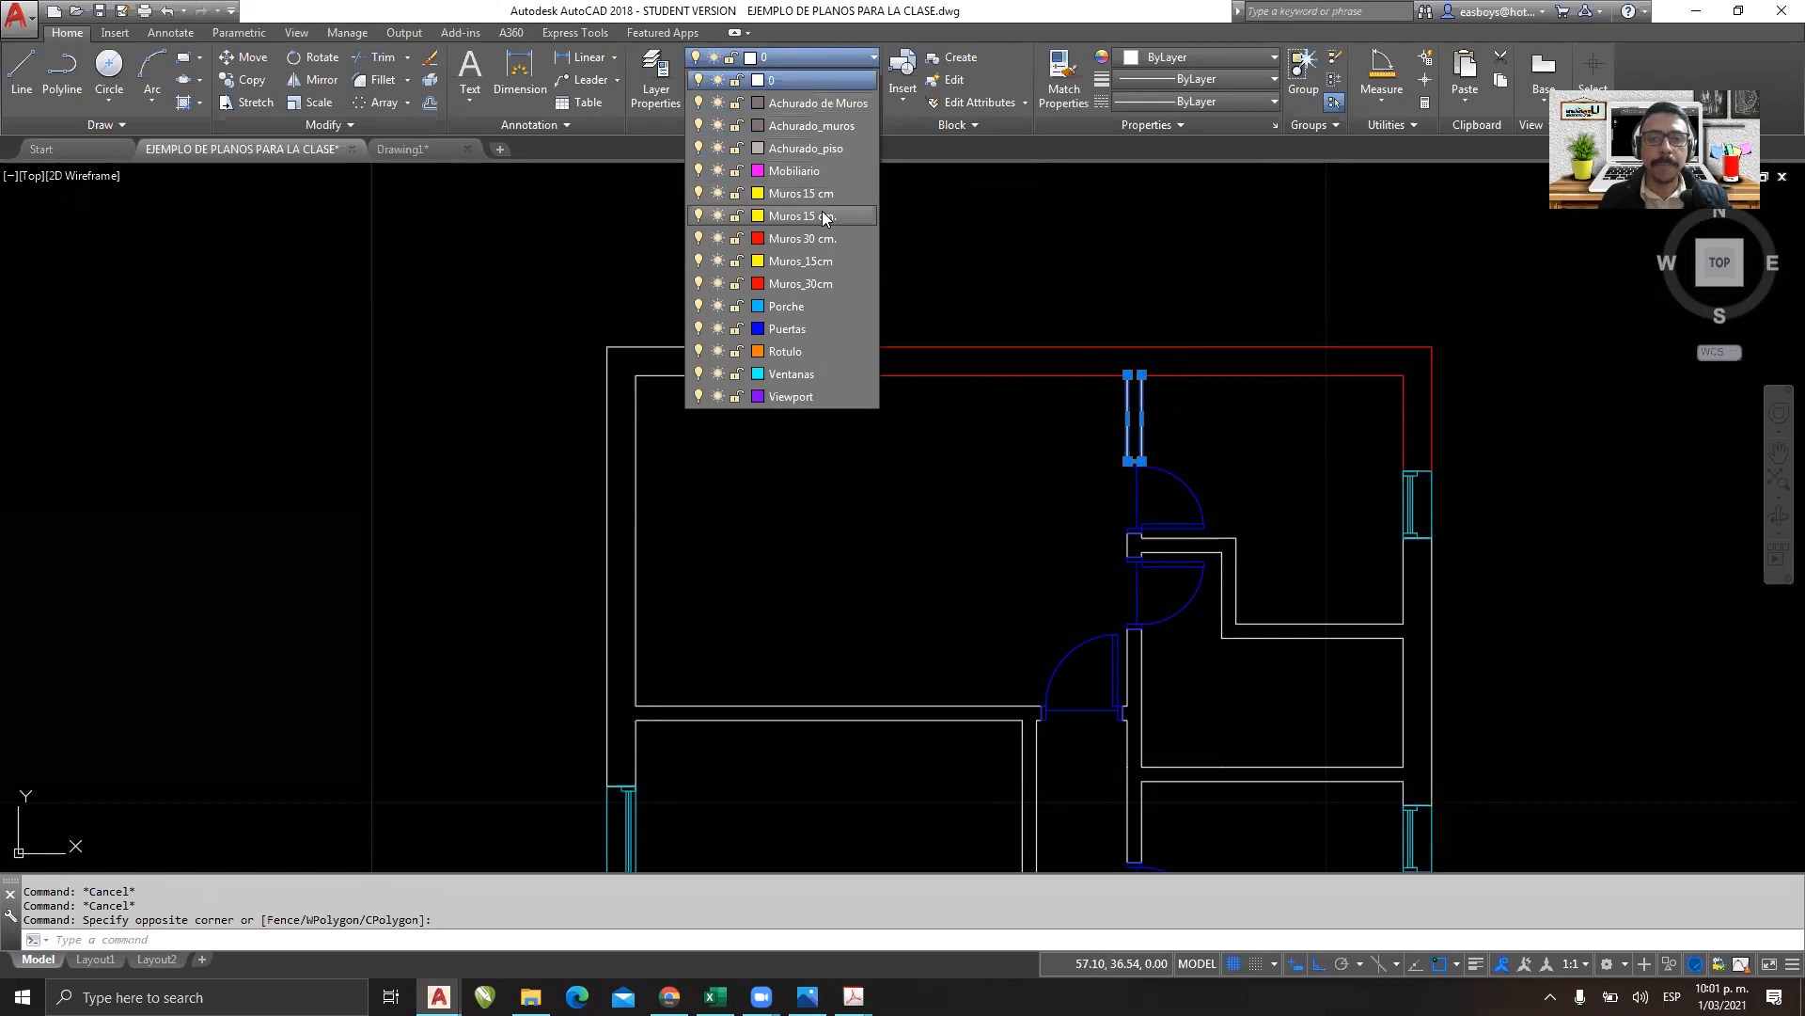
click(824, 215)
key(Escape)
Assign the interior wall lines below the upper left room and beside the room beneath it to the Muros 15 cm layer.
middle_drag(878, 455, 896, 284)
click(890, 463)
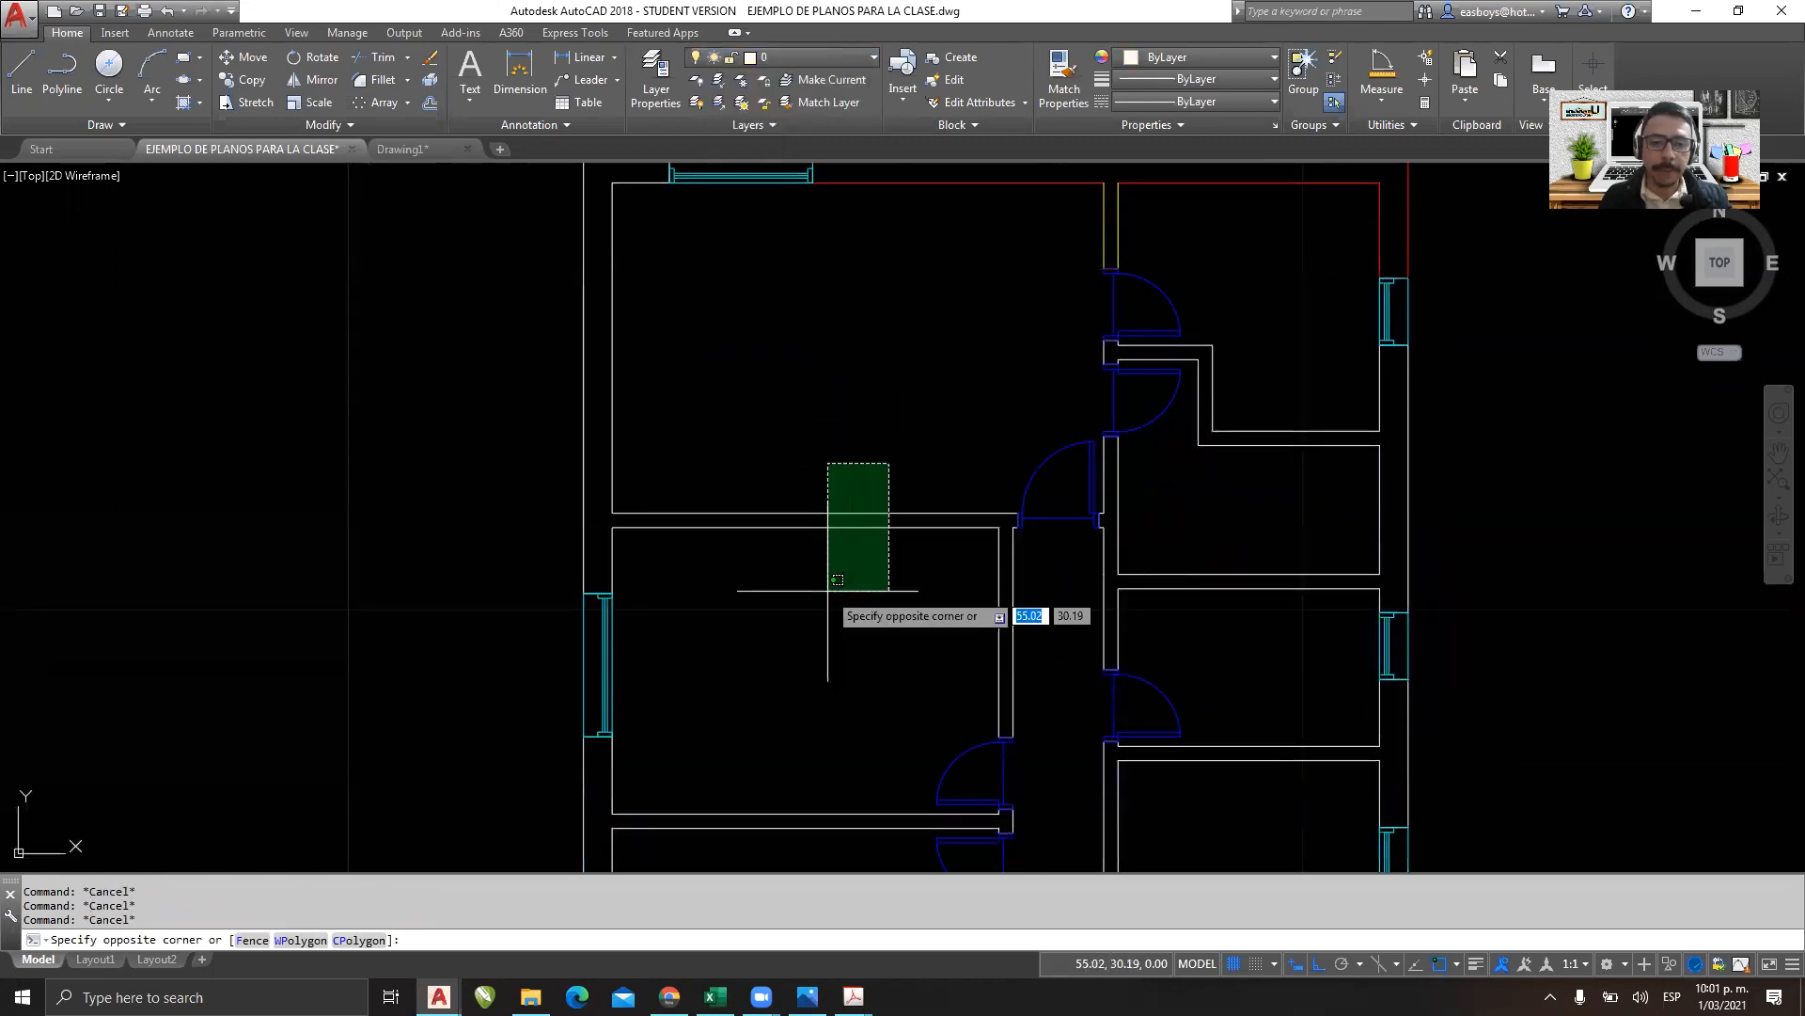
click(826, 596)
click(800, 55)
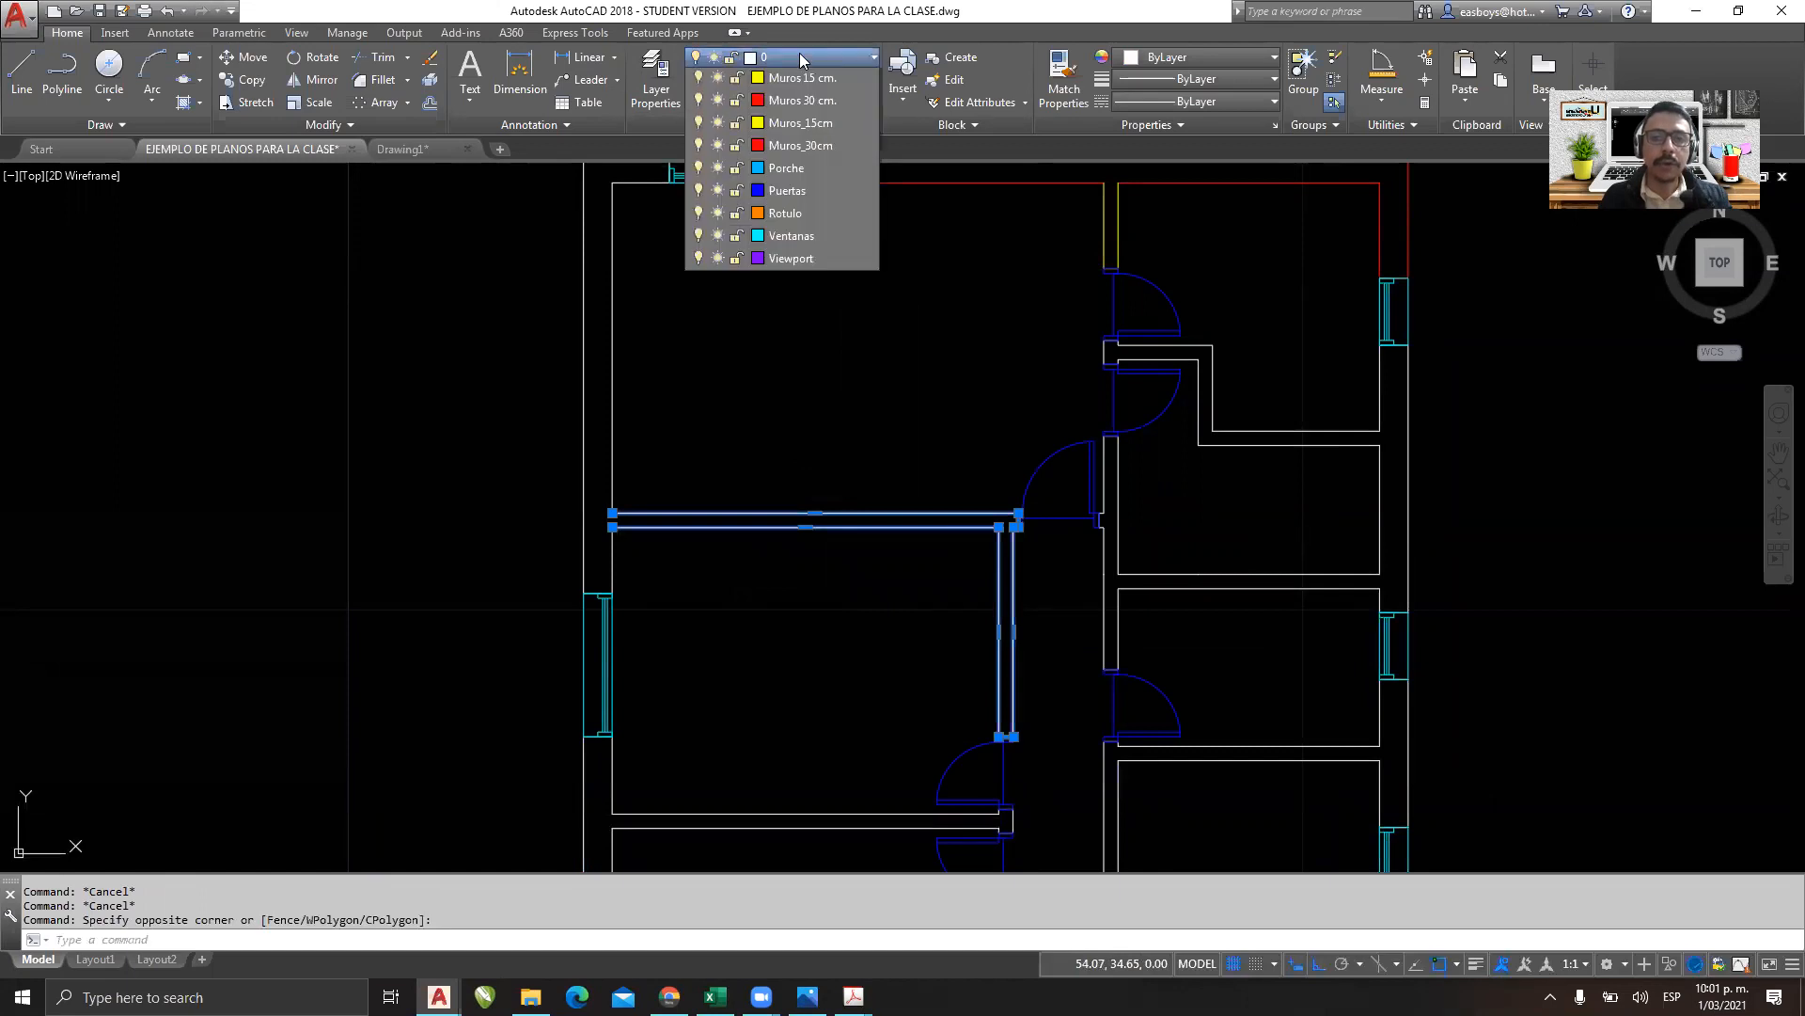
click(825, 193)
key(Escape)
key(Escape)
Assign the outer wall lines at the plan's upper left corner to the Muros 30 cm. layer.
click(665, 322)
click(435, 386)
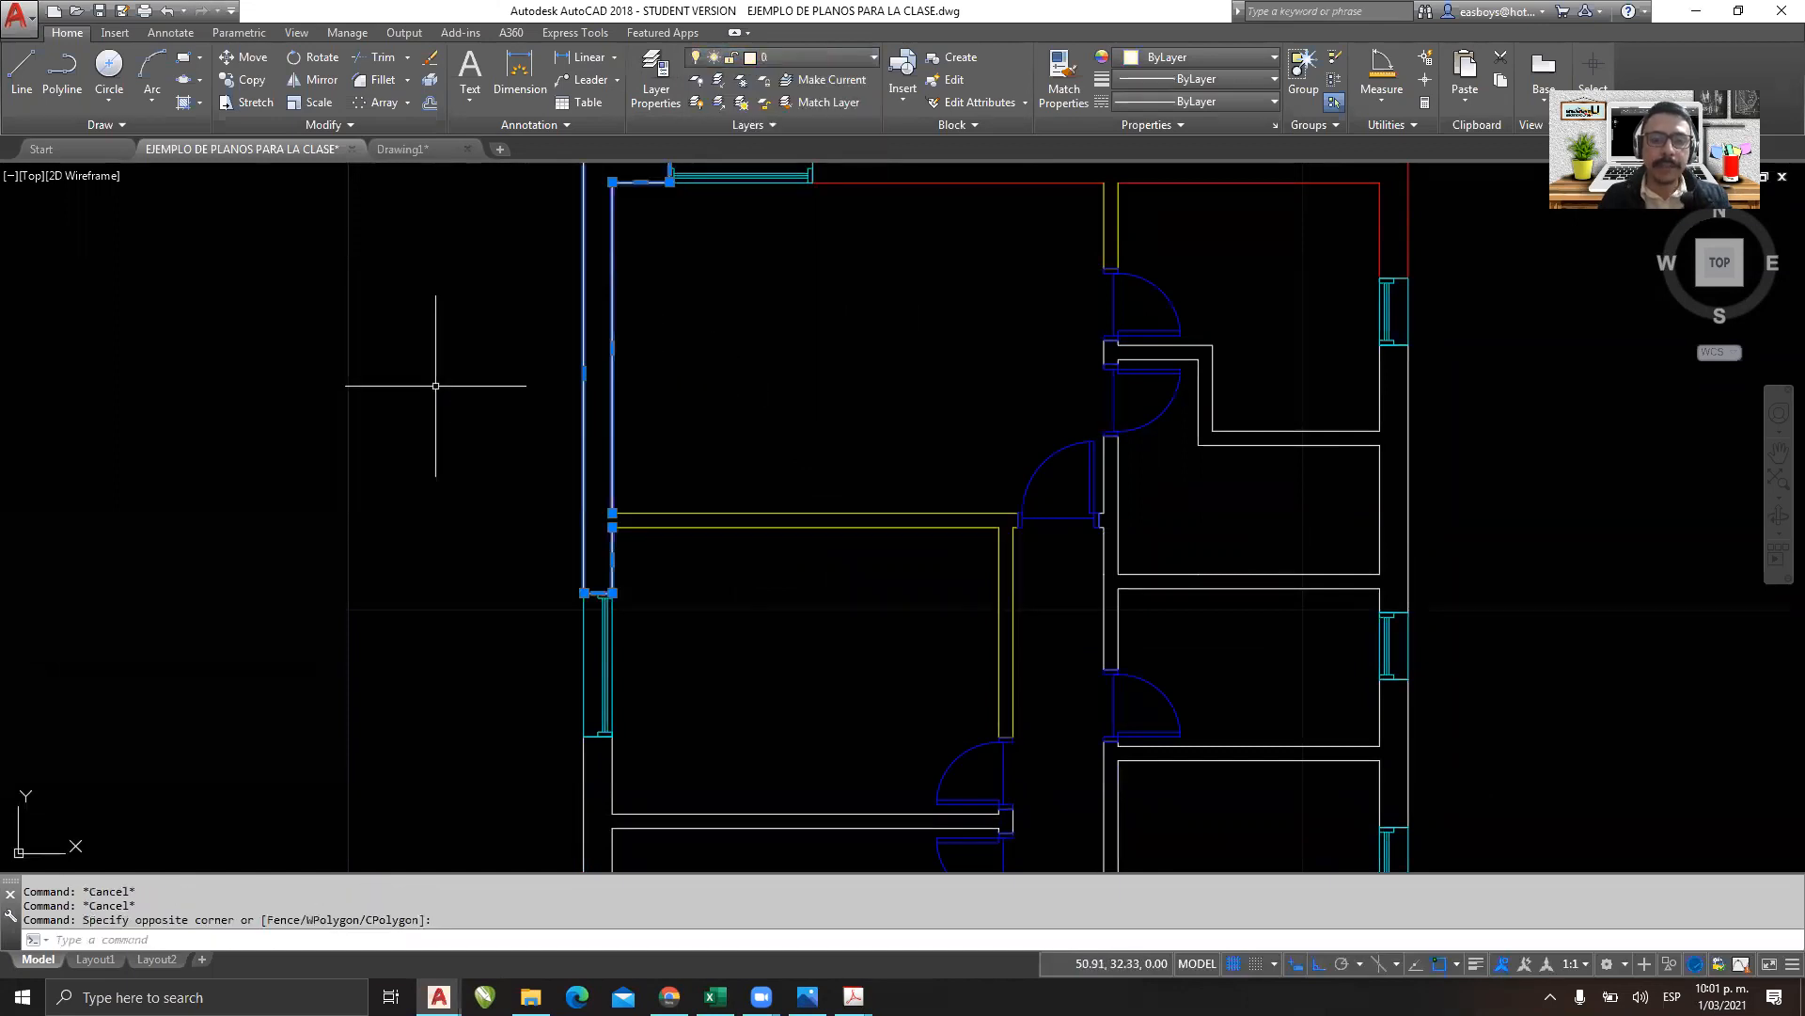
click(819, 58)
click(802, 243)
key(Escape)
scroll(850, 398, down, 3)
scroll(850, 398, up, 3)
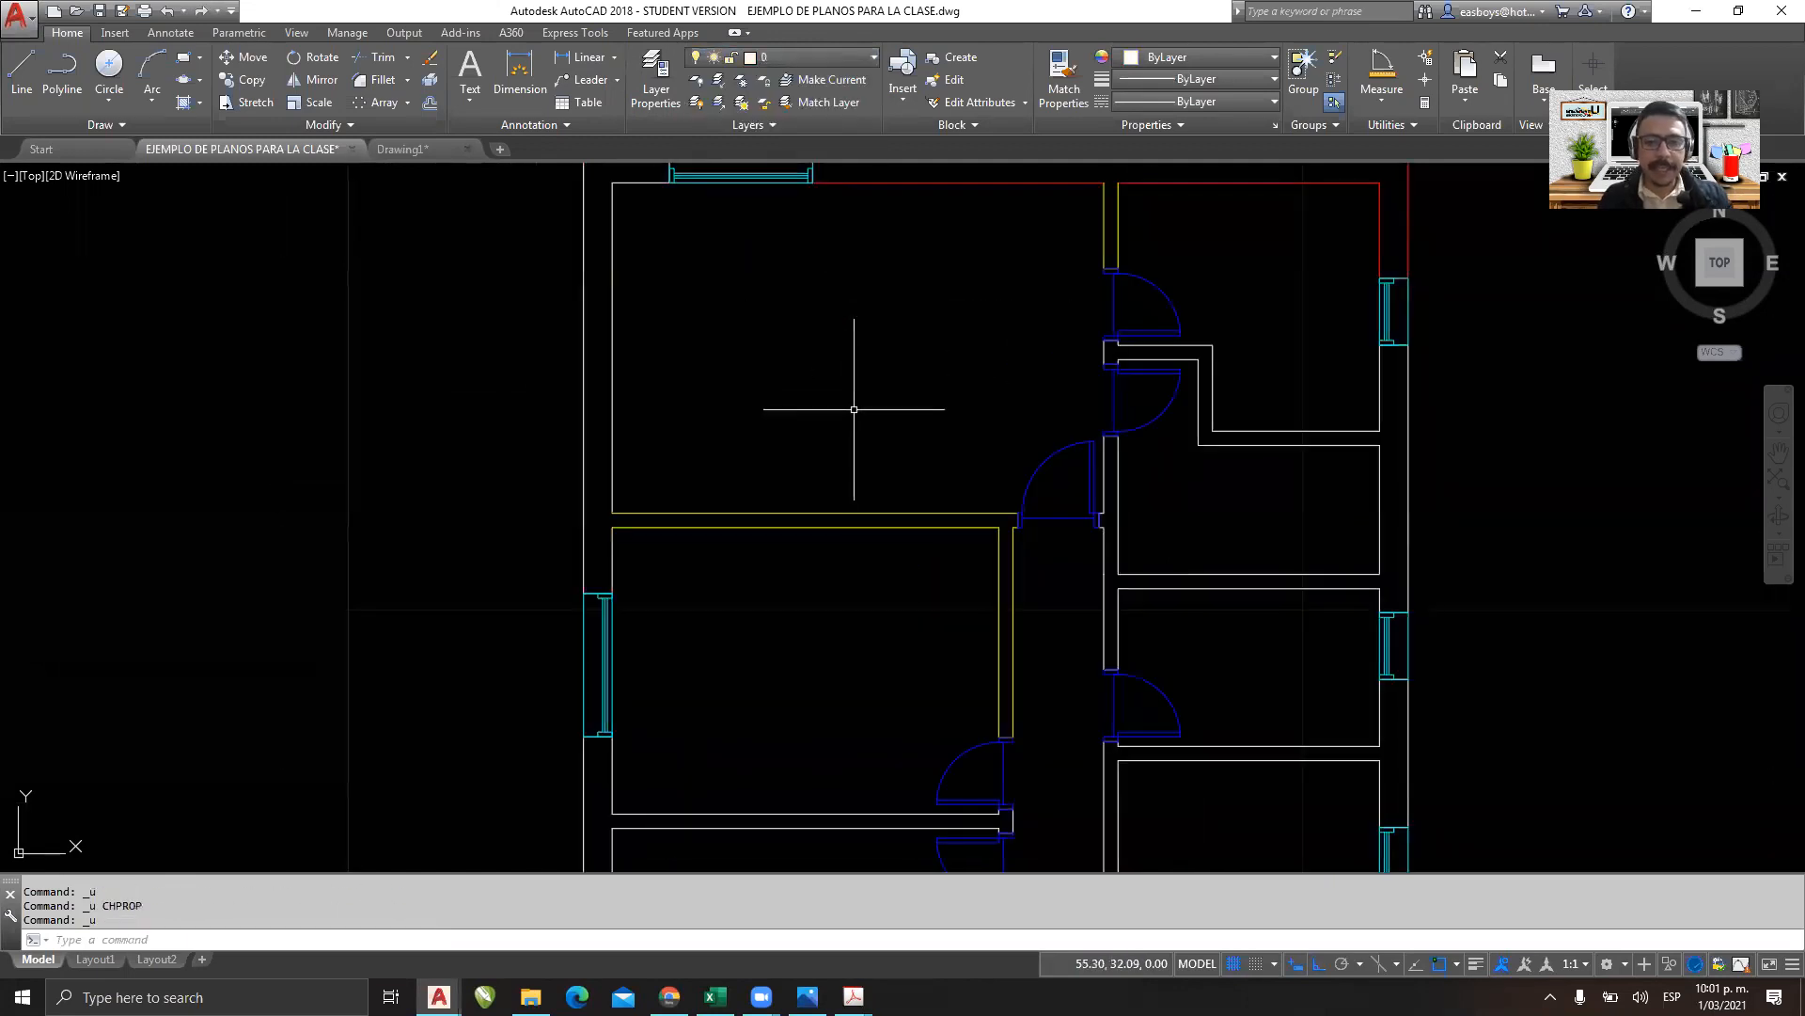
Undo the demonstration's wall layer changes and the deletion of the wall hatch.
key(ctrl+z)
key(ctrl+z)
key(ctrl+z)
key(ctrl+z)
key(ctrl+z)
key(ctrl+z)
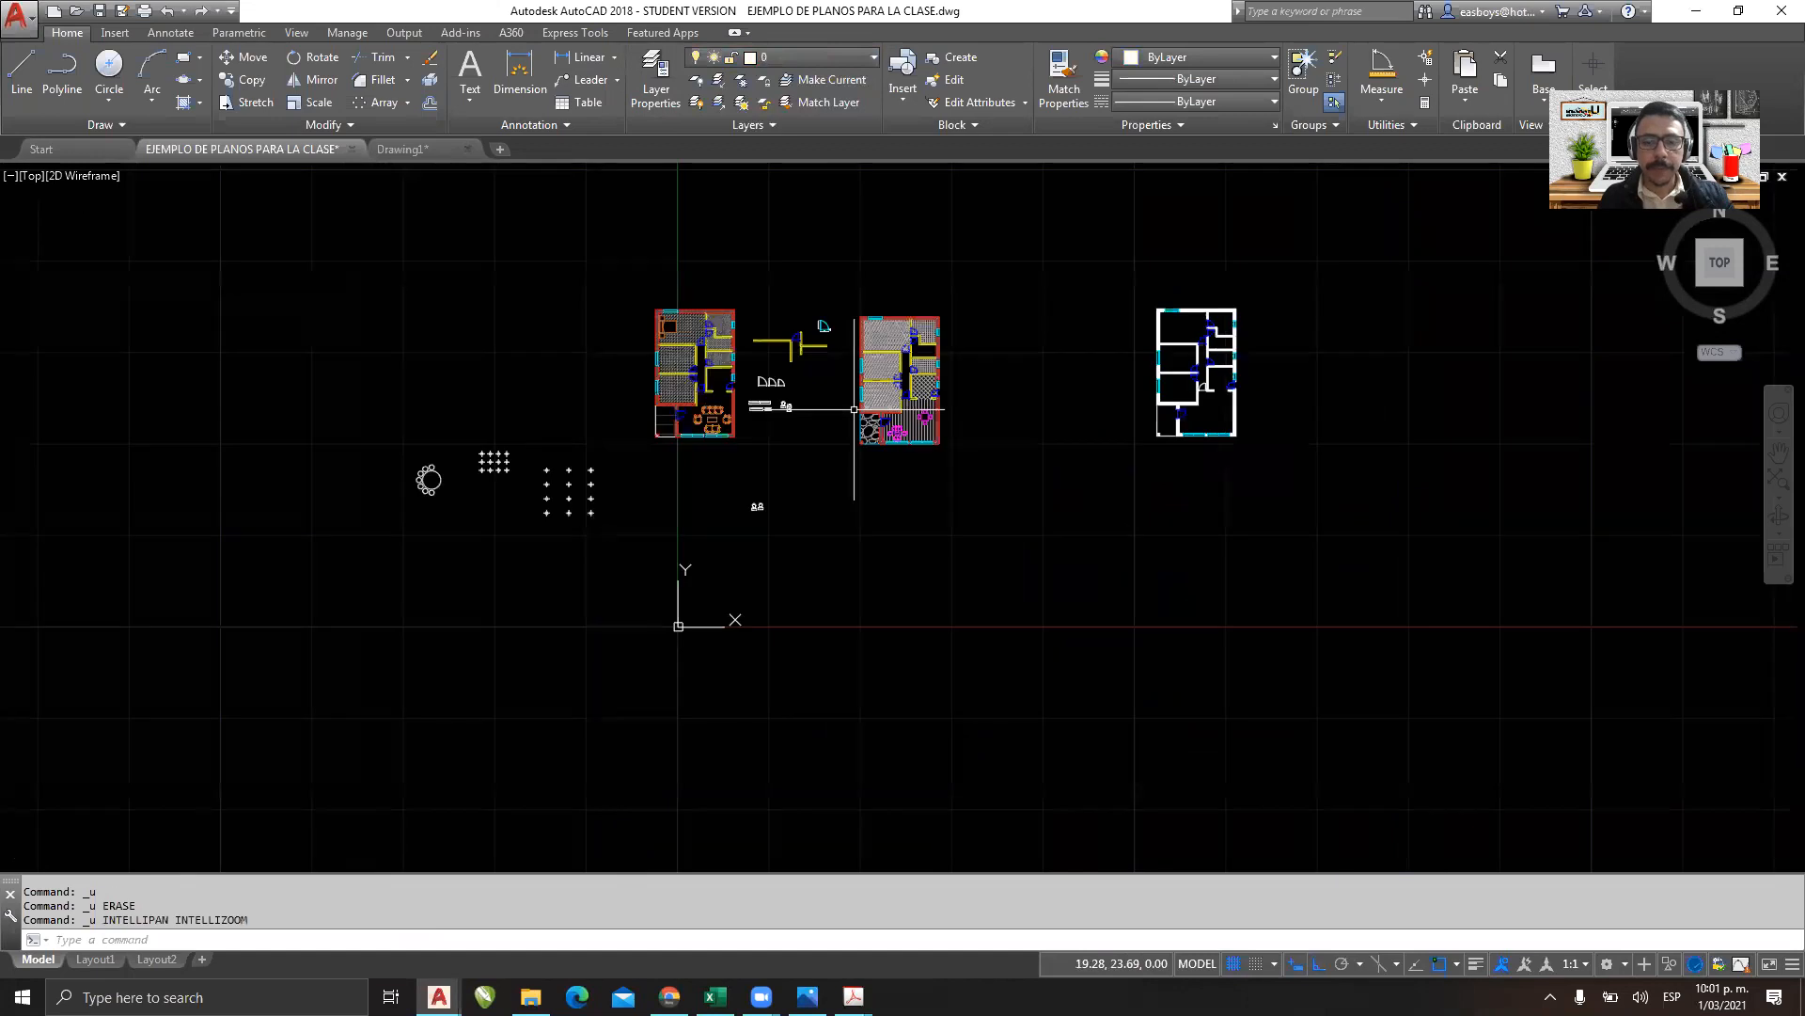
Zoom with a window onto the rightmost floor plan to examine its walls, doors and windows.
text(z)
key(Return)
click(1278, 270)
click(1144, 455)
text(z)
key(Return)
click(1065, 242)
click(703, 757)
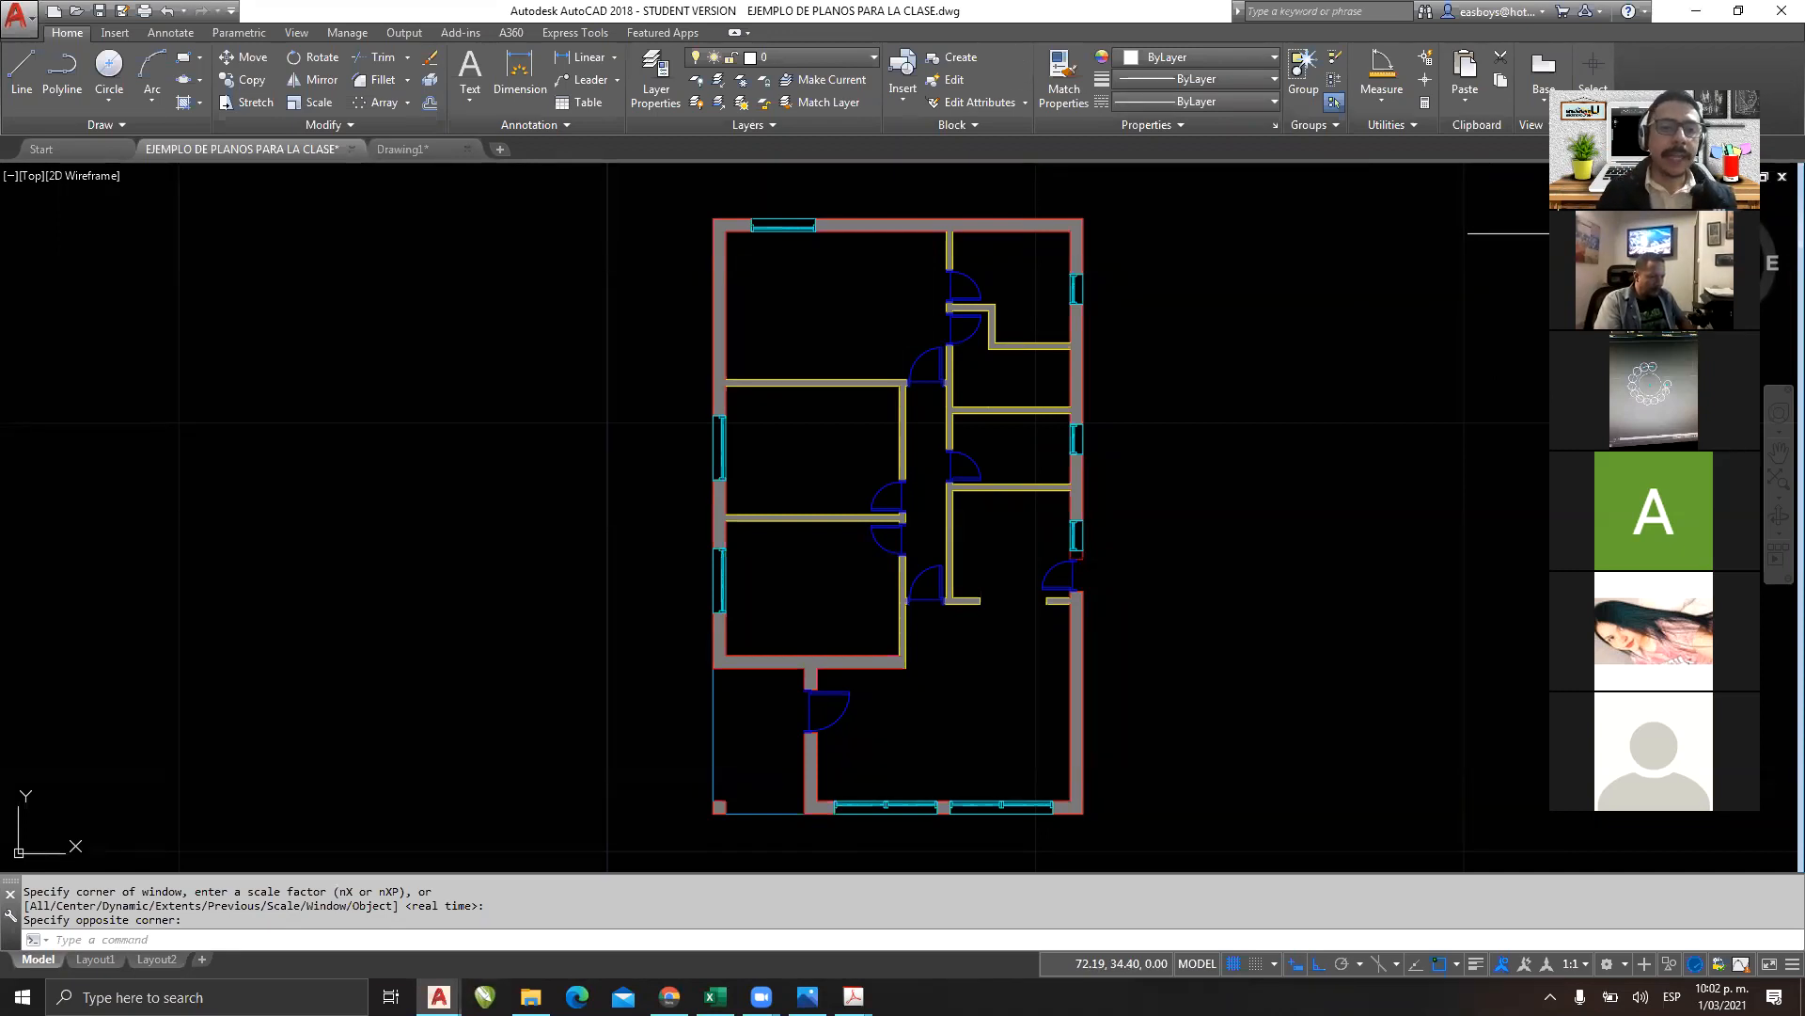
Return to Drawing1 and show the list of its layers.
click(410, 149)
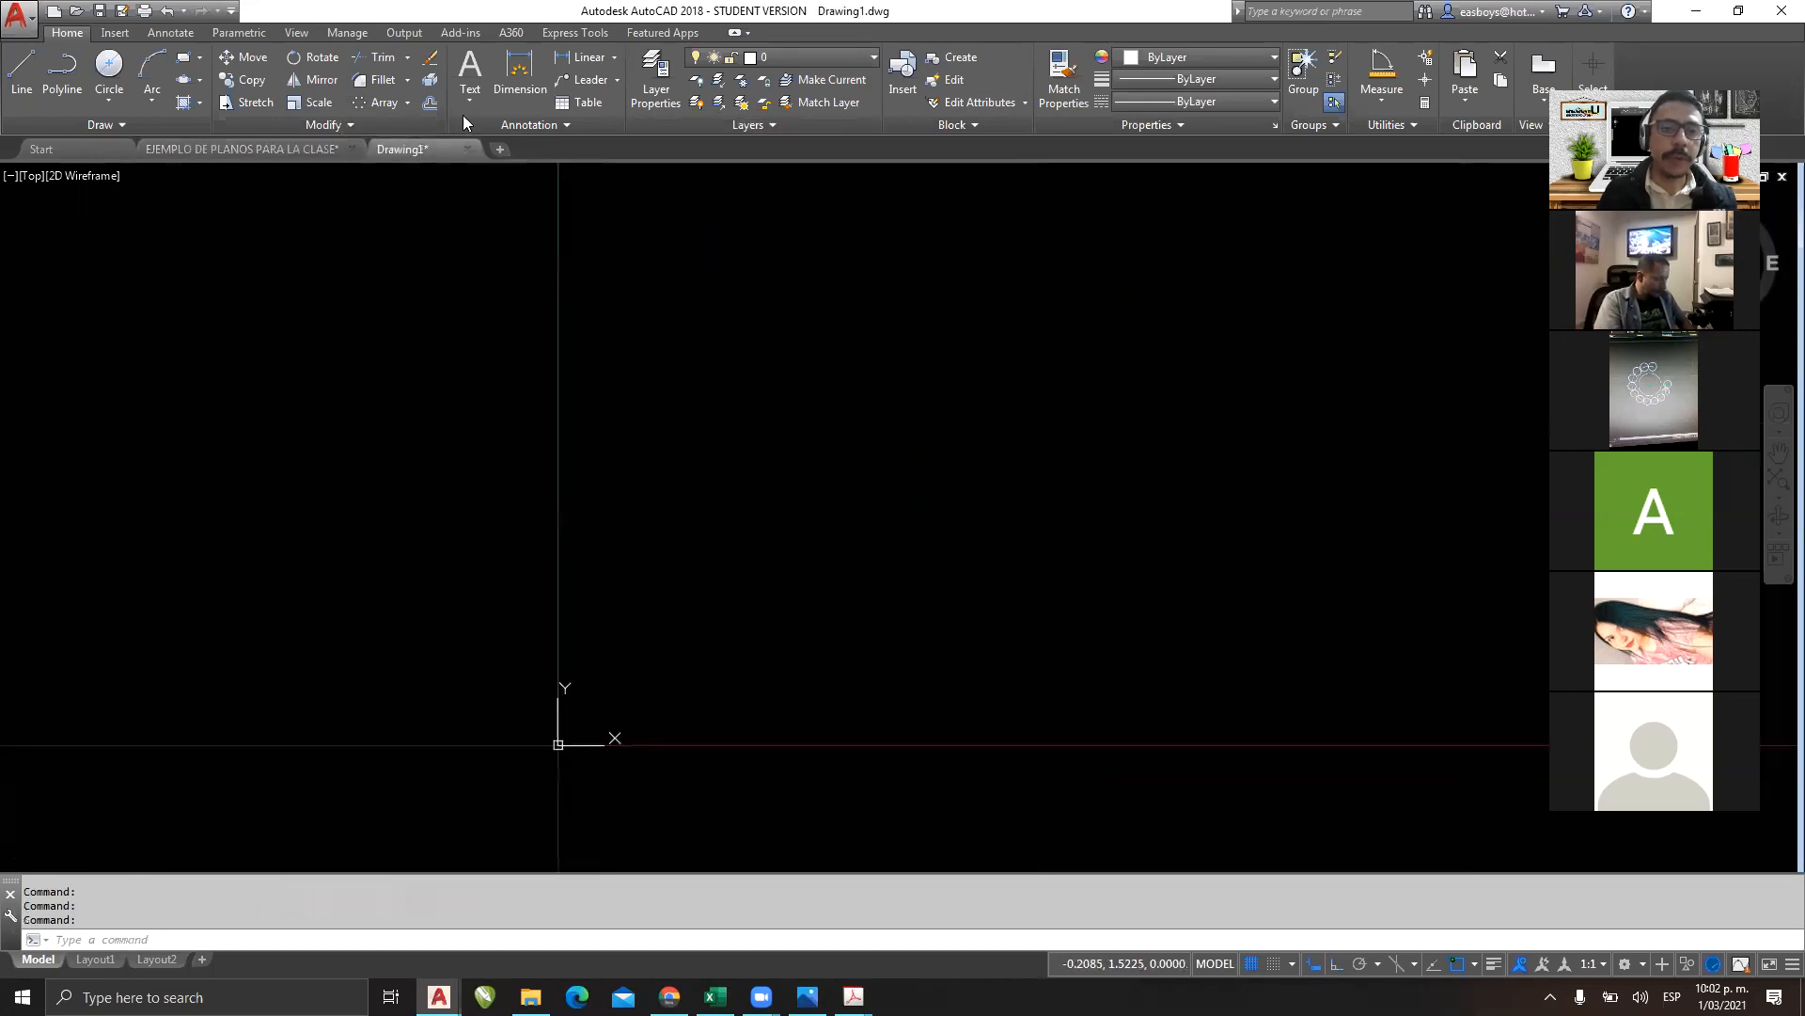
click(813, 54)
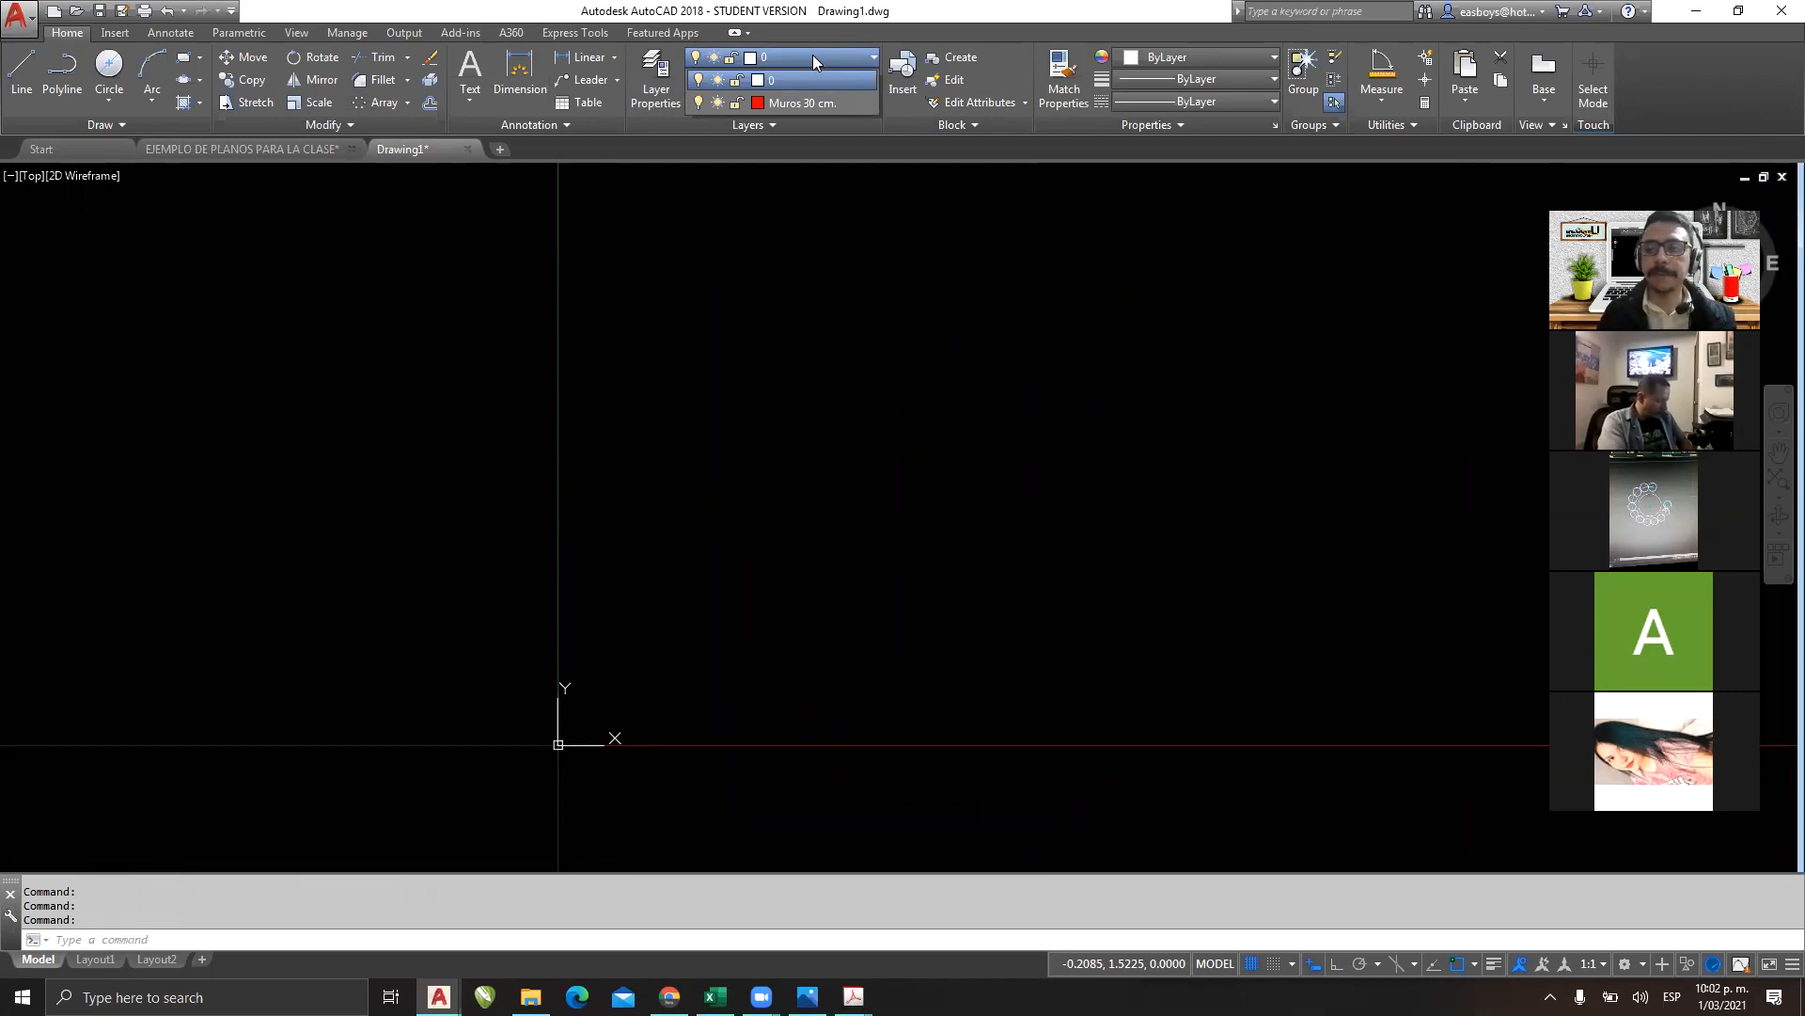
Switch to EJEMPLO DE PLANOS PARA LA CLASE and copy the whole rightmost floor plan to the clipboard.
click(241, 152)
click(247, 146)
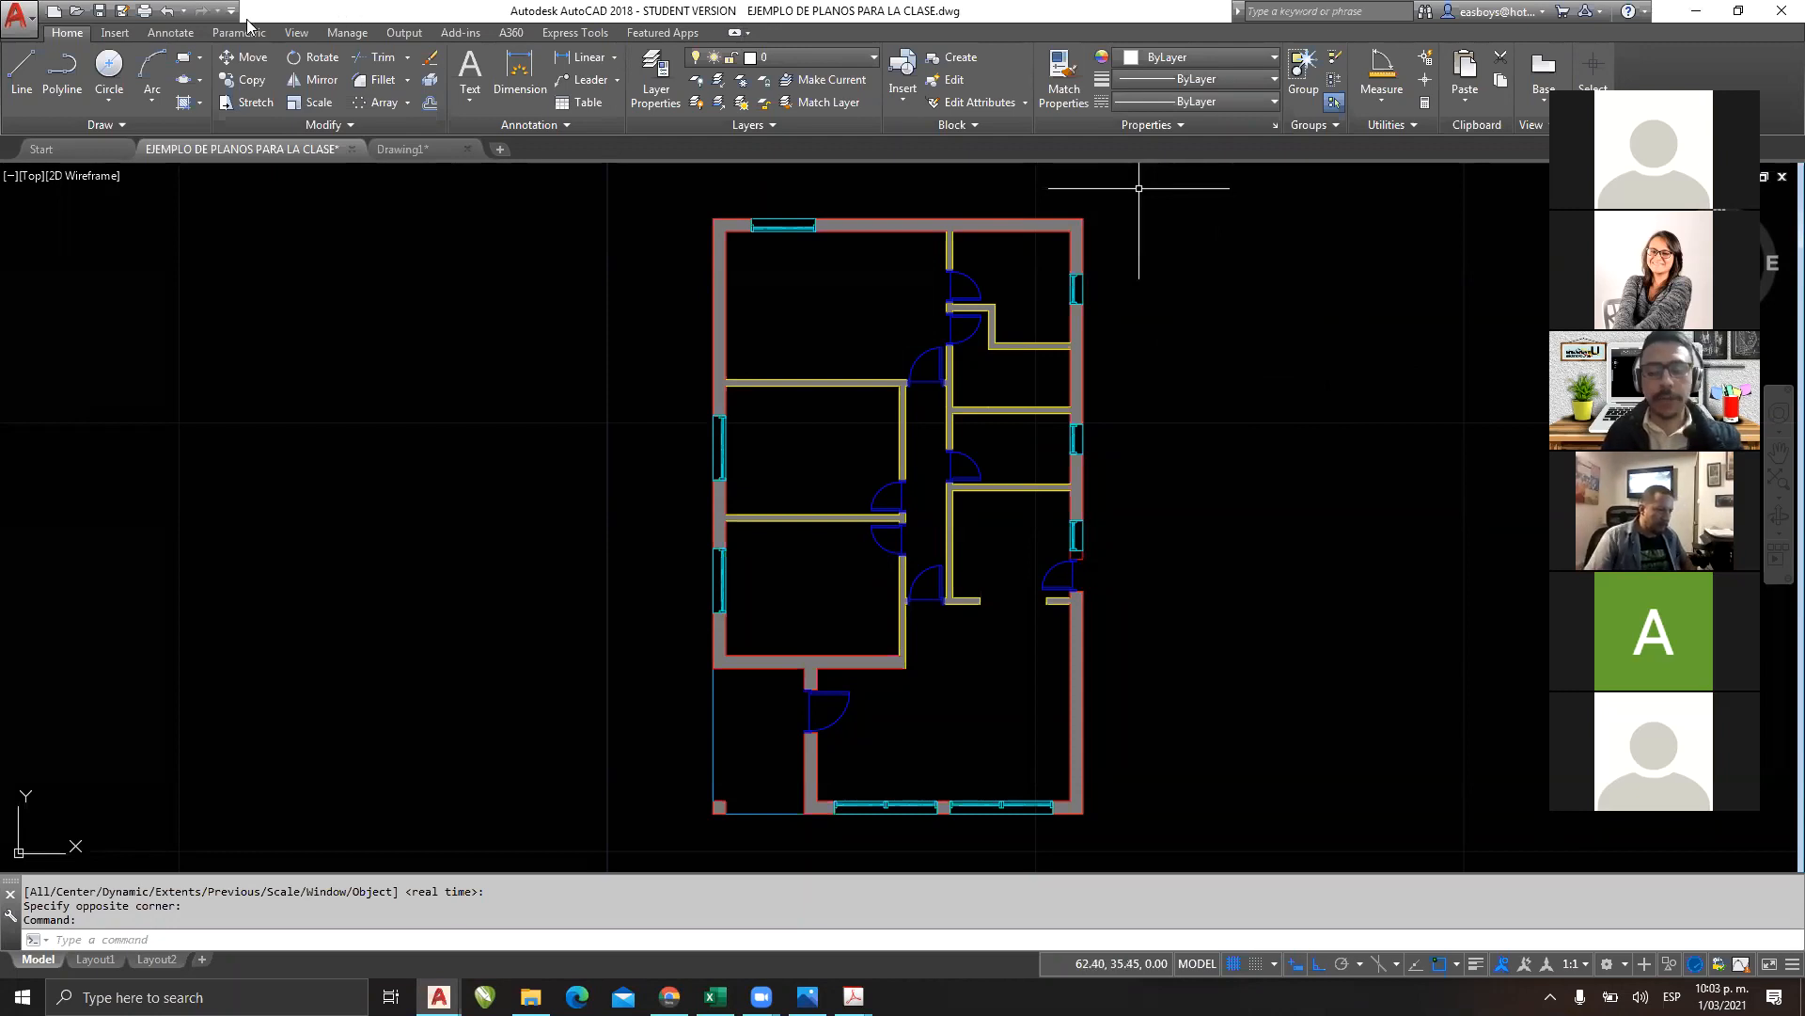
click(115, 32)
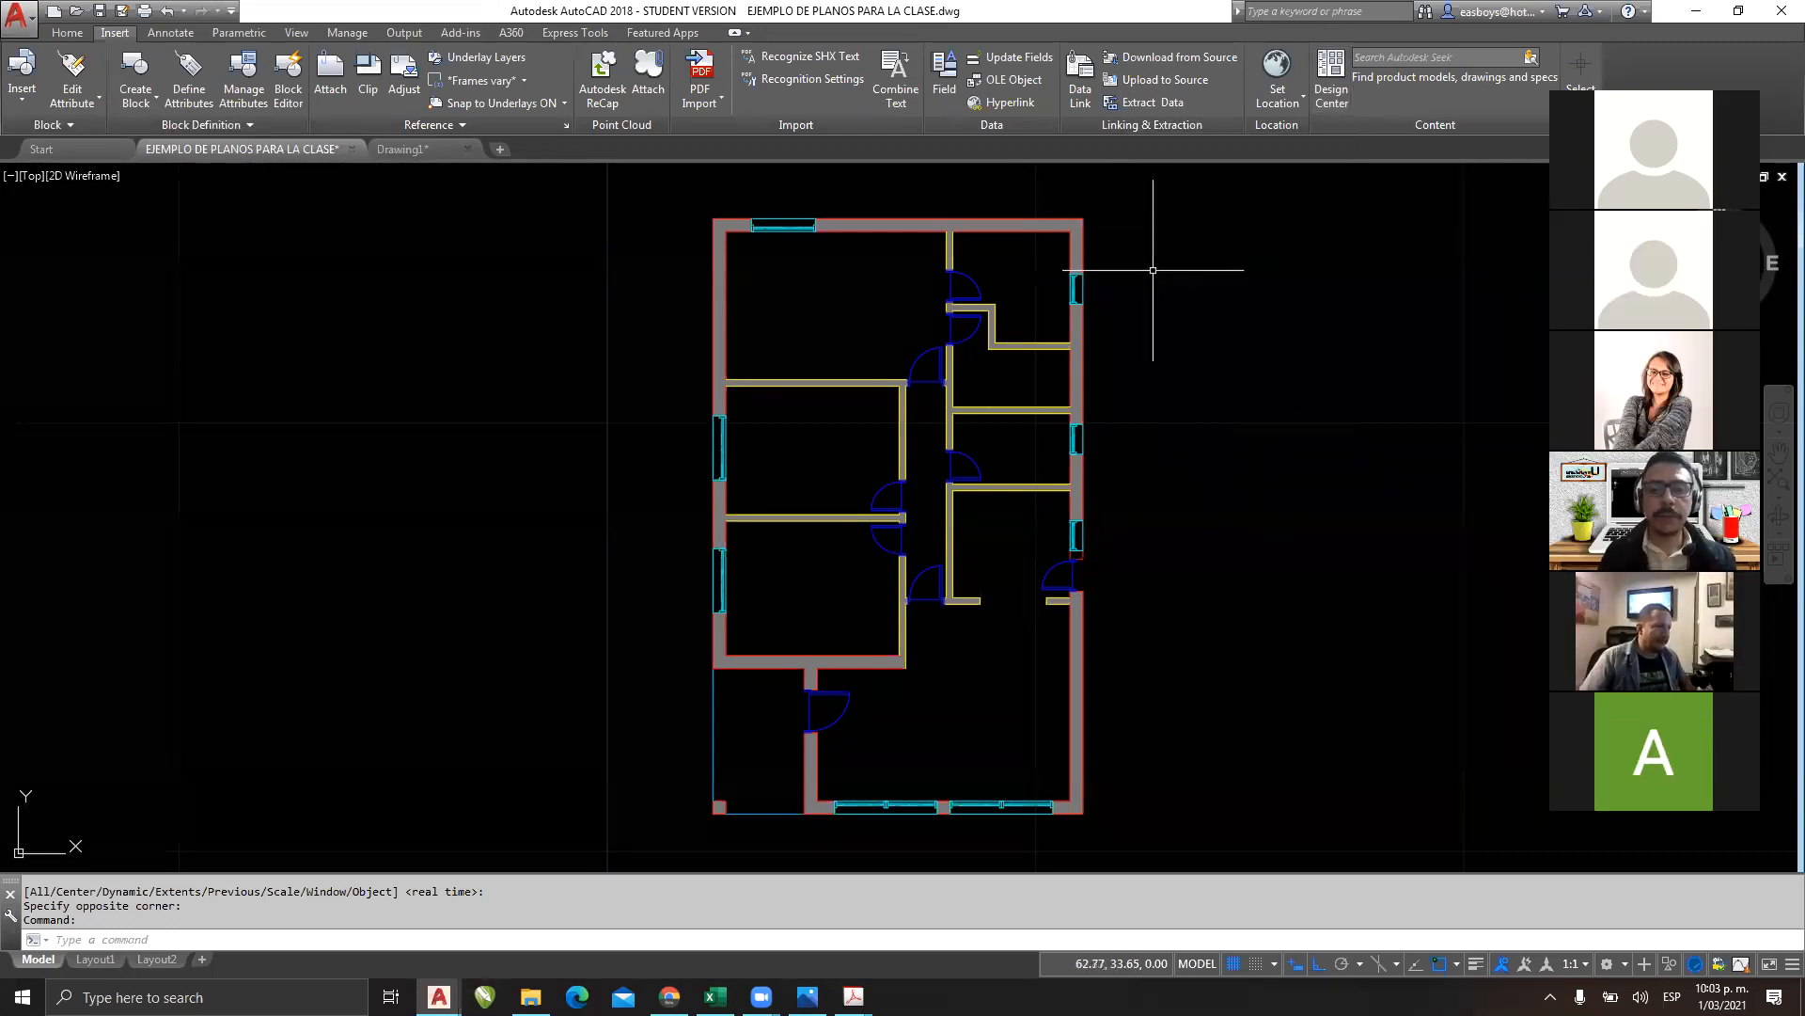
scroll(1156, 254, down, 2)
click(1185, 196)
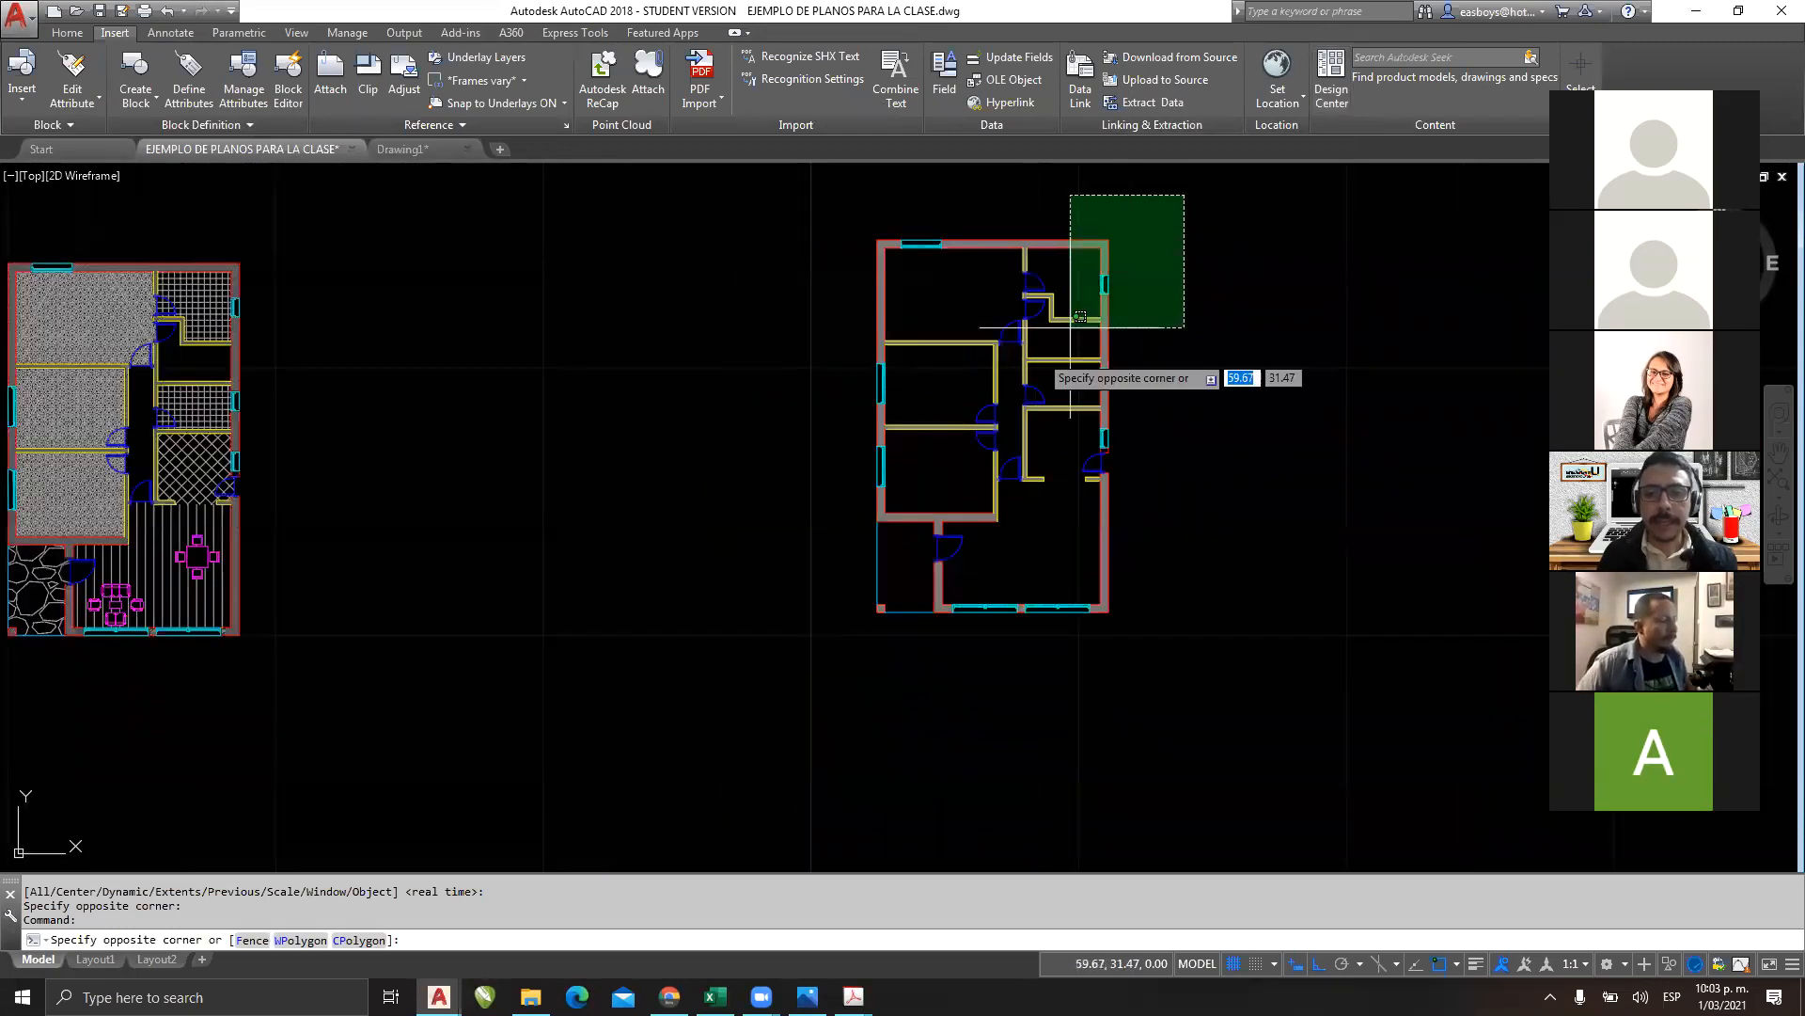
click(826, 655)
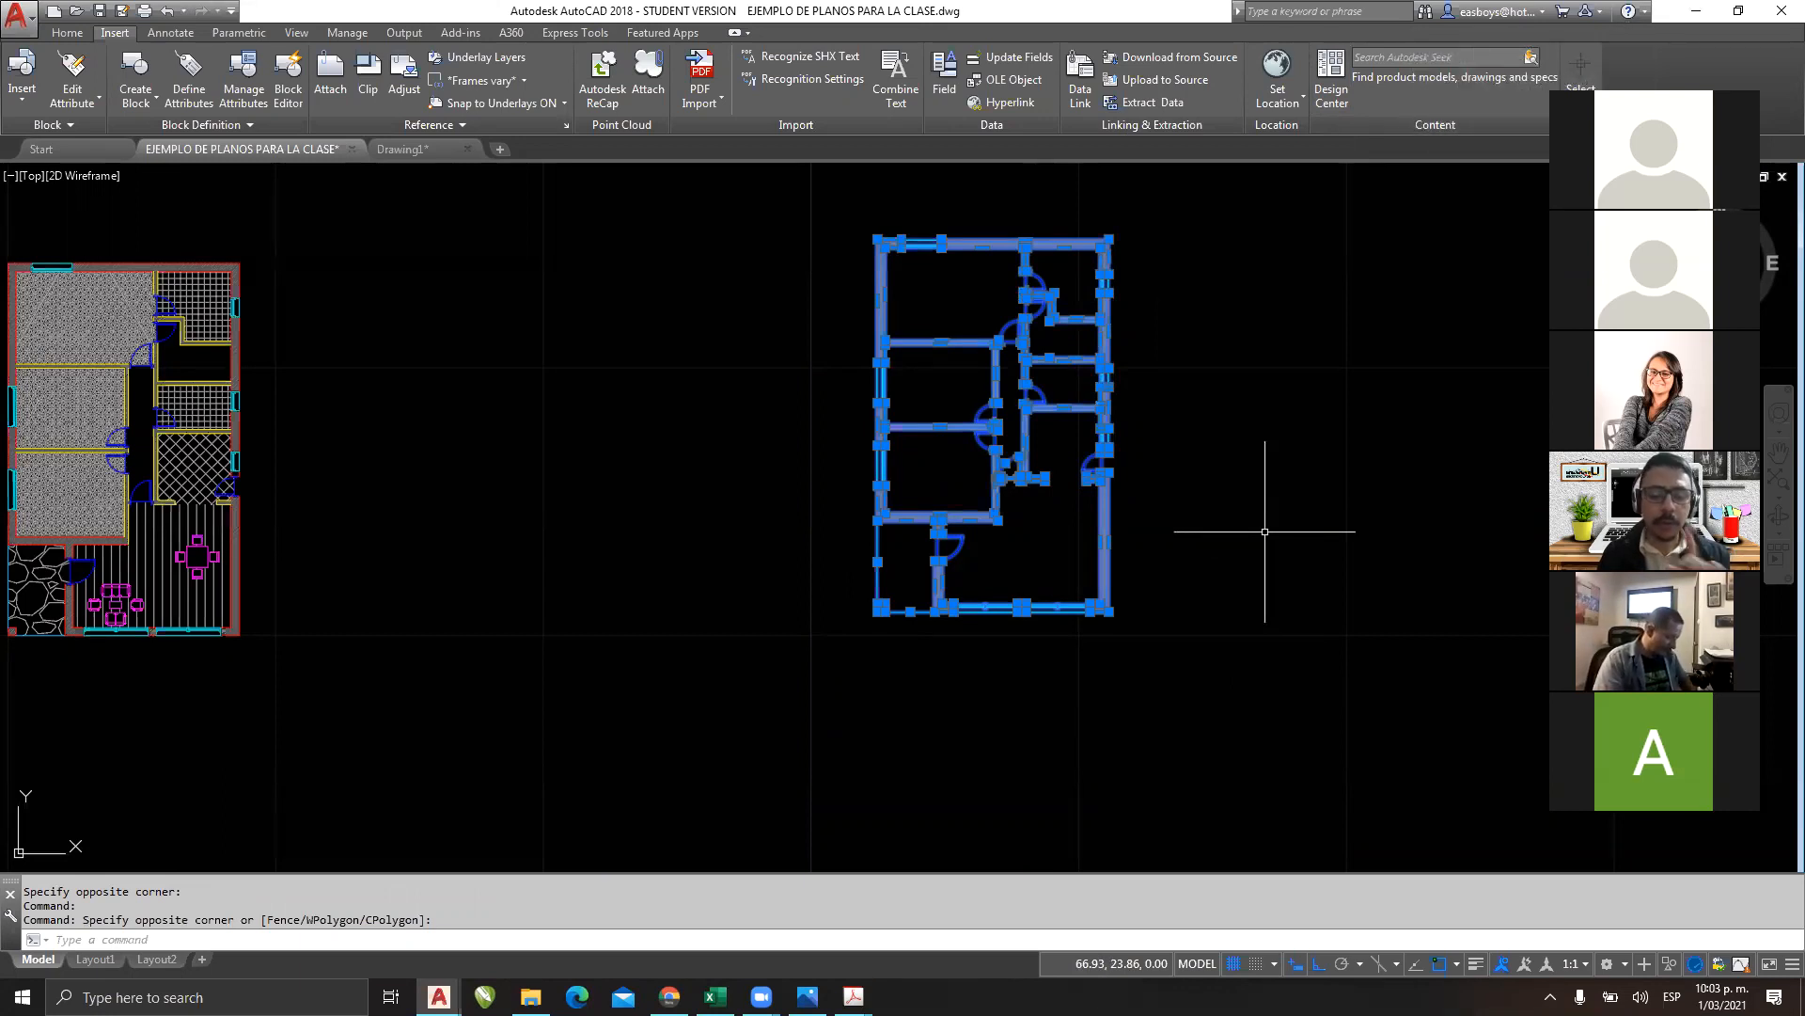
key(ctrl+c)
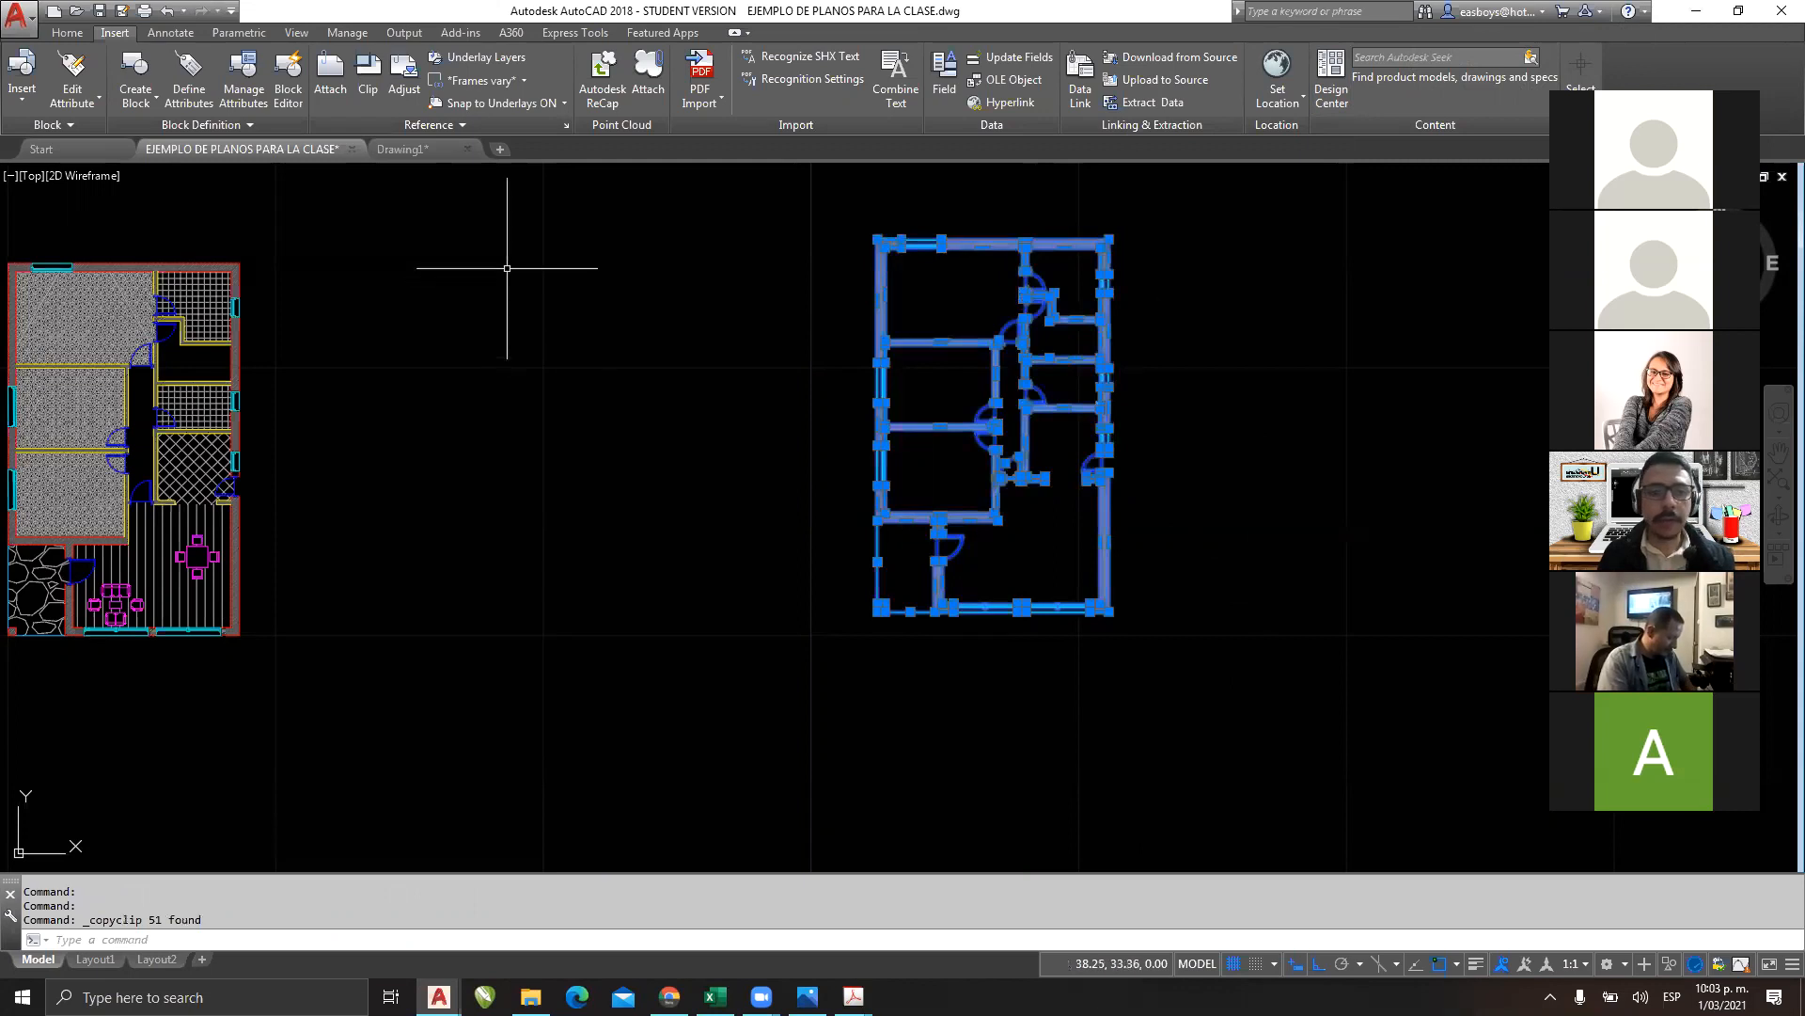
Paste the copied floor plan into Drawing1 near the drawing origin.
click(425, 151)
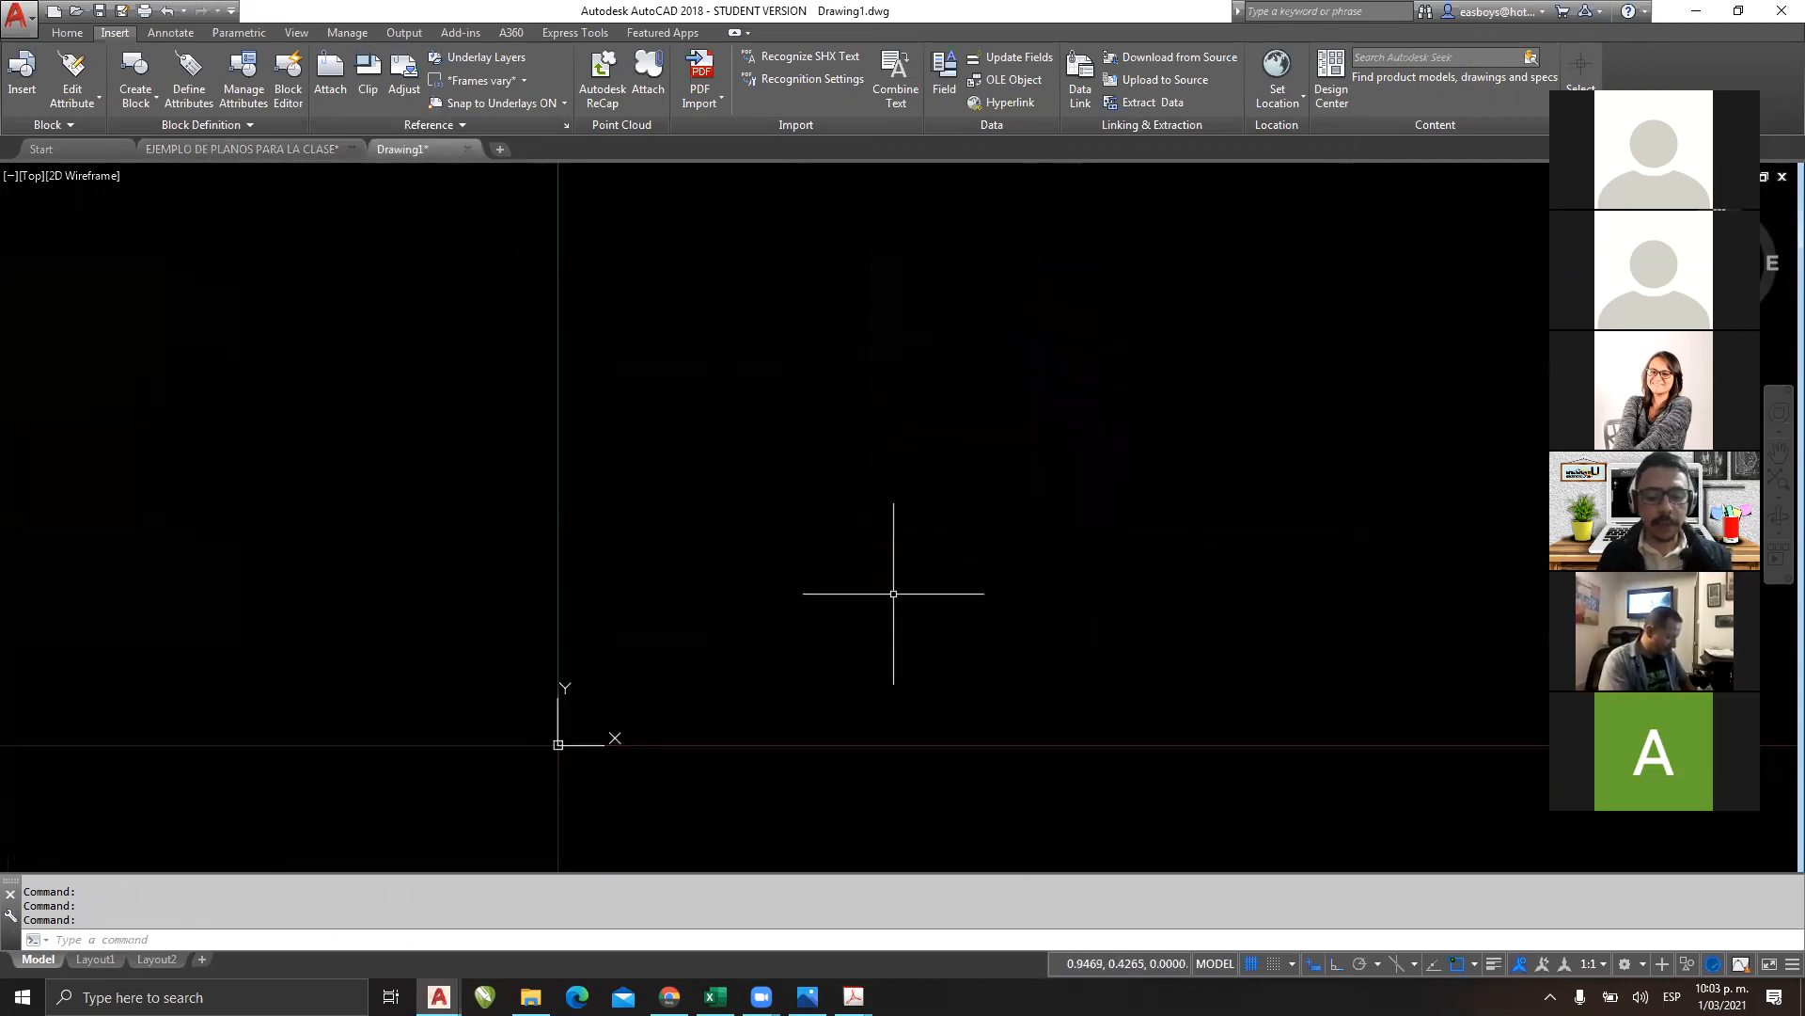
key(ctrl+v)
click(713, 648)
scroll(713, 648, down, 8)
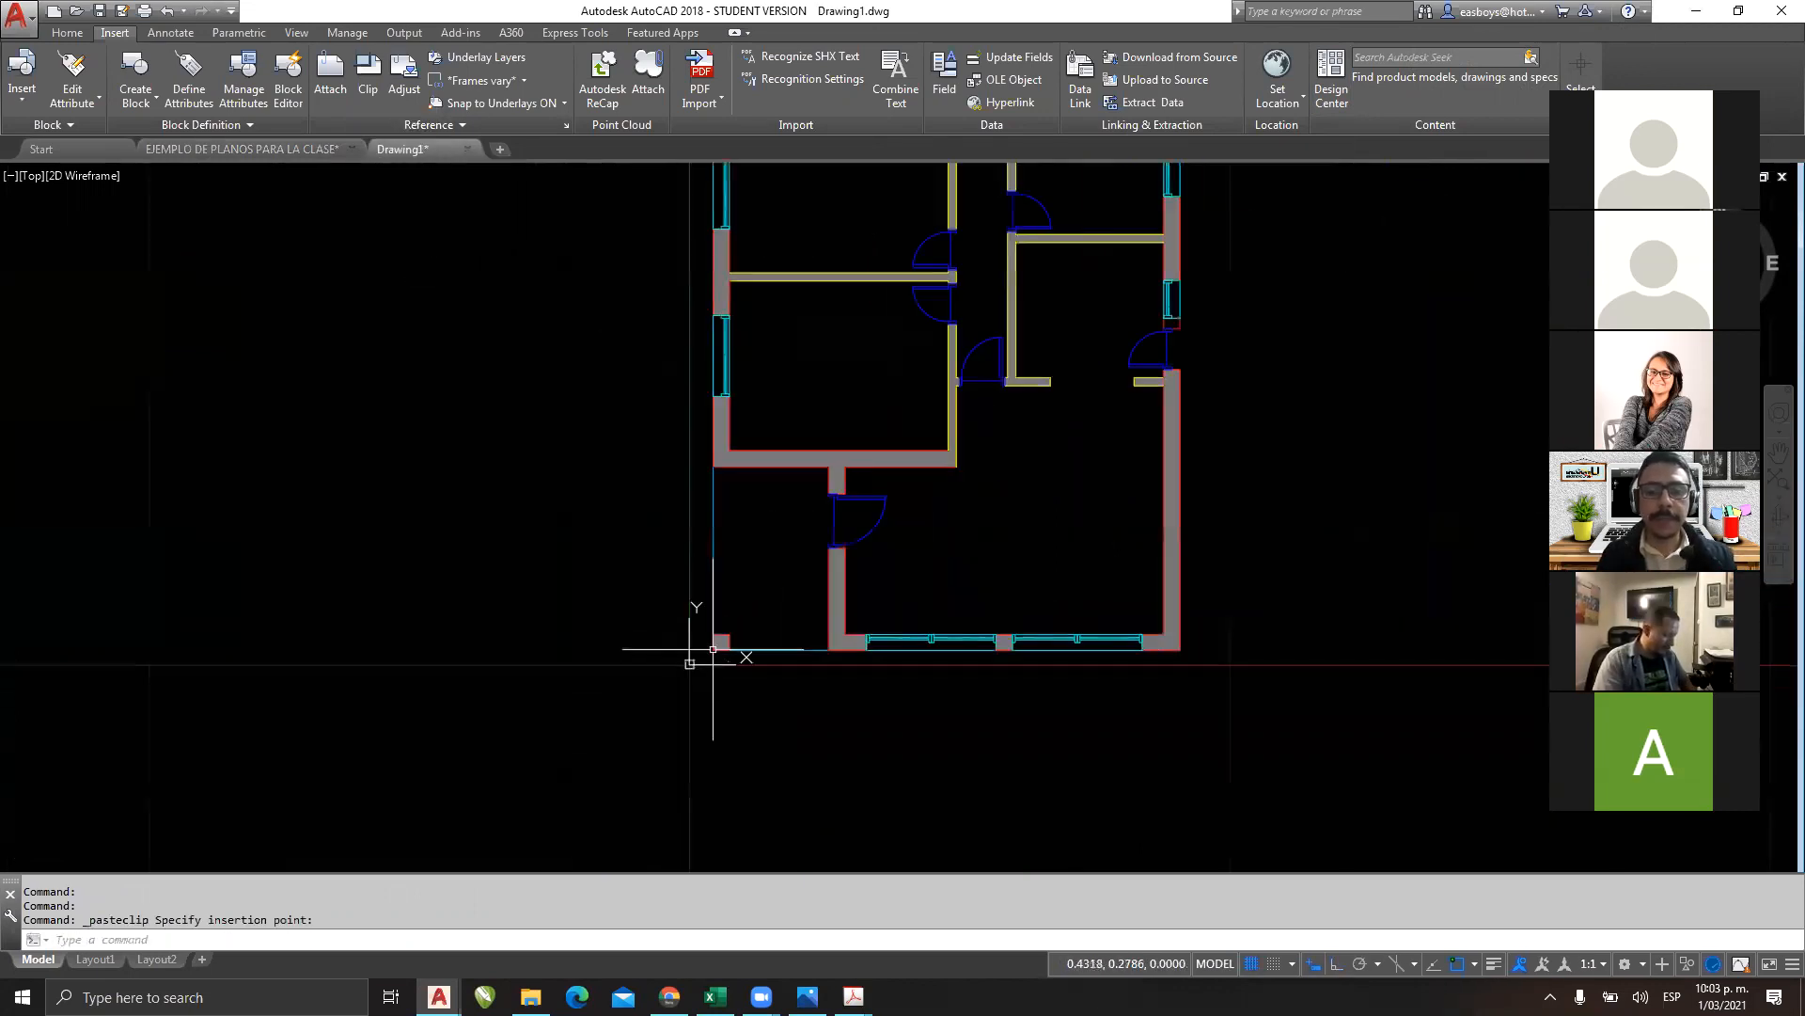
Show Drawing1's layer list to review the layers brought in with the pasted floor plan.
click(66, 32)
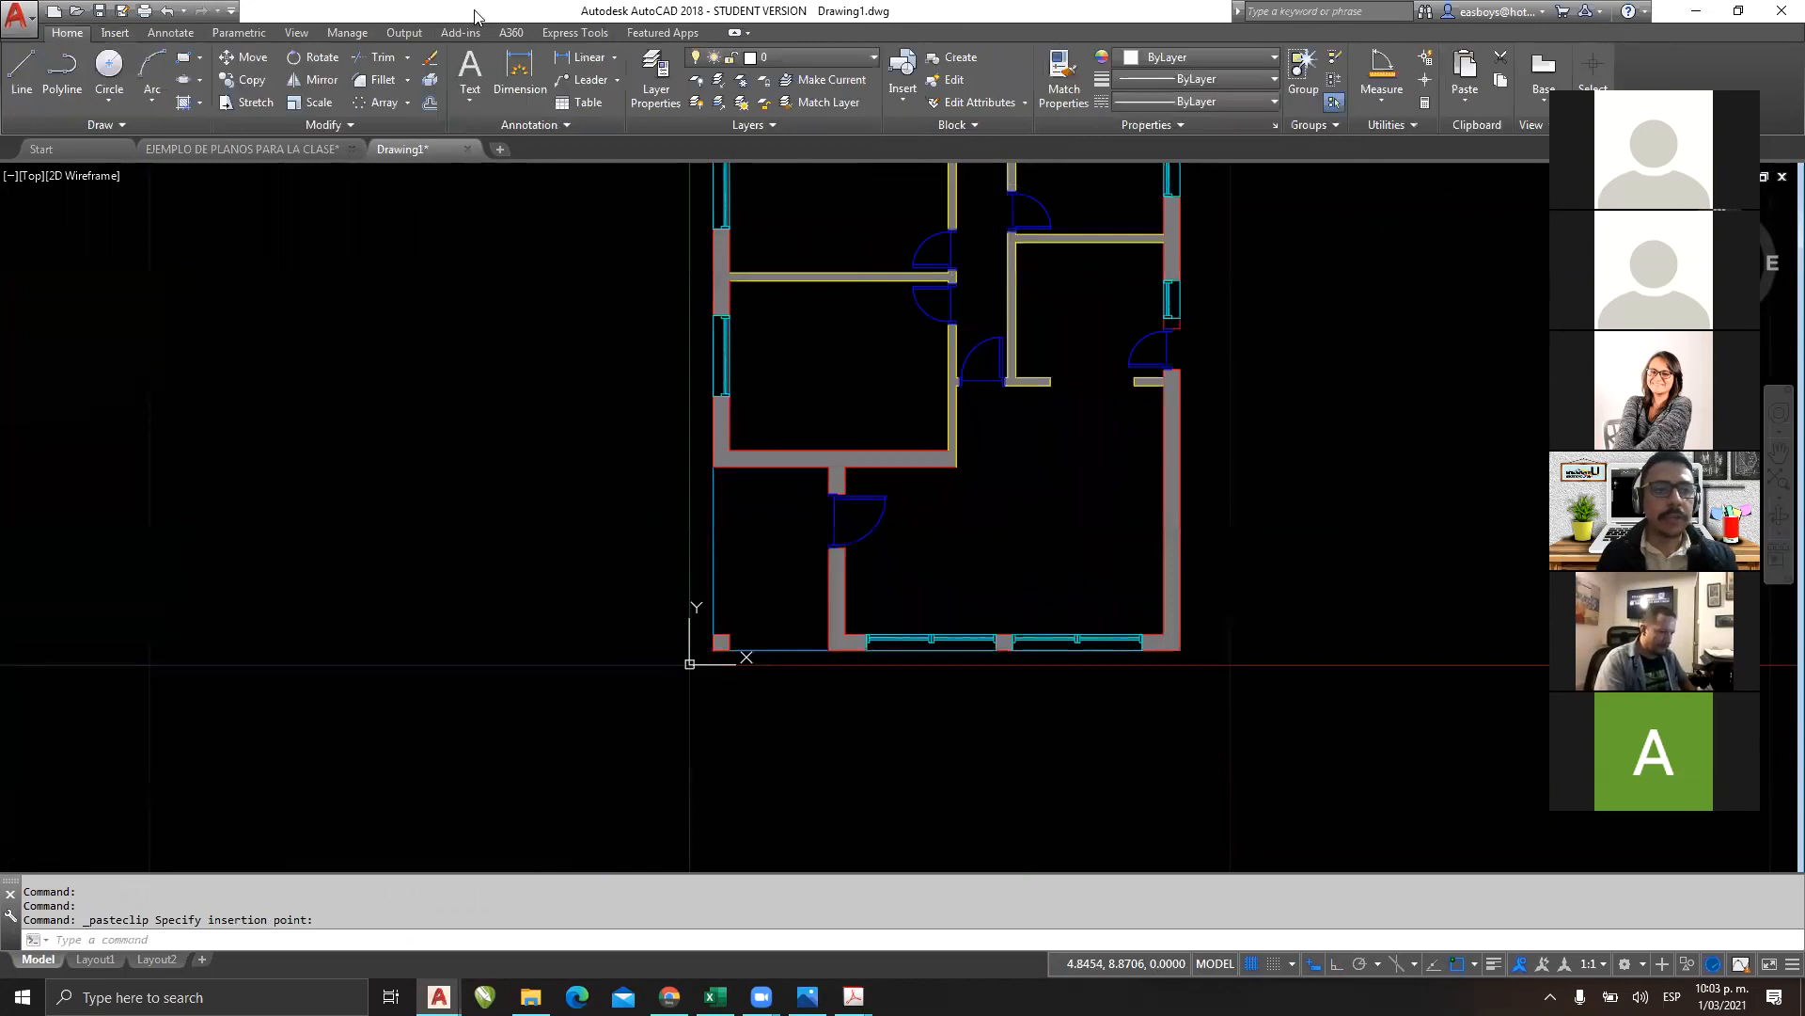
click(832, 57)
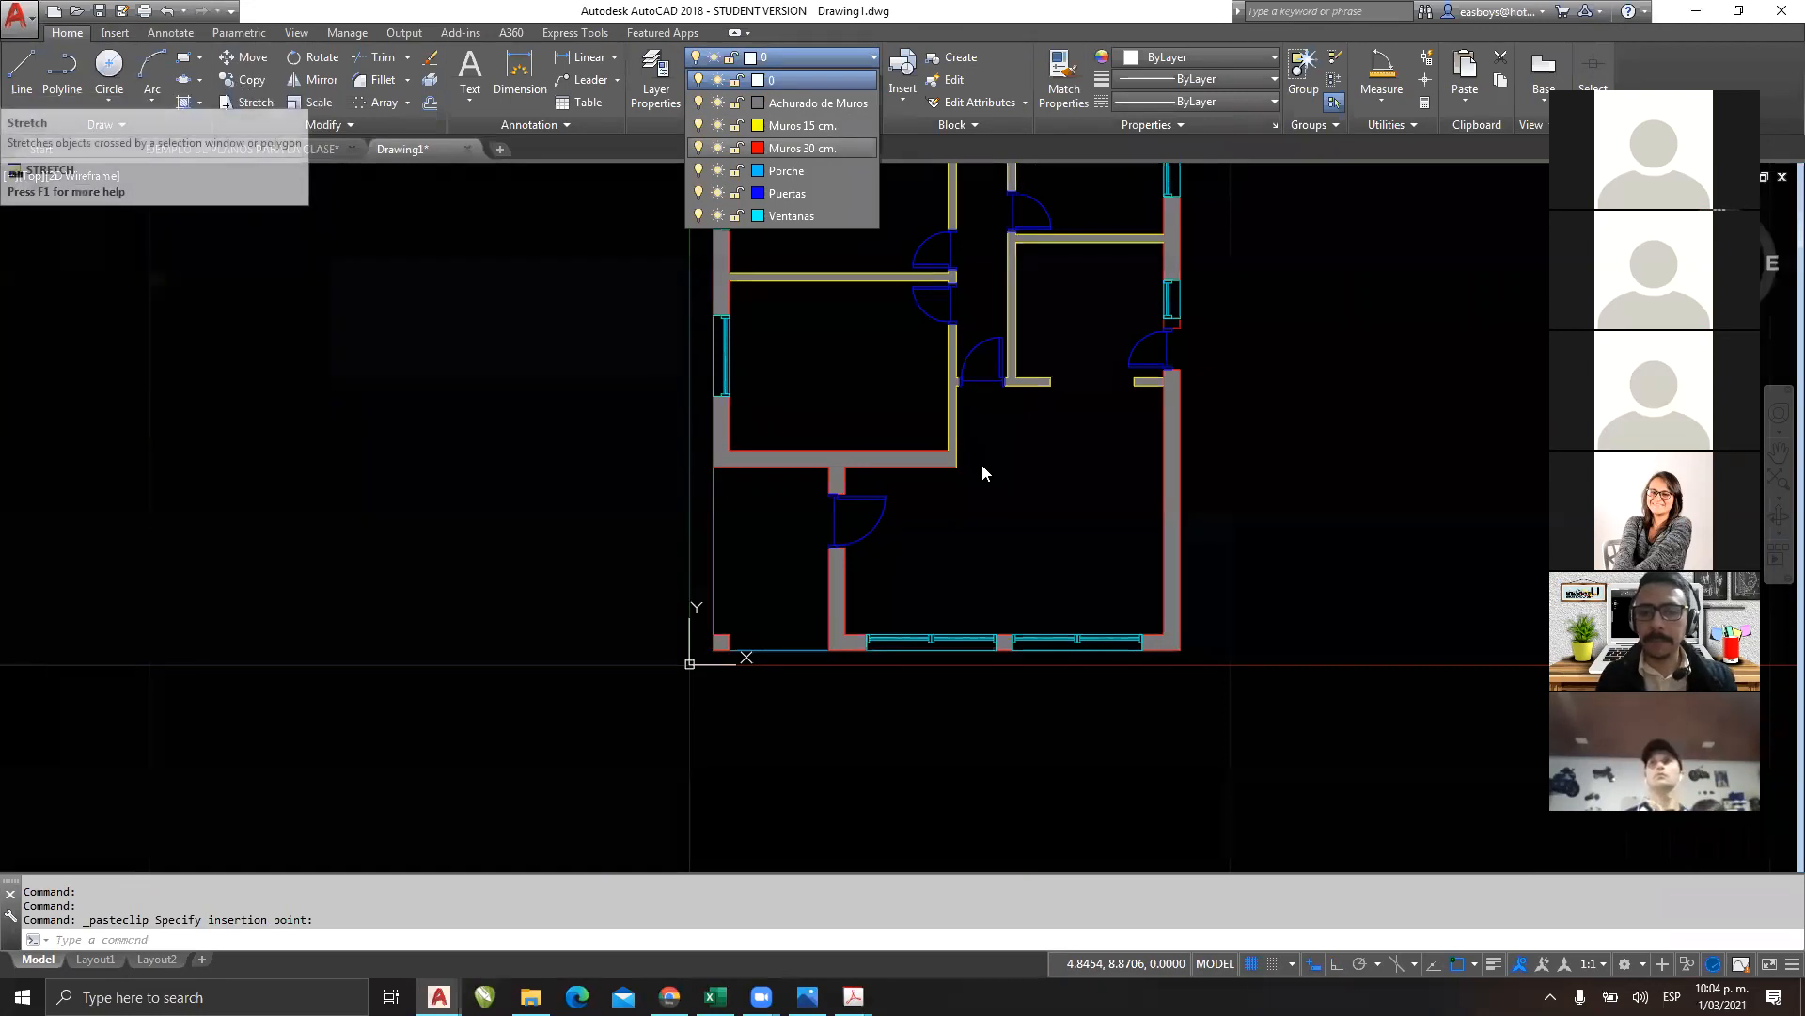
click(995, 487)
key(Escape)
Delete the grey hatch that fills the walls of the pasted floor plan.
scroll(979, 524, down, 4)
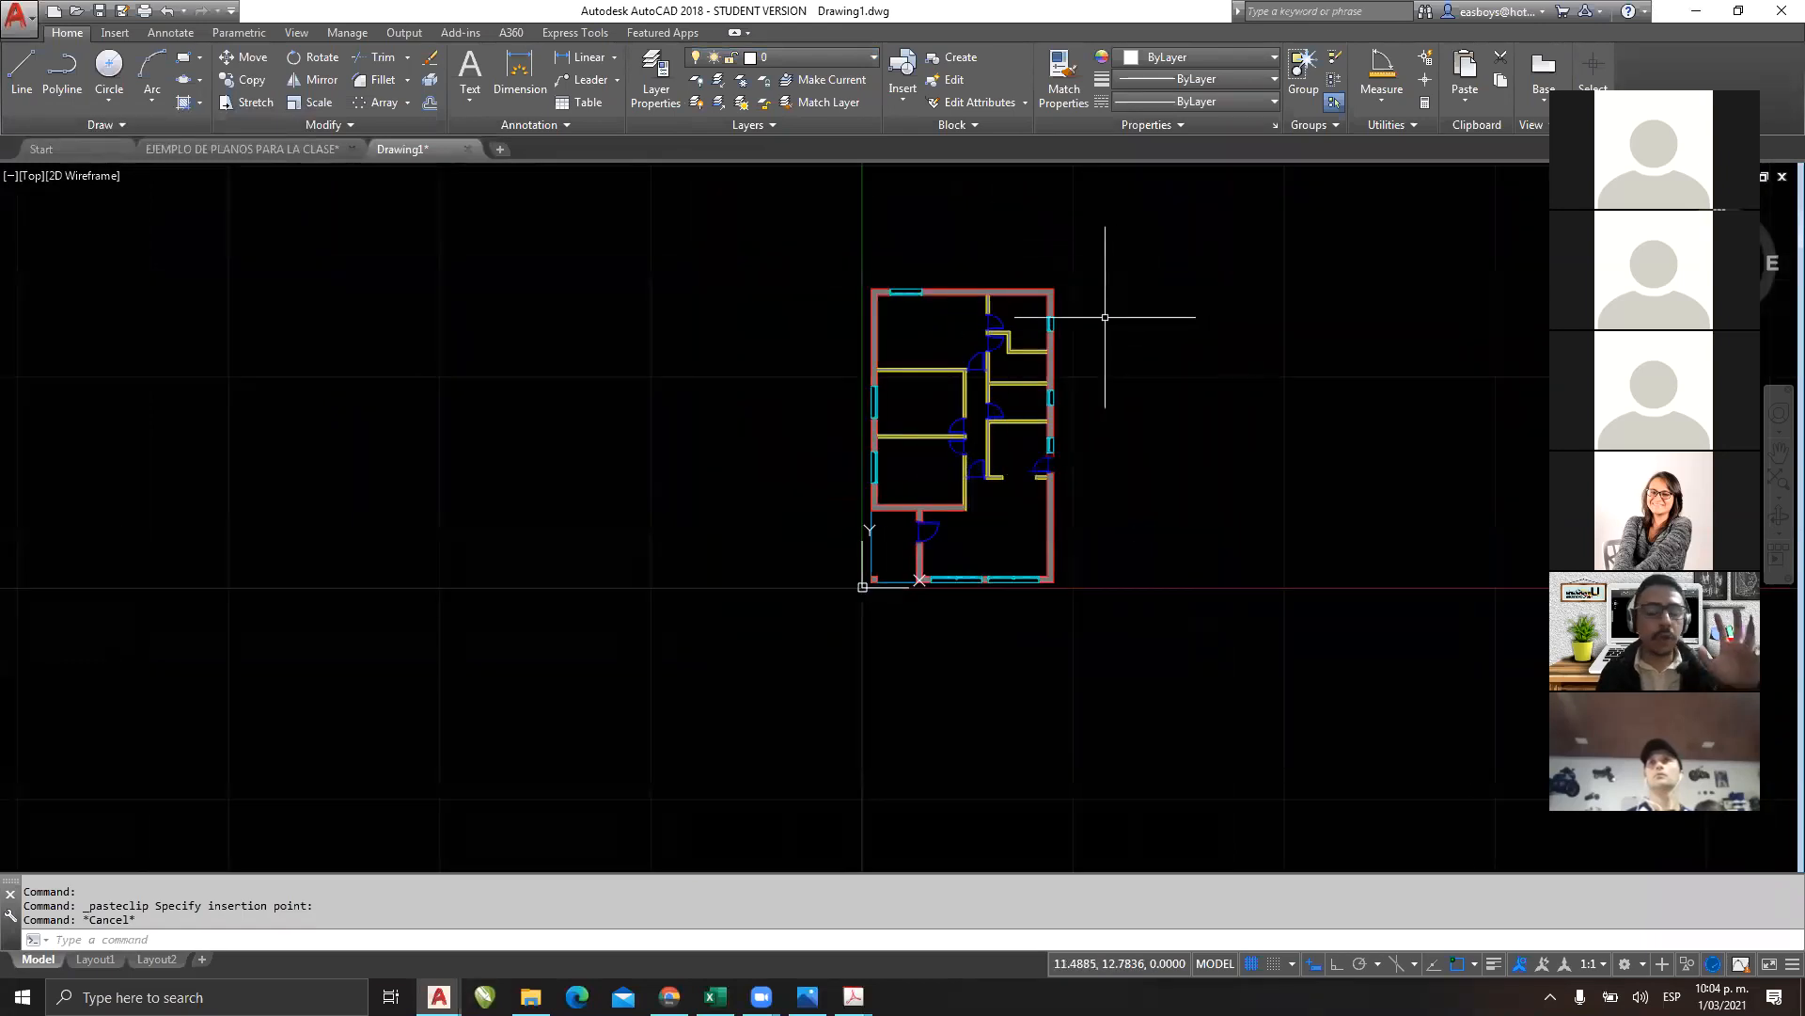
click(1028, 345)
click(1024, 347)
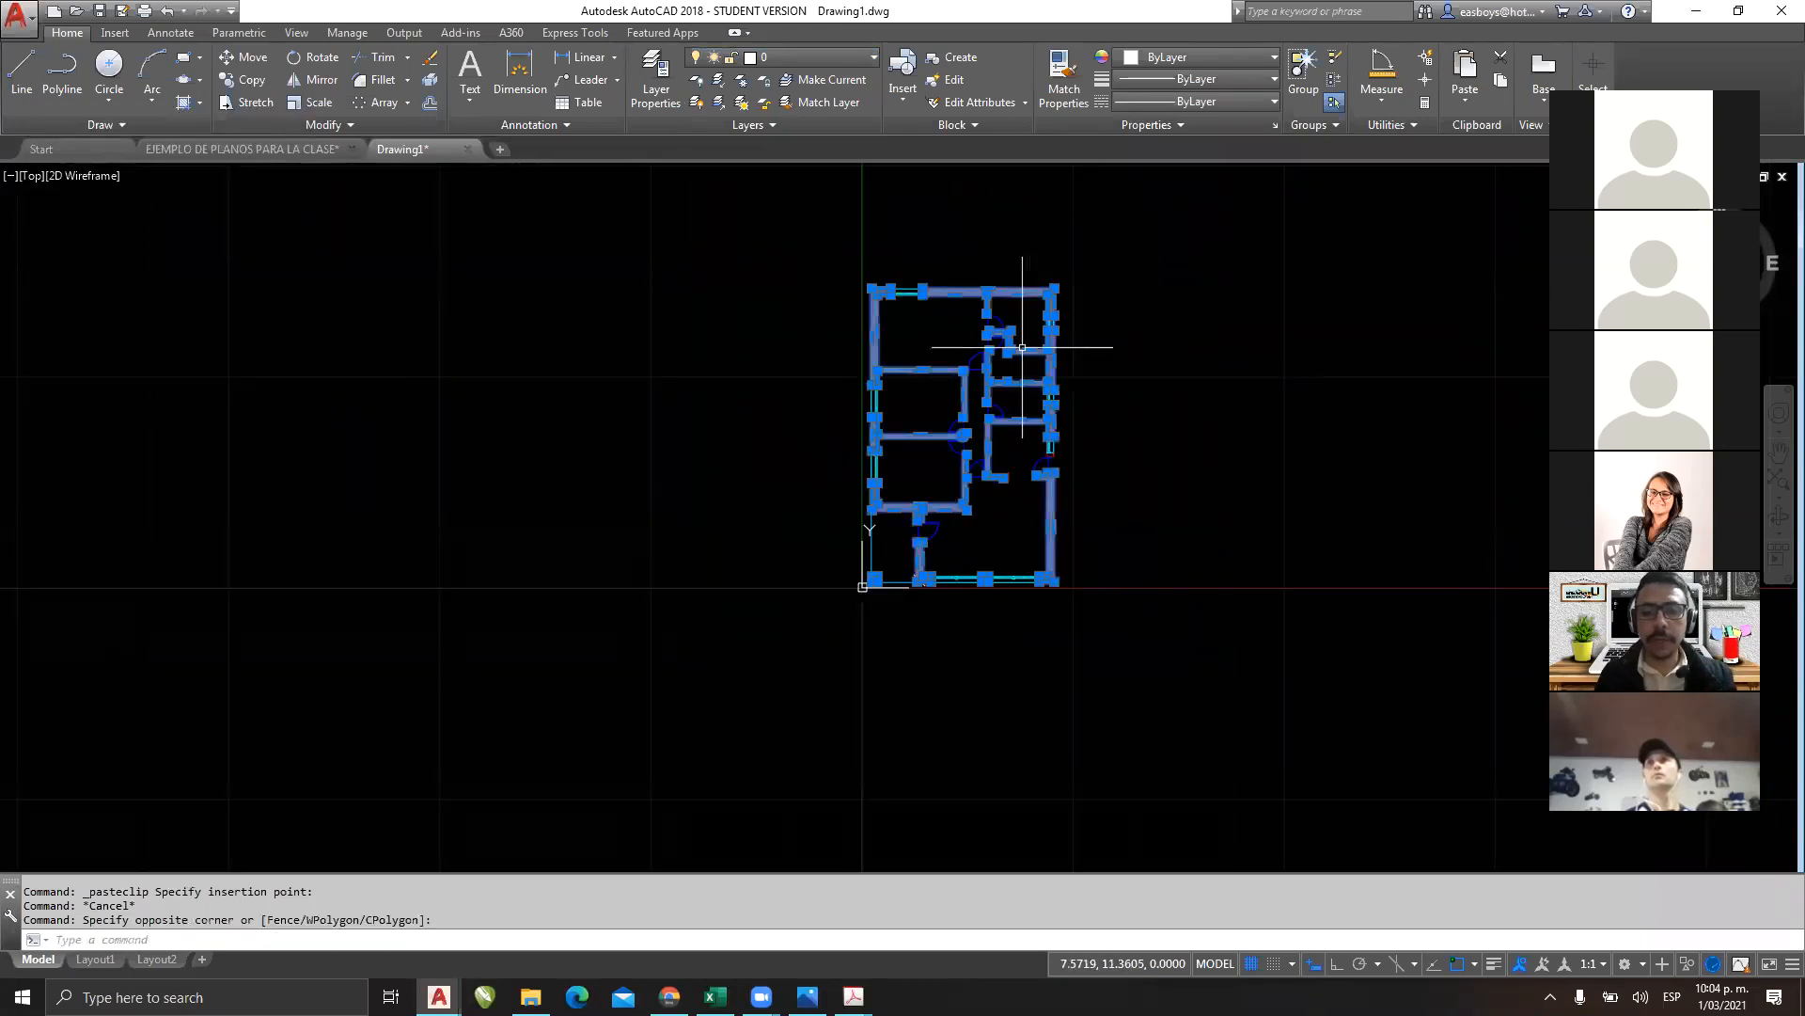
key(Escape)
click(930, 361)
click(925, 375)
scroll(937, 334, up, 8)
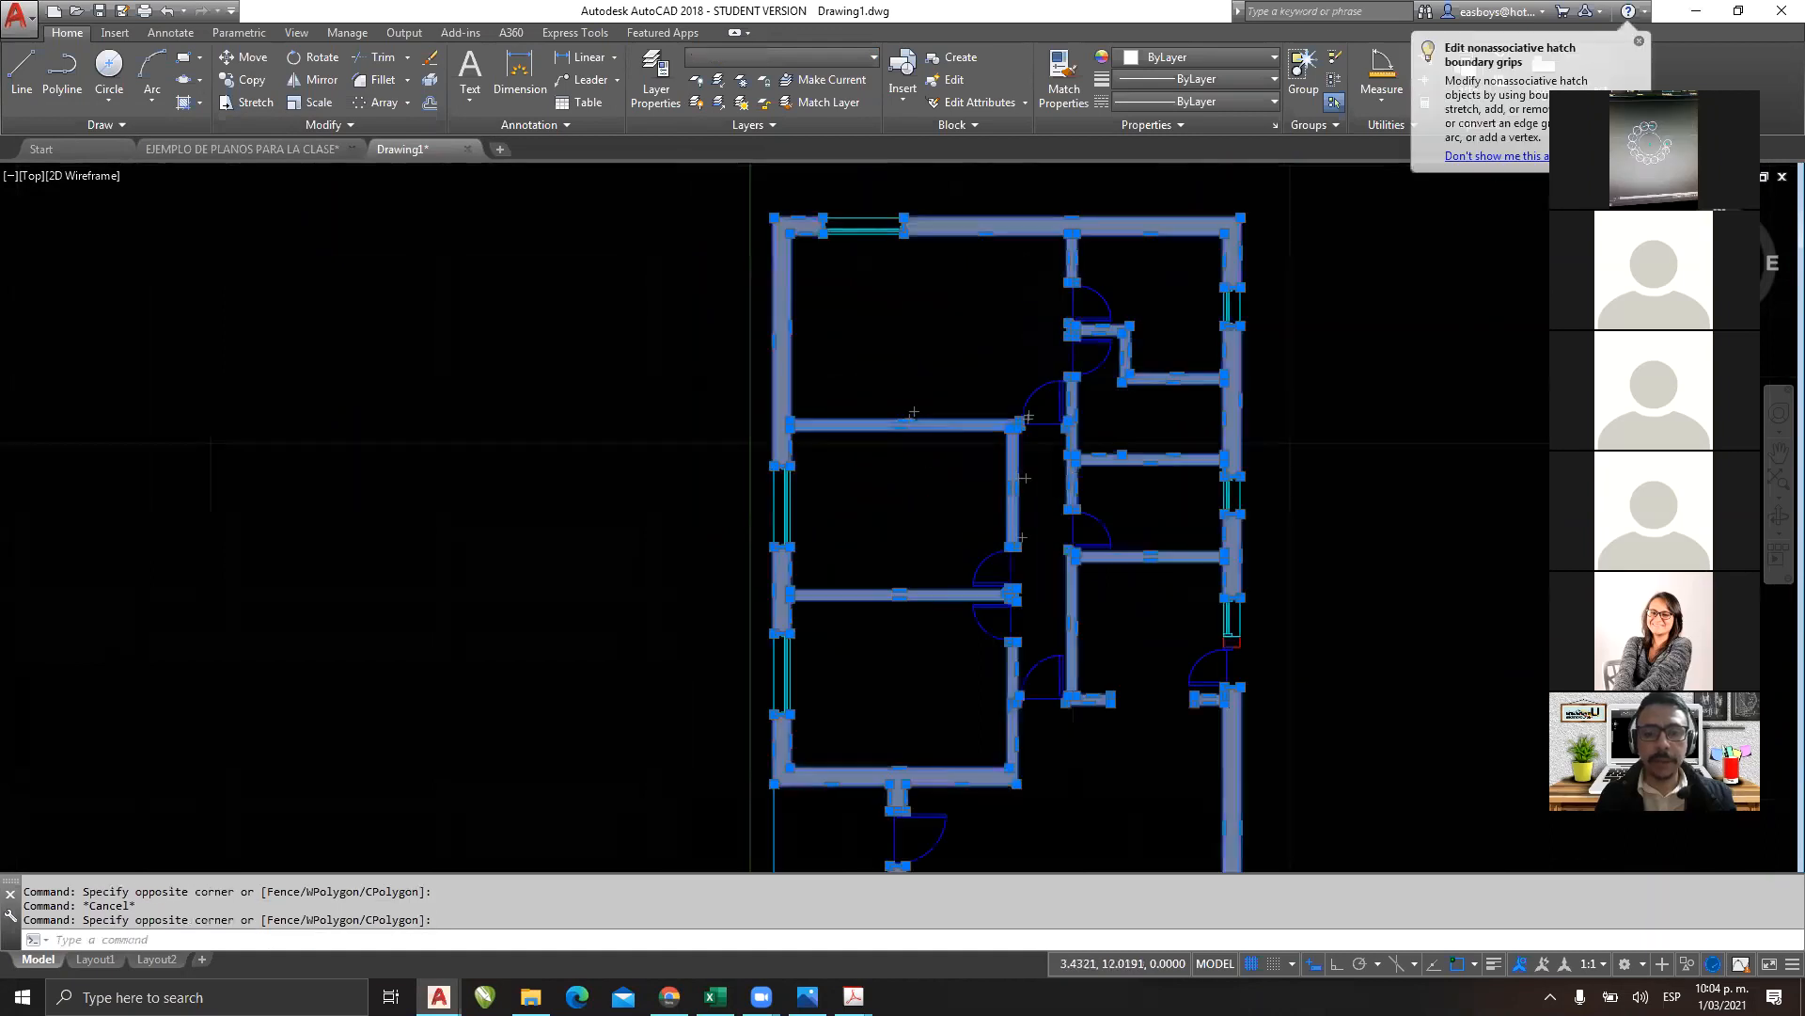
key(Escape)
click(1123, 564)
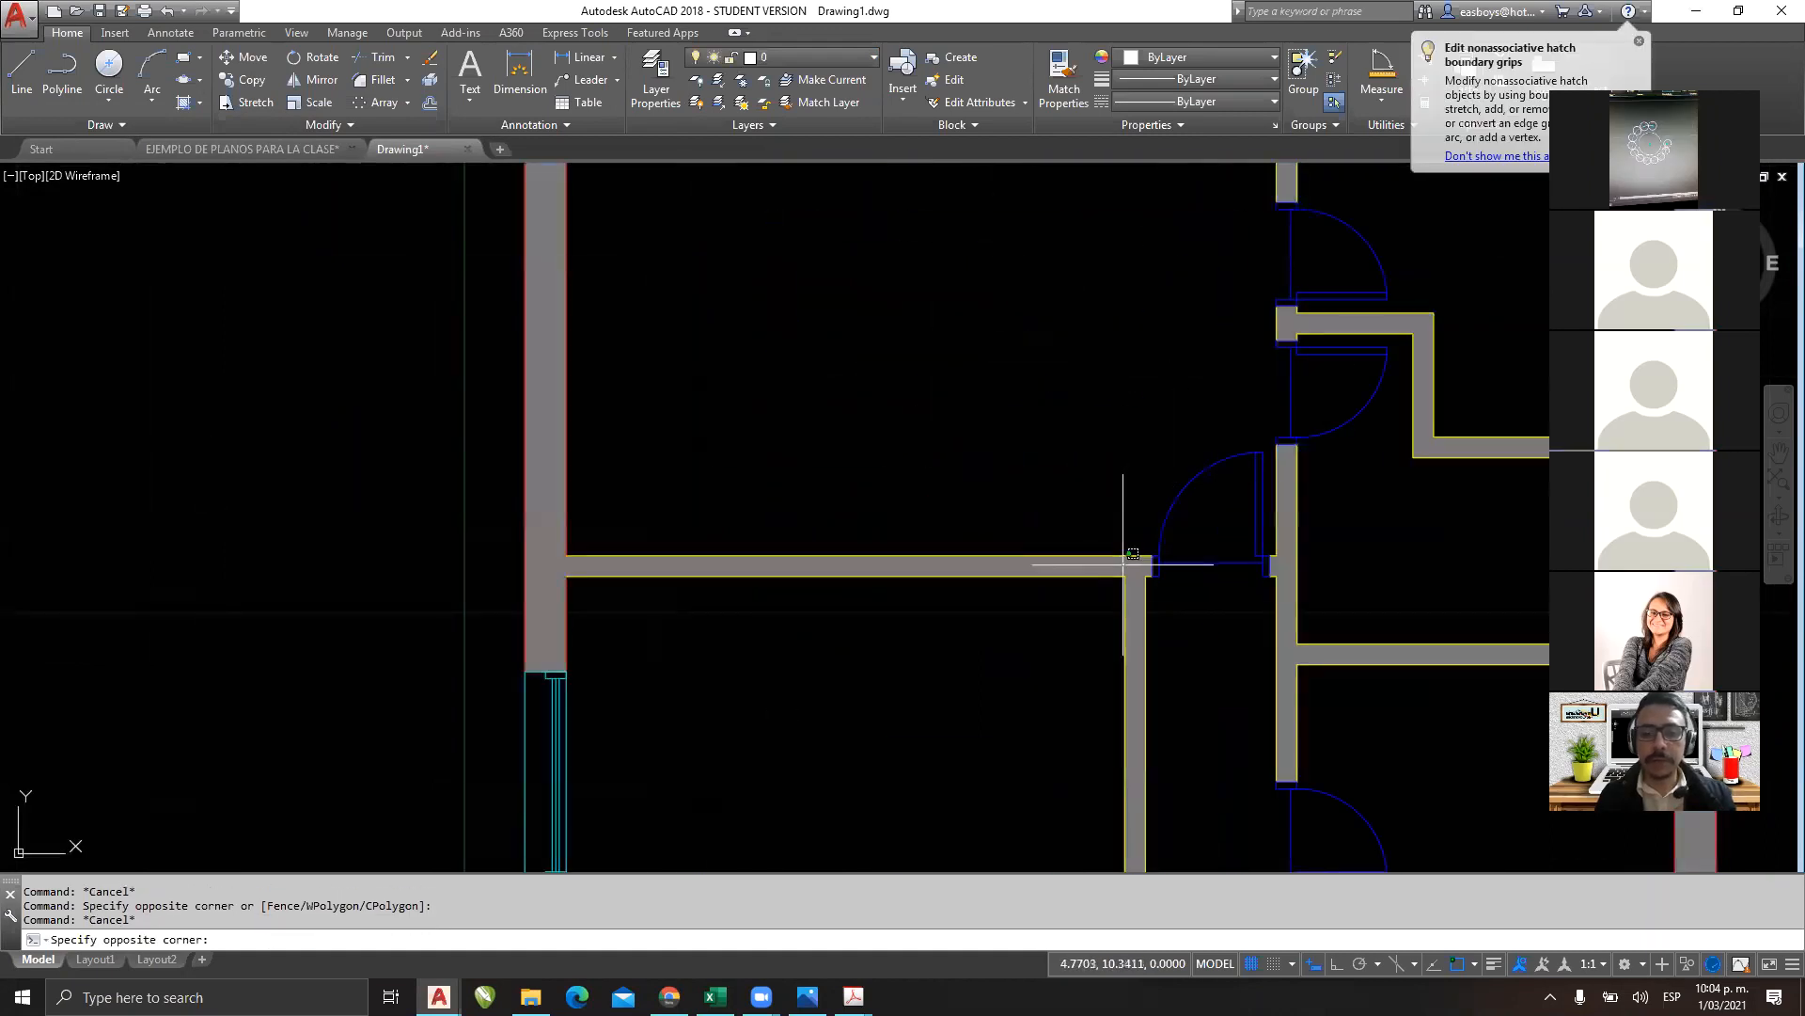
click(1123, 564)
key(Delete)
Select the interior wall lines below the upper left room to check their layer, and clear the selection.
click(1060, 500)
click(941, 621)
click(931, 634)
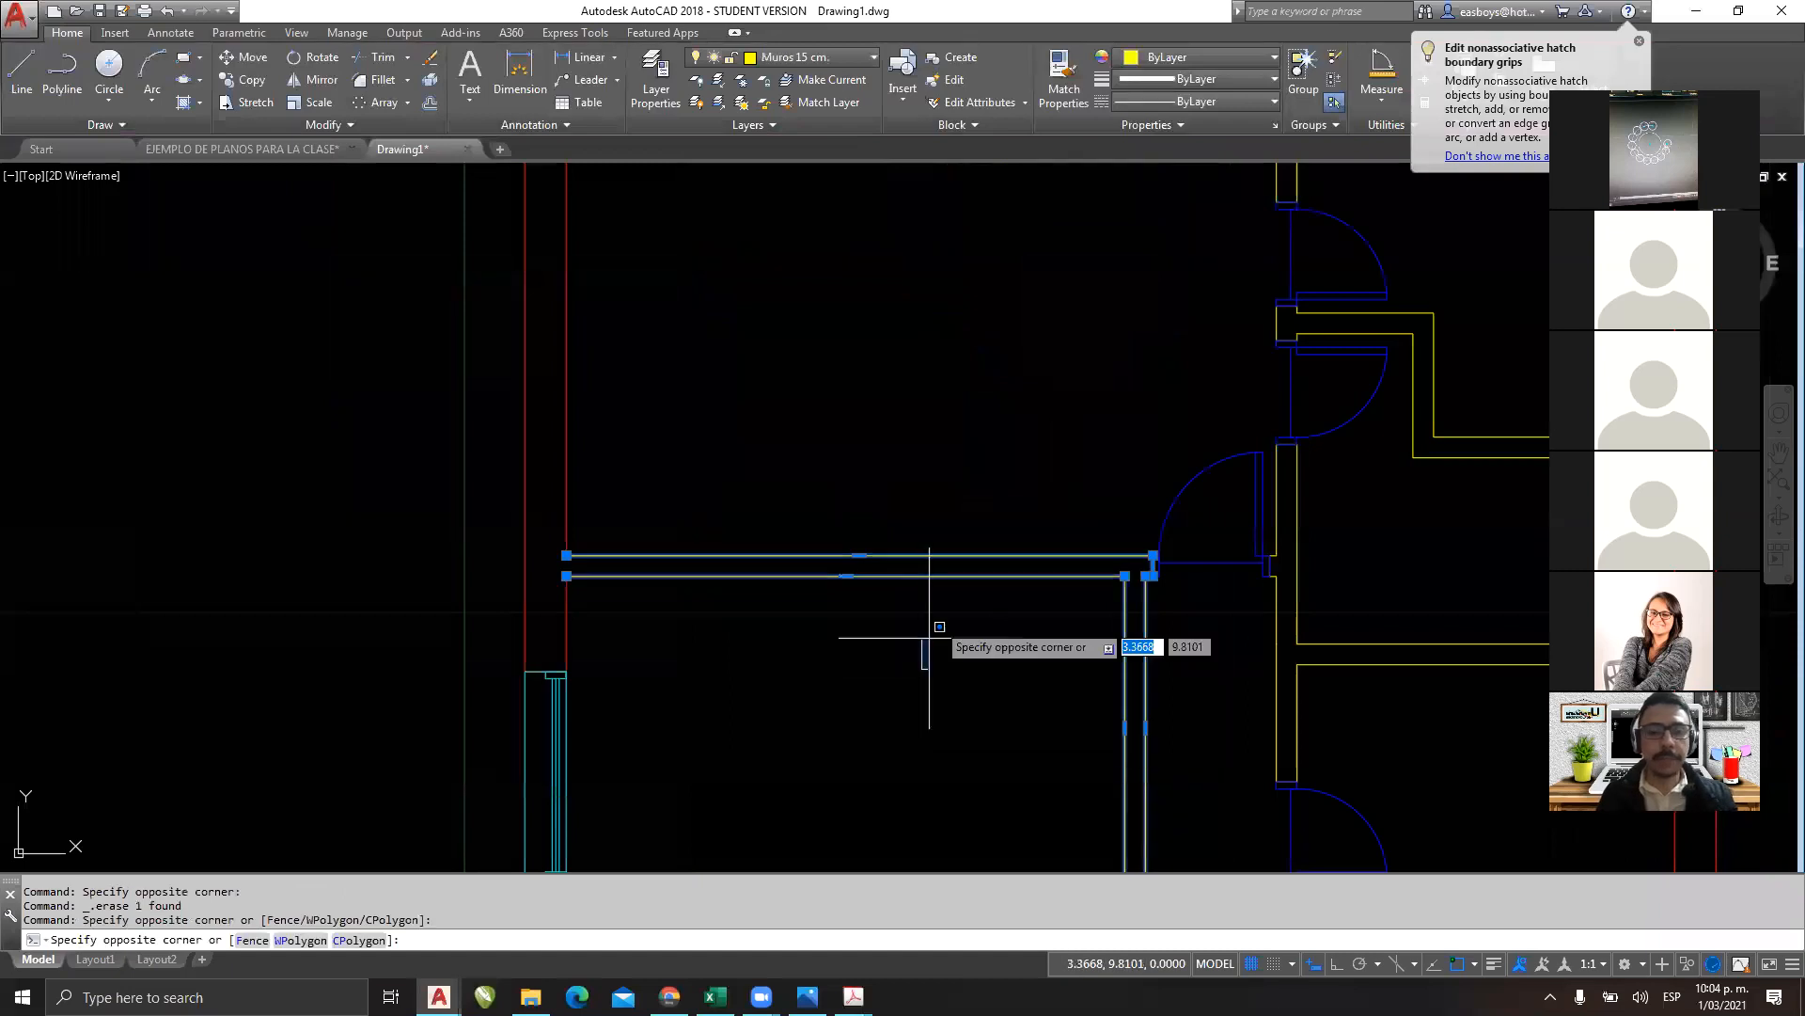
key(Escape)
key(Escape)
click(719, 411)
key(Escape)
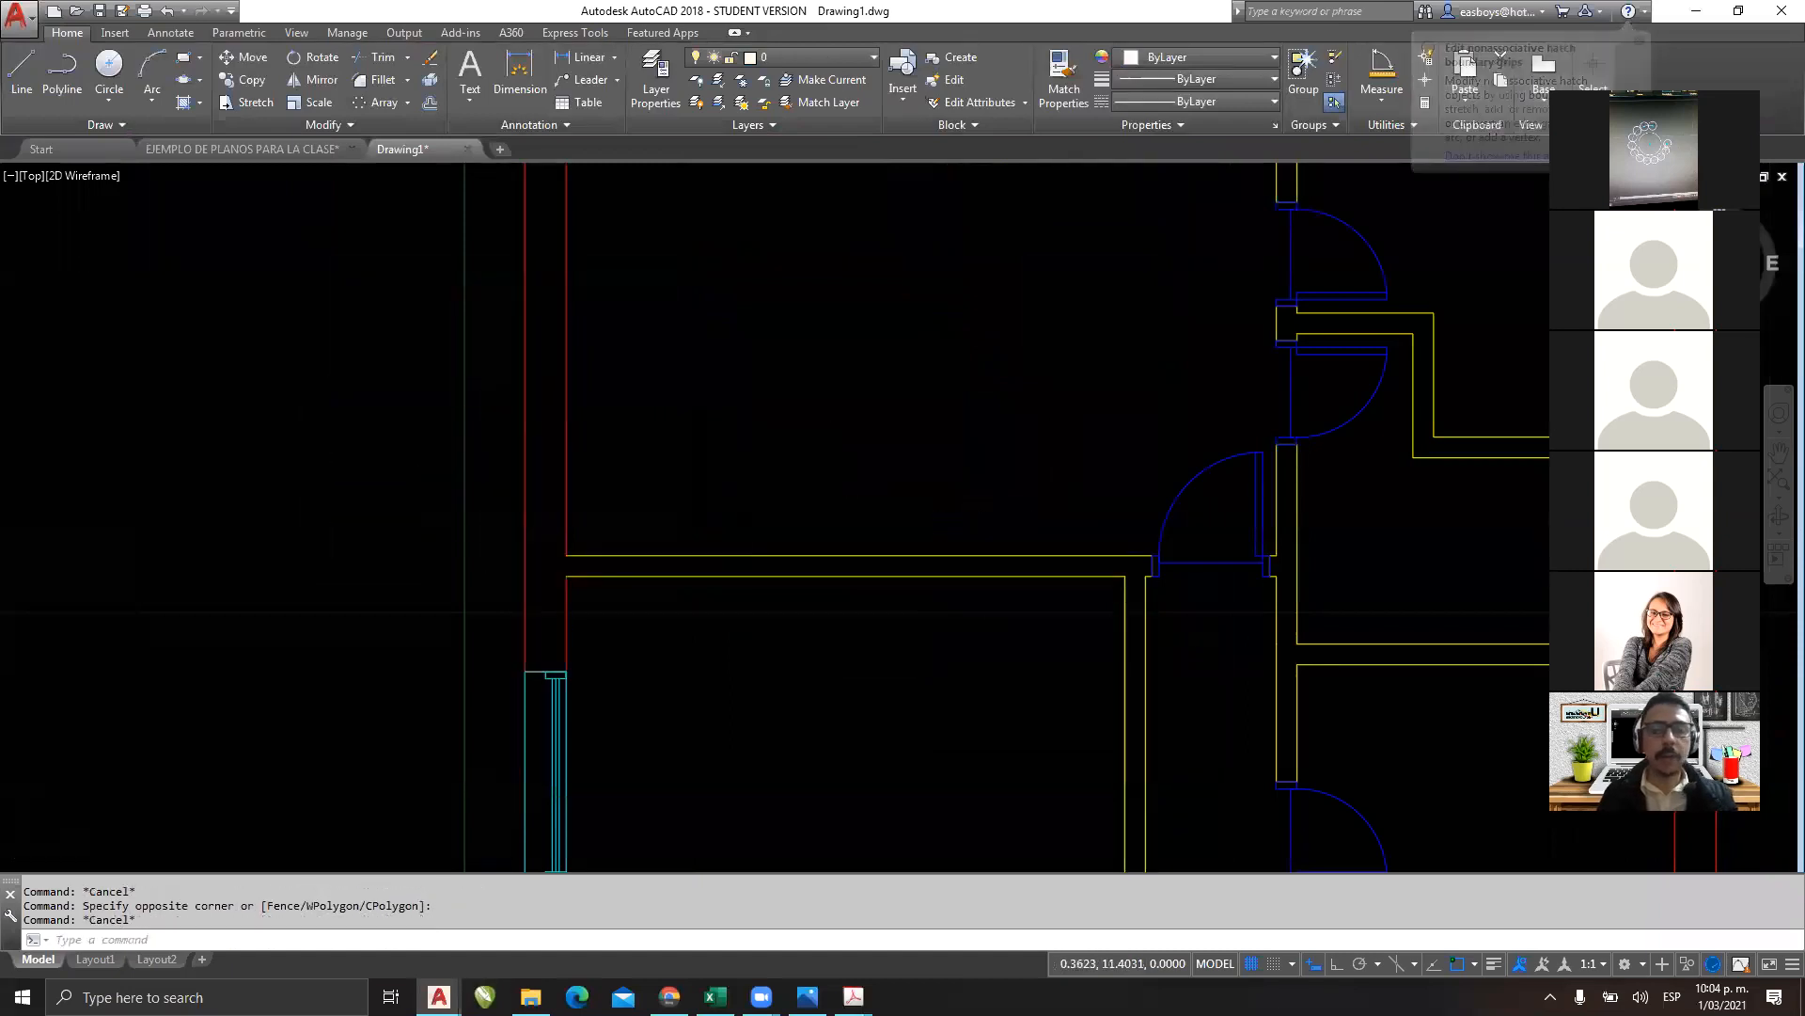
Delete the entire pasted floor plan from Drawing1 and show the list of layers kept in the drawing.
scroll(536, 407, down, 4)
middle_drag(744, 454, 811, 372)
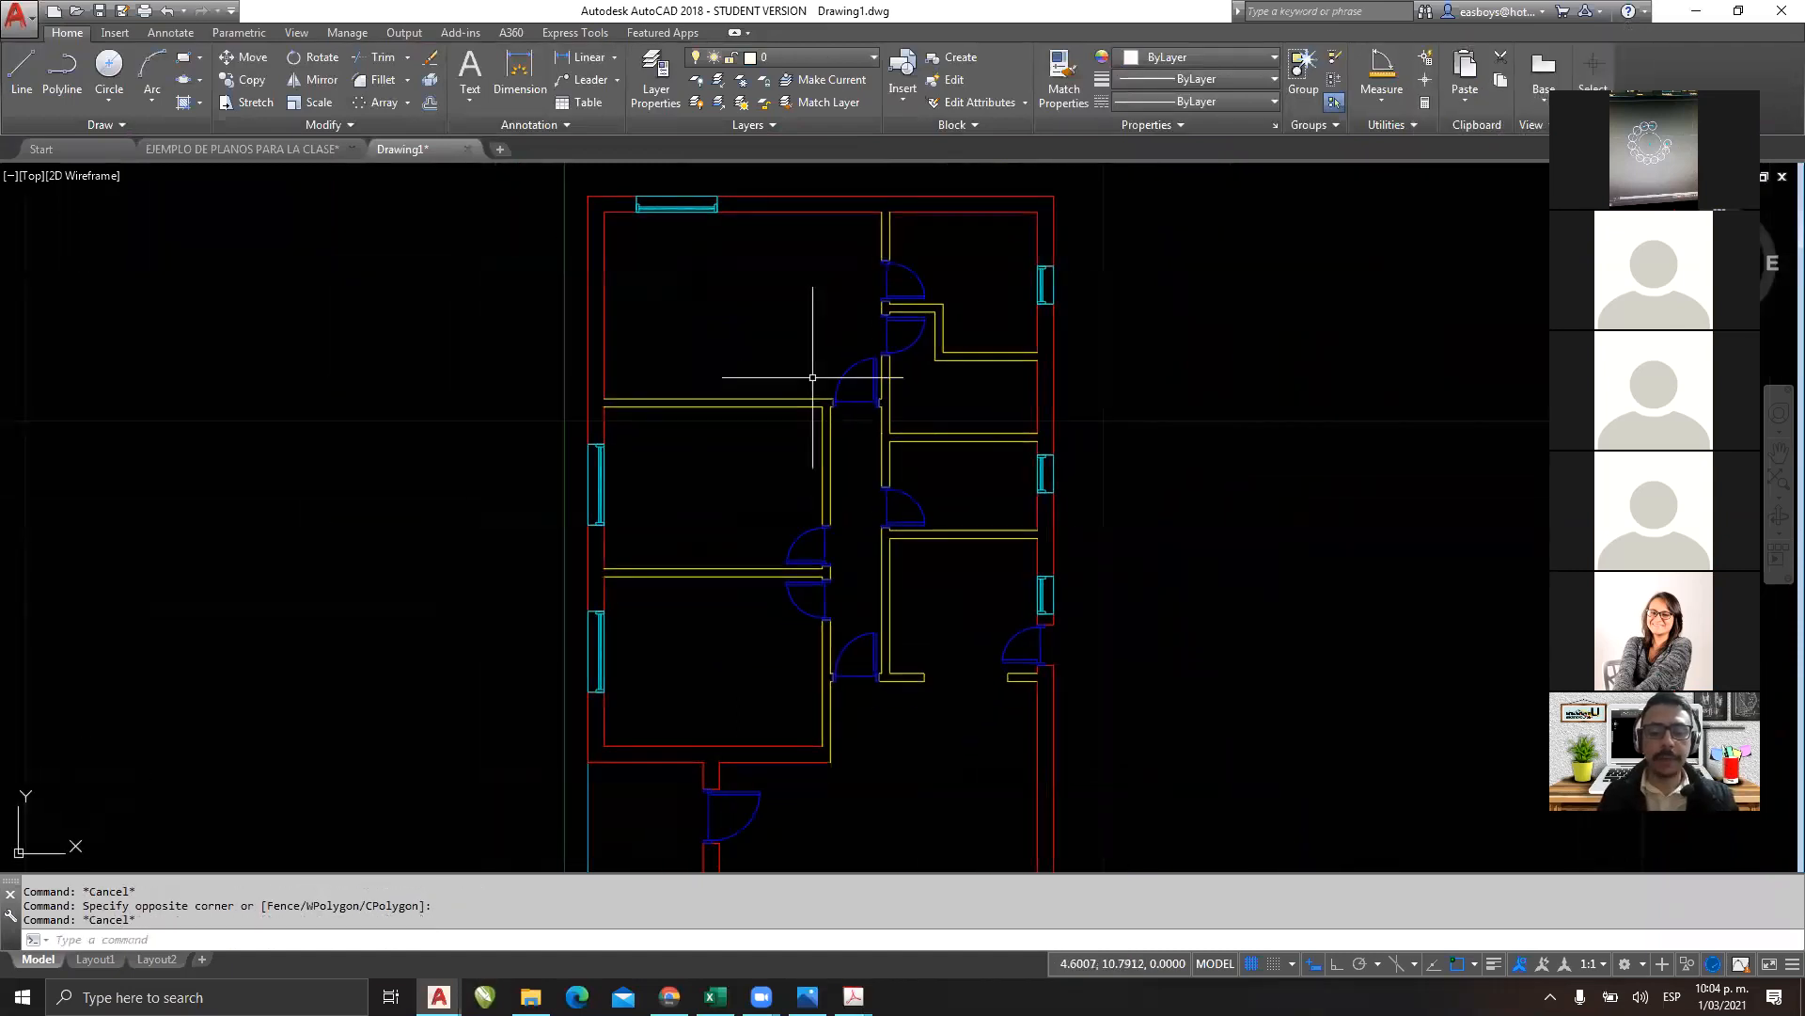
scroll(827, 342, down, 2)
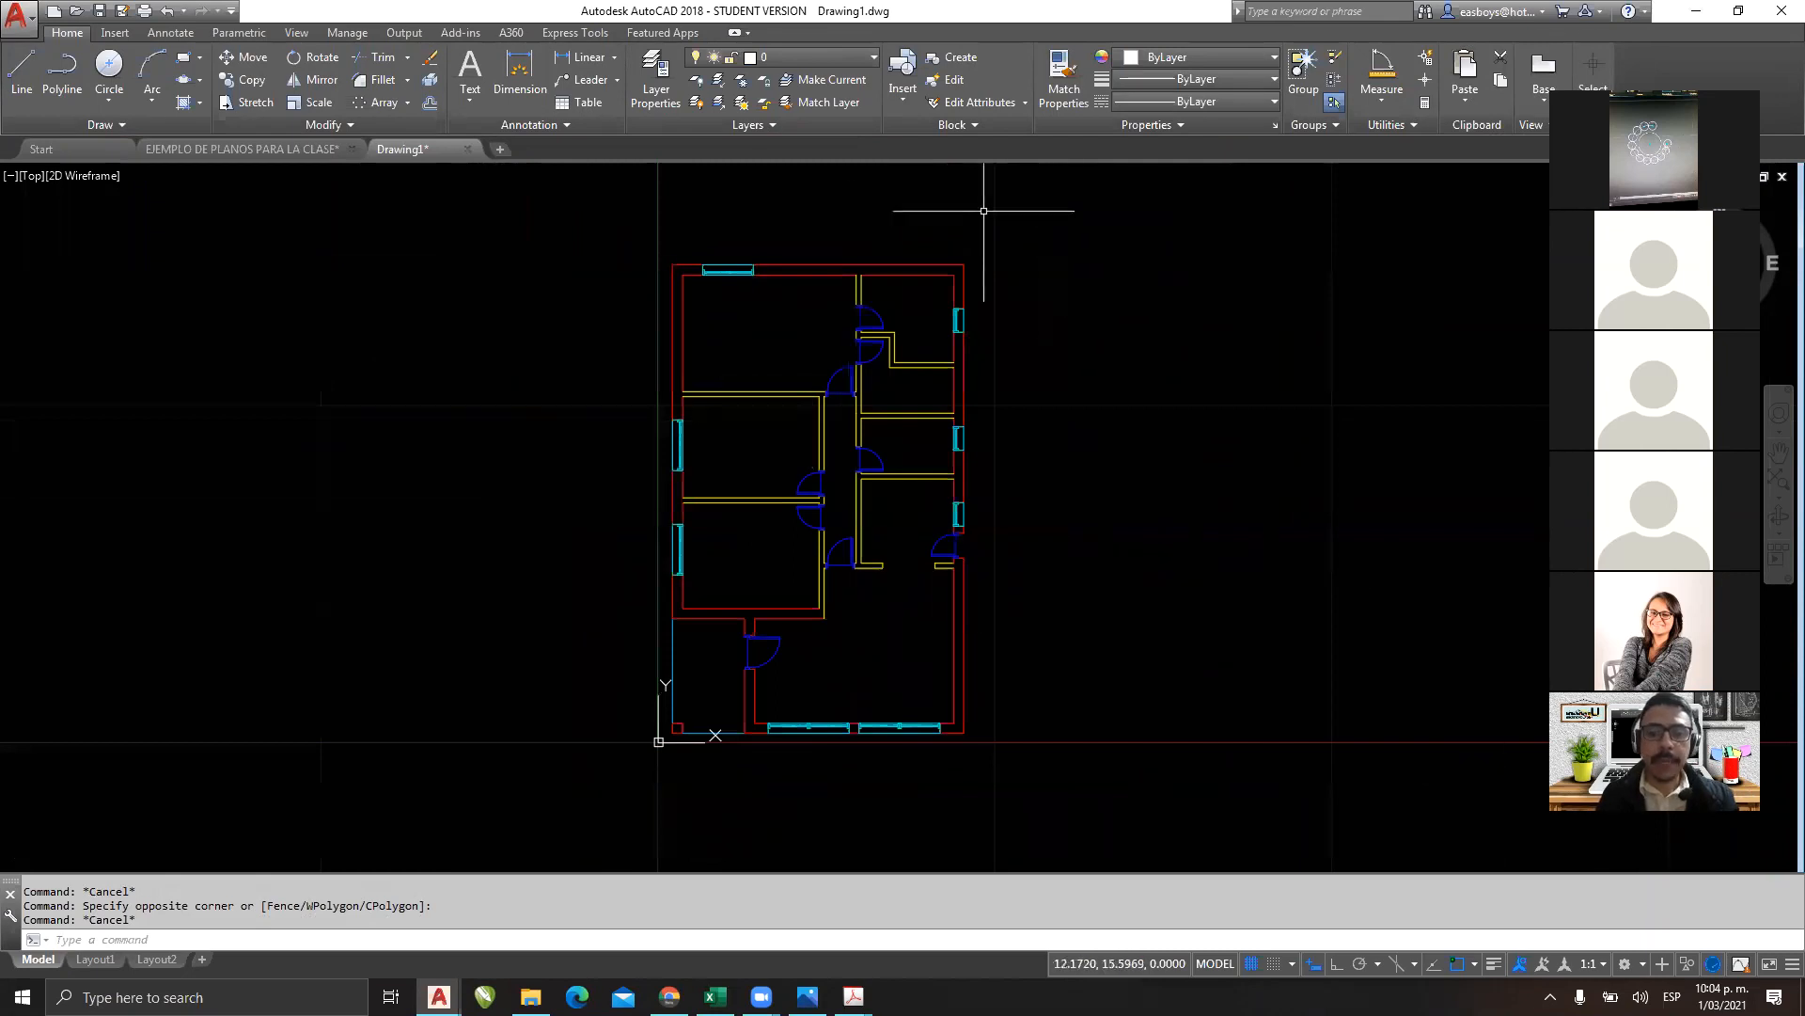
click(1072, 210)
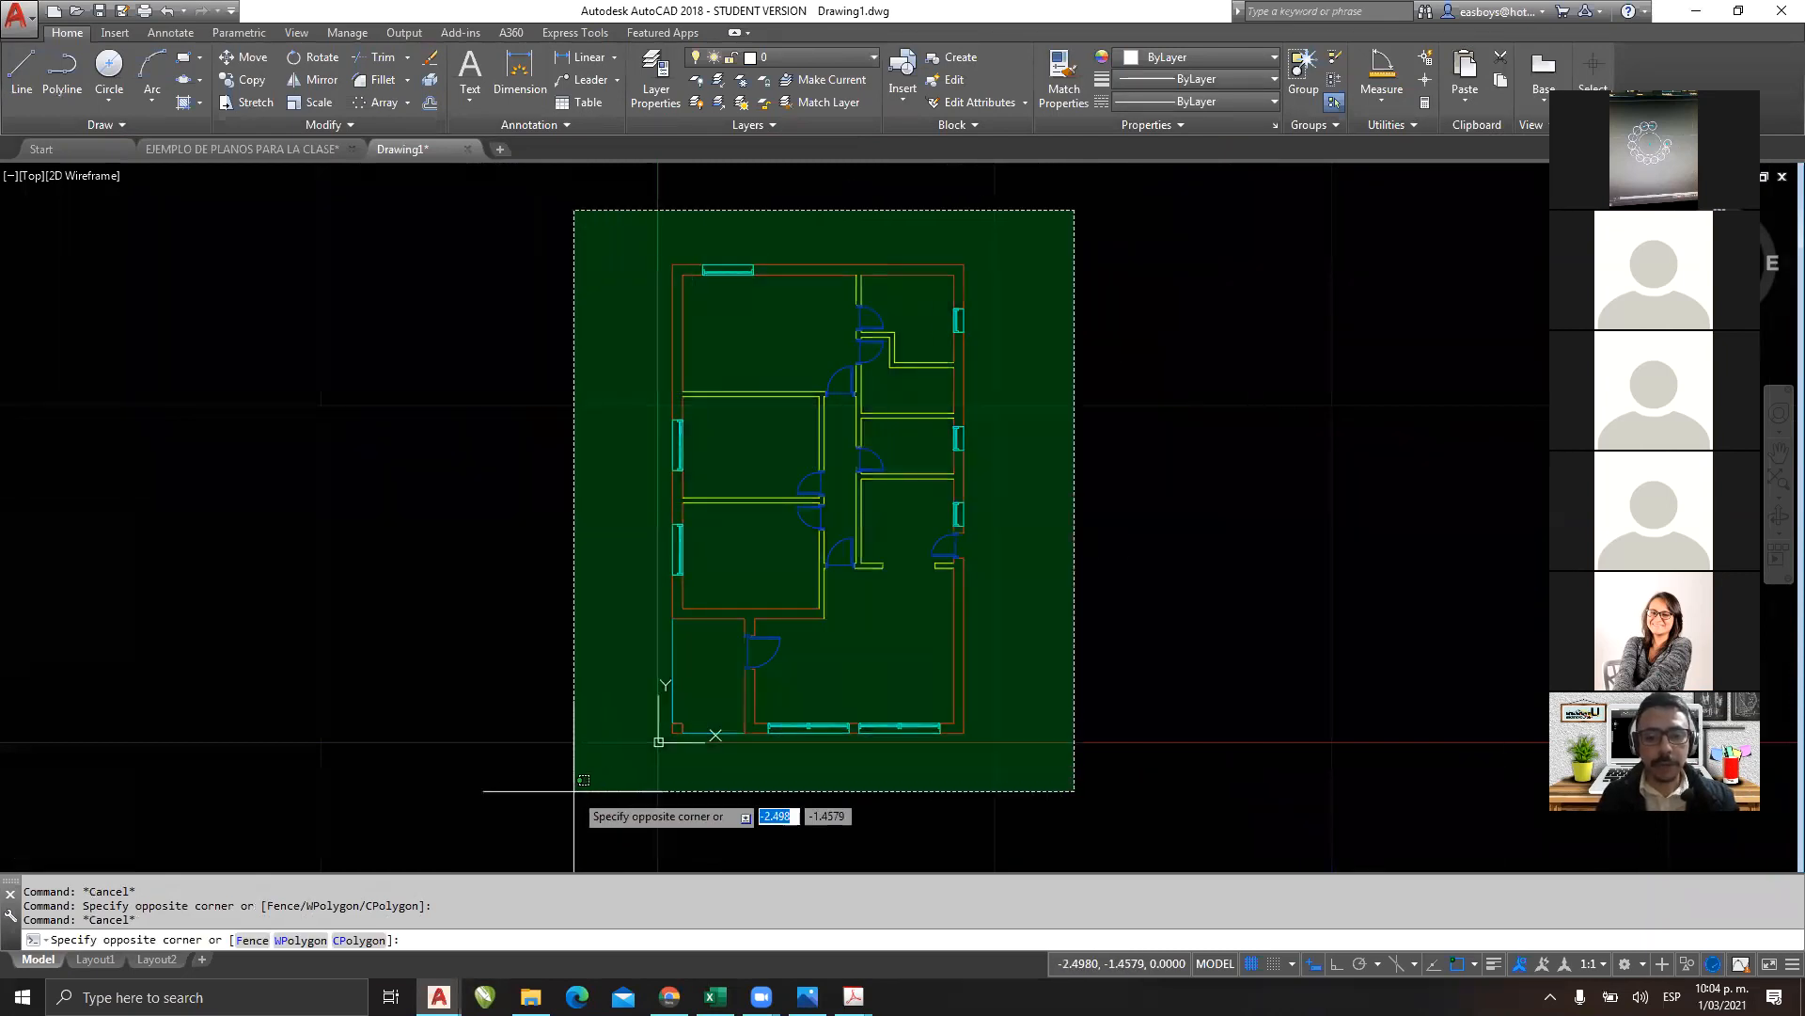
click(578, 861)
key(Delete)
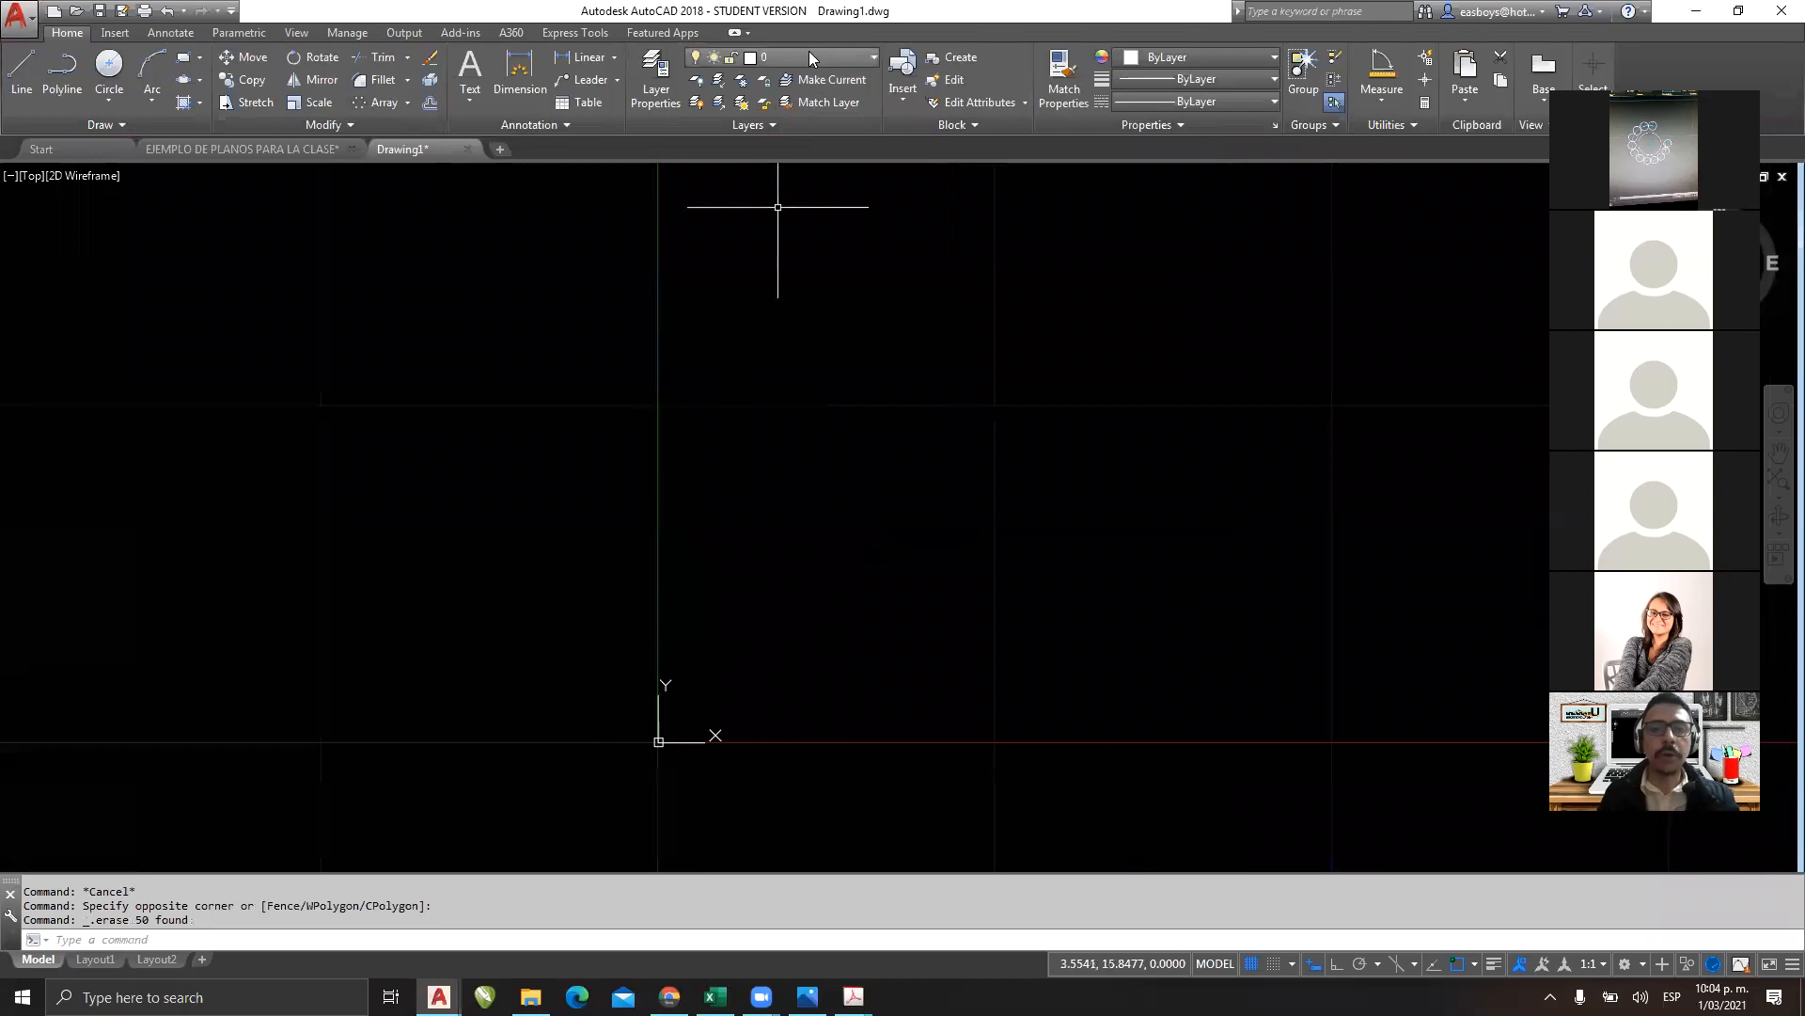
click(811, 58)
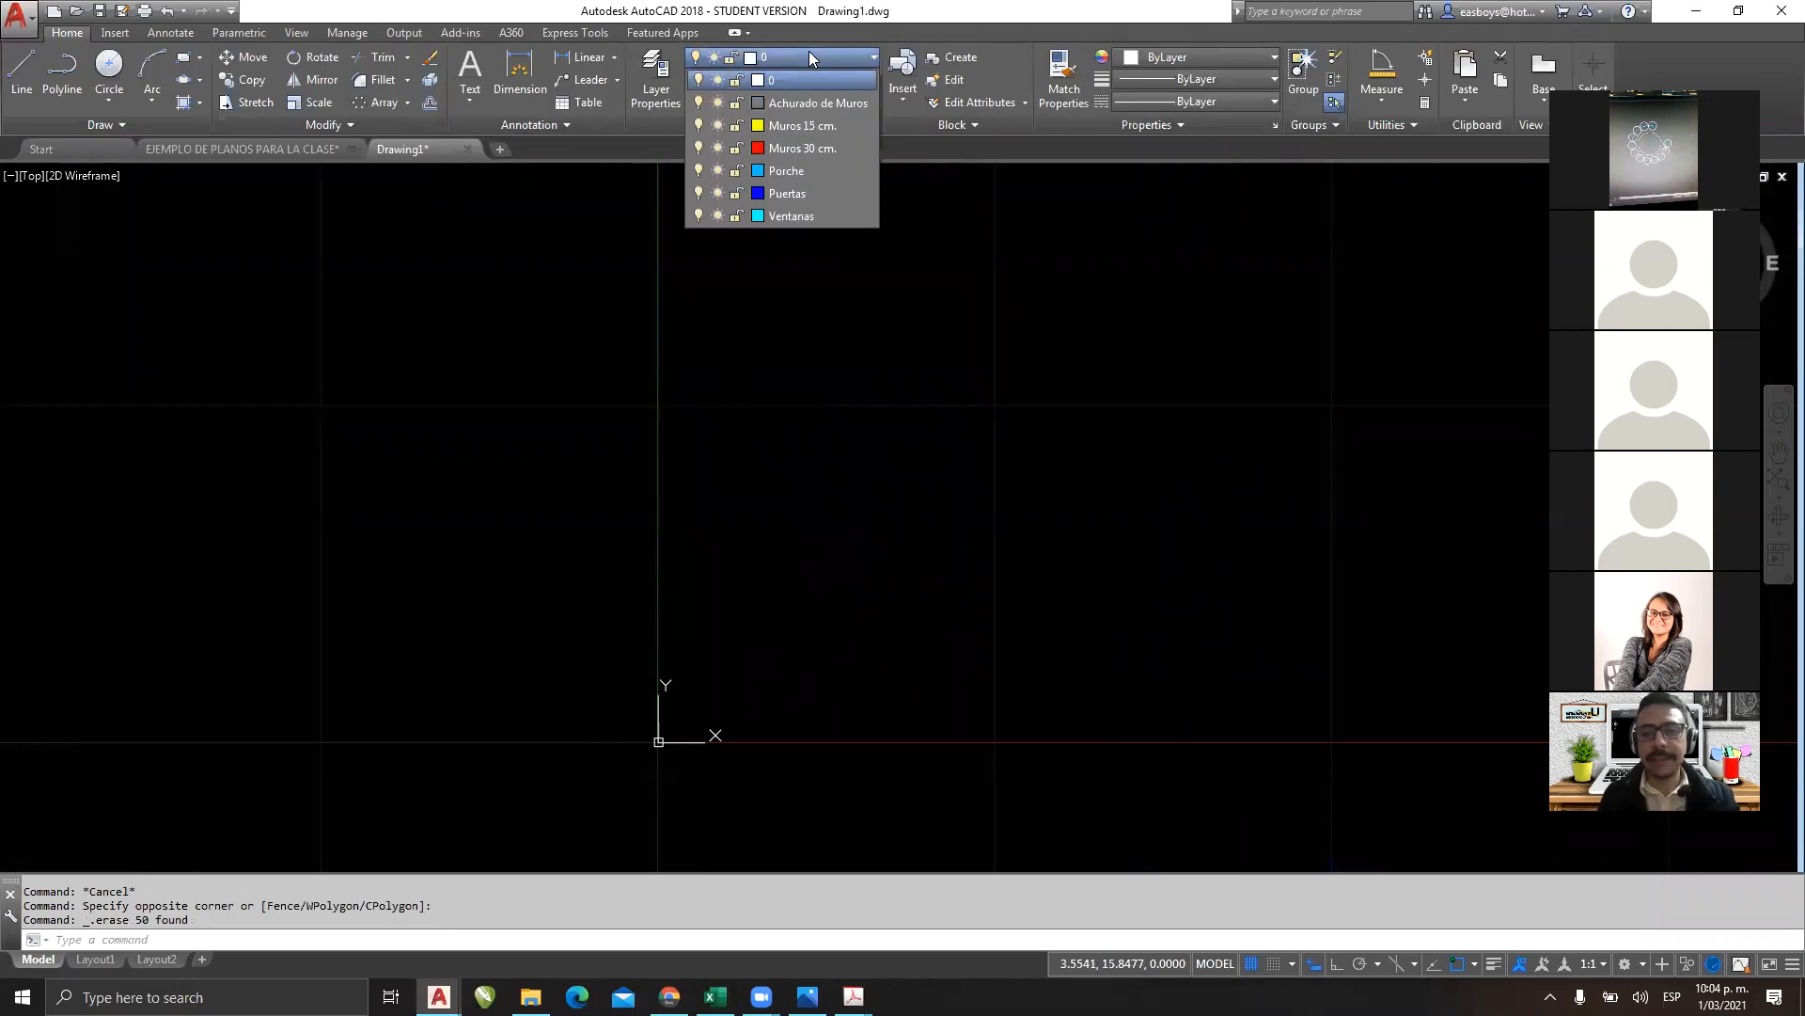